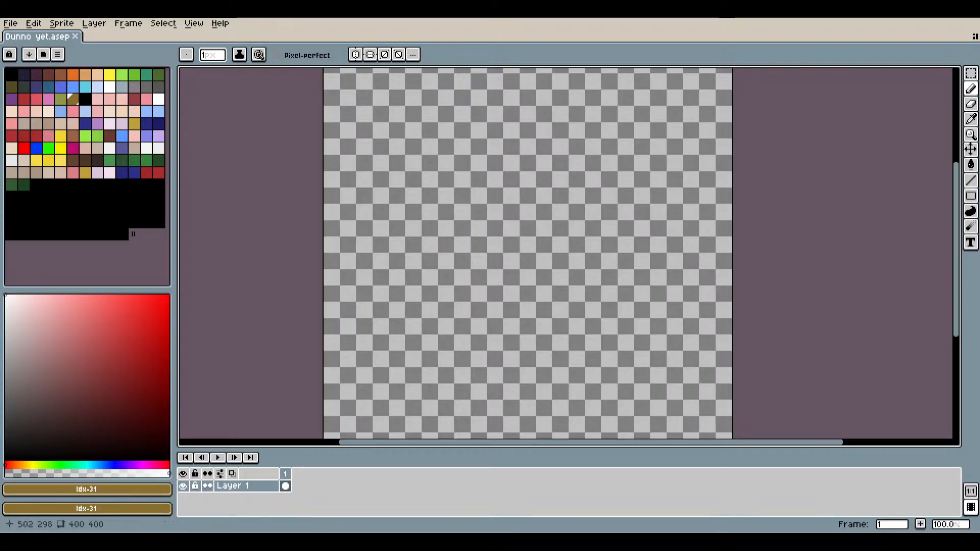
Select the medium-dark brown palette colour, index 96, as the drawing colour for the tree outline.
scroll(619, 413, up, 4)
scroll(582, 377, down, 2)
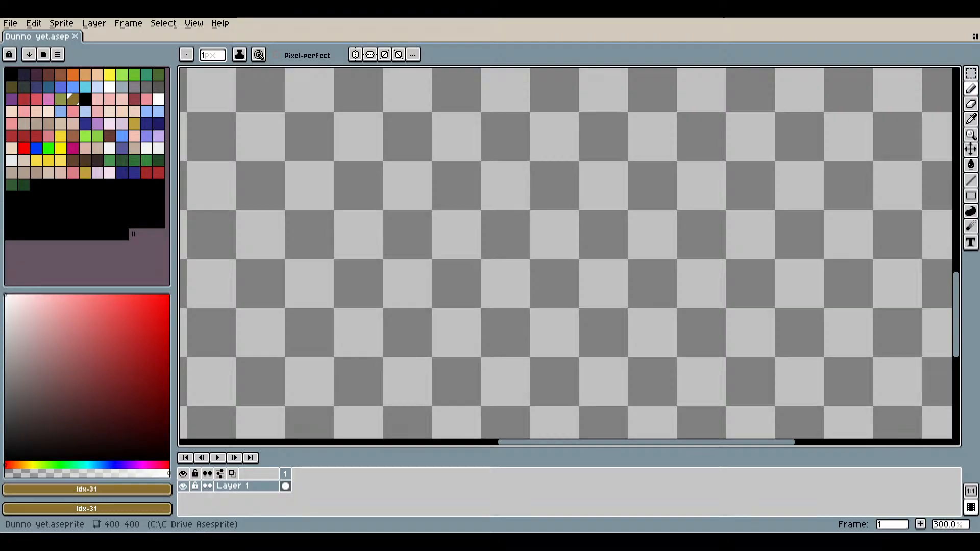
drag(593, 335, 655, 302)
scroll(655, 302, down, 1)
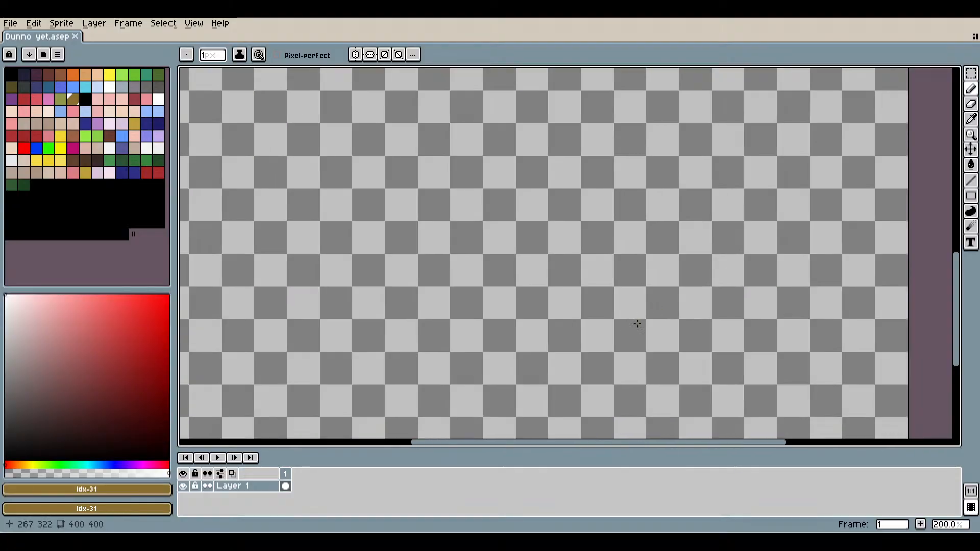
drag(556, 322, 539, 313)
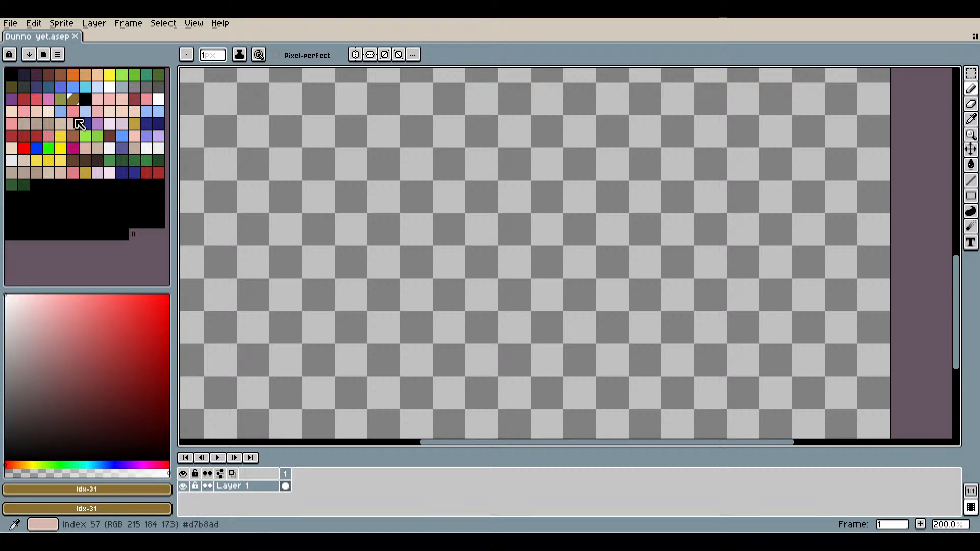
click(86, 164)
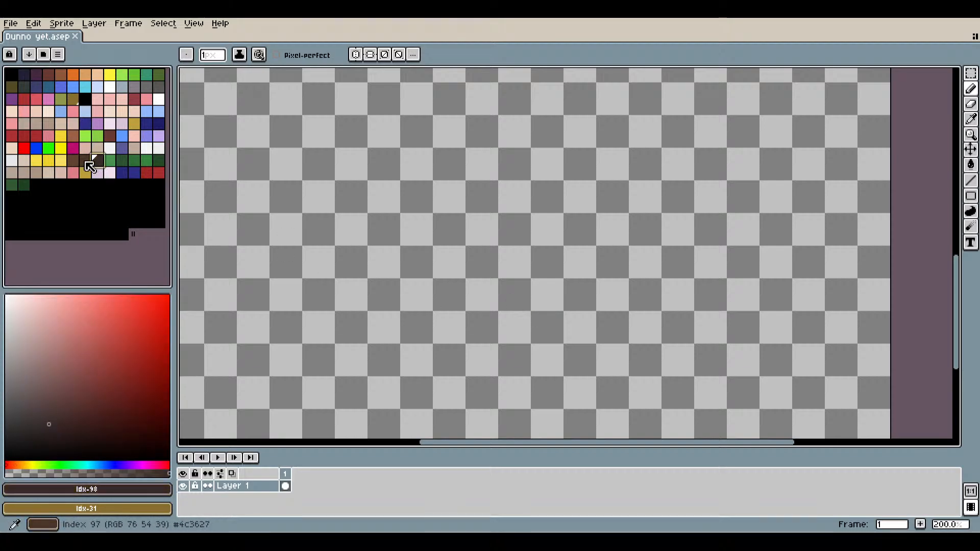
click(73, 161)
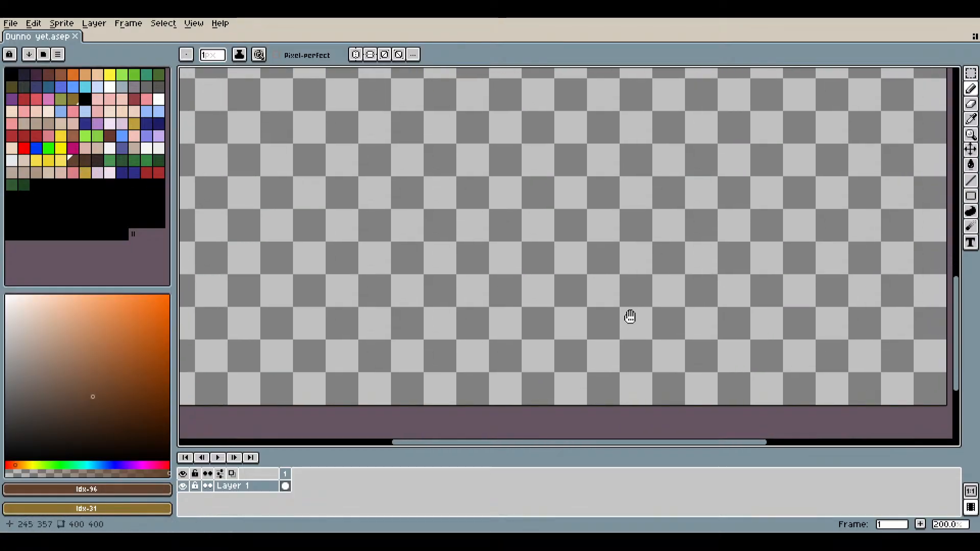
Draw the lower part of the trunk's left edge in brown near the canvas's lower left, stepping up about 10 pixels from around (48, 383).
scroll(627, 317, down, 1)
scroll(510, 339, up, 2)
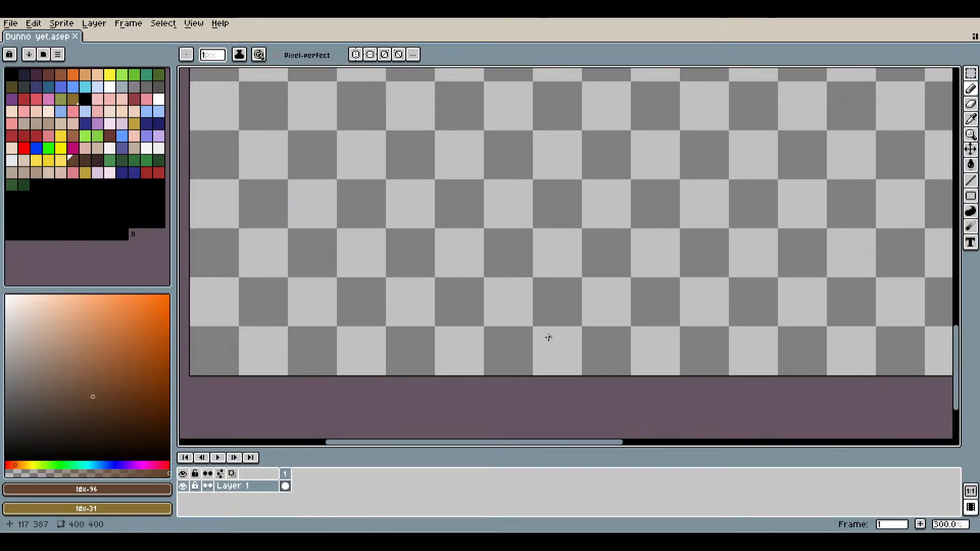
scroll(350, 337, up, 1)
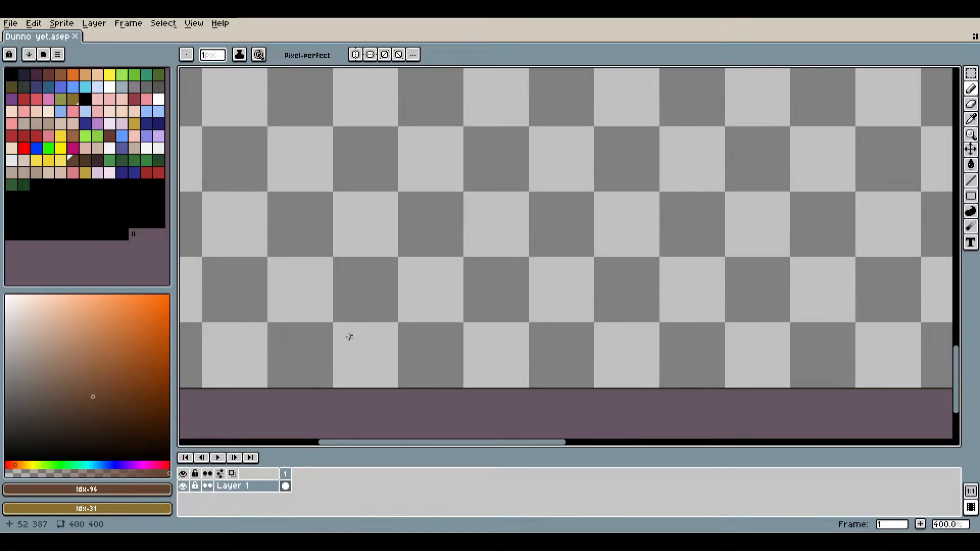
scroll(338, 334, up, 1)
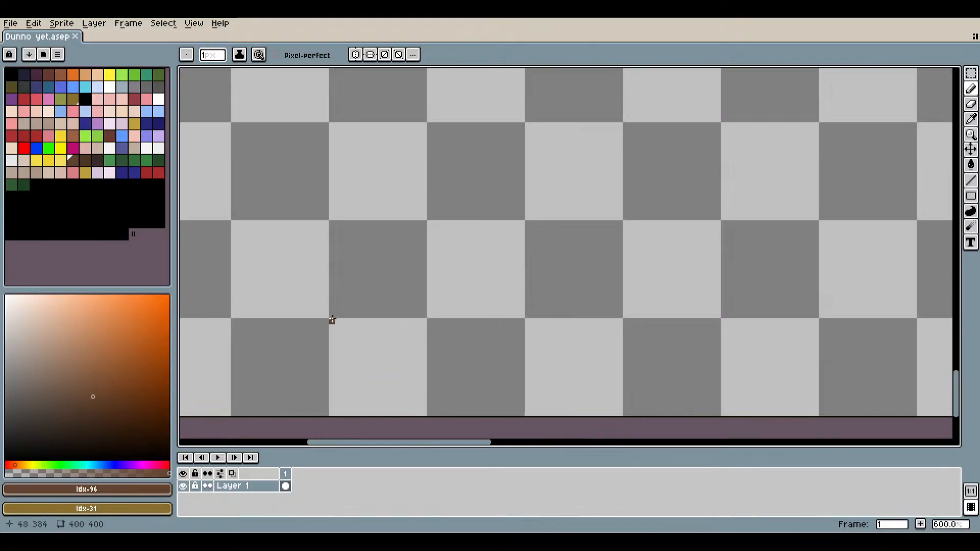
scroll(332, 320, up, 3)
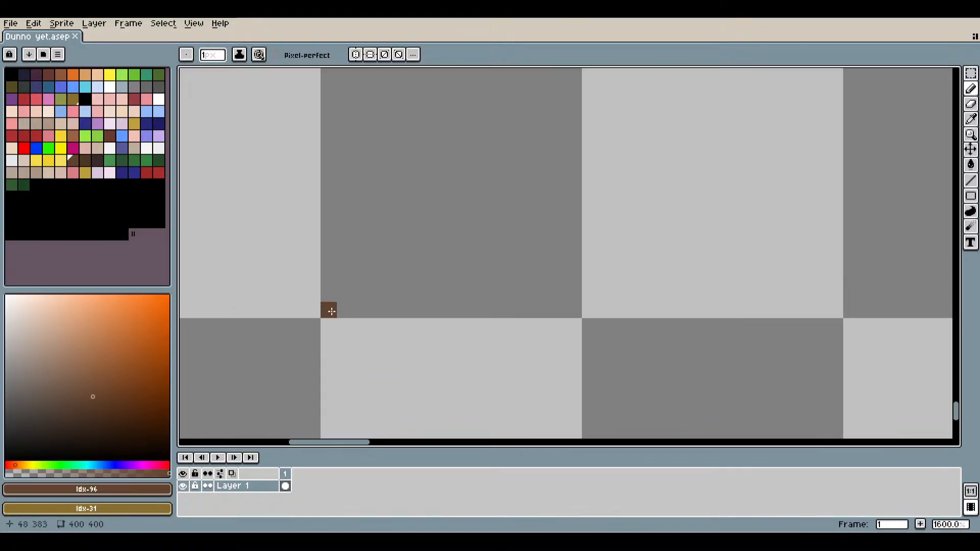
click(97, 160)
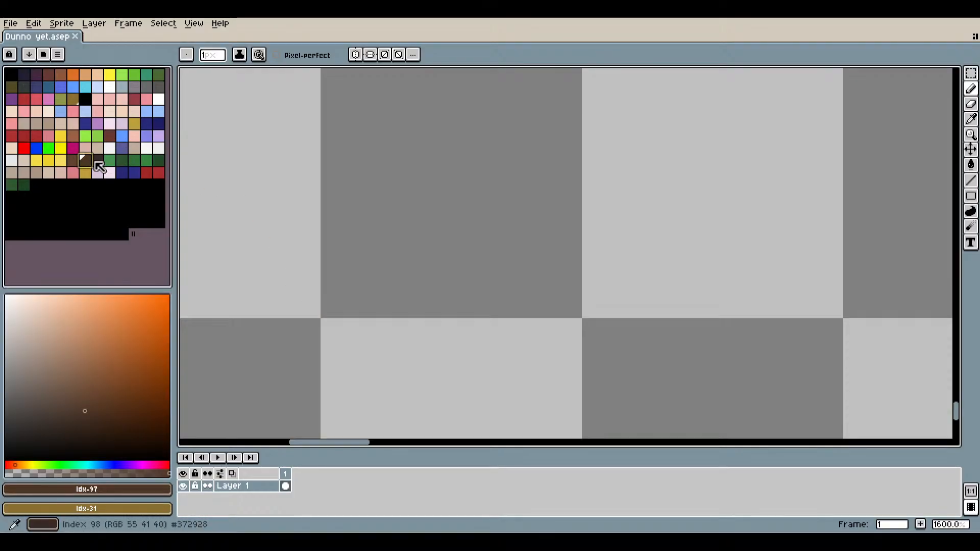
click(73, 160)
mouse_move(327, 310)
mouse_down()
mouse_move(365, 271)
mouse_move(388, 150)
mouse_up()
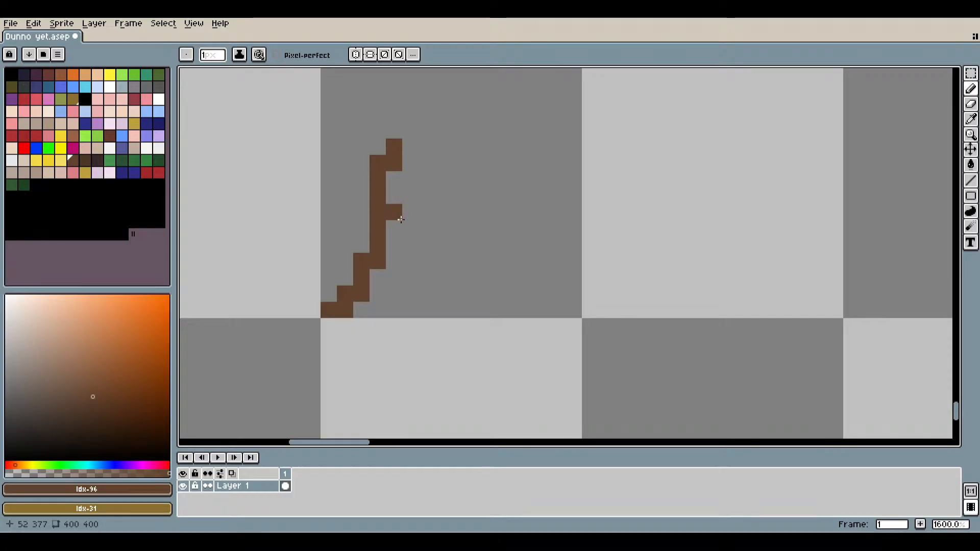
drag(410, 165, 435, 298)
scroll(432, 291, up, 3)
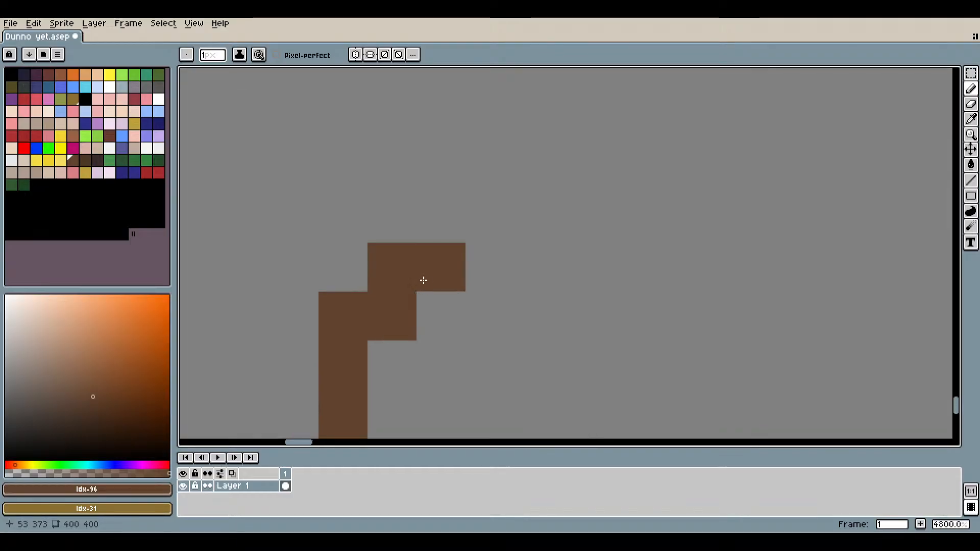
scroll(421, 282, down, 3)
scroll(420, 282, down, 1)
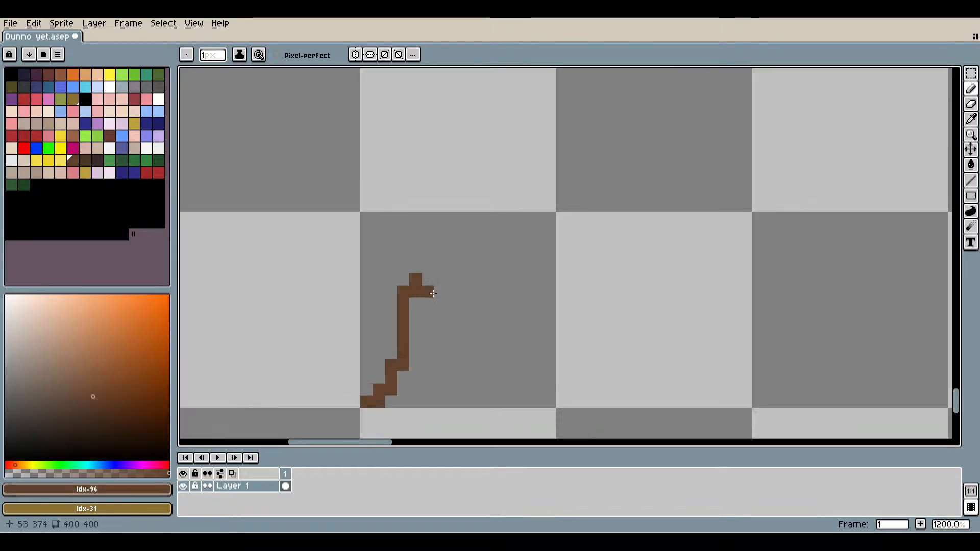
Extend the trunk's left edge upward with a slight rightward lean, adding a small fork at its upper end.
scroll(434, 291, down, 2)
mouse_move(437, 293)
mouse_down()
mouse_move(535, 288)
mouse_move(547, 241)
mouse_move(547, 96)
mouse_up()
scroll(532, 287, up, 4)
scroll(534, 287, up, 2)
scroll(549, 230, down, 5)
drag(587, 285, 492, 325)
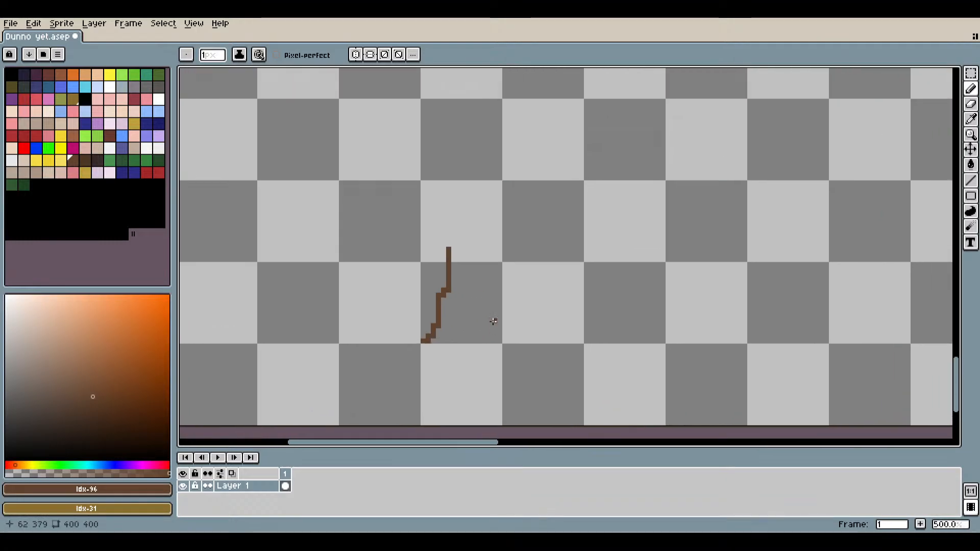
scroll(493, 323, up, 1)
drag(452, 238, 487, 100)
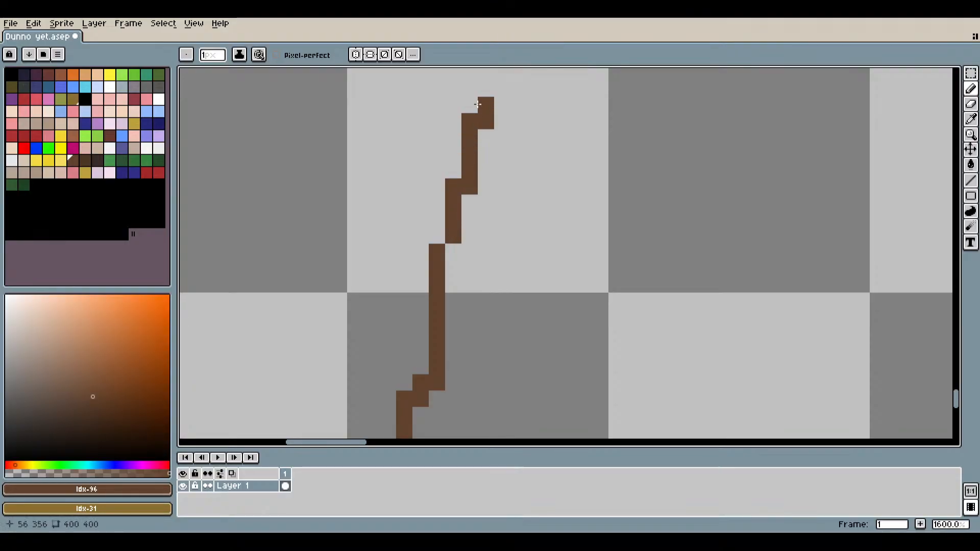
scroll(499, 193, down, 5)
scroll(490, 189, up, 5)
drag(489, 189, 494, 90)
scroll(512, 263, down, 4)
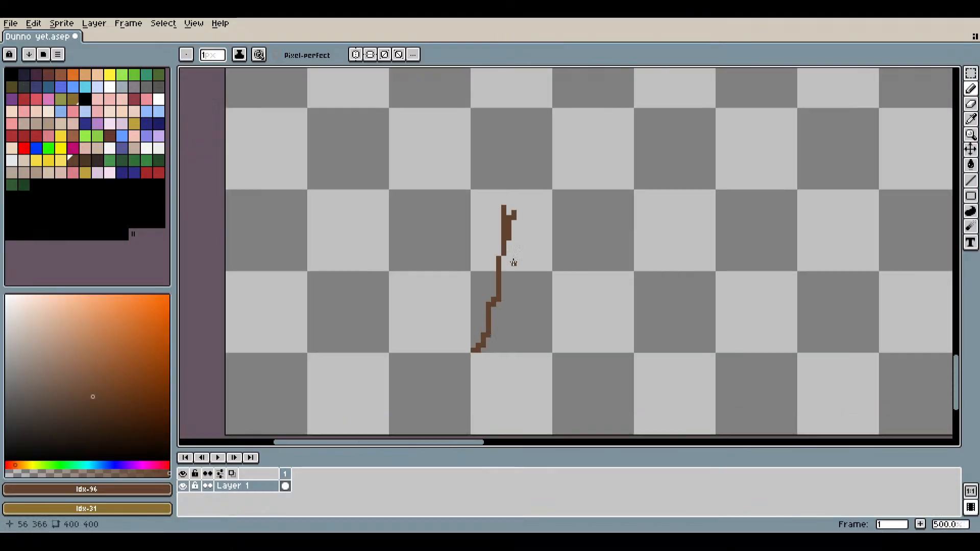
Draw the lower part of the trunk's right edge as a vertical line that flares outward at the base.
scroll(457, 250, up, 3)
mouse_move(515, 321)
mouse_down()
mouse_move(485, 291)
mouse_move(475, 186)
mouse_move(485, 171)
mouse_up()
scroll(486, 170, up, 1)
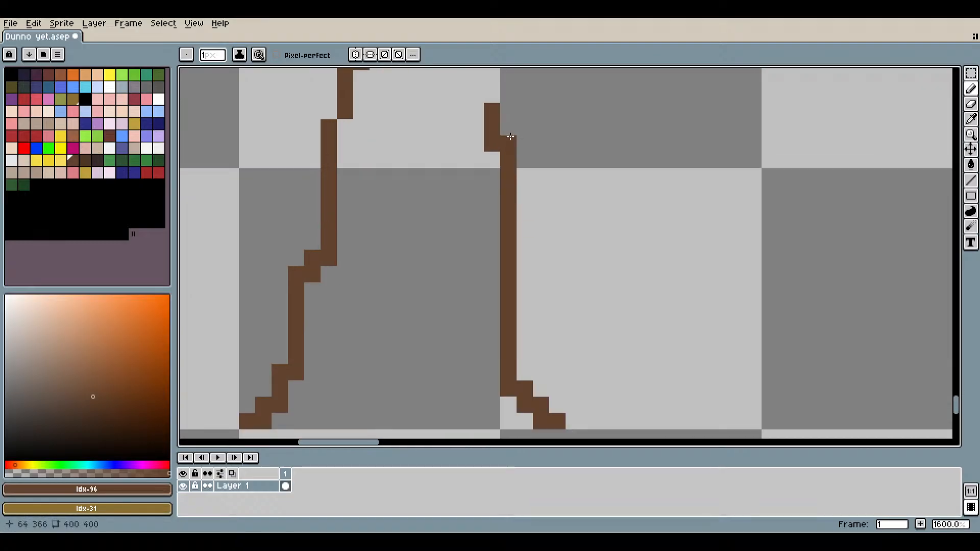
scroll(460, 207, down, 4)
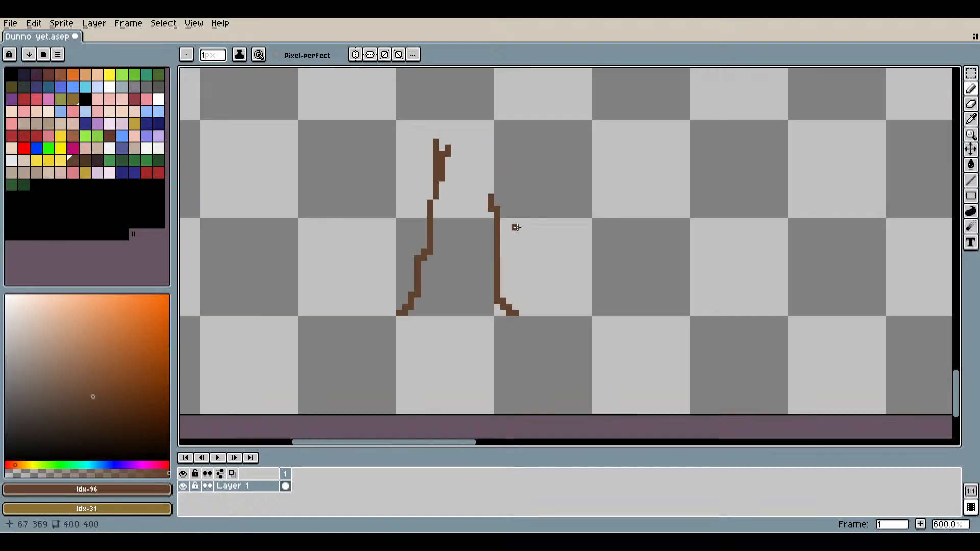
Extend the trunk's right edge upward, tapering inward and then bending outward at its upper end.
scroll(514, 225, up, 6)
drag(440, 267, 408, 74)
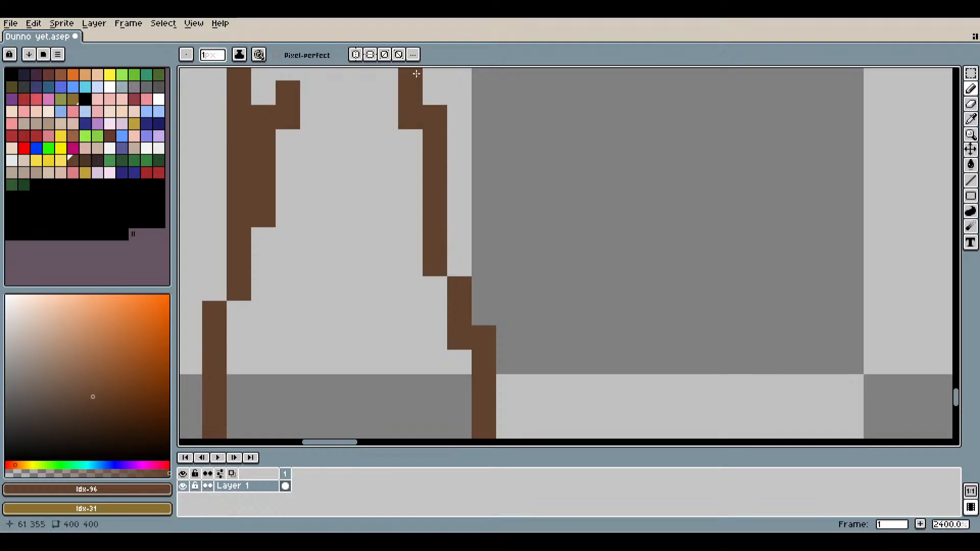
scroll(613, 265, down, 7)
scroll(603, 289, up, 3)
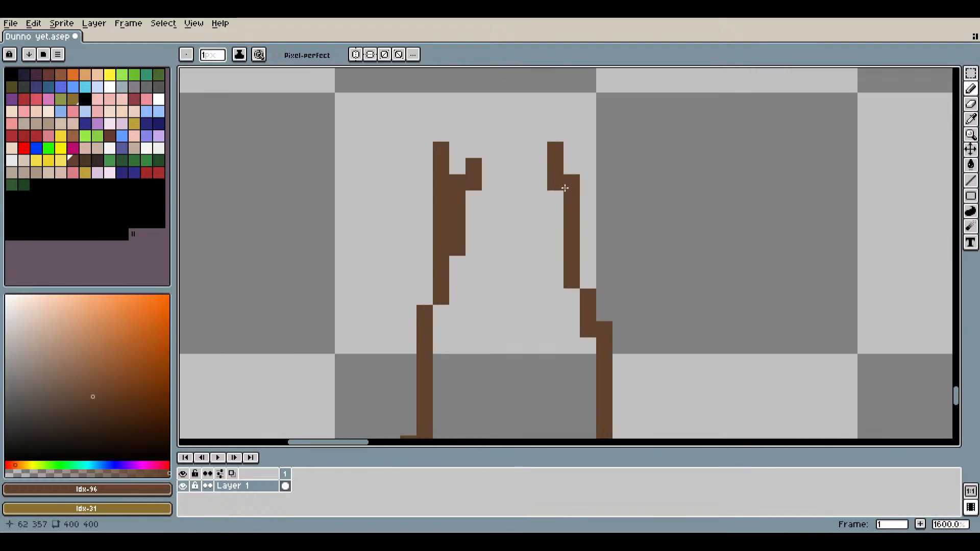
drag(567, 187, 588, 77)
scroll(620, 253, down, 2)
drag(621, 253, 556, 267)
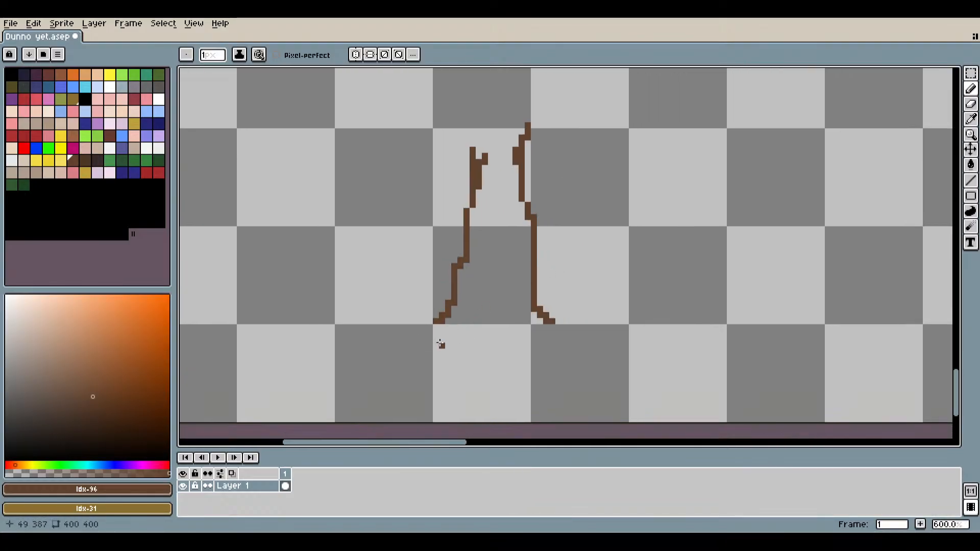
Outline a pointed root spreading out to the left from the trunk's base.
scroll(440, 343, up, 6)
click(427, 334)
drag(427, 334, 369, 390)
drag(446, 398, 580, 219)
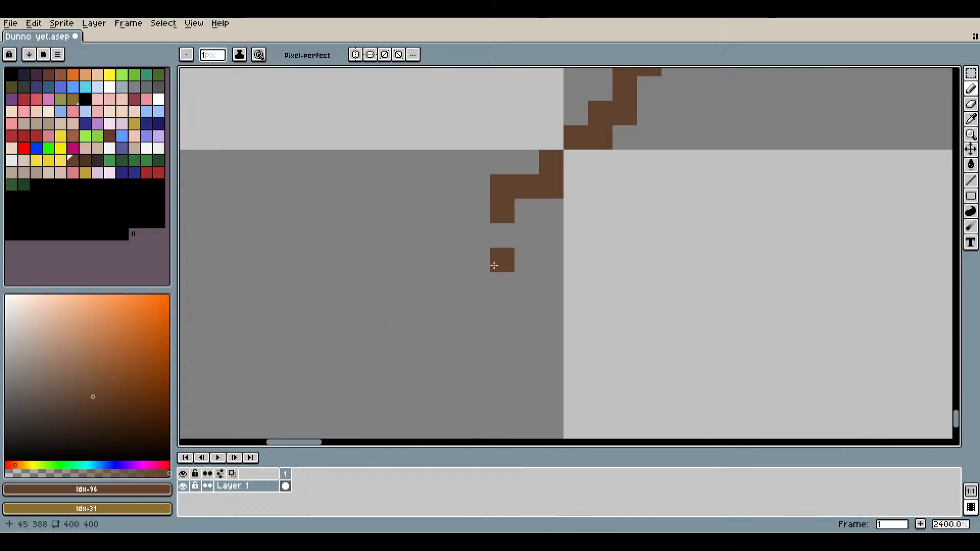
mouse_move(472, 235)
mouse_down()
mouse_move(431, 264)
mouse_move(441, 280)
mouse_move(468, 269)
mouse_move(452, 264)
mouse_move(582, 268)
mouse_move(699, 139)
mouse_up()
scroll(698, 166, down, 2)
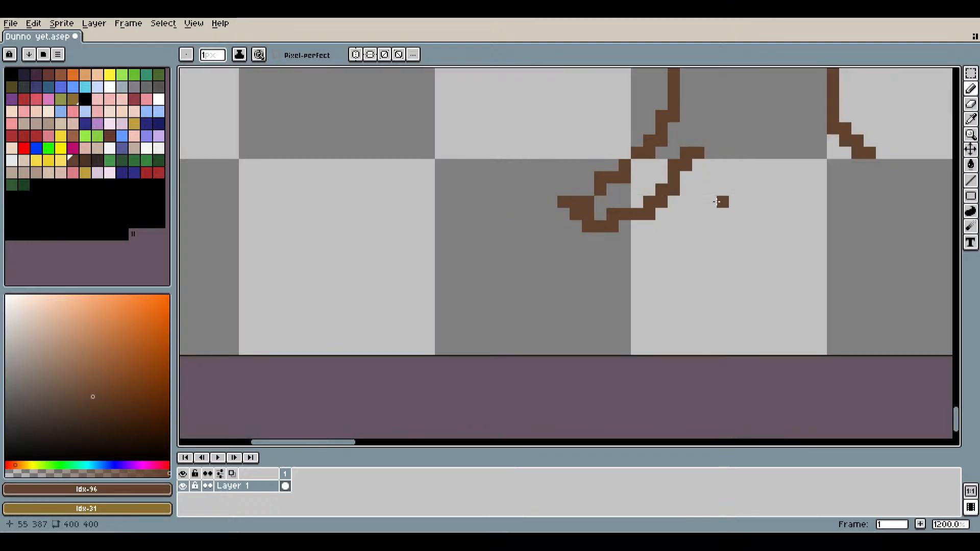
Outline the pointed middle root below the trunk and continue its zigzag edge toward the right side.
drag(732, 213, 550, 241)
scroll(556, 216, up, 1)
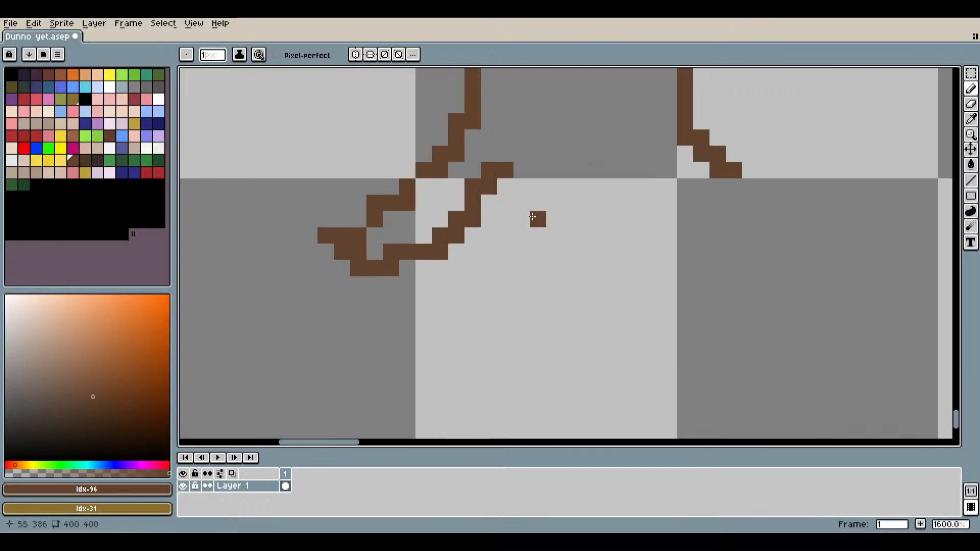
mouse_move(484, 231)
mouse_down()
mouse_move(527, 312)
mouse_move(546, 305)
mouse_move(525, 320)
mouse_move(584, 248)
mouse_up()
scroll(584, 248, down, 3)
scroll(645, 252, up, 3)
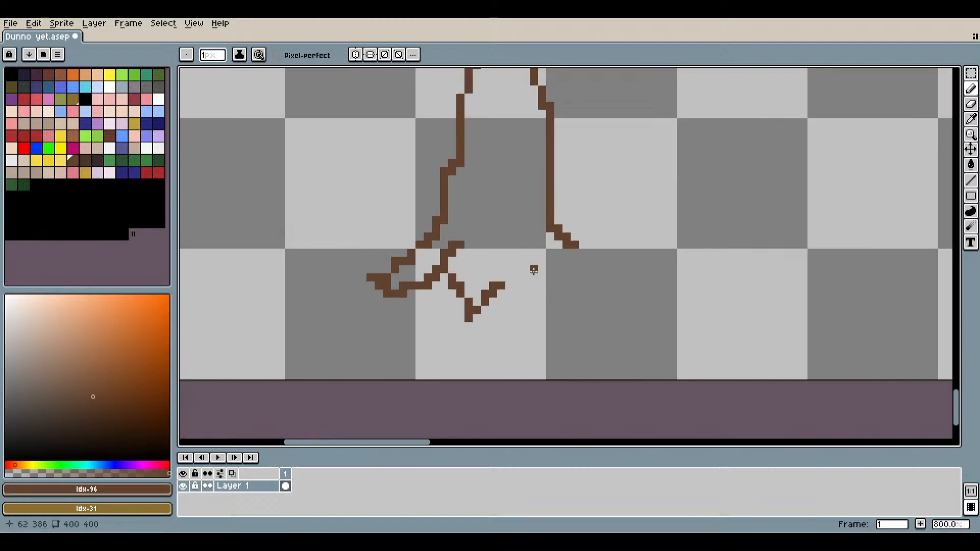
mouse_move(469, 287)
mouse_down()
mouse_move(483, 242)
mouse_move(495, 252)
mouse_move(491, 268)
mouse_move(558, 316)
mouse_move(604, 307)
mouse_move(573, 298)
mouse_move(534, 235)
mouse_up()
key(ctrl+z)
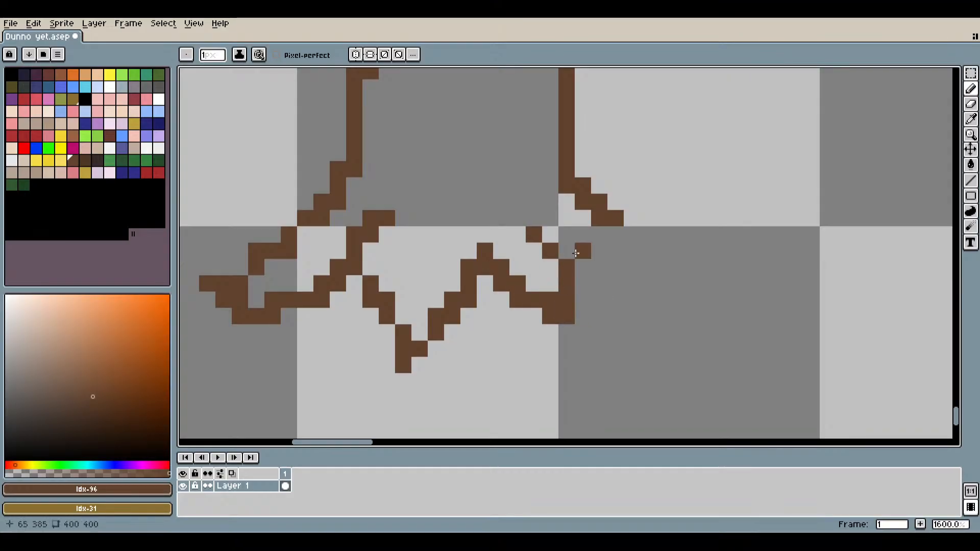
Outline the small pointed root extending from the right side of the trunk's base.
mouse_move(584, 253)
mouse_down()
mouse_move(645, 285)
mouse_move(610, 273)
mouse_move(665, 258)
mouse_move(661, 266)
mouse_move(632, 235)
mouse_up()
click(610, 271)
scroll(677, 280, down, 6)
scroll(698, 305, up, 1)
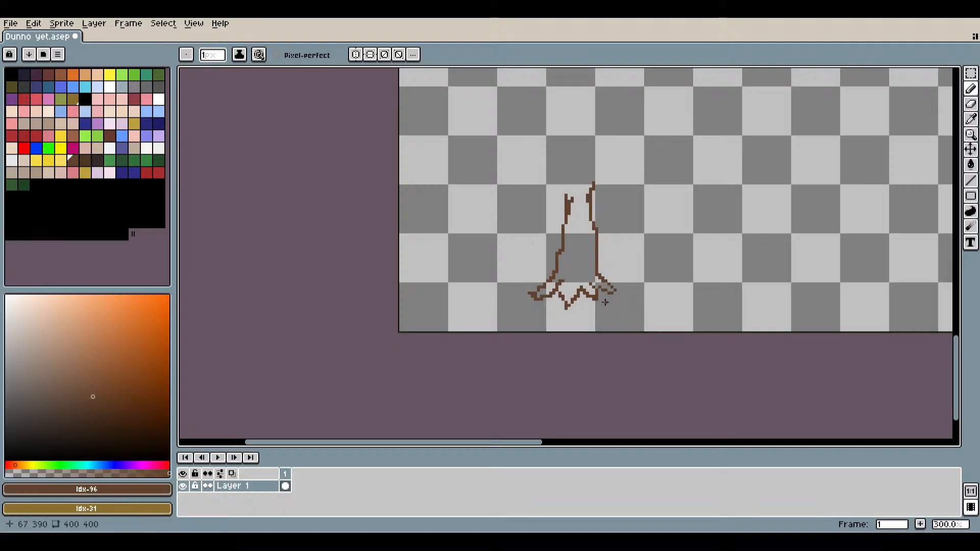
scroll(606, 304, up, 2)
scroll(609, 306, down, 2)
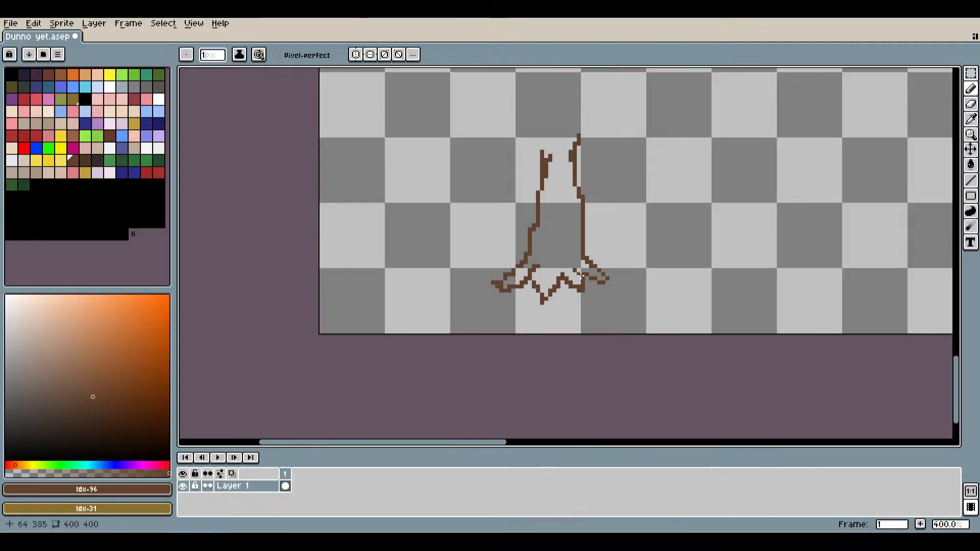
Erase the middle root's tip and redraw it as a clean, symmetrical one-pixel-wide point.
scroll(568, 281, up, 6)
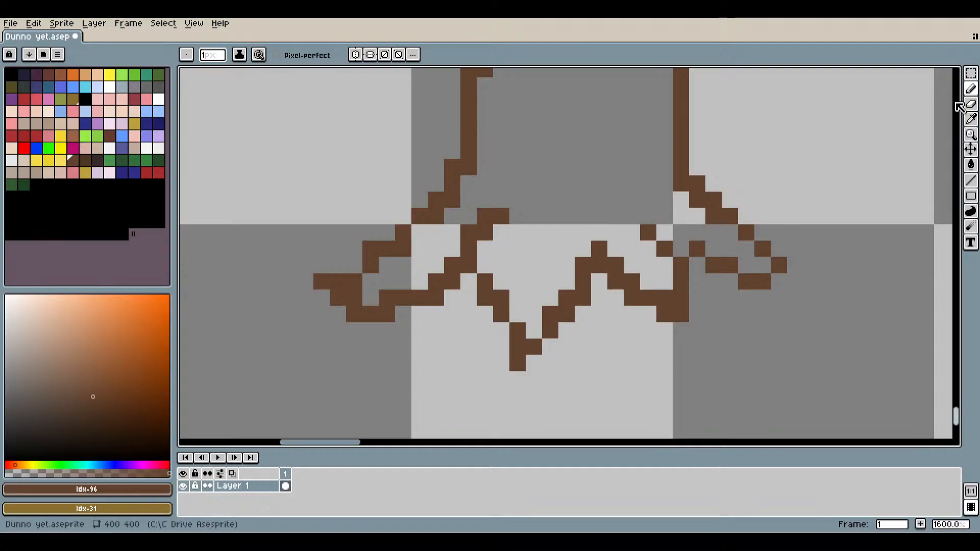
click(971, 104)
mouse_move(502, 314)
mouse_down()
mouse_move(485, 298)
mouse_move(518, 347)
mouse_move(518, 315)
mouse_move(518, 347)
mouse_move(534, 347)
mouse_move(551, 314)
mouse_move(526, 323)
mouse_move(543, 321)
mouse_move(503, 319)
mouse_up()
click(971, 89)
click(527, 322)
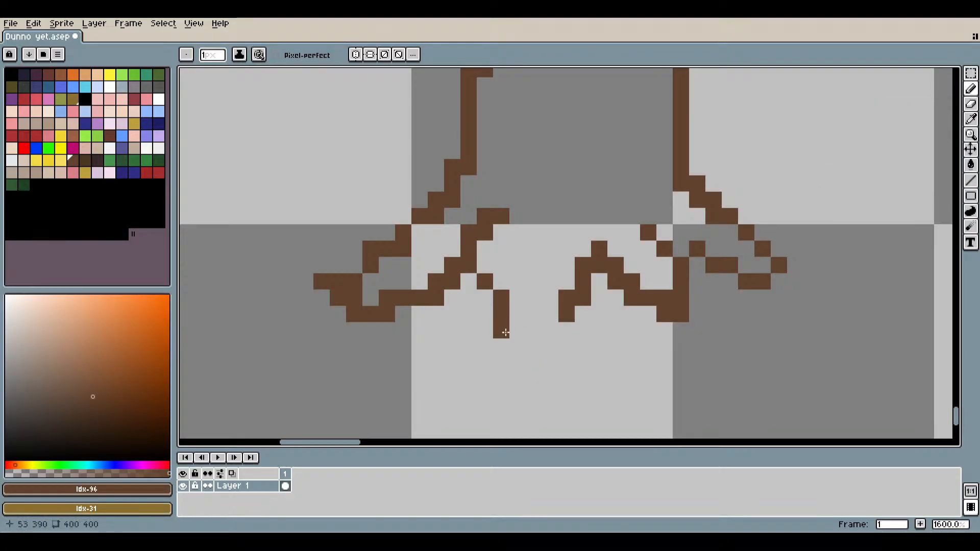
click(516, 328)
click(536, 344)
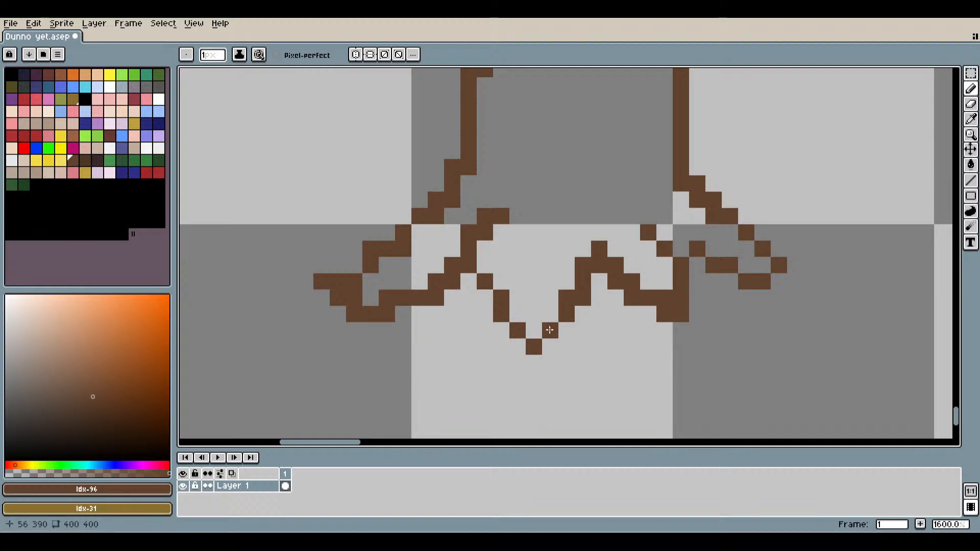
click(550, 330)
scroll(632, 338, down, 4)
drag(675, 348, 590, 342)
scroll(484, 280, up, 4)
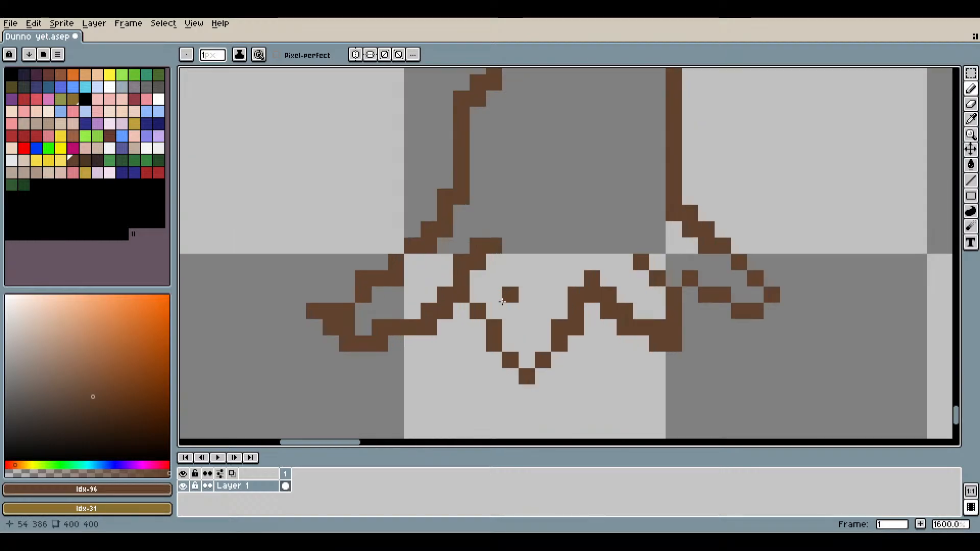
Clean up the junction of the left and middle roots by adding a joining pixel and erasing stray ones.
click(494, 294)
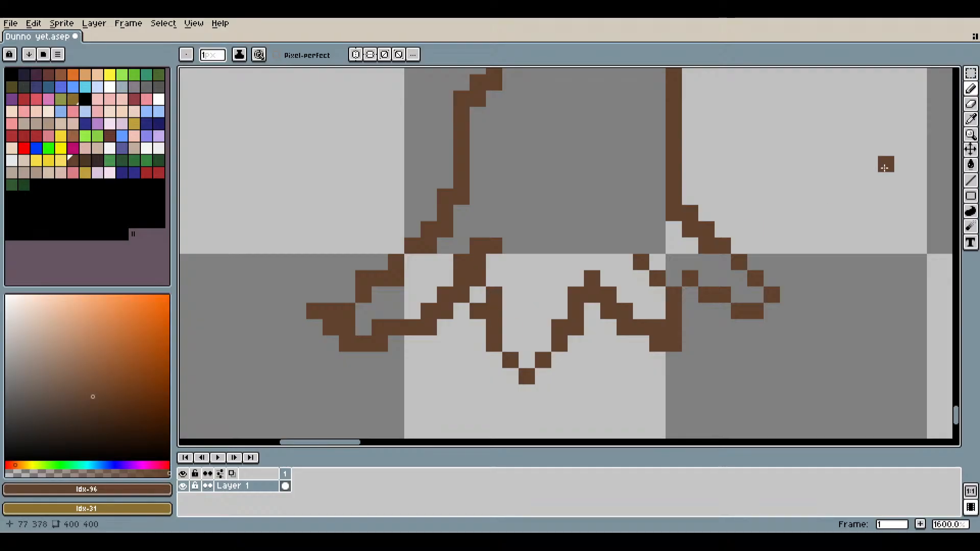
click(971, 104)
click(494, 311)
click(477, 311)
scroll(639, 372, down, 3)
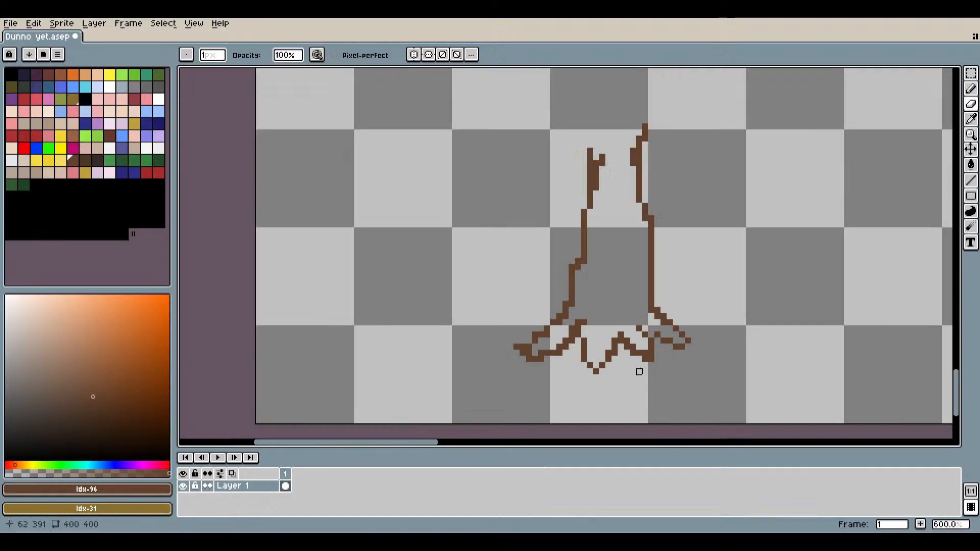
scroll(663, 377, up, 6)
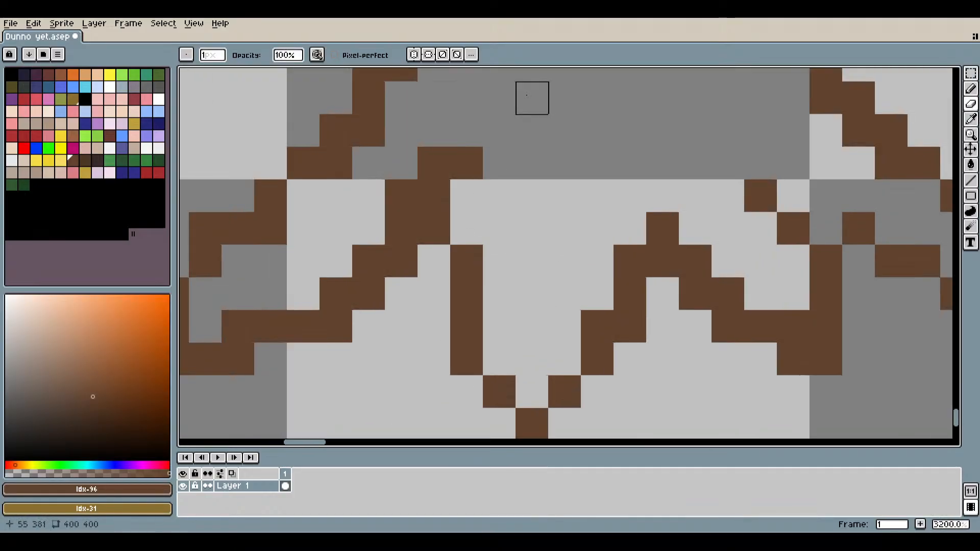
Undo the last pixel edits at the junction of the left and middle roots and erase the middle root's upper corner pixel.
key(ctrl+z)
key(ctrl+z)
key(ctrl+z)
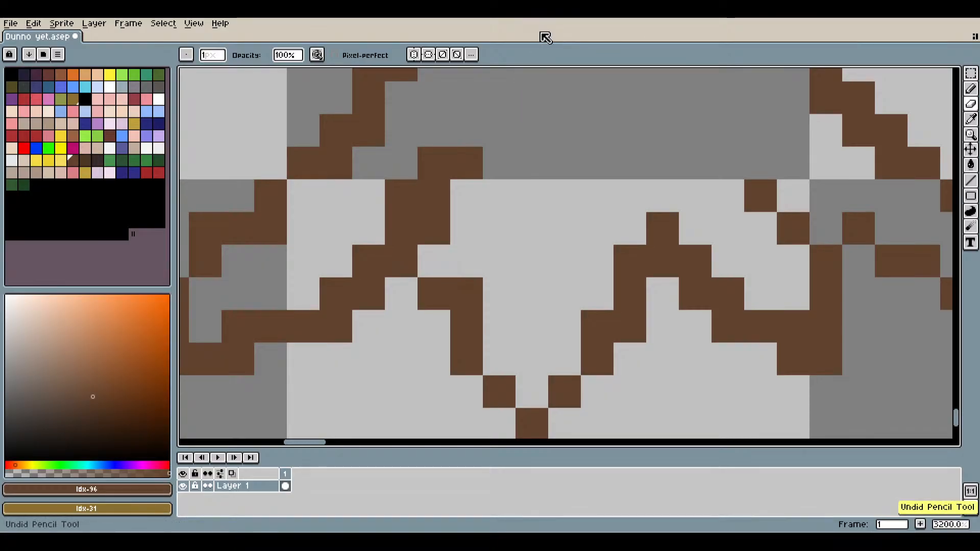
scroll(438, 204, down, 3)
scroll(439, 204, up, 6)
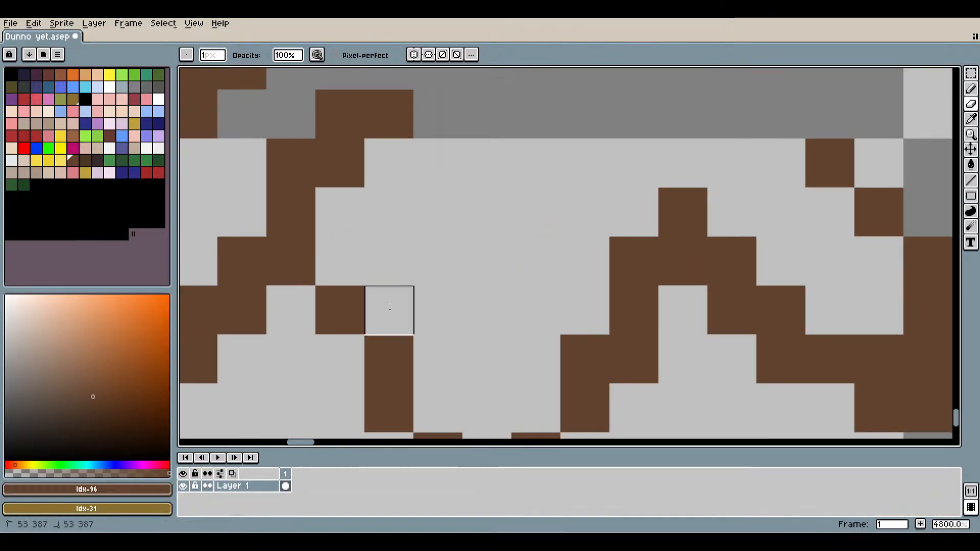
scroll(680, 378, down, 8)
drag(625, 372, 696, 267)
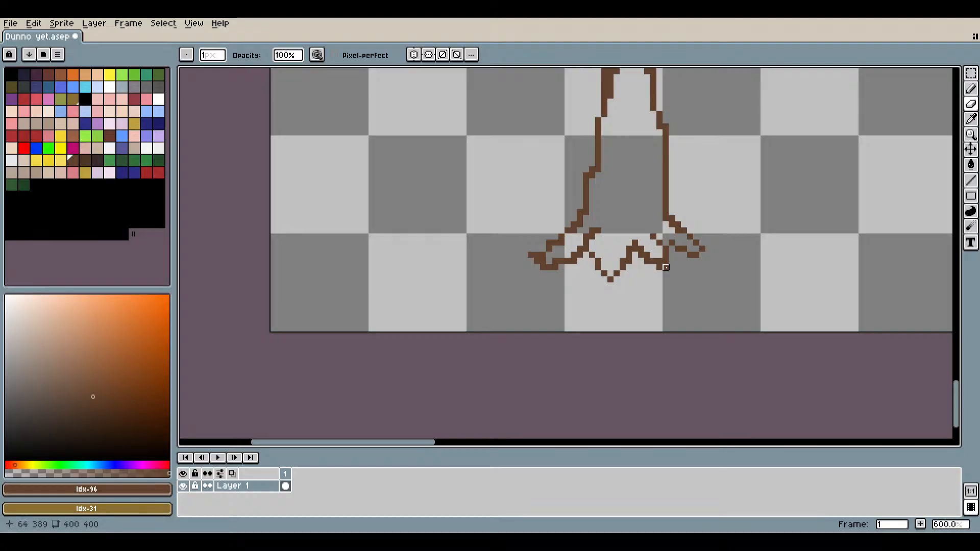
Add a brown pixel with the Pencil to thicken the upper edge of the left root near its tip.
scroll(567, 264, up, 6)
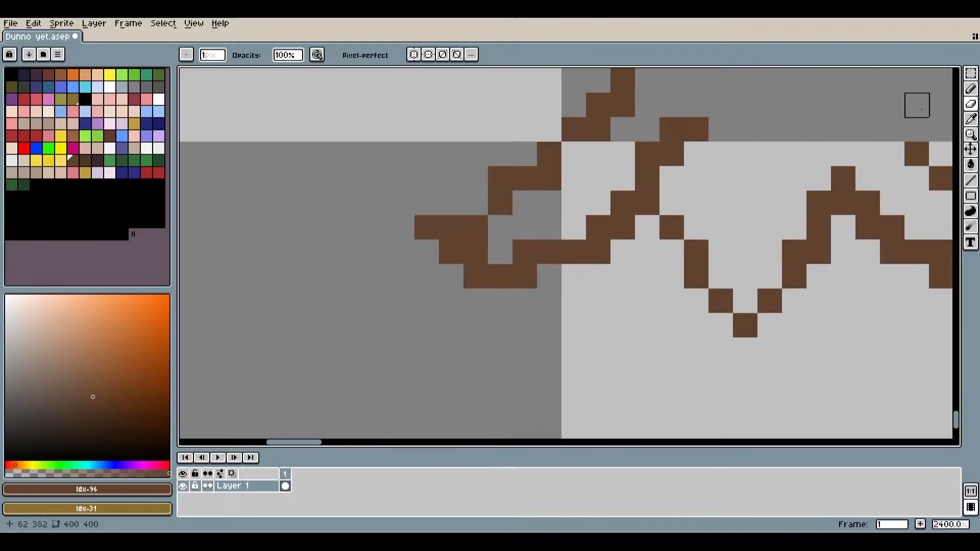
click(971, 89)
click(482, 205)
scroll(561, 265, down, 4)
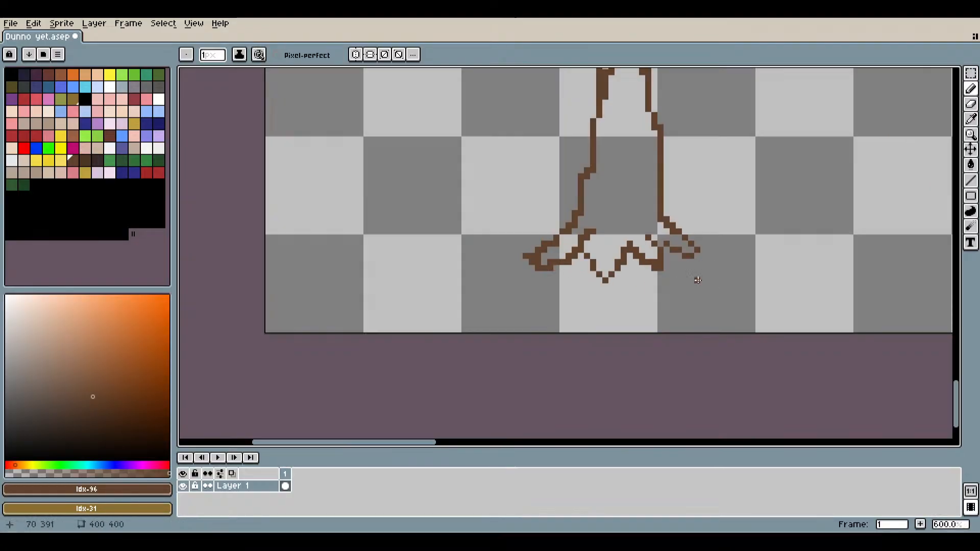
scroll(696, 280, down, 3)
drag(690, 259, 504, 283)
scroll(452, 255, up, 1)
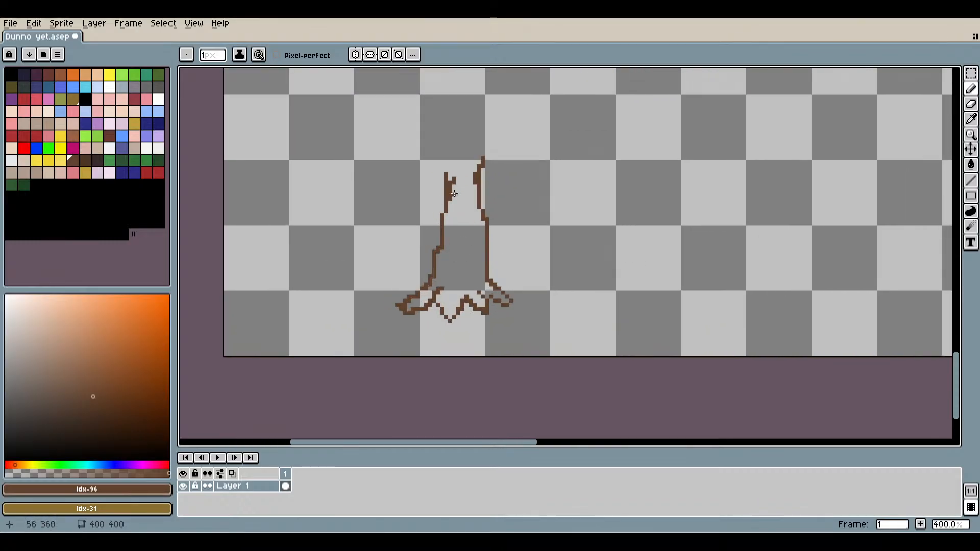
scroll(450, 161, up, 3)
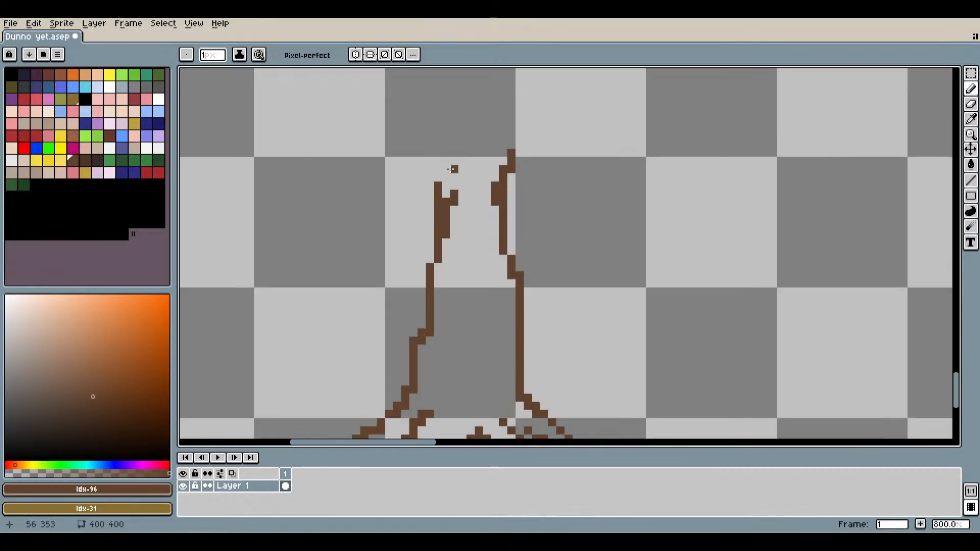
click(112, 162)
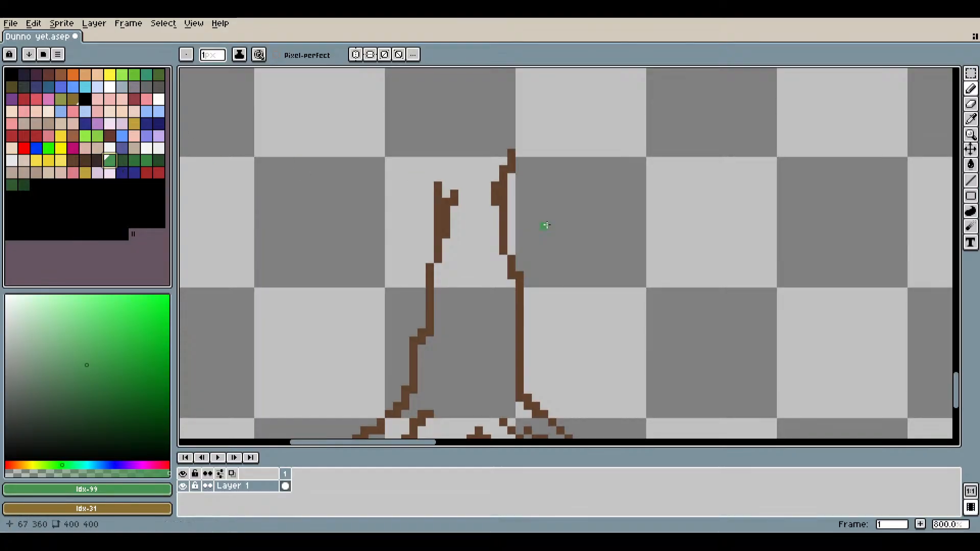
scroll(471, 201, down, 2)
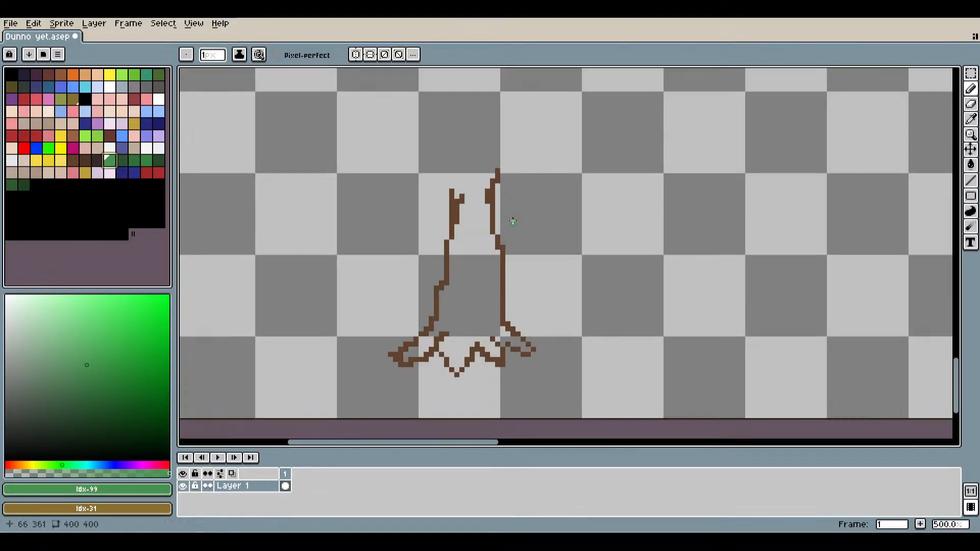
scroll(520, 301, up, 4)
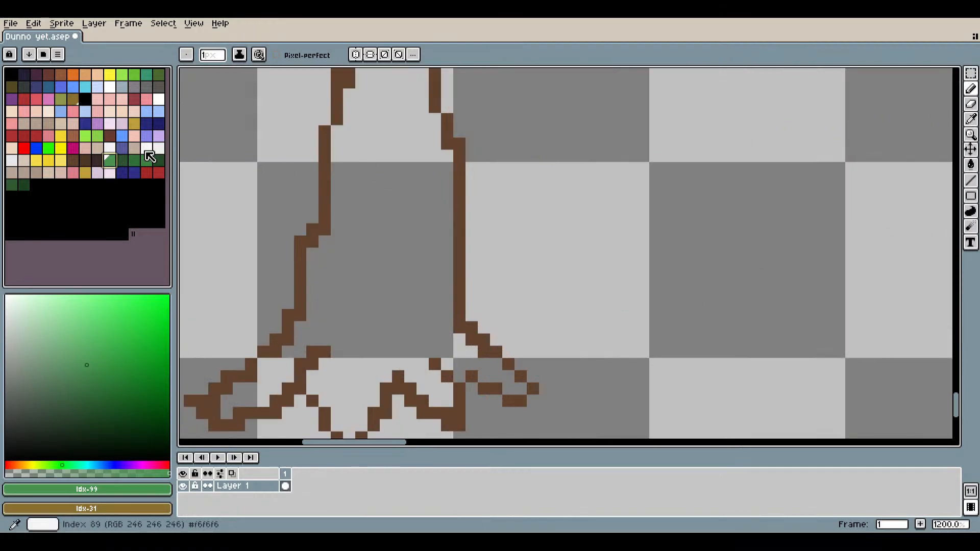
Thicken the lower right edge of the trunk in brown where it flares into the right root.
click(73, 159)
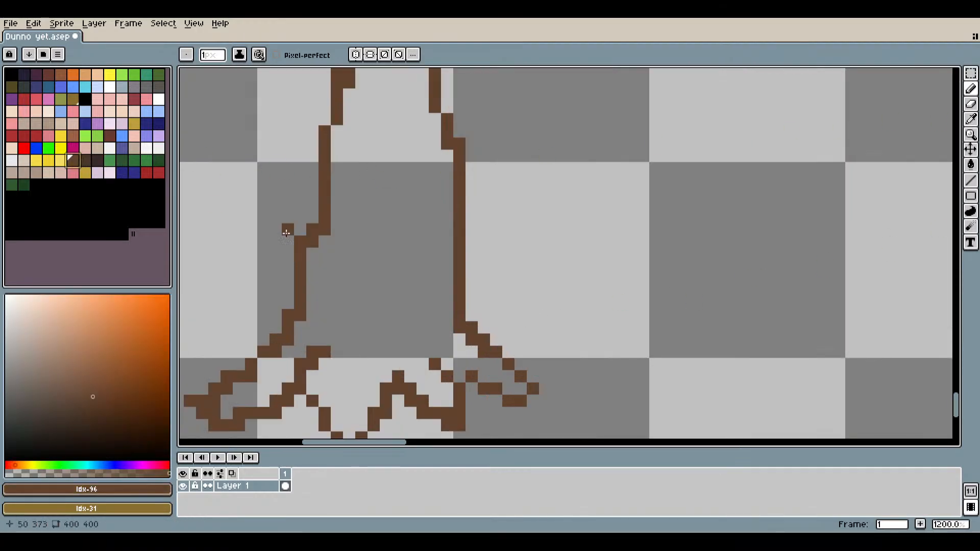
drag(475, 317, 467, 250)
click(483, 327)
scroll(541, 373, down, 4)
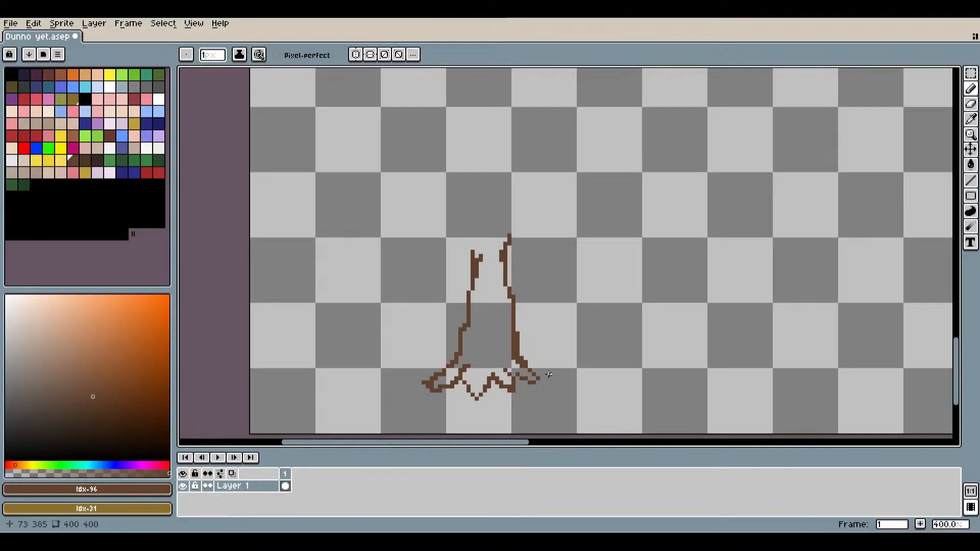
scroll(529, 386, up, 6)
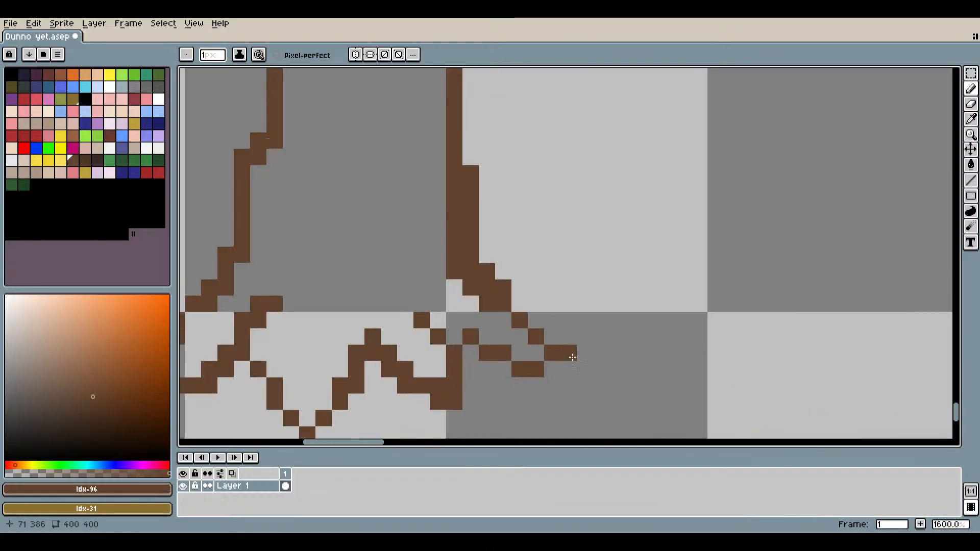
scroll(641, 399, down, 6)
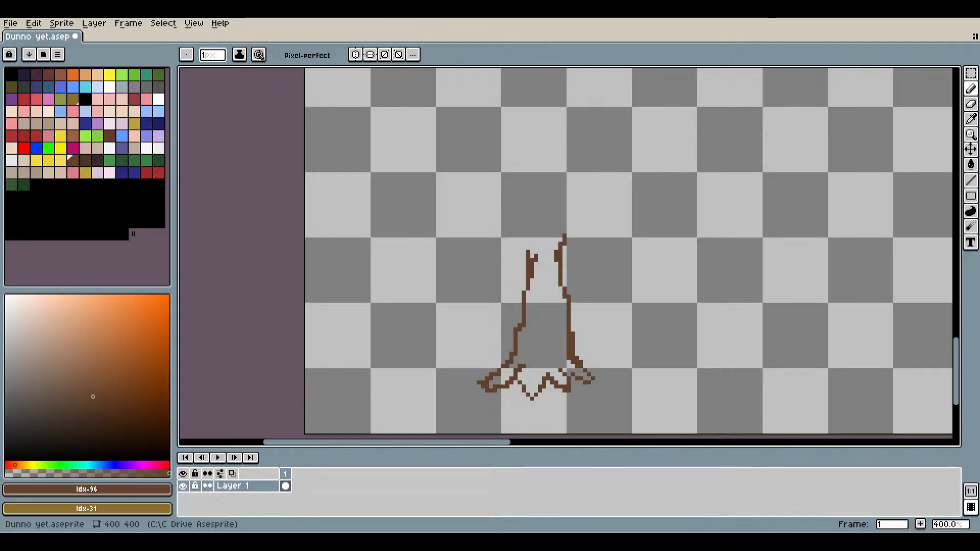
Choose the dark green palette colour #2d5232 (index 100) for the foliage.
drag(571, 313, 548, 277)
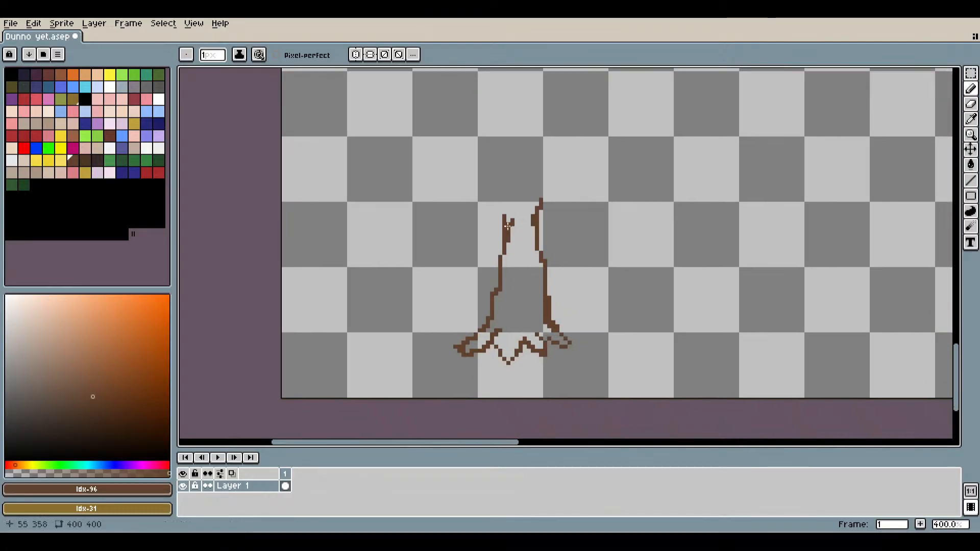
scroll(518, 240, up, 3)
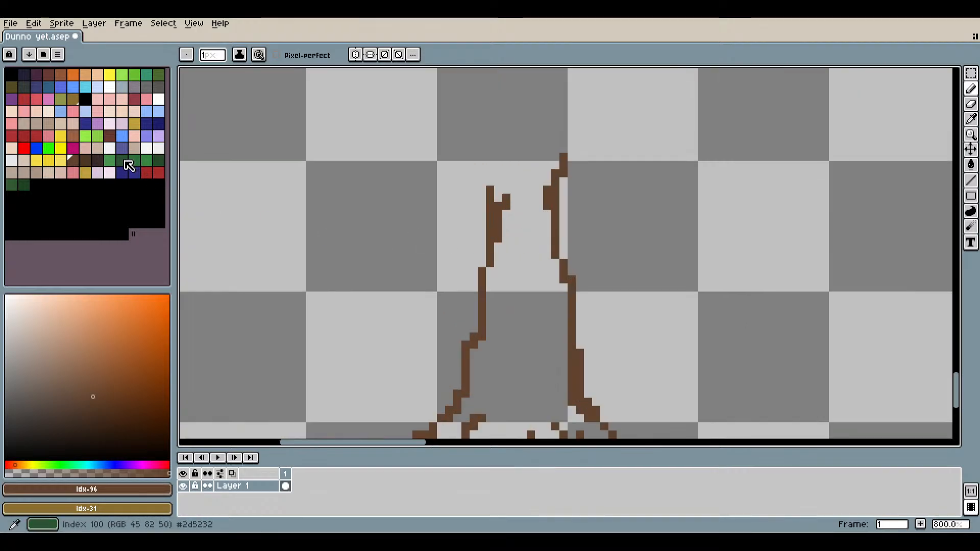
click(123, 161)
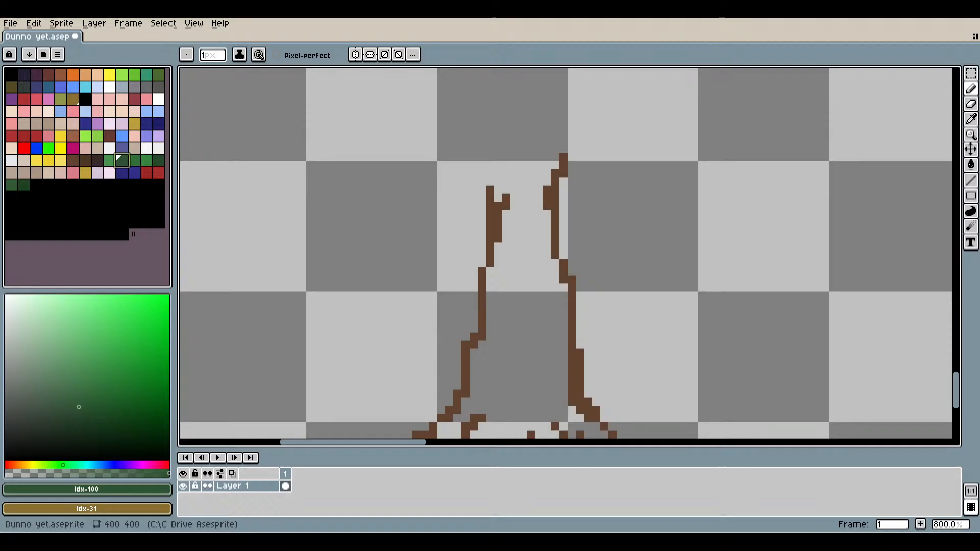
scroll(508, 190, up, 3)
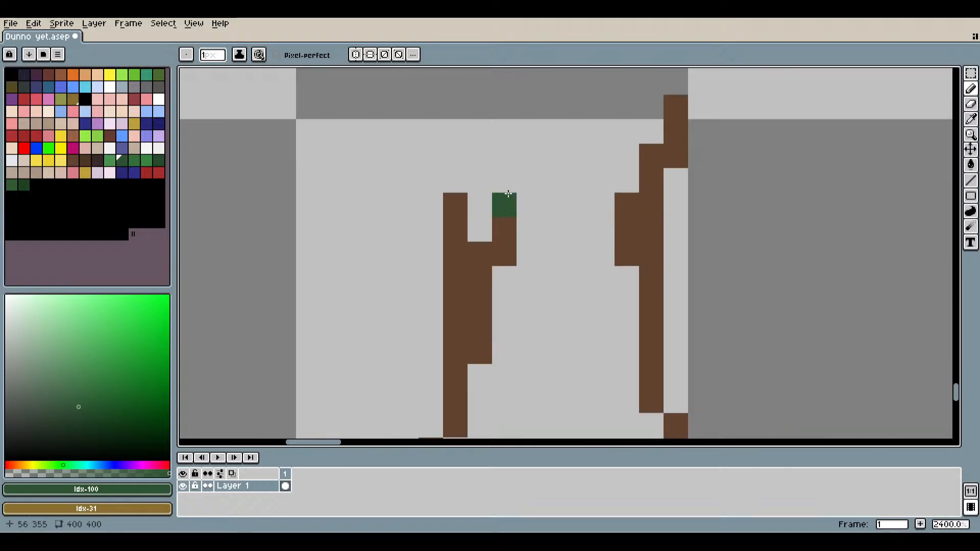
scroll(508, 194, down, 3)
scroll(533, 222, down, 2)
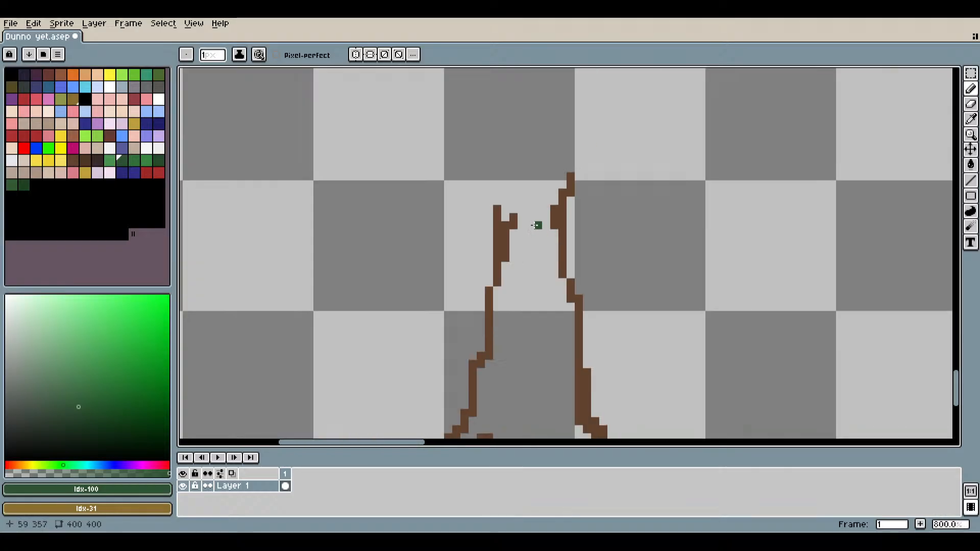
scroll(536, 225, down, 1)
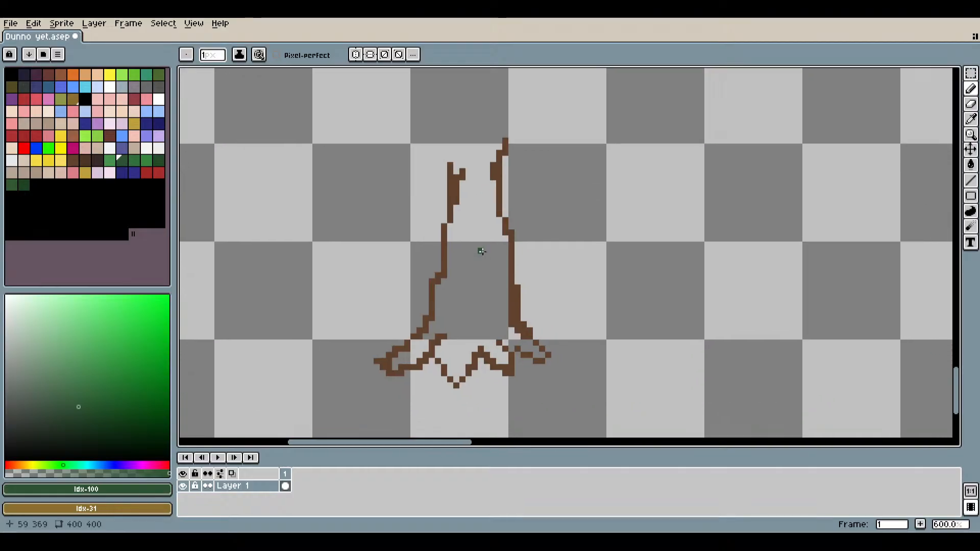
scroll(516, 367, up, 2)
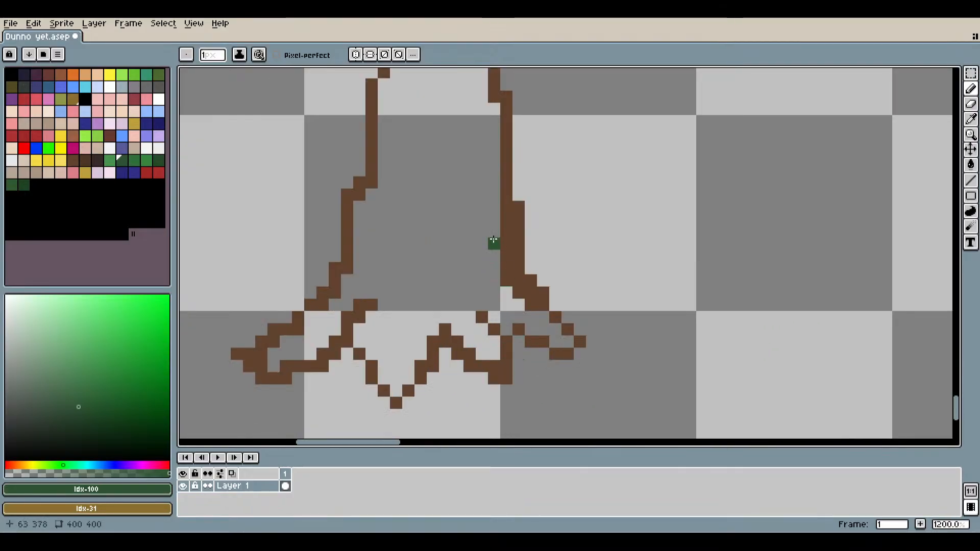
drag(481, 221, 509, 331)
scroll(499, 279, down, 2)
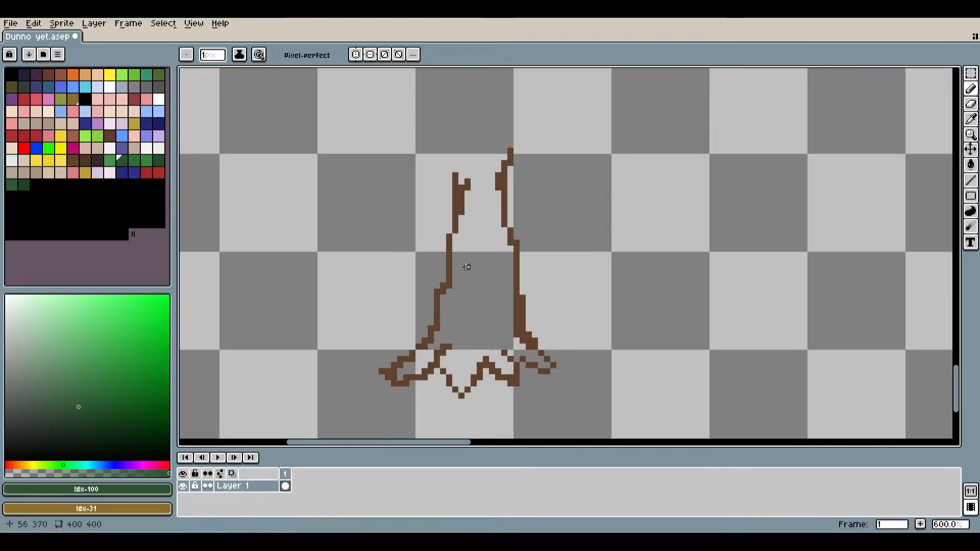
drag(466, 266, 552, 300)
scroll(590, 298, up, 1)
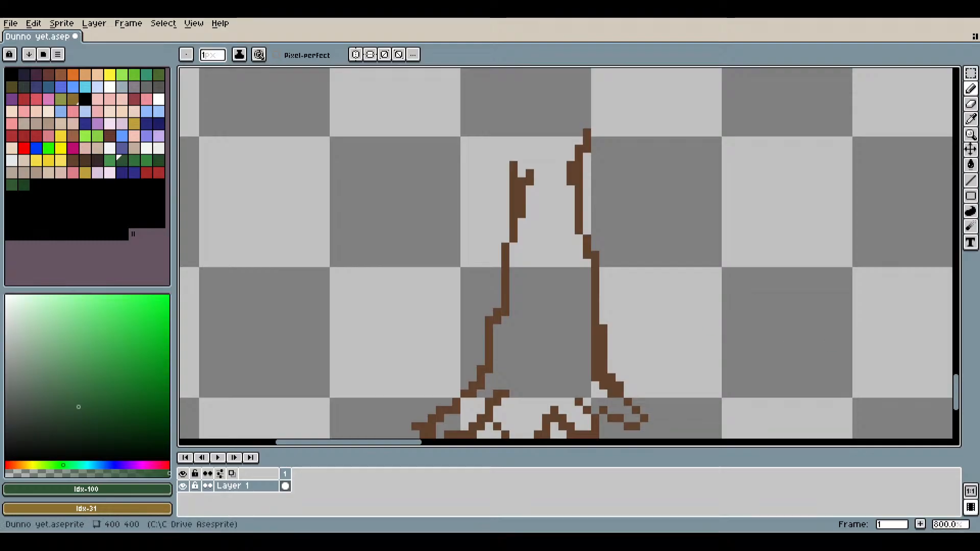
mouse_move(699, 329)
mouse_down()
mouse_move(669, 324)
mouse_move(606, 241)
mouse_up()
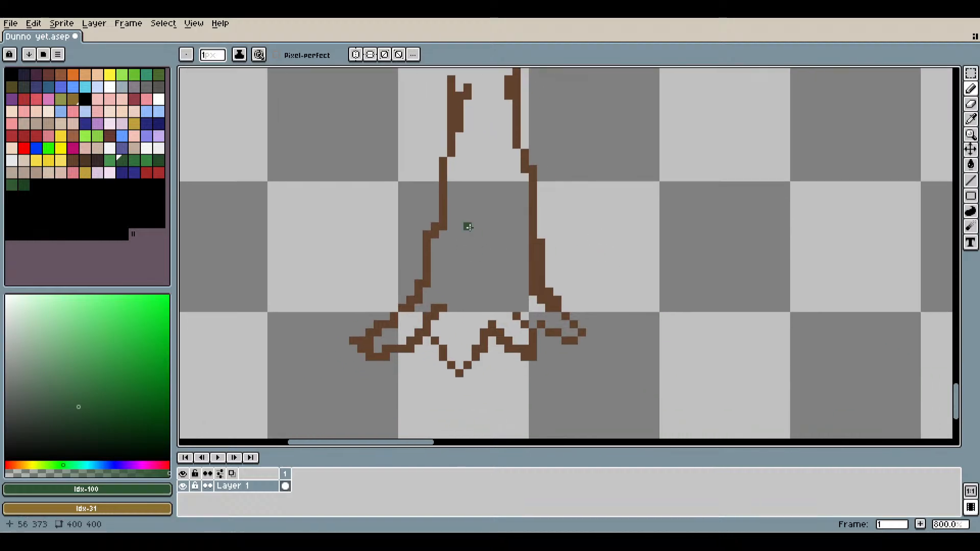
Draw jagged dark green leaf clumps over the tops of both trunk edges, joining them across the gap.
scroll(468, 227, down, 1)
scroll(407, 241, up, 3)
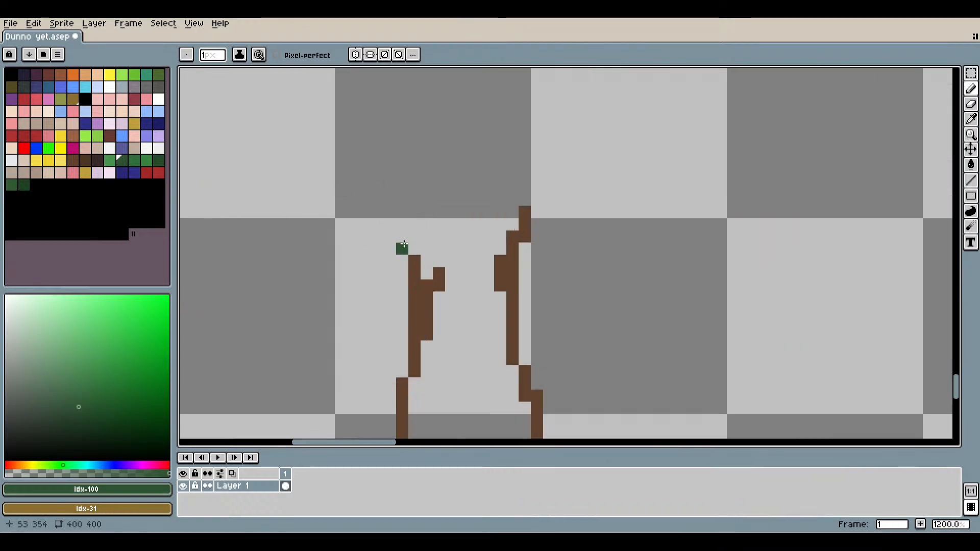
mouse_move(365, 211)
mouse_down()
mouse_move(310, 257)
mouse_move(314, 273)
mouse_move(335, 265)
mouse_move(396, 211)
mouse_move(385, 220)
mouse_move(400, 216)
mouse_move(412, 241)
mouse_move(414, 228)
mouse_move(373, 304)
mouse_move(386, 307)
mouse_move(448, 224)
mouse_up()
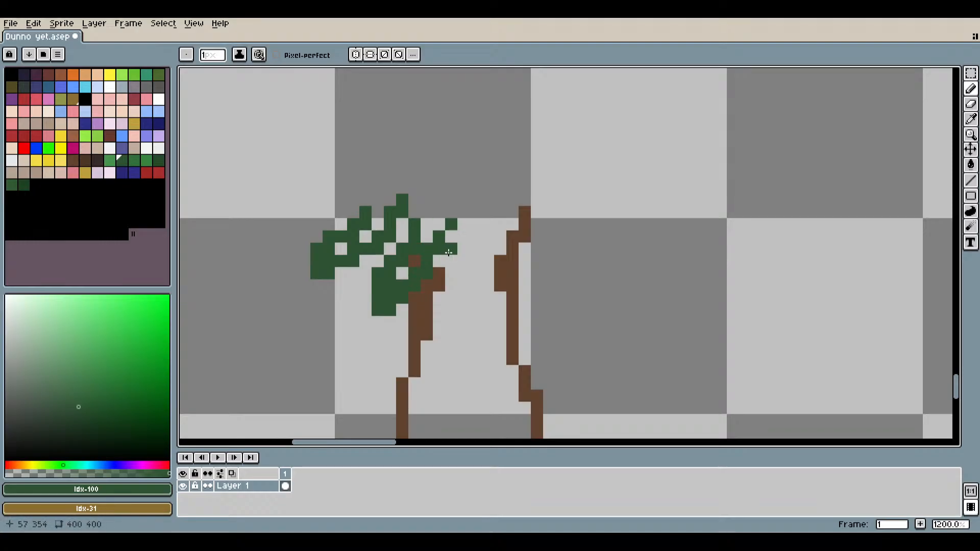
mouse_move(439, 273)
mouse_down()
mouse_move(451, 296)
mouse_move(496, 234)
mouse_move(514, 283)
mouse_move(513, 257)
mouse_move(549, 281)
mouse_move(557, 260)
mouse_move(511, 207)
mouse_move(603, 235)
mouse_move(561, 176)
mouse_move(510, 151)
mouse_up()
Undo the most recent green strokes of the leaf clump at the trunk's upper right.
scroll(572, 245, down, 3)
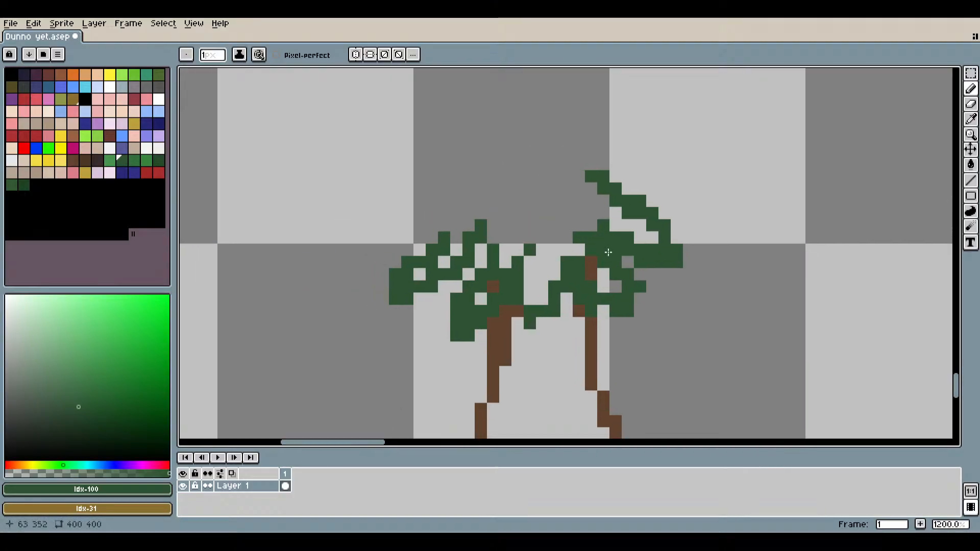
drag(546, 230, 447, 194)
scroll(515, 209, up, 3)
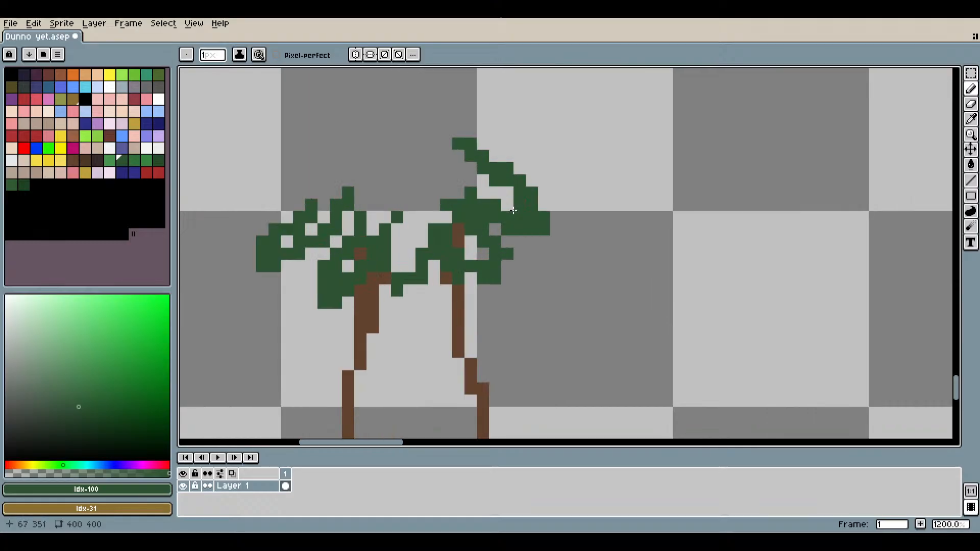
drag(493, 238, 511, 258)
key(ctrl+z)
key(ctrl+z)
key(ctrl+z)
key(ctrl+z)
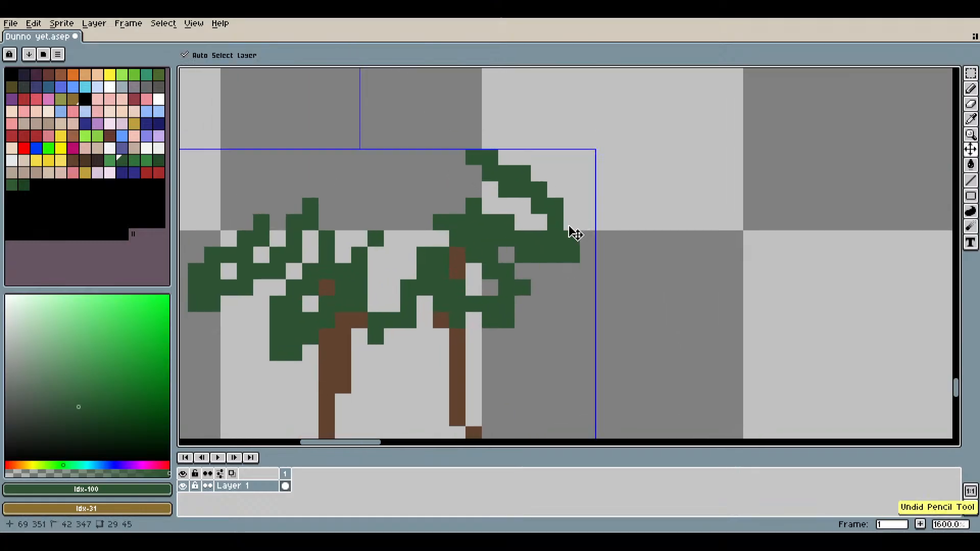
key(ctrl+z)
key(ctrl+z)
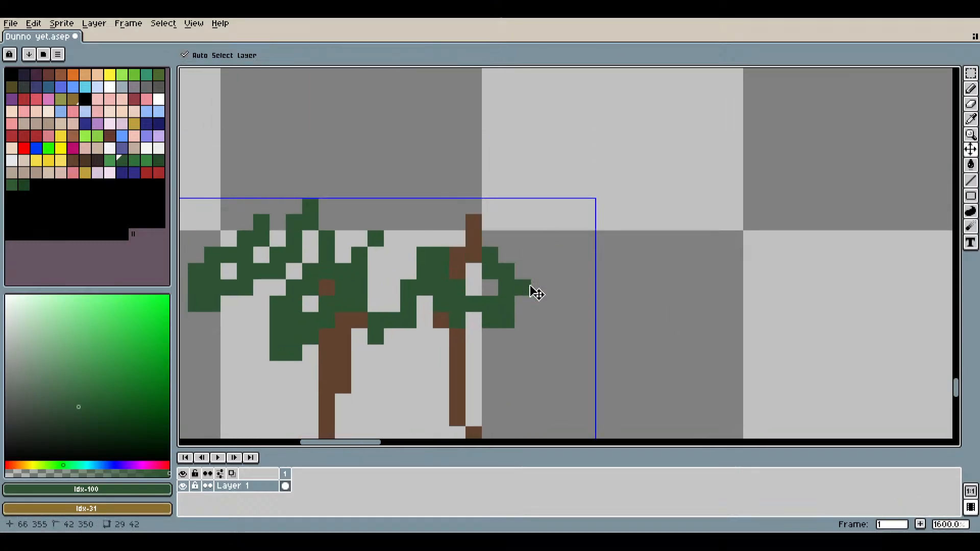
Redraw a small rounded leaf outline in dark green beside the upper right trunk edge.
click(510, 333)
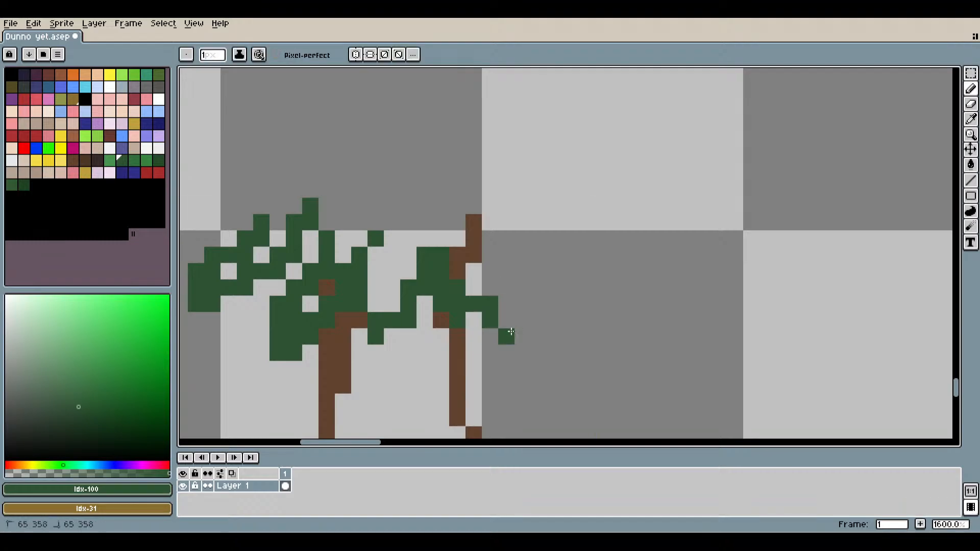
click(527, 326)
drag(527, 325, 523, 307)
click(493, 286)
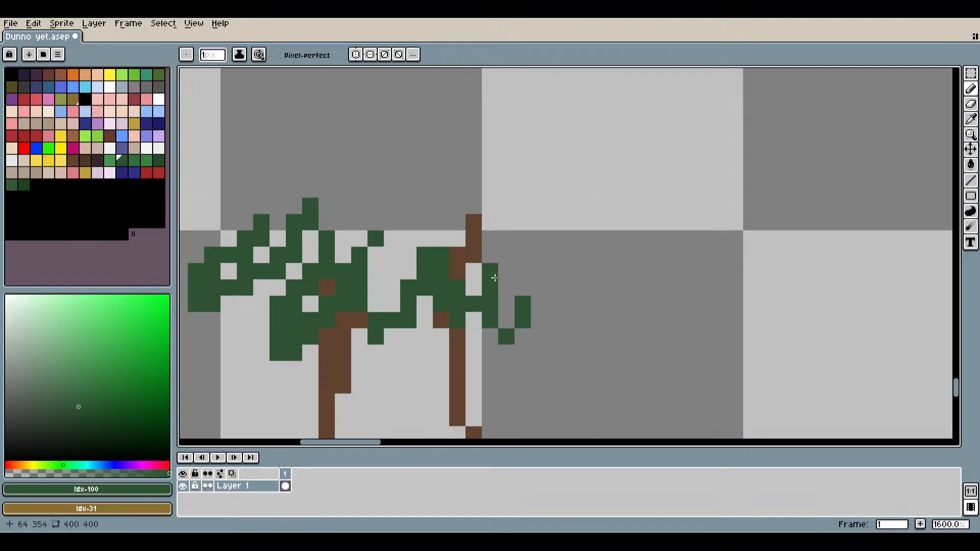
click(476, 251)
click(497, 276)
click(504, 289)
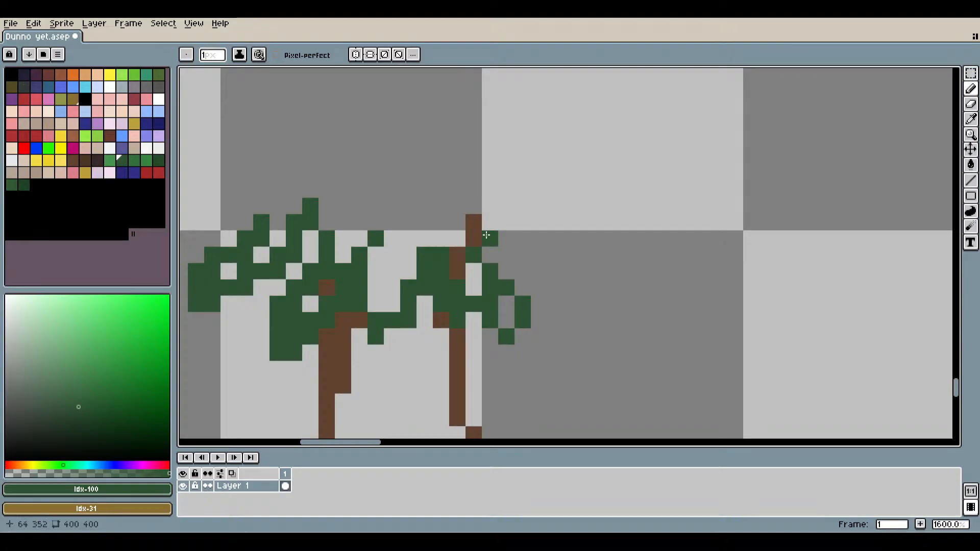
Cap the right trunk edge's tip with dark green and draw a short leaf edge extending outward to its right.
click(478, 226)
click(496, 246)
drag(496, 246, 551, 266)
Try to shape a large curved leaf beside the upper right trunk edge, arching its outline back over the trunk.
click(572, 271)
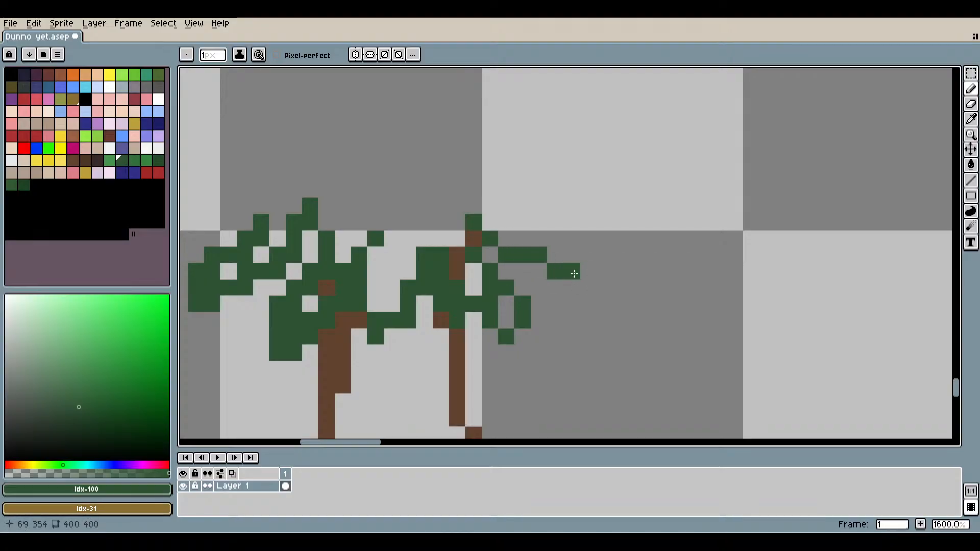
click(583, 252)
click(571, 223)
click(539, 207)
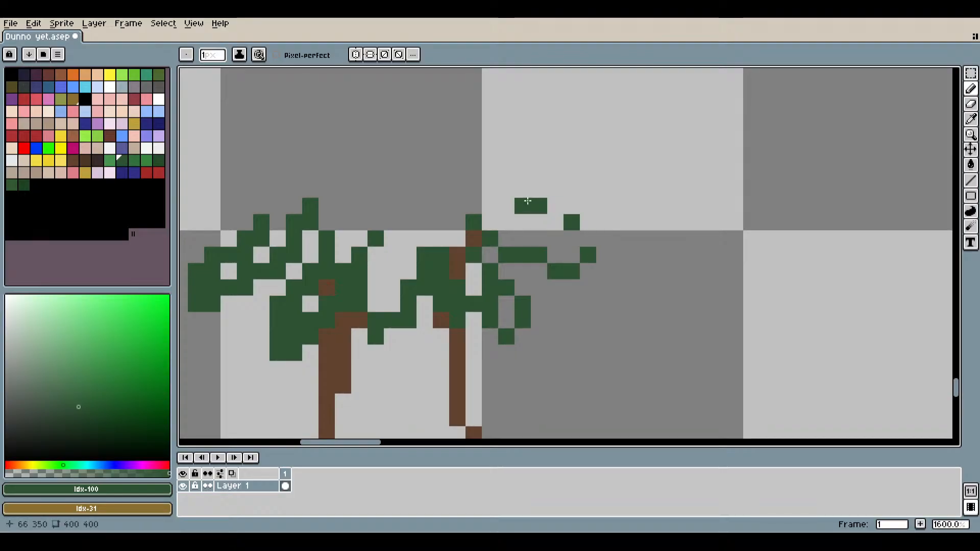
click(552, 218)
click(568, 238)
drag(513, 202, 486, 189)
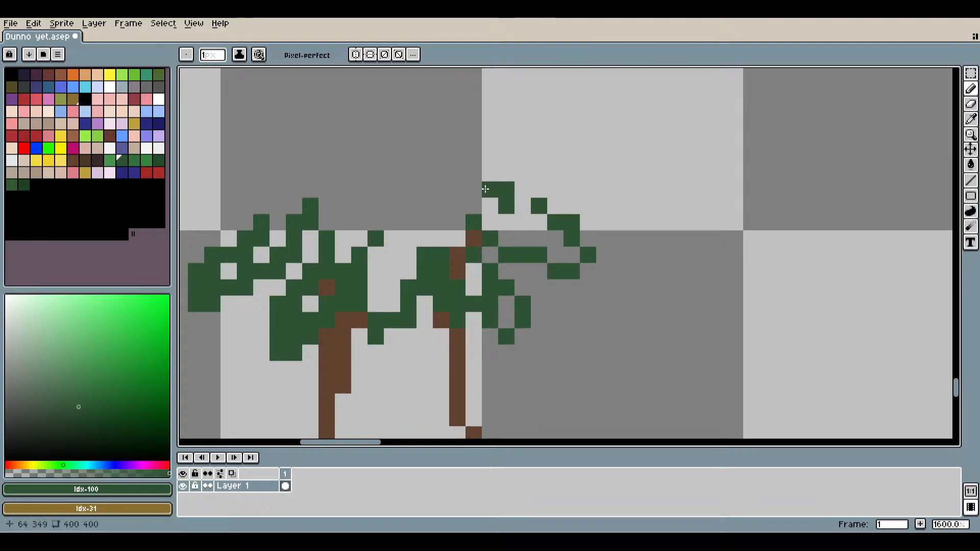
click(522, 207)
Try extending the left leaf clump upward and thickening the upper edge of the large right leaf.
scroll(607, 270, down, 5)
scroll(575, 273, up, 5)
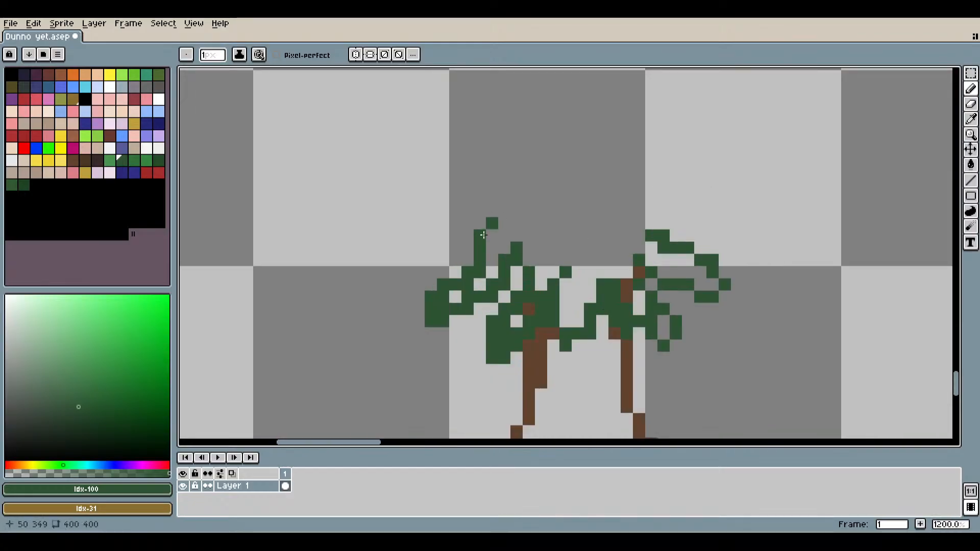
scroll(510, 242, down, 4)
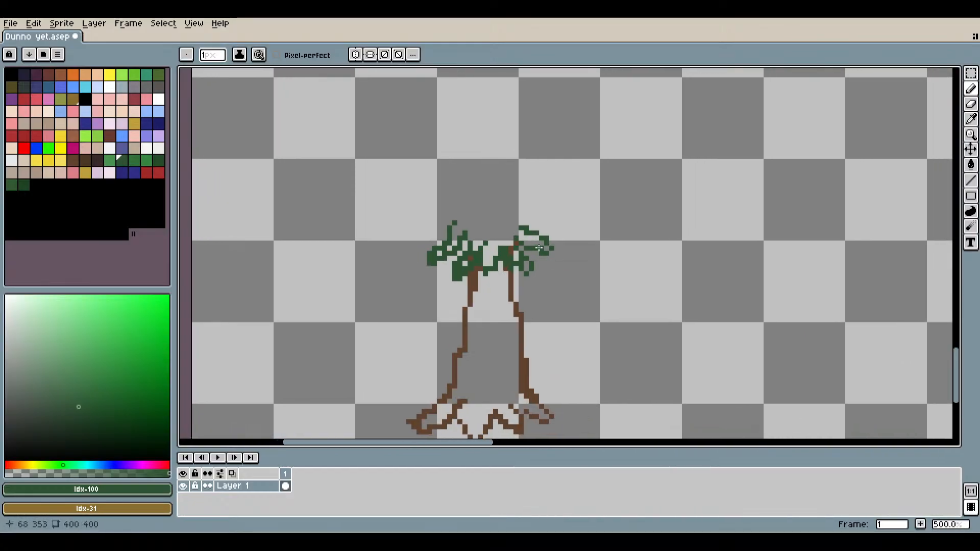
scroll(522, 190, up, 5)
click(518, 189)
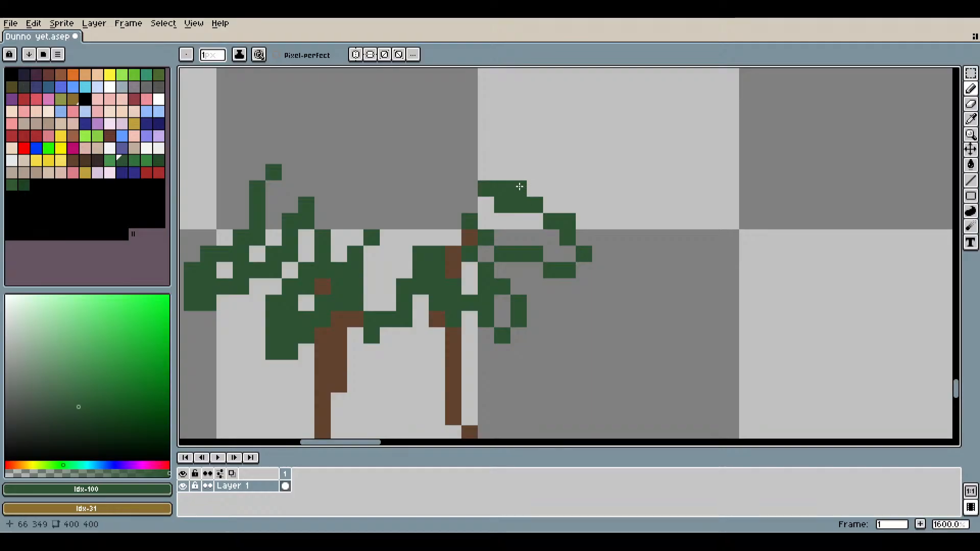
scroll(516, 213, down, 4)
scroll(526, 224, up, 4)
click(530, 234)
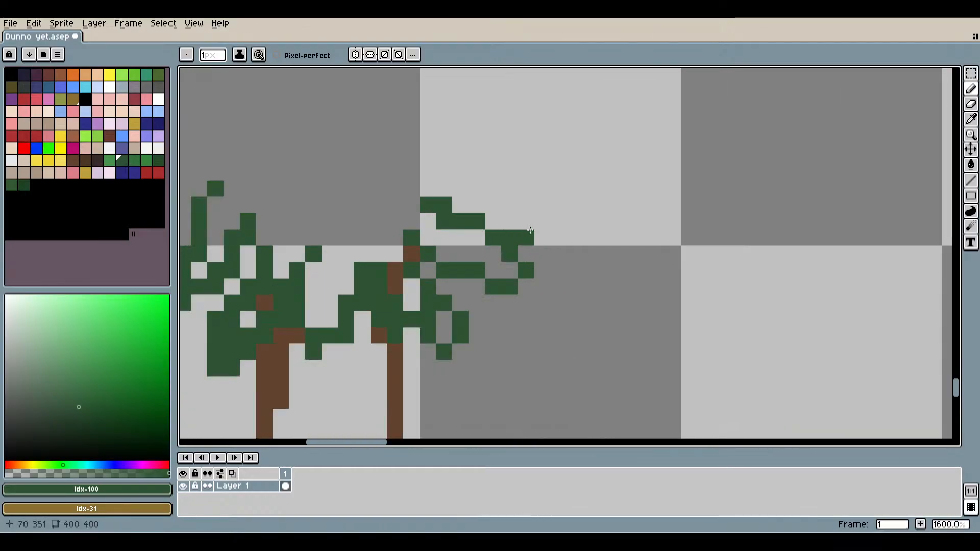
Undo the left clump extension and the large right leaf's strokes, back to its short lower edge.
key(ctrl+z)
key(ctrl+z)
key(ctrl+z)
key(ctrl+z)
key(ctrl+z)
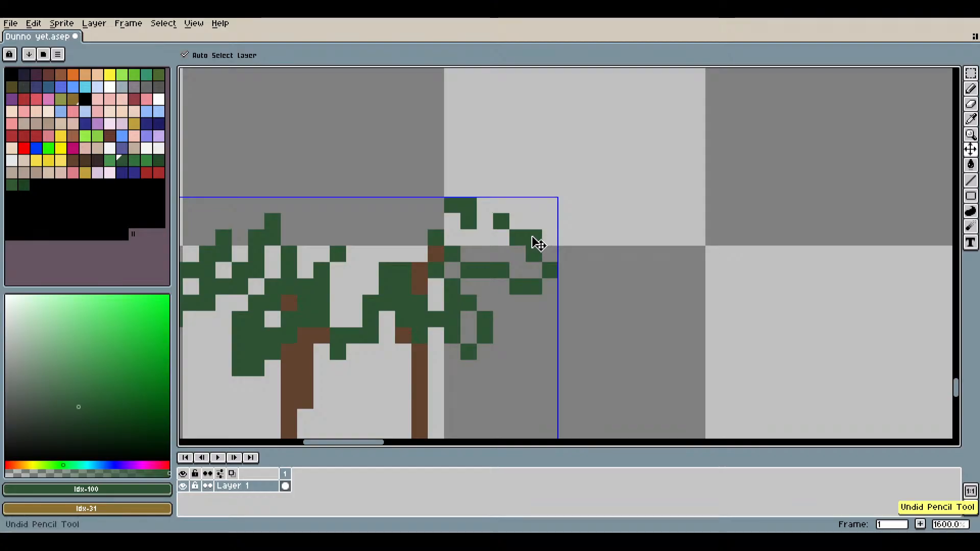
key(ctrl+z)
key(ctrl+z)
key(ctrl+z)
key(ctrl+z)
key(ctrl+z)
key(ctrl+z)
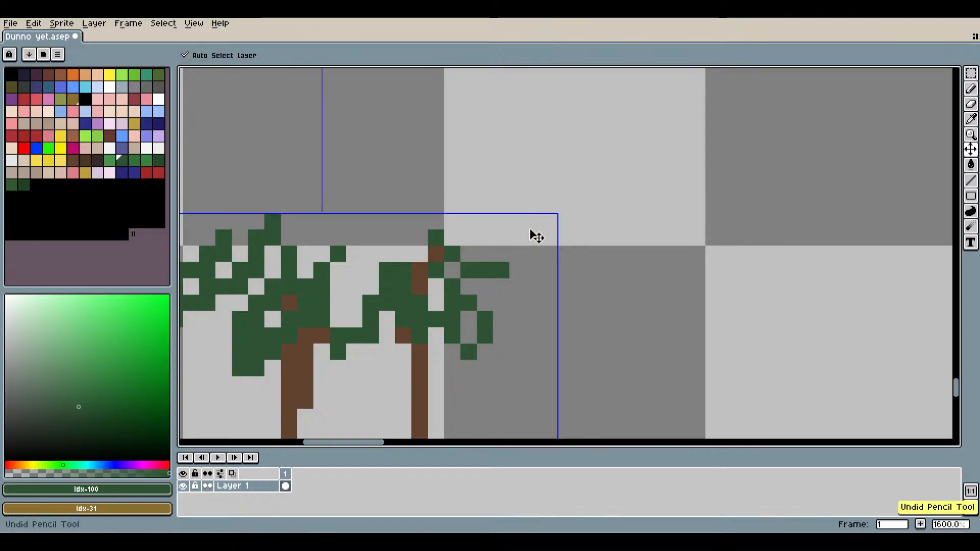
Redraw the right leaf in dark green with a downward-curving lower edge, rounded tip and diagonal upper edge.
click(485, 270)
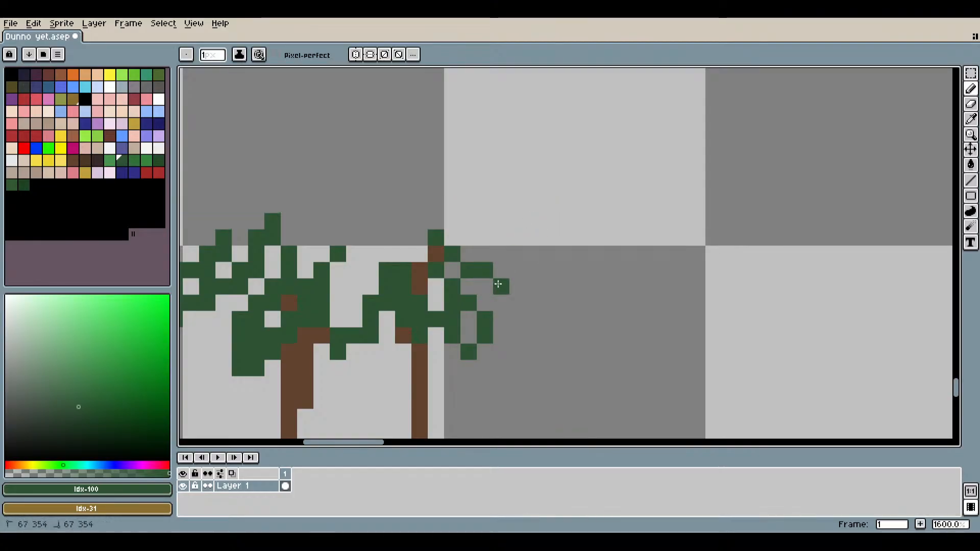
click(499, 284)
click(524, 296)
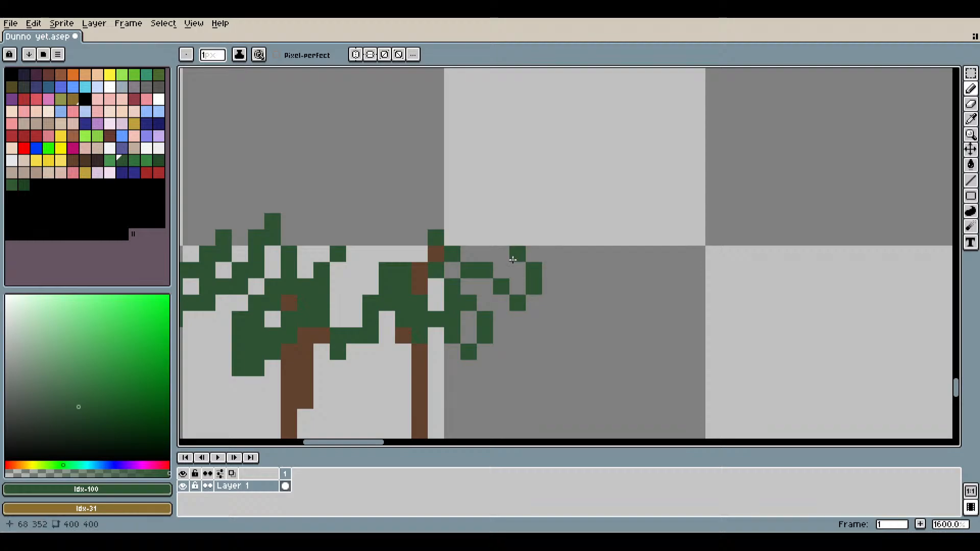
click(513, 260)
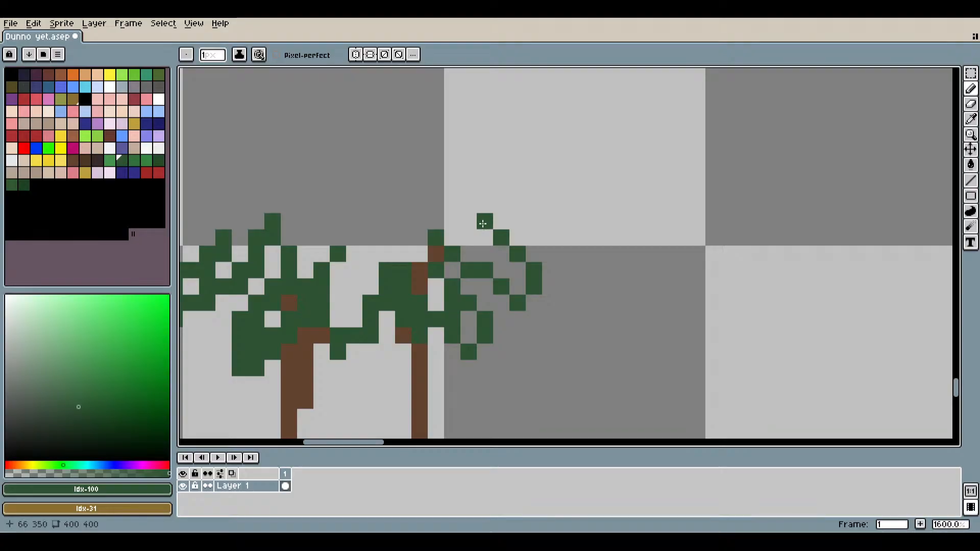
Extend the top of the left leaf clump diagonally up and to the right in dark green.
drag(519, 257, 602, 255)
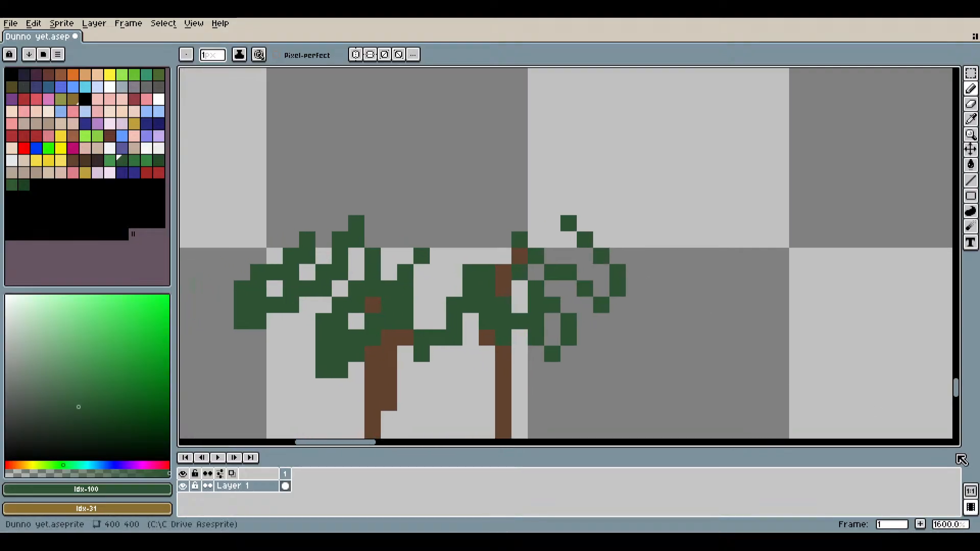
drag(699, 284, 739, 323)
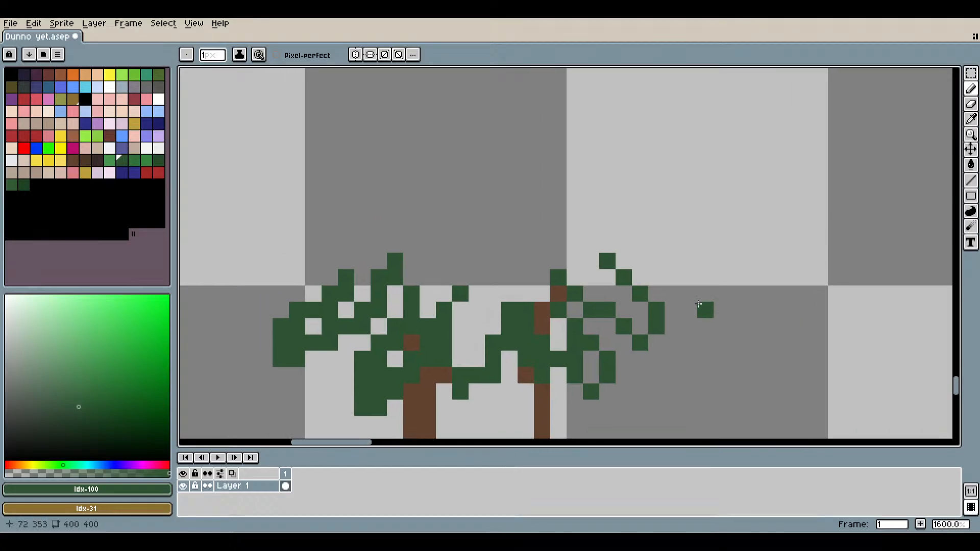
scroll(757, 387, up, 2)
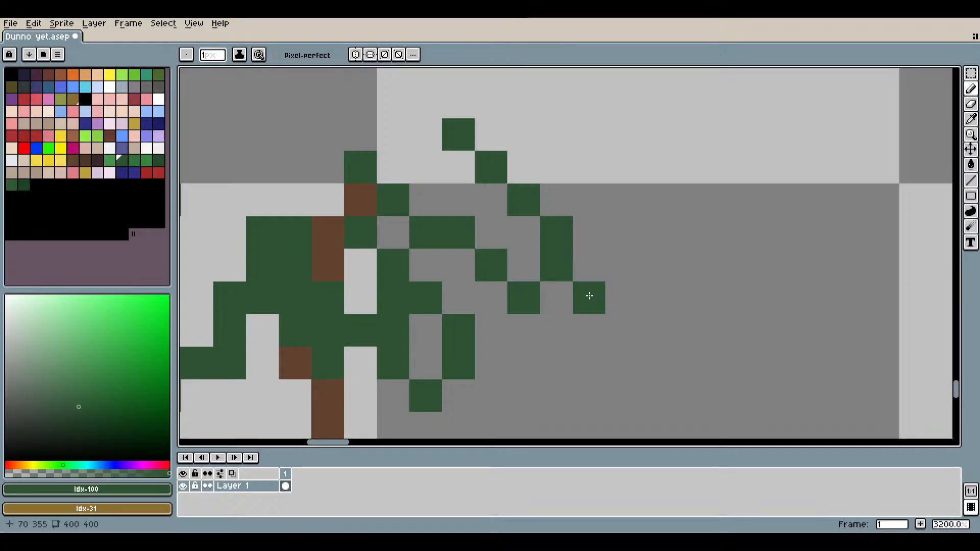
scroll(595, 291, down, 5)
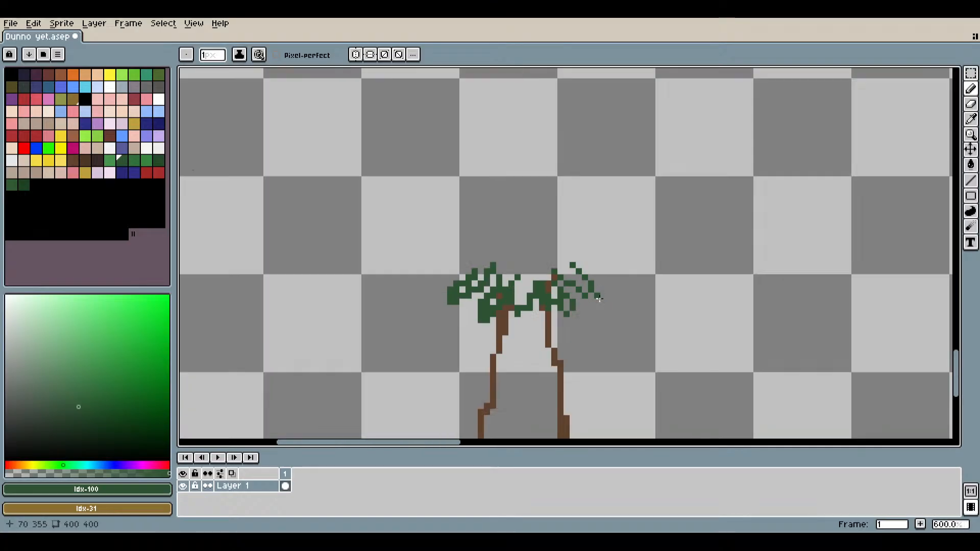
scroll(597, 326, down, 1)
scroll(562, 301, up, 5)
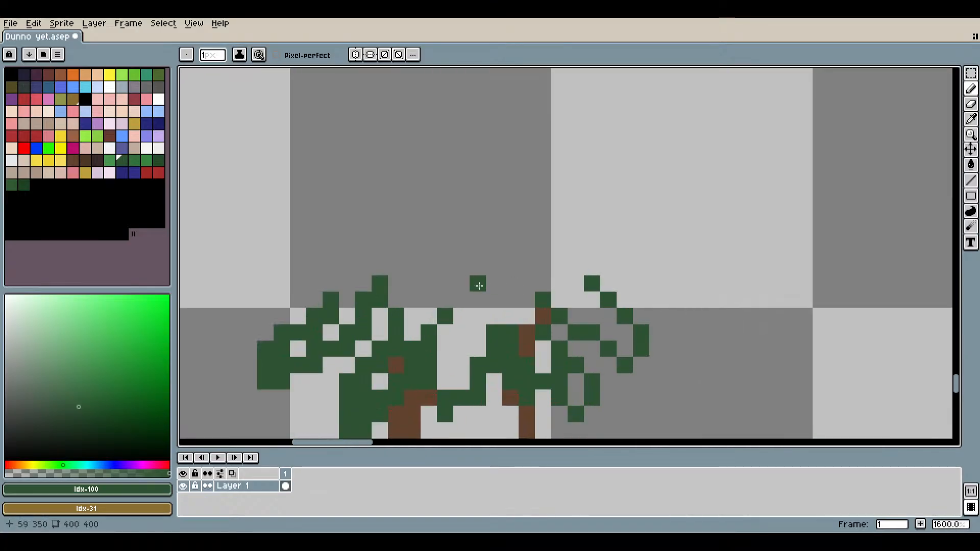
drag(435, 281, 482, 268)
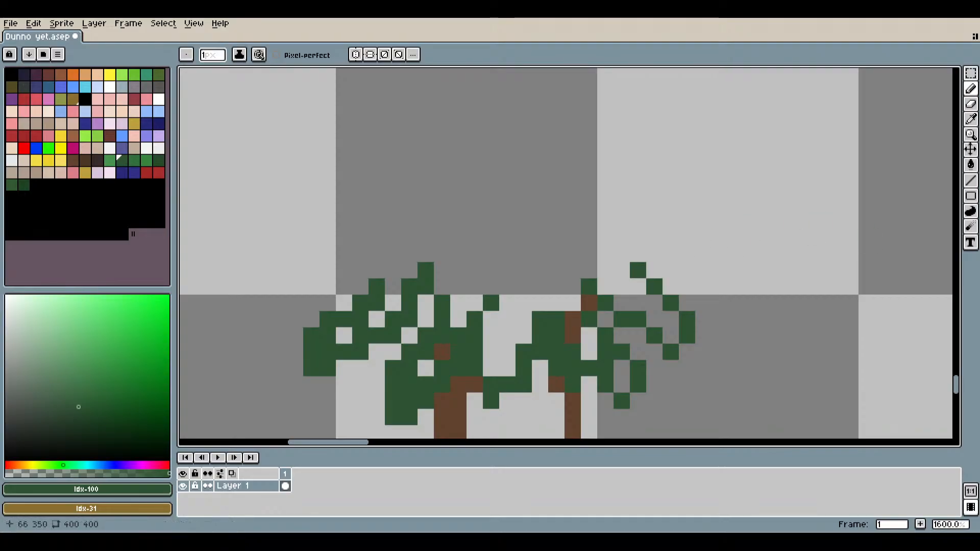
scroll(658, 229, up, 3)
scroll(408, 340, down, 3)
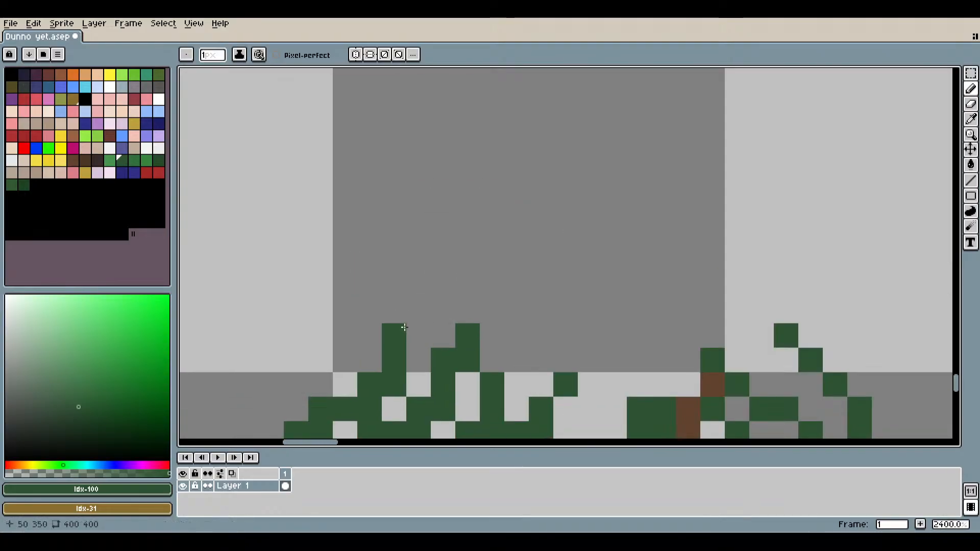
drag(403, 331, 445, 291)
scroll(444, 290, down, 4)
scroll(547, 302, up, 4)
Lengthen the right leaf's diagonal upper edge up and to the left, back toward the trunk's centre.
click(547, 303)
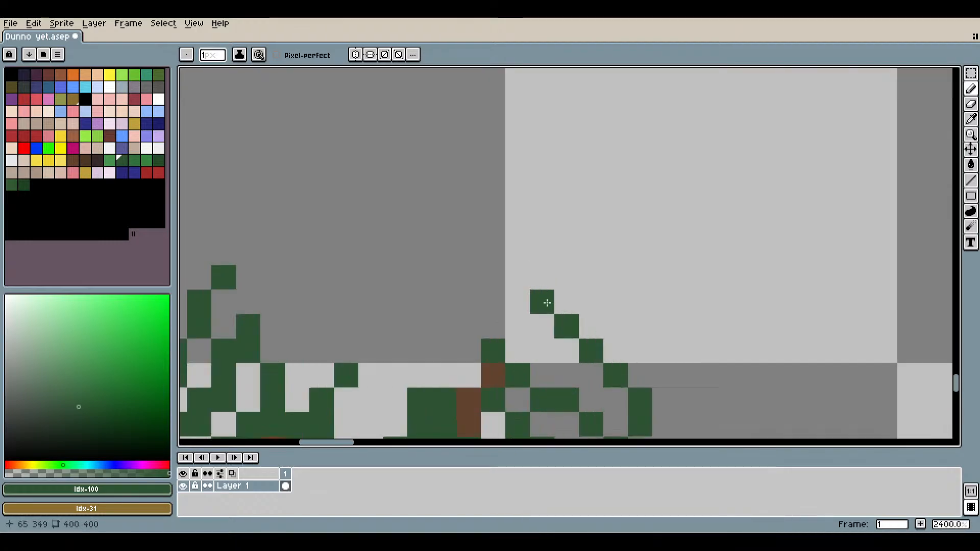
mouse_move(547, 303)
mouse_down()
mouse_move(542, 253)
mouse_move(518, 253)
mouse_up()
scroll(518, 254, down, 5)
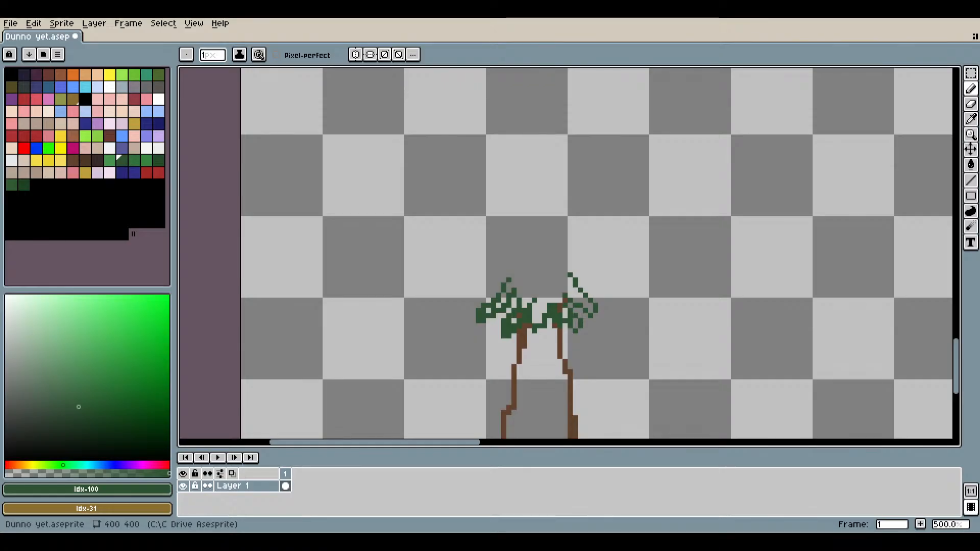
scroll(549, 301, up, 7)
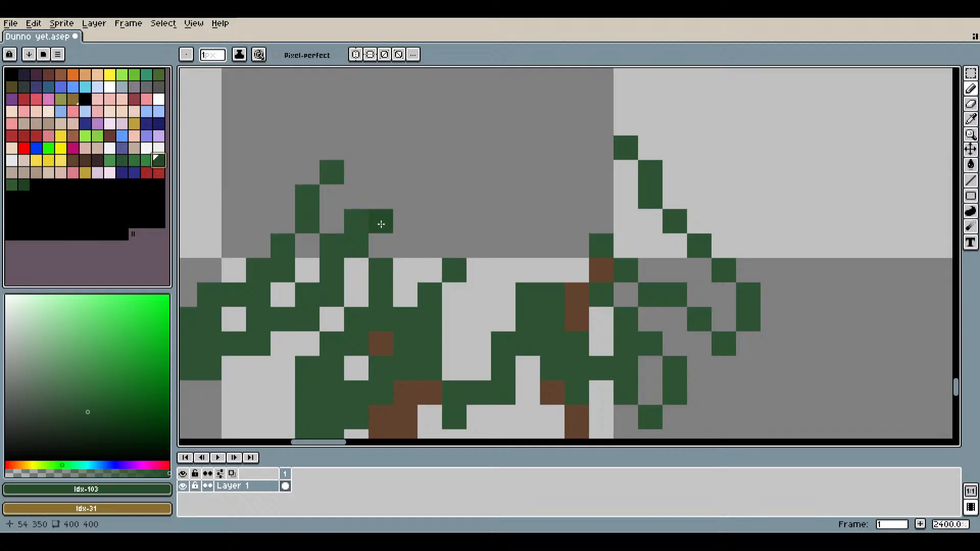
scroll(357, 193, up, 1)
drag(340, 201, 397, 200)
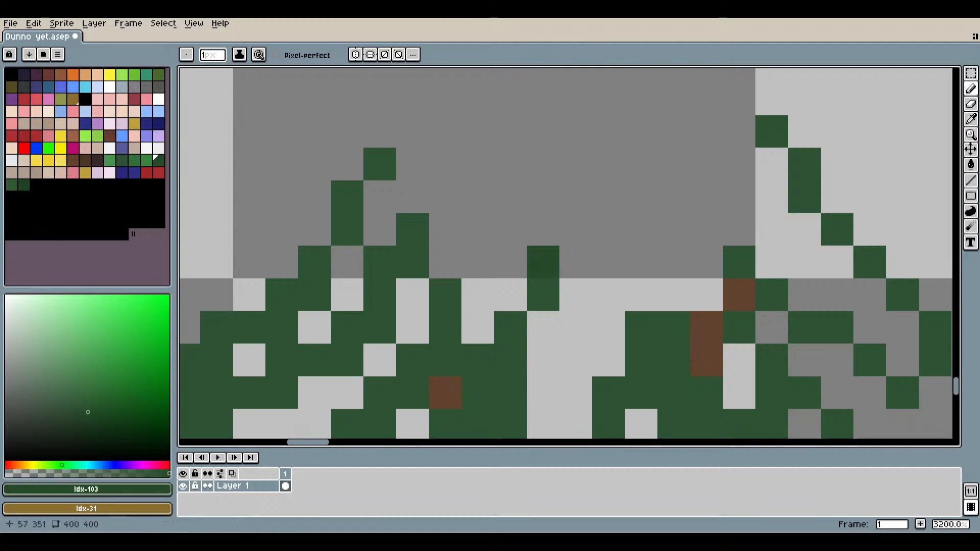
scroll(585, 264, down, 3)
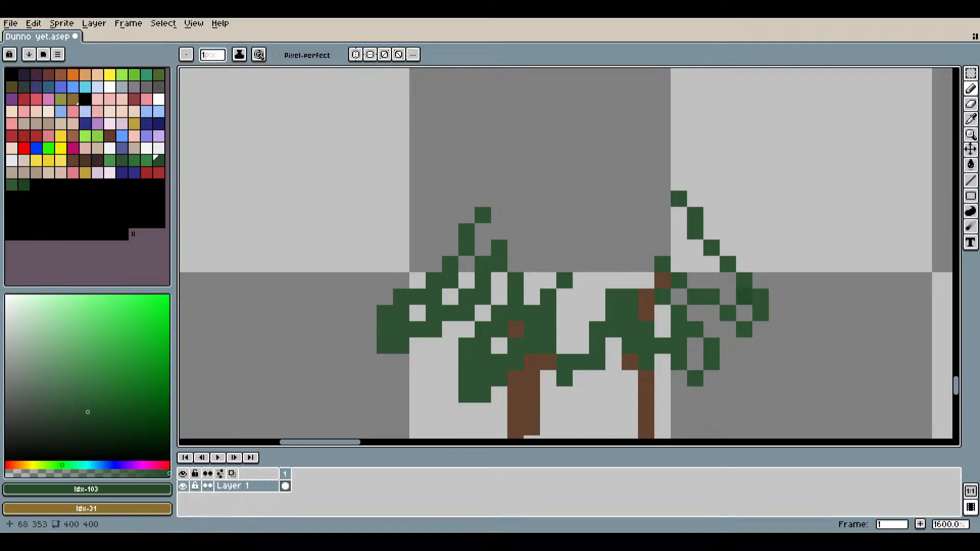
drag(744, 295, 709, 276)
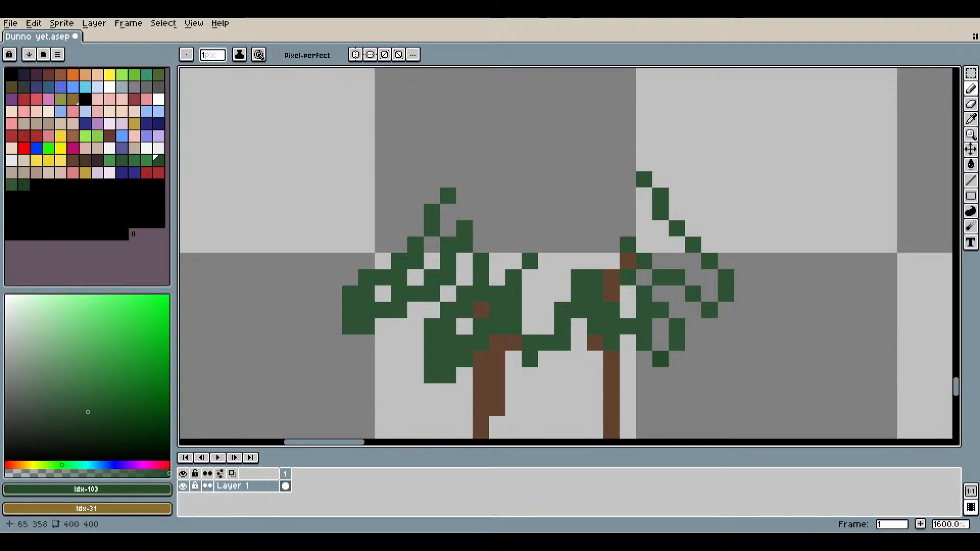
drag(569, 343, 612, 326)
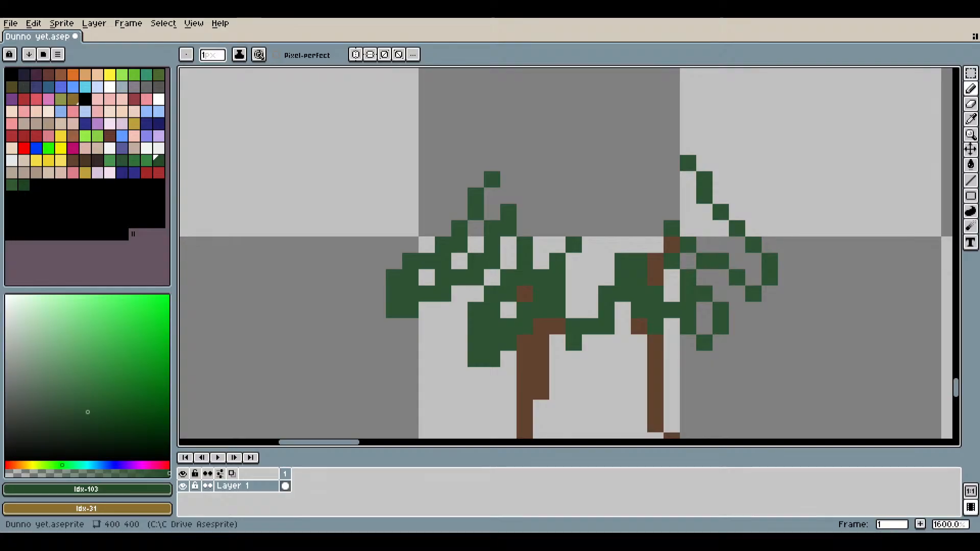
drag(637, 290, 597, 320)
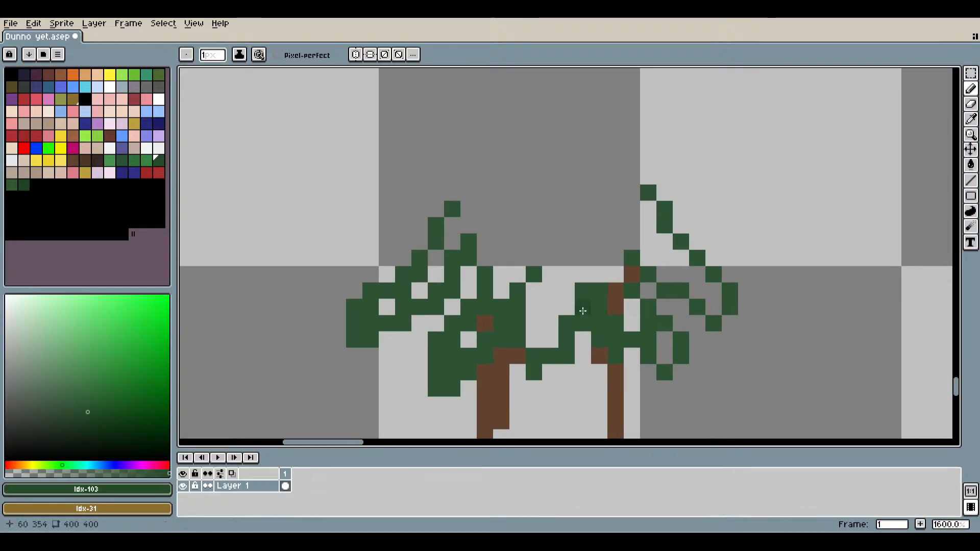
drag(415, 238, 432, 266)
scroll(451, 230, up, 5)
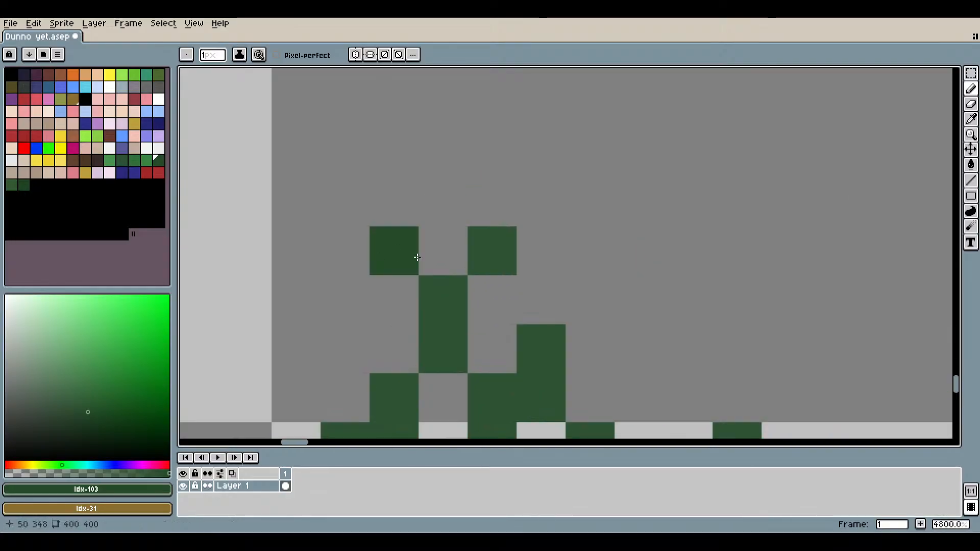
Draw a jagged leaf outline above the left leaf clump in the darker green palette colour, index 118.
click(25, 185)
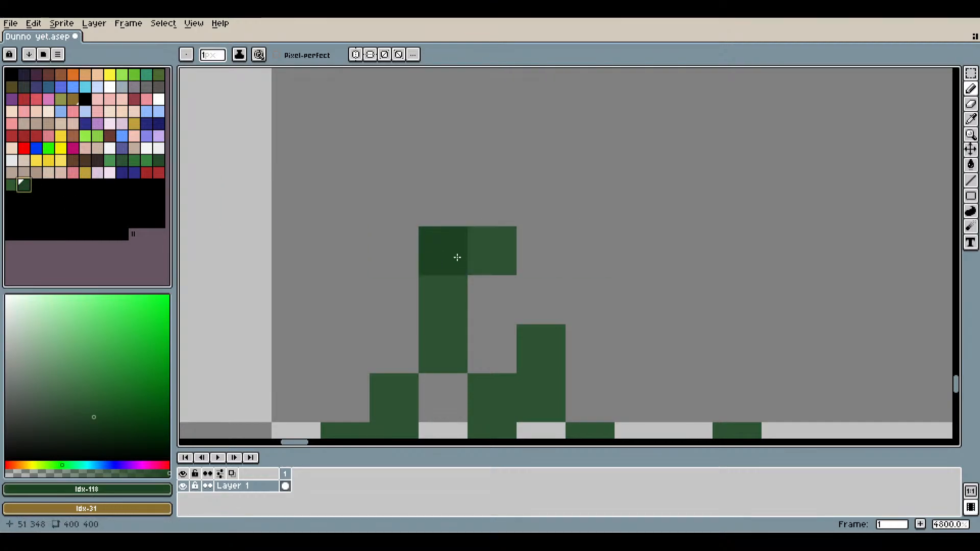
scroll(491, 242, down, 5)
scroll(511, 250, up, 1)
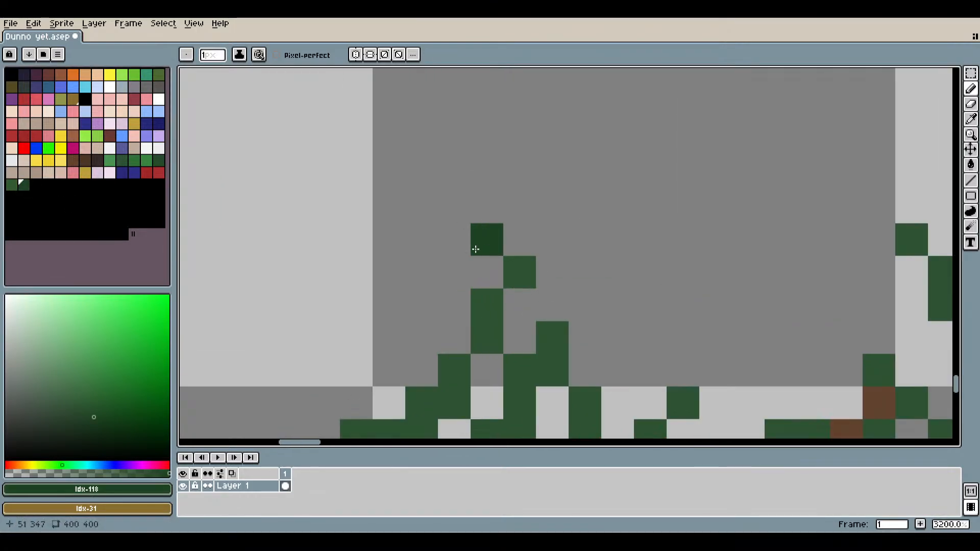
drag(457, 271, 481, 253)
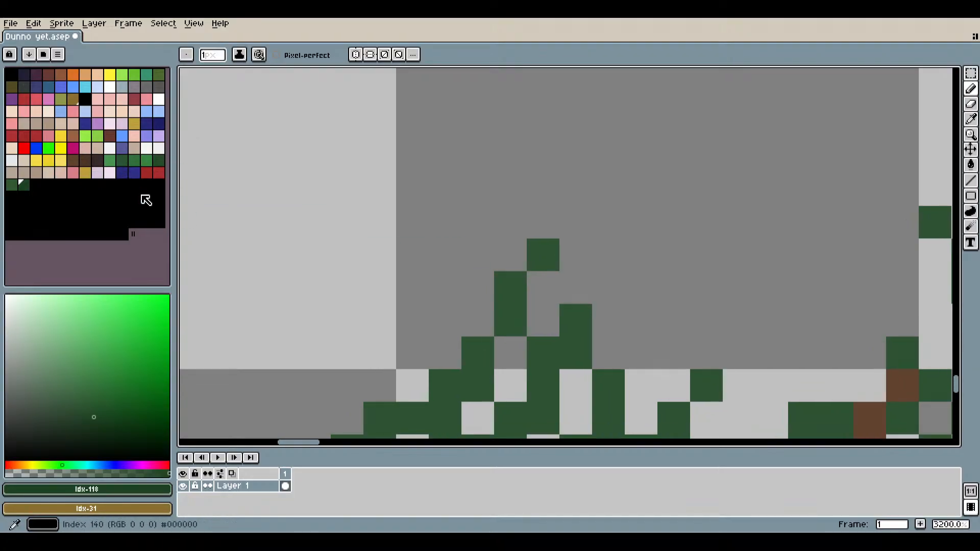
scroll(503, 285, down, 1)
scroll(503, 284, down, 3)
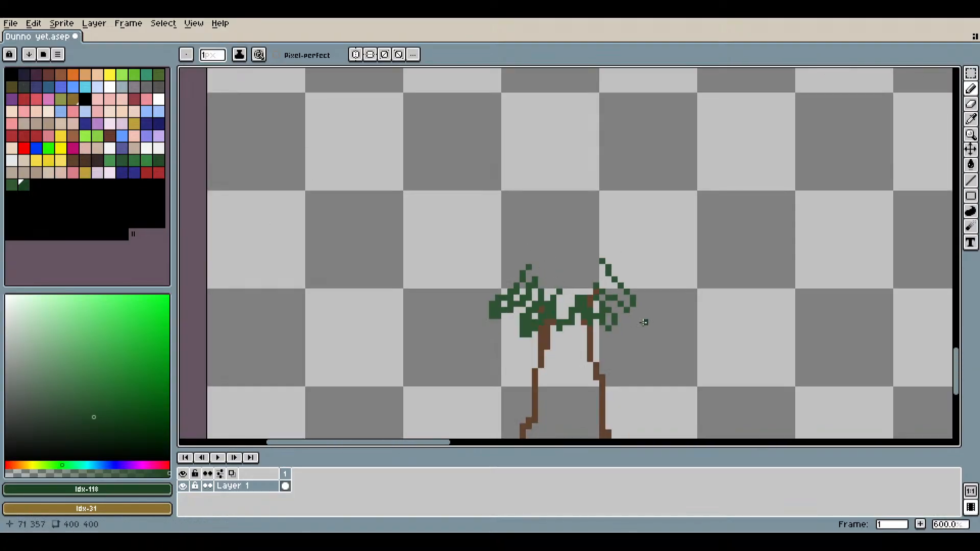
scroll(504, 255, up, 5)
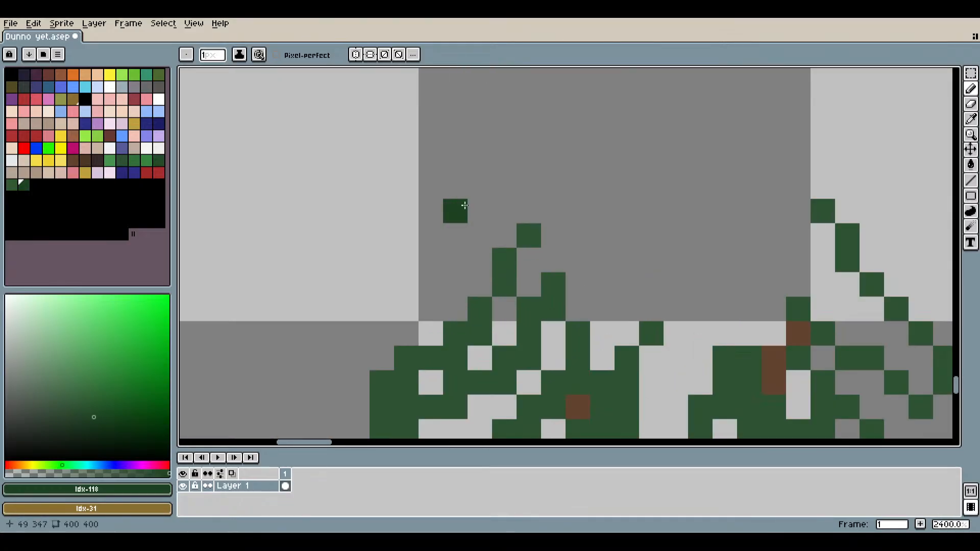
mouse_move(476, 186)
mouse_down()
mouse_move(417, 258)
mouse_move(383, 281)
mouse_move(434, 291)
mouse_move(452, 258)
mouse_move(525, 197)
mouse_up()
scroll(525, 197, down, 4)
scroll(638, 220, up, 4)
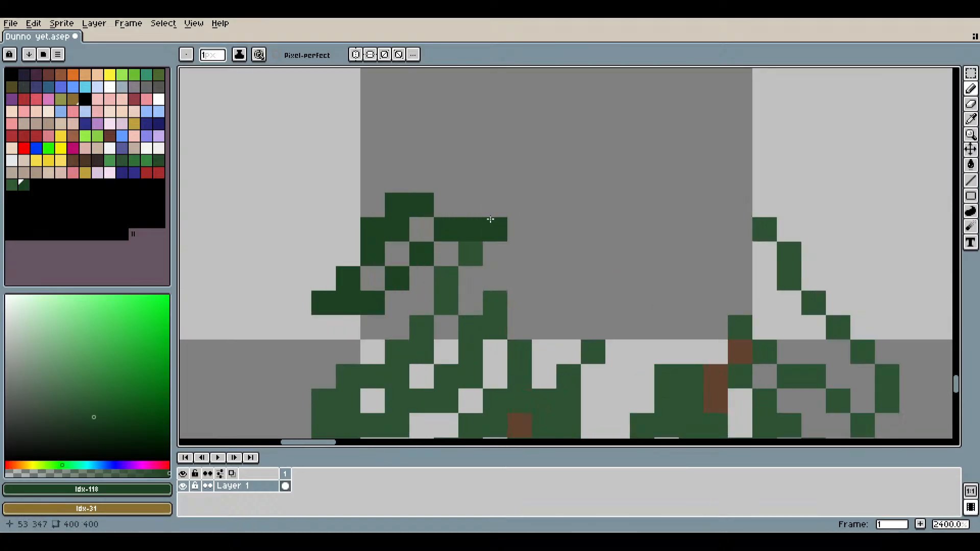
Draw a pointed leaf beside the jagged outline of the left clump in the darker green, carrying it down over the lighter leaves below.
scroll(490, 222, down, 3)
click(514, 230)
scroll(490, 237, up, 5)
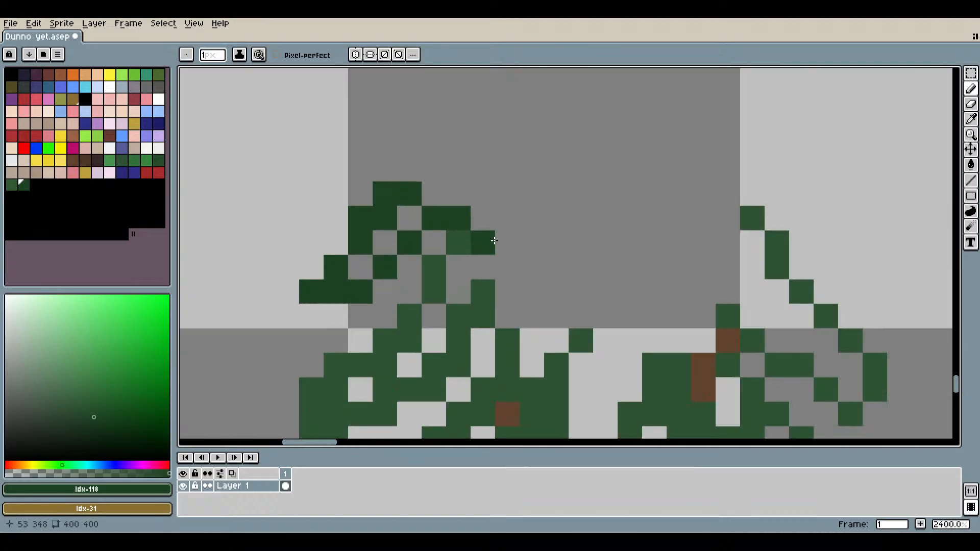
click(479, 173)
click(502, 205)
mouse_move(503, 205)
mouse_down()
mouse_move(470, 265)
mouse_move(408, 332)
mouse_move(456, 349)
mouse_move(481, 338)
mouse_move(542, 259)
mouse_up()
drag(472, 335, 449, 338)
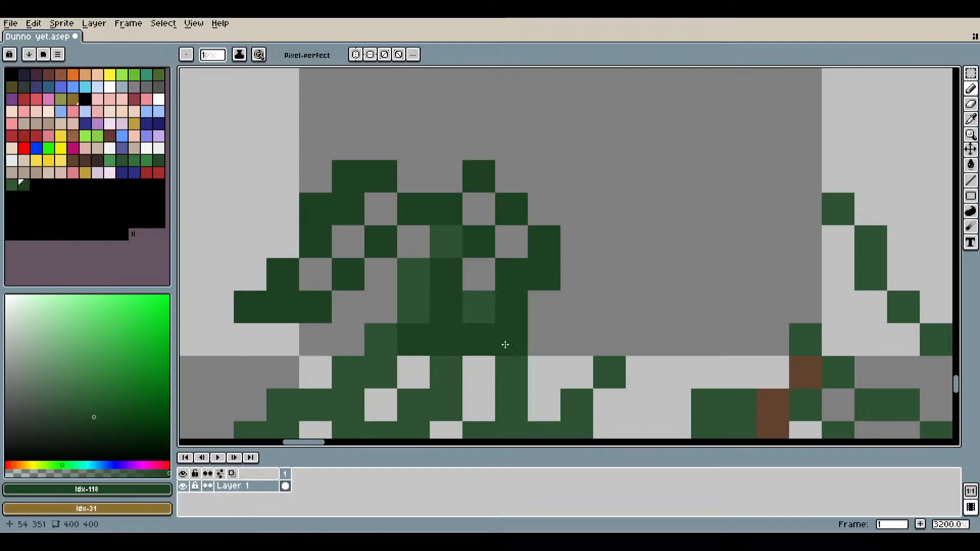
scroll(524, 346, down, 3)
scroll(490, 354, up, 4)
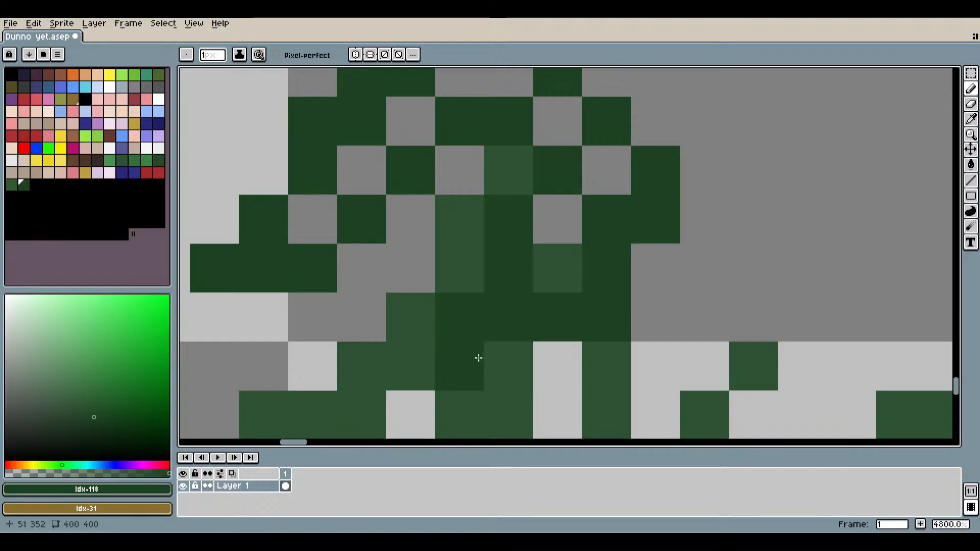
click(472, 362)
scroll(470, 368, down, 4)
scroll(523, 300, up, 3)
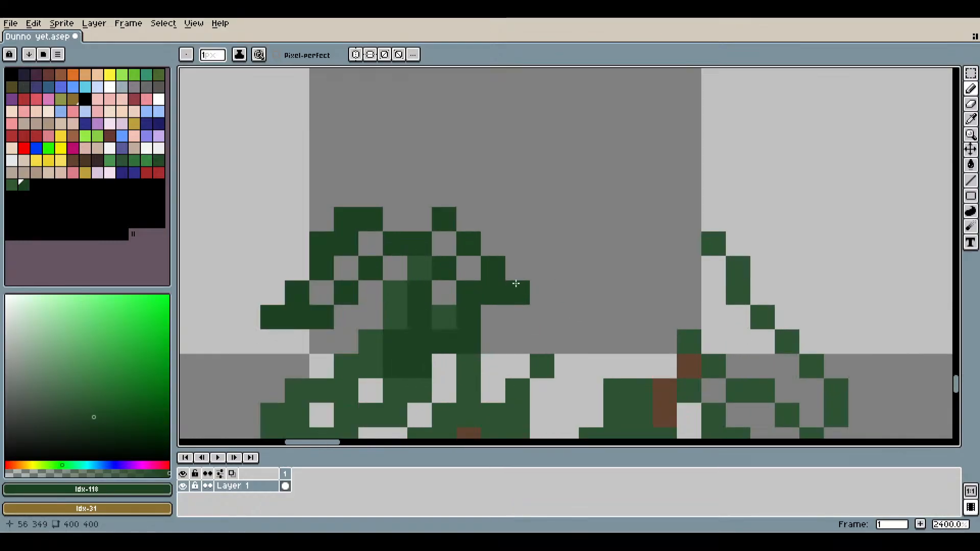
Continue the darker green outline from the left clump through a dip into an upright spike with a stepped edge descending toward the right leaf.
drag(640, 295, 529, 260)
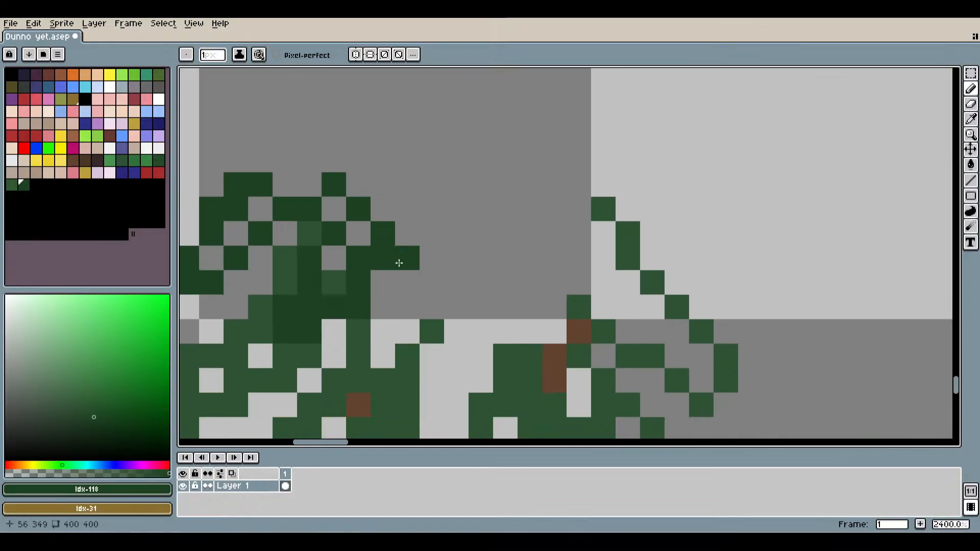
mouse_move(399, 263)
mouse_down()
mouse_move(449, 322)
mouse_move(481, 208)
mouse_up()
scroll(519, 263, down, 1)
mouse_move(518, 264)
mouse_down()
mouse_move(430, 239)
mouse_move(410, 215)
mouse_move(461, 255)
mouse_up()
scroll(424, 236, up, 1)
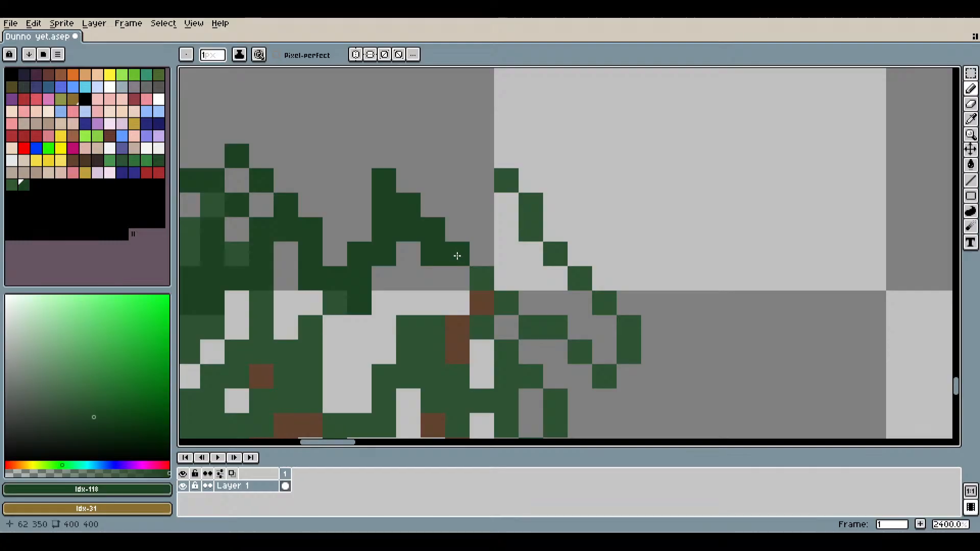
Undo the spike's descending edge and redraw it as a lower stepped base reaching the brown branch at the trunk's right side.
scroll(557, 297, down, 2)
scroll(576, 316, up, 2)
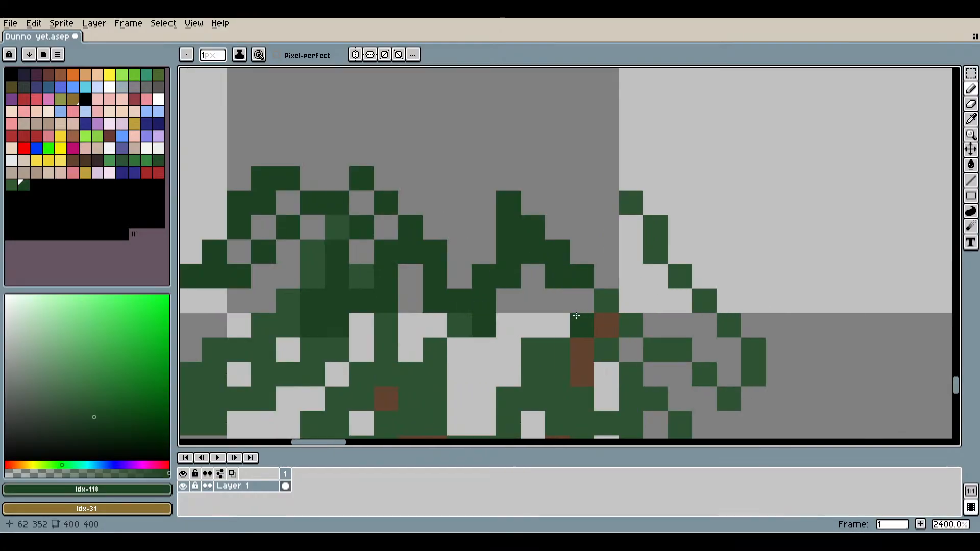
scroll(575, 316, up, 1)
key(ctrl+z)
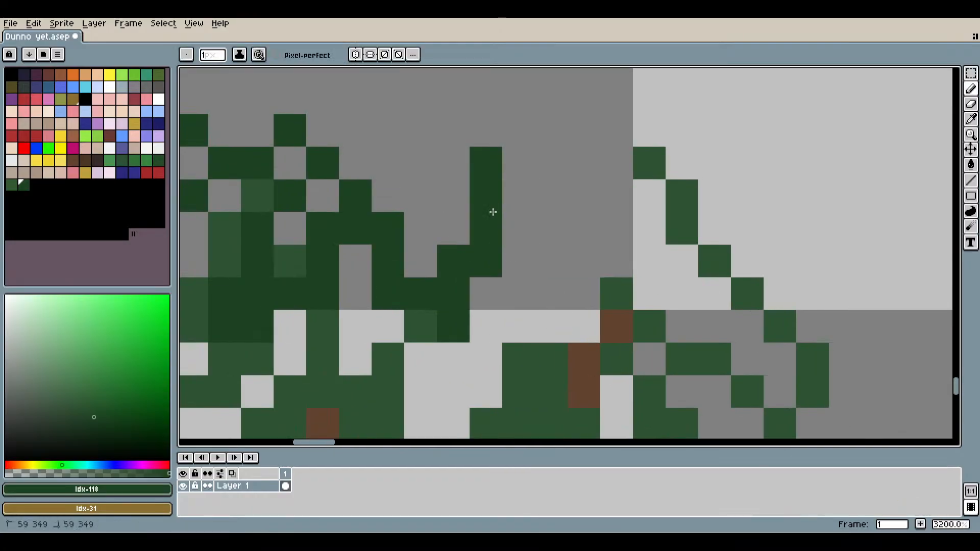
mouse_move(492, 212)
mouse_down()
mouse_move(608, 296)
mouse_move(623, 251)
mouse_move(546, 231)
mouse_up()
scroll(546, 231, down, 2)
scroll(516, 253, up, 3)
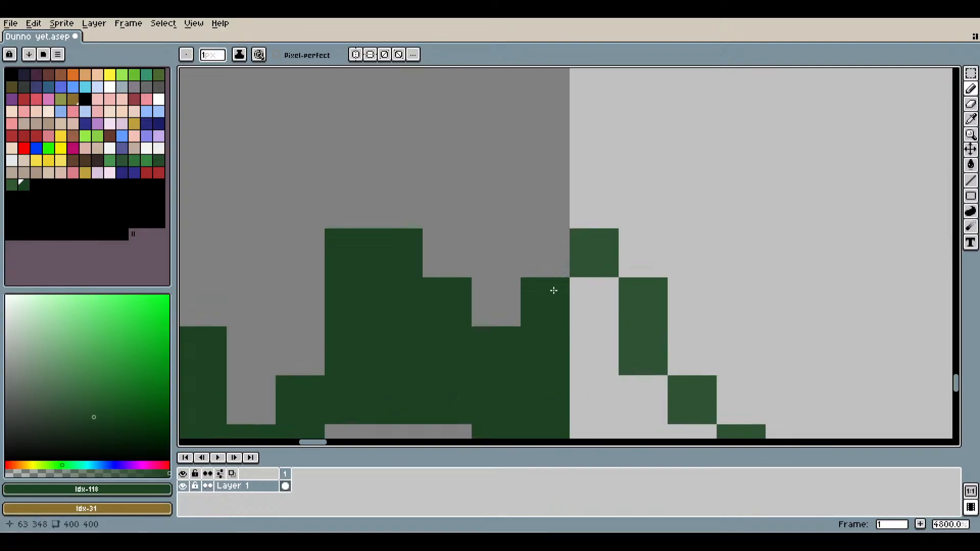
scroll(555, 308, down, 3)
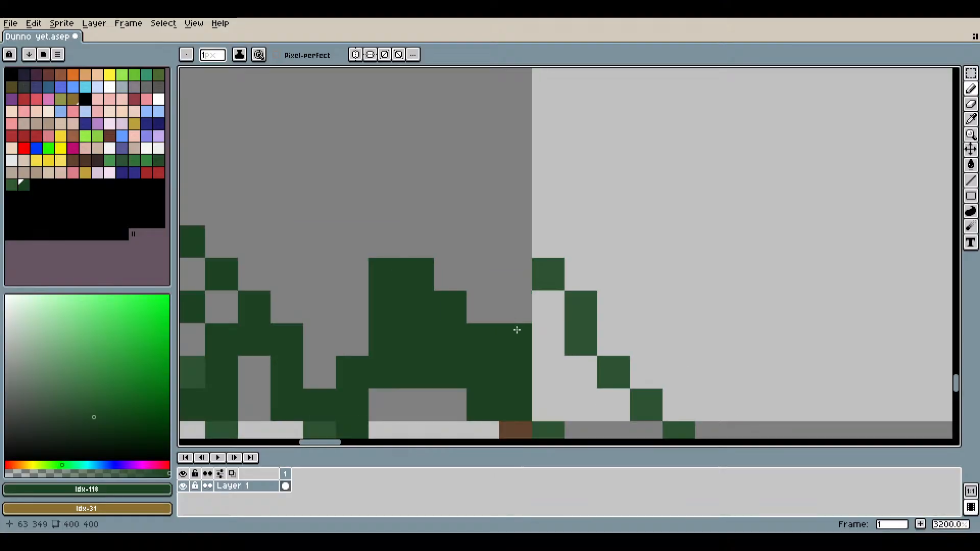
key(ctrl+z)
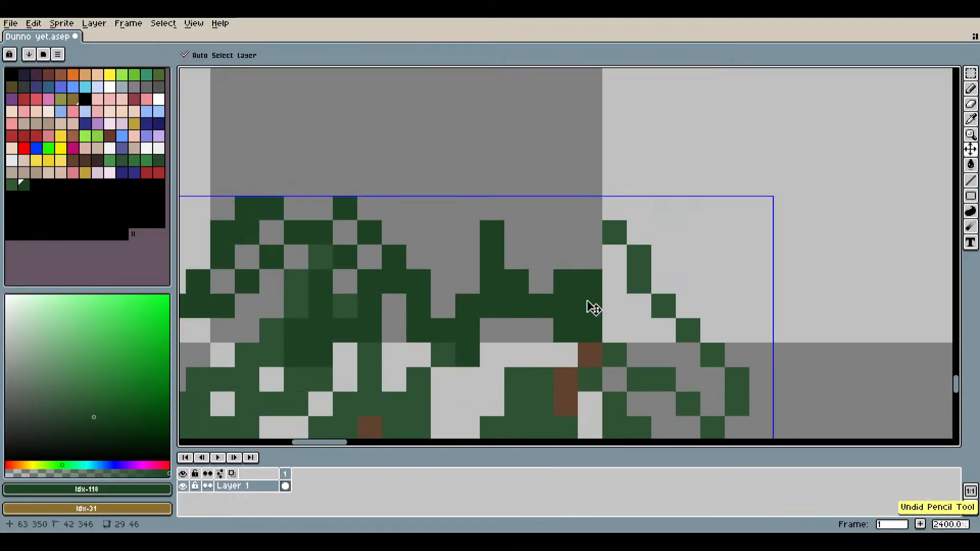
key(ctrl+z)
Build up the spike's right side into a stepped leaf peak enclosing a one-pixel gap.
scroll(586, 296, up, 3)
scroll(560, 291, up, 1)
click(593, 295)
click(477, 235)
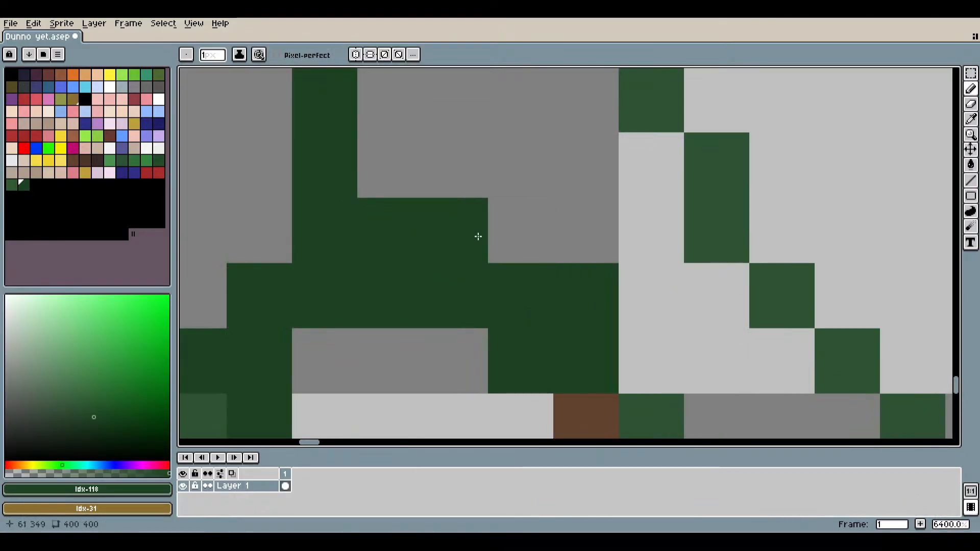
click(519, 238)
scroll(513, 280, down, 3)
drag(514, 282, 513, 290)
scroll(514, 290, up, 3)
click(493, 258)
click(449, 217)
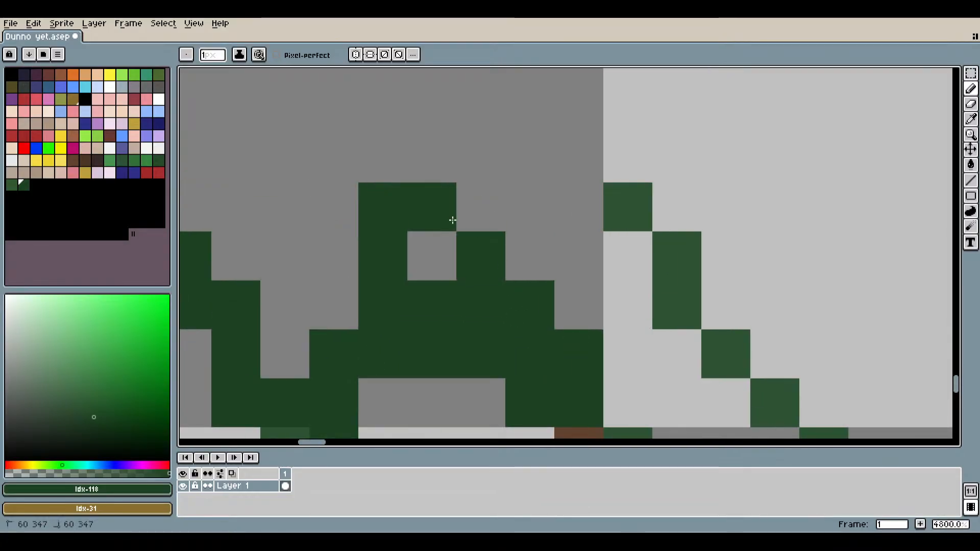
scroll(518, 260, down, 4)
Add a darker green pixel up and right of the middle leaf peak and thicken its underside down to the brown branch.
scroll(517, 260, up, 3)
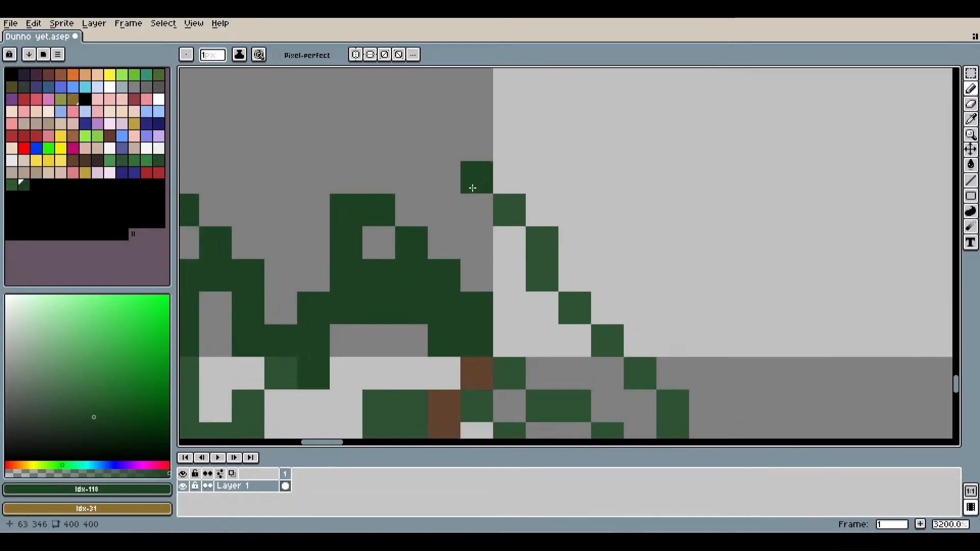
click(453, 217)
scroll(539, 217, down, 4)
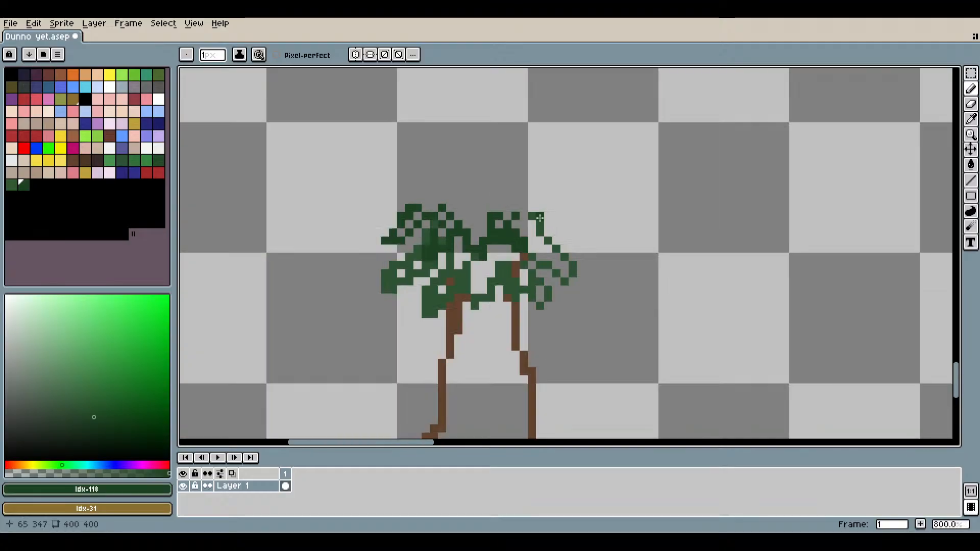
drag(508, 215, 534, 241)
scroll(544, 269, up, 1)
scroll(545, 272, up, 3)
click(505, 280)
click(539, 303)
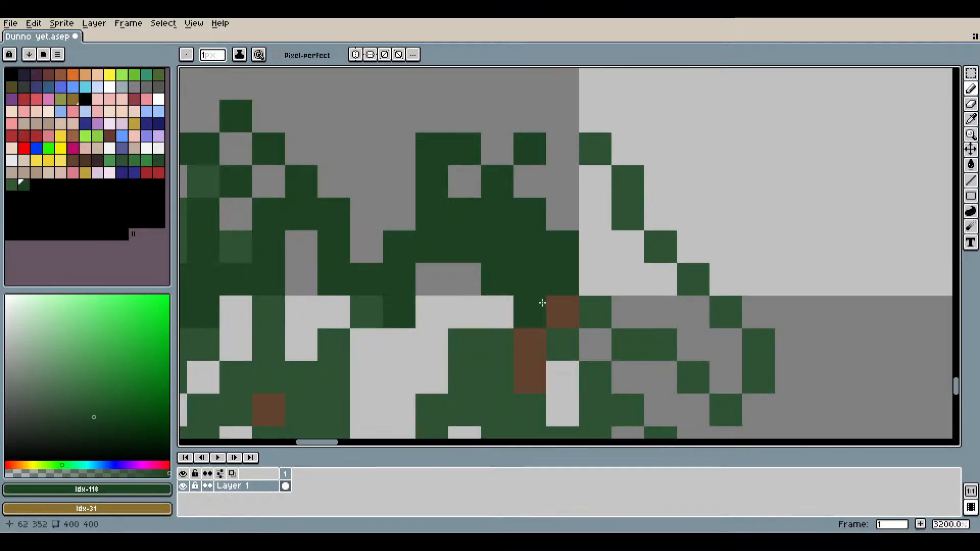
click(553, 306)
scroll(552, 305, down, 4)
scroll(575, 305, up, 5)
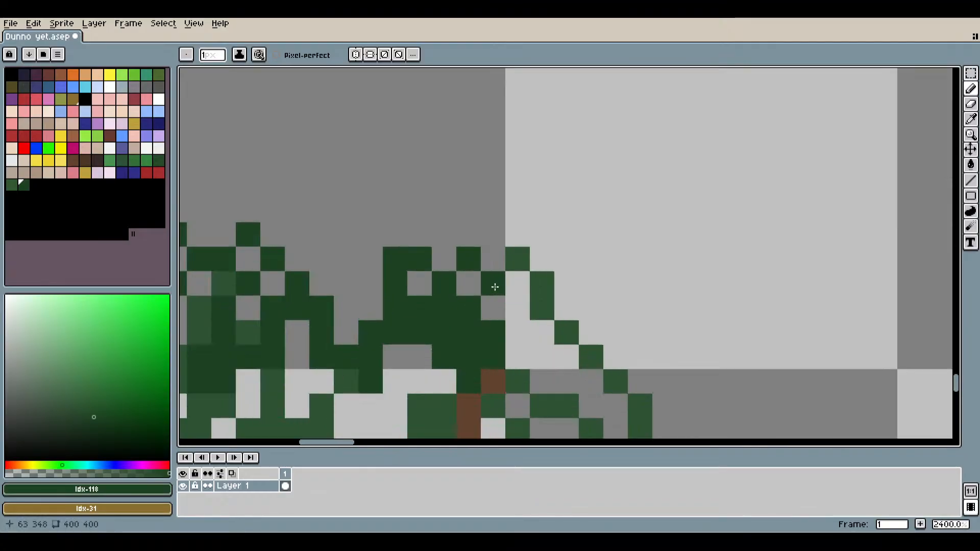
Try to extend the middle leaf peak to the right over the right leaf's upper edge in the darker green.
click(511, 285)
drag(511, 285, 583, 277)
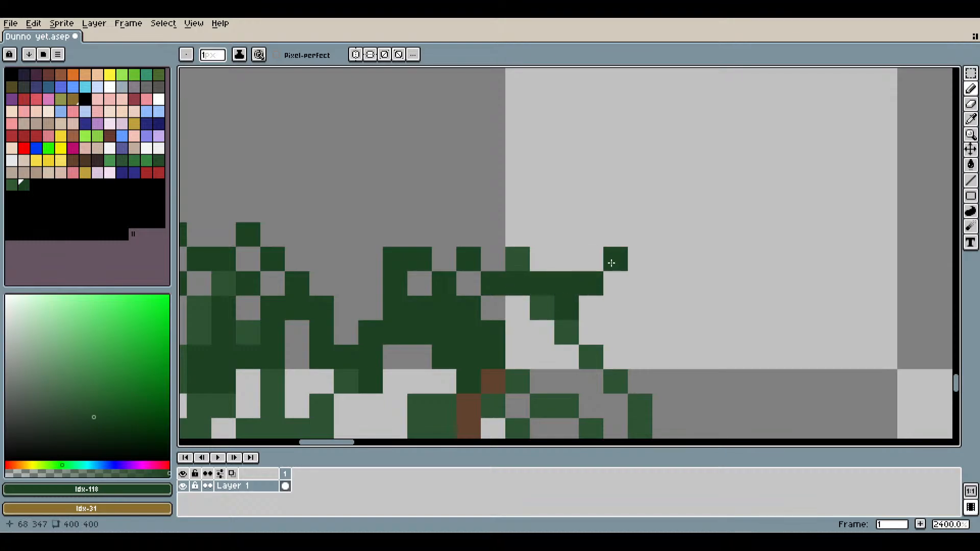
key(ctrl+z)
scroll(596, 265, down, 4)
scroll(613, 267, up, 5)
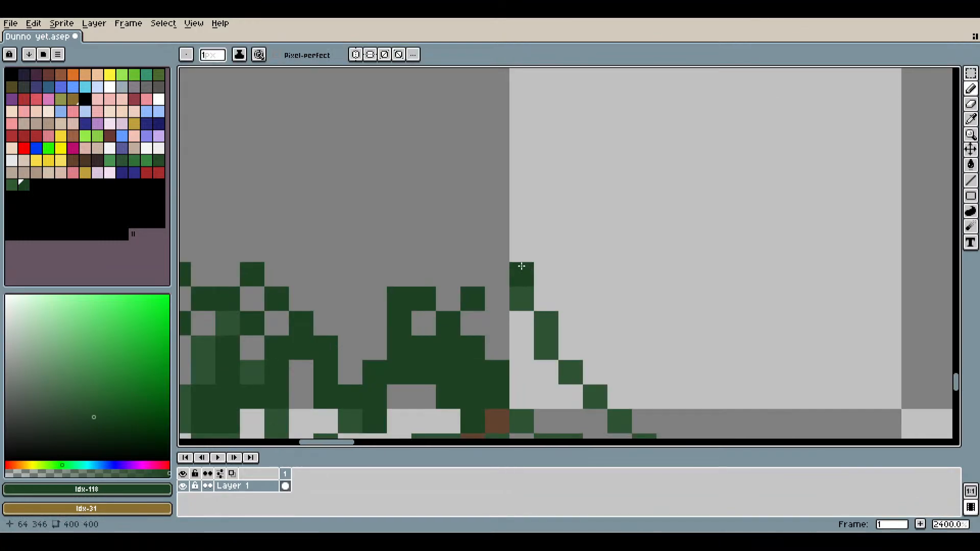
mouse_move(498, 265)
mouse_down()
mouse_move(552, 304)
mouse_move(619, 298)
mouse_move(602, 299)
mouse_move(597, 322)
mouse_up()
key(ctrl)
key(ctrl+z)
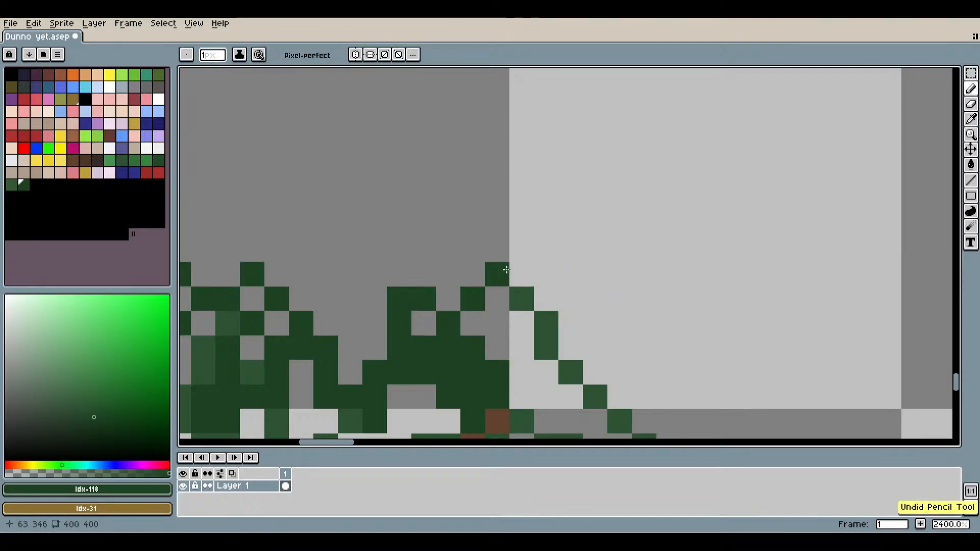
Draw a solid drooping leaf in the darker green above the top of the right leaf.
mouse_move(505, 271)
mouse_down()
mouse_move(577, 309)
mouse_move(610, 311)
mouse_move(612, 300)
mouse_move(527, 249)
mouse_up()
click(541, 265)
scroll(574, 304, down, 3)
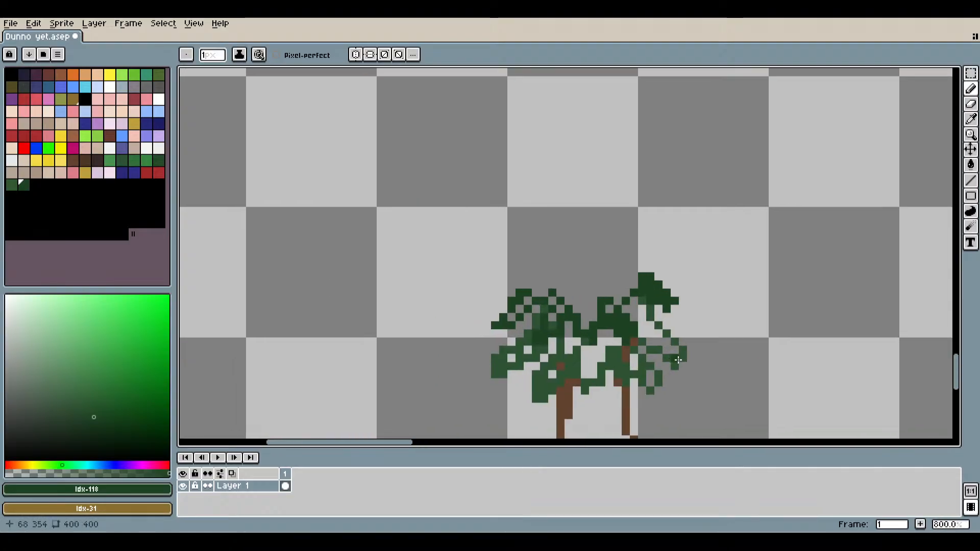
Try to bridge the left and right leaf clumps with an arched darker green outline and fill the enclosed area with the same colour.
scroll(624, 280, up, 3)
mouse_move(331, 240)
mouse_down()
mouse_move(346, 236)
mouse_move(345, 224)
mouse_move(449, 199)
mouse_move(653, 214)
mouse_up()
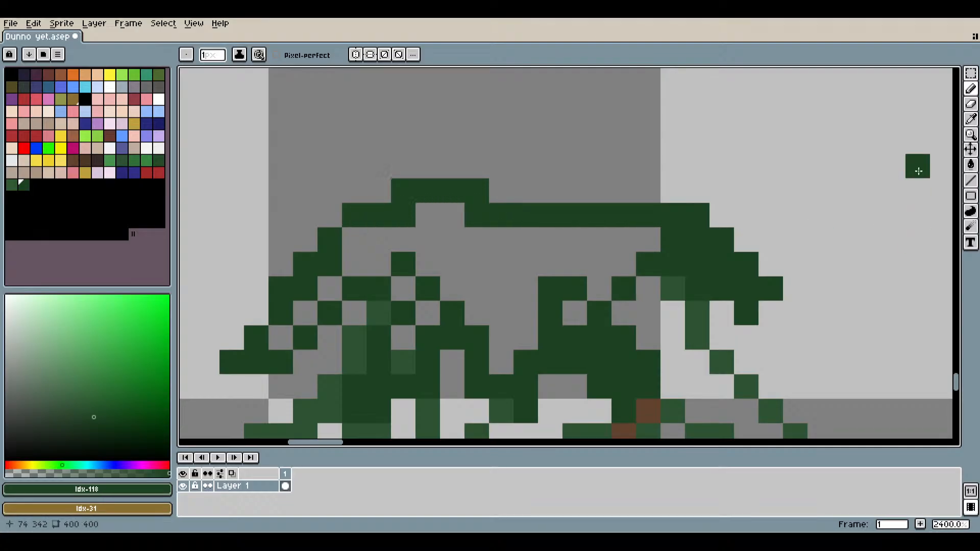
click(971, 165)
click(510, 267)
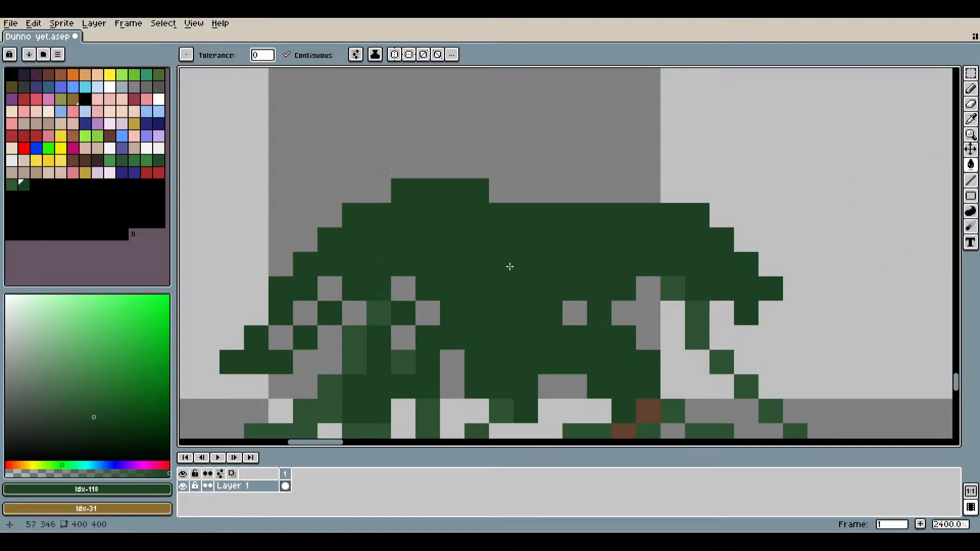
scroll(619, 281, down, 2)
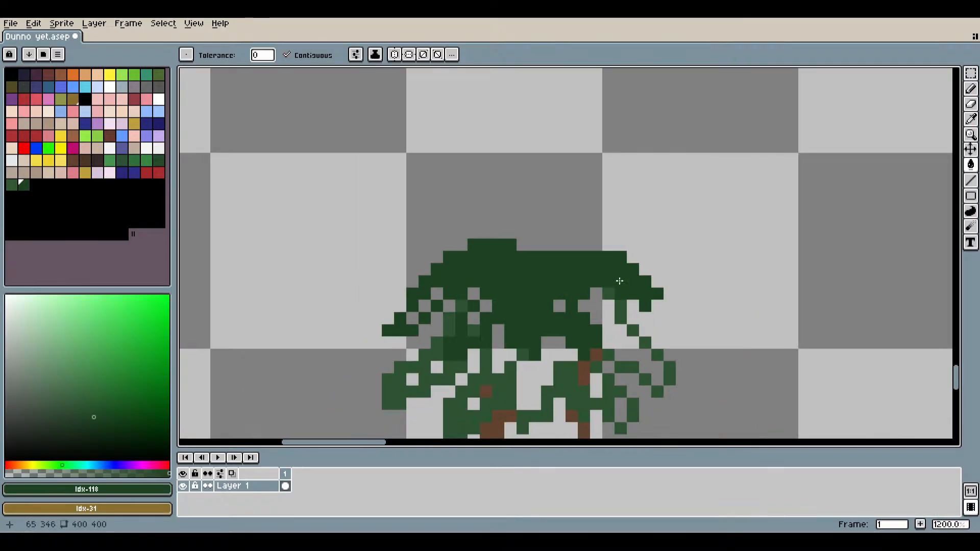
Undo the foliage fill and the arched outline joining the left and right leaf clumps.
click(970, 90)
drag(552, 339, 621, 268)
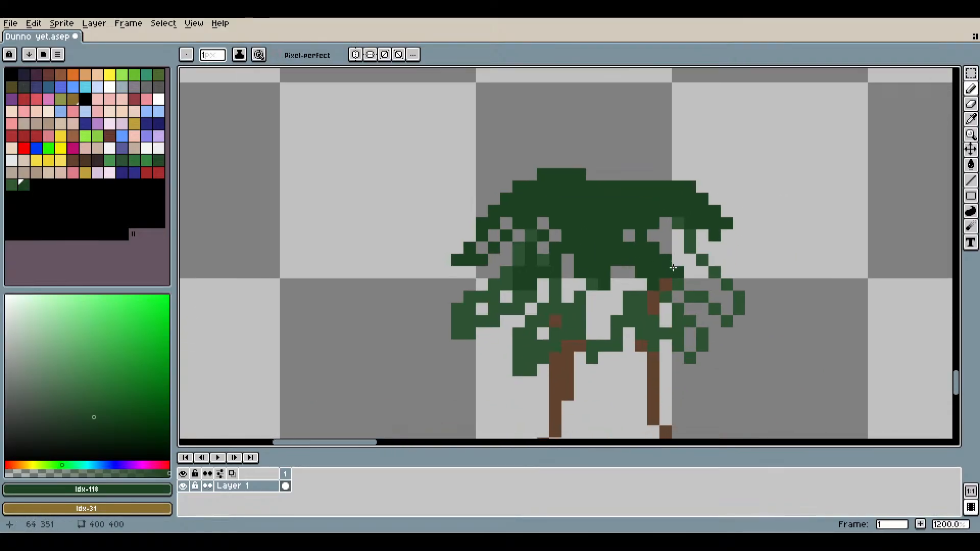
drag(686, 274, 635, 294)
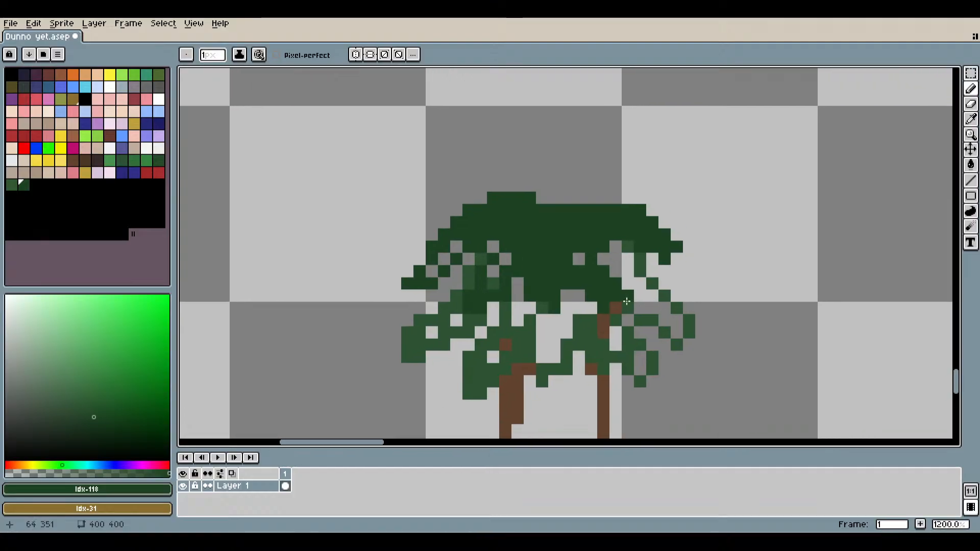
scroll(564, 306, up, 2)
key(ctrl+z)
scroll(610, 271, down, 1)
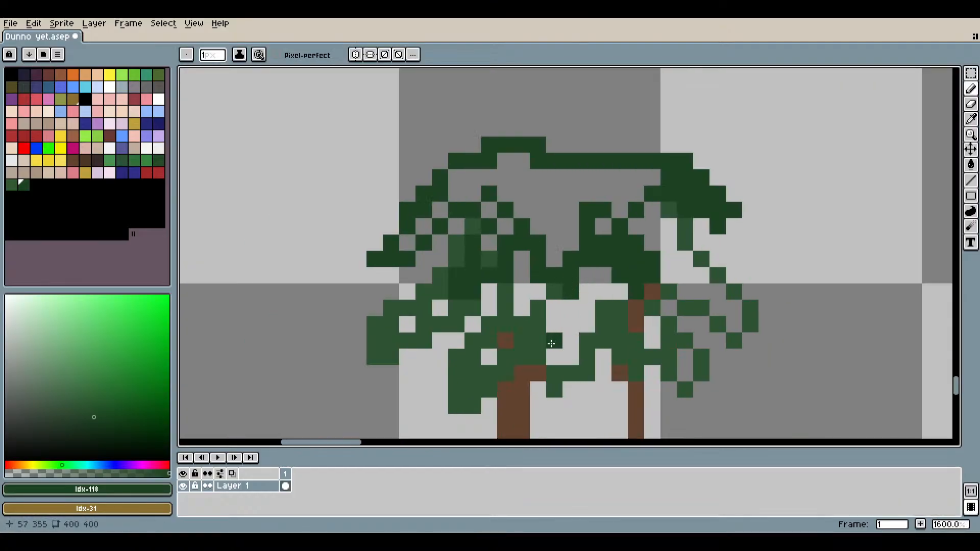
scroll(542, 352, down, 1)
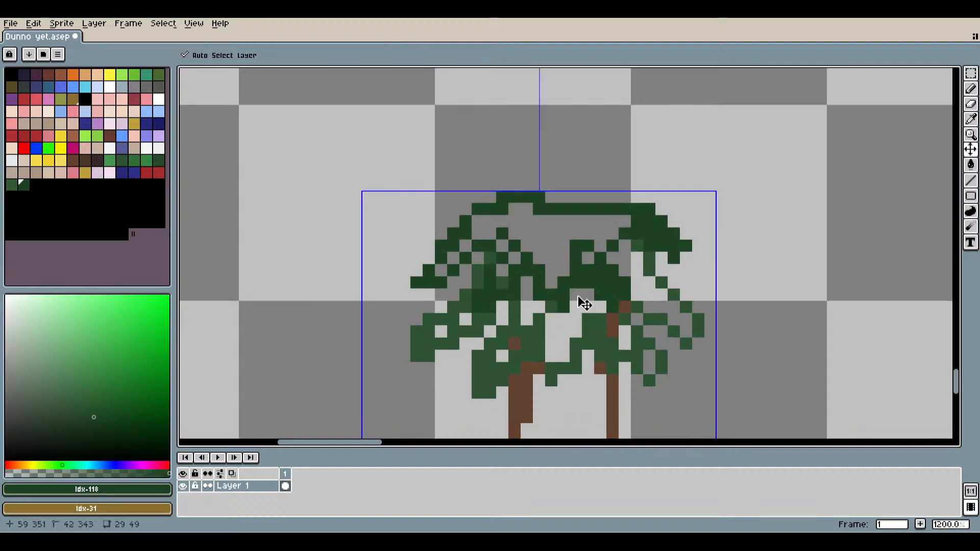
key(ctrl+z)
Examine the whole tree's shape and proportions, from the foliage down to the spreading roots.
scroll(575, 247, down, 7)
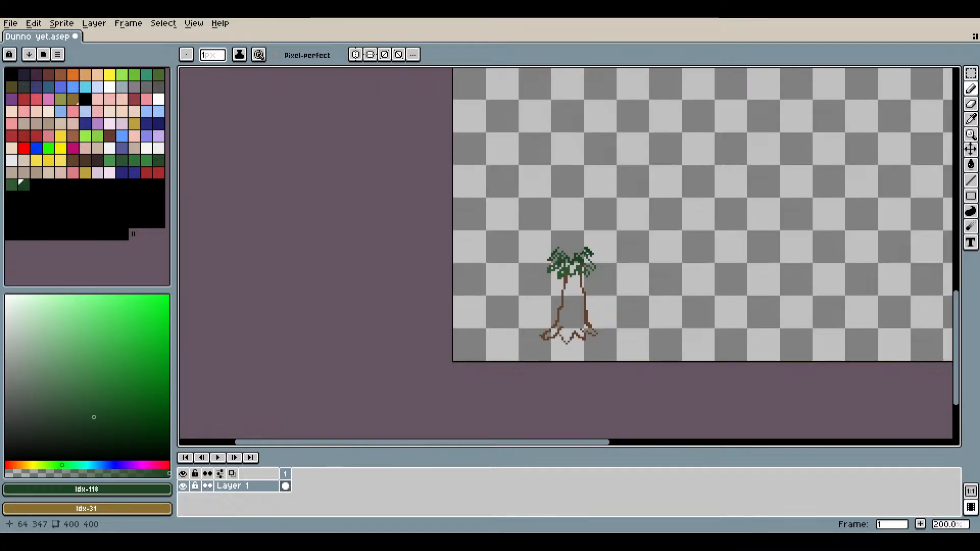
scroll(541, 286, up, 2)
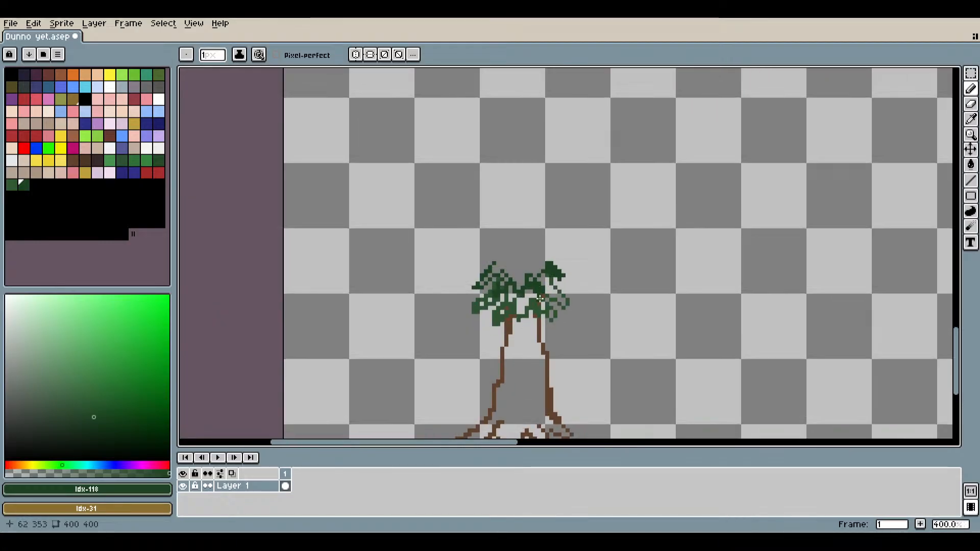
scroll(539, 305, down, 1)
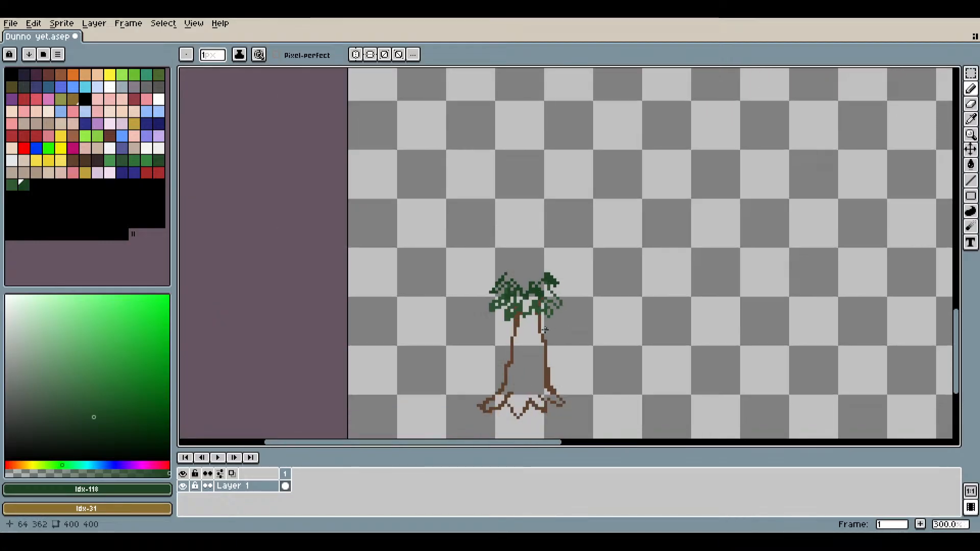
scroll(545, 329, up, 3)
scroll(542, 334, down, 3)
scroll(566, 280, up, 1)
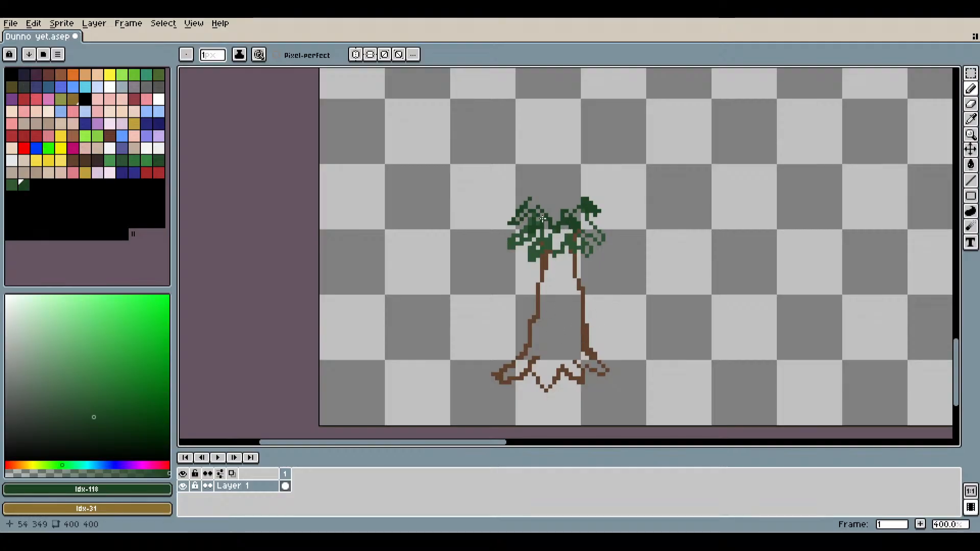
scroll(532, 230, up, 3)
scroll(578, 263, down, 1)
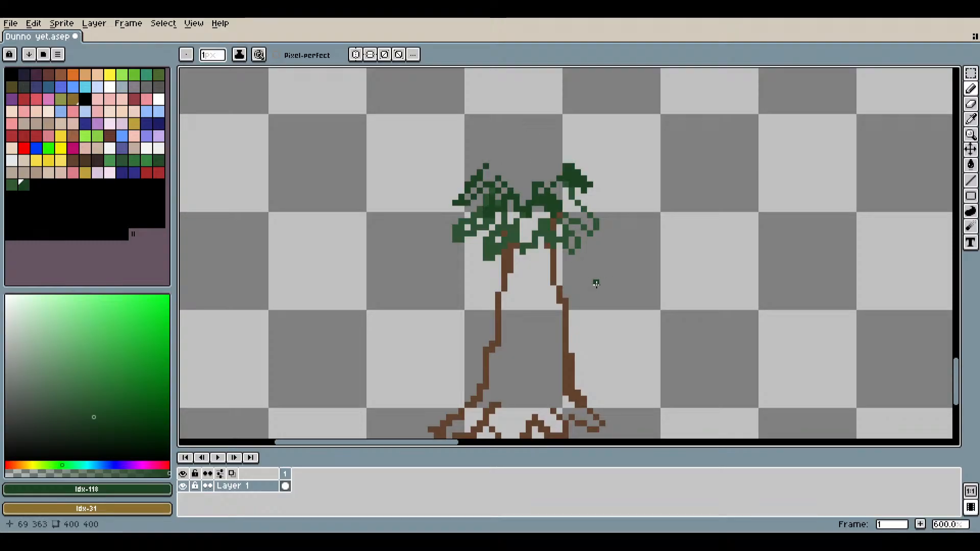
drag(592, 363, 607, 323)
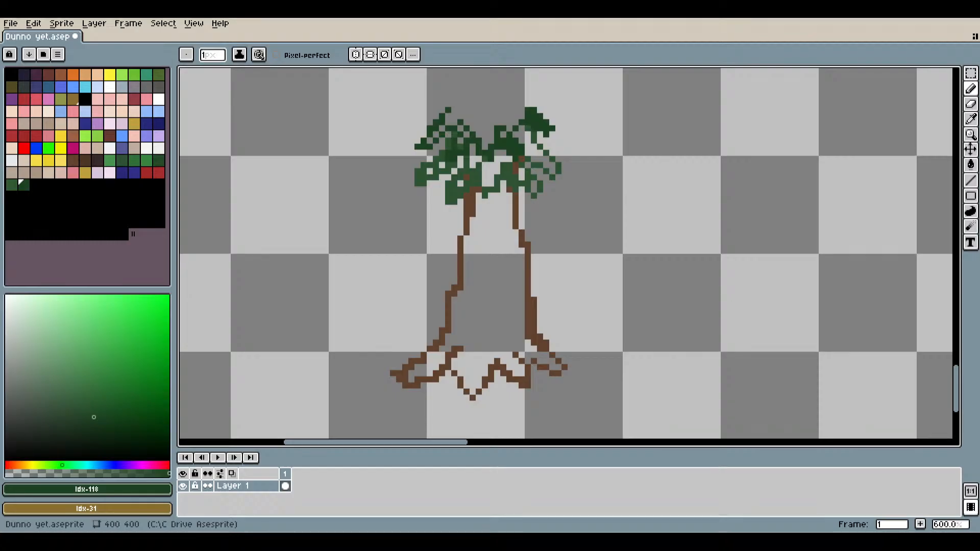
scroll(717, 227, up, 3)
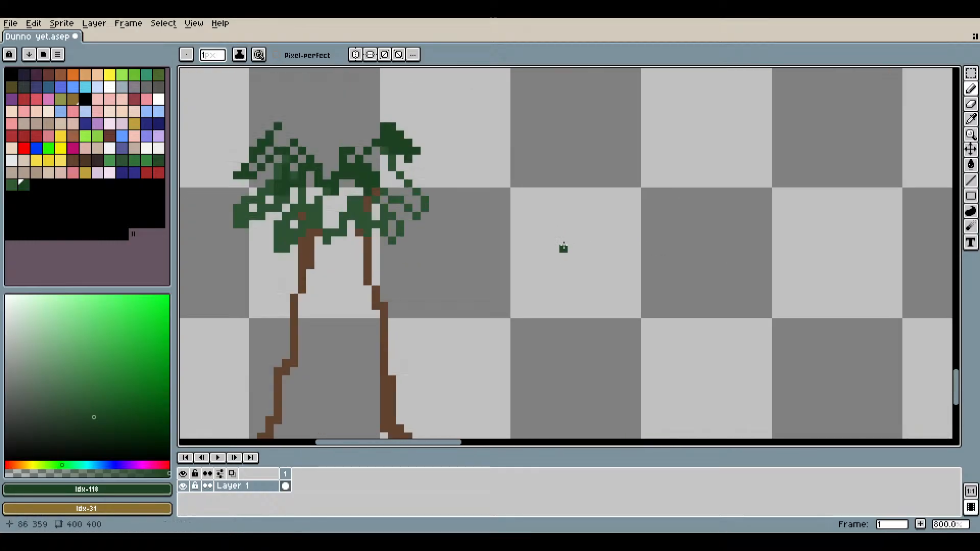
Draw a long slanted leaf outline in the green #2d5232 on the empty canvas beside the tree.
click(158, 160)
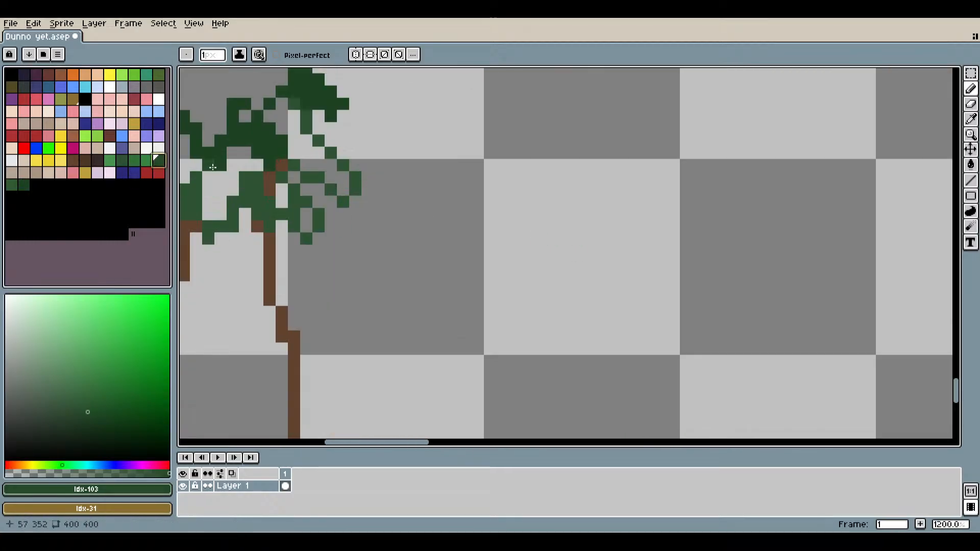
scroll(352, 209, up, 6)
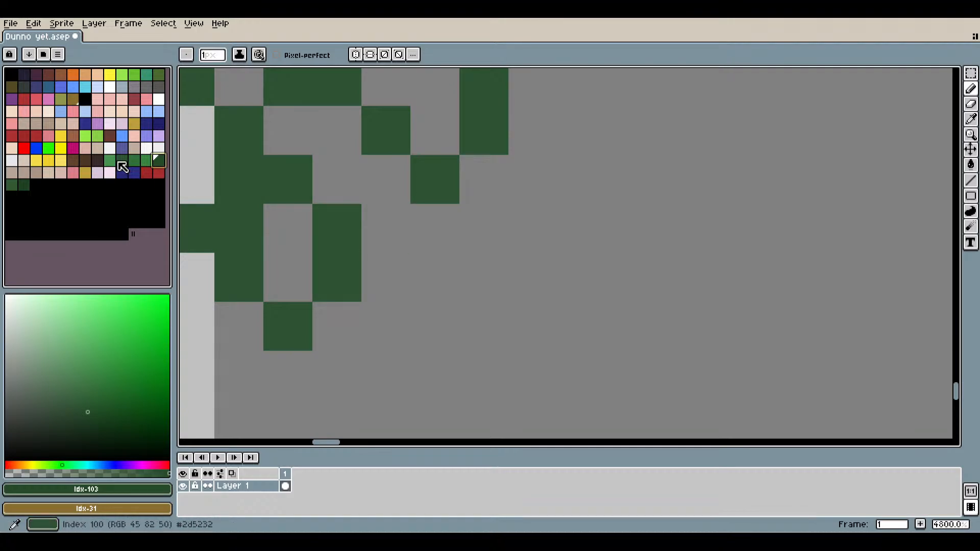
click(122, 160)
scroll(347, 203, down, 5)
scroll(542, 243, up, 2)
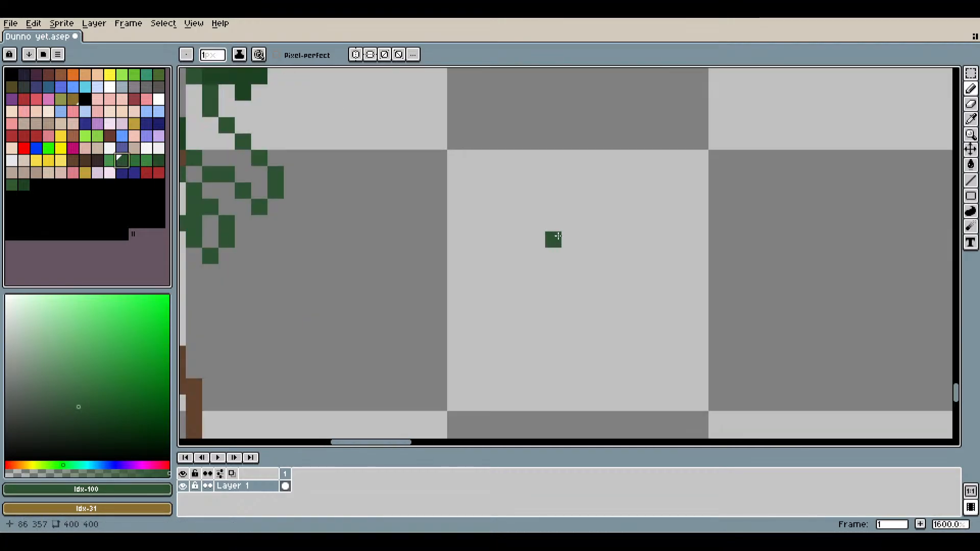
scroll(553, 239, down, 1)
scroll(590, 262, up, 1)
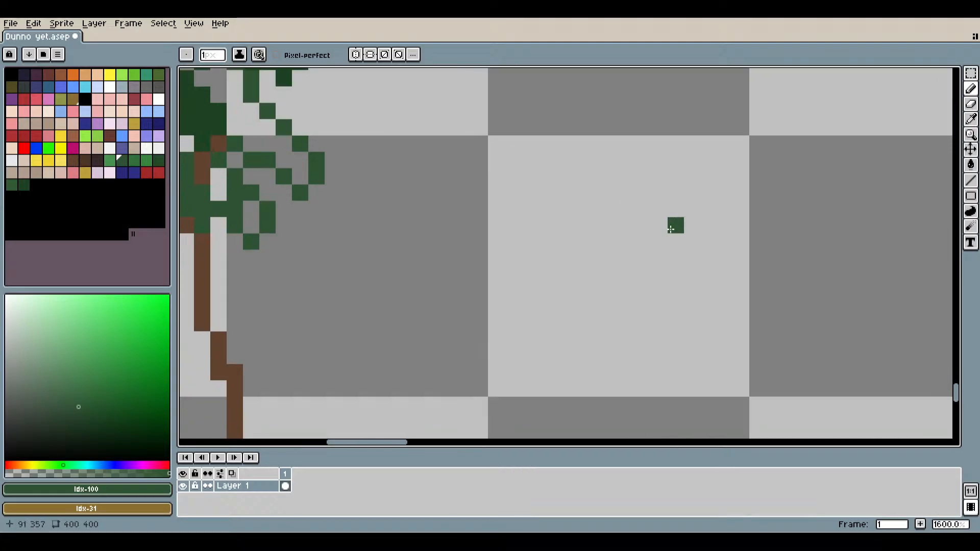
mouse_move(668, 209)
mouse_down()
mouse_move(560, 284)
mouse_move(563, 297)
mouse_move(726, 243)
mouse_move(712, 261)
mouse_move(565, 254)
mouse_move(506, 310)
mouse_move(522, 317)
mouse_move(602, 246)
mouse_move(583, 271)
mouse_up()
scroll(732, 256, down, 4)
scroll(599, 234, up, 2)
scroll(583, 271, down, 5)
drag(674, 276, 716, 243)
scroll(661, 231, up, 2)
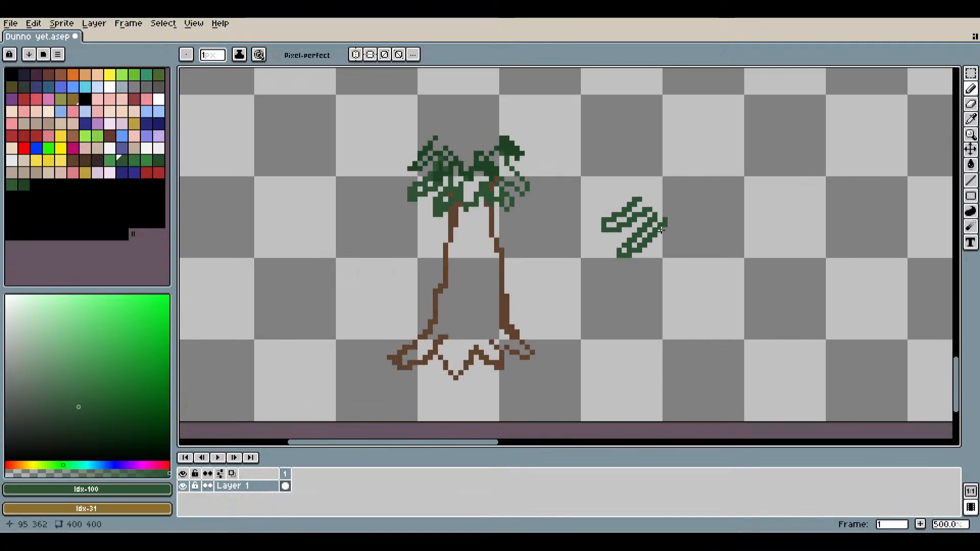
drag(654, 245, 669, 268)
scroll(673, 268, up, 2)
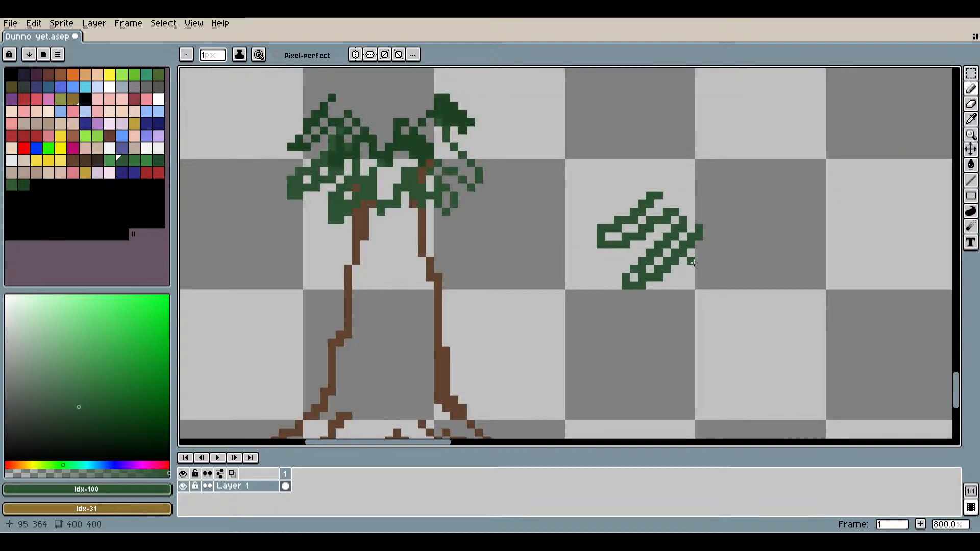
key(ctrl+z)
key(ctrl+z)
key(ctrl+z)
Draw a thick, mostly solid slanted leaf below the outlined one and a small drooping leaf beside it.
scroll(676, 232, up, 2)
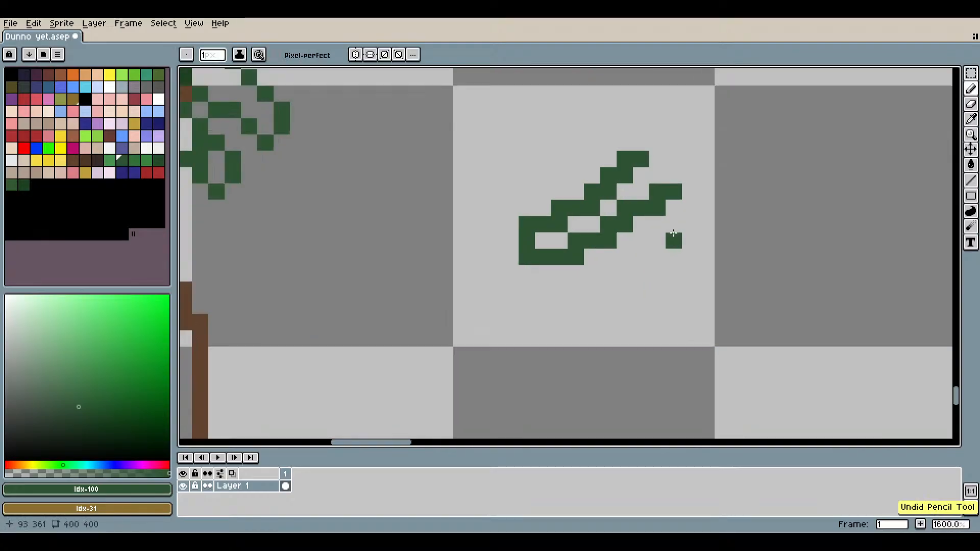
mouse_move(690, 209)
mouse_down()
mouse_move(632, 276)
mouse_move(587, 301)
mouse_move(630, 305)
mouse_move(707, 228)
mouse_up()
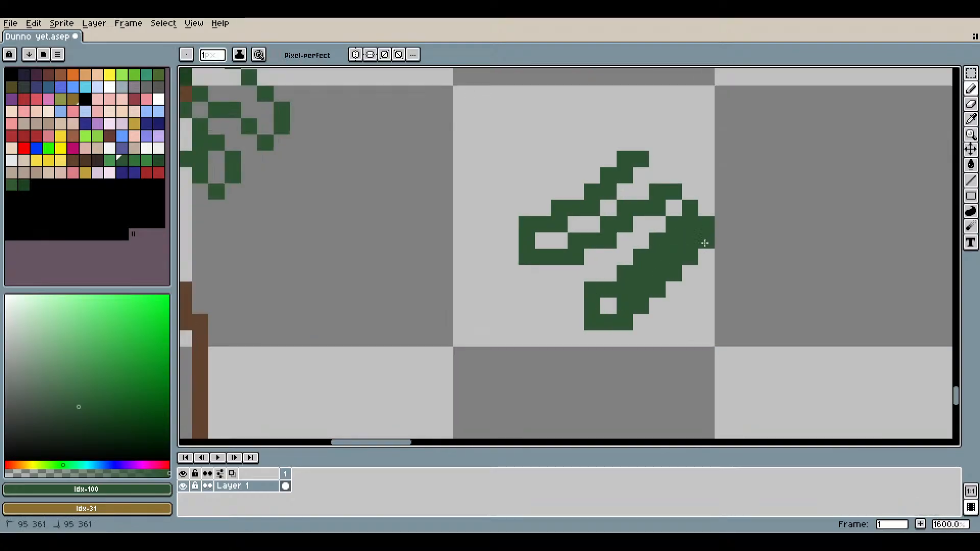
scroll(739, 250, down, 3)
mouse_move(665, 277)
mouse_down()
mouse_move(534, 234)
mouse_move(521, 313)
mouse_move(562, 281)
mouse_move(573, 225)
mouse_move(599, 219)
mouse_move(588, 219)
mouse_move(650, 296)
mouse_up()
scroll(510, 222, up, 3)
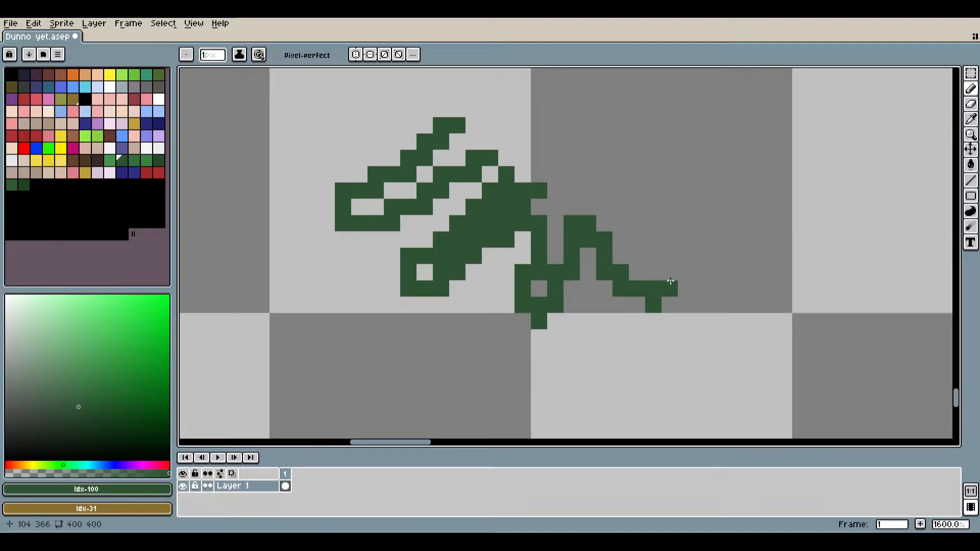
key(ctrl+z)
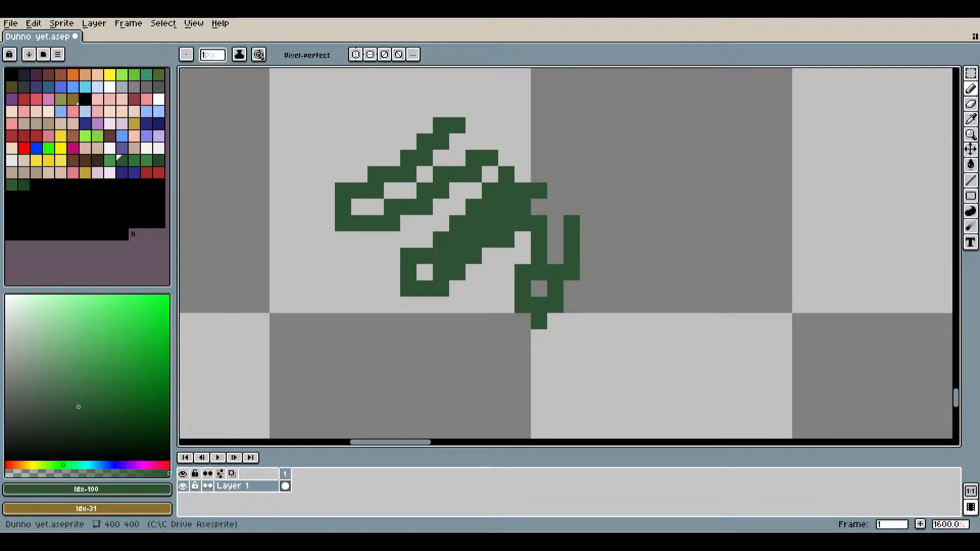
scroll(599, 286, down, 4)
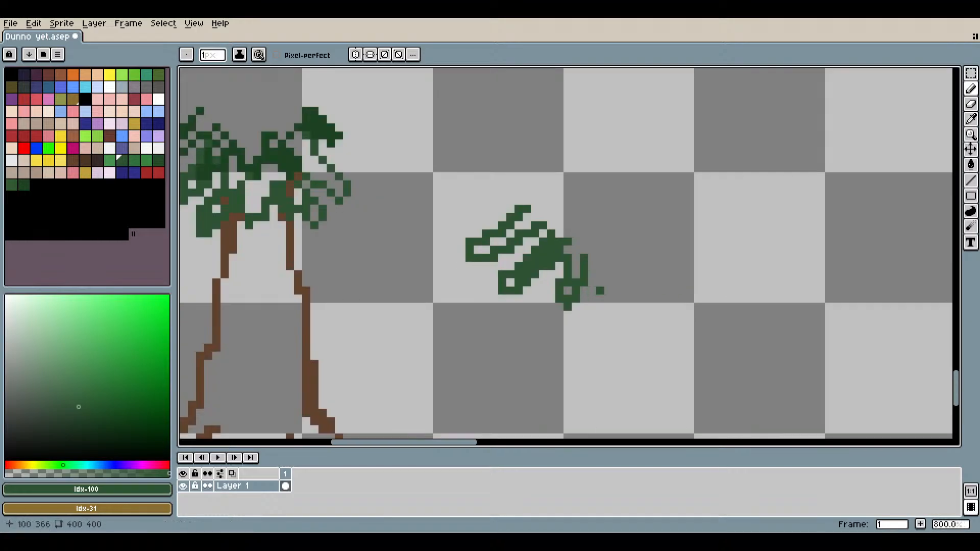
Add a second small drooping leaf to the right of the first one at the cluster's centre.
scroll(592, 255, up, 5)
mouse_move(552, 245)
mouse_down()
mouse_move(576, 245)
mouse_move(628, 355)
mouse_move(688, 387)
mouse_move(636, 235)
mouse_move(608, 205)
mouse_move(661, 212)
mouse_up()
scroll(676, 265, down, 5)
scroll(679, 255, down, 2)
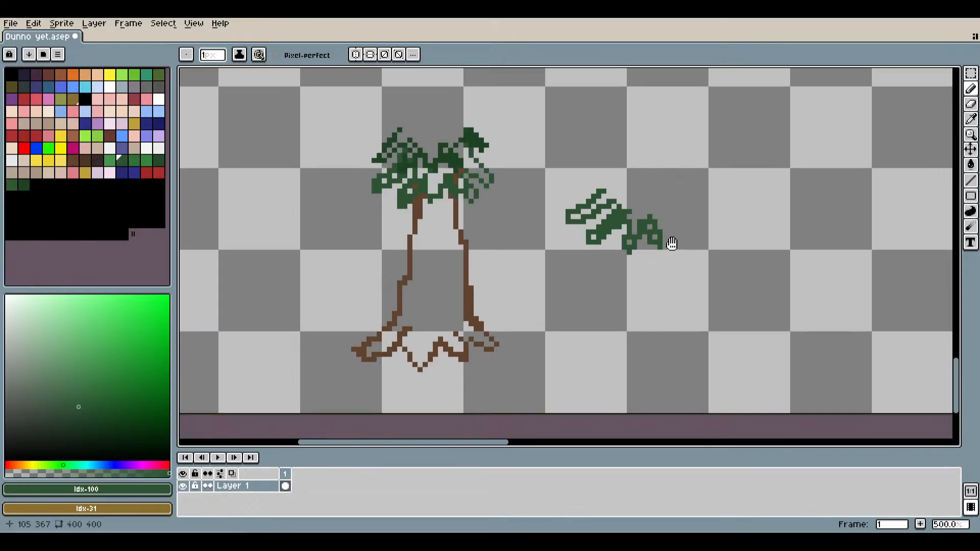
scroll(632, 234, up, 4)
scroll(620, 239, up, 2)
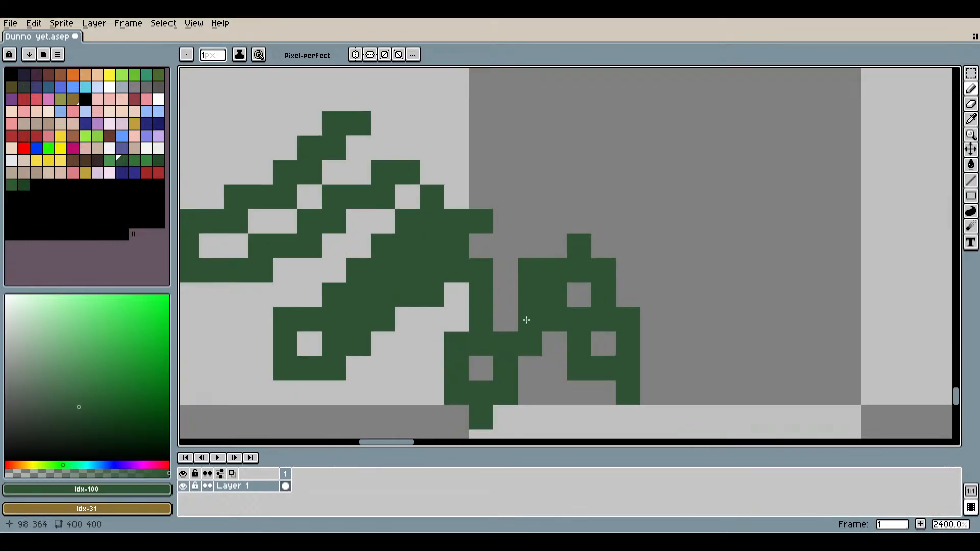
Draw two slanted leaves fanning down to the right of the central drooping leaves, mirroring the left side.
mouse_move(624, 239)
mouse_down()
mouse_move(652, 246)
mouse_move(708, 294)
mouse_move(764, 300)
mouse_move(771, 317)
mouse_move(754, 340)
mouse_up()
scroll(776, 327, down, 1)
key(ctrl+z)
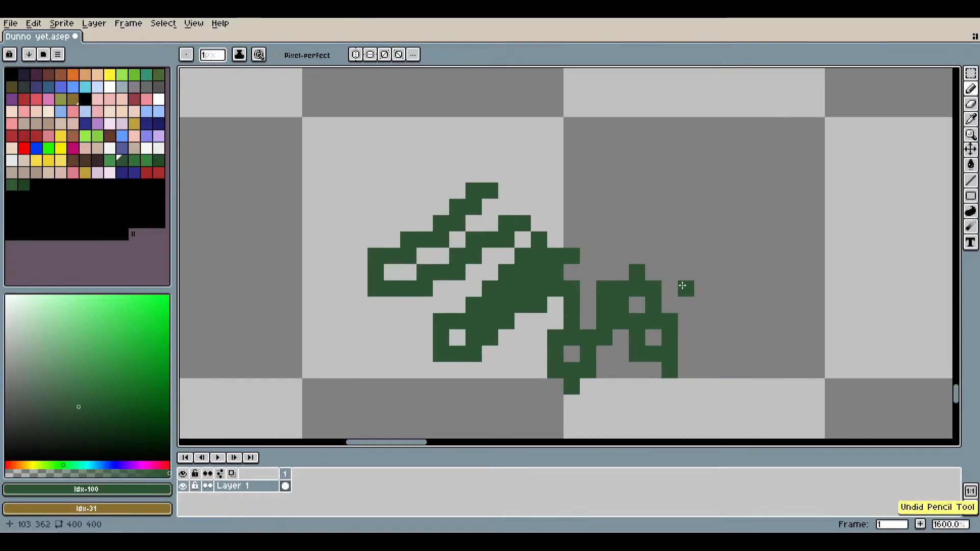
mouse_move(680, 285)
mouse_down()
mouse_move(768, 337)
mouse_move(778, 334)
mouse_move(691, 260)
mouse_move(710, 251)
mouse_move(707, 235)
mouse_move(797, 282)
mouse_move(819, 278)
mouse_up()
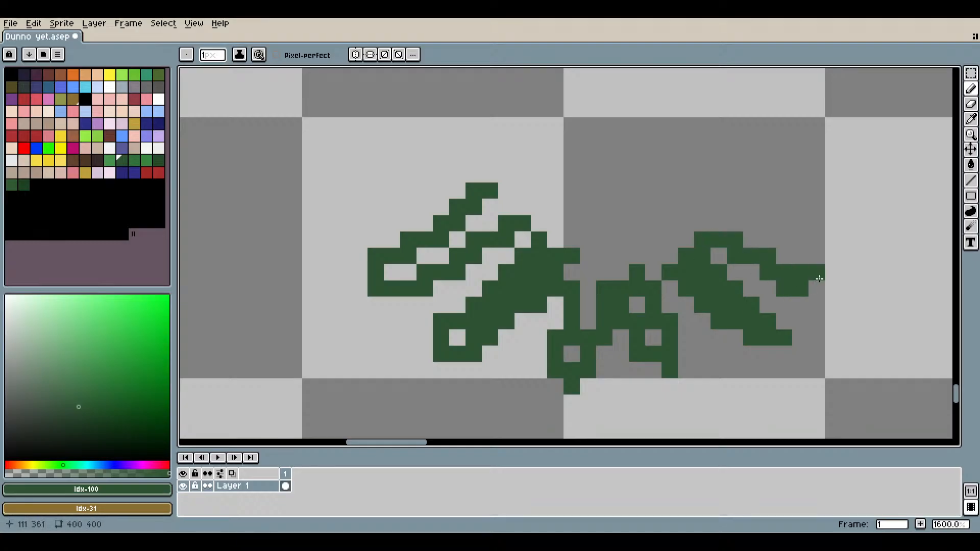
key(ctrl+z)
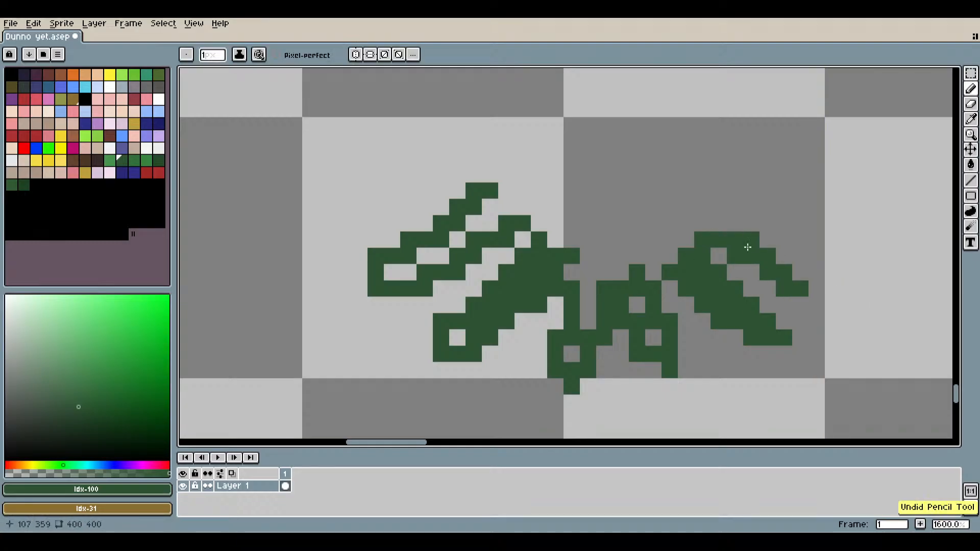
mouse_move(815, 272)
mouse_down()
mouse_move(705, 207)
mouse_move(692, 190)
mouse_up()
scroll(743, 225, down, 1)
scroll(744, 225, down, 3)
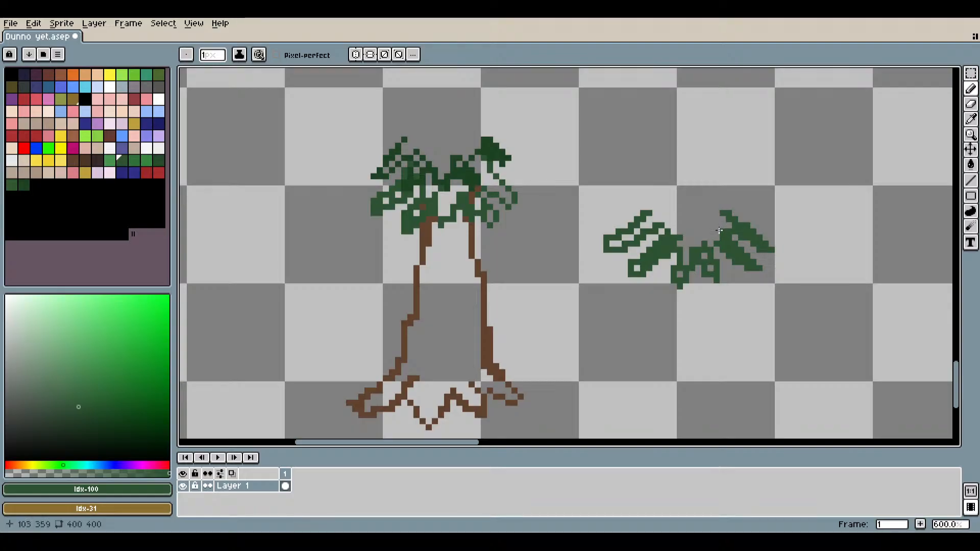
Fill the holes inside the small central leaves and the gap between them with the same green.
scroll(719, 231, up, 5)
scroll(740, 249, down, 4)
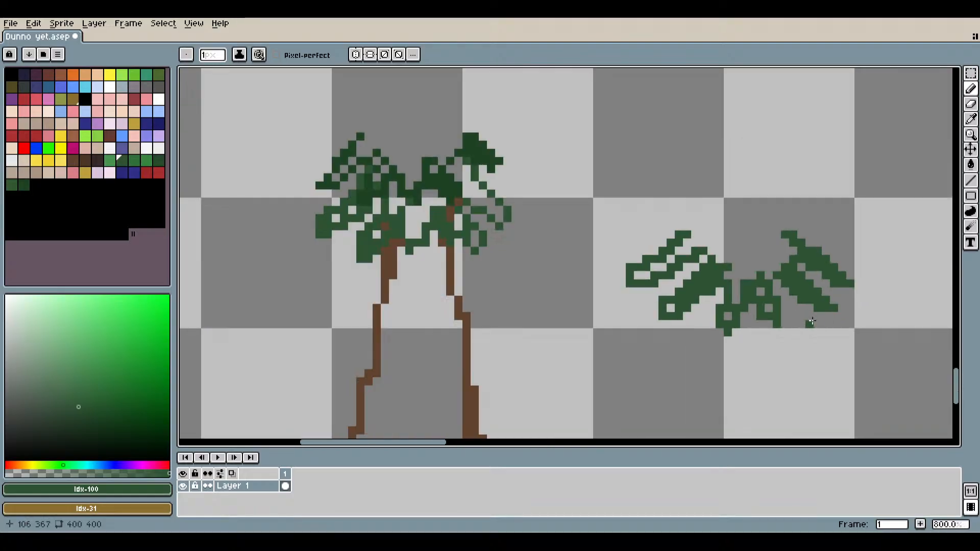
scroll(765, 318, up, 6)
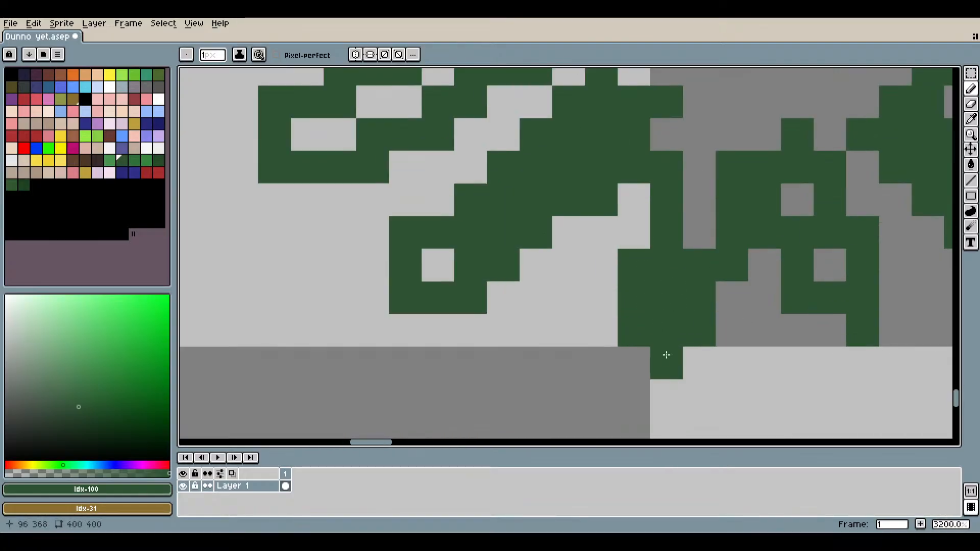
click(824, 269)
click(789, 199)
scroll(841, 288, down, 5)
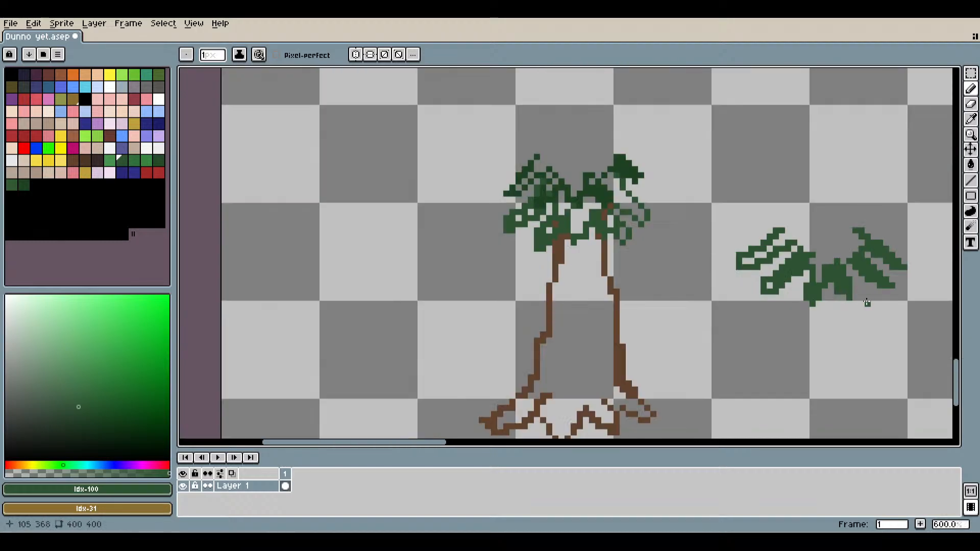
drag(868, 304, 746, 312)
scroll(723, 296, up, 6)
click(739, 209)
drag(498, 237, 500, 151)
scroll(557, 251, down, 2)
scroll(587, 270, down, 6)
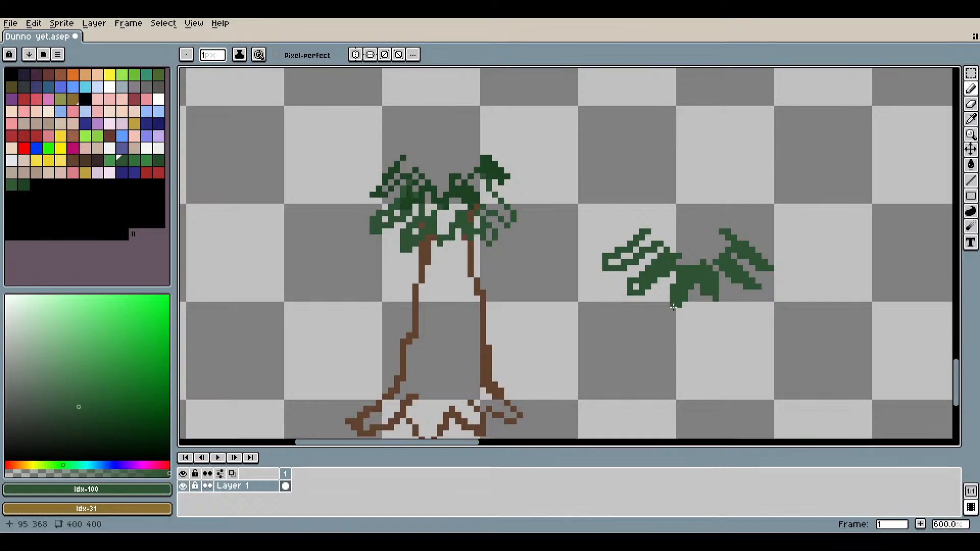
Fill the hole in the lower left leaf and taper its tip to a point by adding and erasing single pixels.
scroll(658, 306, up, 6)
click(520, 222)
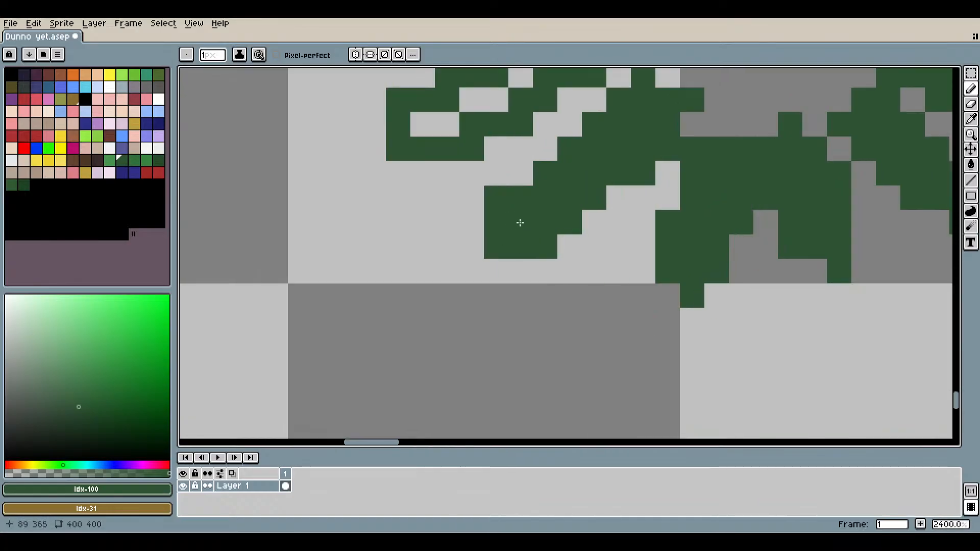
scroll(694, 284, down, 7)
scroll(694, 284, down, 2)
scroll(668, 271, up, 5)
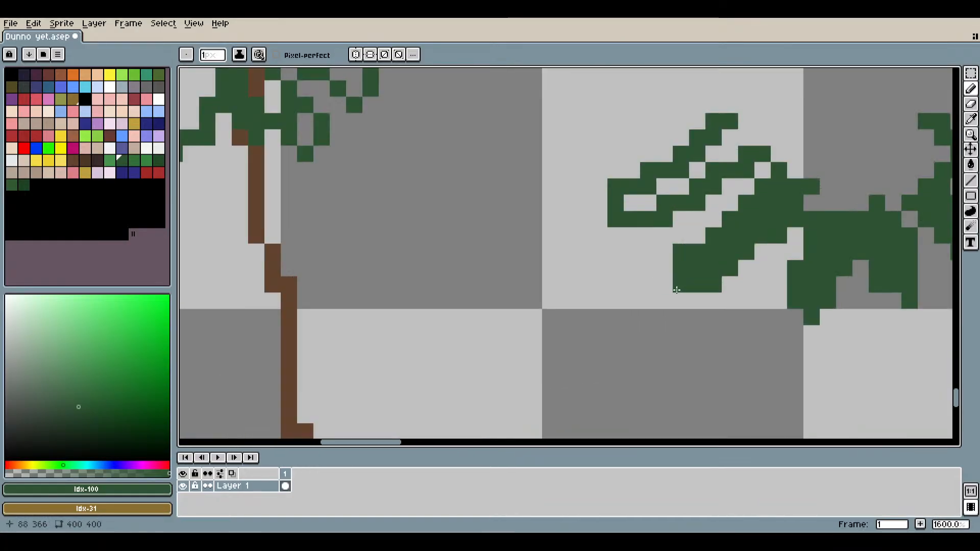
click(665, 264)
key(ctrl+z)
click(664, 289)
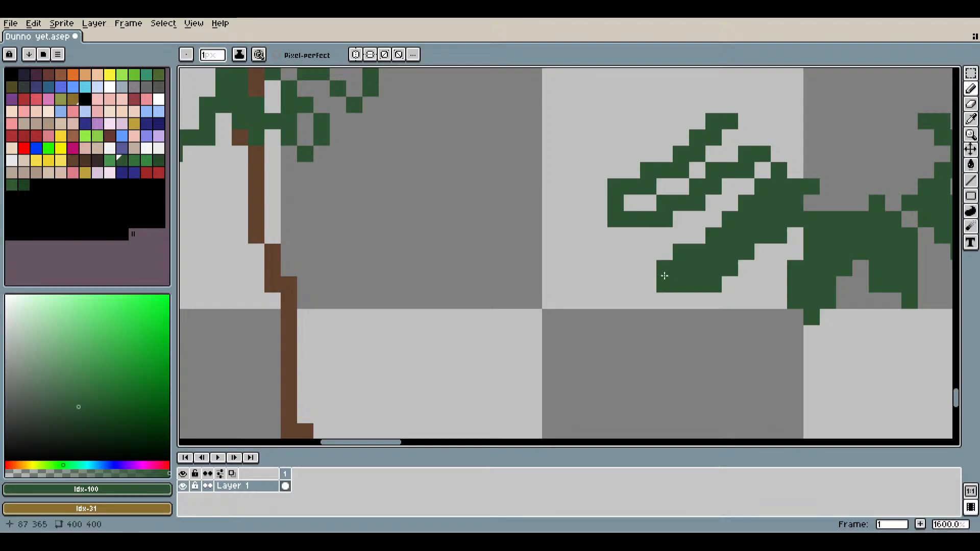
key(ctrl+z)
key(e)
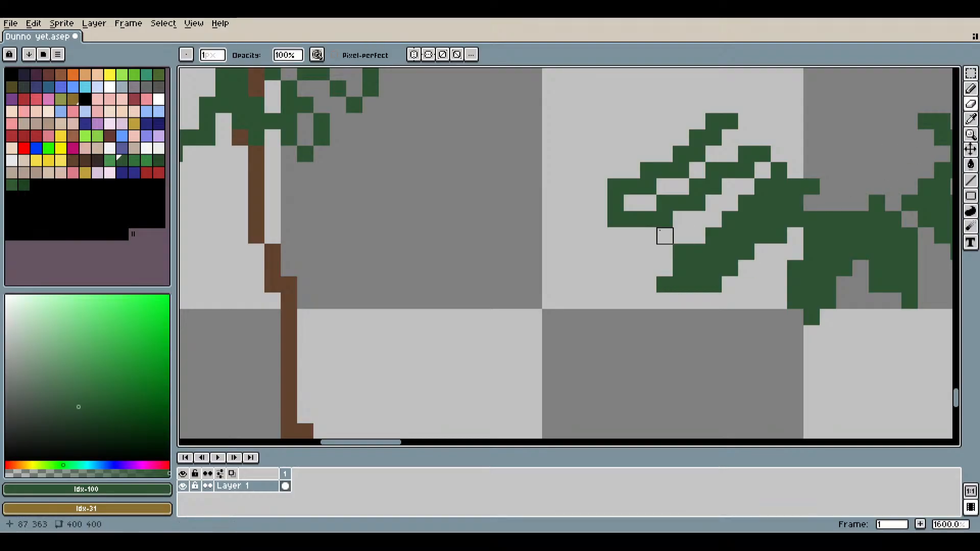
click(681, 252)
scroll(616, 187, down, 3)
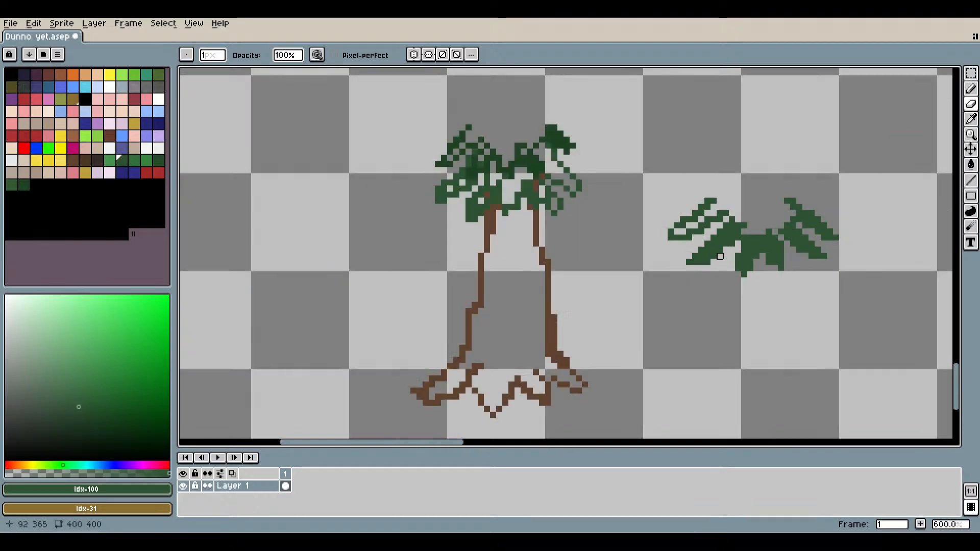
Switch from erasing to the Pencil tool and choose the darker green palette colour Idx-103.
scroll(689, 244, up, 4)
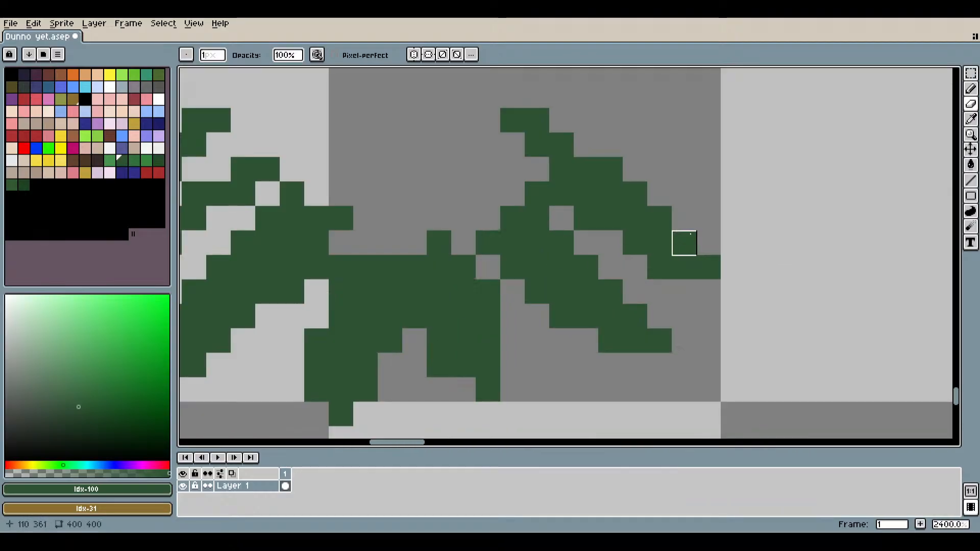
click(971, 89)
scroll(817, 199, down, 2)
scroll(783, 224, down, 5)
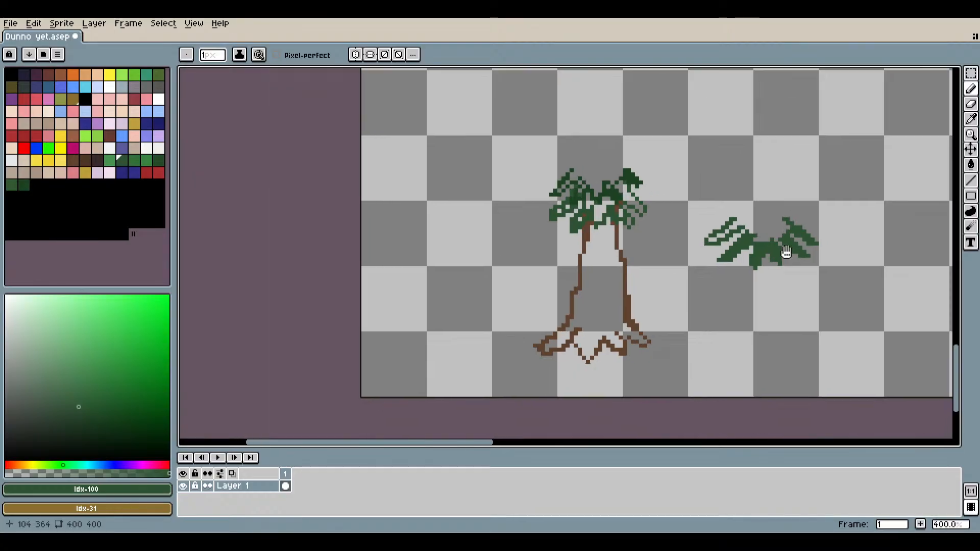
drag(786, 252, 764, 259)
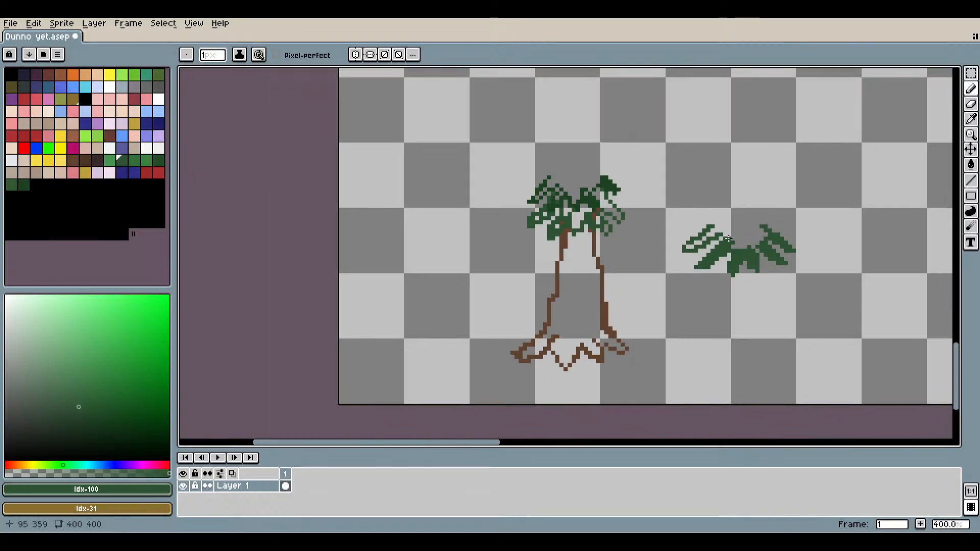
scroll(753, 235, up, 3)
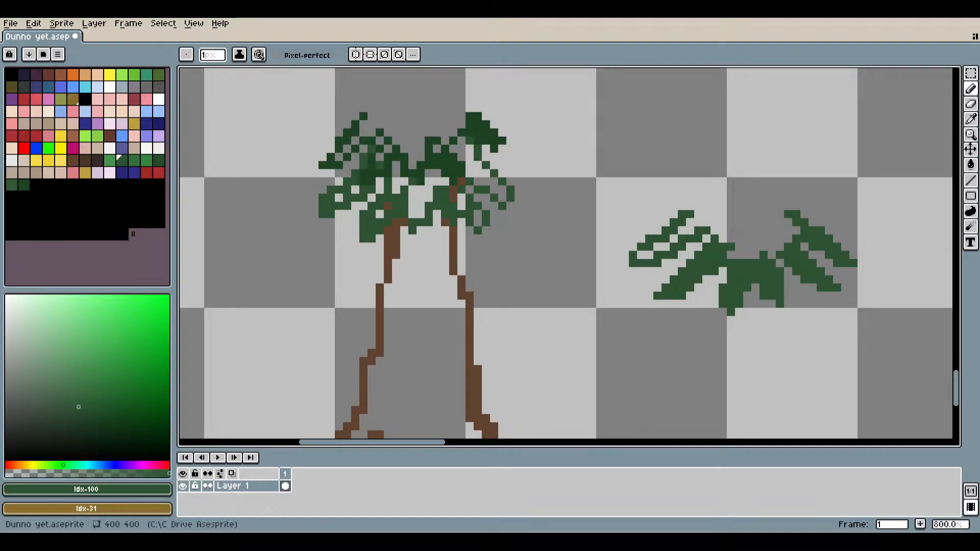
click(155, 160)
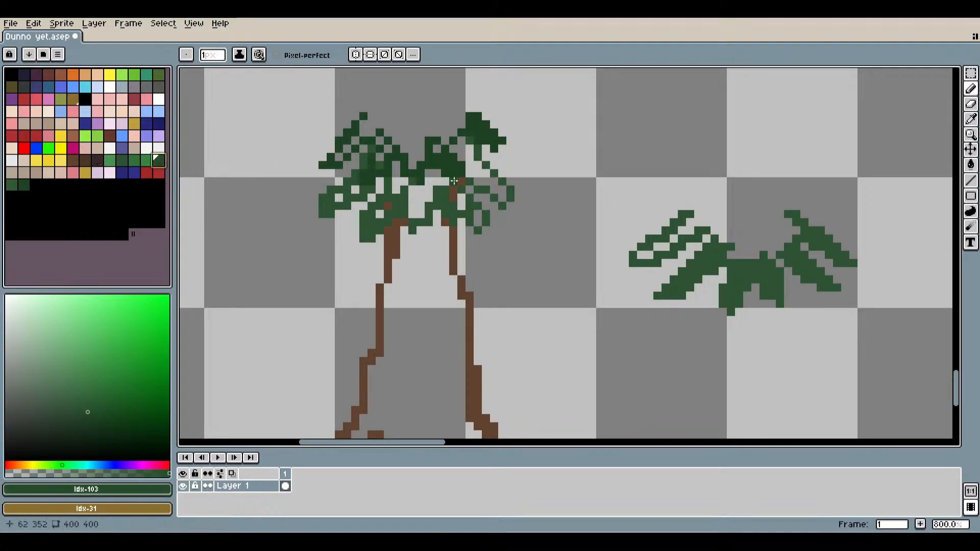
Try to draw a darker green leaf starting directly on the tip of the cluster's upper left leaf.
scroll(532, 175, up, 4)
drag(886, 279, 447, 226)
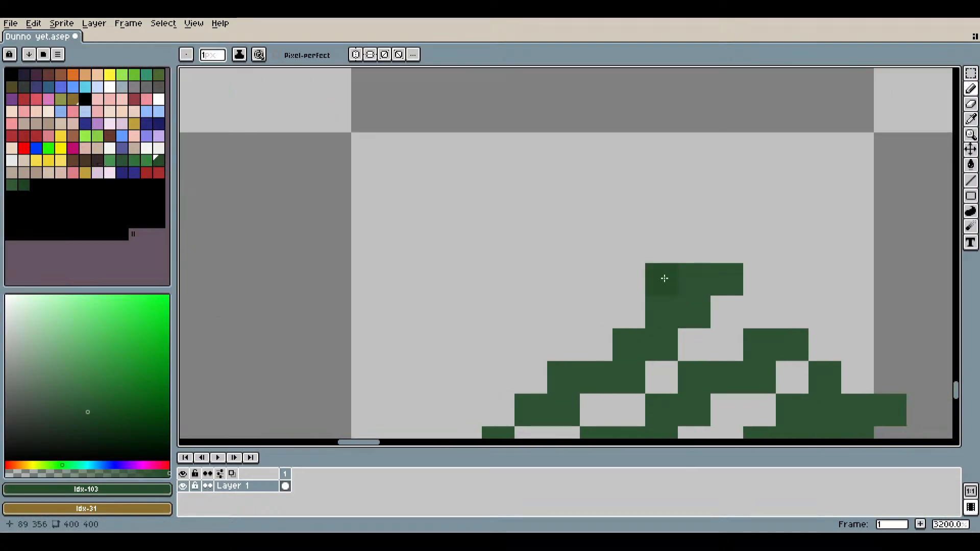
scroll(663, 280, down, 5)
scroll(676, 289, up, 4)
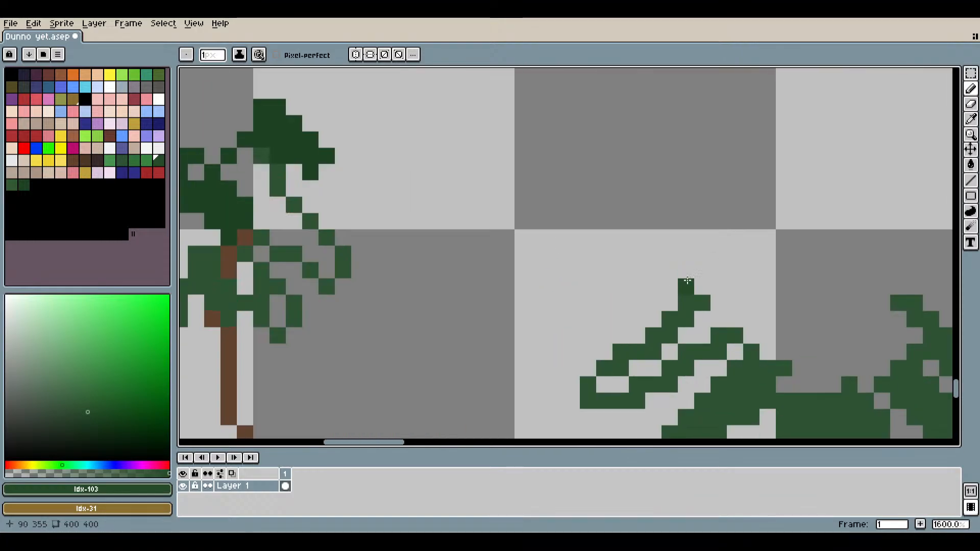
mouse_move(686, 270)
mouse_down()
mouse_move(634, 312)
mouse_move(591, 316)
mouse_move(617, 306)
mouse_move(658, 254)
mouse_up()
scroll(716, 272, down, 4)
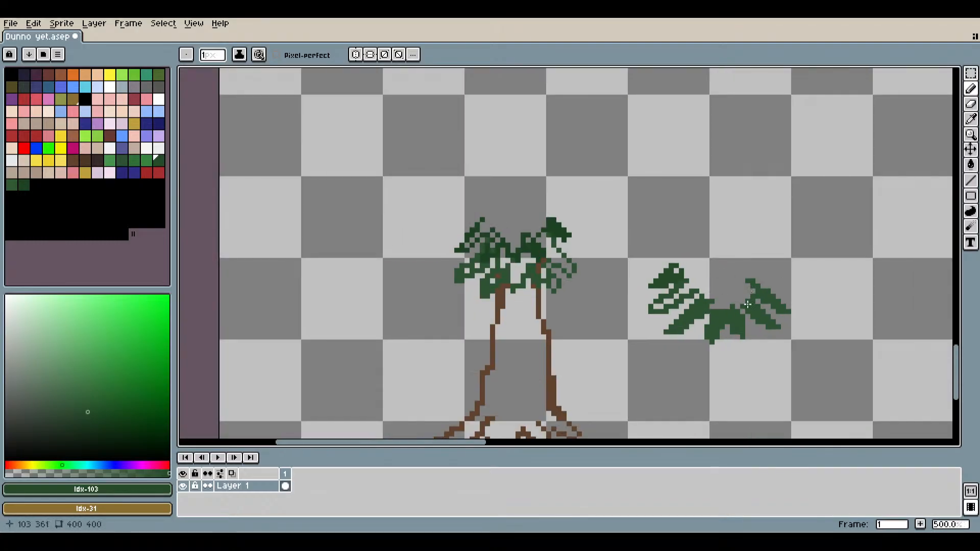
key(ctrl+z)
scroll(747, 304, up, 4)
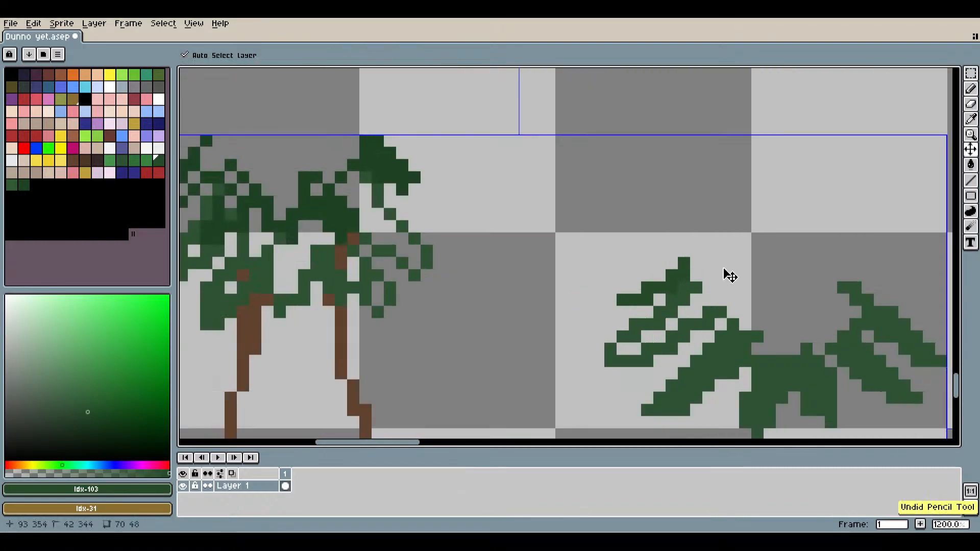
key(ctrl+z)
Draw a filled darker green leaf slanting down to the left, just above the cluster's upper left leaf, and reshape its upper end.
mouse_move(684, 262)
mouse_down()
mouse_move(623, 285)
mouse_move(679, 228)
mouse_up()
scroll(672, 261, down, 4)
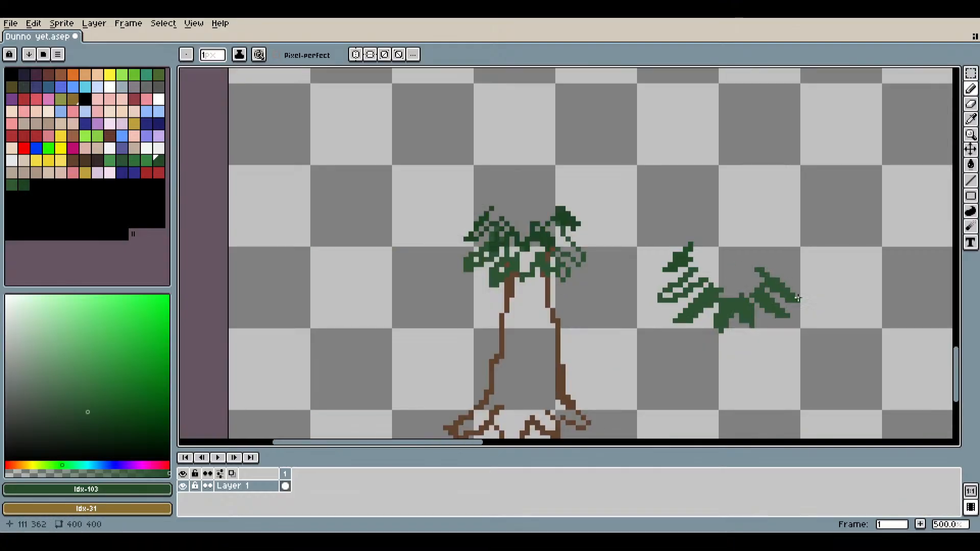
scroll(678, 261, up, 4)
key(ctrl+z)
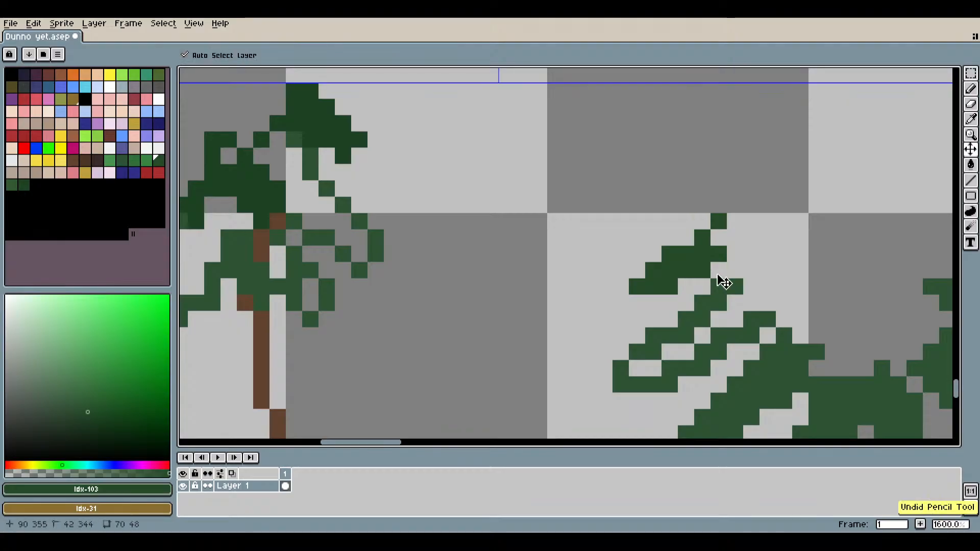
drag(716, 251, 745, 238)
scroll(746, 237, down, 2)
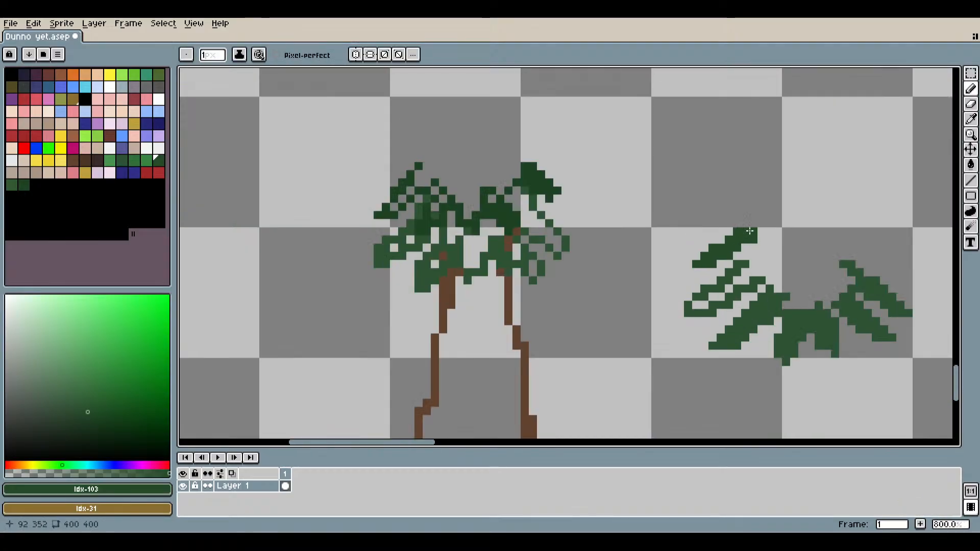
Draw a matching filled darker green leaf slanting down to the right above the cluster's upper right leaf.
drag(807, 280, 656, 271)
scroll(726, 268, up, 3)
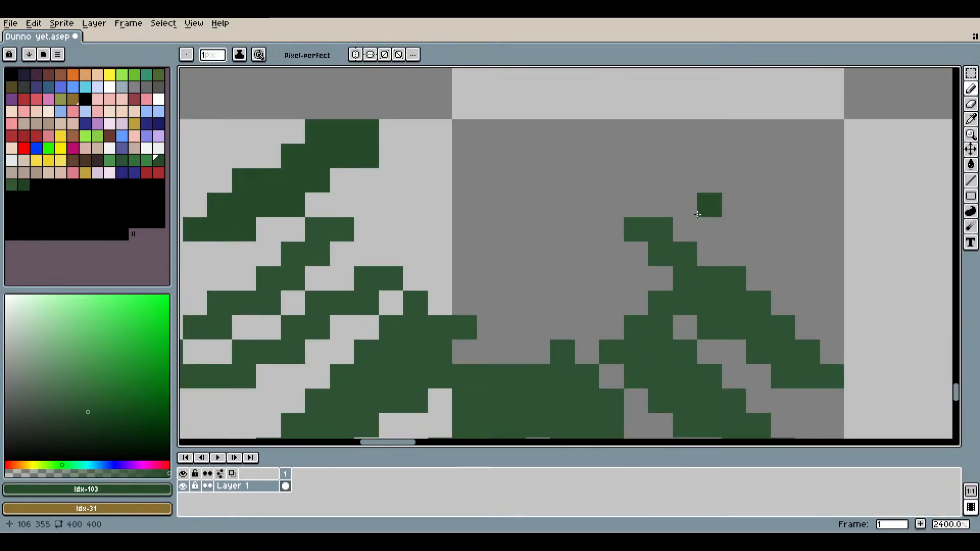
drag(691, 220, 807, 276)
mouse_move(789, 237)
mouse_down()
mouse_move(735, 195)
mouse_move(756, 214)
mouse_move(692, 195)
mouse_up()
scroll(707, 210, down, 4)
scroll(722, 229, up, 3)
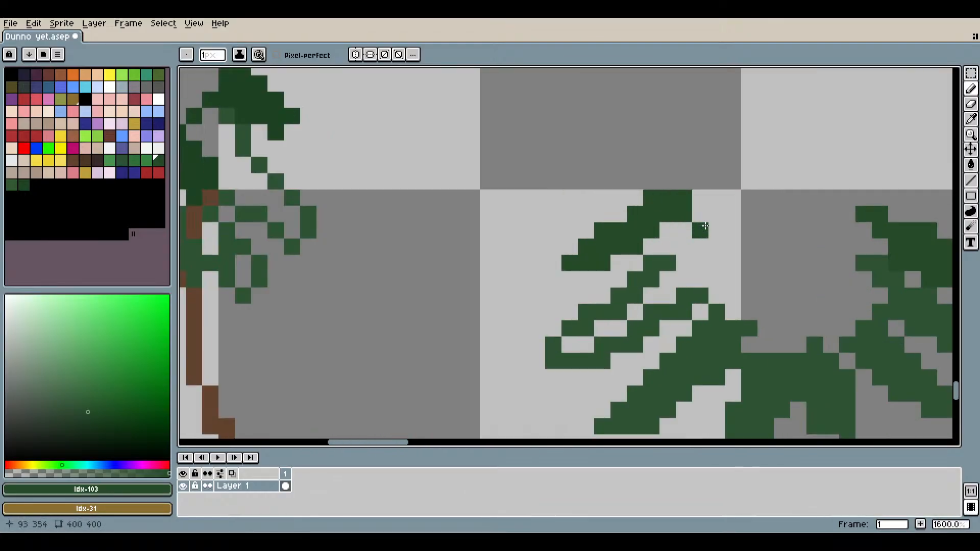
Draw a second darker green leaf below the first on the left and bend its inner end down toward the cluster's centre.
mouse_move(699, 230)
mouse_down()
mouse_move(670, 297)
mouse_move(687, 298)
mouse_move(738, 248)
mouse_move(714, 258)
mouse_move(737, 229)
mouse_up()
scroll(752, 251, down, 1)
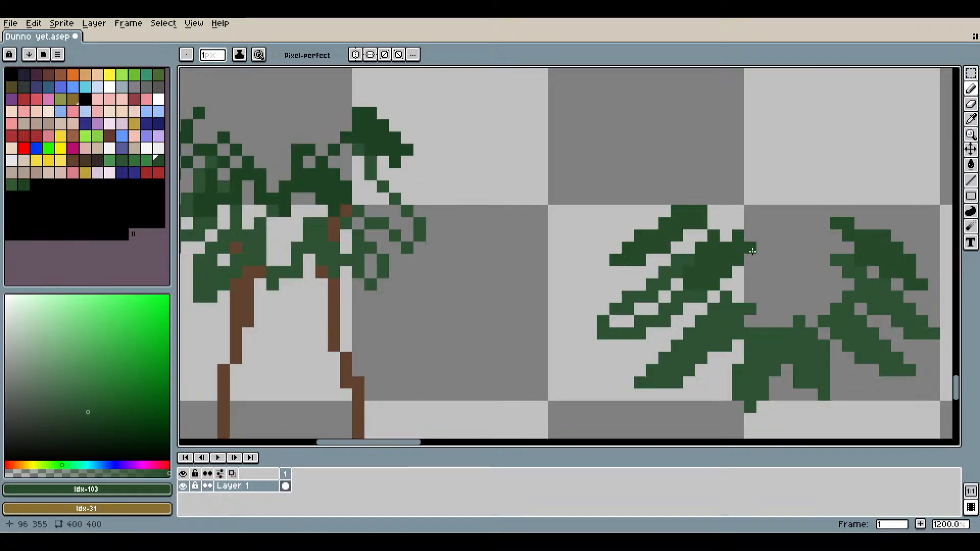
scroll(752, 251, down, 1)
scroll(691, 243, up, 3)
mouse_move(663, 229)
mouse_down()
mouse_move(688, 305)
mouse_move(728, 230)
mouse_move(695, 276)
mouse_move(745, 288)
mouse_move(659, 257)
mouse_move(729, 308)
mouse_up()
scroll(664, 275, down, 3)
scroll(689, 267, up, 3)
Fill out the inner arch on the cluster's right side in darker green and join it to the upper right leaf.
click(660, 260)
click(684, 244)
click(662, 244)
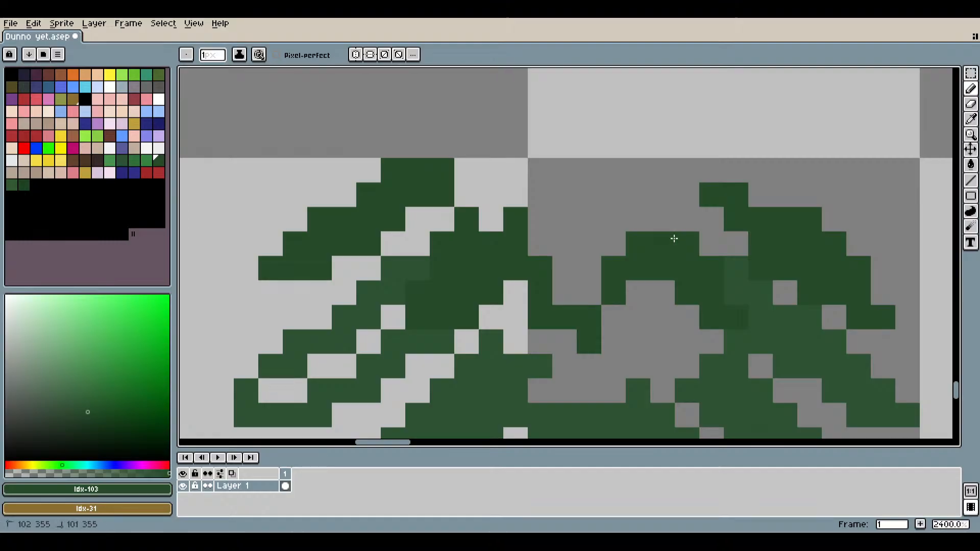
click(687, 220)
click(712, 217)
click(735, 243)
Raise the peak of the upper right leaf by adding darker green pixels along its top.
scroll(735, 245, down, 6)
scroll(810, 306, up, 10)
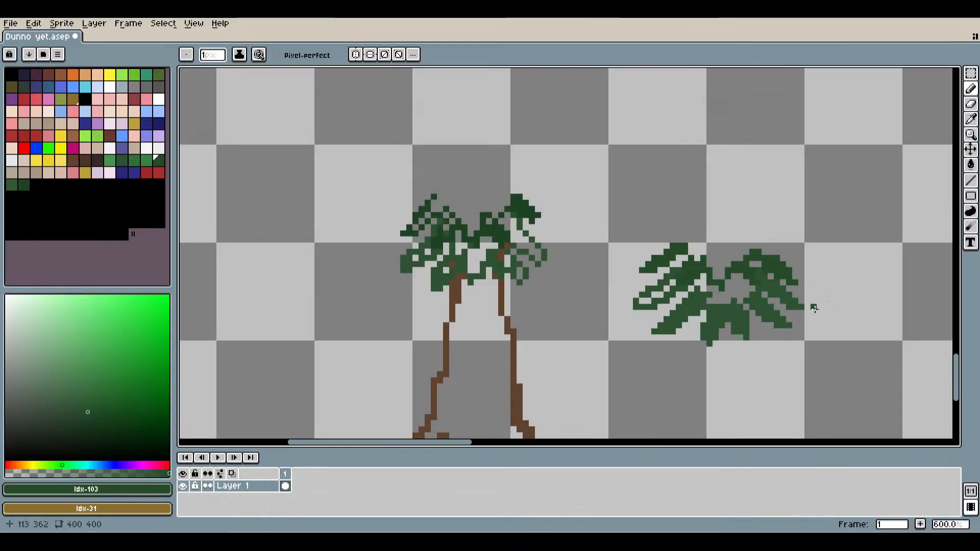
scroll(891, 255, down, 5)
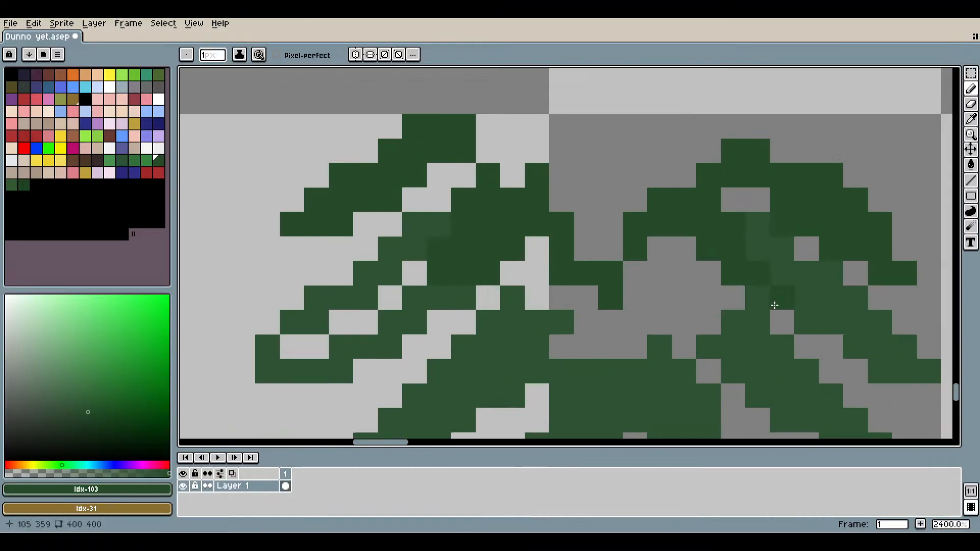
scroll(775, 306, up, 5)
scroll(733, 296, down, 5)
scroll(763, 313, down, 2)
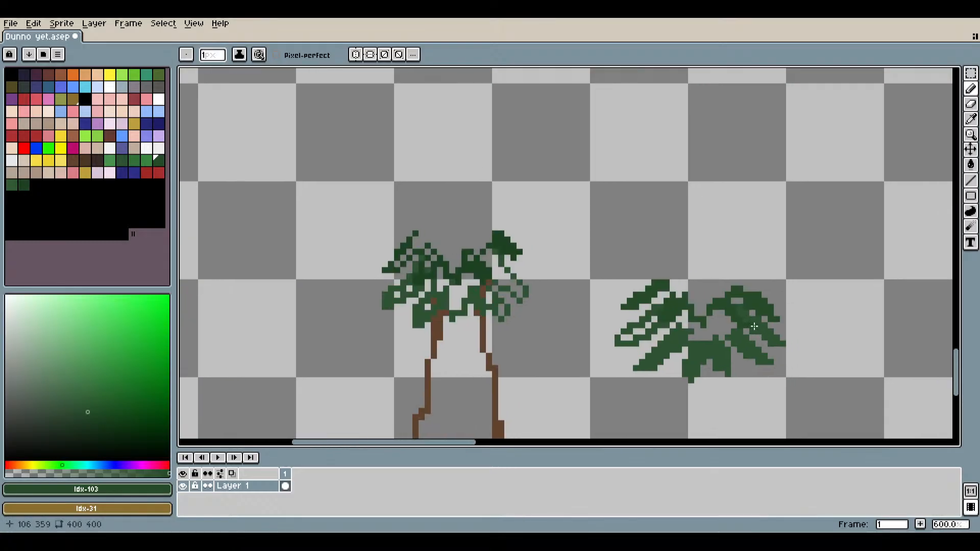
scroll(770, 261, up, 3)
click(732, 232)
click(725, 230)
scroll(819, 290, down, 2)
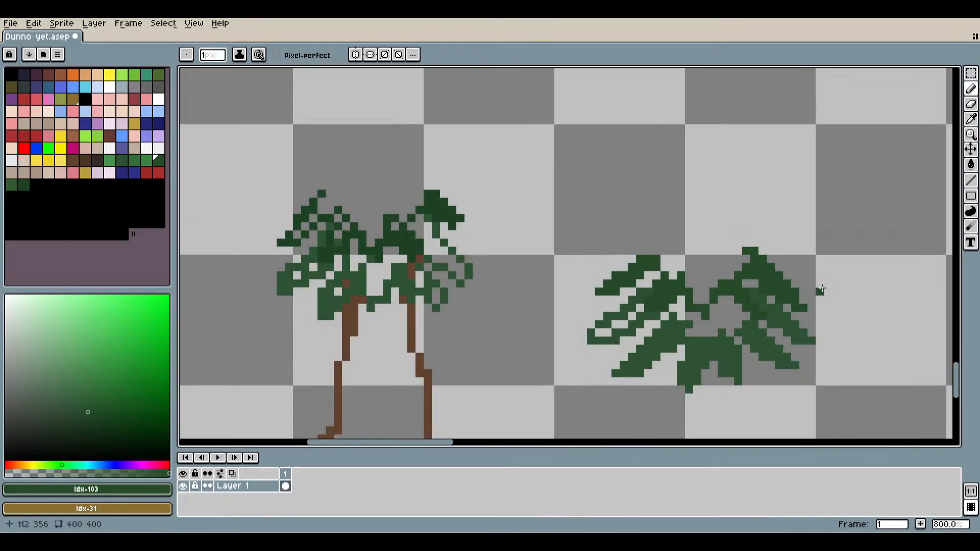
Draw a horizontal darker green line connecting the tops of the upper left and upper right leaves.
scroll(728, 324, up, 4)
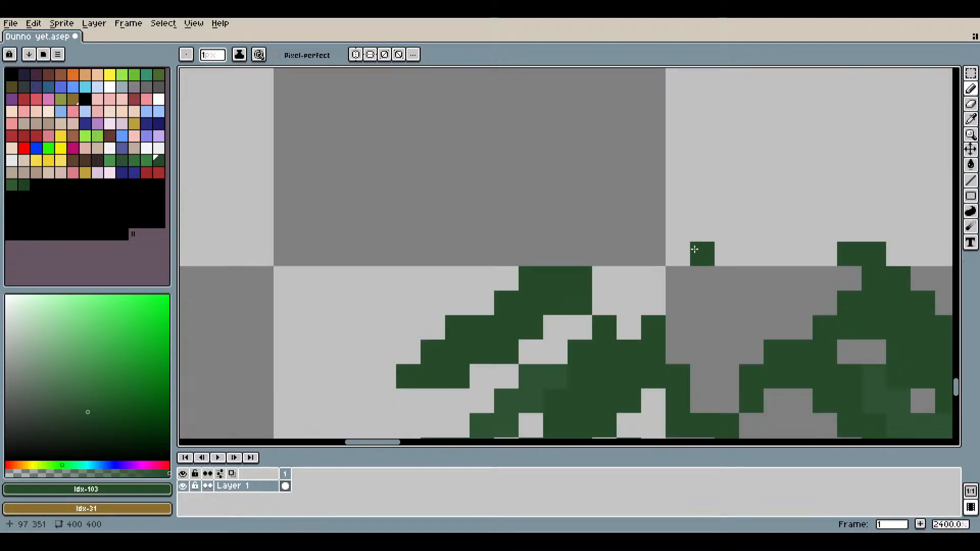
mouse_move(568, 261)
mouse_down()
mouse_move(802, 257)
mouse_move(870, 286)
mouse_up()
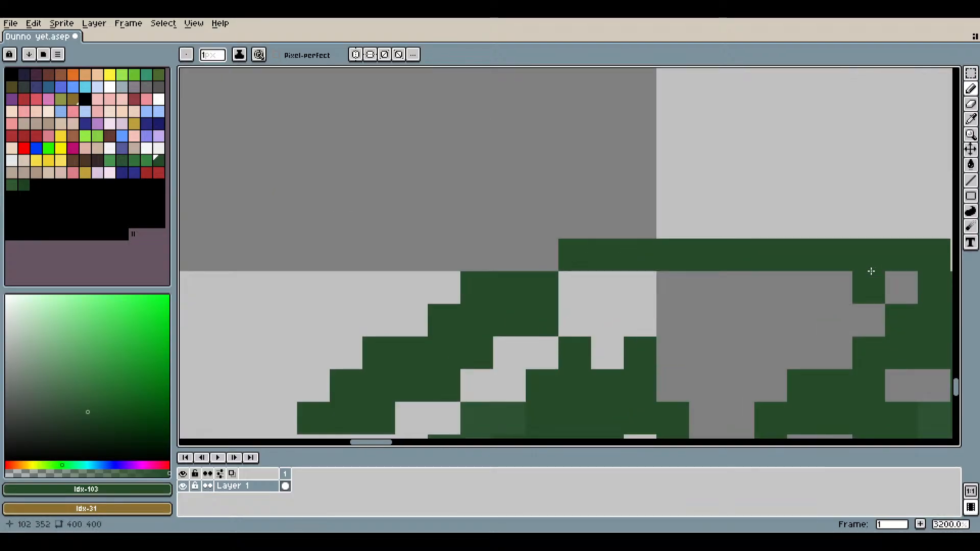
scroll(877, 306, down, 3)
scroll(830, 289, down, 3)
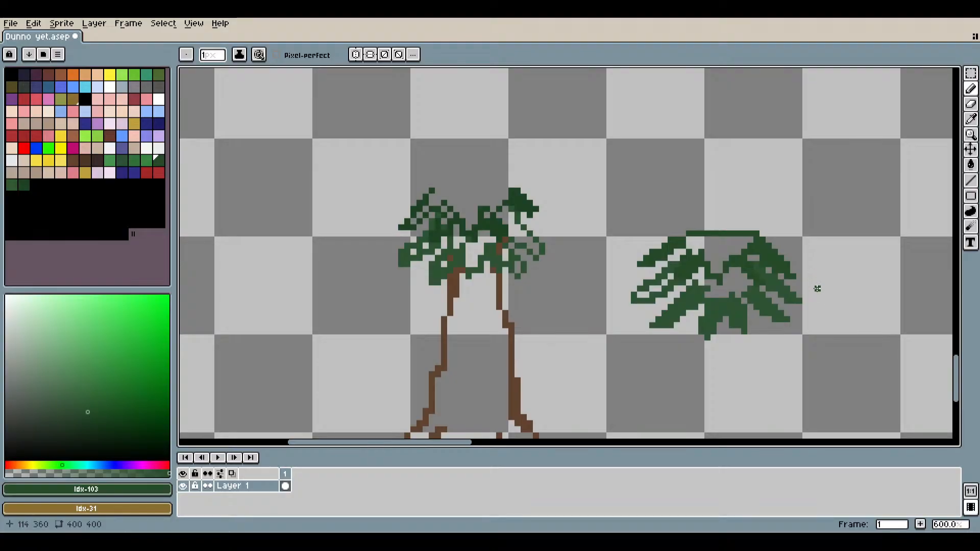
Examine the leaf cluster's overall shape against the tree, both close up and from a distance.
drag(753, 273, 698, 265)
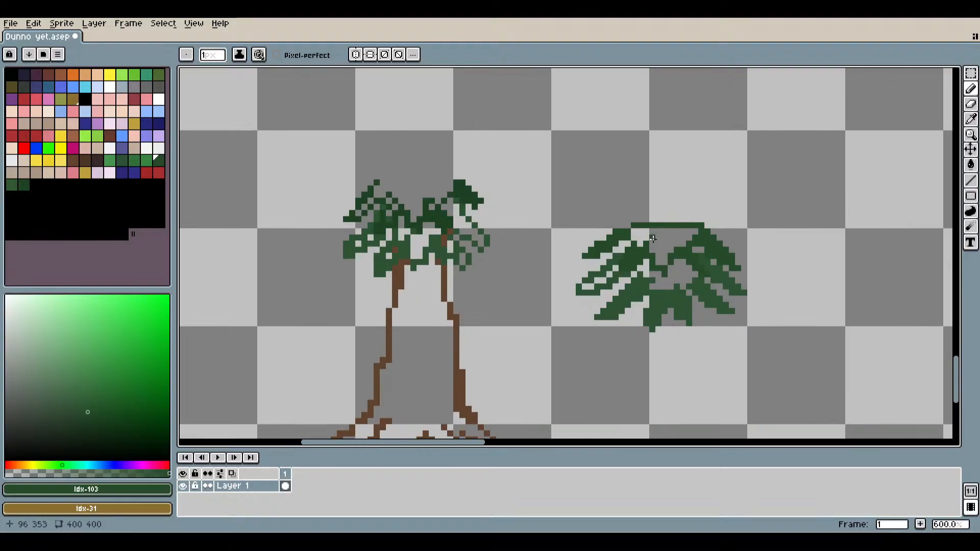
scroll(644, 233, up, 4)
scroll(591, 231, down, 6)
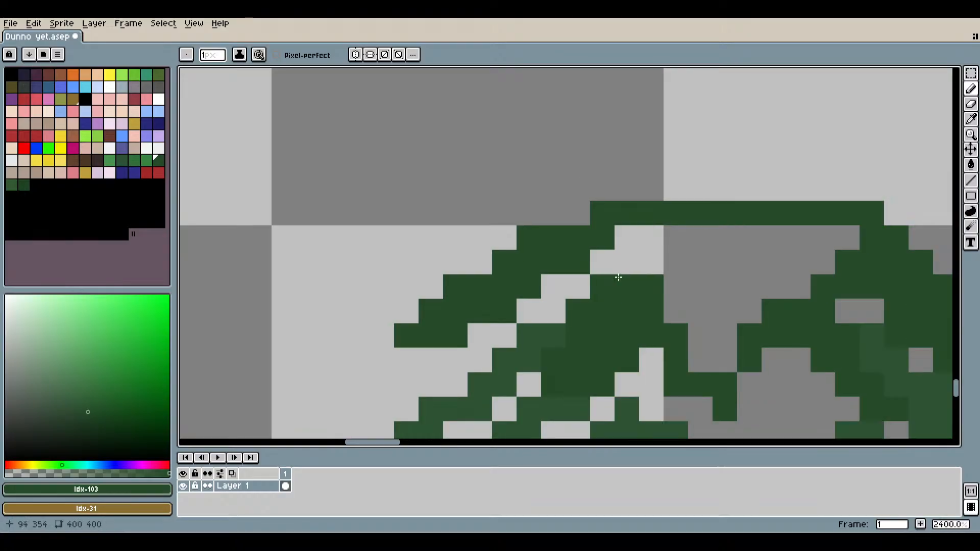
scroll(693, 334, down, 1)
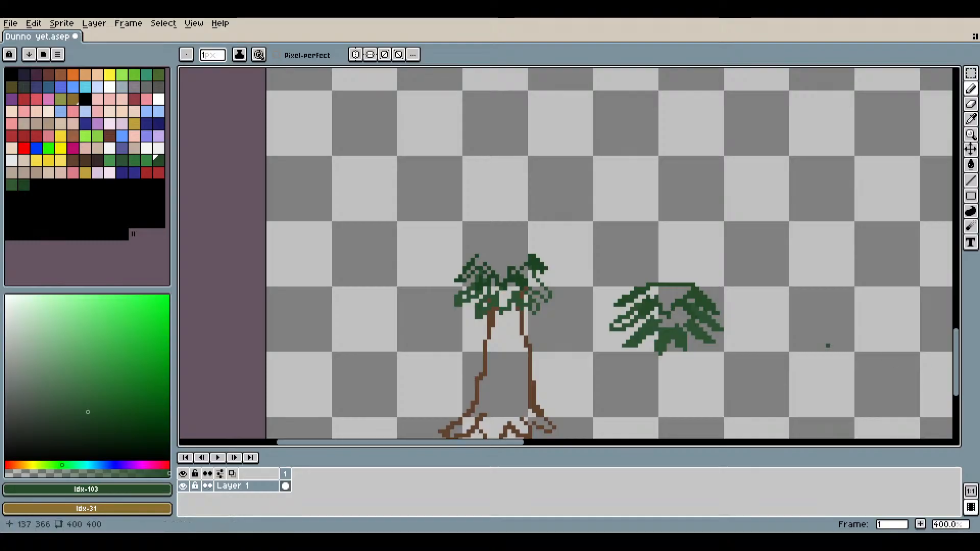
scroll(653, 310, up, 5)
scroll(649, 308, down, 3)
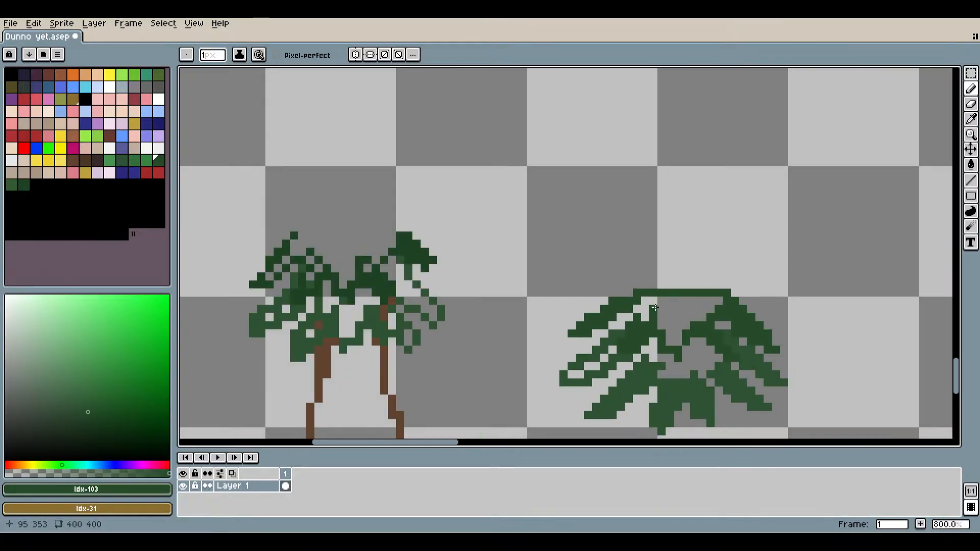
scroll(604, 341, up, 2)
scroll(604, 340, up, 4)
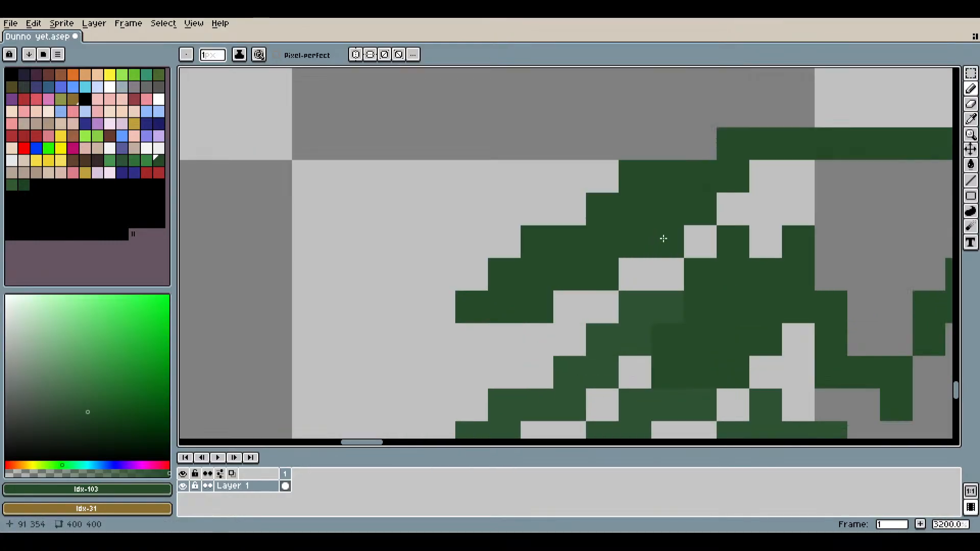
scroll(717, 264, down, 8)
scroll(793, 266, down, 1)
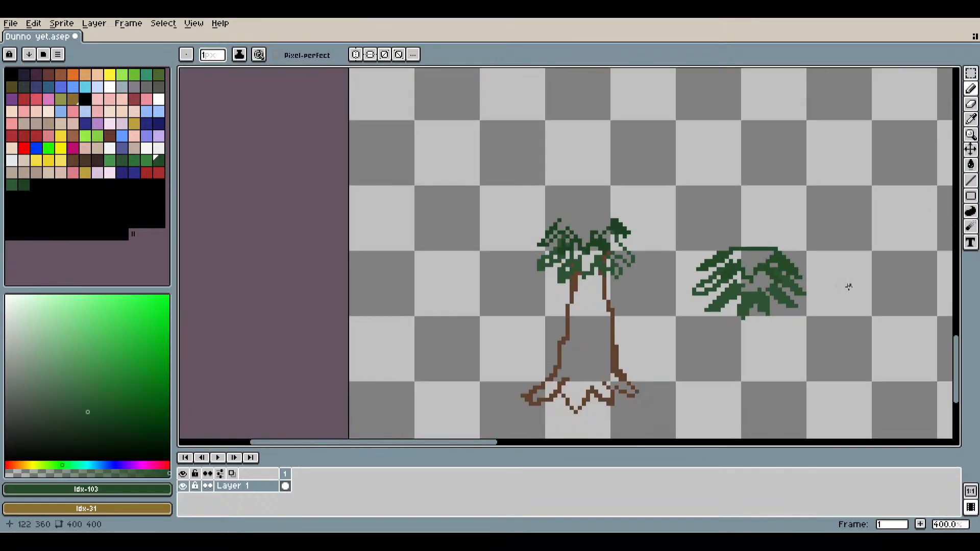
drag(849, 284, 713, 285)
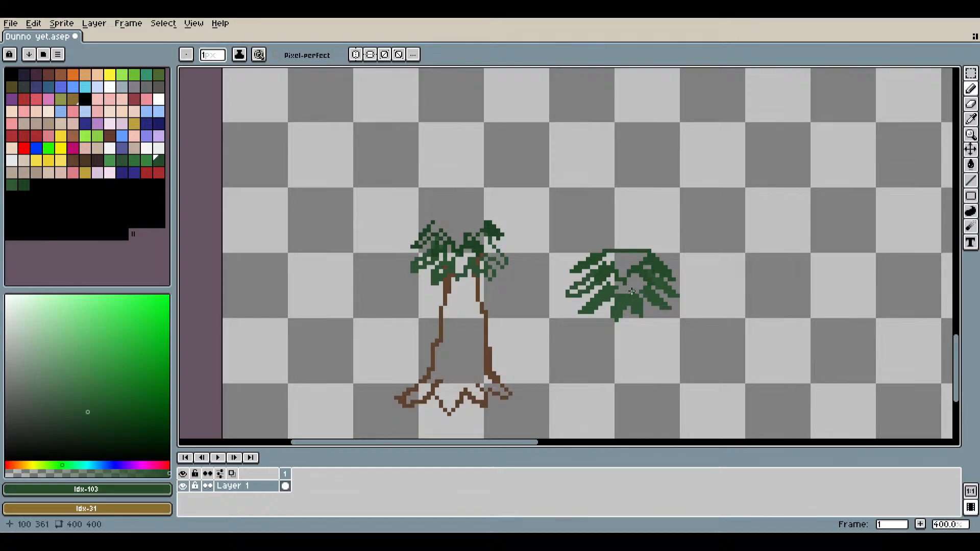
Sample the lighter green #2d5232 from the cluster and extend the middle right leaf's upper edge and tip with single pixels.
scroll(666, 276, up, 5)
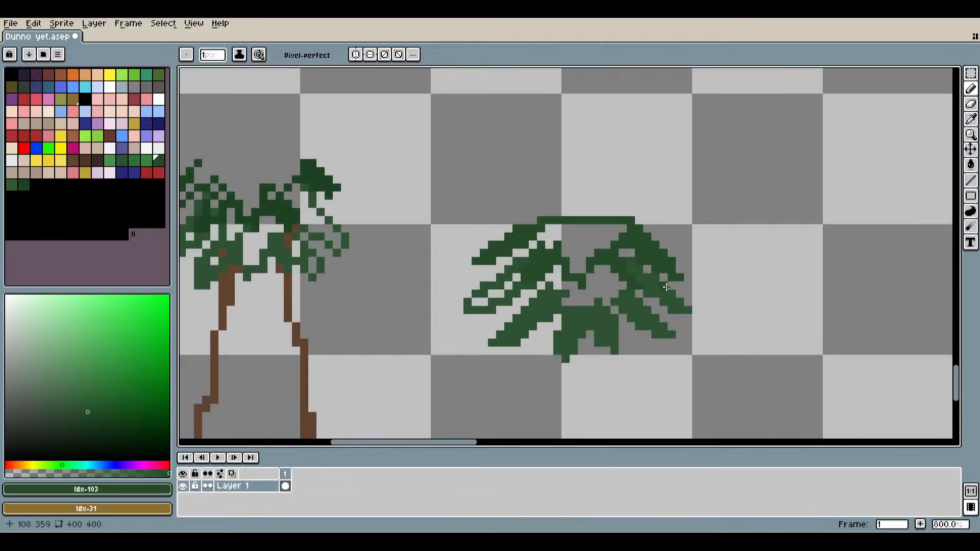
click(971, 118)
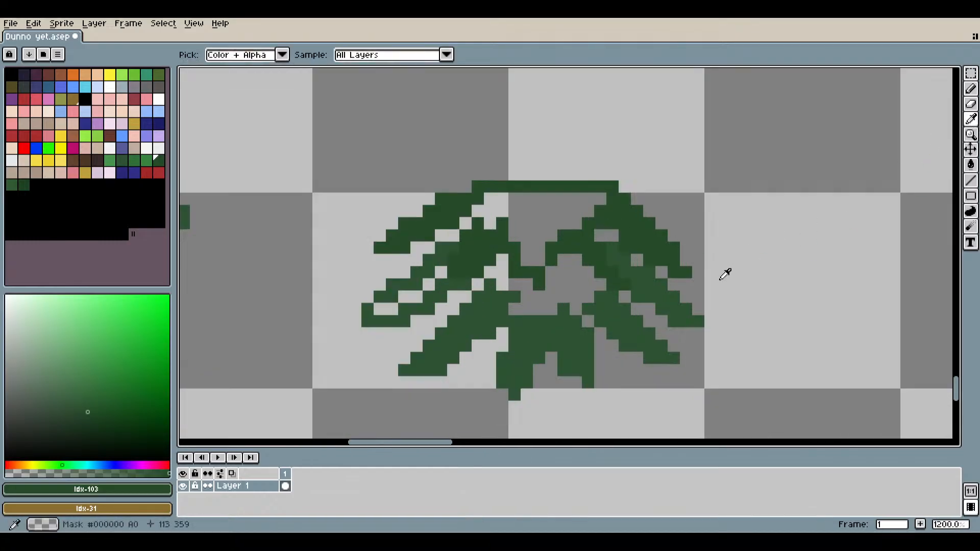
click(680, 291)
click(970, 90)
scroll(677, 281, up, 3)
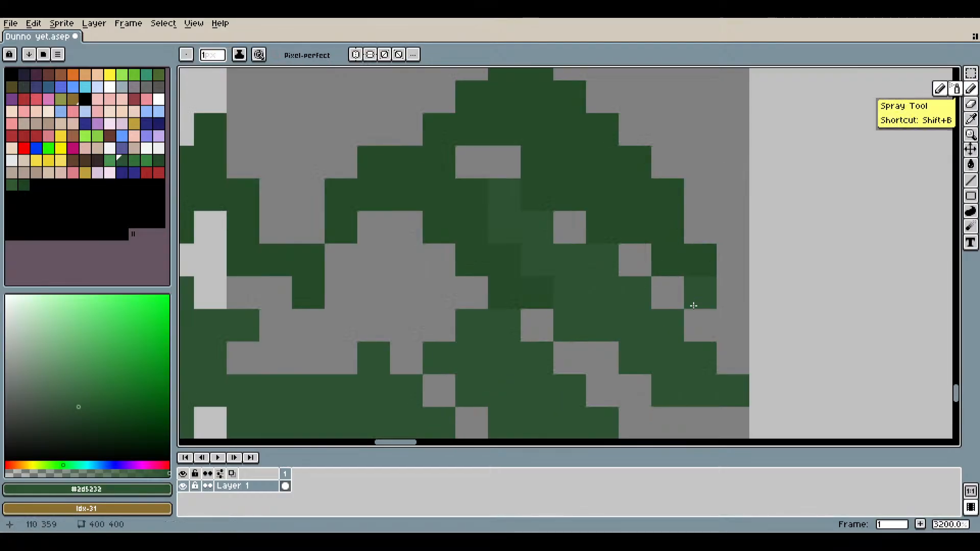
click(707, 331)
click(736, 362)
click(771, 396)
Thicken the lower right leaf's upper edge and lengthen its tip downward with single pixels of the same lighter green.
scroll(777, 395, down, 4)
drag(790, 394, 705, 284)
scroll(675, 312, up, 3)
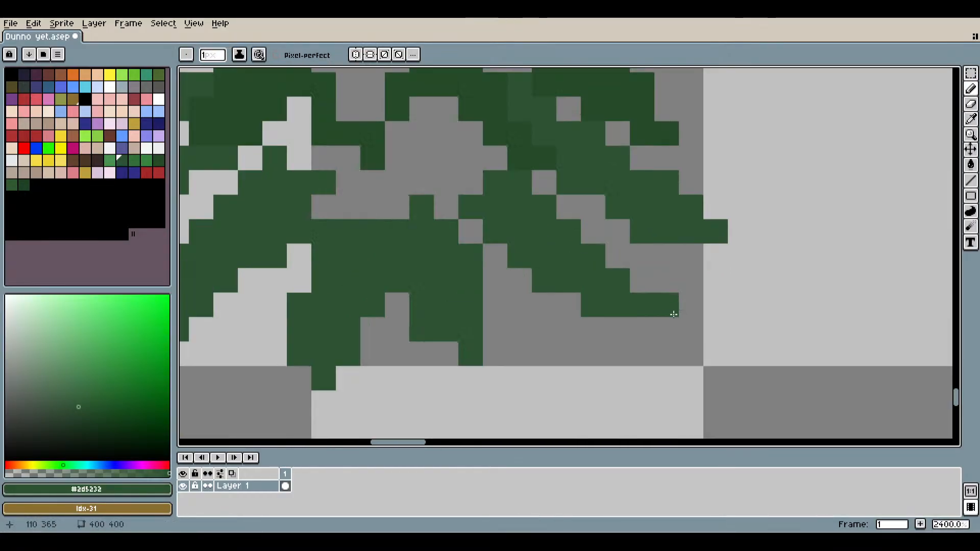
click(634, 289)
click(683, 320)
click(666, 306)
click(666, 330)
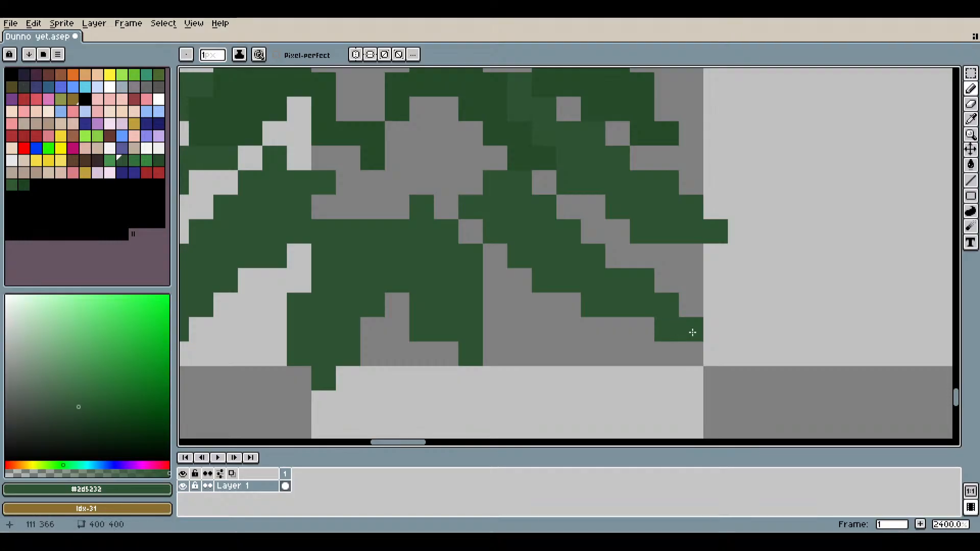
Sample the darker green #254b29 from the cluster's upper right leaf for the pencil.
scroll(691, 332, down, 4)
scroll(711, 287, up, 3)
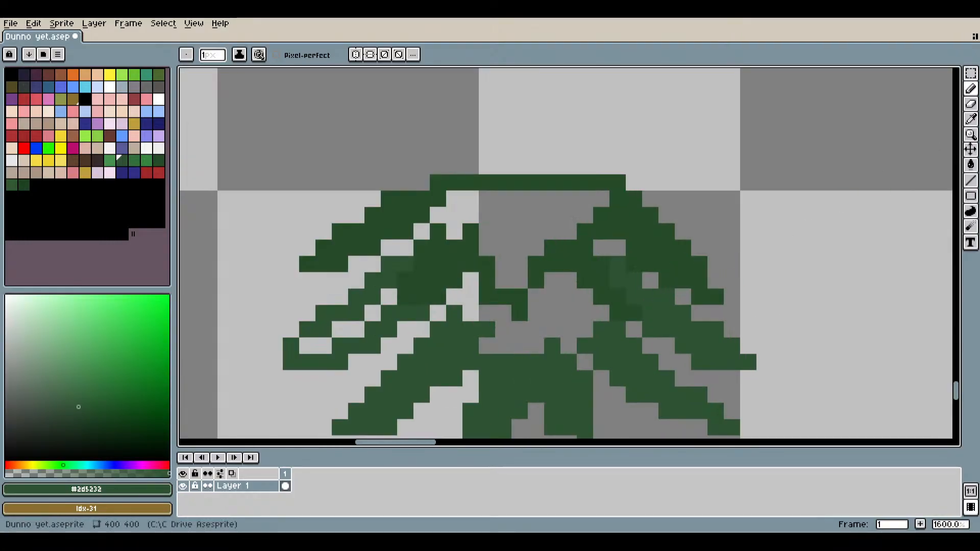
click(971, 119)
click(671, 266)
click(971, 89)
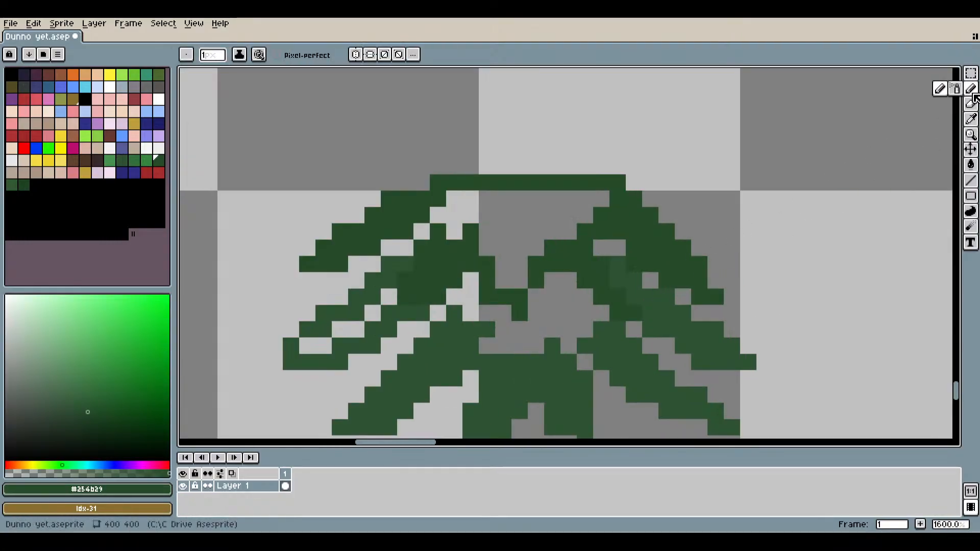
scroll(743, 308, down, 5)
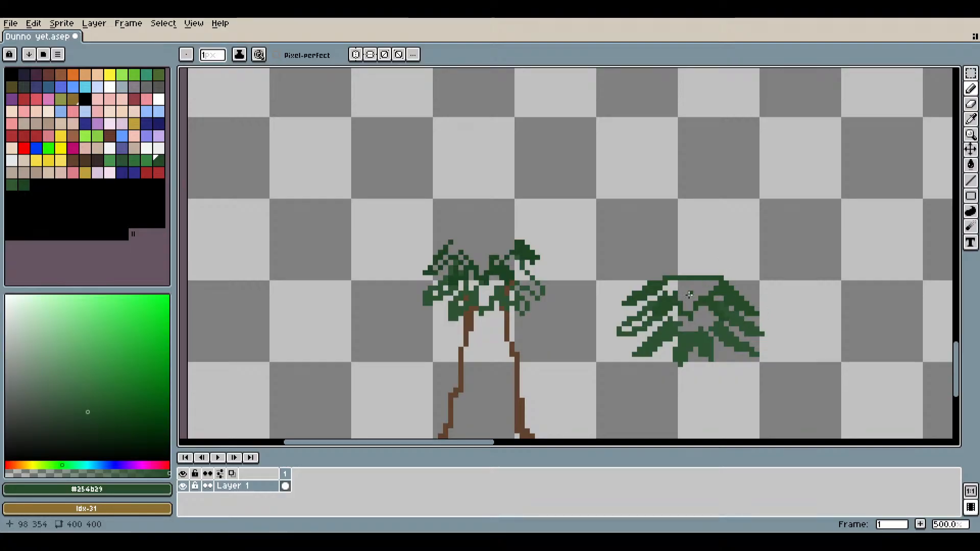
scroll(705, 288, up, 5)
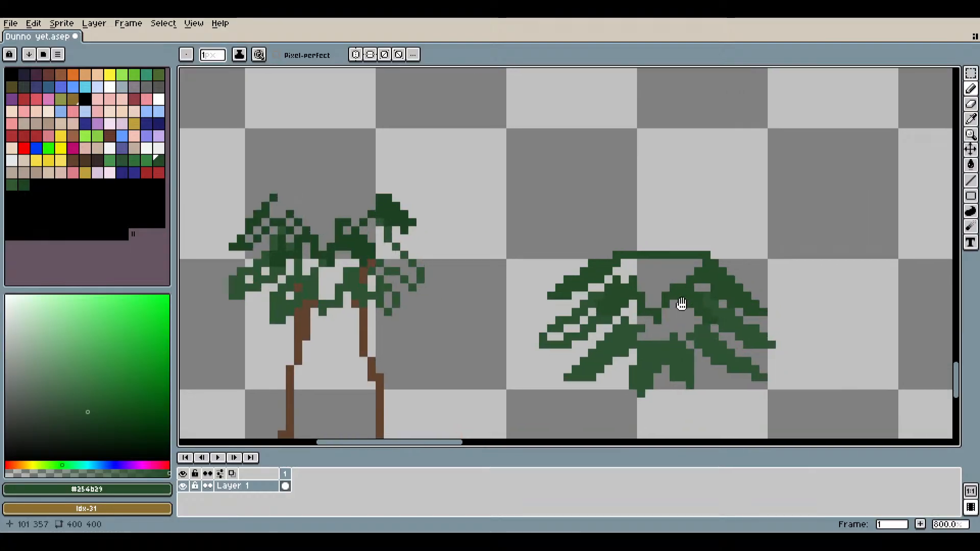
scroll(675, 336, down, 4)
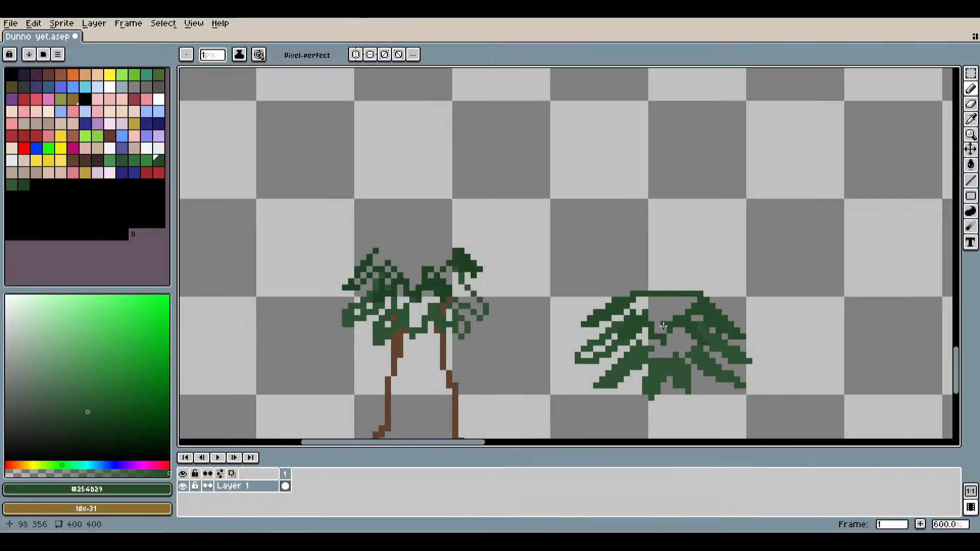
Choose the darkest green, palette index 118, and draw a filled slanted leaf above the cluster's upper left leaf.
click(970, 119)
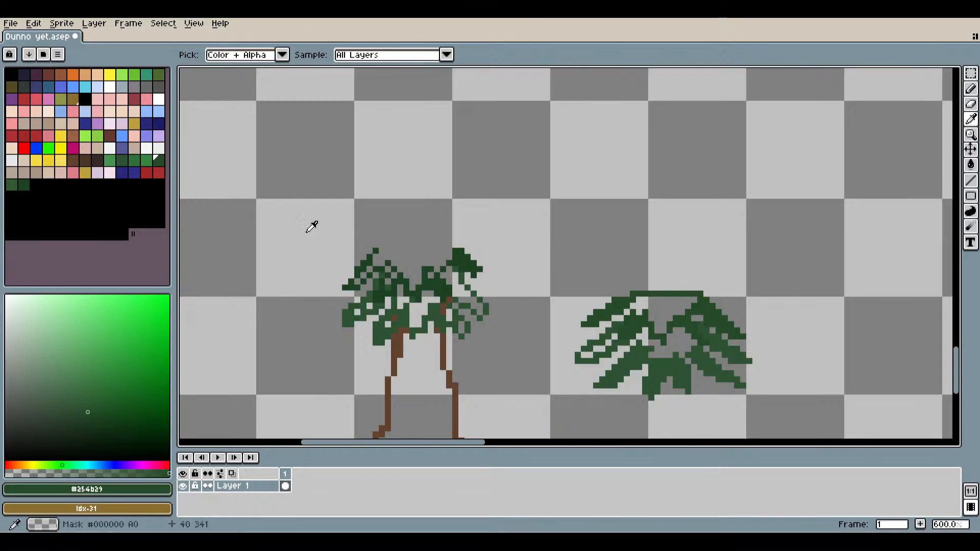
click(23, 184)
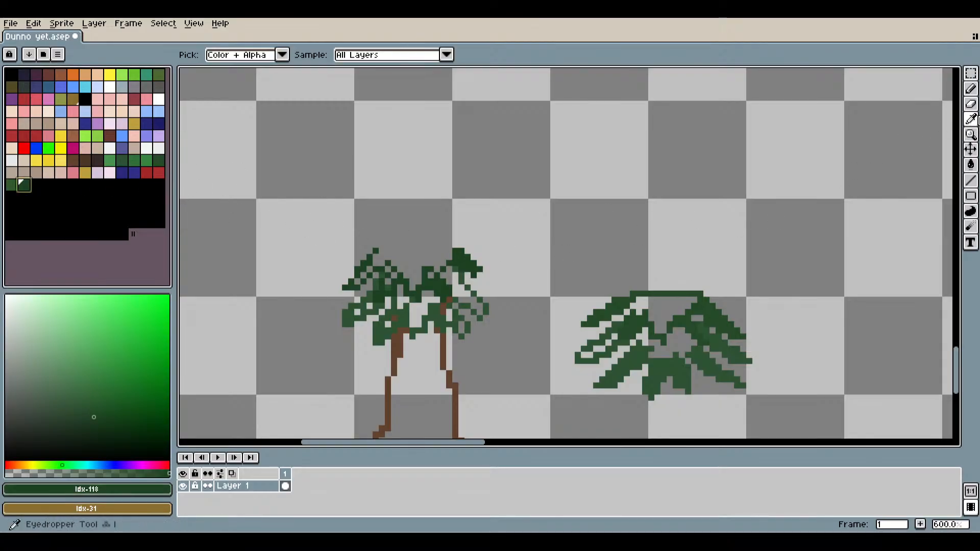
click(971, 90)
scroll(671, 307, up, 4)
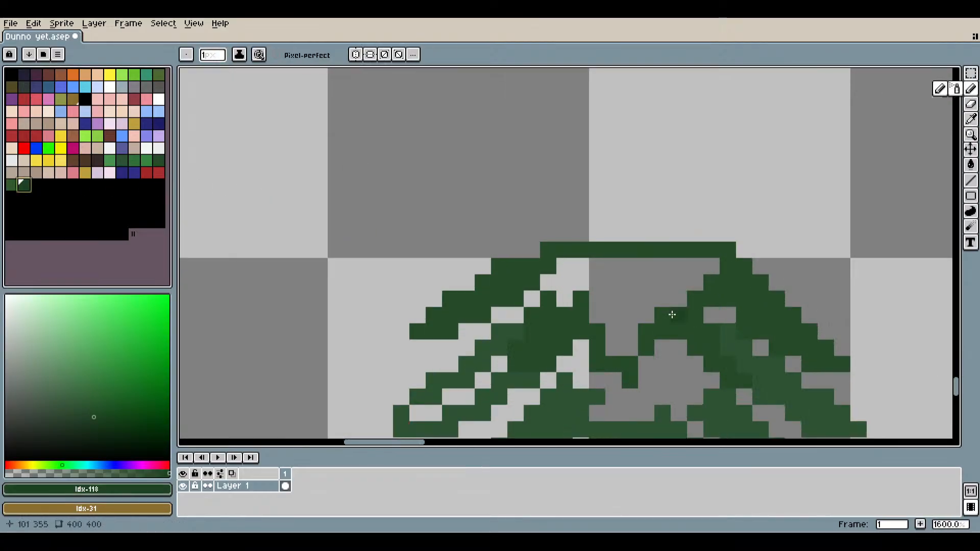
scroll(597, 270, up, 3)
scroll(580, 279, down, 6)
scroll(658, 281, up, 3)
click(658, 282)
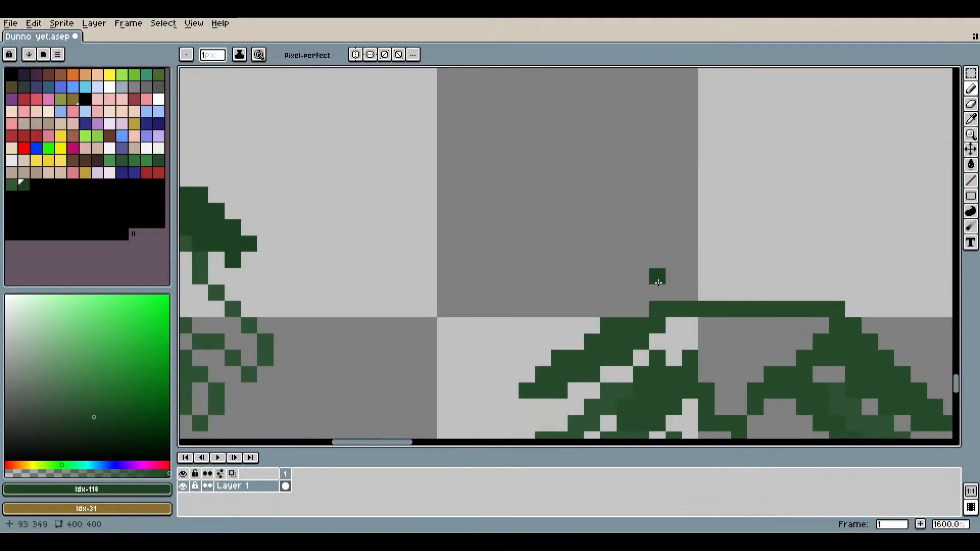
drag(643, 234, 575, 308)
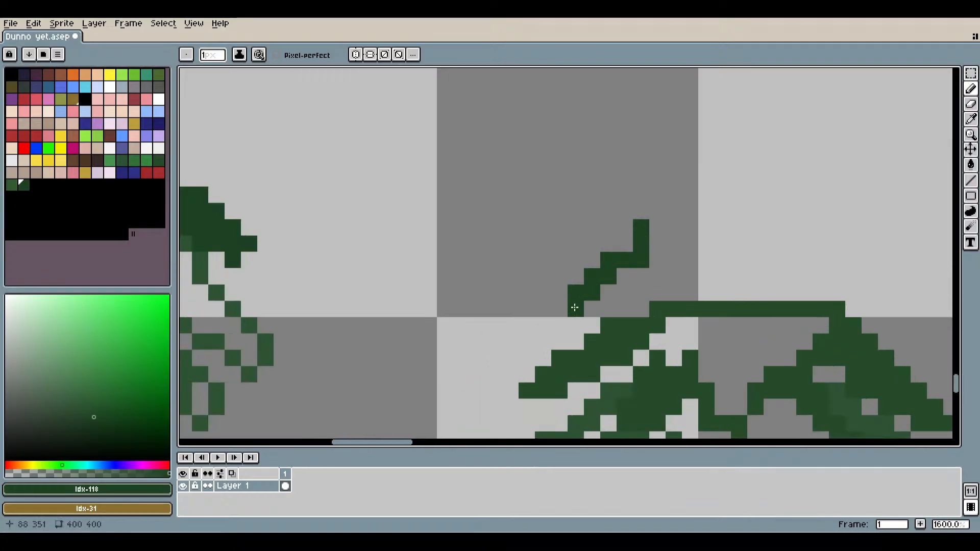
scroll(748, 278, down, 4)
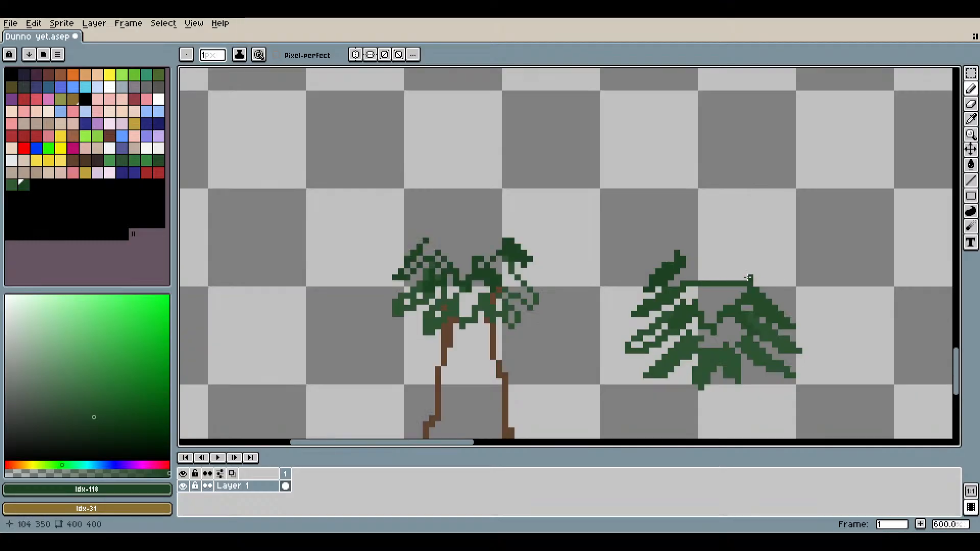
Draw a matching slanted leaf in the same darkest green above the cluster's upper right leaf.
scroll(775, 297, up, 2)
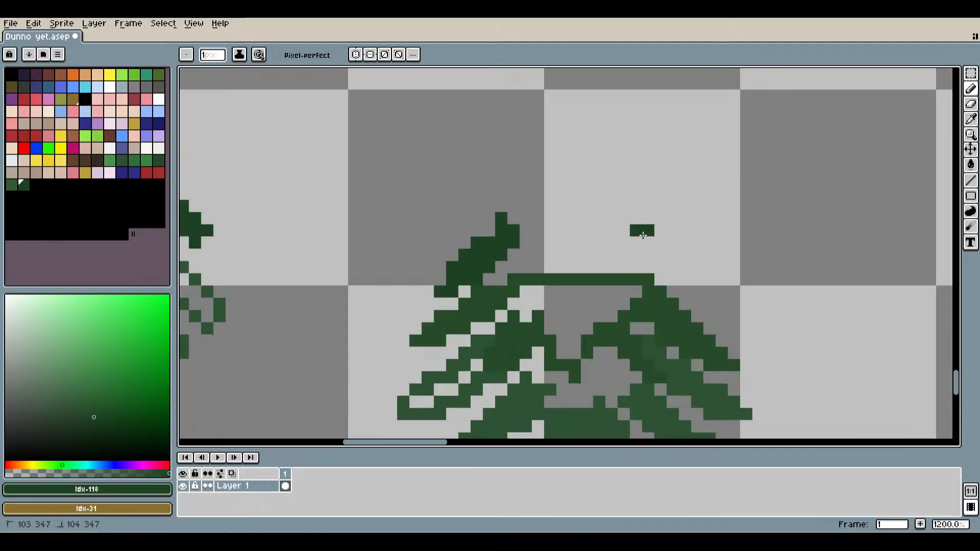
drag(643, 234, 682, 274)
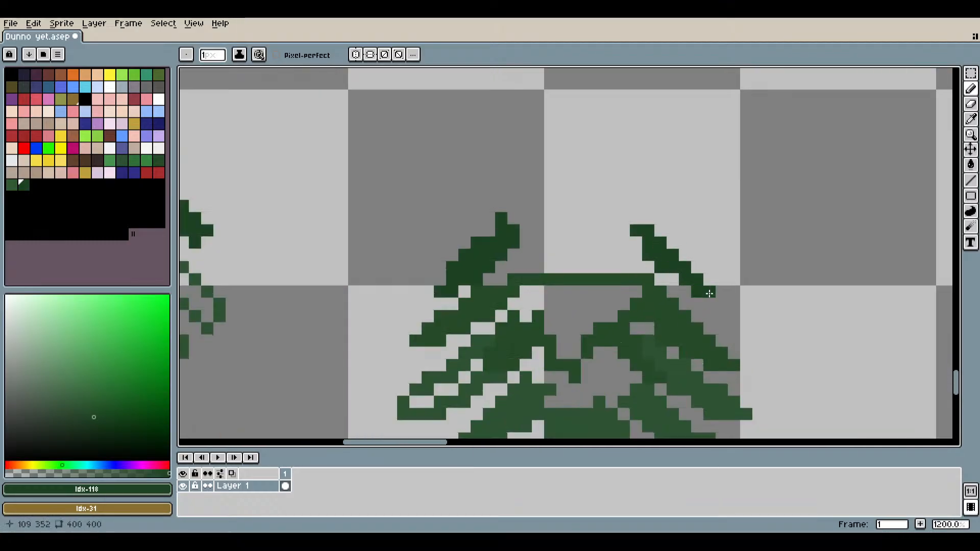
scroll(708, 293, down, 2)
scroll(679, 267, up, 3)
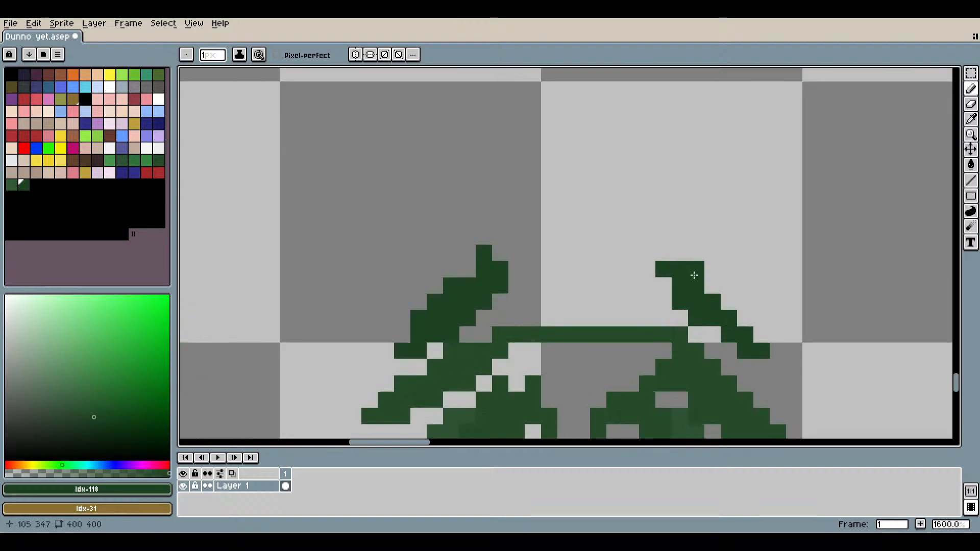
drag(710, 284, 677, 250)
scroll(725, 326, down, 2)
Join the two new top leaves with a jagged darkest green band covering the horizontal connecting line.
mouse_move(629, 311)
mouse_down()
mouse_move(659, 282)
mouse_move(601, 356)
mouse_move(597, 377)
mouse_move(617, 287)
mouse_up()
scroll(659, 282, up, 3)
mouse_move(577, 313)
mouse_down()
mouse_move(605, 327)
mouse_move(657, 242)
mouse_move(621, 273)
mouse_move(734, 304)
mouse_move(706, 320)
mouse_move(594, 274)
mouse_move(627, 330)
mouse_move(646, 331)
mouse_move(653, 294)
mouse_move(700, 253)
mouse_move(730, 286)
mouse_up()
scroll(593, 275, down, 3)
scroll(593, 275, up, 4)
scroll(611, 272, up, 1)
mouse_move(610, 272)
mouse_down()
mouse_move(597, 254)
mouse_move(683, 326)
mouse_move(743, 358)
mouse_move(678, 268)
mouse_move(649, 264)
mouse_move(634, 227)
mouse_move(651, 225)
mouse_move(615, 147)
mouse_up()
scroll(615, 147, down, 2)
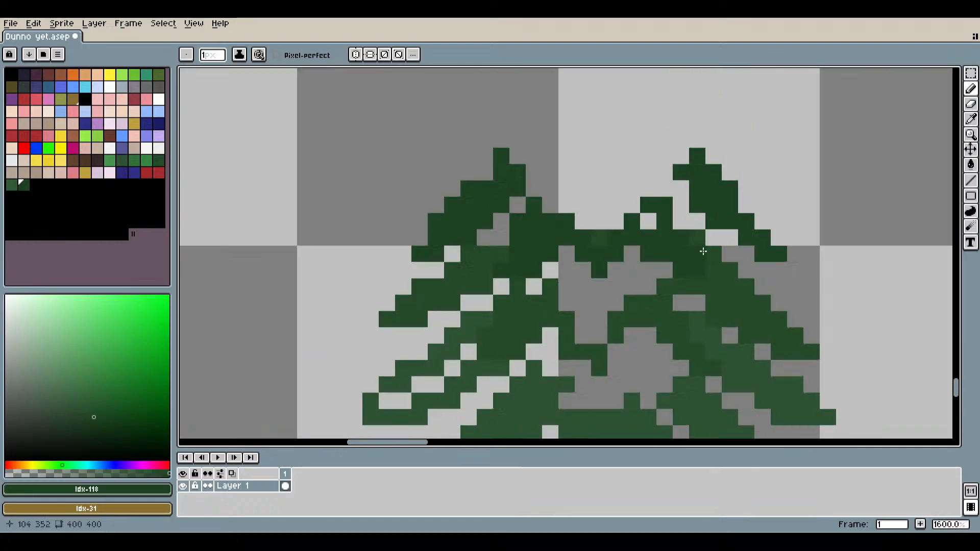
Connect the top right leaf's inner edge to the band with stepped pixels and thicken the top left leaf's outer edge.
scroll(753, 266, up, 2)
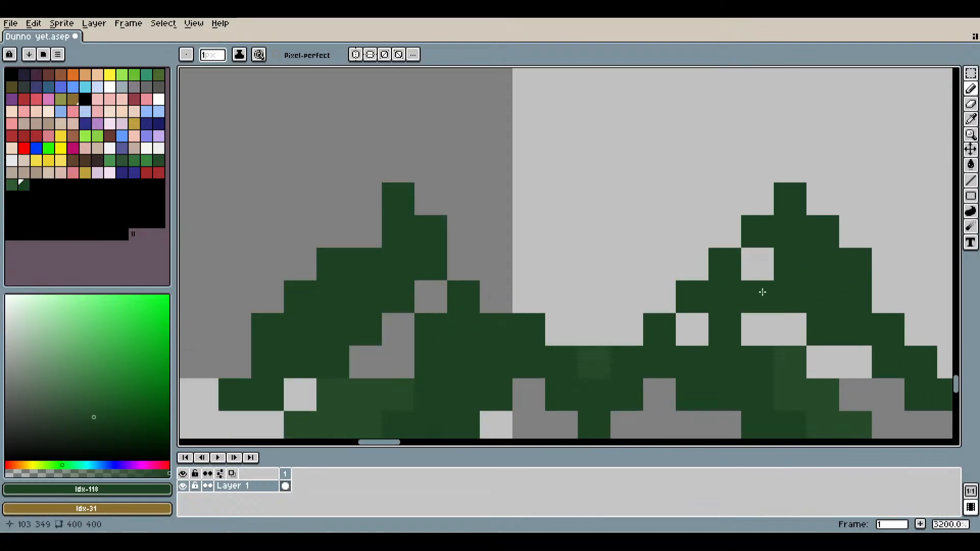
scroll(769, 319, down, 4)
scroll(769, 318, up, 5)
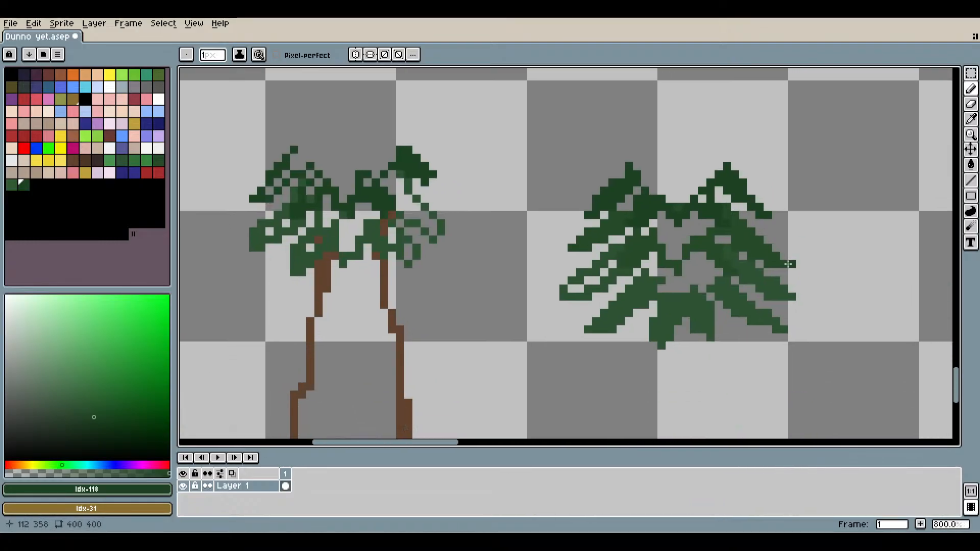
scroll(643, 243, down, 5)
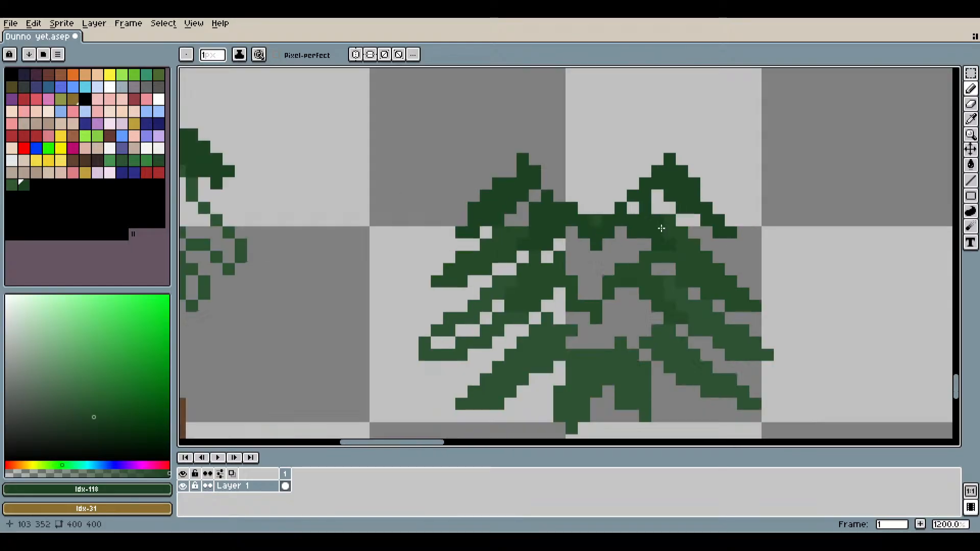
scroll(600, 216, up, 3)
click(615, 298)
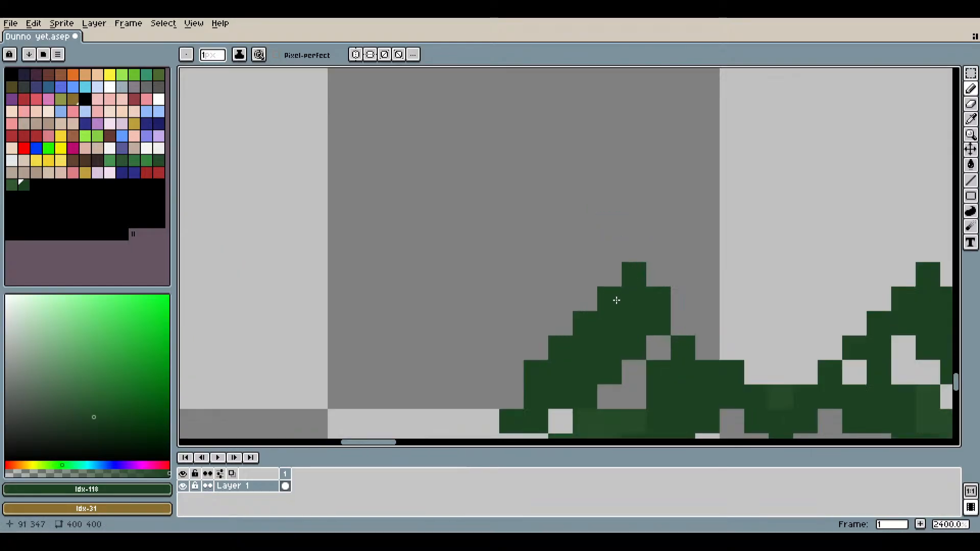
Examine the leaf cluster's proportions beside the tree, both close up and from a distance.
scroll(658, 310, down, 4)
drag(722, 307, 646, 260)
scroll(722, 294, down, 3)
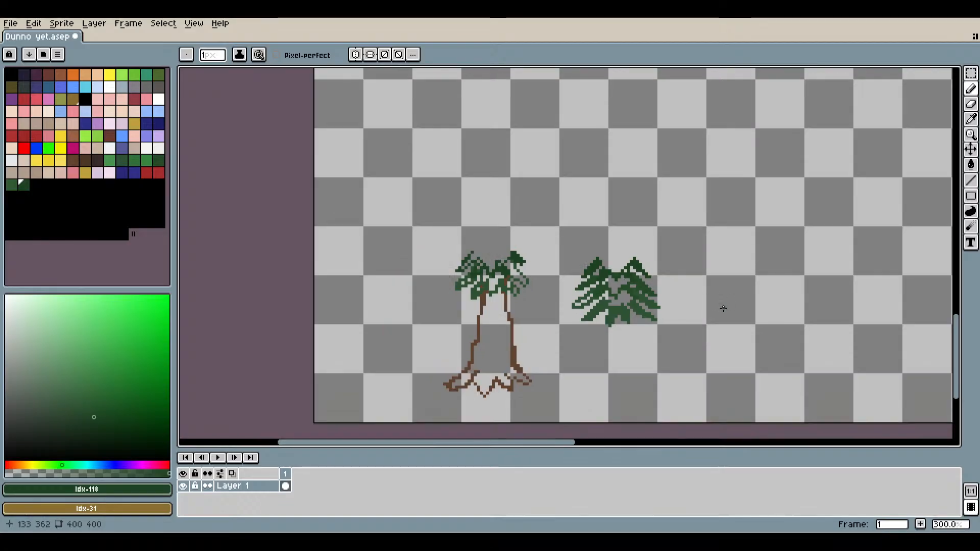
scroll(613, 304, down, 1)
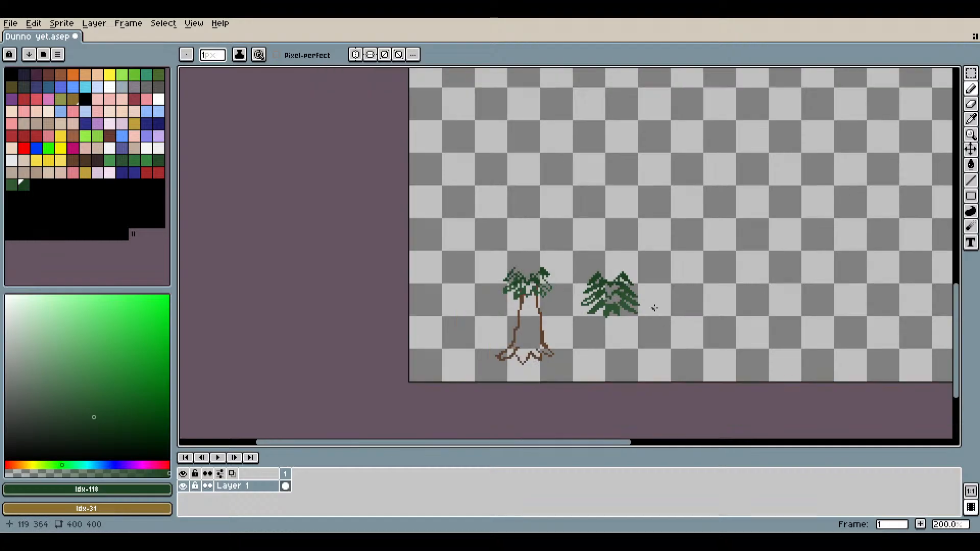
scroll(658, 313, up, 5)
drag(516, 211, 660, 275)
scroll(660, 275, down, 3)
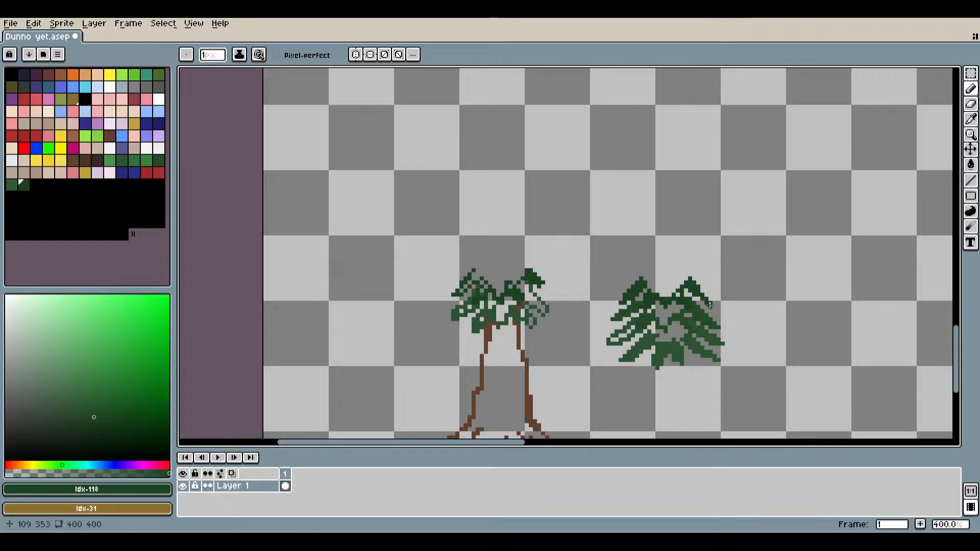
Extend the darkest green into the right leaf below the band and widen and lengthen the band's central downward point.
scroll(698, 292, up, 8)
drag(749, 376, 655, 219)
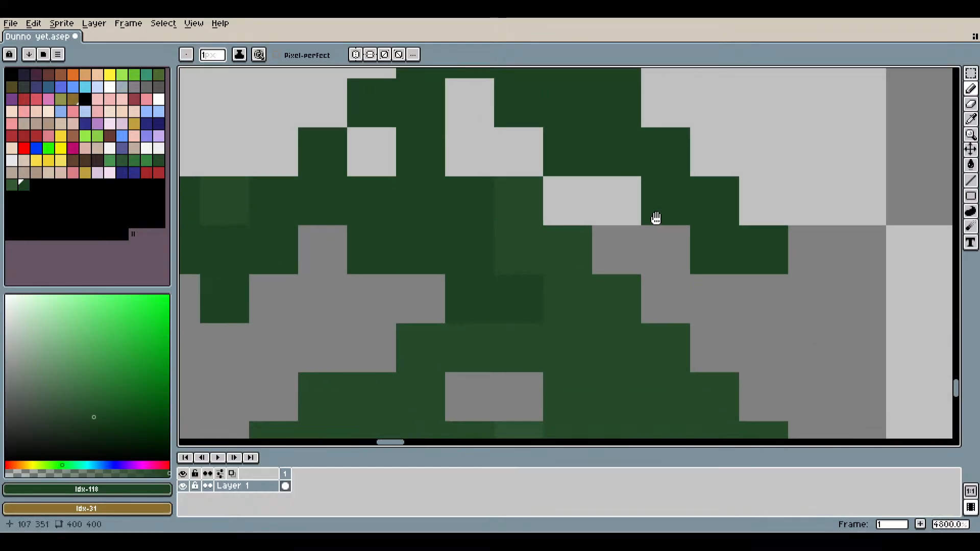
scroll(624, 235, down, 2)
drag(595, 269, 619, 293)
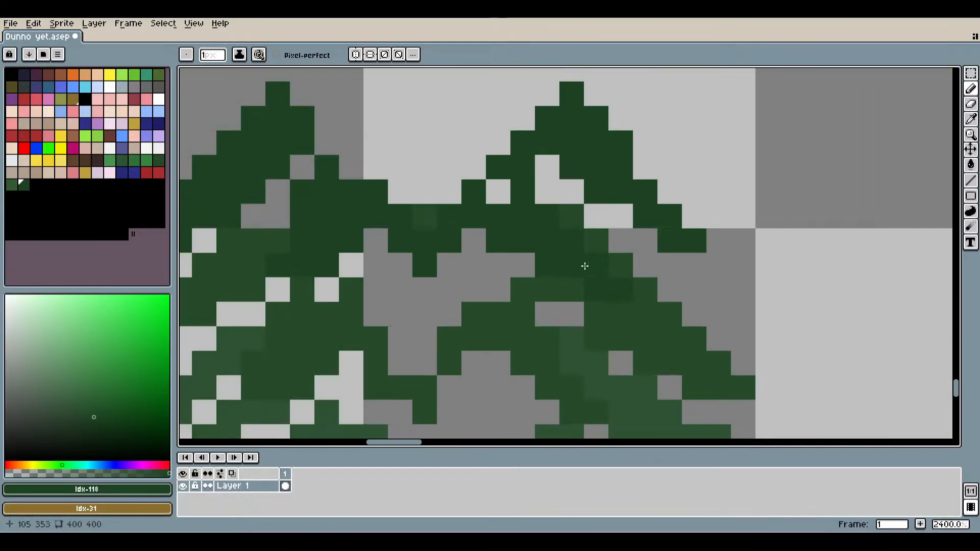
scroll(585, 266, down, 3)
scroll(604, 298, up, 4)
click(634, 315)
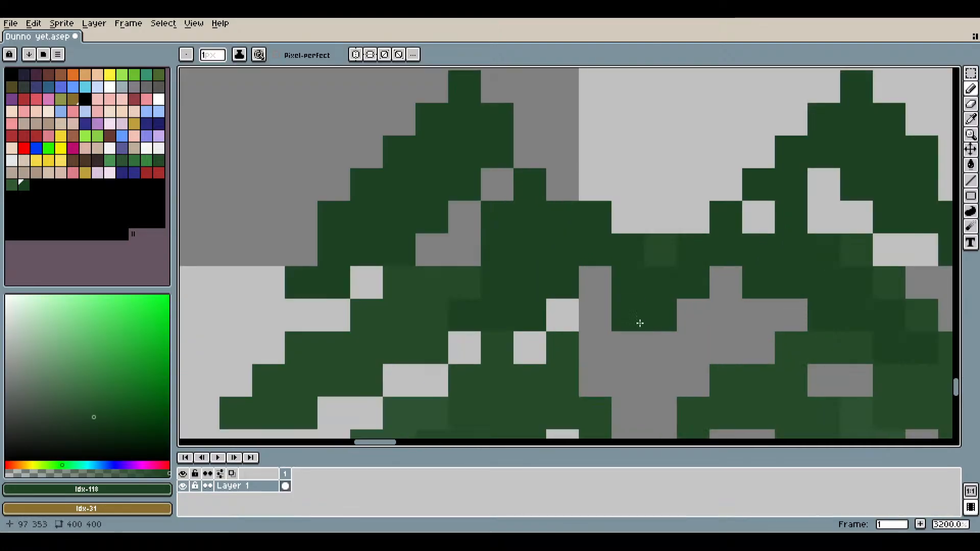
click(658, 344)
Sample the lighter green #2d5232 from the cluster's lower right leaf for the pencil.
scroll(659, 344, down, 4)
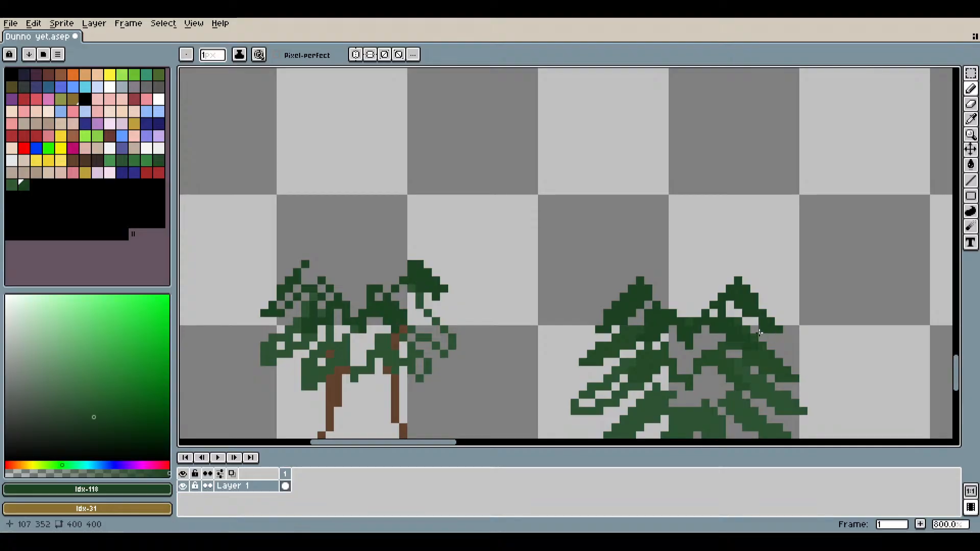
scroll(759, 332, down, 2)
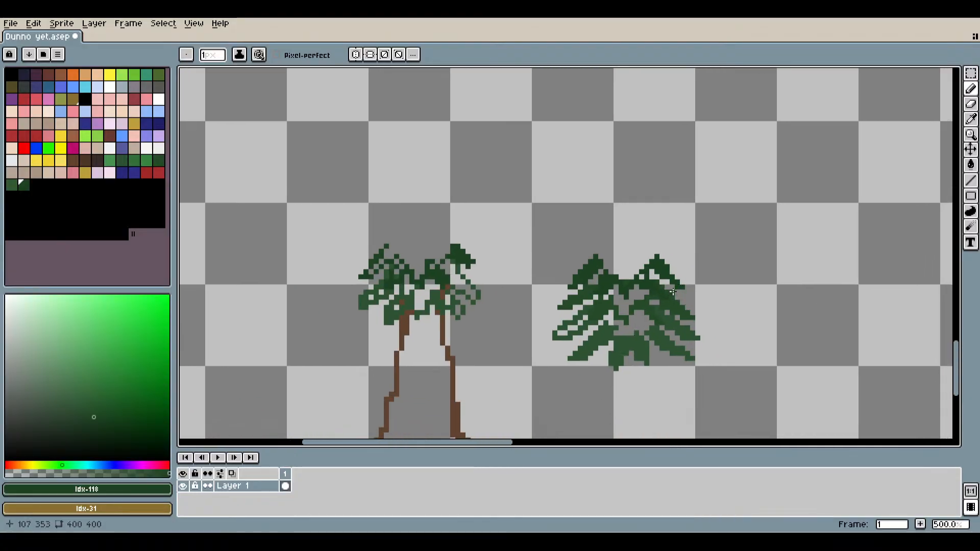
scroll(665, 315, up, 2)
click(970, 119)
scroll(722, 339, up, 3)
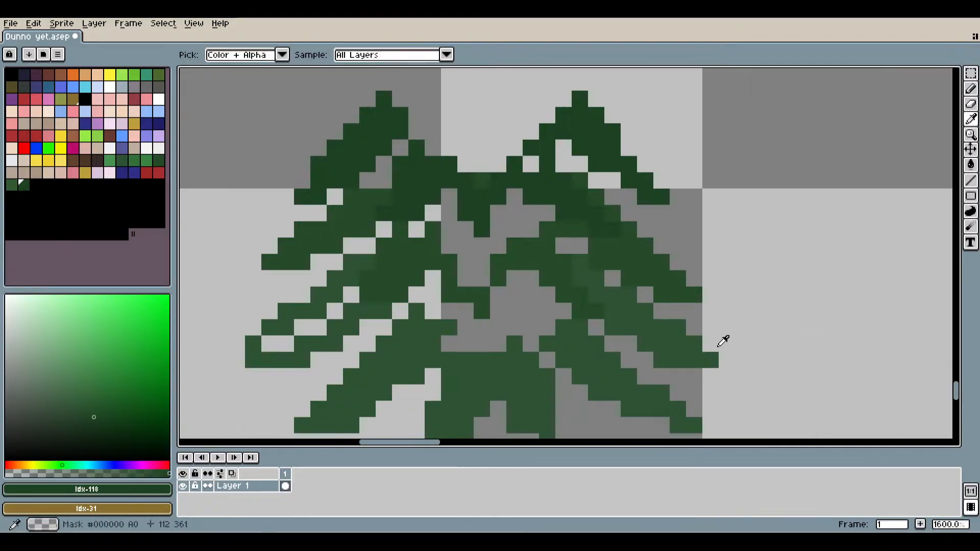
click(609, 371)
click(971, 88)
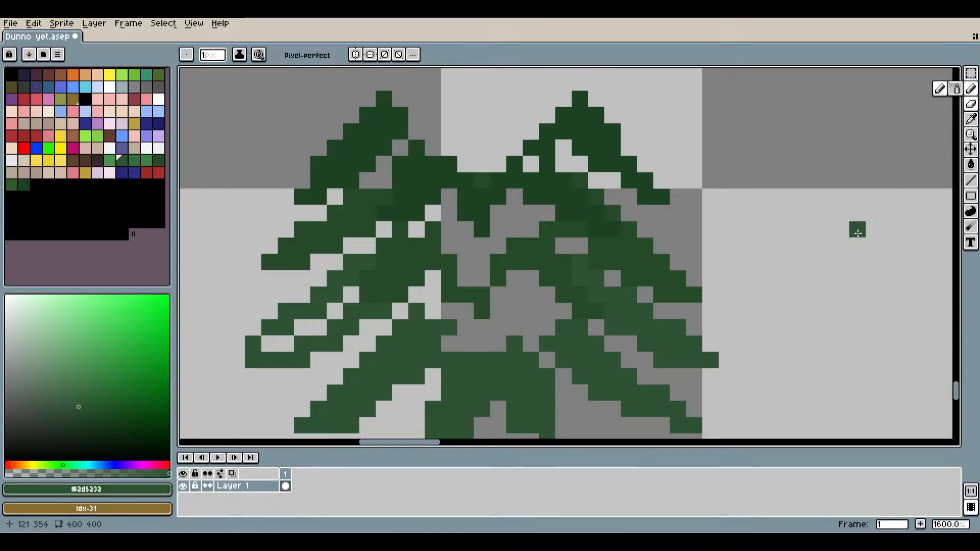
Examine the top of the leaf cluster against the tree's foliage at several magnifications.
scroll(793, 281, down, 1)
scroll(728, 301, down, 3)
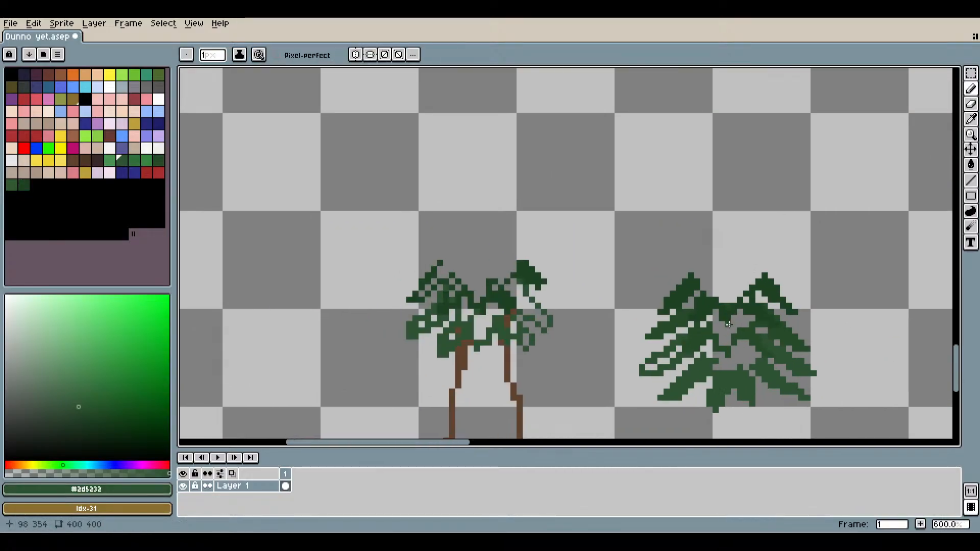
scroll(715, 301, up, 4)
scroll(687, 300, down, 1)
drag(699, 300, 706, 213)
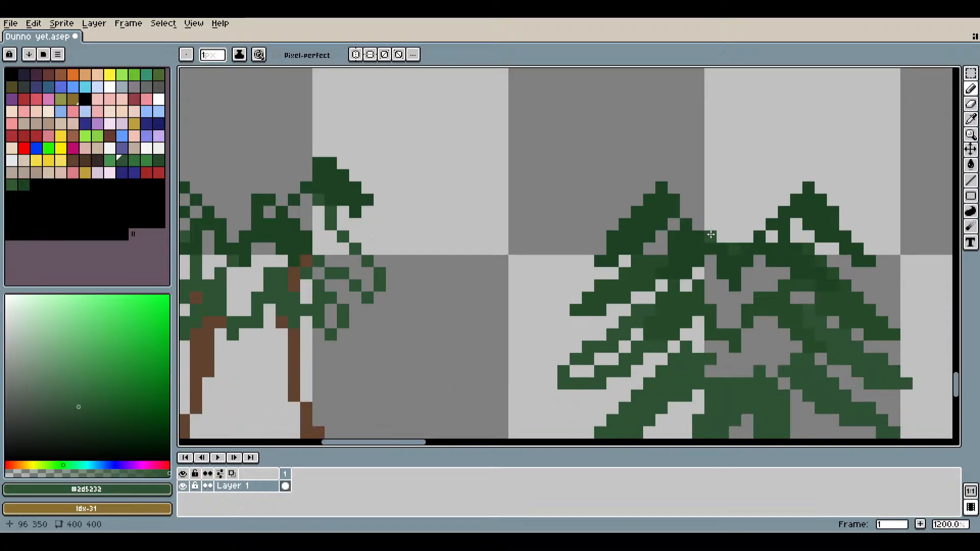
scroll(712, 250, down, 1)
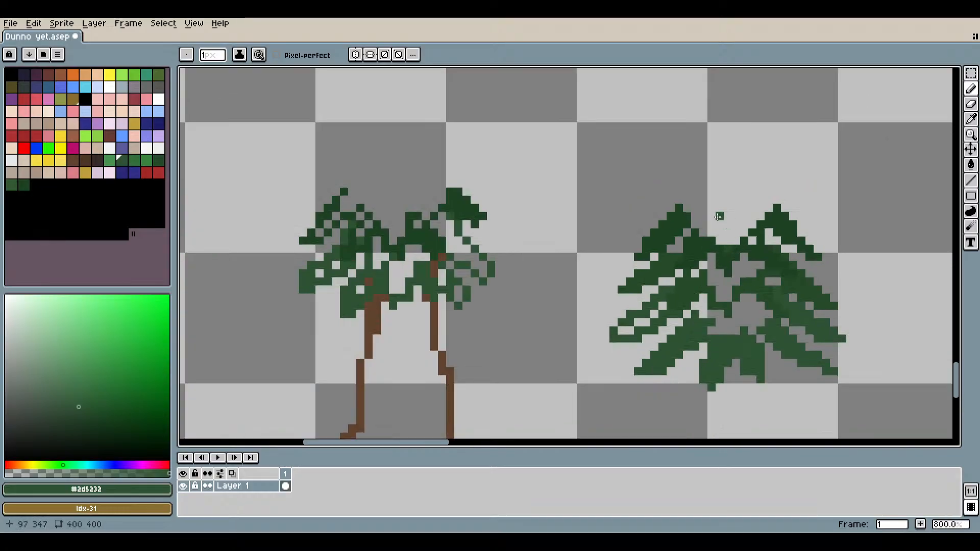
scroll(719, 216, up, 3)
scroll(674, 214, down, 6)
scroll(676, 248, up, 1)
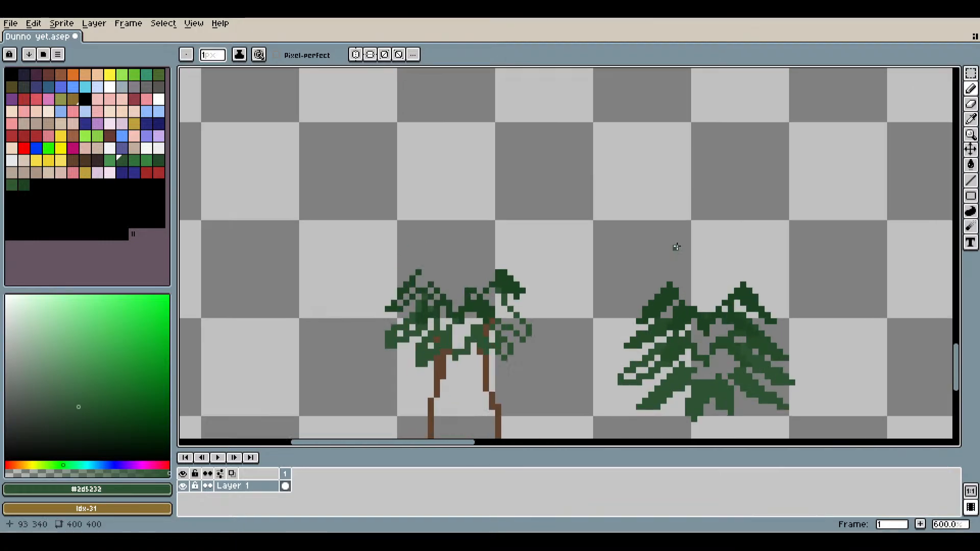
Draw a filled slanted leaf in the lighter green #2d5232 above the cluster's top left leaf.
scroll(676, 247, up, 7)
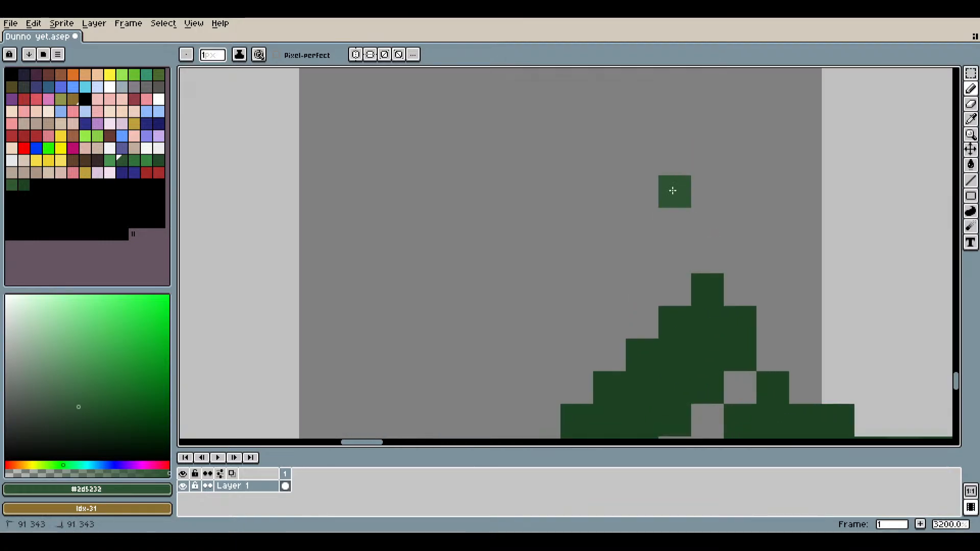
mouse_move(672, 190)
mouse_down()
mouse_move(580, 294)
mouse_move(622, 300)
mouse_move(740, 158)
mouse_up()
scroll(684, 217, down, 3)
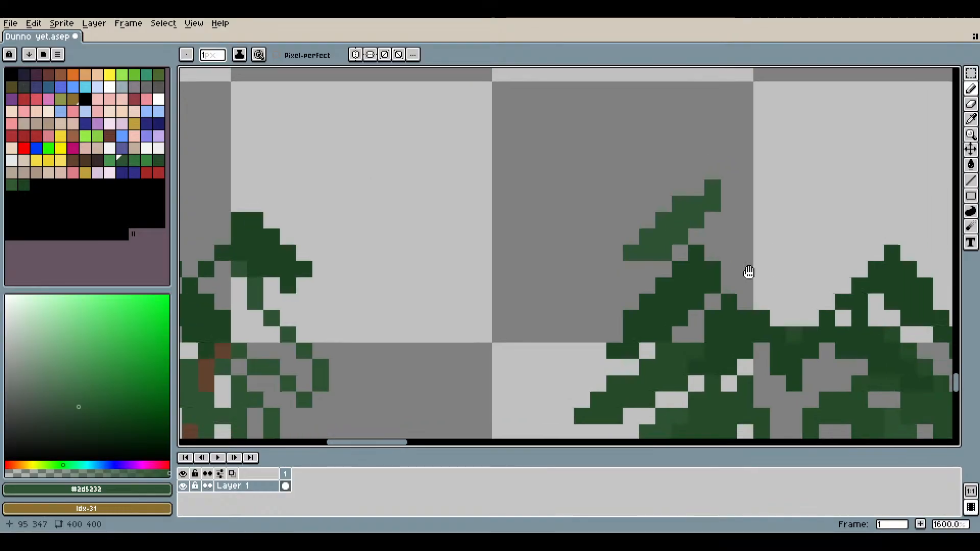
Draw a filled slanted leaf with a two-pronged tip in #2d5232 above the cluster's top right leaf.
drag(749, 272, 606, 255)
scroll(794, 244, up, 1)
drag(761, 228, 688, 261)
scroll(719, 232, up, 1)
mouse_move(668, 153)
mouse_down()
mouse_move(672, 187)
mouse_move(770, 321)
mouse_move(727, 309)
mouse_move(593, 176)
mouse_move(579, 203)
mouse_up()
key(ctrl+z)
scroll(682, 260, down, 4)
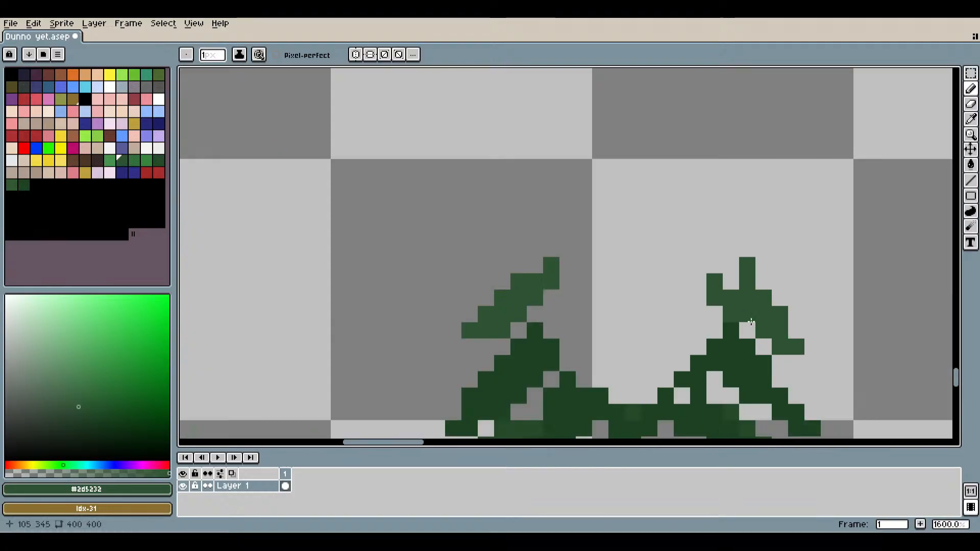
scroll(673, 229, up, 4)
click(650, 189)
scroll(649, 189, down, 4)
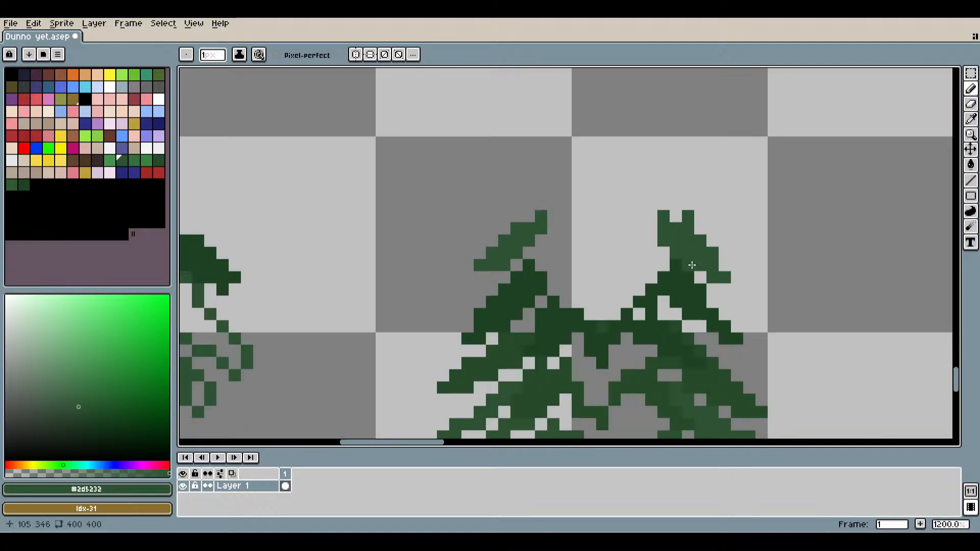
scroll(547, 226, up, 4)
mouse_move(547, 225)
mouse_down()
mouse_move(542, 287)
mouse_move(516, 343)
mouse_up()
click(633, 304)
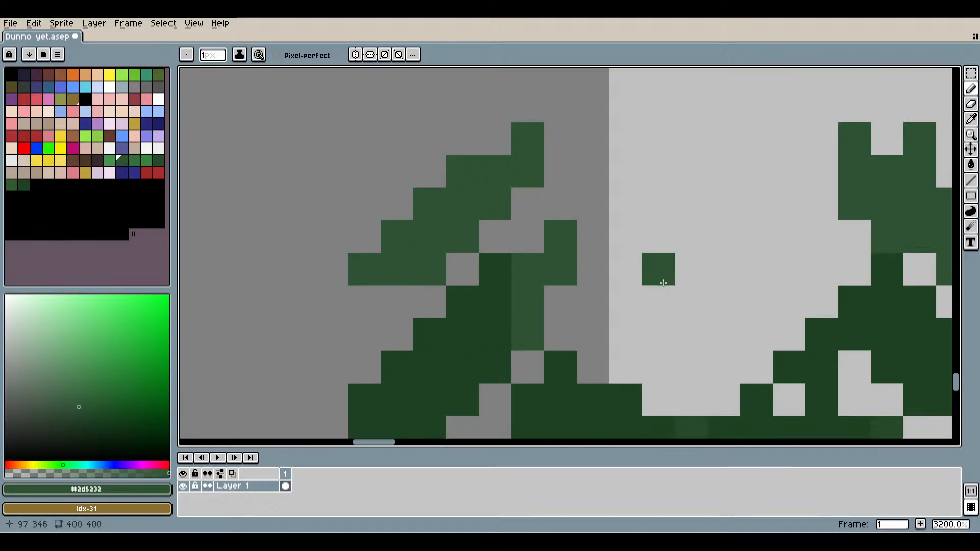
key(ctrl+z)
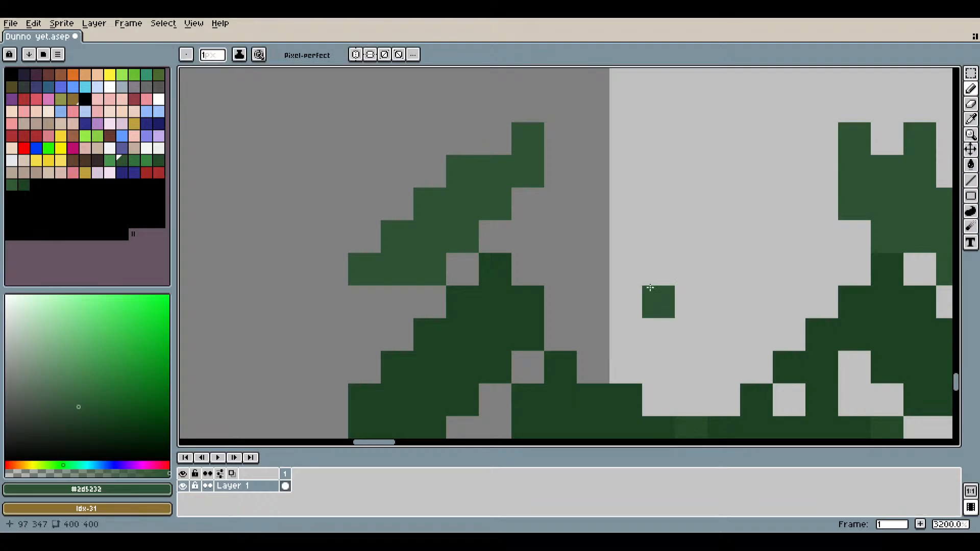
Draw a filled inner leaf in #2d5232 beside the new left leaf, overlapping the darkest green leaf, and dot one pixel below it.
mouse_move(514, 306)
mouse_down()
mouse_move(594, 221)
mouse_move(634, 153)
mouse_up()
scroll(628, 235, down, 2)
mouse_move(630, 278)
mouse_down()
mouse_move(525, 298)
mouse_move(545, 295)
mouse_move(559, 262)
mouse_move(550, 263)
mouse_move(594, 202)
mouse_move(641, 195)
mouse_up()
scroll(562, 292, up, 3)
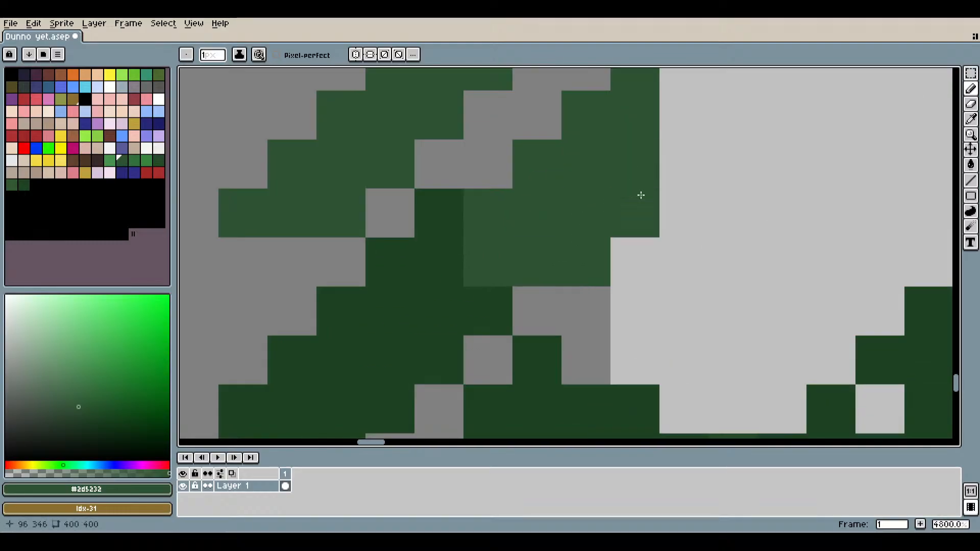
scroll(641, 195, down, 2)
scroll(588, 233, up, 1)
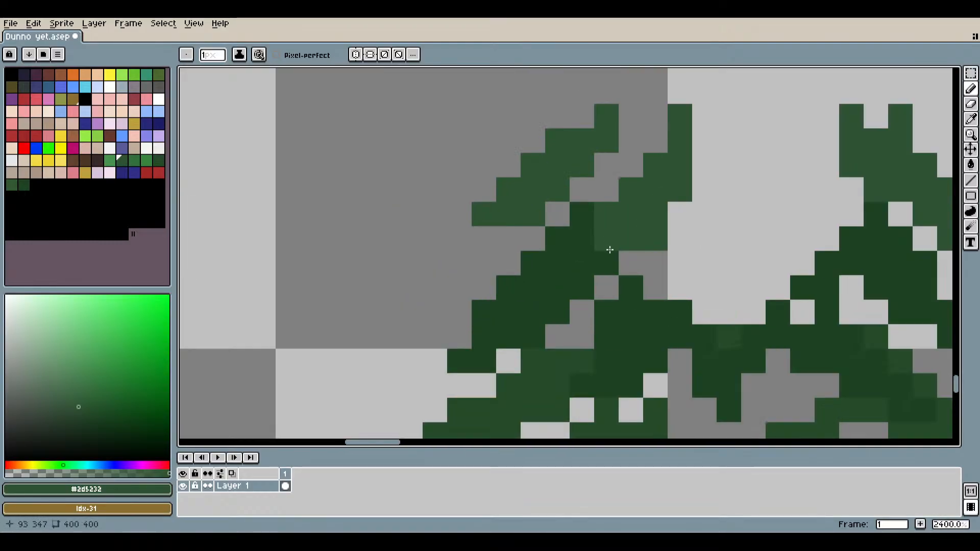
click(581, 260)
Draw a matching filled inner leaf in #2d5232 beside the new right leaf, sloping down into the darkest green.
scroll(732, 239, down, 1)
drag(758, 236, 652, 273)
scroll(621, 257, up, 3)
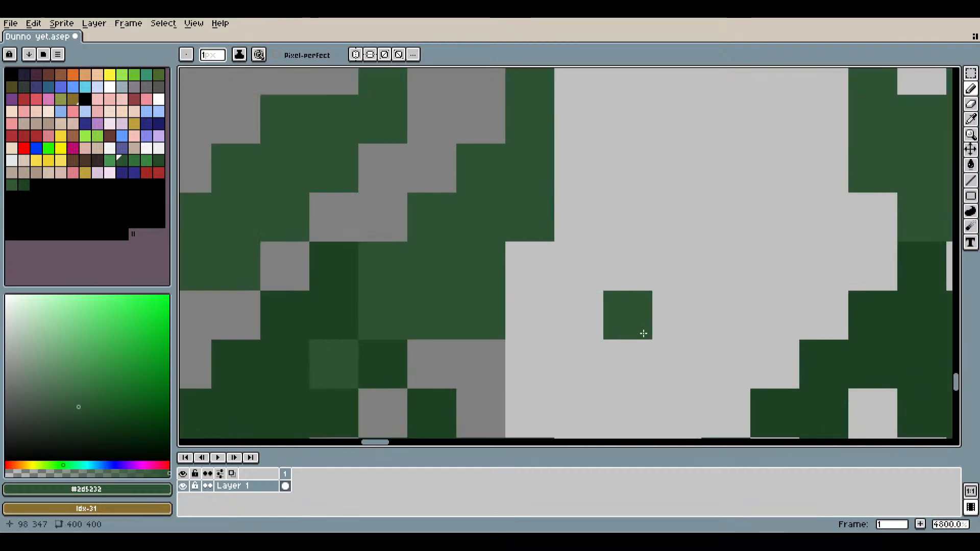
scroll(612, 306, down, 2)
scroll(531, 274, up, 1)
scroll(514, 271, up, 1)
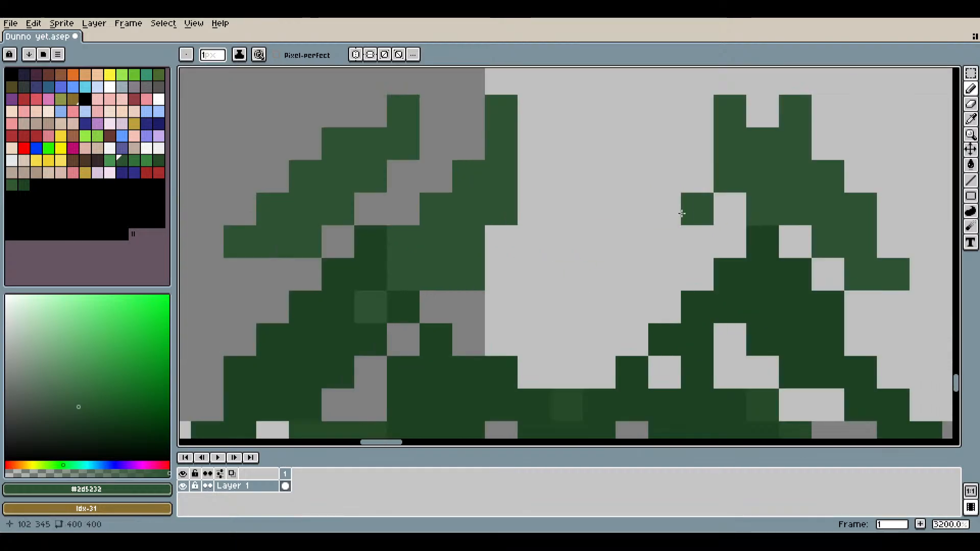
mouse_move(665, 176)
mouse_down()
mouse_move(648, 163)
mouse_move(676, 221)
mouse_move(728, 277)
mouse_up()
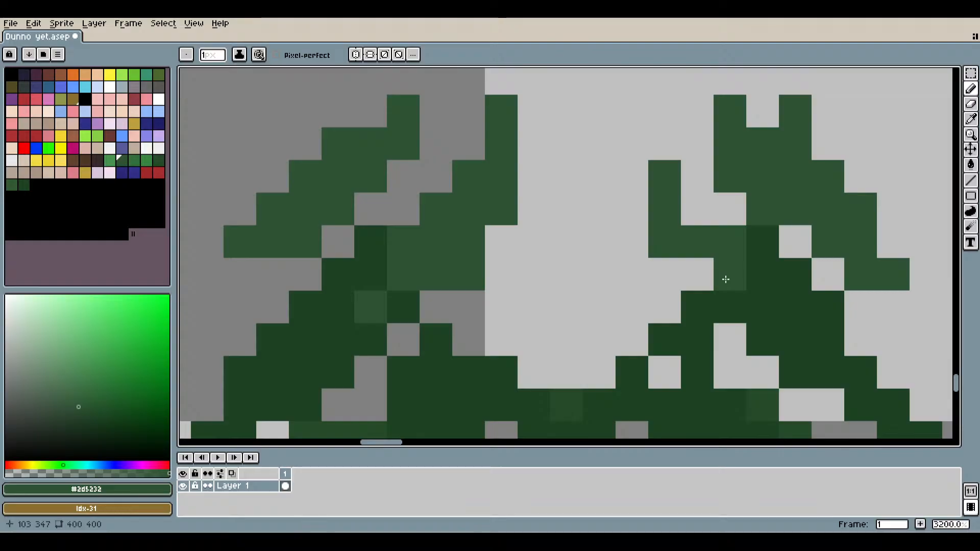
key(ctrl+z)
mouse_move(665, 179)
mouse_down()
mouse_move(705, 281)
mouse_move(750, 313)
mouse_up()
mouse_move(659, 242)
mouse_down()
mouse_move(664, 270)
mouse_move(616, 192)
mouse_move(630, 214)
mouse_move(612, 209)
mouse_move(595, 178)
mouse_move(621, 212)
mouse_up()
scroll(621, 212, down, 4)
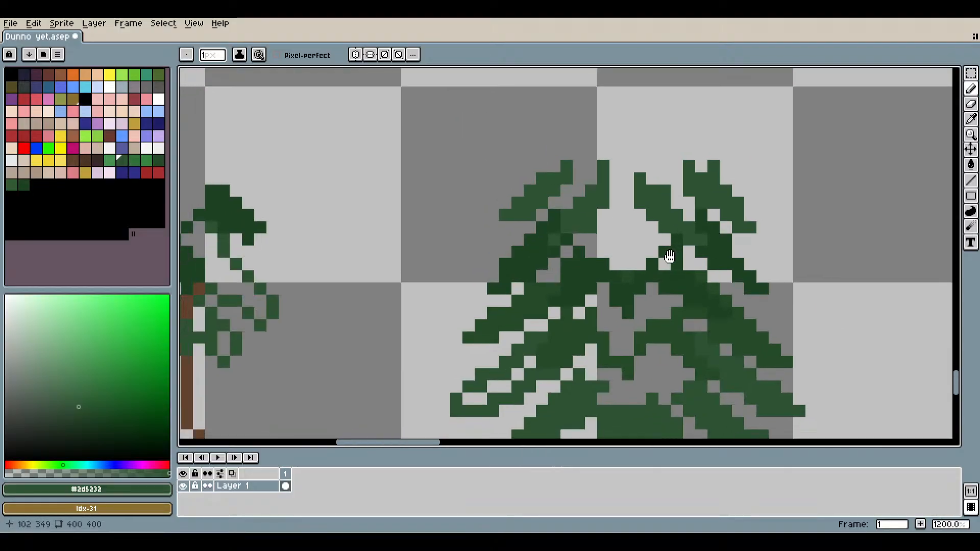
Dot a V-shaped row of single #2d5232 pixels across the gap between the two inner leaves.
scroll(623, 221, up, 4)
click(608, 241)
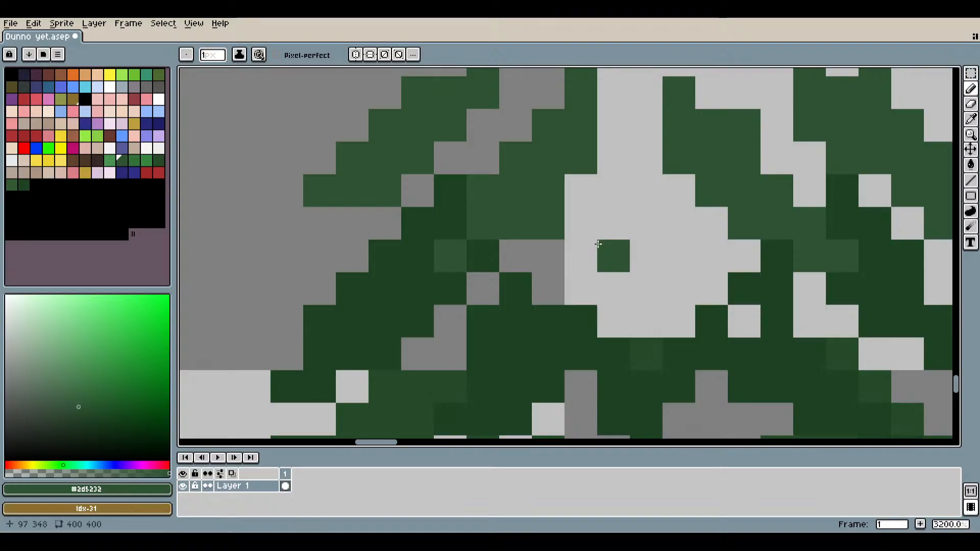
click(583, 250)
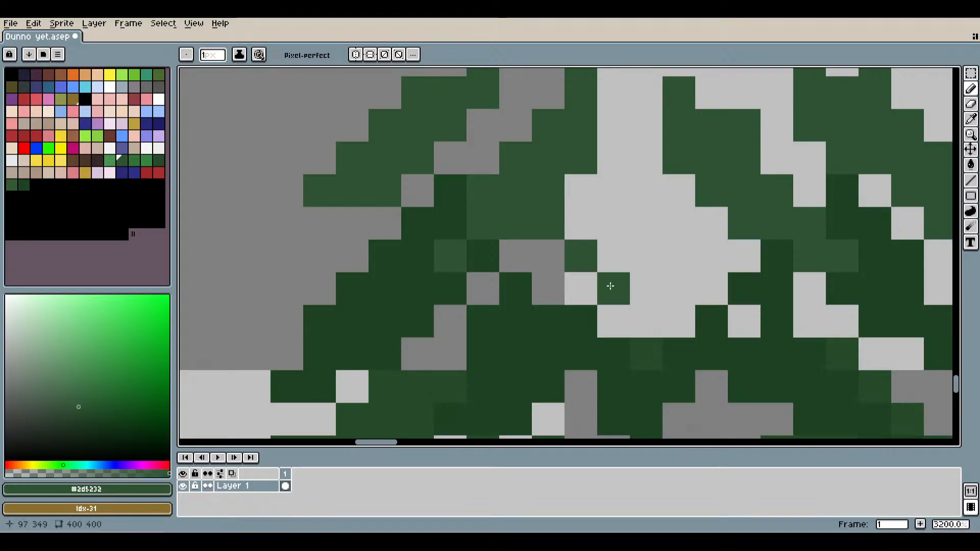
click(613, 292)
click(650, 246)
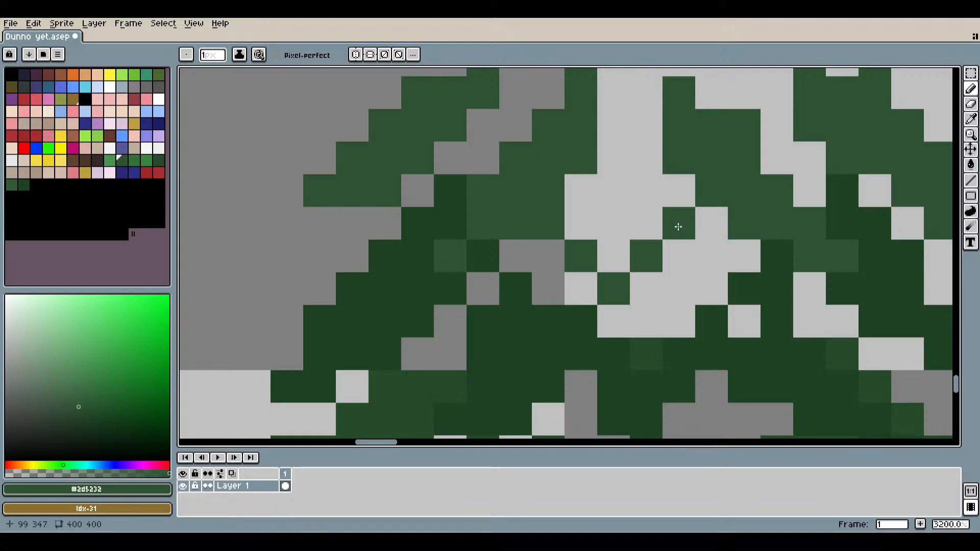
scroll(695, 299, down, 3)
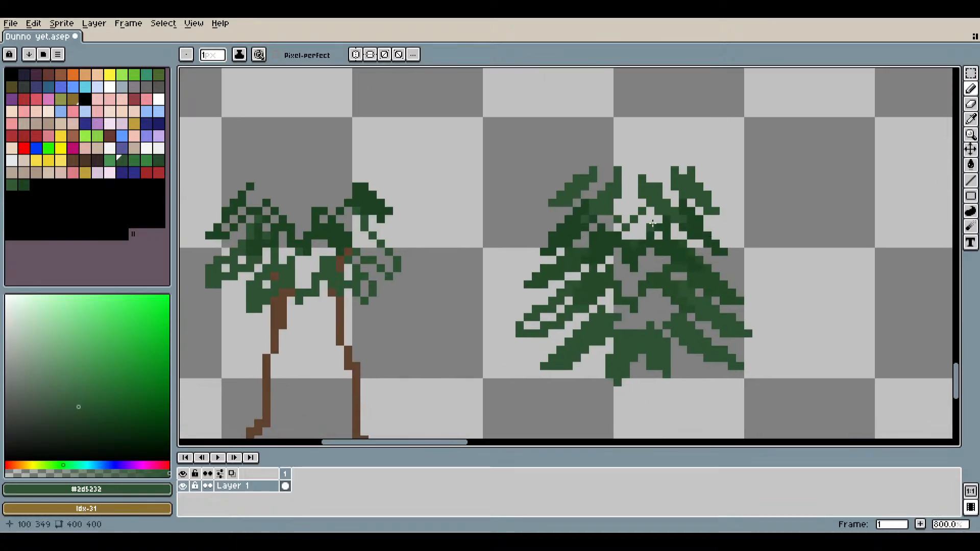
scroll(652, 223, up, 2)
scroll(664, 245, down, 5)
scroll(674, 266, up, 5)
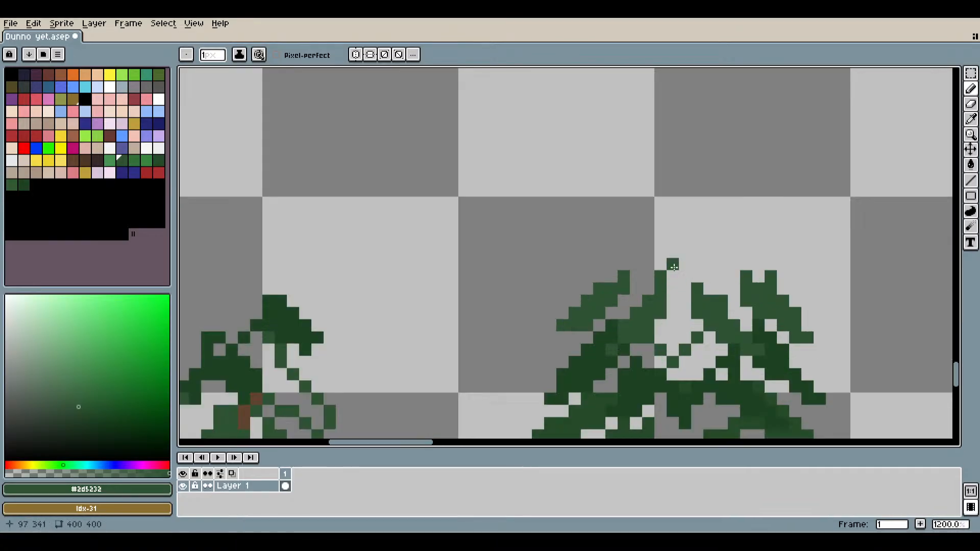
Extend the tips of the two outer #2d5232 leaves with a few extra pixels at the top.
scroll(674, 266, up, 2)
click(631, 250)
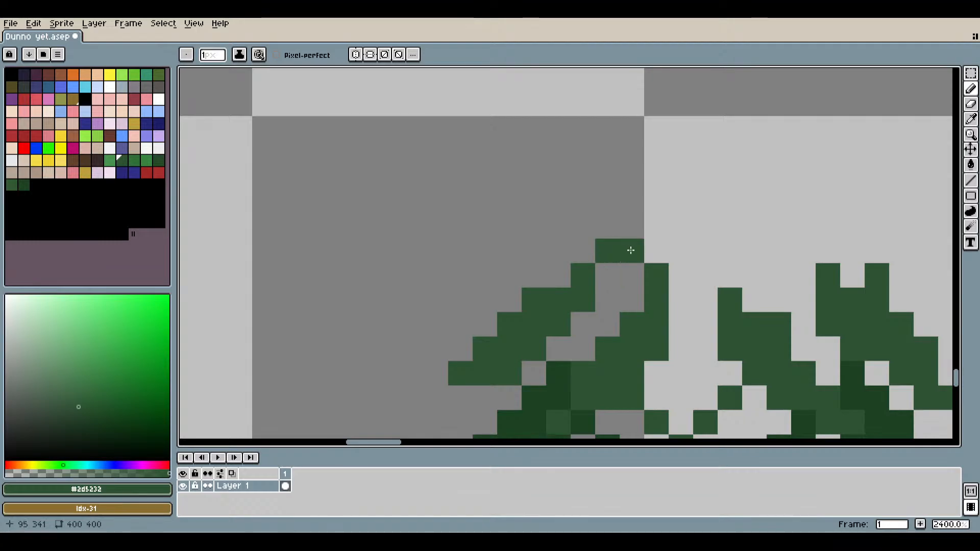
mouse_move(845, 251)
mouse_down()
mouse_move(827, 251)
mouse_move(804, 226)
mouse_up()
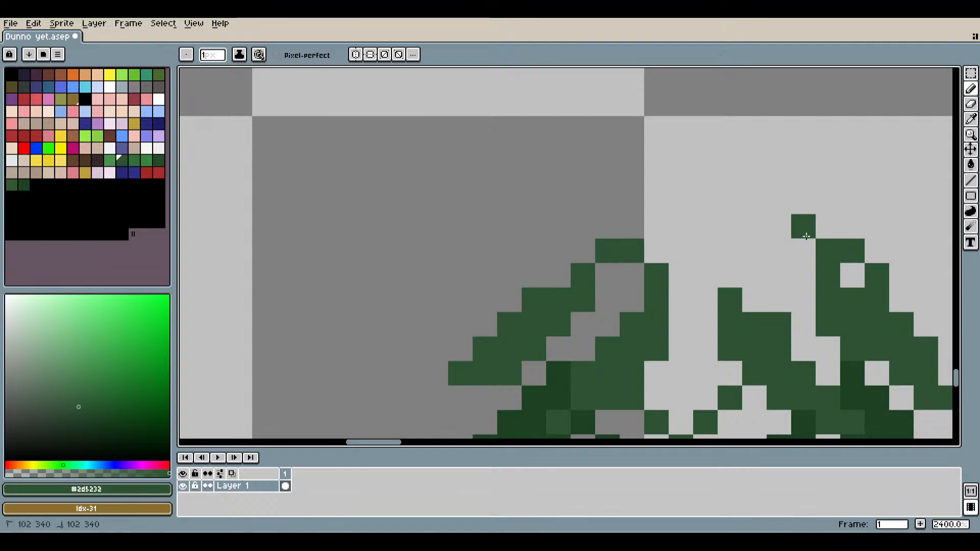
scroll(803, 226, down, 4)
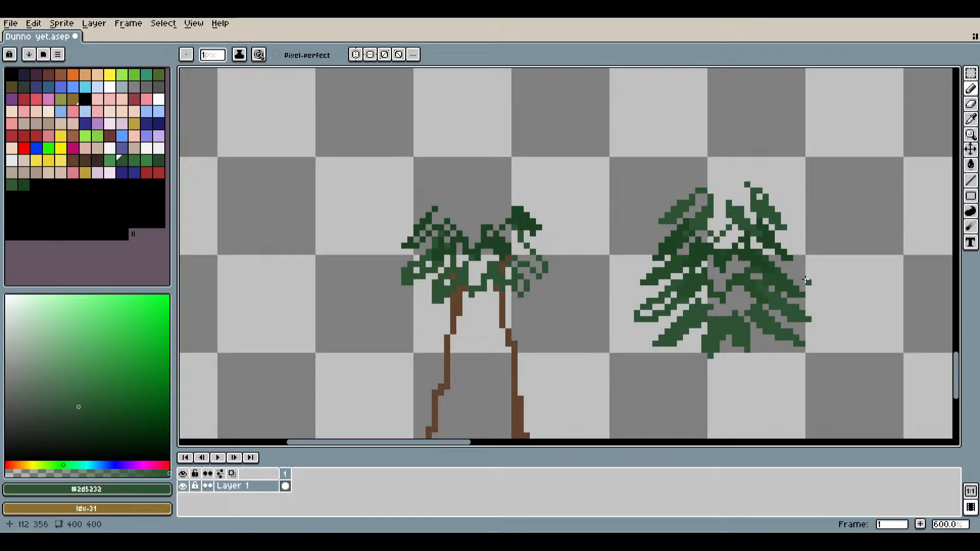
scroll(807, 219, up, 4)
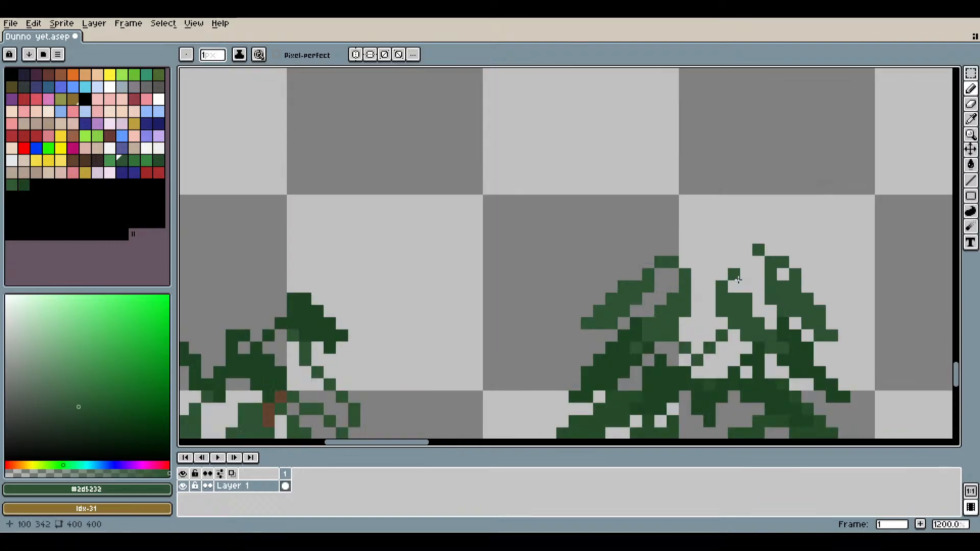
Sample the mid green #254b29 from the cluster's middle leaves and draw a slanted leaf stroke above the top left leaf.
click(971, 119)
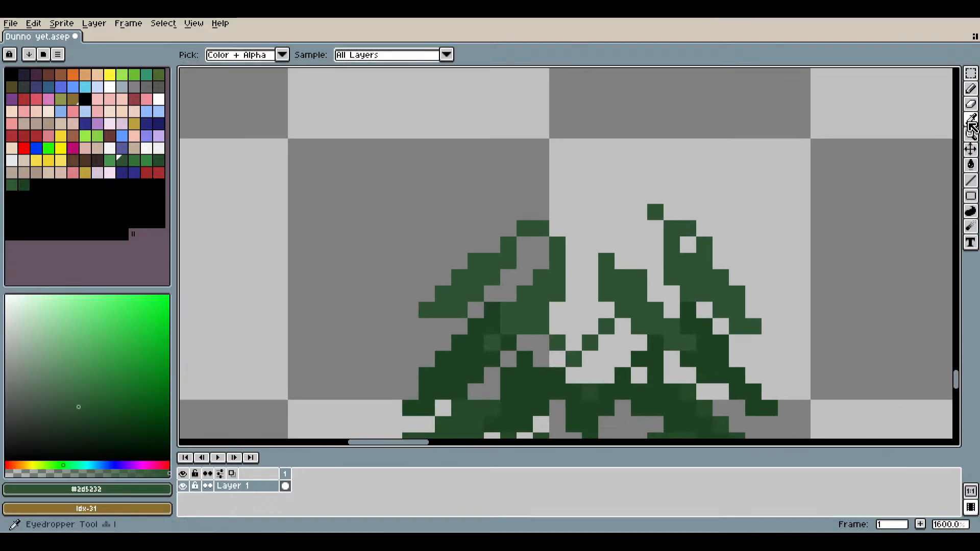
scroll(720, 247, down, 4)
scroll(706, 291, up, 7)
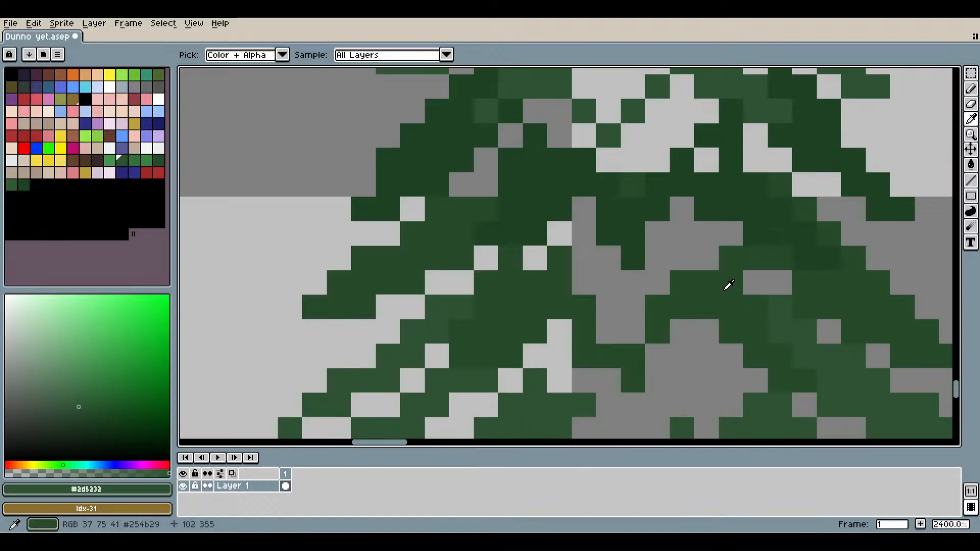
click(727, 284)
key(b)
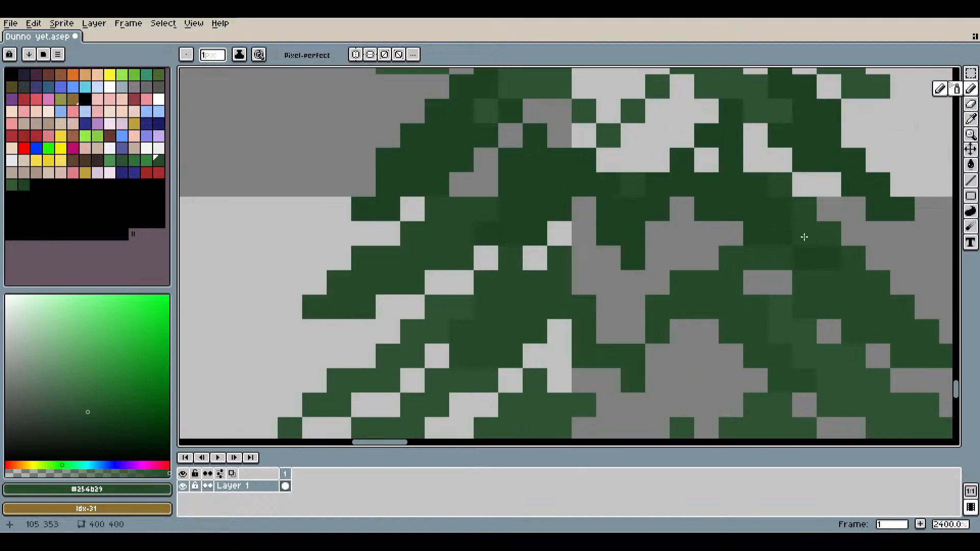
scroll(802, 234, down, 6)
scroll(705, 219, up, 3)
mouse_move(655, 214)
mouse_down()
mouse_move(663, 188)
mouse_move(572, 295)
mouse_up()
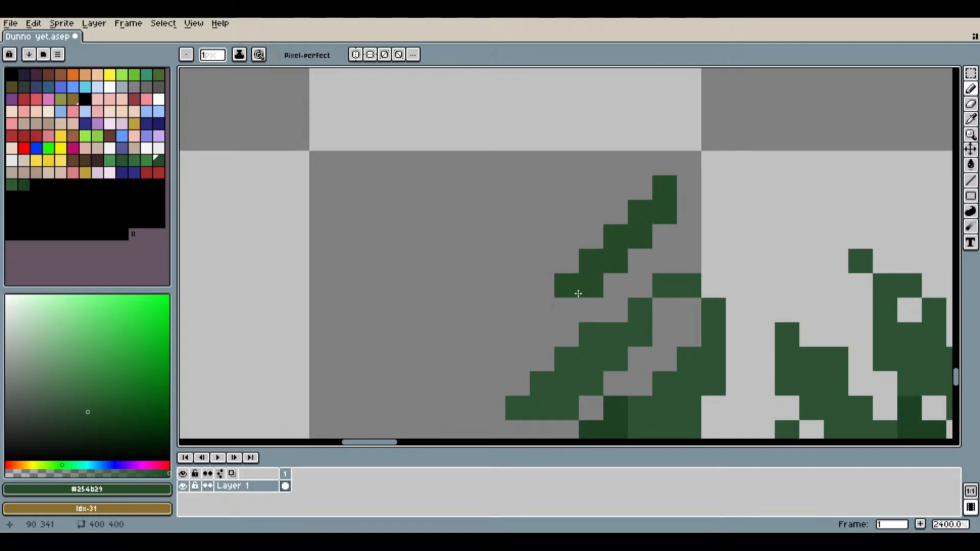
click(575, 294)
click(649, 255)
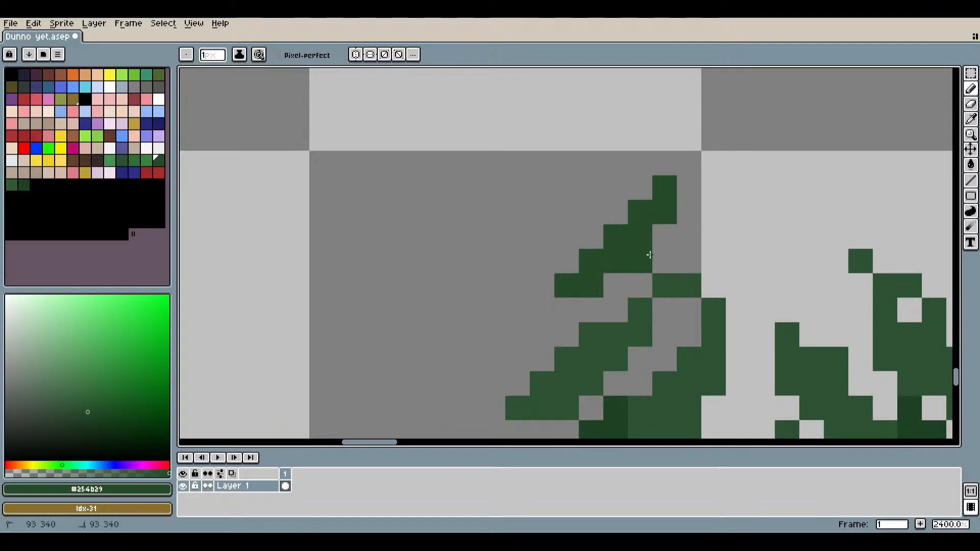
mouse_move(649, 255)
mouse_down()
mouse_move(724, 192)
mouse_move(719, 198)
mouse_move(705, 172)
mouse_move(687, 187)
mouse_up()
scroll(753, 230, down, 4)
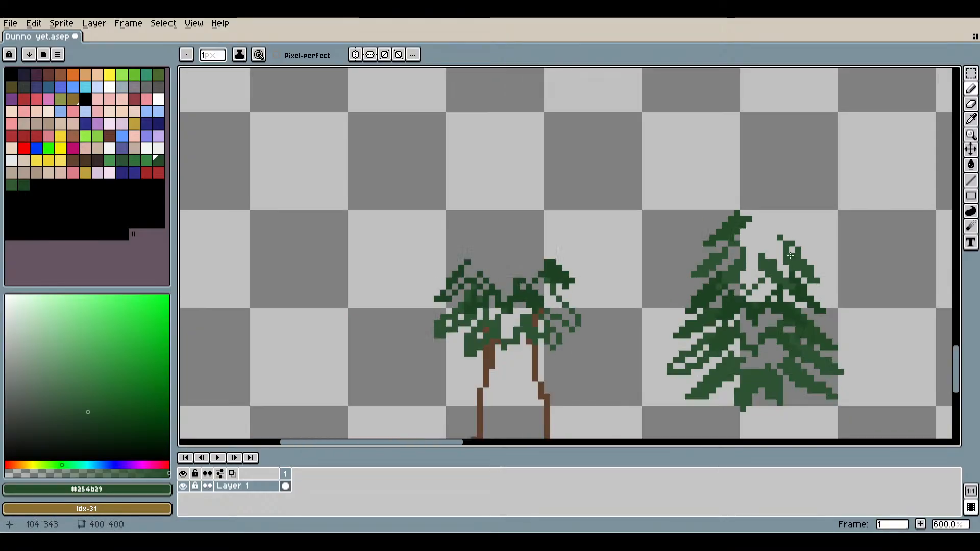
scroll(790, 255, up, 4)
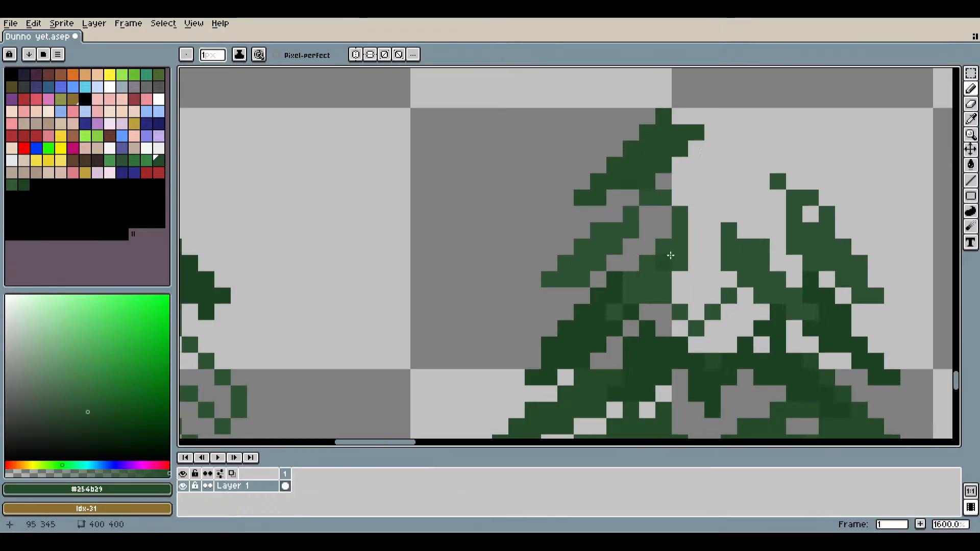
key(ctrl+z)
key(ctrl+z)
key(ctrl+z)
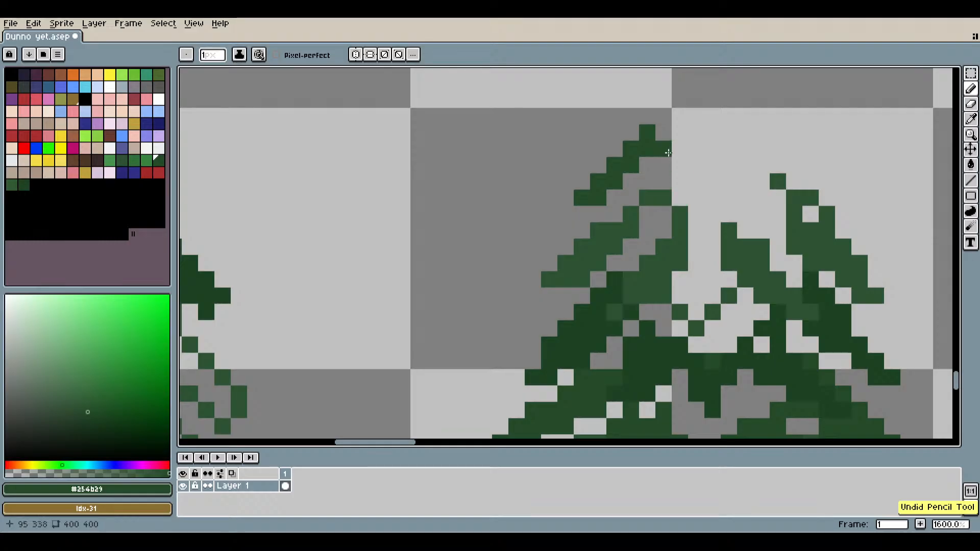
Fill out the top left #254b29 leaf and draw two inner strips joining the inner leaves in a central peak.
mouse_move(631, 182)
mouse_down()
mouse_move(670, 118)
mouse_move(675, 137)
mouse_move(712, 150)
mouse_move(677, 193)
mouse_move(658, 193)
mouse_move(622, 268)
mouse_move(633, 269)
mouse_move(680, 183)
mouse_up()
scroll(673, 136, down, 2)
scroll(670, 187, up, 2)
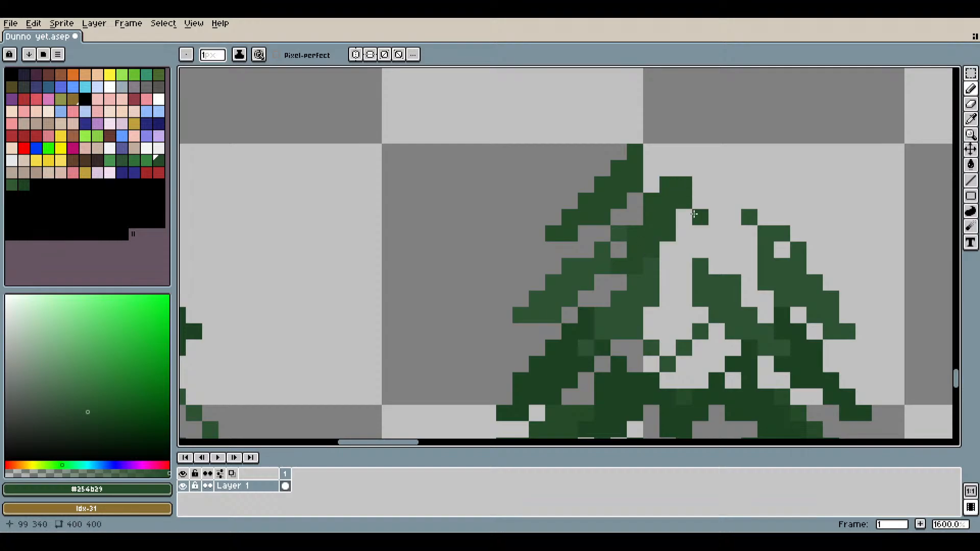
mouse_move(694, 221)
mouse_down()
mouse_move(729, 273)
mouse_move(733, 246)
mouse_move(703, 209)
mouse_up()
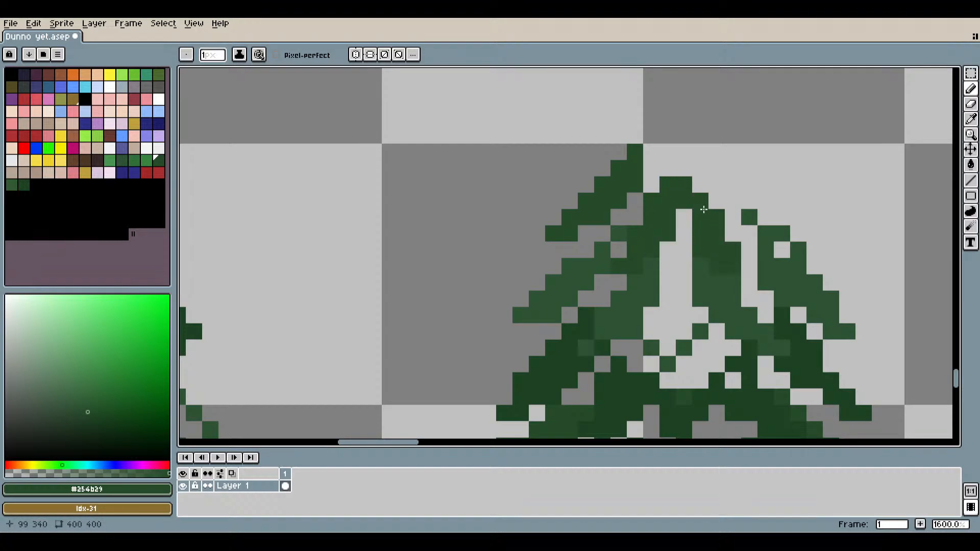
click(749, 299)
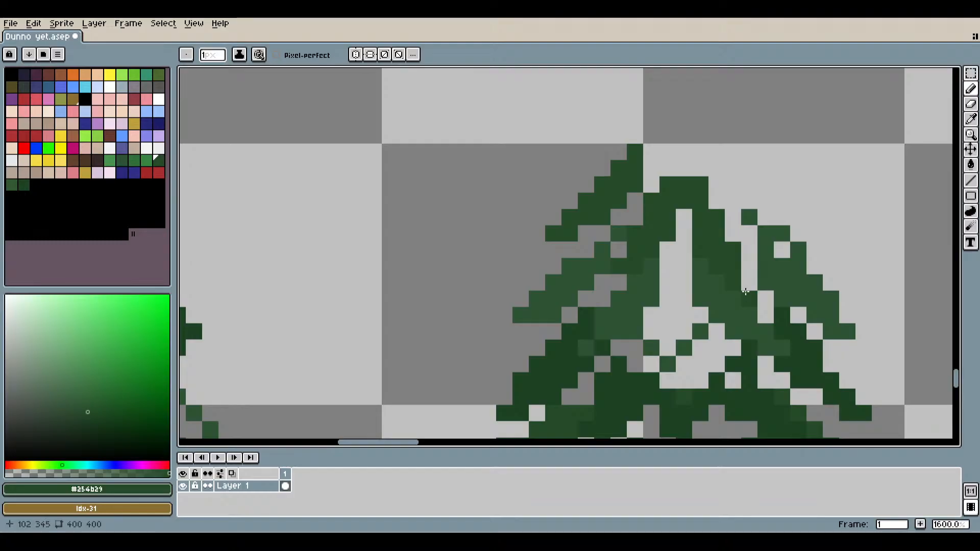
click(733, 168)
mouse_move(733, 170)
mouse_down()
mouse_move(783, 220)
mouse_move(794, 227)
mouse_move(790, 213)
mouse_move(832, 241)
mouse_up()
scroll(829, 242, down, 3)
scroll(847, 267, up, 4)
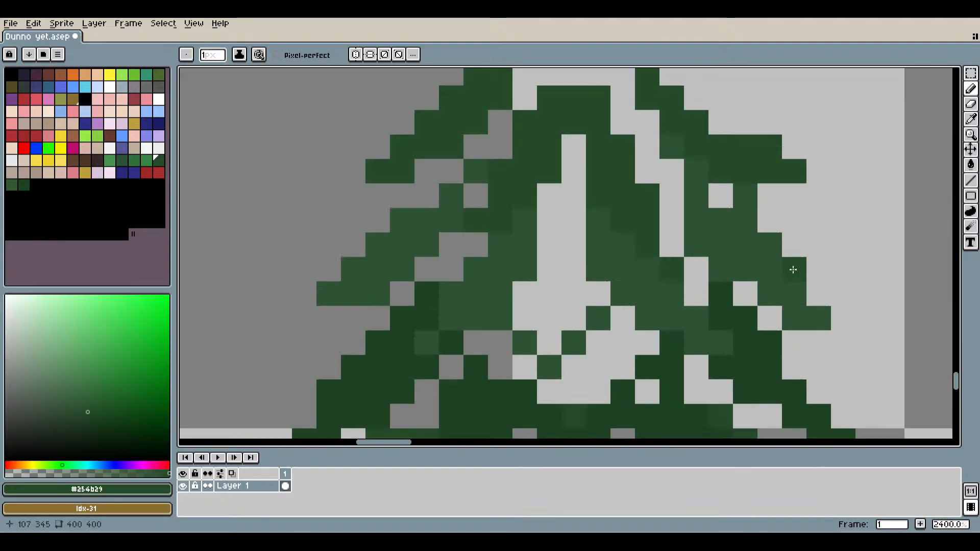
key(ctrl+z)
key(ctrl+z)
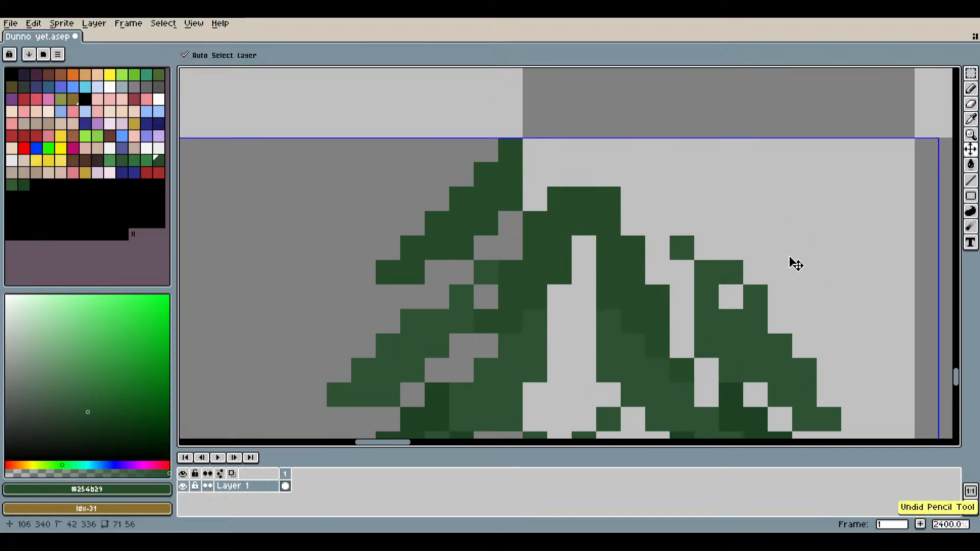
Draw a slanted leaf in #254b29 above the cluster's top right leaf, level with the top left one.
mouse_move(681, 191)
mouse_down()
mouse_move(777, 258)
mouse_move(801, 263)
mouse_up()
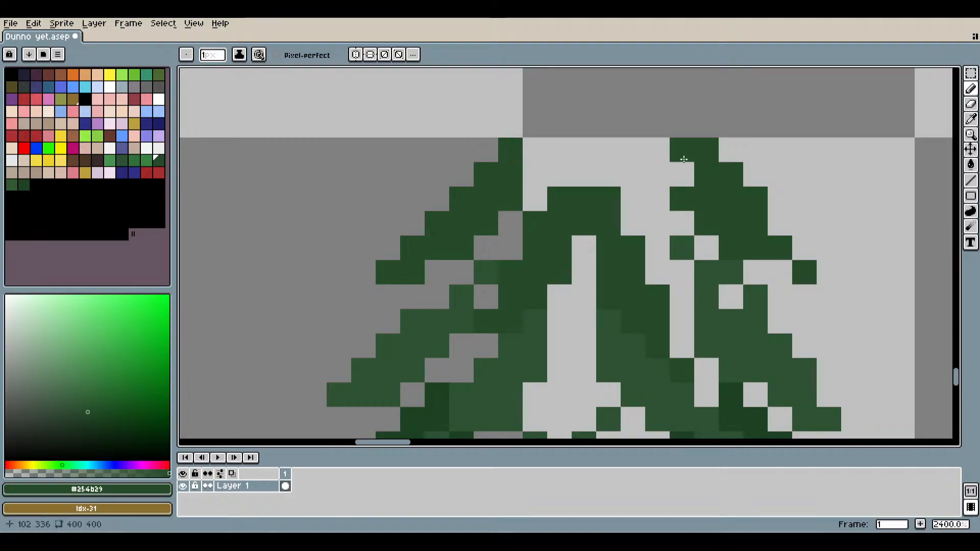
scroll(774, 233, down, 4)
scroll(774, 234, down, 2)
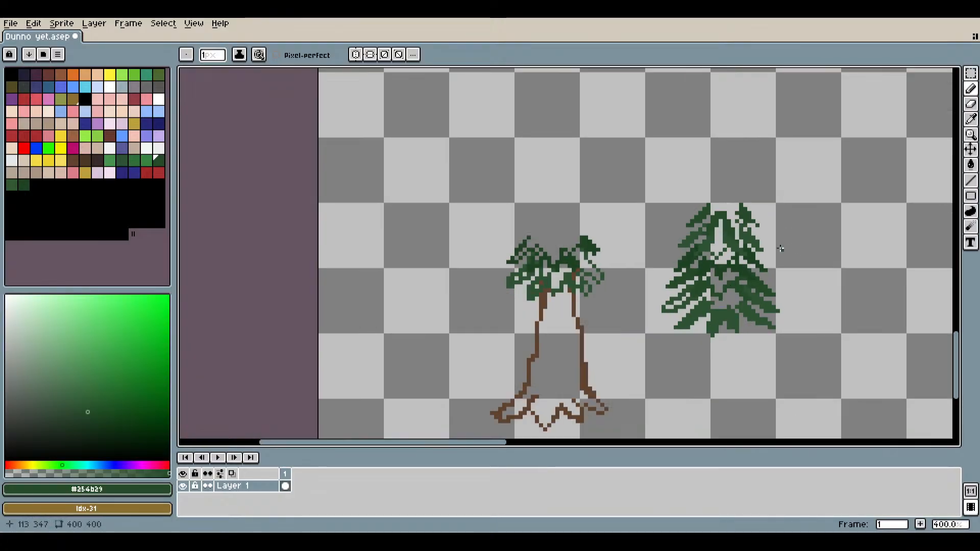
scroll(764, 246, up, 6)
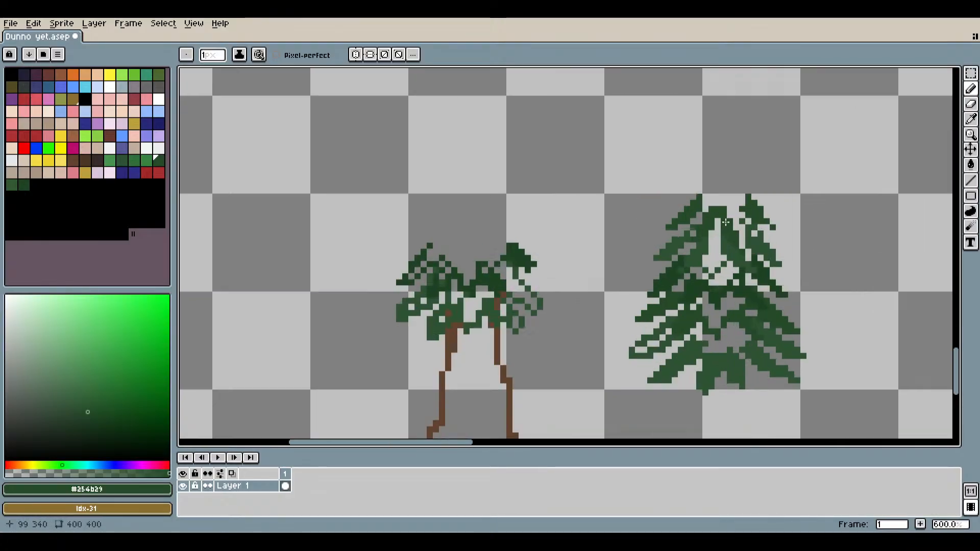
Sample the darkest green #1e4222 from the cluster and draw a thick slanted leaf above the top left leaf.
click(970, 122)
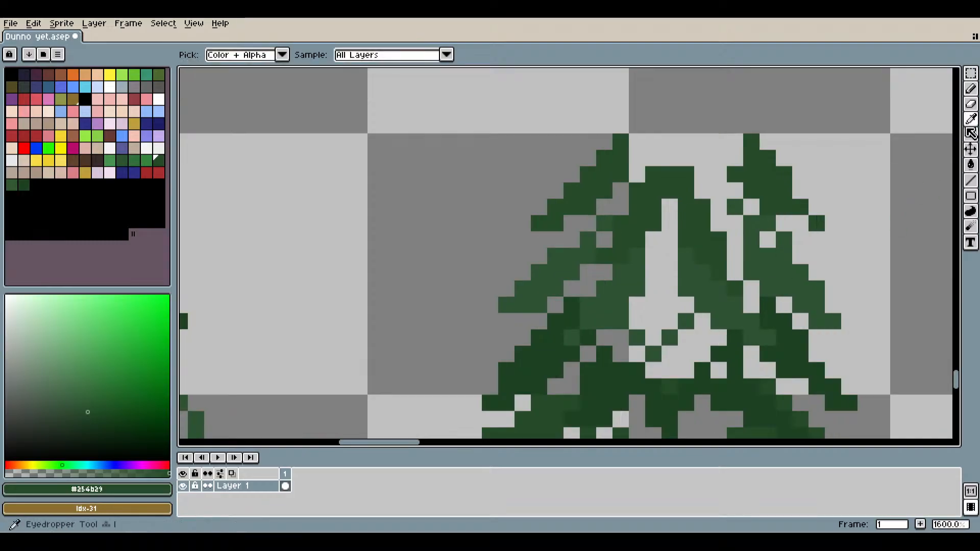
click(793, 349)
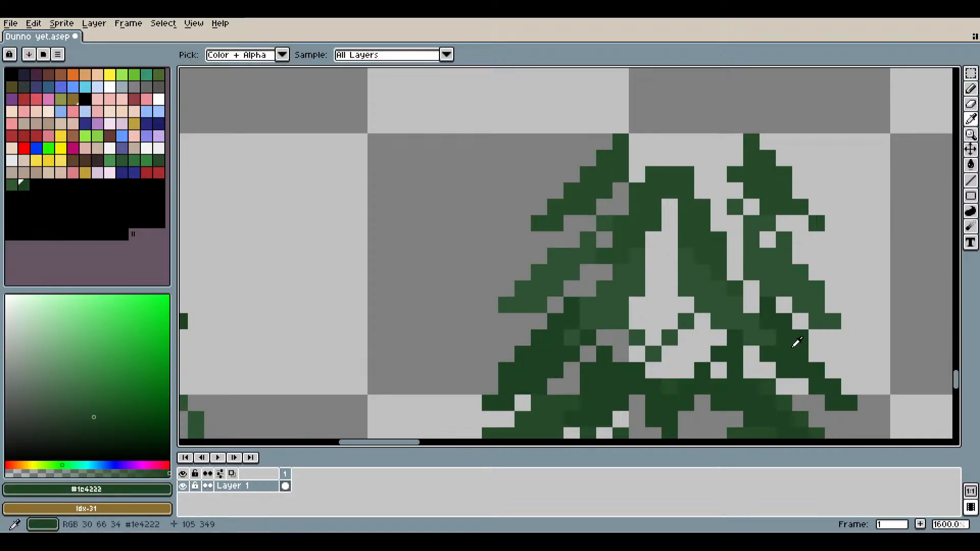
click(971, 91)
scroll(824, 185, down, 3)
scroll(822, 185, down, 1)
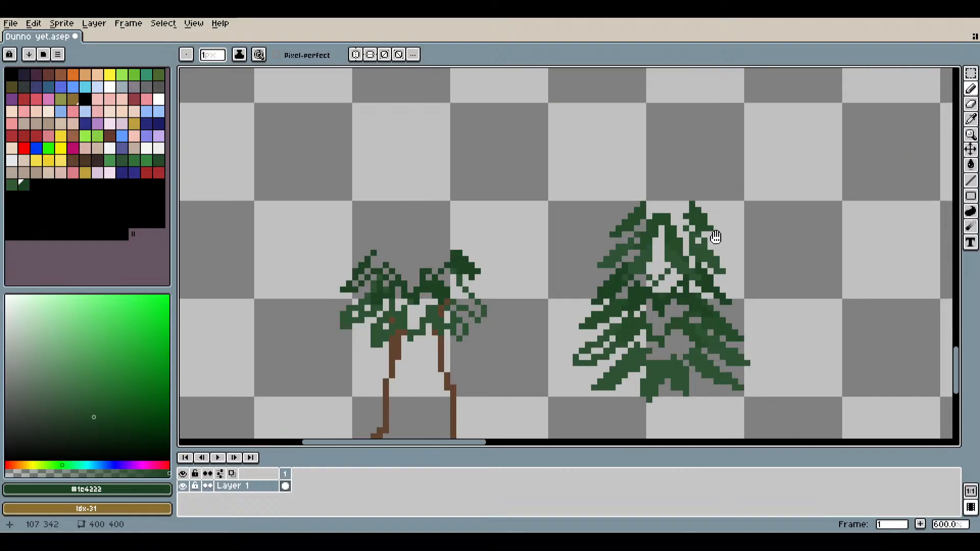
scroll(604, 204, up, 5)
scroll(649, 210, down, 4)
drag(648, 211, 733, 189)
scroll(714, 183, up, 4)
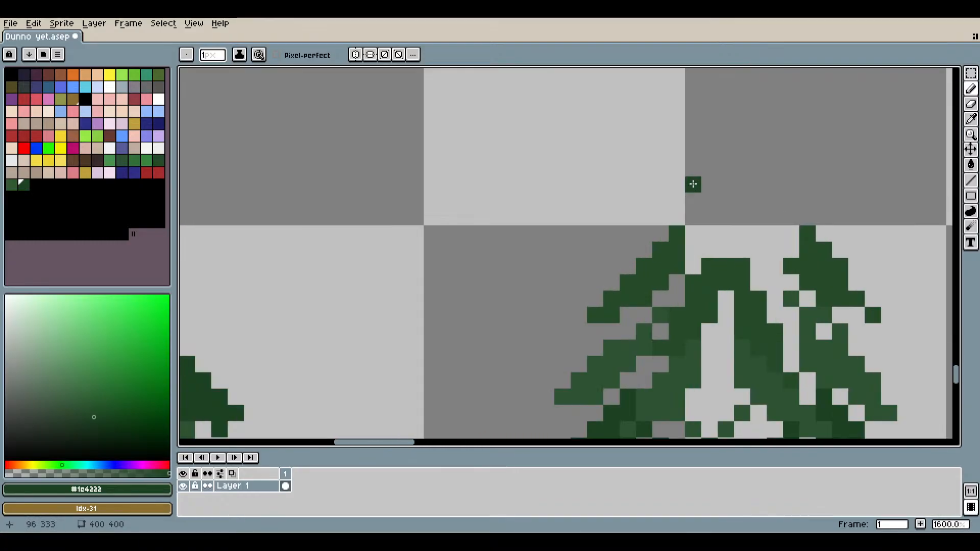
scroll(650, 204, up, 2)
drag(674, 155, 583, 264)
mouse_move(649, 205)
mouse_down()
mouse_move(707, 142)
mouse_move(696, 150)
mouse_move(701, 132)
mouse_move(683, 136)
mouse_move(724, 180)
mouse_up()
scroll(725, 180, down, 6)
Draw a matching slanted leaf in #1e4222 above the top right leaf and thicken it down to its tip.
scroll(715, 209, up, 4)
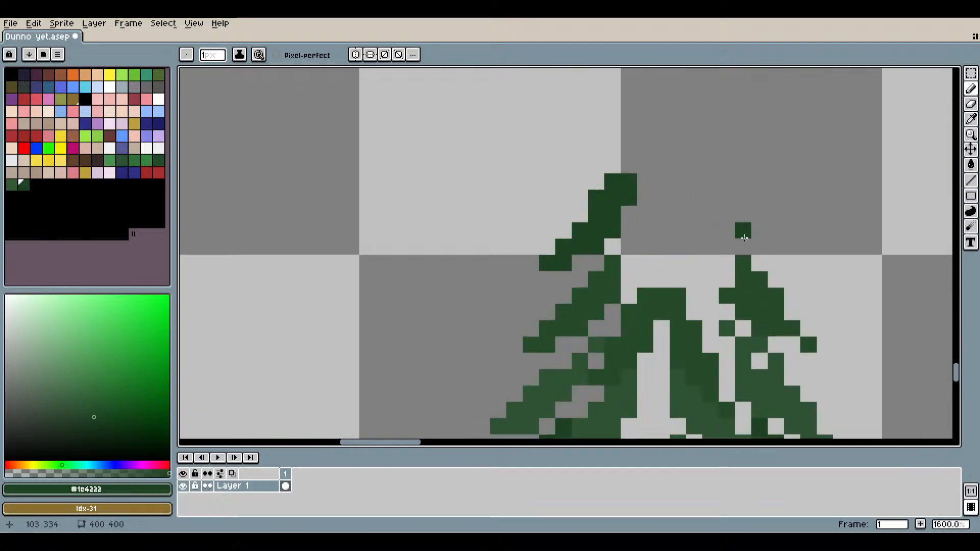
click(785, 248)
mouse_move(785, 247)
mouse_down()
mouse_move(706, 172)
mouse_move(739, 236)
mouse_move(692, 169)
mouse_up()
scroll(705, 192, down, 3)
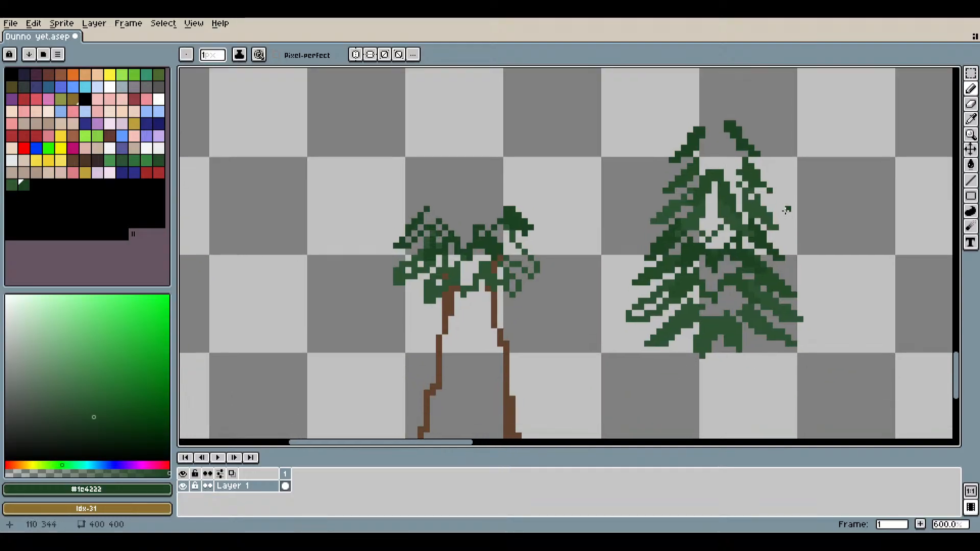
scroll(724, 145, up, 5)
click(685, 85)
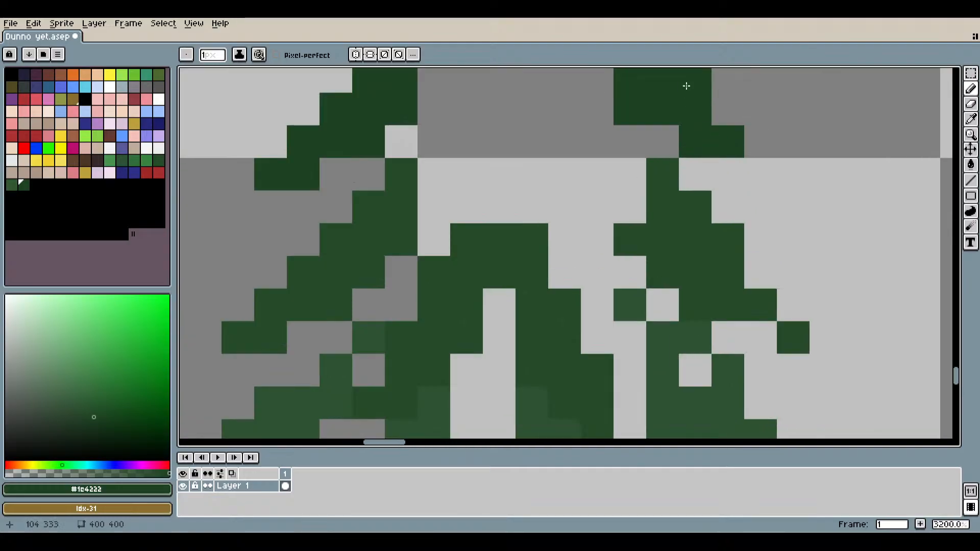
click(745, 172)
Draw two short inner leaf strokes in #1e4222 below the top pair of leaves, slanting outward on each side.
scroll(745, 172, down, 5)
scroll(638, 201, up, 5)
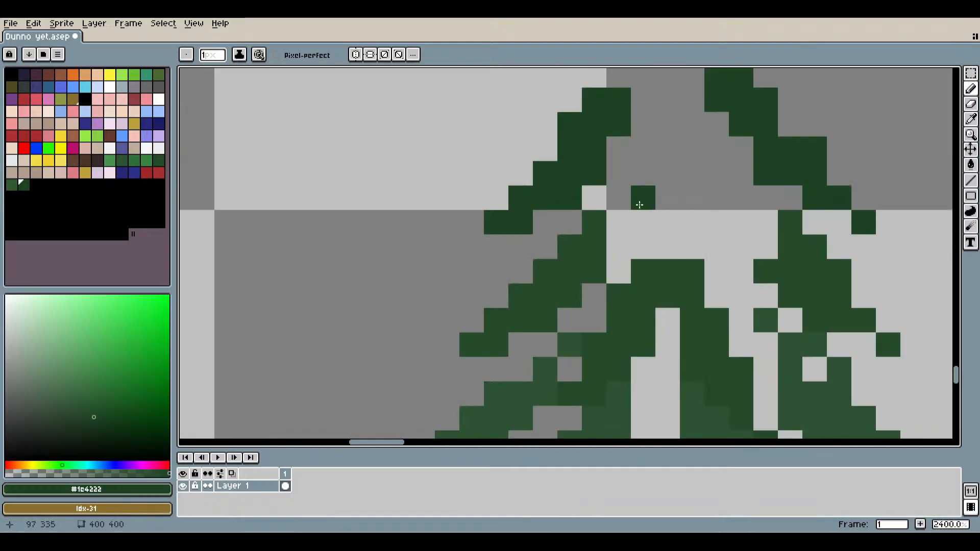
mouse_move(636, 207)
mouse_down()
mouse_move(619, 250)
mouse_move(613, 214)
mouse_move(591, 265)
mouse_move(610, 262)
mouse_up()
drag(715, 197, 766, 288)
scroll(765, 288, down, 8)
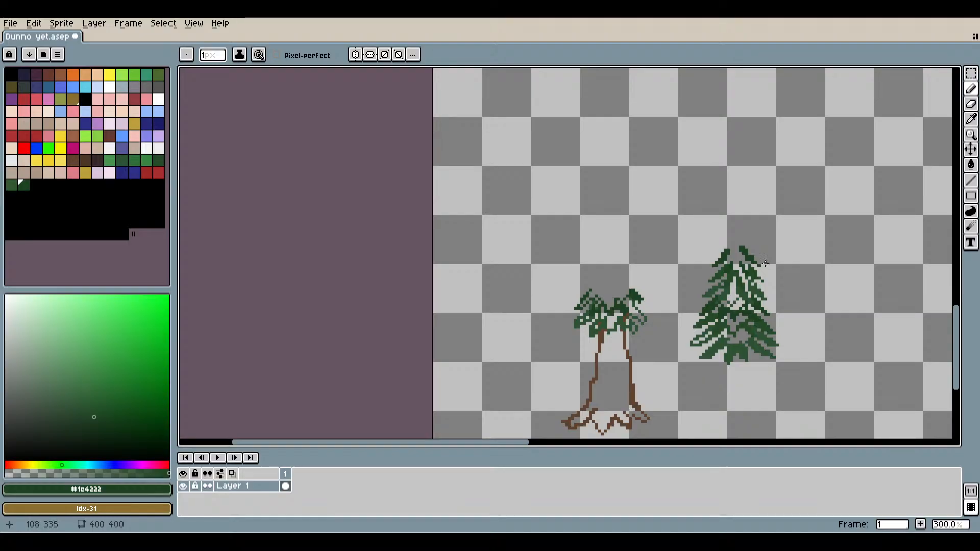
drag(766, 264, 766, 244)
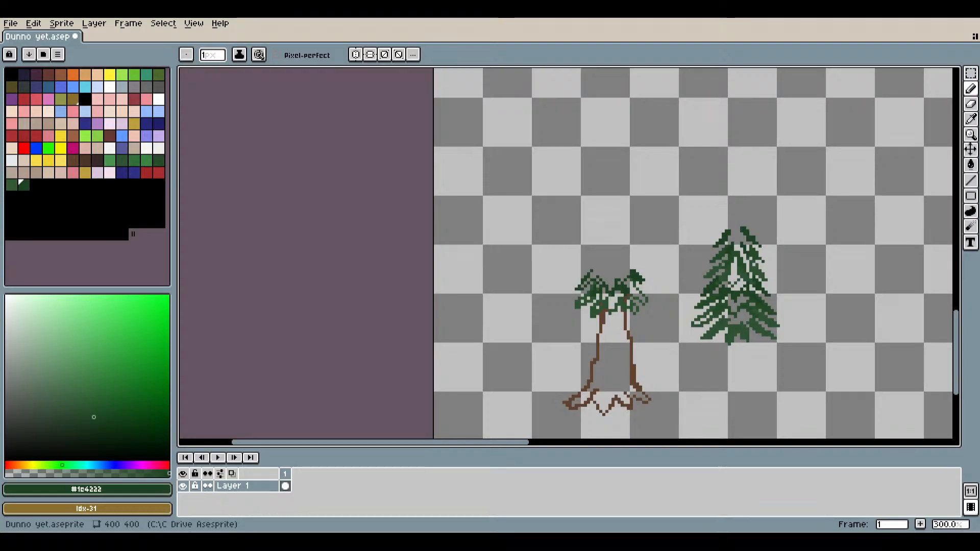
scroll(729, 239, up, 8)
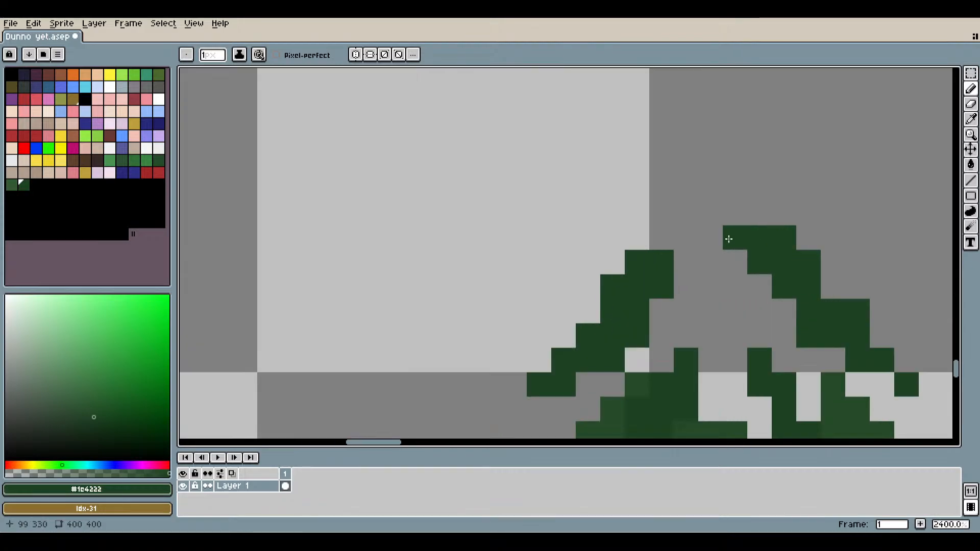
Sample #2d5232 from the cluster's lower leaves and draw a filled triangular treetop bridging the top two leaves.
click(971, 119)
scroll(720, 230, down, 4)
scroll(720, 231, up, 4)
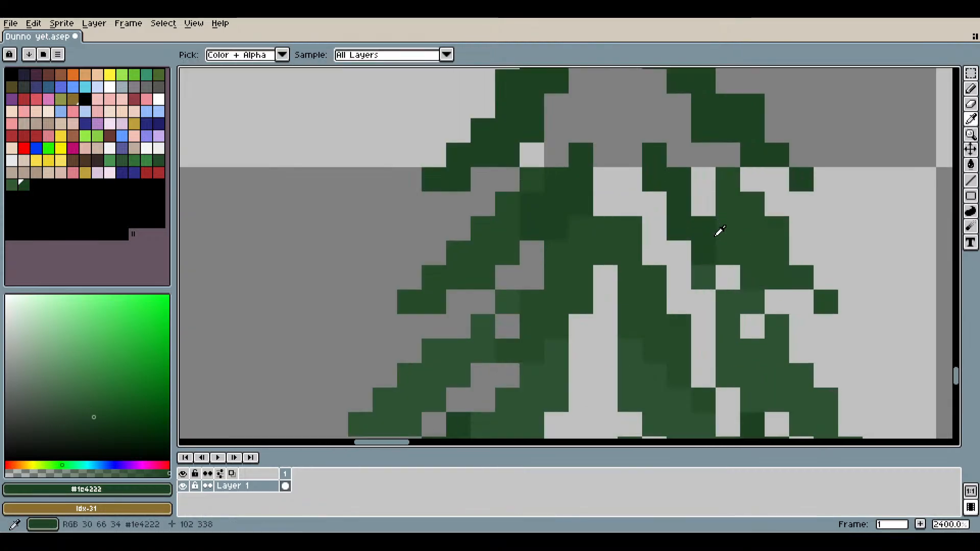
scroll(720, 231, down, 7)
scroll(706, 291, up, 4)
click(707, 291)
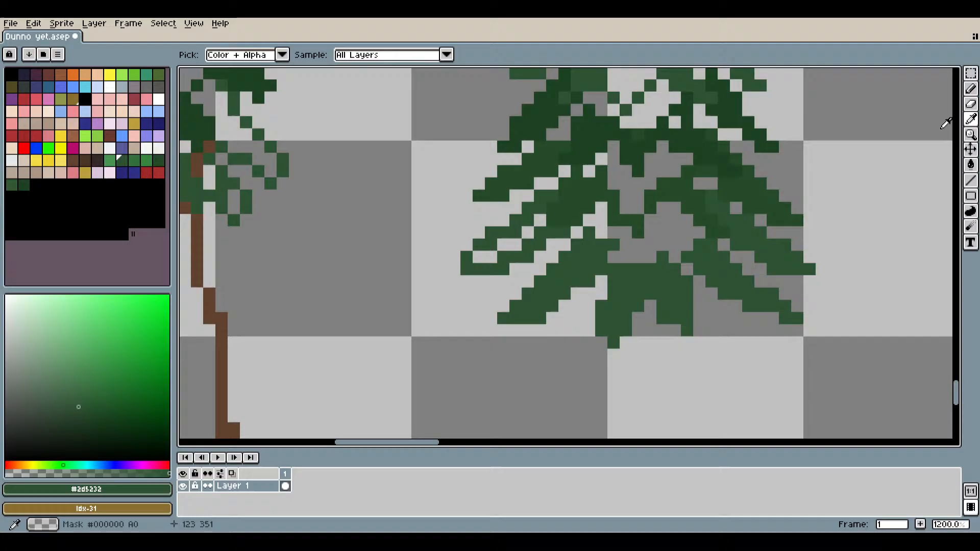
click(971, 89)
scroll(733, 153, down, 3)
scroll(733, 153, up, 4)
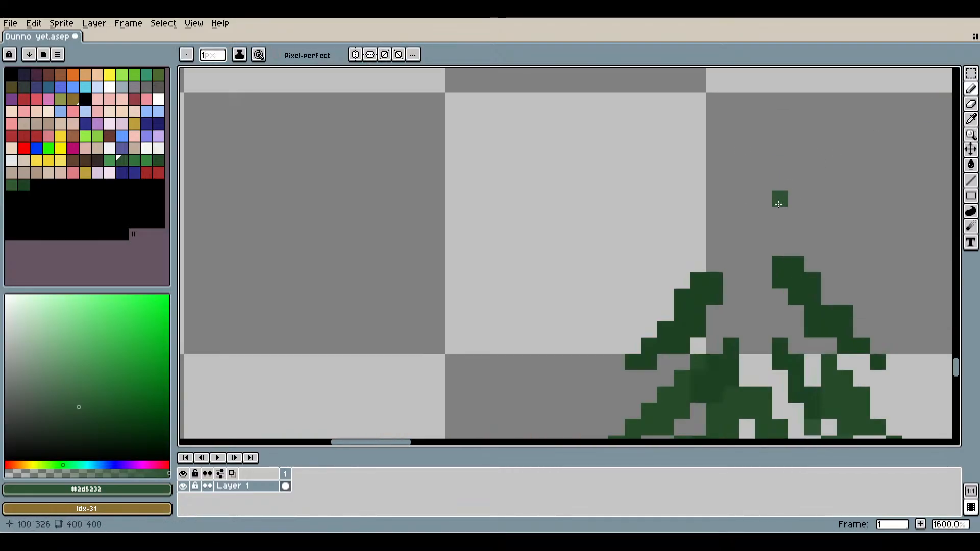
scroll(778, 204, up, 1)
mouse_move(686, 189)
mouse_down()
mouse_move(670, 247)
mouse_move(668, 210)
mouse_move(635, 298)
mouse_move(635, 284)
mouse_move(601, 282)
mouse_move(582, 310)
mouse_move(639, 342)
mouse_move(695, 330)
mouse_move(725, 347)
mouse_move(681, 360)
mouse_move(845, 304)
mouse_move(725, 159)
mouse_move(726, 182)
mouse_move(703, 183)
mouse_move(719, 110)
mouse_move(764, 213)
mouse_move(713, 239)
mouse_move(696, 178)
mouse_move(656, 204)
mouse_move(617, 298)
mouse_move(686, 291)
mouse_move(716, 198)
mouse_move(711, 331)
mouse_move(789, 277)
mouse_move(766, 304)
mouse_up()
scroll(765, 304, down, 10)
scroll(697, 302, up, 1)
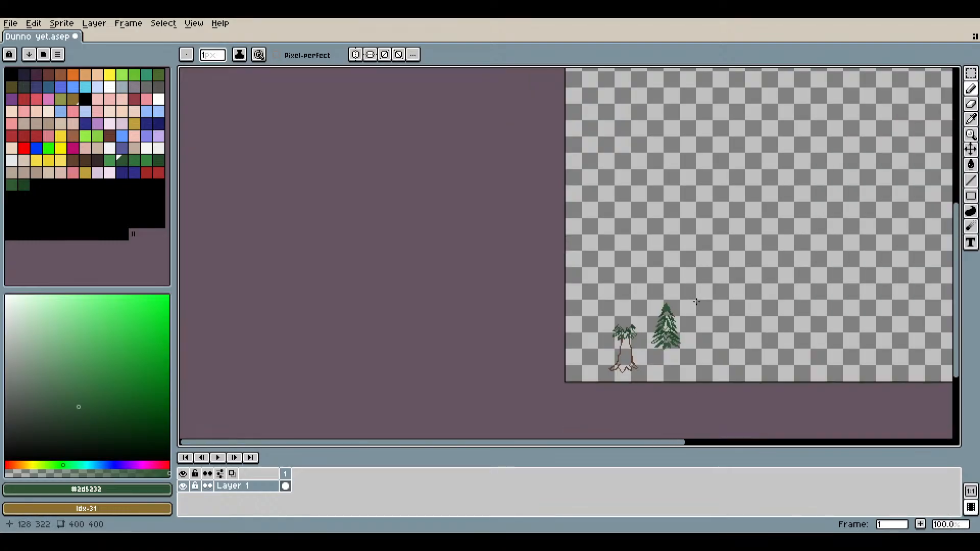
Extend the treetop's lower right corner outward with a few #2d5232 pixels, undoing the extra pixel below the tip.
scroll(697, 302, up, 4)
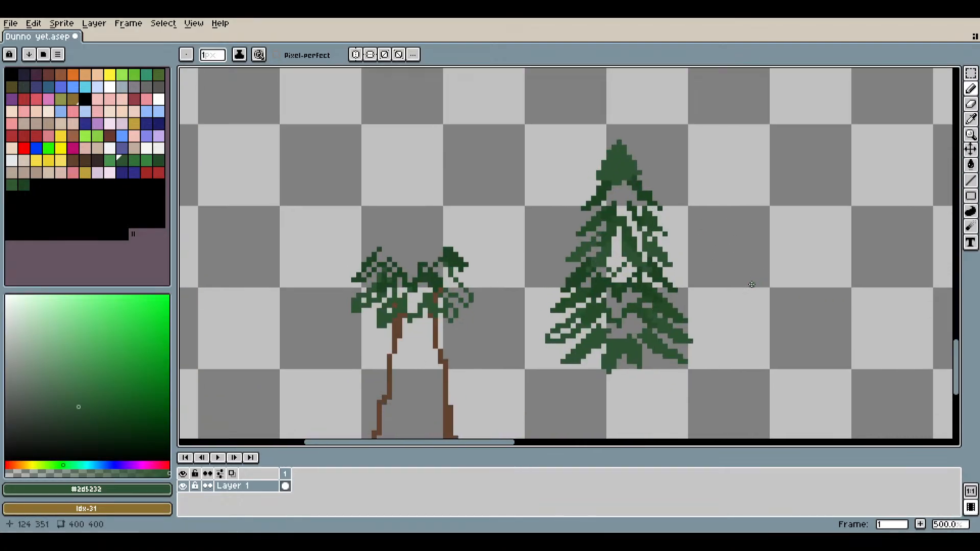
scroll(656, 160, up, 5)
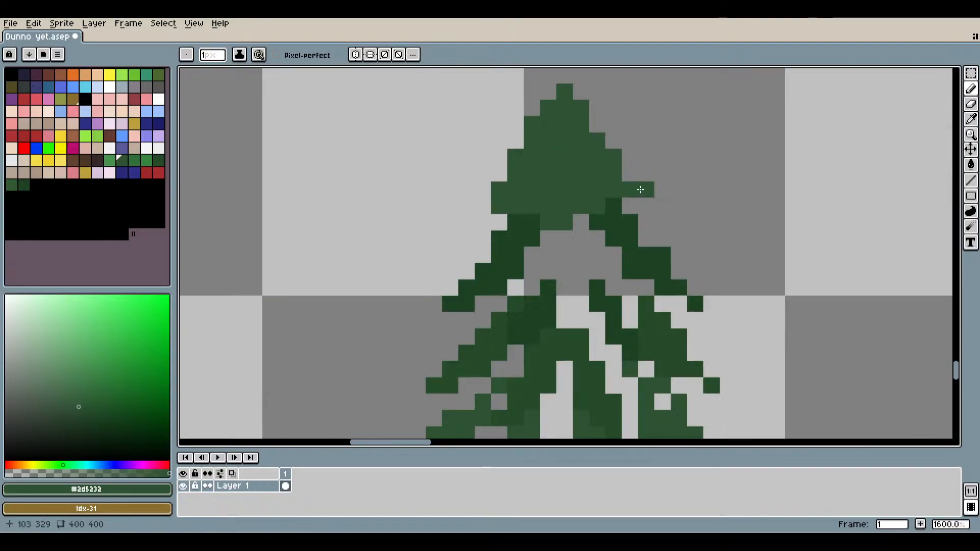
click(629, 173)
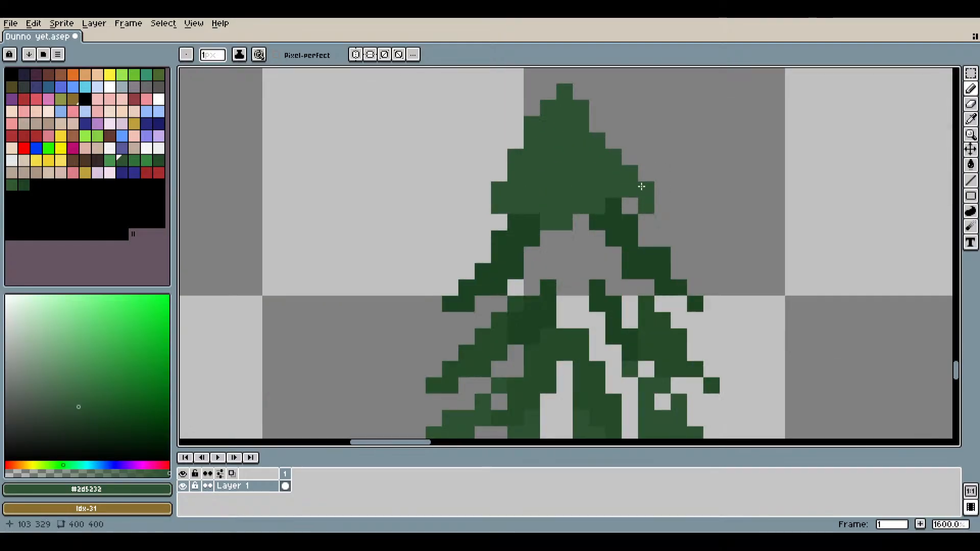
scroll(664, 230, down, 3)
scroll(684, 263, up, 5)
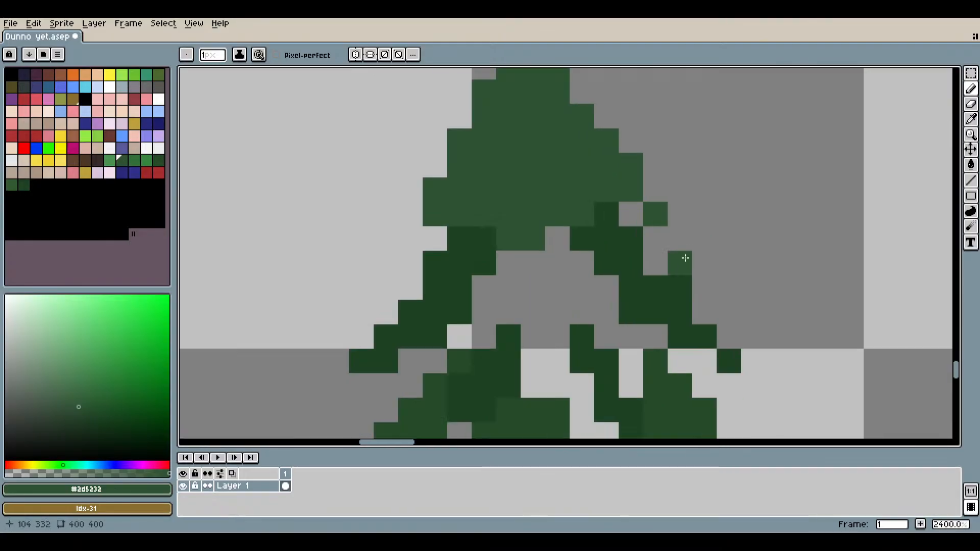
key(ctrl+z)
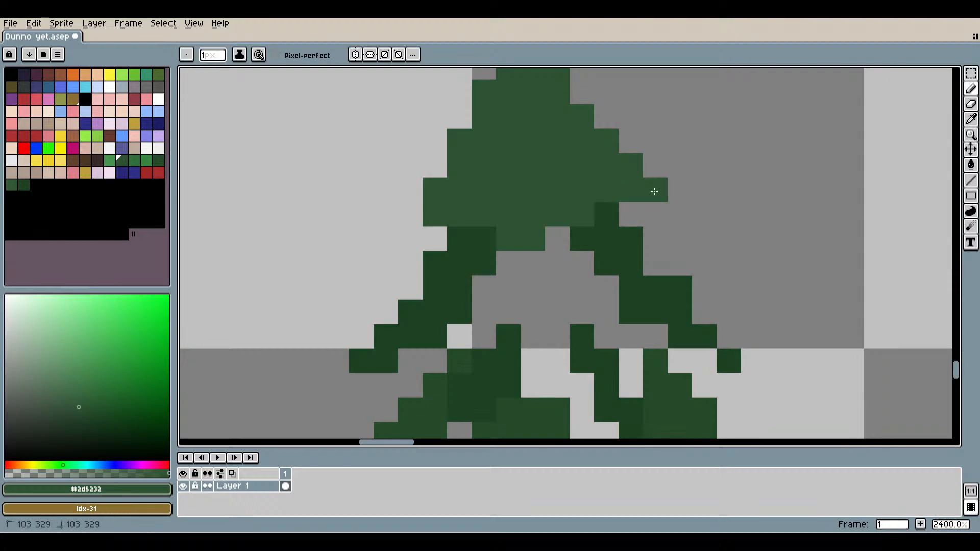
Check the extended treetop against the rest of the leaf cluster and save the file.
scroll(714, 250, down, 5)
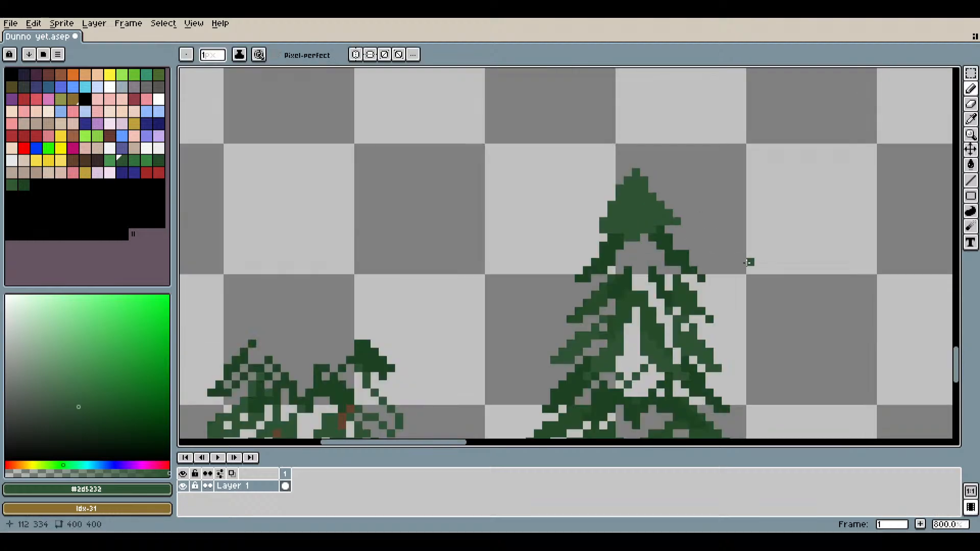
scroll(678, 234, up, 4)
scroll(707, 260, down, 4)
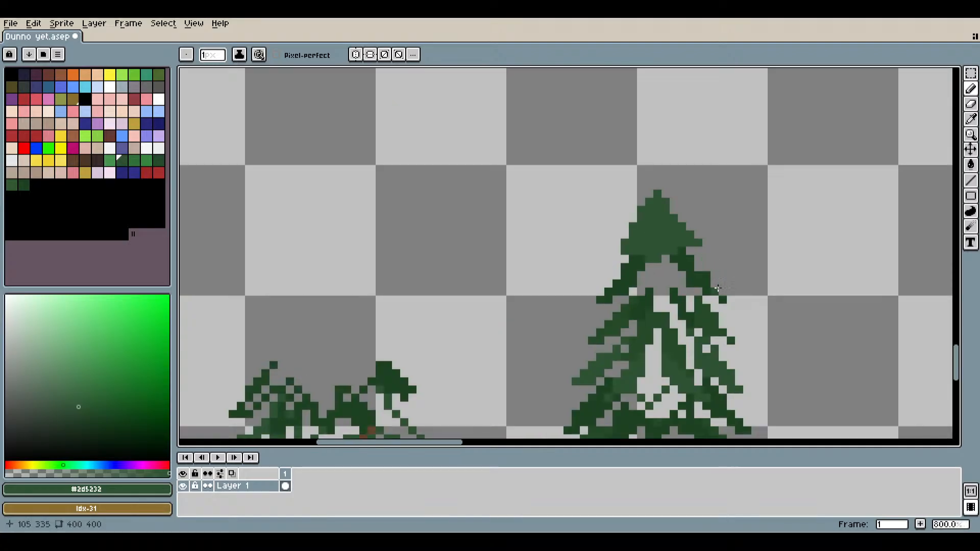
drag(722, 287, 765, 254)
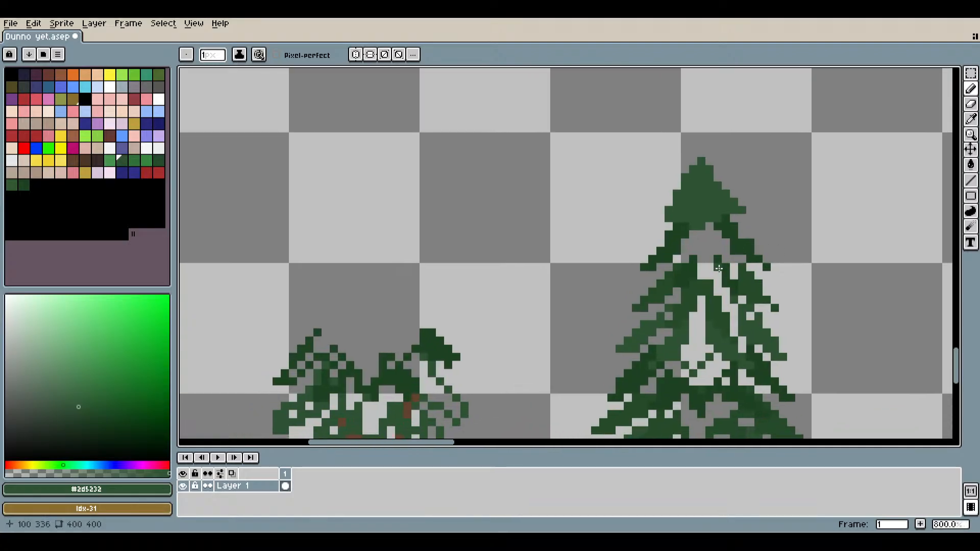
drag(706, 286, 660, 200)
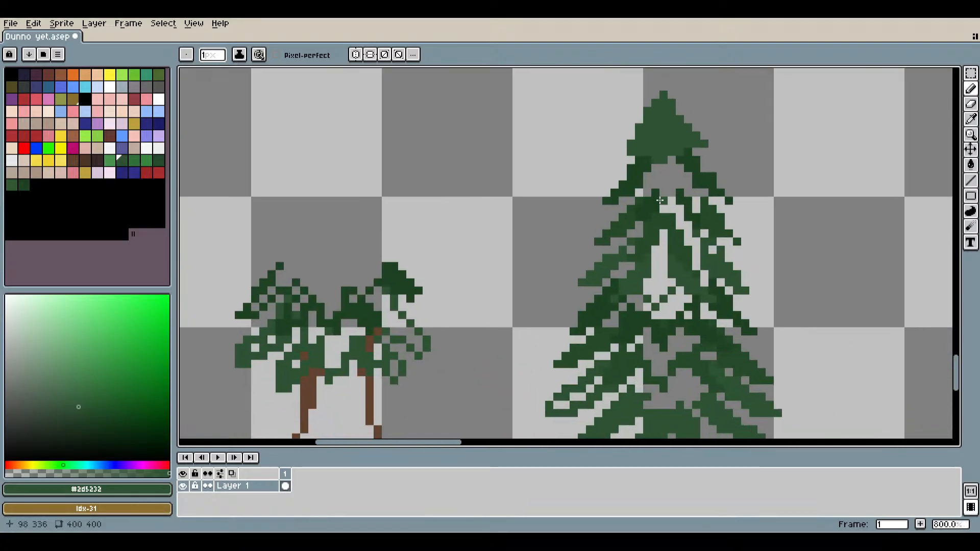
key(ctrl+s)
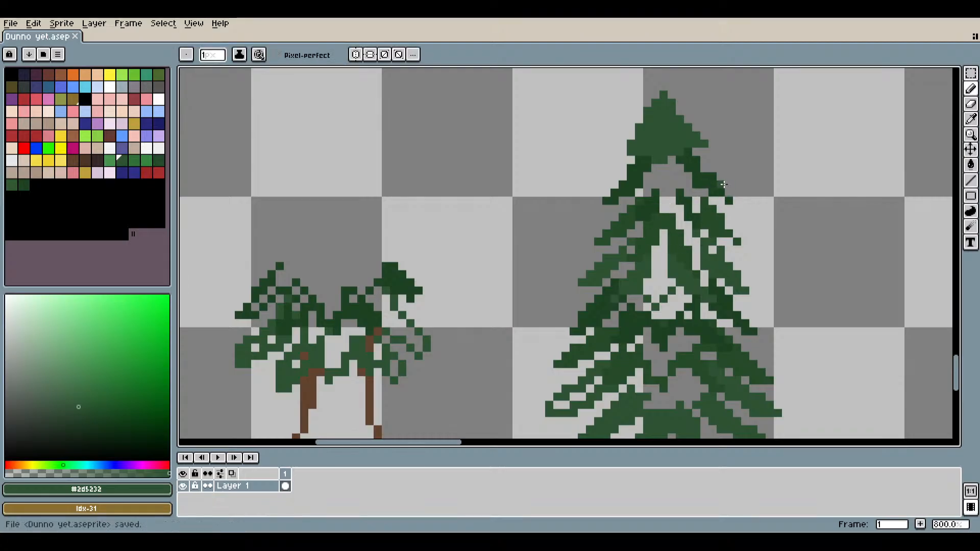
Examine the whole leaf cluster and the gaps between its treetop and upper leaves.
mouse_move(690, 249)
mouse_down()
mouse_move(569, 227)
mouse_move(552, 192)
mouse_up()
scroll(643, 268, down, 1)
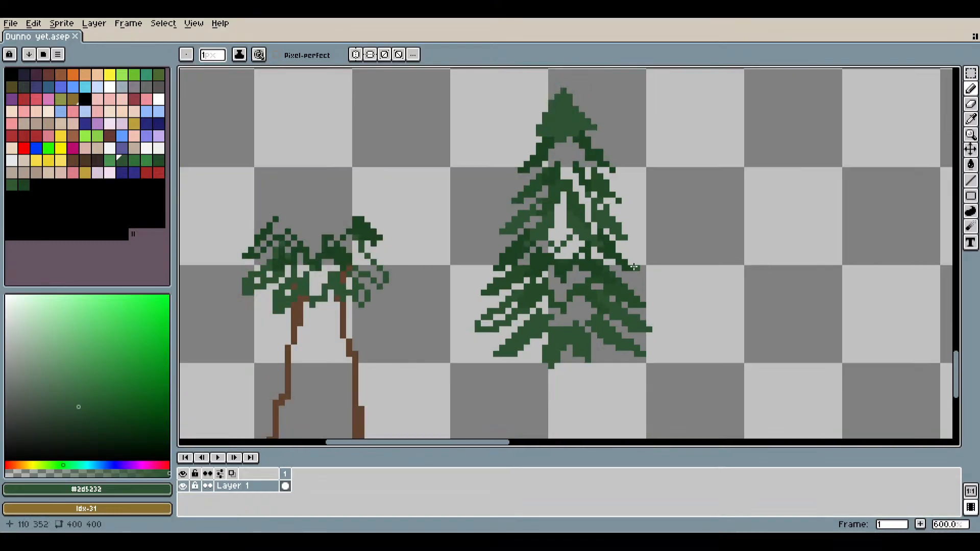
drag(672, 239, 663, 250)
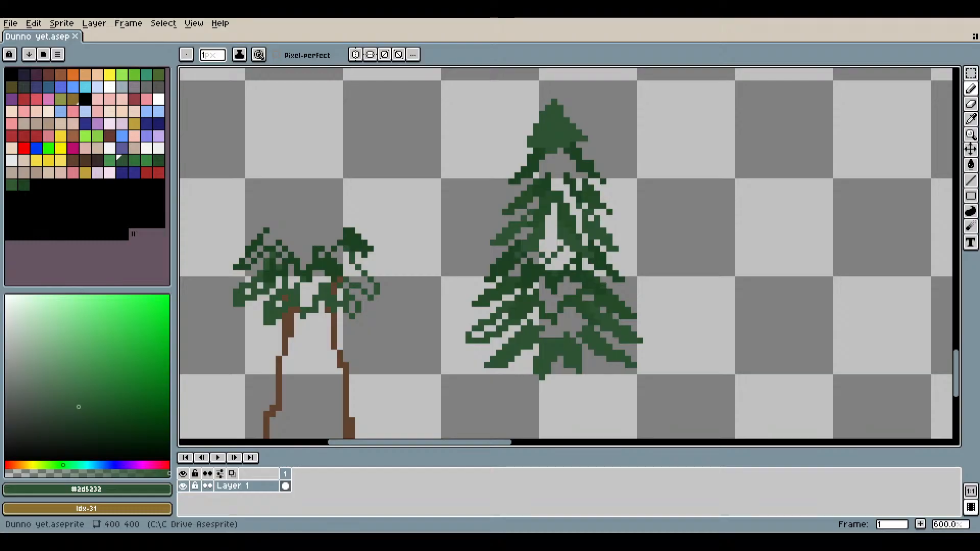
drag(596, 171, 587, 208)
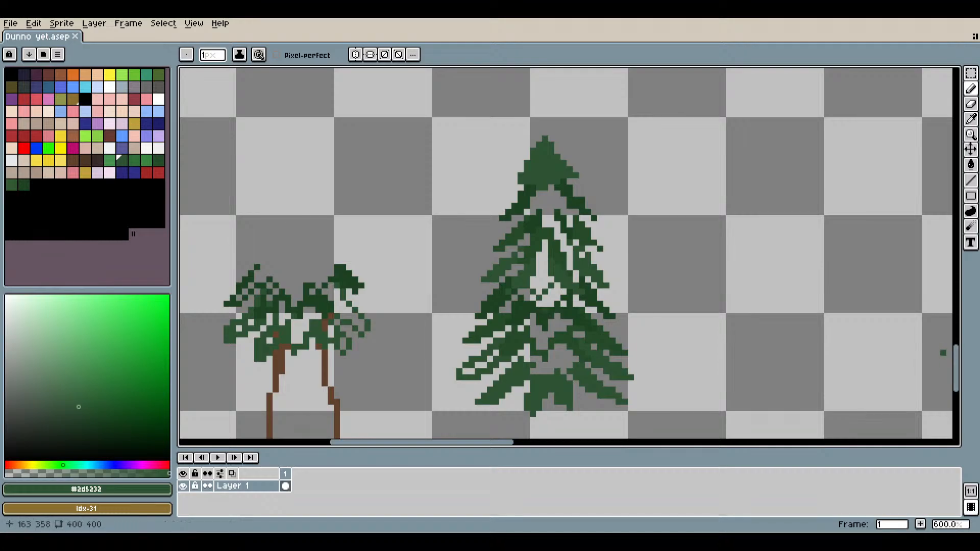
drag(551, 176, 518, 183)
scroll(523, 183, up, 4)
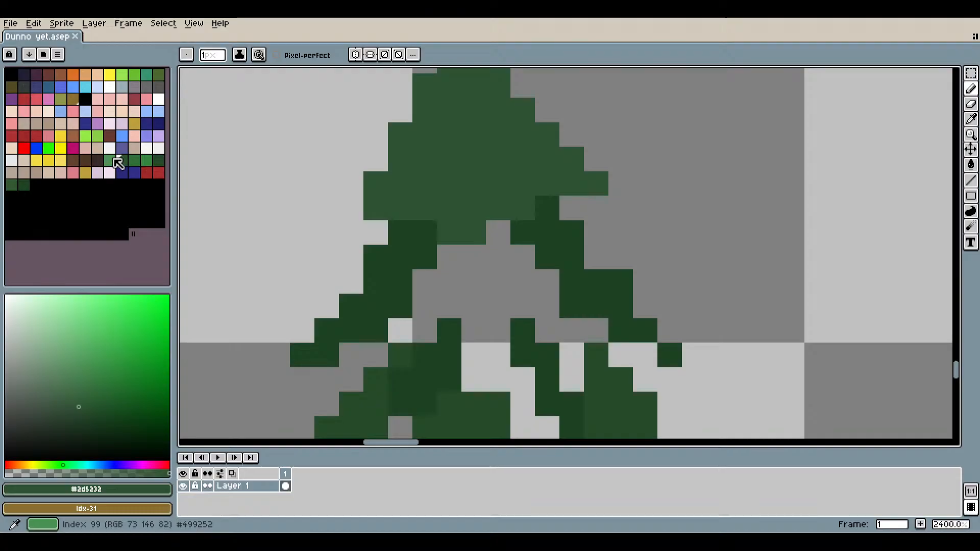
scroll(501, 302, down, 4)
scroll(513, 302, up, 3)
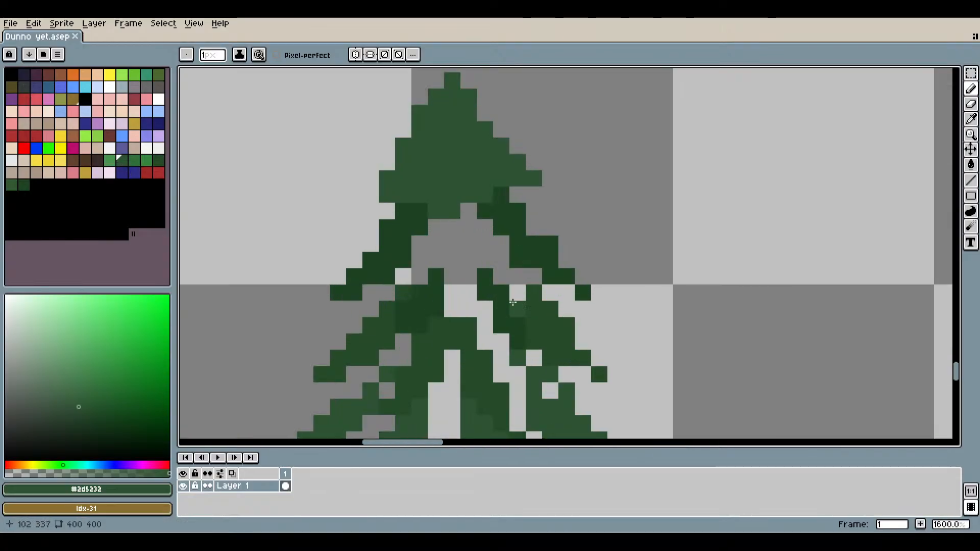
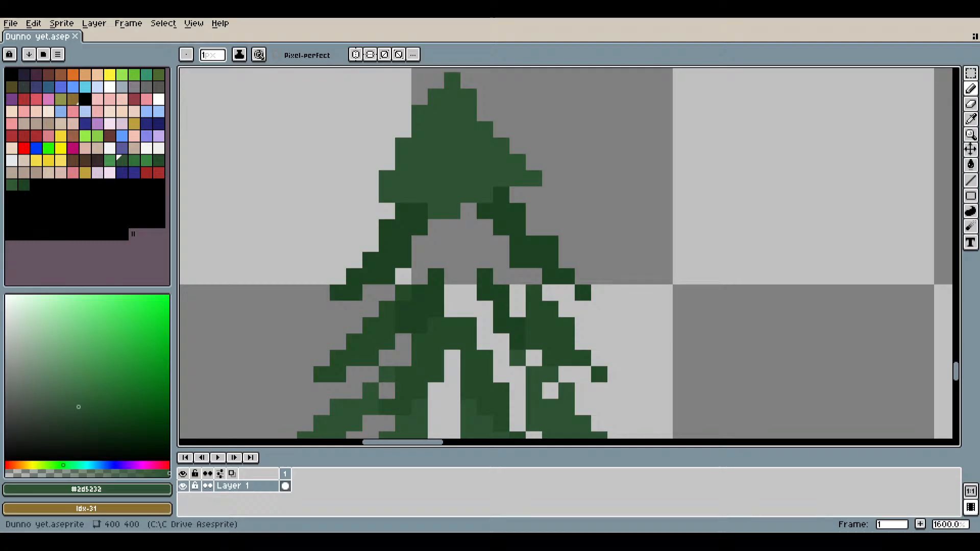
scroll(520, 249, down, 3)
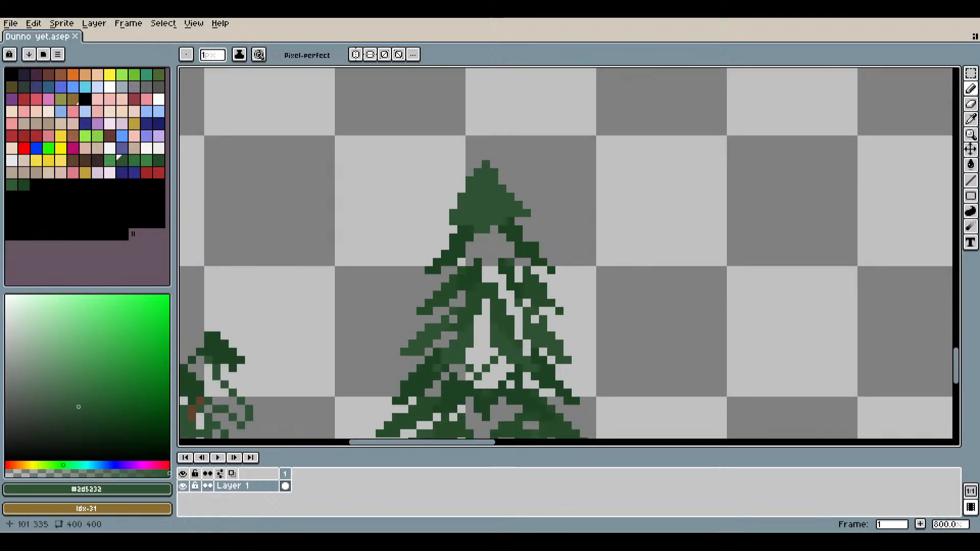
drag(514, 270, 498, 198)
Try the brighter palette green idx-102 on a pixel at the treetop's lower edge and undo it.
scroll(490, 179, up, 3)
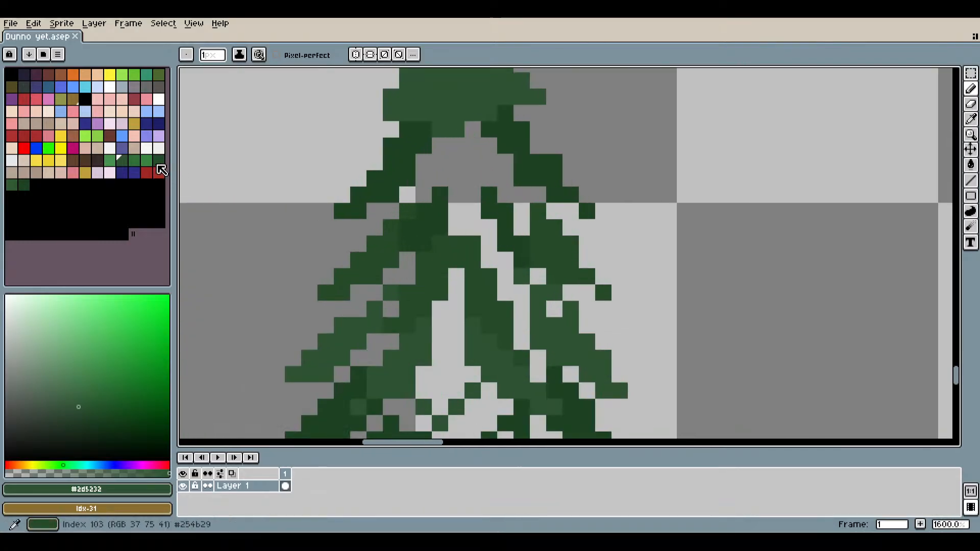
click(147, 160)
click(444, 117)
scroll(444, 118, up, 5)
key(ctrl+z)
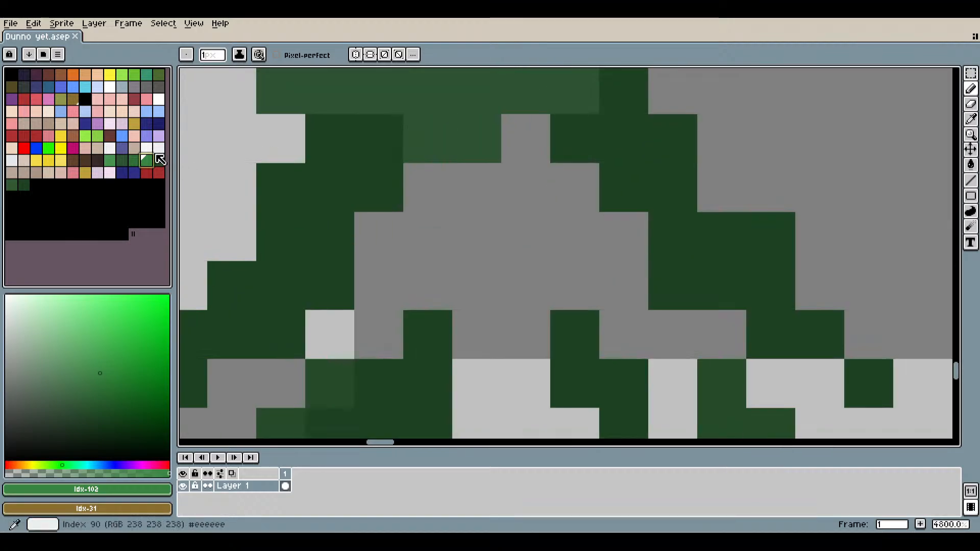
Try palette green idx-101 on single pixels of the treetop's lower edge and the upper leaves, undoing both.
click(134, 160)
click(427, 132)
key(ctrl+z)
scroll(427, 131, down, 3)
click(347, 349)
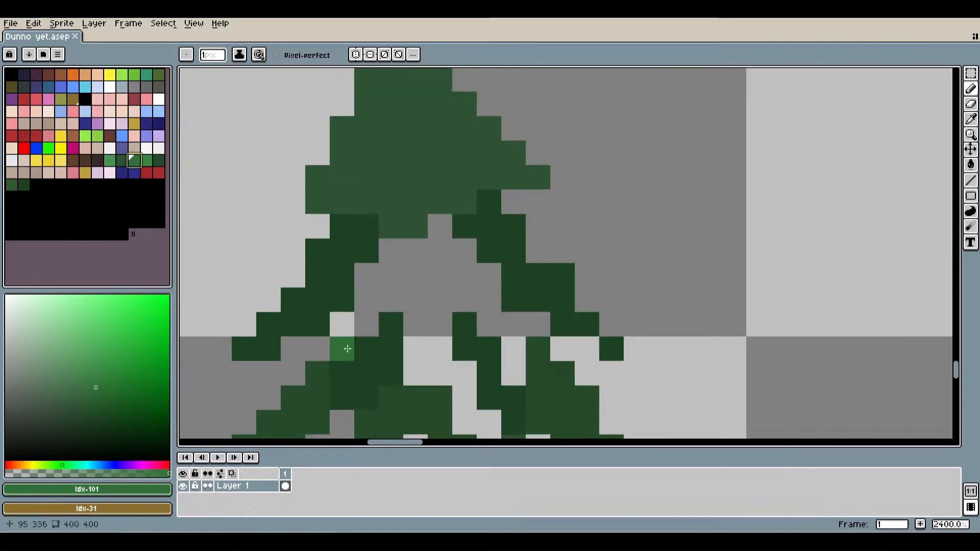
key(ctrl+z)
Compare palette greens idx-99, idx-117, idx-102 and idx-101 against the treetop's dark green.
click(110, 160)
click(367, 201)
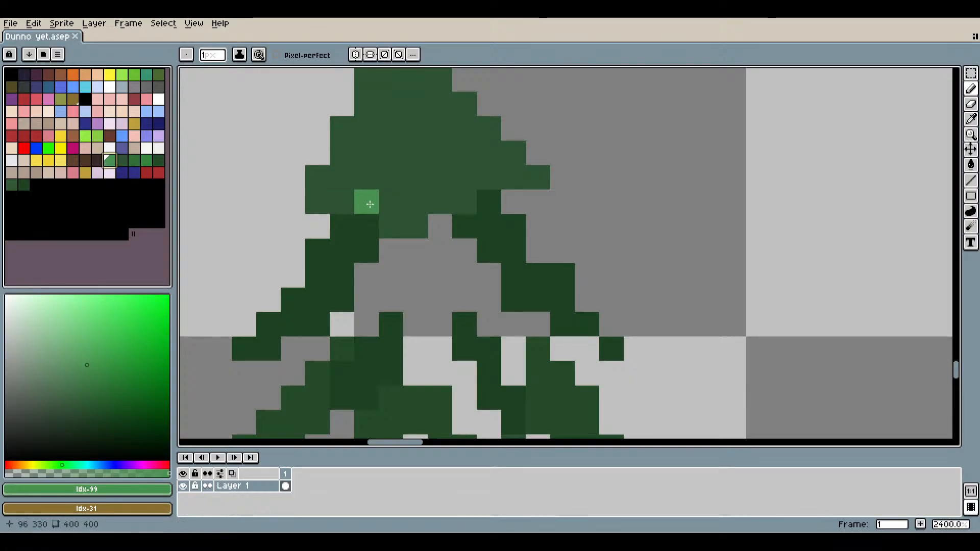
click(124, 162)
click(11, 186)
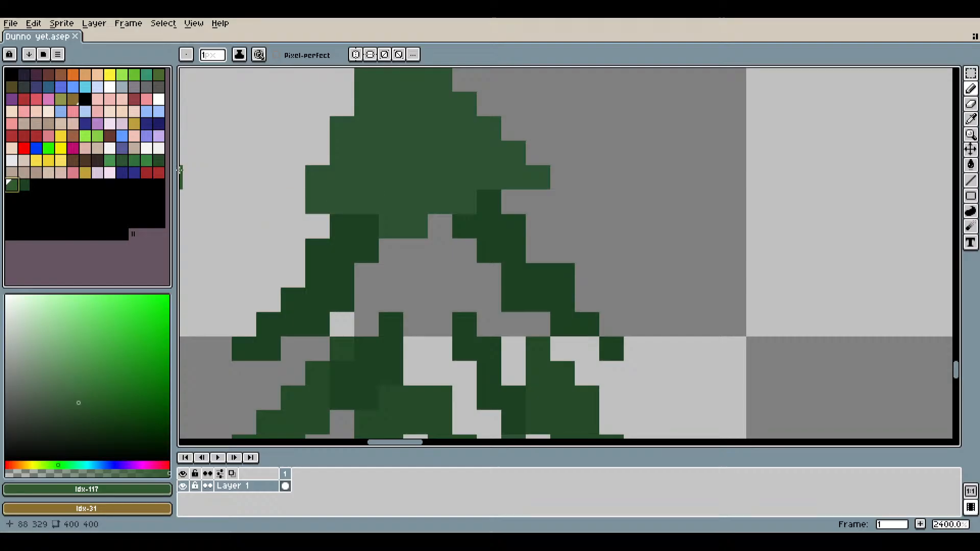
click(158, 160)
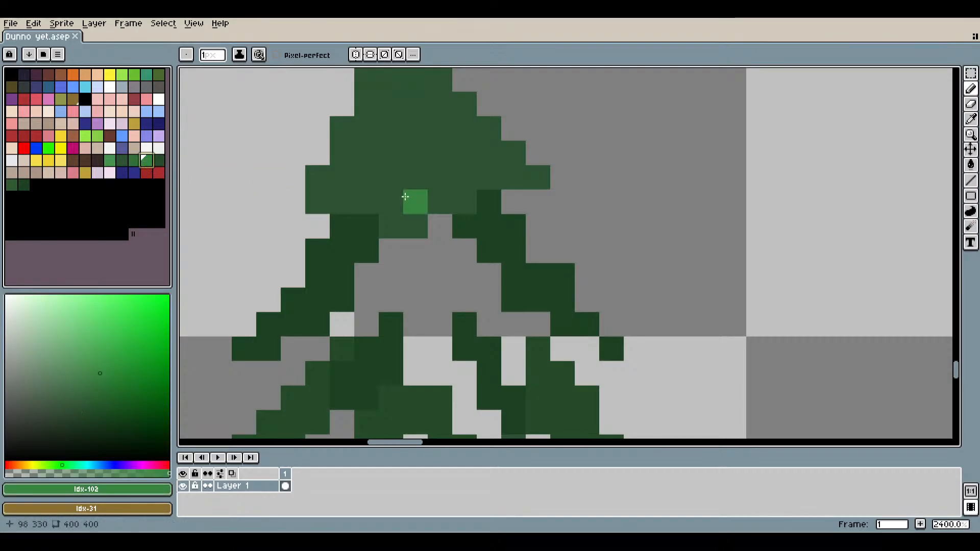
click(134, 160)
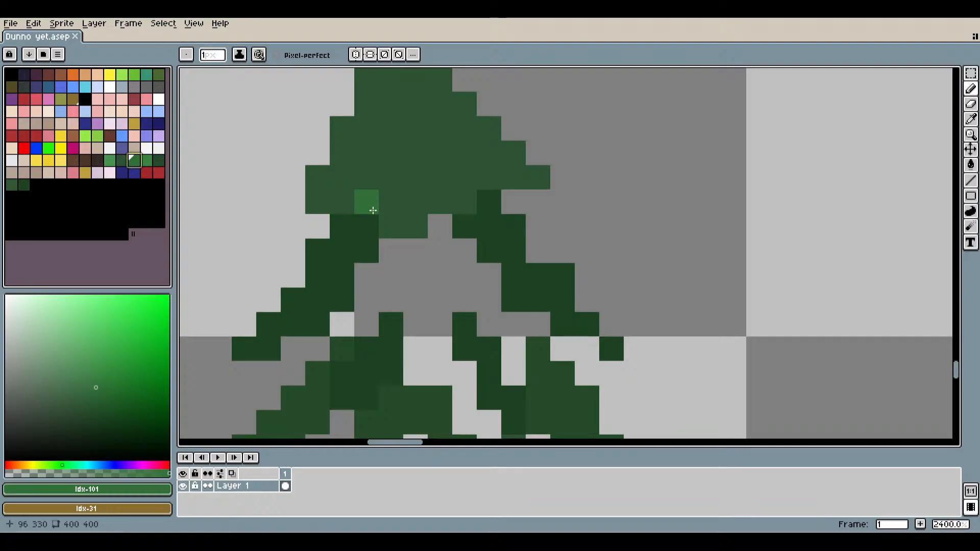
click(110, 160)
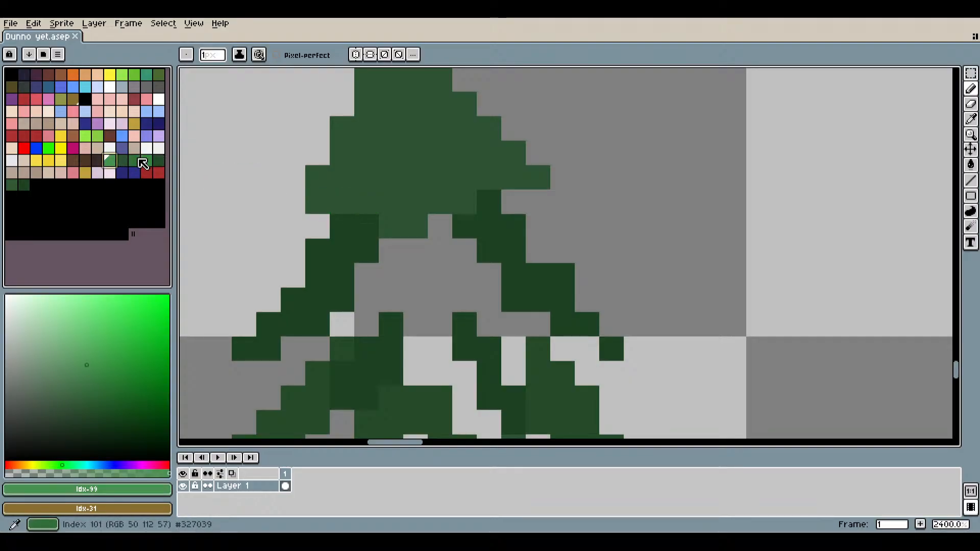
Paint the tip and right slope of the treetop with palette green idx-101.
click(133, 160)
scroll(398, 202, down, 3)
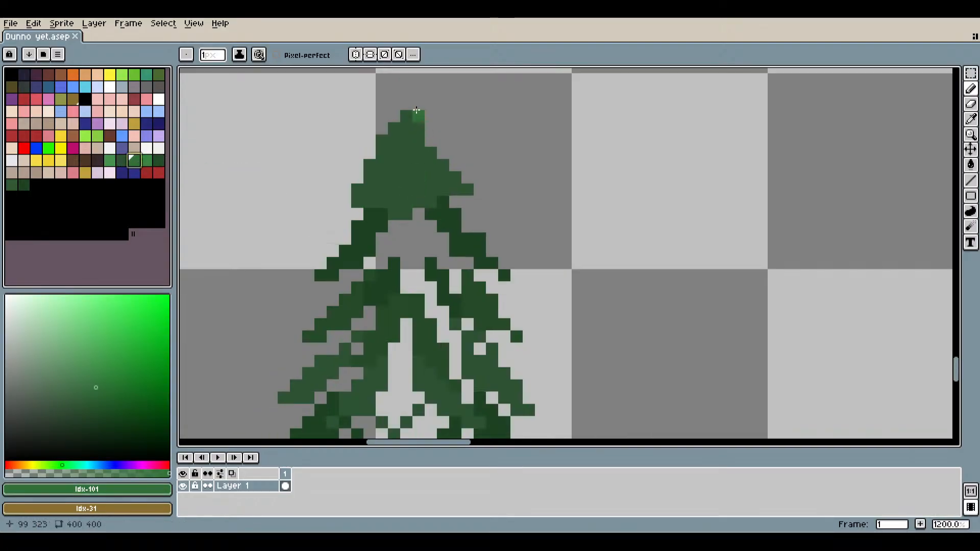
scroll(406, 117, up, 3)
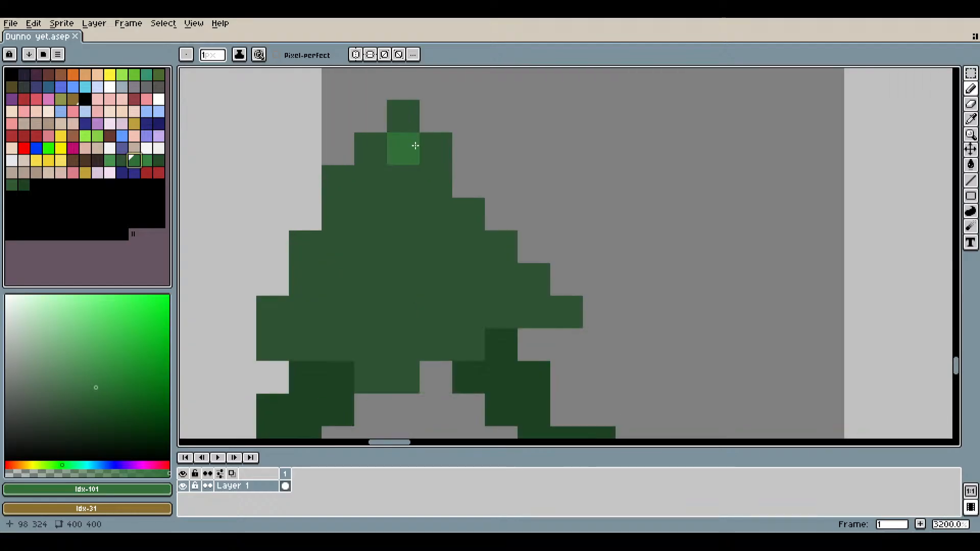
mouse_move(412, 141)
mouse_down()
mouse_move(402, 121)
mouse_move(459, 223)
mouse_move(554, 311)
mouse_move(428, 214)
mouse_up()
scroll(439, 253, down, 3)
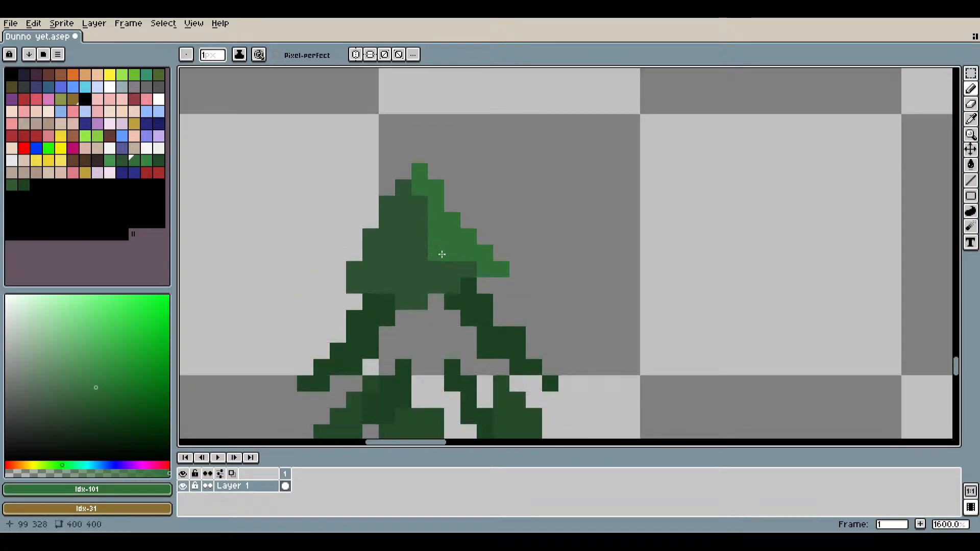
scroll(491, 219, up, 3)
scroll(571, 168, down, 3)
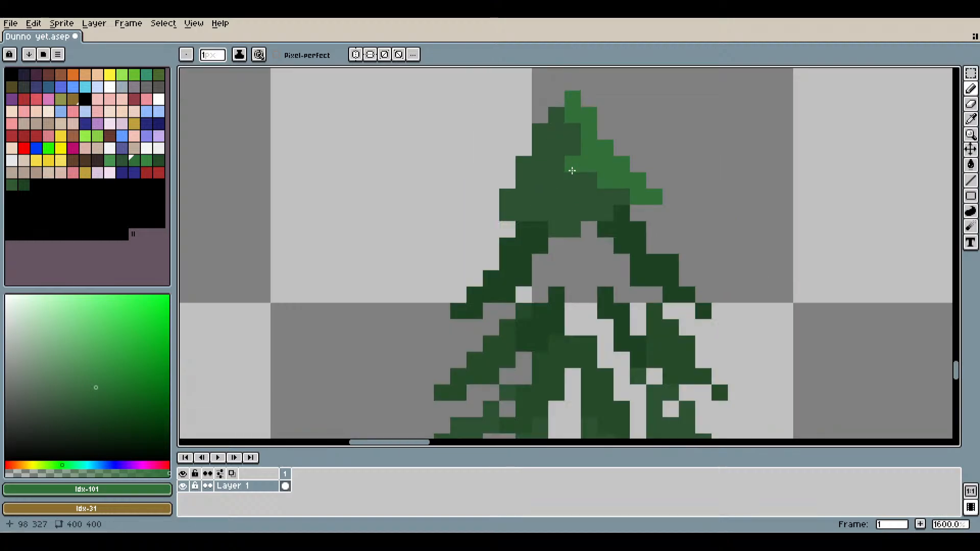
Even out the idx-101 band into a diagonal strip about three pixels wide, from left of the tip down the right slope.
drag(591, 172, 525, 210)
scroll(525, 210, up, 3)
mouse_move(486, 164)
mouse_down()
mouse_move(476, 205)
mouse_move(545, 256)
mouse_up()
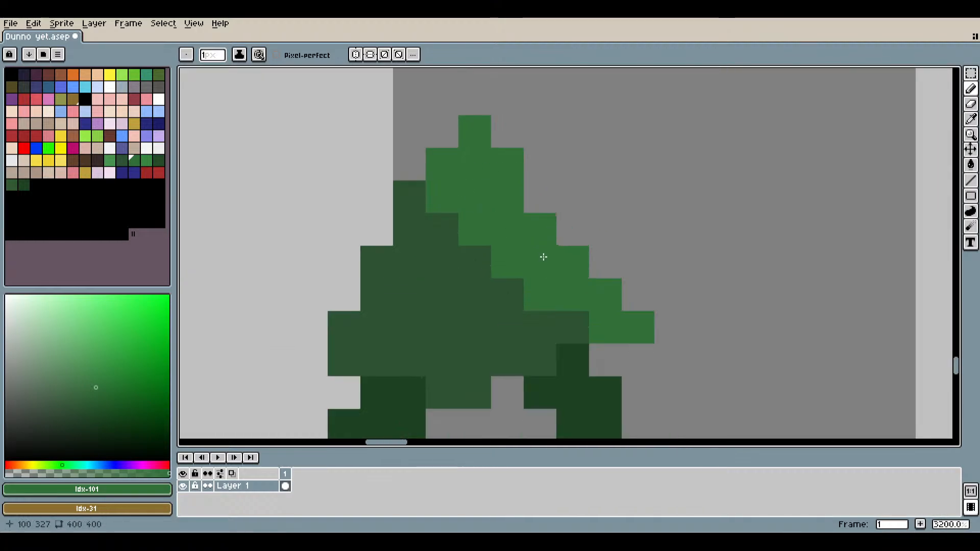
scroll(622, 198, down, 3)
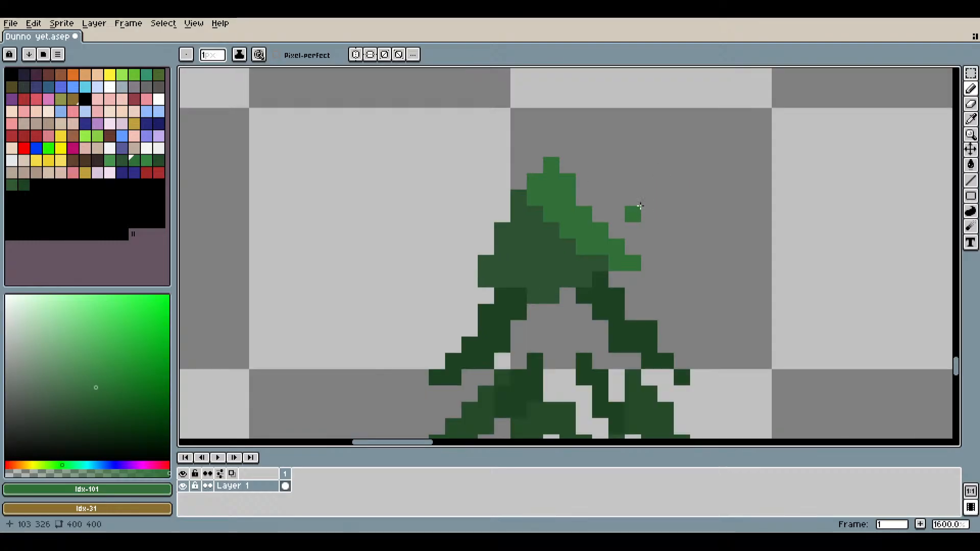
key(ctrl+z)
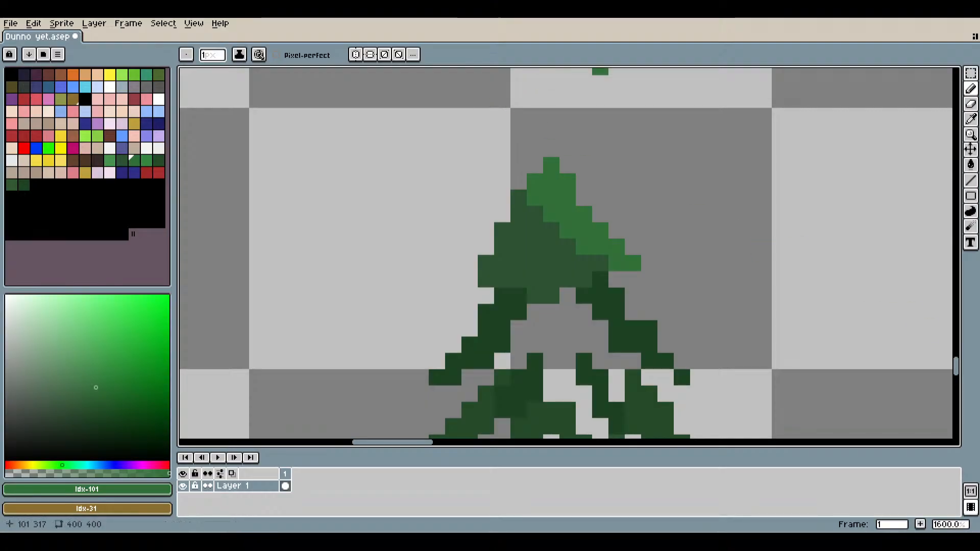
Paint the treetop's left slope down to its lower left corner with idx-101, joining it to the band at the tip.
scroll(616, 182, down, 1)
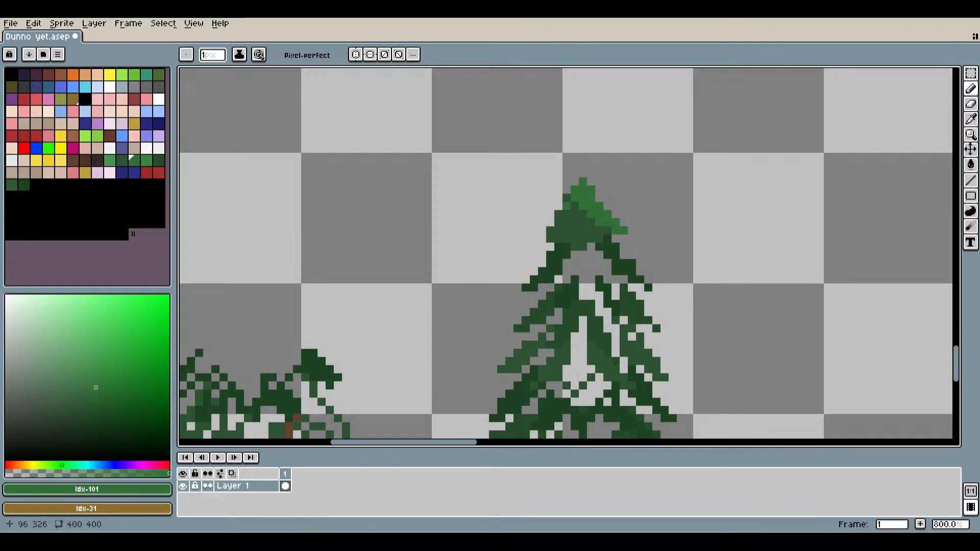
scroll(567, 208, up, 2)
mouse_move(507, 297)
mouse_down()
mouse_move(529, 285)
mouse_move(574, 213)
mouse_up()
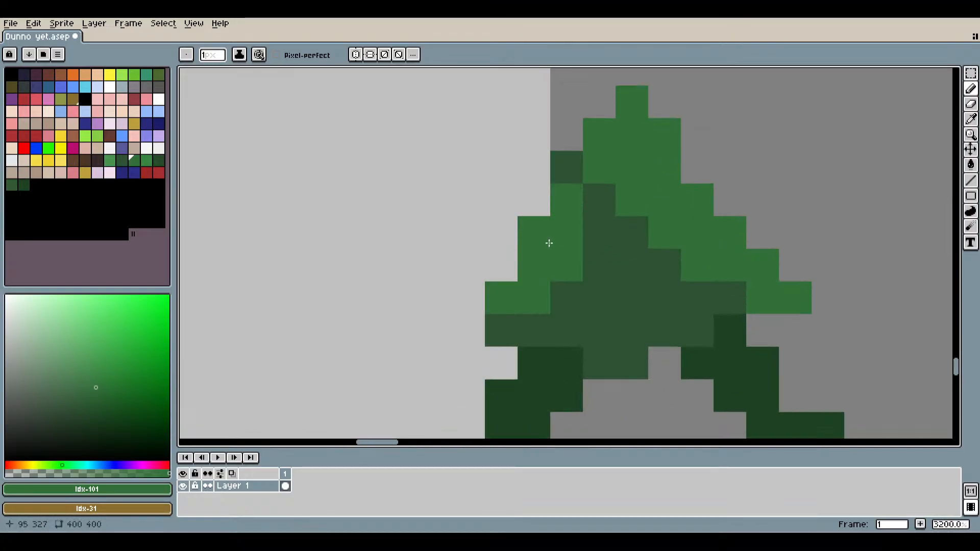
click(599, 200)
click(566, 167)
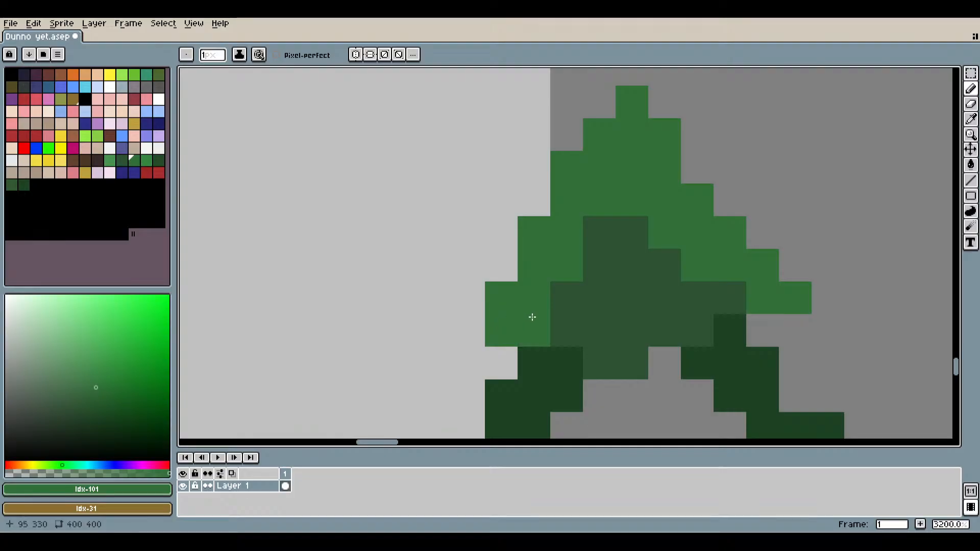
scroll(589, 221, down, 5)
drag(733, 328, 661, 265)
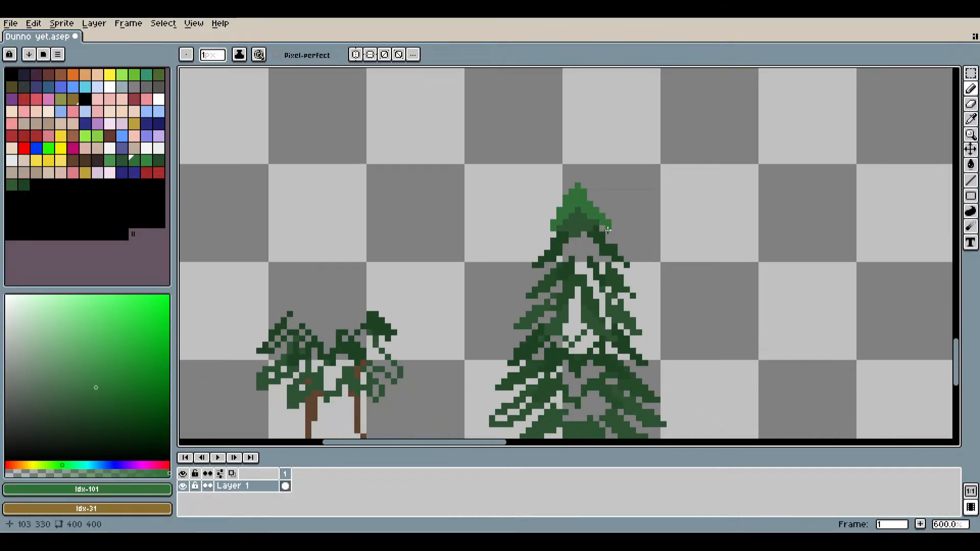
Sample #2d5232 from the cluster's lower right branches and compare it and palette green idx-102 with the treetop.
scroll(609, 231, up, 2)
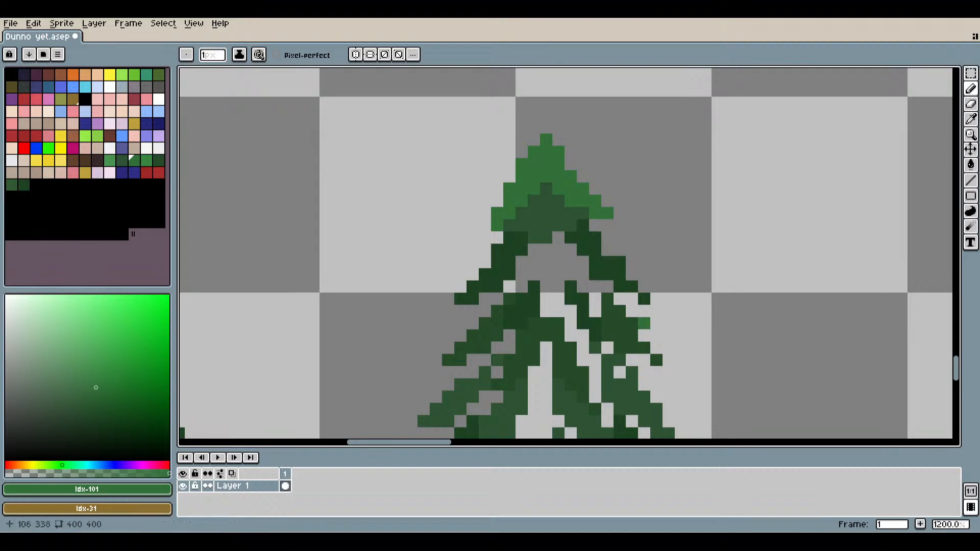
scroll(593, 258, up, 1)
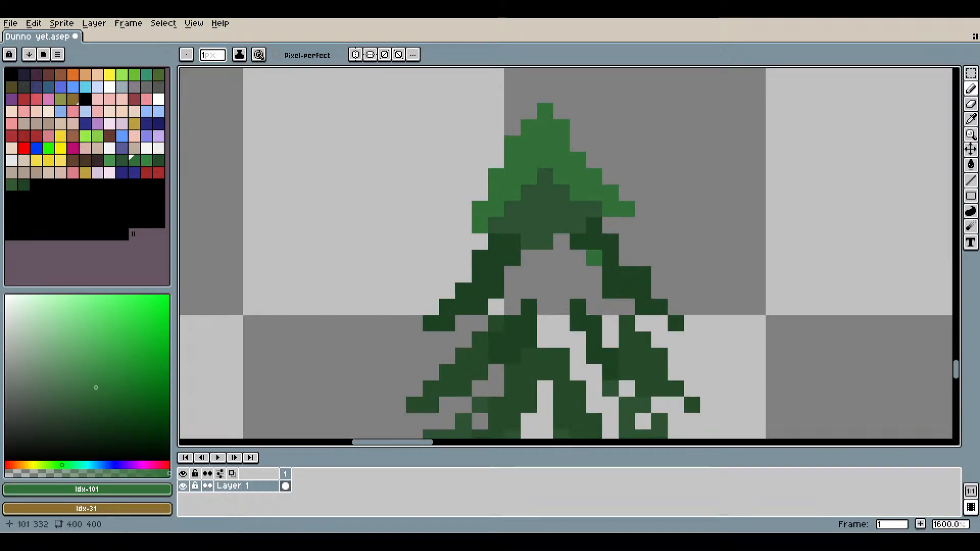
scroll(594, 248, down, 3)
drag(607, 312, 531, 131)
scroll(531, 272, up, 4)
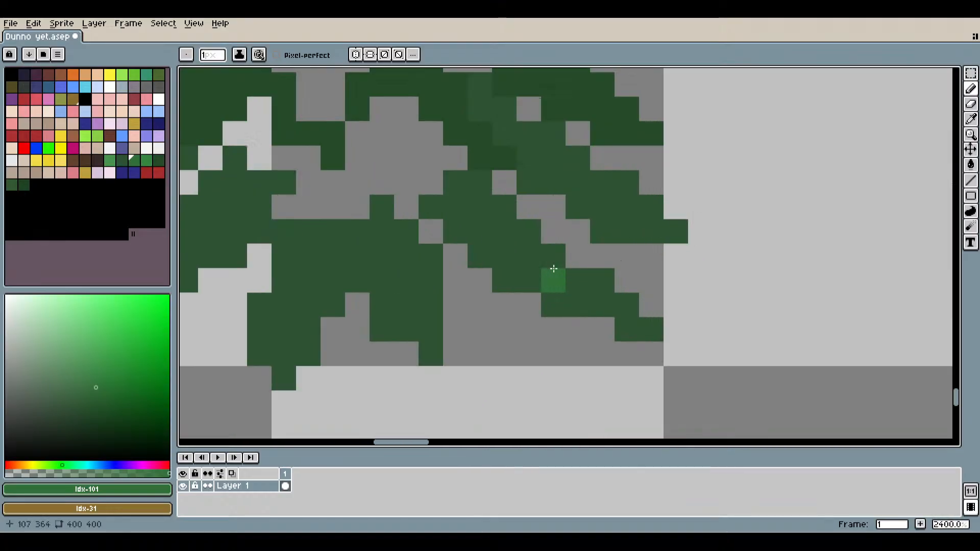
click(969, 121)
click(533, 250)
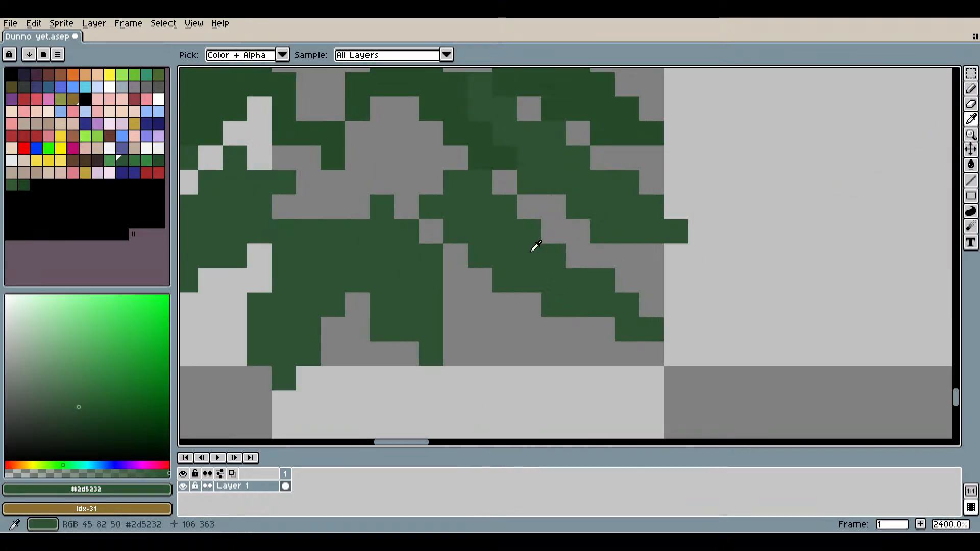
click(969, 90)
scroll(833, 158, down, 3)
scroll(510, 234, up, 4)
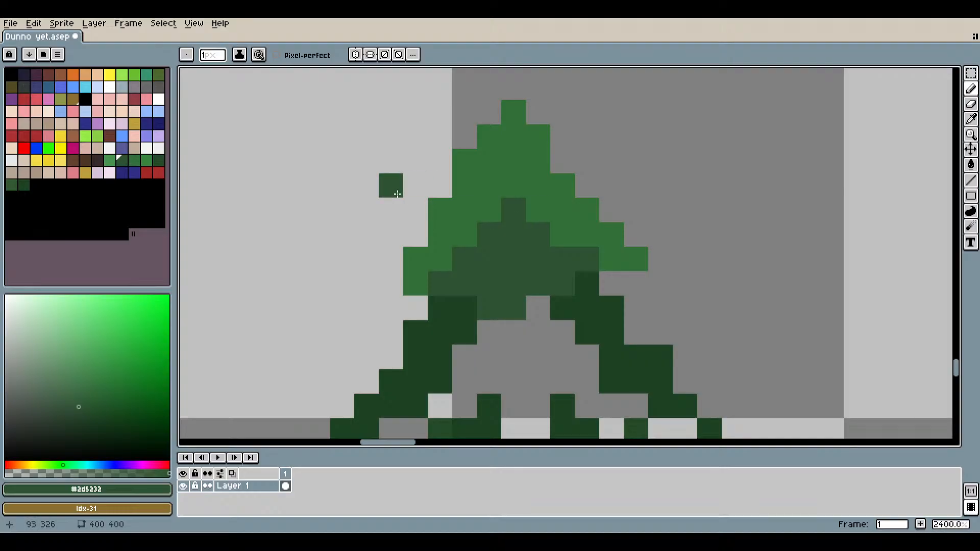
click(146, 160)
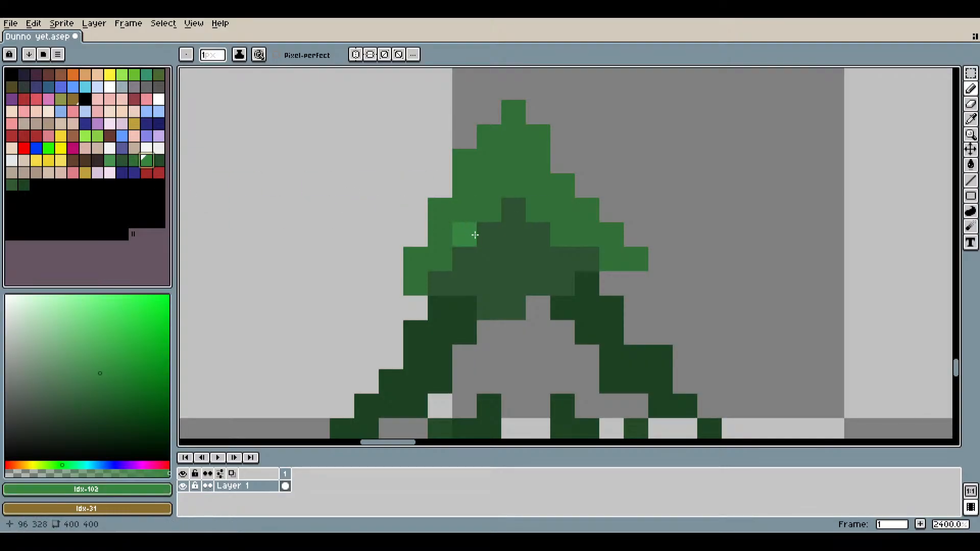
Sample #2d5232 from the treetop's dark area and try custom variations such as HSV 128°, 40, 35 and 128°, 51, 33.
click(971, 119)
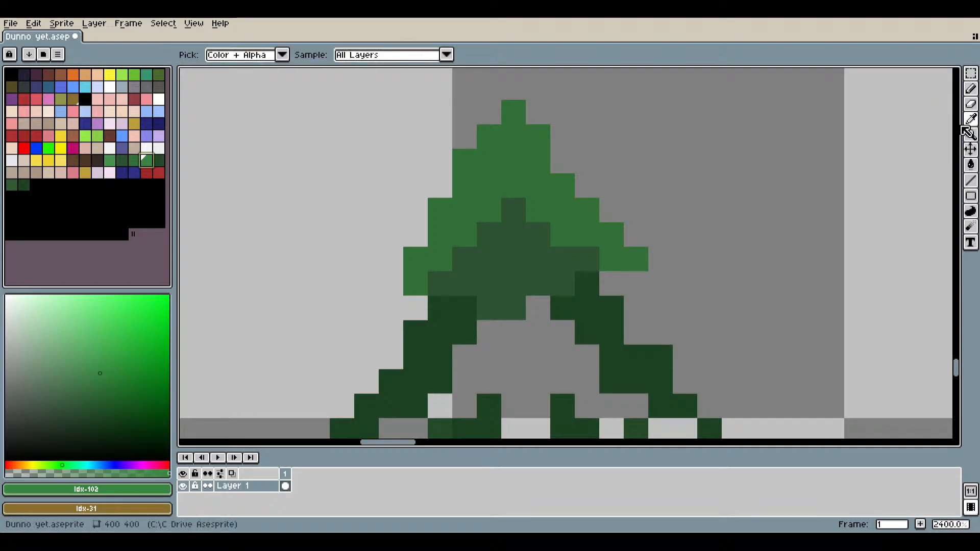
click(561, 244)
click(970, 89)
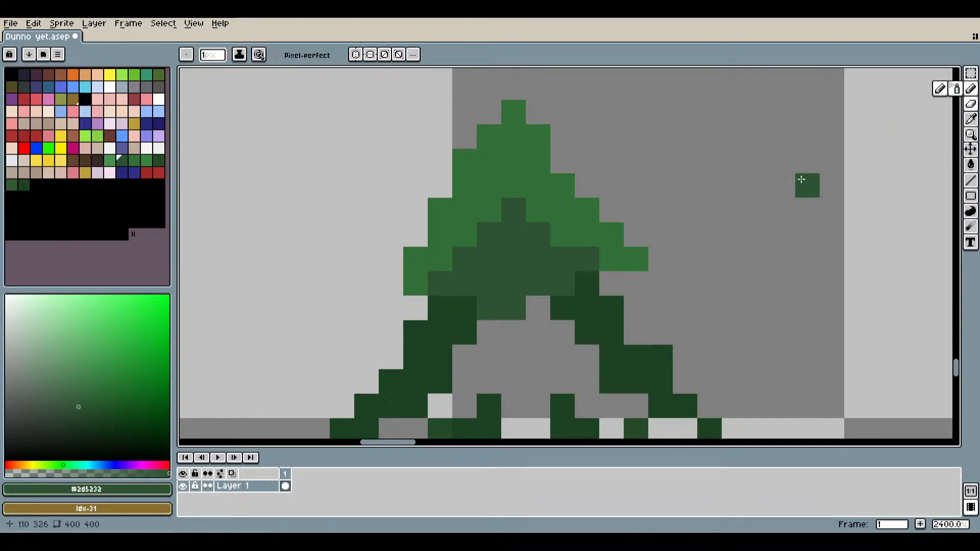
click(72, 400)
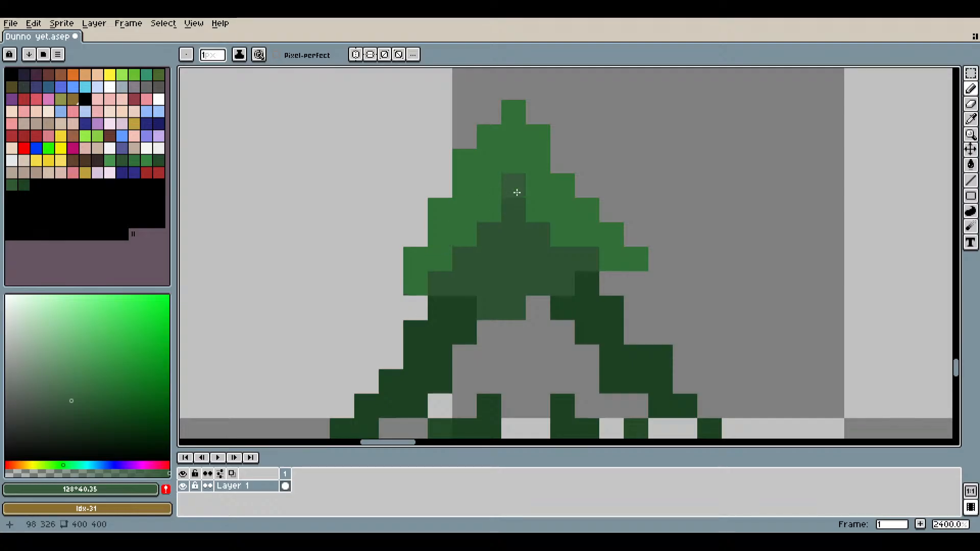
click(73, 391)
click(89, 404)
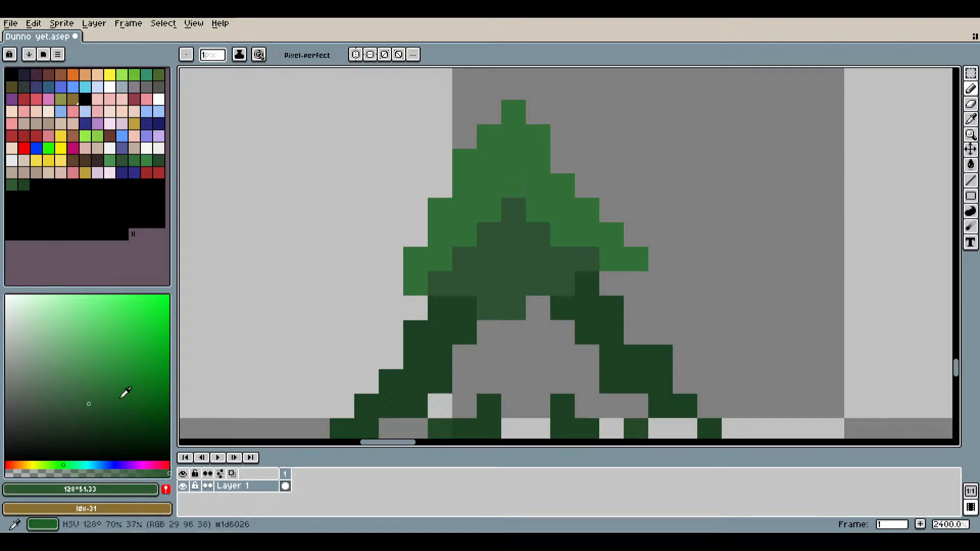
click(513, 210)
Try custom greens such as HSV 128°, 30, 33, then 128°, 64, 31 and 128°, 55, 45 against the treetop.
click(68, 381)
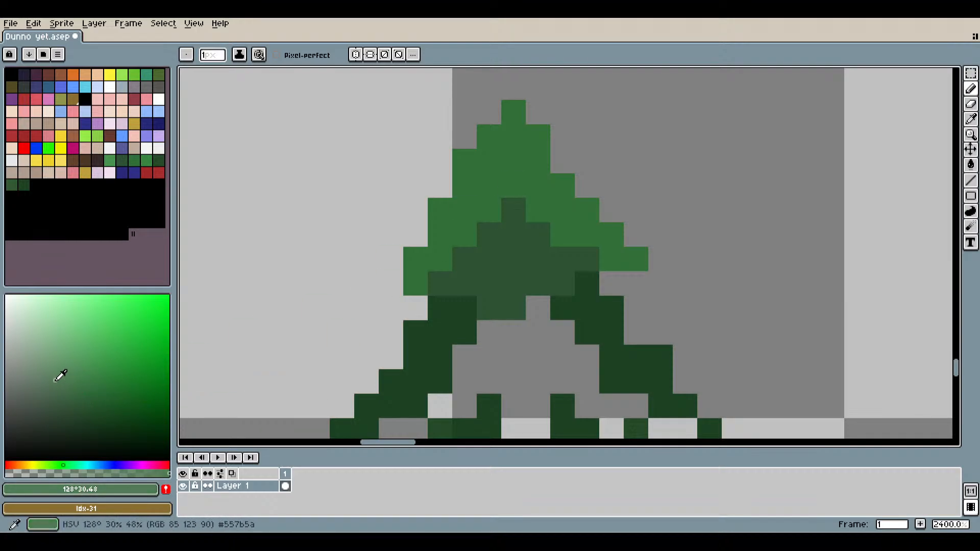
click(59, 399)
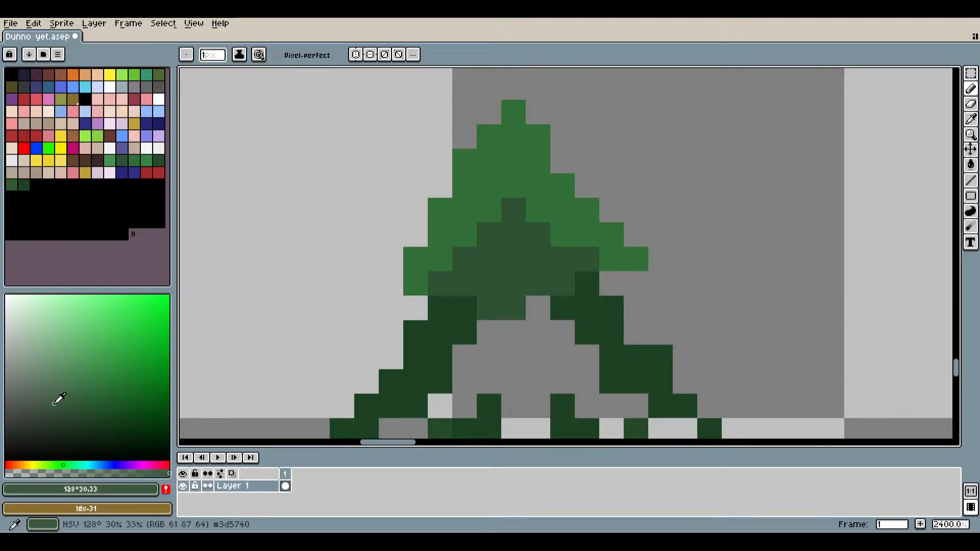
click(83, 411)
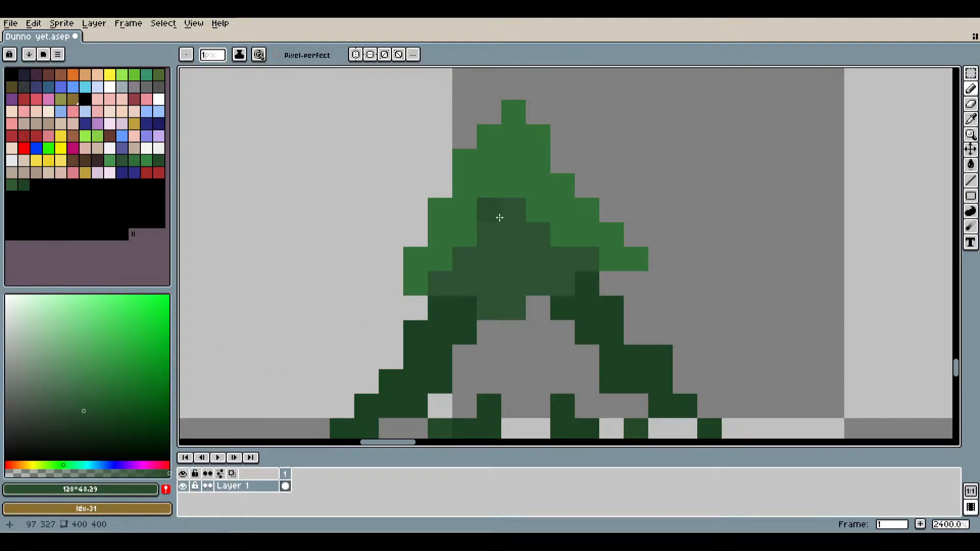
click(110, 408)
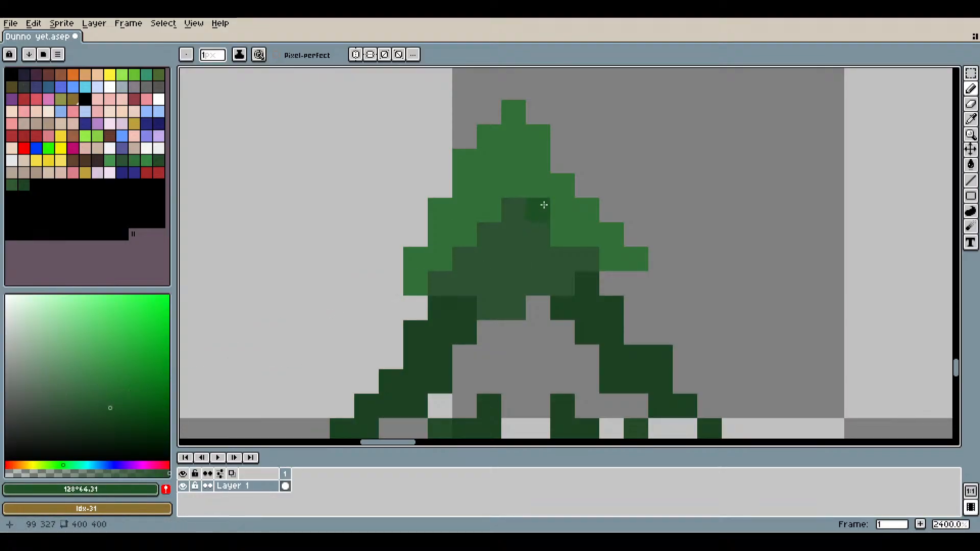
click(95, 384)
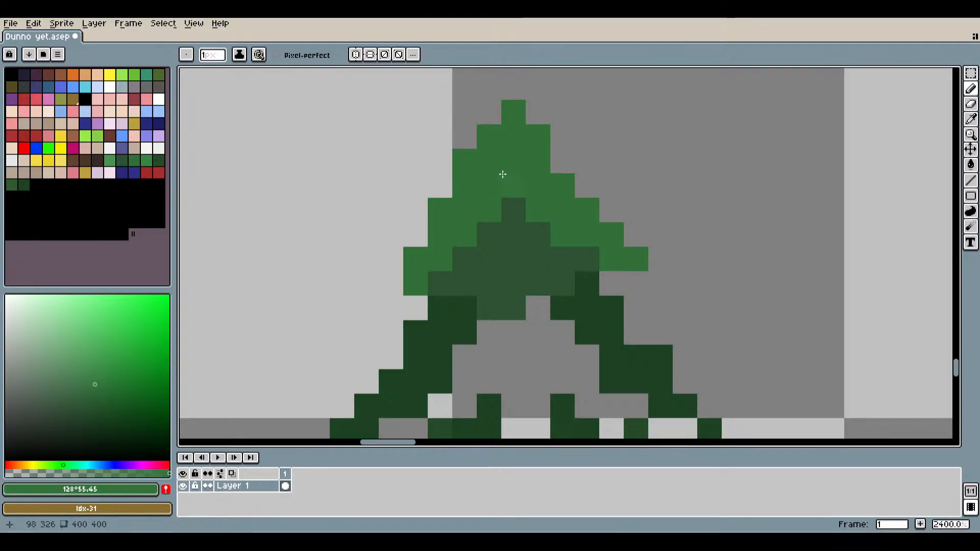
Mix HSV 128°, 50, 40, add it to the palette and fill the treetop's lighter area with it.
click(87, 394)
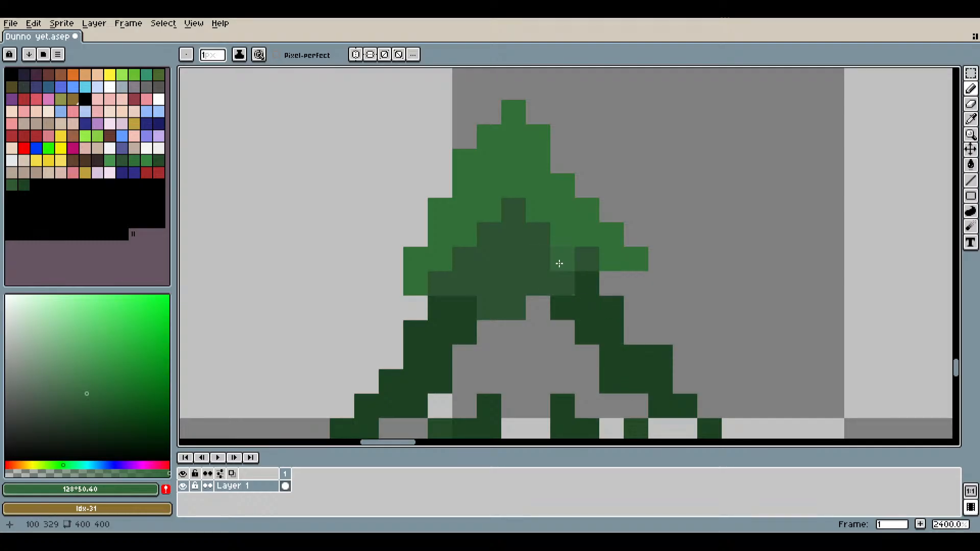
click(972, 165)
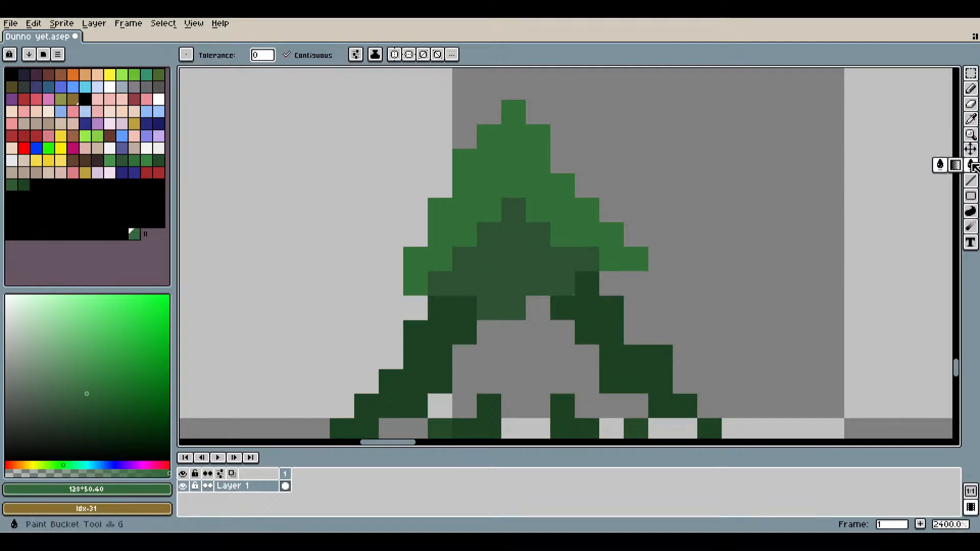
scroll(679, 267, down, 6)
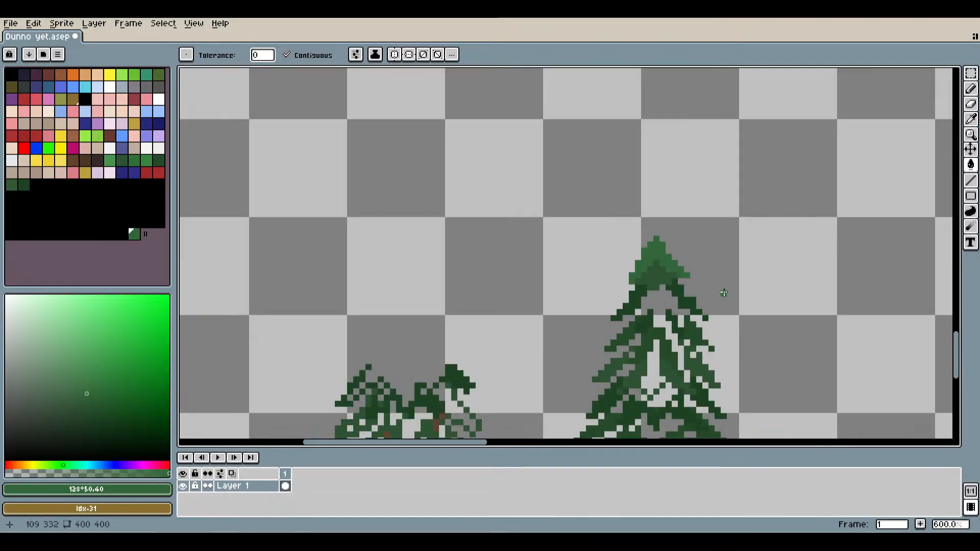
scroll(663, 276, up, 4)
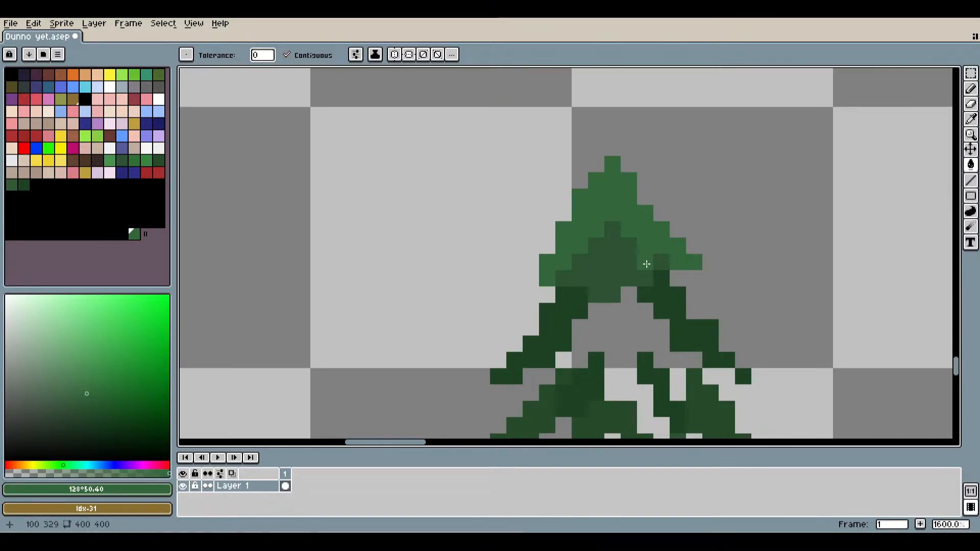
Refill the treetop's lighter area with HSV 128°, 51, 43 and add that green to the palette.
click(89, 388)
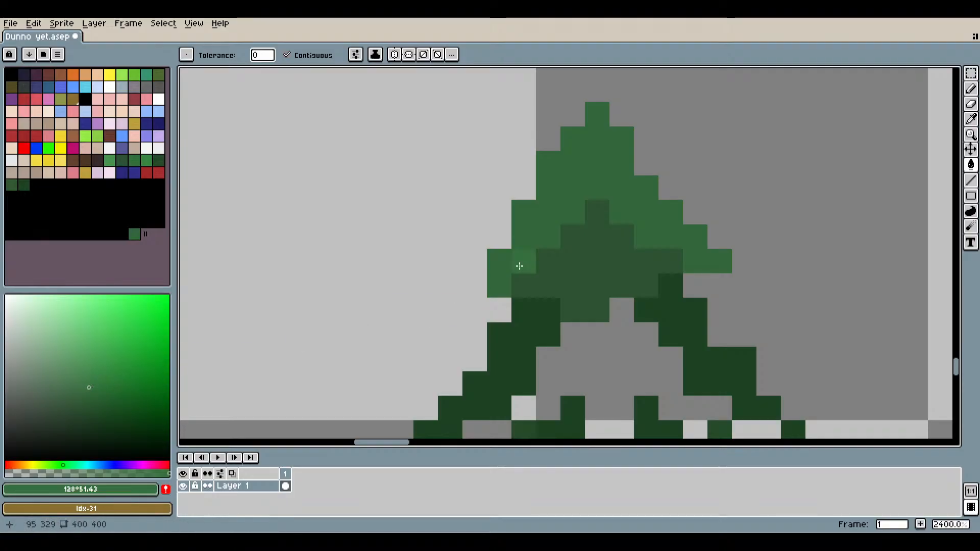
scroll(627, 214, down, 3)
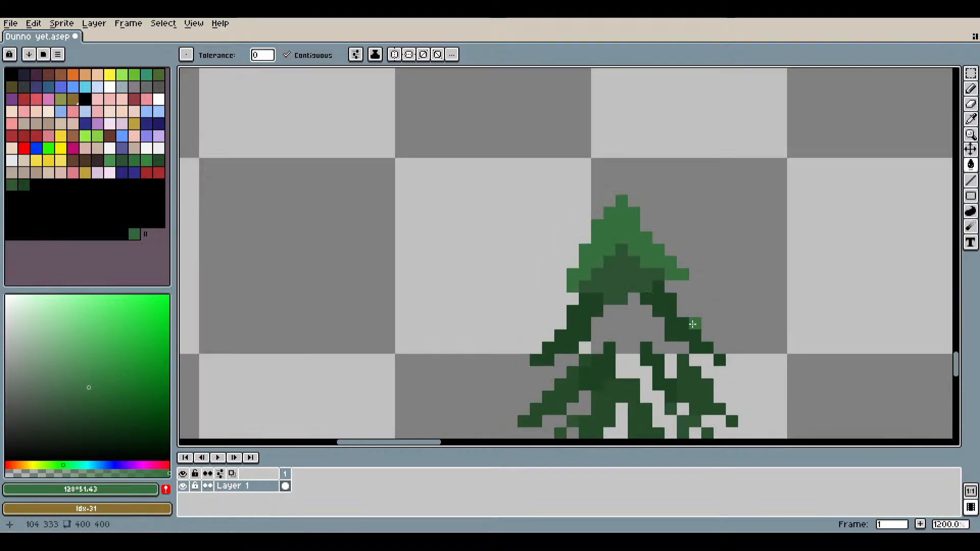
scroll(643, 307, up, 1)
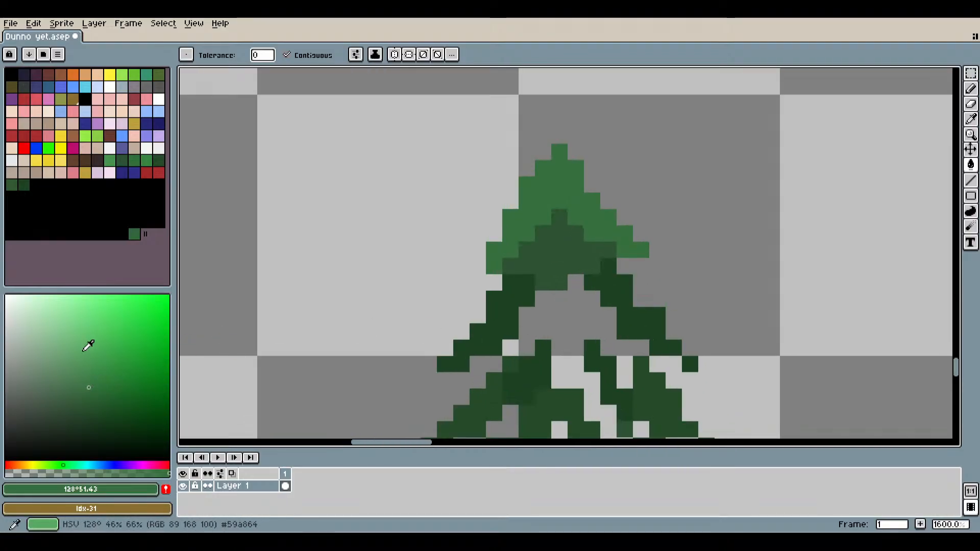
click(166, 489)
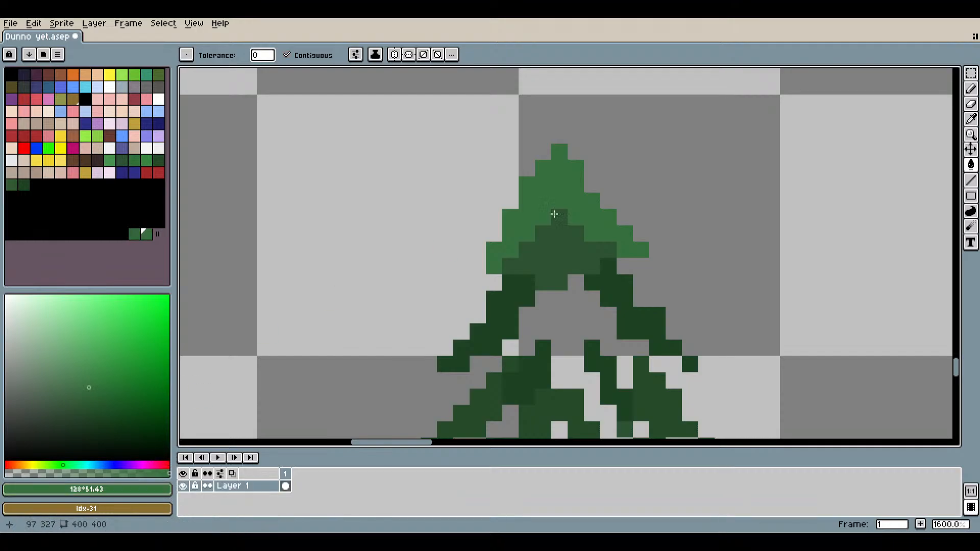
click(972, 90)
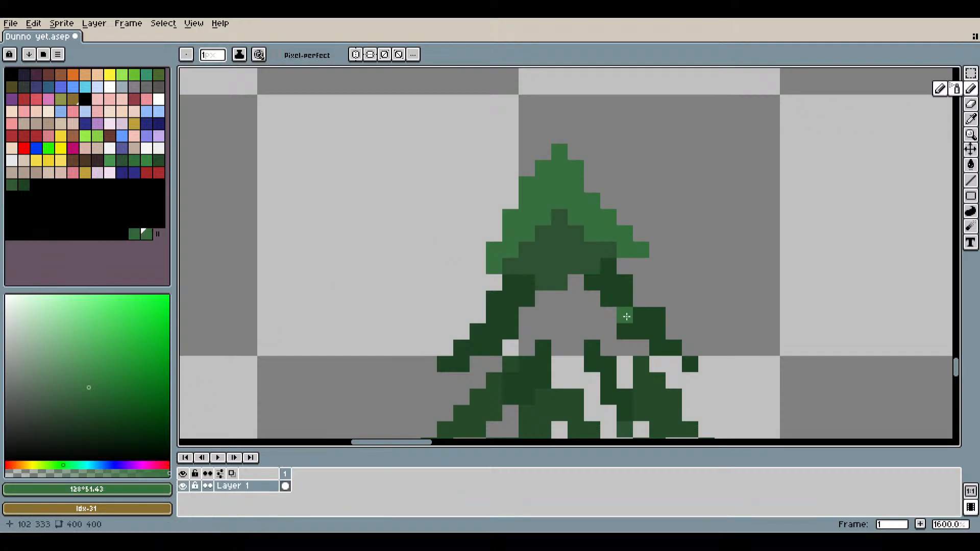
drag(643, 300, 610, 267)
scroll(592, 249, up, 1)
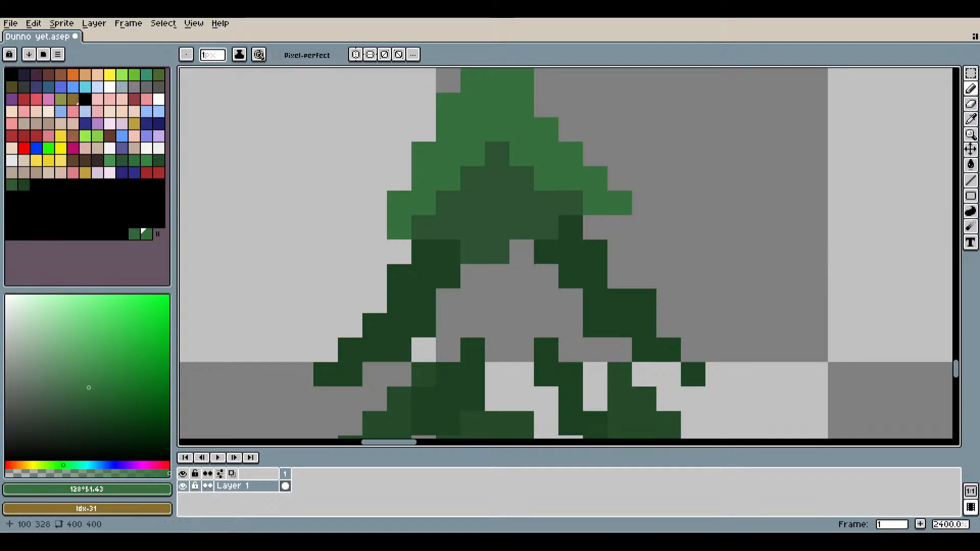
scroll(488, 234, down, 2)
scroll(422, 212, up, 5)
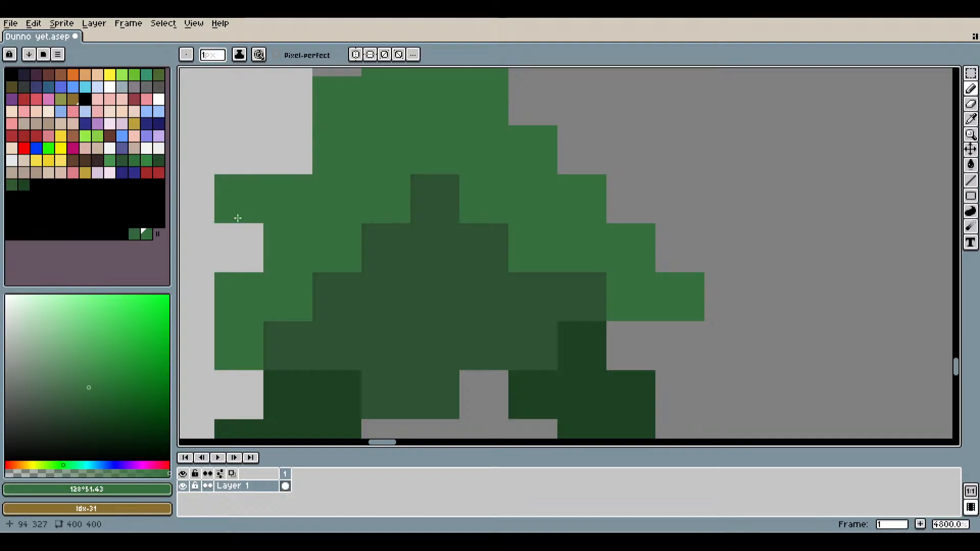
scroll(563, 257, down, 2)
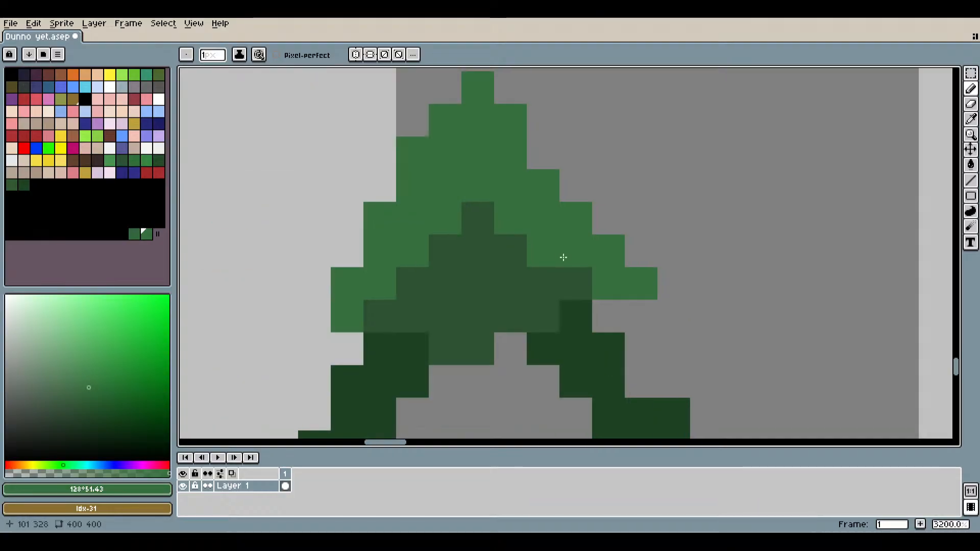
Sample #2d5232 from the treetop's dark area and extend it down over the inner pixels at the top of the right branch.
click(971, 119)
click(504, 265)
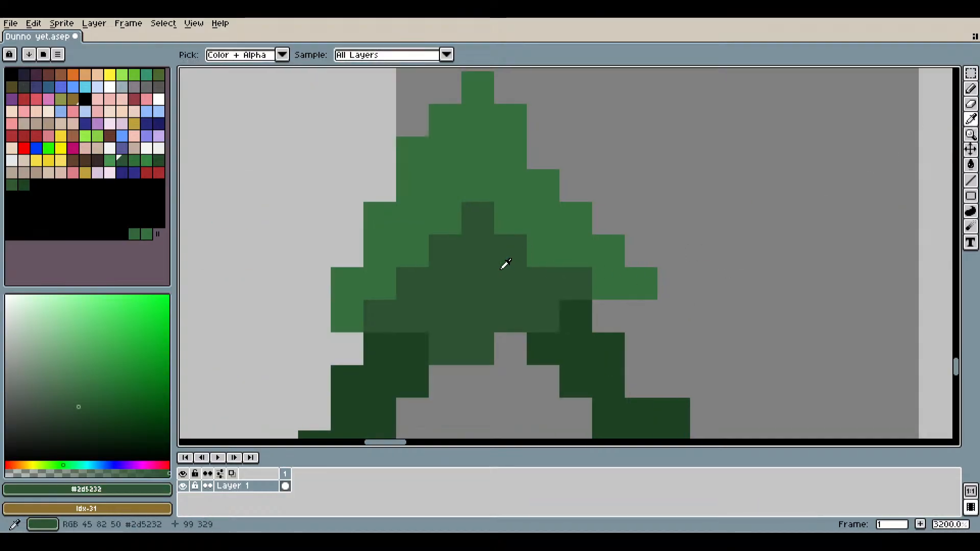
key(b)
click(878, 167)
scroll(556, 291, down, 2)
scroll(424, 236, up, 2)
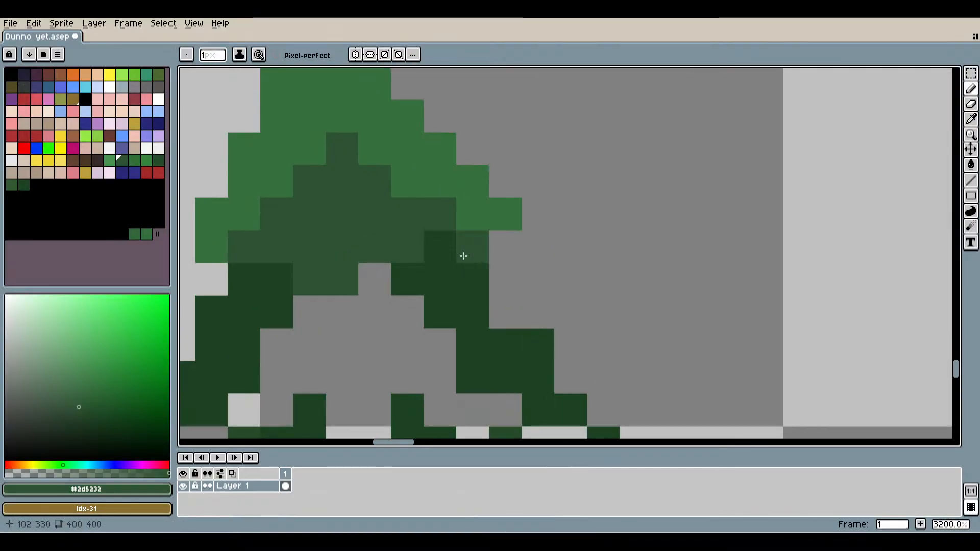
click(442, 256)
click(461, 284)
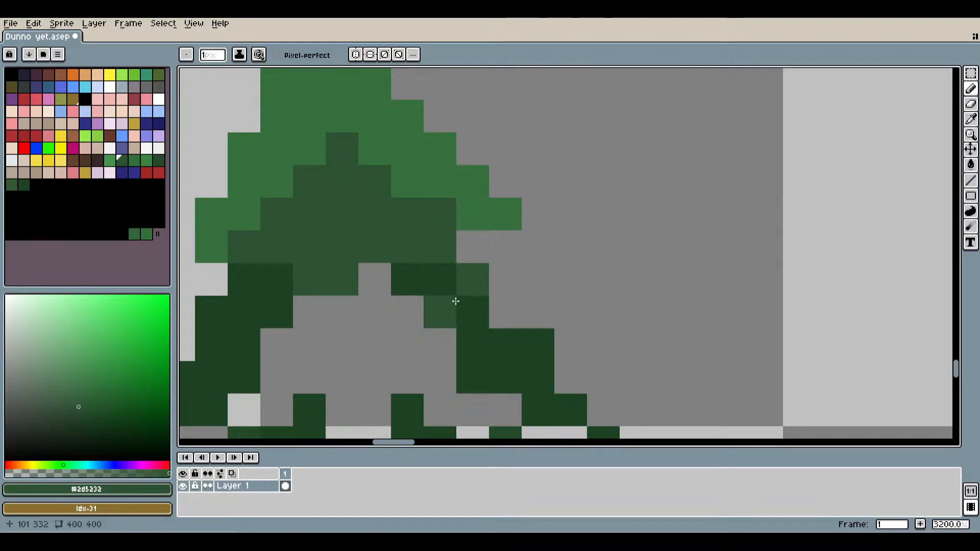
key(ctrl+z)
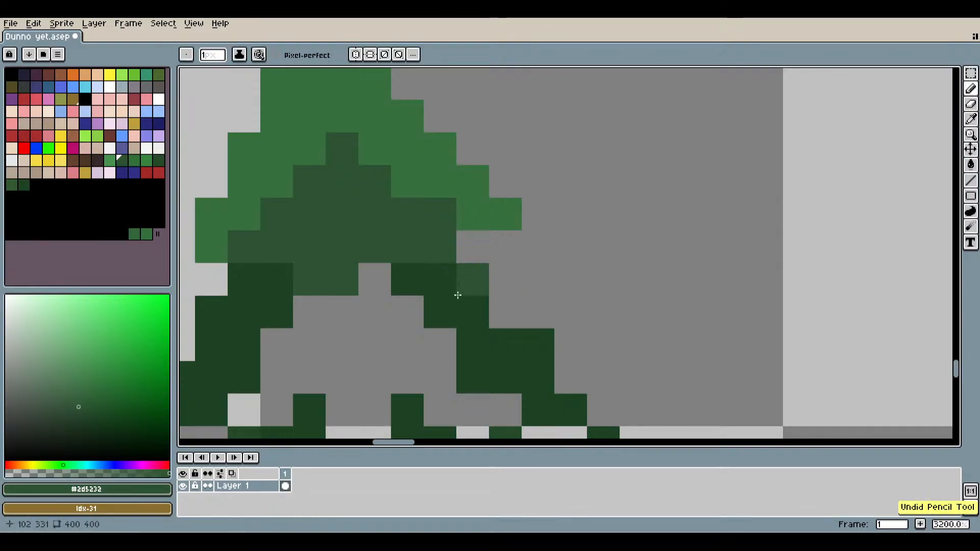
drag(466, 306, 423, 275)
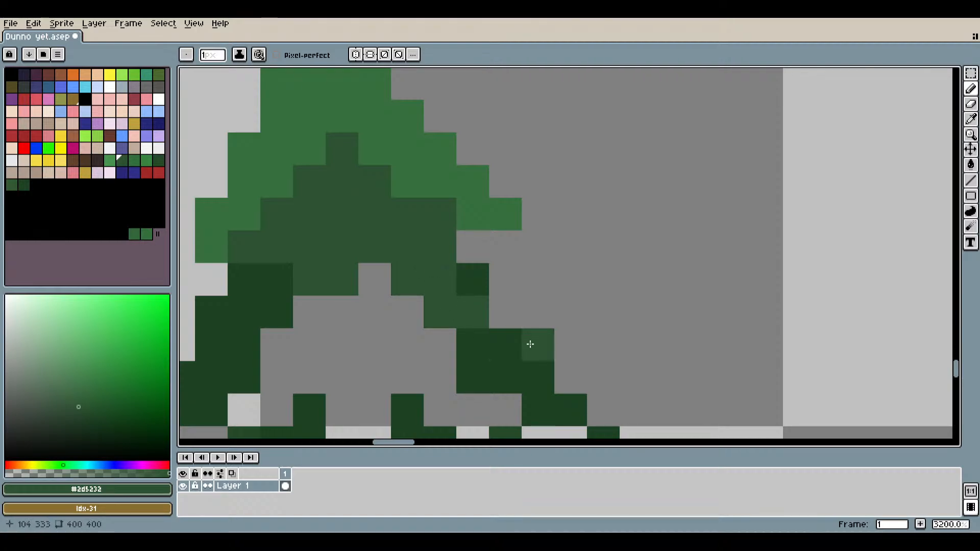
Extend the #2d5232 shading down over the upper pixels of the left branch below the treetop.
scroll(530, 343, down, 4)
scroll(547, 317, up, 3)
scroll(576, 345, down, 3)
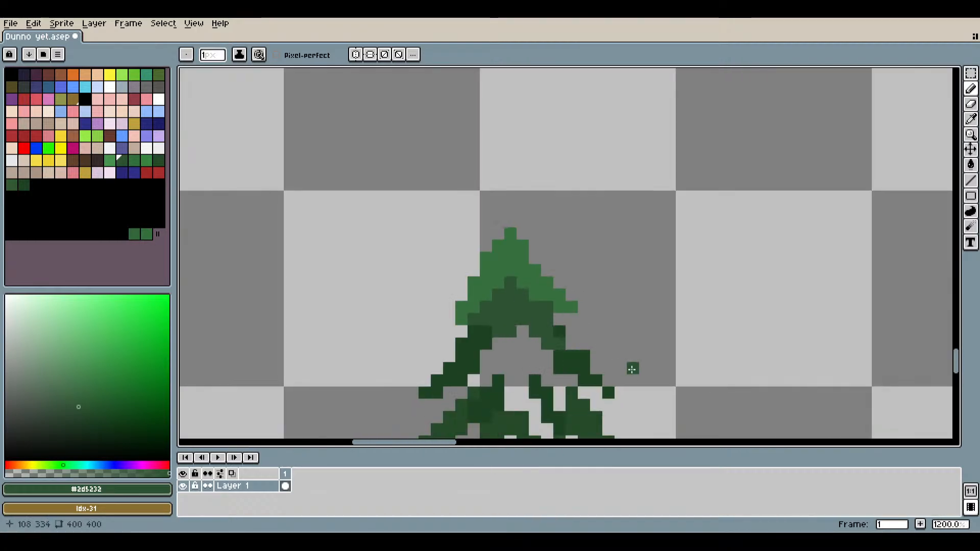
drag(631, 367, 673, 266)
scroll(529, 217, up, 6)
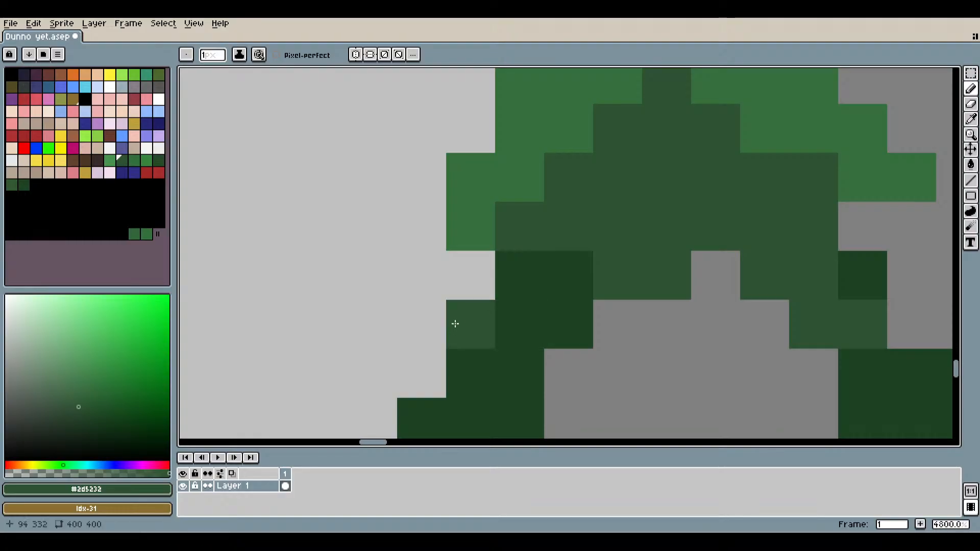
click(492, 314)
drag(521, 276, 564, 266)
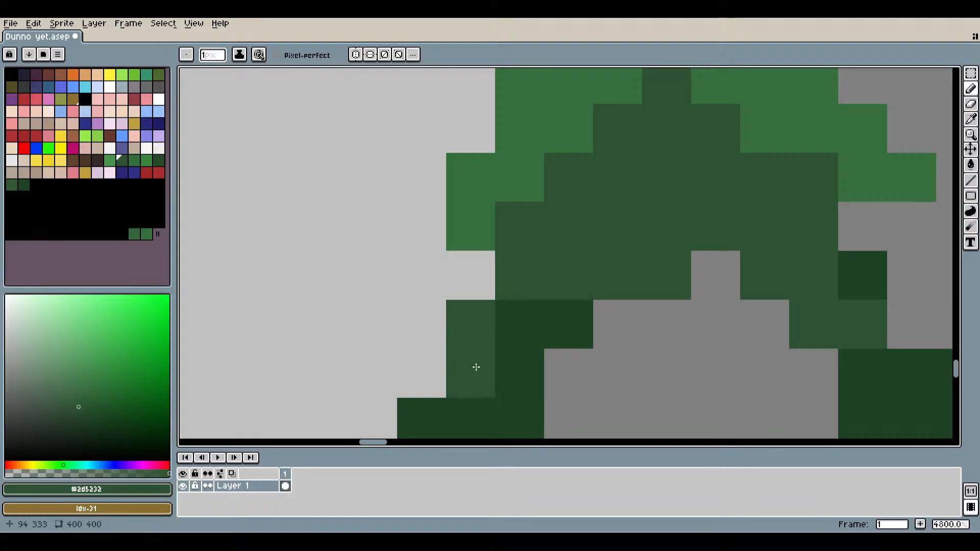
drag(475, 367, 519, 326)
scroll(619, 316, down, 4)
drag(708, 348, 571, 306)
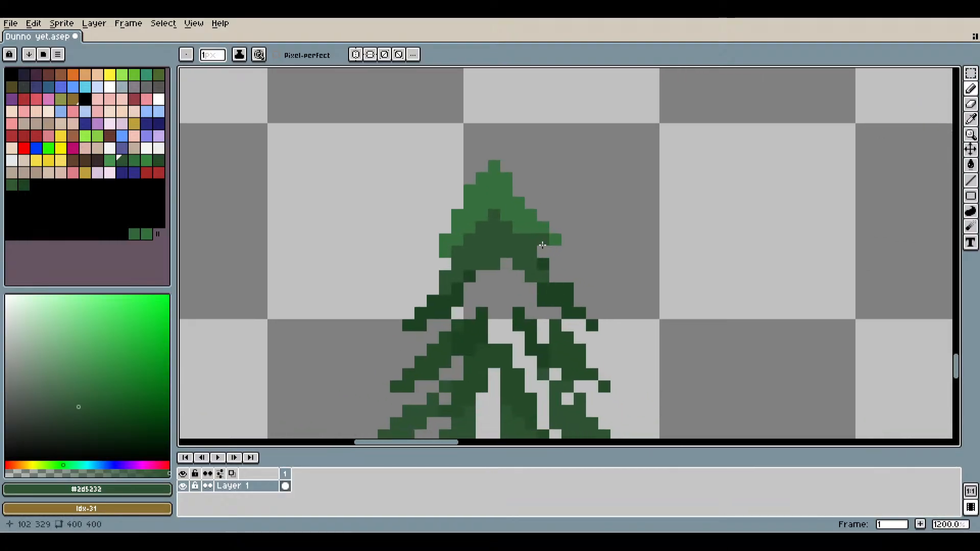
Scatter #2d5232 pixels in the gap beneath the treetop, between the left and right branches.
scroll(486, 279, up, 3)
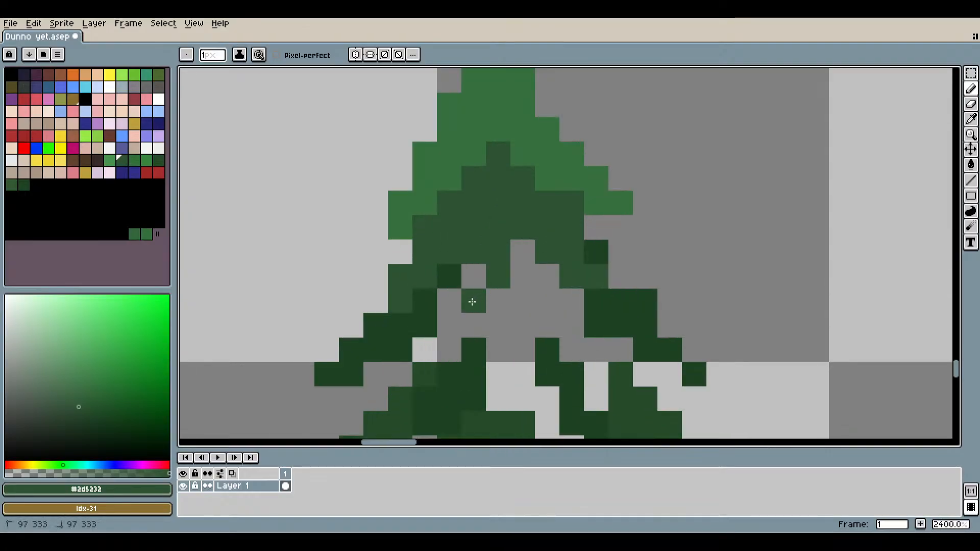
click(466, 279)
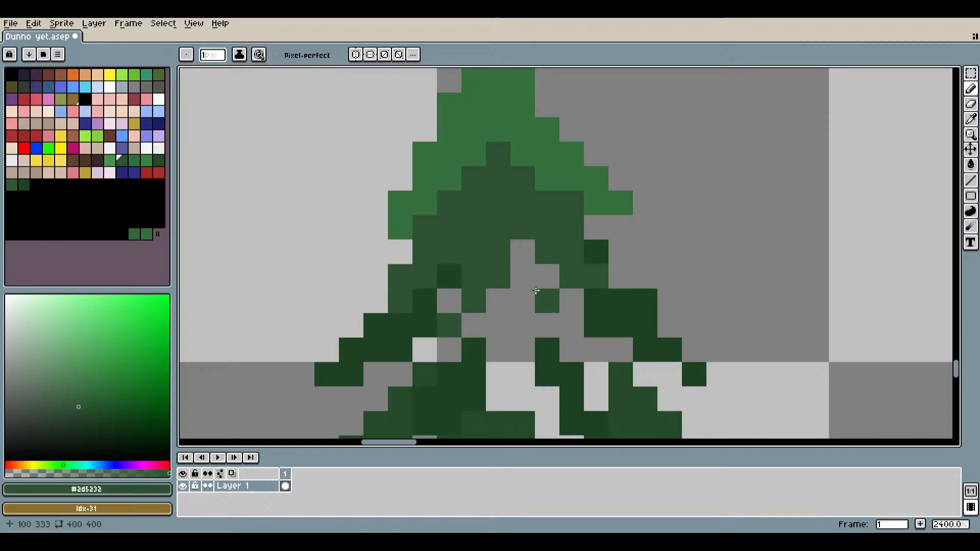
scroll(536, 291, down, 3)
scroll(556, 306, up, 6)
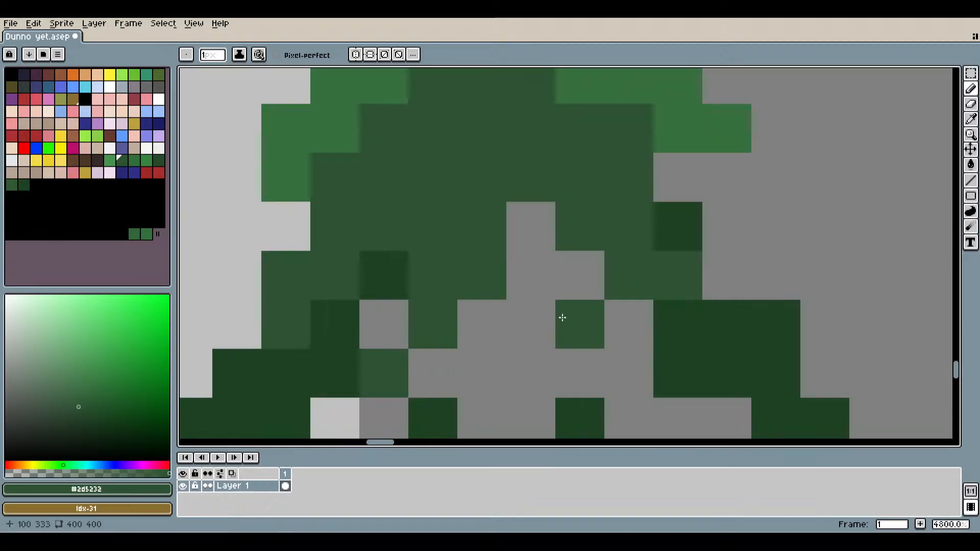
click(534, 277)
scroll(585, 326, down, 6)
scroll(685, 365, up, 3)
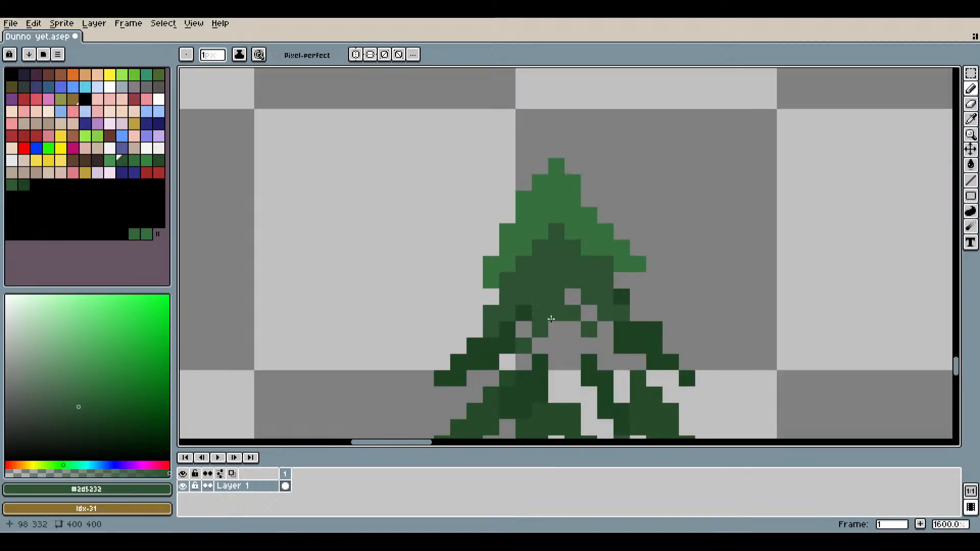
Erase the middle #2d5232 pixel at 98, 332 to reopen the gap under the treetop.
click(971, 105)
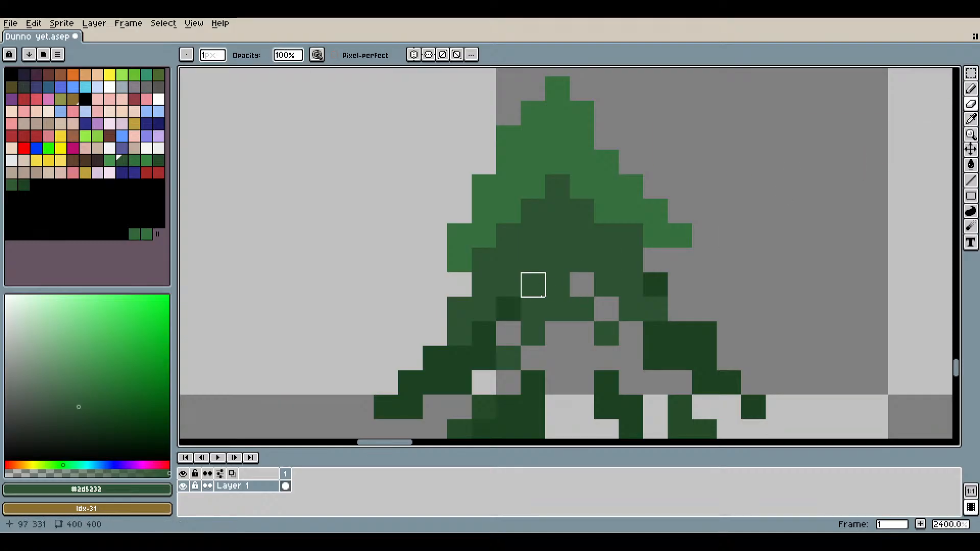
click(557, 309)
click(972, 89)
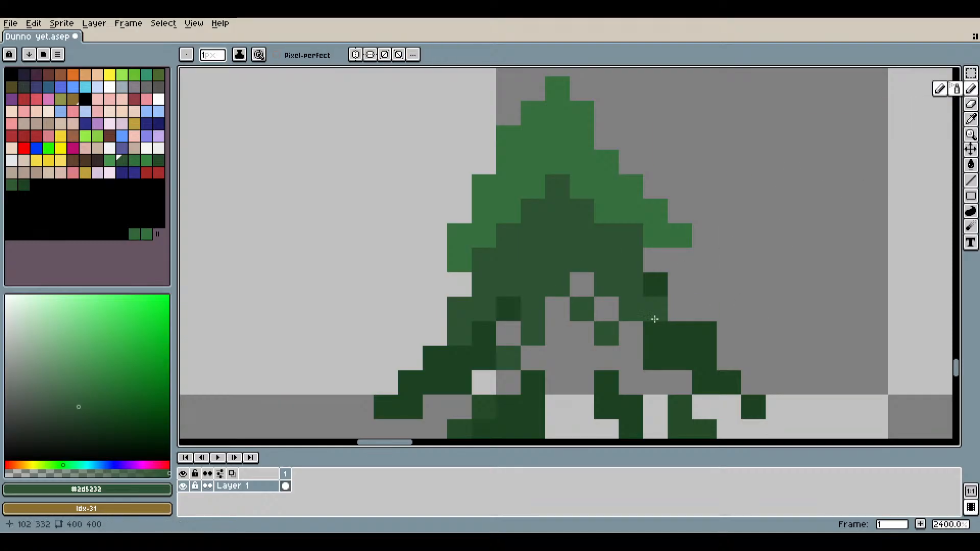
Sample #254b29 from the leaf cluster's branches below the treetop.
scroll(686, 332, down, 3)
mouse_move(687, 332)
mouse_down()
mouse_move(664, 307)
mouse_move(567, 255)
mouse_up()
scroll(549, 258, up, 3)
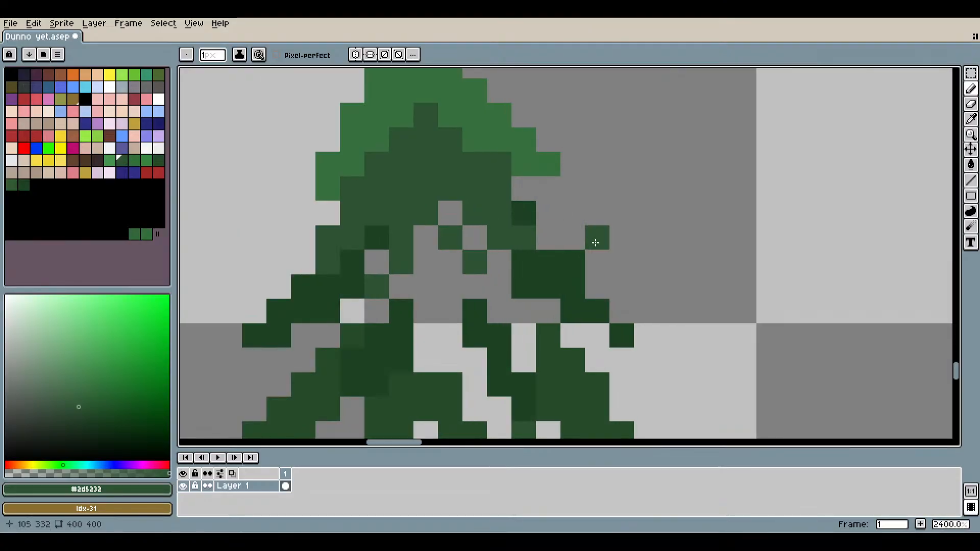
click(971, 119)
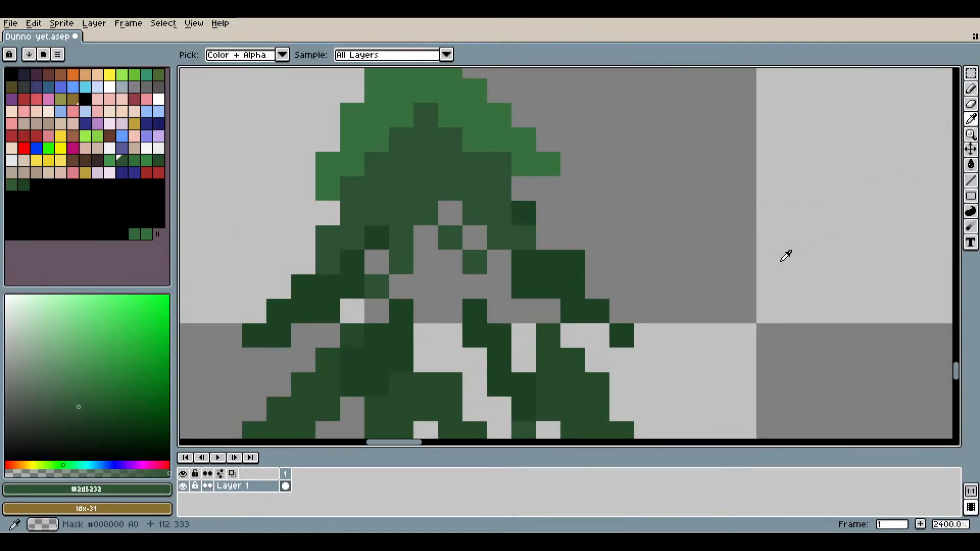
scroll(536, 346, down, 3)
drag(536, 345, 507, 223)
scroll(528, 416, up, 1)
drag(529, 398, 511, 330)
scroll(514, 288, up, 2)
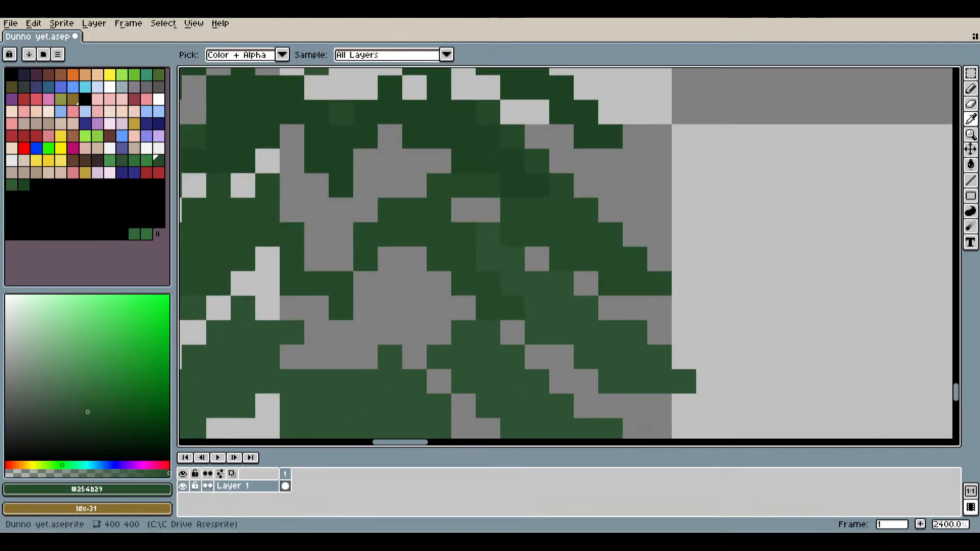
Add a #254b29 pixel at the treetop's lower-right edge, and fill the dark upper right and left branches below it with #254b29.
key(b)
scroll(472, 230, down, 3)
drag(472, 229, 508, 273)
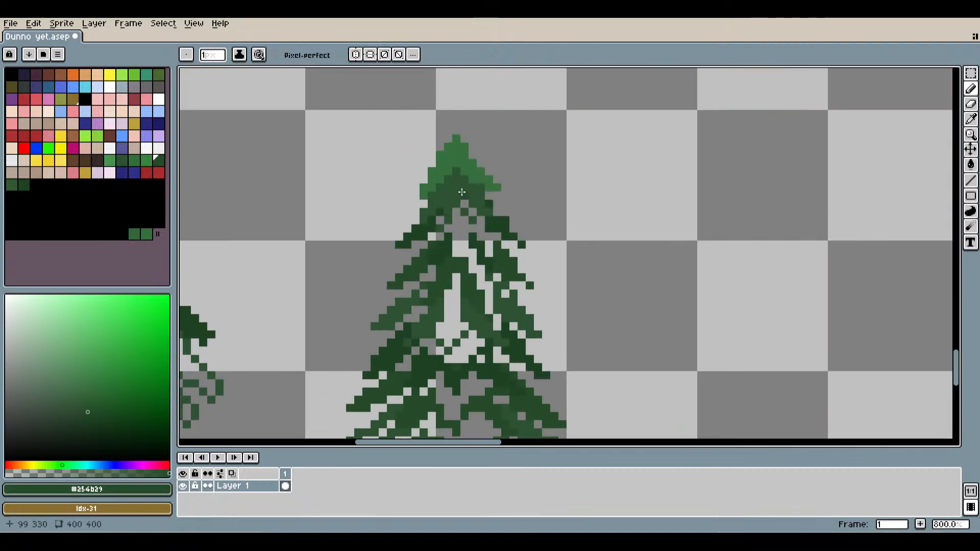
scroll(501, 179, up, 3)
click(551, 235)
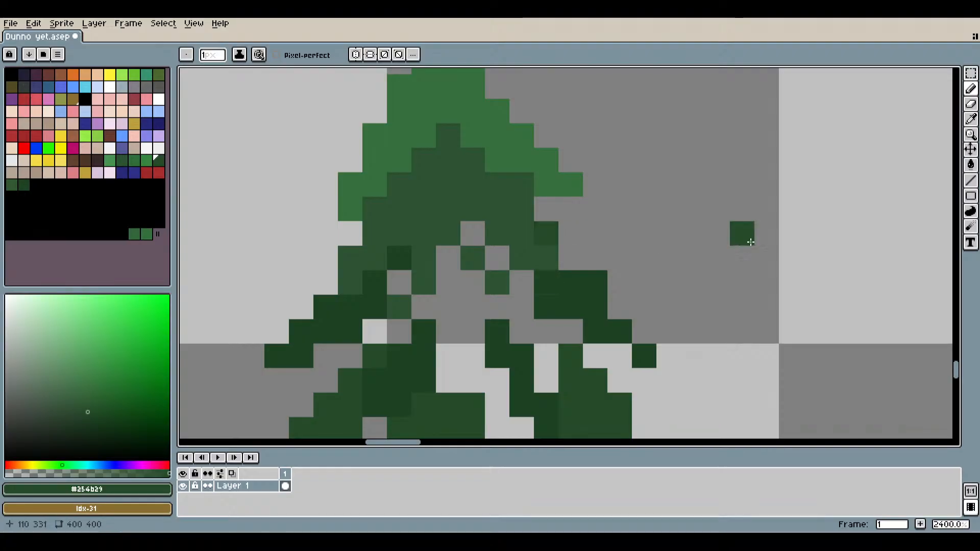
click(971, 164)
click(583, 294)
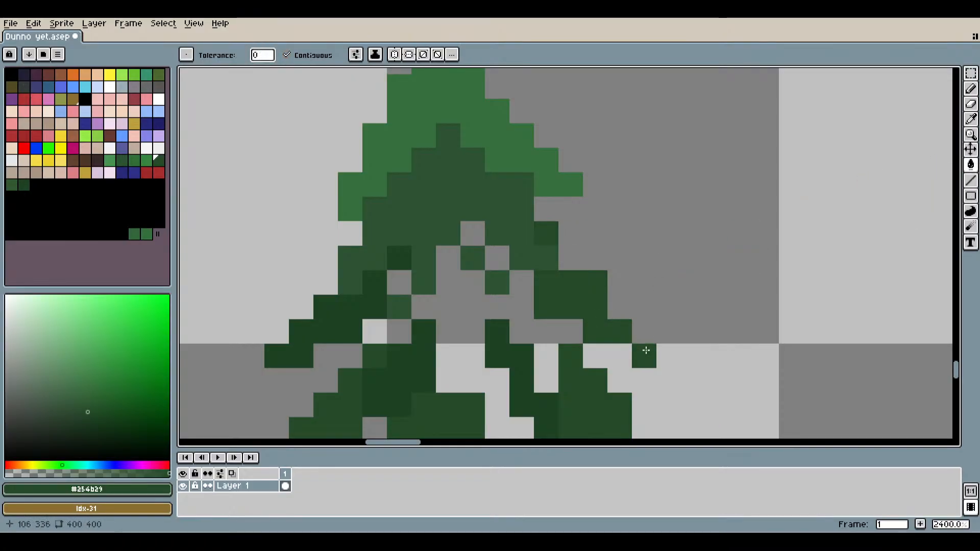
click(376, 281)
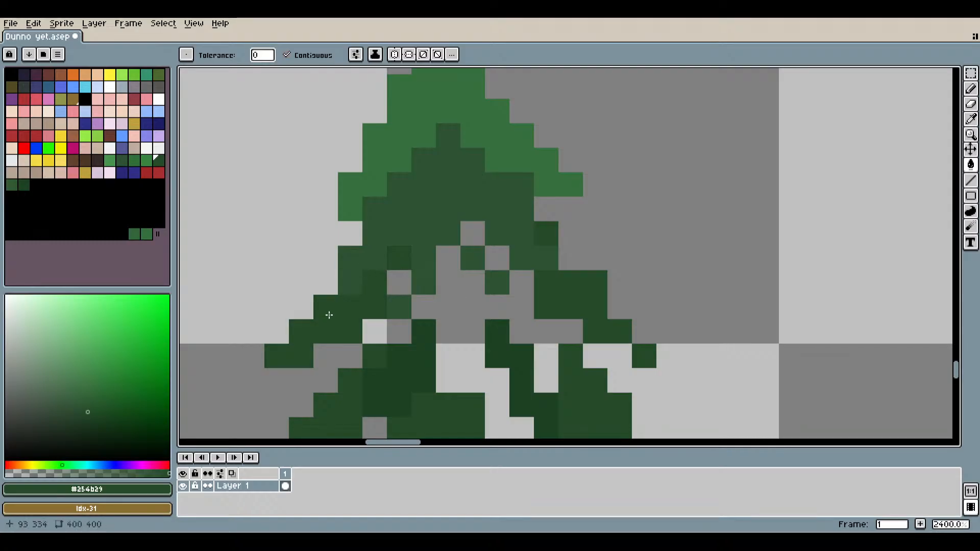
Scatter #254b29 pixels through the gap and shading beneath the treetop, connecting them to the upper right branch.
scroll(544, 342, down, 2)
scroll(509, 332, up, 5)
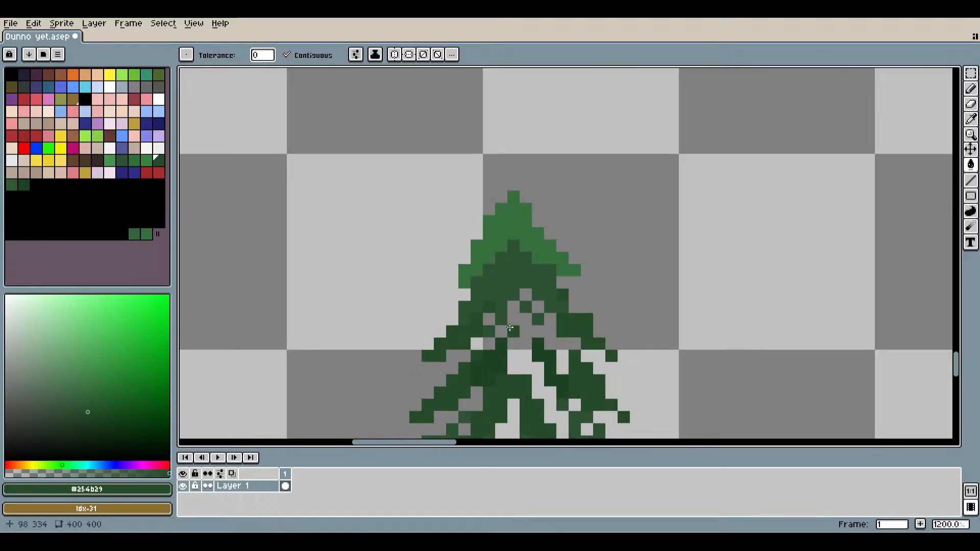
scroll(526, 357, down, 2)
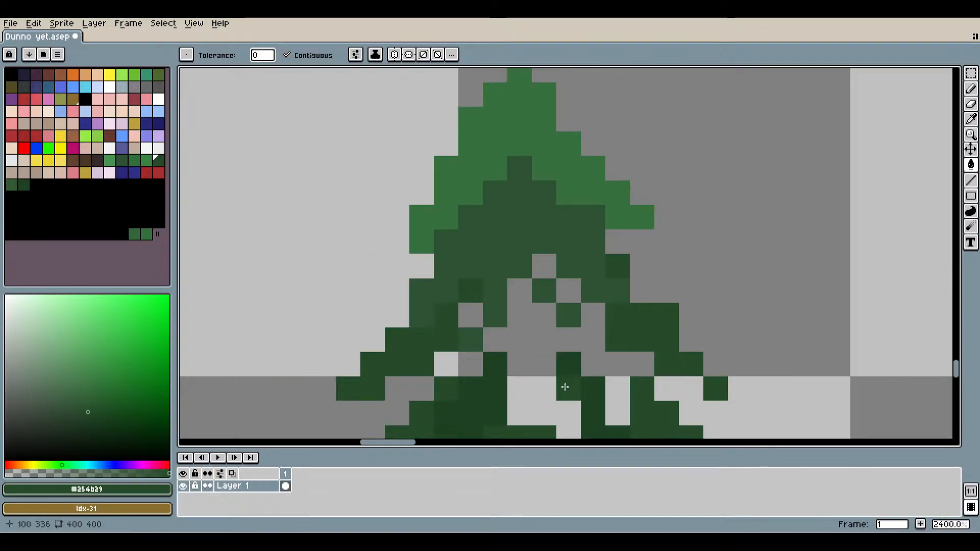
click(971, 89)
drag(571, 320, 524, 281)
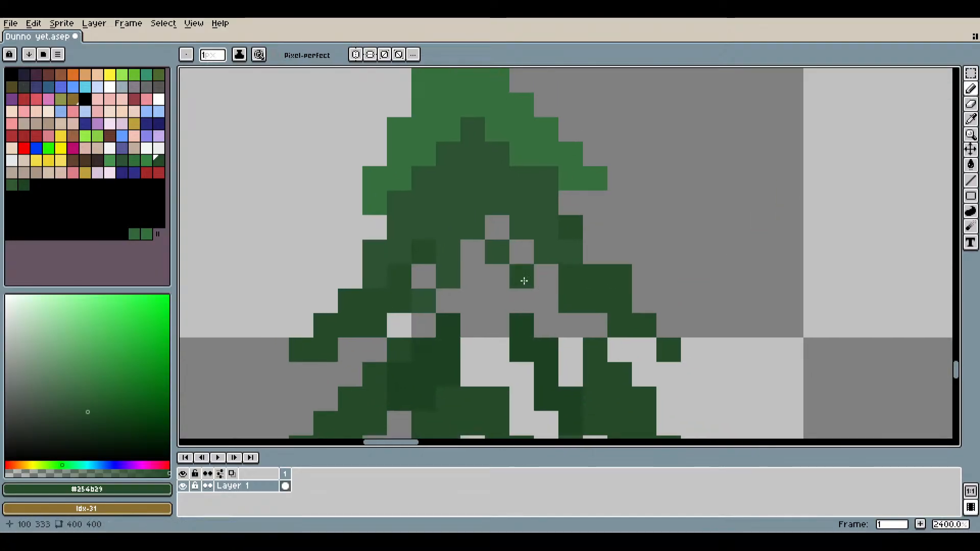
scroll(489, 259, up, 3)
click(460, 263)
click(503, 289)
click(516, 197)
click(566, 244)
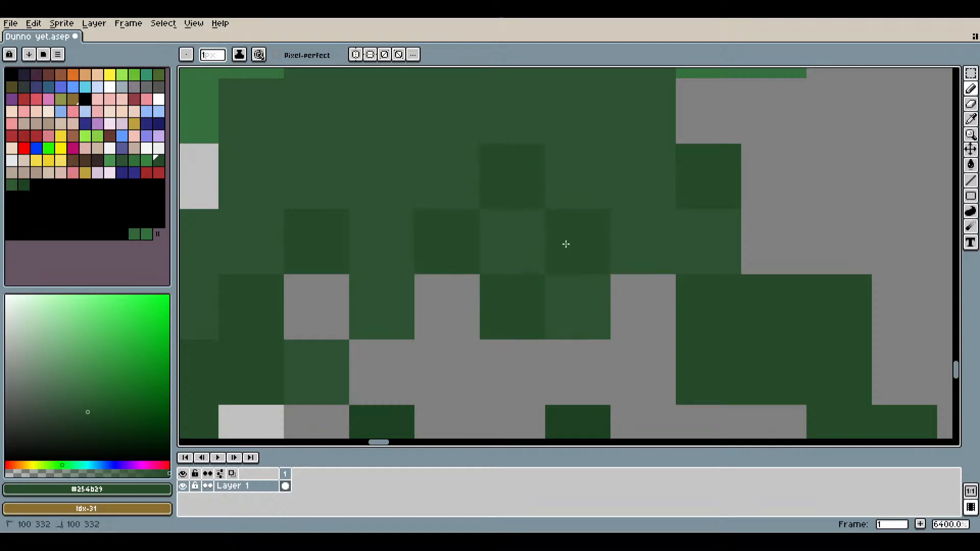
scroll(565, 244, down, 4)
scroll(547, 256, up, 3)
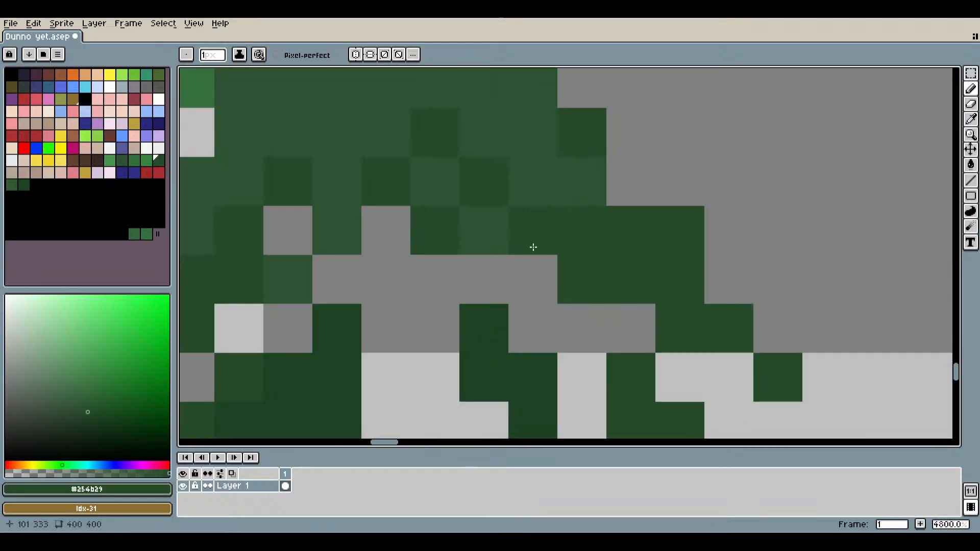
scroll(533, 247, down, 3)
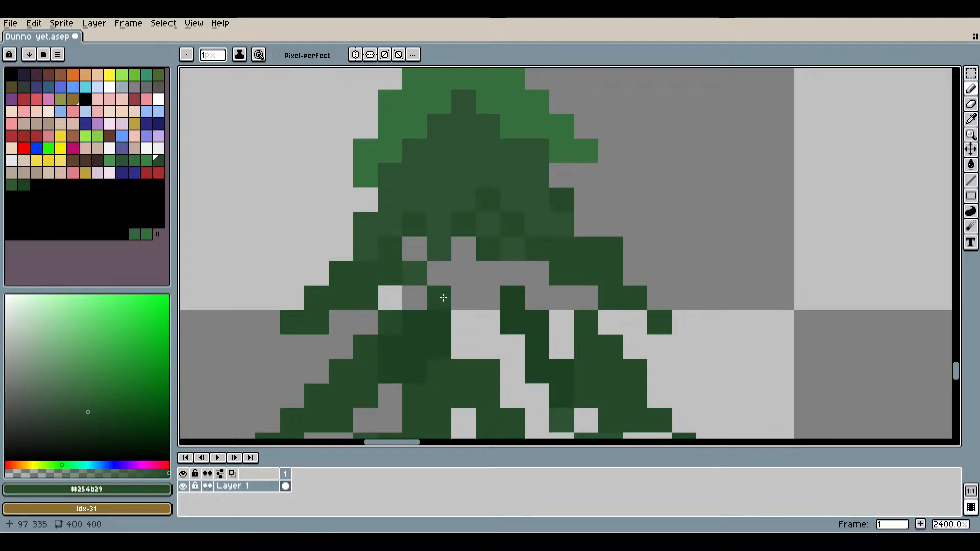
Sample the darker green #1e4222 from the branches below the treetop.
drag(443, 297, 550, 233)
click(969, 124)
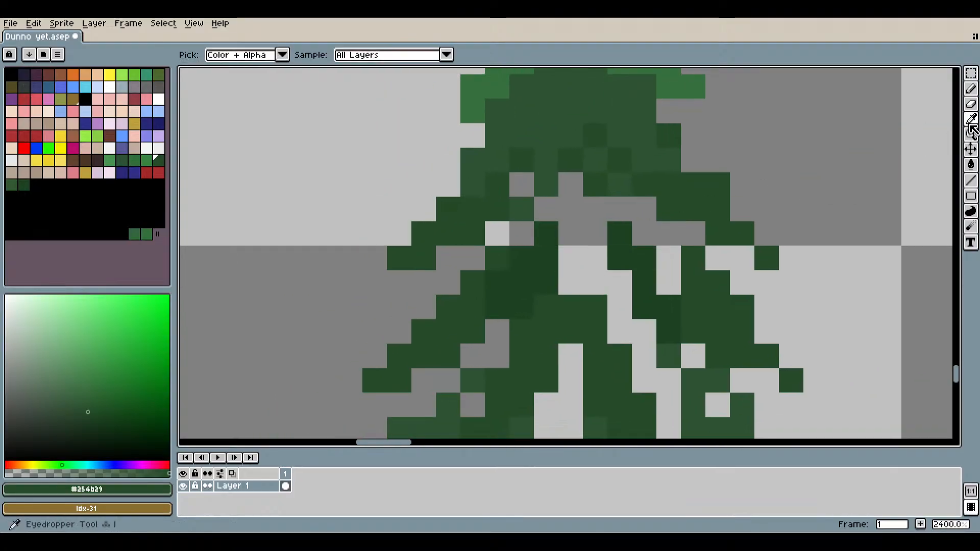
scroll(519, 218, up, 5)
scroll(656, 343, down, 8)
scroll(516, 252, up, 1)
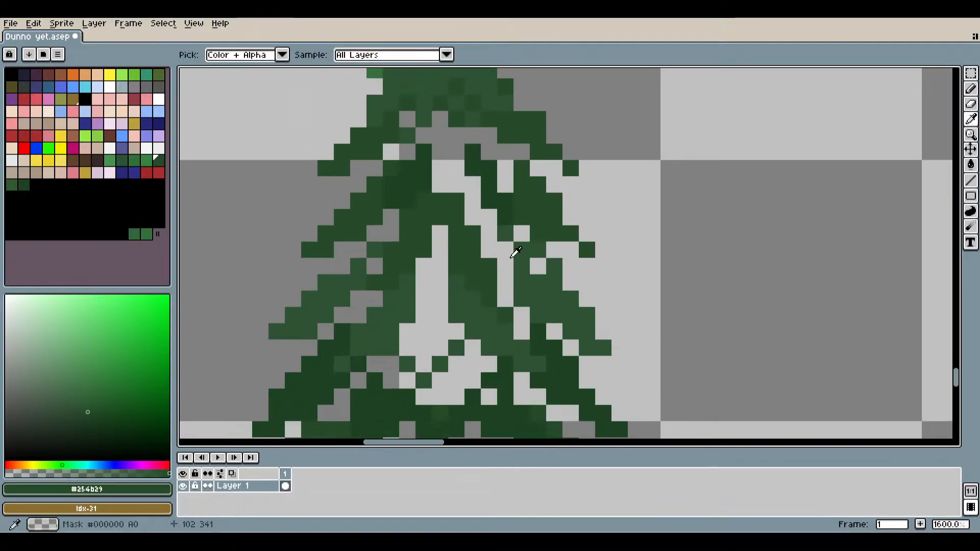
click(529, 332)
Pencil #1e4222 pixels into the left side of the gap beneath the treetop, joining the inner left branch to the shading above.
click(970, 89)
scroll(430, 171, up, 5)
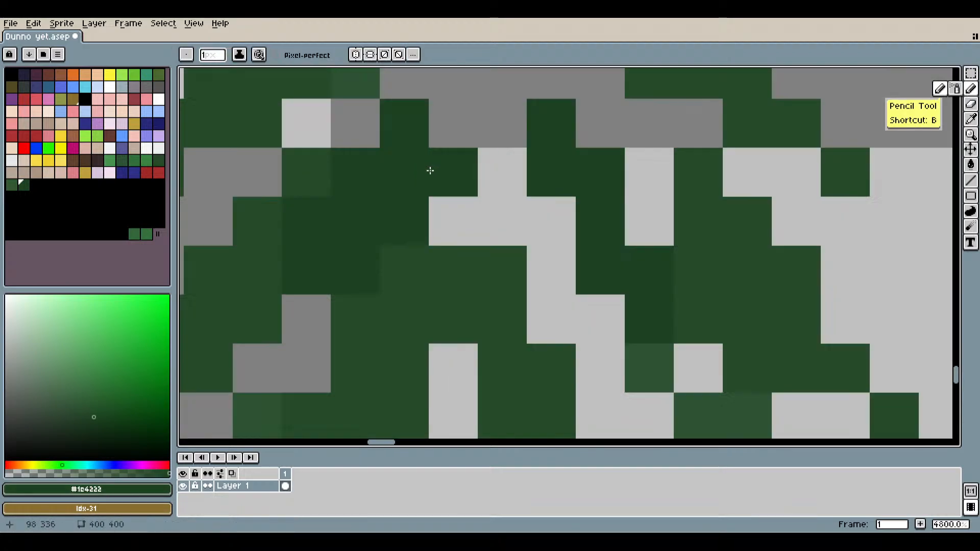
drag(337, 125, 454, 272)
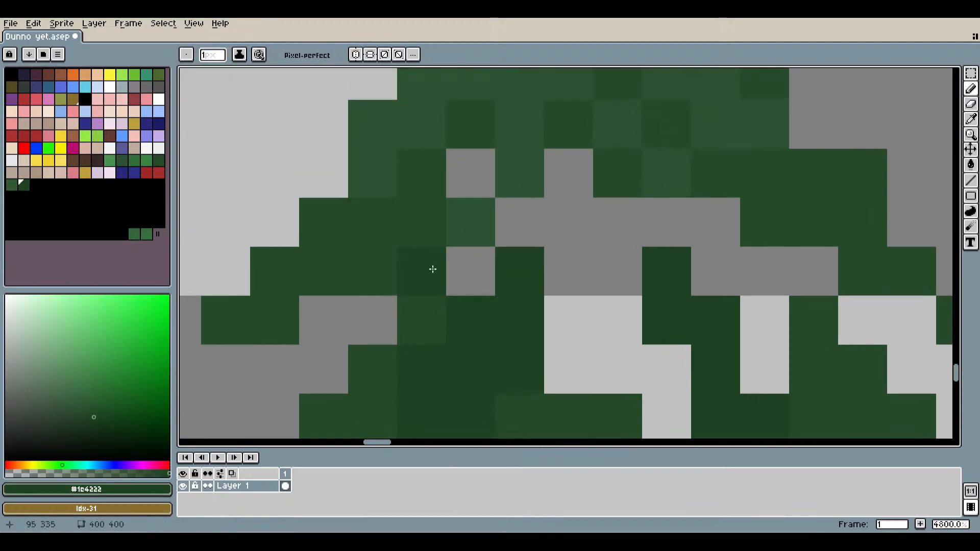
click(459, 269)
click(476, 181)
click(527, 214)
click(567, 191)
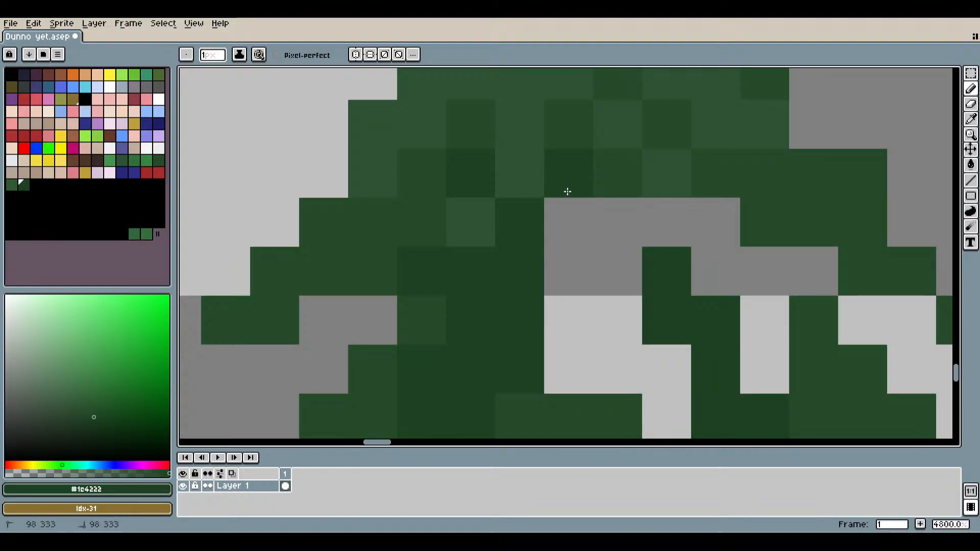
click(576, 223)
scroll(620, 225, down, 3)
scroll(620, 224, down, 3)
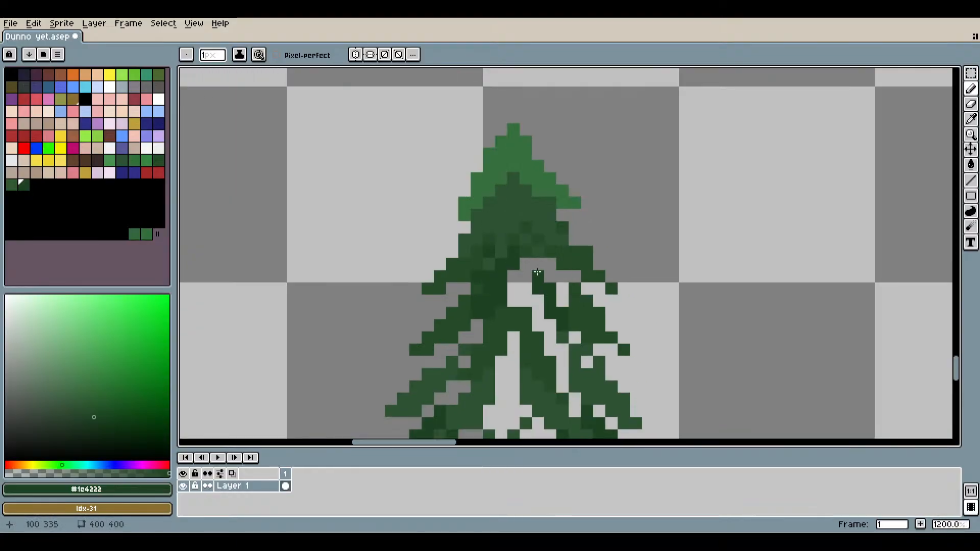
scroll(538, 273, up, 4)
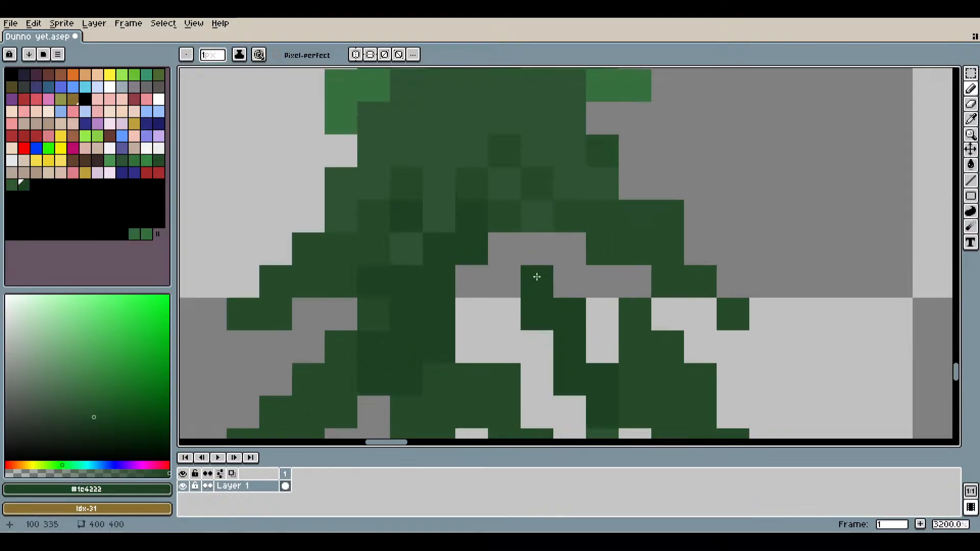
Sample the dark green #254b29 from the tree and add dithered shading pixels beneath the brighter crown.
scroll(537, 277, down, 3)
scroll(543, 280, up, 2)
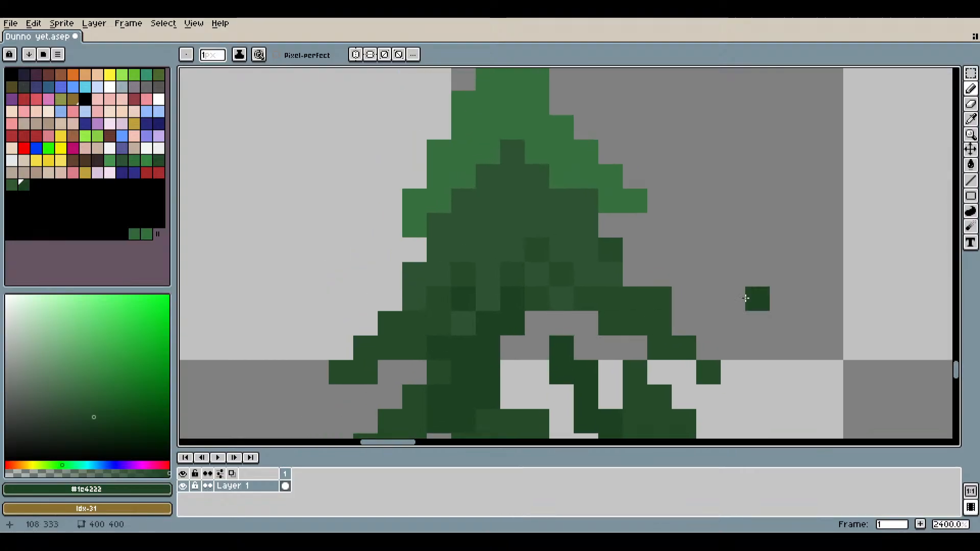
key(i)
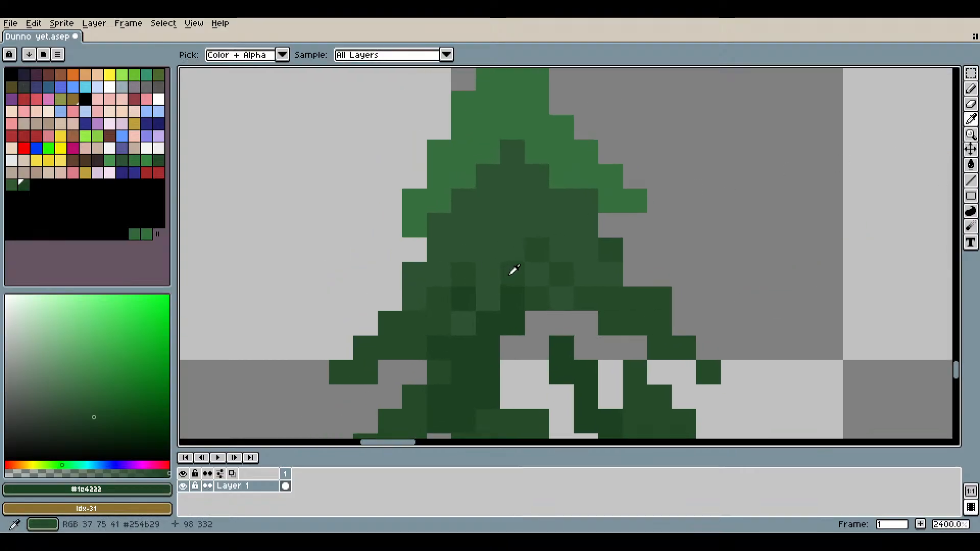
click(517, 269)
click(970, 90)
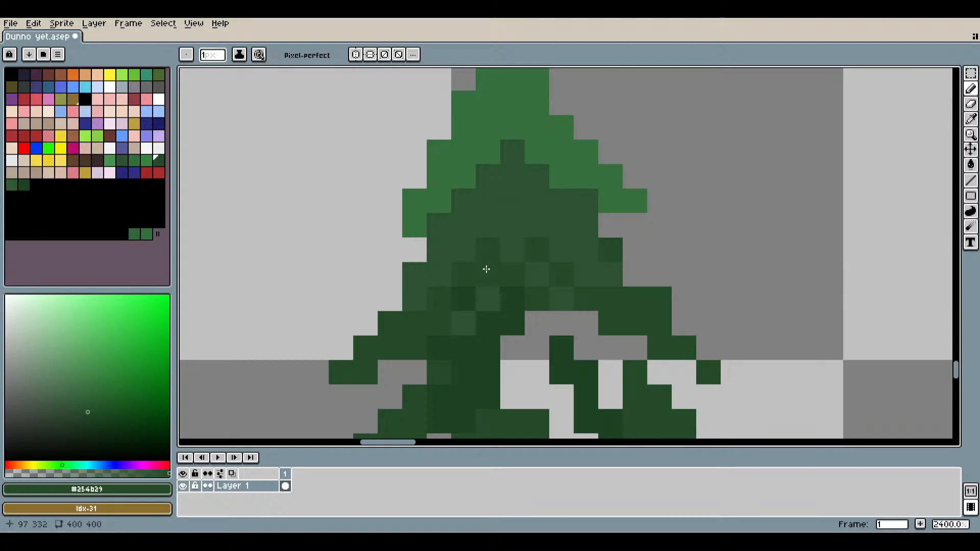
scroll(509, 253, down, 5)
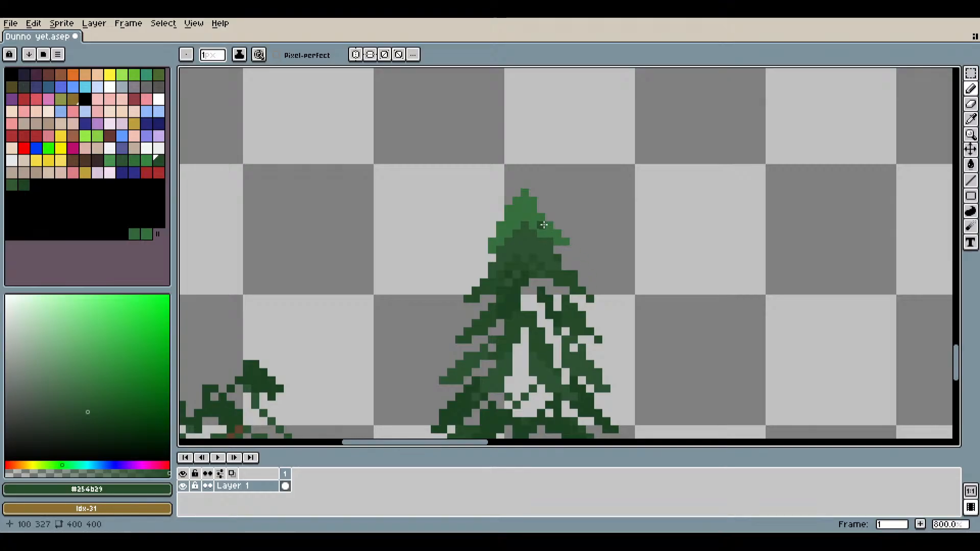
Sample the crown's green #36703e and extend its lower edge down into the darker foliage in uneven tufts.
scroll(544, 225, up, 3)
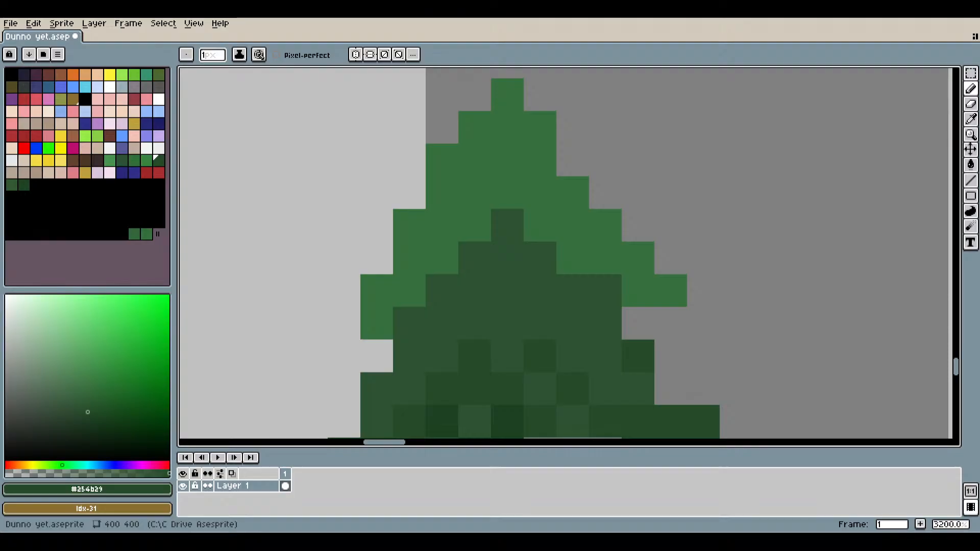
click(971, 119)
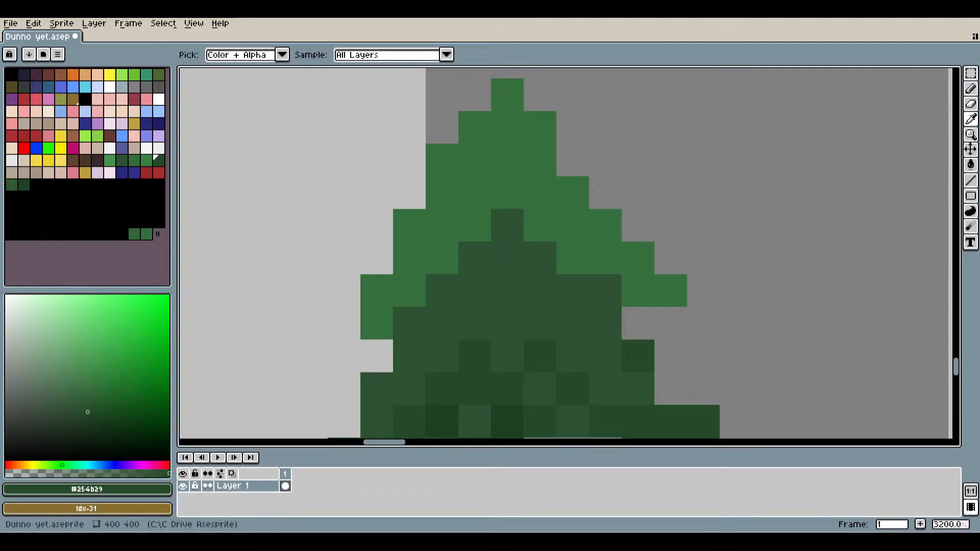
click(508, 193)
click(971, 88)
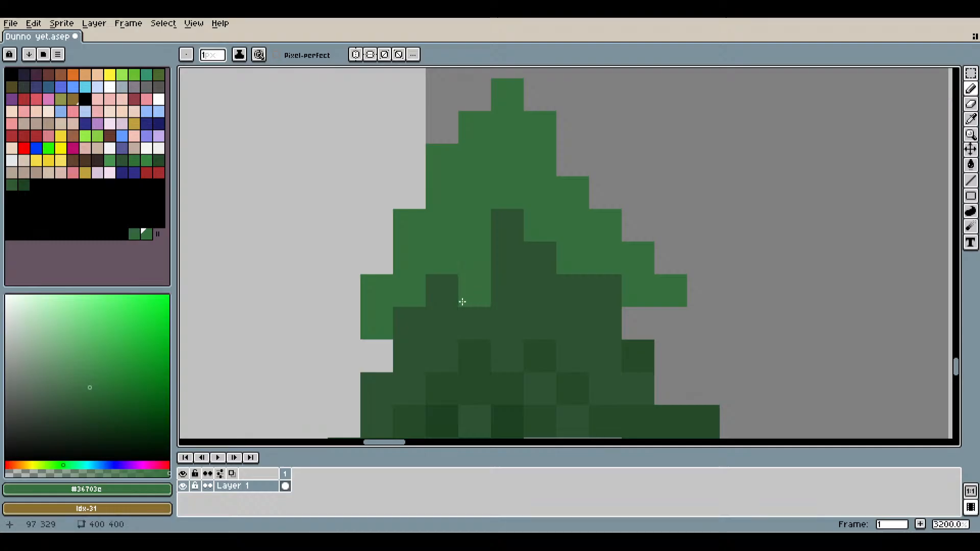
mouse_move(466, 304)
mouse_down()
mouse_move(577, 275)
mouse_move(543, 279)
mouse_move(511, 264)
mouse_move(606, 323)
mouse_up()
scroll(665, 353, down, 5)
drag(643, 366, 591, 243)
scroll(532, 245, up, 4)
scroll(531, 245, down, 3)
scroll(588, 240, up, 4)
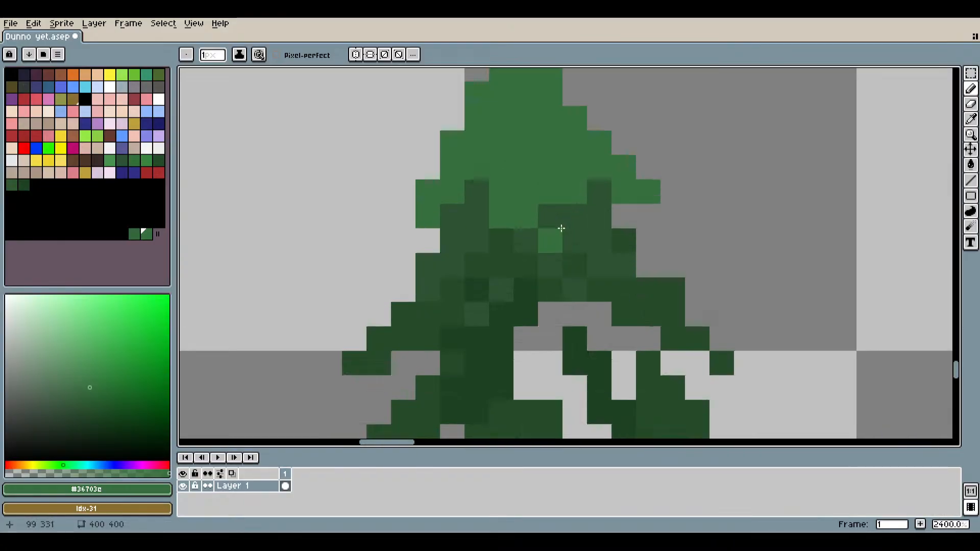
scroll(560, 190, down, 3)
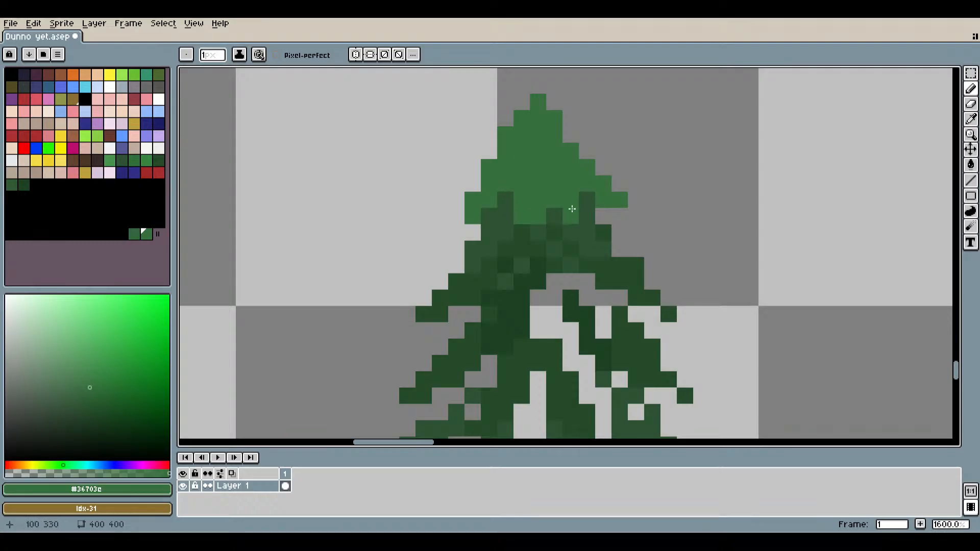
drag(598, 206, 530, 224)
Paint a highlight along the right edge of the treetop with the lighter green, palette index 102.
scroll(442, 264, up, 2)
click(146, 162)
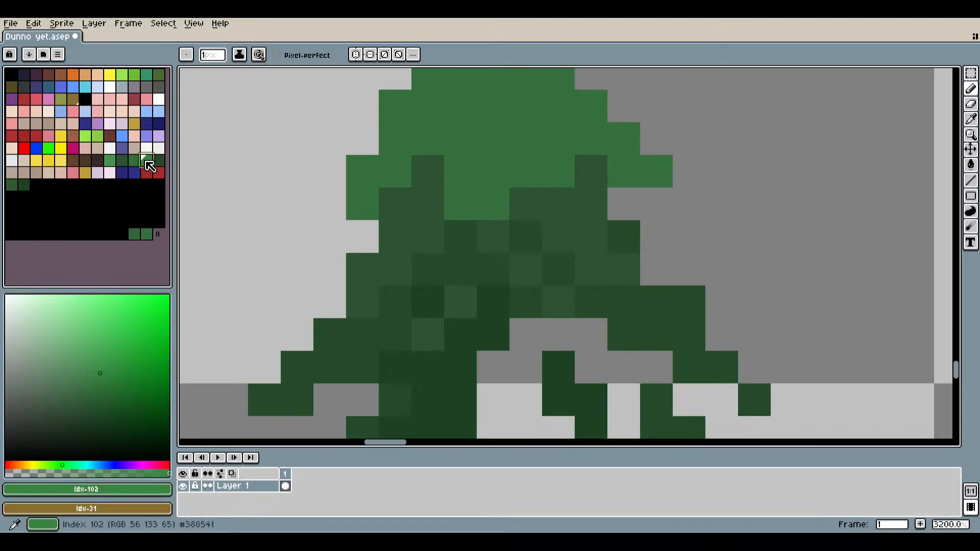
drag(536, 120, 519, 282)
mouse_move(476, 145)
mouse_down()
mouse_move(510, 211)
mouse_move(573, 268)
mouse_up()
Touch up the treetop with palette index 101 and complete the highlight along both edges with index 102.
click(134, 161)
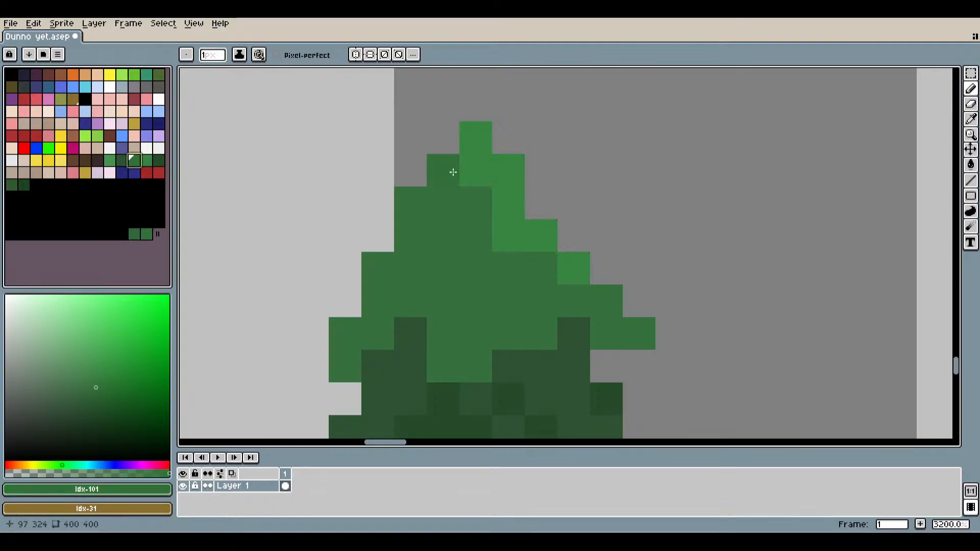
mouse_move(475, 139)
mouse_down()
mouse_move(477, 161)
mouse_move(509, 190)
mouse_move(490, 192)
mouse_move(454, 151)
mouse_move(476, 155)
mouse_move(499, 177)
mouse_move(479, 152)
mouse_move(553, 272)
mouse_move(459, 204)
mouse_move(435, 197)
mouse_move(407, 233)
mouse_up()
click(146, 161)
click(556, 267)
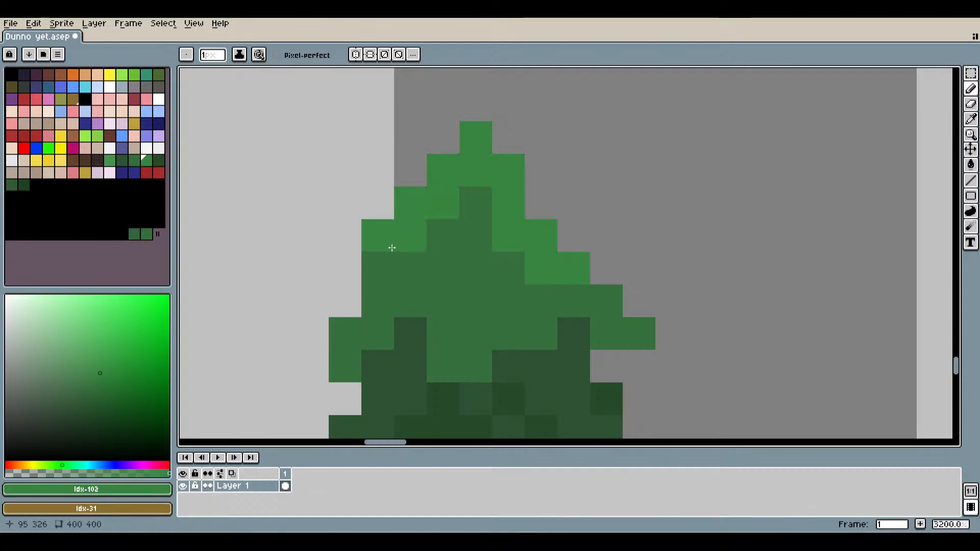
click(382, 264)
scroll(640, 256, down, 4)
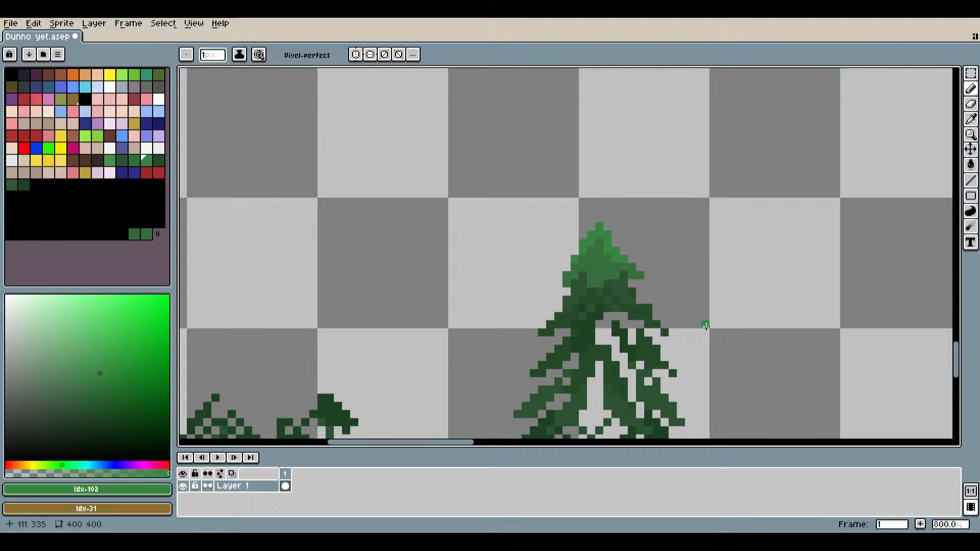
Sample the darkest green #1e4222 from the trunk area and shade the underside of the upper right branch.
drag(706, 325, 560, 244)
scroll(472, 196, up, 5)
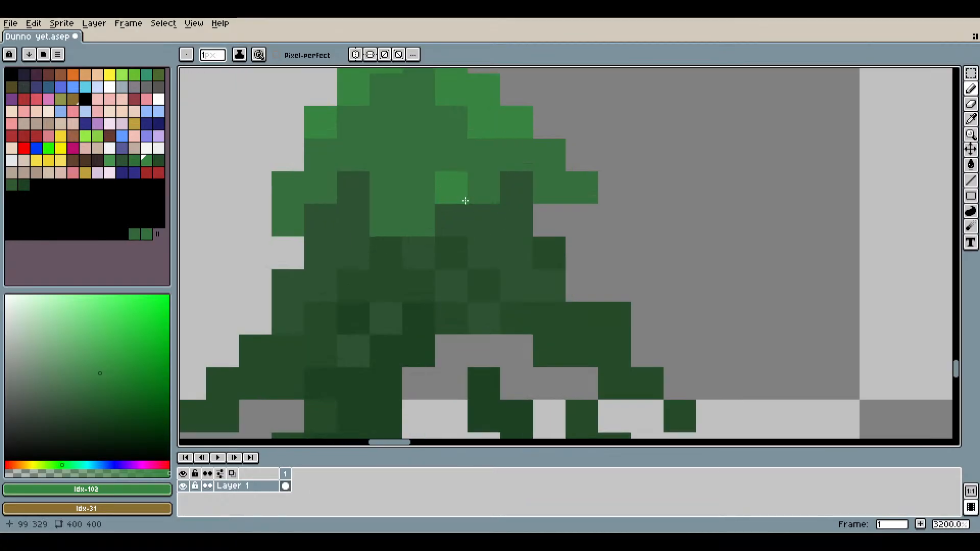
scroll(355, 225, down, 1)
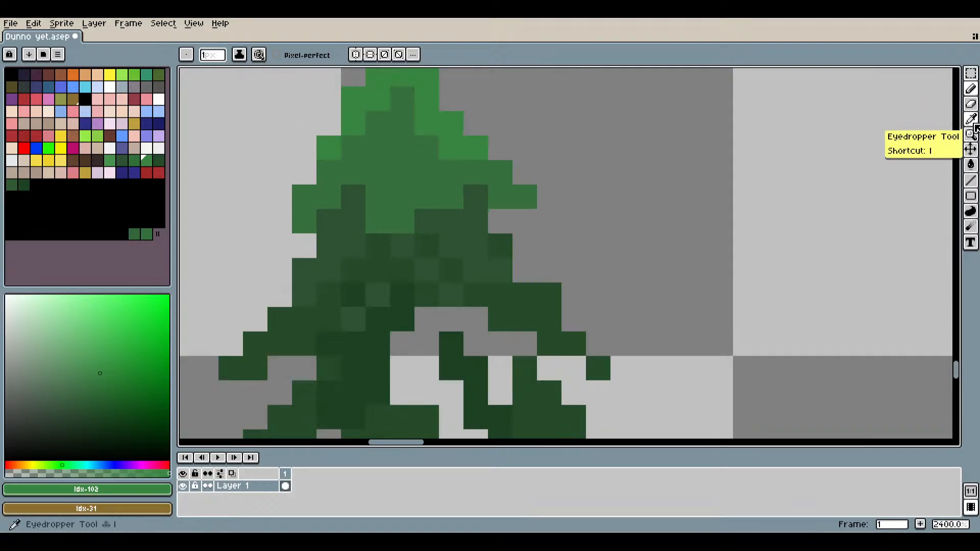
click(972, 121)
scroll(401, 215, up, 1)
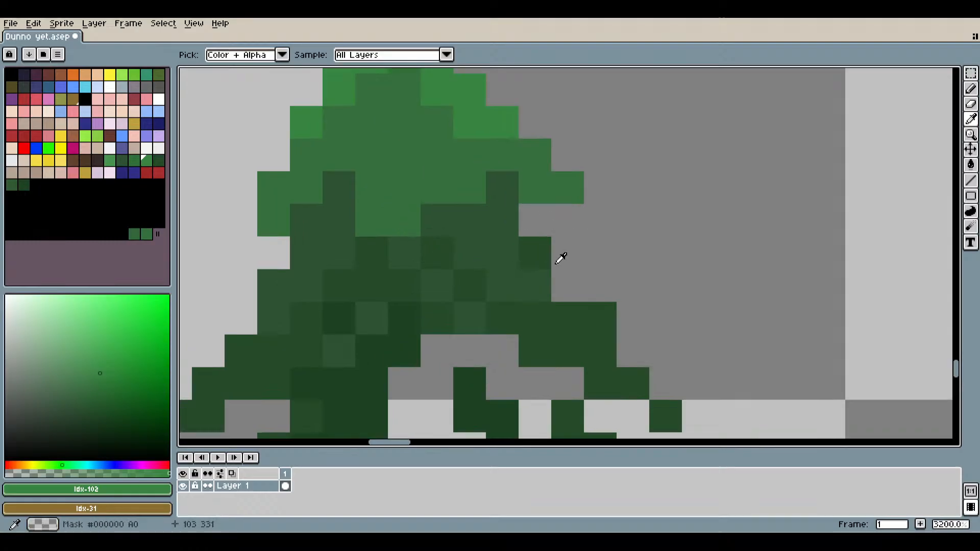
drag(561, 259, 620, 209)
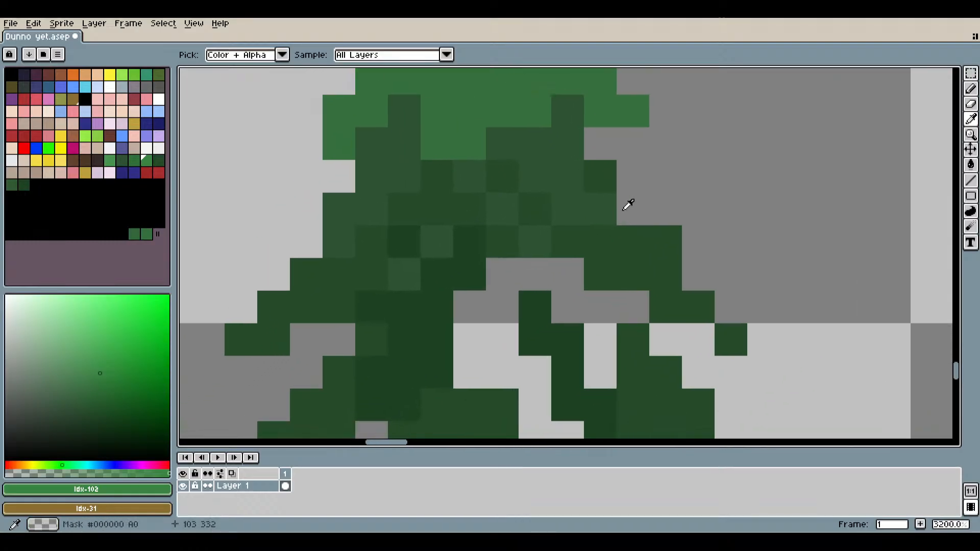
drag(516, 284, 564, 190)
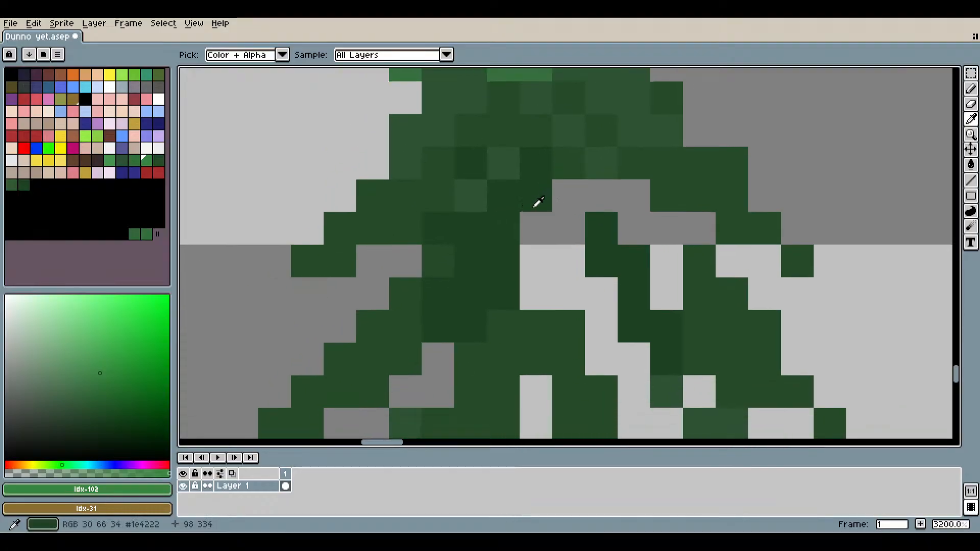
click(540, 201)
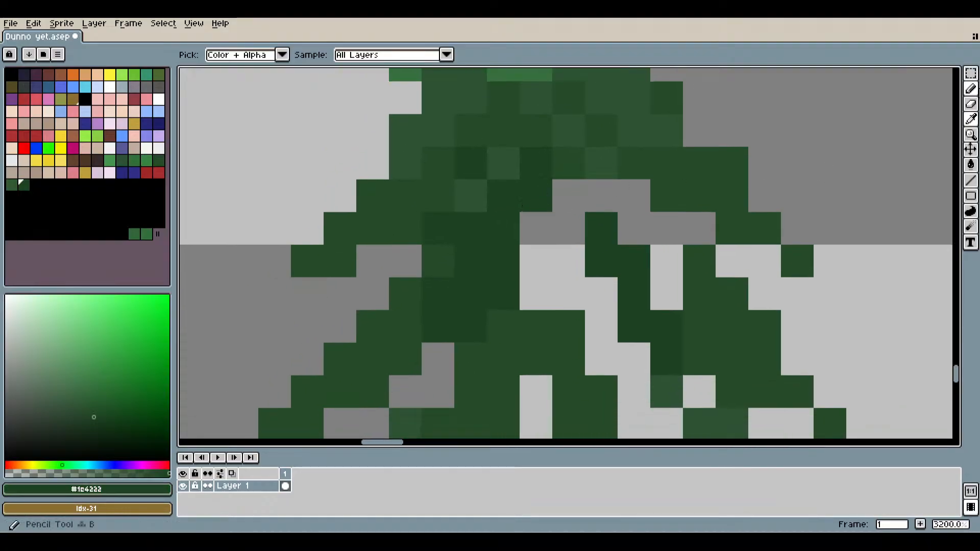
key(b)
scroll(703, 196, down, 1)
scroll(459, 178, down, 1)
mouse_move(703, 196)
mouse_down()
mouse_move(447, 173)
mouse_move(441, 191)
mouse_move(469, 217)
mouse_move(532, 254)
mouse_up()
scroll(447, 173, up, 2)
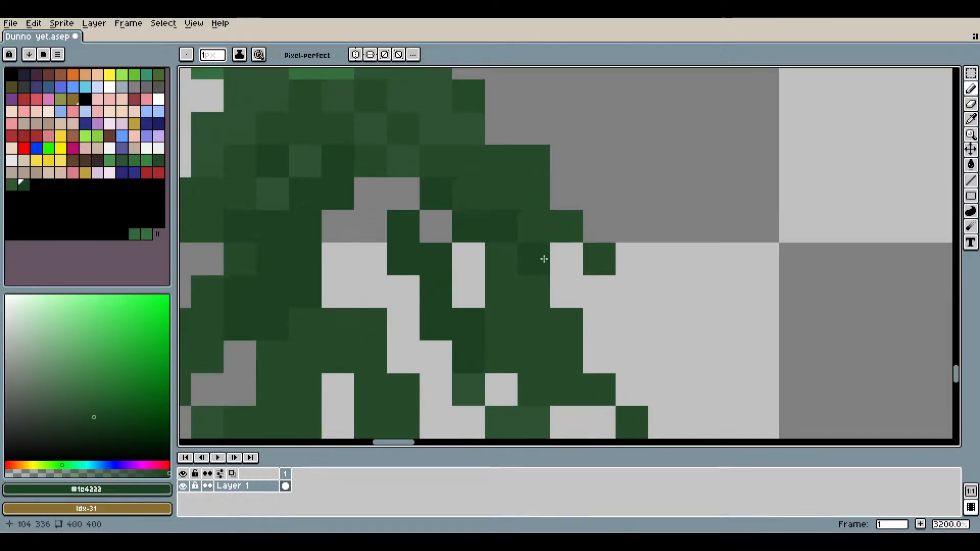
drag(420, 201, 576, 242)
Extend the dark #1e4222 foliage into the transparent gap along the right side of the central shadow.
scroll(576, 242, down, 2)
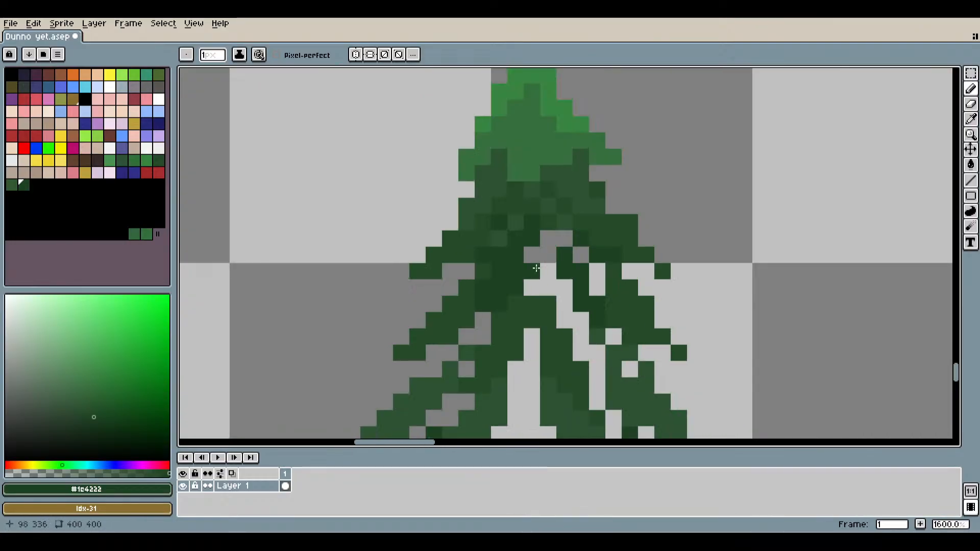
drag(536, 268, 496, 280)
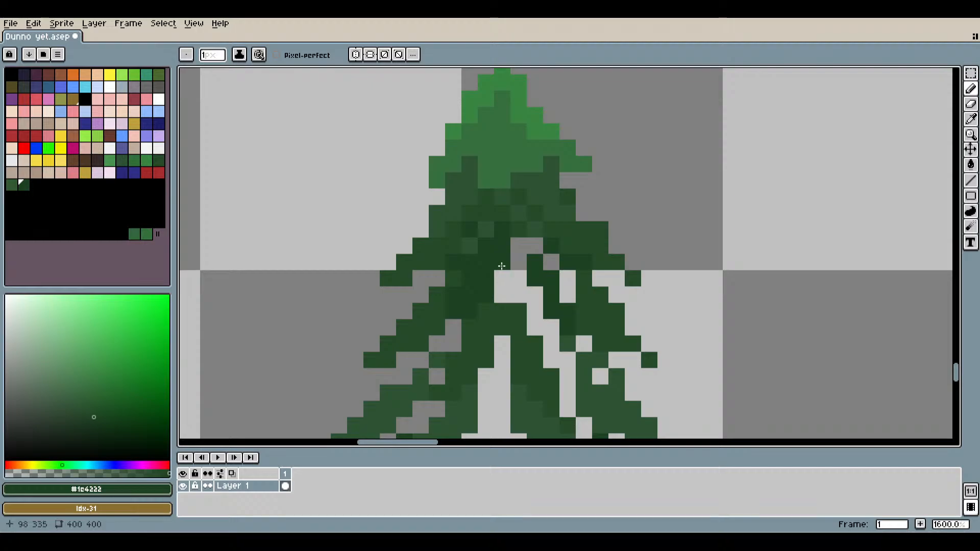
scroll(502, 267, up, 3)
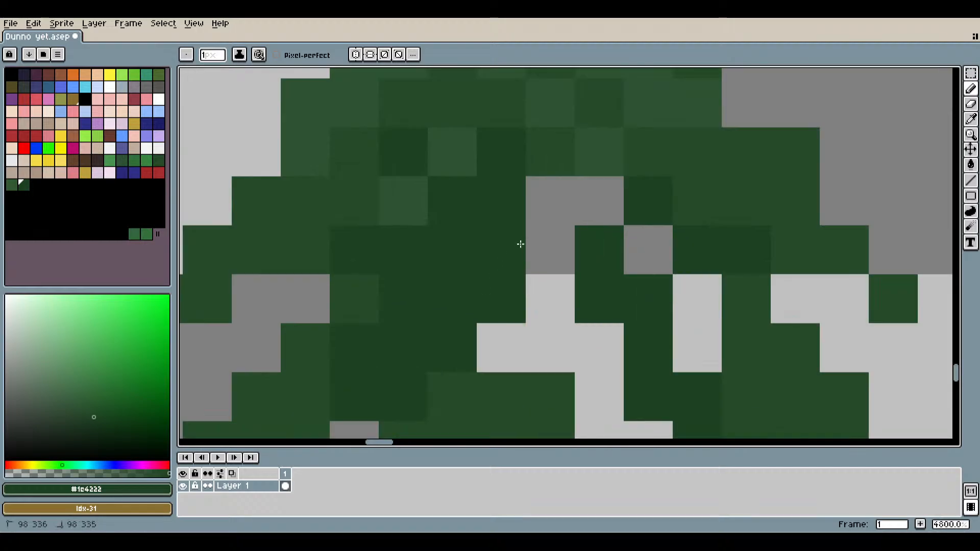
click(553, 209)
scroll(697, 266, down, 3)
Fill the small transparent holes beneath the upper right branch with #1e4222, joining it to the inner foliage.
drag(719, 279, 527, 261)
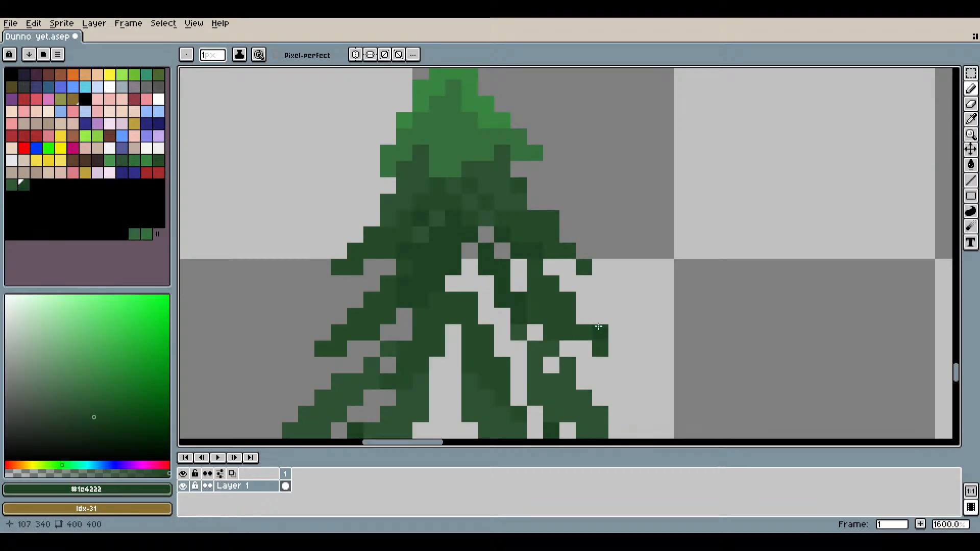
drag(512, 287, 562, 176)
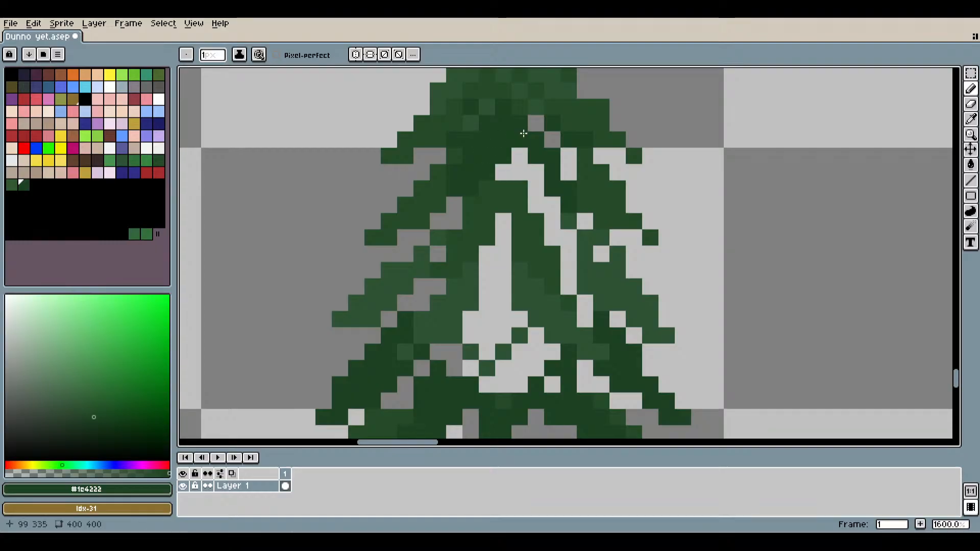
drag(524, 133, 449, 282)
scroll(467, 266, up, 2)
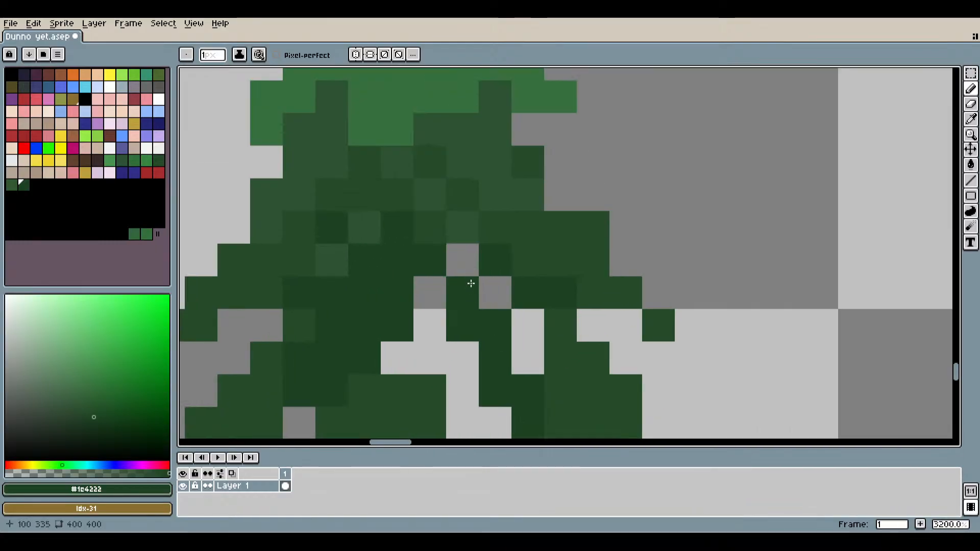
scroll(485, 297, down, 1)
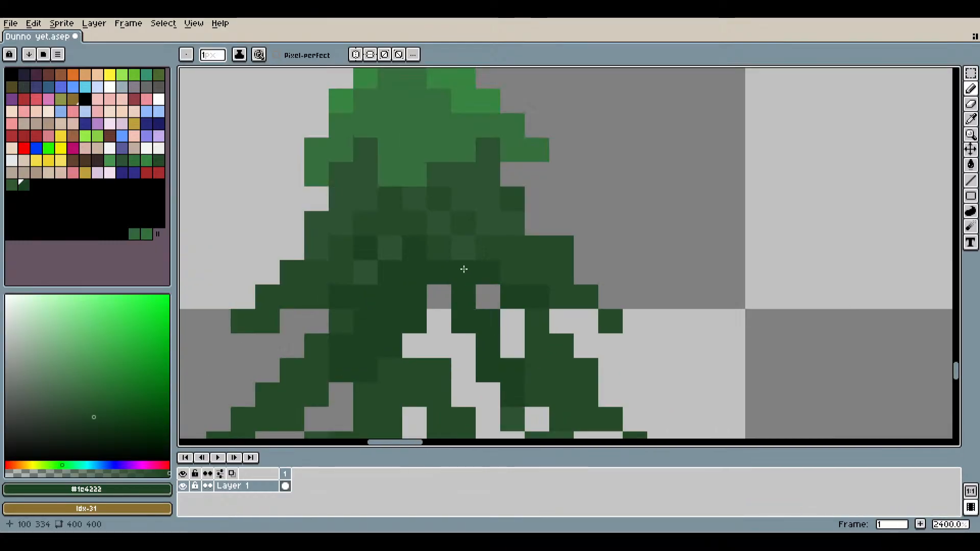
scroll(465, 276, up, 3)
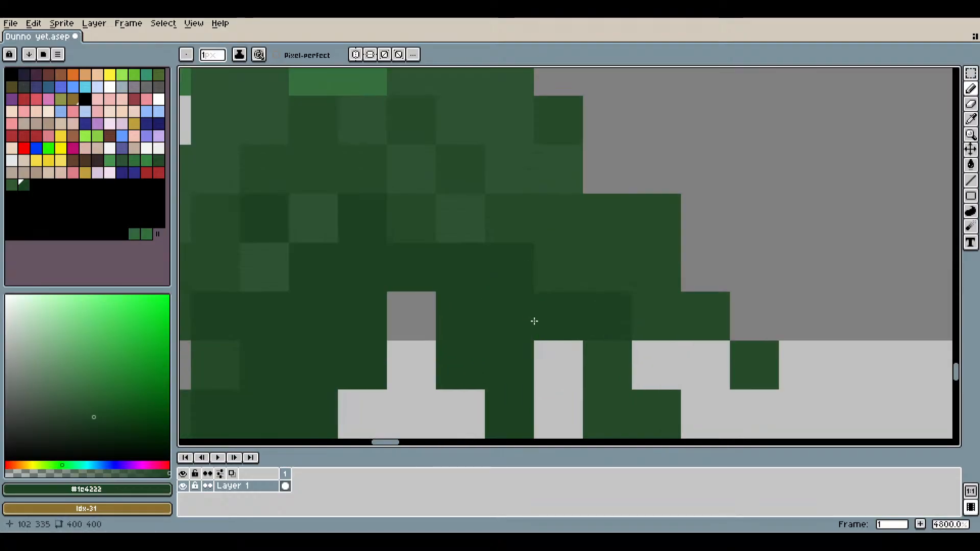
scroll(612, 325, down, 4)
scroll(576, 302, up, 3)
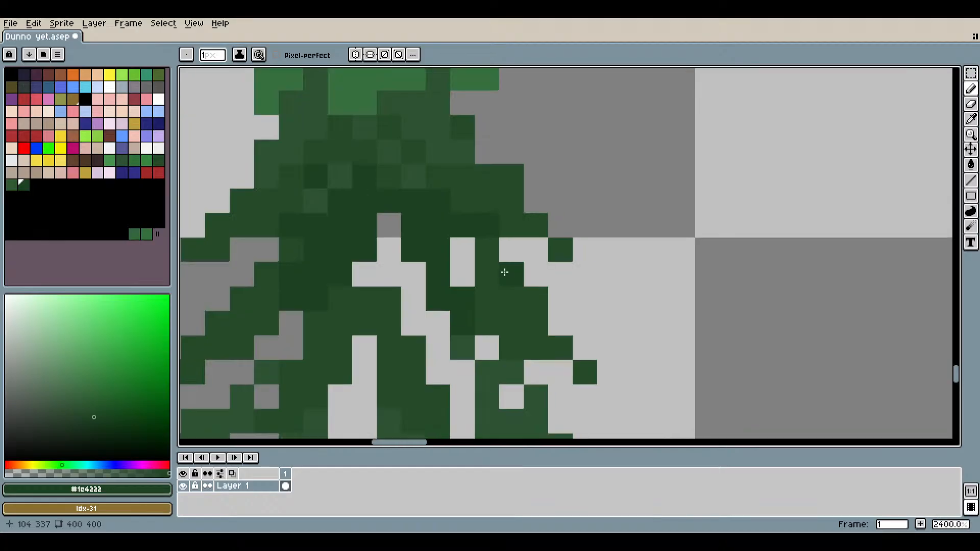
scroll(499, 283, up, 1)
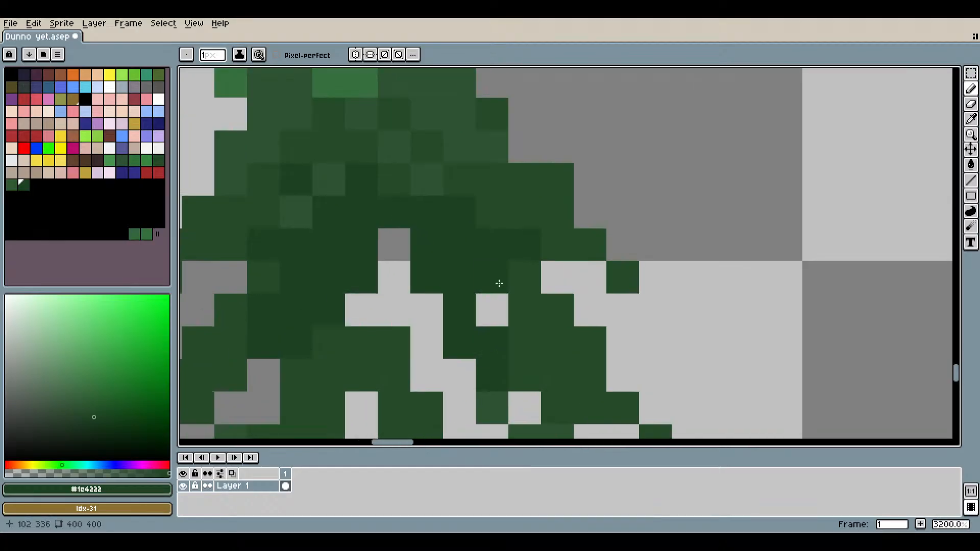
click(492, 306)
Shade the underside of the second left branch with #1e4222 pixels.
scroll(492, 307, down, 3)
scroll(568, 316, up, 1)
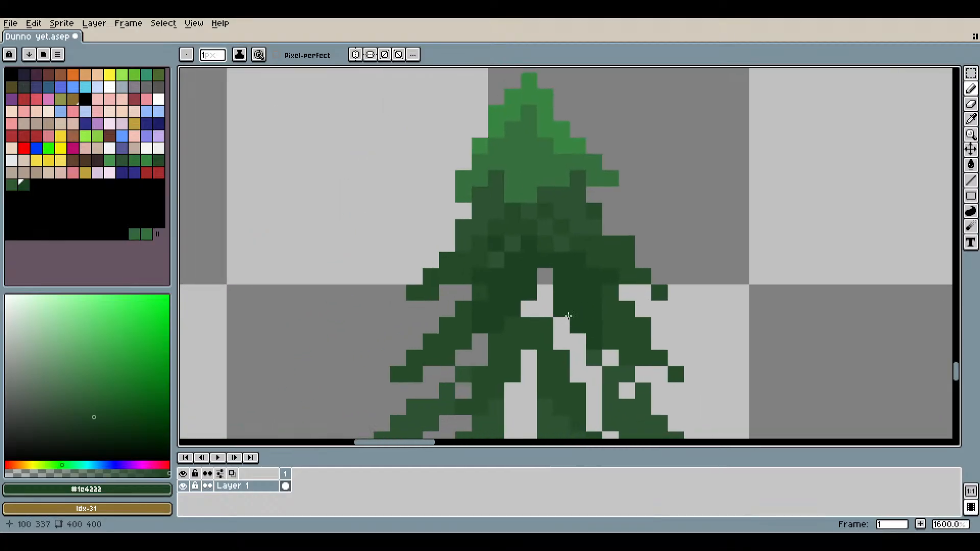
scroll(495, 318, up, 1)
click(430, 341)
drag(432, 361, 615, 223)
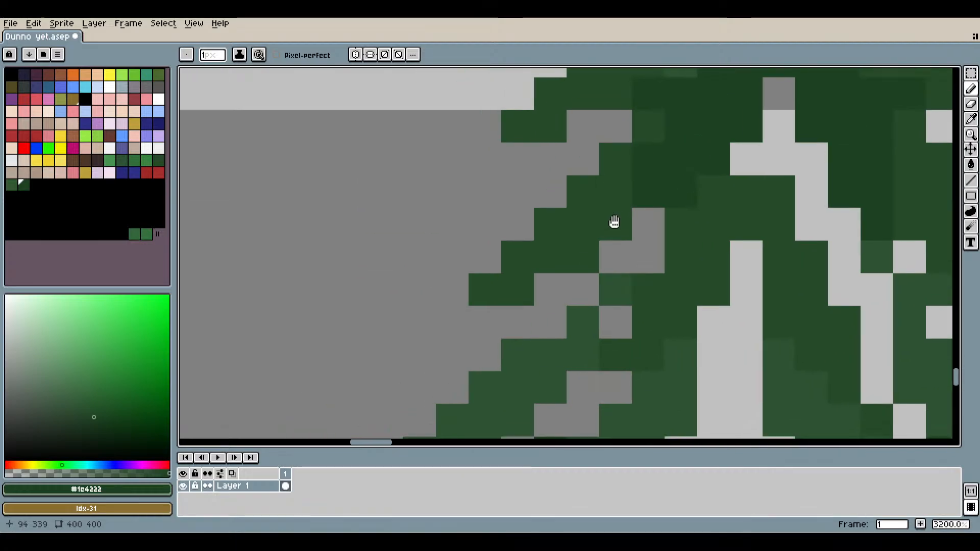
drag(576, 261, 566, 263)
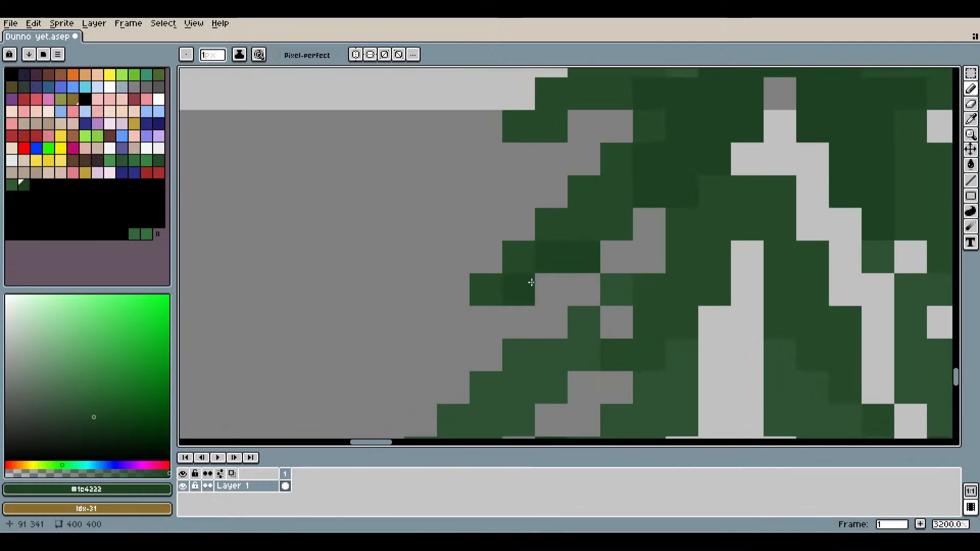
click(624, 226)
scroll(654, 217, down, 2)
Fill the narrow top of the tree's central gap with #1e4222 and shade the foliage around it.
drag(704, 247, 550, 268)
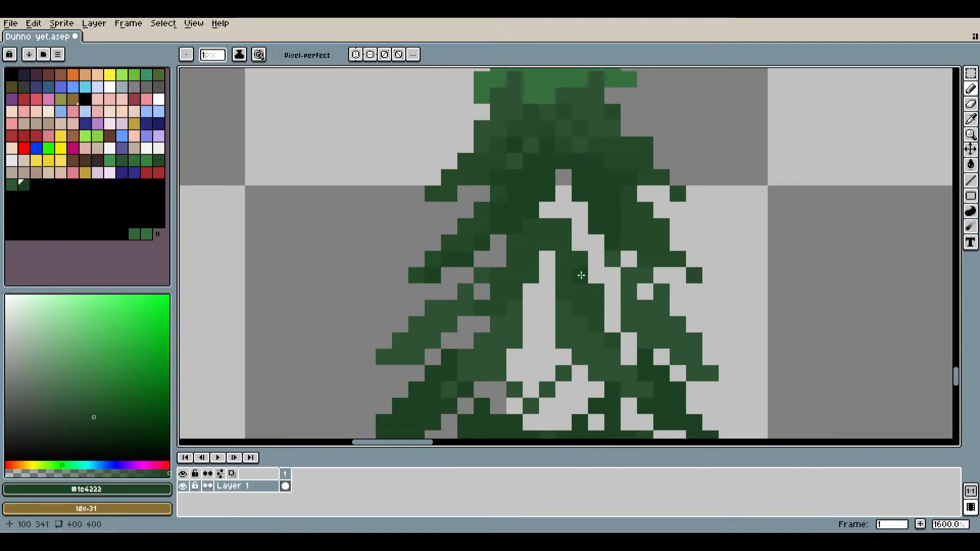
scroll(580, 276, up, 1)
mouse_move(513, 240)
mouse_down()
mouse_move(520, 313)
mouse_move(581, 368)
mouse_move(479, 313)
mouse_move(392, 365)
mouse_up()
scroll(391, 366, down, 1)
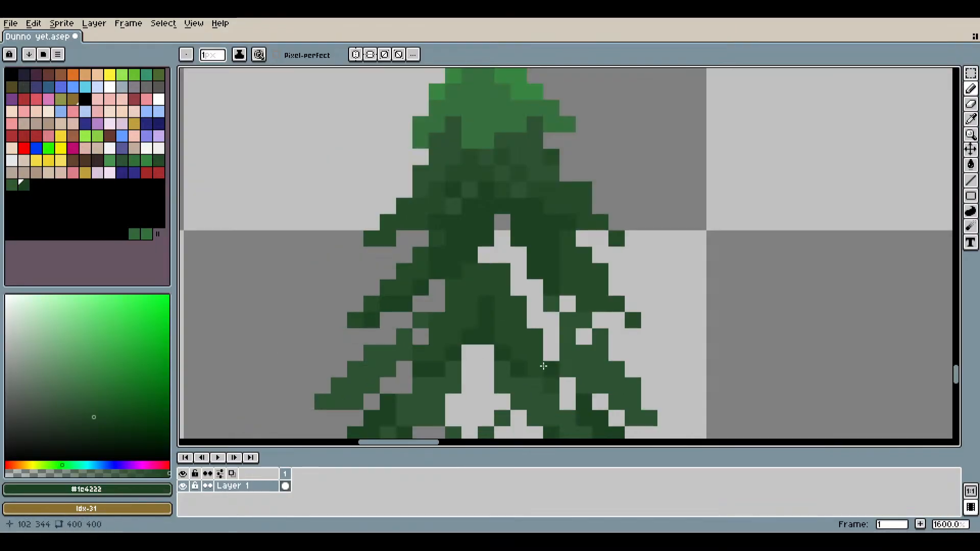
Fill the gap beneath the second right branch with a row of #1e4222 pixels and extend its tip downward.
mouse_move(543, 366)
mouse_down()
mouse_move(501, 304)
mouse_move(490, 303)
mouse_up()
scroll(534, 226, up, 3)
click(483, 269)
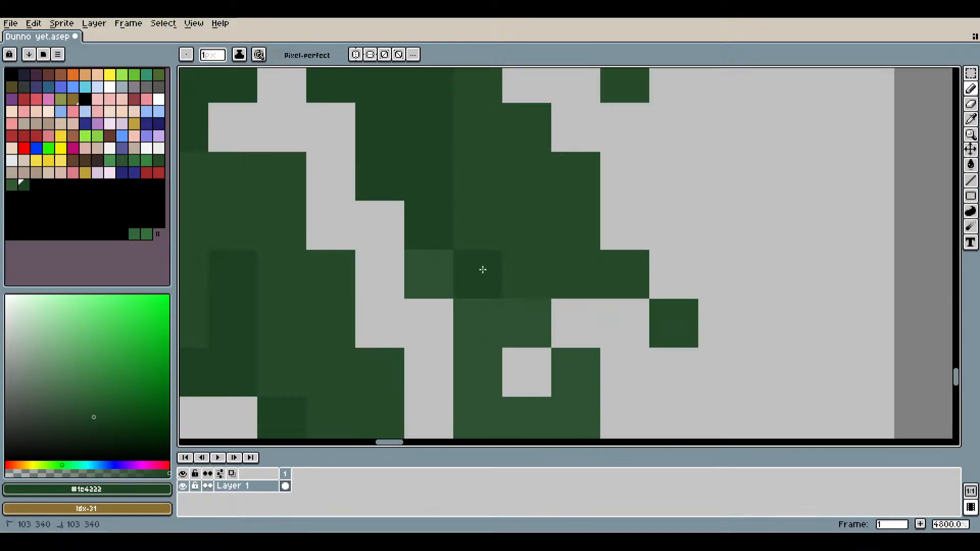
mouse_move(483, 269)
mouse_down()
mouse_move(529, 333)
mouse_move(549, 322)
mouse_move(601, 326)
mouse_move(622, 349)
mouse_move(672, 356)
mouse_up()
scroll(725, 380, down, 3)
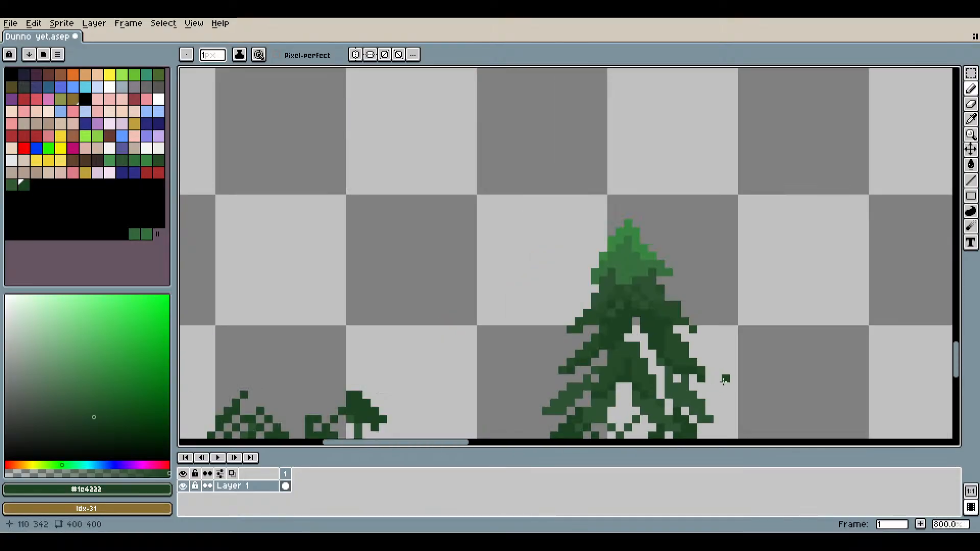
scroll(679, 322, up, 3)
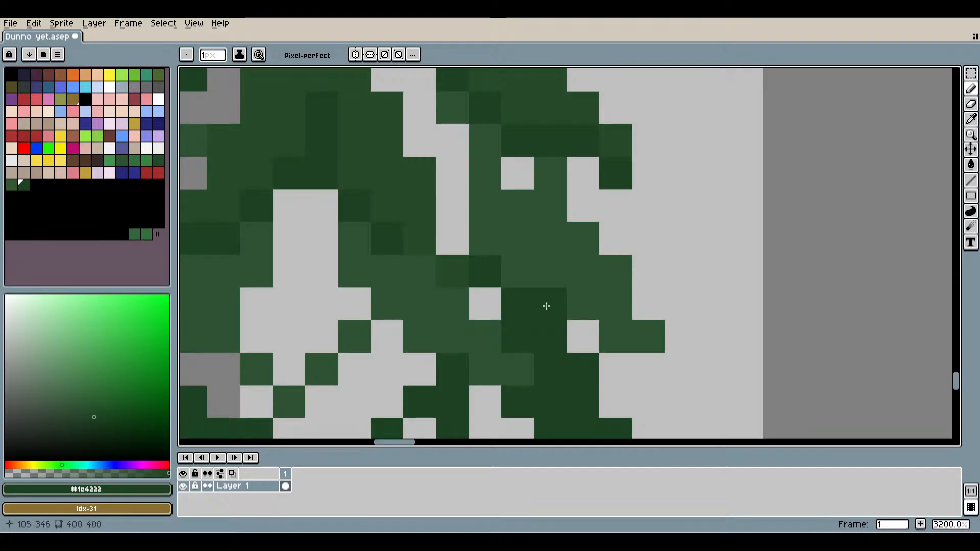
drag(555, 310, 602, 333)
scroll(700, 352, down, 3)
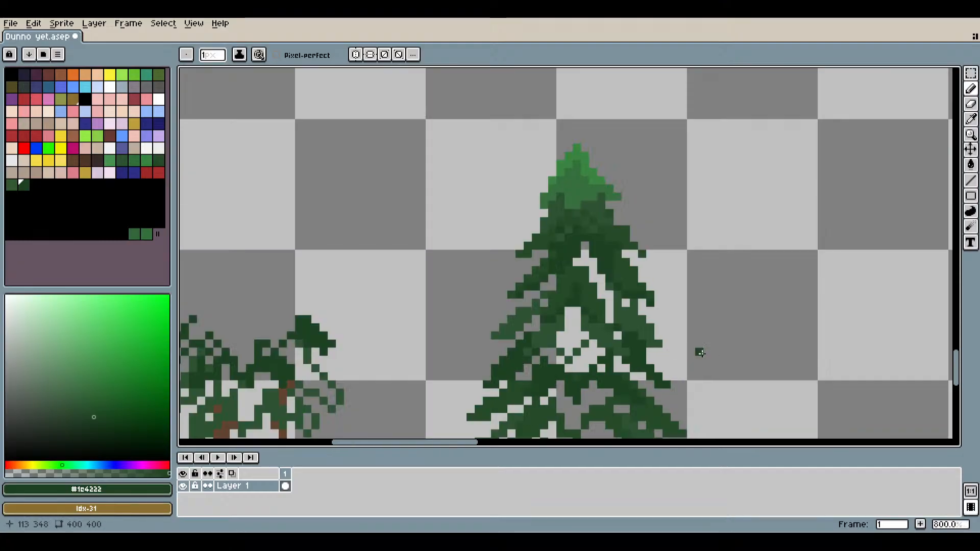
drag(665, 328, 601, 268)
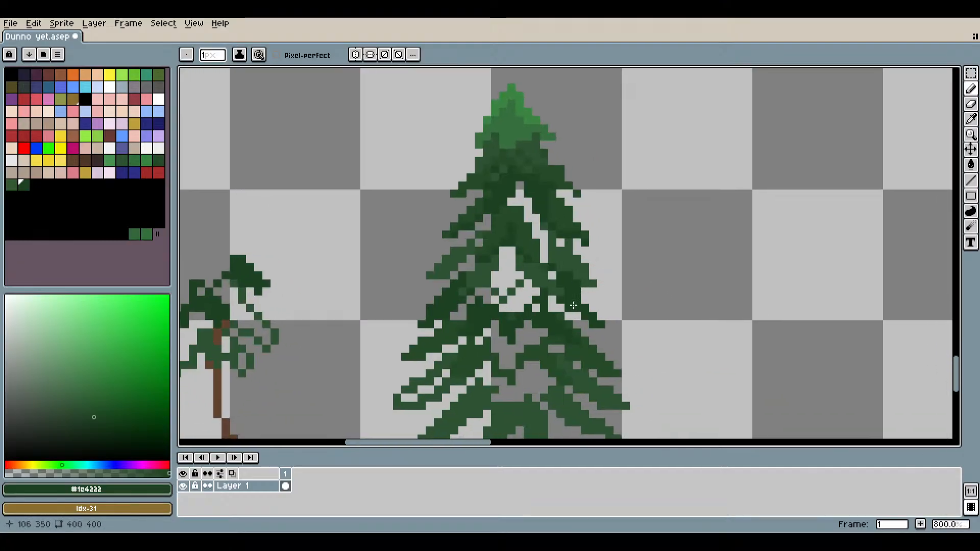
scroll(574, 306, up, 2)
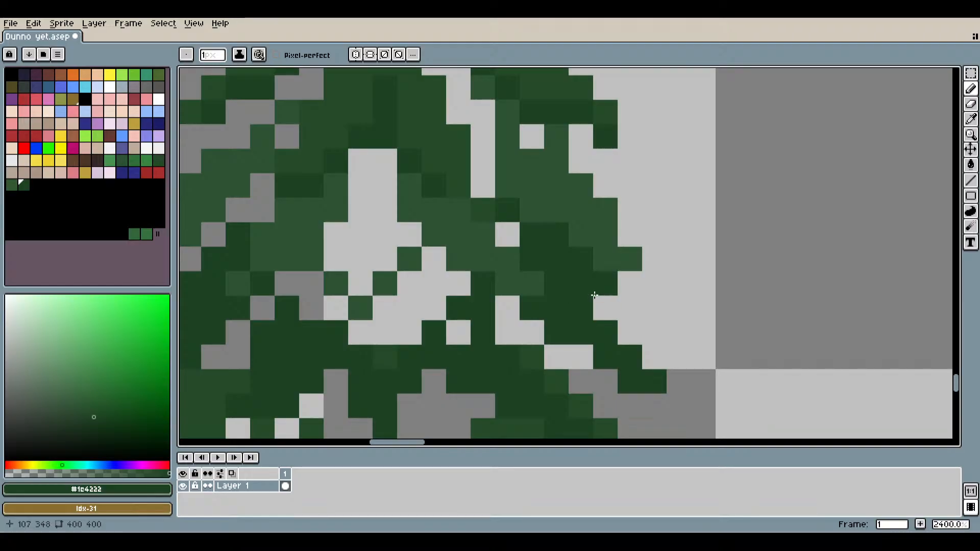
key(ctrl+z)
key(ctrl+z)
key(ctrl+z)
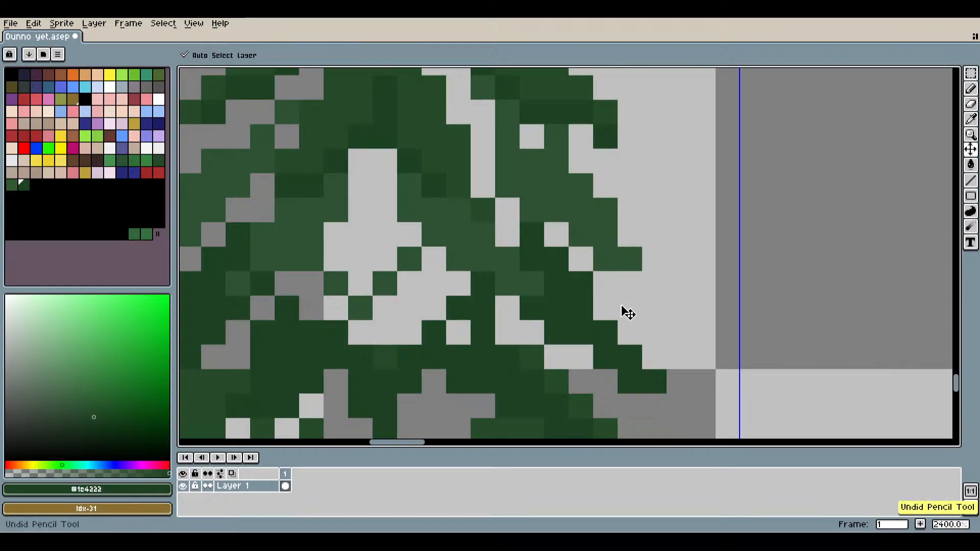
key(ctrl+z)
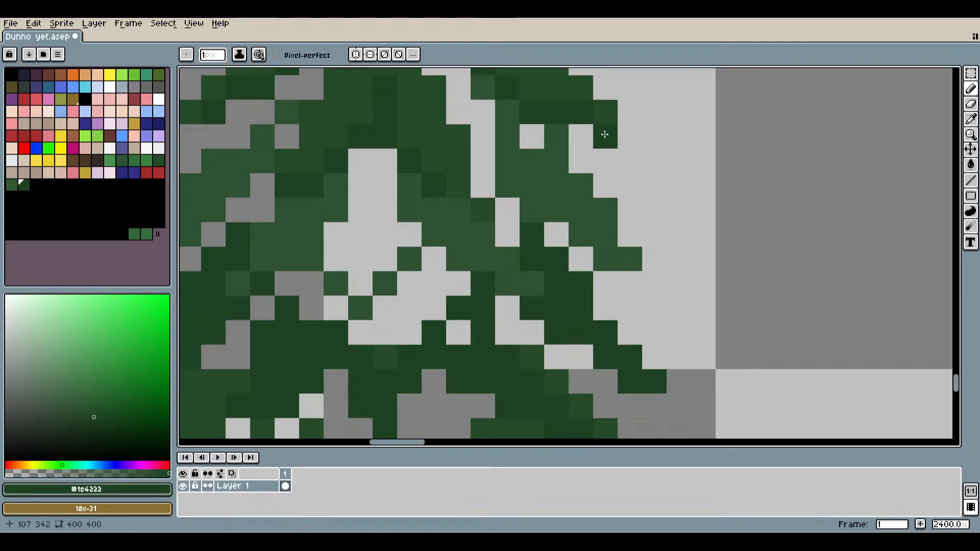
Sample the bright green #388541 from the treetop's edge as the pencil colour.
scroll(604, 135, down, 2)
scroll(517, 236, up, 5)
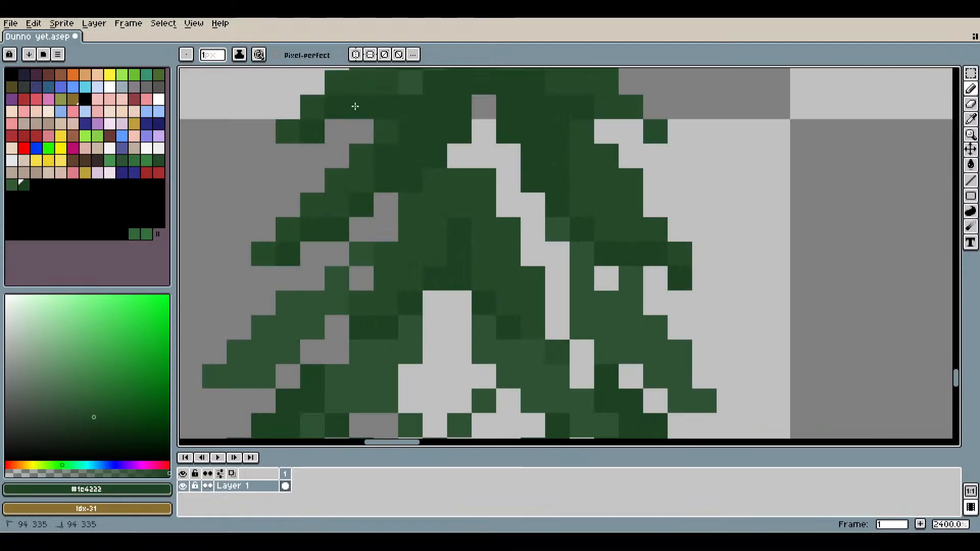
scroll(356, 106, down, 5)
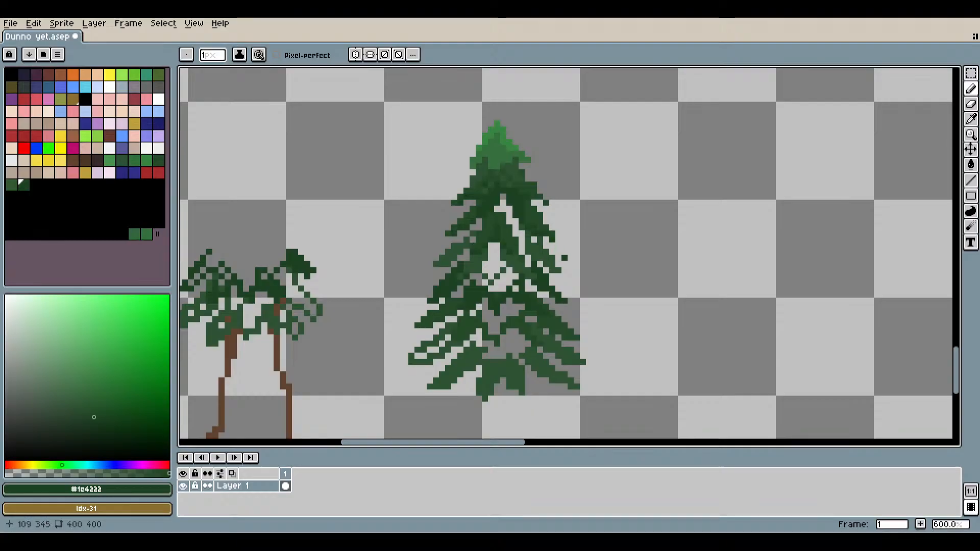
scroll(525, 194, up, 4)
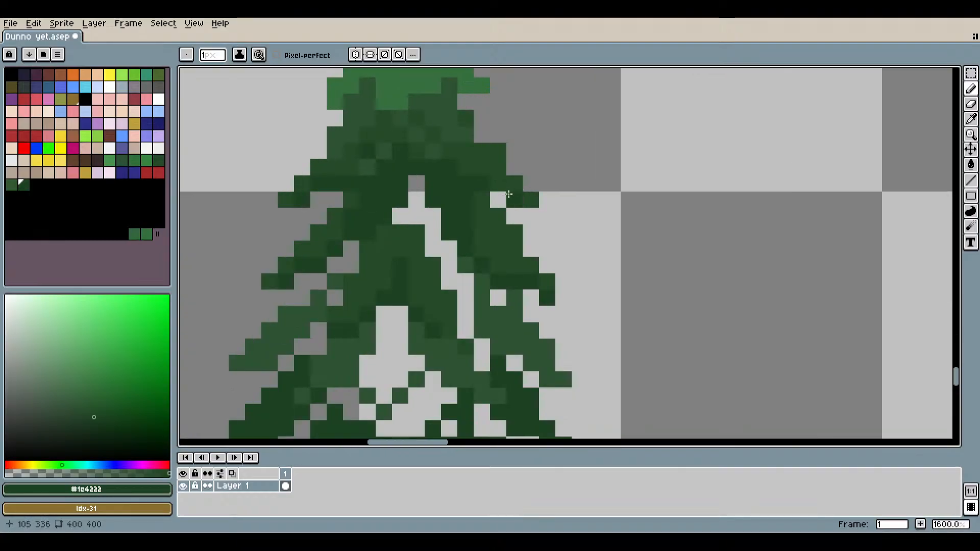
drag(474, 178, 539, 323)
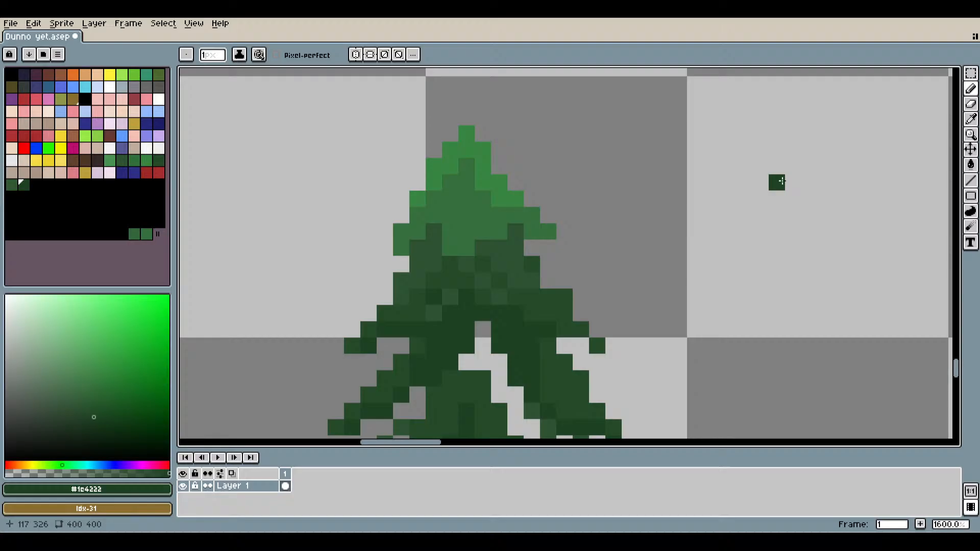
click(971, 119)
click(511, 194)
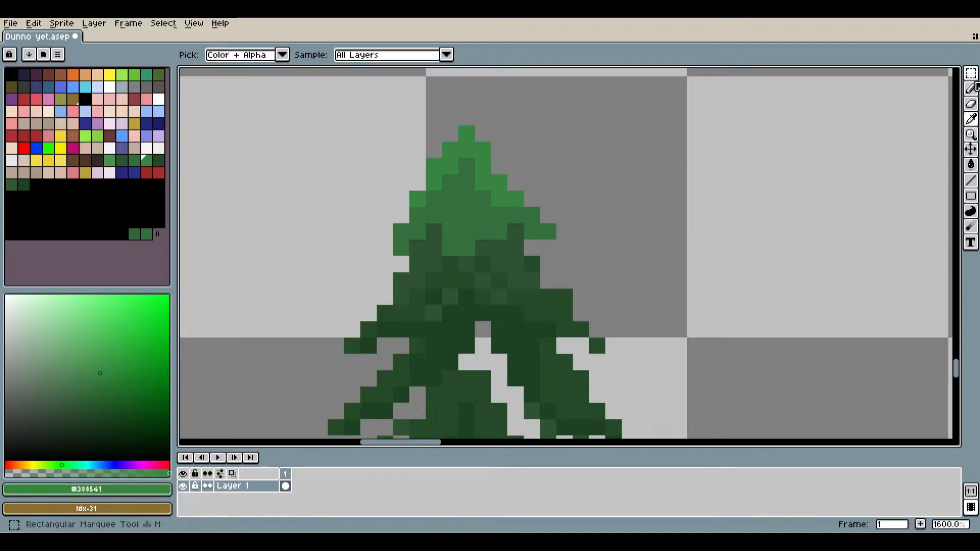
click(973, 89)
scroll(592, 319, up, 3)
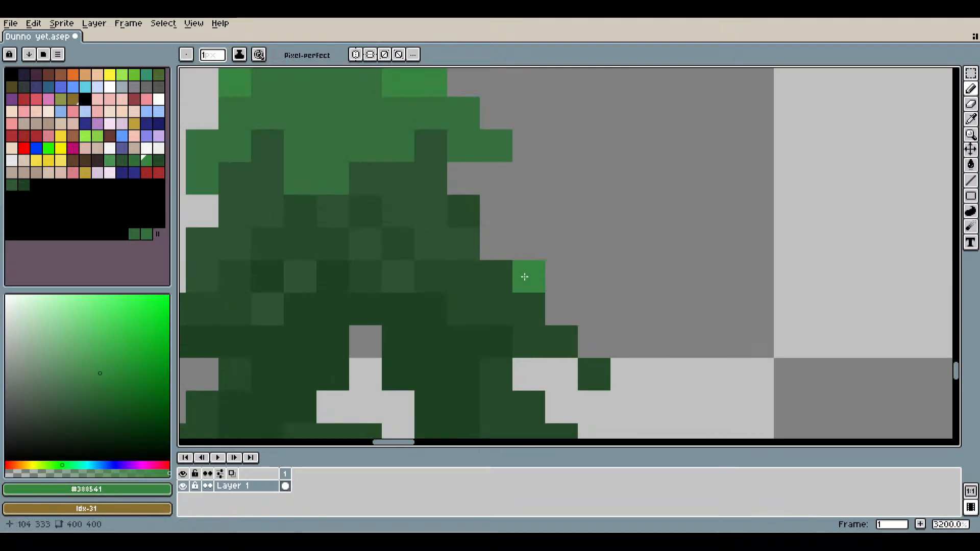
Sample the mid green #36703e from the treetop and highlight the outer edge of the first right branch below it.
click(971, 119)
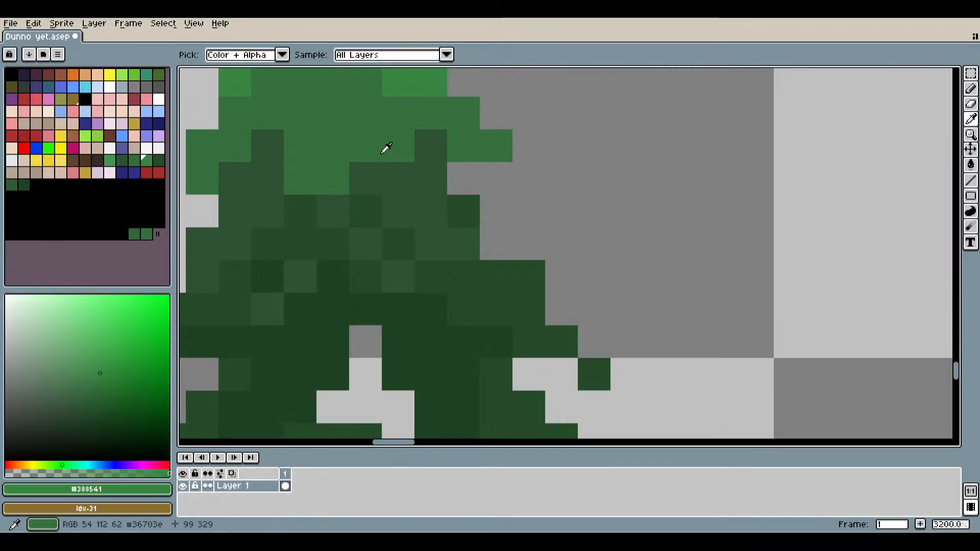
click(384, 149)
click(970, 89)
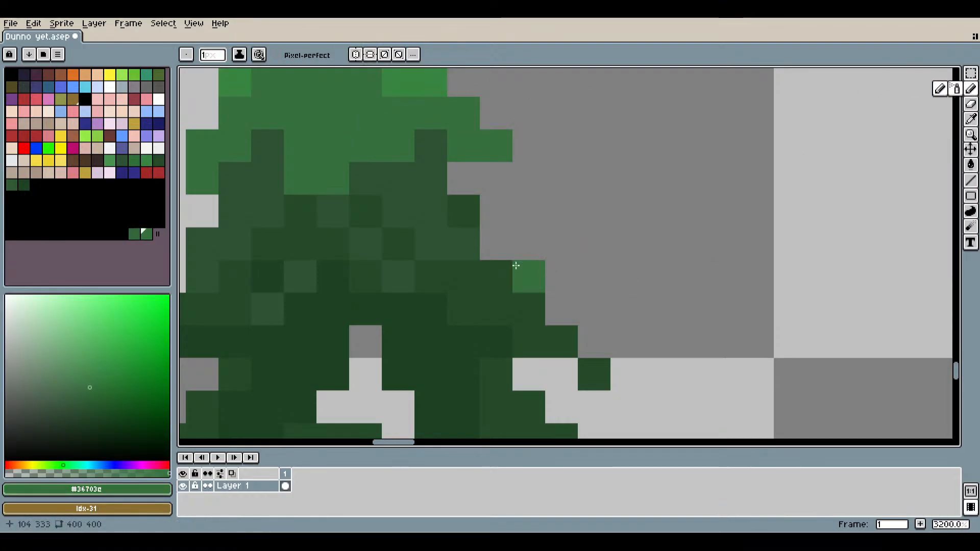
mouse_move(495, 271)
mouse_down()
mouse_move(520, 276)
mouse_move(553, 337)
mouse_up()
scroll(556, 338, down, 3)
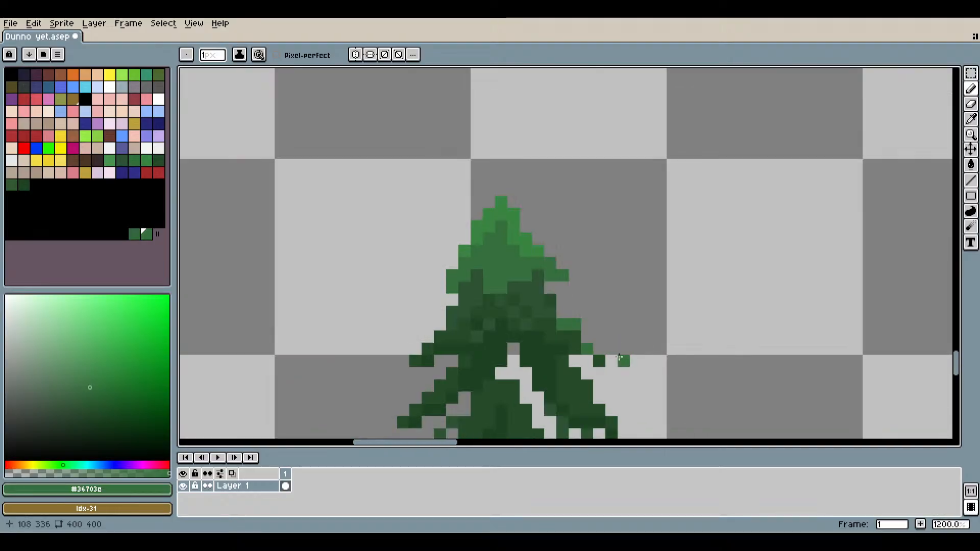
scroll(587, 346, up, 3)
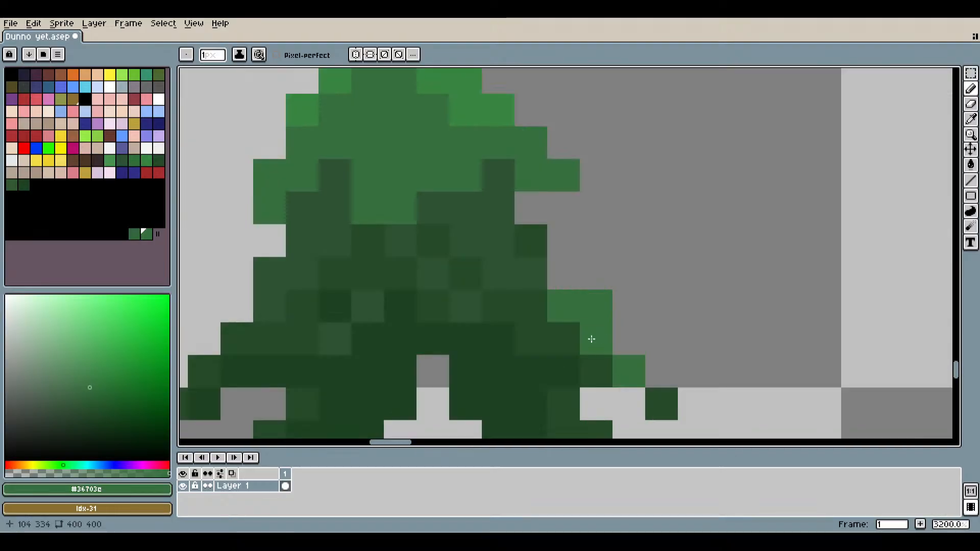
Highlight the outer edge of the matching first left branch with #36703e pixels.
scroll(661, 388, down, 3)
scroll(591, 304, up, 4)
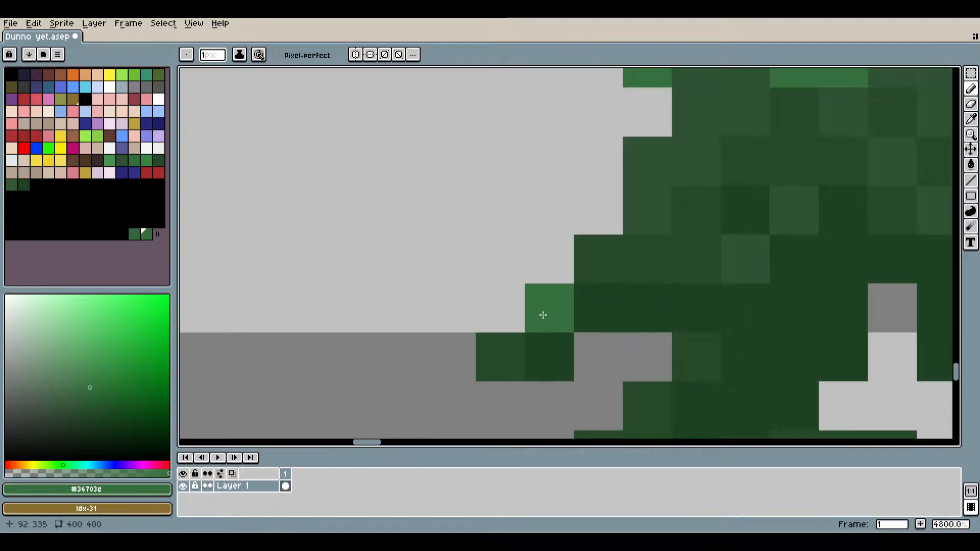
click(595, 256)
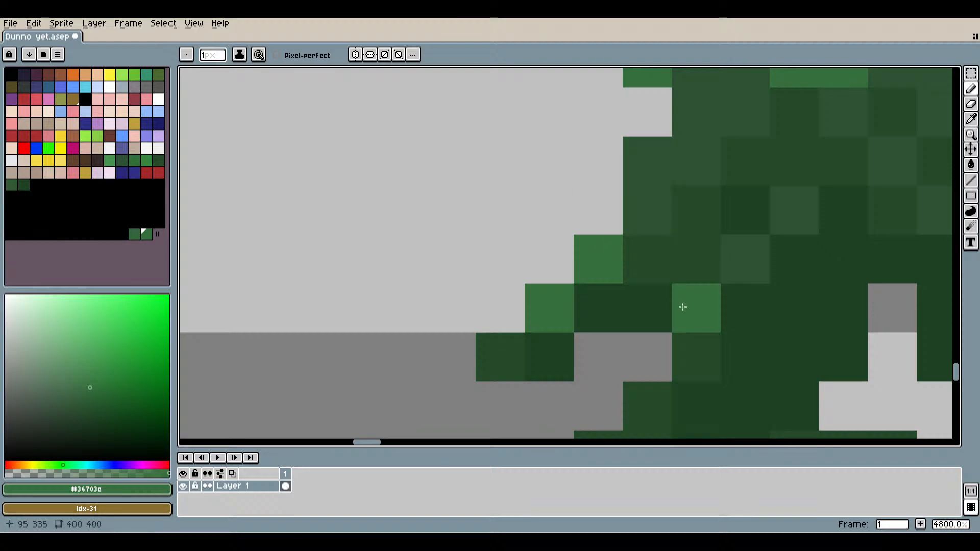
scroll(682, 307, down, 5)
Highlight the outer edge of the second right branch down to its tip with #36703e.
scroll(572, 338, up, 3)
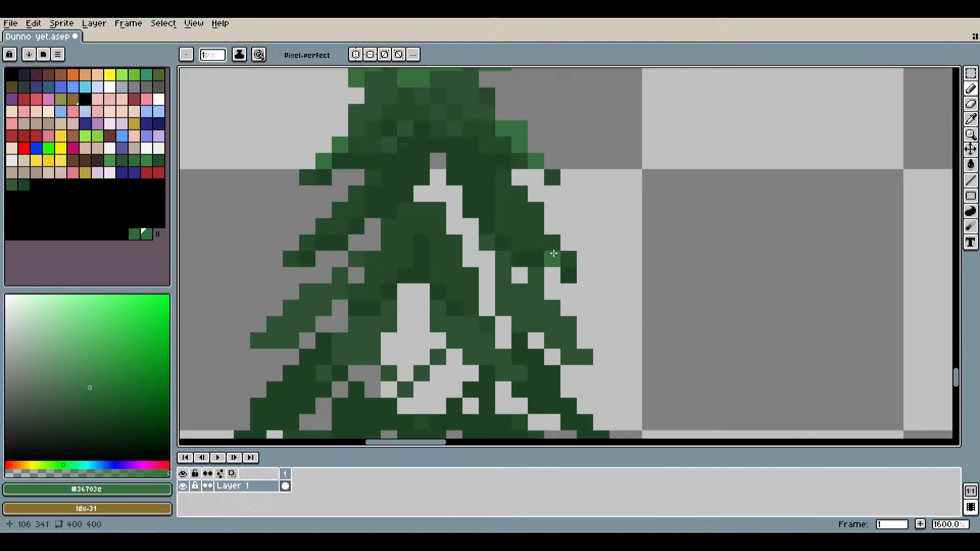
drag(521, 203, 606, 283)
scroll(607, 283, down, 3)
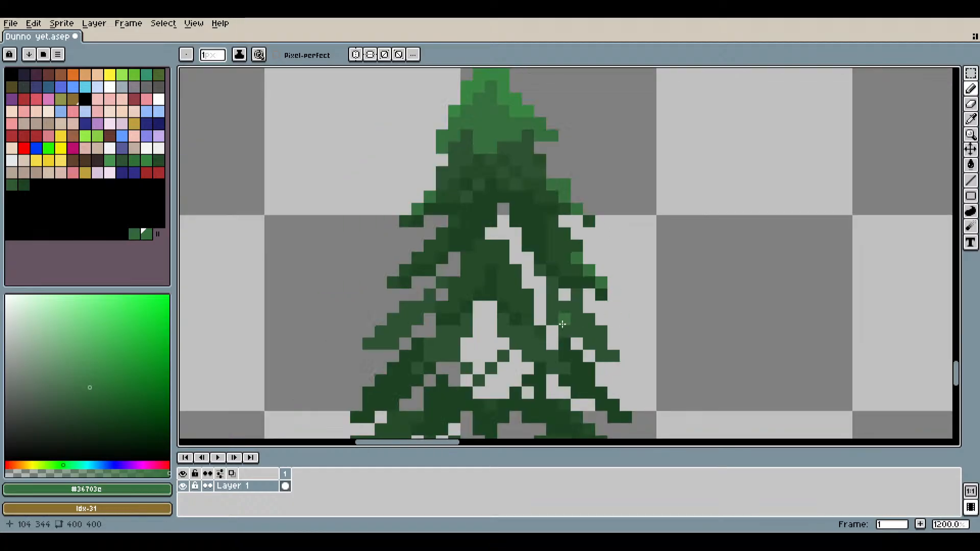
Highlight the upper edge of the second left branch out to its tip with stepped #36703e pixels.
scroll(390, 279, up, 3)
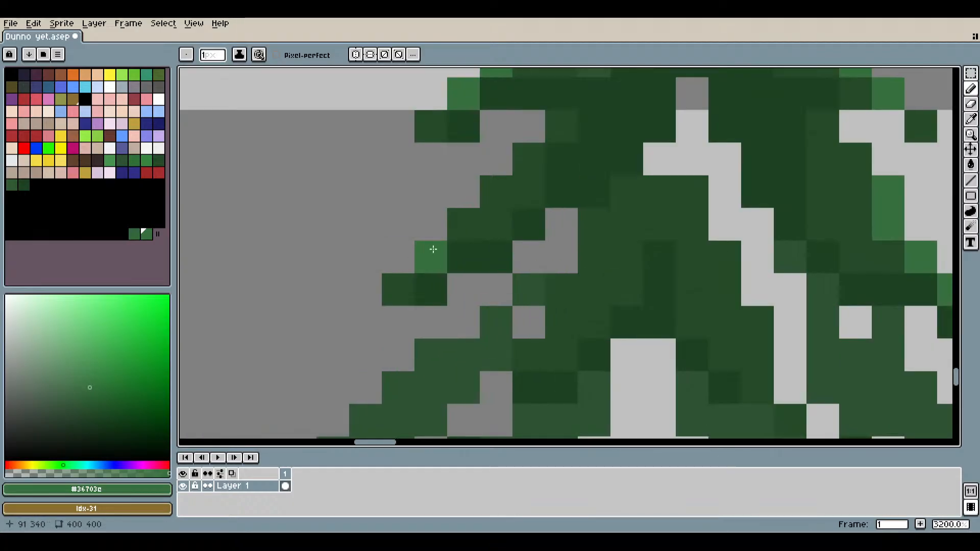
click(462, 224)
scroll(502, 197, down, 4)
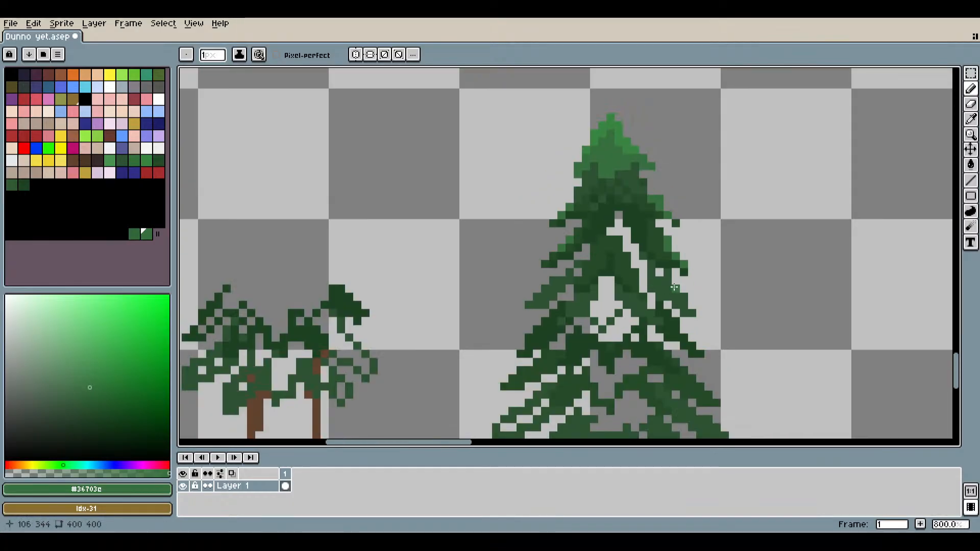
scroll(501, 241, up, 4)
drag(478, 285, 495, 268)
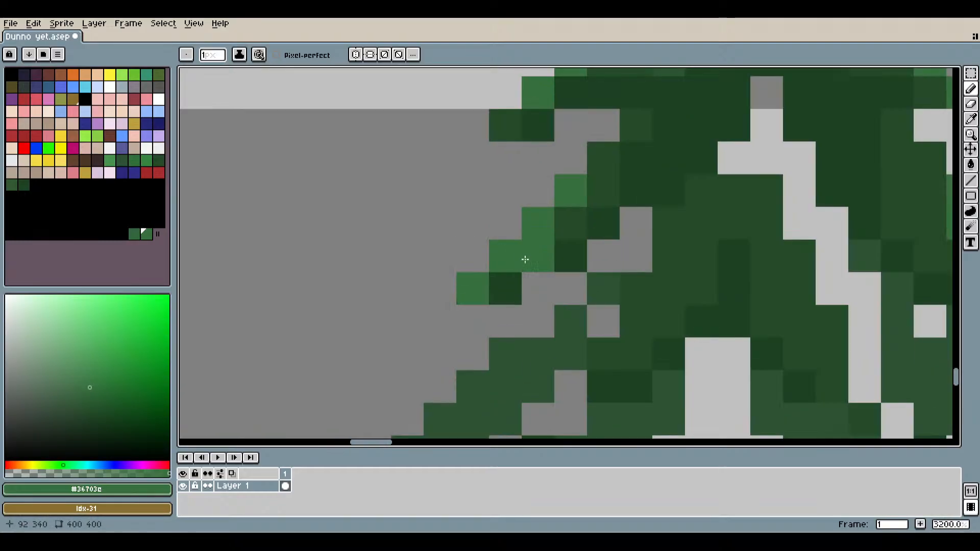
scroll(659, 298, down, 4)
Add a short #36703e highlight to the foliage just left of the central gap's narrow top, reworking its upper pixels.
drag(739, 327, 468, 291)
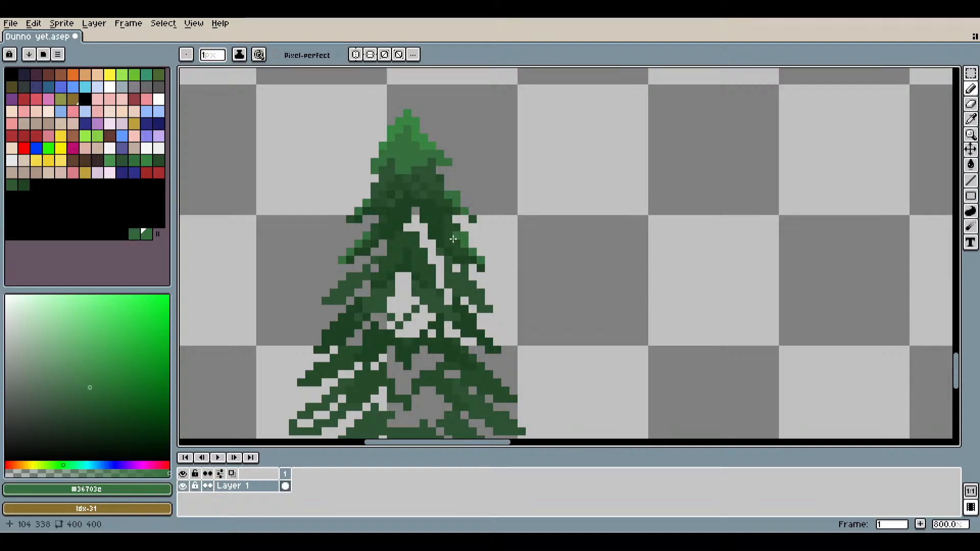
scroll(397, 218, up, 4)
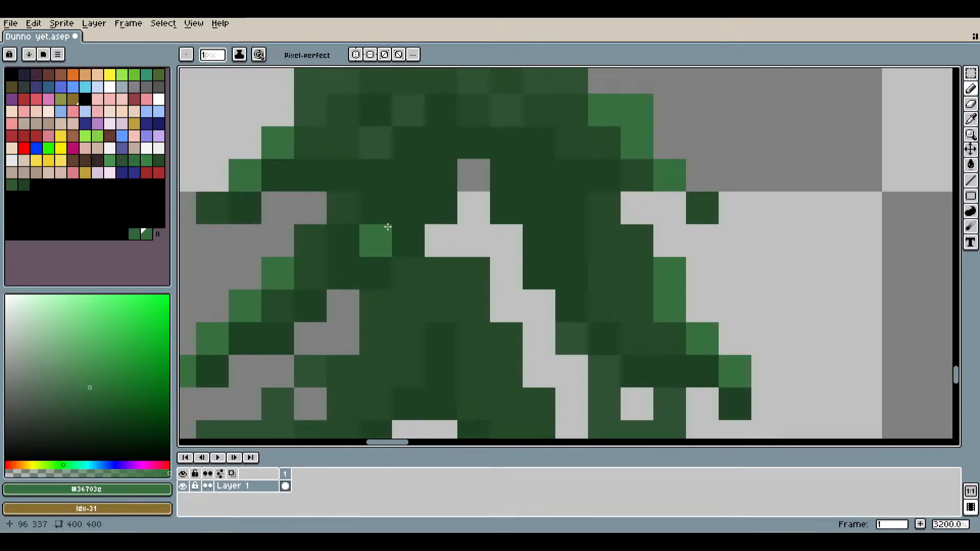
drag(360, 249, 464, 265)
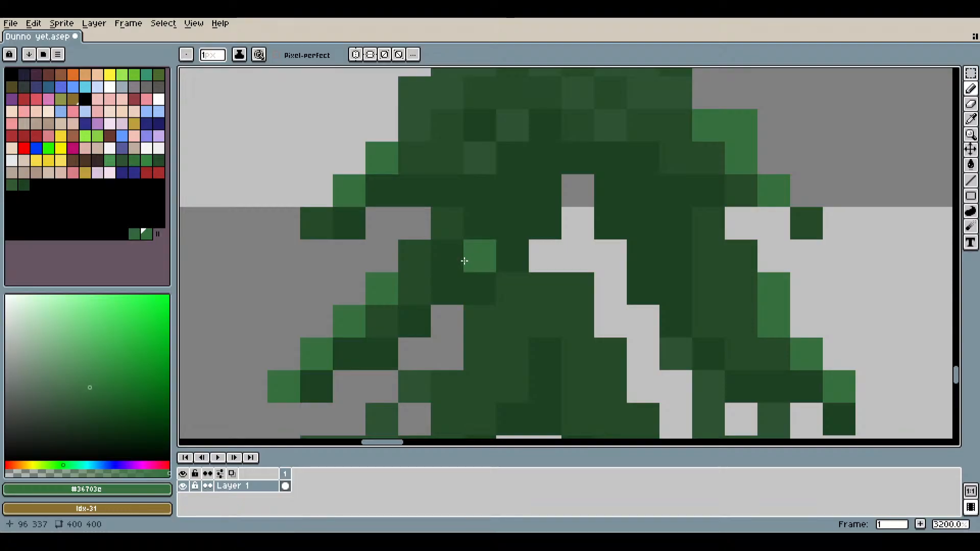
scroll(545, 190, down, 4)
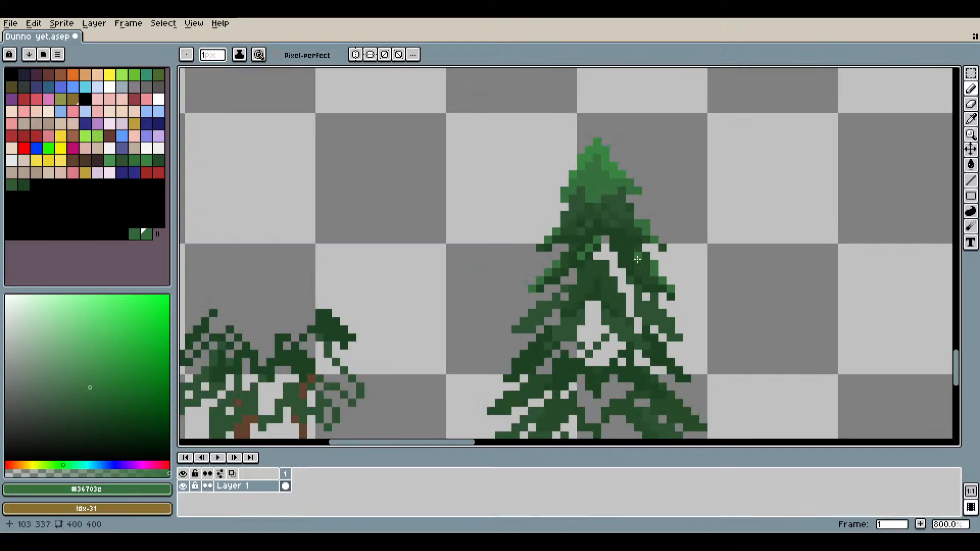
drag(593, 261, 586, 265)
scroll(526, 283, up, 4)
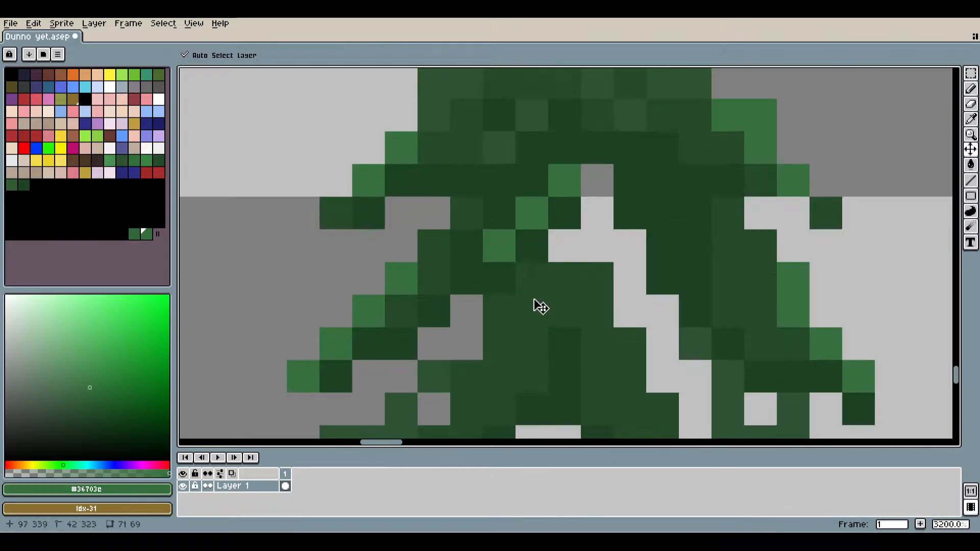
key(ctrl+z)
scroll(550, 209, down, 4)
scroll(521, 245, up, 4)
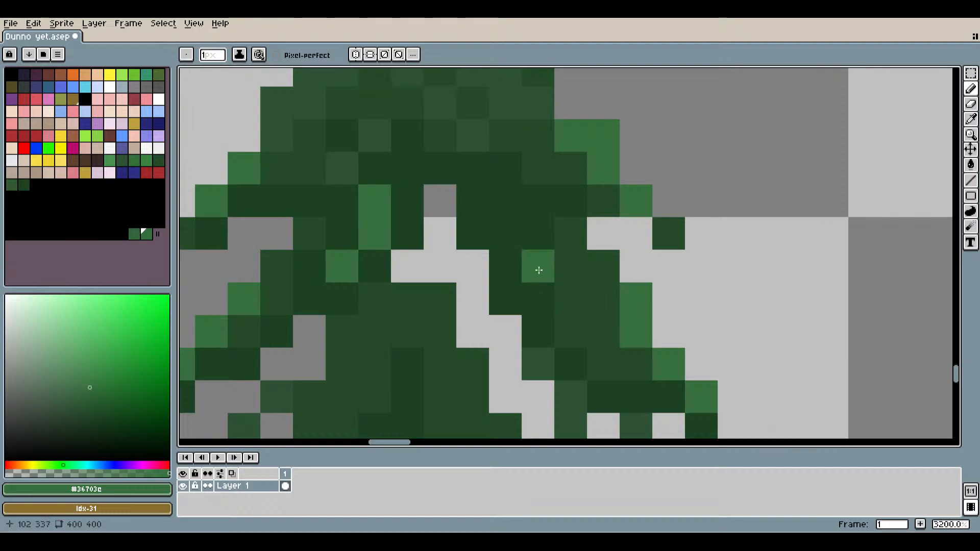
Paint a diagonal #36703e highlight over the foliage right of the central gap's top, replacing the first short vertical stroke.
drag(538, 270, 538, 298)
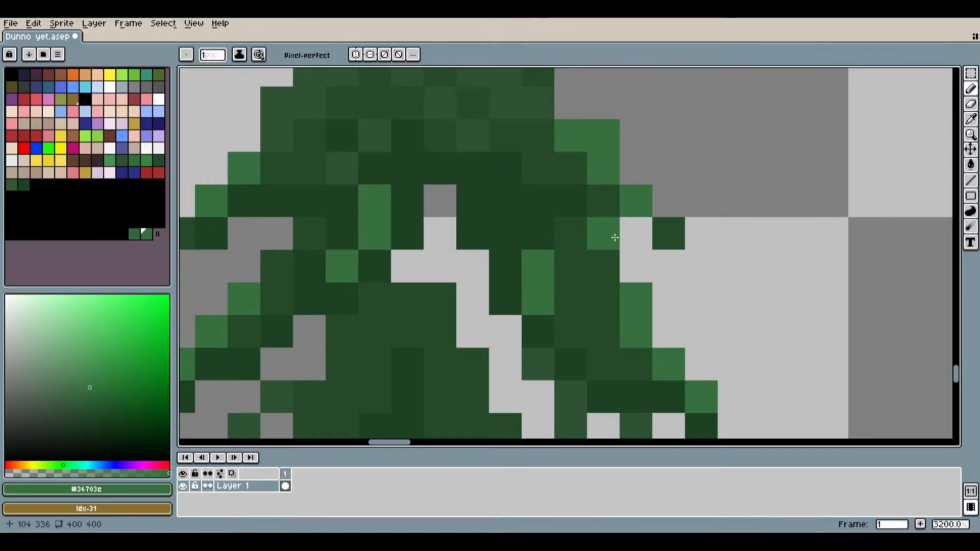
key(ctrl+z)
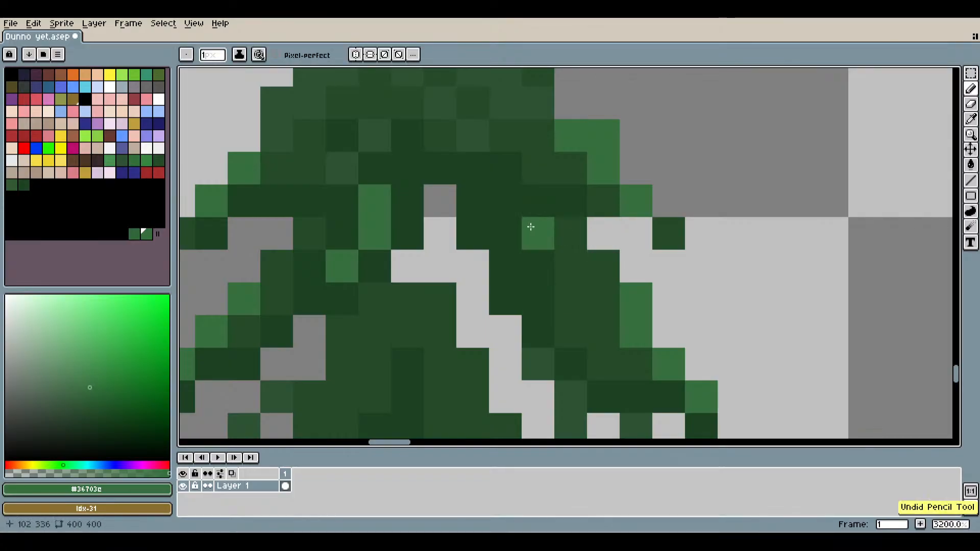
mouse_move(531, 227)
mouse_down()
mouse_move(501, 210)
mouse_move(479, 170)
mouse_up()
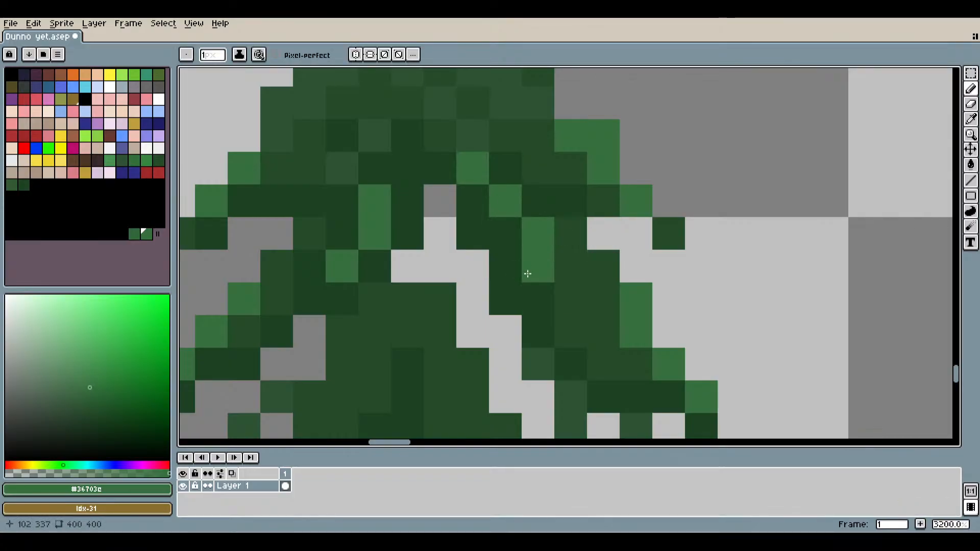
scroll(527, 274, down, 5)
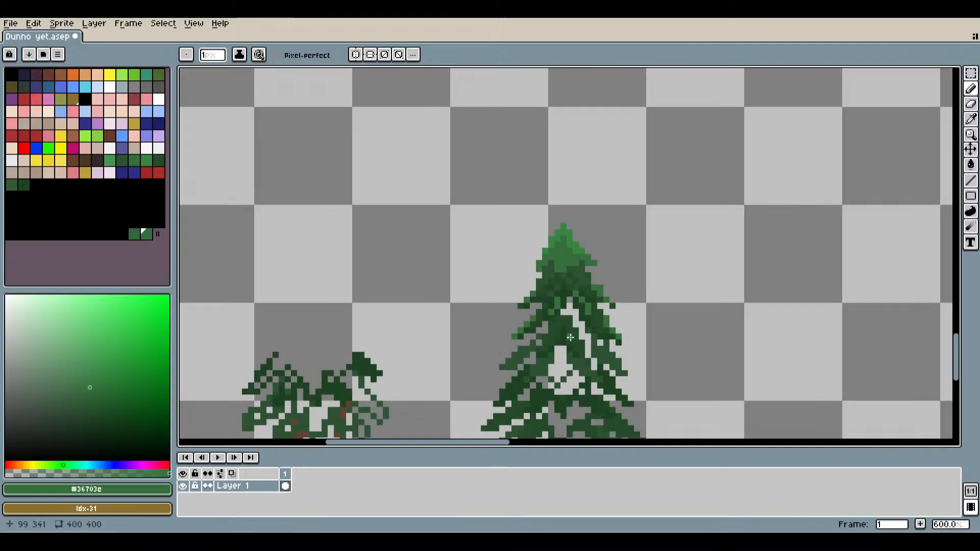
scroll(579, 343, up, 5)
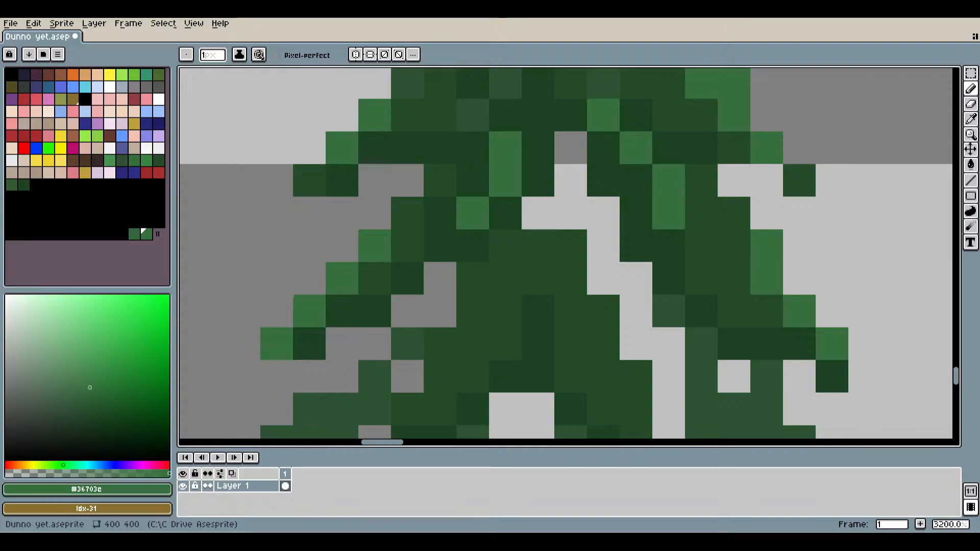
scroll(586, 260, down, 4)
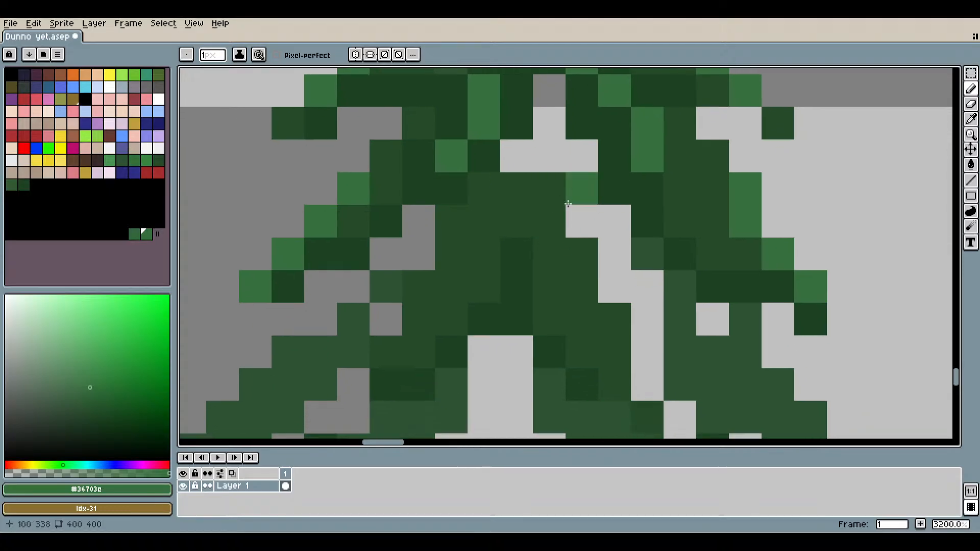
scroll(563, 235, down, 4)
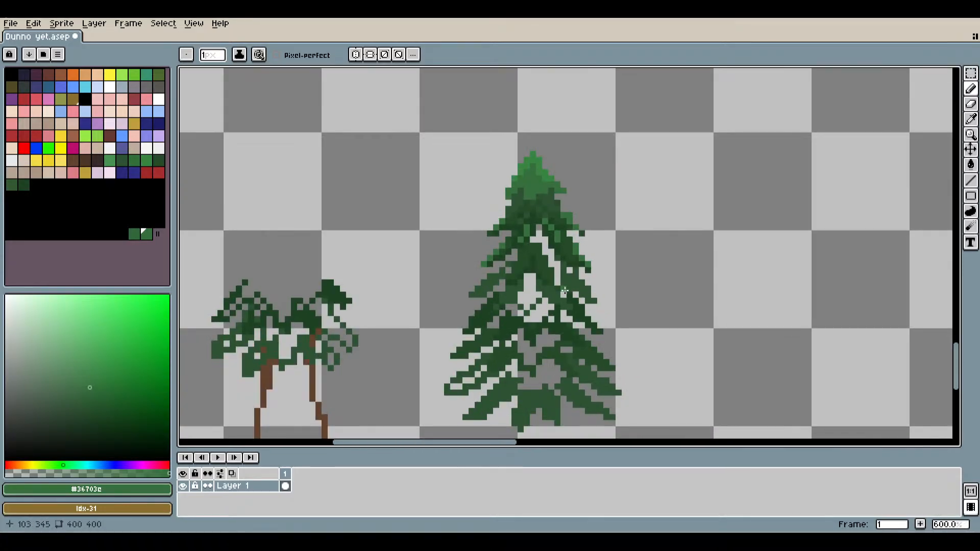
scroll(599, 277, up, 3)
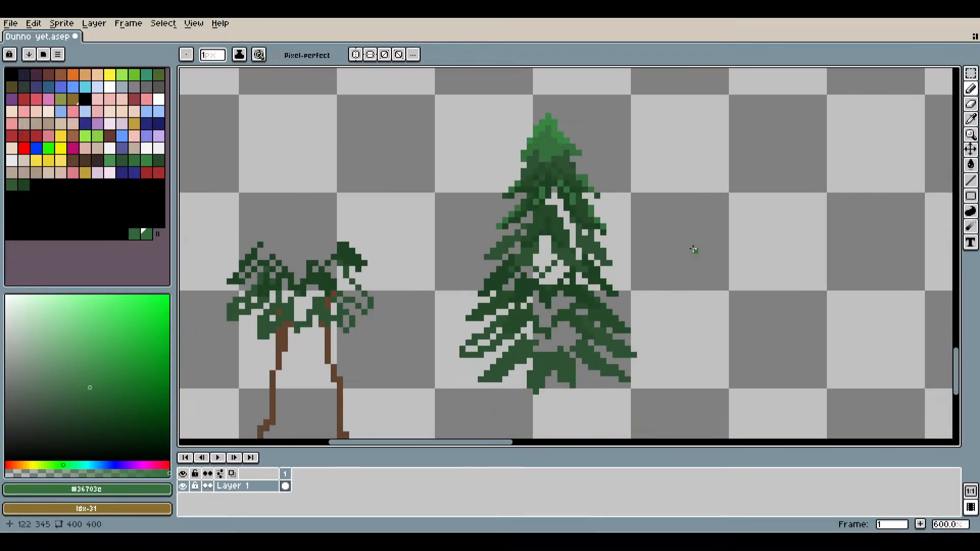
scroll(584, 246, up, 4)
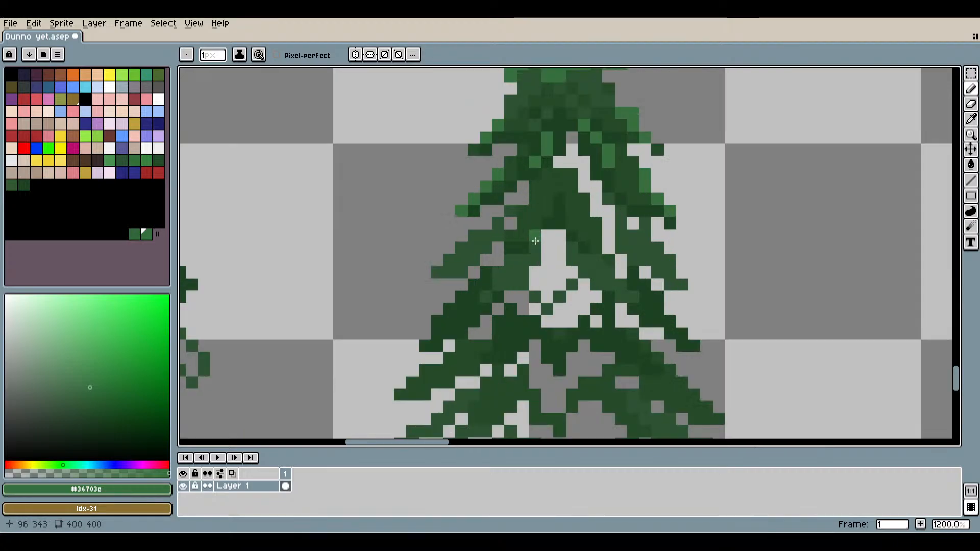
drag(663, 220, 495, 219)
drag(466, 168, 520, 243)
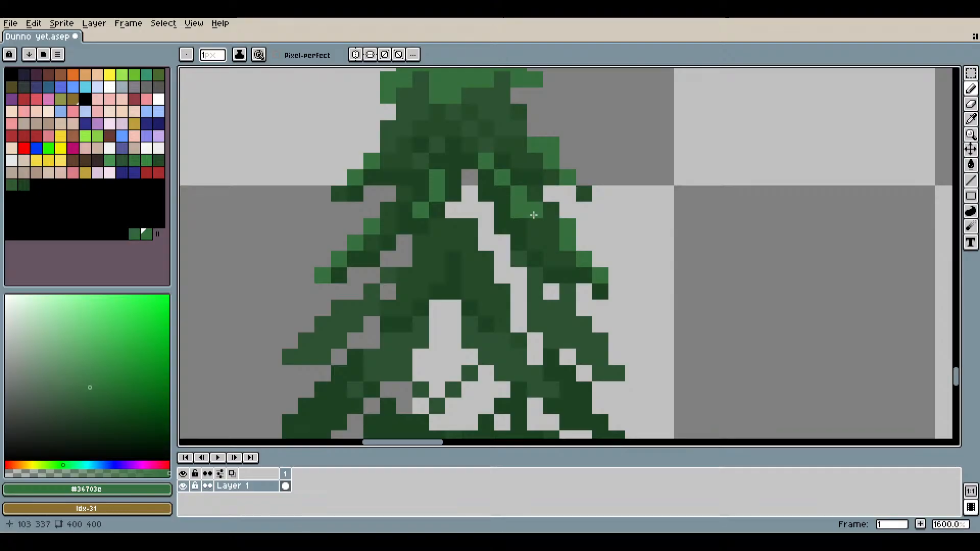
Sample the mid-green #2d5232 from the upper foliage and paint it along the inner side of the second right branch's highlight.
click(971, 119)
click(507, 108)
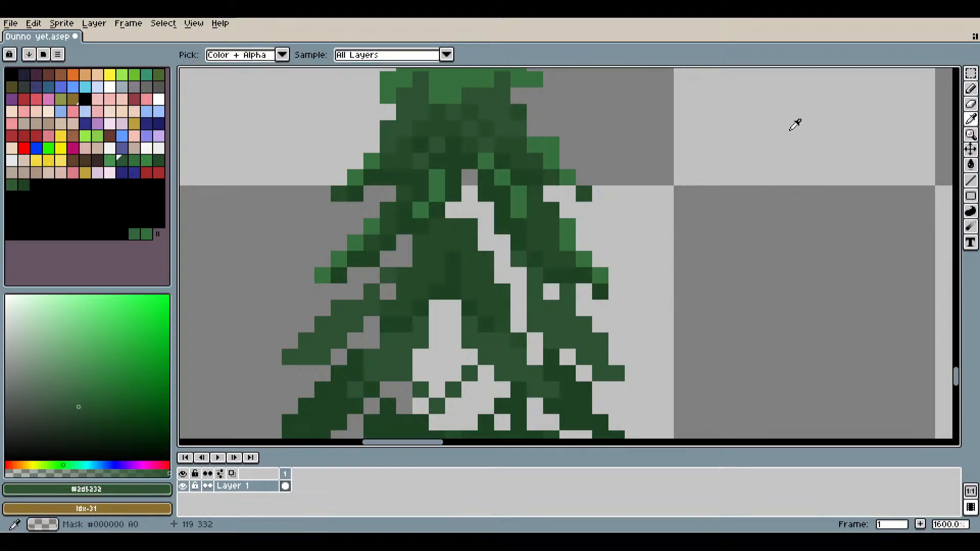
key(b)
scroll(592, 252, up, 5)
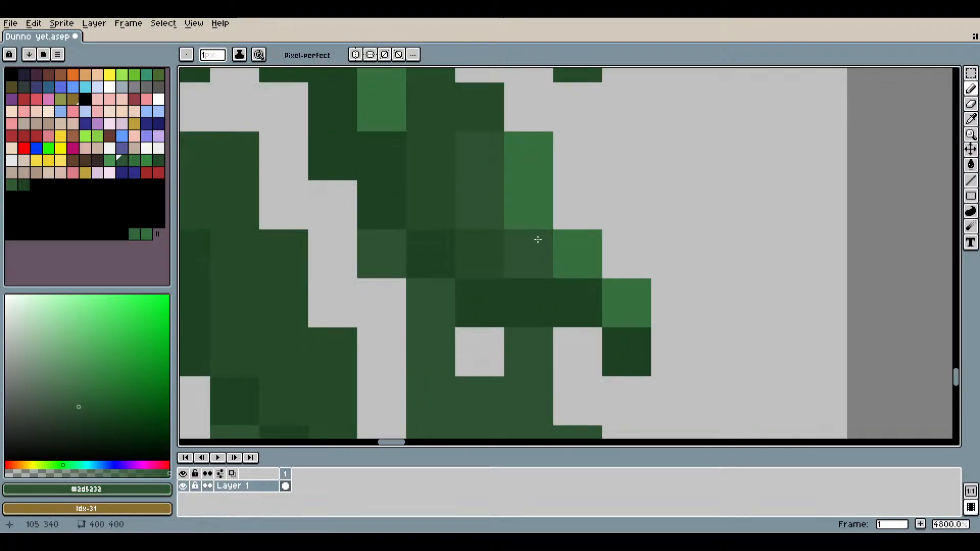
scroll(615, 255, down, 6)
scroll(569, 242, up, 3)
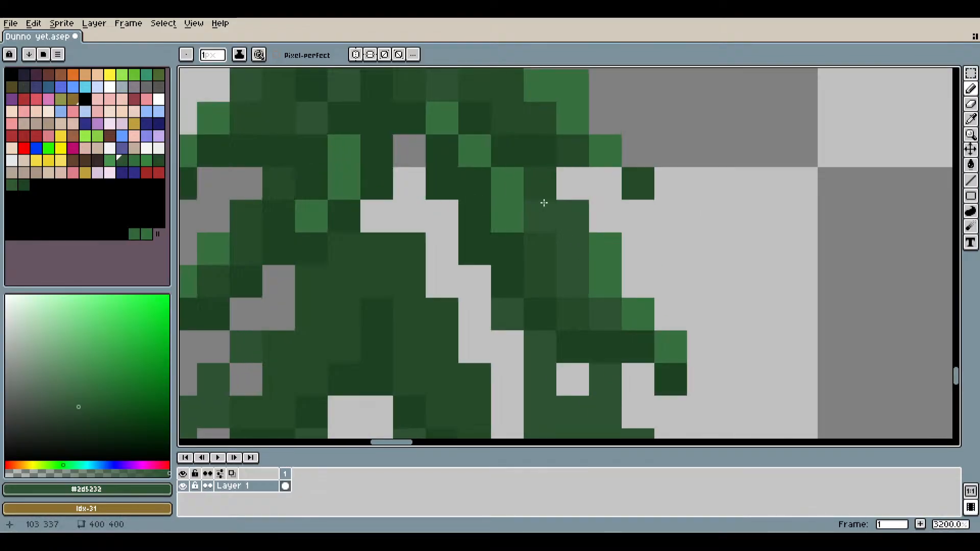
scroll(544, 205, down, 3)
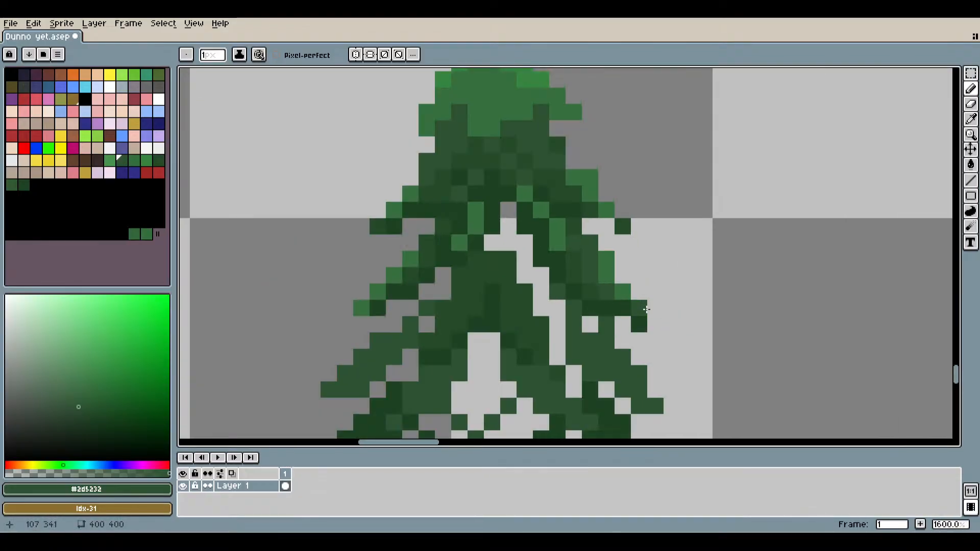
Add #2d5232 mid-tone pixels beside the highlights of the second left branch and the first right branch.
scroll(408, 255, up, 3)
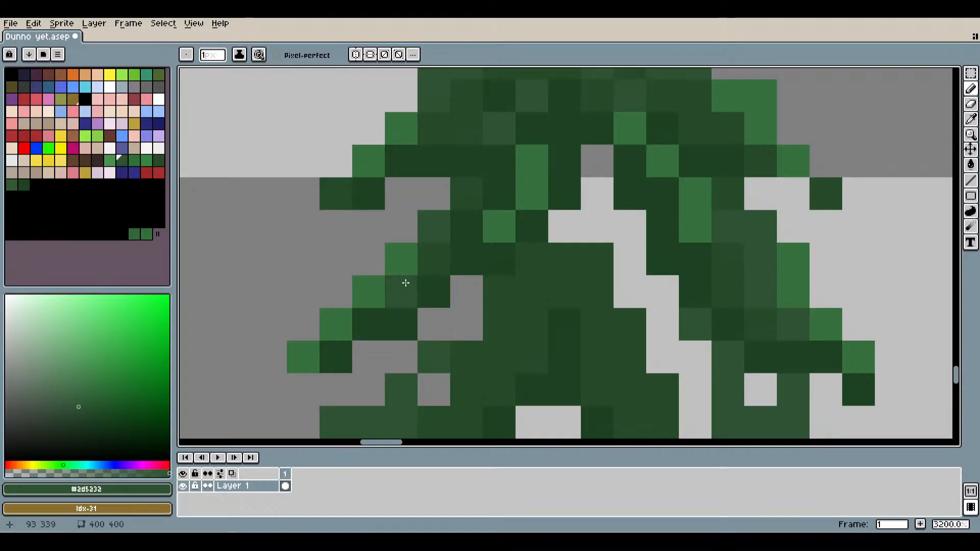
scroll(634, 217, down, 4)
scroll(445, 243, up, 5)
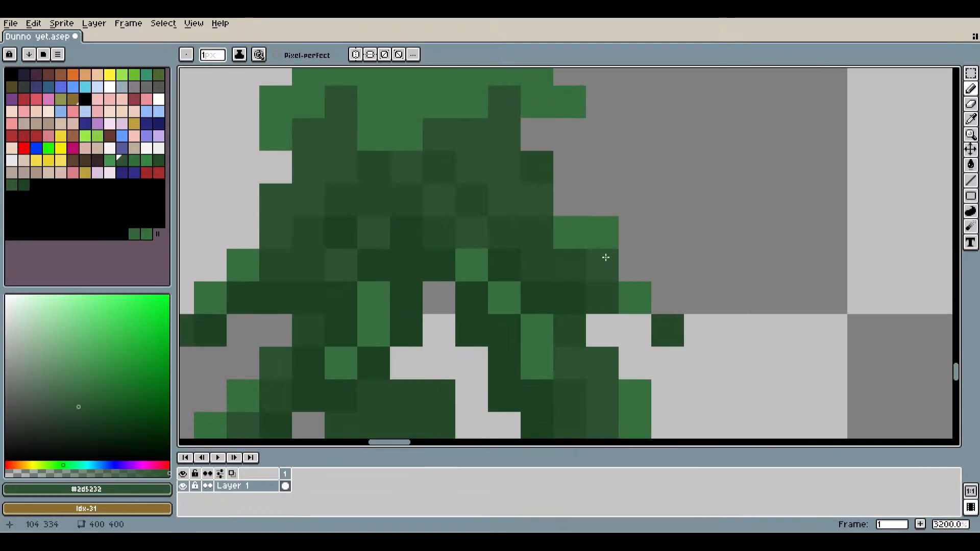
scroll(556, 281, down, 4)
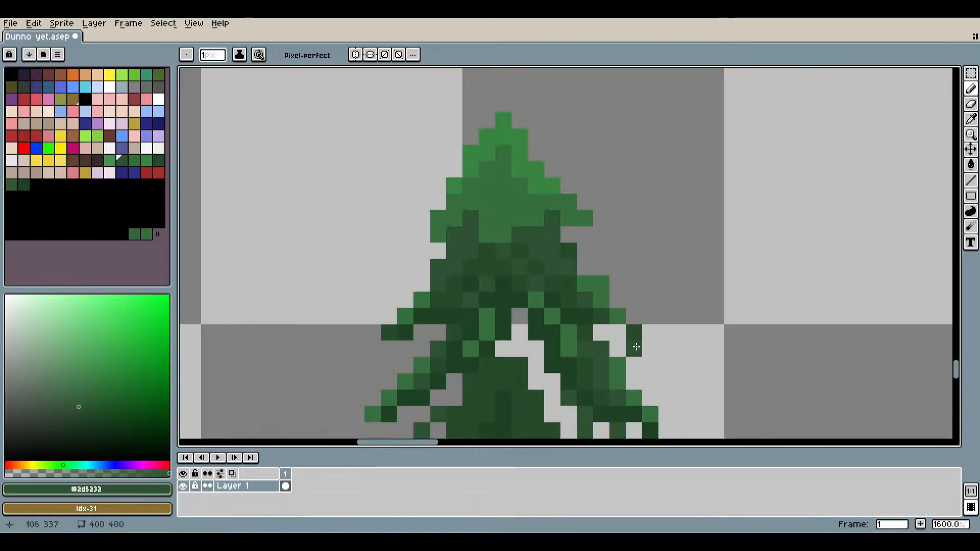
scroll(630, 254, up, 1)
scroll(687, 306, down, 3)
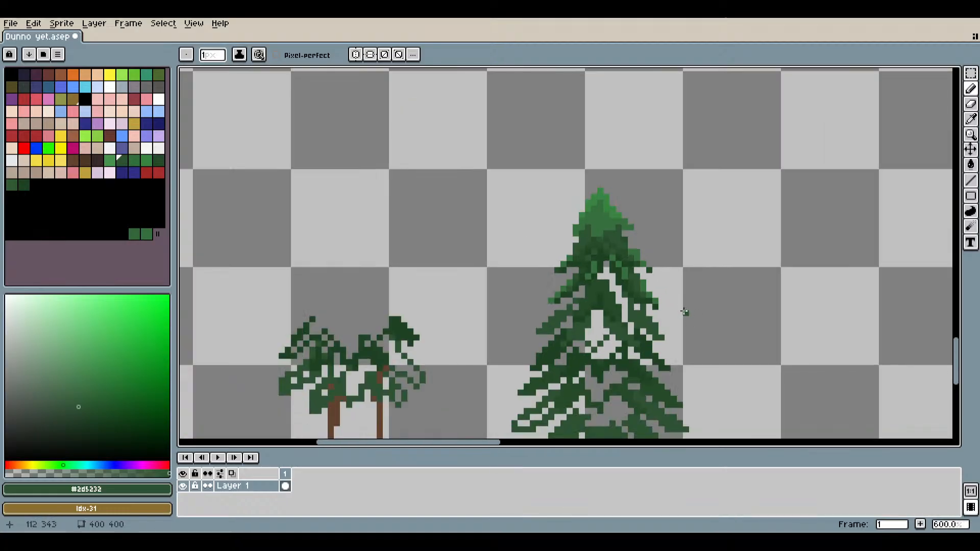
Sample the highlight green #36703e from the second right branch and light the third left branch's upper edge near its tip.
drag(685, 312, 536, 240)
scroll(536, 239, up, 4)
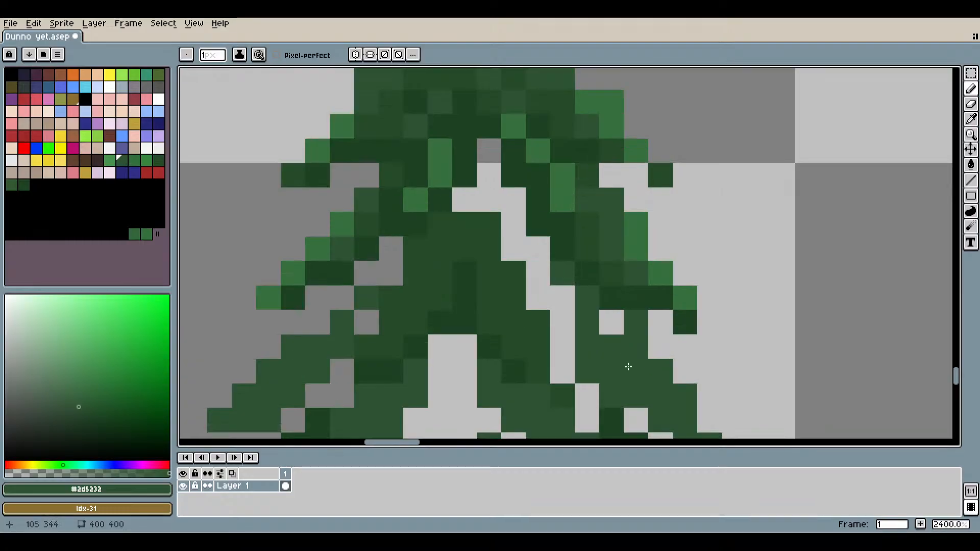
scroll(565, 250, down, 2)
key(i)
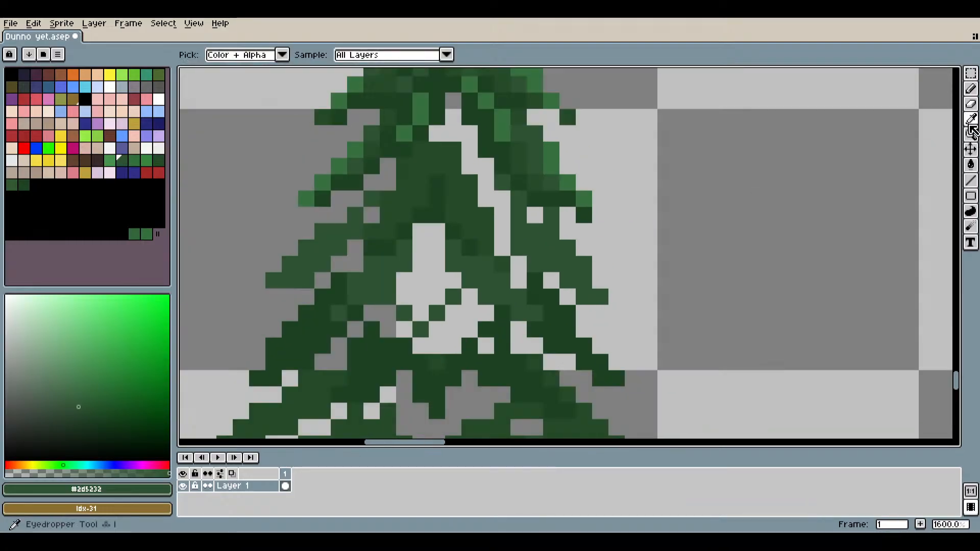
click(573, 182)
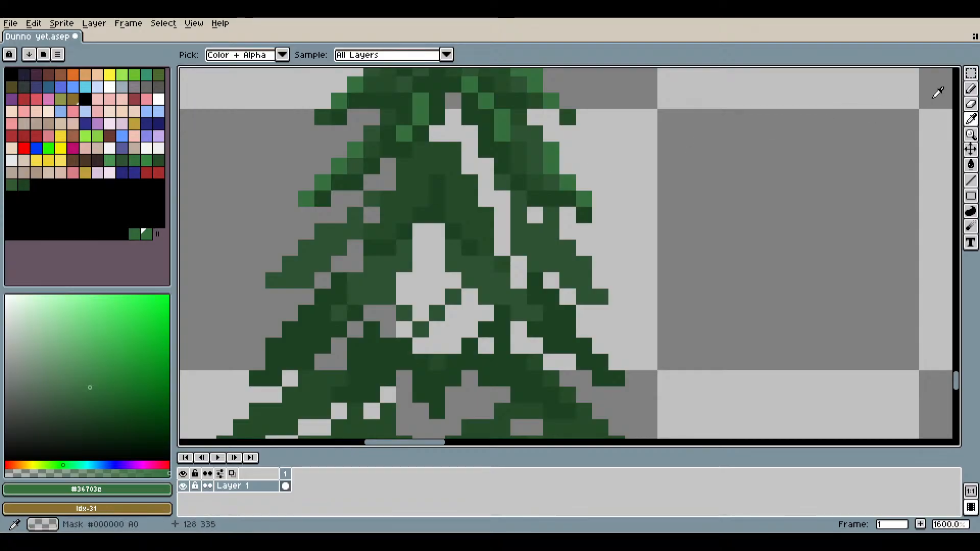
click(971, 88)
scroll(317, 235, up, 4)
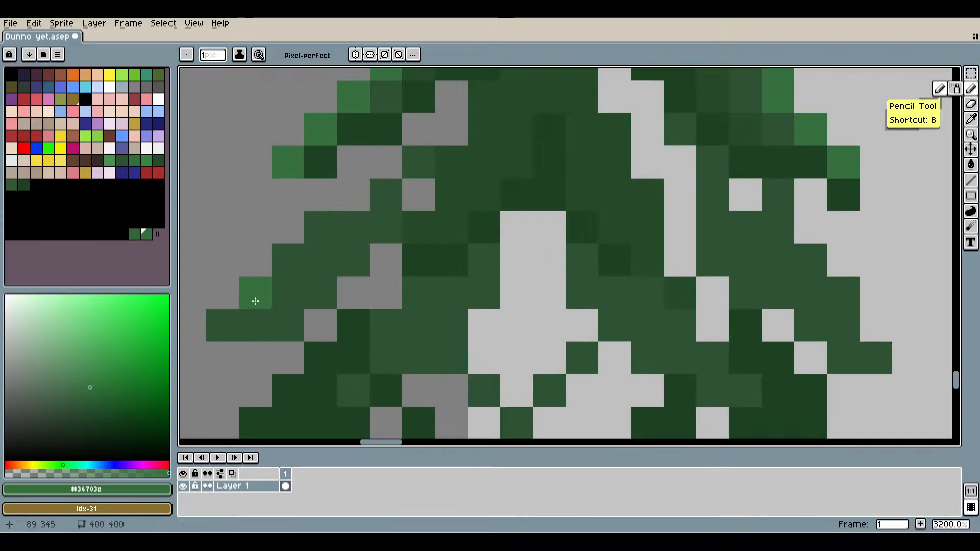
drag(354, 320, 429, 231)
scroll(430, 231, down, 5)
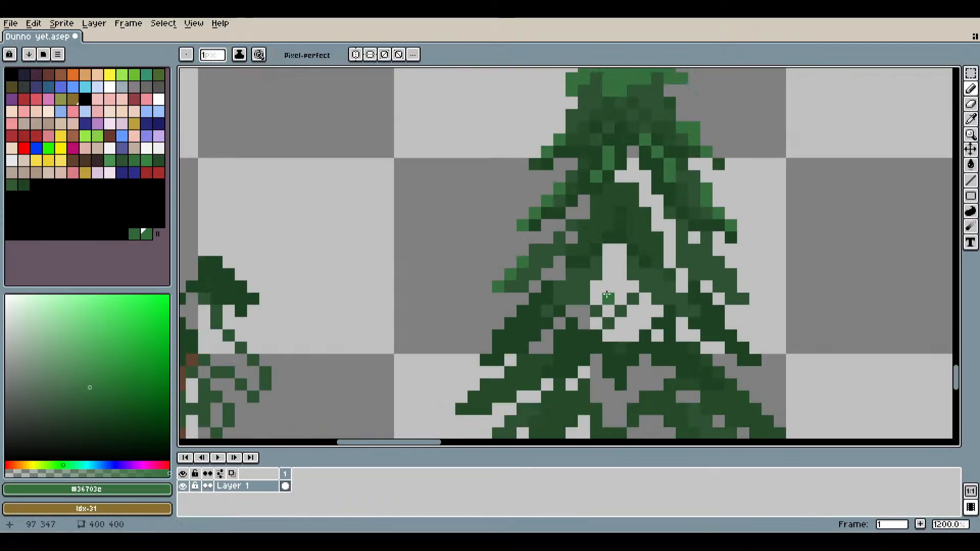
Highlight the outer edge of the third right branch down to its tip with #36703e.
scroll(535, 292, up, 3)
scroll(534, 292, up, 3)
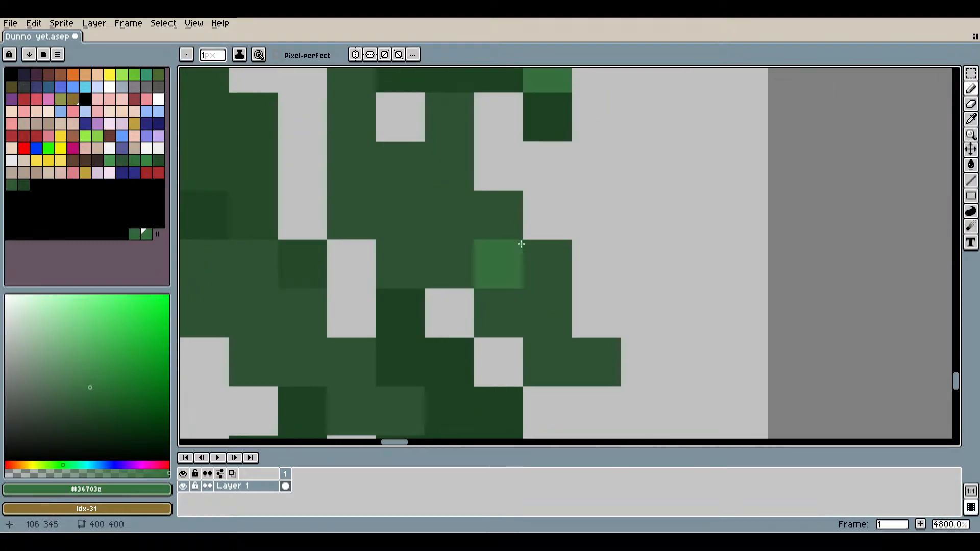
mouse_move(498, 220)
mouse_down()
mouse_move(547, 260)
mouse_move(564, 317)
mouse_move(591, 346)
mouse_up()
scroll(591, 346, down, 6)
click(633, 362)
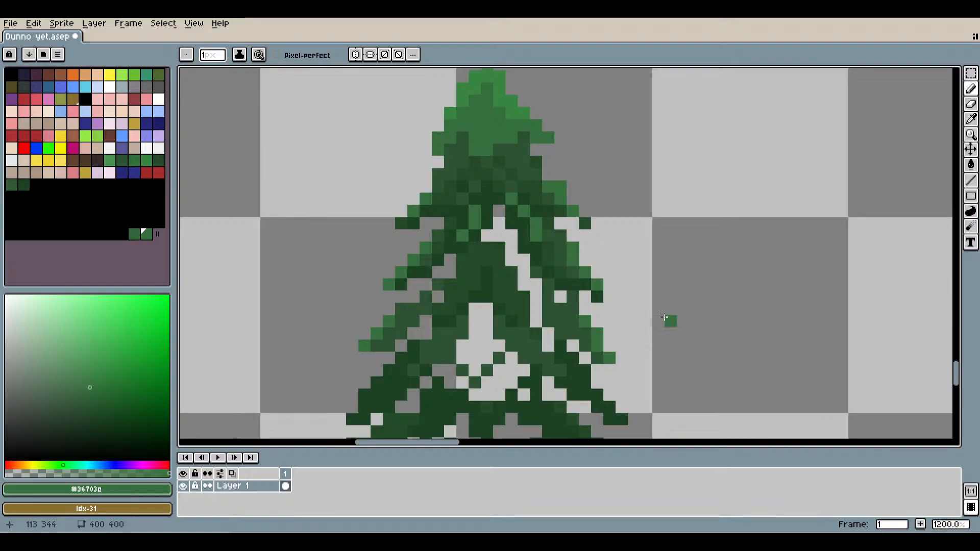
Outline the left, top and right edges of the foliage between the two central gaps with #36703e.
scroll(523, 305, up, 5)
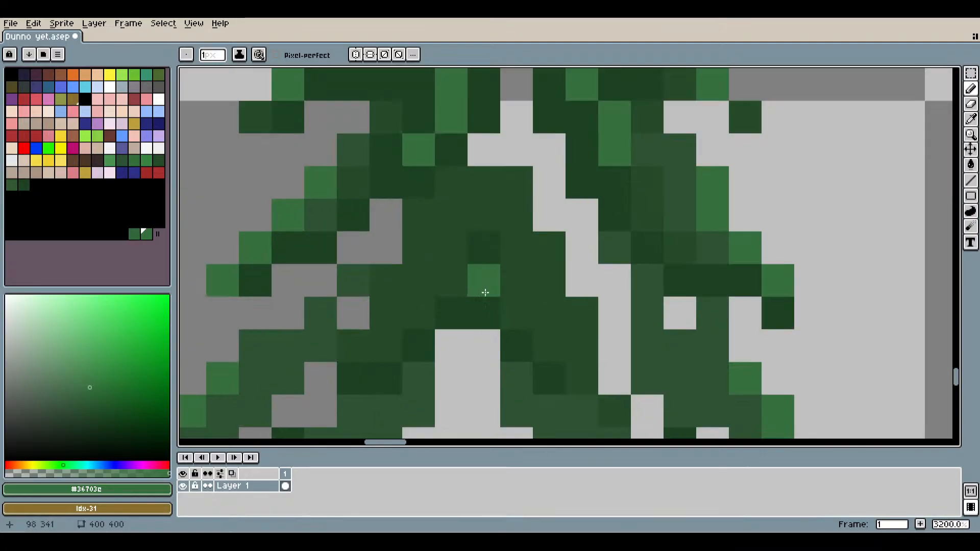
mouse_move(361, 339)
mouse_down()
mouse_move(385, 290)
mouse_move(452, 204)
mouse_move(509, 192)
mouse_move(461, 186)
mouse_move(507, 186)
mouse_move(548, 280)
mouse_move(581, 312)
mouse_move(590, 372)
mouse_up()
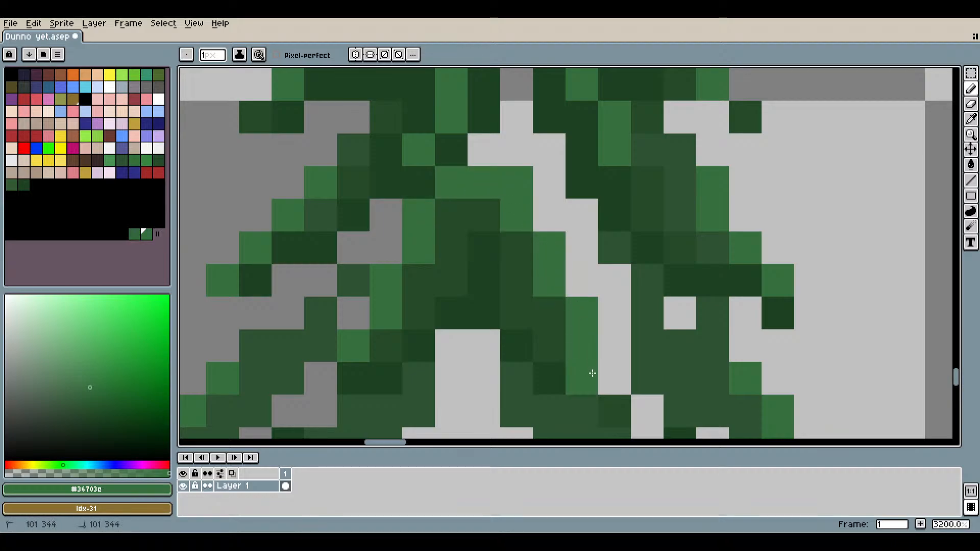
scroll(591, 372, down, 4)
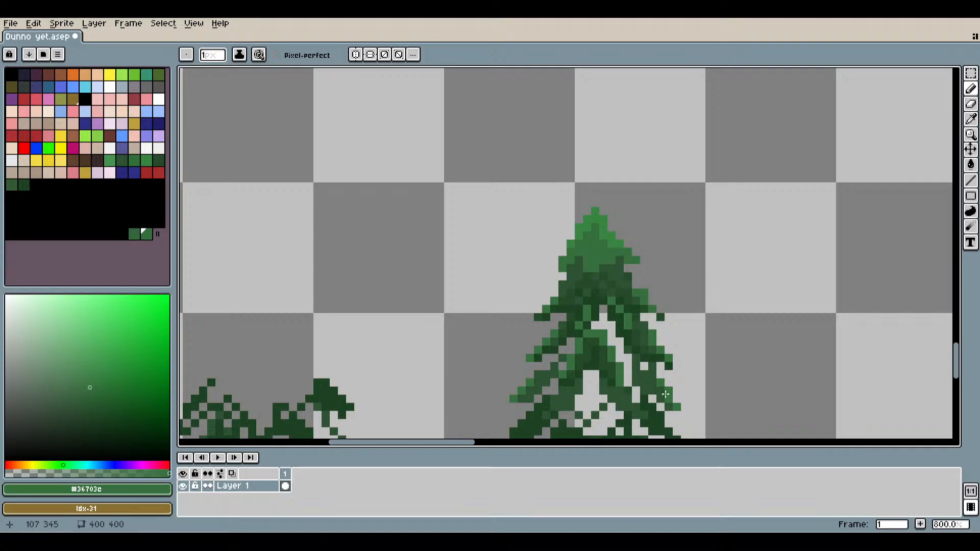
scroll(608, 357, up, 2)
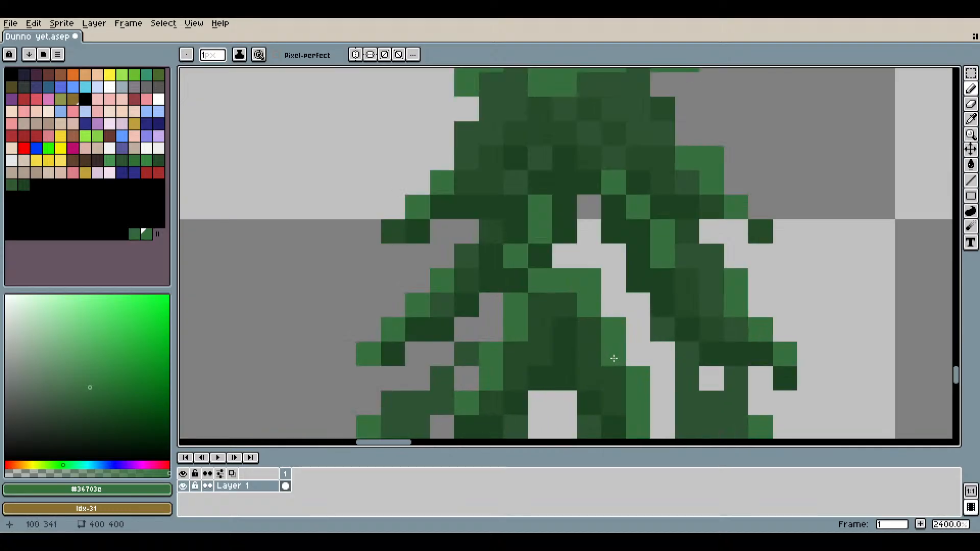
Undo the top and right-edge strokes on the central foliage, and repaint its right edge with a stepped #36703e highlight.
key(ctrl+z)
key(ctrl+z)
key(ctrl+z)
key(ctrl+z)
key(ctrl+z)
key(ctrl+z)
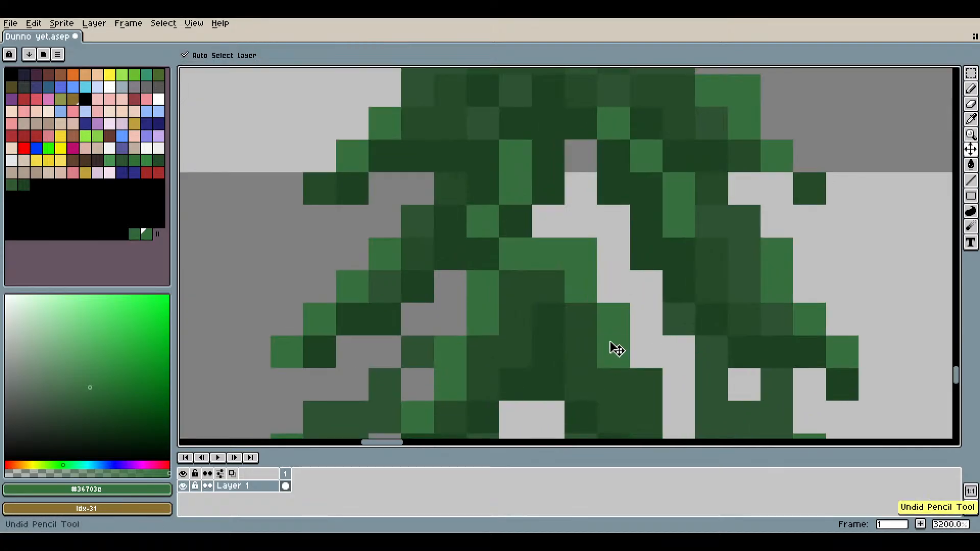
drag(610, 315, 651, 410)
scroll(668, 402, down, 3)
scroll(682, 399, up, 4)
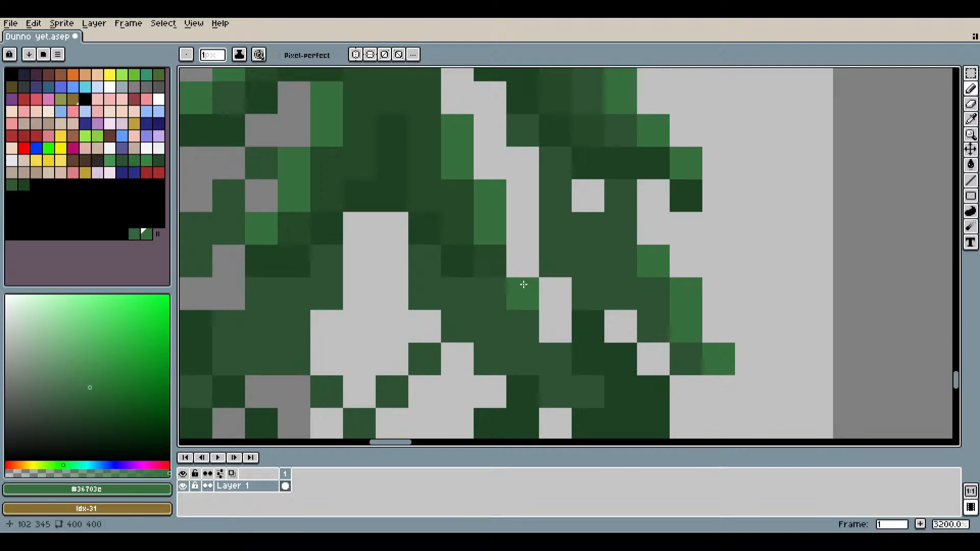
scroll(557, 294, down, 3)
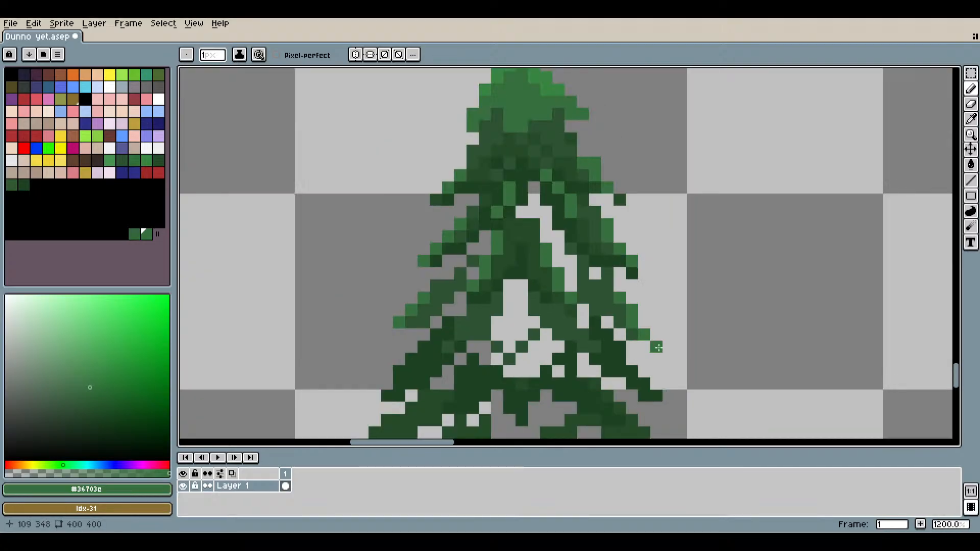
Highlight the outer upper edge of the fourth left branch down to its tip with stepped #36703e pixels.
drag(654, 338, 647, 311)
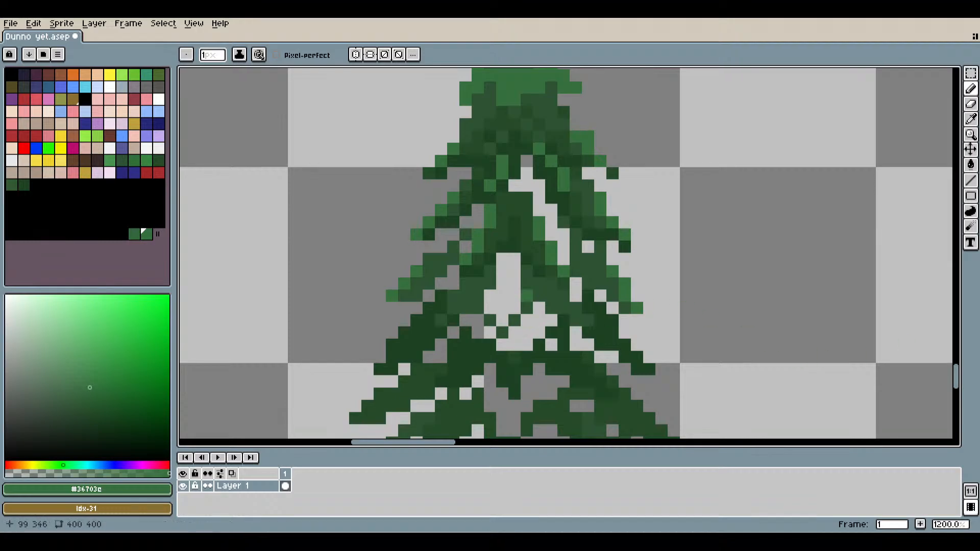
scroll(534, 278, down, 1)
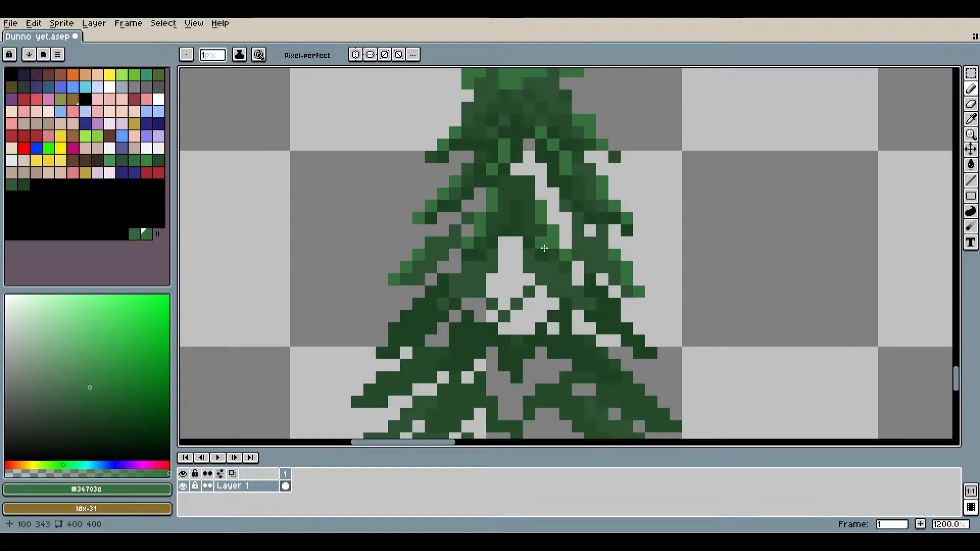
drag(528, 247, 522, 238)
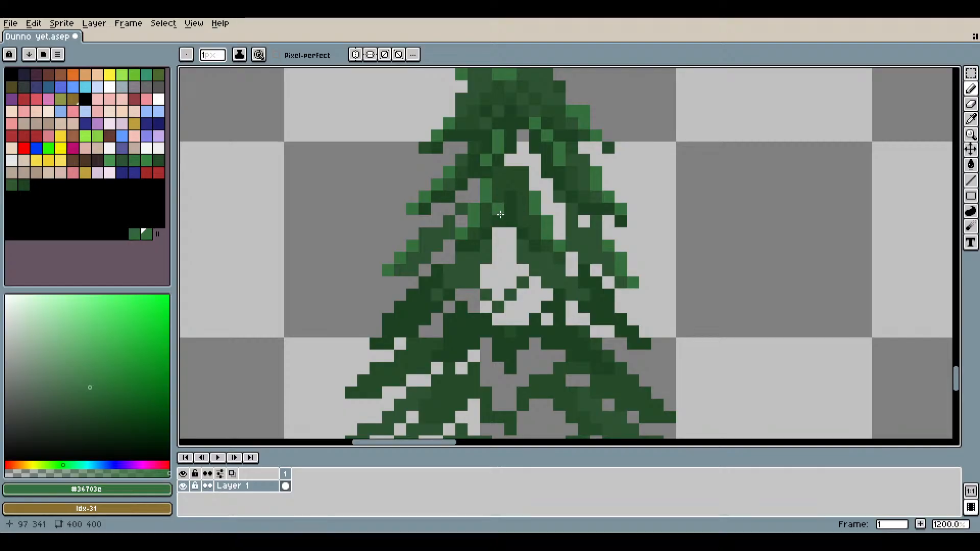
drag(500, 253, 479, 239)
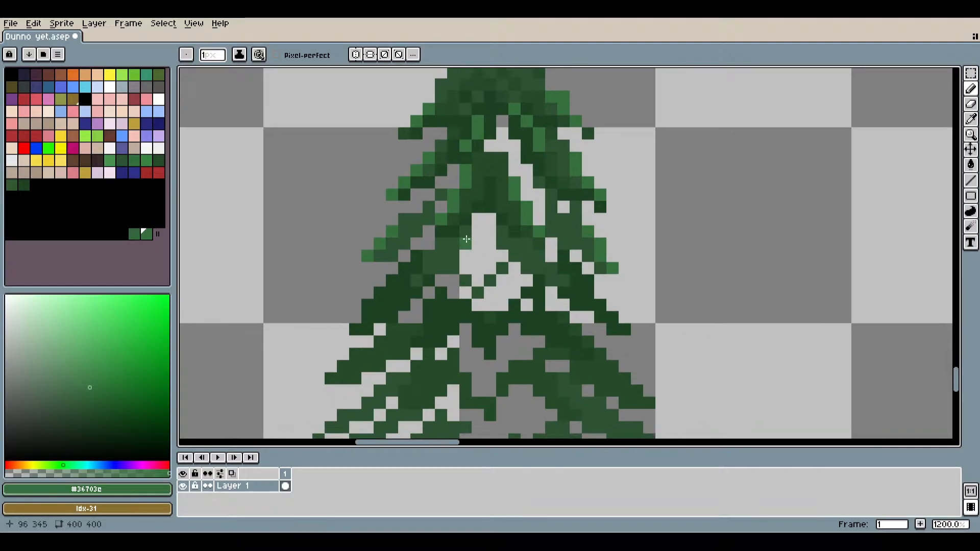
scroll(427, 274, up, 1)
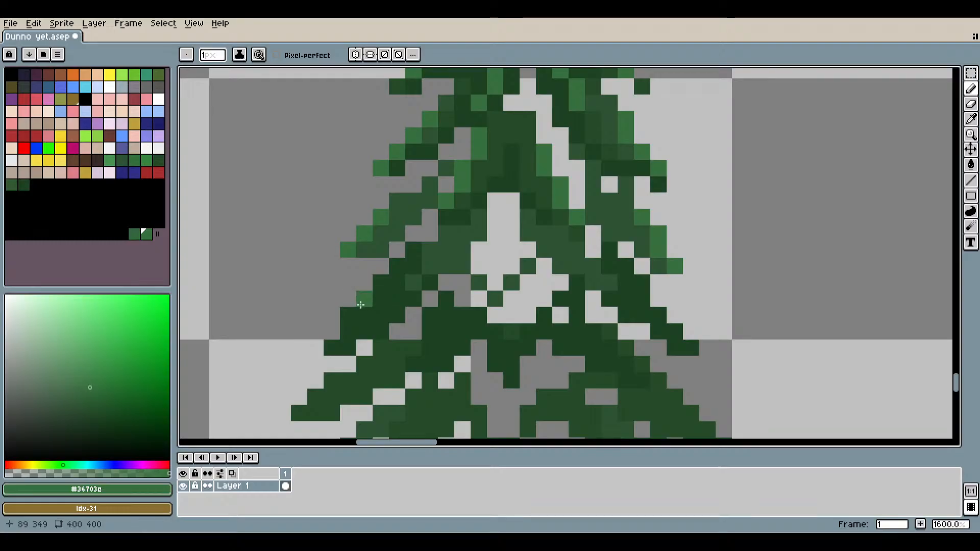
drag(344, 331, 347, 318)
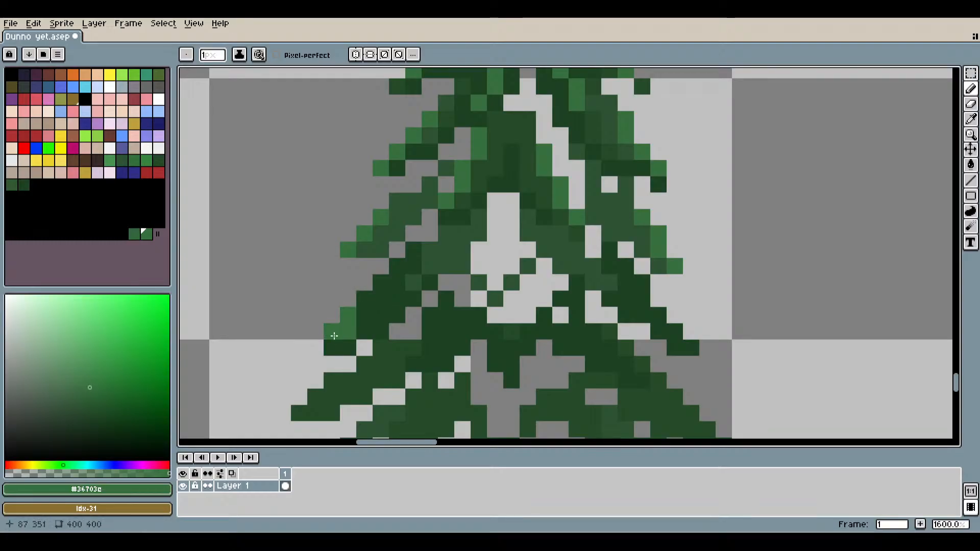
click(332, 349)
click(364, 298)
click(380, 283)
click(398, 265)
Highlight the outer edge of the fourth right branch down to its tip with stepped #36703e pixels.
click(575, 251)
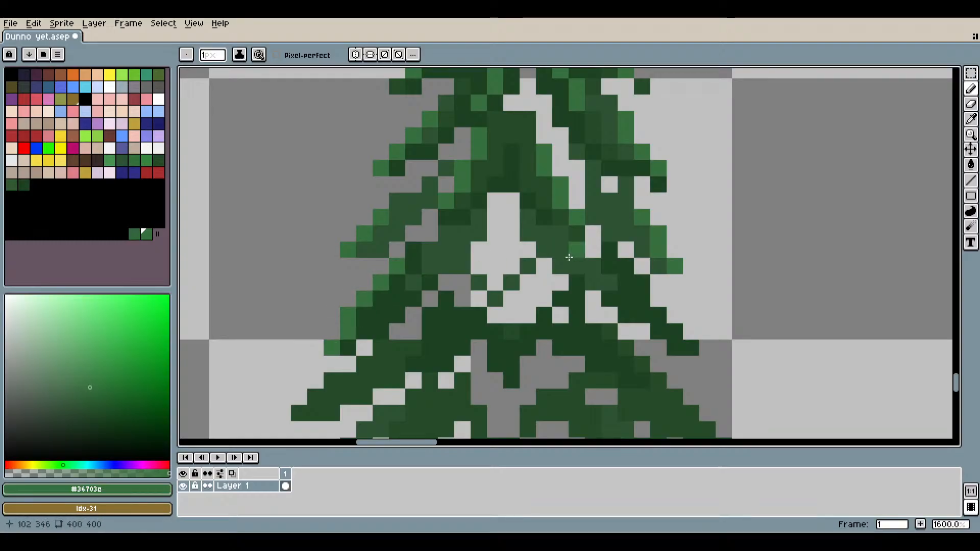
scroll(569, 257, up, 3)
click(642, 283)
click(642, 299)
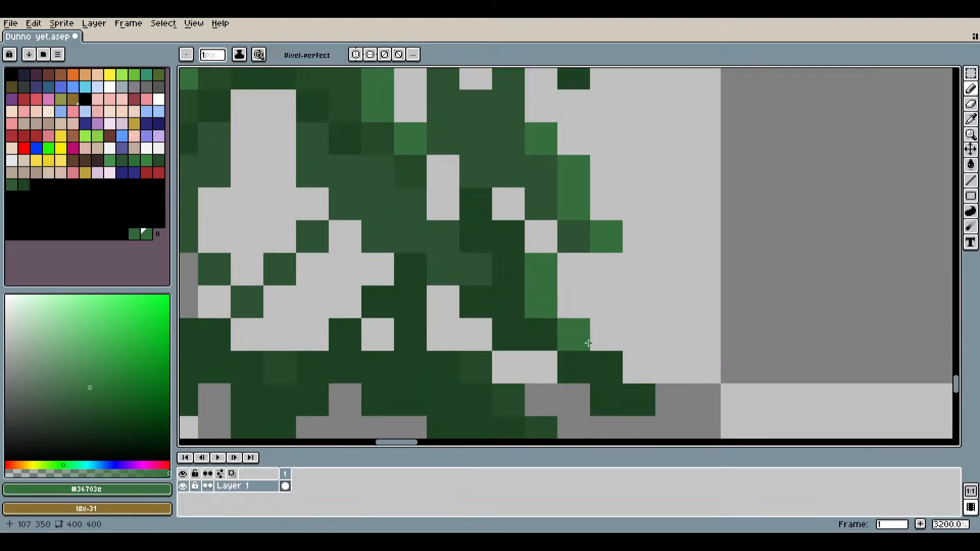
click(606, 368)
click(639, 400)
scroll(526, 311, down, 3)
Paint a stepped #36703e highlight diagonally down the foliage on the right side of the upper central gap.
drag(477, 269, 542, 309)
click(531, 303)
scroll(492, 278, up, 1)
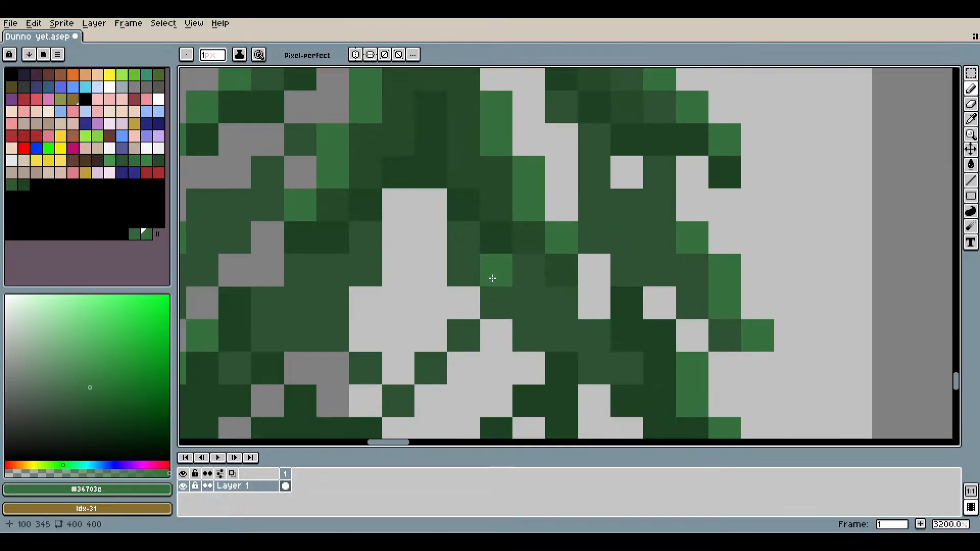
click(474, 243)
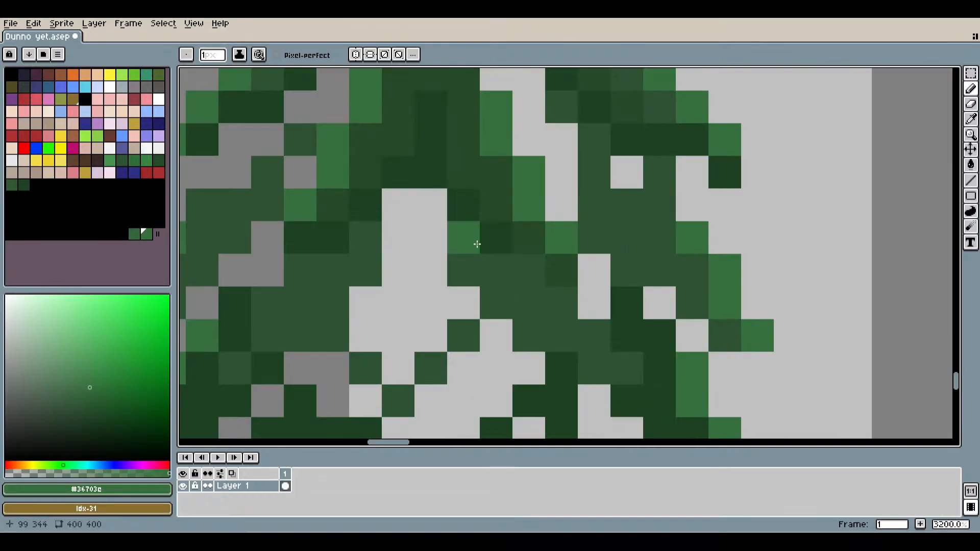
click(504, 282)
click(539, 311)
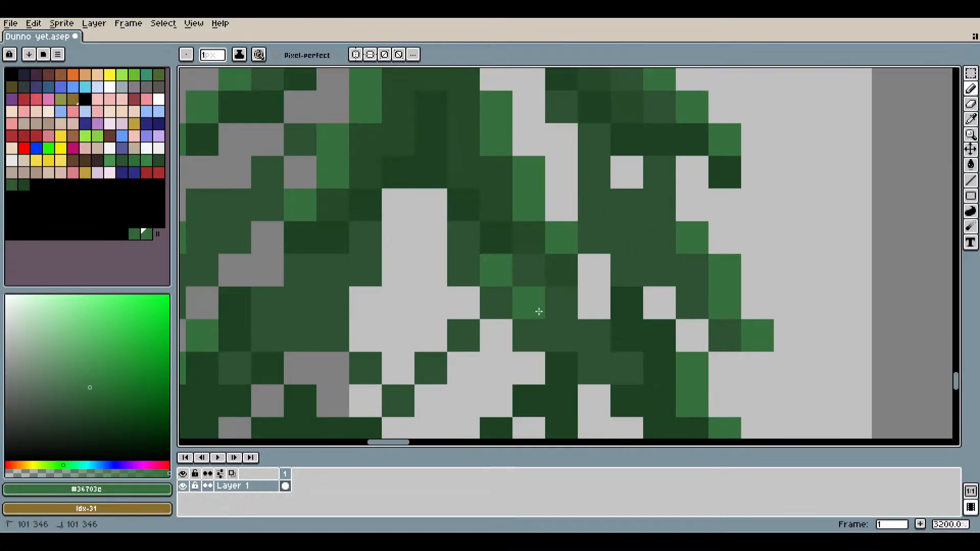
click(562, 316)
click(600, 330)
scroll(593, 347, down, 3)
Paint a stepped #36703e highlight across the foliage on the left side of the upper central gap.
drag(558, 360, 595, 343)
scroll(518, 315, up, 3)
click(517, 313)
click(501, 308)
click(529, 271)
click(556, 278)
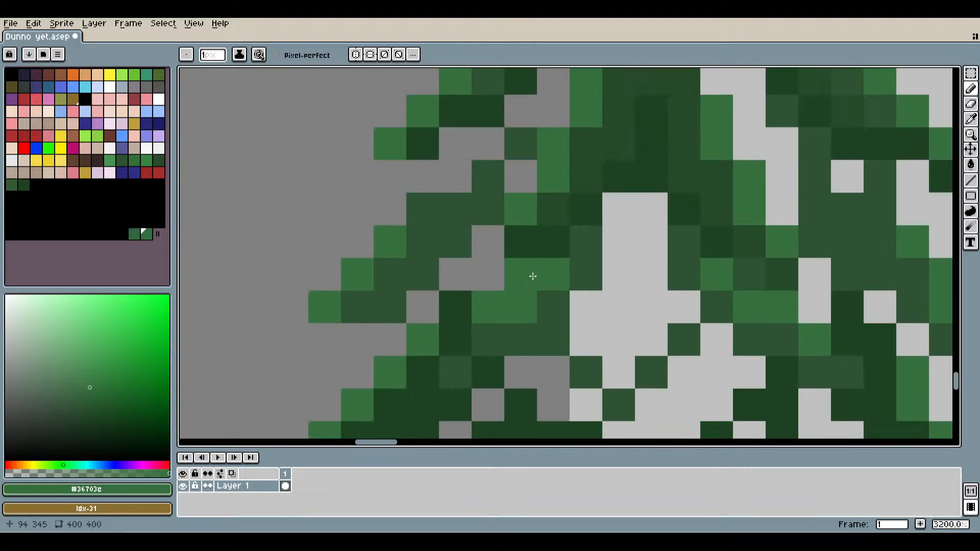
click(584, 253)
Highlight the upper right edge of the central foliage below the upper gap with stepped #36703e pixels.
scroll(645, 328, down, 4)
drag(665, 347, 526, 271)
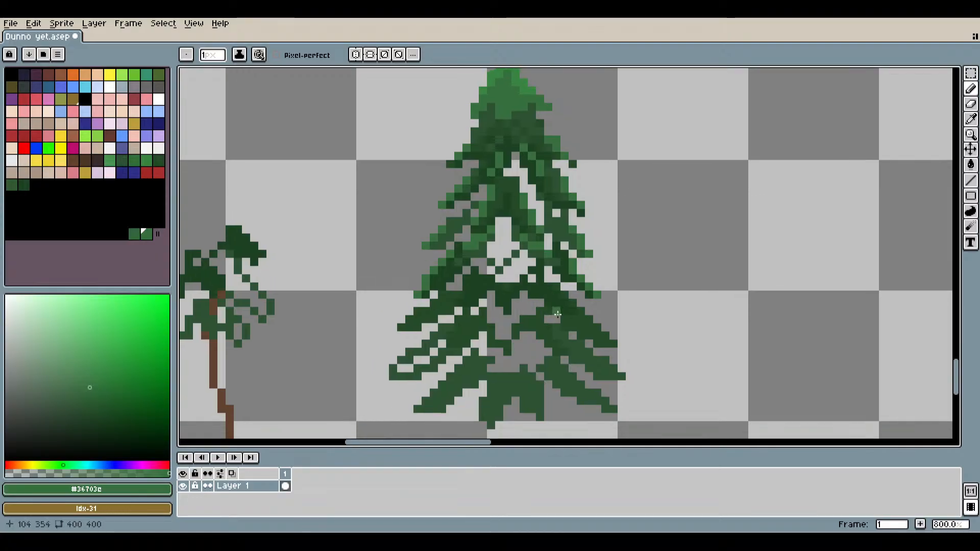
scroll(531, 281, up, 3)
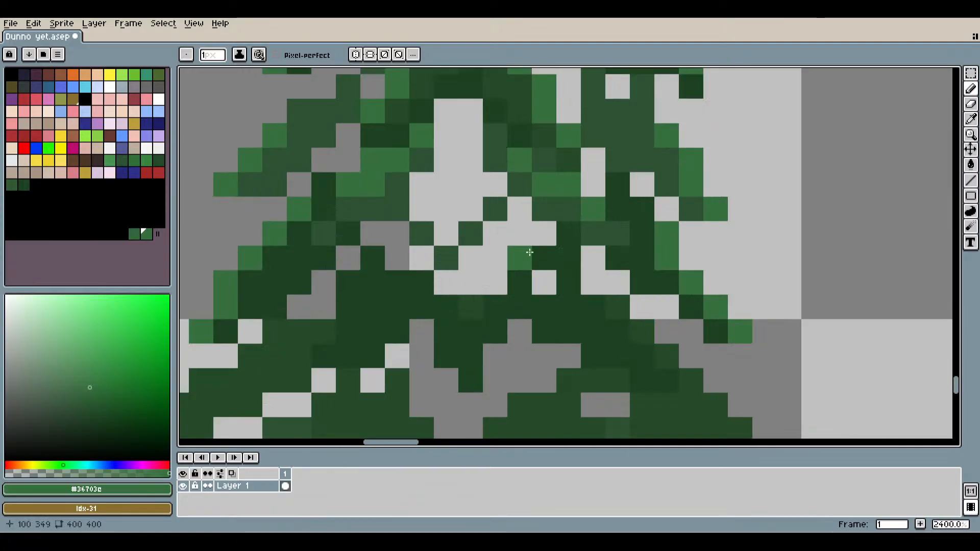
mouse_move(530, 255)
mouse_down()
mouse_move(567, 296)
mouse_move(625, 332)
mouse_up()
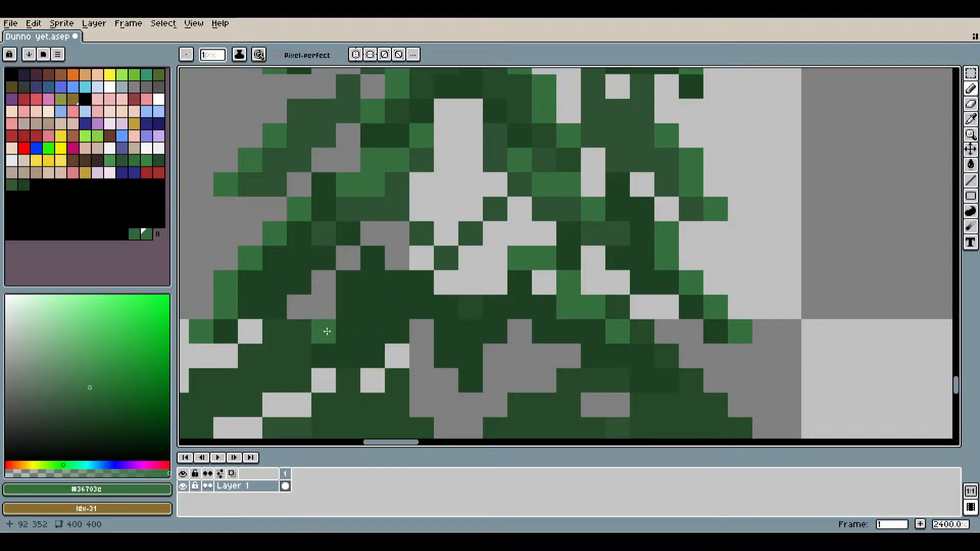
Highlight the outer edge of the fifth left branch and the left edge of the adjoining central foliage with #36703e.
drag(366, 312, 475, 270)
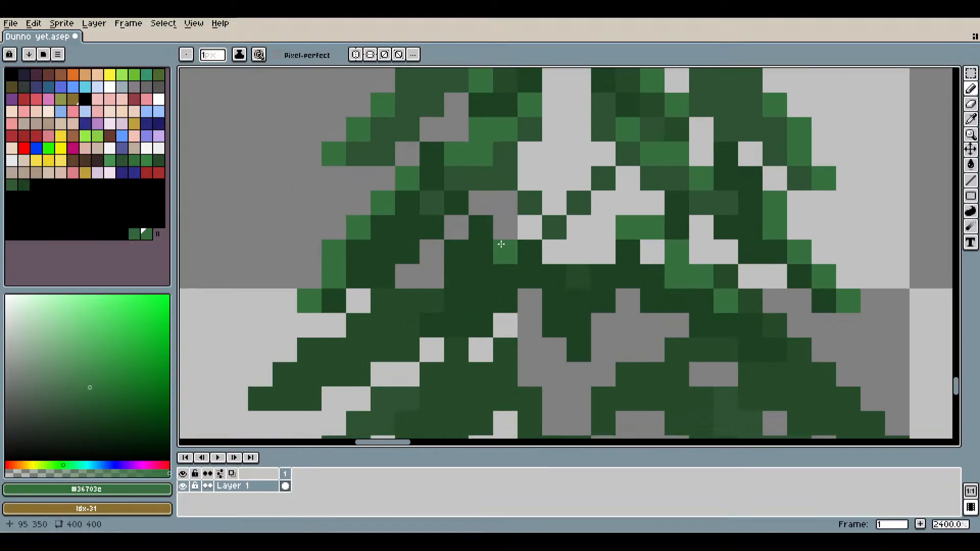
mouse_move(309, 349)
mouse_down()
mouse_move(343, 340)
mouse_move(376, 305)
mouse_up()
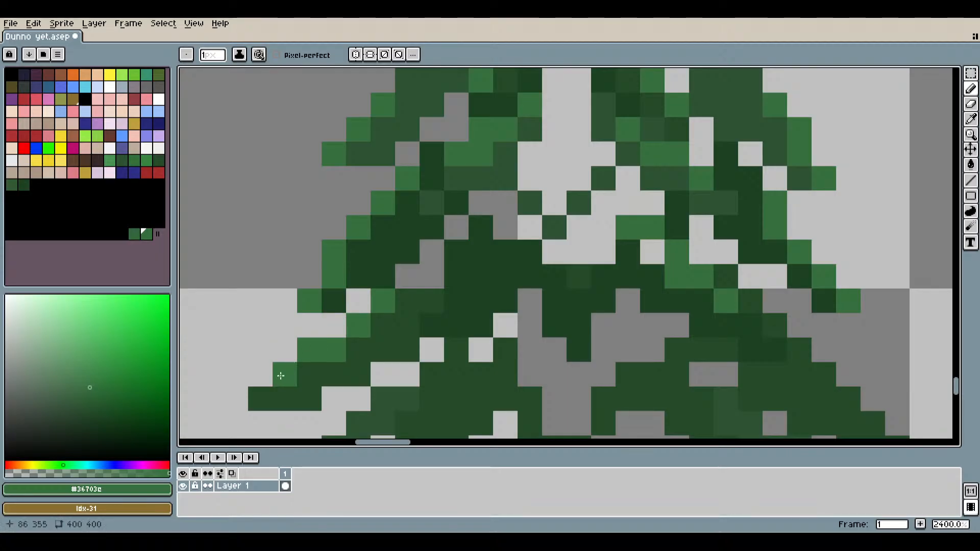
scroll(473, 359, down, 7)
scroll(494, 352, up, 7)
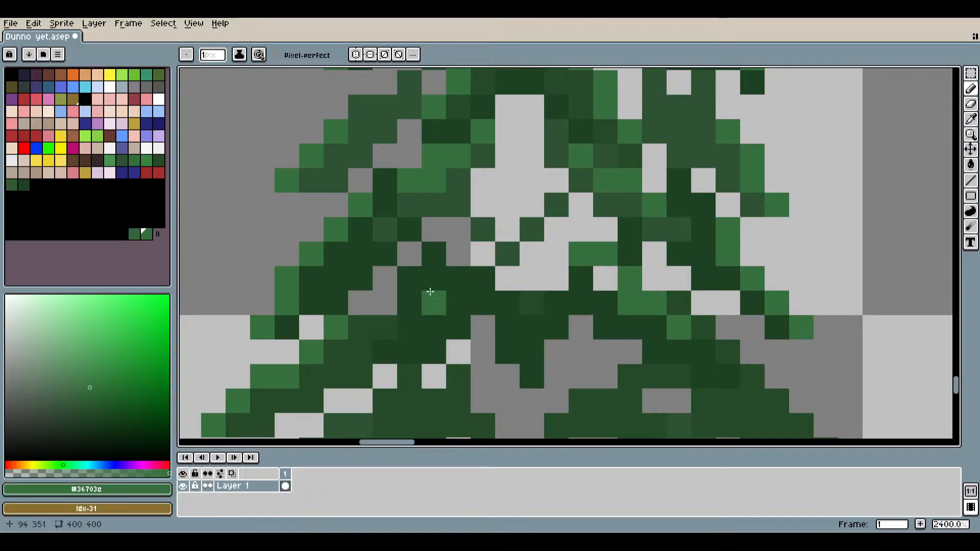
scroll(485, 274, down, 3)
scroll(481, 251, up, 2)
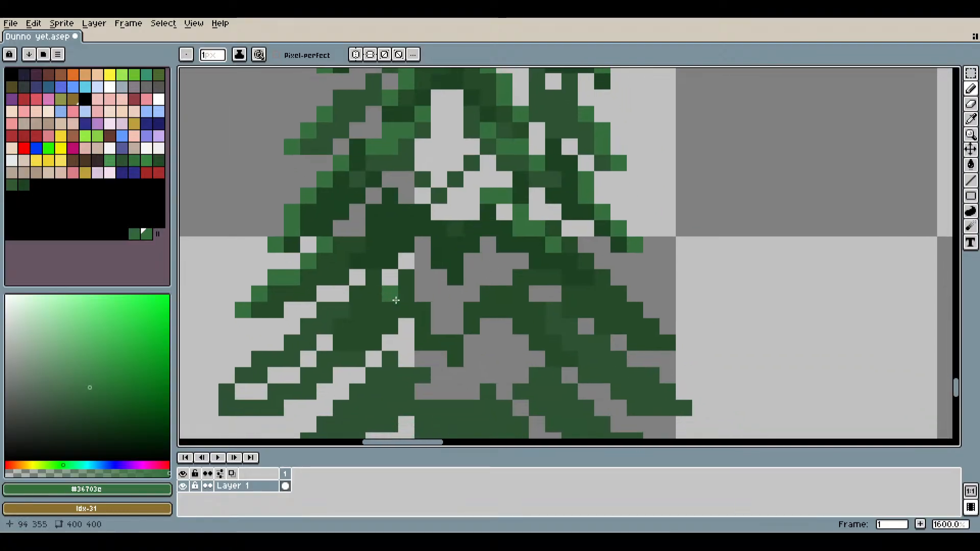
drag(373, 236, 390, 196)
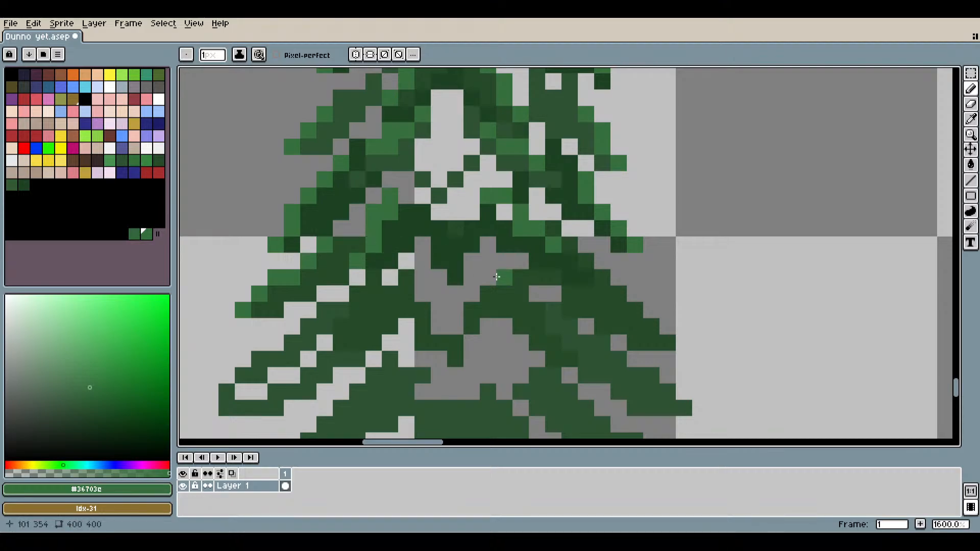
Highlight the outer upper edge of the fifth right branch with a diagonal of #36703e pixels.
scroll(554, 278, down, 1)
drag(524, 286, 523, 287)
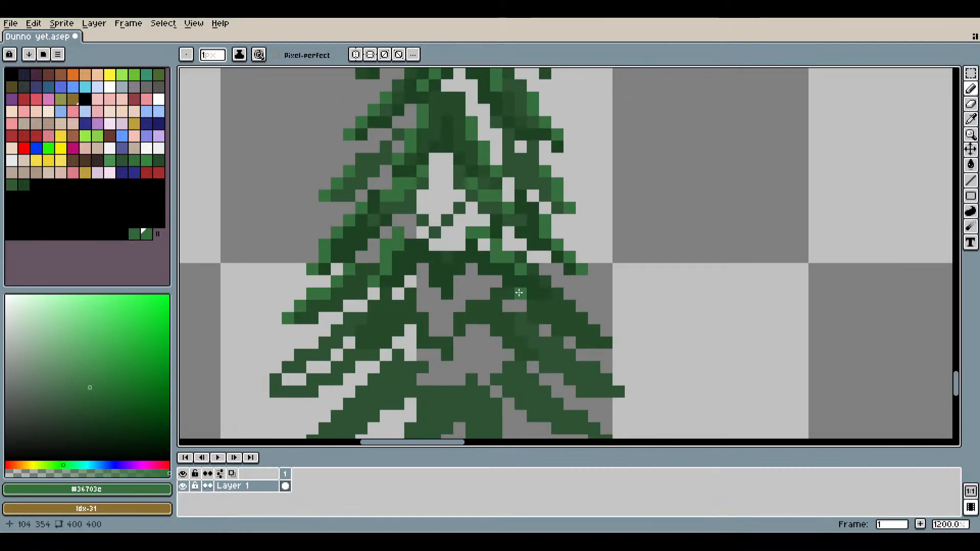
drag(606, 339, 634, 283)
click(626, 248)
click(644, 275)
click(676, 300)
click(692, 316)
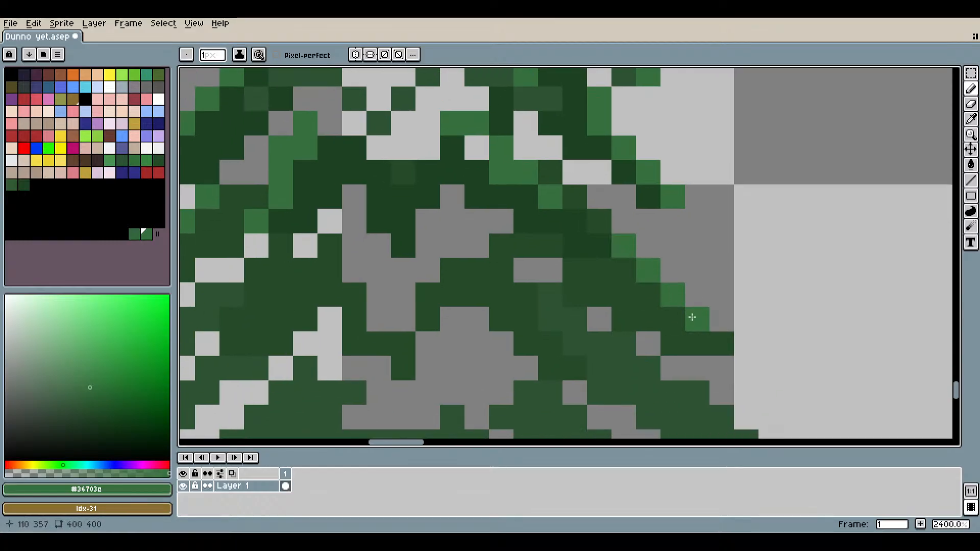
Highlight the outer upper edge of the sixth right branch down to its tip with #36703e.
mouse_move(547, 293)
mouse_down()
mouse_move(524, 199)
mouse_move(505, 193)
mouse_up()
click(610, 275)
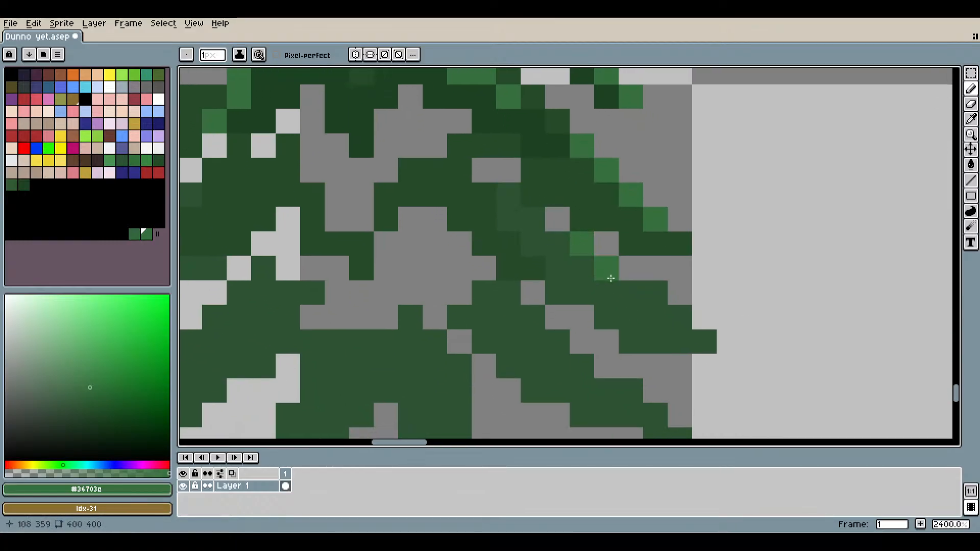
click(631, 292)
click(656, 292)
click(680, 317)
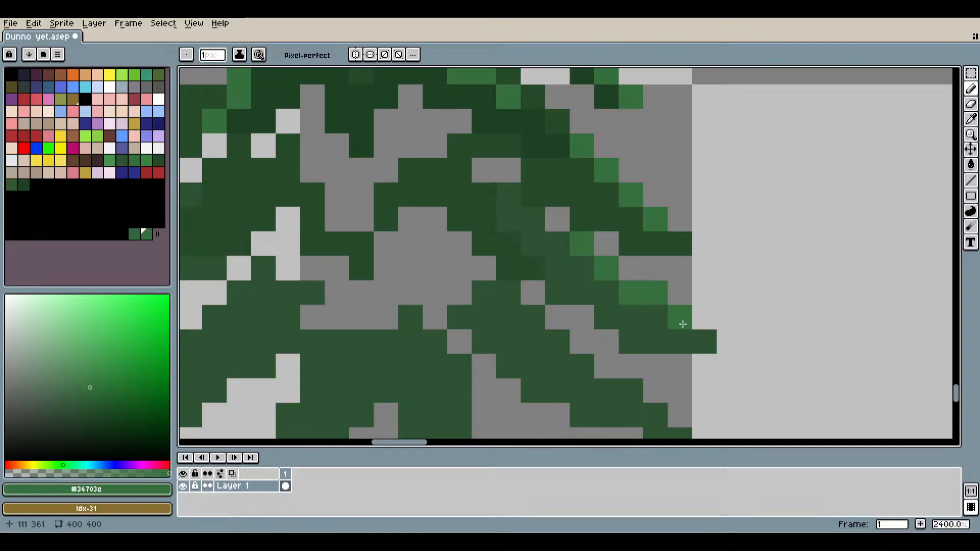
click(704, 341)
Add a stepped #36703e highlight down the inner foliage between the lower central gap and the sixth right branch.
click(459, 170)
click(484, 194)
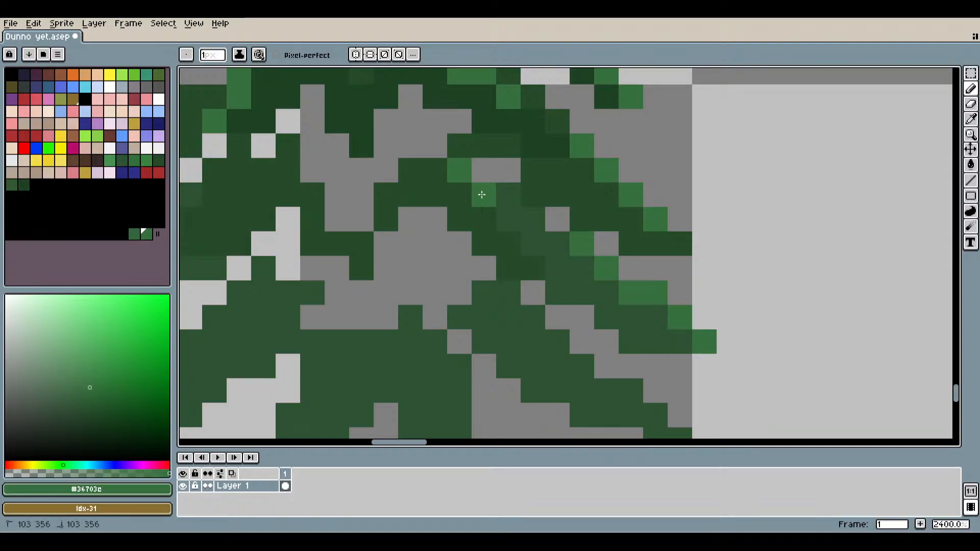
click(484, 219)
click(508, 244)
click(527, 268)
Undo a first highlight stroke on the inner foliage above the sixth left branch, and repaint it as a stepped #36703e edge.
drag(413, 263, 576, 315)
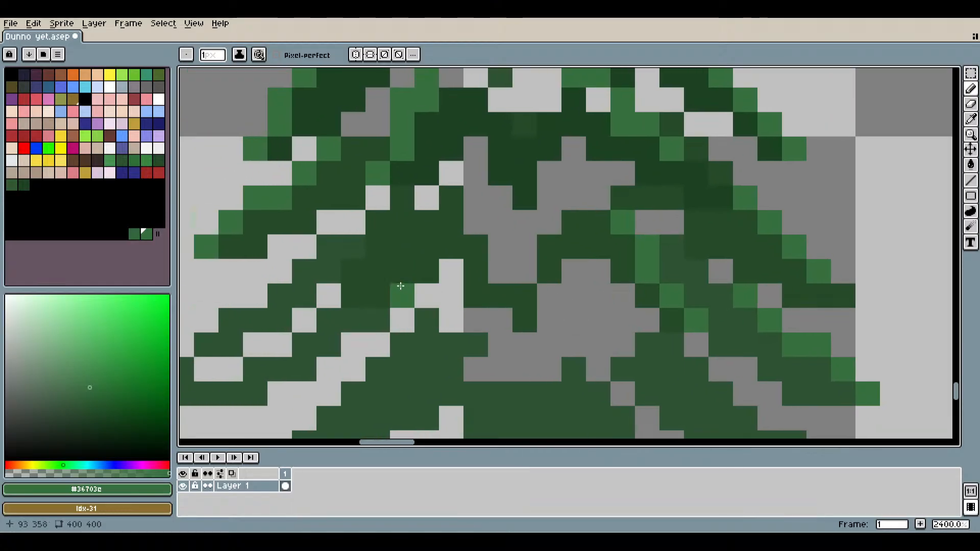
mouse_move(361, 267)
mouse_down()
mouse_move(392, 226)
mouse_move(415, 251)
mouse_up()
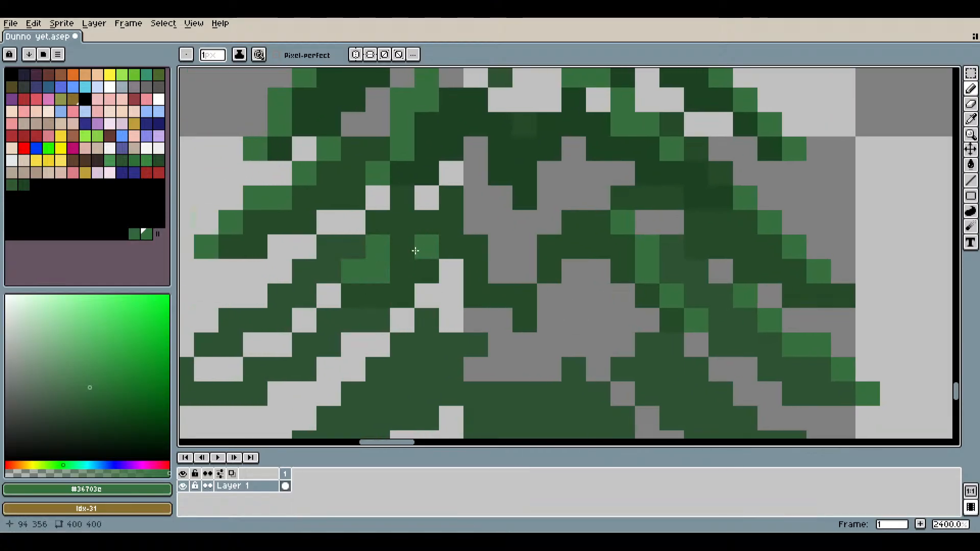
key(ctrl+z)
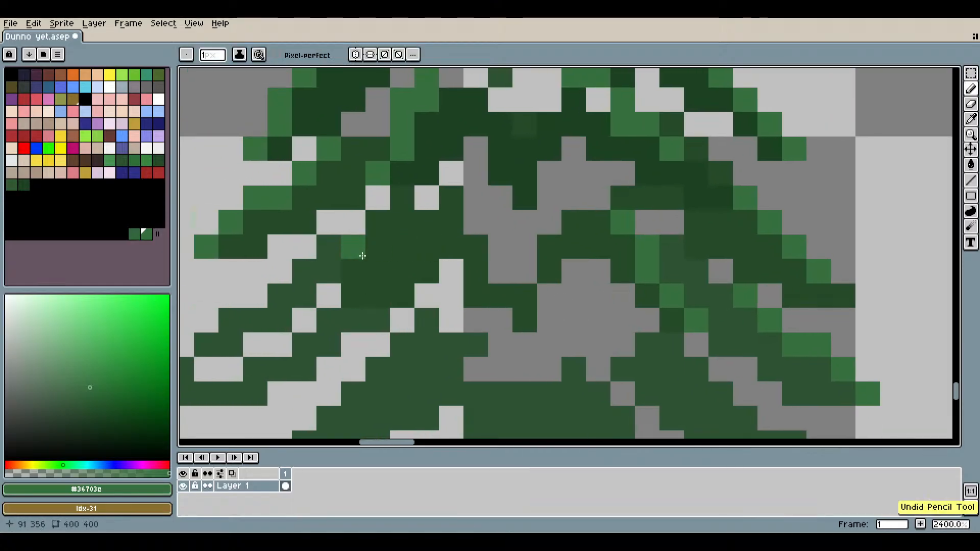
click(359, 265)
click(379, 251)
mouse_move(378, 252)
mouse_down()
mouse_move(377, 229)
mouse_move(398, 205)
mouse_up()
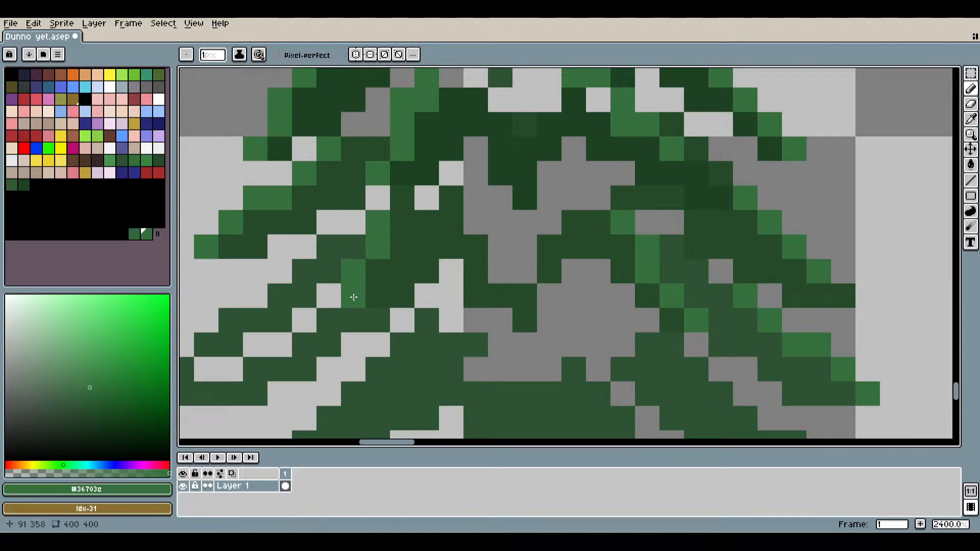
Highlight the outer upper edge of the sixth left branch down to its tip with #36703e.
mouse_move(217, 319)
mouse_down()
mouse_move(405, 308)
mouse_move(338, 333)
mouse_move(311, 369)
mouse_up()
scroll(351, 310, up, 1)
scroll(311, 370, down, 5)
scroll(497, 350, up, 4)
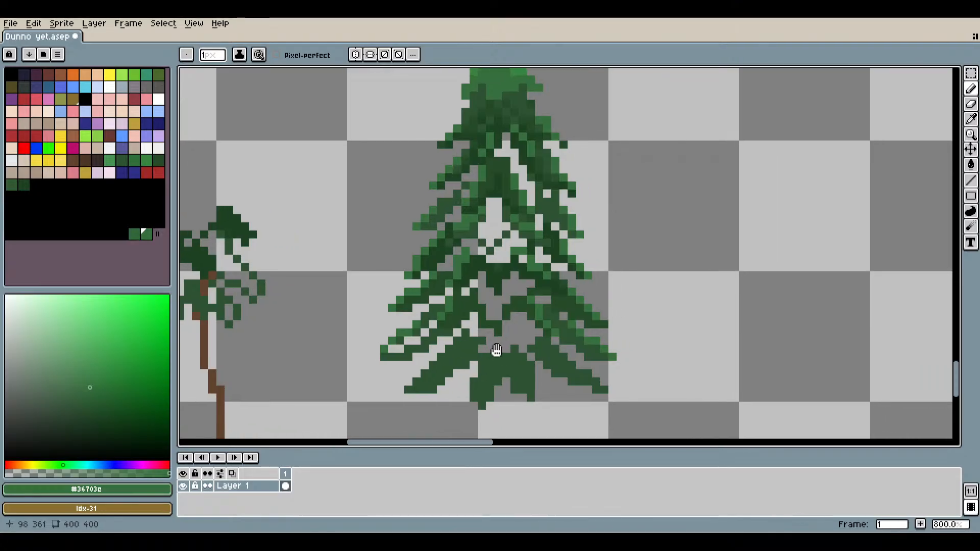
Highlight the outer upper edge of the lowest left branch from its tip up to its base with #36703e.
click(375, 379)
click(355, 396)
click(333, 416)
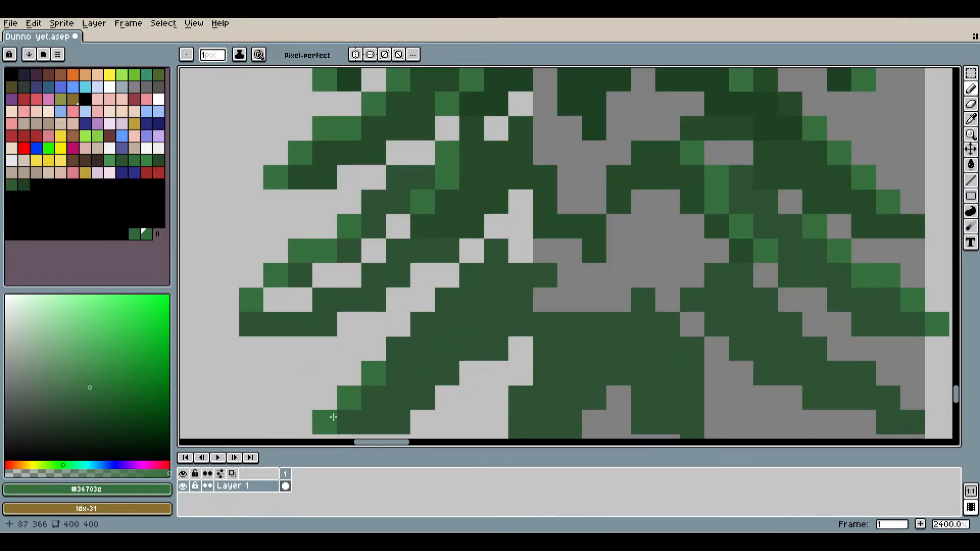
click(400, 350)
click(419, 329)
click(447, 299)
click(470, 274)
click(495, 250)
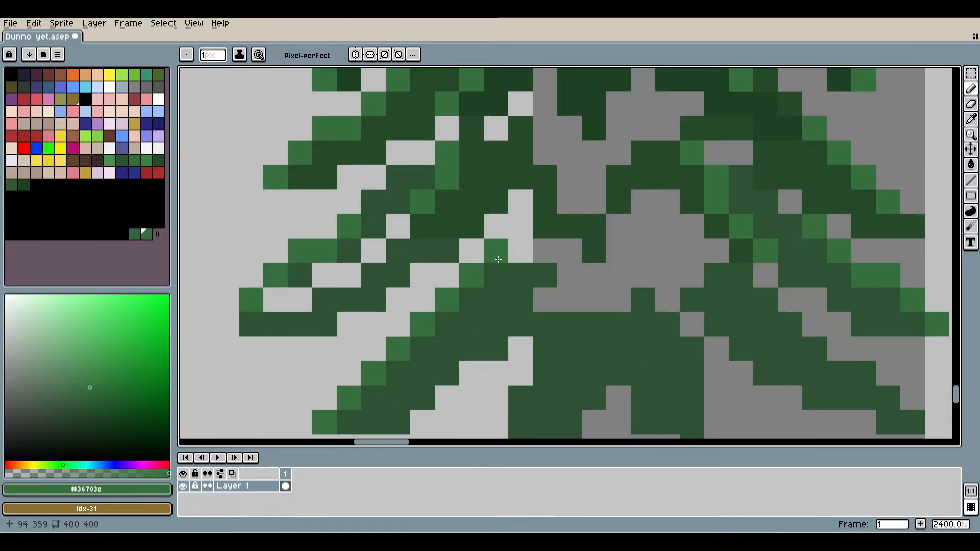
click(520, 275)
Highlight the left and right outer edges of the bottom central foliage clump with #36703e.
scroll(566, 317, down, 3)
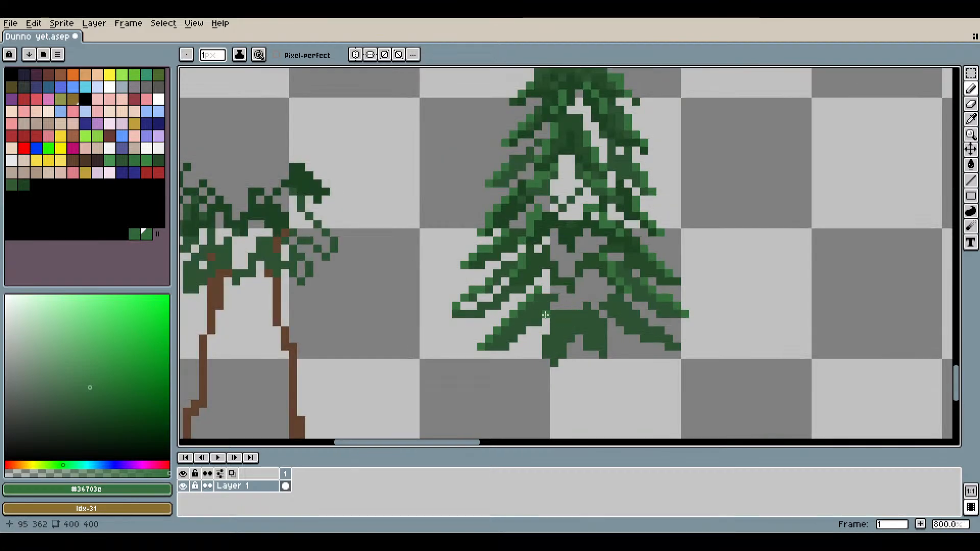
scroll(591, 302, down, 1)
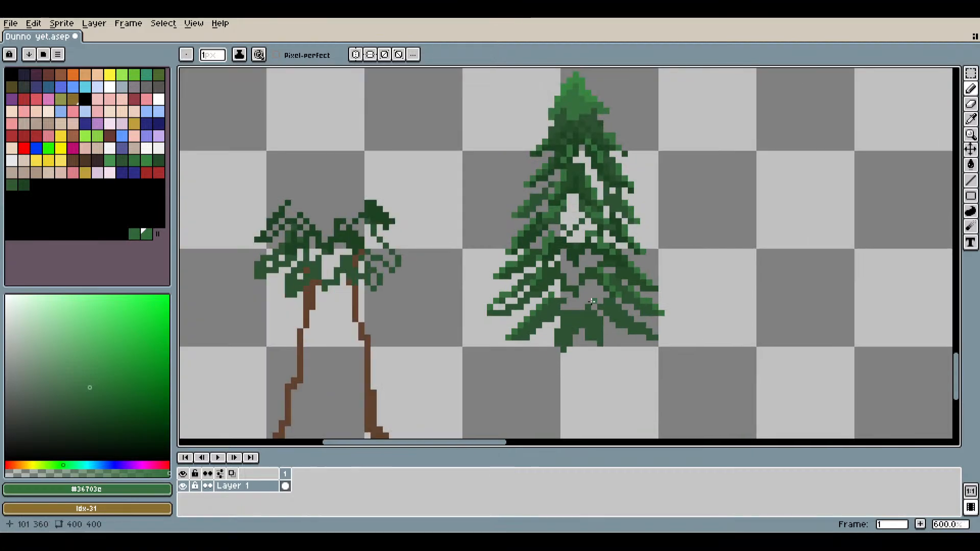
scroll(605, 288, down, 1)
scroll(488, 292, up, 8)
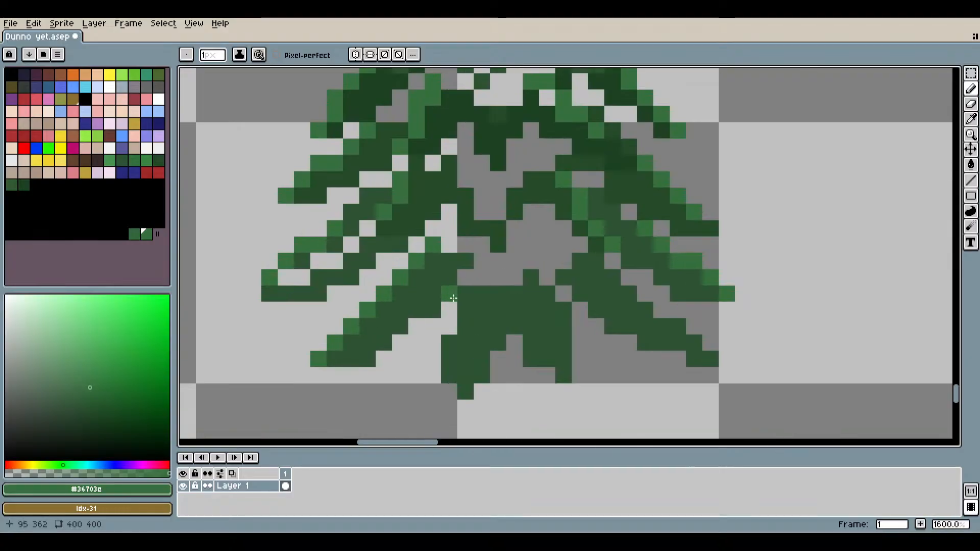
scroll(488, 291, down, 5)
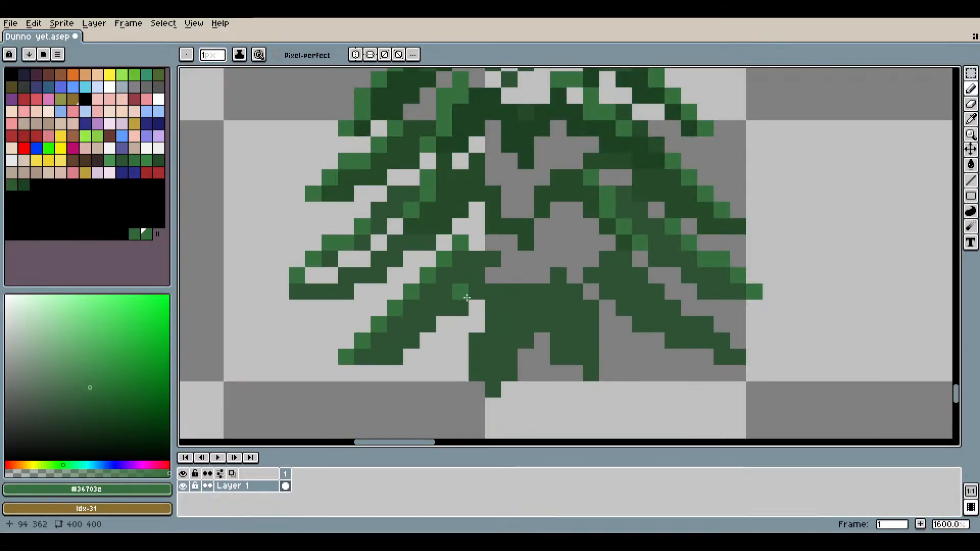
mouse_move(497, 324)
mouse_down()
mouse_move(508, 293)
mouse_move(477, 368)
mouse_up()
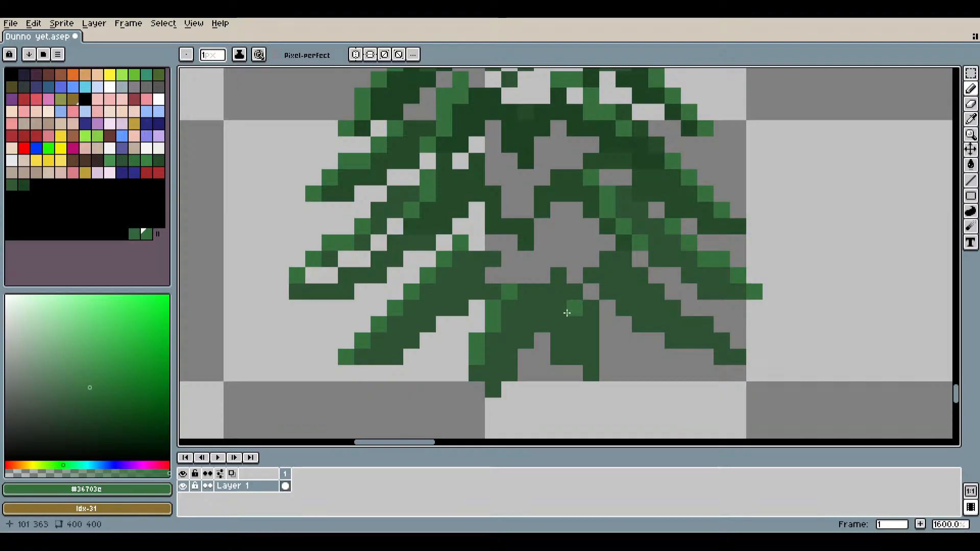
mouse_move(565, 295)
mouse_down()
mouse_move(593, 340)
mouse_move(630, 327)
mouse_up()
Highlight the outer upper edge of the lowest right branch with stepped #36703e pixels.
scroll(655, 324, down, 1)
scroll(655, 324, up, 3)
mouse_move(565, 284)
mouse_down()
mouse_move(602, 322)
mouse_move(647, 343)
mouse_up()
scroll(647, 343, down, 3)
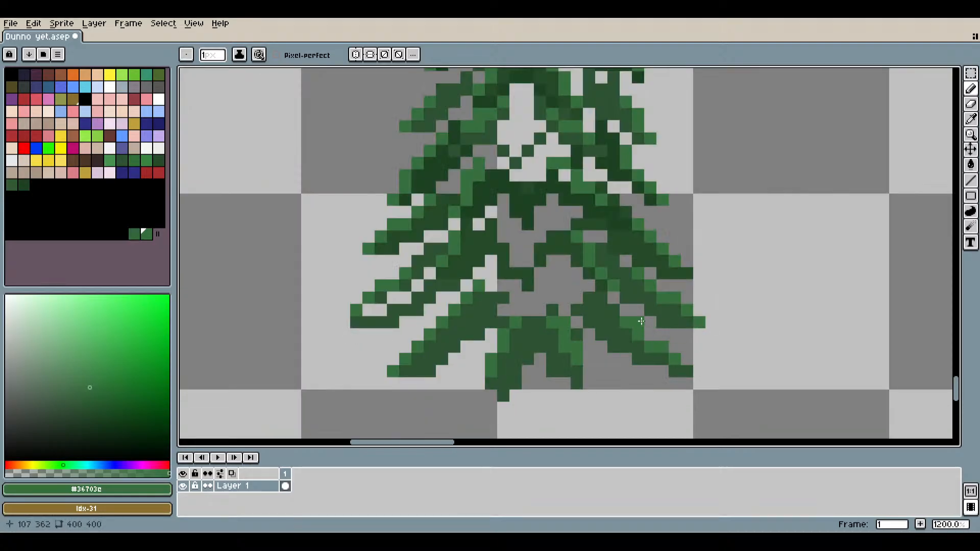
scroll(541, 296, up, 3)
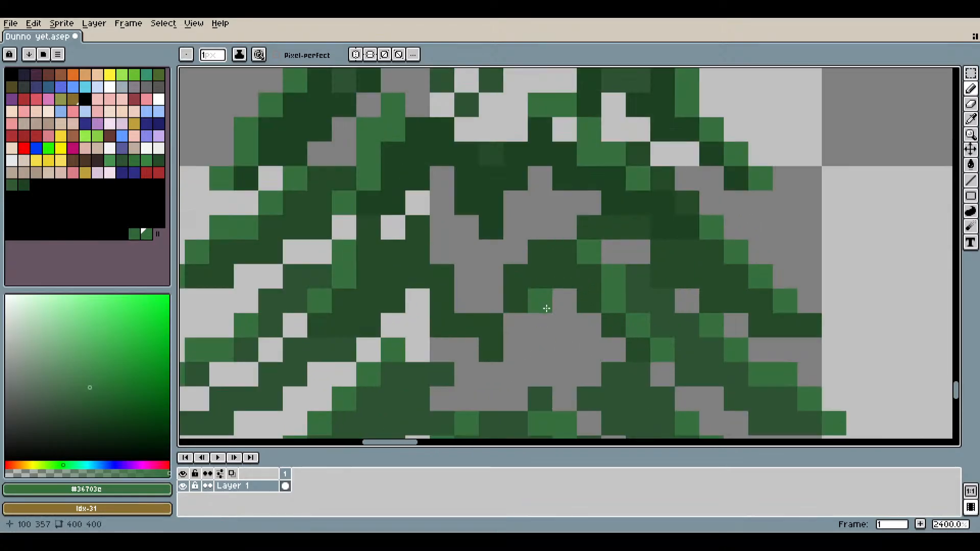
scroll(546, 308, down, 3)
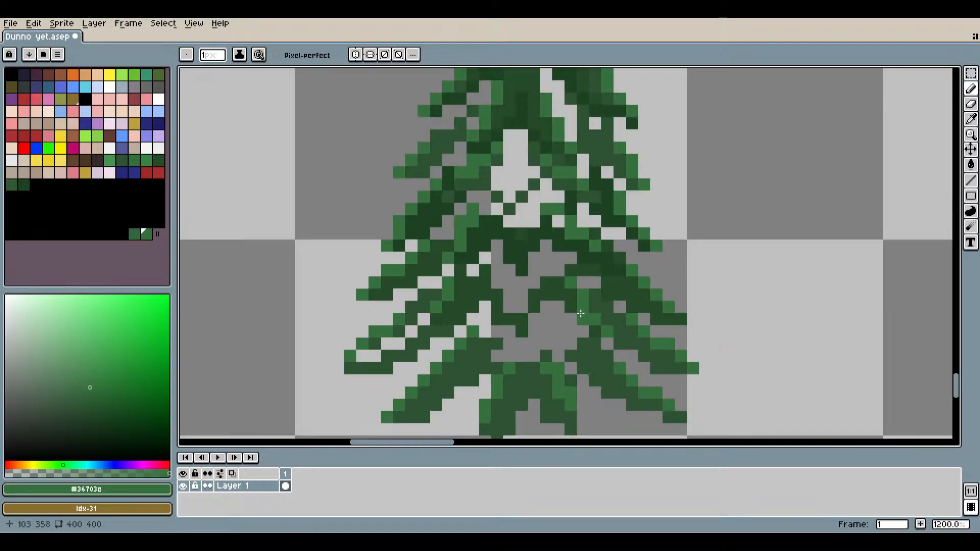
scroll(498, 319, up, 5)
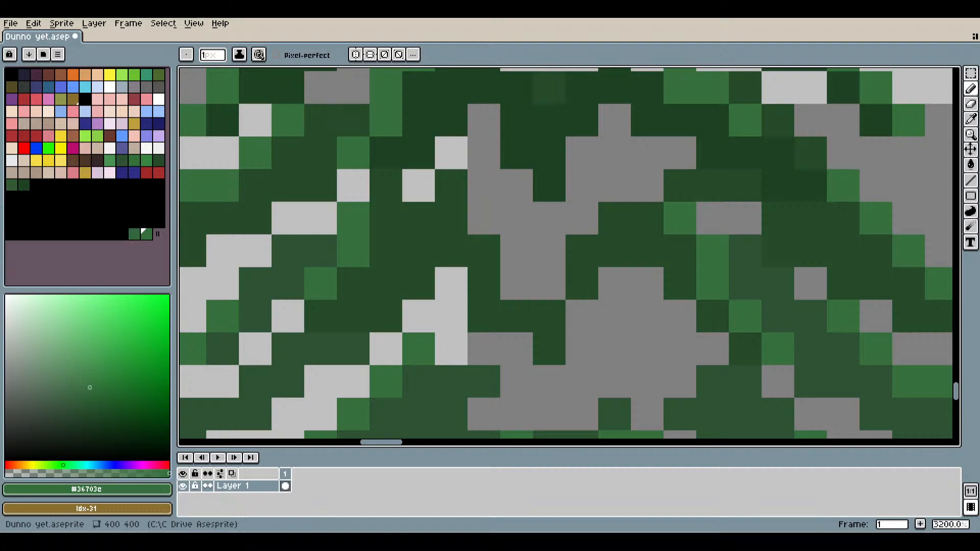
Try to paint a #36703e highlight from the lower central foliage across the gap to the right-hand branch.
scroll(614, 349, down, 1)
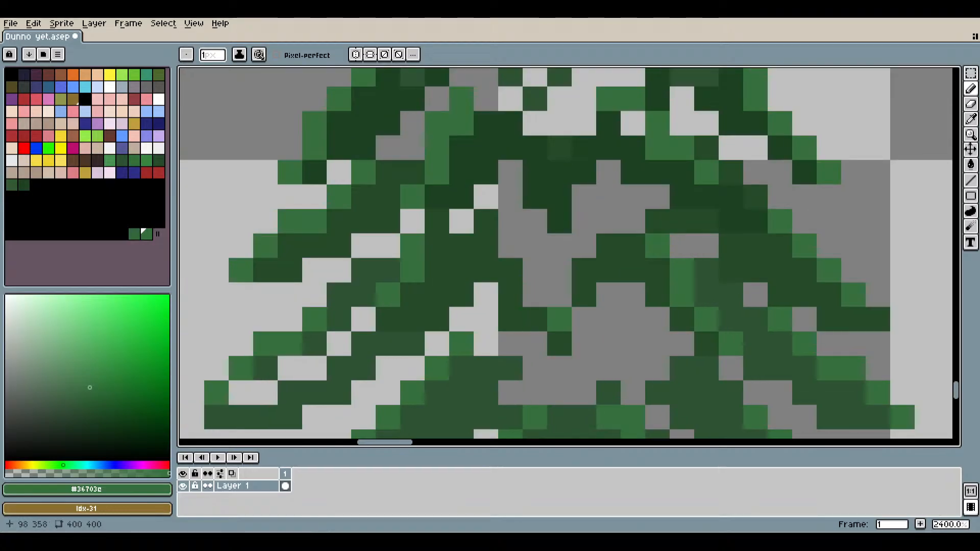
drag(534, 352, 454, 234)
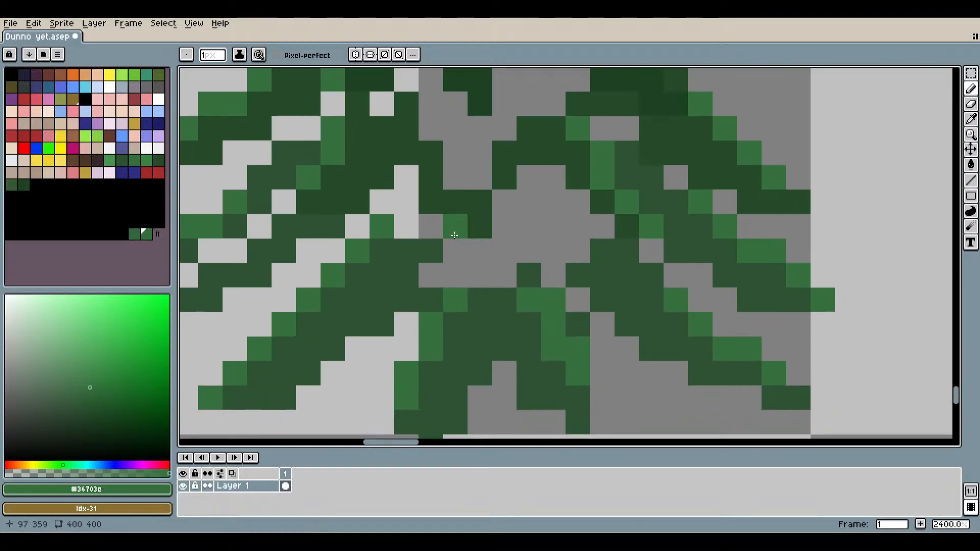
scroll(454, 235, down, 2)
scroll(467, 239, up, 2)
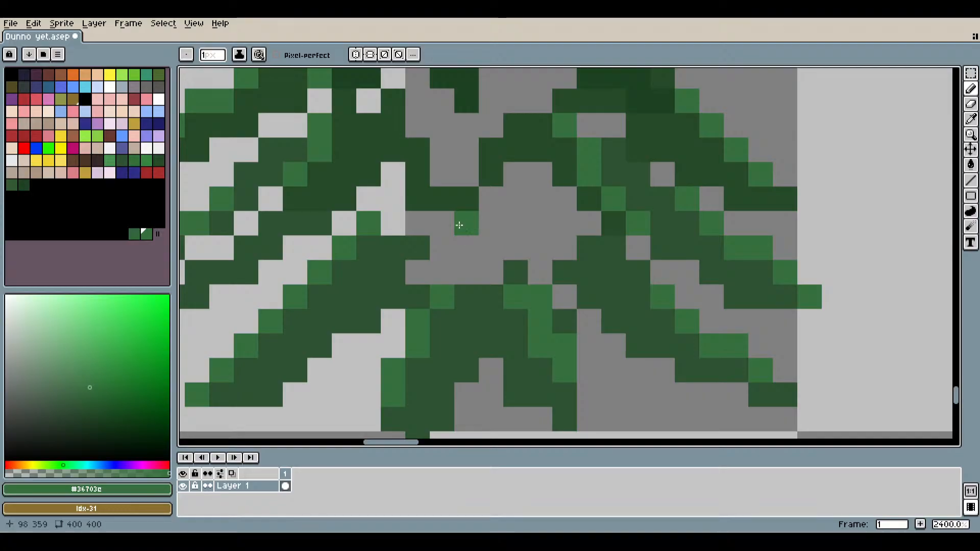
mouse_move(443, 223)
mouse_down()
mouse_move(512, 212)
mouse_move(559, 183)
mouse_up()
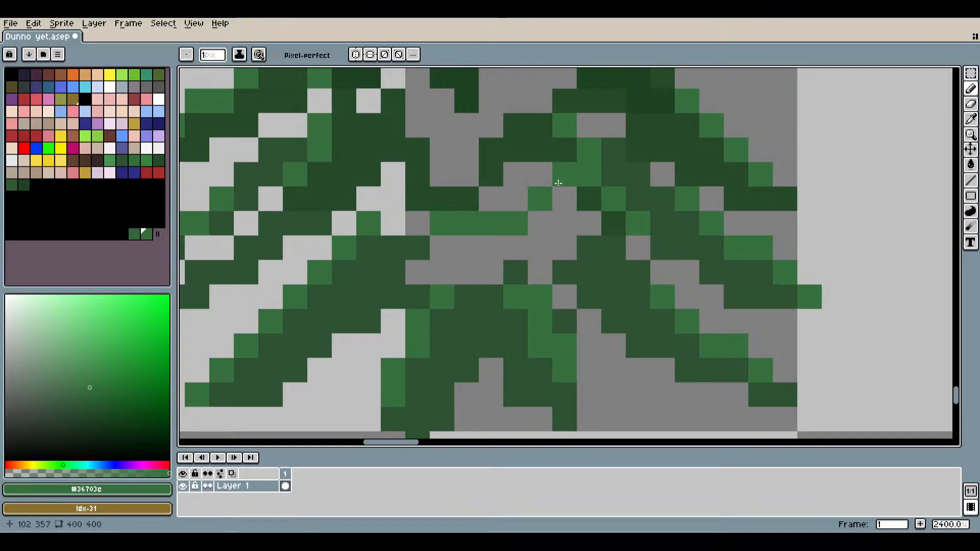
scroll(516, 214, up, 3)
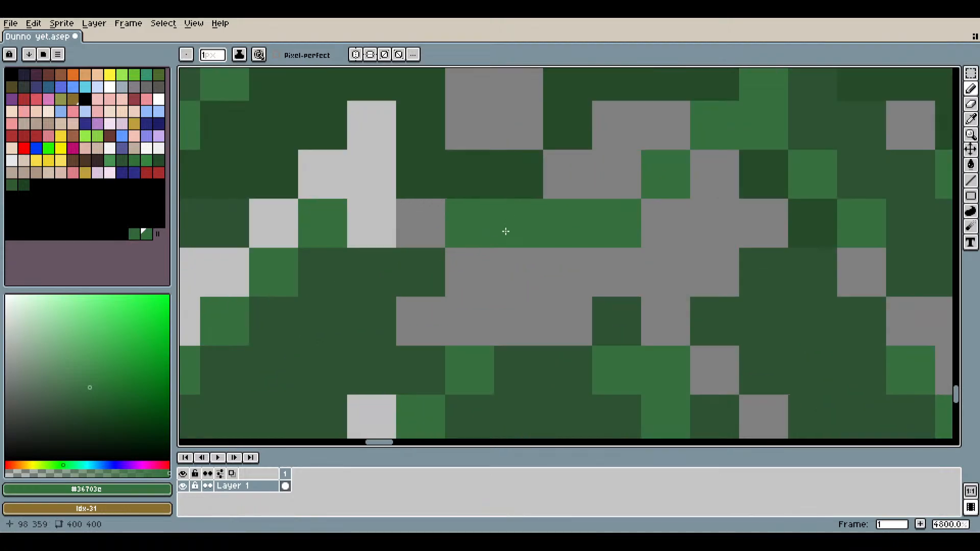
key(ctrl+z)
key(ctrl+z)
key(ctrl+z)
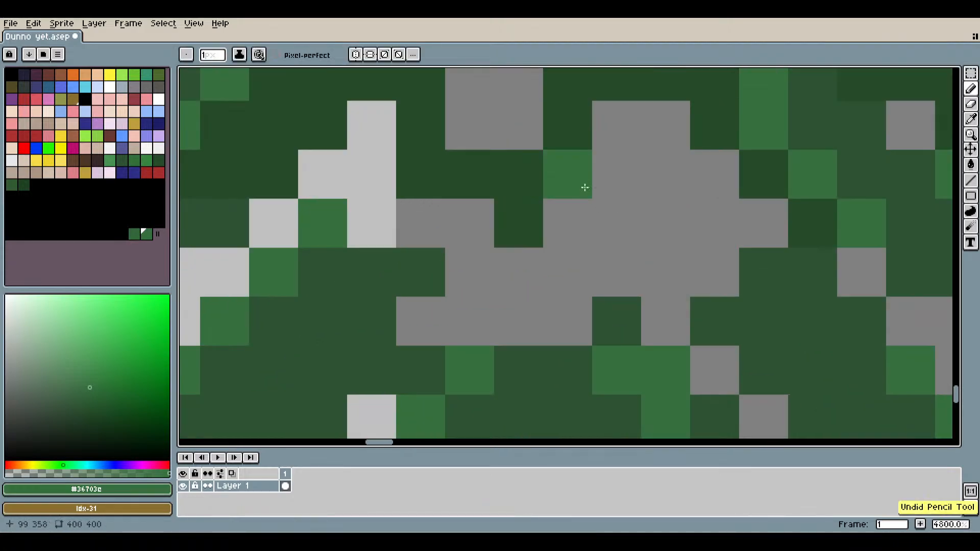
Paint a stepped zigzag of #36703e pixels across the lower central gap, joining the left and right inner branches.
mouse_move(585, 187)
mouse_down()
mouse_move(610, 206)
mouse_move(674, 179)
mouse_move(722, 120)
mouse_up()
scroll(642, 177, down, 3)
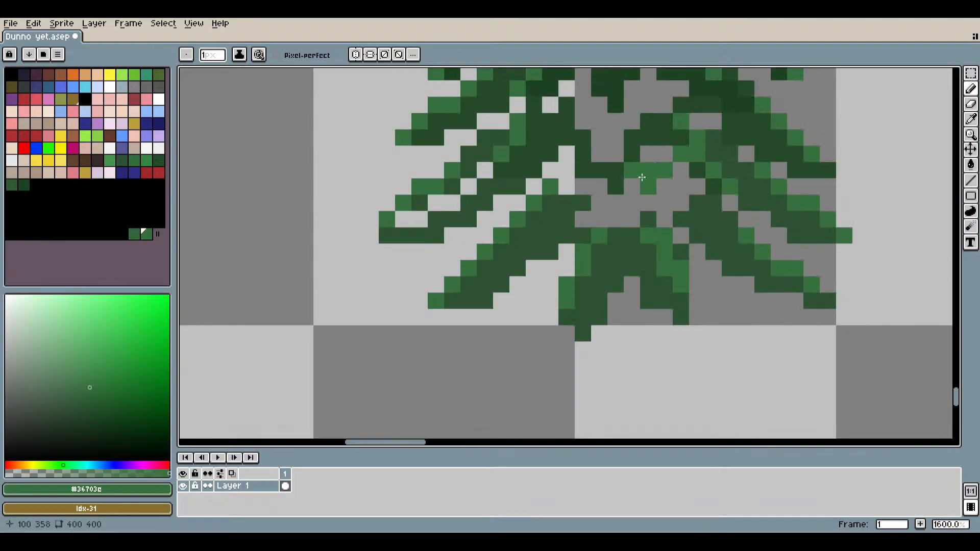
scroll(642, 177, up, 2)
mouse_move(542, 204)
mouse_down()
mouse_move(559, 231)
mouse_move(554, 250)
mouse_move(581, 256)
mouse_move(612, 223)
mouse_up()
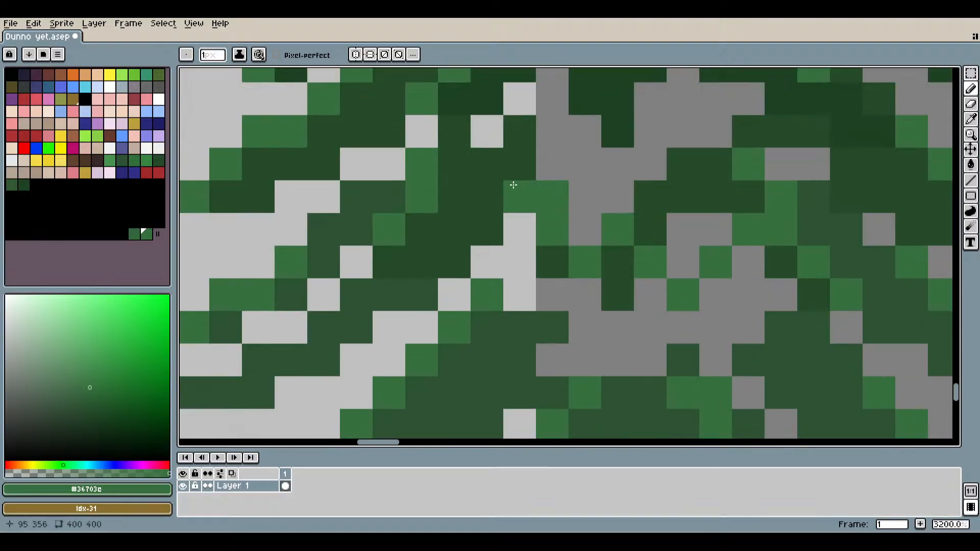
click(511, 174)
Examine the highlights on the lower central foliage and the surrounding branches at several magnifications.
scroll(623, 250, down, 3)
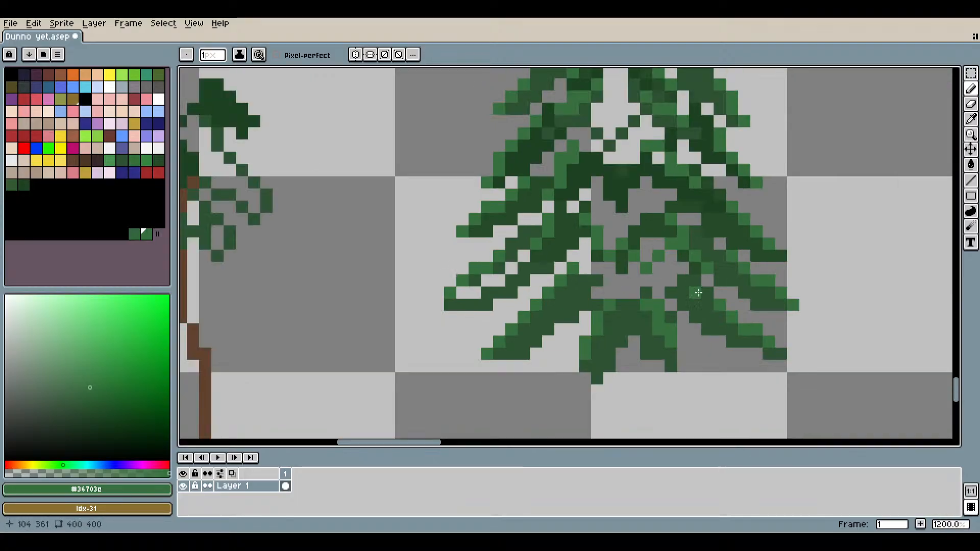
mouse_move(696, 292)
mouse_down()
mouse_move(648, 301)
mouse_move(558, 203)
mouse_move(593, 245)
mouse_move(707, 312)
mouse_move(732, 358)
mouse_move(677, 351)
mouse_up()
scroll(582, 228, up, 3)
scroll(678, 296, down, 3)
scroll(612, 262, up, 1)
scroll(611, 262, up, 2)
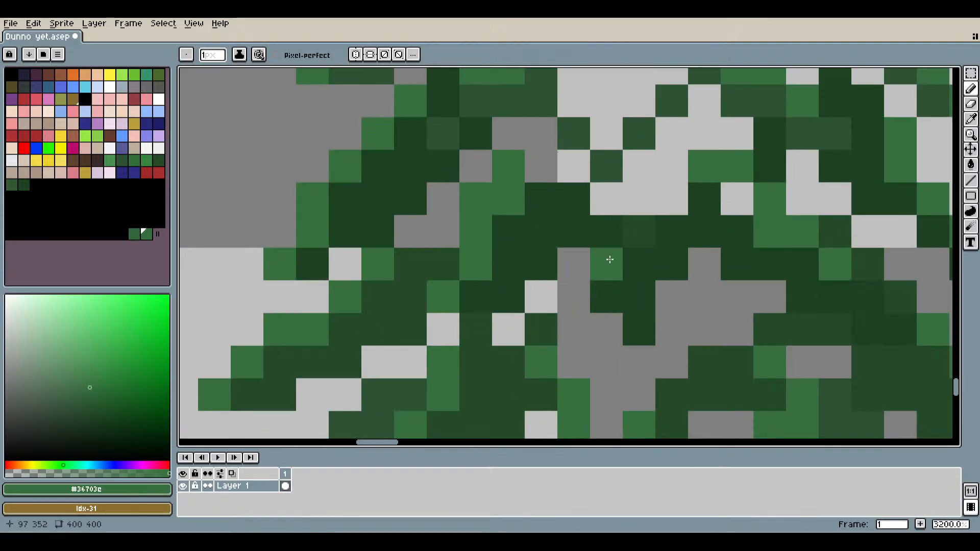
scroll(633, 230, down, 2)
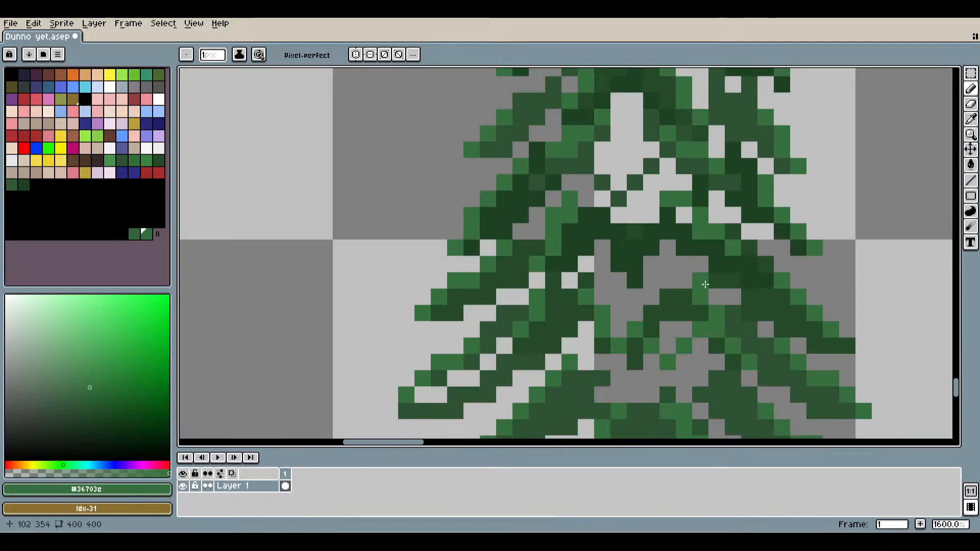
mouse_move(644, 229)
mouse_down()
mouse_move(569, 288)
mouse_move(555, 316)
mouse_move(554, 284)
mouse_move(588, 222)
mouse_up()
scroll(614, 245, down, 2)
scroll(571, 269, down, 1)
scroll(572, 276, up, 3)
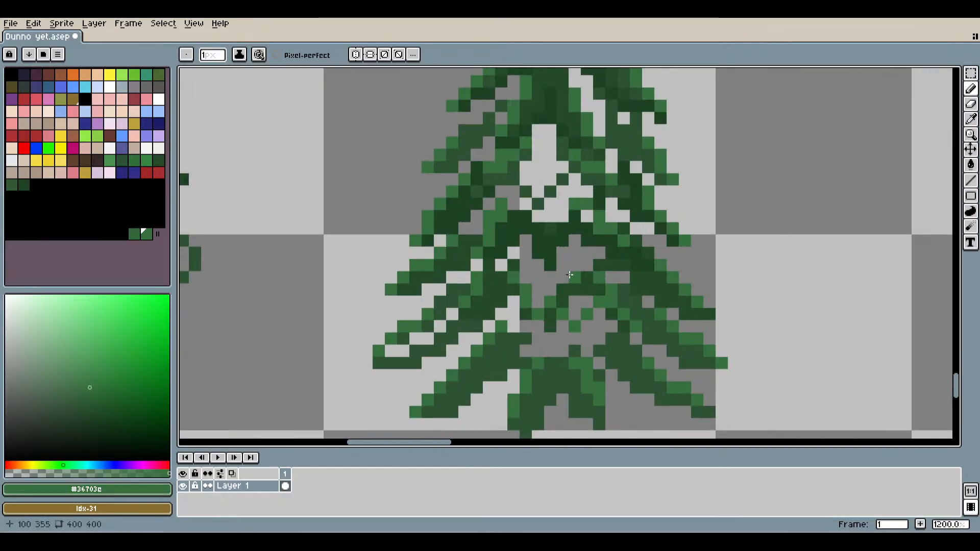
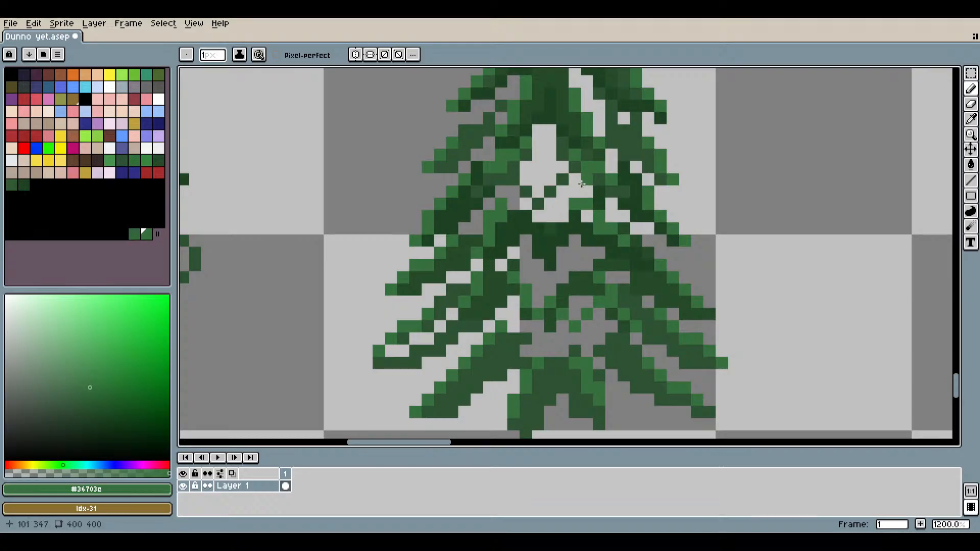
Try to fill the narrow diagonal gap in the upper central foliage with #254b29 using the Paint Bucket.
drag(581, 184, 558, 292)
drag(590, 234, 592, 296)
scroll(558, 230, up, 3)
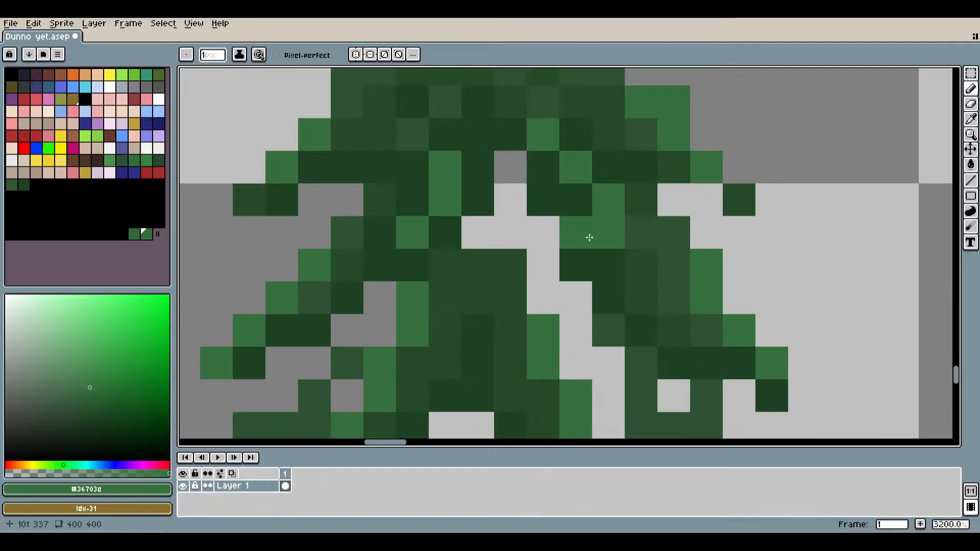
click(971, 119)
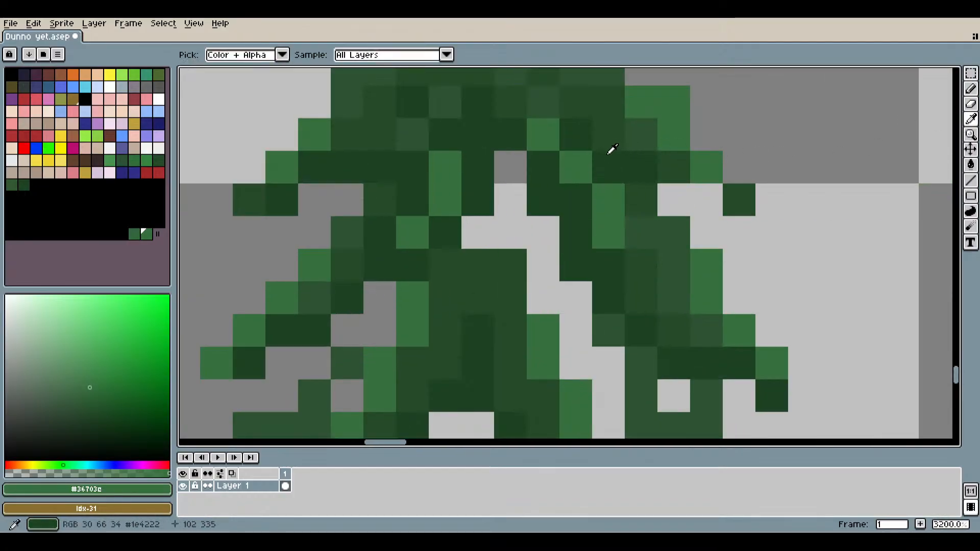
drag(622, 178, 608, 223)
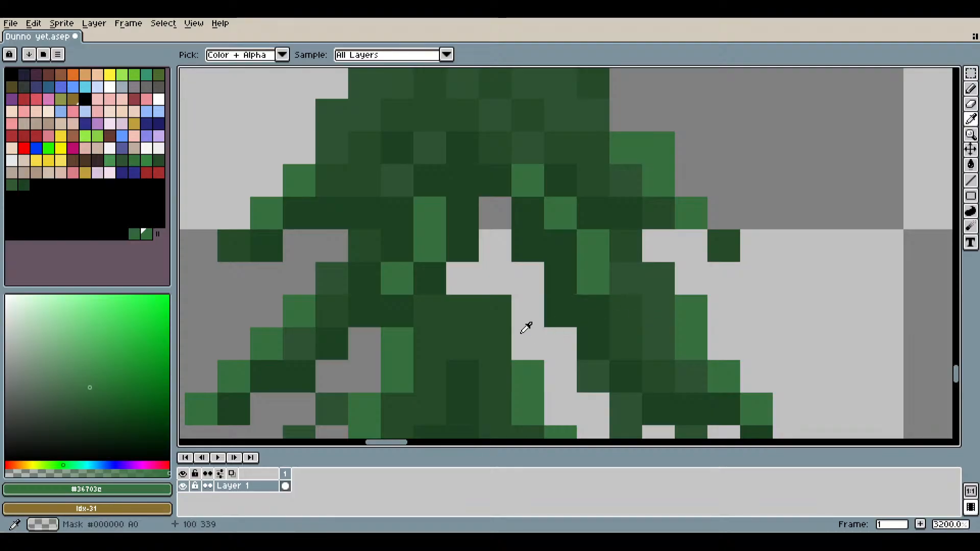
click(600, 168)
click(970, 164)
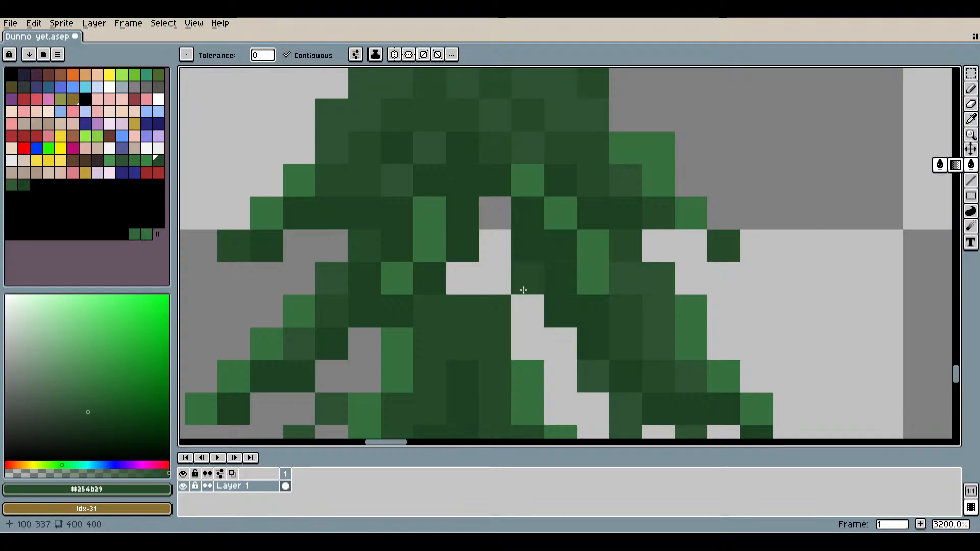
click(520, 287)
scroll(520, 286, down, 3)
drag(636, 360, 598, 278)
scroll(519, 267, up, 2)
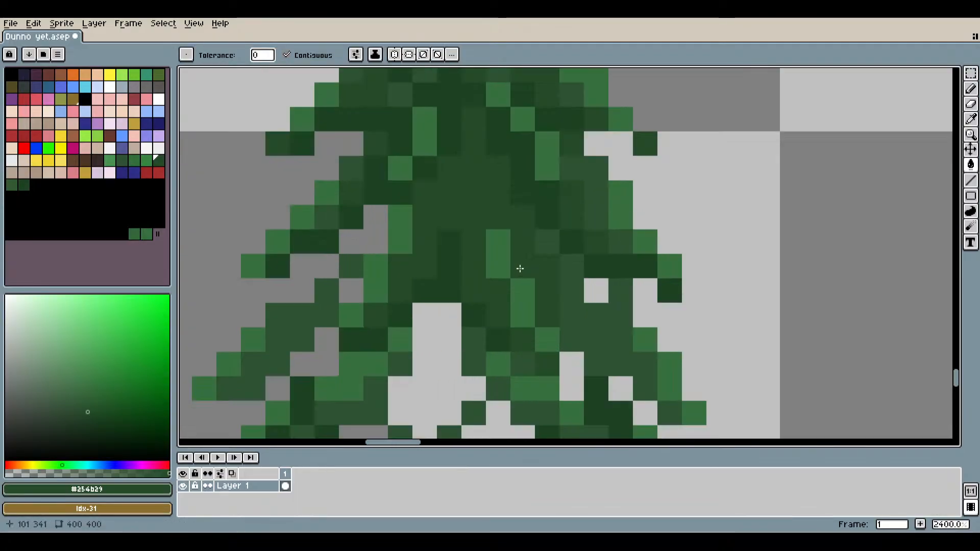
scroll(519, 268, down, 2)
drag(519, 271, 537, 308)
scroll(556, 315, up, 2)
key(ctrl+z)
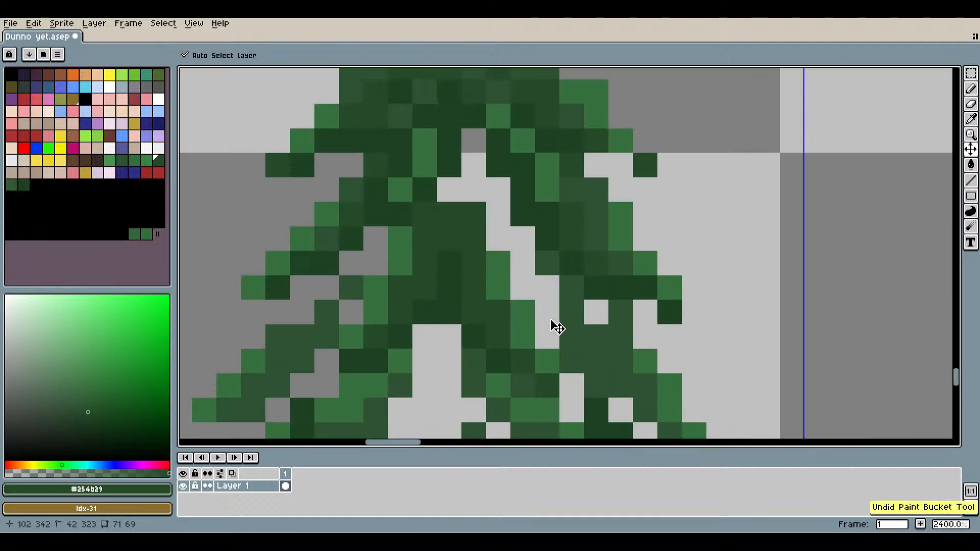
Paint the lower part of the narrow diagonal gap in the upper central foliage with dark green #1e4222.
scroll(529, 210, down, 1)
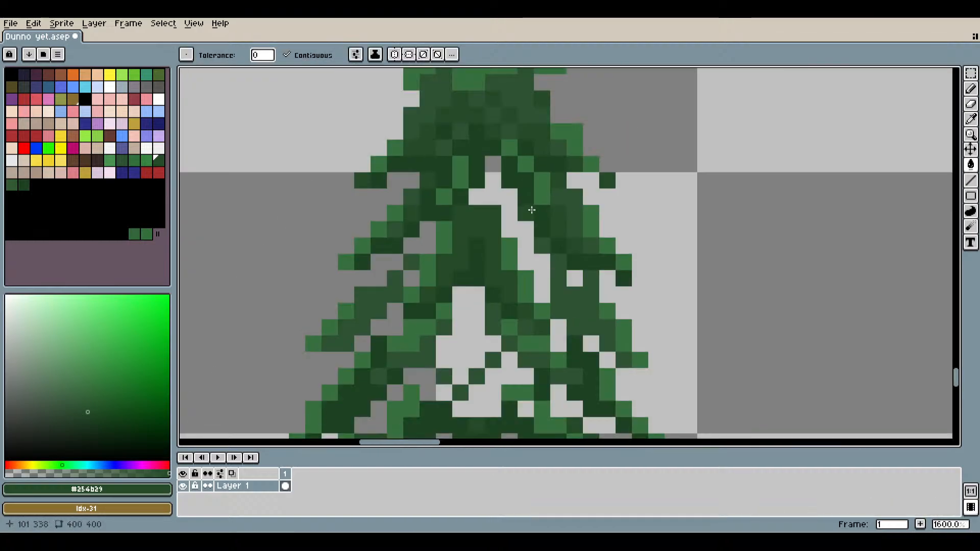
drag(528, 228, 534, 271)
scroll(528, 242, up, 2)
key(i)
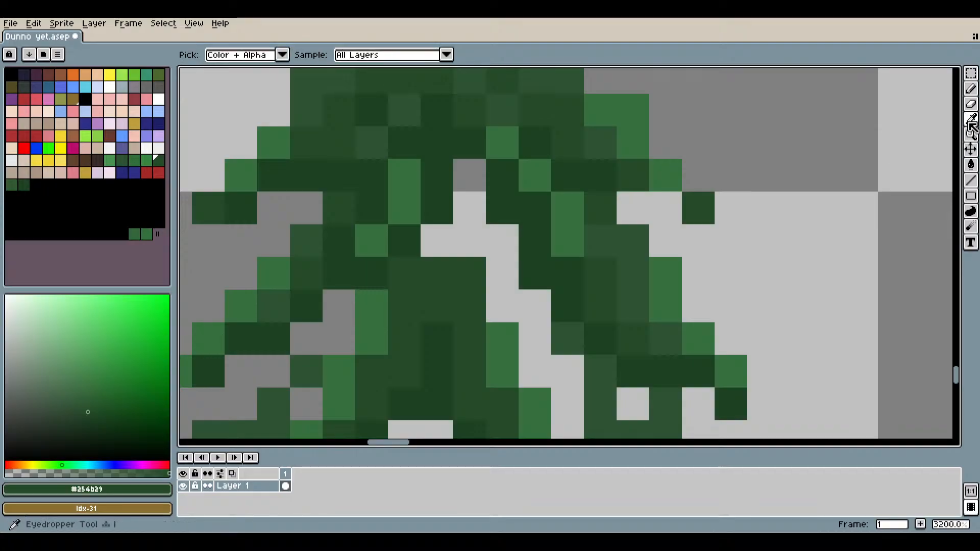
click(547, 210)
click(971, 89)
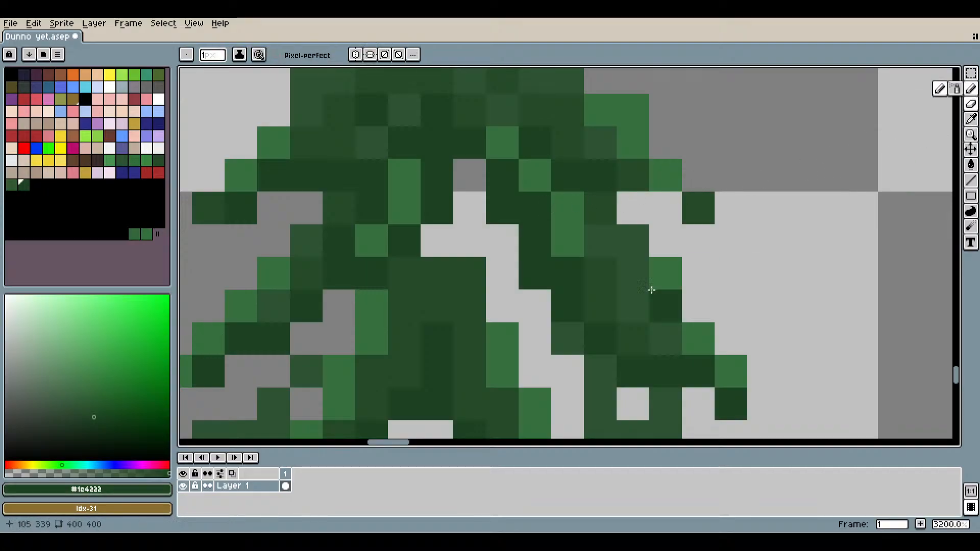
scroll(601, 307, down, 1)
drag(603, 332, 558, 254)
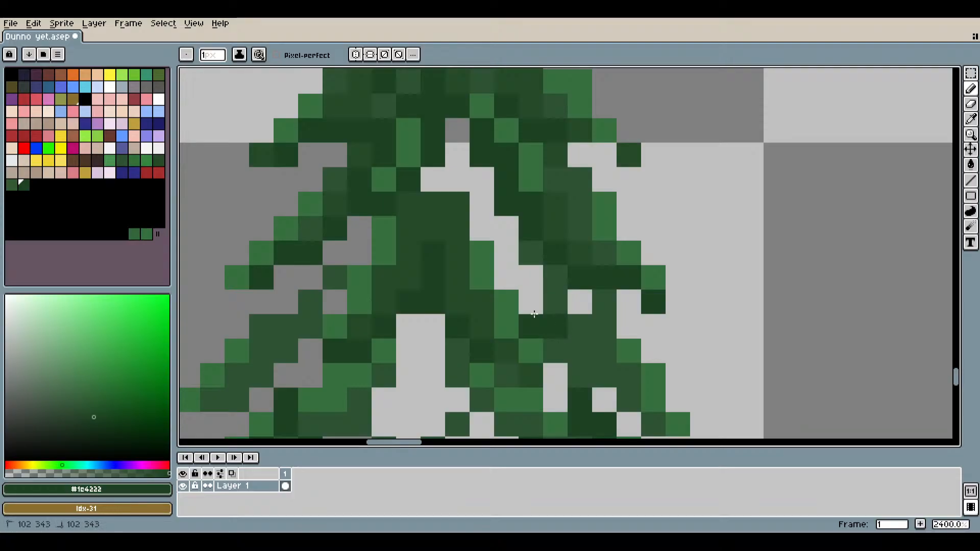
scroll(583, 329, down, 1)
drag(584, 329, 589, 336)
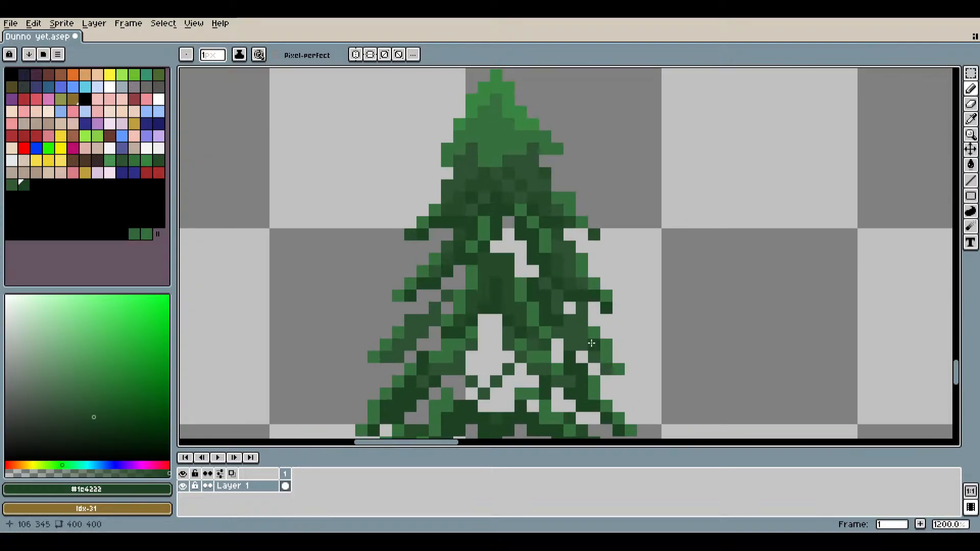
scroll(572, 343, up, 3)
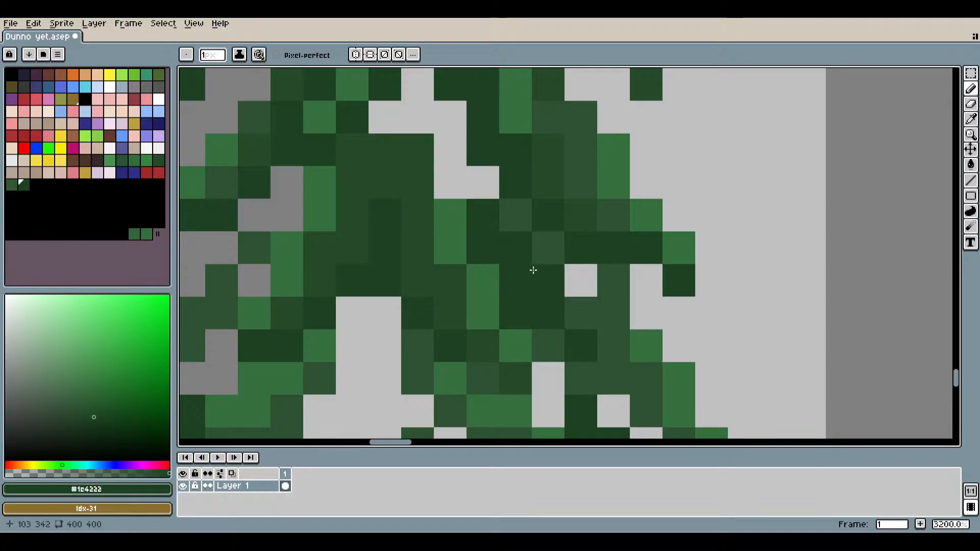
drag(489, 204, 562, 347)
Shade the central foliage just above the arch-shaped opening with #1e4222.
drag(448, 376, 534, 219)
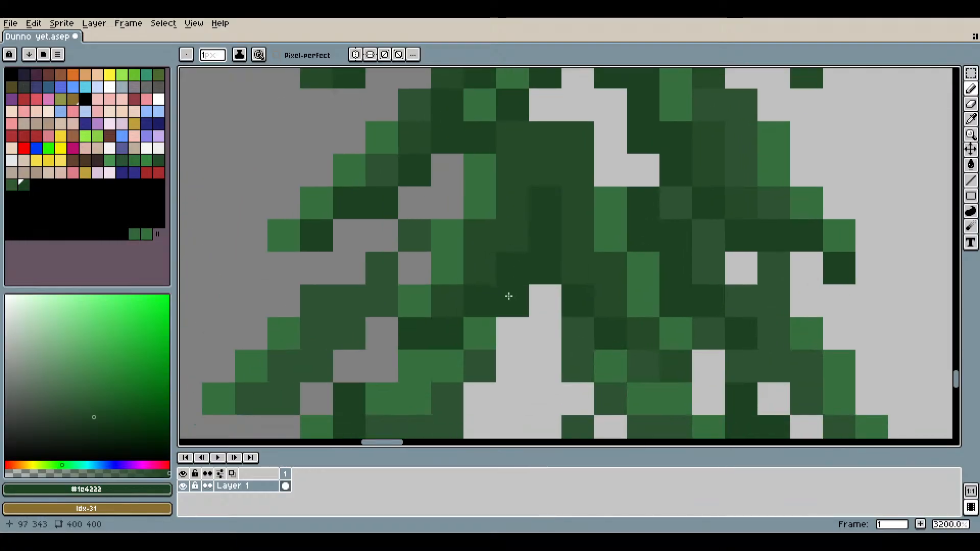
drag(567, 186, 526, 228)
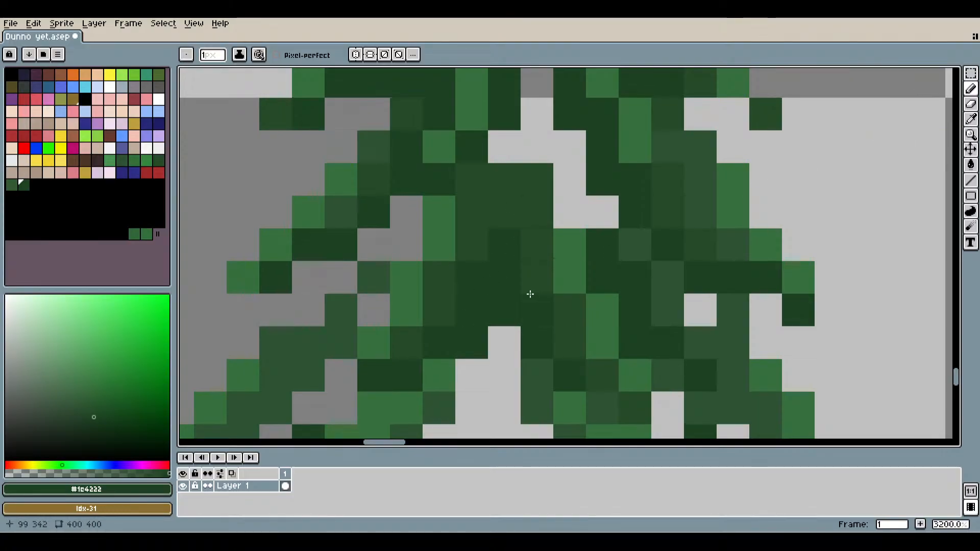
drag(667, 199, 591, 279)
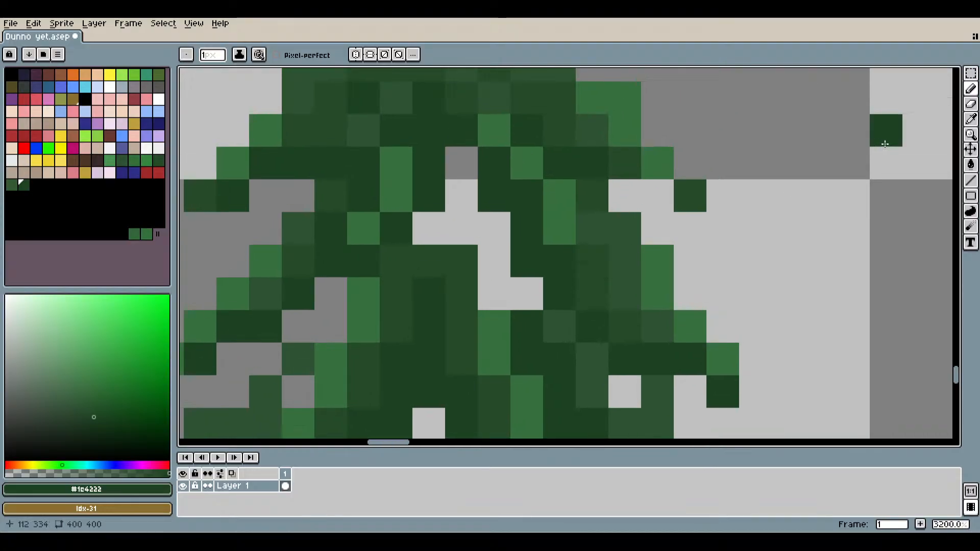
Add #36703e highlight pixels in and around the remaining gap in the upper central foliage.
click(970, 120)
click(539, 165)
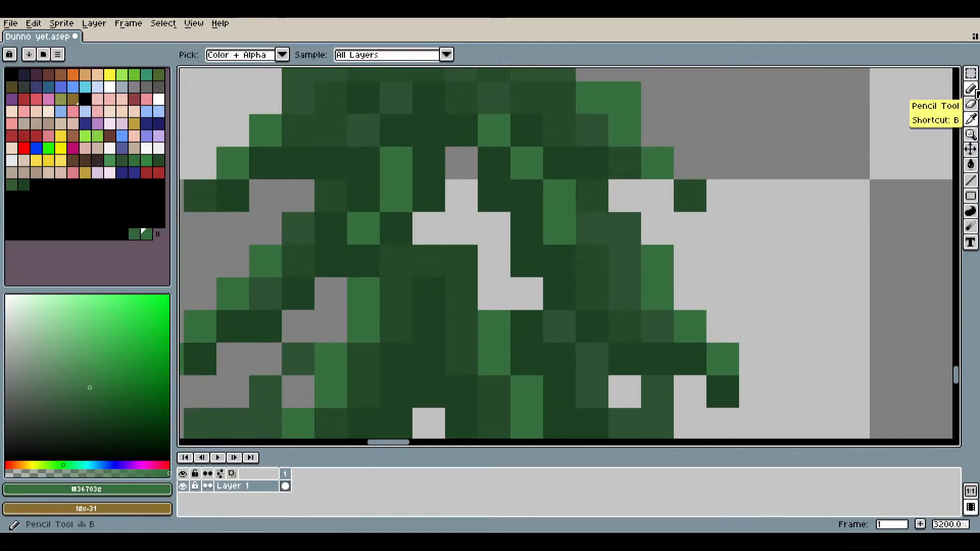
click(970, 89)
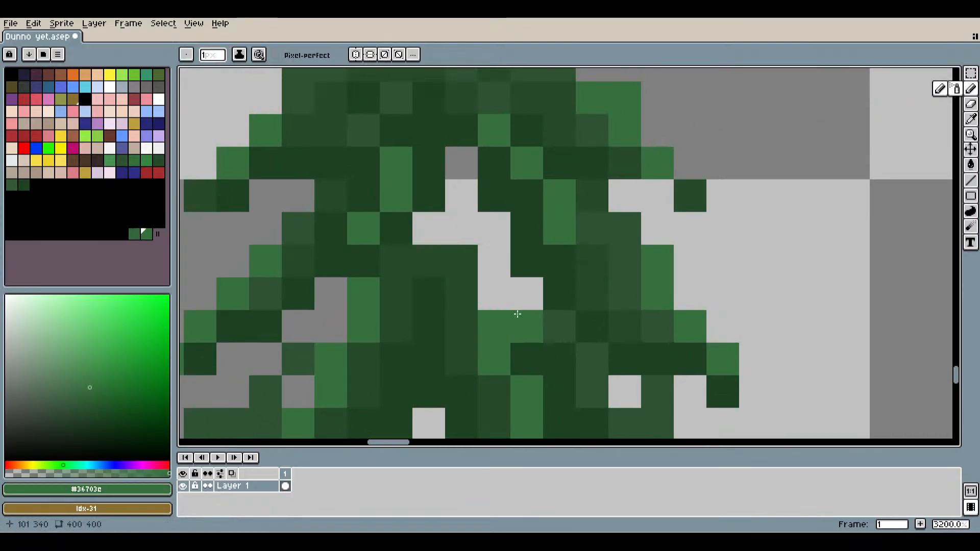
scroll(516, 312, down, 5)
scroll(488, 228, up, 4)
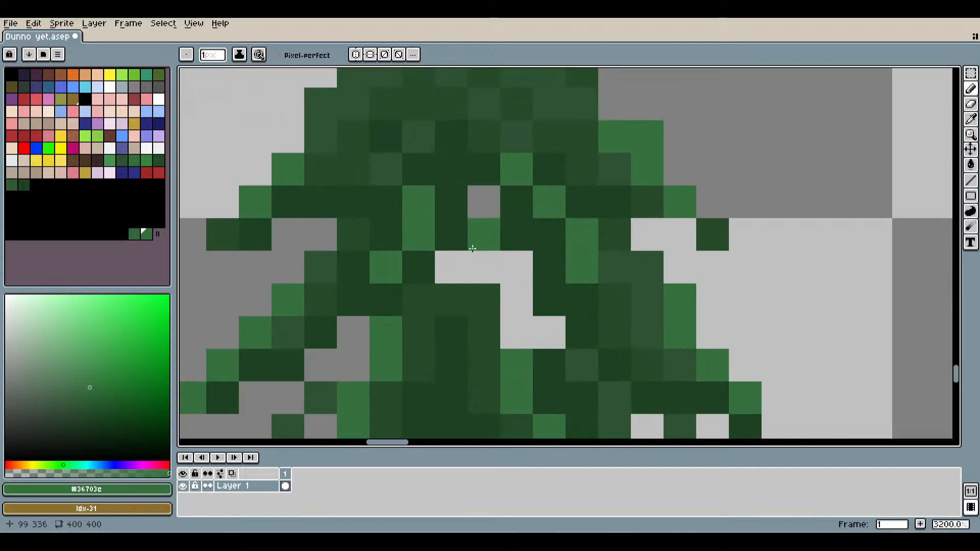
click(454, 273)
click(493, 312)
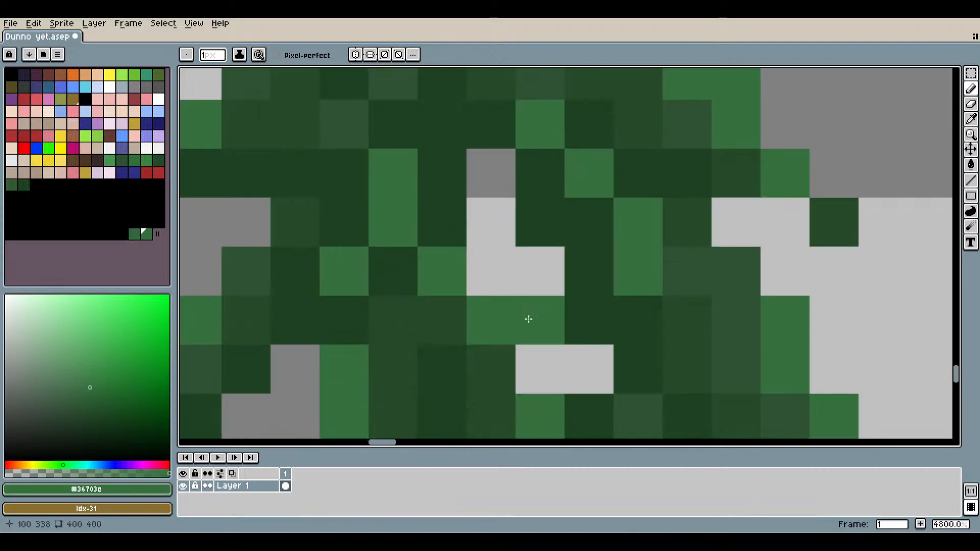
click(558, 276)
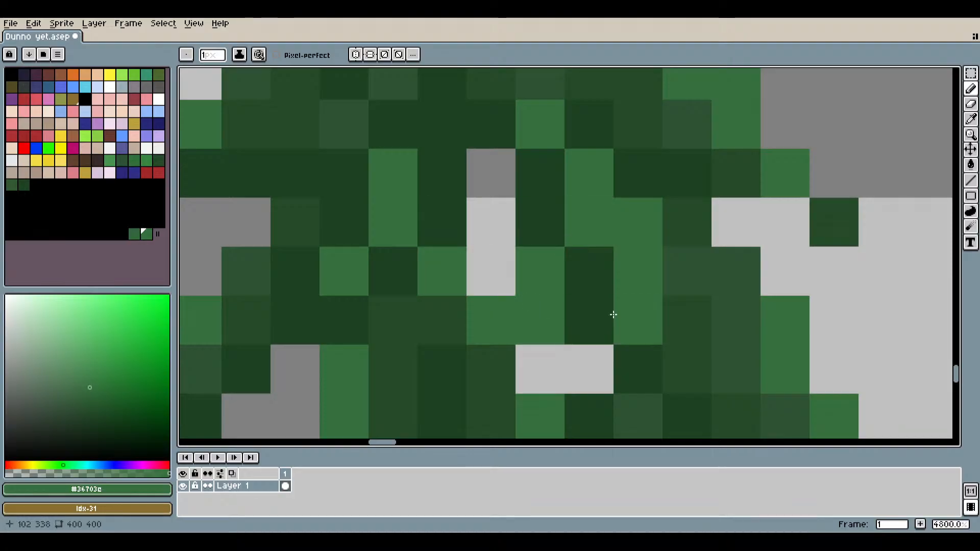
Fill the narrow vertical gap in the upper central foliage with #254b29 sampled from the tree, using the Paint Bucket.
scroll(612, 313, down, 2)
scroll(627, 250, up, 1)
key(i)
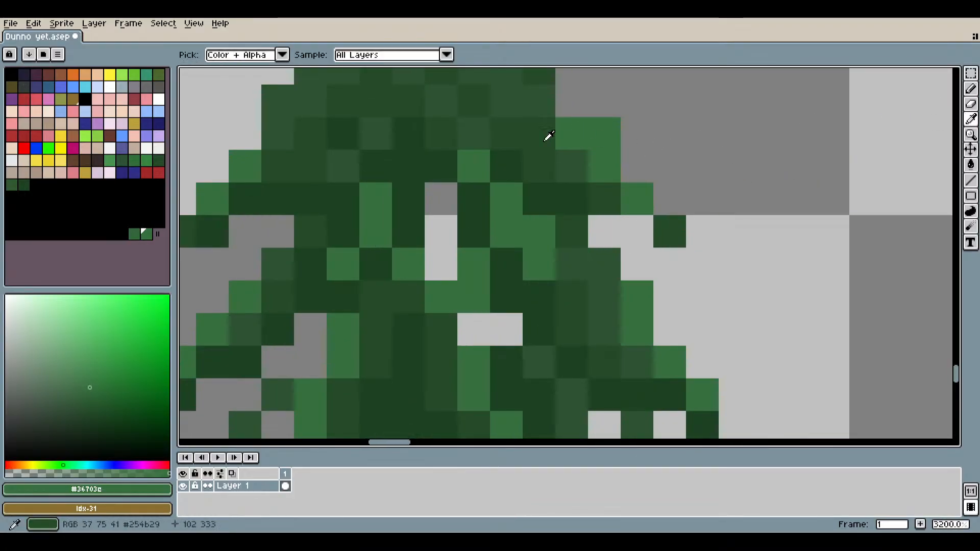
click(545, 137)
click(971, 165)
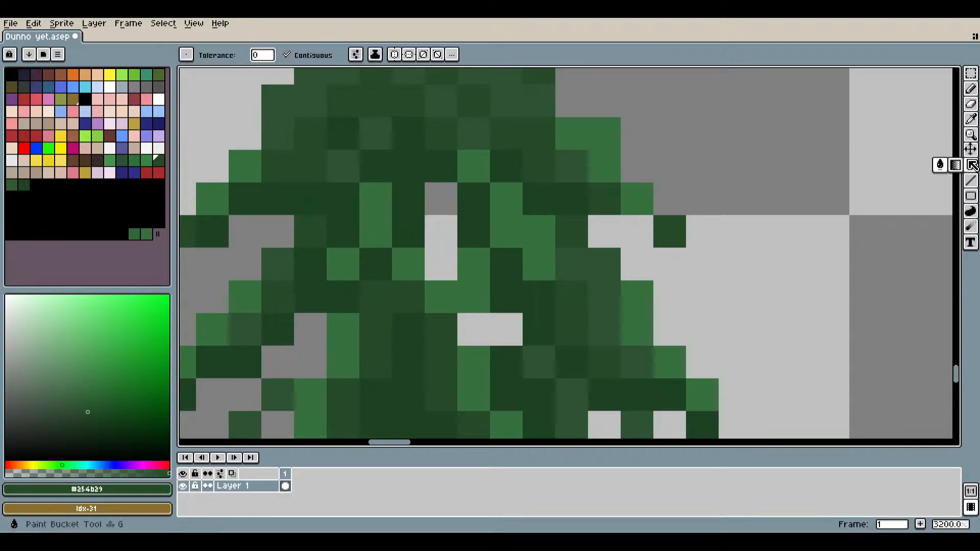
click(441, 264)
scroll(593, 313, down, 3)
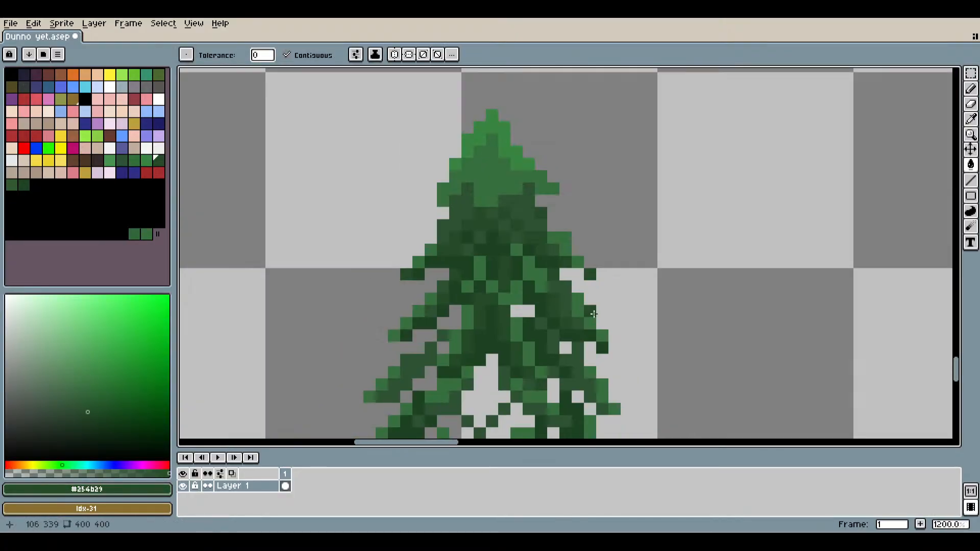
scroll(524, 272, up, 5)
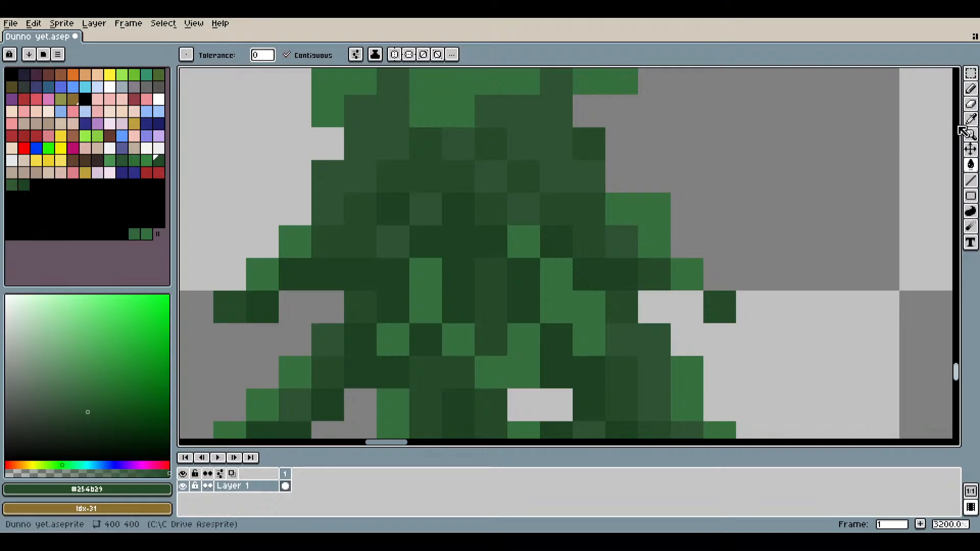
Add #254b29 shading with the Pencil where the uppermost left branch meets the central foliage.
key(b)
scroll(565, 306, down, 5)
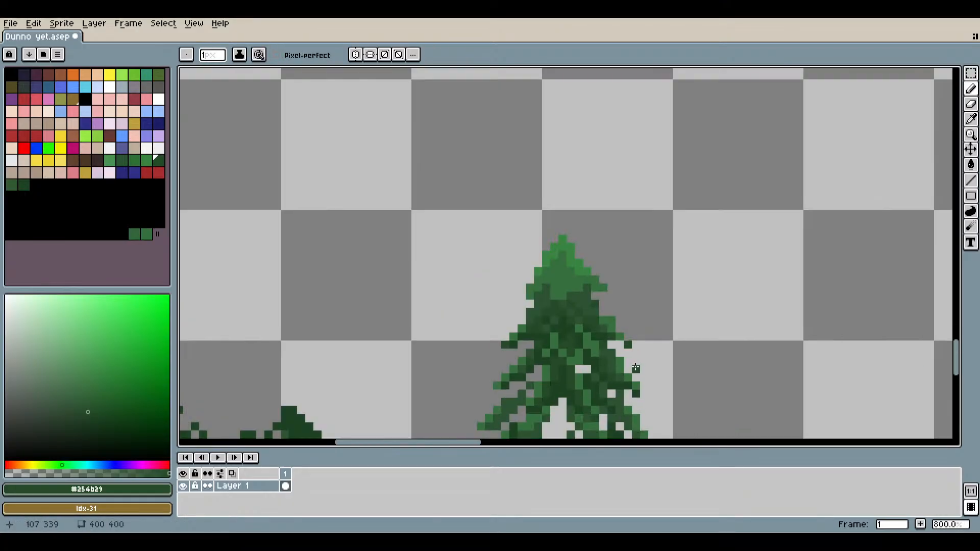
scroll(570, 273, up, 1)
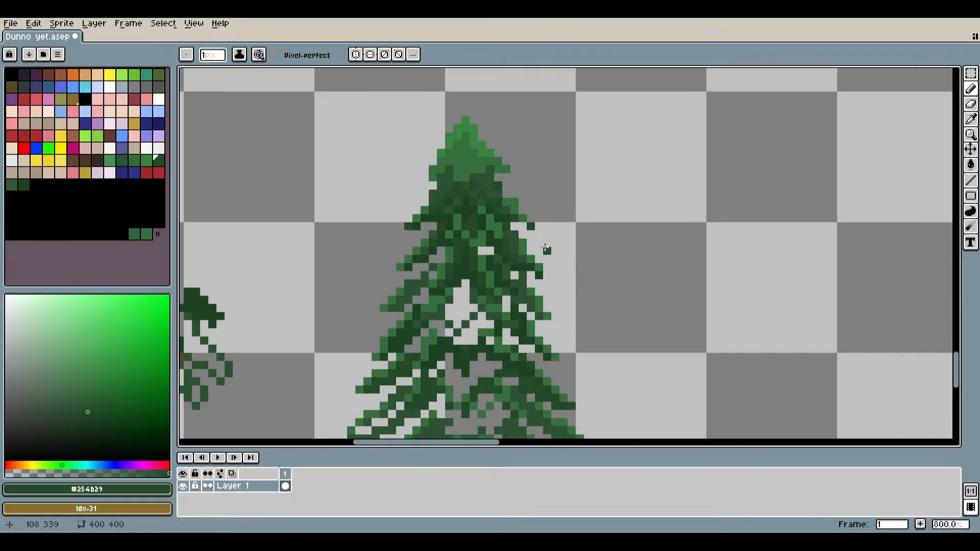
scroll(546, 248, down, 2)
scroll(564, 193, up, 9)
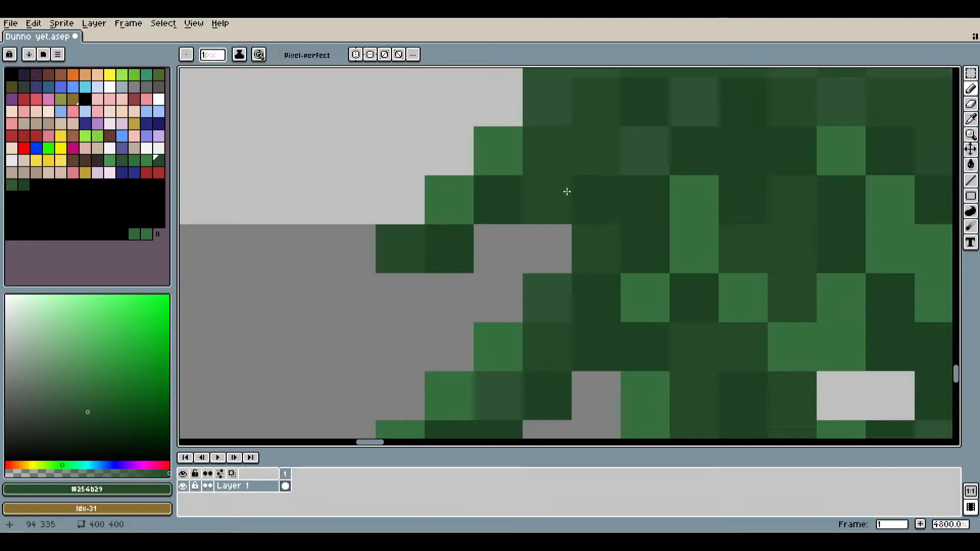
click(566, 191)
scroll(789, 359, down, 1)
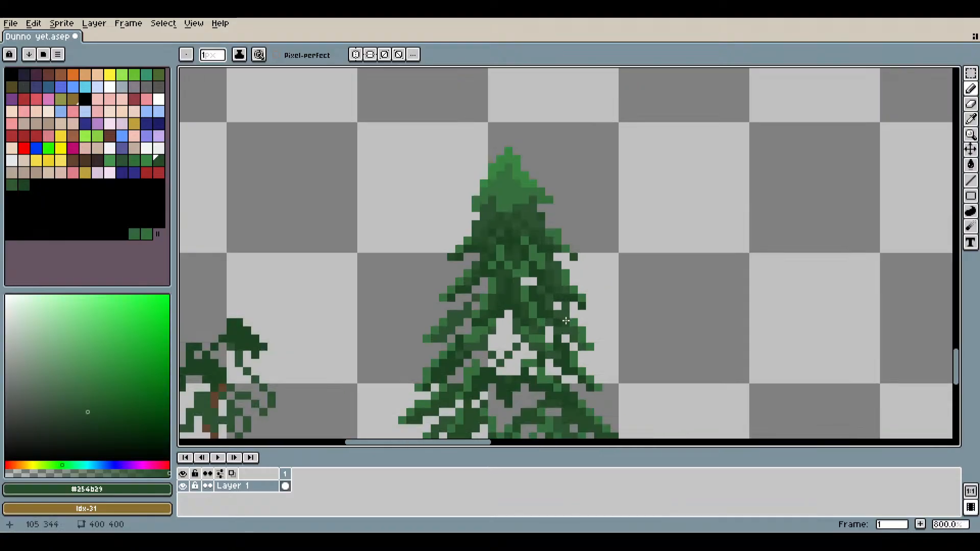
Close the two-pixel gap above the arch-shaped opening and the small gap in the right foliage with #254b29.
scroll(536, 306, up, 6)
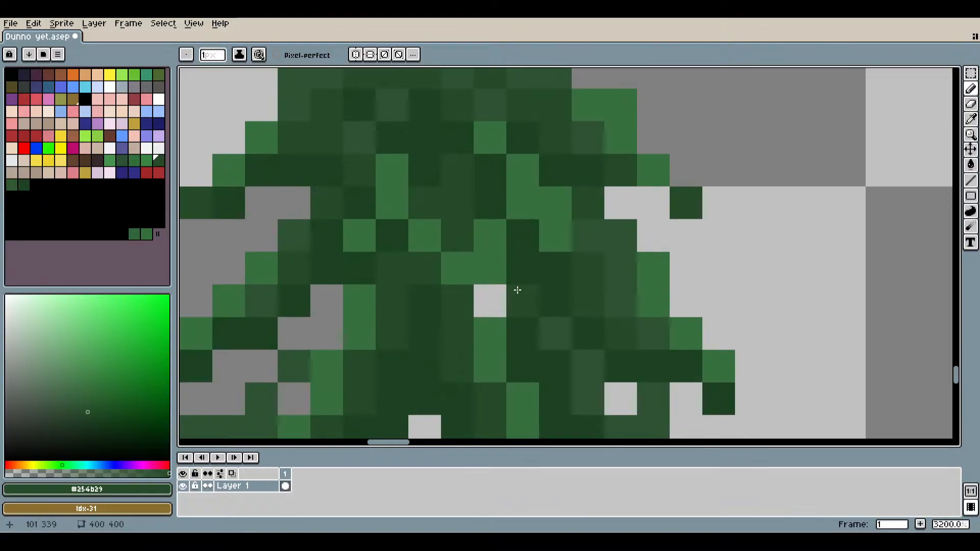
scroll(554, 350, down, 3)
drag(587, 384, 533, 252)
scroll(527, 238, up, 3)
scroll(525, 277, down, 3)
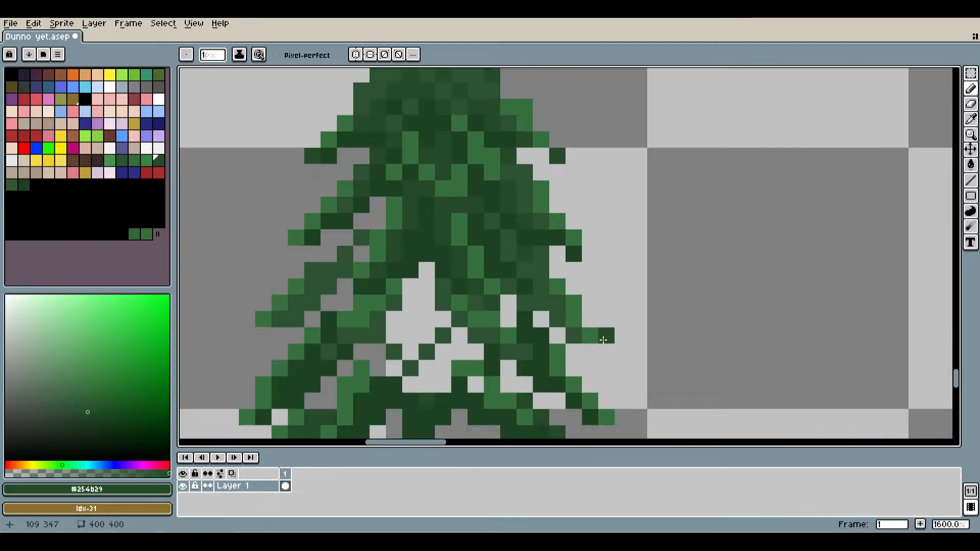
Shade the underside of the second-lowest right branch with #254b29.
scroll(568, 330, down, 3)
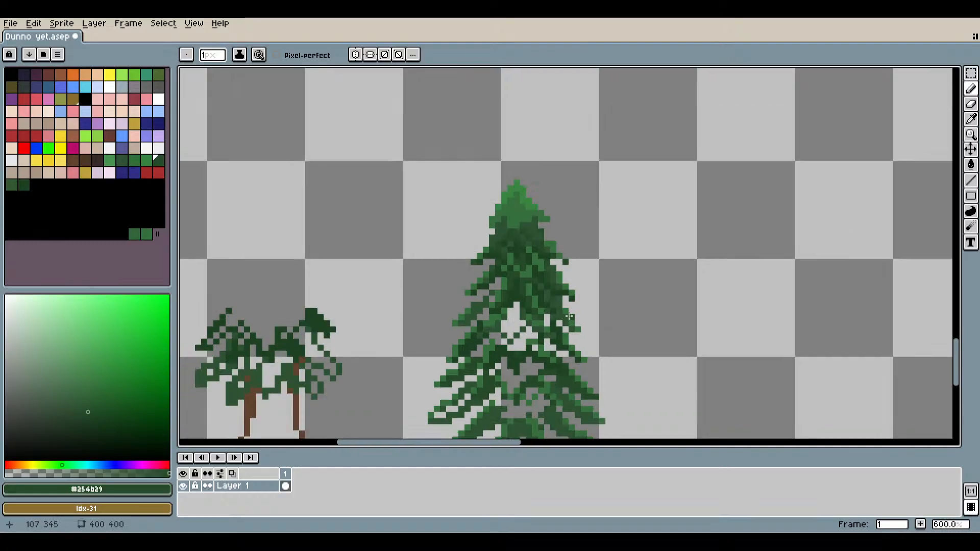
mouse_move(522, 286)
mouse_down()
mouse_move(496, 239)
mouse_move(459, 319)
mouse_move(420, 346)
mouse_up()
scroll(489, 236, up, 5)
scroll(483, 368, down, 3)
drag(532, 376, 567, 297)
drag(655, 286, 445, 252)
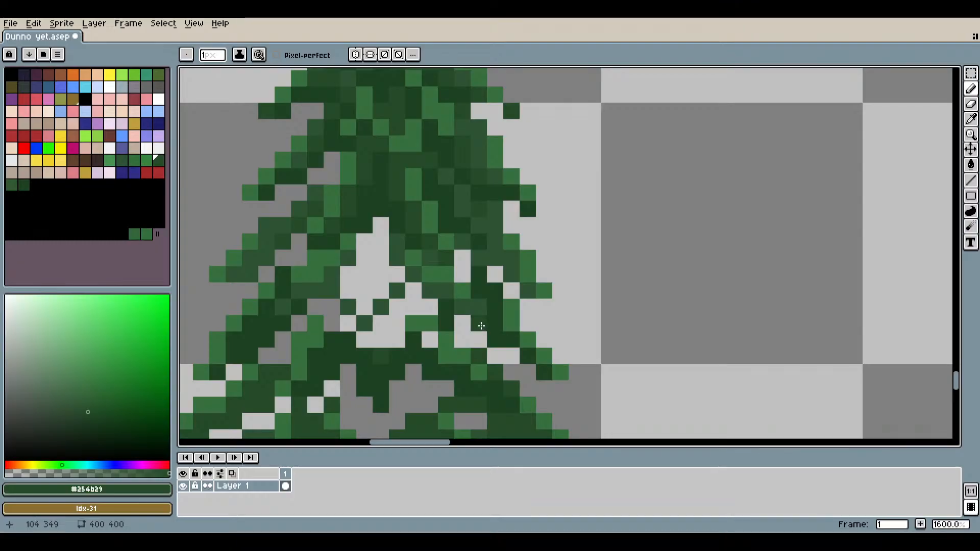
scroll(491, 260, up, 3)
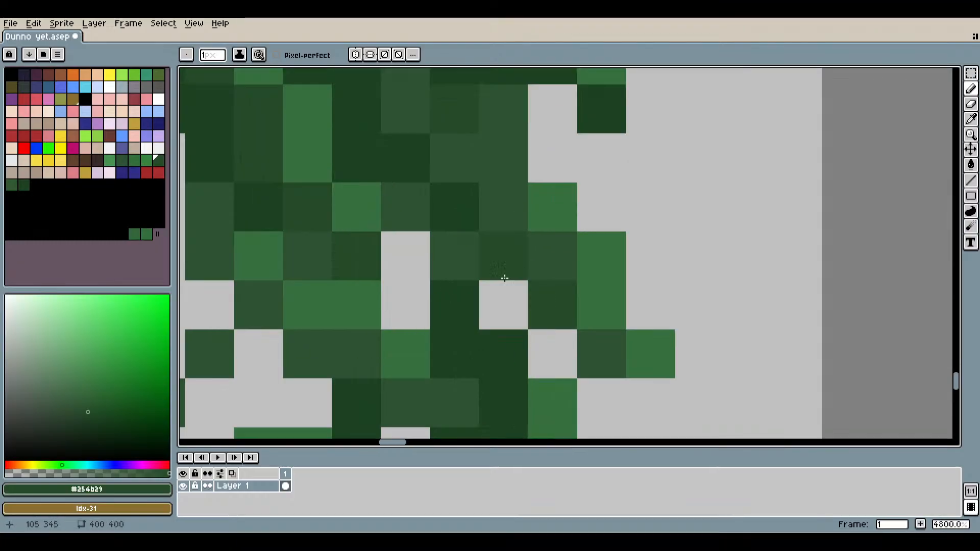
scroll(628, 381, down, 5)
drag(624, 352, 583, 254)
scroll(583, 255, up, 5)
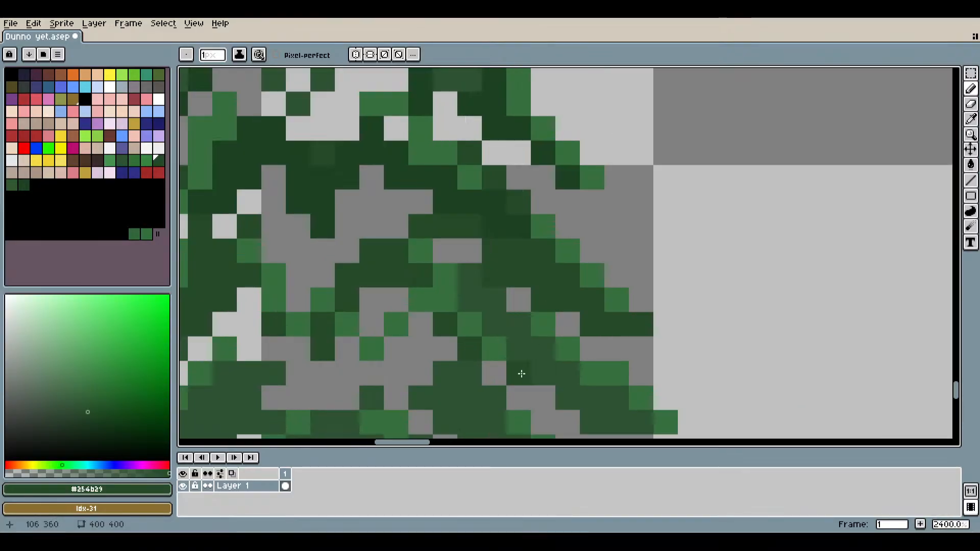
scroll(646, 432, down, 3)
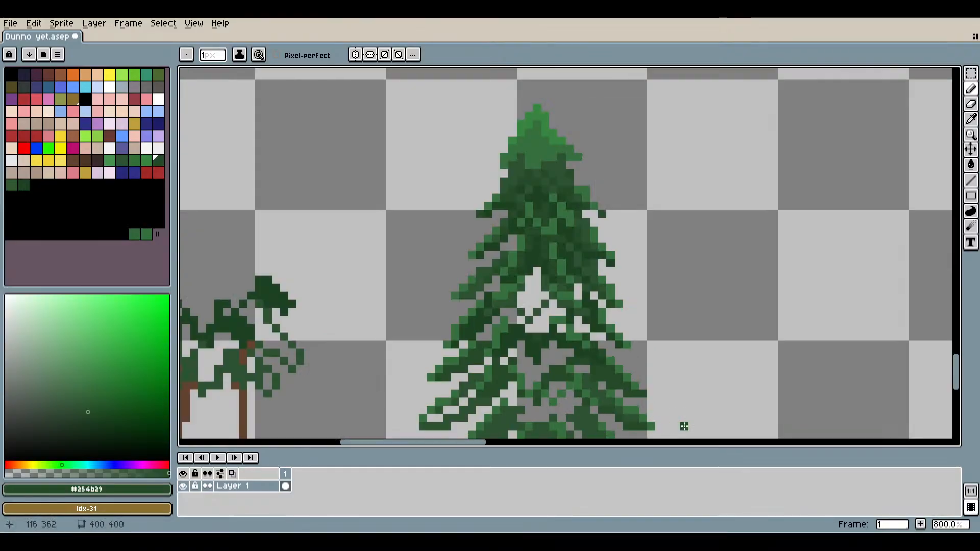
drag(662, 384, 644, 338)
Shade the undersides of the two lowest left branches with #254b29.
scroll(463, 368, up, 4)
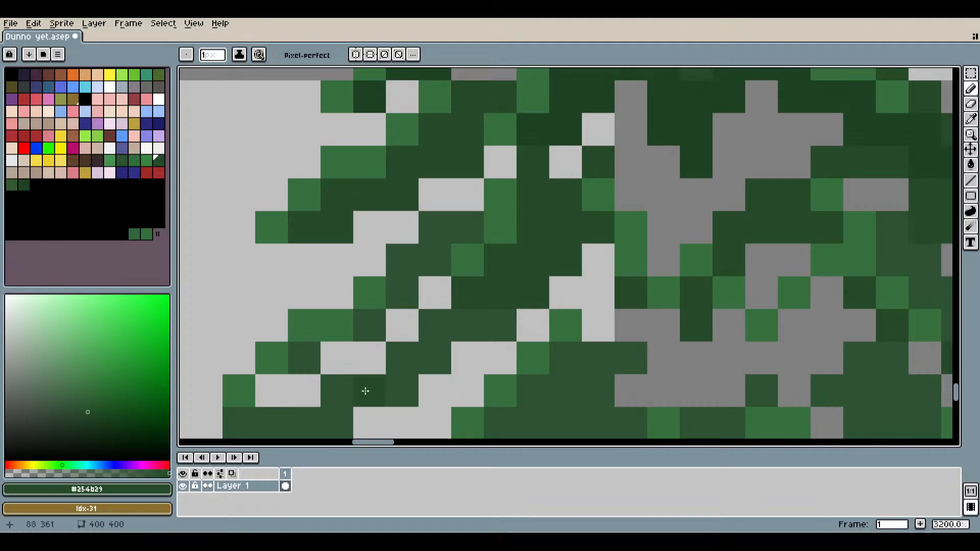
scroll(451, 331, down, 4)
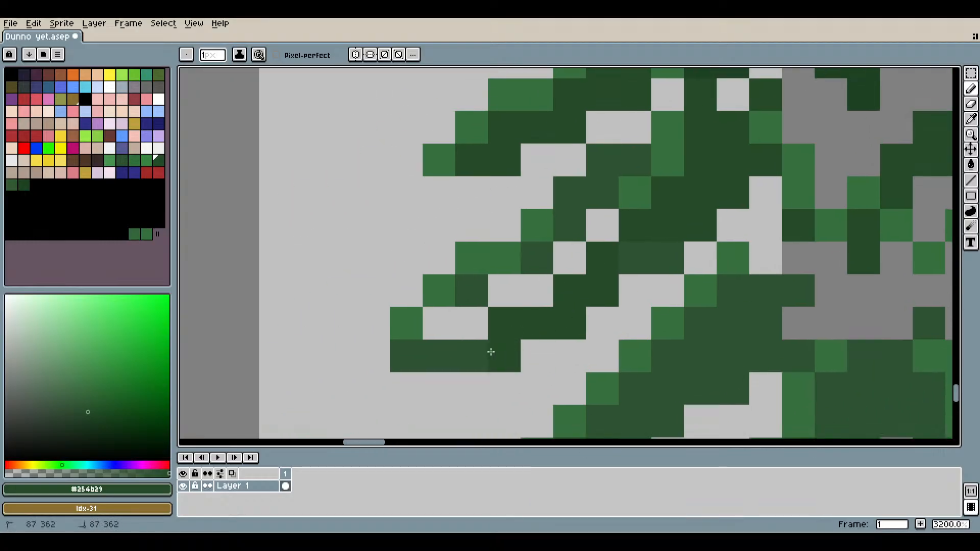
scroll(461, 270, up, 3)
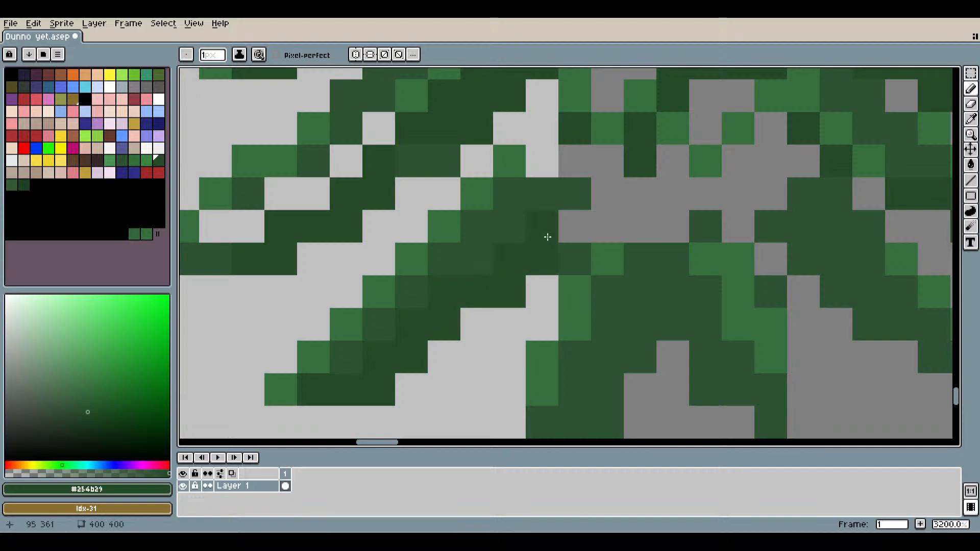
Shade the undersides of the bottom-centre foliage and the lowest right branch with #254b29, undoing the stray pixel.
drag(635, 353, 513, 226)
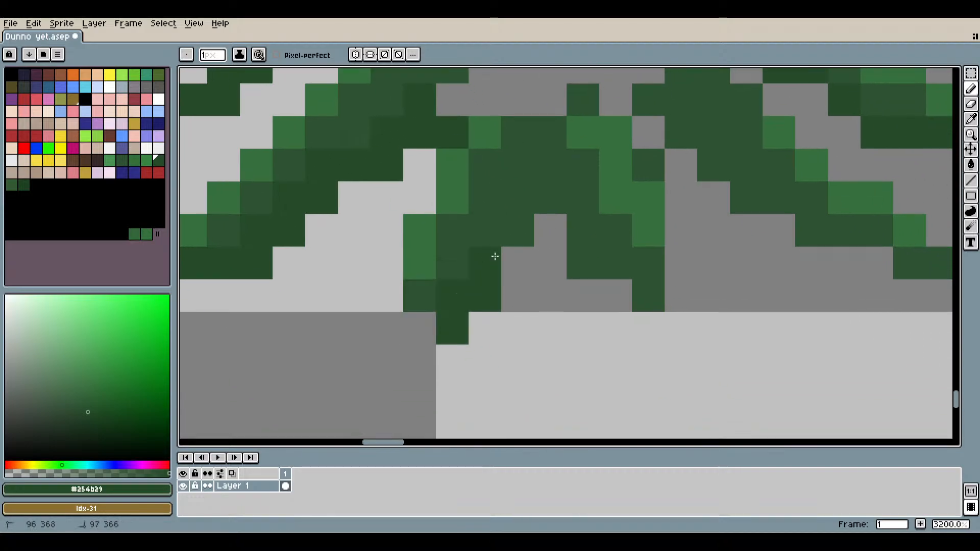
click(517, 264)
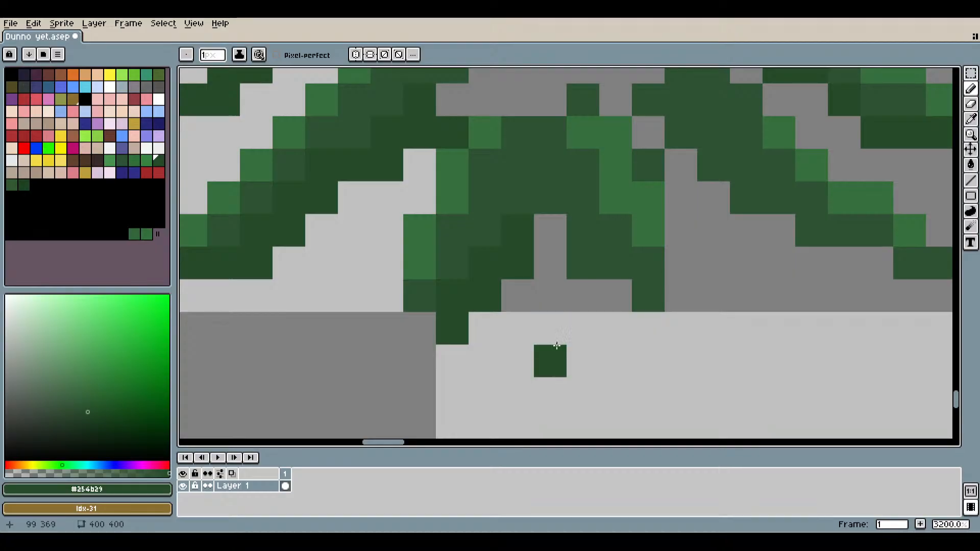
key(ctrl+z)
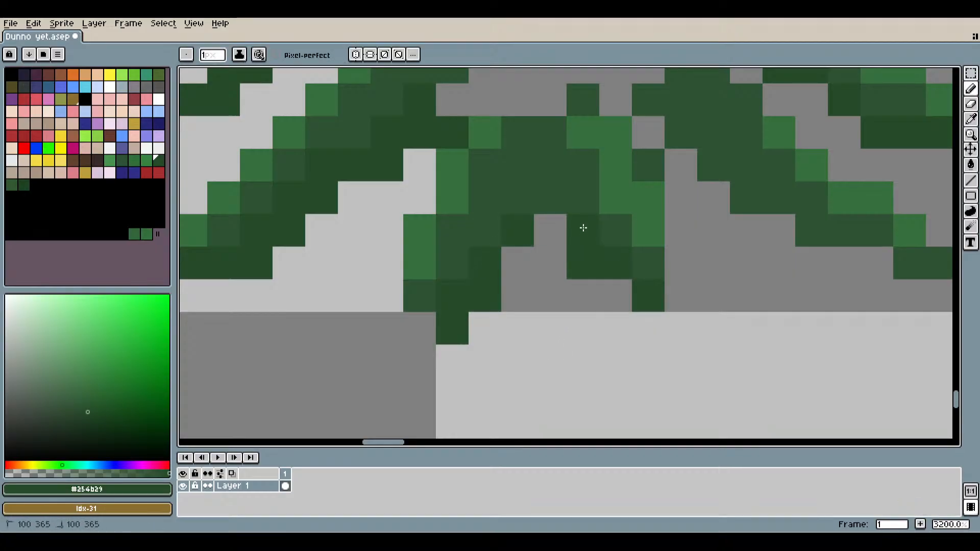
scroll(541, 201, down, 3)
scroll(603, 290, up, 2)
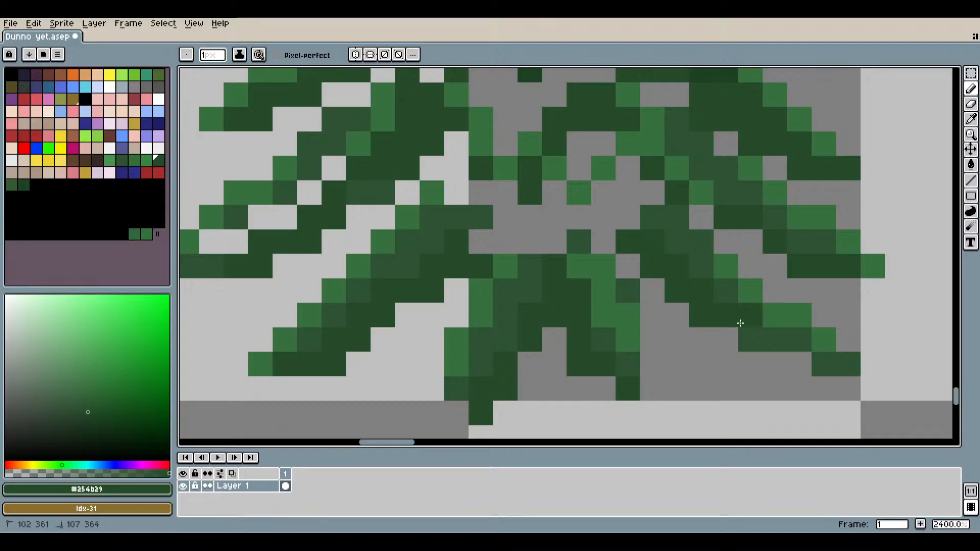
Sample #2d5232 from the foliage and pencil it over inner highlight pixels on the lowest right branch.
scroll(834, 361, down, 4)
scroll(614, 333, up, 6)
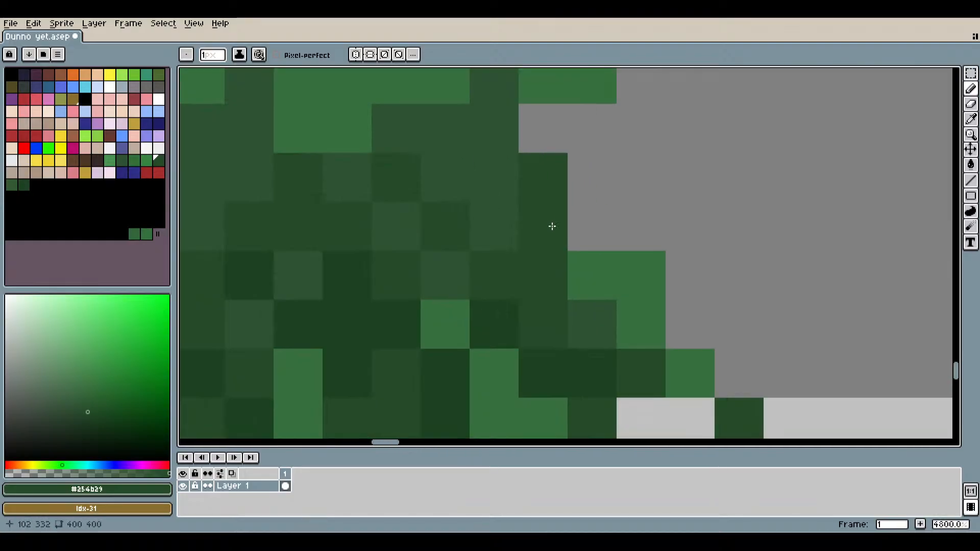
click(971, 120)
click(561, 213)
click(970, 89)
click(738, 275)
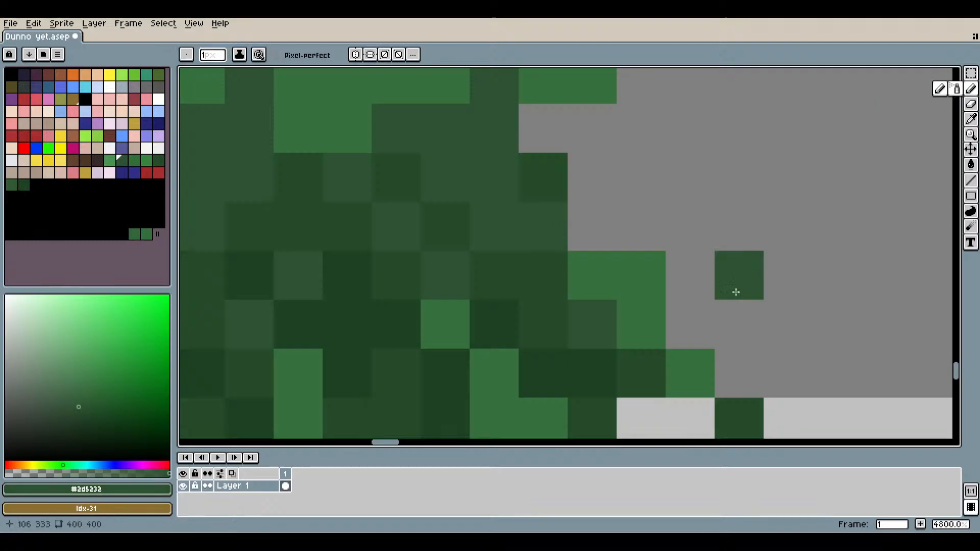
scroll(726, 302, down, 6)
scroll(556, 310, up, 3)
scroll(587, 205, down, 2)
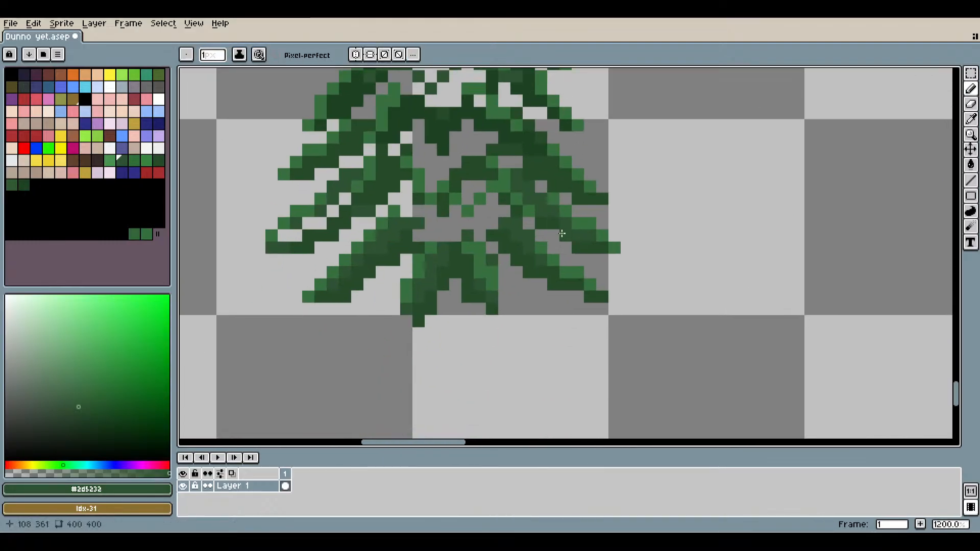
scroll(551, 278, up, 5)
click(549, 280)
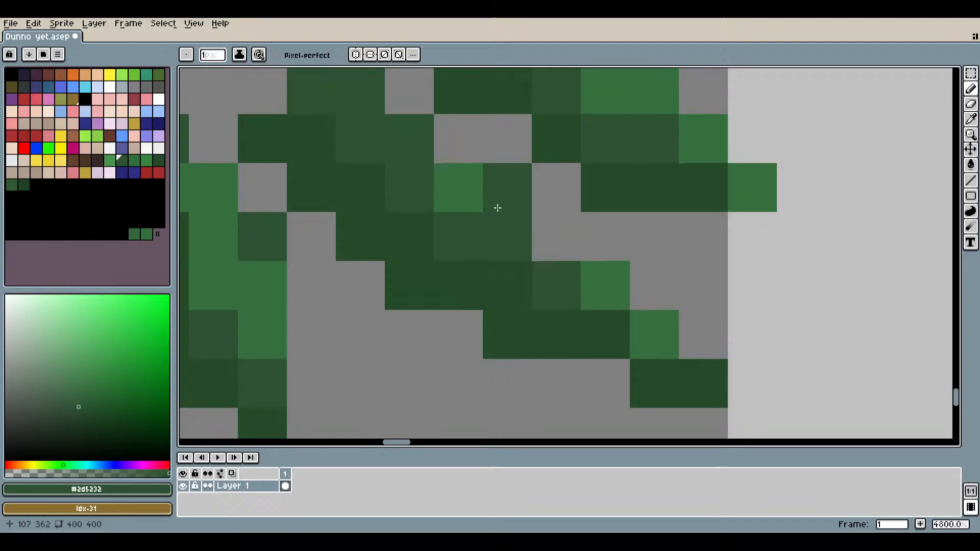
click(453, 198)
Replace the upper highlight pixels along the lowest left branch with #2d5232.
scroll(572, 316, down, 4)
drag(576, 339, 700, 300)
scroll(493, 244, up, 4)
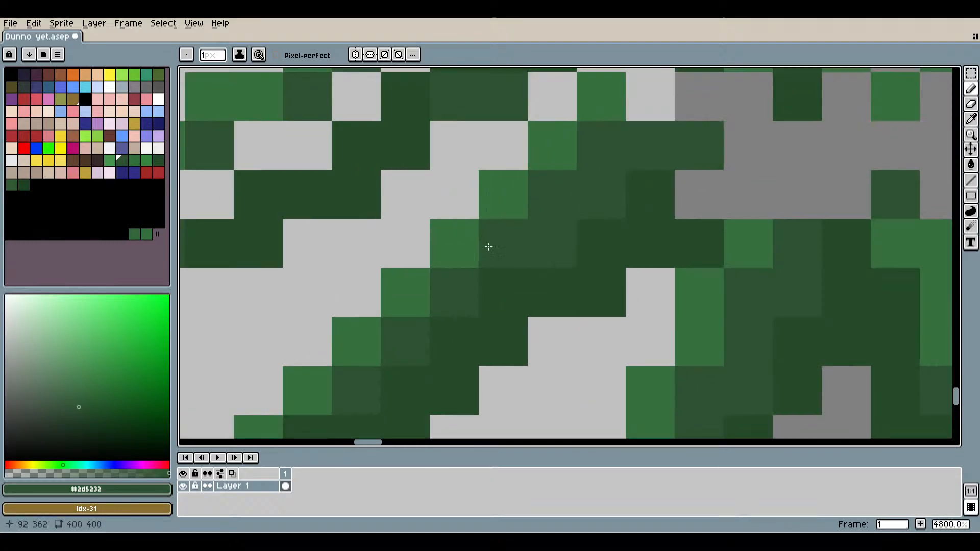
click(467, 258)
click(417, 282)
click(526, 200)
scroll(527, 200, down, 4)
Tone down the light green highlights on both sides of the bottom-centre foliage with #2d5232.
scroll(586, 308, up, 3)
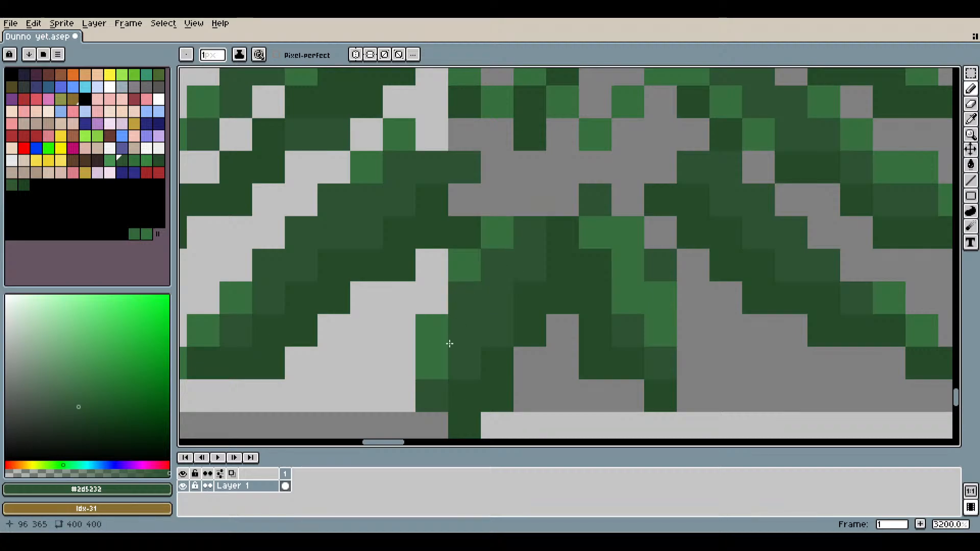
click(440, 356)
click(629, 303)
click(614, 262)
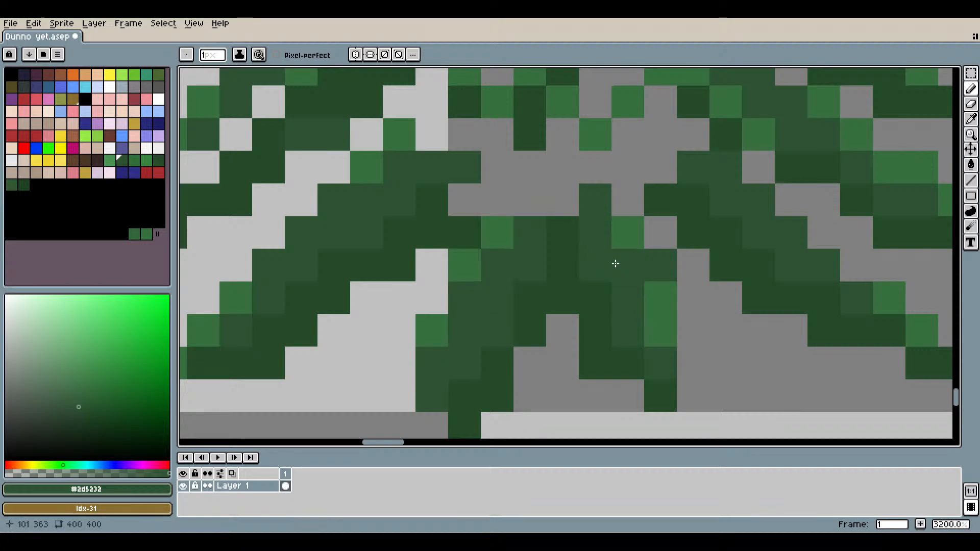
scroll(615, 263, down, 4)
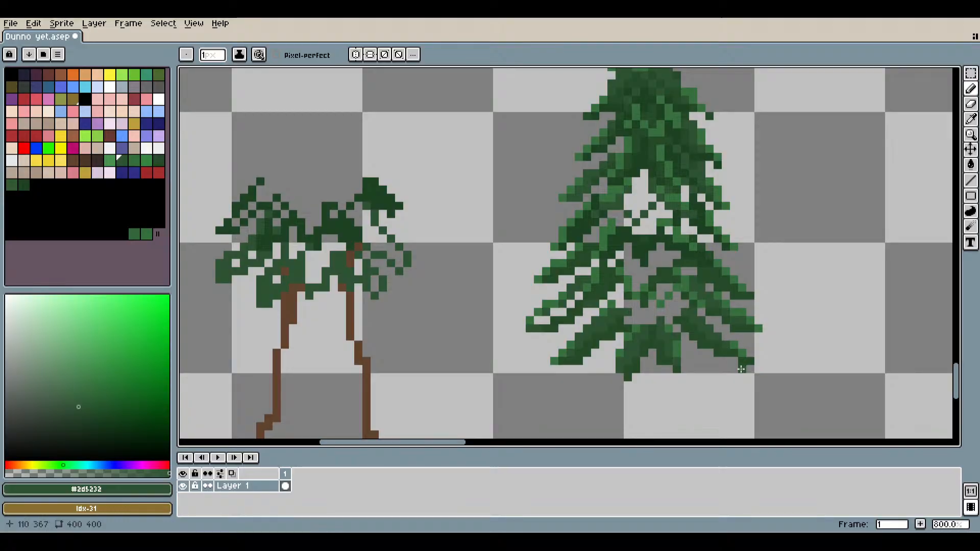
Fill the gap between the inner ends of the two lowest left branches with #2d5232.
scroll(632, 342, up, 3)
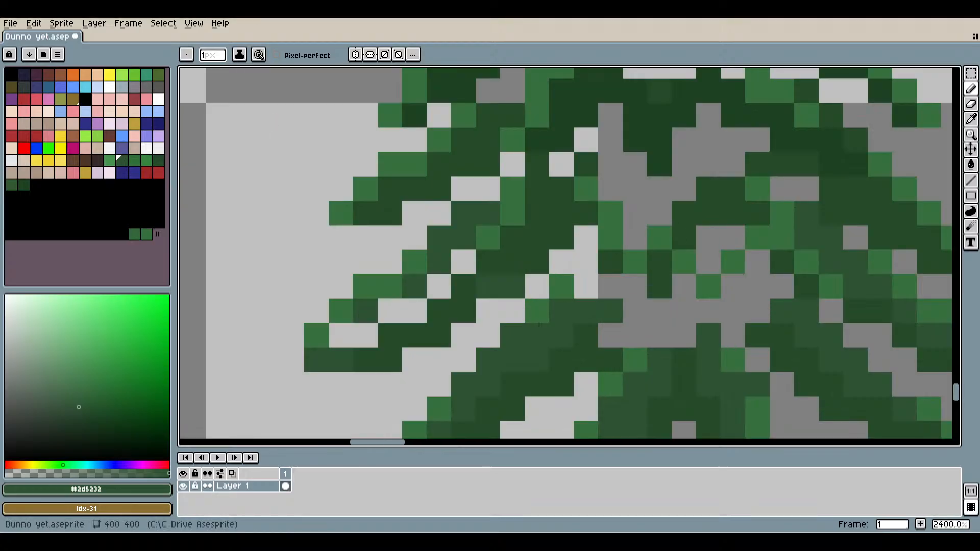
click(971, 119)
scroll(615, 306, up, 5)
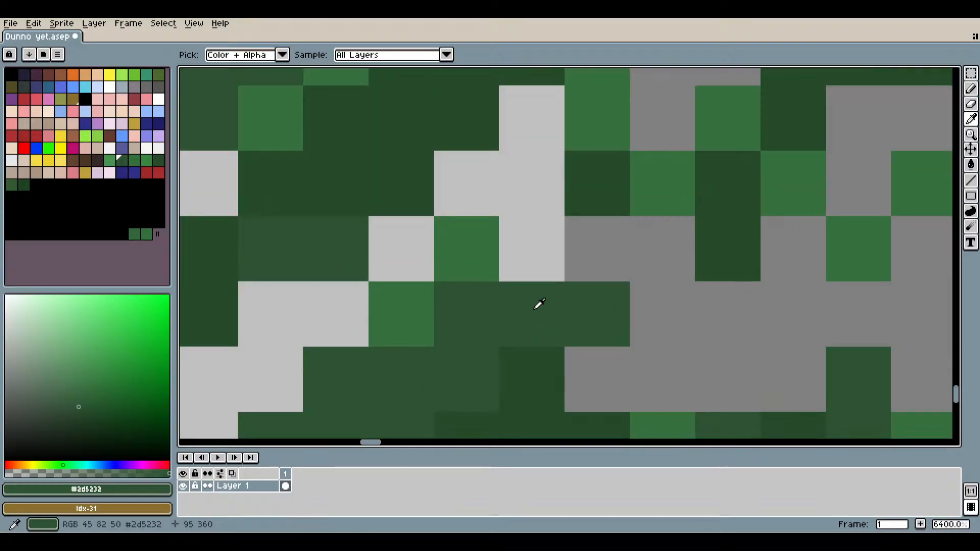
click(971, 89)
scroll(479, 256, down, 2)
drag(480, 255, 669, 306)
scroll(669, 306, up, 1)
mouse_move(663, 260)
mouse_down()
mouse_move(706, 220)
mouse_move(715, 280)
mouse_up()
scroll(831, 250, down, 5)
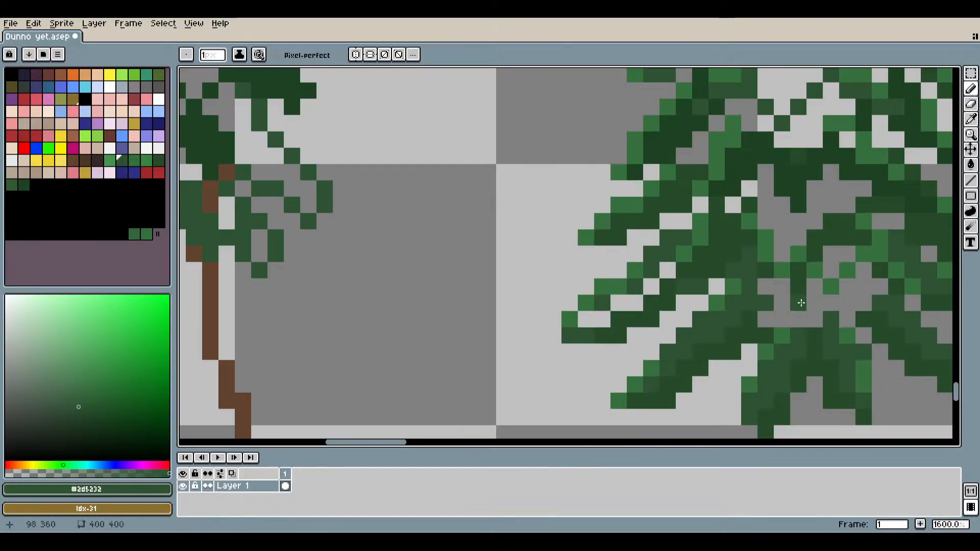
Sample #36703e from the foliage and pencil highlight pixels above the dark V-shaped edge in the tree's central gap.
drag(831, 250, 698, 328)
scroll(656, 293, up, 4)
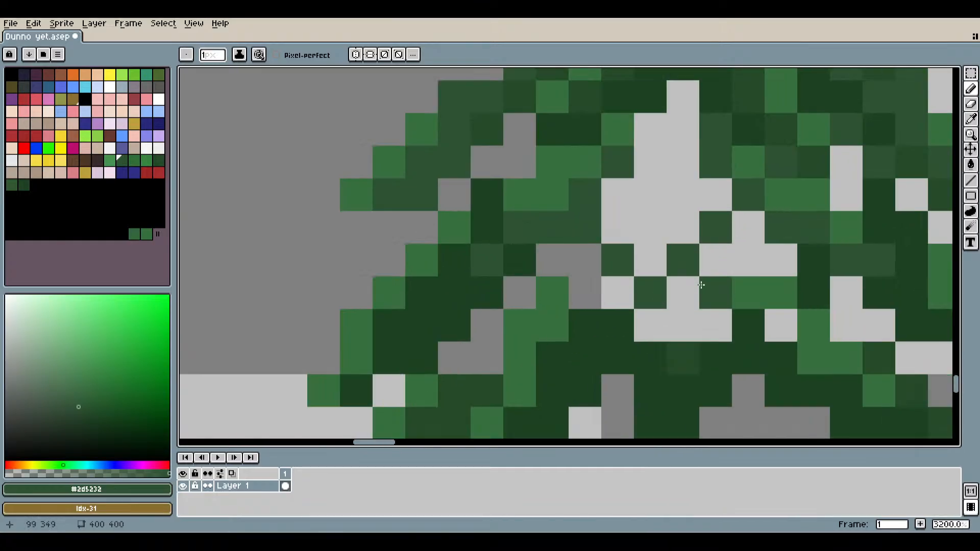
scroll(658, 216, down, 3)
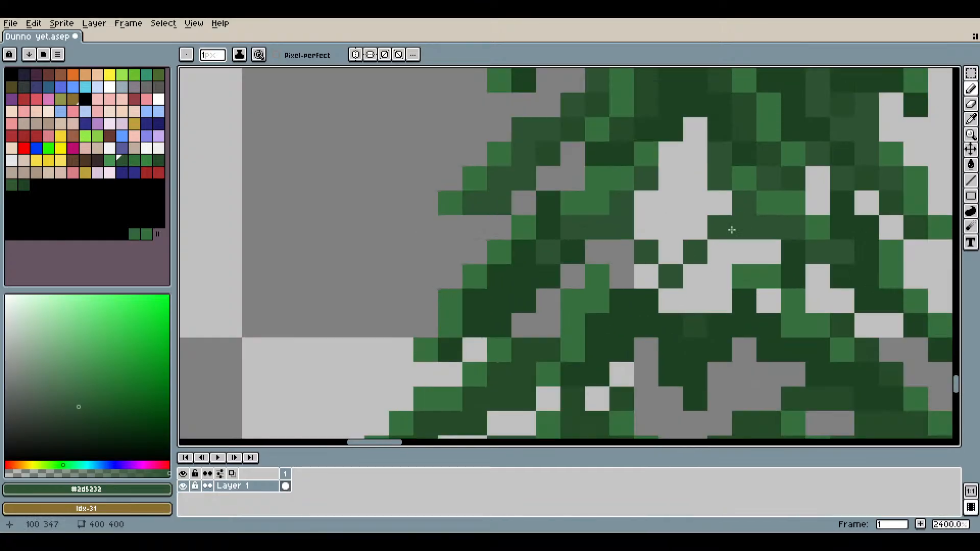
scroll(733, 245, up, 4)
click(971, 119)
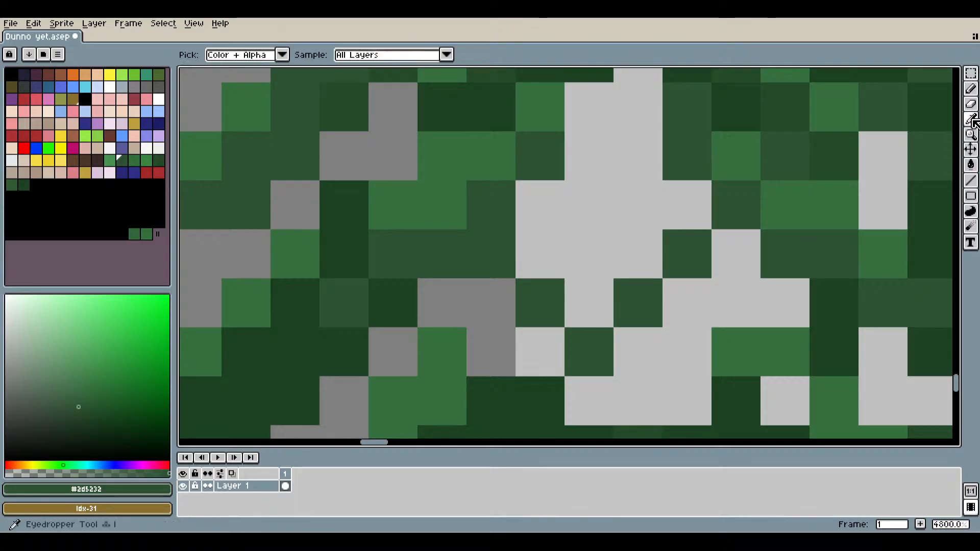
click(750, 155)
click(972, 89)
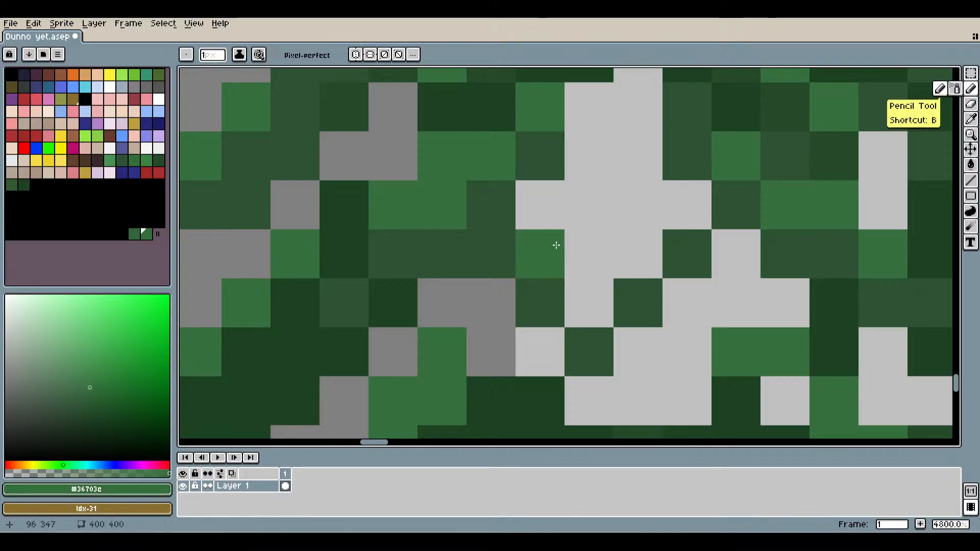
mouse_move(556, 245)
mouse_down()
mouse_move(580, 281)
mouse_move(625, 263)
mouse_move(602, 262)
mouse_up()
click(672, 221)
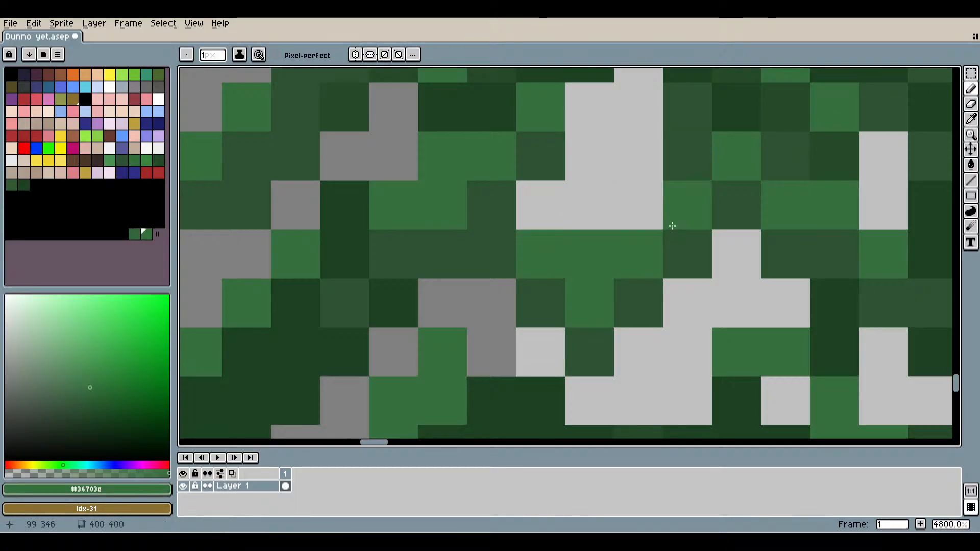
key(ctrl+z)
key(ctrl+z)
click(681, 204)
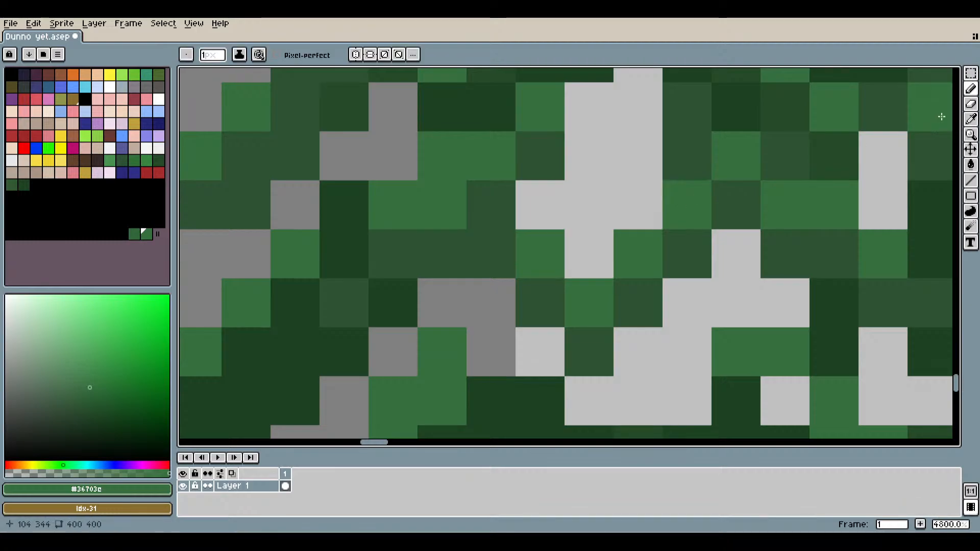
Sample #2d5232 and flood-fill the enclosed gap above the V-shaped highlight in the tree's center.
click(970, 119)
scroll(816, 179, down, 3)
drag(757, 176, 682, 352)
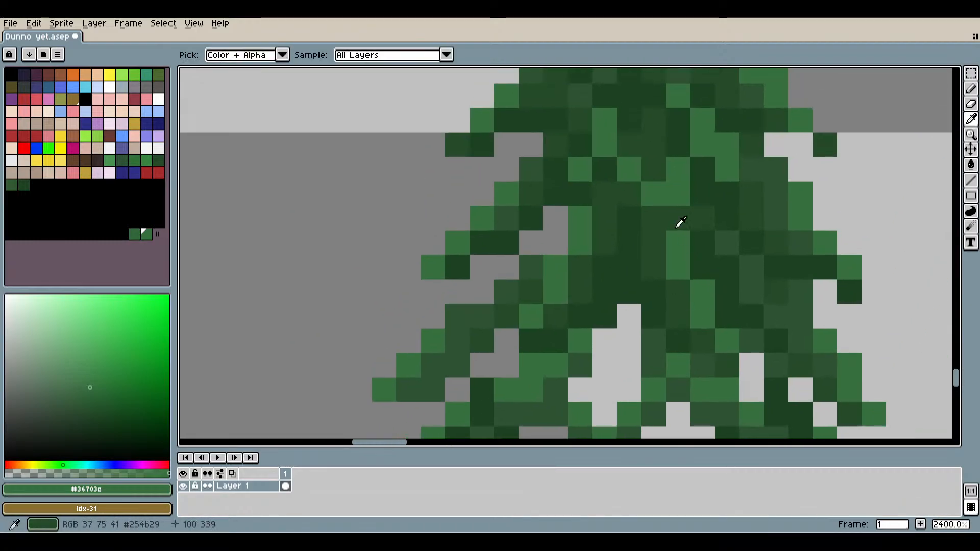
drag(674, 189, 650, 338)
click(663, 167)
click(971, 164)
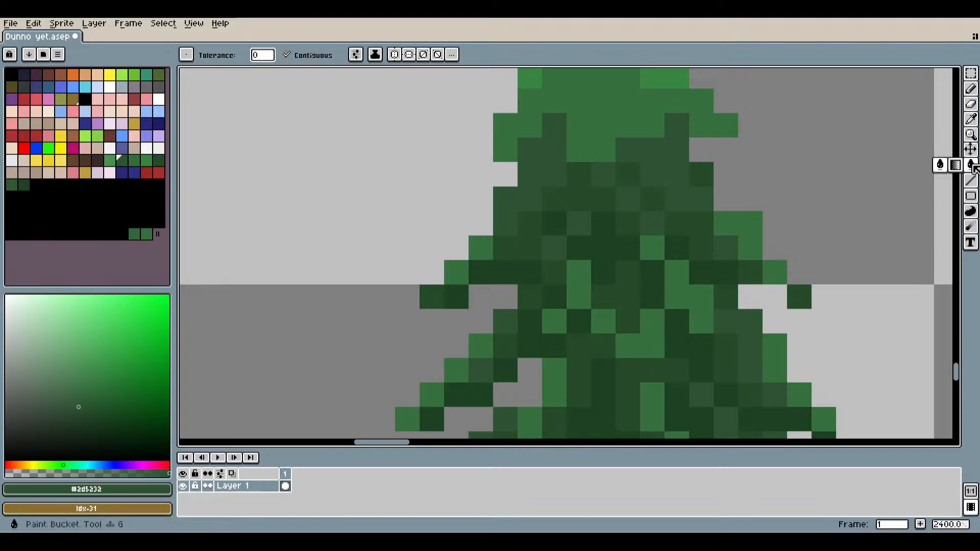
drag(718, 360, 769, 162)
click(671, 306)
scroll(711, 317, down, 4)
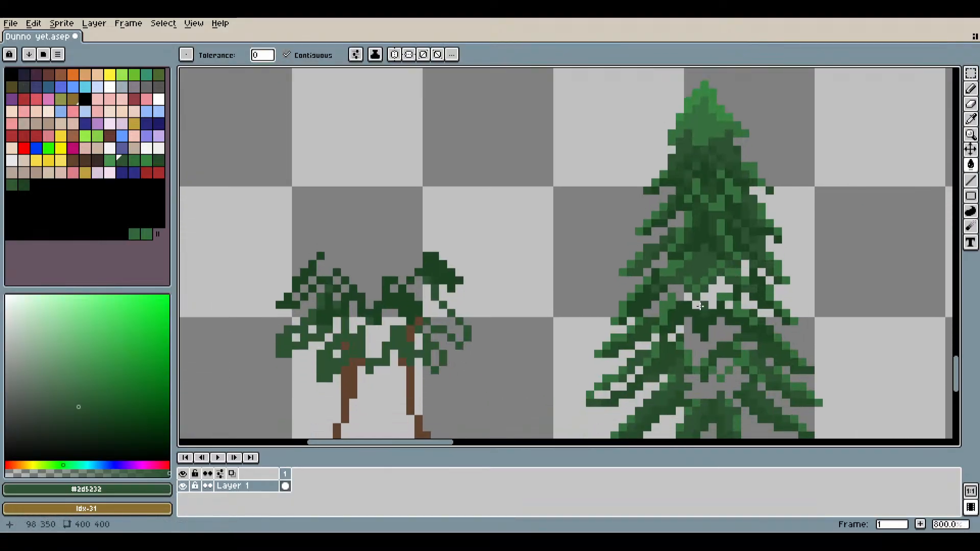
scroll(718, 267, up, 3)
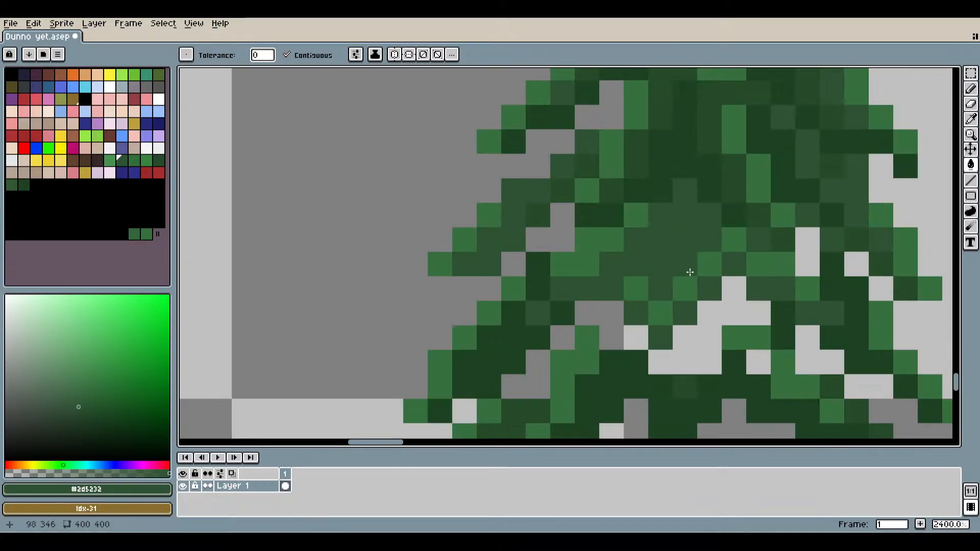
Sample #254b29 and pencil darker shading pixels into the filled patch at the tree's center.
click(971, 120)
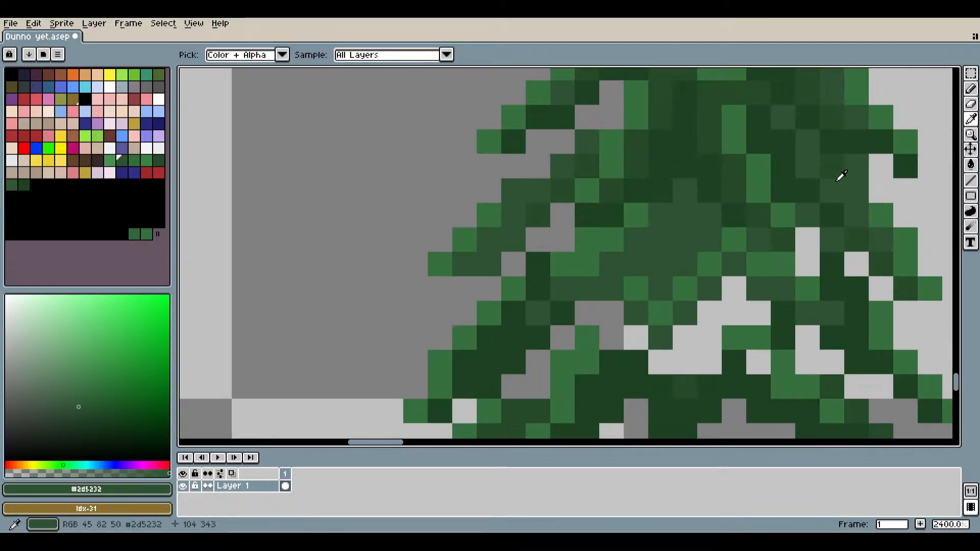
click(971, 89)
scroll(725, 251, up, 2)
right_click(725, 252)
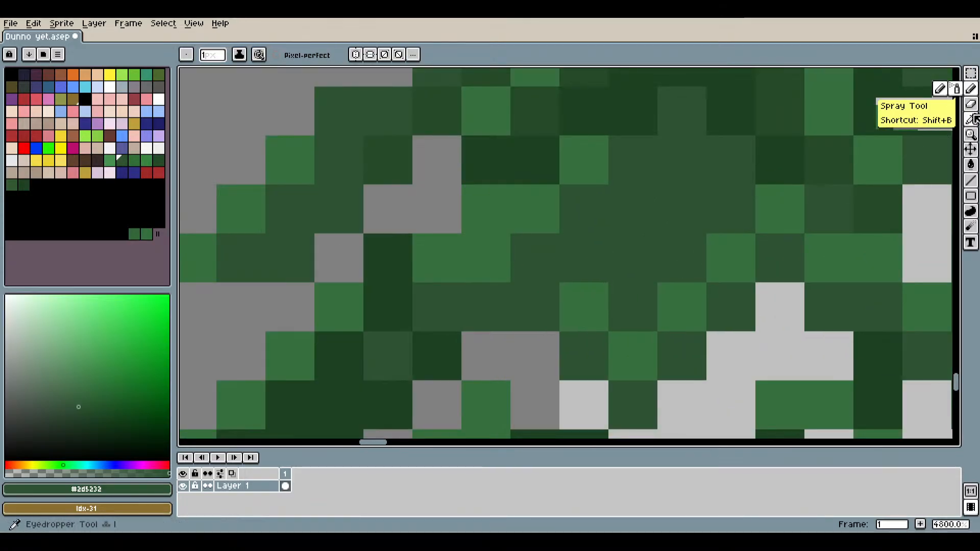
click(975, 120)
drag(802, 198, 726, 303)
click(755, 276)
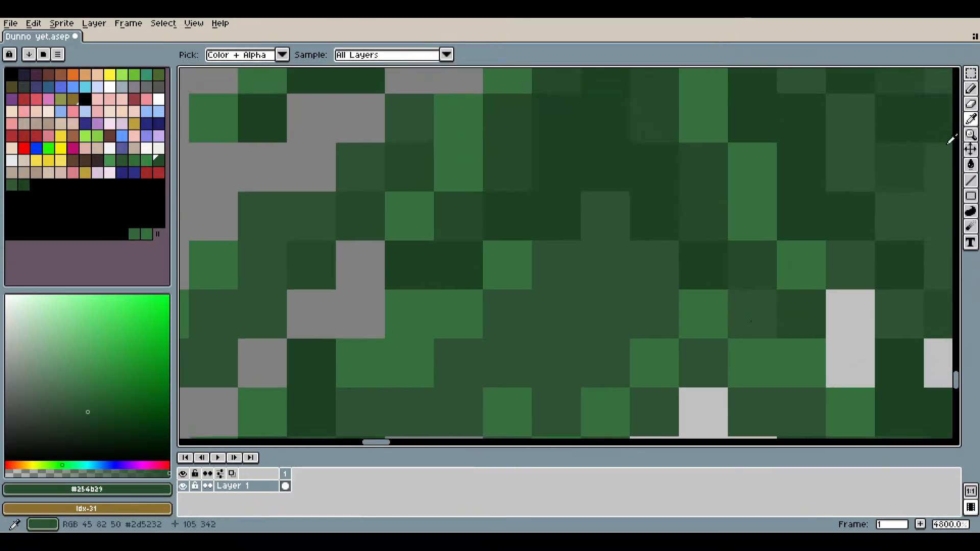
click(971, 89)
drag(549, 336, 610, 293)
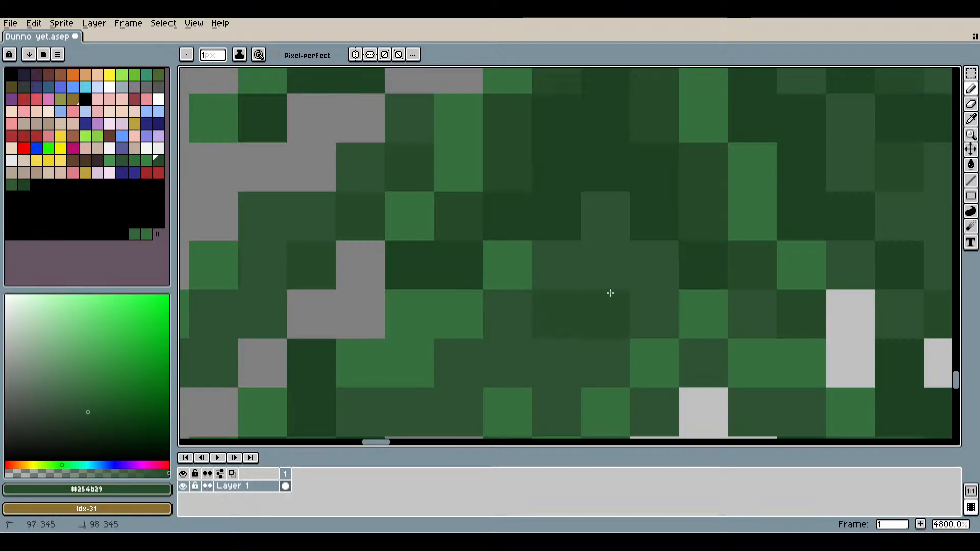
scroll(624, 341, down, 3)
scroll(611, 342, up, 3)
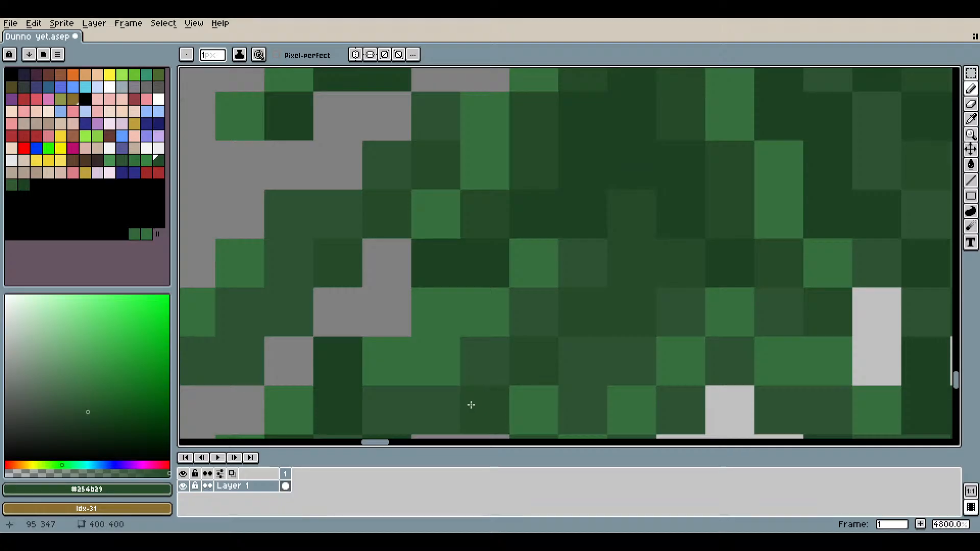
scroll(561, 329, down, 6)
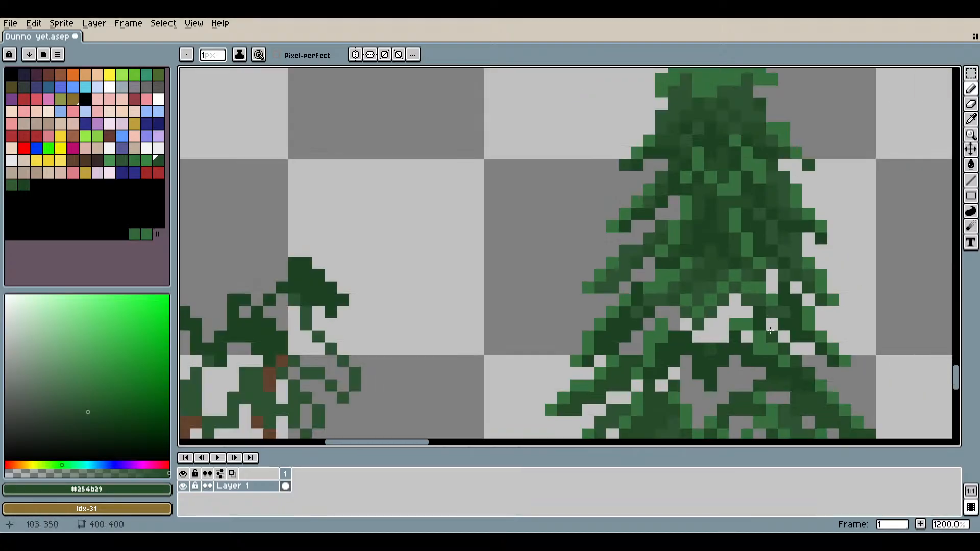
Fill the transparent gap beneath the central V-shaped highlight with #254b29.
scroll(741, 344, up, 6)
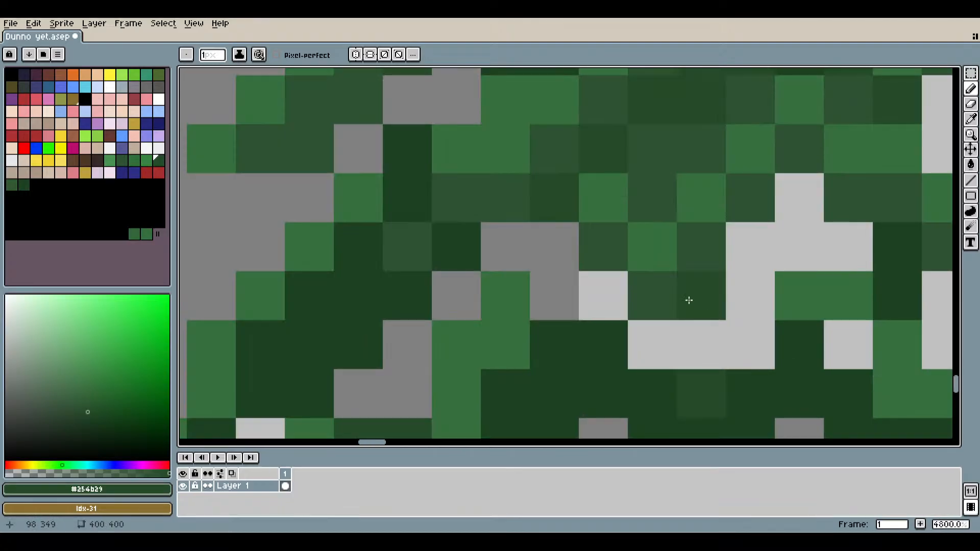
mouse_move(672, 347)
mouse_down()
mouse_move(790, 248)
mouse_move(804, 220)
mouse_move(832, 239)
mouse_move(780, 317)
mouse_move(753, 337)
mouse_move(828, 348)
mouse_move(525, 292)
mouse_move(553, 291)
mouse_move(543, 255)
mouse_move(525, 249)
mouse_move(581, 289)
mouse_move(490, 316)
mouse_move(462, 299)
mouse_up()
scroll(645, 262, down, 3)
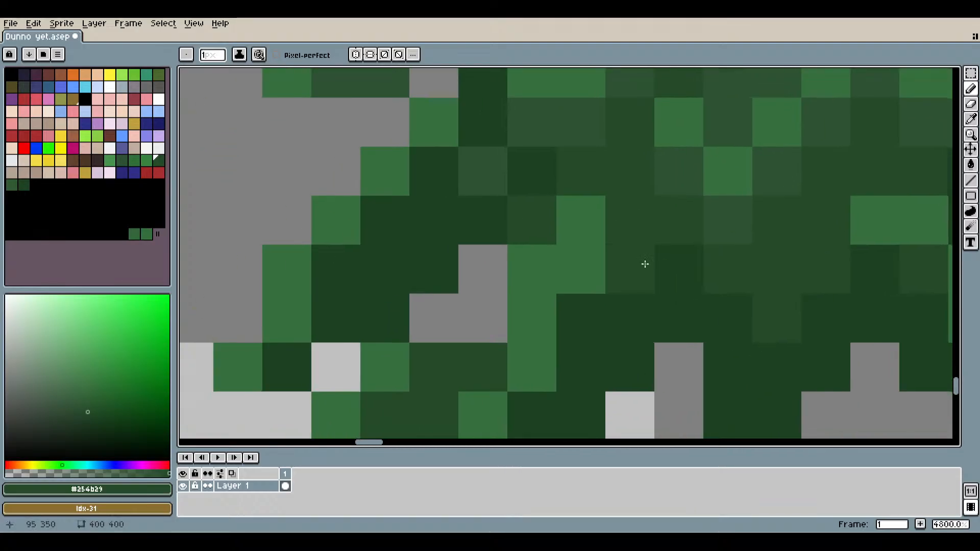
Close the remaining small gap on the inner side of the middle left branch with #254b29.
mouse_move(532, 312)
mouse_down()
mouse_move(553, 291)
mouse_move(560, 303)
mouse_up()
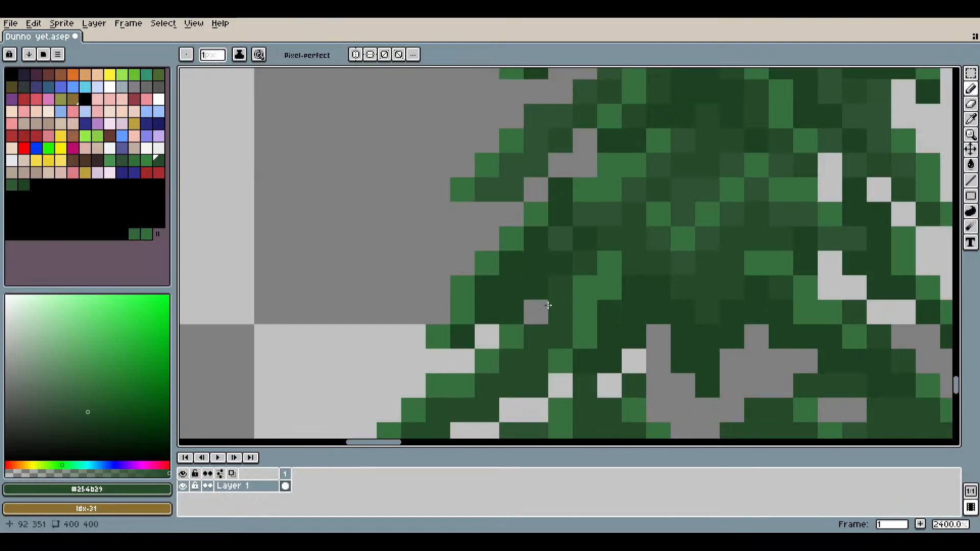
scroll(682, 339, down, 3)
drag(751, 361, 731, 348)
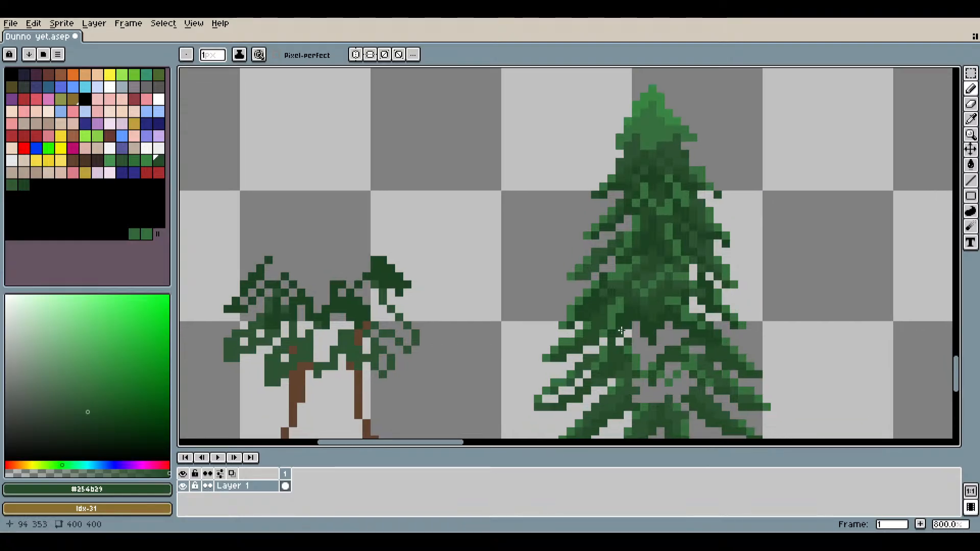
scroll(621, 331, up, 3)
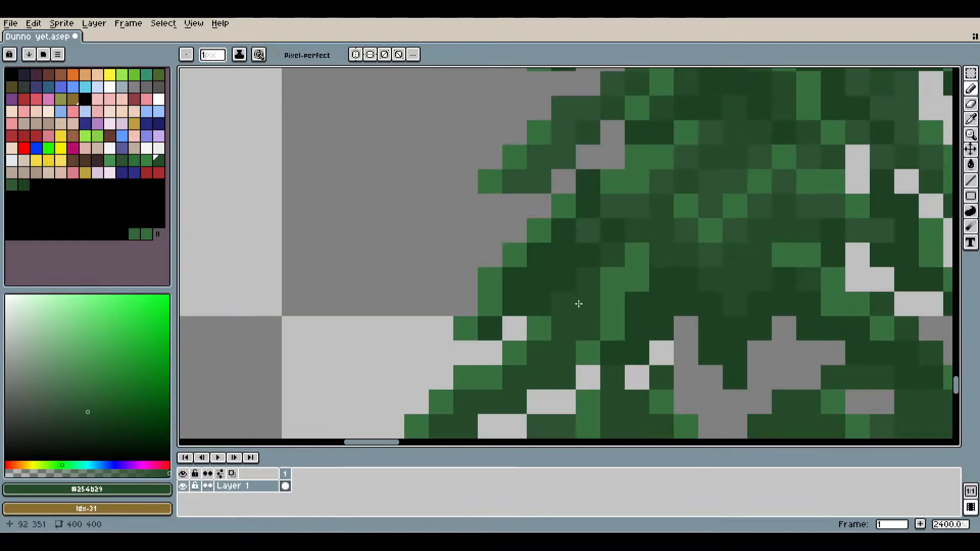
Sample #2d5232 and pencil mid-tone pixels just inside the highlighted edge of the middle left branch.
click(972, 127)
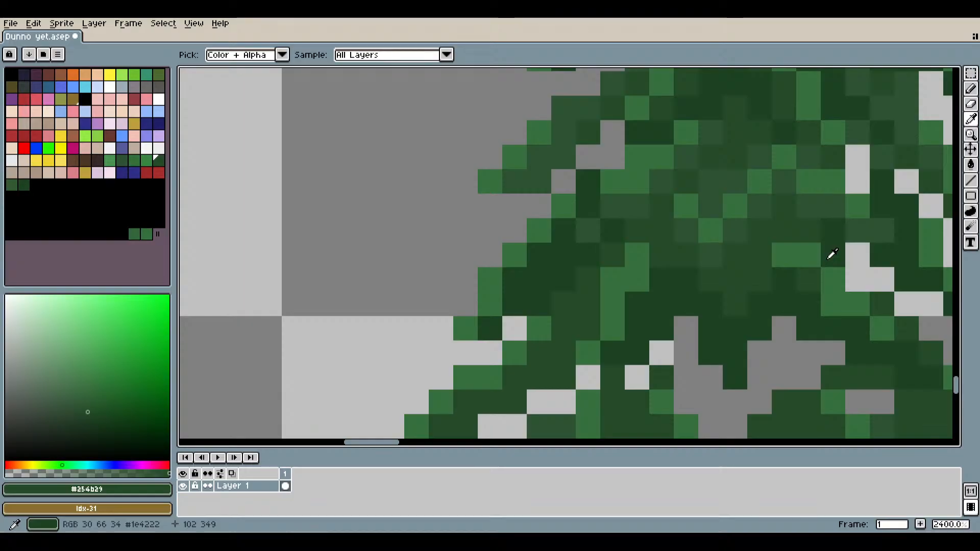
click(712, 239)
click(970, 89)
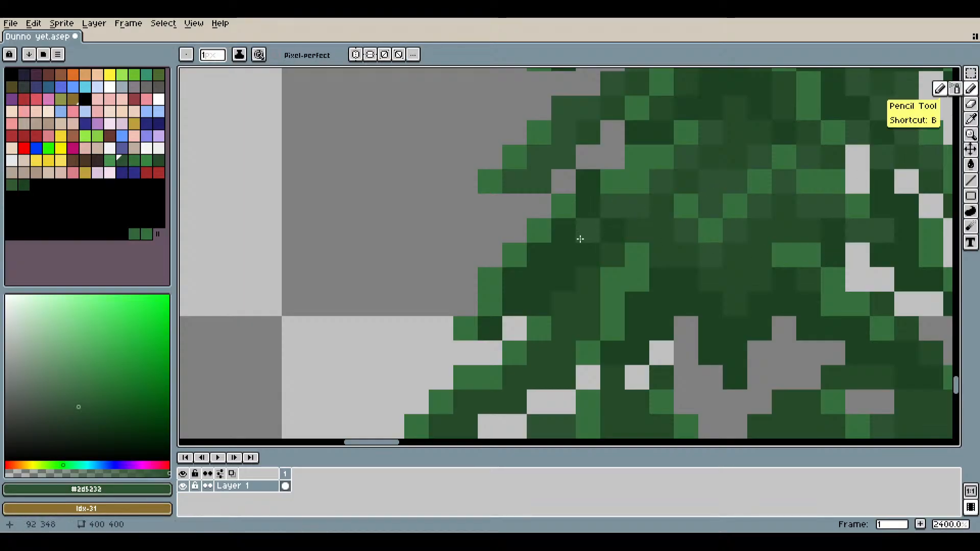
drag(581, 239, 544, 247)
scroll(499, 300, down, 5)
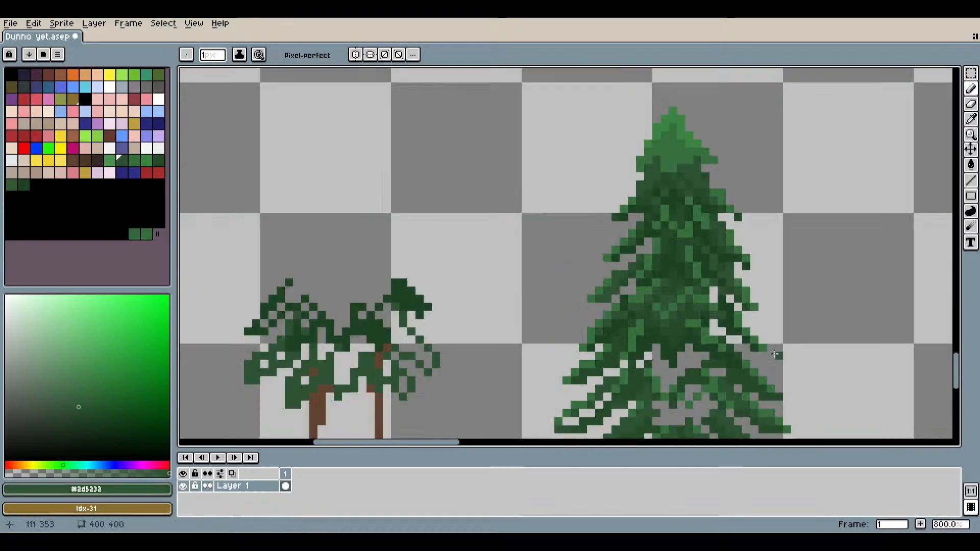
Pencil #2d5232 mid-tone pixels along the middle right branch, beside its highlights.
scroll(654, 291, up, 5)
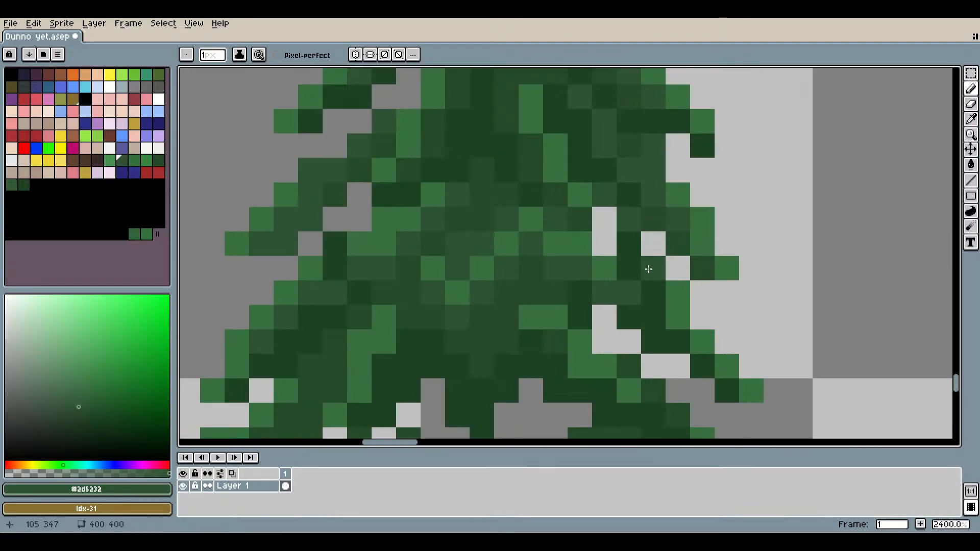
click(654, 268)
click(677, 338)
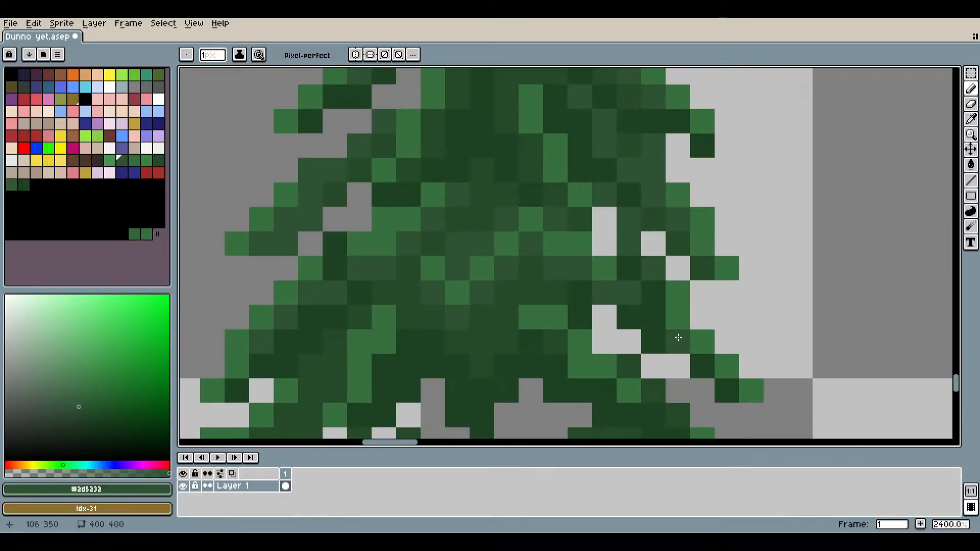
click(747, 365)
scroll(773, 383, down, 5)
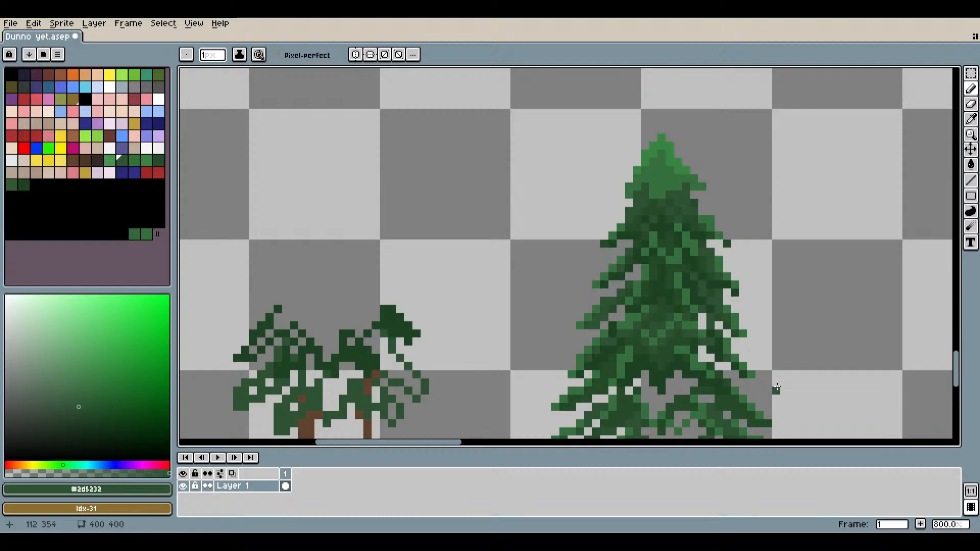
Narrow the two small gaps between the center foliage and the middle right branches with #2d5232.
scroll(751, 384, up, 5)
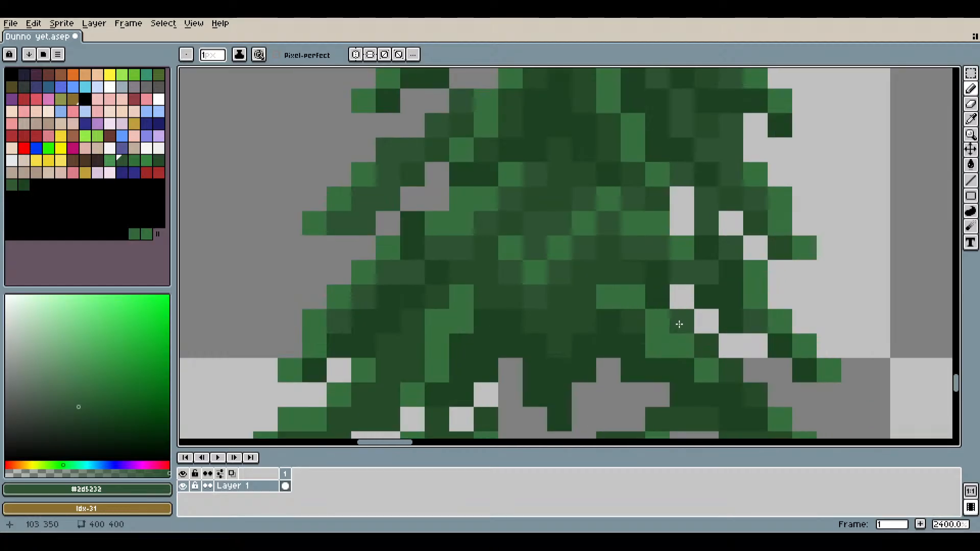
click(681, 199)
scroll(750, 325, down, 5)
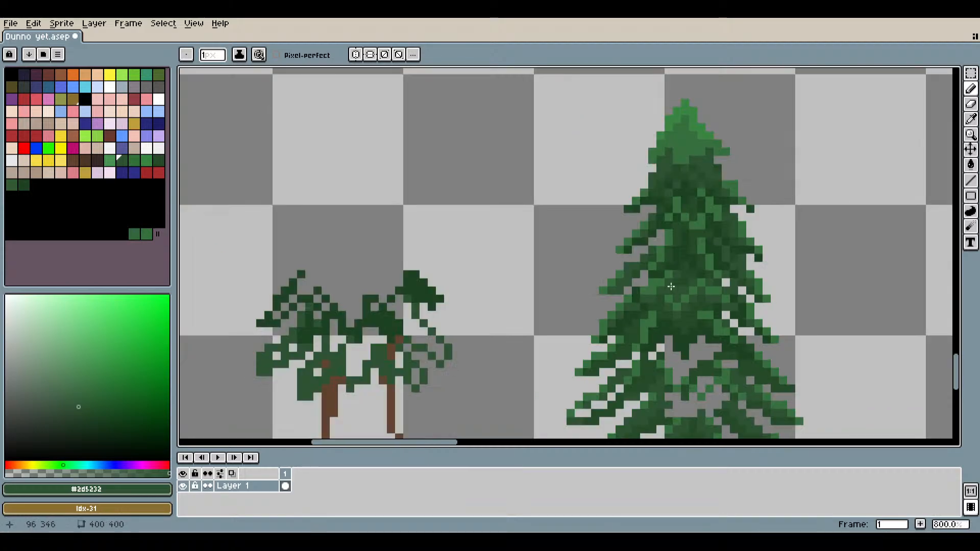
Examine the pine tree's overall shading and remaining gaps, both close up and as a whole.
scroll(671, 286, up, 10)
scroll(681, 360, down, 7)
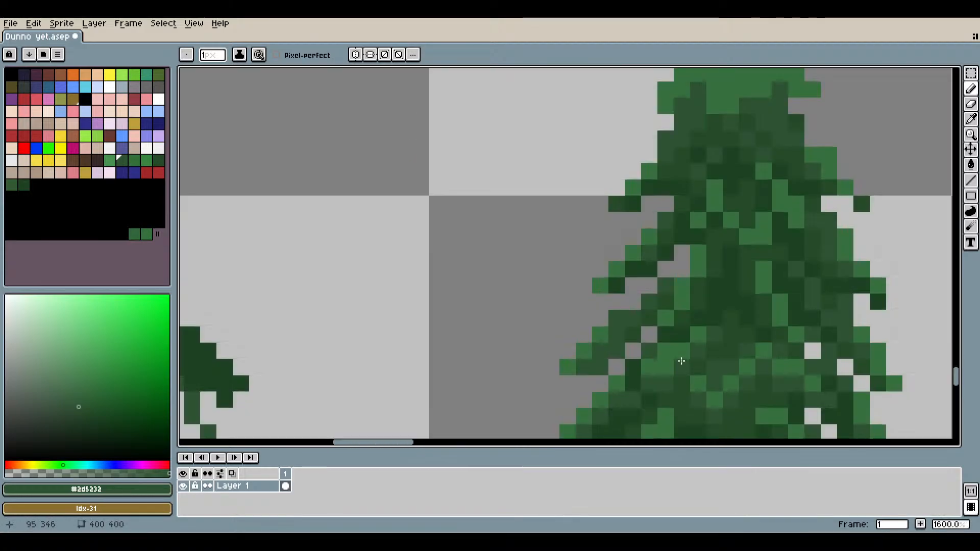
scroll(681, 361, down, 3)
scroll(695, 305, up, 3)
scroll(722, 335, down, 3)
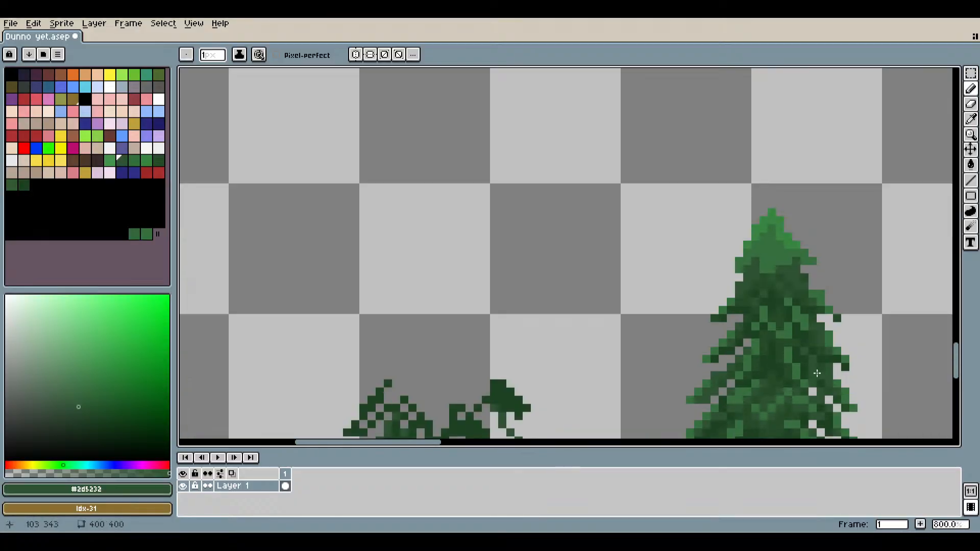
drag(817, 373, 678, 296)
scroll(763, 357, down, 2)
scroll(711, 306, up, 1)
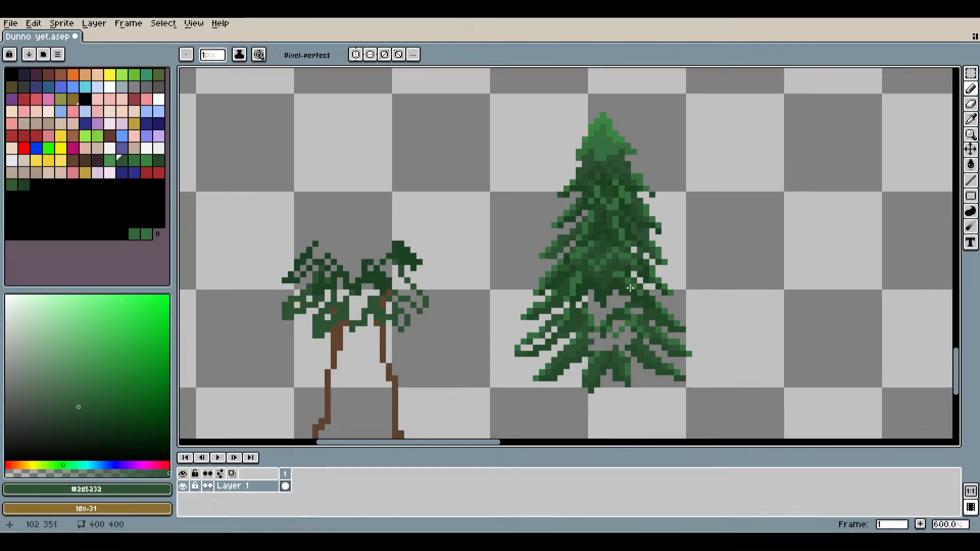
scroll(642, 317, up, 3)
scroll(648, 317, down, 3)
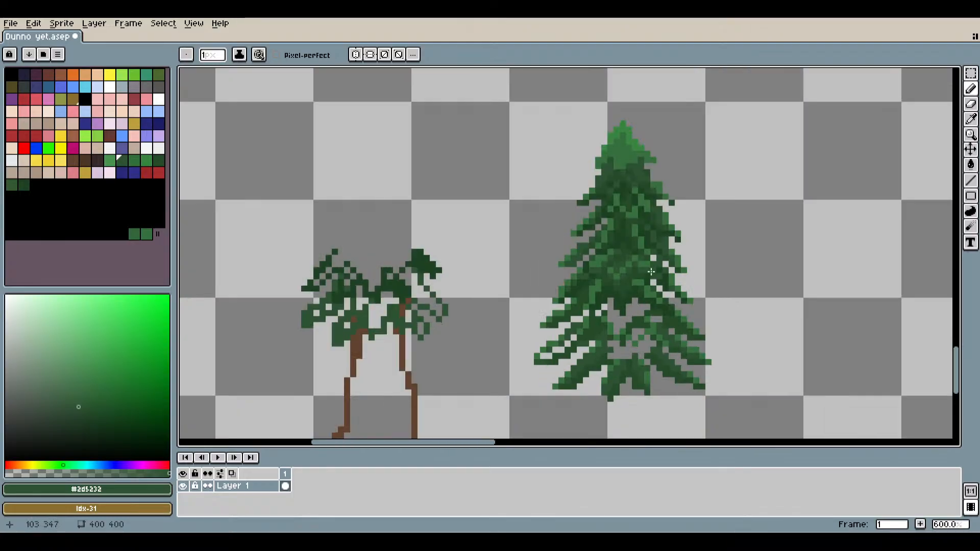
Sample the highlight green #36703e from the center foliage and make the Pencil active with it.
scroll(651, 271, up, 3)
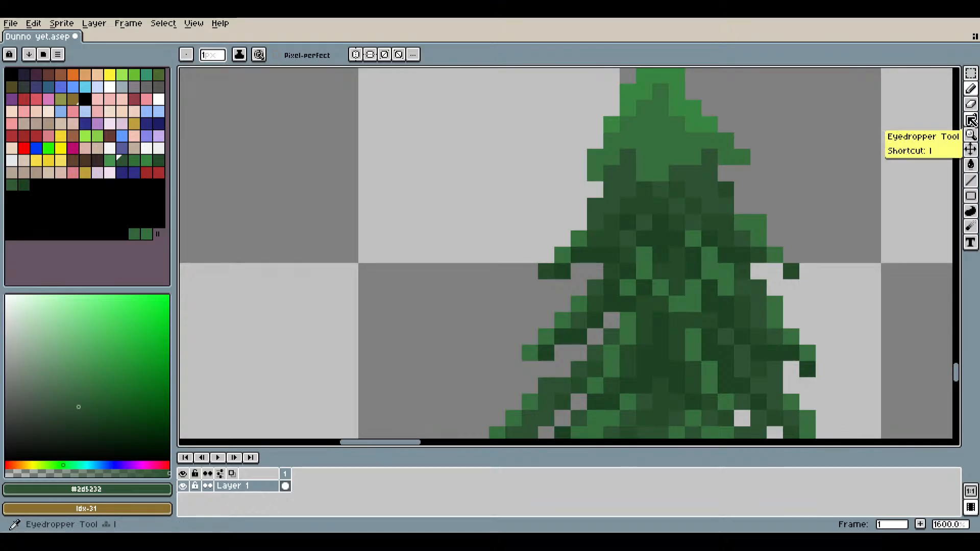
click(971, 121)
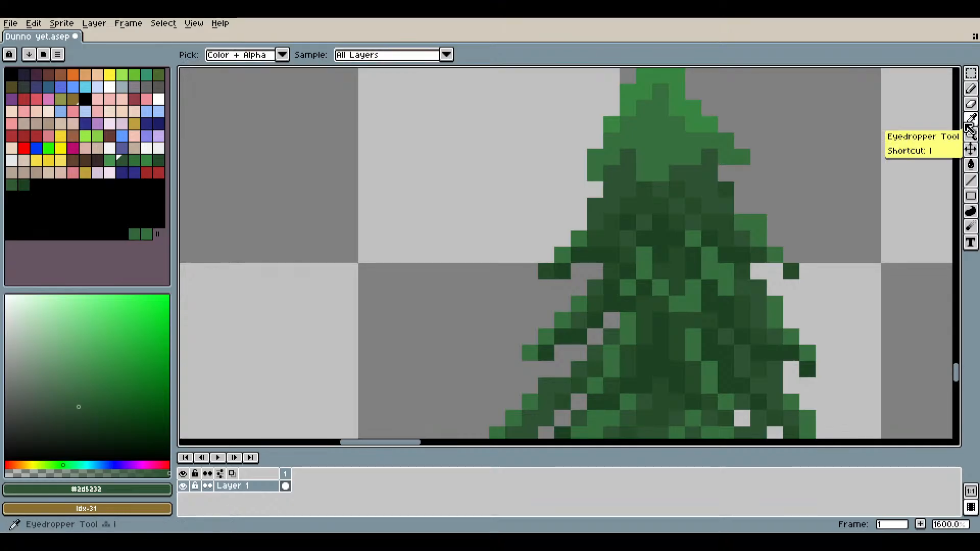
scroll(814, 229, down, 3)
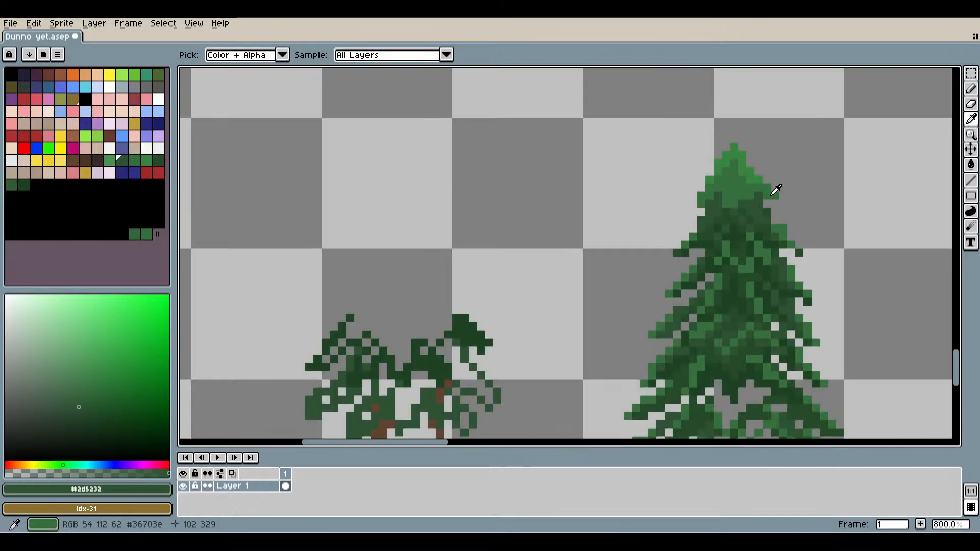
scroll(755, 209, down, 3)
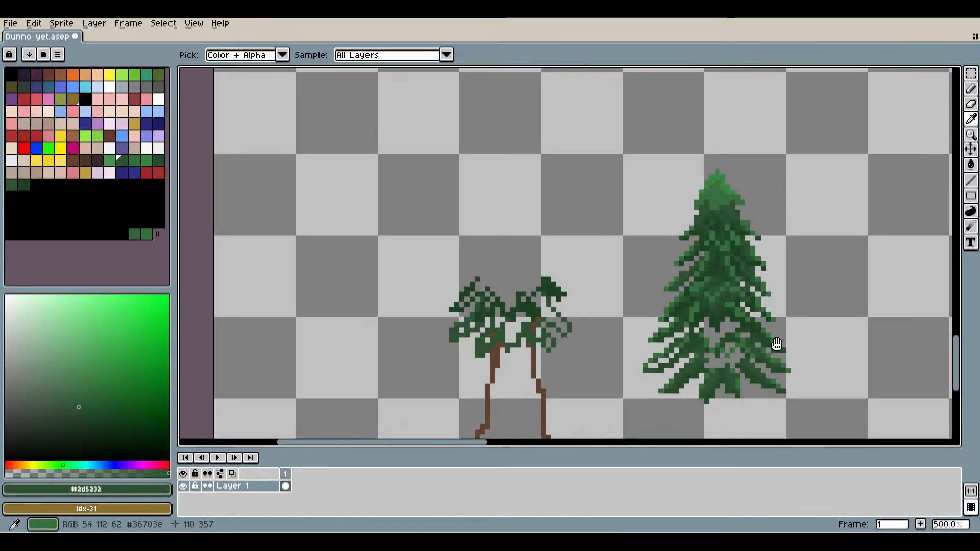
scroll(776, 344, up, 1)
scroll(723, 286, up, 7)
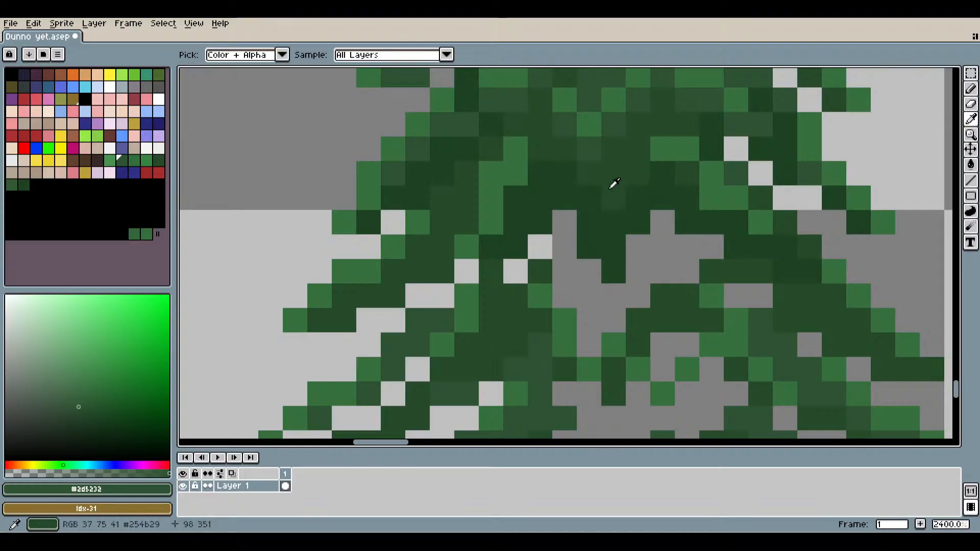
click(597, 124)
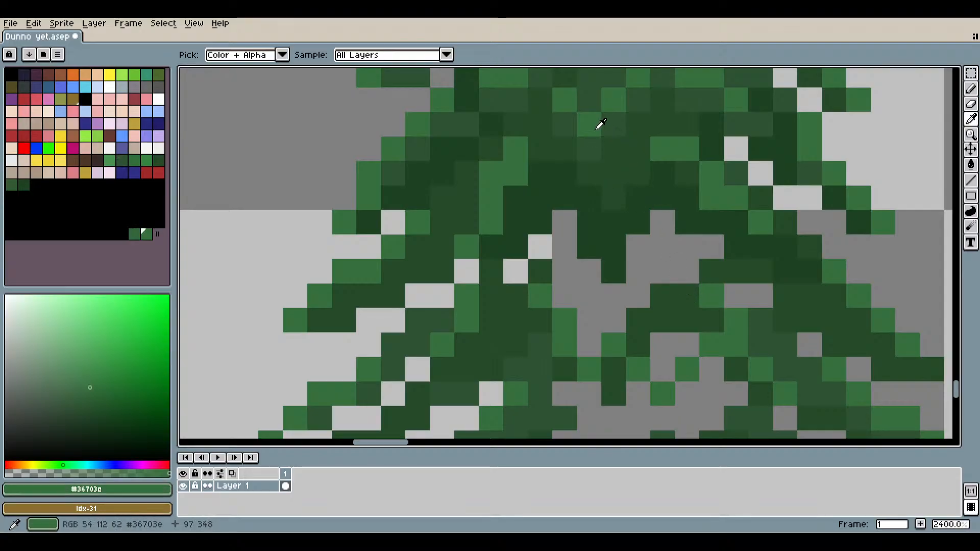
click(970, 89)
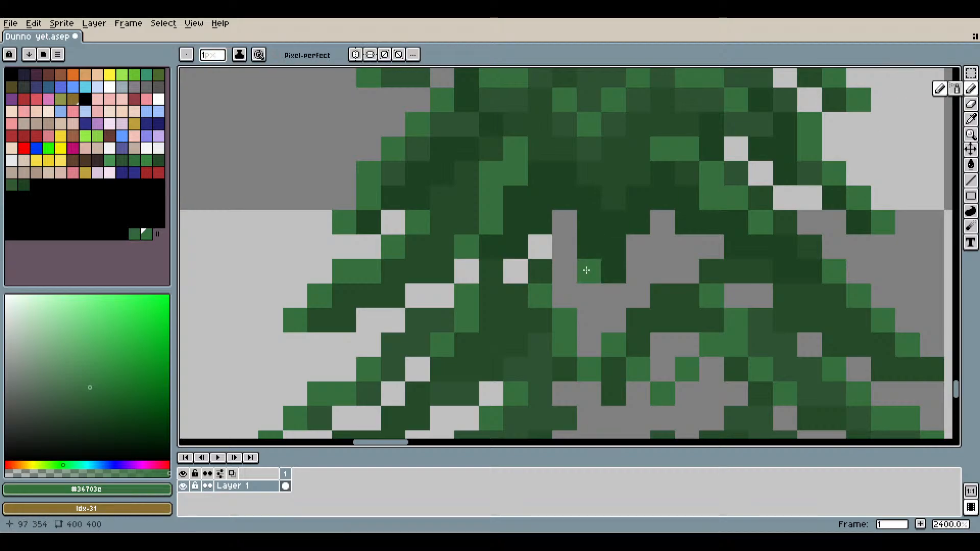
mouse_move(592, 270)
mouse_down()
mouse_move(622, 283)
mouse_move(655, 263)
mouse_up()
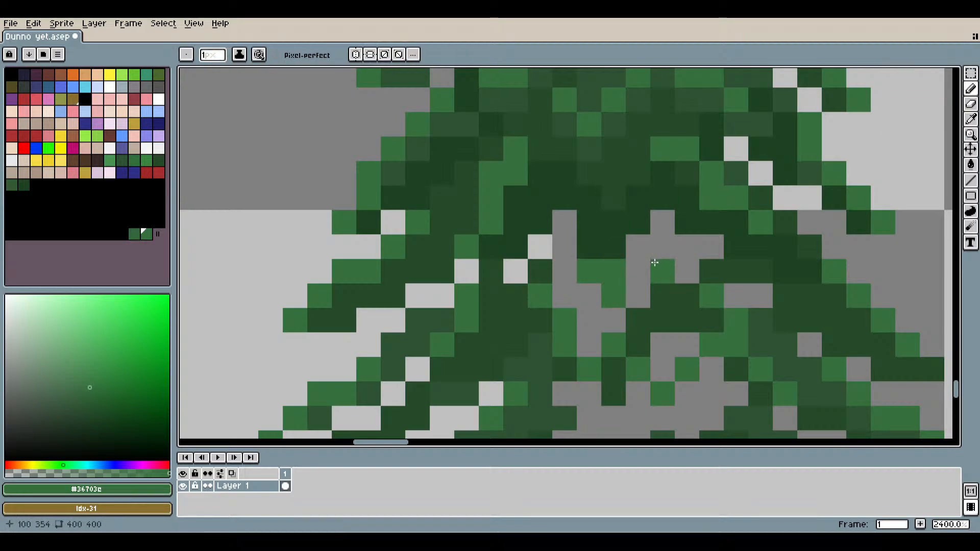
key(ctrl+z)
key(ctrl+z)
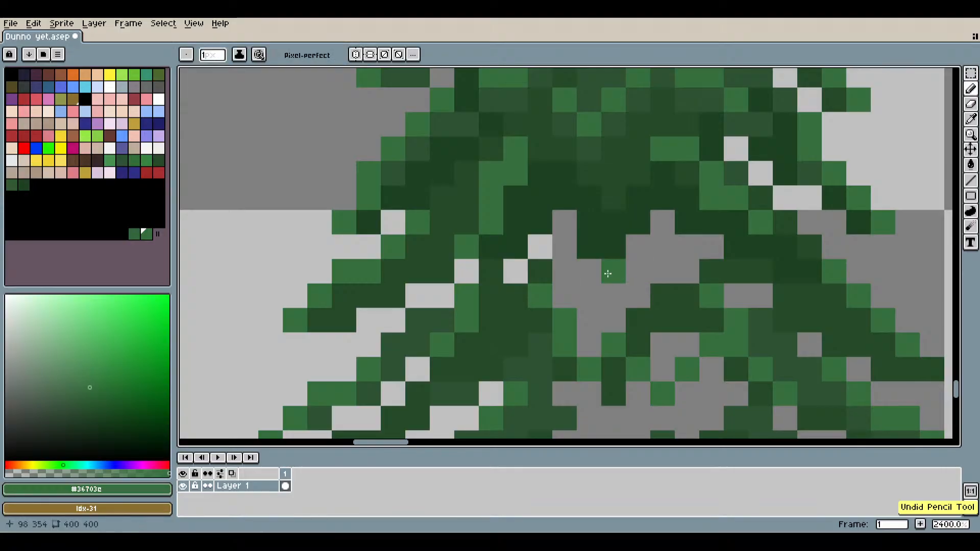
Pencil #36703e highlight pixels around the lower tips of the center foliage, above the central gap.
click(593, 272)
mouse_move(617, 292)
mouse_down()
mouse_move(636, 255)
mouse_move(661, 219)
mouse_move(687, 240)
mouse_up()
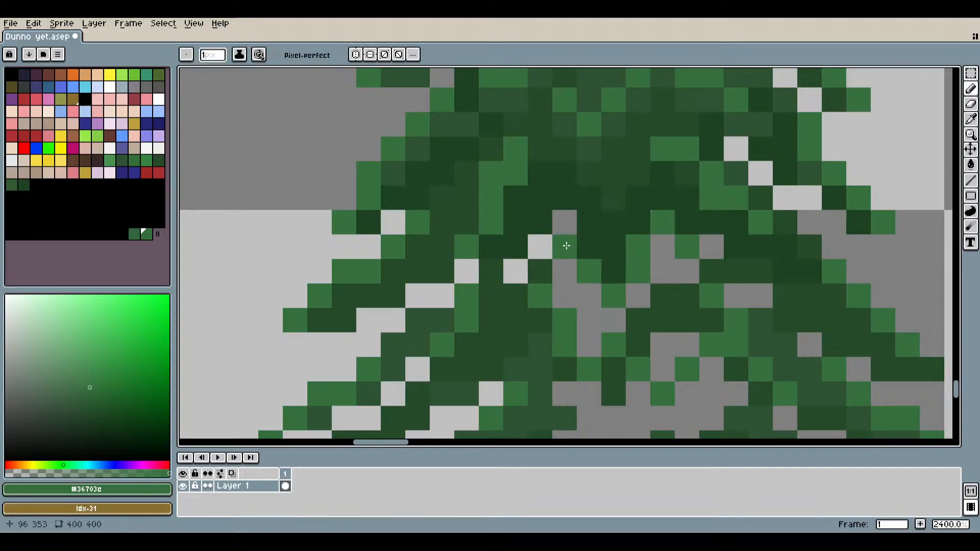
Sample #2d5232 and fill the three small diagonal gaps between the center foliage and the lower left branch.
click(970, 119)
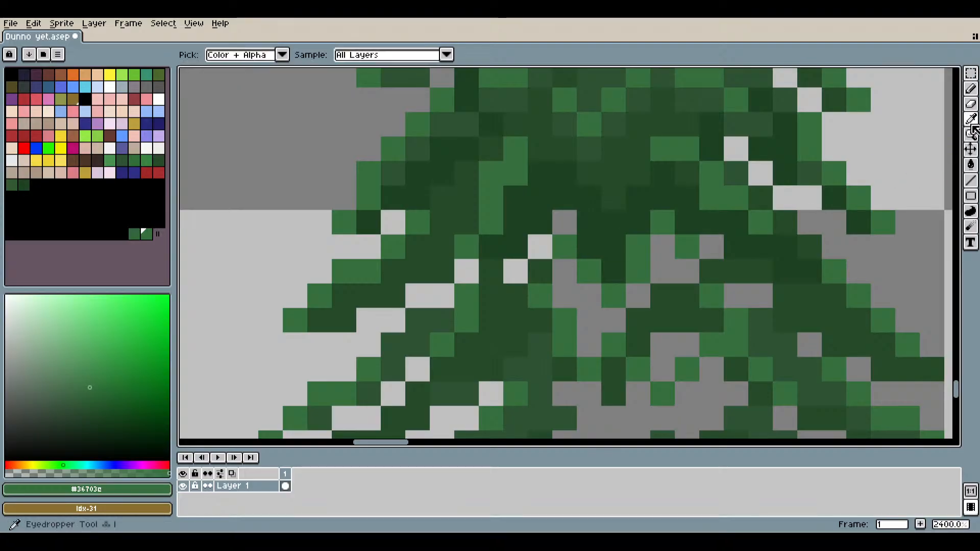
click(629, 123)
click(970, 88)
click(566, 218)
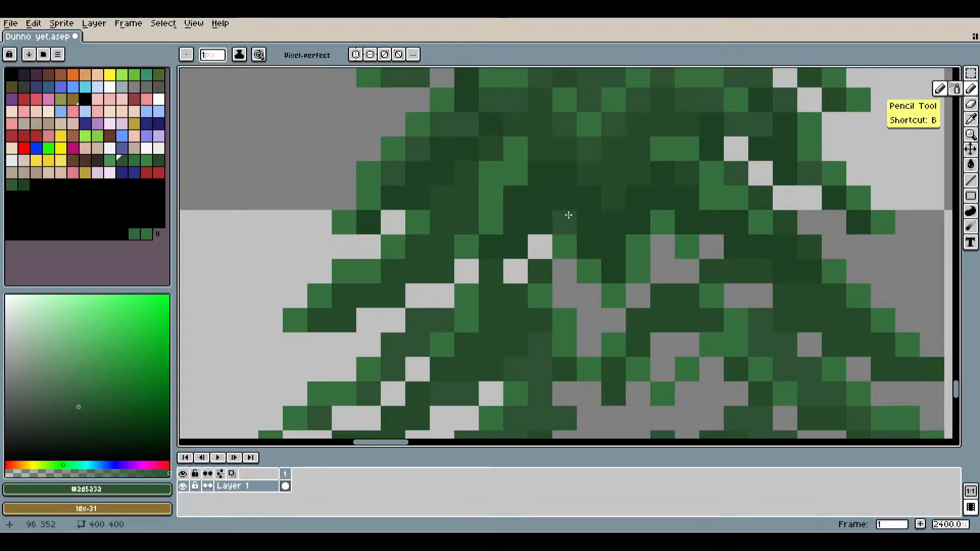
click(543, 239)
click(521, 262)
scroll(640, 371, down, 3)
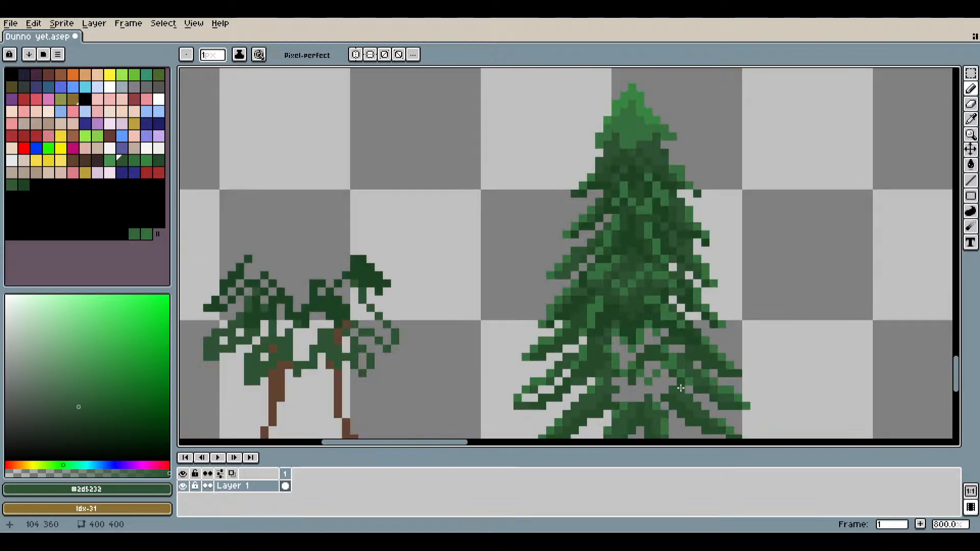
Pencil #2d5232 mid-tone pixels just inside the highlights toward the tip of the lower right branch.
drag(656, 380, 713, 354)
scroll(633, 310, up, 3)
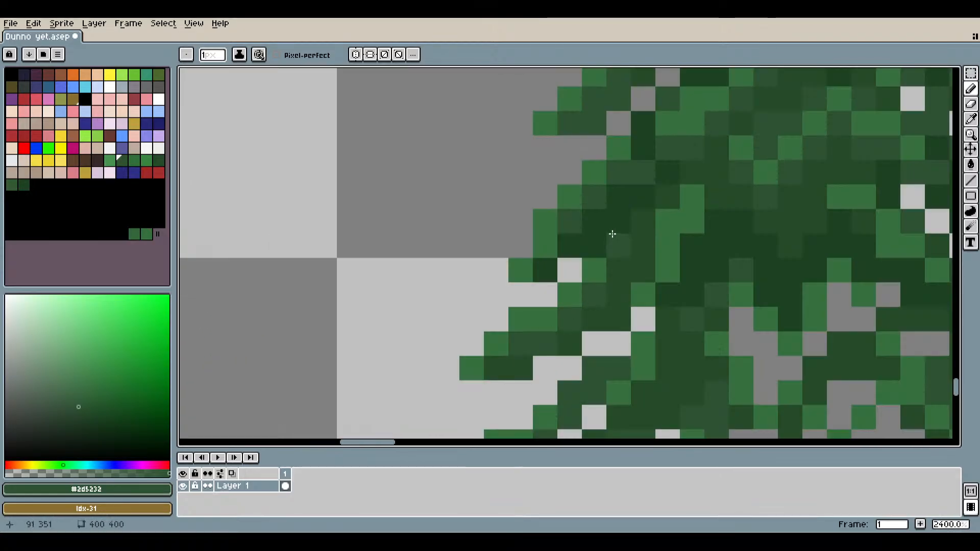
scroll(689, 343, down, 3)
drag(703, 343, 541, 285)
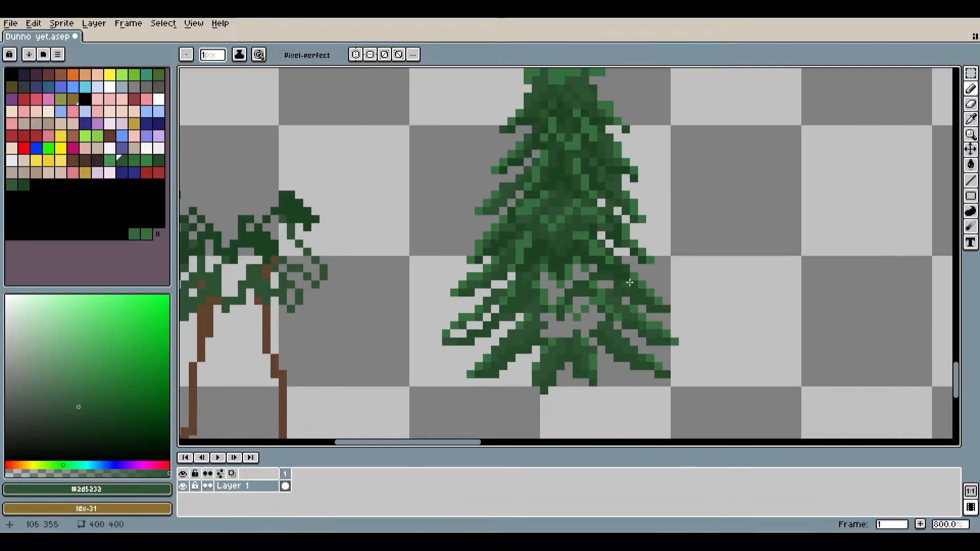
scroll(651, 297, up, 4)
scroll(653, 307, up, 1)
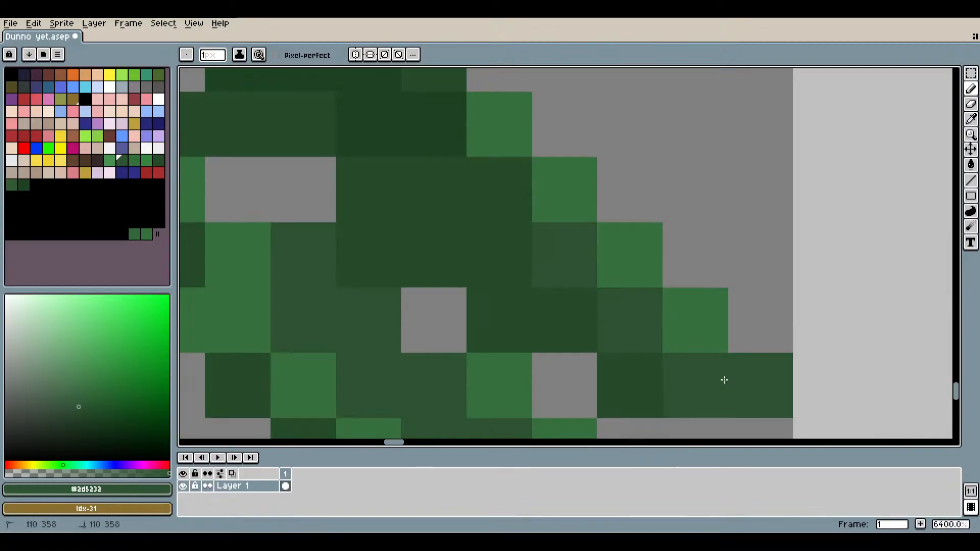
scroll(719, 375, down, 5)
scroll(713, 376, up, 3)
scroll(713, 375, up, 3)
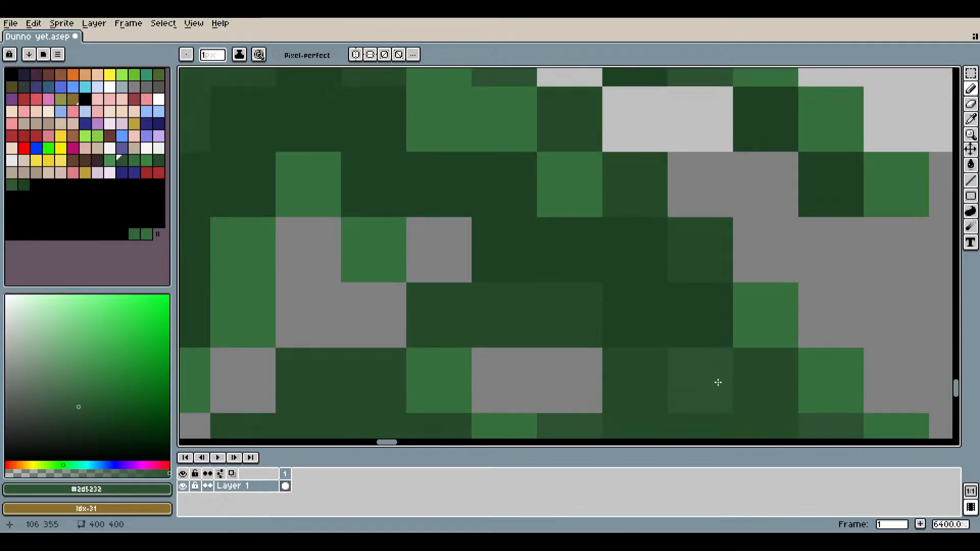
Examine the whole pine tree and its upper left branches for uneven shading and leftover gaps.
scroll(766, 403, down, 5)
scroll(769, 369, down, 2)
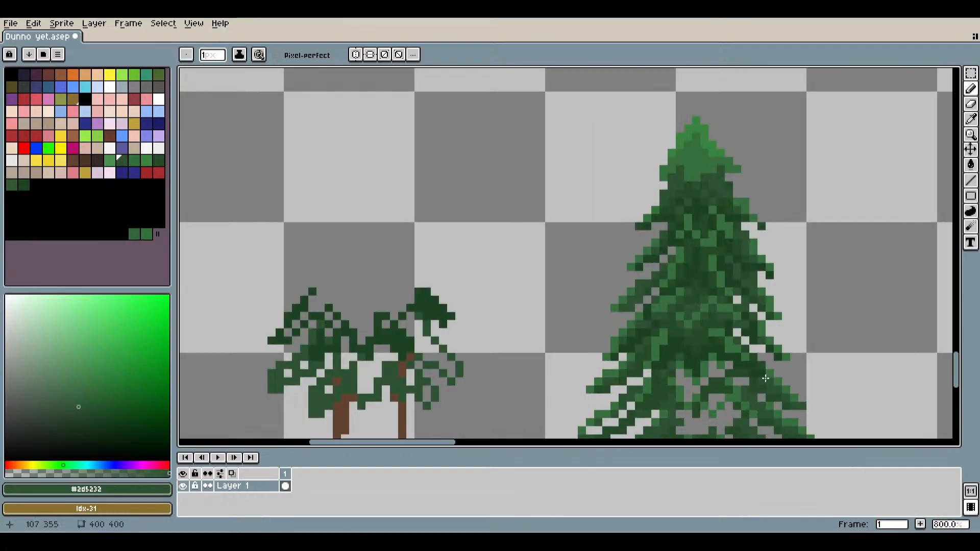
drag(692, 319, 637, 245)
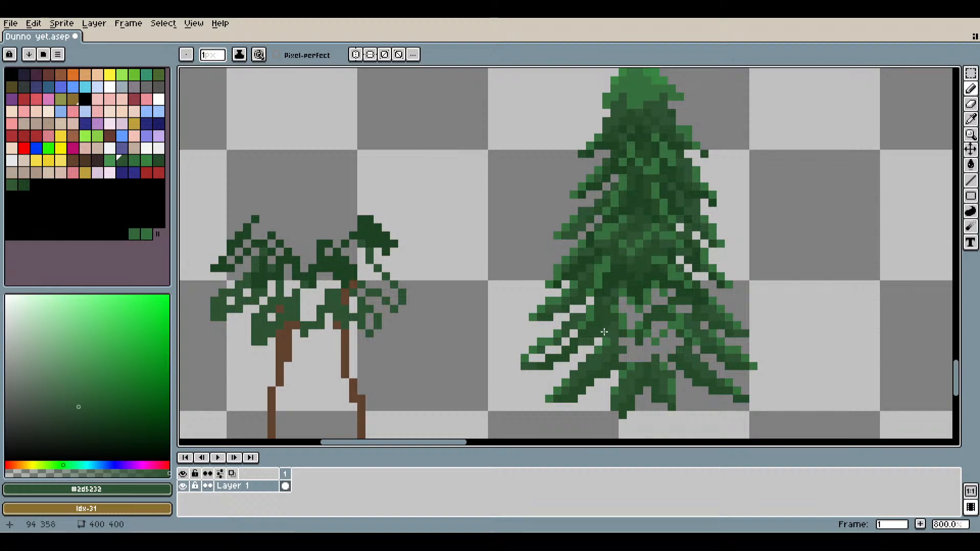
drag(675, 313, 651, 265)
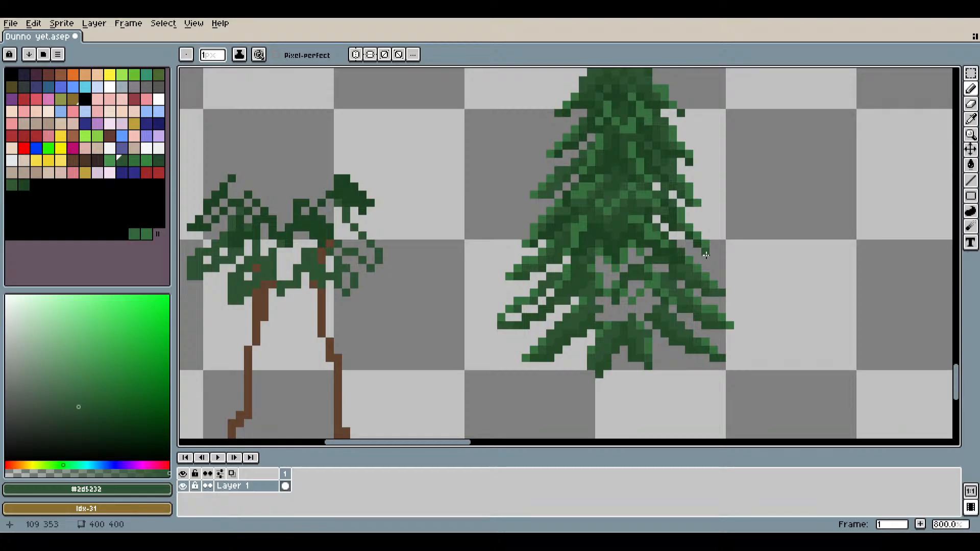
scroll(704, 255, down, 2)
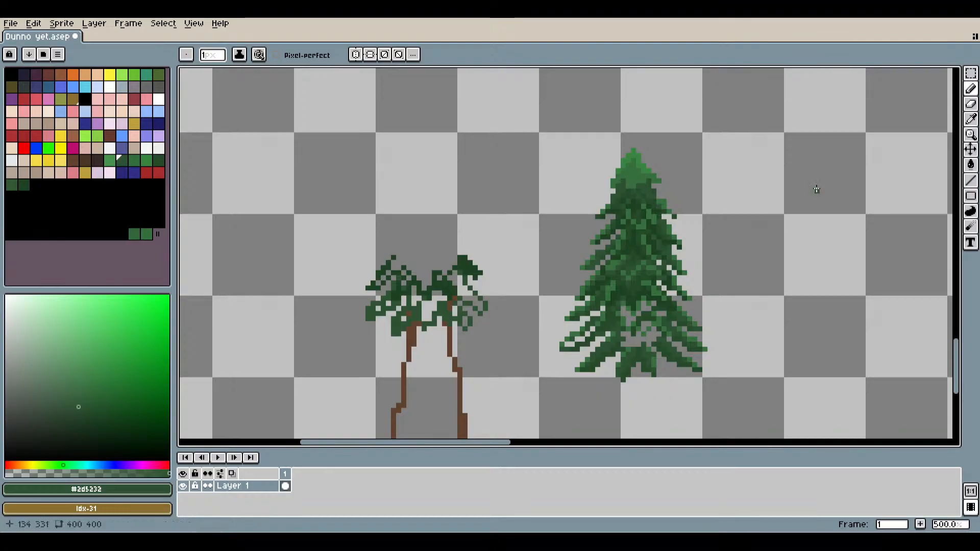
scroll(661, 212, up, 7)
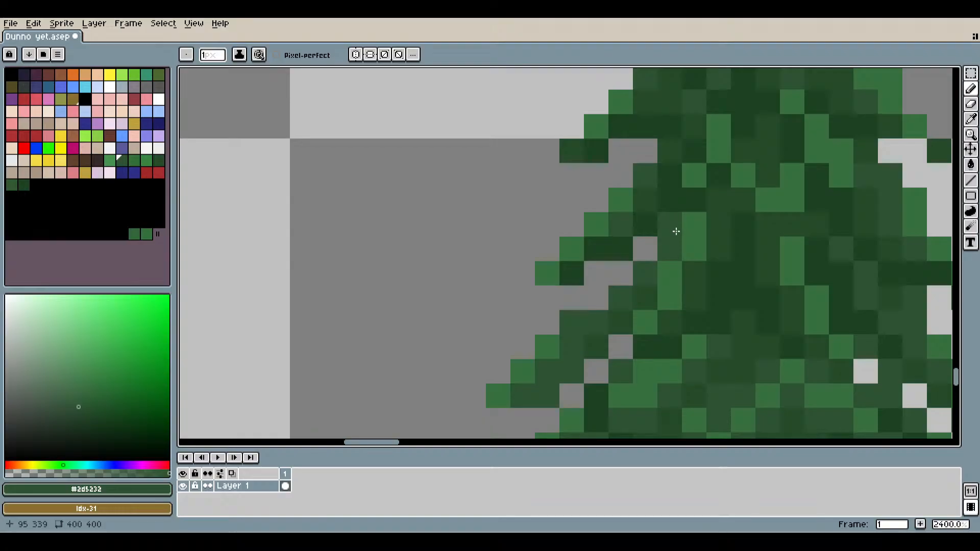
scroll(662, 172, down, 7)
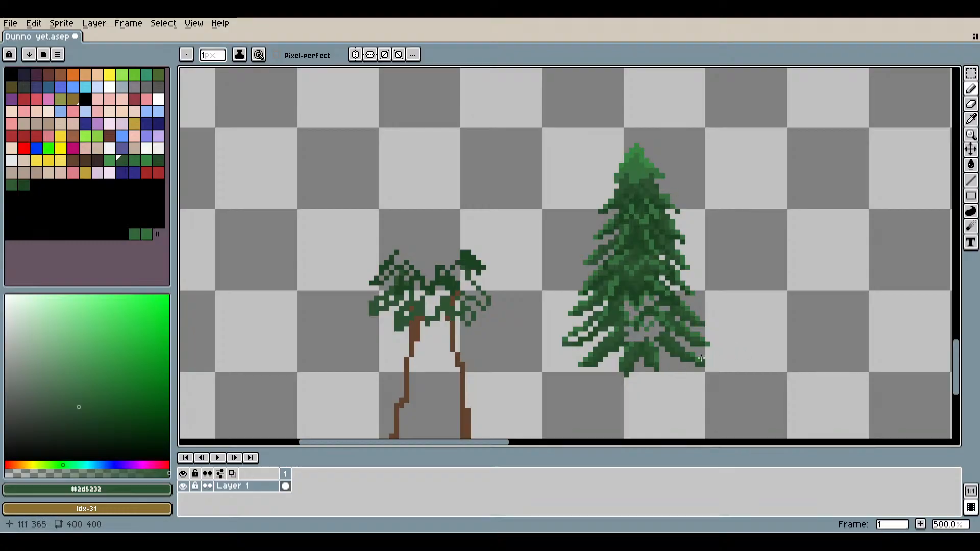
Fill the small gaps around the highlights just right of the center foliage's lowest tip with #2d5232.
scroll(701, 359, up, 4)
scroll(611, 239, up, 3)
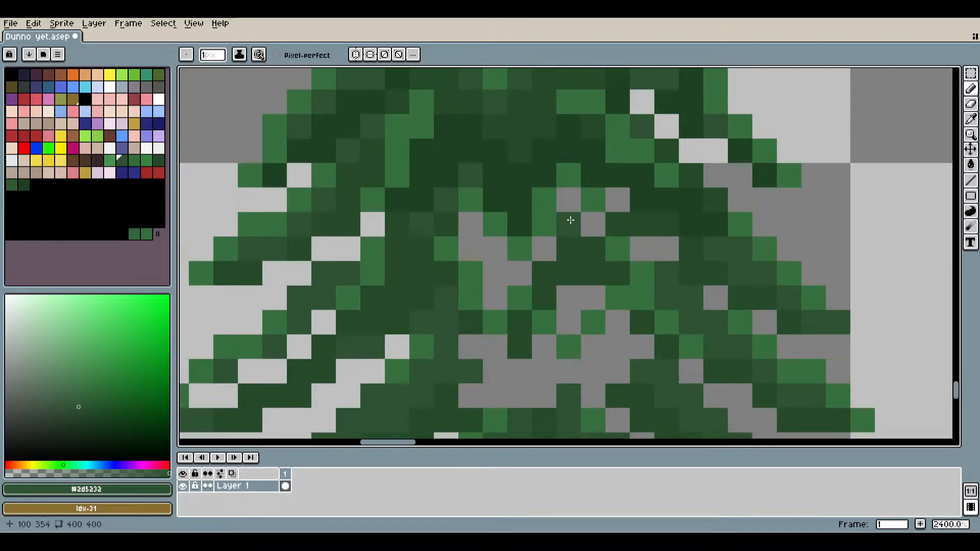
mouse_move(567, 213)
mouse_down()
mouse_move(592, 220)
mouse_move(616, 202)
mouse_move(631, 239)
mouse_move(640, 233)
mouse_move(705, 276)
mouse_up()
click(617, 202)
scroll(689, 298, down, 6)
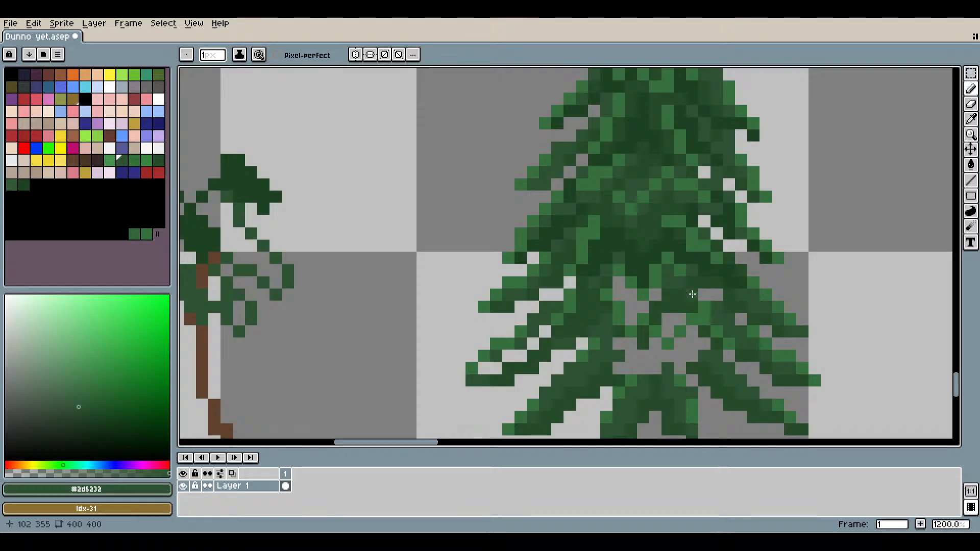
Close the gap between the center foliage's lowest tip and the lower left branch with #2d5232, undoing stray strokes.
scroll(631, 294, up, 6)
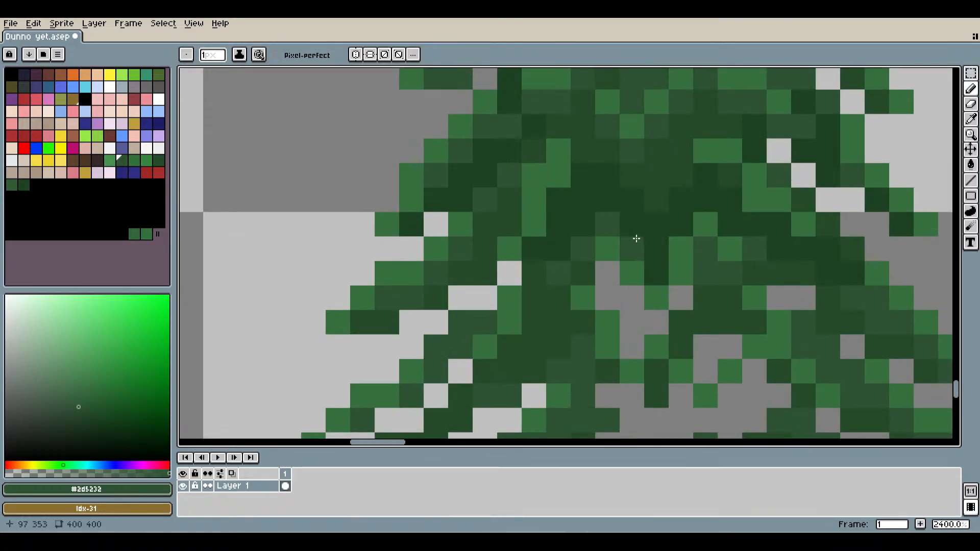
mouse_move(656, 298)
mouse_down()
mouse_move(630, 300)
mouse_move(609, 284)
mouse_move(641, 329)
mouse_move(678, 302)
mouse_move(737, 292)
mouse_up()
key(ctrl+z)
key(ctrl+z)
key(ctrl+z)
key(ctrl+z)
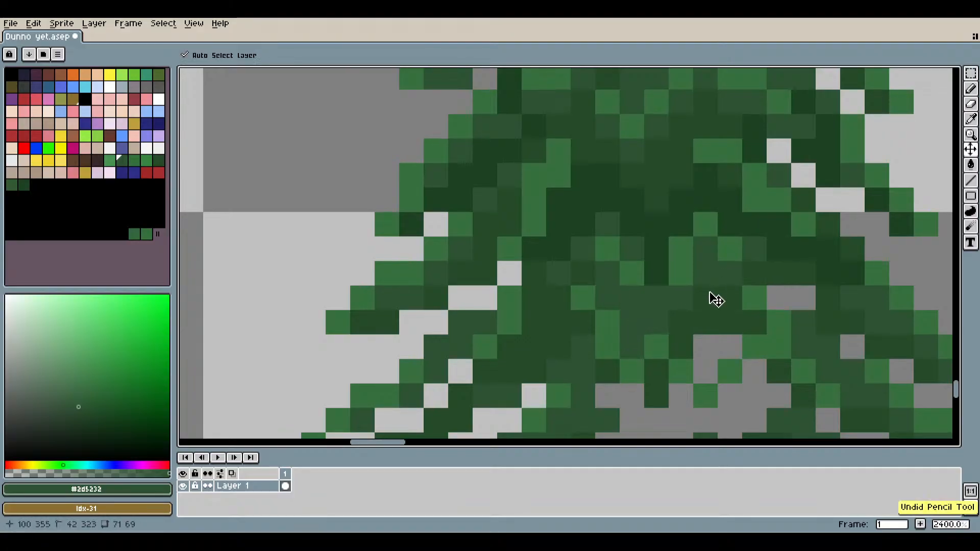
mouse_move(608, 284)
mouse_down()
mouse_move(629, 292)
mouse_move(636, 336)
mouse_move(674, 304)
mouse_up()
scroll(674, 304, down, 7)
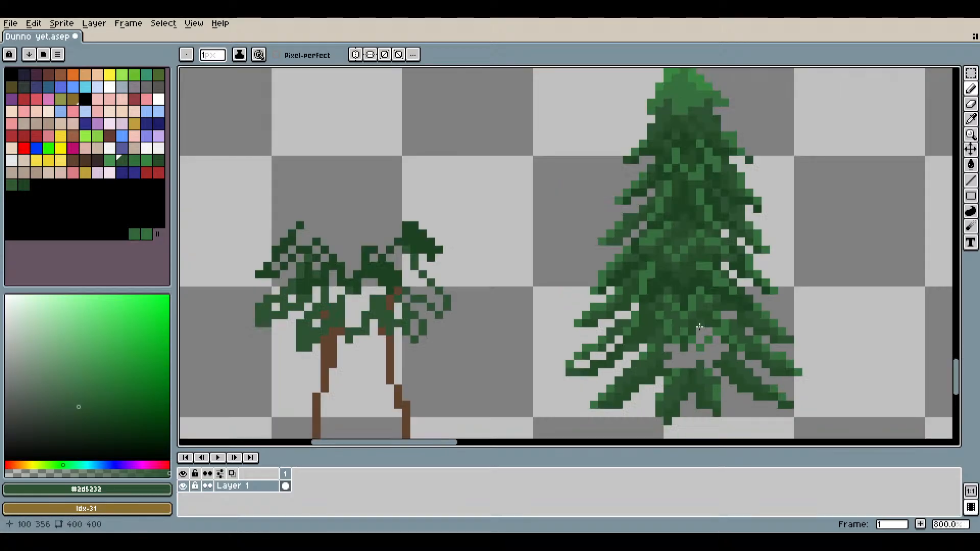
Sample the dark green #1e4222 and pencil shadow pixels inside the lower left branch near the center foliage.
scroll(704, 331, up, 10)
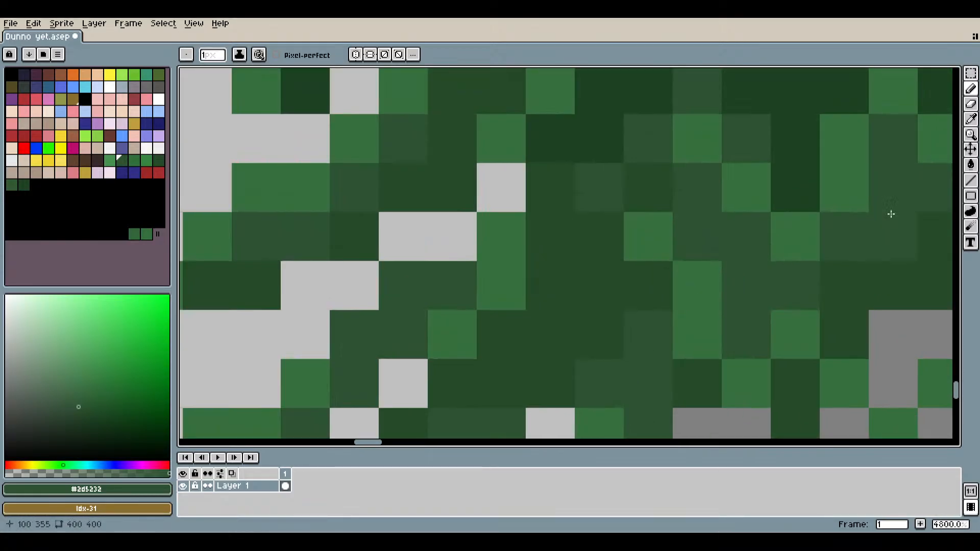
click(971, 120)
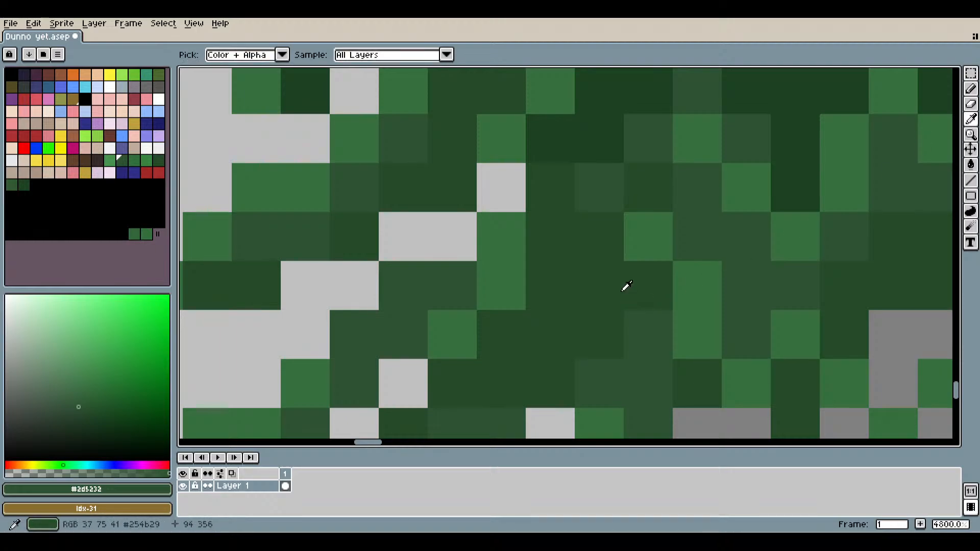
scroll(619, 306, down, 3)
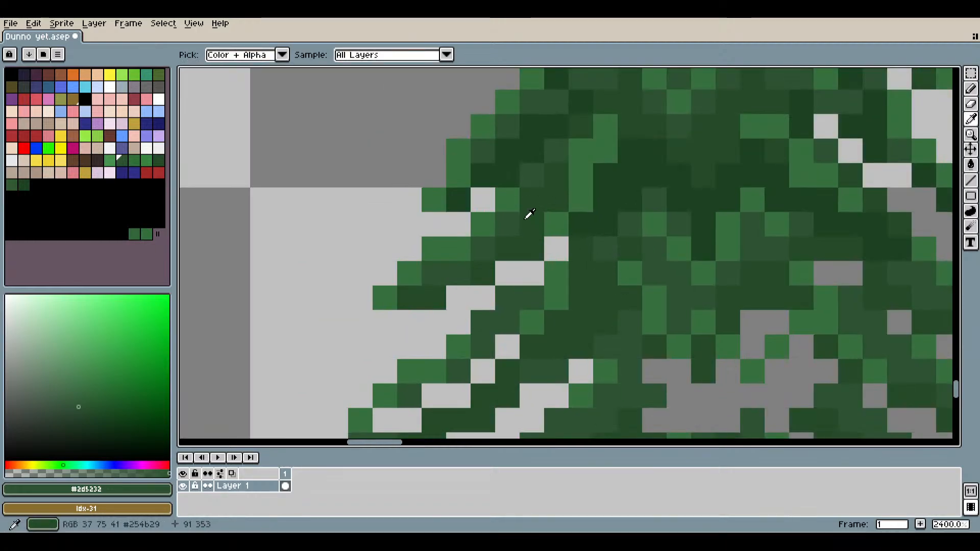
click(462, 199)
key(b)
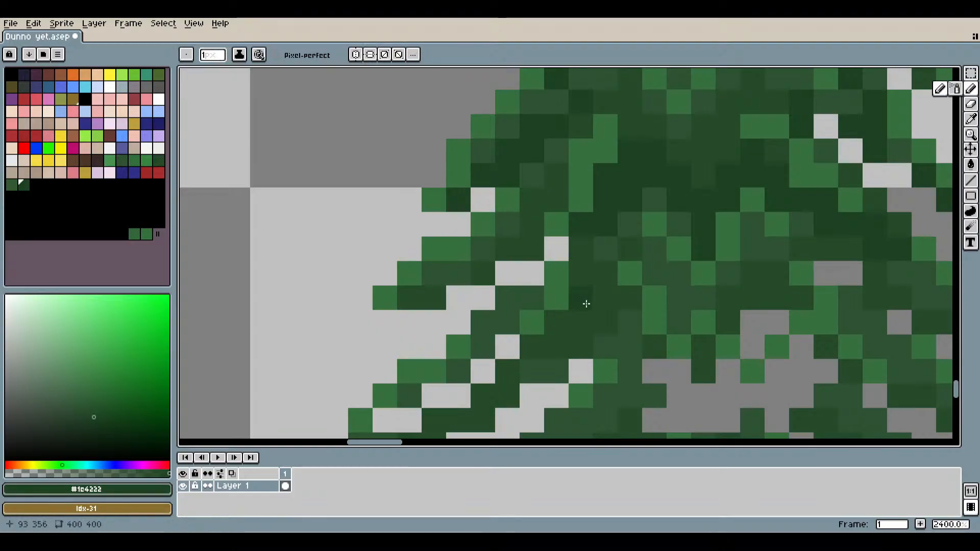
click(569, 341)
click(654, 371)
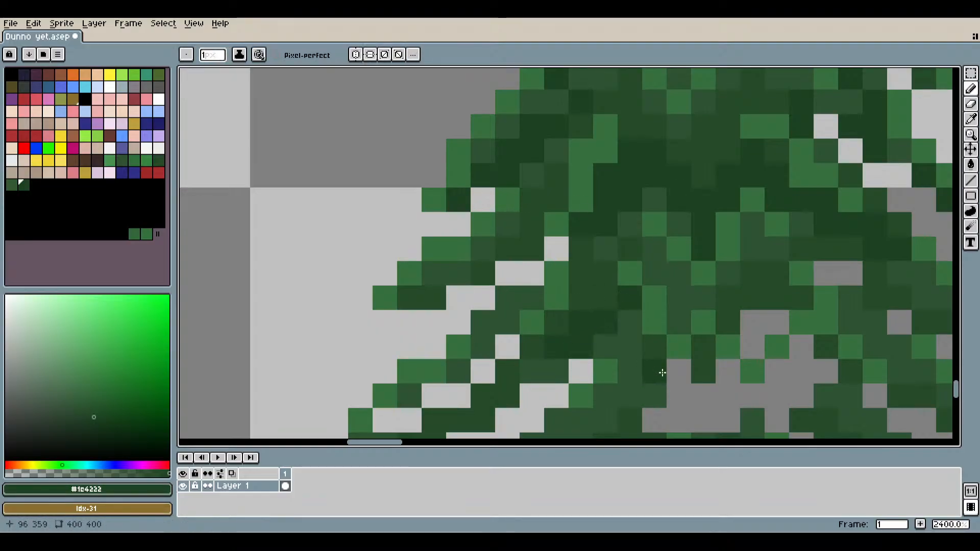
Shade the underside of the bottom left branch with #1e4222 pixels out to its tip.
scroll(654, 371, down, 5)
scroll(681, 317, up, 6)
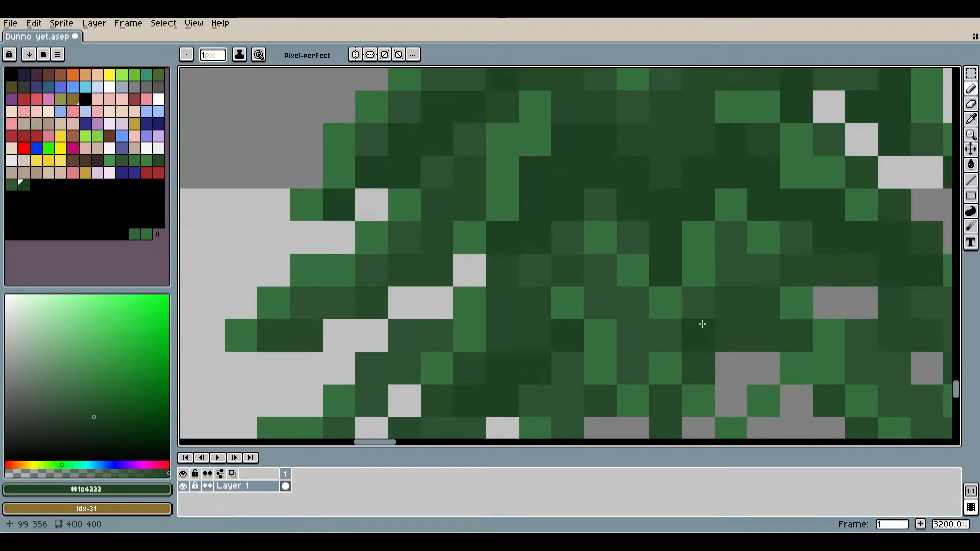
scroll(702, 323, down, 5)
scroll(740, 367, up, 4)
mouse_move(560, 329)
mouse_down()
mouse_move(583, 359)
mouse_move(553, 395)
mouse_move(493, 412)
mouse_move(531, 410)
mouse_up()
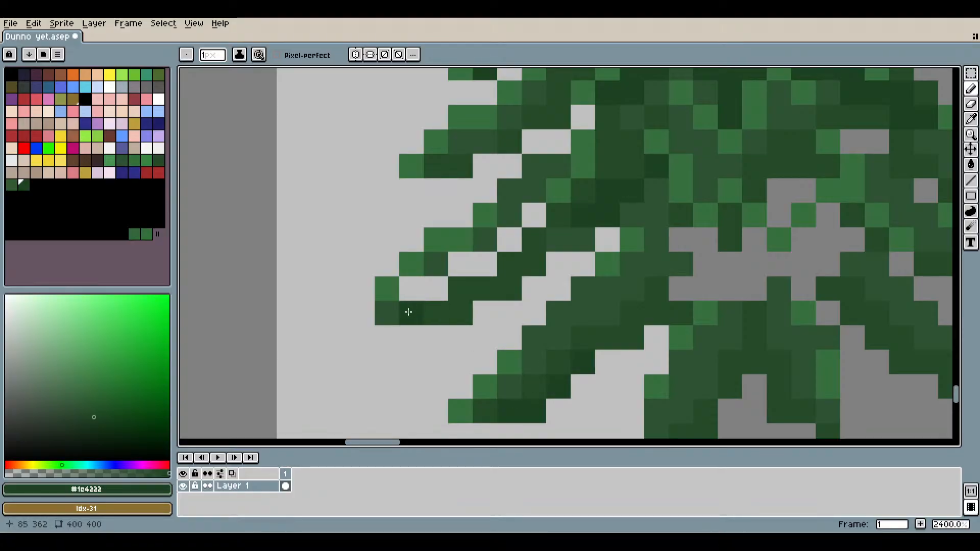
Close the gaps inside the long lower left branch and darken its underside with #1e4222.
mouse_move(447, 309)
mouse_down()
mouse_move(464, 284)
mouse_move(512, 259)
mouse_up()
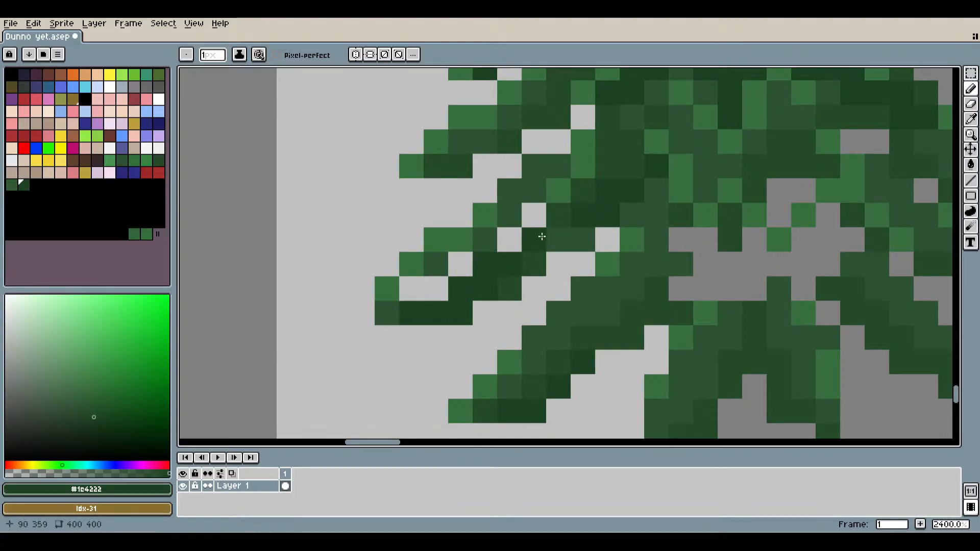
mouse_move(540, 230)
mouse_down()
mouse_move(459, 273)
mouse_move(506, 312)
mouse_up()
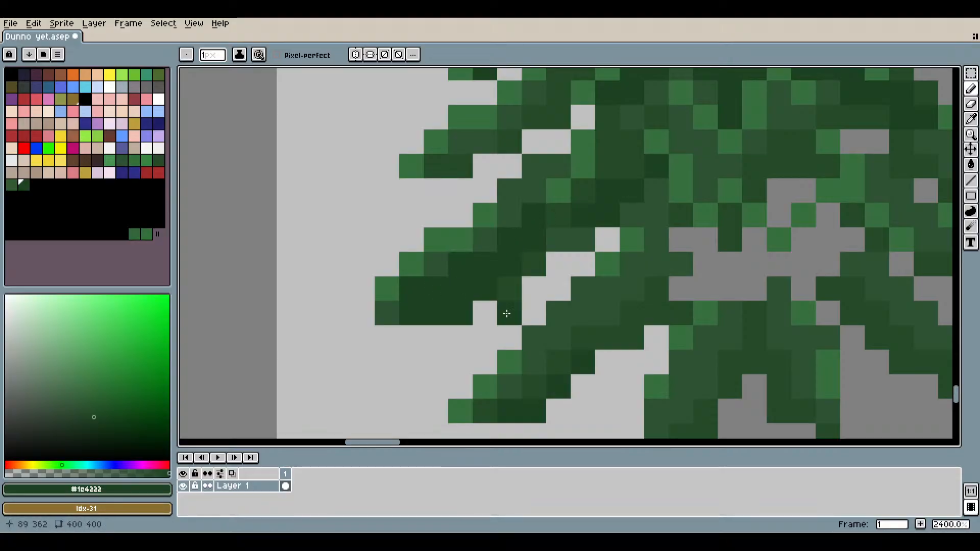
scroll(609, 325, down, 3)
scroll(727, 346, up, 4)
mouse_move(554, 291)
mouse_down()
mouse_move(646, 344)
mouse_move(687, 352)
mouse_up()
scroll(687, 352, down, 3)
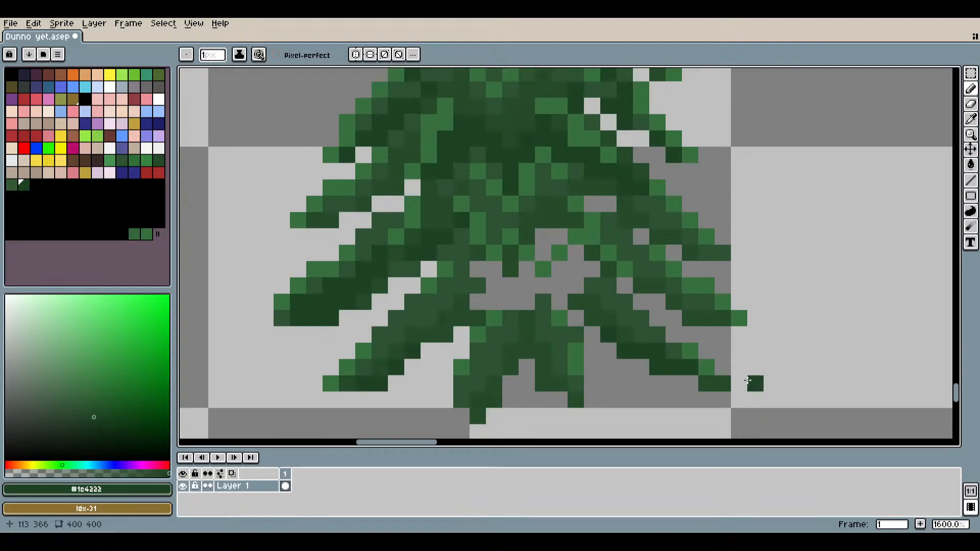
Pencil #1e4222 shadow pixels into the inner parts and undersides of the lower right branches.
scroll(666, 305, up, 3)
mouse_move(666, 304)
mouse_down()
mouse_move(696, 332)
mouse_move(733, 335)
mouse_up()
click(582, 255)
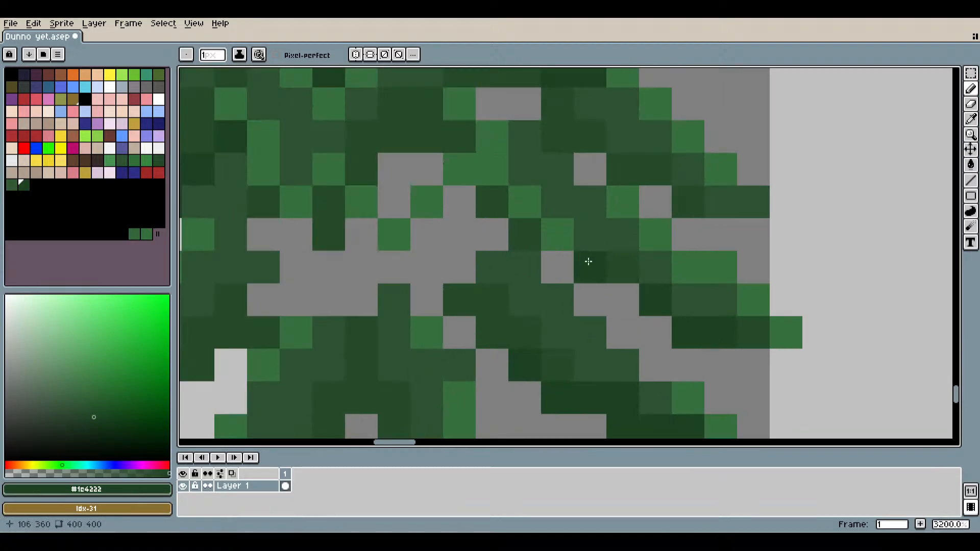
scroll(589, 262, down, 3)
scroll(604, 271, up, 3)
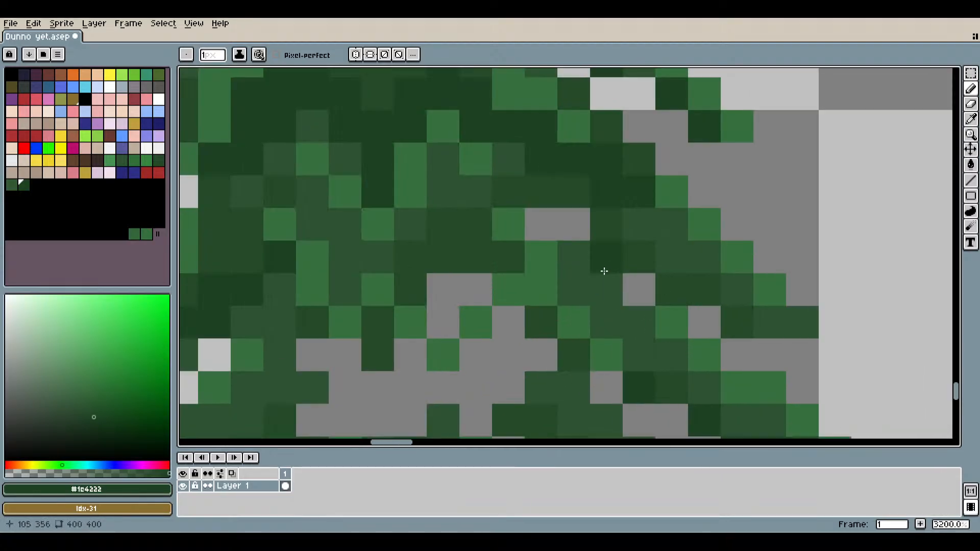
drag(643, 269, 669, 282)
scroll(659, 337, down, 2)
drag(572, 334, 781, 325)
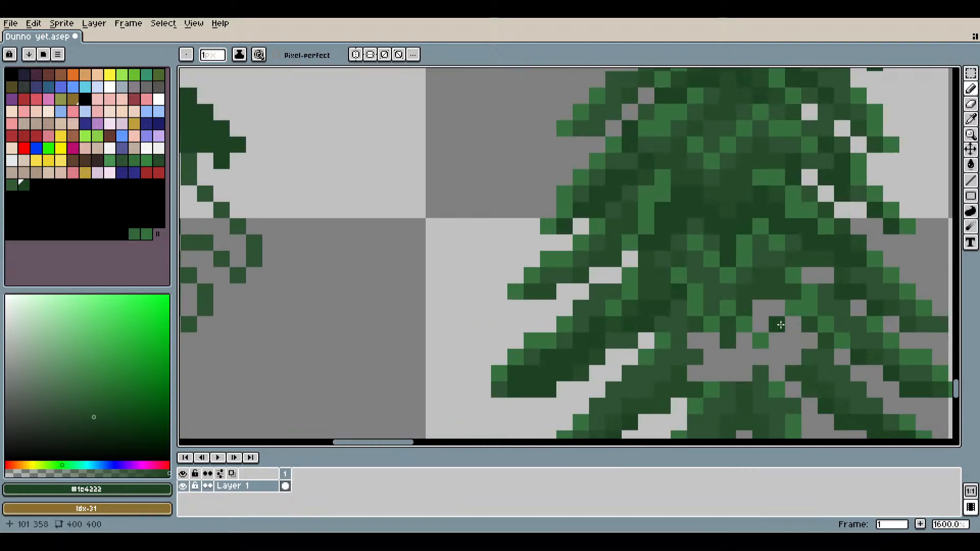
Seal the left edge of the transparent gap above the lowest center foliage and fill the lower center gaps with #1e4222.
scroll(584, 277, up, 5)
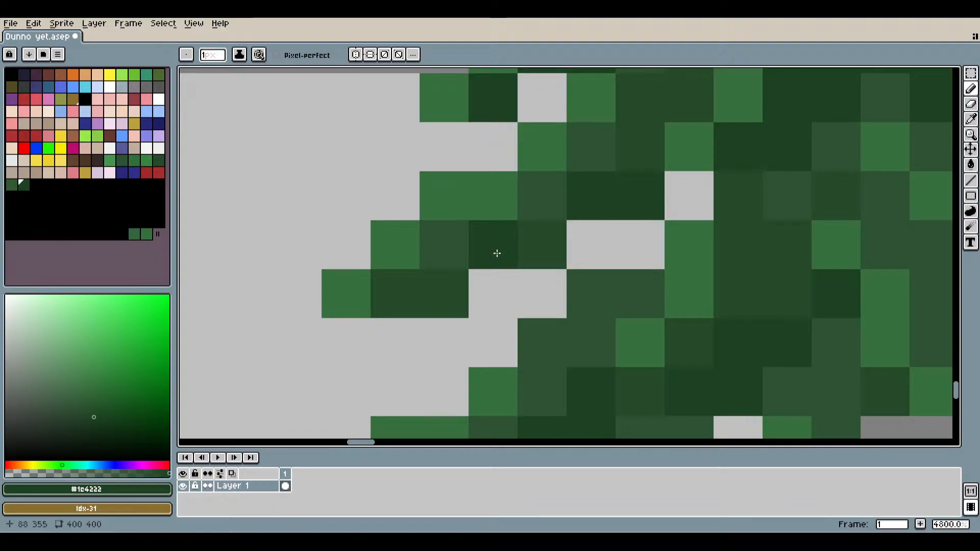
scroll(543, 271, down, 7)
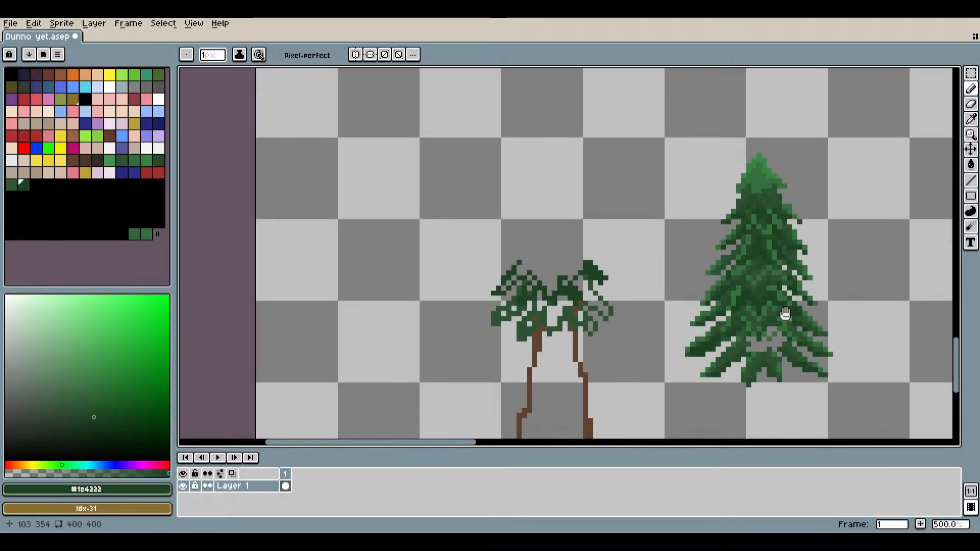
drag(785, 314, 775, 308)
scroll(629, 238, up, 8)
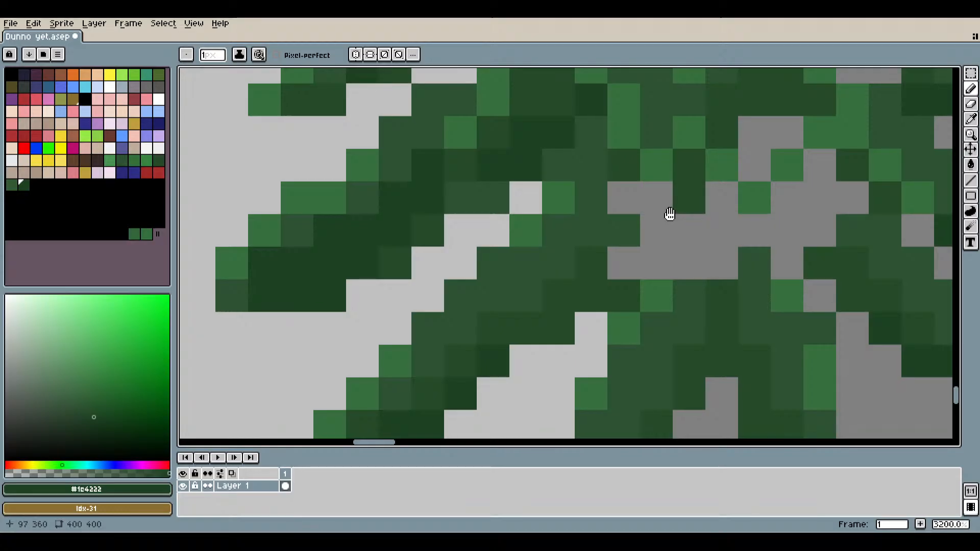
drag(667, 212, 642, 229)
mouse_move(602, 276)
mouse_down()
mouse_move(627, 271)
mouse_move(620, 253)
mouse_up()
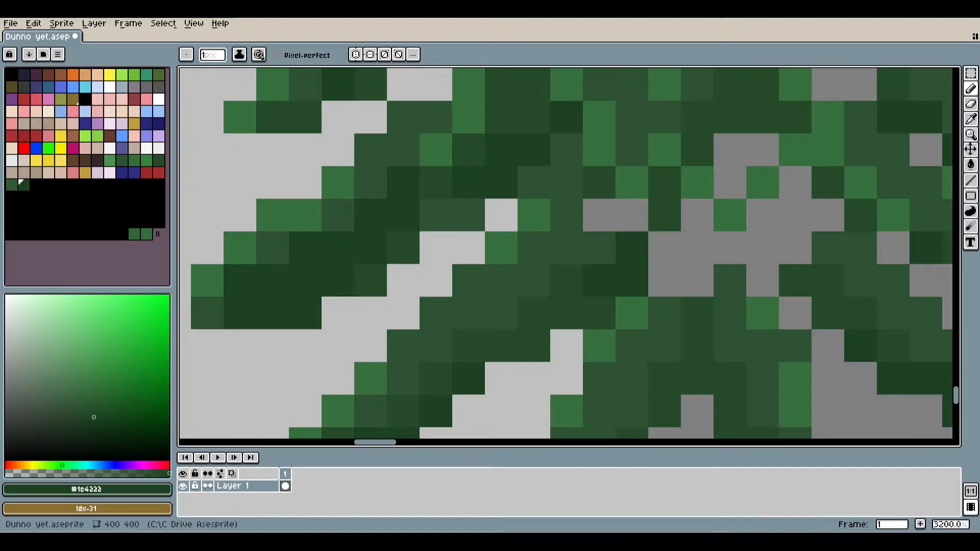
click(970, 165)
click(727, 237)
click(734, 155)
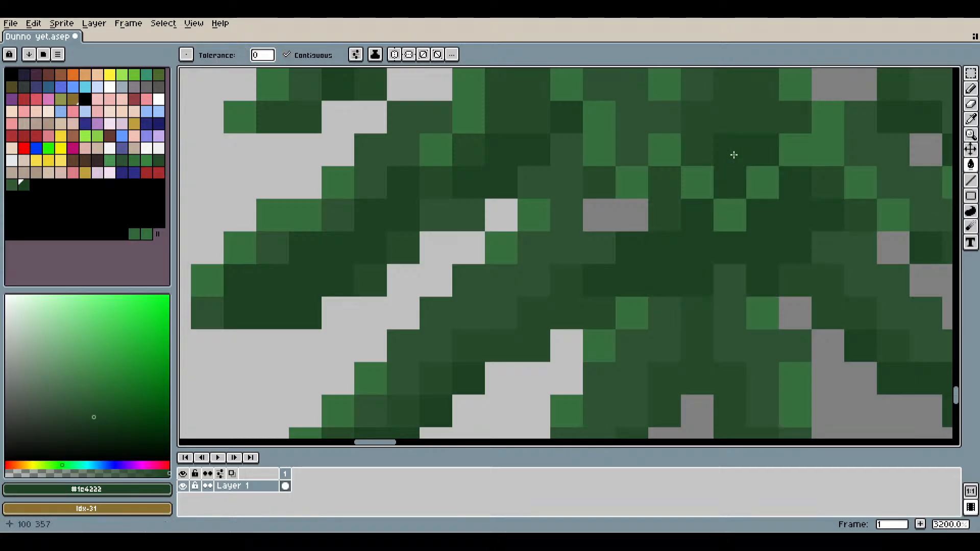
click(615, 210)
Sample the mid green #2d5232 and pencil mid-tone pixels between the highlights in the lower center foliage.
scroll(829, 304, down, 4)
drag(850, 294, 717, 305)
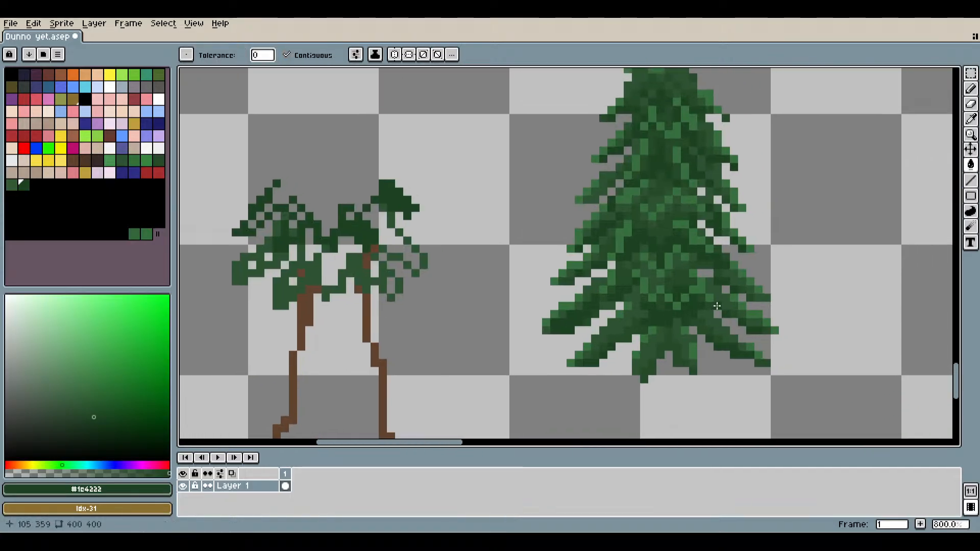
scroll(717, 306, up, 4)
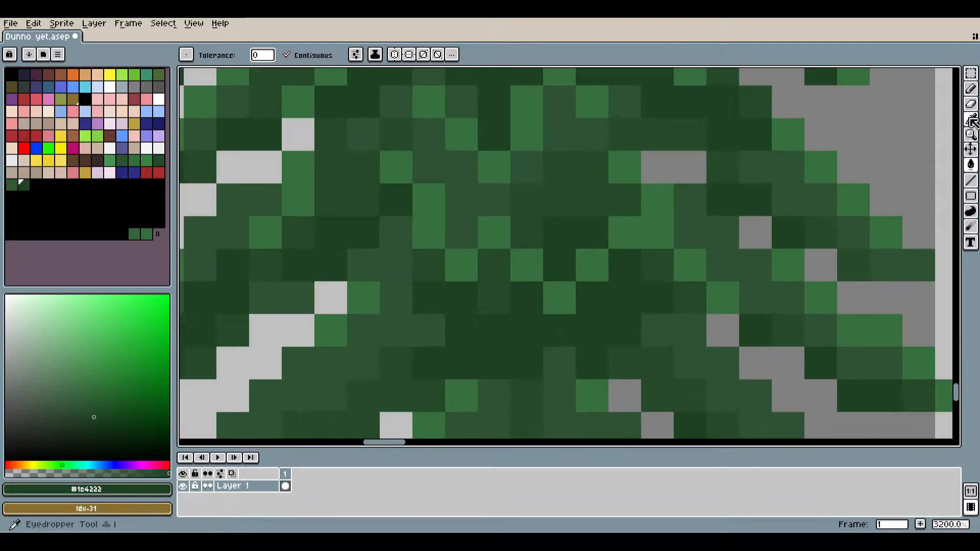
click(971, 121)
click(623, 138)
key(b)
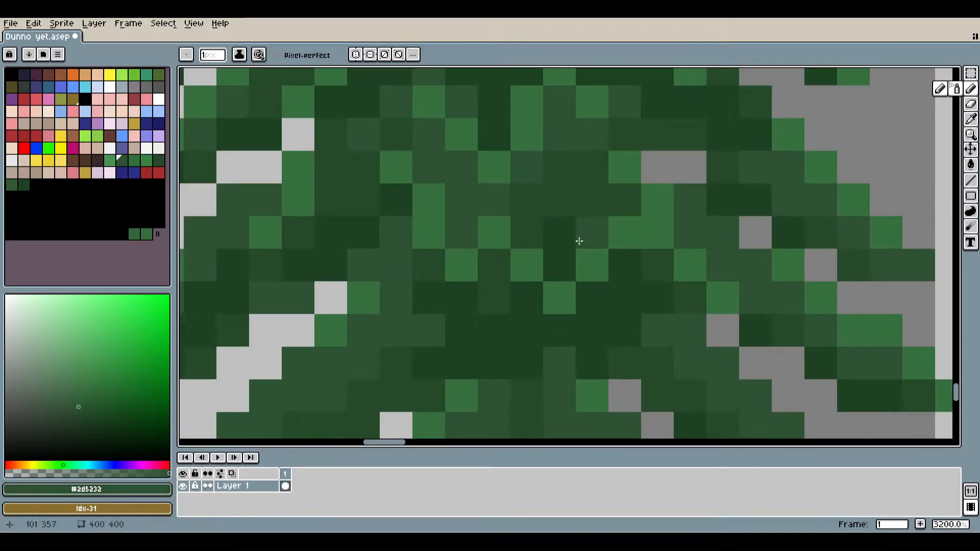
click(560, 264)
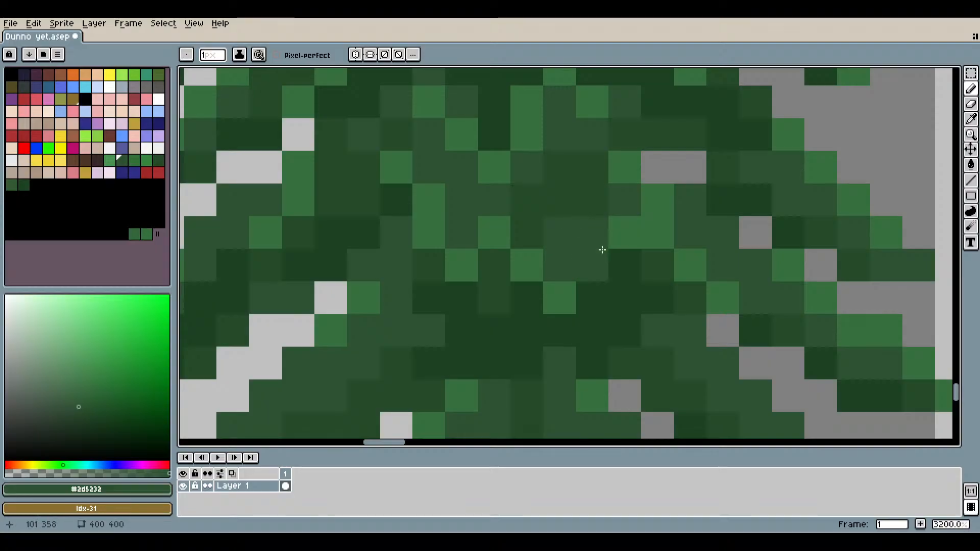
Examine the shading of the whole pine tree, from the lower center foliage up to the treetop.
scroll(723, 331, down, 5)
scroll(642, 307, up, 5)
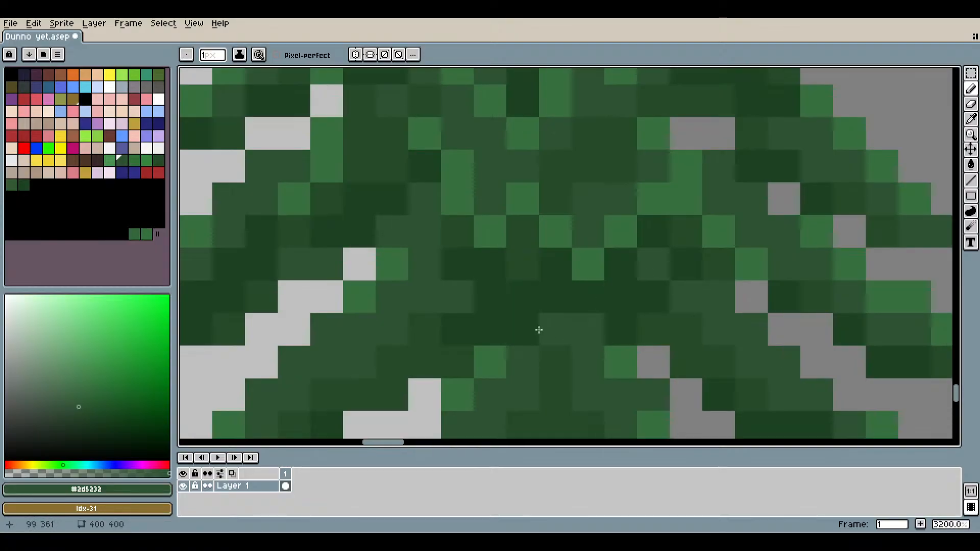
scroll(571, 336, down, 3)
drag(571, 337, 735, 323)
scroll(764, 337, down, 2)
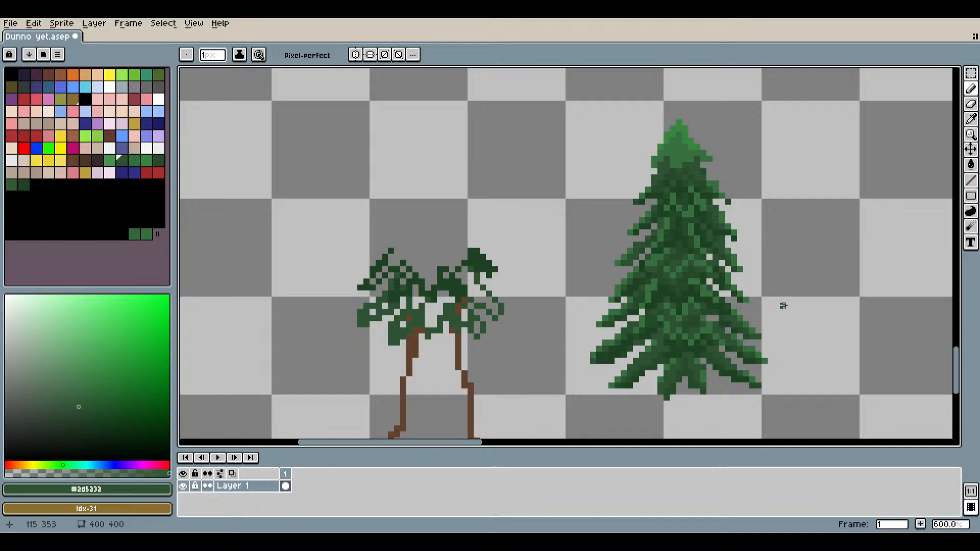
scroll(759, 336, down, 2)
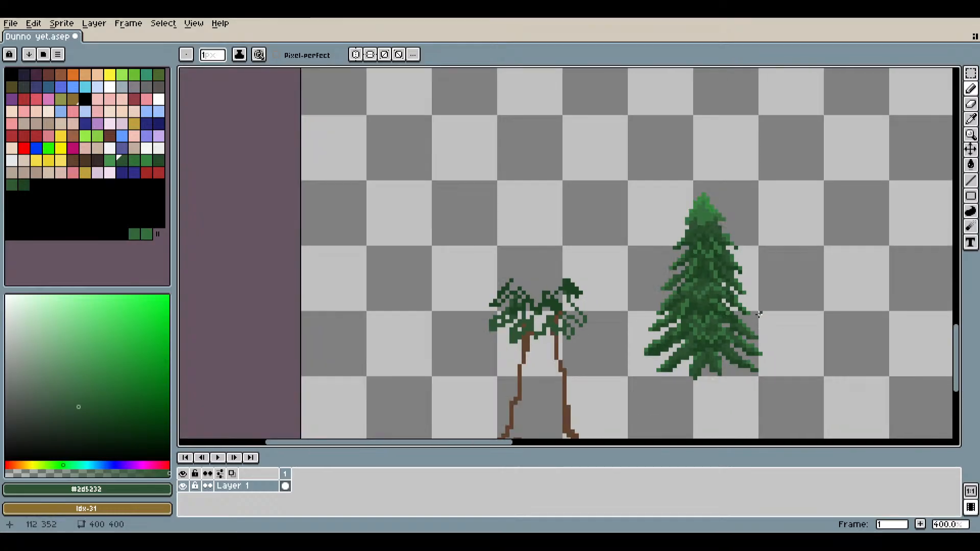
scroll(671, 305, up, 8)
drag(757, 260, 760, 282)
click(785, 328)
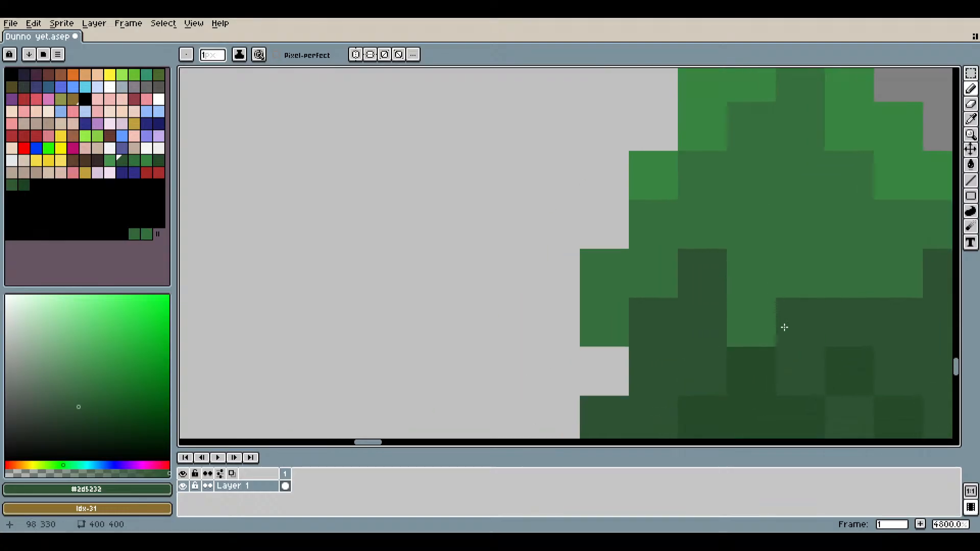
scroll(784, 327, down, 3)
drag(801, 265, 717, 223)
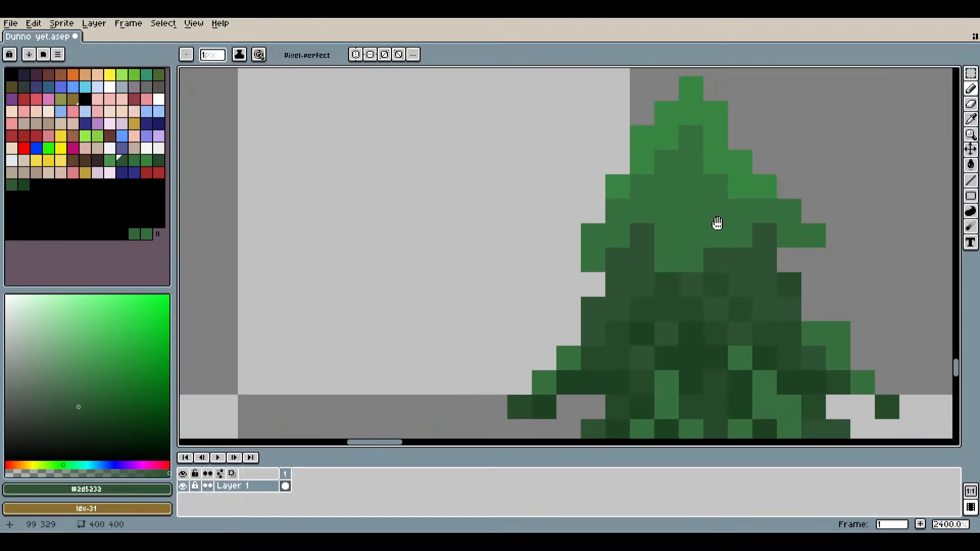
scroll(688, 244, down, 5)
scroll(663, 327, up, 1)
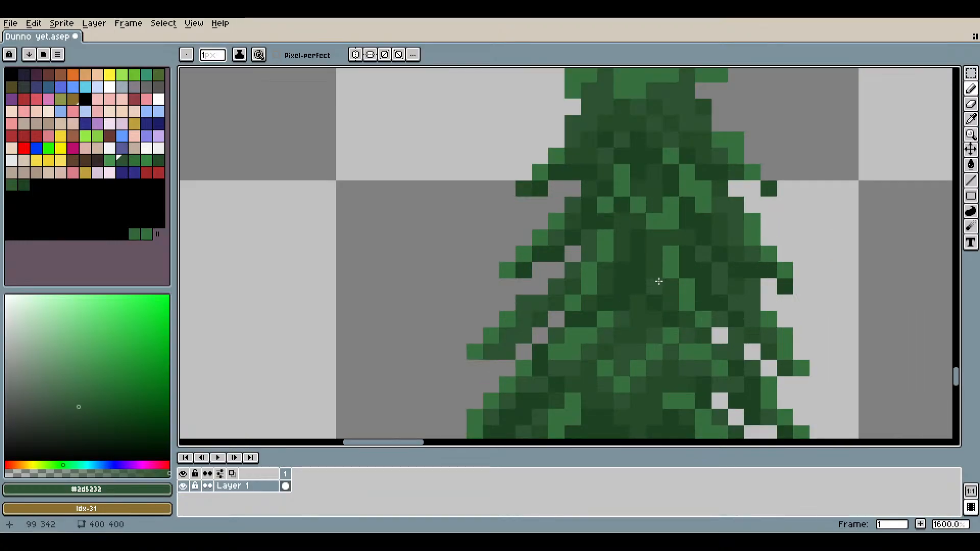
Sample the highlight green #36703e and recolor the brighter edges on both sides of the treetop with it.
click(971, 119)
scroll(724, 251, up, 3)
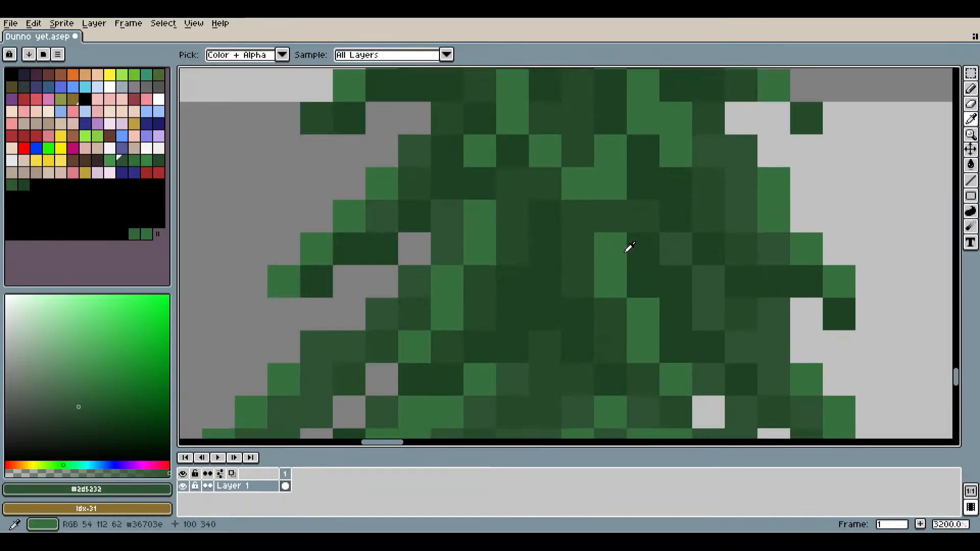
click(624, 250)
click(971, 88)
drag(717, 108, 737, 339)
drag(639, 74, 672, 252)
click(971, 164)
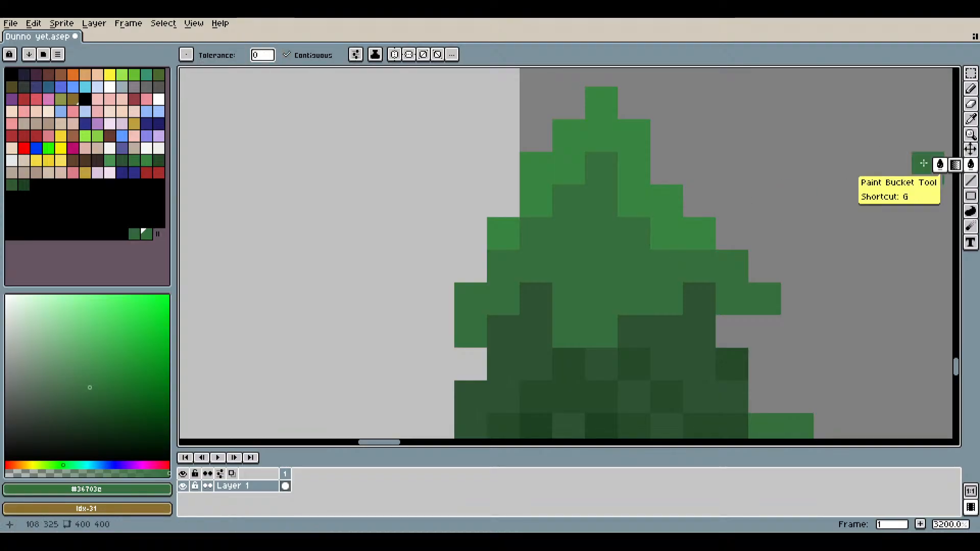
click(617, 139)
click(513, 235)
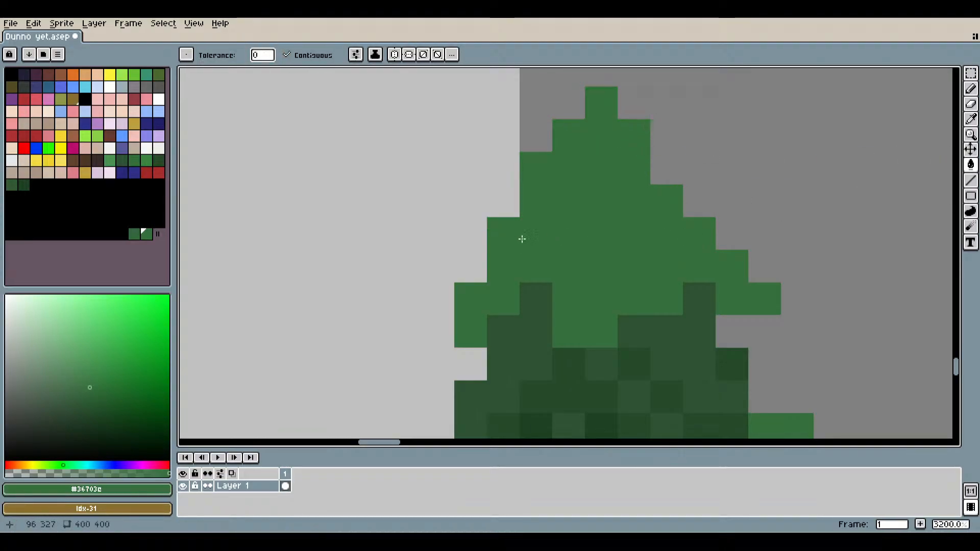
Sample the mid green #2d5232 from the foliage just below the treetop.
scroll(518, 236, down, 2)
scroll(518, 236, up, 2)
click(970, 120)
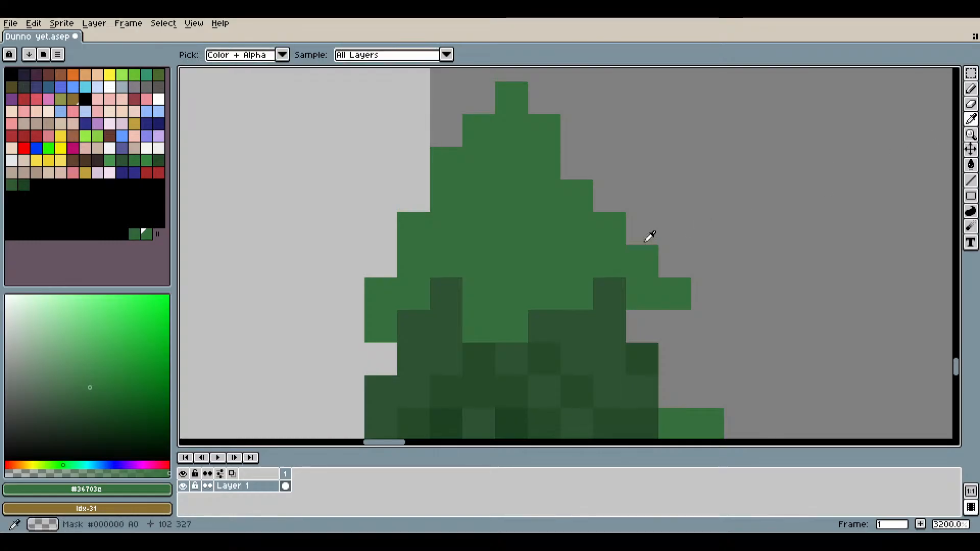
click(603, 299)
drag(969, 89, 952, 92)
scroll(719, 204, down, 1)
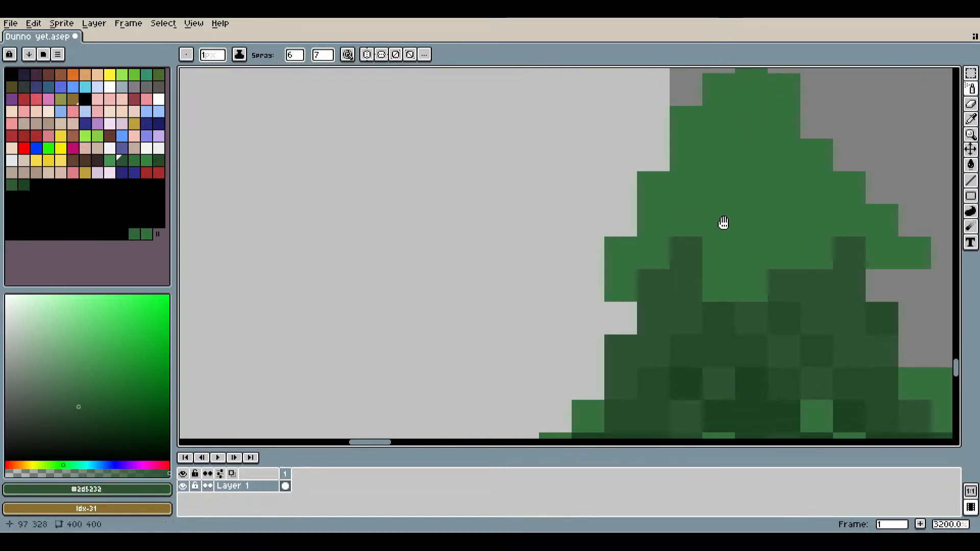
scroll(714, 215, up, 1)
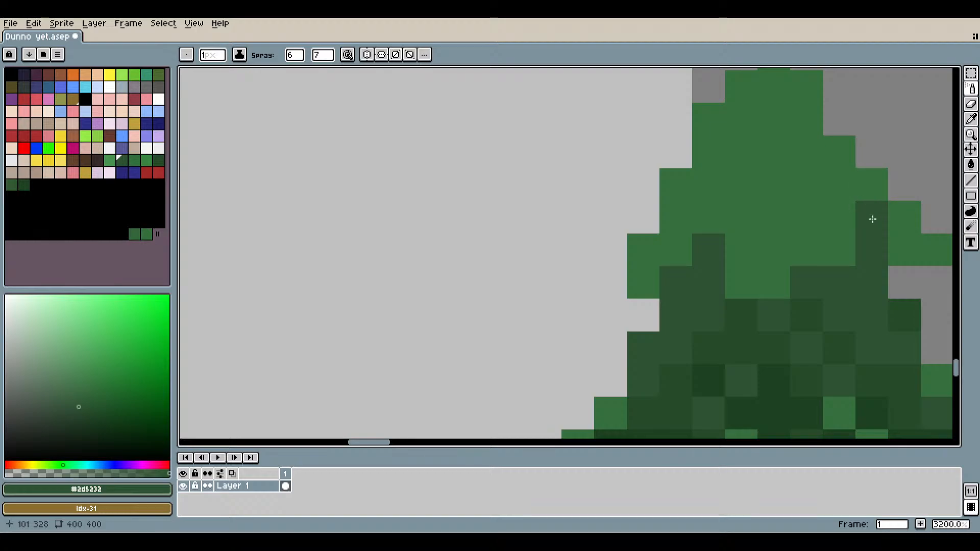
drag(813, 210, 516, 319)
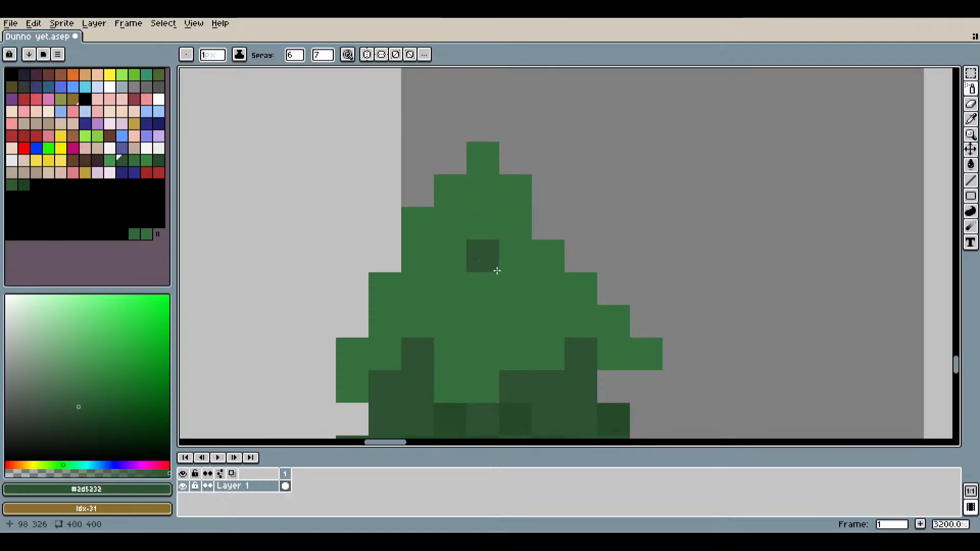
click(453, 288)
mouse_move(453, 289)
mouse_down()
mouse_move(472, 291)
mouse_move(552, 252)
mouse_up()
key(ctrl+z)
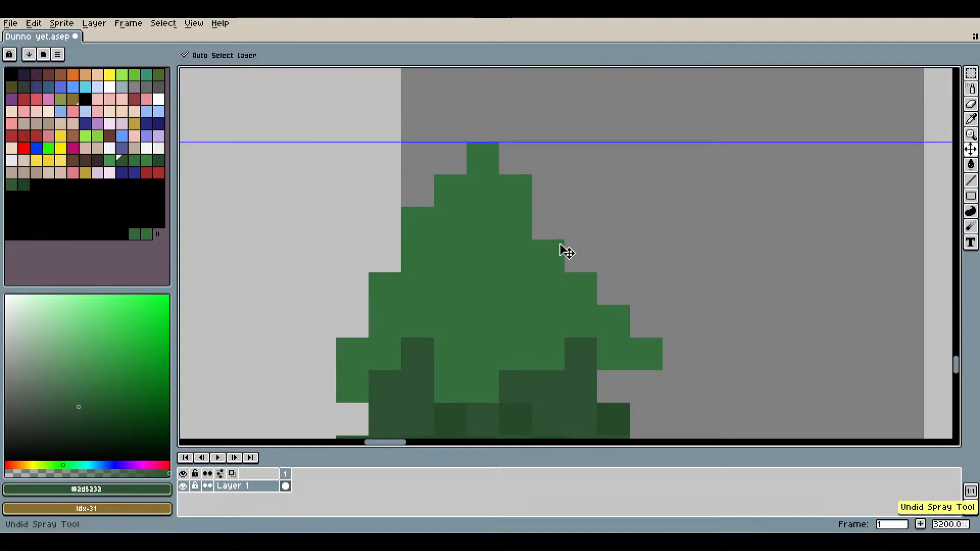
Pencil a broken #2d5232 shadow band across the treetop, stepping down both sides toward the darker foliage.
mouse_move(969, 101)
click(940, 88)
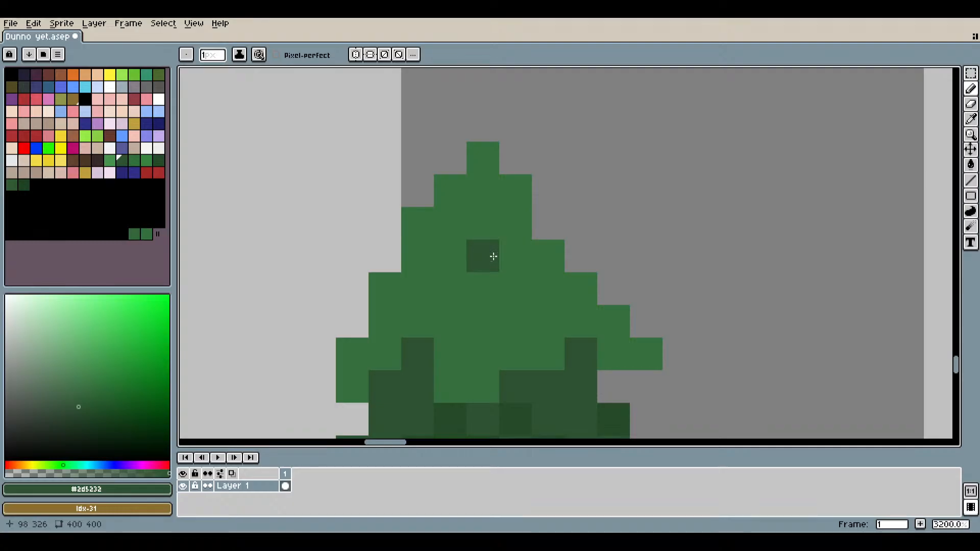
mouse_move(483, 255)
mouse_down()
mouse_move(514, 280)
mouse_move(529, 316)
mouse_move(576, 351)
mouse_up()
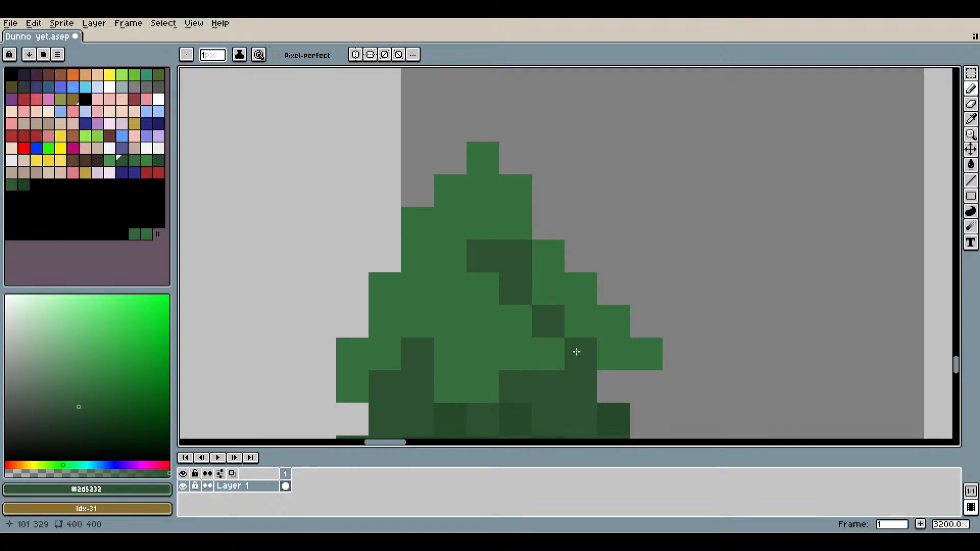
mouse_move(413, 313)
mouse_down()
mouse_move(384, 328)
mouse_move(424, 291)
mouse_move(452, 289)
mouse_up()
scroll(633, 298, down, 3)
drag(678, 332, 620, 305)
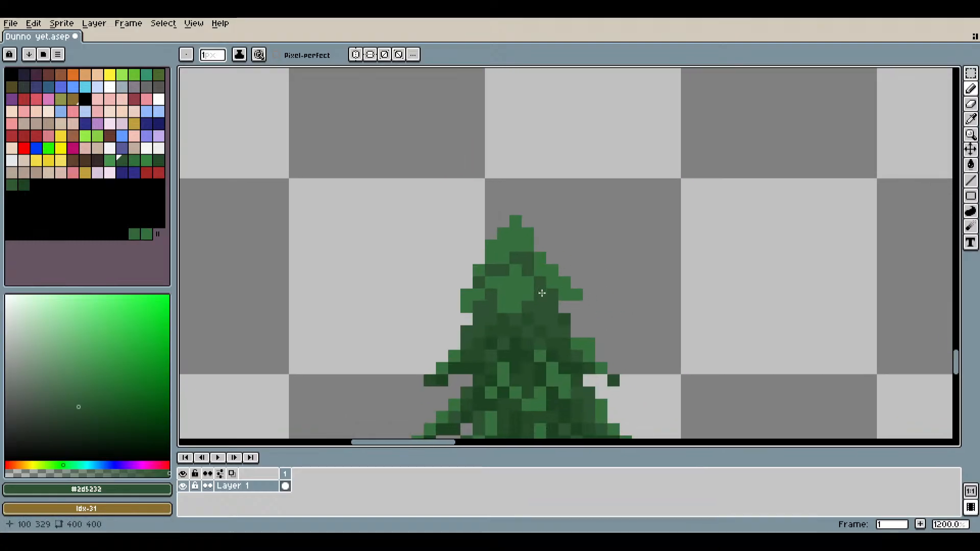
scroll(545, 284, up, 3)
scroll(528, 300, down, 2)
drag(527, 302, 533, 239)
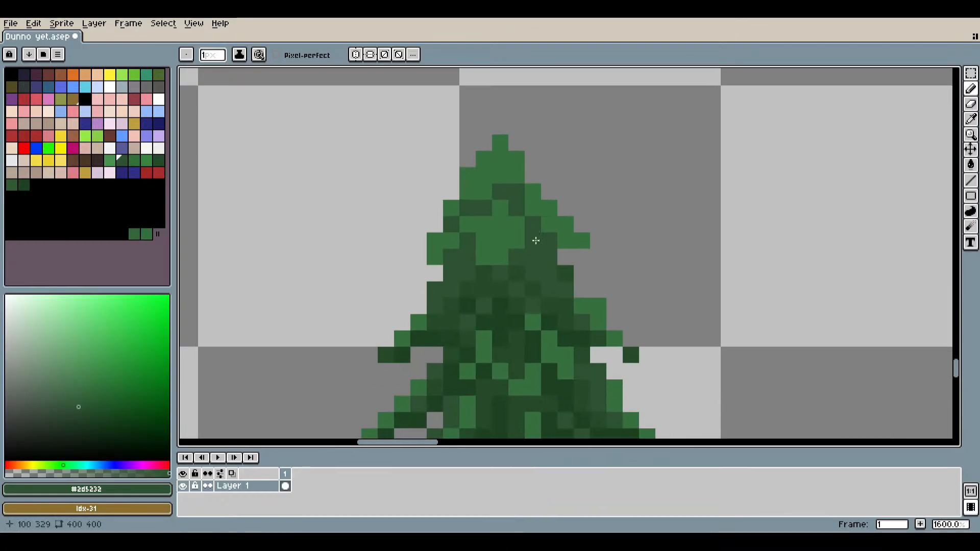
Sample the darker green #254b29 and pencil it over most of the highlight patch in the treetop's center.
scroll(535, 240, up, 3)
click(971, 122)
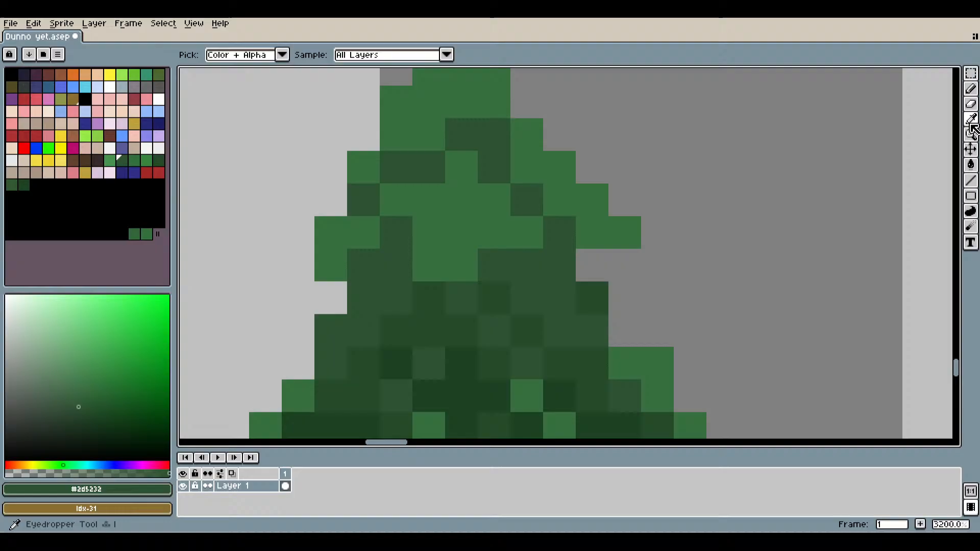
click(501, 289)
click(971, 88)
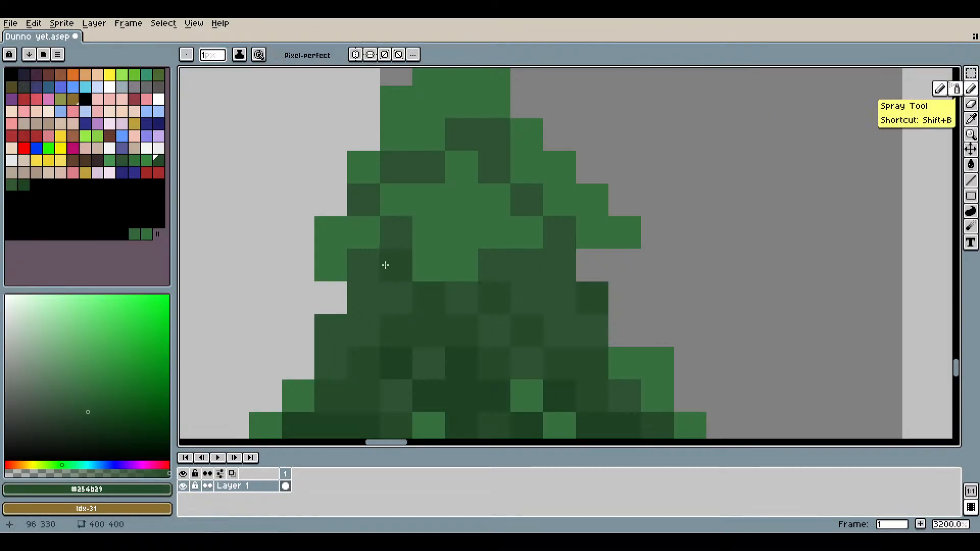
click(377, 267)
mouse_move(408, 232)
mouse_down()
mouse_move(447, 199)
mouse_move(503, 243)
mouse_move(477, 231)
mouse_move(508, 261)
mouse_move(476, 255)
mouse_move(515, 264)
mouse_move(470, 258)
mouse_up()
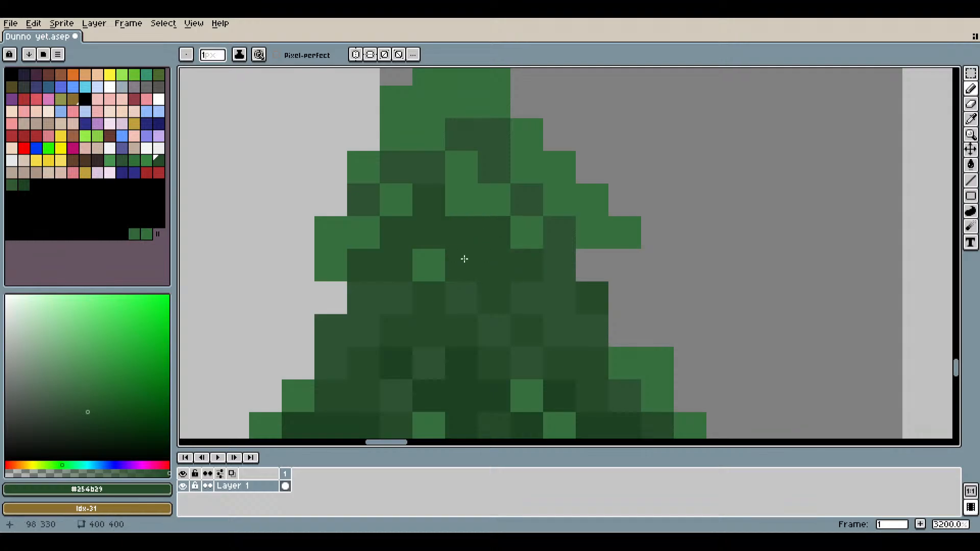
Sample the mid green #2d5232 and recolor the leftover highlight pixels inside the treetop's shadow area.
click(561, 261)
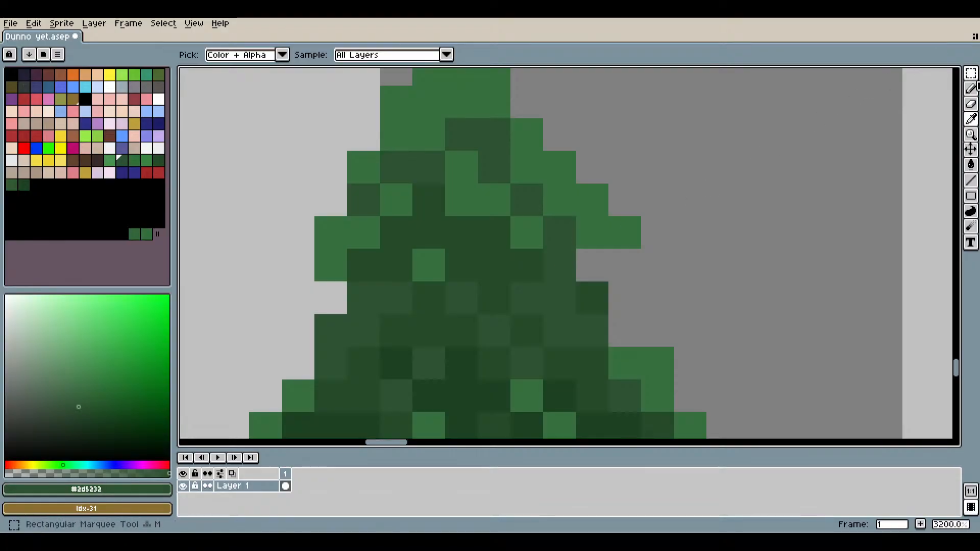
click(971, 89)
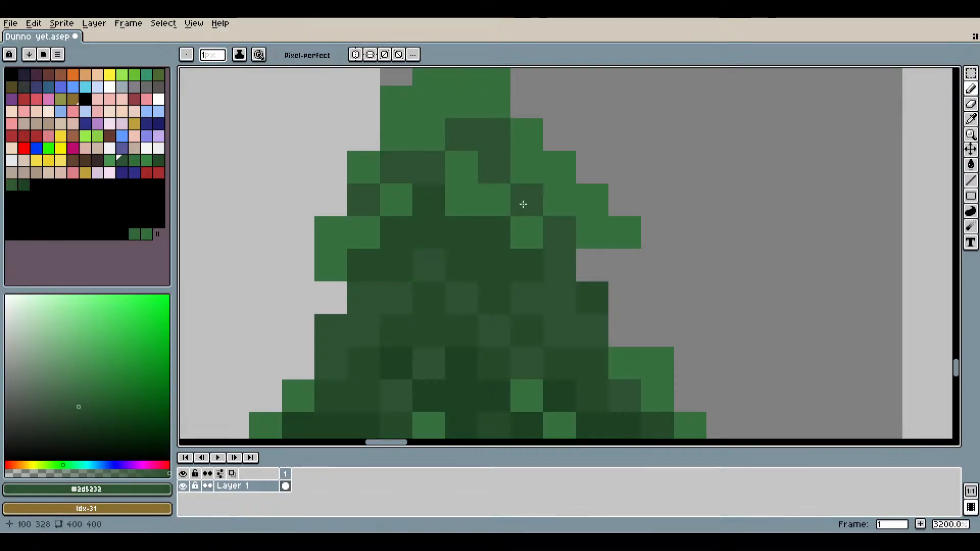
click(531, 225)
click(487, 199)
mouse_move(488, 195)
mouse_down()
mouse_move(465, 181)
mouse_move(401, 200)
mouse_move(344, 228)
mouse_up()
scroll(589, 277, down, 6)
scroll(589, 277, down, 2)
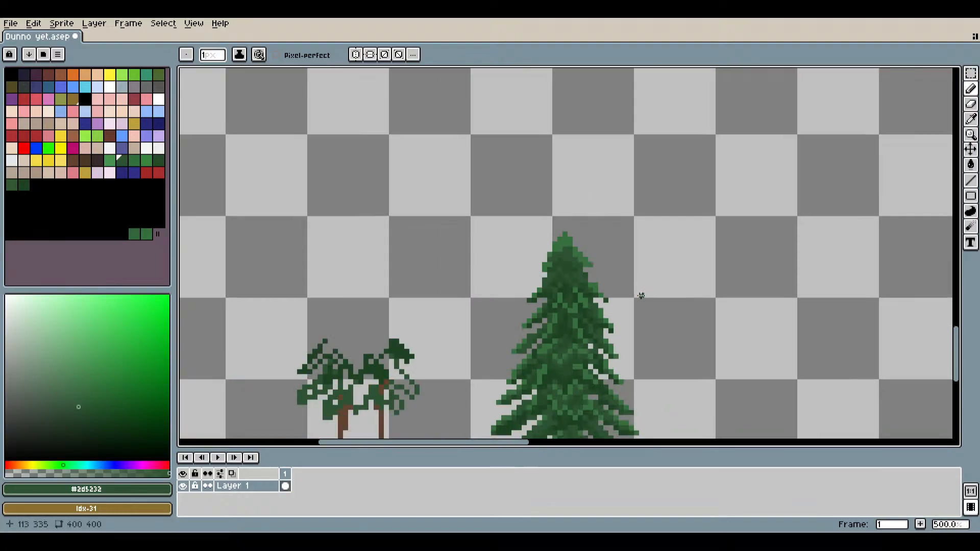
drag(639, 293, 552, 254)
Sample the highlight green #36703e and recolor the right pixel of the two-pixel shadow peak just below the tip.
scroll(491, 205, up, 7)
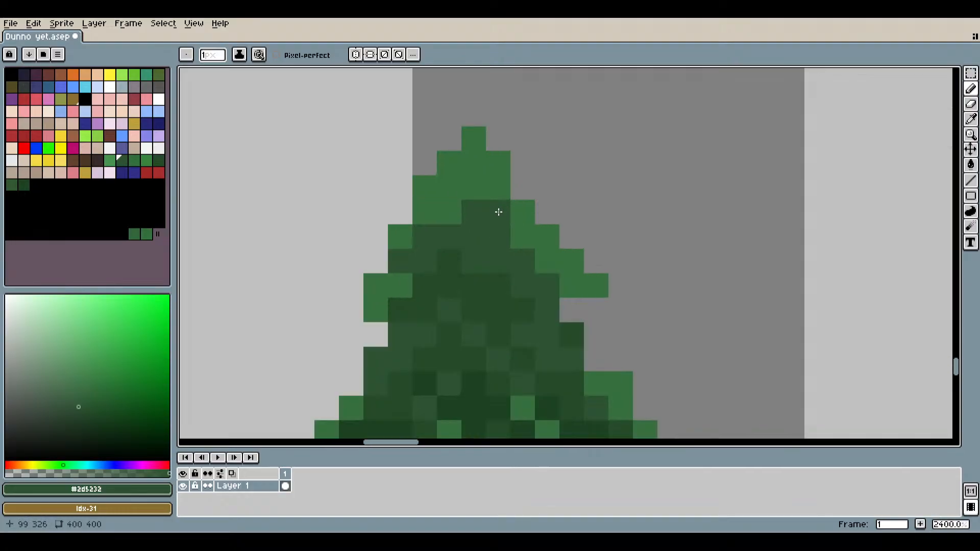
click(973, 123)
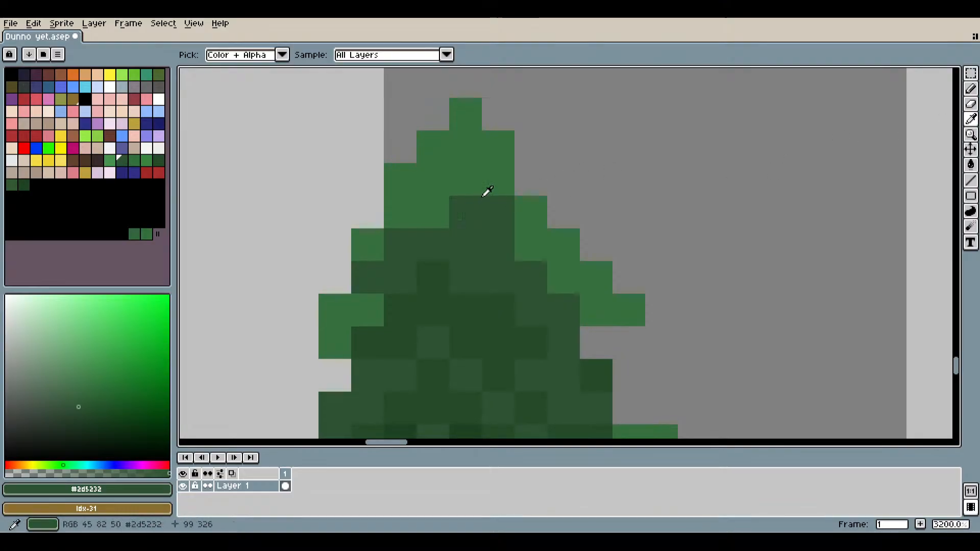
click(501, 171)
click(971, 96)
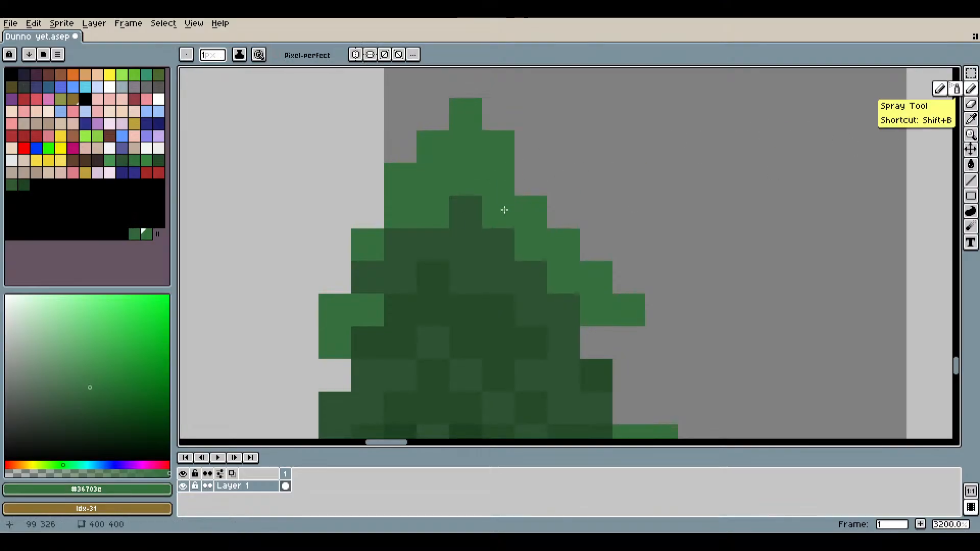
scroll(628, 322, down, 7)
drag(697, 351, 639, 259)
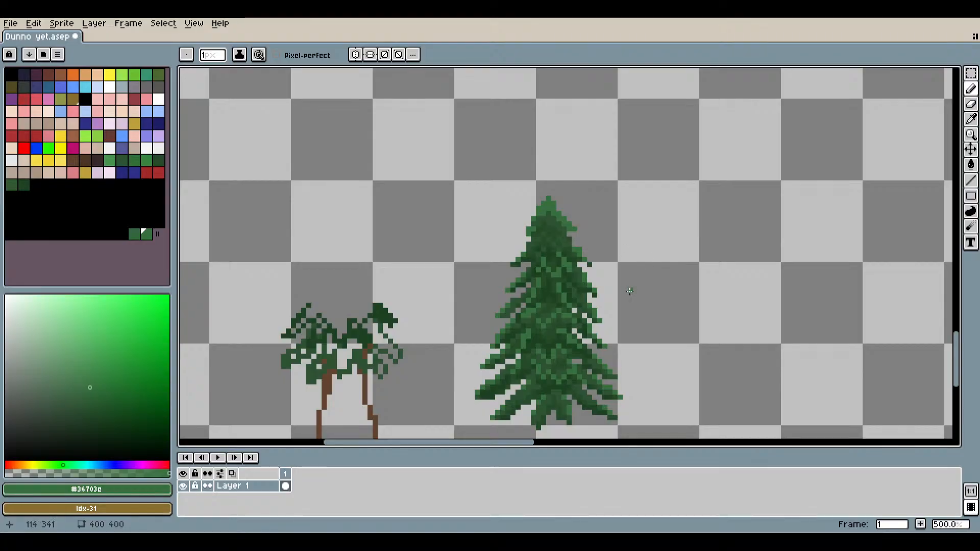
Sample the deep shadow green #1e4222 and dot isolated shadow pixels in the treetop's center.
scroll(598, 214, up, 4)
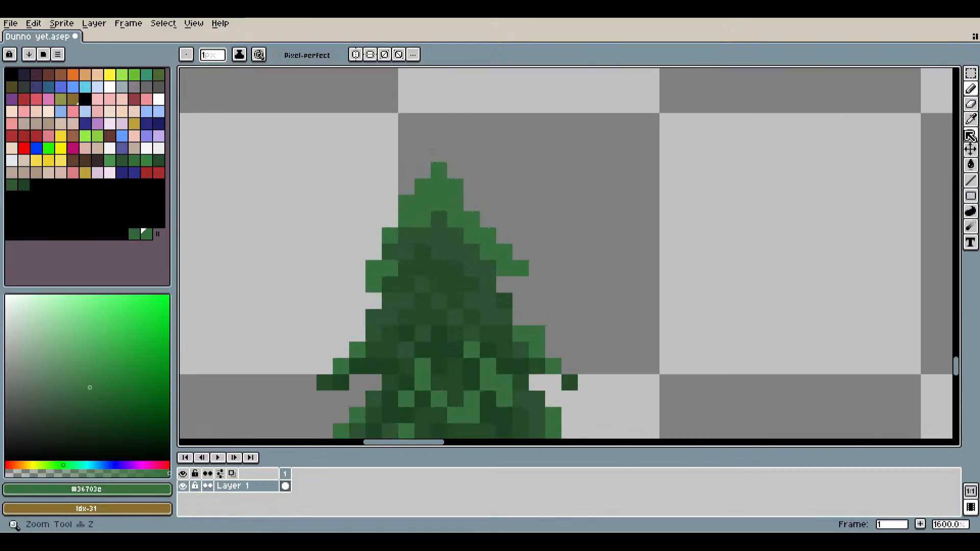
click(970, 122)
click(446, 339)
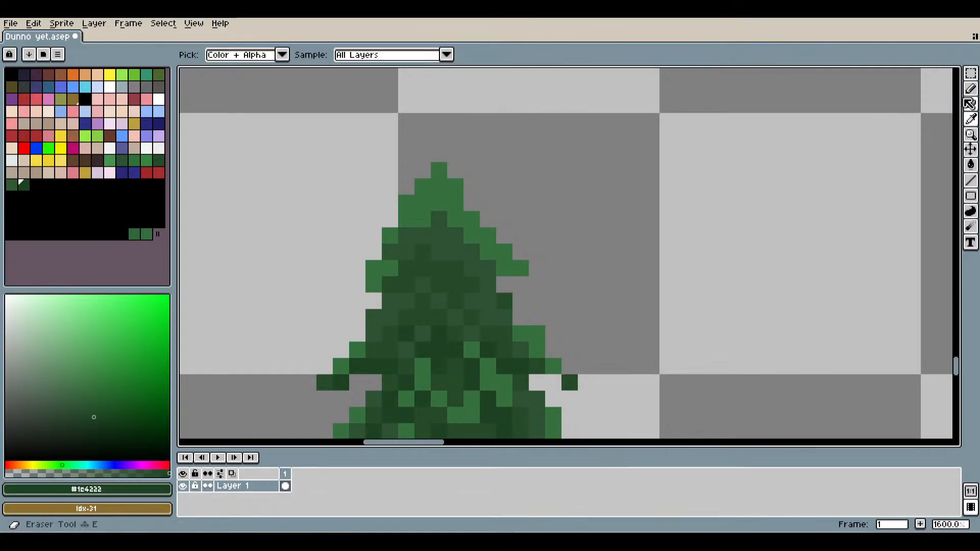
click(971, 90)
scroll(438, 243, up, 4)
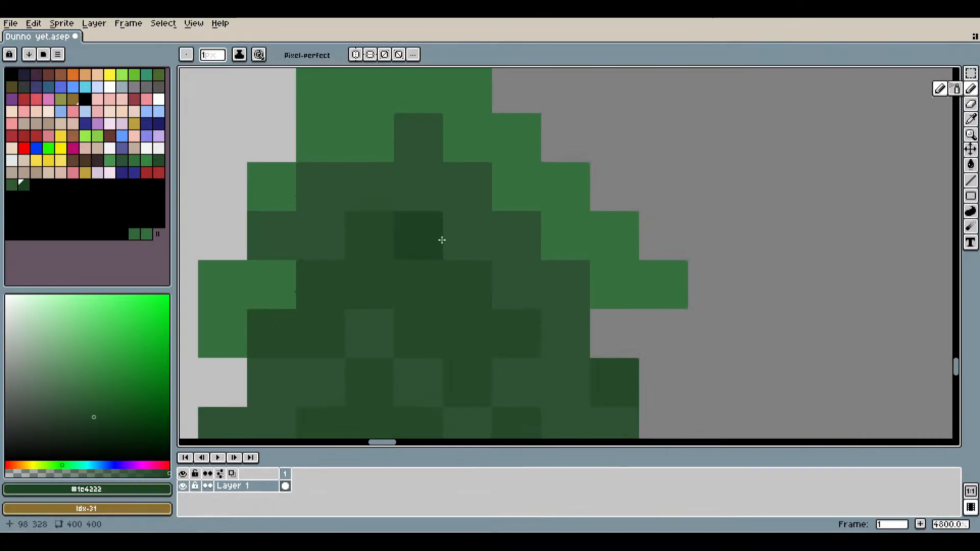
scroll(466, 374, down, 5)
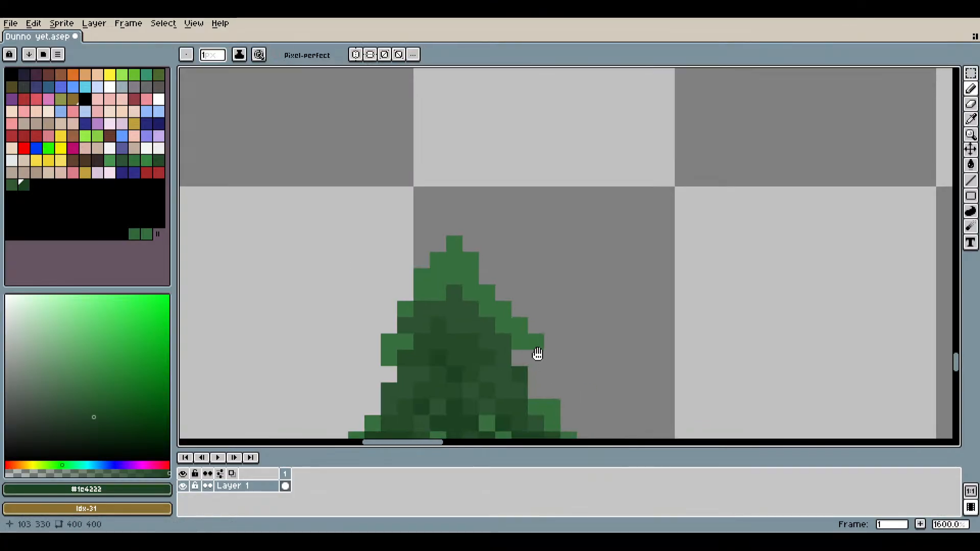
Pencil a descending diagonal of #1e4222 shadow pixels beneath the highlight edge on the treetop's right side.
scroll(513, 340, up, 3)
click(398, 301)
click(434, 332)
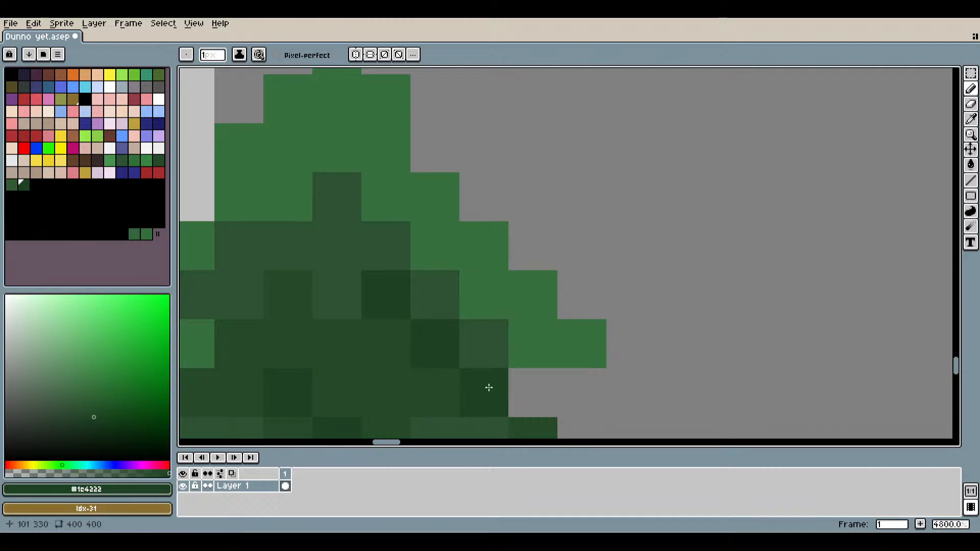
click(516, 397)
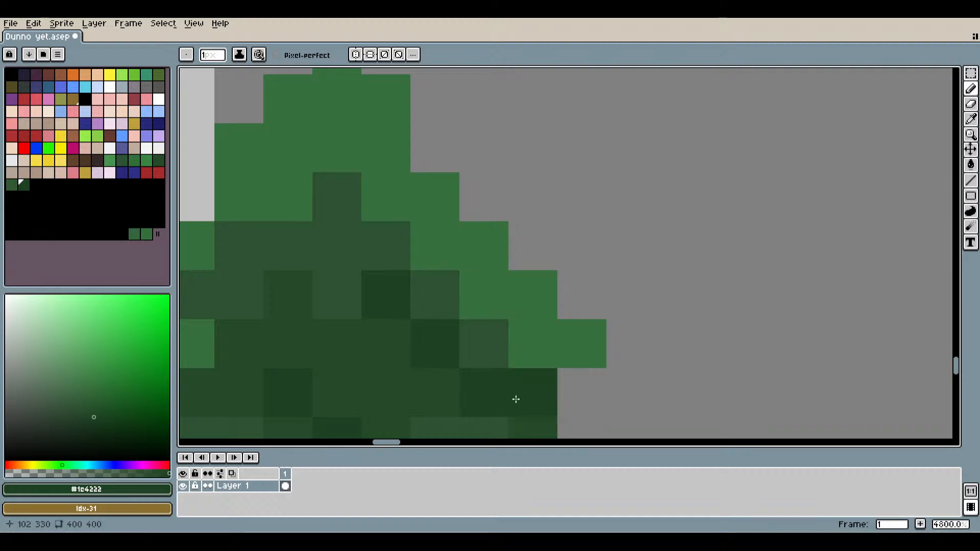
scroll(565, 390, down, 6)
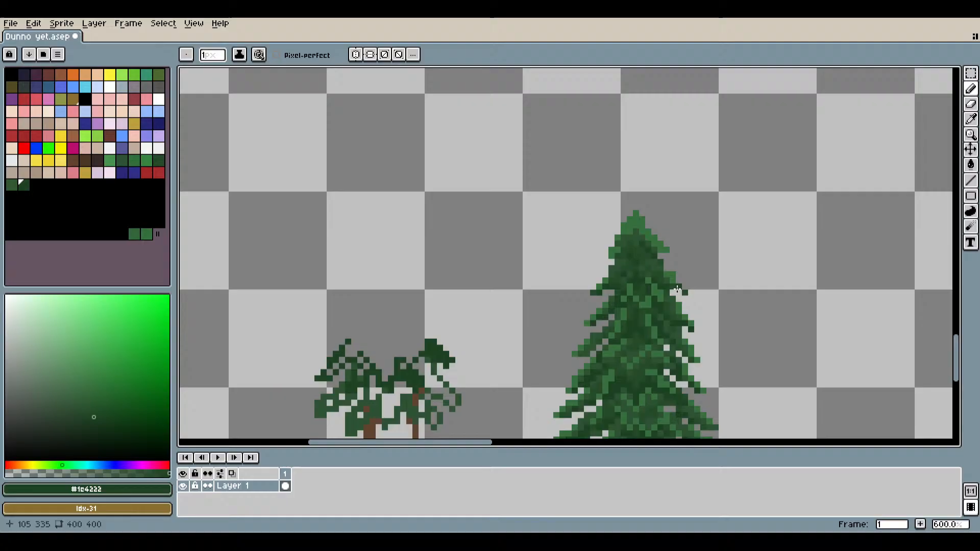
scroll(696, 308, down, 1)
drag(721, 327, 611, 228)
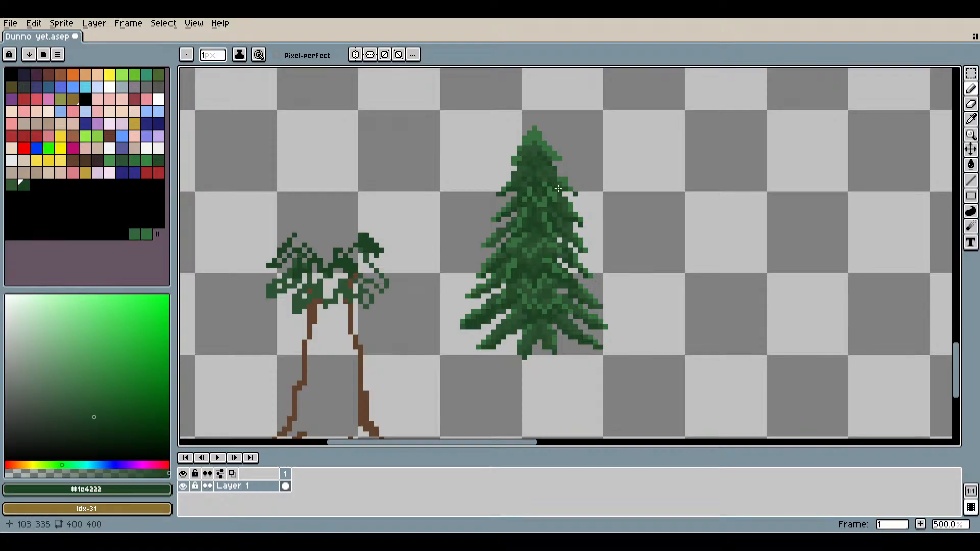
Sample the highlight green #36703e from the foliage below the treetop for pencilling.
scroll(558, 188, up, 7)
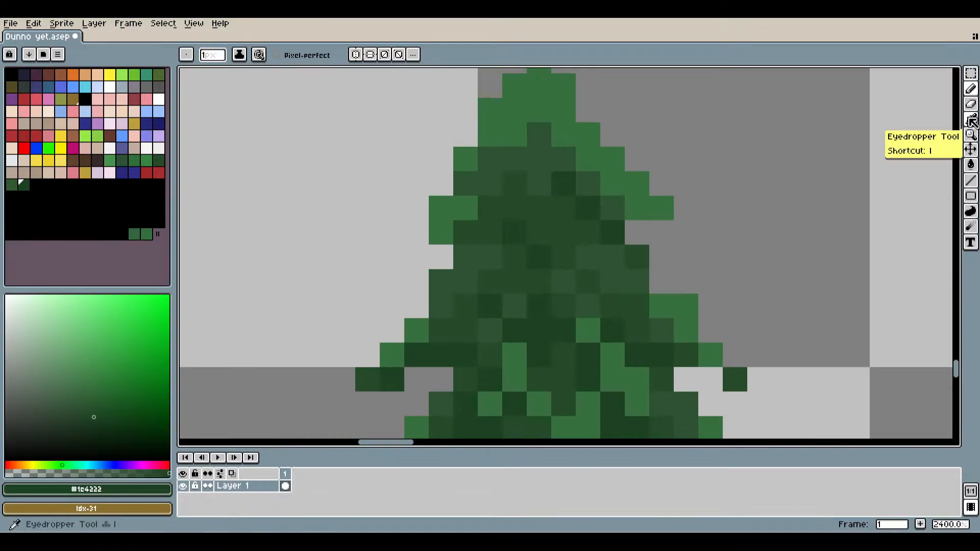
click(971, 121)
click(597, 328)
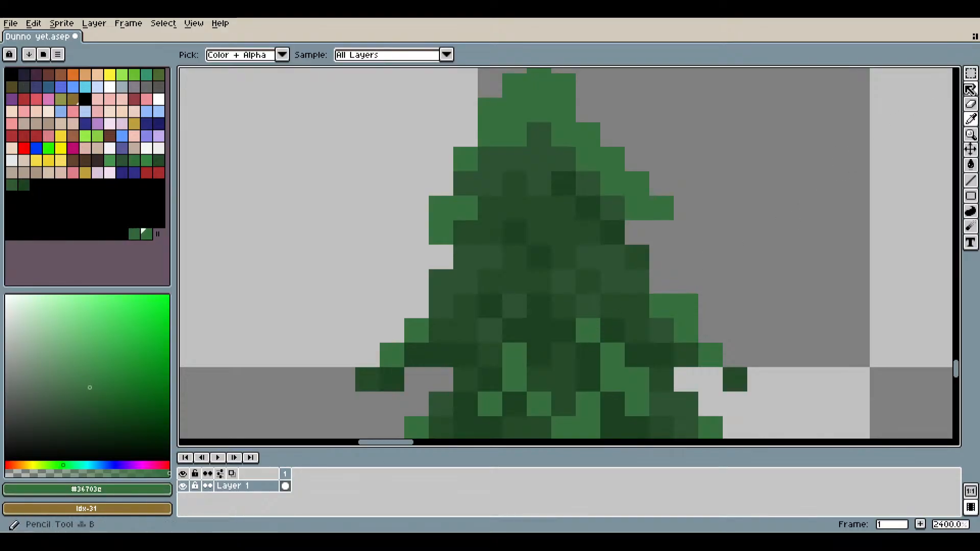
click(969, 89)
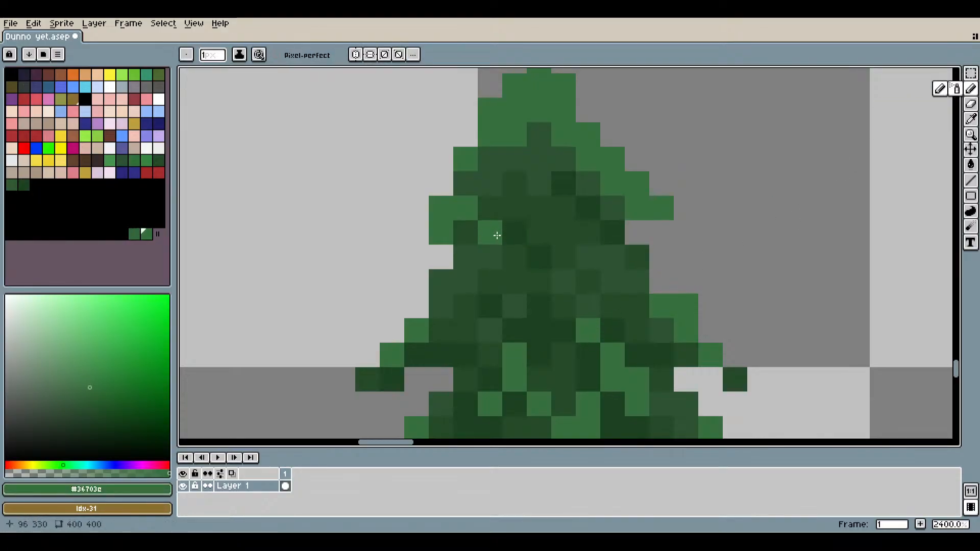
Try a curved row of #36703e highlight pixels across the treetop's dark center and a larger highlight patch farther down.
click(514, 259)
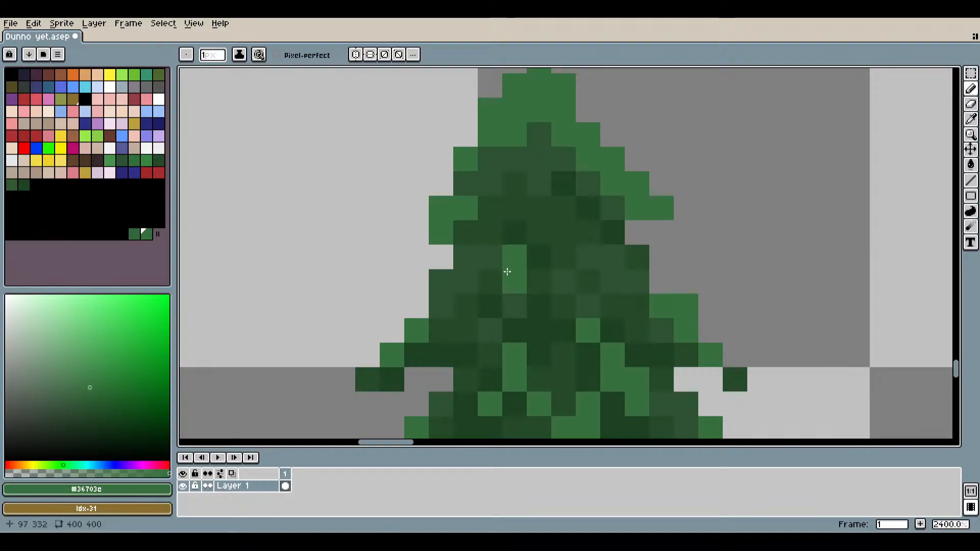
click(539, 281)
click(493, 246)
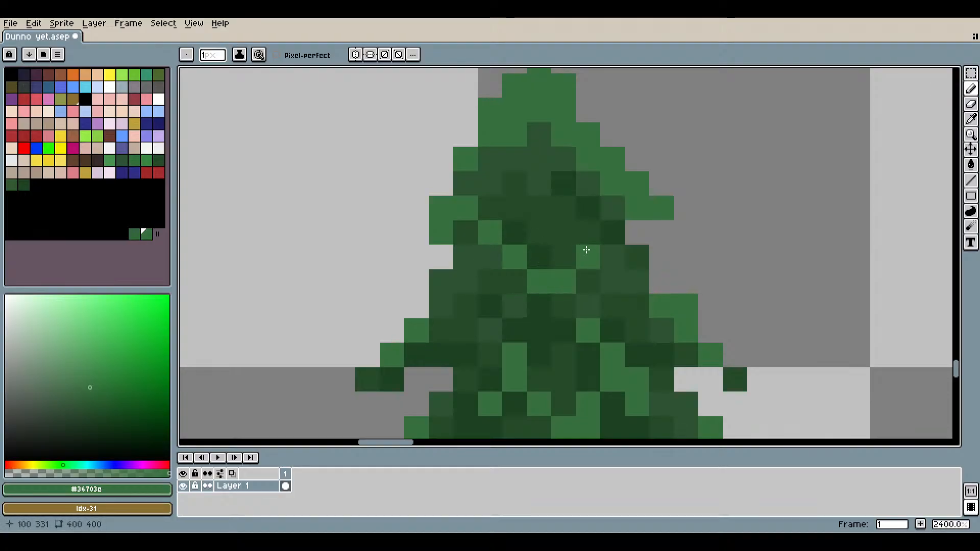
scroll(697, 326, down, 5)
scroll(697, 327, down, 1)
scroll(635, 280, up, 1)
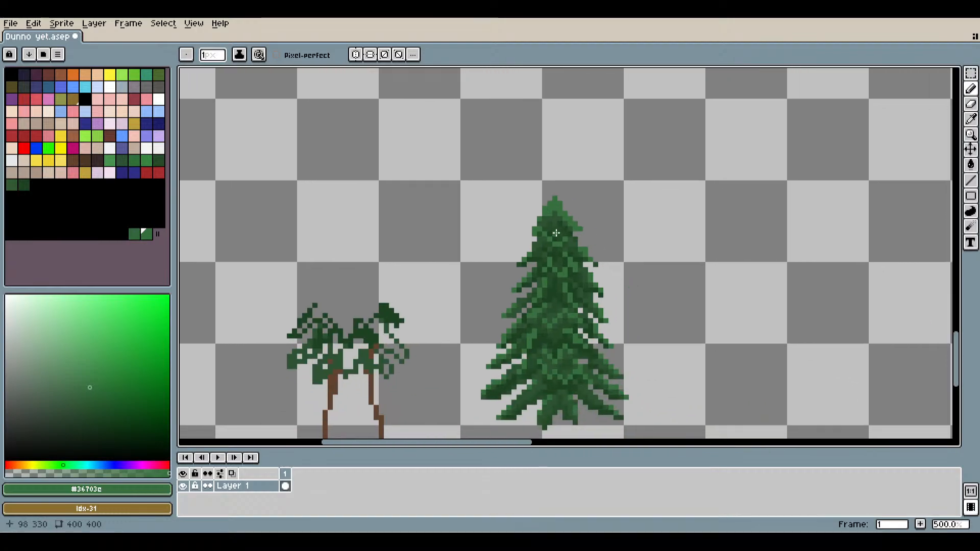
scroll(551, 217, up, 2)
scroll(656, 328, down, 5)
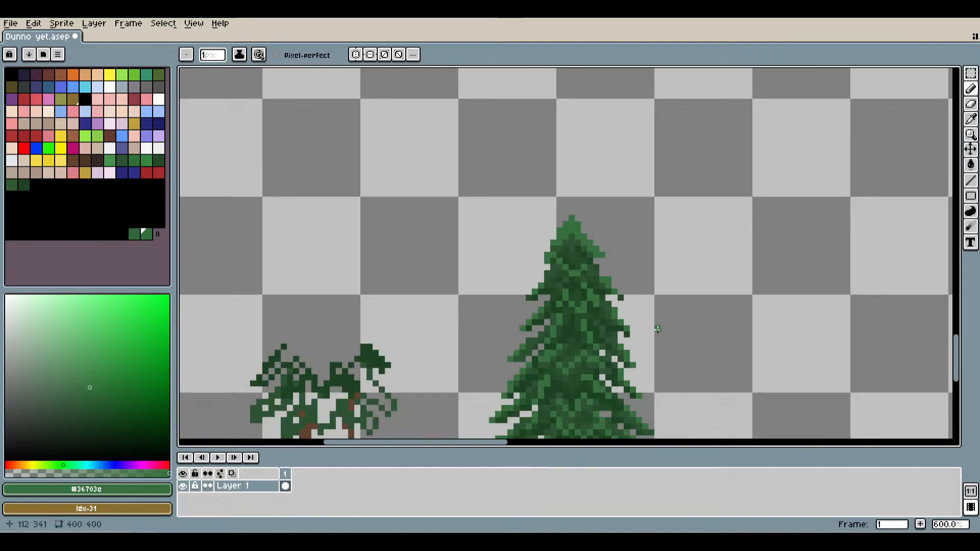
scroll(653, 295, up, 1)
scroll(673, 243, up, 2)
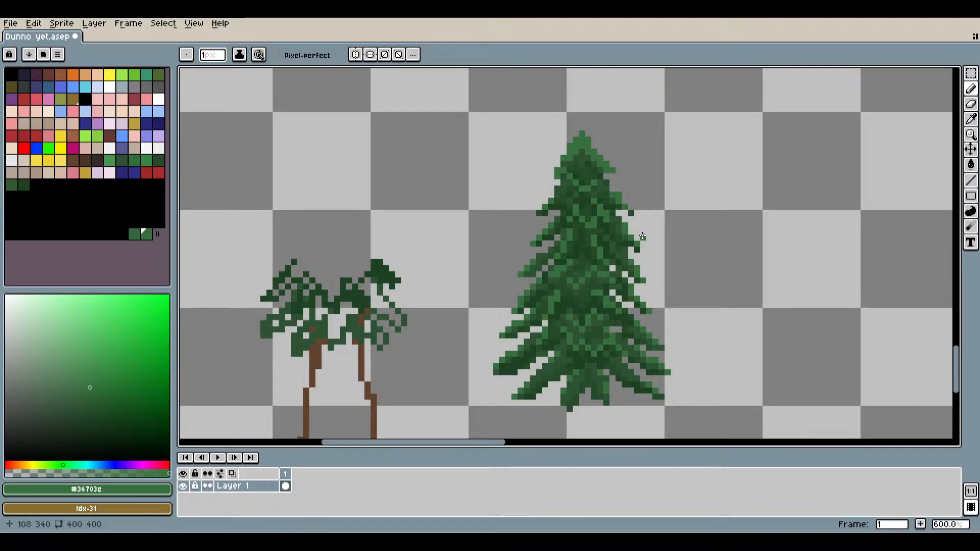
scroll(608, 306, up, 4)
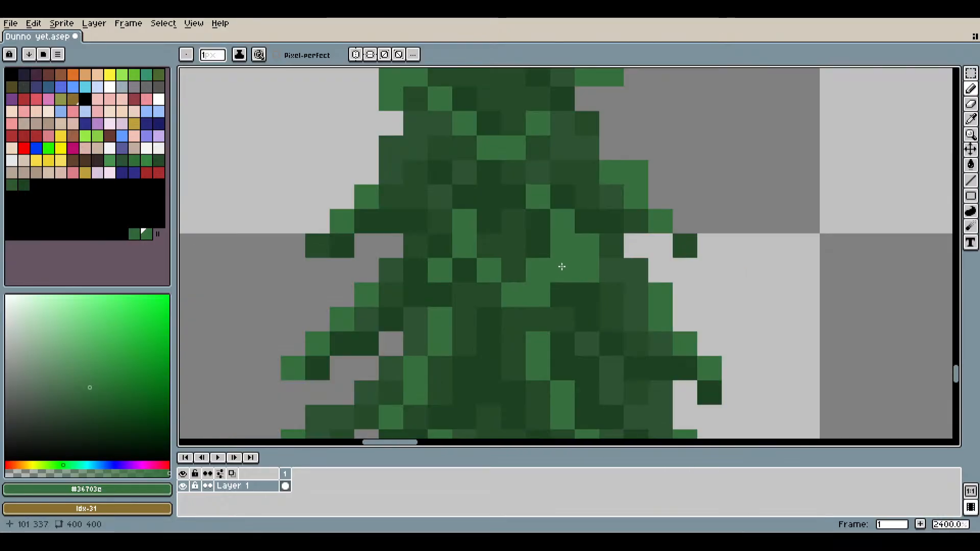
drag(554, 243, 570, 301)
Undo the recent highlight strokes in the treetop's center and the foliage below it.
key(ctrl+z)
key(ctrl+z)
key(ctrl+z)
key(ctrl+z)
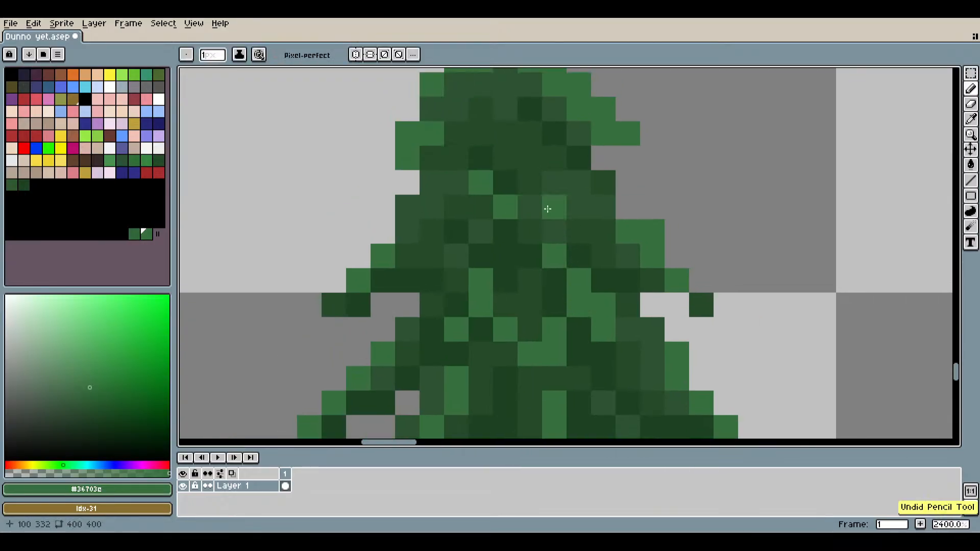
key(ctrl+z)
key(ctrl+z)
key(ctrl+z)
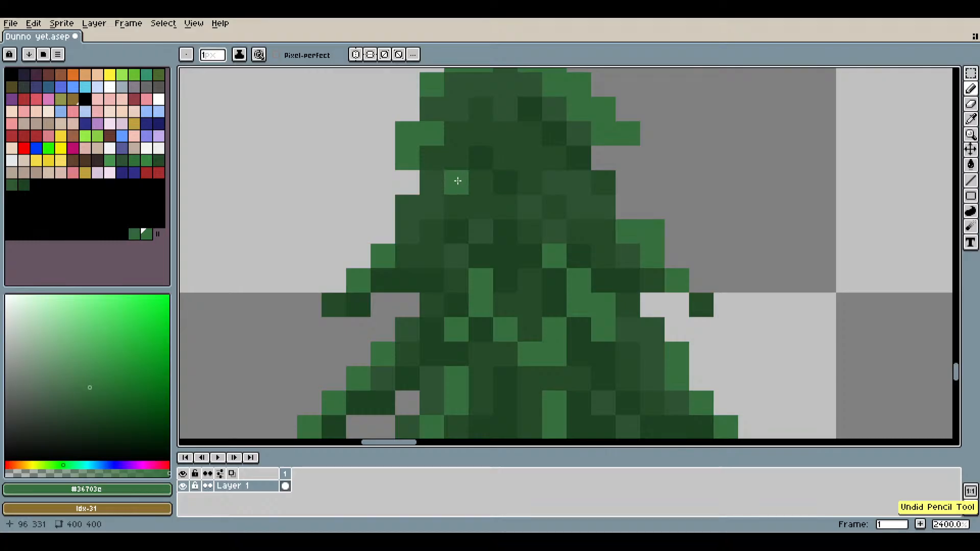
Pencil sparse #36703e highlight pixels in the treetop's dark center: a short vertical pair with a pixel below it, and a small descending diagonal.
click(476, 159)
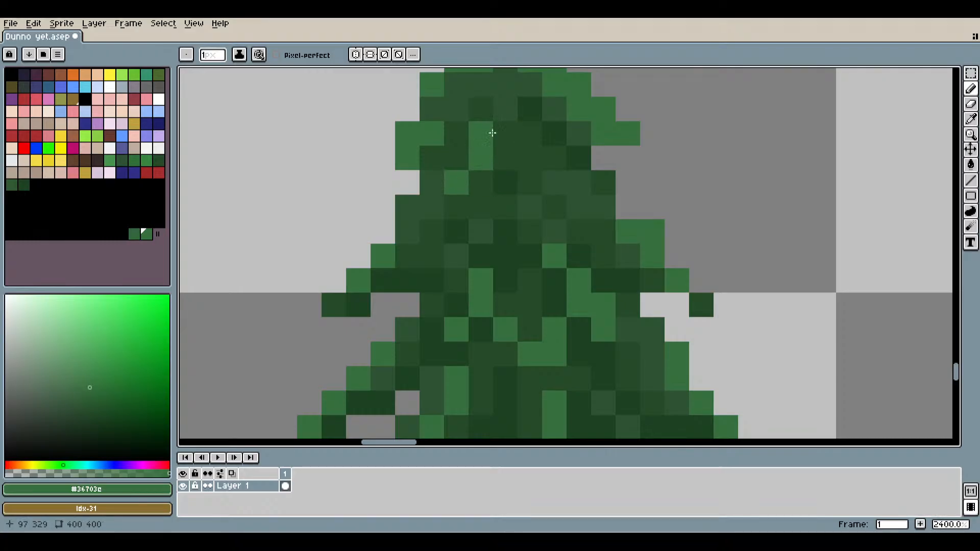
scroll(495, 132, down, 3)
scroll(529, 261, up, 4)
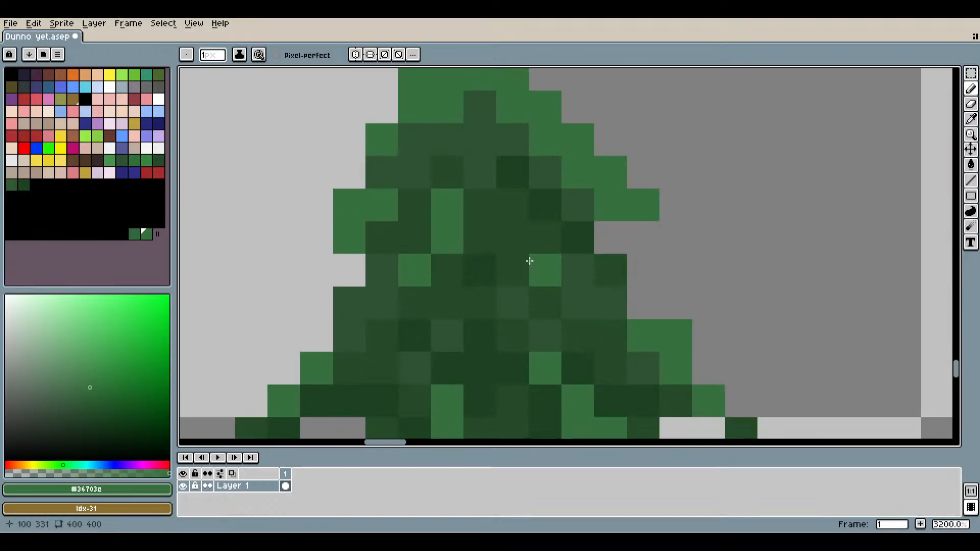
drag(519, 282, 534, 324)
scroll(592, 341, down, 4)
drag(660, 363, 657, 346)
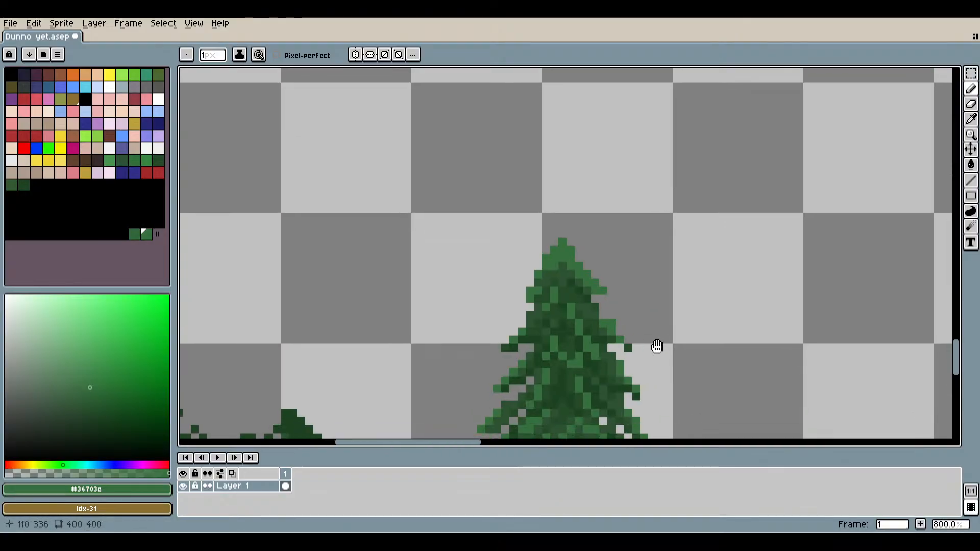
scroll(571, 322, up, 3)
key(ctrl+z)
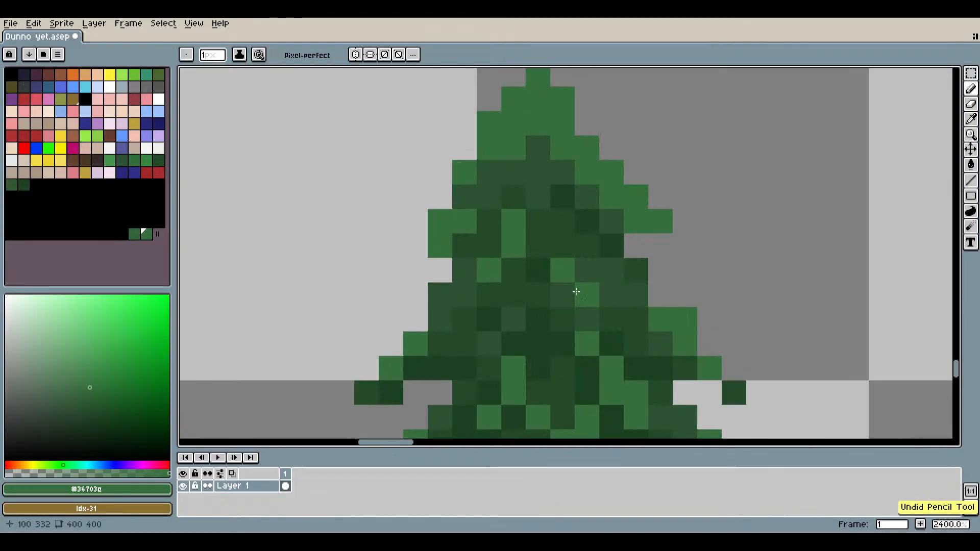
scroll(673, 323, down, 3)
scroll(761, 306, down, 3)
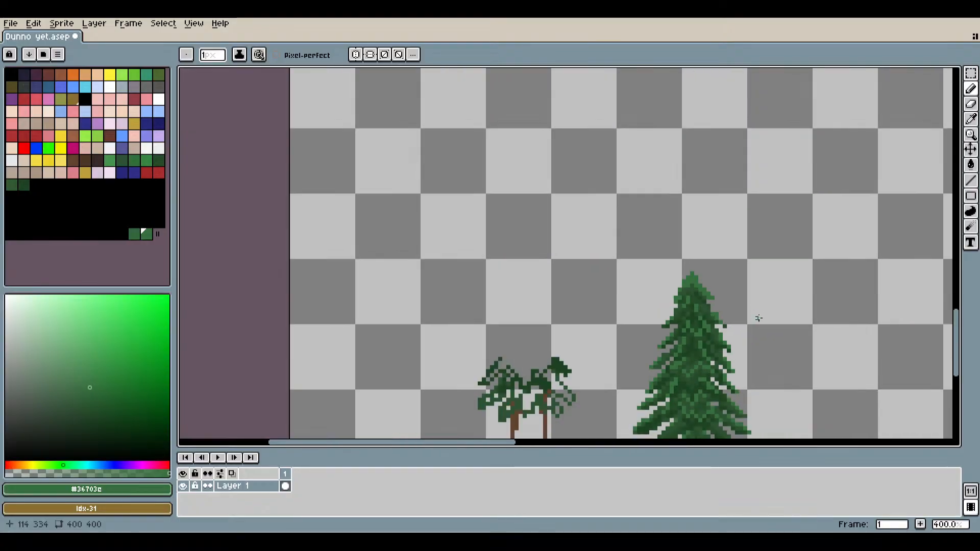
drag(755, 317, 627, 196)
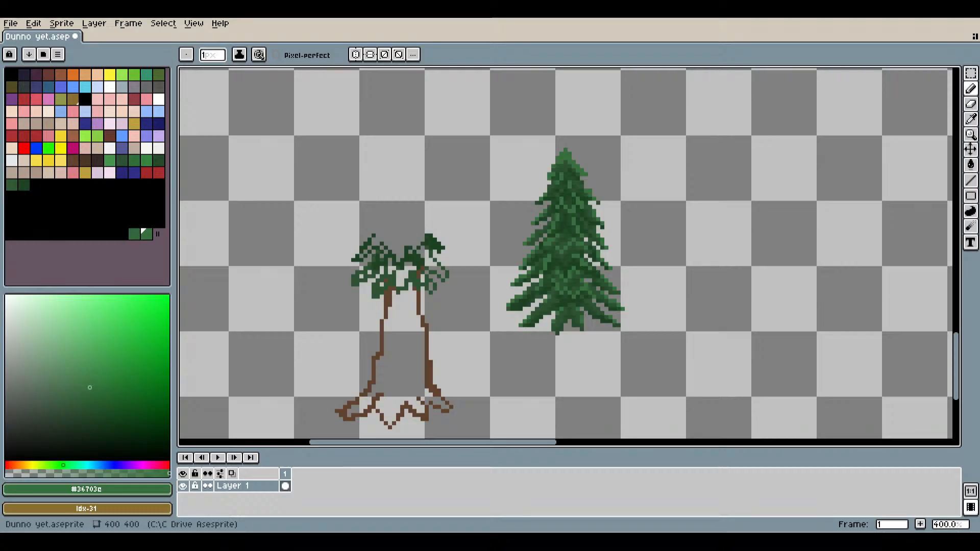
Sample the trunk brown #61422d from the neighbouring tree's outline for pencilling.
scroll(565, 321, up, 3)
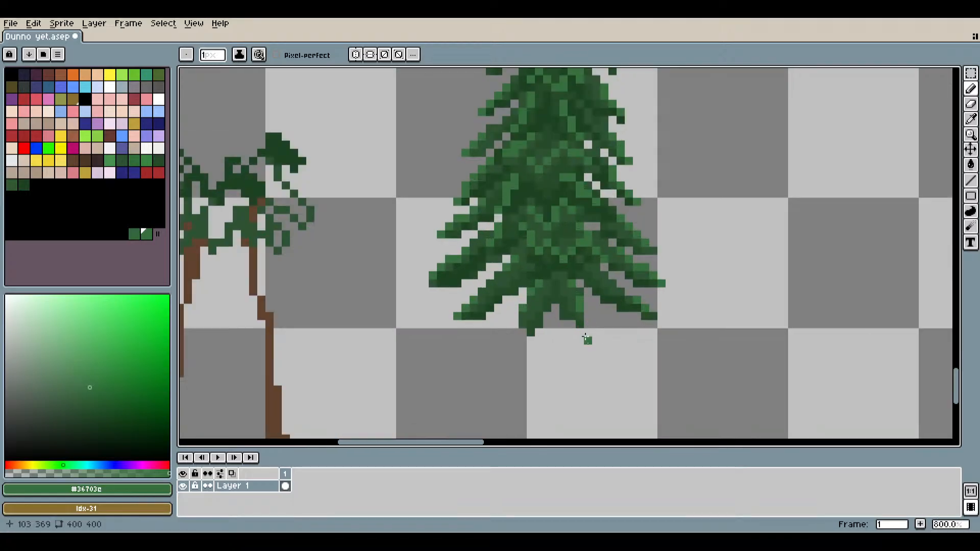
drag(575, 332, 556, 313)
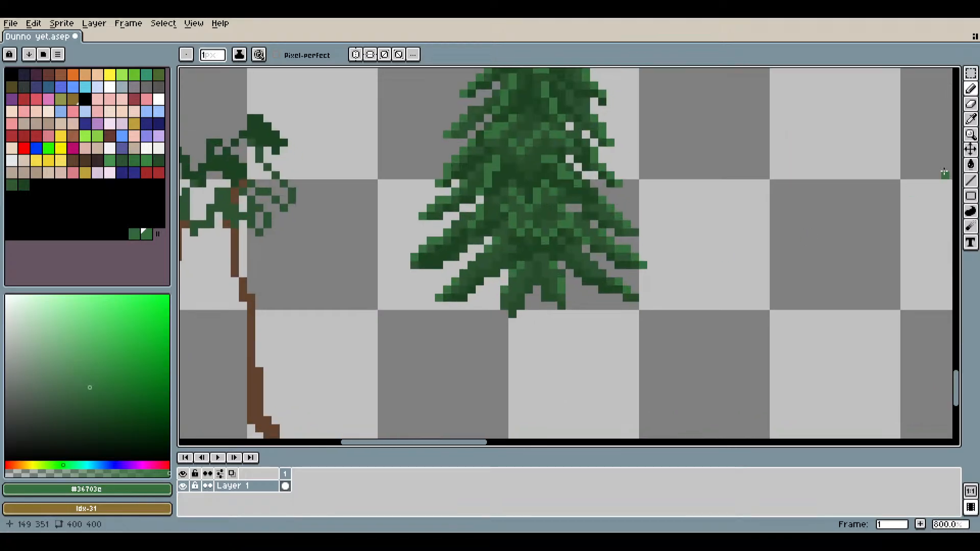
click(971, 119)
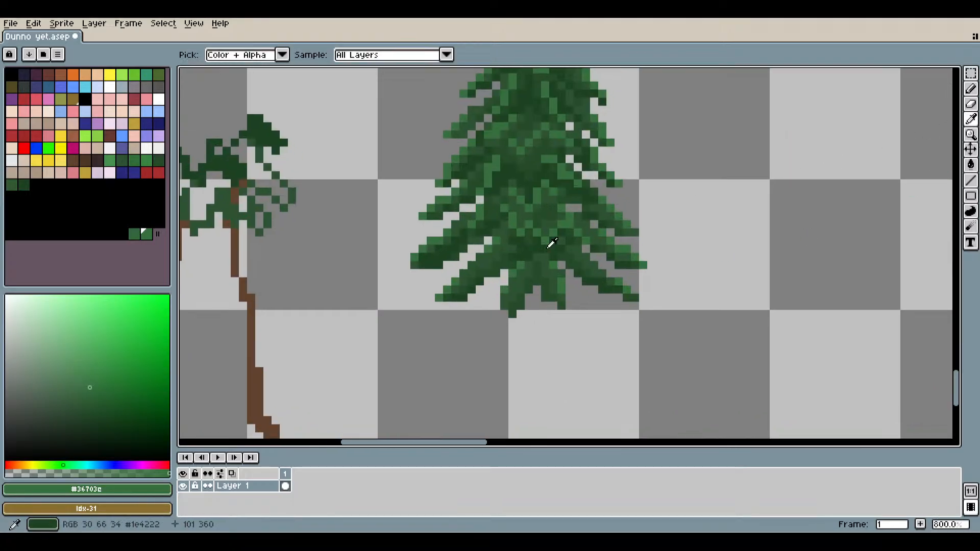
click(258, 299)
click(971, 89)
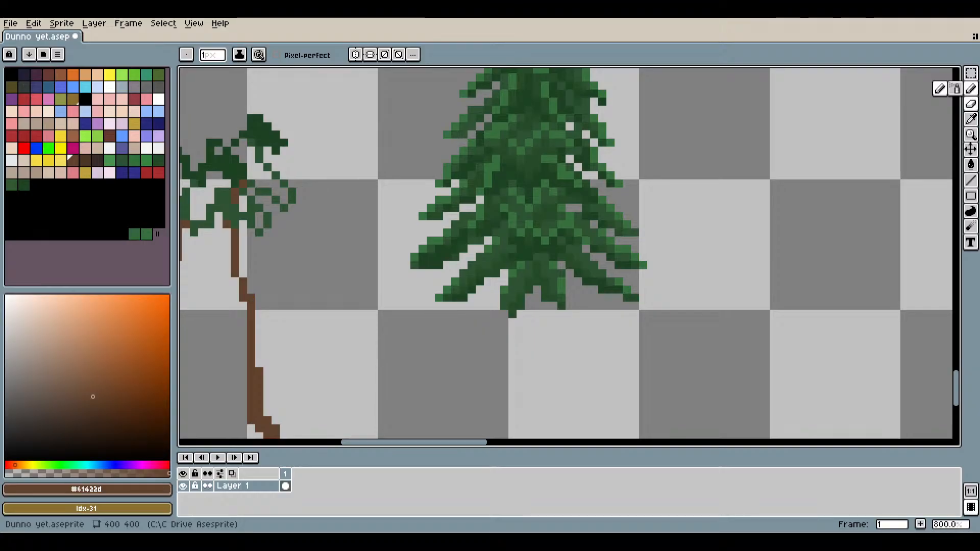
Pencil the left edge of the pine's trunk in #61422d, running down from between the lowest branches.
scroll(561, 279, down, 3)
scroll(561, 279, up, 2)
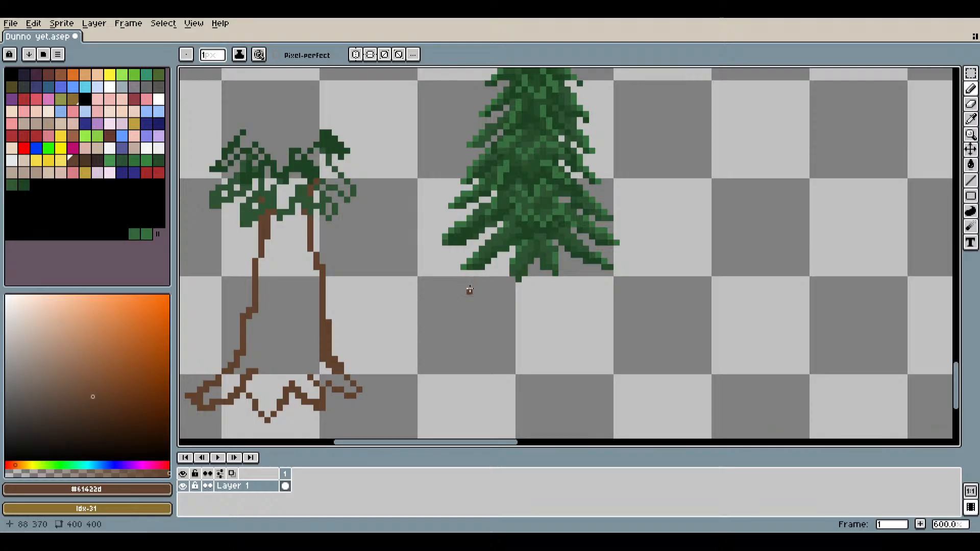
scroll(491, 261, up, 3)
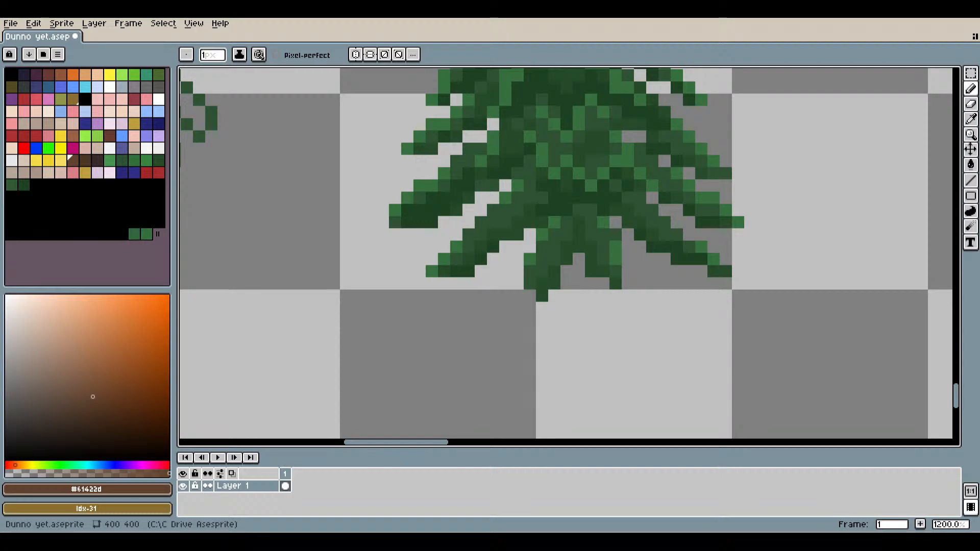
scroll(713, 255, down, 3)
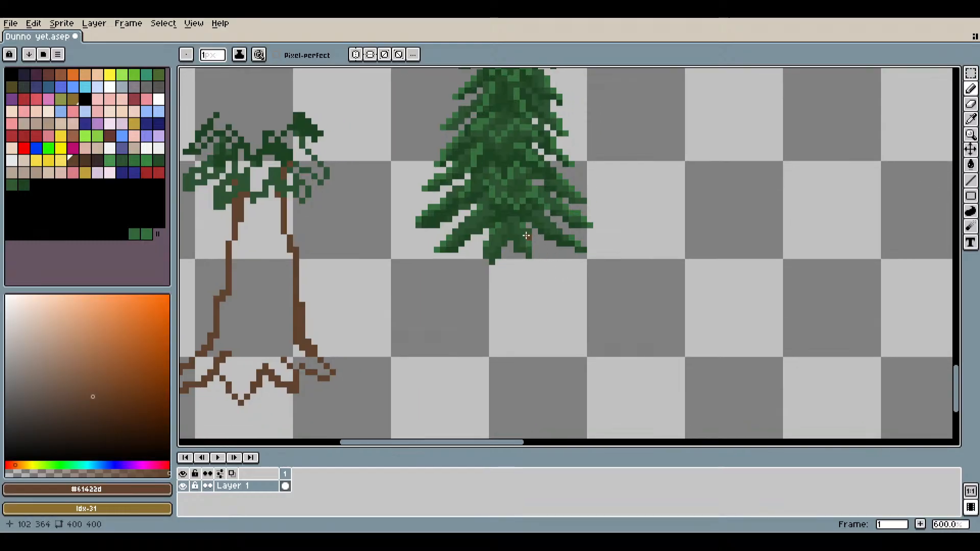
scroll(595, 281, up, 3)
scroll(545, 227, down, 4)
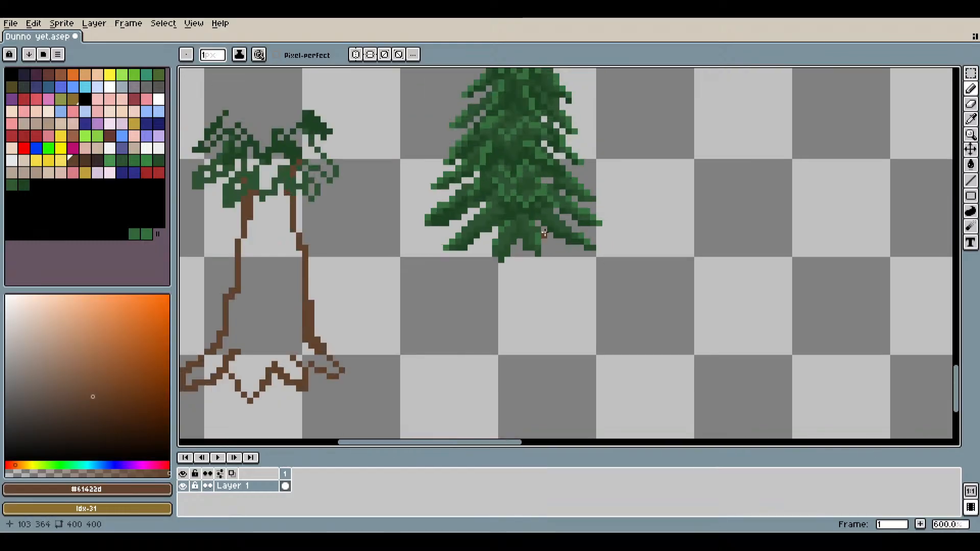
drag(544, 228, 532, 281)
scroll(495, 280, up, 5)
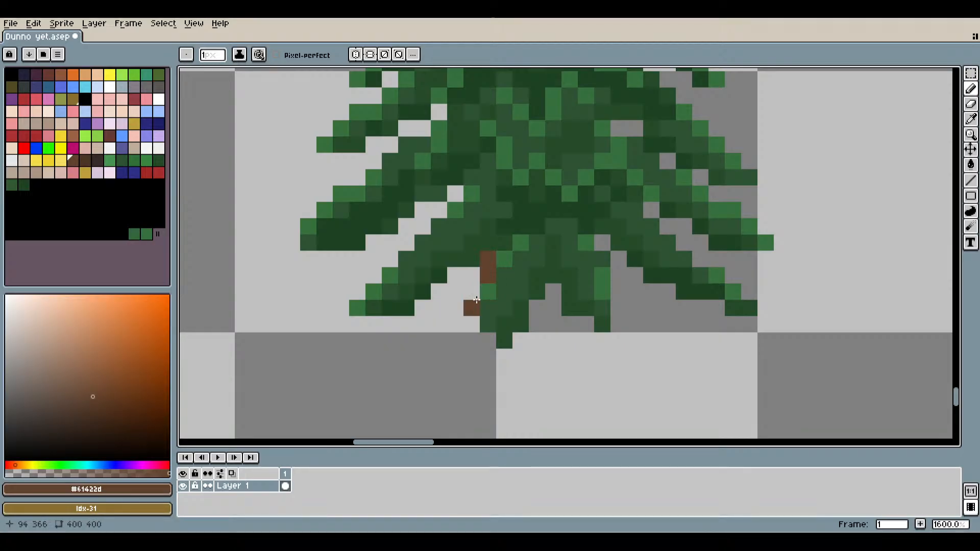
drag(474, 346, 459, 411)
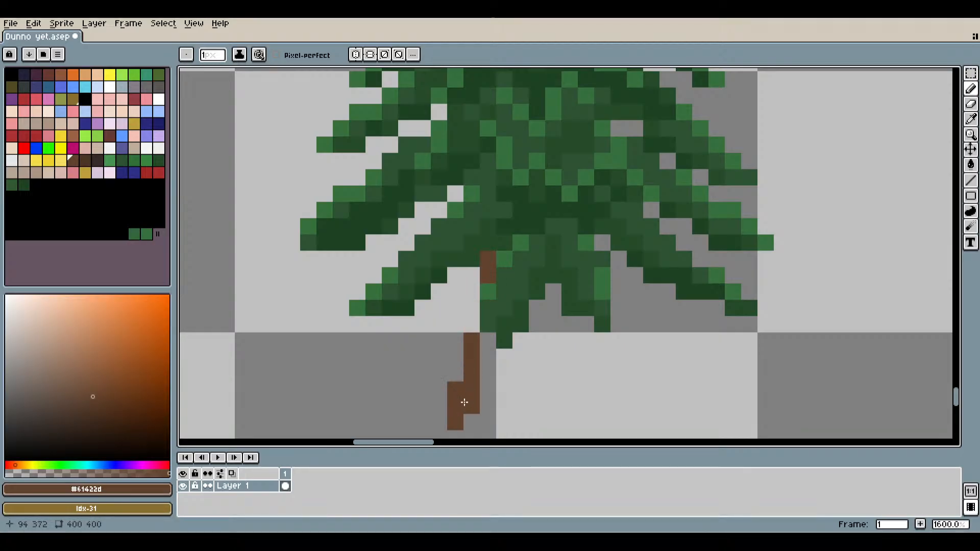
scroll(459, 411, down, 4)
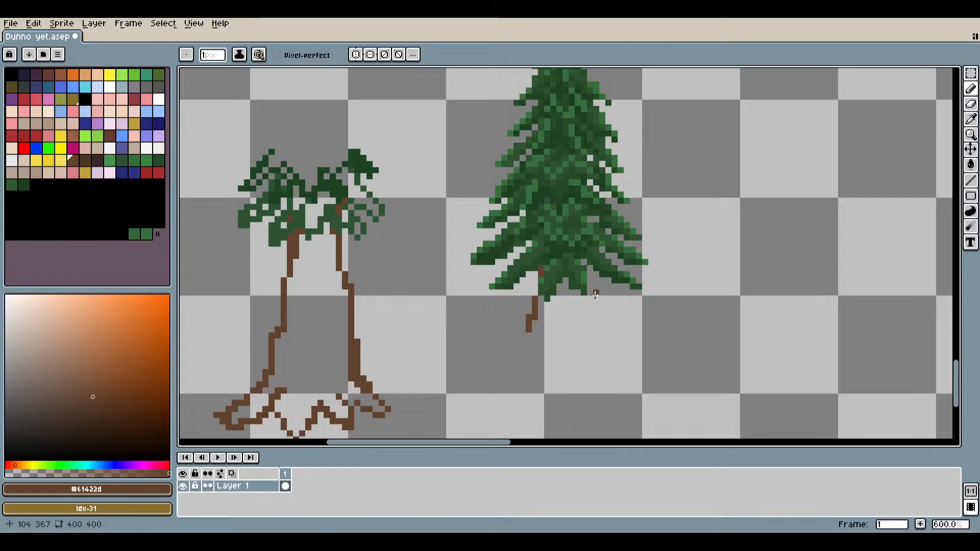
Undo the last stroke of the trunk's left edge and redraw it straighter, about 11 pixels down from the foliage.
key(ctrl+z)
scroll(535, 300, up, 3)
drag(532, 305, 519, 427)
scroll(562, 393, down, 3)
Pencil the trunk's right edge about 12 pixels down from the foliage, stepping outward, with a thicker upper part.
drag(562, 393, 541, 353)
scroll(541, 354, up, 4)
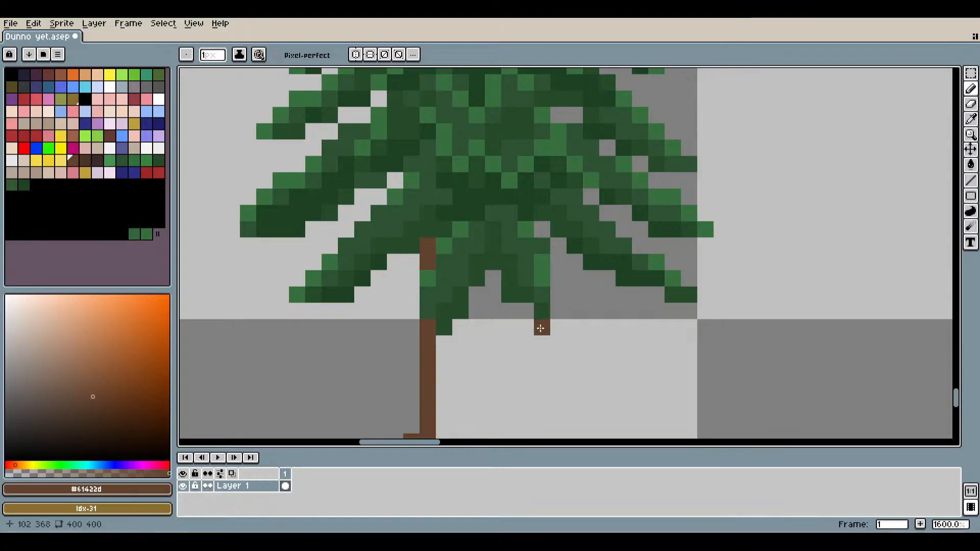
scroll(557, 377, down, 3)
mouse_move(541, 329)
mouse_down()
mouse_move(542, 414)
mouse_move(543, 317)
mouse_move(533, 379)
mouse_move(542, 407)
mouse_up()
scroll(543, 318, up, 3)
drag(517, 246, 519, 318)
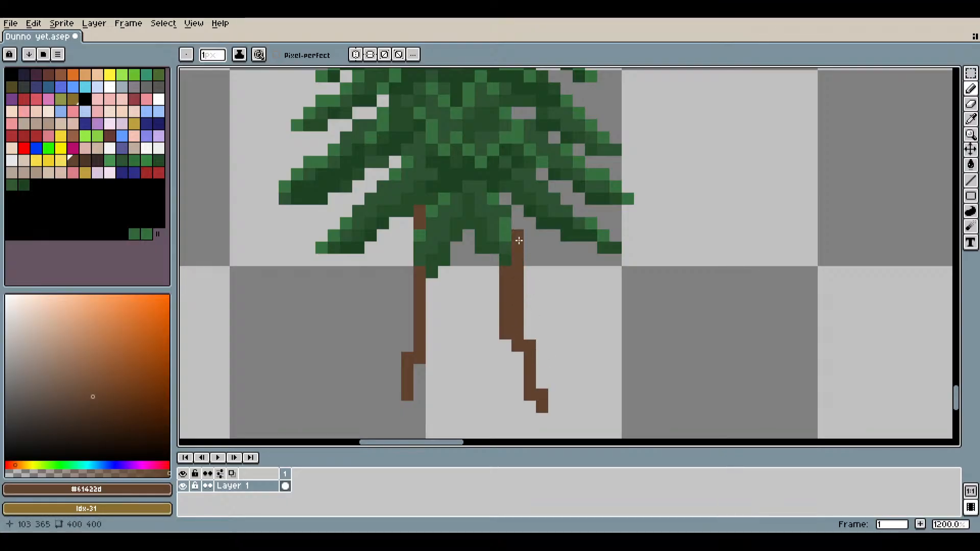
scroll(541, 260, down, 4)
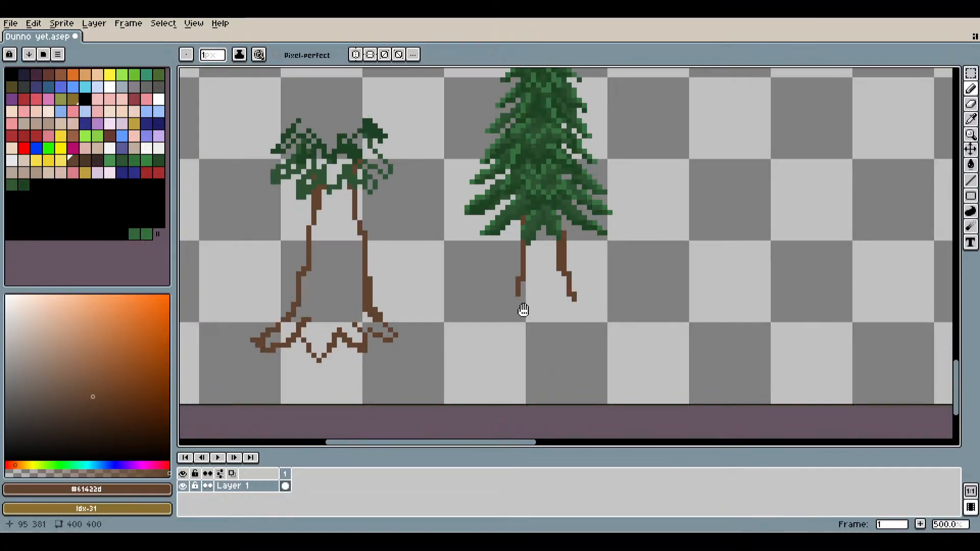
Try extending both trunk edges farther down with a widening base and closing them with a slanted bottom line.
scroll(522, 317, up, 5)
drag(522, 270, 521, 362)
drag(713, 274, 732, 394)
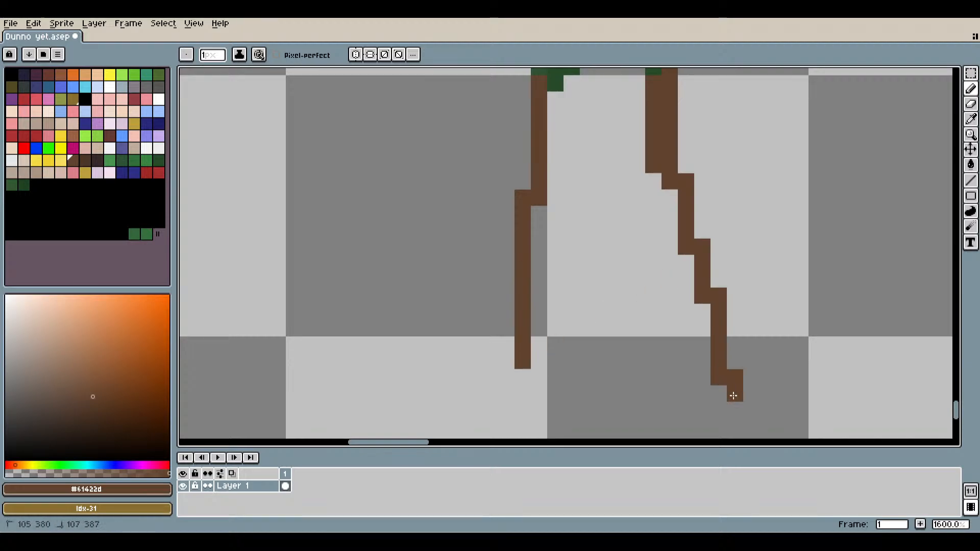
scroll(732, 392, down, 3)
drag(644, 377, 644, 403)
scroll(663, 393, down, 3)
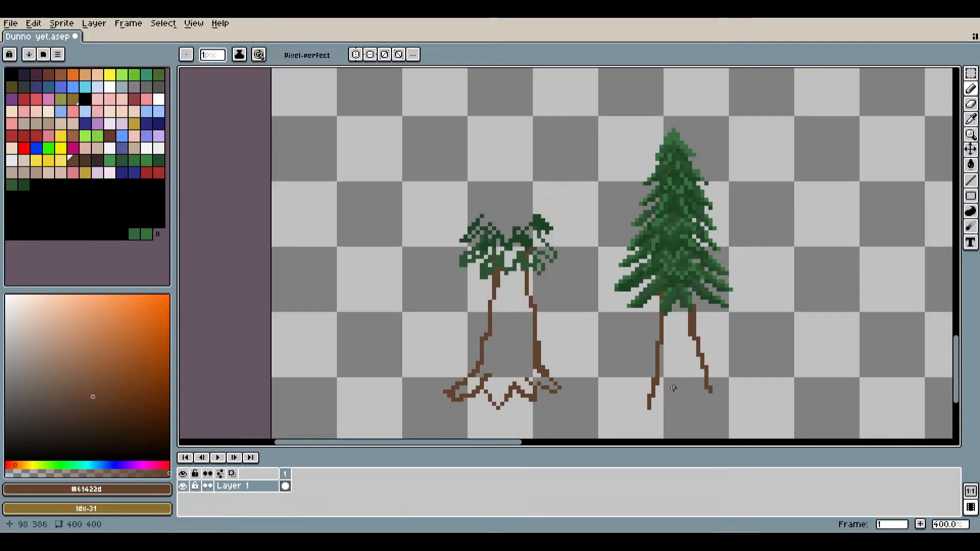
scroll(591, 344, up, 4)
drag(481, 373, 596, 340)
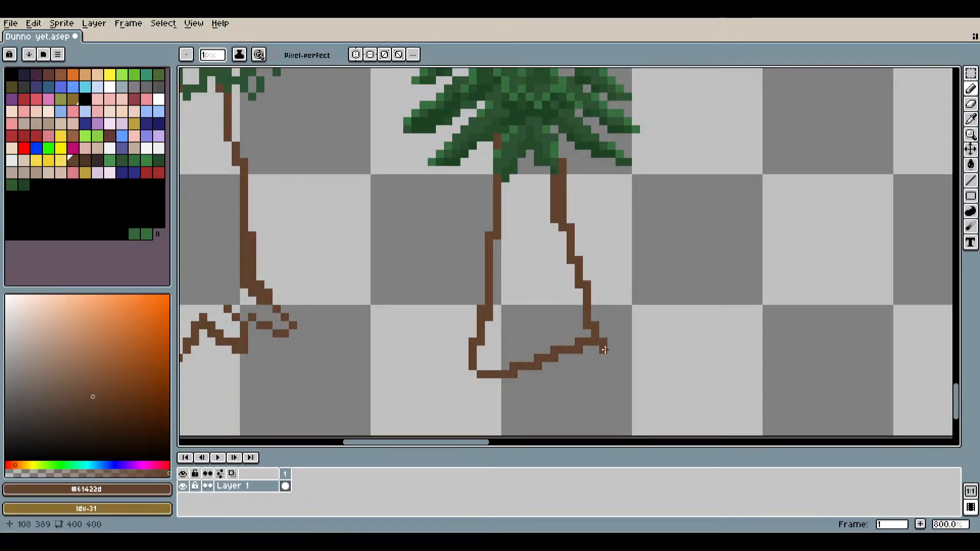
scroll(664, 362, down, 3)
scroll(624, 330, up, 3)
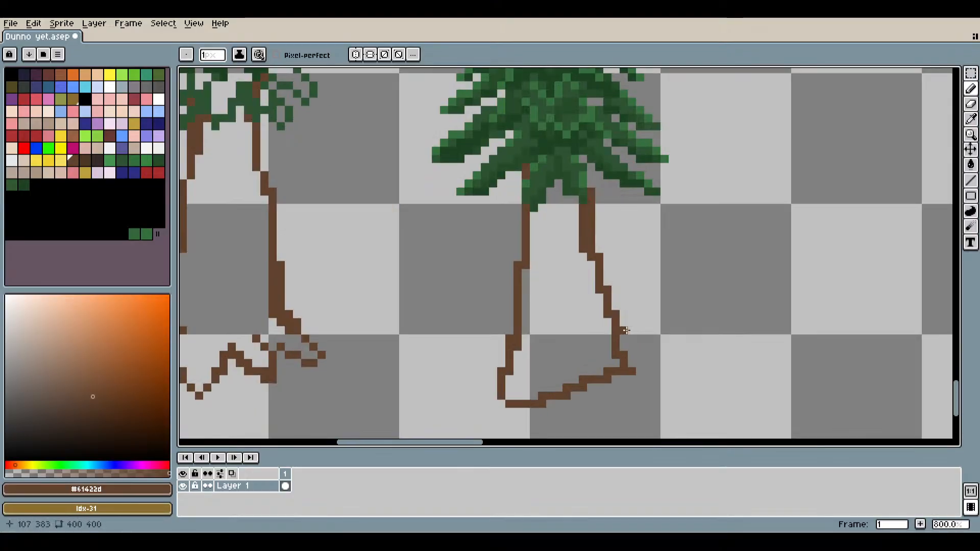
Undo the slanted base line, the trunk edge extensions and the lower part of the right edge.
scroll(624, 329, down, 3)
key(ctrl+z)
key(ctrl+z)
key(ctrl+z)
key(ctrl+z)
key(ctrl+z)
scroll(623, 329, up, 3)
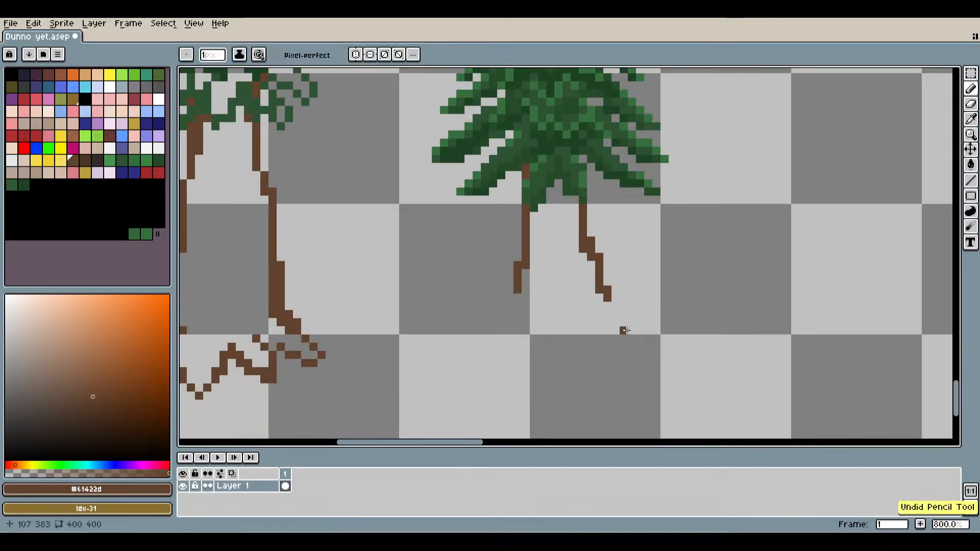
key(ctrl+z)
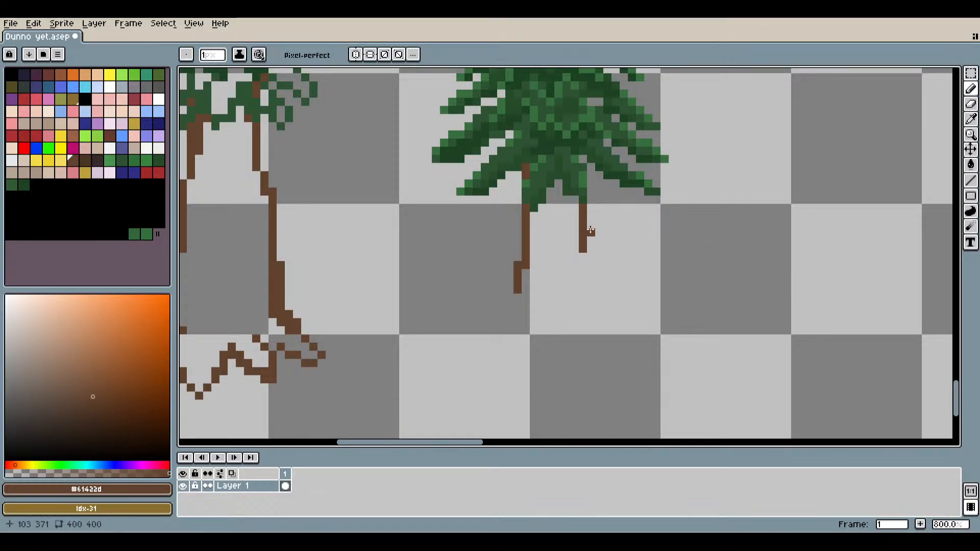
Redraw the trunk's lower right edge with a small outward step and extend the left edge straight down to about row 386.
drag(590, 234, 597, 297)
scroll(623, 286, down, 4)
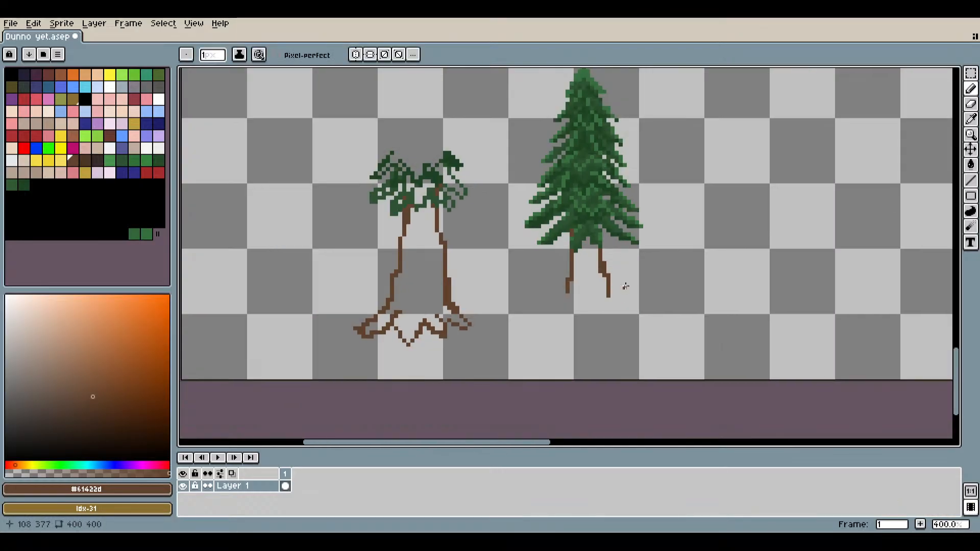
scroll(587, 313, up, 6)
drag(550, 345, 640, 199)
drag(536, 235, 533, 323)
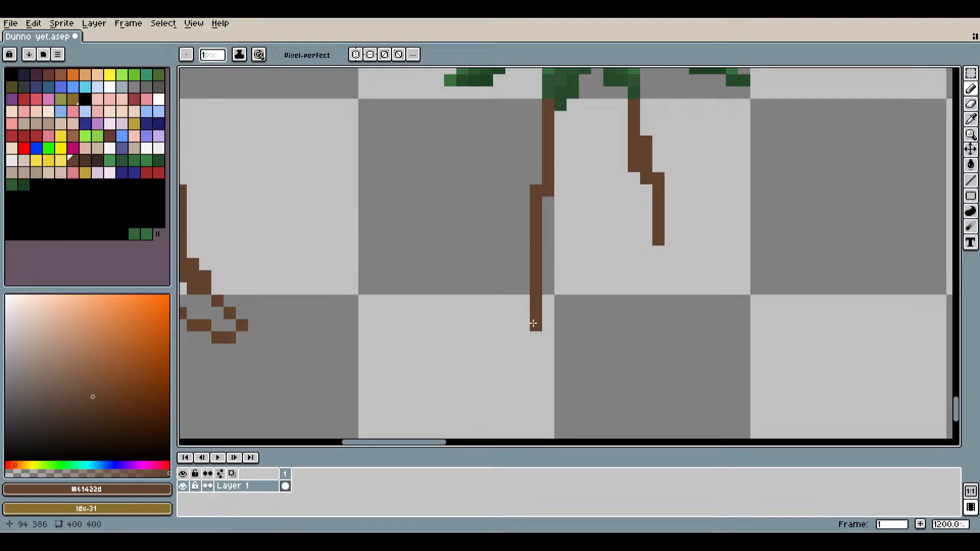
scroll(541, 180, down, 4)
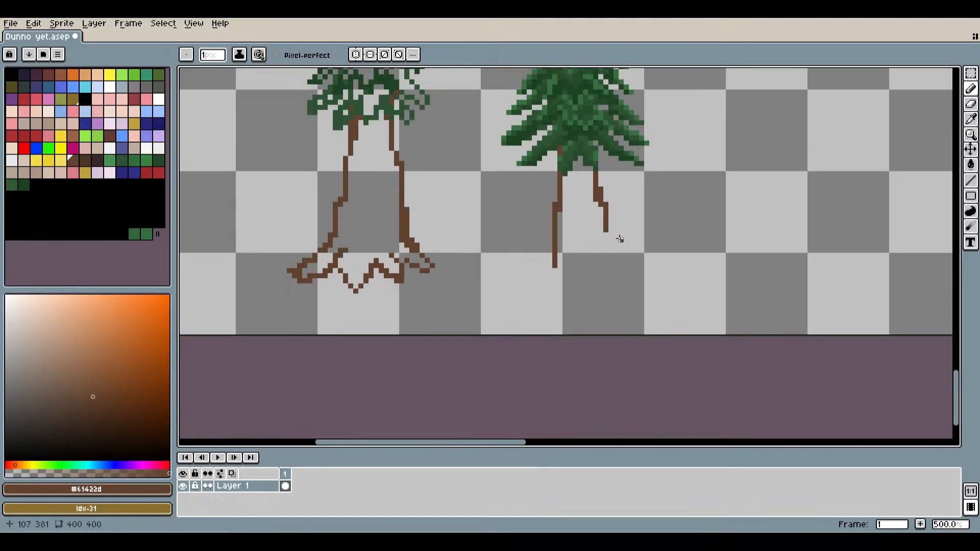
Flare the foot of the trunk's left edge outward into a stepped diagonal root.
scroll(619, 241, up, 1)
scroll(579, 284, up, 2)
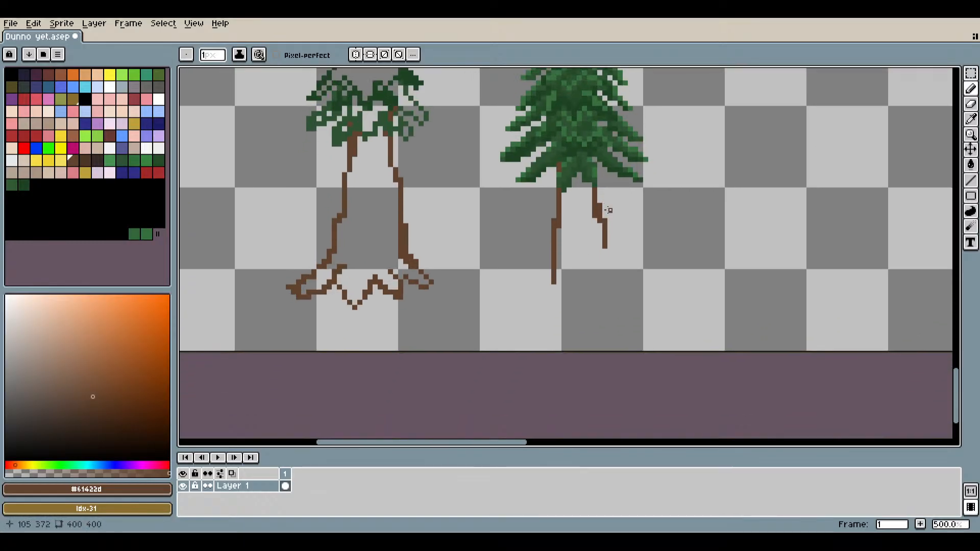
drag(559, 250, 540, 279)
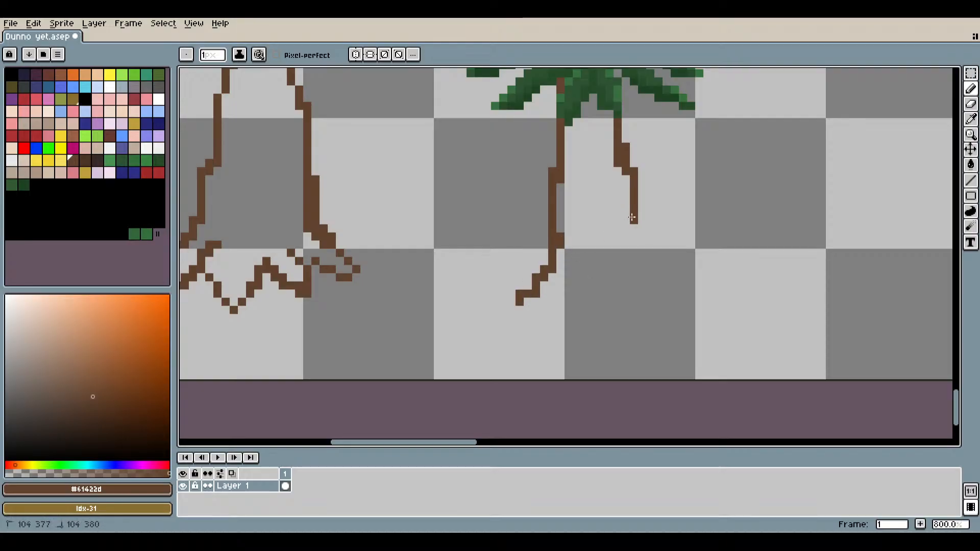
Try a long diagonal root flaring outward from the trunk's right edge, and undo it.
mouse_move(632, 217)
mouse_down()
mouse_move(626, 228)
mouse_move(696, 297)
mouse_up()
scroll(696, 297, down, 3)
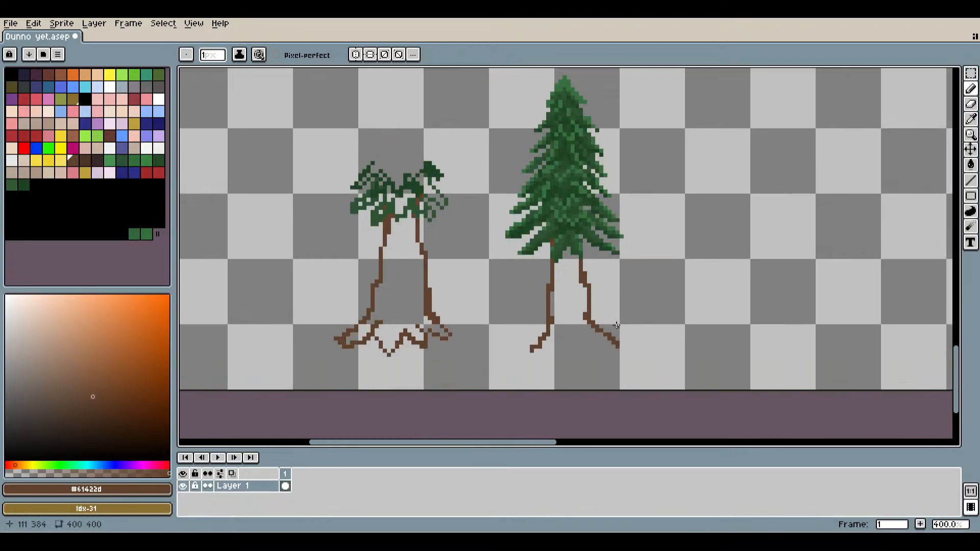
scroll(584, 326, up, 6)
key(ctrl+z)
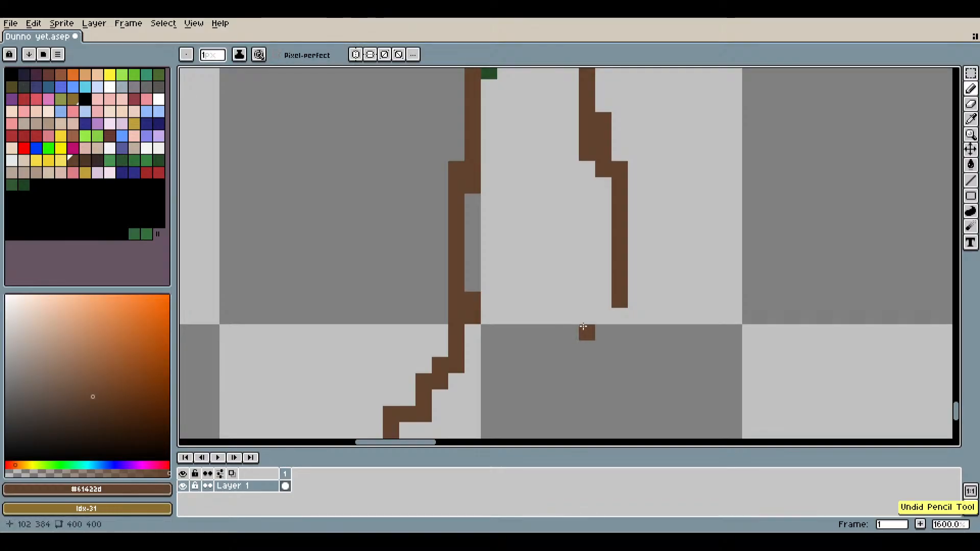
Undo the left root's lower pixels and rework it as a shorter, thicker stepped diagonal.
mouse_move(583, 326)
mouse_down()
mouse_move(641, 265)
mouse_move(502, 345)
mouse_up()
scroll(645, 263, down, 2)
key(ctrl+z)
scroll(595, 272, up, 2)
key(ctrl+z)
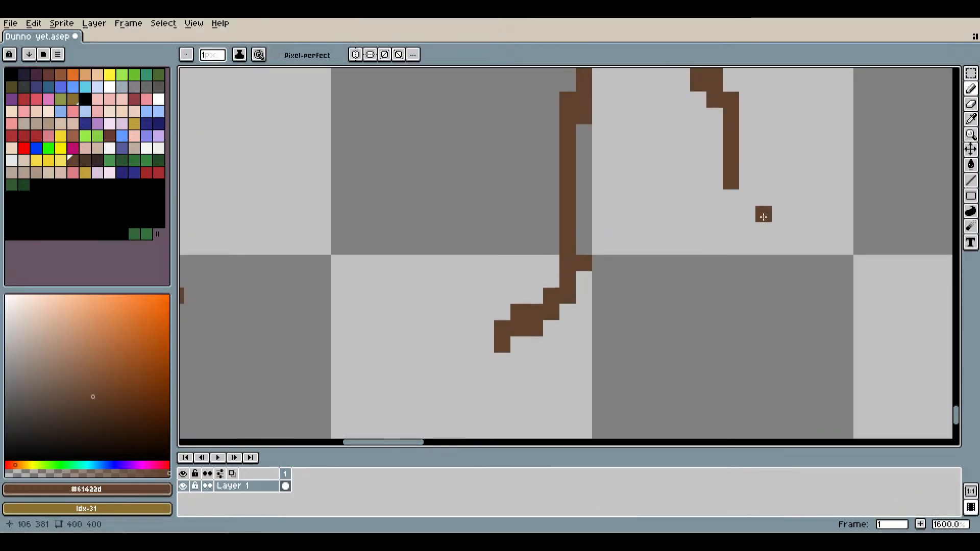
Extend the trunk's right edge downward and pencil a stepped diagonal root flaring outward from its foot.
mouse_move(731, 192)
mouse_down()
mouse_move(742, 253)
mouse_move(740, 224)
mouse_move(772, 286)
mouse_move(837, 325)
mouse_move(632, 304)
mouse_up()
scroll(828, 308, down, 3)
scroll(595, 297, up, 3)
click(653, 349)
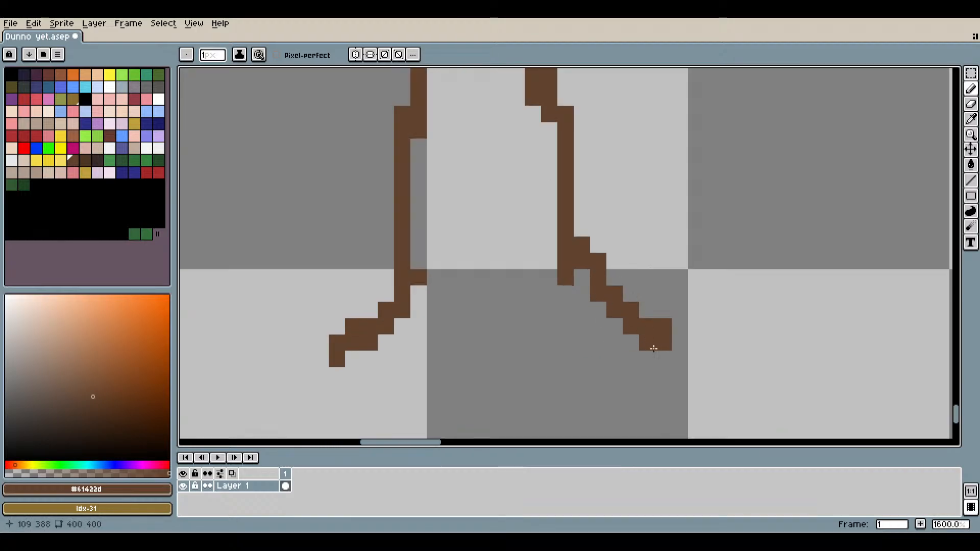
Try an underside line from the right root's tip back past the trunk's edge, and undo it.
drag(663, 358, 532, 278)
drag(589, 328, 602, 306)
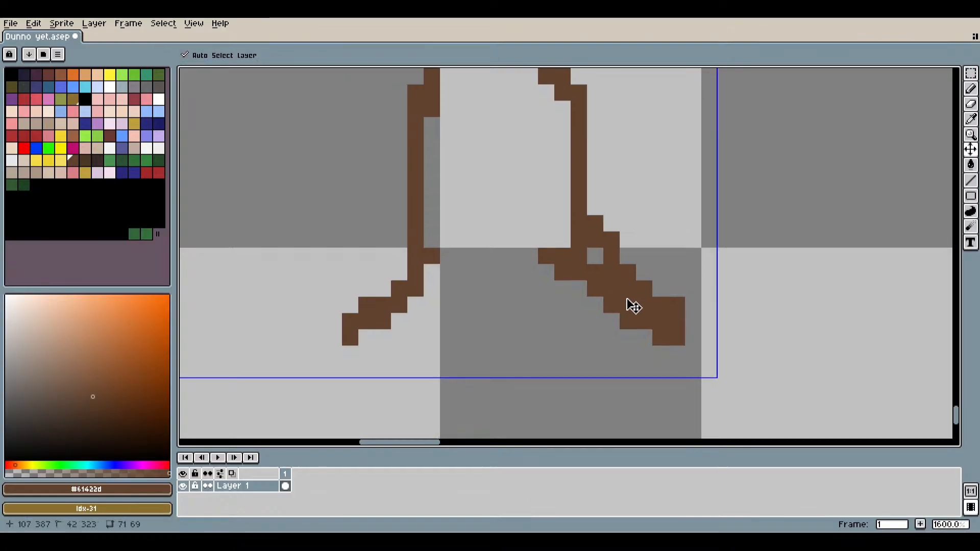
key(ctrl+z)
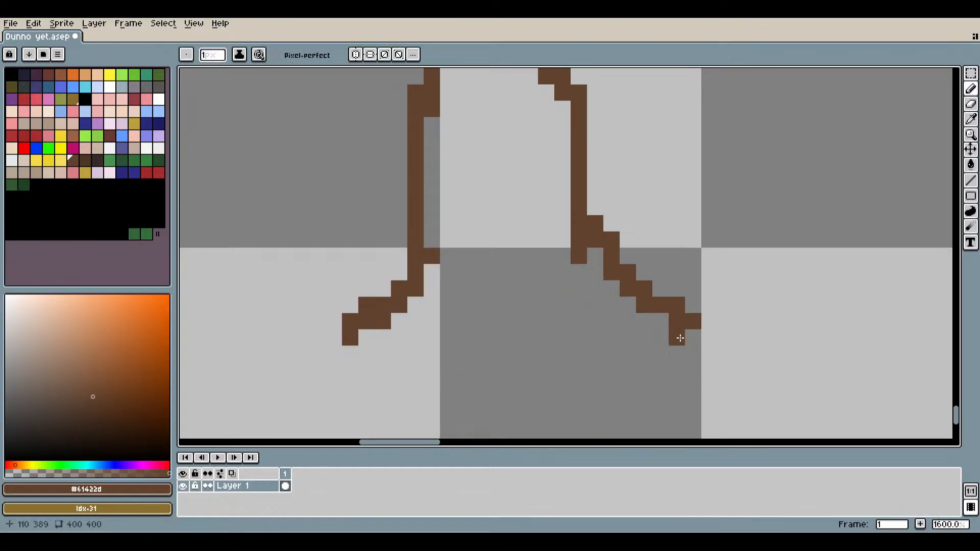
Pencil the right root's underside from its tip back to the trunk edge, undoing the surplus stroke.
mouse_move(662, 323)
mouse_down()
mouse_move(579, 273)
mouse_move(653, 327)
mouse_move(553, 275)
mouse_move(596, 345)
mouse_move(631, 368)
mouse_move(624, 392)
mouse_move(599, 350)
mouse_up()
scroll(615, 299, down, 2)
scroll(628, 327, up, 2)
key(ctrl+z)
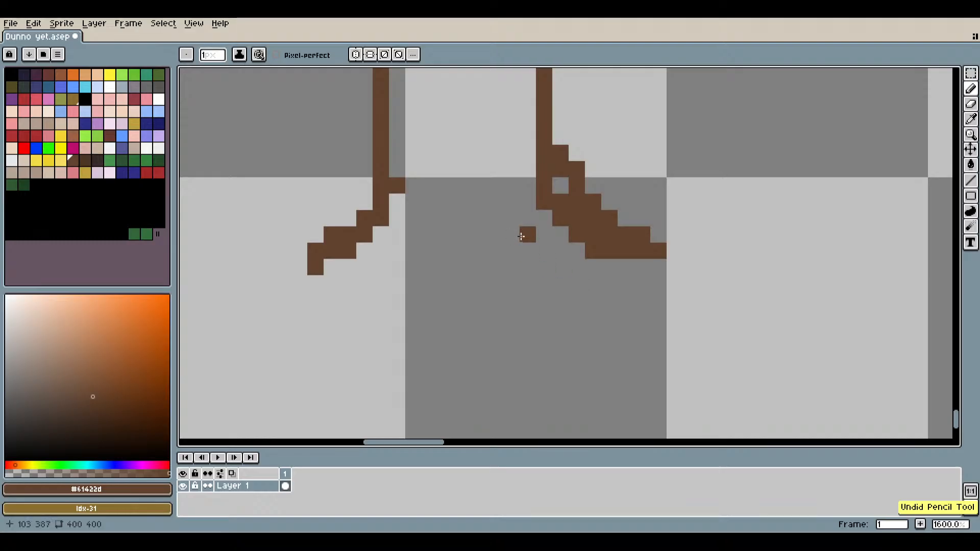
Pencil a short vertical inner root line below the trunk beside the right root, undoing its overlong lower end.
mouse_move(521, 235)
mouse_down()
mouse_move(550, 307)
mouse_move(544, 352)
mouse_up()
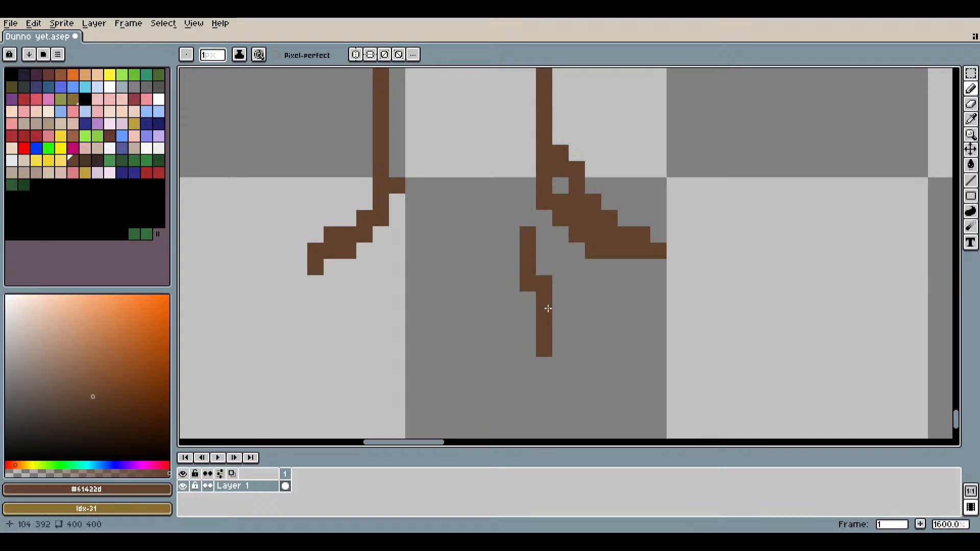
scroll(547, 309, down, 3)
scroll(636, 372, up, 2)
key(ctrl+z)
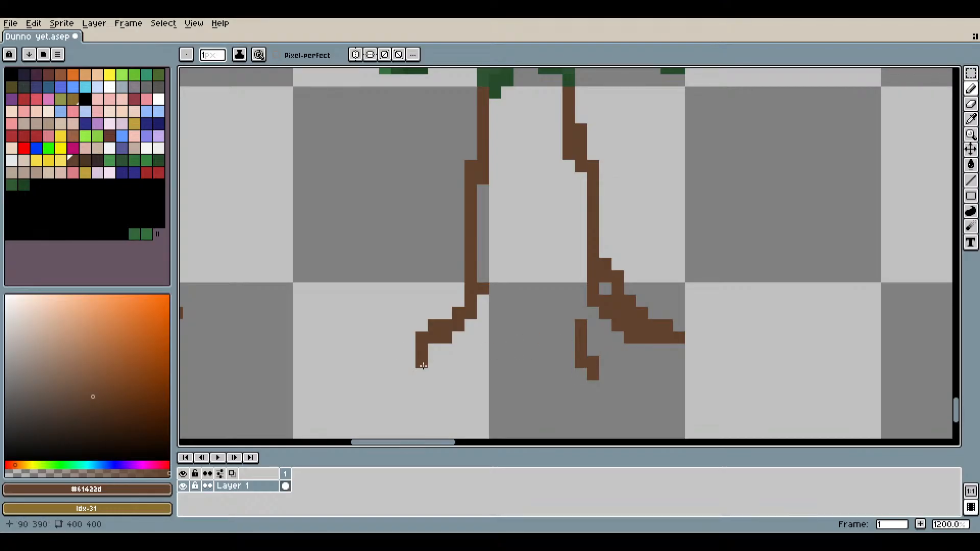
Outline the left root's underside up toward the trunk and pencil a smaller stepped diagonal root beside it.
mouse_move(431, 359)
mouse_down()
mouse_move(481, 342)
mouse_move(517, 305)
mouse_up()
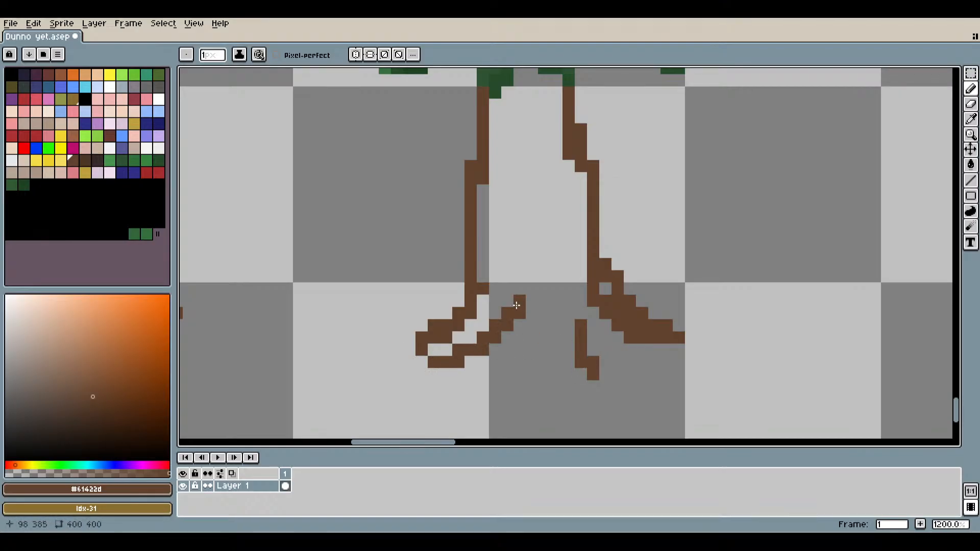
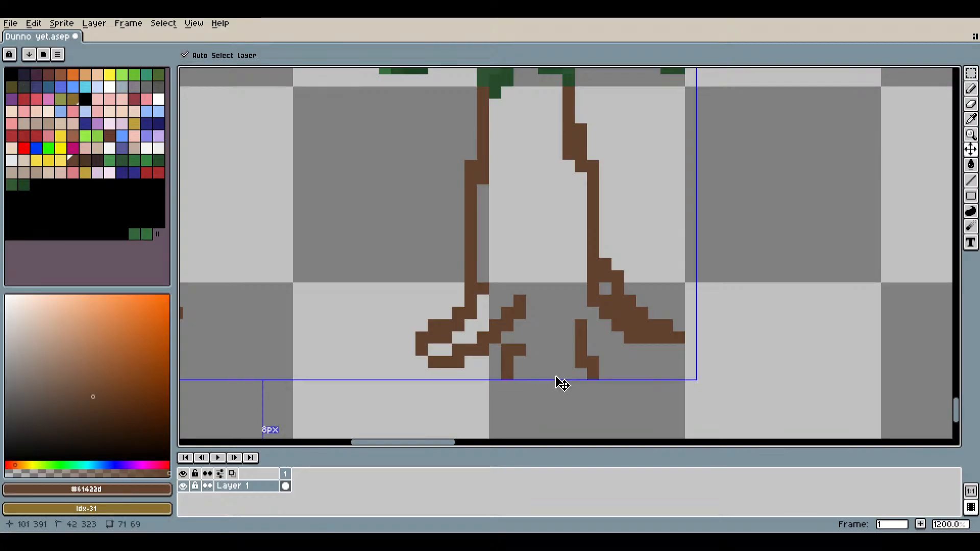
key(ctrl+z)
click(519, 374)
drag(496, 371, 515, 363)
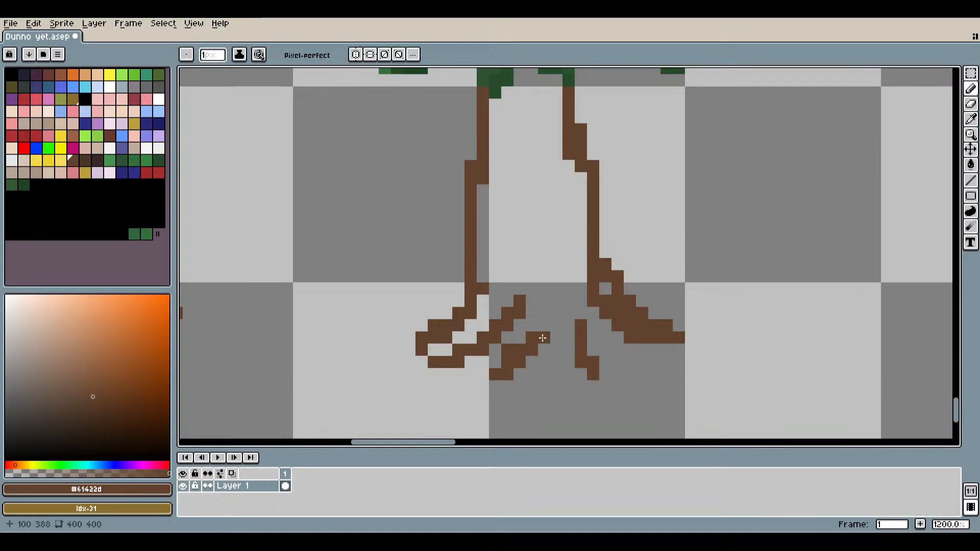
scroll(542, 338, down, 3)
Join the middle root, the inner root line and the right root with brown pixels, adding a short upright spur between them.
scroll(539, 352, up, 4)
click(537, 362)
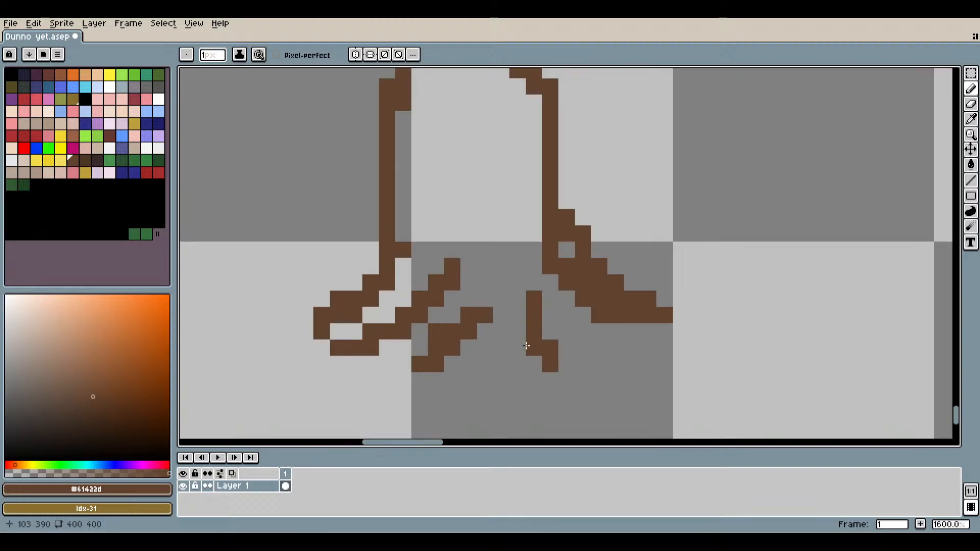
drag(520, 332, 496, 285)
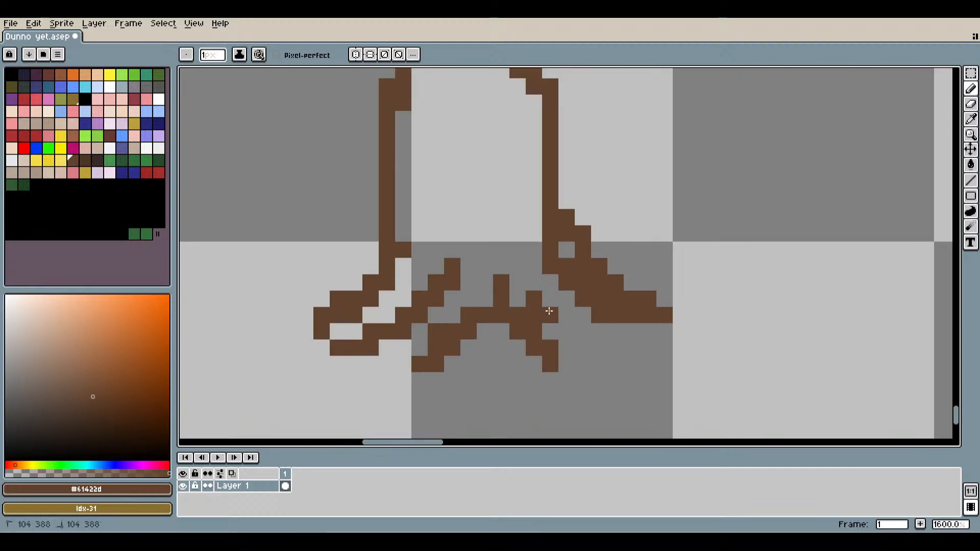
click(566, 299)
scroll(566, 301, down, 4)
scroll(576, 311, up, 5)
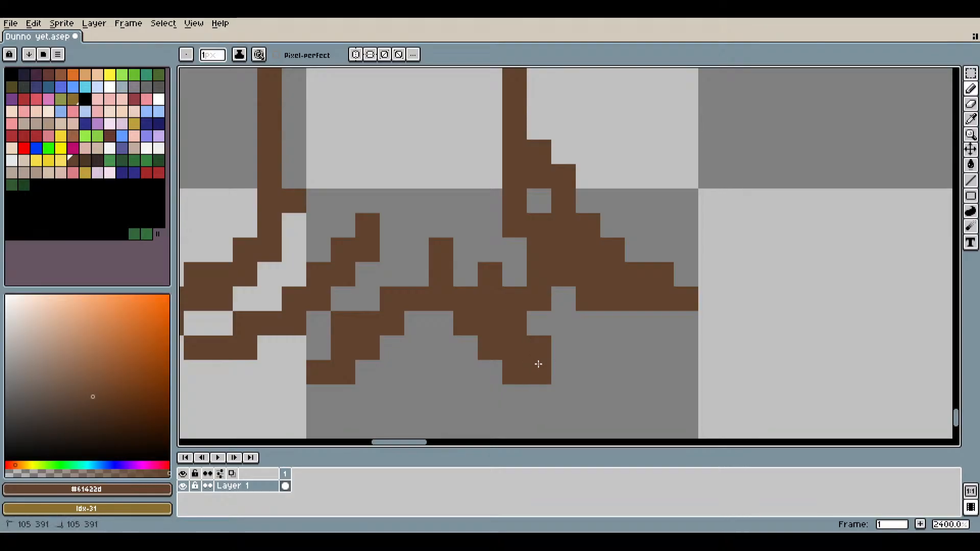
Extend the lower middle root tip of the right tree and start a vertical bark line above its left root in brown.
click(561, 372)
scroll(557, 374, down, 6)
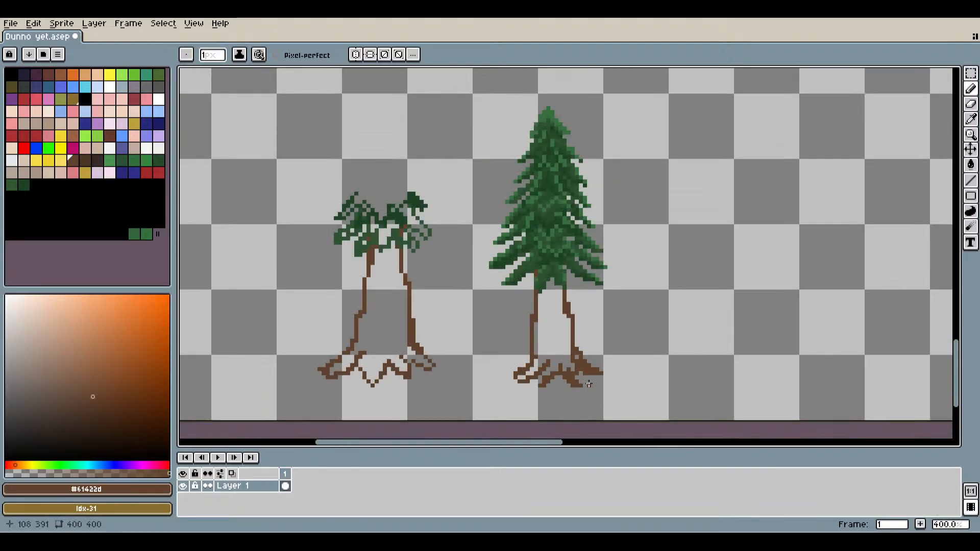
scroll(588, 384, up, 5)
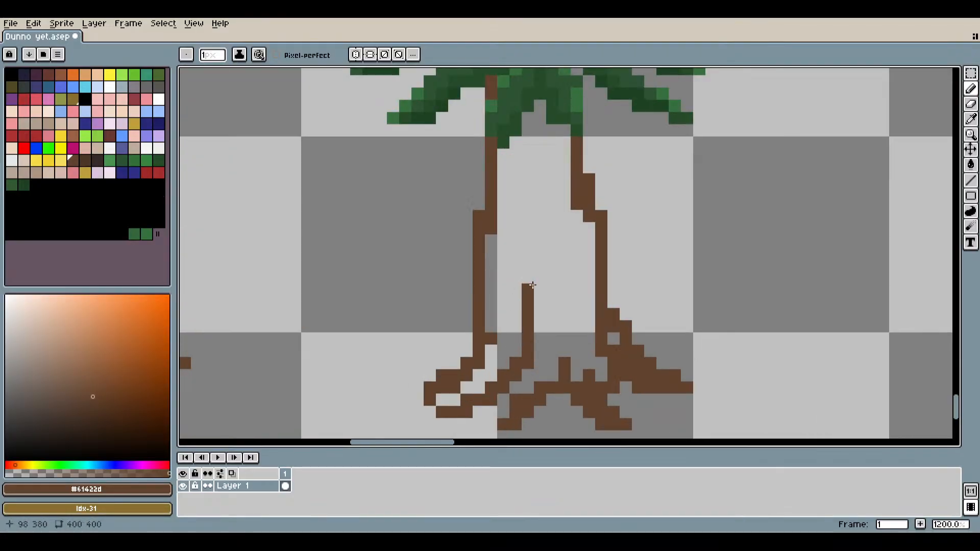
Draw a short bark line above the central root and continue the left bark line higher up the right tree's trunk.
scroll(532, 285, down, 5)
scroll(556, 332, up, 6)
drag(549, 342, 532, 288)
click(463, 248)
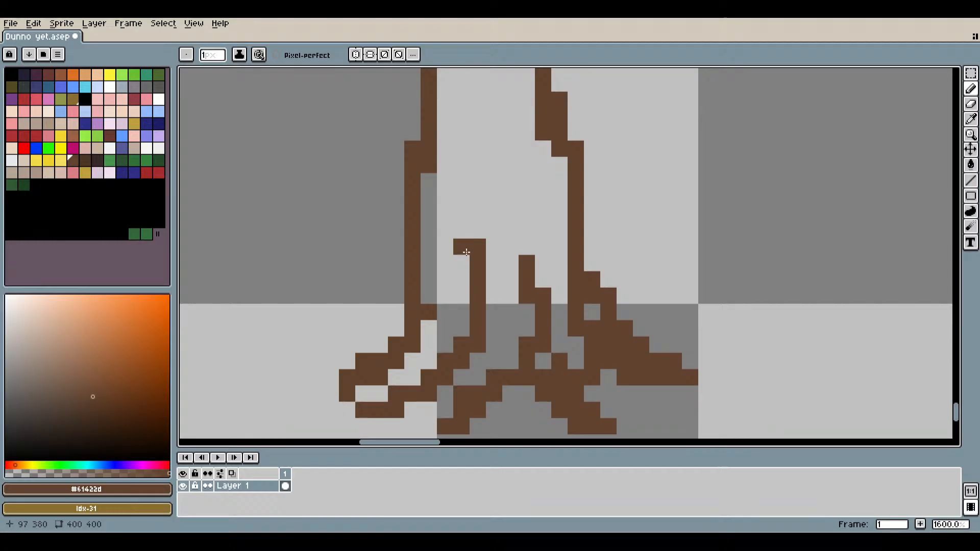
drag(462, 224, 471, 195)
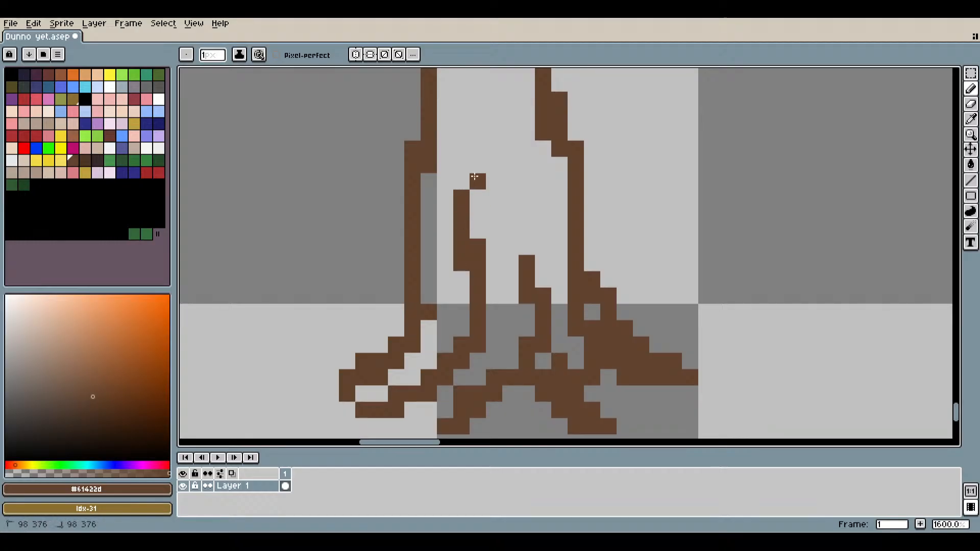
click(494, 181)
scroll(553, 233, down, 3)
scroll(511, 248, down, 3)
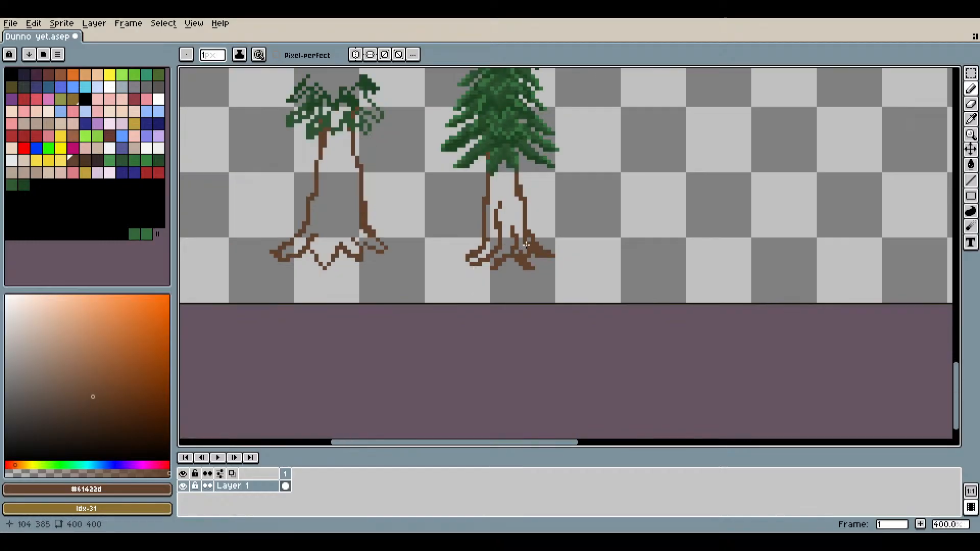
Lengthen the outer left root tip of the right tree by one brown pixel.
scroll(503, 296, up, 8)
scroll(531, 361, down, 5)
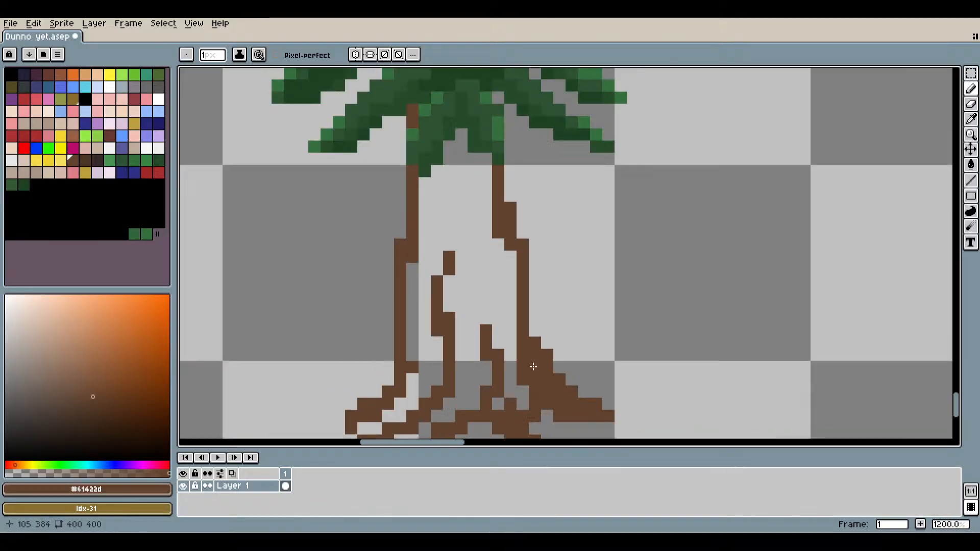
scroll(442, 398, up, 4)
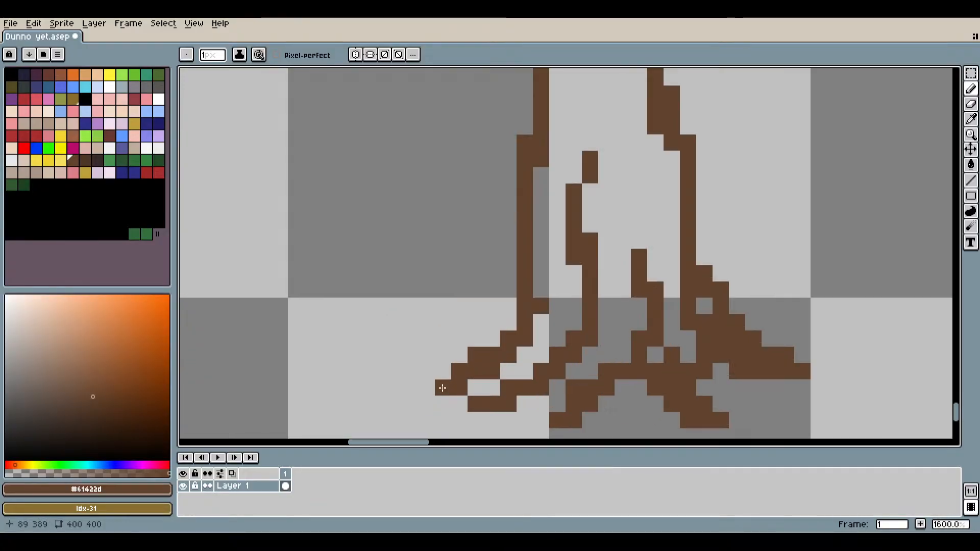
scroll(475, 388, down, 4)
scroll(611, 396, up, 4)
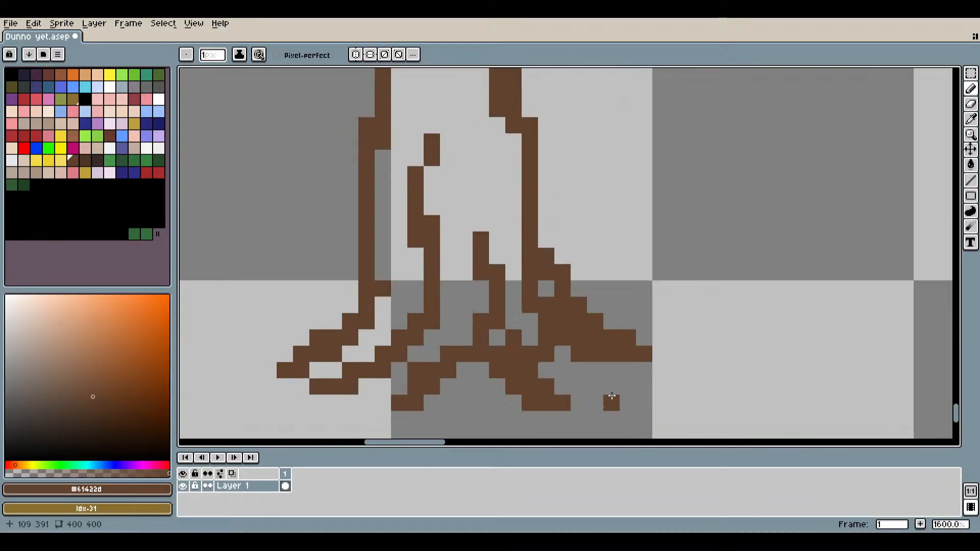
Rework the underside of the outer right root, undoing the last pencil stroke and adding a two-pixel bump beneath the root.
scroll(621, 363, down, 5)
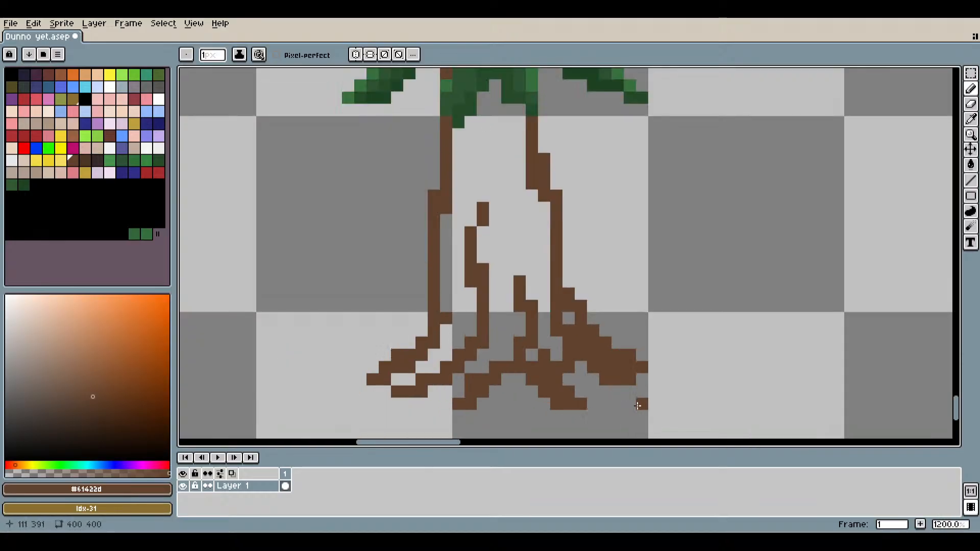
scroll(619, 407, up, 7)
key(v)
key(ctrl+z)
key(b)
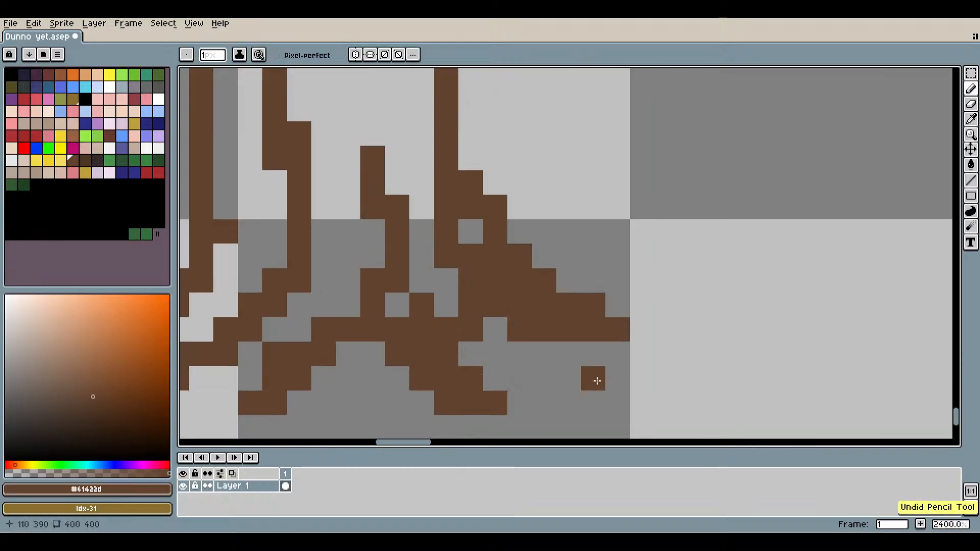
scroll(561, 349, down, 5)
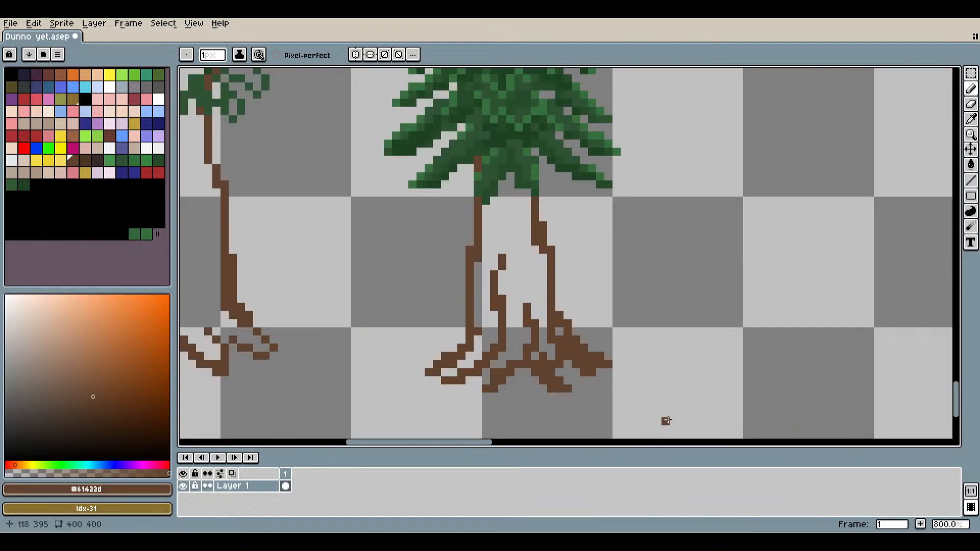
scroll(485, 390, up, 5)
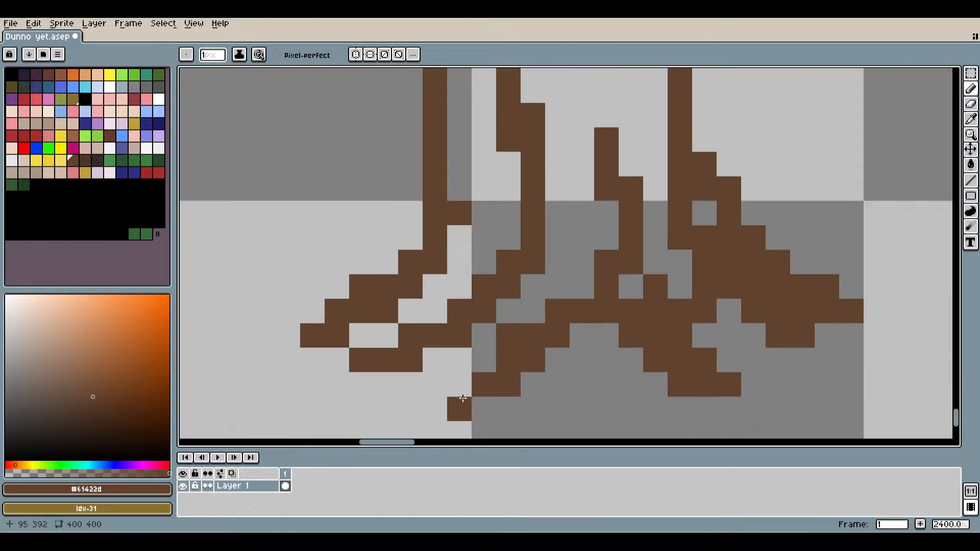
Thicken the base of the middle bark line with brown pixels and extend its top up the trunk.
scroll(529, 384, down, 6)
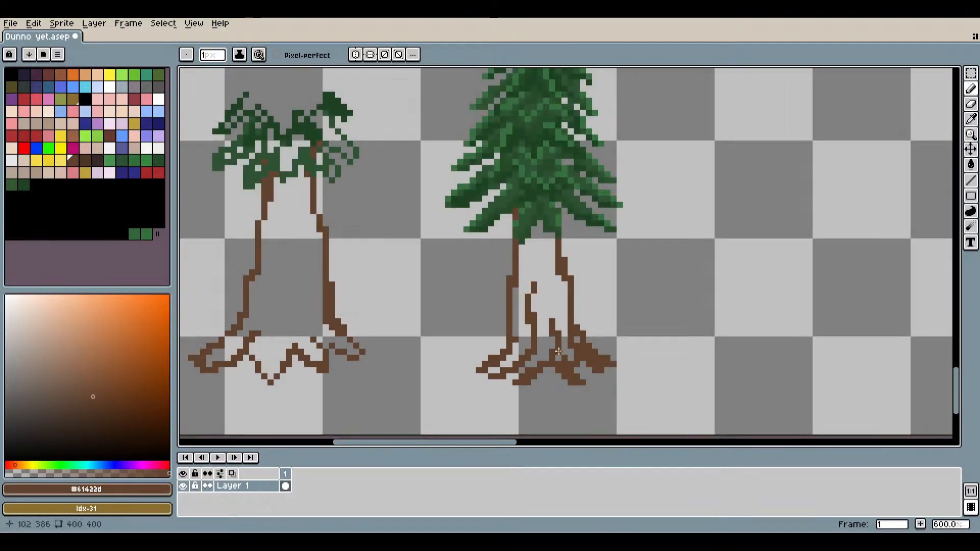
scroll(558, 351, up, 6)
click(548, 307)
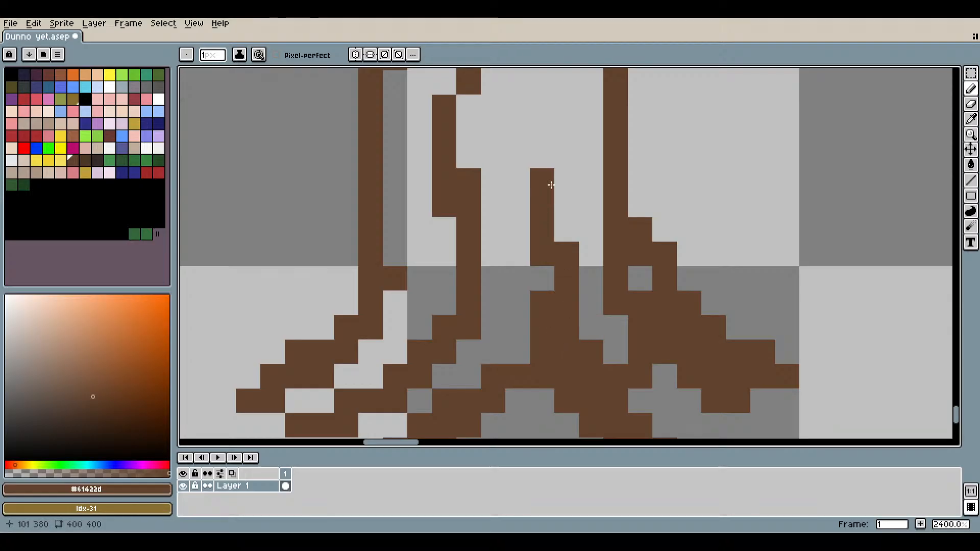
scroll(551, 185, down, 6)
scroll(561, 255, up, 1)
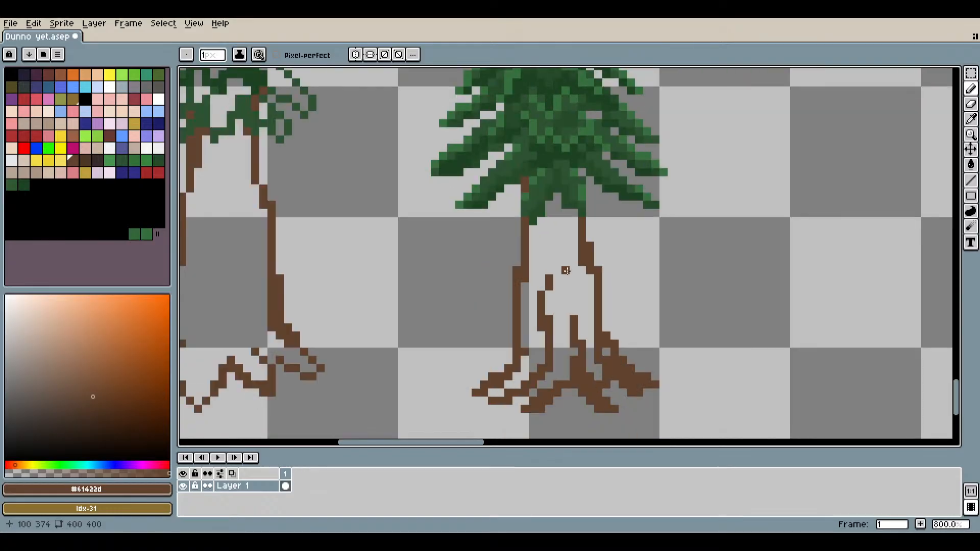
drag(578, 330, 595, 214)
Extend the lower left root tip by one pixel and erase one pixel from the root's inner upper edge.
scroll(545, 295, up, 2)
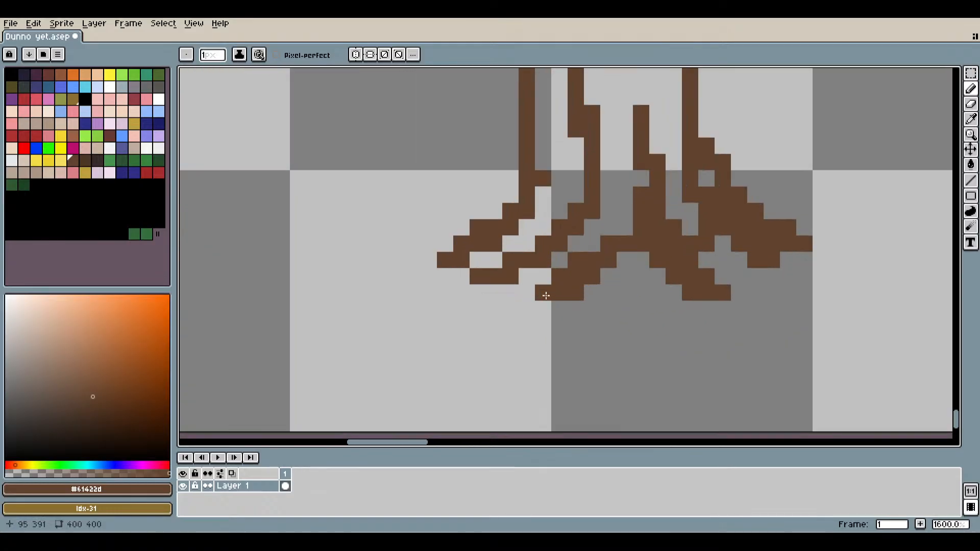
scroll(545, 295, up, 1)
click(554, 304)
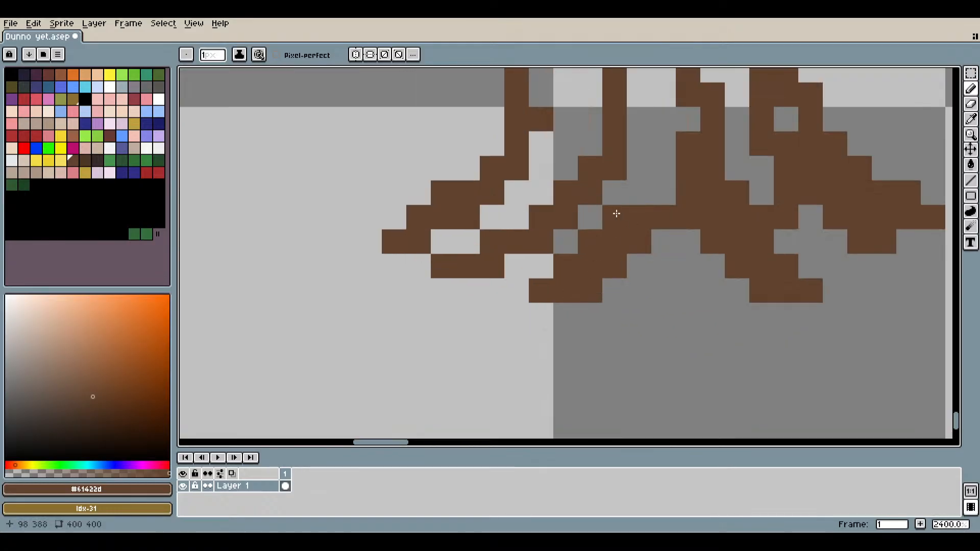
right_click(617, 214)
Compare palette browns such as idx-97, idx-98, idx-70 and idx-73 against the roots as possible shadow colours.
scroll(628, 250, down, 1)
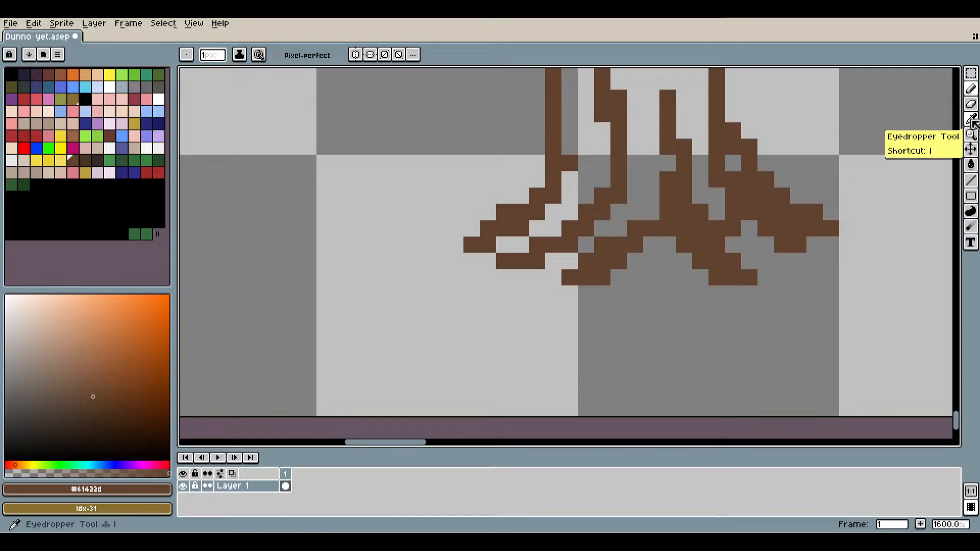
click(88, 160)
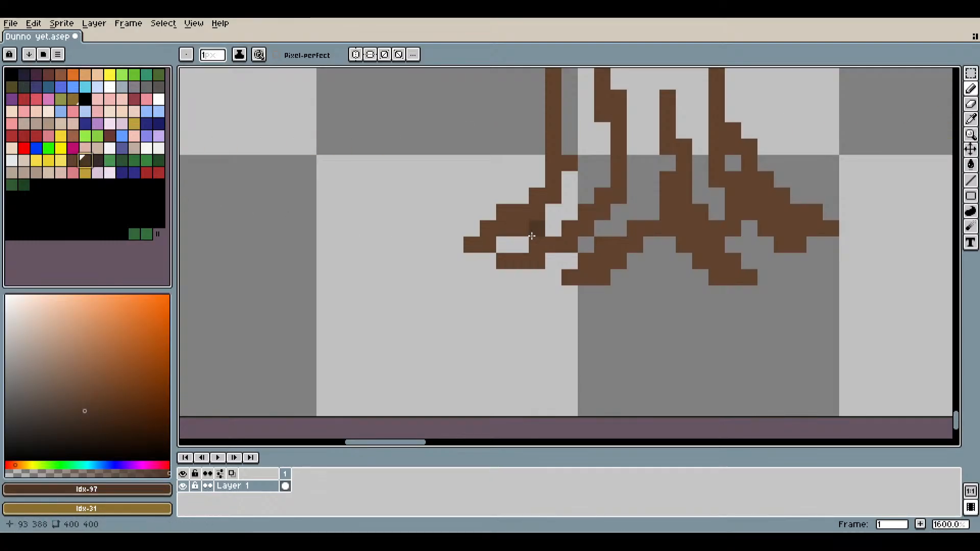
scroll(533, 240, up, 4)
click(98, 160)
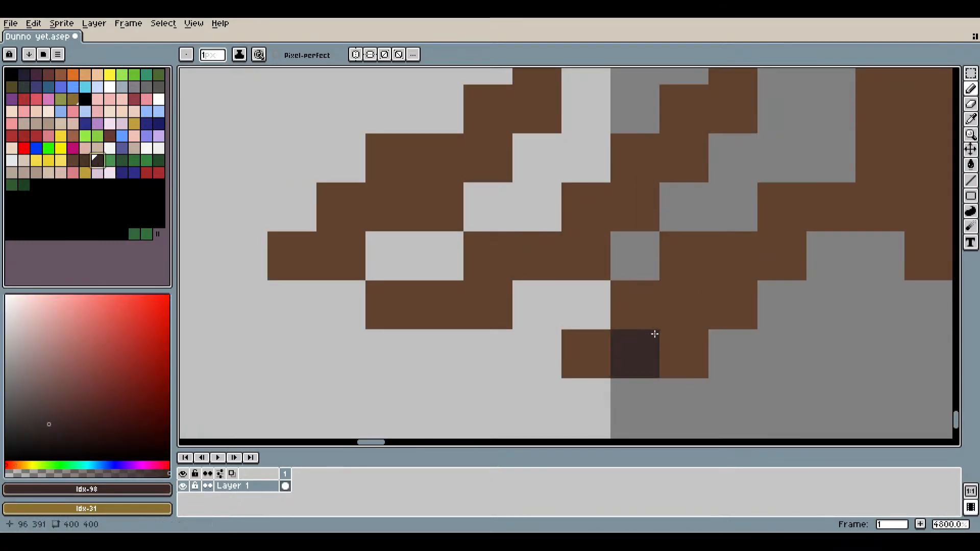
scroll(633, 348, up, 1)
drag(633, 348, 425, 330)
scroll(424, 331, down, 1)
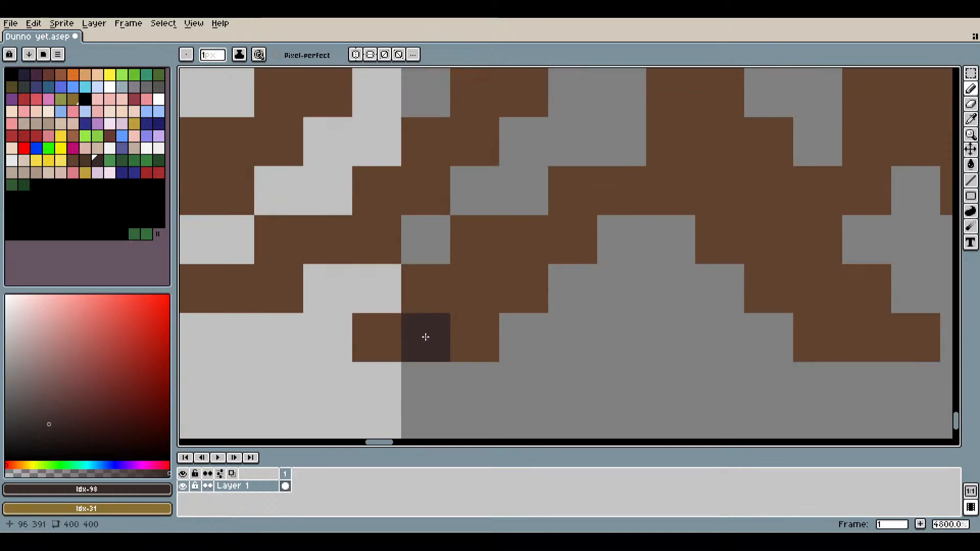
click(109, 136)
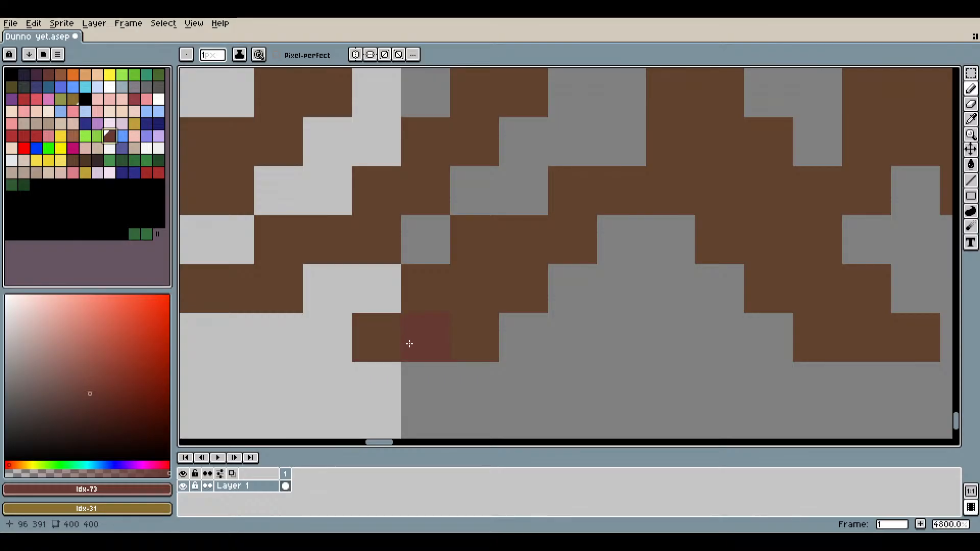
click(84, 160)
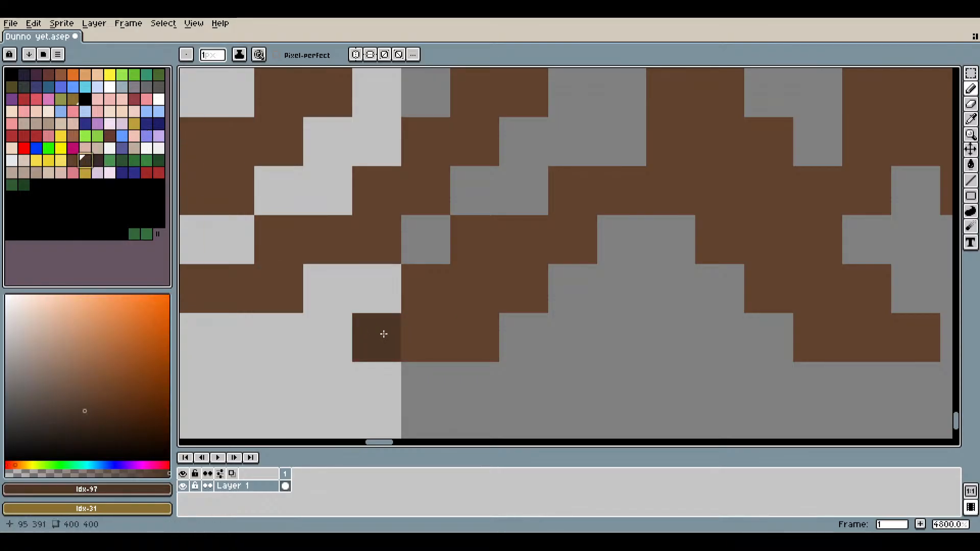
click(97, 160)
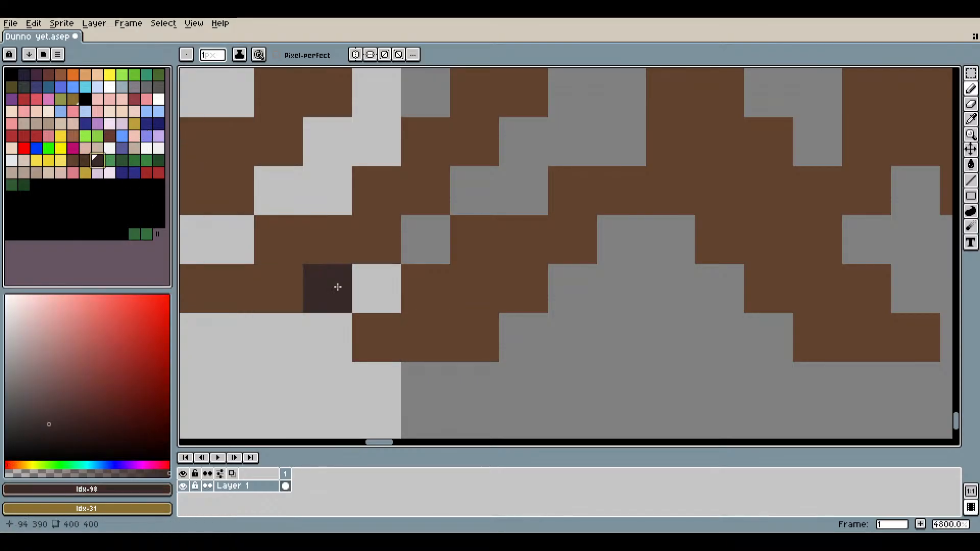
click(85, 162)
click(73, 125)
click(73, 136)
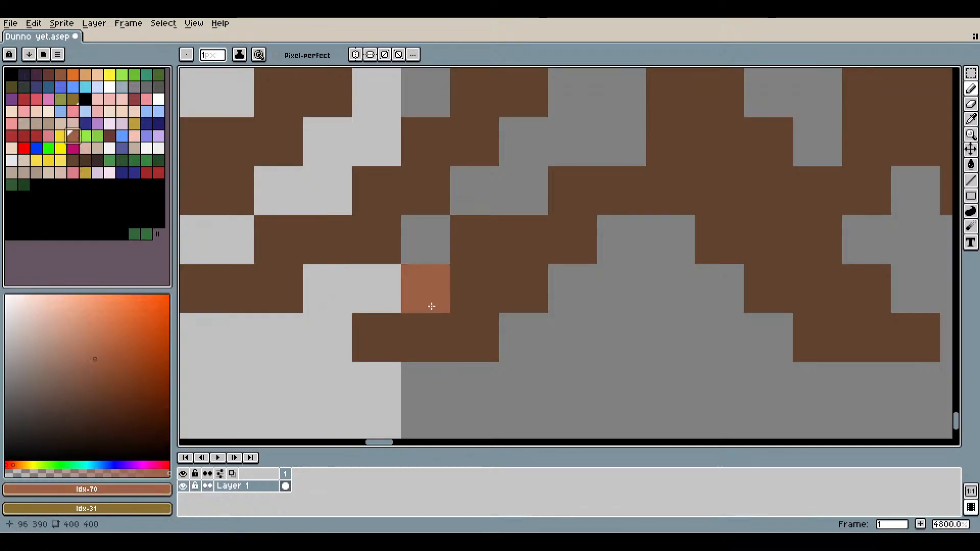
click(109, 136)
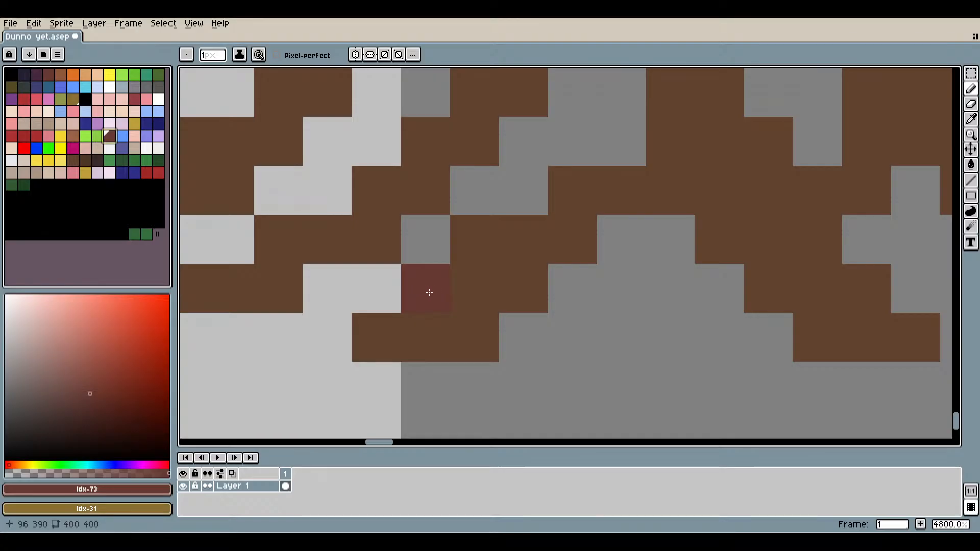
click(85, 161)
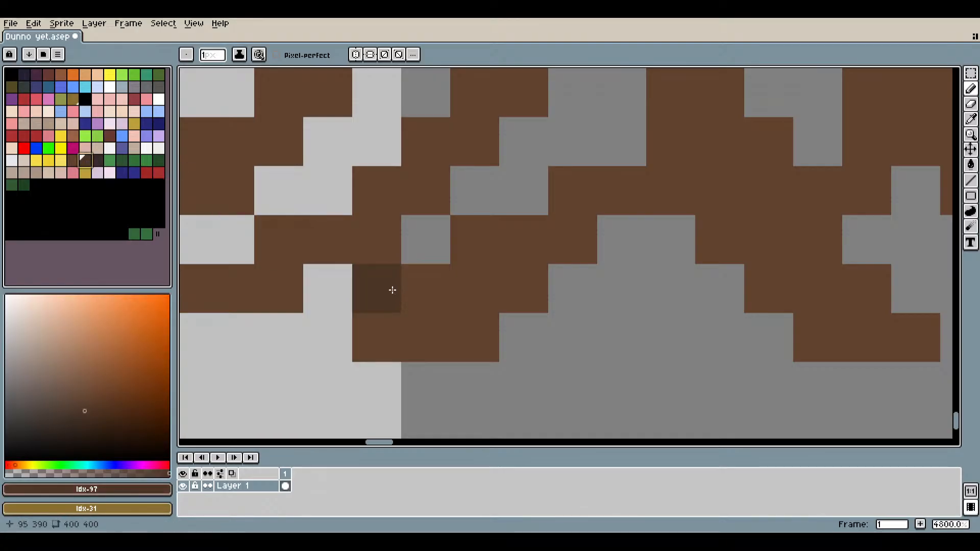
click(73, 161)
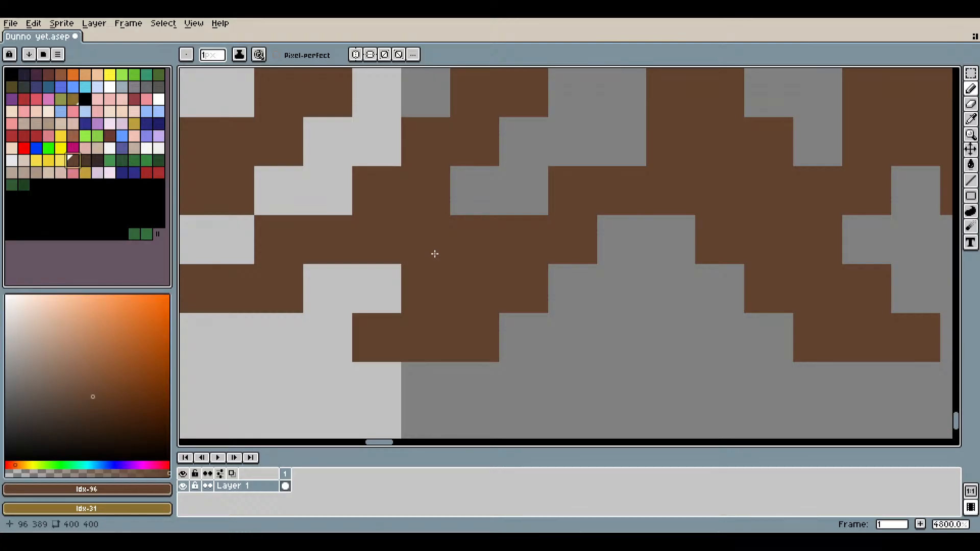
Shade the underside of the lower left root up to the central fork with dark brown idx-97.
click(85, 160)
mouse_move(380, 334)
mouse_down()
mouse_move(471, 327)
mouse_move(479, 306)
mouse_move(528, 289)
mouse_move(579, 304)
mouse_move(400, 355)
mouse_move(407, 349)
mouse_move(395, 348)
mouse_move(429, 331)
mouse_move(462, 262)
mouse_up()
scroll(571, 297, down, 2)
scroll(428, 323, up, 1)
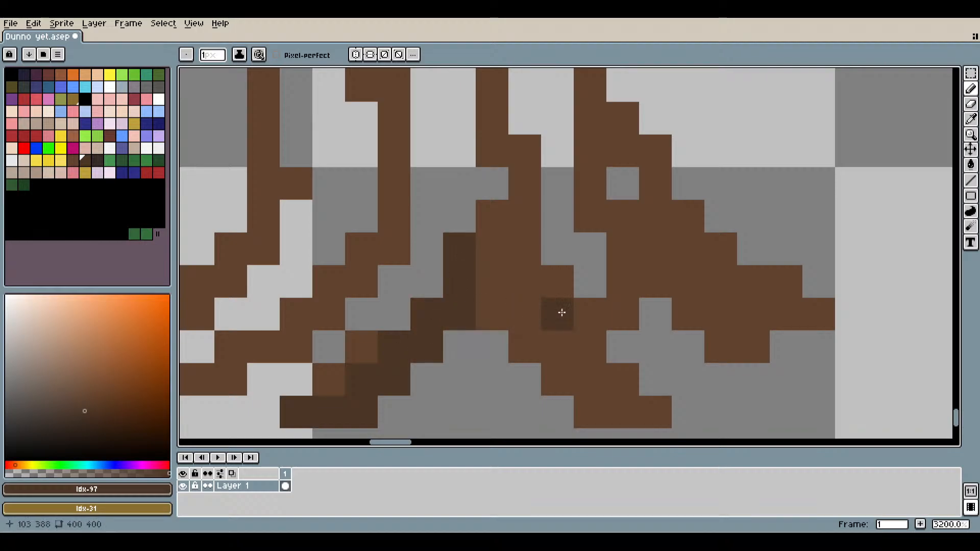
Shade the central fork and the lower left edge of the lower right root out to its tip in dark brown.
mouse_move(529, 280)
mouse_down()
mouse_move(582, 373)
mouse_move(616, 402)
mouse_move(638, 403)
mouse_move(606, 387)
mouse_move(593, 404)
mouse_move(525, 351)
mouse_move(490, 313)
mouse_move(488, 294)
mouse_move(512, 320)
mouse_up()
key(ctrl+z)
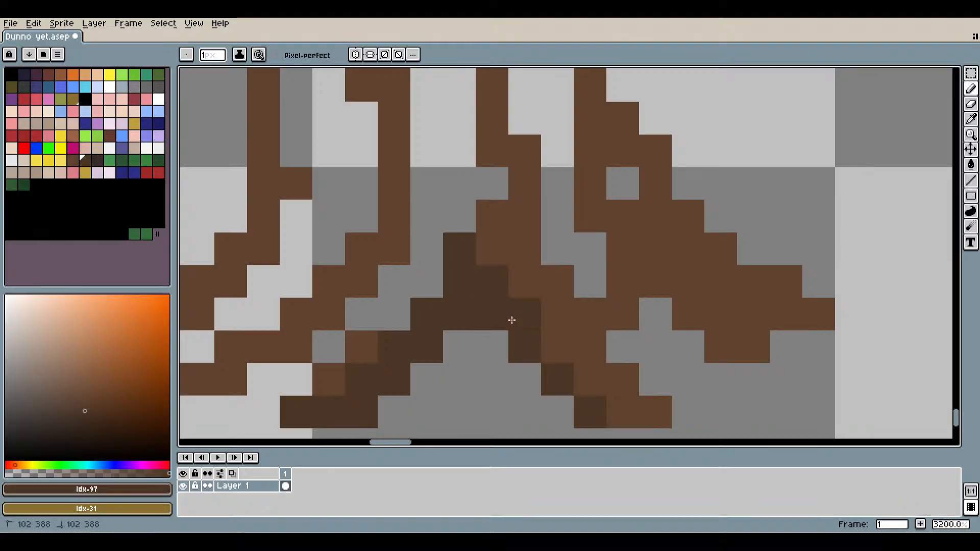
drag(505, 279, 501, 239)
click(492, 222)
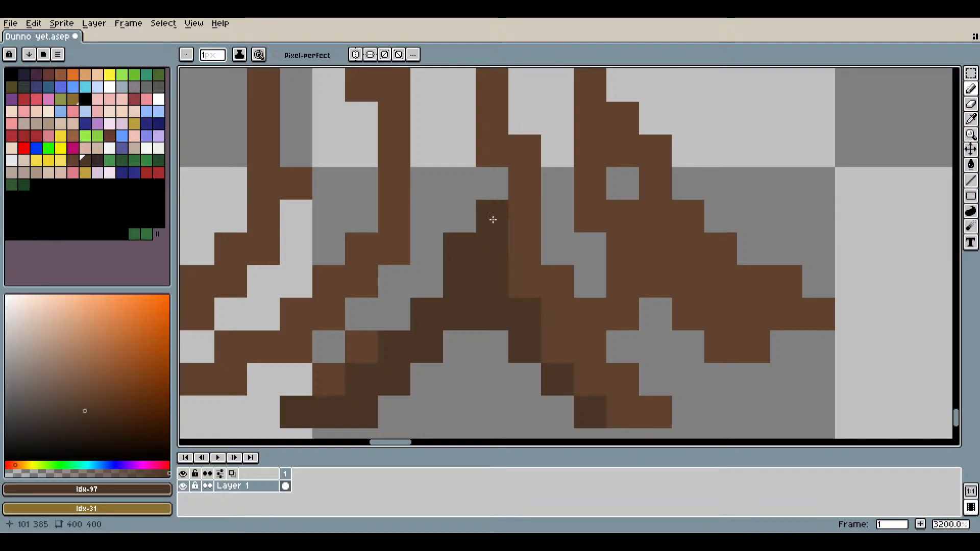
scroll(582, 362, down, 1)
mouse_move(583, 360)
mouse_down()
mouse_move(565, 343)
mouse_move(551, 367)
mouse_up()
scroll(545, 374, up, 2)
drag(592, 414, 494, 263)
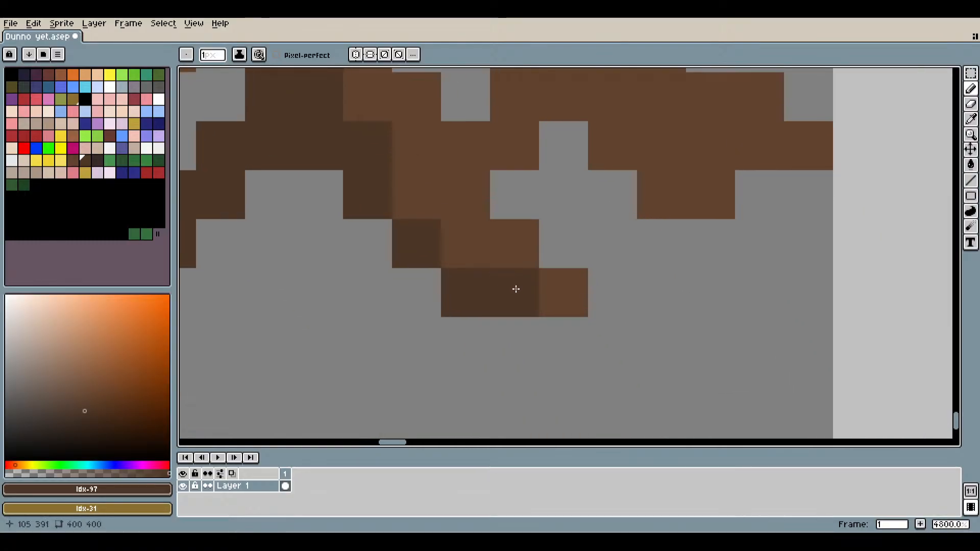
Shade the inner lower edge of the outer right root in dark brown, from the trunk outline to its bottom bump.
scroll(518, 291, down, 4)
scroll(604, 340, up, 6)
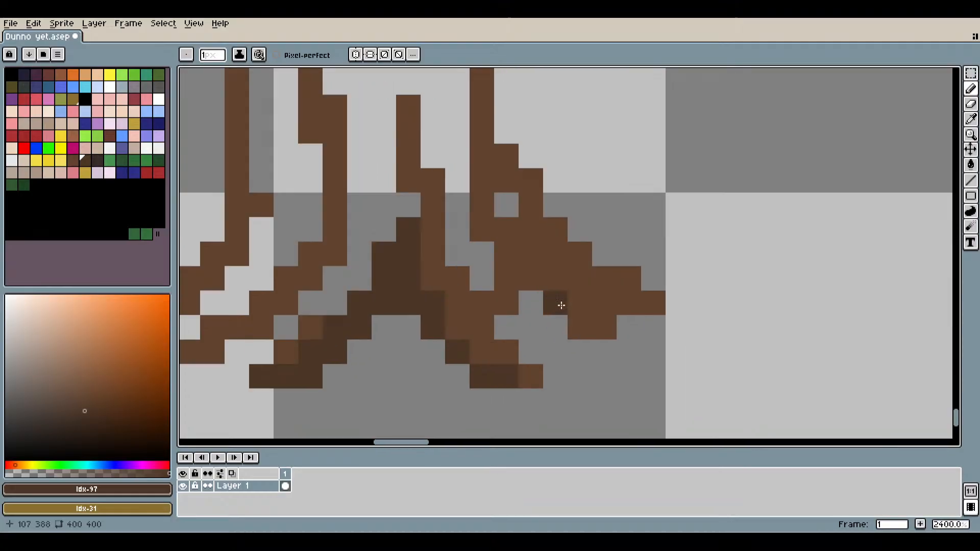
mouse_move(623, 345)
mouse_down()
mouse_move(500, 230)
mouse_move(446, 219)
mouse_move(394, 123)
mouse_up()
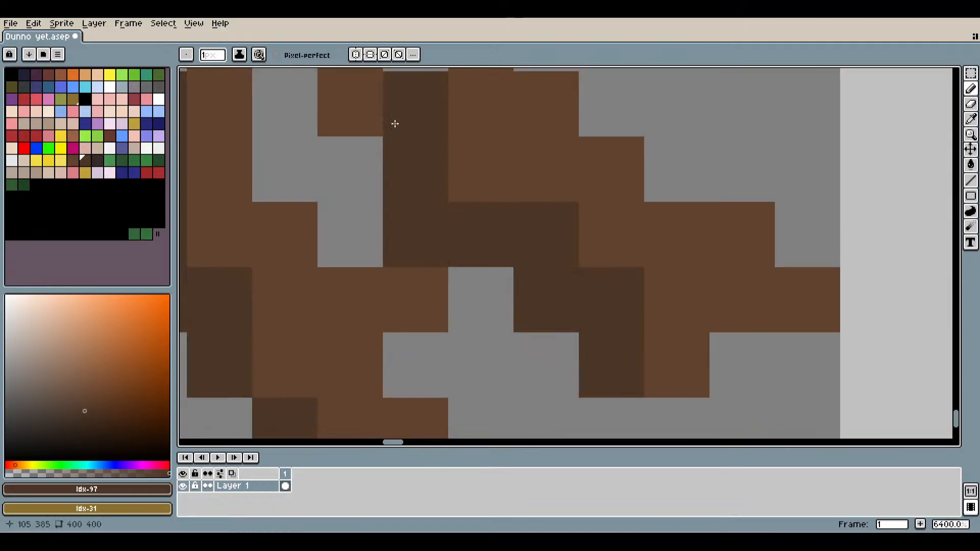
scroll(455, 220, down, 3)
drag(471, 234, 512, 318)
drag(451, 250, 451, 211)
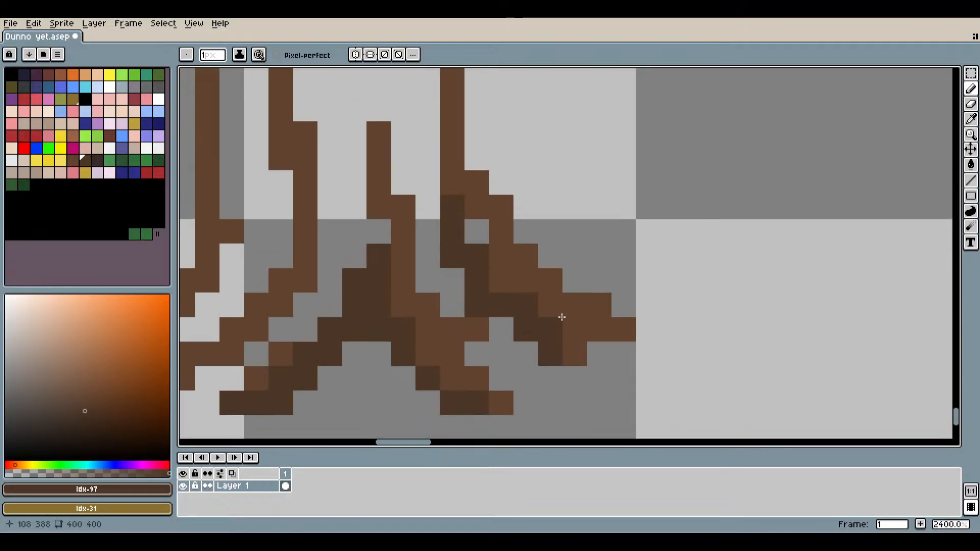
Finish the dark brown shadow on the outer right root's bottom bump and shade the outer left root's underside up into the trunk.
mouse_move(562, 317)
mouse_down()
mouse_move(578, 346)
mouse_move(575, 337)
mouse_move(602, 338)
mouse_up()
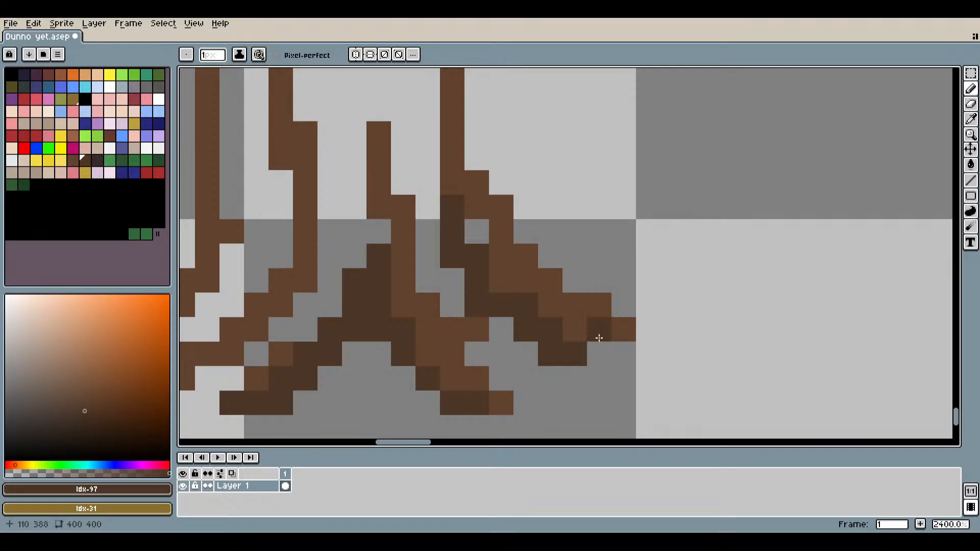
scroll(499, 271, down, 2)
scroll(518, 362, up, 2)
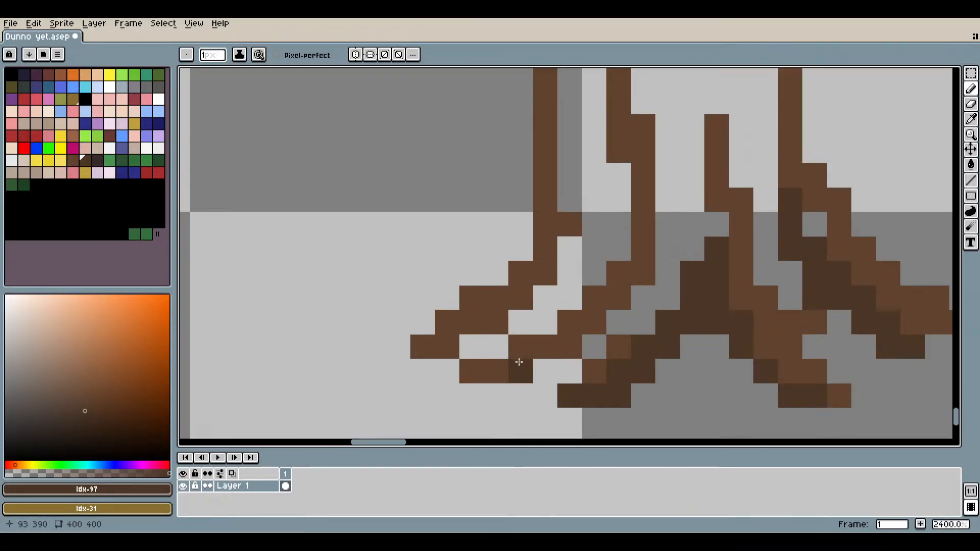
mouse_move(470, 365)
mouse_down()
mouse_move(518, 367)
mouse_move(522, 352)
mouse_move(550, 344)
mouse_move(594, 278)
mouse_move(577, 330)
mouse_move(618, 267)
mouse_move(609, 198)
mouse_move(600, 233)
mouse_up()
scroll(600, 232, down, 5)
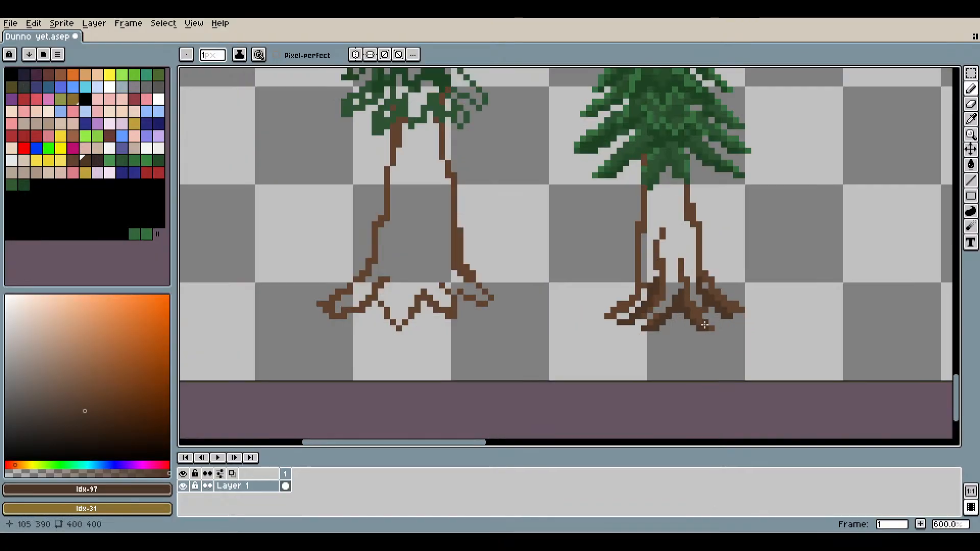
scroll(529, 323, up, 5)
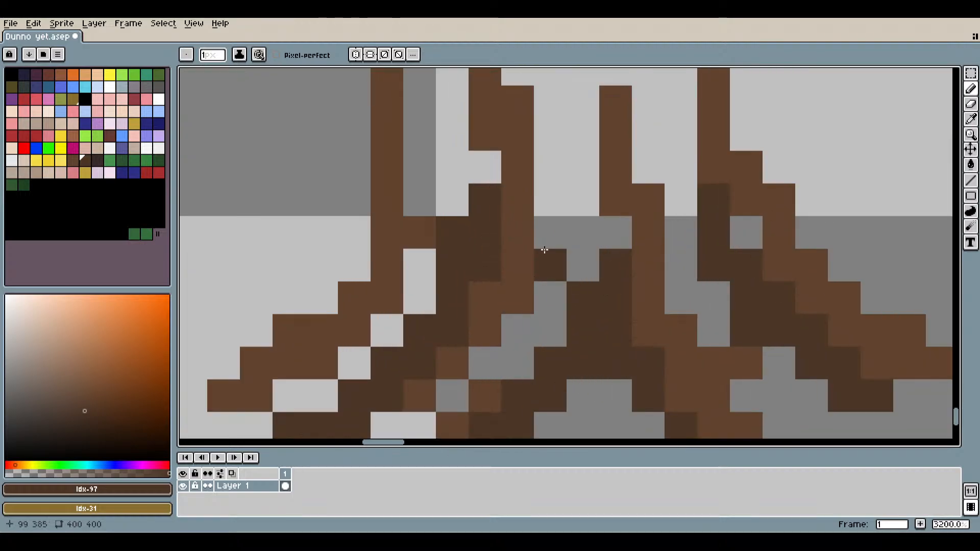
scroll(565, 262, down, 1)
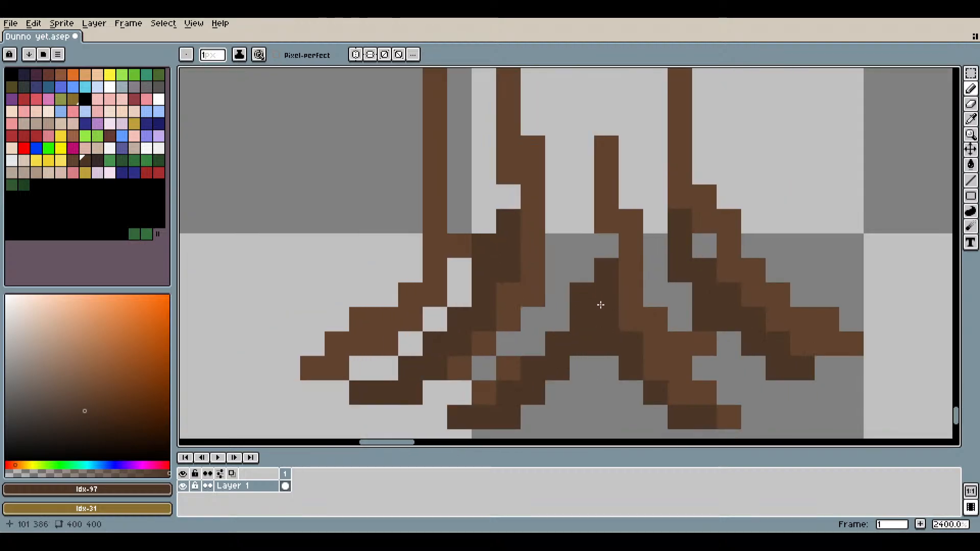
Mix a mid brown of hue 24°, saturation 51 and value 33, starting from idx-96, and add it to the palette.
click(74, 161)
click(649, 298)
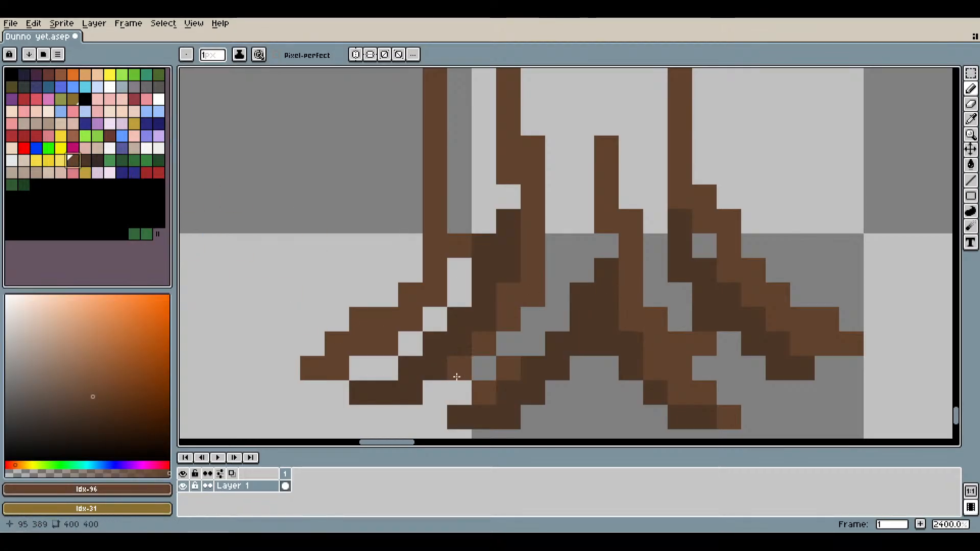
click(89, 390)
scroll(409, 331, up, 1)
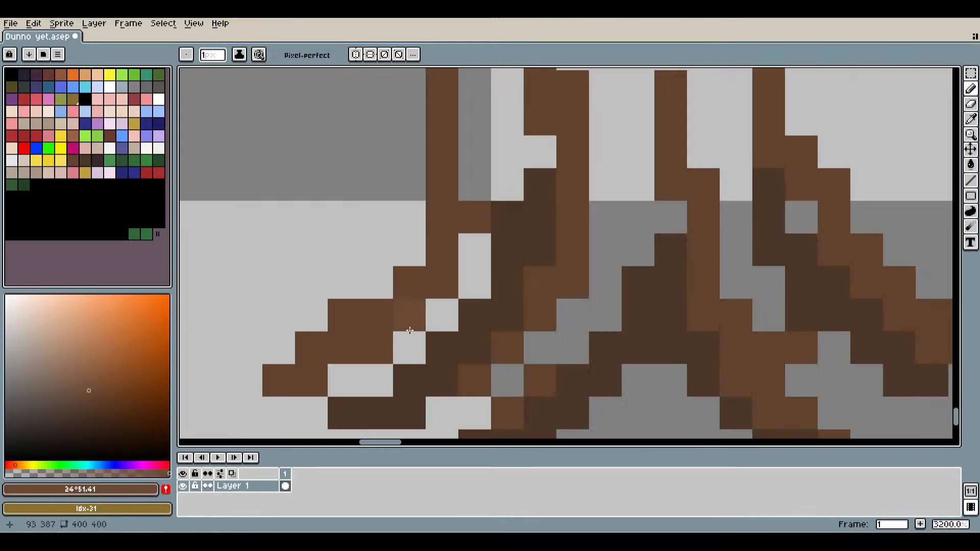
scroll(409, 330, up, 1)
click(91, 403)
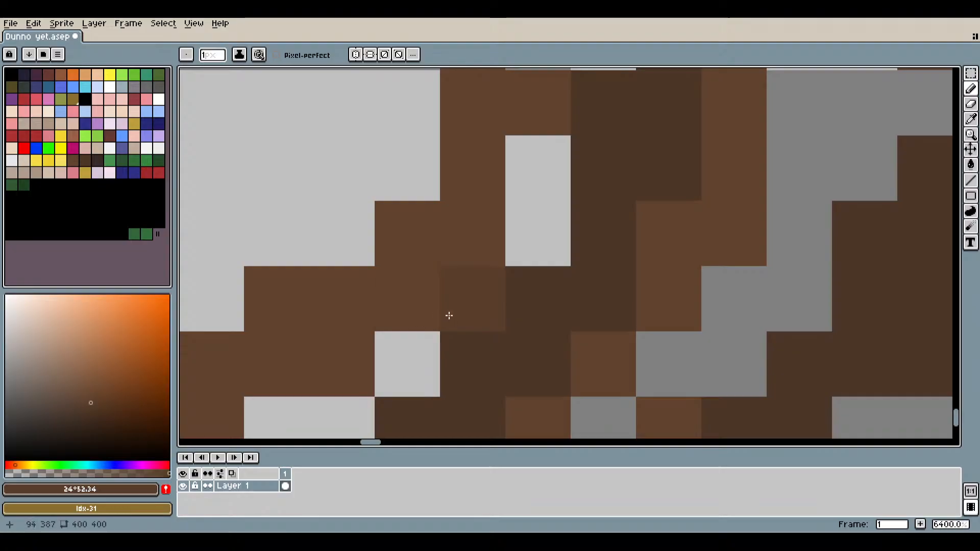
click(92, 406)
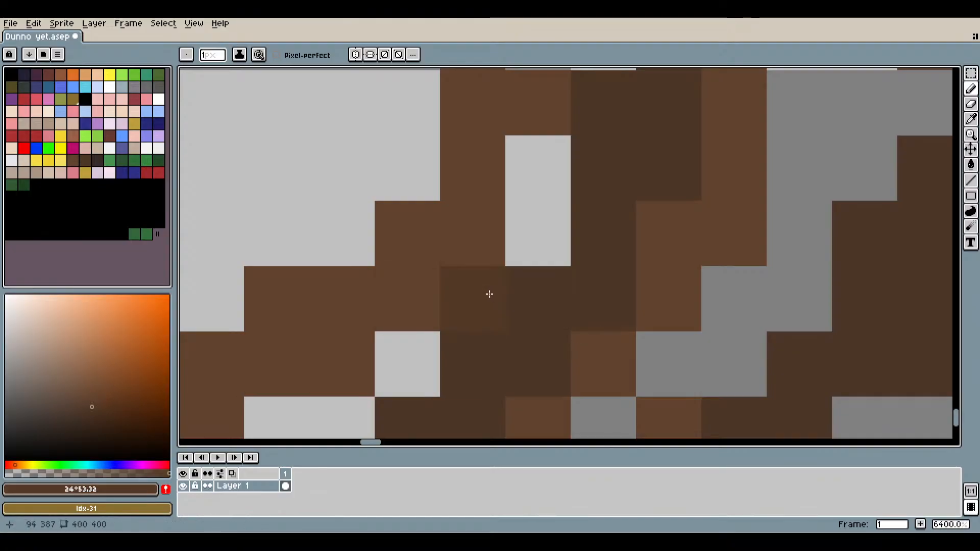
click(90, 403)
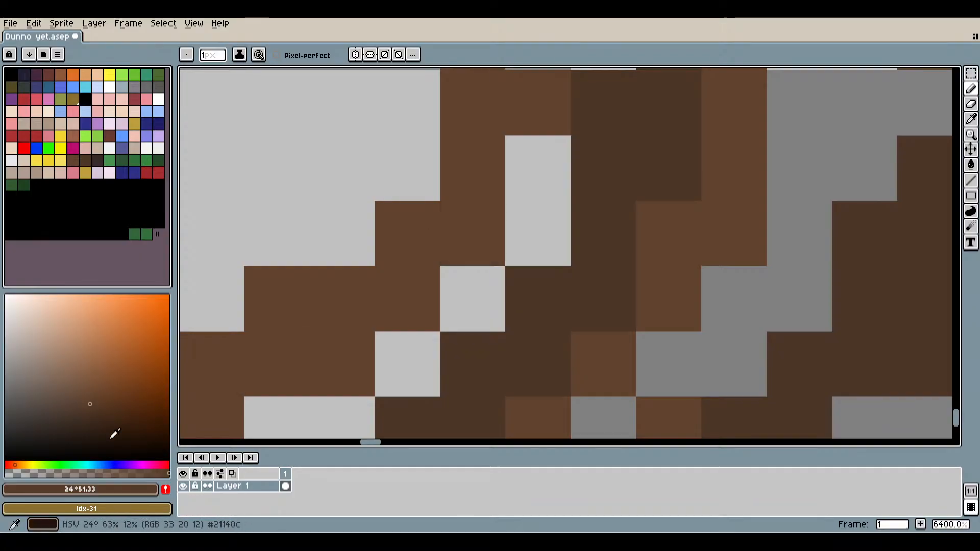
click(166, 489)
Fill the gaps between the light edge and the dark shadow of the outer left root with the mid brown.
scroll(489, 320, down, 3)
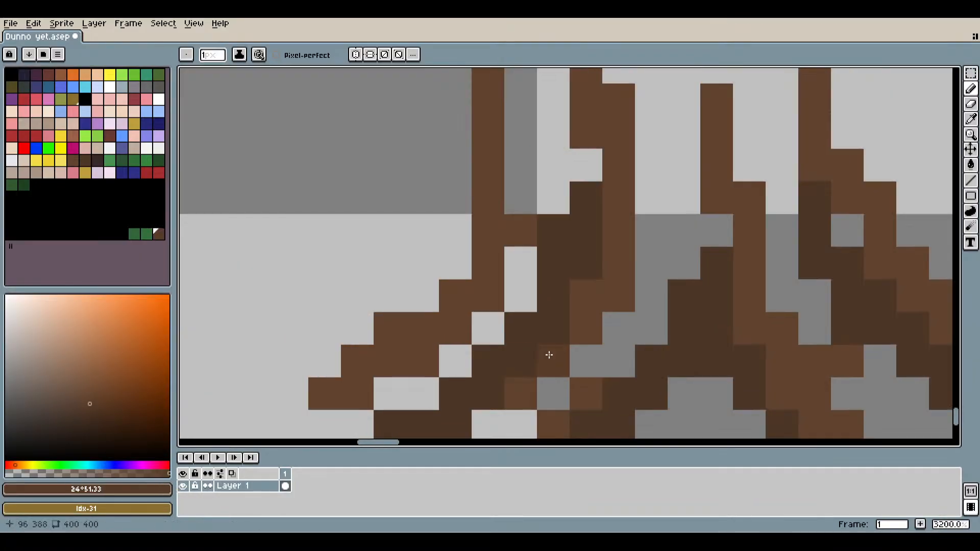
scroll(339, 300, up, 2)
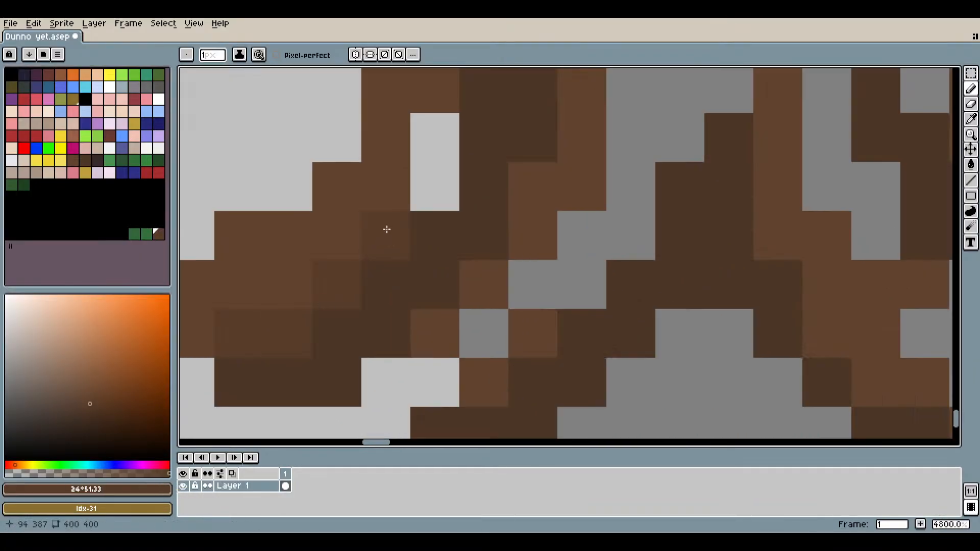
scroll(459, 245, down, 5)
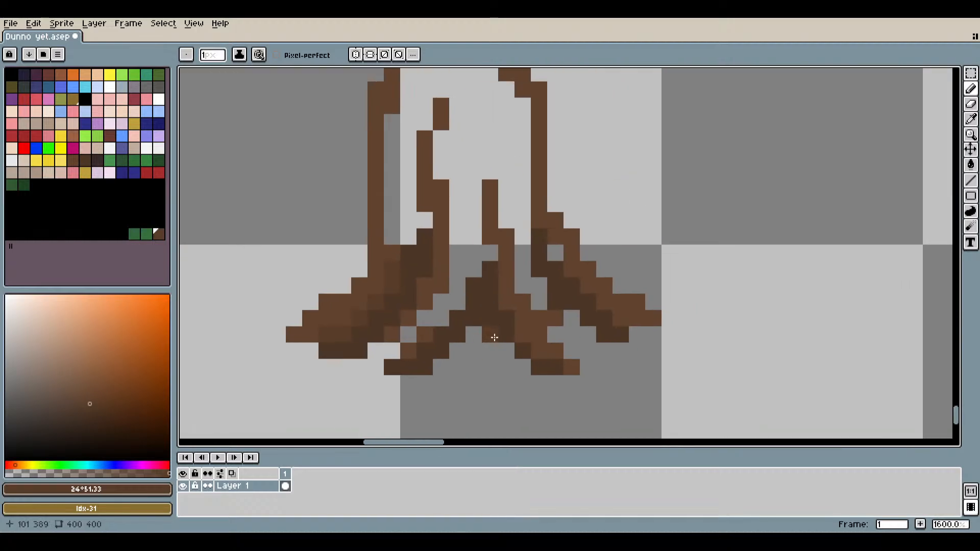
Fill the area above the lower left root and between the two central ridges with the mid brown.
scroll(495, 338, up, 5)
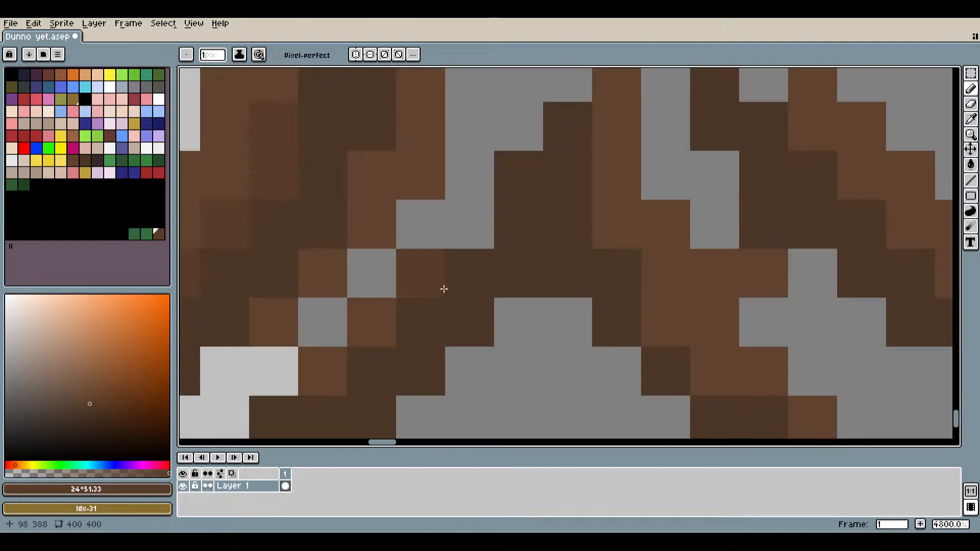
scroll(447, 287, down, 2)
drag(457, 286, 559, 278)
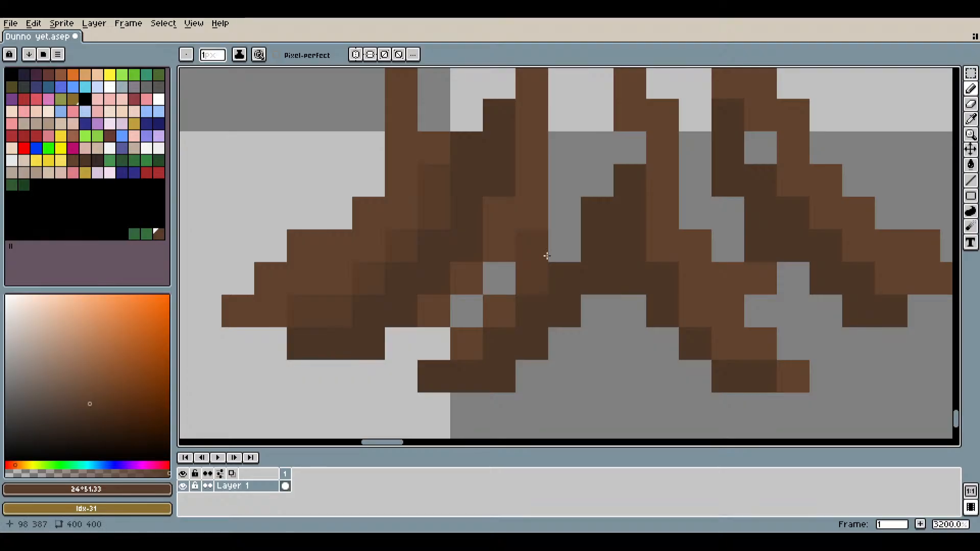
drag(561, 249, 565, 217)
mouse_move(575, 184)
mouse_down()
mouse_move(488, 299)
mouse_move(471, 292)
mouse_move(481, 169)
mouse_up()
click(501, 244)
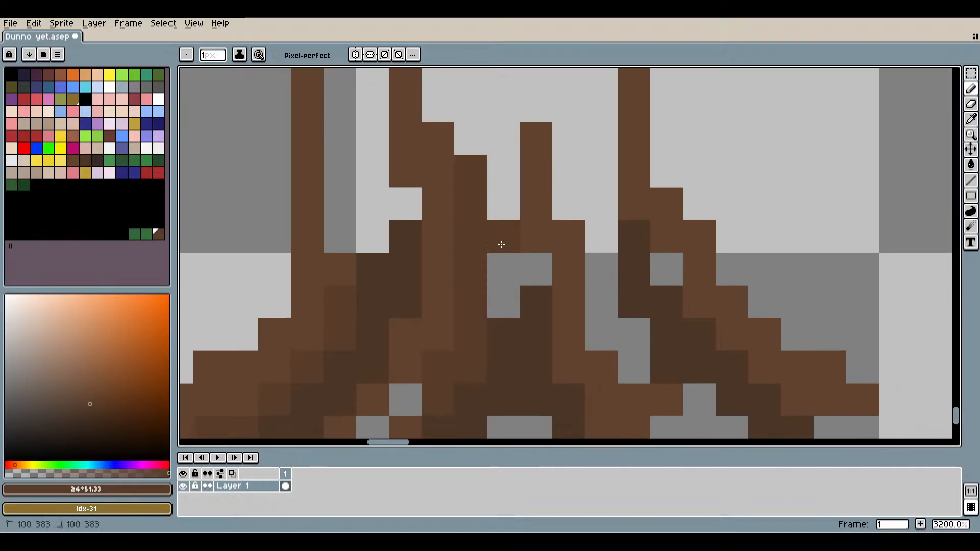
mouse_move(500, 245)
mouse_down()
mouse_move(500, 303)
mouse_move(530, 265)
mouse_up()
scroll(529, 265, down, 4)
Fill the gaps between the lower right root and the outer right root with the mid brown.
scroll(457, 266, up, 4)
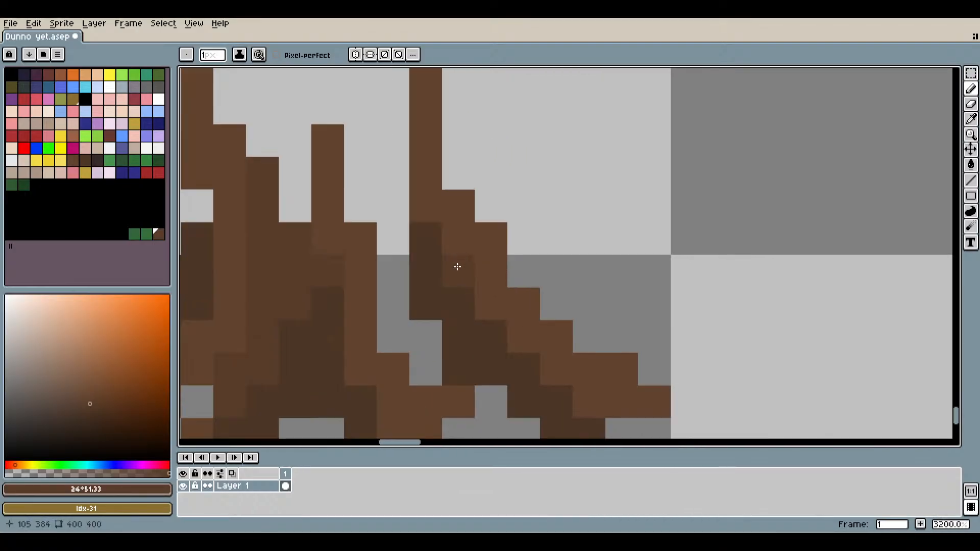
mouse_move(360, 176)
mouse_down()
mouse_move(382, 234)
mouse_move(406, 338)
mouse_move(480, 376)
mouse_up()
scroll(480, 376, down, 4)
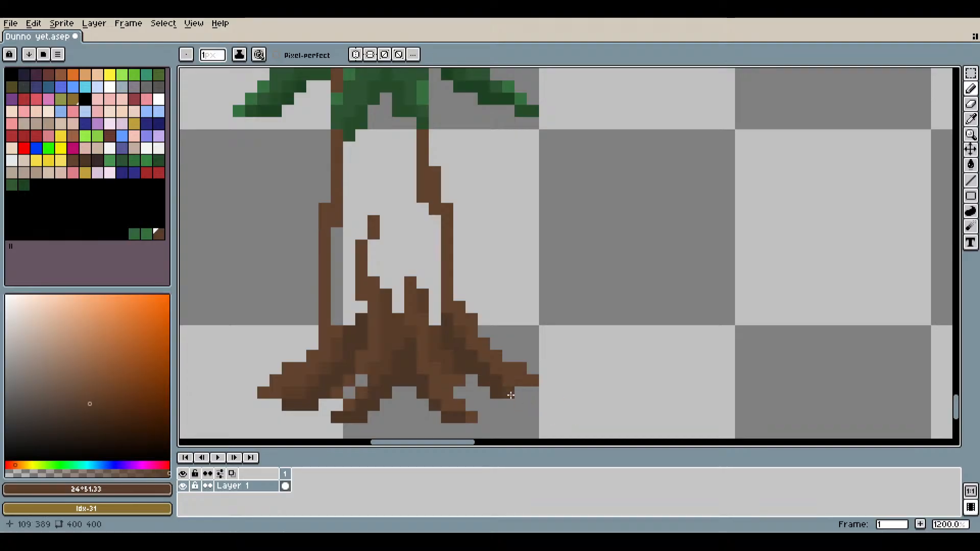
Shade the left side of the inner left bark ridge in mid brown and extend the shading up past its tip.
scroll(510, 395, down, 2)
scroll(493, 304, up, 5)
drag(411, 353, 551, 232)
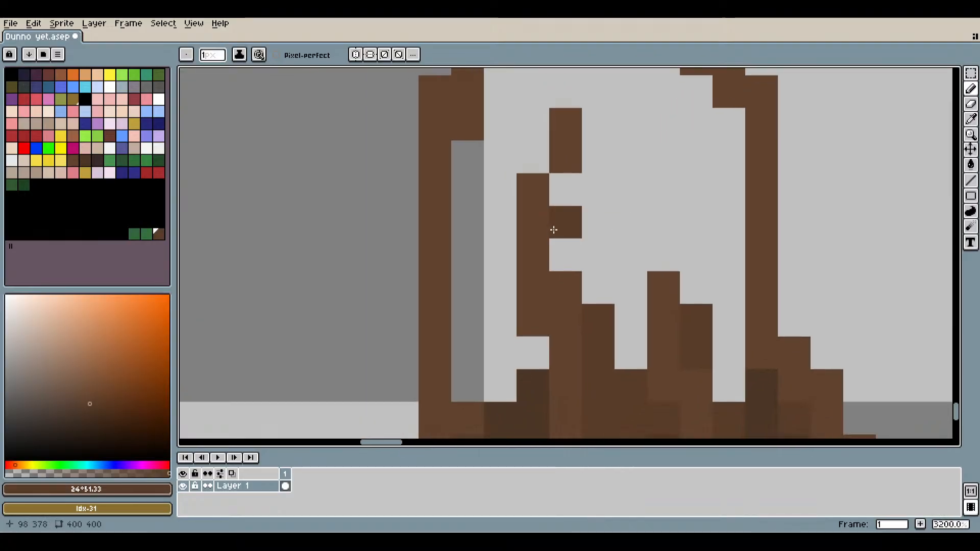
drag(511, 285, 532, 138)
mouse_move(534, 169)
mouse_down()
mouse_move(529, 224)
mouse_move(504, 206)
mouse_move(508, 329)
mouse_up()
key(ctrl+z)
drag(526, 210, 535, 92)
Shade the inner edge of the trunk's right outline in mid brown, from its upper bulge down the lower straight section.
scroll(536, 92, down, 5)
scroll(550, 293, up, 5)
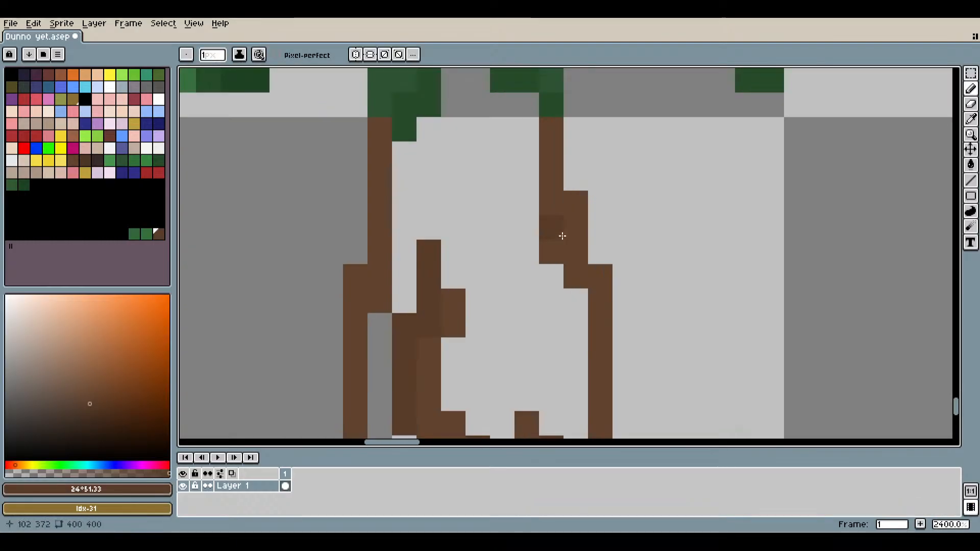
mouse_move(551, 294)
mouse_down()
mouse_move(553, 323)
mouse_move(581, 330)
mouse_move(591, 383)
mouse_up()
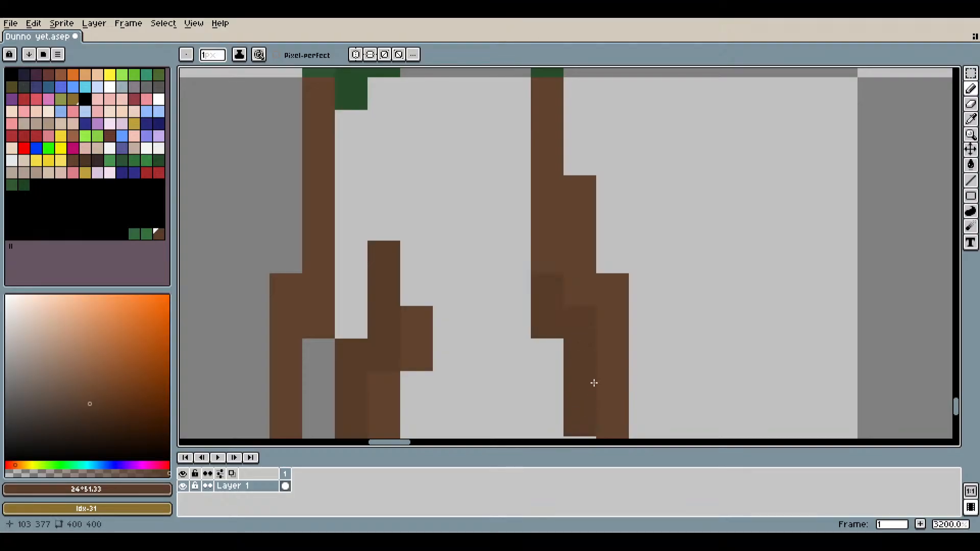
scroll(541, 197, down, 1)
Draw vertical mid-brown bark streaks down the middle of the upper trunk, from the foliage gap to a short separate streak below.
mouse_move(540, 197)
mouse_down()
mouse_move(501, 182)
mouse_move(504, 262)
mouse_up()
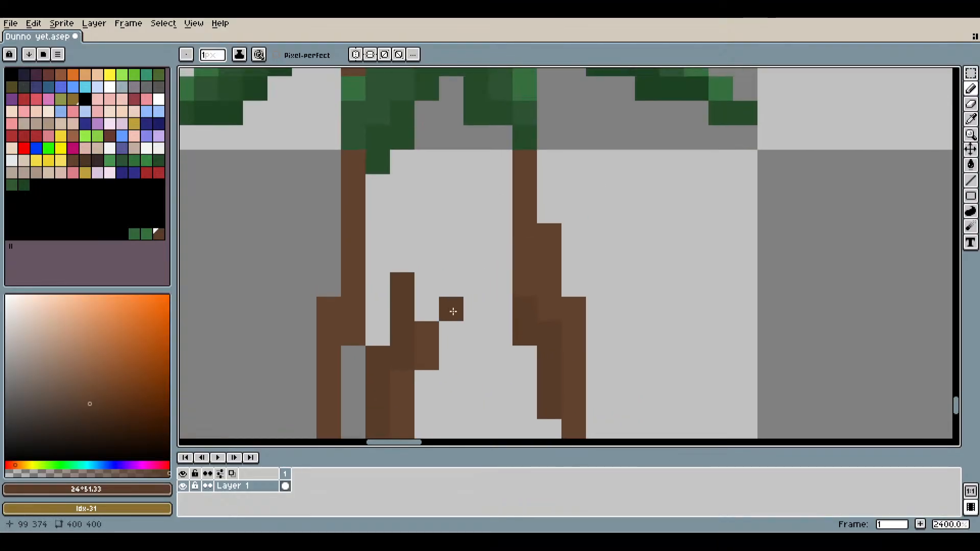
drag(451, 309, 451, 161)
mouse_move(472, 194)
mouse_down()
mouse_move(465, 282)
mouse_move(475, 291)
mouse_up()
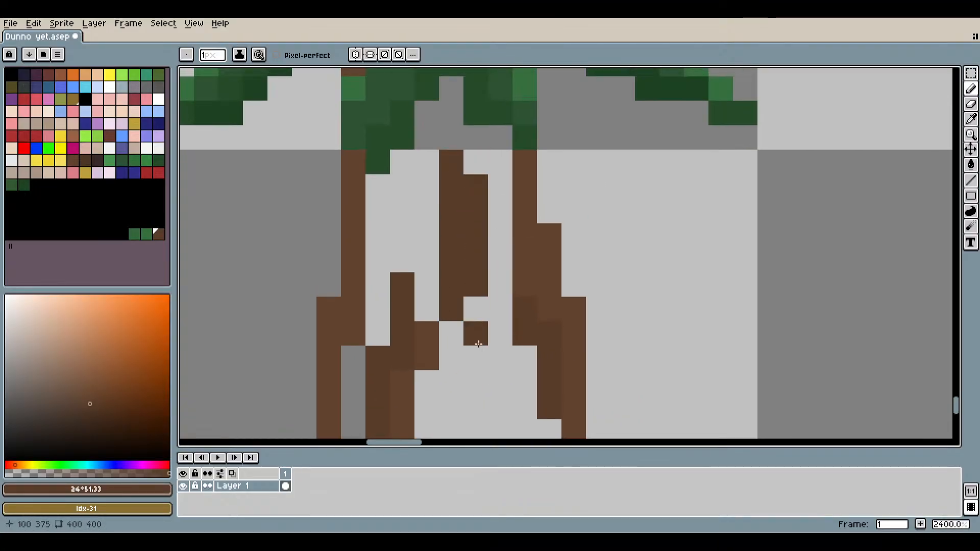
drag(483, 328, 475, 384)
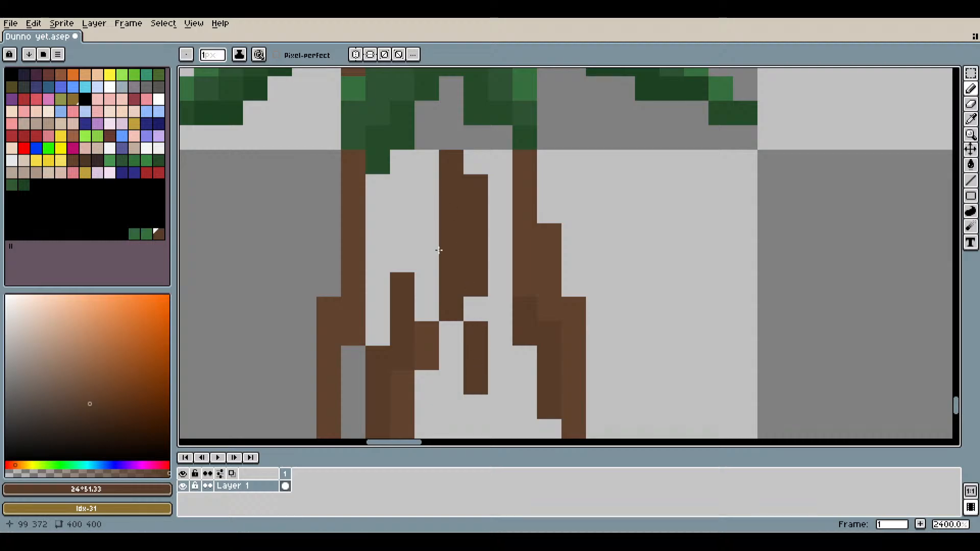
click(438, 167)
mouse_move(438, 168)
mouse_down()
mouse_move(432, 134)
mouse_move(426, 153)
mouse_up()
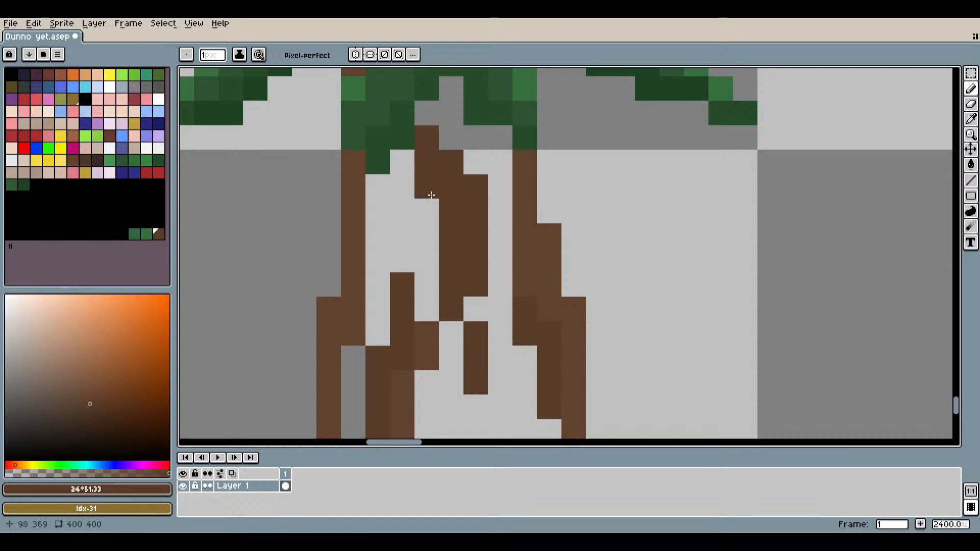
Sample the outline brown #61422d and fill the right side of the trunk between the right-hand shading and the central root ridge.
scroll(486, 270, down, 3)
drag(518, 359, 514, 272)
scroll(478, 246, up, 3)
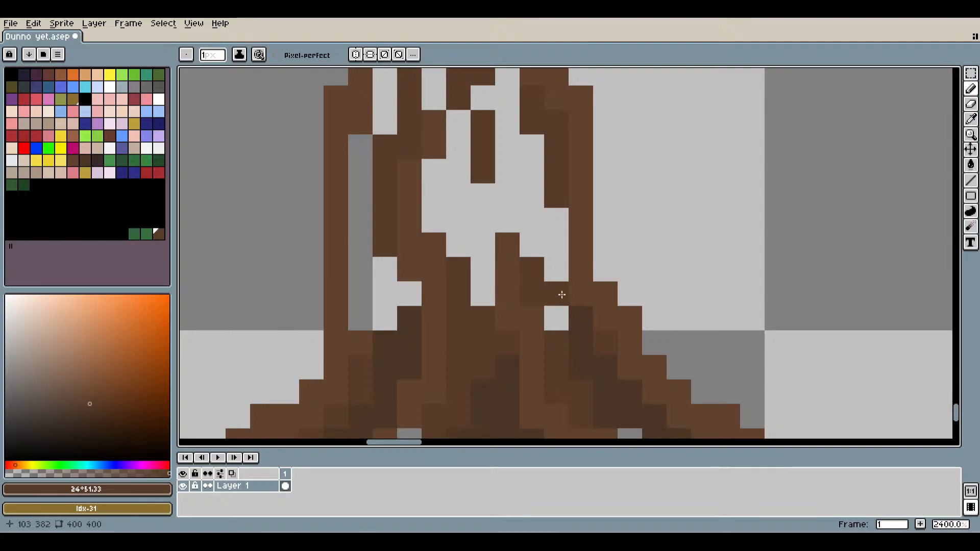
scroll(560, 307, up, 5)
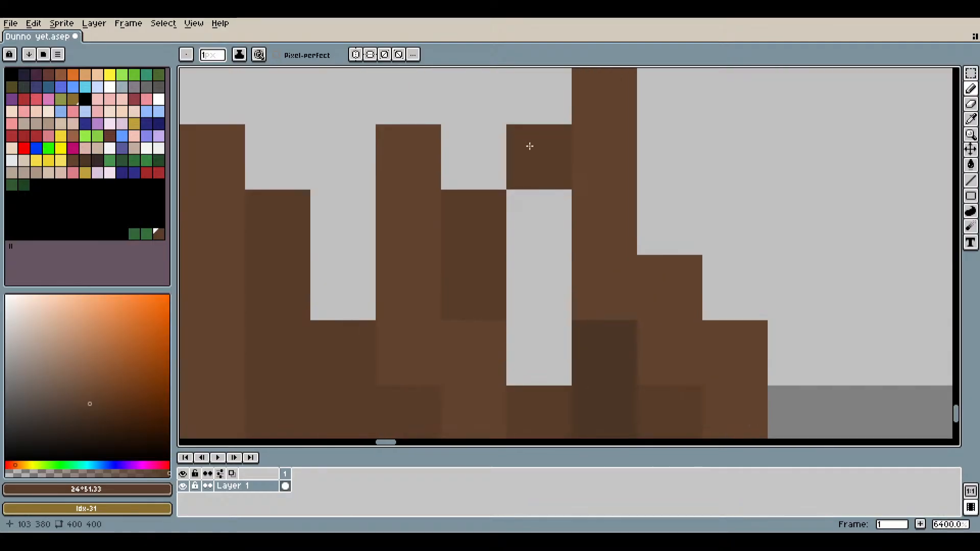
scroll(579, 338, down, 5)
key(i)
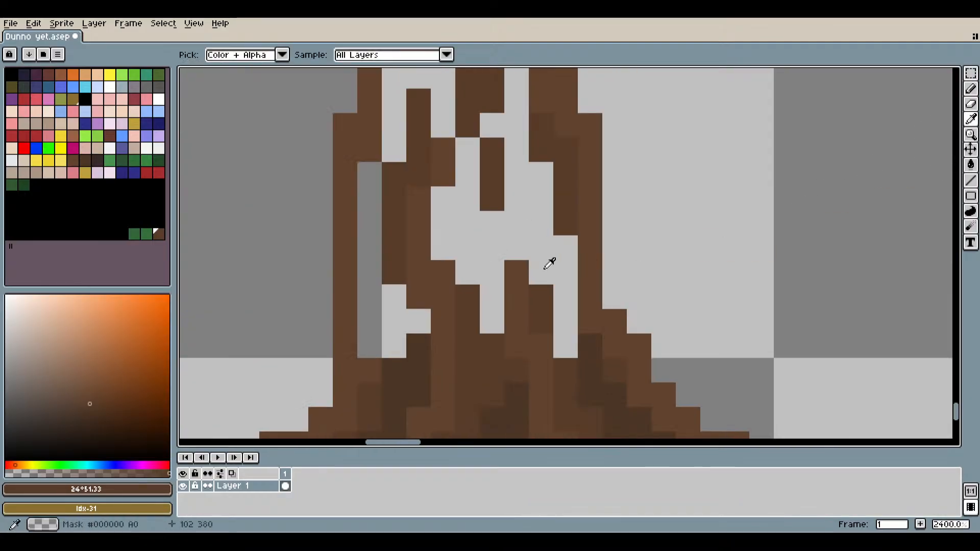
click(594, 270)
key(b)
click(545, 262)
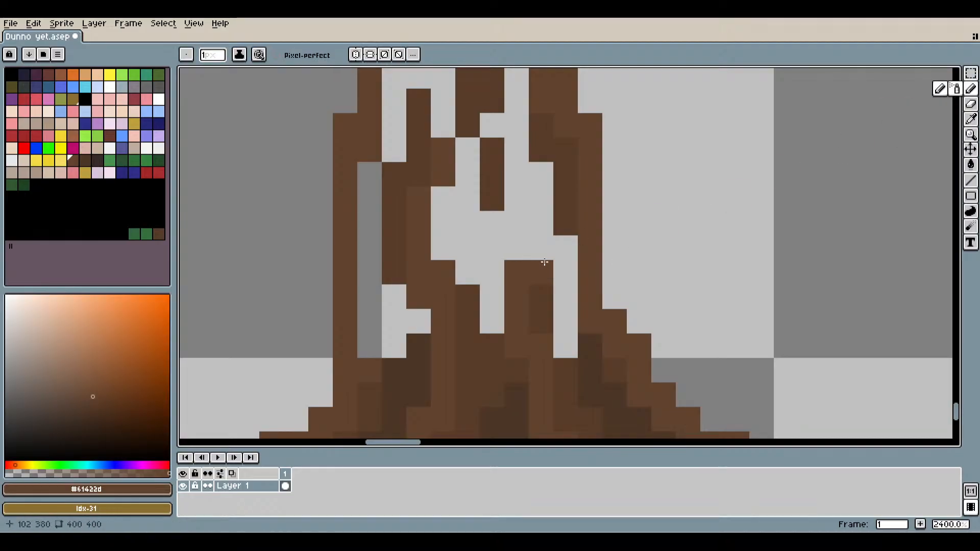
mouse_move(545, 262)
mouse_down()
mouse_move(560, 248)
mouse_move(562, 337)
mouse_move(543, 184)
mouse_up()
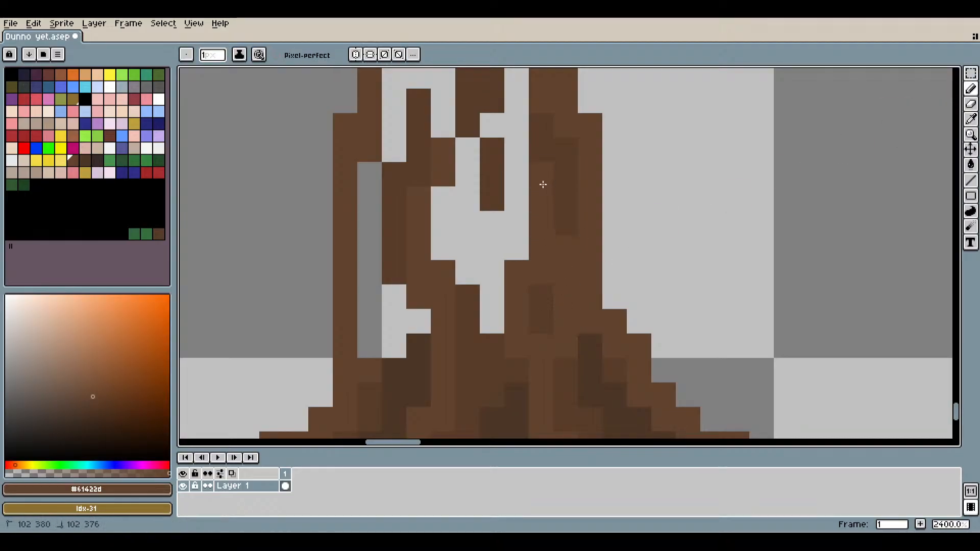
Sample the root shadow brown #4c3627 and darken the notch in the foliage above the central bark streak.
click(968, 127)
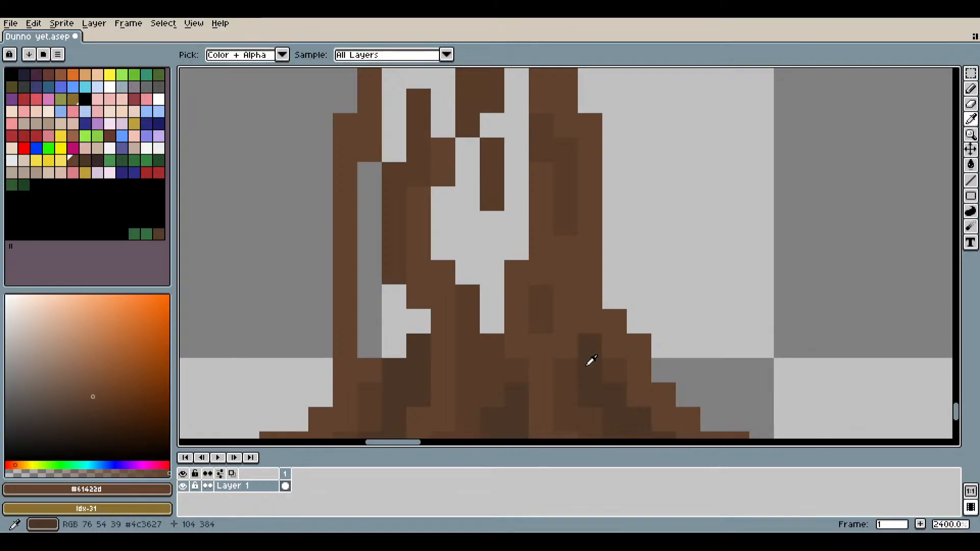
click(587, 358)
click(971, 91)
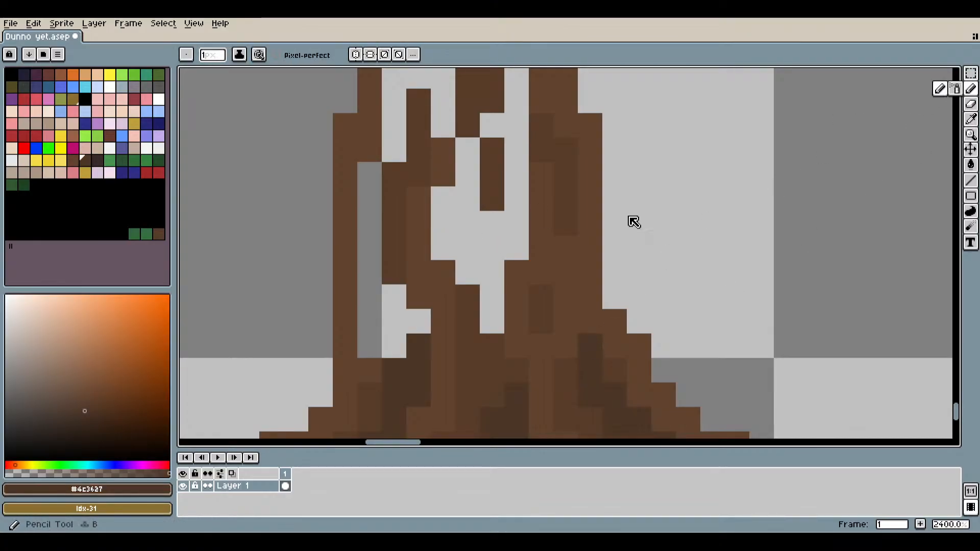
click(970, 119)
click(972, 90)
drag(413, 202, 400, 399)
drag(468, 189, 468, 220)
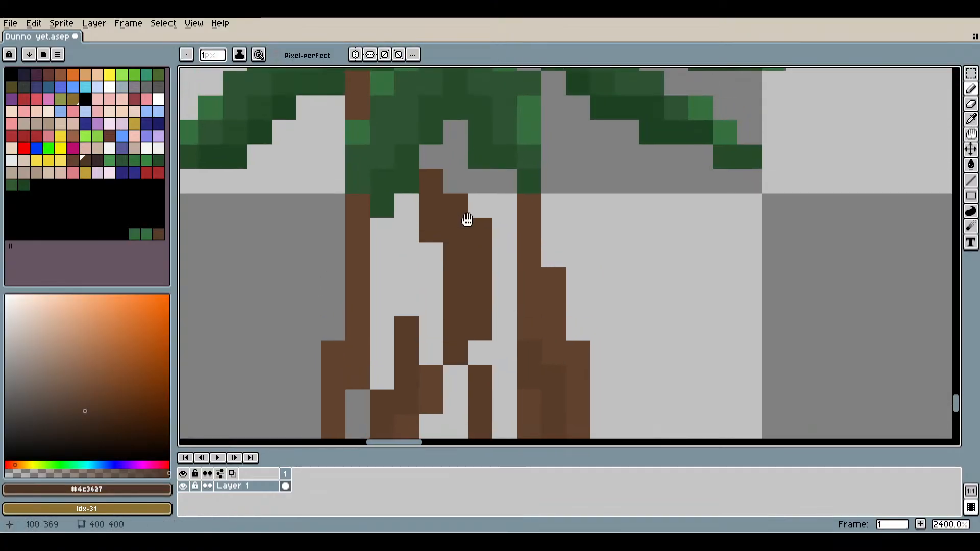
scroll(468, 219, up, 3)
click(460, 164)
click(428, 164)
click(468, 114)
Extend the dark brown #4c3627 shadow under the foliage across the full trunk width, with ragged ends reaching down both sides.
click(509, 213)
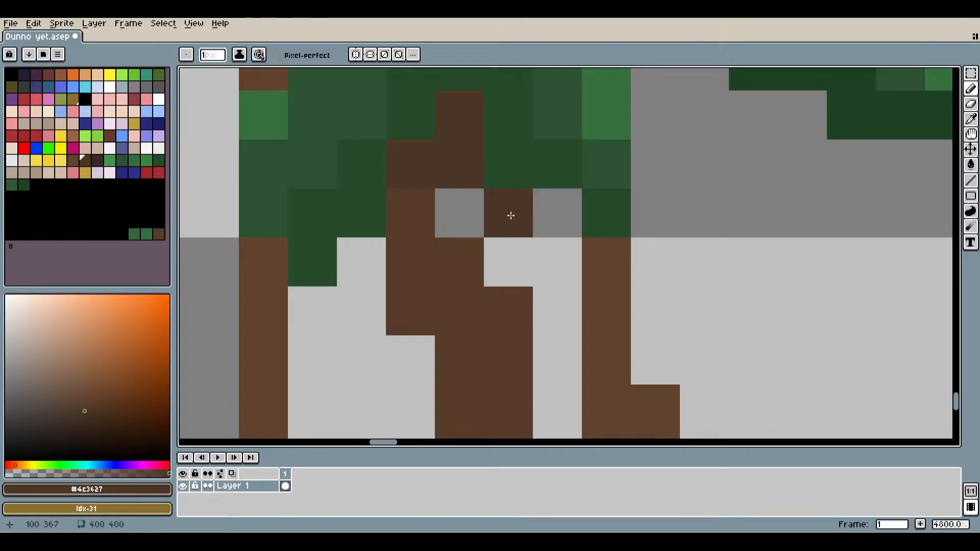
click(545, 212)
click(459, 214)
click(360, 267)
click(316, 306)
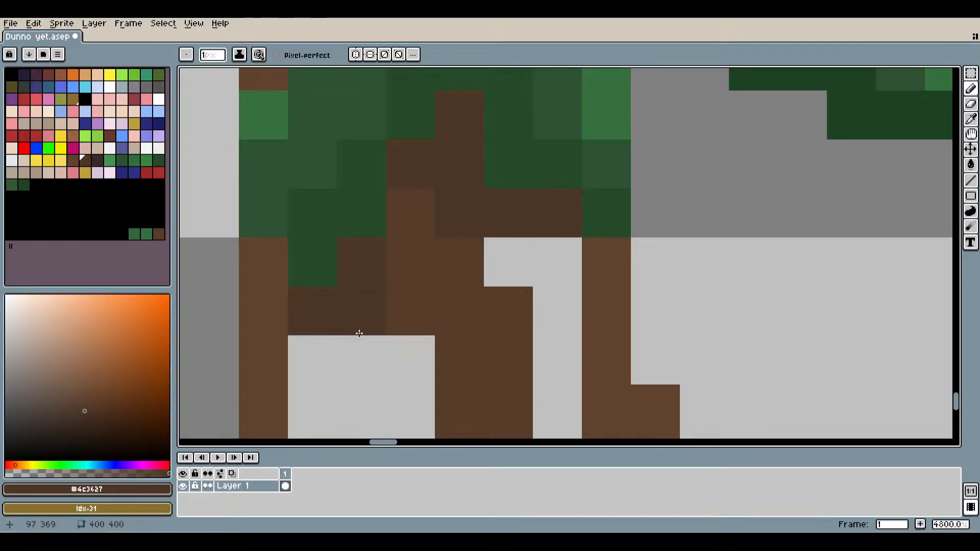
mouse_move(360, 333)
mouse_down()
mouse_move(457, 199)
mouse_move(451, 175)
mouse_move(453, 238)
mouse_move(479, 272)
mouse_move(539, 226)
mouse_move(493, 315)
mouse_move(630, 173)
mouse_move(713, 164)
mouse_move(728, 257)
mouse_up()
click(439, 179)
click(447, 216)
click(474, 264)
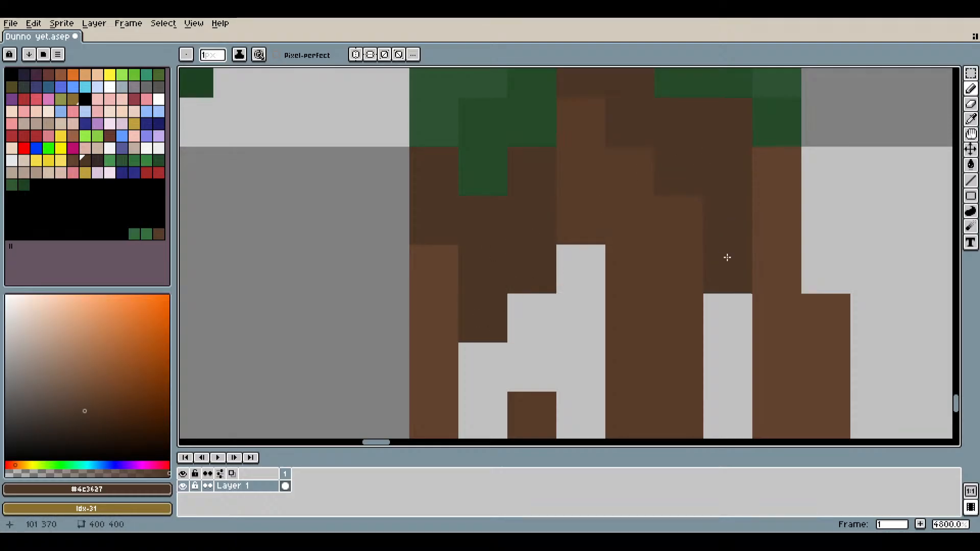
Draw a long dark brown bark crevice down the trunk, between the central bark streaks and the right-hand shading.
scroll(727, 257, down, 5)
scroll(755, 248, down, 3)
scroll(639, 259, up, 7)
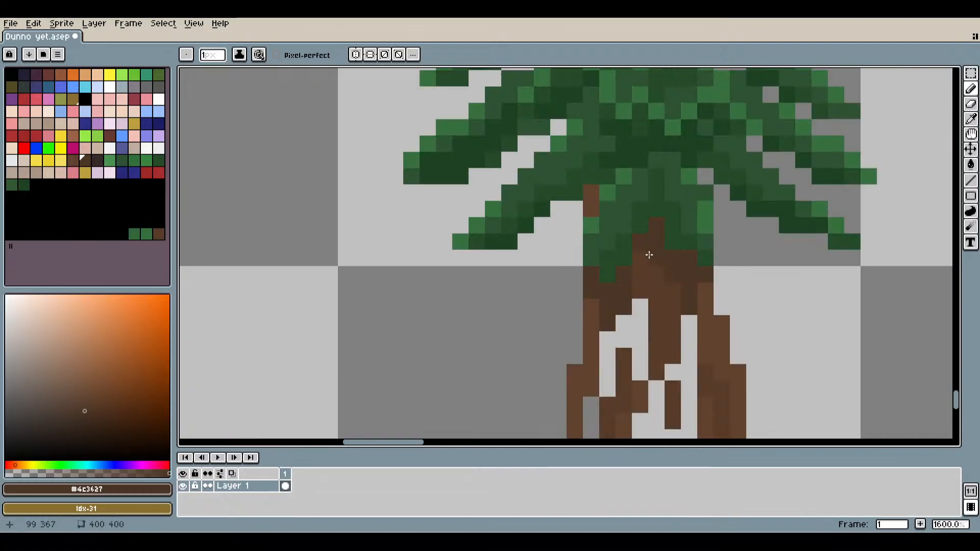
scroll(659, 324, down, 5)
scroll(531, 320, up, 5)
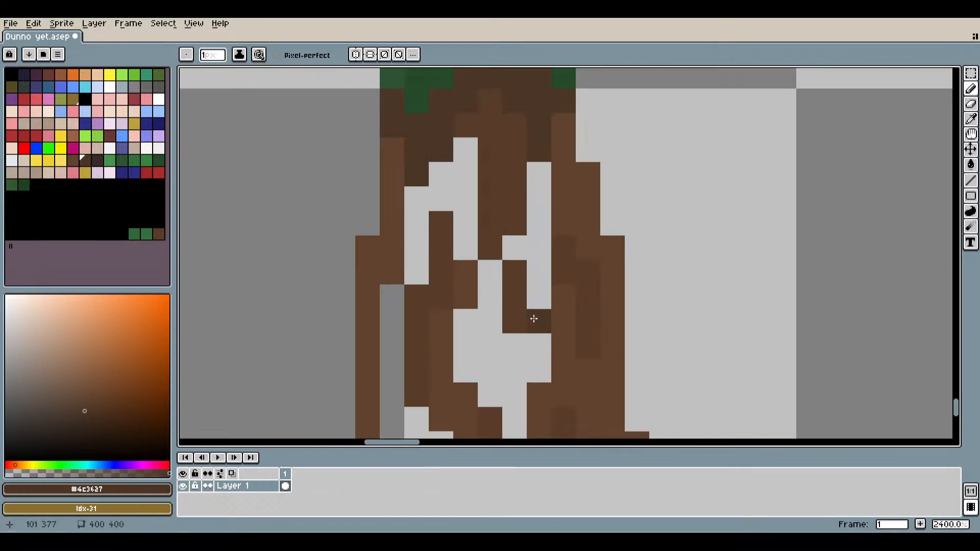
scroll(547, 381, up, 3)
scroll(617, 182, down, 2)
mouse_move(608, 265)
mouse_down()
mouse_move(595, 196)
mouse_move(603, 151)
mouse_move(621, 166)
mouse_move(638, 79)
mouse_up()
mouse_move(641, 137)
mouse_down()
mouse_move(622, 282)
mouse_move(621, 273)
mouse_up()
drag(616, 178, 615, 118)
scroll(616, 212, down, 2)
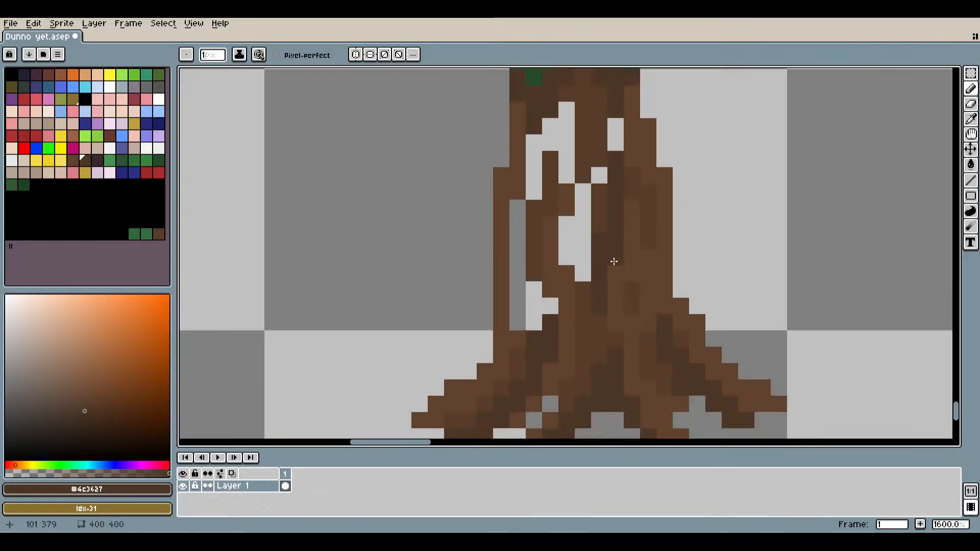
Draw dark brown crevices down the trunk's left side, joining the shadow under the foliage, and undo the last stray stroke.
drag(567, 258, 582, 280)
scroll(545, 248, up, 2)
drag(531, 212, 525, 310)
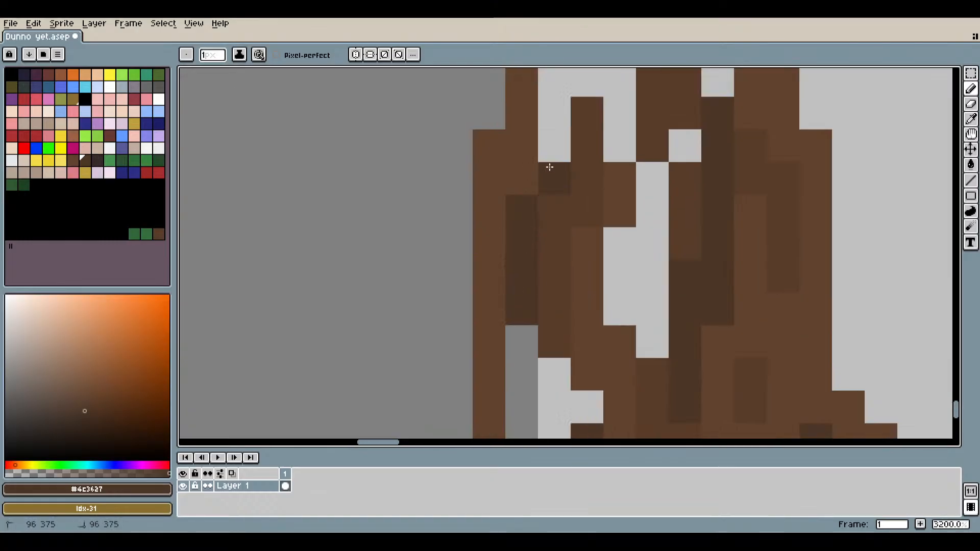
drag(550, 167, 554, 79)
drag(567, 145, 558, 281)
drag(571, 194, 571, 213)
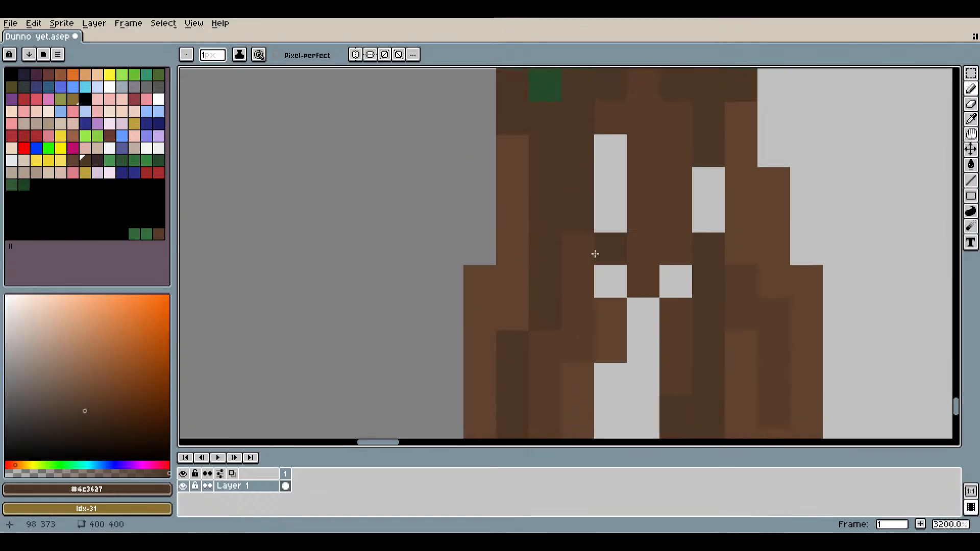
scroll(607, 263, down, 2)
key(ctrl+z)
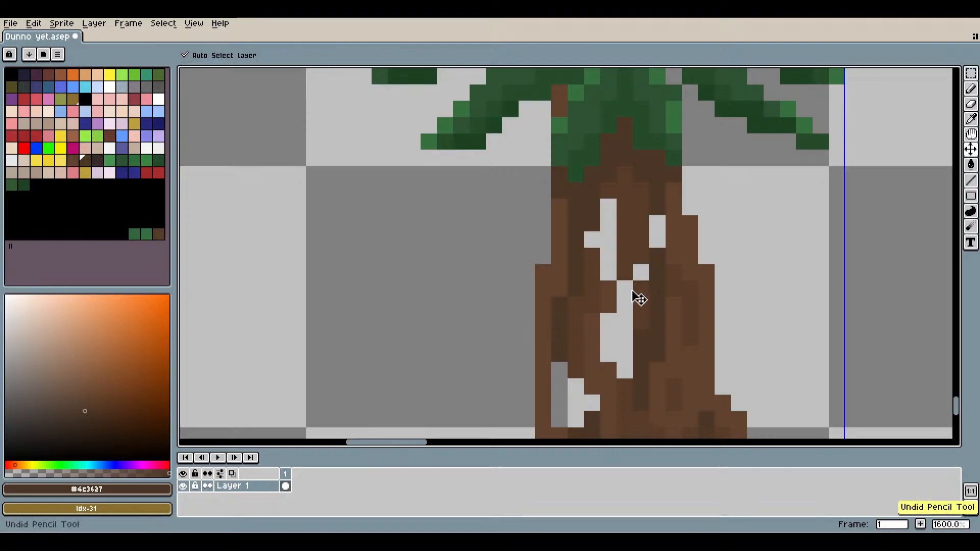
Add a single dark brown pixel inside the lower left gap of the trunk, just below the left crevice.
drag(625, 327, 553, 212)
scroll(550, 228, up, 3)
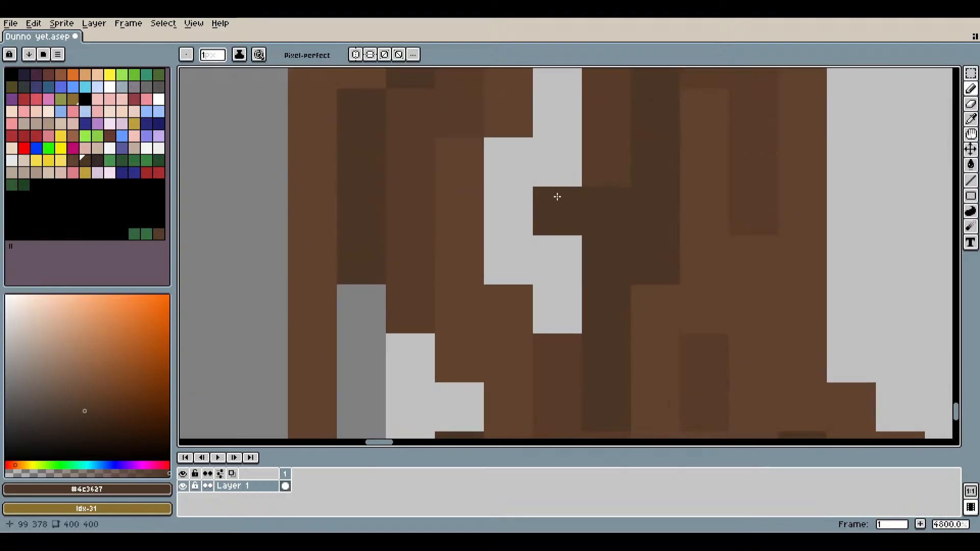
scroll(560, 298, down, 4)
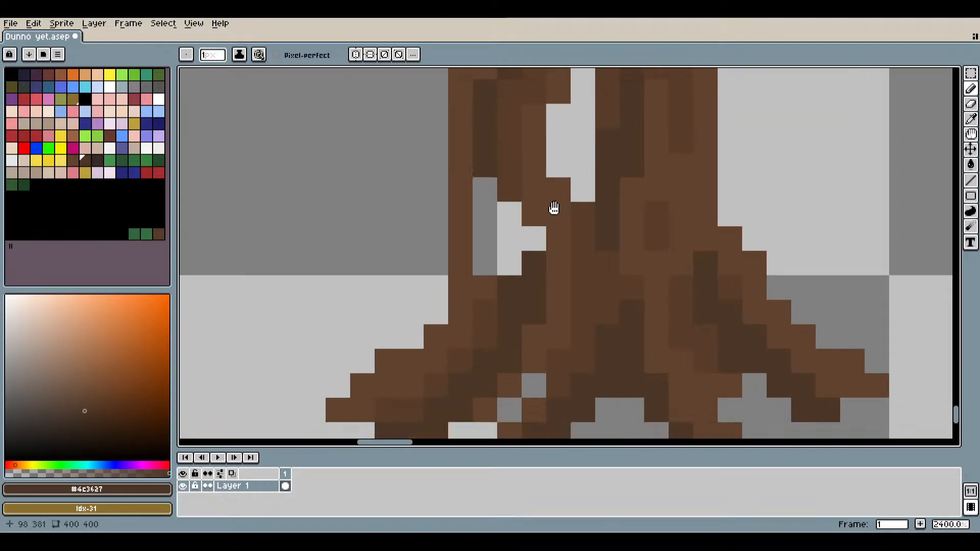
scroll(541, 225, up, 4)
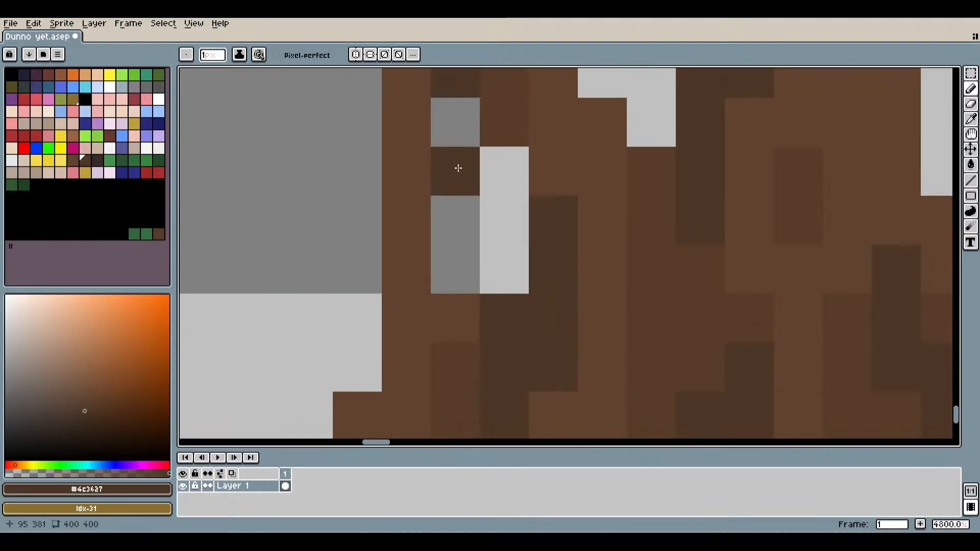
scroll(536, 212, down, 7)
scroll(551, 305, up, 1)
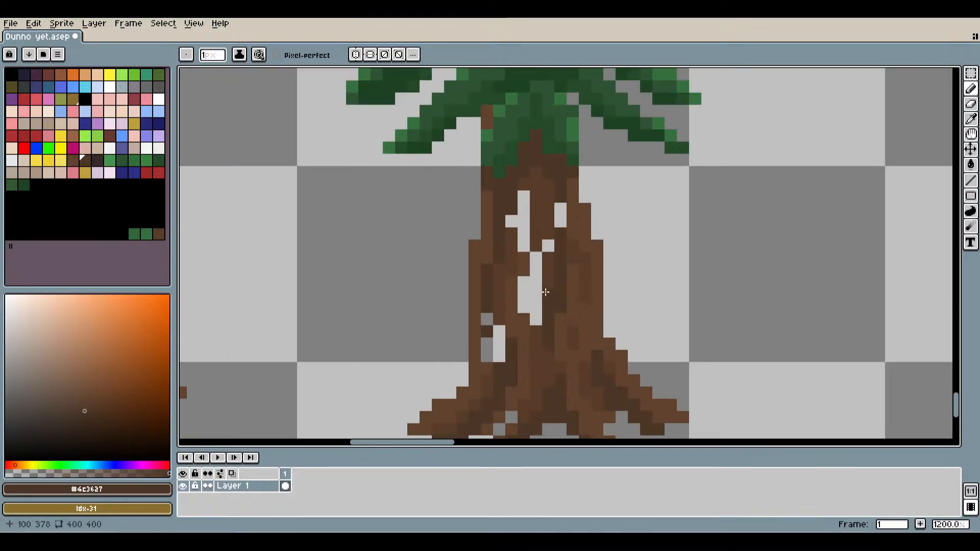
Sample the light bark brown #61422d and bucket-fill the remaining transparent gaps in the trunk's centre, upper part and lower left.
scroll(545, 292, up, 3)
click(970, 119)
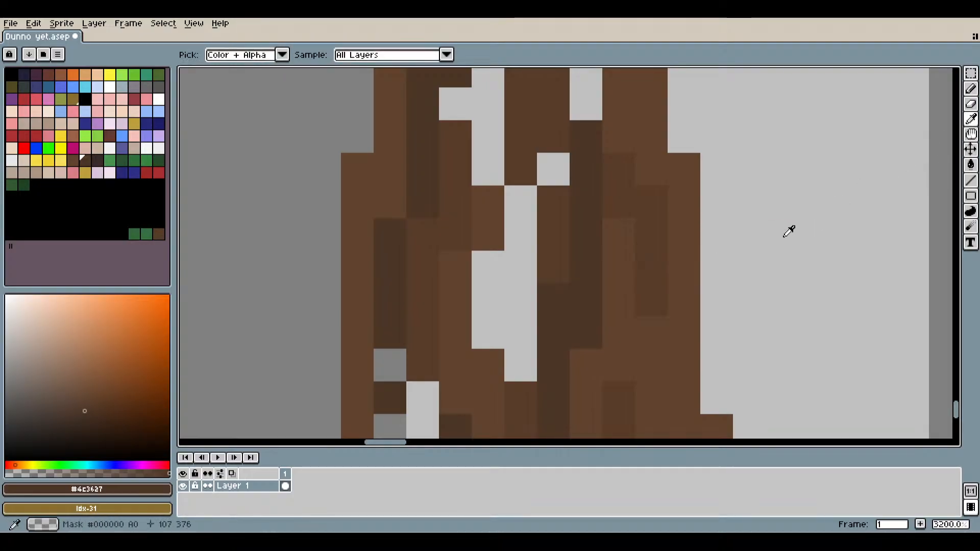
key([)
click(971, 164)
click(522, 222)
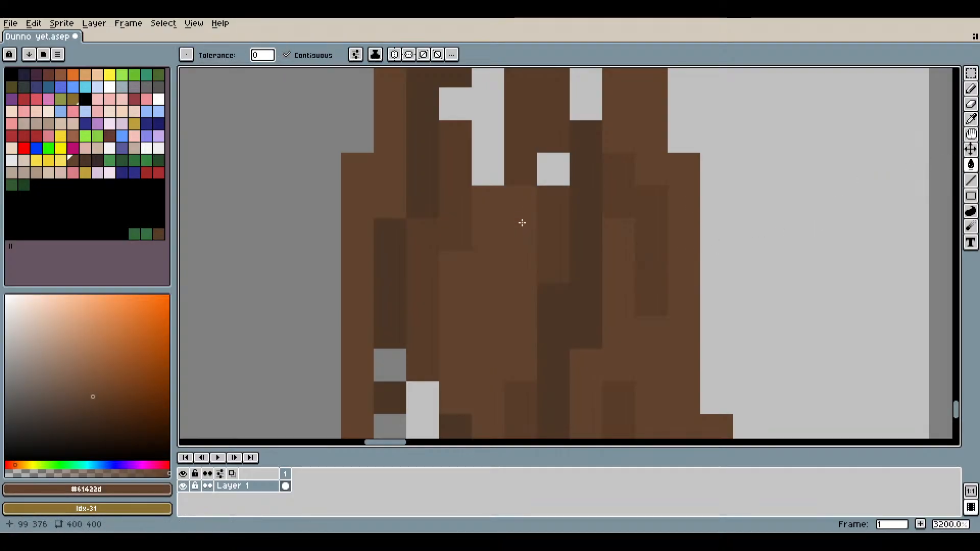
scroll(522, 222, down, 4)
click(519, 188)
click(514, 207)
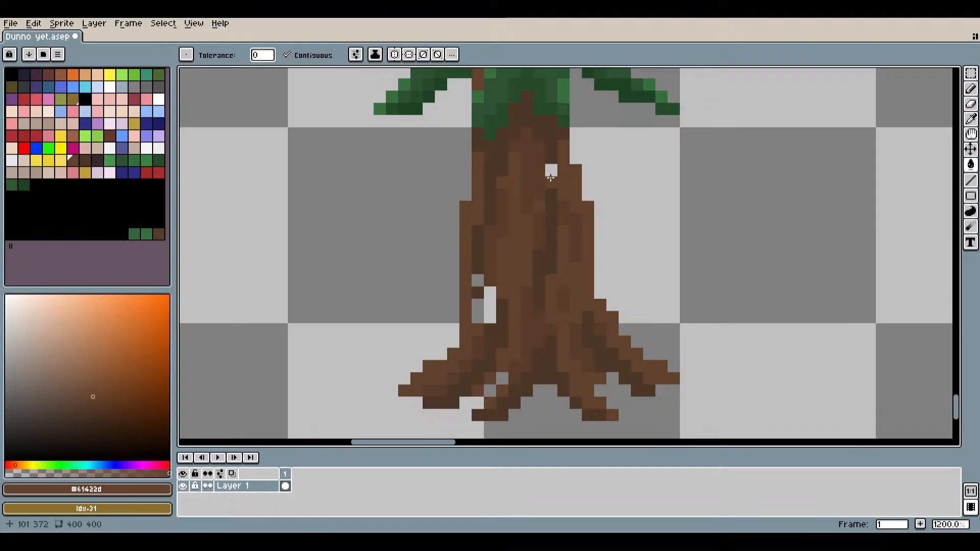
click(489, 299)
Examine the filled trunk's proportions against its foliage and the unfinished tree beside it.
scroll(489, 299, down, 5)
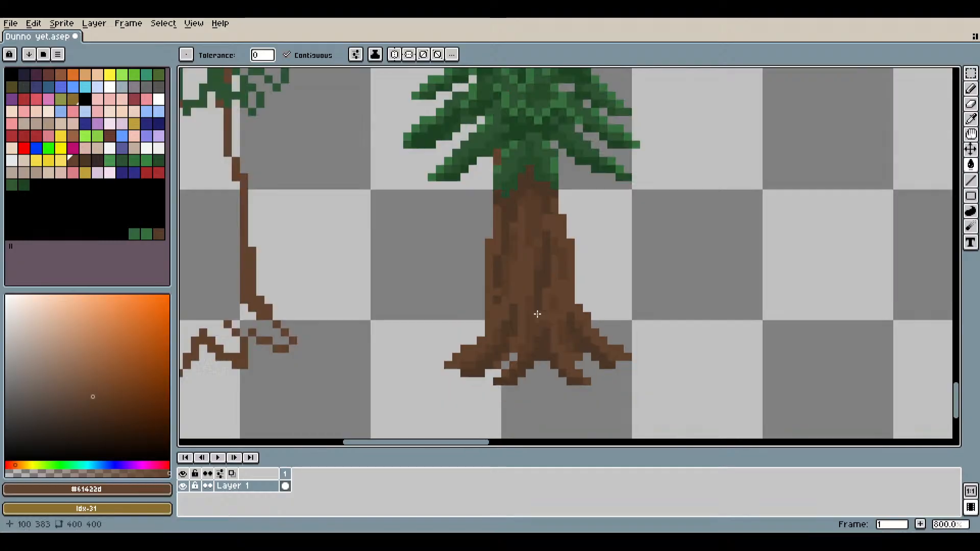
scroll(638, 332, down, 1)
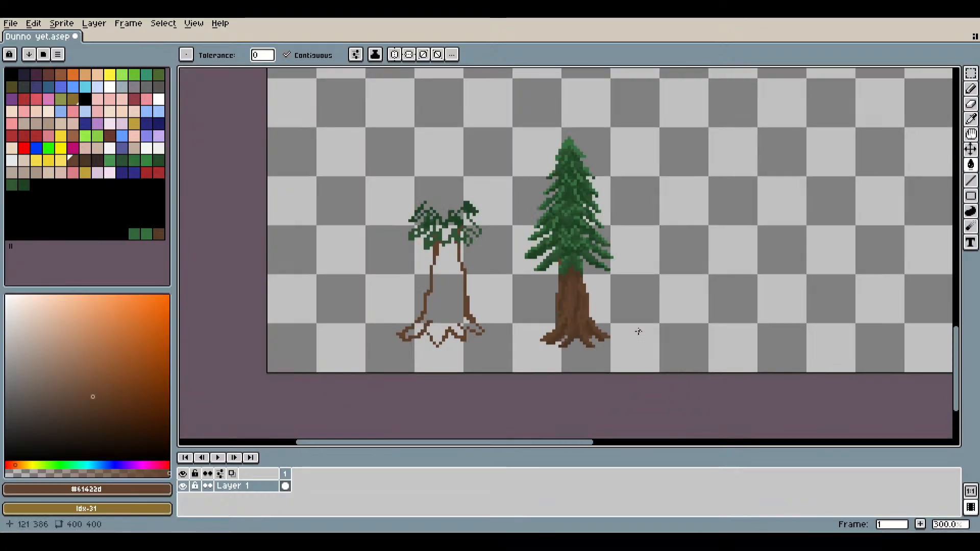
scroll(594, 291, up, 3)
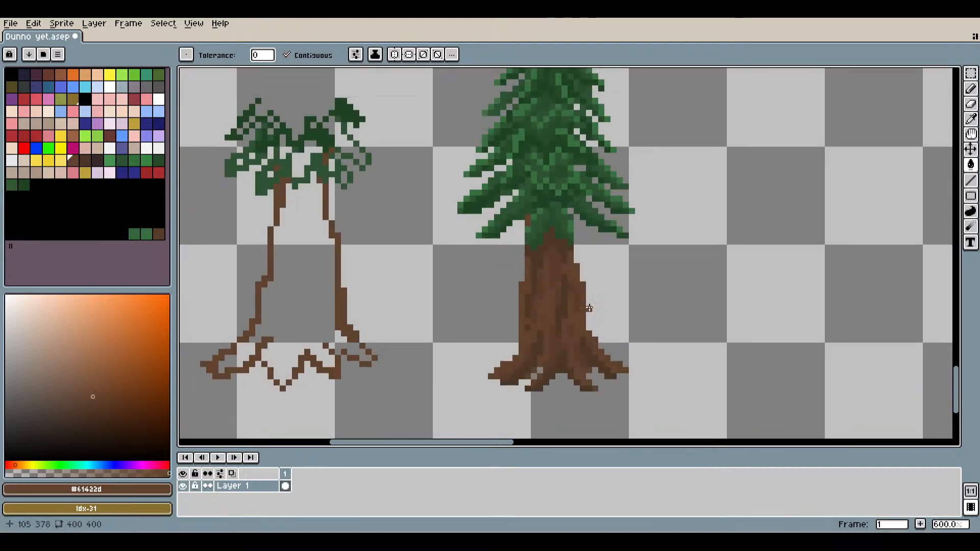
scroll(590, 321, up, 1)
scroll(598, 319, down, 1)
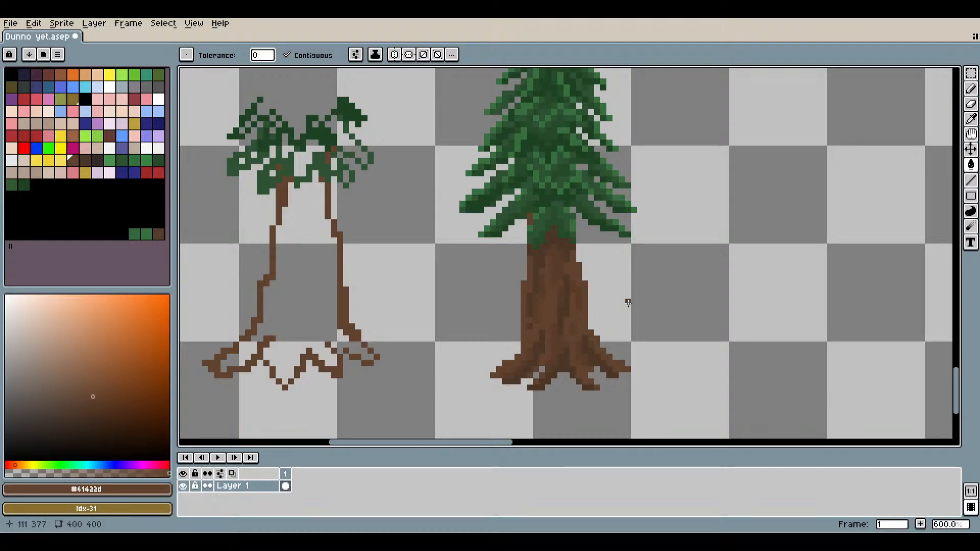
scroll(641, 319, down, 1)
scroll(641, 319, down, 1)
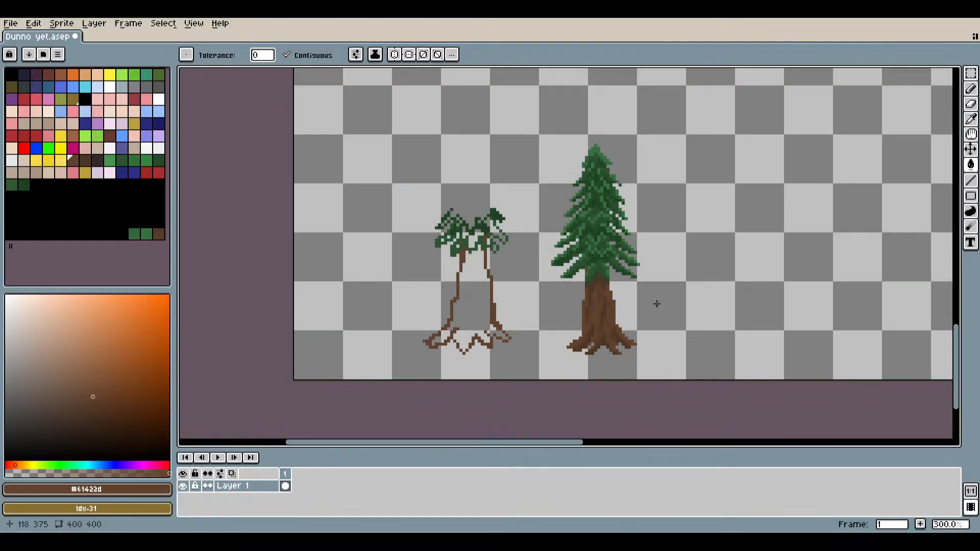
Select the foliage and upper trunk of the right-hand tree, move them straight up about 8 pixels, and deselect.
click(973, 77)
scroll(601, 156, up, 1)
drag(685, 109, 500, 391)
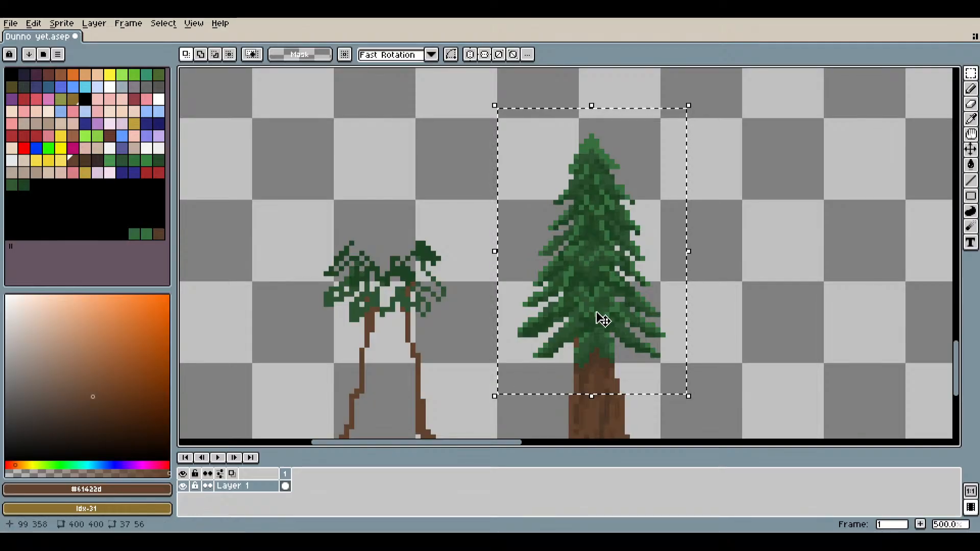
drag(598, 318, 602, 276)
click(729, 325)
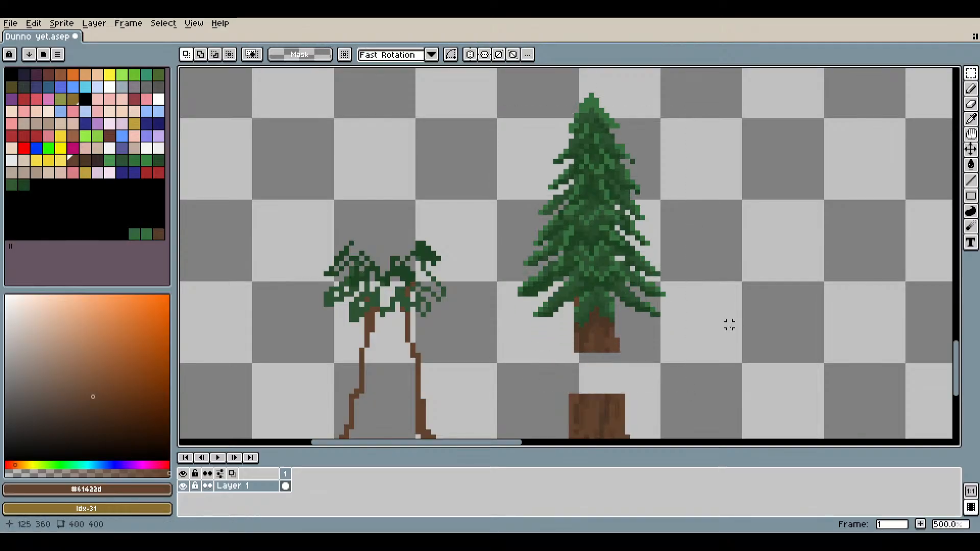
Draw the trunk's left and right outlines in #61422d across the gap, connecting the raised upper part to the lower trunk.
scroll(729, 347, down, 2)
scroll(672, 312, up, 4)
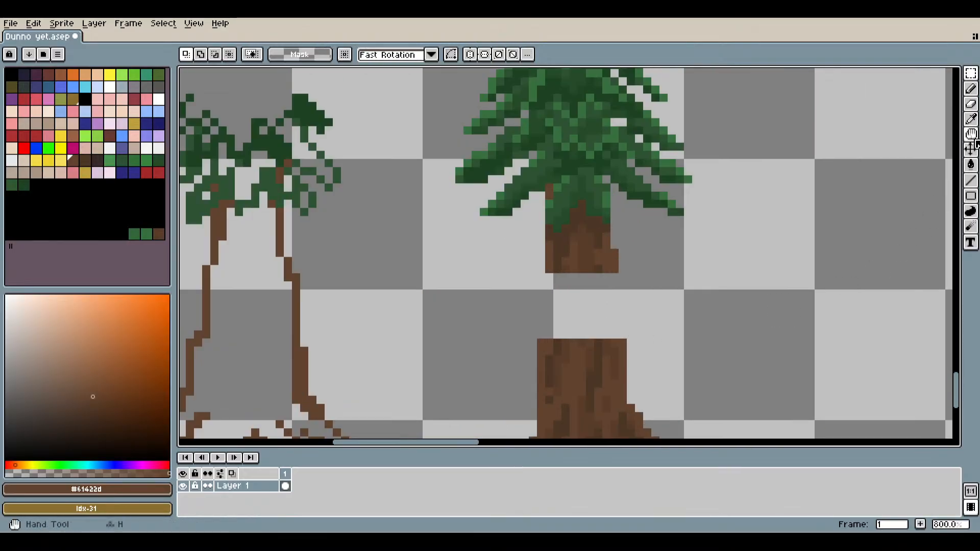
key(i)
scroll(640, 331, up, 3)
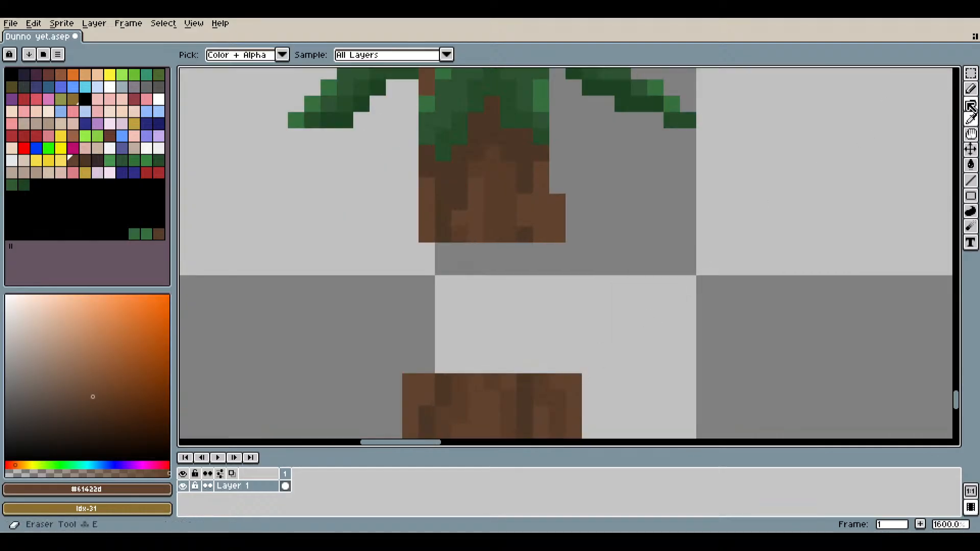
click(971, 88)
click(403, 358)
drag(404, 359, 420, 286)
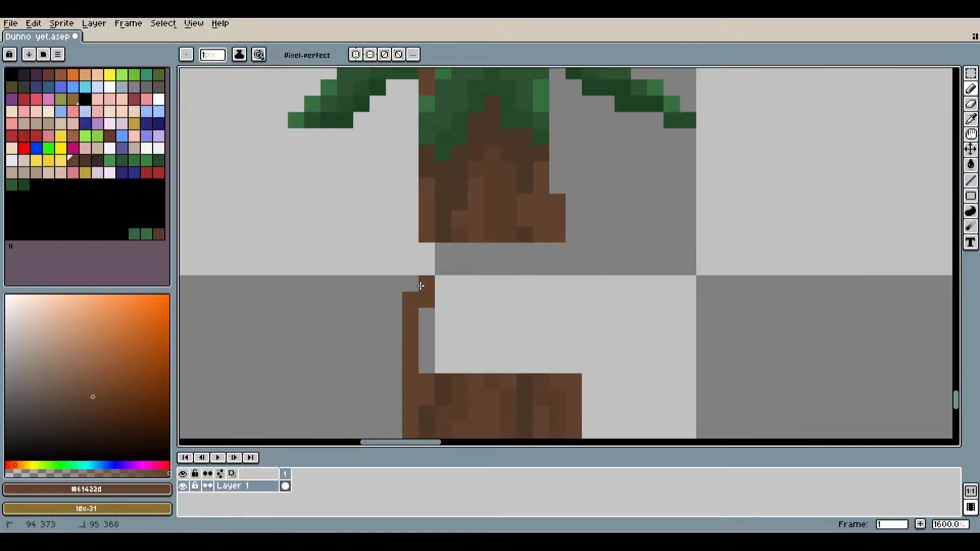
scroll(426, 255, down, 3)
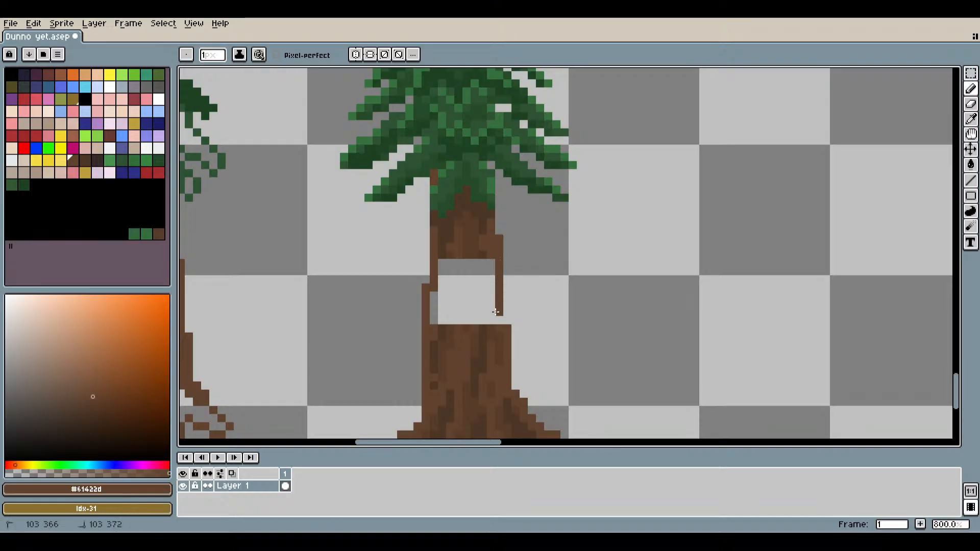
scroll(508, 318, down, 3)
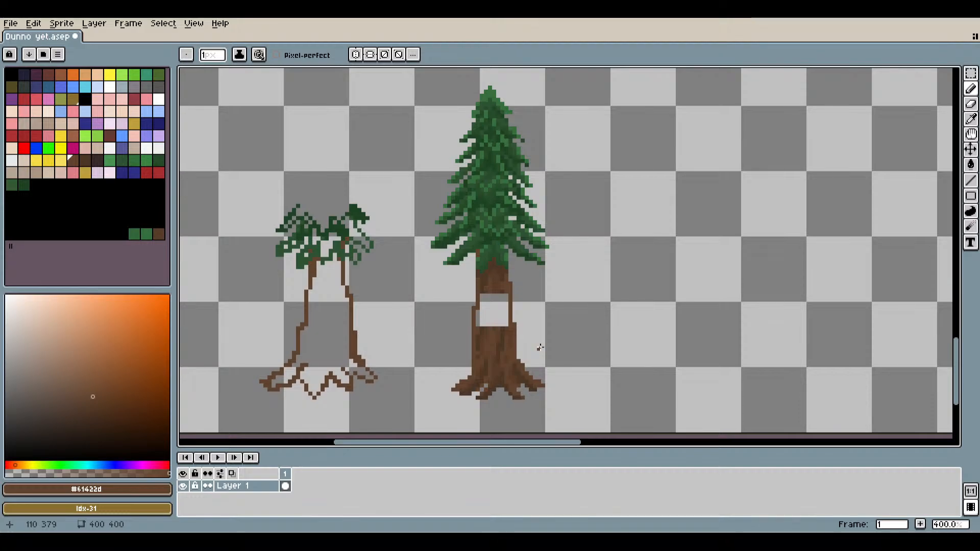
Try shifting a 10 by 20 pixel selection of the lower trunk's right edge and roots one pixel left.
scroll(540, 348, up, 1)
key(m)
scroll(529, 323, up, 1)
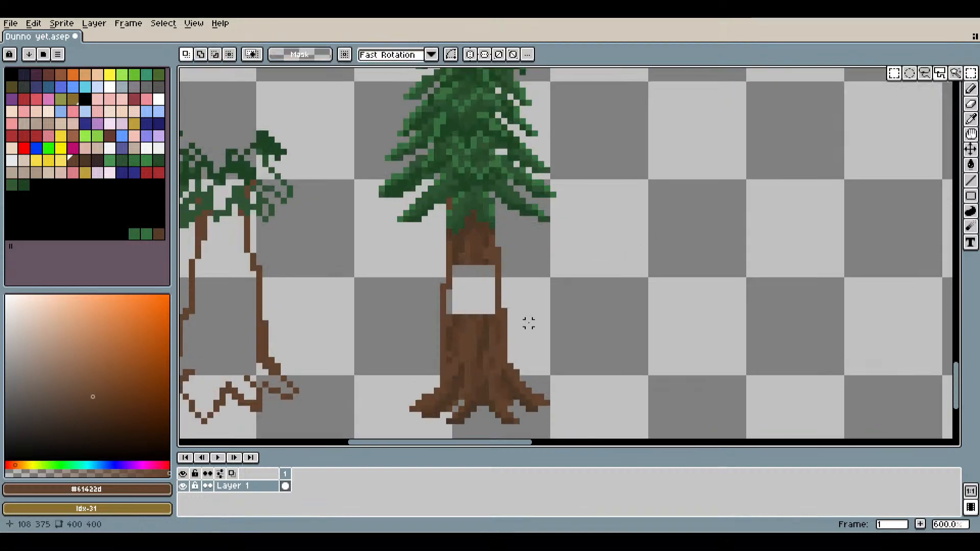
drag(498, 318, 557, 439)
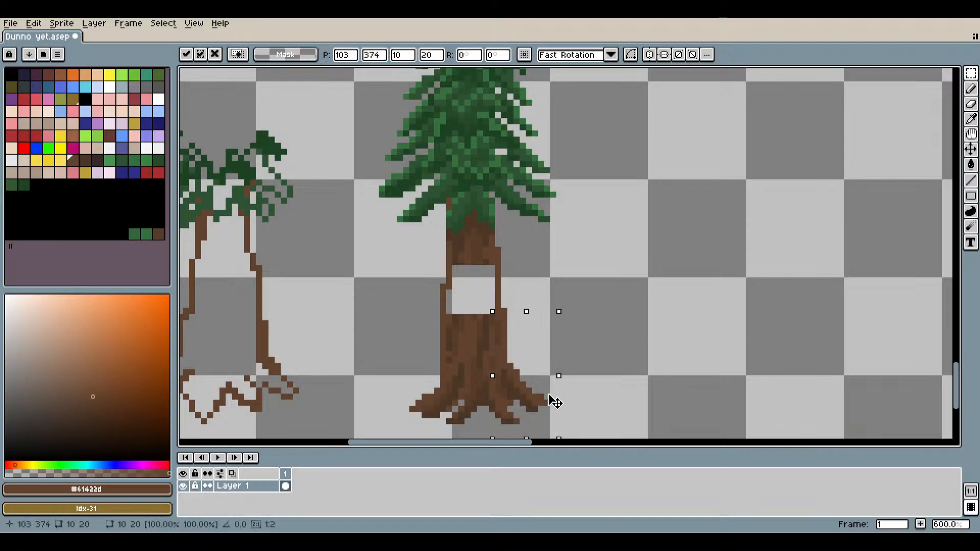
drag(551, 403, 550, 403)
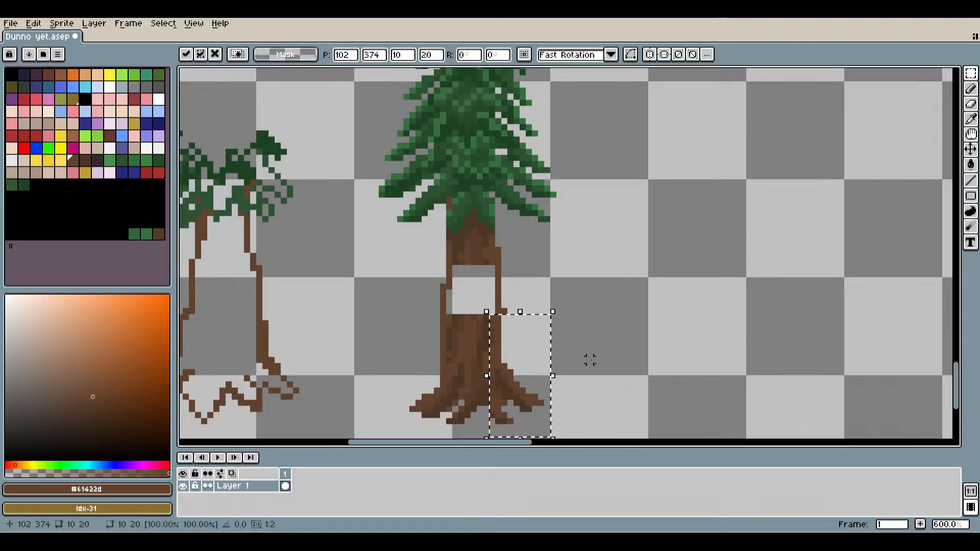
drag(515, 366, 520, 369)
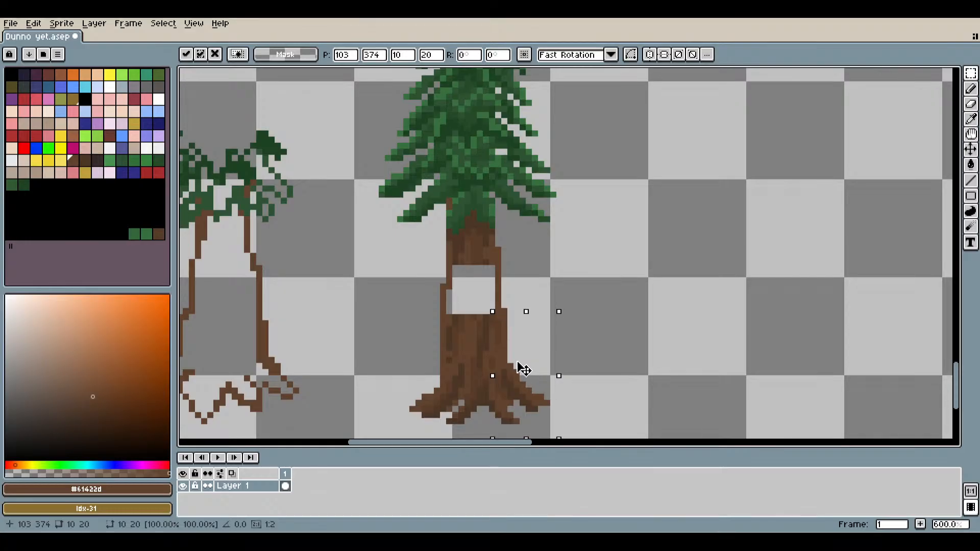
click(615, 378)
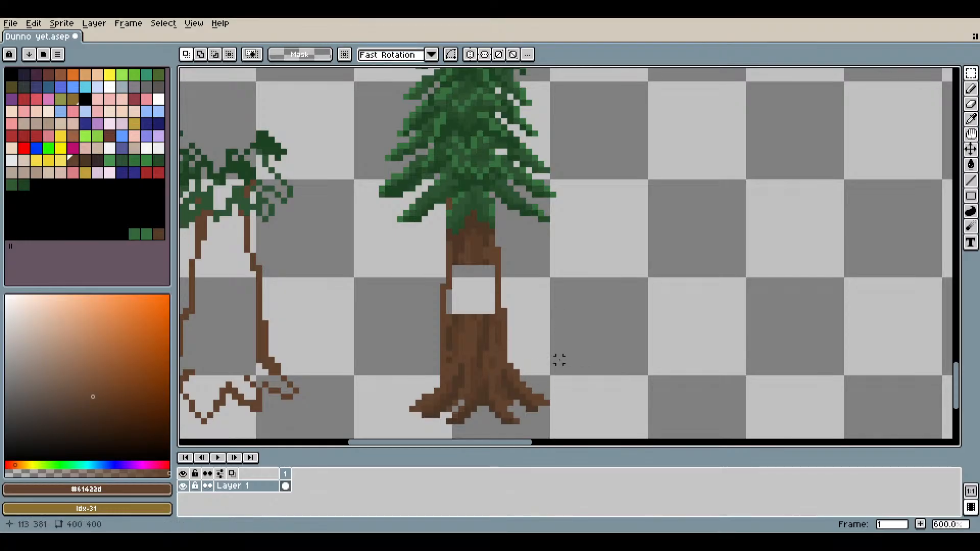
Sample dark brown #4c3627 and draw two short bark streaks upward from the lower trunk into the transparent gap.
scroll(556, 361, up, 3)
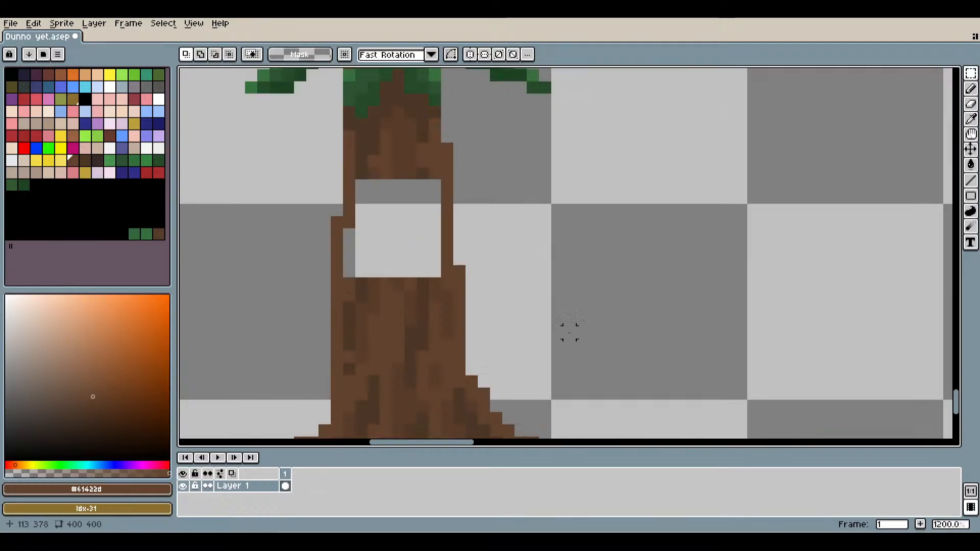
click(972, 120)
scroll(515, 261, up, 3)
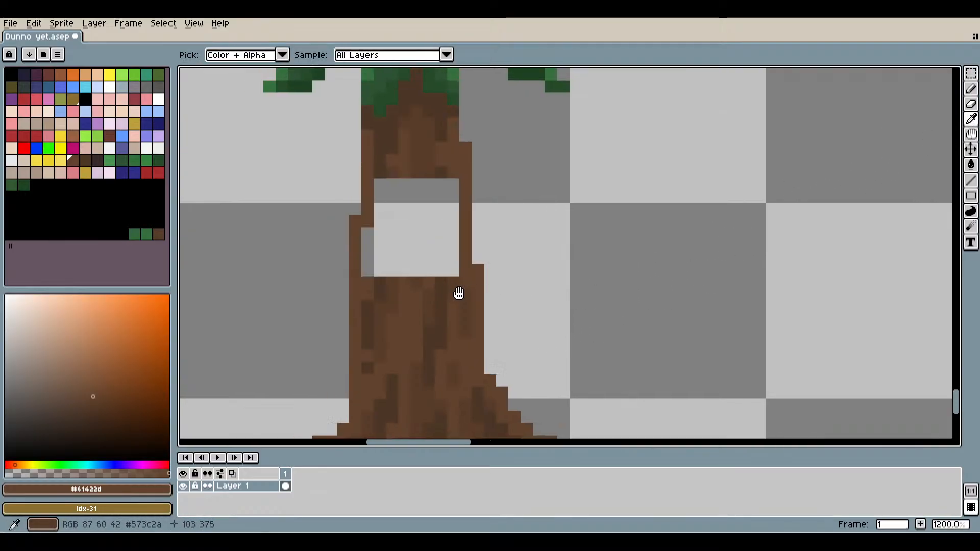
click(515, 259)
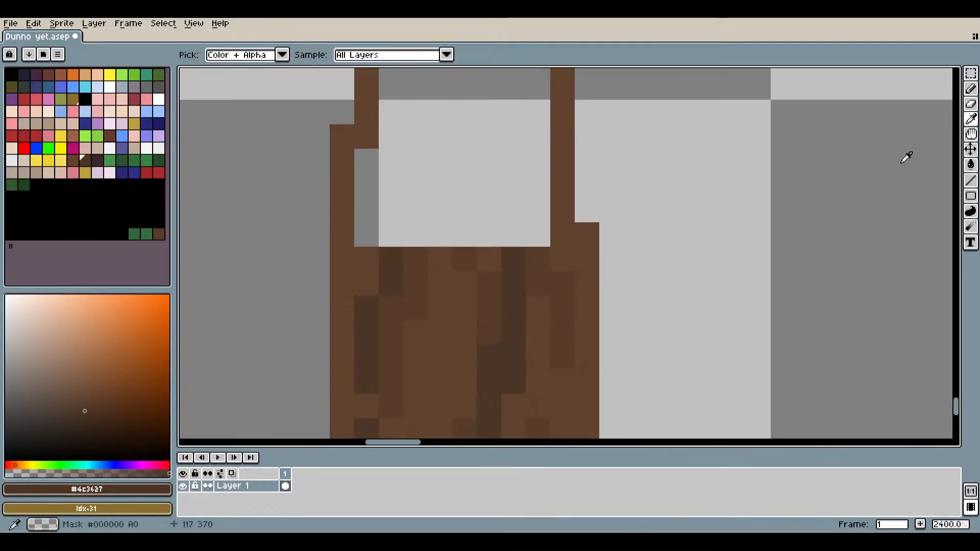
click(971, 89)
drag(516, 186, 510, 244)
scroll(490, 260, left, 4)
scroll(490, 260, up, 1)
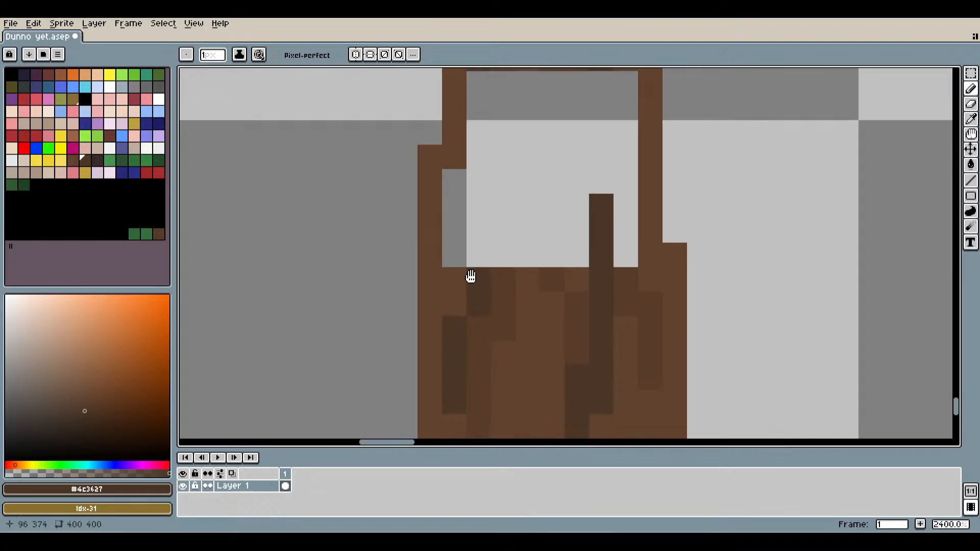
click(485, 249)
click(515, 256)
Extend the upper trunk's left dark streak down into the gap and draw a stepped #4c3627 streak in the gap's middle.
scroll(515, 256, down, 2)
scroll(575, 280, up, 3)
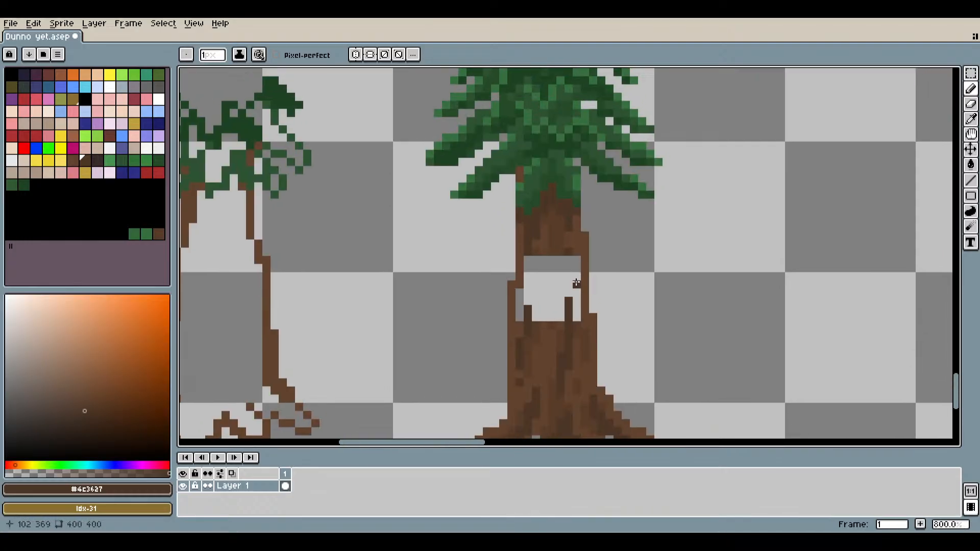
drag(526, 258, 526, 314)
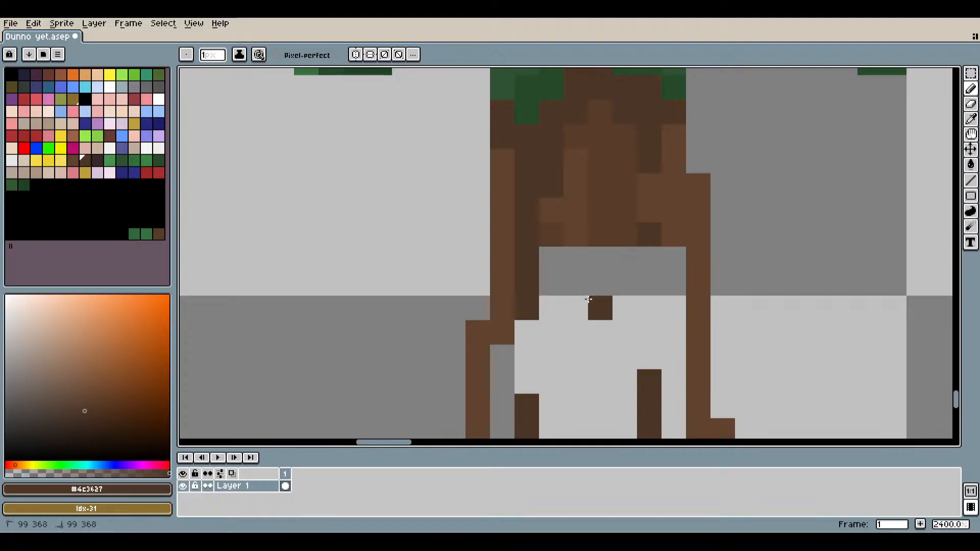
mouse_move(598, 308)
mouse_down()
mouse_move(576, 381)
mouse_move(586, 399)
mouse_up()
scroll(586, 400, down, 3)
scroll(623, 354, up, 3)
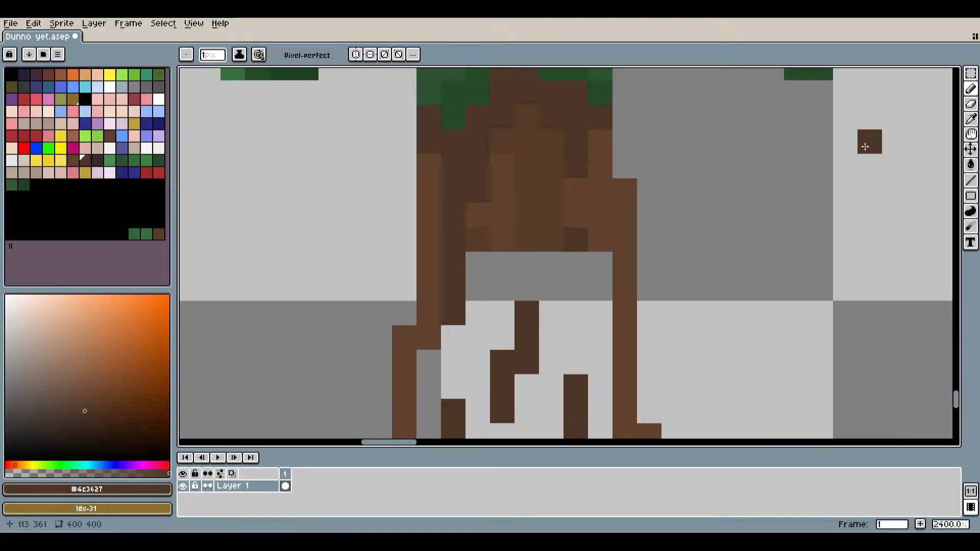
Extend the upper trunk's central streak in #573c2a and the dark streak beside it in #4c3627 down into the gap.
click(971, 119)
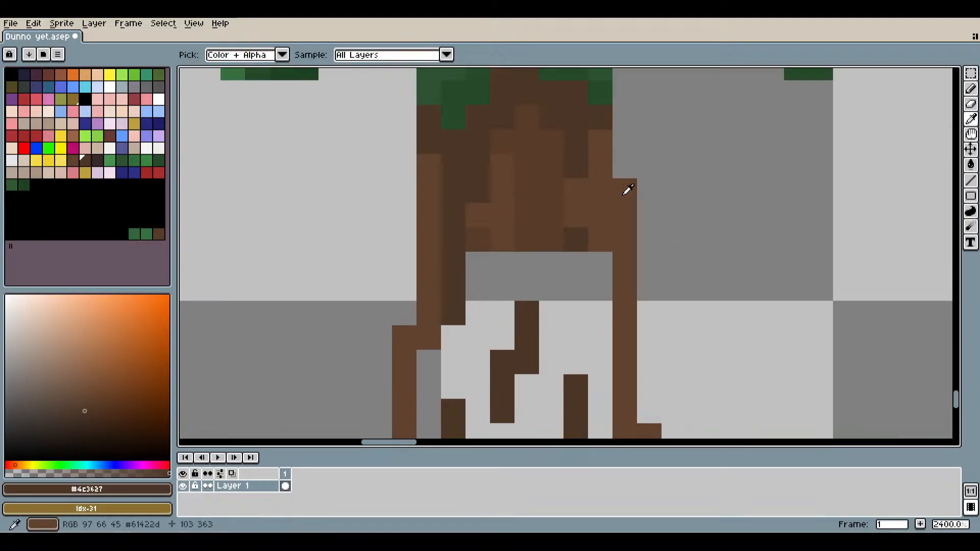
click(971, 89)
mouse_move(526, 261)
mouse_down()
mouse_move(548, 271)
mouse_move(552, 317)
mouse_up()
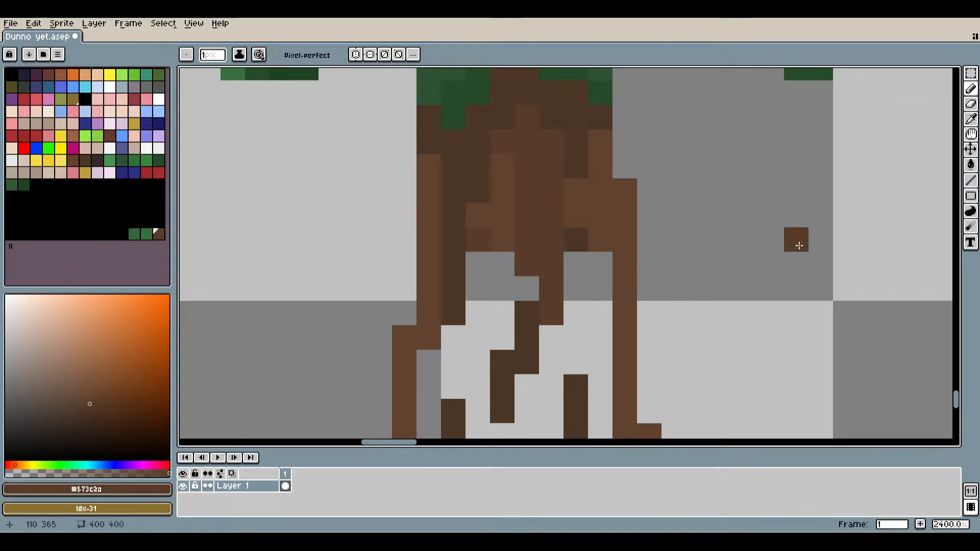
key(i)
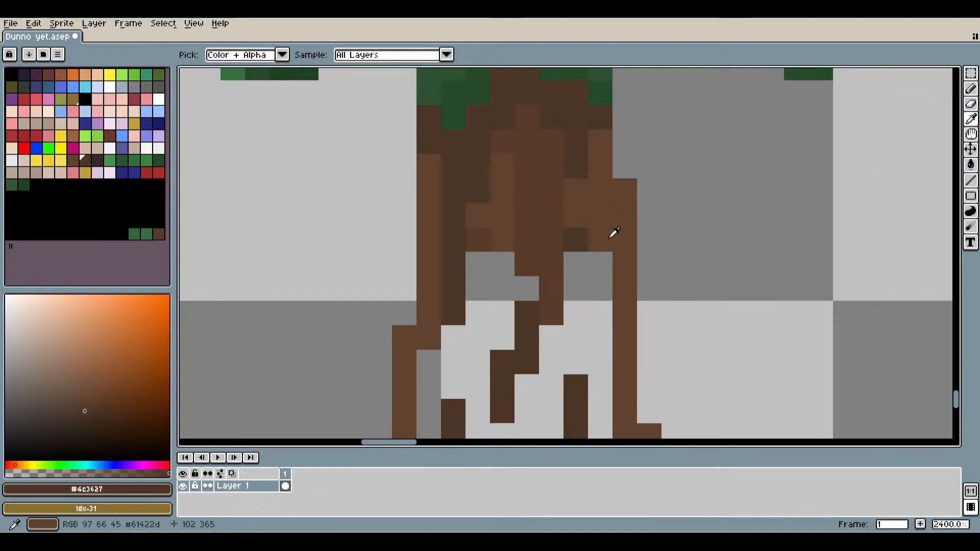
click(974, 93)
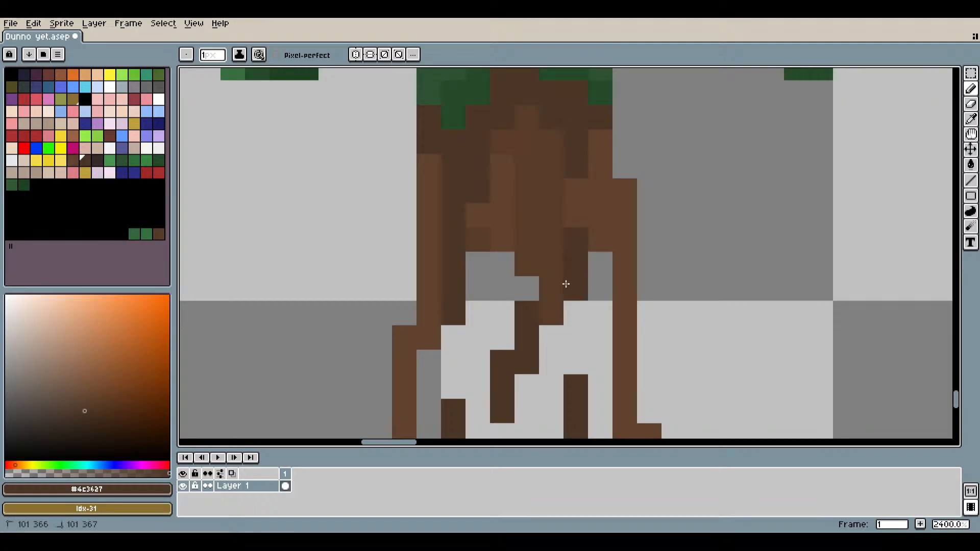
Sample #573c2a and draw mid-brown streaks down the gap's right side and up through its left half.
scroll(643, 356, down, 3)
scroll(643, 356, up, 4)
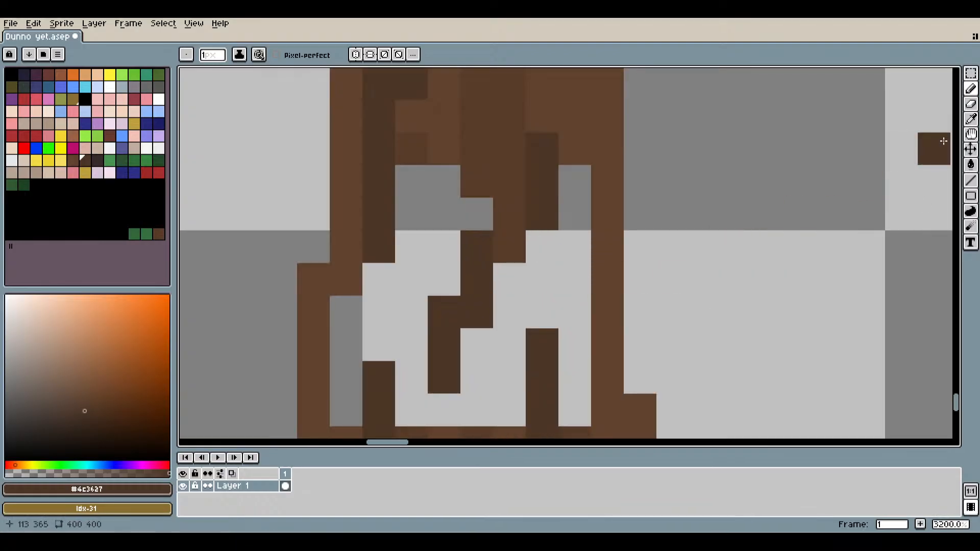
click(972, 120)
click(970, 89)
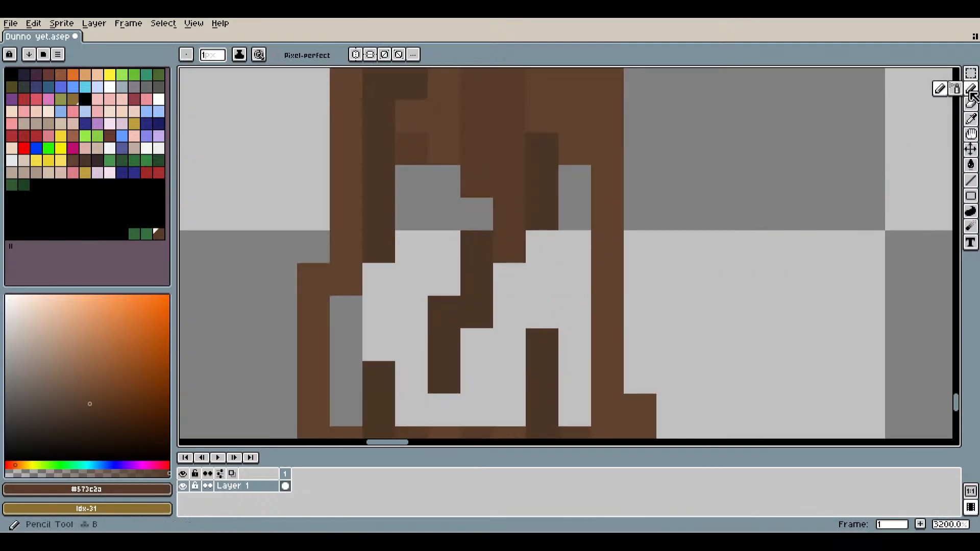
drag(582, 215, 575, 378)
click(553, 283)
drag(553, 283, 546, 267)
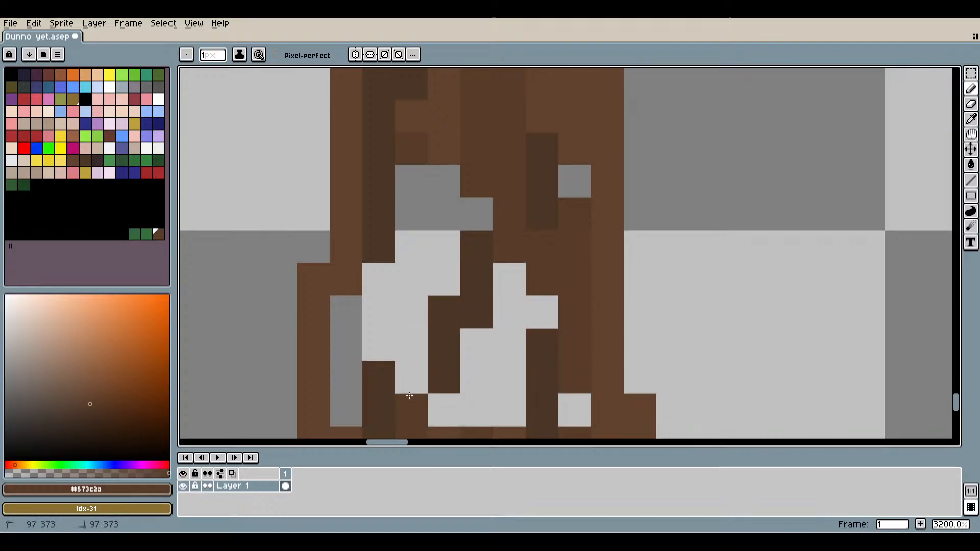
mouse_move(412, 397)
mouse_down()
mouse_move(406, 298)
mouse_move(438, 246)
mouse_move(442, 192)
mouse_up()
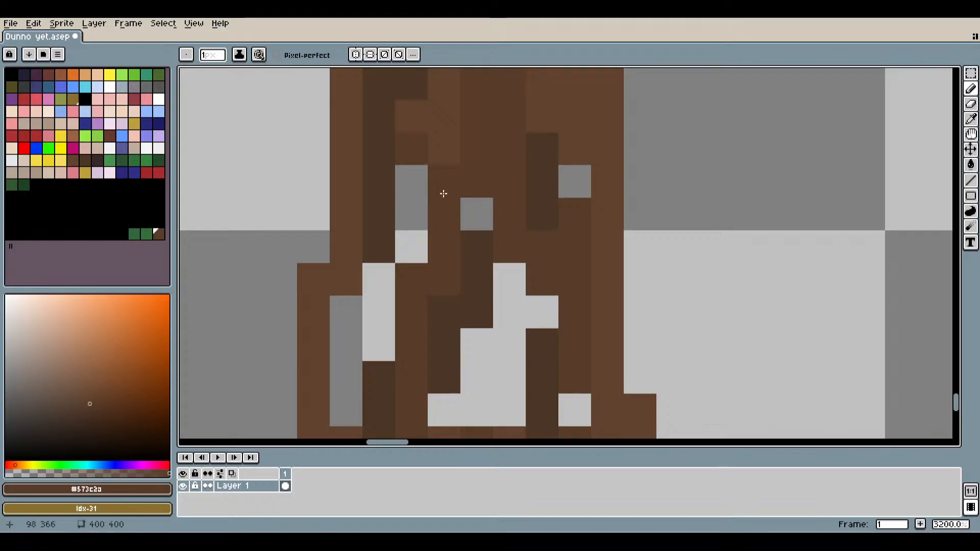
Add #573c2a pixels at the bottom centre of the gap, undoing the stroke that crosses the dark streak.
scroll(511, 343, down, 2)
scroll(530, 360, up, 1)
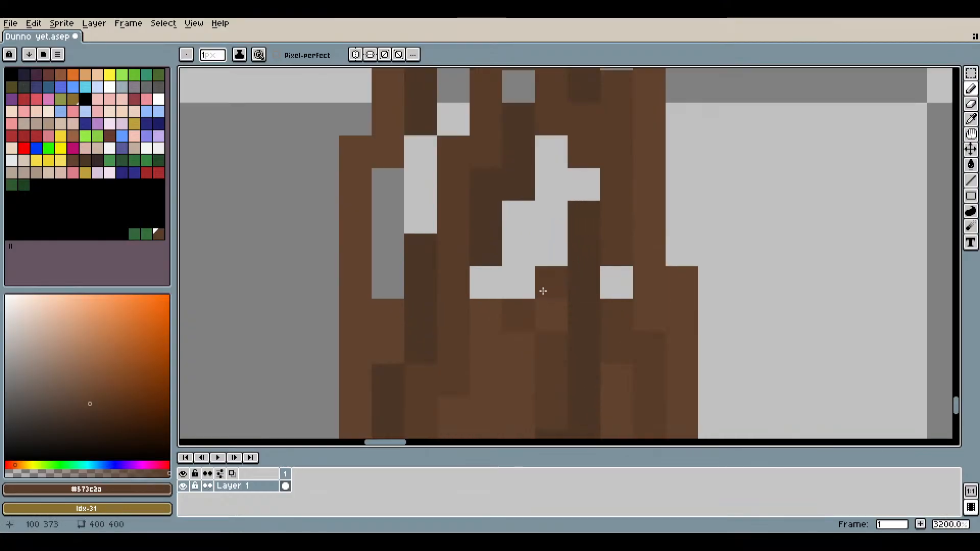
mouse_move(544, 284)
mouse_down()
mouse_move(576, 240)
mouse_move(555, 254)
mouse_move(582, 281)
mouse_up()
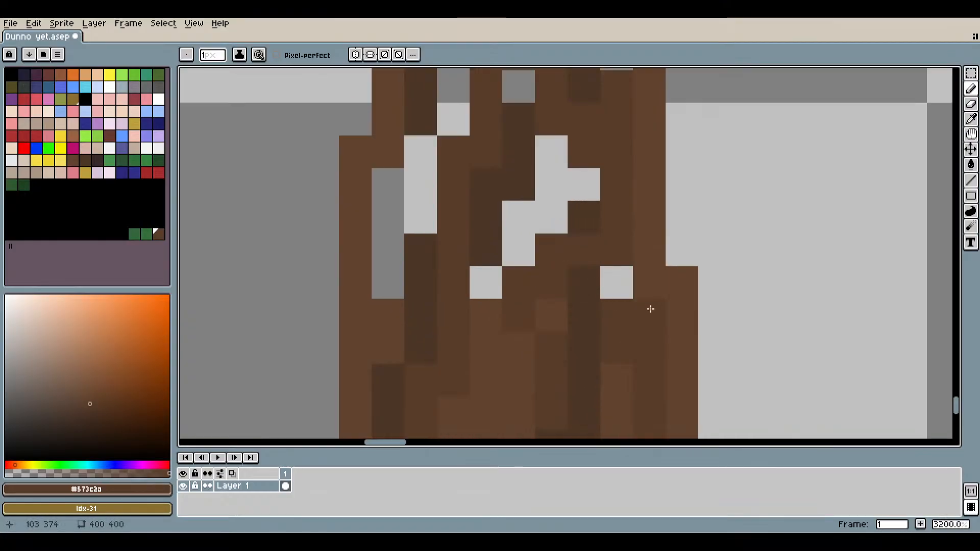
key(ctrl+z)
key(ctrl+z)
click(549, 244)
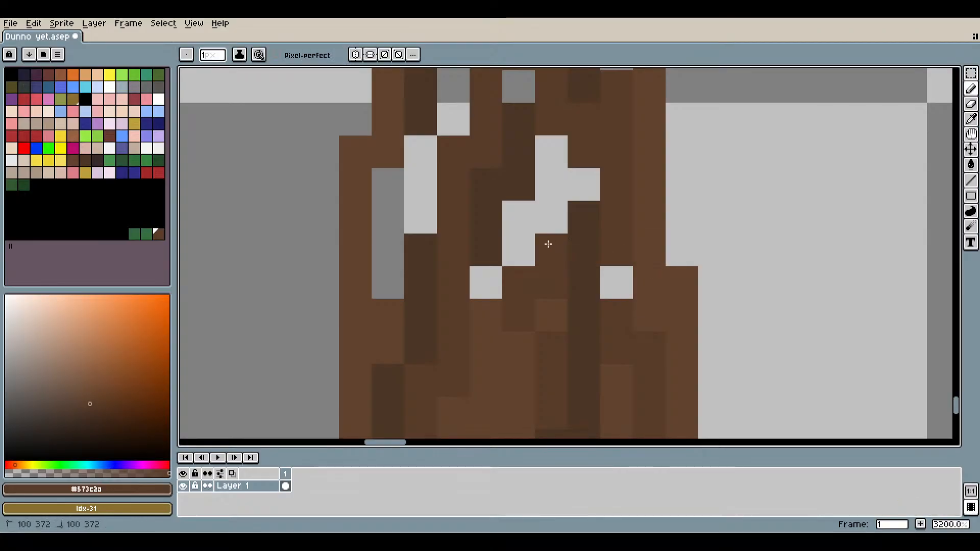
Sample #61422d from the trunk outline and bucket-fill the remaining transparent holes in the trunk gap.
click(971, 121)
click(652, 179)
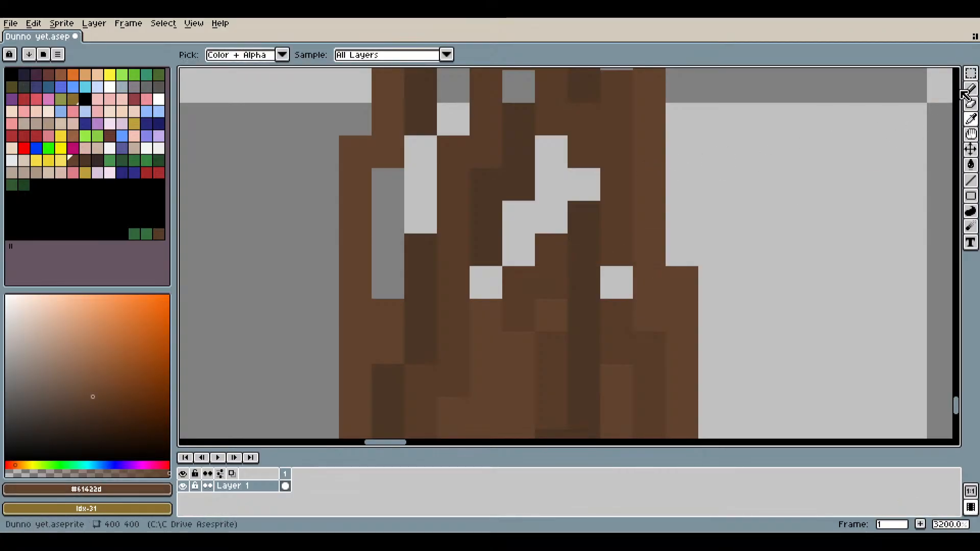
click(970, 164)
click(625, 282)
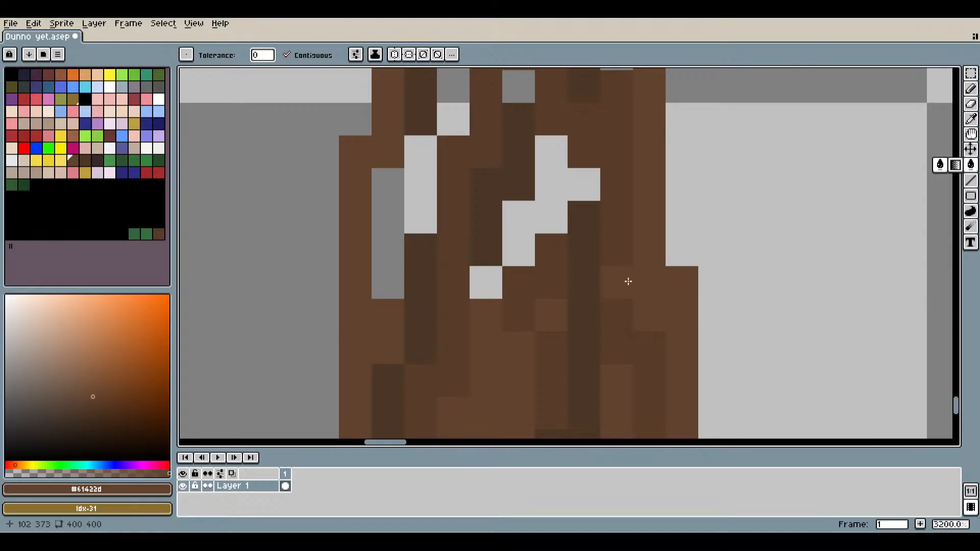
click(556, 186)
click(531, 220)
click(485, 282)
click(420, 183)
click(388, 230)
click(453, 120)
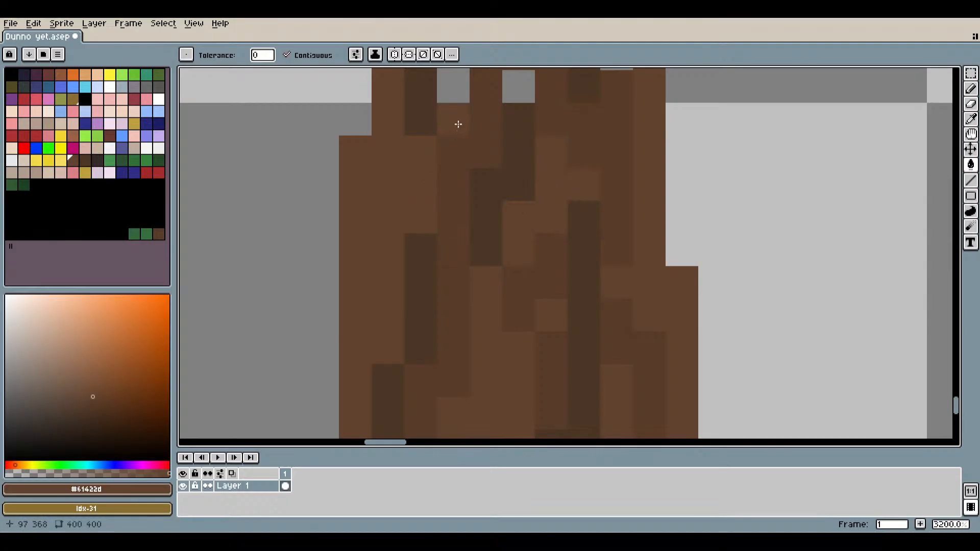
click(453, 86)
click(520, 85)
Sample green #2d5232 and draw a three-pixel-high column at the foliage base, just outside the trunk's left edge.
scroll(577, 197, down, 5)
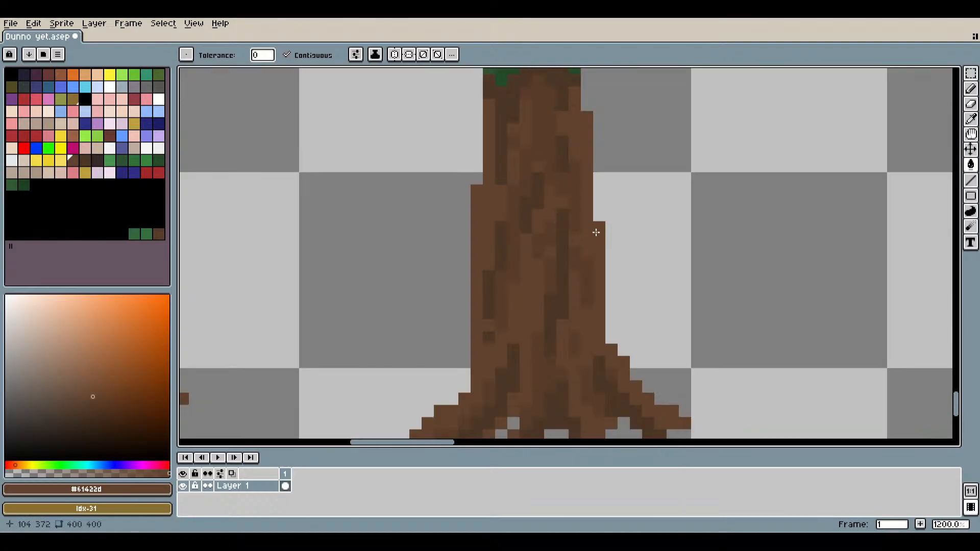
scroll(596, 232, down, 6)
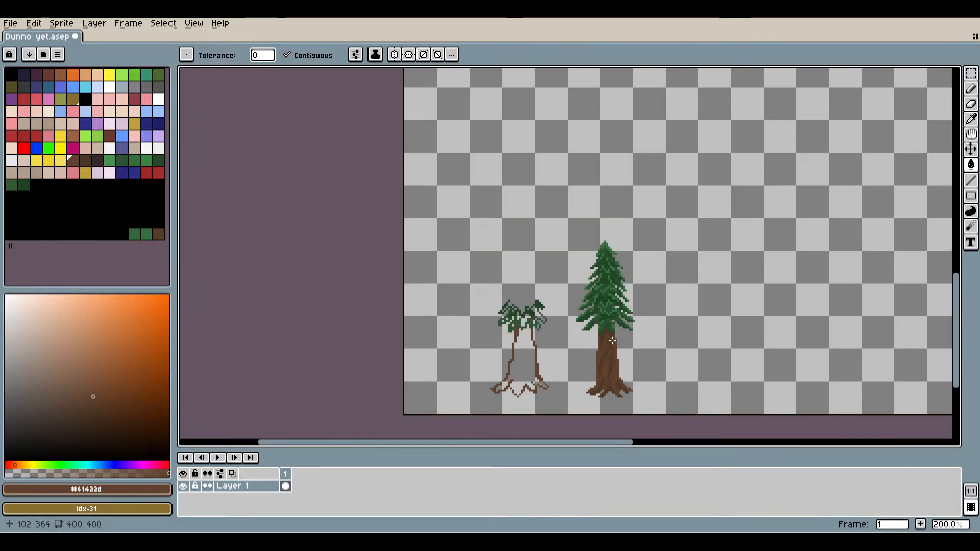
scroll(612, 341, up, 5)
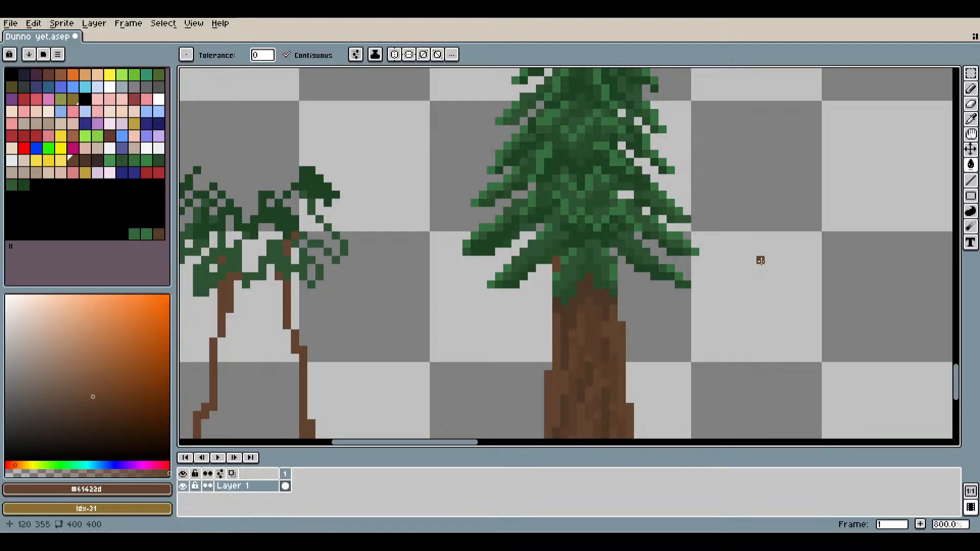
click(971, 118)
scroll(558, 303, up, 3)
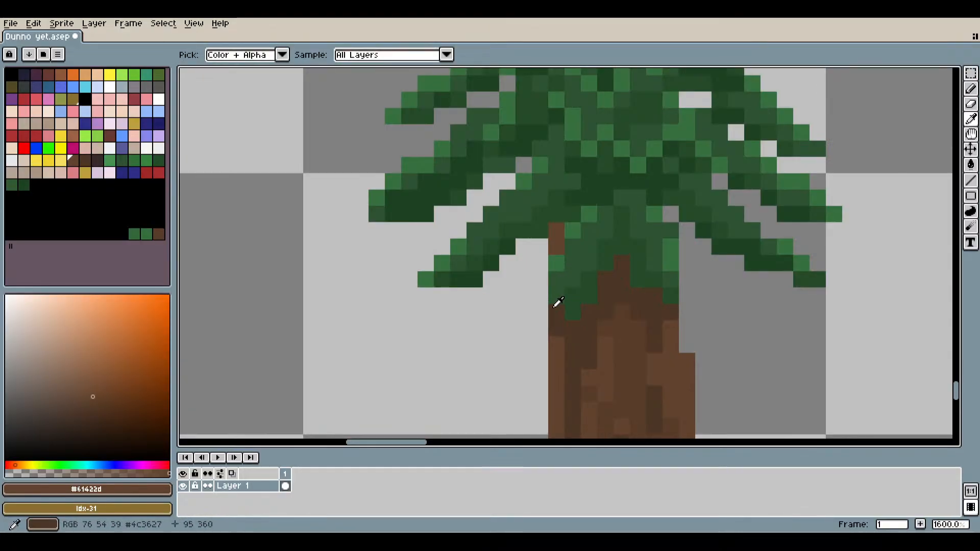
click(578, 272)
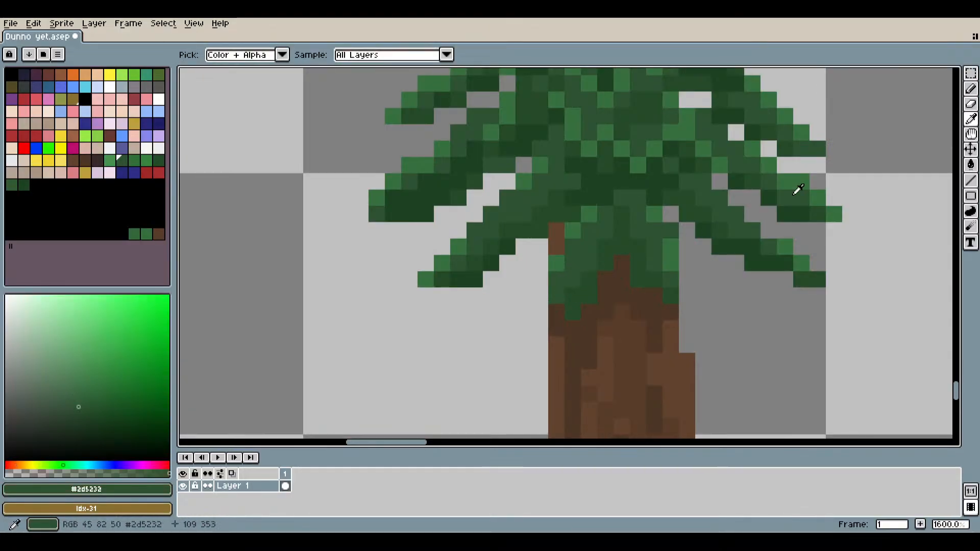
click(971, 88)
click(544, 292)
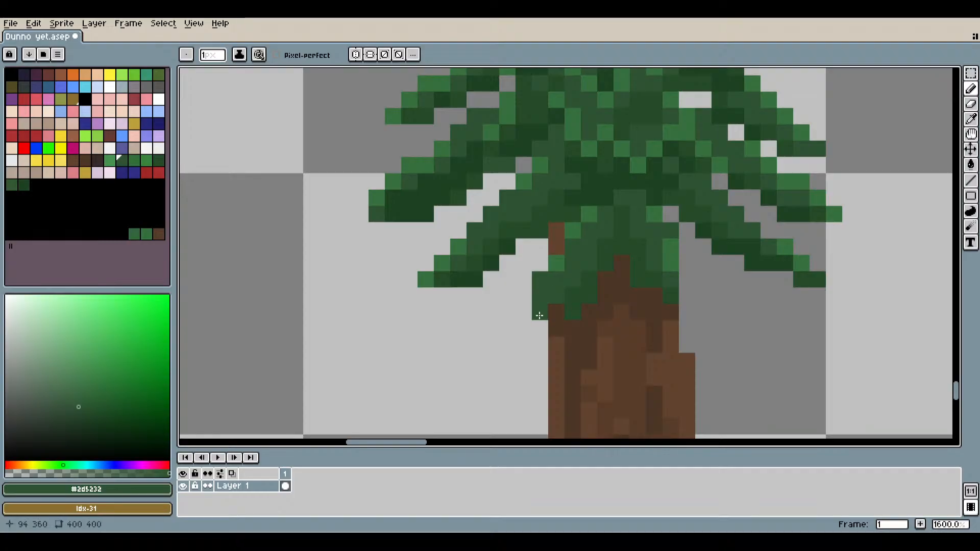
Erase the top pixel of the added green column and paint the adjoining brown trunk pixel #2d5232.
key(ctrl+z)
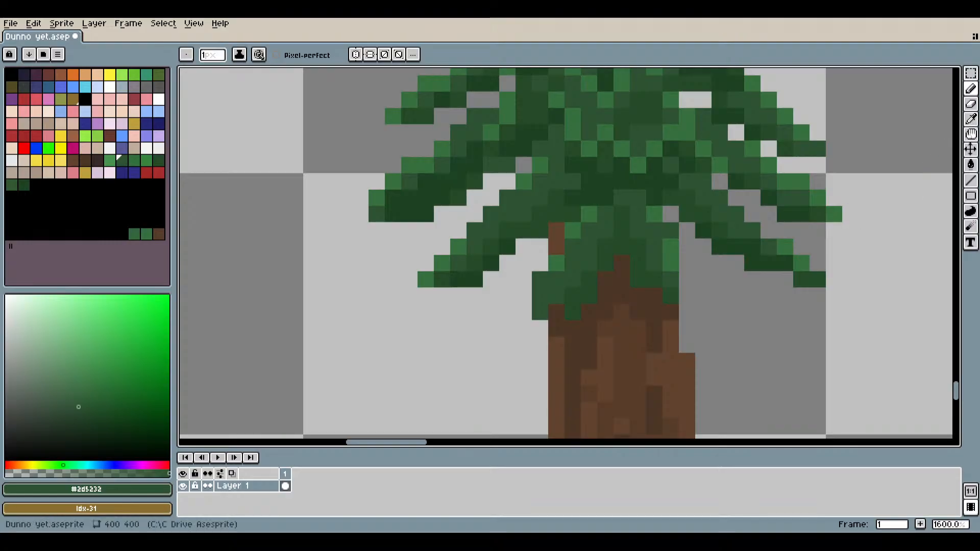
key(e)
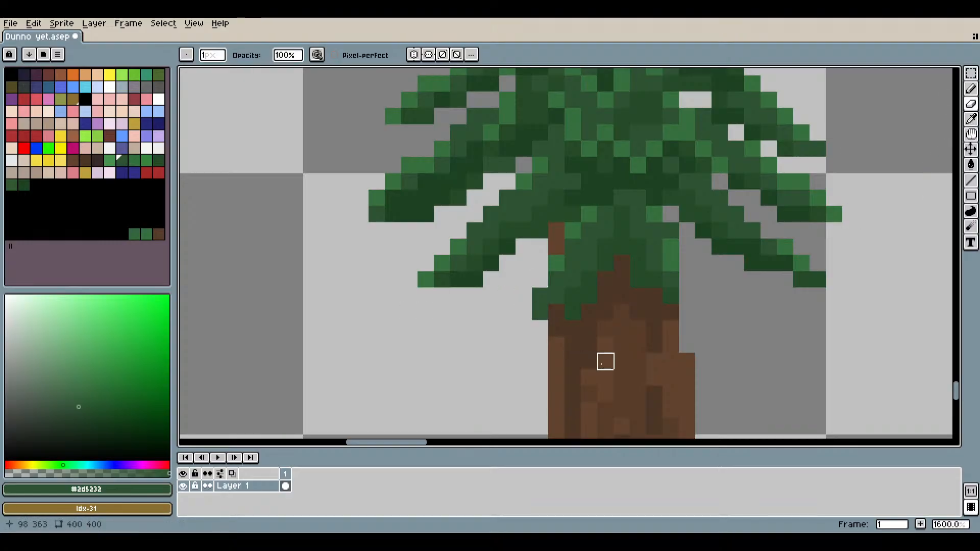
scroll(572, 329, up, 1)
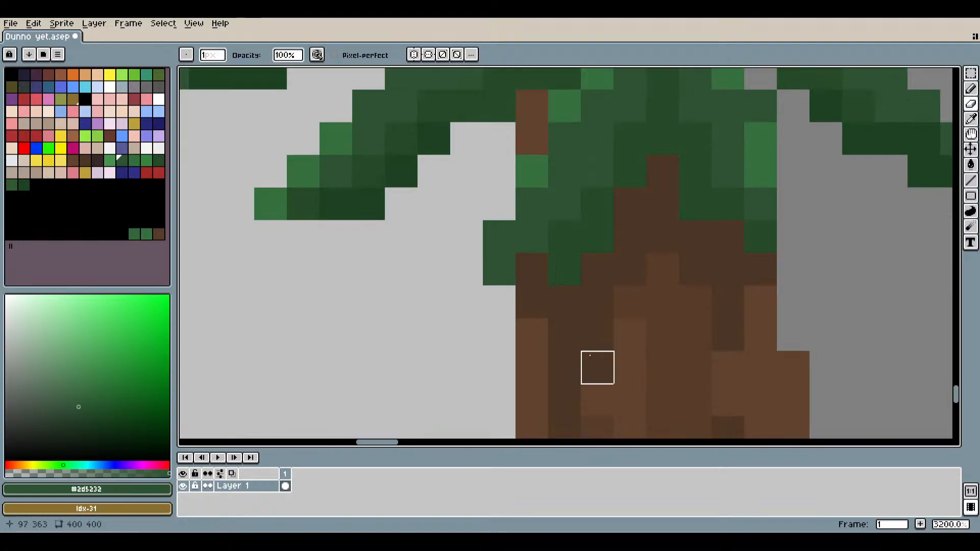
click(972, 91)
click(536, 264)
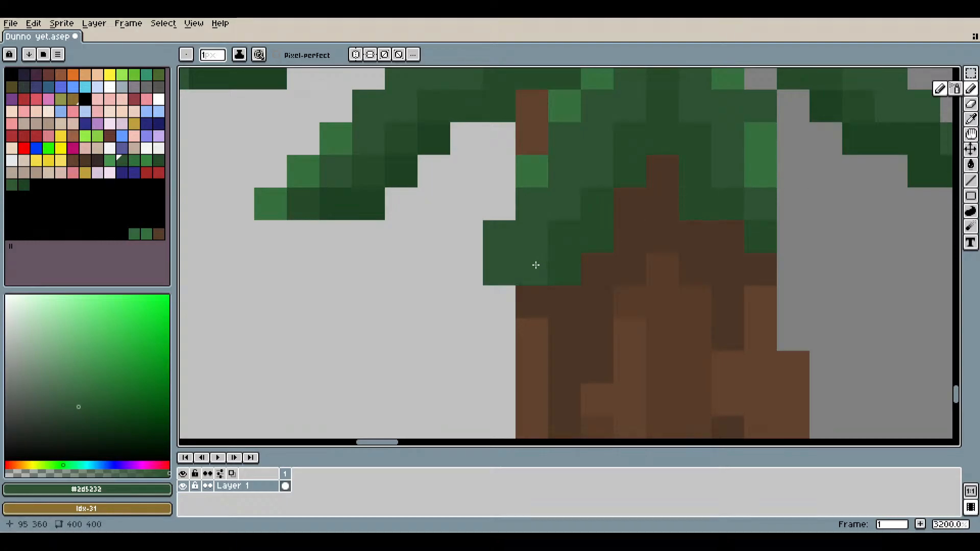
Sample dark brown #4c3627 and recolour the lowest dark green foliage pixel over the trunk's upper left.
scroll(702, 334, down, 3)
scroll(664, 322, up, 3)
key(i)
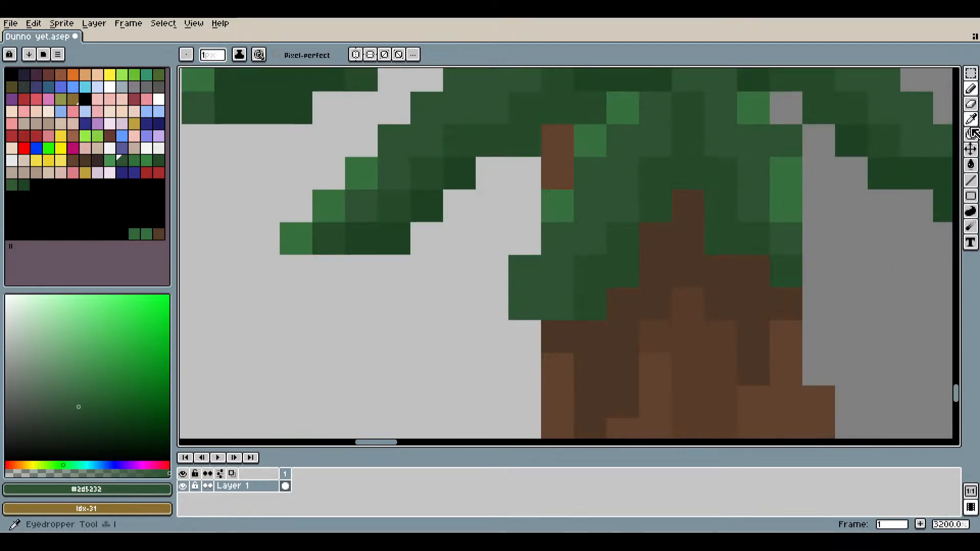
click(623, 300)
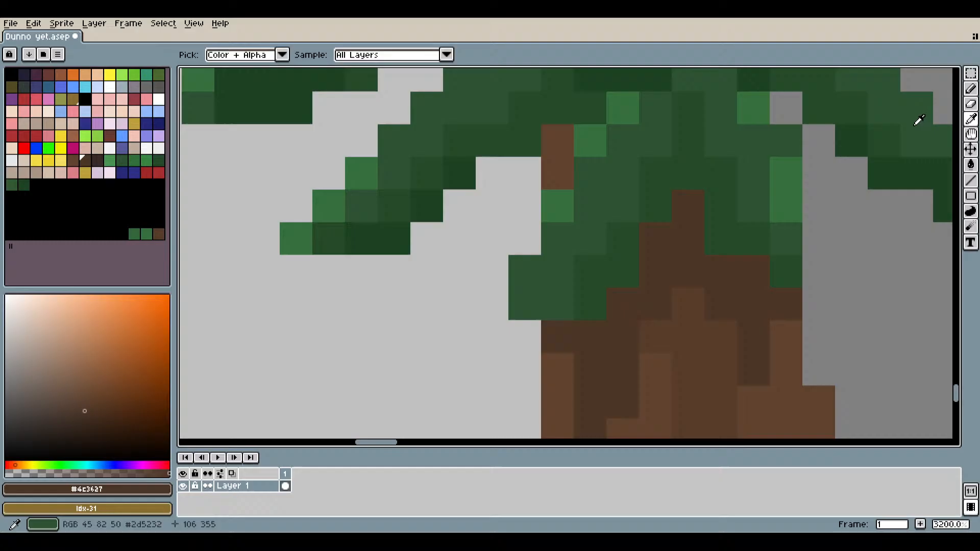
click(970, 88)
scroll(591, 298, down, 6)
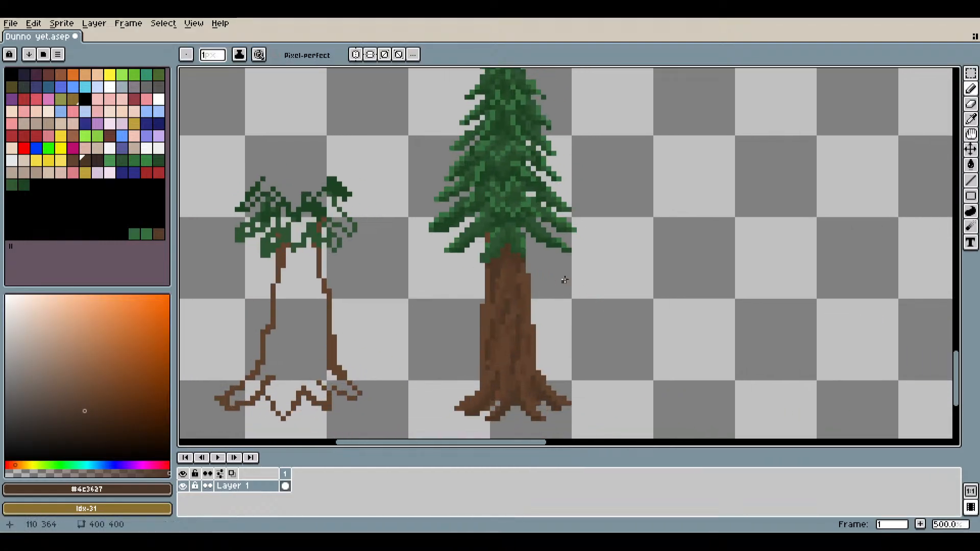
Sample dark green #254b29 and draw a five-pixel branch tip sloping down from the foliage base, just outside the trunk's right edge.
scroll(565, 279, up, 6)
key(i)
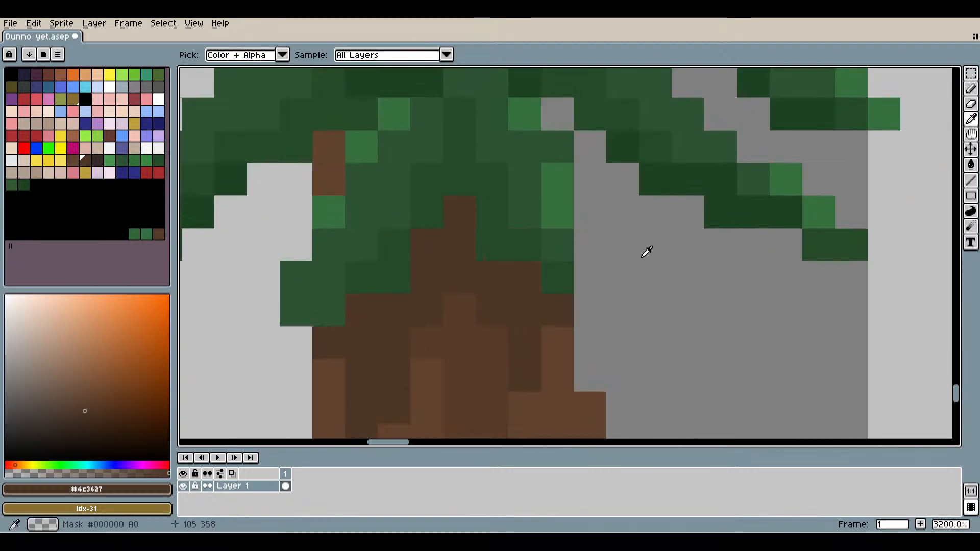
click(556, 274)
click(970, 88)
click(595, 300)
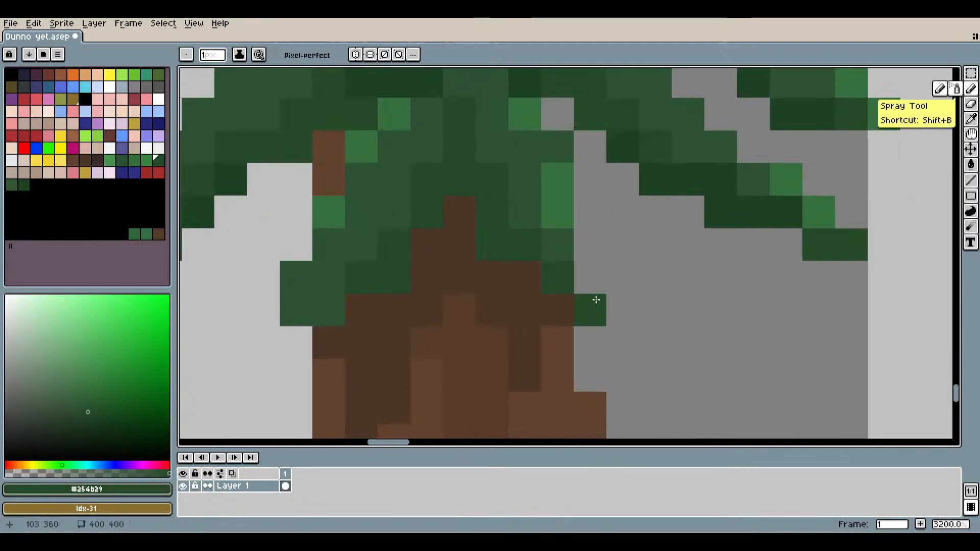
click(623, 339)
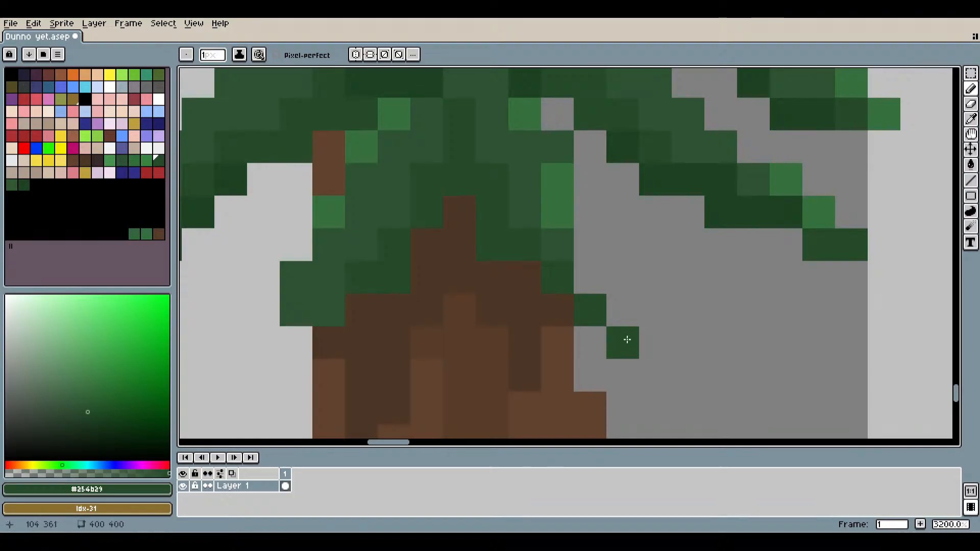
click(585, 283)
click(611, 301)
click(587, 254)
scroll(667, 335, down, 5)
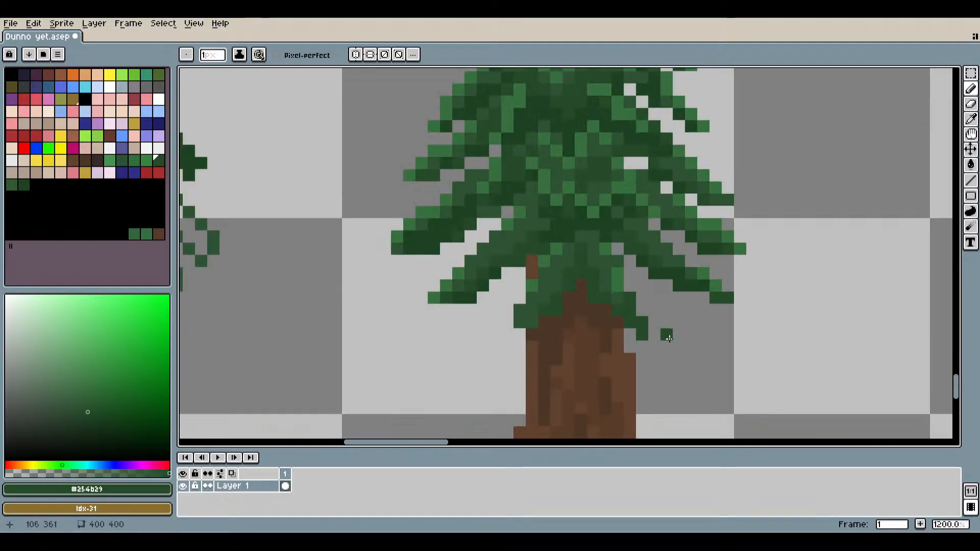
scroll(706, 356, down, 1)
Sample lighter green #36703e and recolour the two upper-edge pixels of the new branch tip at the trunk's right as highlights.
scroll(697, 361, up, 7)
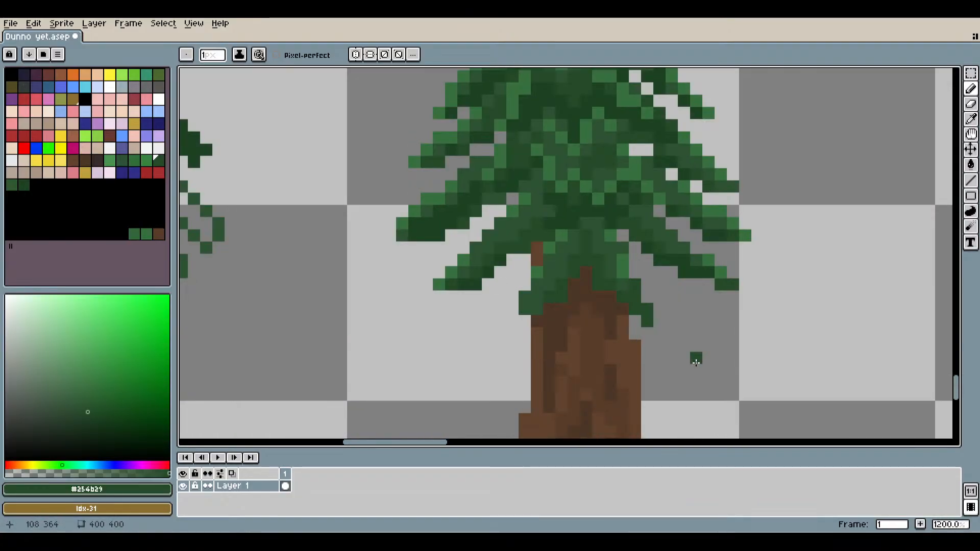
key(i)
click(569, 166)
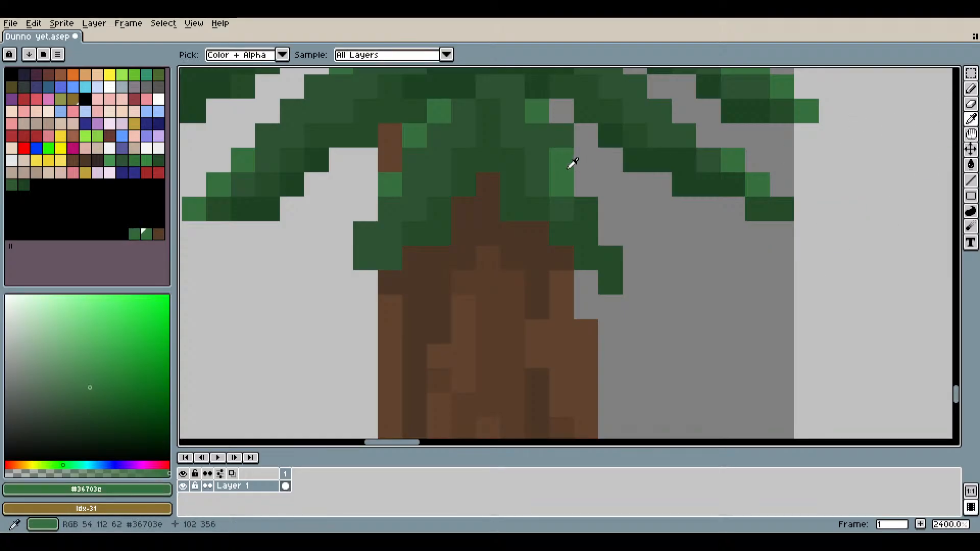
click(971, 89)
click(588, 211)
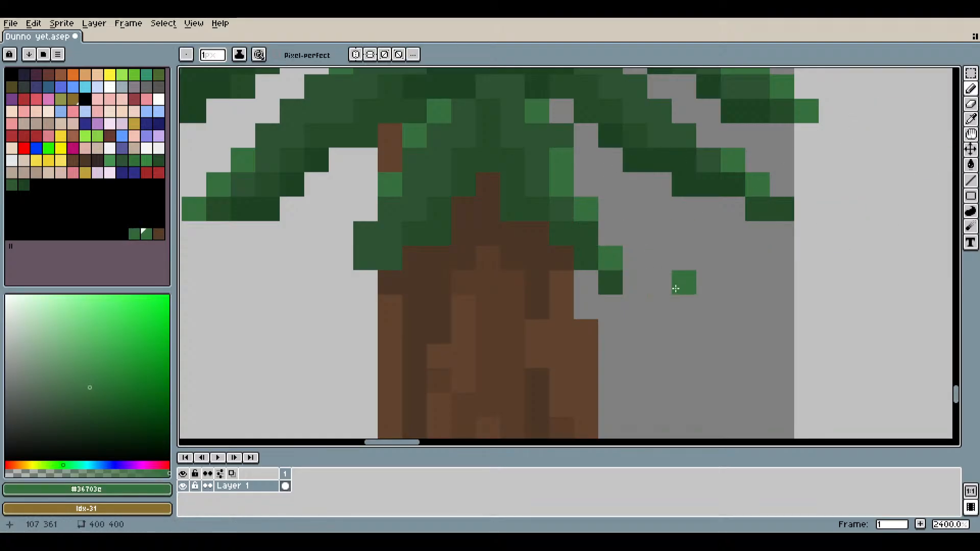
scroll(687, 305, down, 9)
drag(726, 316, 595, 293)
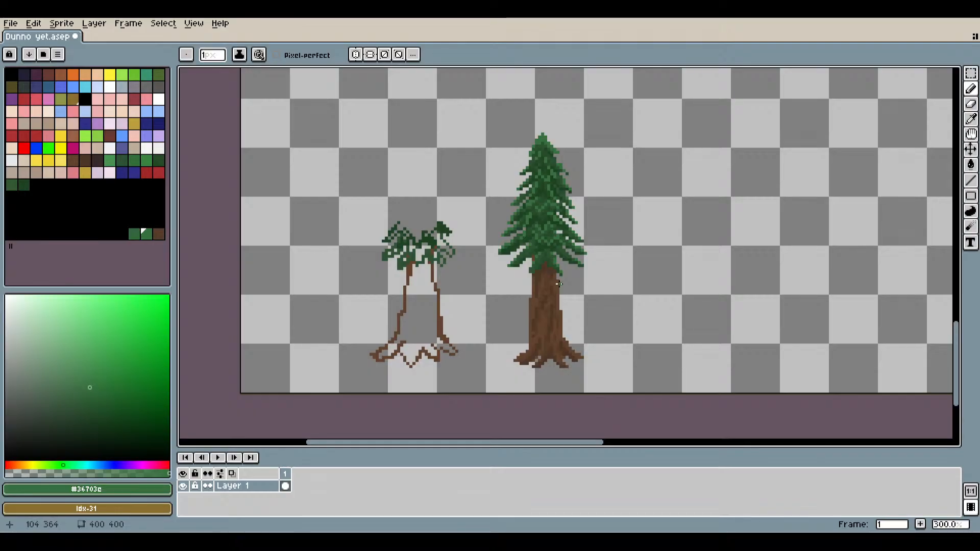
Add #36703e highlight pixels along the outer tip of the foliage base at the trunk's left.
scroll(606, 281, up, 6)
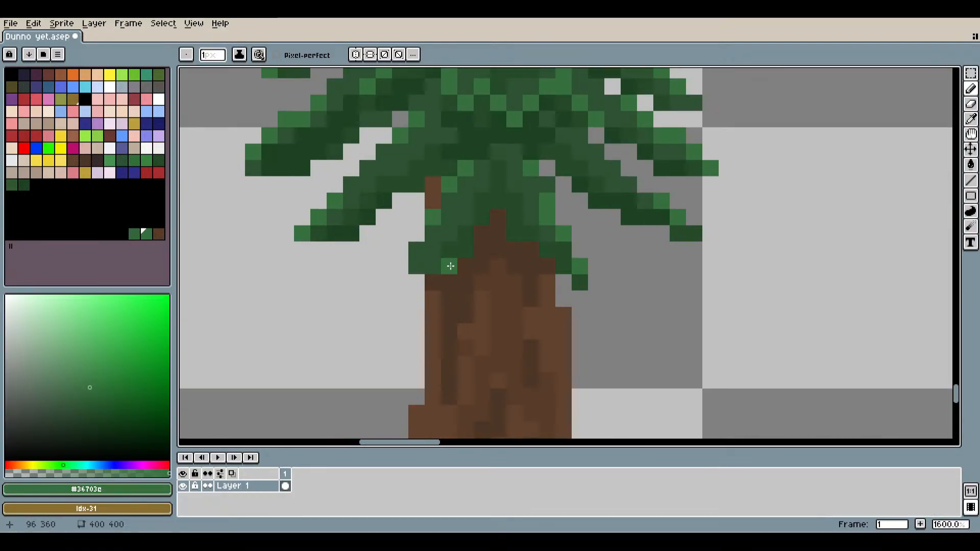
click(403, 265)
scroll(622, 350, down, 6)
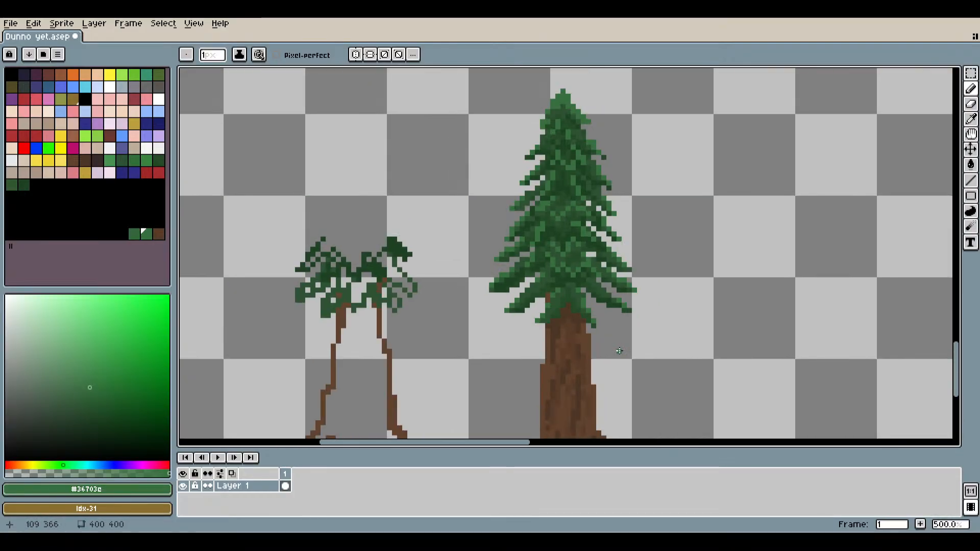
Save the sprite file.
drag(696, 384, 670, 340)
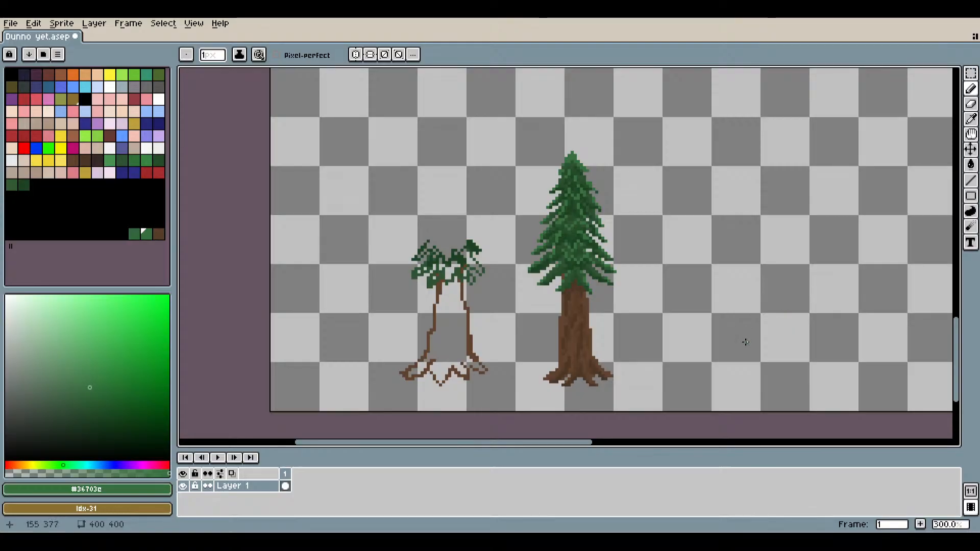
click(10, 23)
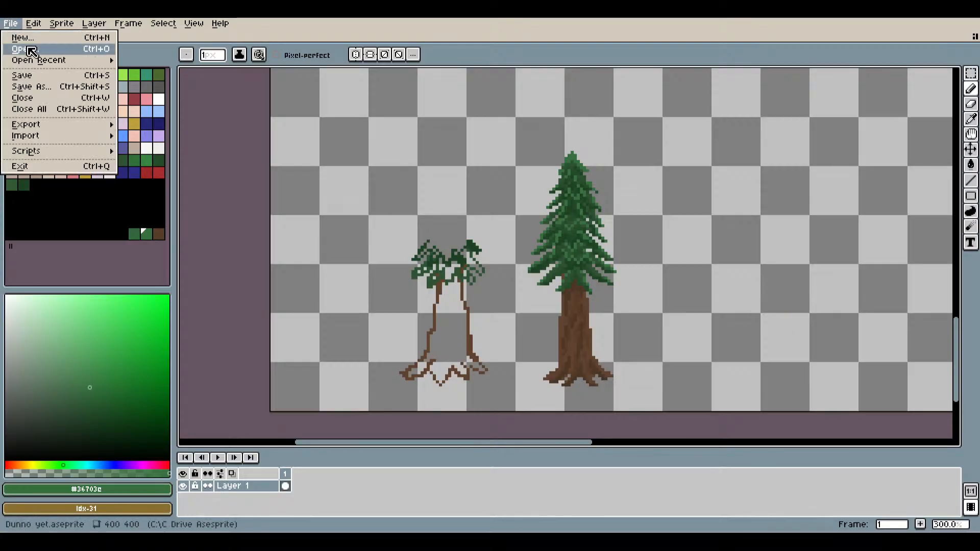
click(48, 76)
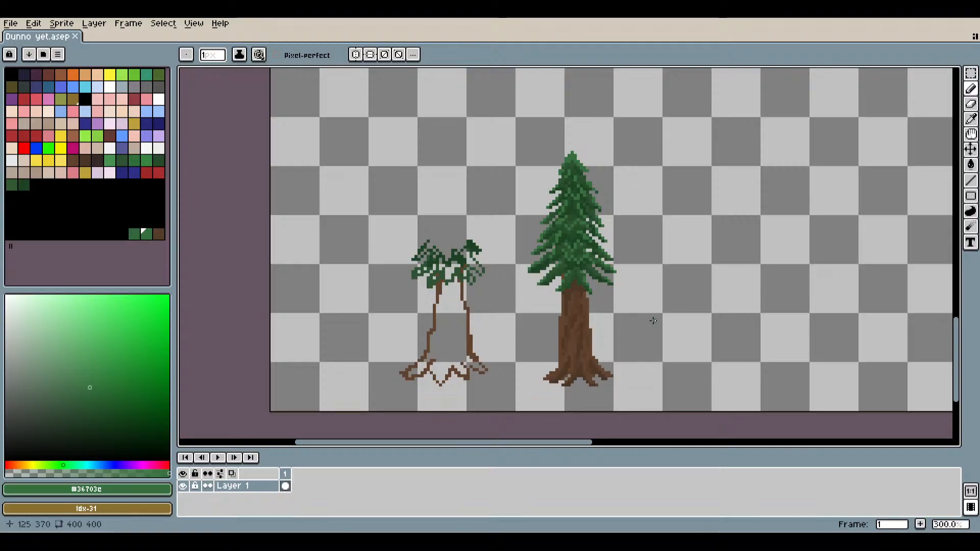
Select the unfinished outlined tree, move it to the far right of the canvas and deselect it.
drag(653, 320, 644, 335)
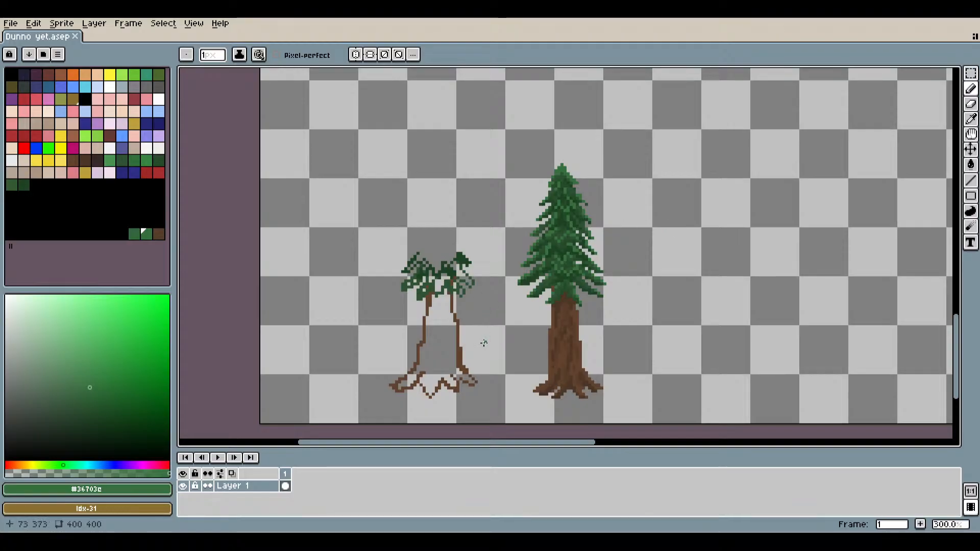
click(971, 73)
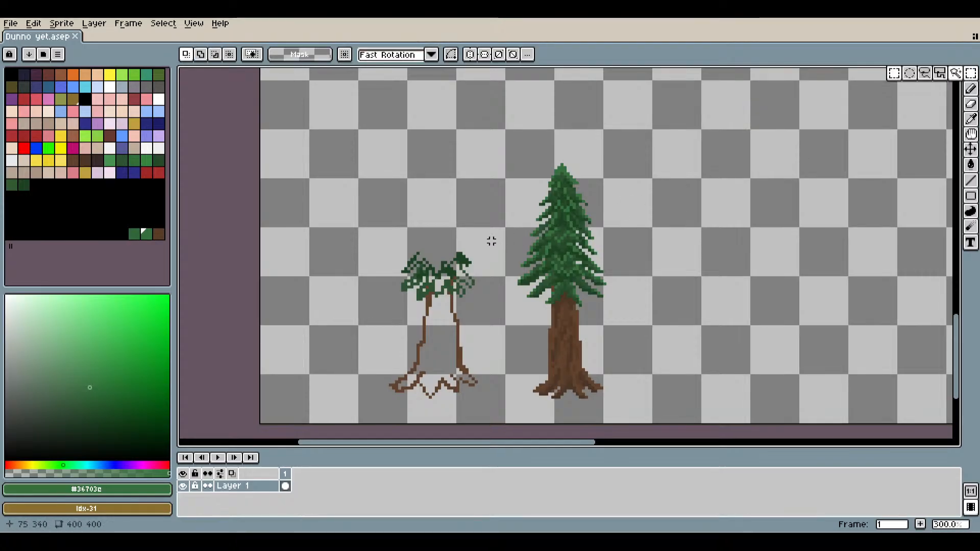
drag(494, 228, 350, 414)
drag(454, 296, 390, 280)
drag(756, 278, 613, 276)
scroll(613, 276, down, 2)
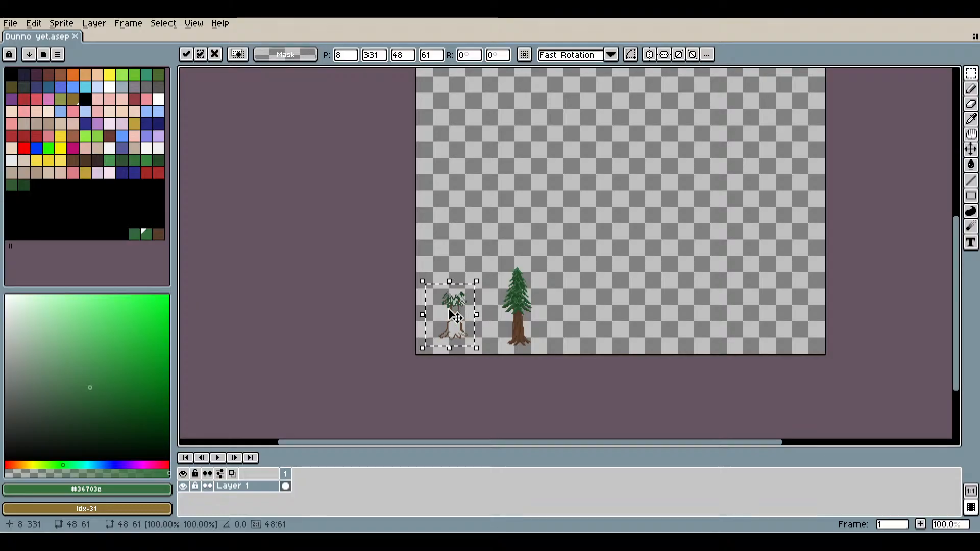
drag(453, 315, 779, 316)
click(664, 298)
Pick palette green Idx-102 and pencil a hill line sloping gently away from the pine's right root.
scroll(508, 330, up, 4)
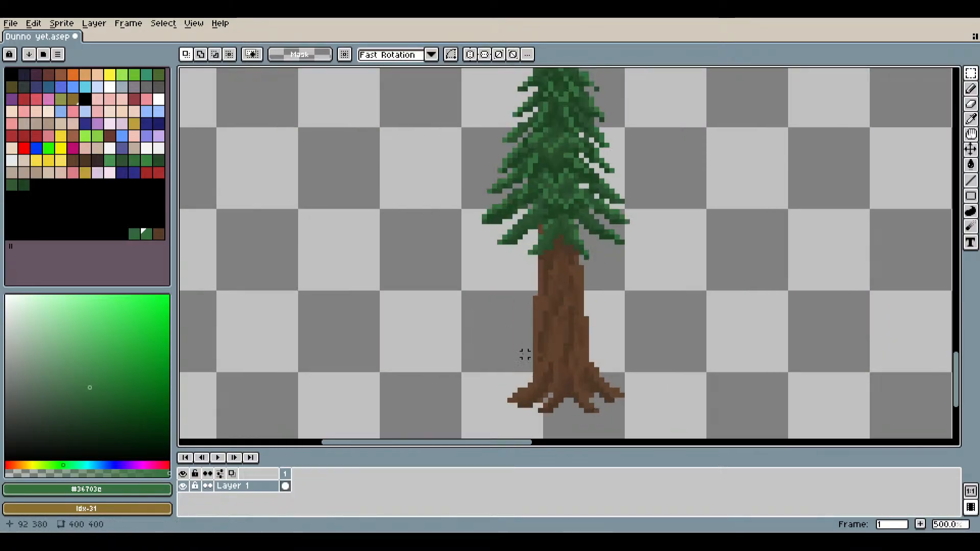
scroll(668, 354, up, 1)
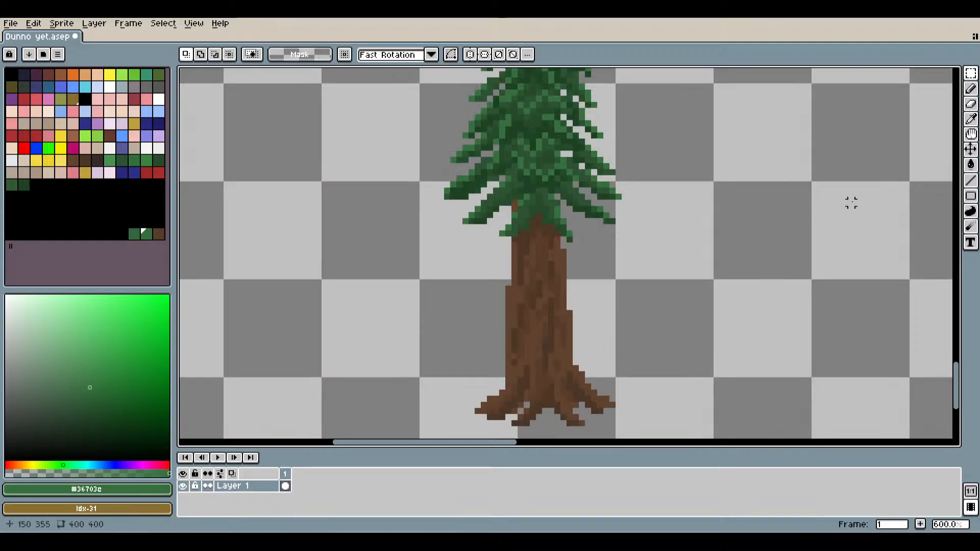
click(973, 120)
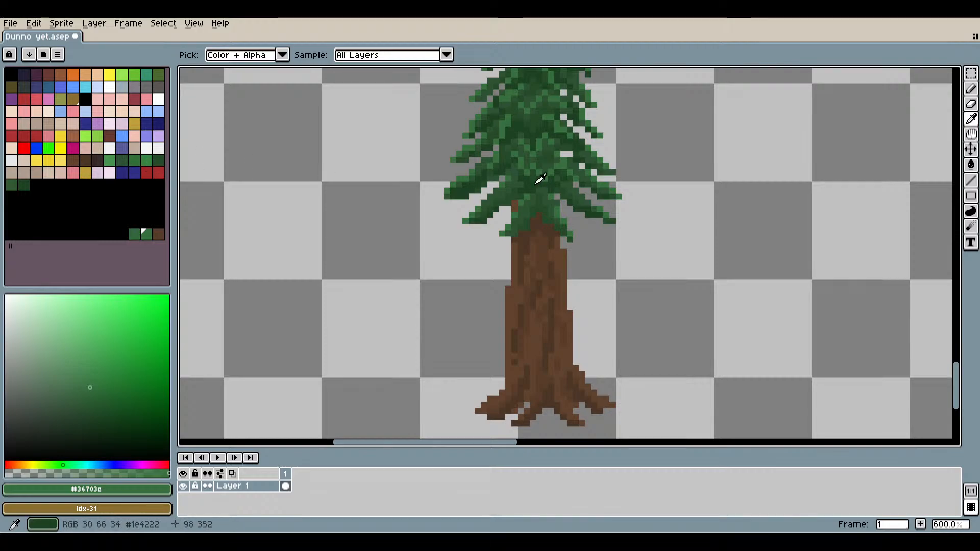
scroll(443, 161, up, 4)
click(147, 161)
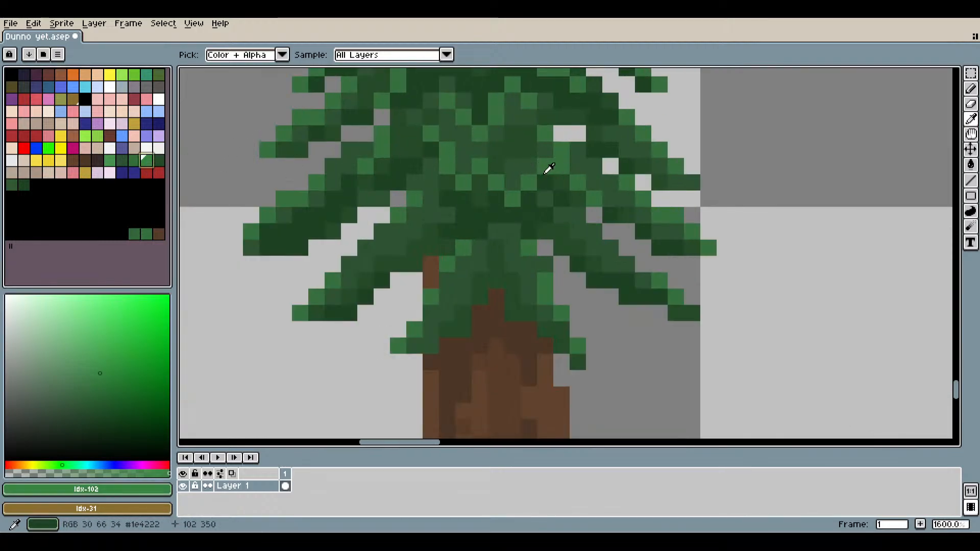
click(972, 89)
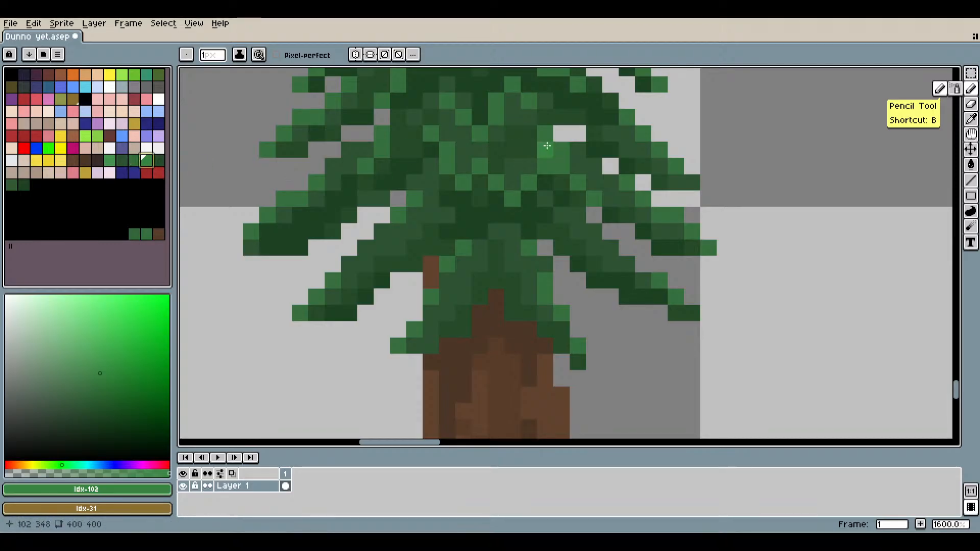
drag(568, 289, 573, 148)
scroll(583, 302, down, 1)
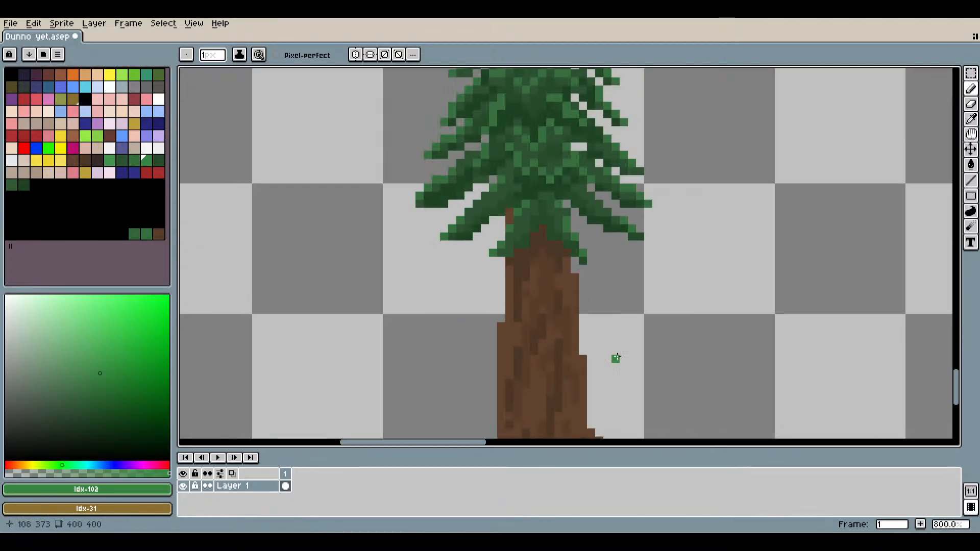
drag(616, 359, 551, 170)
scroll(592, 246, up, 1)
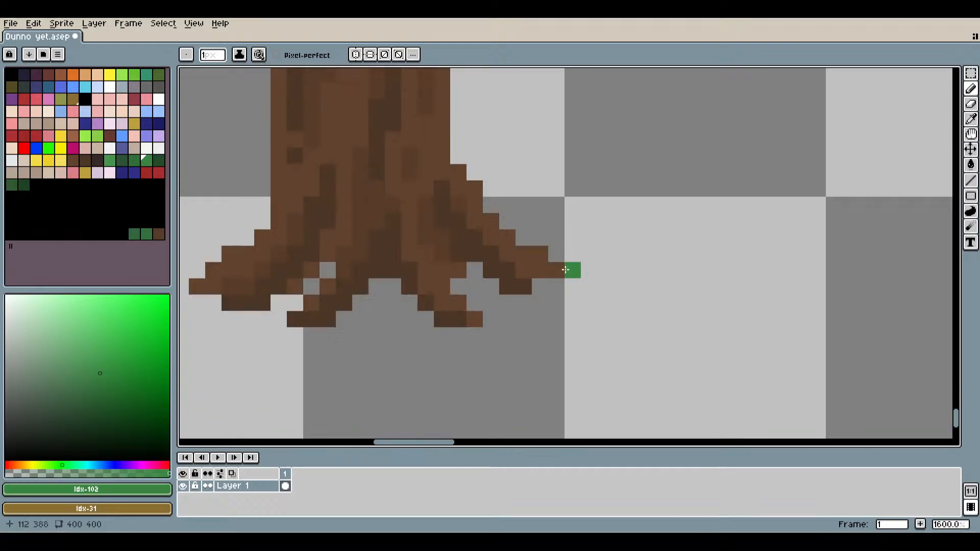
scroll(572, 270, down, 3)
scroll(597, 342, up, 1)
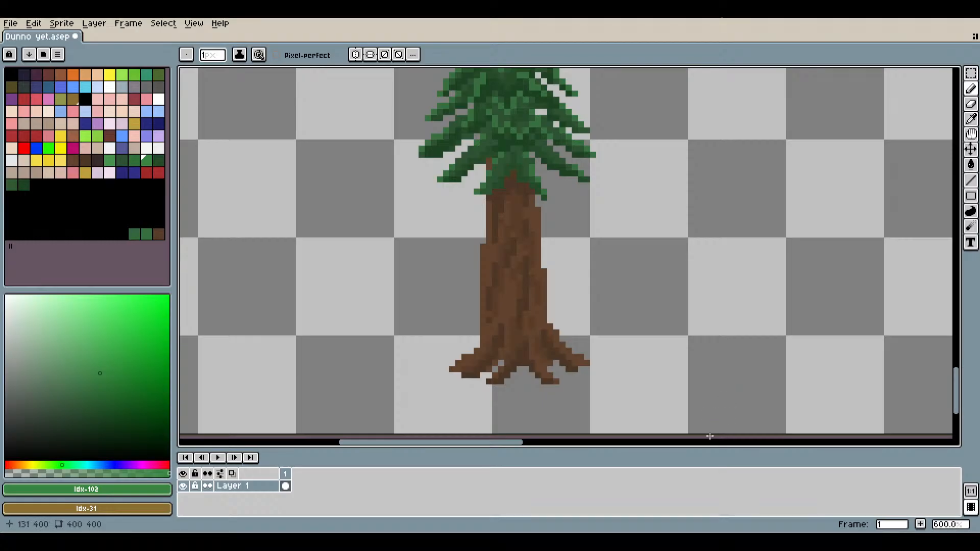
scroll(709, 433, up, 1)
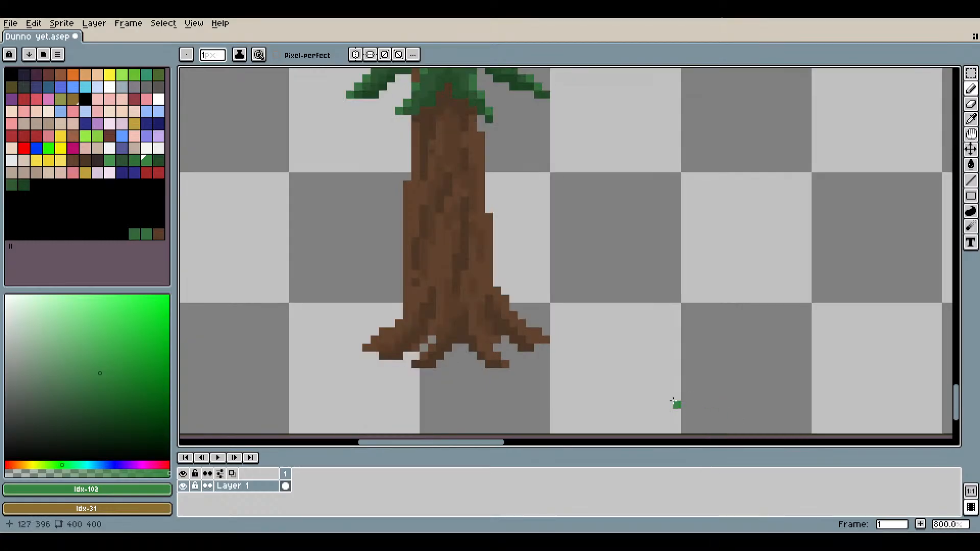
scroll(594, 341, up, 3)
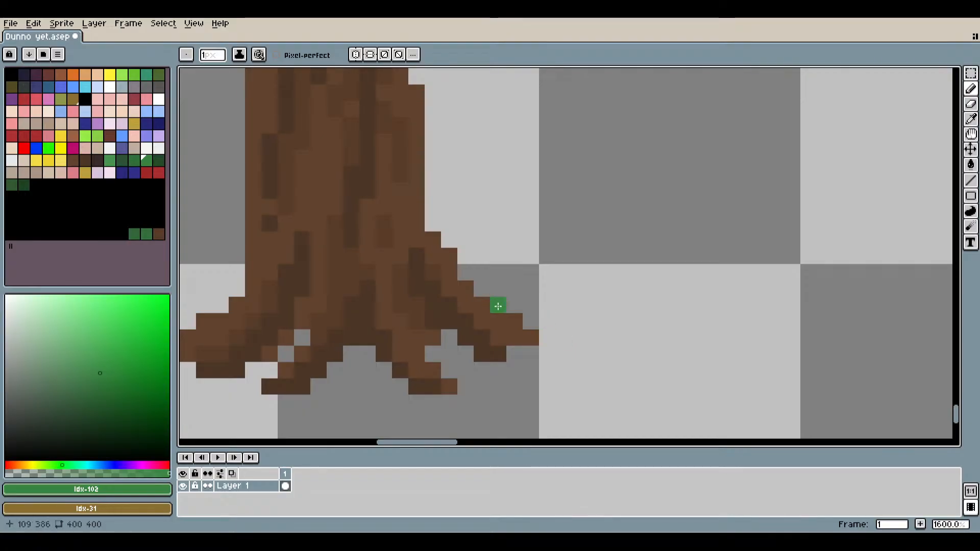
mouse_move(498, 305)
mouse_down()
mouse_move(564, 317)
mouse_move(648, 355)
mouse_up()
Draw the hill's left outline in the same green, from the pine's left root down to the canvas's lower edge.
scroll(646, 352, down, 5)
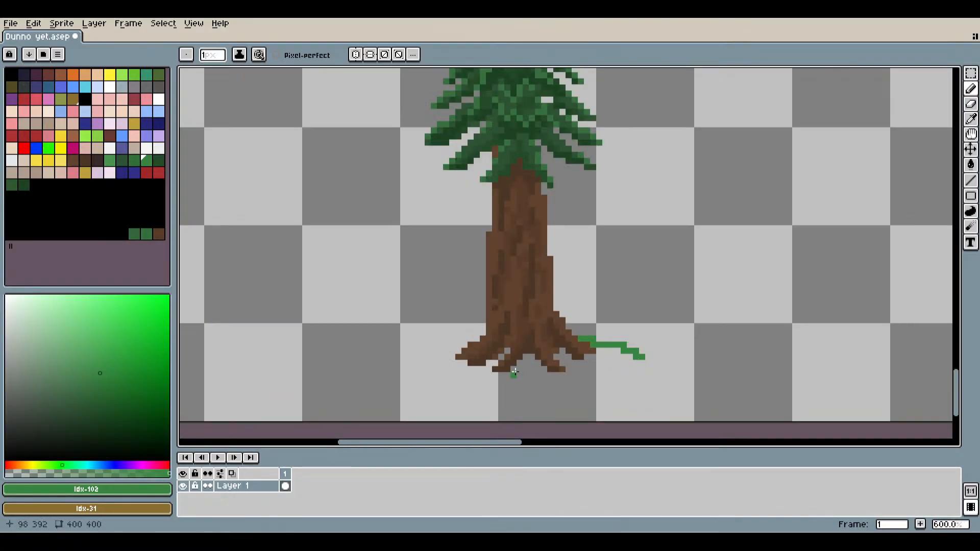
scroll(692, 349, up, 4)
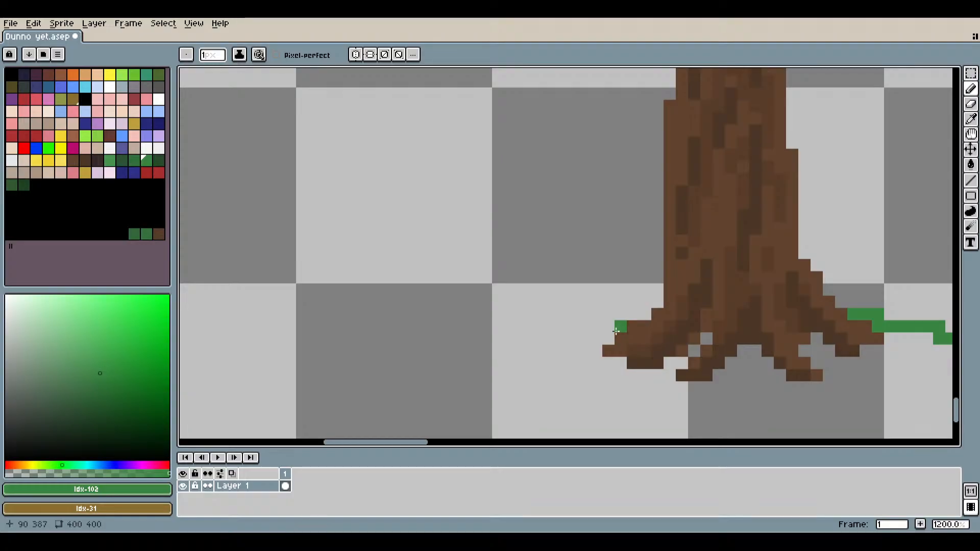
mouse_move(596, 329)
mouse_down()
mouse_move(530, 335)
mouse_move(619, 329)
mouse_up()
drag(523, 352, 461, 376)
drag(506, 387, 668, 335)
drag(604, 333, 307, 416)
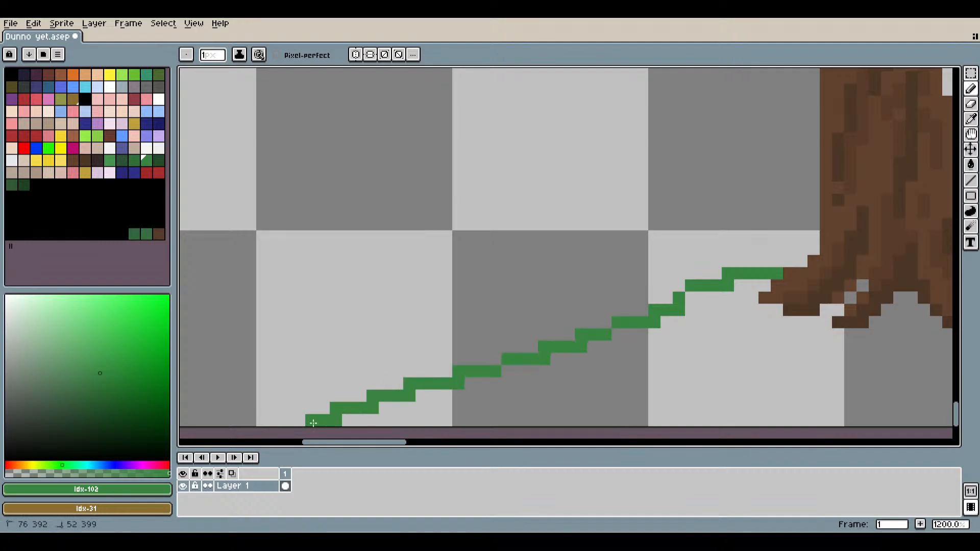
Extend the hill's right outline from its end down to the canvas's lower edge.
scroll(816, 365, down, 4)
drag(868, 354, 456, 331)
scroll(458, 331, up, 3)
drag(555, 320, 747, 434)
Thicken and round out the hill's left outline with extra green strokes.
scroll(747, 434, down, 6)
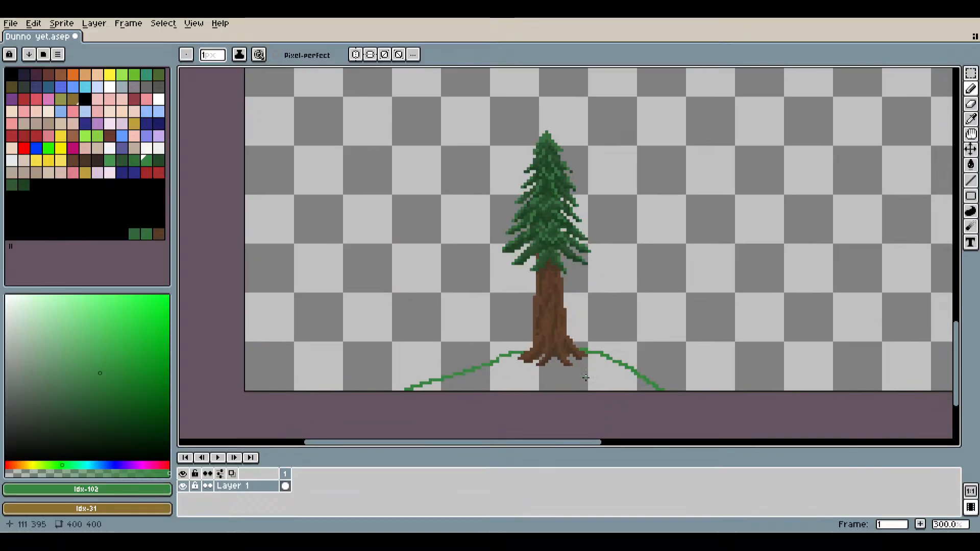
scroll(503, 386, up, 2)
scroll(503, 386, up, 2)
mouse_move(363, 368)
mouse_down()
mouse_move(523, 330)
mouse_move(398, 362)
mouse_move(435, 347)
mouse_up()
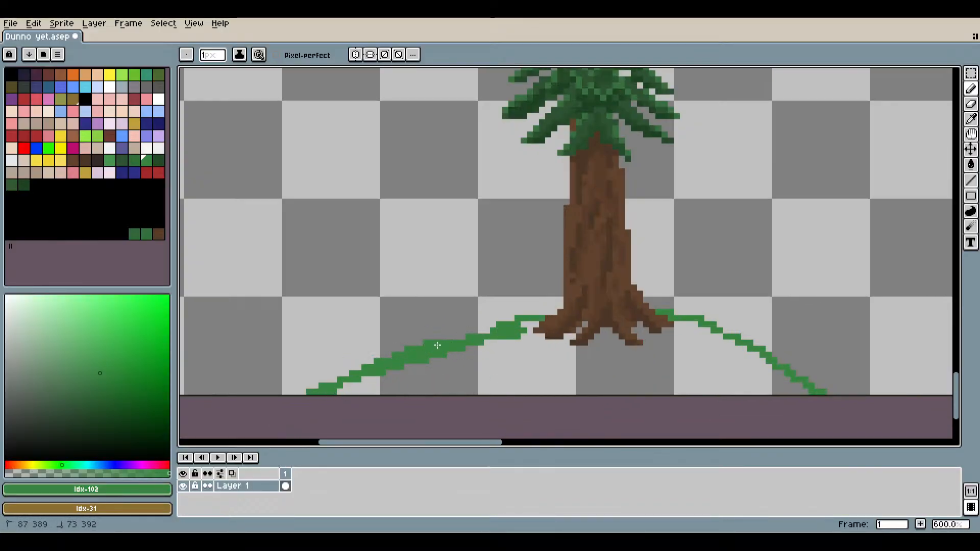
Bucket-fill the area under the hill outline with green Idx-102, including the small enclosed gaps between the pine's roots.
scroll(570, 364, down, 2)
scroll(586, 360, down, 1)
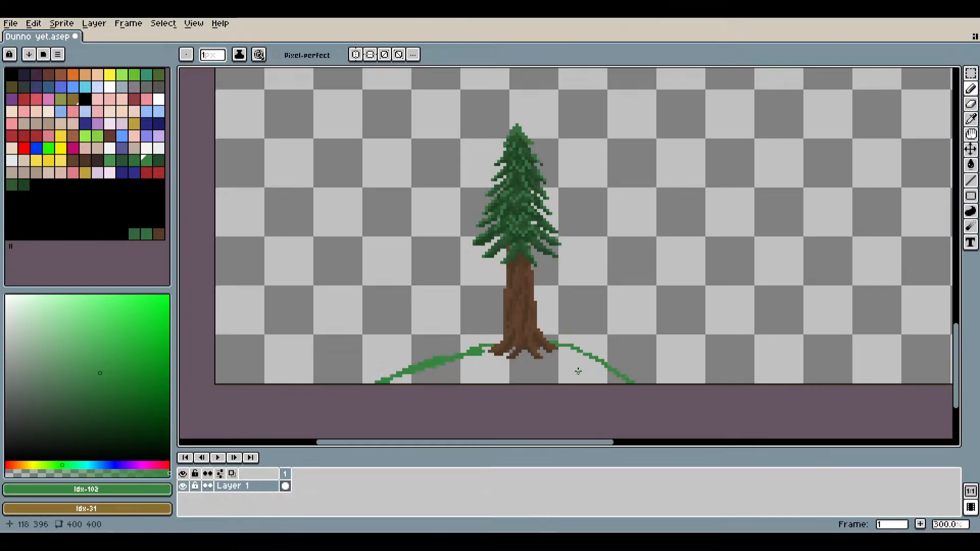
scroll(578, 371, up, 3)
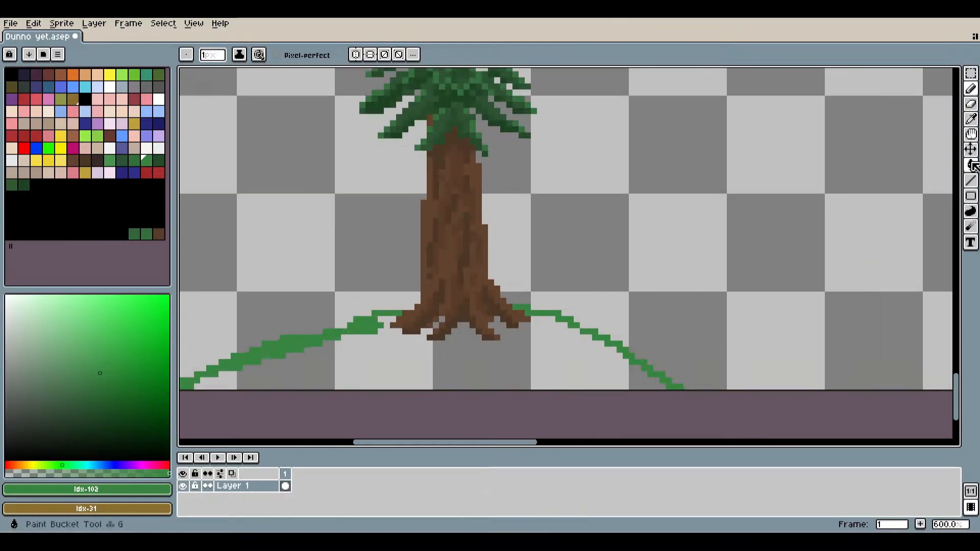
click(972, 165)
click(532, 362)
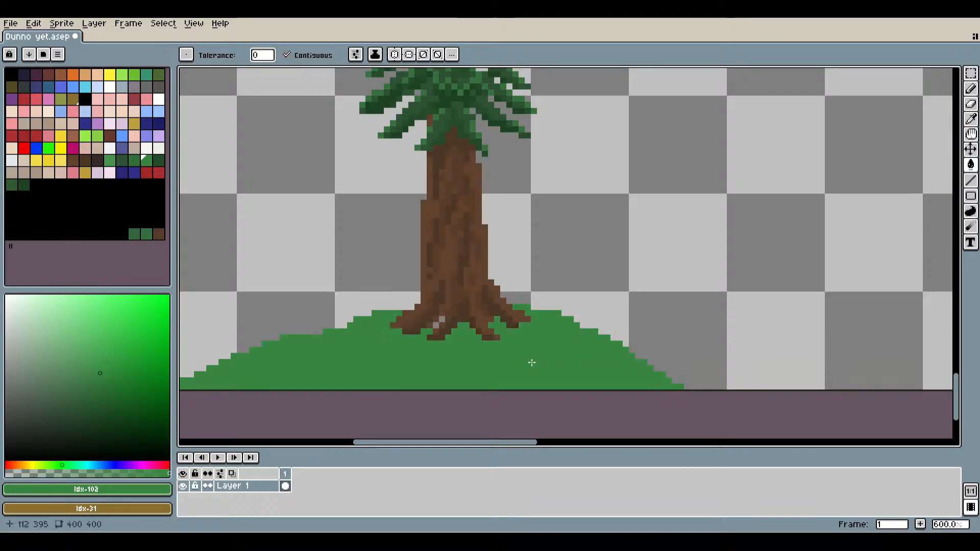
scroll(532, 362, up, 4)
click(440, 308)
click(423, 325)
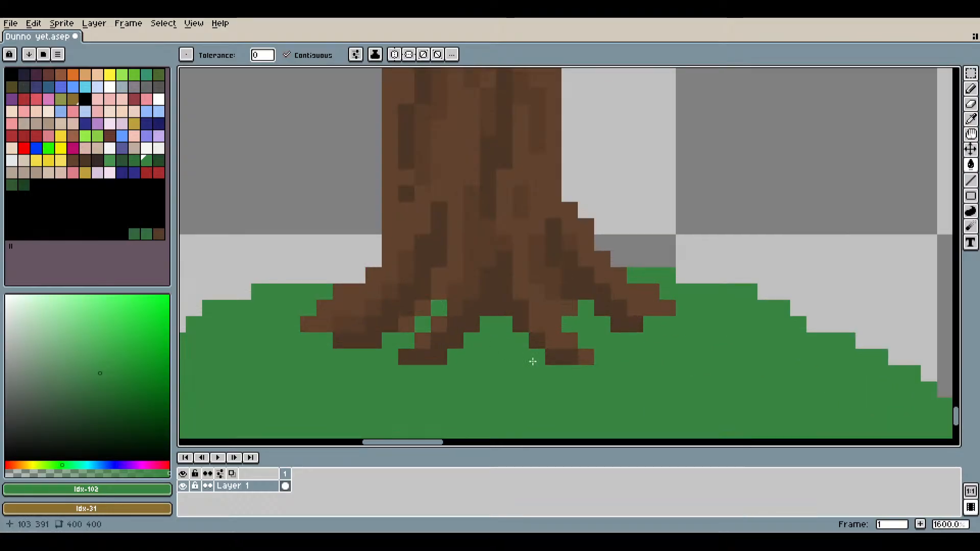
Pencil in green Idx-102 pixels where the hill meets the upper edges of the pine's right and left outer roots.
scroll(533, 361, down, 8)
scroll(598, 393, up, 4)
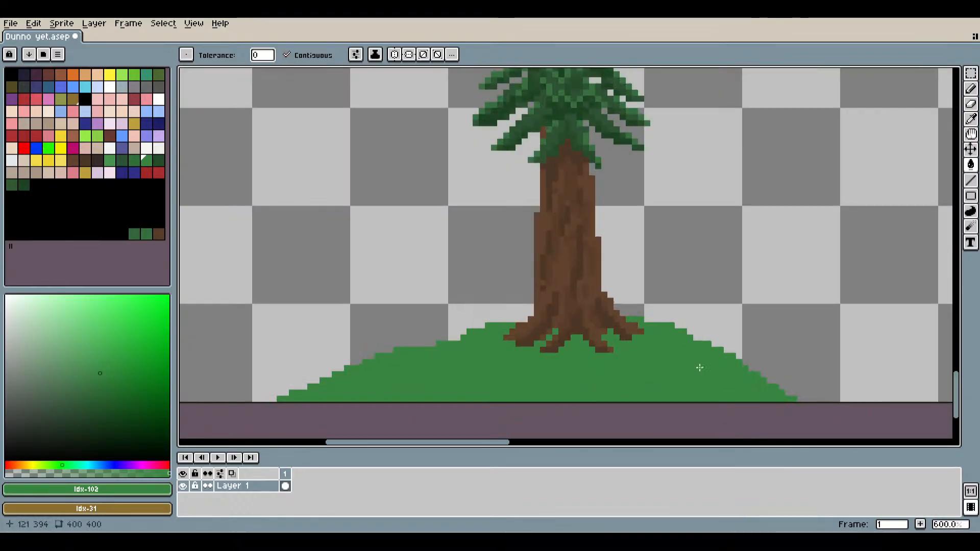
click(972, 90)
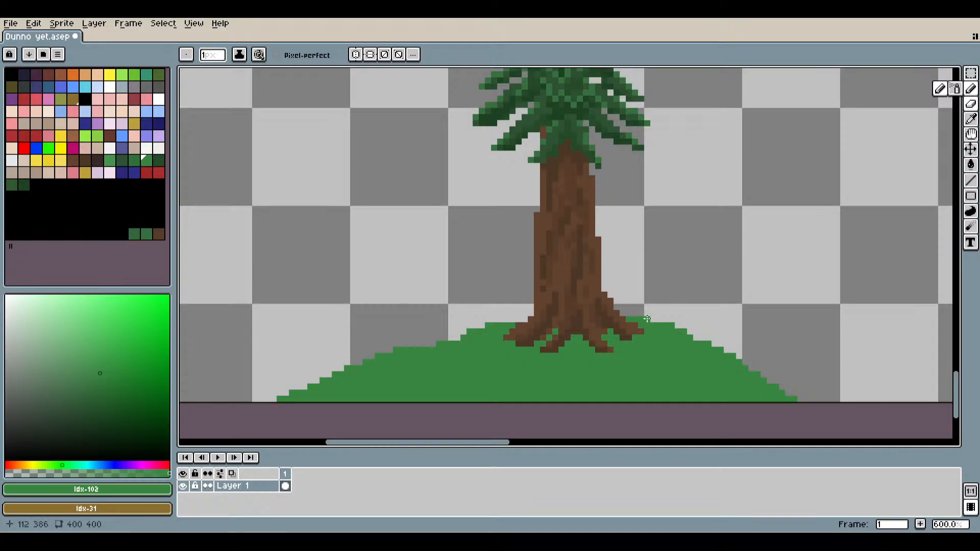
scroll(644, 316, up, 4)
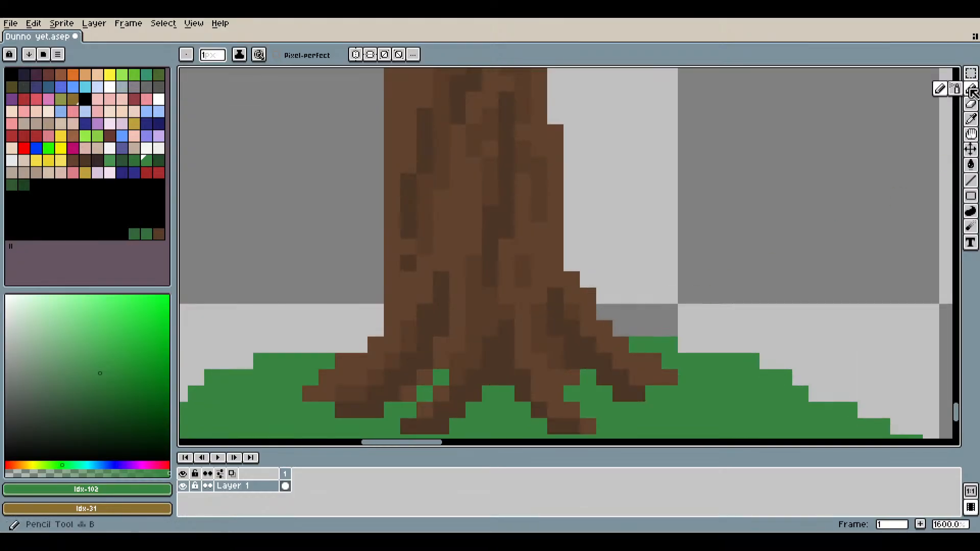
click(636, 329)
click(620, 329)
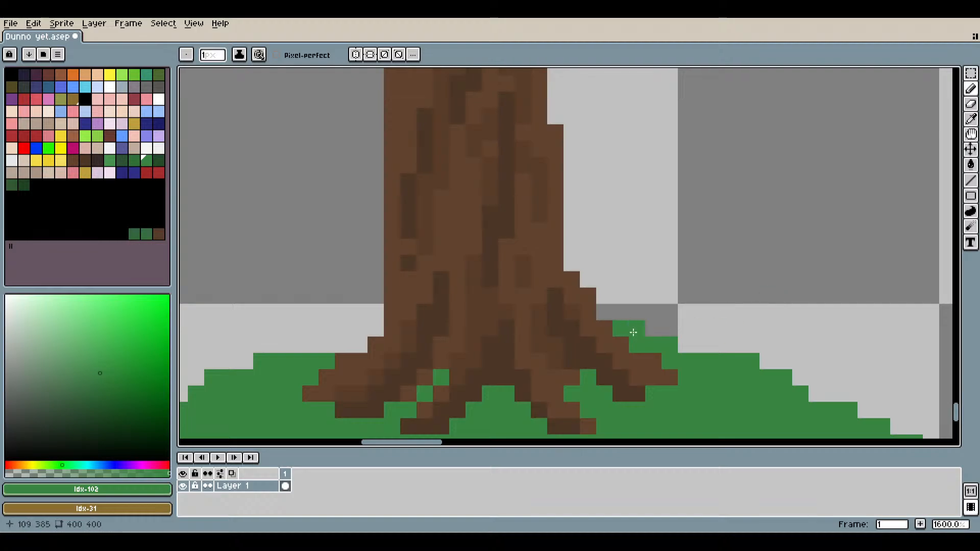
click(356, 347)
scroll(531, 393, down, 4)
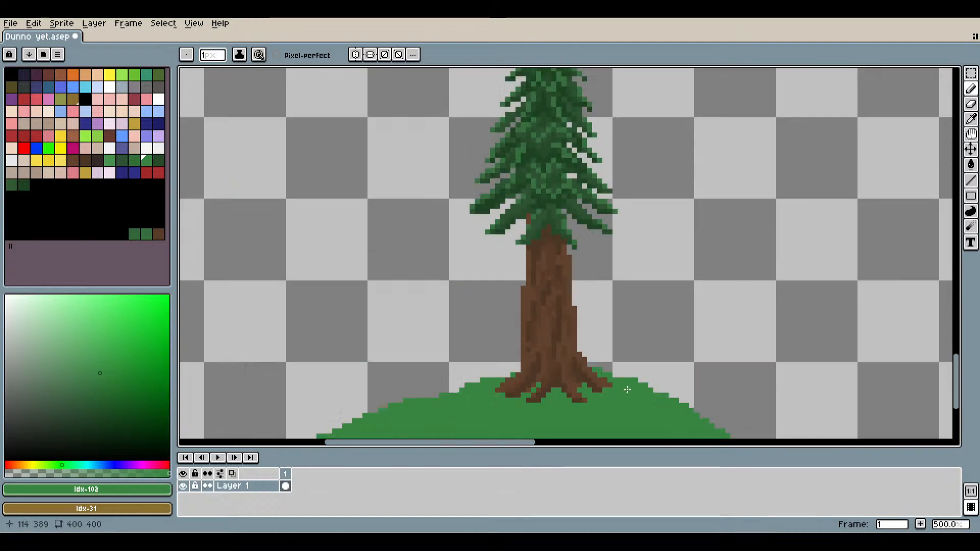
scroll(692, 406, down, 1)
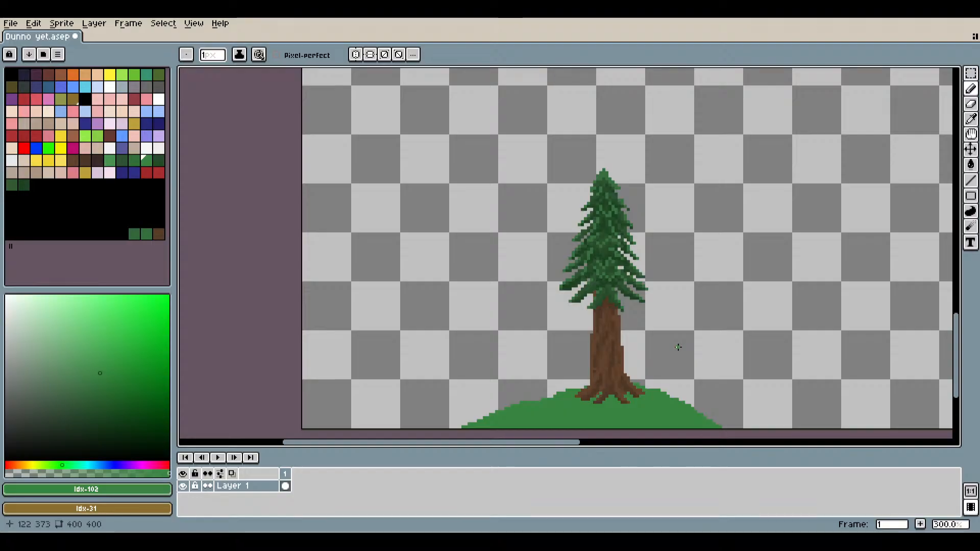
Mix a lighter grass green, HSV 127°, 51, 58, based on Idx-102, and add it to the palette.
click(134, 159)
scroll(612, 285, up, 4)
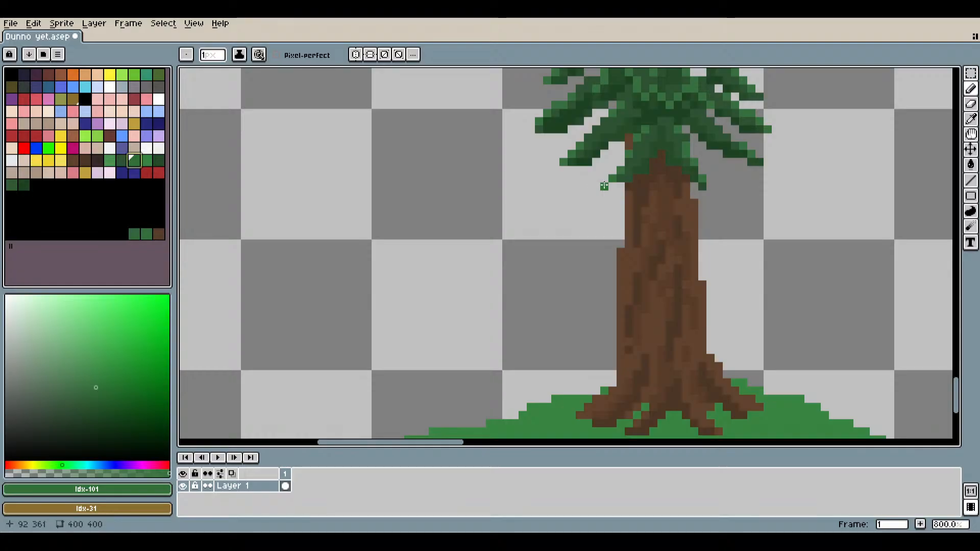
scroll(567, 423, up, 3)
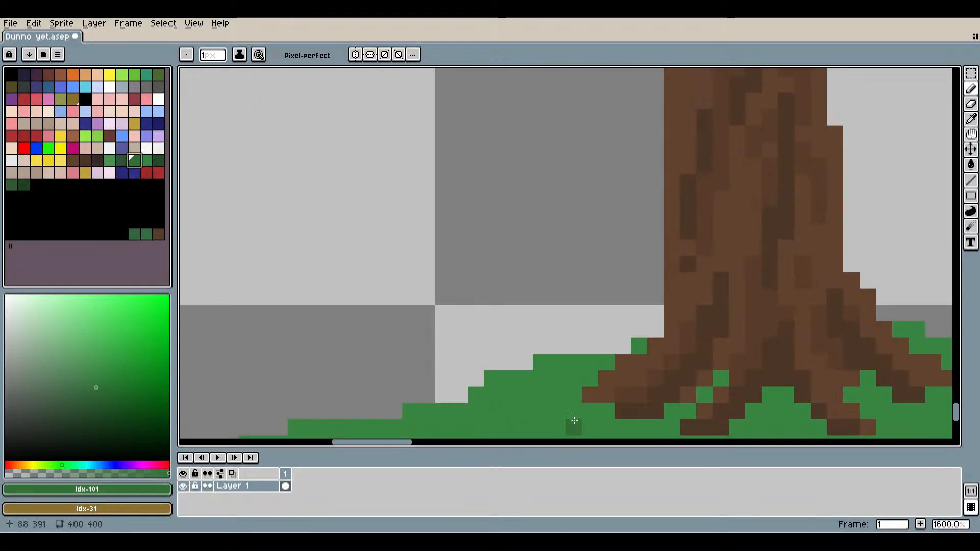
click(146, 160)
click(93, 367)
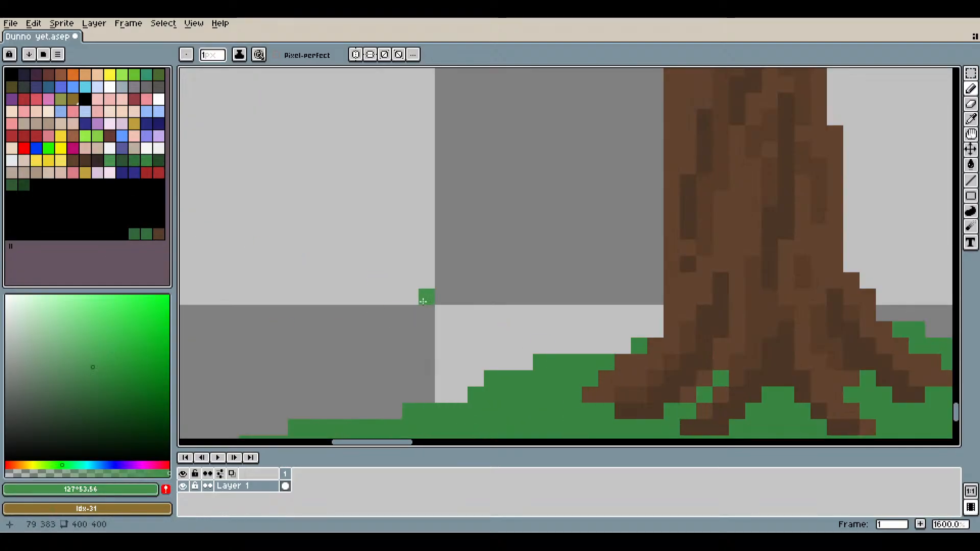
scroll(616, 349, up, 3)
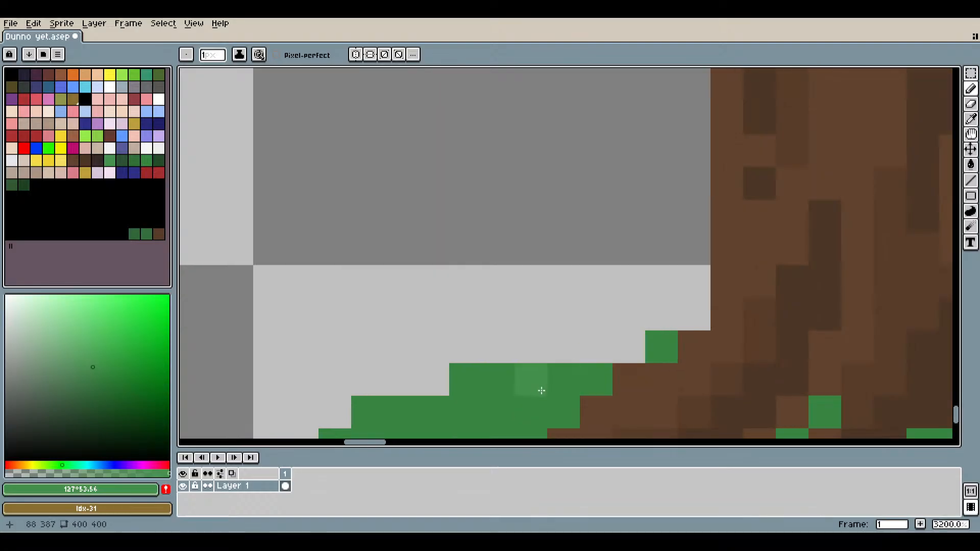
click(88, 364)
click(334, 343)
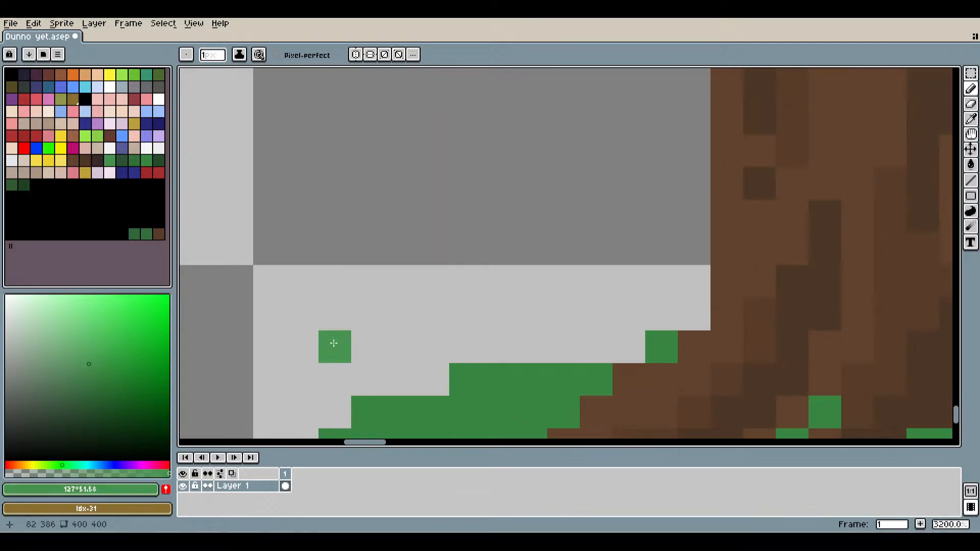
click(166, 488)
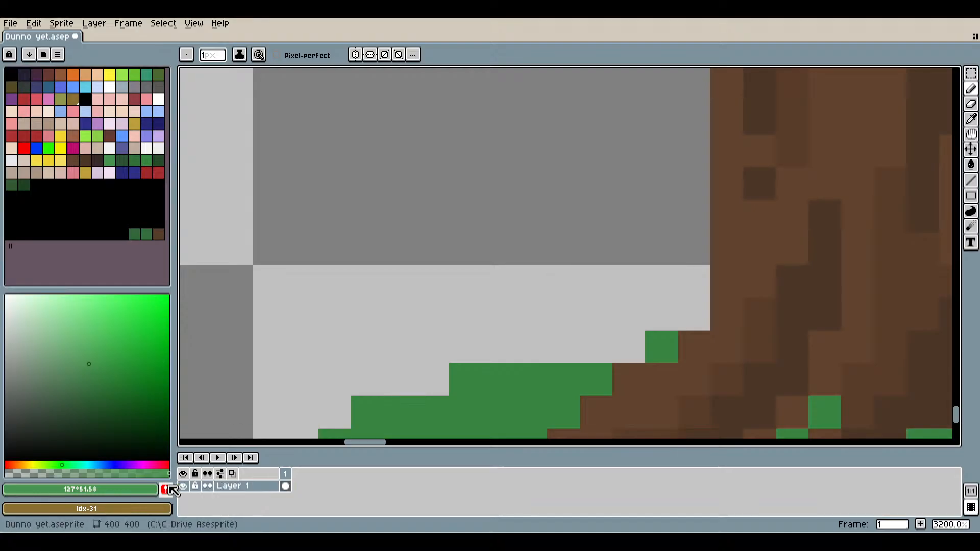
Mix a darker grass green, HSV 127°, 67, 46, and add it to the palette.
click(116, 383)
scroll(464, 342, down, 6)
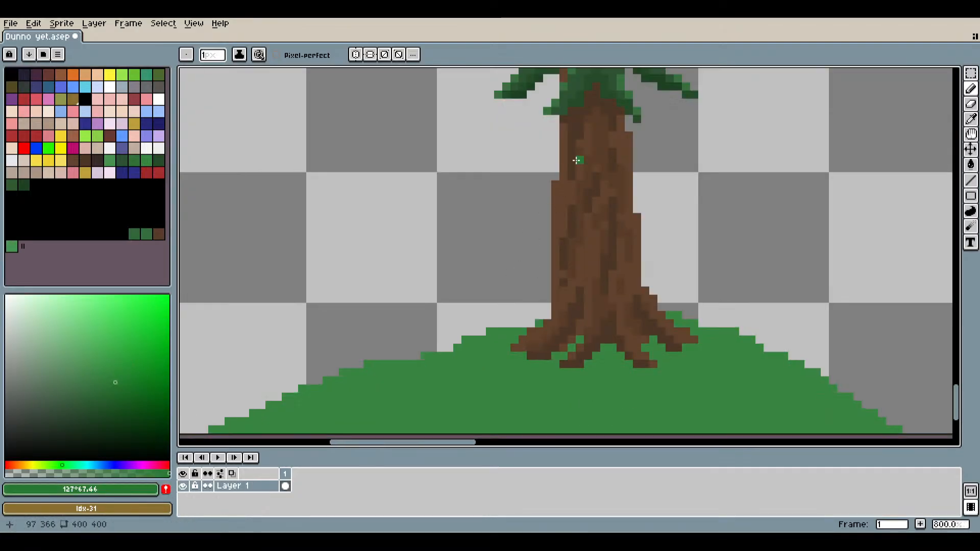
drag(576, 160, 491, 385)
scroll(479, 299, up, 4)
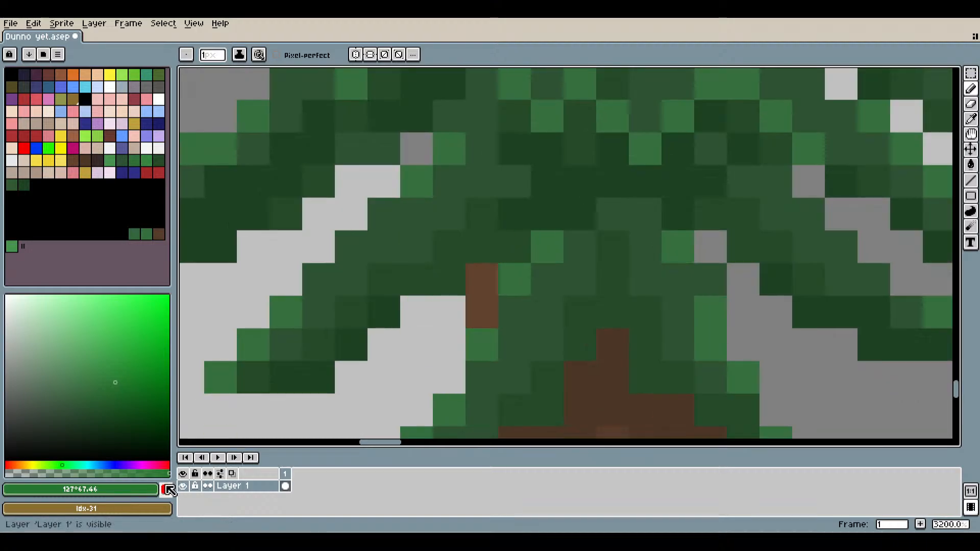
click(167, 490)
scroll(411, 377, down, 3)
drag(413, 387, 513, 126)
mouse_move(645, 420)
mouse_down()
mouse_move(675, 292)
mouse_move(628, 224)
mouse_up()
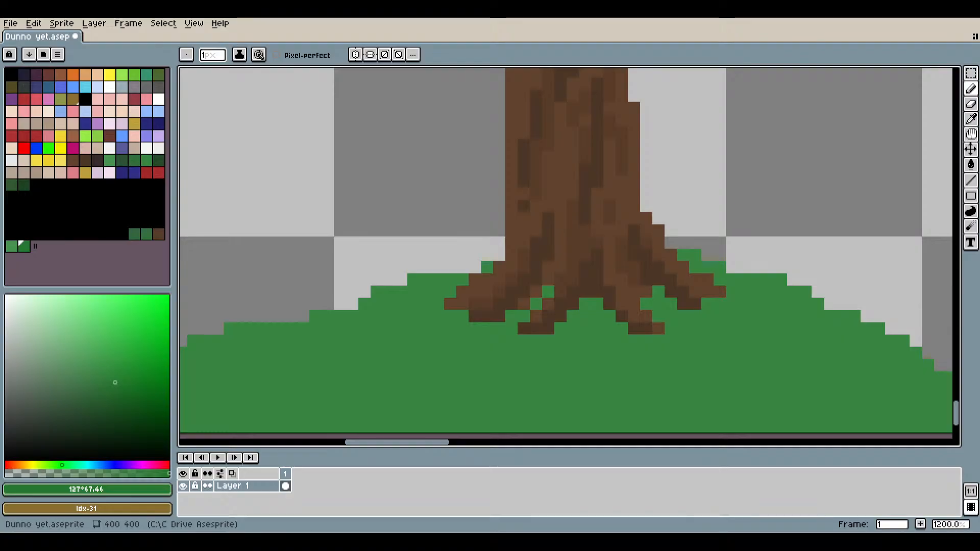
Dot darker green grass pixels above and into the hill's crest, just beyond the tip of the pine's right root.
scroll(722, 269, up, 1)
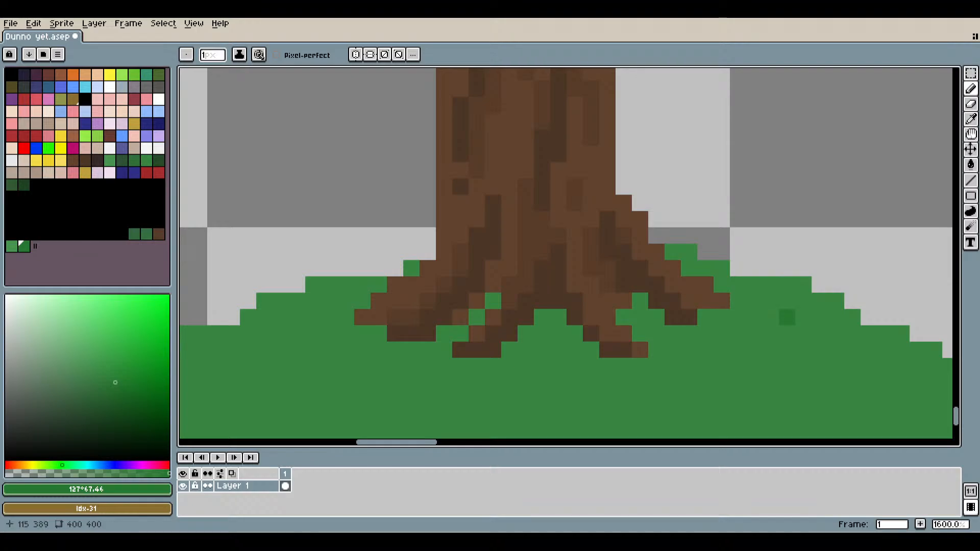
scroll(787, 316, up, 2)
click(750, 262)
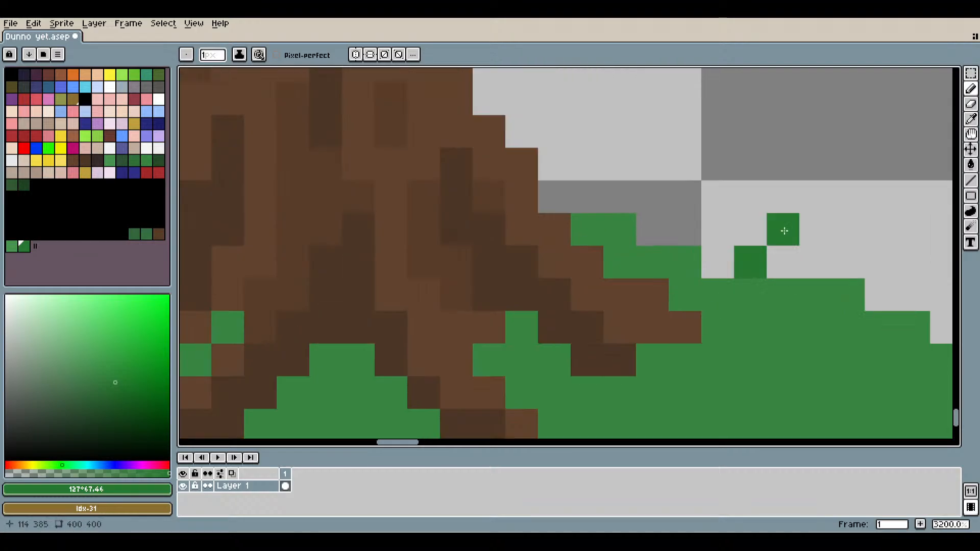
scroll(784, 325, down, 4)
scroll(590, 288, up, 5)
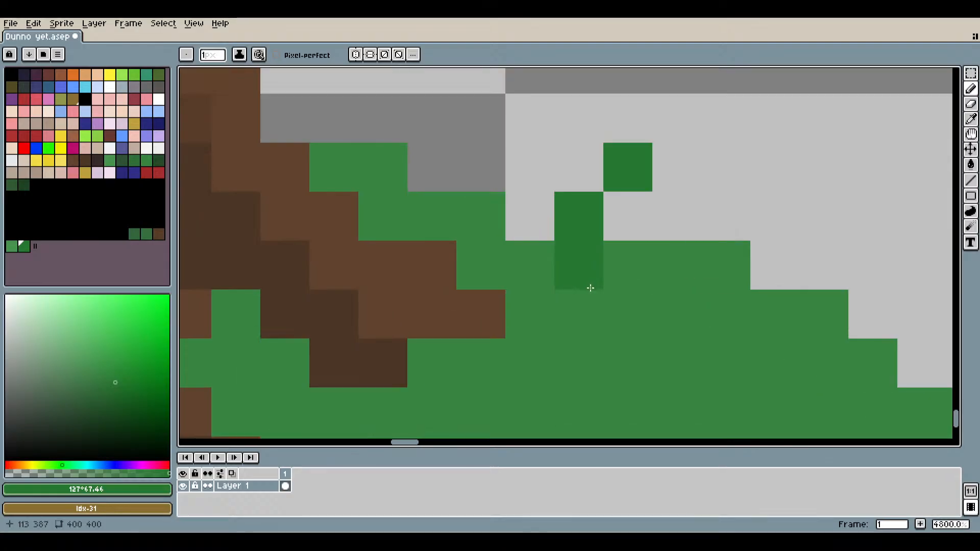
click(641, 300)
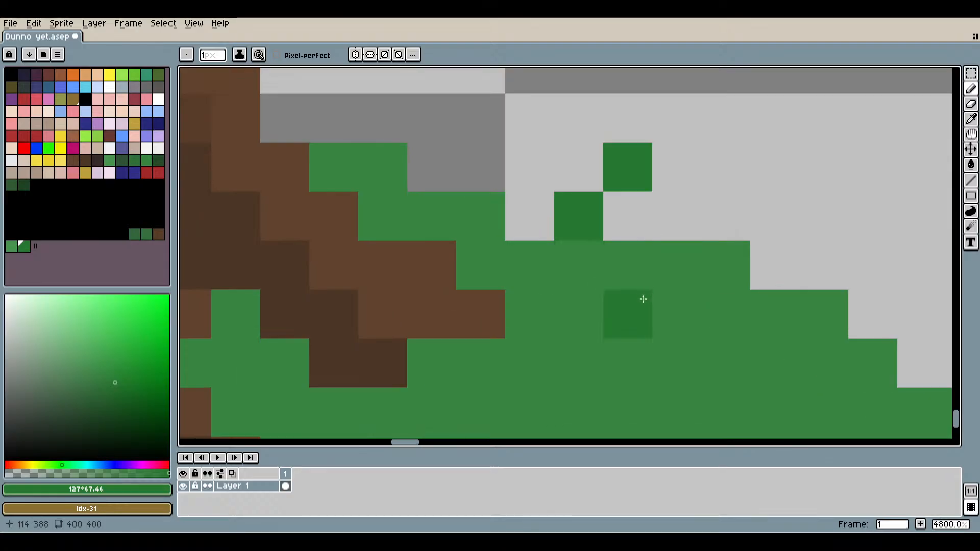
click(697, 248)
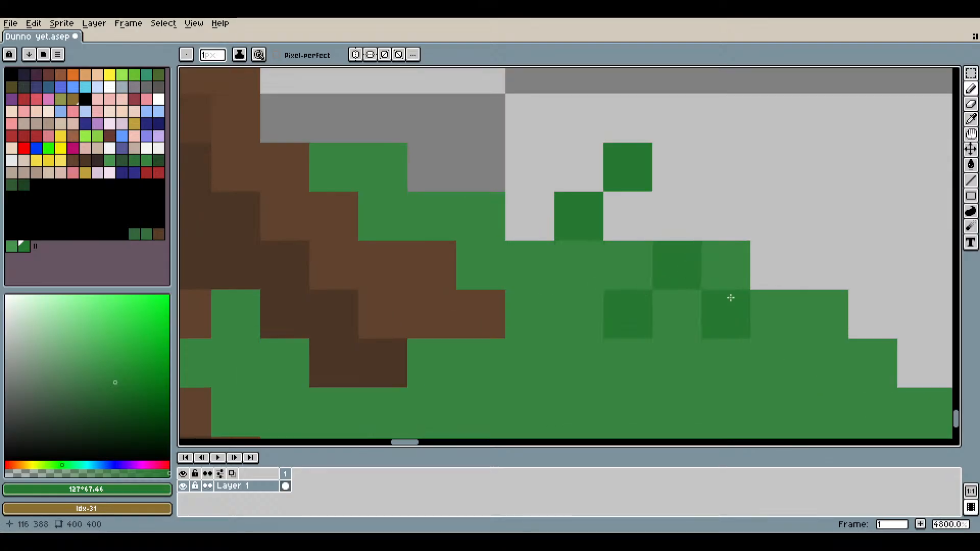
Add a two-pixel-tall dark green grass blade and a nearby lower pixel farther down the hill's right slope.
scroll(681, 313, down, 5)
scroll(682, 313, up, 5)
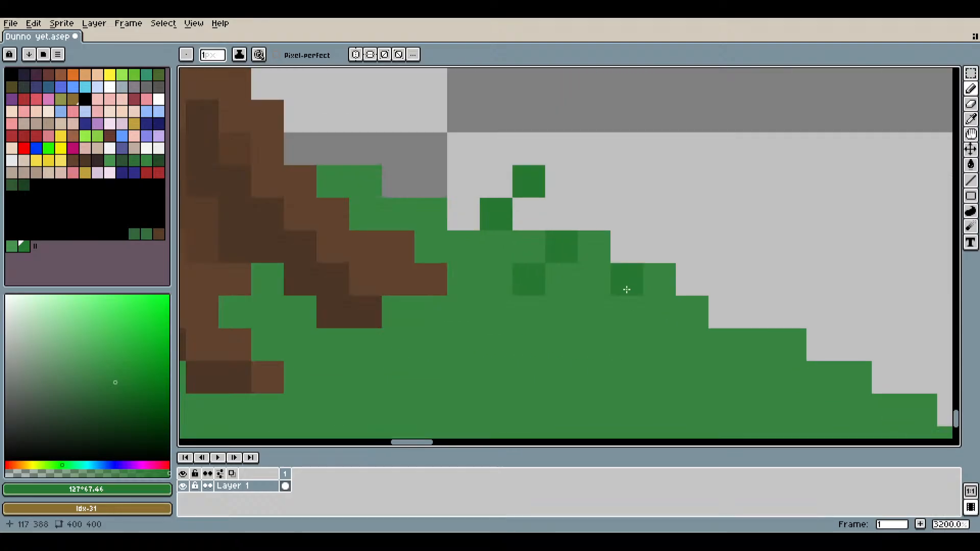
scroll(627, 290, up, 1)
click(700, 258)
click(651, 312)
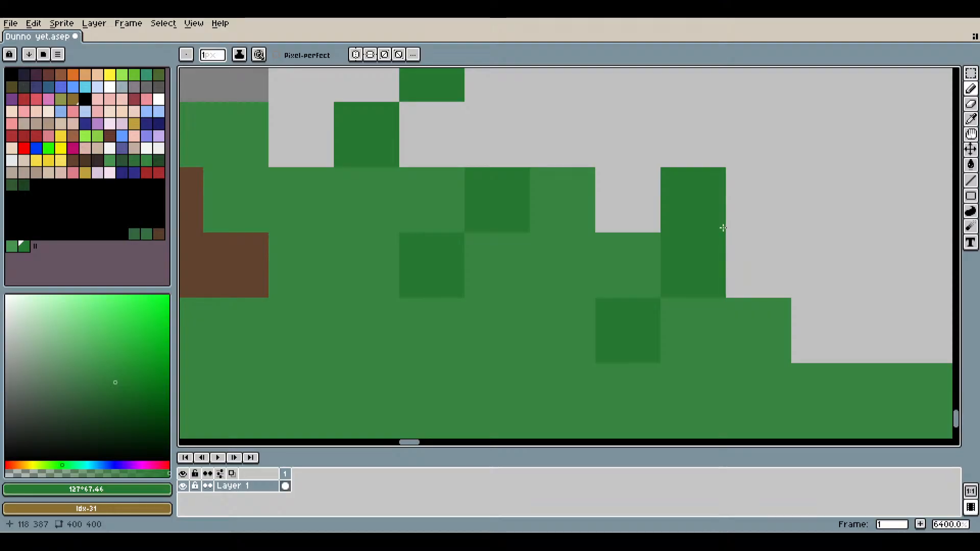
Draw another small dark green grass tuft on the next ledges of the hill's right slope.
scroll(724, 227, down, 4)
scroll(641, 241, up, 1)
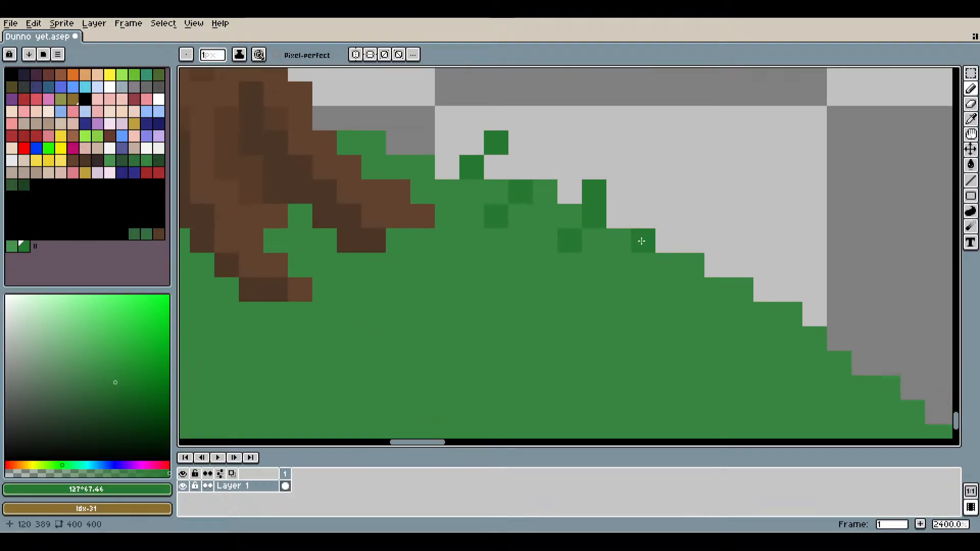
scroll(625, 251, down, 4)
drag(655, 271, 635, 269)
scroll(611, 253, up, 6)
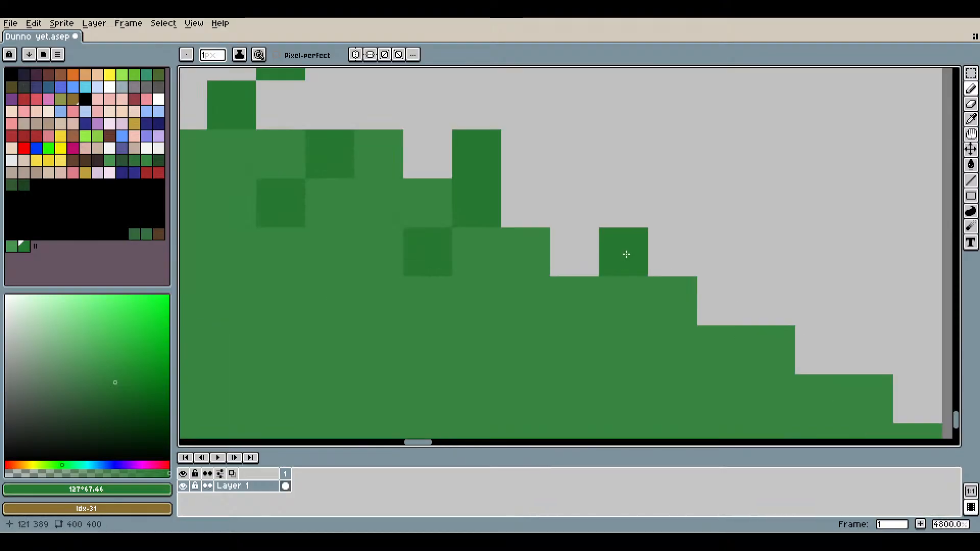
click(676, 213)
click(720, 261)
click(721, 301)
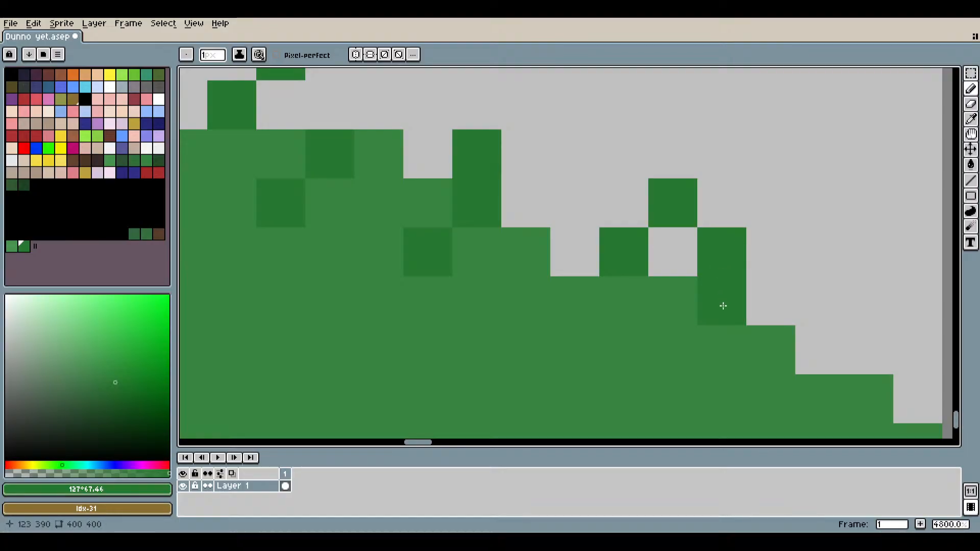
Place dark green shadow pixels directly beneath and at the tip of the pine's right outer root.
scroll(721, 303, down, 5)
drag(727, 358, 641, 310)
scroll(642, 309, up, 4)
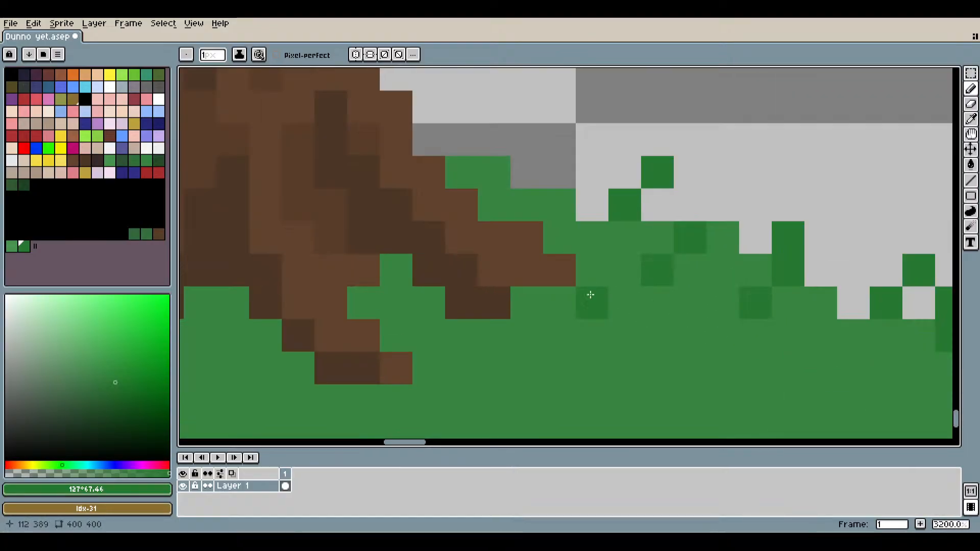
click(552, 303)
key(ctrl+z)
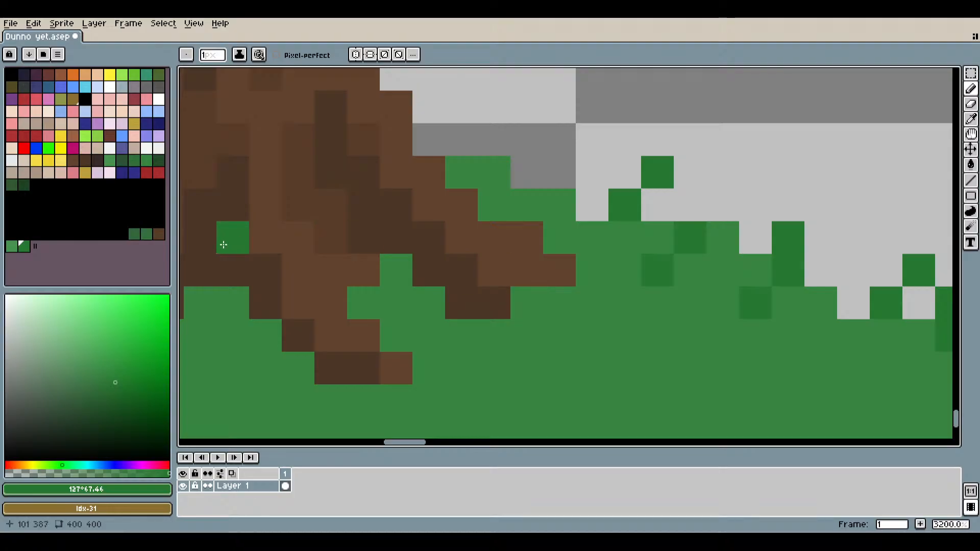
click(531, 301)
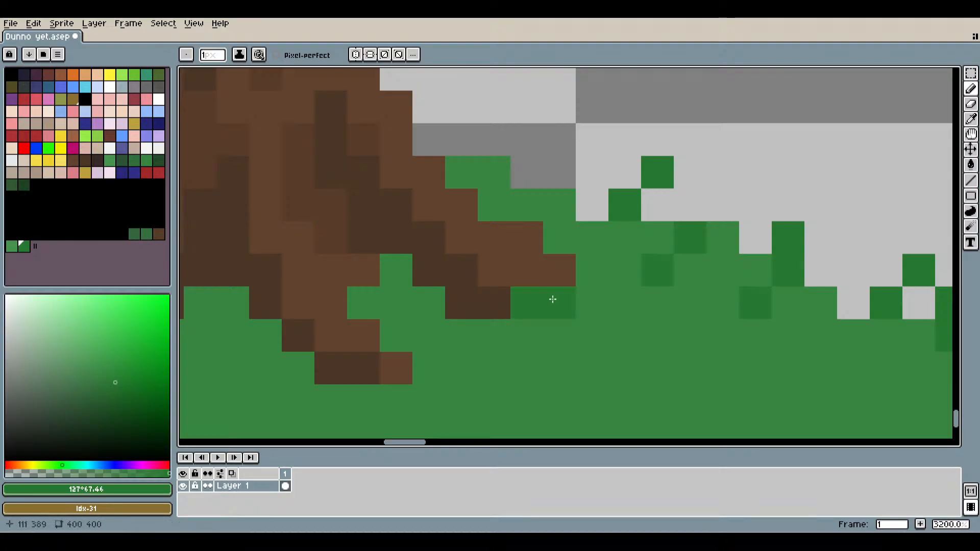
click(553, 299)
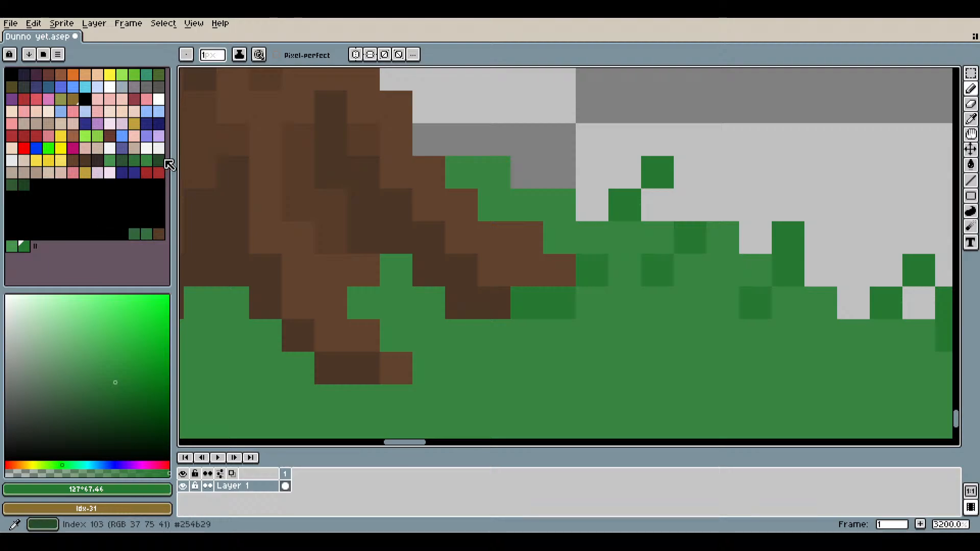
Add the deeper green HSV 127°, 66, 42 to the palette and recolour the right root's shadow pixels with it.
click(115, 389)
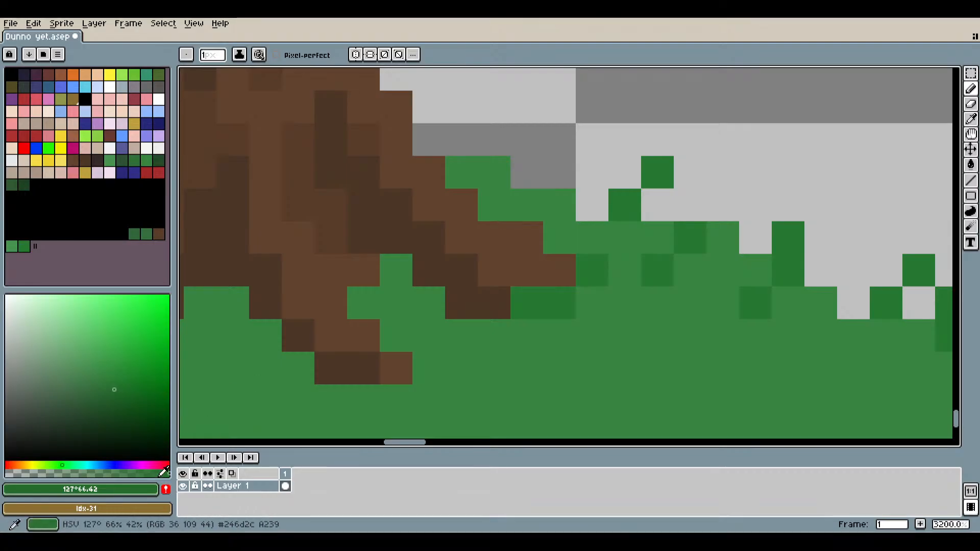
click(166, 489)
click(588, 280)
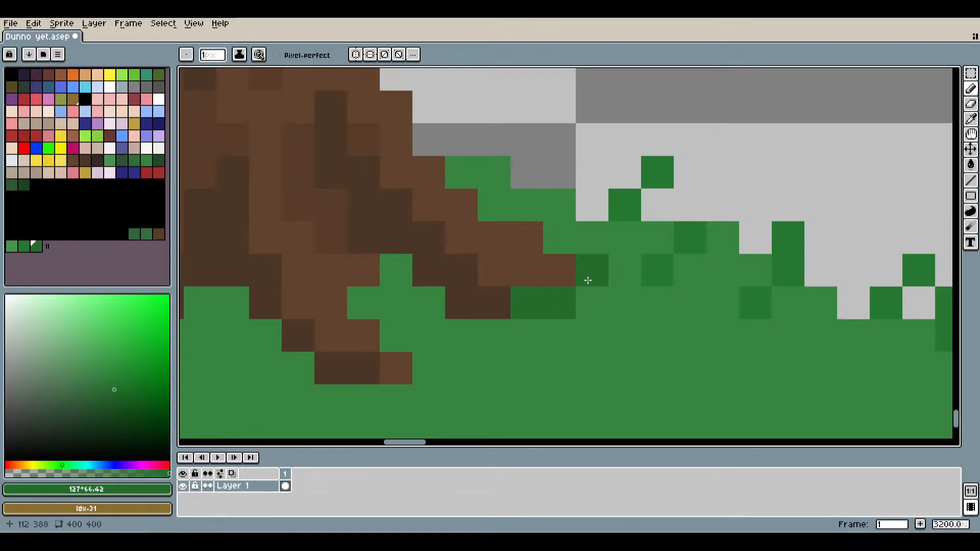
Extend the deeper green shadow into the gap behind the right outer root and along its underside.
click(397, 271)
click(423, 296)
click(499, 336)
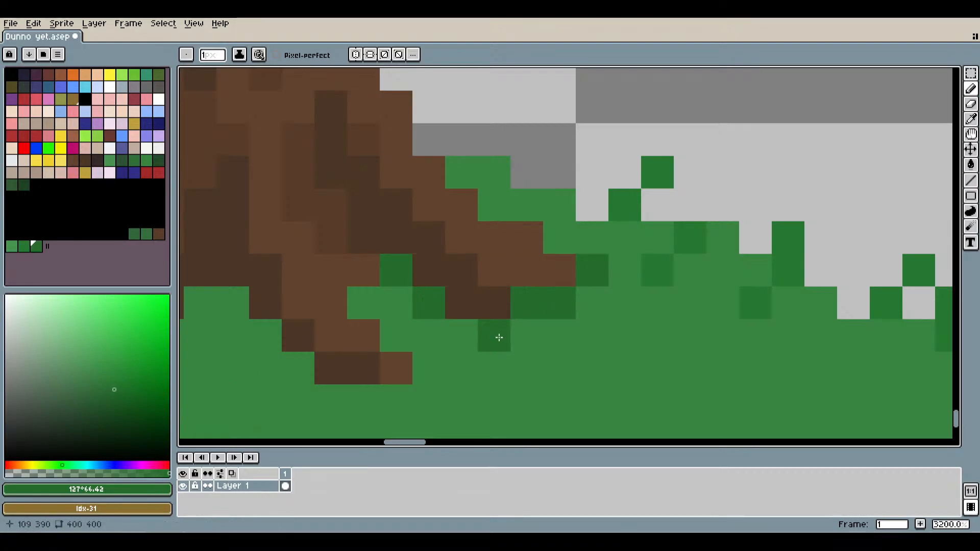
click(458, 329)
Paint deeper green shadow pixels along the inner edge and underside of the pine's right inner root.
drag(395, 344, 684, 319)
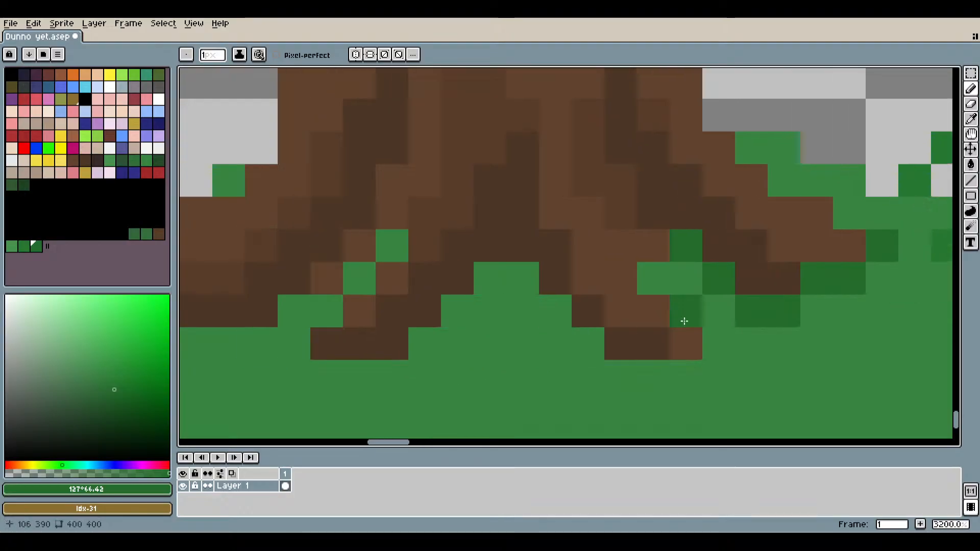
click(561, 319)
click(581, 355)
drag(659, 363, 633, 366)
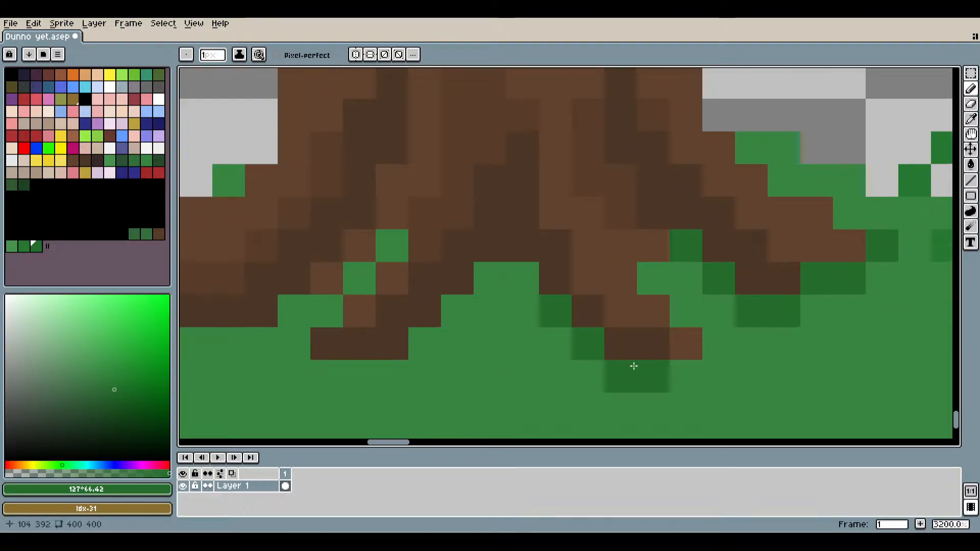
Paint a stepped deeper green shadow up the inner edge of the left inner root toward the trunk.
scroll(633, 365, down, 2)
scroll(570, 329, up, 4)
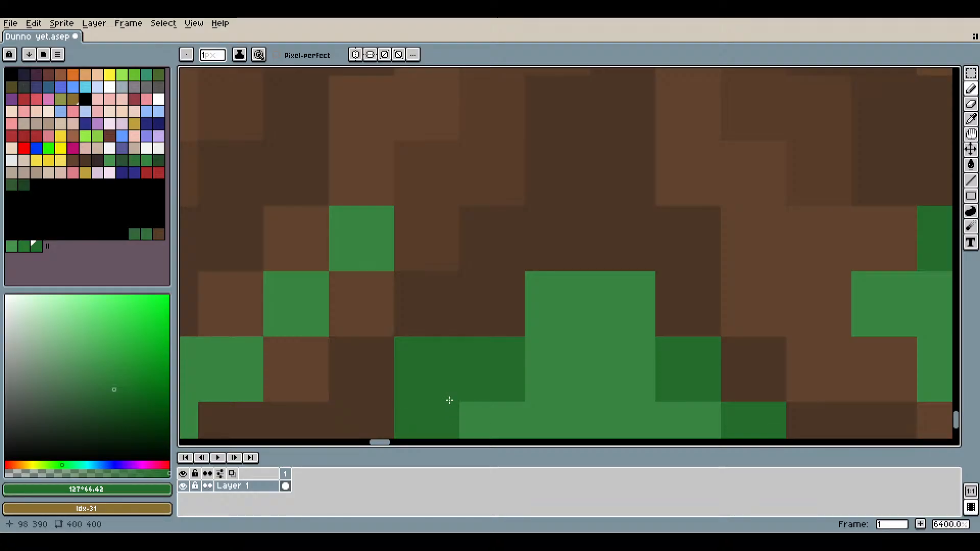
drag(529, 361, 671, 245)
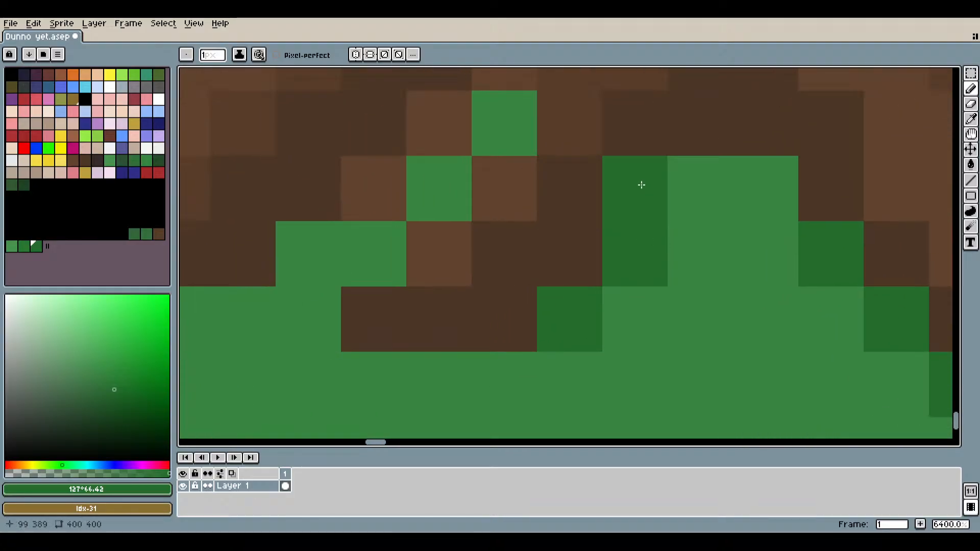
scroll(713, 131, down, 8)
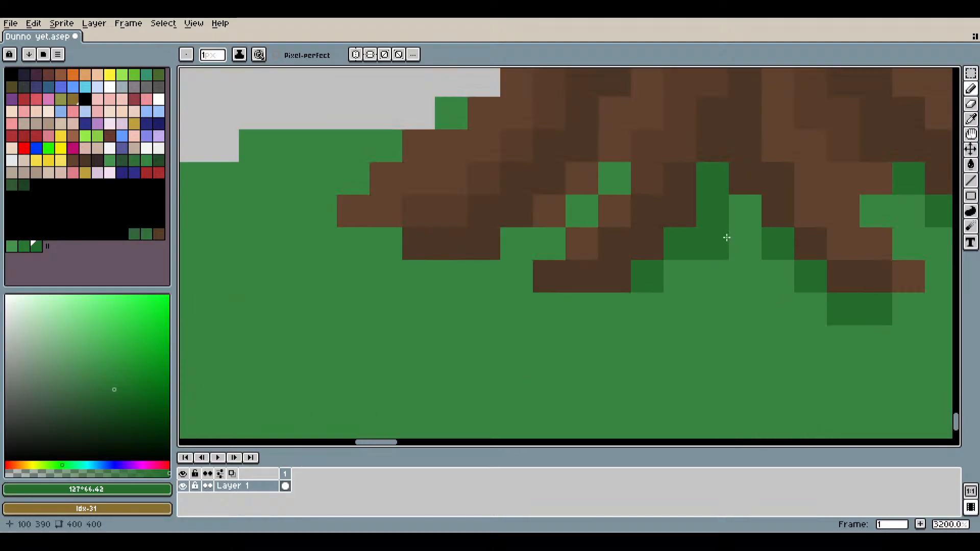
Fill the gap between the two left roots with deeper green and begin the shadow under the outer one.
scroll(494, 278, up, 8)
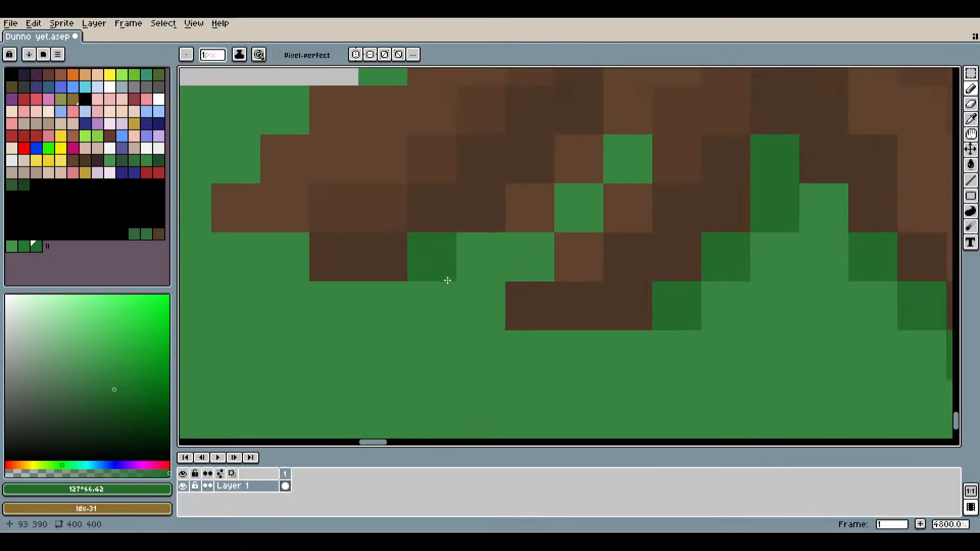
mouse_move(446, 278)
mouse_down()
mouse_move(413, 296)
mouse_move(574, 216)
mouse_move(626, 162)
mouse_up()
scroll(643, 270, down, 4)
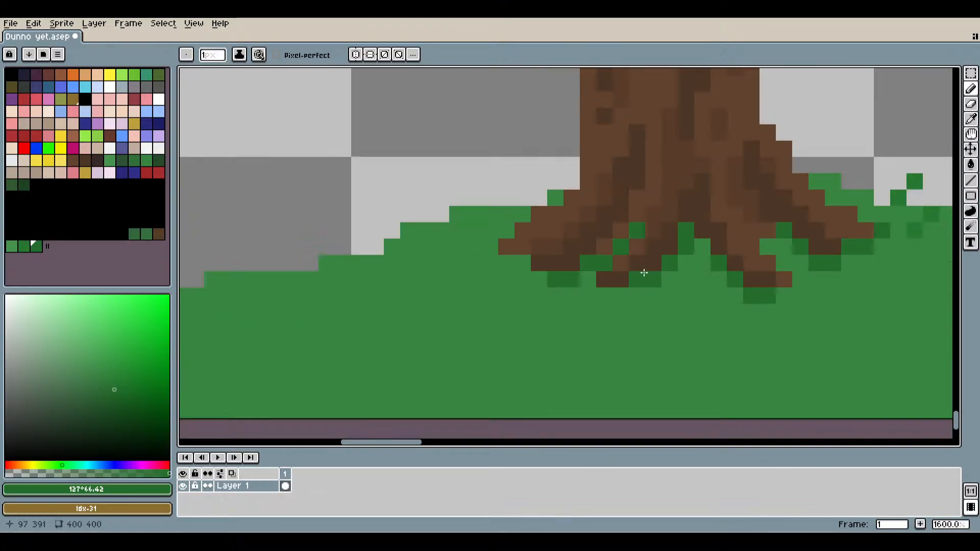
Extend the deeper green shadow along the left outer root's underside and out to its tip.
drag(610, 307, 436, 323)
scroll(362, 274, up, 4)
mouse_move(362, 274)
mouse_down()
mouse_move(387, 240)
mouse_move(498, 349)
mouse_move(575, 396)
mouse_up()
scroll(562, 343, down, 5)
scroll(525, 338, up, 2)
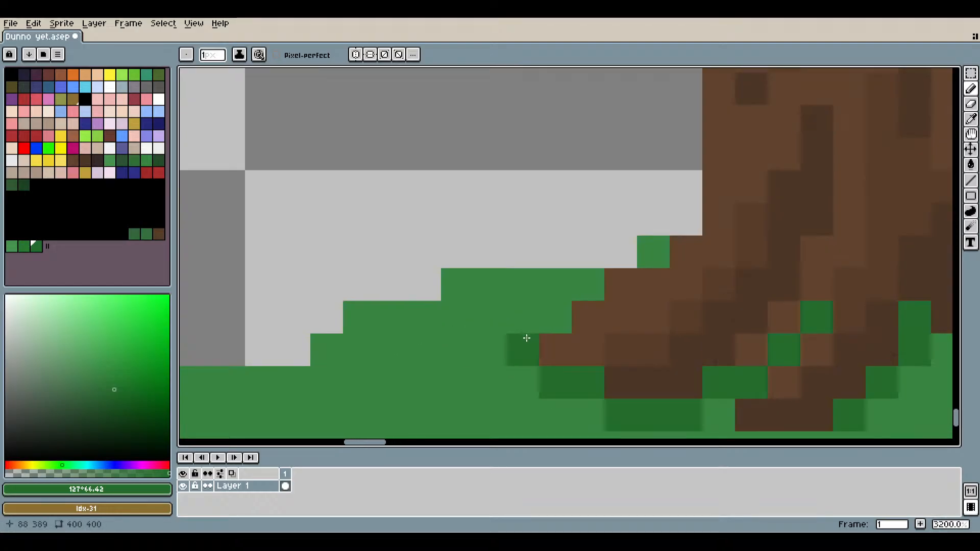
drag(527, 340, 550, 349)
Undo the surplus shadow pixel beyond the left outer root's tip.
scroll(571, 352, down, 3)
drag(685, 372, 612, 362)
scroll(585, 358, up, 2)
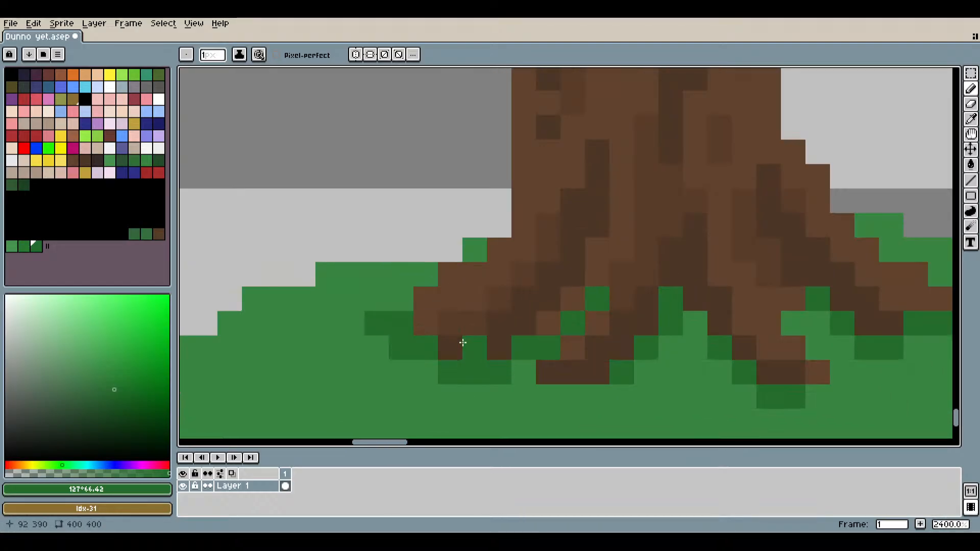
key(ctrl+z)
click(378, 324)
scroll(619, 338, down, 1)
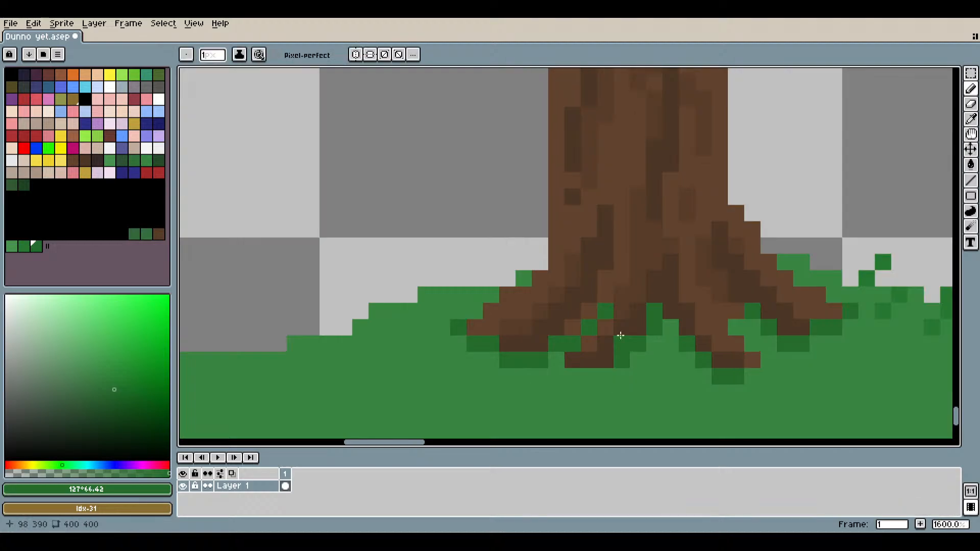
Sample the grass-tuft green #277830 from the tuft beside the right root and return to the Pencil tool.
drag(663, 348, 462, 333)
scroll(618, 307, down, 1)
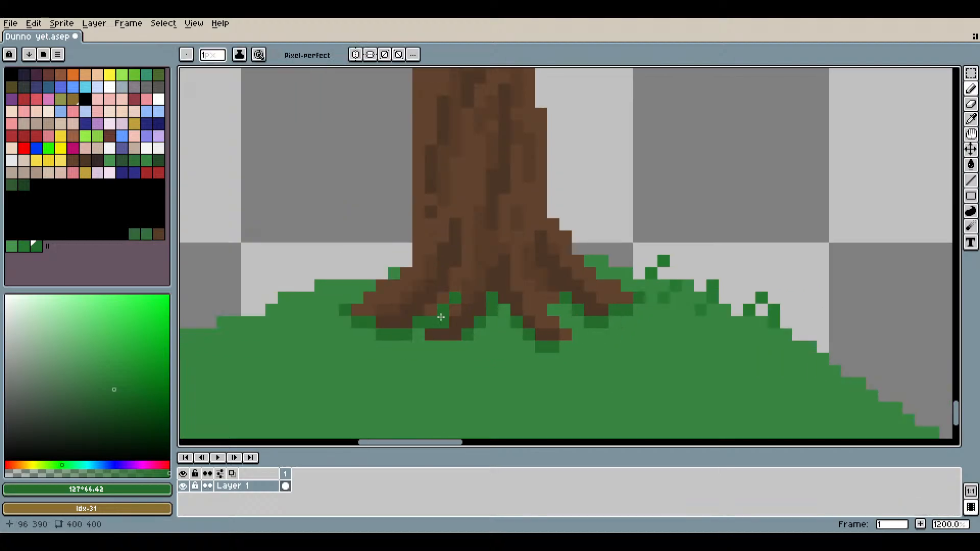
scroll(366, 312, up, 4)
scroll(653, 314, down, 2)
mouse_move(669, 311)
mouse_down()
mouse_move(565, 319)
mouse_move(278, 305)
mouse_up()
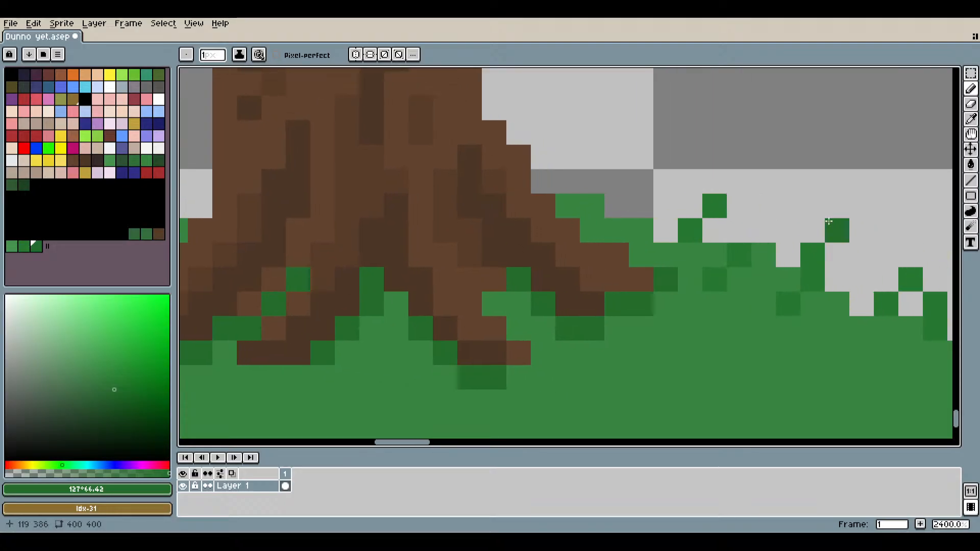
click(971, 119)
click(716, 203)
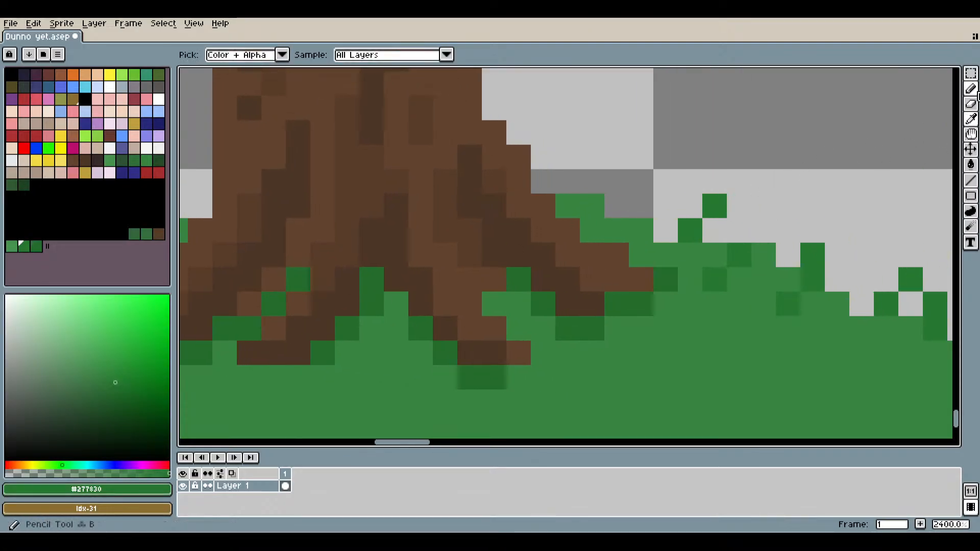
click(975, 93)
Draw a small diagonal grass tuft in #277830 on the ledge beside the left outer root.
drag(300, 271, 682, 311)
scroll(510, 311, up, 3)
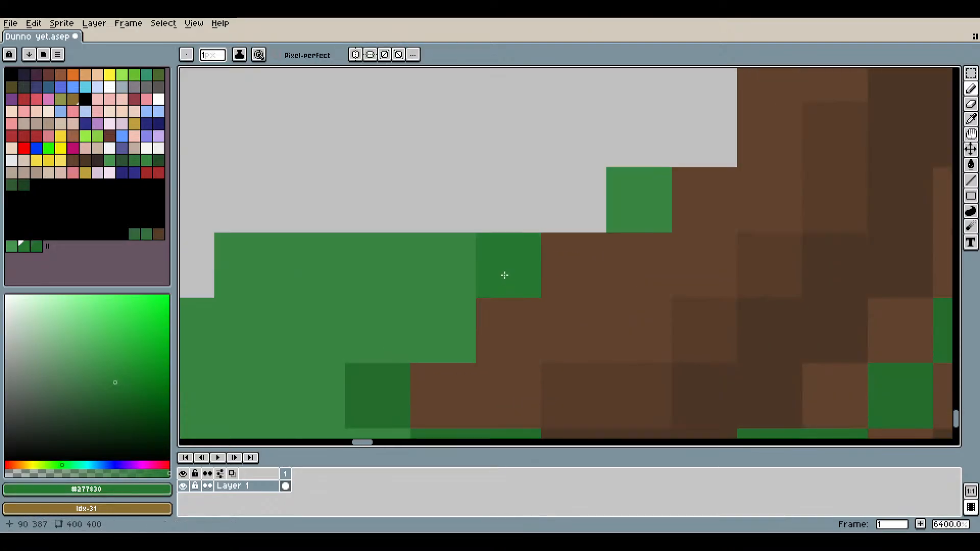
click(442, 212)
click(508, 157)
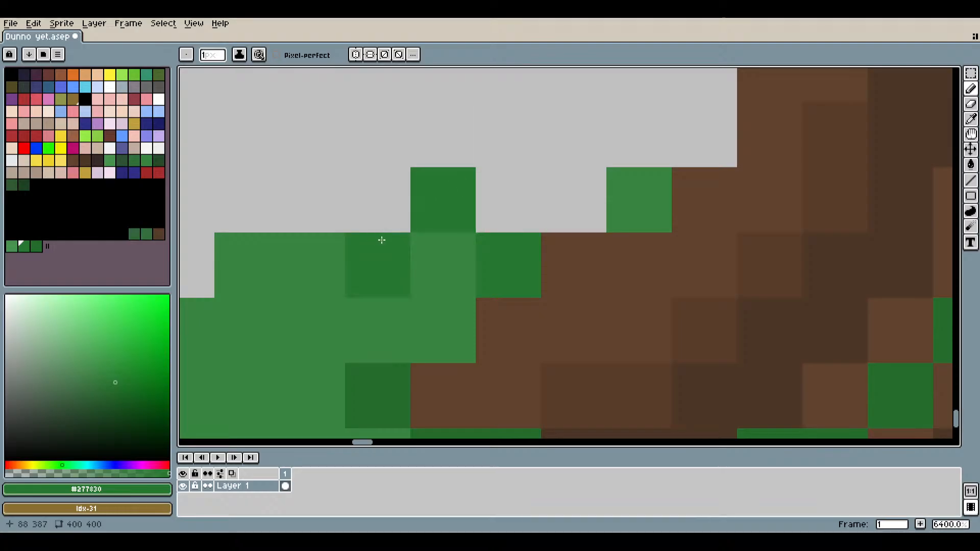
click(514, 155)
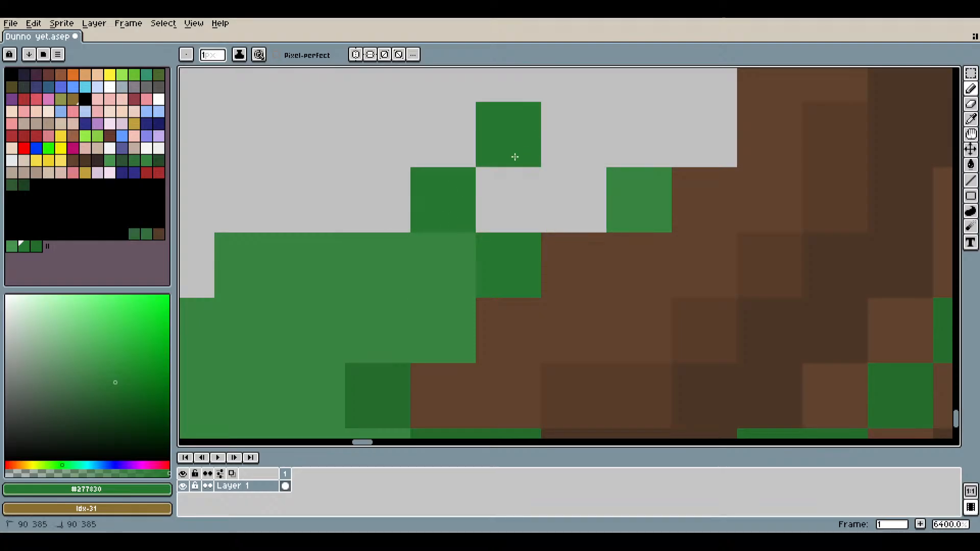
Darken the grass pixel at the upper edge of the right outer root with #277830.
scroll(550, 277, down, 3)
scroll(591, 335, down, 3)
scroll(523, 302, up, 1)
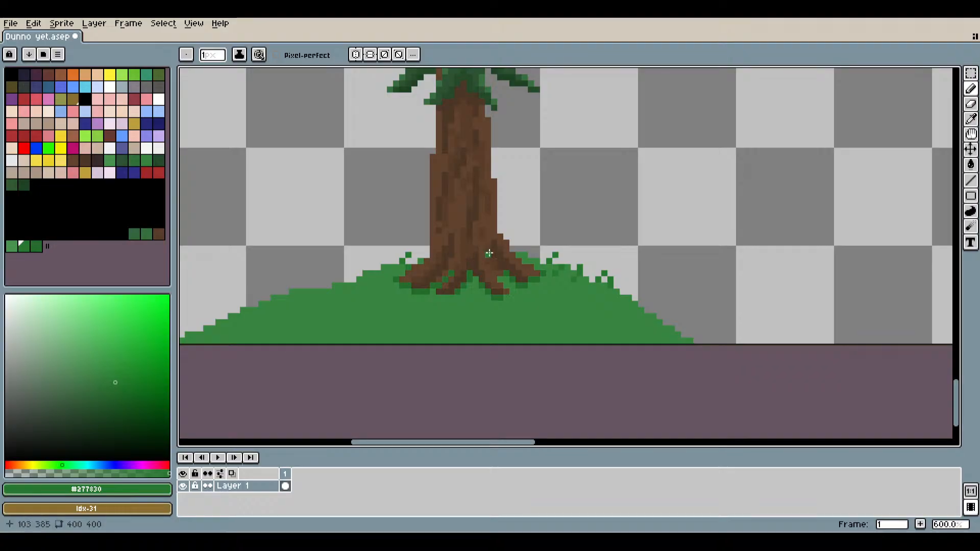
scroll(444, 240, up, 3)
scroll(443, 240, down, 2)
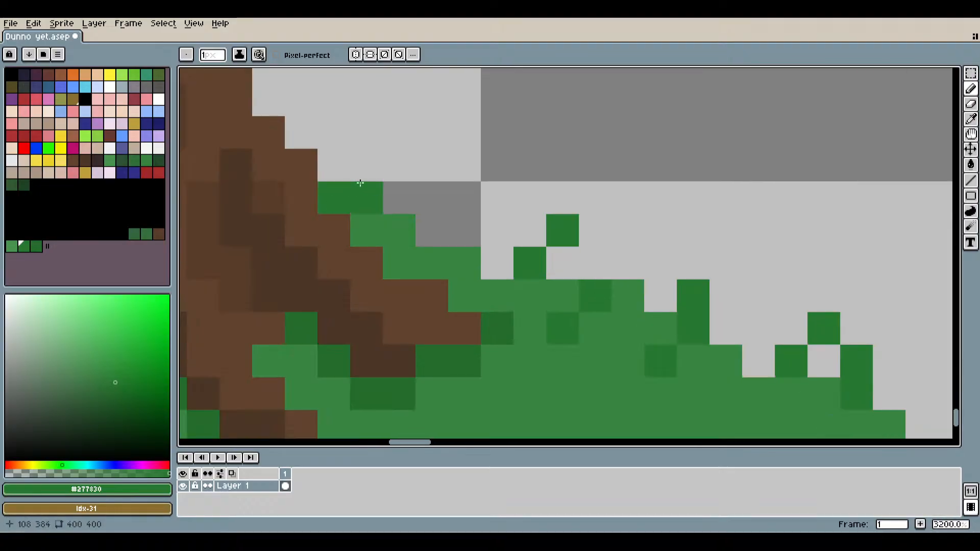
scroll(438, 208, up, 1)
scroll(438, 208, down, 5)
scroll(585, 328, up, 2)
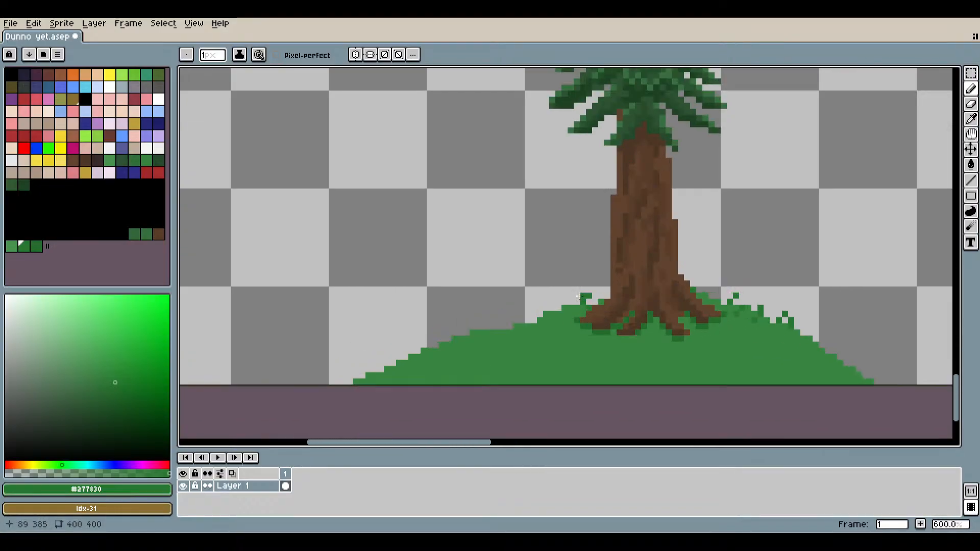
Try a wider tuft with separate blades on the ledge left of the new one, and undo its strokes.
scroll(585, 329, up, 8)
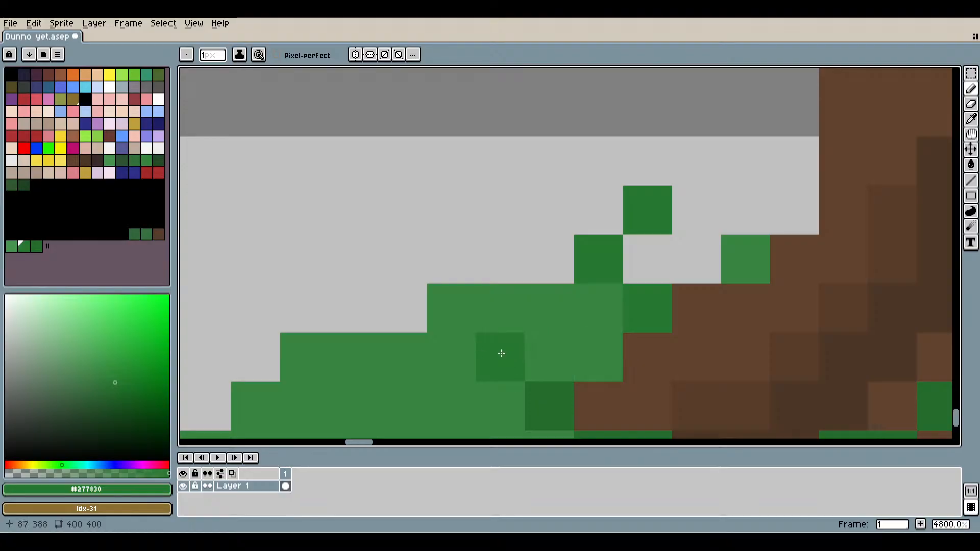
drag(502, 353, 399, 270)
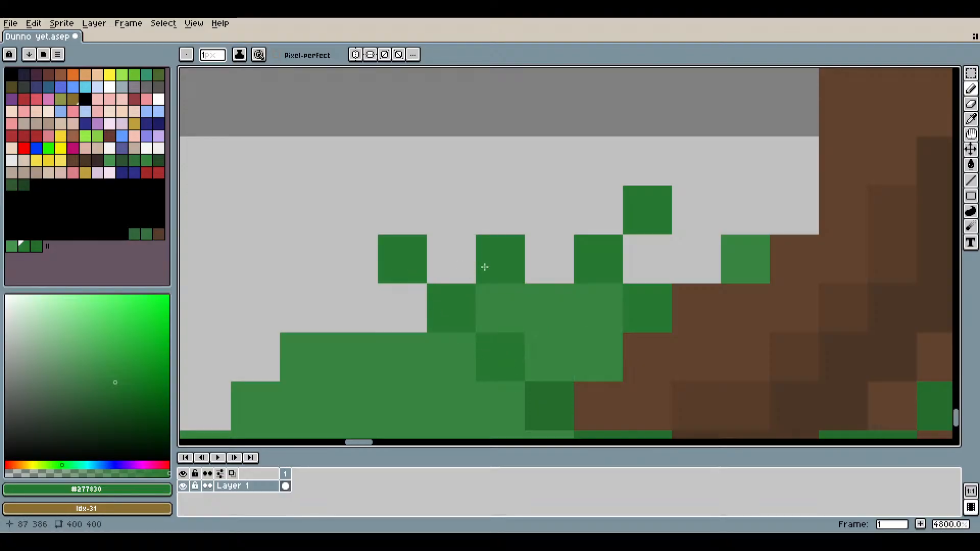
scroll(506, 283, down, 5)
scroll(590, 342, up, 1)
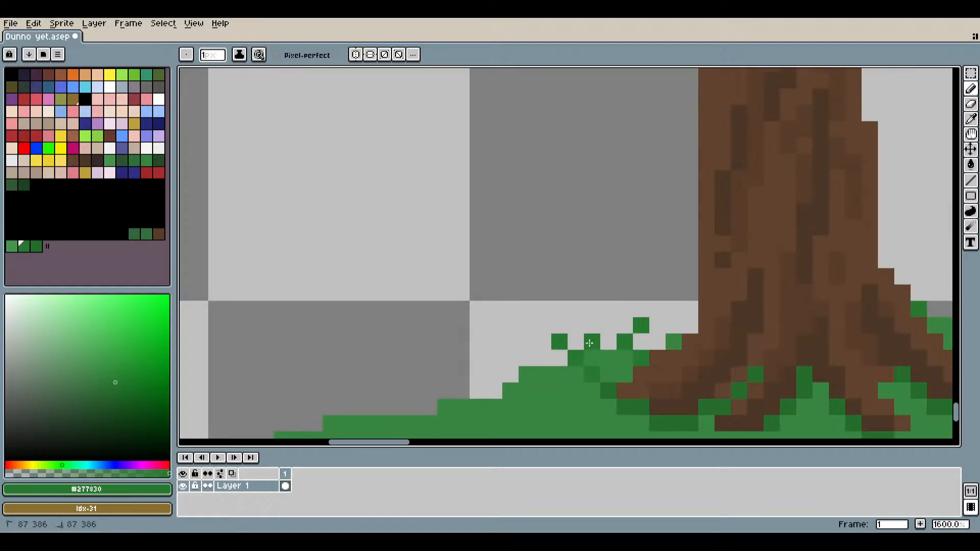
scroll(575, 374, down, 3)
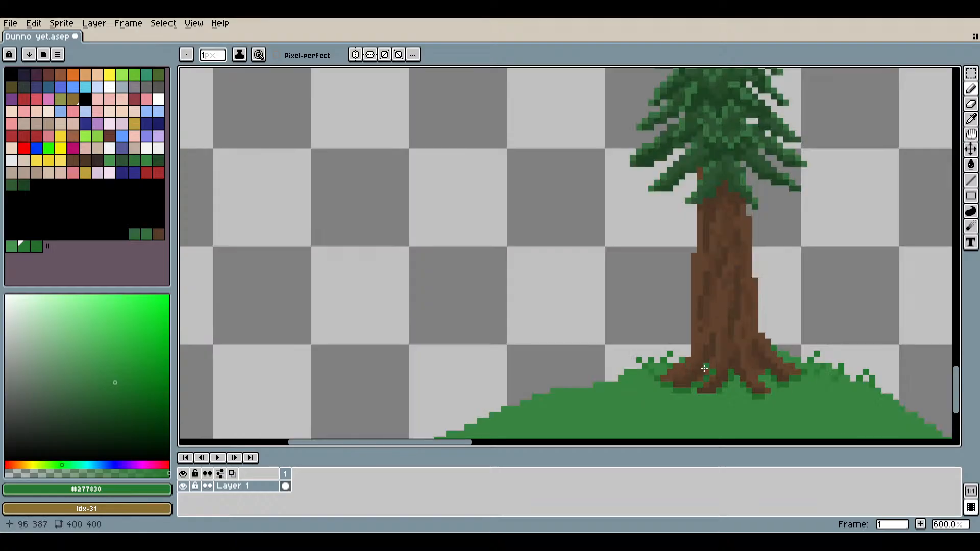
scroll(705, 369, up, 4)
key(ctrl+z)
key(ctrl+z)
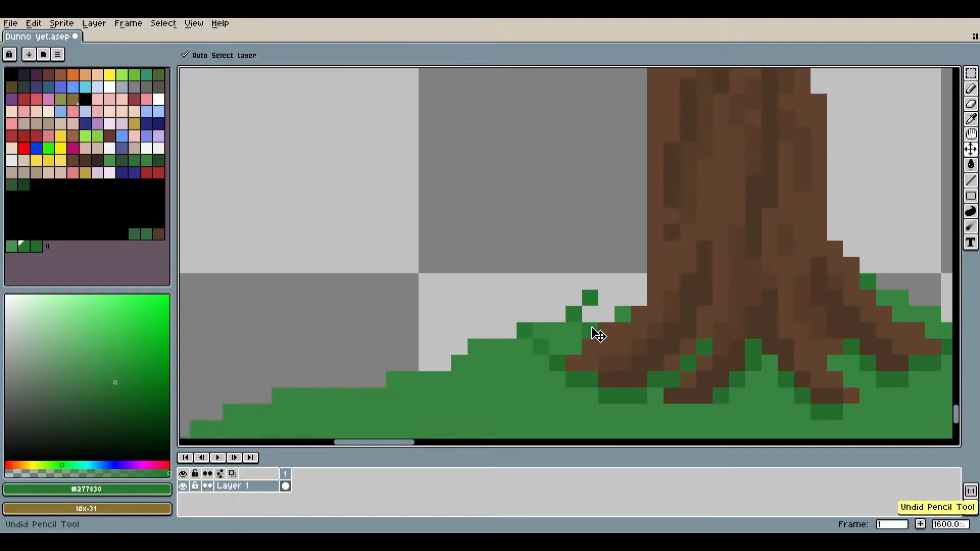
key(ctrl+z)
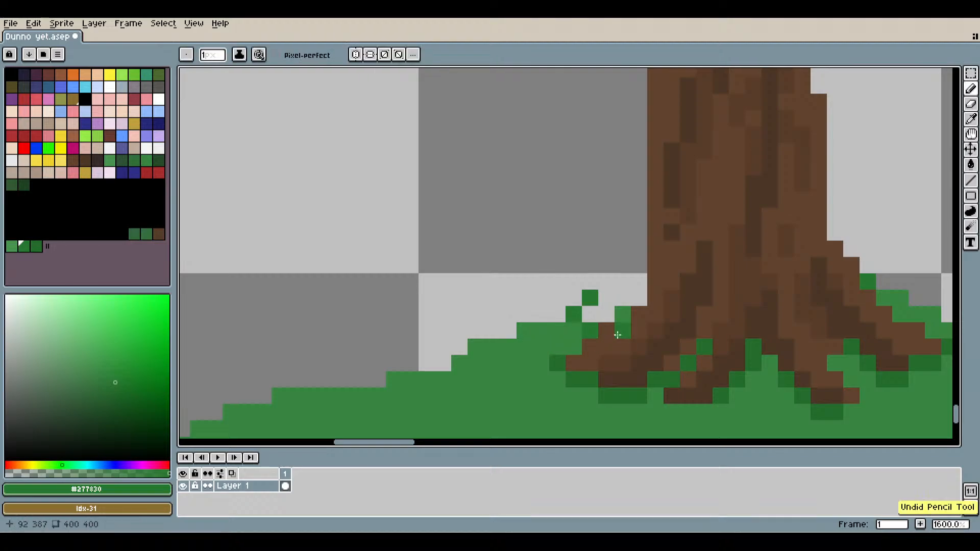
Draw a two-pixel-tall grass blade with a detached base pixel on the ledge left of the first tuft.
scroll(522, 351, up, 3)
click(533, 296)
click(489, 323)
click(541, 241)
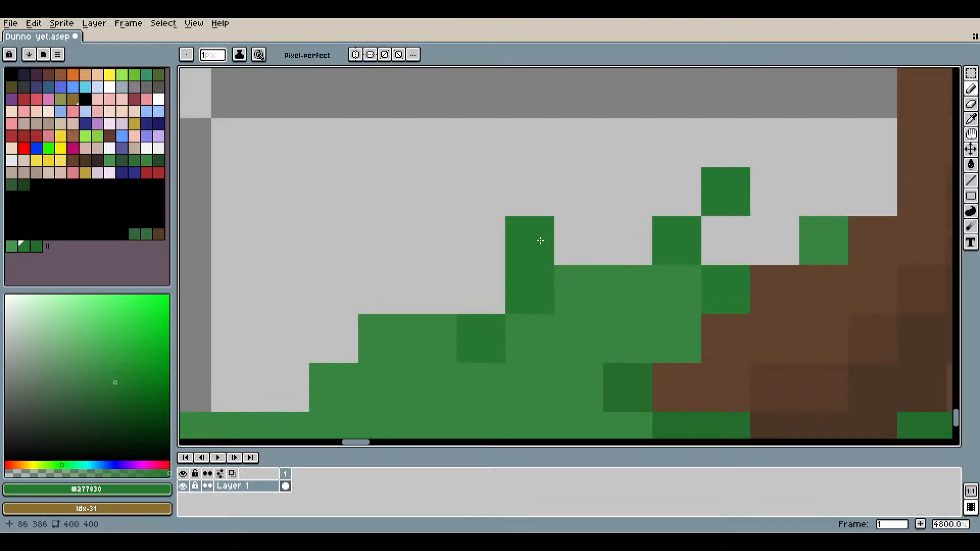
scroll(628, 241, down, 4)
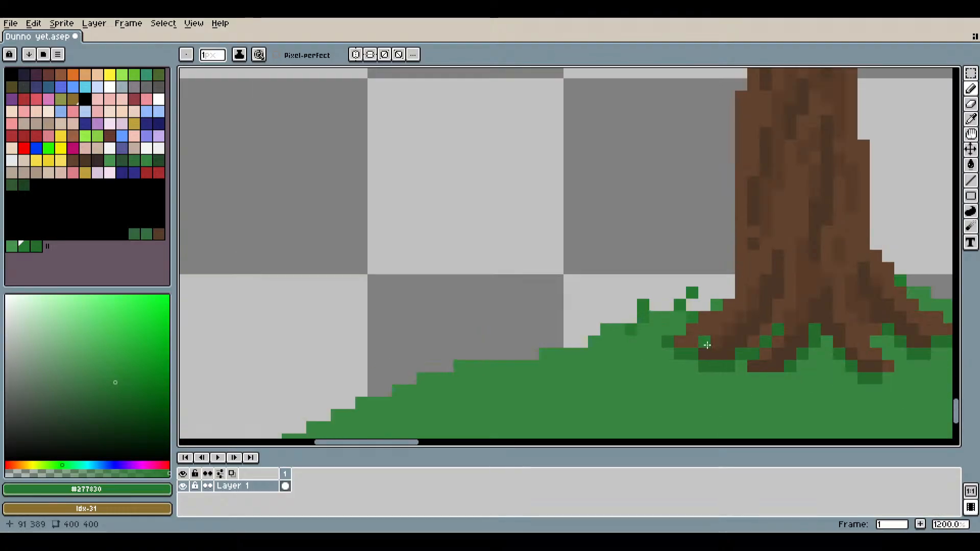
Draw further small #277830 grass tufts on the next two ledges down the hill's left slope.
mouse_move(707, 341)
mouse_down()
mouse_move(576, 326)
mouse_move(478, 329)
mouse_up()
scroll(418, 306, up, 5)
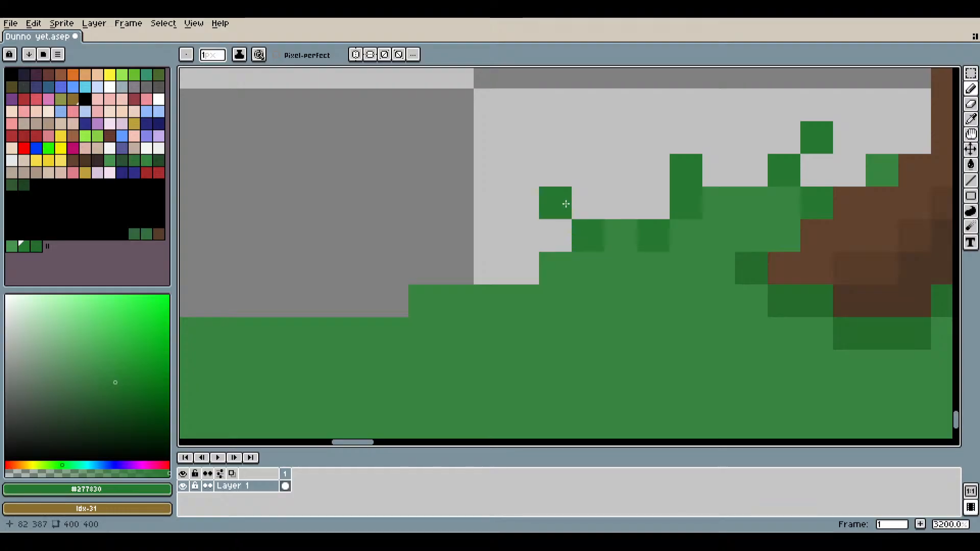
drag(575, 227, 647, 204)
scroll(646, 204, up, 1)
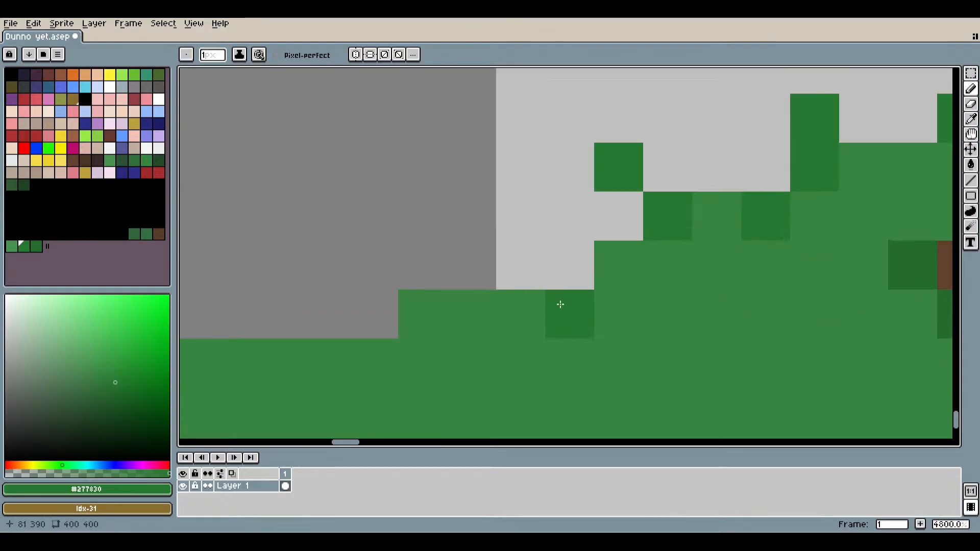
drag(560, 304, 526, 306)
click(481, 276)
scroll(601, 332, down, 7)
Draw a small #277830 grass tuft on the ledges below the existing tufts of the right slope.
drag(748, 354, 573, 336)
scroll(624, 310, up, 6)
drag(808, 390, 537, 311)
click(550, 333)
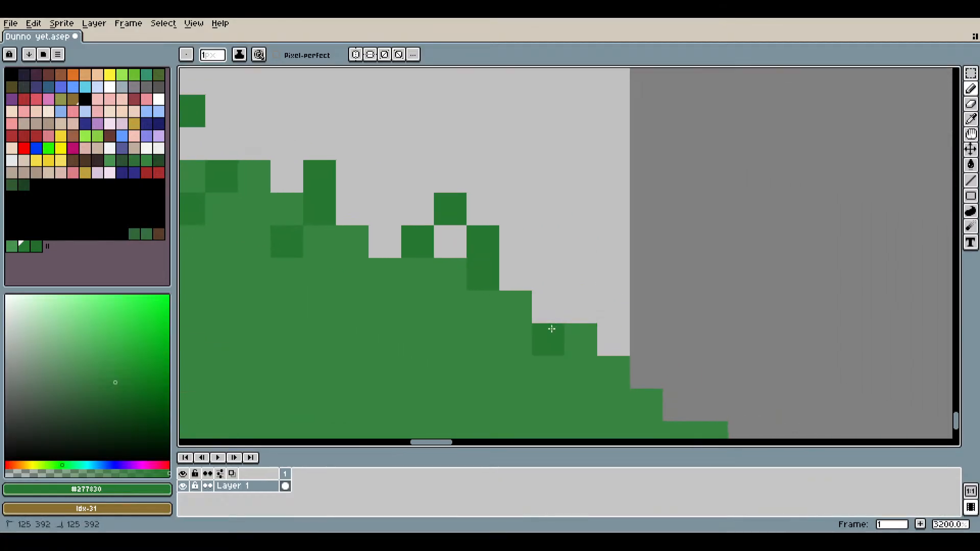
click(574, 310)
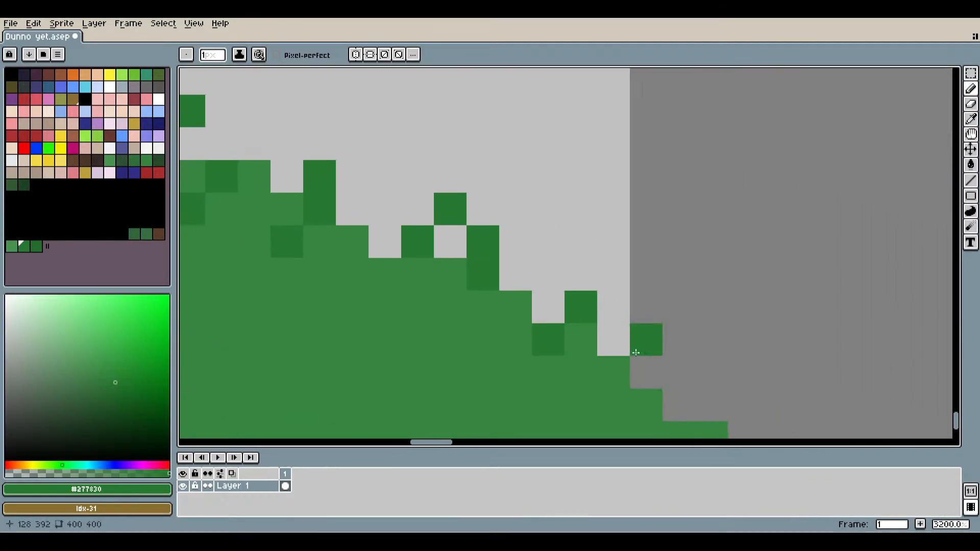
click(619, 372)
Undo the last pixel of the lowest grass tuft on the right slope.
scroll(623, 350, down, 8)
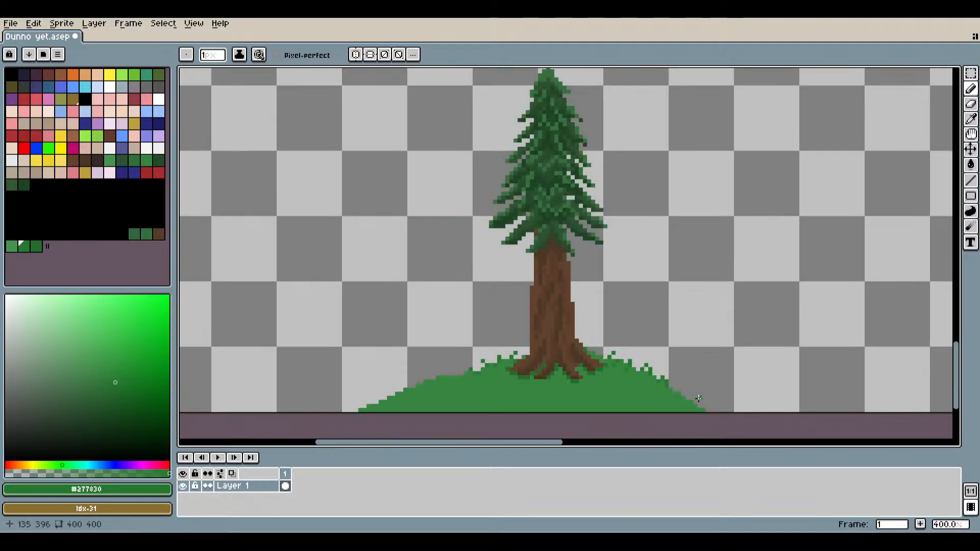
scroll(688, 405, up, 5)
key(v)
key(b)
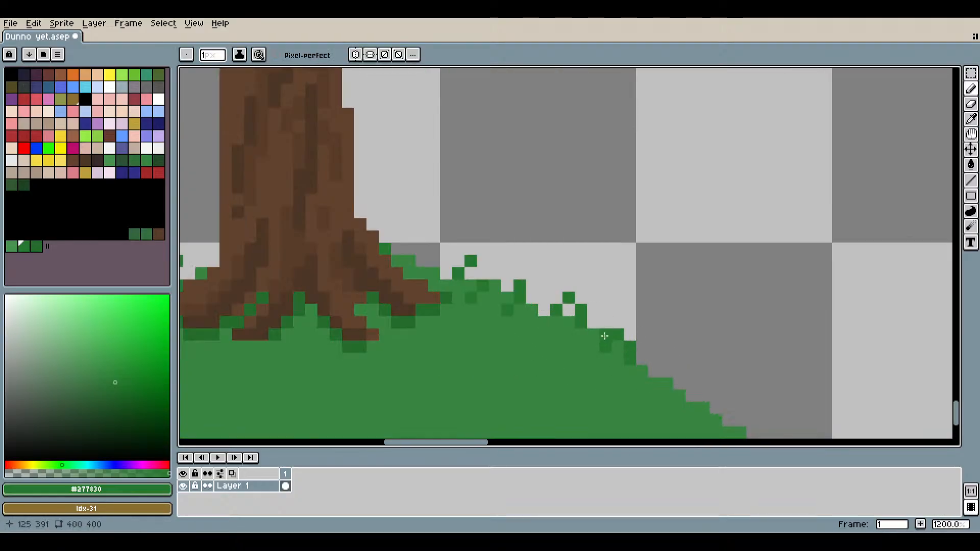
scroll(601, 339, up, 3)
key(ctrl+z)
Draw a diagonal two-pixel #277830 grass mark on the hill surface just below the right slope's tufts.
drag(547, 377, 746, 310)
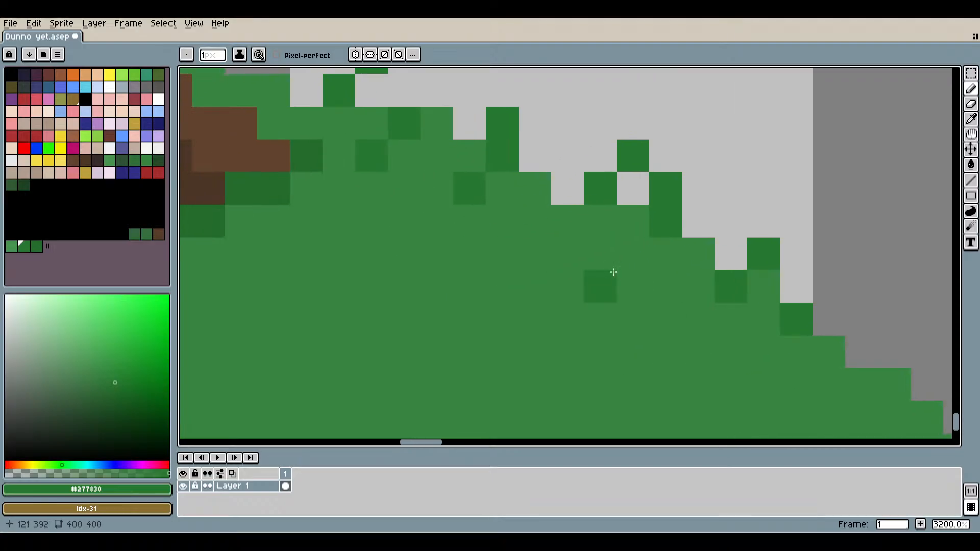
drag(539, 272, 542, 259)
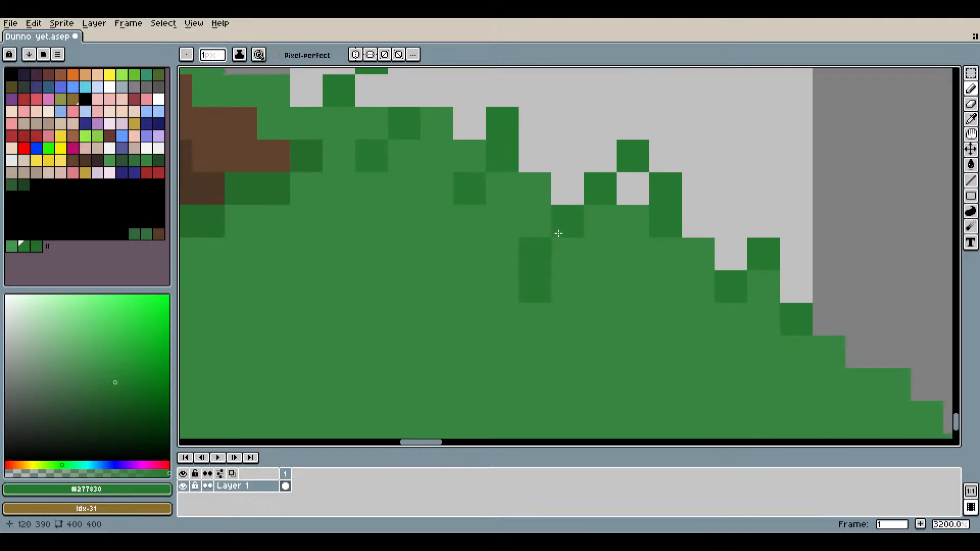
key(ctrl+z)
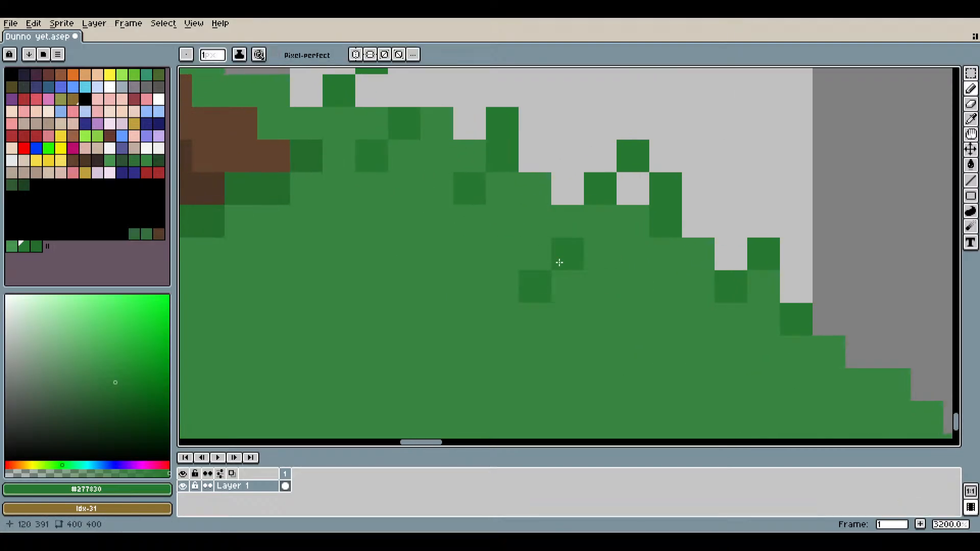
scroll(525, 225, down, 8)
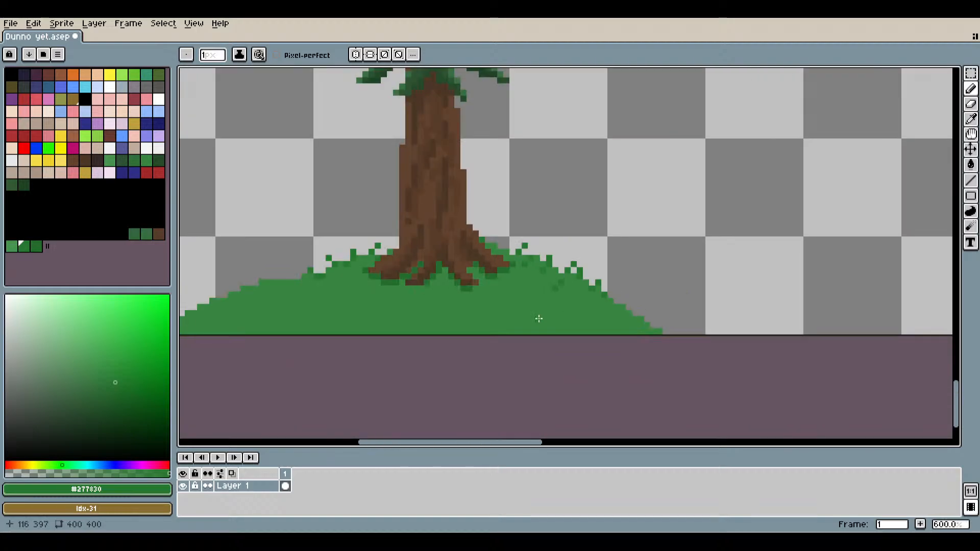
Draw a three-pixel and a diagonal two-pixel #277830 grass mark between the rightmost root and the previous mark.
scroll(539, 318, up, 4)
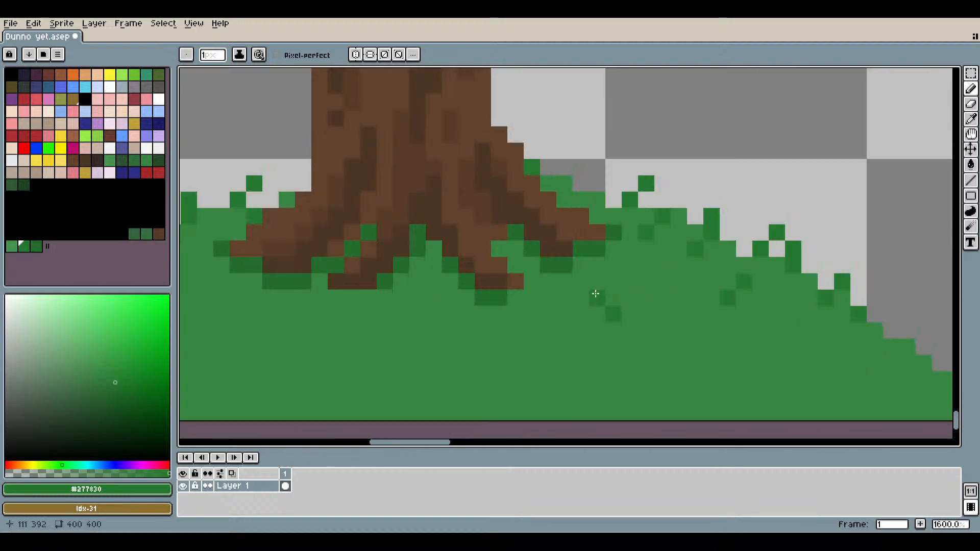
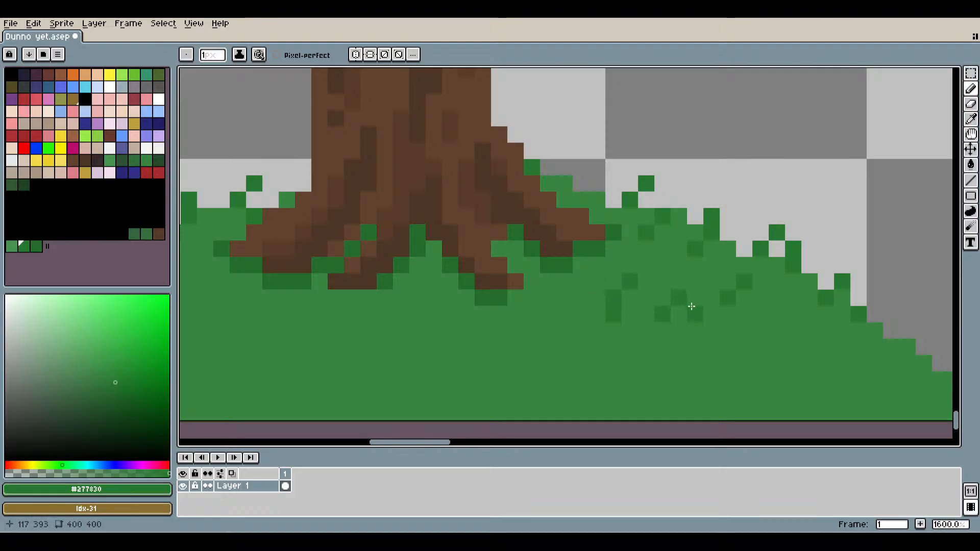
scroll(691, 306, down, 4)
scroll(582, 327, up, 4)
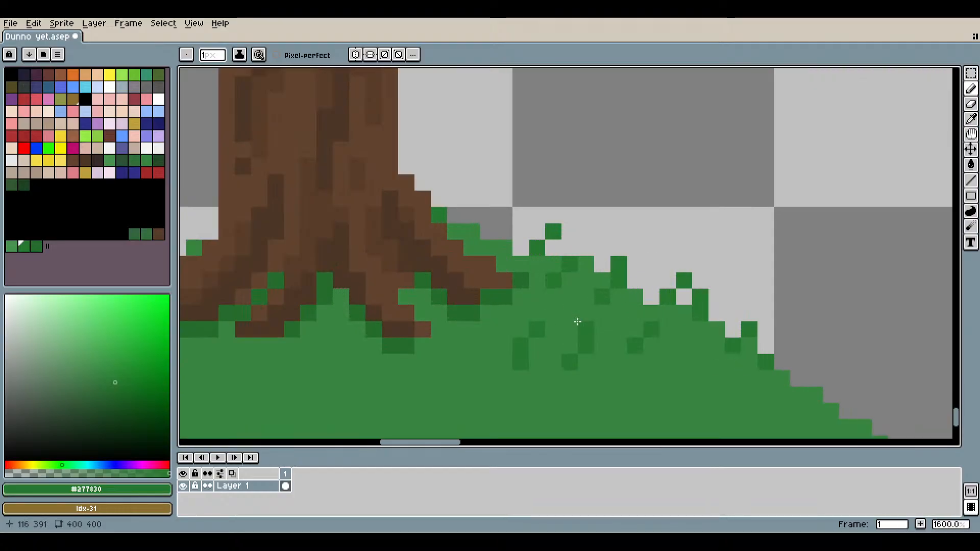
scroll(578, 322, down, 2)
Draw a small branching #277830 grass tuft with a detached pixel on the ground below and right of the central root's tip.
scroll(564, 306, up, 3)
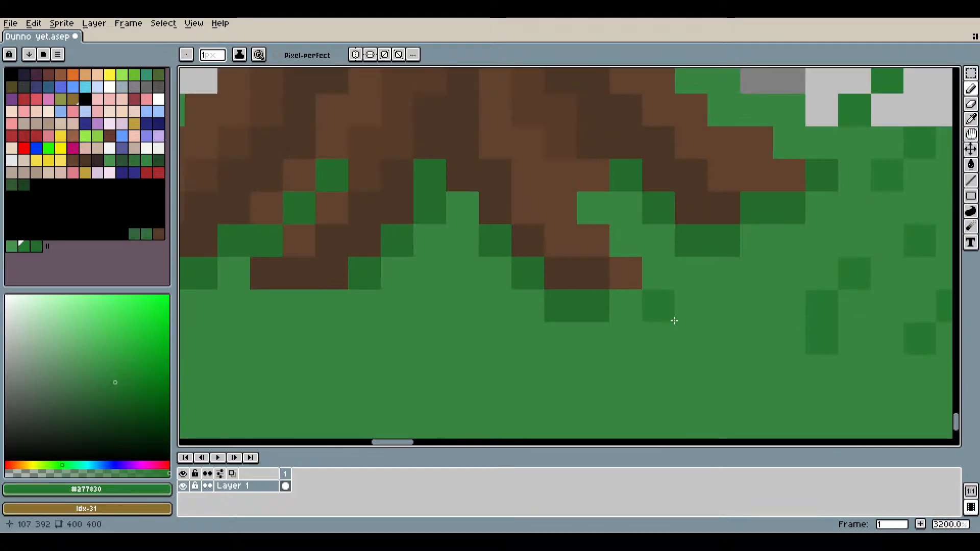
drag(691, 334, 692, 346)
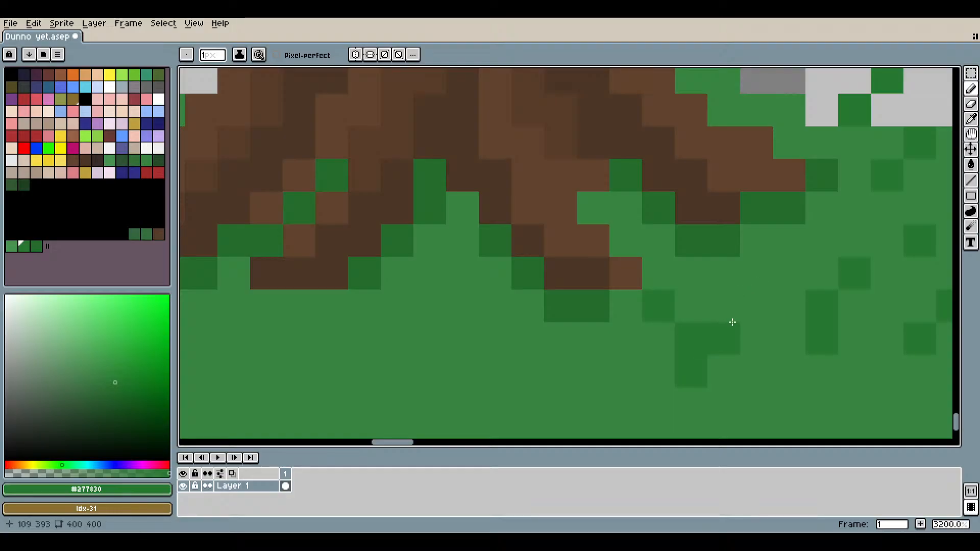
scroll(755, 344, down, 3)
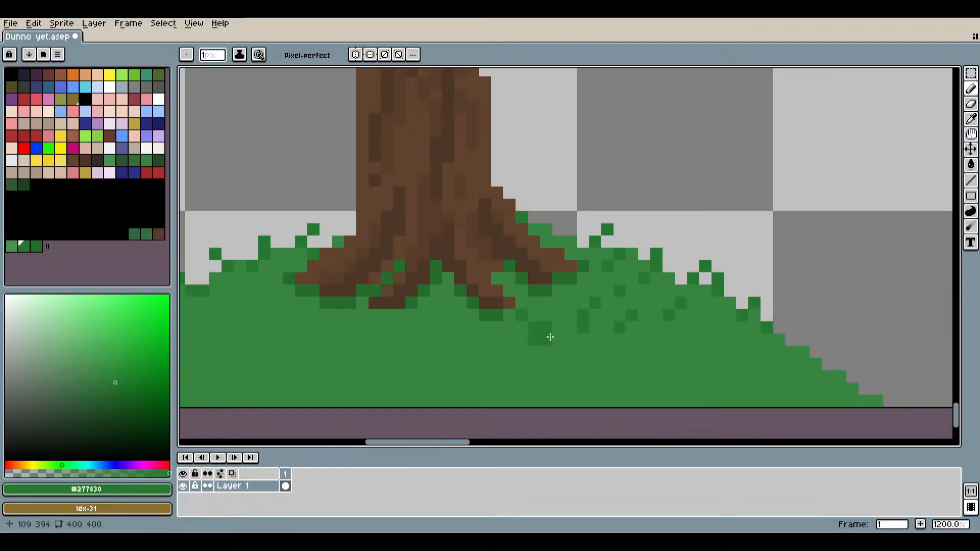
scroll(549, 336, up, 3)
click(564, 375)
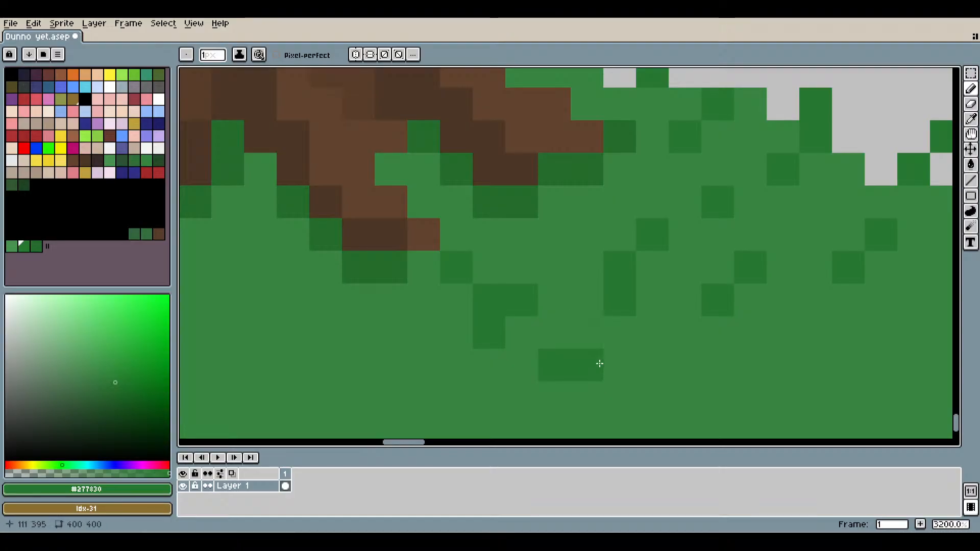
scroll(600, 365, down, 2)
scroll(579, 367, down, 4)
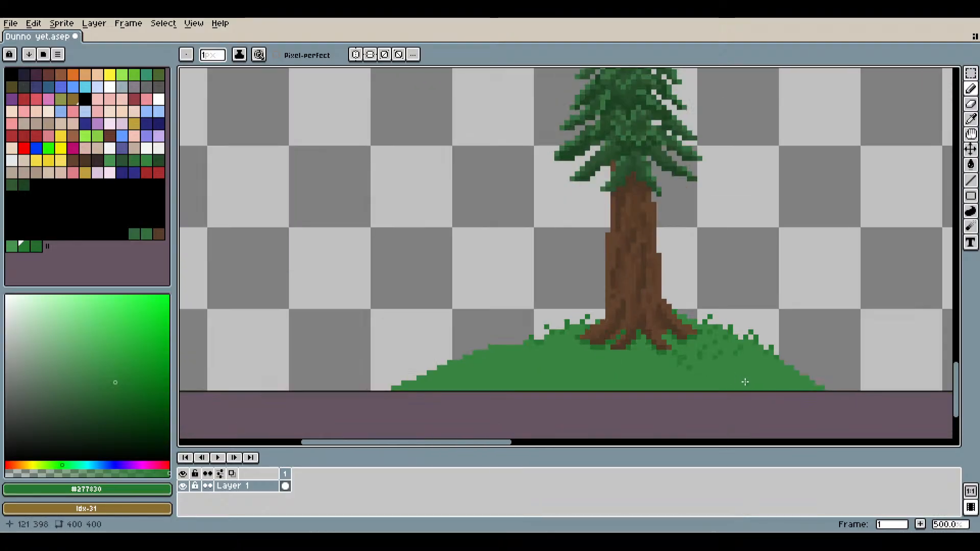
drag(735, 378, 586, 345)
scroll(586, 345, up, 10)
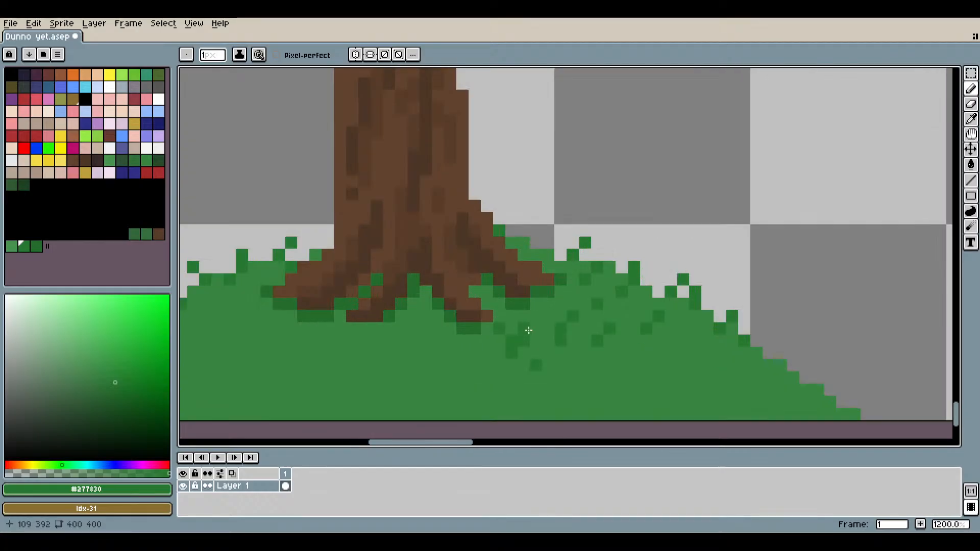
Draw a small #277830 grass tuft with a diagonal base pixel in the gap between the two central roots.
scroll(504, 314, down, 5)
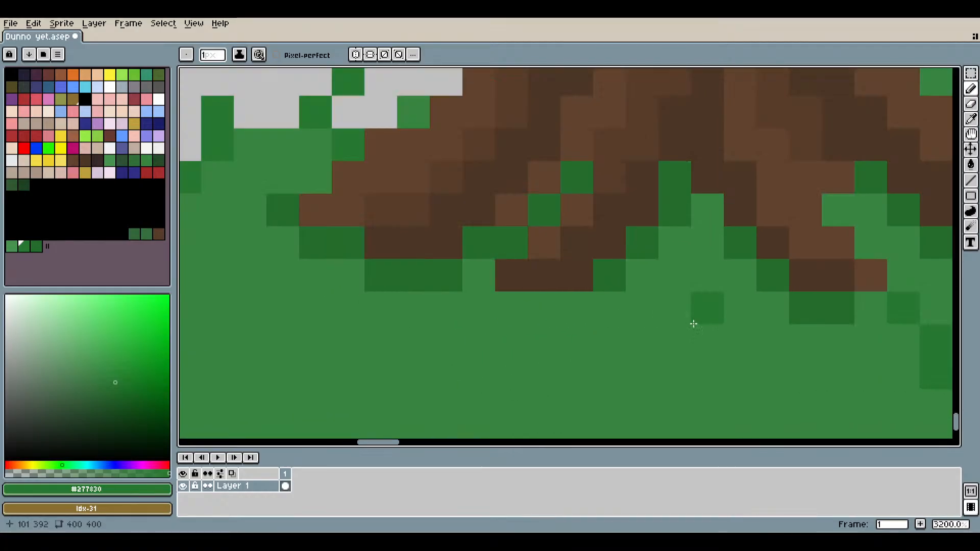
scroll(601, 319, up, 5)
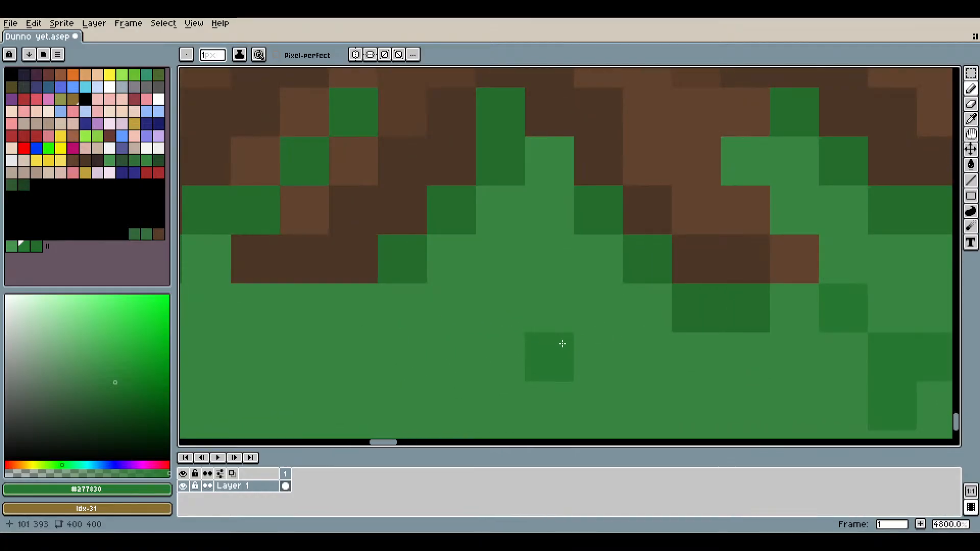
click(479, 362)
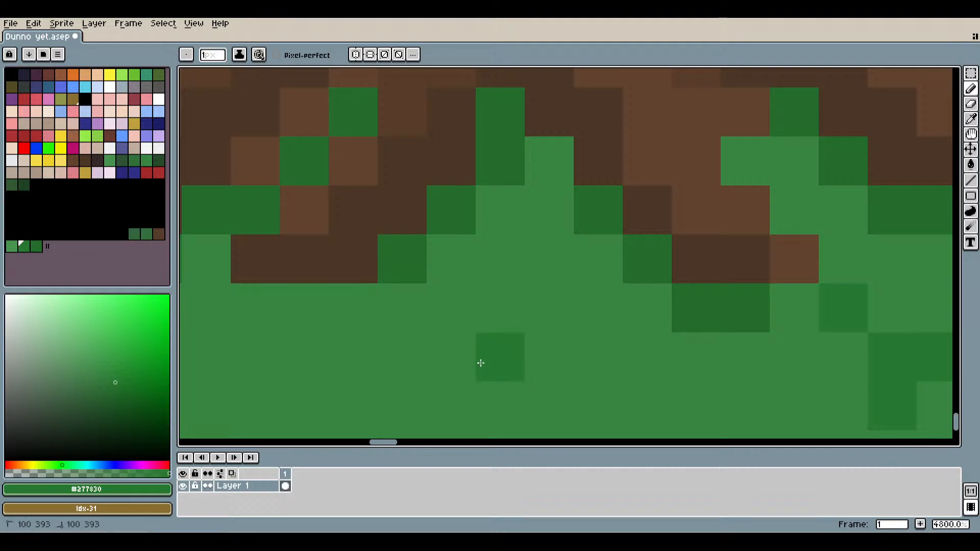
click(540, 295)
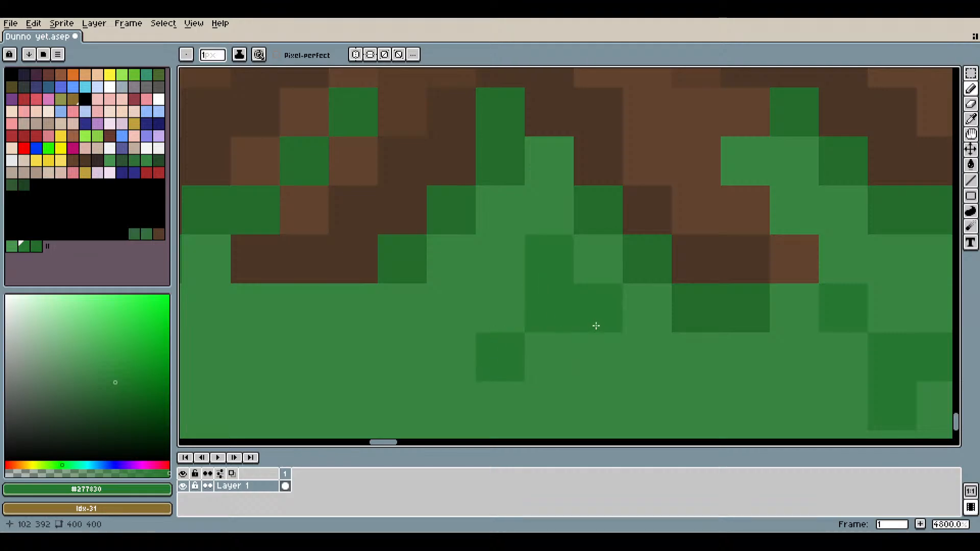
click(595, 324)
scroll(598, 336, down, 5)
Scatter short #277830 grass marks on the ground below the two left roots.
scroll(633, 378, up, 4)
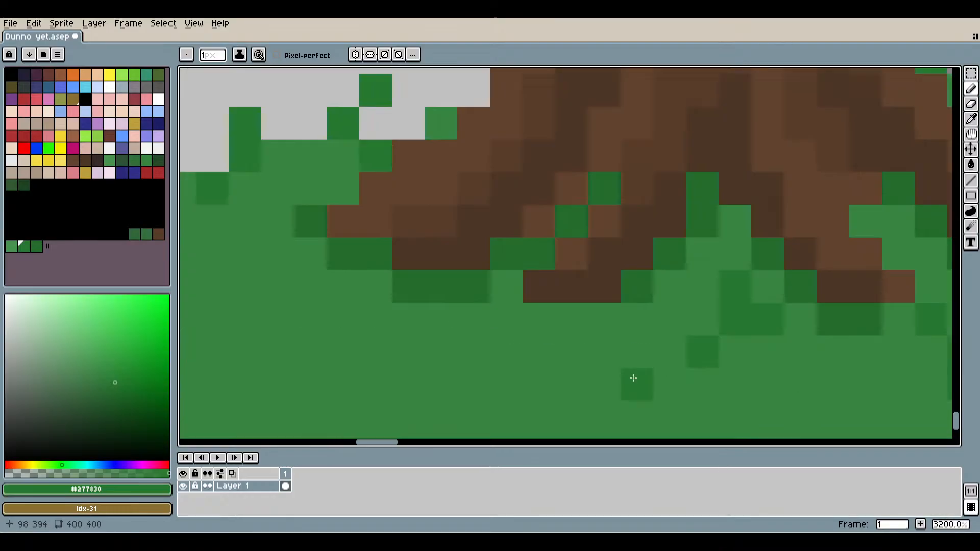
click(637, 385)
click(599, 383)
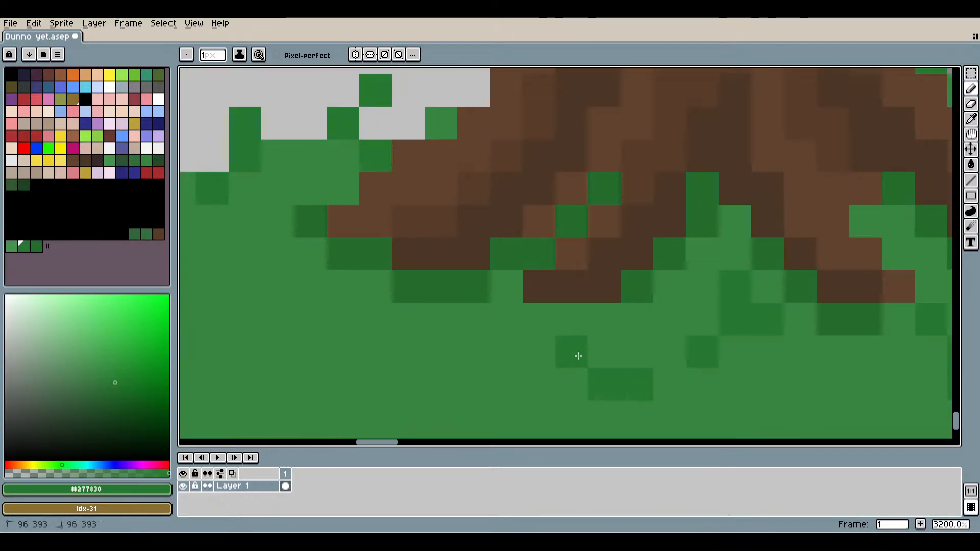
scroll(632, 369, down, 1)
click(674, 365)
drag(670, 352, 563, 314)
scroll(473, 313, up, 3)
click(392, 390)
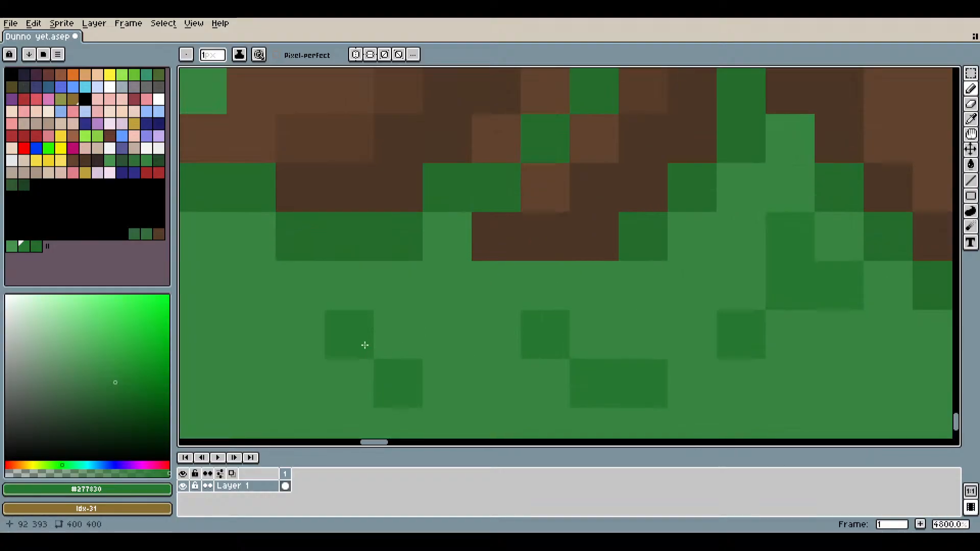
scroll(451, 341, down, 3)
drag(441, 368, 709, 352)
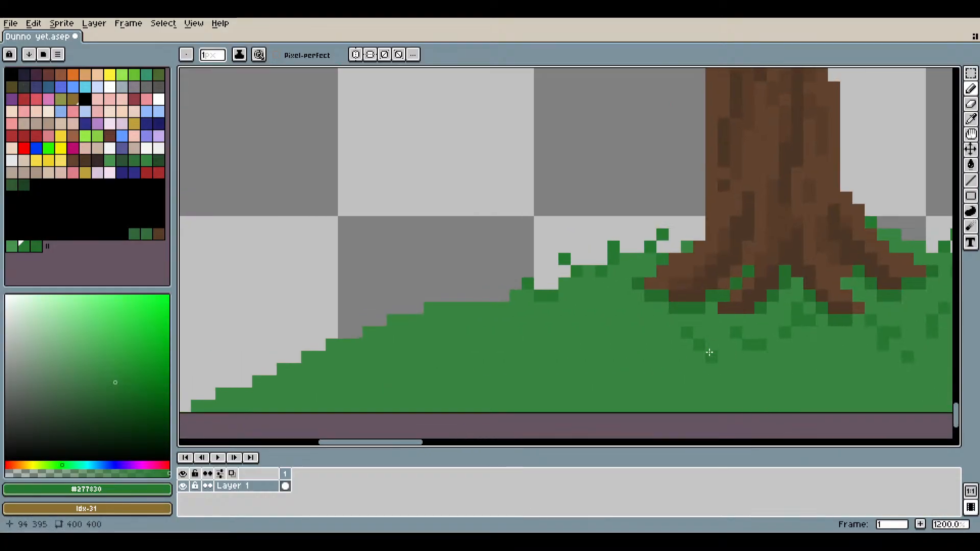
scroll(693, 340, up, 3)
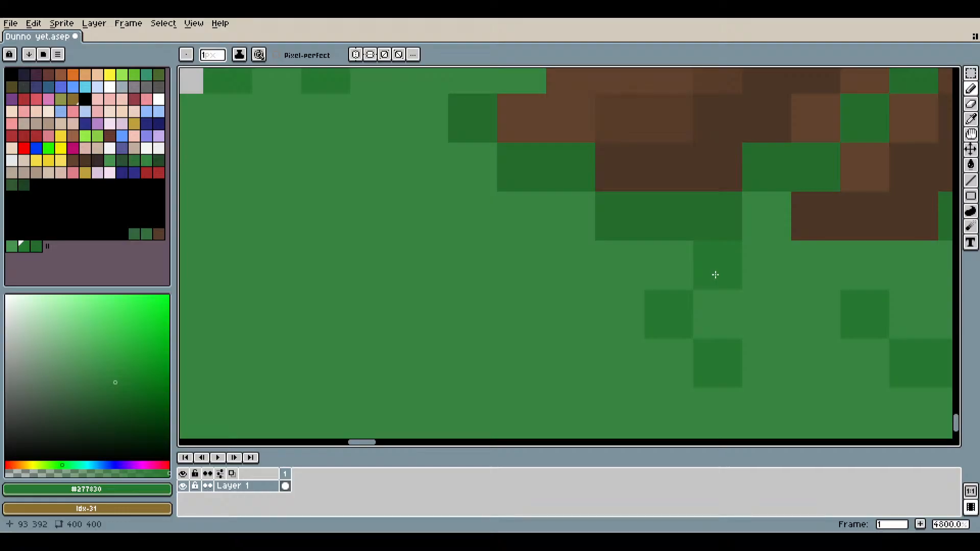
Sample the root shadow green #246d2c and extend the shadows beneath the left roots and between the central roots.
key(i)
click(809, 167)
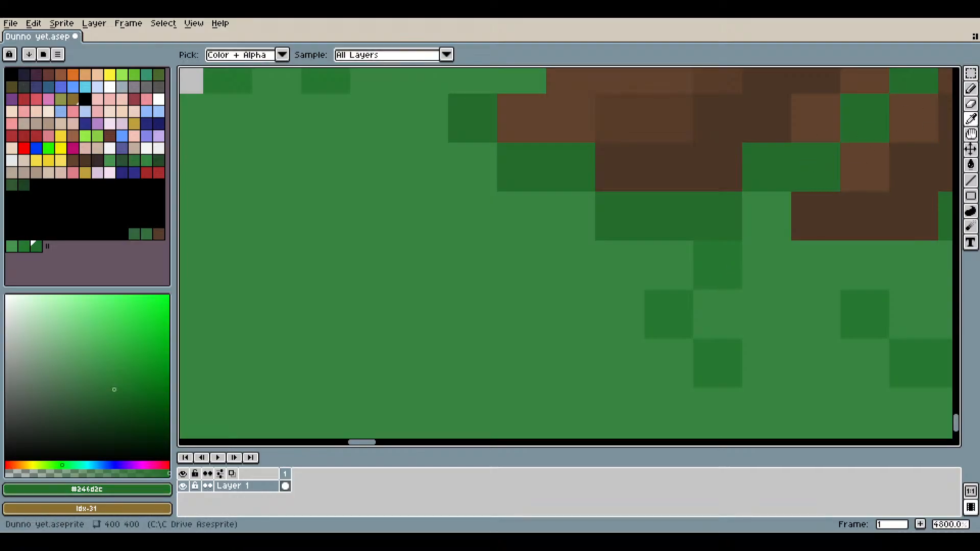
click(971, 89)
mouse_move(676, 266)
mouse_down()
mouse_move(723, 269)
mouse_move(718, 306)
mouse_move(668, 290)
mouse_move(679, 288)
mouse_move(694, 291)
mouse_move(644, 292)
mouse_up()
scroll(769, 300, down, 6)
scroll(787, 311, up, 5)
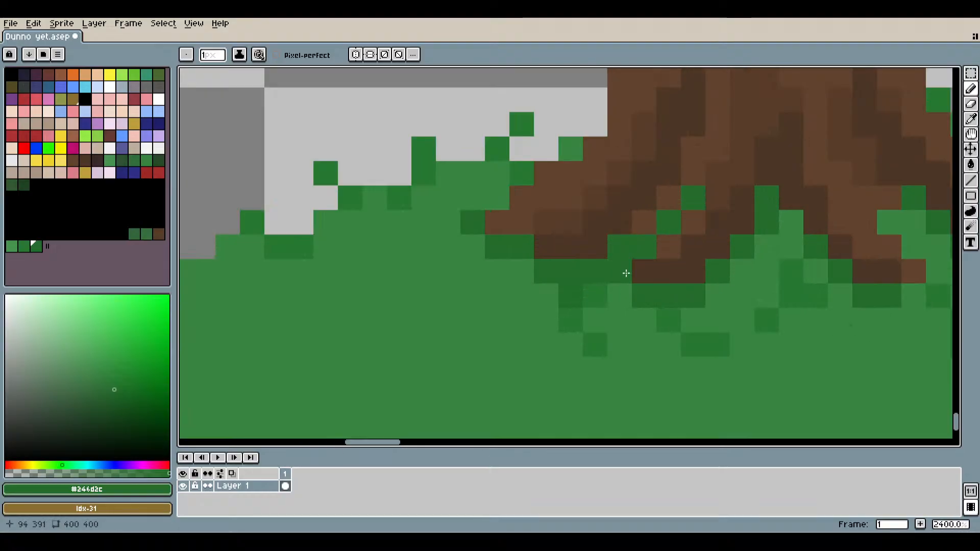
scroll(626, 273, down, 5)
scroll(646, 274, up, 6)
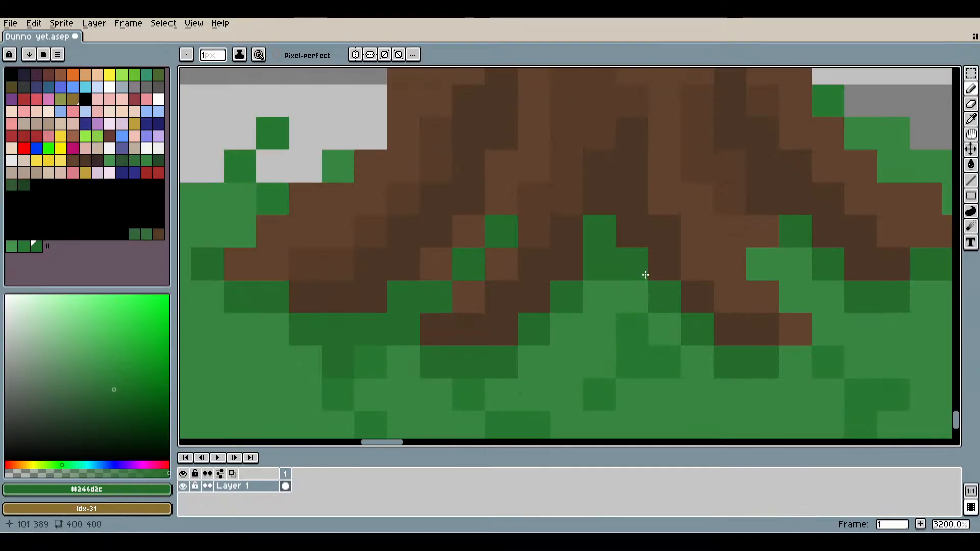
scroll(805, 313, down, 5)
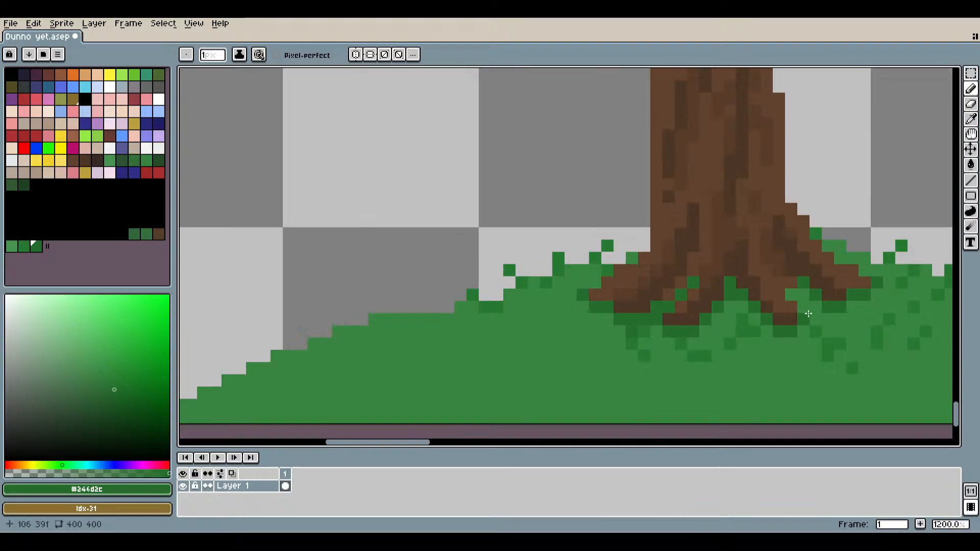
Add a diagonal pair of #246d2c pixels to the grass strip beside the right edge of the trunk base.
drag(836, 345, 610, 327)
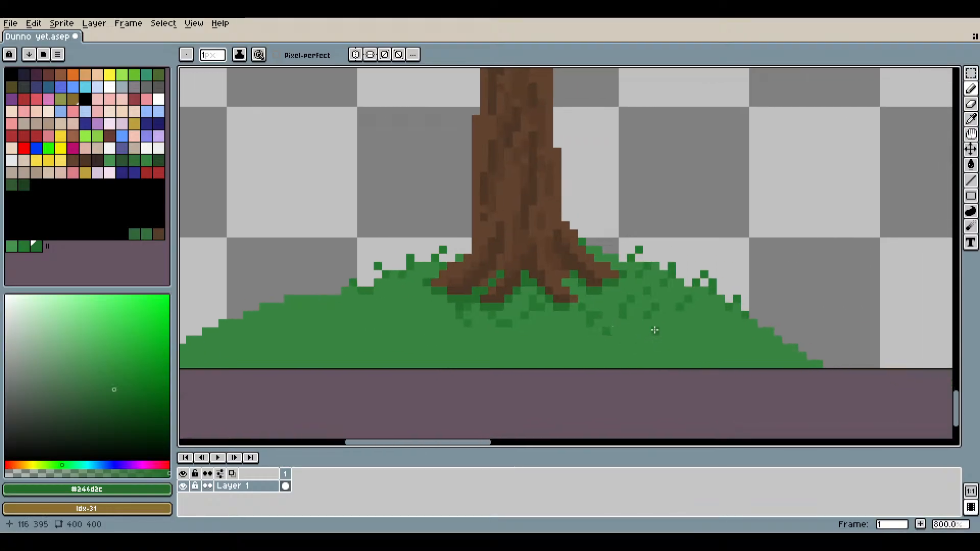
scroll(613, 271, up, 5)
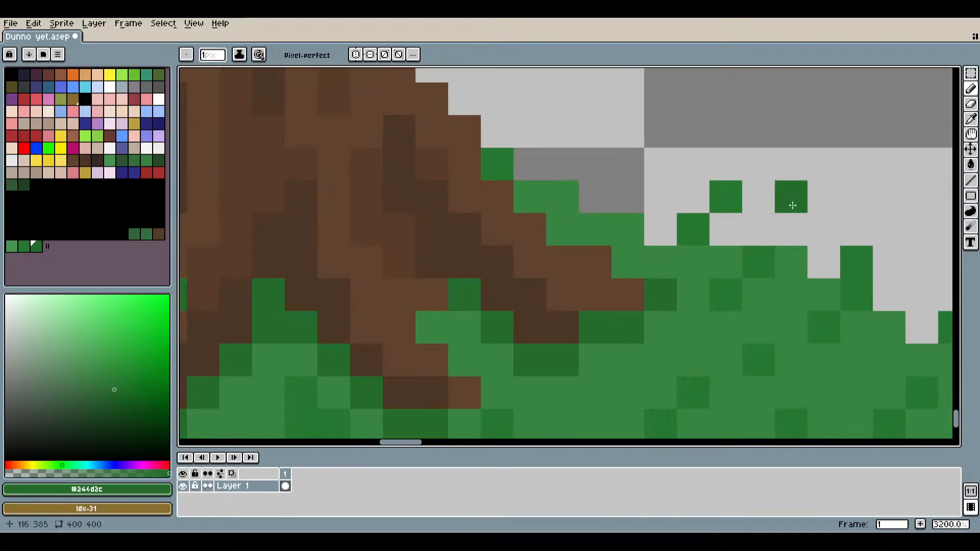
click(596, 217)
click(614, 200)
scroll(651, 248, down, 5)
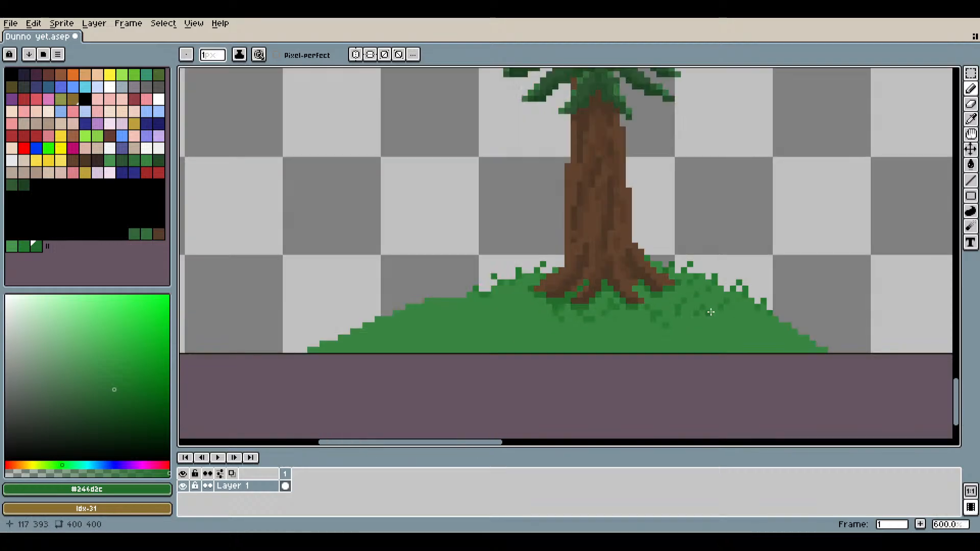
Draw a #246d2c grass blade, two pixels tall with a diagonal tip pixel, on the hill left of the roots.
scroll(518, 296, up, 4)
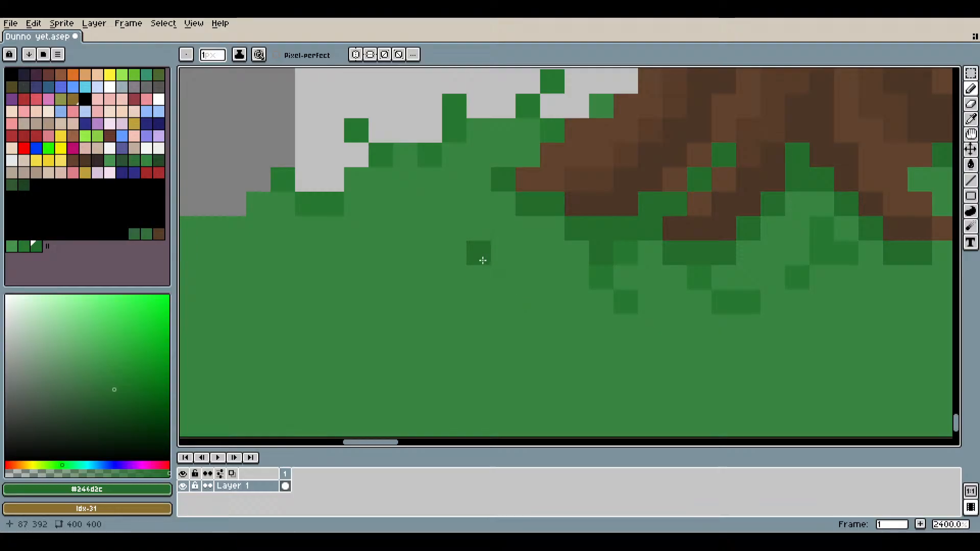
scroll(480, 263, up, 1)
scroll(449, 251, up, 2)
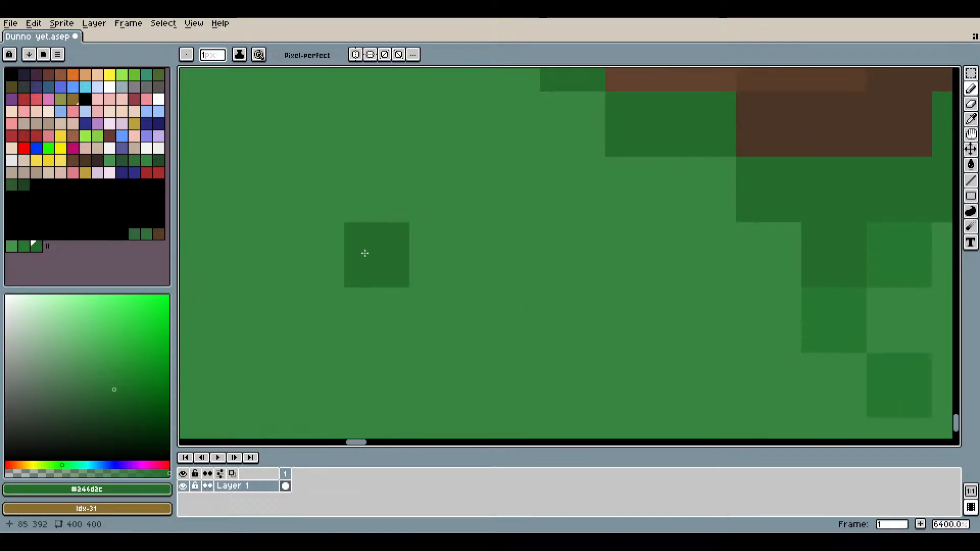
mouse_move(364, 253)
mouse_down()
mouse_move(371, 207)
mouse_move(437, 170)
mouse_up()
scroll(488, 317, down, 4)
scroll(449, 238, up, 3)
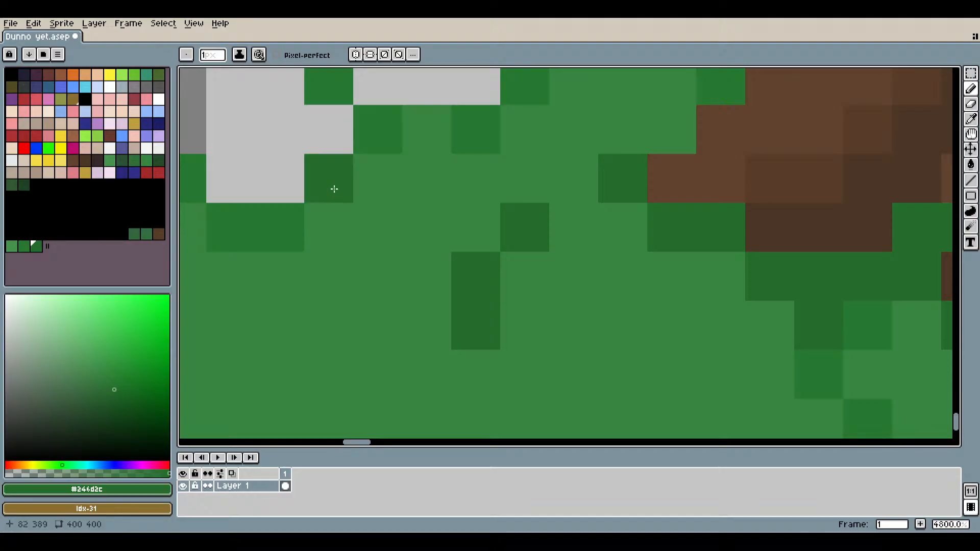
Recolour several of the grass marks on the hill right of the roots with the darker green #246d2c.
scroll(486, 302, down, 4)
scroll(516, 308, up, 3)
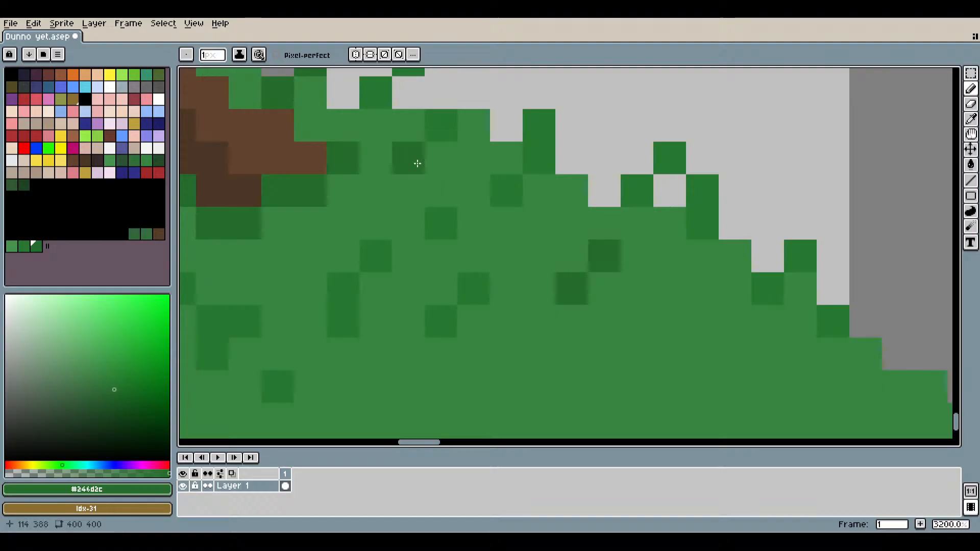
scroll(531, 263, down, 4)
scroll(511, 268, up, 4)
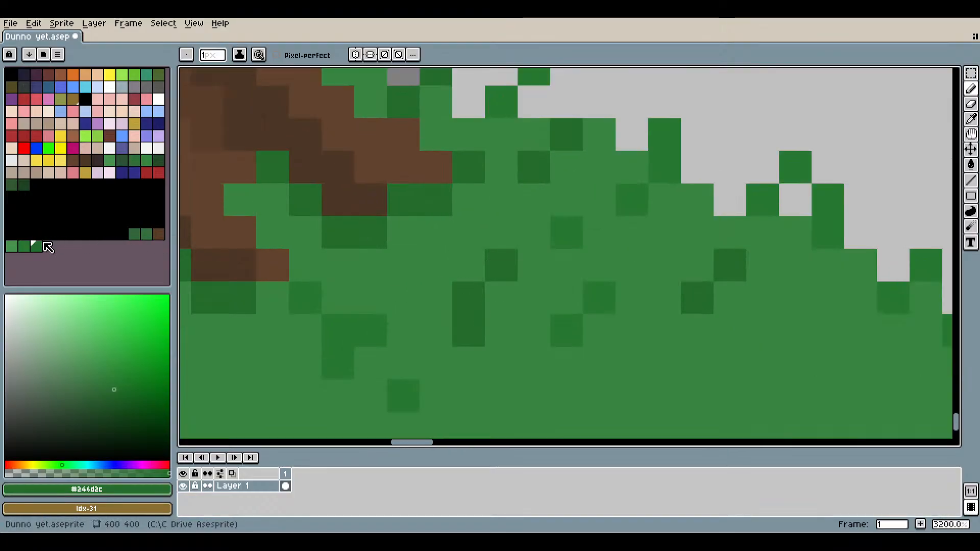
Select the light green Idx-182 and paint a small diagonal grass highlight just right of the rightmost root.
click(12, 246)
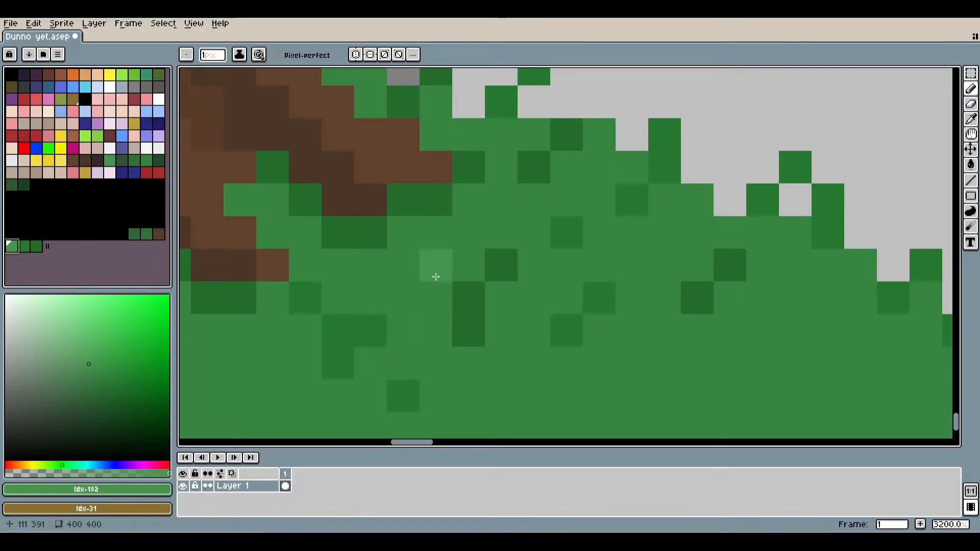
click(478, 219)
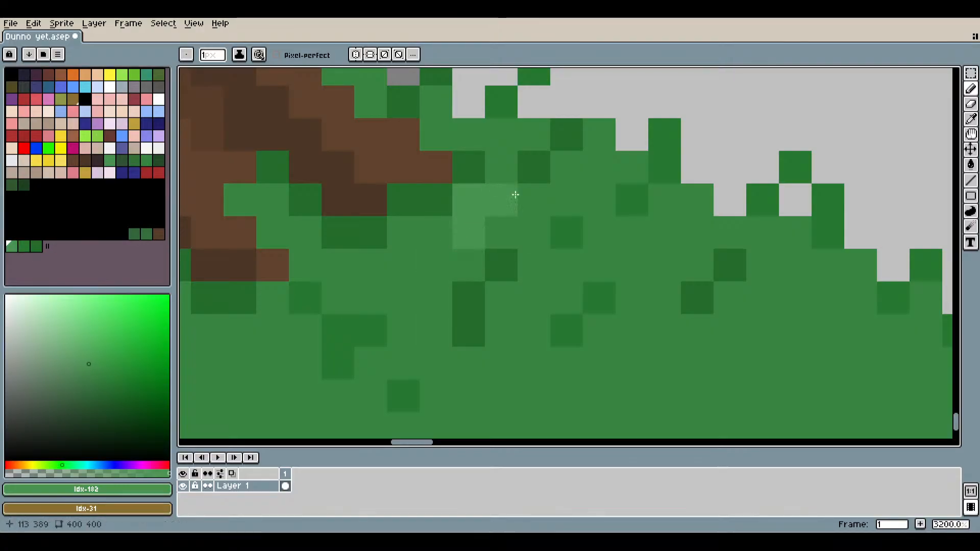
key(ctrl+z)
scroll(530, 267, down, 4)
scroll(499, 290, up, 6)
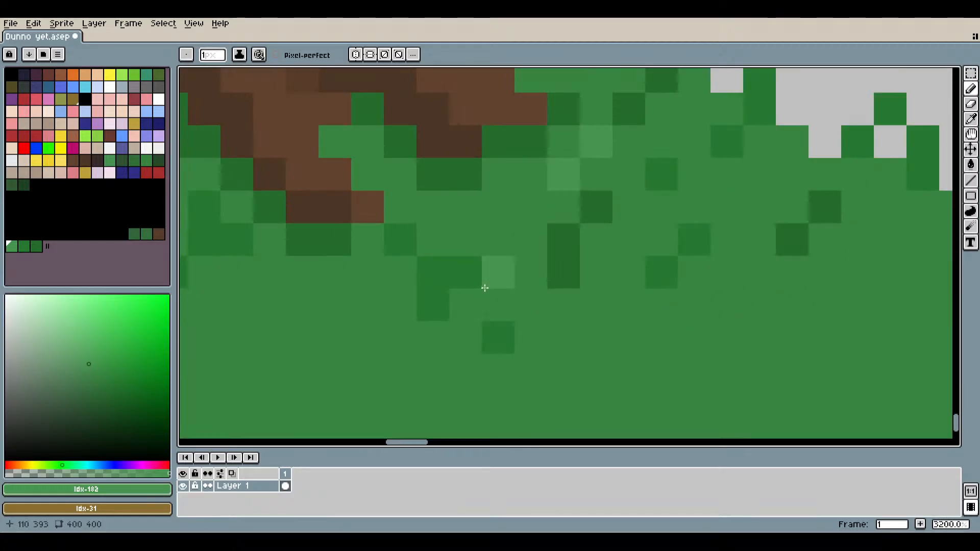
Add a stepped cluster of Idx-182 light green pixels on the grass below the tip of the lower right root.
click(332, 203)
click(383, 255)
click(386, 321)
scroll(646, 382, down, 7)
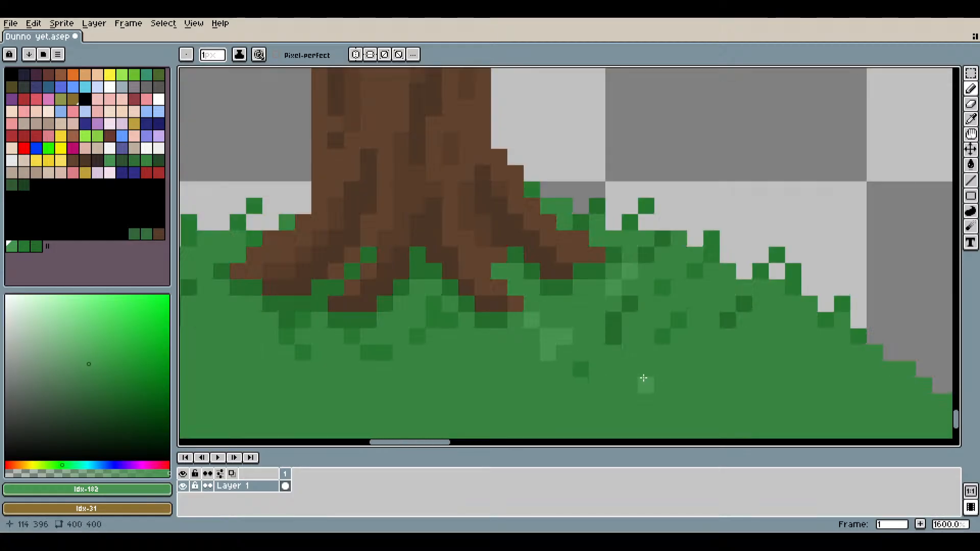
Draw a two-pixel-tall Idx-182 grass blade with a loose pixel on the left slope, and lighten the grass pixel against the left root.
scroll(577, 291, up, 6)
drag(553, 205, 536, 227)
click(497, 274)
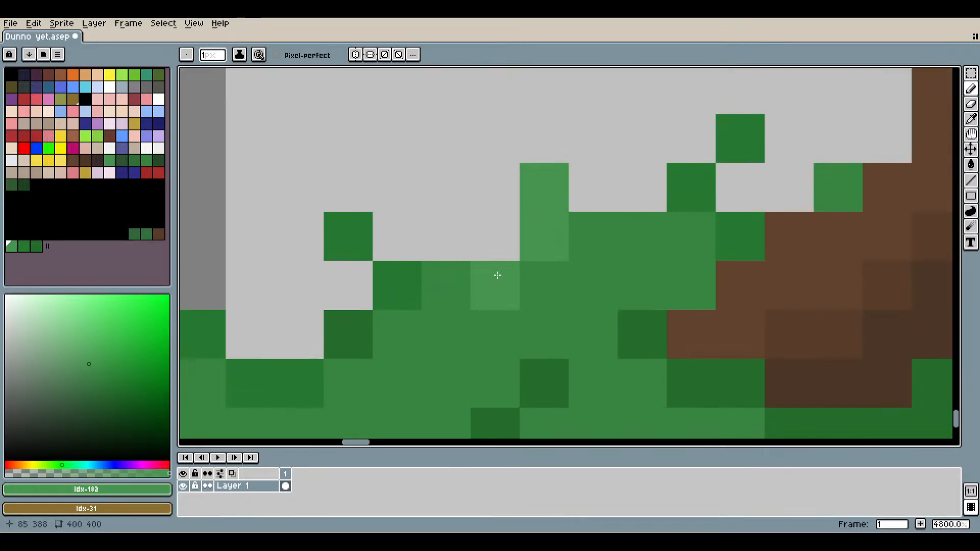
scroll(685, 312, down, 3)
drag(798, 315, 549, 293)
scroll(495, 251, up, 2)
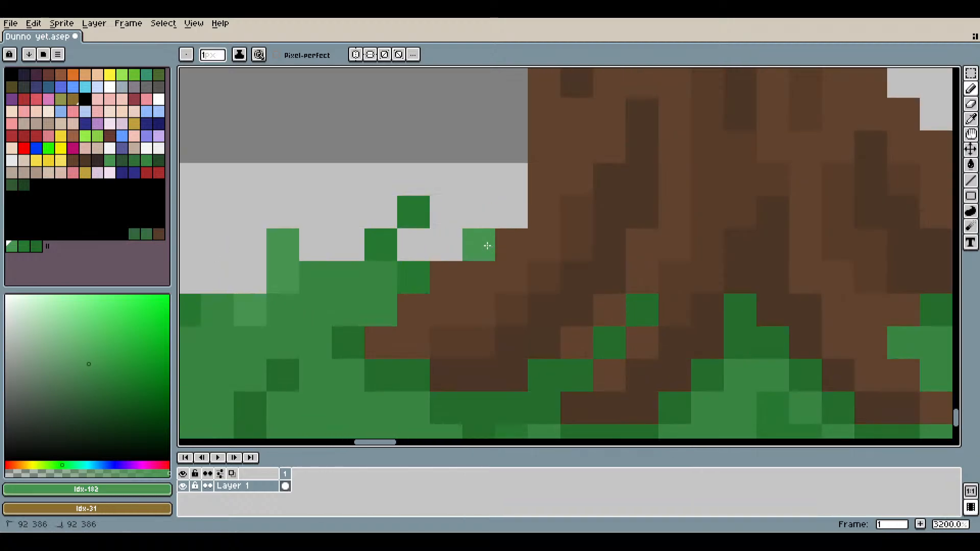
Paint a three-pixel zigzag highlight in Idx-182 on the grass just beneath the left roots' shadow.
scroll(658, 317, down, 4)
drag(743, 282, 519, 319)
scroll(424, 315, up, 4)
drag(371, 338, 550, 320)
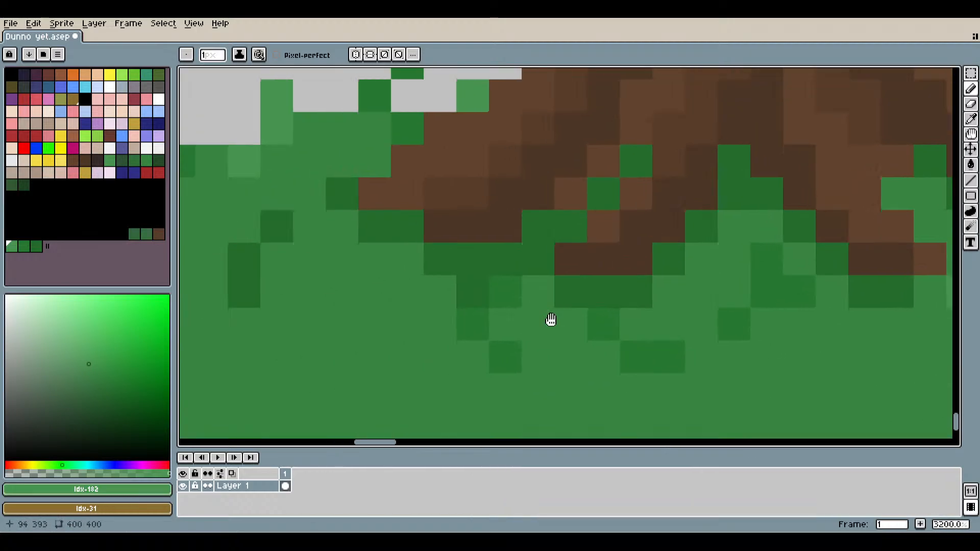
scroll(551, 320, up, 1)
click(553, 304)
click(585, 339)
click(598, 273)
scroll(571, 293, down, 2)
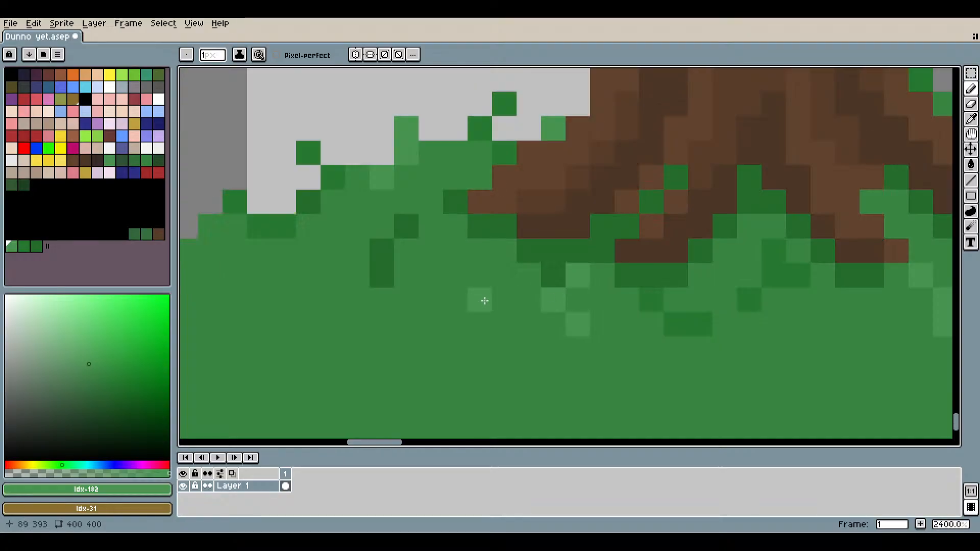
Add an Idx-182 highlight pixel and a two-pixel-tall blade with a diagonal base pixel on the hill's upper right slope.
scroll(503, 276, down, 4)
drag(645, 332, 536, 335)
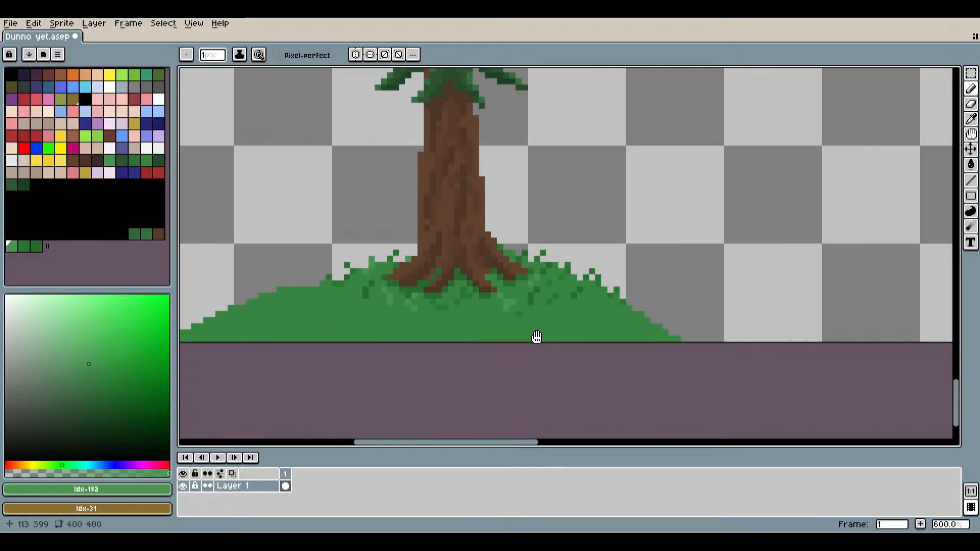
scroll(611, 309, up, 4)
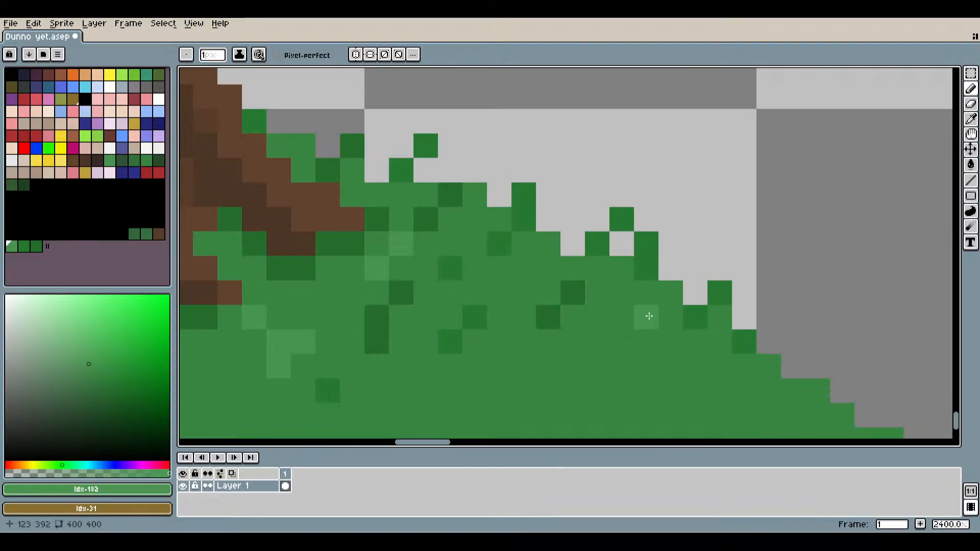
click(622, 319)
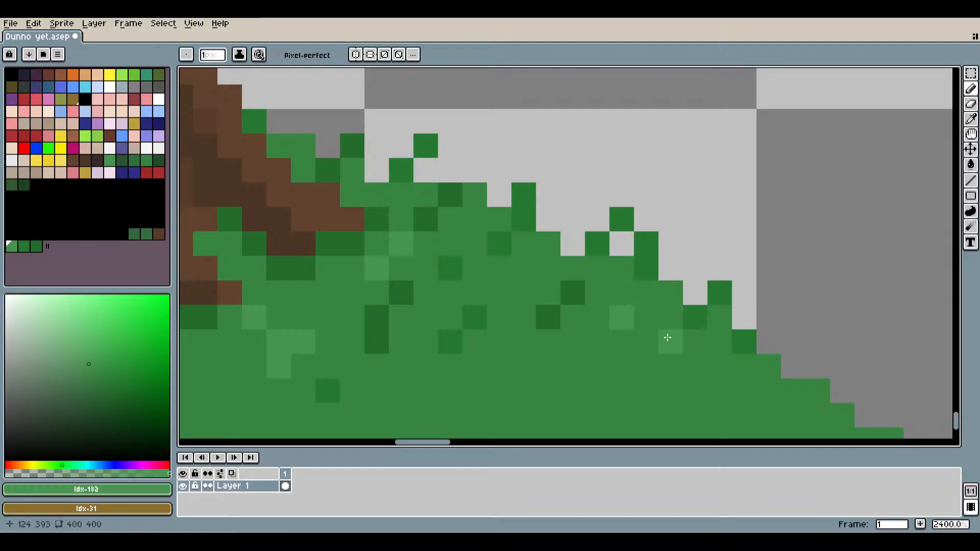
drag(529, 262, 561, 217)
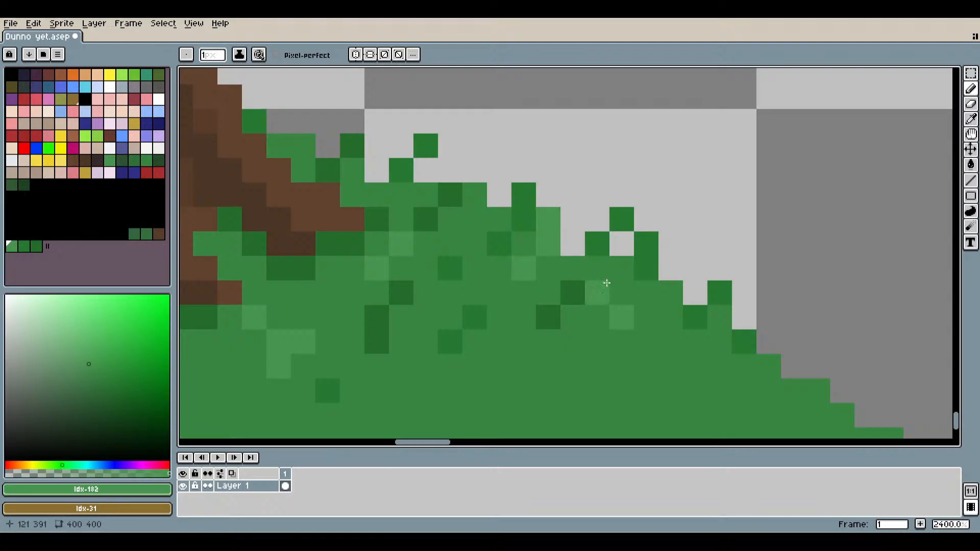
Save the pine scene.
scroll(627, 307, down, 3)
drag(674, 352, 557, 306)
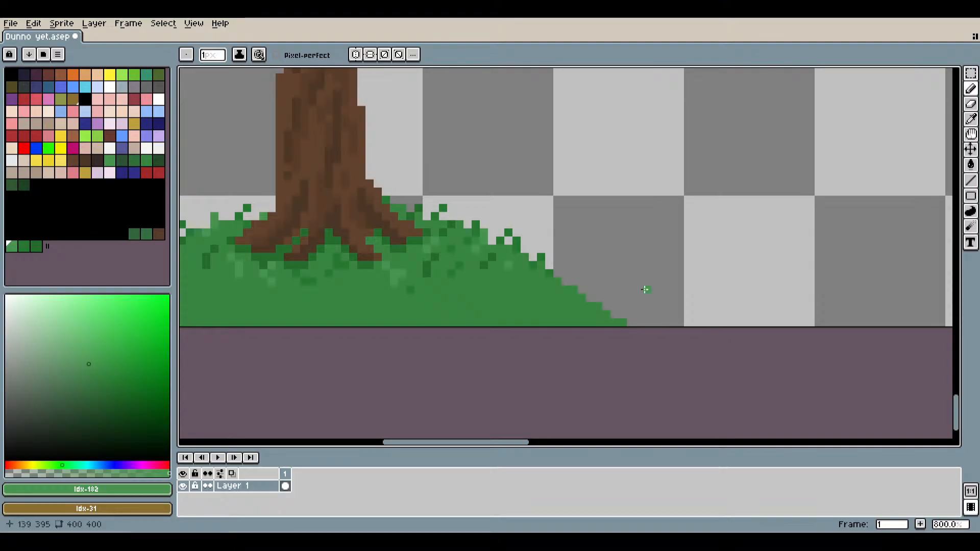
drag(408, 278, 574, 328)
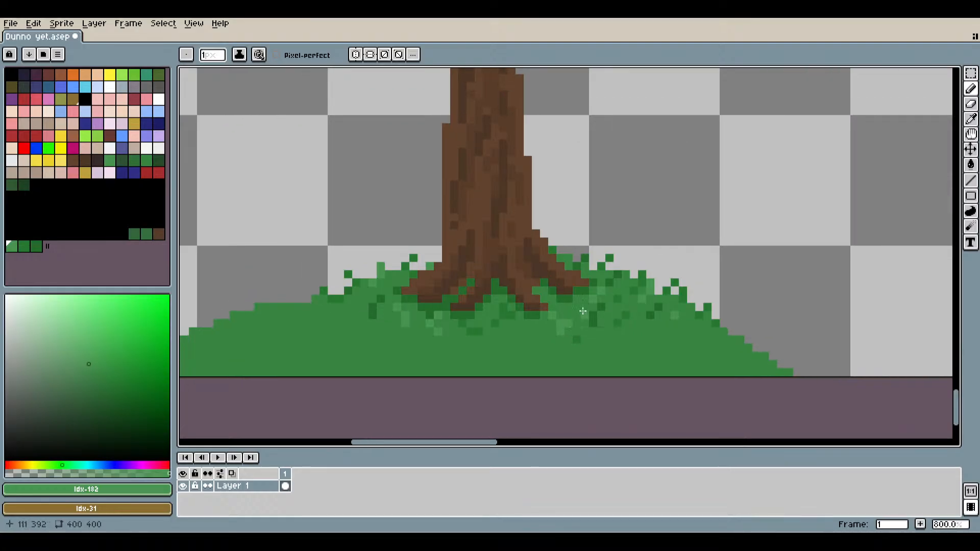
scroll(572, 284, up, 2)
key(ctrl)
key(ctrl+s)
Add loose Idx-182 grass pixels above the hill's edge on both sides of the trunk base.
scroll(623, 219, up, 5)
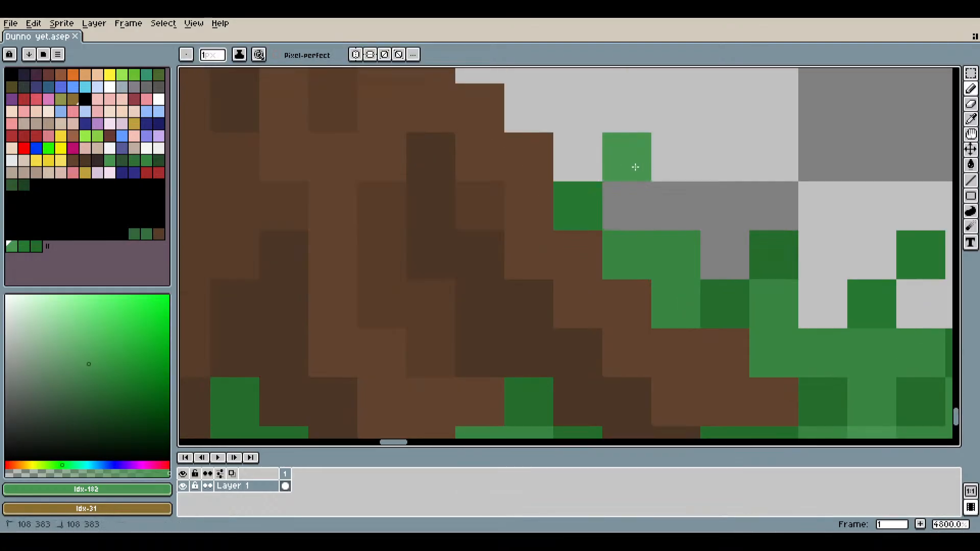
click(635, 166)
scroll(524, 289, down, 4)
drag(405, 305, 761, 293)
scroll(752, 287, up, 4)
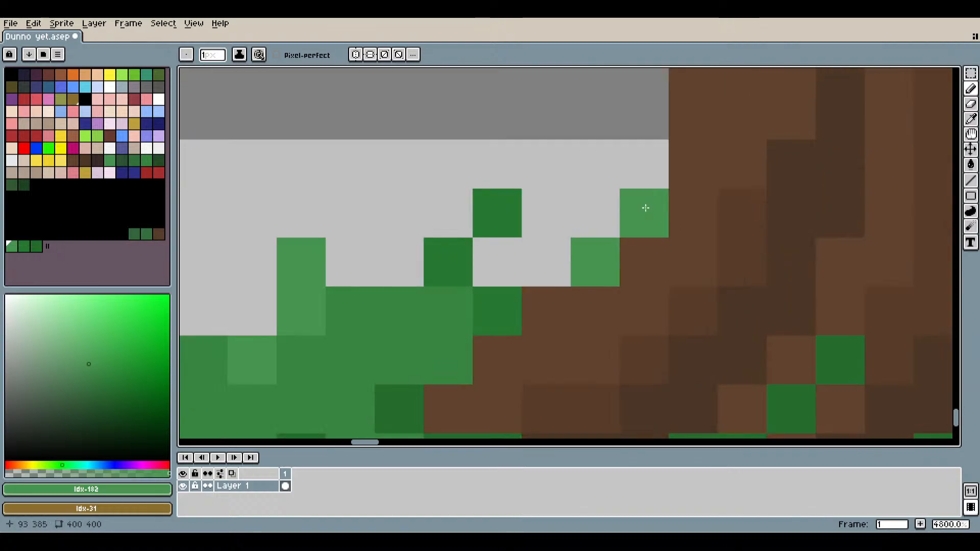
click(645, 208)
click(615, 180)
Draw an Idx-182 grass tuft on the lower right slope, two pixels wide with a raised diagonal tip.
scroll(694, 260, down, 5)
drag(770, 289, 657, 279)
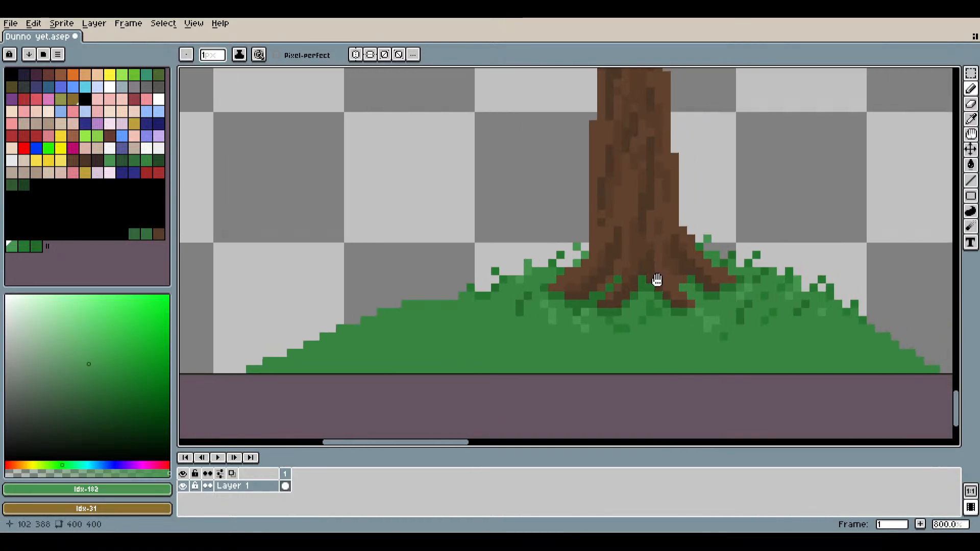
scroll(656, 280, down, 4)
drag(781, 304, 644, 336)
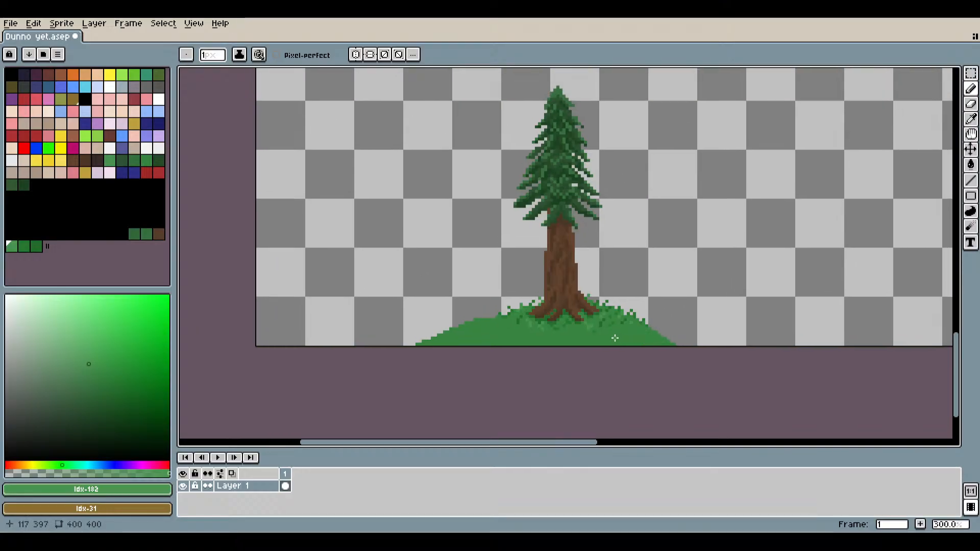
scroll(615, 338, up, 7)
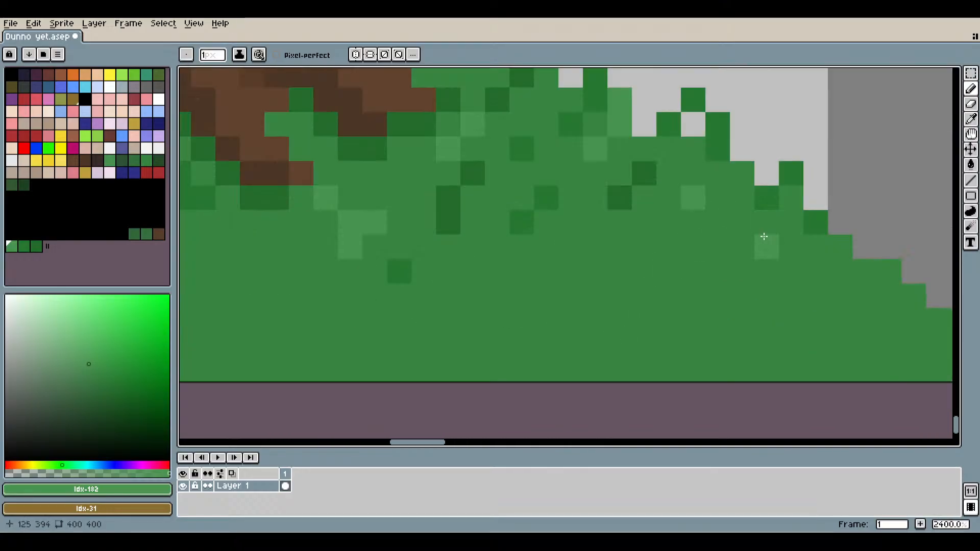
drag(813, 269, 611, 301)
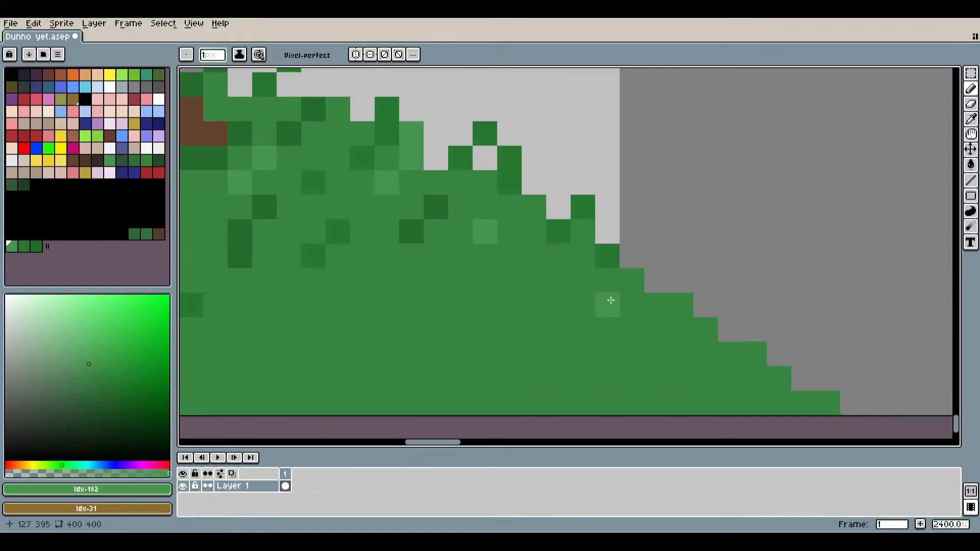
scroll(611, 300, up, 1)
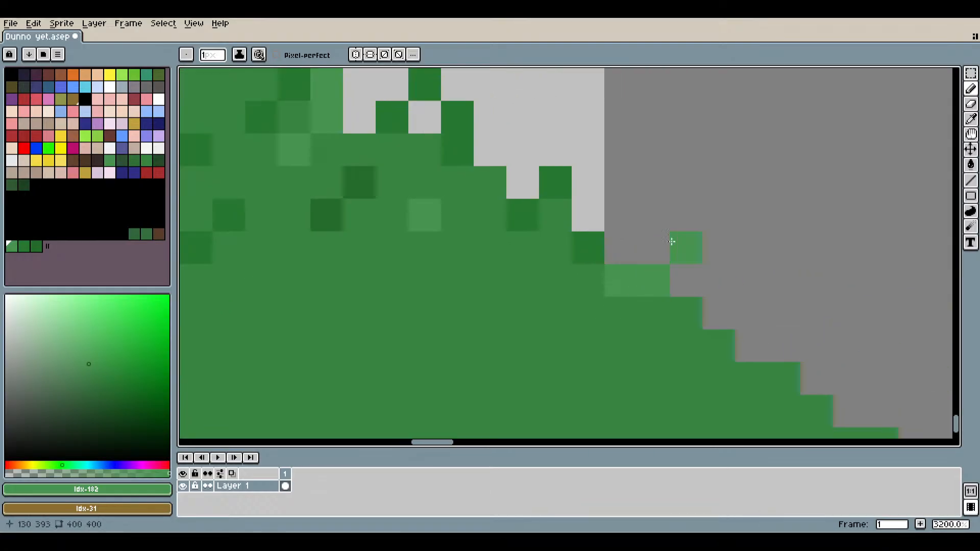
Paint an L-shaped Idx-182 highlight with a diagonal tip pixel on the hill left of the roots.
scroll(689, 293, down, 4)
drag(683, 319, 829, 300)
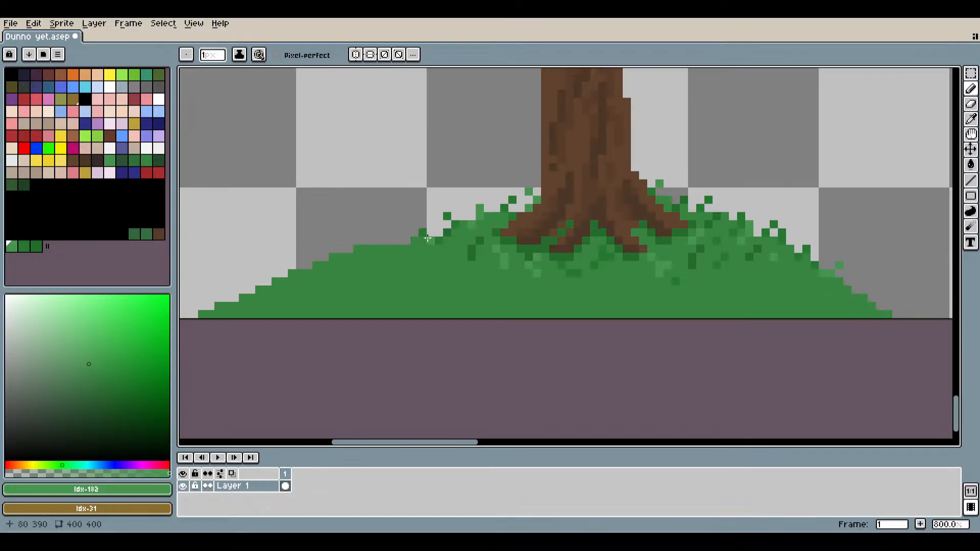
scroll(416, 248, up, 4)
drag(440, 265, 579, 298)
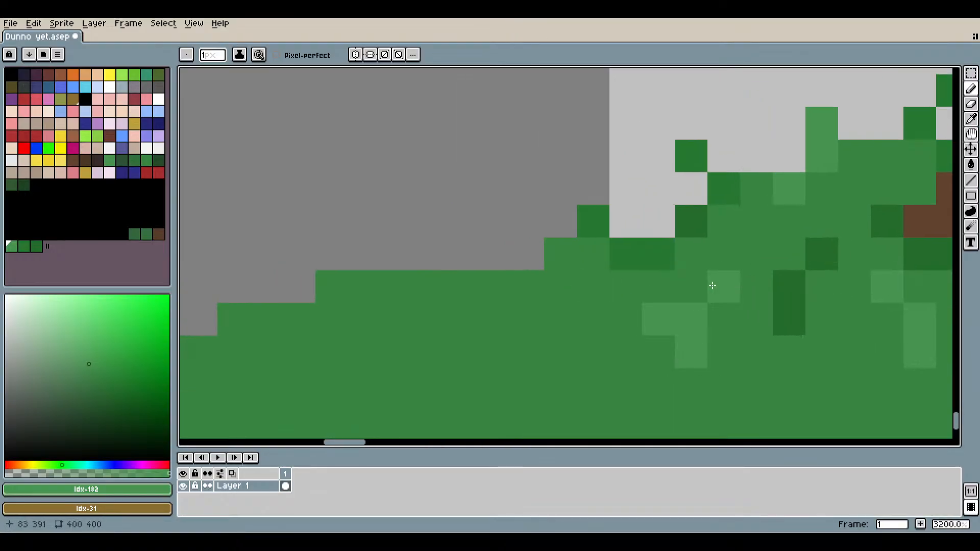
click(718, 289)
Sample the mid-dark green #277830 and draw a two-pixel-tall grass blade with a diagonal tip below the left roots.
scroll(735, 333, down, 4)
drag(761, 348, 611, 320)
scroll(664, 323, up, 2)
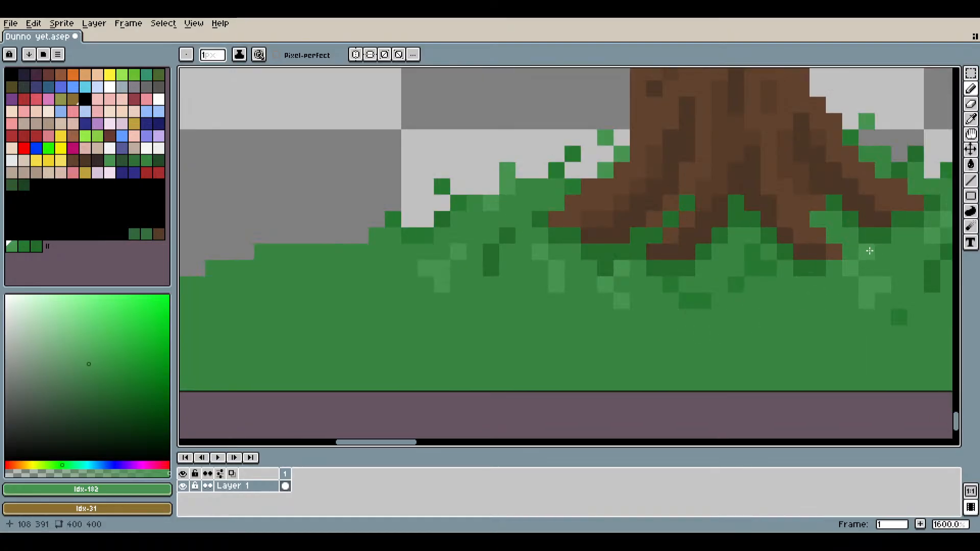
click(972, 120)
click(772, 263)
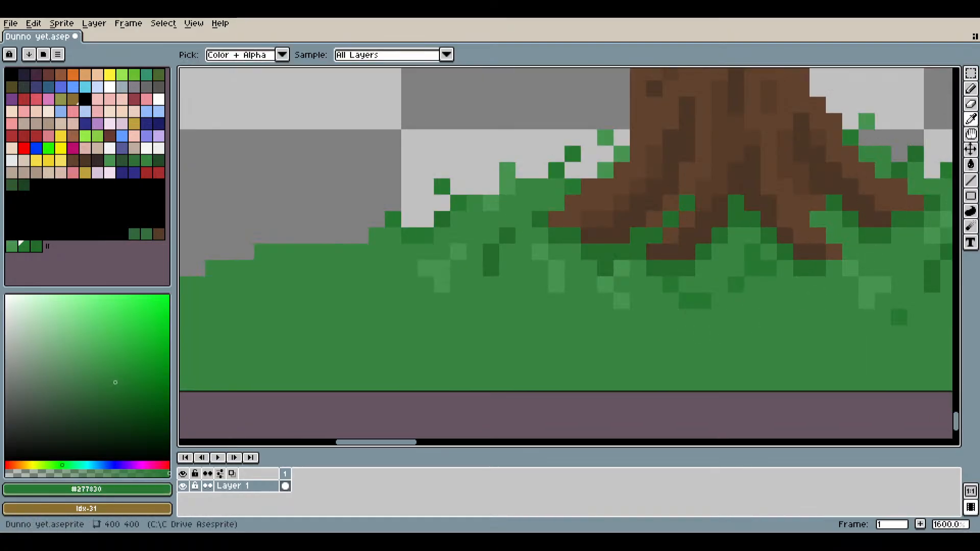
click(972, 90)
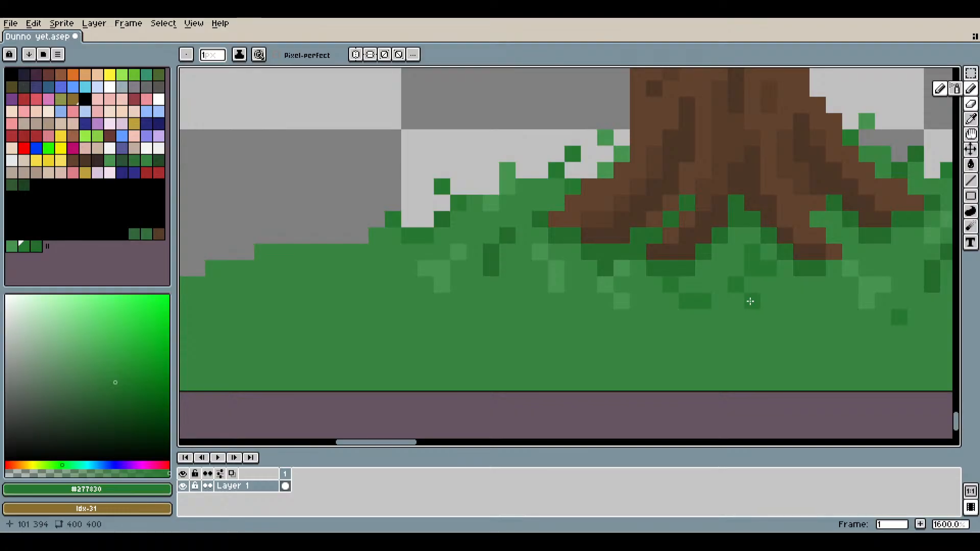
click(506, 300)
scroll(506, 292, up, 4)
click(505, 306)
click(546, 234)
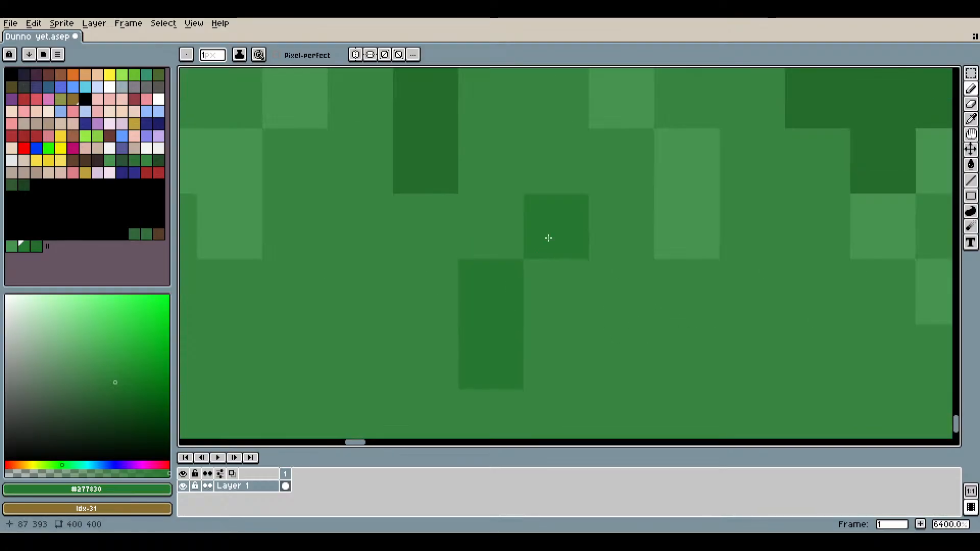
Draw a #277830 blade three pixels tall with a diagonal tip and side pixel, plus a stepped mark beside it, near the hill's base.
scroll(692, 396, down, 6)
scroll(540, 309, up, 5)
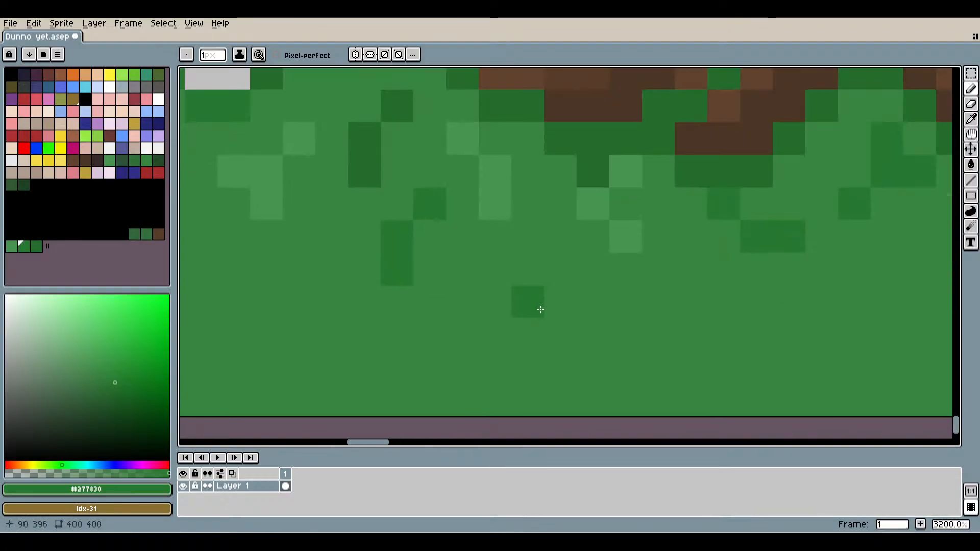
drag(527, 296, 533, 336)
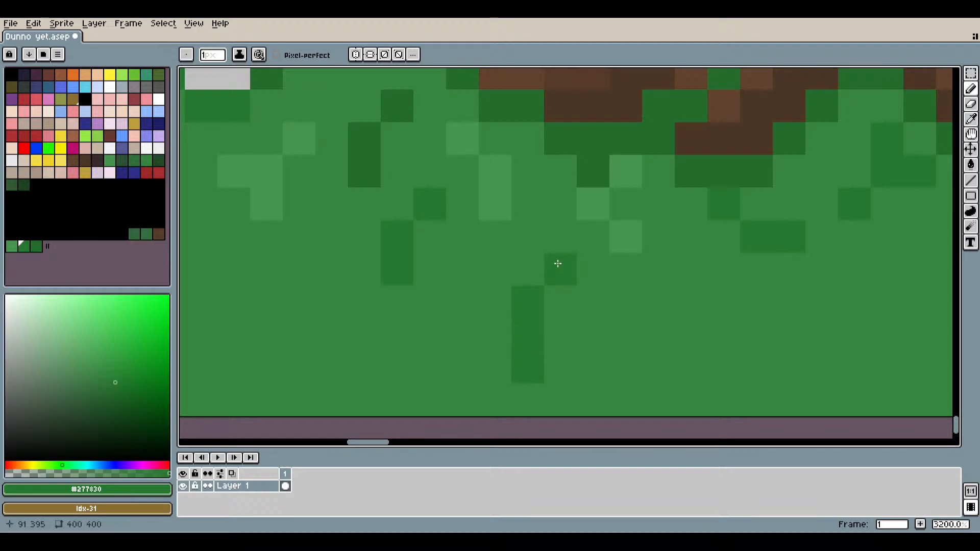
scroll(496, 321, down, 3)
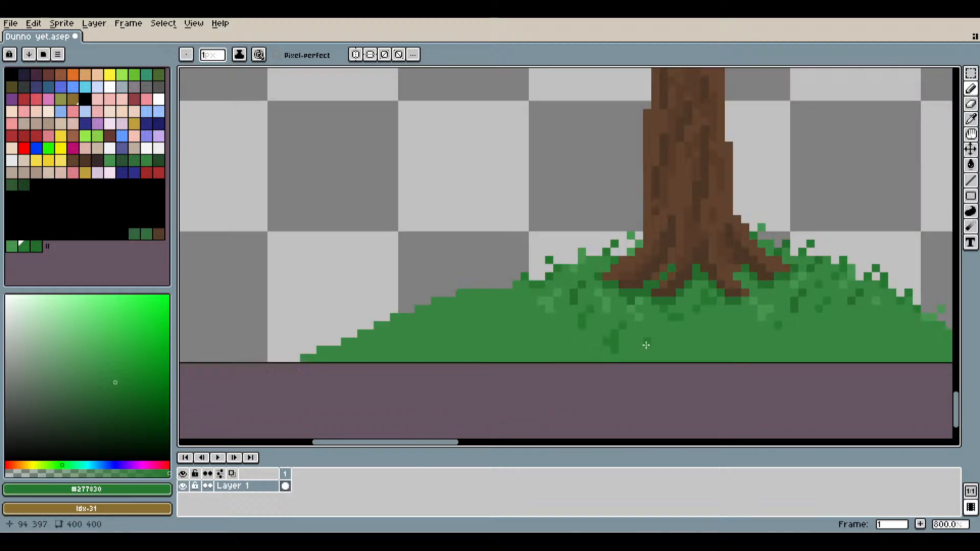
scroll(584, 342, up, 2)
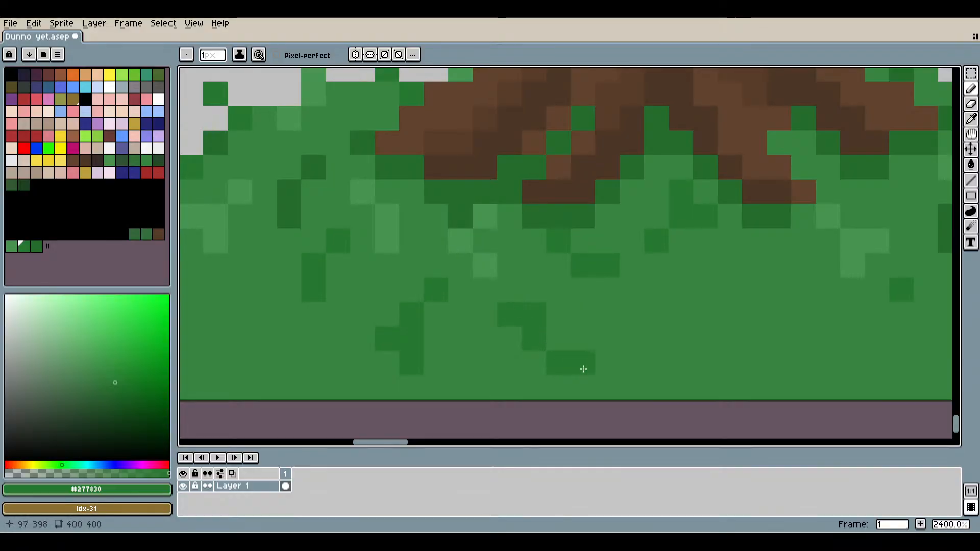
scroll(584, 369, down, 3)
Add two #277830 grass blades, each two pixels tall and one with a diagonal tip, below the central and right roots.
scroll(526, 329, up, 3)
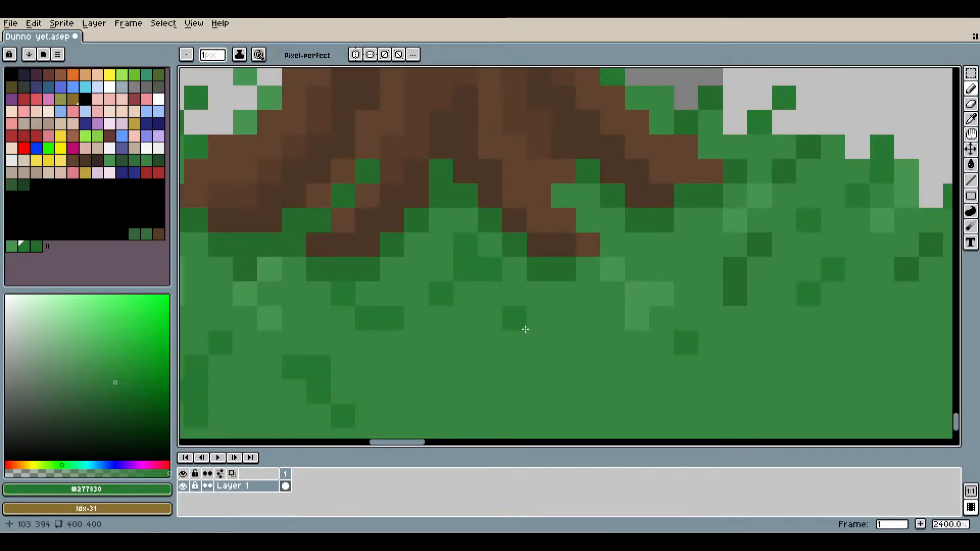
scroll(525, 329, up, 1)
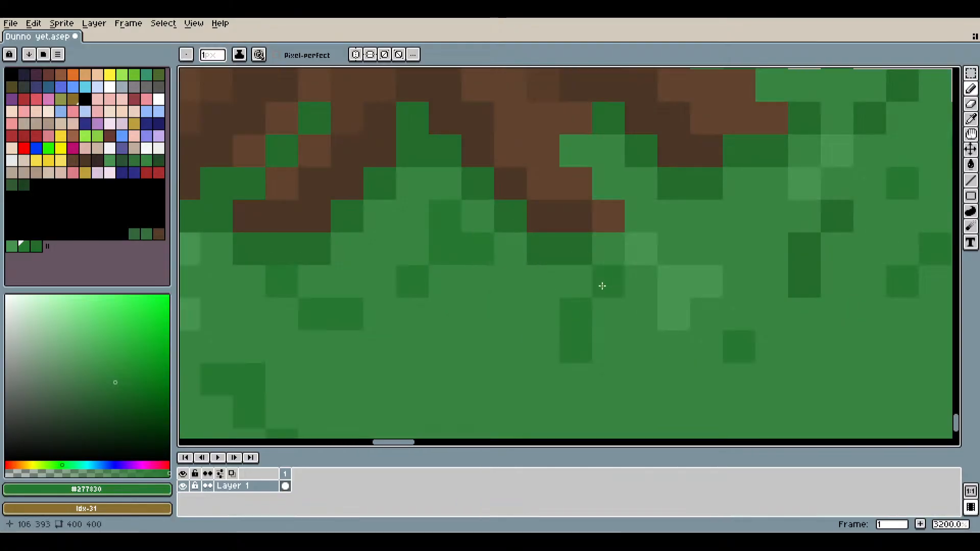
scroll(592, 314, down, 4)
scroll(620, 373, up, 3)
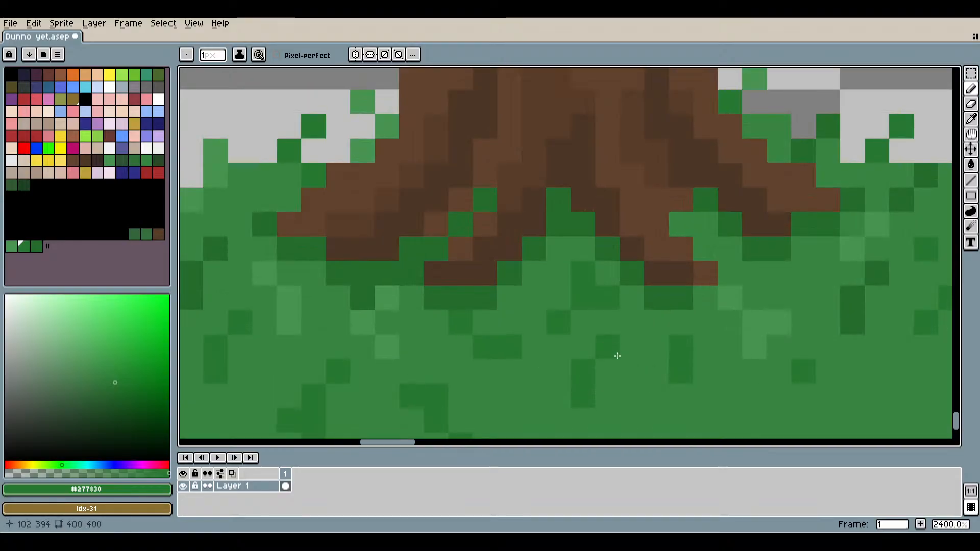
scroll(617, 355, down, 3)
scroll(617, 313, up, 4)
Sample the light green #489451 and draw a two-pixel-tall highlight blade with a diagonal tip below the central roots.
click(971, 132)
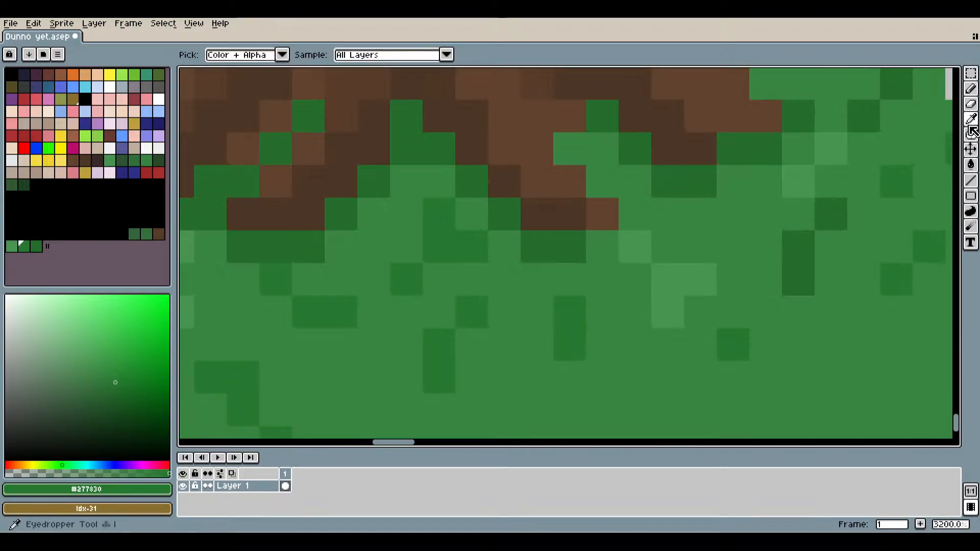
click(706, 280)
click(970, 90)
drag(466, 344, 766, 184)
scroll(740, 194, up, 1)
drag(631, 236, 628, 268)
click(610, 186)
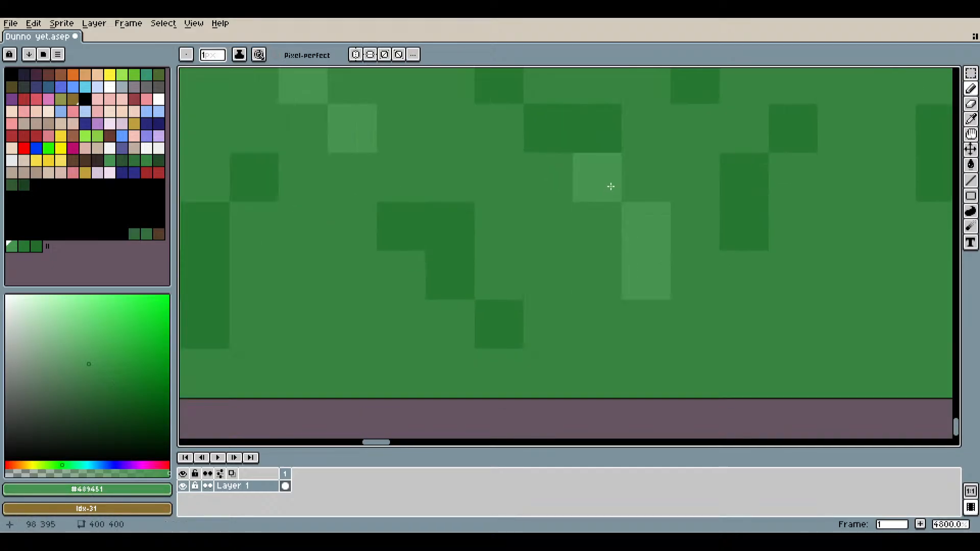
Paint a two-pixel diagonal highlight in #489451 on the grass below the right-hand root.
scroll(693, 296, down, 4)
drag(734, 308, 533, 311)
scroll(573, 296, up, 3)
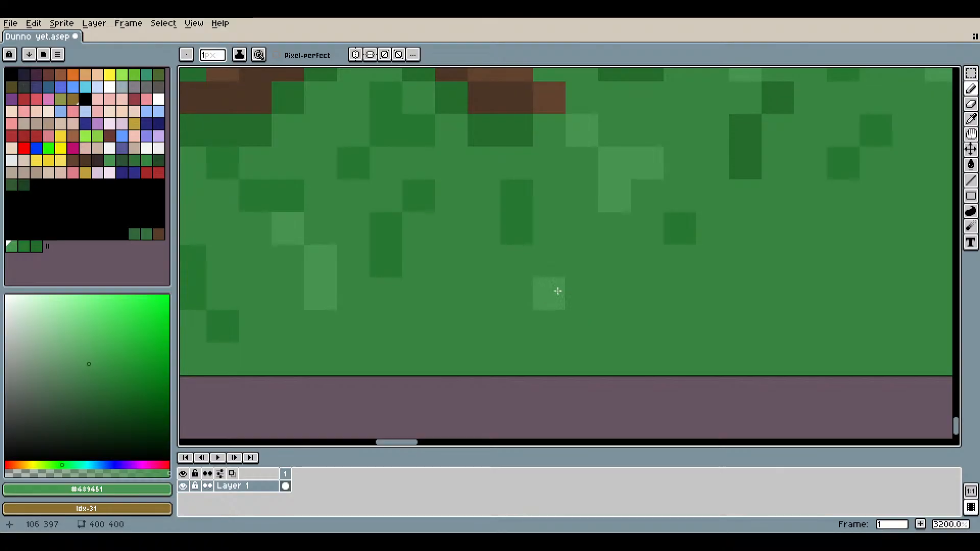
drag(461, 289, 463, 272)
scroll(481, 271, down, 3)
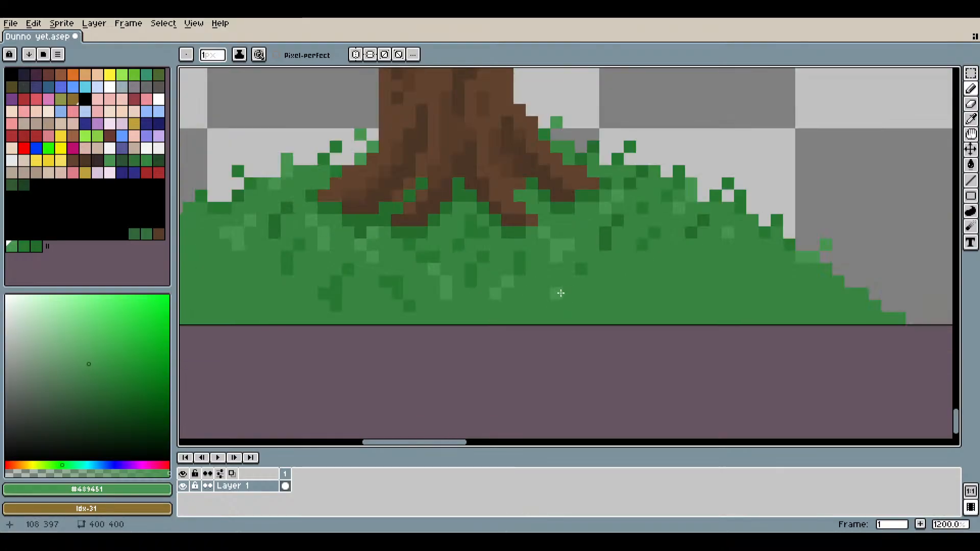
Sample the dark green #246d2c, repaint the stepped mark near the hill's base with it, and add a single pixel above.
drag(557, 291, 808, 320)
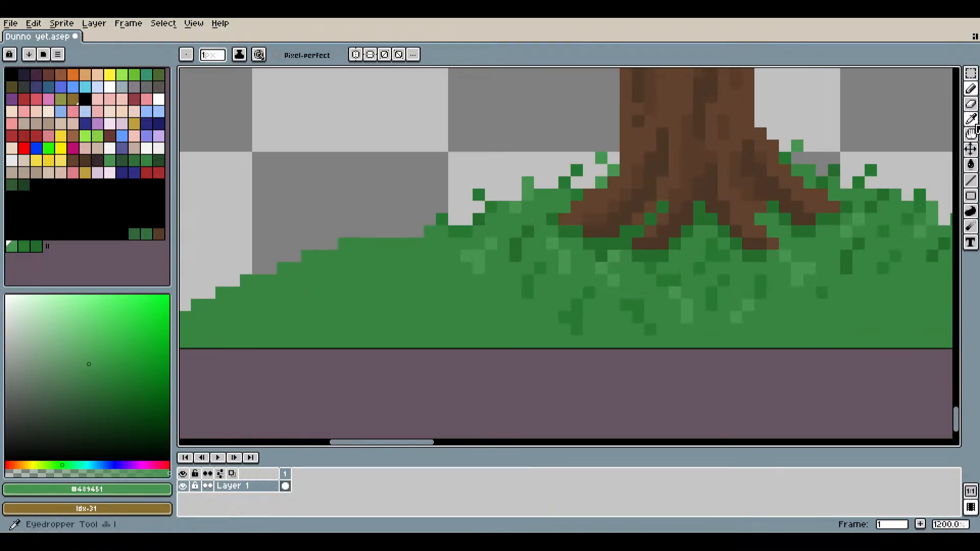
scroll(816, 221, up, 3)
alt+click(722, 245)
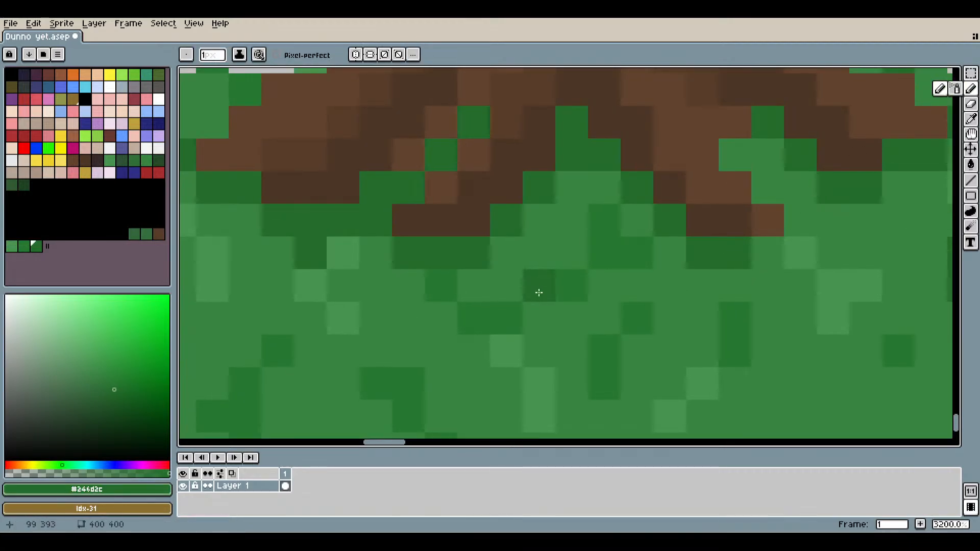
drag(473, 333, 655, 245)
click(566, 295)
click(583, 299)
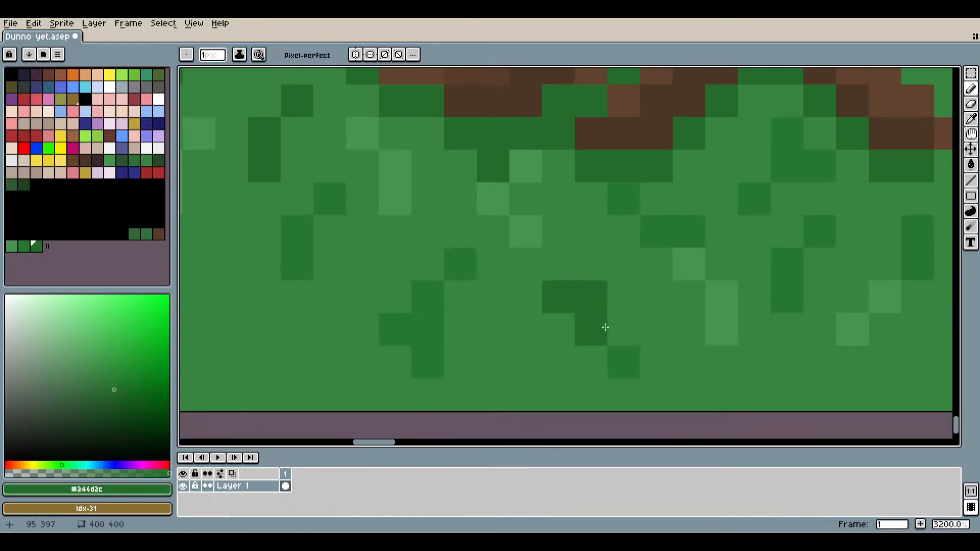
click(590, 335)
click(621, 360)
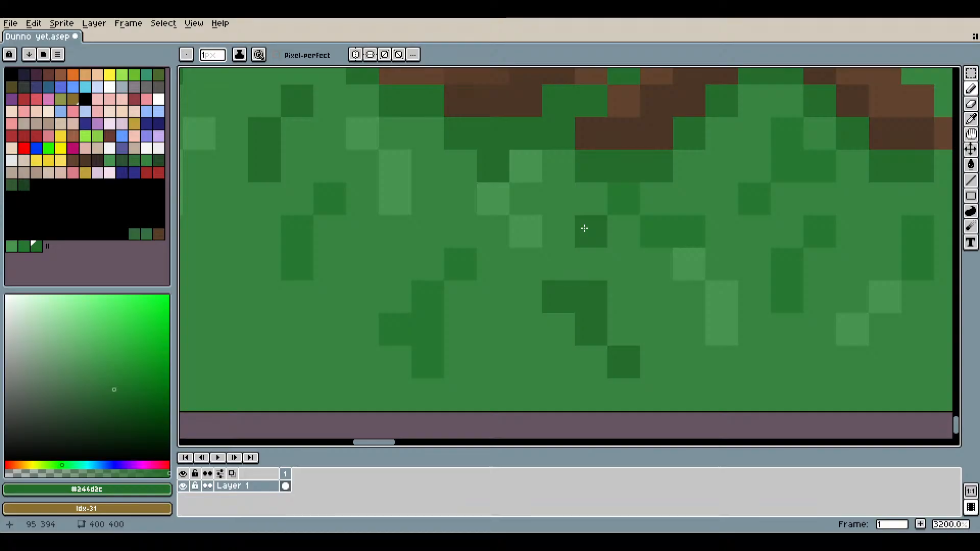
click(684, 327)
Draw a #246d2c blade two pixels tall at the hill's bottom edge, with a diagonal tip and a side pixel at its foot.
scroll(671, 324, down, 5)
scroll(555, 278, up, 4)
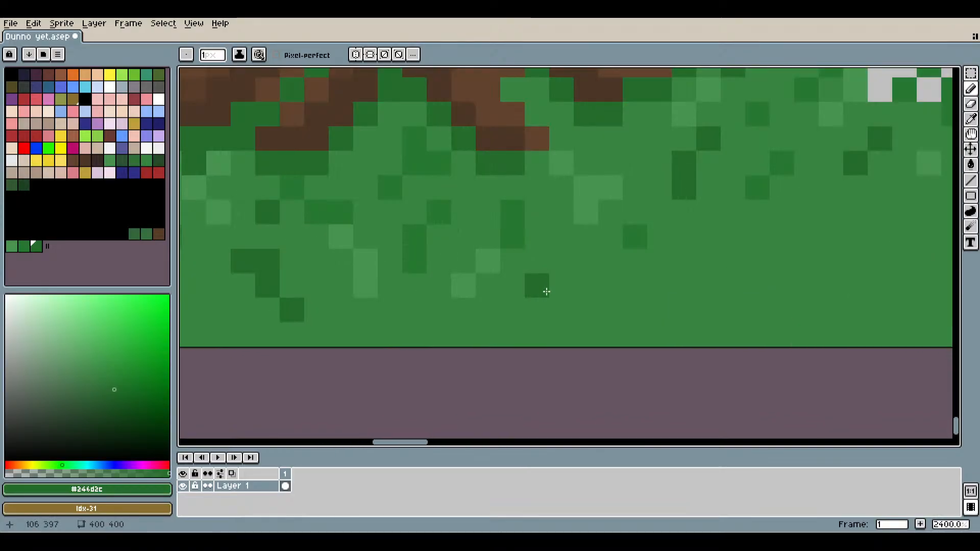
click(540, 329)
click(539, 311)
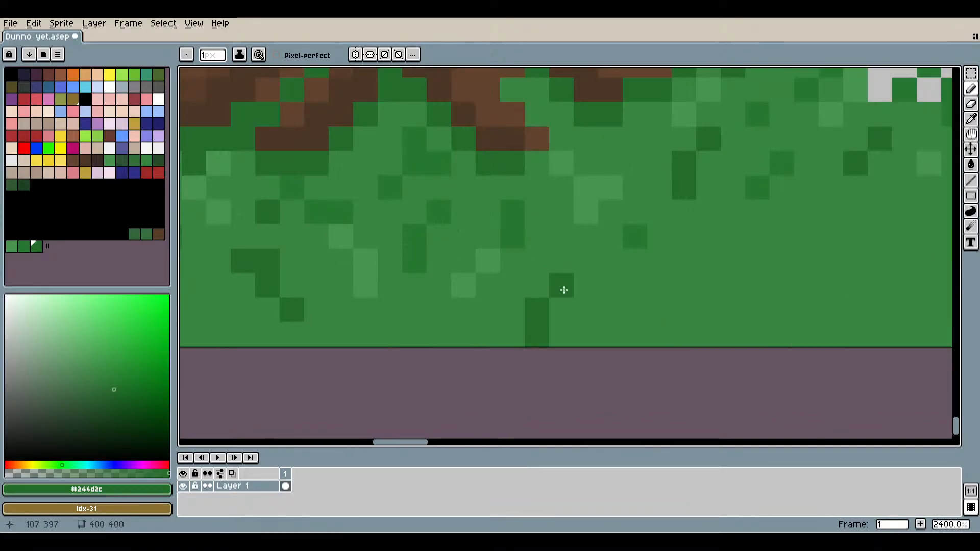
click(562, 336)
scroll(641, 366, down, 6)
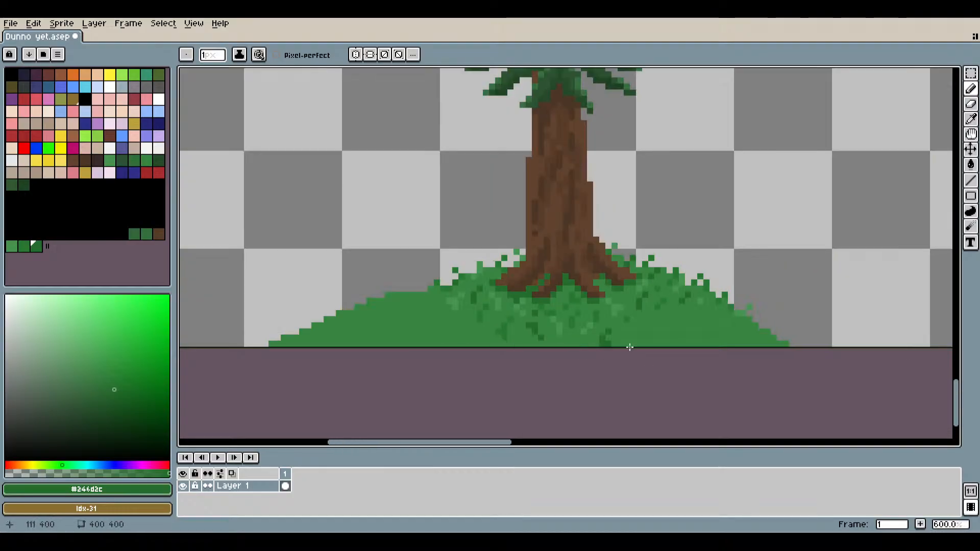
Paint a three-pixel zigzag mark in #246d2c on the slope right of the roots.
scroll(630, 347, up, 7)
click(575, 309)
mouse_move(574, 309)
mouse_down()
mouse_move(582, 276)
mouse_move(623, 265)
mouse_up()
click(570, 244)
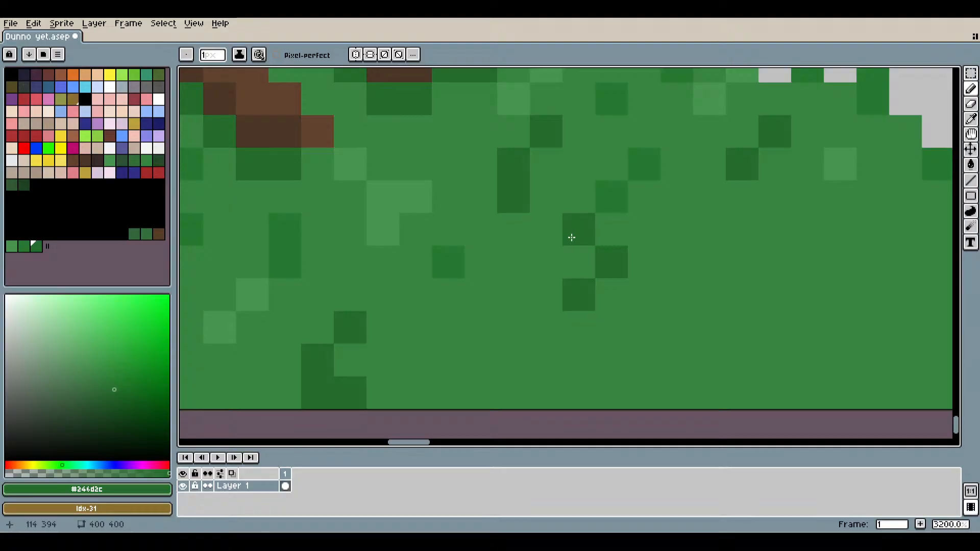
click(677, 295)
Add a two-pixel diagonal #246d2c mark near the base, between the bottom-edge blade and the zigzag.
scroll(715, 317, down, 8)
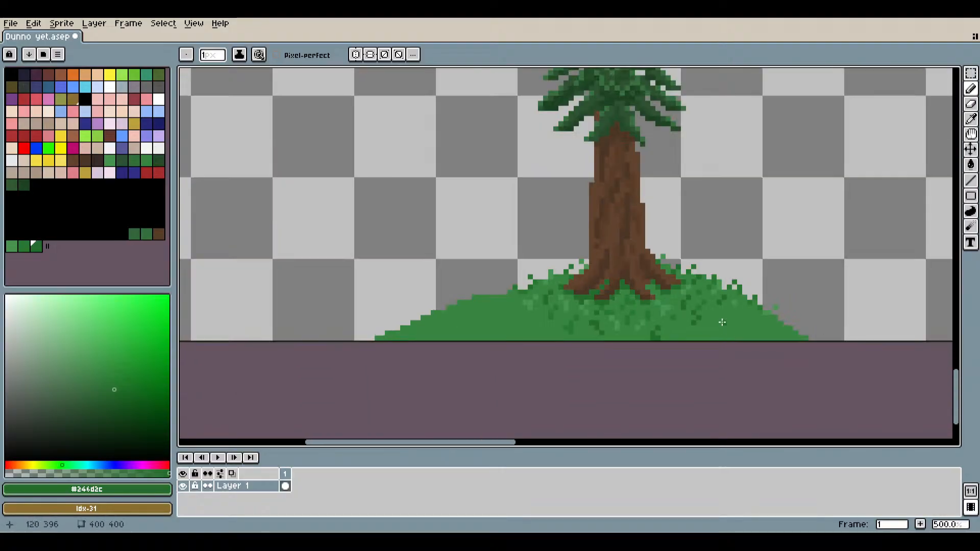
scroll(687, 328, up, 5)
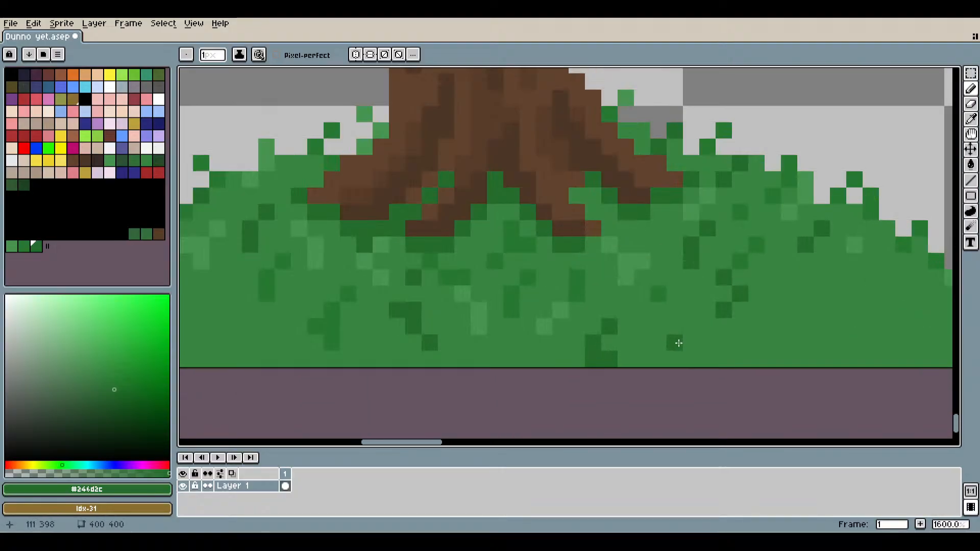
click(686, 324)
scroll(745, 353, down, 4)
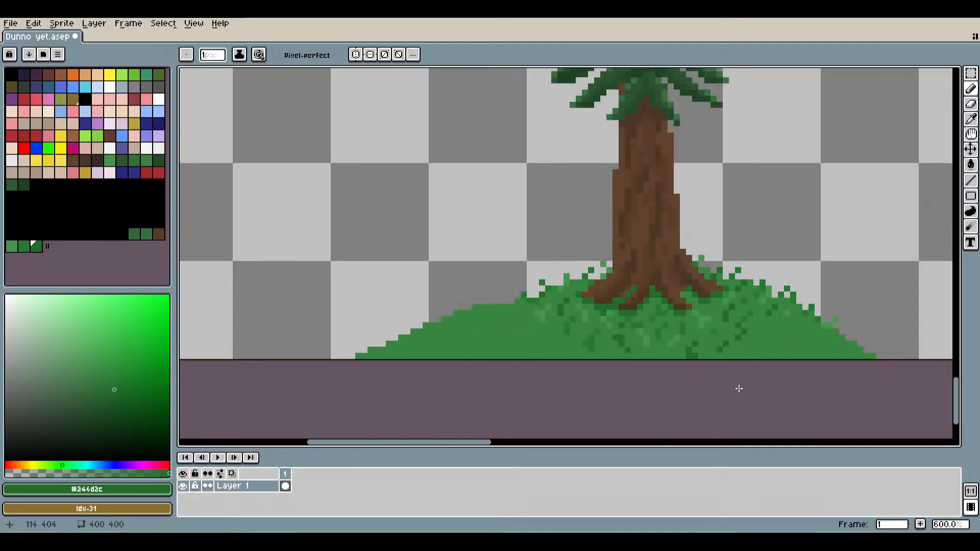
Sample the mid-dark green #277830 and draw a two-pixel-tall blade with a diagonal tip between the dark marks at the base.
scroll(740, 389, up, 4)
key(i)
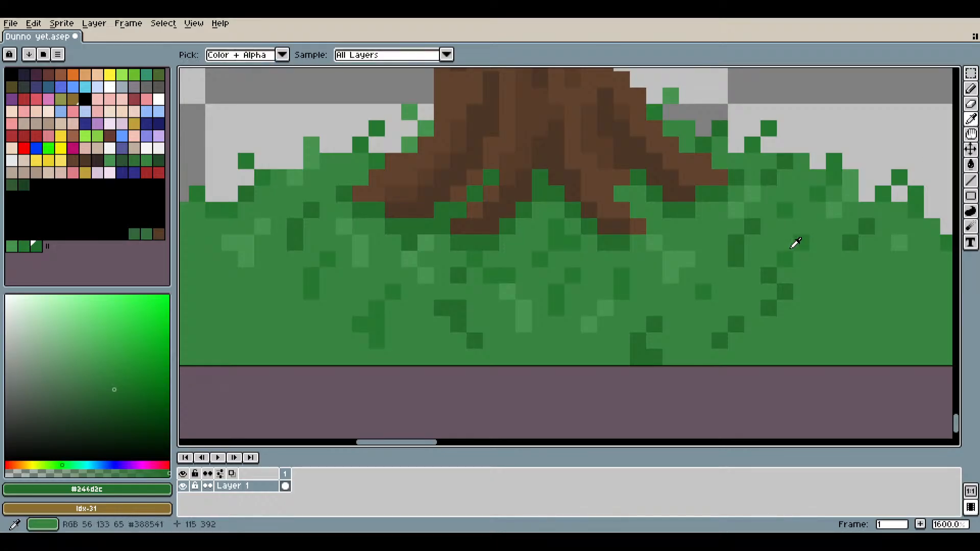
scroll(794, 243, up, 5)
click(564, 339)
click(975, 112)
scroll(765, 262, down, 3)
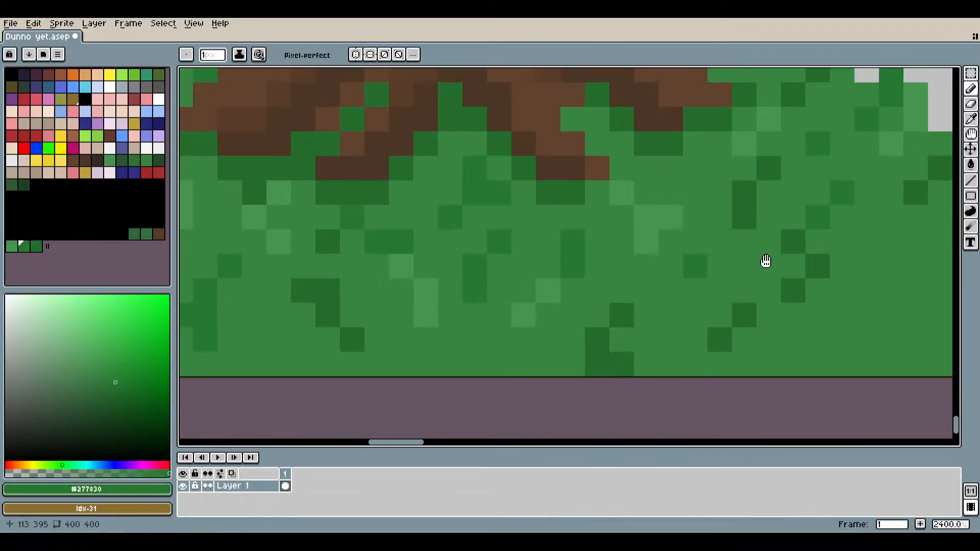
scroll(728, 252, up, 3)
drag(698, 277, 684, 250)
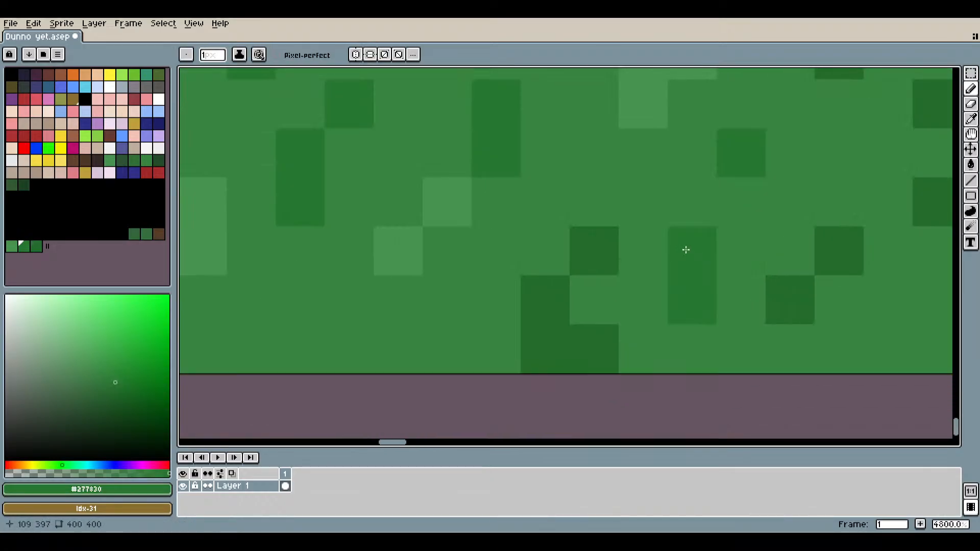
Add a single #277830 pixel to the grass just below the far right root.
scroll(661, 207, down, 9)
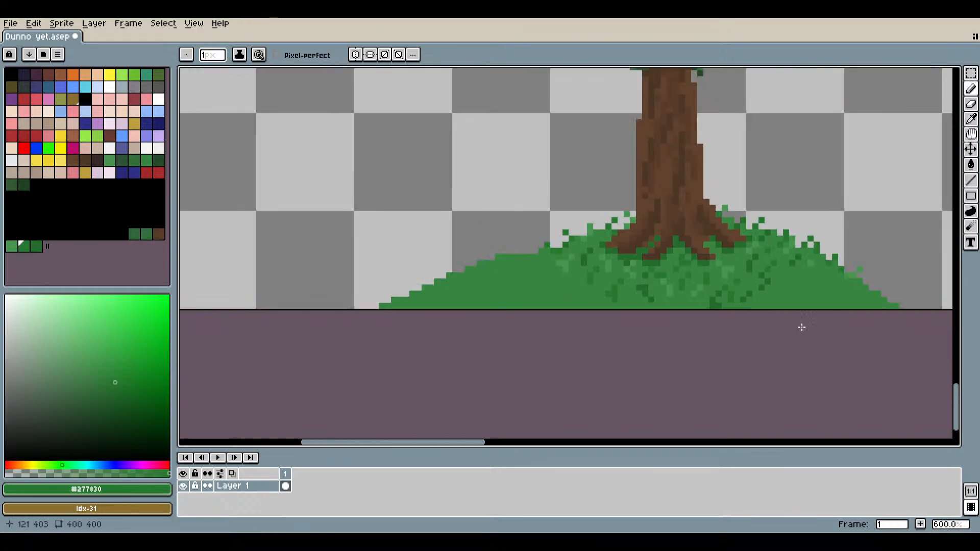
scroll(802, 329, down, 1)
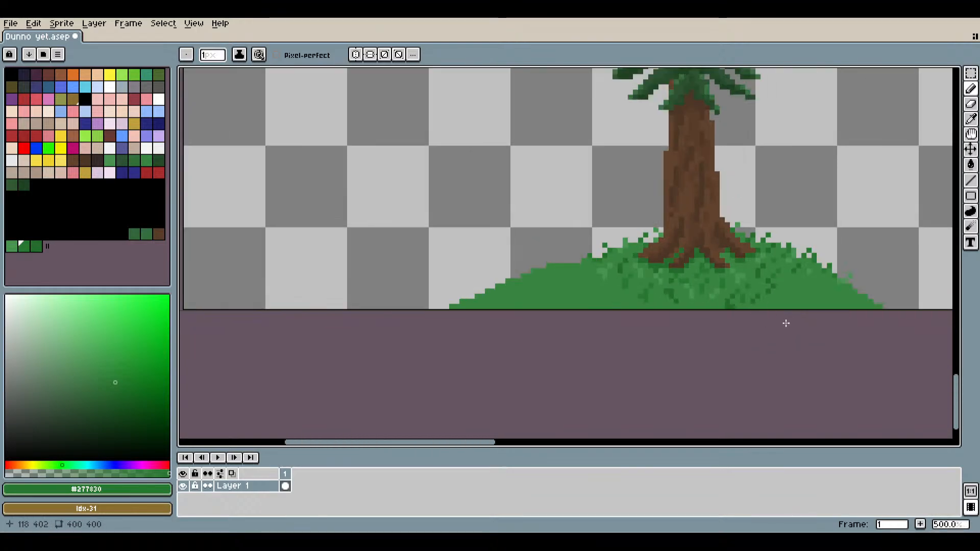
scroll(786, 323, up, 7)
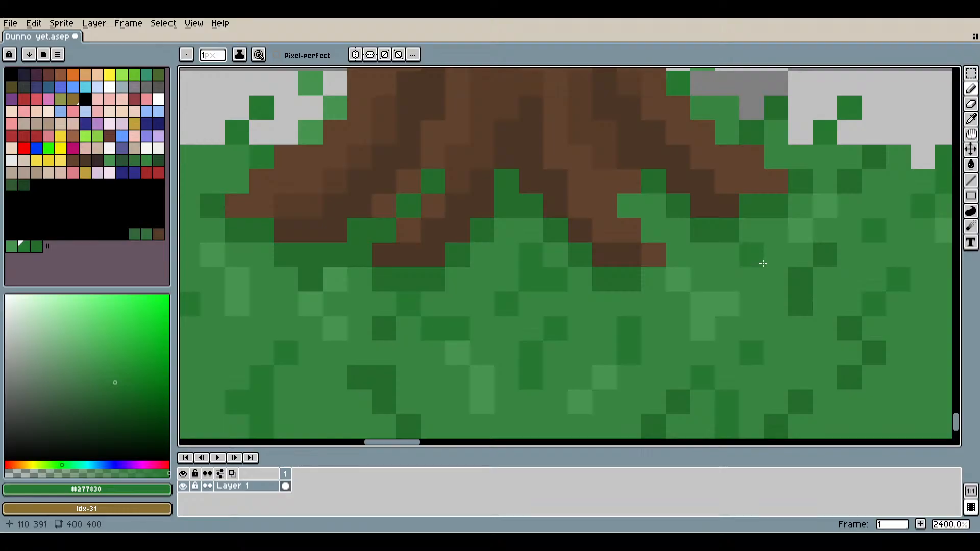
scroll(798, 296, down, 6)
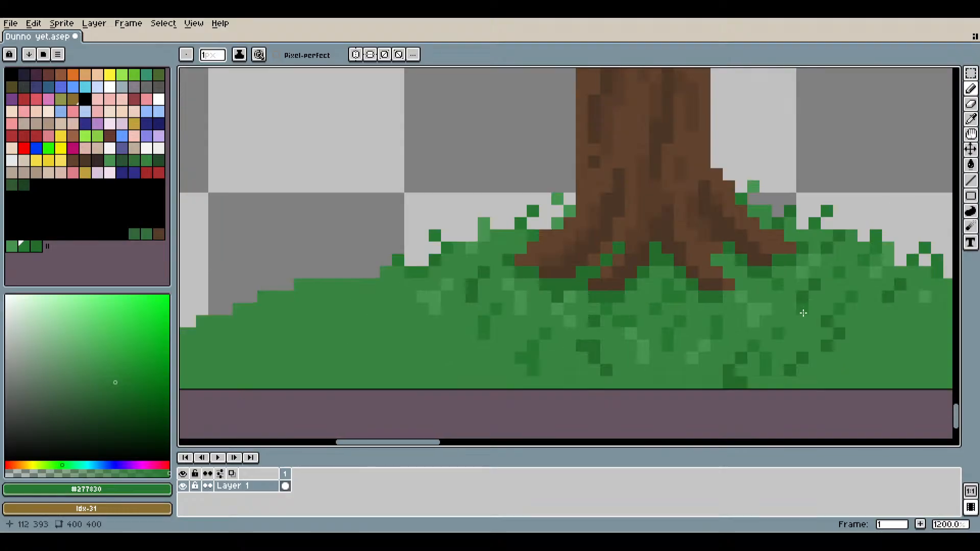
Draw a two-pixel-tall #277830 blade on the right slope and a three-pixel stepped mark below it near the base.
scroll(638, 298, up, 3)
scroll(645, 281, up, 3)
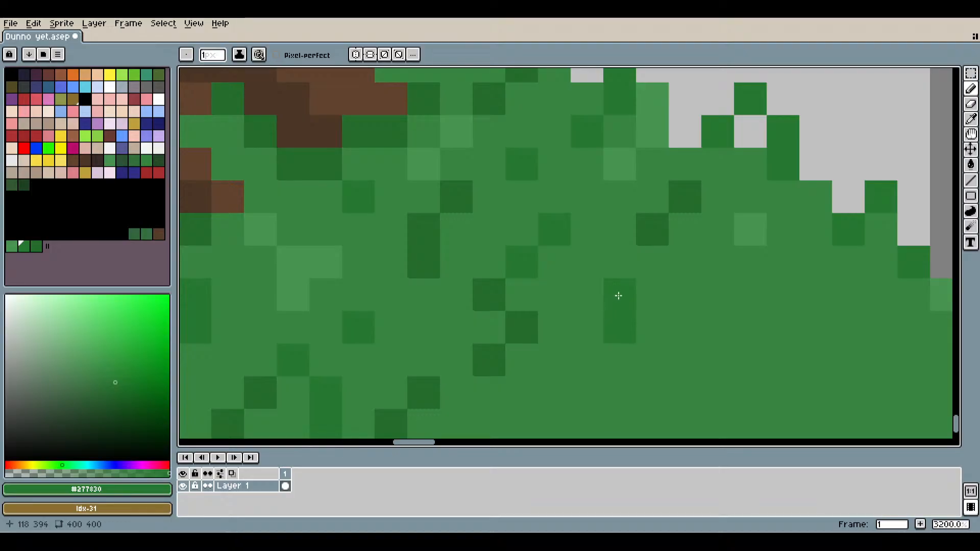
click(611, 313)
drag(611, 313, 776, 162)
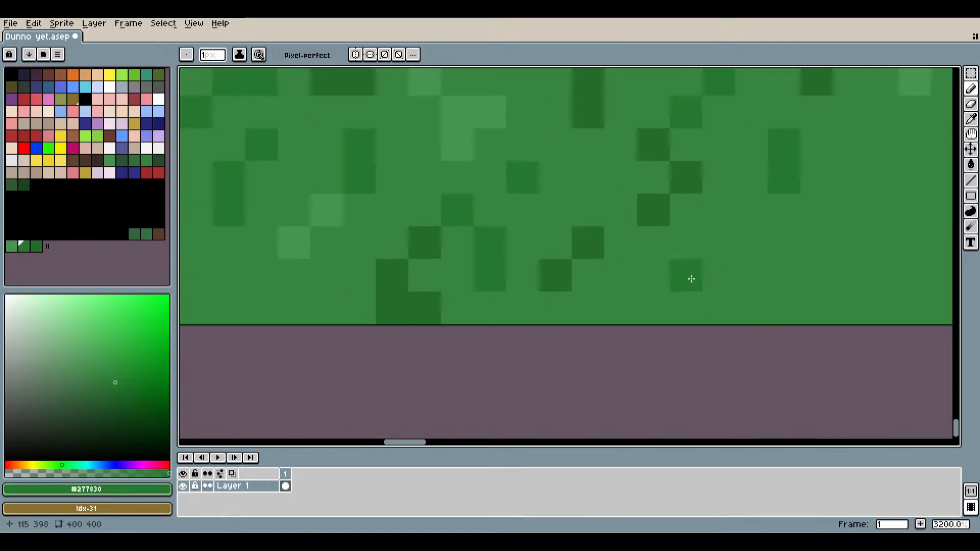
click(751, 243)
Sample the light green #489451 and paint a two-pixel horizontal highlight inside the dark zigzag plus a single pixel at the base.
key(i)
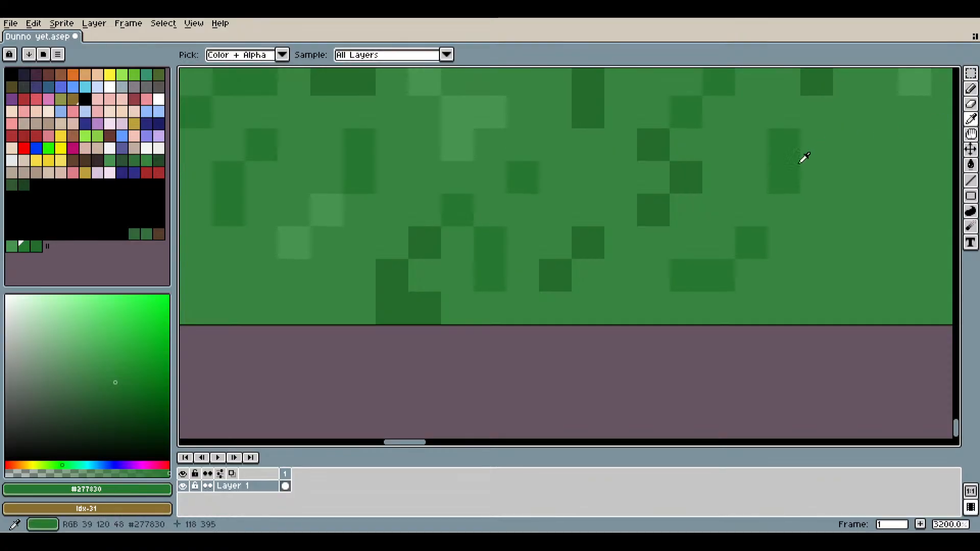
click(439, 106)
key(b)
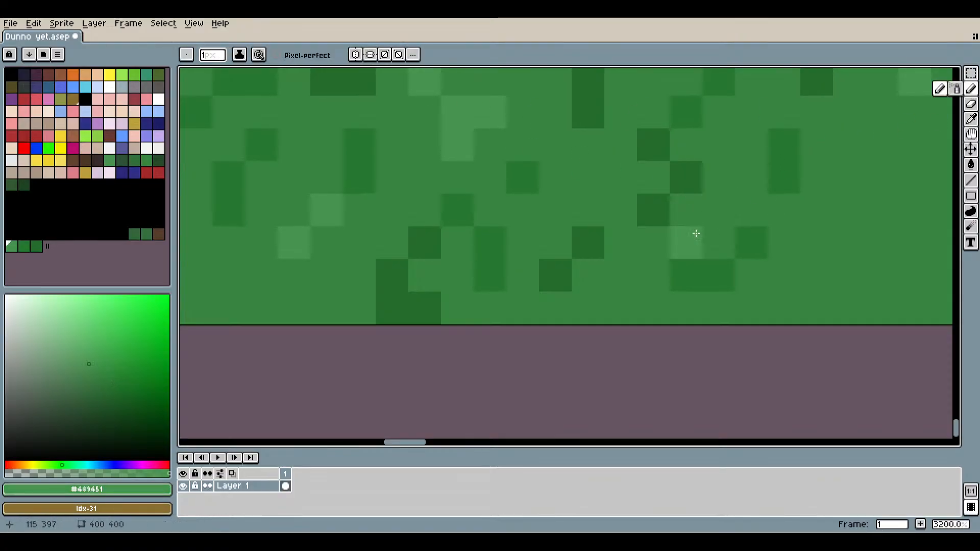
click(650, 257)
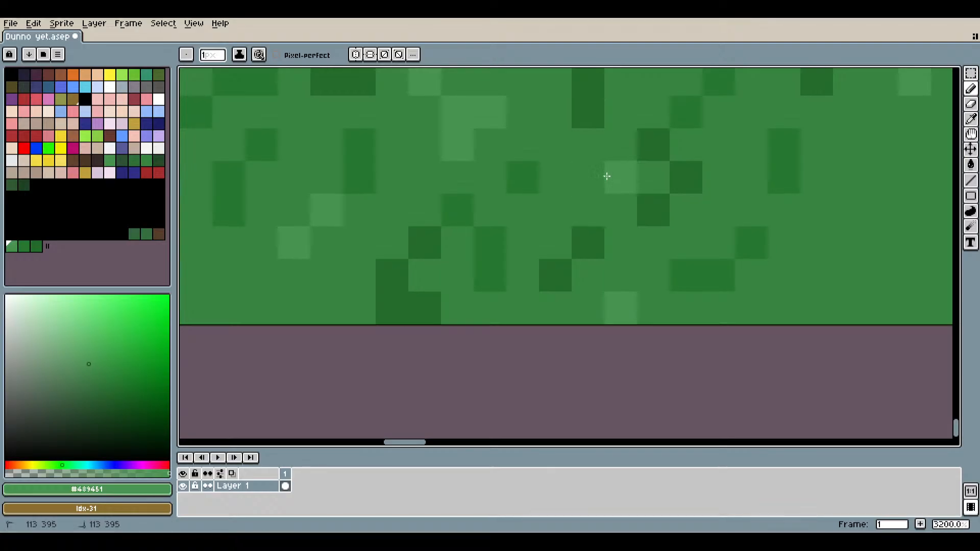
scroll(725, 332, down, 5)
drag(776, 305, 752, 325)
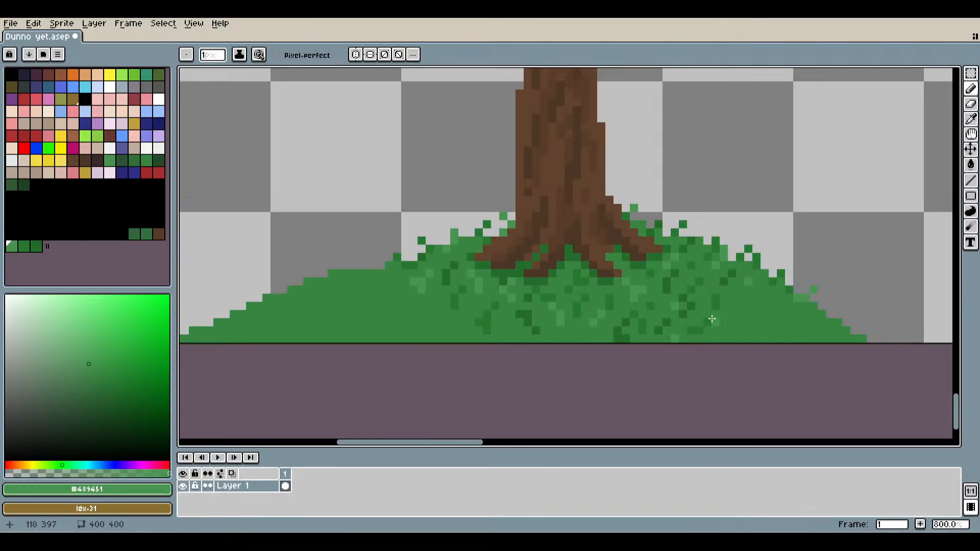
Add a single #489451 highlight left of the right-slope blade and a two-pixel diagonal highlight to its right.
scroll(712, 319, up, 5)
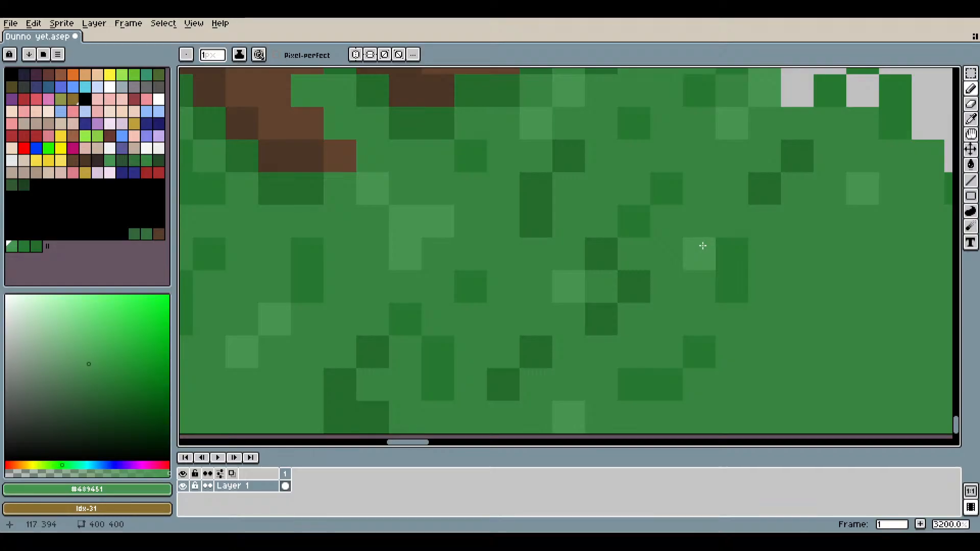
scroll(740, 301, down, 2)
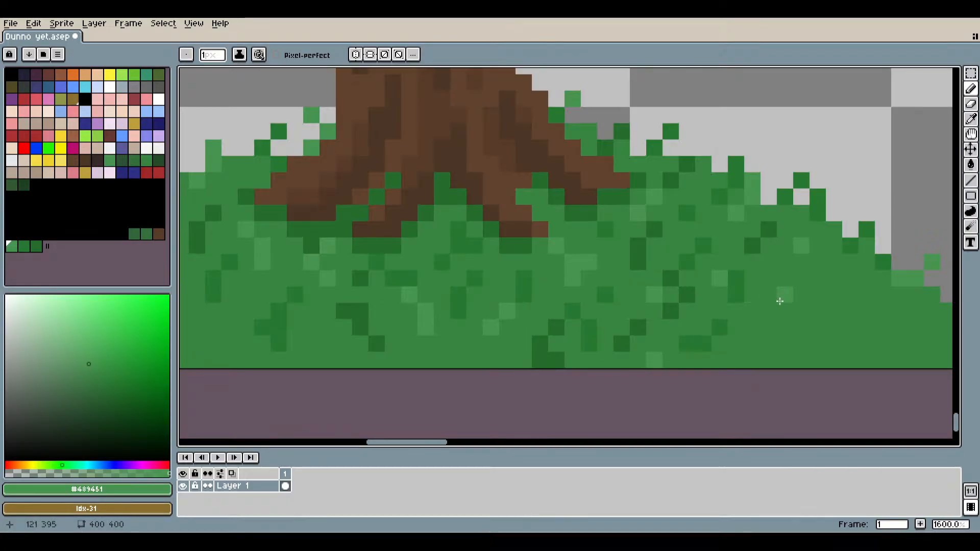
drag(779, 301, 737, 354)
scroll(626, 282, up, 1)
scroll(637, 308, down, 4)
scroll(759, 345, down, 1)
scroll(736, 354, down, 2)
scroll(726, 360, up, 9)
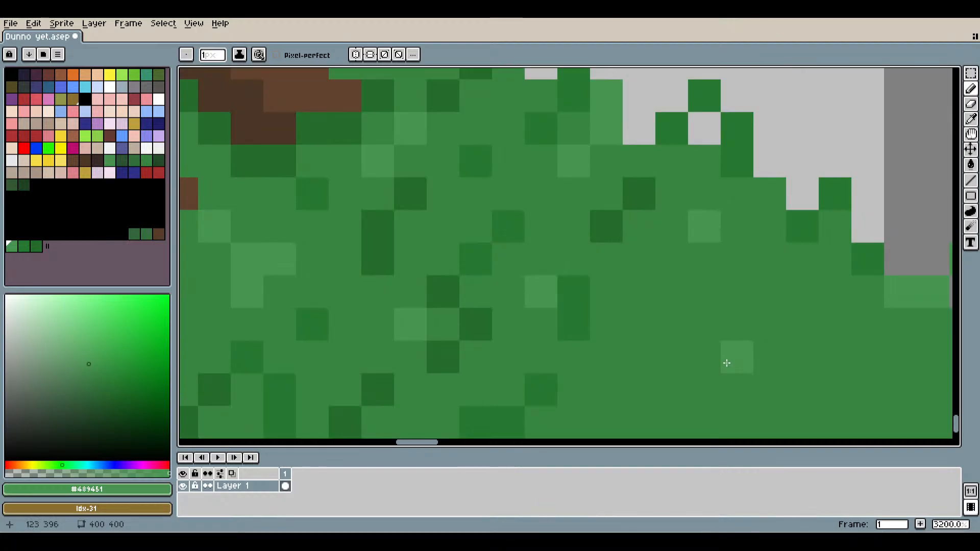
scroll(644, 331, up, 4)
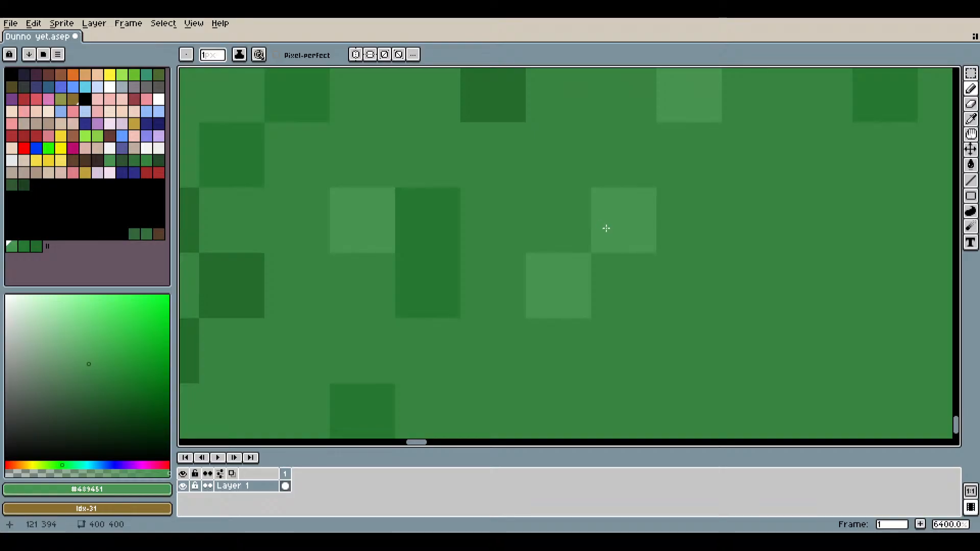
Draw a two-pixel-tall #489451 highlight with a diagonal tip farther out on the right slope.
scroll(638, 317, down, 3)
mouse_move(680, 367)
mouse_down()
mouse_move(665, 342)
mouse_move(678, 334)
mouse_up()
scroll(643, 353, up, 1)
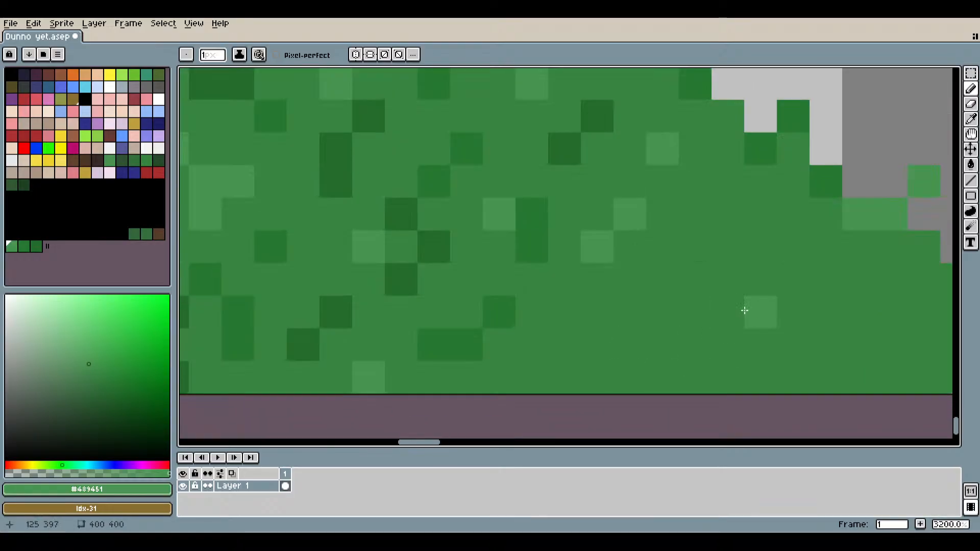
scroll(755, 335, down, 4)
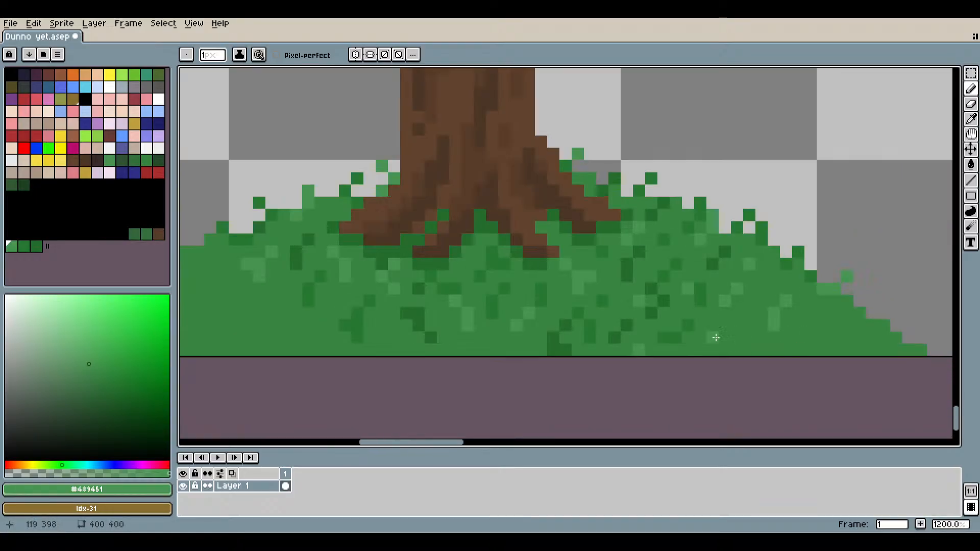
Draw a two-pixel-tall #489451 highlight with a diagonal tip on the hill's left side, near the lower grass blades.
drag(553, 297, 919, 332)
scroll(689, 341, up, 3)
drag(611, 414, 592, 358)
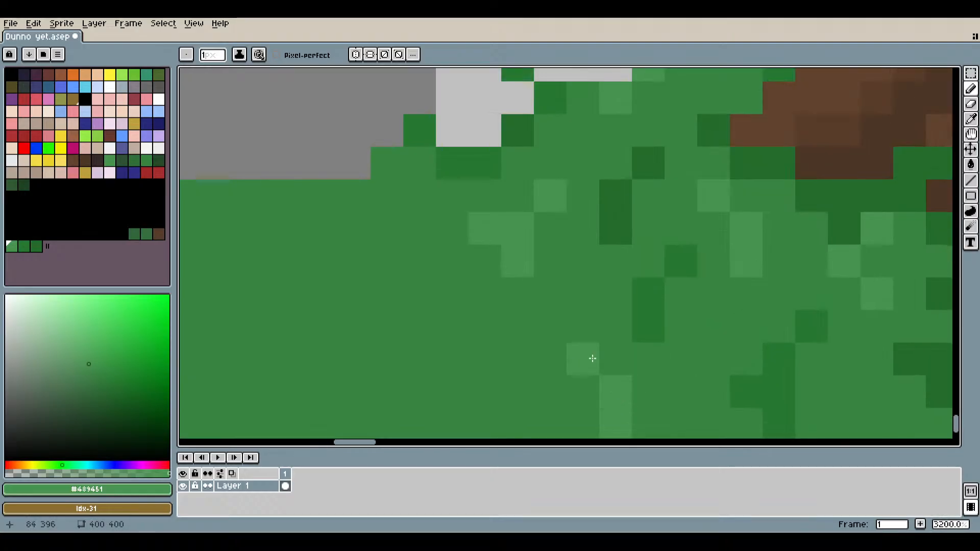
Paint a three-pixel #489451 highlight along the hill's bottom edge, left of the existing left-side highlights.
scroll(592, 359, down, 5)
scroll(672, 344, up, 4)
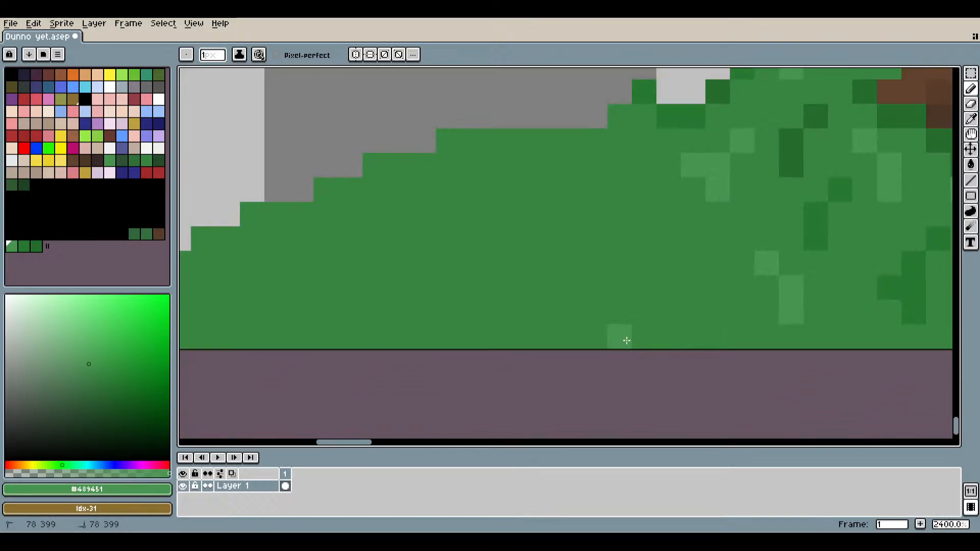
scroll(728, 321, down, 3)
drag(788, 308, 700, 351)
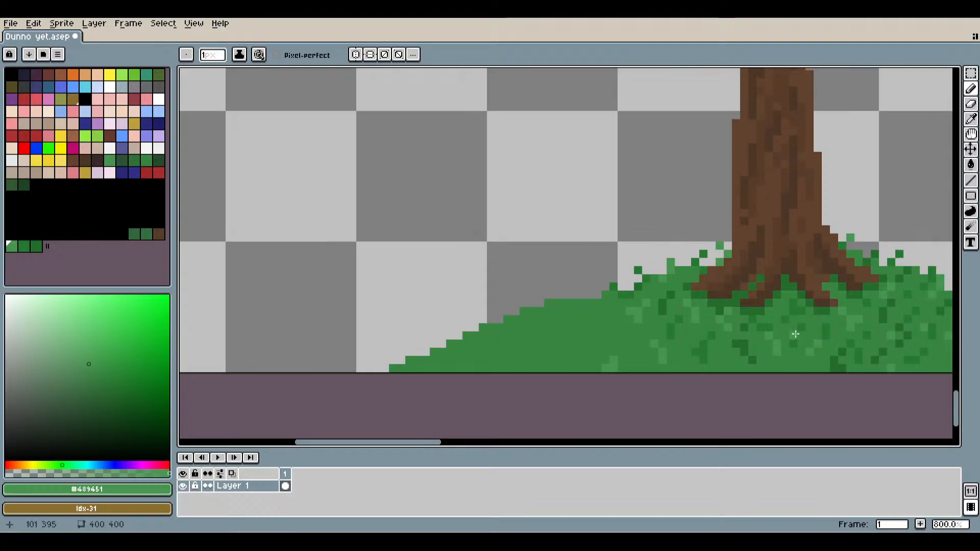
Draw a two-pixel-tall #489451 blade with a diagonal tip on the lower edge of the hill's right slope.
drag(797, 334, 400, 282)
scroll(668, 315, up, 1)
scroll(667, 315, up, 3)
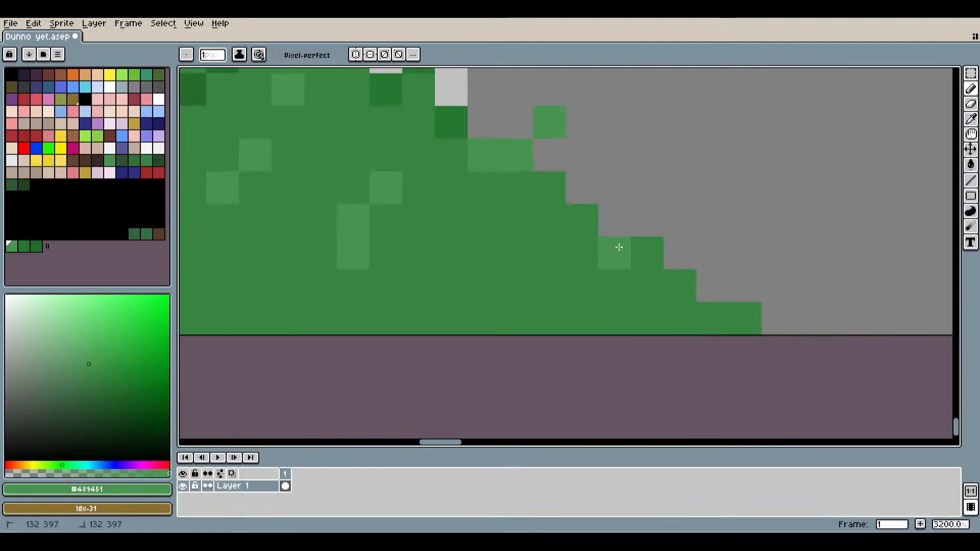
Sample the darker green #277830 and draw a two-pixel-tall blade with a diagonal tip beside the lower right-slope highlight.
click(973, 123)
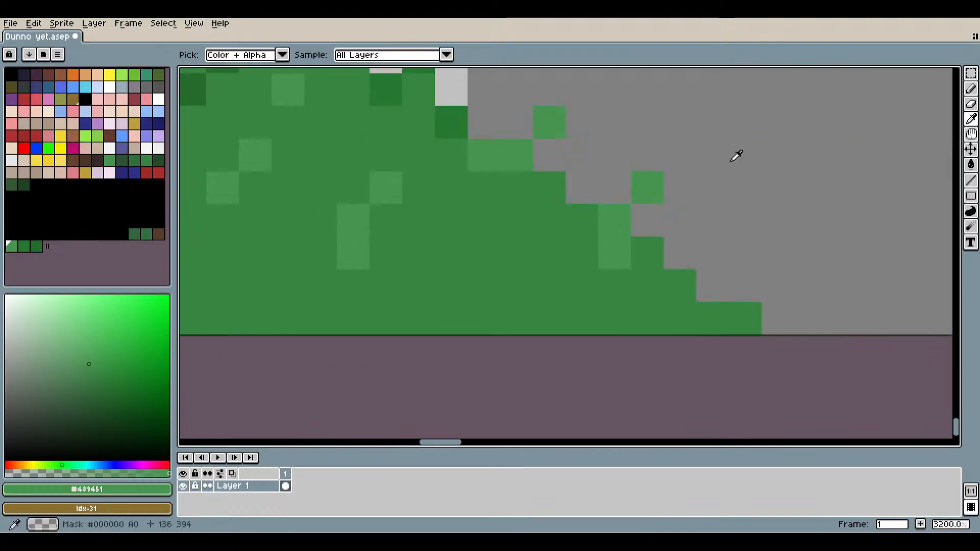
drag(521, 133, 625, 251)
click(489, 202)
click(971, 88)
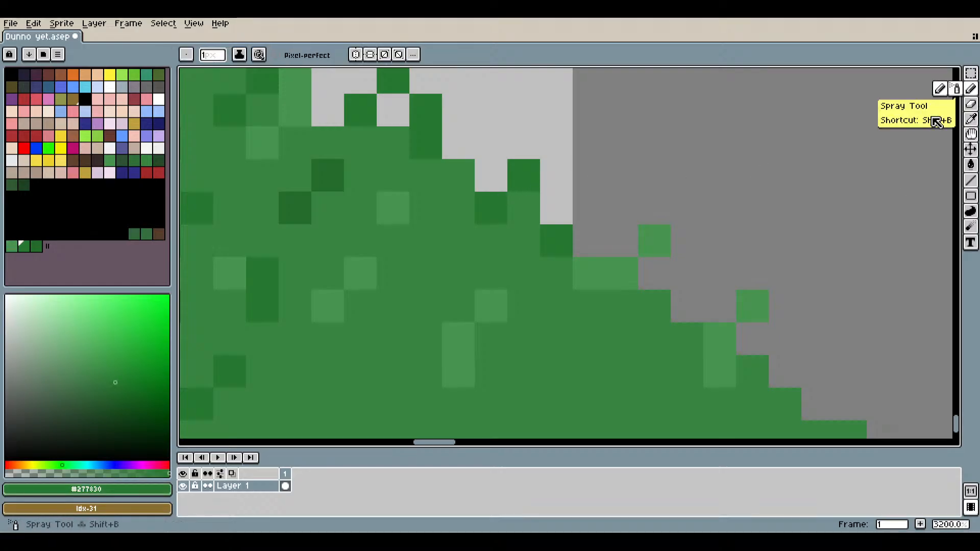
click(638, 367)
click(654, 336)
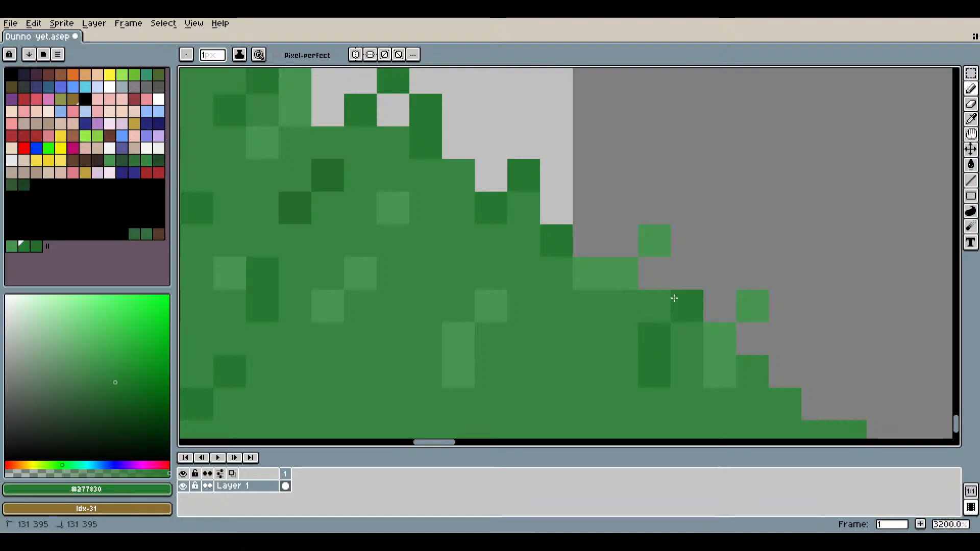
drag(670, 344, 761, 284)
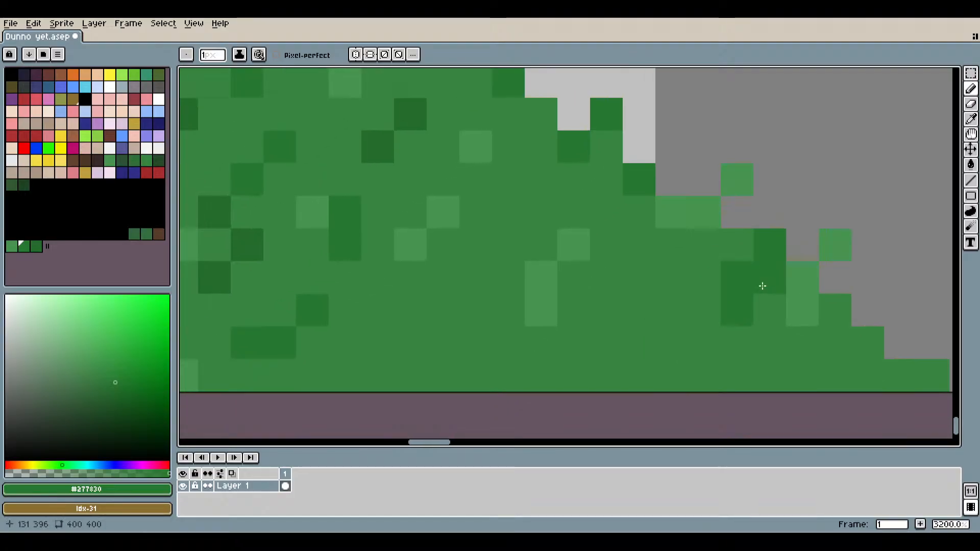
Add a three-pixel #277830 cluster and a single pixel on the right slope, plus a three-pixel blade along the hill's base.
click(636, 334)
click(664, 267)
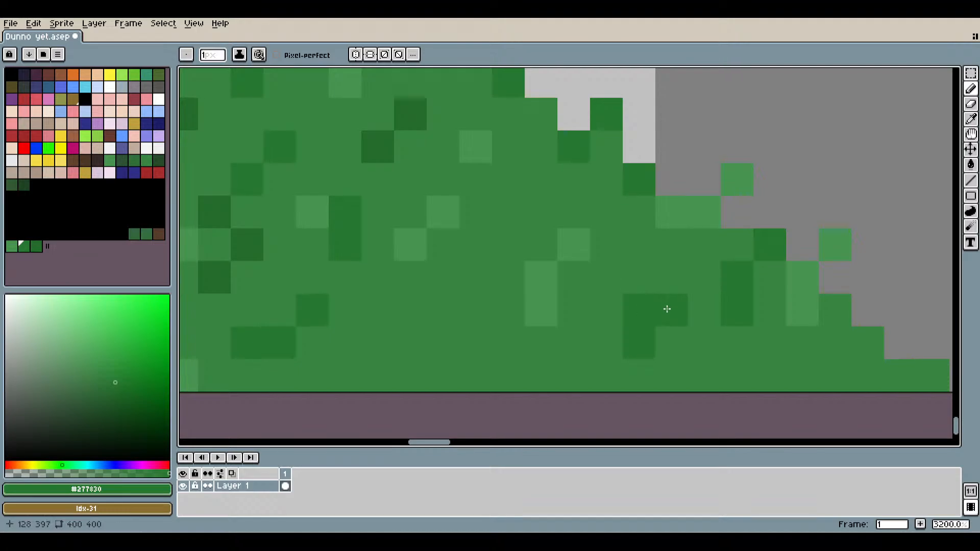
scroll(774, 323, down, 4)
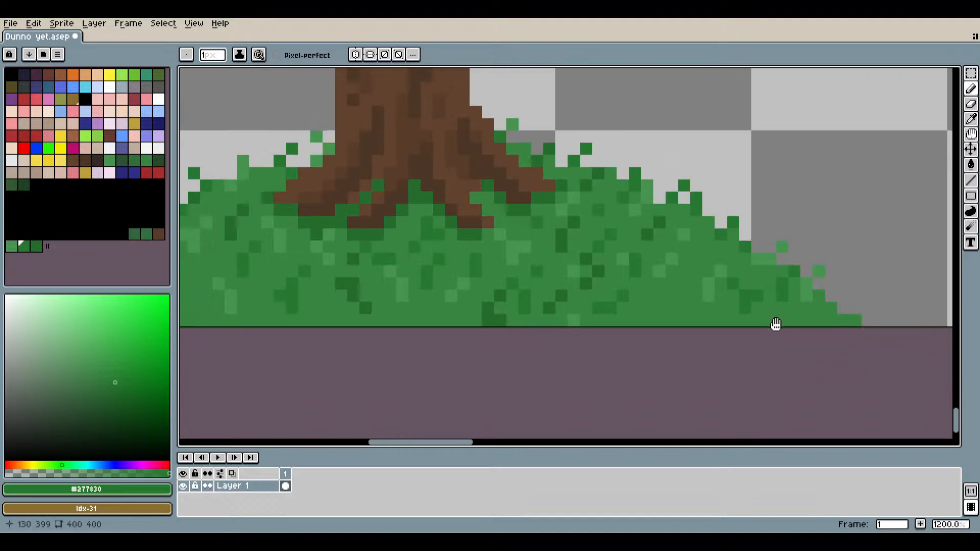
scroll(753, 337, up, 3)
drag(764, 357, 788, 359)
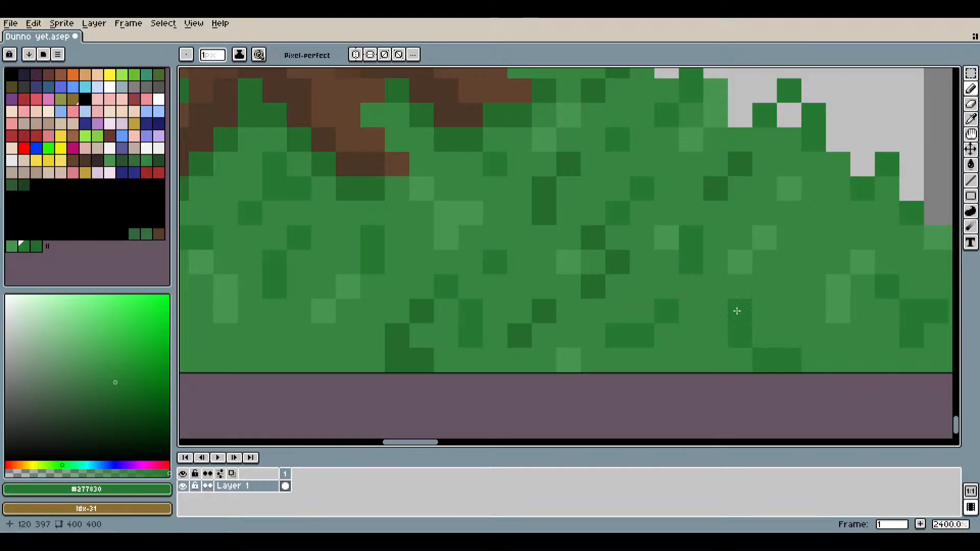
Draw a four-pixel stepped #277830 blade on the right slope, above the dark blade at the hill's base.
drag(721, 302, 637, 301)
scroll(637, 301, up, 2)
drag(644, 266, 699, 191)
Draw two #277830 grass blades with diagonal tips sticking out of the far right end of the hill.
scroll(719, 182, down, 4)
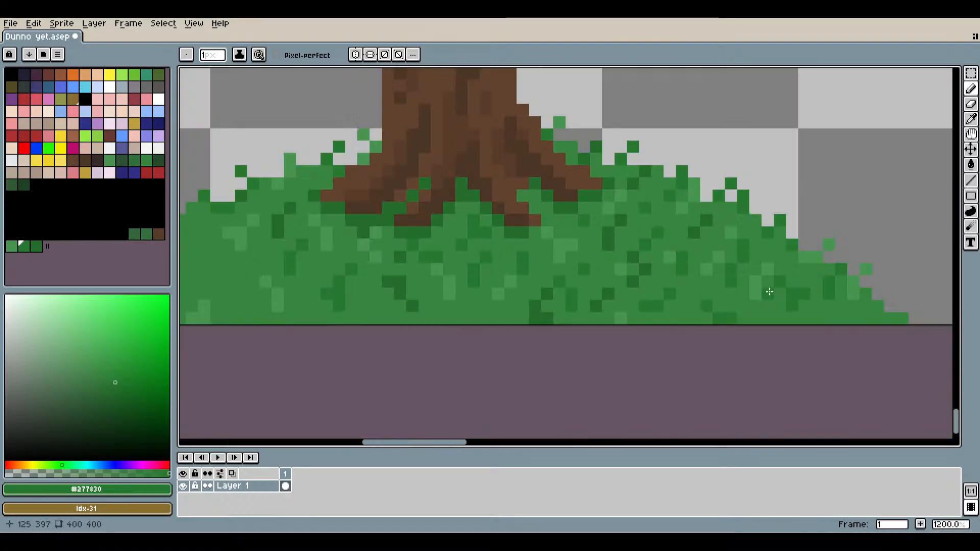
scroll(798, 313, up, 3)
scroll(720, 287, up, 1)
mouse_move(617, 274)
mouse_down()
mouse_move(619, 248)
mouse_move(650, 211)
mouse_up()
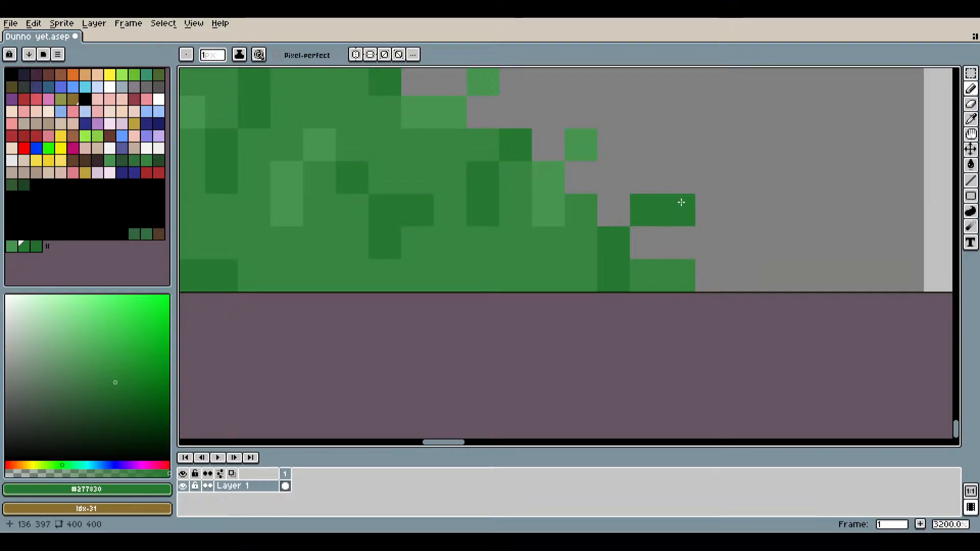
drag(689, 275, 703, 254)
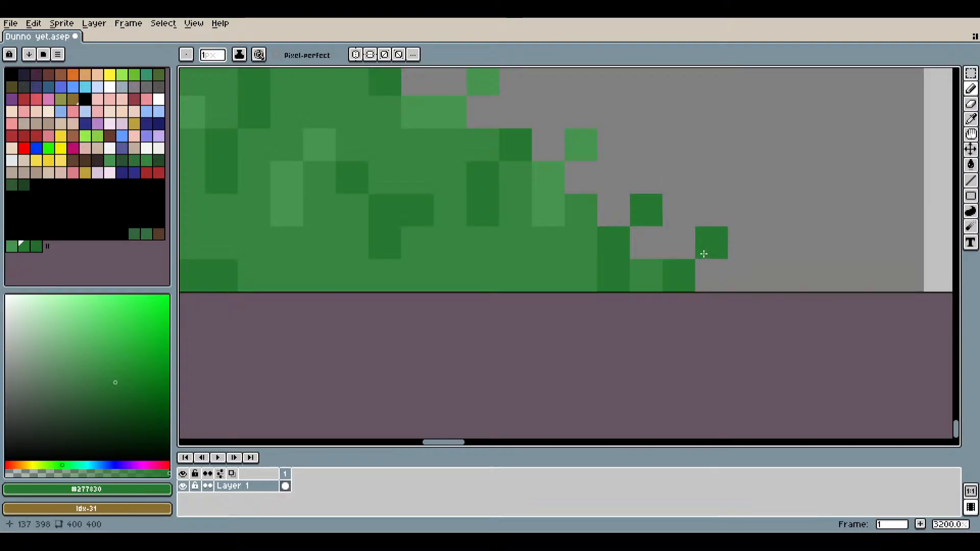
Sample the darkest green #246d2c and paint a two-pixel diagonal blade at the base of the right slope.
scroll(748, 299, down, 6)
scroll(714, 289, up, 3)
scroll(714, 288, up, 4)
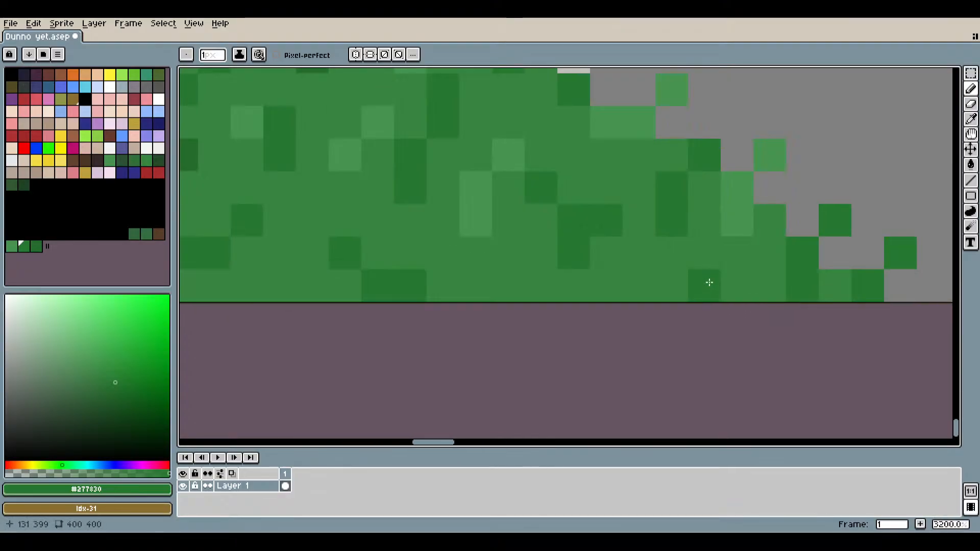
key(i)
scroll(647, 362, down, 3)
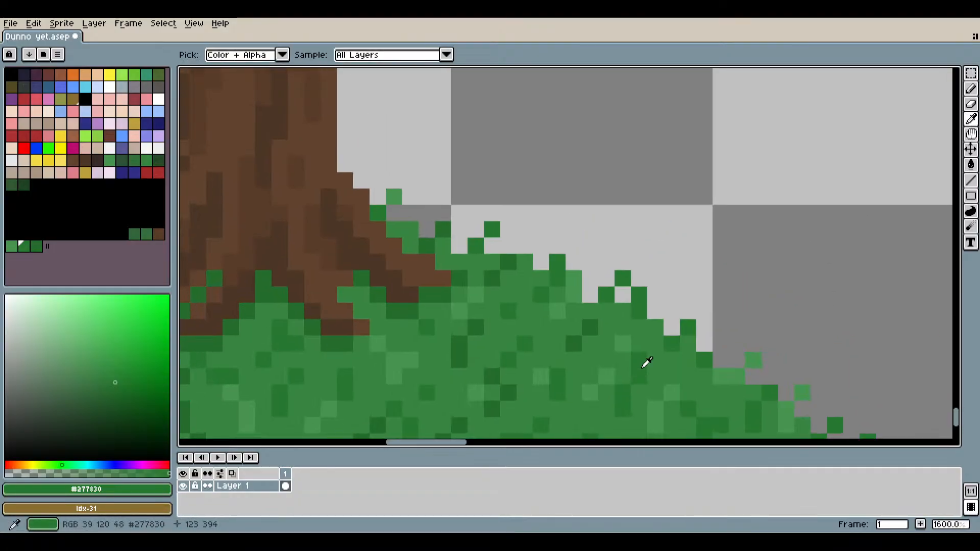
click(480, 320)
key(b)
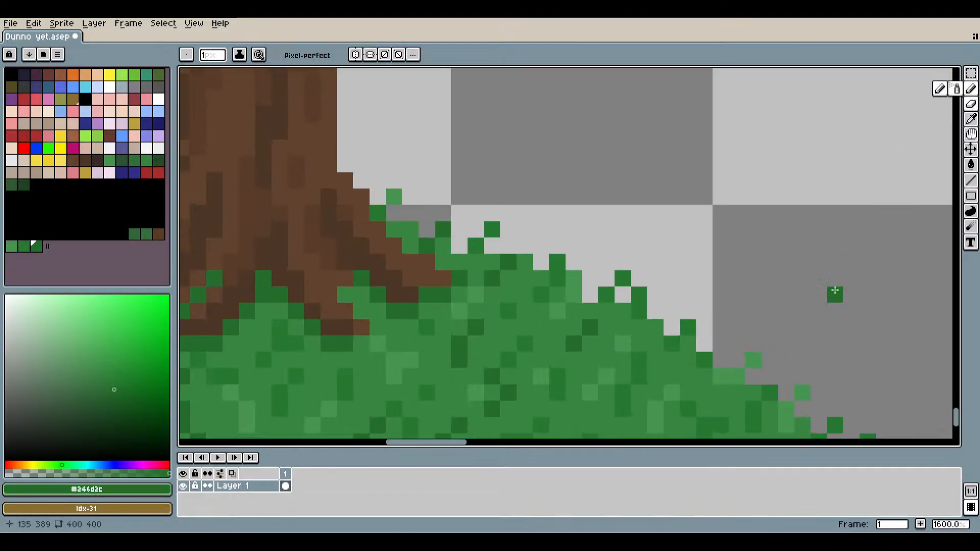
scroll(646, 243, up, 2)
scroll(647, 243, up, 2)
click(745, 250)
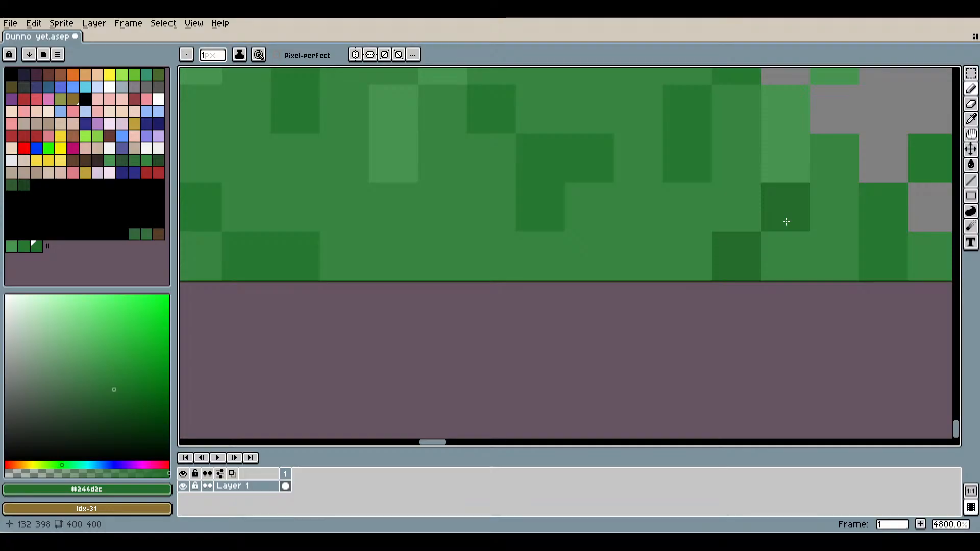
Scatter single and diagonal #246d2c pixels across the right slope and the grass below the roots.
scroll(540, 274, down, 4)
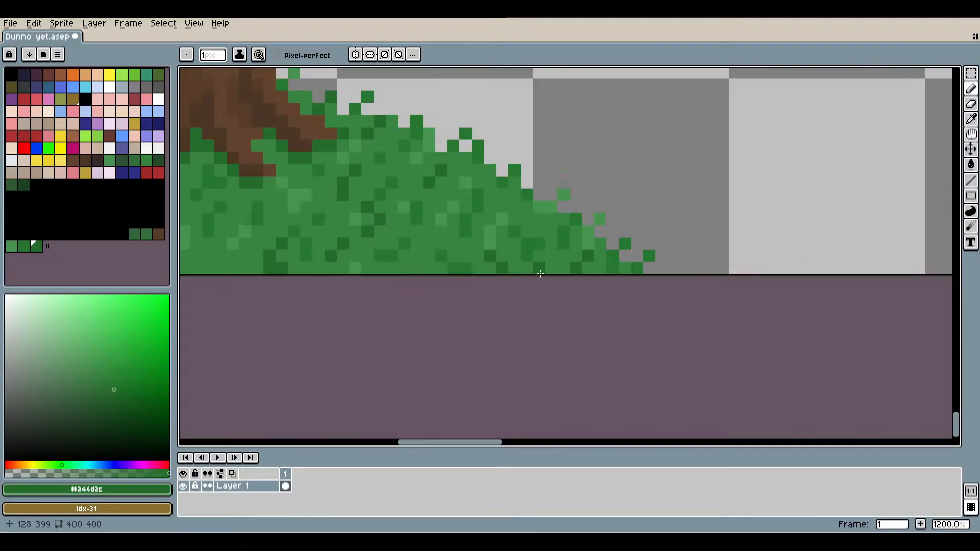
drag(540, 274, 846, 363)
scroll(823, 334, up, 2)
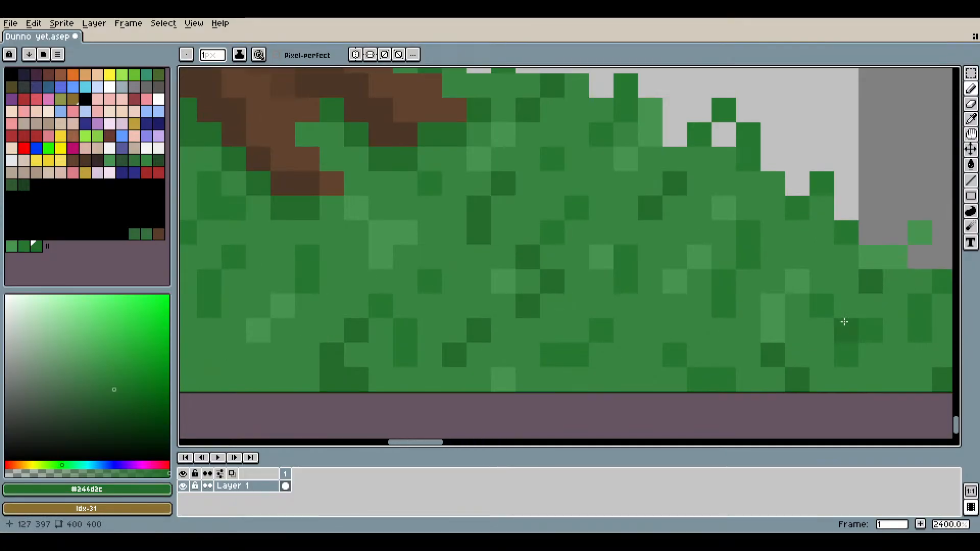
click(647, 312)
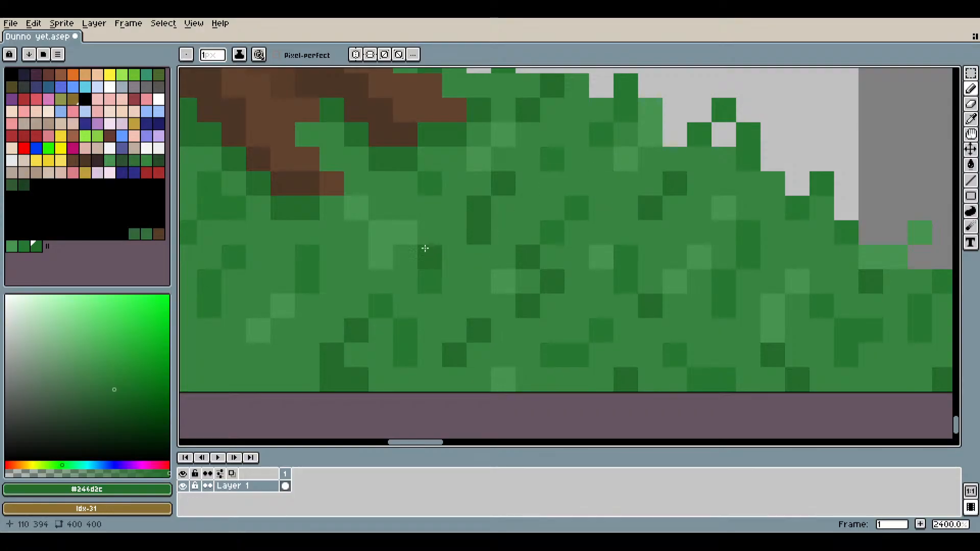
drag(388, 202, 599, 281)
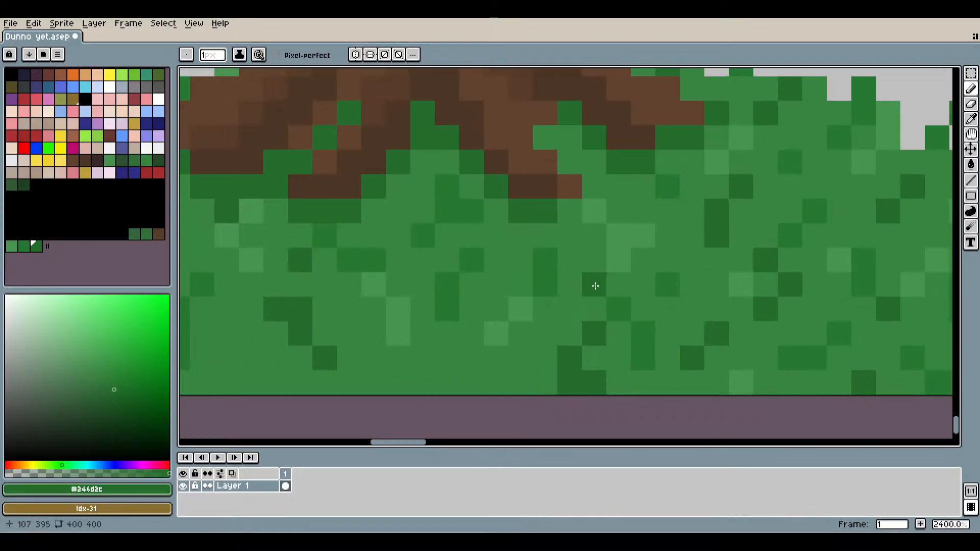
Draw a stepped #246d2c blade at the hill's left base, three pixels tall below and two pixels tall above.
scroll(595, 286, down, 3)
scroll(771, 396, down, 2)
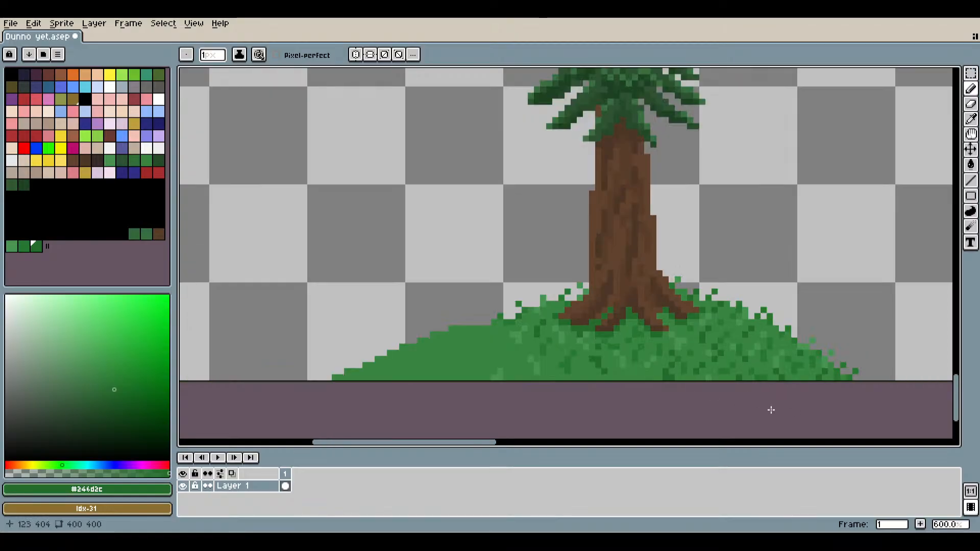
scroll(763, 398, up, 1)
drag(760, 399, 849, 368)
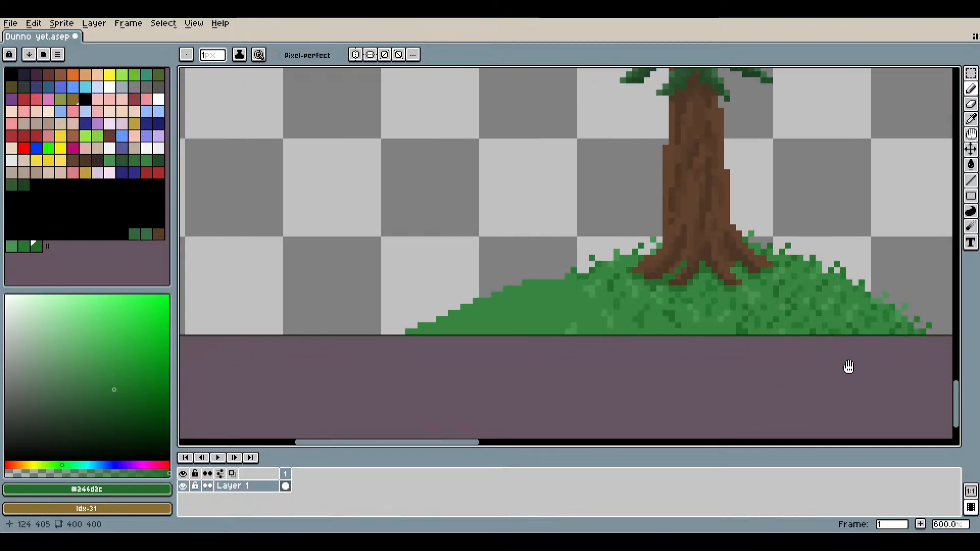
scroll(612, 324, up, 6)
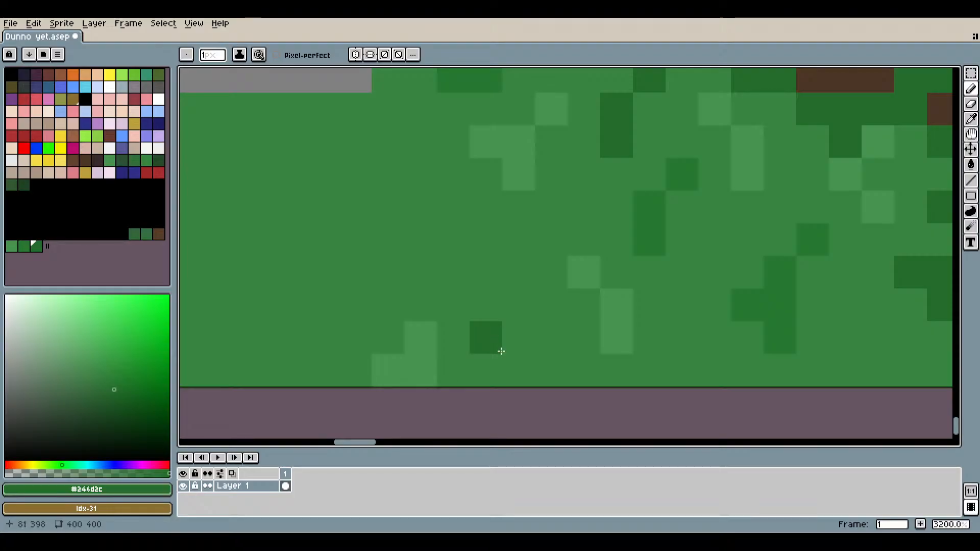
drag(509, 311, 510, 359)
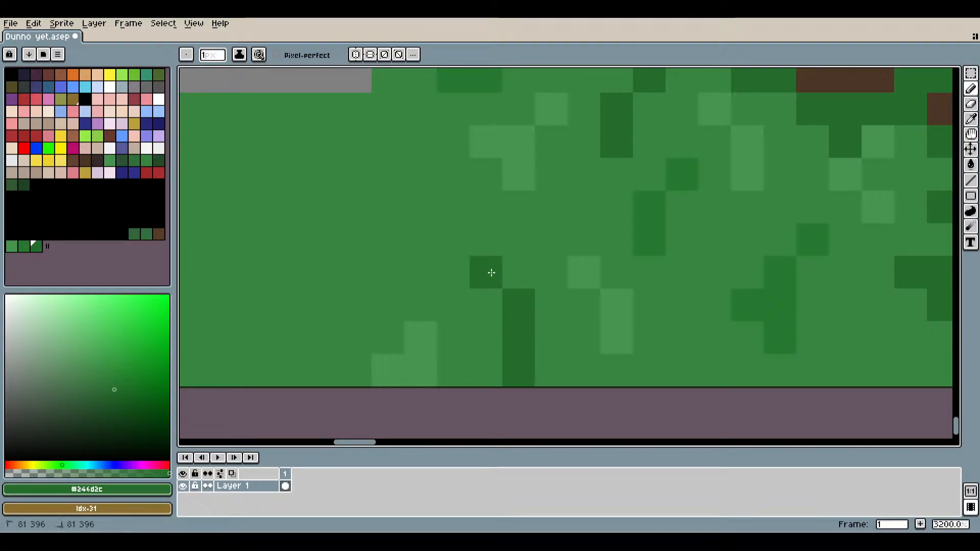
drag(491, 273, 486, 247)
Add a two-pixel-tall #246d2c blade with a diagonal tip at the left base and a two-pixel diagonal farther right.
scroll(597, 361, down, 5)
scroll(559, 335, up, 5)
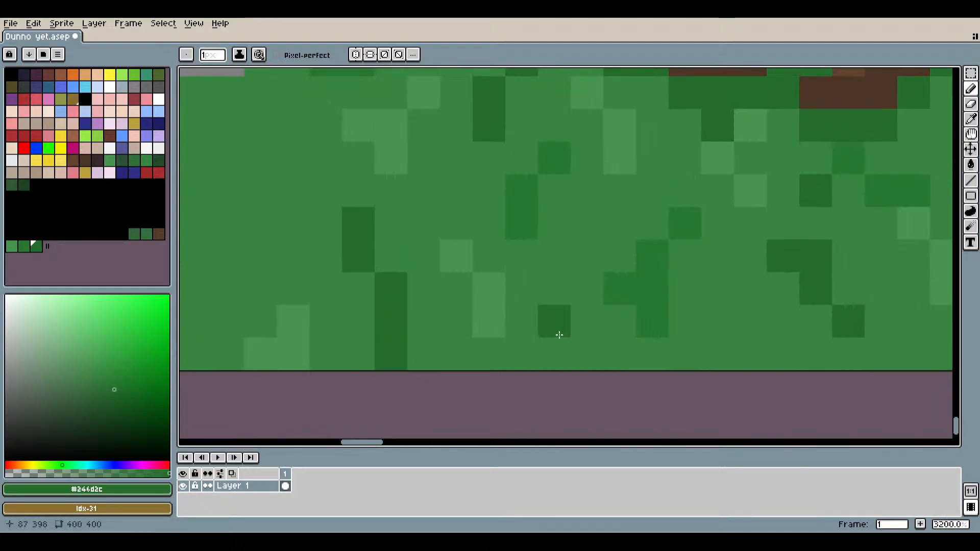
drag(560, 335, 558, 341)
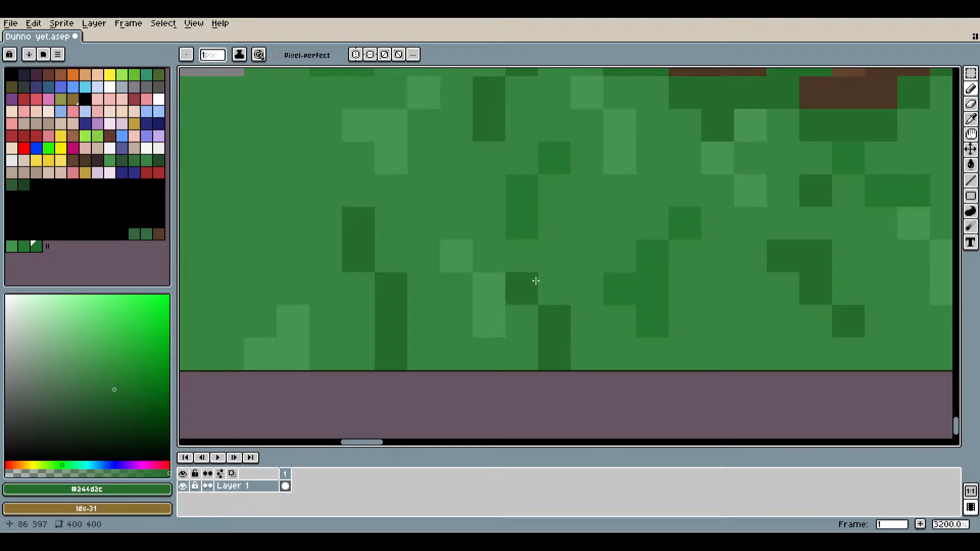
scroll(733, 328, down, 4)
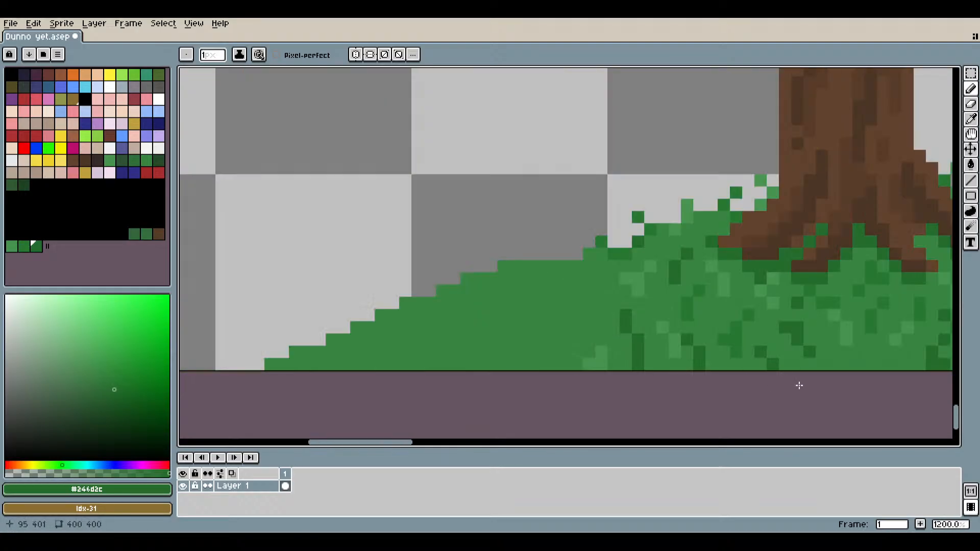
Sample #277830 and paint a two-pixel diagonal and a single pixel along the hill's base below the roots.
drag(798, 385, 590, 324)
scroll(590, 324, up, 4)
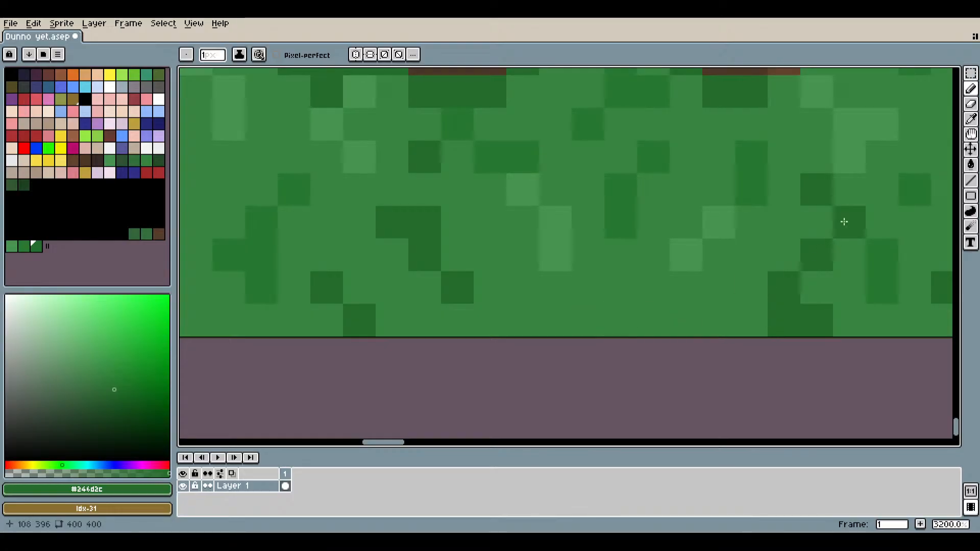
click(972, 122)
click(654, 159)
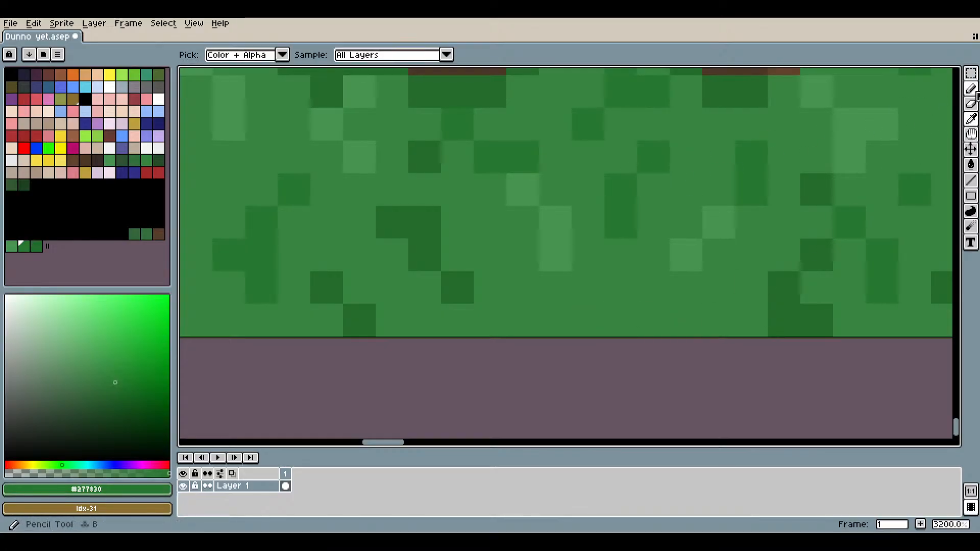
click(971, 90)
click(597, 319)
click(626, 289)
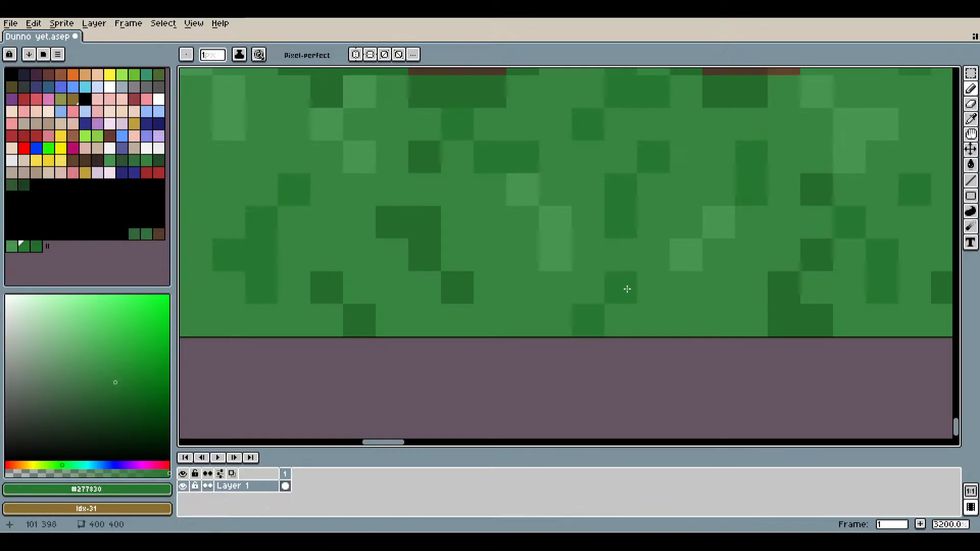
click(516, 309)
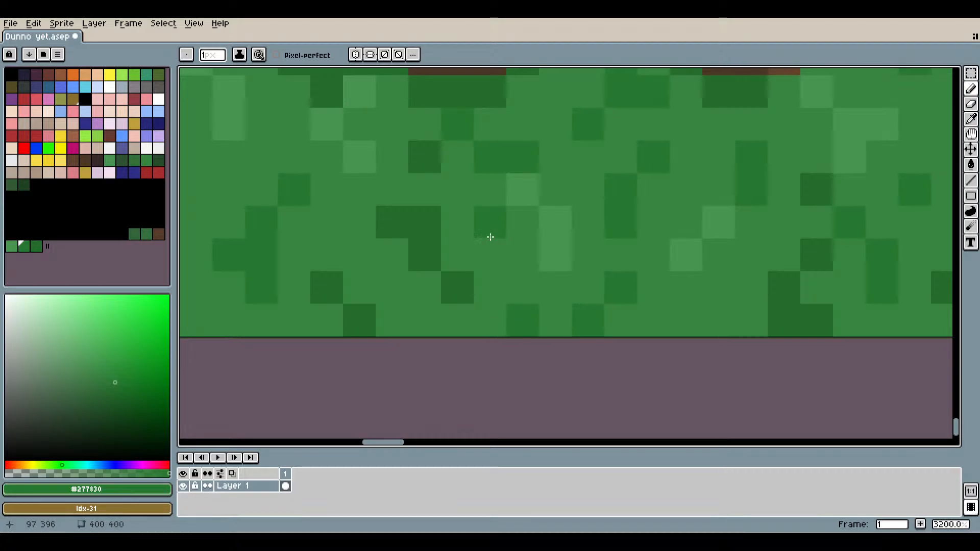
scroll(730, 313, down, 6)
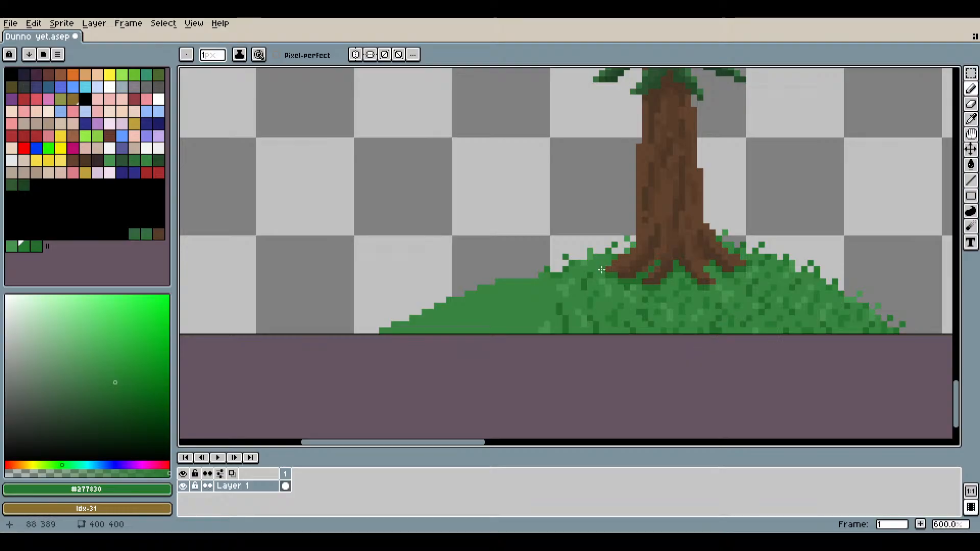
scroll(602, 269, up, 8)
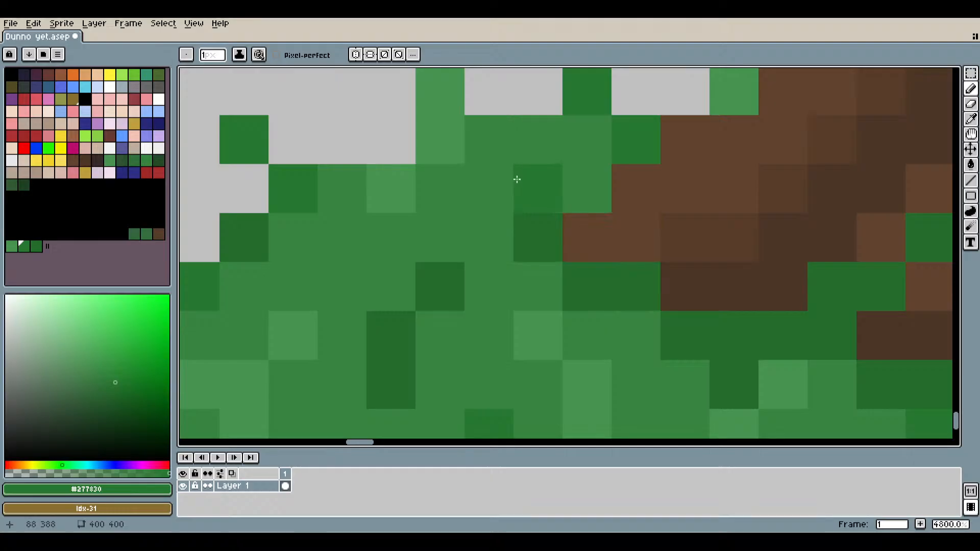
scroll(525, 213, down, 6)
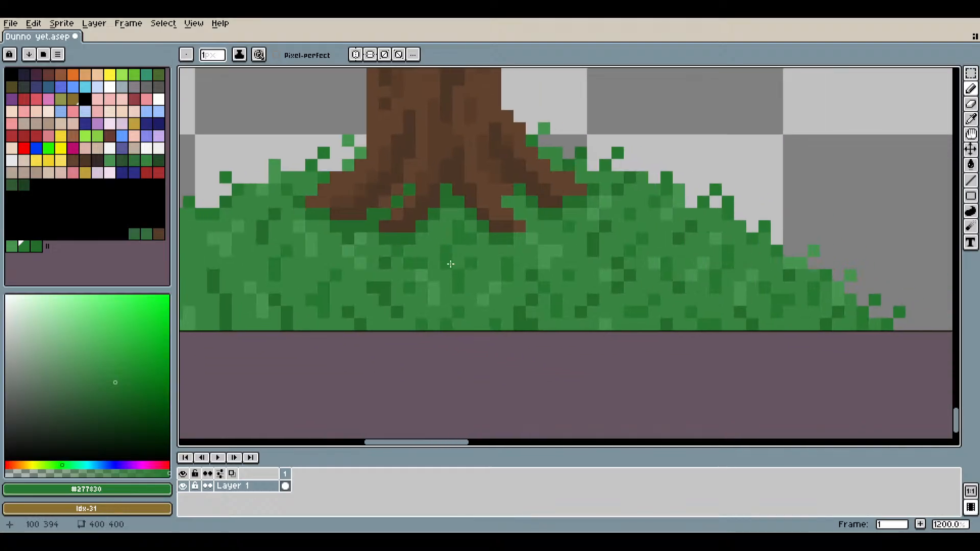
Paint a single #277830 pixel on the left slope's edge and a two-pixel-tall blade just below and beside it.
scroll(450, 264, down, 3)
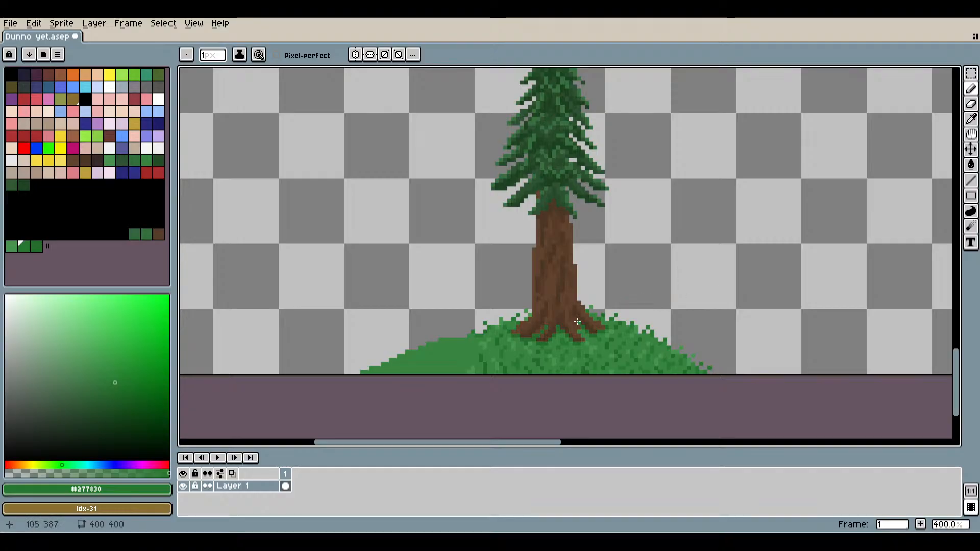
scroll(577, 322, up, 3)
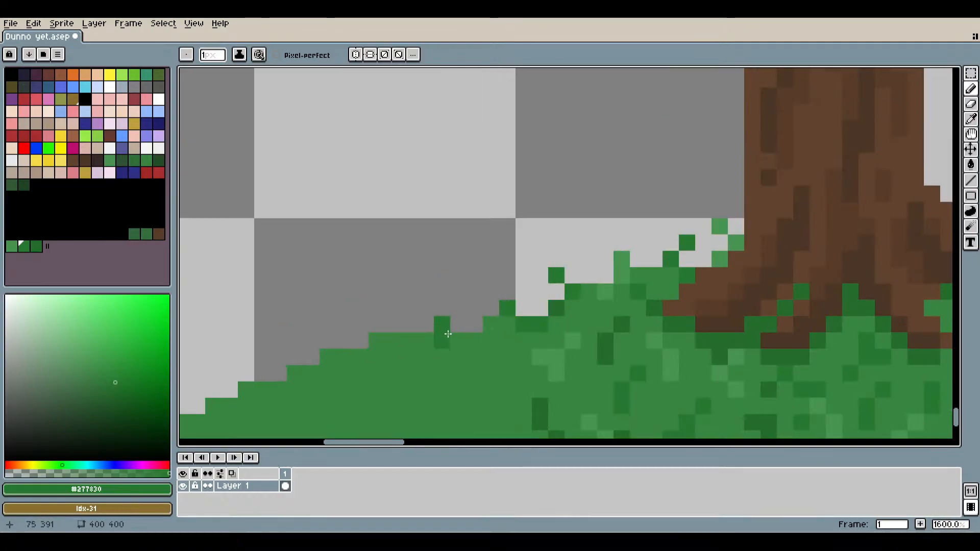
scroll(454, 342, down, 5)
scroll(691, 301, up, 2)
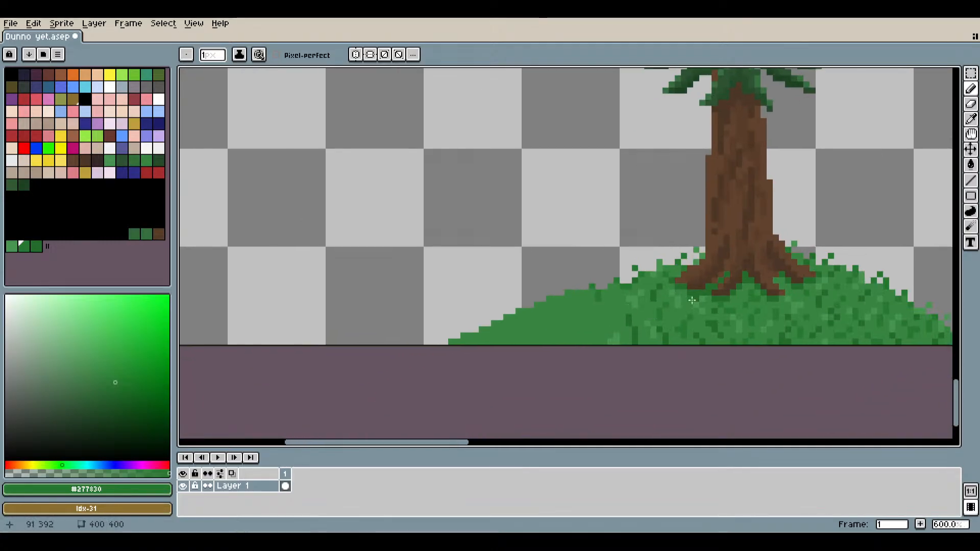
scroll(692, 300, up, 3)
Sample the light green #489451 from the grass and paint a short vertical highlight beside the dark blade on the left slope.
click(971, 134)
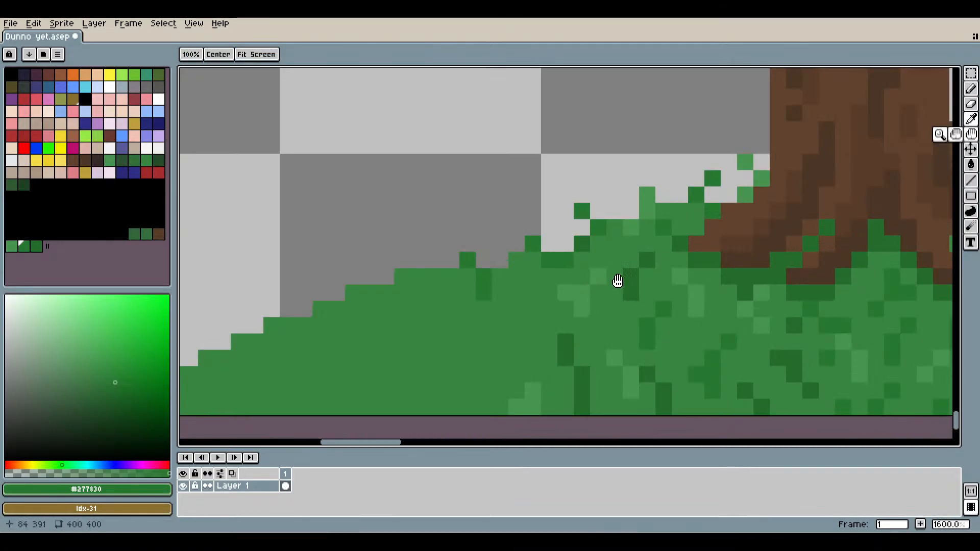
key(i)
click(584, 286)
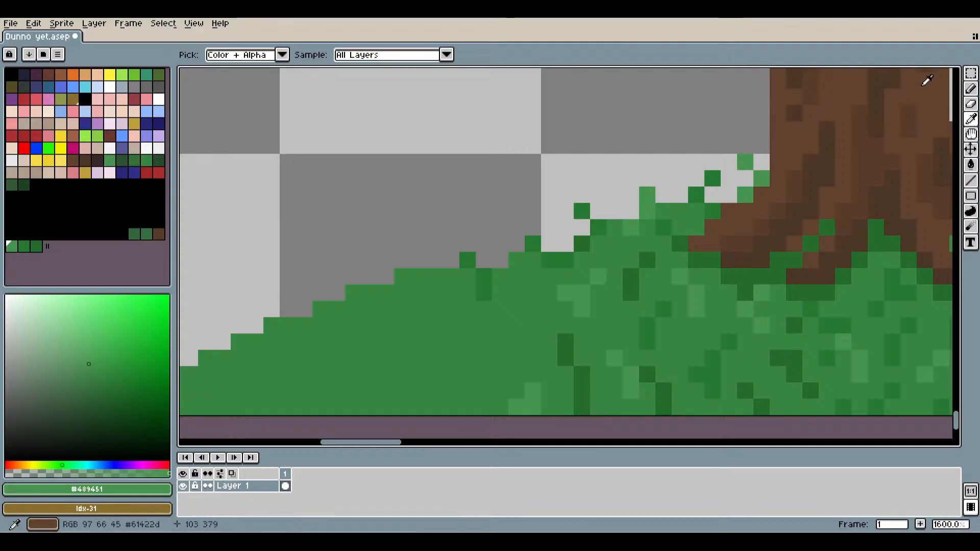
key(b)
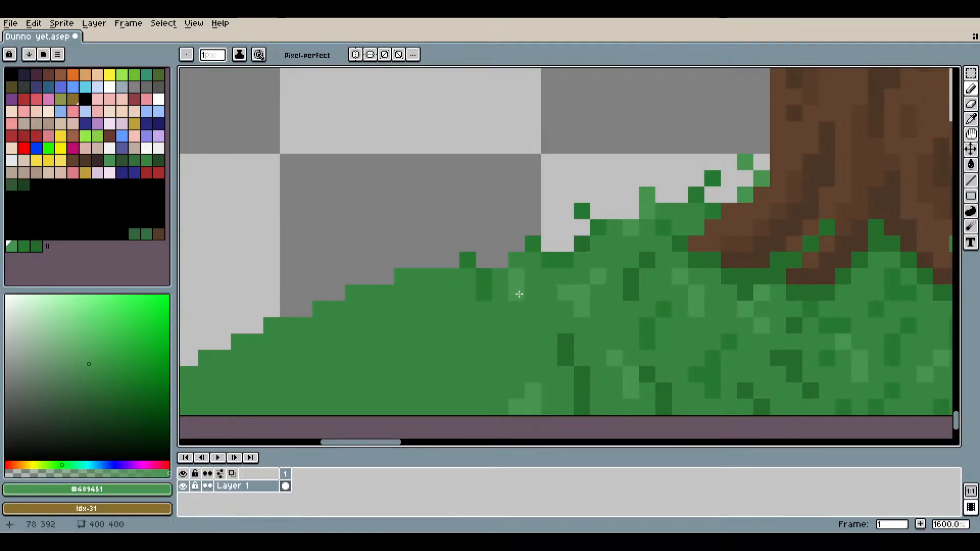
scroll(662, 340, down, 3)
drag(758, 347, 370, 294)
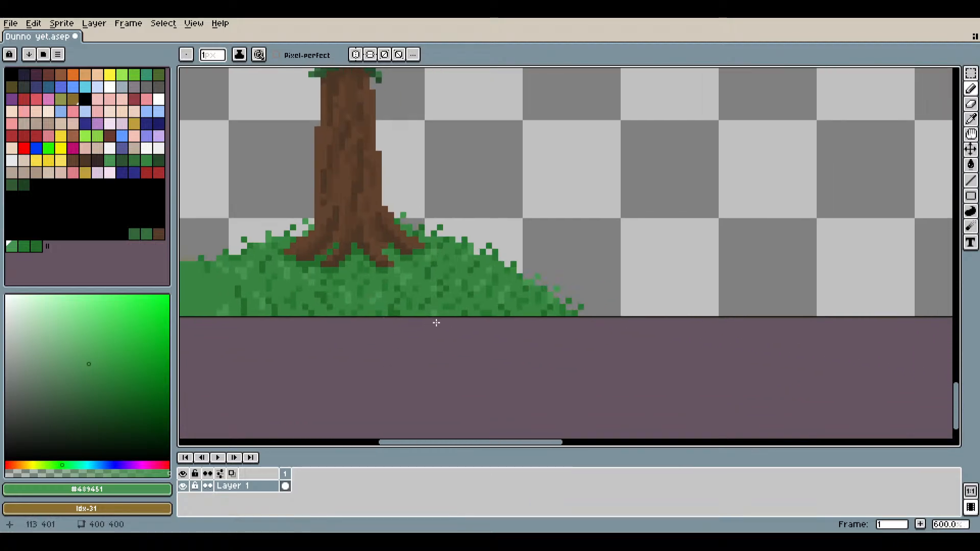
Paint light green #489451 grass pixels beside the existing texture on the hill's left side.
drag(425, 320, 642, 309)
scroll(530, 289, up, 6)
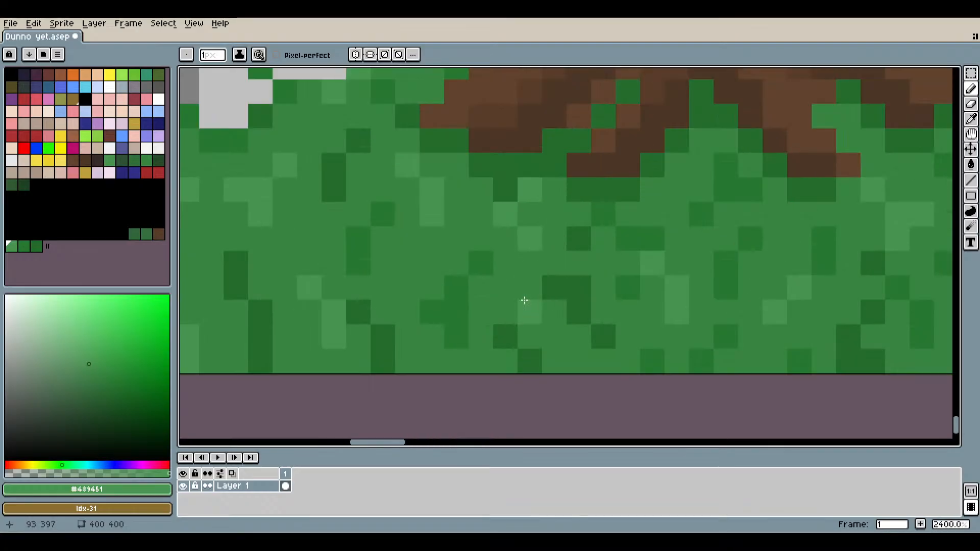
drag(454, 326, 575, 237)
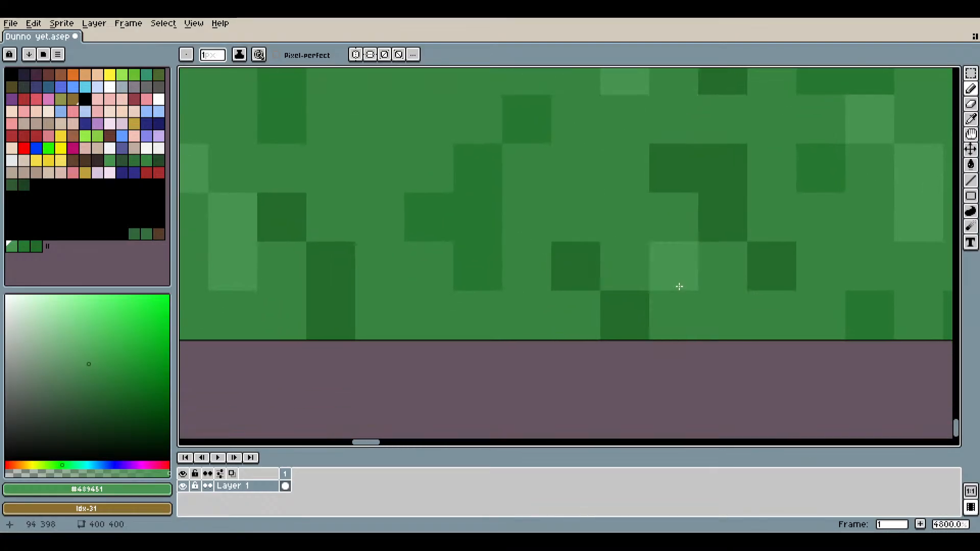
scroll(699, 329, down, 4)
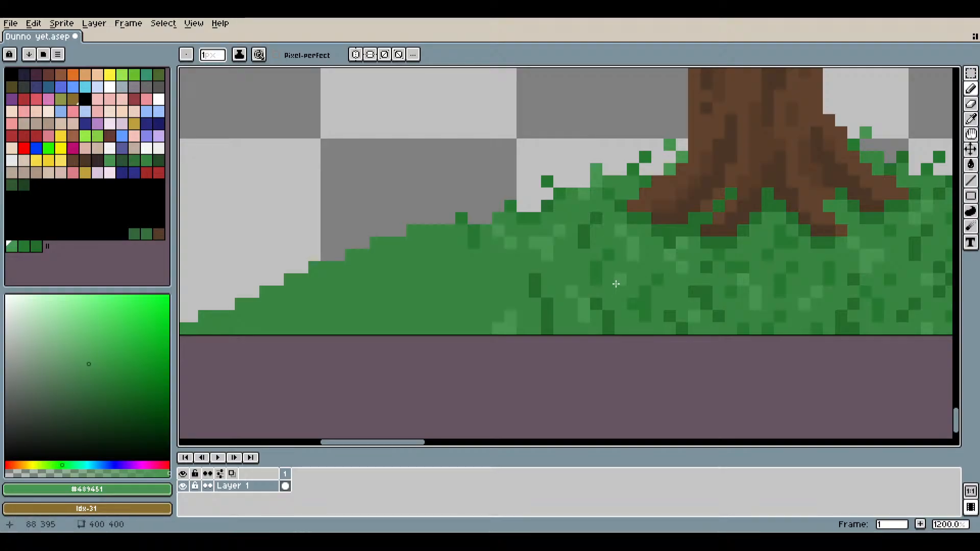
scroll(508, 281, up, 2)
click(456, 296)
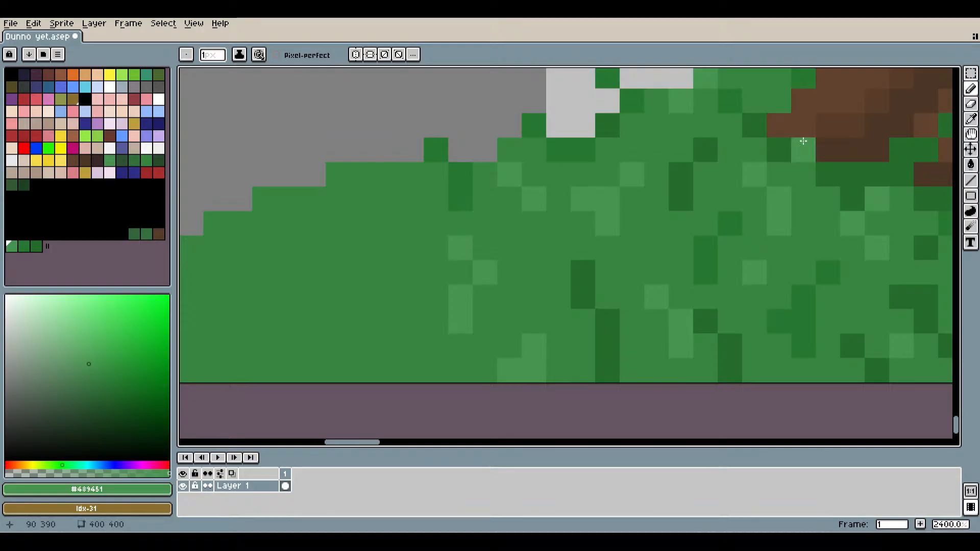
Sample dark green #246d2c from the grass and pencil a short two-pixel diagonal mark among the light pixels left of the tree roots.
click(971, 120)
click(614, 133)
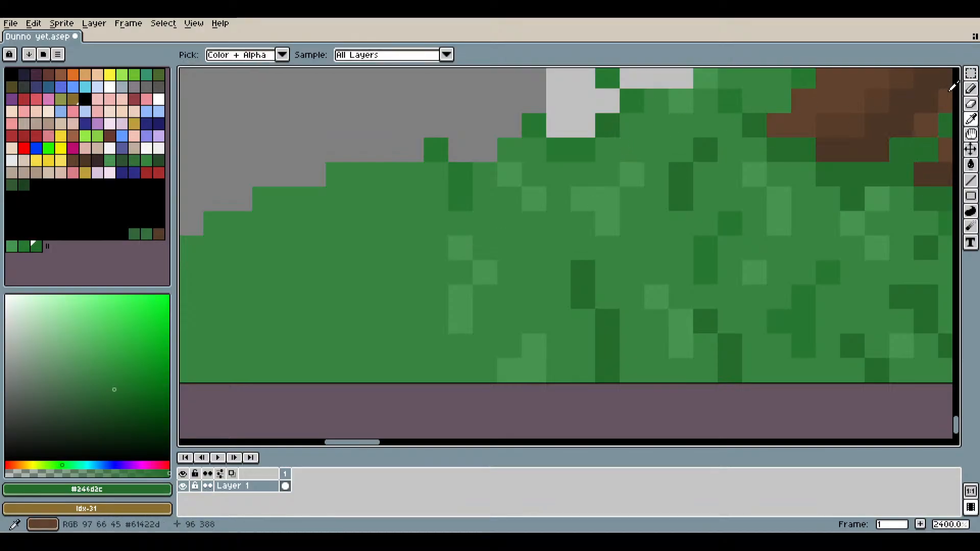
key(b)
click(517, 242)
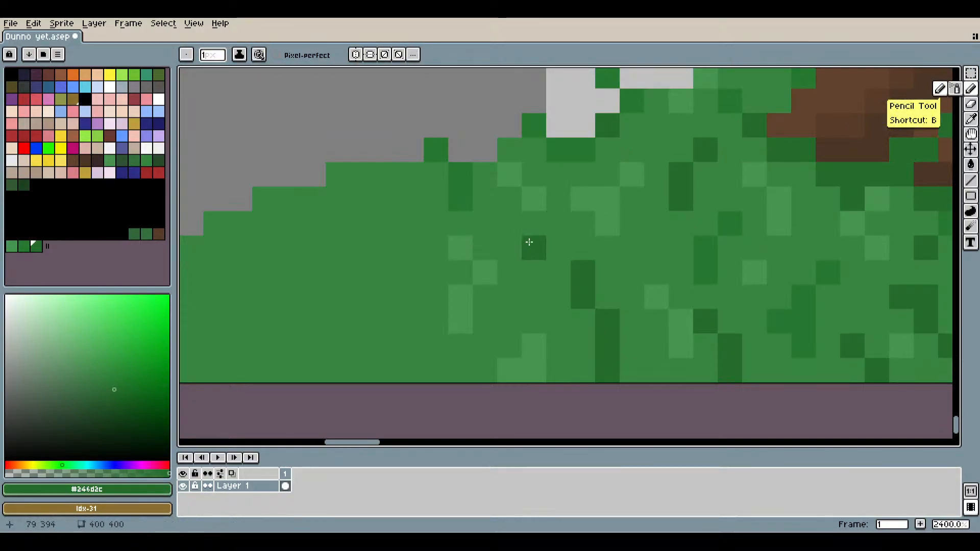
click(530, 243)
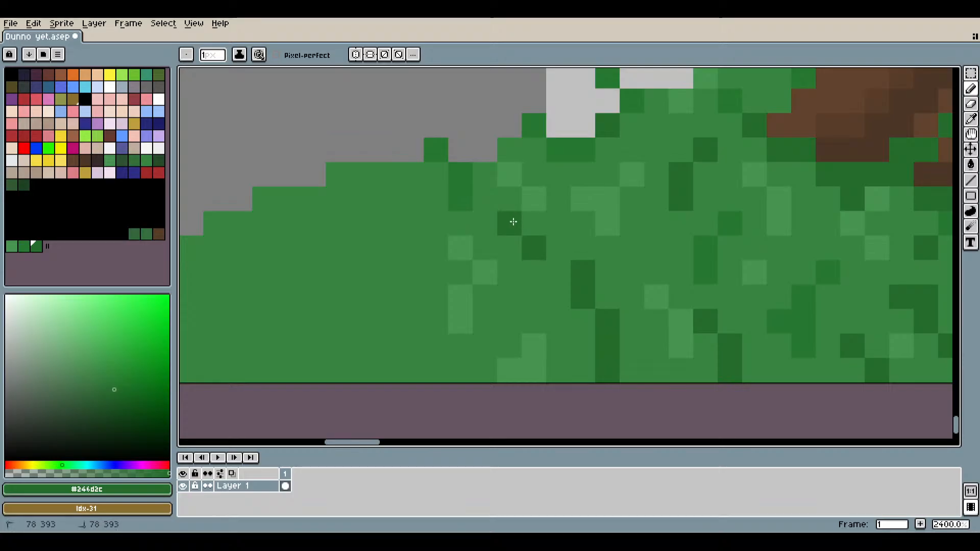
Paint a stepped diagonal dark green blade rising from the hill's bottom edge, on the plain area left of the texture.
scroll(619, 301, down, 5)
scroll(693, 323, up, 6)
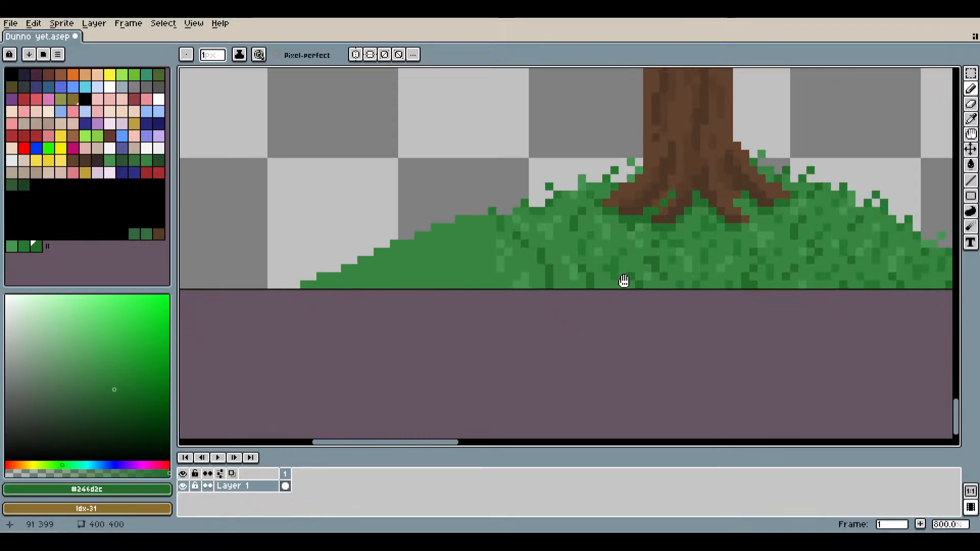
drag(431, 270, 411, 281)
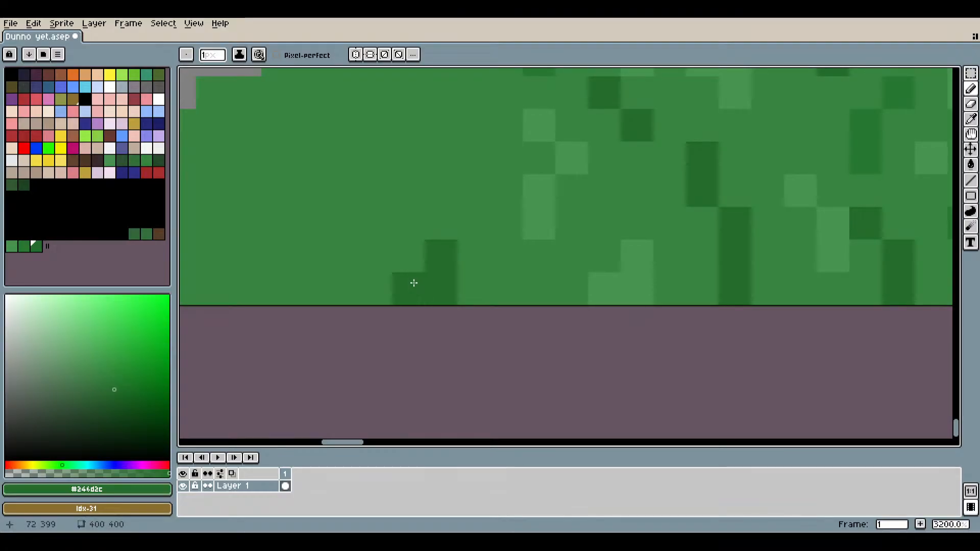
click(464, 225)
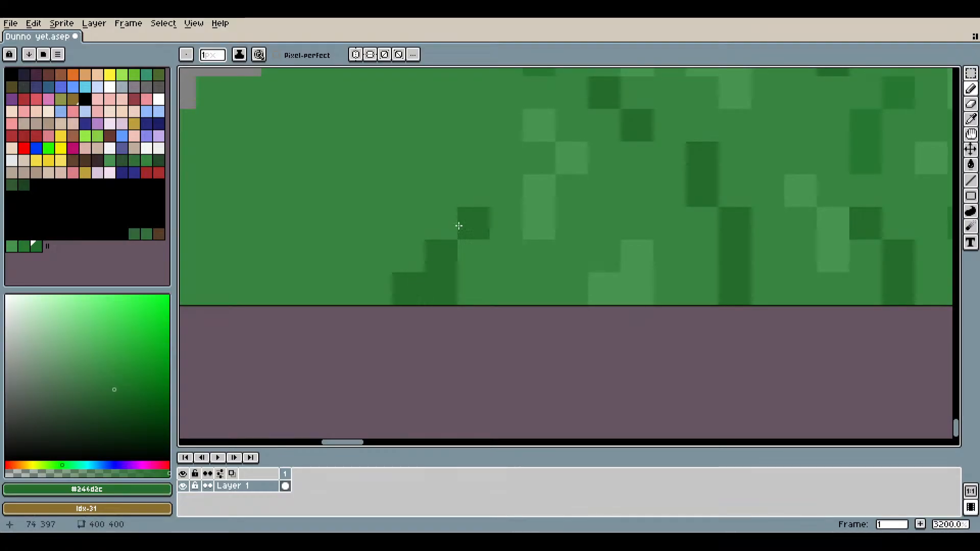
Sample medium green #277830 and paint a two-pixel vertical mark and a single pixel just inside the hill's upper left outline.
click(971, 119)
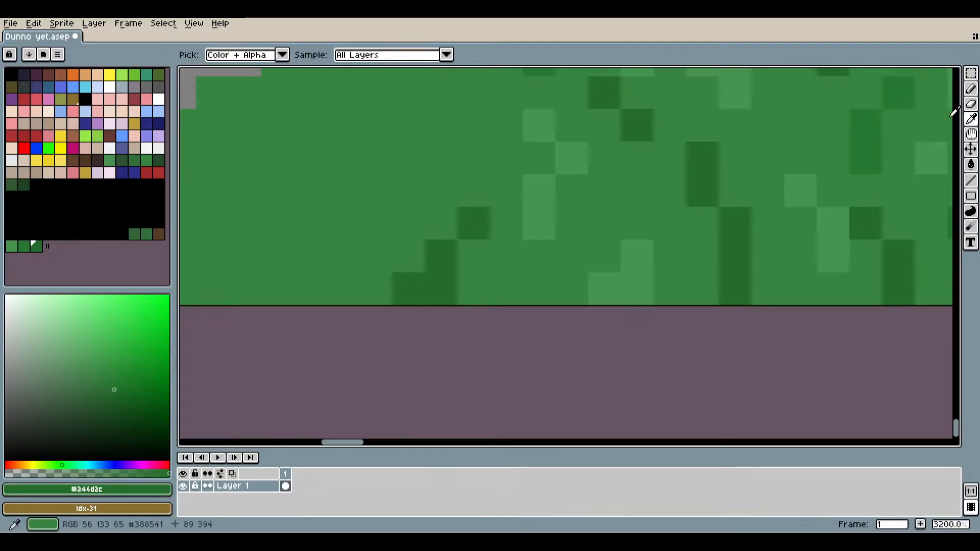
scroll(683, 212, up, 3)
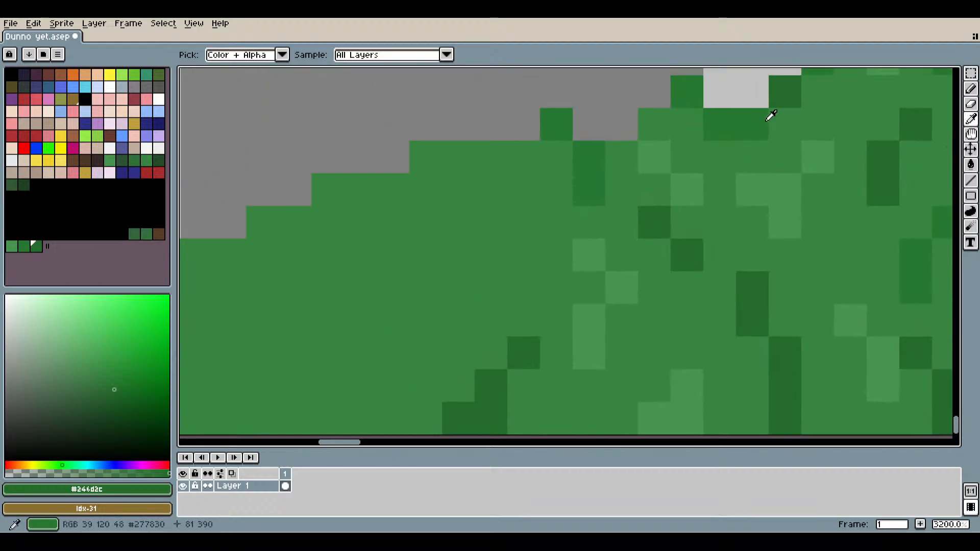
click(749, 112)
click(971, 89)
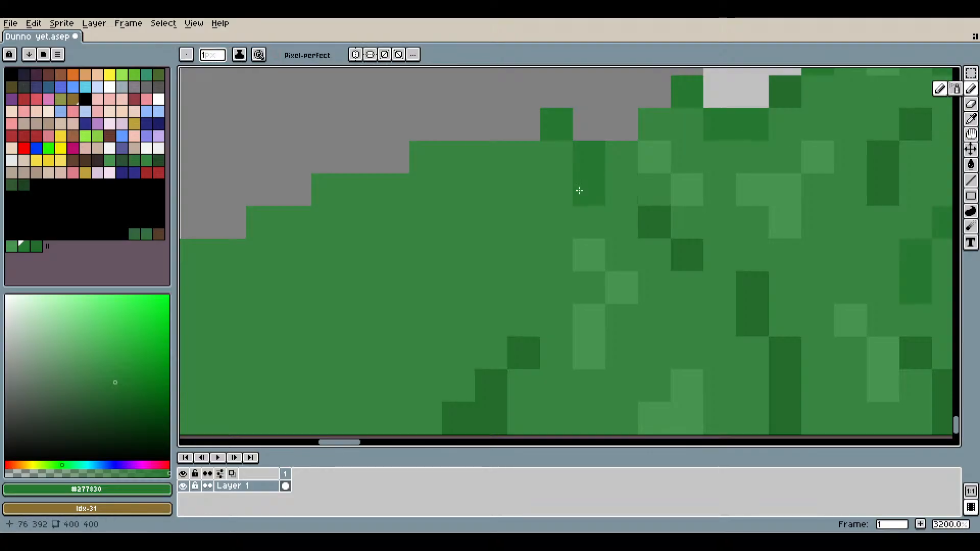
click(470, 205)
click(468, 215)
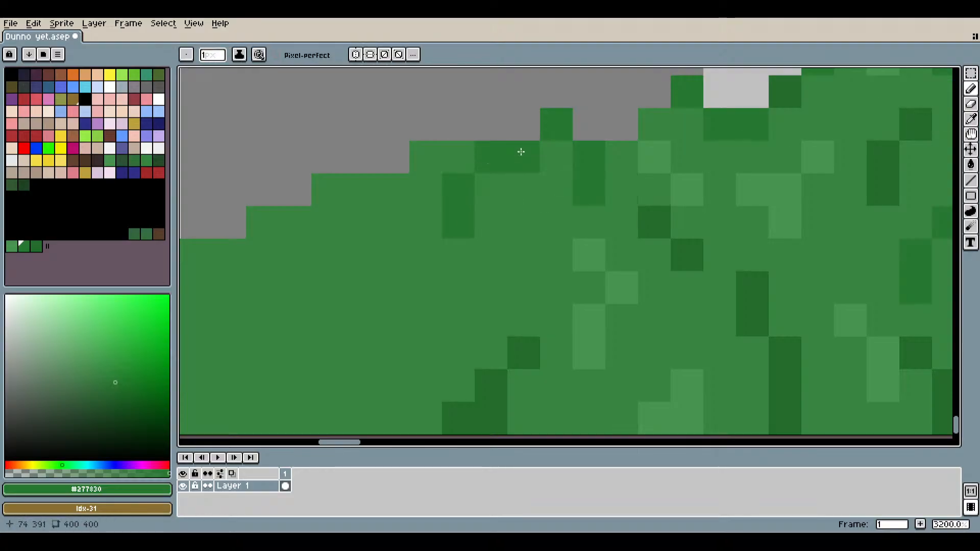
Sample dark green #246d2c and paint a two-pixel vertical grass mark on the left slope, undoing misplaced pixels.
click(972, 120)
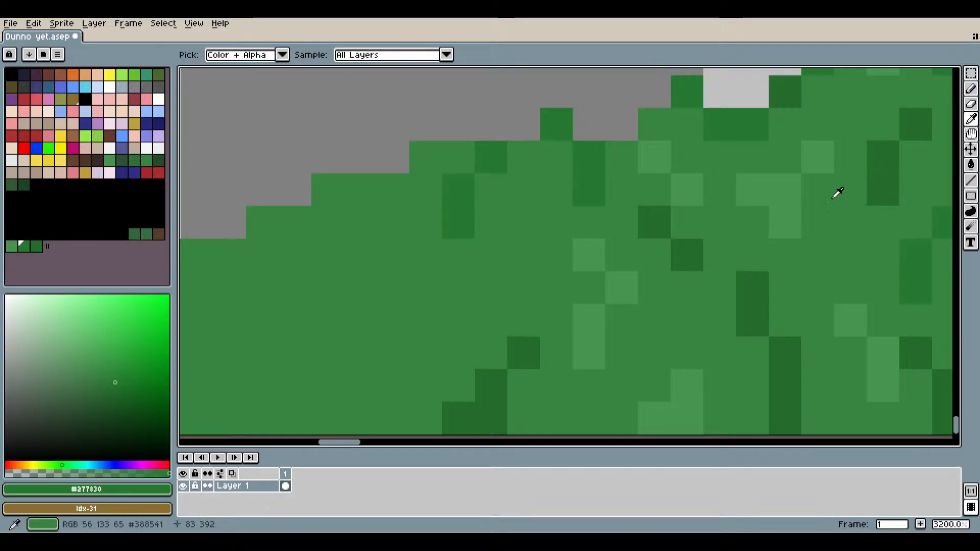
click(700, 249)
click(972, 92)
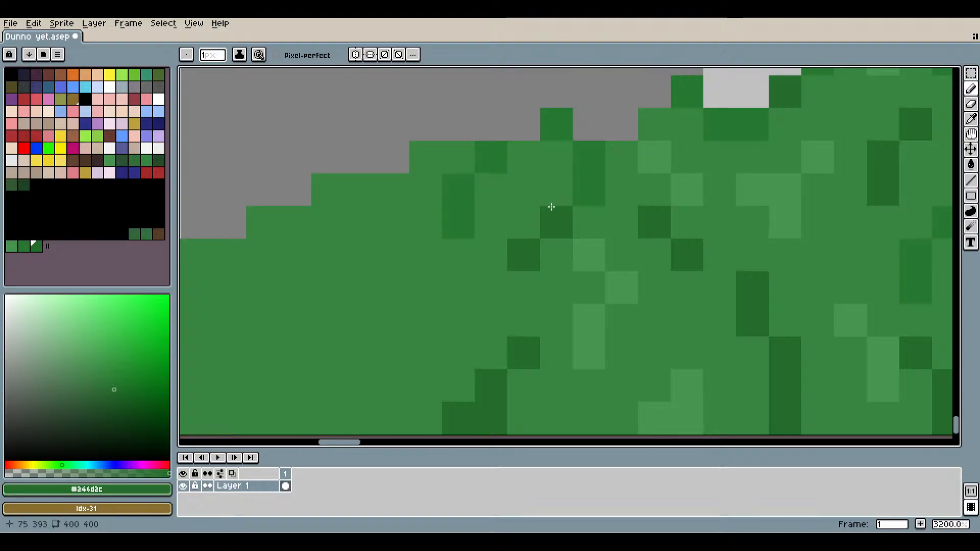
scroll(552, 207, down, 4)
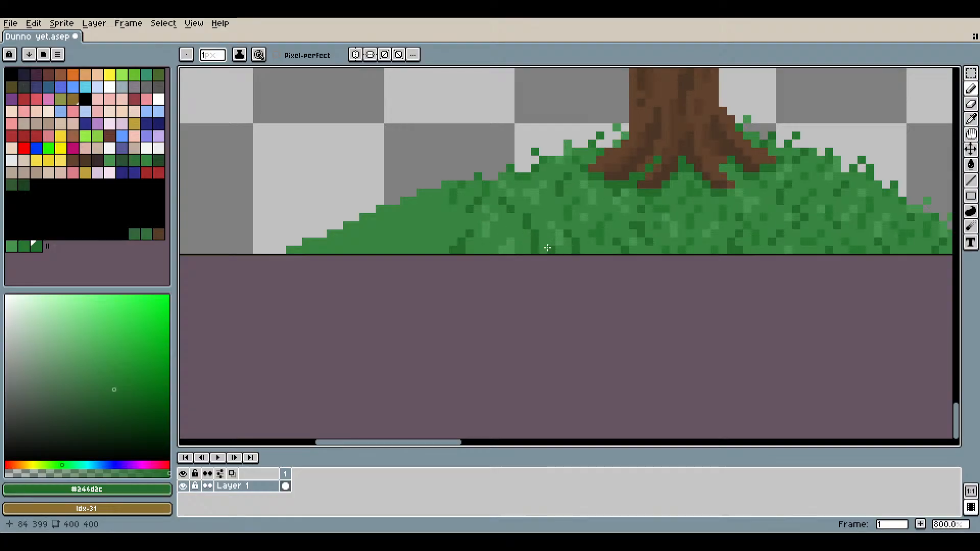
scroll(548, 249, up, 3)
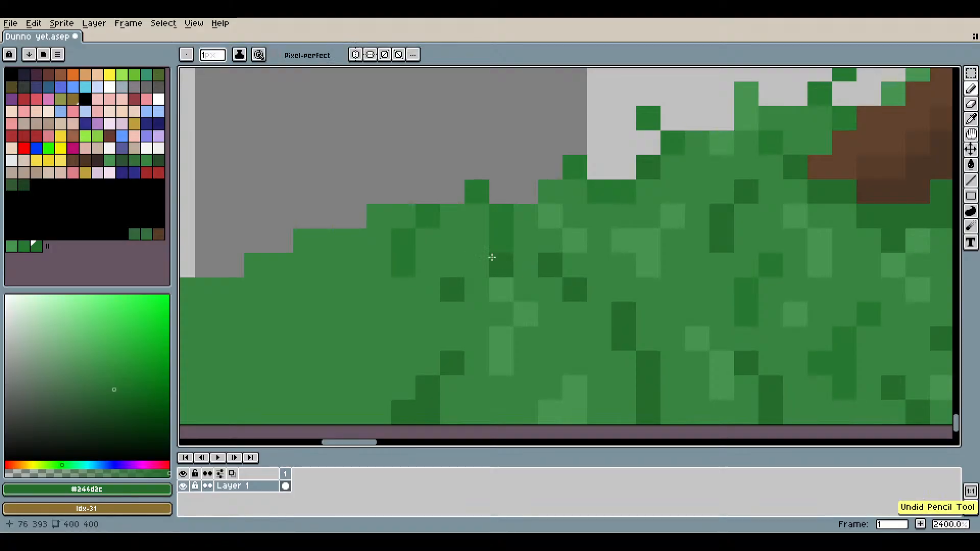
scroll(509, 315, down, 3)
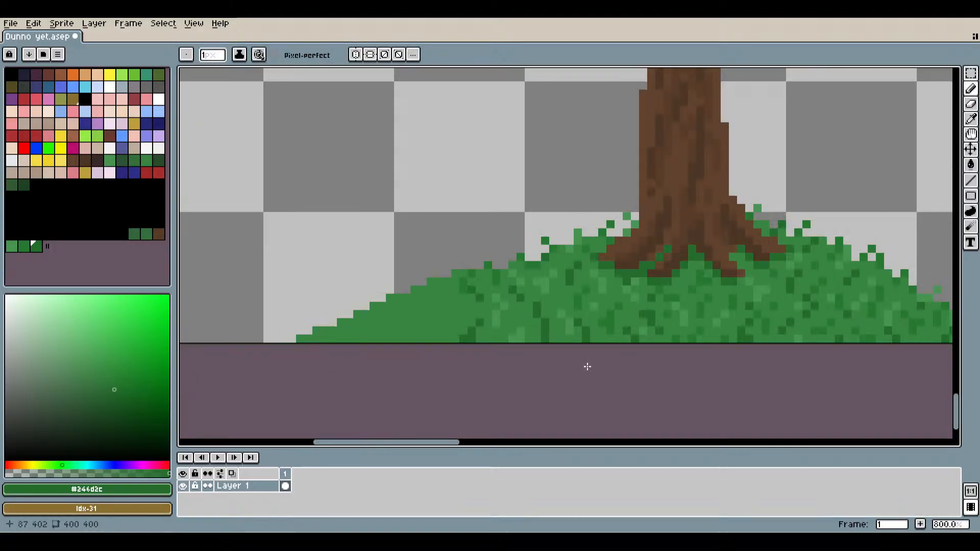
scroll(542, 332, up, 4)
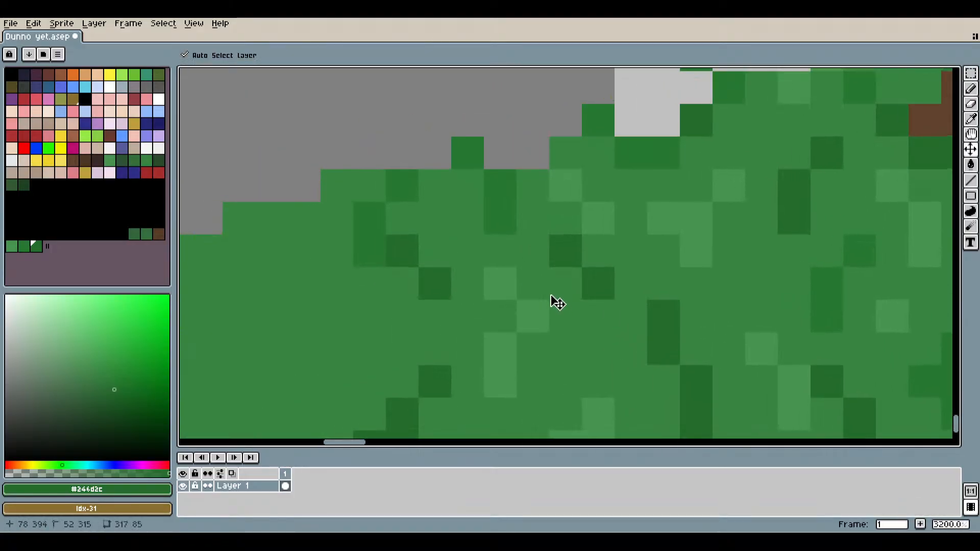
key(ctrl+z)
scroll(460, 252, down, 3)
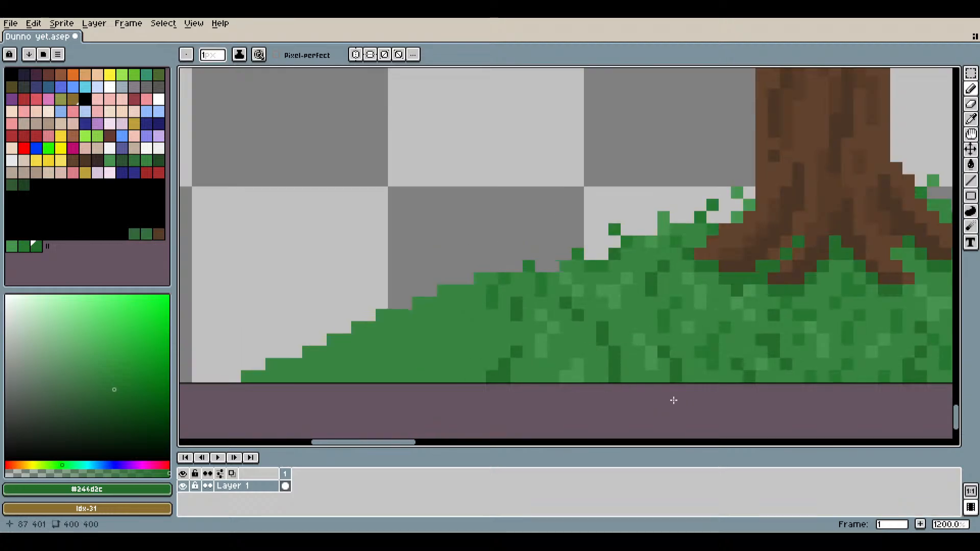
scroll(574, 337, up, 3)
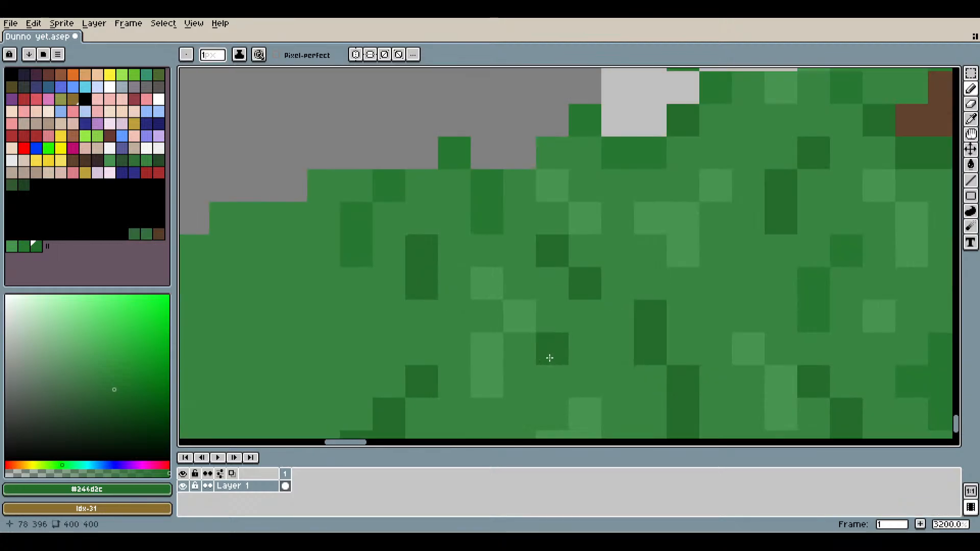
Sample medium green #277830 and paint a single grass pixel plus a stepped diagonal mark farther down the left slope.
click(971, 119)
click(632, 151)
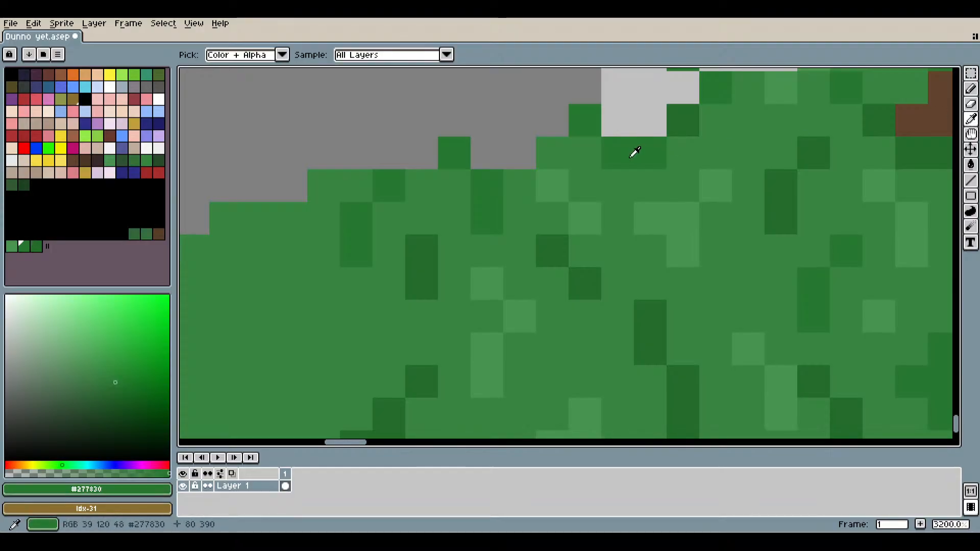
click(971, 88)
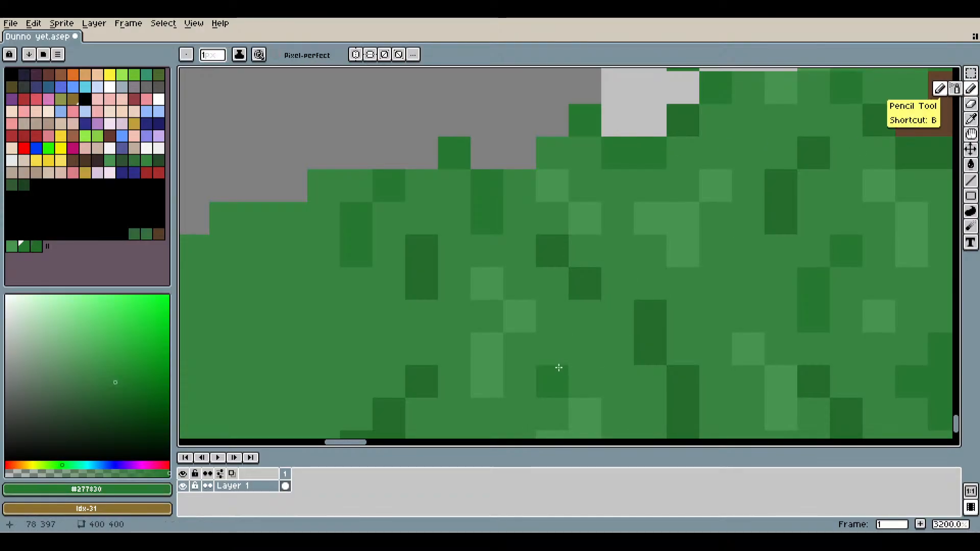
scroll(551, 358, down, 5)
scroll(482, 370, up, 7)
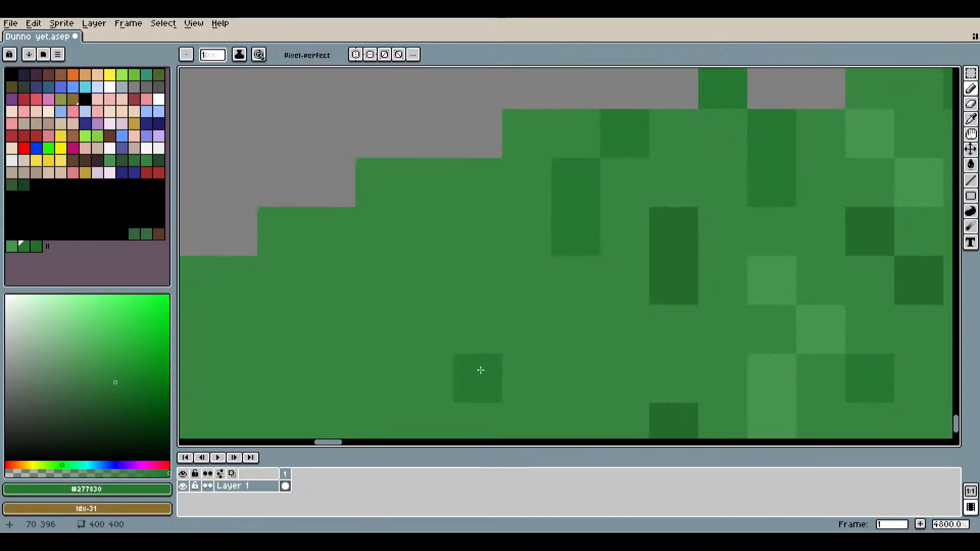
click(513, 384)
drag(483, 320, 479, 291)
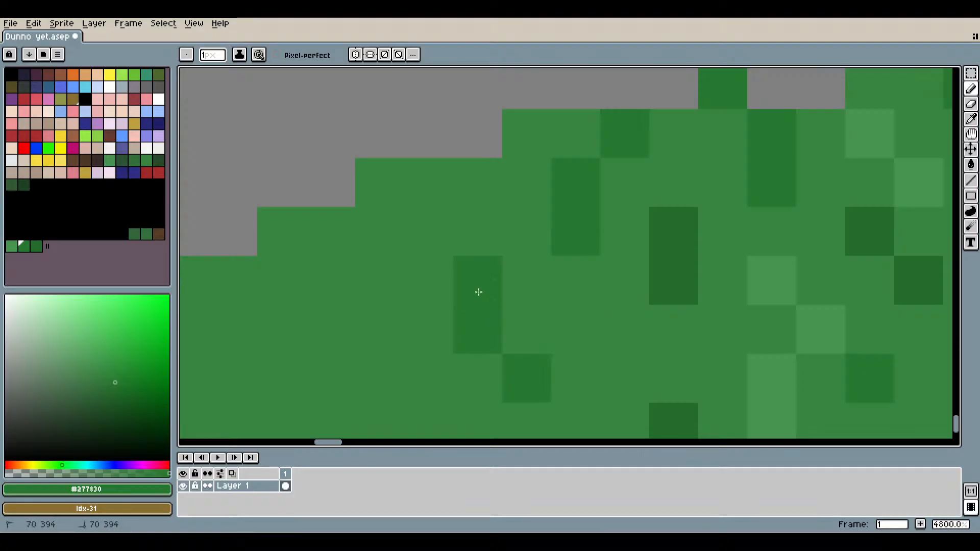
scroll(447, 242, down, 4)
scroll(607, 307, up, 3)
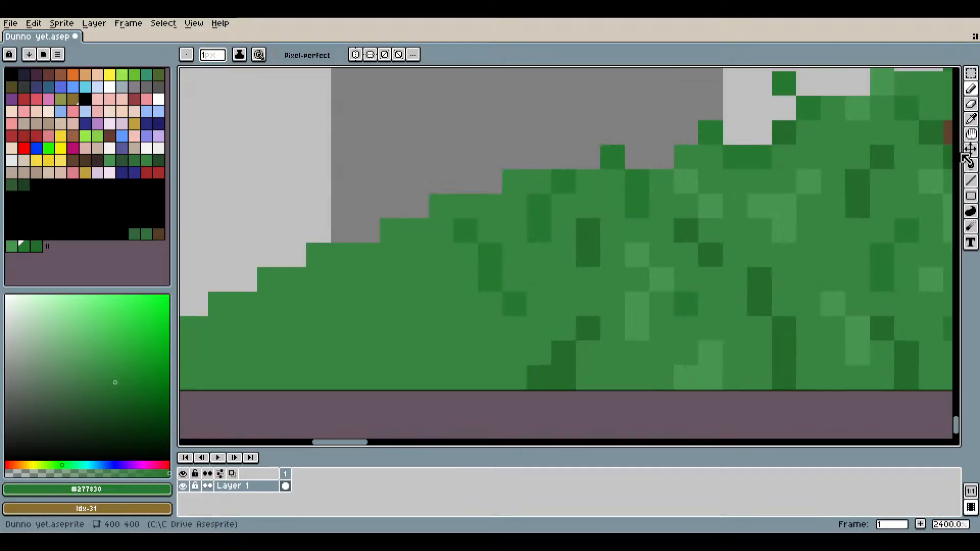
Sample light green #489451 and paint small highlight marks near the hill's base and along its left outline.
click(972, 119)
click(708, 198)
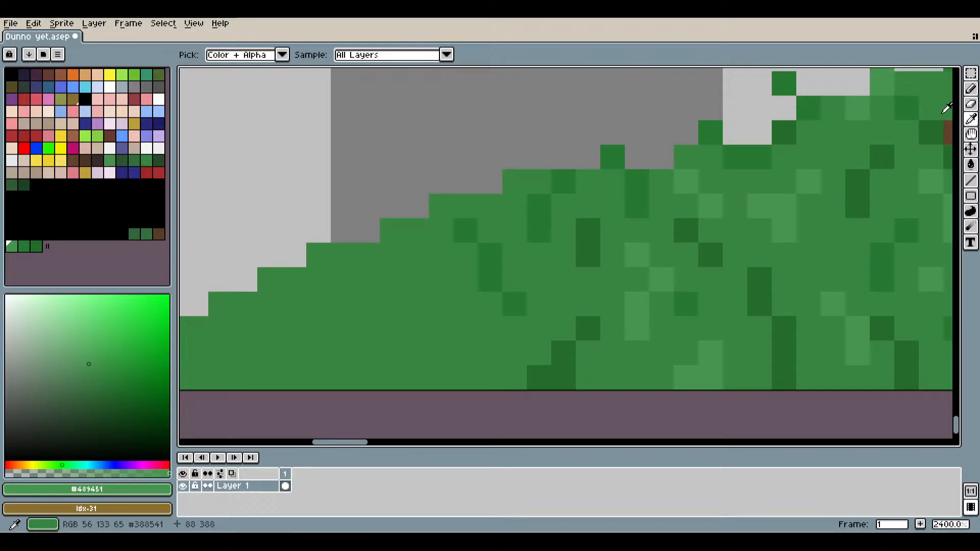
click(971, 89)
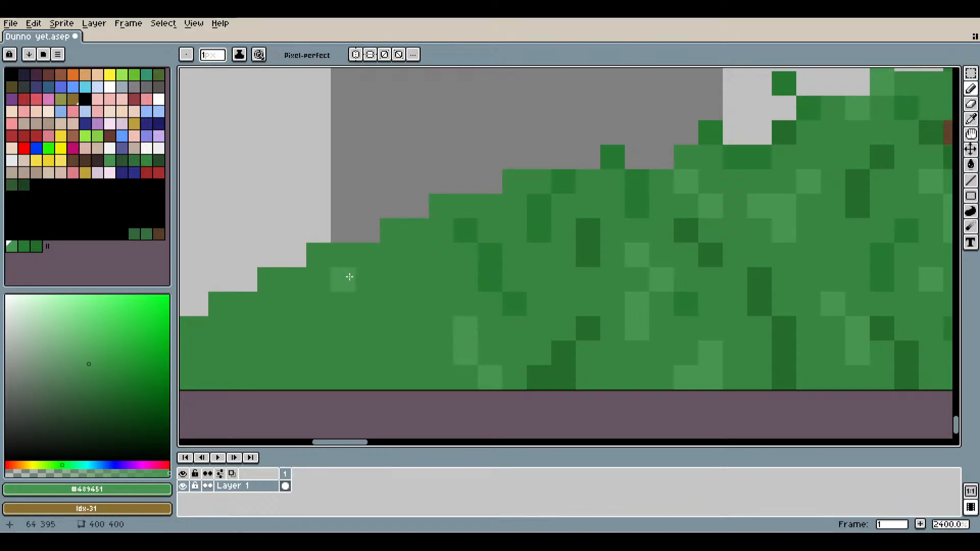
drag(280, 312, 292, 304)
click(294, 279)
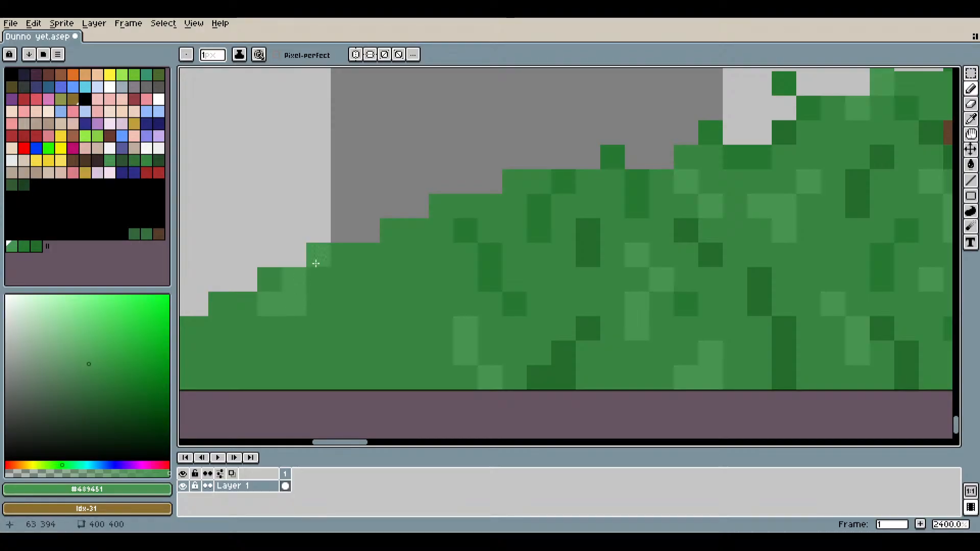
Add light green grass tufts sticking out above the hill's left outline, with matching highlight pixels beside them.
scroll(621, 295, up, 3)
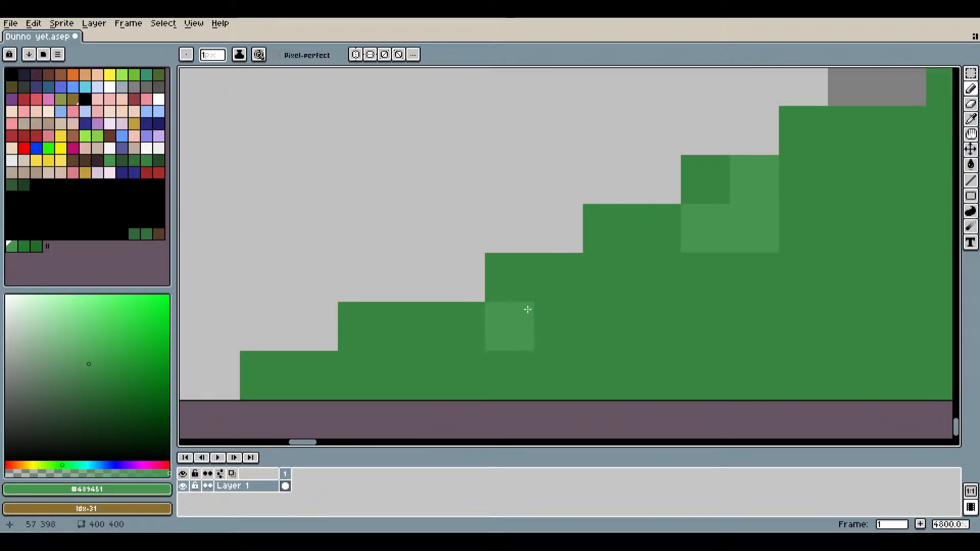
click(494, 222)
scroll(573, 324, down, 5)
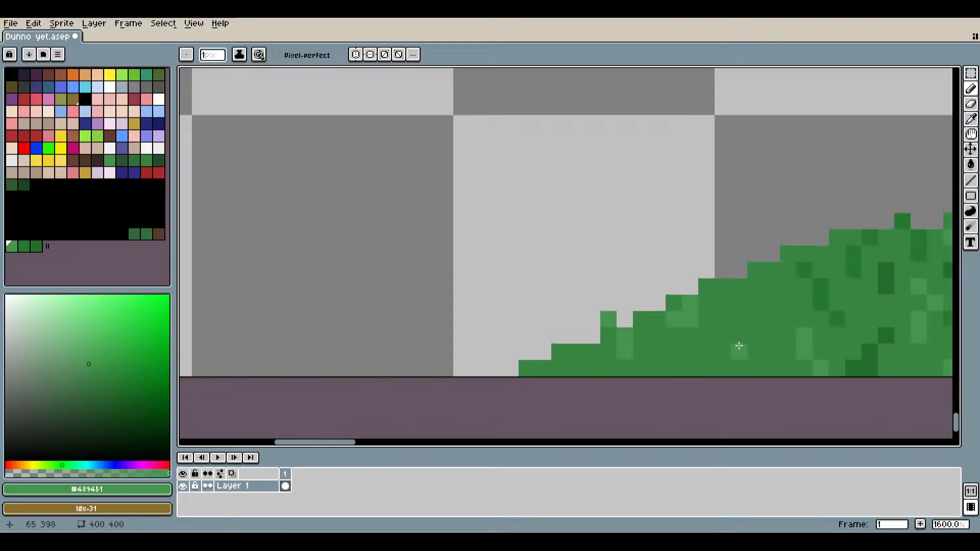
scroll(739, 346, up, 3)
click(558, 286)
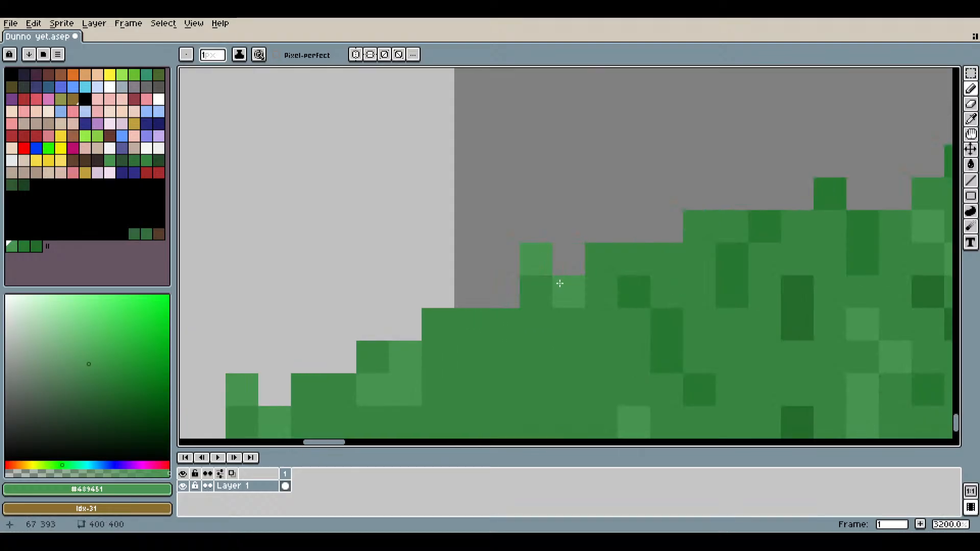
click(587, 296)
scroll(586, 301, down, 5)
scroll(662, 347, up, 4)
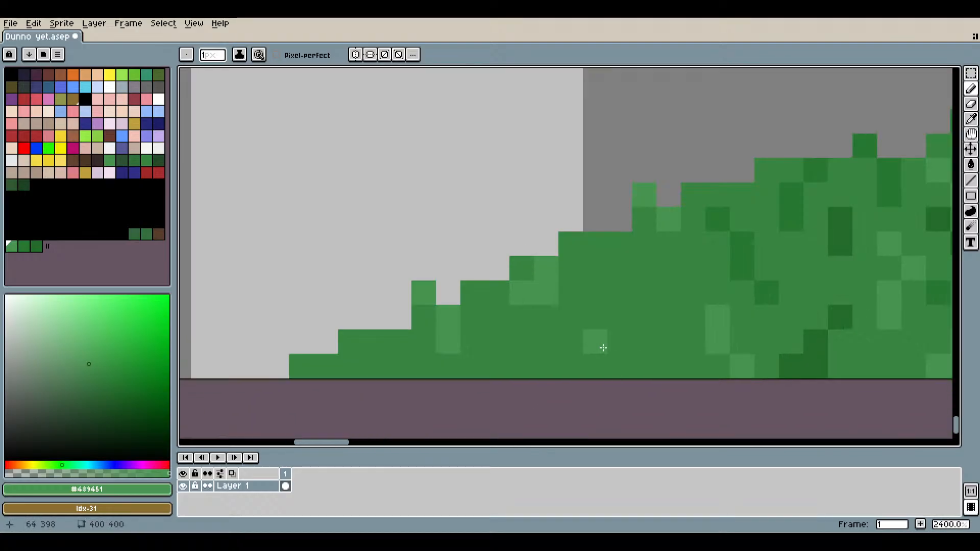
scroll(603, 348, down, 5)
scroll(479, 404, up, 2)
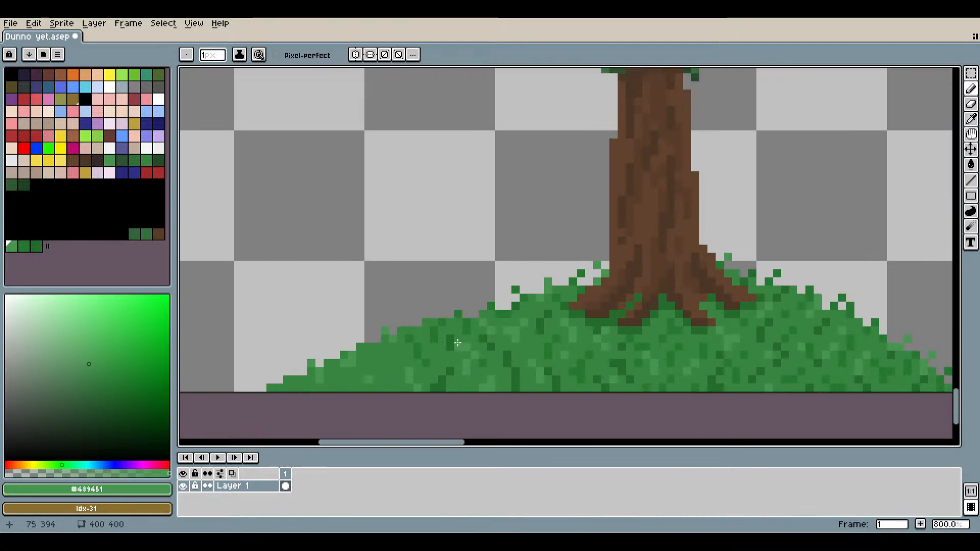
Sample medium green #277830 and paint a V-shaped cluster of three grass pixels near the base of the left slope.
scroll(458, 343, up, 8)
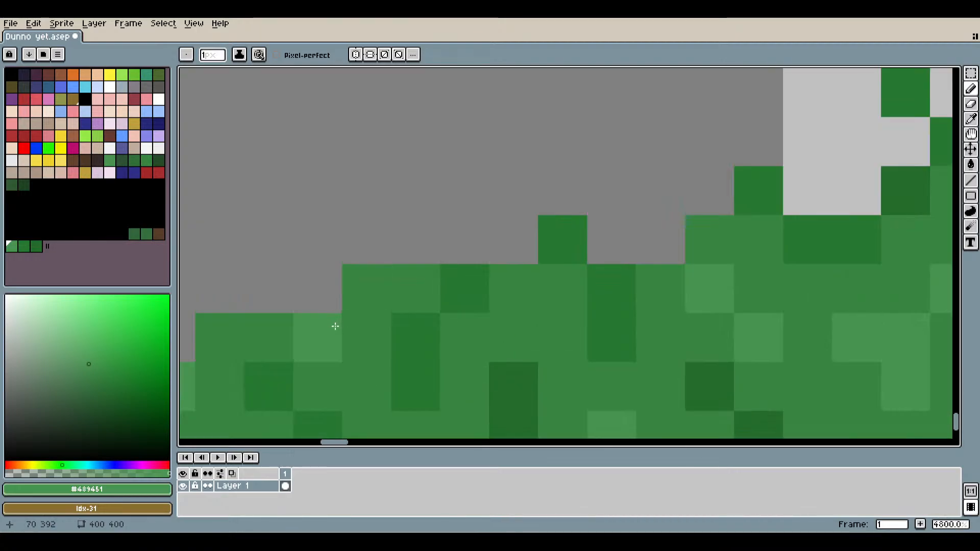
scroll(431, 334, down, 5)
scroll(431, 335, up, 1)
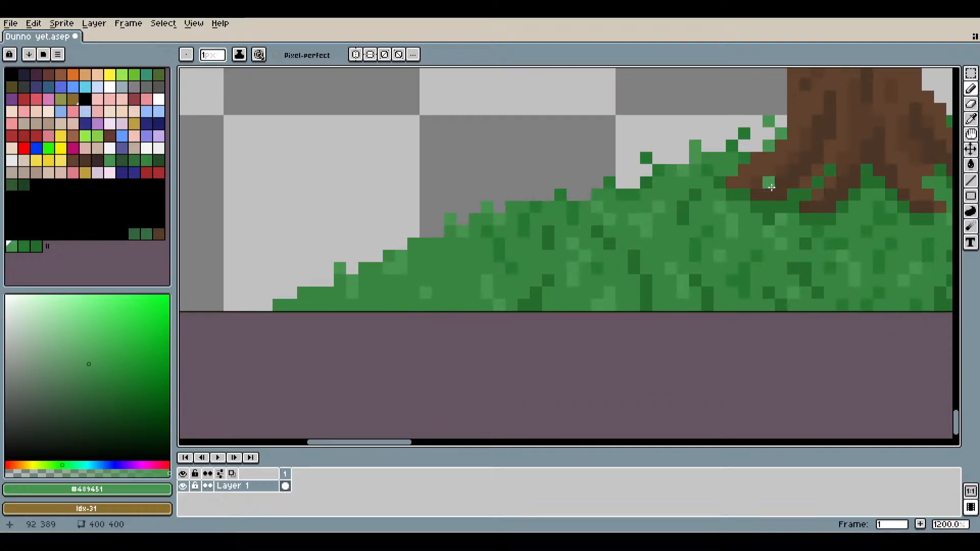
click(970, 118)
click(697, 250)
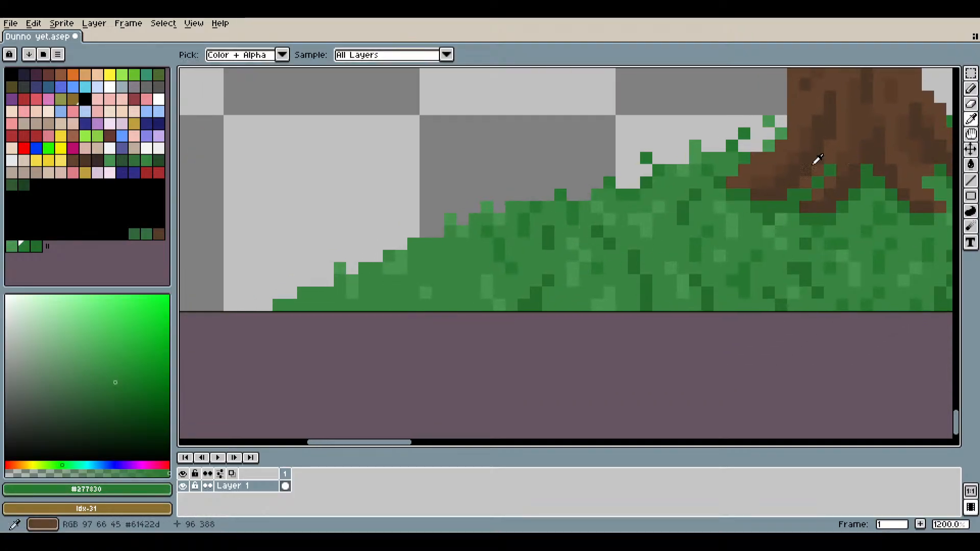
click(970, 89)
scroll(433, 278, up, 3)
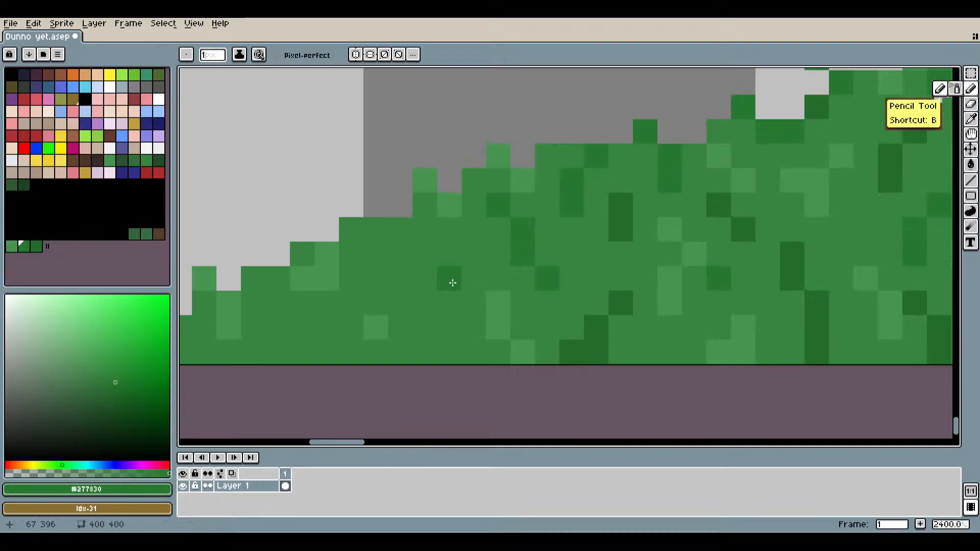
scroll(485, 297, down, 2)
scroll(484, 296, down, 1)
drag(411, 314, 595, 288)
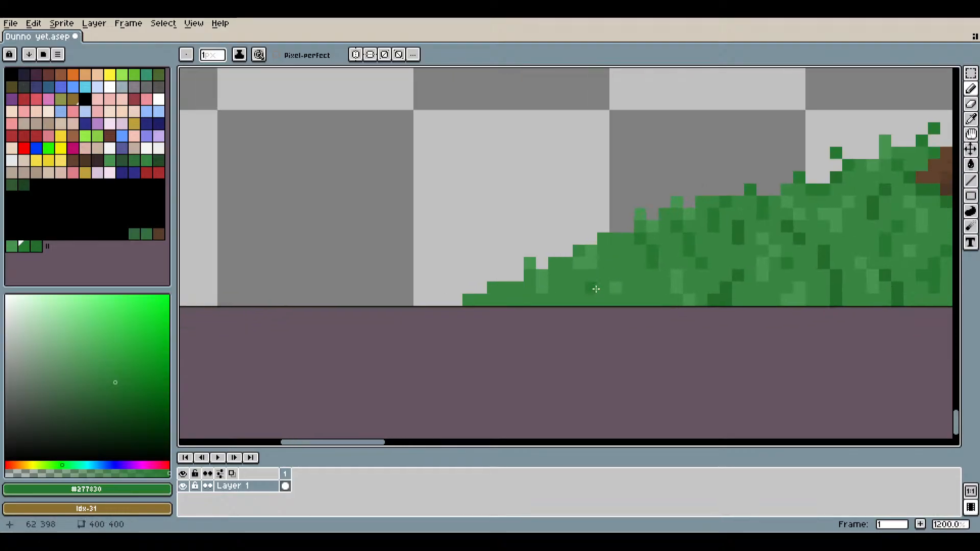
scroll(549, 298, up, 2)
click(607, 309)
click(582, 282)
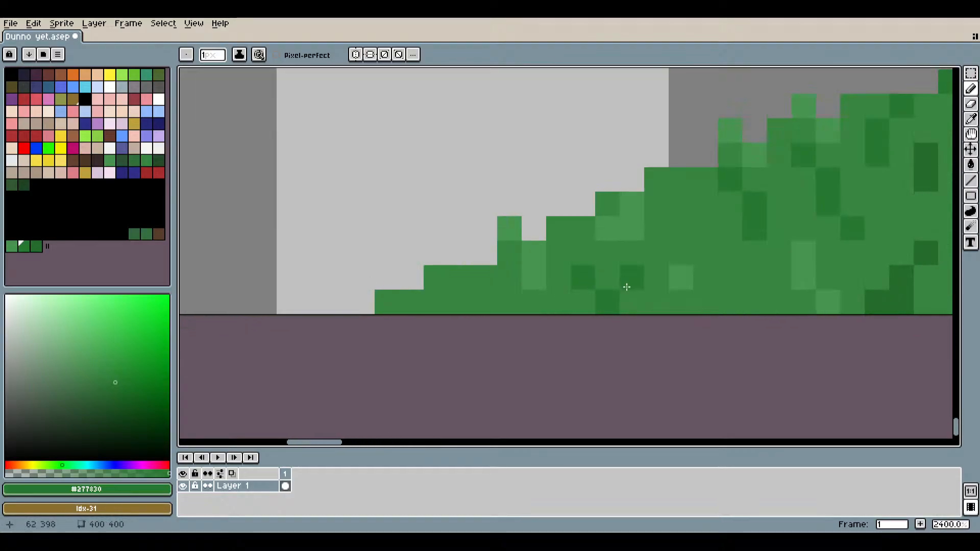
Add a two-pixel medium green tuft at the hill's left tip, plus single pixels beside its base and under the neighbouring light tuft.
scroll(473, 286, up, 3)
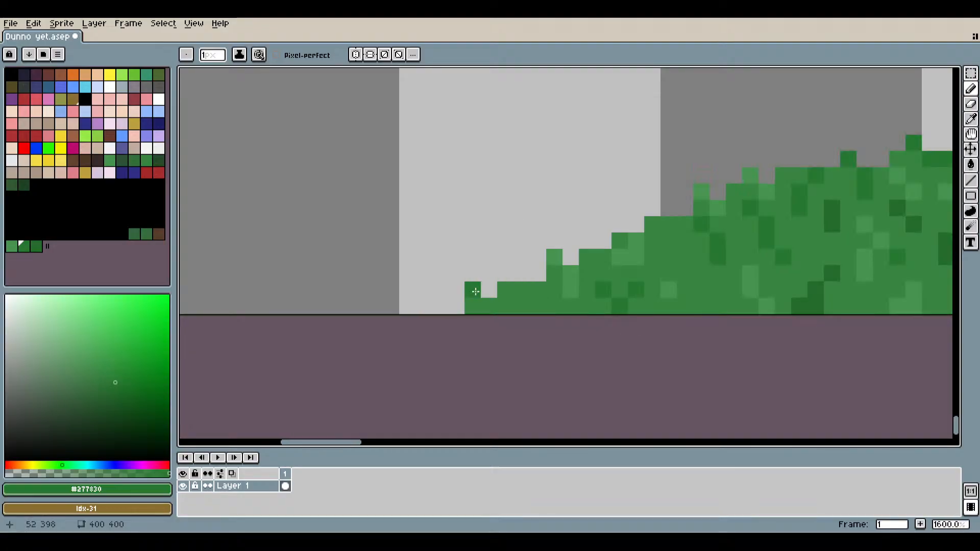
click(449, 271)
click(428, 230)
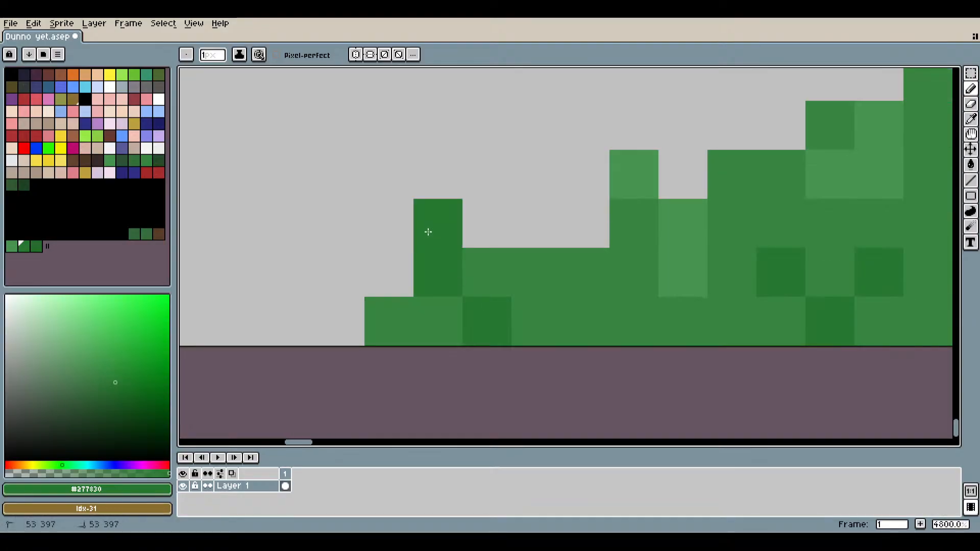
click(585, 272)
scroll(600, 303, down, 4)
scroll(593, 300, up, 1)
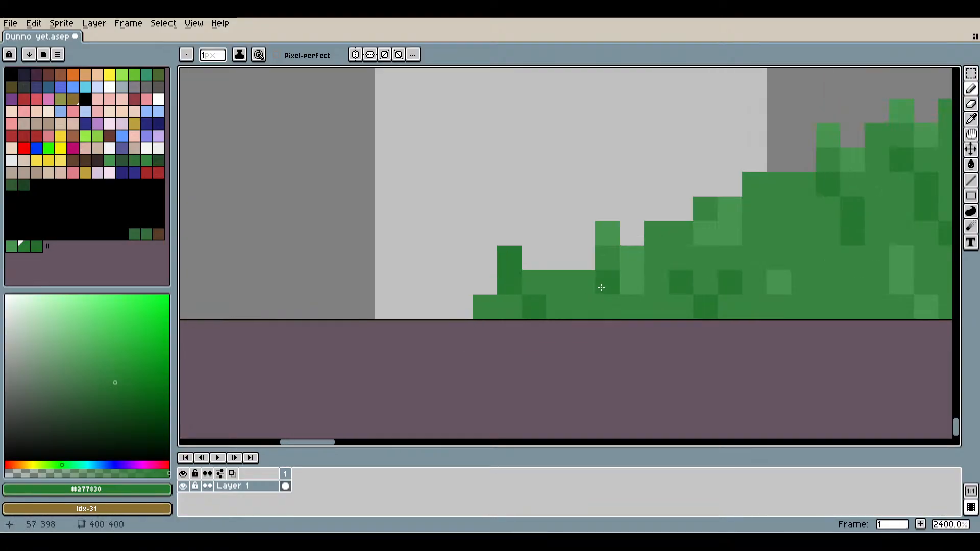
Sample dark green #246d2c and paint a one-pixel tuft above the left outline with a two-pixel vertical mark beside it.
click(971, 119)
scroll(698, 188, right, 5)
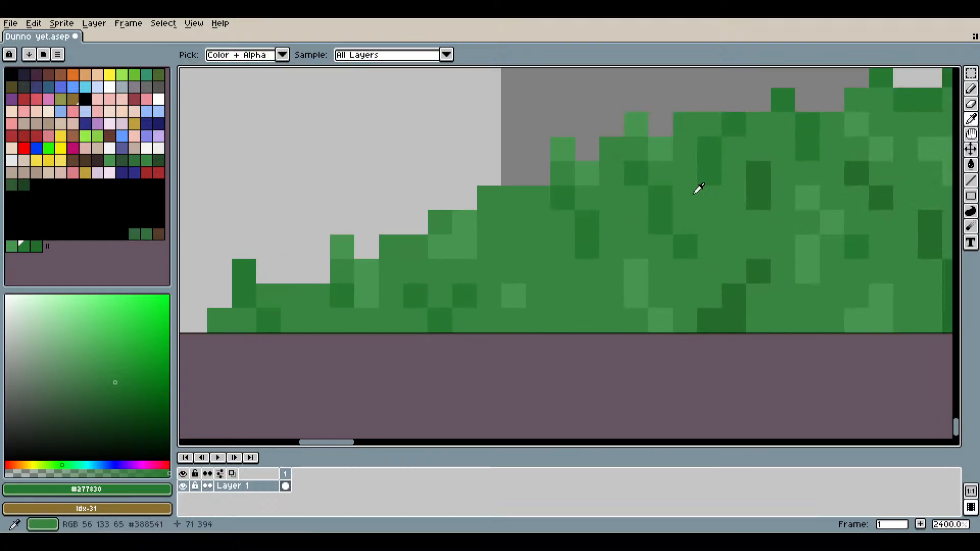
click(760, 172)
click(971, 89)
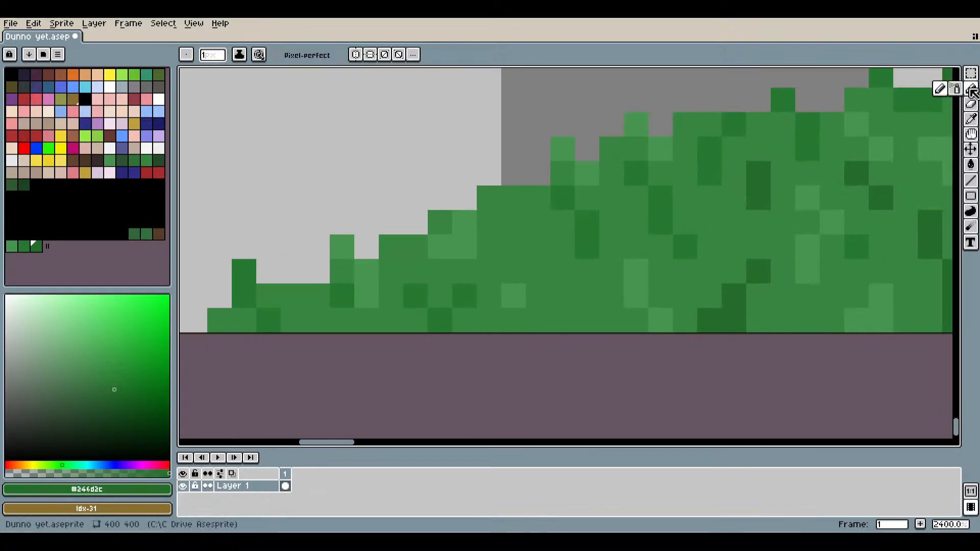
click(513, 222)
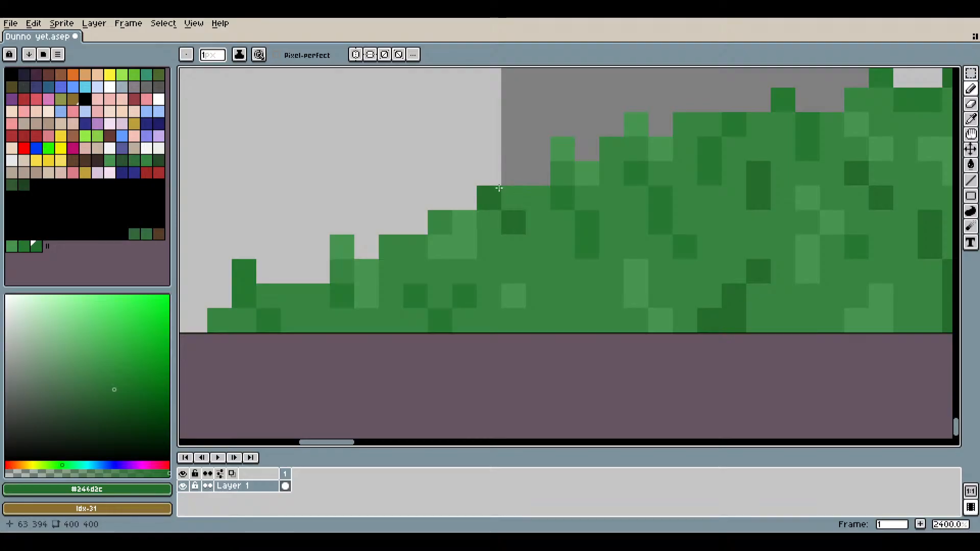
click(506, 193)
click(491, 173)
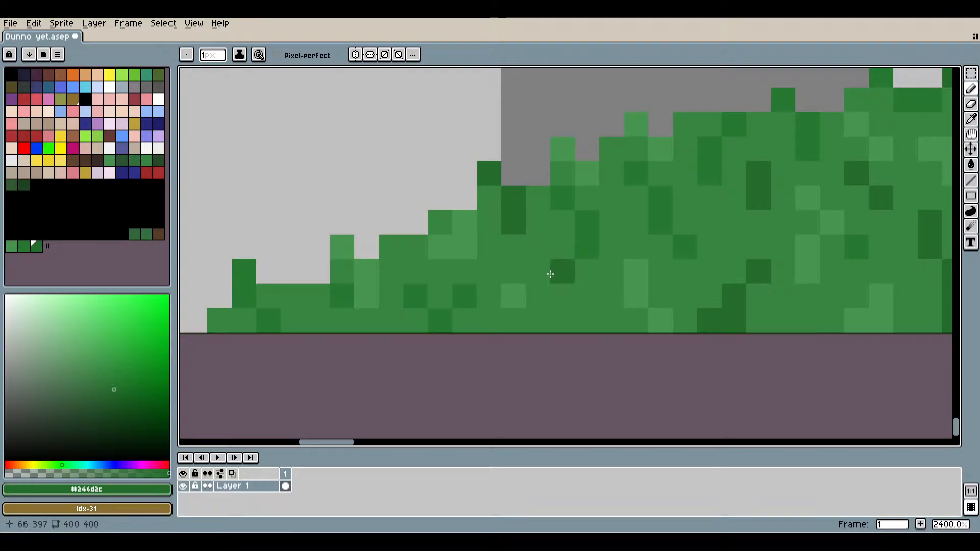
Scatter single dark green pixels down the left slope and along its bottom edge.
click(562, 296)
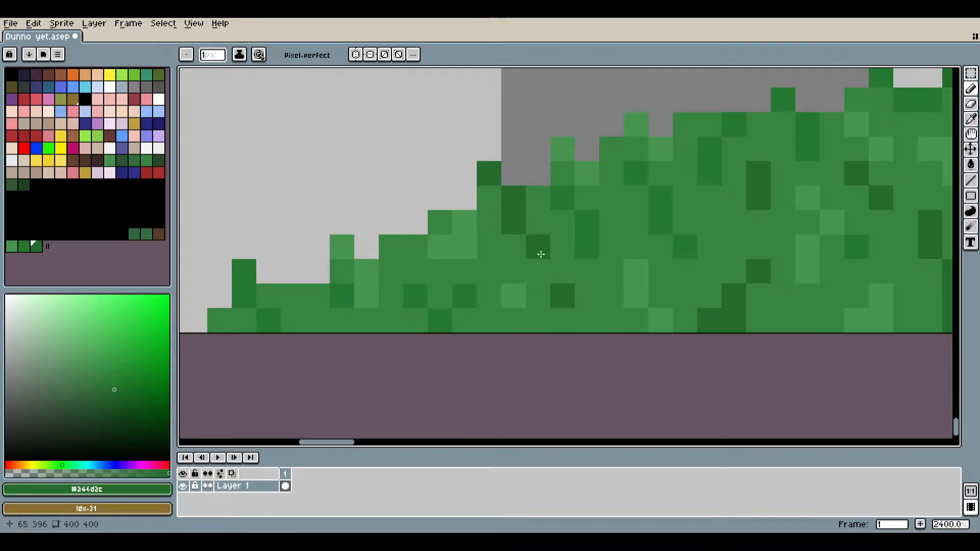
click(607, 322)
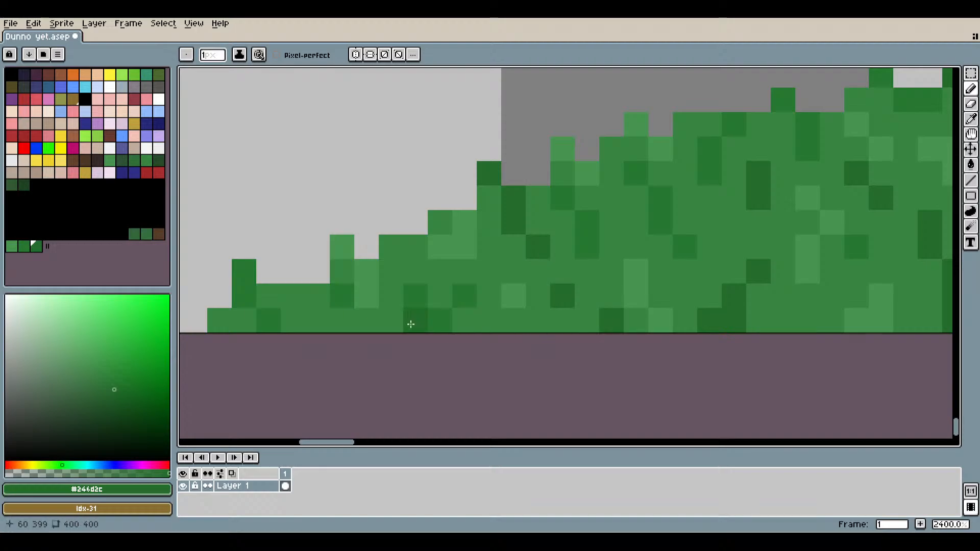
scroll(662, 332, down, 6)
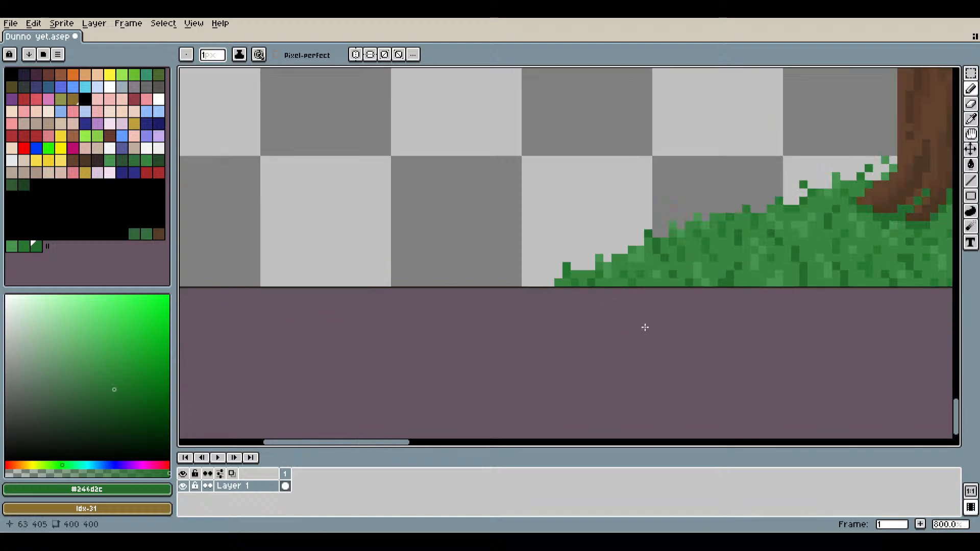
Add single dark green pixels below the trunk's left root and at the hill's bottom edge.
drag(766, 328, 434, 313)
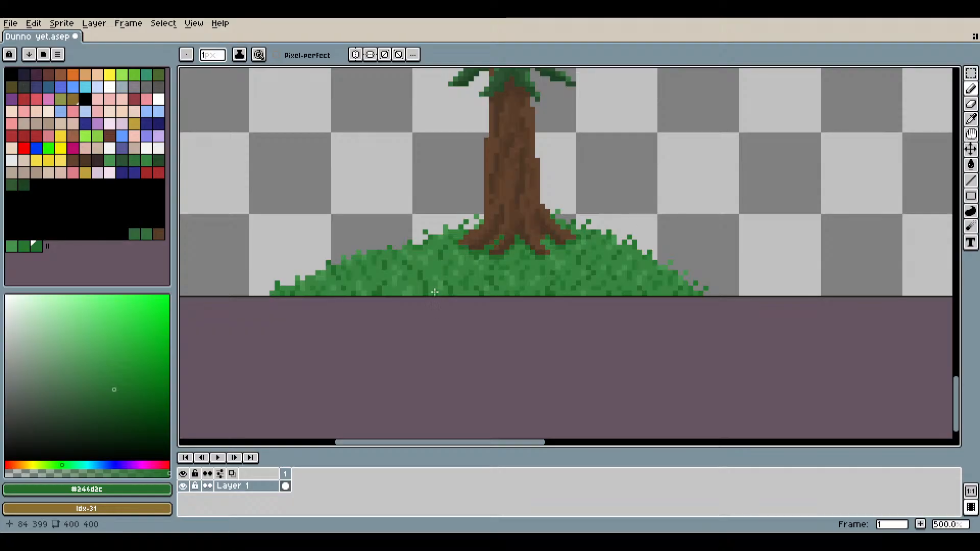
scroll(431, 279, up, 3)
scroll(423, 276, up, 1)
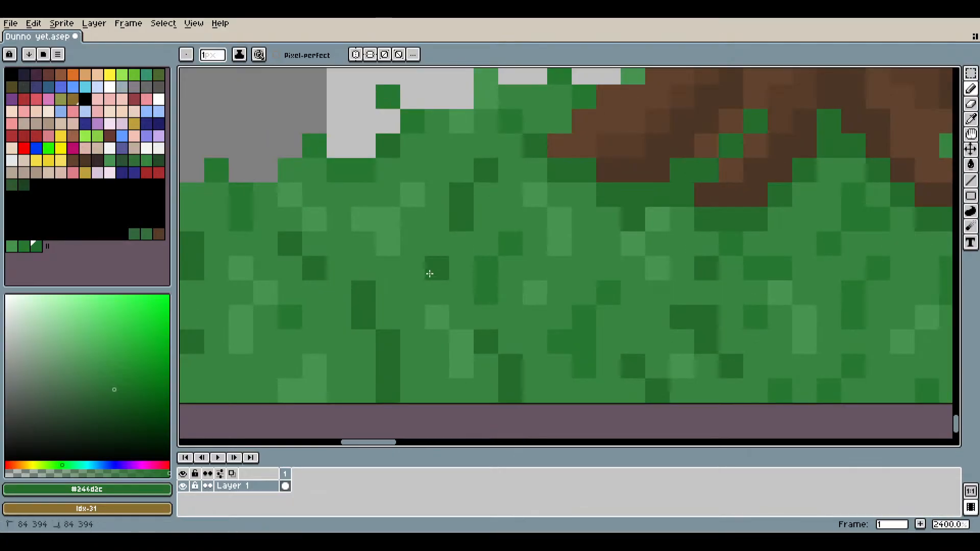
scroll(459, 320, down, 3)
scroll(406, 319, up, 2)
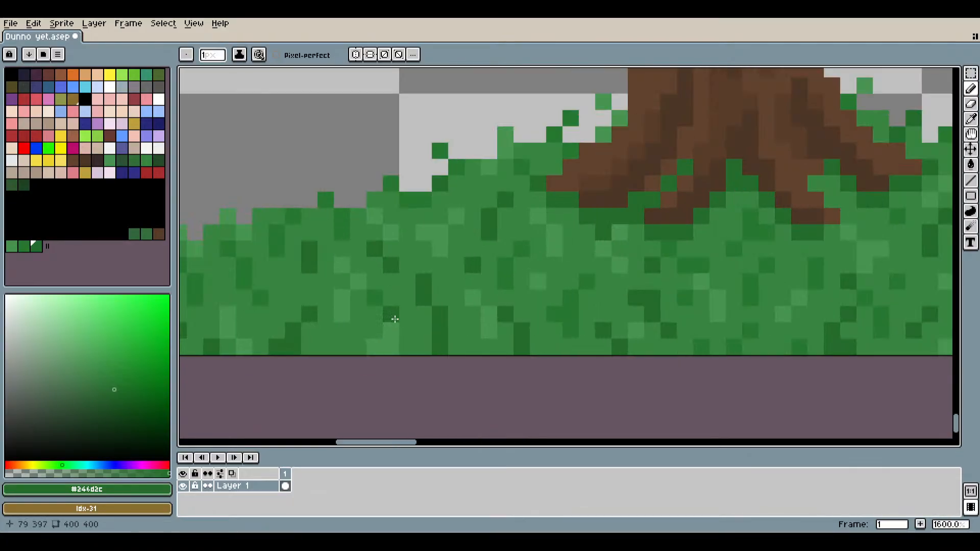
drag(394, 320, 517, 312)
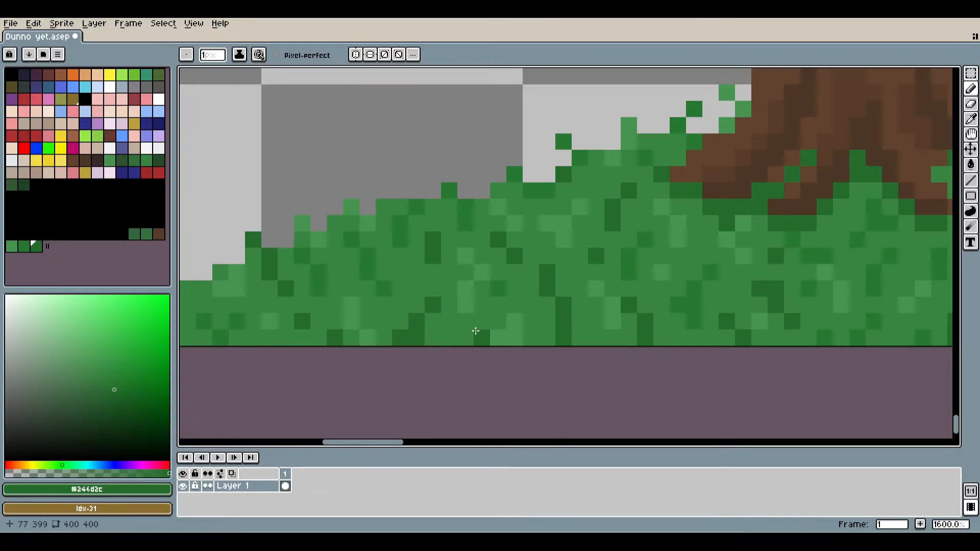
Sample medium green #277830 and paint single grass pixels on the upper left slope and on a step of its lower outline.
click(971, 133)
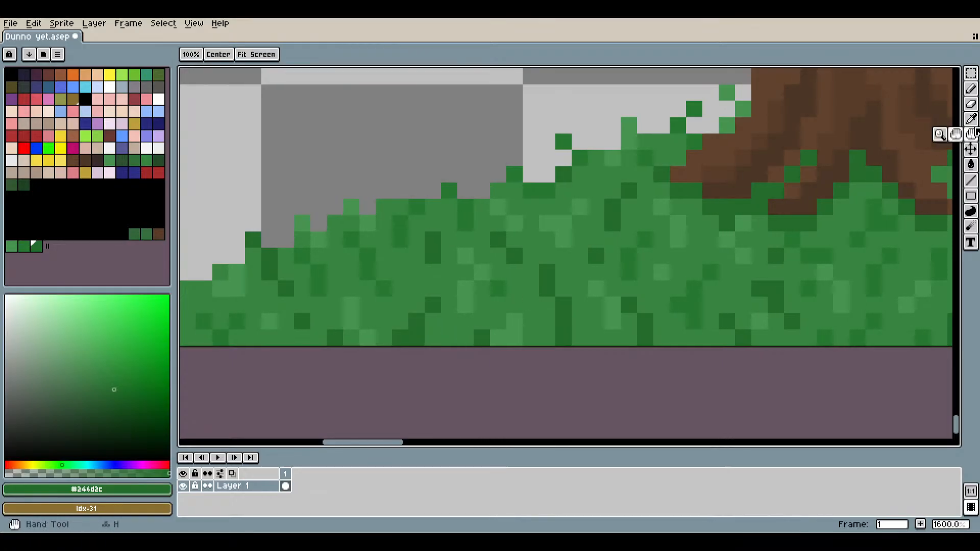
click(971, 119)
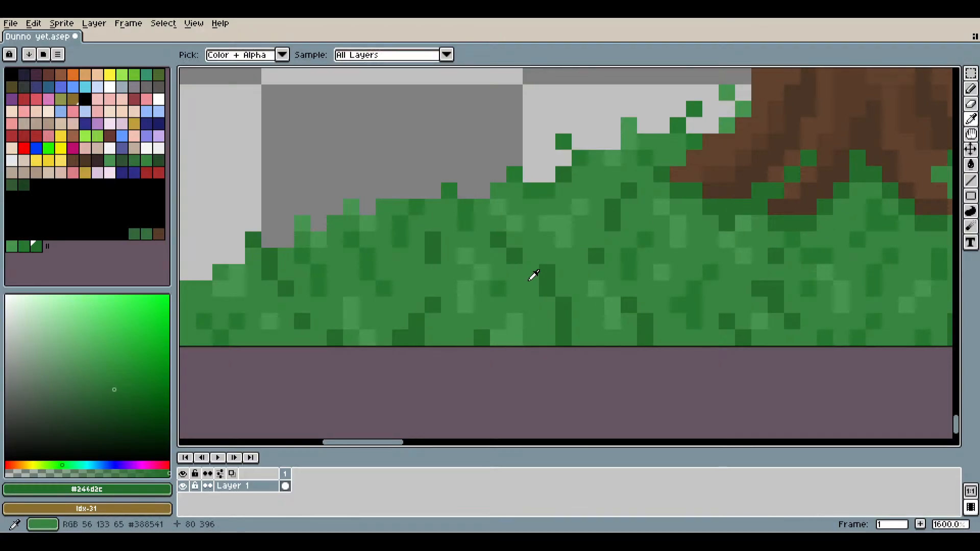
click(504, 281)
click(970, 87)
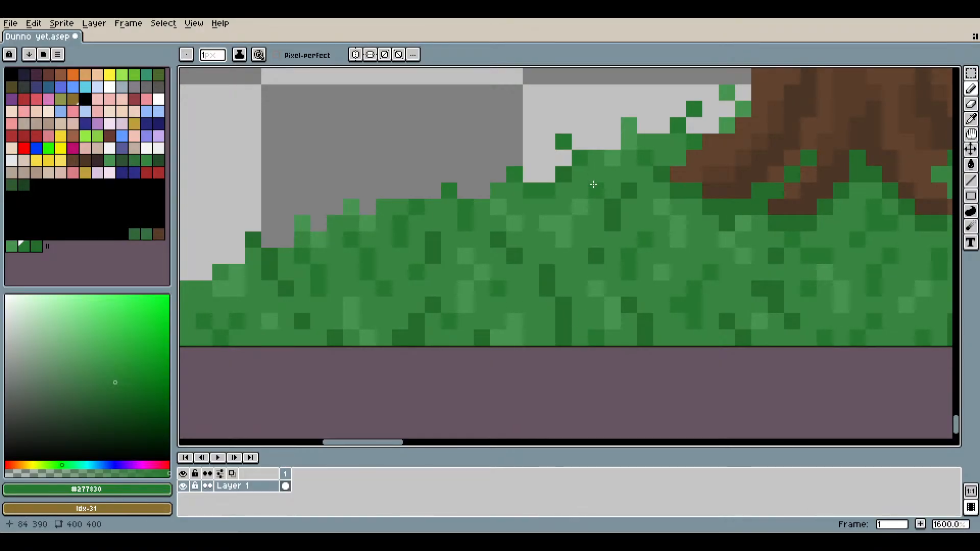
scroll(485, 263, up, 2)
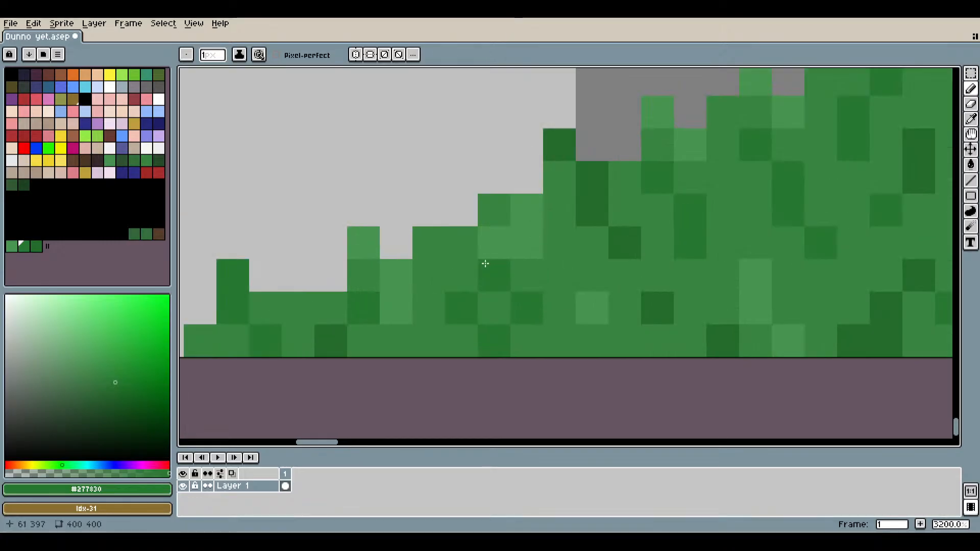
click(438, 246)
drag(305, 302, 582, 275)
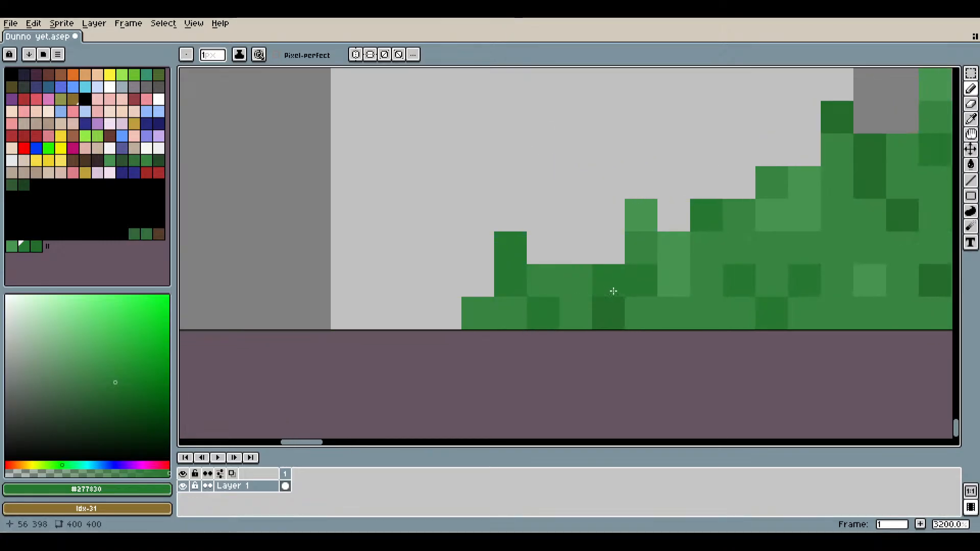
Fill bare spots in the middle of the left slope with single medium green pixels.
scroll(613, 291, down, 3)
scroll(433, 286, up, 3)
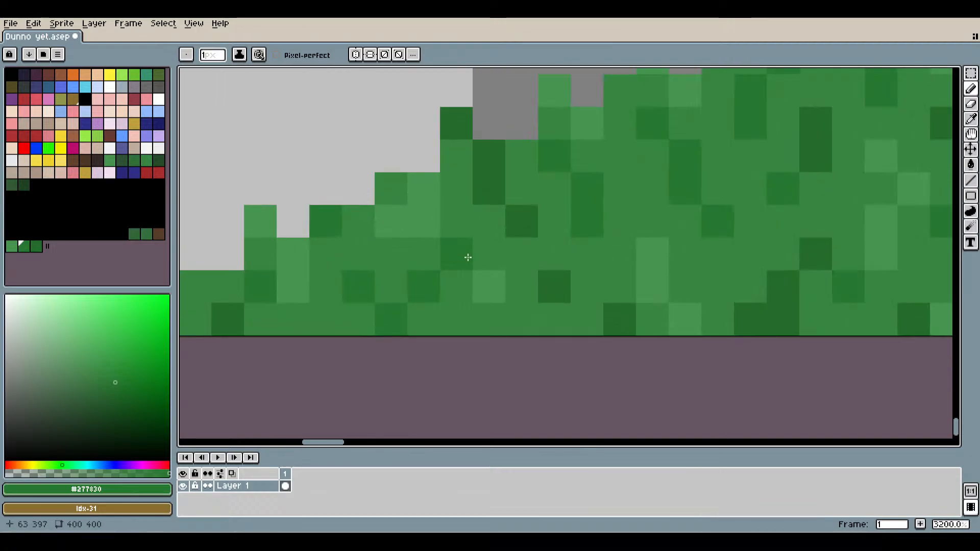
scroll(554, 278, down, 4)
scroll(582, 272, up, 3)
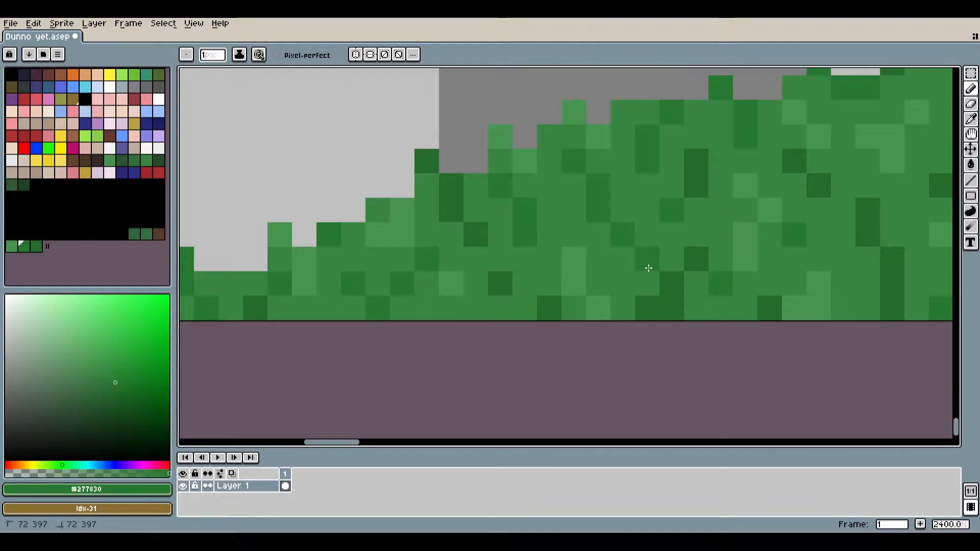
Sample light green #489451 and paint highlight pixels at the hill's leftmost tip and just right of the dark end tuft.
scroll(648, 268, down, 5)
scroll(617, 292, right, 5)
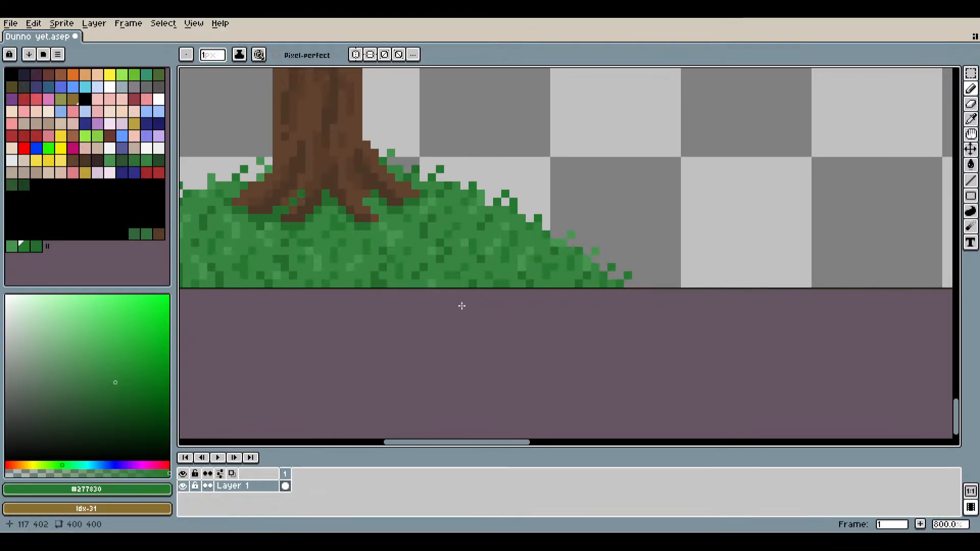
scroll(731, 321, down, 1)
scroll(730, 321, left, 5)
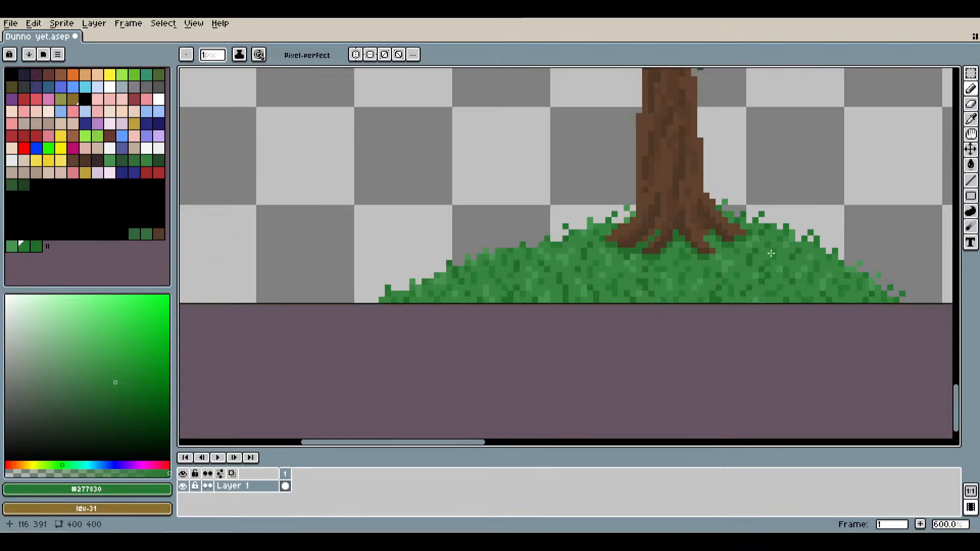
click(971, 119)
scroll(715, 261, up, 4)
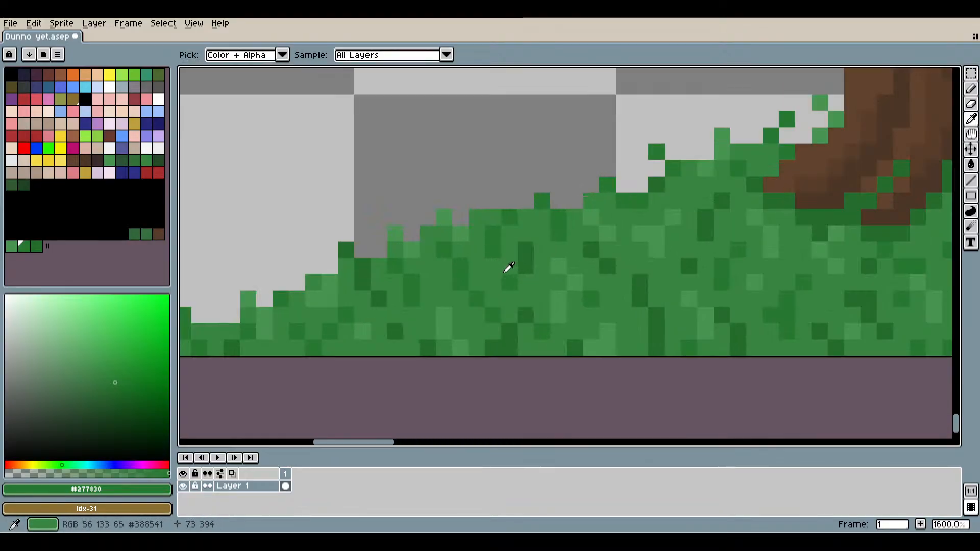
click(420, 247)
click(971, 88)
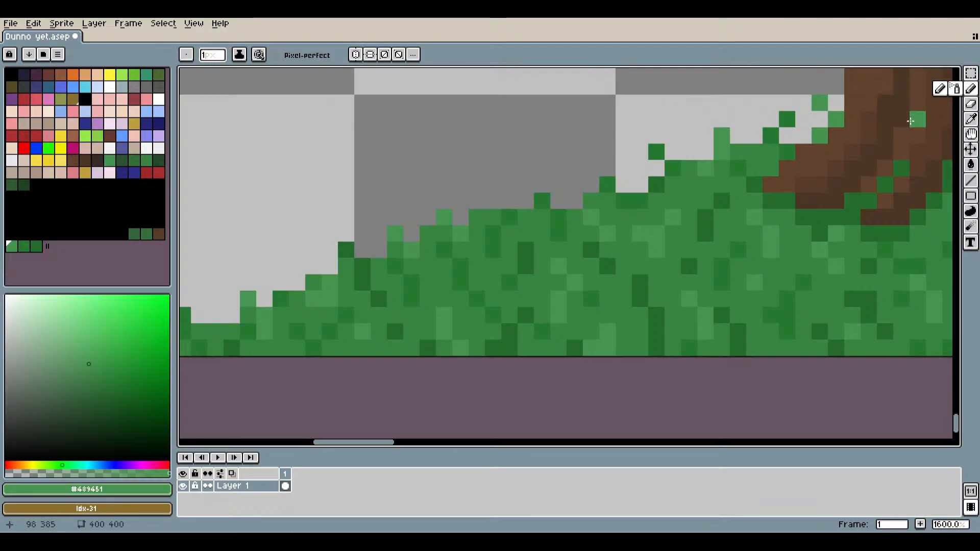
scroll(619, 262, up, 3)
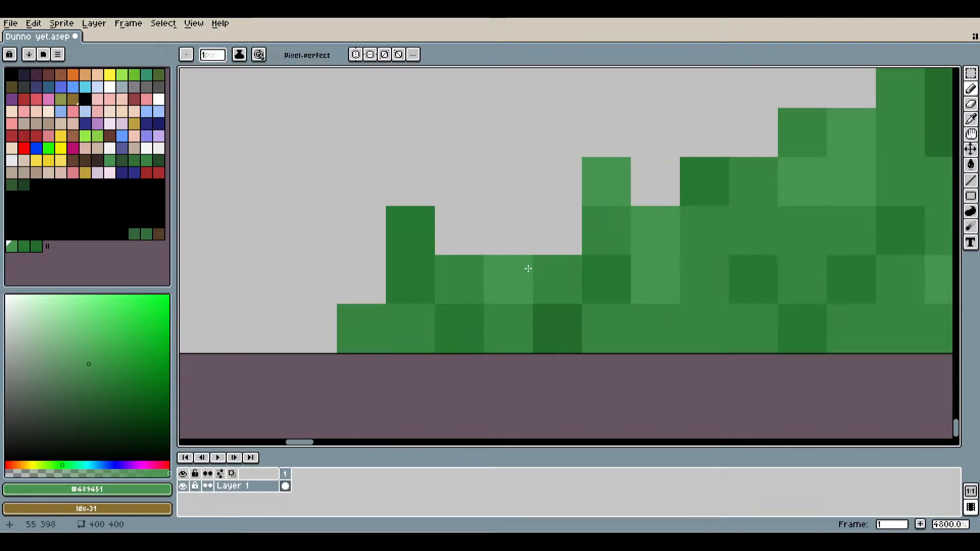
click(375, 319)
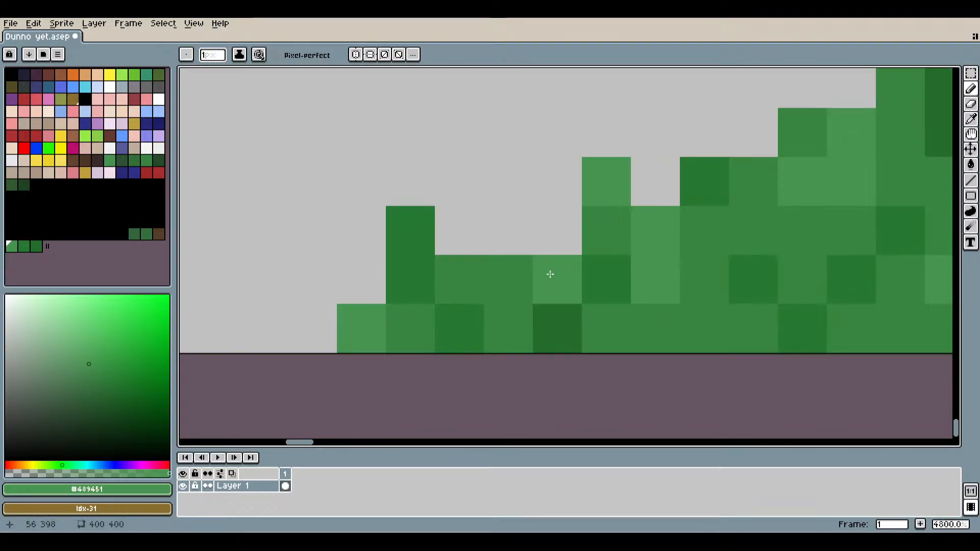
click(529, 276)
Examine the grass texture along the left slope and across the whole hill beneath the tree.
scroll(679, 279, down, 4)
drag(743, 286, 632, 252)
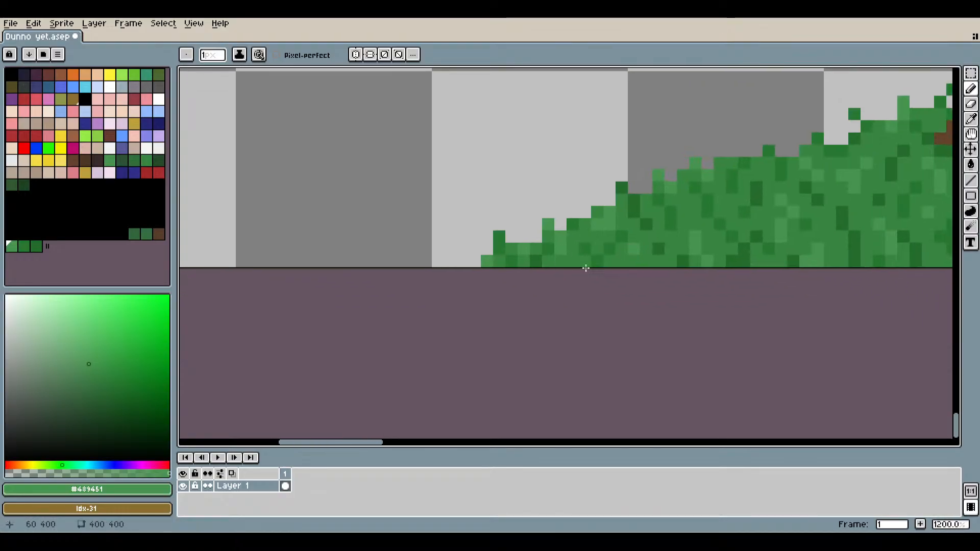
scroll(586, 268, up, 2)
scroll(593, 254, down, 2)
scroll(733, 250, up, 4)
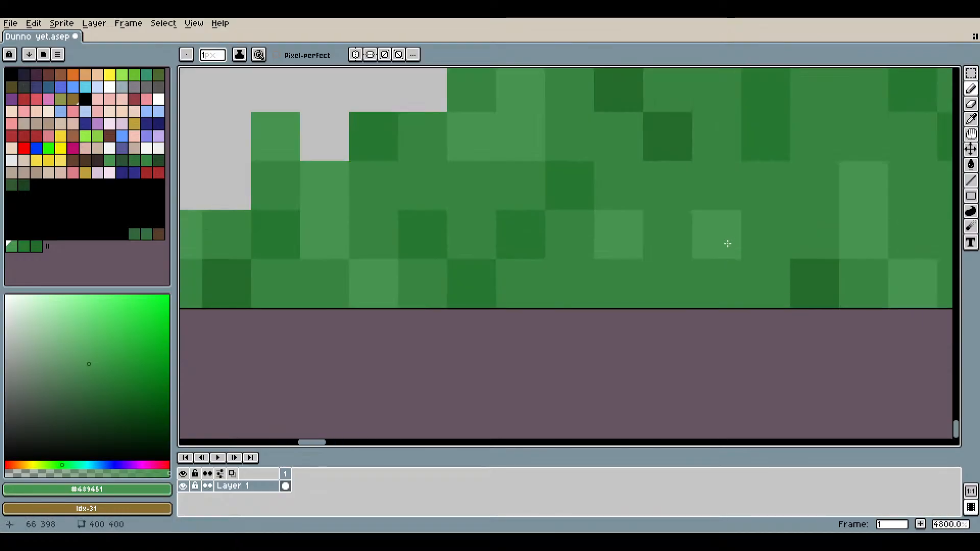
scroll(844, 322, down, 8)
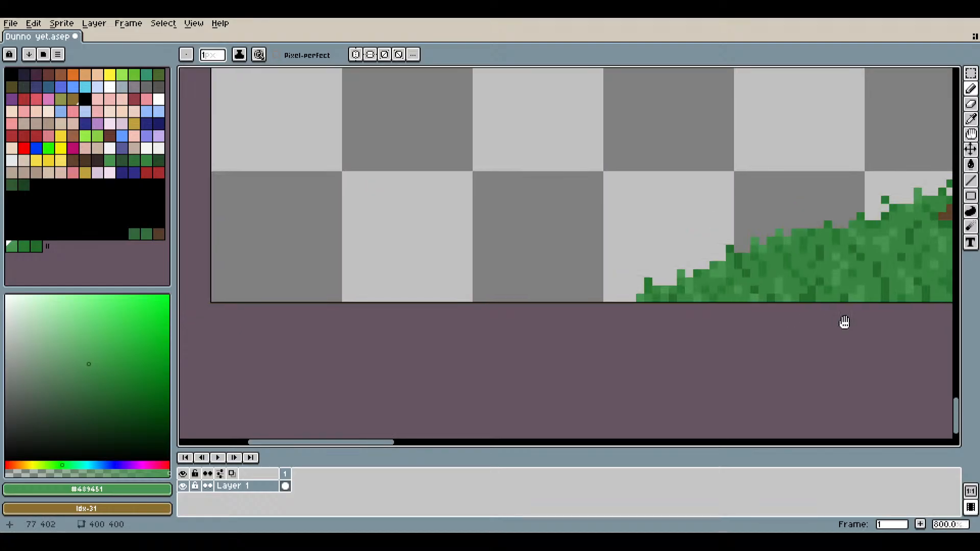
drag(845, 322, 556, 323)
drag(878, 319, 553, 295)
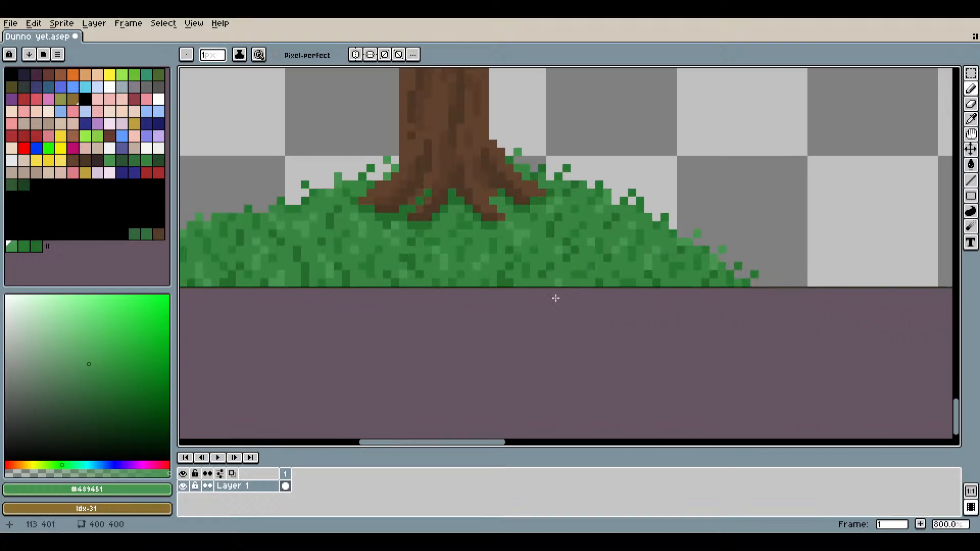
scroll(577, 296, down, 2)
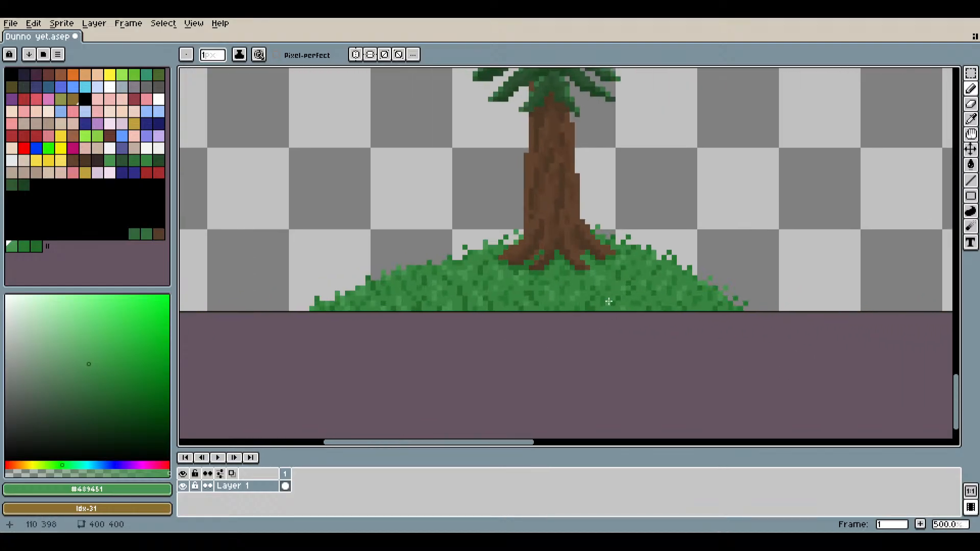
Save the sprite with the finished grass texture.
click(10, 23)
mouse_move(33, 22)
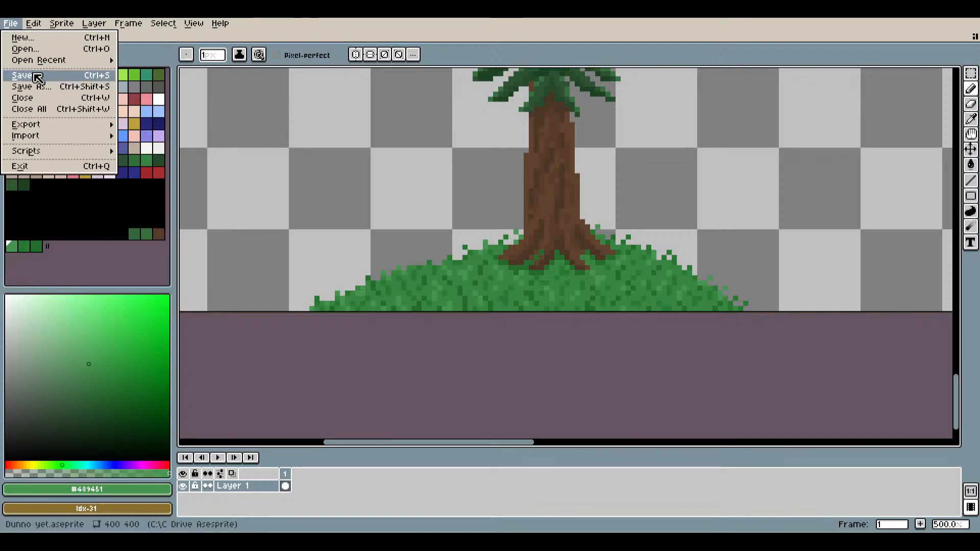
click(36, 72)
scroll(714, 294, down, 2)
scroll(704, 306, up, 1)
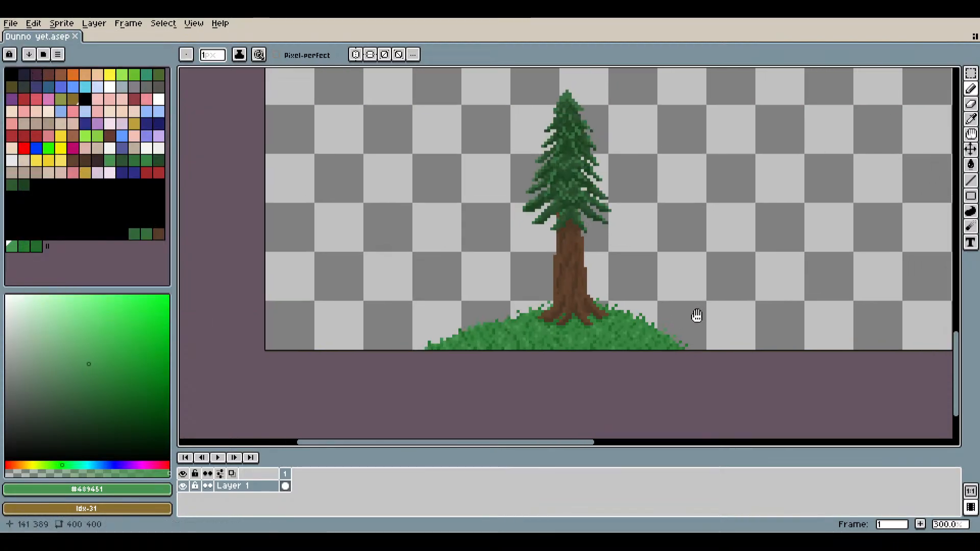
drag(696, 318, 613, 339)
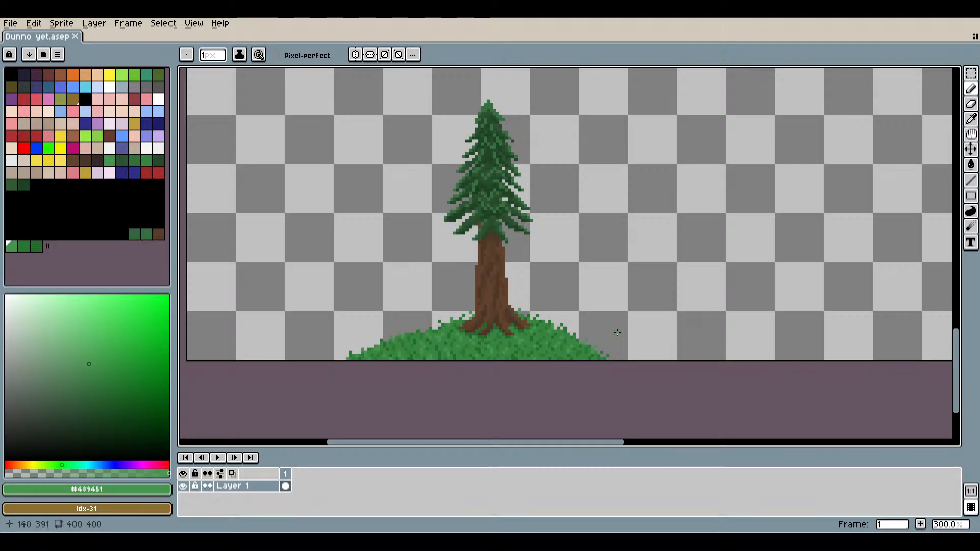
Pick pale yellow (index 95) and paint a single flower-centre pixel near the upper edge of the left slope.
scroll(499, 372, up, 4)
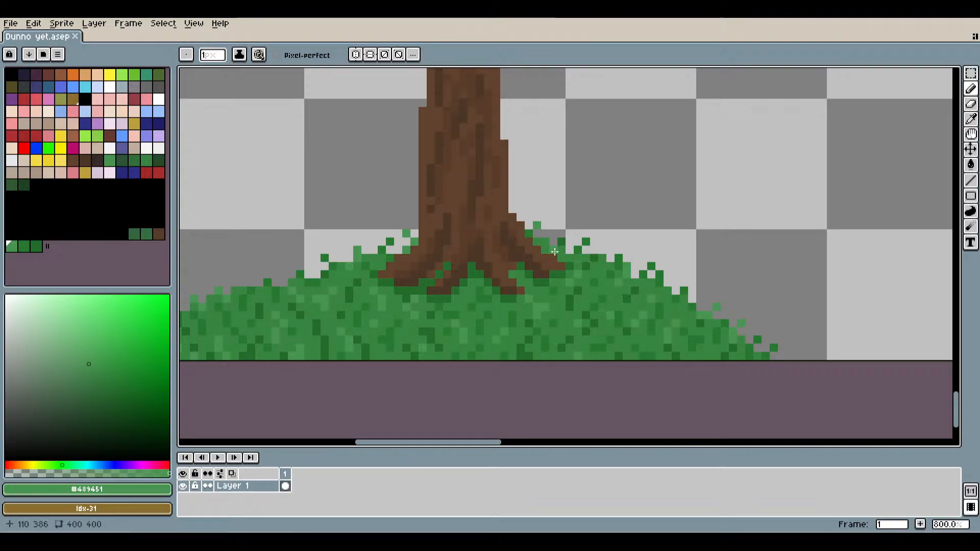
click(62, 163)
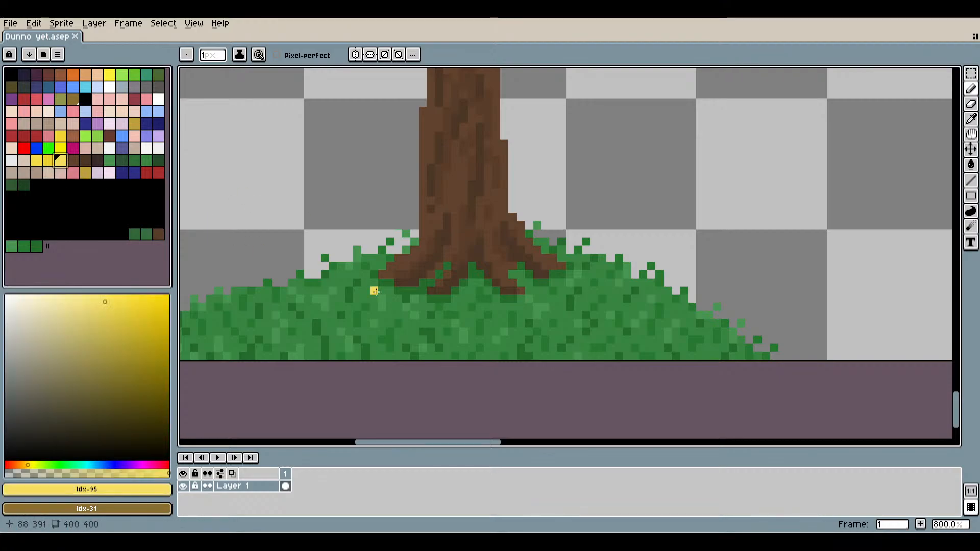
scroll(298, 286, up, 5)
scroll(298, 283, down, 7)
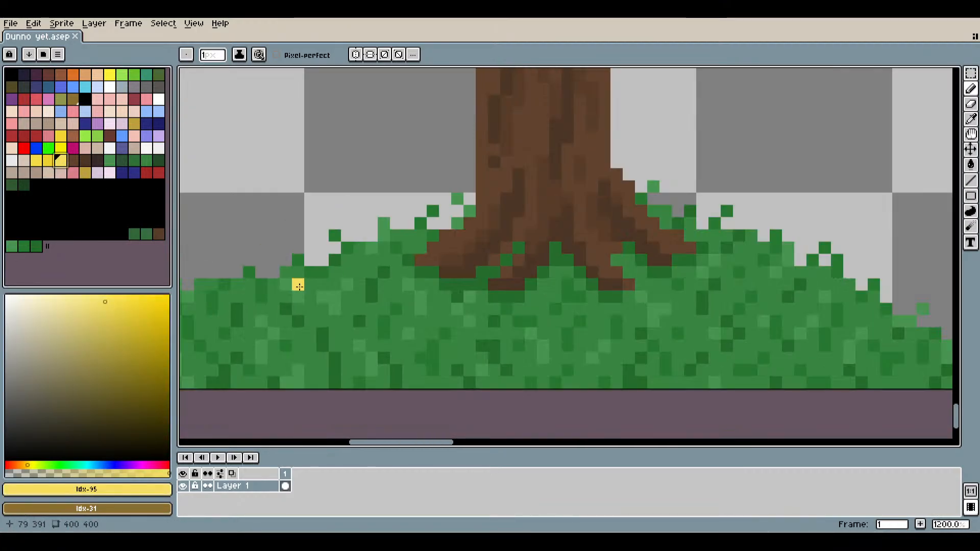
scroll(438, 293, up, 5)
scroll(438, 293, up, 3)
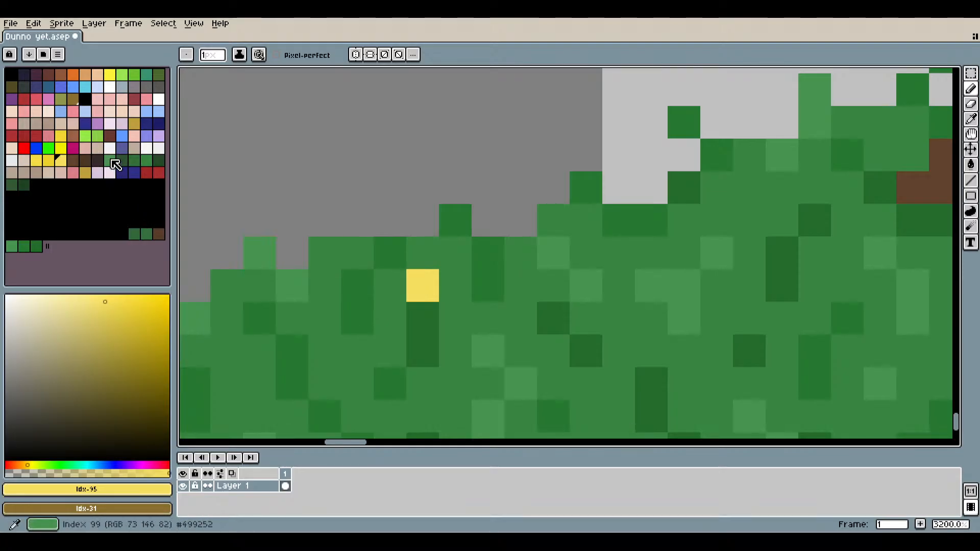
Paint four bright yellow (index 82) petal pixels above, below and on both sides of the pale yellow centre.
click(62, 138)
click(416, 249)
click(451, 285)
click(396, 283)
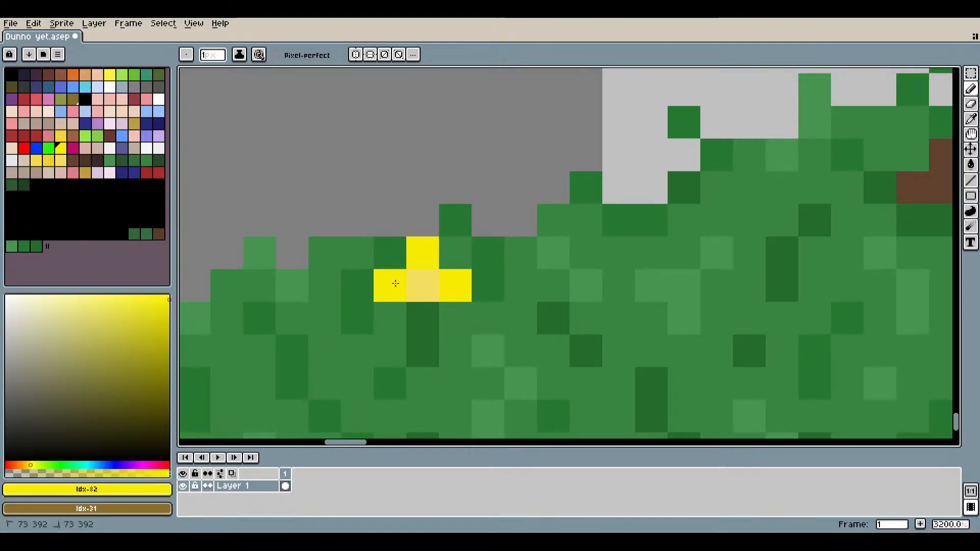
click(415, 322)
scroll(544, 367, down, 7)
mouse_move(642, 379)
mouse_down()
mouse_move(526, 341)
mouse_move(453, 333)
mouse_up()
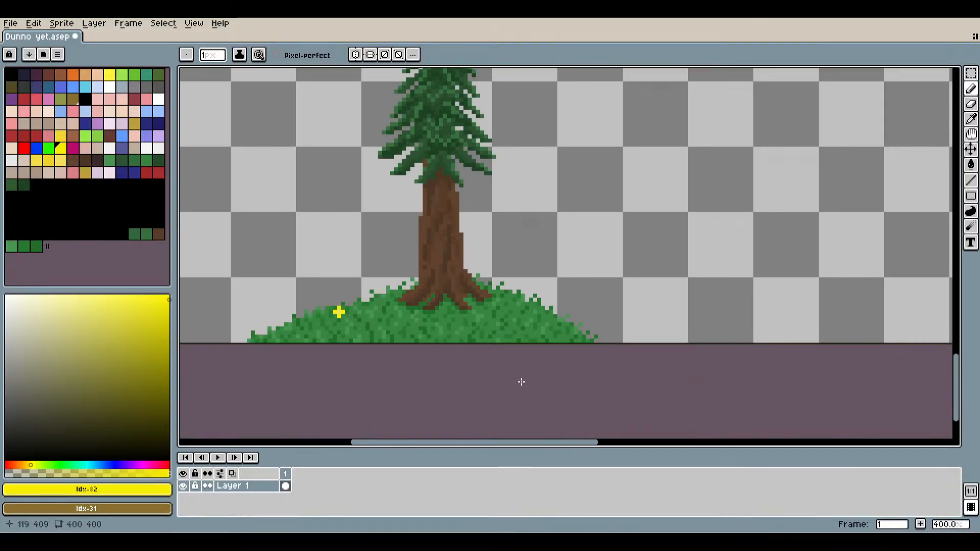
Pick pink (index 109) and paint a single blossom pixel diagonally below the yellow flower's right petal.
scroll(342, 330, up, 8)
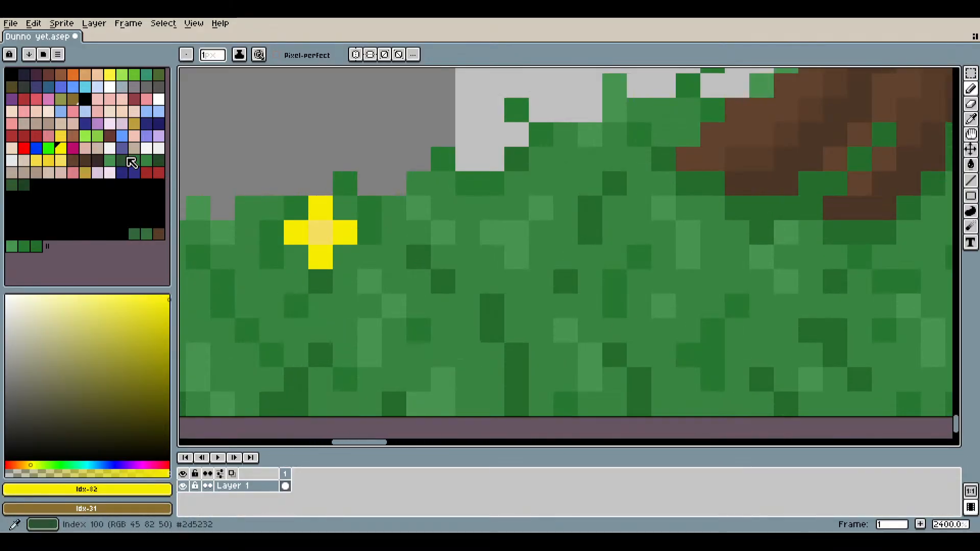
click(73, 173)
click(337, 272)
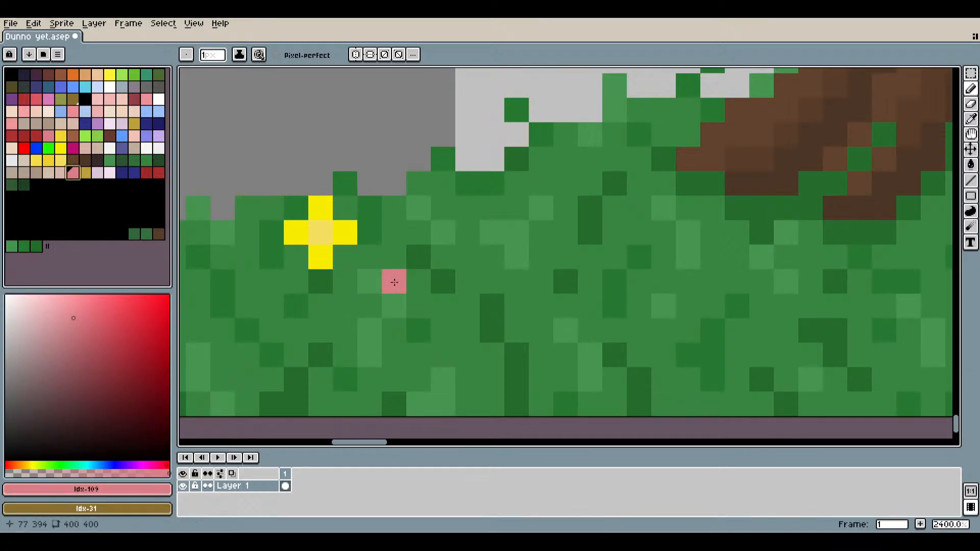
click(377, 262)
scroll(433, 326, down, 4)
Add single pink pixels in the middle of the left slope and on top of the light green tuft near its tip.
drag(476, 348, 689, 328)
scroll(600, 313, up, 4)
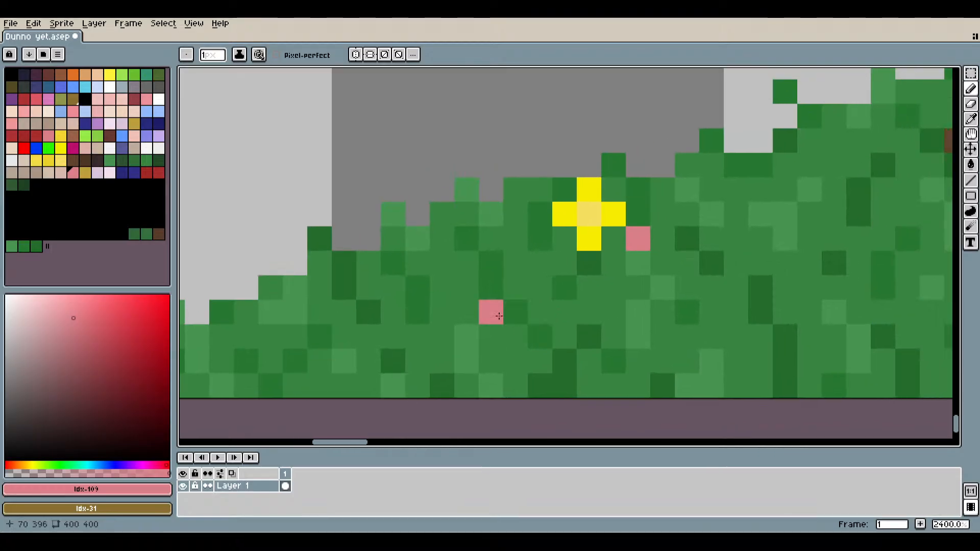
click(464, 310)
scroll(764, 306, down, 3)
mouse_move(763, 307)
mouse_down()
mouse_move(350, 299)
mouse_move(338, 311)
mouse_move(583, 335)
mouse_move(500, 289)
mouse_move(460, 280)
mouse_move(562, 251)
mouse_up()
scroll(416, 301, down, 2)
scroll(511, 322, up, 5)
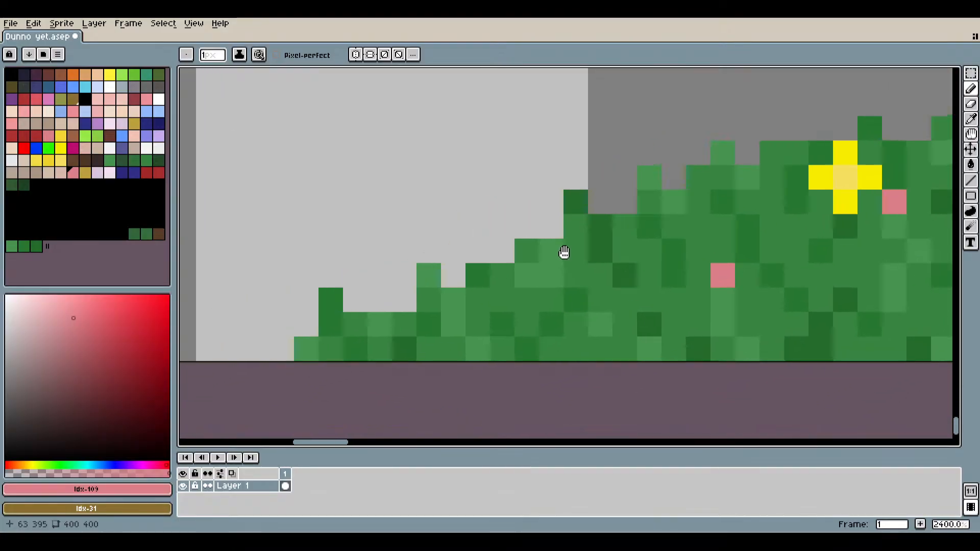
click(431, 250)
Paint a yellow flower on the dark tuft at the hill's left end, with an index 95 centre and four index 82 petals.
click(60, 160)
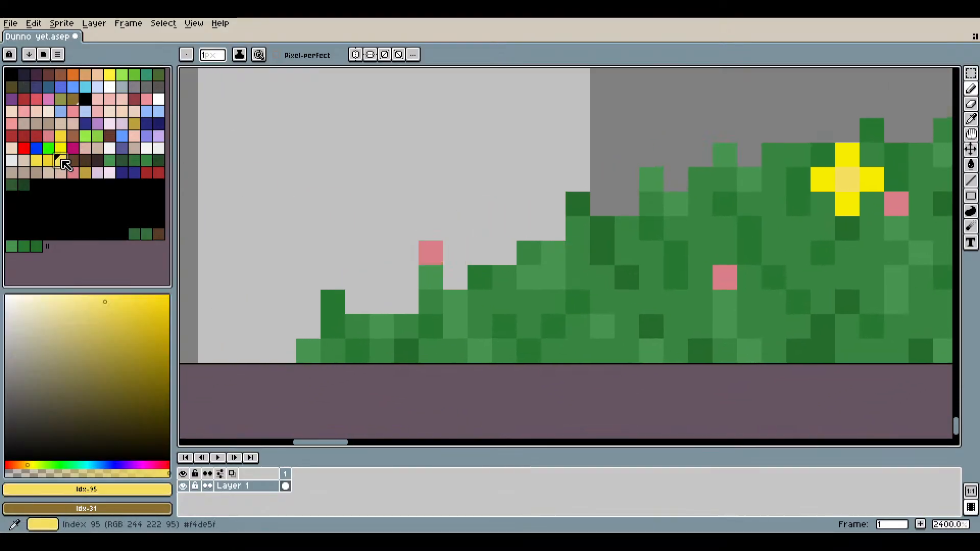
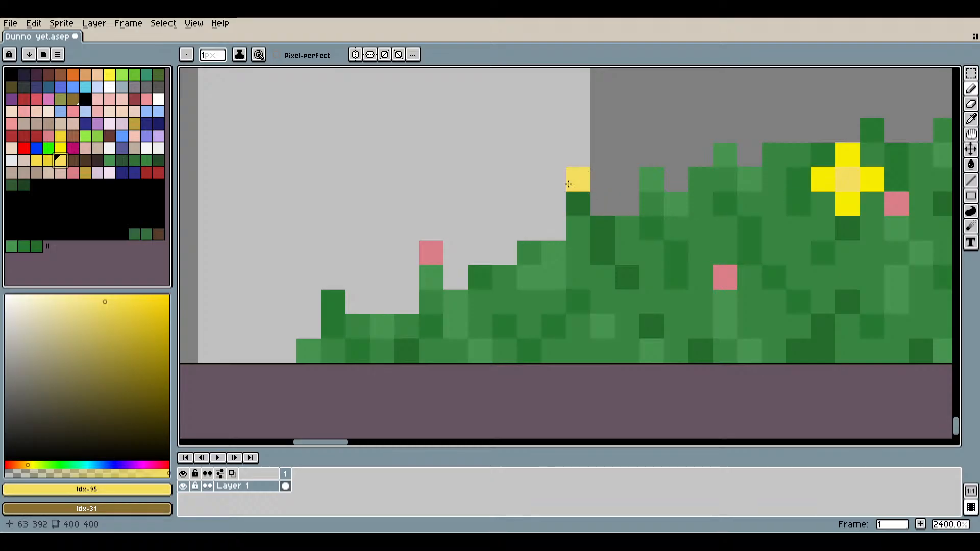
click(333, 277)
click(60, 148)
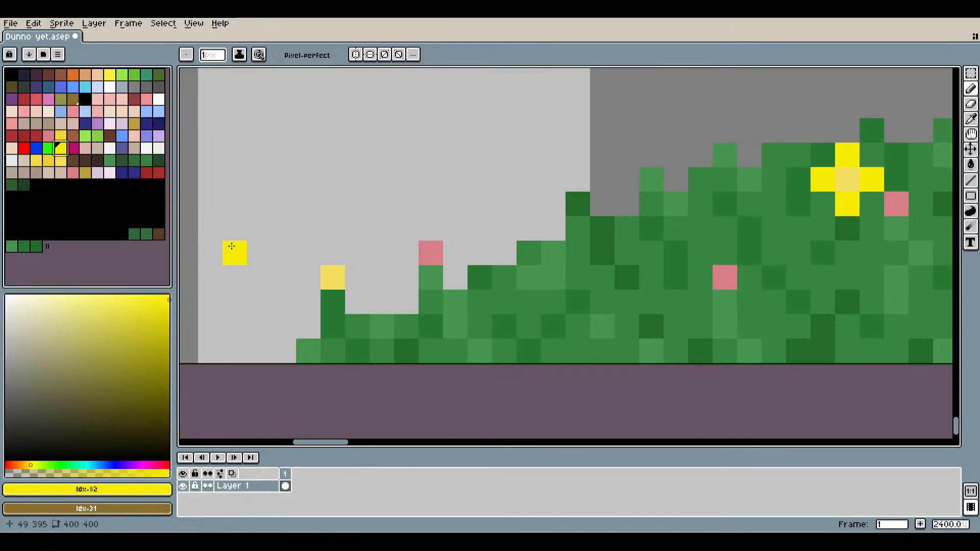
click(333, 253)
click(308, 277)
click(357, 277)
click(333, 302)
scroll(603, 326, down, 6)
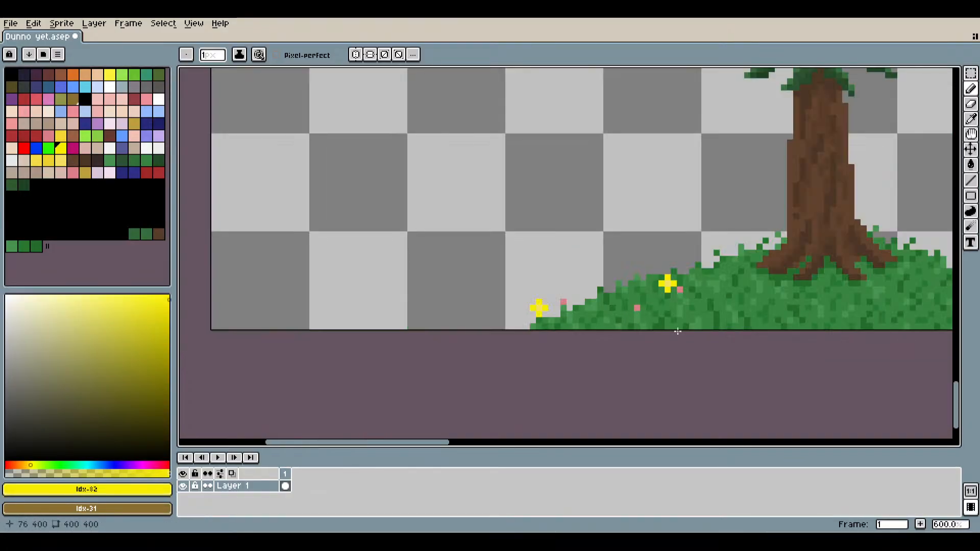
scroll(677, 331, down, 3)
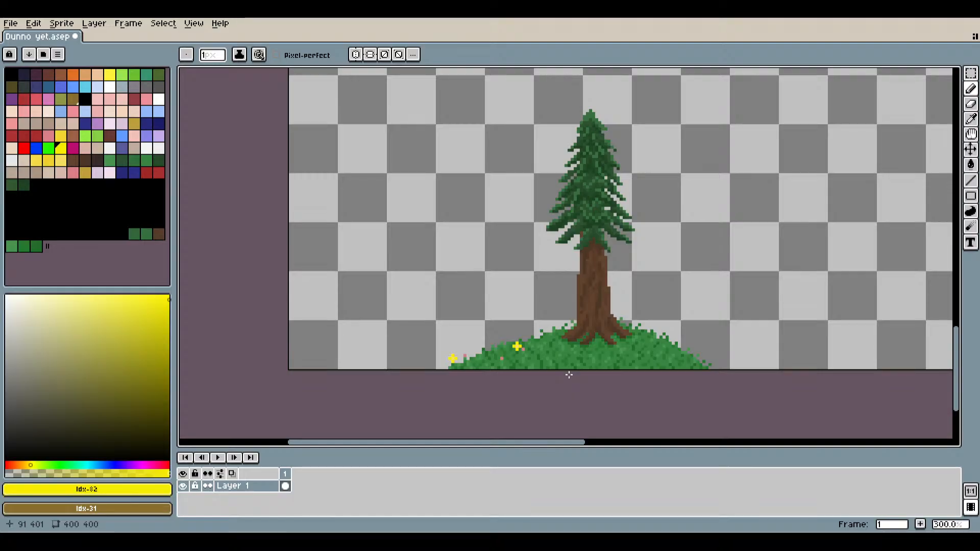
Try a third yellow flower with a pale yellow centre on the grass just below and left of the trunk's left root.
drag(573, 360, 516, 323)
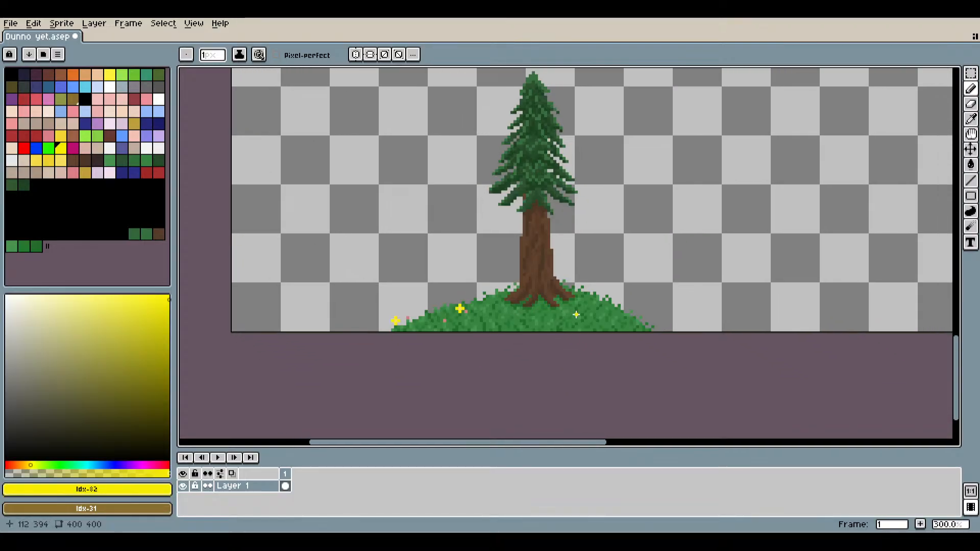
scroll(539, 308, up, 3)
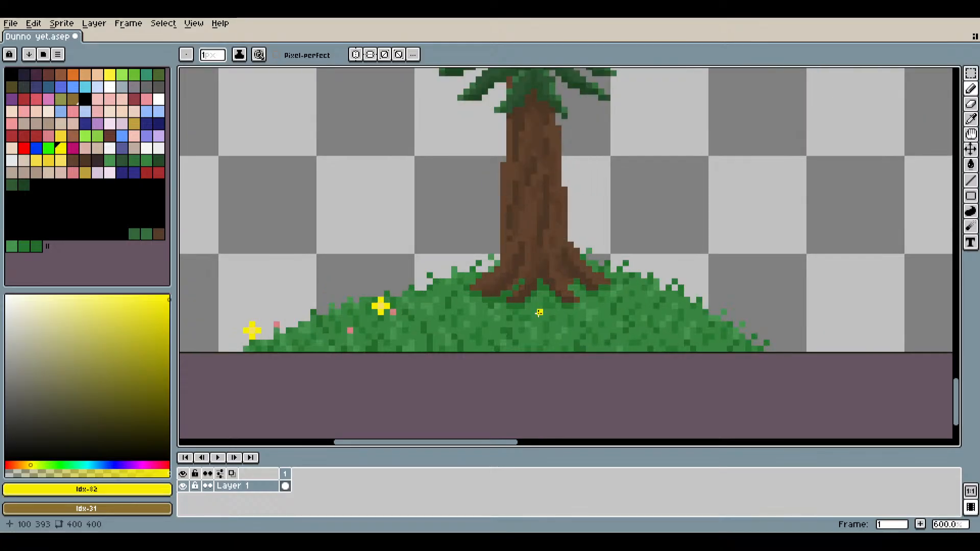
drag(460, 319, 562, 310)
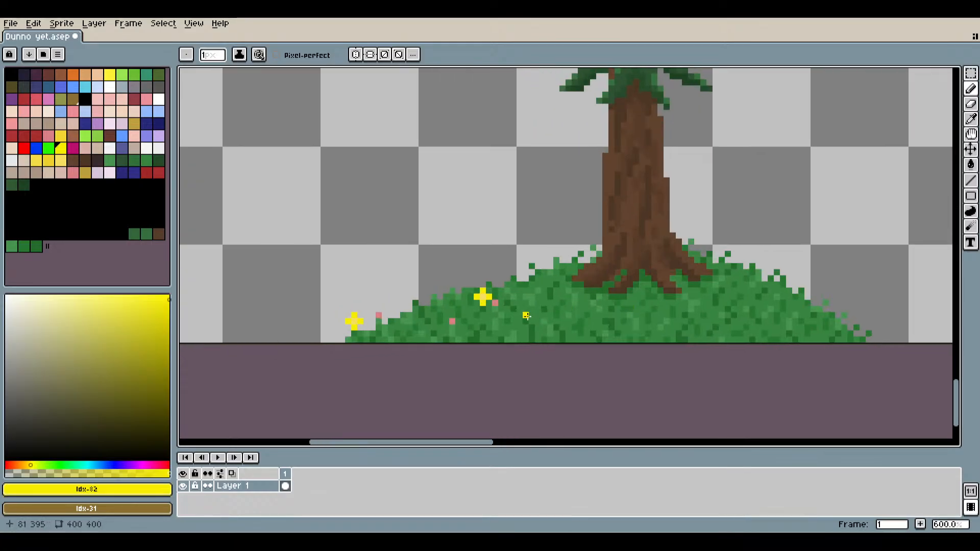
scroll(526, 316, up, 4)
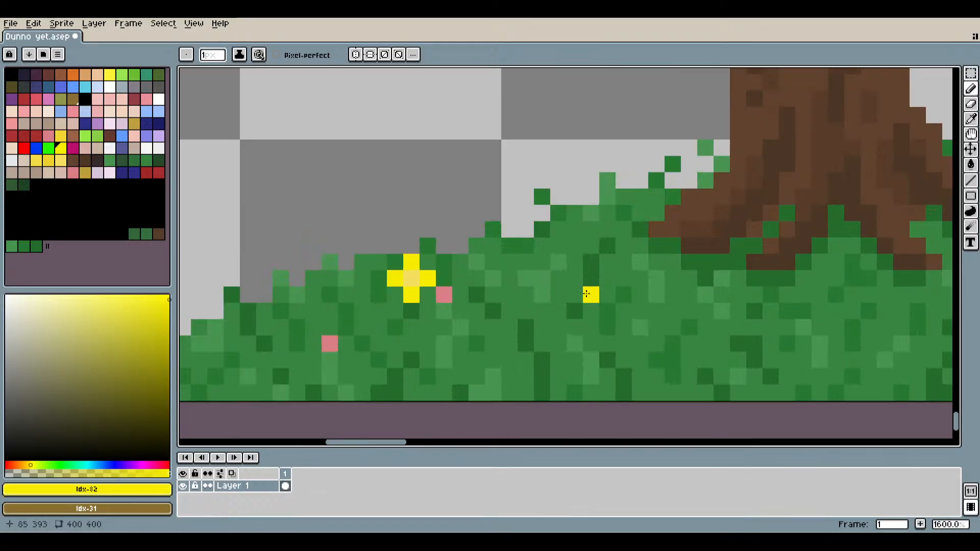
click(630, 267)
click(633, 284)
click(607, 279)
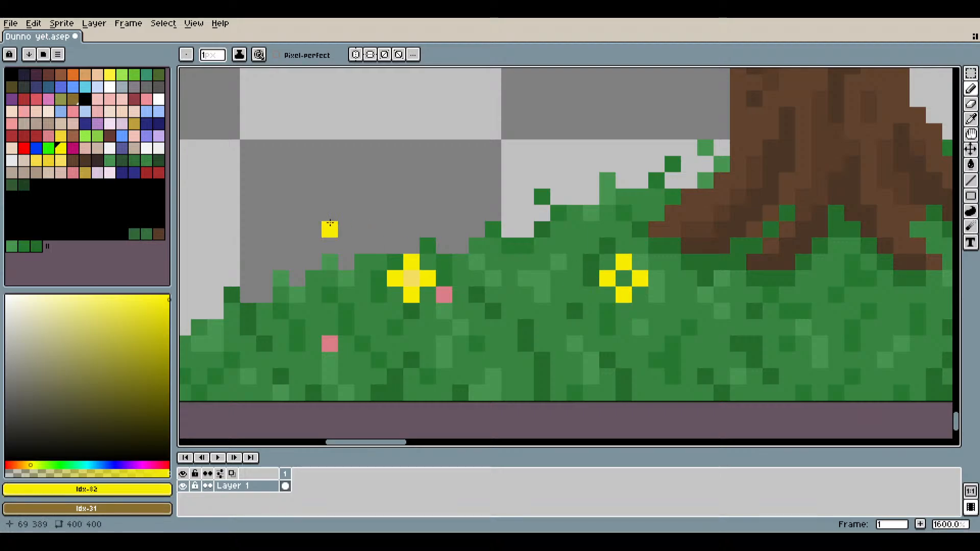
click(63, 161)
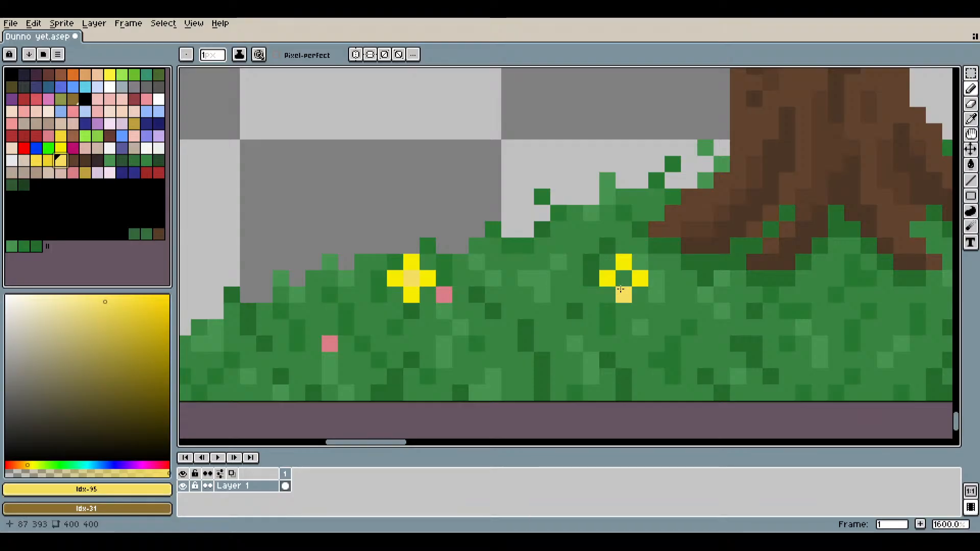
click(627, 280)
scroll(677, 366, down, 4)
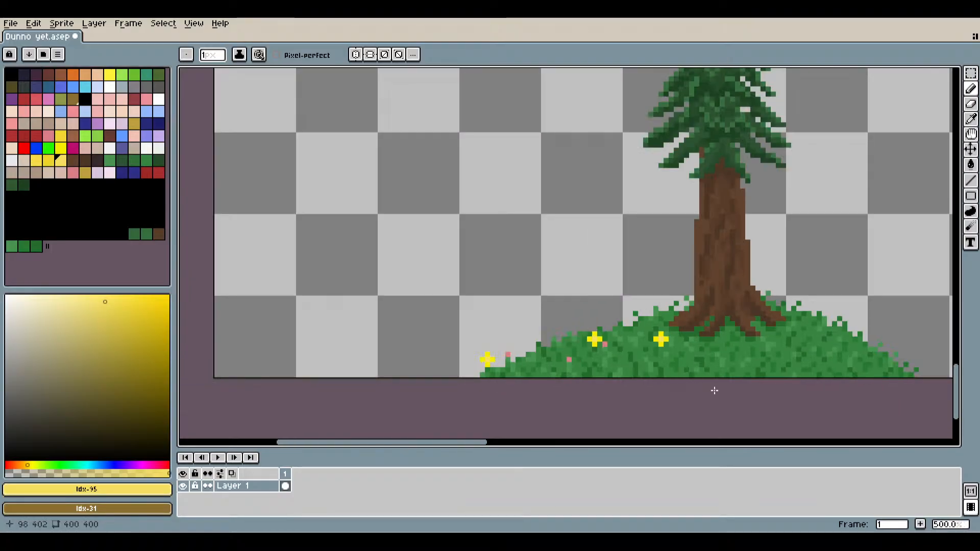
Undo all pixels of the flower beside the trunk's left root.
drag(725, 382, 598, 391)
scroll(548, 367, up, 4)
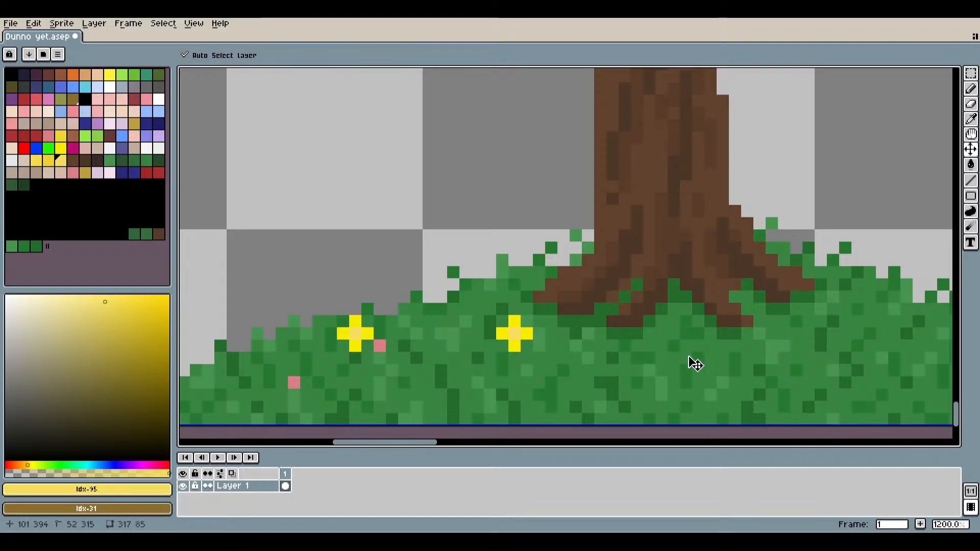
key(ctrl+z)
key(ctrl+z)
key(ctrl+z)
key(ctrl+z)
key(ctrl+z)
key(ctrl+z)
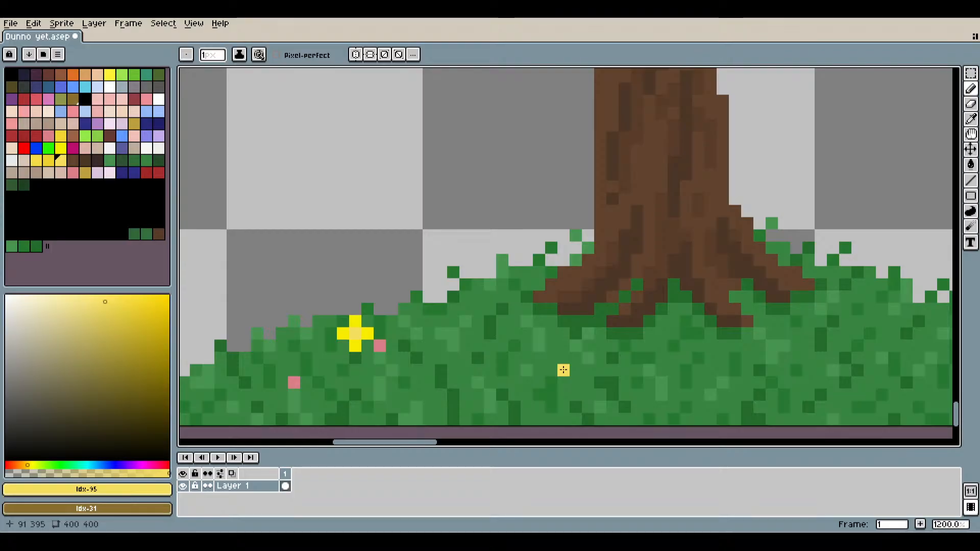
Paint a yellow flower lower on the hill below the trunk's left root, with an index 95 centre and four index 82 petals.
click(564, 370)
click(61, 150)
scroll(564, 366, up, 2)
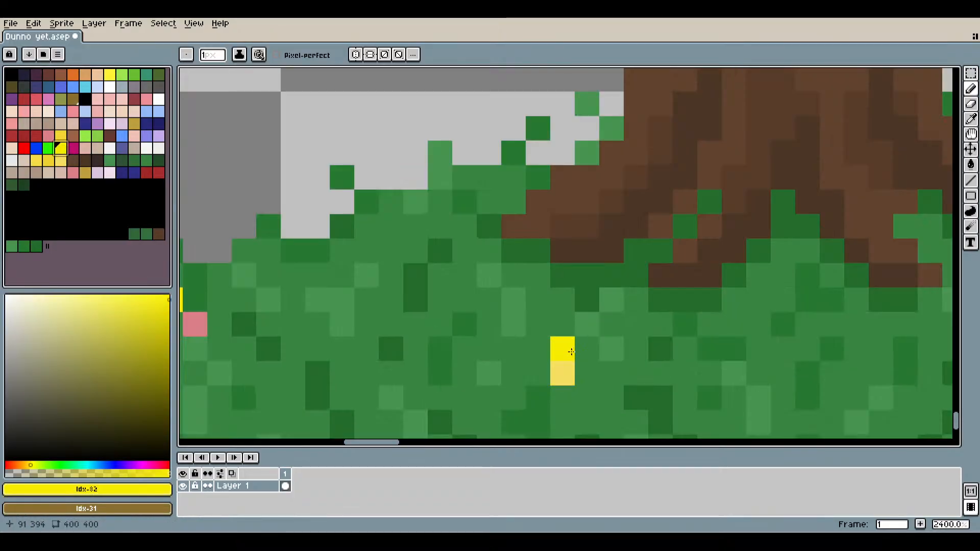
click(582, 350)
key(ctrl+z)
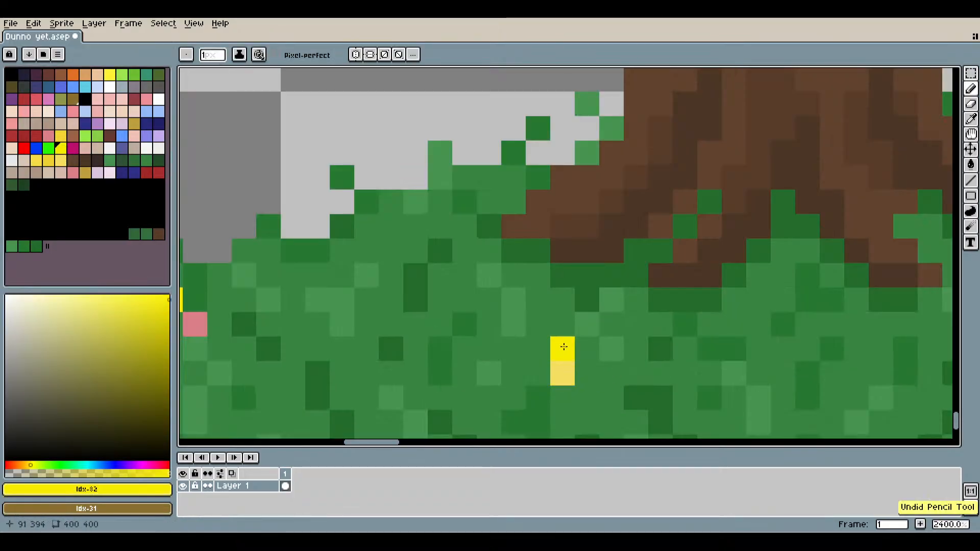
click(587, 373)
click(538, 372)
click(562, 397)
scroll(592, 398, down, 4)
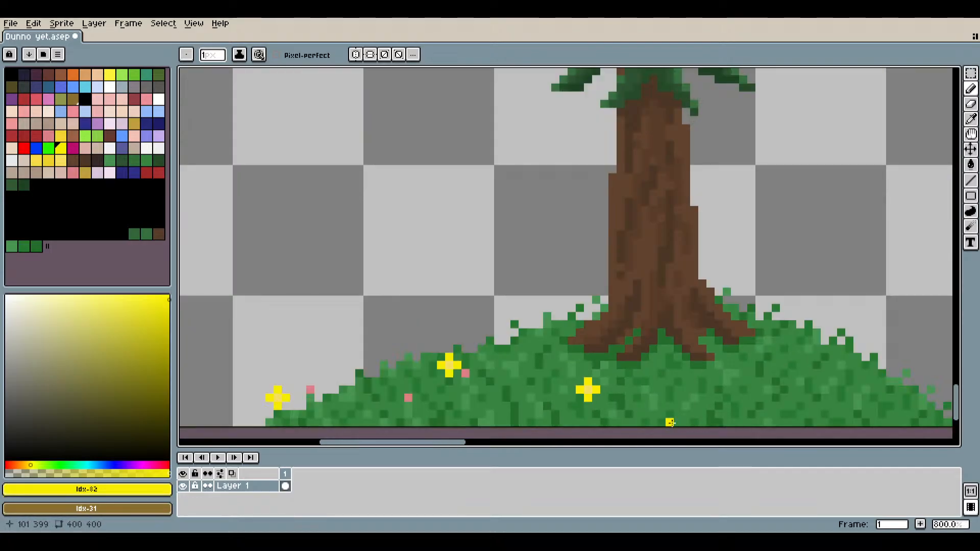
Add single index 109 pink blossom pixels at the tip of the trunk's left root and on the grass below the trunk's right side.
click(72, 172)
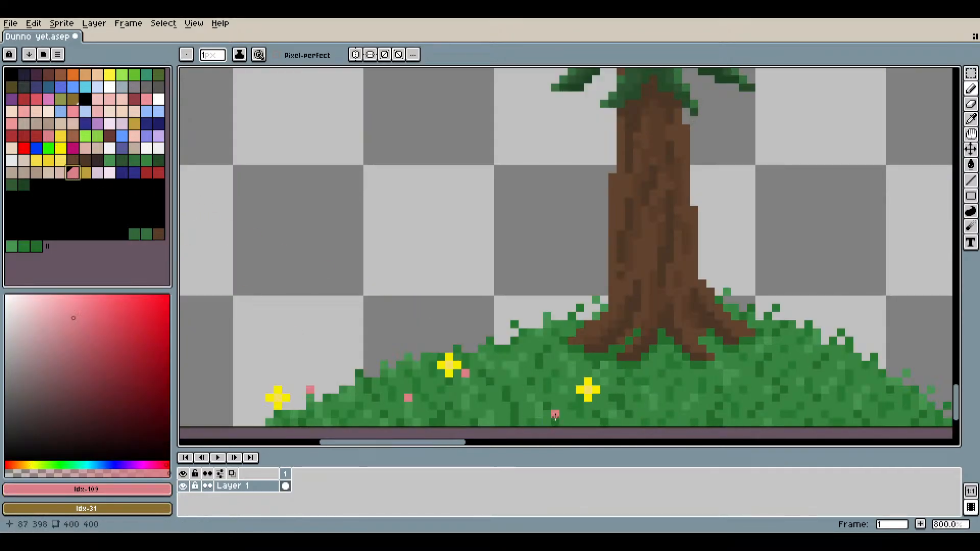
click(571, 389)
scroll(572, 385, up, 4)
click(543, 264)
scroll(541, 266, down, 4)
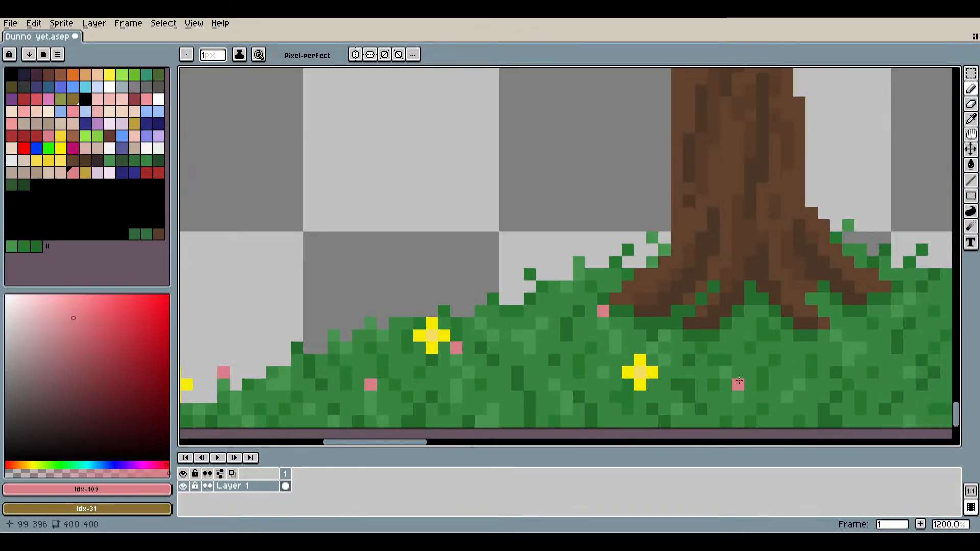
scroll(540, 337, up, 1)
scroll(540, 337, up, 3)
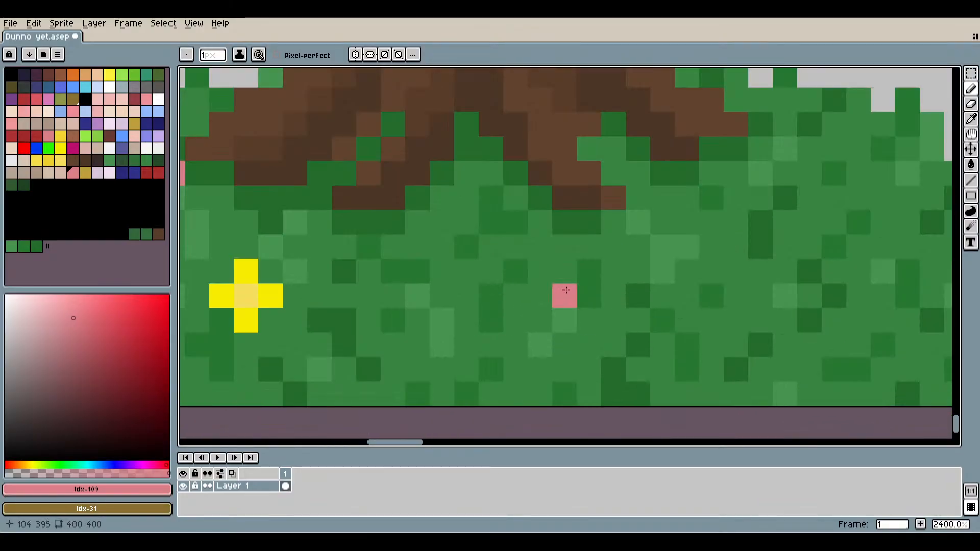
Add two more index 109 pink blossom pixels on the grass midway down the hill's right slope.
click(881, 245)
scroll(868, 265, down, 4)
scroll(540, 376, up, 1)
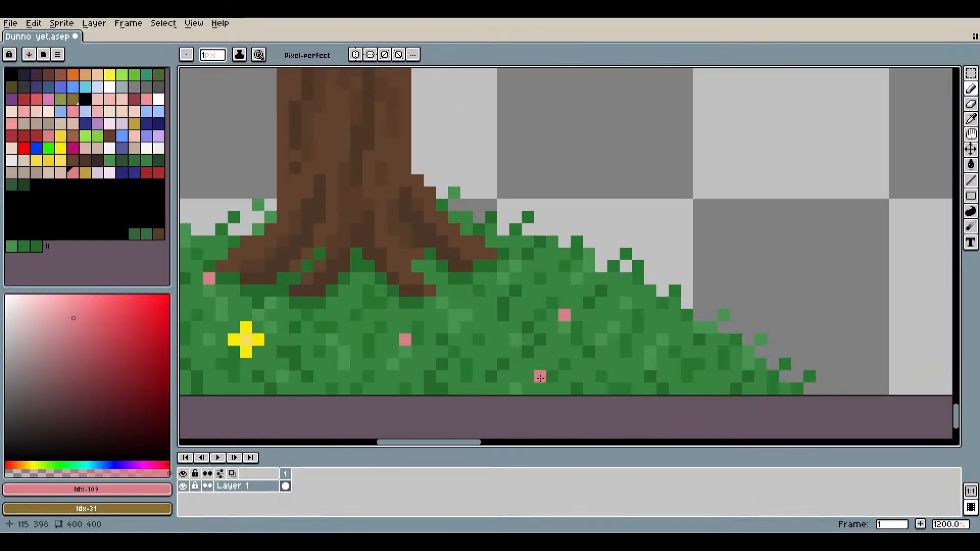
click(661, 339)
scroll(660, 335, up, 3)
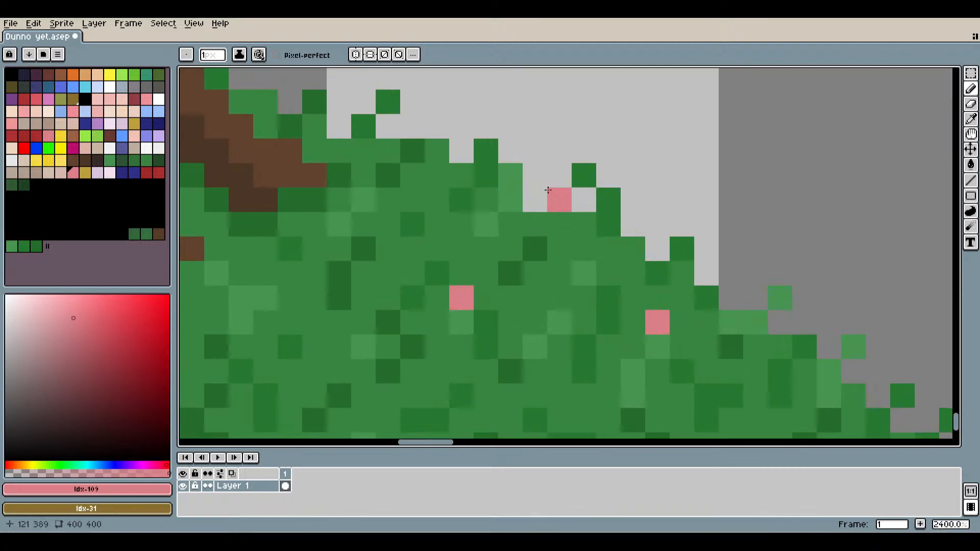
Add pink blossom pixels on the ridge tuft right of the trunk and at the tip of the lower right root.
click(512, 153)
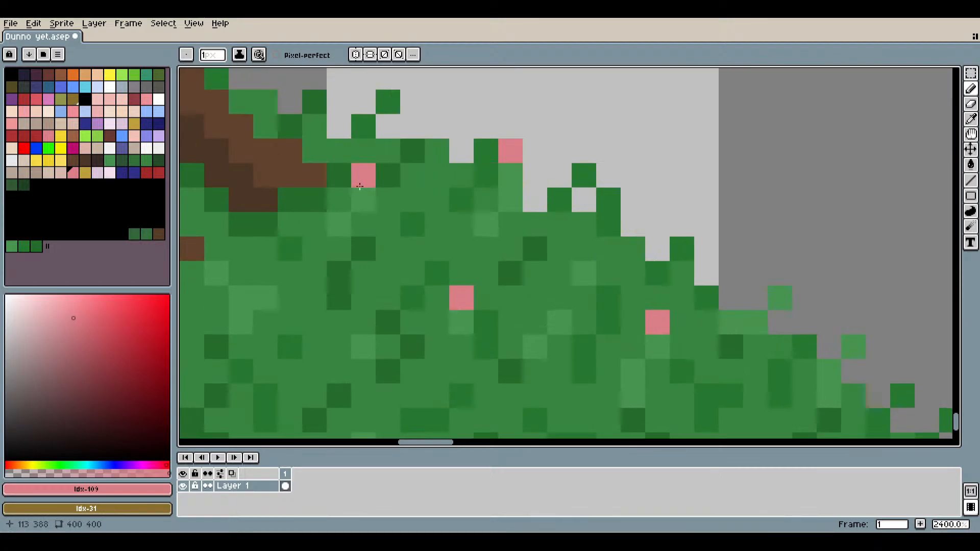
click(221, 248)
scroll(306, 302, down, 3)
Add pink blossom pixels on the tuft near the hill's right end and low on the grass below the right slope.
drag(321, 327, 641, 325)
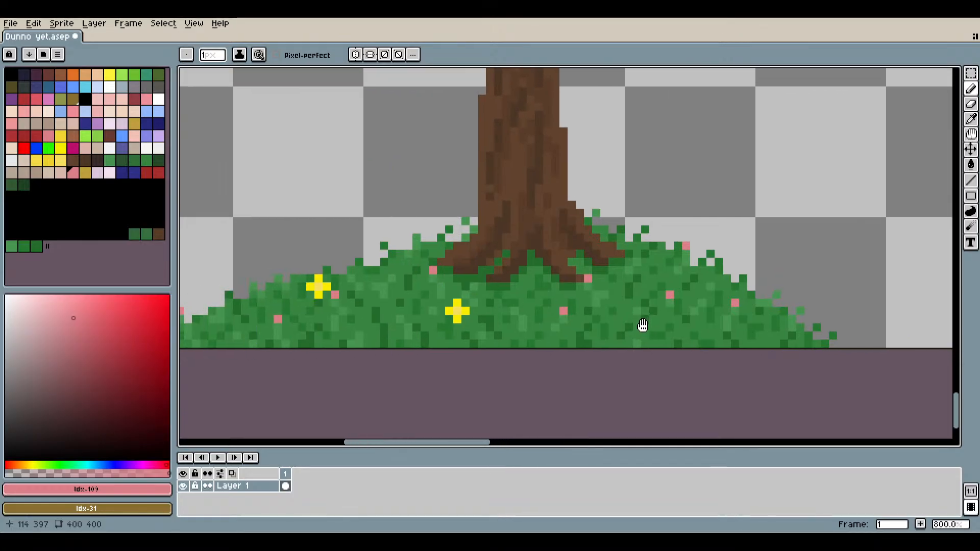
scroll(803, 343, up, 2)
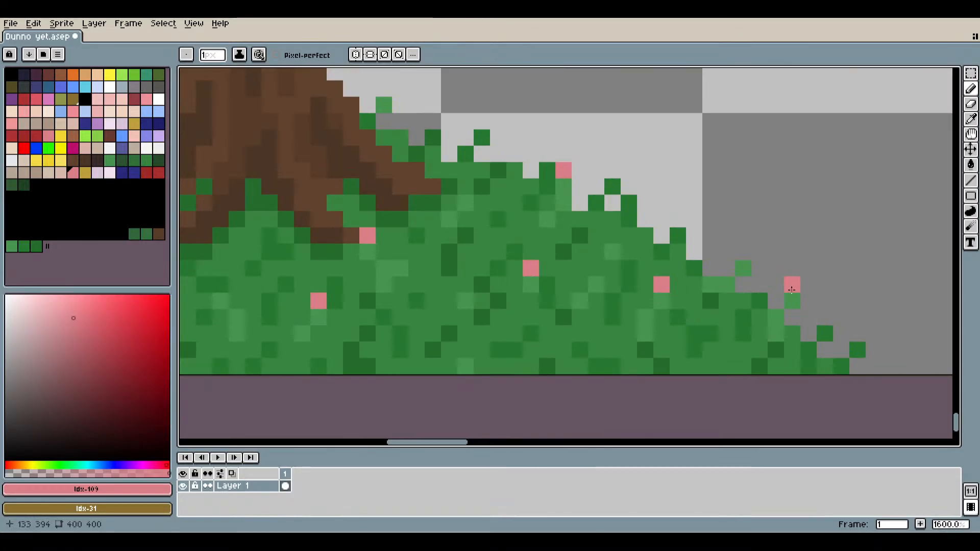
click(465, 350)
scroll(482, 349, down, 4)
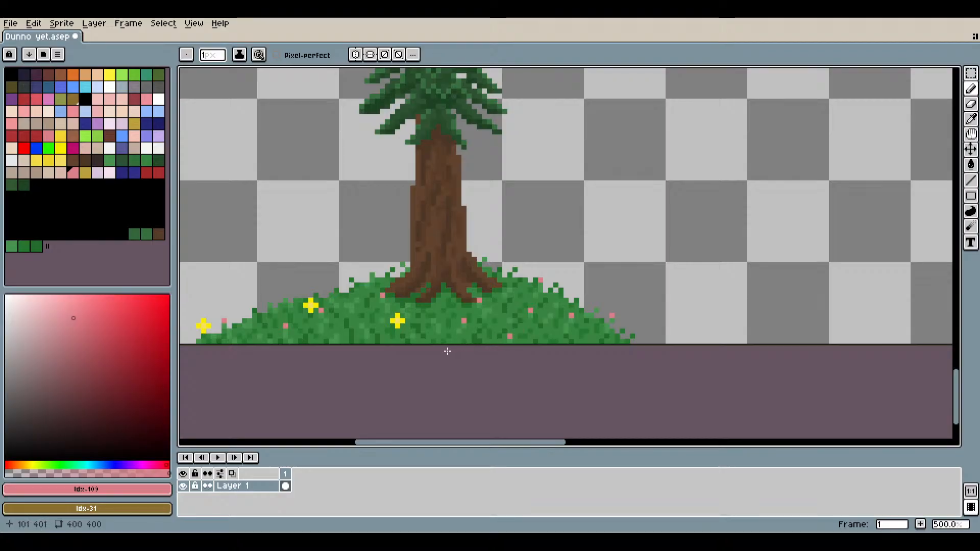
Add a pink blossom pixel low on the hill's left half between two yellow flowers, then try another above it and undo that one.
drag(449, 351, 598, 295)
scroll(485, 304, up, 4)
scroll(518, 308, up, 3)
click(545, 284)
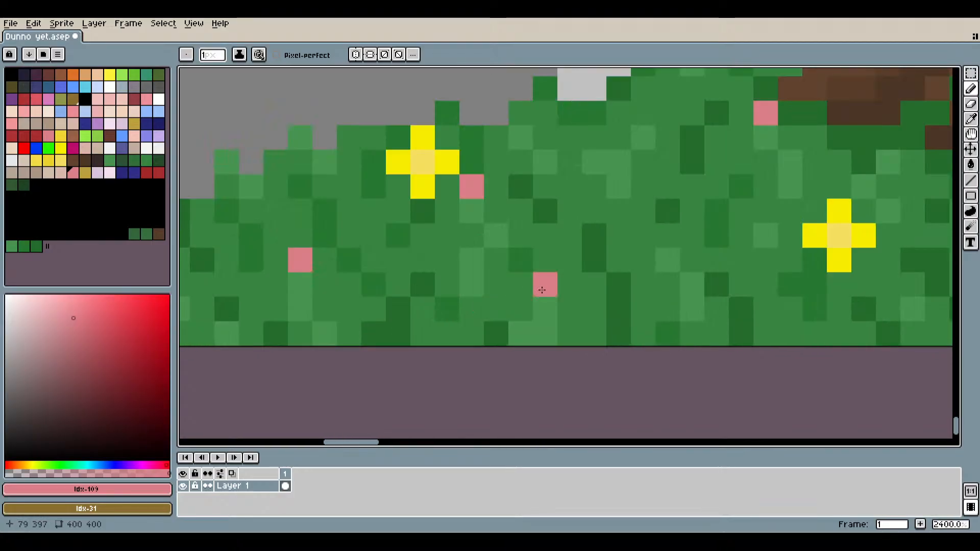
click(652, 167)
key(ctrl+z)
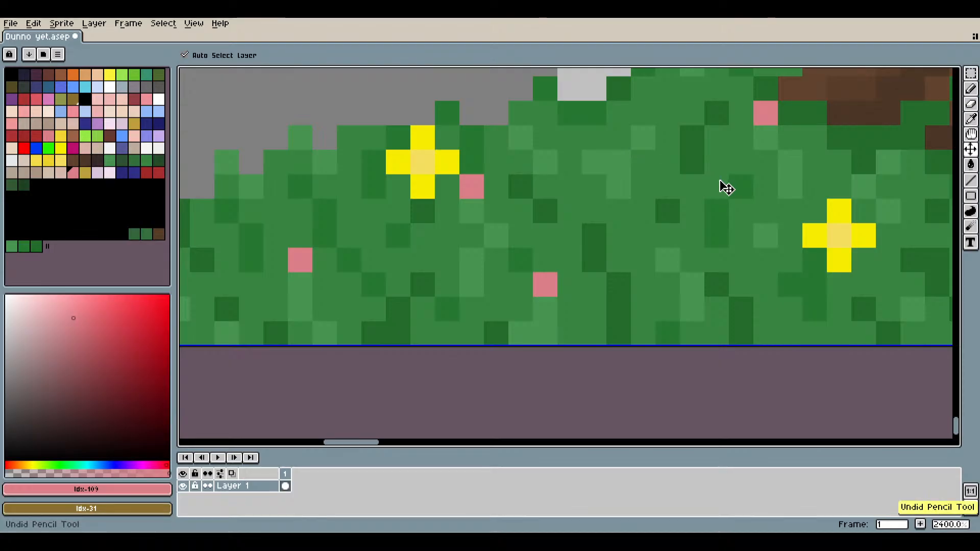
Add a pink blossom pixel on top of the tall light-green tuft on the ridge left of the trunk.
mouse_move(722, 186)
mouse_down()
mouse_move(666, 237)
mouse_move(648, 283)
mouse_up()
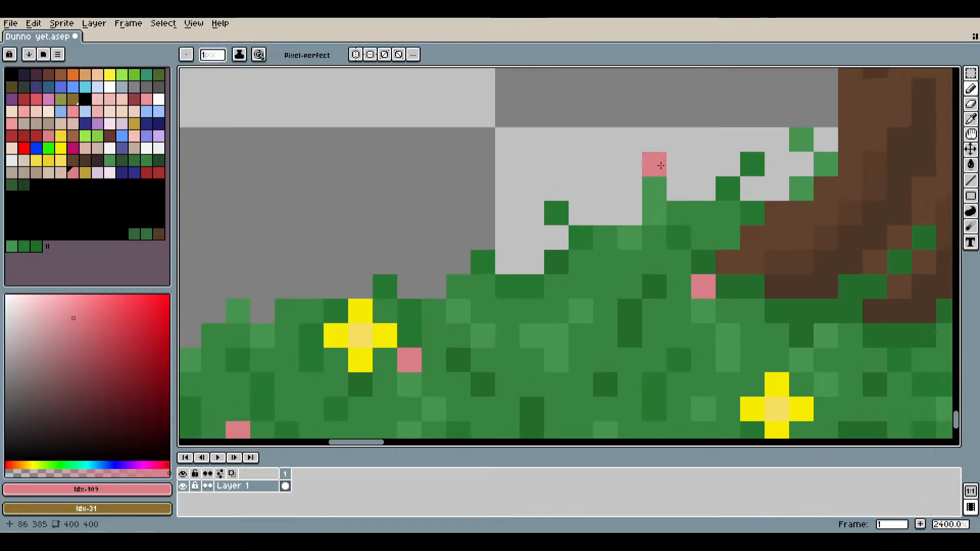
scroll(698, 288, down, 5)
scroll(699, 289, down, 2)
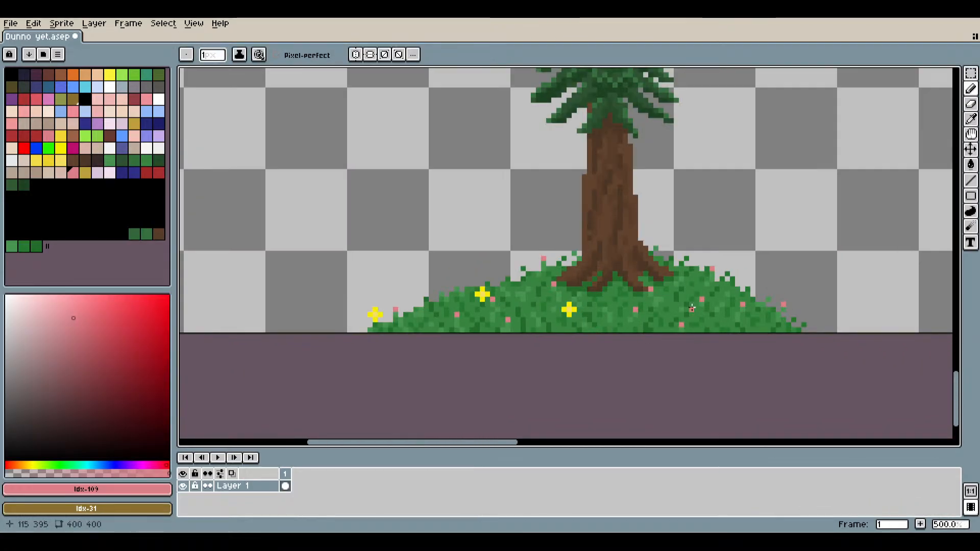
Place the index 95 centre pixel of a new yellow flower near the upper edge of the hill's right slope.
drag(692, 307, 482, 308)
click(60, 160)
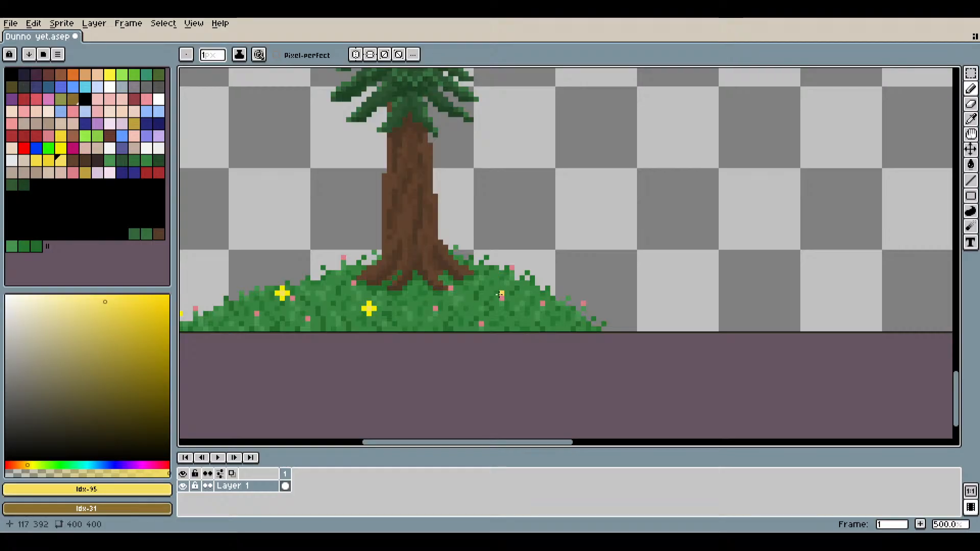
click(481, 313)
scroll(481, 313, up, 5)
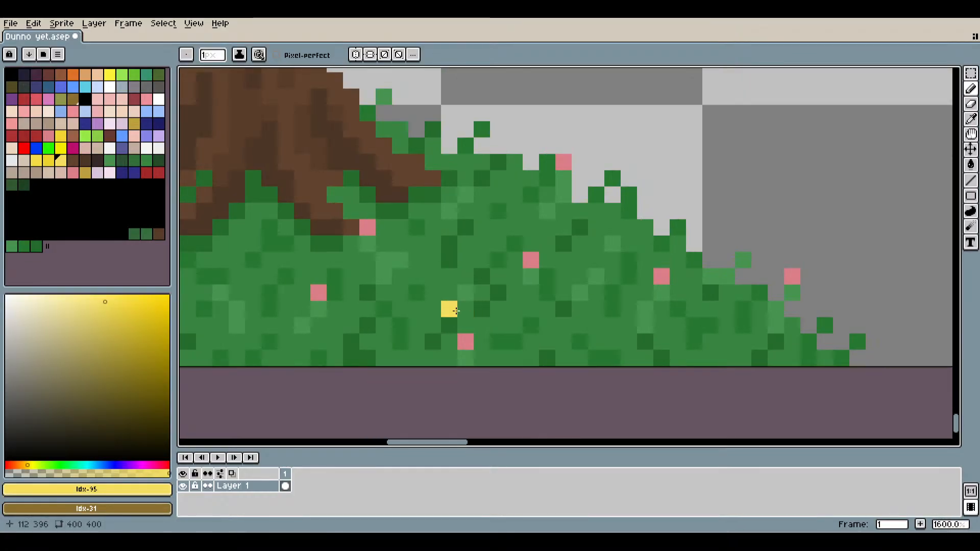
scroll(450, 295, up, 3)
scroll(544, 256, down, 6)
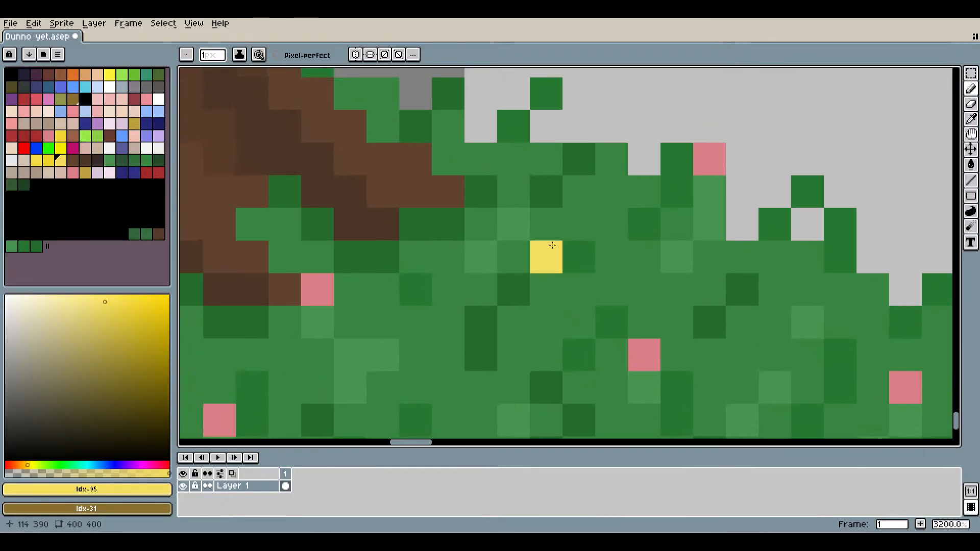
scroll(681, 363, up, 5)
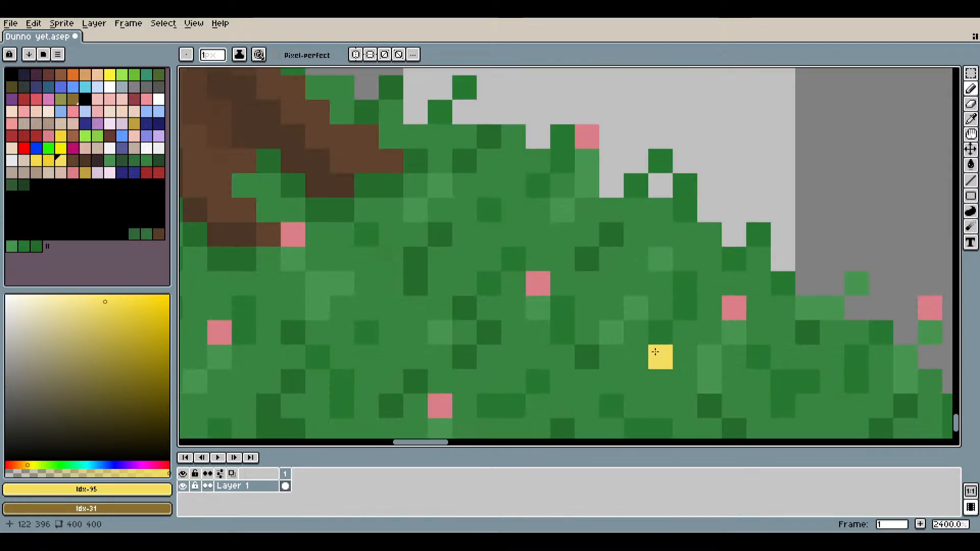
click(689, 261)
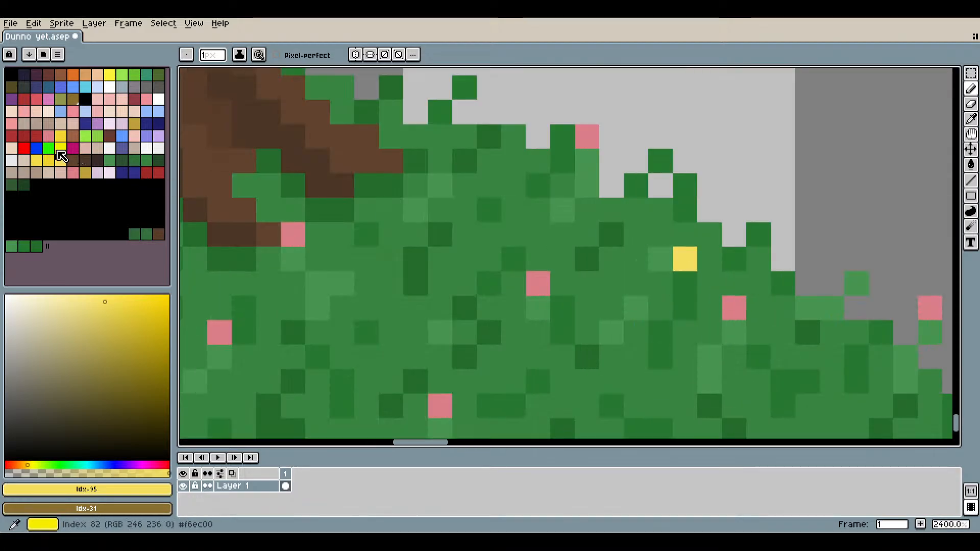
Paint four index 82 yellow petals around the flower centre on the right slope.
click(60, 150)
click(685, 235)
click(661, 259)
click(710, 259)
click(685, 283)
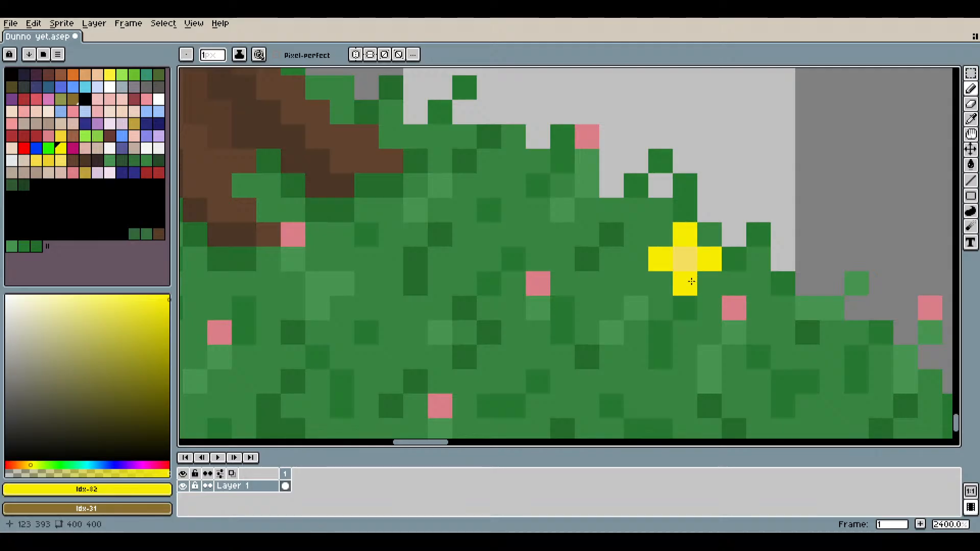
Paint a yellow flower lower on the hill's right half, with four index 82 petals and an index 95 centre.
scroll(738, 352, down, 5)
scroll(752, 382, down, 4)
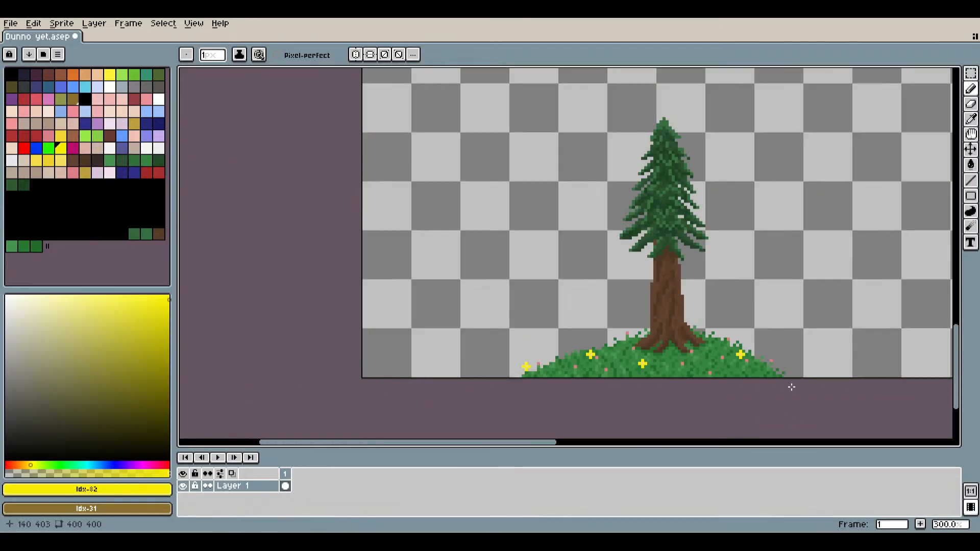
drag(792, 387, 579, 317)
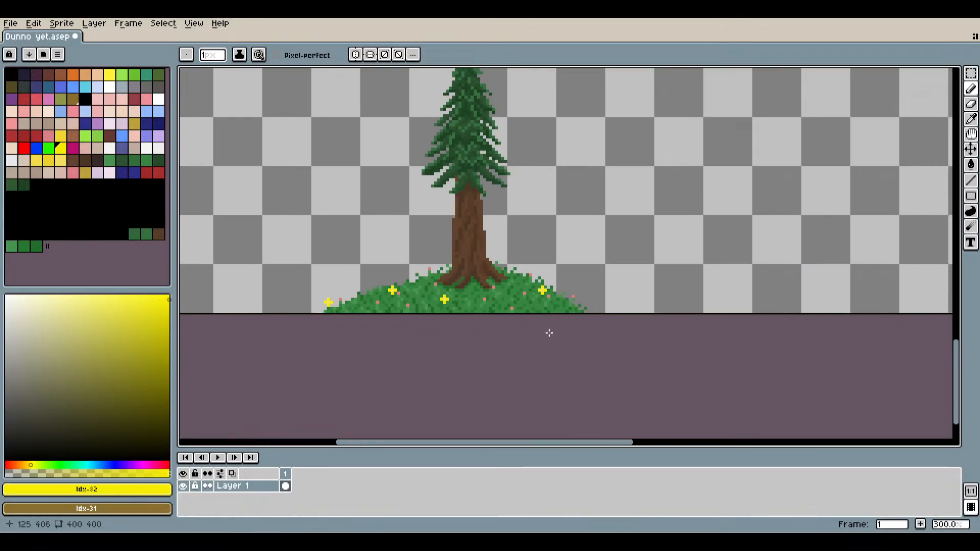
scroll(531, 305, up, 7)
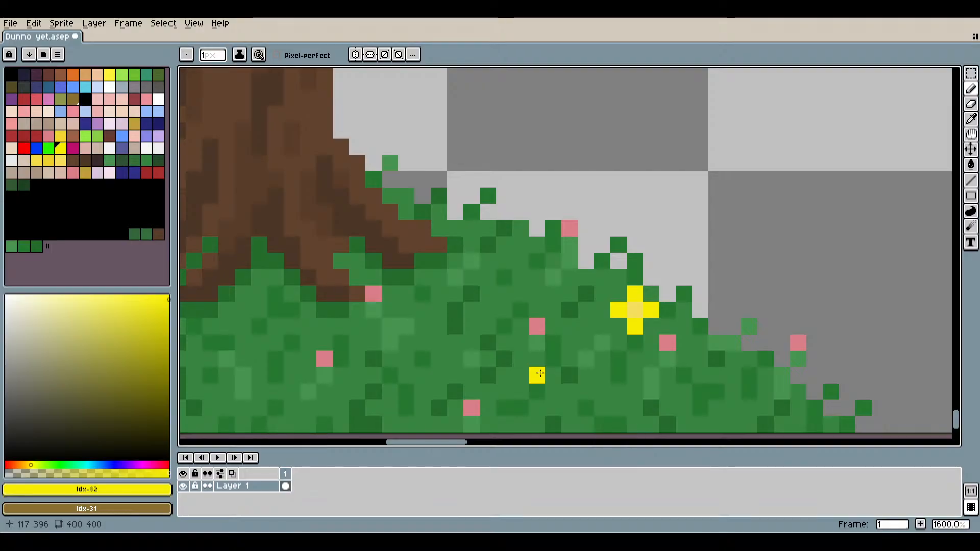
click(521, 375)
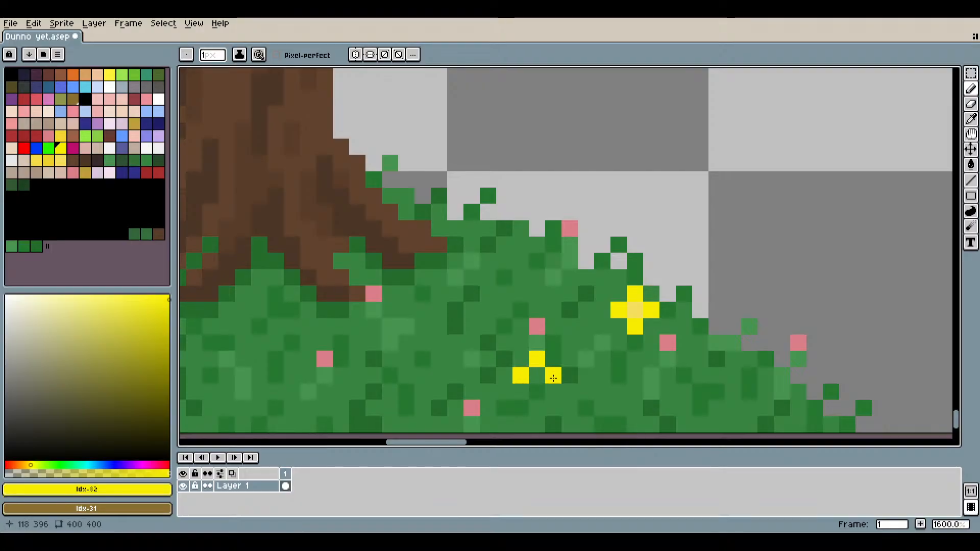
click(535, 391)
click(61, 161)
click(537, 375)
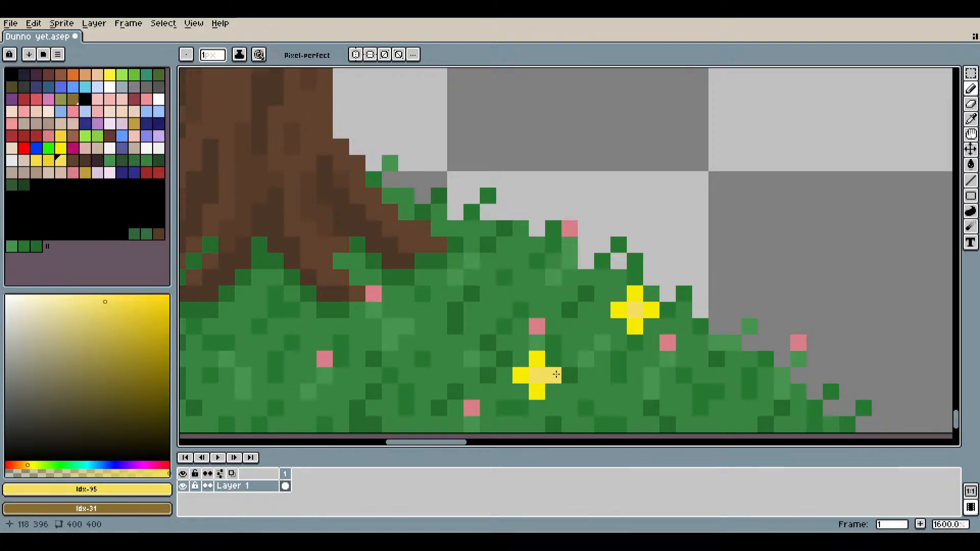
Paint a yellow flower on the ridge just above the trunk's right root, with an index 95 centre and four index 82 petals.
scroll(688, 403, down, 4)
scroll(689, 403, down, 3)
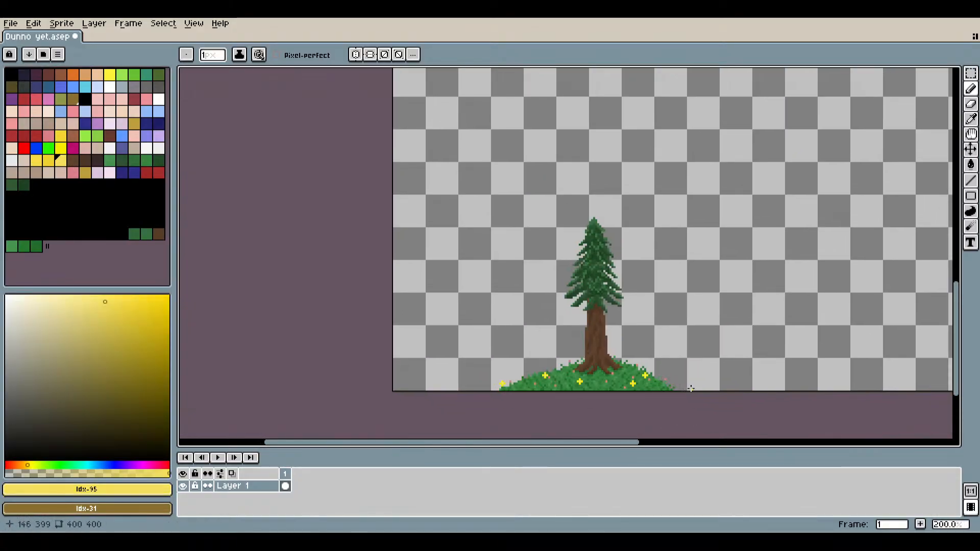
scroll(613, 394, up, 4)
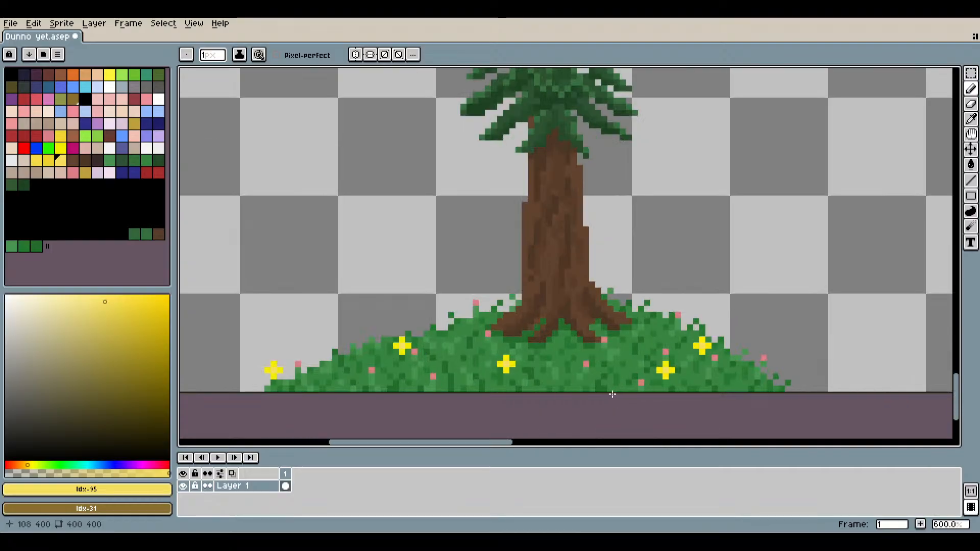
scroll(615, 375, up, 1)
scroll(632, 287, up, 5)
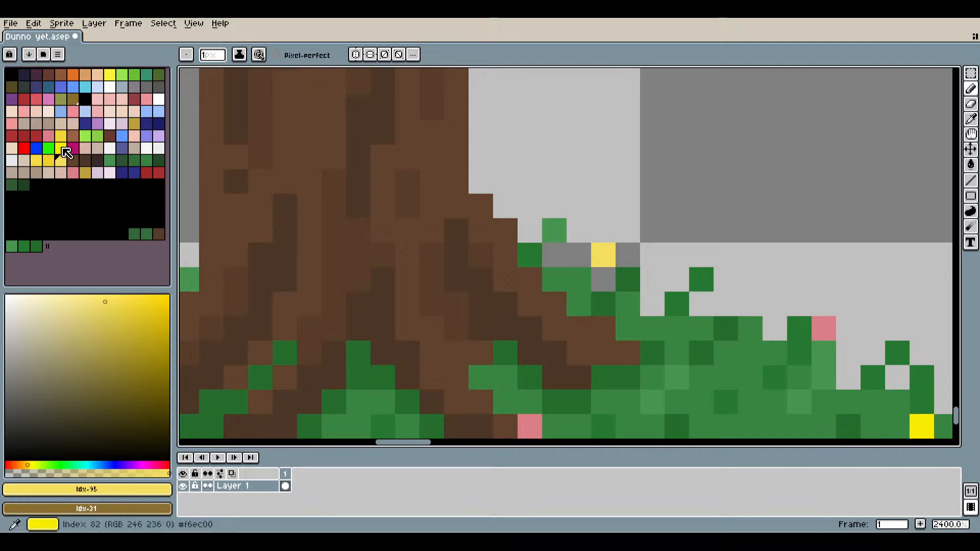
click(60, 147)
click(605, 230)
click(632, 253)
click(578, 255)
click(603, 279)
Paint the petals of a small magenta flower in index 83 on the ridge left of the trunk's left root.
scroll(717, 369, down, 6)
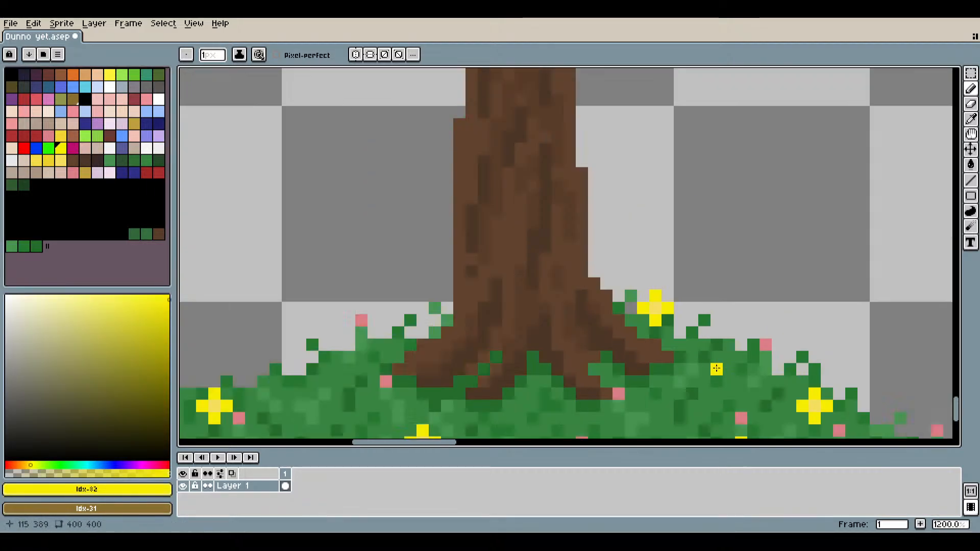
drag(816, 397, 726, 346)
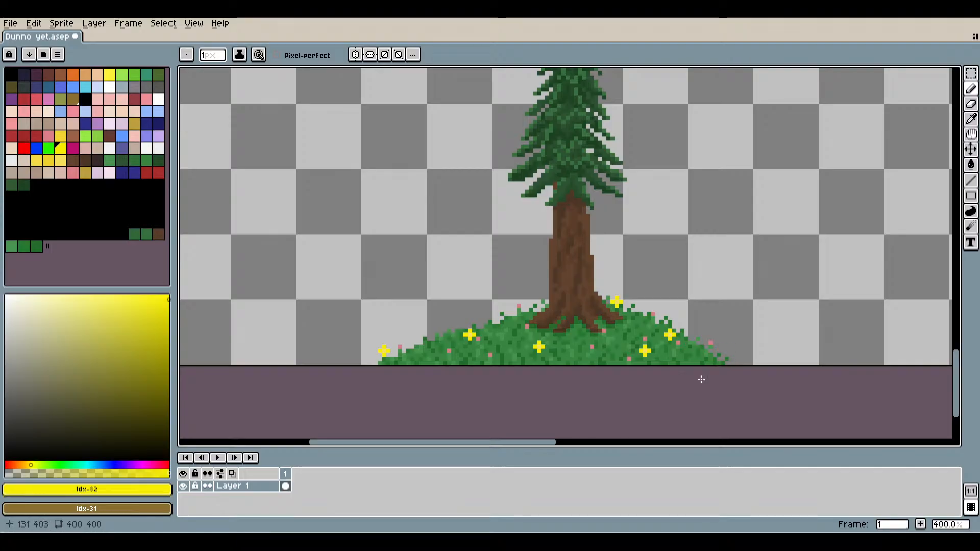
click(73, 148)
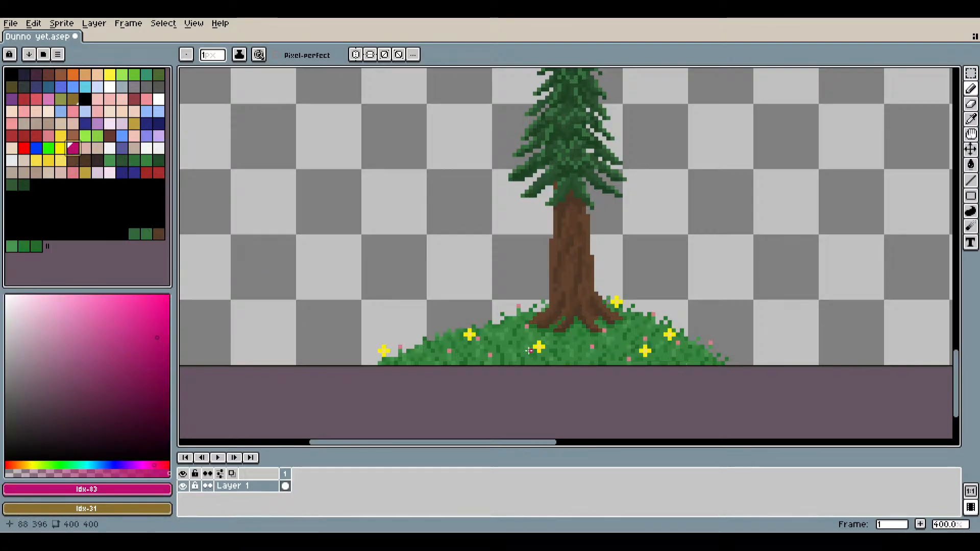
scroll(543, 345, up, 3)
scroll(542, 342, up, 3)
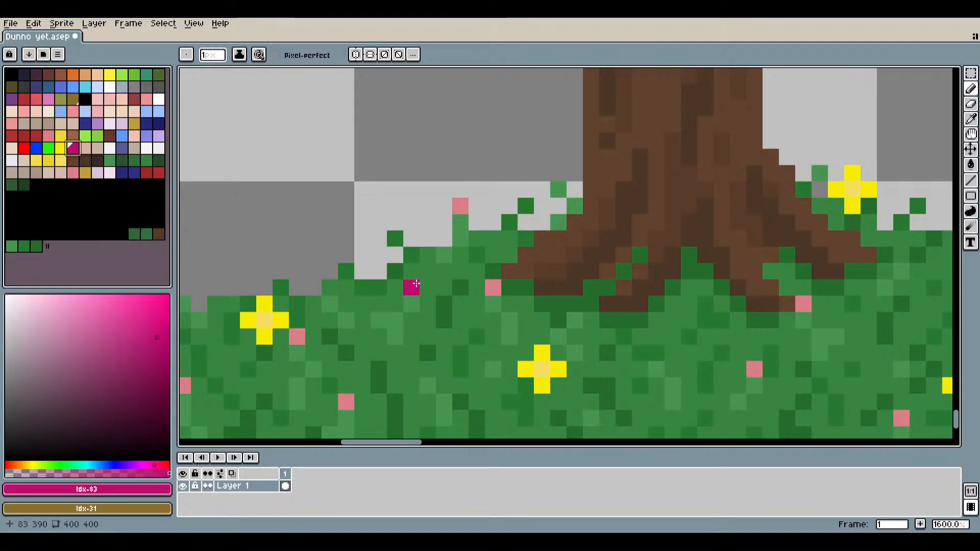
click(412, 284)
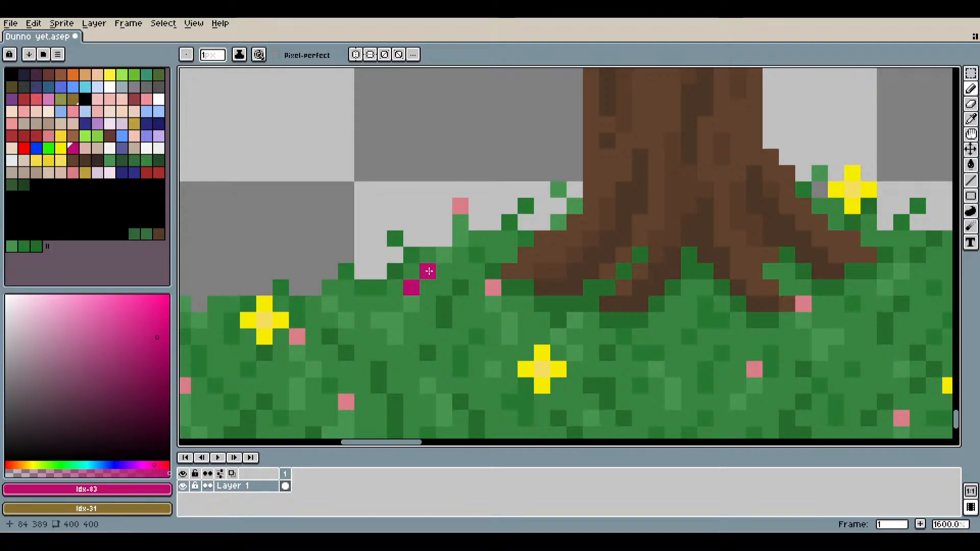
click(411, 271)
click(396, 271)
scroll(444, 308, down, 4)
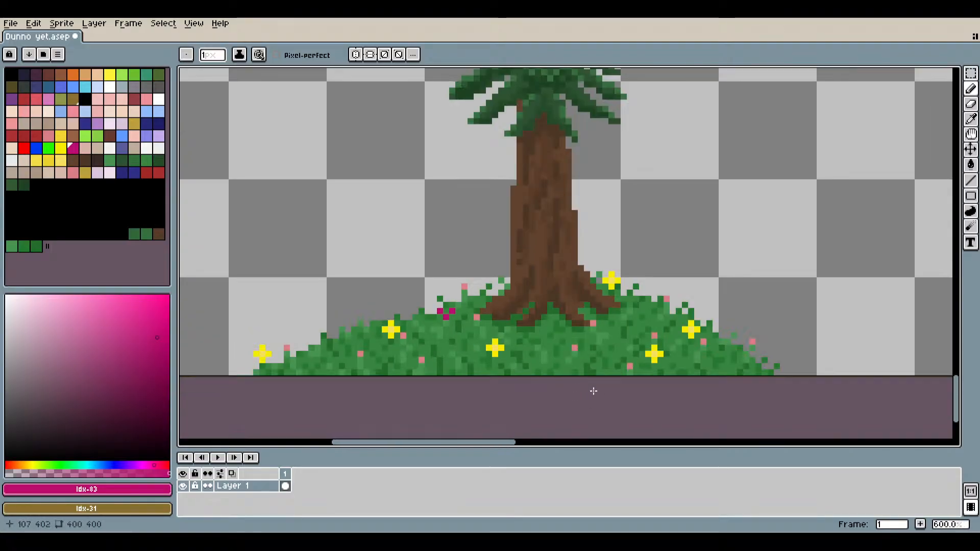
Fill the centre of the magenta flower with index 83.
scroll(528, 350, up, 5)
click(450, 316)
scroll(645, 385, down, 5)
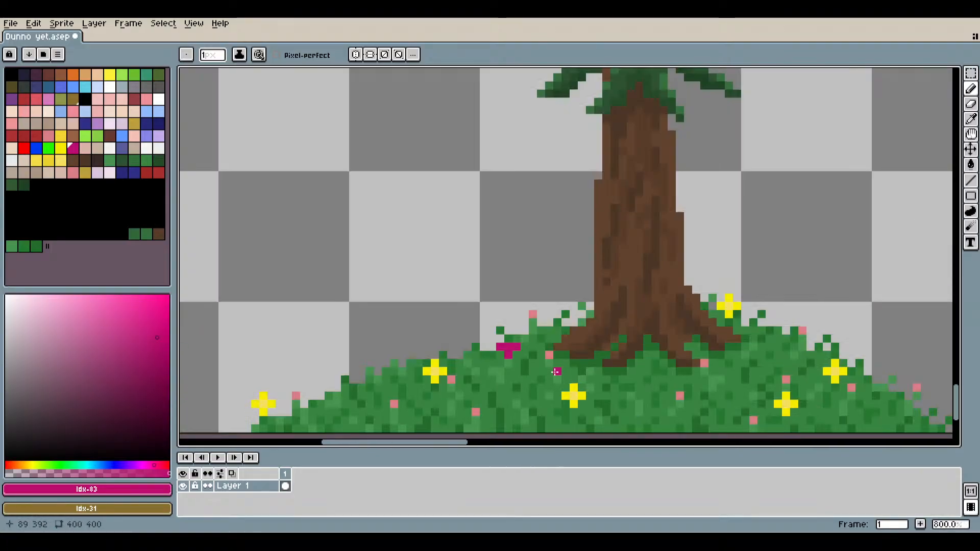
drag(645, 385, 635, 344)
scroll(699, 354, down, 1)
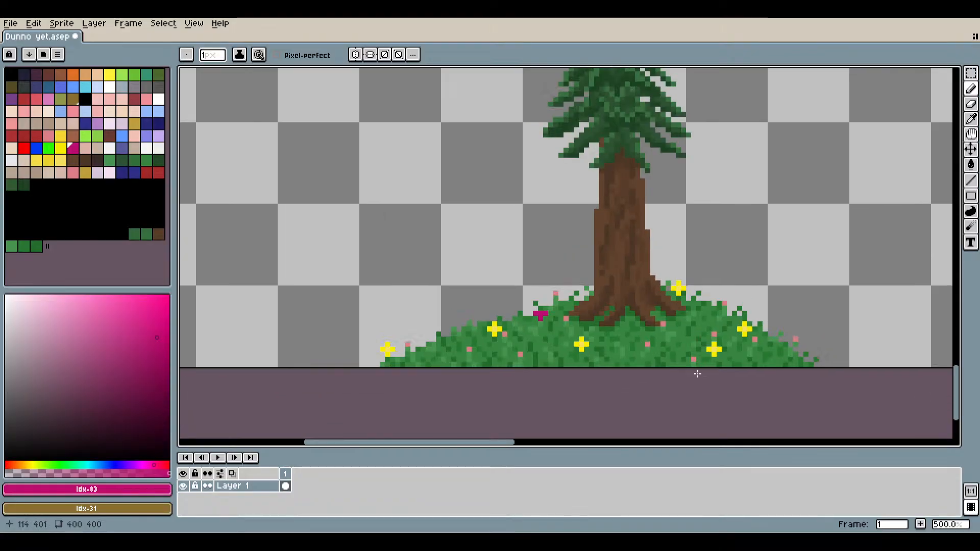
Recolour the centre of the magenta flower on the ridge left of the trunk with index 84.
scroll(577, 343, up, 10)
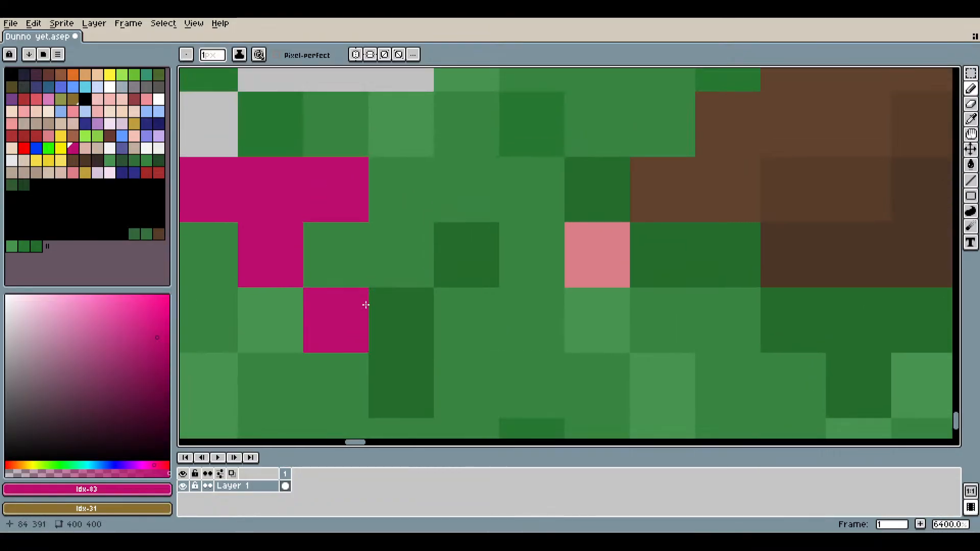
scroll(366, 304, down, 4)
click(84, 148)
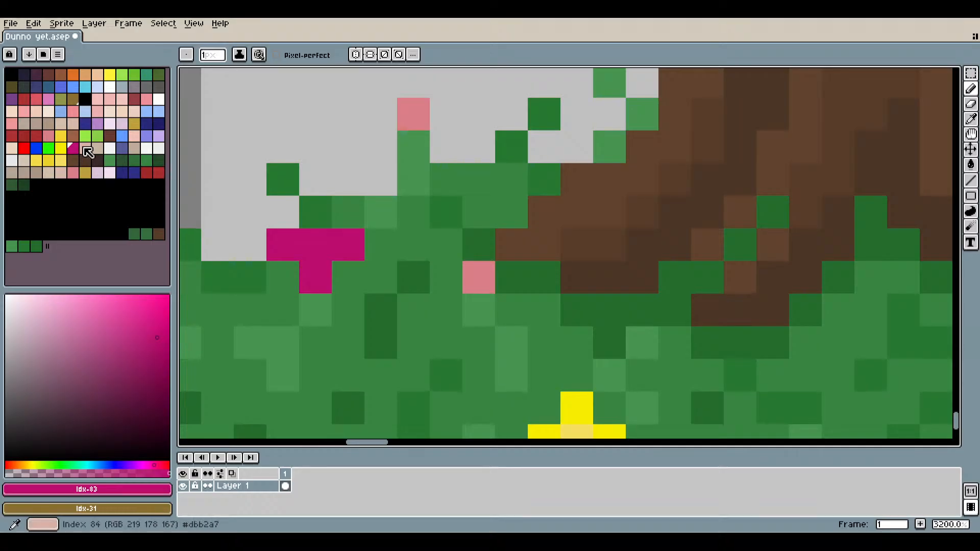
scroll(368, 301, down, 8)
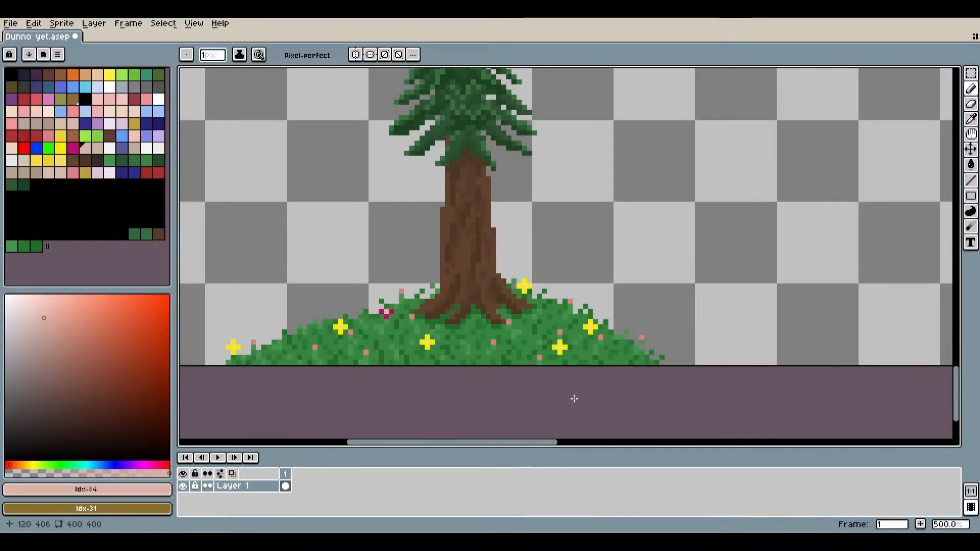
drag(489, 343, 610, 333)
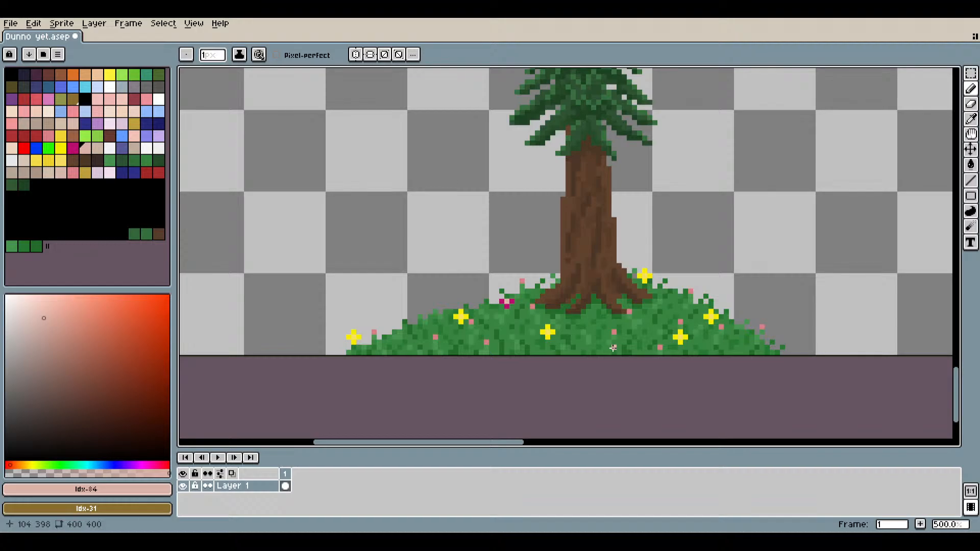
scroll(500, 309, up, 4)
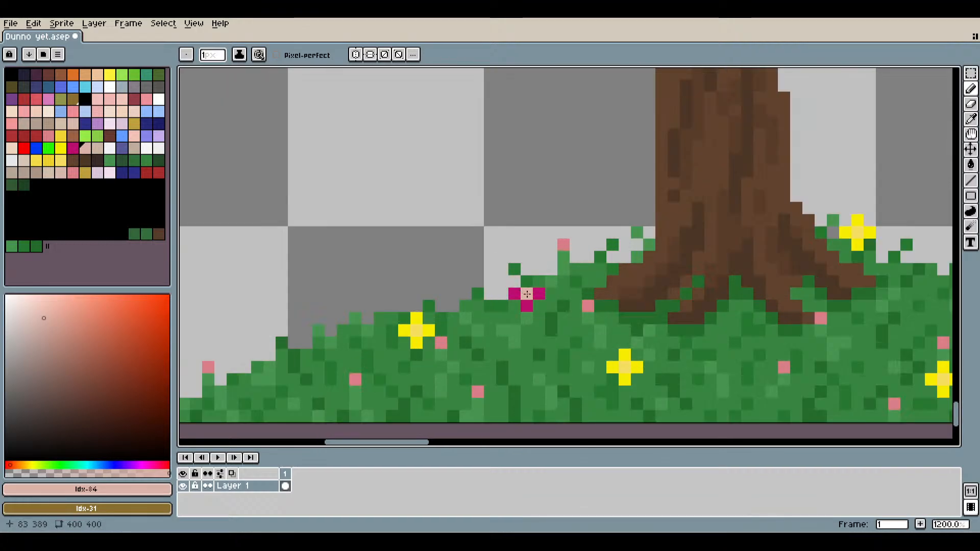
scroll(575, 344, down, 6)
scroll(621, 367, up, 3)
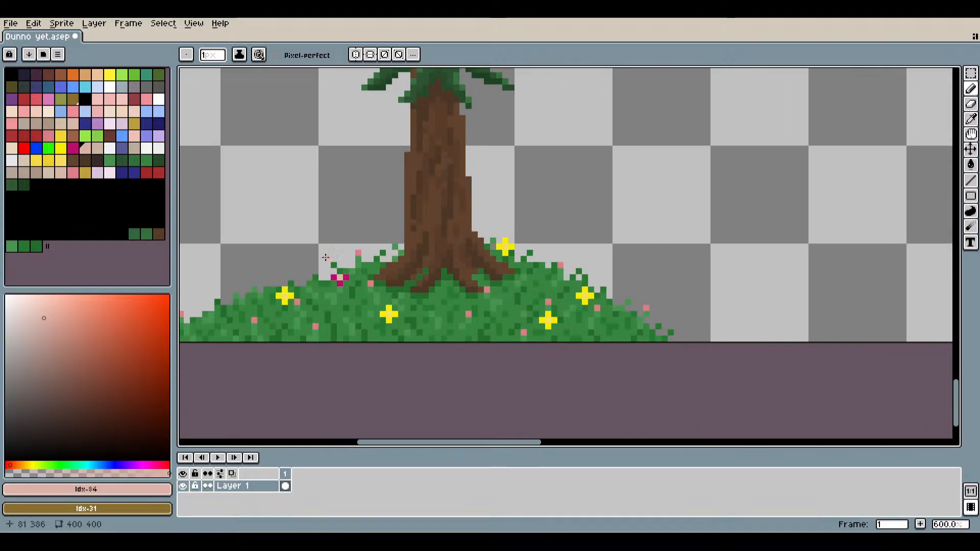
Paint a small magenta flower low on the hill below the trunk, with three index 83 petals and an index 84 centre.
click(73, 147)
click(499, 327)
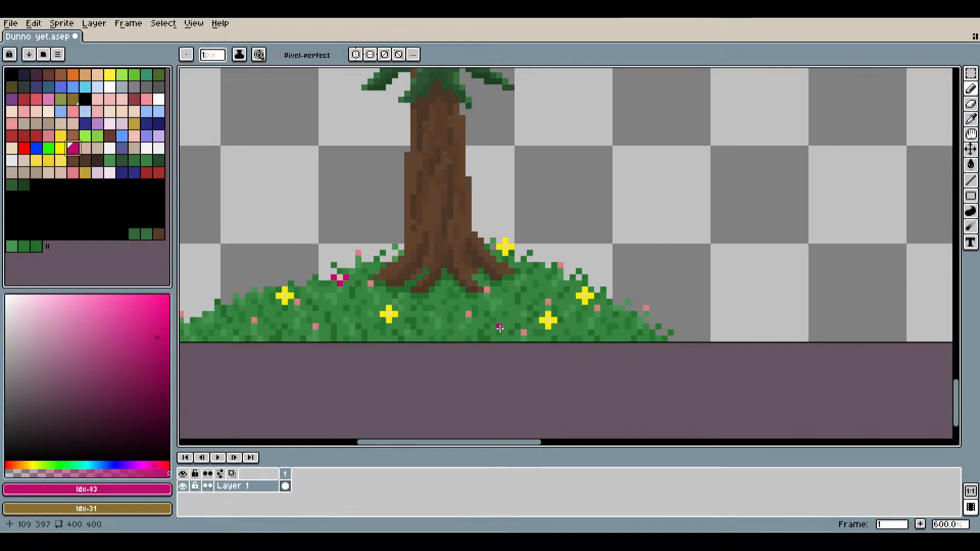
scroll(499, 329, up, 4)
scroll(338, 319, up, 2)
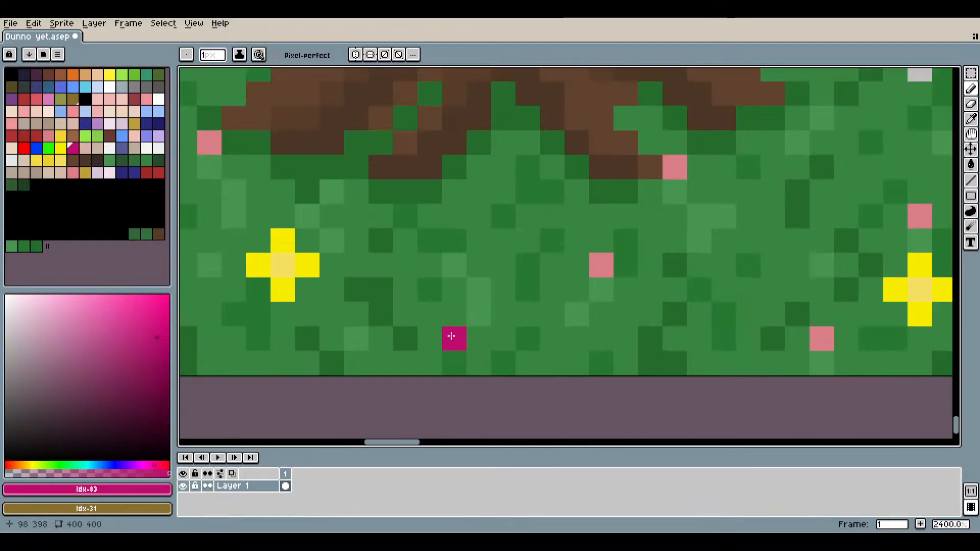
click(454, 339)
click(478, 313)
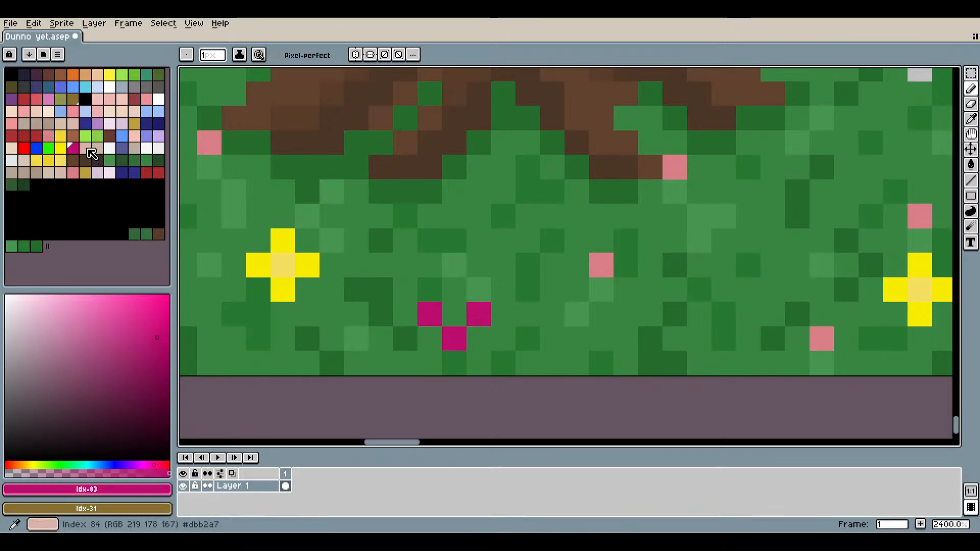
click(85, 148)
click(458, 315)
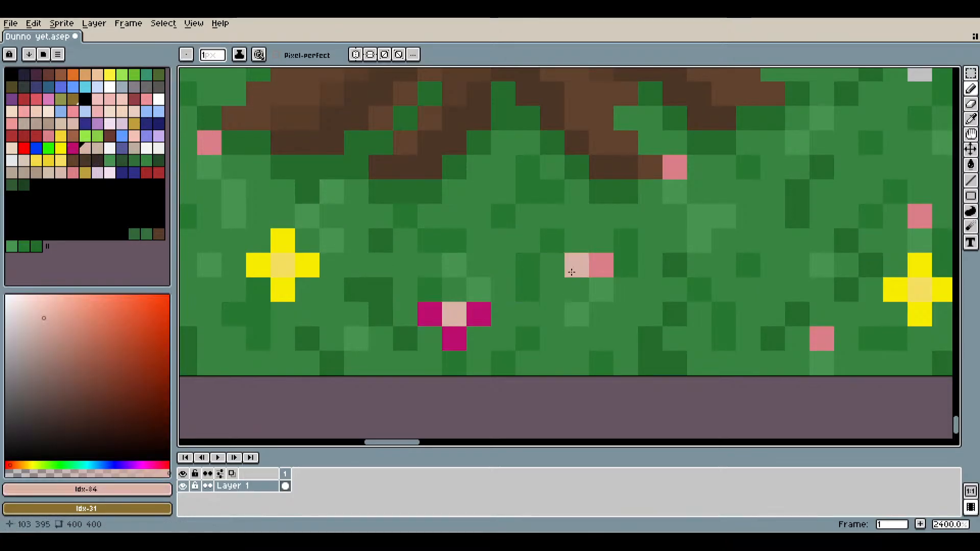
scroll(577, 268, down, 7)
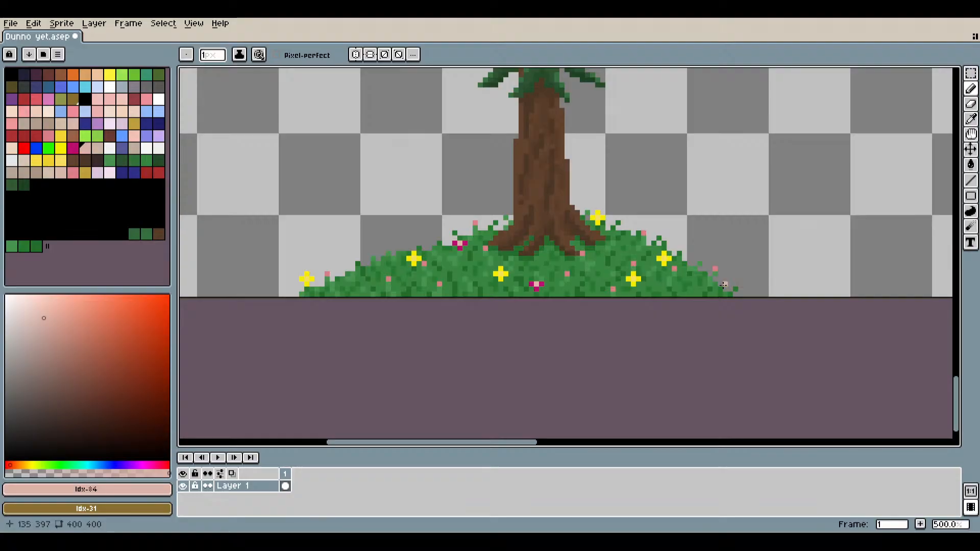
Paint a magenta flower on the left slope's ridge between the two yellow flowers, with three index 83 petals and an index 84 centre.
mouse_move(726, 275)
mouse_down()
mouse_move(657, 319)
mouse_move(542, 278)
mouse_move(697, 298)
mouse_up()
drag(455, 325, 503, 329)
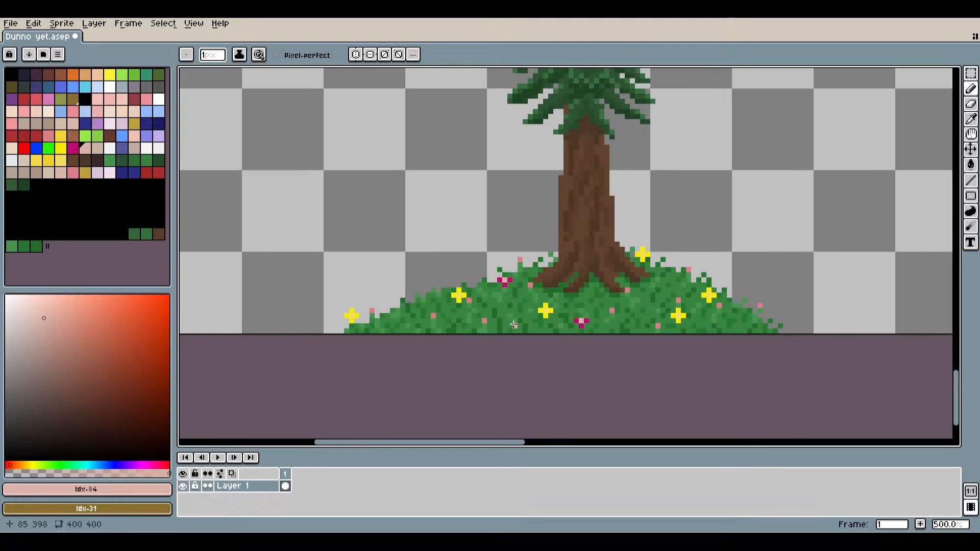
scroll(507, 323, up, 4)
click(76, 149)
drag(260, 257, 439, 279)
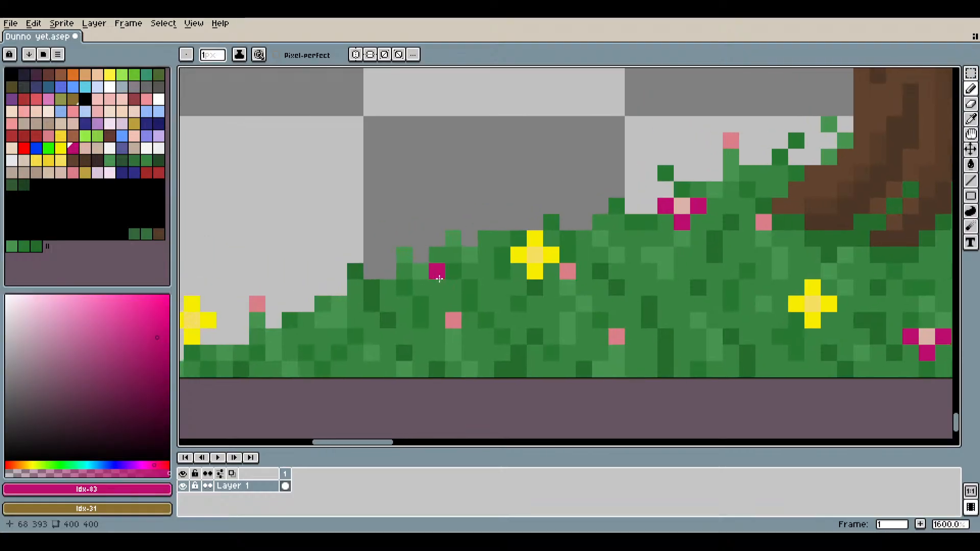
click(371, 271)
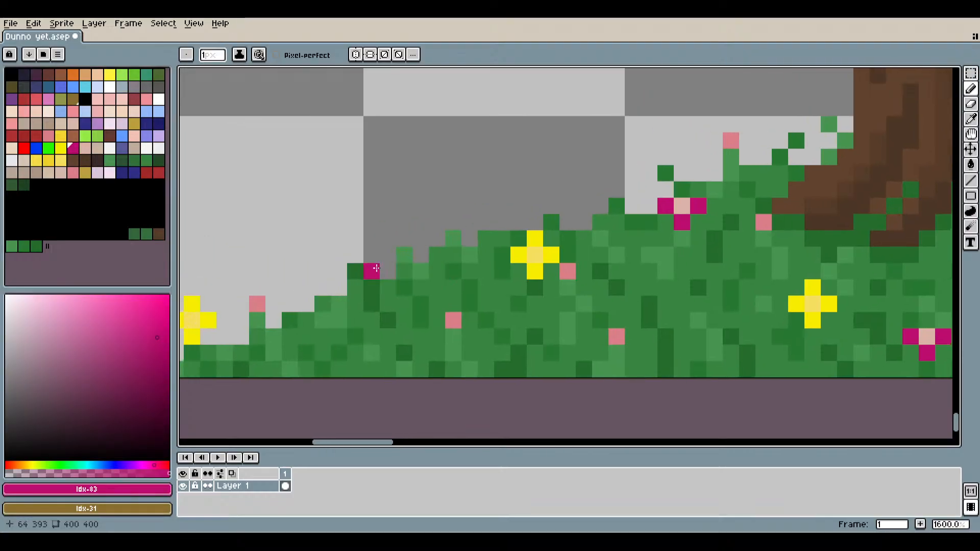
click(355, 255)
click(388, 254)
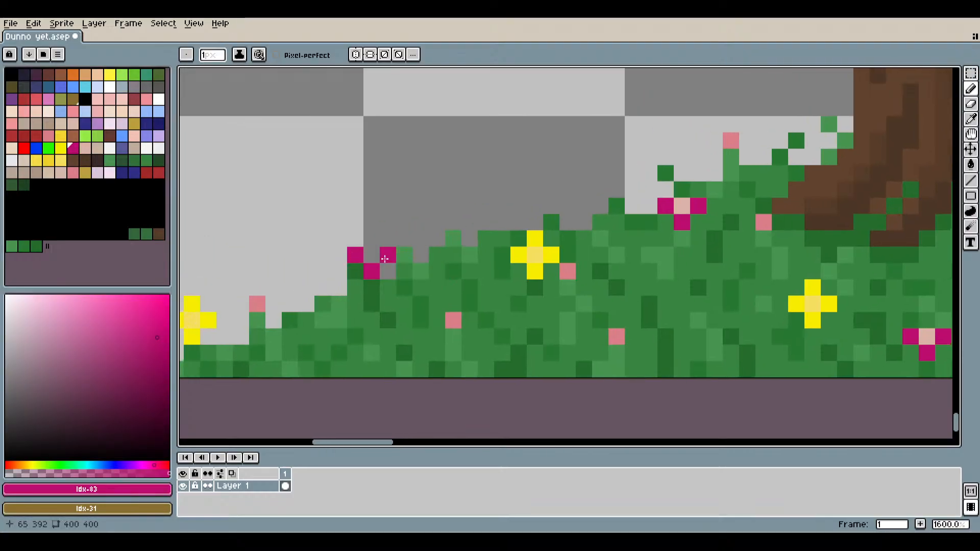
click(85, 148)
scroll(742, 369, down, 3)
Try a magenta flower on the bottom edge near the hill's right end, with three index 83 petals and an index 84 centre.
drag(742, 369, 674, 289)
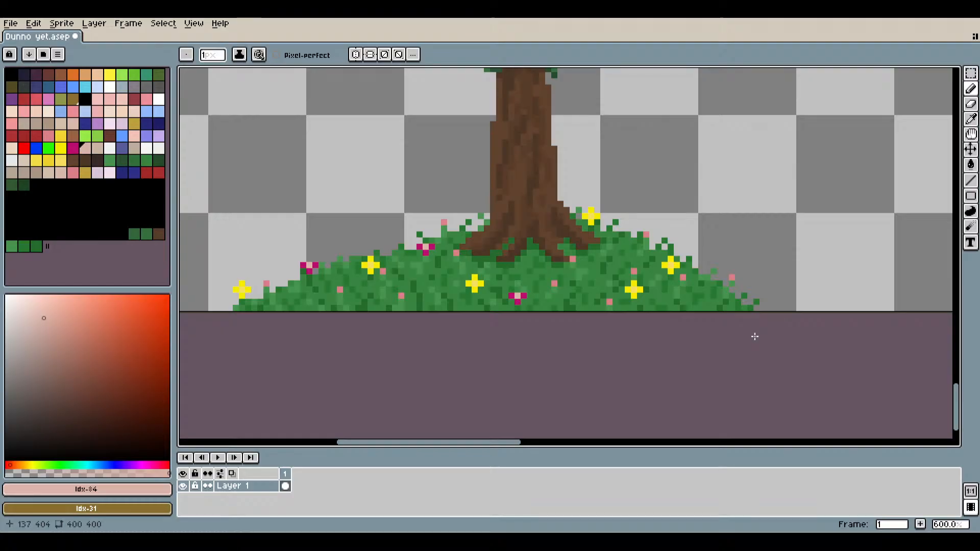
drag(709, 314, 595, 331)
scroll(569, 305, up, 5)
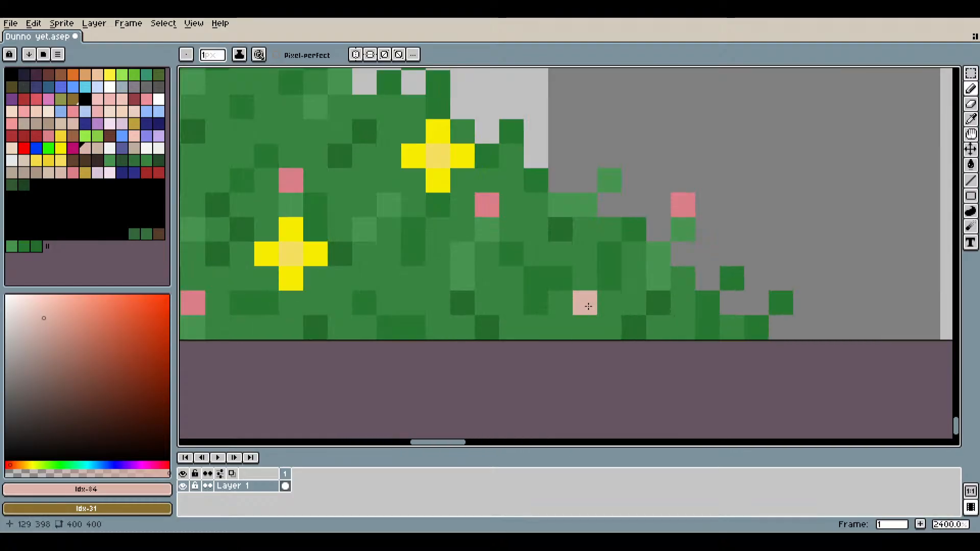
click(80, 149)
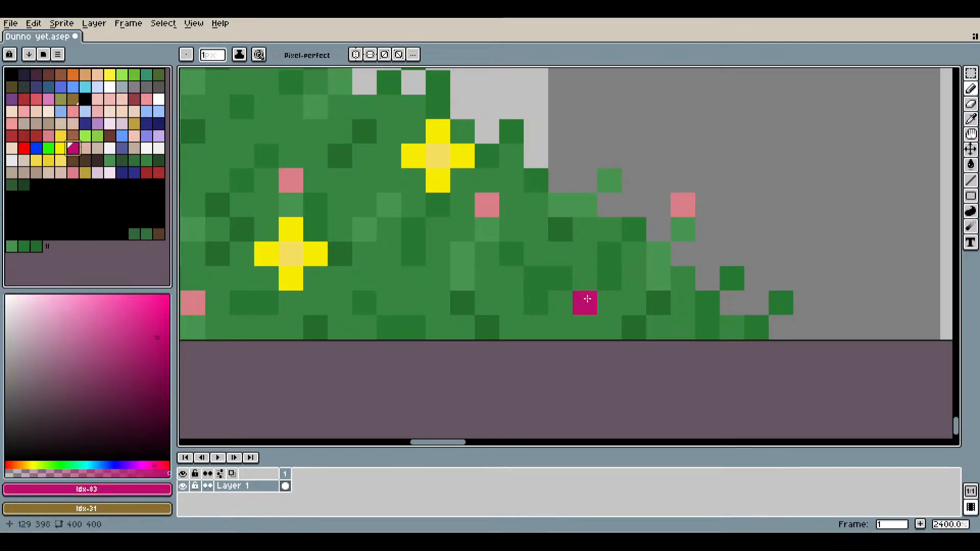
click(585, 327)
click(610, 303)
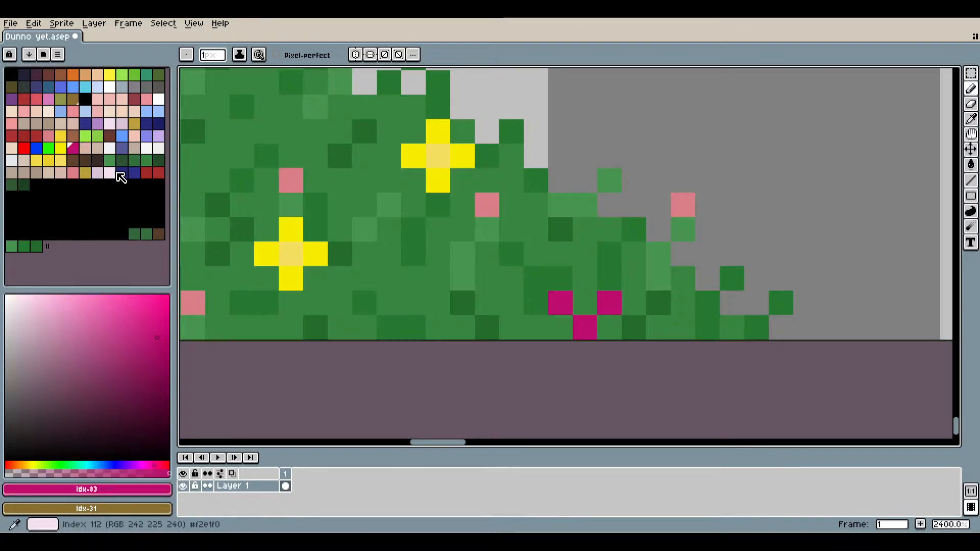
click(86, 148)
click(530, 254)
click(585, 303)
scroll(691, 367, down, 9)
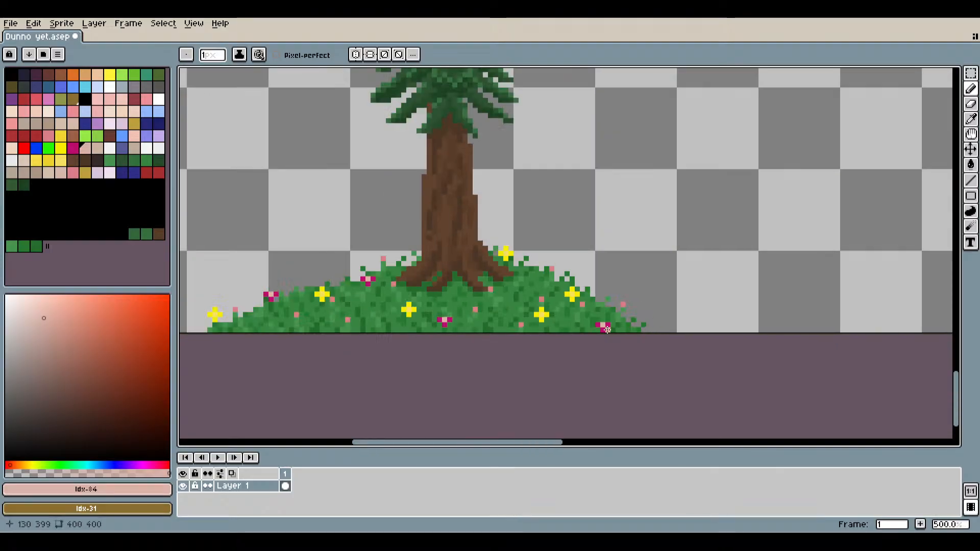
scroll(695, 370, up, 3)
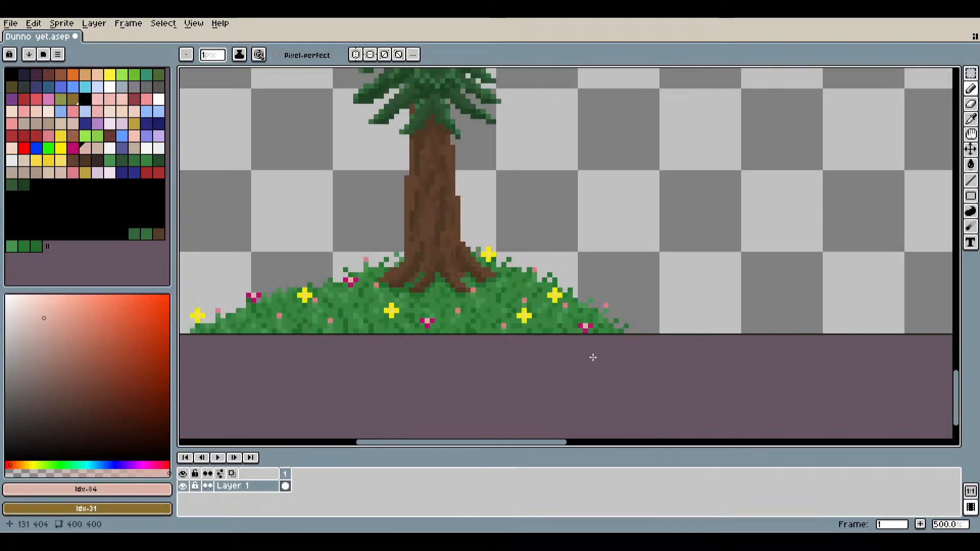
Undo the pixels of the magenta flower at the hill's bottom right edge and return to the Pencil tool.
drag(504, 350, 560, 344)
scroll(562, 346, up, 4)
key(v)
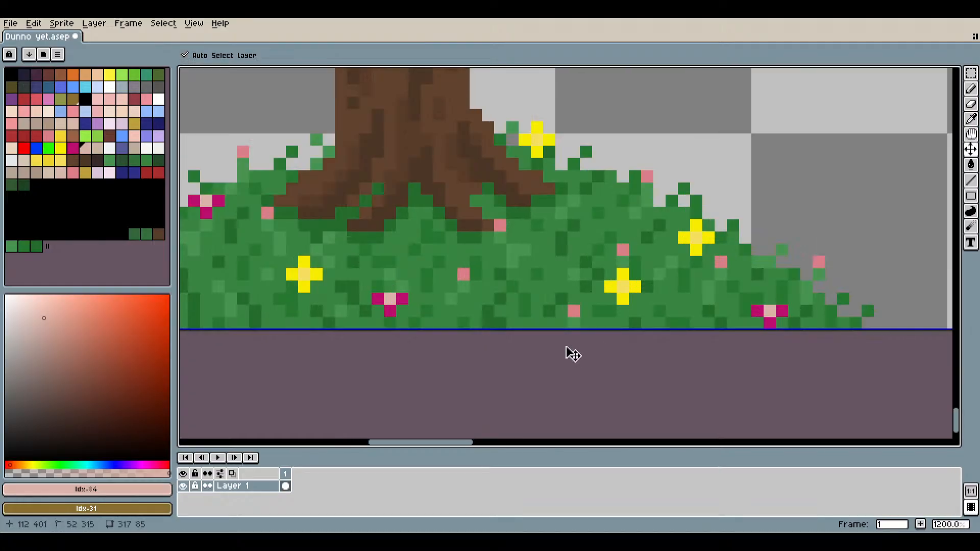
key(ctrl+z)
key(ctrl+z)
key(ctrl+z)
key(ctrl+z)
key(b)
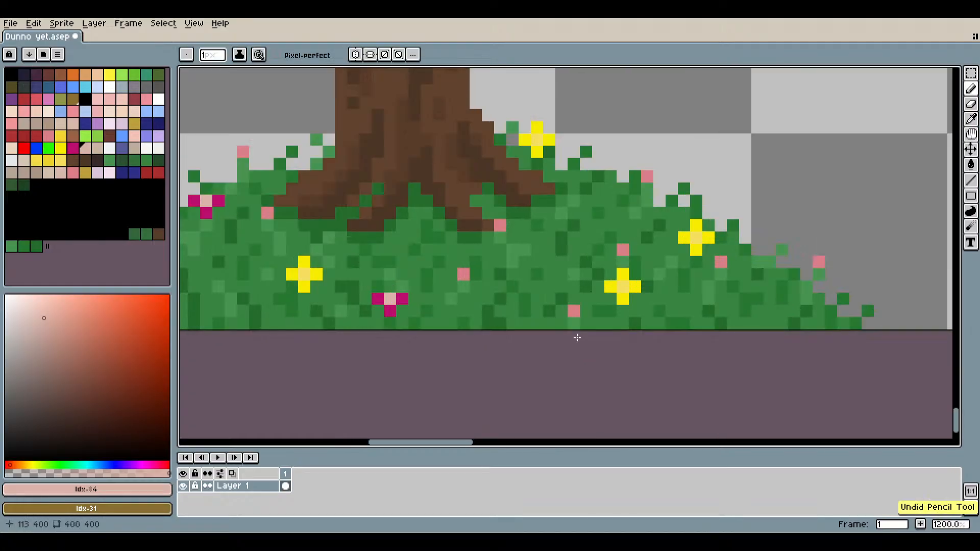
Paint a magenta flower slightly above the bottom edge near the hill's right end, with three index 83 petals and an index 84 centre.
key(9)
scroll(765, 306, up, 4)
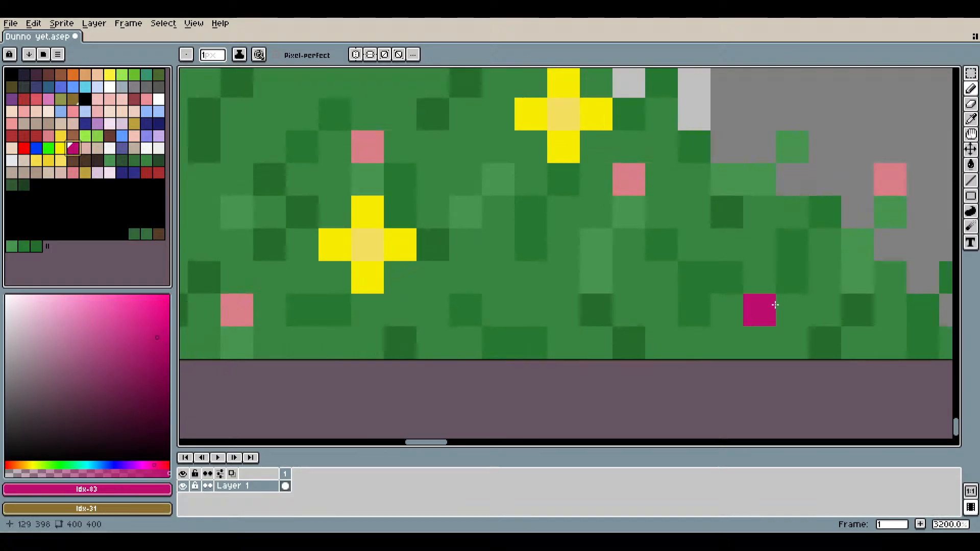
click(769, 279)
click(729, 247)
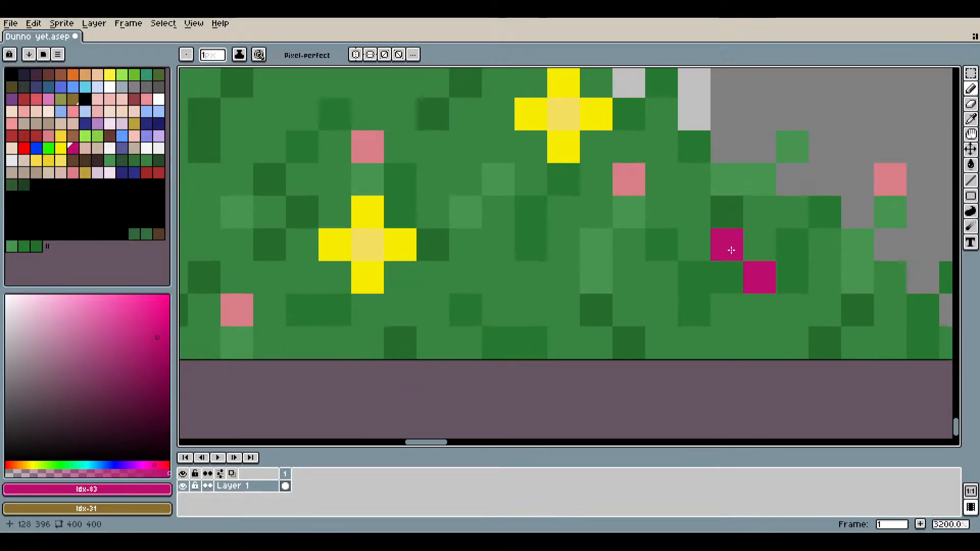
click(782, 253)
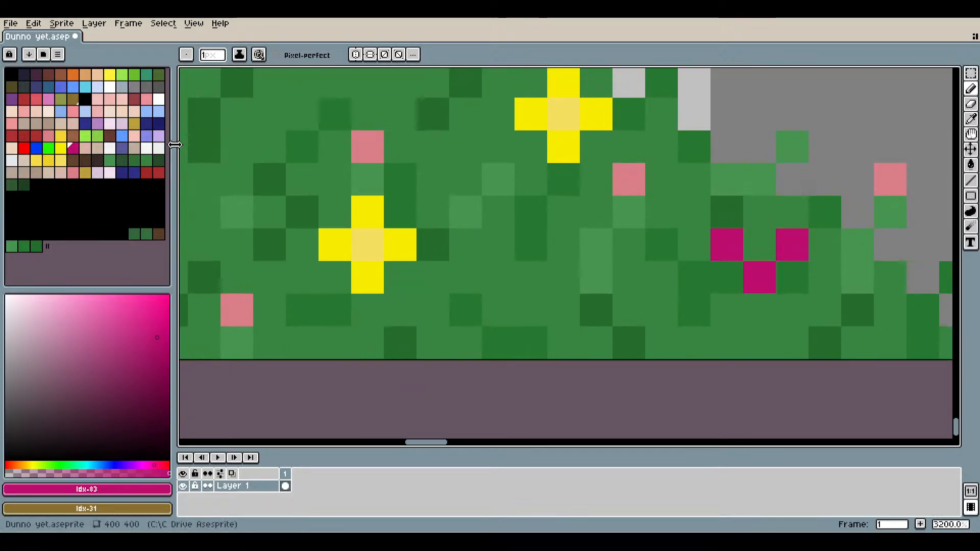
click(85, 148)
click(723, 296)
key(ctrl+z)
click(760, 245)
scroll(822, 306, down, 5)
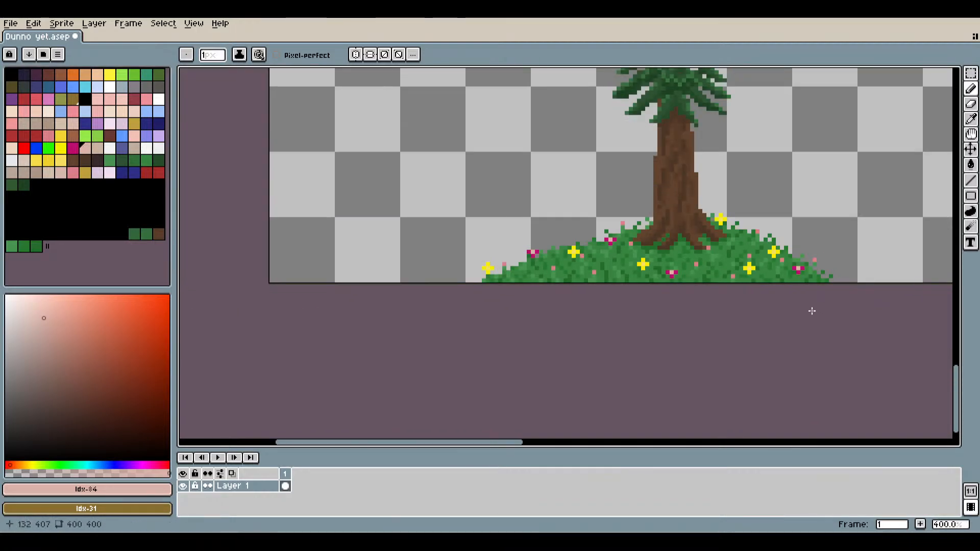
drag(812, 310, 668, 345)
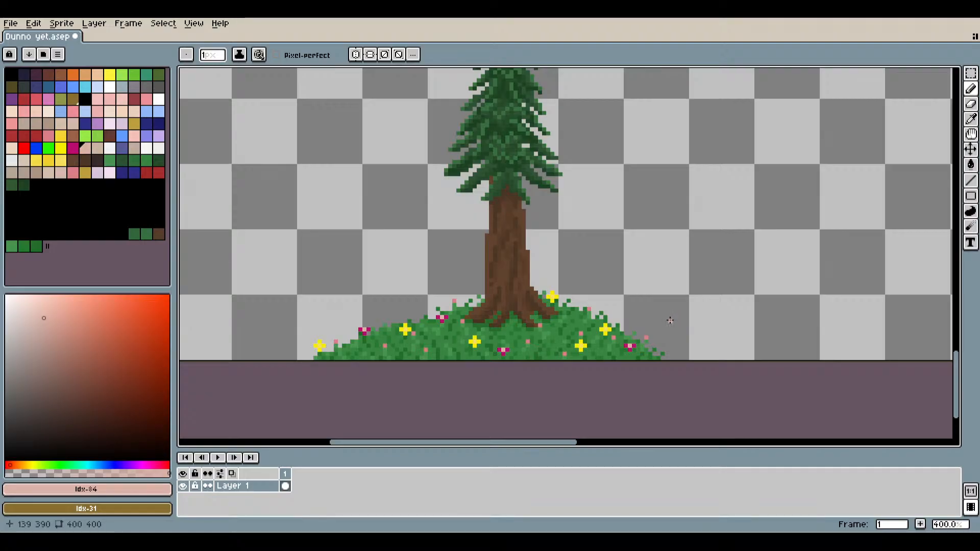
Draw a vertical light blue index 45 line from the canvas bottom past the hill's left end to well above the treetop.
scroll(670, 321, down, 1)
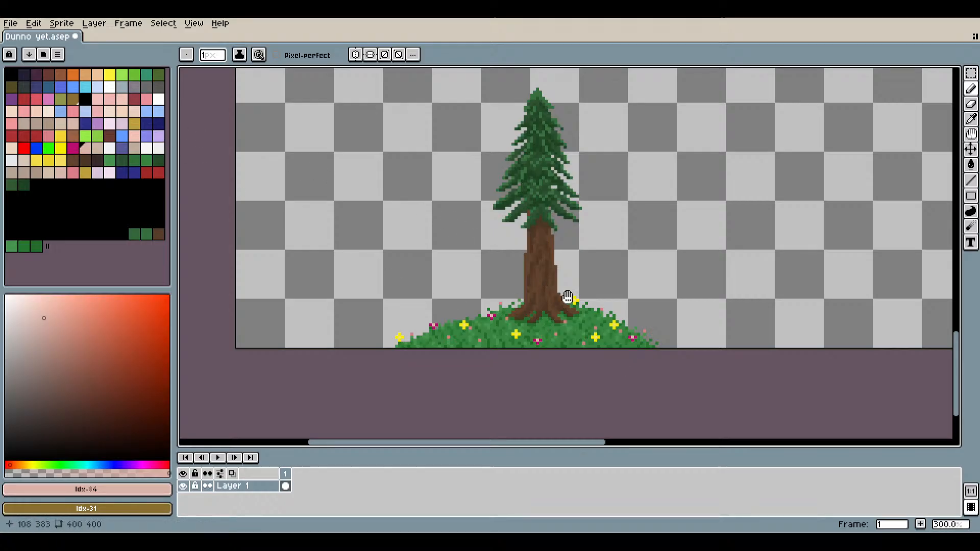
drag(567, 298, 558, 330)
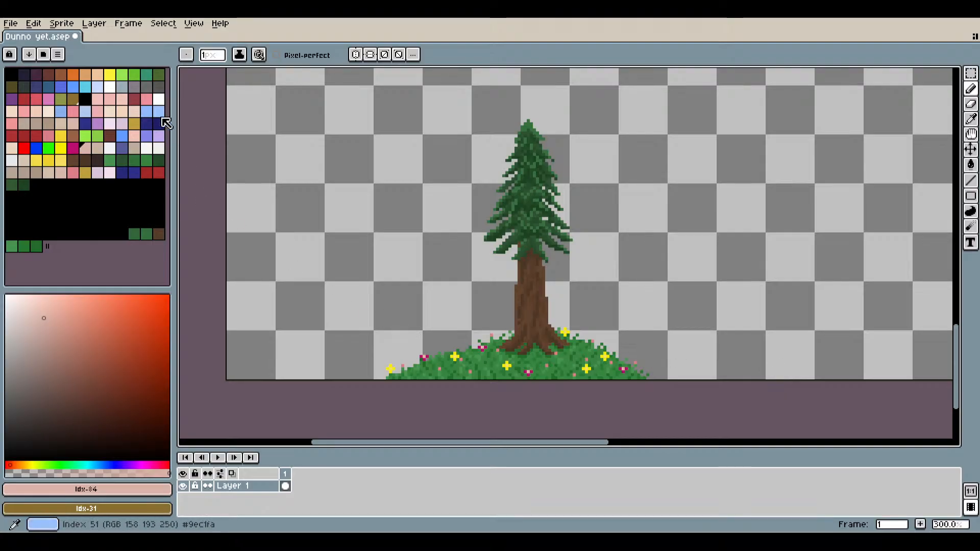
click(86, 111)
scroll(398, 355, up, 3)
scroll(398, 356, up, 1)
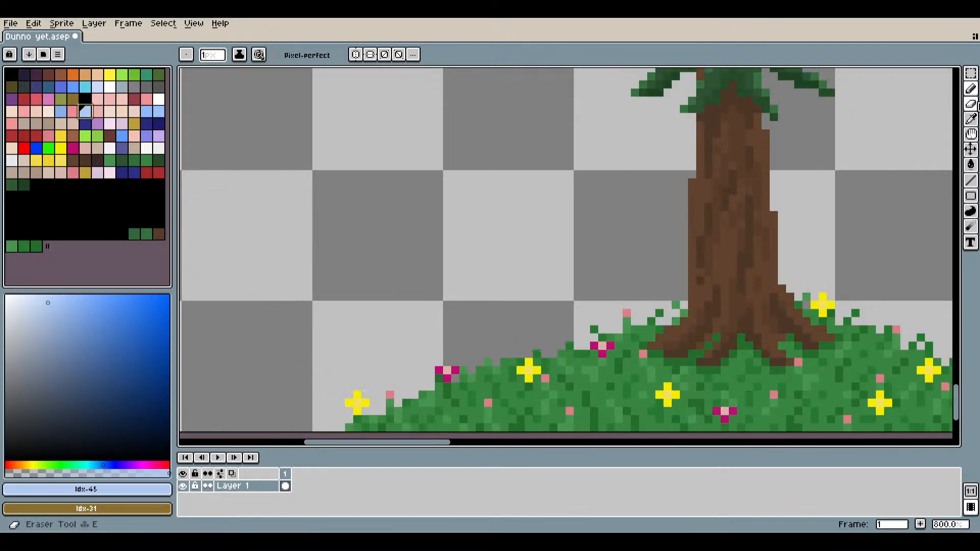
click(971, 75)
mouse_move(300, 425)
mouse_down()
mouse_move(406, 346)
mouse_move(438, 71)
mouse_move(373, 68)
mouse_move(404, 69)
mouse_up()
scroll(454, 218, down, 5)
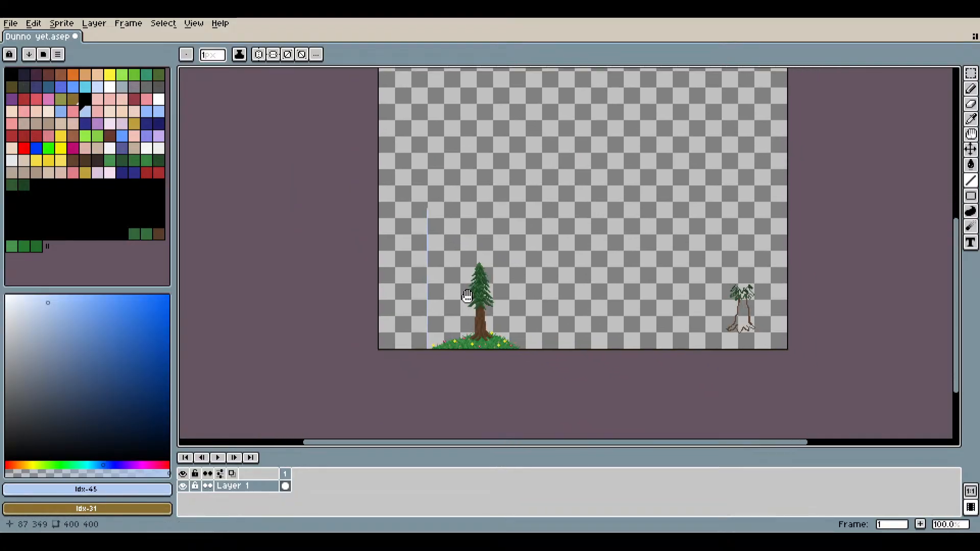
Draw a matching vertical line past the hill's right end and join both tops with a horizontal line about 96 px long.
scroll(465, 353, up, 3)
drag(466, 353, 506, 368)
mouse_move(698, 374)
mouse_down()
mouse_move(698, 273)
mouse_move(658, 69)
mouse_move(678, 68)
mouse_move(705, 112)
mouse_move(698, 162)
mouse_up()
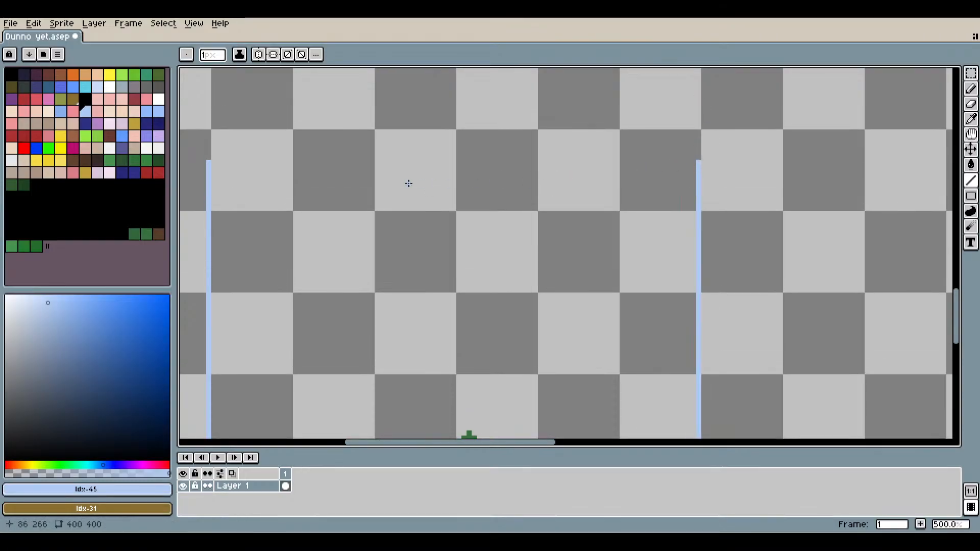
drag(214, 161, 693, 163)
scroll(674, 276, down, 4)
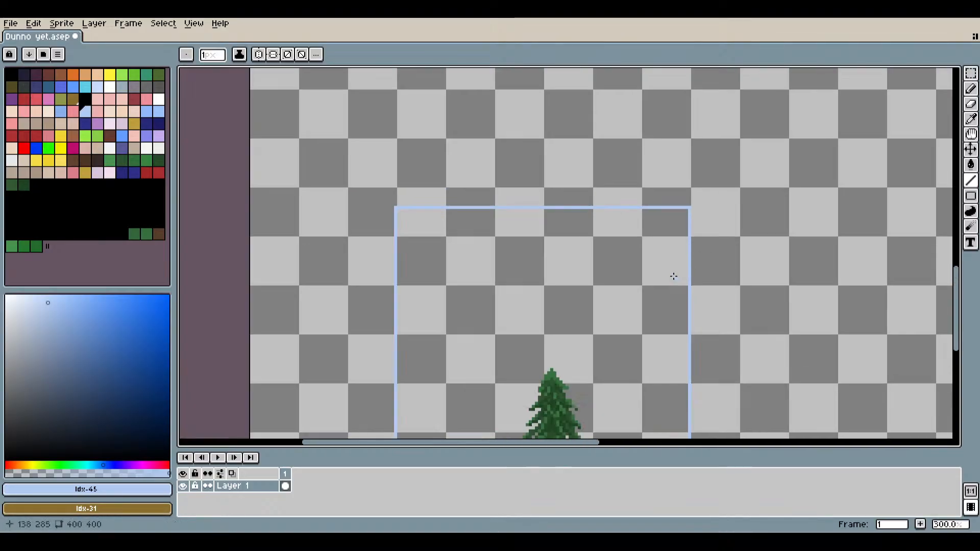
scroll(648, 291, up, 3)
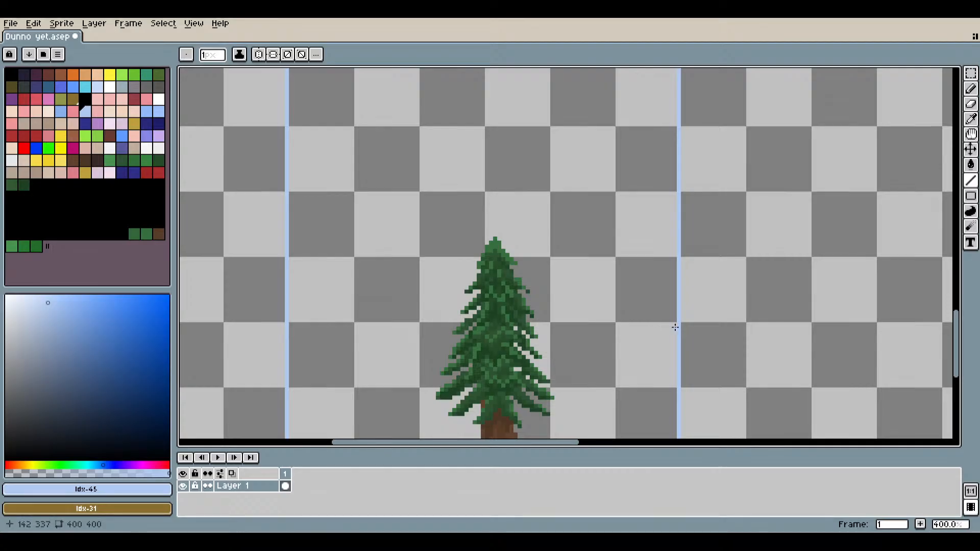
Fill the inside of the light blue frame around the tree with index 45 as a solid sky.
drag(652, 328, 637, 224)
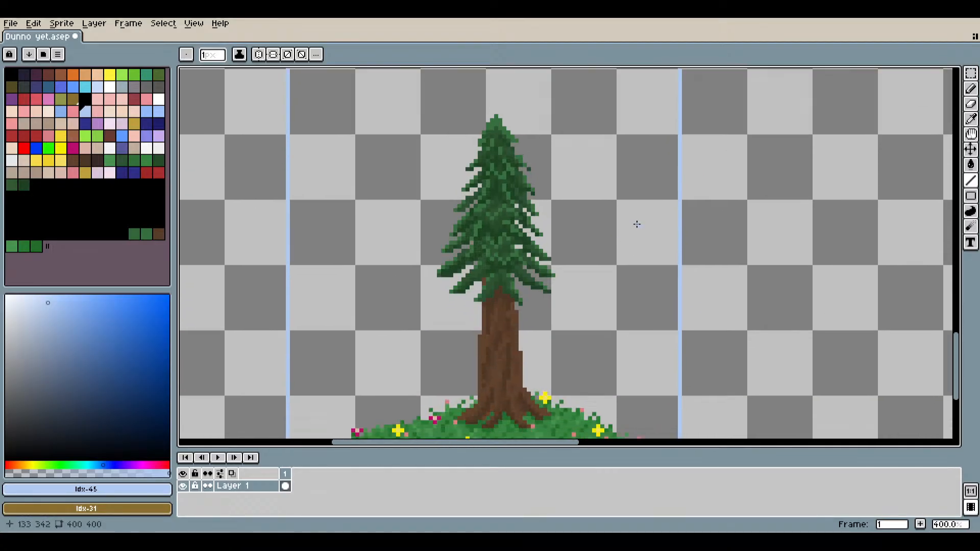
mouse_move(635, 263)
mouse_down()
mouse_move(668, 209)
mouse_move(637, 297)
mouse_up()
scroll(640, 222, down, 2)
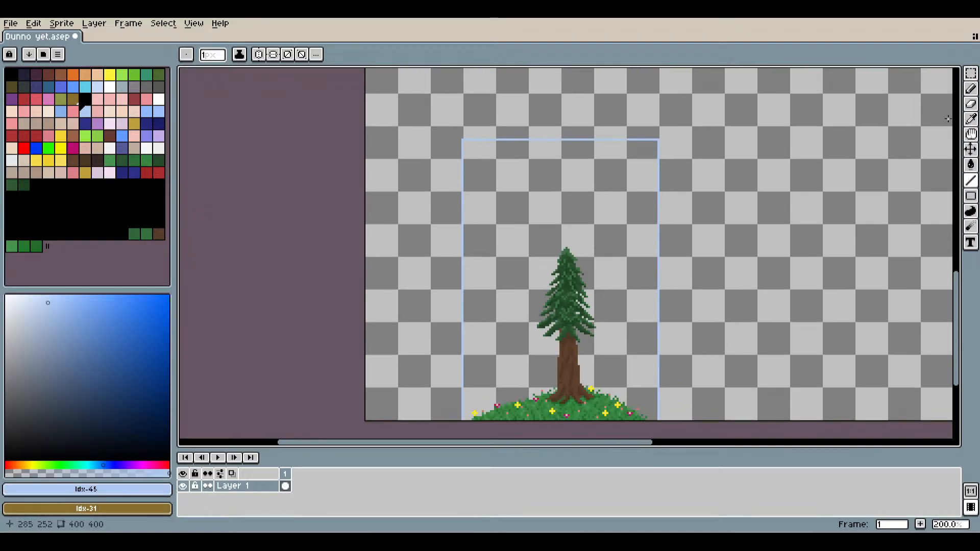
click(973, 164)
click(595, 233)
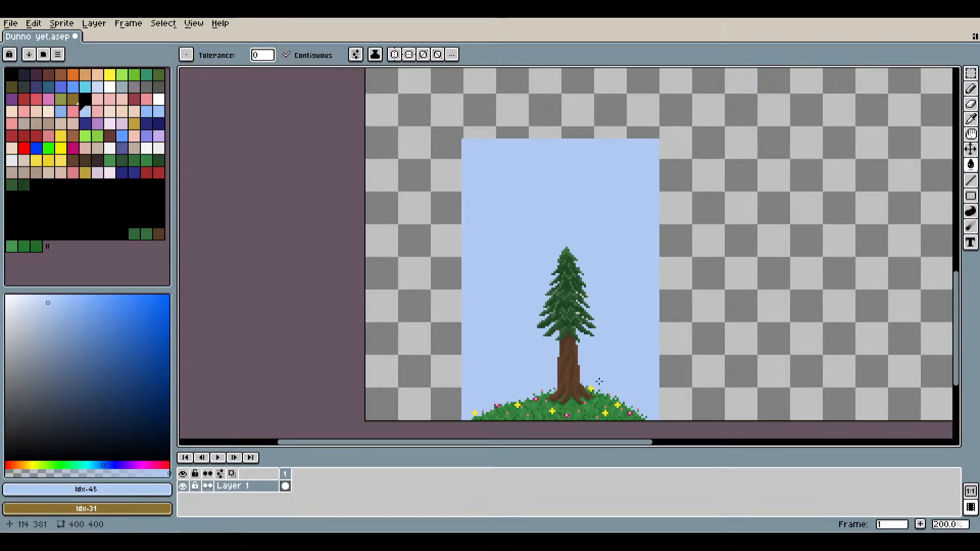
Fill the enclosed transparent gaps among the grass tufts and flowers along the hill's edge with index 45.
scroll(599, 382, up, 4)
drag(600, 383, 631, 216)
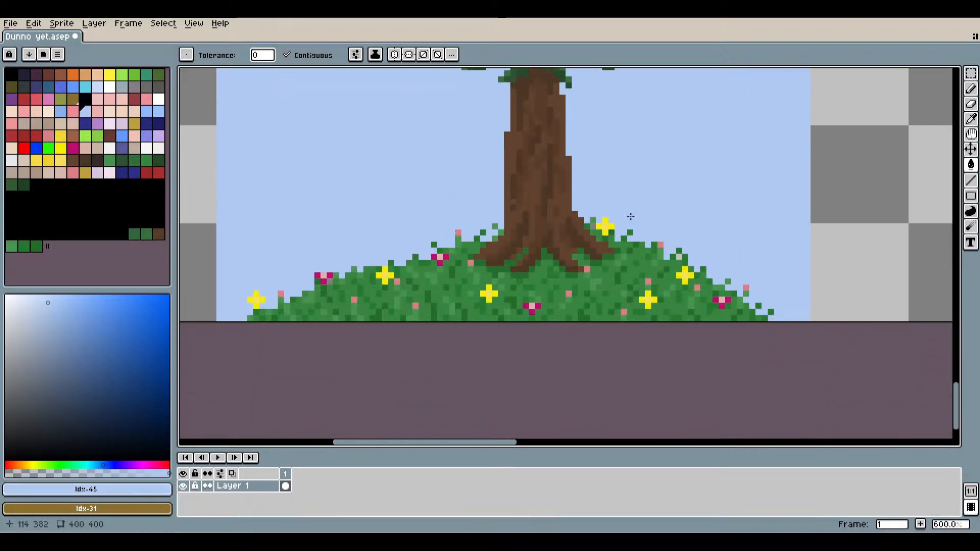
scroll(705, 257, up, 4)
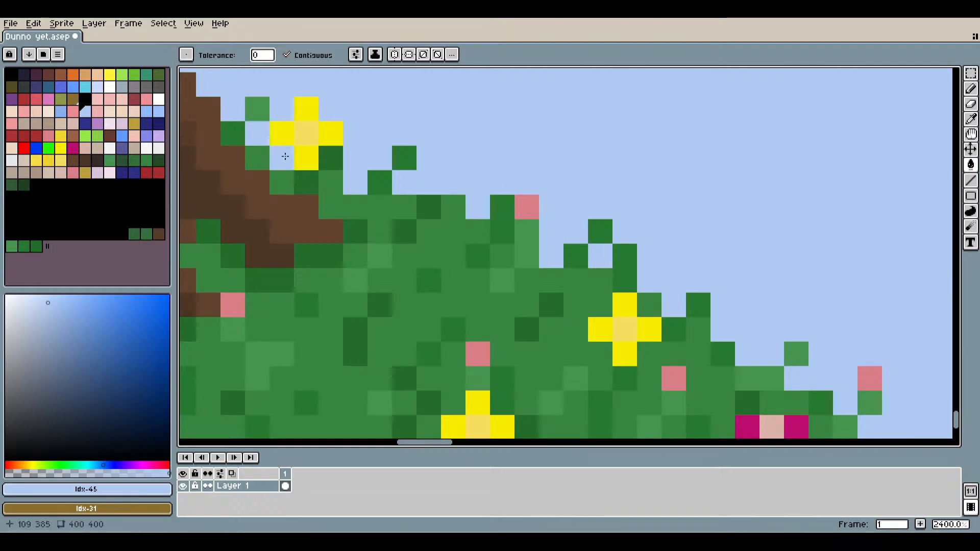
scroll(388, 268, down, 4)
drag(372, 279, 670, 262)
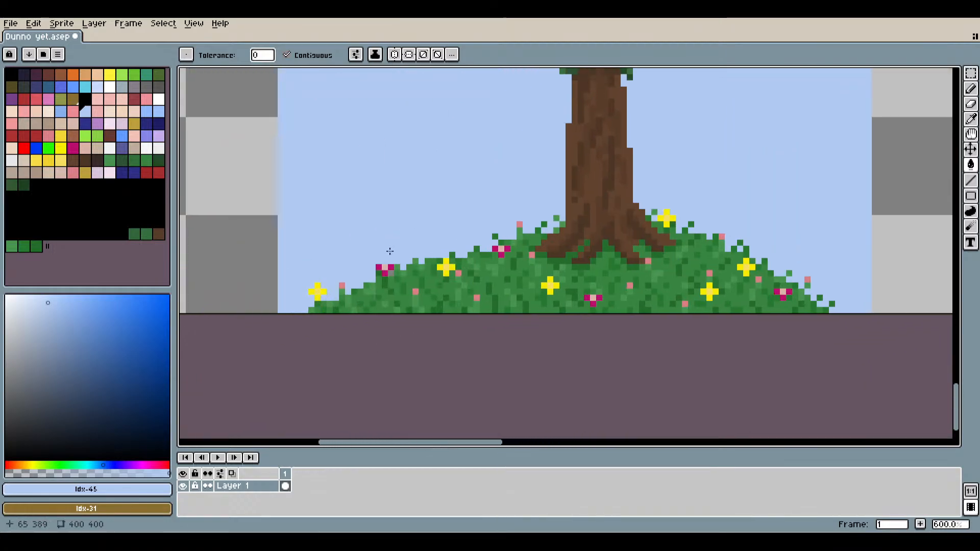
scroll(391, 261, up, 4)
scroll(608, 268, down, 2)
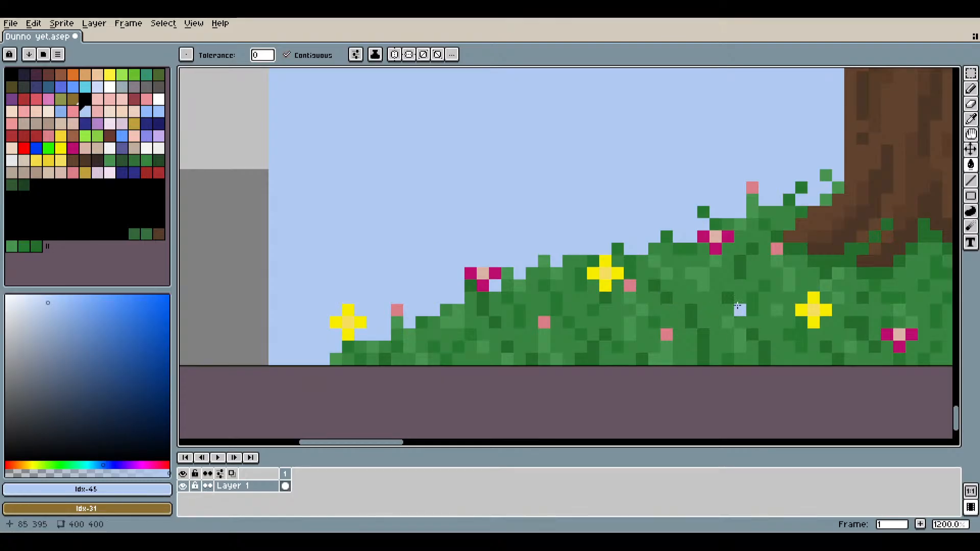
Fill the enclosed transparent gaps among the tree's lower branches on both sides with index 45.
scroll(738, 306, down, 2)
drag(795, 148, 549, 357)
scroll(537, 217, up, 3)
click(526, 221)
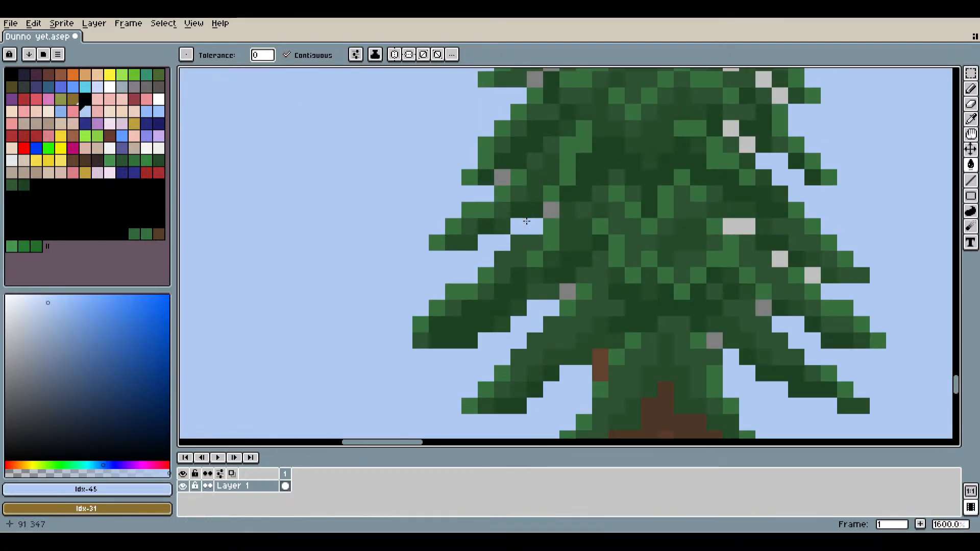
click(551, 210)
click(503, 177)
click(569, 292)
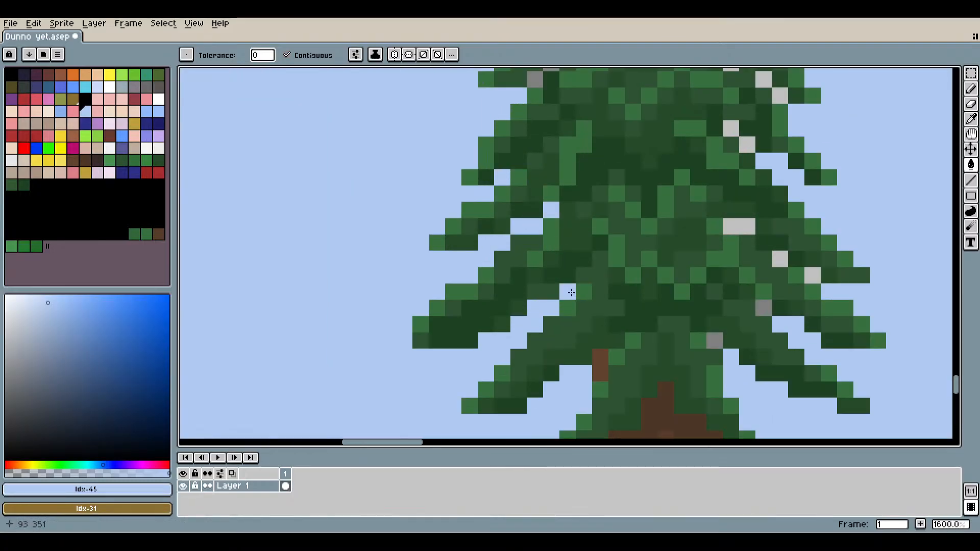
click(735, 226)
click(714, 340)
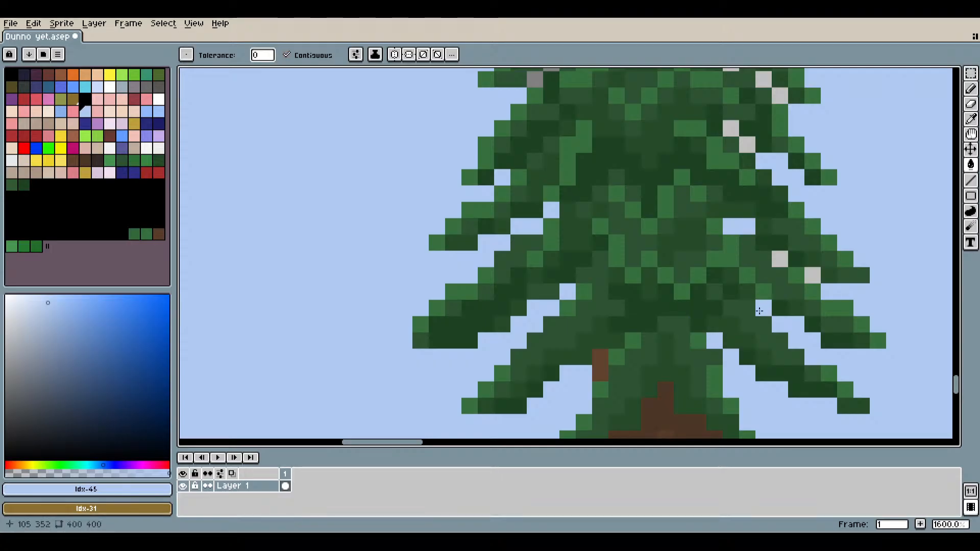
click(779, 259)
click(812, 276)
Fill the remaining transparent gaps among the tree's middle and upper branches with index 45.
drag(776, 212, 602, 381)
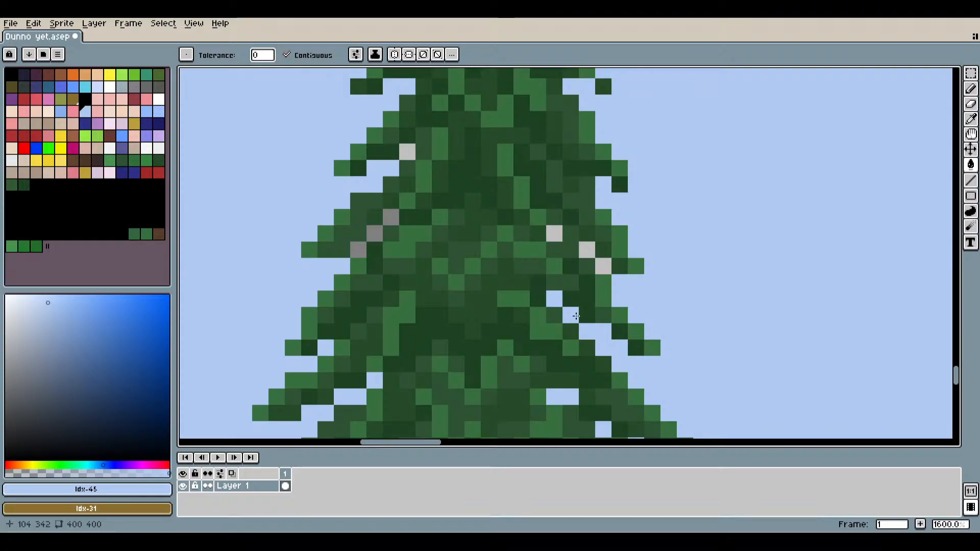
click(555, 234)
click(603, 266)
click(391, 217)
click(380, 226)
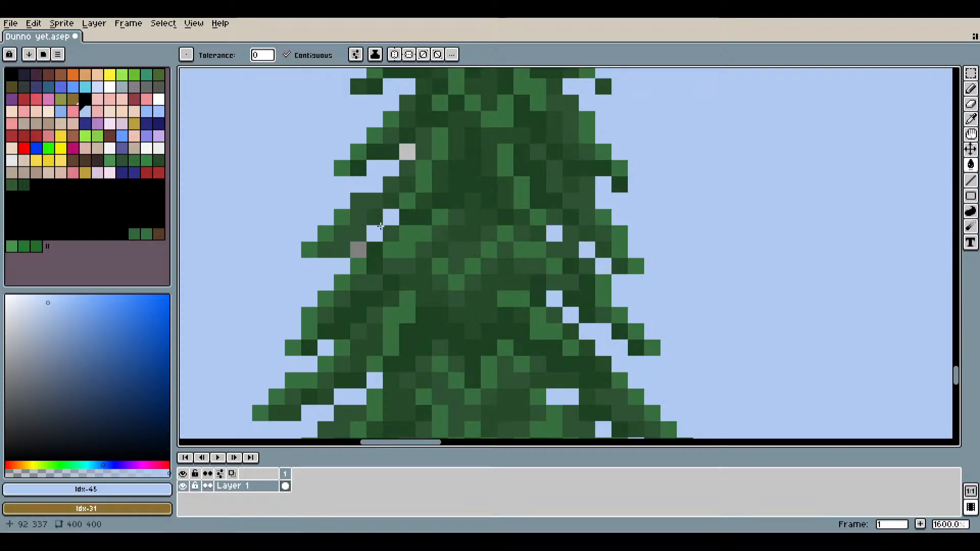
click(359, 246)
click(407, 152)
drag(548, 125, 538, 191)
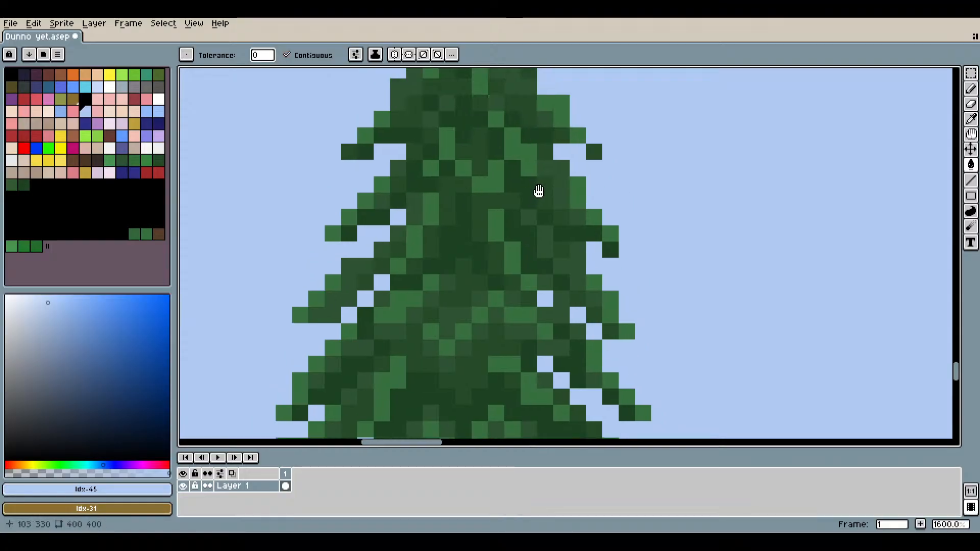
Draw a 1 px horizontal index 51 line at row 363 from each side of the upper trunk to the sky's edges.
scroll(538, 191, down, 6)
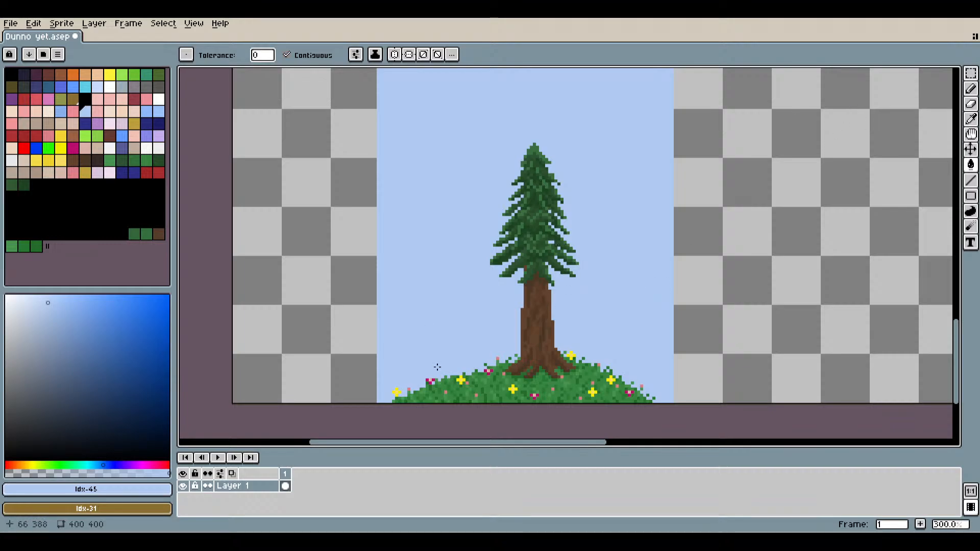
click(160, 112)
scroll(393, 320, up, 4)
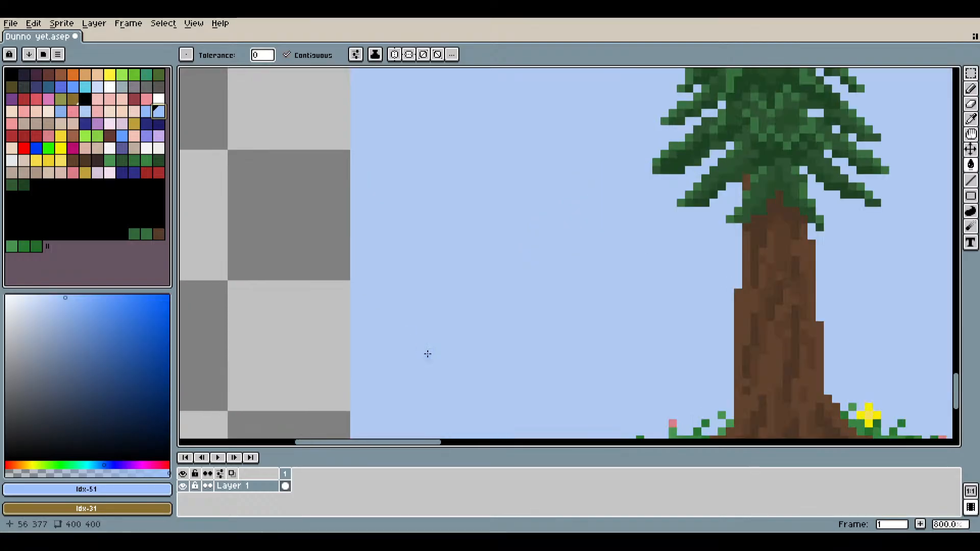
scroll(428, 354, down, 2)
drag(584, 340, 566, 290)
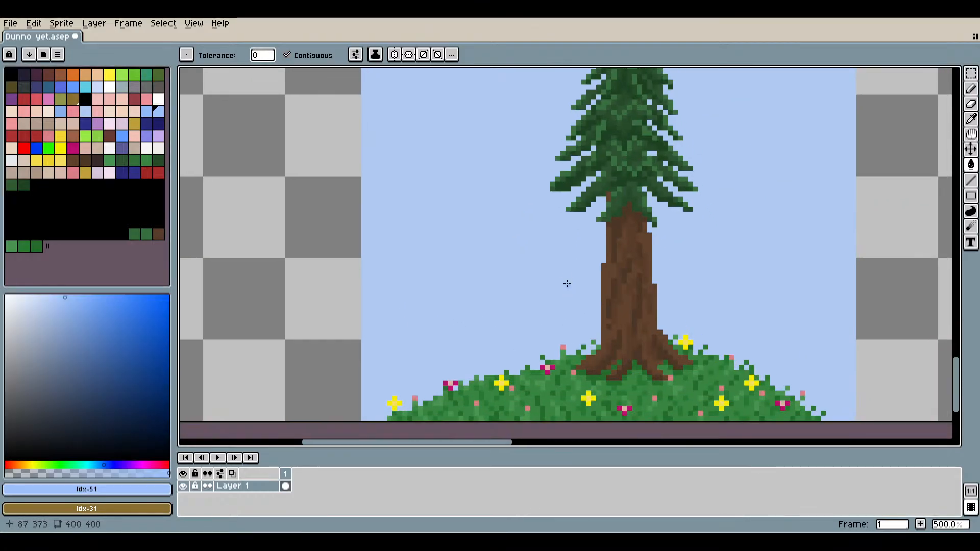
click(973, 95)
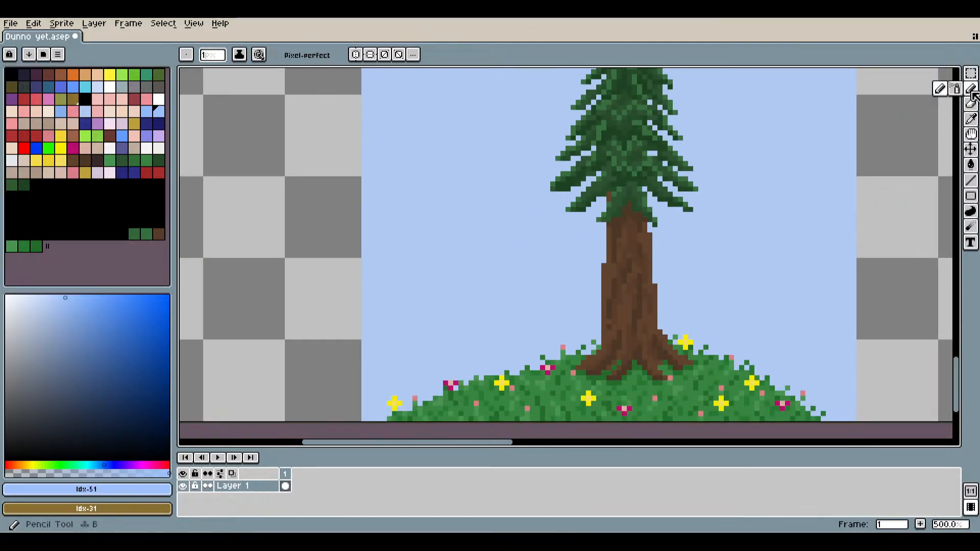
click(970, 180)
scroll(648, 243, up, 4)
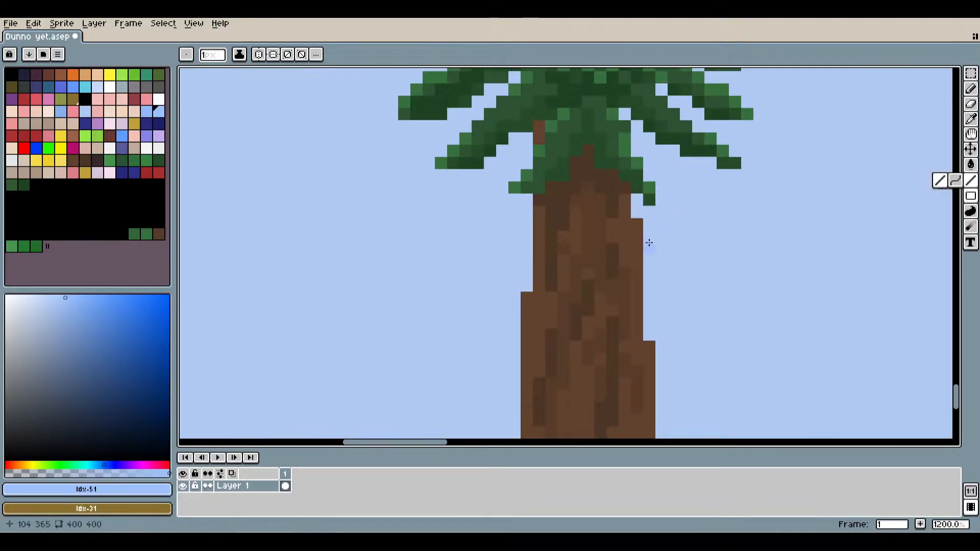
scroll(651, 231, down, 6)
scroll(669, 230, up, 4)
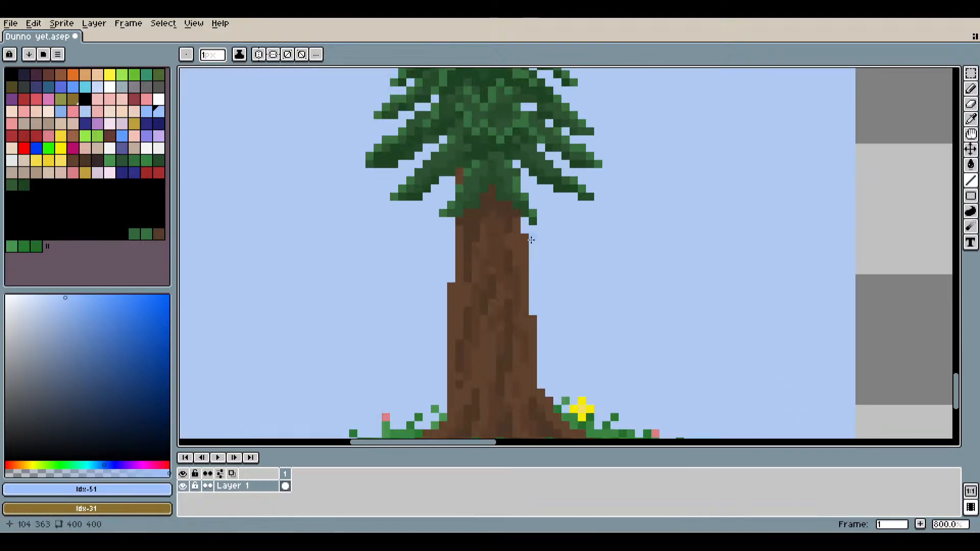
drag(531, 239, 846, 237)
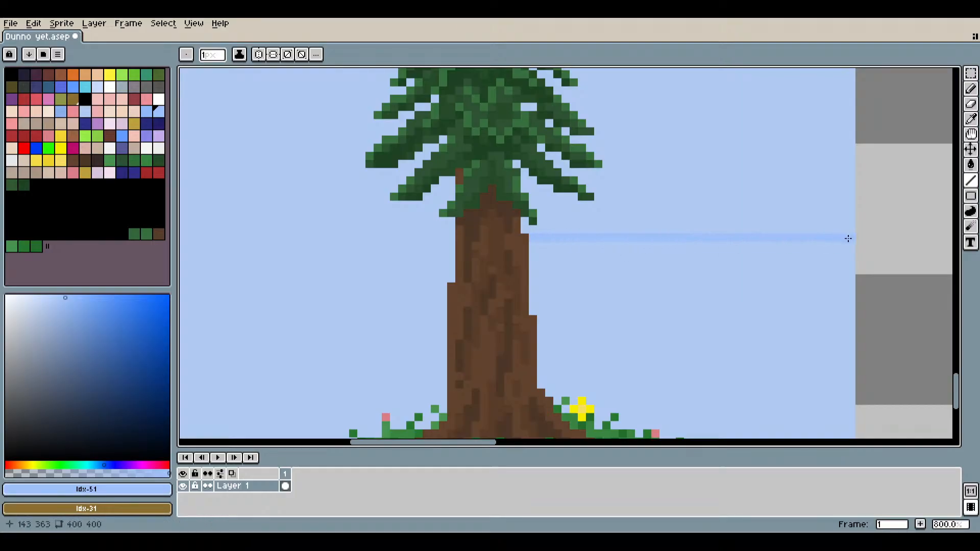
drag(454, 235, 201, 240)
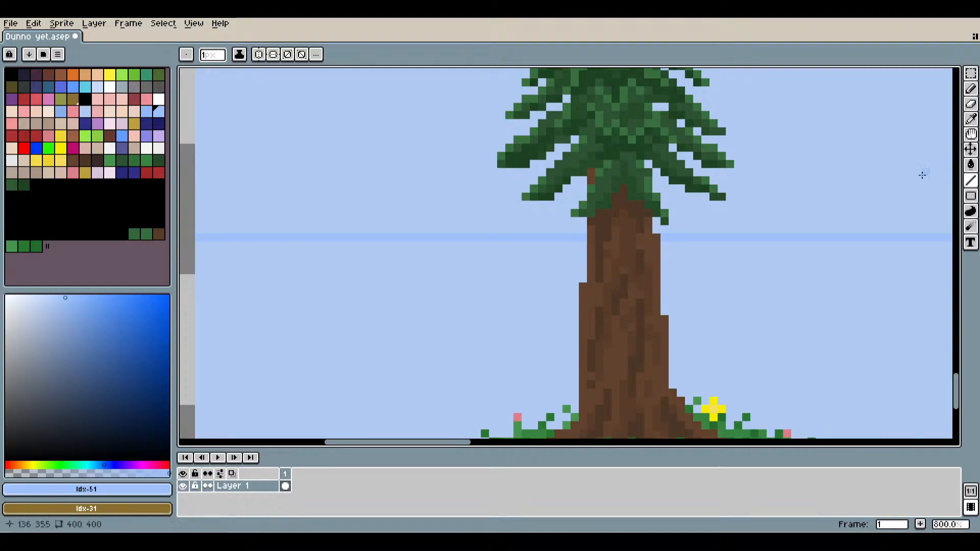
Fill the sky below the horizontal line with index 51 on both sides of the trunk.
click(971, 164)
click(789, 281)
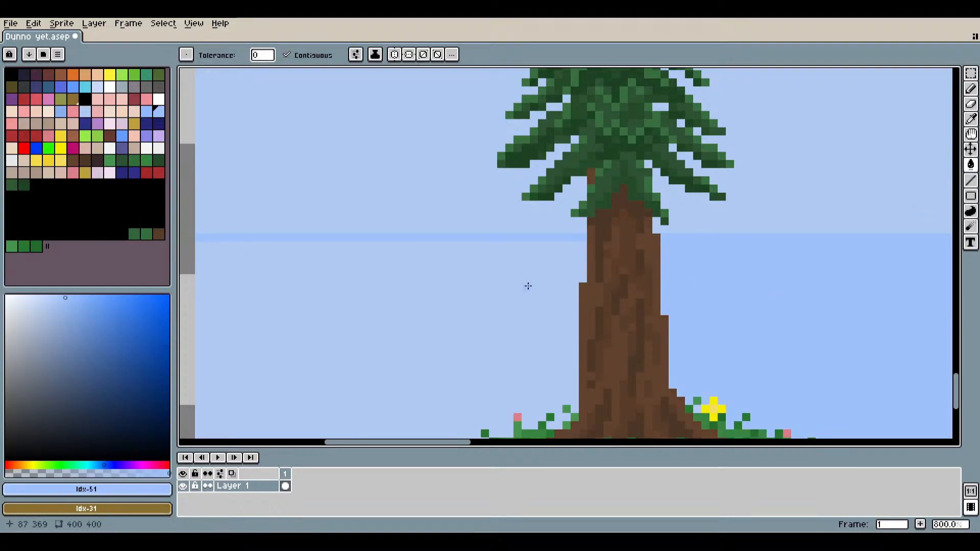
click(528, 286)
scroll(665, 350, down, 4)
drag(766, 373, 739, 342)
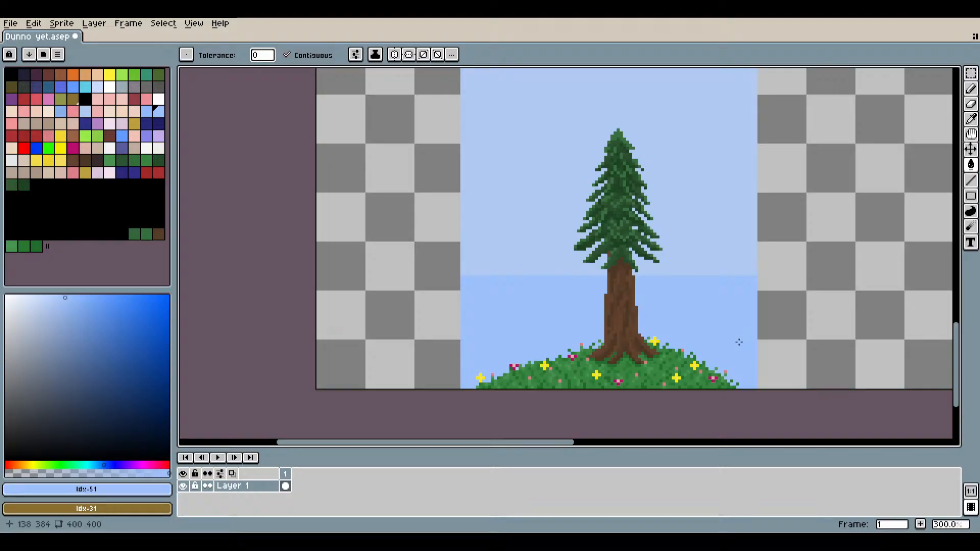
Draw a 1 px horizontal index 50 line at row 328 from both sides of the upper foliage to the sky's edges.
scroll(738, 336, down, 2)
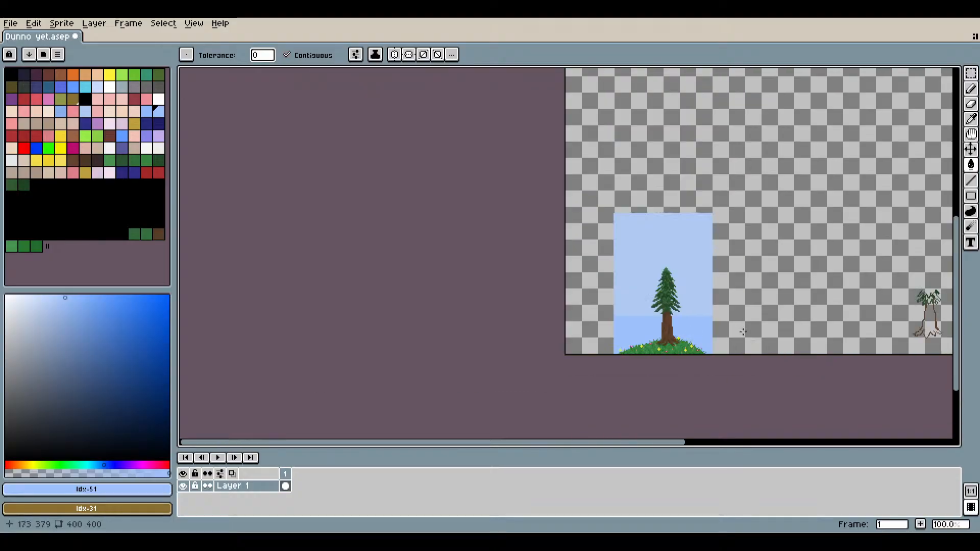
scroll(693, 335, up, 3)
drag(694, 334, 695, 259)
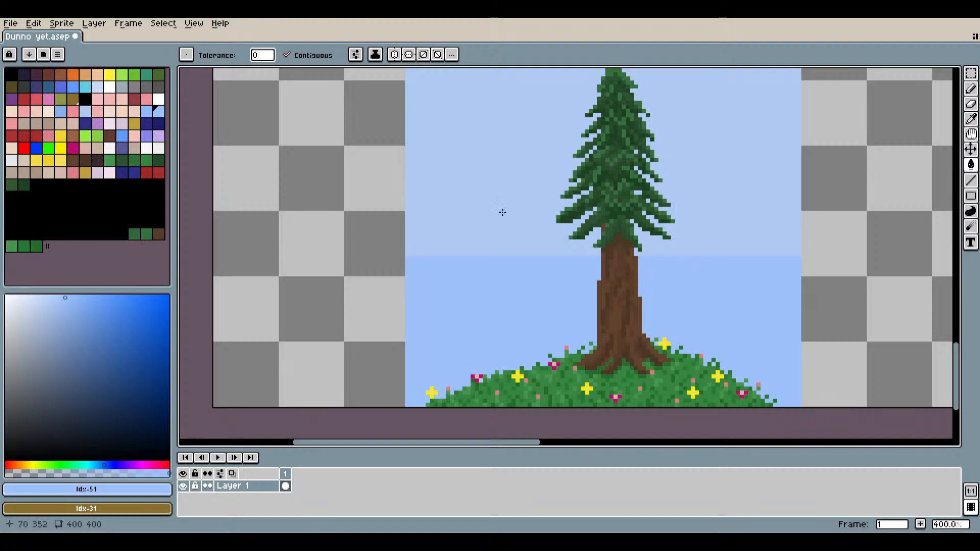
click(147, 112)
scroll(431, 268, up, 4)
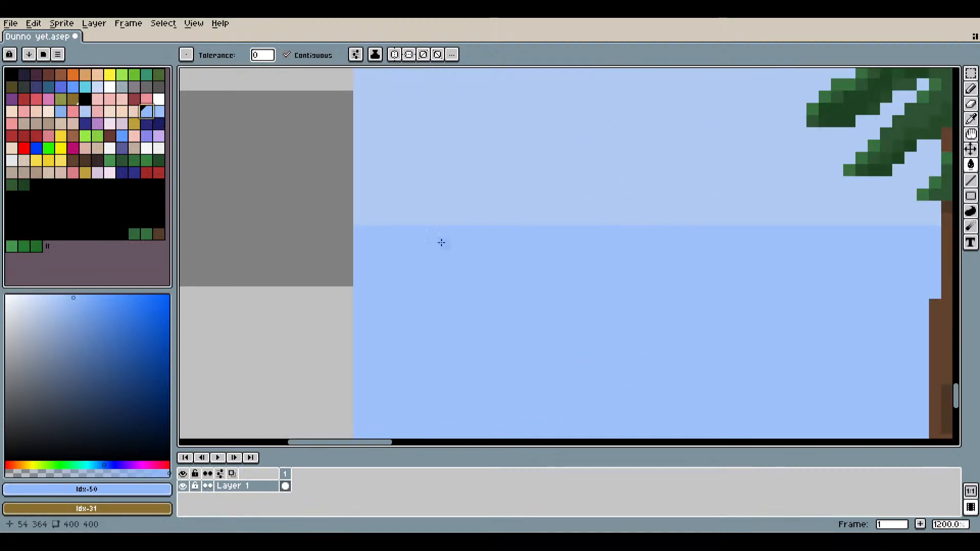
scroll(449, 218, down, 4)
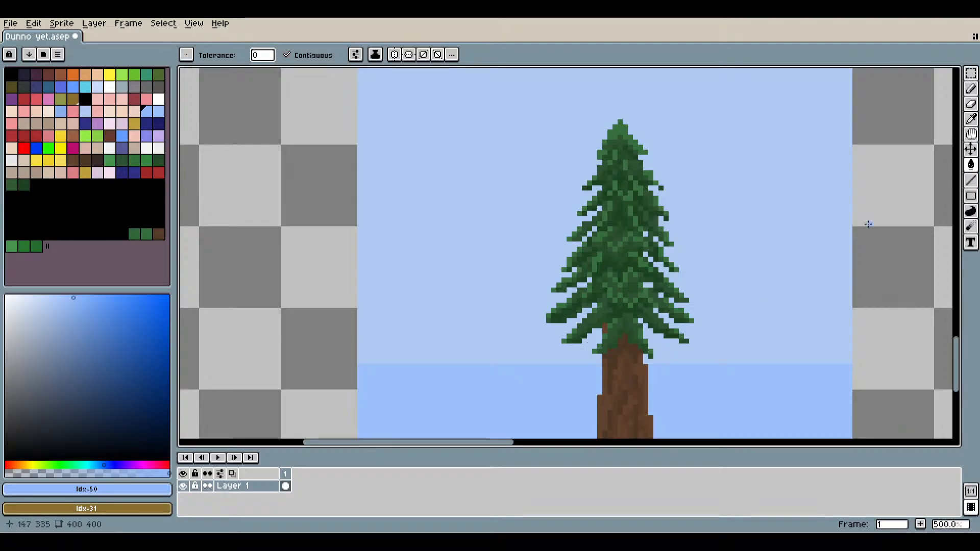
scroll(828, 257, down, 3)
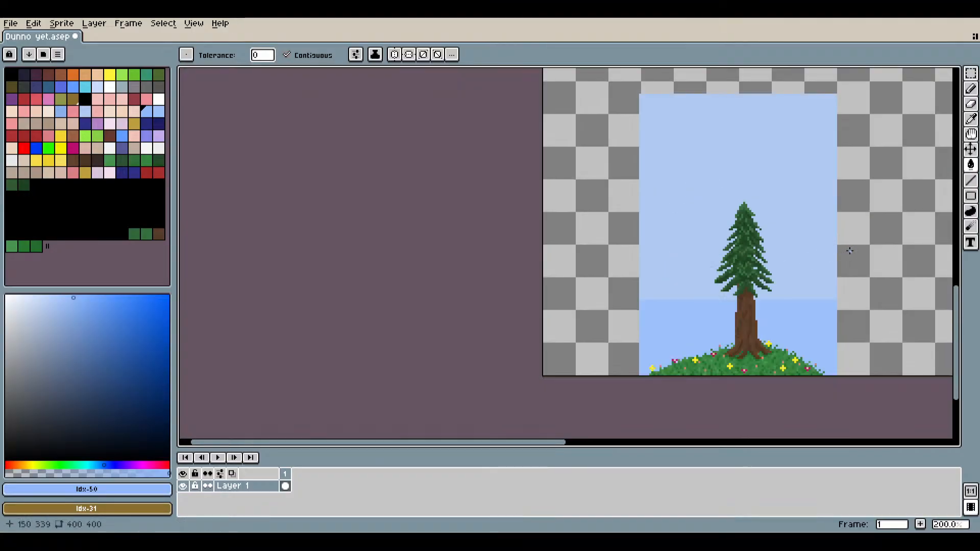
scroll(804, 284, up, 3)
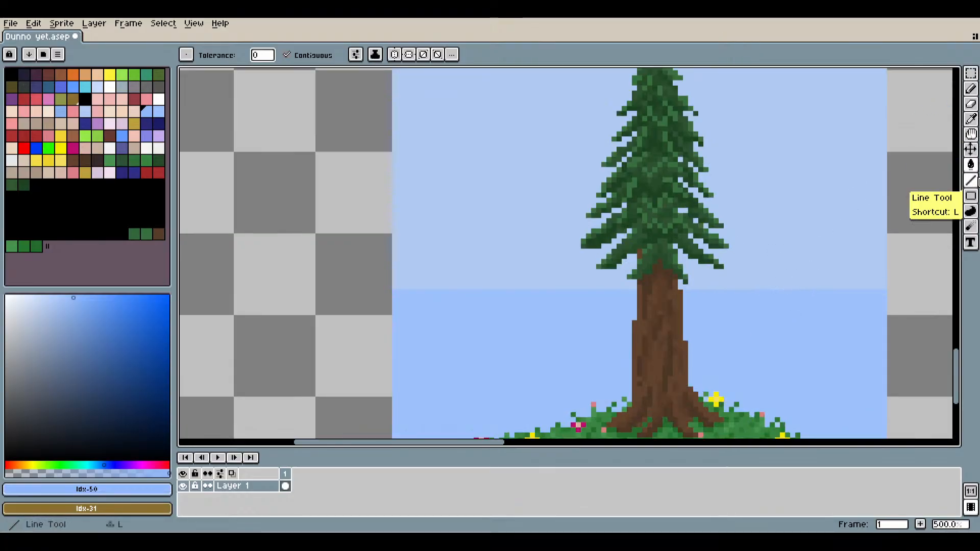
click(970, 180)
scroll(627, 361, up, 3)
scroll(656, 245, up, 4)
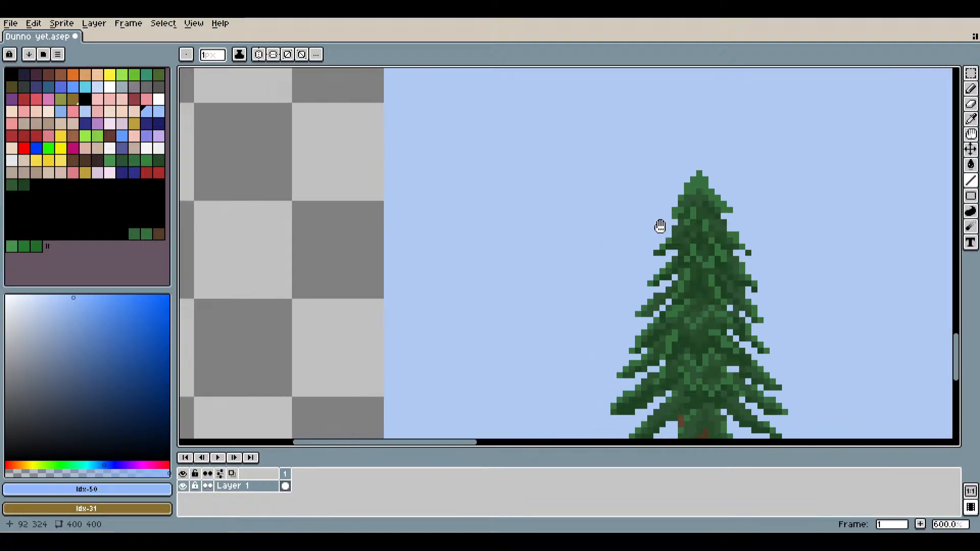
mouse_move(639, 256)
mouse_down()
mouse_move(383, 278)
mouse_move(188, 241)
mouse_move(356, 247)
mouse_move(329, 259)
mouse_up()
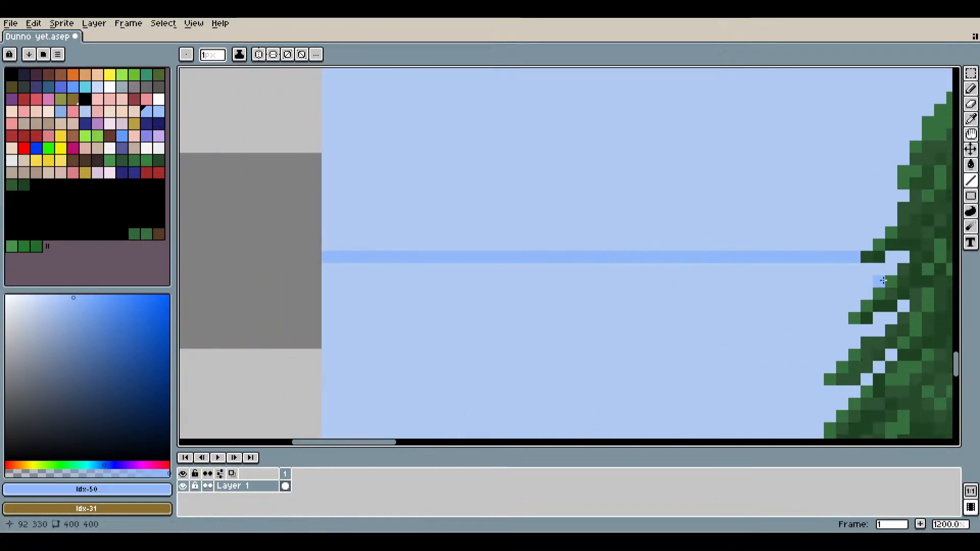
drag(881, 281, 531, 265)
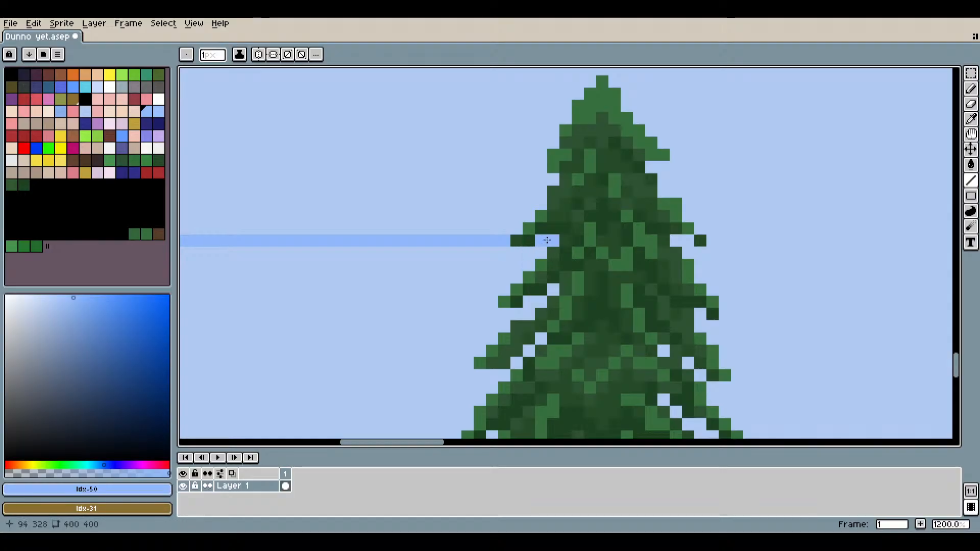
mouse_move(696, 244)
mouse_down()
mouse_move(949, 263)
mouse_move(801, 243)
mouse_up()
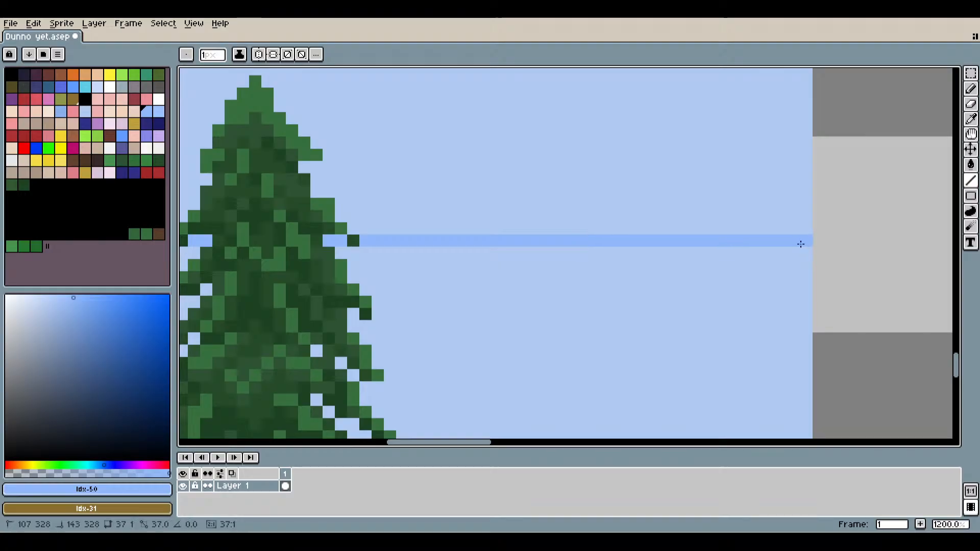
Fill the sky between the upper line and the lower sky band with index 50 on both sides of the tree.
scroll(705, 292, down, 4)
drag(699, 317, 770, 243)
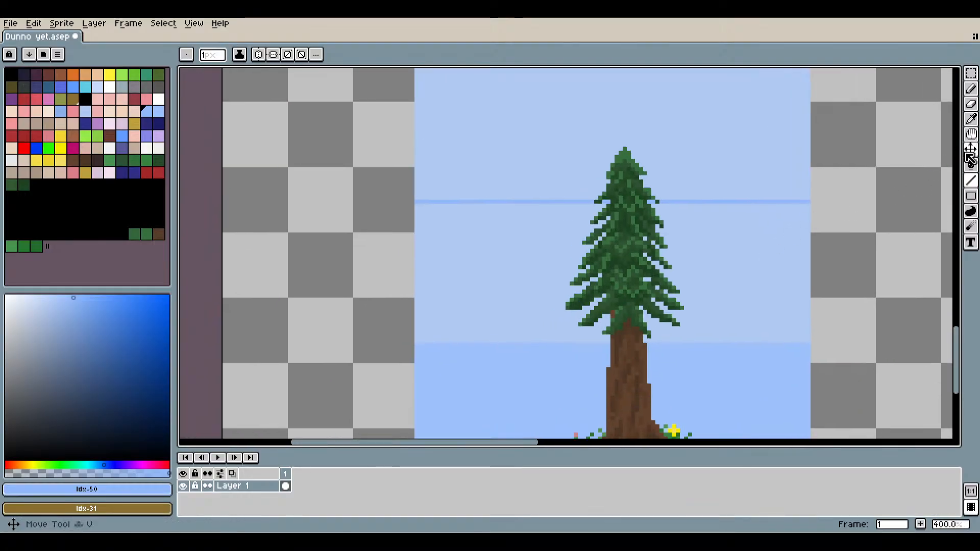
click(971, 164)
click(730, 220)
click(525, 240)
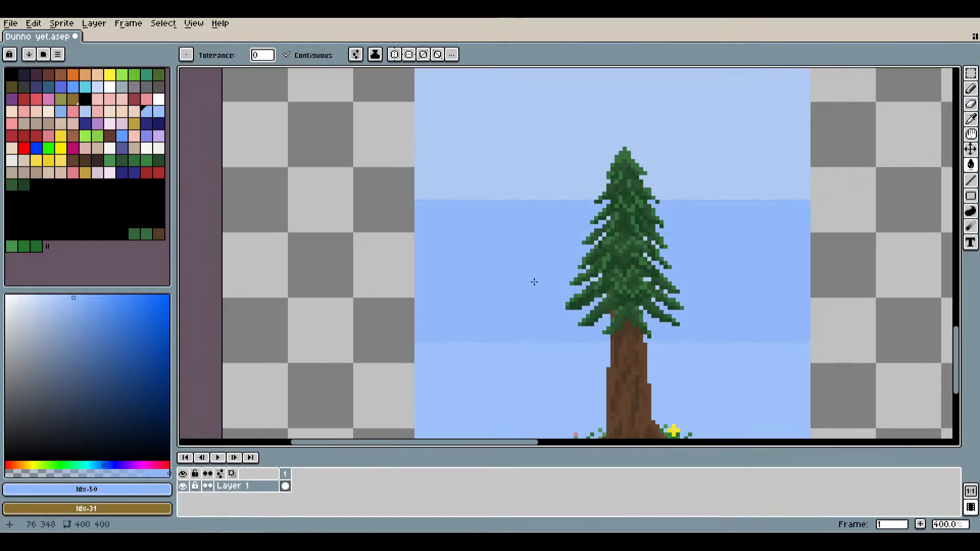
Draw a 1 px horizontal index 50 line at row 317 across the sky on both sides of the tree's tip.
scroll(813, 356, down, 3)
scroll(676, 352, up, 3)
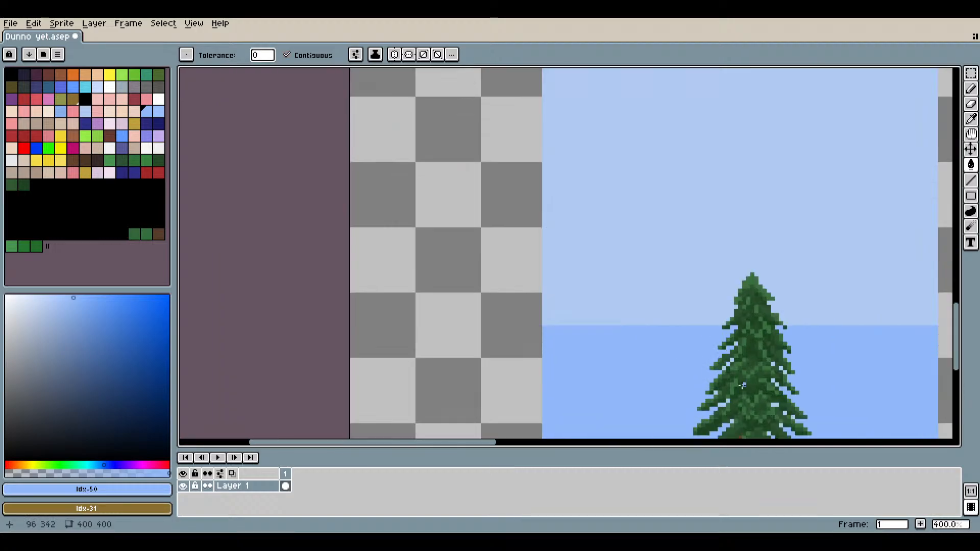
drag(742, 385, 712, 201)
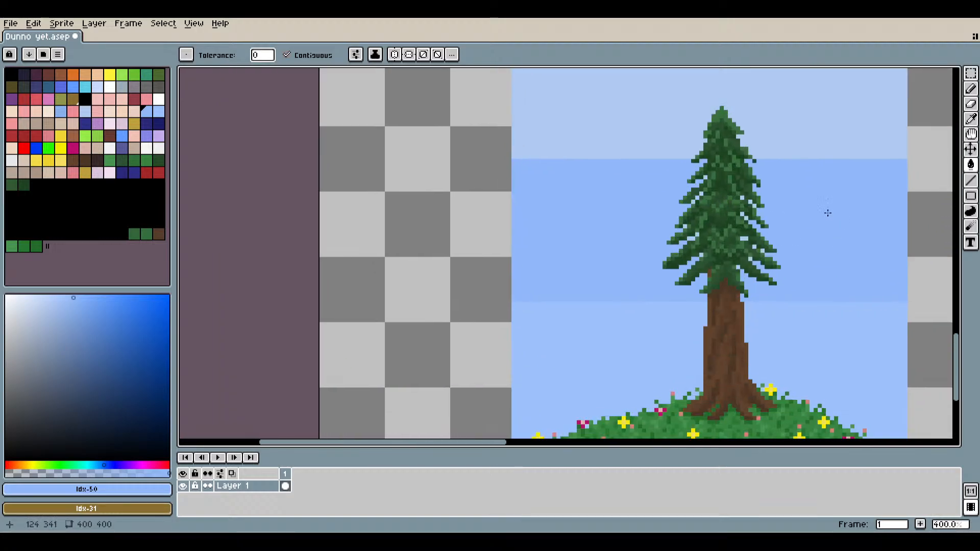
drag(827, 213, 767, 363)
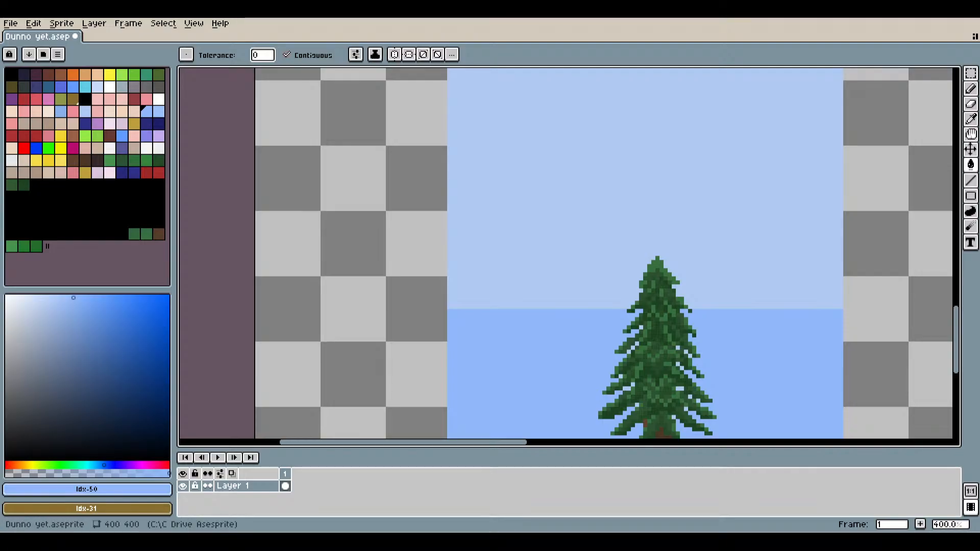
click(971, 181)
scroll(761, 210, down, 1)
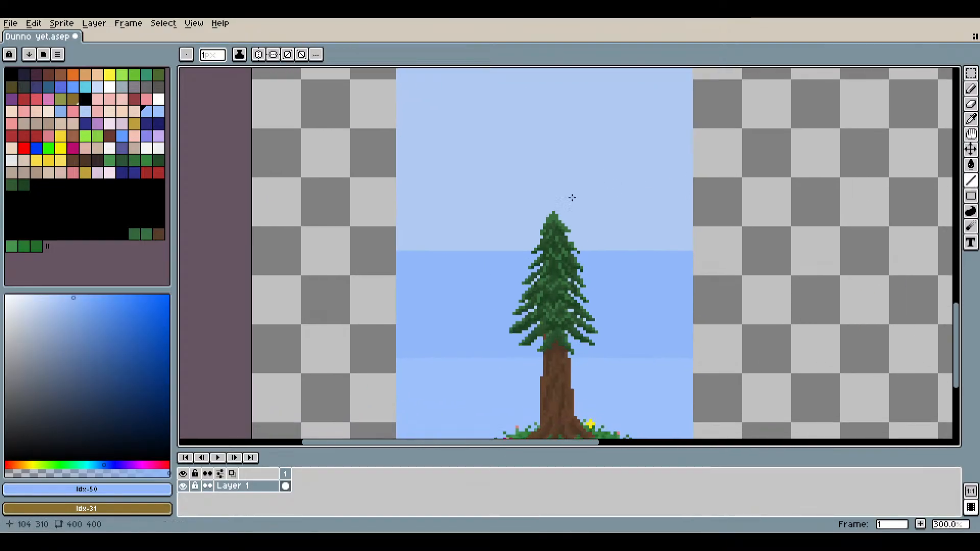
scroll(520, 287, down, 1)
drag(516, 285, 546, 296)
scroll(518, 255, up, 3)
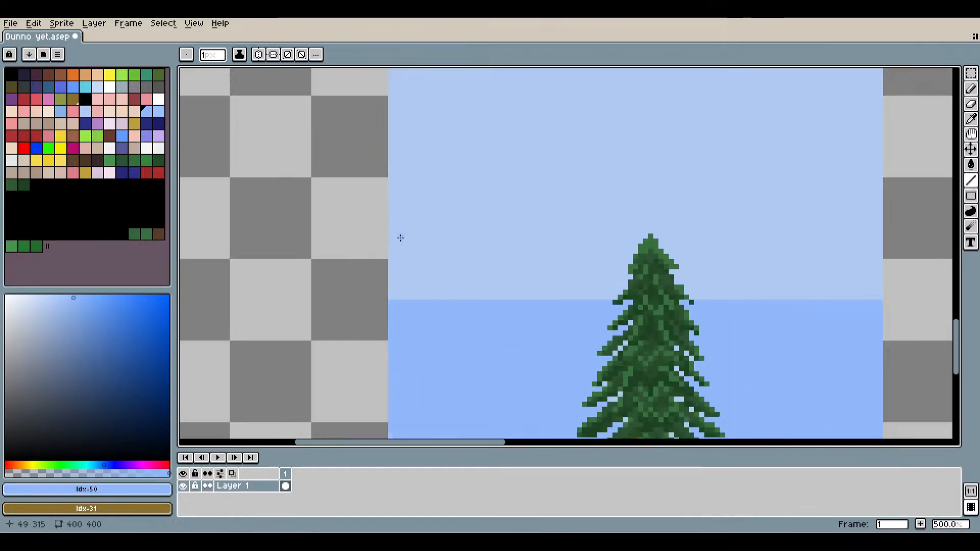
mouse_move(390, 245)
mouse_down()
mouse_move(604, 254)
mouse_move(881, 245)
mouse_up()
Fill the strip between the new line and the middle sky band with index 50 on both sides of the tree.
key(g)
click(740, 276)
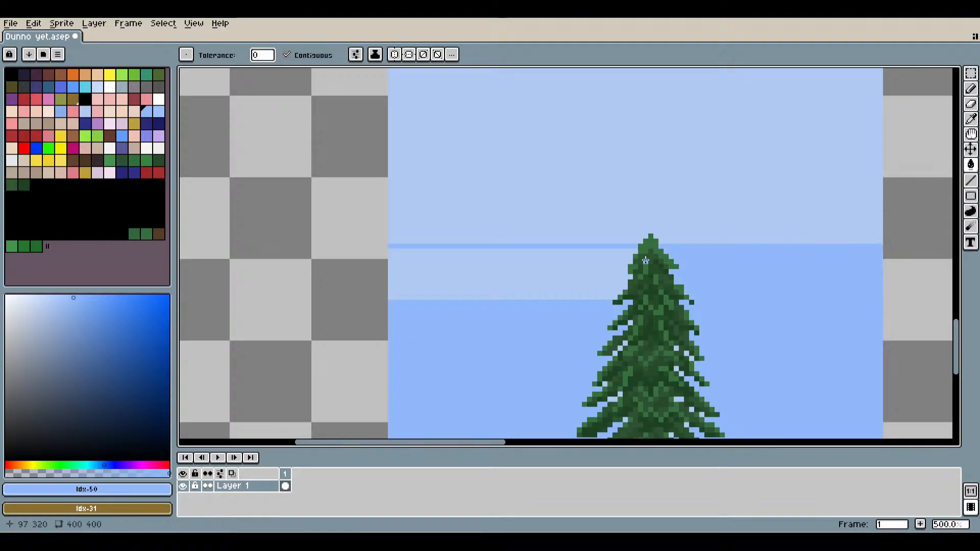
click(619, 289)
Fill the pale sky gaps between the tree's lower branches with index 50.
scroll(650, 353, down, 3)
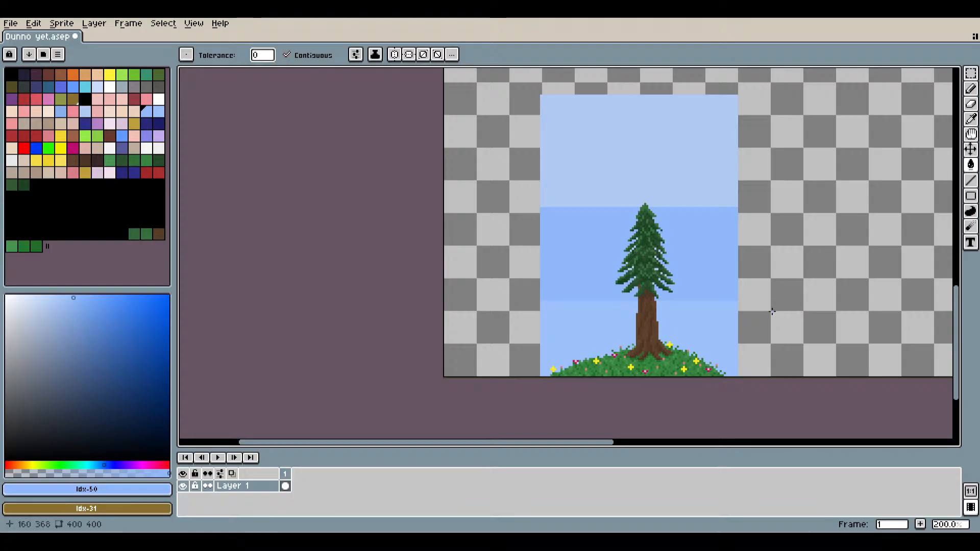
scroll(697, 283, up, 6)
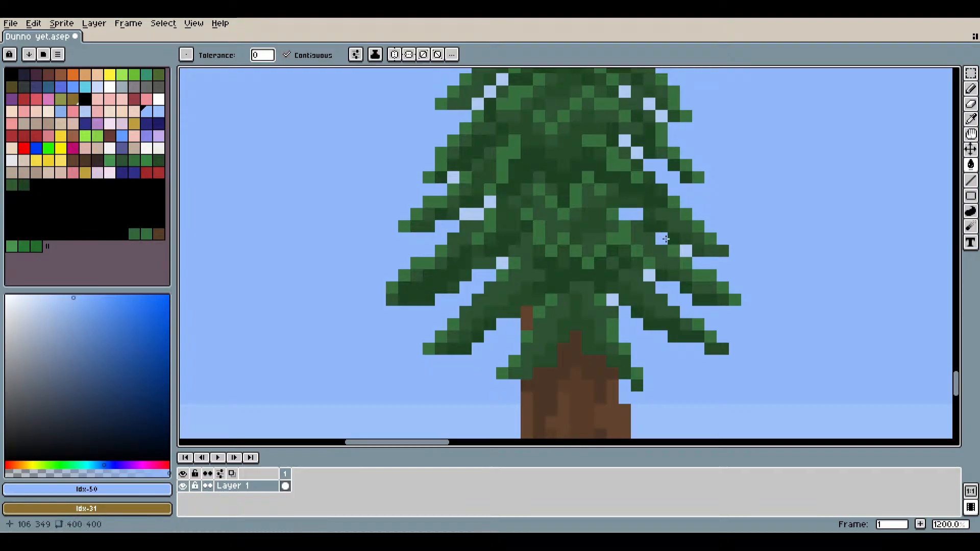
click(653, 279)
click(525, 206)
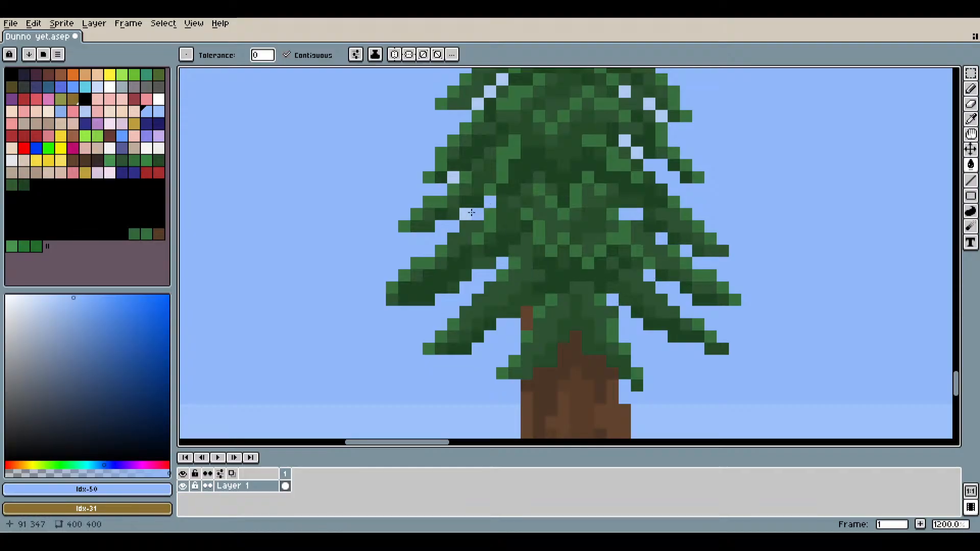
click(453, 179)
Fill the remaining pale gaps between the middle and upper branches with index 50 on both sides of the foliage.
drag(526, 177, 556, 312)
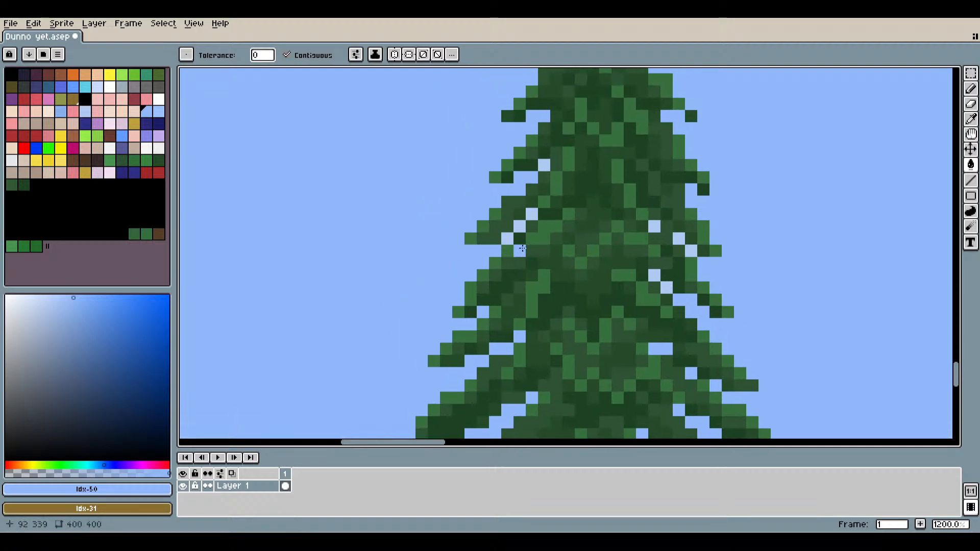
click(508, 240)
click(519, 228)
click(532, 214)
click(544, 166)
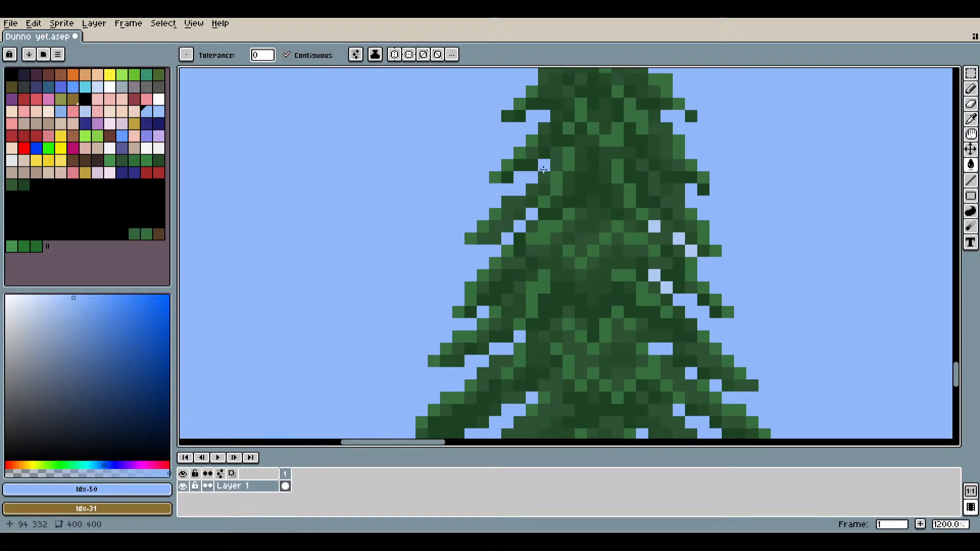
click(654, 227)
click(654, 275)
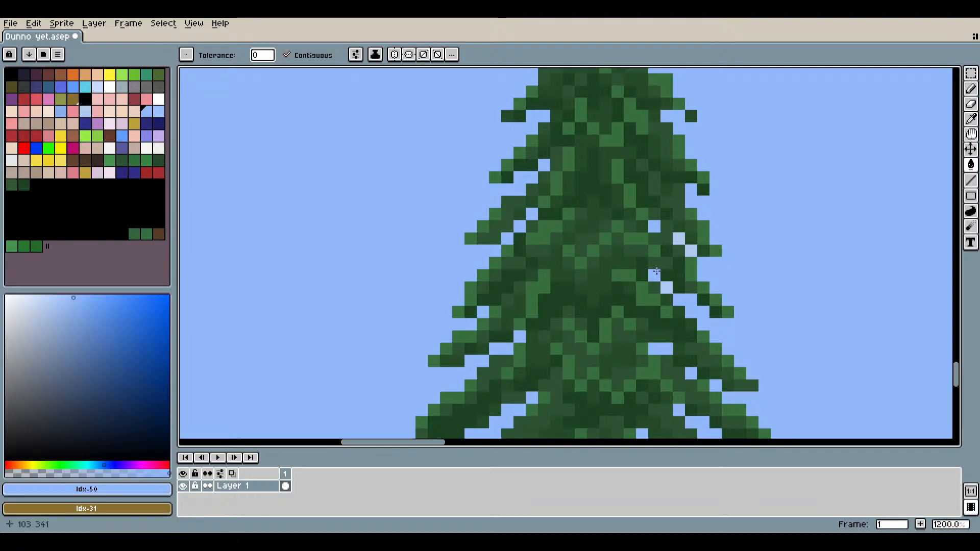
click(667, 287)
scroll(690, 251, down, 8)
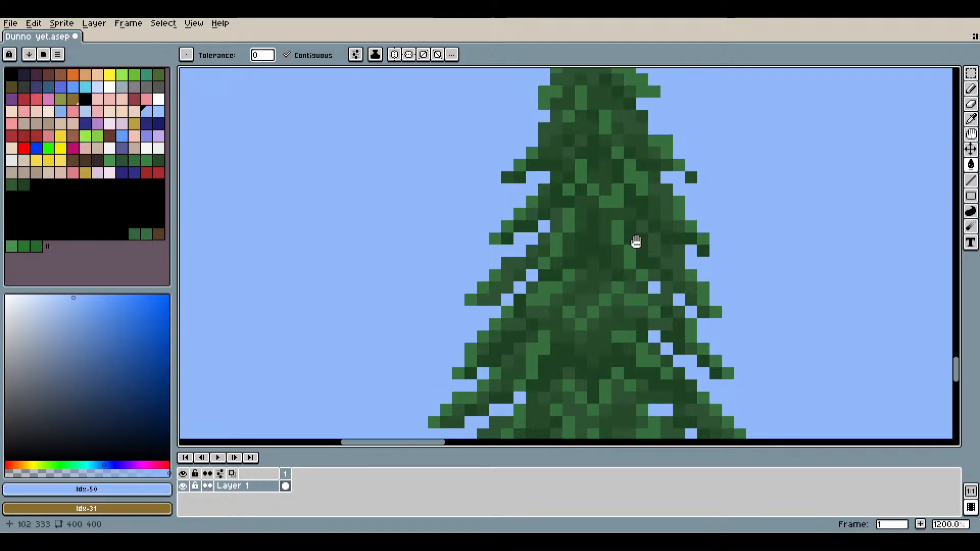
scroll(741, 274, up, 4)
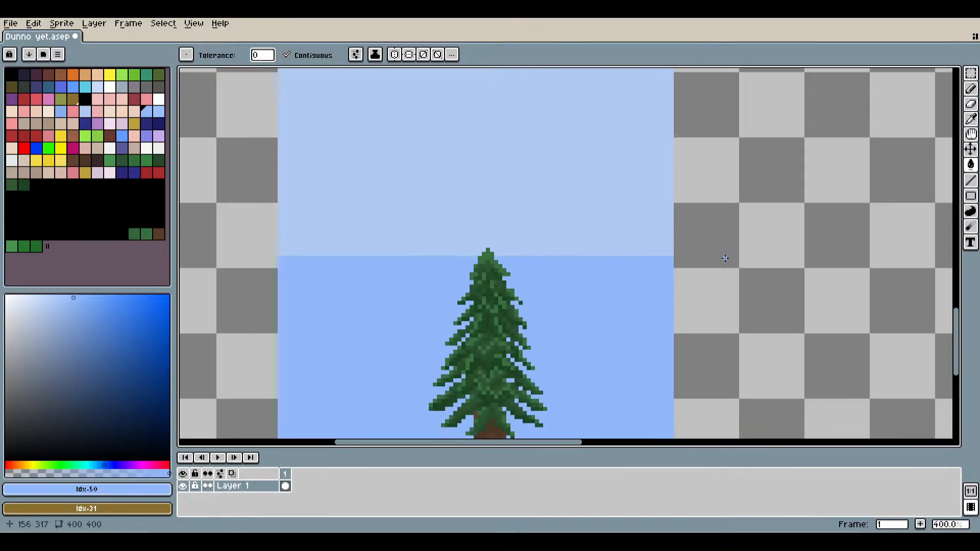
scroll(682, 258, down, 2)
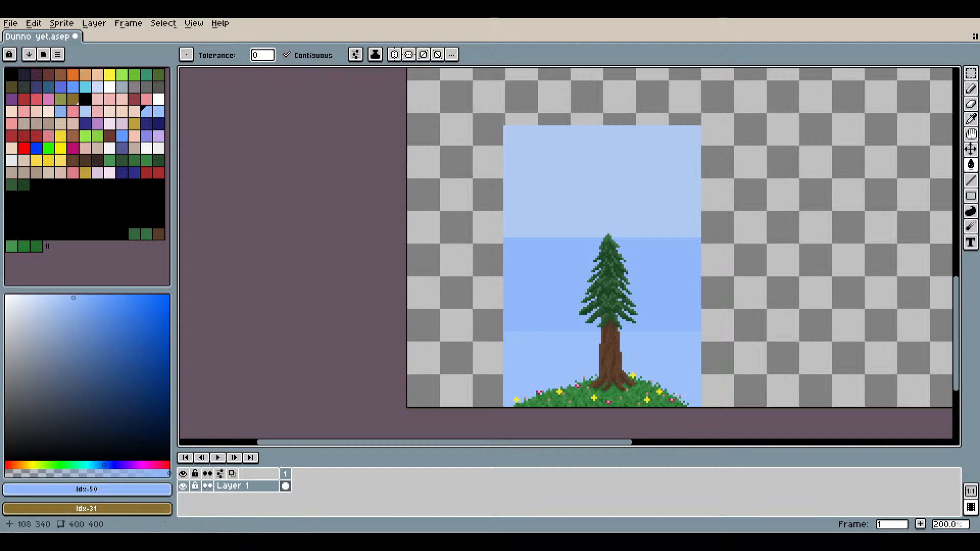
mouse_move(627, 284)
mouse_down()
mouse_move(597, 275)
mouse_move(642, 292)
mouse_up()
scroll(645, 319, up, 2)
drag(654, 379, 687, 354)
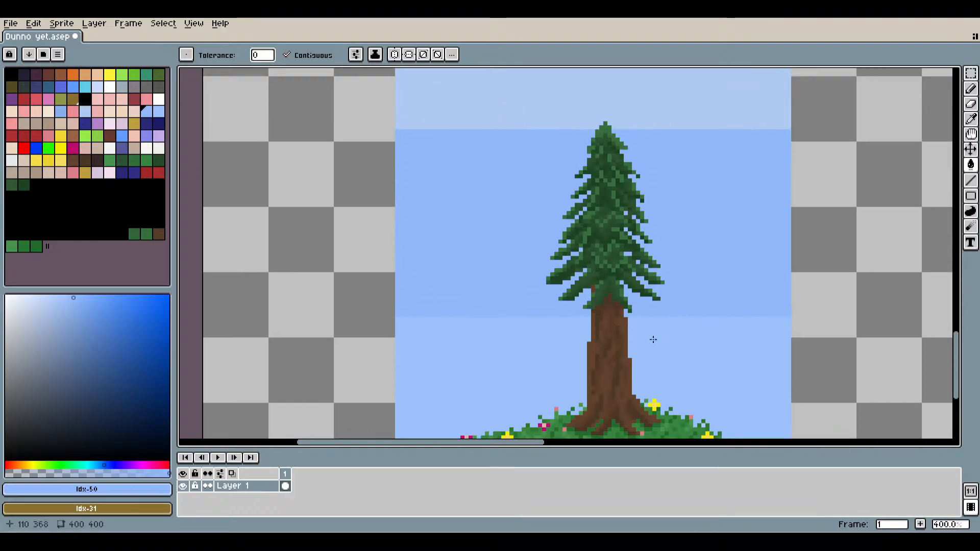
drag(636, 274, 608, 404)
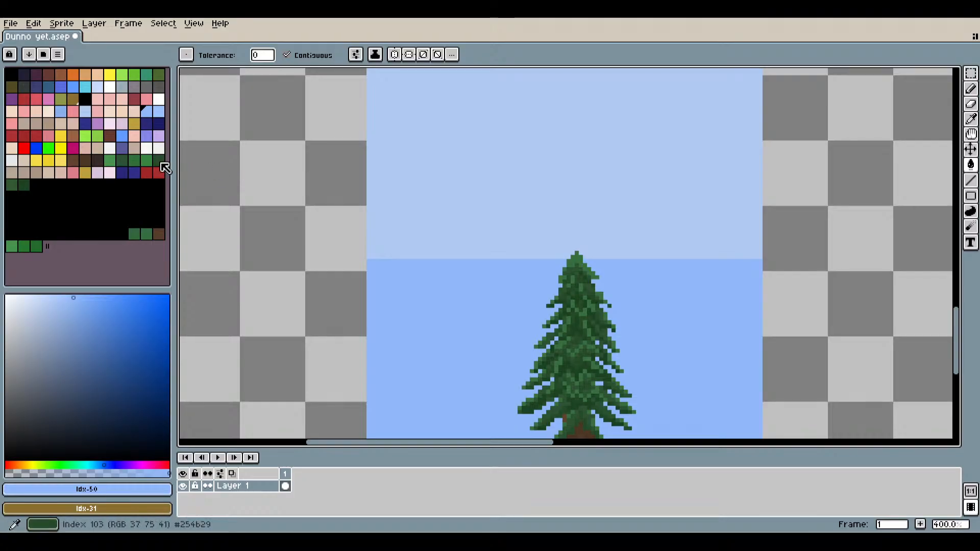
Outline a flat cloud about 24 px wide at the upper sky's left edge with a 1 px index 89 pencil.
click(148, 146)
scroll(470, 258, up, 5)
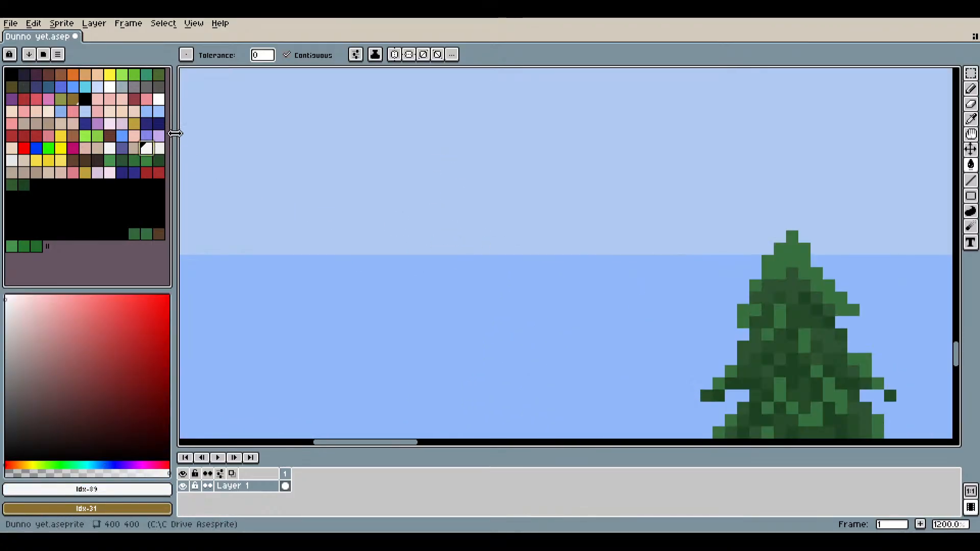
click(110, 172)
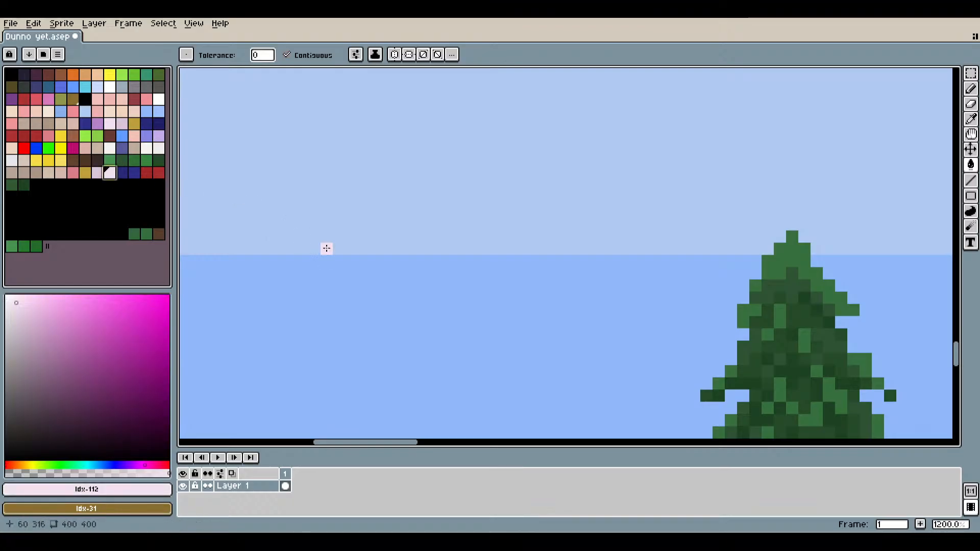
click(158, 149)
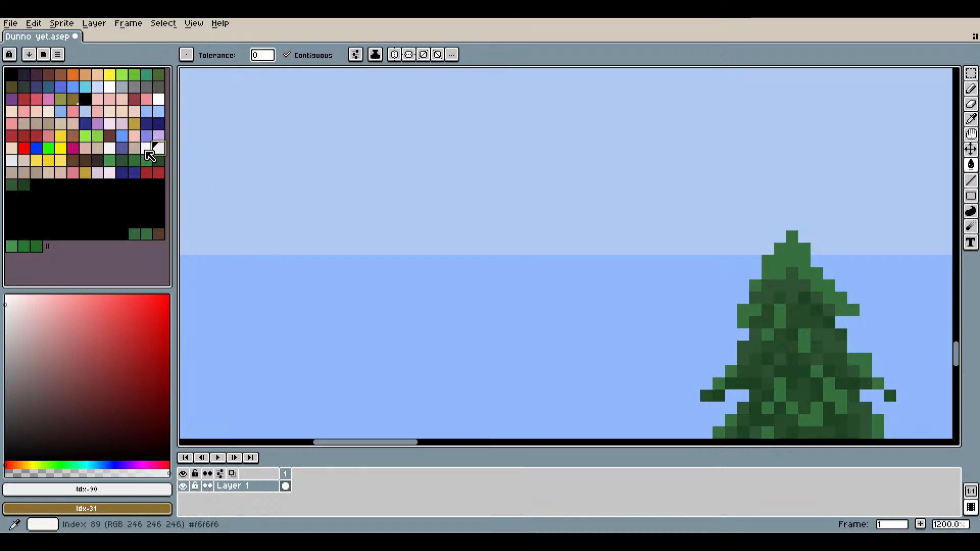
click(145, 151)
scroll(444, 262, down, 5)
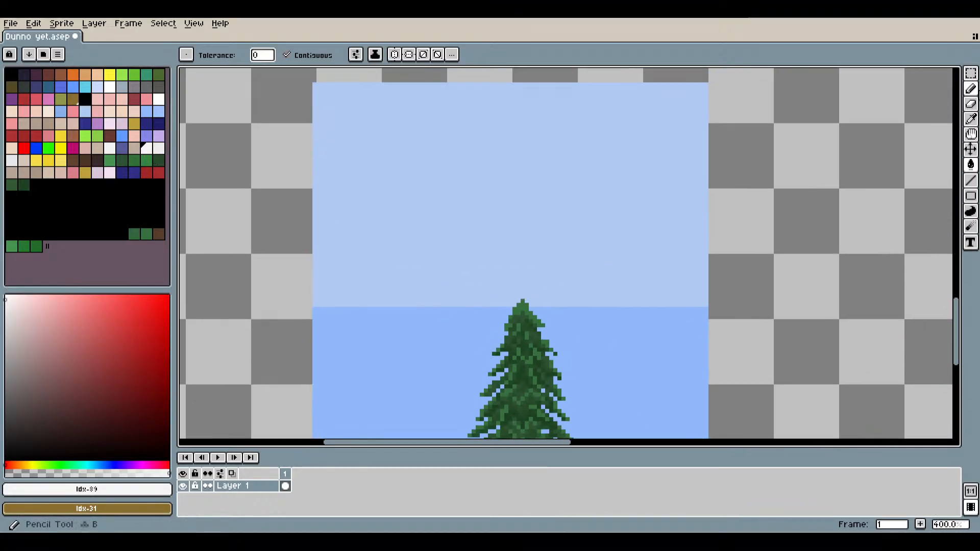
click(971, 89)
scroll(396, 275, up, 2)
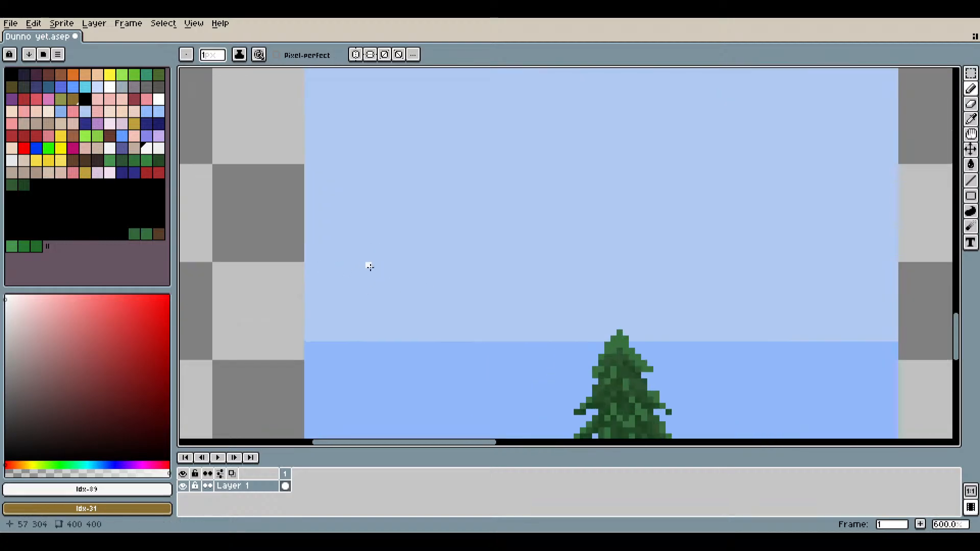
mouse_move(326, 270)
mouse_down()
mouse_move(450, 245)
mouse_move(351, 241)
mouse_up()
mouse_move(419, 233)
mouse_down()
mouse_move(349, 227)
mouse_move(319, 240)
mouse_up()
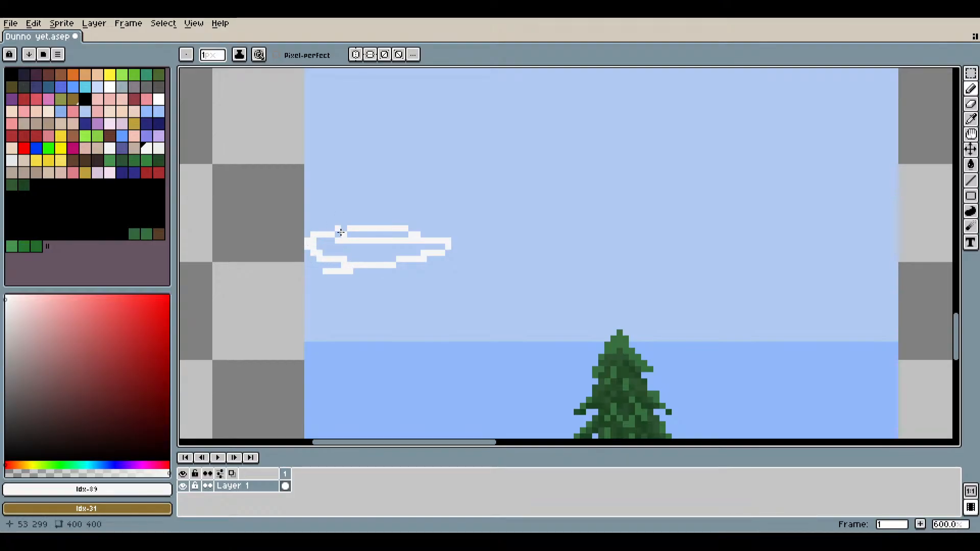
drag(340, 223, 403, 228)
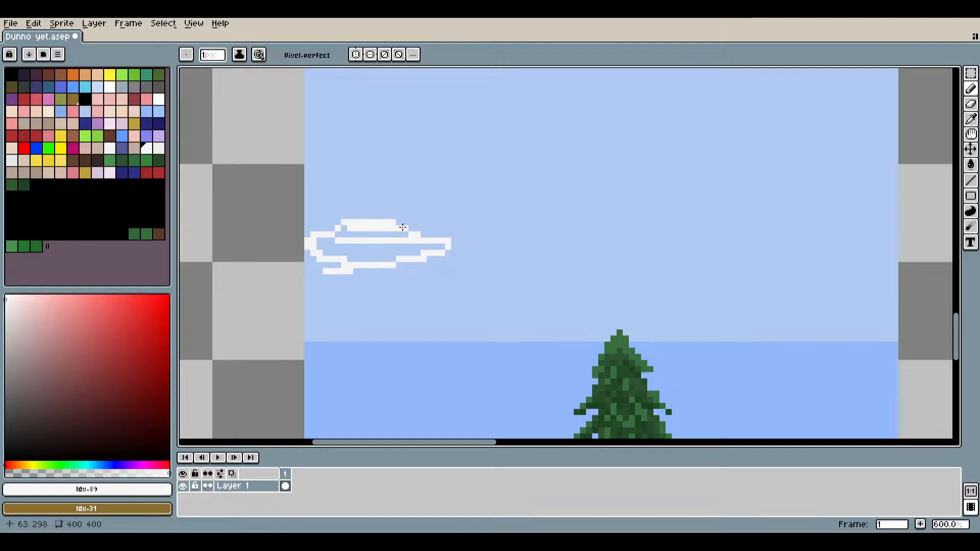
Thicken the lower-left edge of the first cloud with index 89 pixels out to the sky's edge.
scroll(489, 279, down, 4)
scroll(368, 271, up, 7)
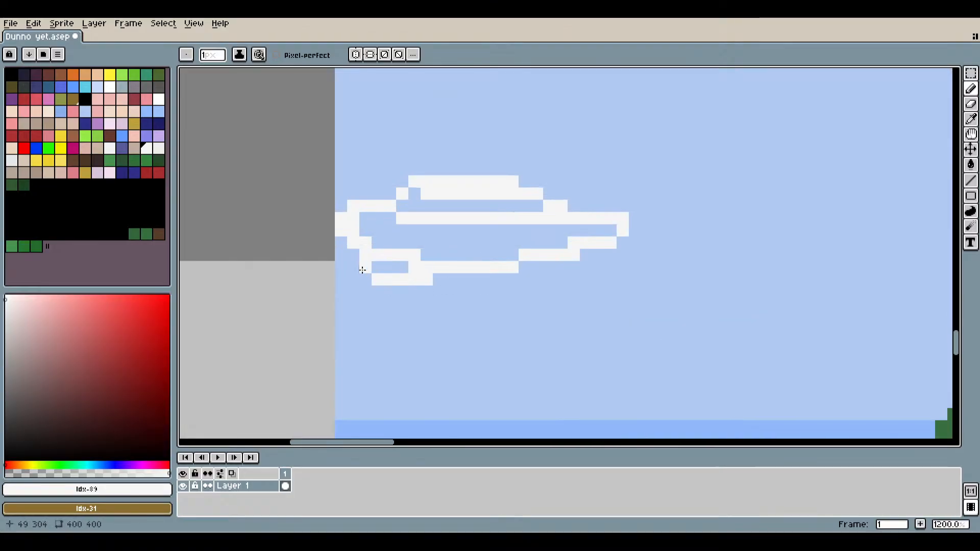
drag(343, 270, 392, 266)
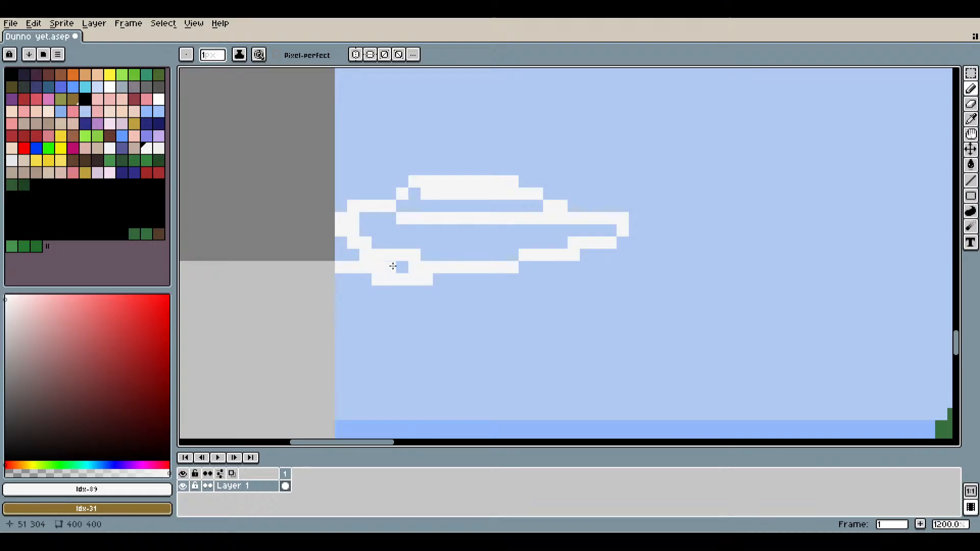
scroll(499, 306, down, 4)
scroll(398, 282, up, 10)
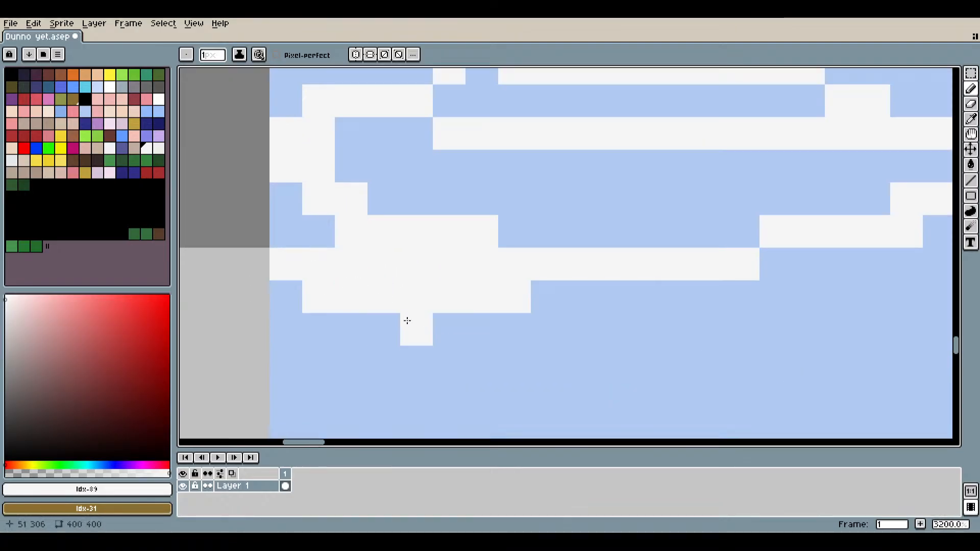
Outline a second flat cloud about 30 px wide in index 89, slightly higher and to the right of the first.
scroll(595, 339, down, 6)
drag(684, 346, 496, 259)
scroll(511, 257, up, 4)
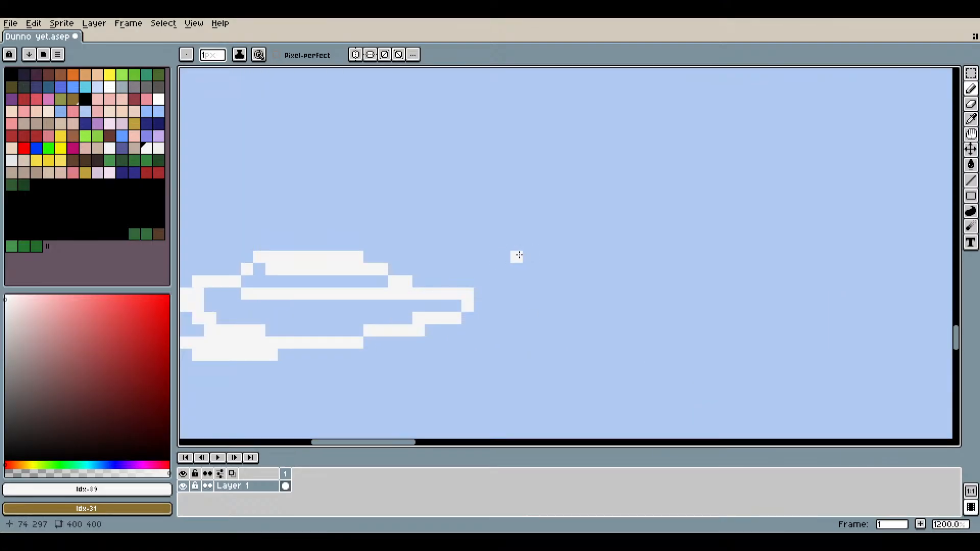
mouse_move(563, 231)
mouse_down()
mouse_move(486, 264)
mouse_move(527, 277)
mouse_move(729, 269)
mouse_up()
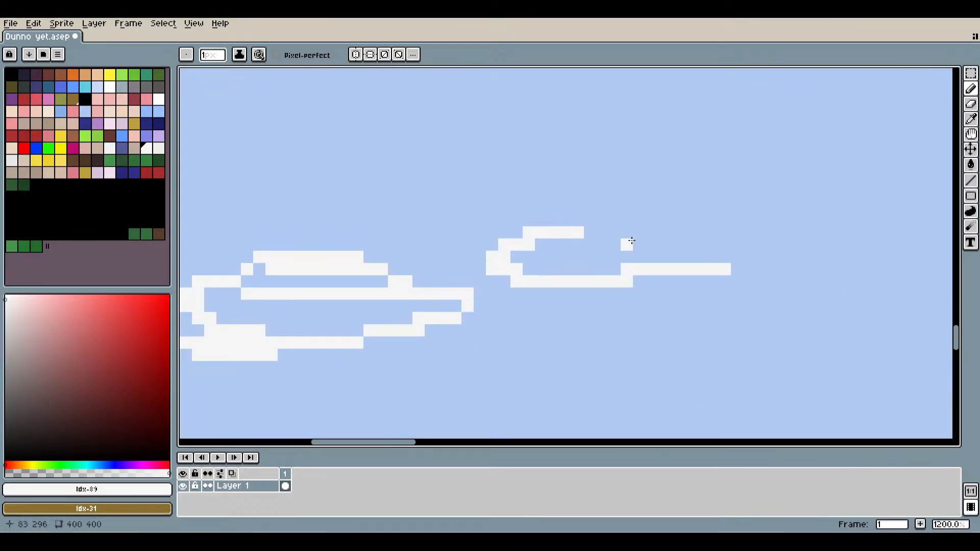
drag(564, 207, 776, 208)
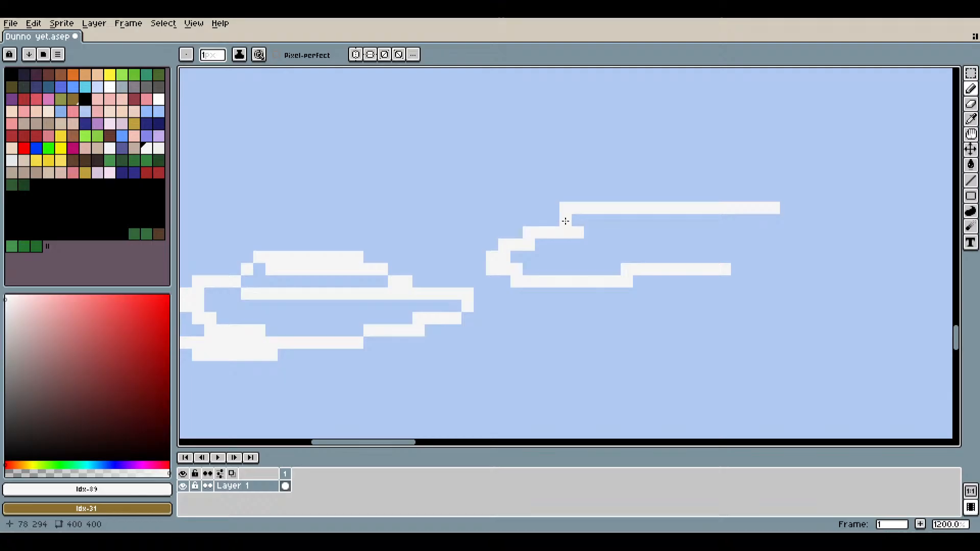
mouse_move(832, 226)
mouse_down()
mouse_move(788, 220)
mouse_move(852, 240)
mouse_move(693, 268)
mouse_up()
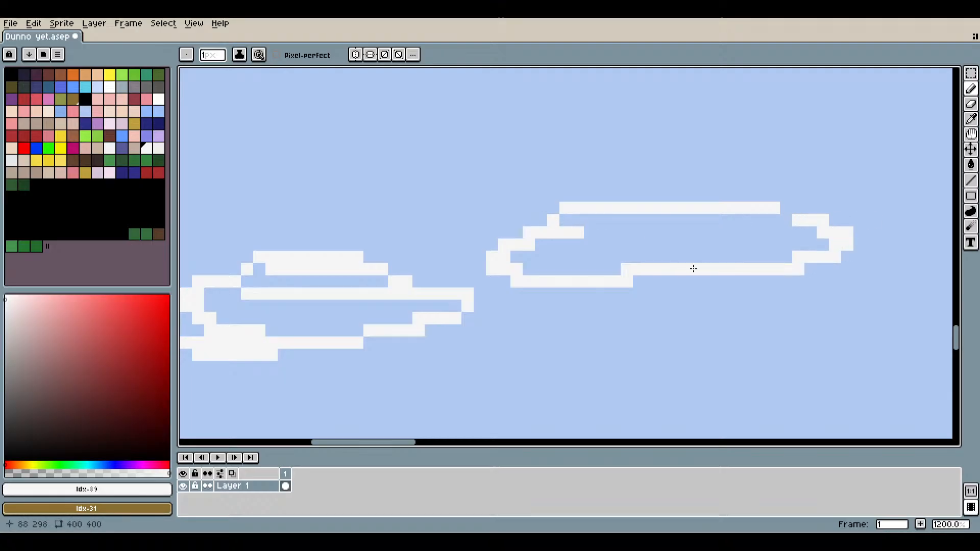
Outline a third thin cloud about 30 px wide in index 89, joined below the second cloud's right end above the tree.
scroll(784, 217, down, 6)
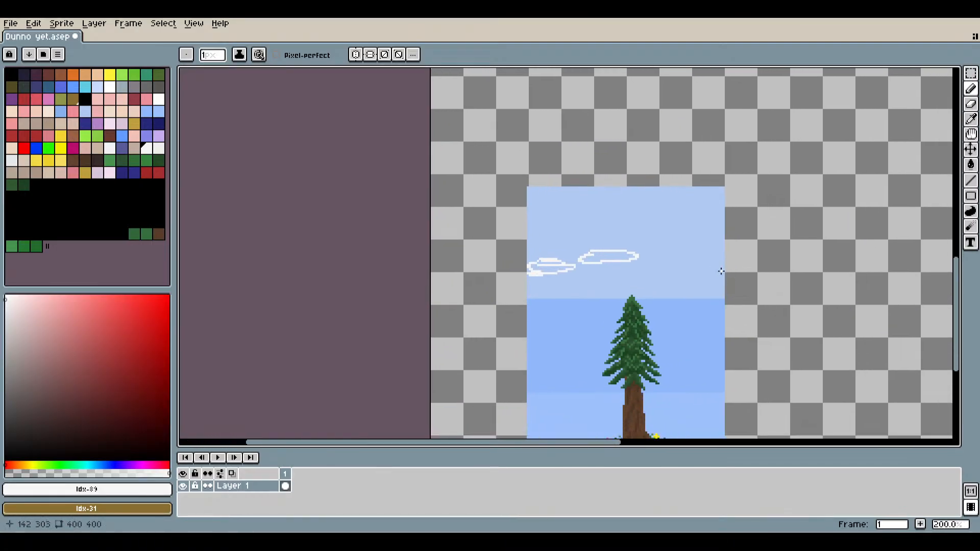
scroll(678, 273, up, 3)
mouse_move(542, 242)
mouse_down()
mouse_move(656, 269)
mouse_move(523, 266)
mouse_up()
scroll(680, 280, down, 2)
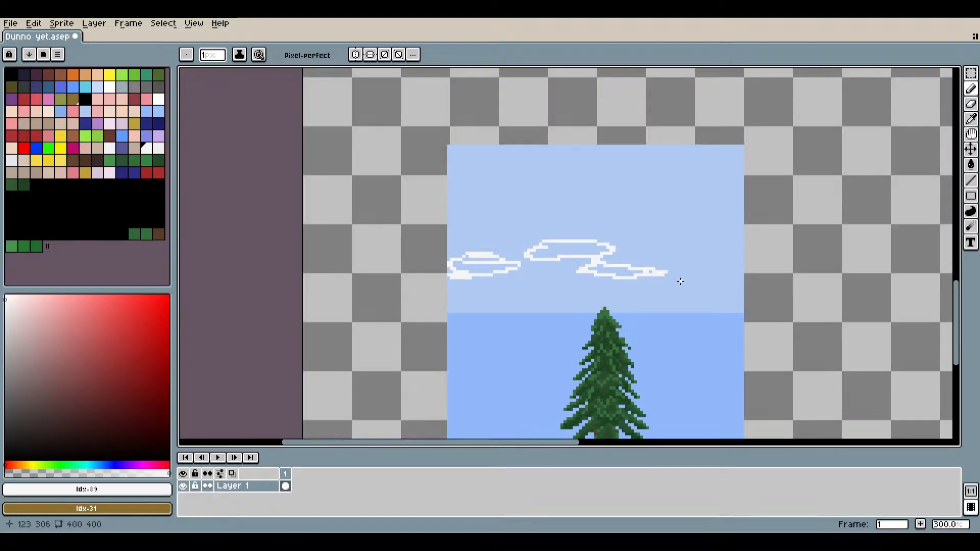
scroll(655, 273, up, 9)
scroll(659, 284, down, 6)
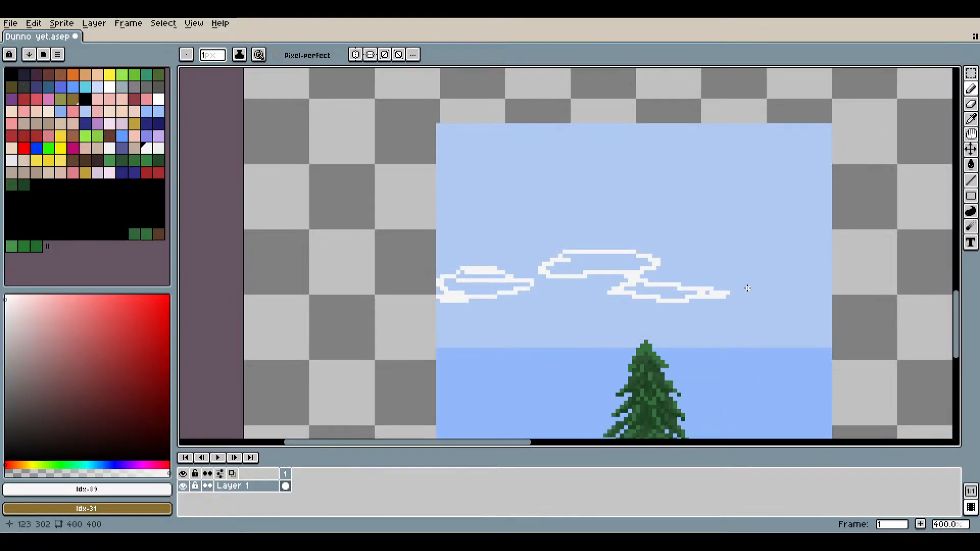
Outline a narrow cloud wisp about 20 px wide in index 89, rising to the right from the second cloud's right end.
drag(796, 290, 638, 239)
scroll(560, 214, up, 2)
mouse_move(510, 217)
mouse_down()
mouse_move(571, 275)
mouse_move(552, 292)
mouse_move(565, 287)
mouse_move(571, 312)
mouse_move(810, 255)
mouse_move(740, 242)
mouse_move(583, 253)
mouse_move(512, 276)
mouse_up()
scroll(568, 280, up, 4)
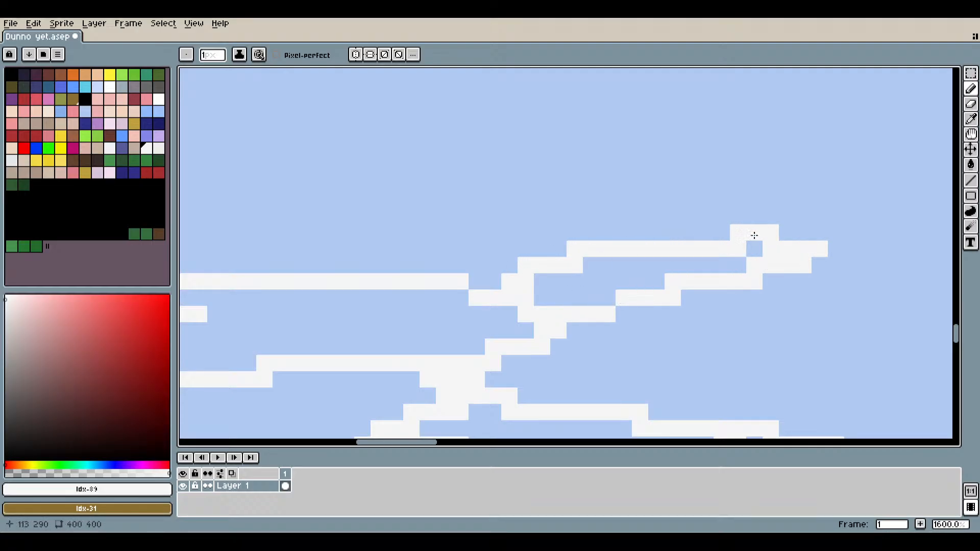
Outline a flat cloud about 31 px wide in index 89, right of the second cloud and just below the wisp's tip.
scroll(761, 264, down, 7)
drag(741, 313, 606, 306)
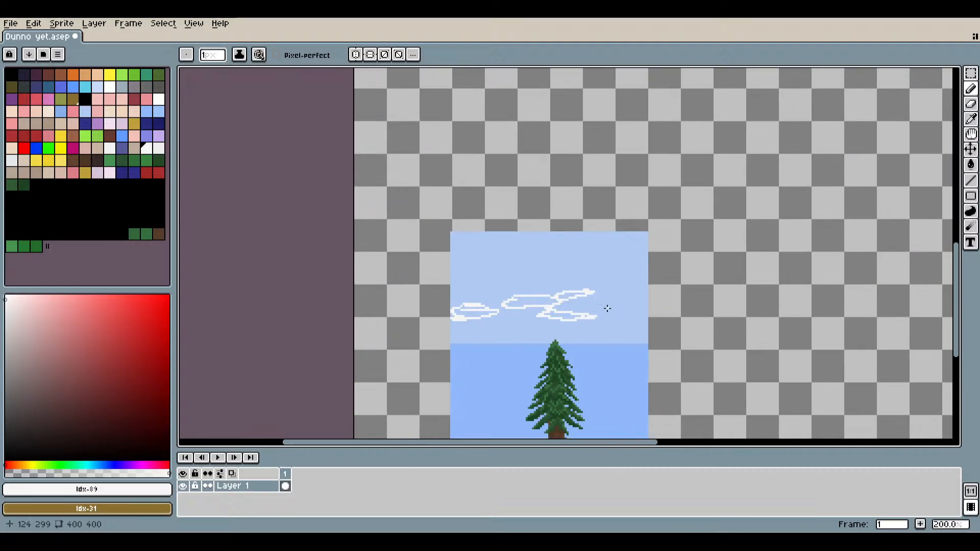
scroll(602, 303, up, 3)
scroll(570, 291, up, 2)
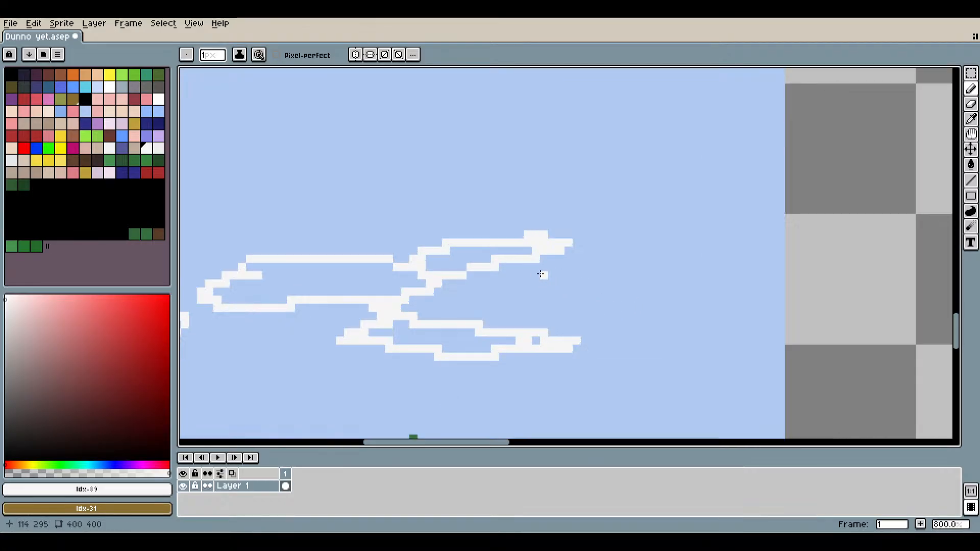
mouse_move(541, 274)
mouse_down()
mouse_move(670, 264)
mouse_move(670, 277)
mouse_move(757, 291)
mouse_move(737, 300)
mouse_move(528, 284)
mouse_up()
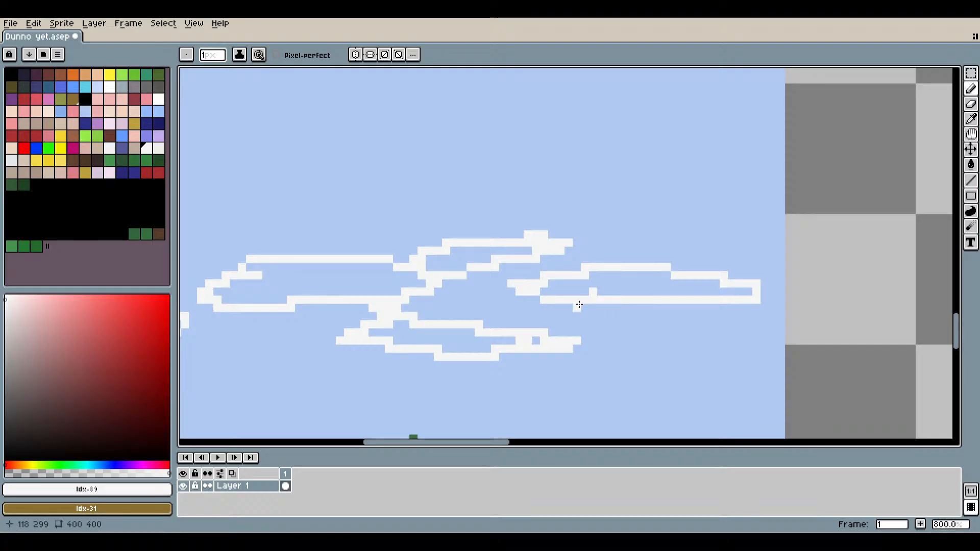
drag(579, 304, 725, 308)
scroll(760, 352, down, 7)
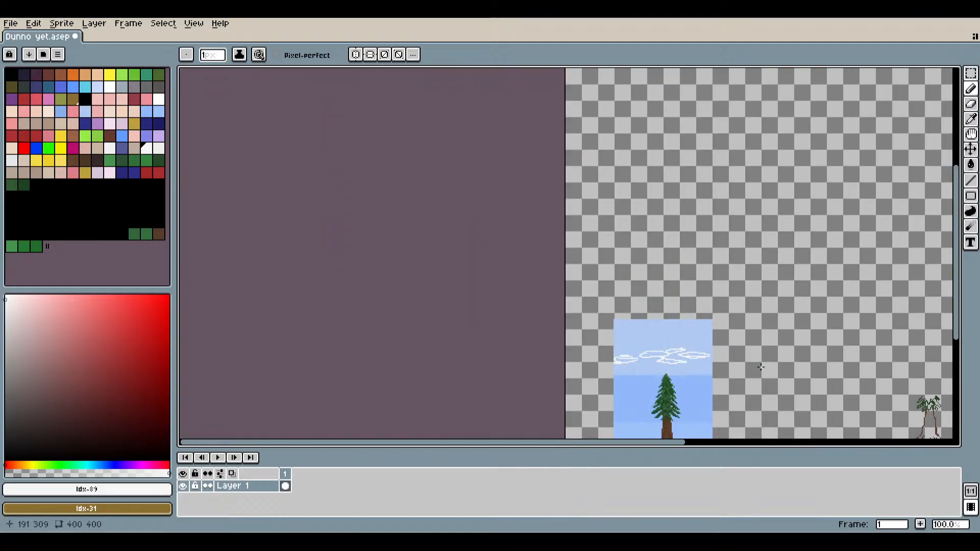
Outline a peaked cloud about 36 px wide in index 89, just above the second cloud.
scroll(717, 365, up, 5)
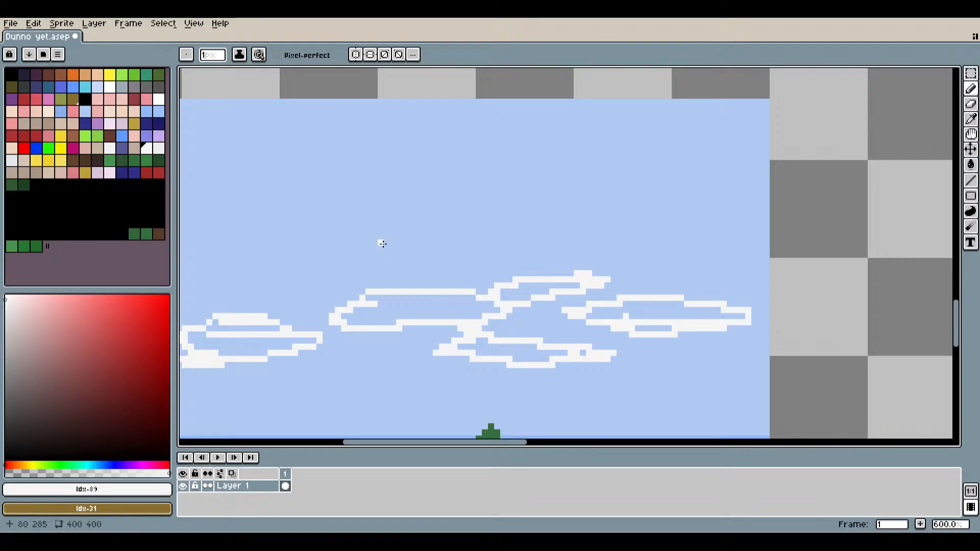
mouse_move(392, 235)
mouse_down()
mouse_move(511, 256)
mouse_move(390, 234)
mouse_move(299, 260)
mouse_move(425, 269)
mouse_move(512, 260)
mouse_up()
scroll(524, 255, down, 6)
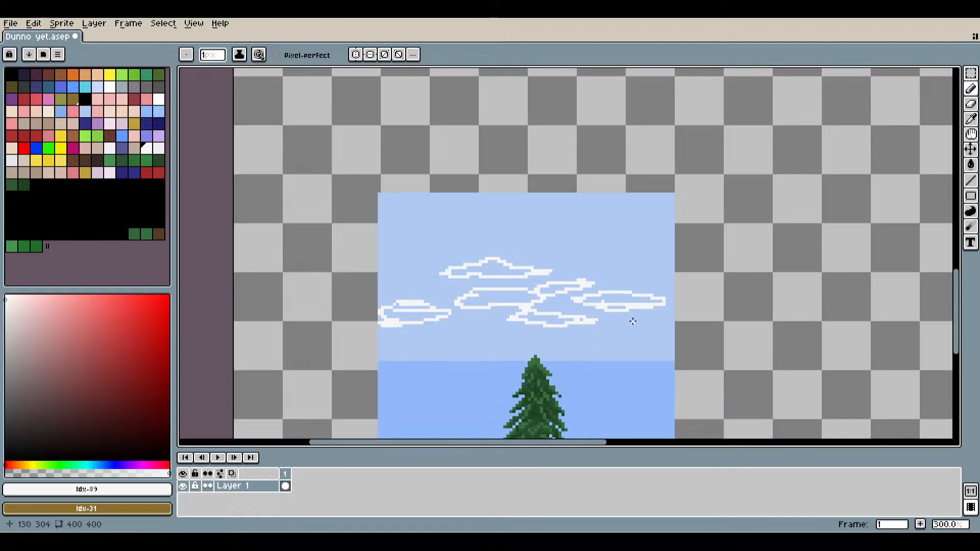
Outline a cloud about 30 px wide in index 89 above the rightmost cloud, near the sky's right edge, and thicken its upper side.
scroll(663, 332, up, 2)
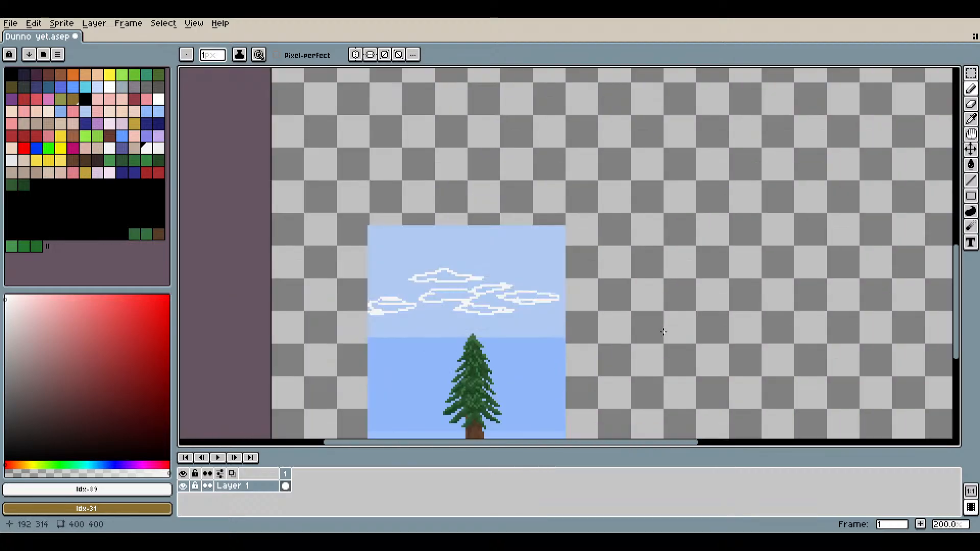
scroll(434, 317, up, 3)
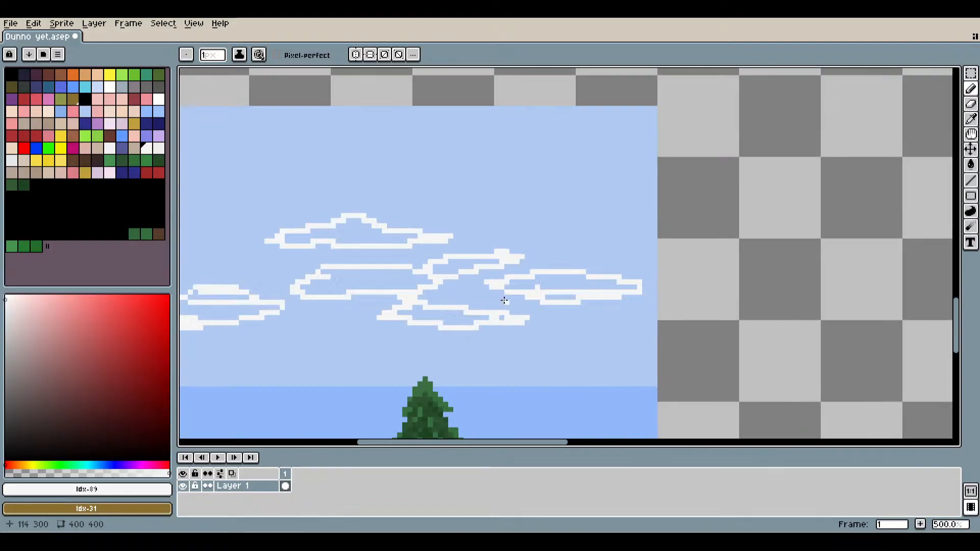
scroll(545, 286, up, 2)
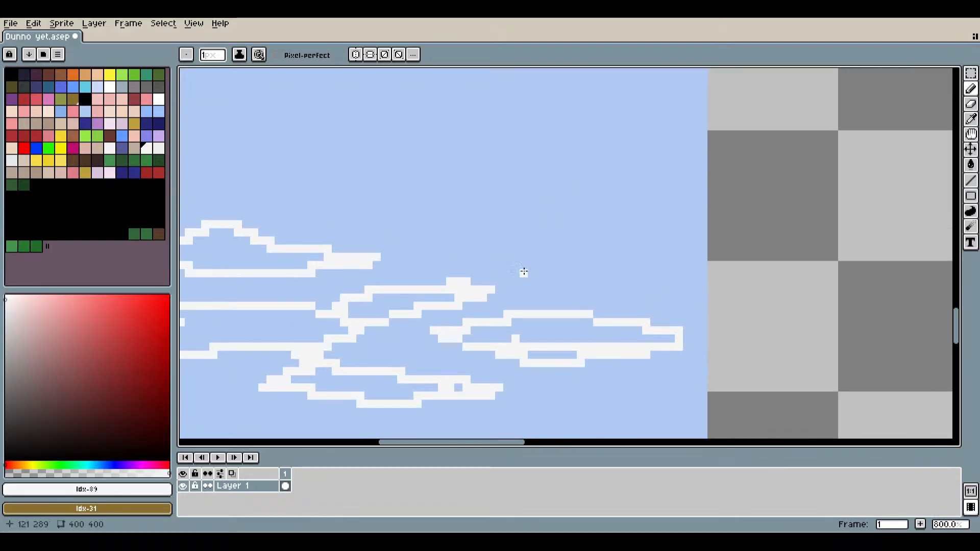
scroll(520, 271, up, 3)
mouse_move(453, 203)
mouse_down()
mouse_move(594, 256)
mouse_move(740, 271)
mouse_move(853, 254)
mouse_move(793, 229)
mouse_move(674, 204)
mouse_move(454, 187)
mouse_move(408, 204)
mouse_up()
mouse_move(618, 188)
mouse_down()
mouse_move(775, 199)
mouse_move(832, 215)
mouse_move(818, 223)
mouse_move(694, 207)
mouse_up()
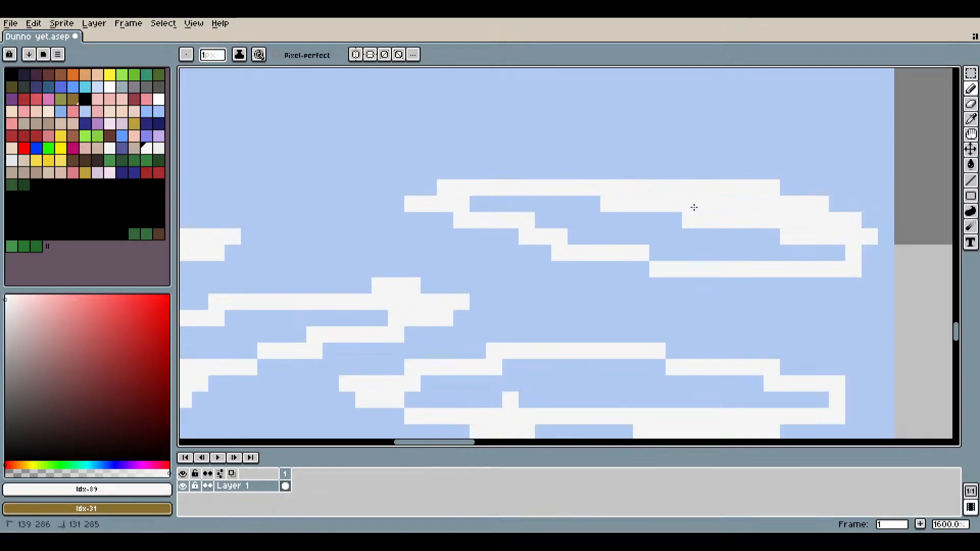
scroll(720, 244, down, 4)
drag(764, 274, 679, 286)
scroll(590, 239, up, 3)
mouse_move(545, 226)
mouse_down()
mouse_move(708, 236)
mouse_move(689, 231)
mouse_up()
scroll(734, 261, down, 4)
scroll(734, 260, down, 5)
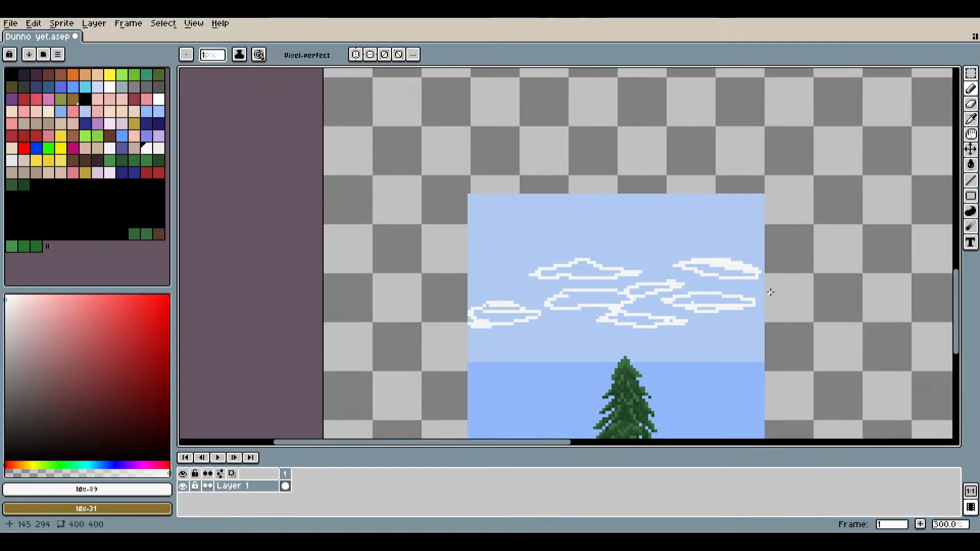
scroll(785, 234, down, 3)
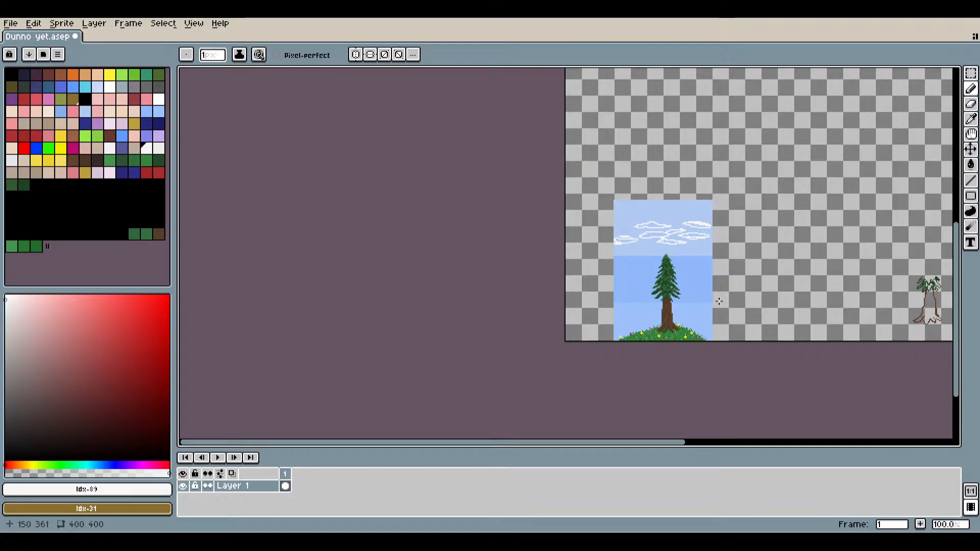
Outline a slim cloud about 28 px wide in index 89 in the upper-left sky, with a thick upper-right part and a pointed left tip.
scroll(633, 219, up, 3)
scroll(612, 224, up, 2)
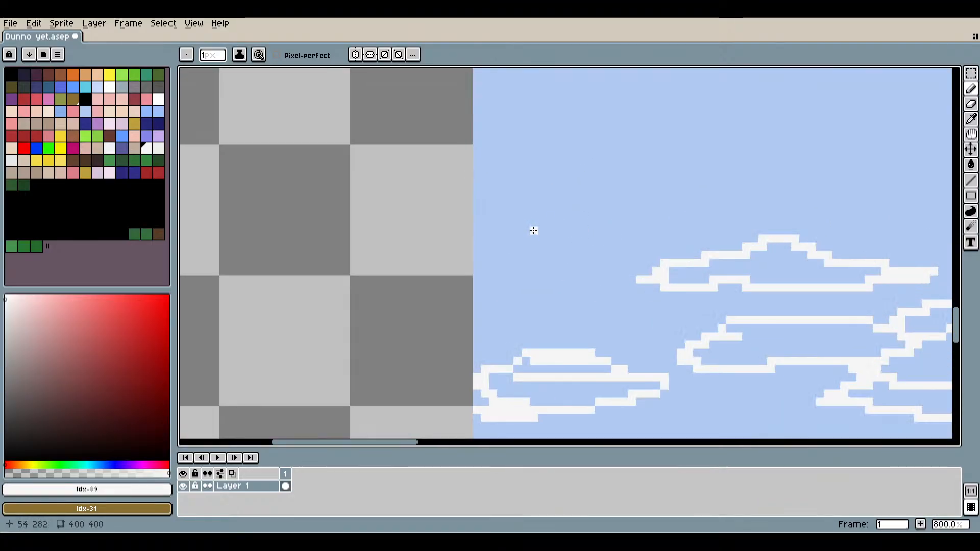
mouse_move(556, 246)
mouse_down()
mouse_move(713, 217)
mouse_move(519, 221)
mouse_move(511, 242)
mouse_move(577, 237)
mouse_move(570, 214)
mouse_move(587, 207)
mouse_move(691, 207)
mouse_move(623, 198)
mouse_up()
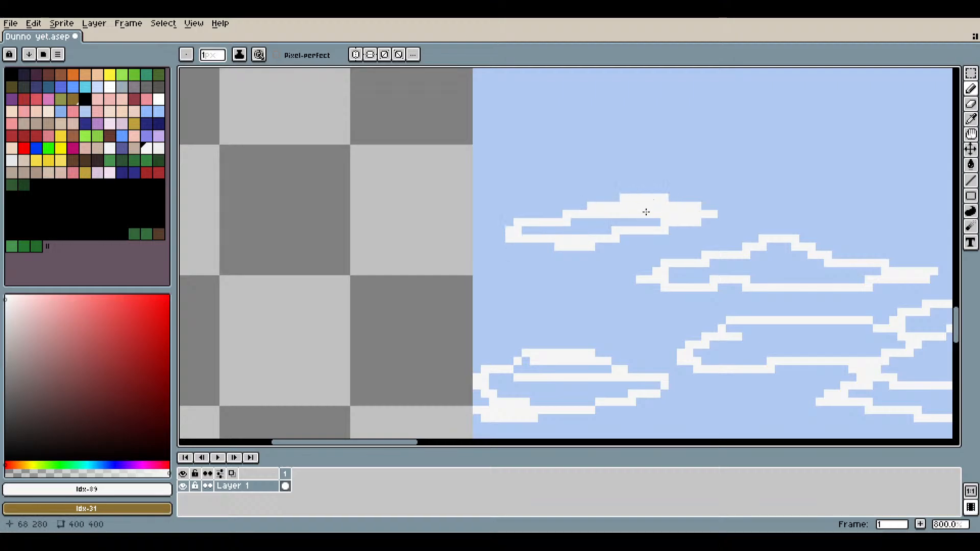
scroll(671, 222, down, 3)
scroll(592, 235, up, 4)
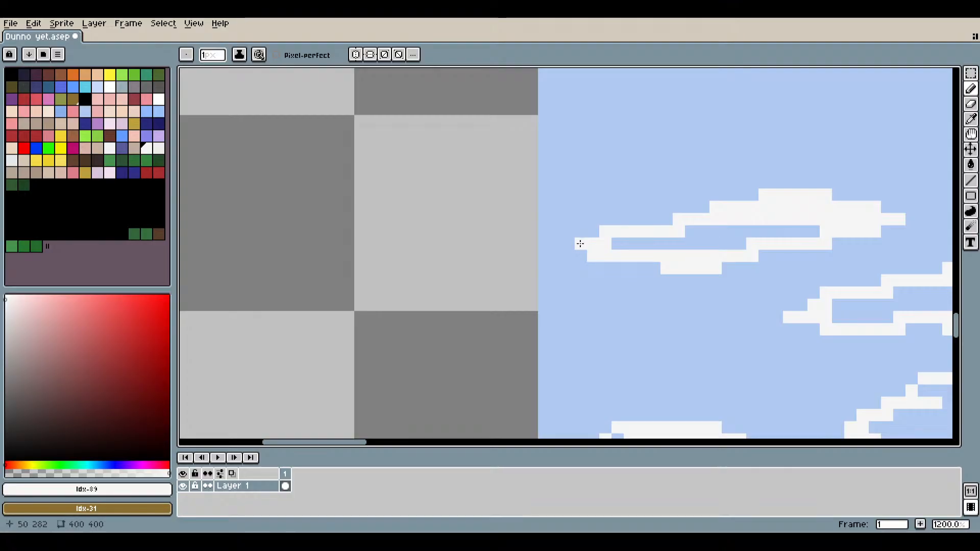
scroll(595, 249, down, 8)
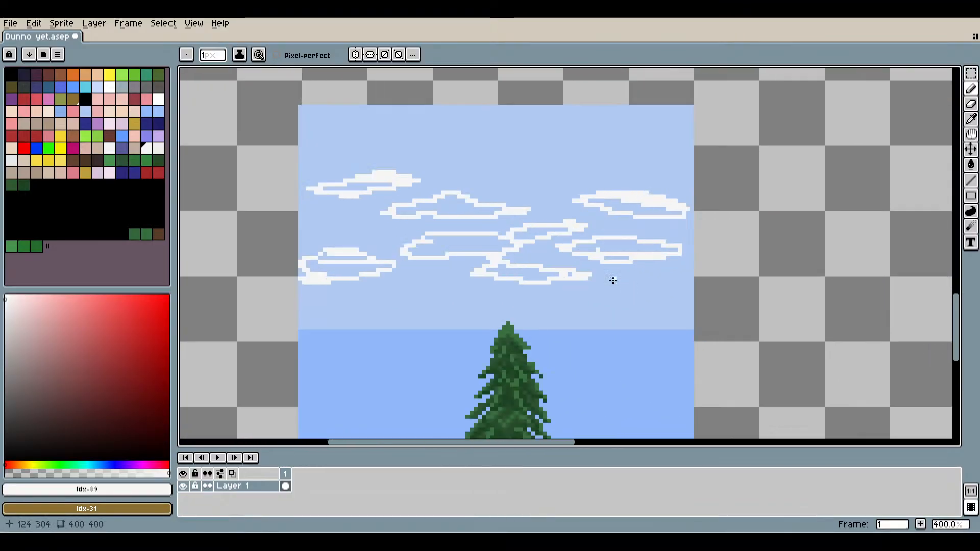
Outline a large slanted cloud about 50 px wide in index 89 across the upper-right sky, reaching the sky's right edge.
scroll(643, 270, up, 4)
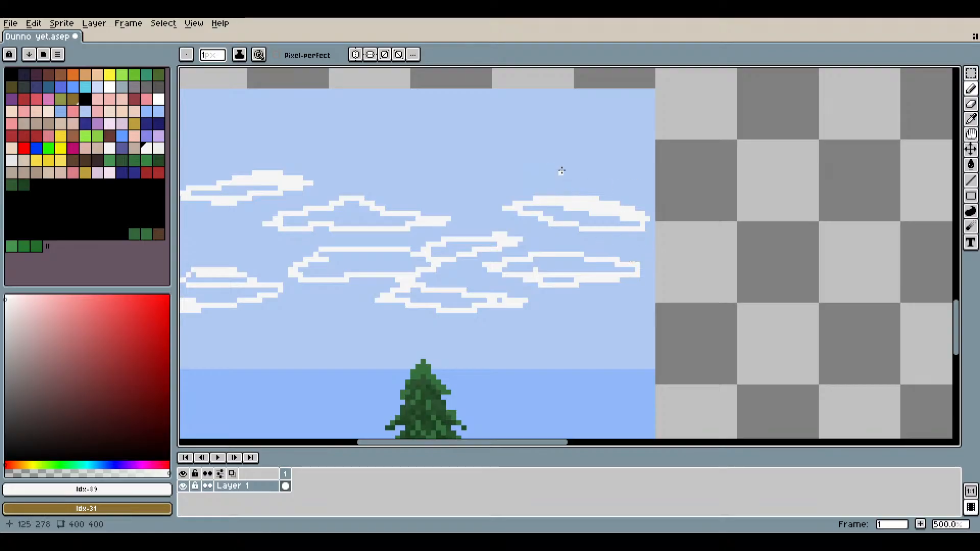
mouse_move(488, 199)
mouse_down()
mouse_move(521, 177)
mouse_move(600, 174)
mouse_move(513, 186)
mouse_move(647, 172)
mouse_up()
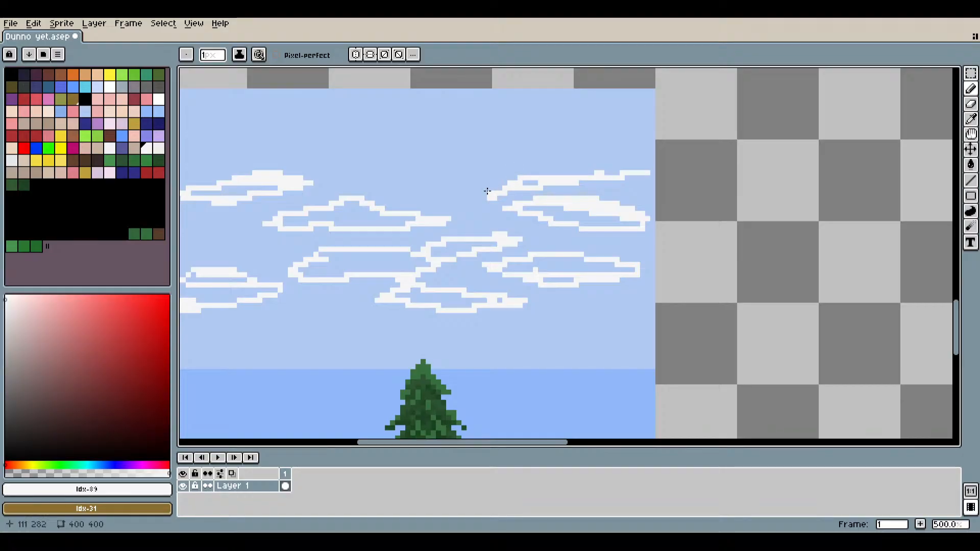
drag(489, 194, 448, 165)
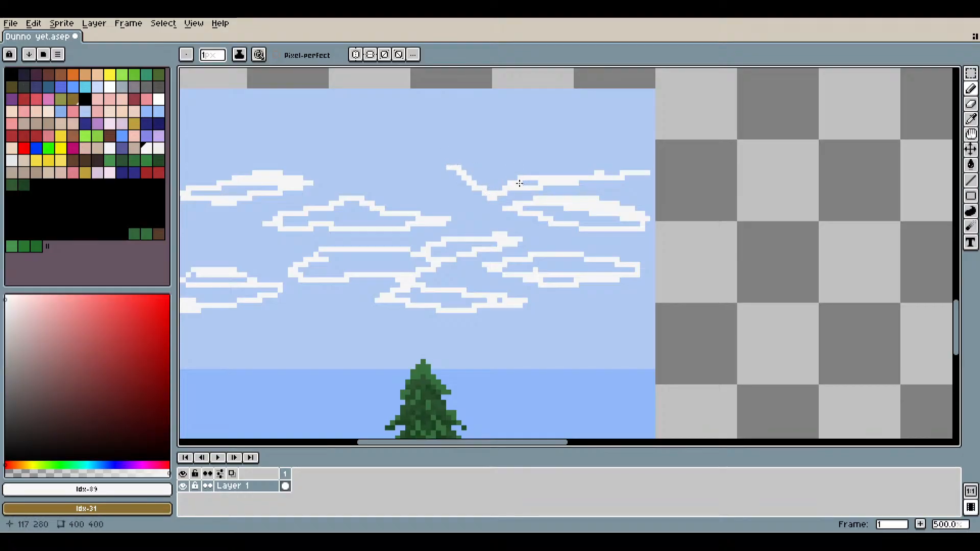
key(ctrl+z)
mouse_move(485, 194)
mouse_down()
mouse_move(402, 166)
mouse_move(605, 116)
mouse_move(594, 120)
mouse_move(640, 128)
mouse_move(576, 144)
mouse_move(657, 156)
mouse_move(647, 168)
mouse_move(687, 169)
mouse_up()
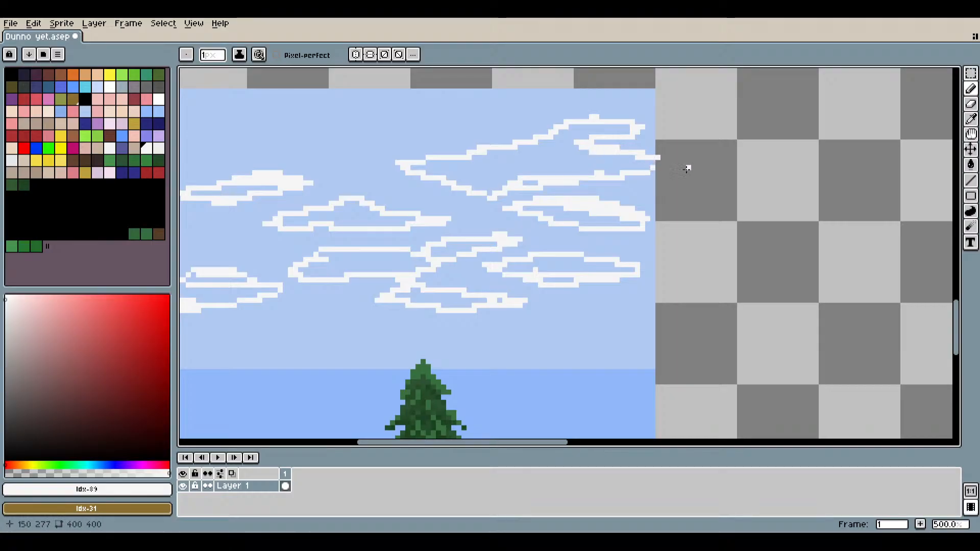
Erase the stray large-cloud pixel that sticks out past the sky's right edge.
scroll(655, 156, up, 4)
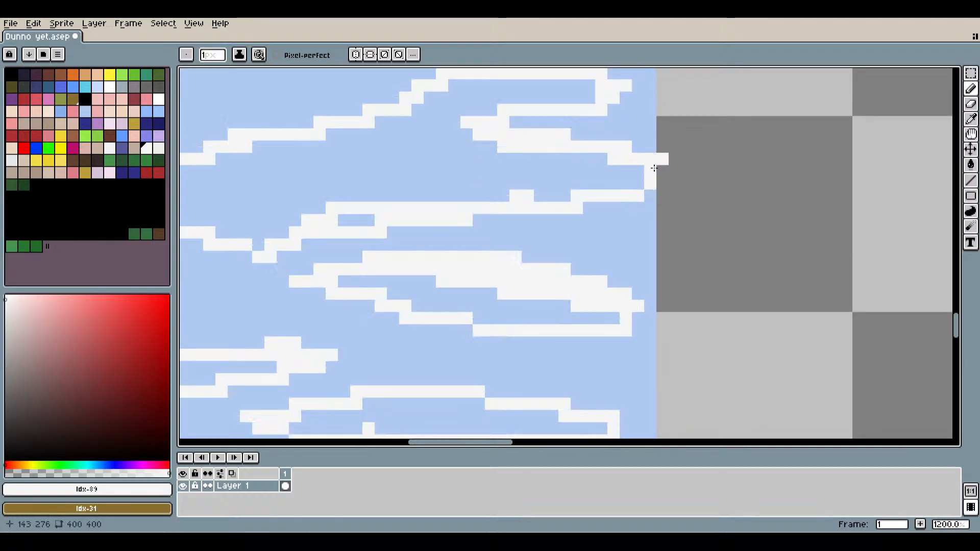
click(973, 106)
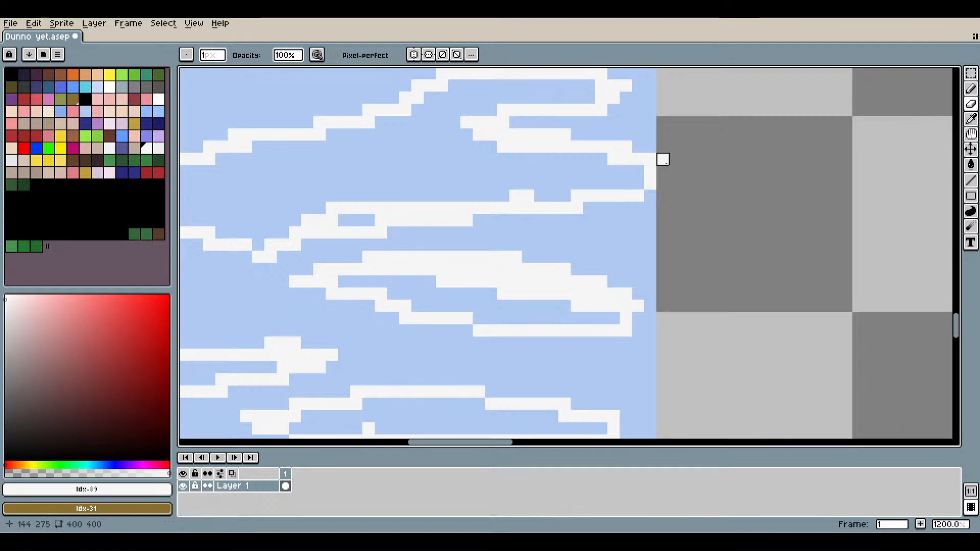
scroll(662, 159, down, 6)
Fill the large upper-right cloud and the cloud directly below it with index 89.
click(970, 165)
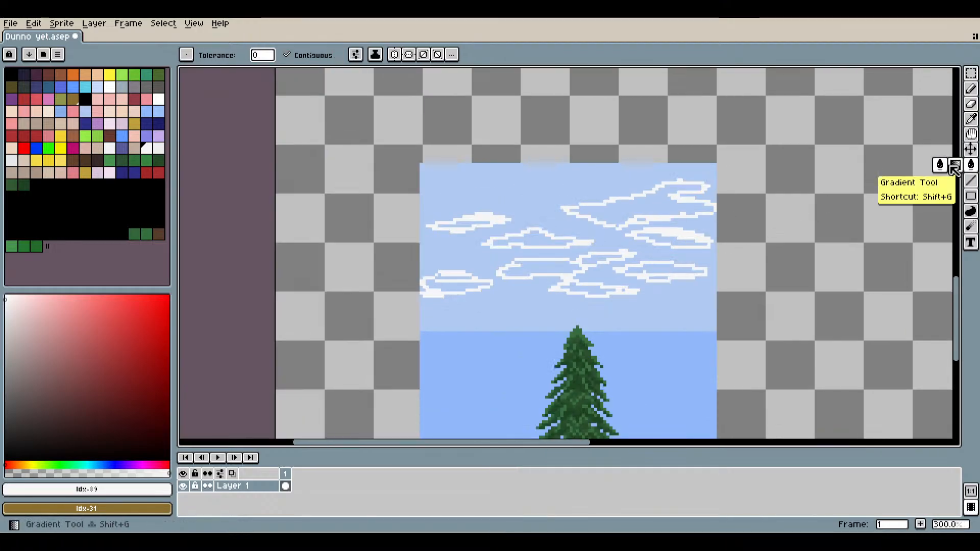
scroll(664, 209, up, 2)
click(667, 208)
scroll(630, 240, up, 4)
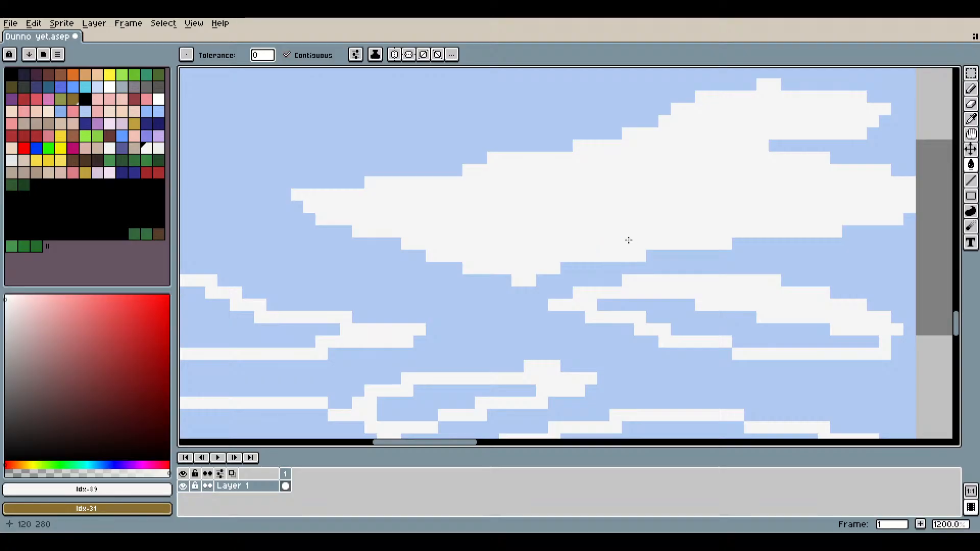
click(706, 319)
scroll(561, 331, down, 6)
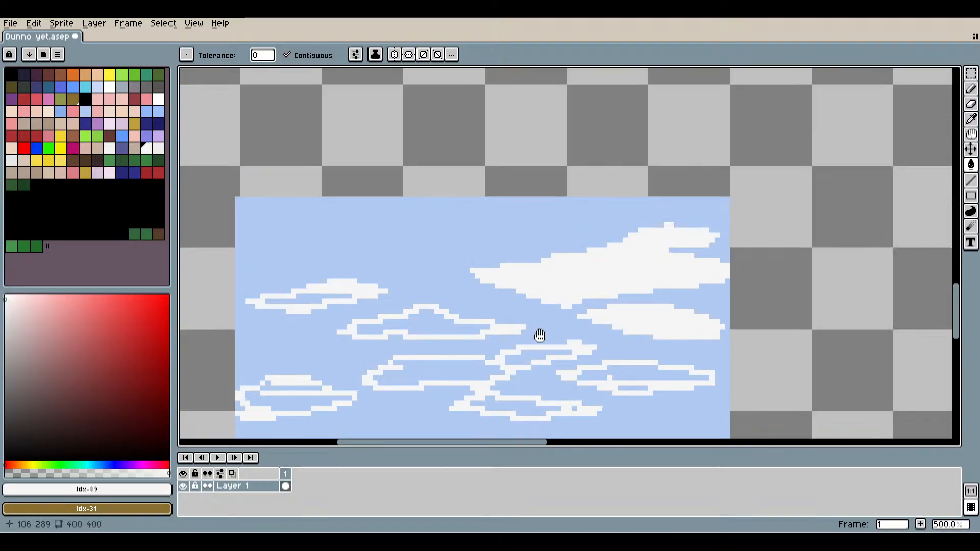
Fill the slim upper-left cloud, the peaked cloud and the second cloud with its wisp in index 89.
scroll(607, 286, up, 6)
click(391, 243)
scroll(540, 317, down, 6)
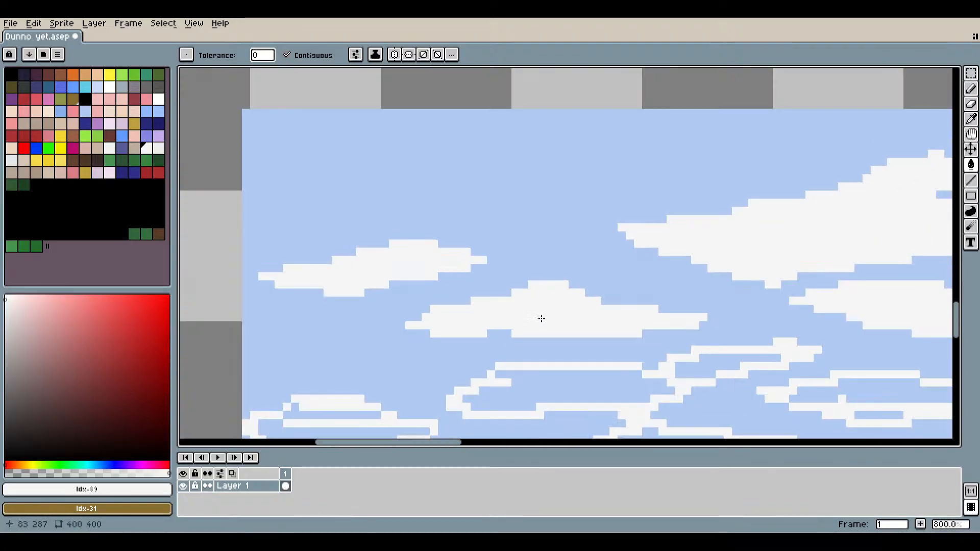
scroll(683, 294, up, 4)
click(684, 294)
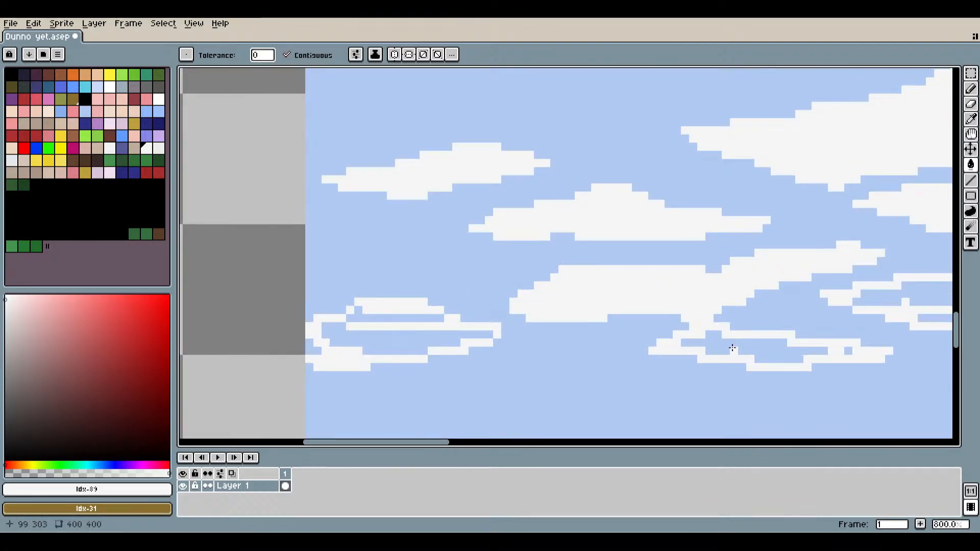
Fill the third cloud above the tree and the flat cloud to its right with index 89.
click(732, 349)
drag(832, 311, 623, 294)
click(738, 284)
click(733, 300)
click(749, 302)
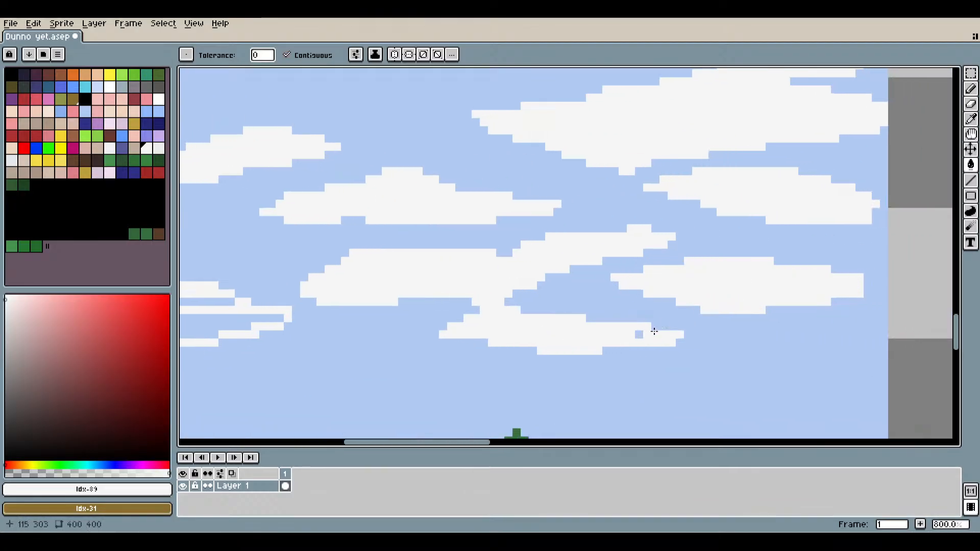
Fill both enclosed areas of the first cloud at the sky's left edge with index 89.
scroll(643, 332, left, 5)
click(388, 299)
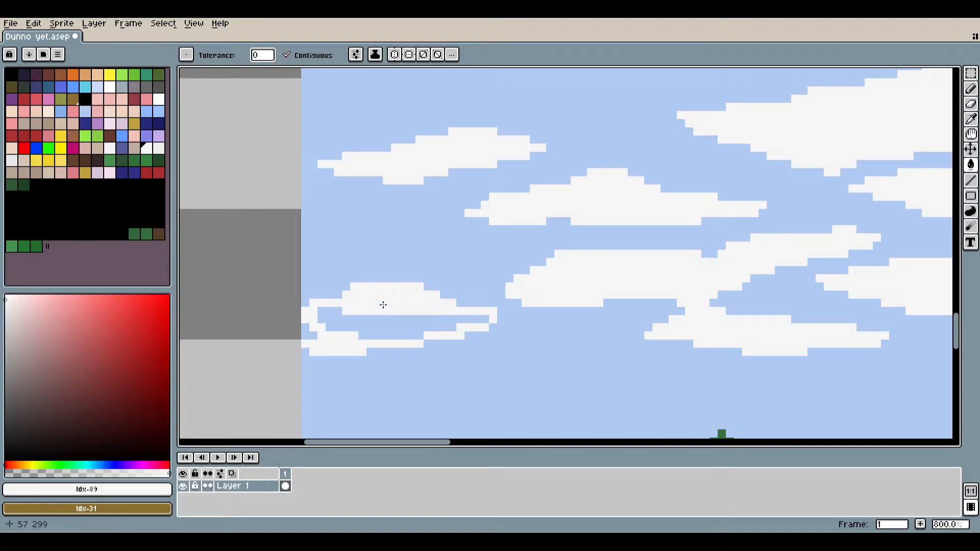
click(355, 326)
scroll(565, 331, down, 5)
drag(707, 354, 766, 263)
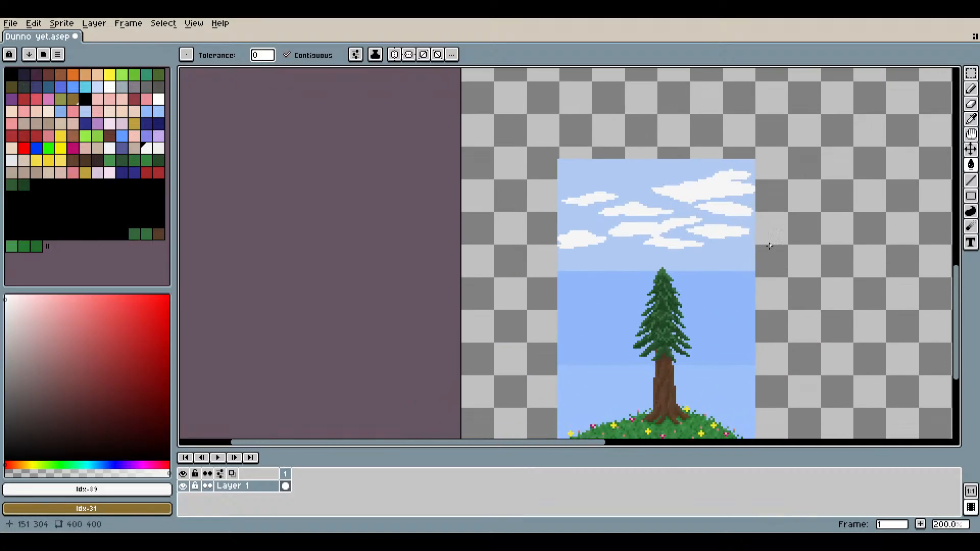
Close the notch between the second cloud's underside and the third cloud with index 89 pencil pixels, merging them smoothly.
scroll(724, 218, up, 5)
key(b)
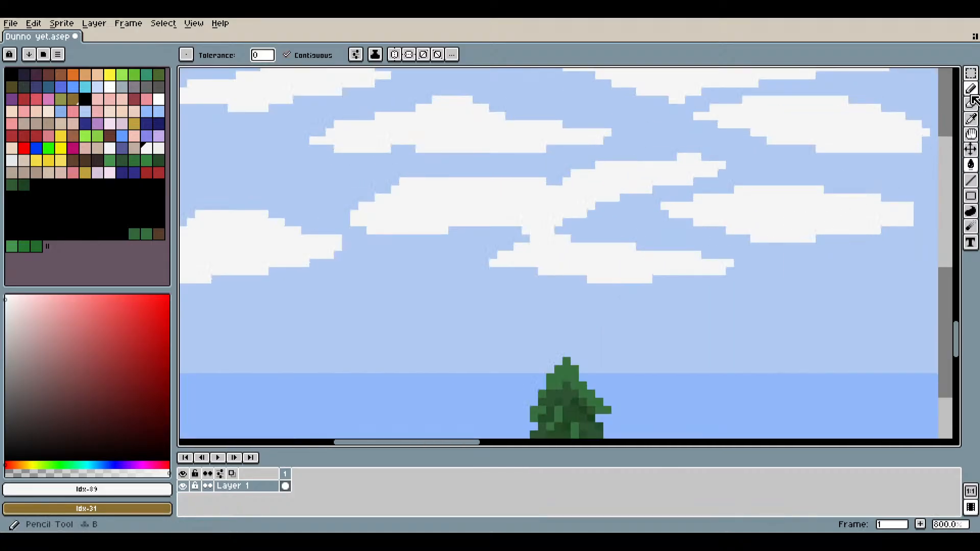
drag(517, 247, 476, 234)
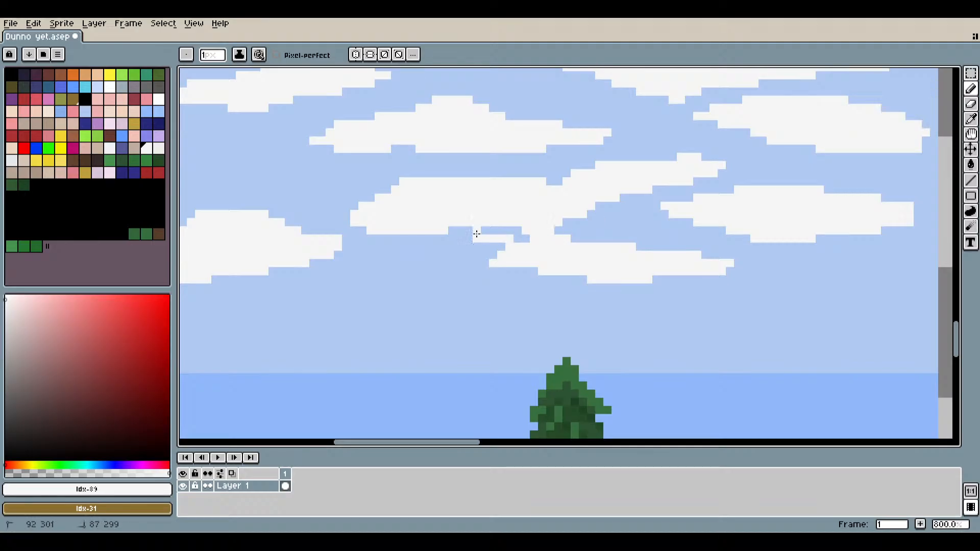
scroll(577, 252, down, 3)
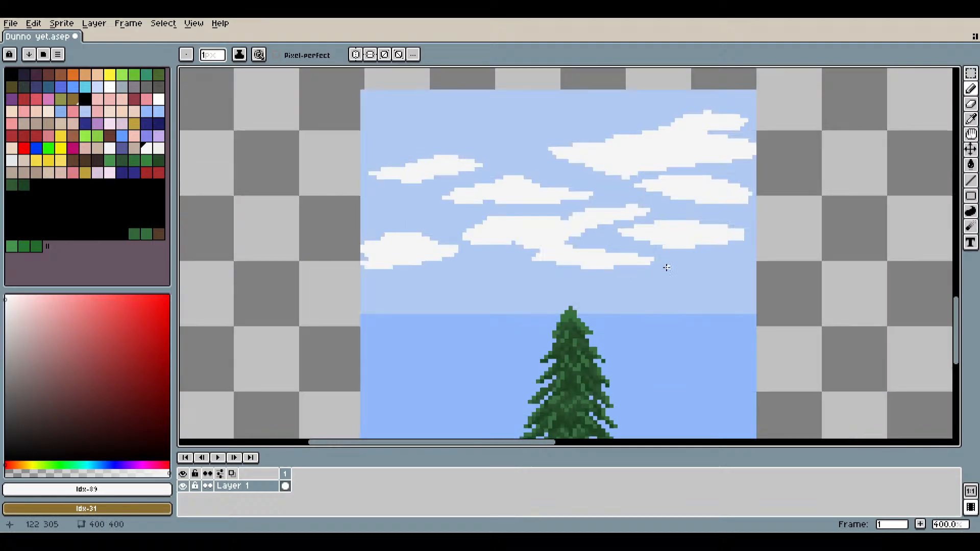
scroll(698, 270, up, 5)
scroll(609, 236, down, 5)
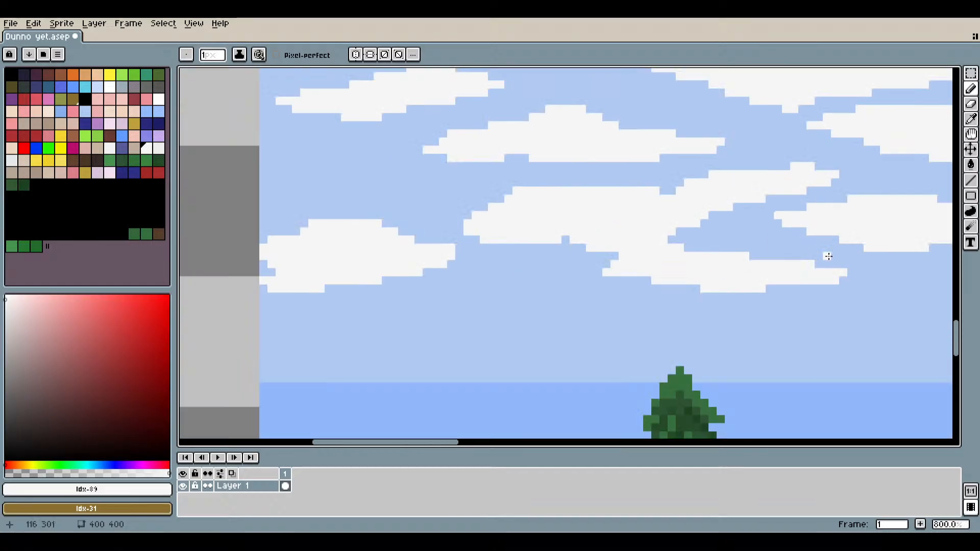
scroll(606, 251, up, 5)
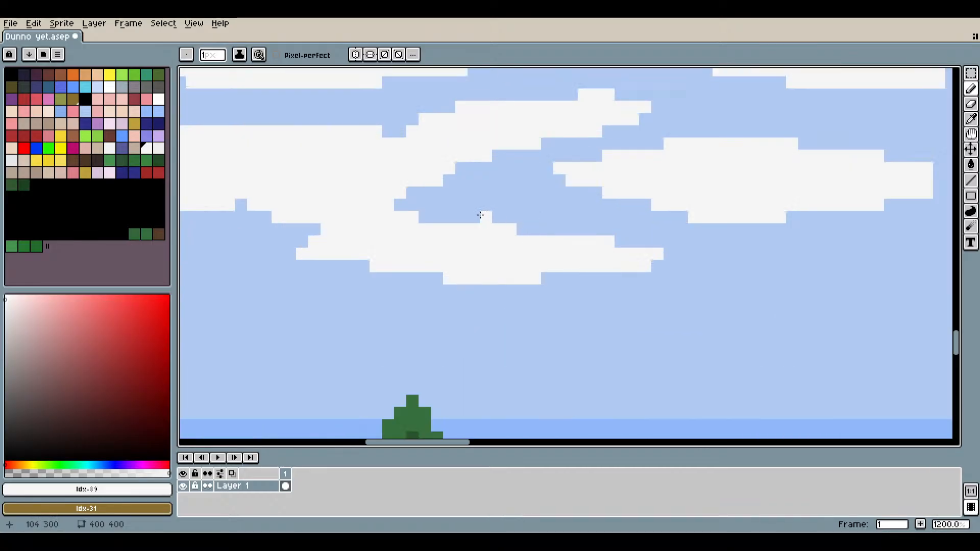
Refine the merged cloud above the tree with index 89 pixels along its lower lobe's top edge and between the main body and its wisp.
drag(479, 215, 577, 233)
click(521, 230)
scroll(556, 271, down, 6)
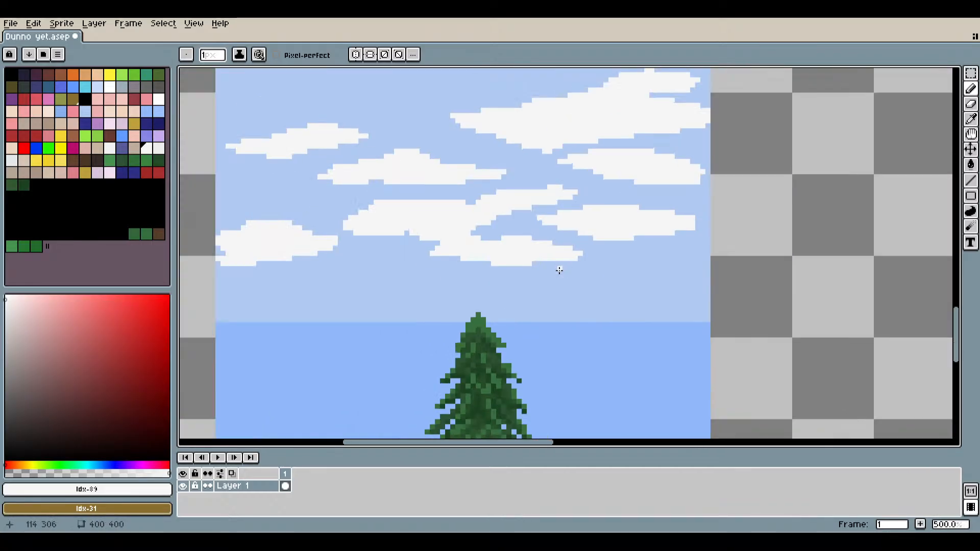
scroll(539, 262, up, 3)
scroll(539, 262, up, 4)
drag(357, 181, 503, 153)
mouse_move(378, 185)
mouse_down()
mouse_move(390, 191)
mouse_move(294, 180)
mouse_up()
scroll(315, 195, down, 3)
drag(353, 213, 638, 236)
scroll(789, 267, up, 1)
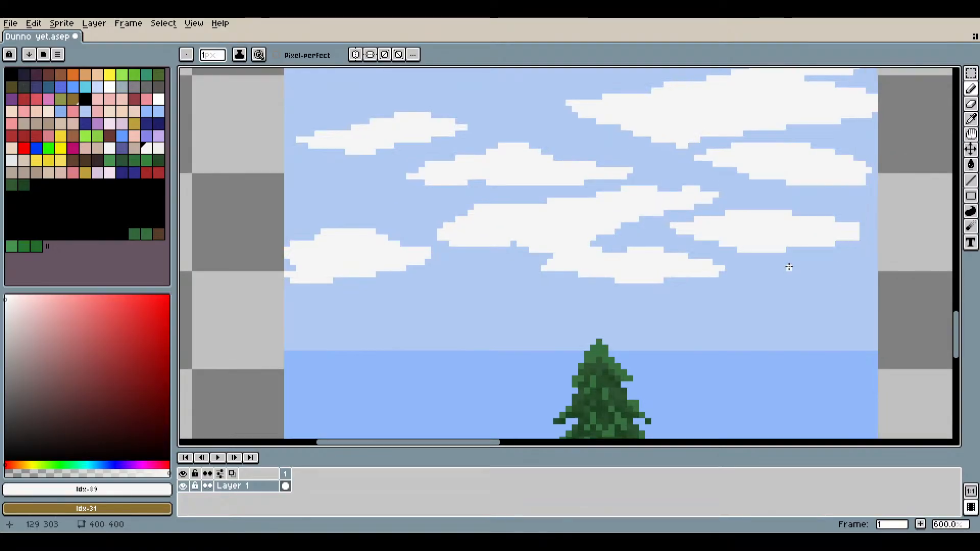
Draw the sloping underside of a new cloud in index 89 above the slim cloud near the sky's upper-left corner.
scroll(789, 266, down, 3)
scroll(740, 274, up, 3)
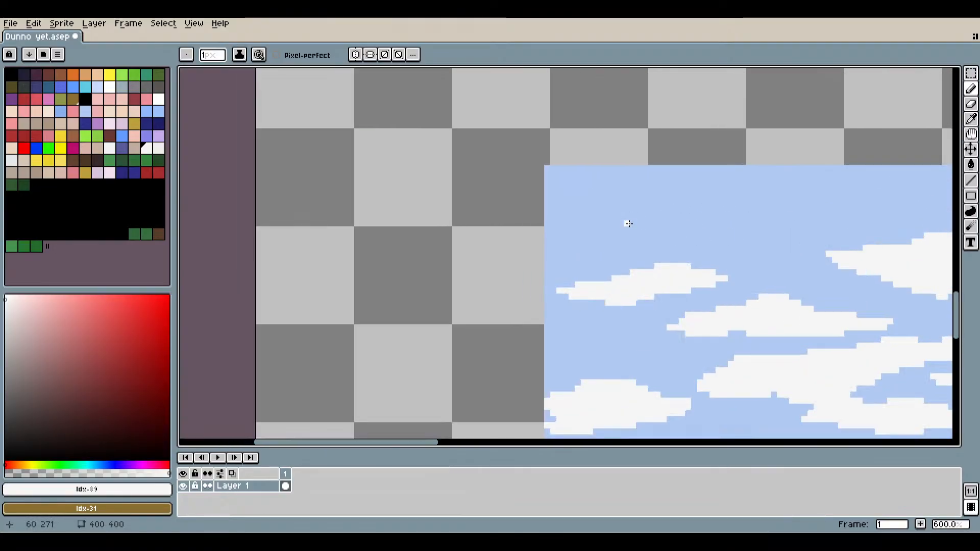
drag(613, 223, 730, 251)
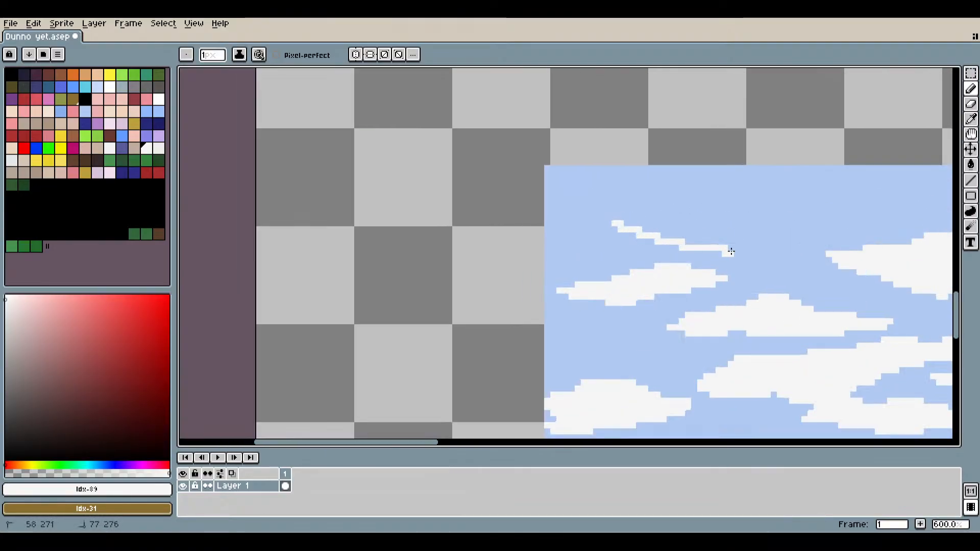
drag(612, 223, 564, 227)
mouse_move(731, 251)
mouse_down()
mouse_move(883, 197)
mouse_move(686, 197)
mouse_move(601, 181)
mouse_up()
drag(441, 230, 418, 225)
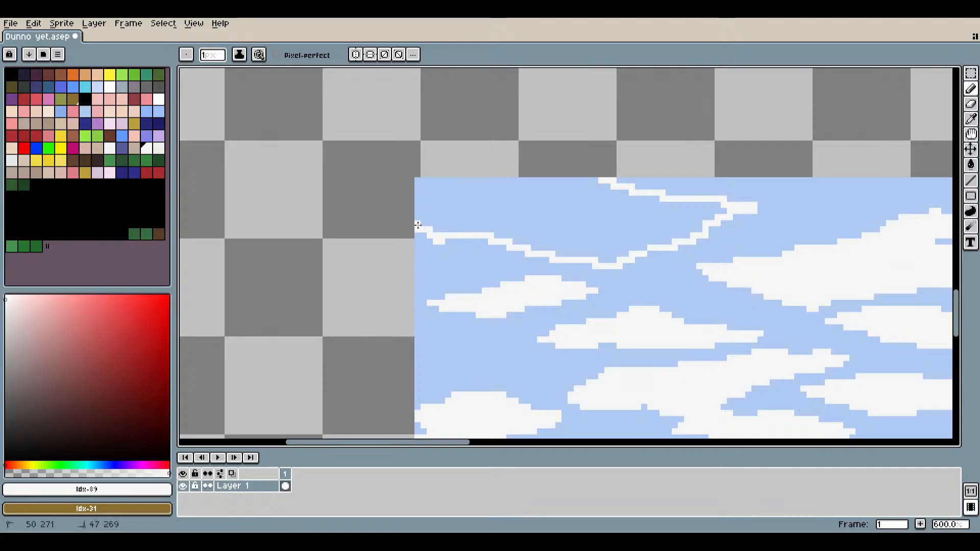
click(971, 165)
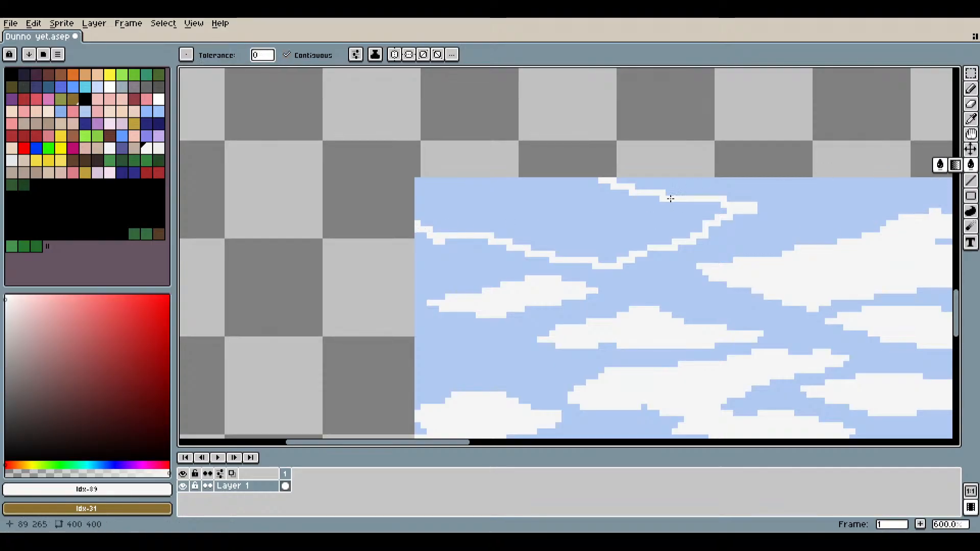
click(640, 221)
scroll(664, 234, down, 3)
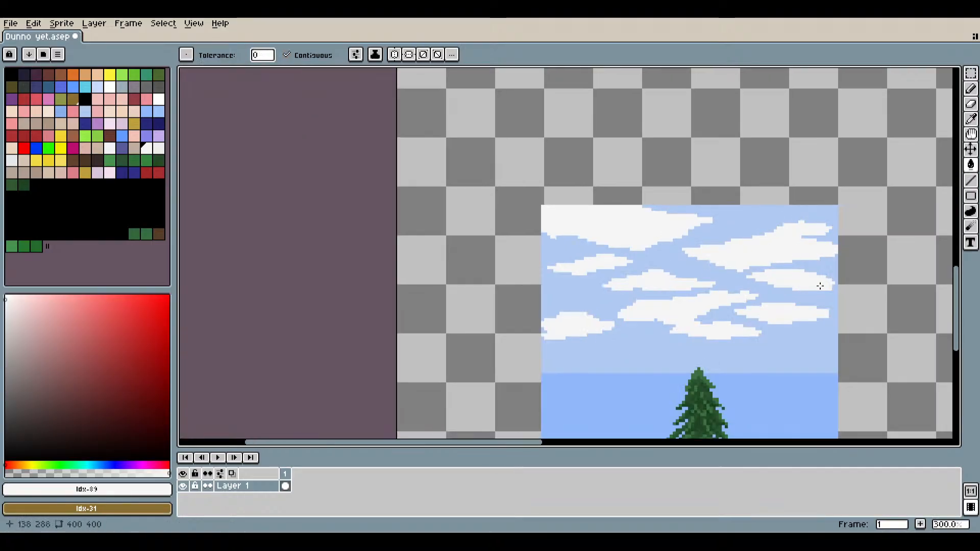
scroll(819, 286, down, 2)
drag(733, 291, 678, 268)
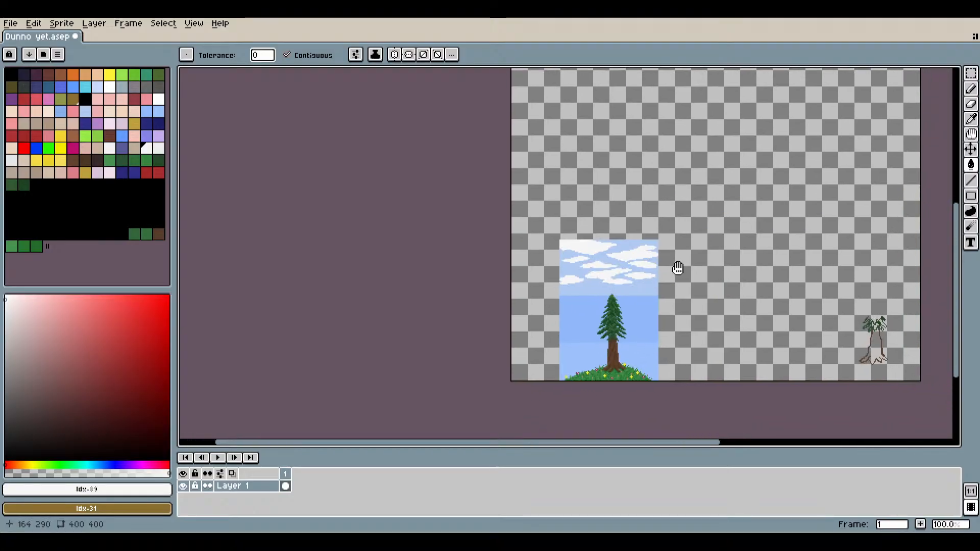
scroll(582, 252, up, 5)
key(v)
key(ctrl+z)
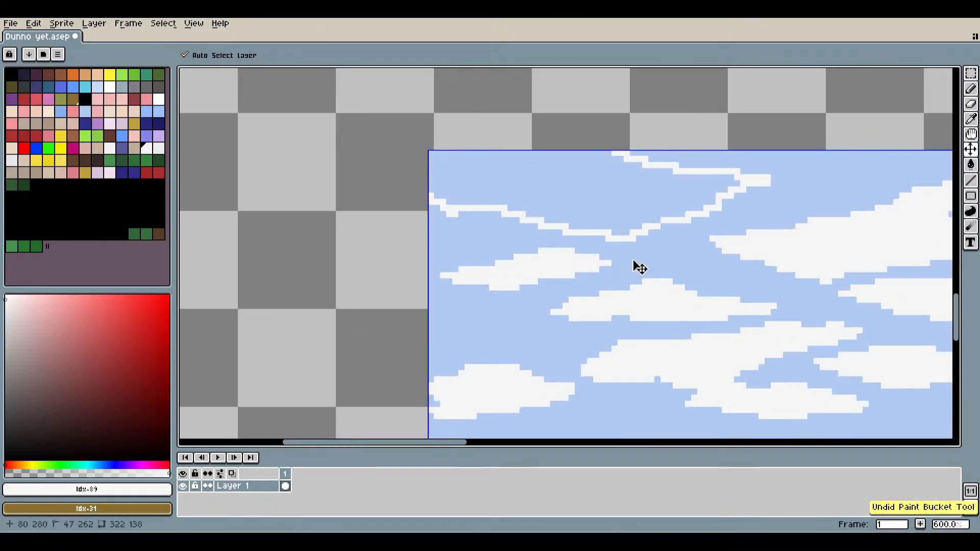
key(ctrl+z)
key(ctrl+z)
key(ctrl+z)
Complete the new cloud's outline as a flatter shape reaching the sky's left edge and fill it with index 89.
click(971, 88)
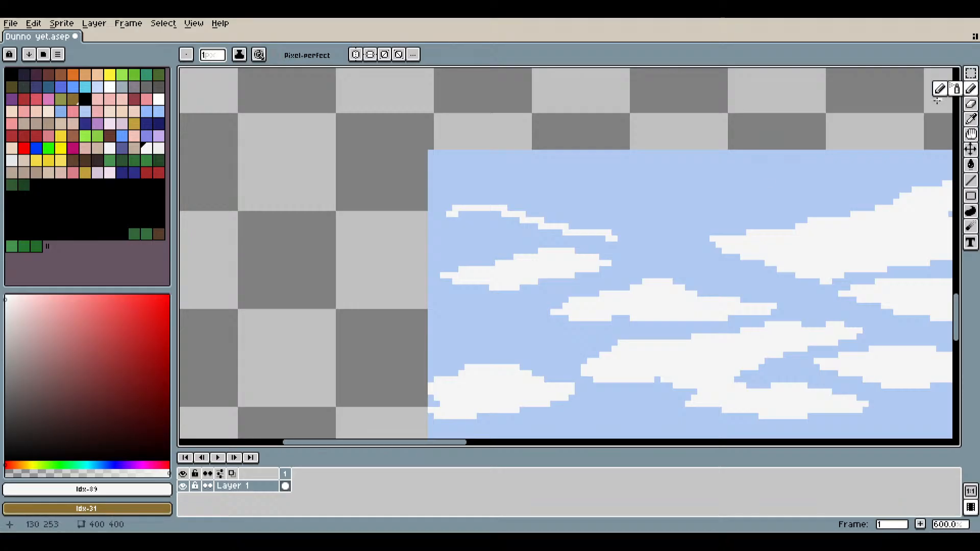
mouse_move(615, 236)
mouse_down()
mouse_move(759, 200)
mouse_move(679, 195)
mouse_move(615, 177)
mouse_move(461, 178)
mouse_up()
drag(450, 214, 429, 220)
drag(461, 176, 422, 165)
key(g)
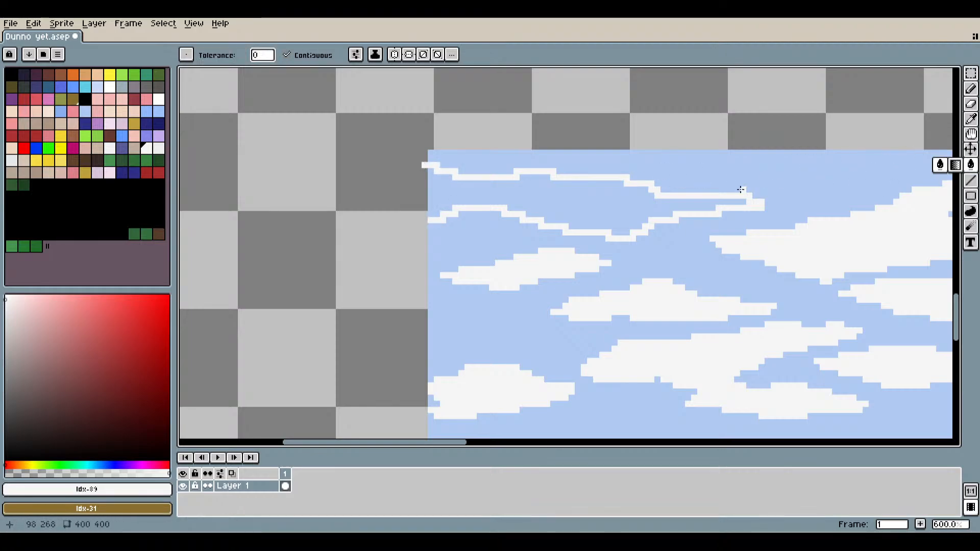
click(595, 202)
scroll(595, 201, down, 4)
scroll(703, 197, up, 6)
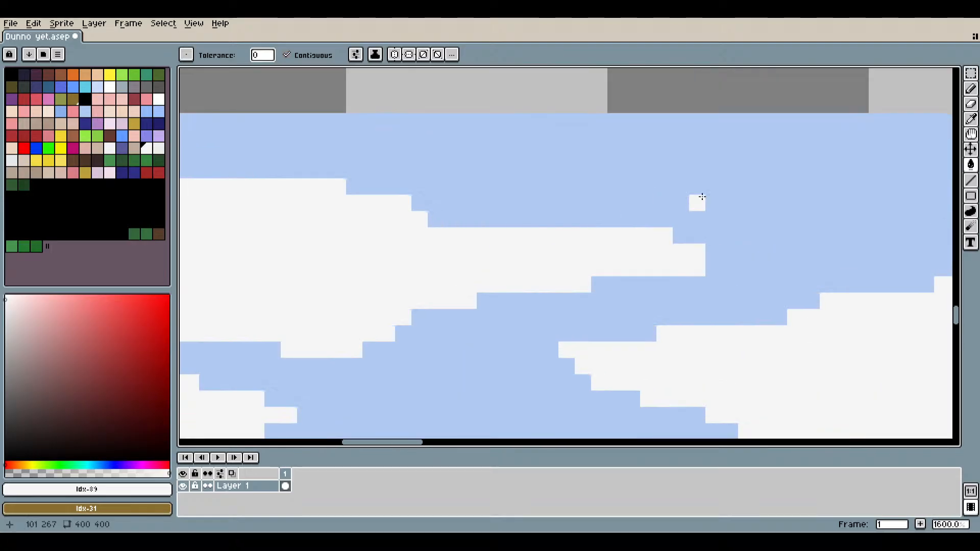
Add a low bump and a softer slope in index 89 to the new cloud's top edge toward its right tip.
click(970, 89)
drag(272, 170, 557, 225)
scroll(641, 271, down, 6)
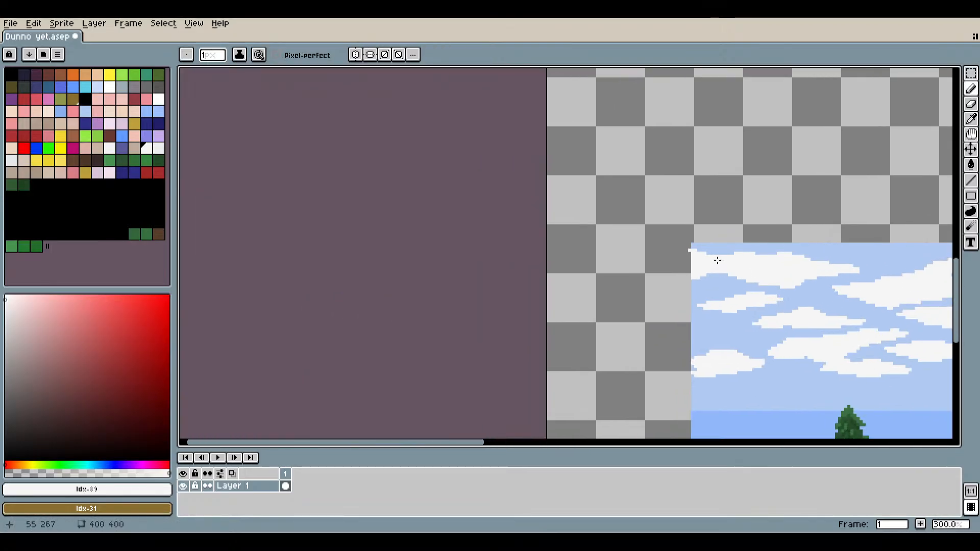
Erase the stray cloud pixel beyond the sky's left edge and save the file.
scroll(717, 260, up, 6)
click(971, 105)
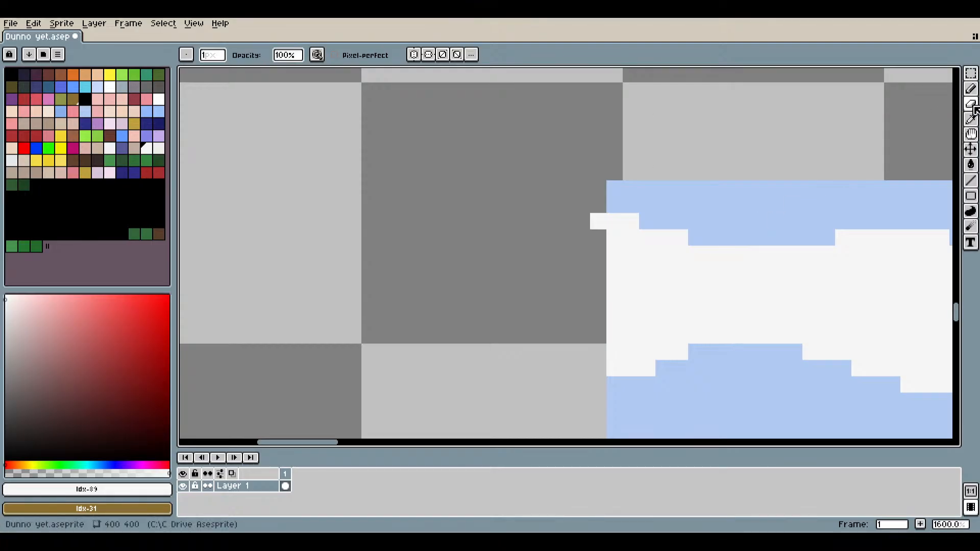
click(599, 222)
scroll(794, 333, down, 7)
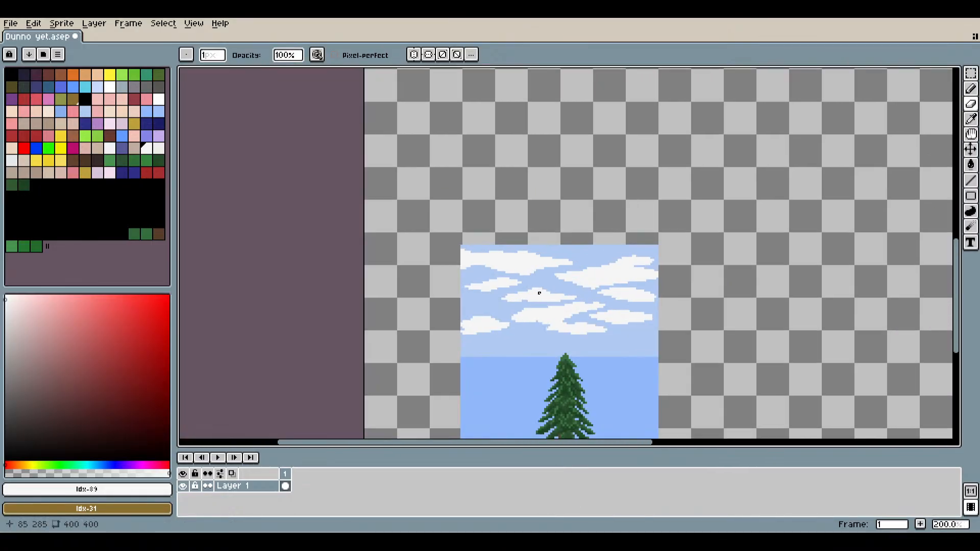
drag(608, 322, 770, 278)
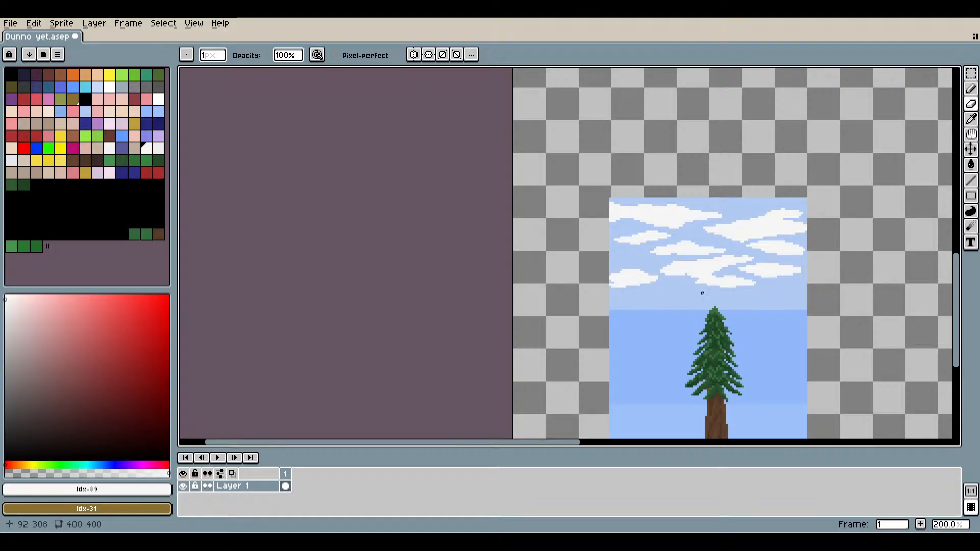
drag(774, 312, 716, 303)
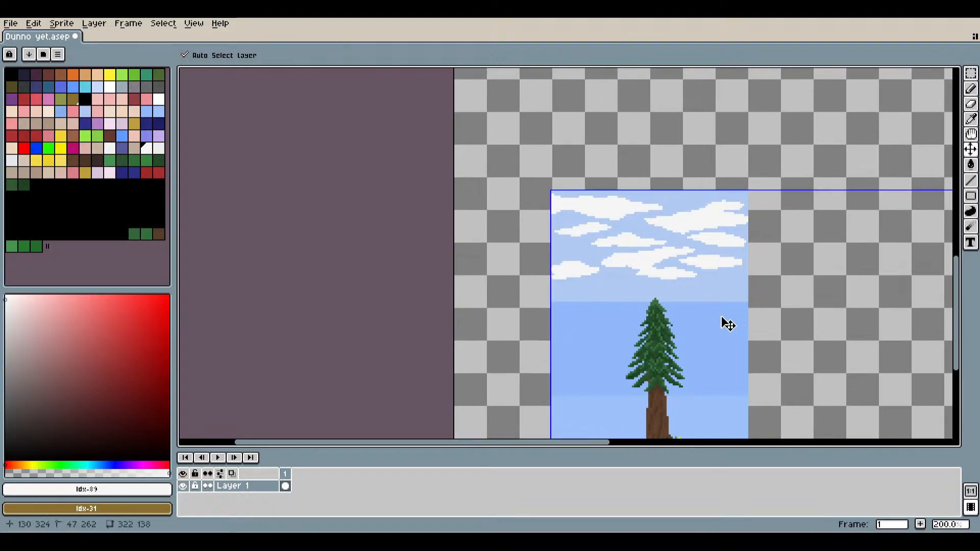
key(ctrl+s)
Narrow the arched notch in the upper-left cloud's underside with index 89 pencil pixels.
scroll(516, 199, up, 4)
click(971, 89)
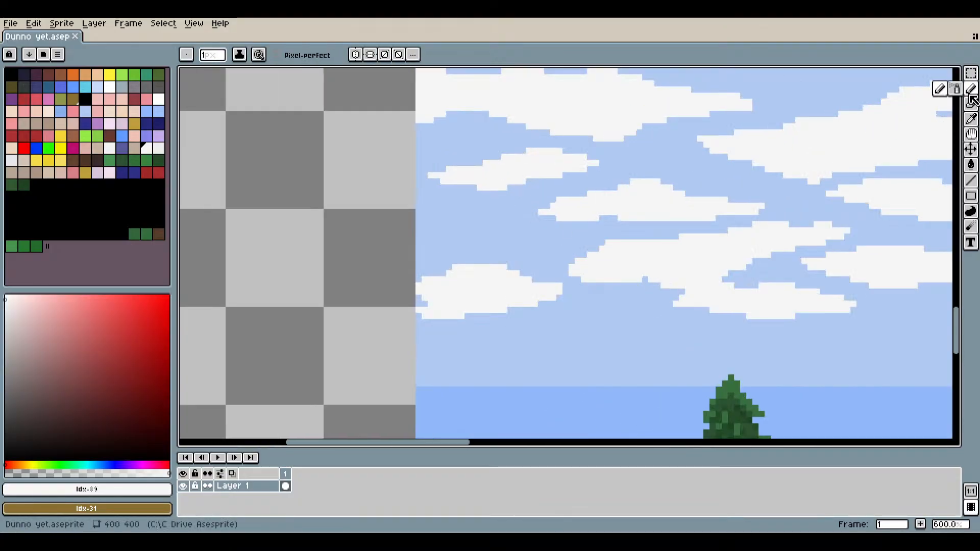
drag(467, 119, 538, 210)
scroll(500, 210, up, 3)
mouse_move(468, 249)
mouse_down()
mouse_move(582, 197)
mouse_move(521, 203)
mouse_move(464, 225)
mouse_move(533, 213)
mouse_up()
scroll(622, 226, down, 4)
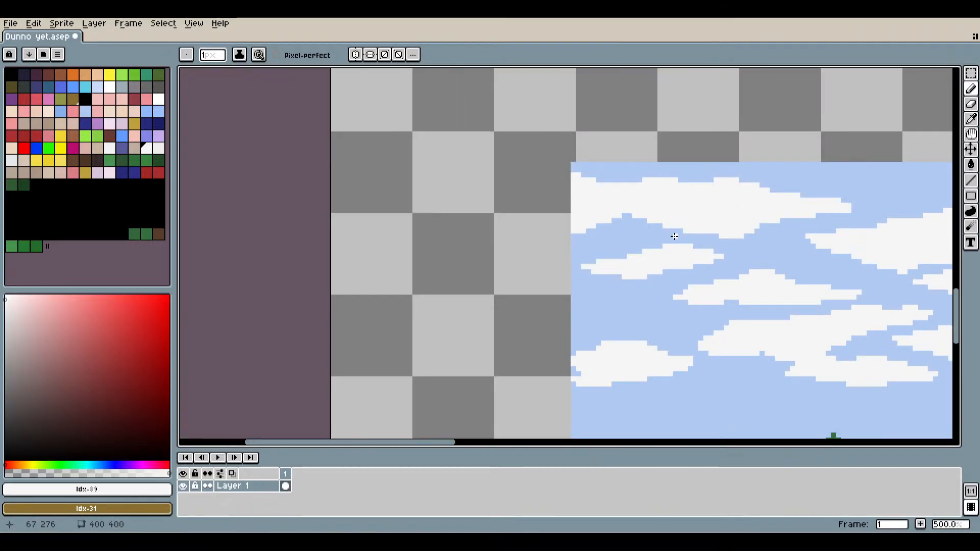
scroll(809, 271, down, 2)
drag(847, 285, 678, 252)
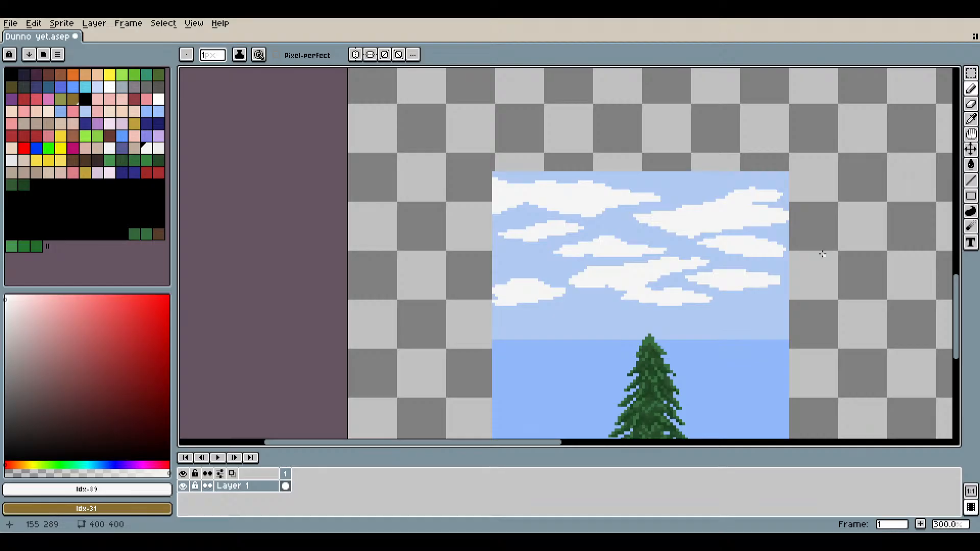
drag(772, 264, 724, 250)
Smooth the stepped slope on the upper-left cloud's top edge near its right tip with index 89 pixels.
scroll(605, 155, up, 4)
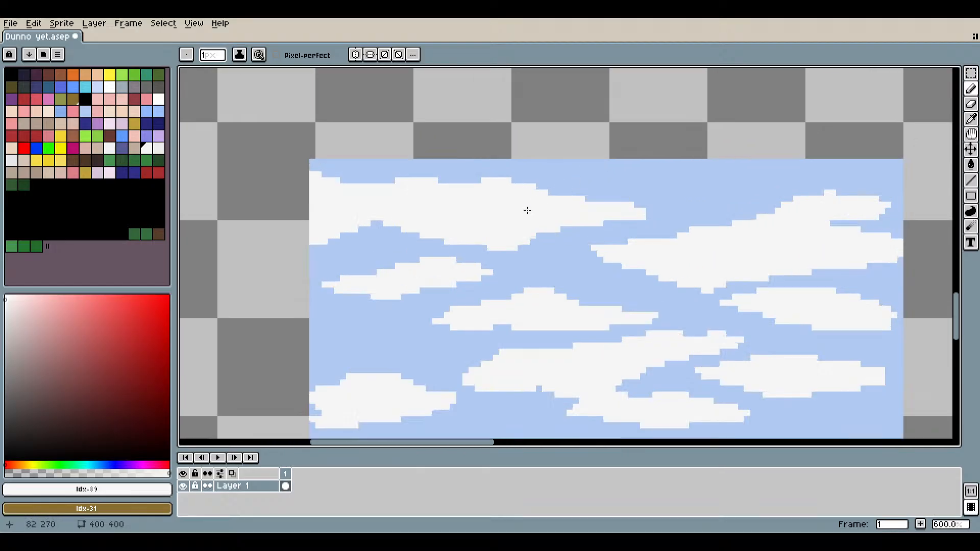
scroll(544, 194, up, 2)
drag(260, 155, 539, 191)
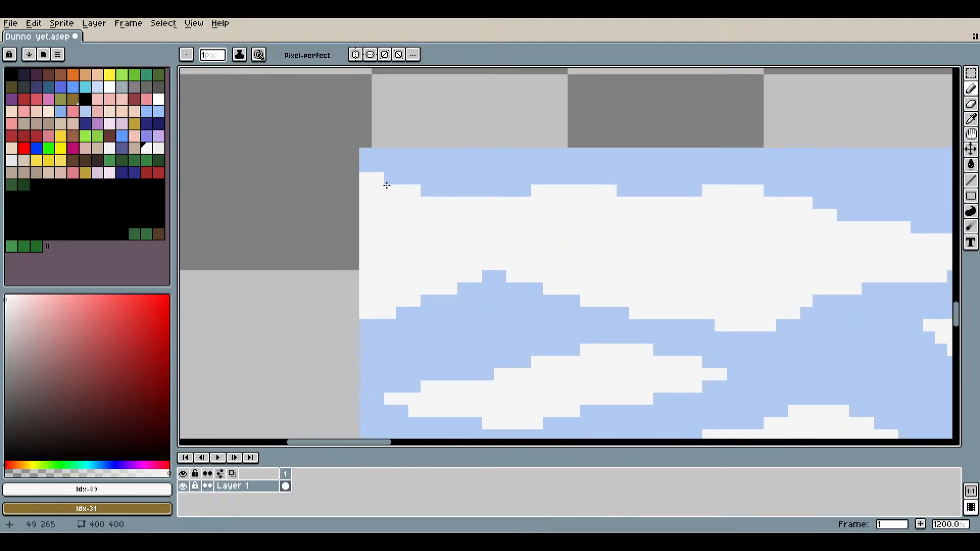
mouse_move(788, 224)
mouse_down()
mouse_move(455, 213)
mouse_move(686, 225)
mouse_move(689, 212)
mouse_move(660, 232)
mouse_move(733, 251)
mouse_up()
scroll(796, 280, down, 6)
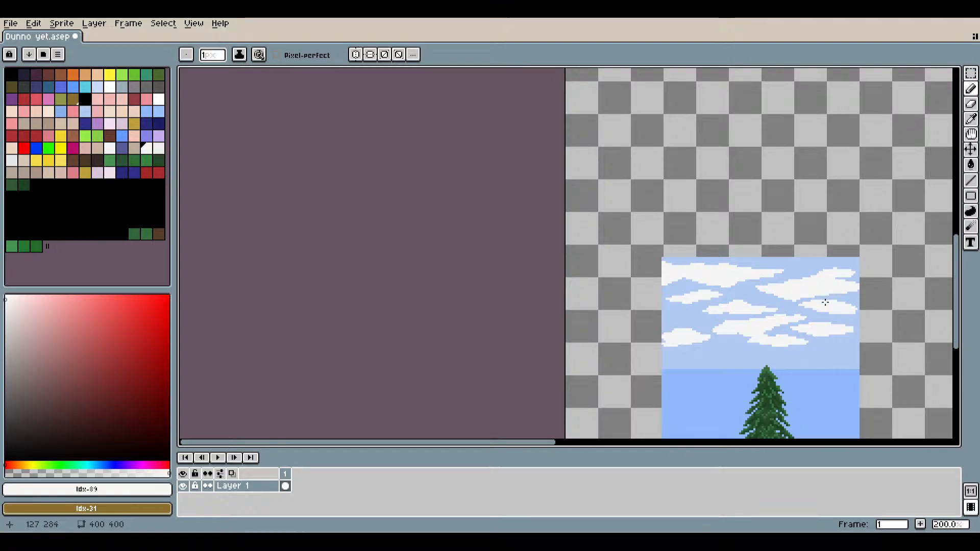
Extend the upper-left cloud to the sky's top edge with an index 89 outline and fill the enclosed corner.
scroll(824, 300, up, 5)
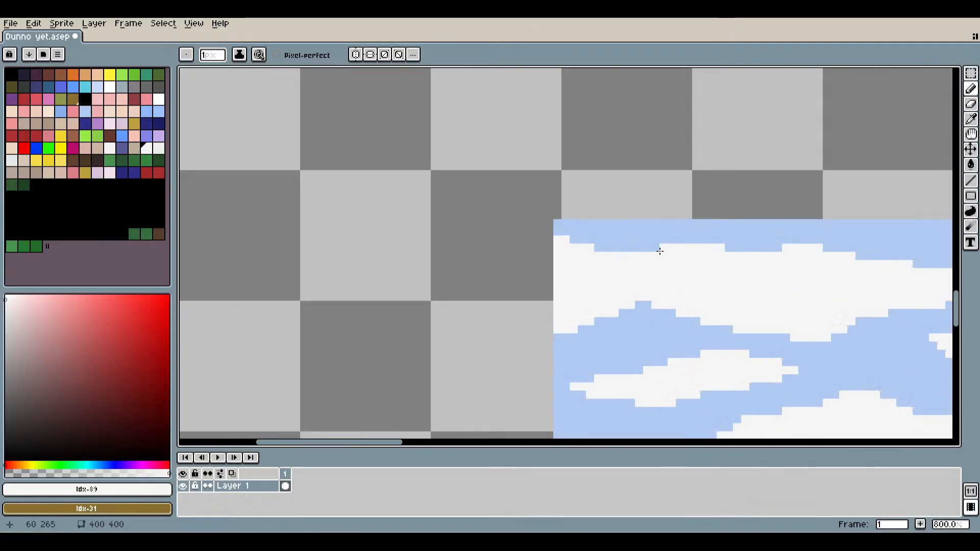
mouse_move(659, 251)
mouse_down()
mouse_move(559, 226)
mouse_move(634, 251)
mouse_move(590, 247)
mouse_up()
scroll(791, 315, down, 3)
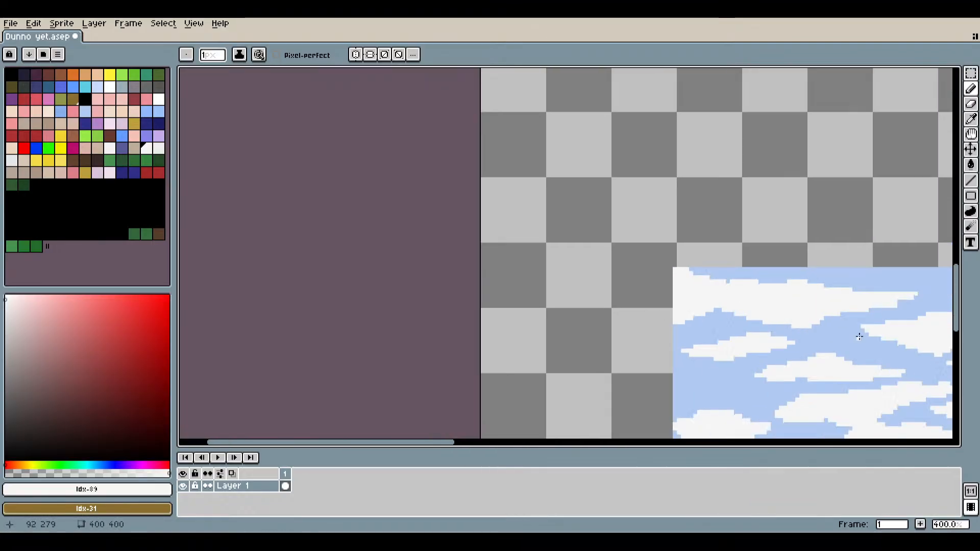
drag(789, 296, 592, 274)
scroll(536, 245, up, 3)
mouse_move(515, 250)
mouse_down()
mouse_move(599, 280)
mouse_move(525, 273)
mouse_up()
click(971, 164)
click(497, 256)
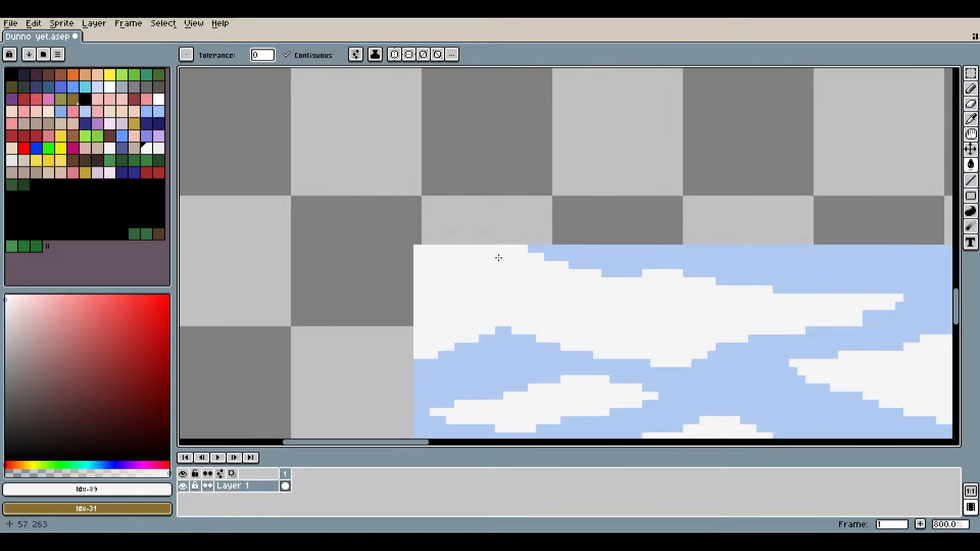
Save the sprite with the enlarged upper-left cloud.
scroll(747, 326, down, 4)
scroll(644, 329, down, 2)
scroll(685, 346, up, 3)
drag(693, 332, 723, 299)
drag(784, 315, 813, 248)
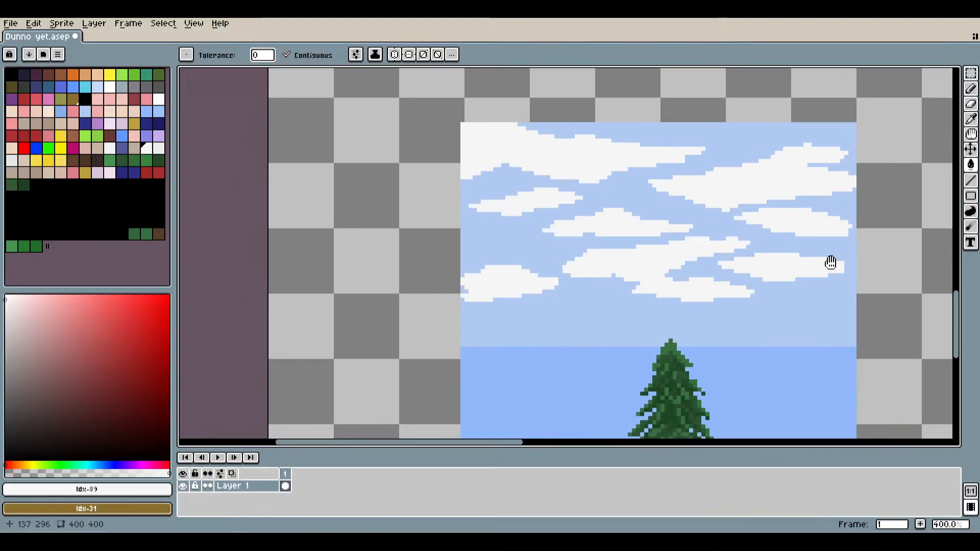
scroll(910, 275, down, 1)
scroll(909, 275, down, 1)
drag(864, 284, 770, 266)
key(ctrl+s)
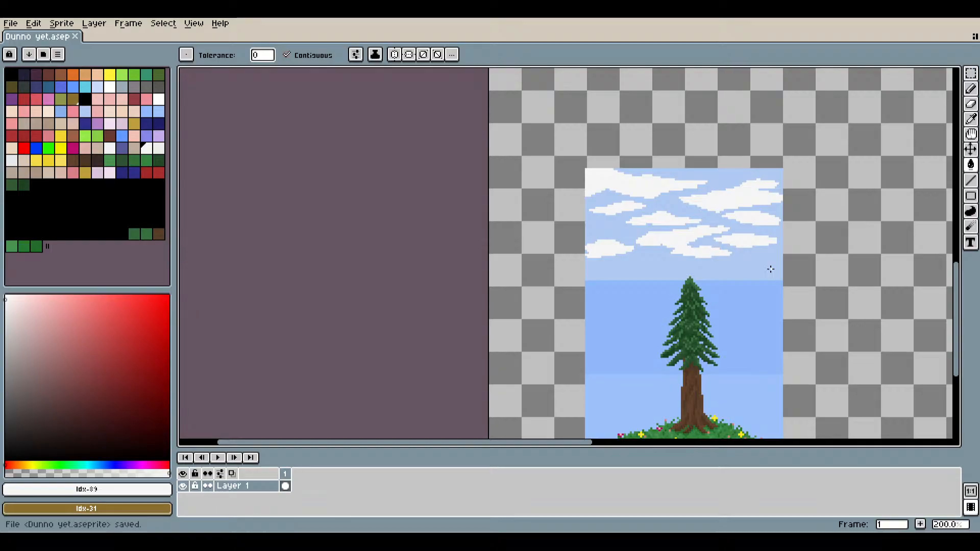
Shade the left part of the underside of the lower-middle cloud's bottom lobe with palette index 90 pencil pixels.
drag(759, 286, 681, 241)
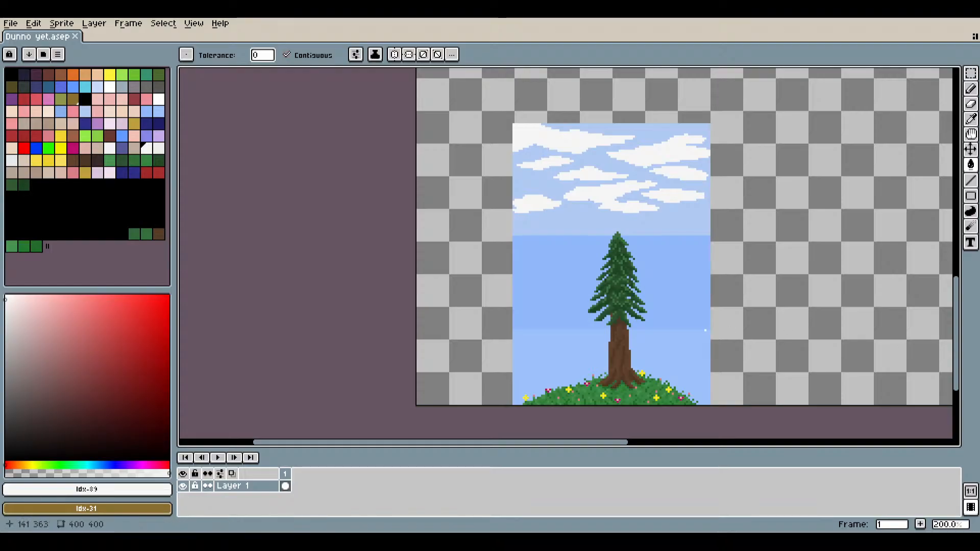
drag(695, 335, 710, 324)
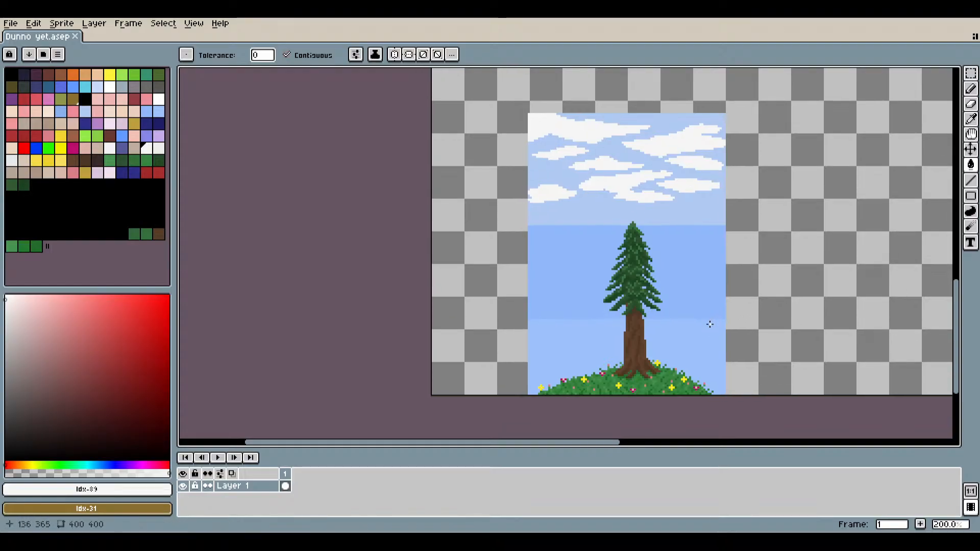
scroll(674, 335, up, 2)
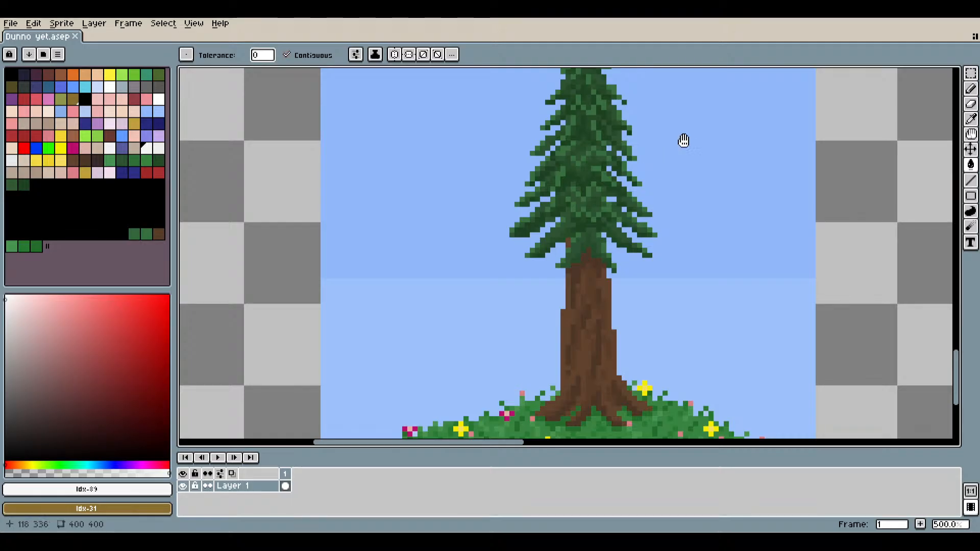
scroll(755, 307, up, 1)
drag(709, 210, 681, 291)
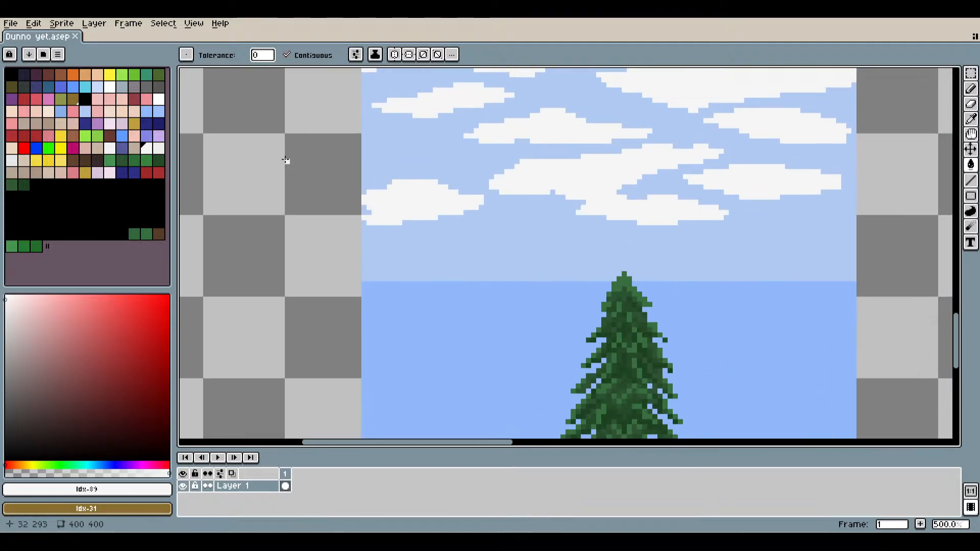
click(159, 148)
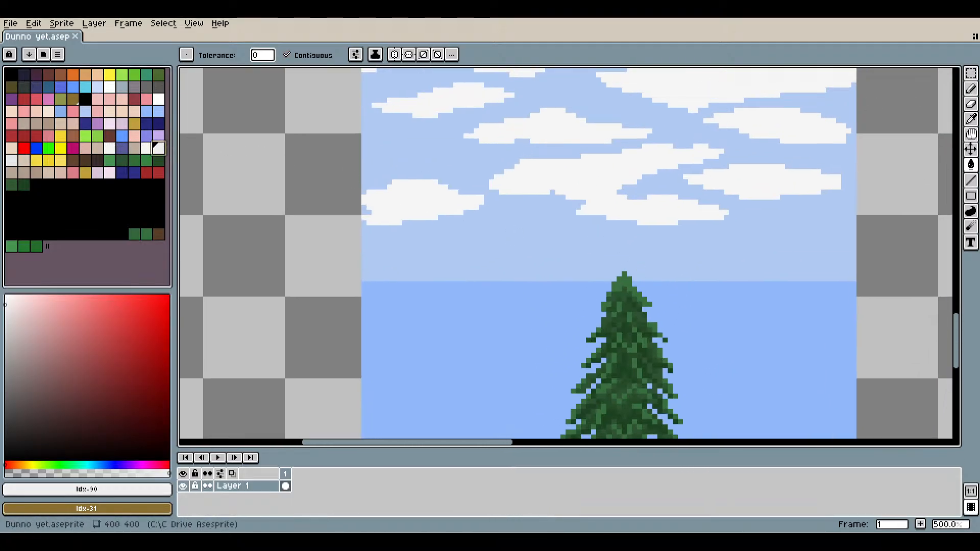
click(971, 92)
scroll(597, 212, up, 4)
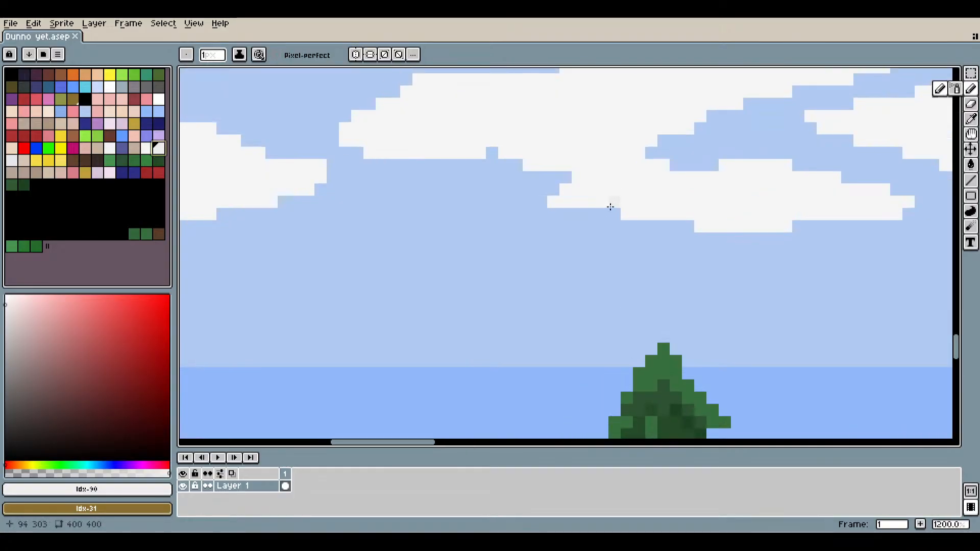
scroll(609, 207, up, 3)
mouse_move(465, 201)
mouse_down()
mouse_move(599, 199)
mouse_move(506, 174)
mouse_move(580, 166)
mouse_move(732, 232)
mouse_move(817, 237)
mouse_up()
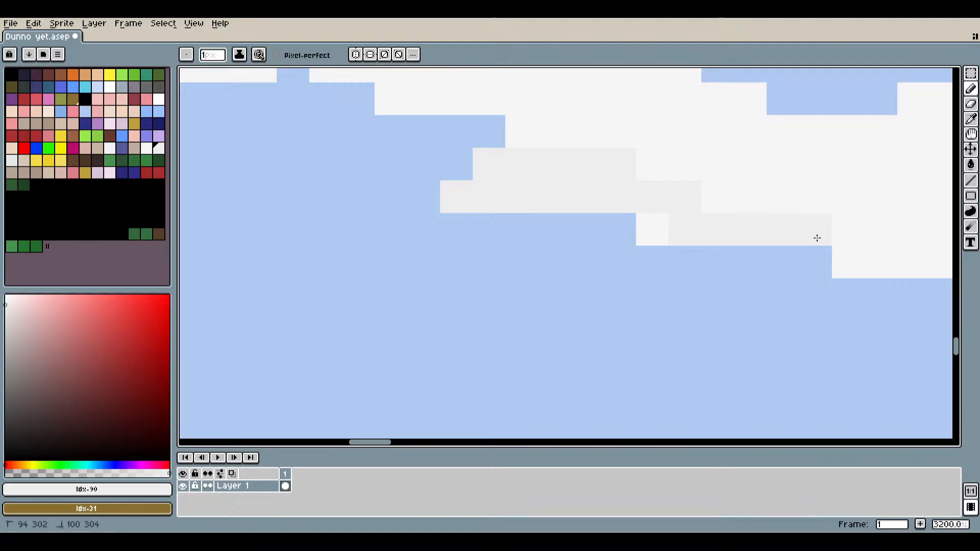
scroll(665, 245, down, 8)
Extend the index 90 shading rightward along the underside of the lower-middle cloud's bottom lobe.
scroll(699, 293, up, 8)
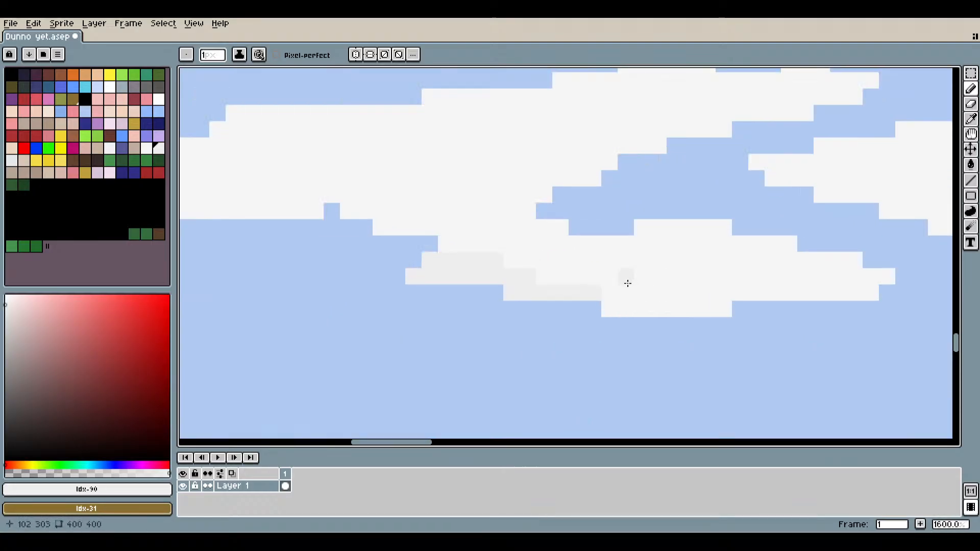
mouse_move(456, 282)
mouse_down()
mouse_move(711, 302)
mouse_move(632, 327)
mouse_move(793, 320)
mouse_move(512, 259)
mouse_move(516, 267)
mouse_move(759, 298)
mouse_move(817, 327)
mouse_move(796, 301)
mouse_move(893, 304)
mouse_up()
click(819, 326)
drag(872, 306, 659, 299)
drag(454, 270, 455, 270)
scroll(634, 317, down, 6)
Shade the left underside of the lower-middle cloud around its small notch with index 90 pixels.
scroll(886, 332, up, 4)
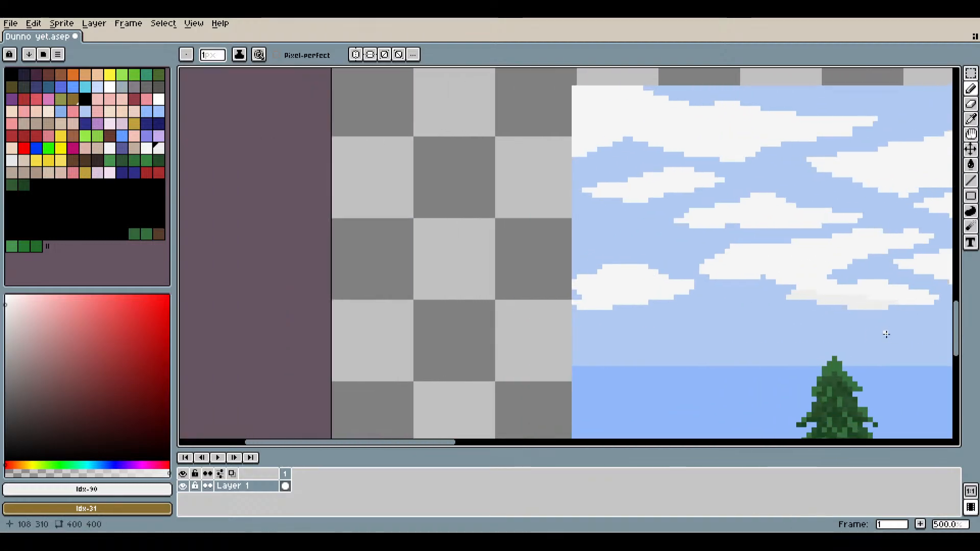
scroll(708, 272, up, 3)
mouse_move(639, 328)
mouse_down()
mouse_move(852, 331)
mouse_move(617, 331)
mouse_move(780, 351)
mouse_move(576, 300)
mouse_move(518, 273)
mouse_move(473, 271)
mouse_move(654, 281)
mouse_up()
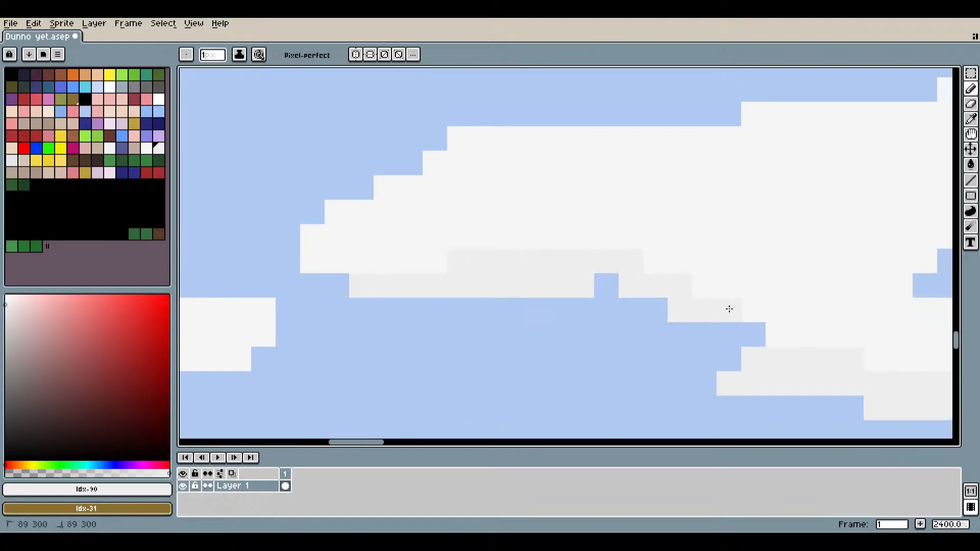
scroll(728, 308, down, 6)
Shade the curved underside of the lower-middle cloud's upper-right arm with index 90 pixels, thickening the band at its inner end.
scroll(701, 319, up, 5)
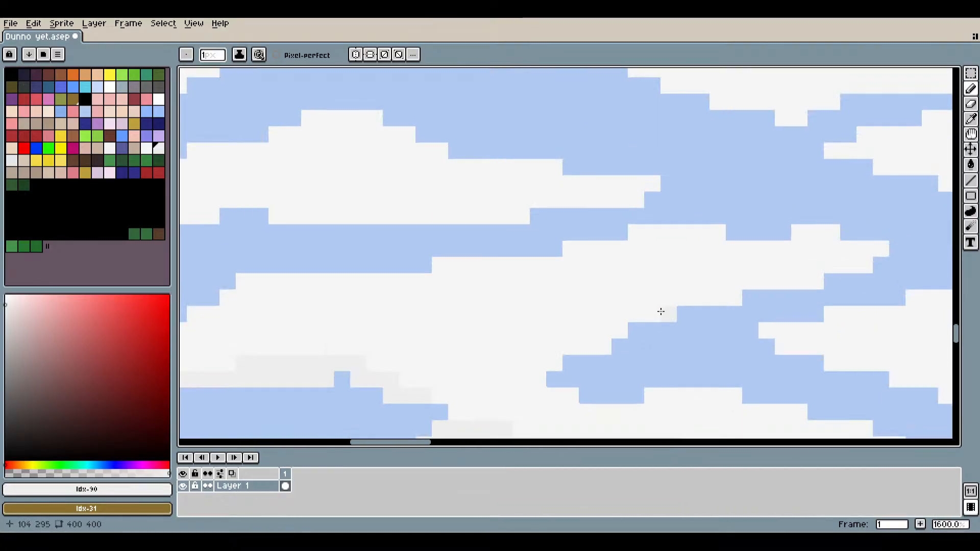
mouse_move(583, 341)
mouse_down()
mouse_move(631, 313)
mouse_move(619, 312)
mouse_move(787, 278)
mouse_move(704, 285)
mouse_move(809, 284)
mouse_up()
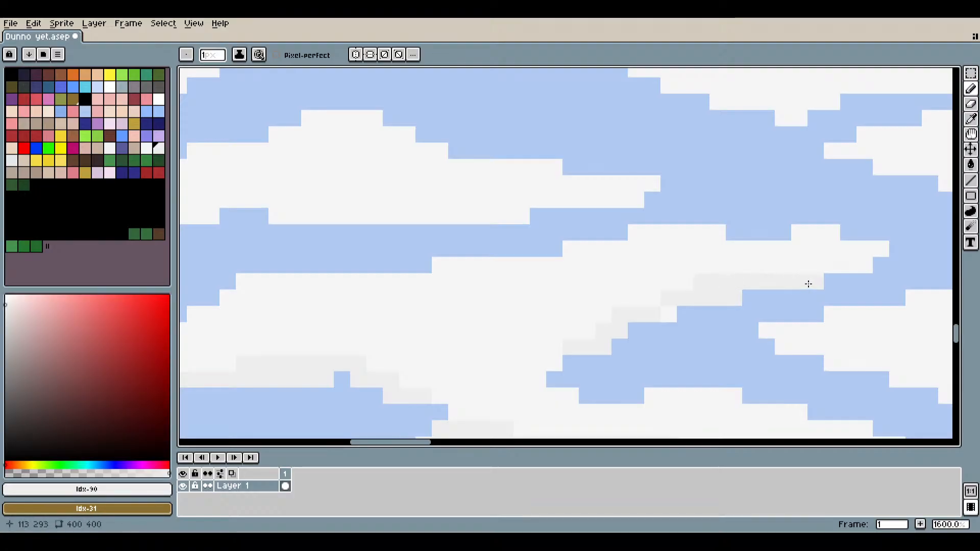
scroll(671, 306, down, 6)
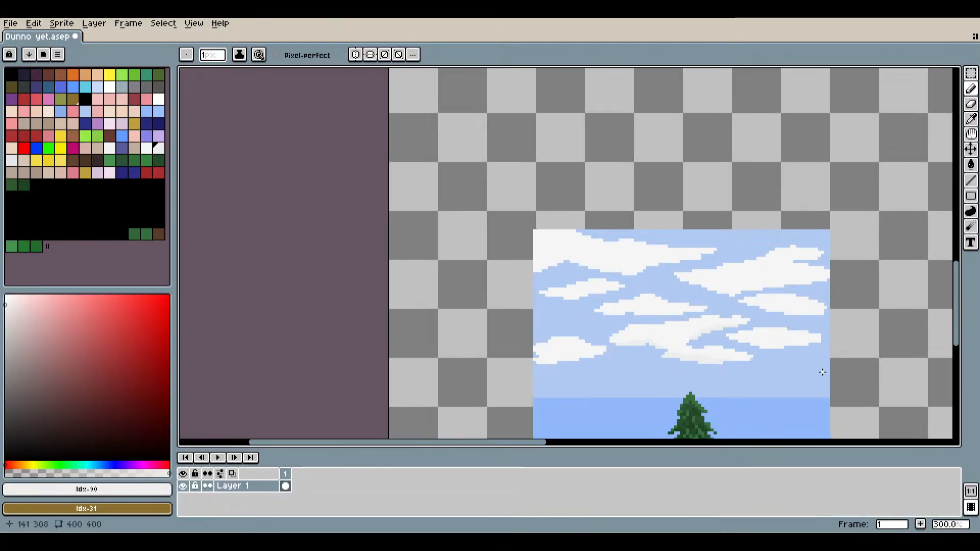
scroll(712, 340, up, 7)
scroll(664, 334, down, 1)
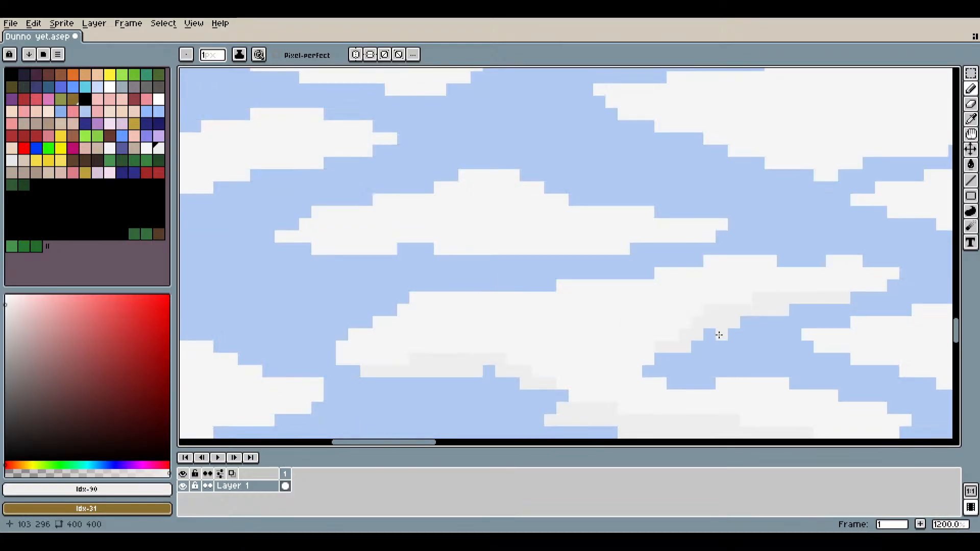
scroll(719, 335, down, 4)
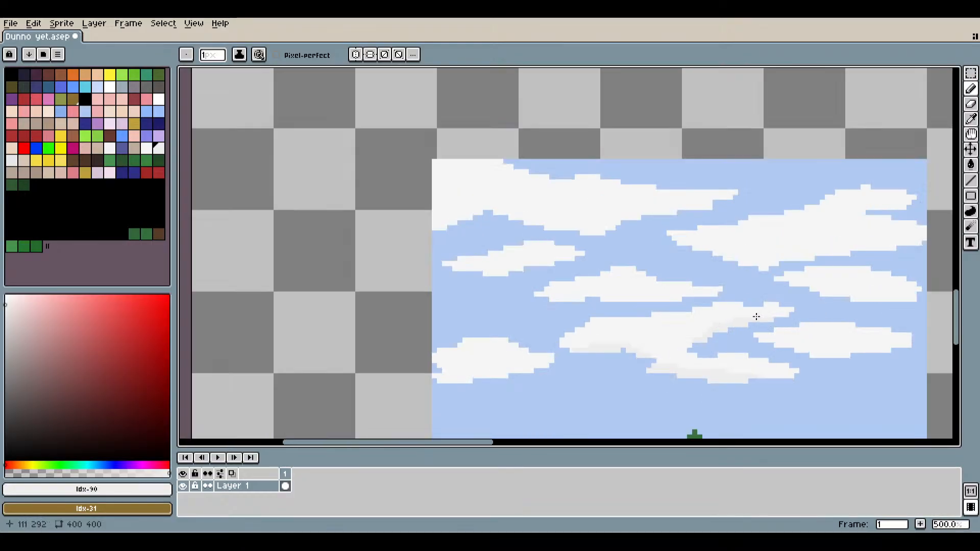
scroll(689, 323, up, 4)
scroll(705, 329, up, 4)
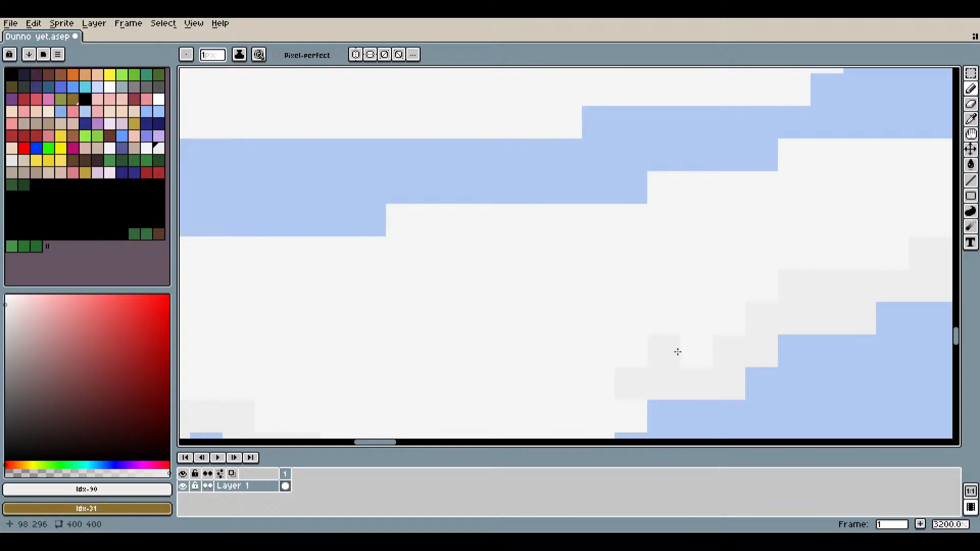
scroll(688, 391, down, 6)
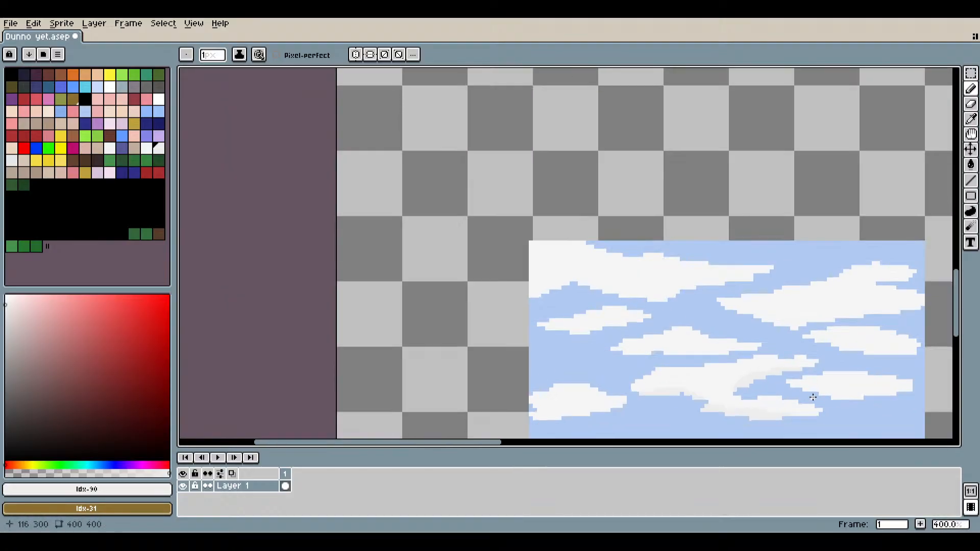
Shade the underside of the lower-right cloud with a broad index 90 band.
drag(749, 390, 669, 333)
scroll(669, 332, up, 6)
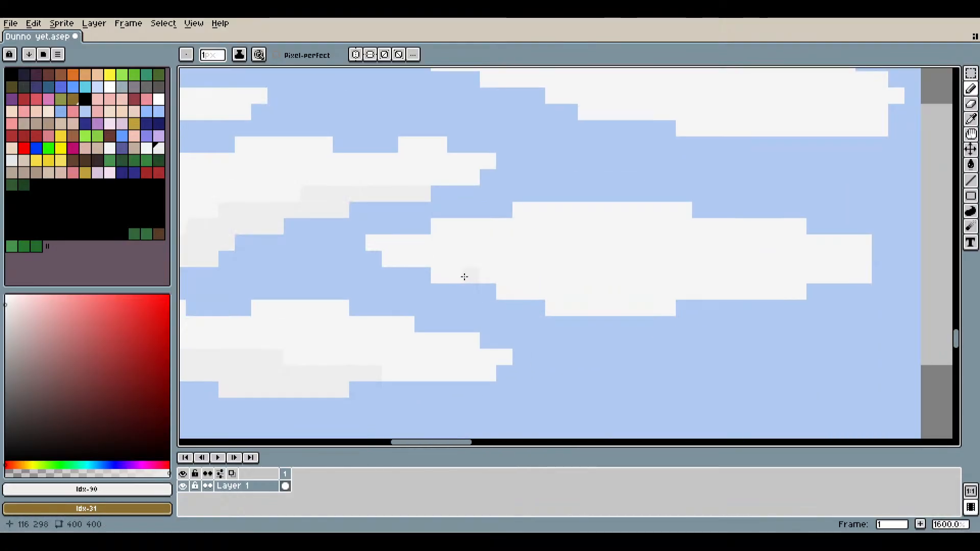
drag(437, 275, 614, 267)
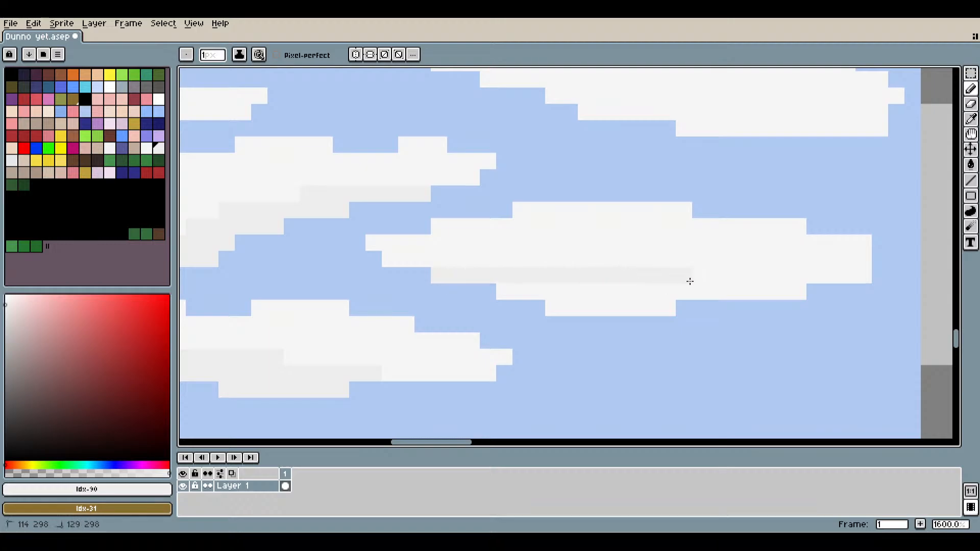
drag(501, 274, 658, 259)
mouse_move(758, 286)
mouse_down()
mouse_move(793, 288)
mouse_move(509, 290)
mouse_move(682, 308)
mouse_up()
scroll(705, 336, down, 5)
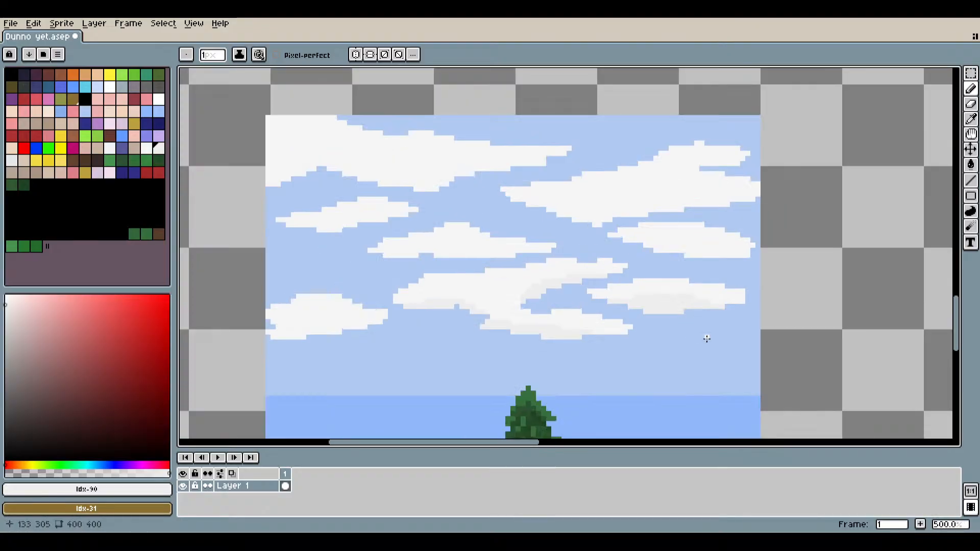
scroll(715, 335, down, 1)
drag(707, 344, 641, 261)
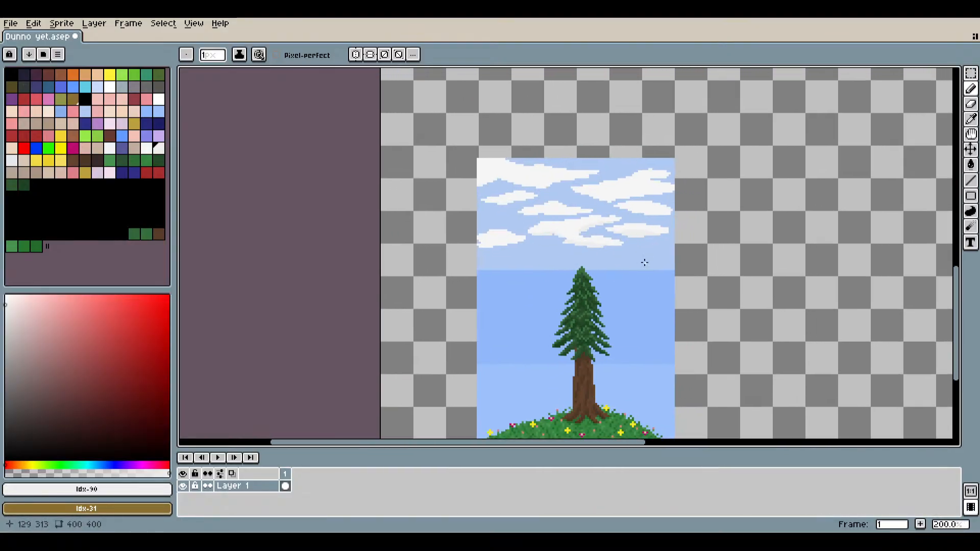
Shade the underside of the cloud at the sky's left edge with index 90 pixels, from its left notch to its right tip.
scroll(487, 246, up, 10)
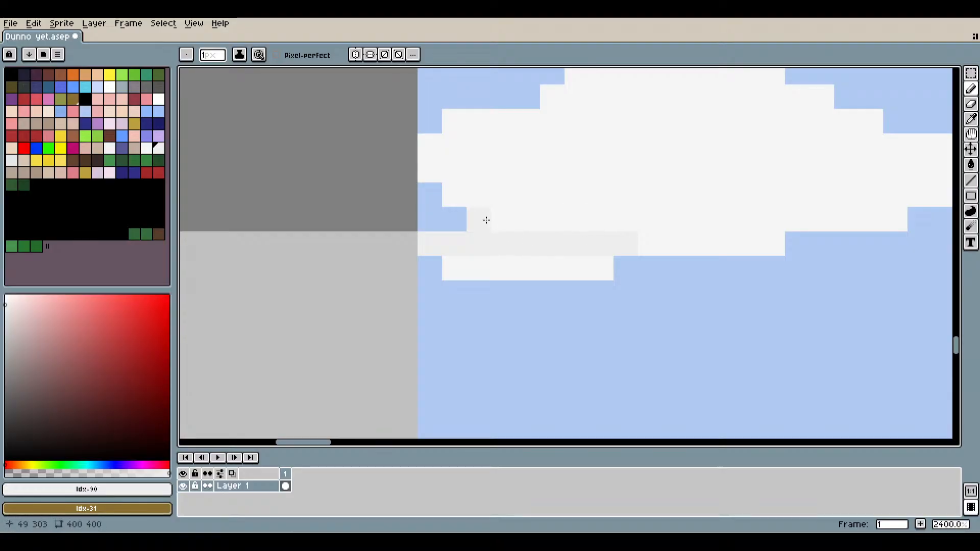
mouse_move(440, 181)
mouse_down()
mouse_move(461, 198)
mouse_move(538, 221)
mouse_move(488, 220)
mouse_move(774, 246)
mouse_up()
click(736, 228)
drag(881, 211, 627, 228)
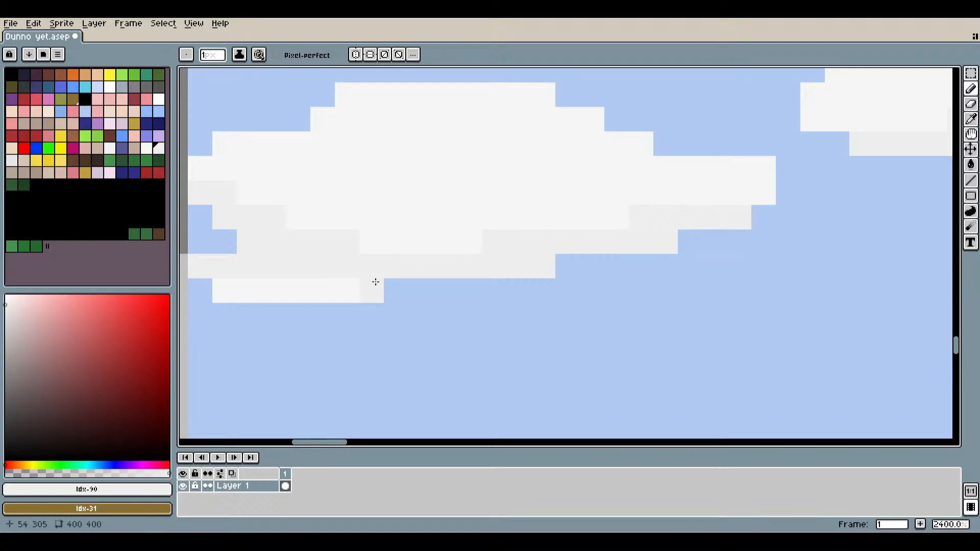
scroll(344, 280, down, 6)
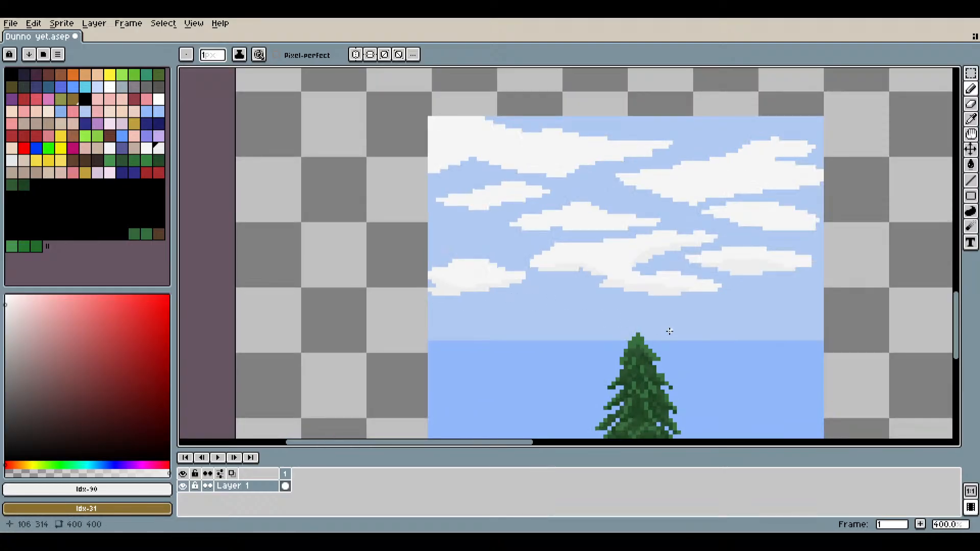
drag(669, 331, 633, 332)
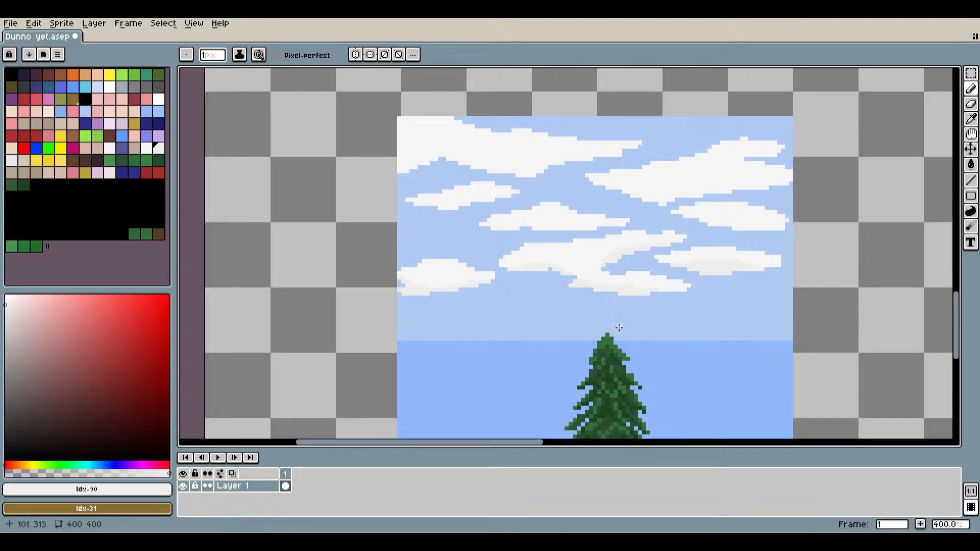
scroll(384, 272, up, 2)
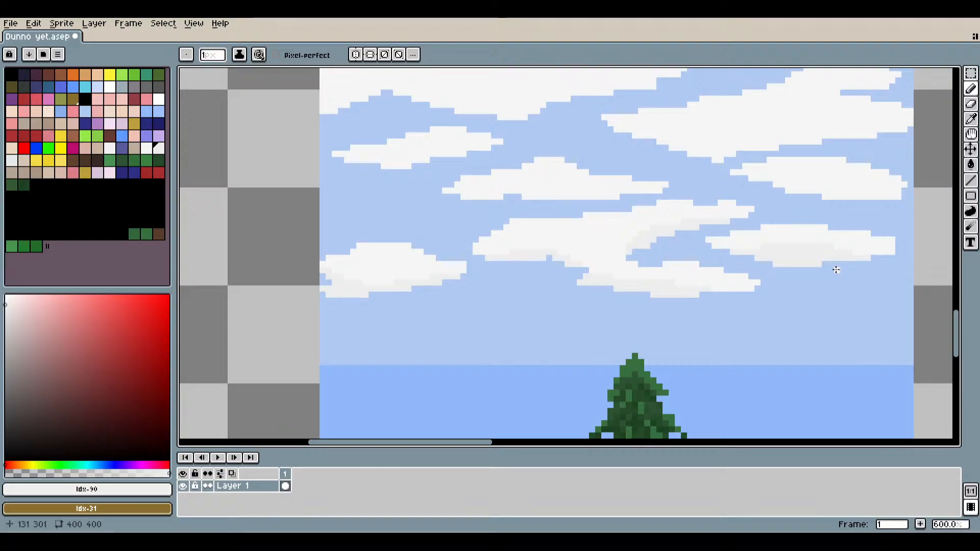
Fill the lower-right cloud's grey shading with the off-white #f6f6f6 sampled from the cloud.
drag(835, 272, 656, 271)
scroll(656, 271, up, 3)
click(972, 122)
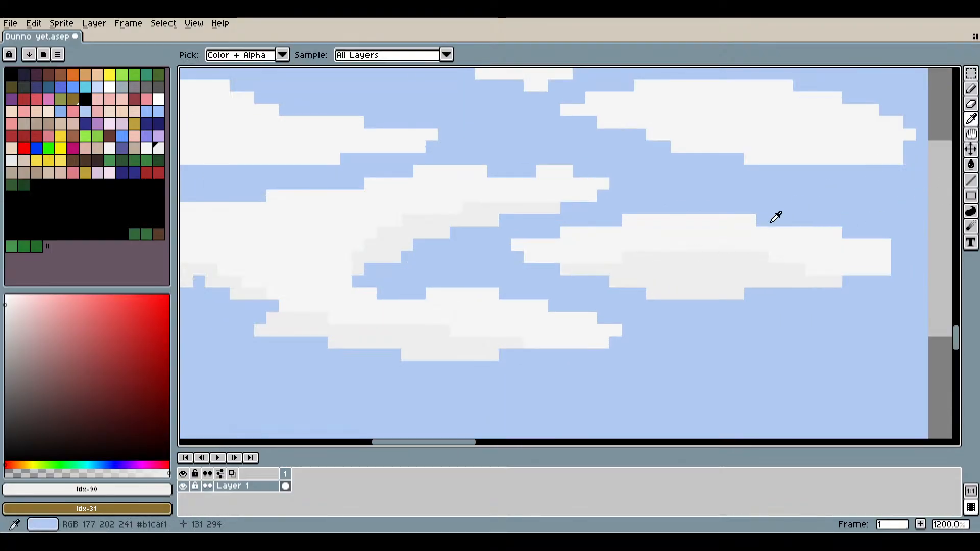
click(776, 255)
key(g)
click(766, 260)
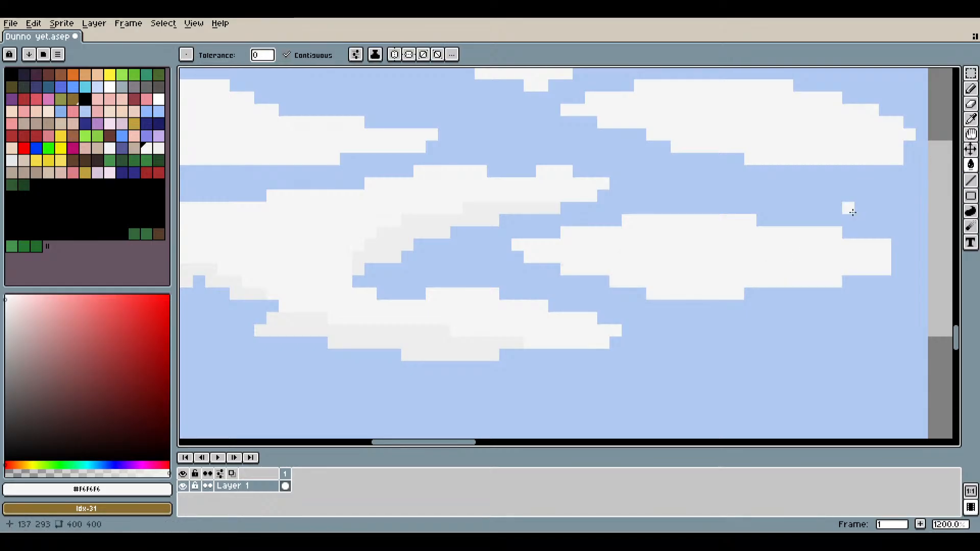
Sample the light grey #eeeeee and draw a stepped shading band along the lower-right cloud's underside from tip to tip.
key(i)
click(510, 339)
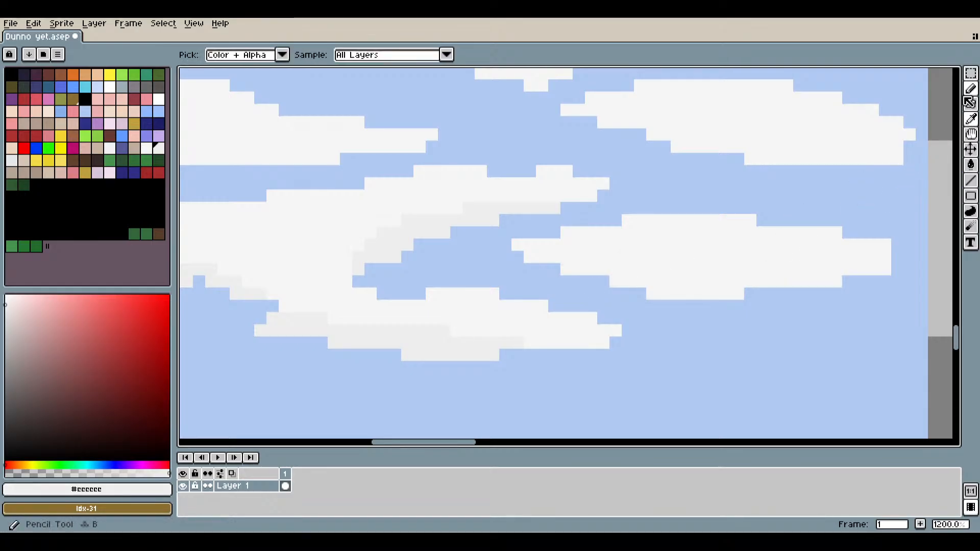
key(b)
mouse_move(519, 249)
mouse_down()
mouse_move(653, 289)
mouse_move(613, 281)
mouse_move(612, 269)
mouse_move(627, 272)
mouse_move(657, 295)
mouse_move(719, 285)
mouse_up()
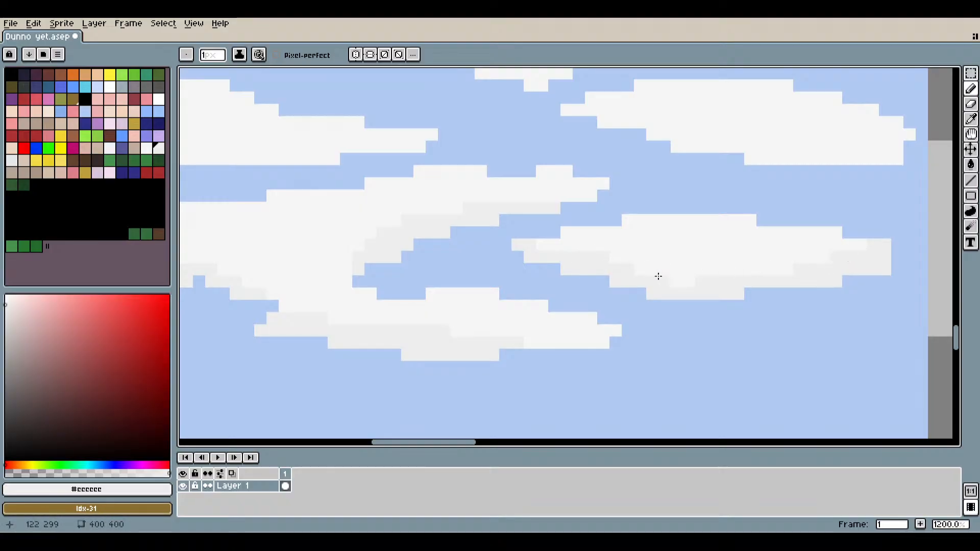
scroll(785, 275, down, 5)
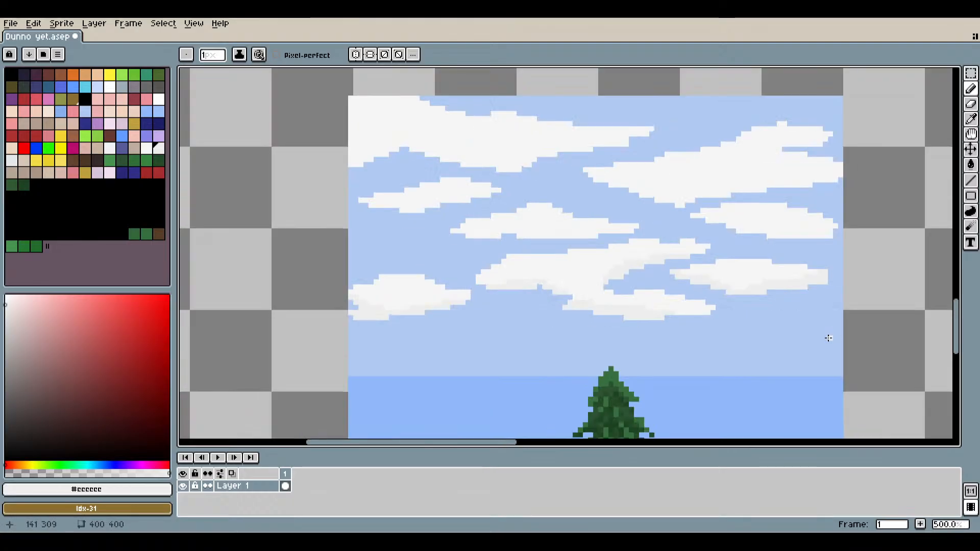
Sample the off-white #f6f6f6 and trim the grey shading from the top of the lower-right cloud's right tip.
scroll(797, 326, up, 4)
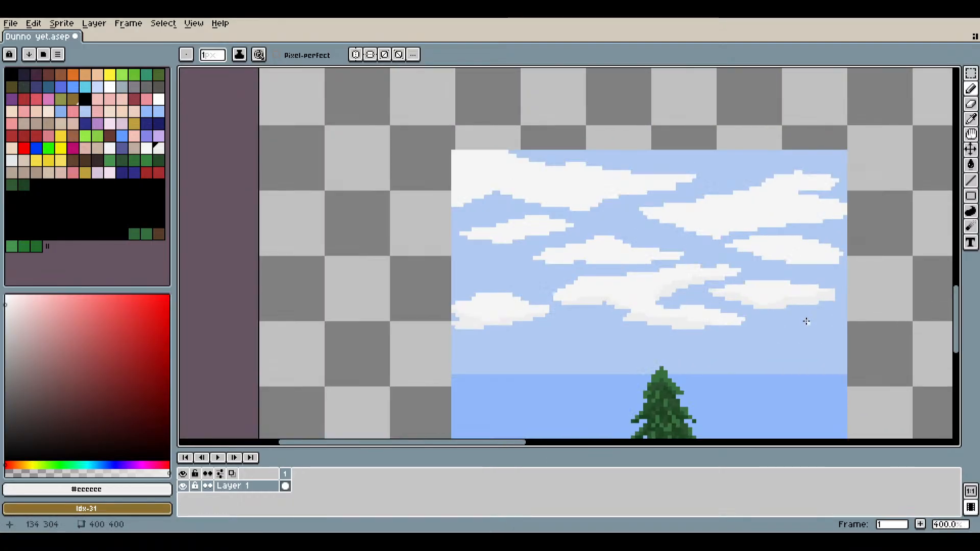
click(971, 119)
scroll(798, 245, up, 3)
click(837, 249)
click(972, 91)
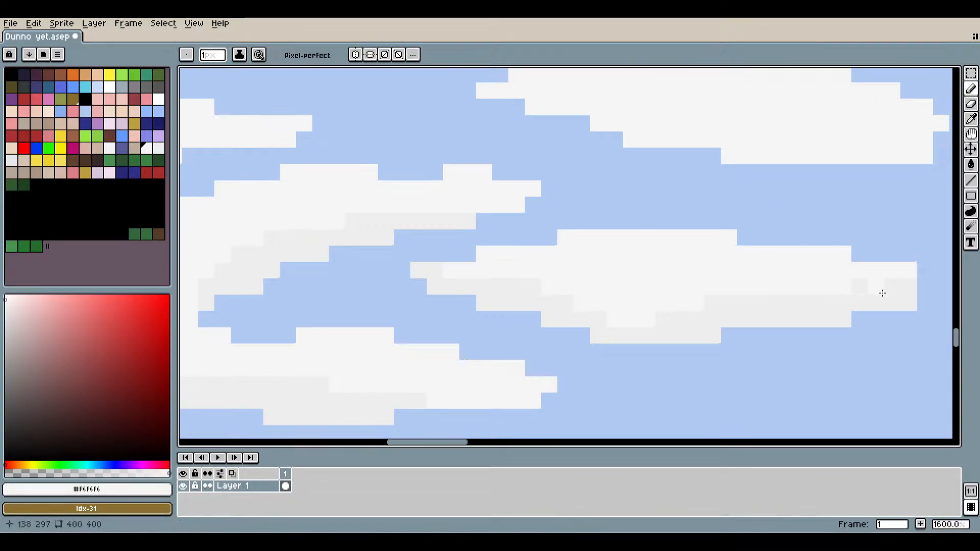
scroll(881, 291, down, 4)
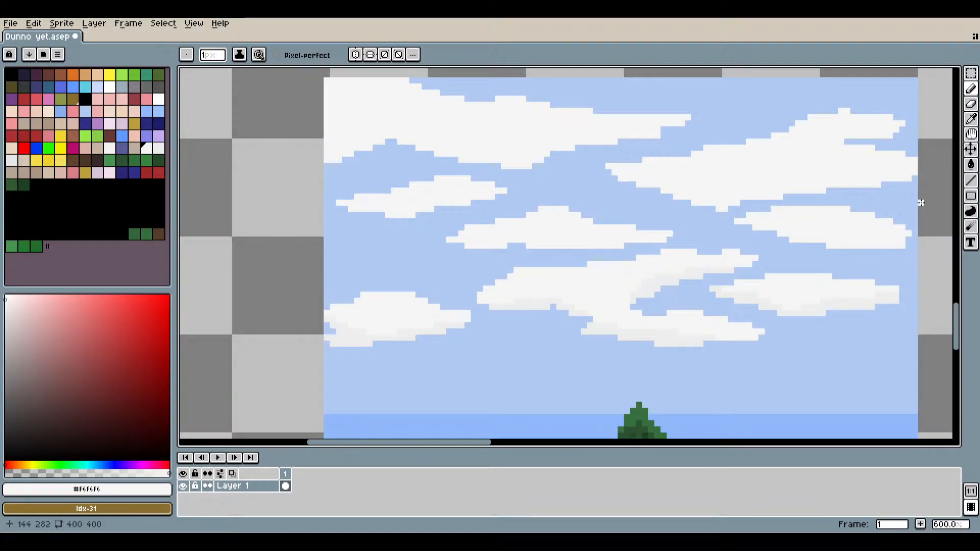
Sample the light grey #eeeeee and shade the underside of the small cloud below the large upper-left cloud, from tip to tip.
key(i)
scroll(888, 275, up, 3)
click(879, 302)
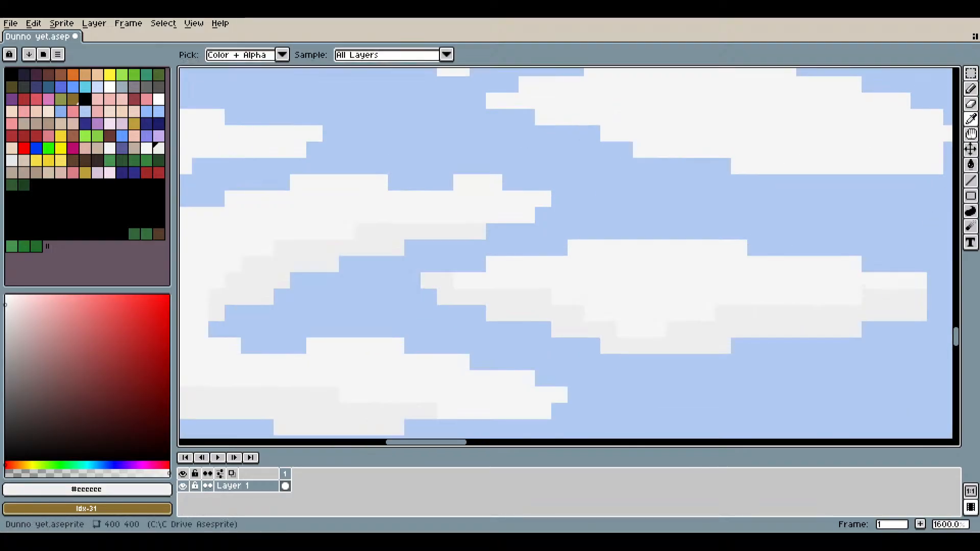
key(b)
scroll(863, 296, down, 2)
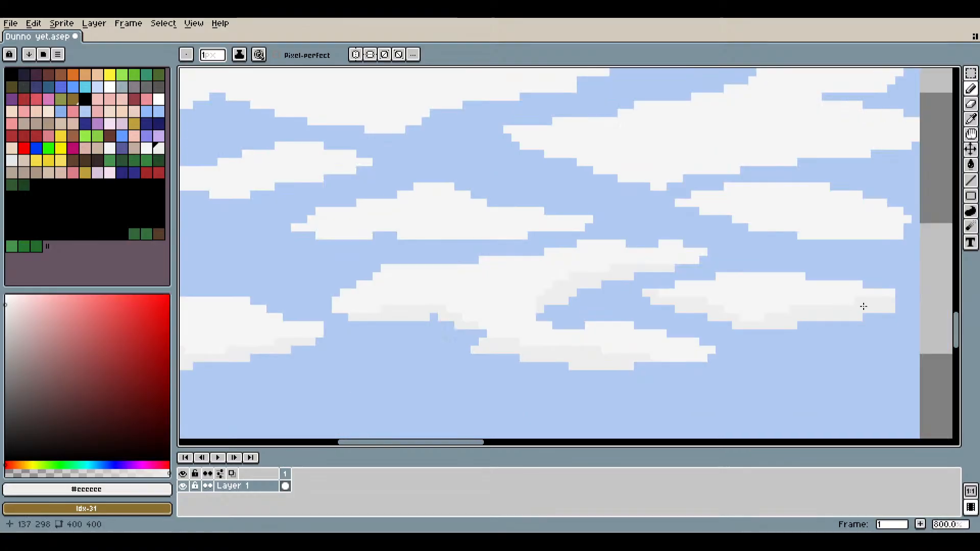
scroll(623, 208, down, 3)
scroll(458, 219, up, 3)
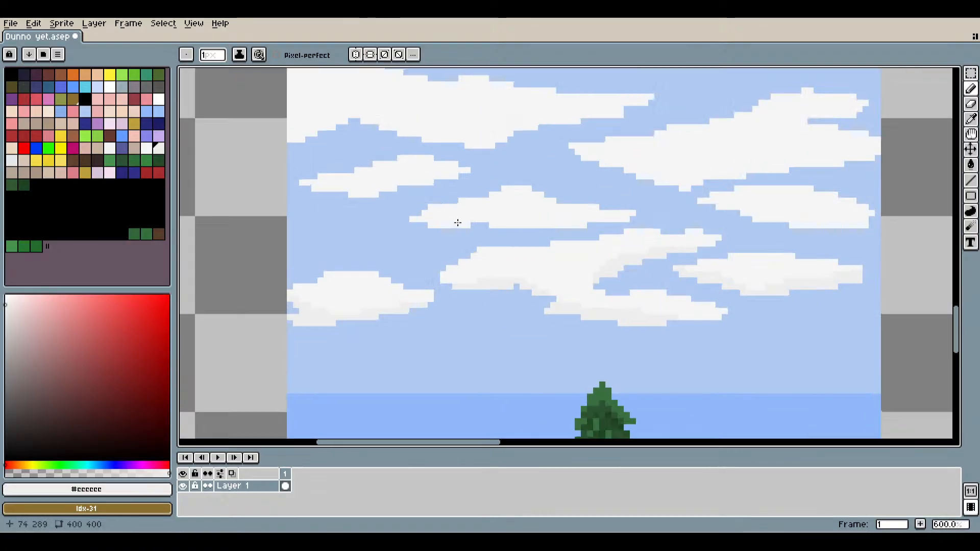
scroll(679, 317, down, 3)
scroll(649, 300, up, 3)
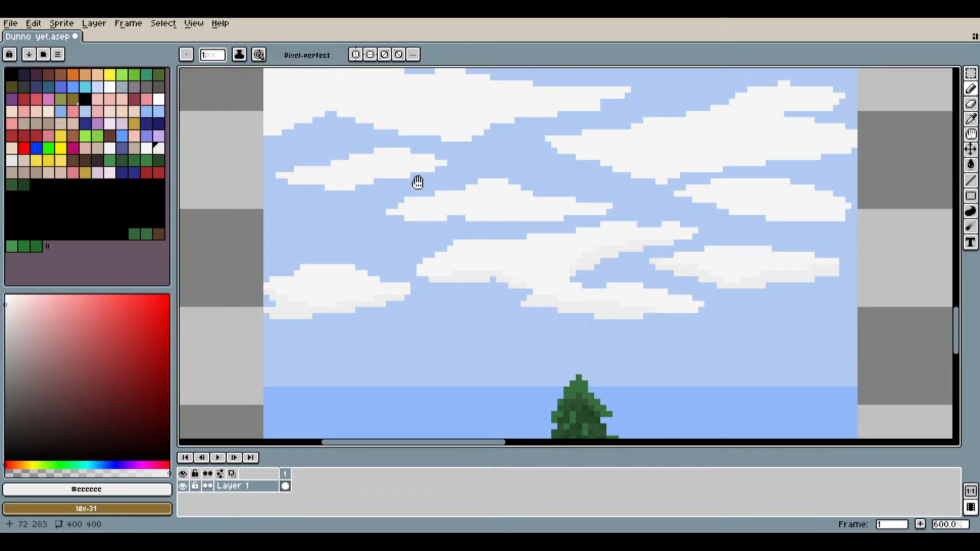
scroll(418, 184, down, 2)
scroll(436, 234, up, 5)
mouse_move(434, 283)
mouse_down()
mouse_move(580, 286)
mouse_move(595, 301)
mouse_move(706, 311)
mouse_move(727, 290)
mouse_move(671, 289)
mouse_move(798, 262)
mouse_move(820, 268)
mouse_move(806, 250)
mouse_move(883, 243)
mouse_up()
scroll(661, 235, down, 1)
mouse_move(661, 234)
mouse_down()
mouse_move(469, 251)
mouse_move(580, 248)
mouse_move(520, 234)
mouse_move(678, 227)
mouse_move(606, 243)
mouse_move(616, 243)
mouse_move(732, 204)
mouse_up()
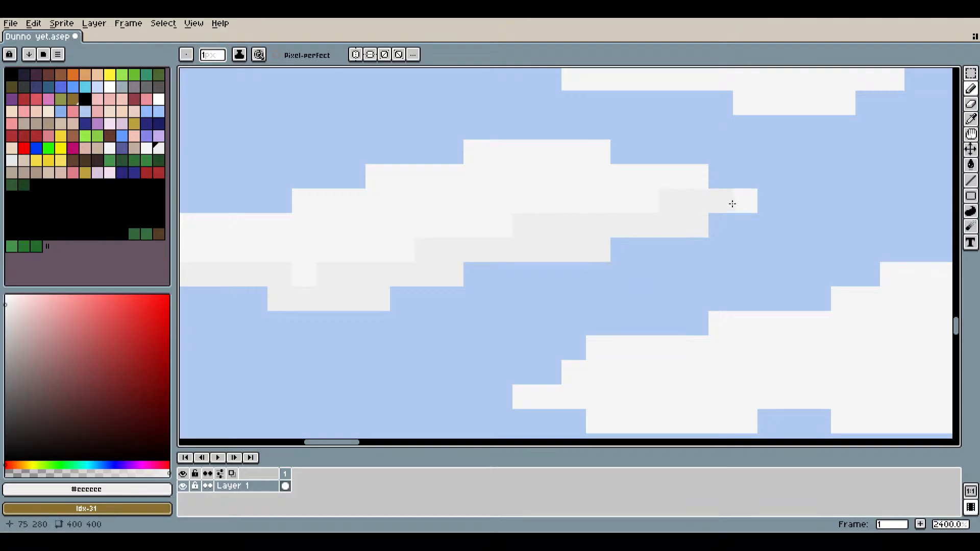
Shade the underside of the cloud in the middle of the sky with #eeeeee, stepping the band up towards its right tip.
scroll(732, 204, down, 6)
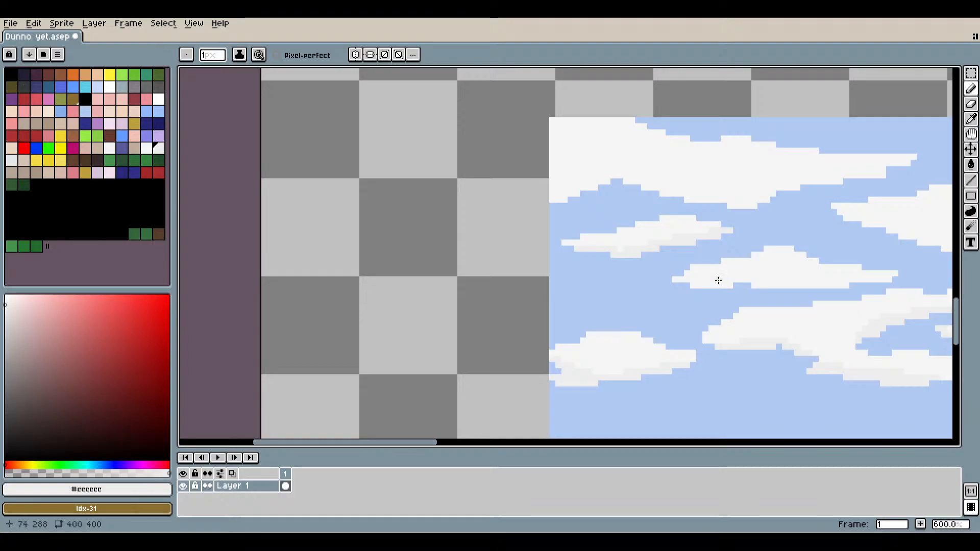
drag(778, 288, 579, 256)
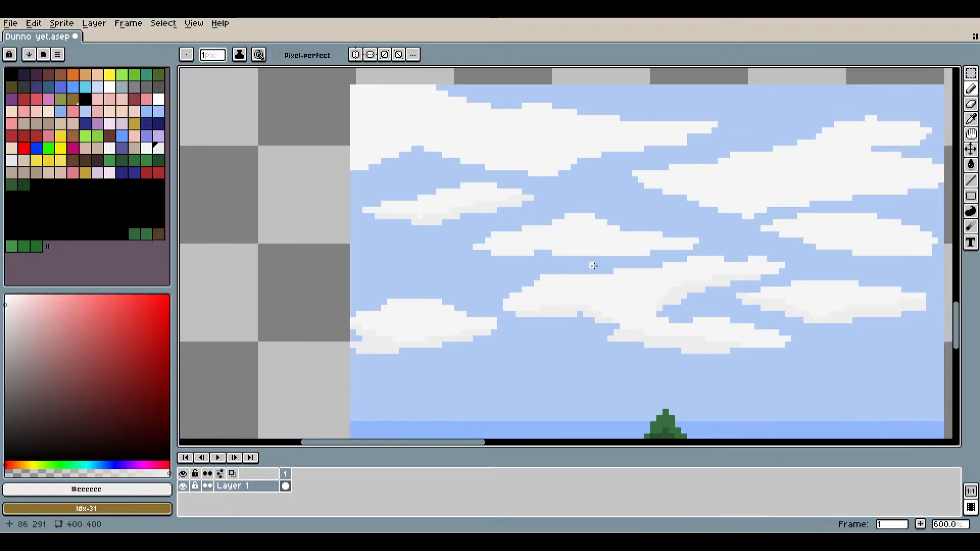
scroll(594, 266, up, 6)
mouse_move(339, 215)
mouse_down()
mouse_move(416, 216)
mouse_move(414, 228)
mouse_move(520, 237)
mouse_up()
scroll(533, 227, down, 5)
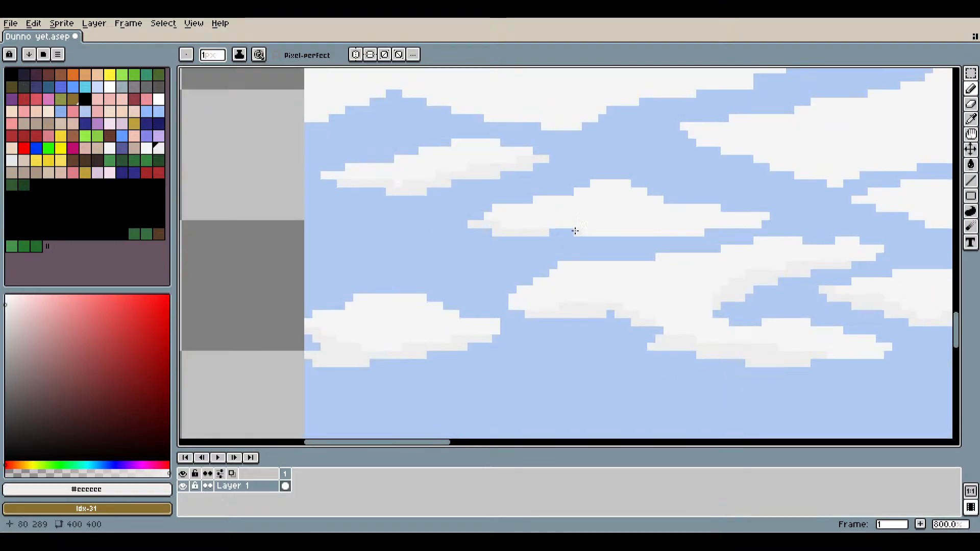
drag(668, 241, 628, 263)
scroll(513, 269, up, 5)
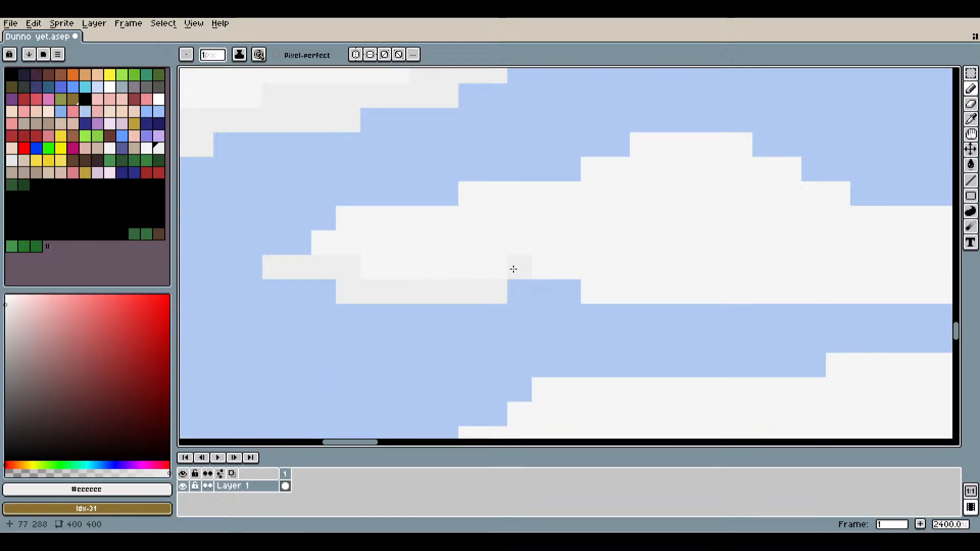
drag(452, 266, 767, 292)
drag(734, 292, 563, 286)
mouse_move(702, 289)
mouse_down()
mouse_move(828, 253)
mouse_move(785, 285)
mouse_up()
mouse_move(872, 273)
mouse_down()
mouse_move(604, 275)
mouse_move(561, 244)
mouse_move(697, 254)
mouse_up()
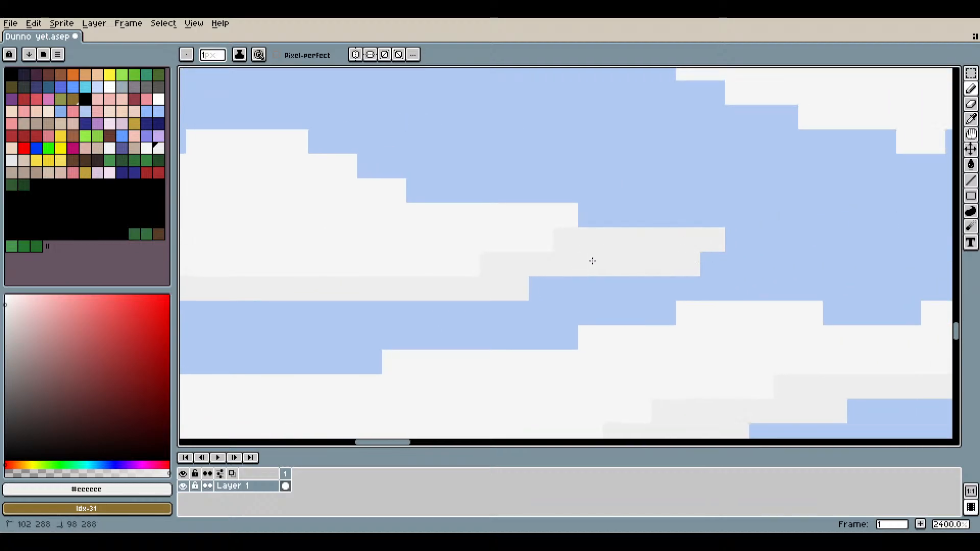
Draw a stepped #eeeeee shading band along the underside of the cloud below the large right-hand cloud.
scroll(592, 261, down, 7)
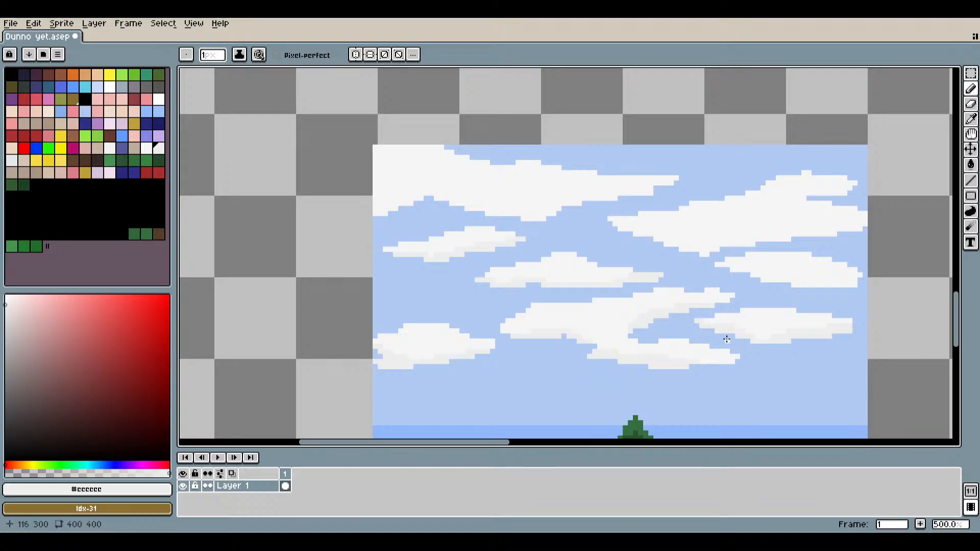
drag(725, 283, 518, 288)
scroll(624, 276, up, 3)
mouse_move(355, 266)
mouse_down()
mouse_move(567, 313)
mouse_move(669, 315)
mouse_move(676, 300)
mouse_move(582, 307)
mouse_move(672, 296)
mouse_move(672, 285)
mouse_up()
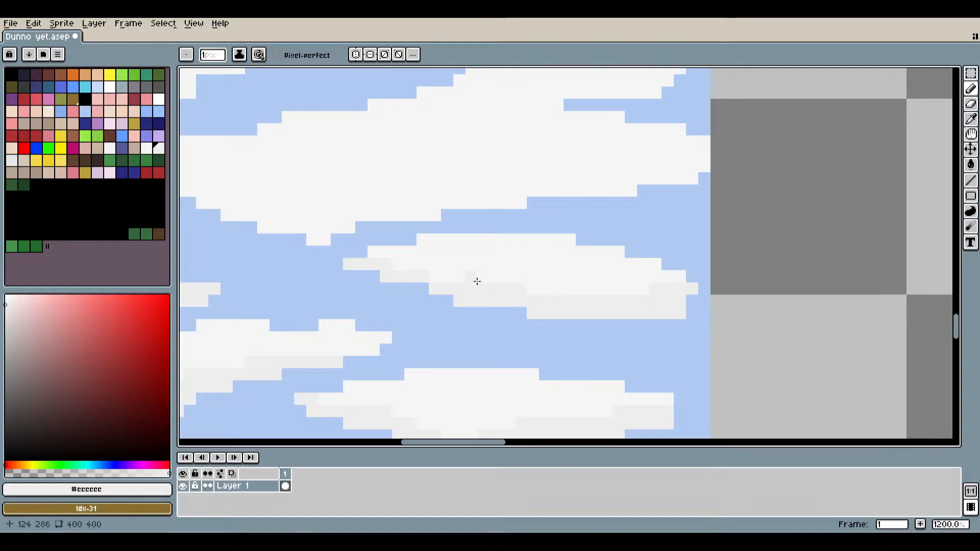
drag(476, 282, 398, 273)
Sample the off-white #f6f6f6 and thin the middle of that right-hand cloud's grey shading band.
scroll(409, 262, down, 4)
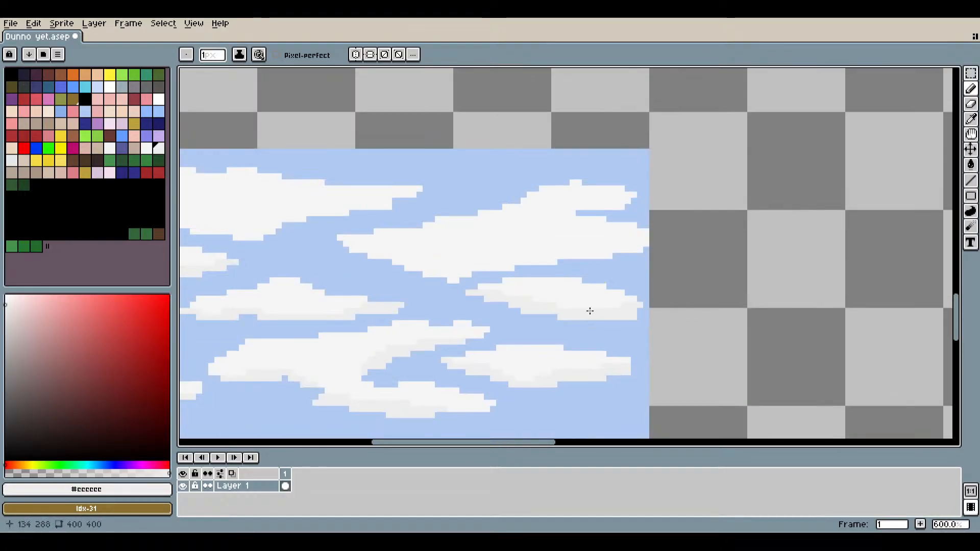
scroll(587, 311, up, 7)
click(972, 119)
click(699, 258)
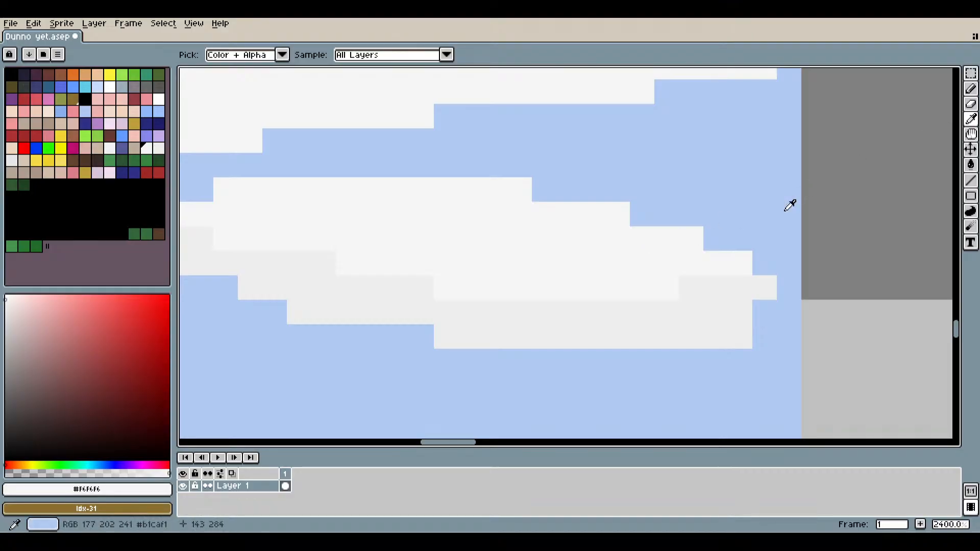
click(972, 92)
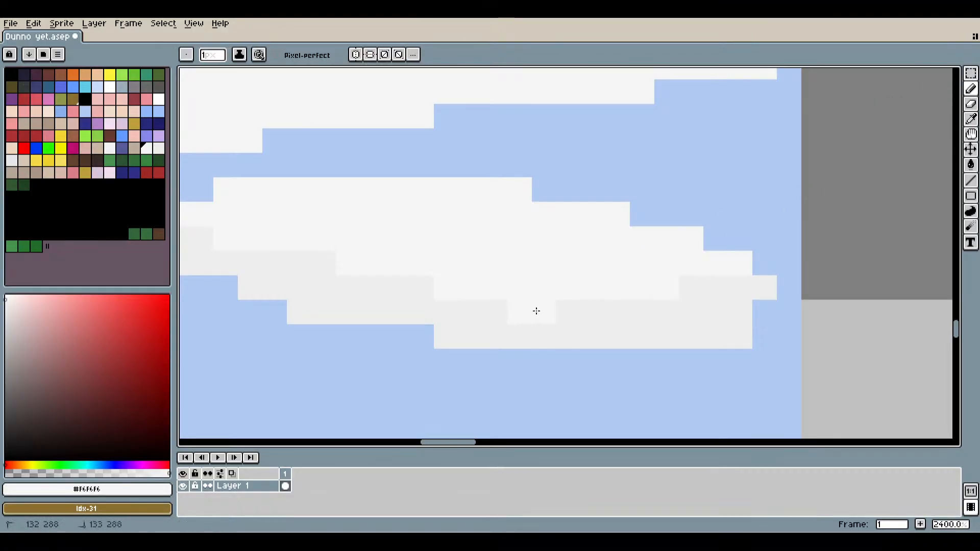
Examine the shaded clouds against the whole tree scene.
scroll(715, 344, down, 8)
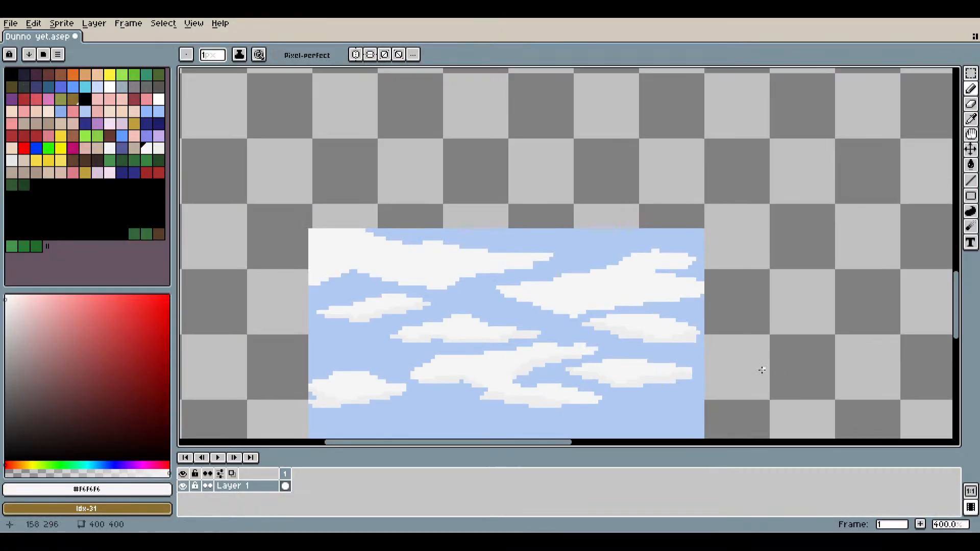
drag(675, 358, 773, 301)
scroll(764, 314, down, 2)
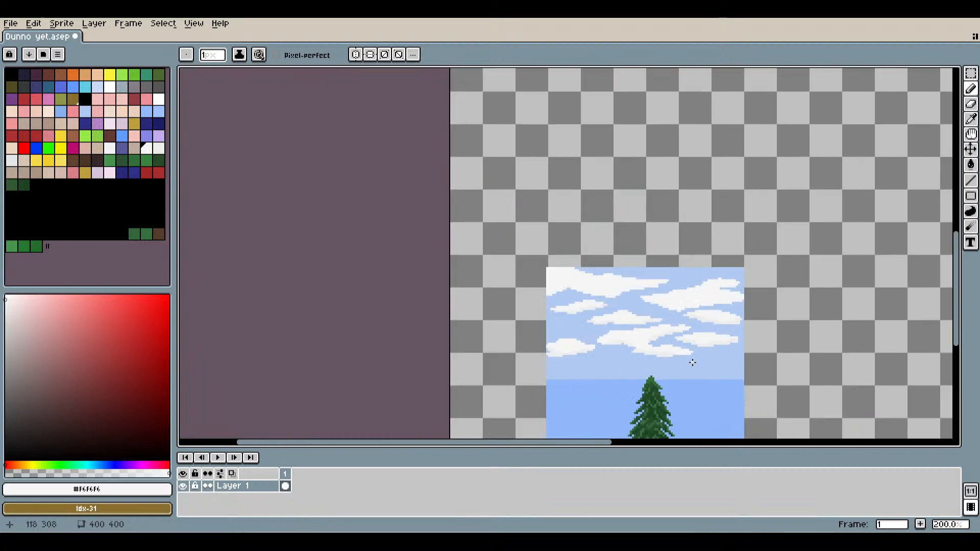
drag(691, 354, 600, 245)
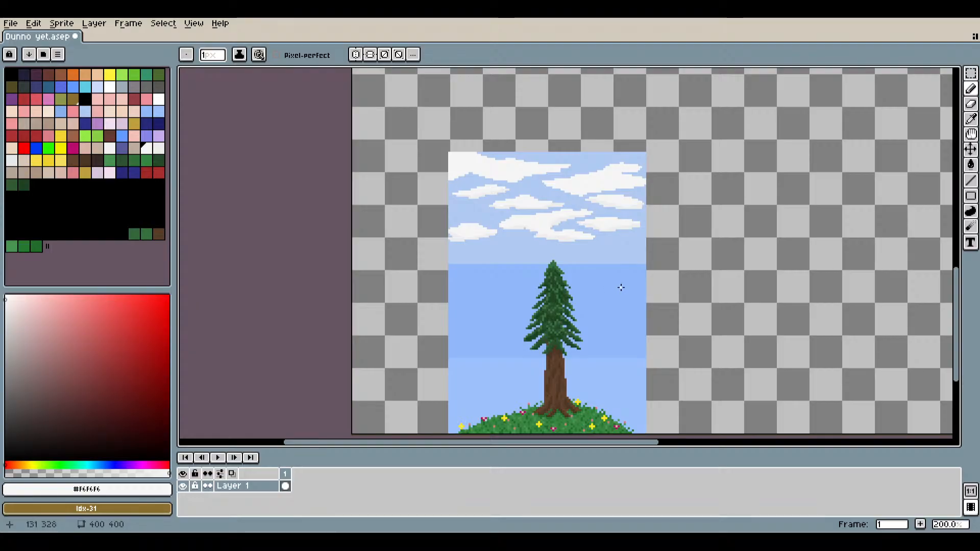
scroll(621, 285, down, 1)
scroll(640, 288, up, 2)
drag(598, 308, 614, 276)
scroll(641, 267, down, 1)
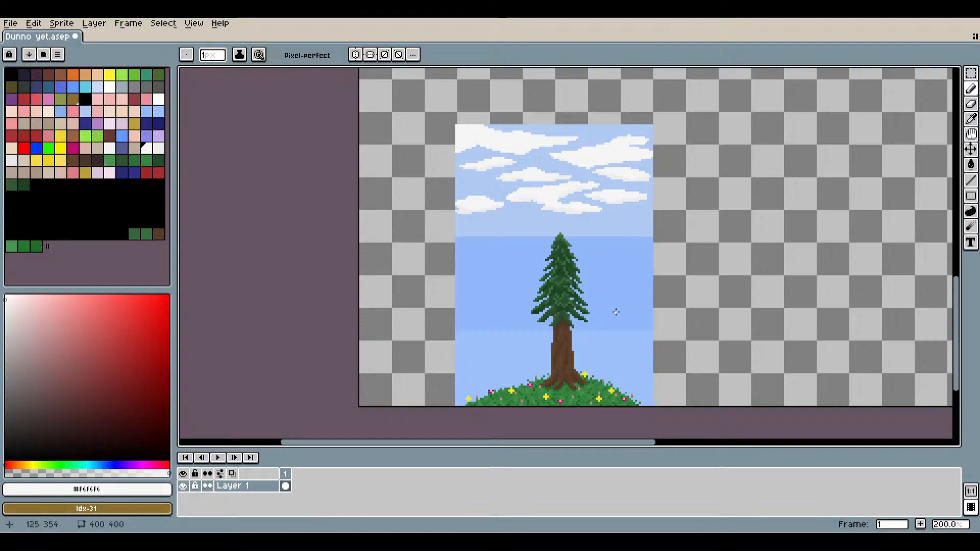
Sample the light grey #eeeeee and shade the large upper-left cloud's underside from the canvas edge over the sky notch.
scroll(586, 197, up, 6)
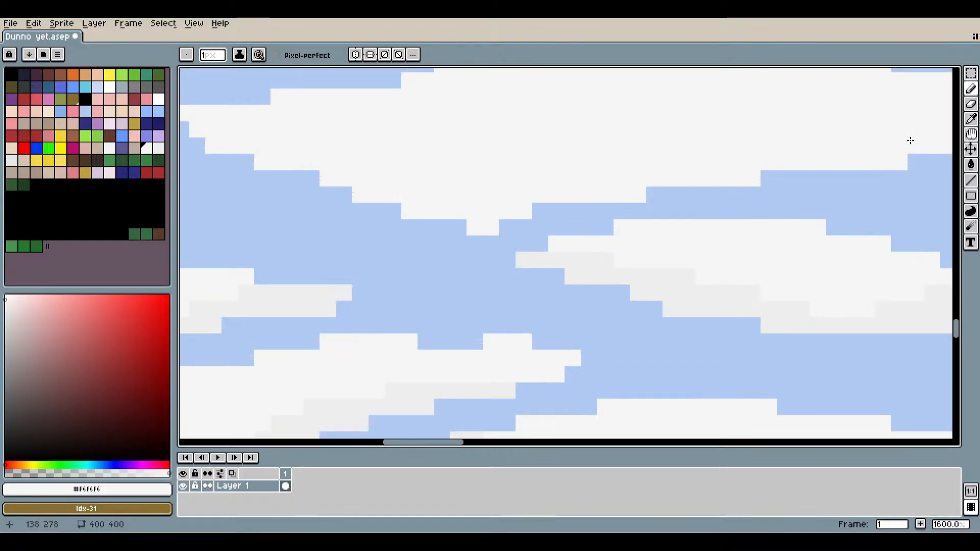
click(970, 119)
click(689, 271)
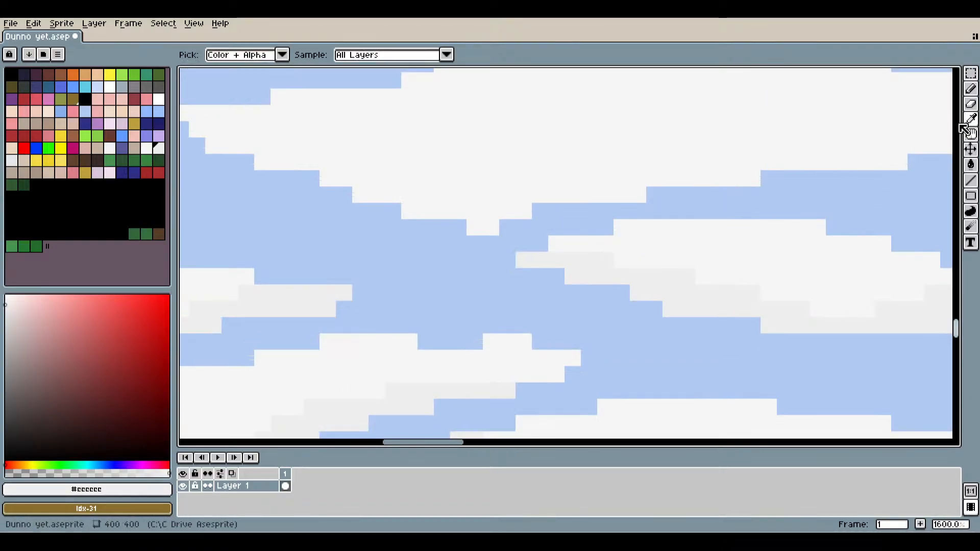
click(973, 93)
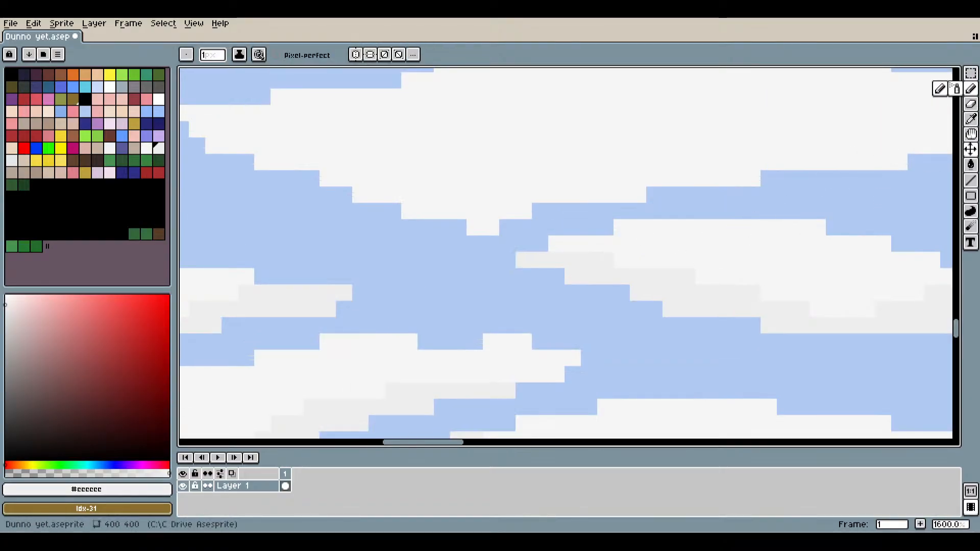
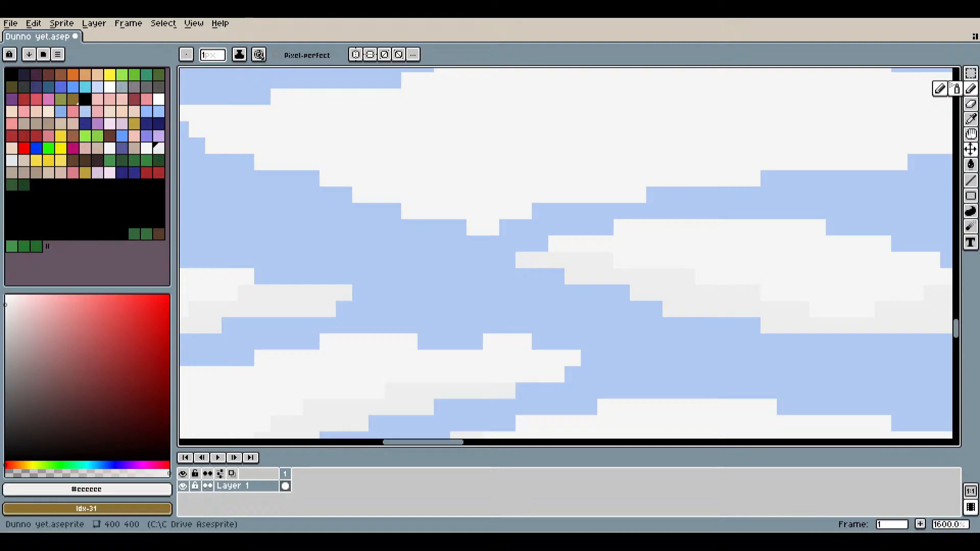
scroll(579, 249, down, 4)
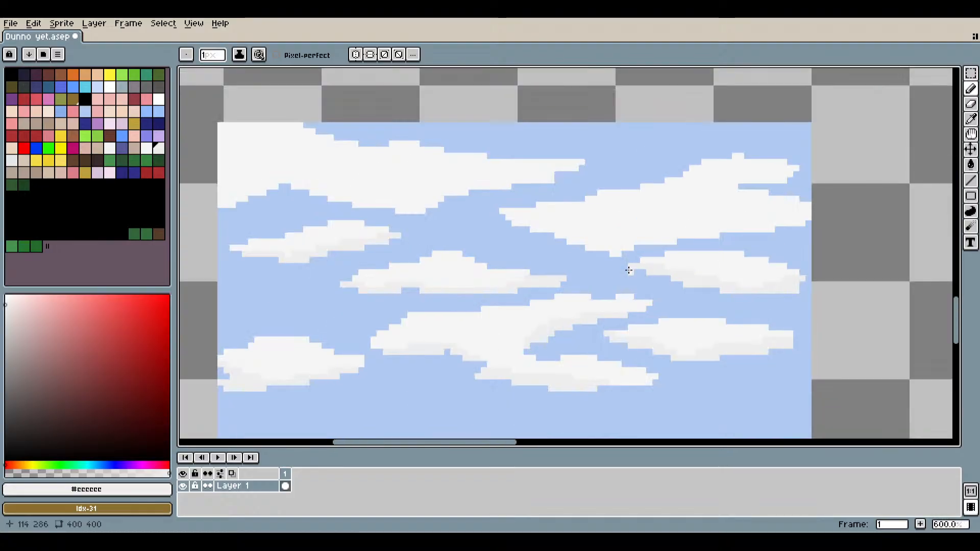
drag(578, 249, 662, 244)
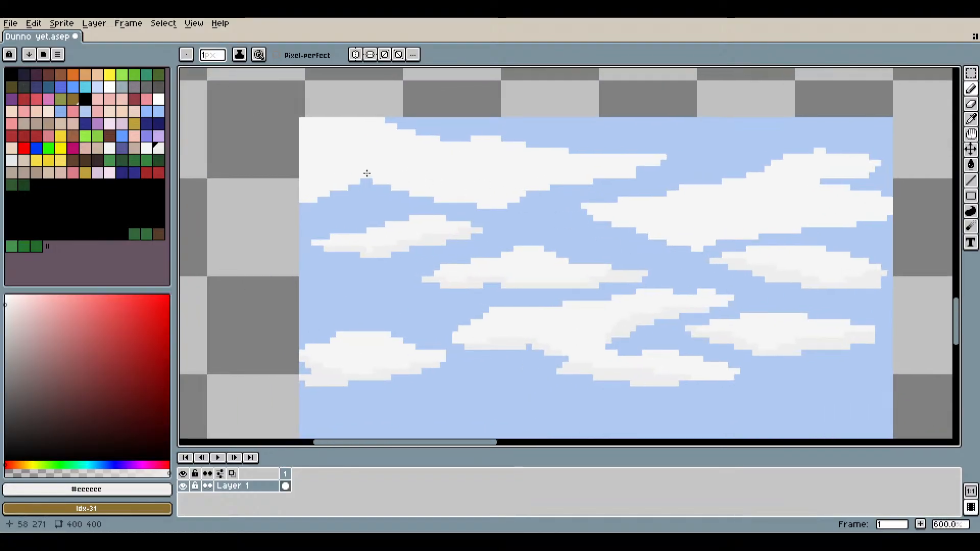
scroll(365, 173, up, 6)
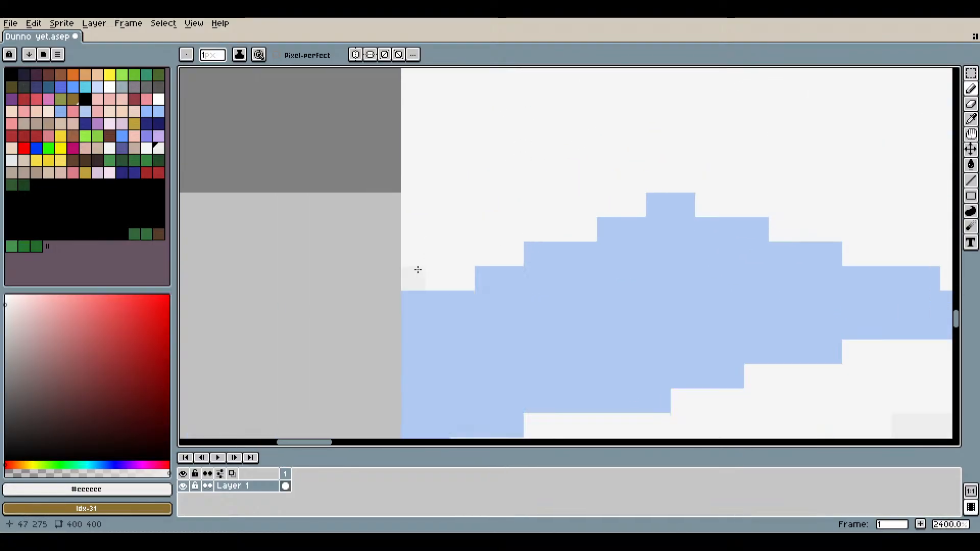
mouse_move(416, 269)
mouse_down()
mouse_move(457, 273)
mouse_move(506, 249)
mouse_move(530, 231)
mouse_move(528, 204)
mouse_move(615, 201)
mouse_move(602, 182)
mouse_move(663, 177)
mouse_move(759, 199)
mouse_move(461, 209)
mouse_move(430, 199)
mouse_up()
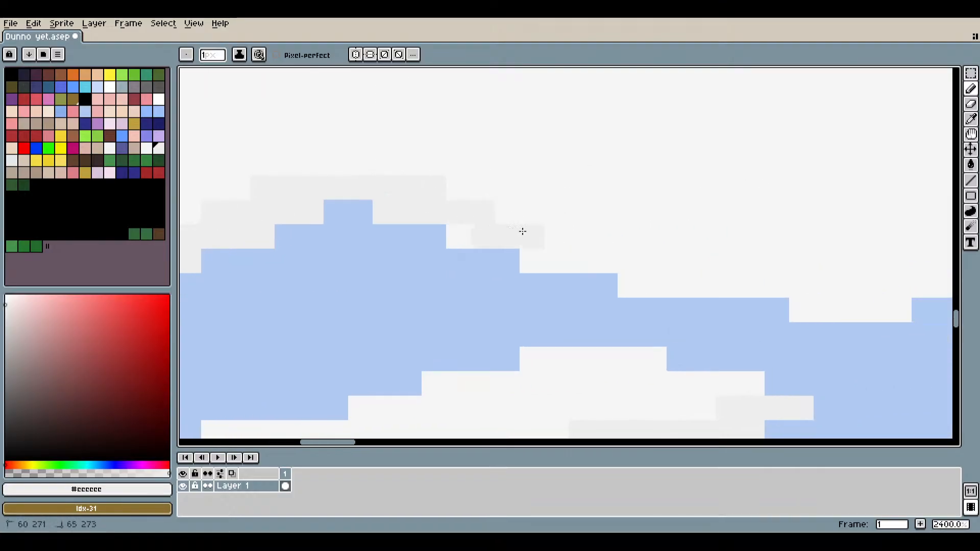
Continue the #eeeeee shading down the large upper-left cloud's slope and around its lowest bulge.
drag(522, 231, 465, 229)
mouse_move(546, 253)
mouse_down()
mouse_move(675, 267)
mouse_move(645, 284)
mouse_up()
drag(800, 289, 354, 250)
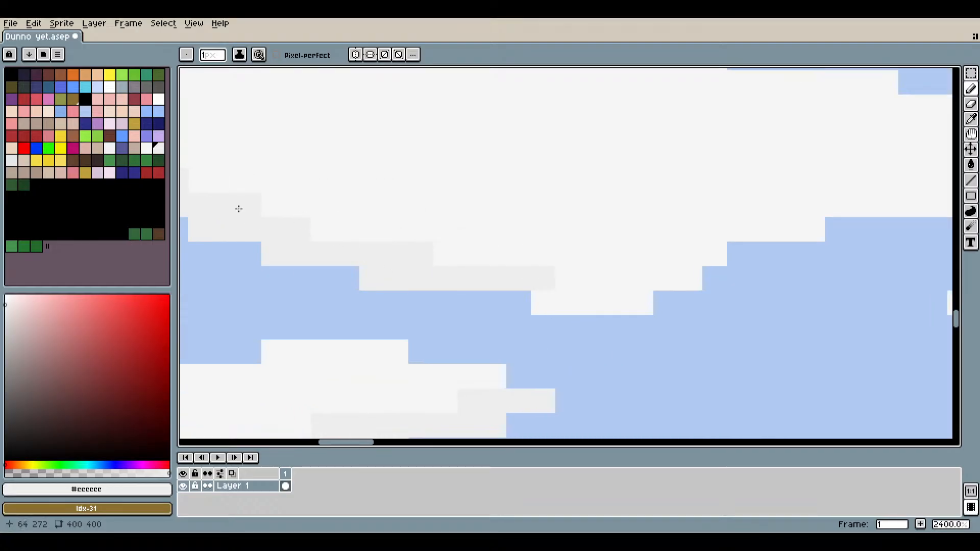
mouse_move(239, 209)
mouse_down()
mouse_move(479, 239)
mouse_move(465, 254)
mouse_up()
mouse_move(549, 284)
mouse_down()
mouse_move(626, 304)
mouse_move(632, 286)
mouse_move(575, 278)
mouse_move(580, 250)
mouse_move(543, 241)
mouse_move(624, 247)
mouse_move(710, 234)
mouse_up()
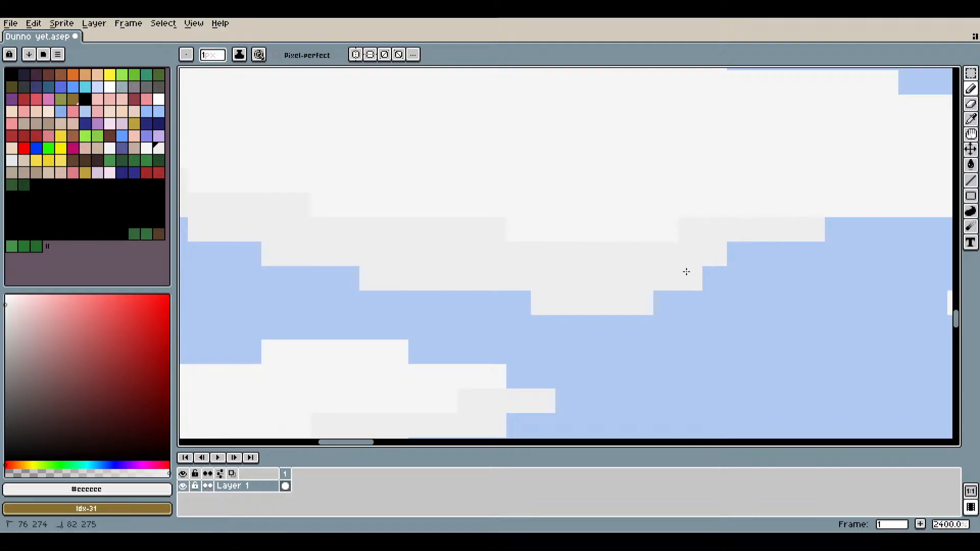
Extend the #eeeeee shading in steps along the large upper-left cloud's right underside up to its right tip.
scroll(700, 266, down, 3)
drag(576, 266, 645, 286)
scroll(781, 286, up, 3)
mouse_move(819, 250)
mouse_down()
mouse_move(486, 301)
mouse_move(467, 276)
mouse_move(424, 262)
mouse_move(713, 258)
mouse_up()
scroll(466, 276, up, 1)
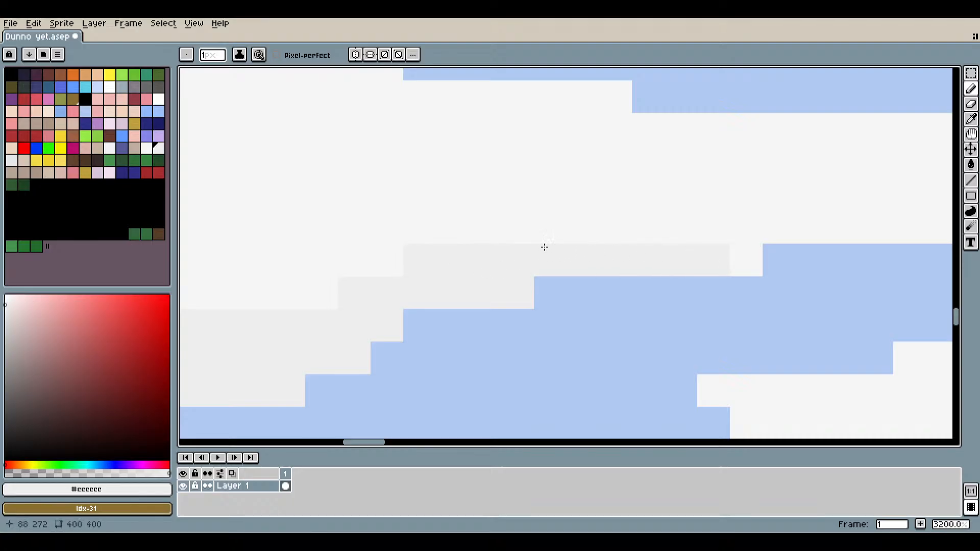
drag(518, 230, 875, 225)
click(747, 250)
drag(787, 259, 443, 301)
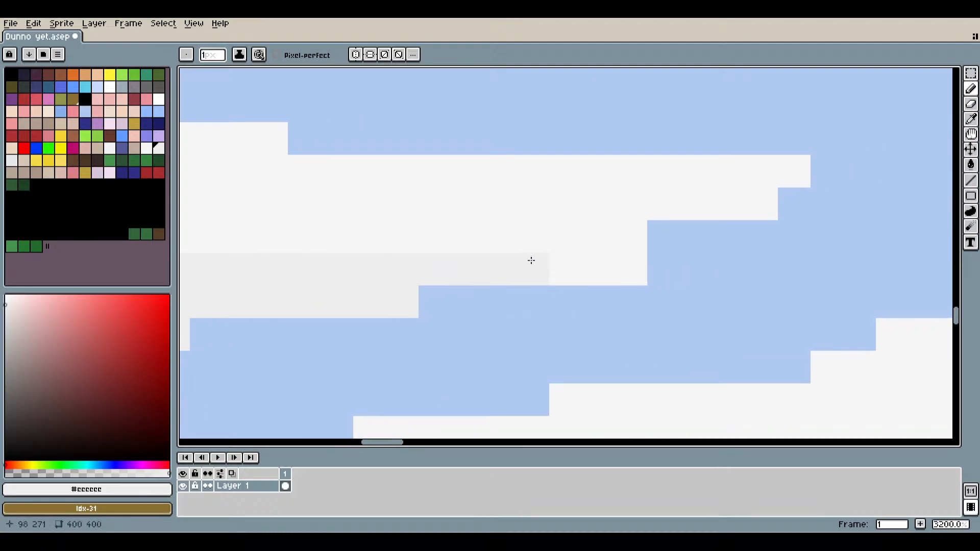
drag(531, 260, 619, 267)
drag(337, 237, 620, 237)
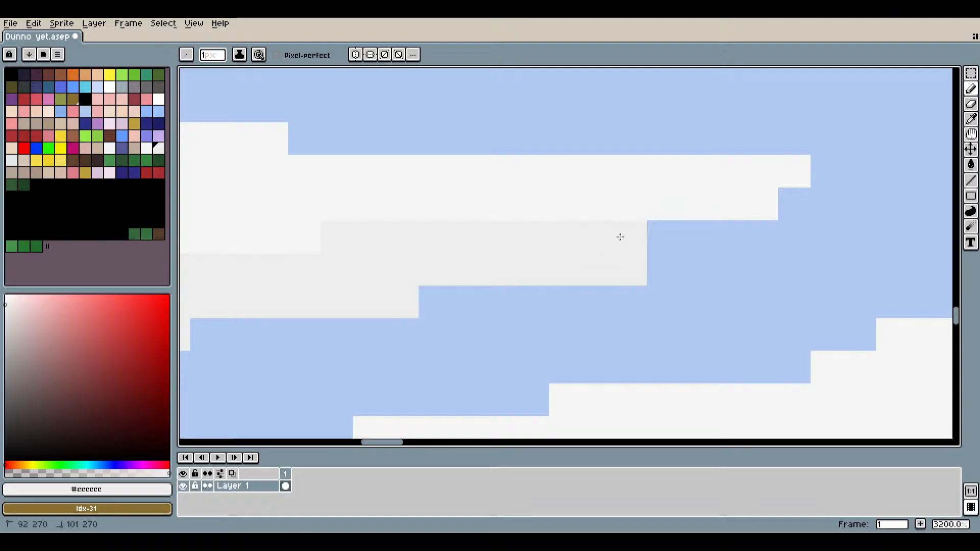
drag(549, 212, 687, 207)
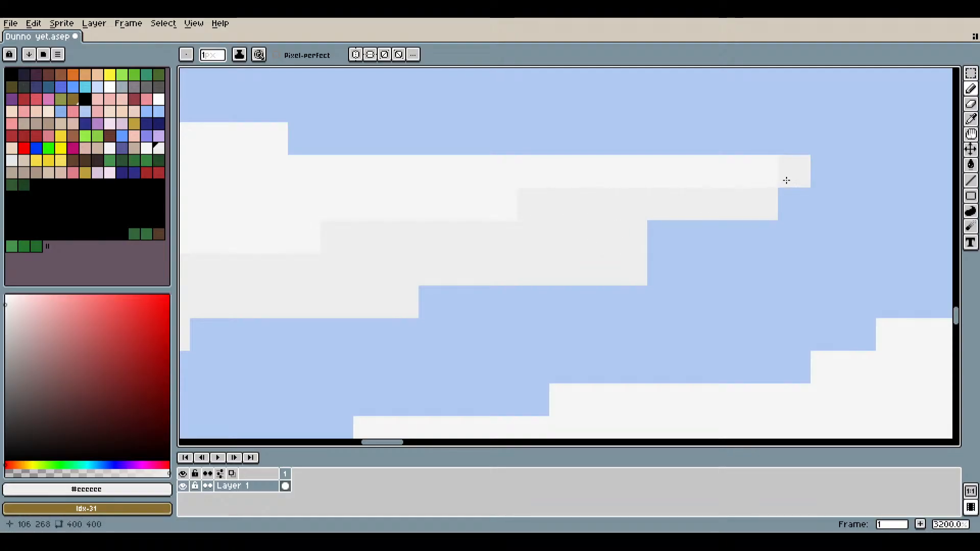
Thicken the #eeeeee shading of the large upper-left cloud between the canvas's left edge and the sky notch.
scroll(689, 240, down, 6)
drag(721, 300, 845, 279)
scroll(847, 280, down, 1)
drag(777, 293, 645, 283)
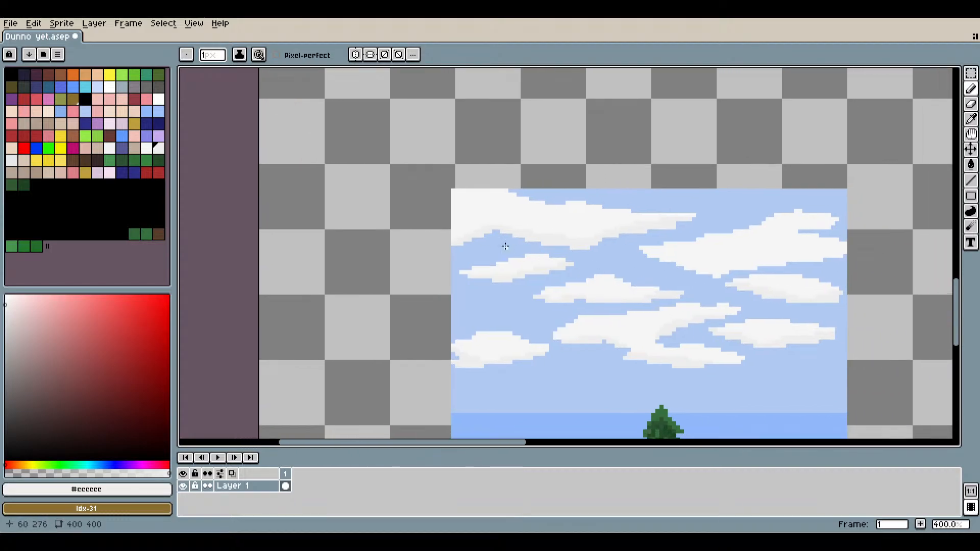
scroll(444, 236, up, 8)
drag(396, 248, 477, 212)
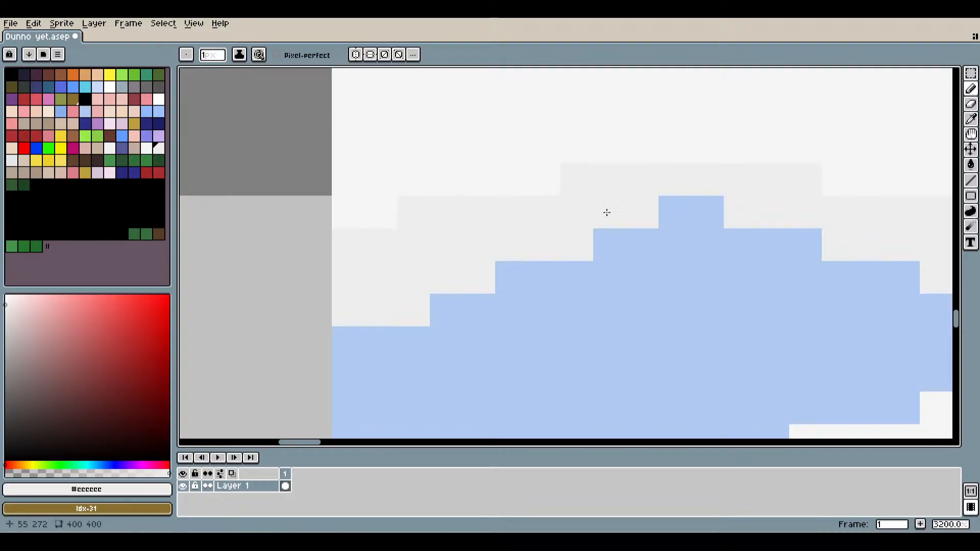
Shade the underside of the upper-right cloud's top lobe with #eeeeee, stepping the shading up to the lobe's right tip.
scroll(693, 292, down, 5)
scroll(752, 312, down, 2)
drag(812, 335, 564, 312)
drag(692, 340, 487, 281)
scroll(550, 252, down, 1)
drag(547, 263, 602, 291)
scroll(566, 228, up, 2)
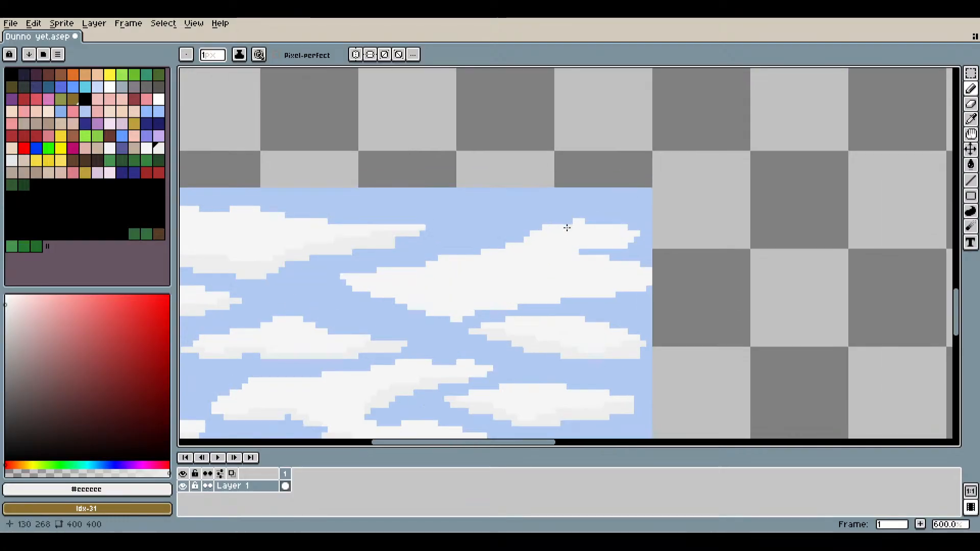
scroll(566, 228, up, 6)
drag(526, 261, 741, 246)
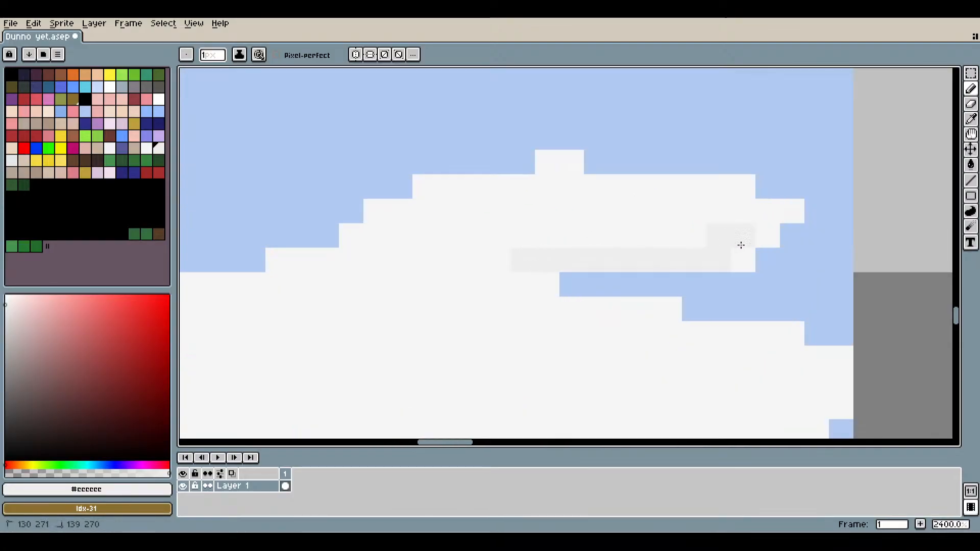
click(737, 252)
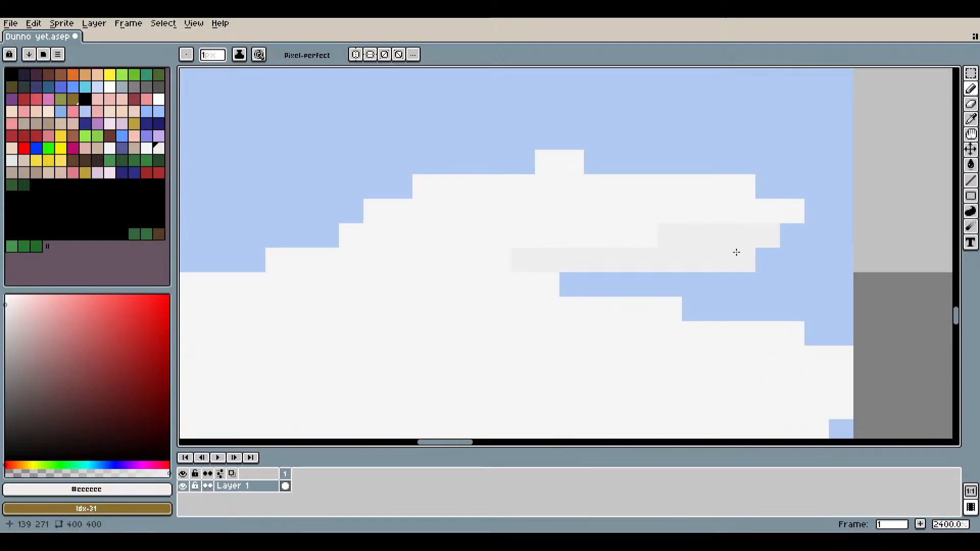
click(786, 216)
drag(764, 219, 724, 218)
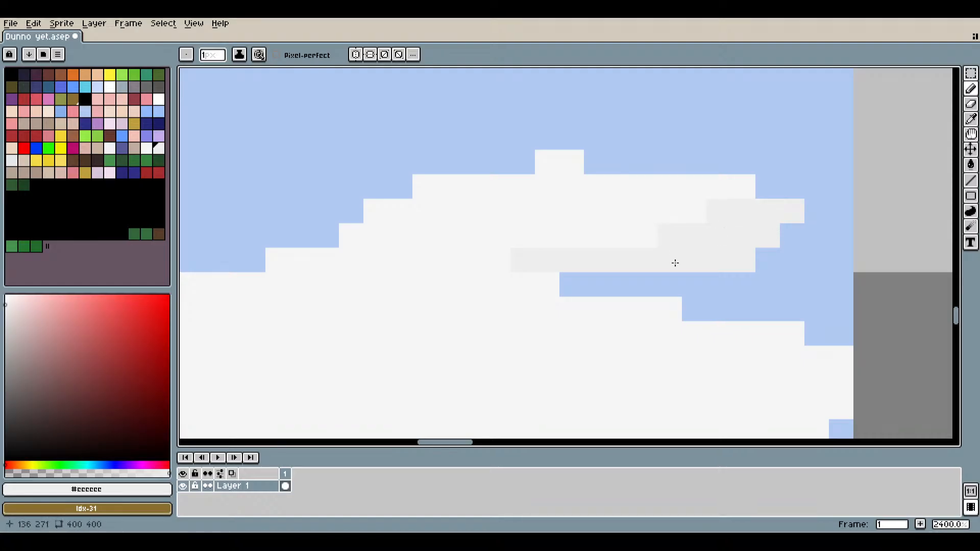
scroll(556, 284, down, 7)
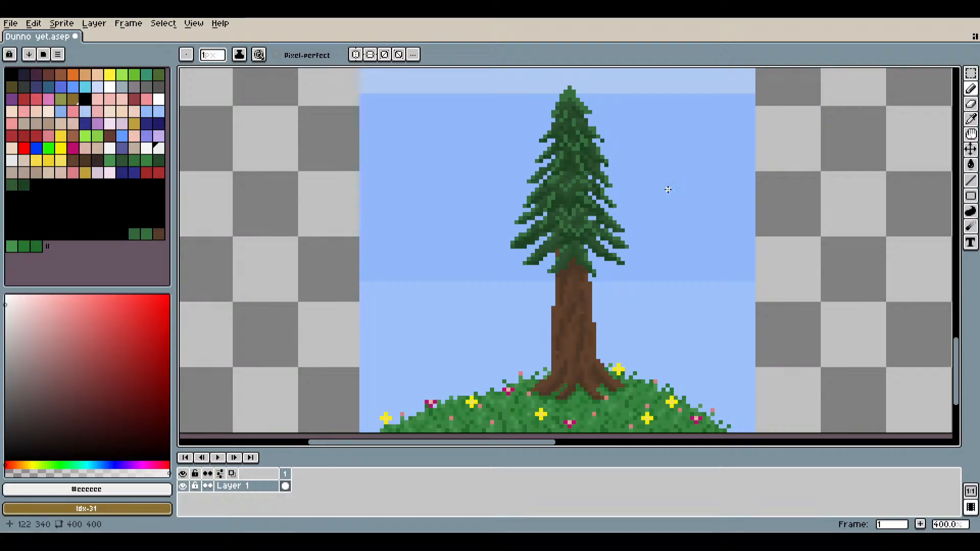
drag(651, 216, 616, 384)
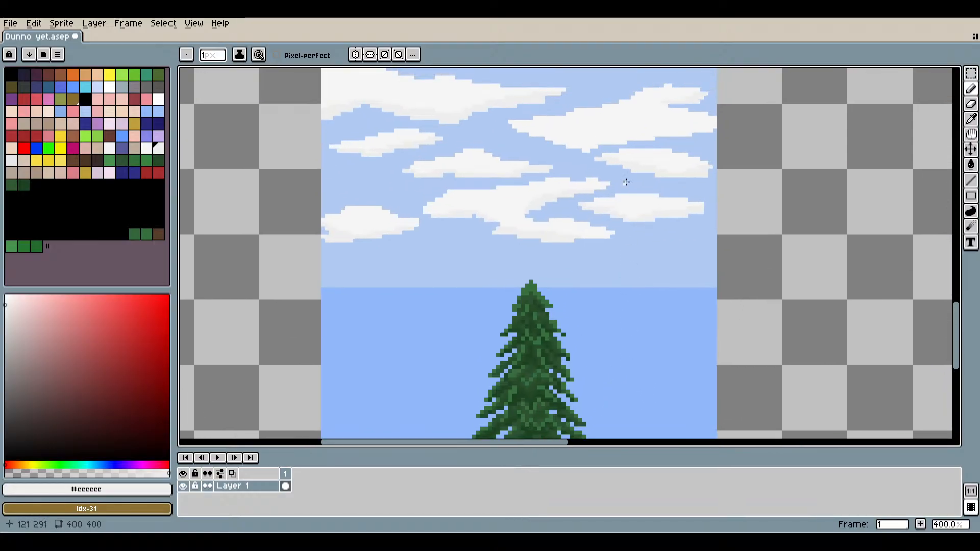
Shade the underside of the large upper-right cloud with #eeeeee, from its left tip along the lower edge to the canvas side.
drag(627, 182, 573, 317)
scroll(608, 274, up, 5)
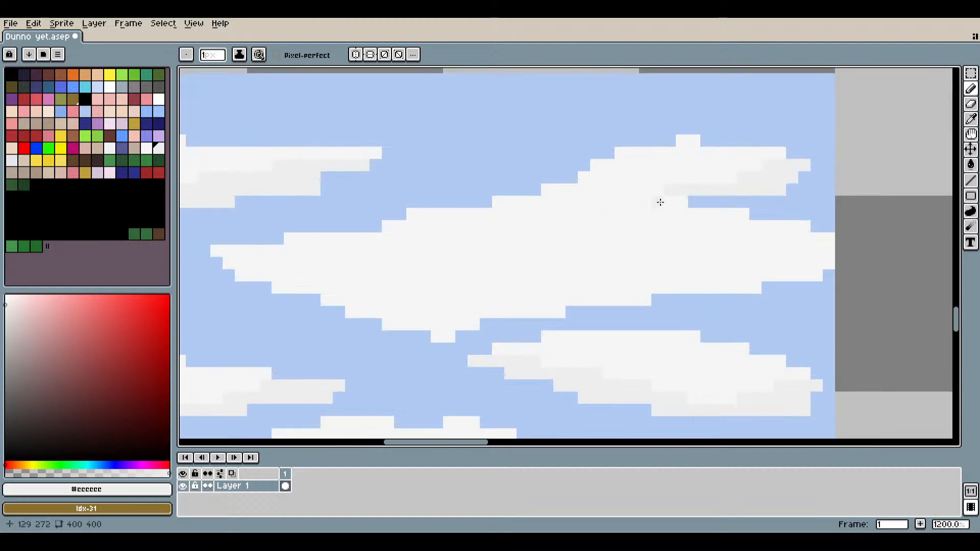
scroll(541, 287, down, 2)
scroll(346, 244, up, 2)
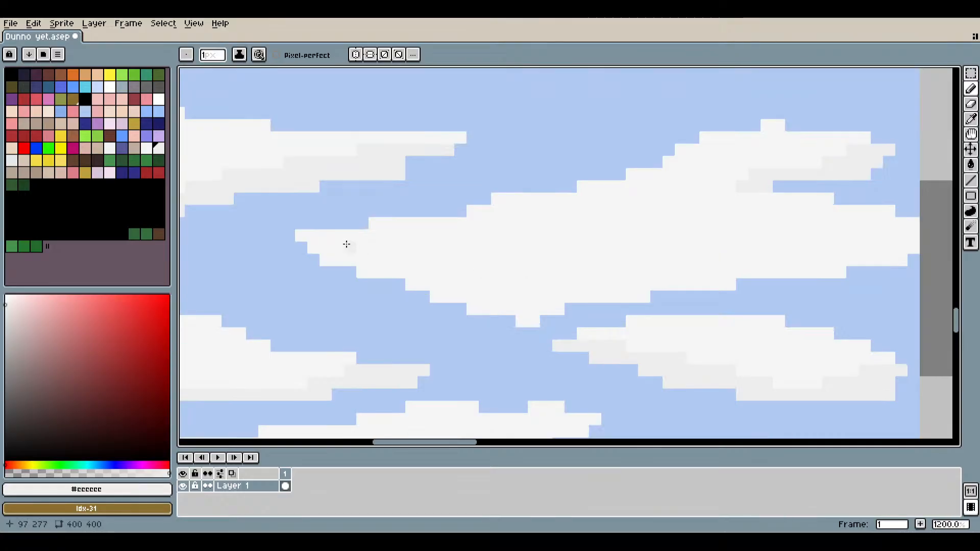
mouse_move(298, 238)
mouse_down()
mouse_move(346, 260)
mouse_move(333, 259)
mouse_move(400, 273)
mouse_move(365, 256)
mouse_move(330, 258)
mouse_move(479, 309)
mouse_move(416, 288)
mouse_move(454, 292)
mouse_move(419, 278)
mouse_move(469, 301)
mouse_move(549, 296)
mouse_move(547, 306)
mouse_move(484, 304)
mouse_move(526, 317)
mouse_move(636, 296)
mouse_up()
drag(570, 285, 729, 285)
drag(621, 272, 659, 273)
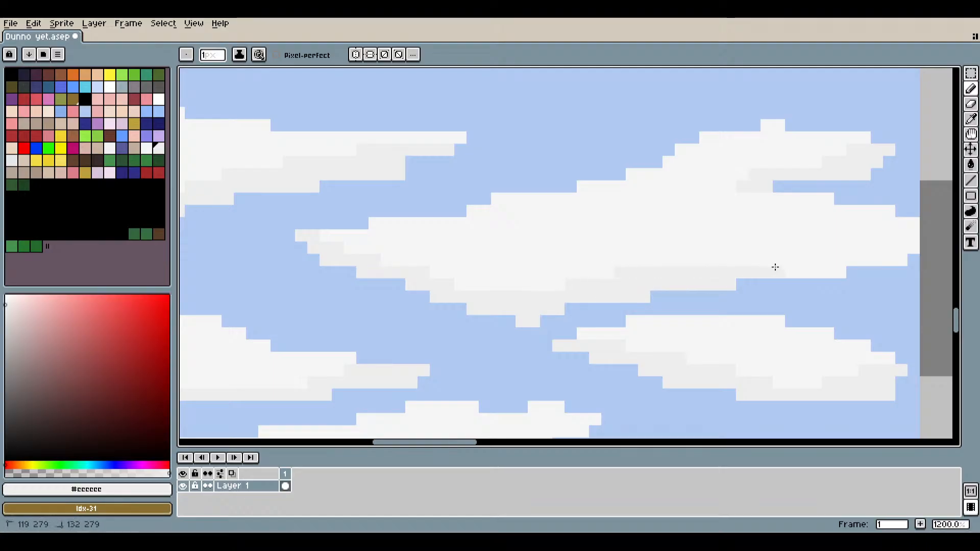
mouse_move(775, 267)
mouse_down()
mouse_move(898, 261)
mouse_move(821, 282)
mouse_move(644, 301)
mouse_move(618, 270)
mouse_move(600, 271)
mouse_move(694, 263)
mouse_up()
mouse_move(611, 274)
mouse_down()
mouse_move(479, 307)
mouse_move(623, 293)
mouse_up()
Examine the shaded clouds up close and against the whole picture, down to the tree and the flowered hill.
scroll(603, 299, up, 5)
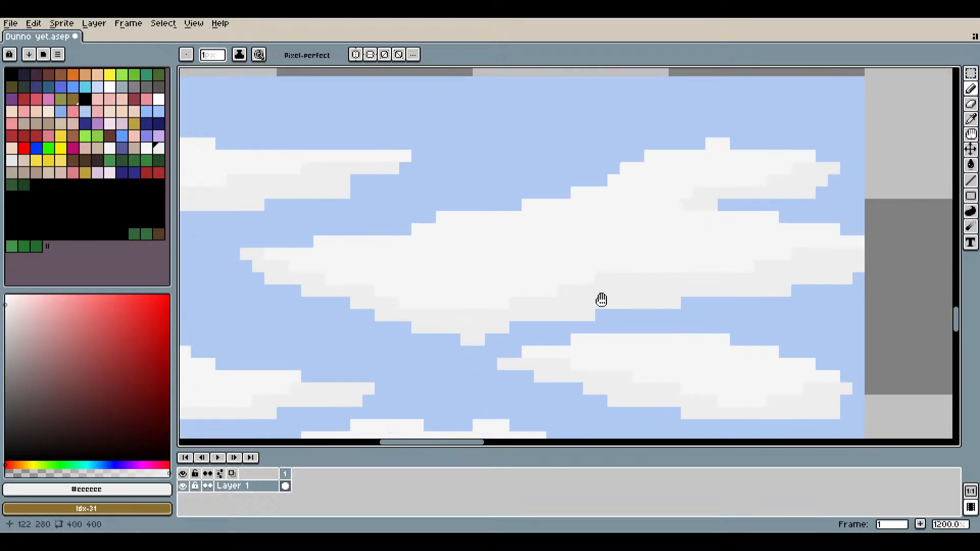
mouse_move(335, 206)
mouse_down()
mouse_move(378, 229)
mouse_move(480, 237)
mouse_move(479, 255)
mouse_move(571, 264)
mouse_move(637, 296)
mouse_up()
scroll(817, 337, down, 6)
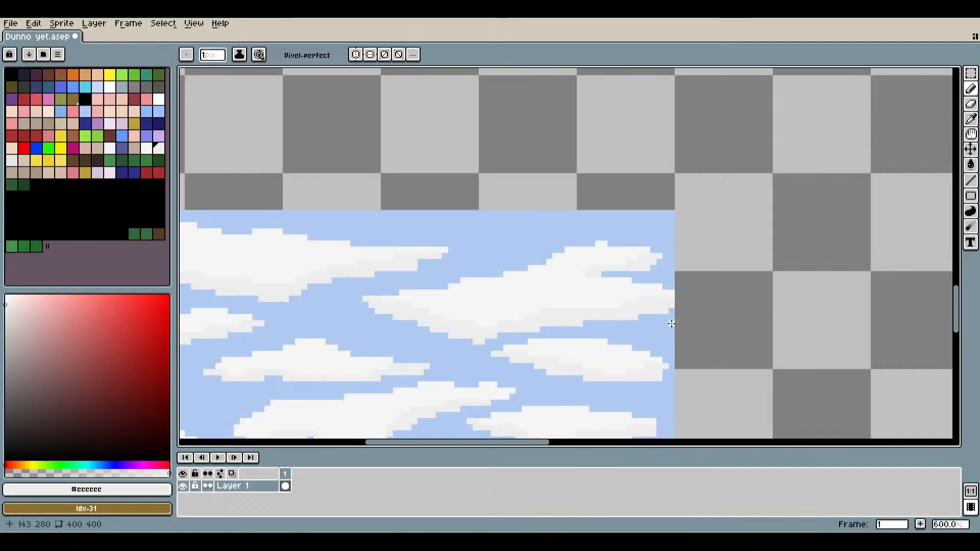
scroll(671, 324, down, 1)
drag(632, 391, 784, 288)
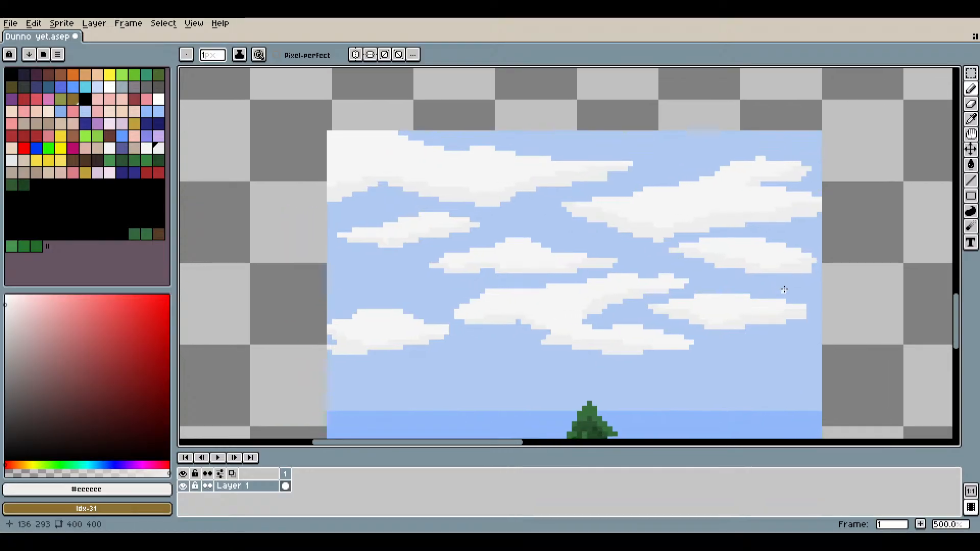
scroll(660, 274, down, 1)
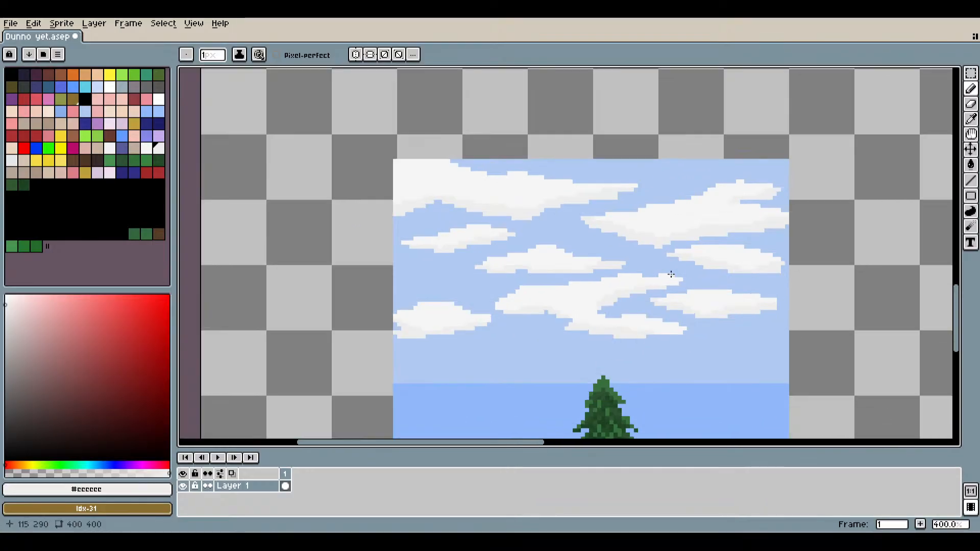
drag(660, 274, 658, 189)
scroll(664, 232, down, 1)
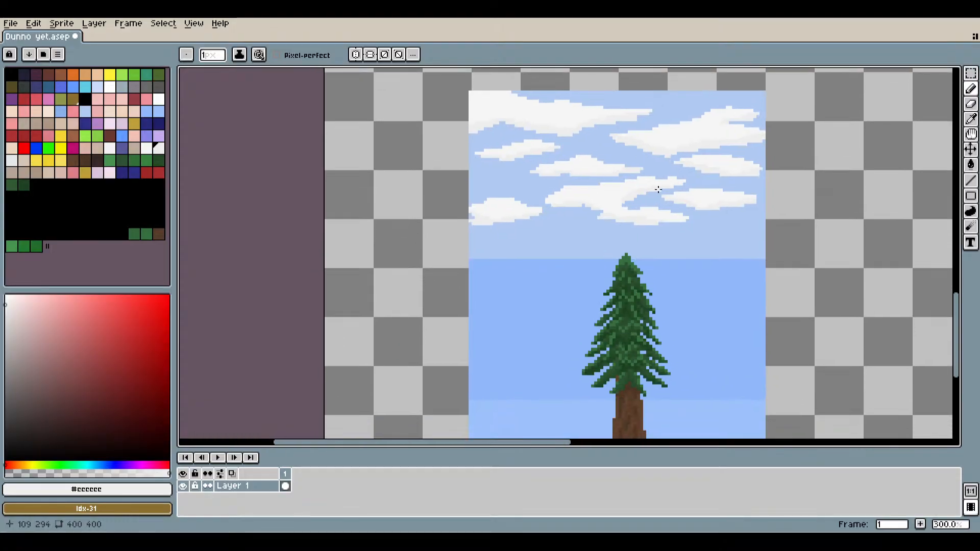
drag(708, 249, 660, 266)
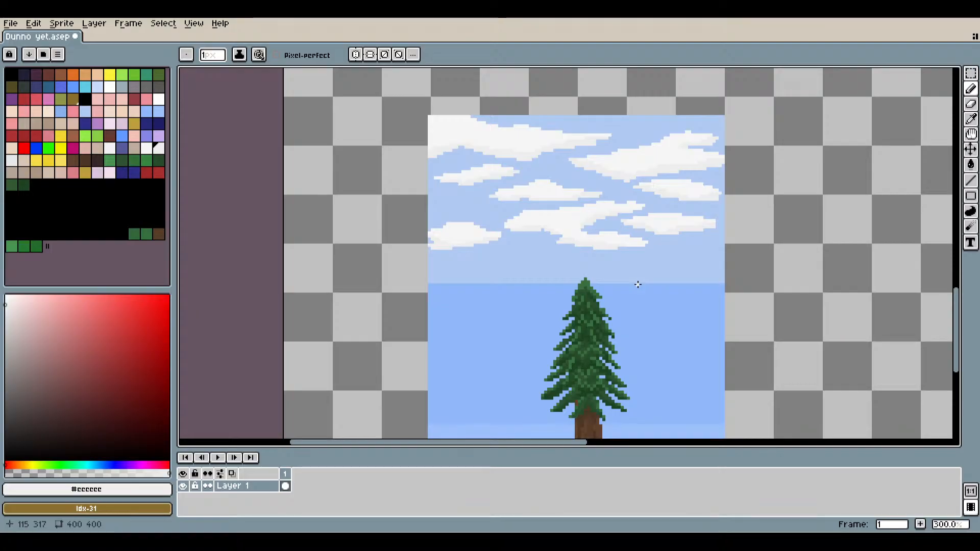
scroll(562, 227, up, 10)
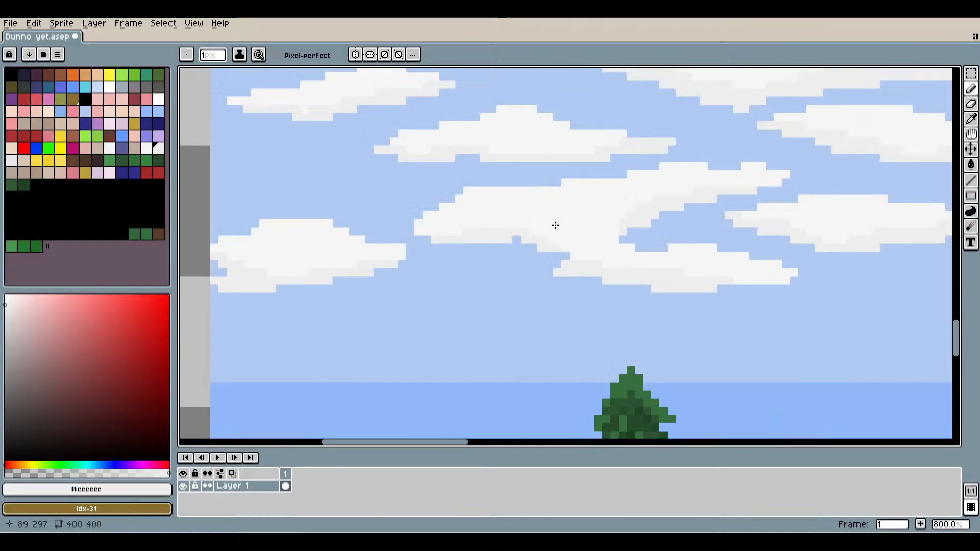
scroll(666, 230, down, 8)
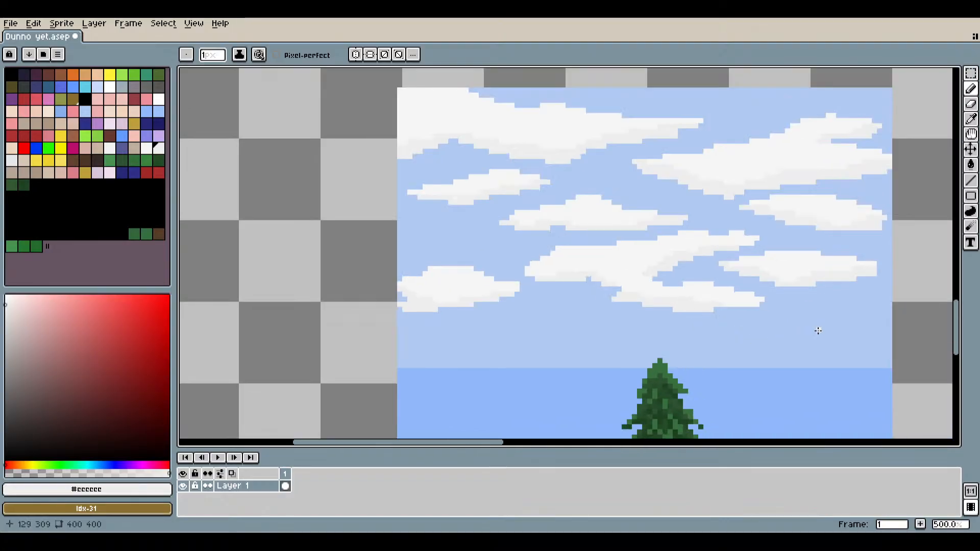
scroll(818, 331, down, 1)
scroll(816, 337, down, 1)
drag(812, 337, 740, 203)
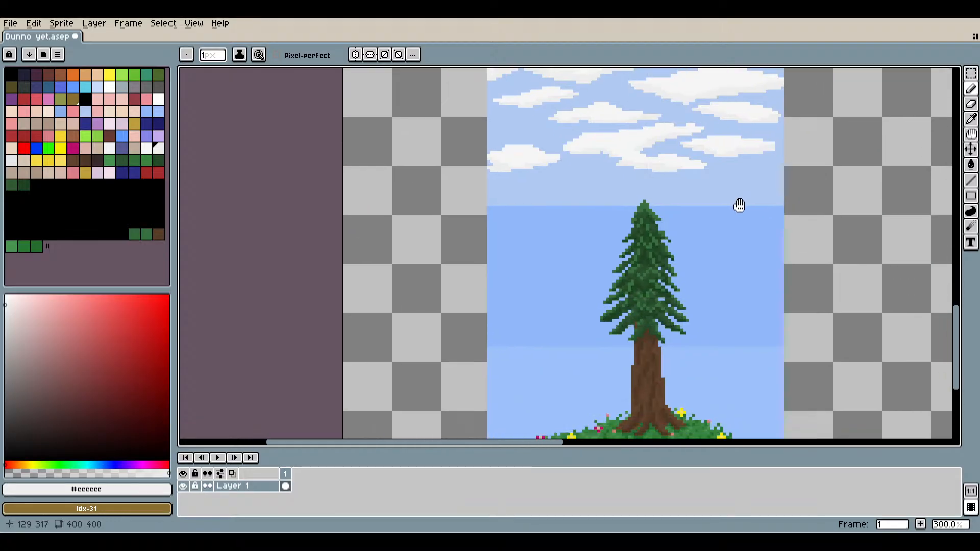
drag(698, 361, 631, 317)
scroll(633, 293, up, 3)
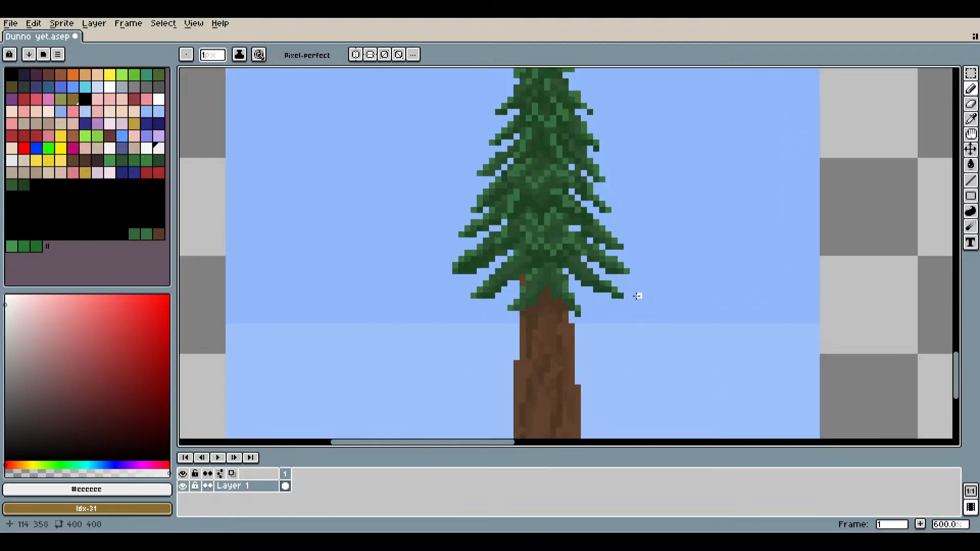
Select the light blue palette colour Idx-51 for the Pencil tool.
click(971, 121)
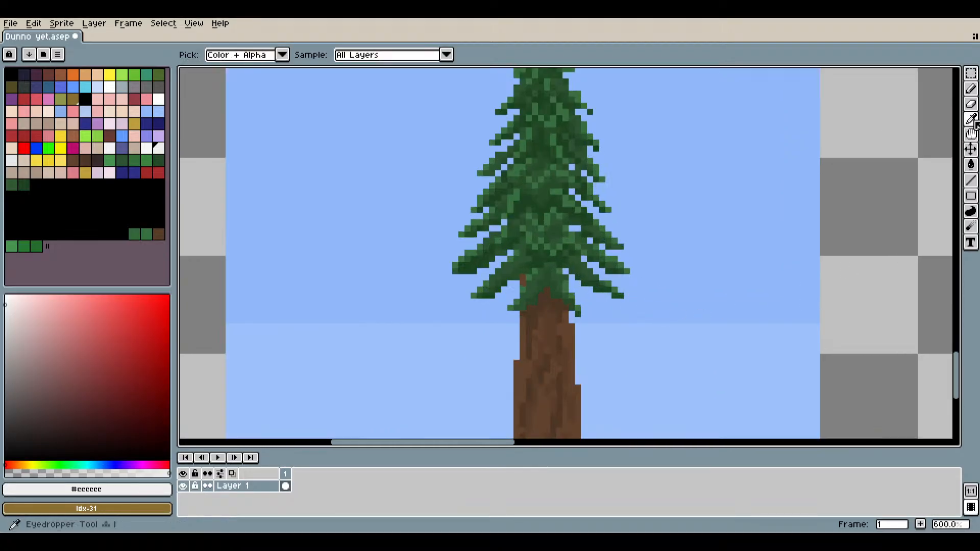
click(147, 113)
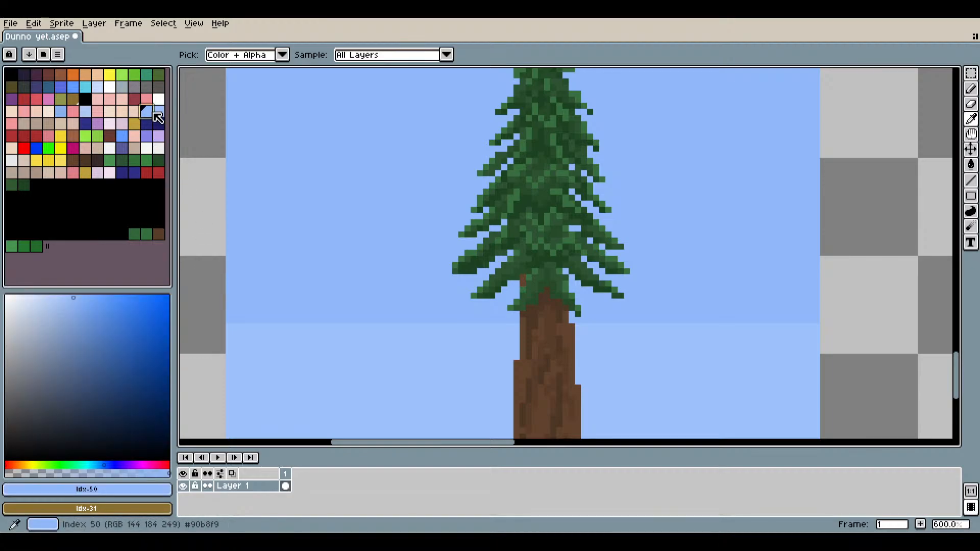
click(159, 113)
click(970, 88)
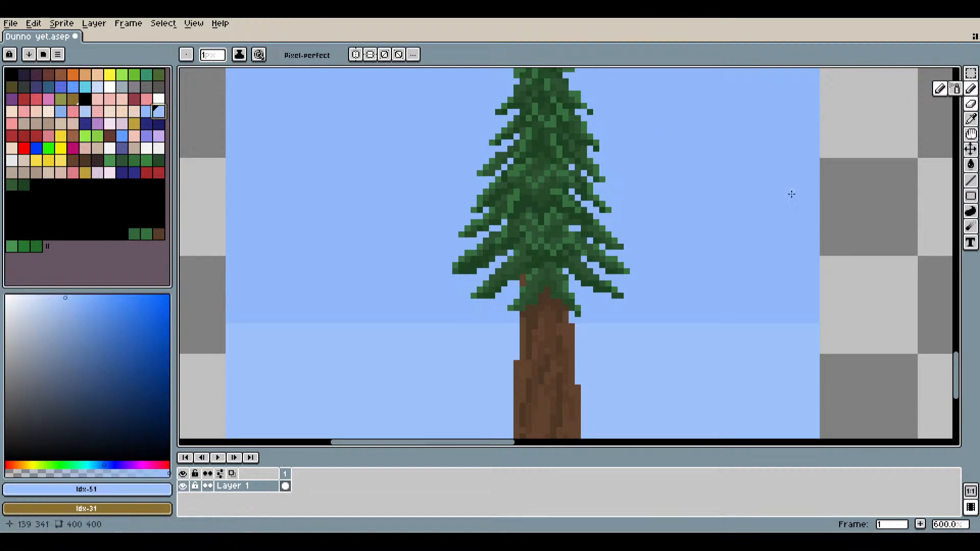
Examine how the flat blue sky bands look behind the tree and beneath the clouds.
scroll(397, 326, up, 3)
scroll(406, 313, down, 2)
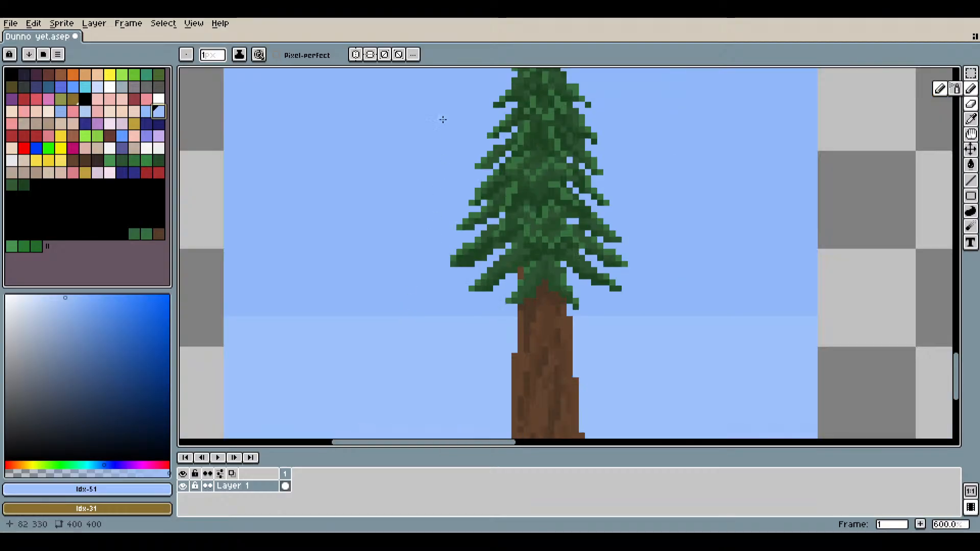
drag(442, 118, 551, 138)
scroll(399, 312, up, 3)
scroll(423, 389, down, 4)
scroll(540, 185, down, 1)
scroll(536, 194, down, 1)
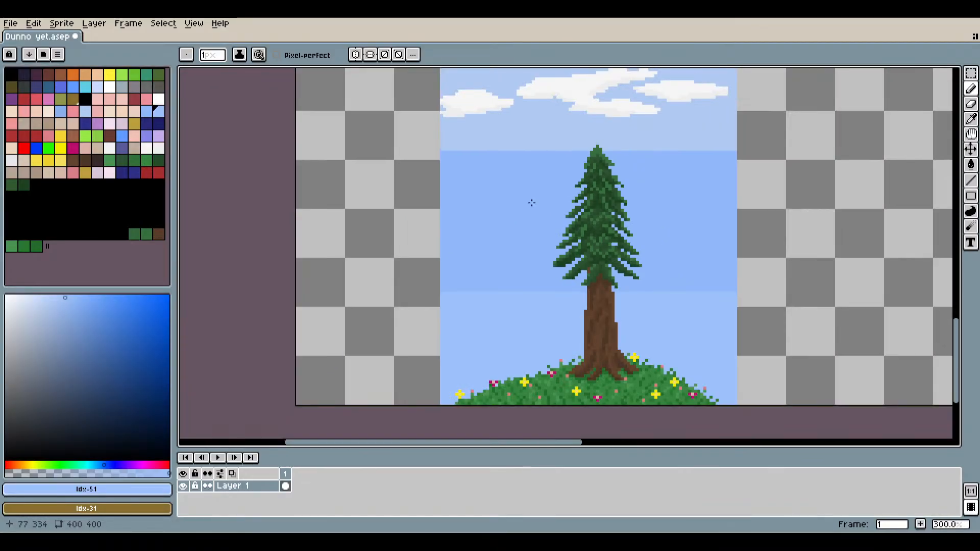
drag(531, 231, 516, 253)
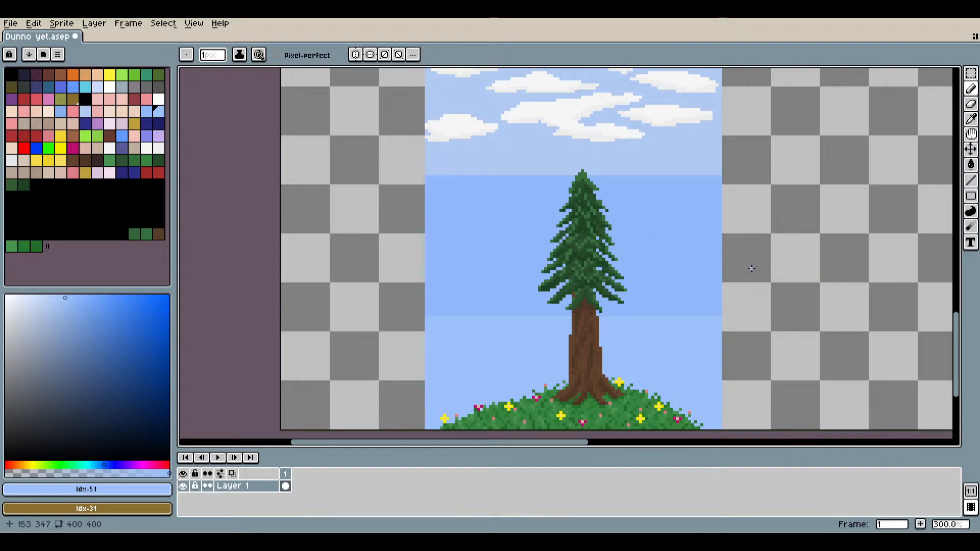
scroll(751, 268, down, 1)
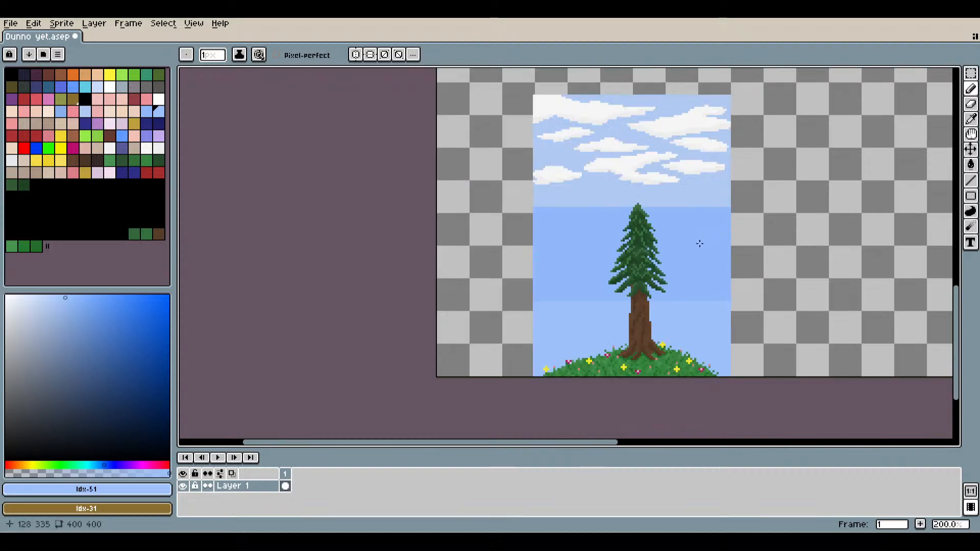
scroll(698, 247, up, 1)
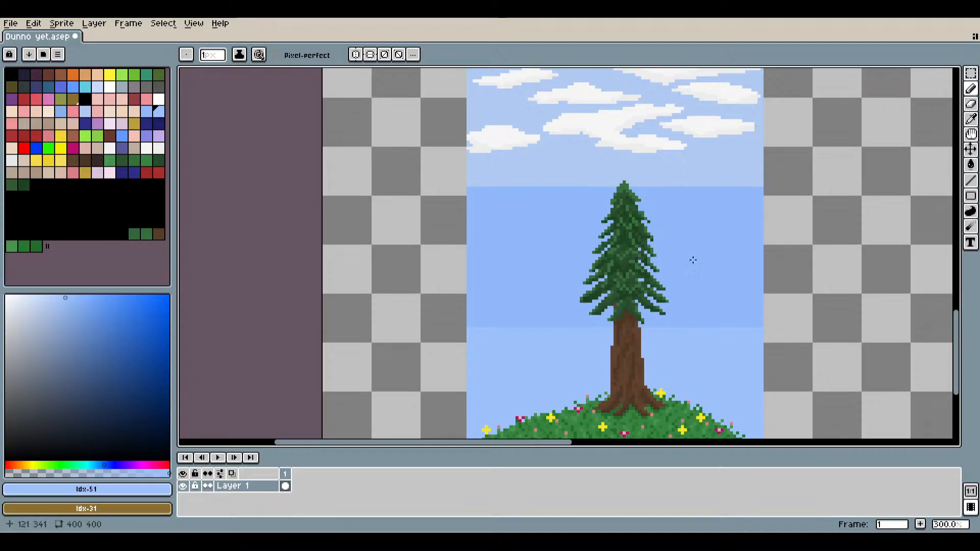
drag(690, 233, 562, 263)
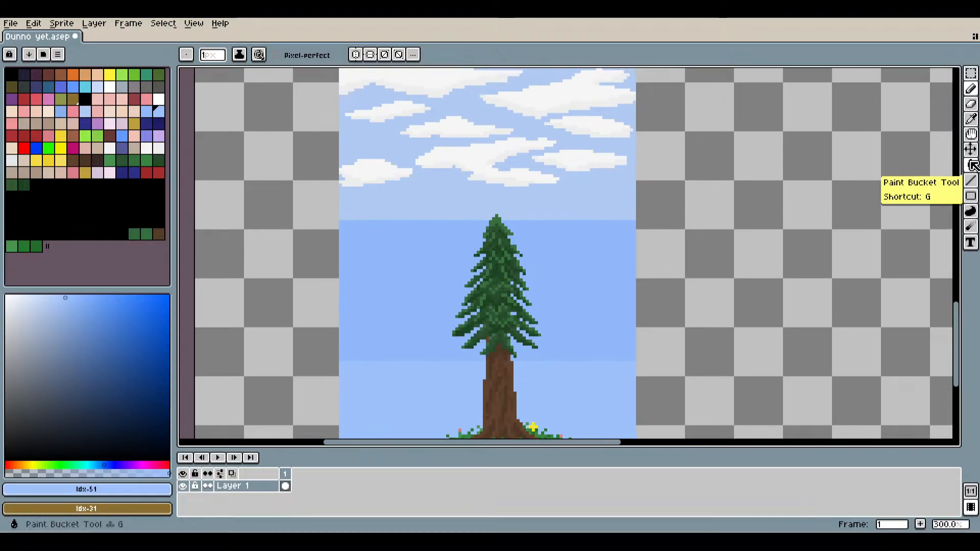
Sample the pale sky blue #b1caf1 and draw a thin stepped streak in the darker band beside the treetop.
click(970, 119)
scroll(675, 248, up, 1)
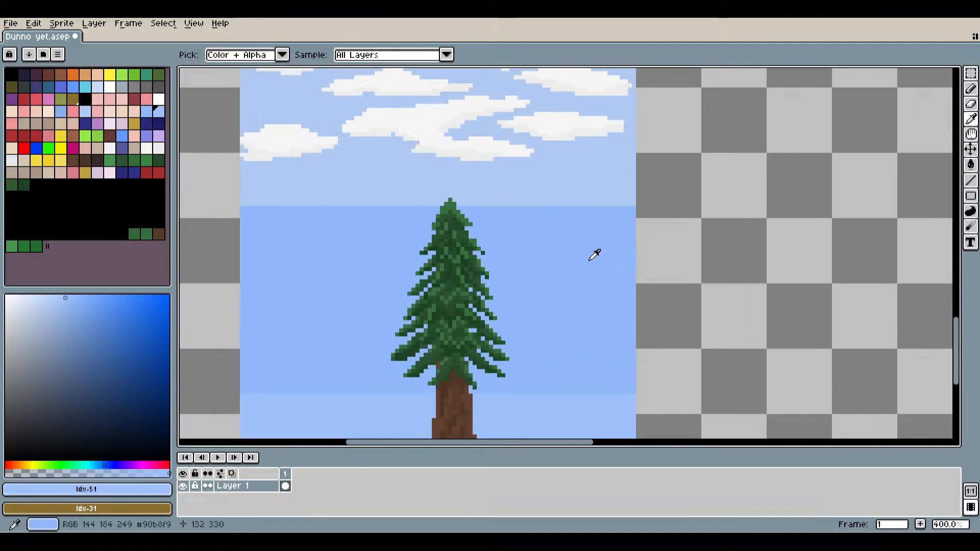
click(617, 180)
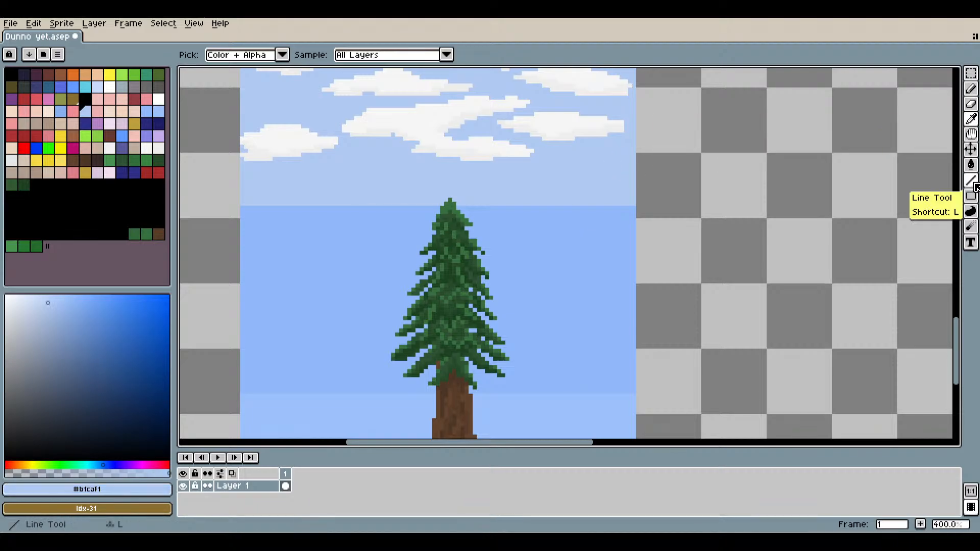
click(971, 182)
scroll(444, 211, up, 5)
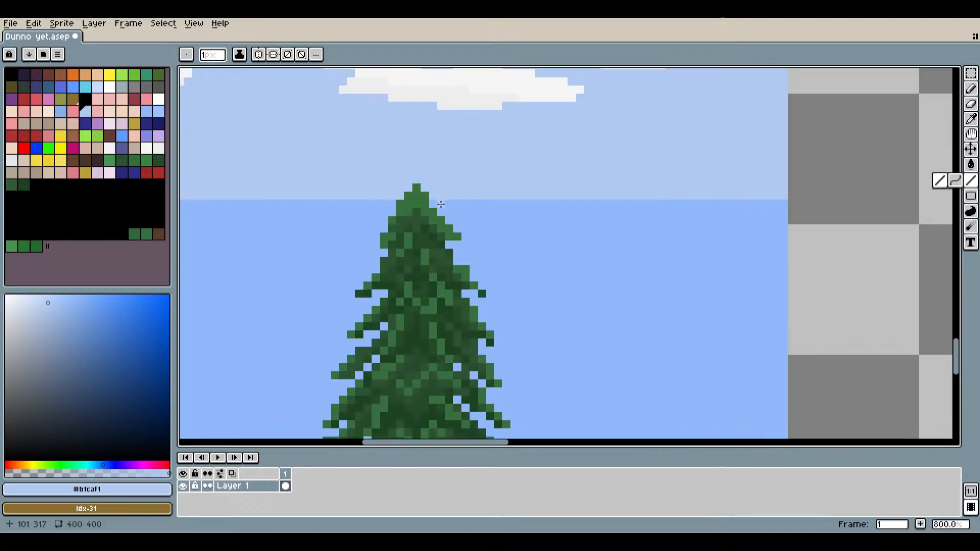
mouse_move(451, 226)
mouse_down()
mouse_move(771, 246)
mouse_move(662, 268)
mouse_up()
scroll(771, 246, down, 3)
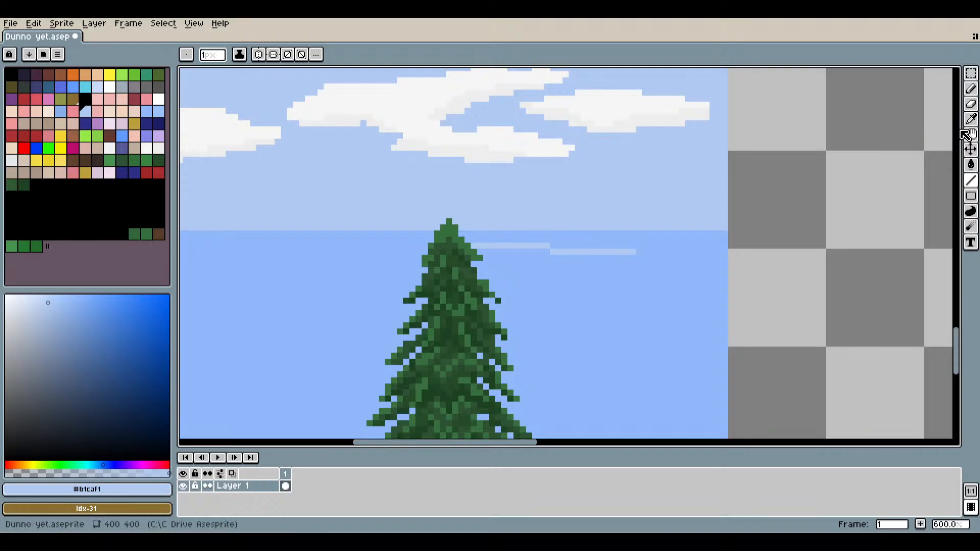
Try filling the pale upper sky with the middle band's blue #90b8f9, and undo the fill.
scroll(663, 300, down, 3)
drag(662, 299, 664, 262)
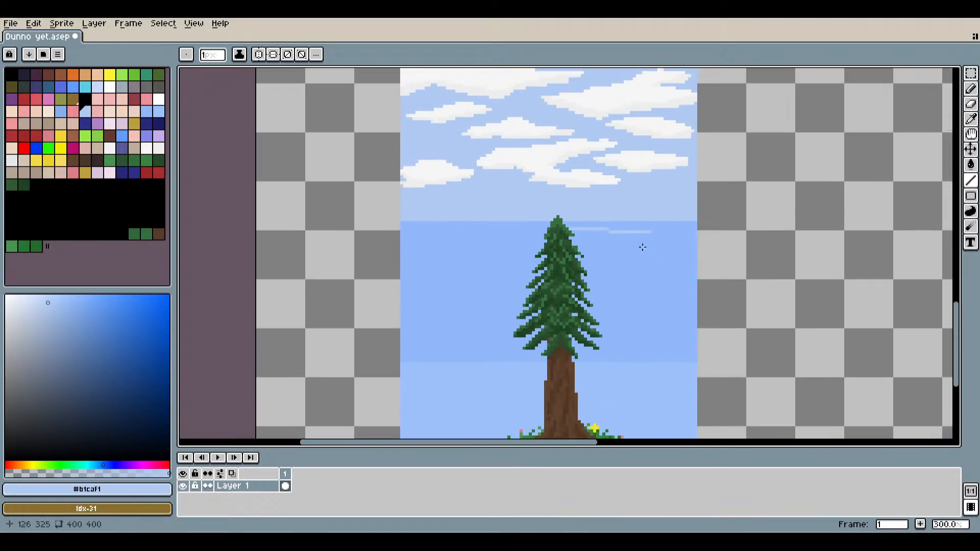
scroll(631, 240, up, 1)
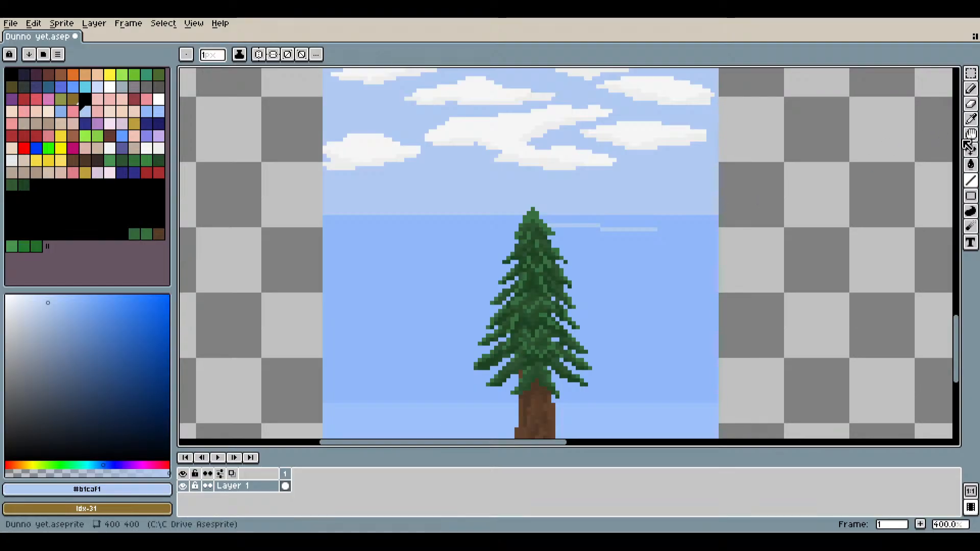
click(973, 121)
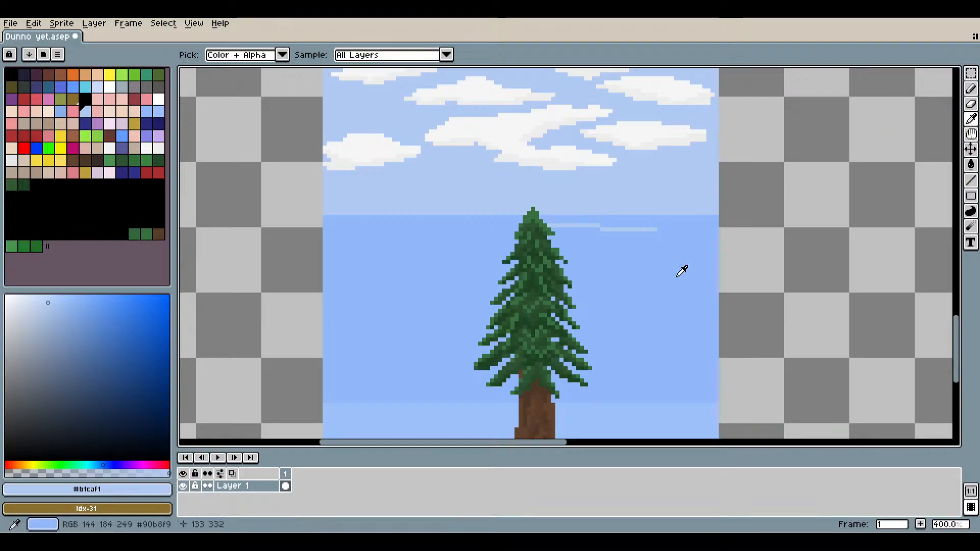
click(681, 269)
click(970, 164)
click(638, 183)
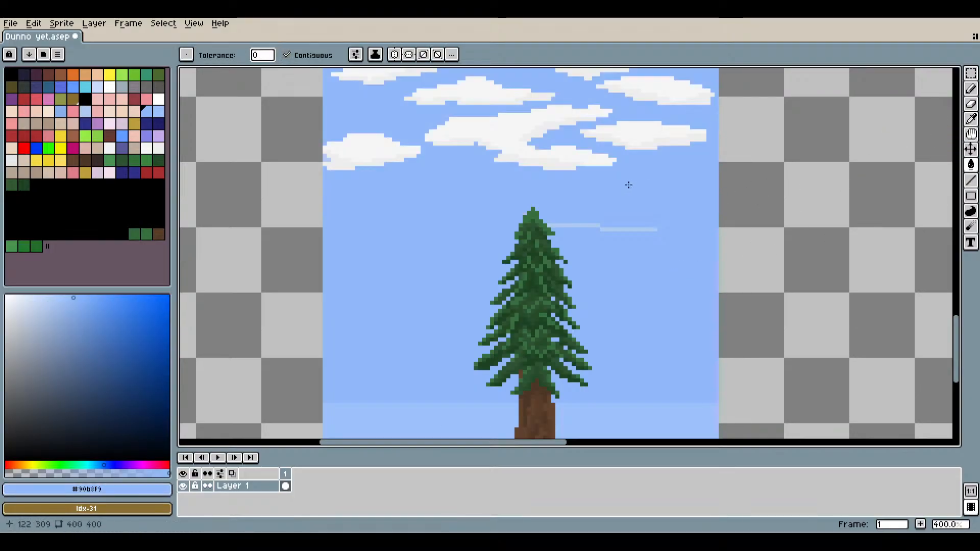
mouse_move(628, 184)
mouse_down()
mouse_move(617, 212)
mouse_move(626, 191)
mouse_up()
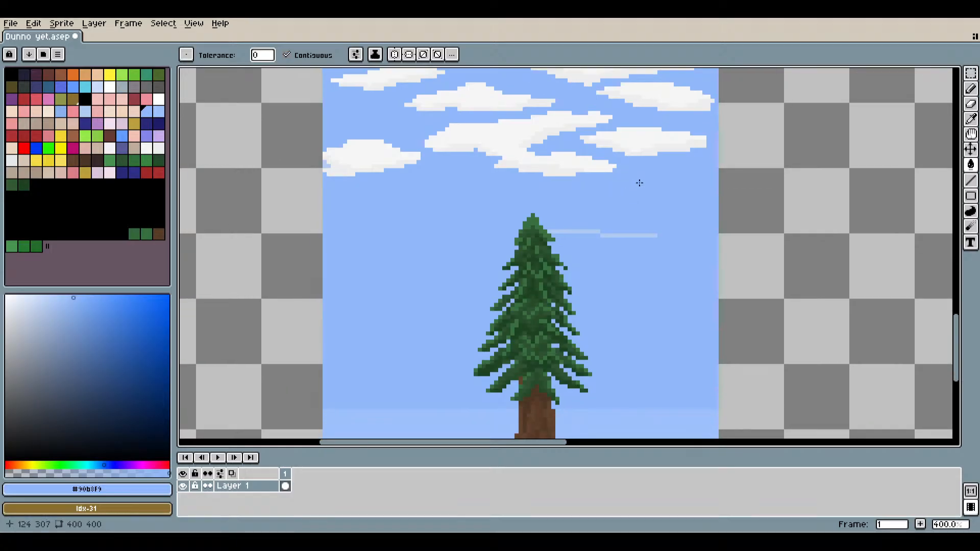
key(ctrl+z)
Sample the pale sky blue #b1caf1 and draw a short mark about 4 pixels long against the sky's edge at the upper band boundary.
scroll(663, 245, up, 2)
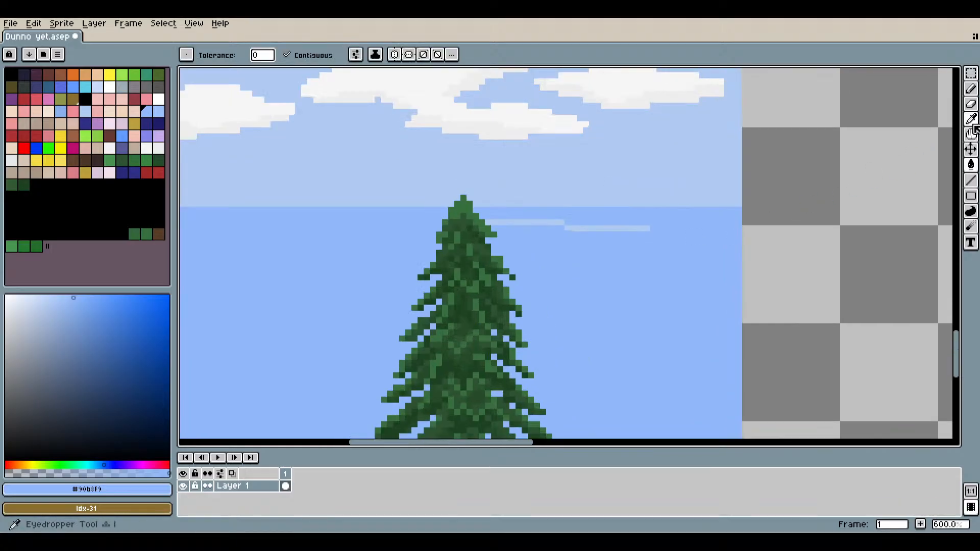
click(970, 119)
click(644, 226)
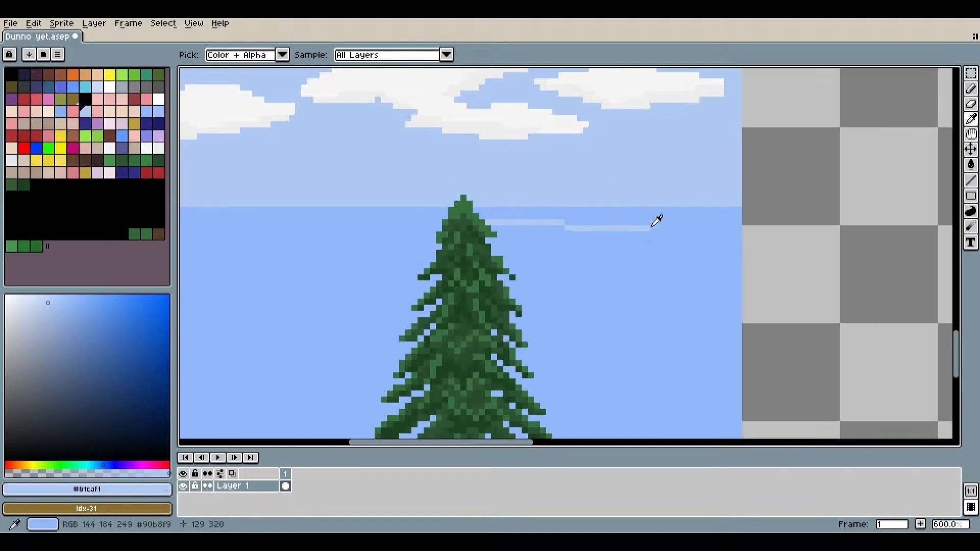
click(971, 90)
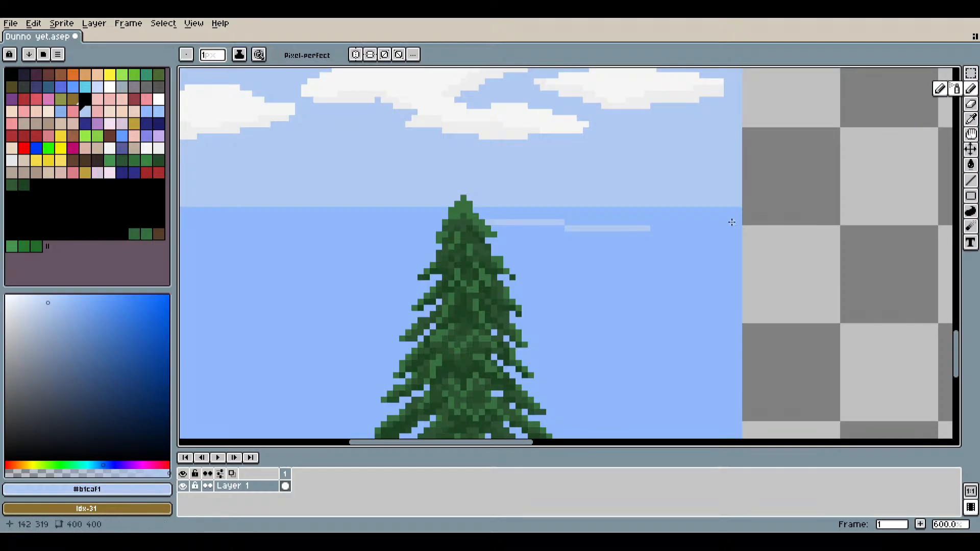
scroll(724, 226, up, 3)
drag(766, 195, 803, 195)
scroll(876, 183, down, 5)
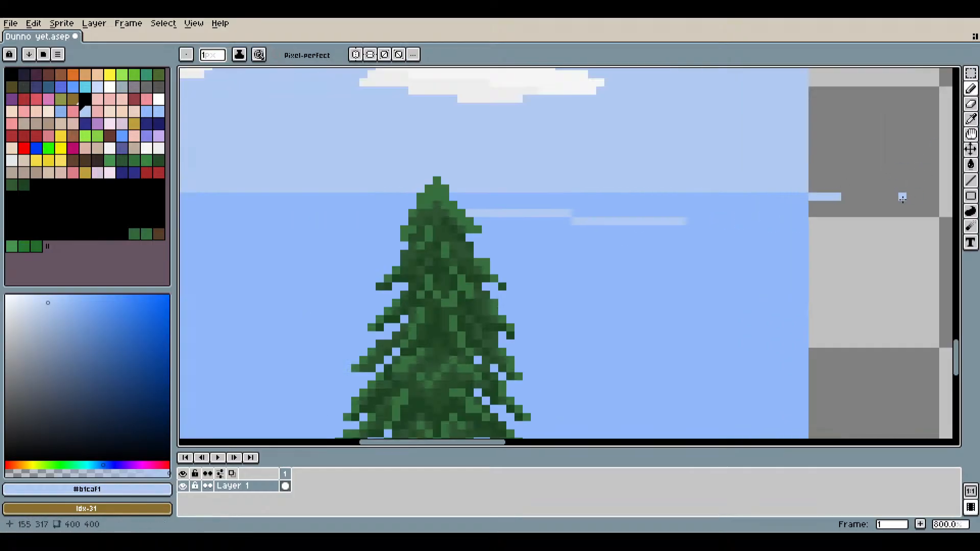
Sample the bottom band's blue #9ec1fa and draw a mark about 6 pixels long outside the sky's edge, level with the lower band boundary.
scroll(714, 220, up, 2)
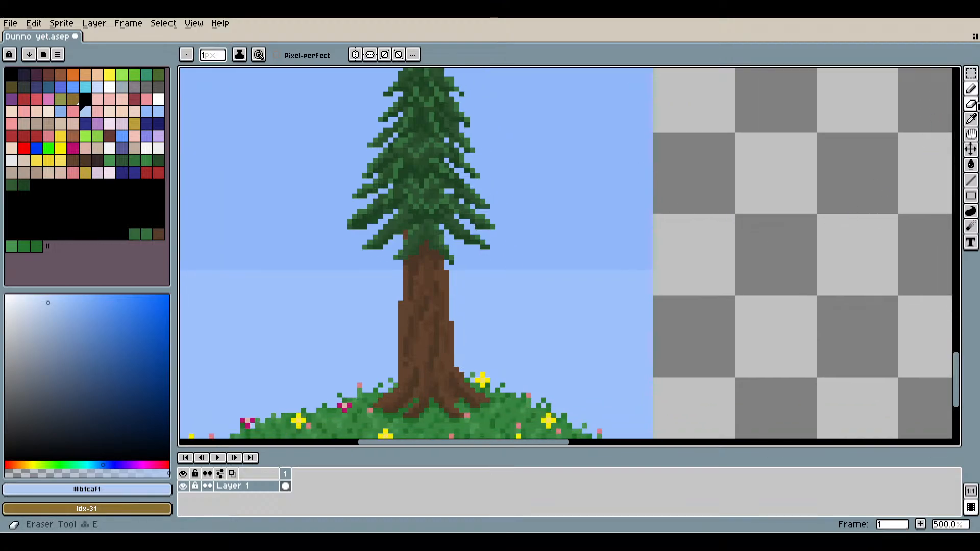
click(971, 118)
scroll(657, 269, up, 2)
click(656, 269)
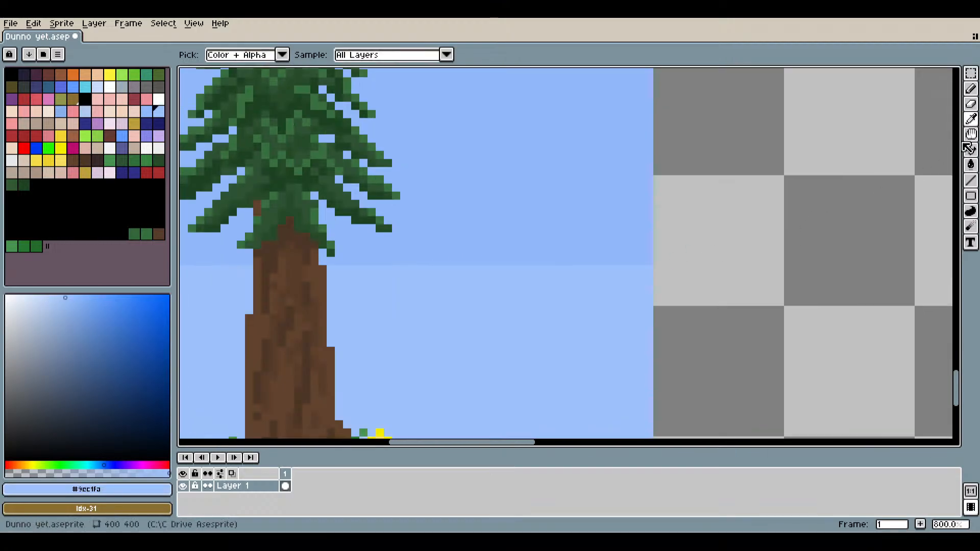
key(b)
scroll(657, 271, up, 3)
drag(656, 271, 740, 269)
scroll(770, 297, down, 5)
drag(799, 266, 762, 322)
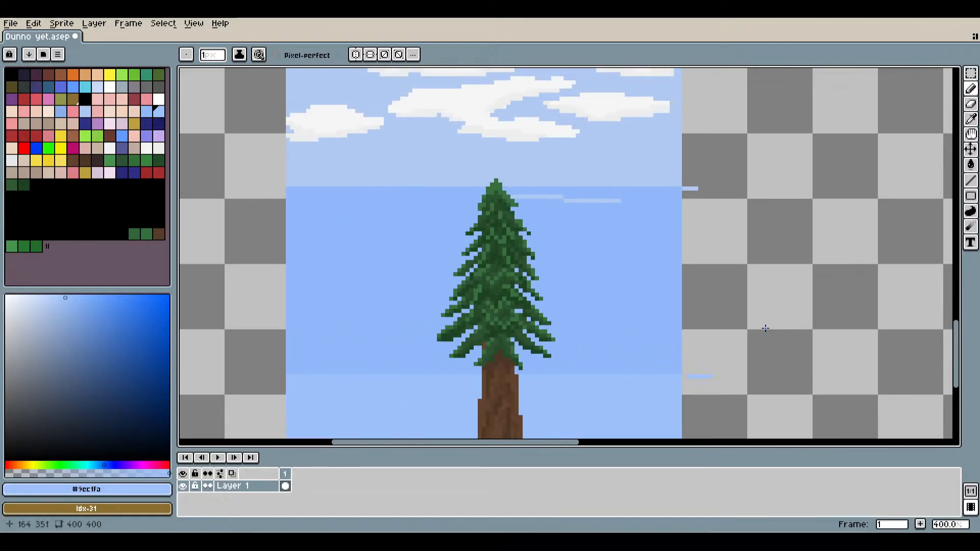
Sample the middle band's blue #90b8f9 and erase the pale mark attached to the sky's edge beside the upper band boundary.
click(971, 119)
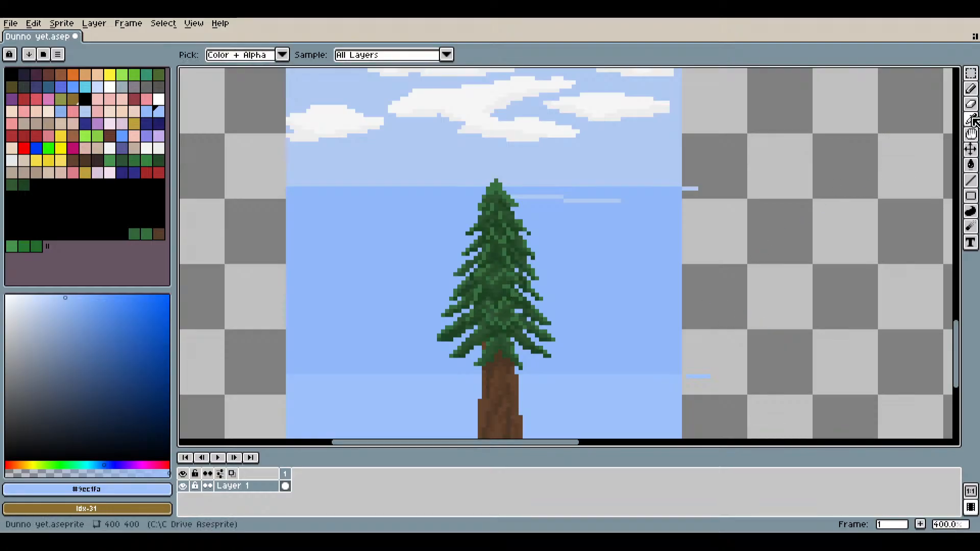
click(653, 211)
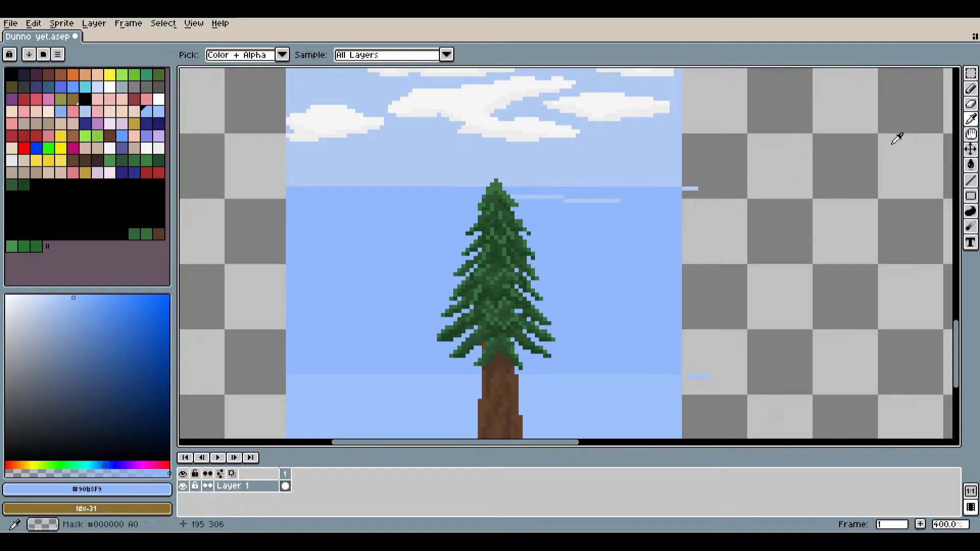
click(975, 107)
scroll(796, 155, up, 4)
mouse_move(583, 170)
mouse_down()
mouse_move(583, 182)
mouse_move(546, 183)
mouse_up()
Sample the pale blue #b1caf1 and draw a mark about 6 pixels long at the upper band boundary, leaving a gap beside the sky's edge.
click(971, 119)
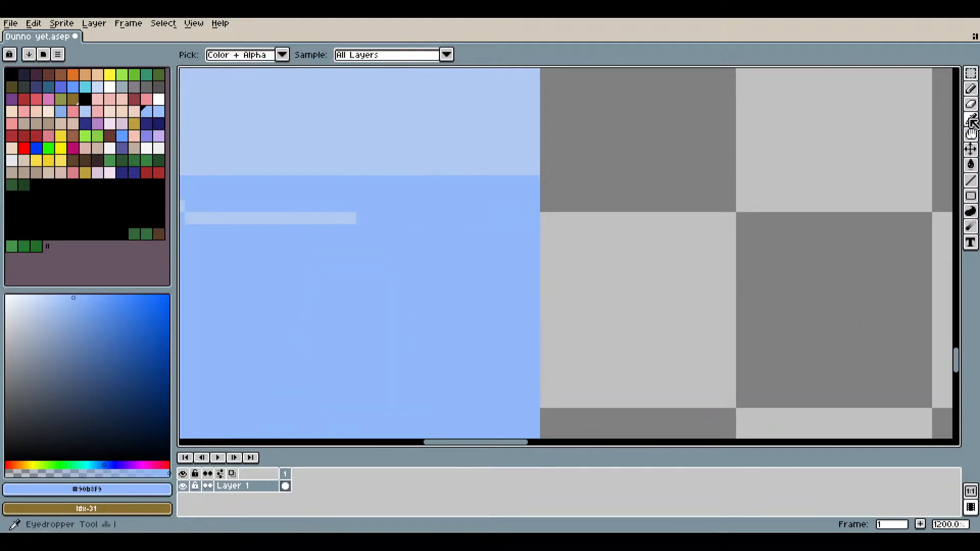
click(513, 124)
key(b)
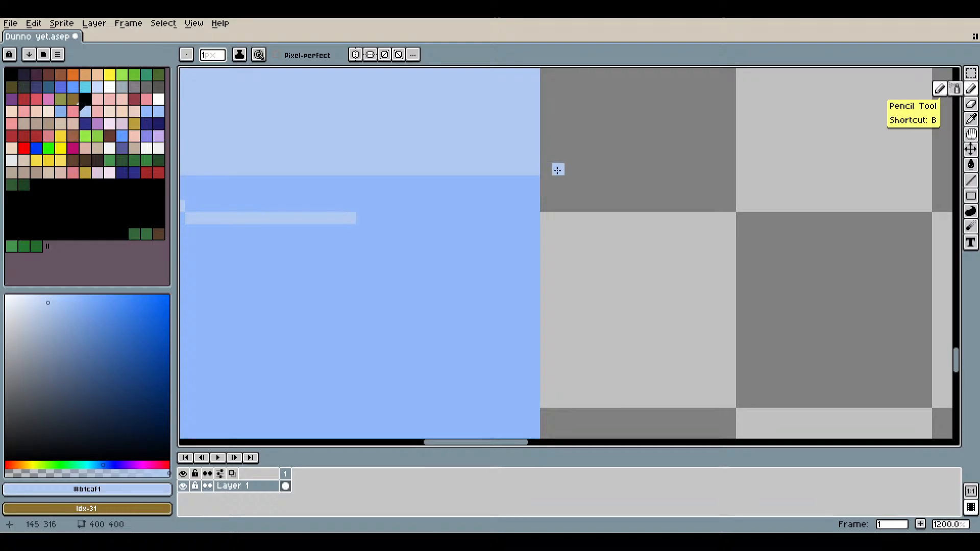
drag(558, 170, 624, 170)
scroll(631, 194, down, 4)
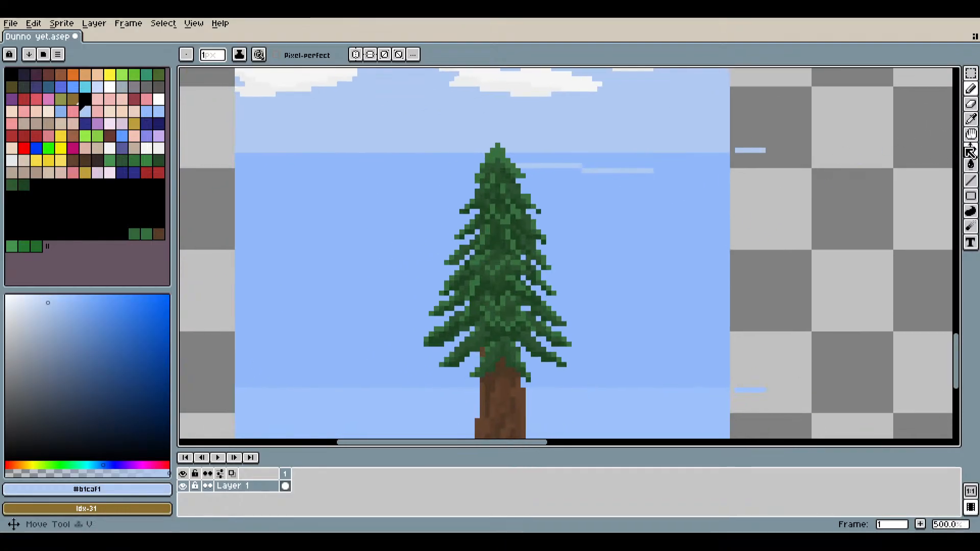
Sample the middle band's blue #90b8f9 and fill the pale sky behind the clouds with it.
click(971, 119)
click(686, 201)
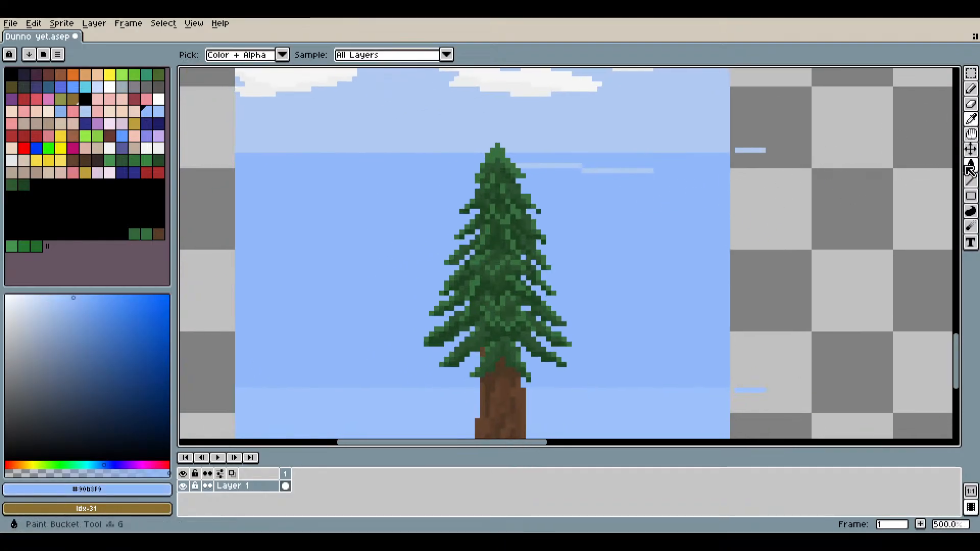
click(970, 169)
click(685, 105)
scroll(685, 164, down, 2)
drag(684, 164, 641, 256)
scroll(660, 299, down, 1)
scroll(664, 302, up, 2)
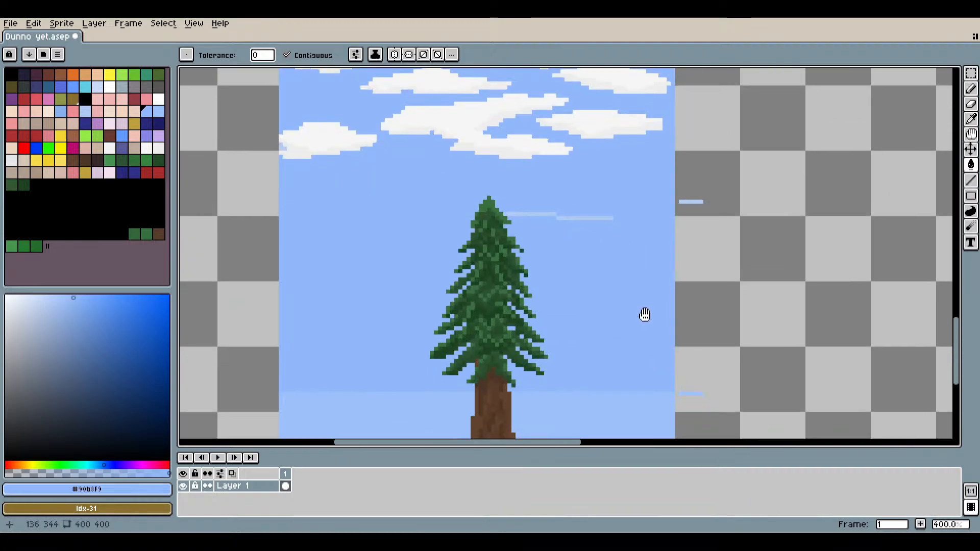
Sample the bottom band's lighter blue #9ec1fa for drawing in the sky.
click(971, 119)
click(699, 377)
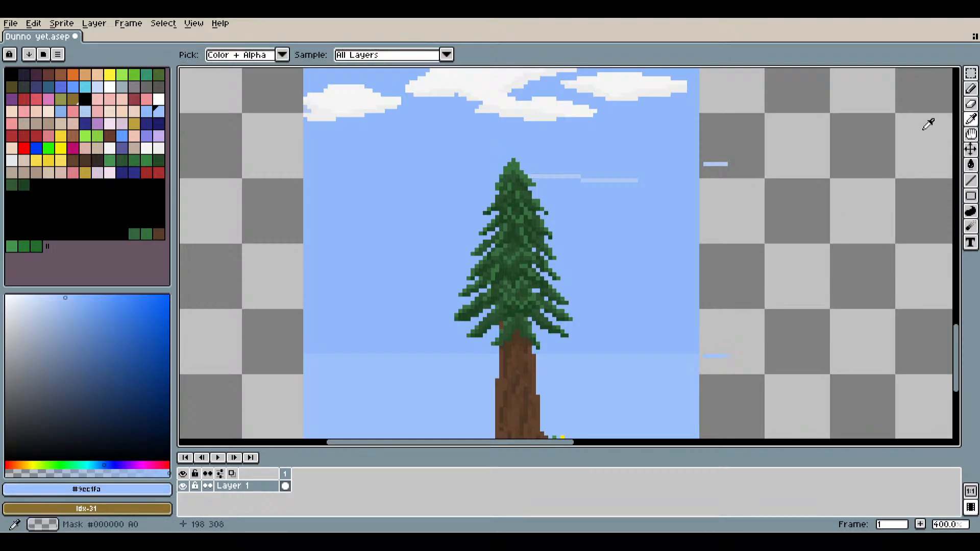
click(972, 88)
scroll(580, 168, up, 6)
drag(567, 238, 585, 247)
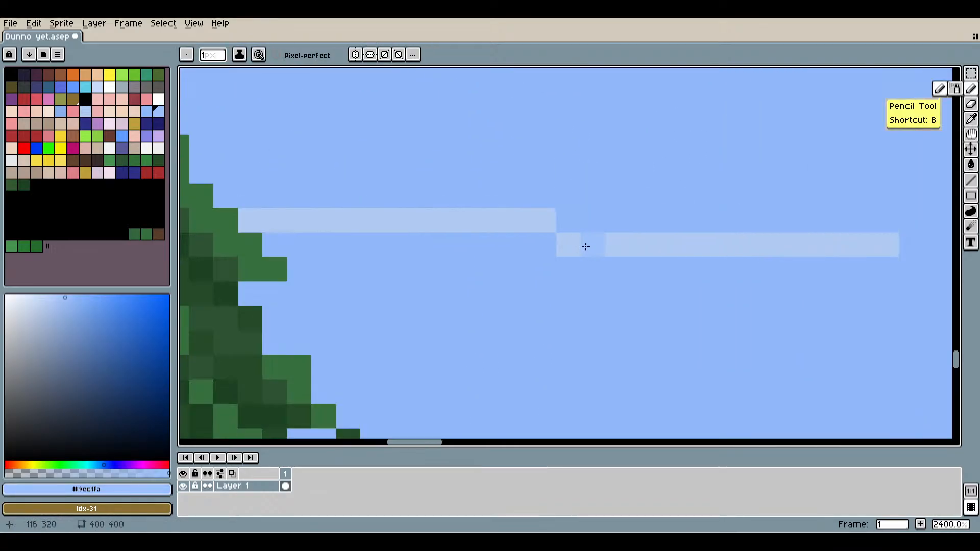
scroll(609, 248, down, 6)
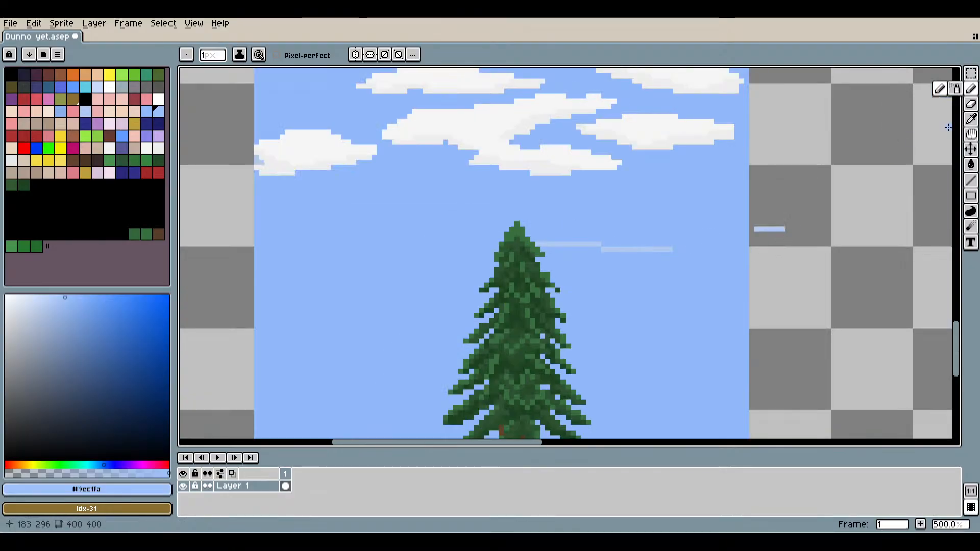
Draw a straight horizontal #9ec1fa line across the sky on both sides of the treetop, level with the pale mark outside the edge.
click(971, 182)
scroll(748, 246, up, 4)
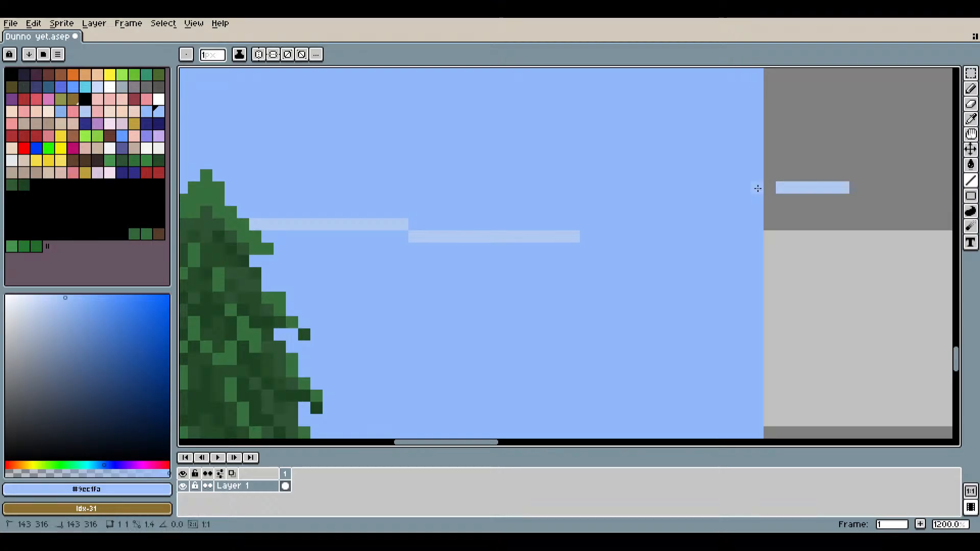
drag(757, 187, 433, 185)
scroll(481, 222, down, 4)
drag(500, 230, 653, 244)
scroll(635, 231, up, 4)
scroll(566, 218, up, 1)
drag(526, 217, 416, 213)
scroll(739, 331, down, 3)
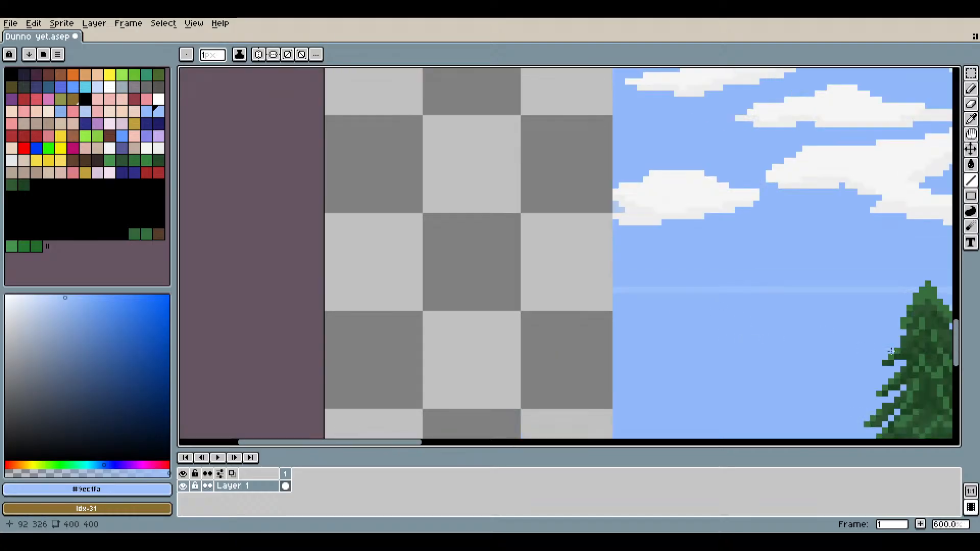
drag(886, 349, 514, 269)
scroll(595, 312, down, 1)
drag(661, 345, 636, 250)
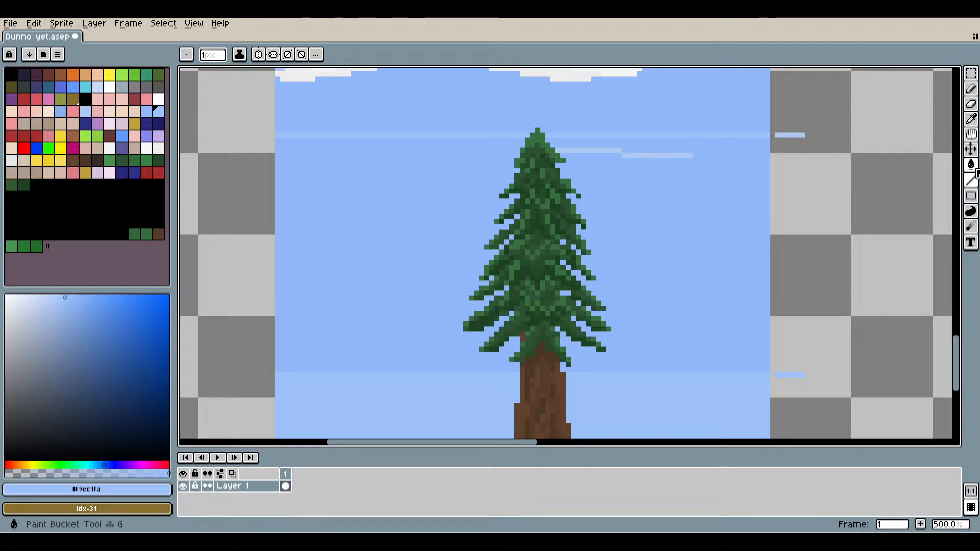
Fill the sky areas below the horizontal line on both sides of the tree with #9ec1fa.
click(972, 165)
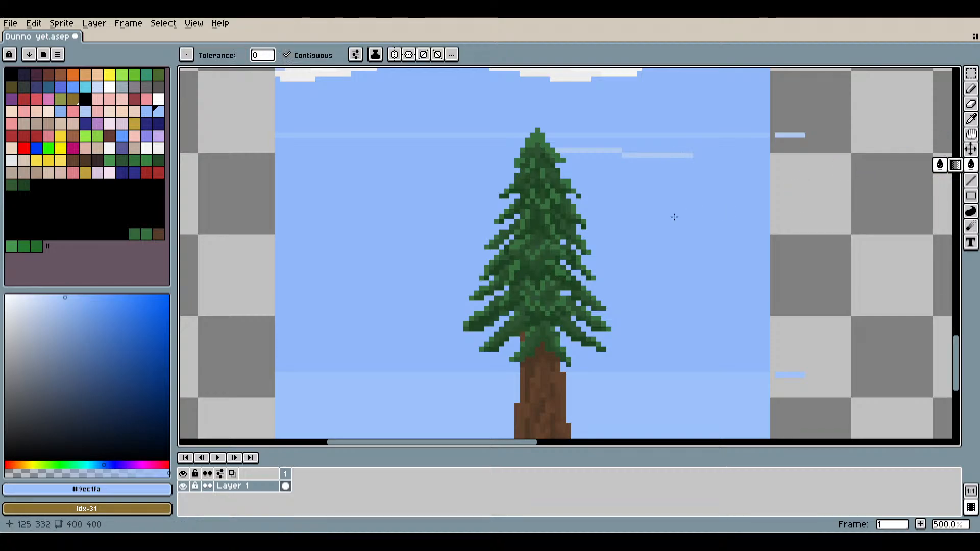
click(657, 215)
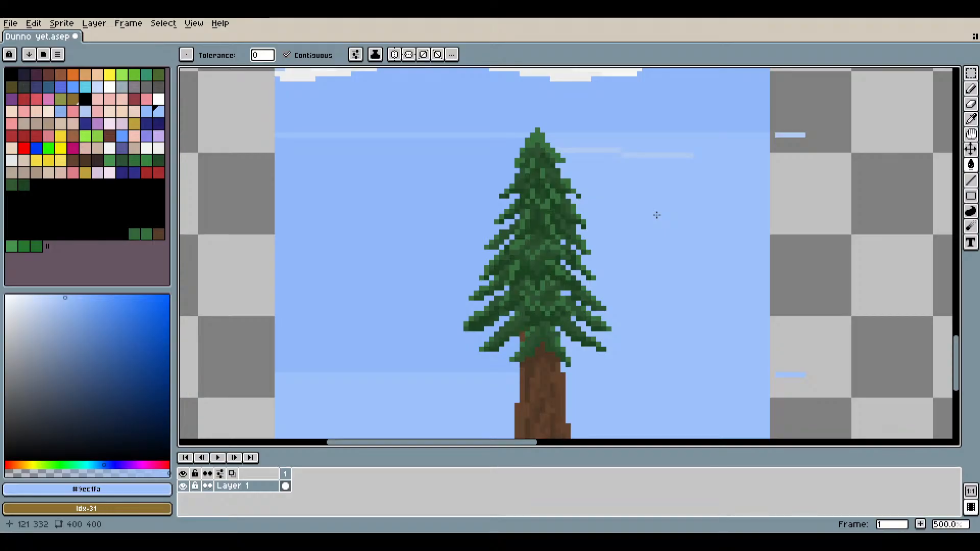
scroll(657, 215, down, 2)
drag(700, 308, 657, 234)
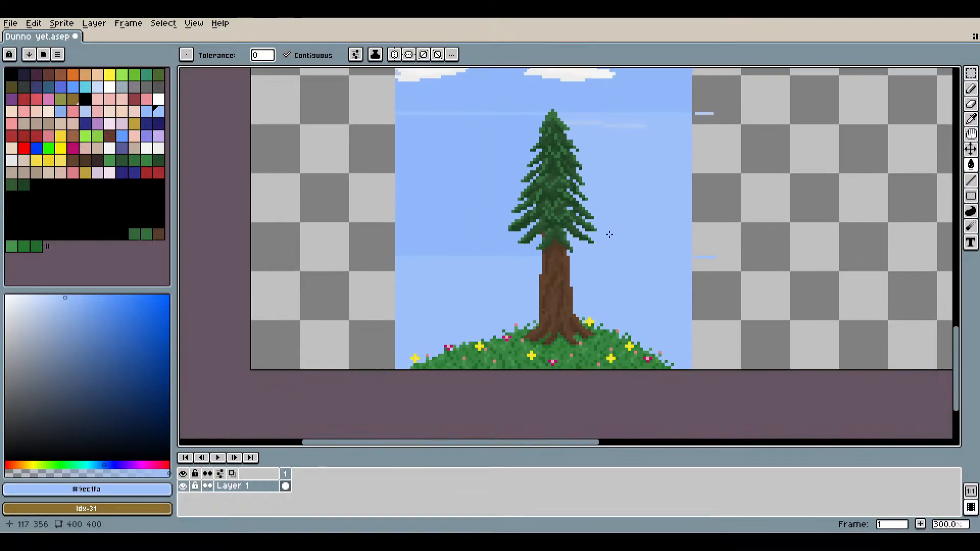
click(467, 163)
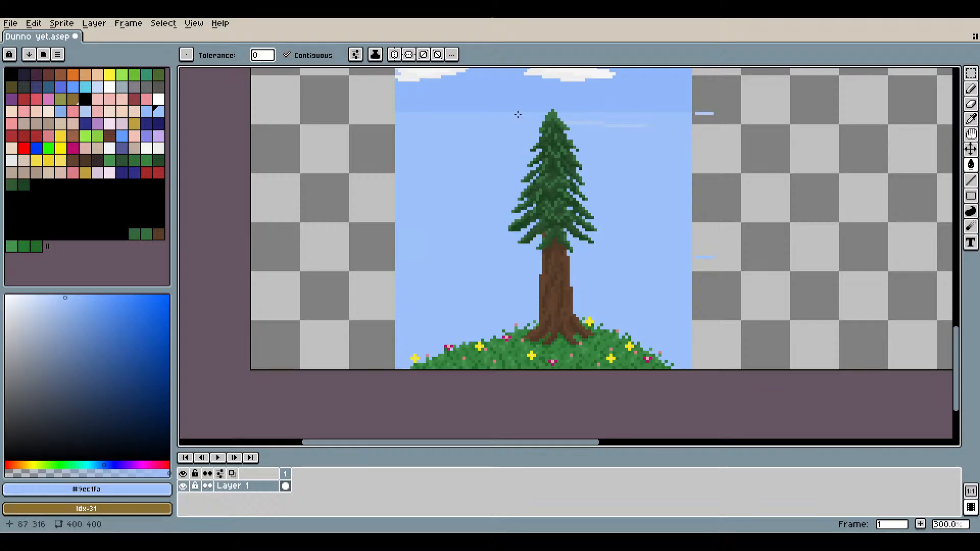
Fill the enclosed sky gaps between the tree's lower branches with #9ec1fa.
scroll(587, 175, up, 9)
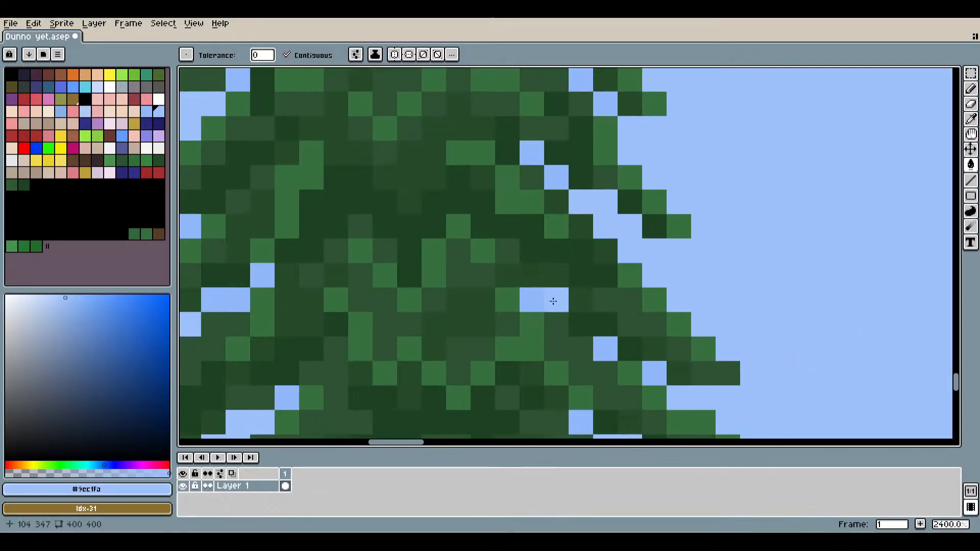
click(606, 346)
click(652, 374)
drag(644, 363, 683, 164)
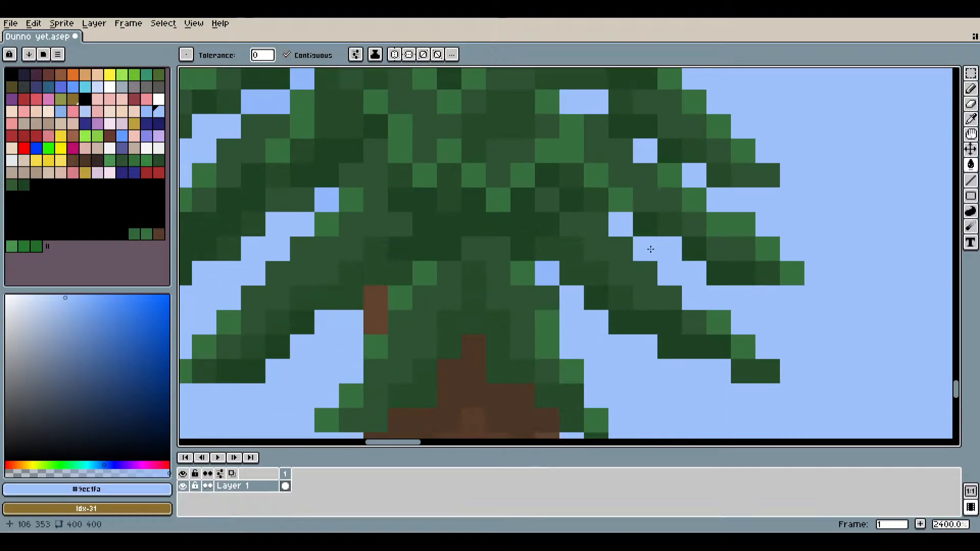
scroll(310, 194, down, 8)
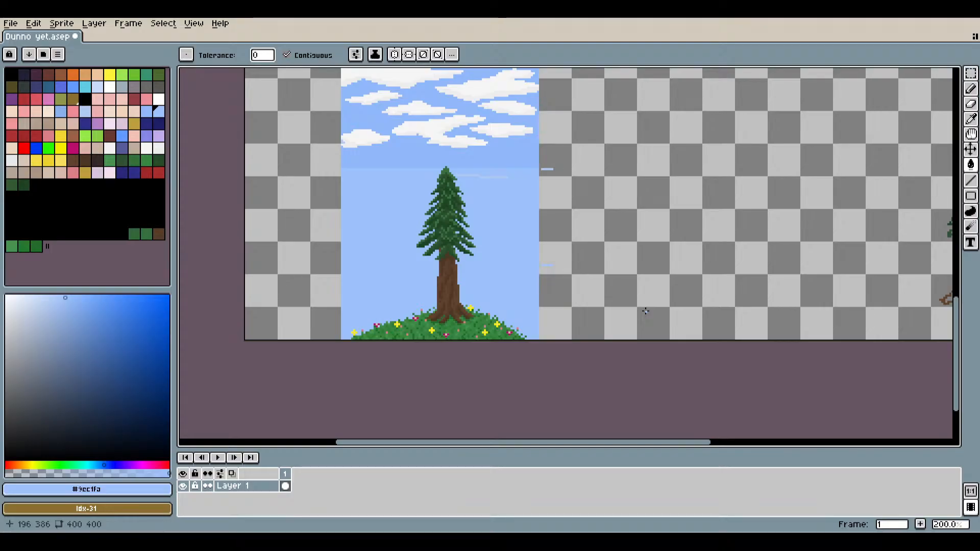
Fill the leftover sky gap among the upper branches with #9ec1fa and check the rest of the foliage for missed gaps.
scroll(467, 191, up, 8)
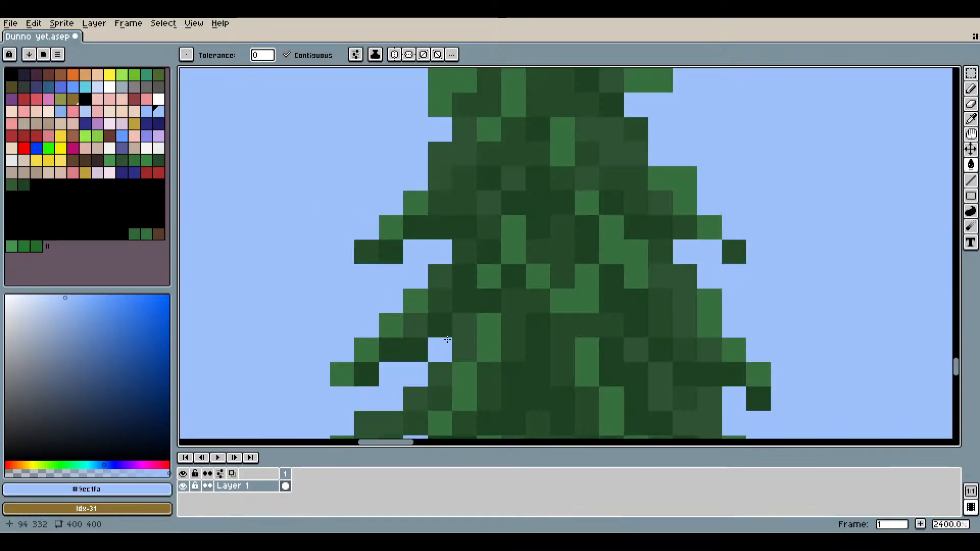
click(446, 351)
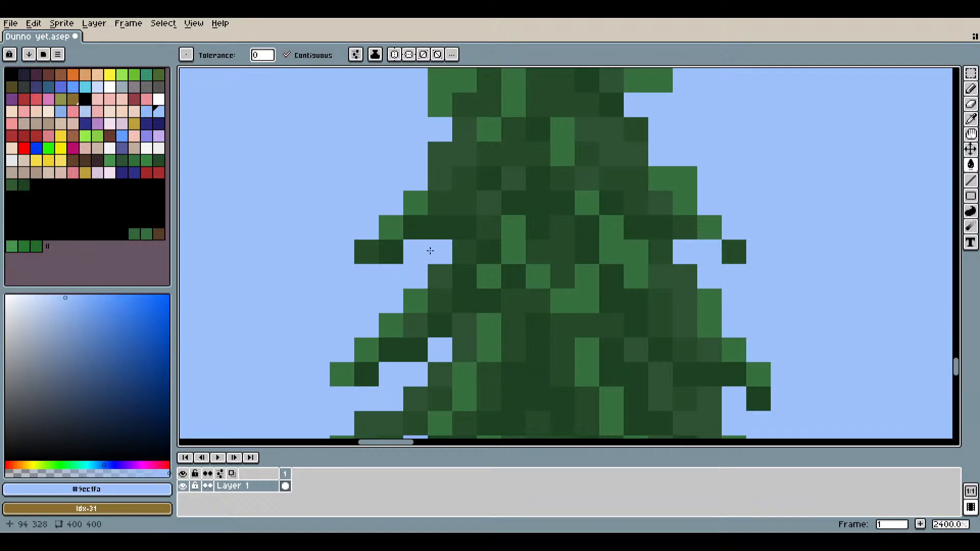
scroll(477, 290, down, 6)
scroll(467, 255, down, 2)
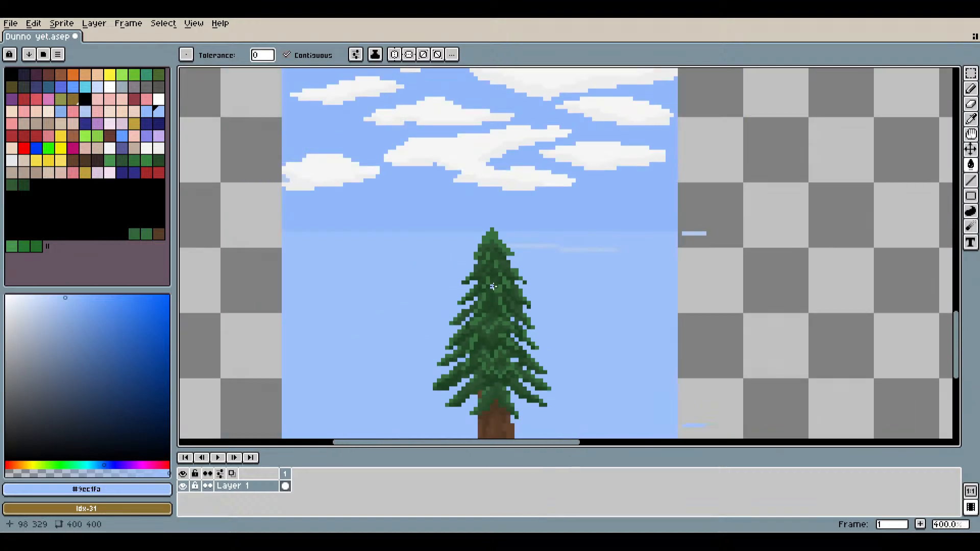
scroll(543, 309, up, 5)
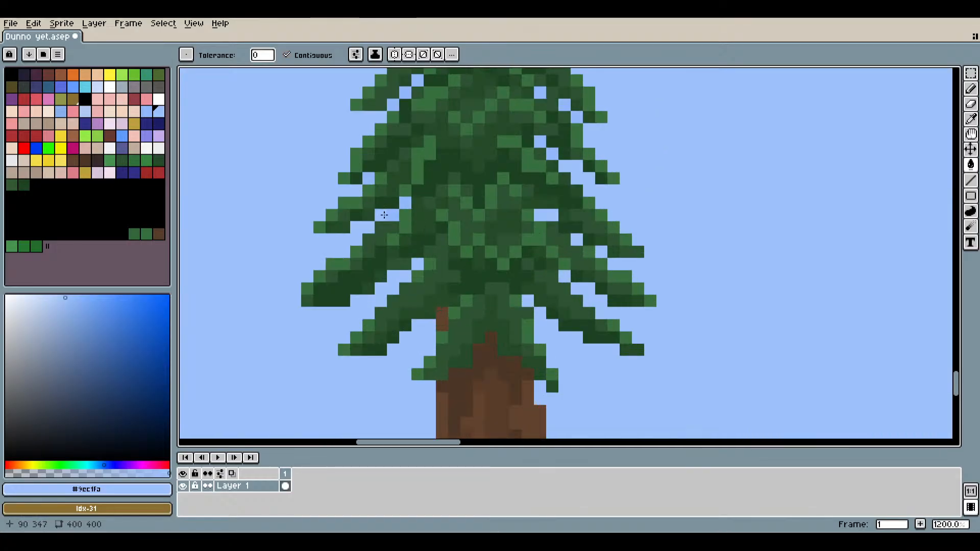
scroll(383, 215, up, 7)
scroll(490, 282, down, 6)
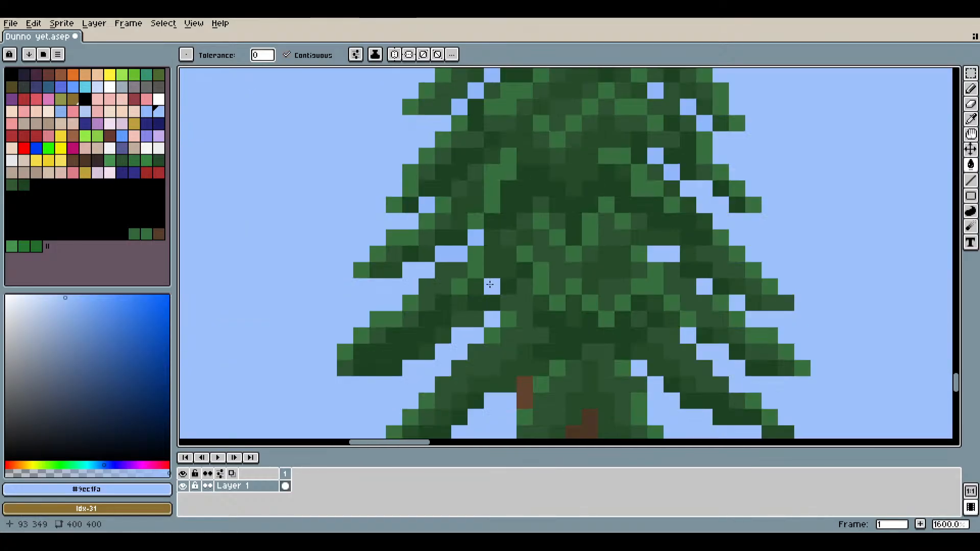
scroll(490, 285, down, 6)
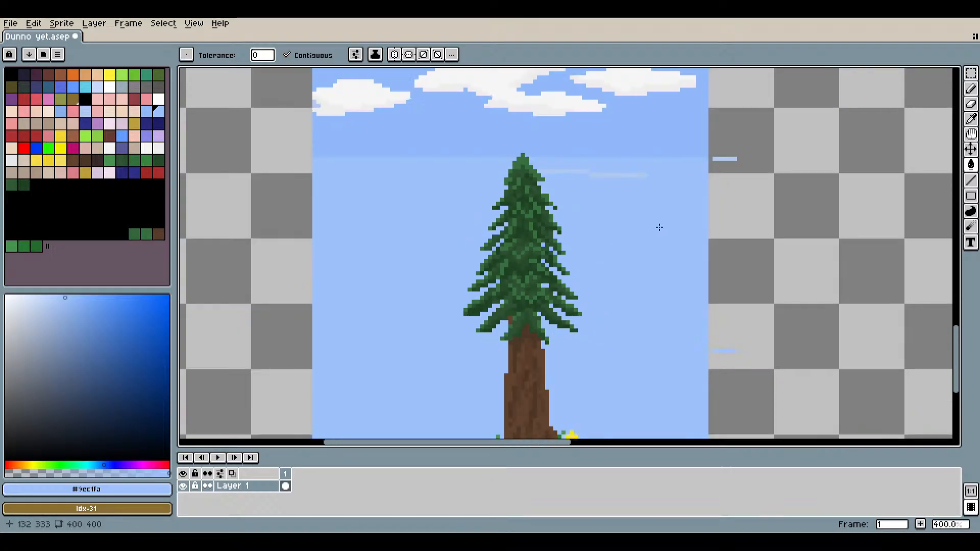
Draw a straight horizontal #b1caf1 line across the sky on both sides of the trunk, level with the lower mark outside the edge.
scroll(665, 244, up, 2)
key(i)
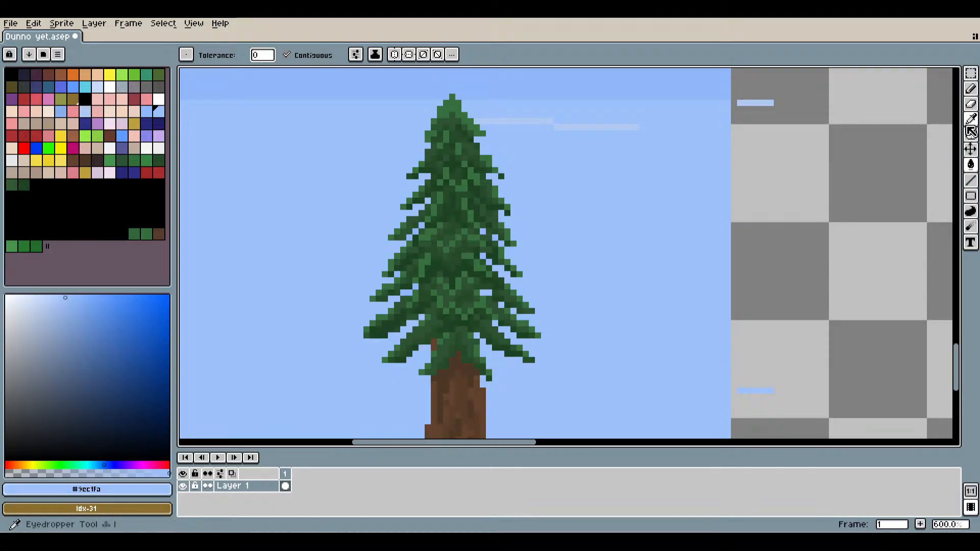
scroll(533, 111, up, 1)
scroll(533, 111, up, 5)
click(572, 115)
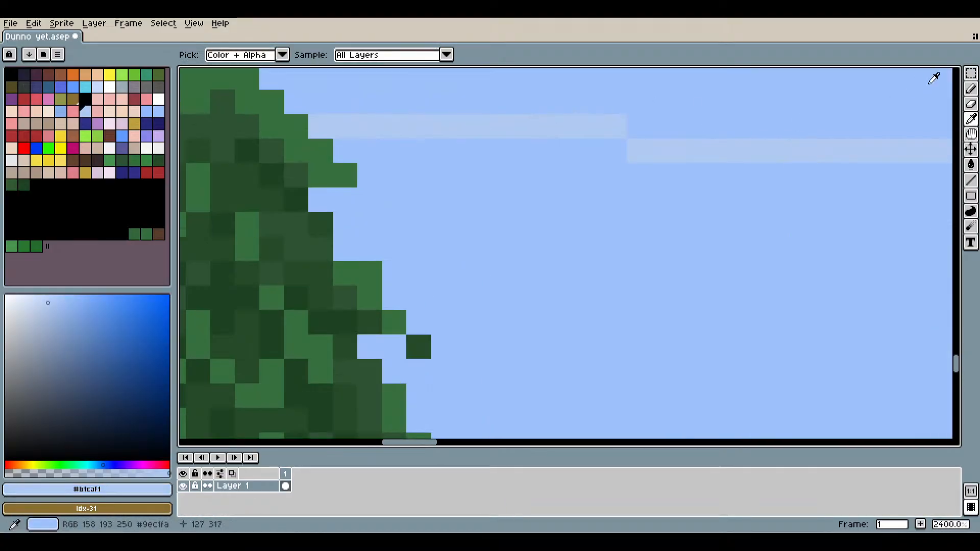
click(971, 181)
scroll(662, 291, down, 3)
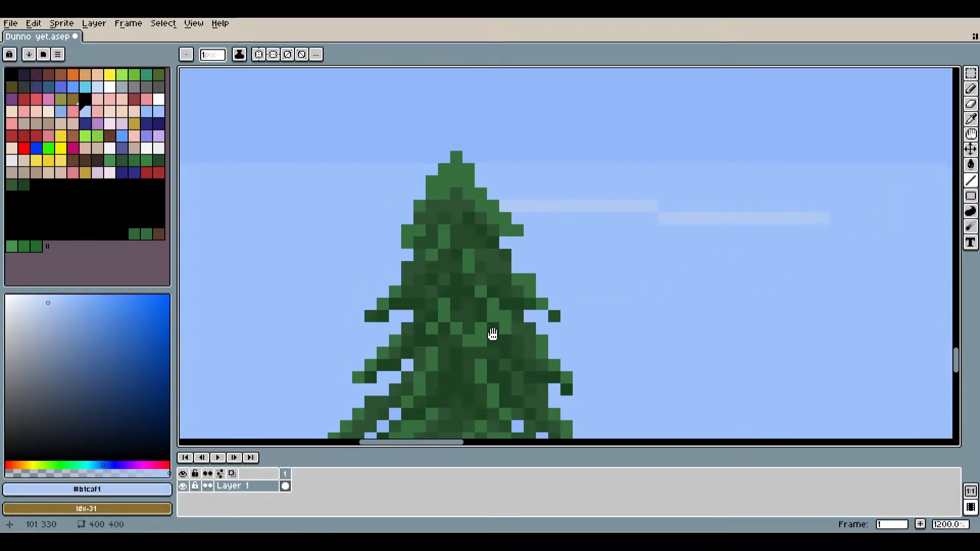
scroll(632, 247, up, 4)
click(570, 358)
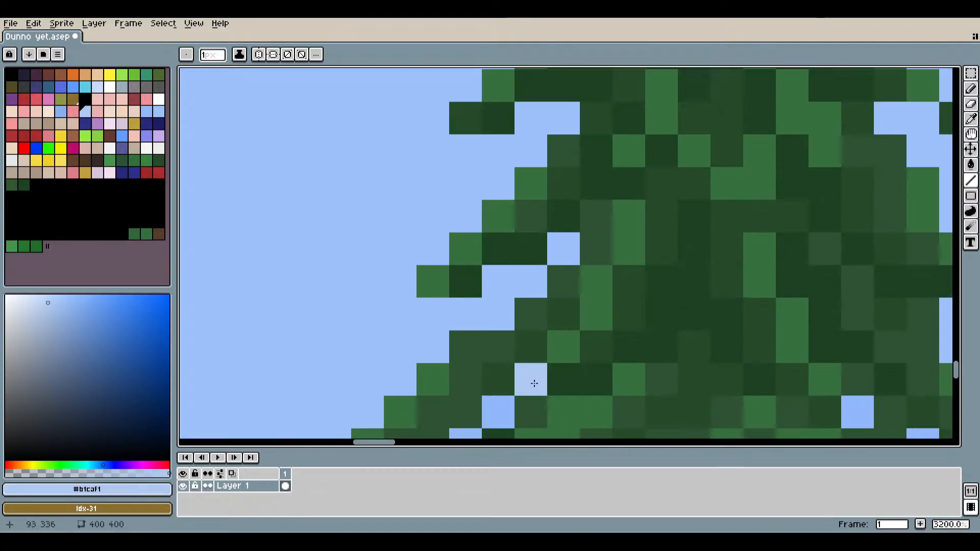
scroll(534, 383, down, 9)
scroll(724, 255, up, 5)
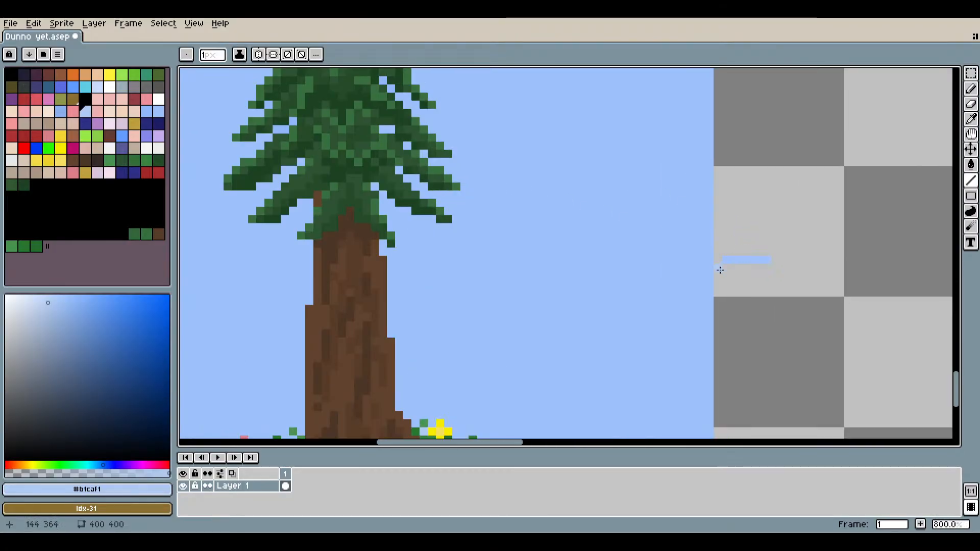
scroll(720, 270, up, 6)
drag(683, 248, 384, 238)
scroll(629, 323, down, 6)
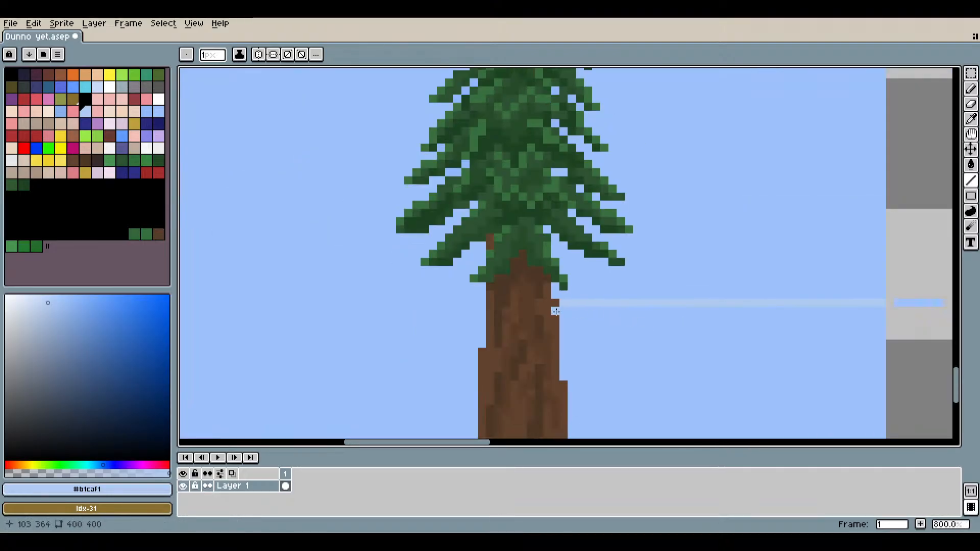
drag(490, 303, 207, 302)
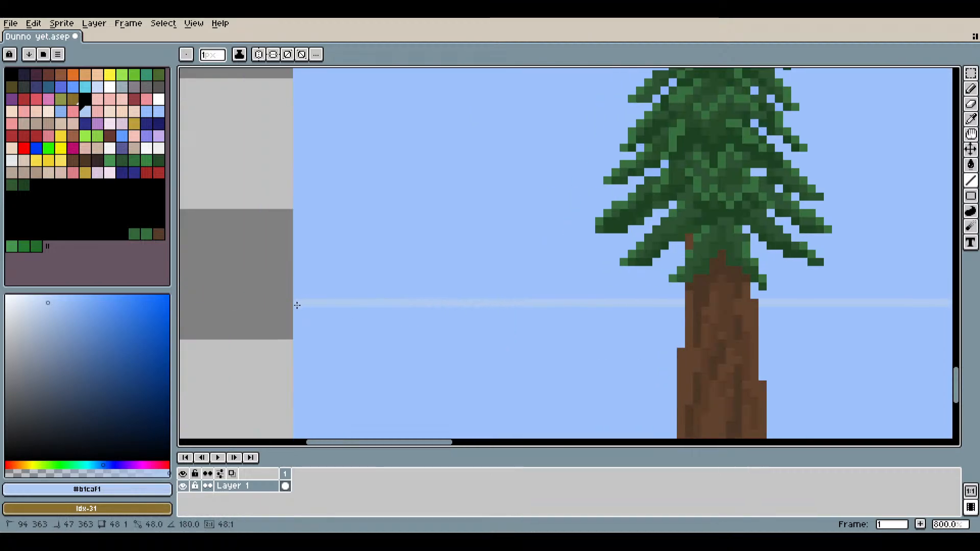
drag(297, 305, 292, 305)
Fill the sky areas below the new line on both sides of the trunk with #b1caf1.
scroll(502, 325, down, 2)
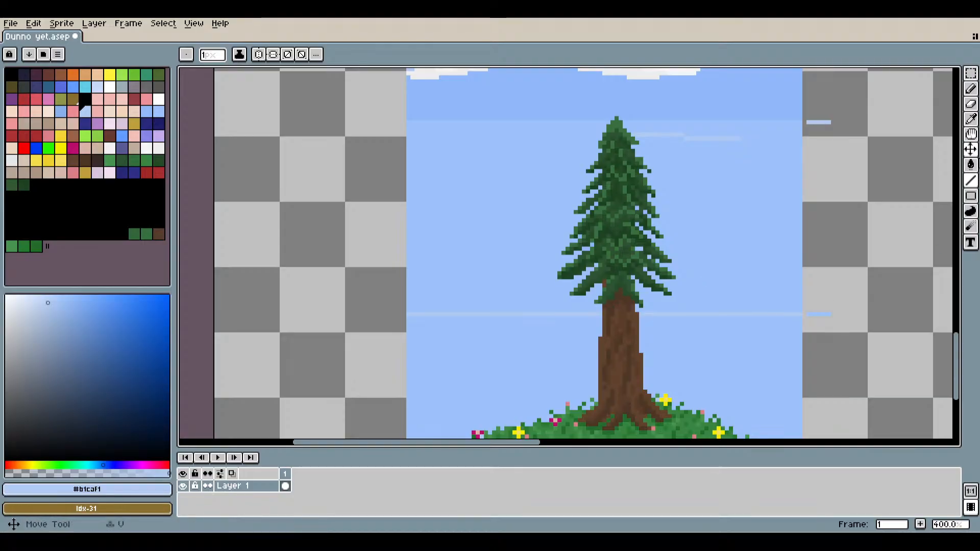
click(971, 165)
click(689, 352)
click(573, 354)
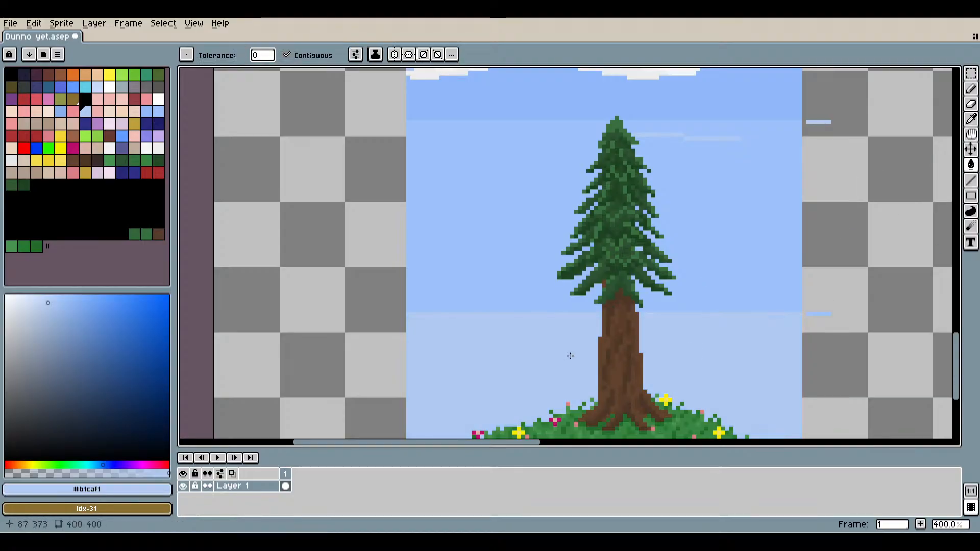
Sample #9ec1fa from the middle sky band and examine the gaps between the tree's branches for mismatched pixels.
scroll(681, 355, down, 2)
drag(762, 351, 625, 329)
scroll(569, 316, up, 4)
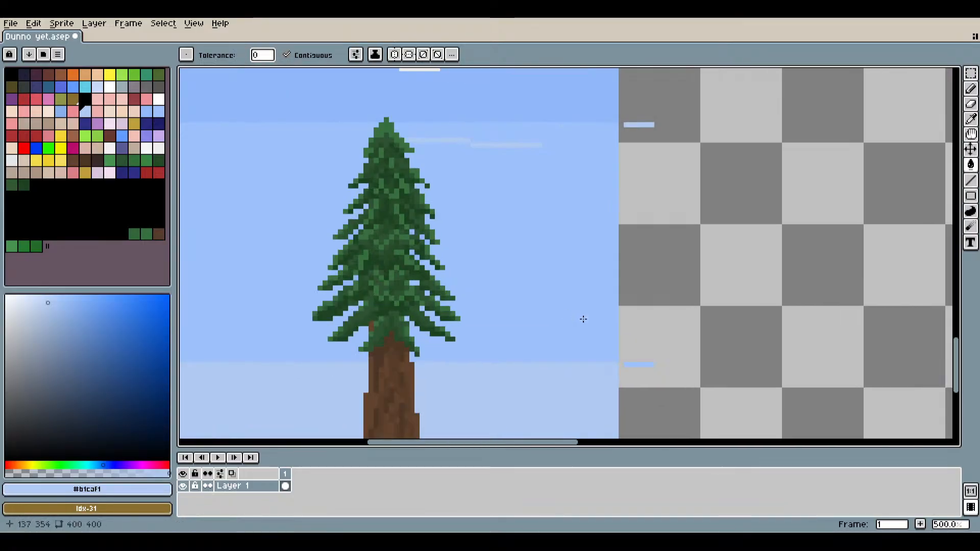
key(i)
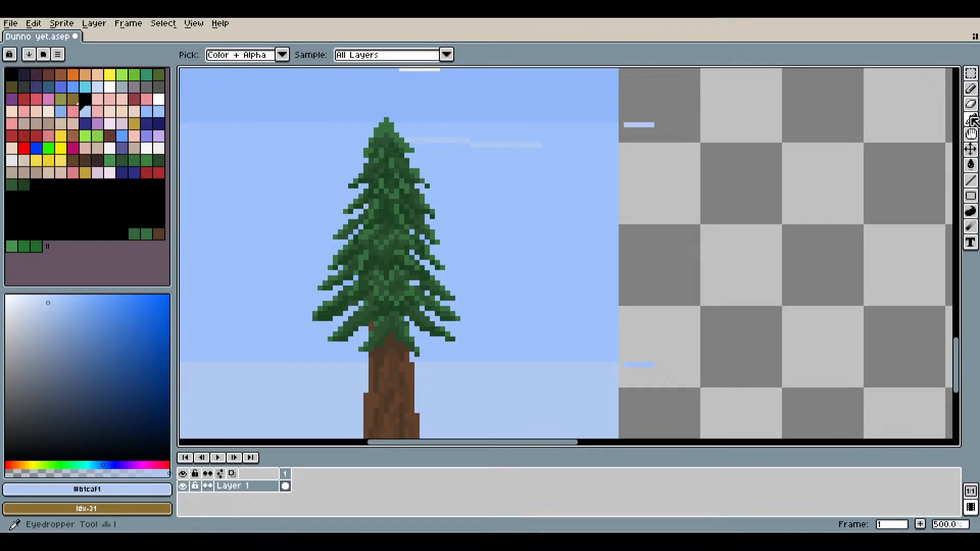
scroll(601, 352, up, 2)
click(613, 328)
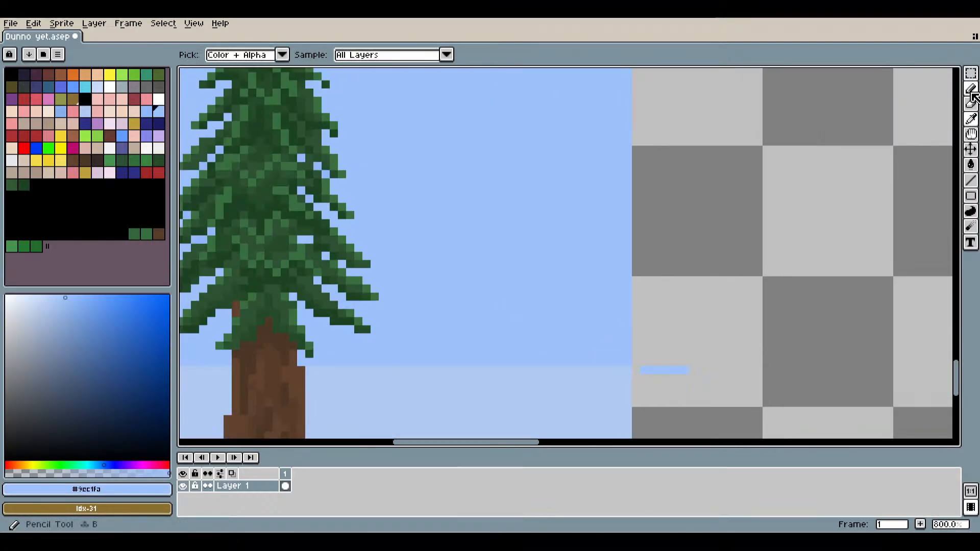
key(b)
drag(310, 151, 520, 205)
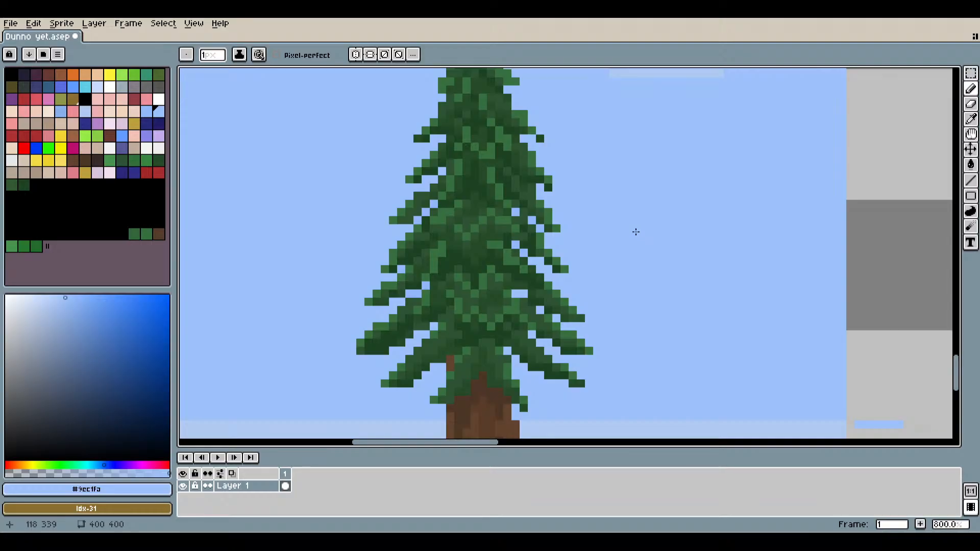
scroll(536, 284, up, 8)
scroll(628, 284, down, 5)
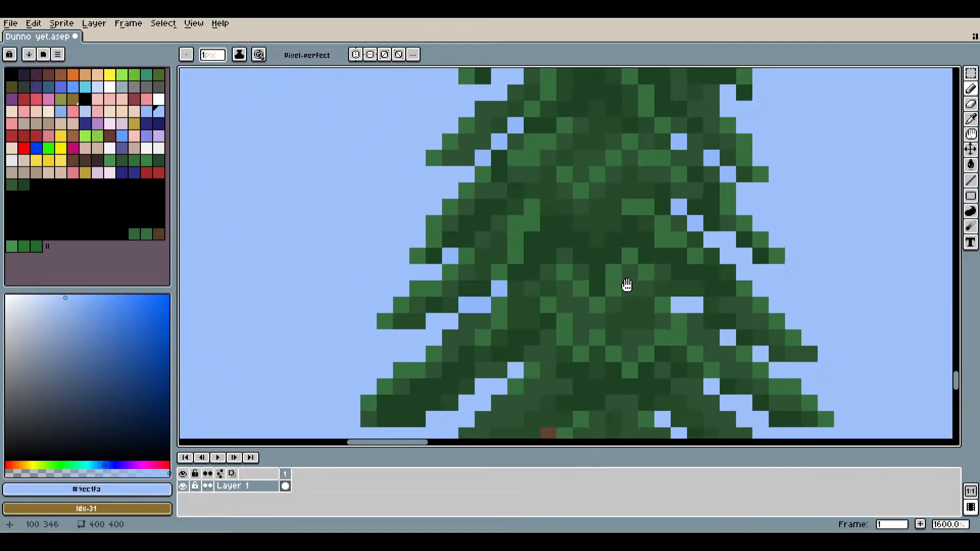
scroll(542, 278, up, 4)
scroll(474, 310, down, 4)
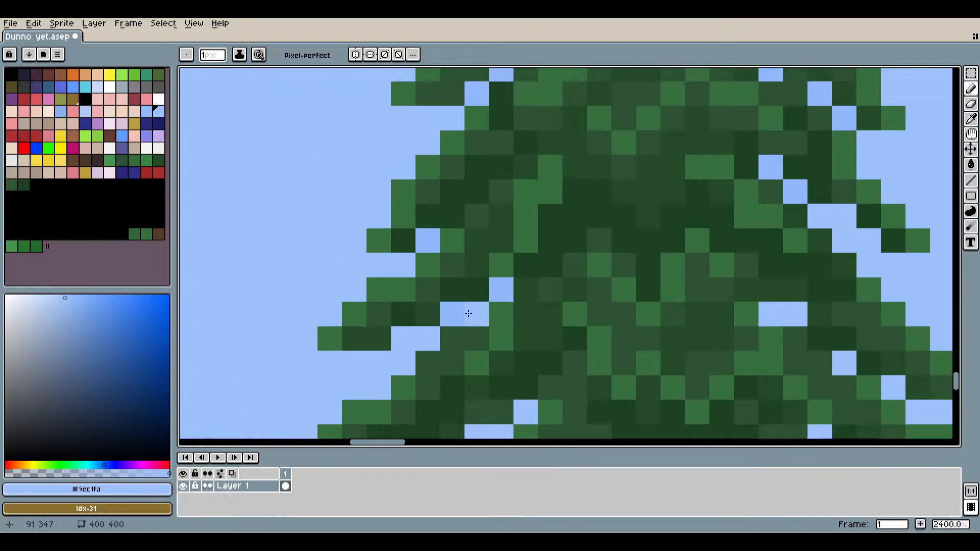
scroll(585, 219, up, 4)
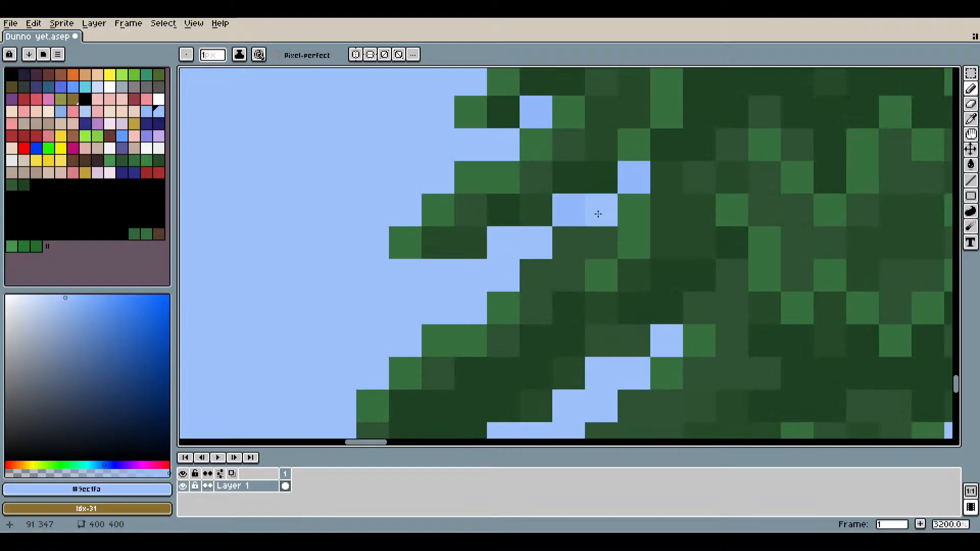
scroll(597, 214, down, 2)
Sample #b1caf1 from the lowest sky band and compare it with the sky gaps between the branches.
drag(638, 326, 546, 65)
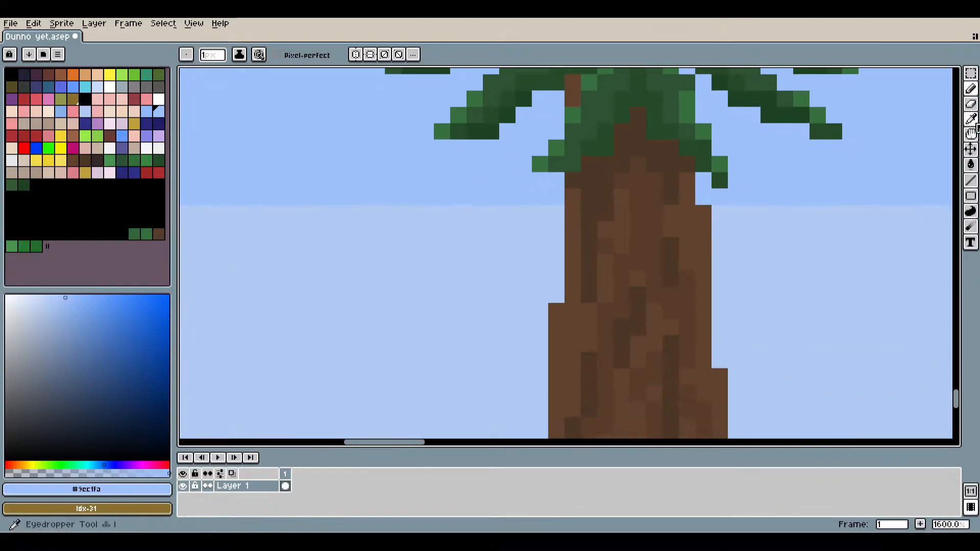
click(973, 121)
click(548, 235)
click(972, 89)
drag(497, 120, 502, 342)
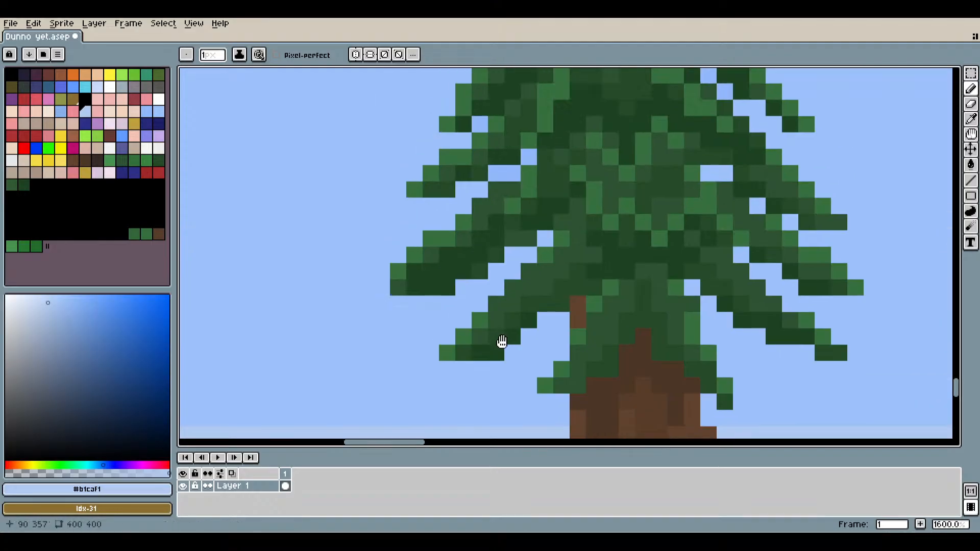
scroll(540, 201, up, 3)
scroll(499, 258, down, 4)
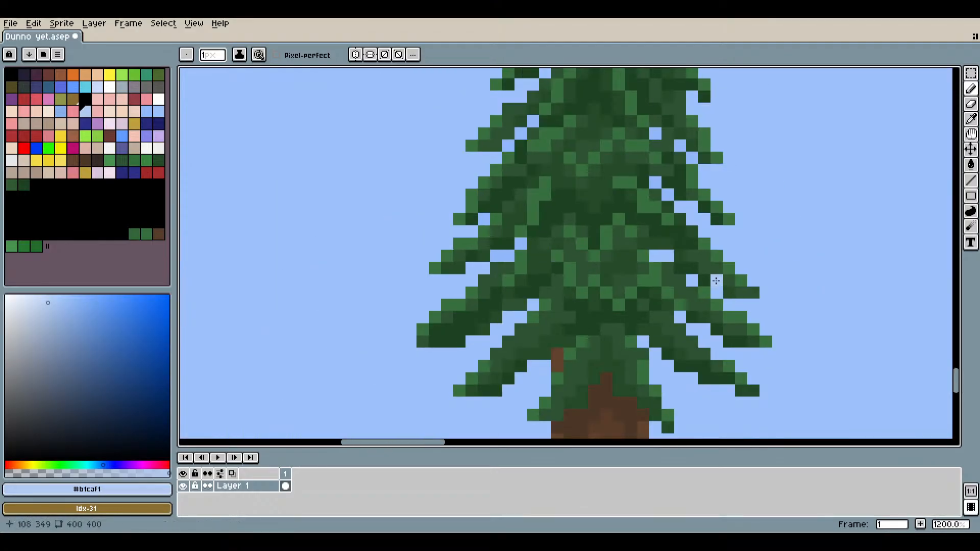
scroll(716, 281, down, 2)
Sample #9ec1fa from the sky beside the tree and compare it with the diagonal gap pixels among the left branches.
click(973, 121)
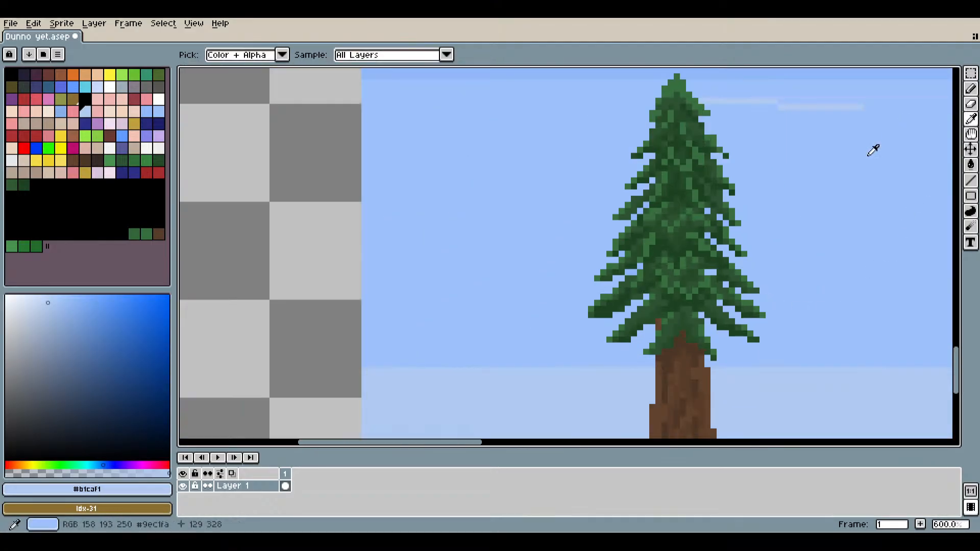
click(783, 211)
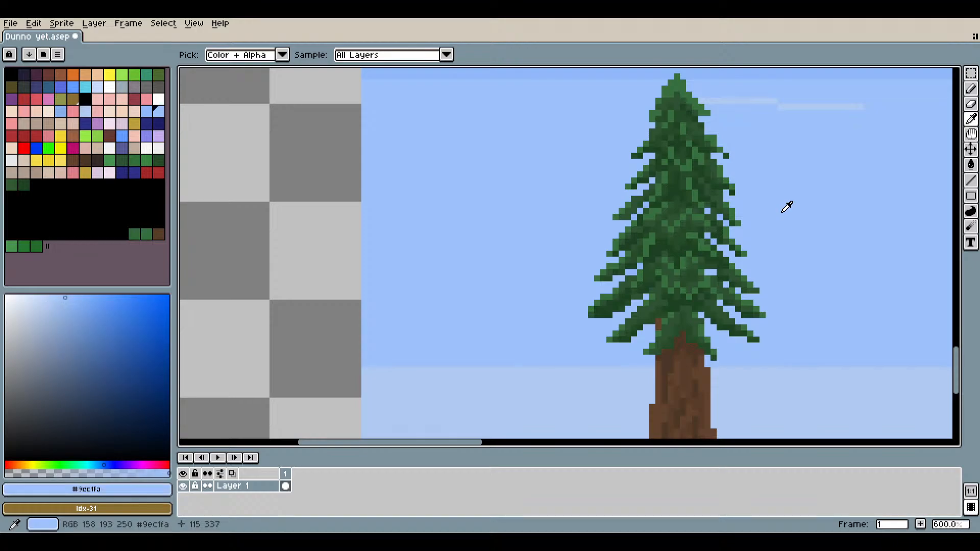
click(971, 88)
scroll(630, 216, up, 5)
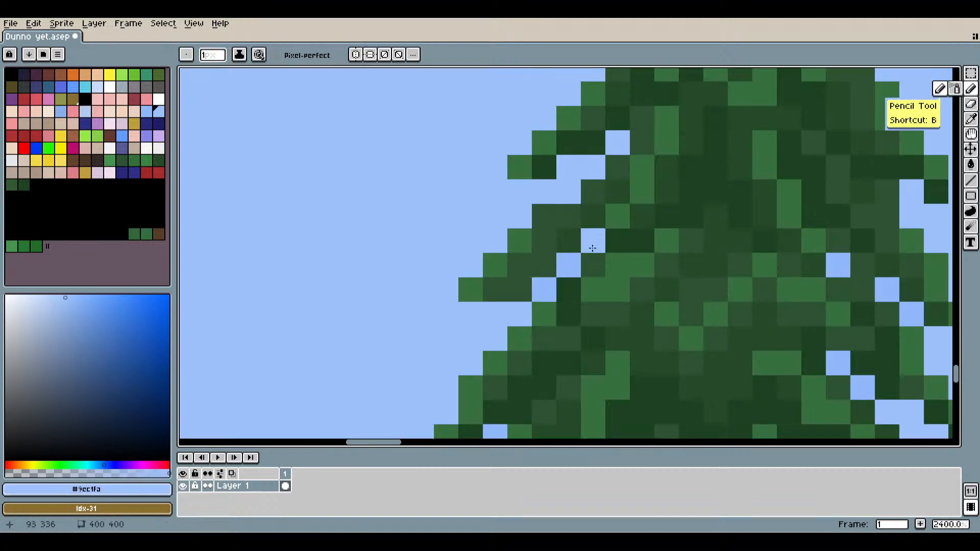
scroll(592, 248, up, 5)
click(531, 292)
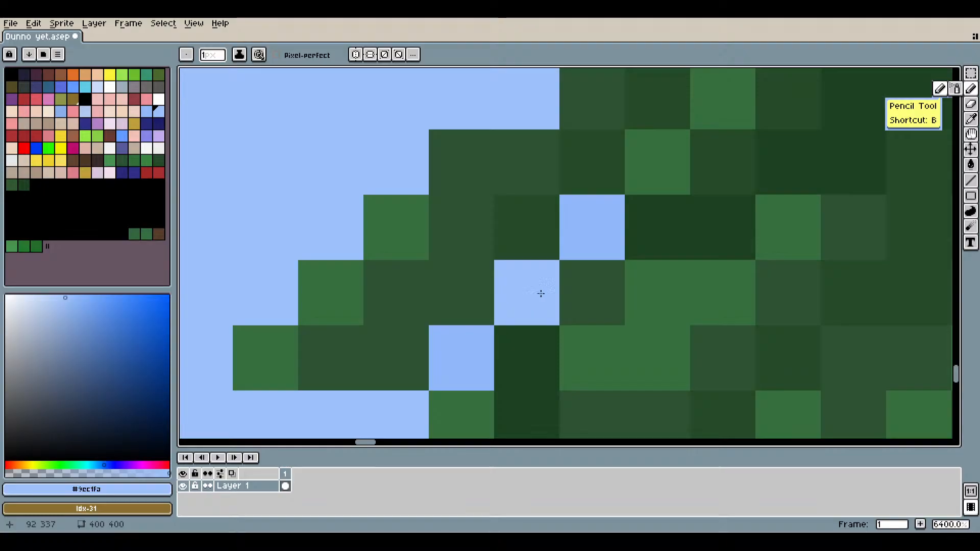
scroll(656, 180, down, 10)
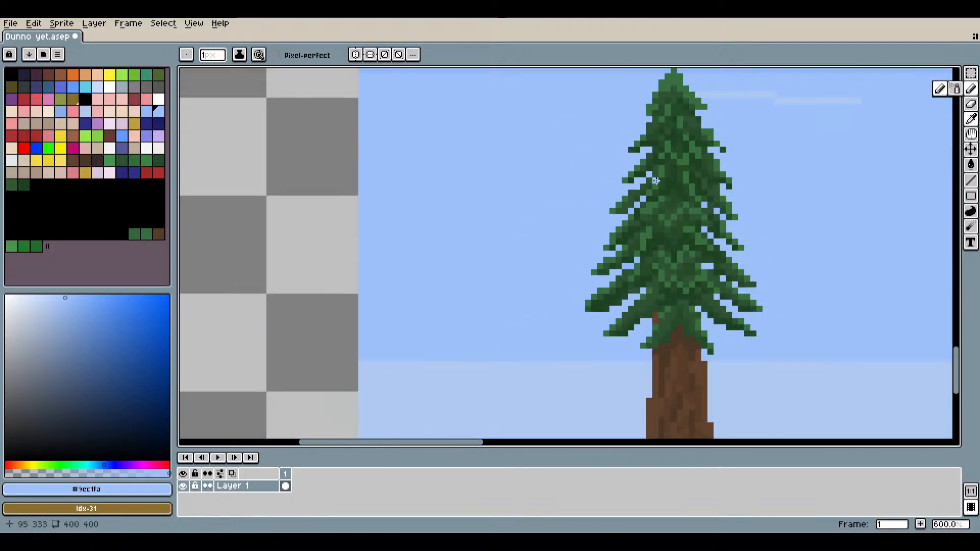
Sample #90b8f9 from the sky band beneath the clouds and place one reference pixel in the empty area outside the picture.
scroll(656, 180, down, 2)
click(971, 122)
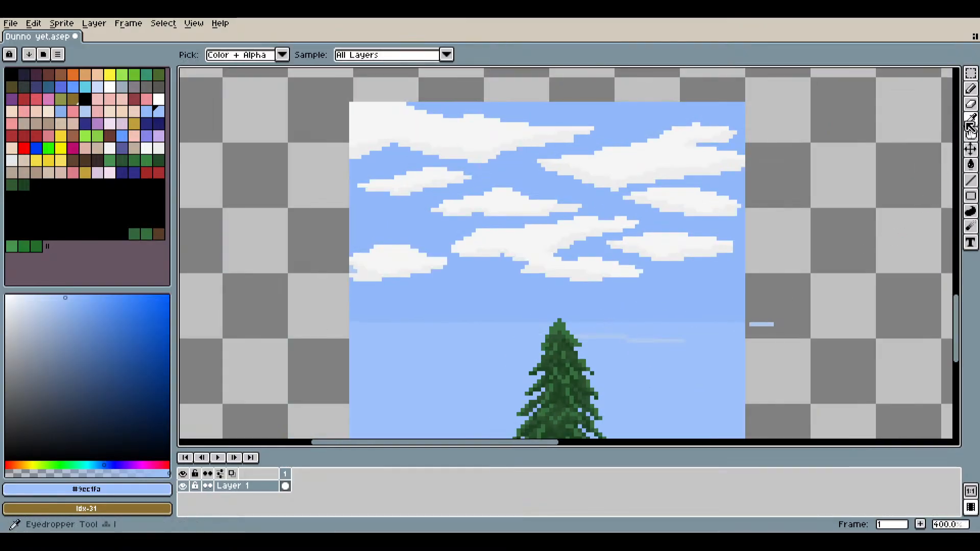
drag(779, 280, 464, 214)
scroll(407, 218, up, 3)
click(405, 239)
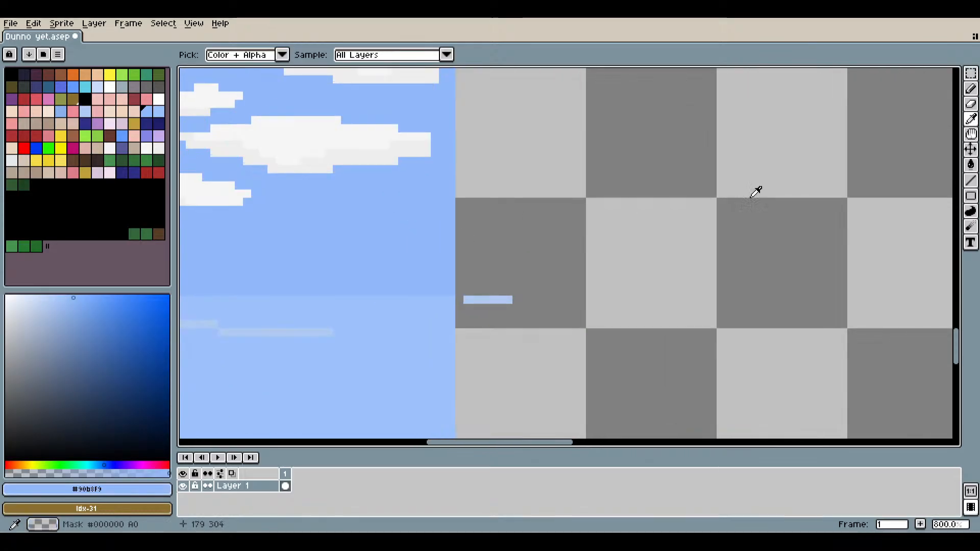
click(972, 93)
scroll(611, 198, up, 3)
click(526, 214)
Sample #9ec1fa from the middle sky band and add a reference pixel directly beside the #90b8f9 one.
click(972, 124)
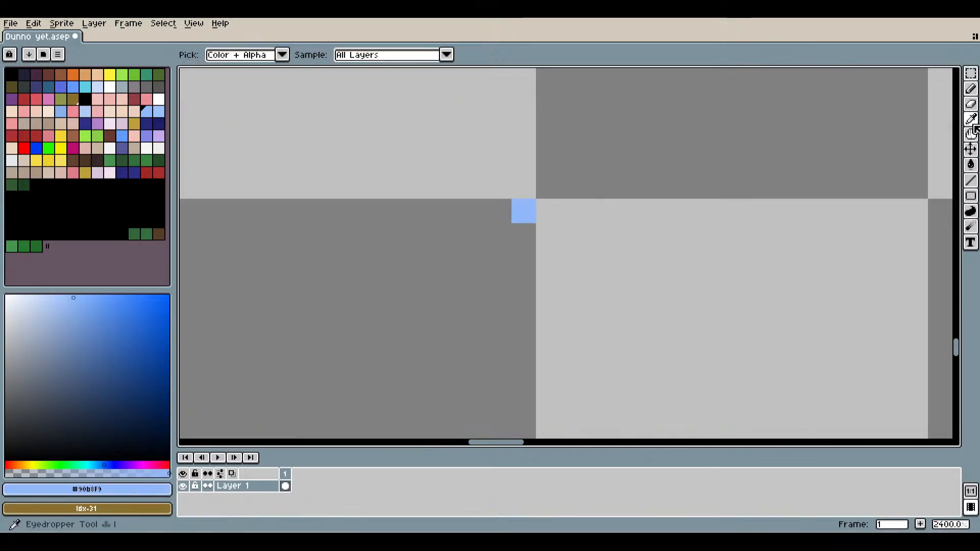
scroll(462, 269, down, 3)
drag(462, 269, 663, 201)
click(663, 202)
click(972, 92)
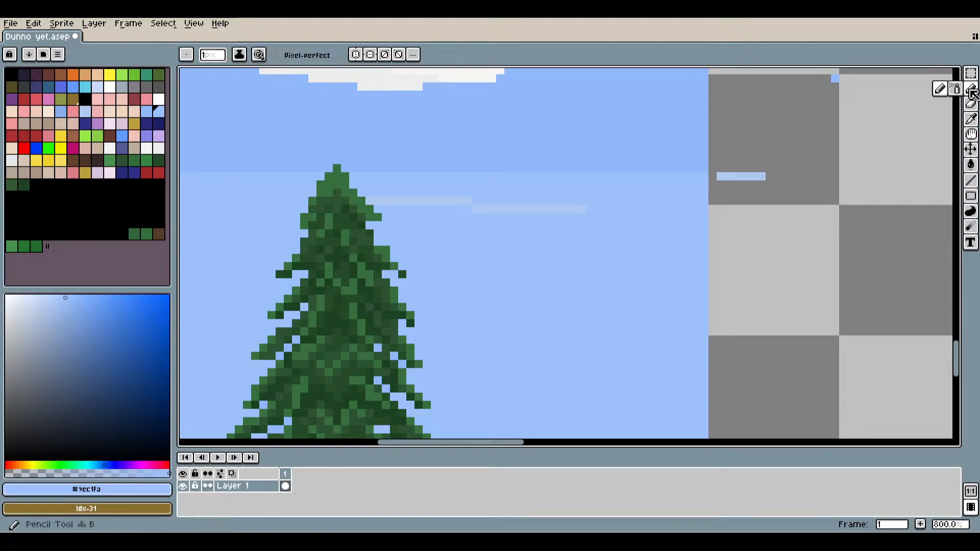
drag(855, 79, 611, 220)
scroll(611, 220, up, 4)
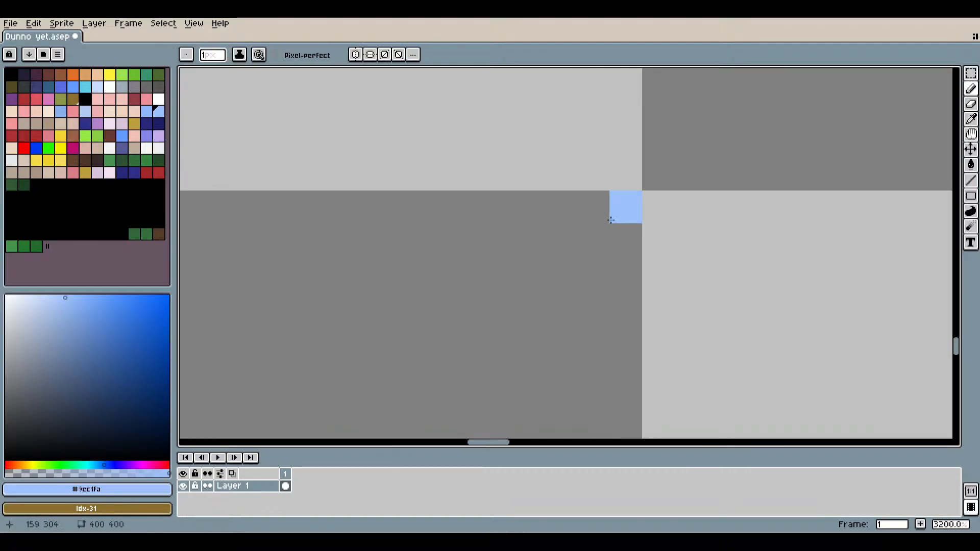
Sample #b1caf1 from the lowest sky band and add a reference pixel directly below the #9ec1fa one.
click(971, 120)
scroll(561, 312, down, 3)
drag(490, 321, 614, 194)
scroll(519, 340, down, 2)
drag(520, 340, 630, 125)
click(609, 350)
click(970, 89)
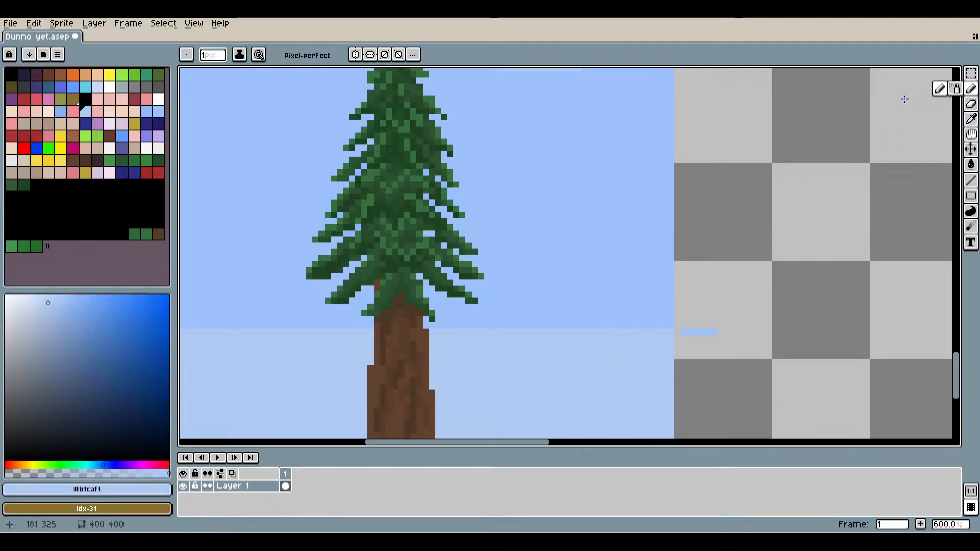
drag(804, 70, 499, 381)
scroll(482, 333, up, 6)
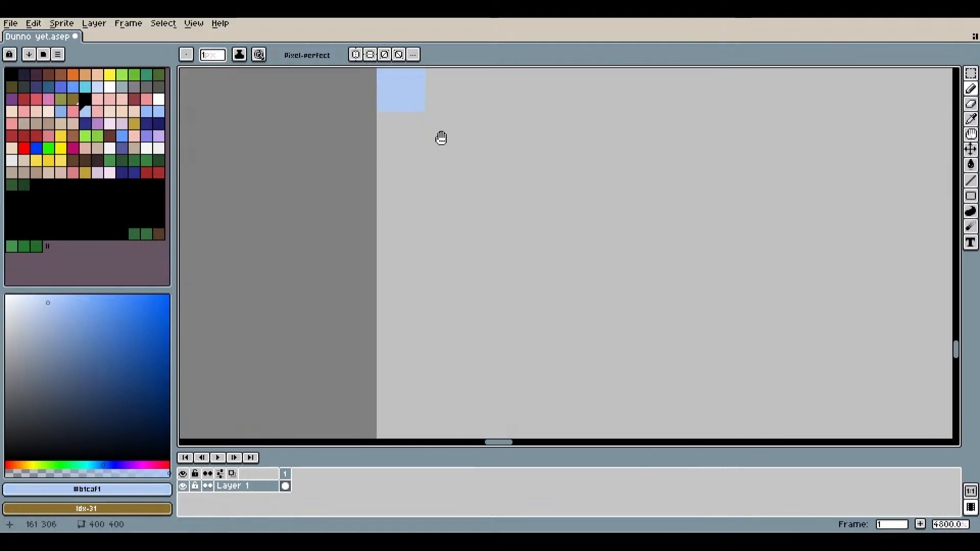
click(442, 138)
drag(442, 138, 539, 284)
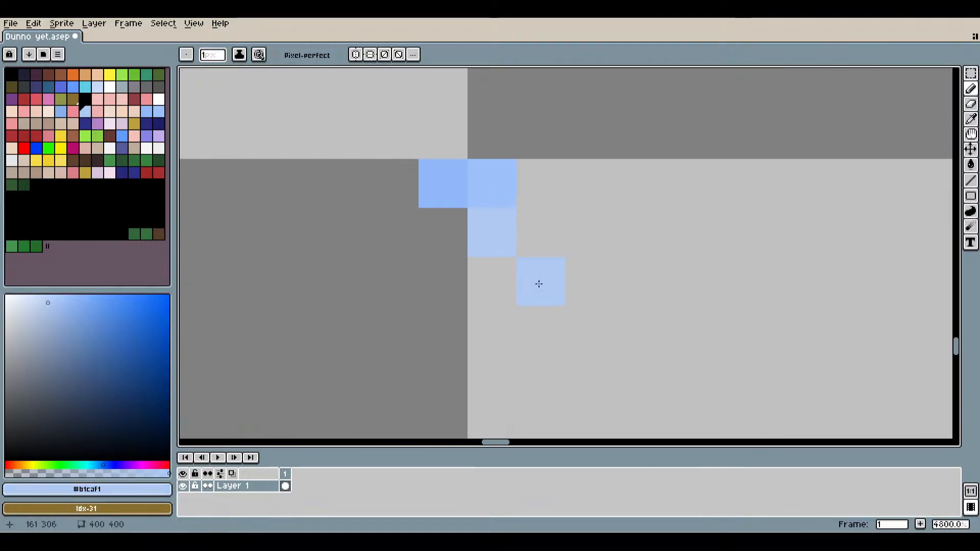
Sample #9ec1fa from its reference pixel outside the picture and compare it with the gap pixels among the left branches.
click(971, 119)
click(515, 162)
click(971, 89)
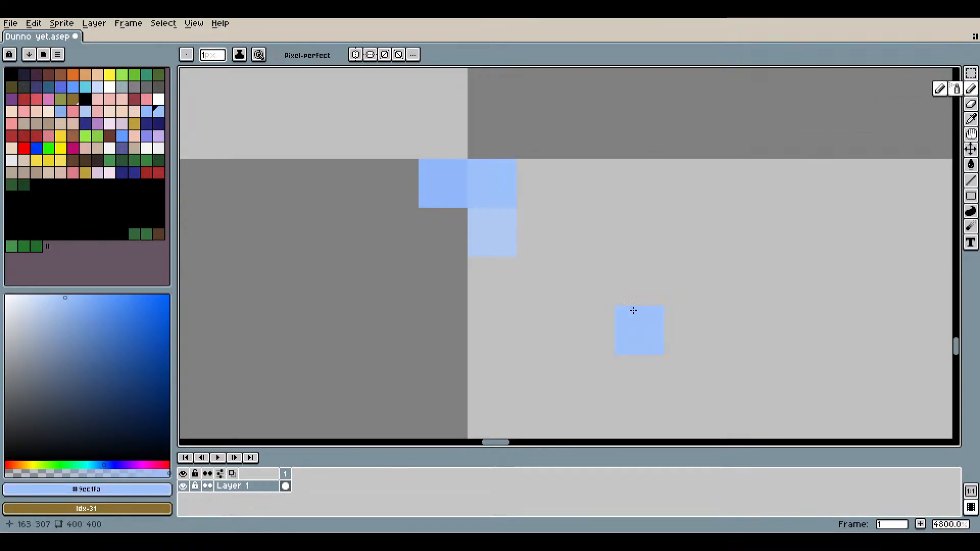
scroll(641, 204, down, 8)
scroll(322, 330, up, 8)
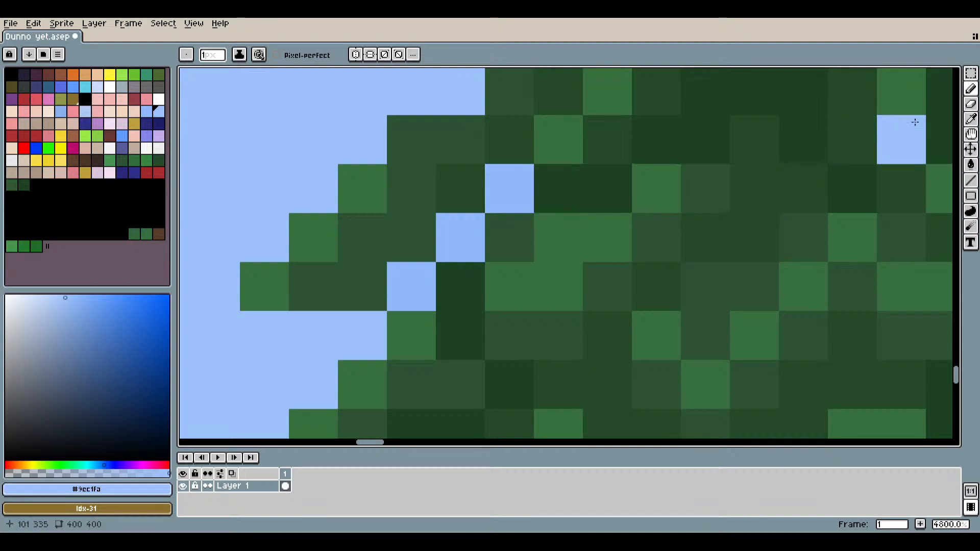
Sample #90b8f9 from a gap pixel among the left branches and compare it with the reference pixels outside the picture.
click(970, 119)
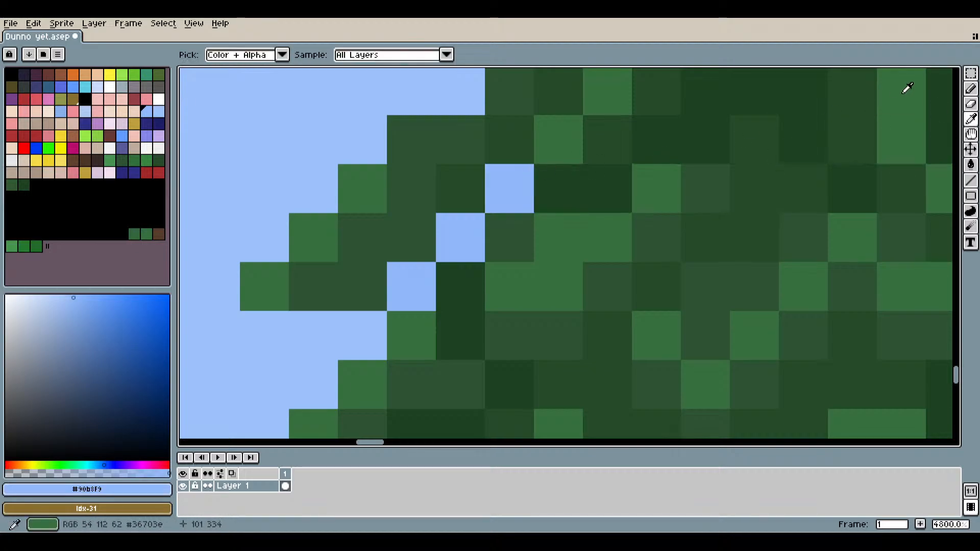
click(971, 90)
scroll(775, 217, down, 6)
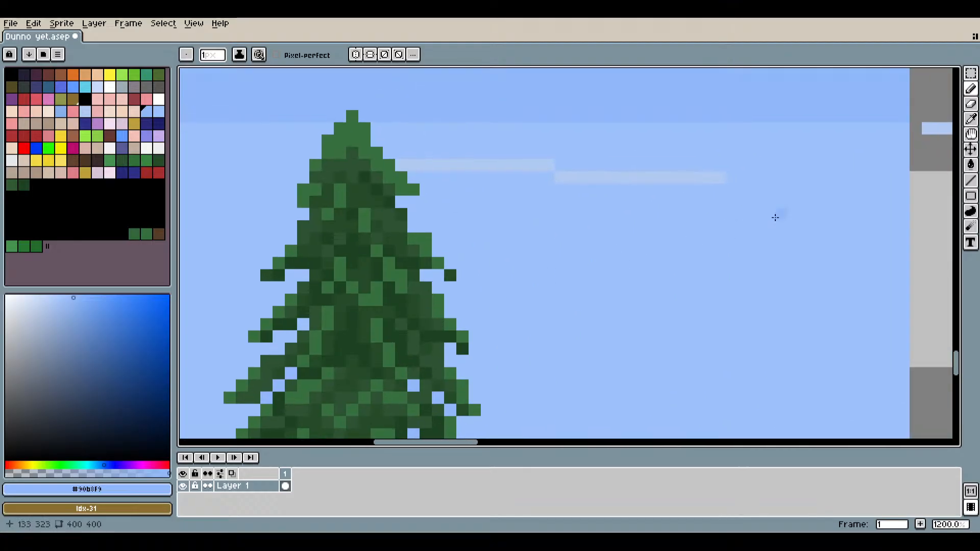
scroll(511, 230, up, 7)
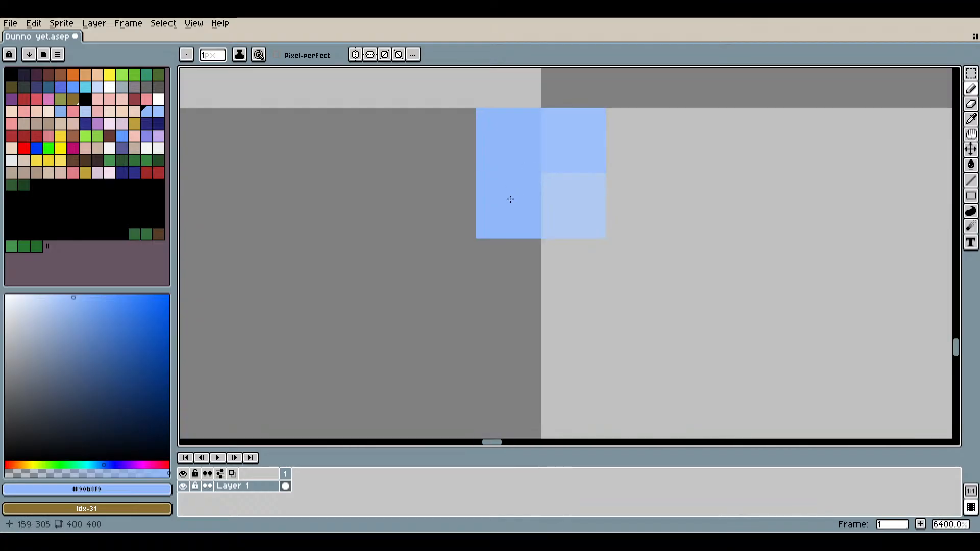
drag(516, 176, 534, 248)
scroll(534, 248, down, 1)
scroll(529, 262, up, 1)
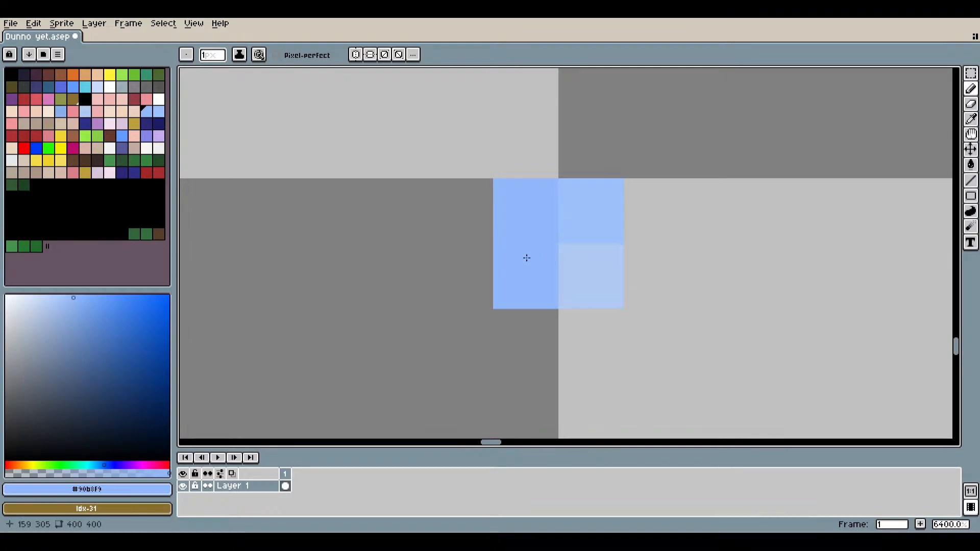
Sample #9ec1fa from its reference pixel and repaint the diagonal gap pixels among the tree's upper left branches with it.
key(i)
click(599, 211)
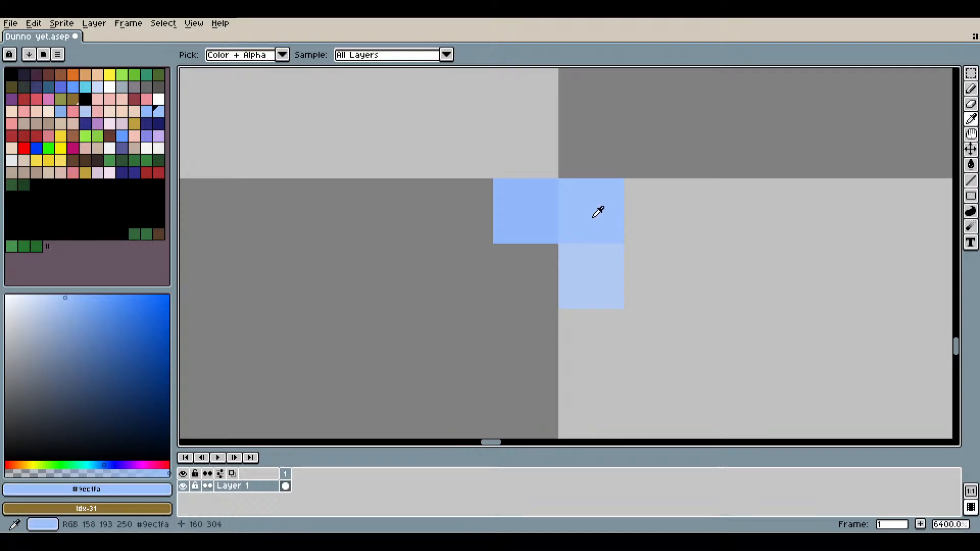
click(971, 89)
scroll(572, 276, down, 10)
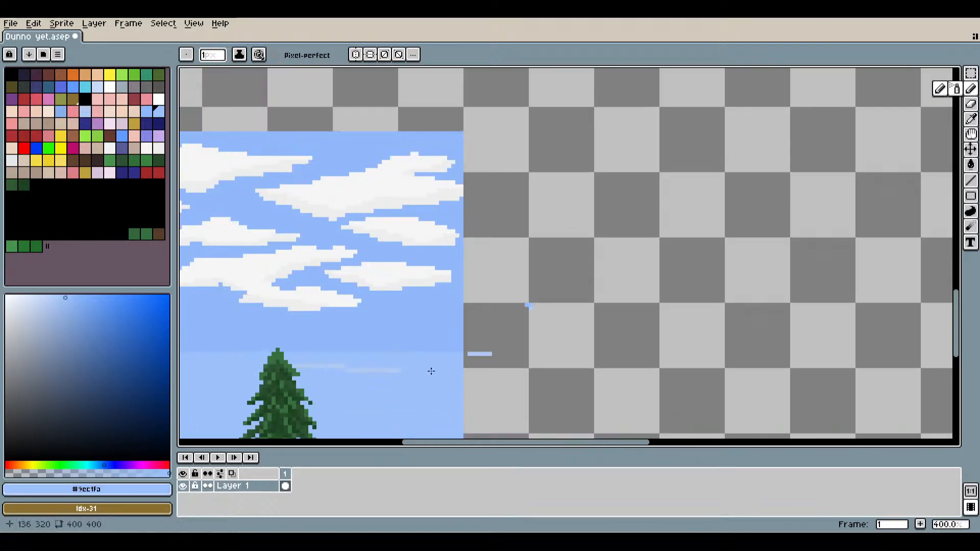
drag(432, 371, 736, 161)
scroll(610, 213, up, 10)
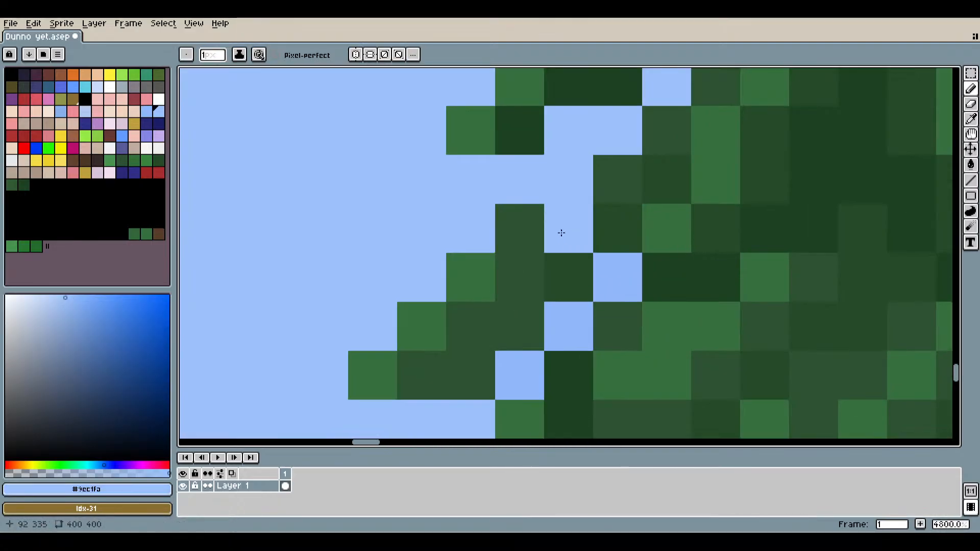
click(617, 271)
click(519, 380)
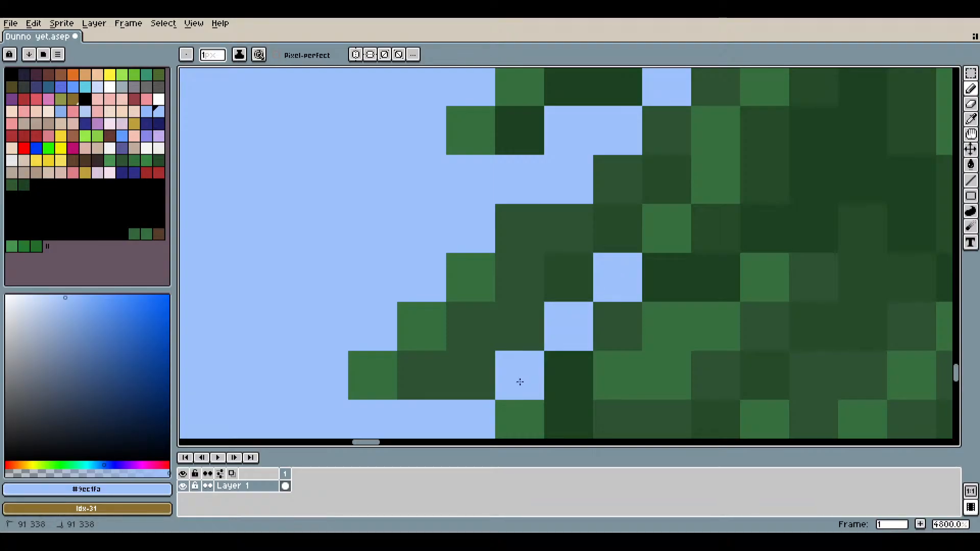
drag(666, 163, 648, 132)
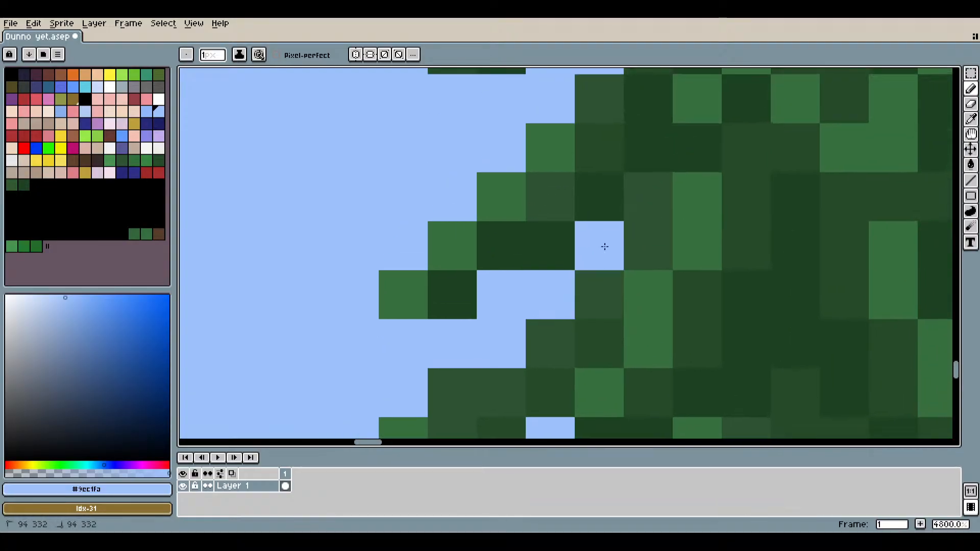
click(587, 301)
Repaint the diagonal gap pixels among the tree's middle right branches with #9ec1fa.
scroll(587, 306, down, 8)
scroll(480, 285, up, 10)
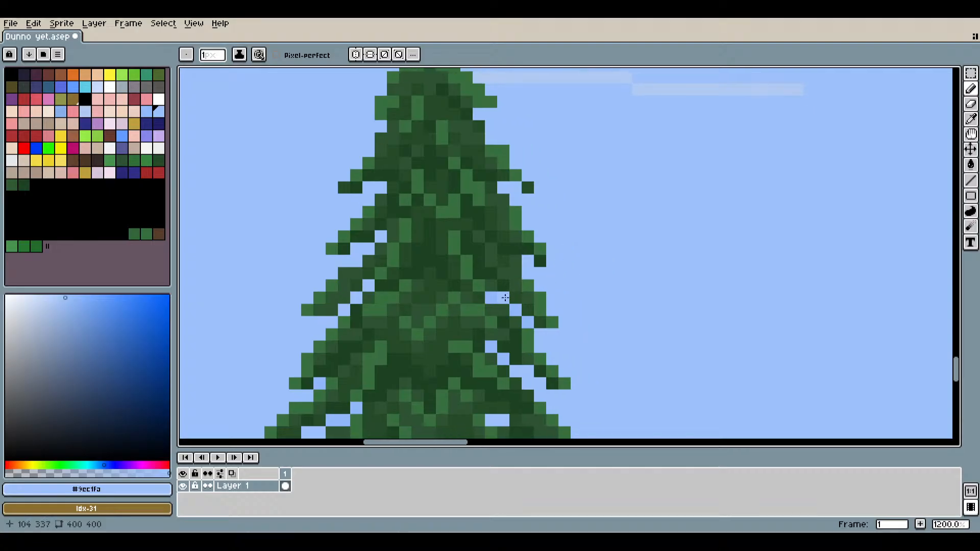
click(446, 279)
click(584, 345)
drag(625, 383, 557, 125)
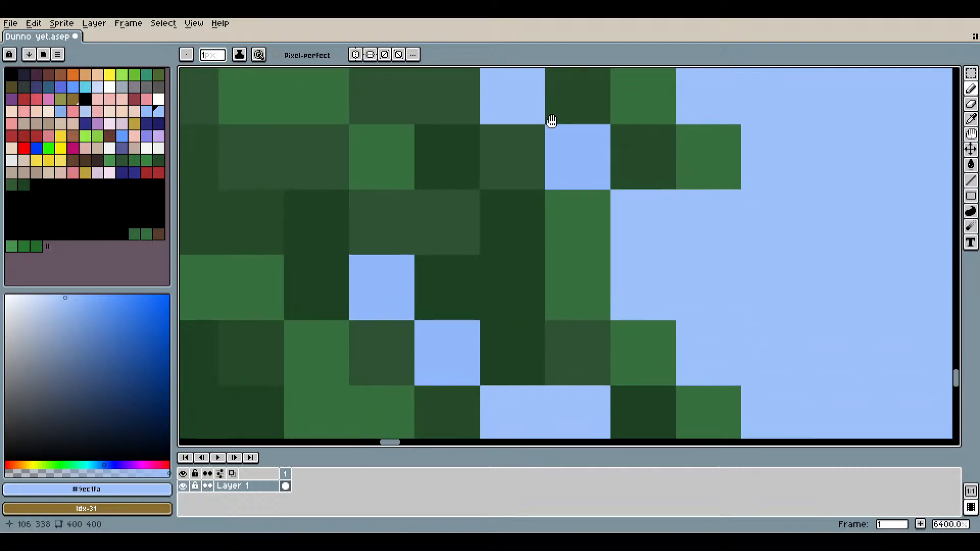
click(398, 275)
click(459, 345)
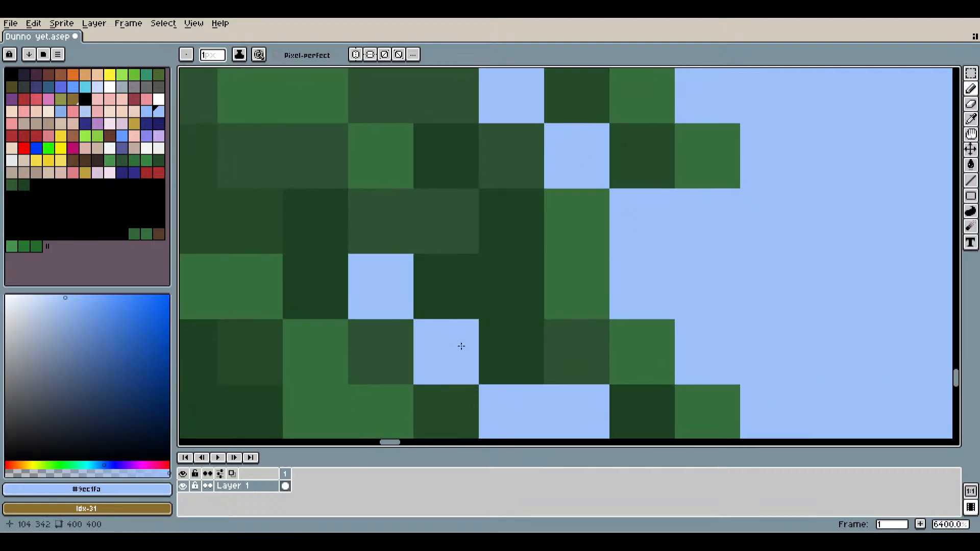
drag(499, 378, 548, 161)
Repaint the isolated gap pixels among the tree's lower right branches with #9ec1fa.
scroll(553, 250, down, 3)
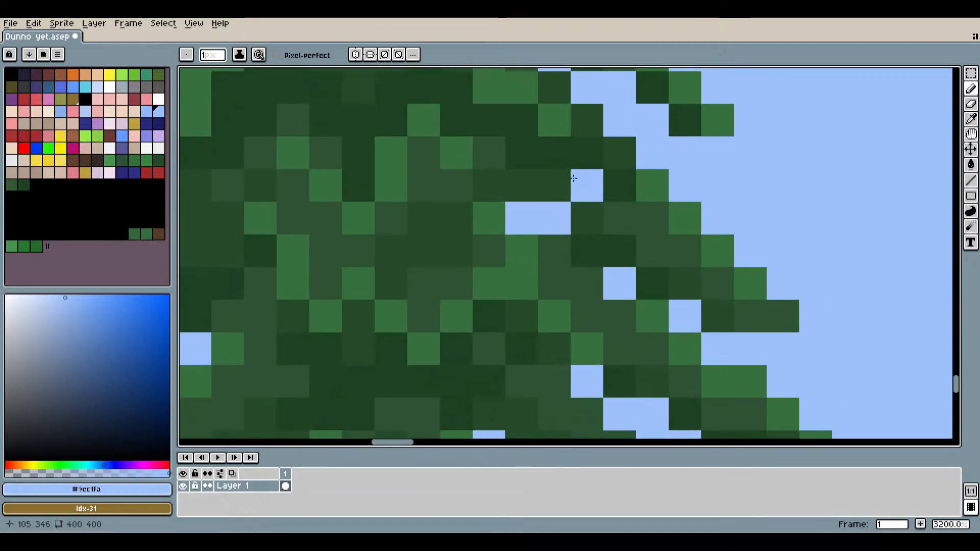
scroll(553, 240, up, 3)
scroll(585, 270, down, 1)
scroll(613, 337, down, 3)
scroll(517, 286, up, 4)
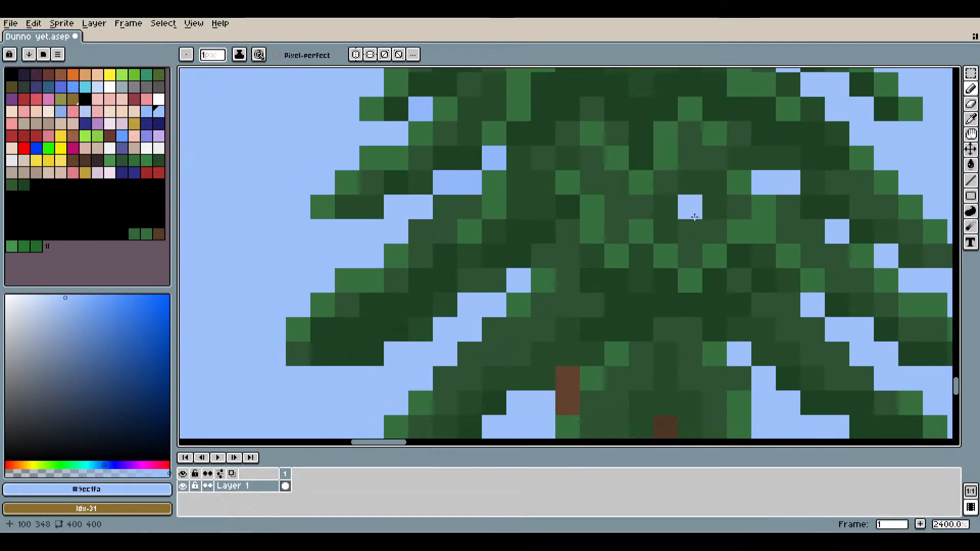
Repaint the stepped gap pixels between the lower left branches with #9ec1fa and check the remaining gaps above the trunk.
drag(490, 159, 584, 354)
click(521, 155)
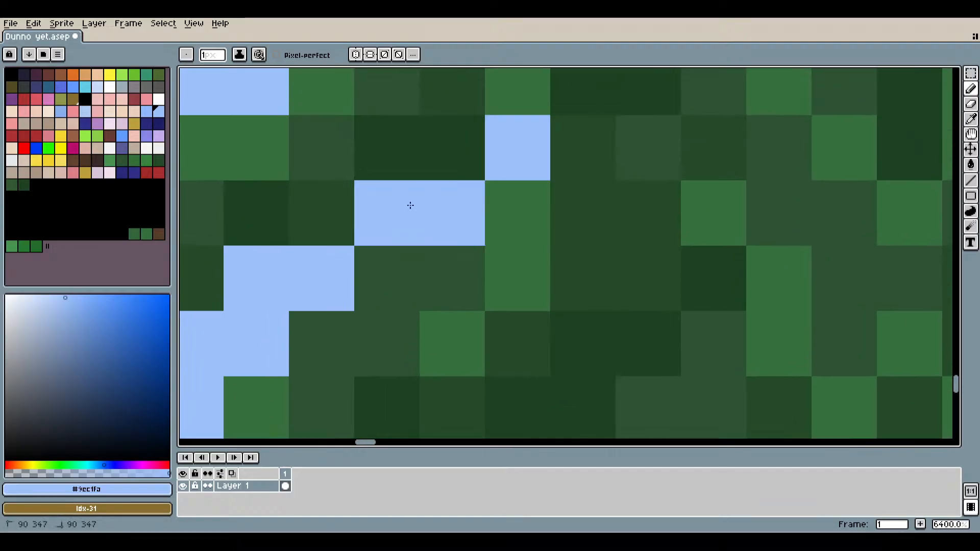
scroll(466, 339, down, 4)
scroll(659, 285, up, 2)
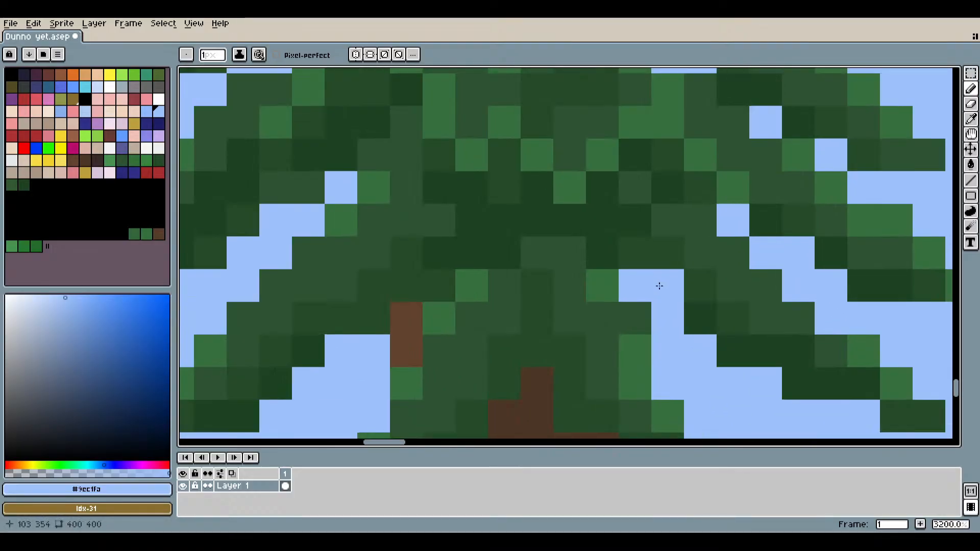
scroll(659, 286, up, 1)
scroll(656, 285, down, 2)
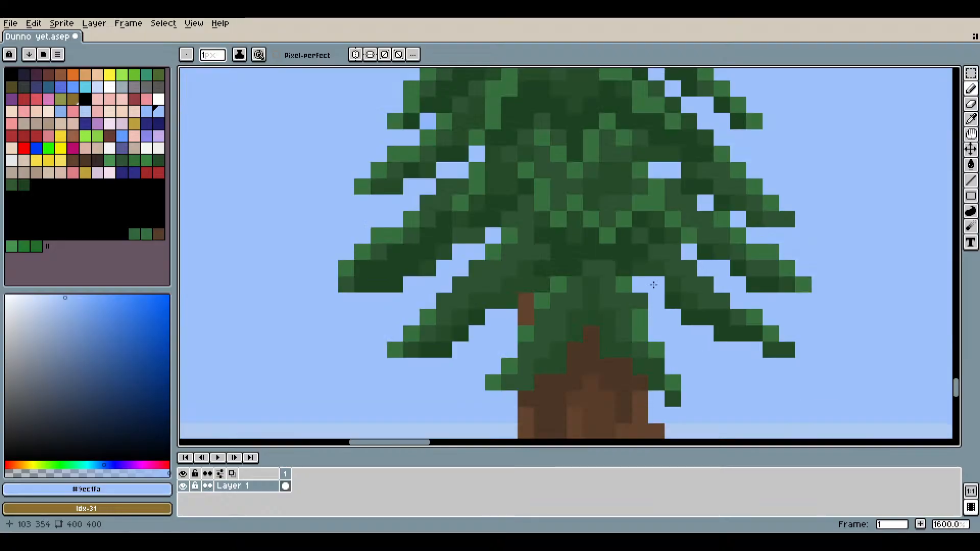
scroll(653, 284, down, 1)
scroll(548, 312, down, 4)
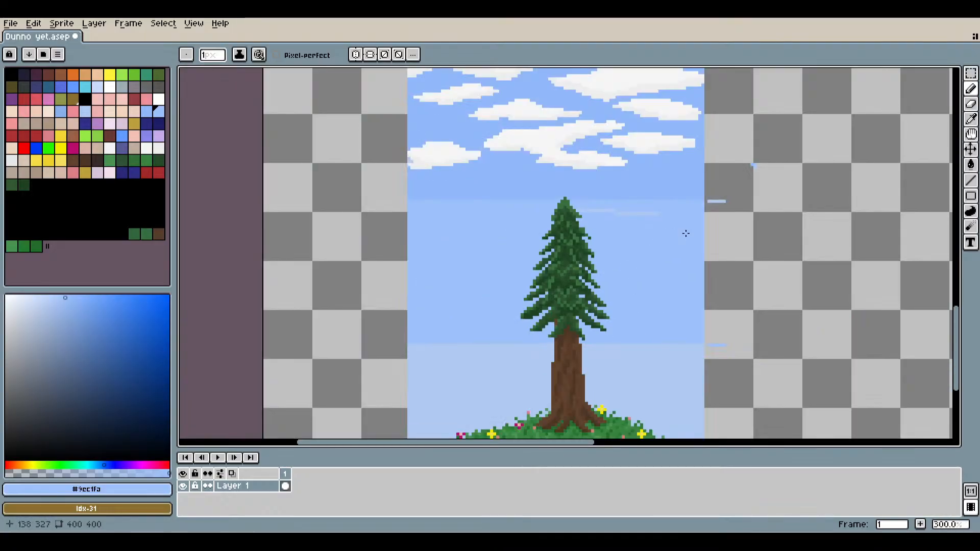
Paint over the faint pale streaks in the sky to the right of the treetop with #9ec1fa.
scroll(685, 233, up, 6)
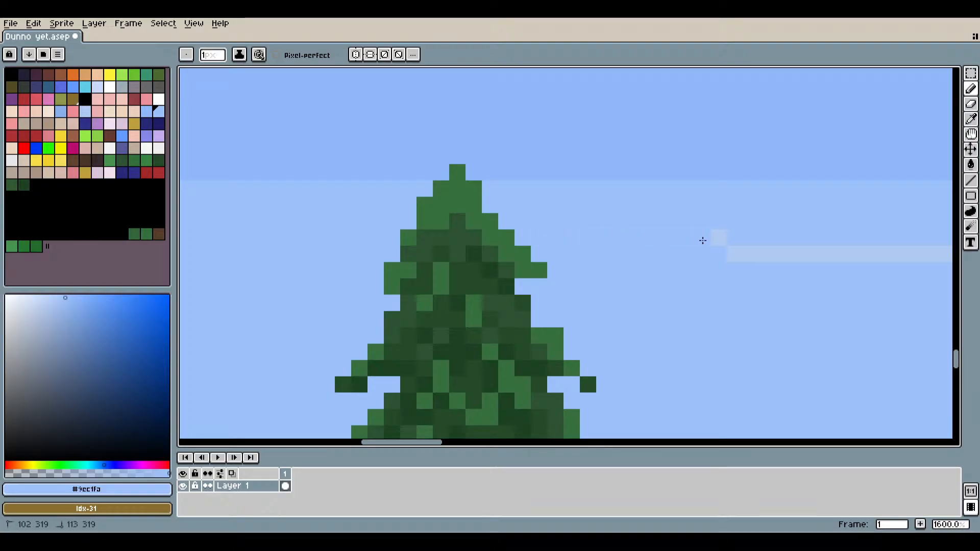
scroll(569, 269, down, 4)
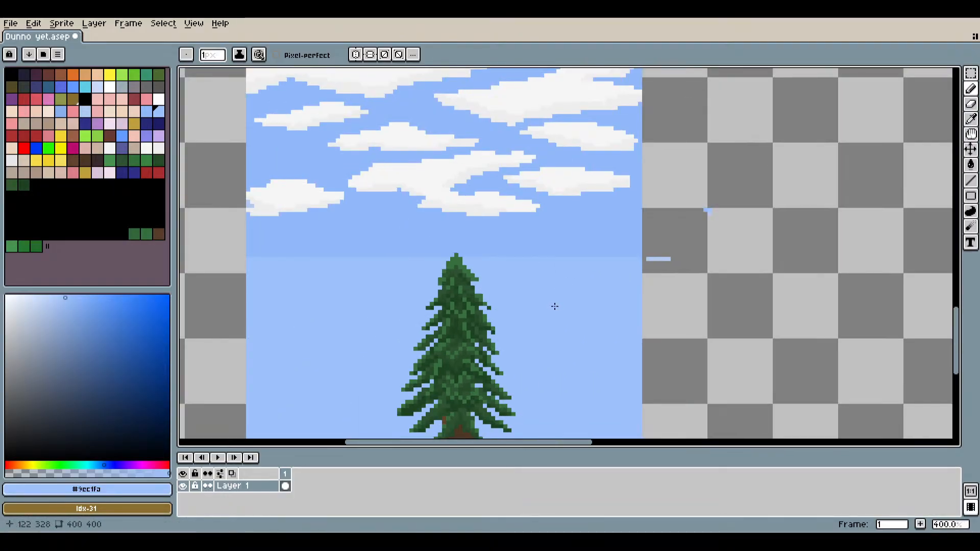
drag(554, 306, 703, 188)
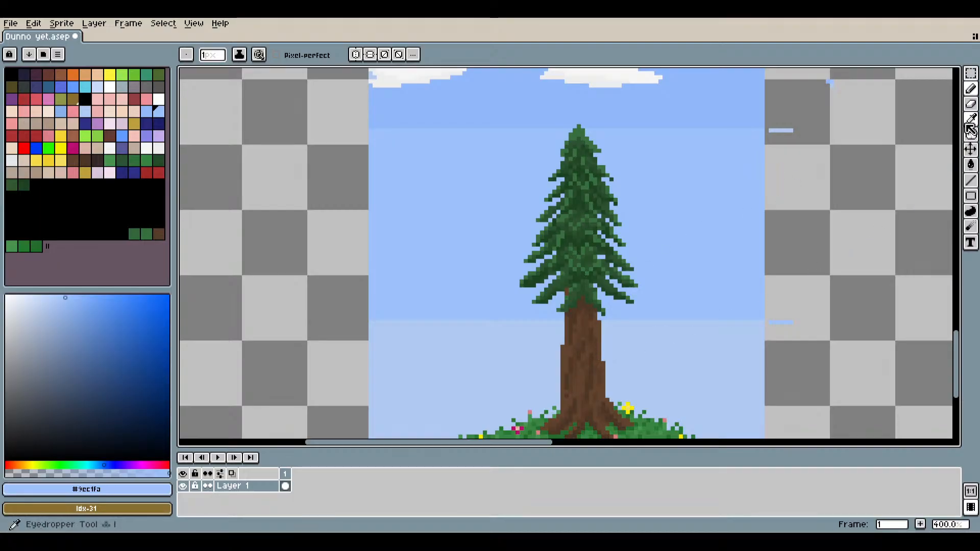
Erase the two short light-blue marks beside the picture's right edge at the sky band boundaries.
click(971, 106)
scroll(700, 245, down, 2)
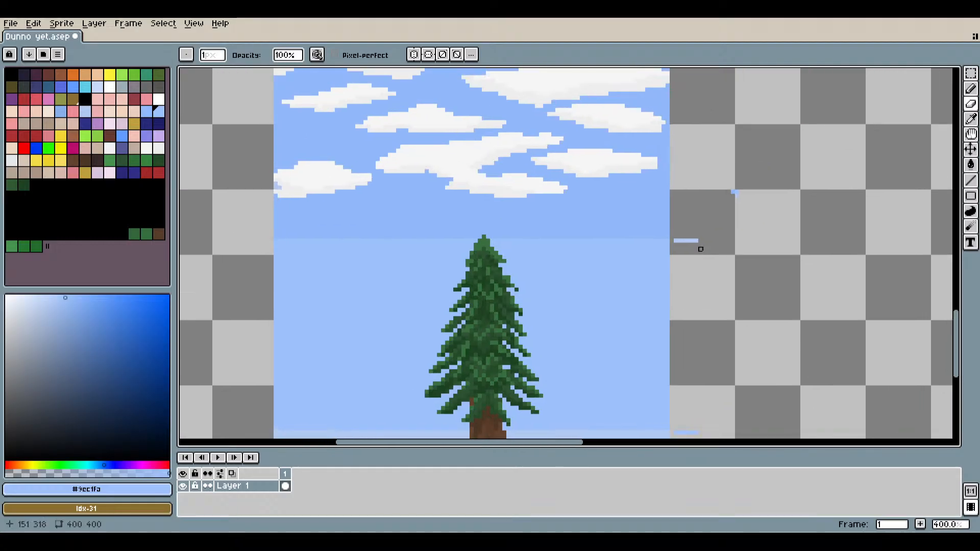
scroll(692, 241, up, 6)
scroll(724, 256, down, 8)
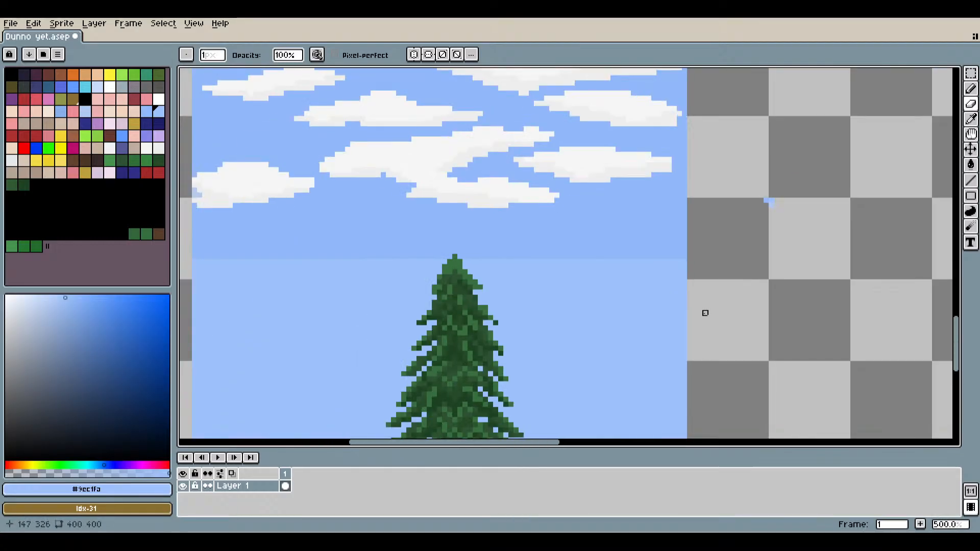
scroll(609, 292, up, 2)
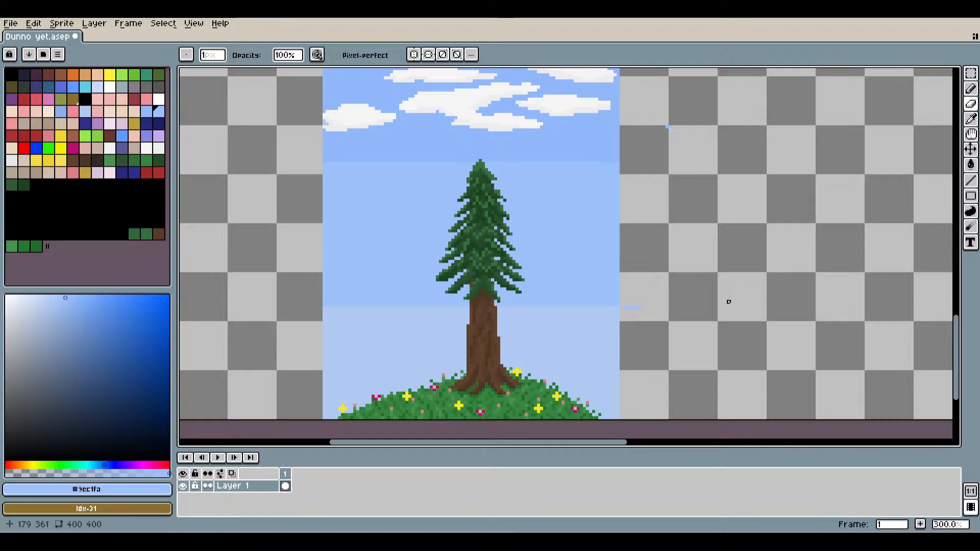
scroll(645, 308, up, 2)
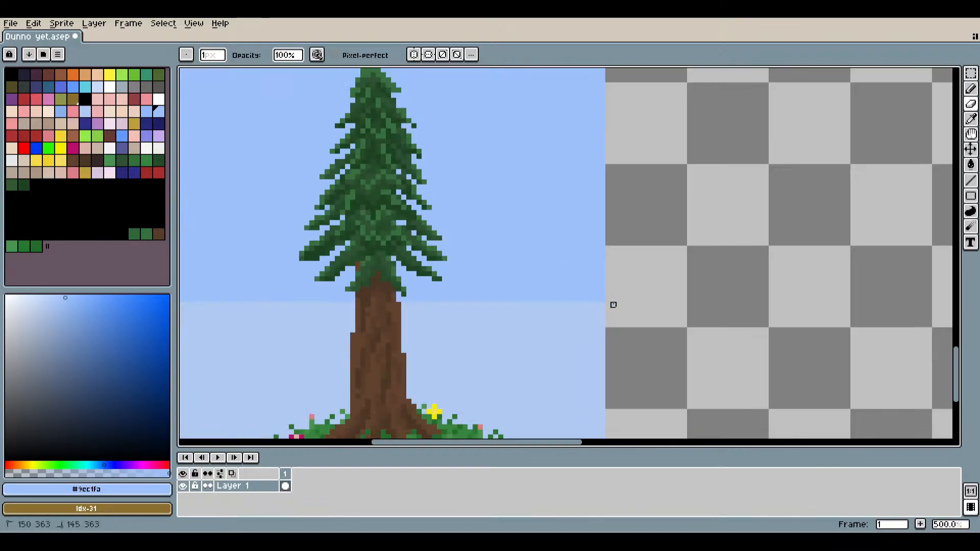
Erase the cluster of blue reference pixels from the empty area to the right of the picture.
drag(723, 164, 710, 337)
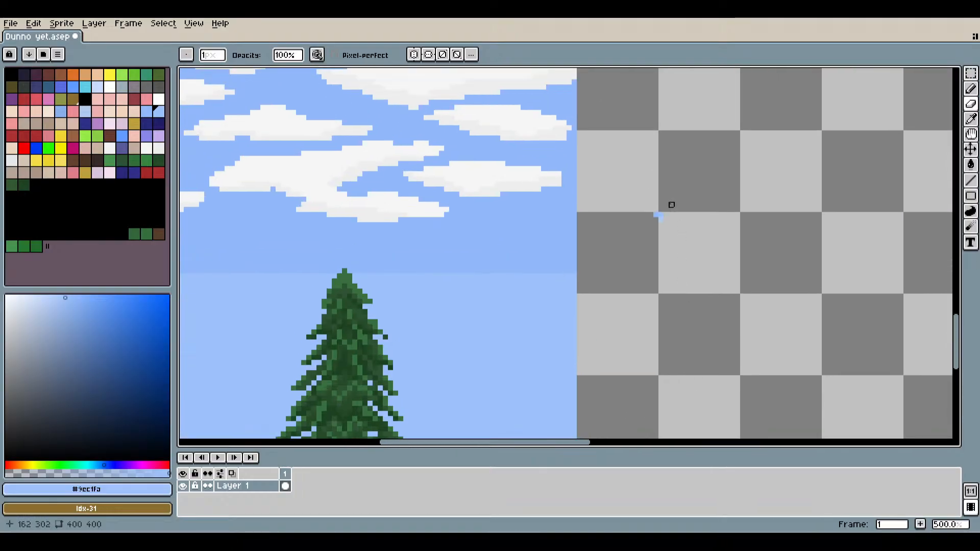
scroll(669, 206, up, 6)
scroll(678, 236, down, 9)
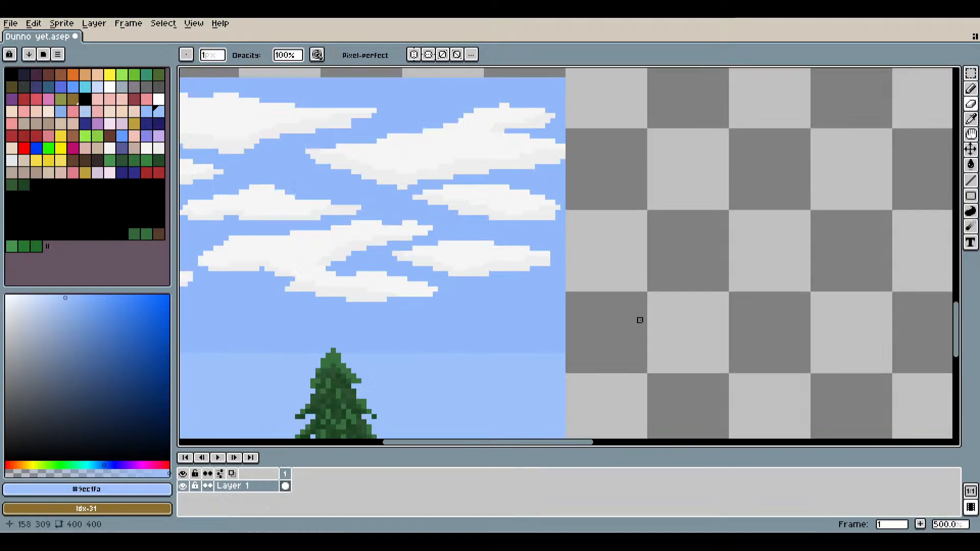
scroll(628, 212, up, 5)
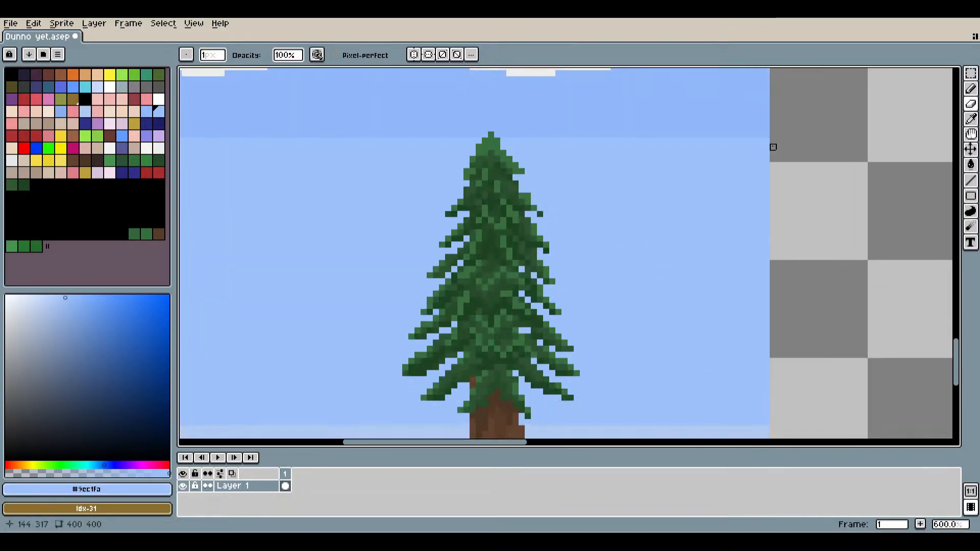
Return to the Pencil tool and save the artwork under its existing file name, Dunno yet.aseprite.
click(971, 89)
click(11, 23)
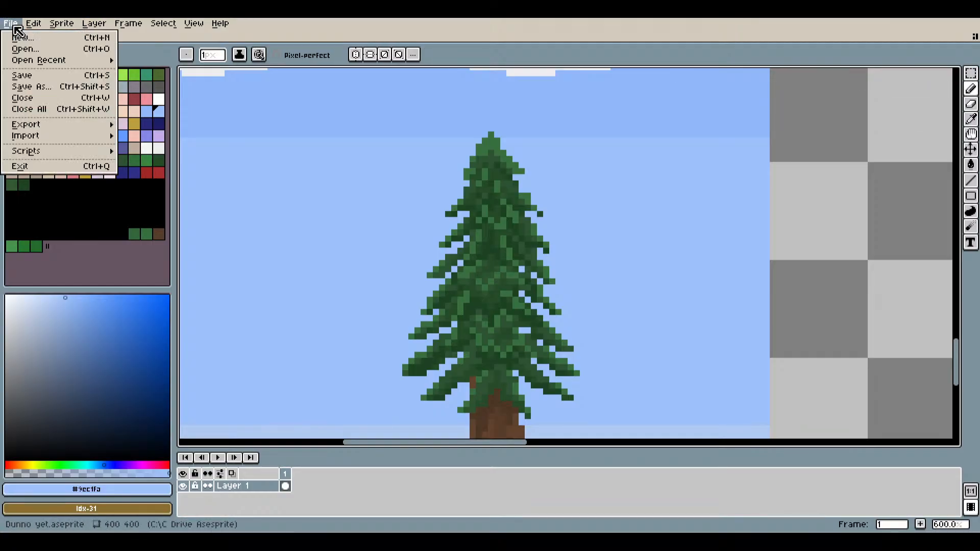
click(63, 76)
scroll(421, 258, down, 4)
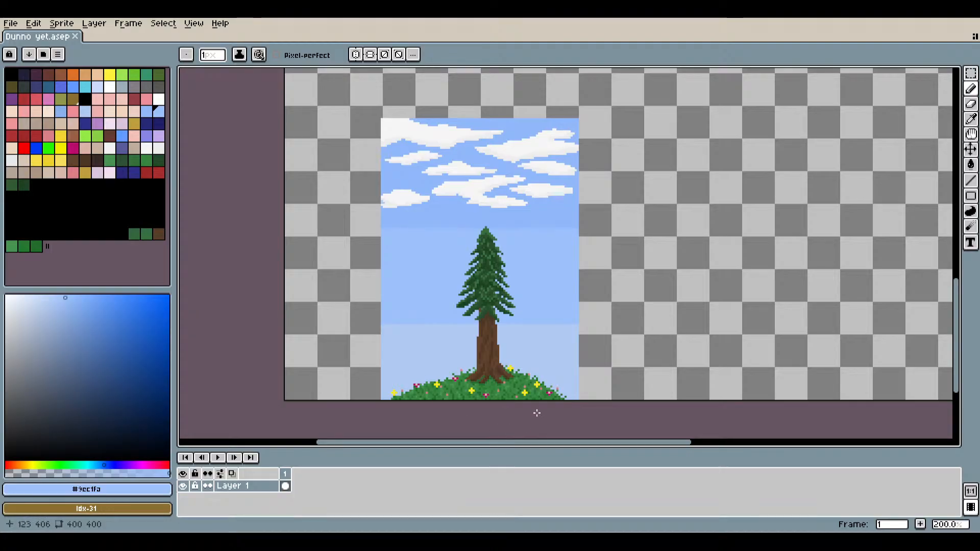
drag(515, 376, 526, 358)
scroll(520, 339, up, 2)
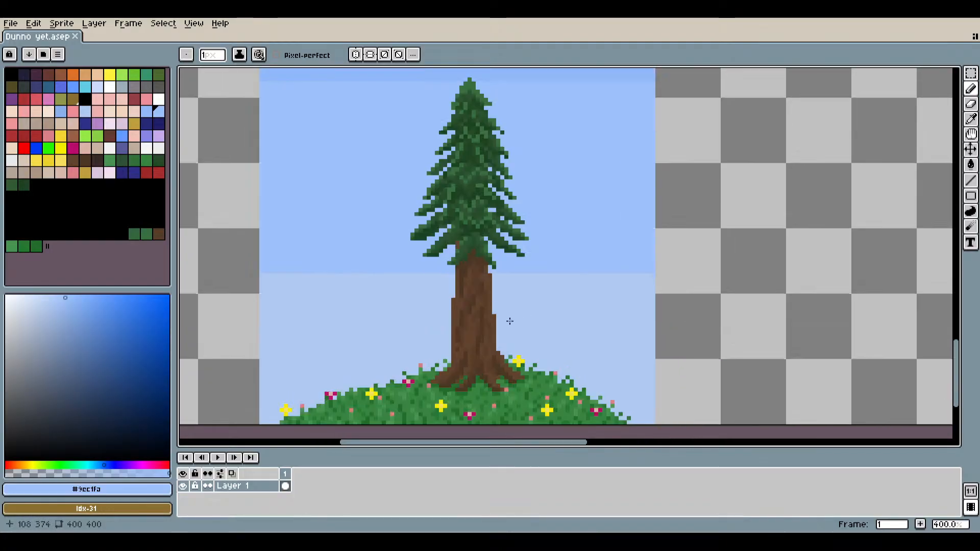
drag(513, 291, 541, 306)
scroll(543, 317, down, 2)
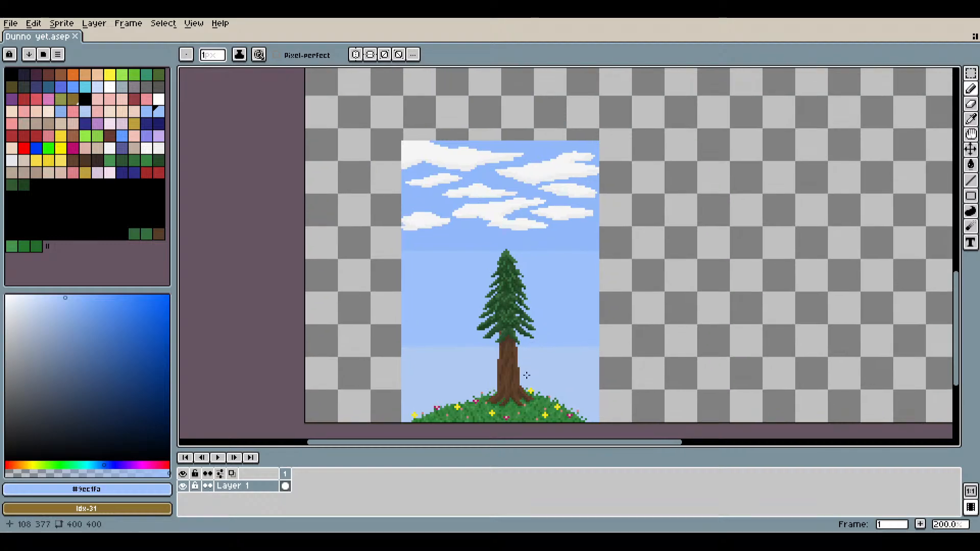
drag(526, 355, 524, 340)
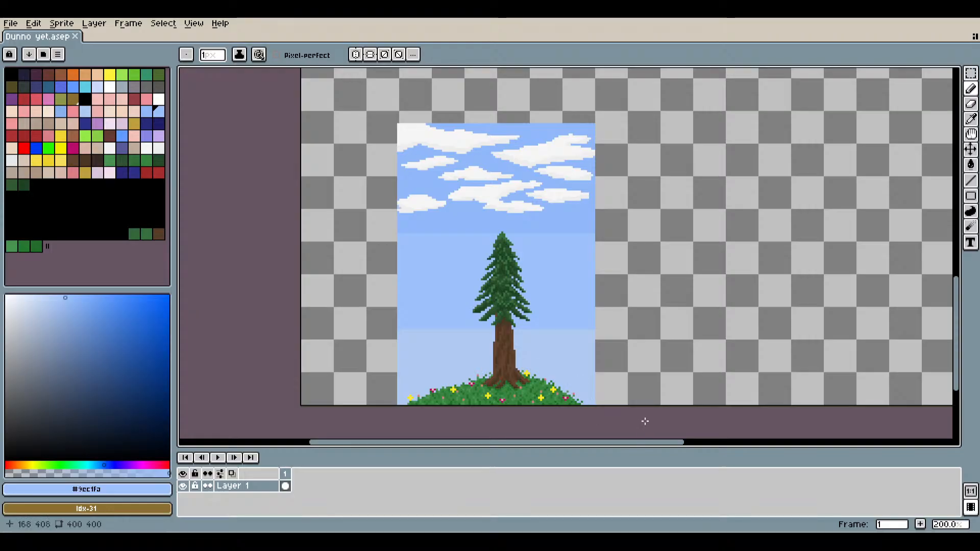
Examine the finished pine tree scene up close and as a whole, along with the leftover tree sketch in the empty canvas area.
scroll(560, 398, up, 4)
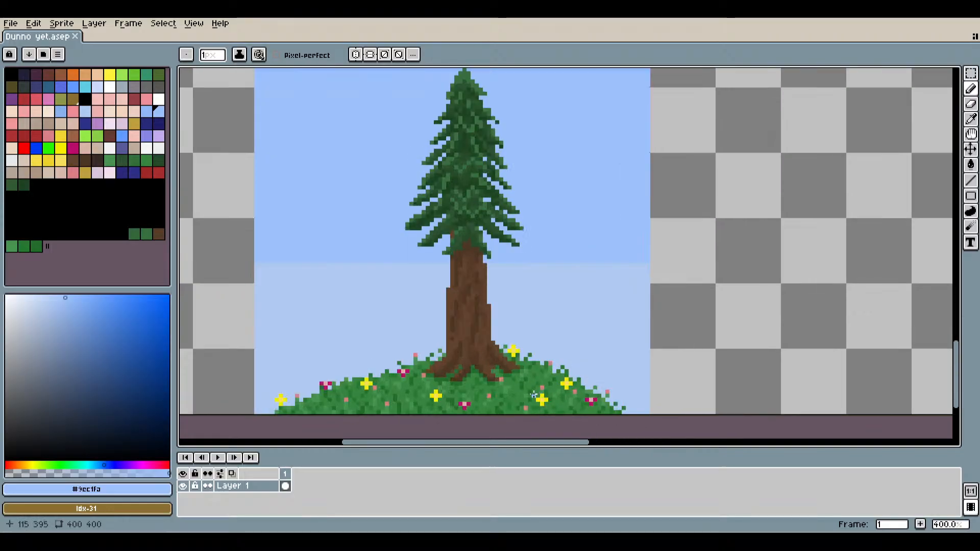
scroll(530, 393, down, 3)
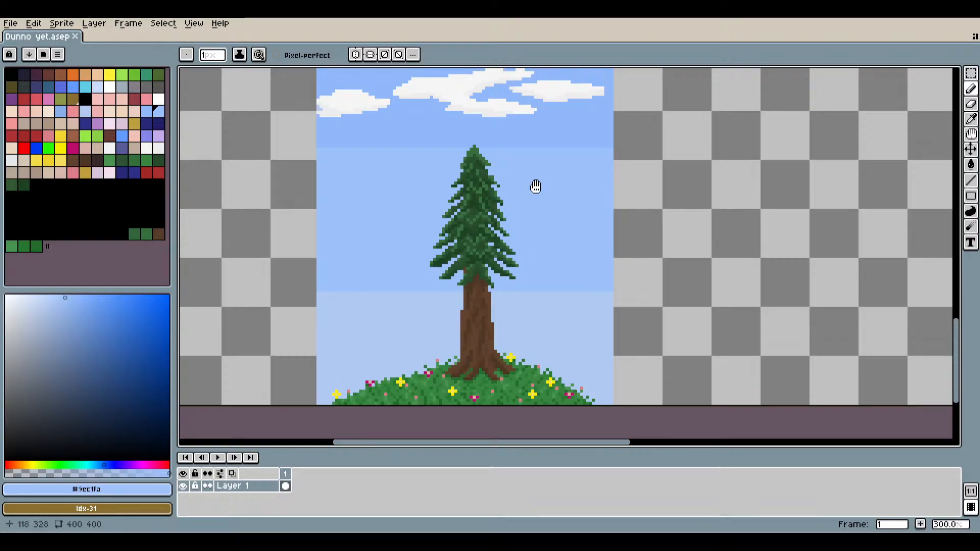
scroll(536, 186, down, 1)
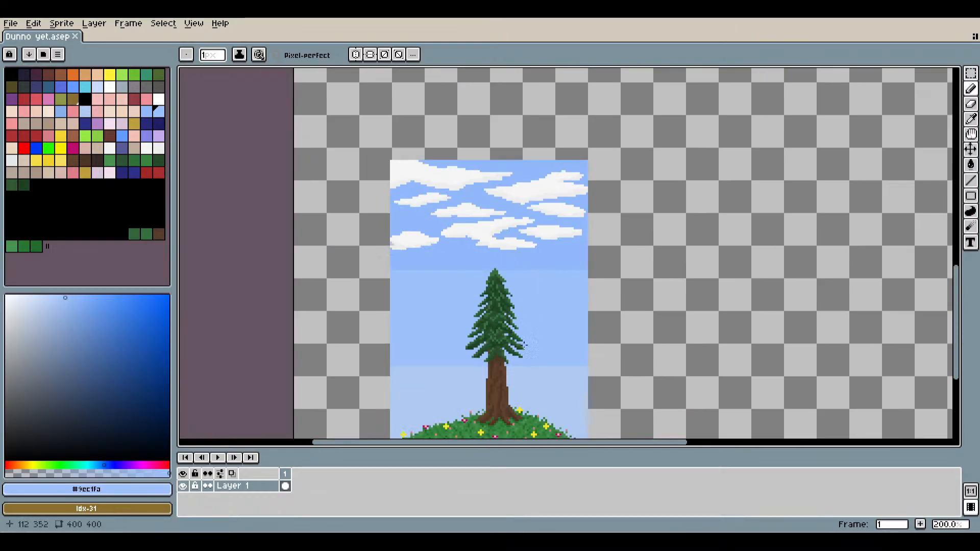
drag(537, 360, 542, 328)
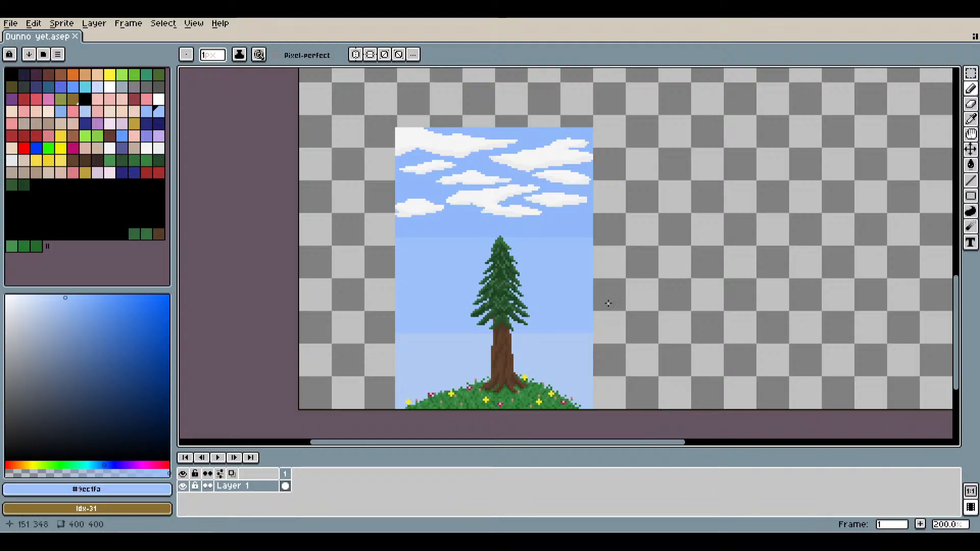
drag(647, 322, 633, 319)
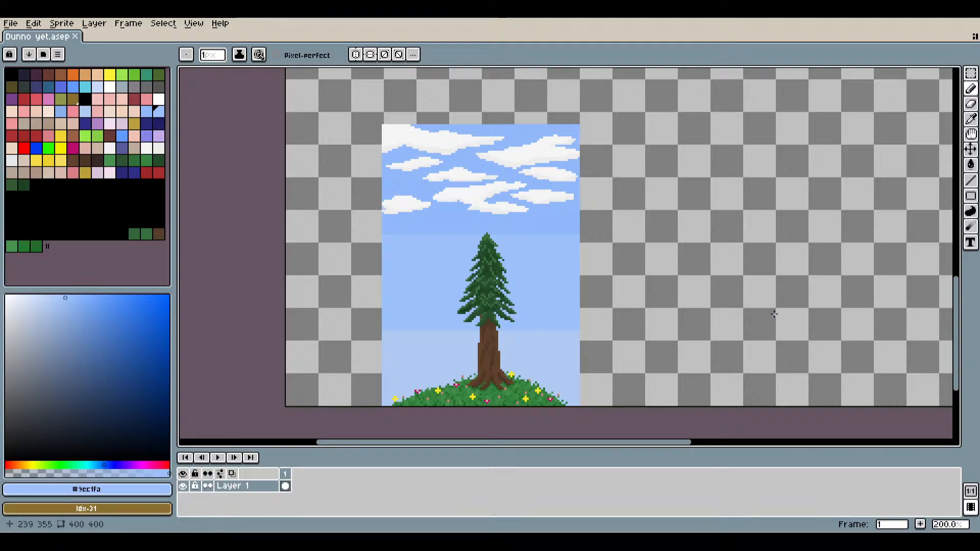
drag(678, 340, 699, 319)
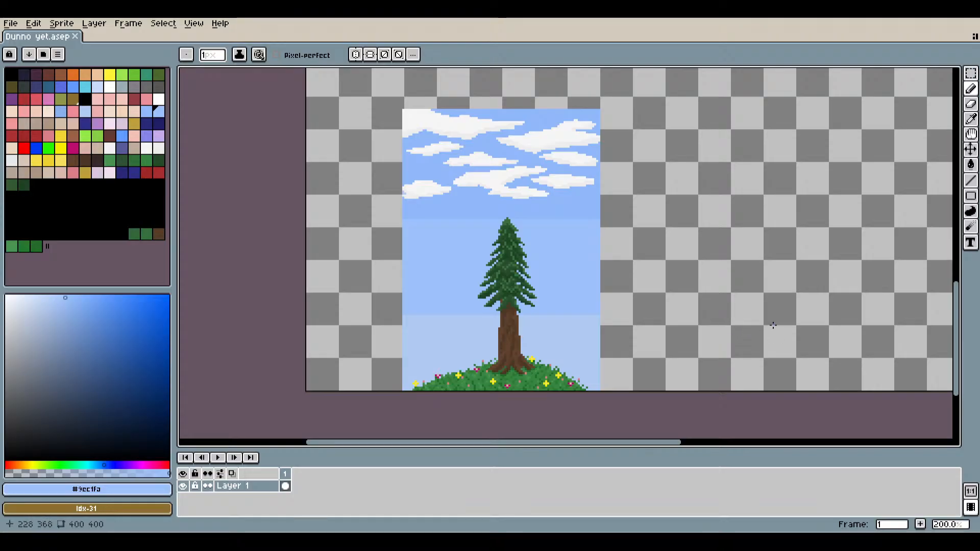
drag(738, 330, 434, 306)
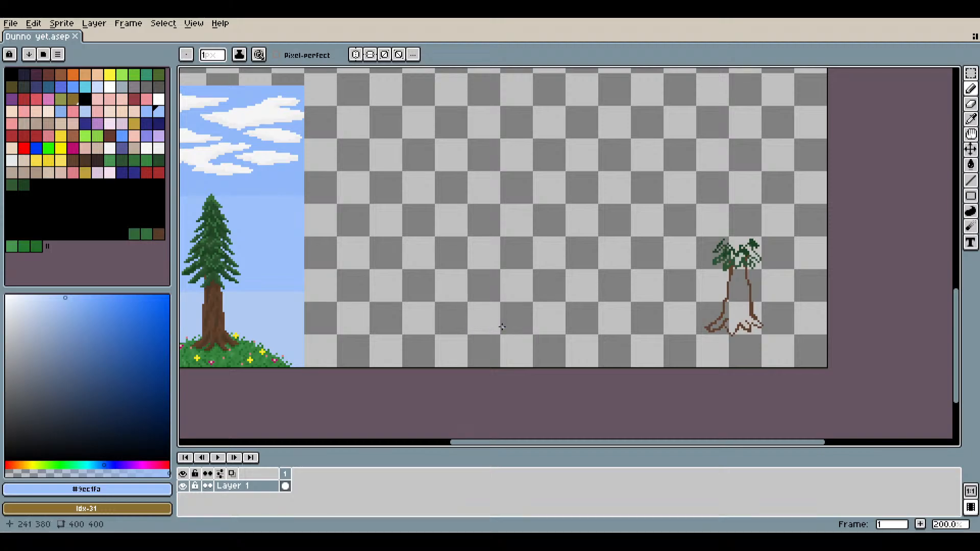
drag(447, 333, 600, 317)
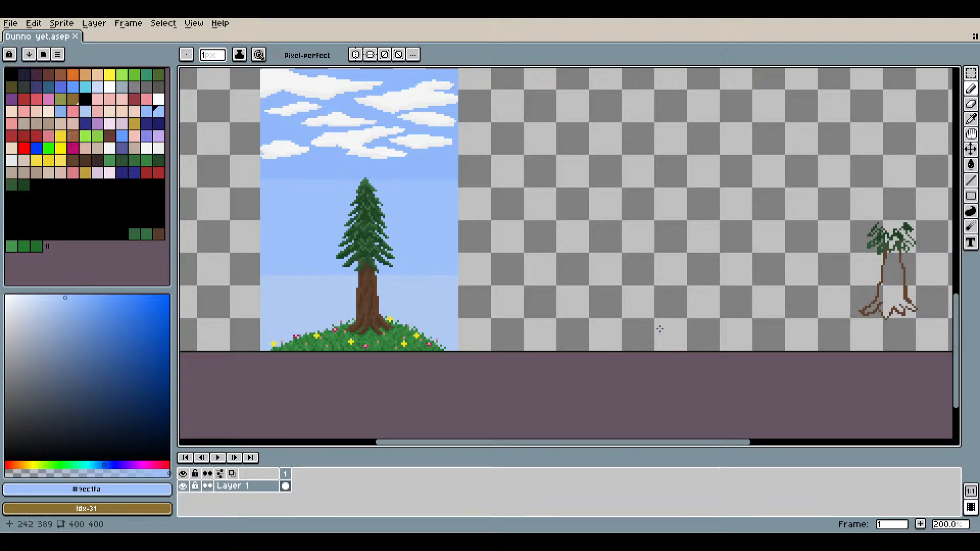
scroll(684, 332, left, 5)
scroll(683, 332, up, 1)
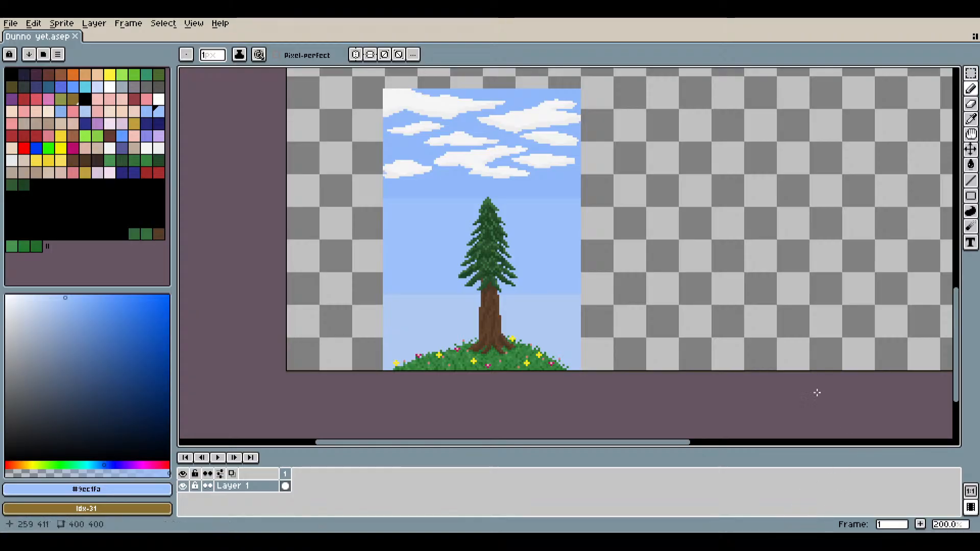
Save the artwork under its existing file name, Dunno yet.aseprite.
mouse_move(648, 339)
mouse_down()
mouse_move(636, 339)
mouse_move(642, 348)
mouse_up()
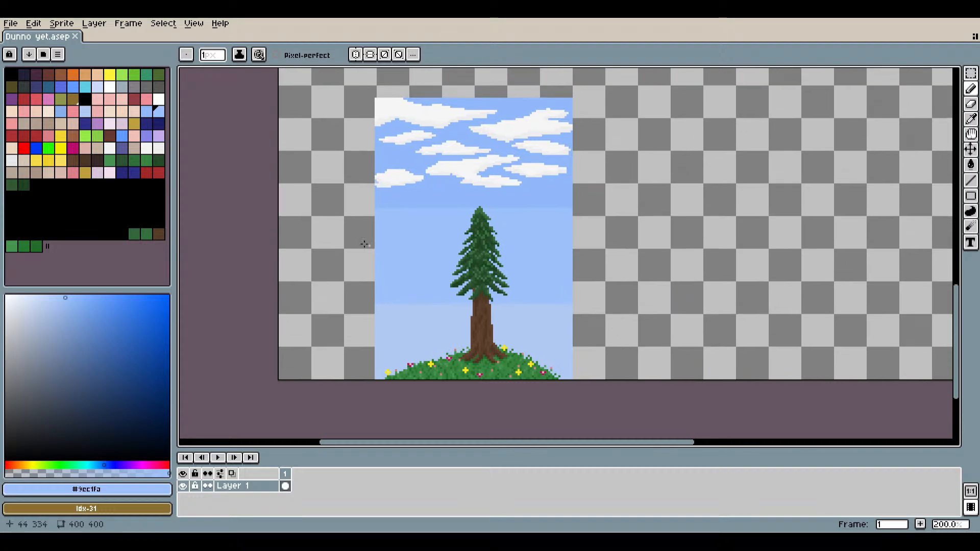
click(12, 24)
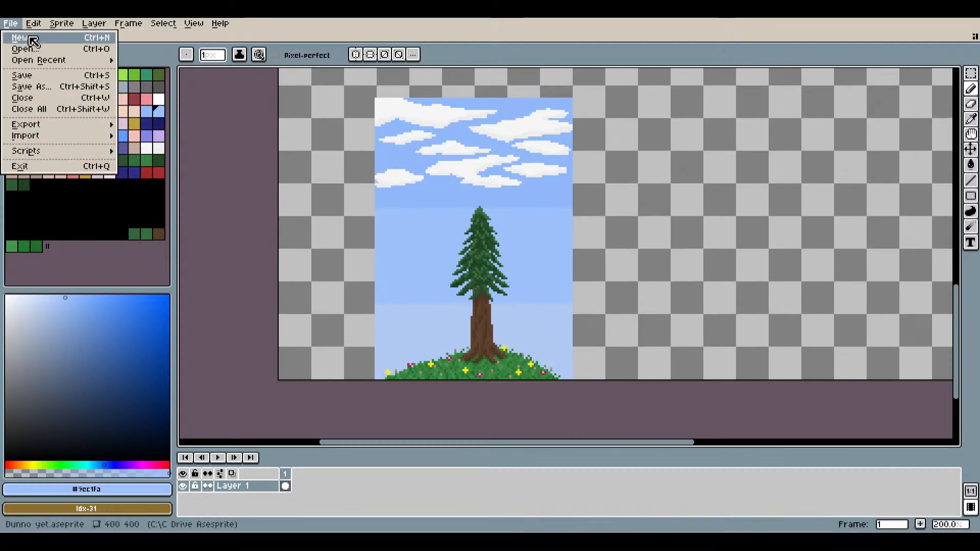
click(47, 79)
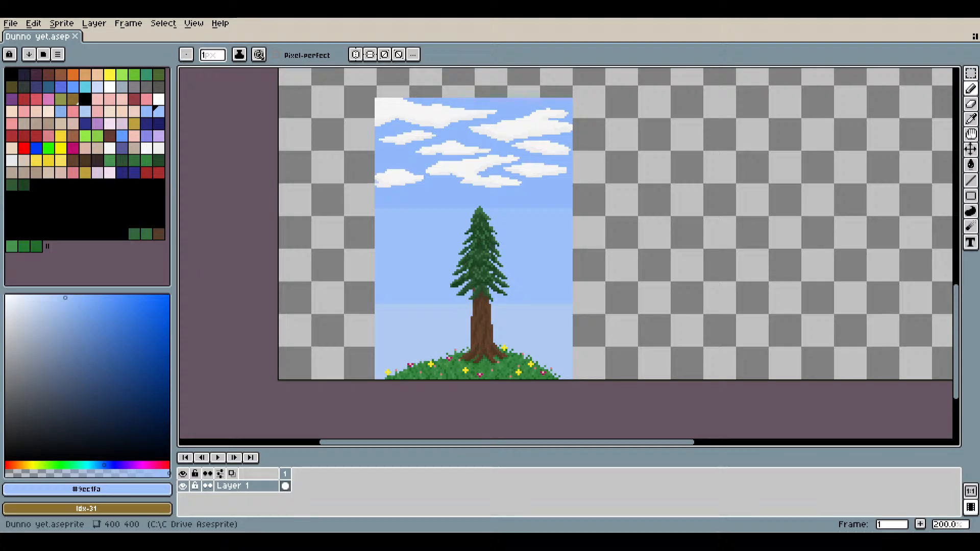
Compare the dark green palette colours Idx-100 and Idx-118 as drawing colours against the empty canvas beside the picture.
drag(553, 243, 542, 266)
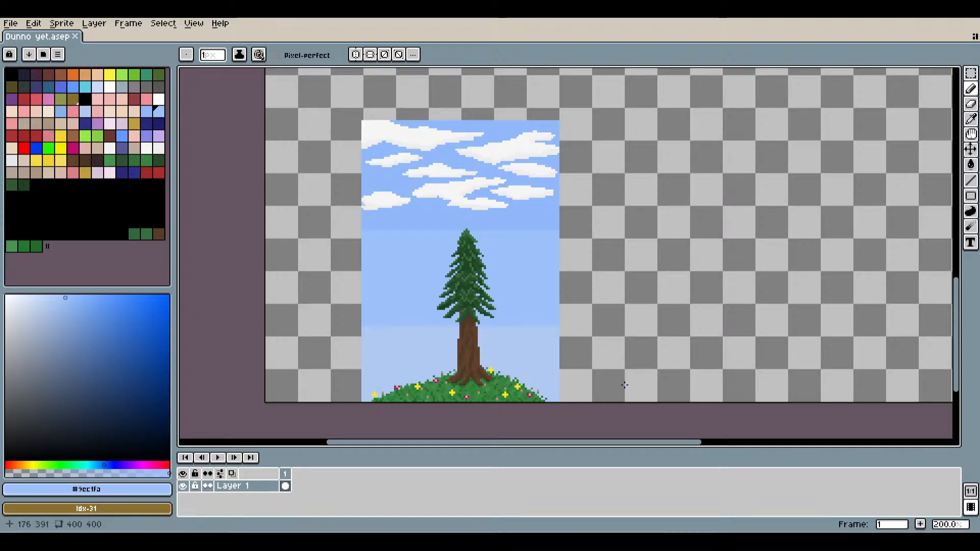
drag(624, 385, 685, 357)
scroll(663, 323, up, 1)
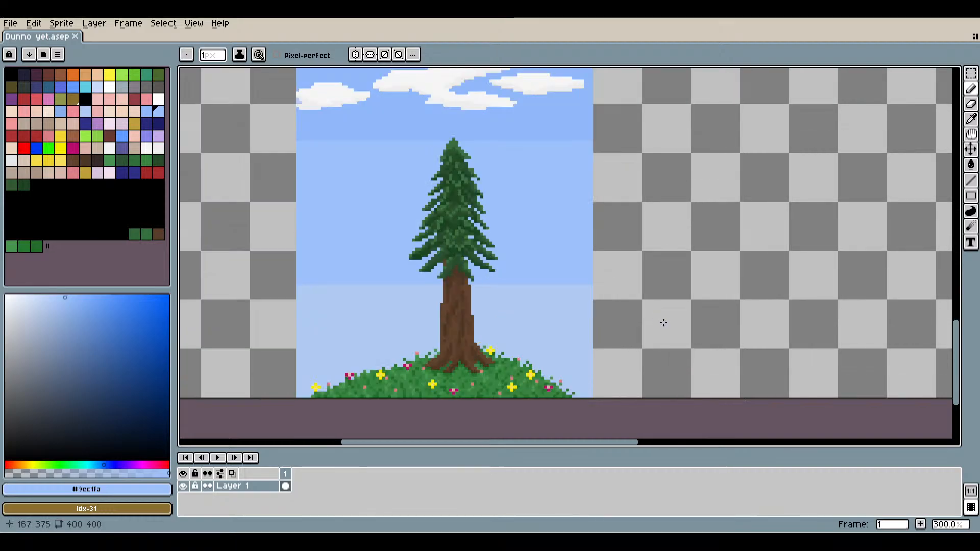
scroll(663, 323, up, 3)
drag(635, 334, 685, 317)
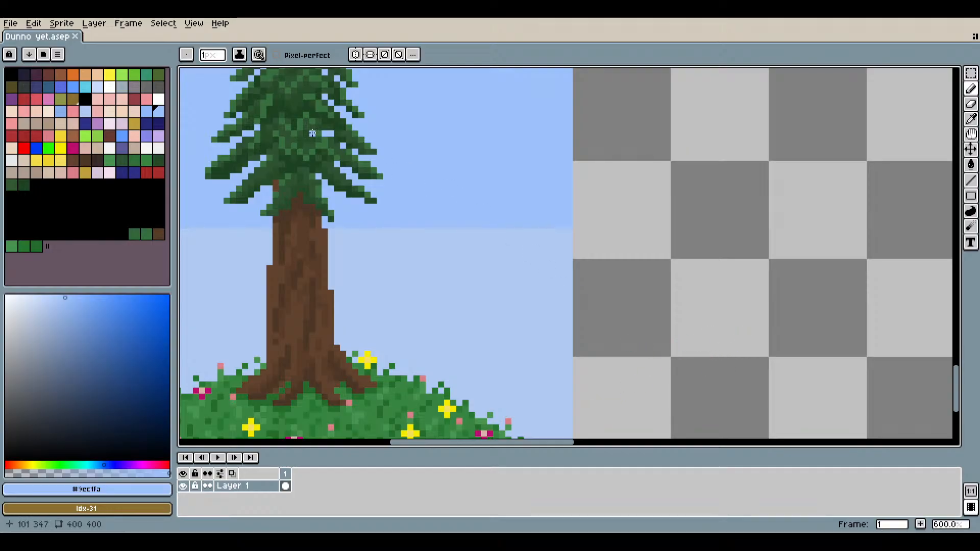
click(121, 160)
click(624, 360)
scroll(624, 360, up, 8)
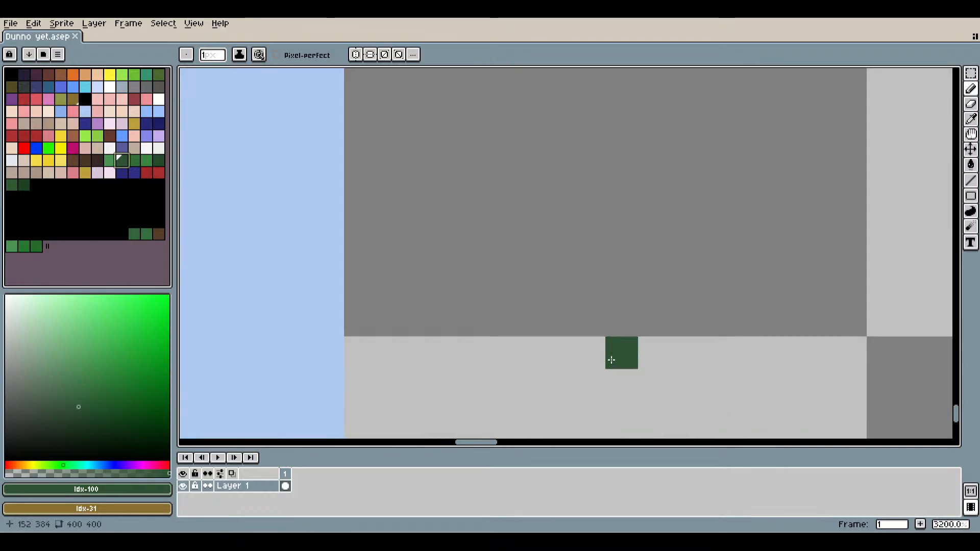
scroll(633, 353, down, 1)
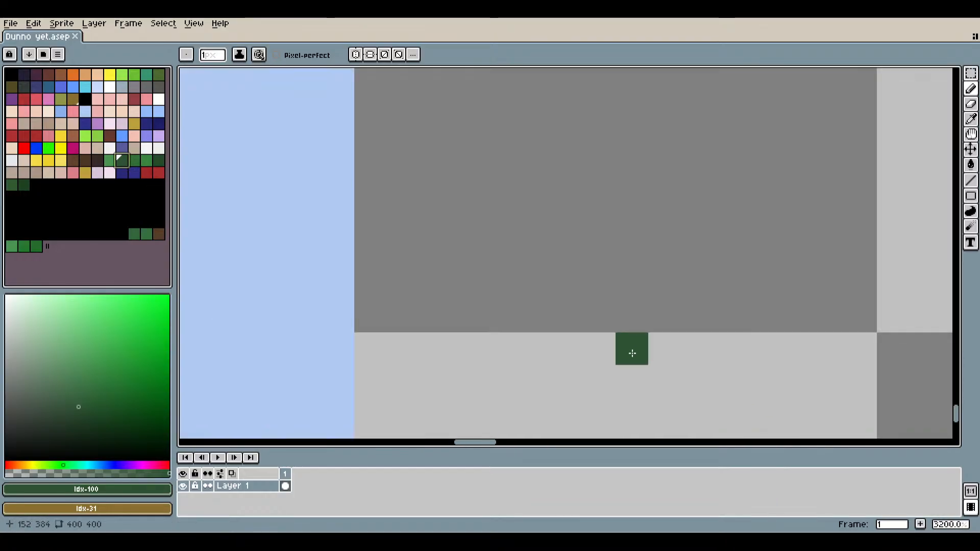
scroll(631, 353, up, 1)
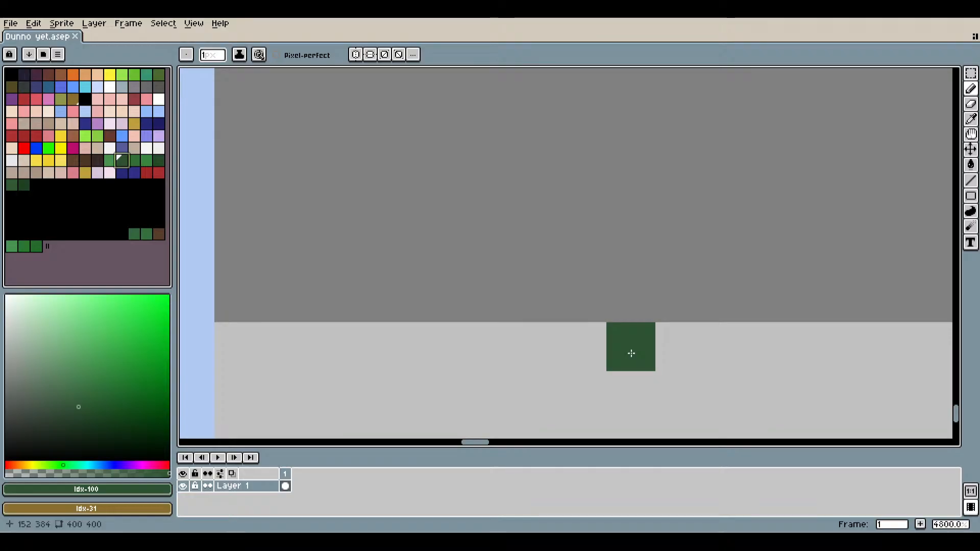
scroll(632, 353, down, 4)
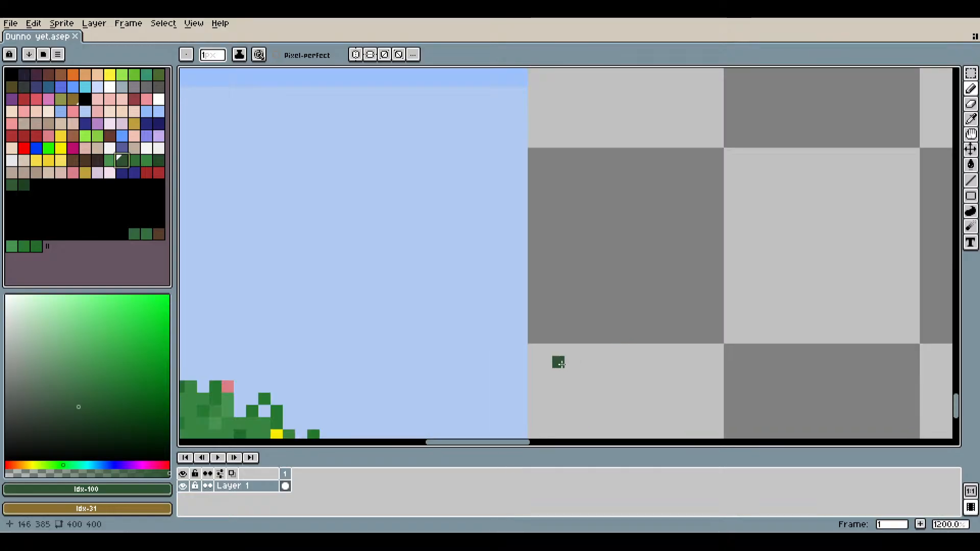
click(29, 186)
scroll(677, 341, up, 4)
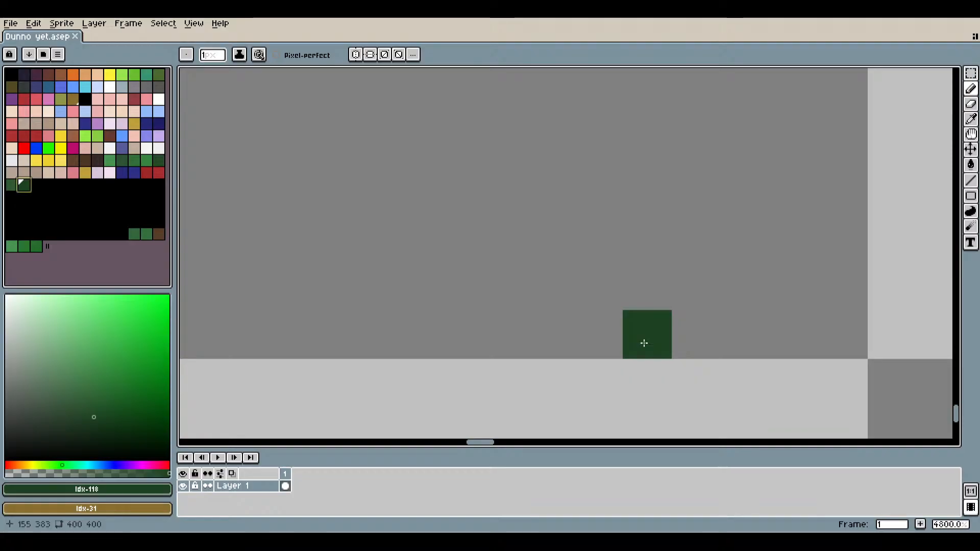
Starting from palette green Idx-117, mix a muted green of HSV 118°, 42, 36 and add it to the palette.
click(11, 185)
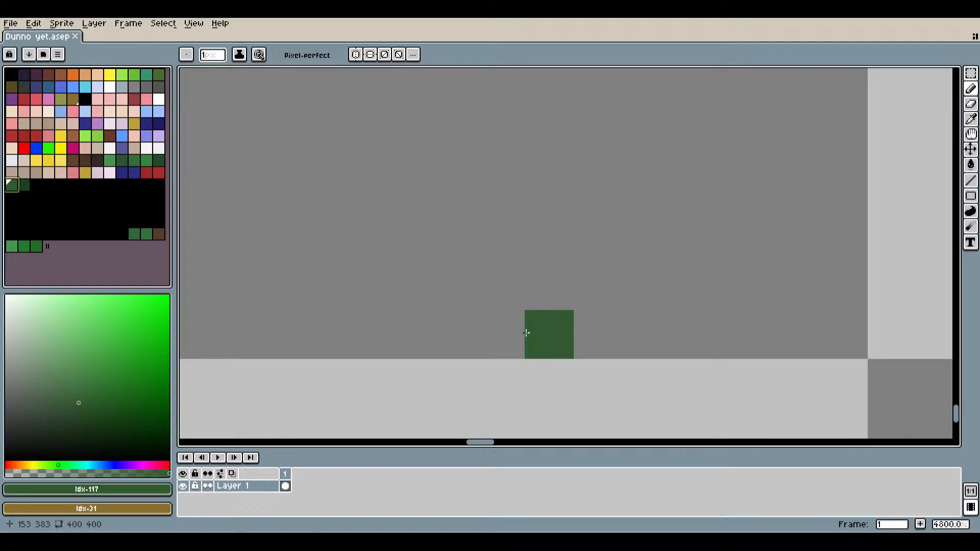
click(88, 400)
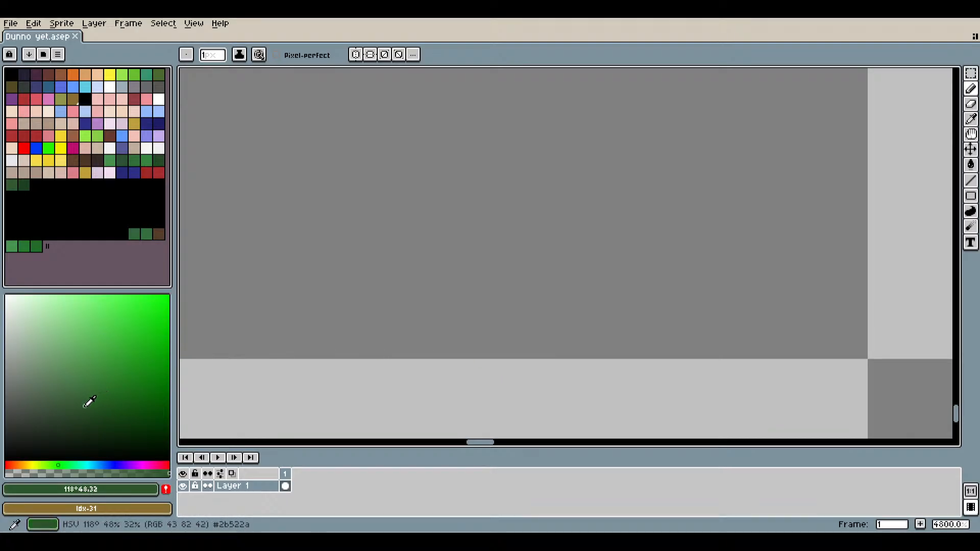
click(70, 396)
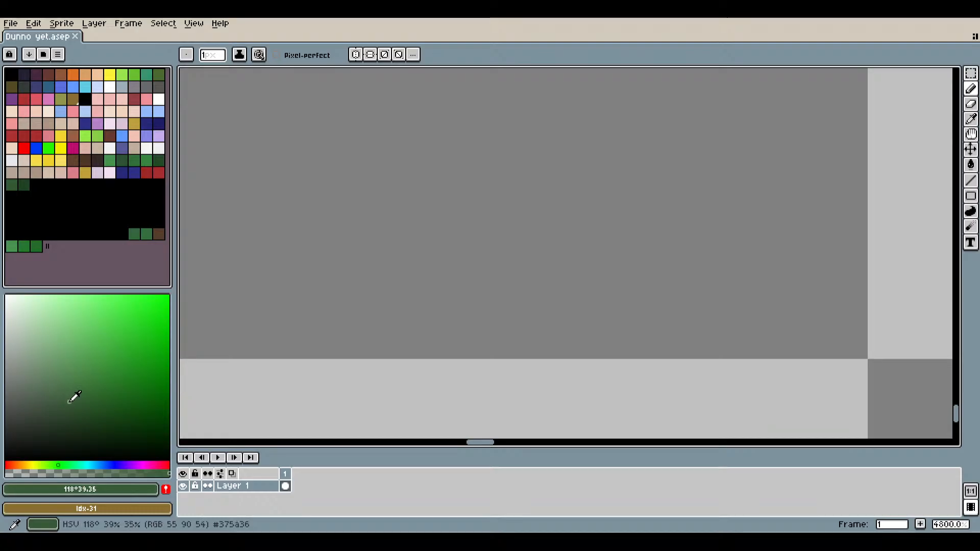
click(69, 402)
click(75, 400)
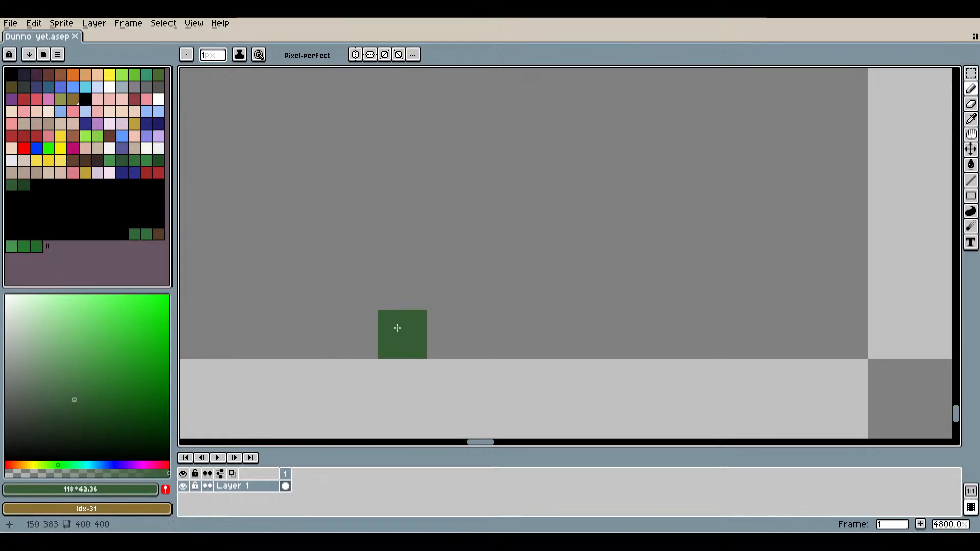
click(166, 489)
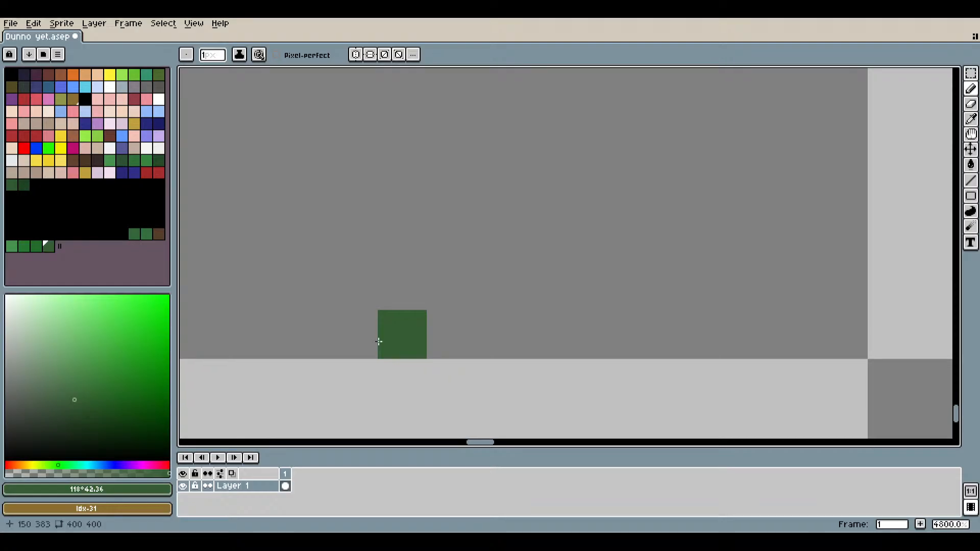
Draw a black (Idx-0) 34 × 34 px square outline in the empty canvas area beside the picture and return to the Pencil tool.
drag(740, 297, 608, 293)
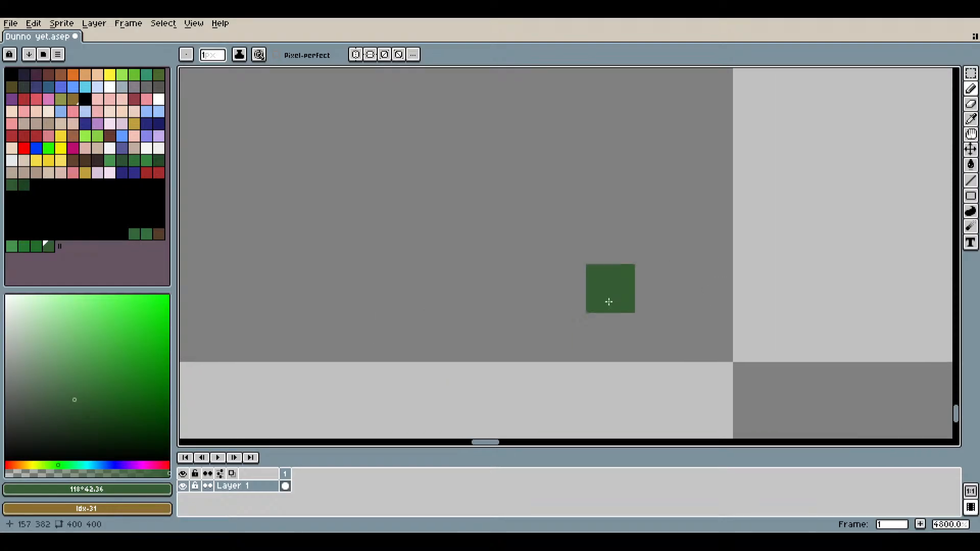
drag(700, 310, 573, 284)
scroll(628, 291, down, 5)
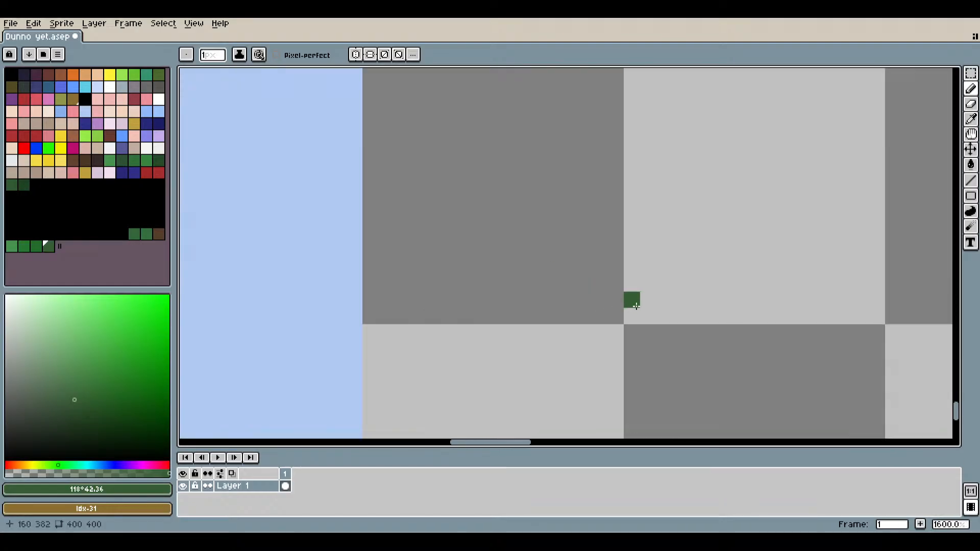
drag(676, 313, 580, 317)
scroll(578, 319, down, 1)
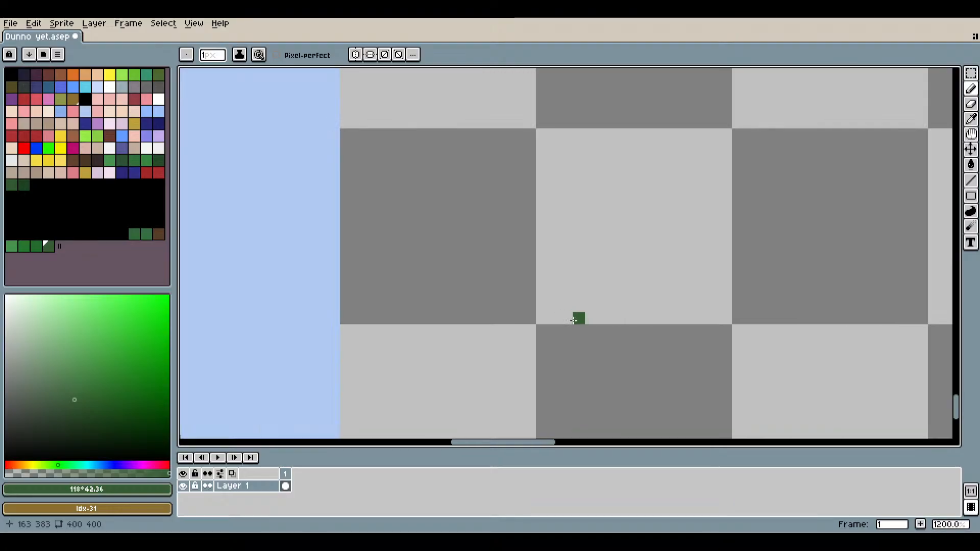
drag(661, 318, 510, 328)
scroll(587, 342, up, 6)
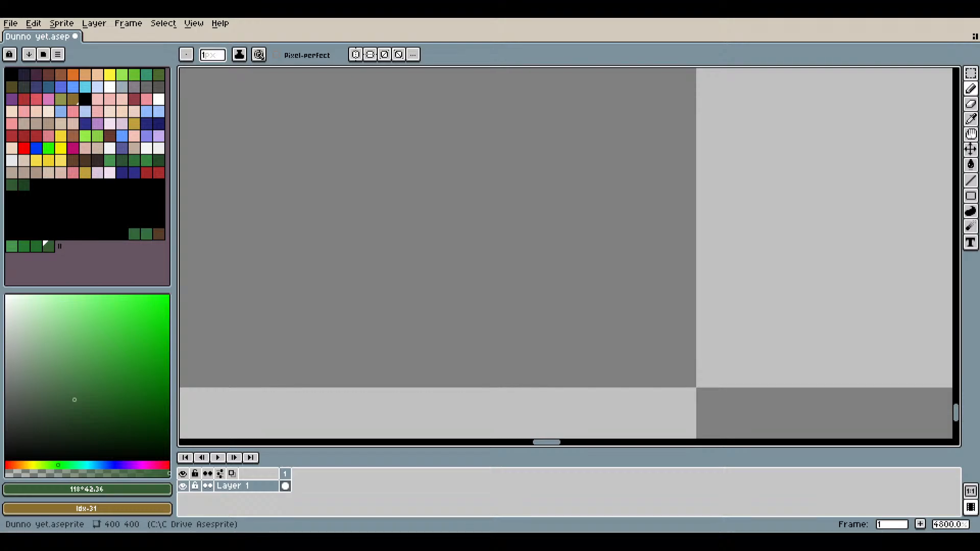
scroll(508, 297, down, 5)
drag(510, 313, 626, 287)
scroll(723, 297, down, 1)
drag(711, 262, 527, 291)
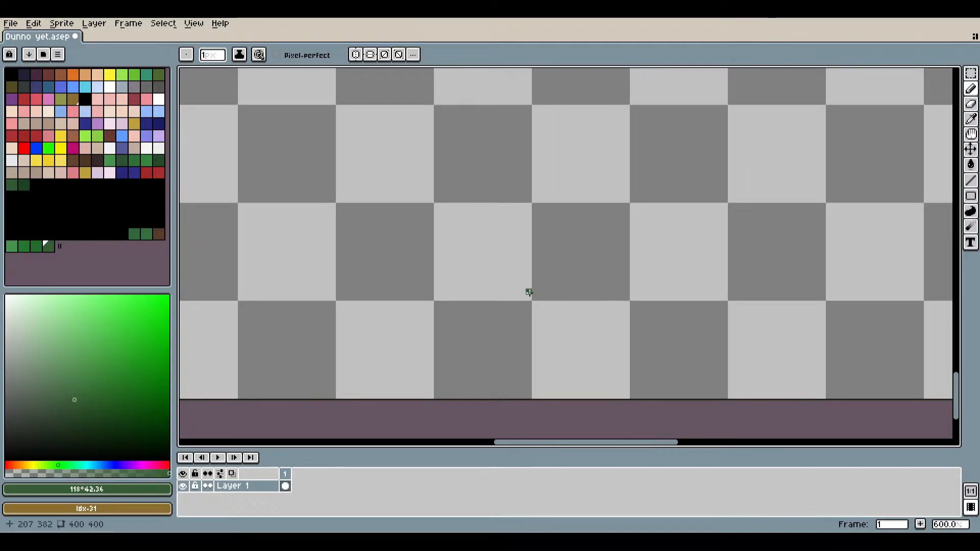
drag(619, 201, 560, 234)
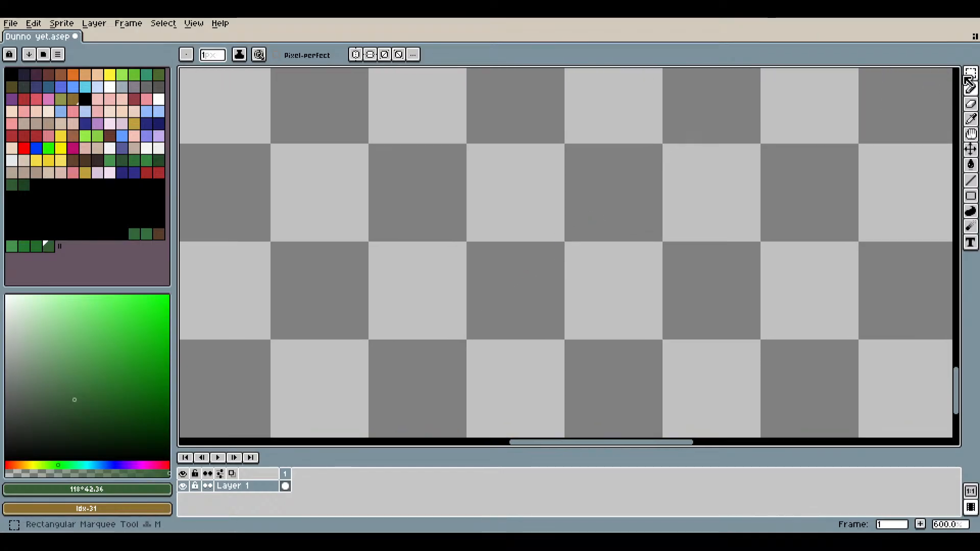
click(971, 196)
click(11, 75)
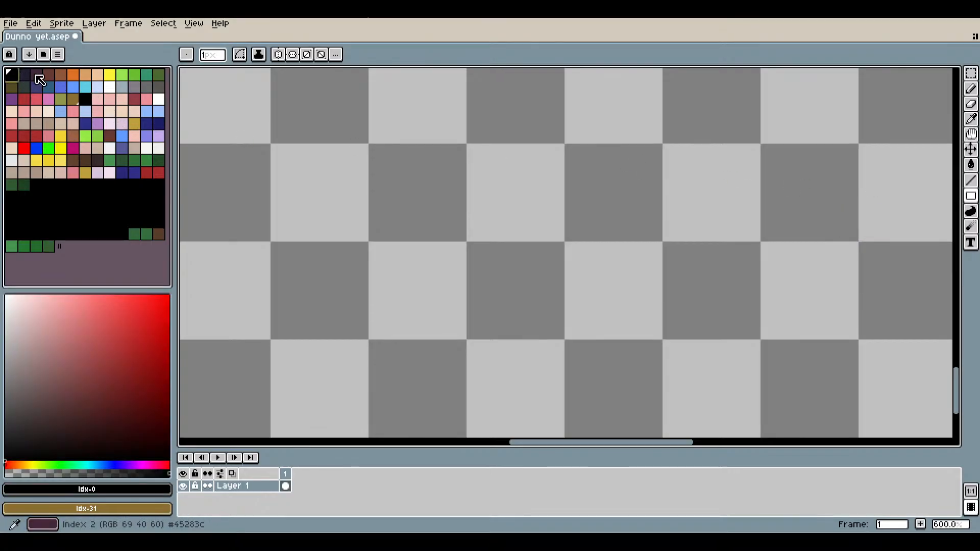
drag(462, 140, 663, 346)
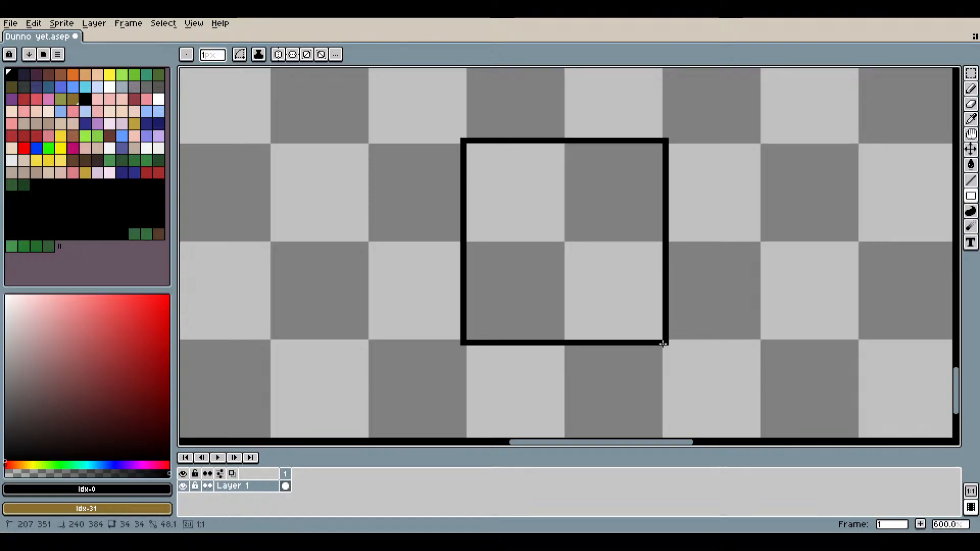
scroll(597, 227, up, 4)
scroll(715, 184, down, 3)
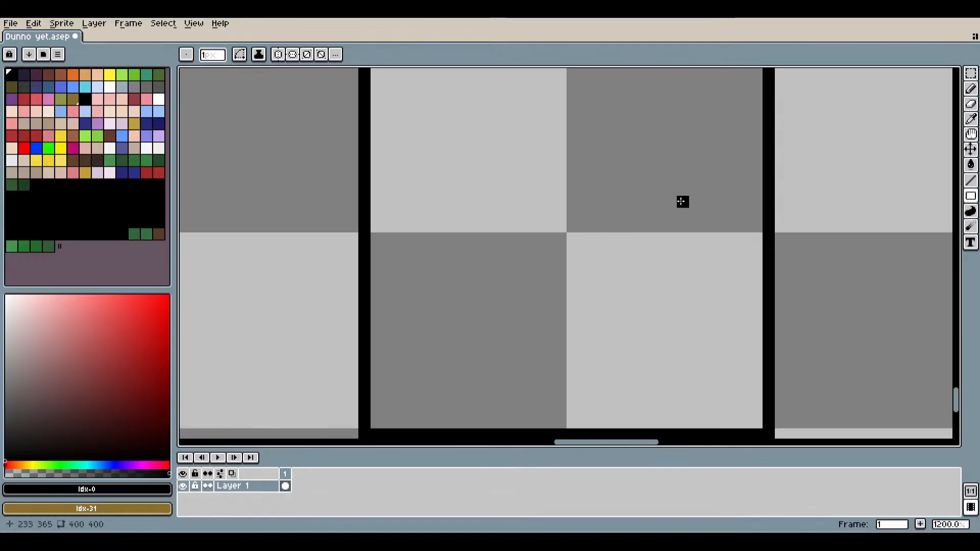
click(972, 92)
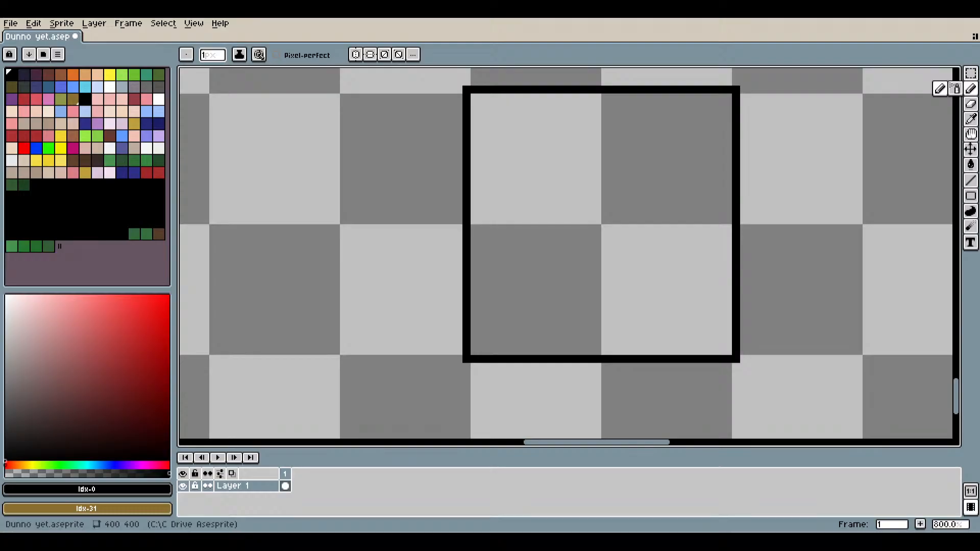
scroll(561, 190, up, 5)
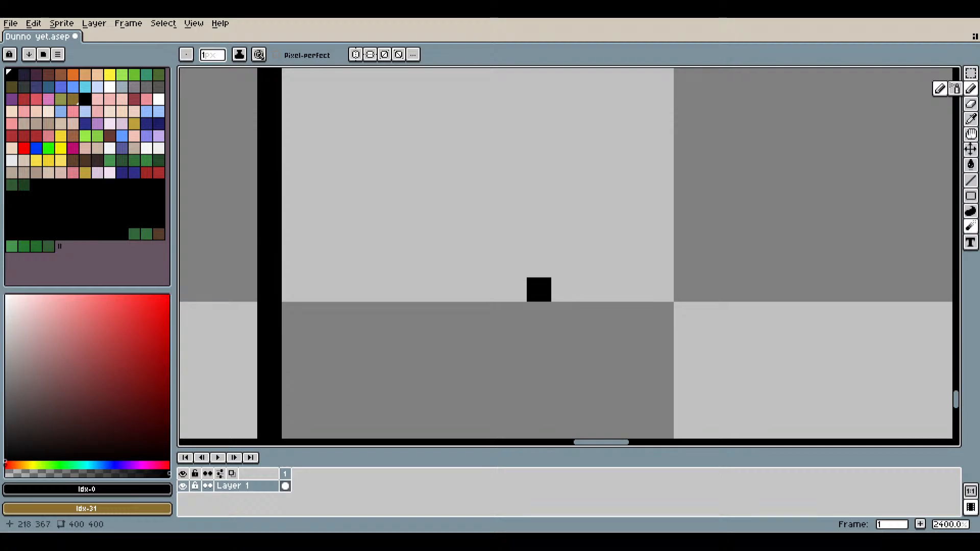
scroll(582, 282, down, 3)
drag(647, 298, 430, 268)
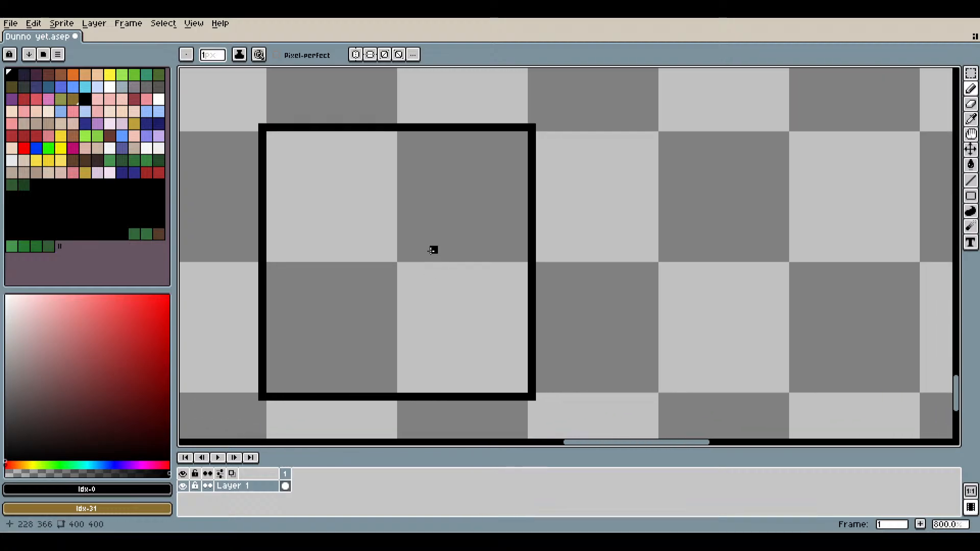
scroll(433, 249, up, 5)
scroll(376, 266, down, 5)
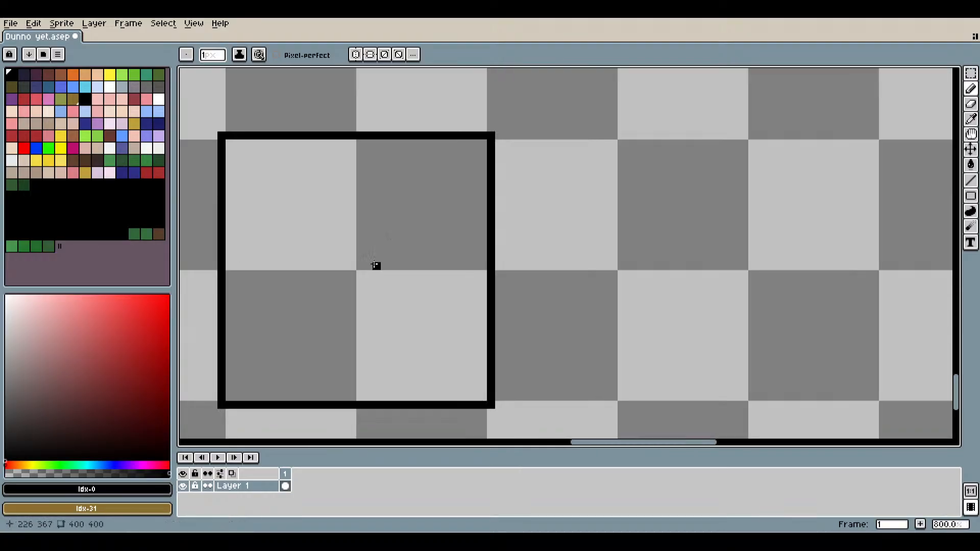
scroll(376, 265, down, 2)
scroll(361, 278, up, 5)
With palette green Idx-185, pencil a short stepped diagonal edge near the centre of the black frame.
click(49, 246)
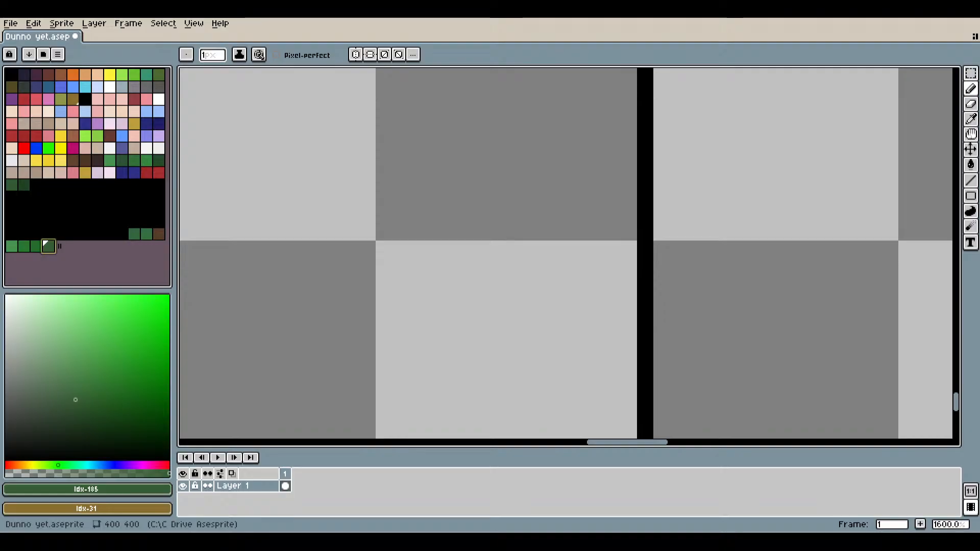
scroll(439, 258, down, 3)
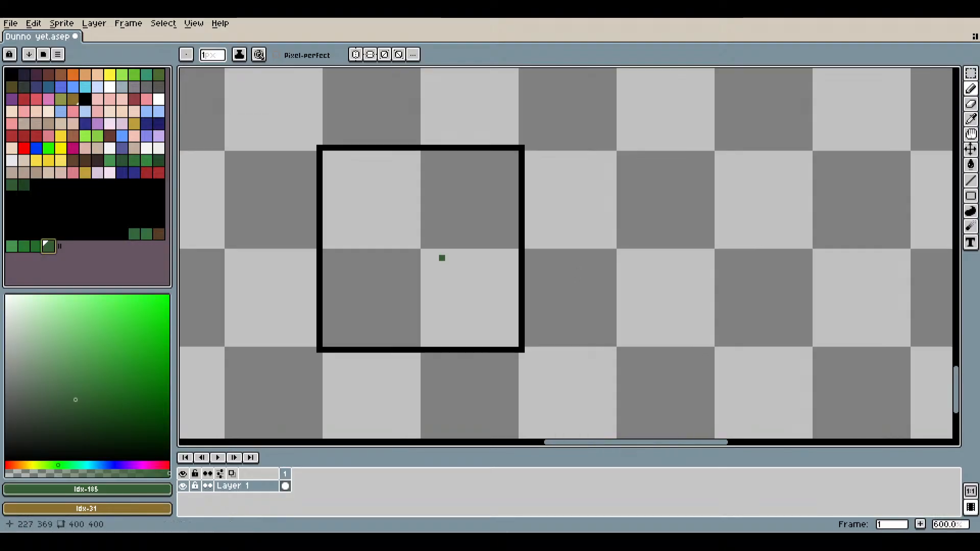
scroll(586, 236, up, 6)
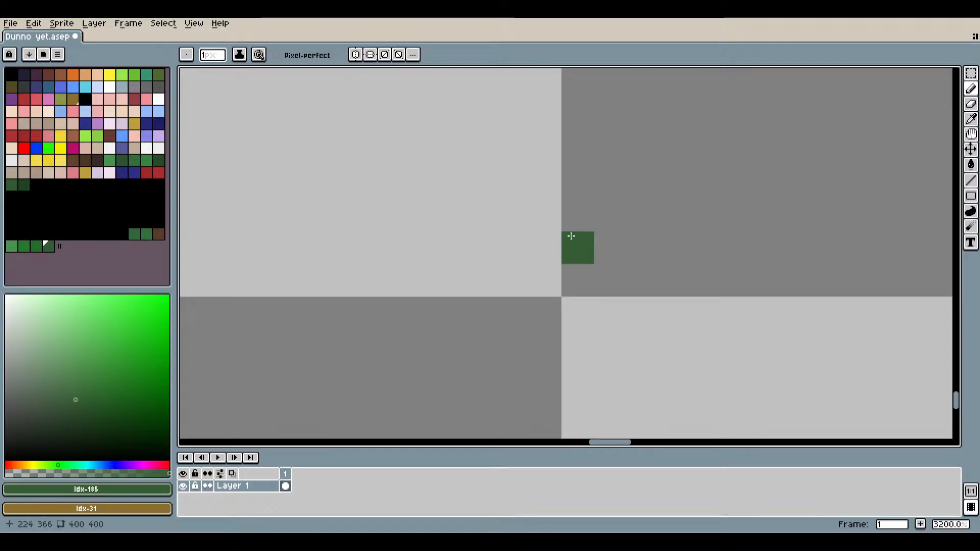
mouse_move(547, 221)
mouse_down()
mouse_move(585, 244)
mouse_move(584, 278)
mouse_up()
scroll(586, 280, down, 1)
scroll(587, 283, down, 3)
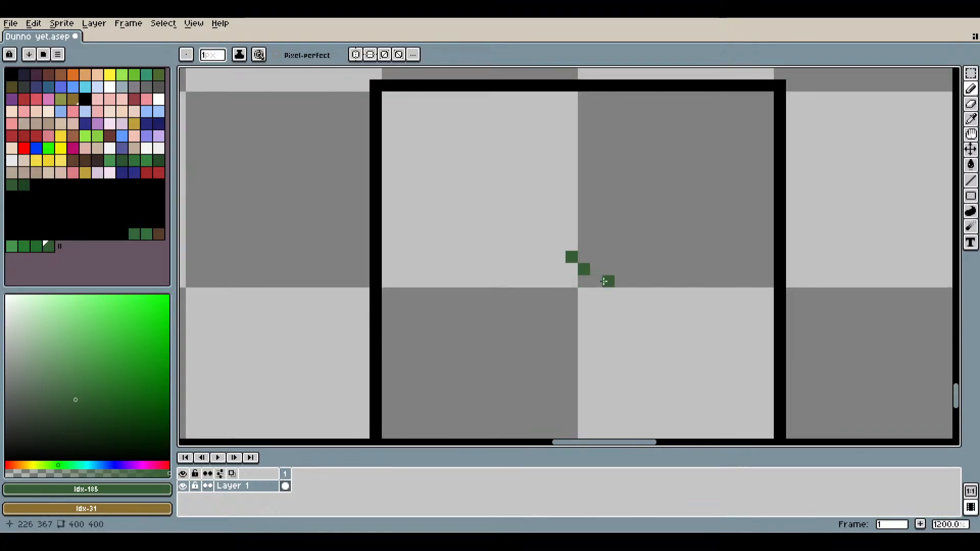
scroll(603, 281, up, 4)
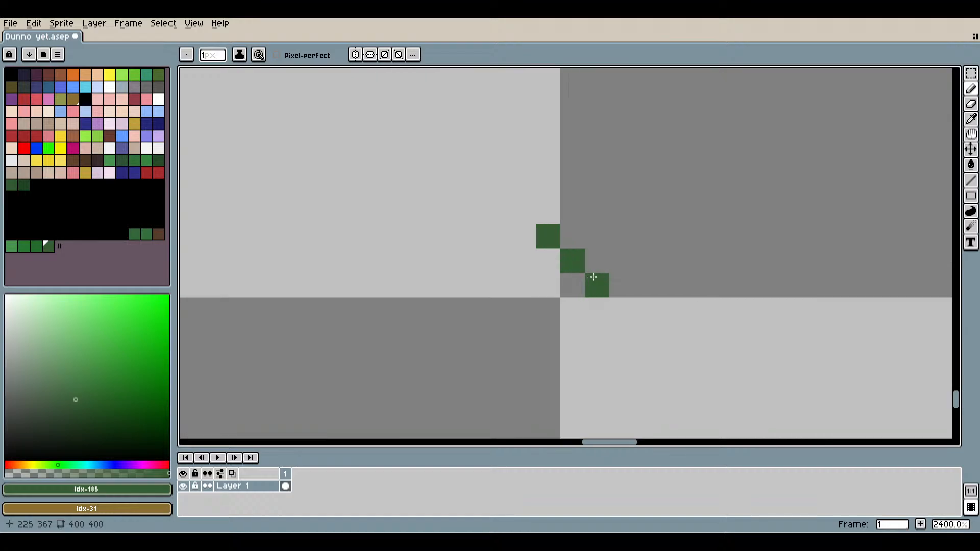
click(567, 280)
click(608, 308)
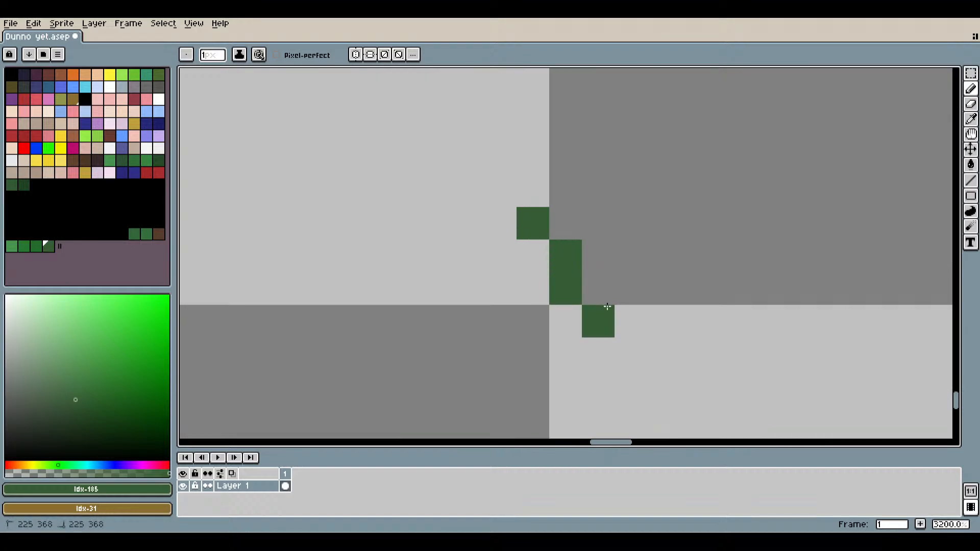
Complete the small green outline with a four-pixel bottom edge, a stepped right side and a five-pixel top edge.
drag(643, 319, 670, 320)
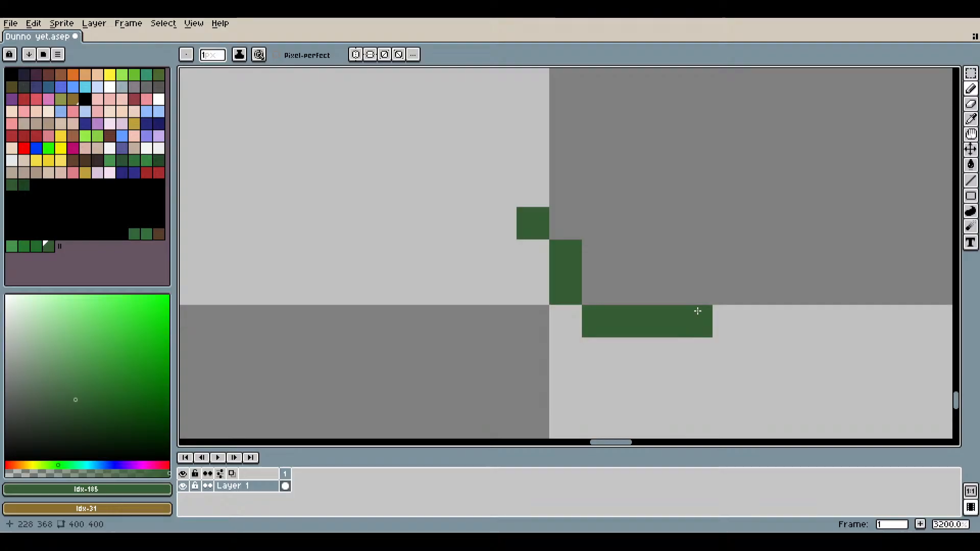
click(730, 284)
click(733, 256)
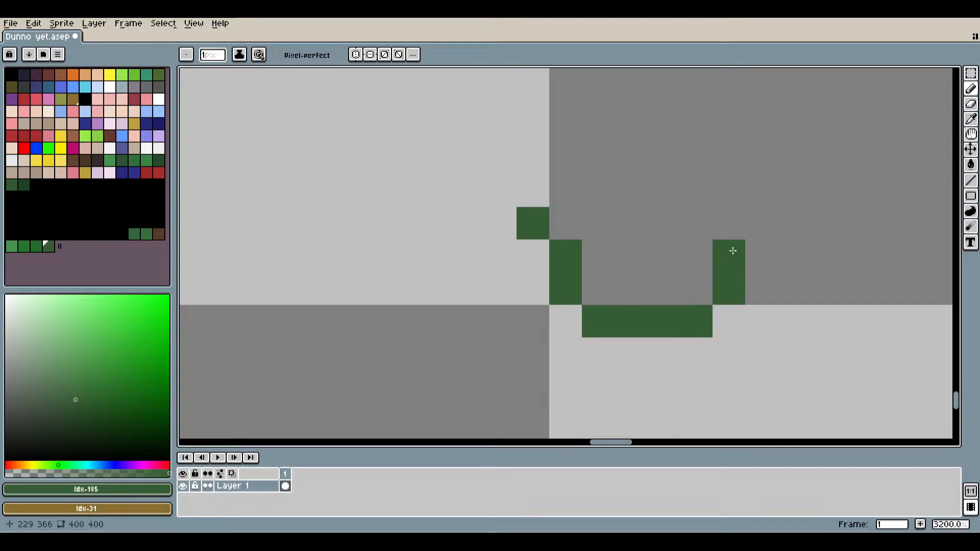
click(696, 194)
drag(697, 225, 730, 224)
scroll(642, 237, down, 1)
scroll(642, 238, down, 2)
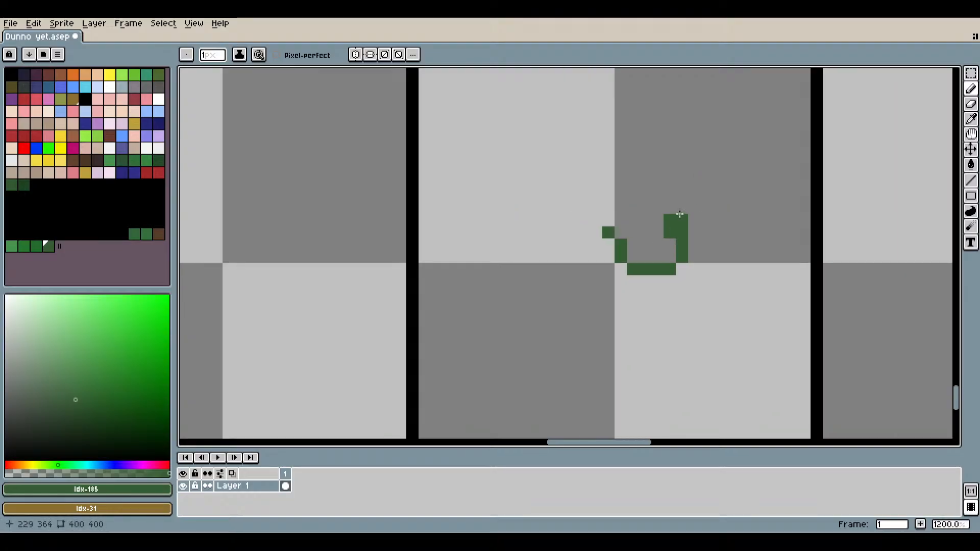
scroll(617, 232, up, 2)
click(537, 203)
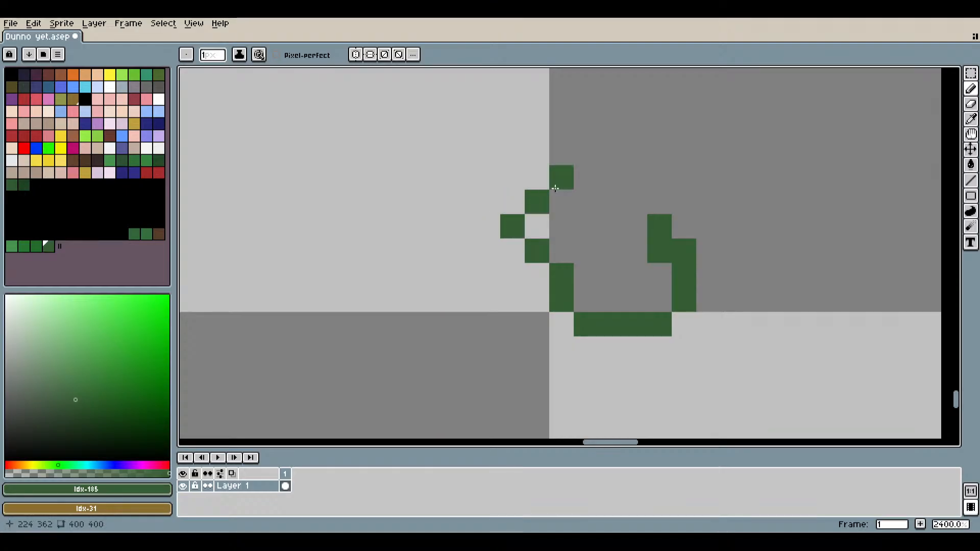
drag(562, 203, 631, 199)
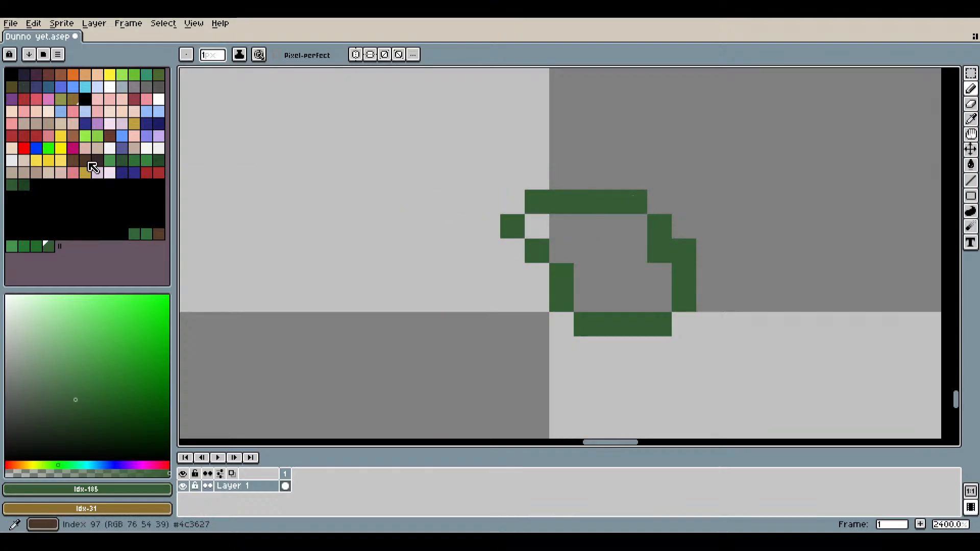
Mix a muted yellow of HSV 50°, 71, 74 from palette yellow Idx-94 and fill the green outline with it.
click(48, 161)
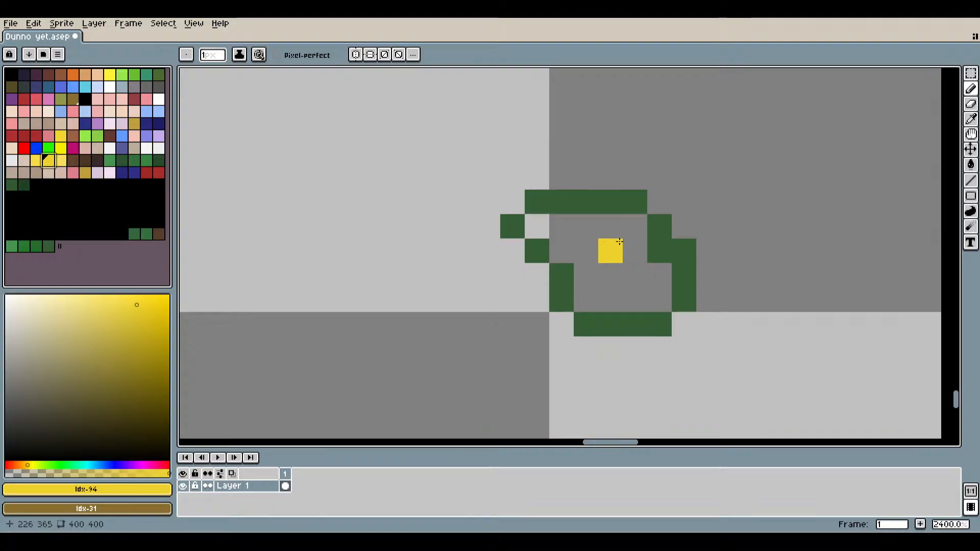
click(121, 337)
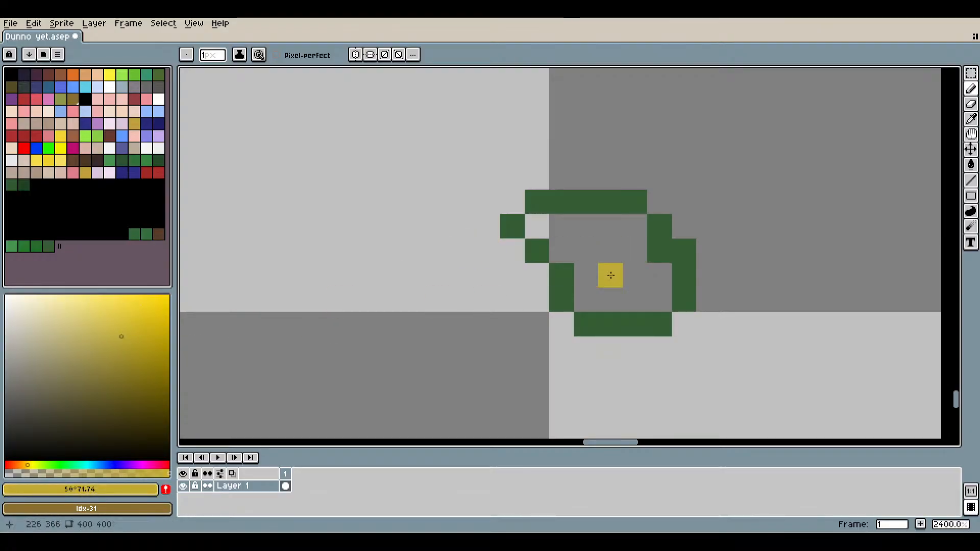
key(g)
click(627, 253)
scroll(627, 254, down, 6)
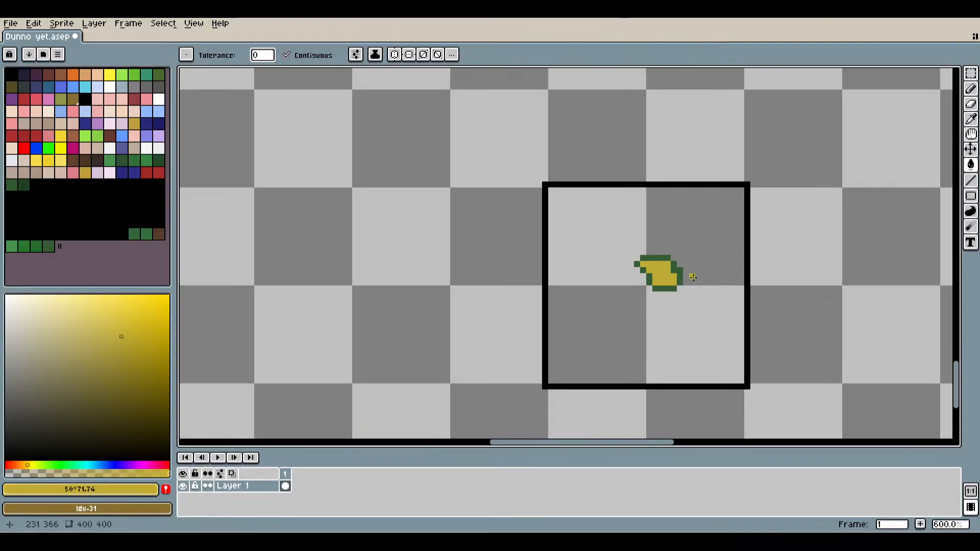
Pencil the two inner green pixels of the shape's upper right edge over with the muted yellow.
scroll(631, 262, up, 5)
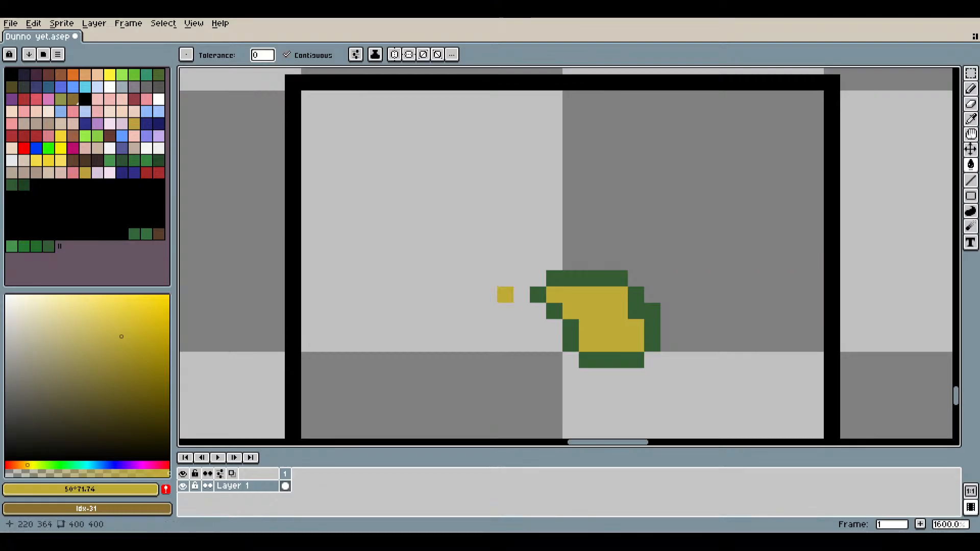
scroll(636, 294, up, 4)
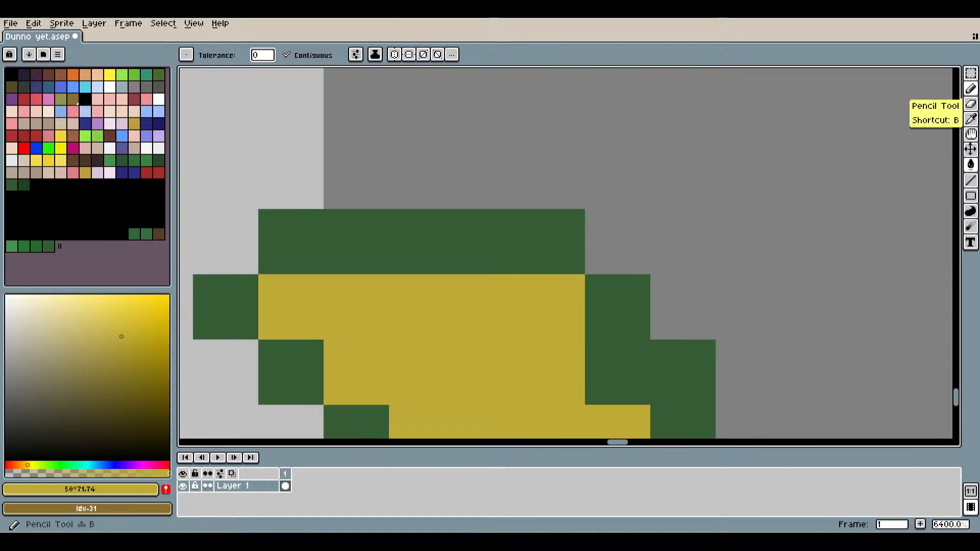
click(970, 88)
click(606, 324)
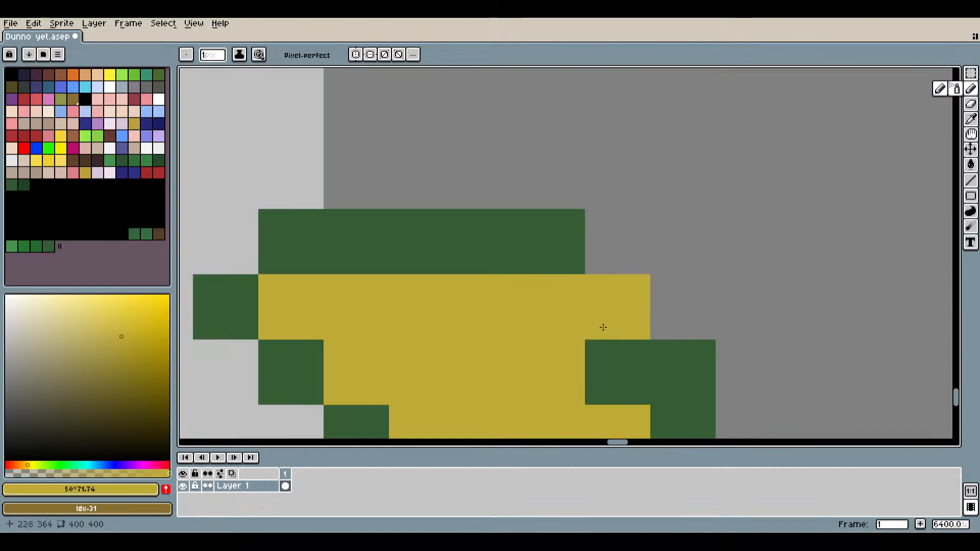
click(618, 364)
scroll(730, 364, down, 10)
scroll(719, 290, up, 9)
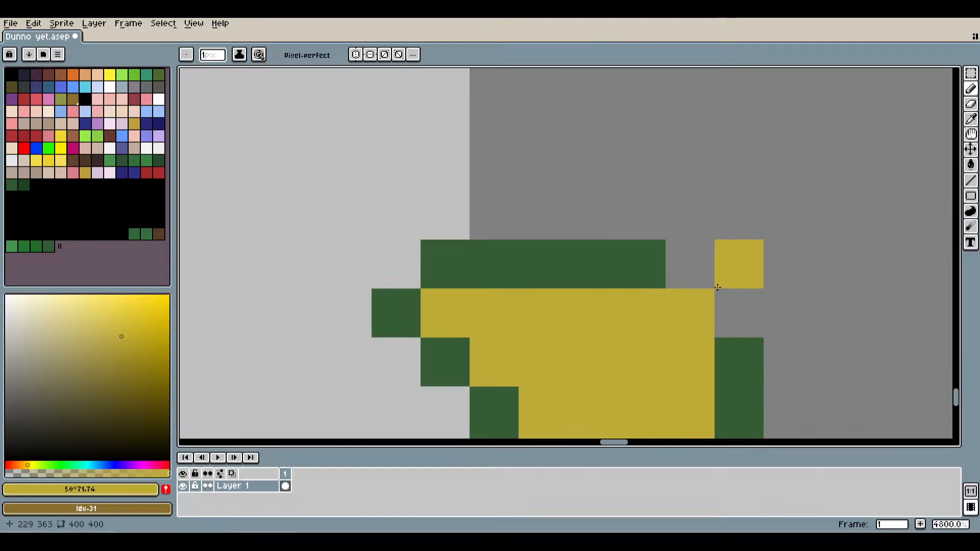
Sample the outline's green #365d35 and pencil one pixel at the shape's upper right corner to close the outline.
click(970, 119)
click(608, 258)
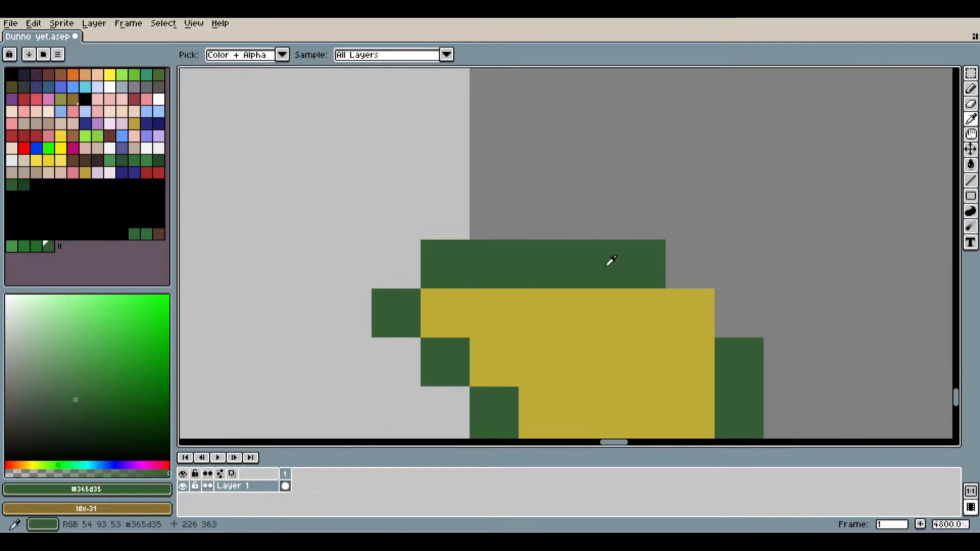
click(971, 89)
click(689, 313)
scroll(735, 327, down, 6)
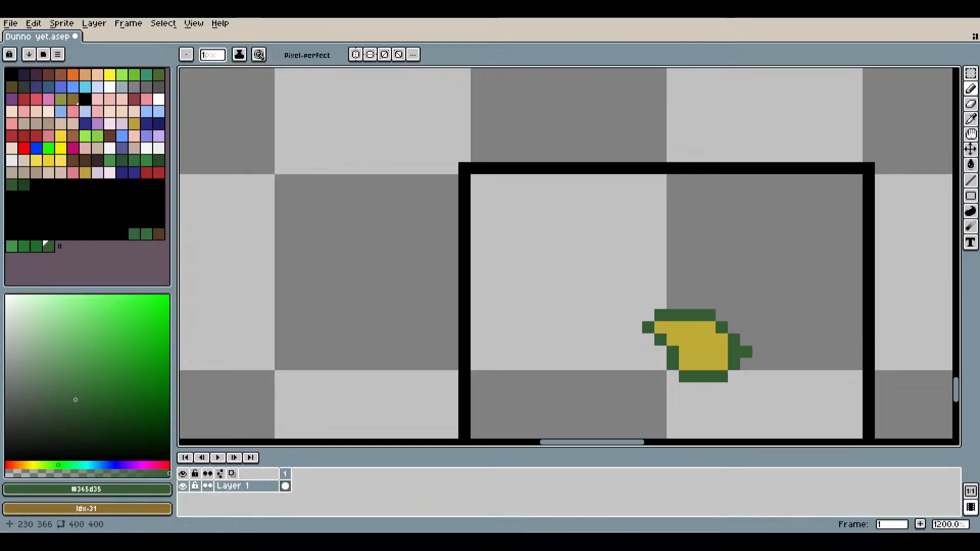
scroll(664, 256, down, 3)
drag(682, 269, 632, 255)
scroll(592, 240, up, 3)
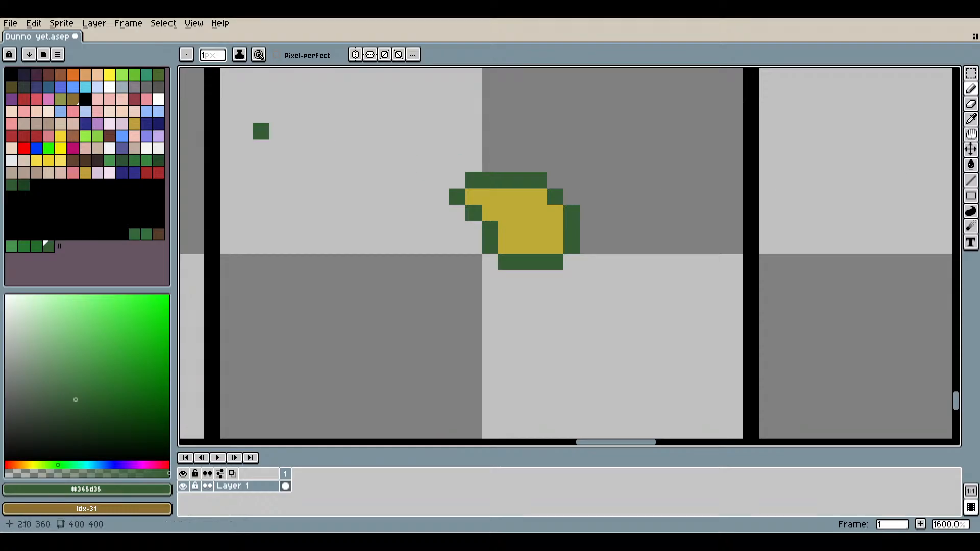
Pencil two black (Idx-0) pixels into the middle of the shape's green top edge.
click(11, 73)
click(483, 187)
scroll(483, 187, up, 2)
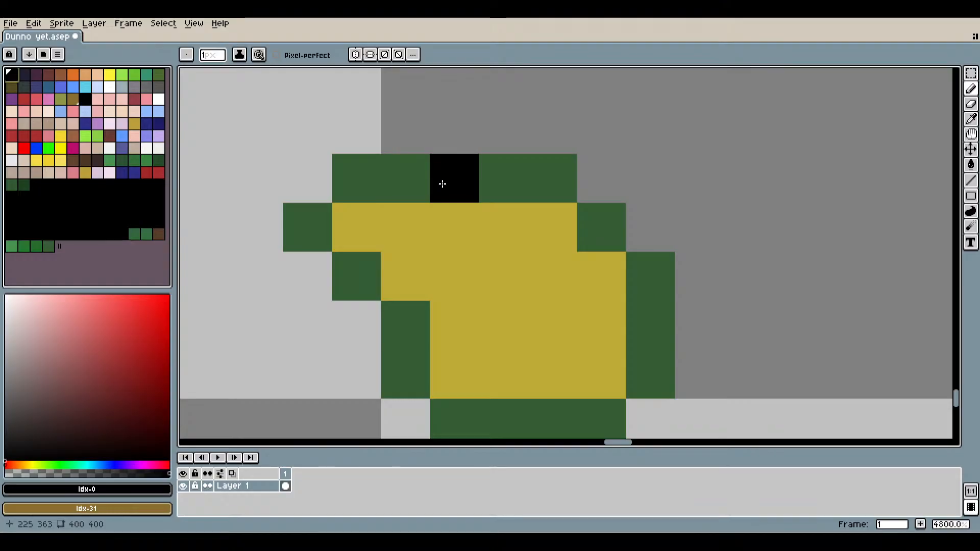
drag(451, 183, 540, 189)
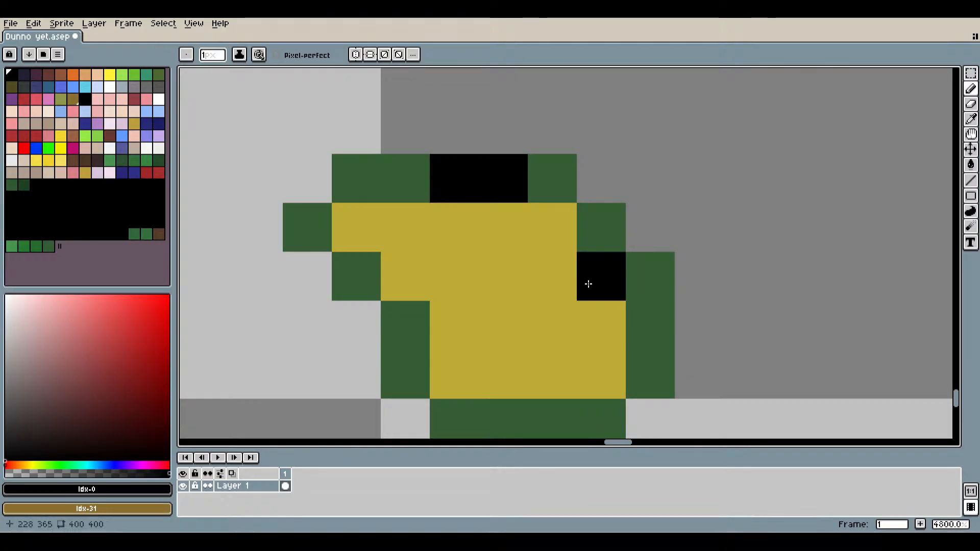
scroll(534, 254, down, 7)
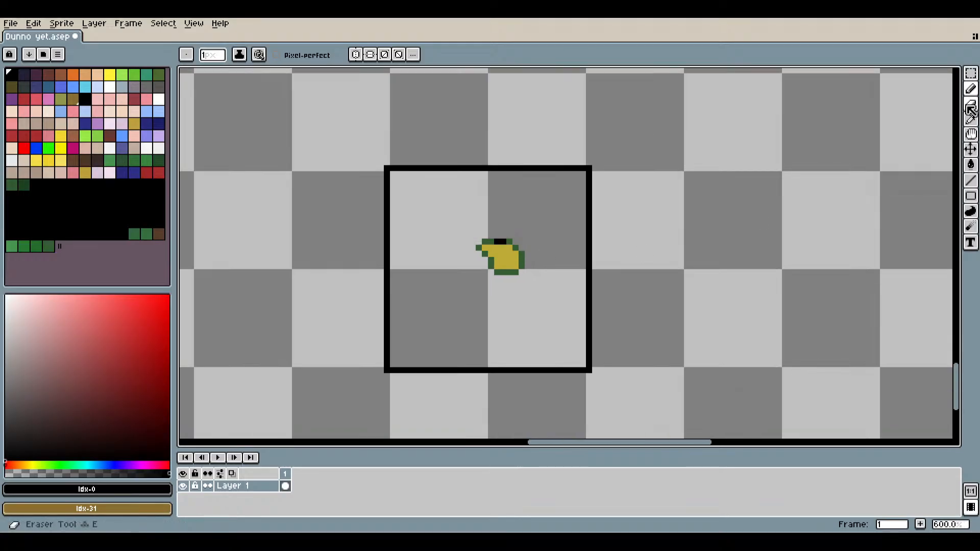
Select the small yellow and green shape inside the black frame and delete it.
key(shift+q)
scroll(631, 205, up, 1)
scroll(616, 210, up, 1)
drag(457, 241, 321, 364)
key(Delete)
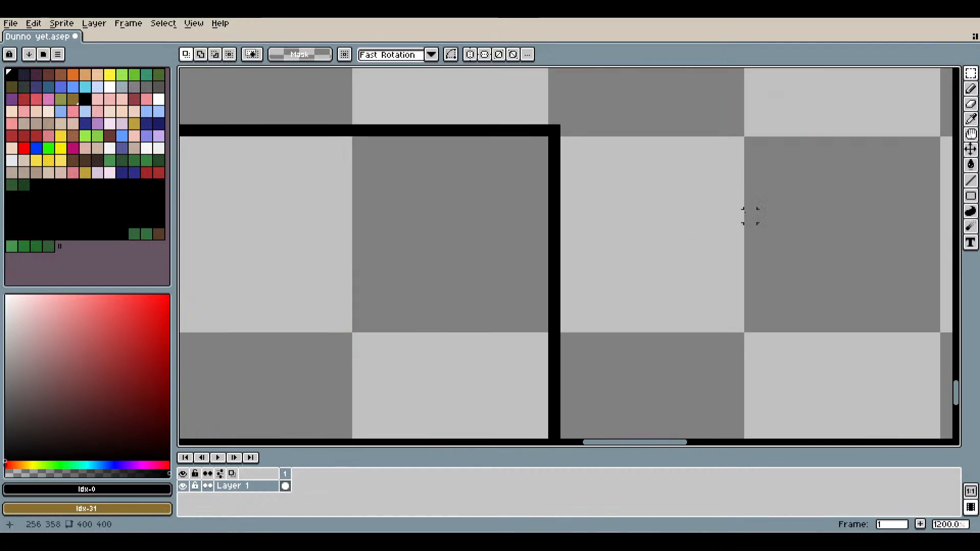
Pencil a black curve inside the frame: a three-pixel vertical left side stepping diagonally down into a short horizontal run.
key(b)
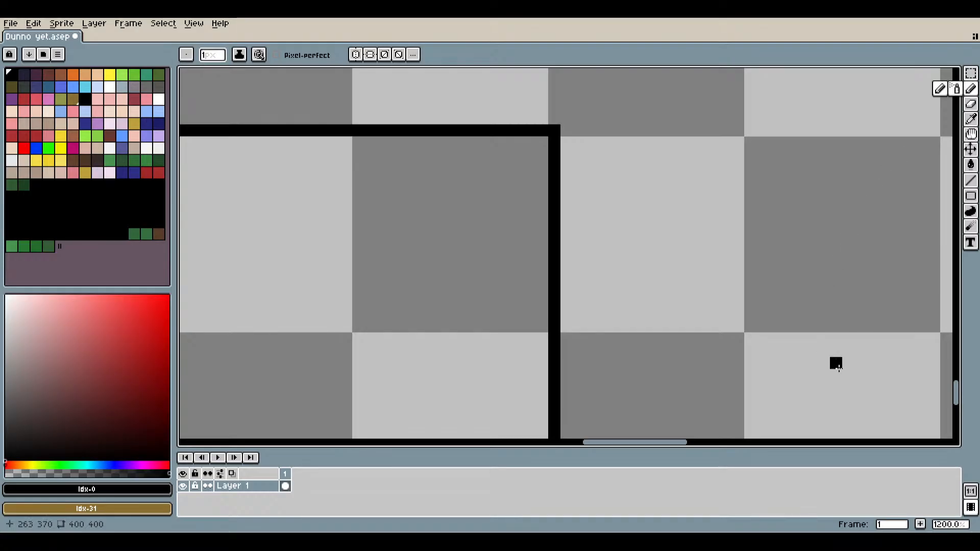
scroll(365, 242, up, 3)
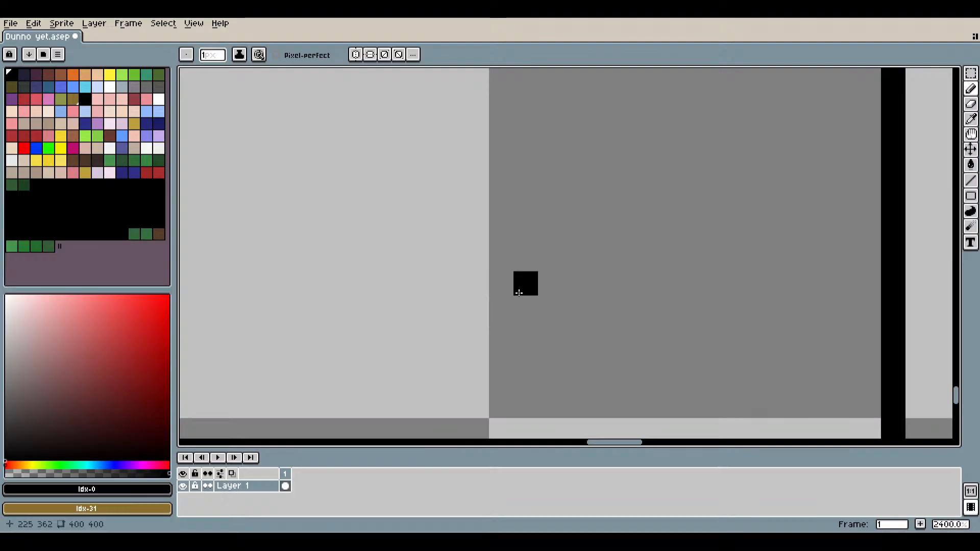
scroll(526, 194, up, 1)
click(486, 213)
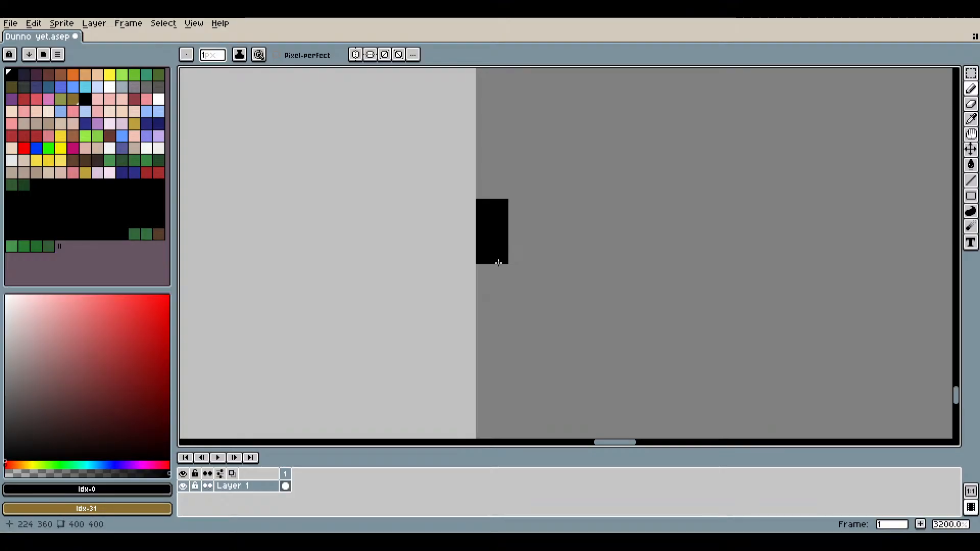
mouse_move(499, 263)
mouse_down()
mouse_move(534, 319)
mouse_move(595, 346)
mouse_up()
scroll(642, 352, down, 4)
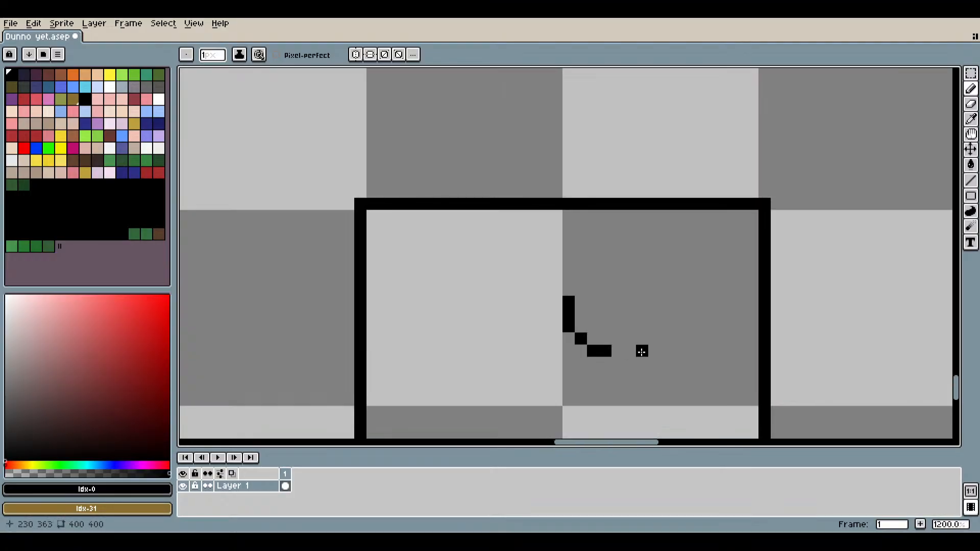
Extend the black curve by one pixel and pencil a four-pixel bottom edge one row below it.
scroll(621, 282, up, 1)
click(633, 190)
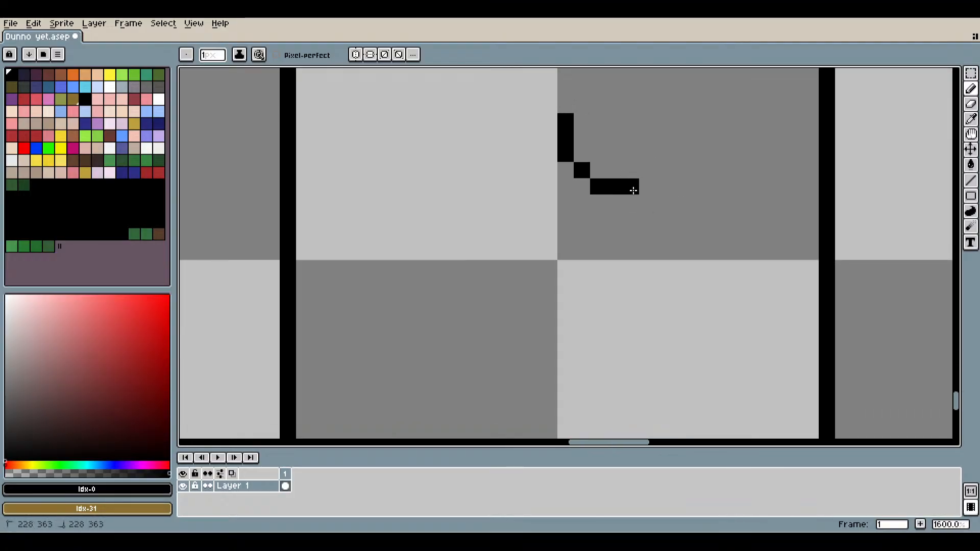
scroll(676, 235, down, 4)
drag(689, 241, 623, 299)
scroll(600, 284, up, 4)
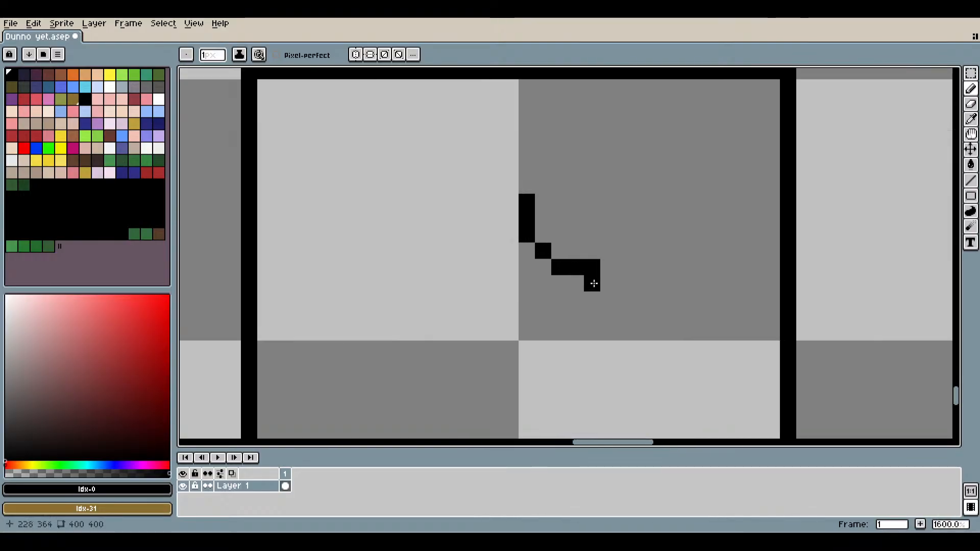
scroll(595, 283, up, 1)
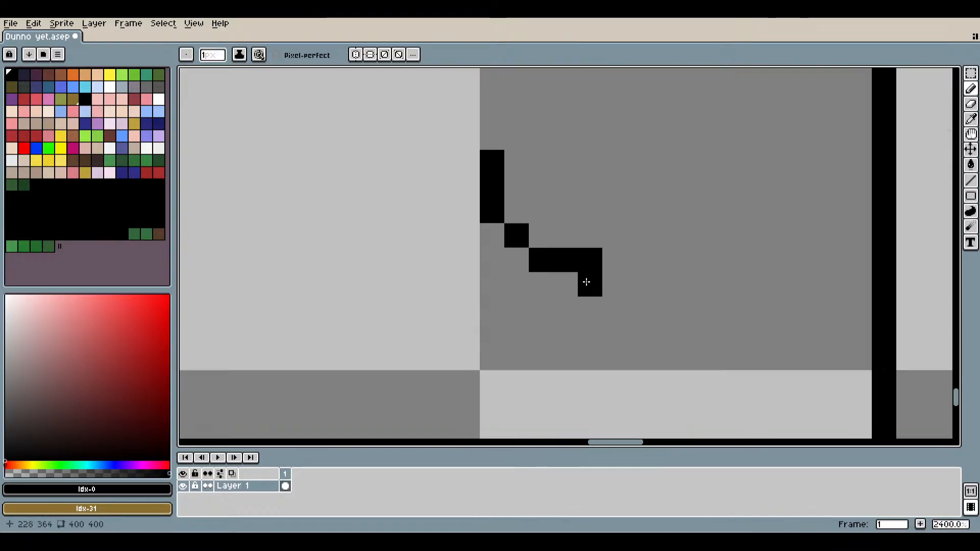
mouse_move(591, 284)
mouse_down()
mouse_move(704, 280)
mouse_move(663, 230)
mouse_move(727, 273)
mouse_up()
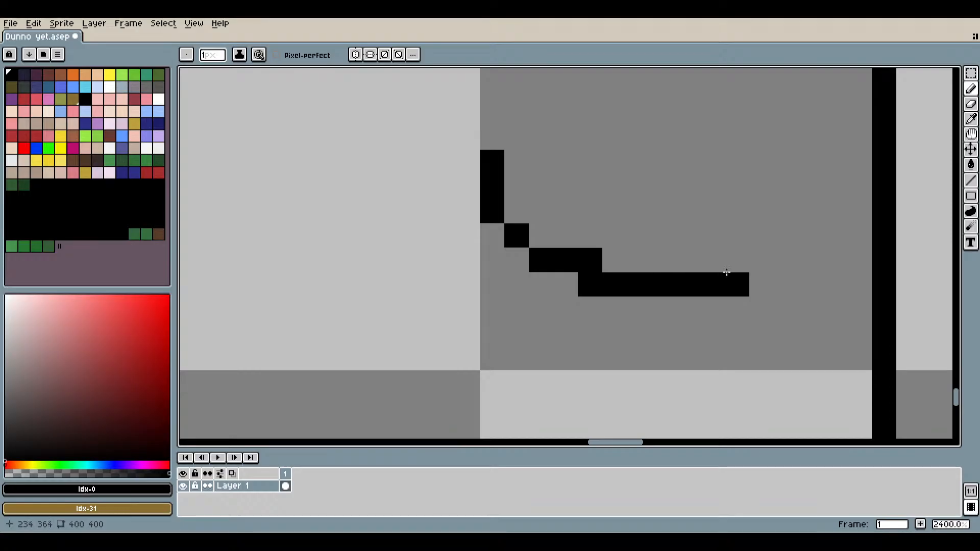
key(ctrl+z)
drag(565, 284, 660, 265)
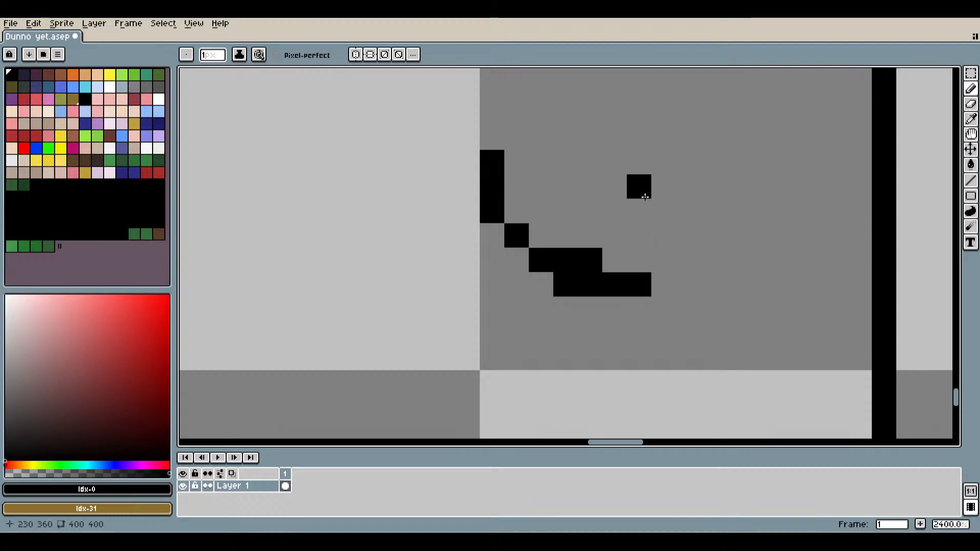
Pencil the right side, lower right corner and top edge in black to close the rounded outline.
drag(671, 169, 663, 190)
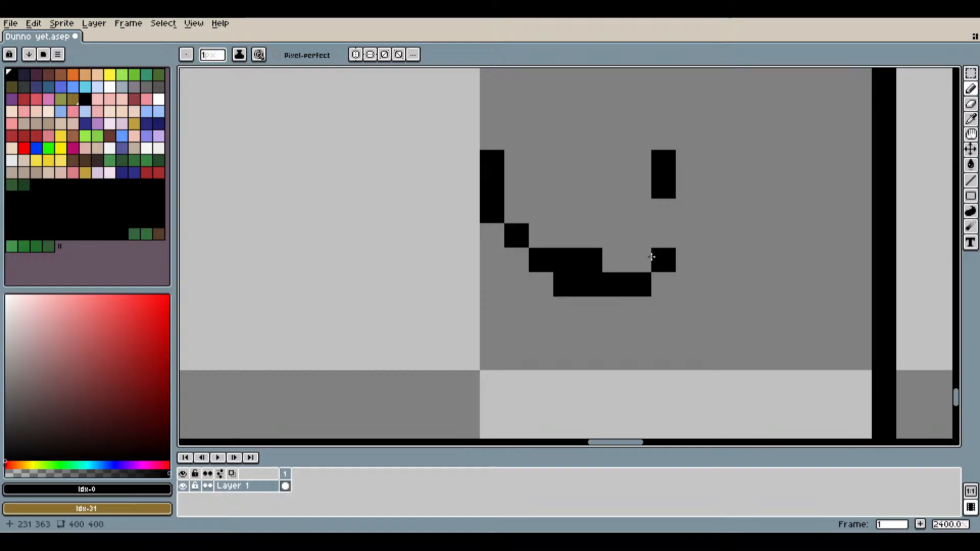
mouse_move(652, 257)
mouse_down()
mouse_move(642, 255)
mouse_move(658, 234)
mouse_move(656, 214)
mouse_move(642, 285)
mouse_up()
scroll(617, 218, down, 4)
scroll(584, 240, up, 5)
mouse_move(587, 329)
mouse_down()
mouse_move(580, 180)
mouse_move(729, 188)
mouse_move(755, 221)
mouse_move(743, 220)
mouse_up()
click(556, 215)
scroll(754, 274, down, 3)
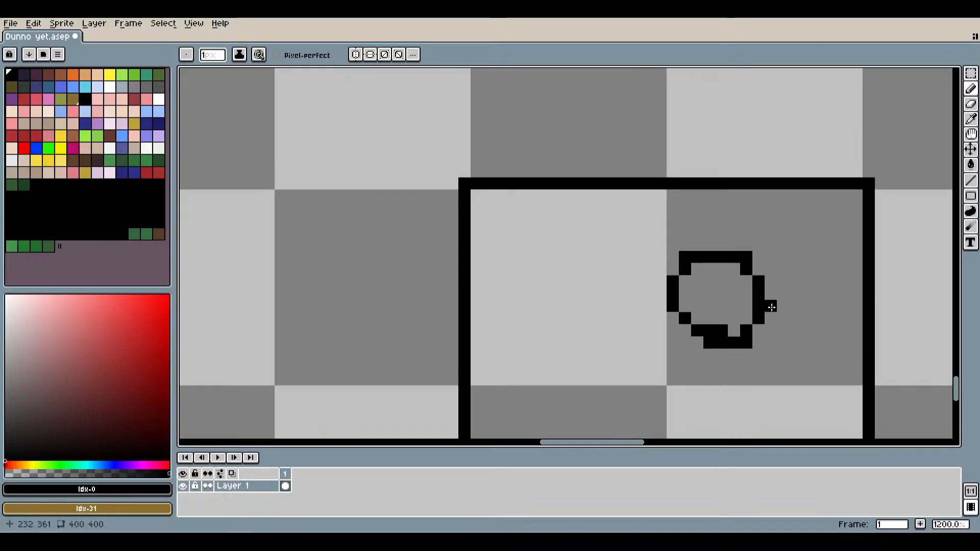
Fill the inside of the closed black outline with the dark green Idx-185 using the Paint Bucket.
scroll(662, 263, up, 4)
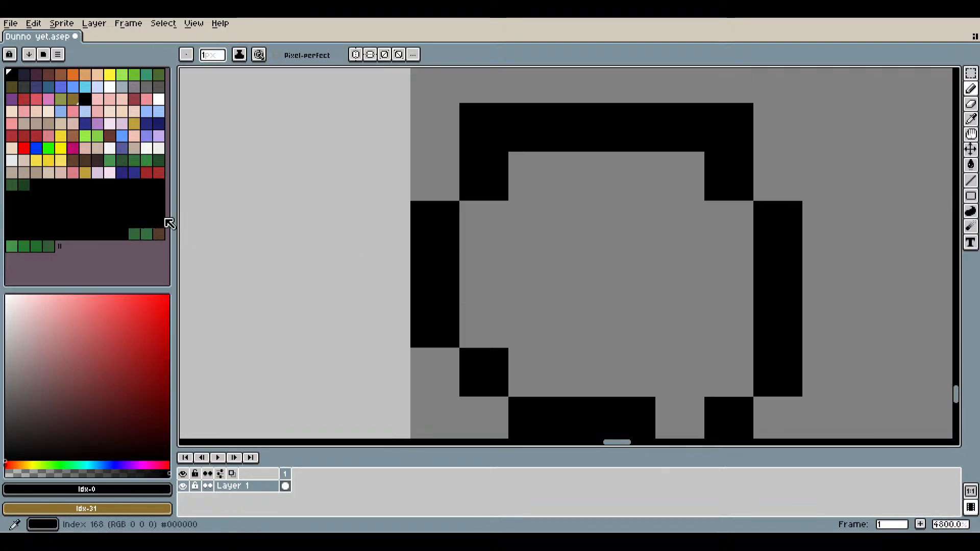
click(49, 247)
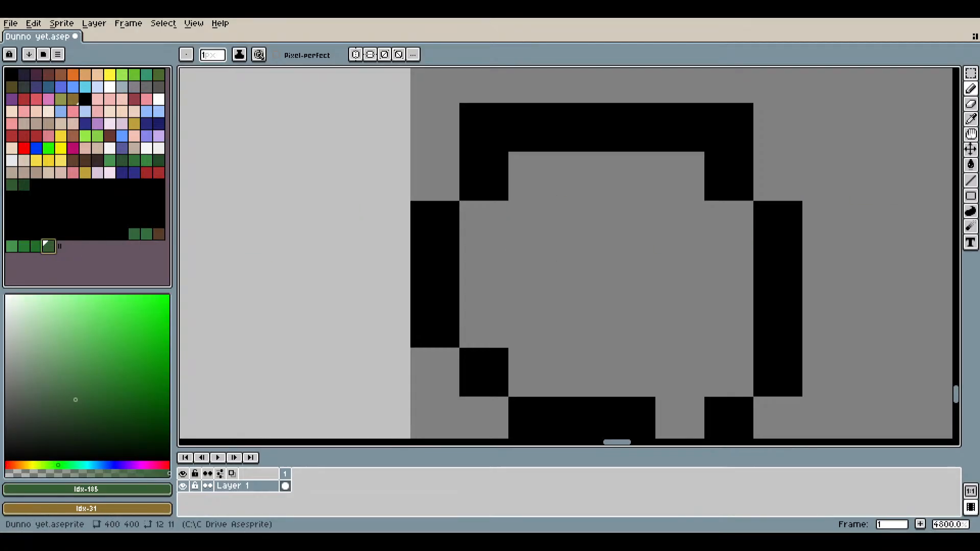
click(971, 165)
click(746, 269)
Pencil over the doubled black pixels just inside the bottom edge with the same green to thin the outline.
click(971, 91)
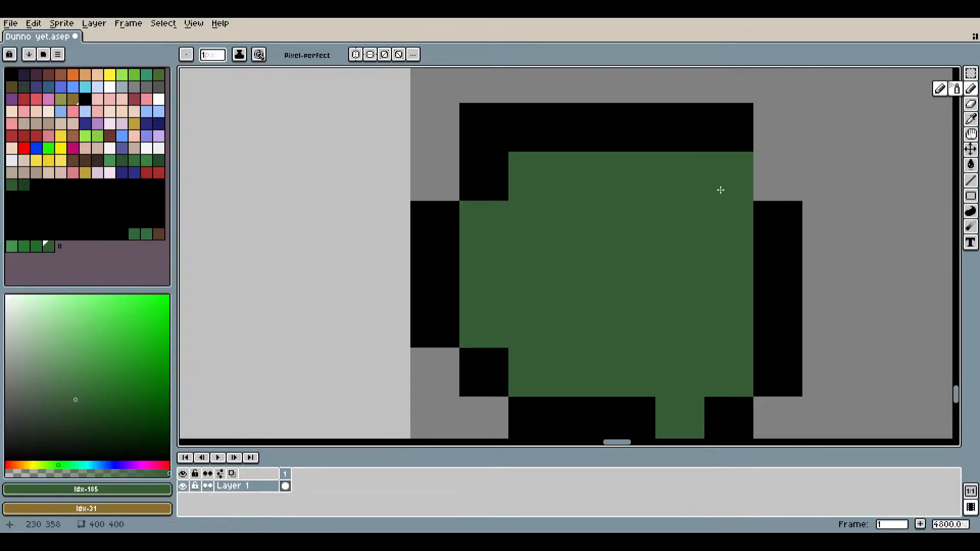
scroll(588, 216, down, 5)
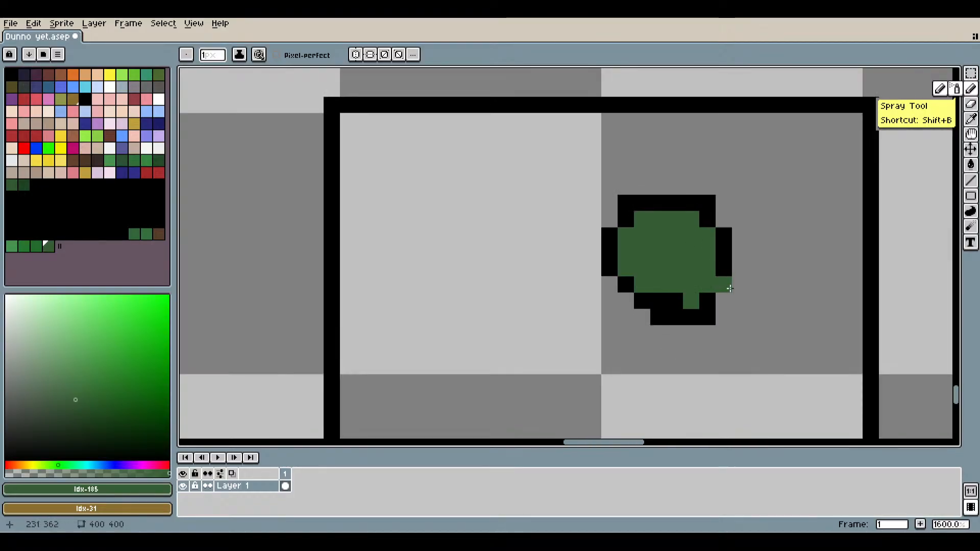
scroll(663, 286, up, 7)
click(738, 299)
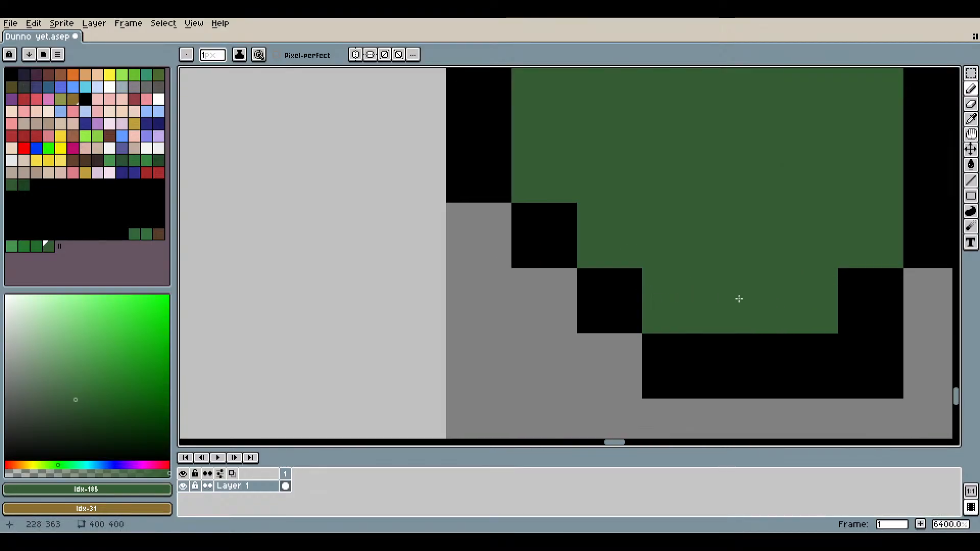
scroll(810, 322, down, 5)
scroll(695, 307, up, 4)
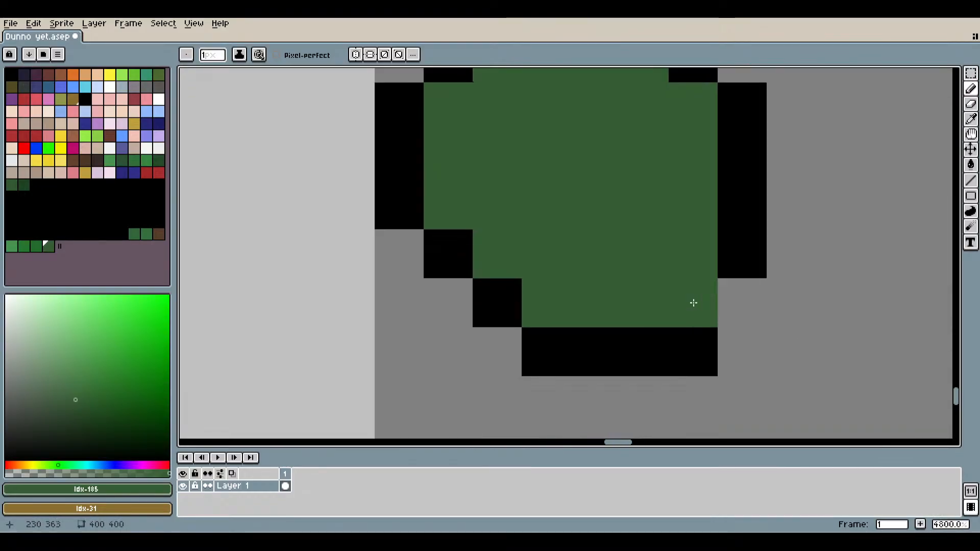
scroll(697, 304, down, 4)
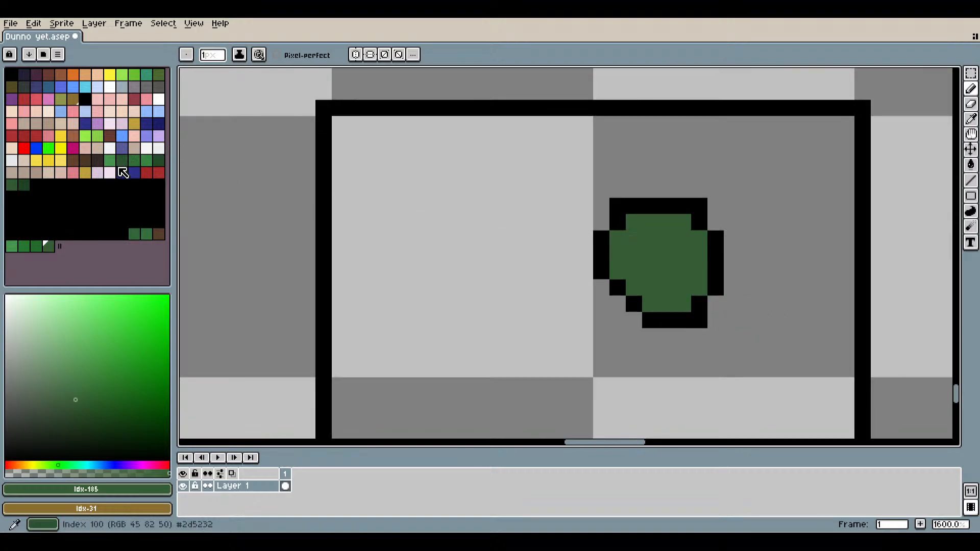
Choose the gold color Idx-110 and pencil a four-pixel-wide, three-row block across the shape's middle up to its right edge.
click(99, 173)
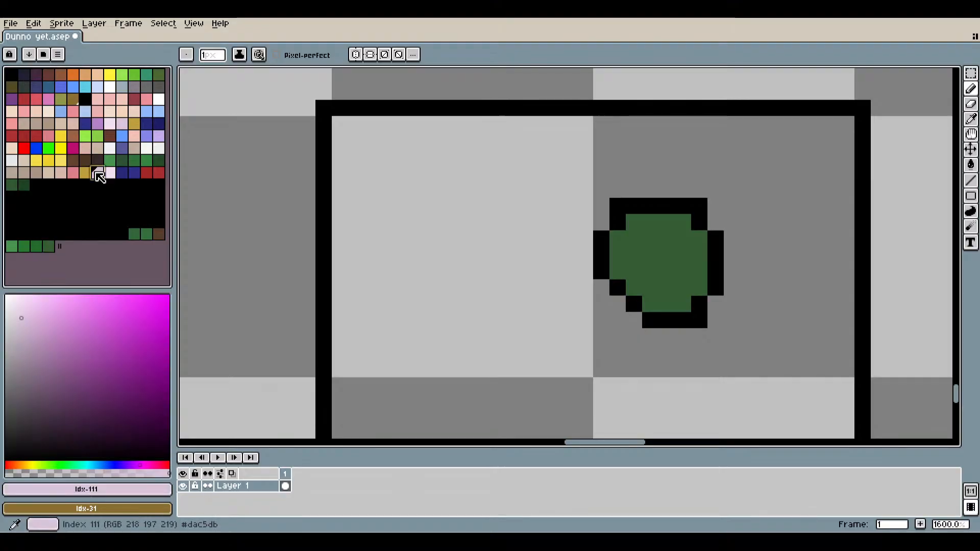
click(85, 172)
click(619, 269)
scroll(623, 264, up, 3)
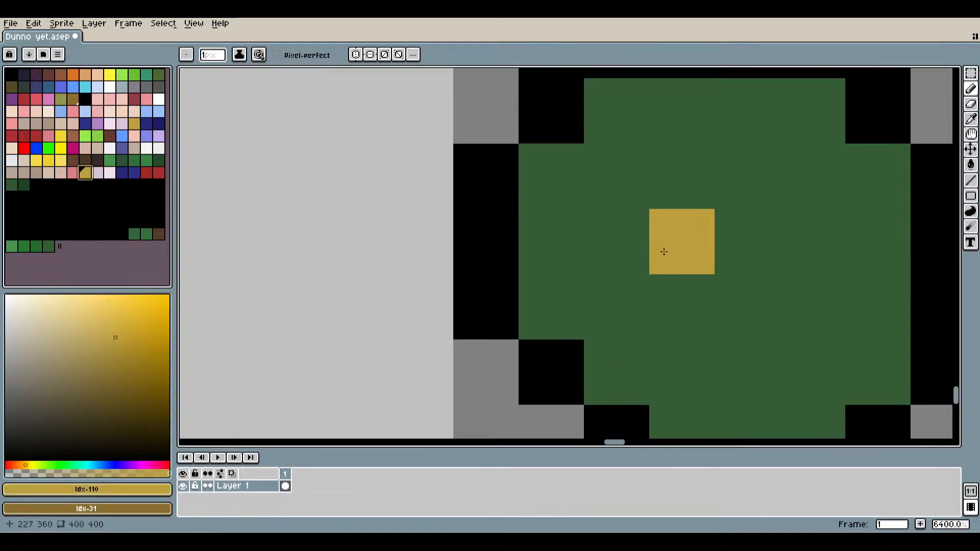
scroll(863, 227, down, 2)
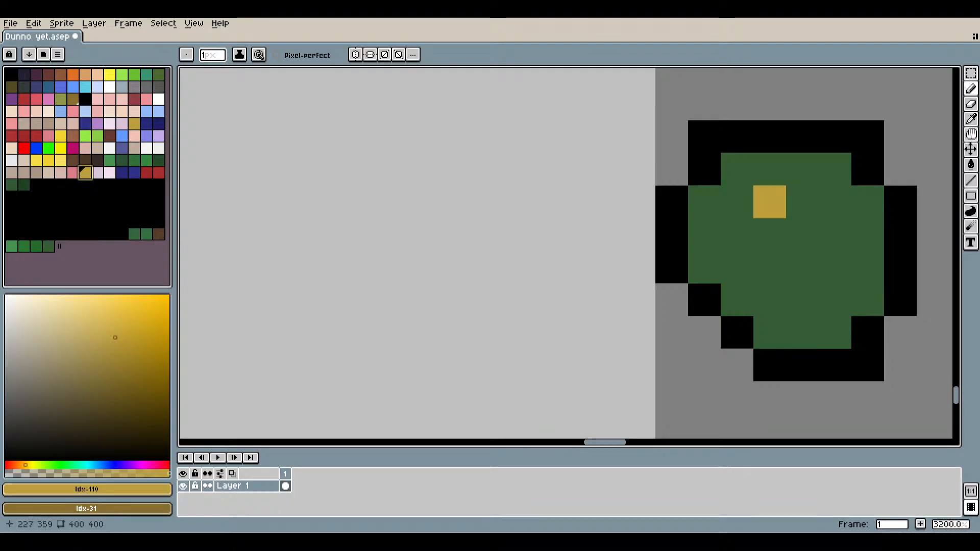
mouse_move(770, 203)
mouse_down()
mouse_move(799, 214)
mouse_move(856, 212)
mouse_move(861, 233)
mouse_move(785, 242)
mouse_move(860, 266)
mouse_move(797, 260)
mouse_move(853, 265)
mouse_move(878, 301)
mouse_up()
scroll(879, 304, down, 3)
Widen the gold block by one pixel column toward the shape's left side, keeping its lower left corner stepped.
scroll(746, 284, up, 5)
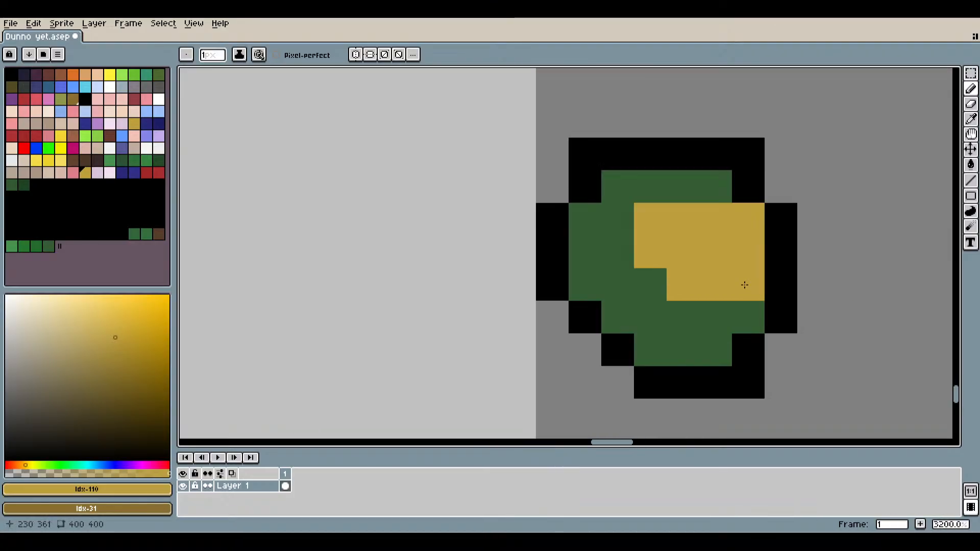
click(586, 276)
click(567, 215)
click(555, 186)
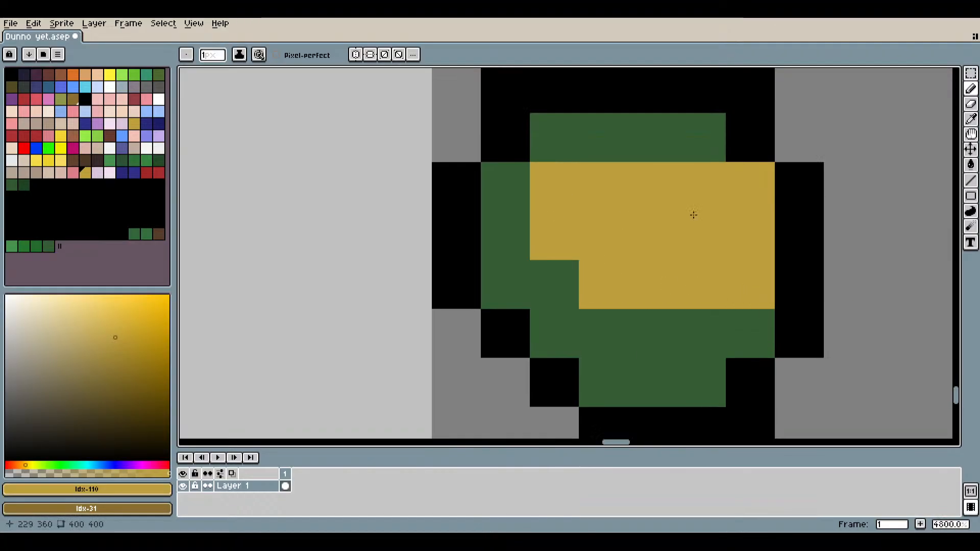
Sample the green #365d35 from the shape and pencil it over the gold block's lower right corner pixel.
click(972, 119)
click(771, 314)
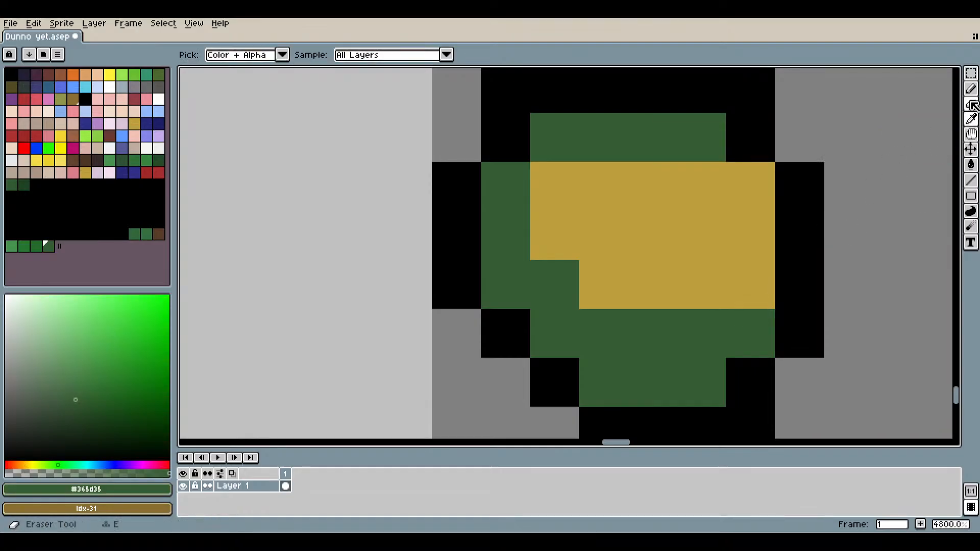
key(b)
click(751, 284)
scroll(803, 310, down, 3)
click(843, 317)
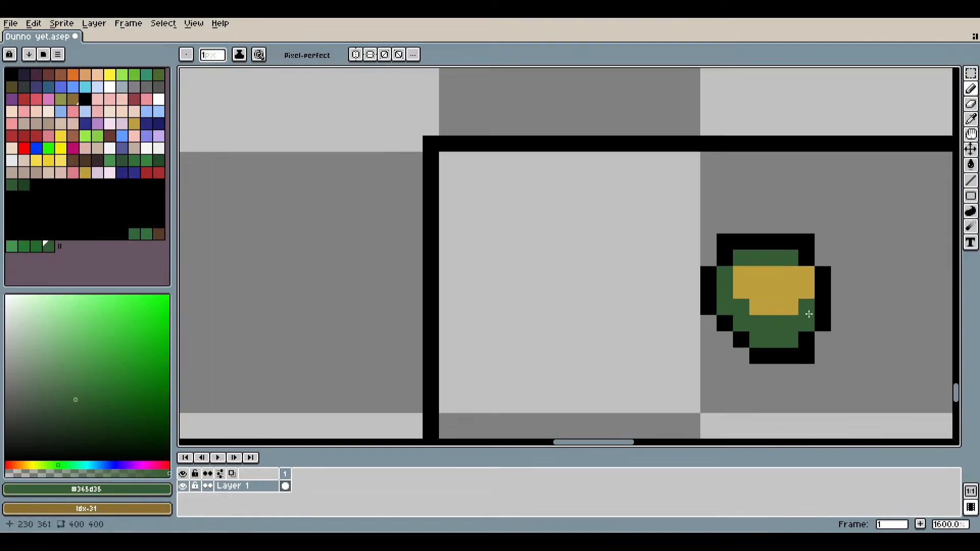
Sample the gold #bd9f3e and pencil the gold block's lower right corner pixel back in.
scroll(808, 313, up, 3)
click(972, 118)
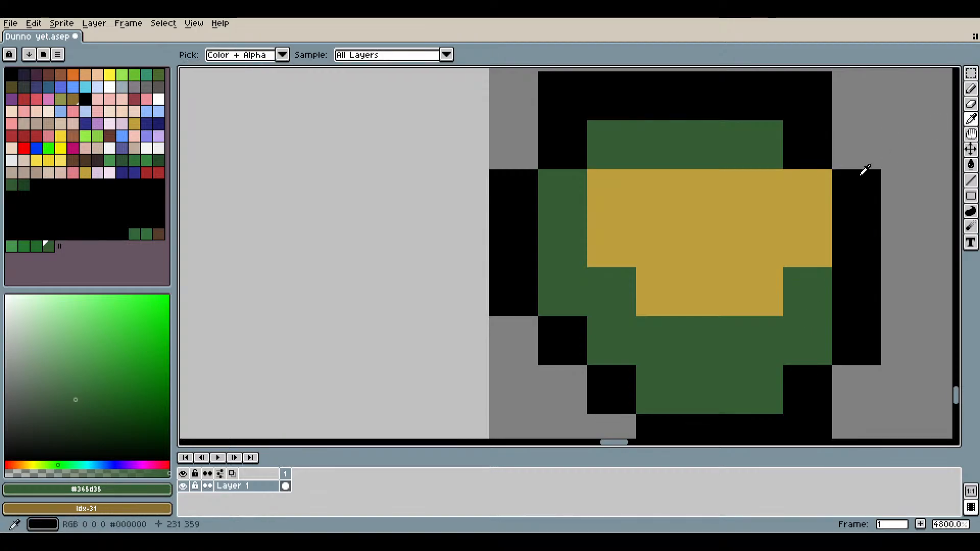
click(817, 204)
click(971, 89)
click(821, 276)
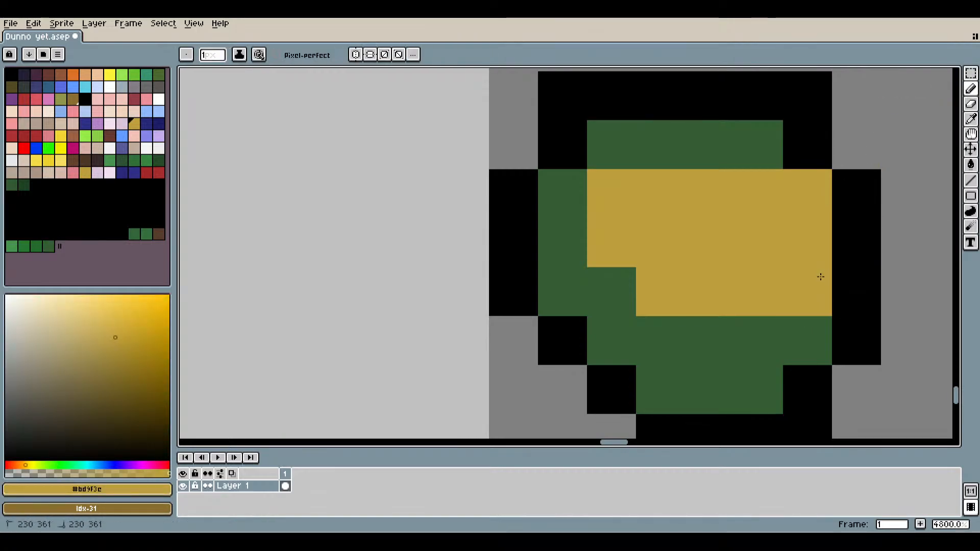
click(856, 291)
Sample the outline's black #000000 and pencil over the green top row's two right pixels, continuing to above the right side.
scroll(851, 317, down, 4)
scroll(847, 310, up, 4)
scroll(847, 316, down, 3)
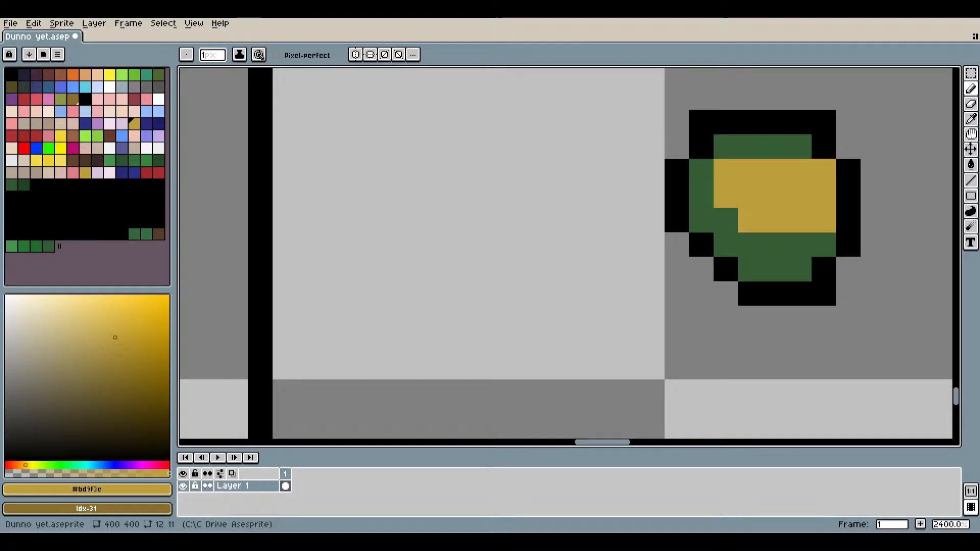
scroll(796, 145, up, 3)
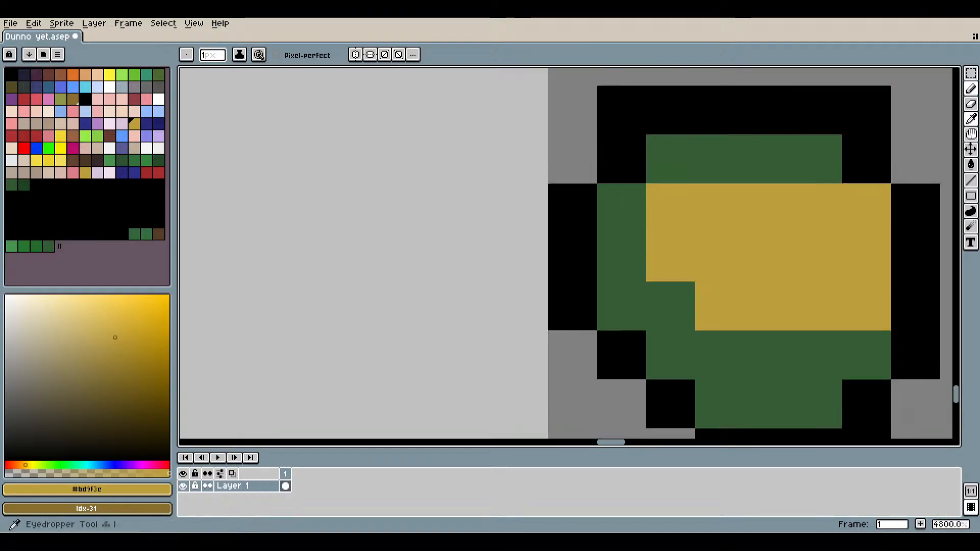
key(i)
click(877, 127)
click(971, 94)
scroll(755, 191, right, 3)
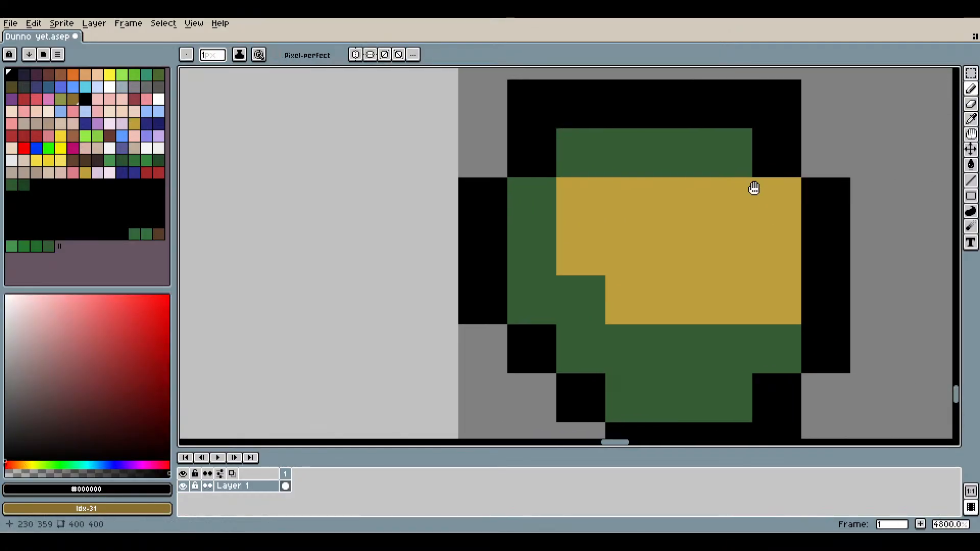
drag(653, 156, 821, 155)
Extend the black row one pixel beyond the right side and lengthen the top edge above it by one pixel.
scroll(846, 223, down, 3)
drag(846, 223, 738, 254)
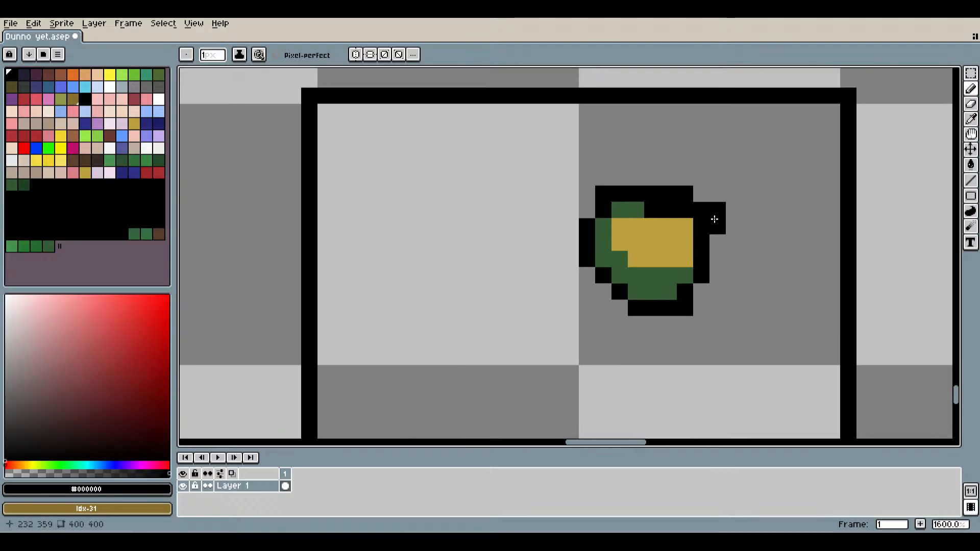
scroll(704, 198, up, 3)
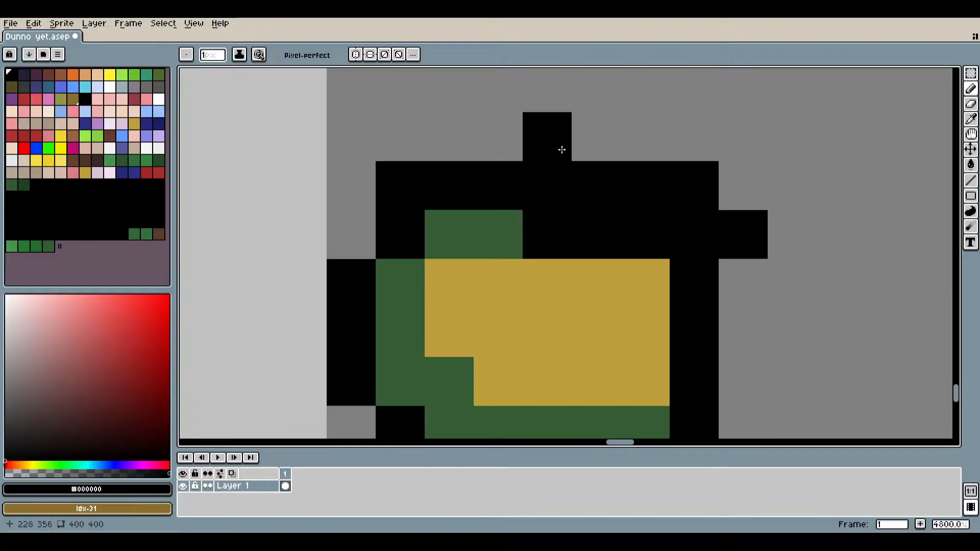
scroll(524, 158, down, 3)
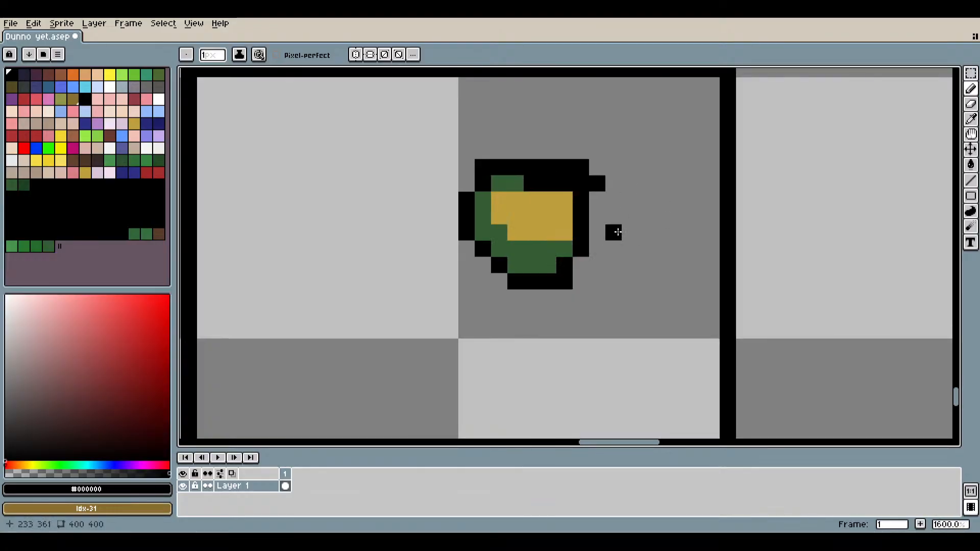
scroll(537, 183, up, 1)
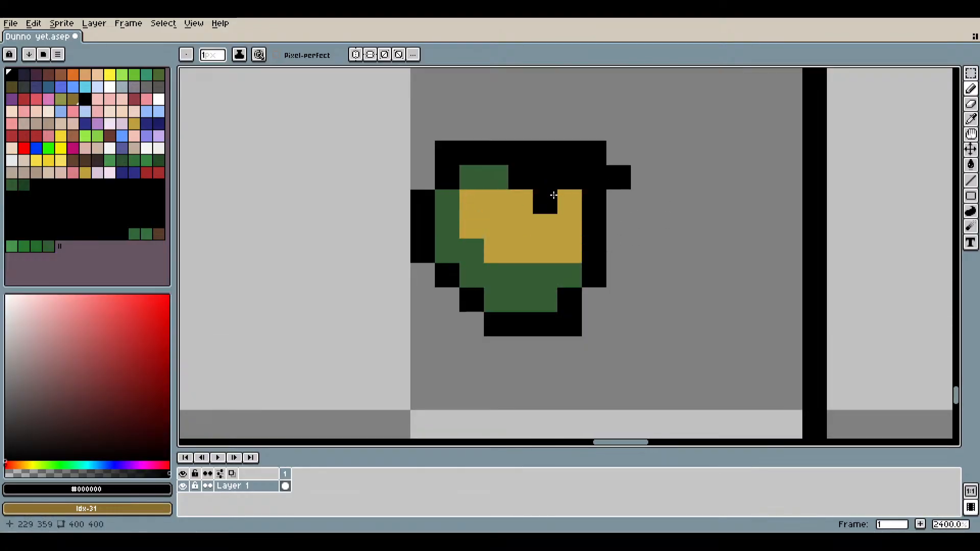
scroll(595, 192, up, 2)
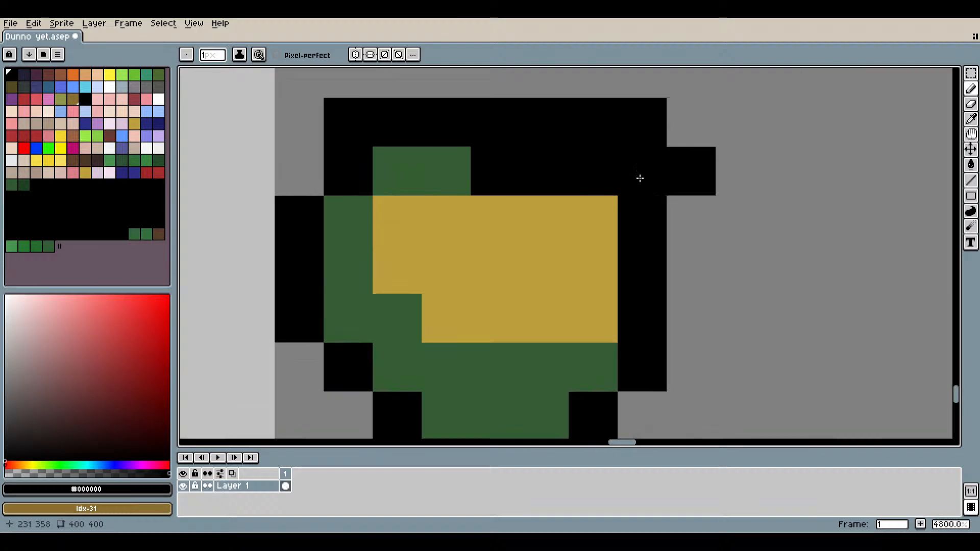
Sample the green #365d35 from the helmet and pencil it over four pixels of the black top edge.
click(973, 122)
click(445, 176)
key(b)
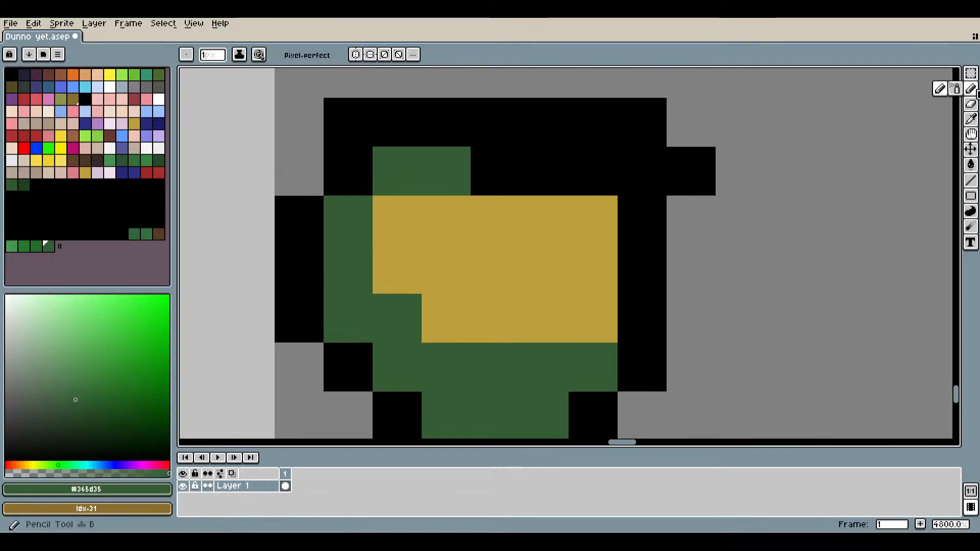
scroll(639, 258, down, 3)
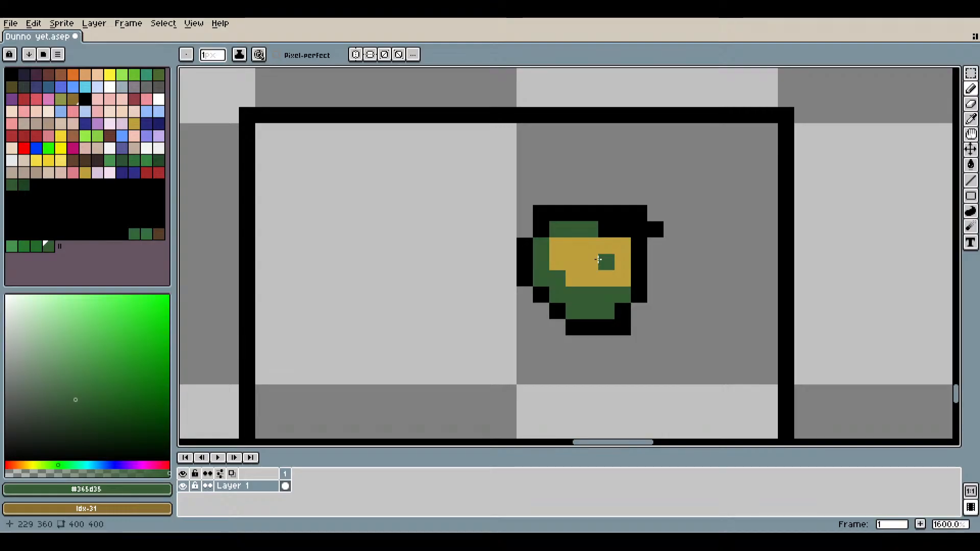
scroll(612, 256, up, 2)
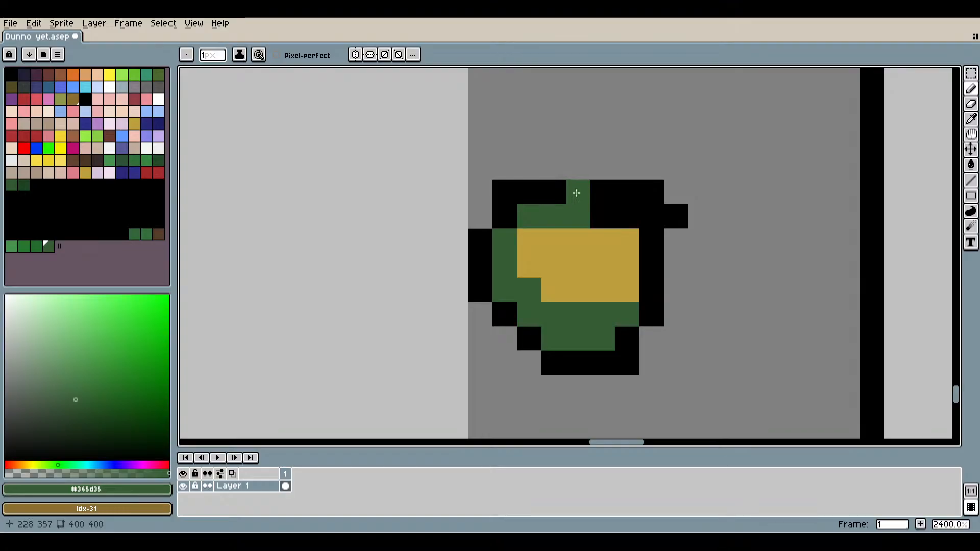
drag(580, 195, 529, 197)
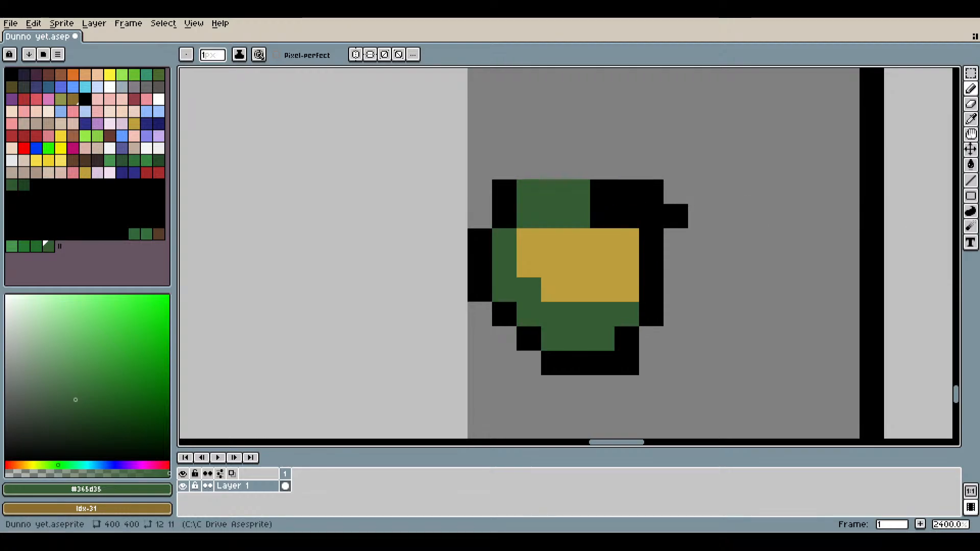
click(602, 192)
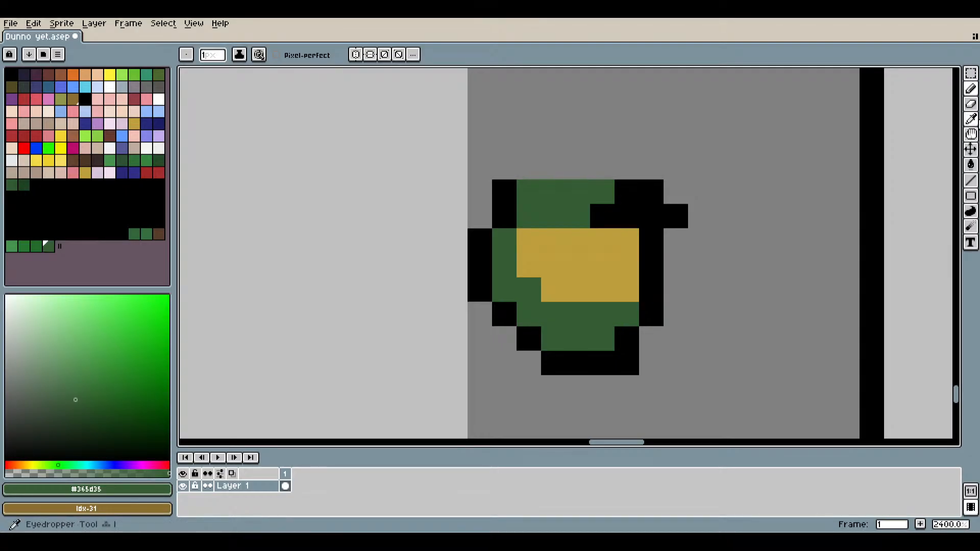
Sample the outline's black #000000, pencil a new top edge one row higher and erase its right corner pixel.
click(668, 209)
click(971, 89)
click(491, 182)
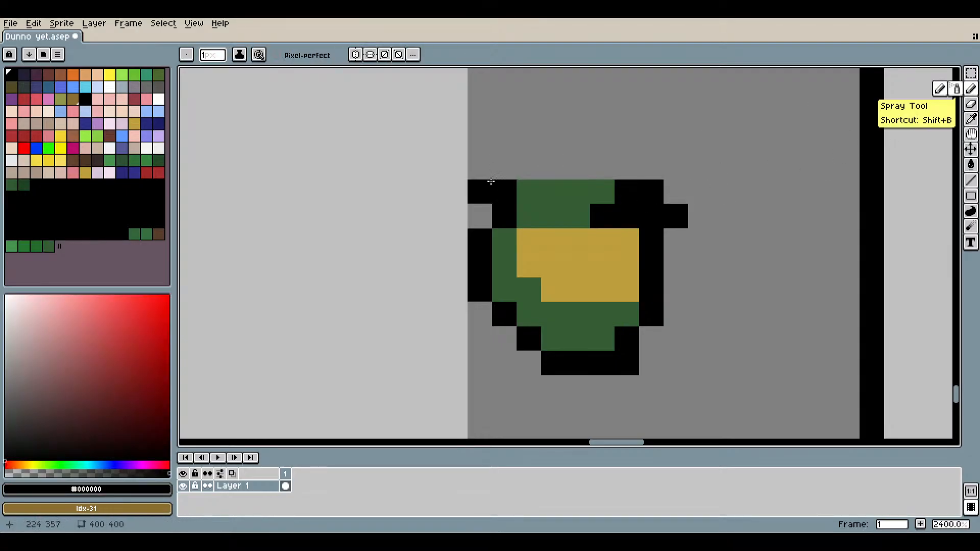
drag(535, 169, 654, 174)
scroll(682, 277, down, 3)
scroll(684, 252, up, 3)
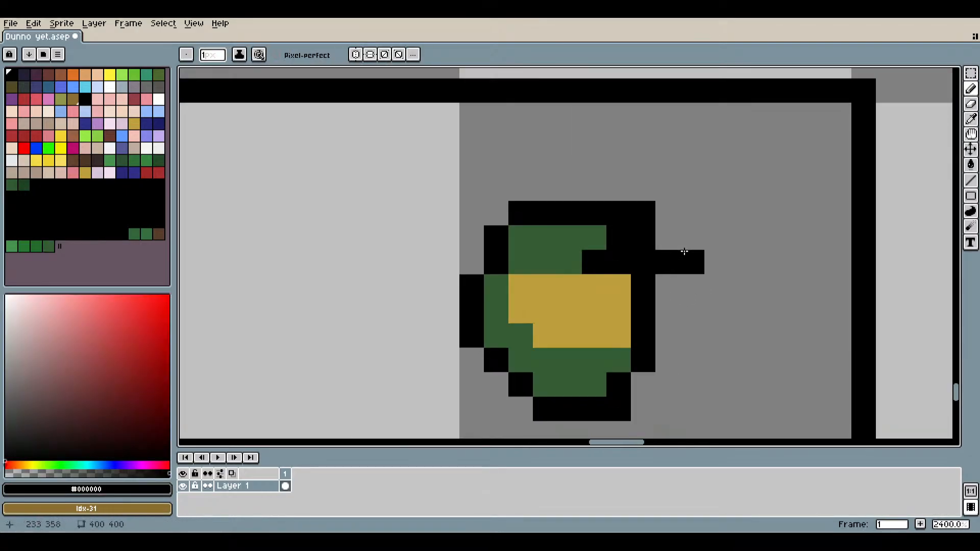
scroll(684, 253, up, 1)
key(e)
scroll(730, 300, down, 4)
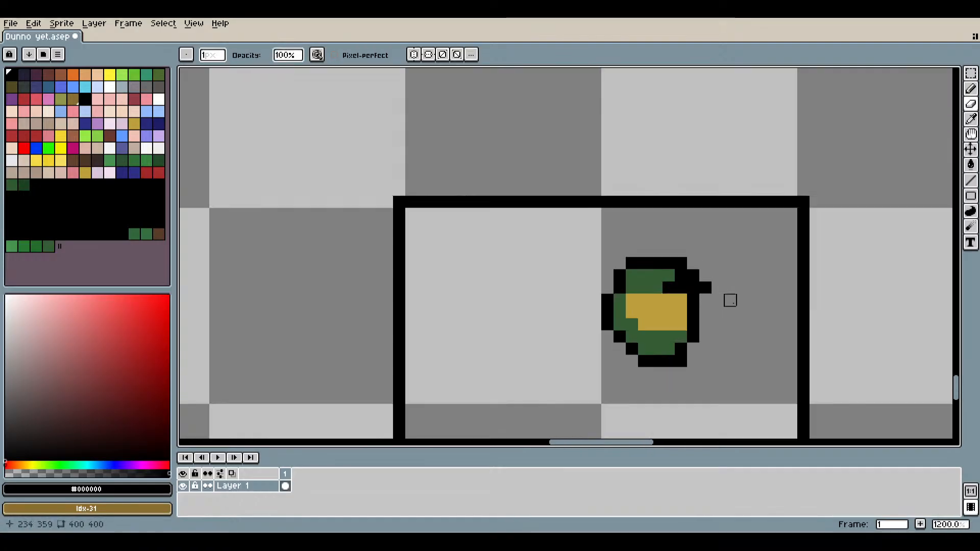
scroll(730, 300, down, 1)
drag(744, 316, 711, 260)
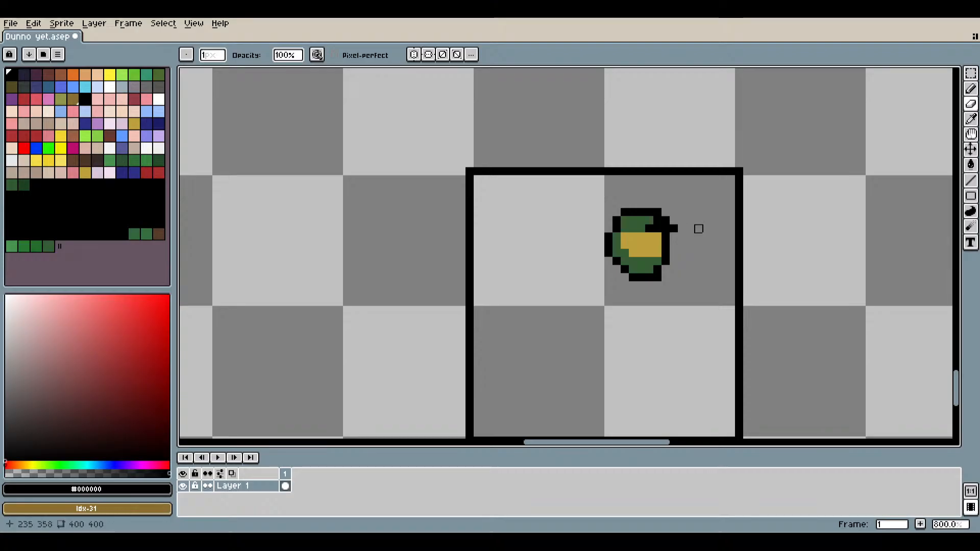
scroll(695, 228, up, 3)
key(v)
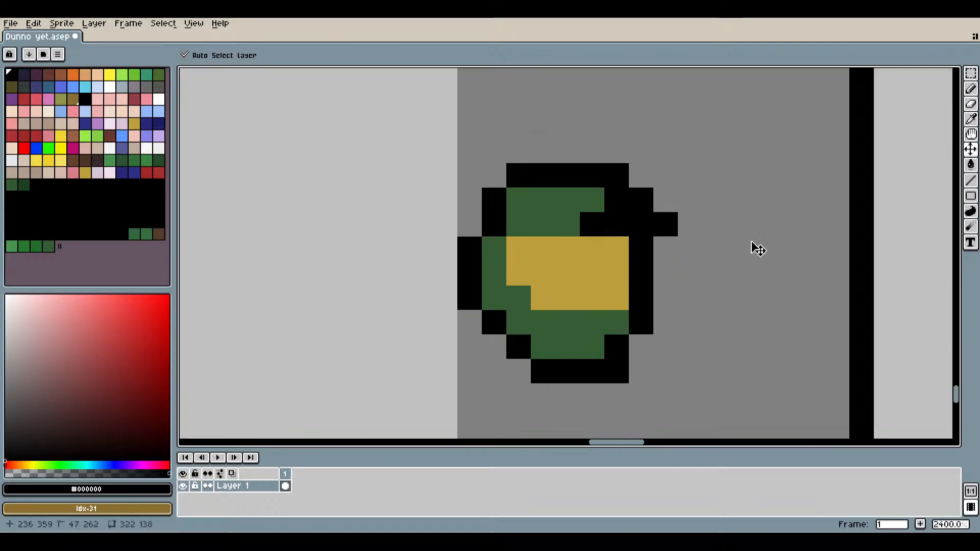
Undo the raised top edge and the green pixels added beneath it.
key(ctrl+z)
key(ctrl+z)
key(ctrl+z)
key(ctrl+y)
key(b)
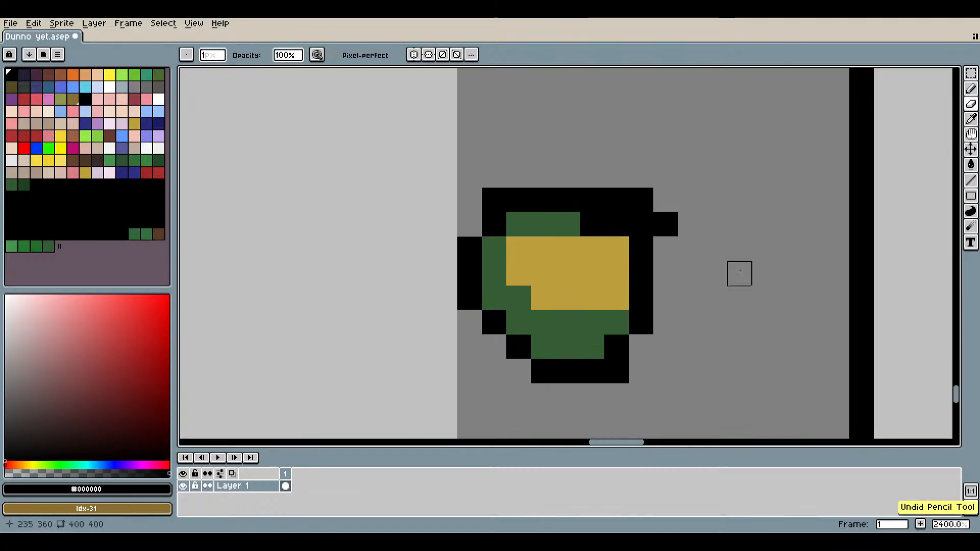
scroll(764, 274, down, 3)
drag(764, 298, 748, 277)
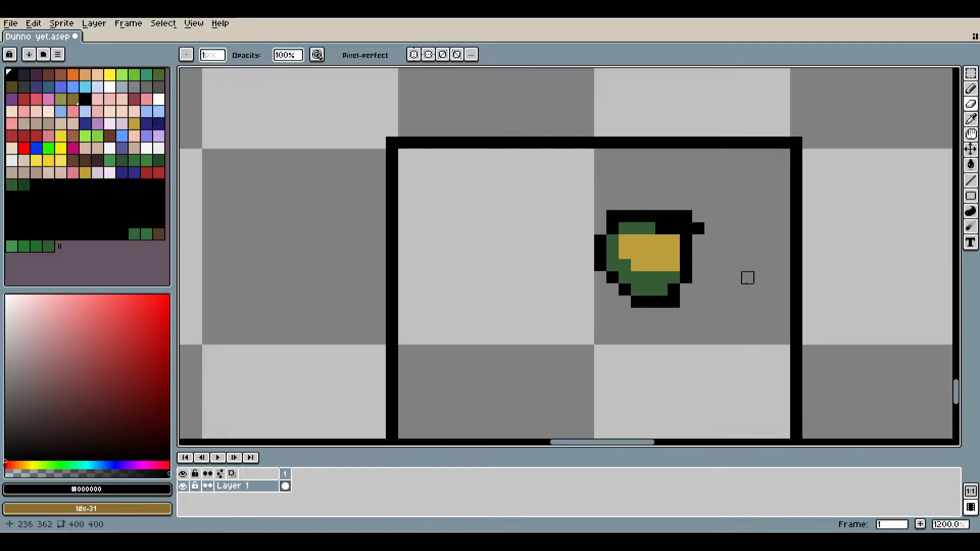
Marquee-select the whole helmet and move it 5 pixels left and 2 pixels down inside the frame.
click(972, 91)
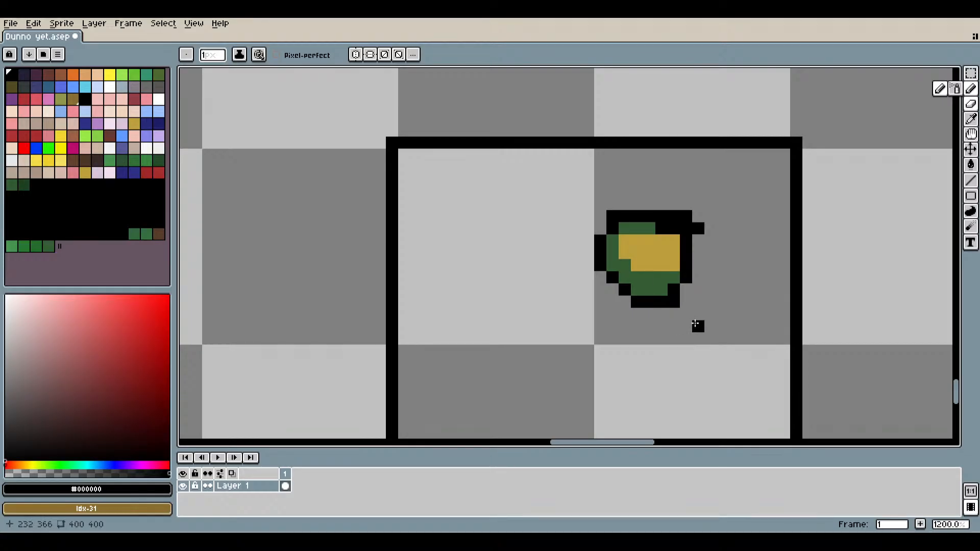
click(971, 73)
mouse_move(744, 183)
mouse_down()
mouse_move(652, 245)
mouse_move(555, 335)
mouse_up()
drag(680, 271, 619, 297)
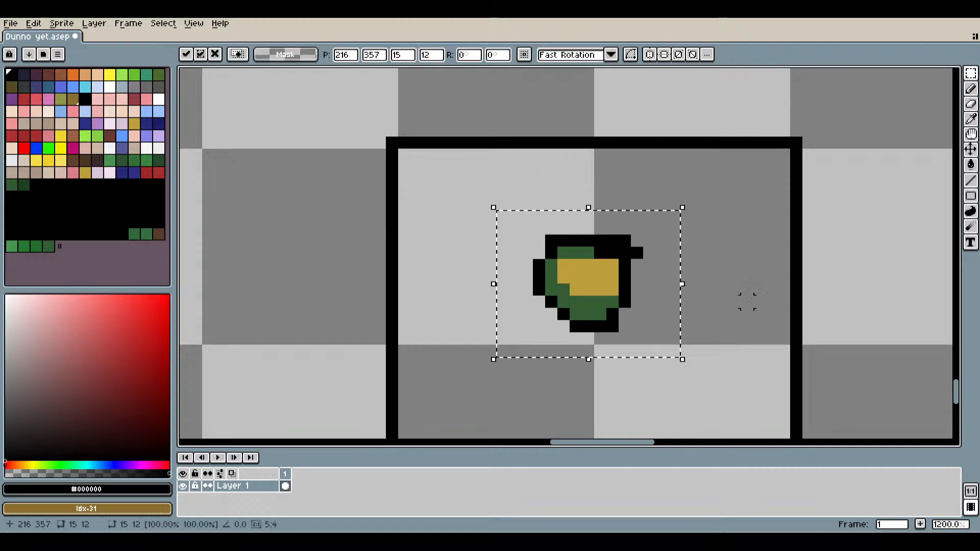
click(746, 314)
scroll(747, 314, down, 5)
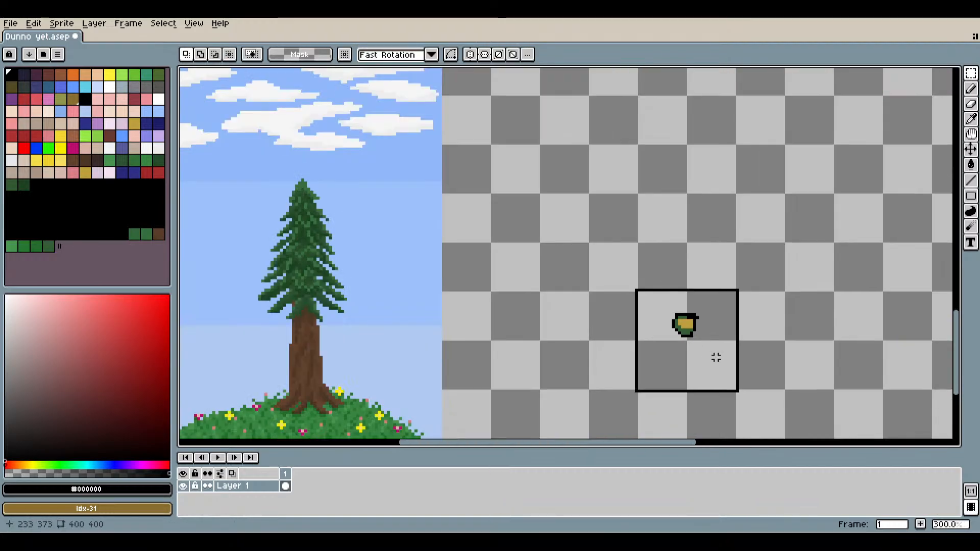
scroll(711, 342, up, 5)
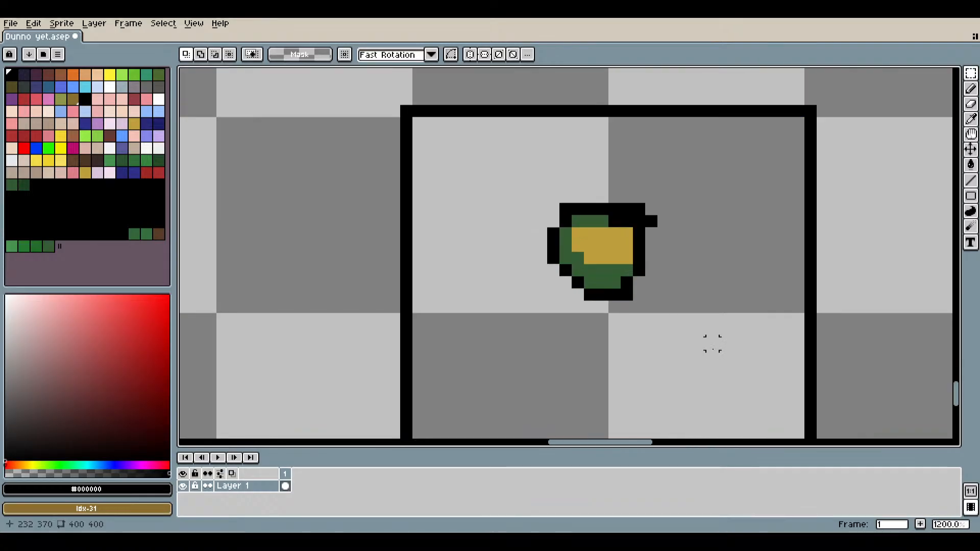
scroll(663, 343, up, 1)
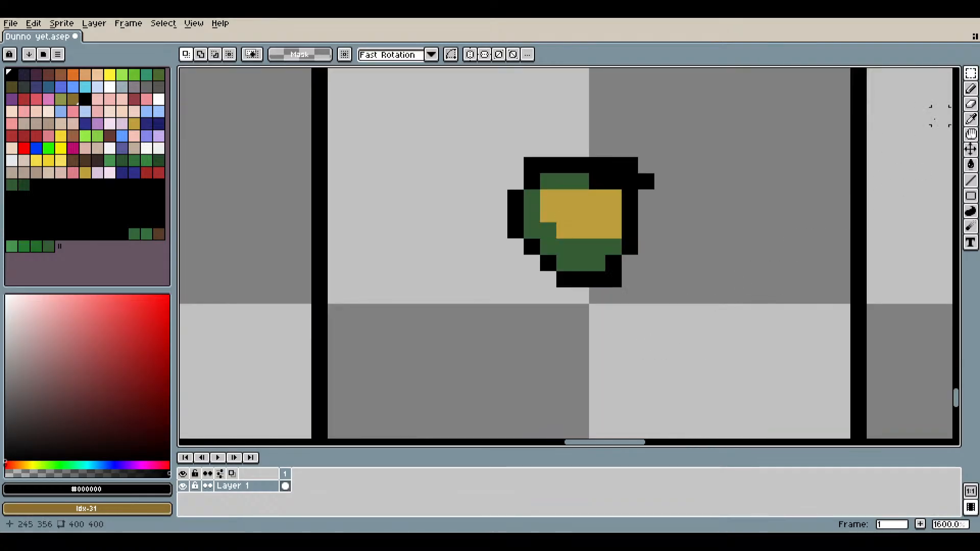
click(971, 88)
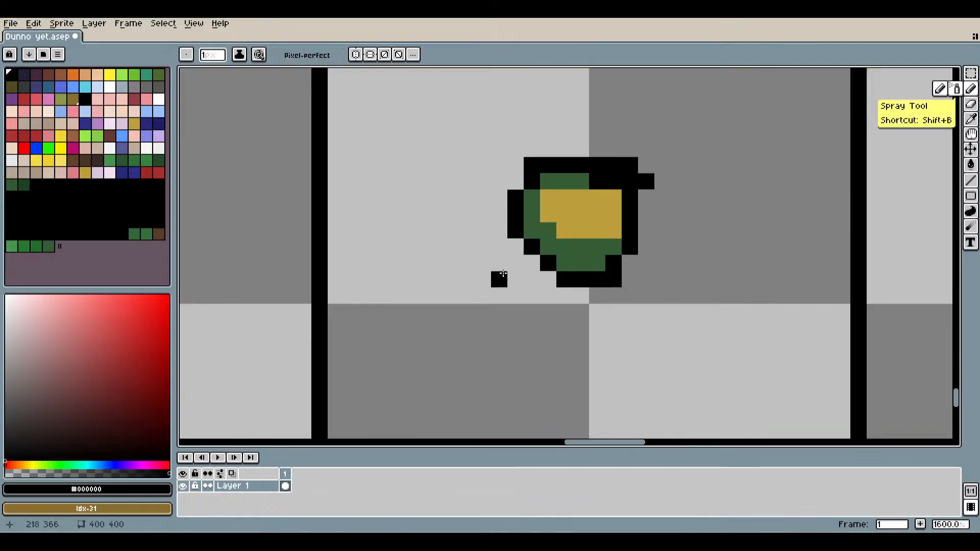
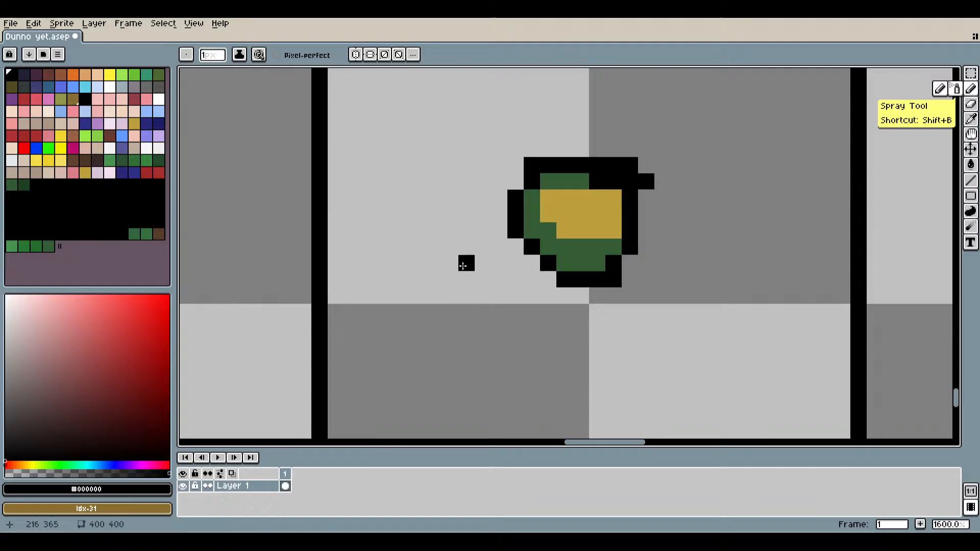
scroll(582, 345, down, 3)
mouse_move(628, 344)
mouse_down()
mouse_move(611, 315)
mouse_move(621, 266)
mouse_up()
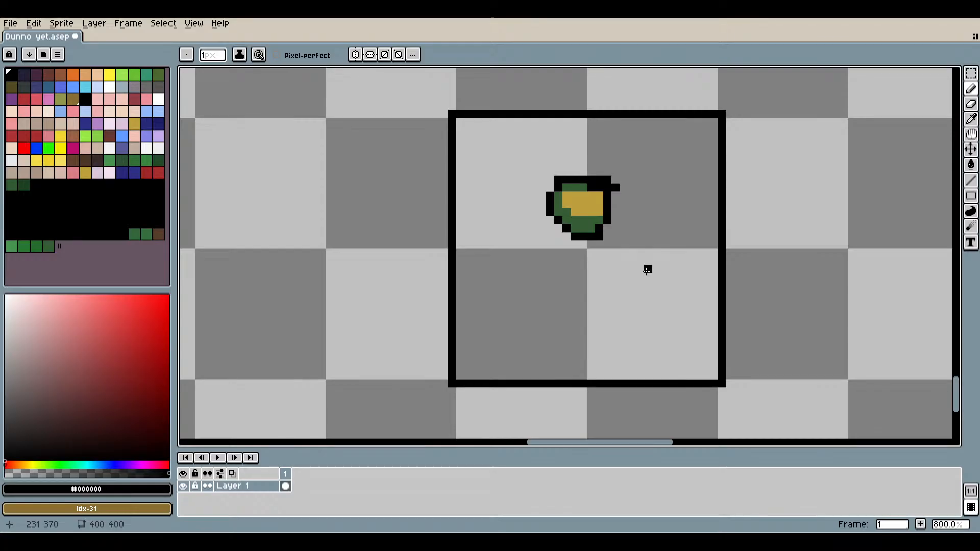
scroll(551, 245, up, 3)
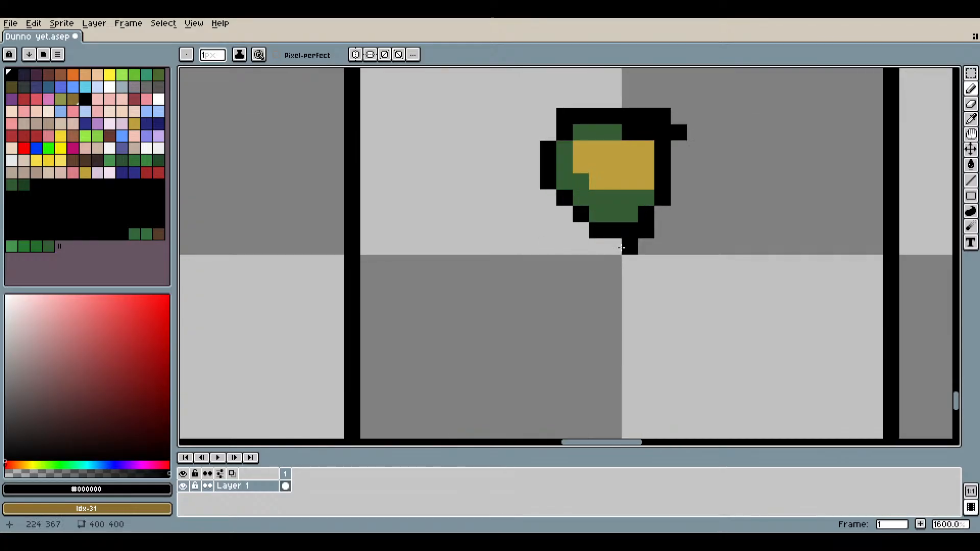
scroll(809, 179, down, 2)
drag(731, 232, 673, 280)
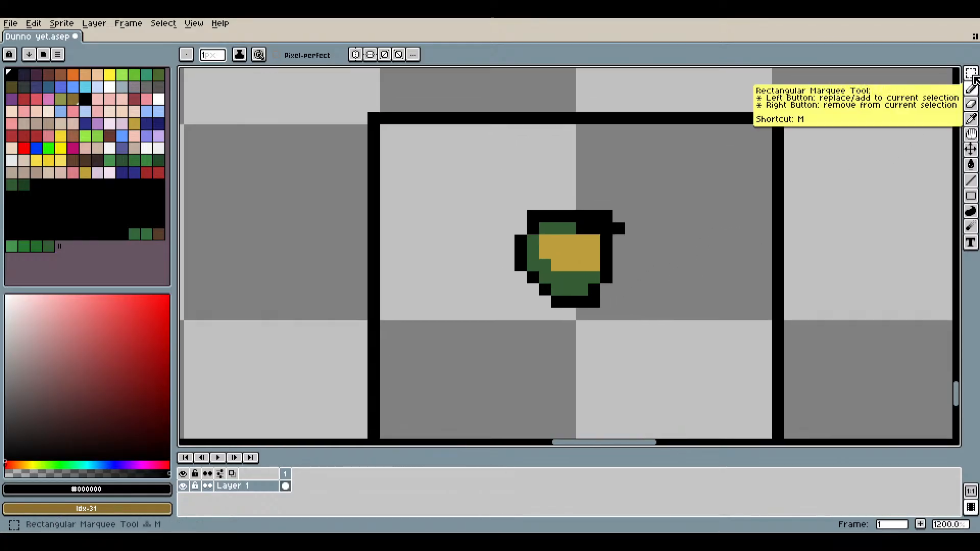
Marquee-select the helmet and move it out of the frame onto the empty canvas just right of it.
click(971, 73)
drag(661, 186, 503, 331)
drag(557, 286, 864, 261)
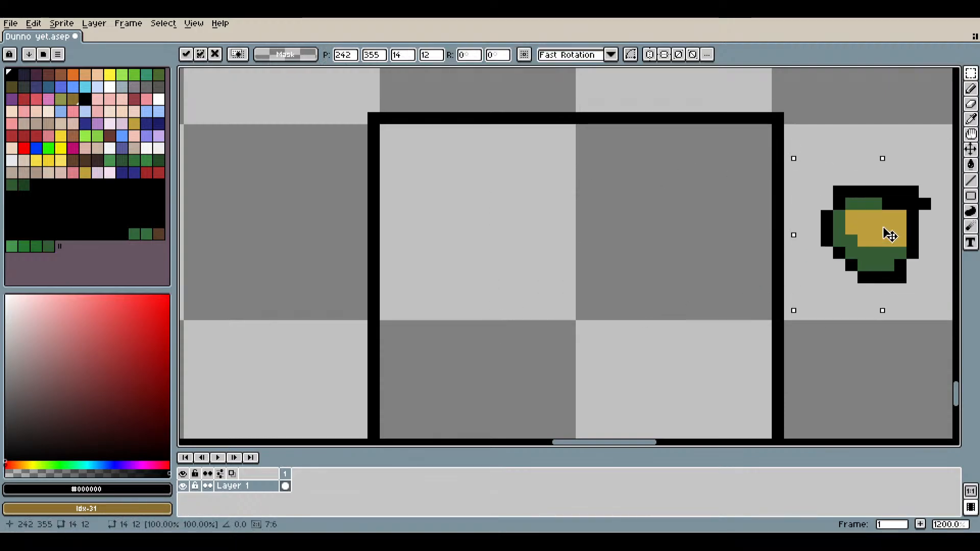
Pencil the left side, bottom and right side of a new head outline inside the frame in dark red, palette index 115.
click(970, 89)
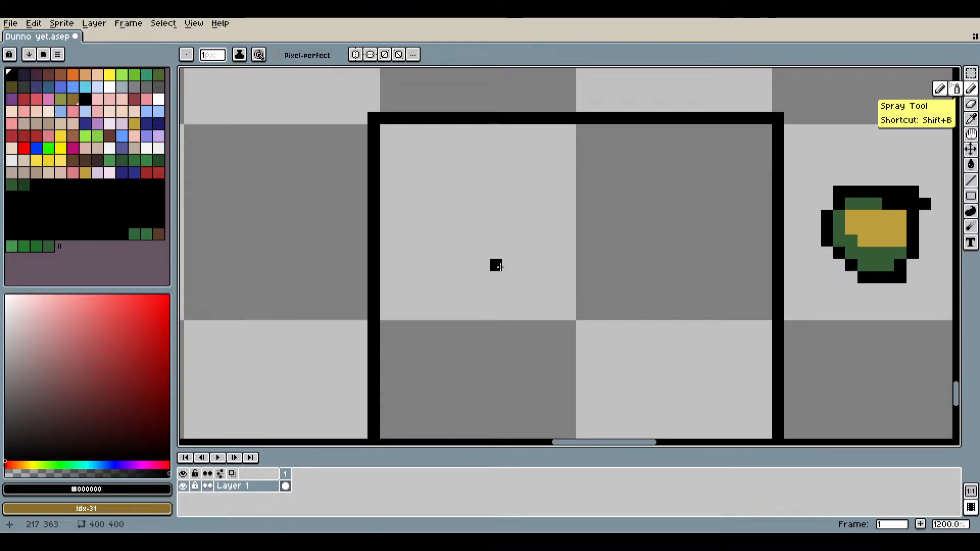
click(147, 172)
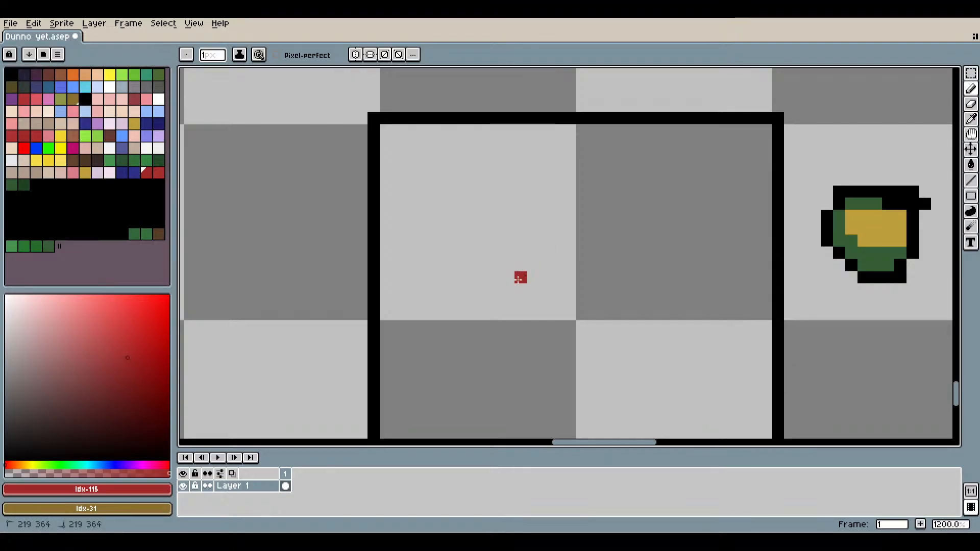
mouse_move(519, 279)
mouse_down()
mouse_move(497, 331)
mouse_move(531, 387)
mouse_up()
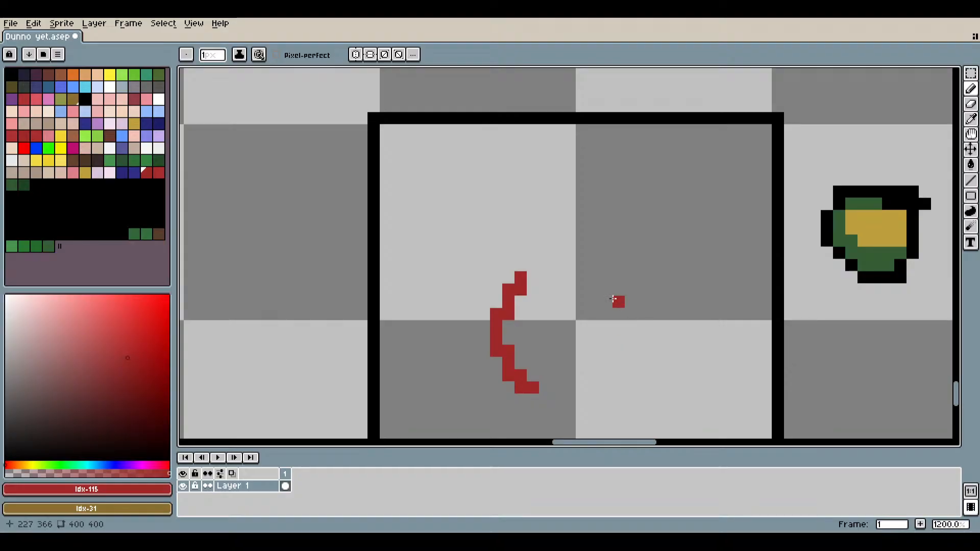
mouse_move(619, 295)
mouse_down()
mouse_move(585, 388)
mouse_move(544, 398)
mouse_up()
Try a sloping top edge on the dark red outline, undo it and draw a flatter one reaching the right side's upper end.
drag(533, 265, 612, 305)
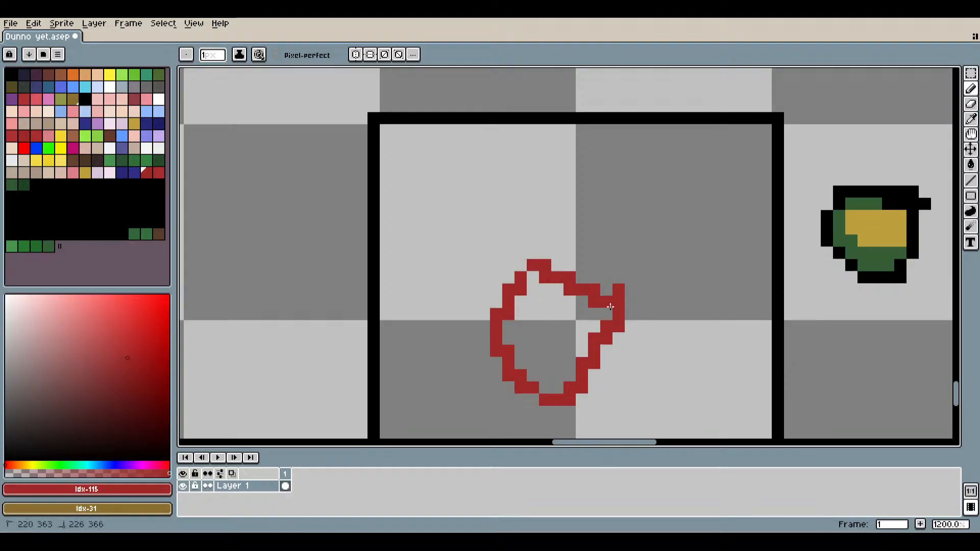
key(ctrl+z)
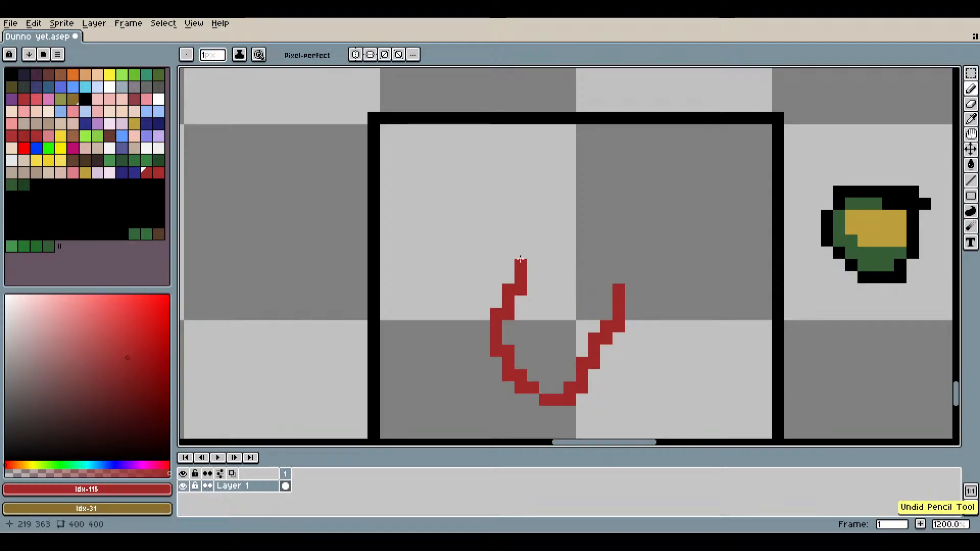
drag(535, 265, 597, 286)
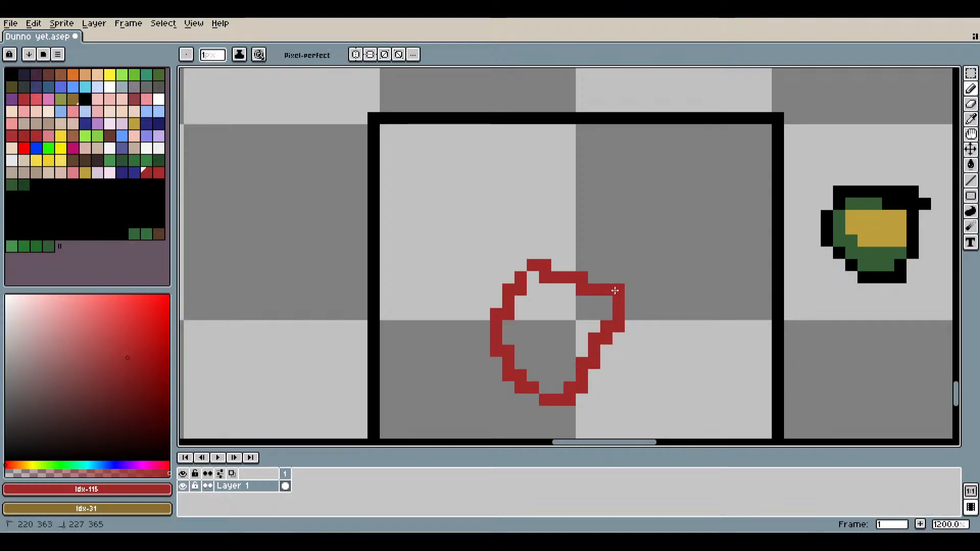
scroll(614, 290, down, 3)
drag(632, 338, 580, 269)
scroll(531, 288, up, 2)
click(527, 290)
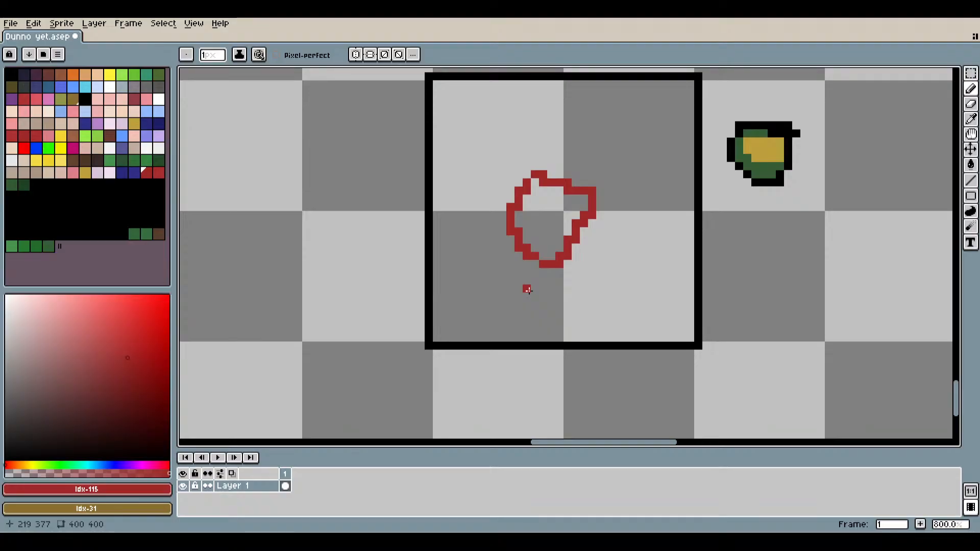
Switch to bright red, palette index 79, and pencil a small neck-like outline beneath the dark red head shape.
scroll(582, 258, up, 2)
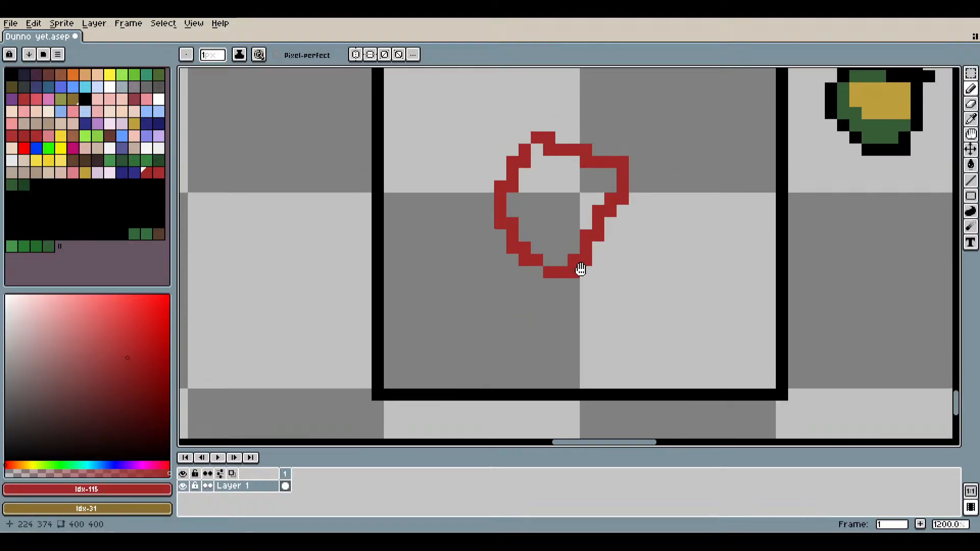
drag(580, 269, 573, 295)
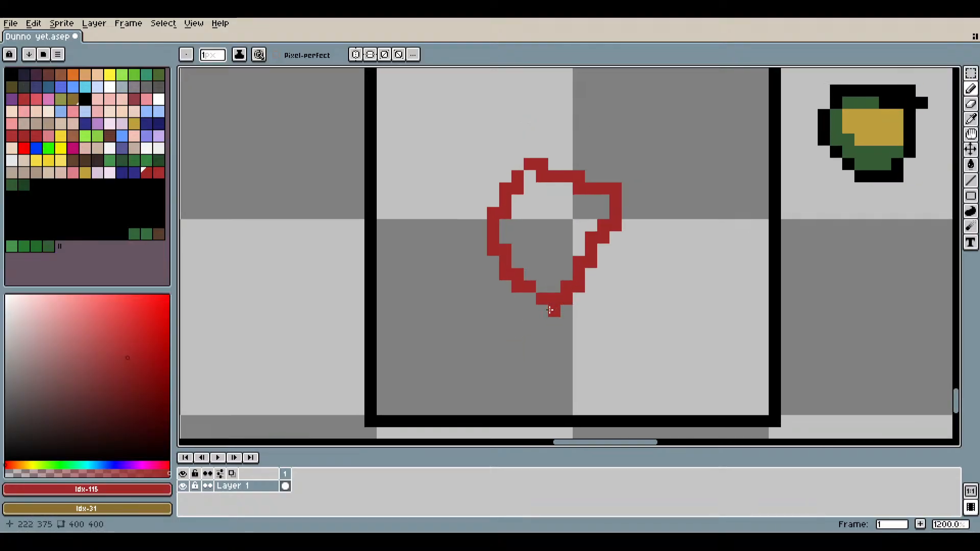
scroll(516, 293, up, 3)
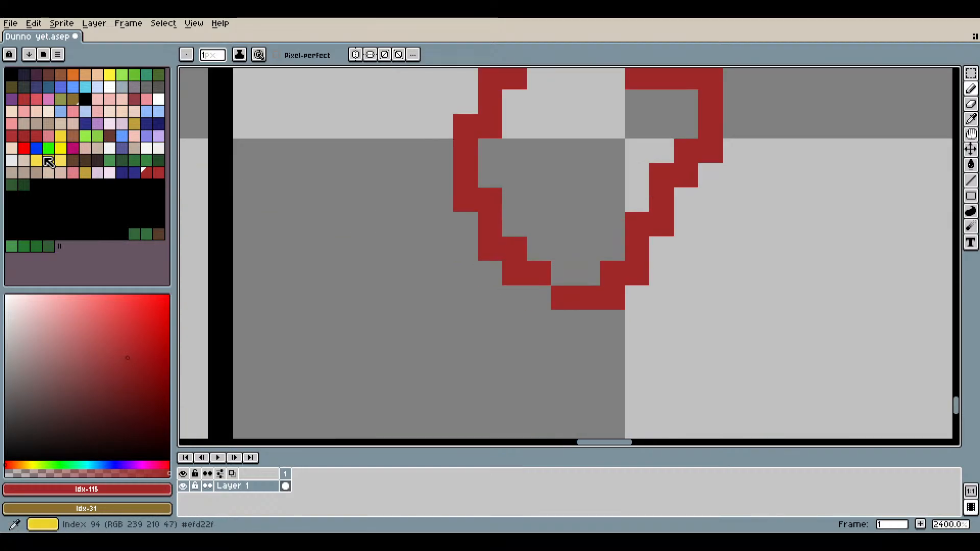
click(24, 148)
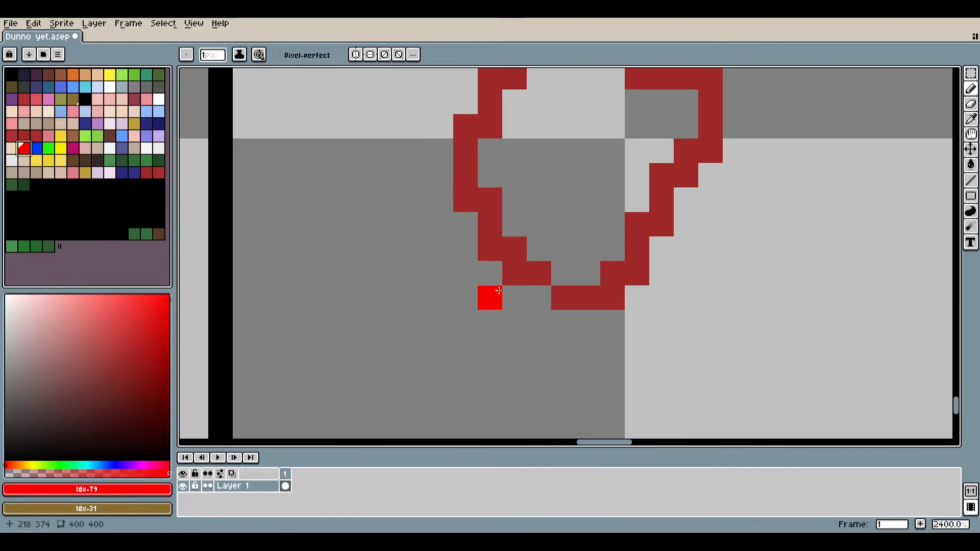
mouse_move(508, 296)
mouse_down()
mouse_move(515, 350)
mouse_move(531, 345)
mouse_move(548, 363)
mouse_move(610, 325)
mouse_up()
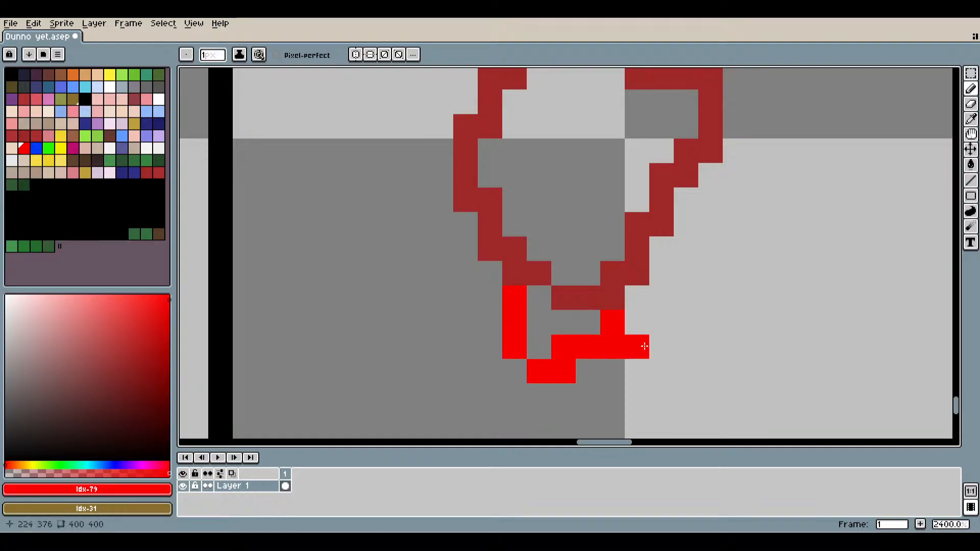
Extend the bright red neck-like outline with extra pixels at its upper-left end, against the dark red head shape.
scroll(686, 360, down, 4)
drag(709, 369, 658, 327)
scroll(589, 306, up, 3)
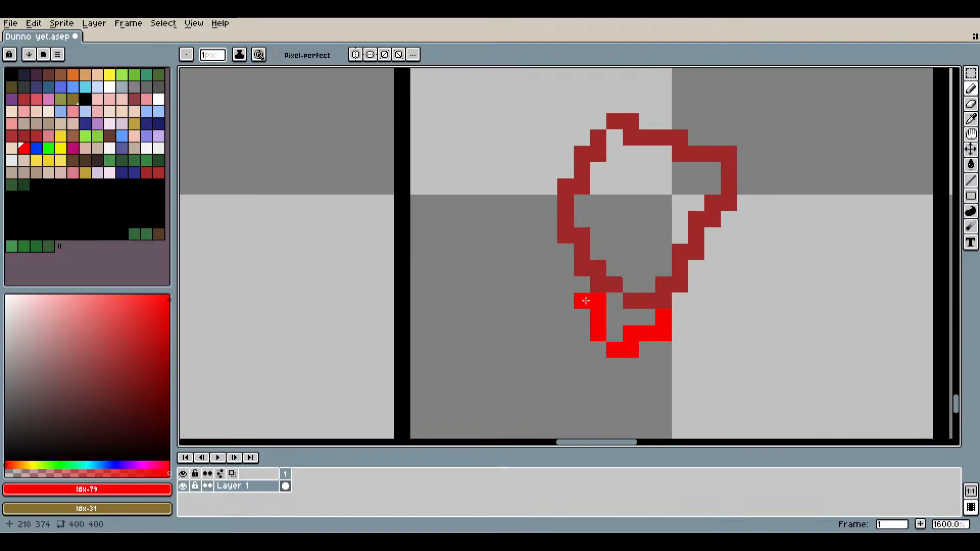
drag(582, 286, 583, 300)
scroll(677, 347, down, 2)
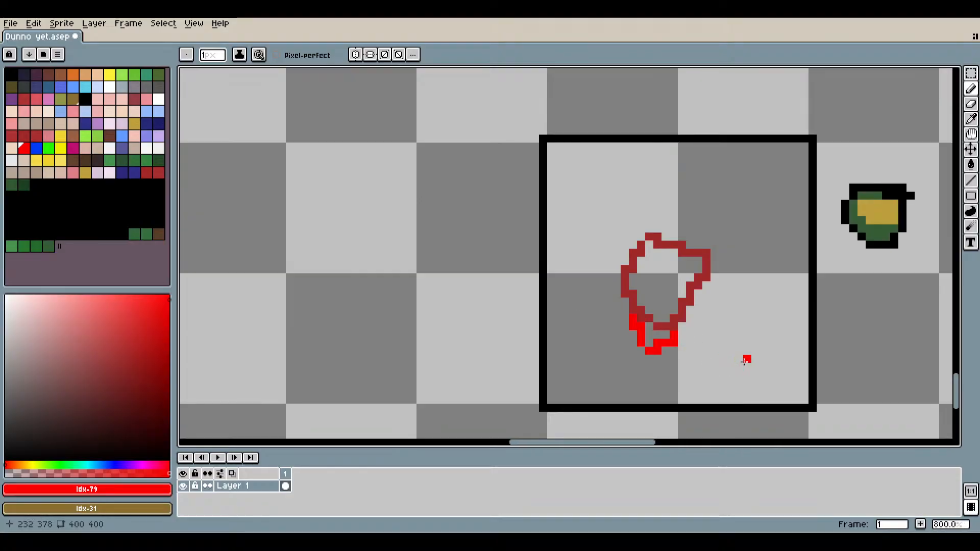
drag(746, 360, 710, 324)
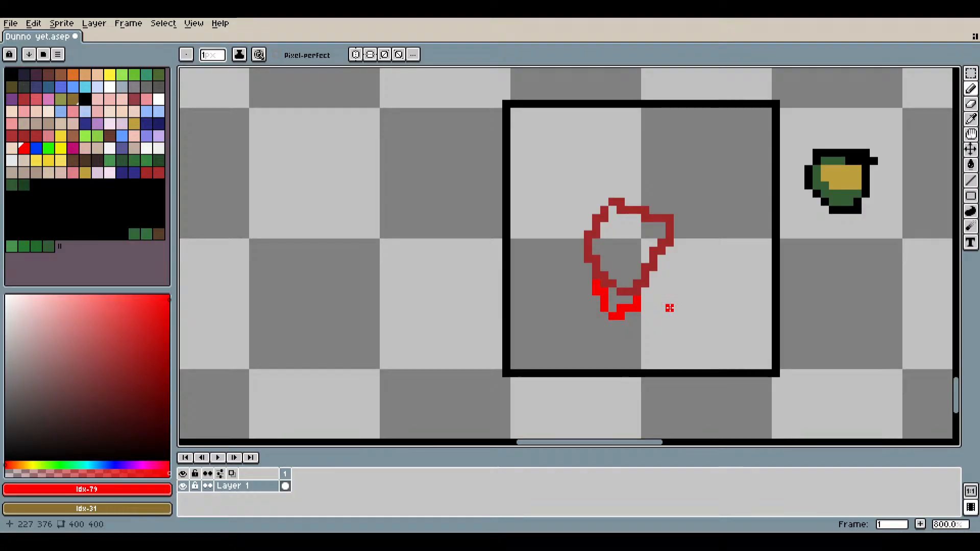
scroll(669, 323, up, 2)
Pick dark navy, palette index 64, then marquee-select the whole red sketch and move it up about 3 pixels.
click(158, 123)
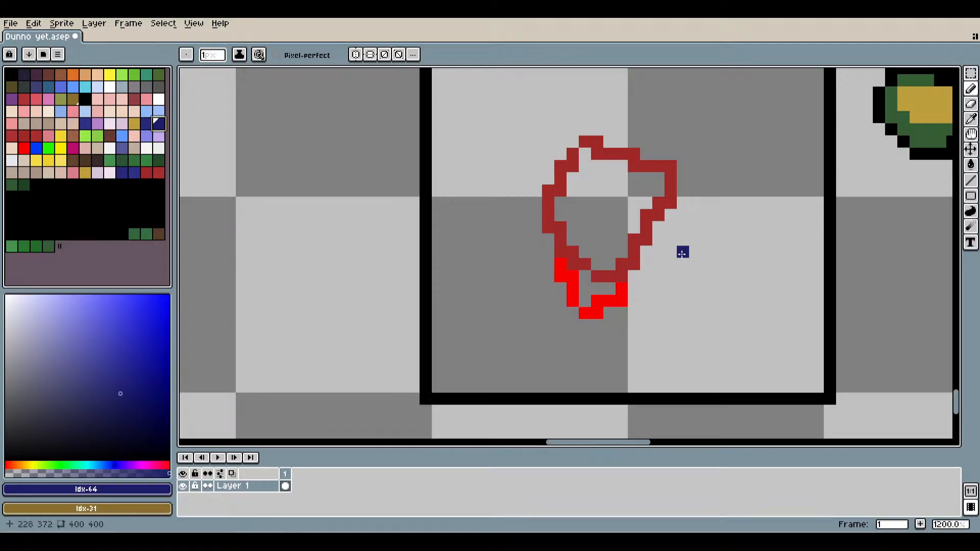
scroll(680, 251, down, 3)
click(955, 73)
scroll(709, 220, up, 1)
scroll(710, 220, up, 2)
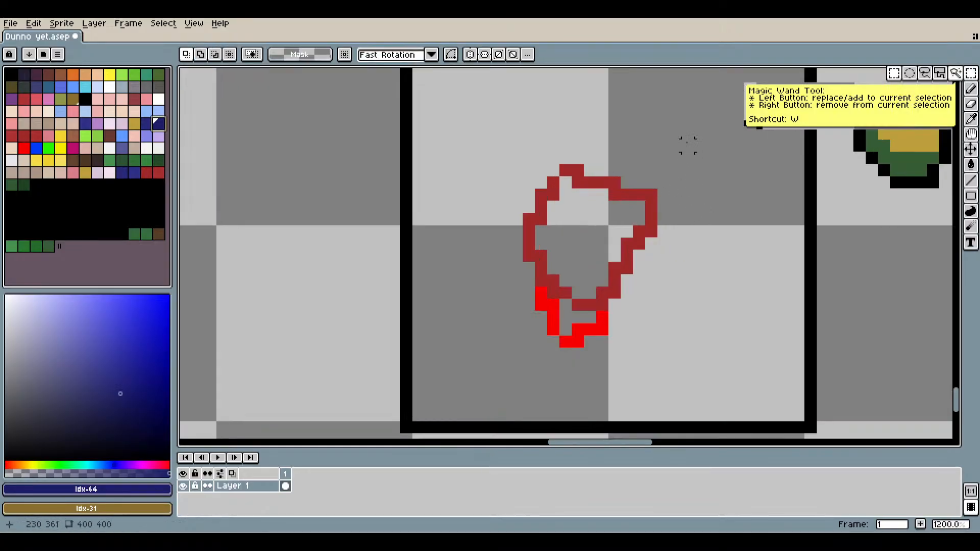
drag(695, 126, 483, 375)
drag(580, 301, 589, 261)
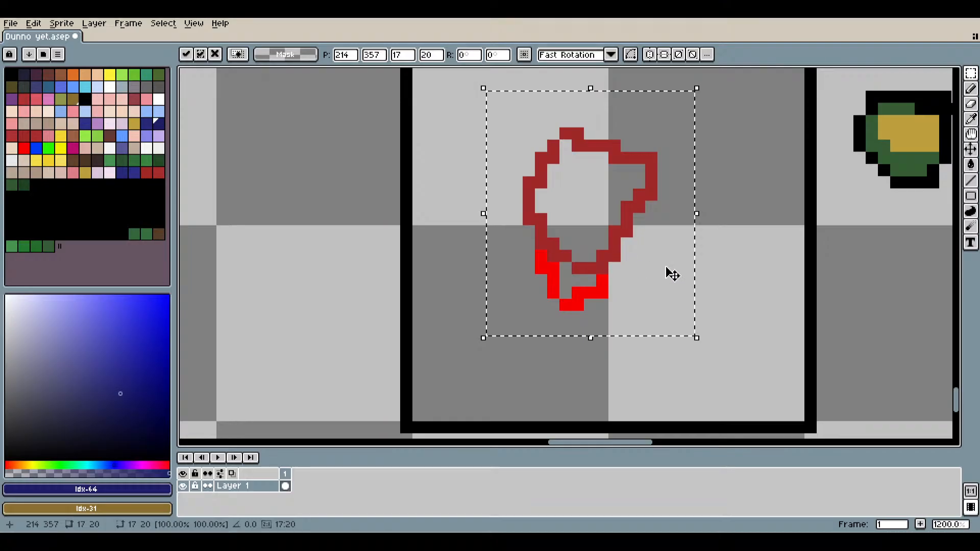
click(761, 267)
Pencil the front and back edges of a bent navy leg from the bright red outline down to the frame's bottom.
click(971, 90)
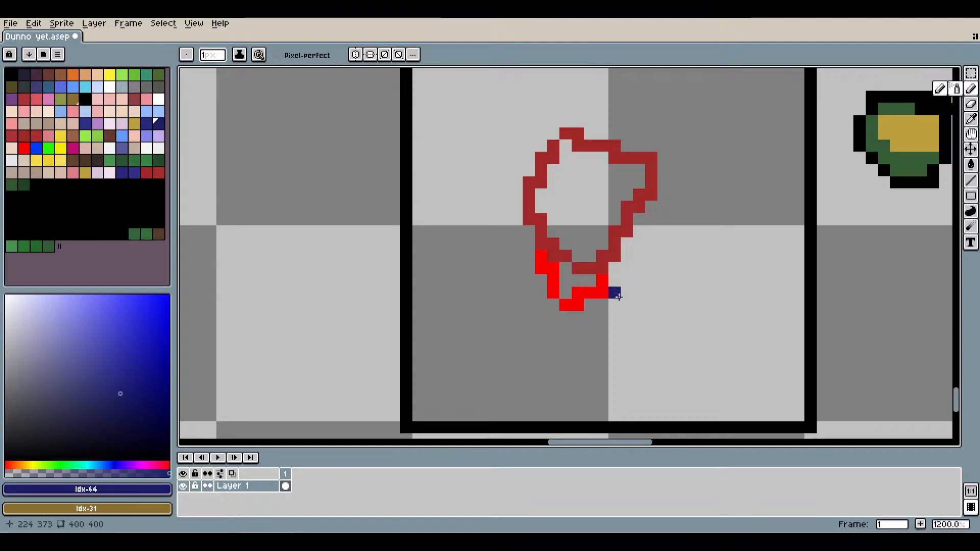
mouse_move(614, 292)
mouse_down()
mouse_move(647, 342)
mouse_move(629, 350)
mouse_move(589, 416)
mouse_up()
drag(639, 349, 633, 367)
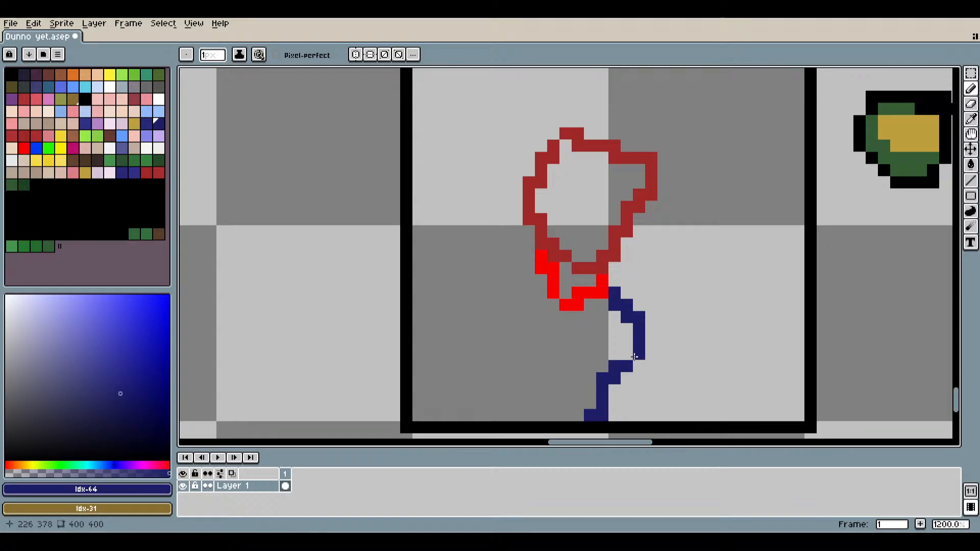
mouse_move(578, 317)
mouse_down()
mouse_move(590, 367)
mouse_move(577, 369)
mouse_move(565, 408)
mouse_up()
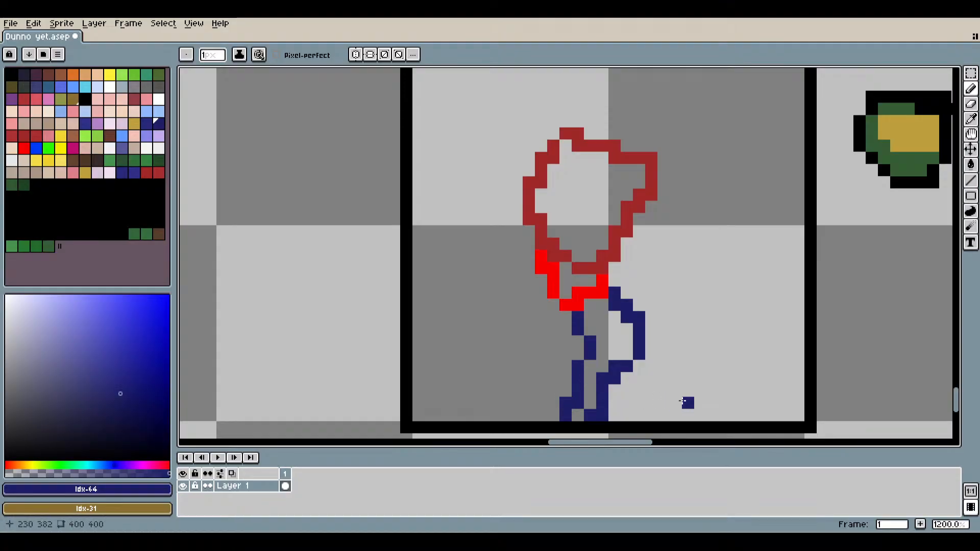
Try a solid navy foot extending forward from the leg along the frame's bottom edge.
scroll(686, 395, down, 3)
scroll(660, 390, up, 5)
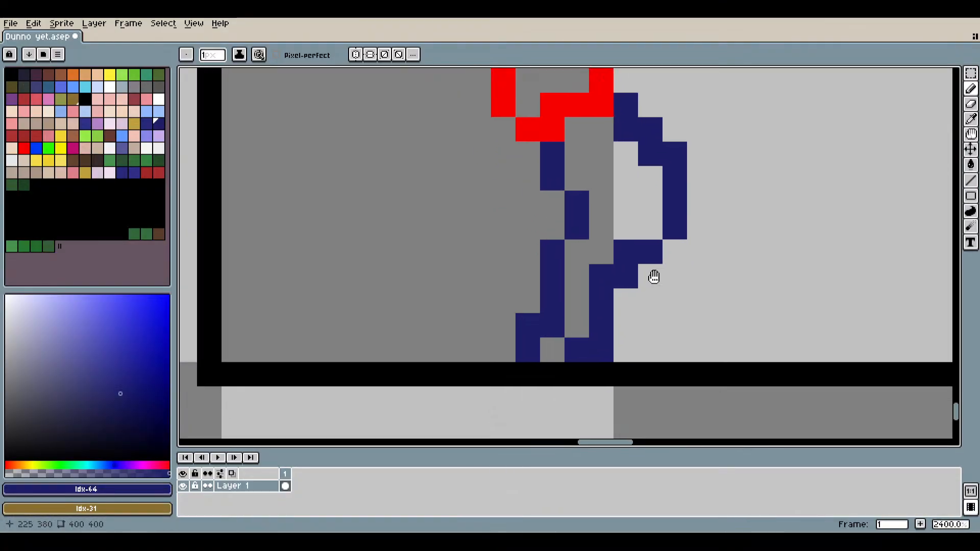
scroll(652, 274, down, 2)
mouse_move(630, 315)
mouse_down()
mouse_move(638, 327)
mouse_move(665, 313)
mouse_move(687, 327)
mouse_up()
scroll(730, 351, down, 4)
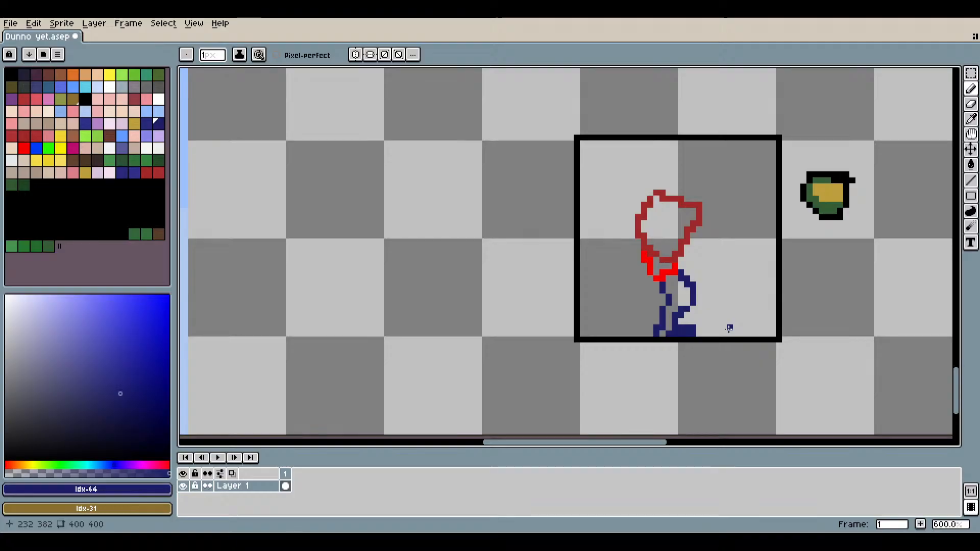
scroll(729, 329, up, 4)
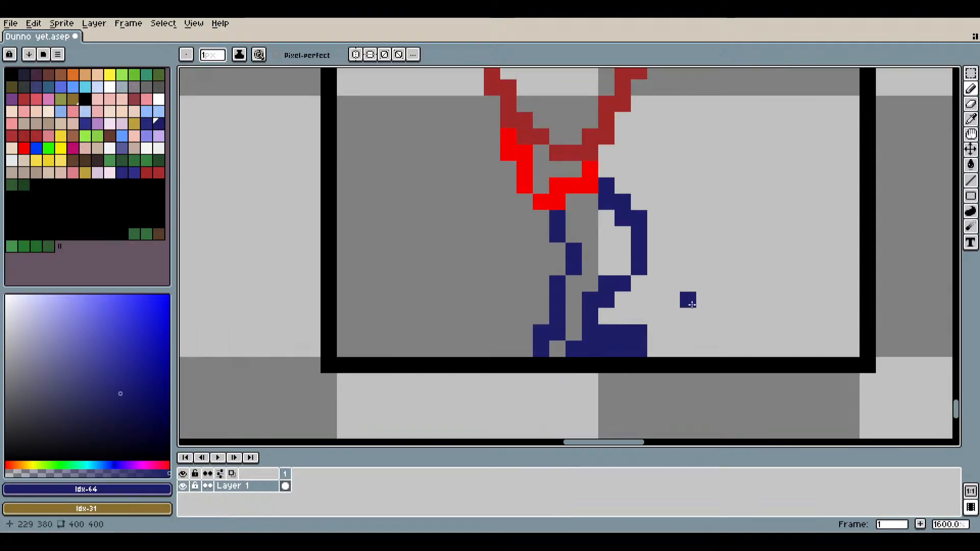
Undo the foot and leg strokes, keeping only the short diagonal line at the front of the thigh.
key(ctrl+z)
key(ctrl+z)
key(ctrl+z)
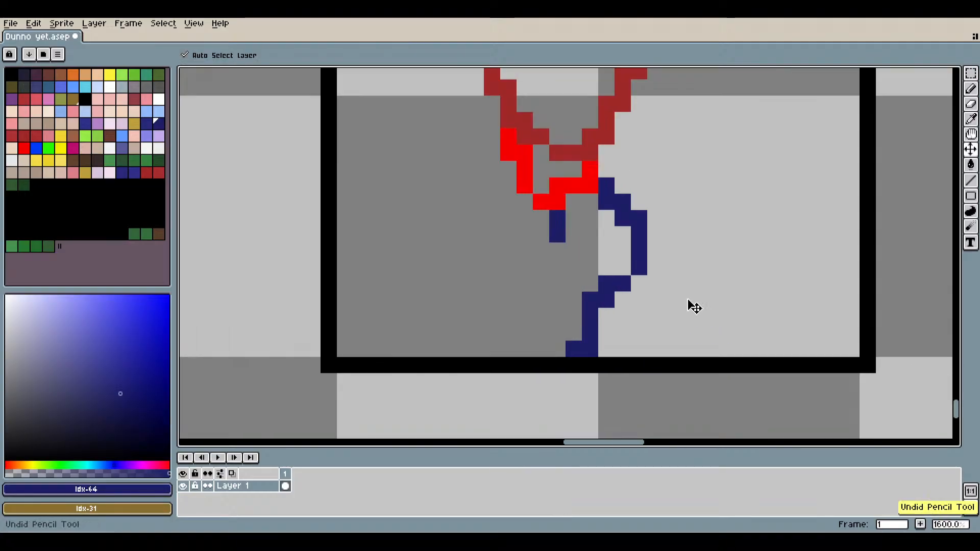
key(ctrl+z)
key(ctrl+z)
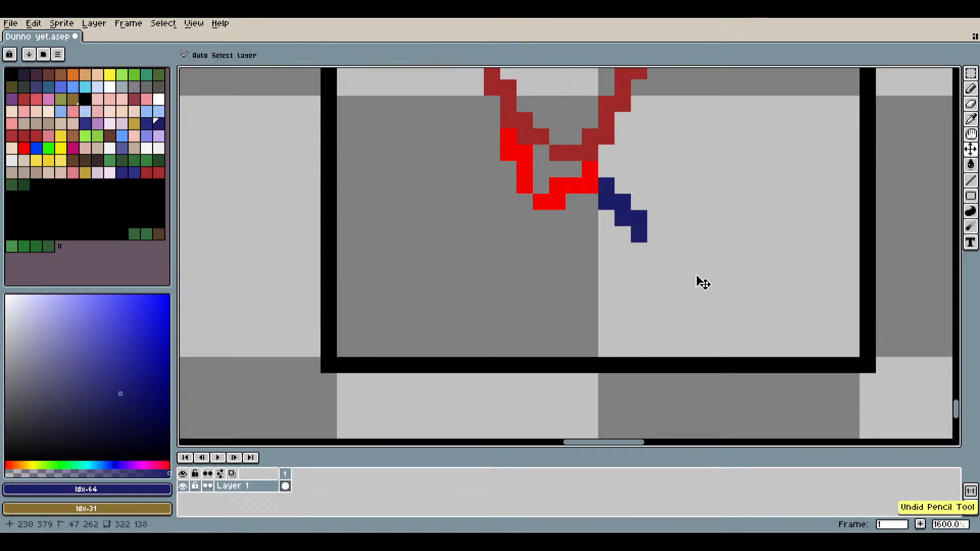
Continue the thigh's front line into a knee reaching further forward, with a diagonal shin running back down-left.
click(655, 250)
click(671, 267)
drag(662, 274, 603, 317)
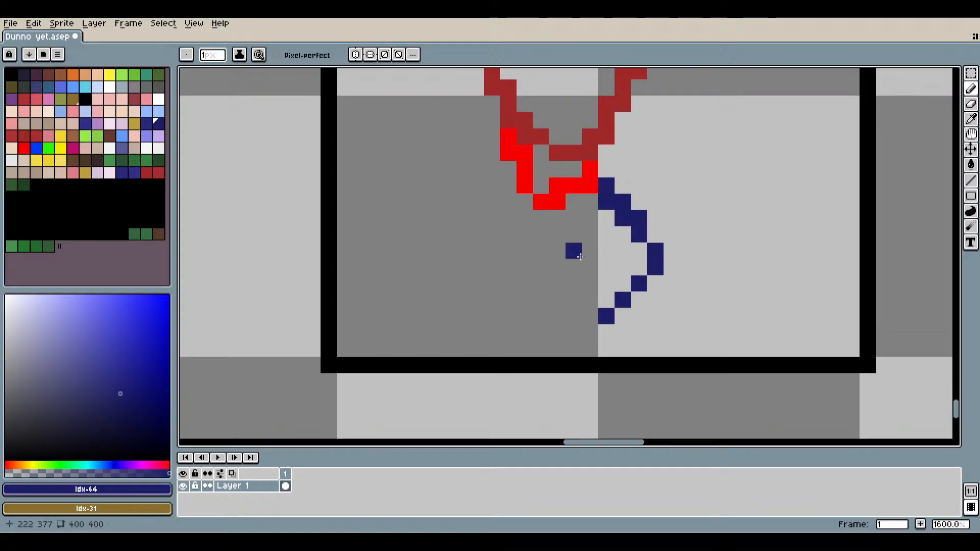
Pencil the leg's back edge pixel by pixel, sloping in behind the knee and back out toward the heel.
click(589, 235)
click(603, 265)
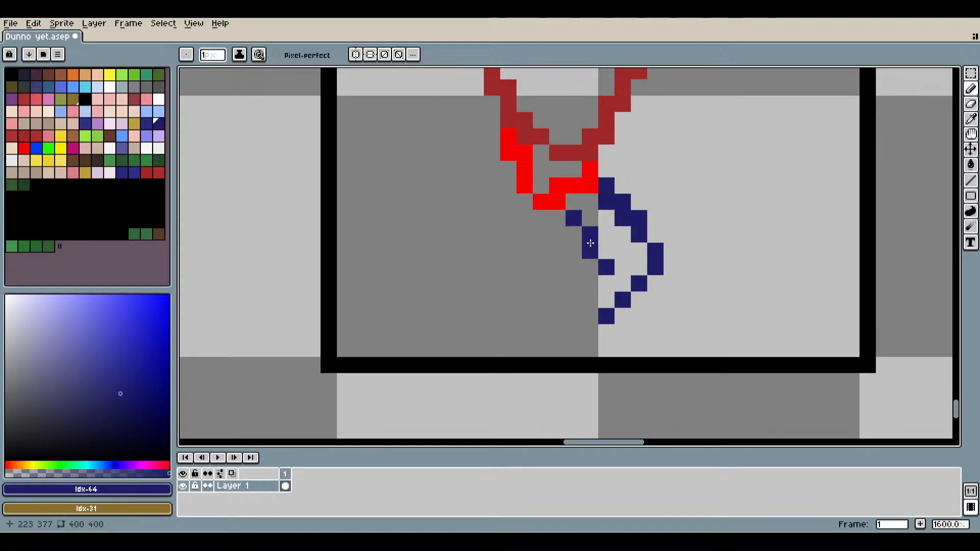
click(590, 244)
click(586, 281)
click(572, 294)
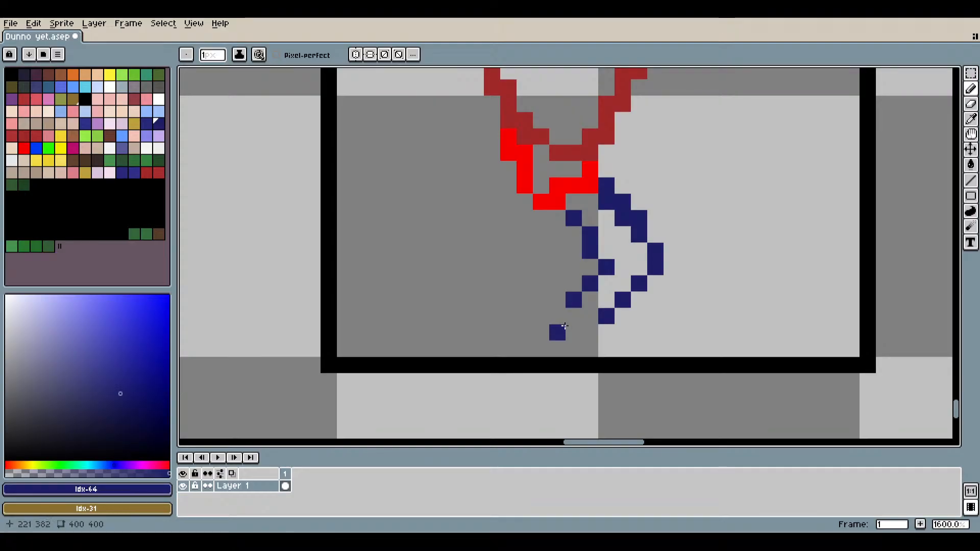
click(557, 316)
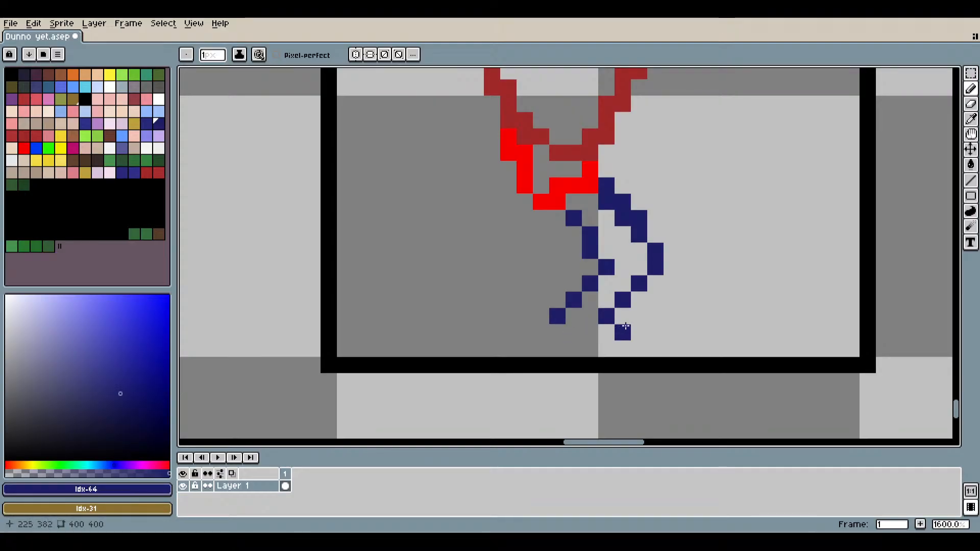
Pencil the navy foot with a stepped toe, a short heel and a sole along the frame's bottom edge.
click(622, 331)
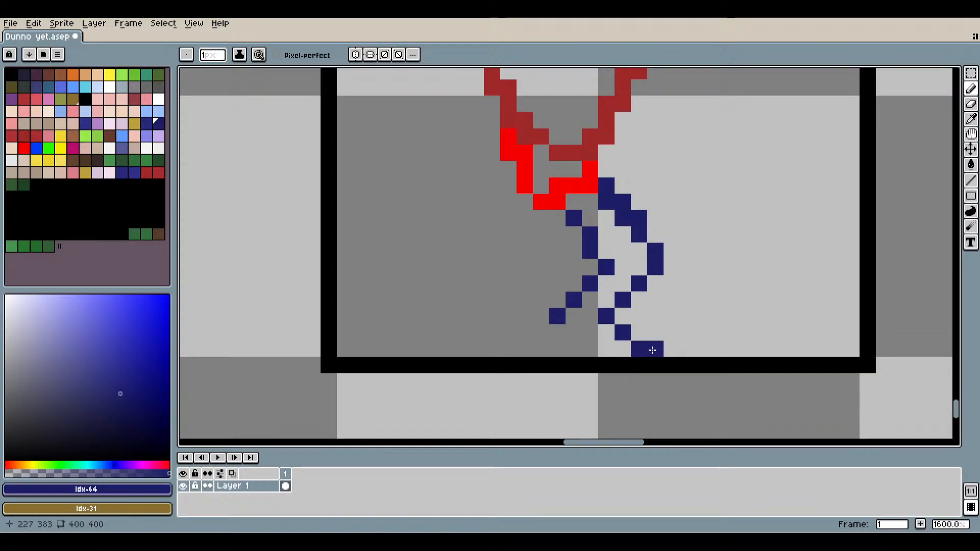
click(638, 332)
click(655, 349)
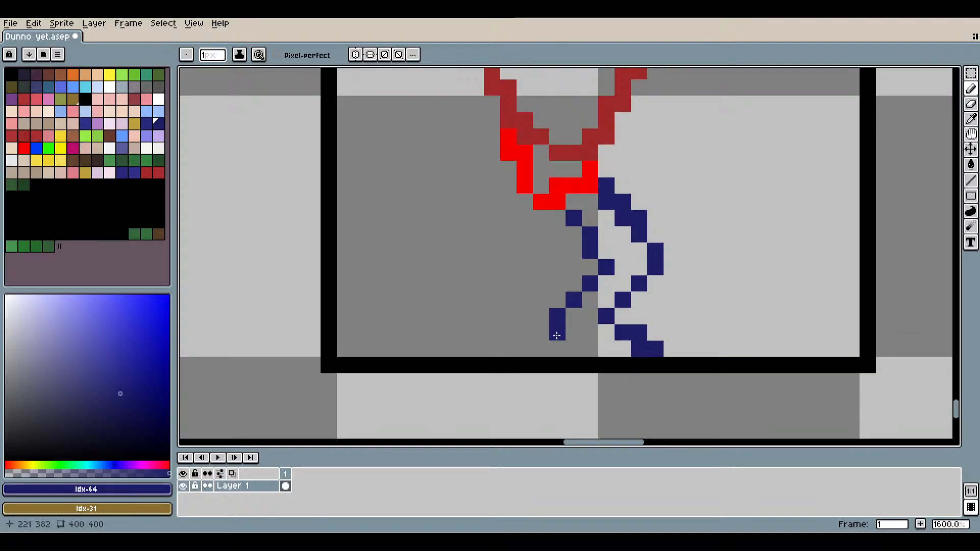
mouse_move(558, 333)
mouse_down()
mouse_move(636, 345)
mouse_move(655, 371)
mouse_move(691, 362)
mouse_move(619, 330)
mouse_up()
scroll(655, 371, down, 1)
scroll(655, 371, down, 3)
scroll(689, 363, down, 1)
scroll(619, 329, up, 4)
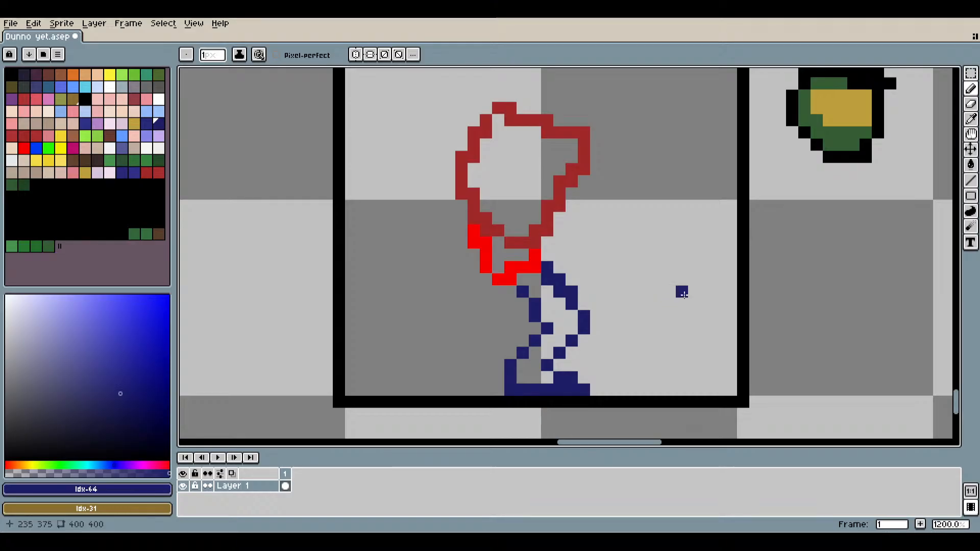
Marquee-select most of the navy leg, copy it and place the copy outside the frame, below the helmet.
click(973, 74)
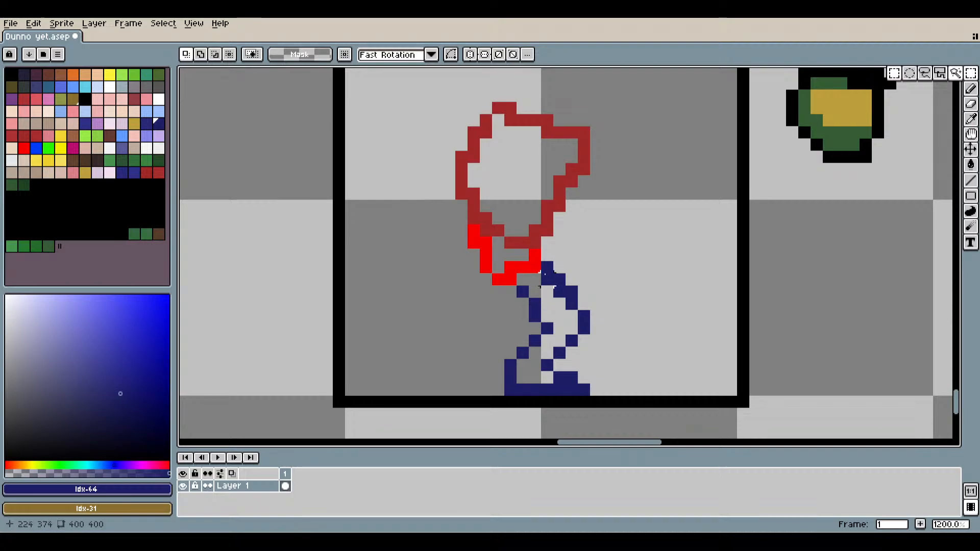
drag(523, 279, 601, 394)
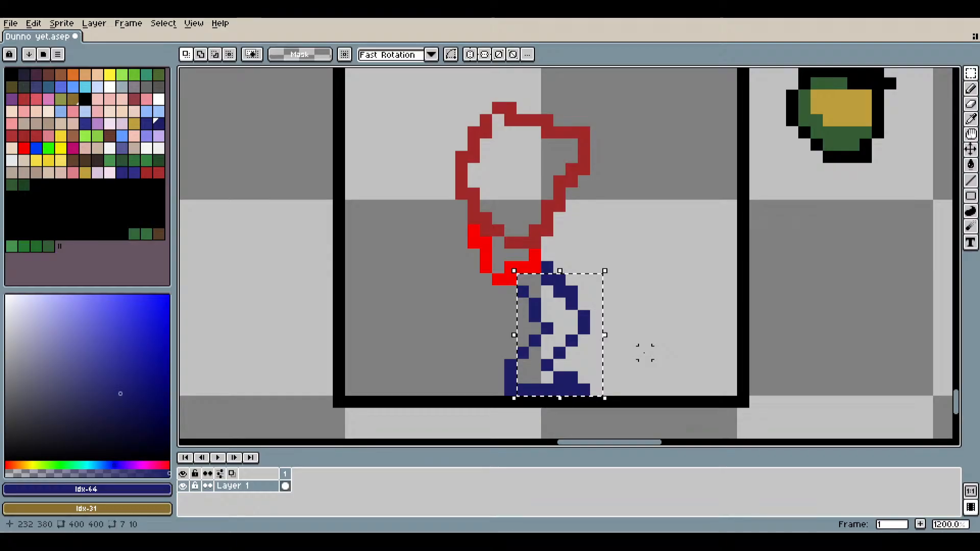
key(ctrl+c)
key(ctrl+v)
drag(560, 330, 490, 346)
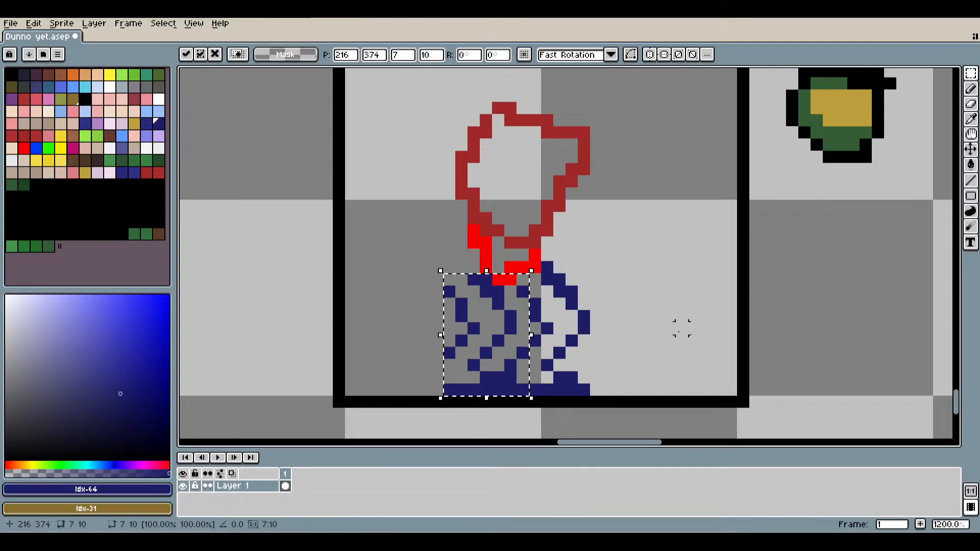
drag(478, 325, 832, 323)
click(914, 240)
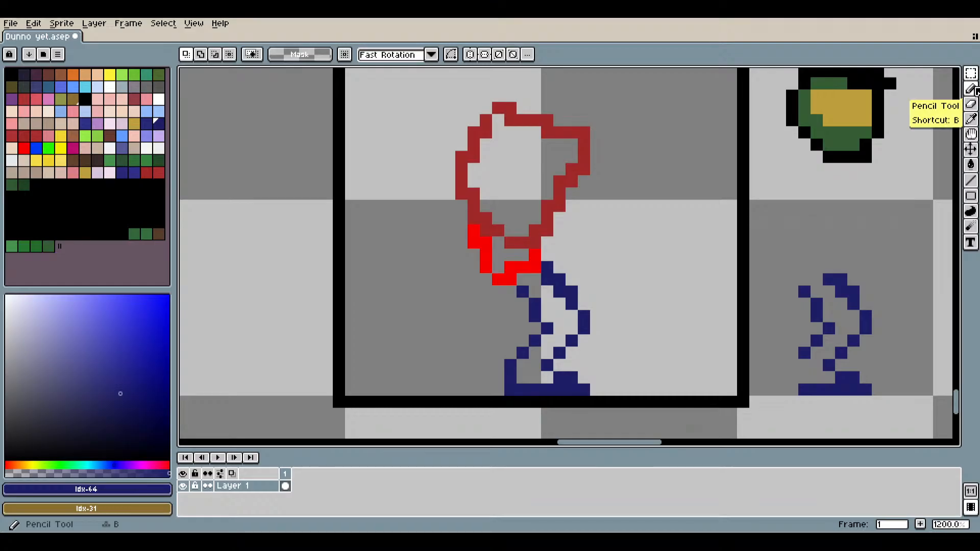
Sample the leg's navy and pencil the first pixels of a second leg beside the bright red outline's lower-left corner, undoing a misplaced pixel.
click(973, 120)
click(561, 280)
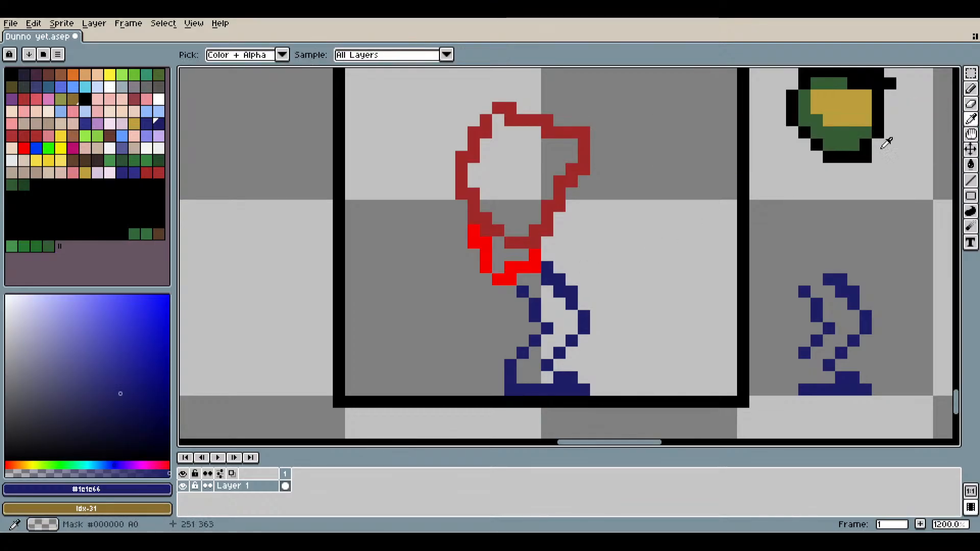
click(970, 89)
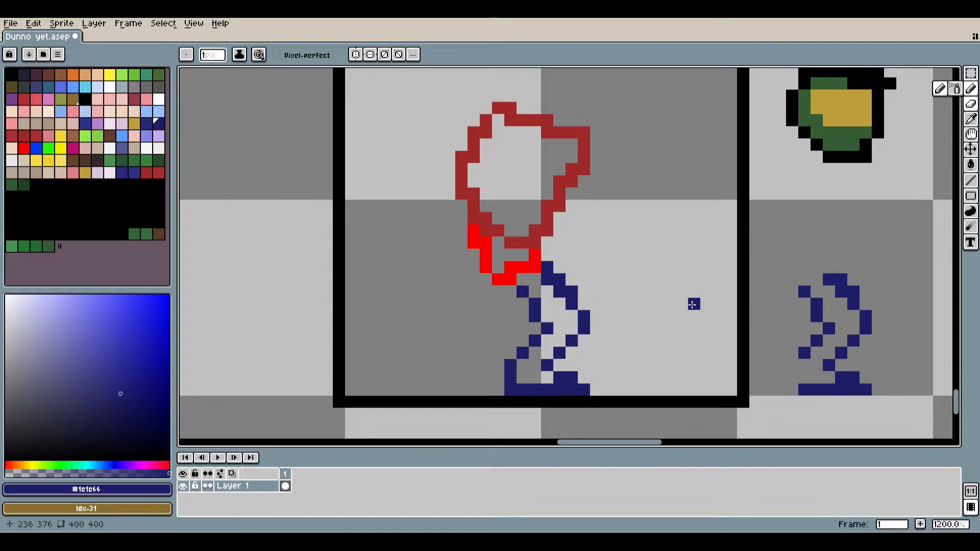
click(474, 267)
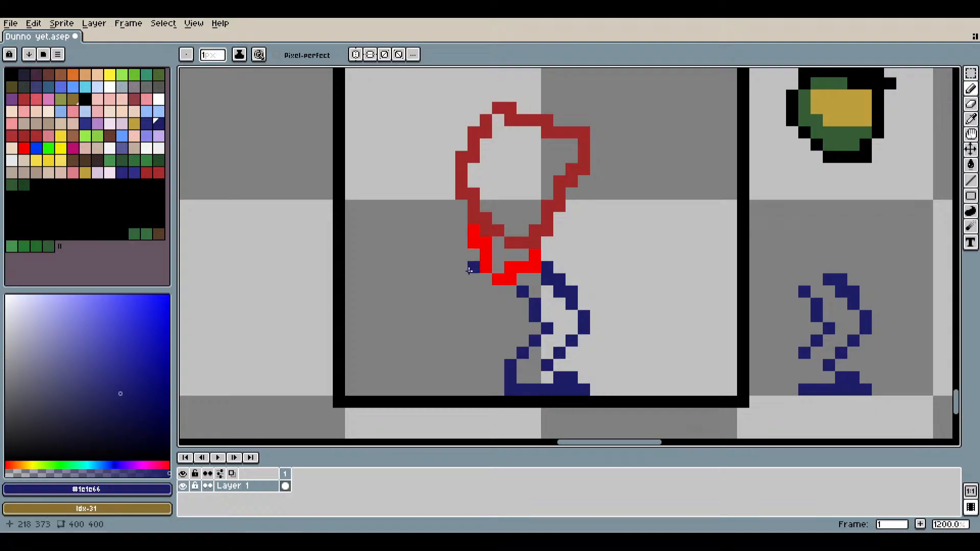
click(498, 279)
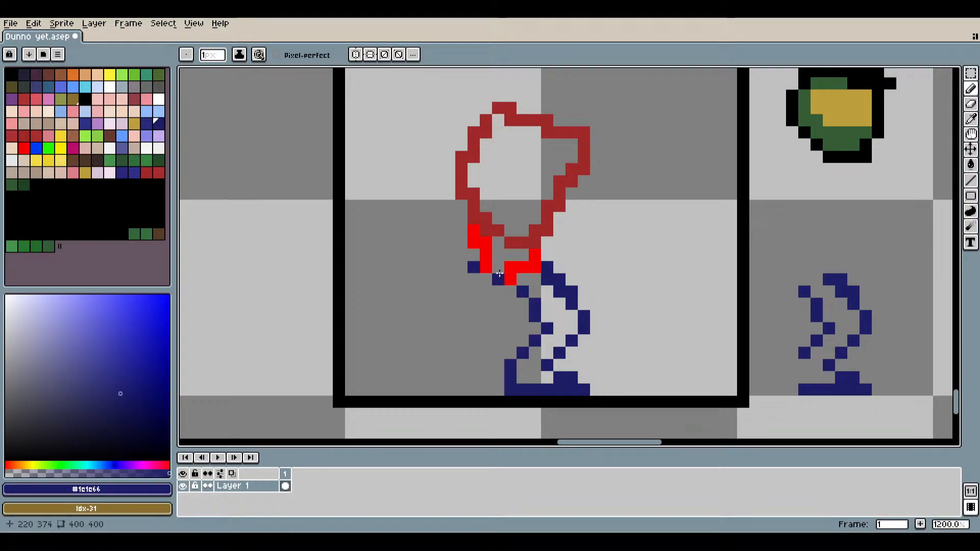
click(499, 272)
click(499, 295)
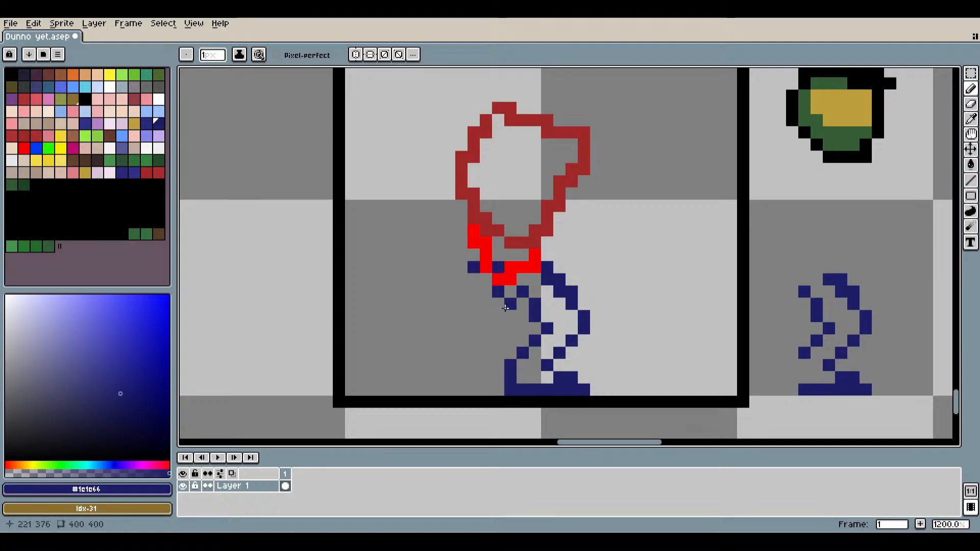
click(497, 280)
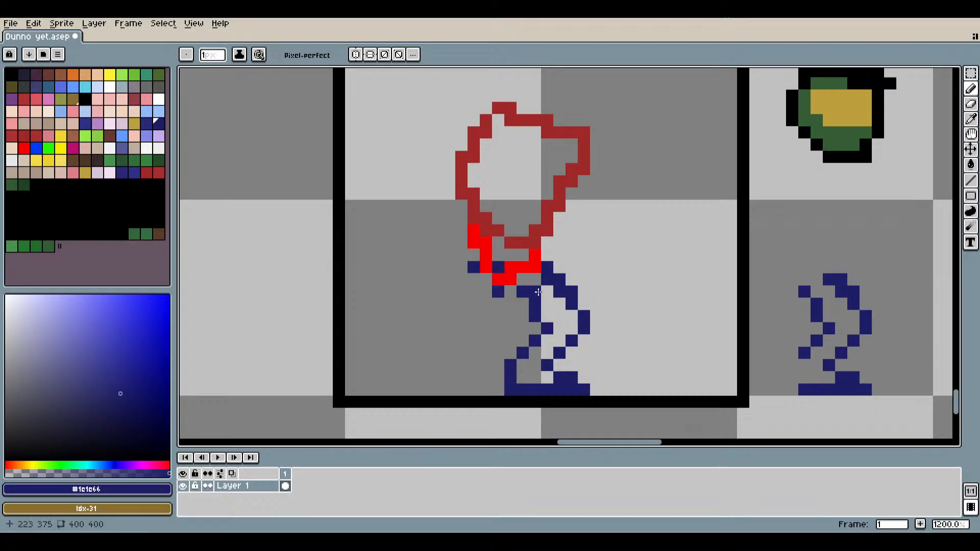
key(ctrl+z)
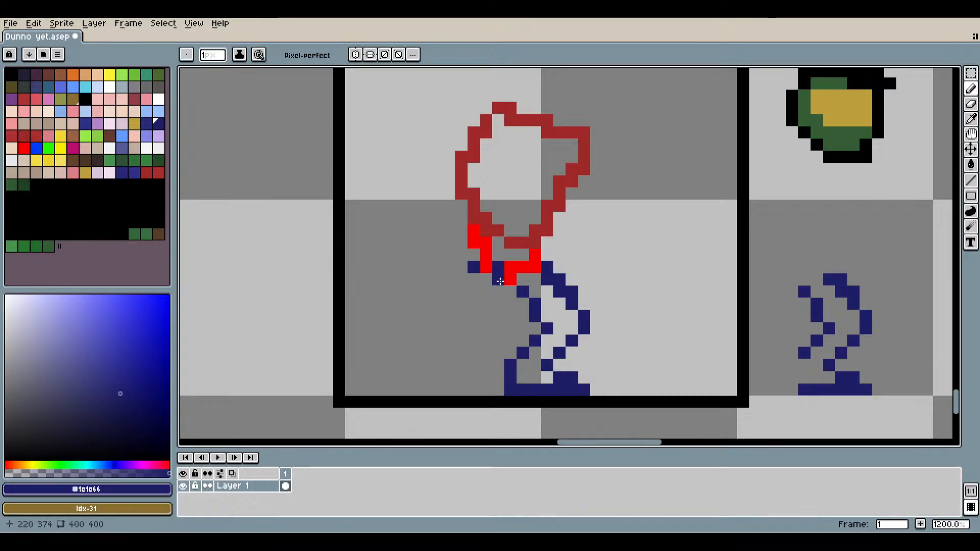
Pencil the second leg's front edge in navy, stepping down and back from the waist toward the foot, undoing a misplaced pixel.
click(511, 291)
shift+click(512, 314)
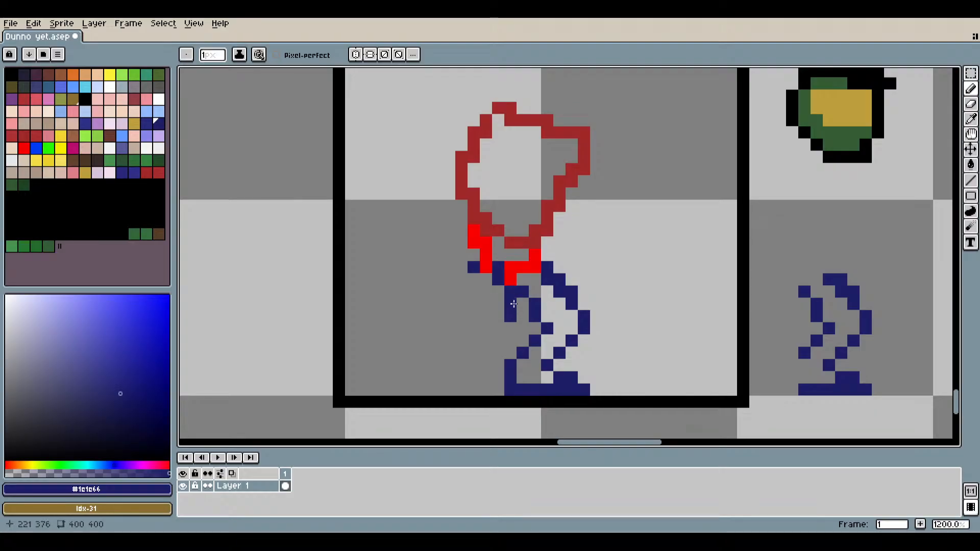
click(498, 329)
click(487, 341)
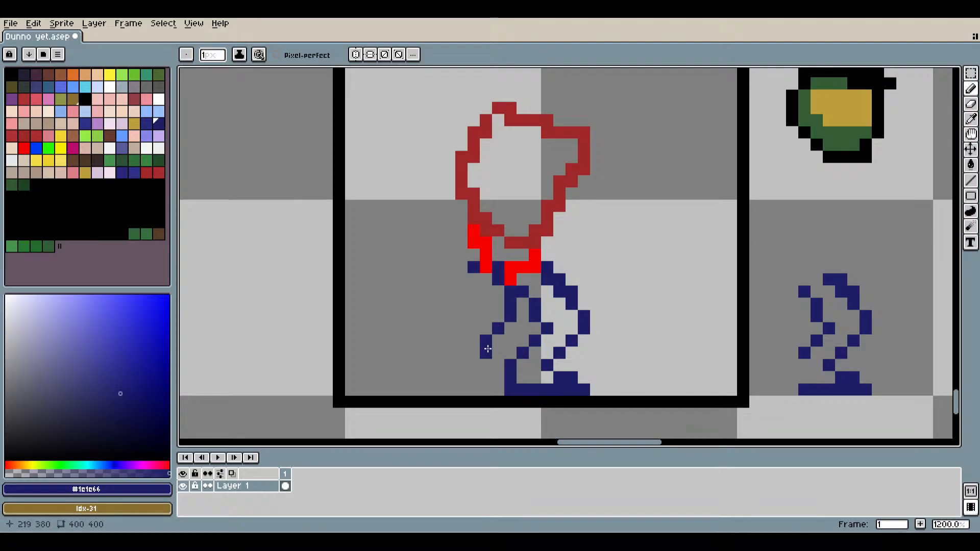
key(ctrl+z)
click(498, 338)
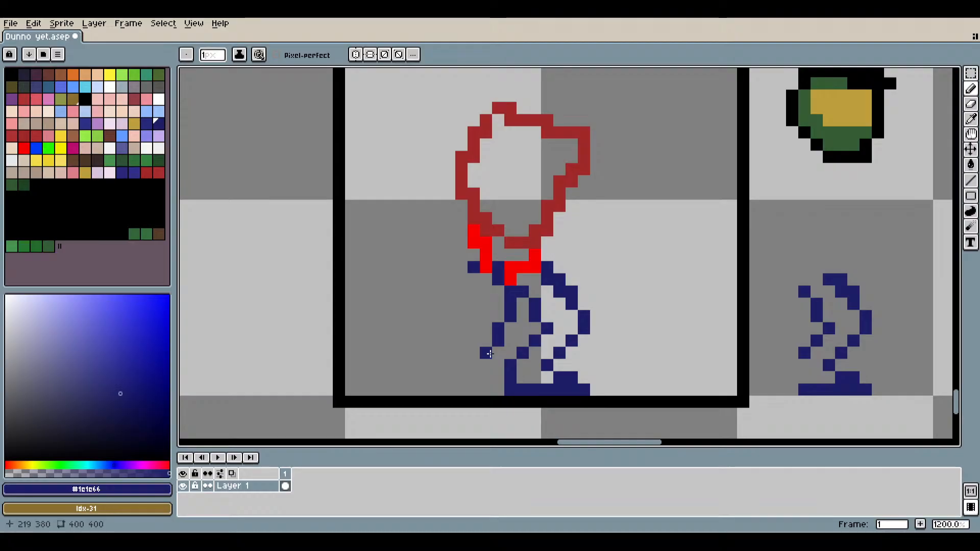
click(487, 353)
click(487, 376)
click(488, 363)
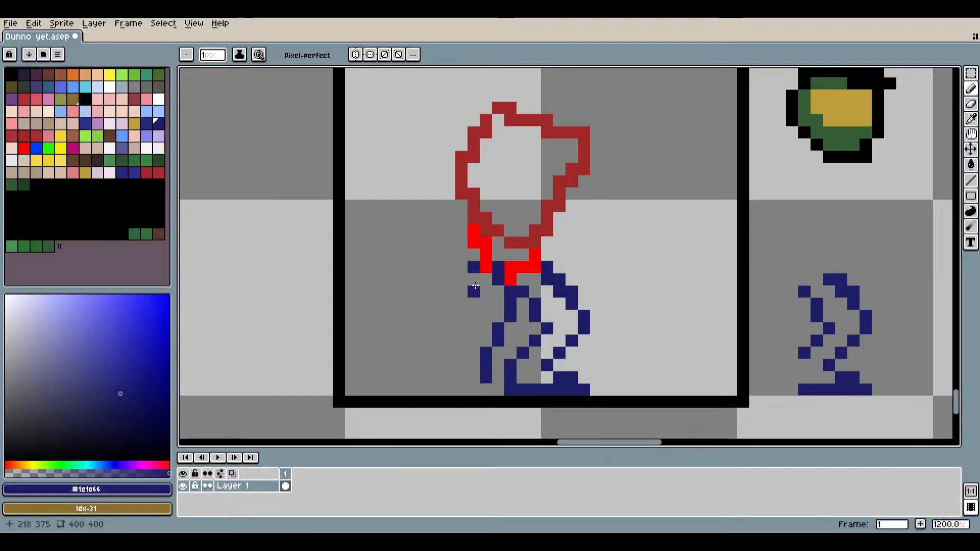
Pencil the second leg's back edge, straight down through the thigh, then one pixel outward down to the frame's bottom edge.
drag(462, 280, 463, 291)
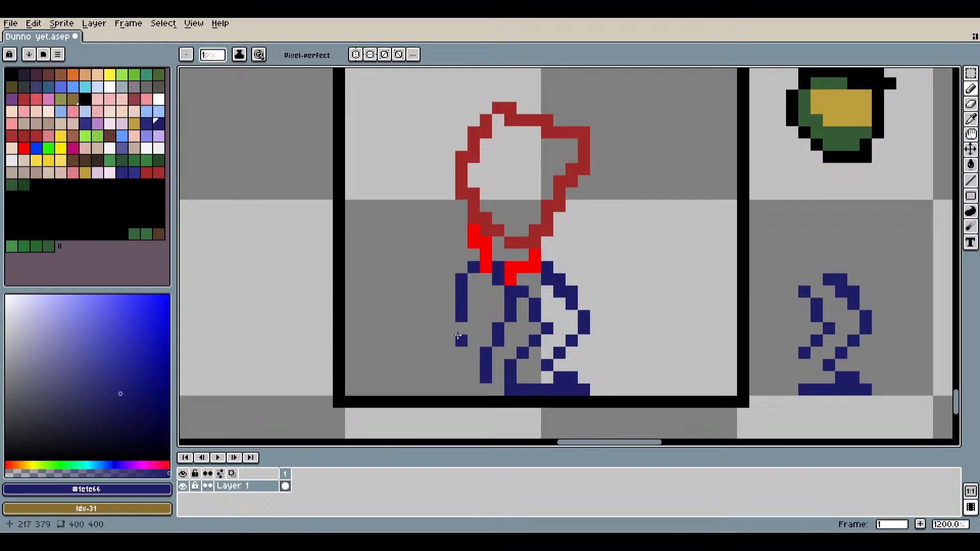
key(ctrl+z)
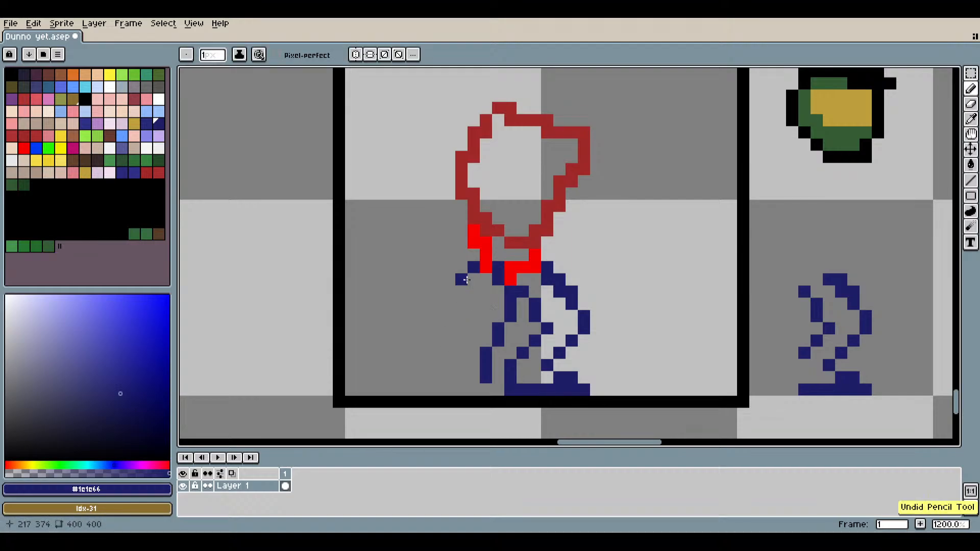
click(474, 279)
click(462, 292)
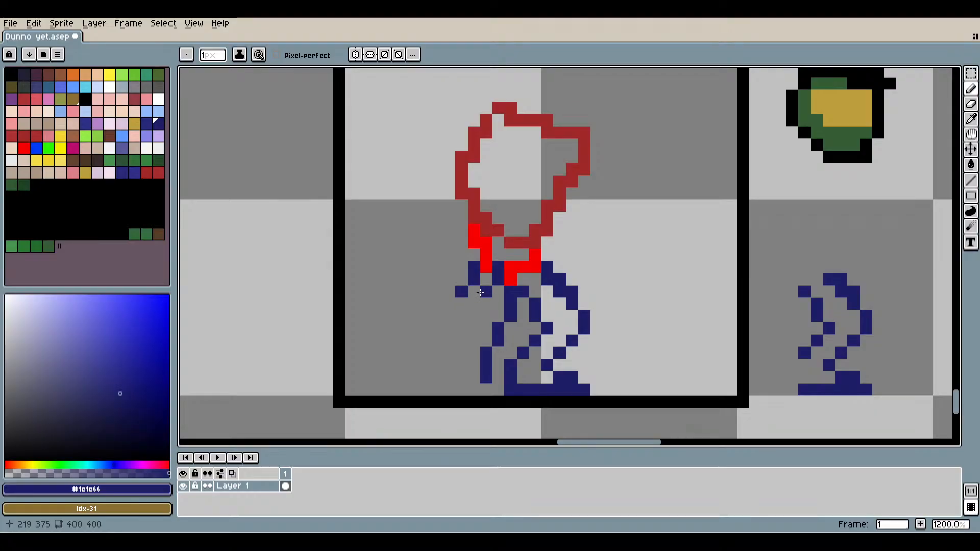
key(ctrl+z)
click(470, 304)
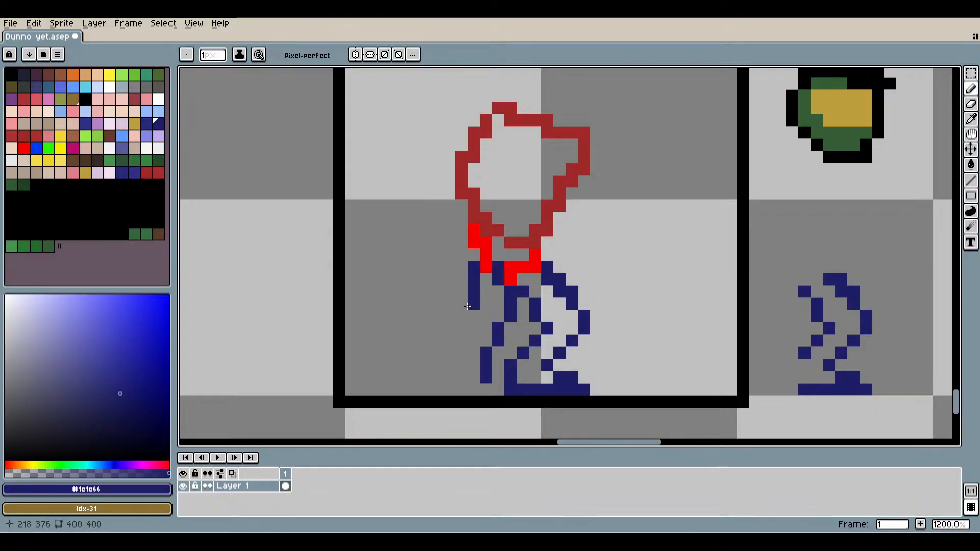
click(462, 316)
click(461, 329)
click(461, 342)
click(461, 354)
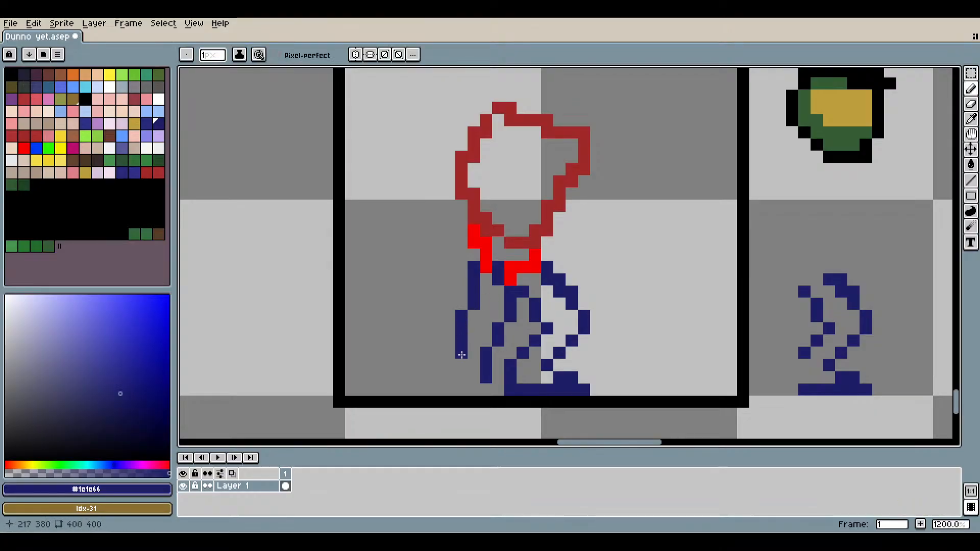
mouse_move(462, 355)
mouse_down()
mouse_move(450, 368)
mouse_move(458, 372)
mouse_up()
key(ctrl+z)
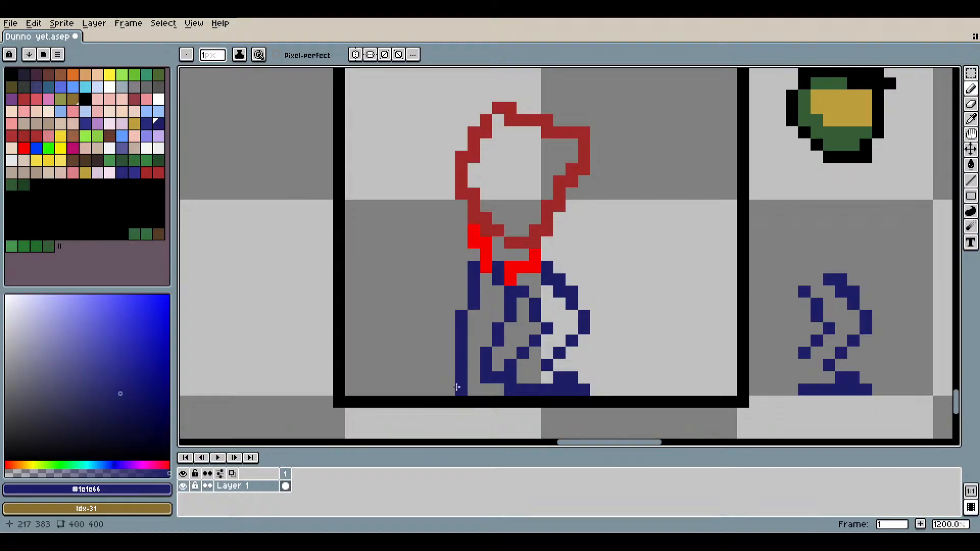
Close the second leg with a navy sole along the frame's bottom edge and save the sprite.
scroll(461, 388, down, 4)
drag(641, 368, 558, 352)
scroll(558, 352, up, 4)
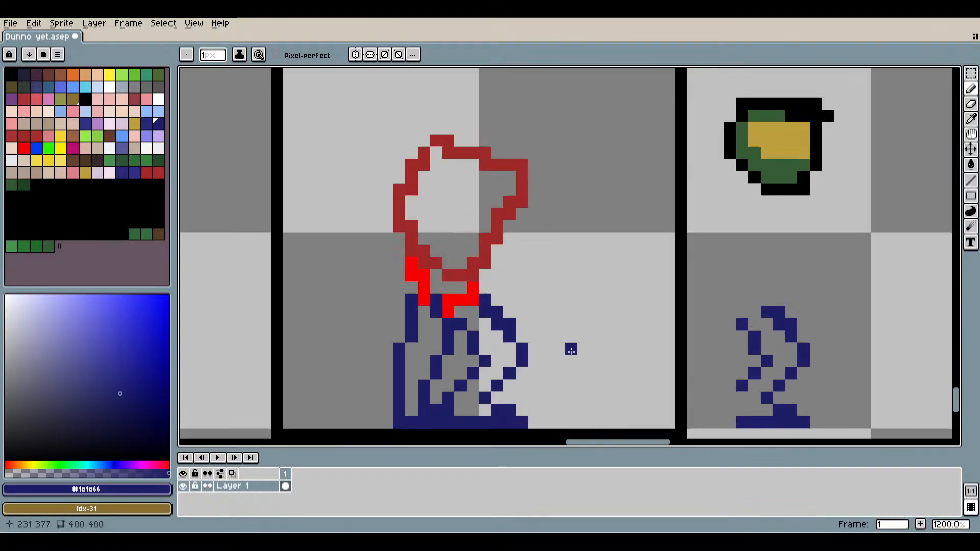
drag(523, 277, 522, 310)
scroll(510, 294, down, 3)
key(ctrl+s)
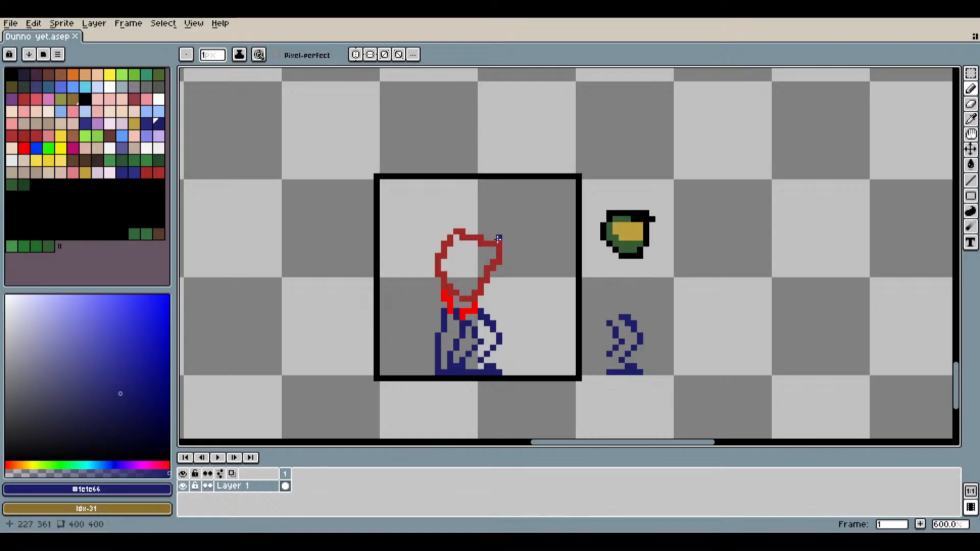
Marquee-select the helmet, try it on top of the torso, and move it back outside the frame.
drag(518, 255, 512, 266)
scroll(691, 226, up, 1)
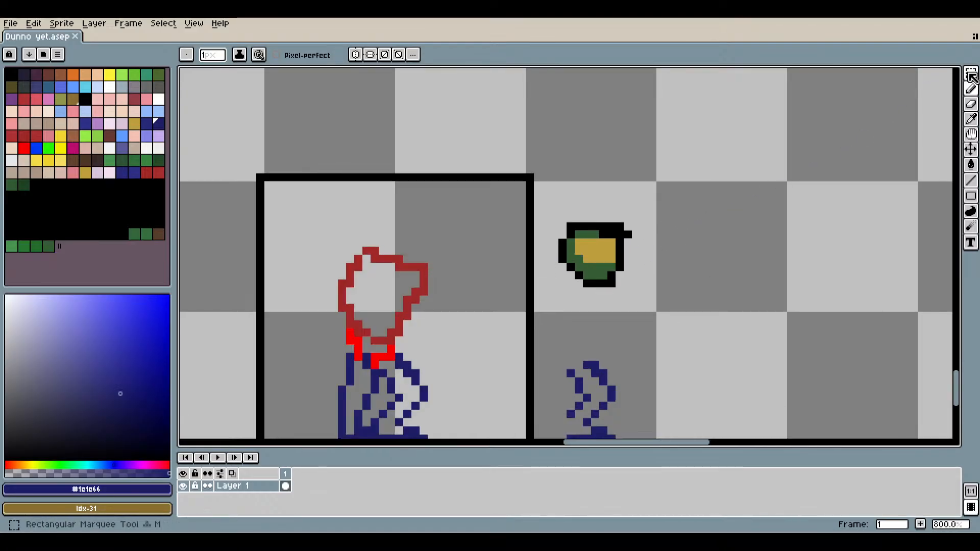
click(970, 73)
drag(551, 204, 411, 252)
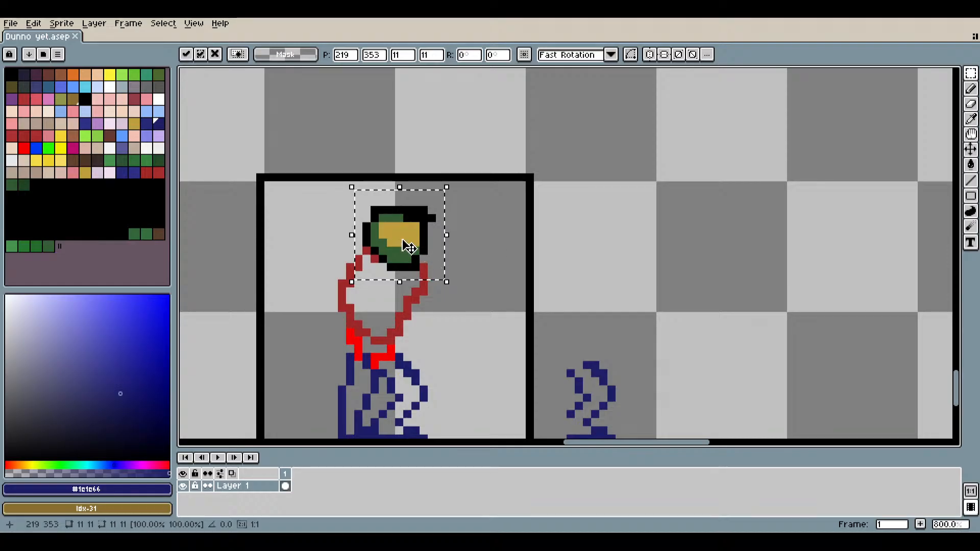
drag(408, 246, 637, 255)
click(718, 275)
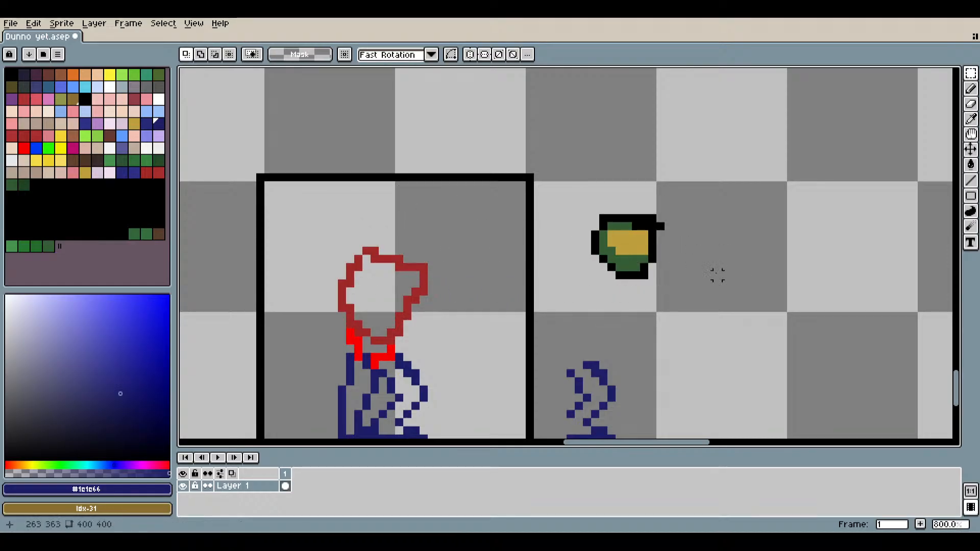
Choose the bright yellow #fbf236 and pencil a first bent arm over the torso's back edge.
drag(391, 316, 424, 288)
scroll(448, 288, up, 3)
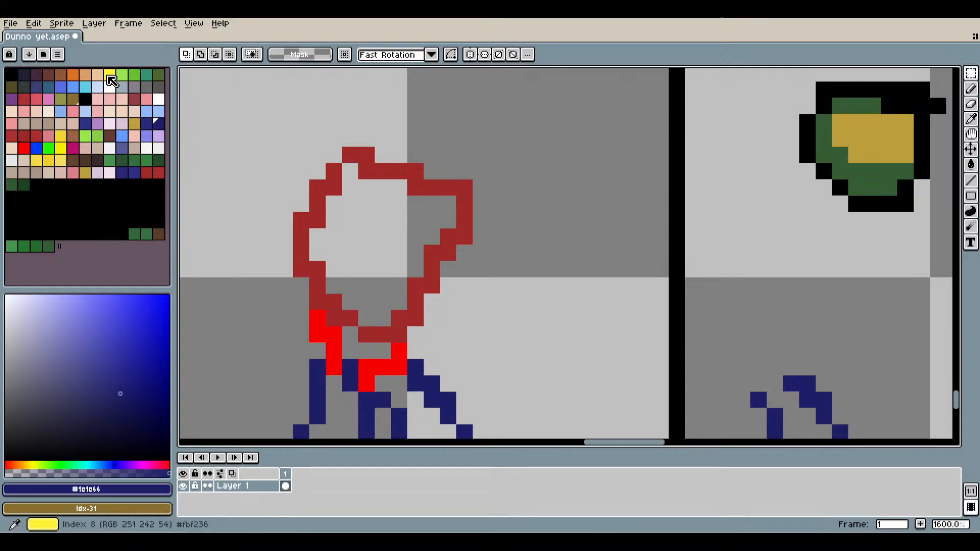
click(109, 75)
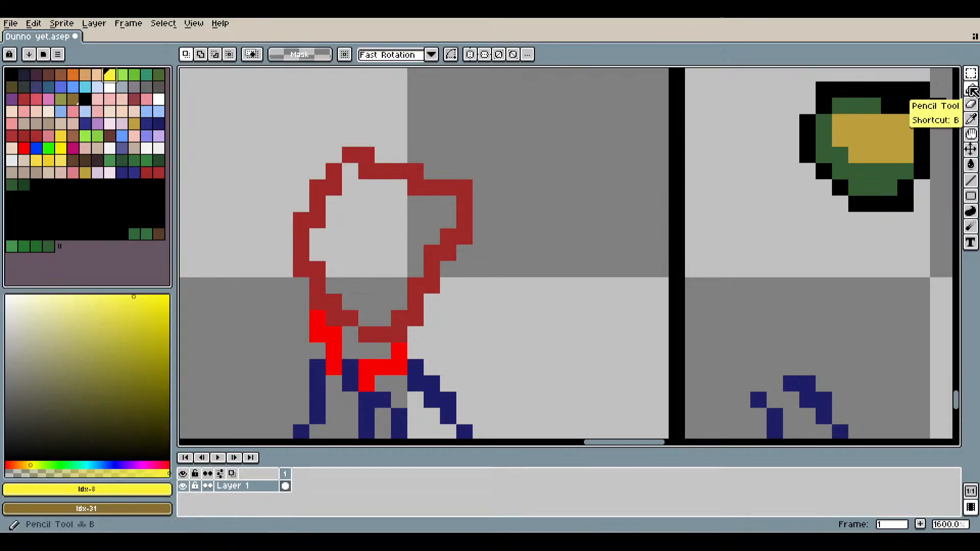
click(971, 90)
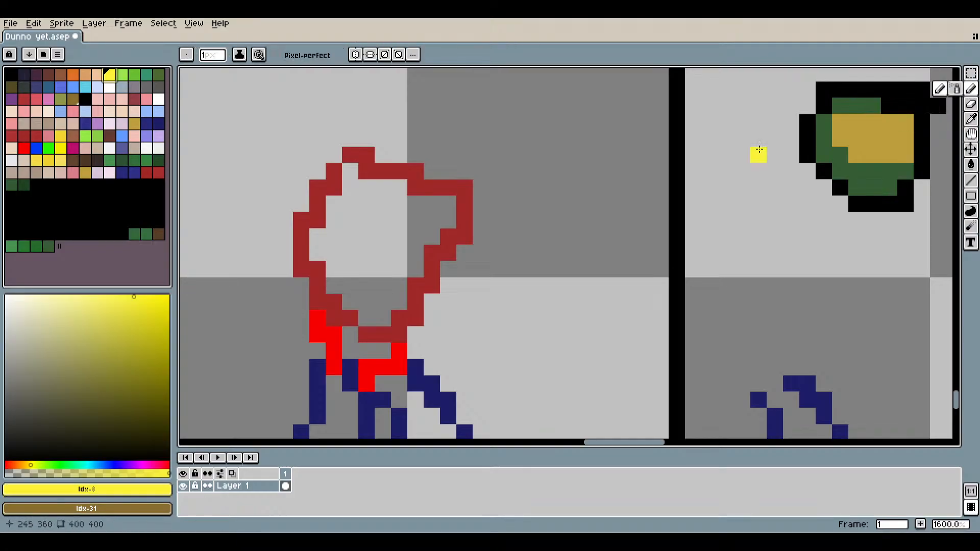
click(305, 179)
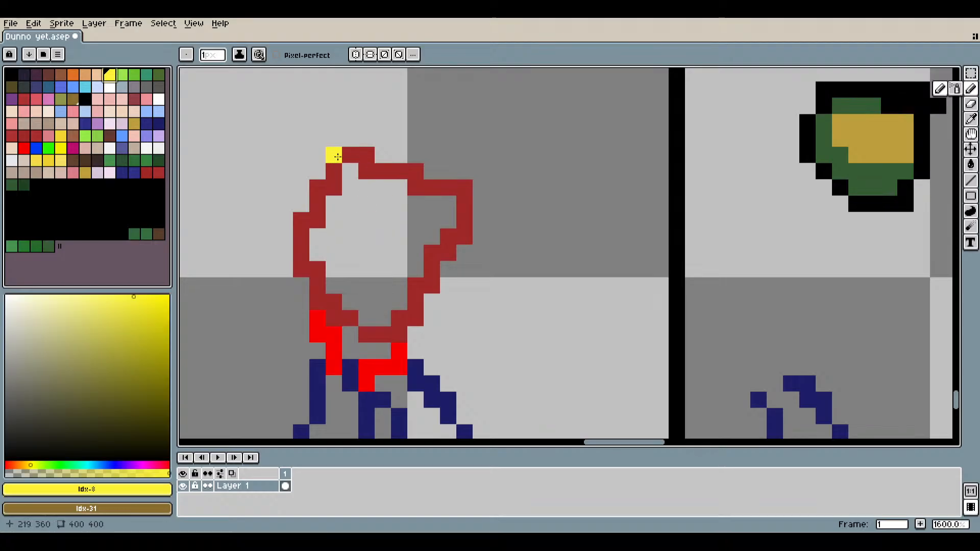
mouse_move(340, 158)
mouse_down()
mouse_move(315, 202)
mouse_move(279, 227)
mouse_move(353, 301)
mouse_up()
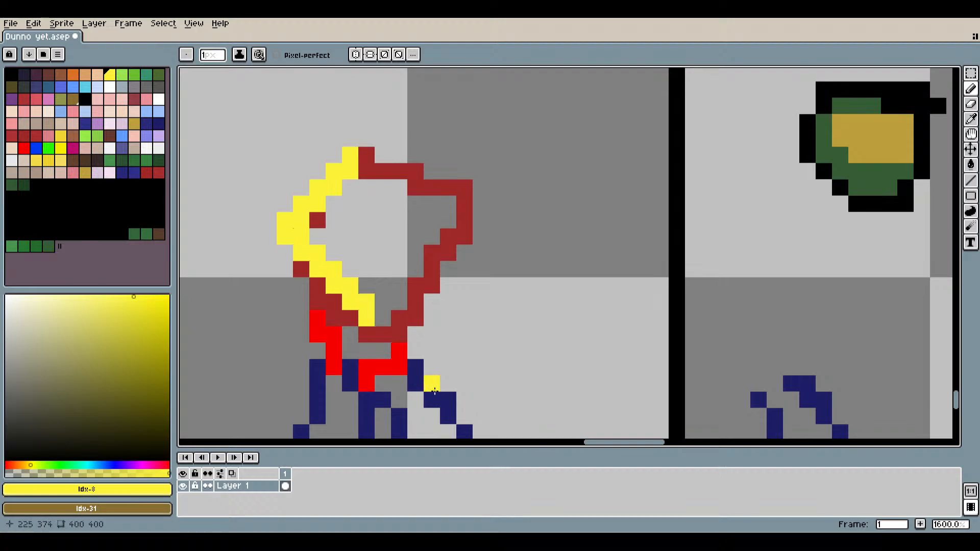
Sketch a yellow second arm curving down and back in from the torso's front corner.
scroll(429, 335, down, 3)
drag(429, 335, 450, 287)
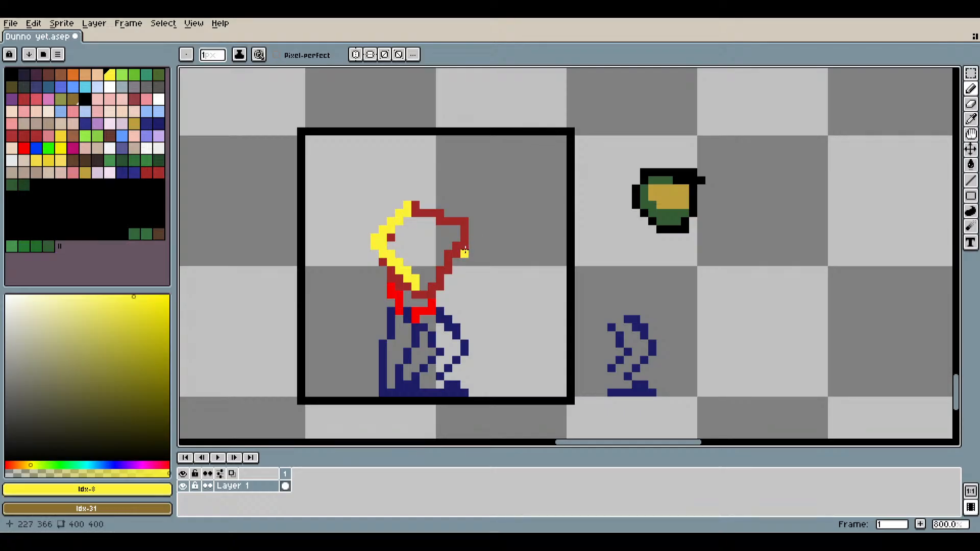
mouse_move(464, 238)
mouse_down()
mouse_move(468, 264)
mouse_move(477, 260)
mouse_move(469, 293)
mouse_move(456, 298)
mouse_move(482, 283)
mouse_move(461, 289)
mouse_up()
key(ctrl+z)
scroll(528, 256, down, 1)
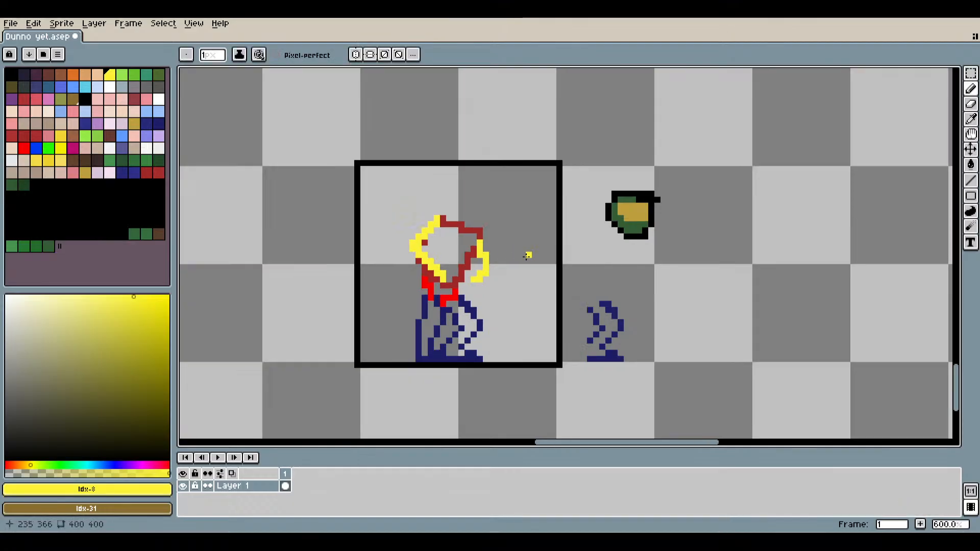
scroll(496, 280, up, 4)
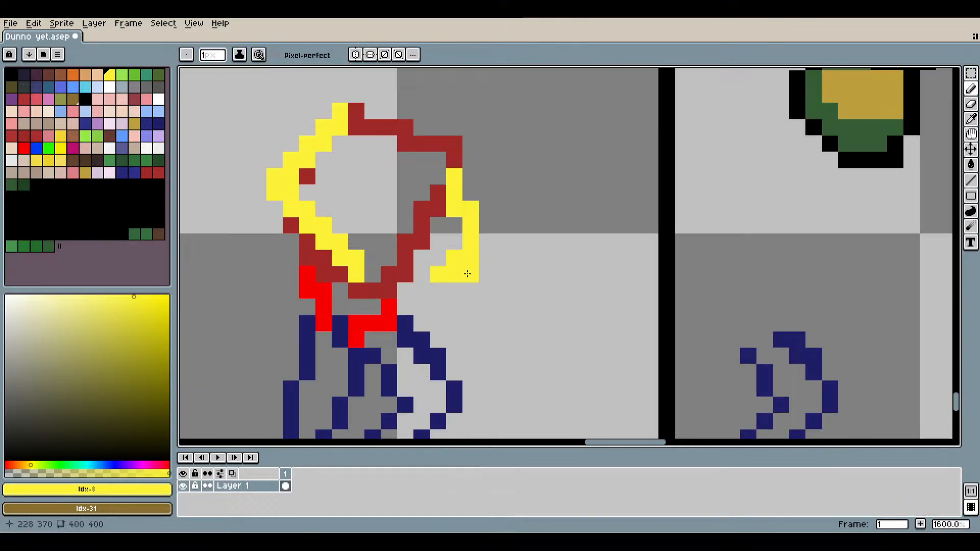
scroll(388, 218, down, 3)
scroll(387, 190, up, 3)
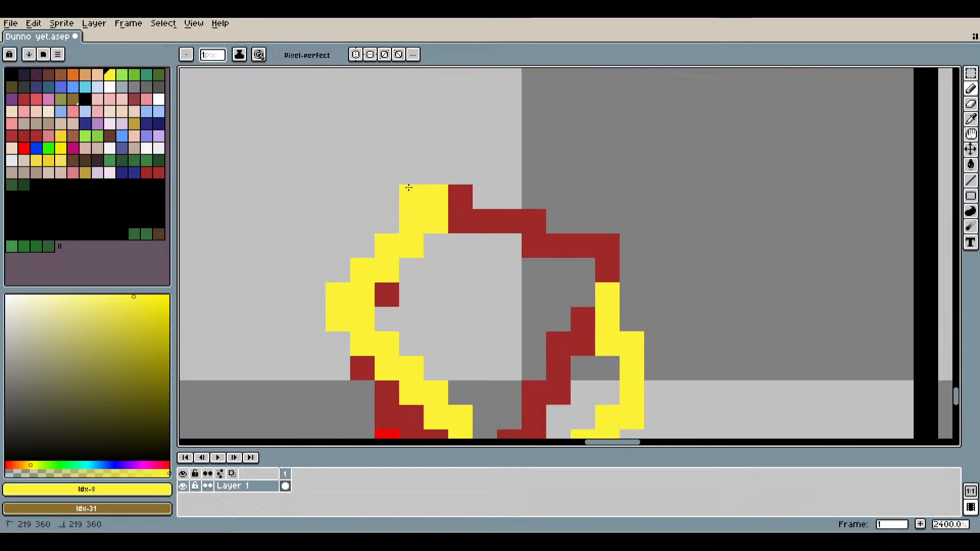
Widen the yellow back arm with a rounded outer contour and a thicker forearm.
mouse_move(409, 189)
mouse_down()
mouse_move(316, 249)
mouse_move(289, 294)
mouse_up()
drag(380, 317, 333, 171)
mouse_move(249, 173)
mouse_down()
mouse_move(249, 211)
mouse_move(366, 277)
mouse_up()
mouse_move(273, 232)
mouse_down()
mouse_move(364, 296)
mouse_move(387, 297)
mouse_up()
scroll(511, 334, down, 4)
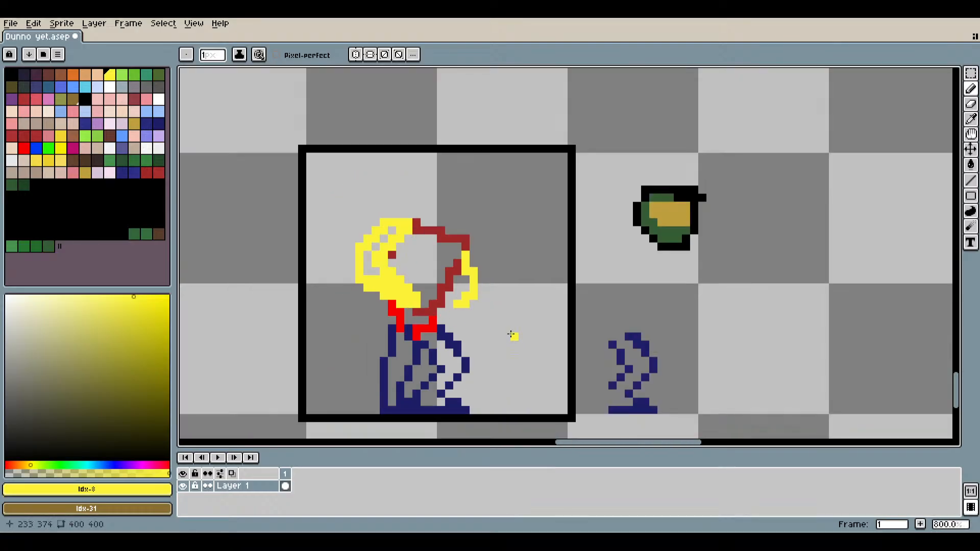
drag(511, 335, 584, 255)
scroll(586, 261, up, 4)
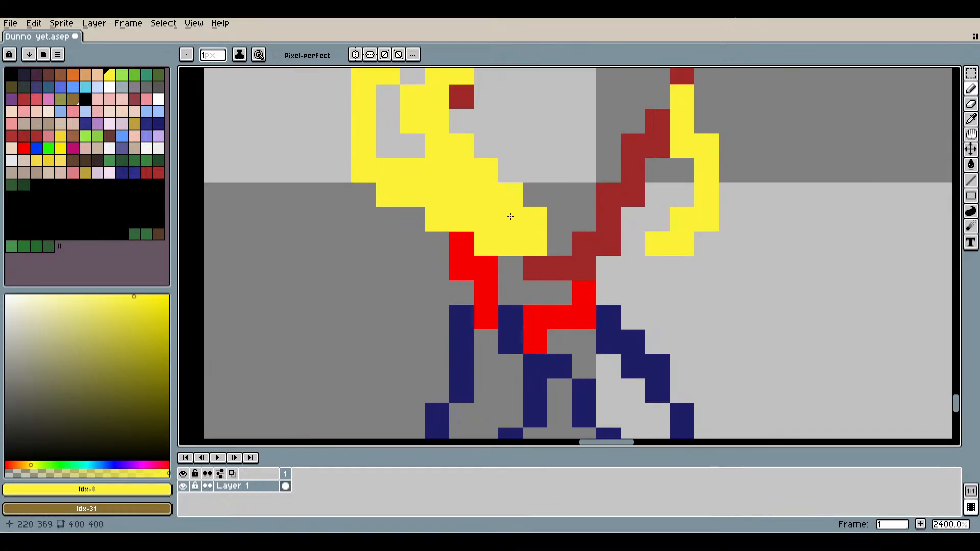
scroll(554, 299, down, 1)
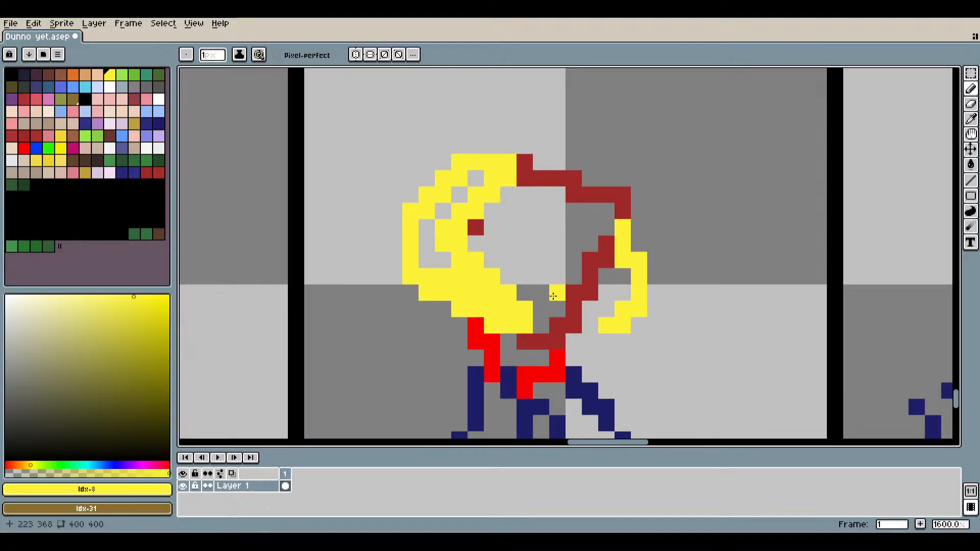
Undo the back arm's widening strokes and the yellow arm at the torso's front.
key(ctrl+z)
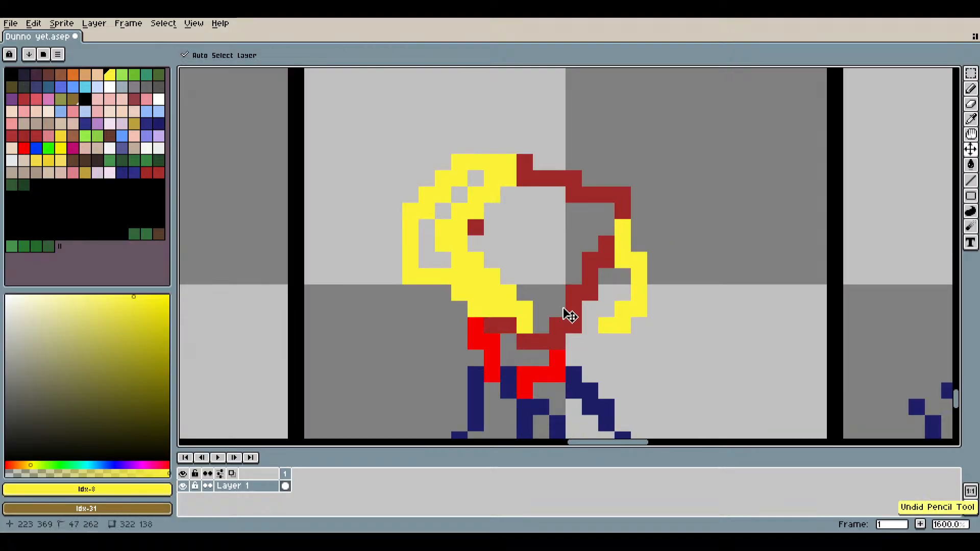
key(ctrl+z)
key(ctrl+z)
key(ctrl+z)
key(ctrl+z)
key(ctrl+z)
key(ctrl+z)
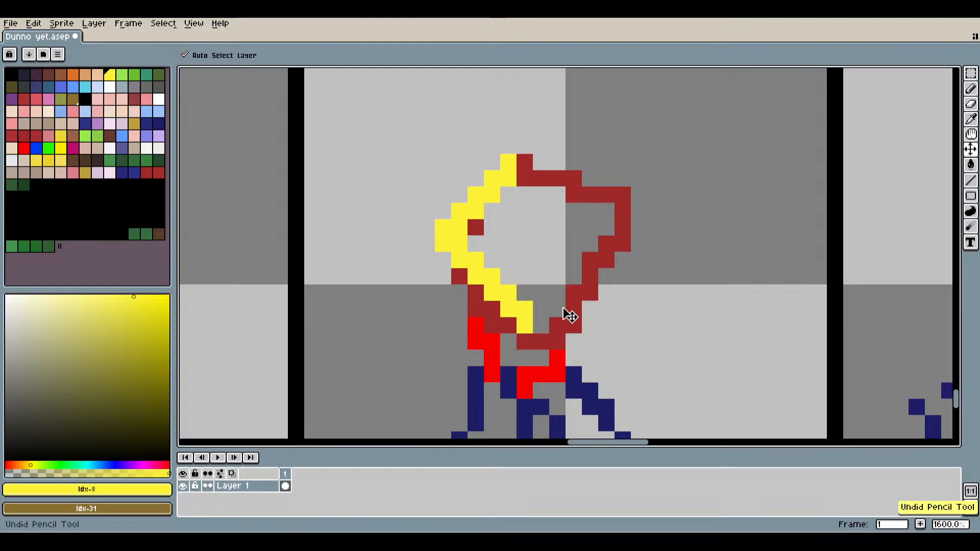
Pencil a thick yellow arm bending out behind the torso and back toward the waist, undoing the strokes that cover the red outline.
mouse_move(494, 174)
mouse_down()
mouse_move(425, 221)
mouse_move(439, 226)
mouse_move(433, 238)
mouse_move(416, 240)
mouse_move(422, 229)
mouse_move(419, 250)
mouse_move(499, 309)
mouse_move(517, 308)
mouse_move(524, 290)
mouse_move(514, 278)
mouse_move(443, 233)
mouse_move(493, 179)
mouse_up()
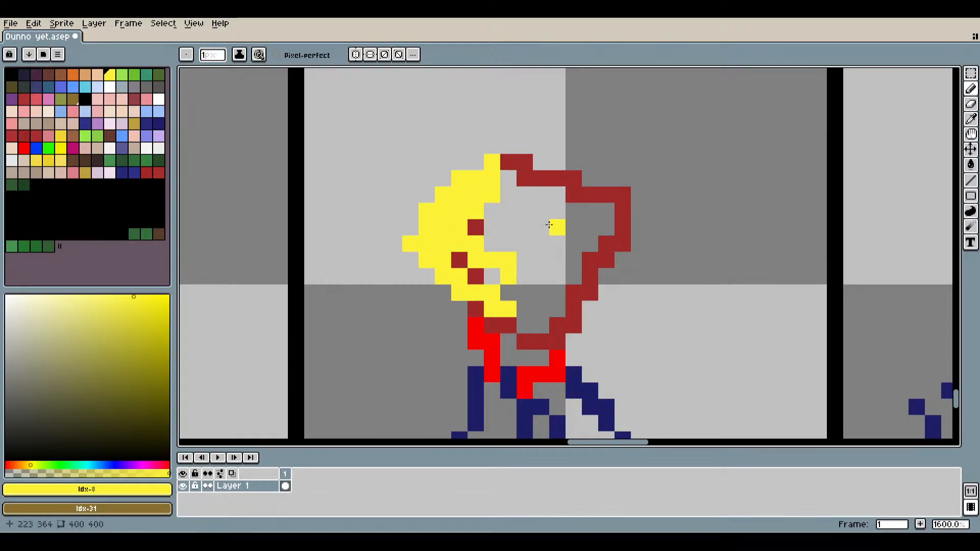
key(ctrl+z)
key(ctrl+z)
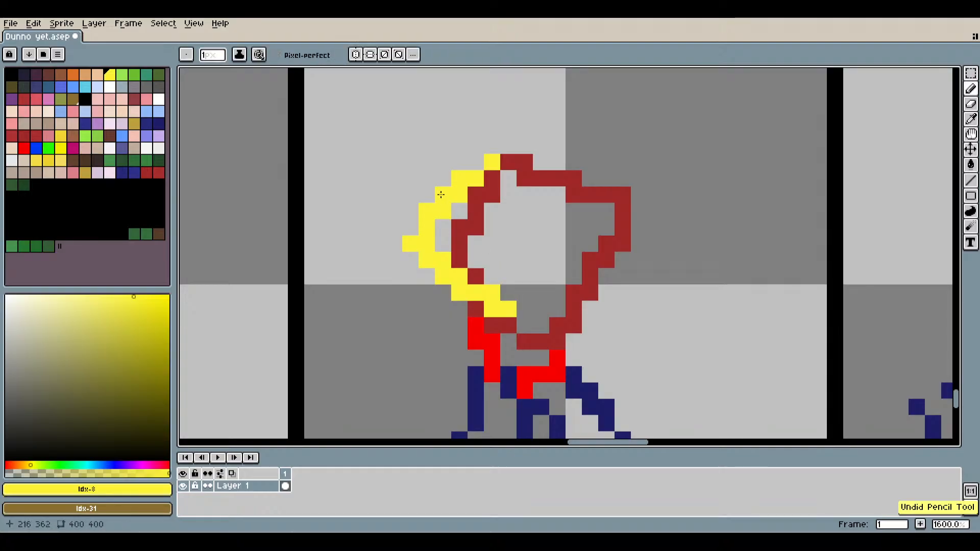
mouse_move(476, 161)
mouse_down()
mouse_move(409, 208)
mouse_move(426, 209)
mouse_up()
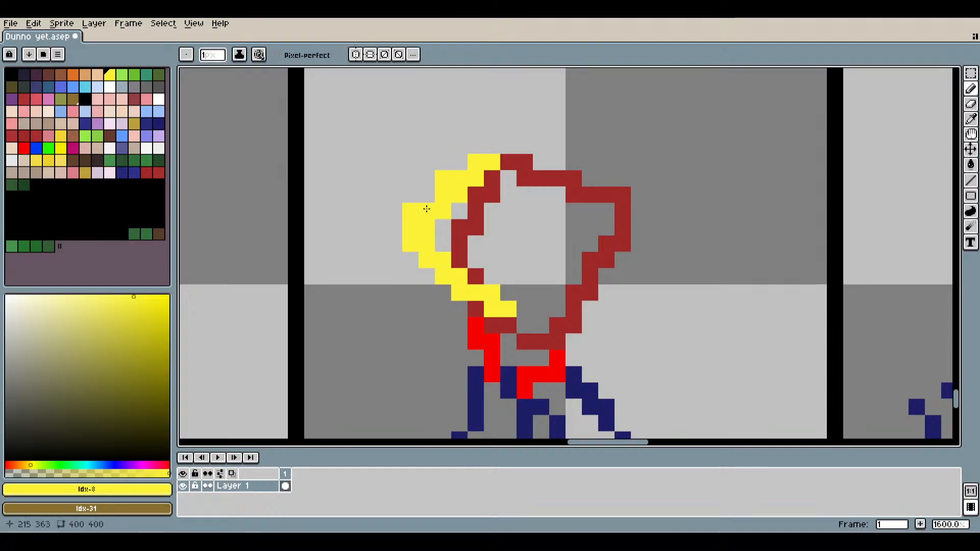
click(427, 195)
drag(440, 245, 477, 278)
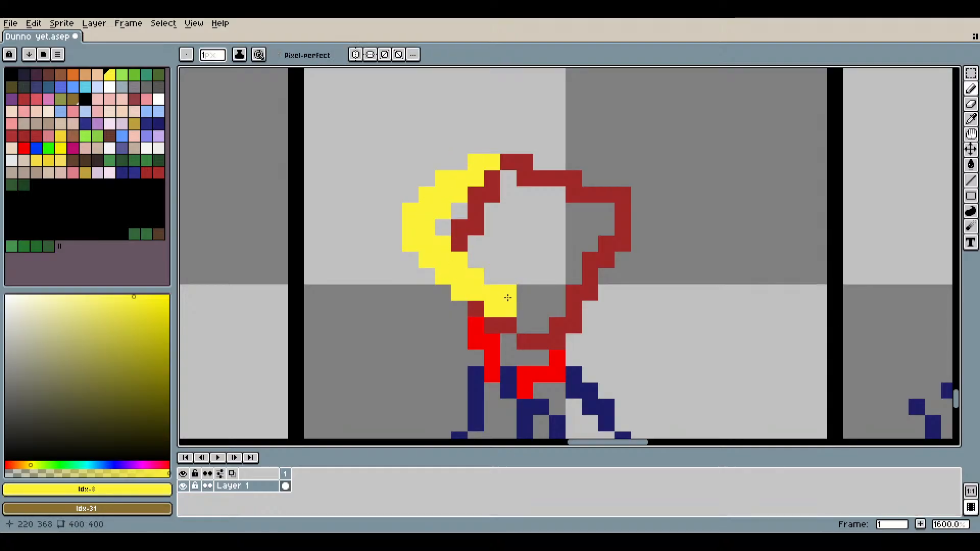
Pencil a yellow front arm from the torso's front corner down and back in to the waist.
scroll(567, 335, down, 4)
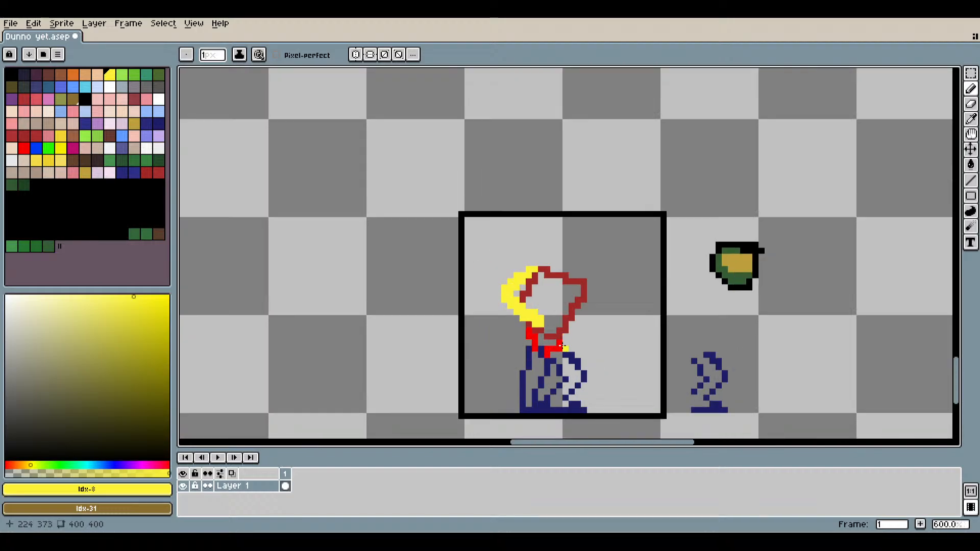
scroll(560, 346, up, 6)
click(617, 291)
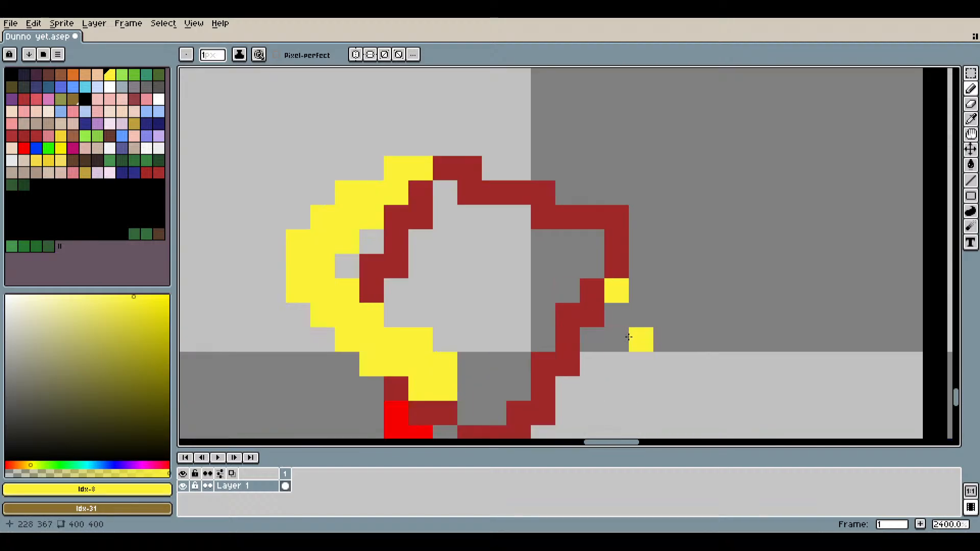
drag(617, 314, 617, 345)
click(596, 366)
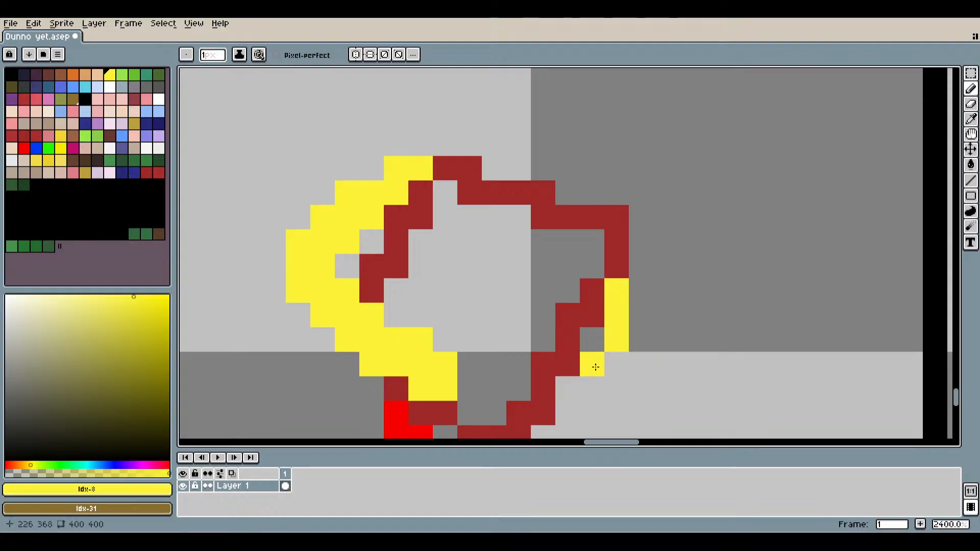
drag(554, 390, 570, 384)
click(613, 358)
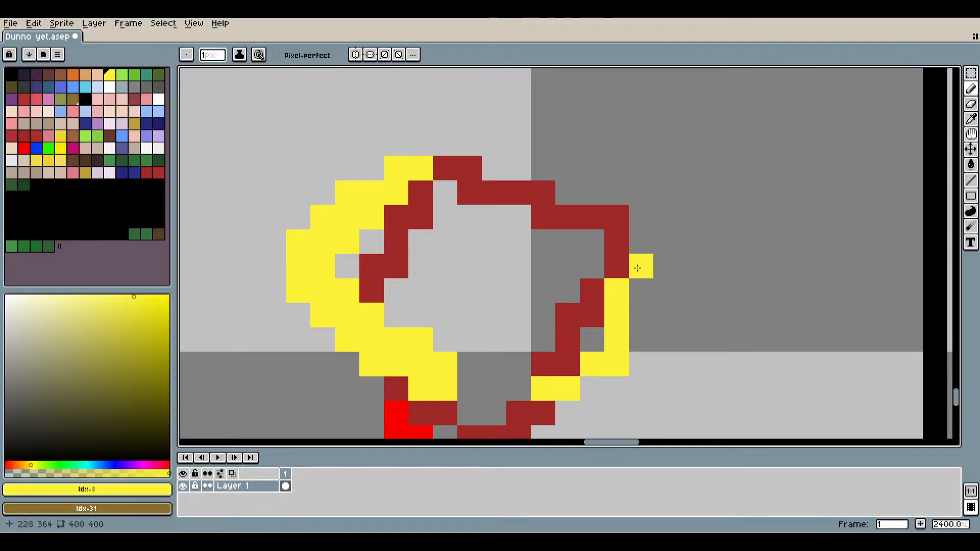
Widen the yellow front arm with an outer column of pixels and a thicker forearm near the waist.
drag(641, 241, 638, 316)
click(634, 343)
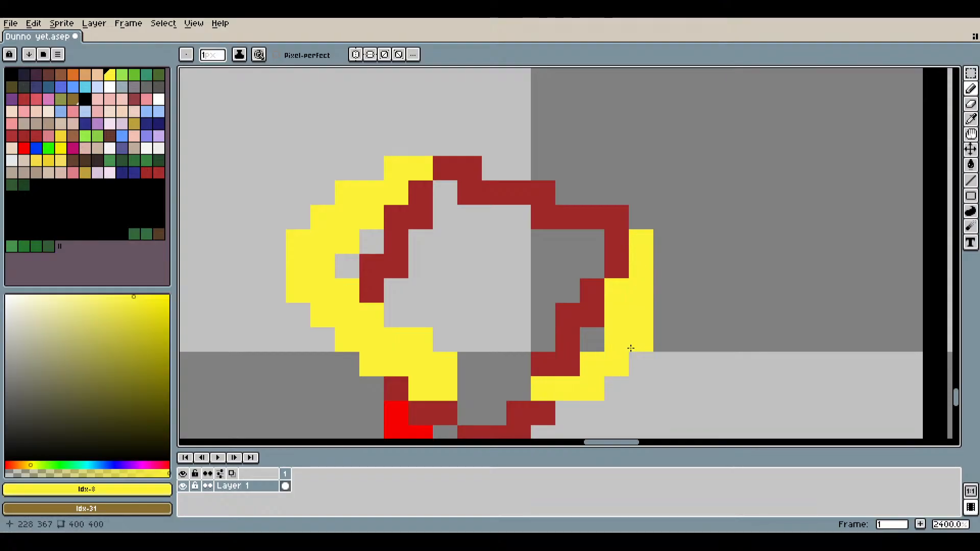
click(612, 388)
click(541, 413)
key(ctrl+z)
click(575, 412)
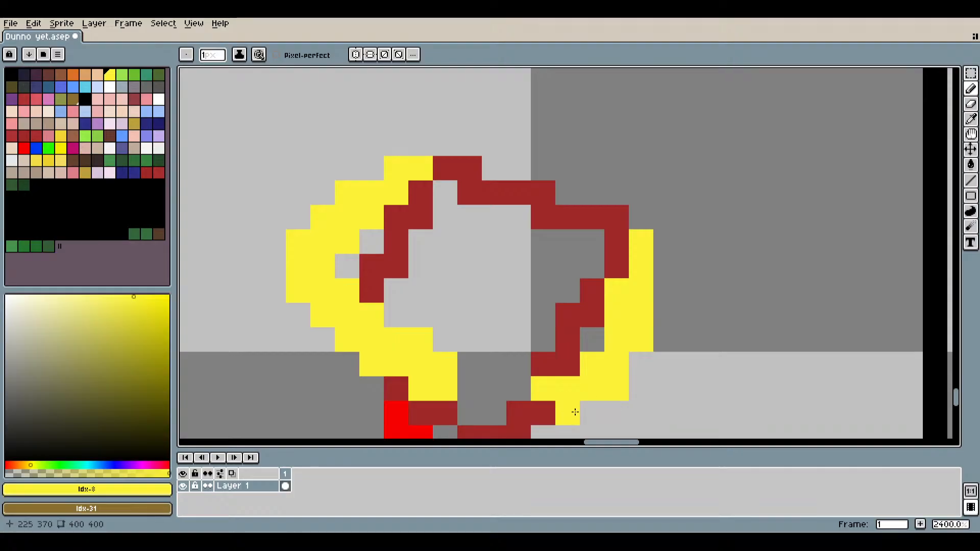
click(549, 407)
scroll(615, 407, down, 3)
drag(653, 388, 637, 264)
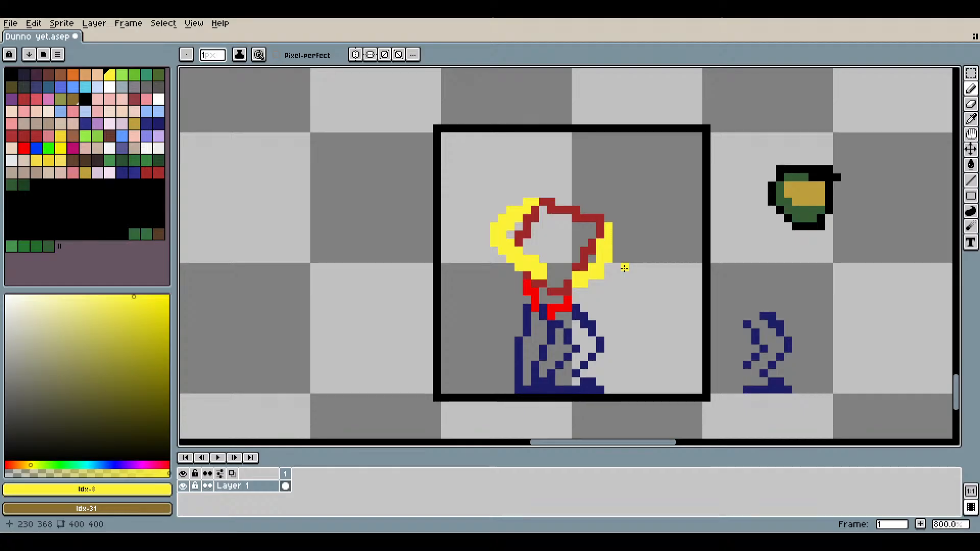
scroll(557, 250, up, 3)
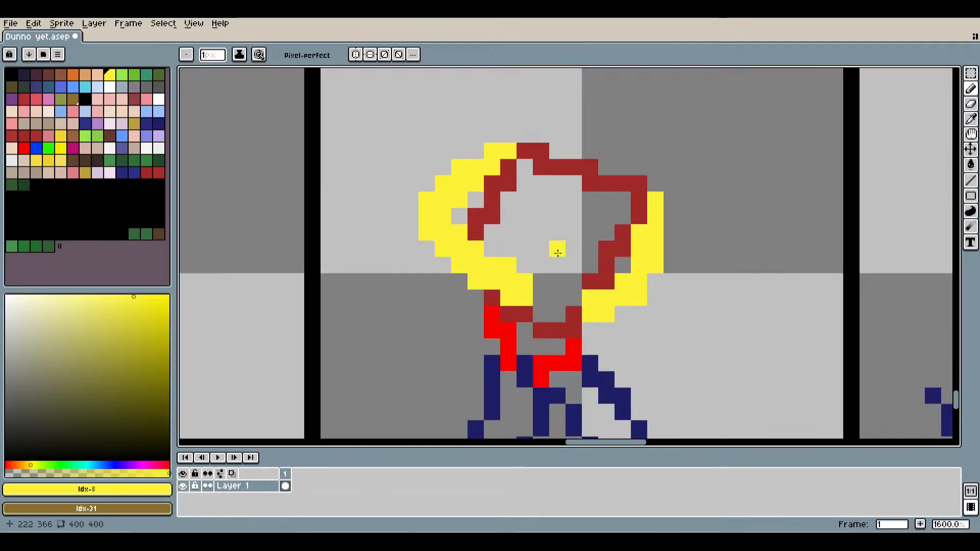
drag(671, 232, 627, 237)
Move the helmet from beside the frame onto the top of the torso and deselect it.
scroll(626, 237, down, 2)
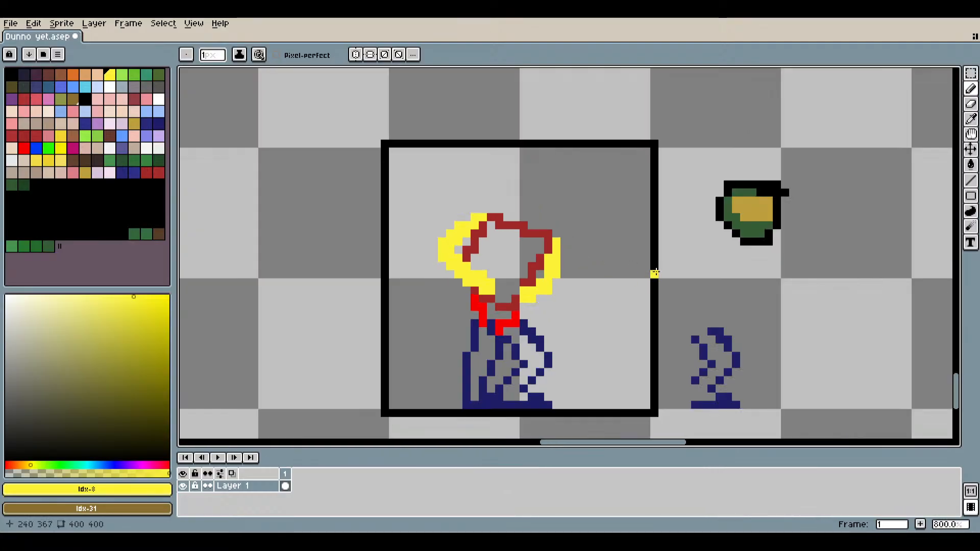
drag(652, 269, 662, 269)
key(m)
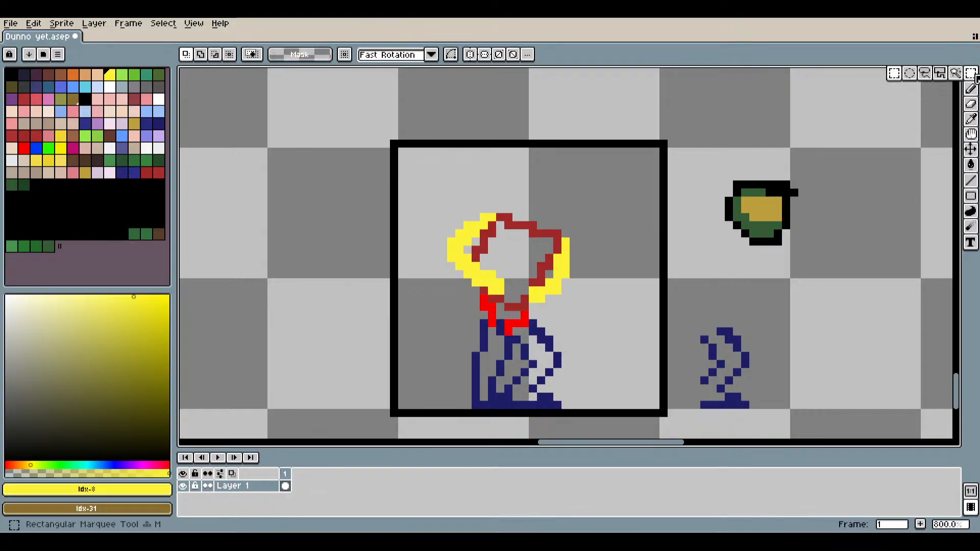
mouse_move(725, 178)
mouse_down()
mouse_move(793, 249)
mouse_move(622, 218)
mouse_move(558, 225)
mouse_up()
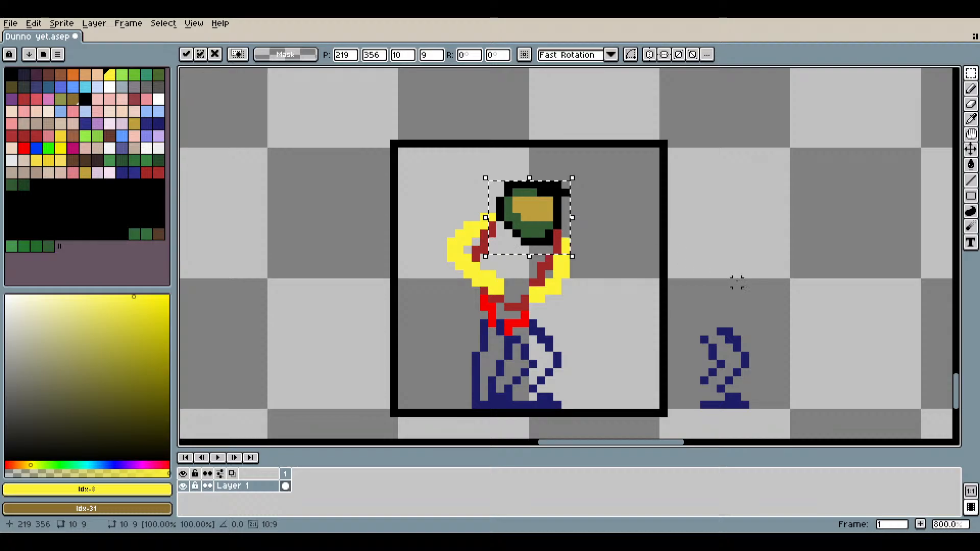
key(ctrl+d)
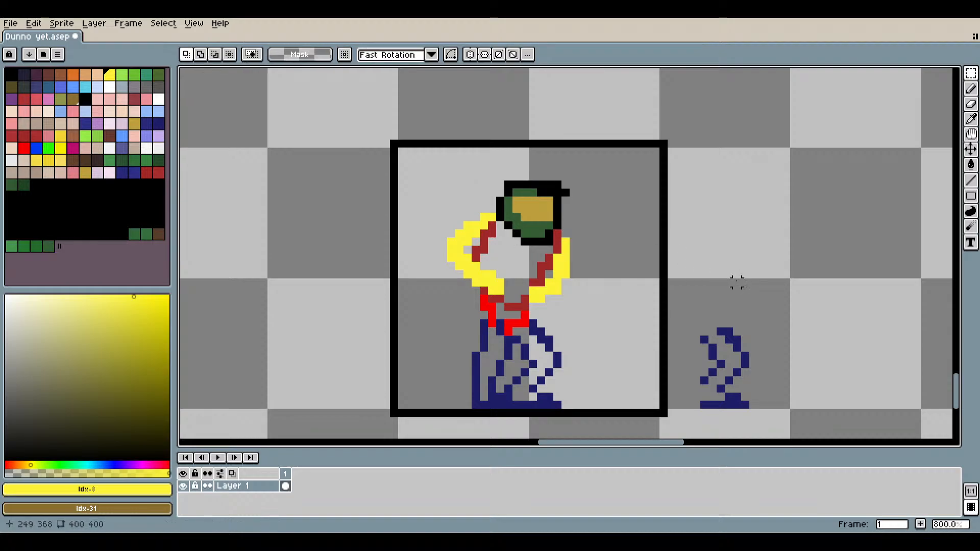
Fill the torso's interior with the helmet's green, #365d35.
drag(744, 275, 746, 275)
scroll(569, 269, up, 1)
click(972, 121)
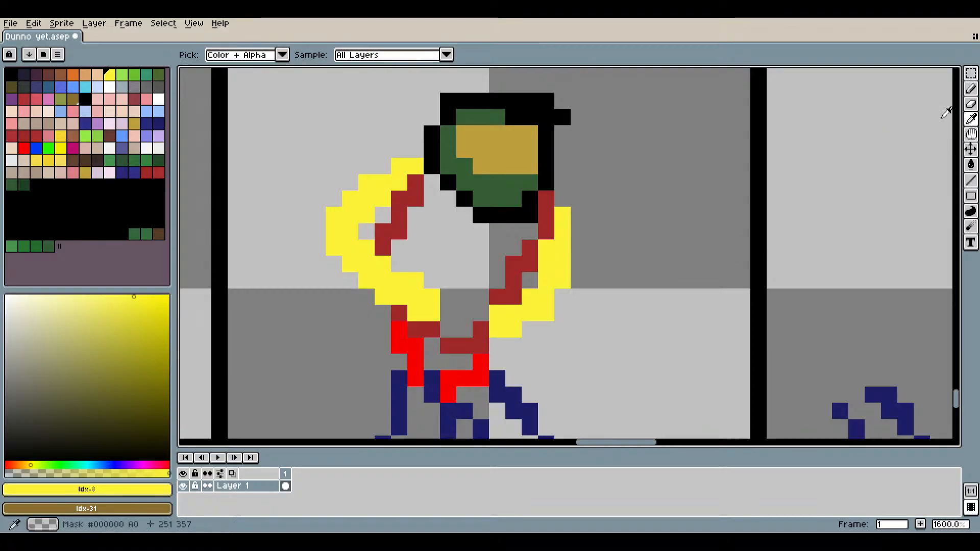
click(503, 184)
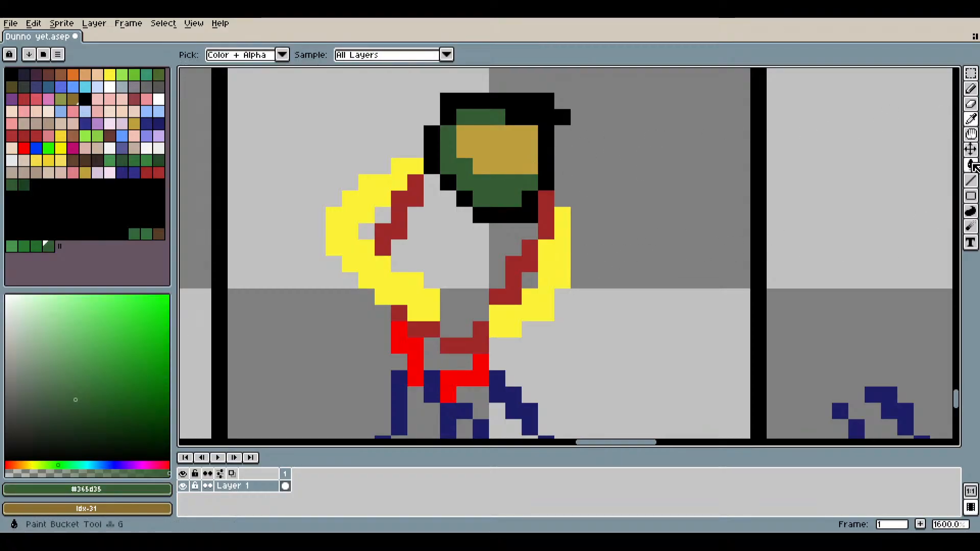
click(971, 165)
click(464, 243)
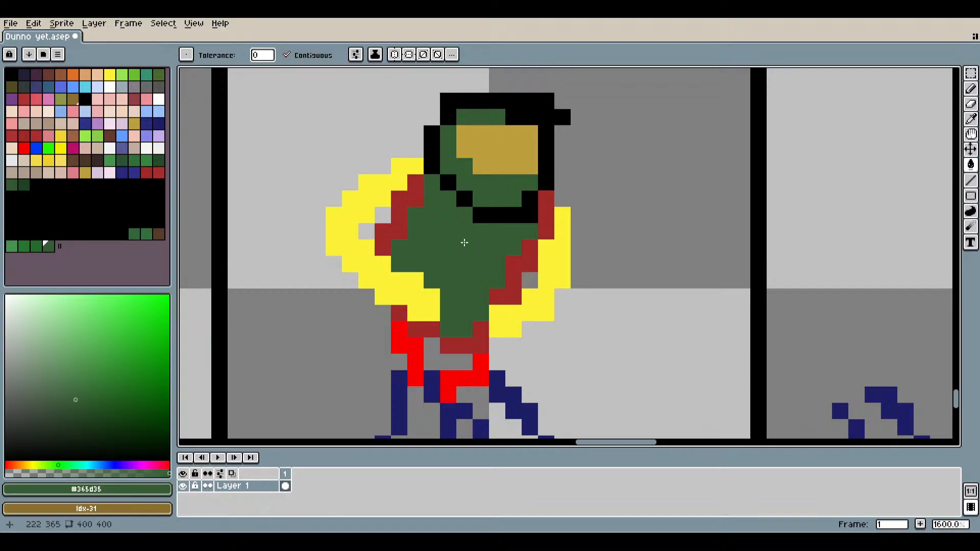
scroll(547, 301, down, 1)
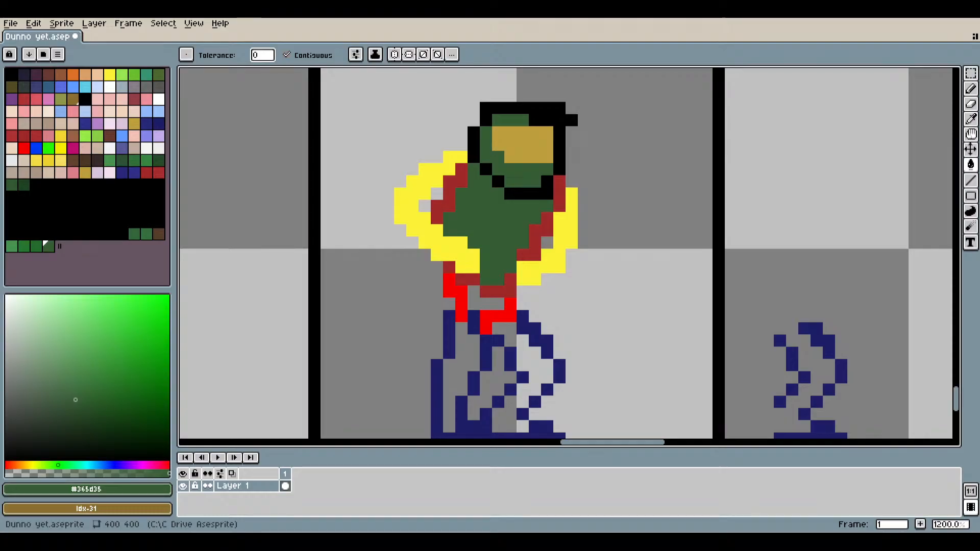
scroll(447, 172, up, 4)
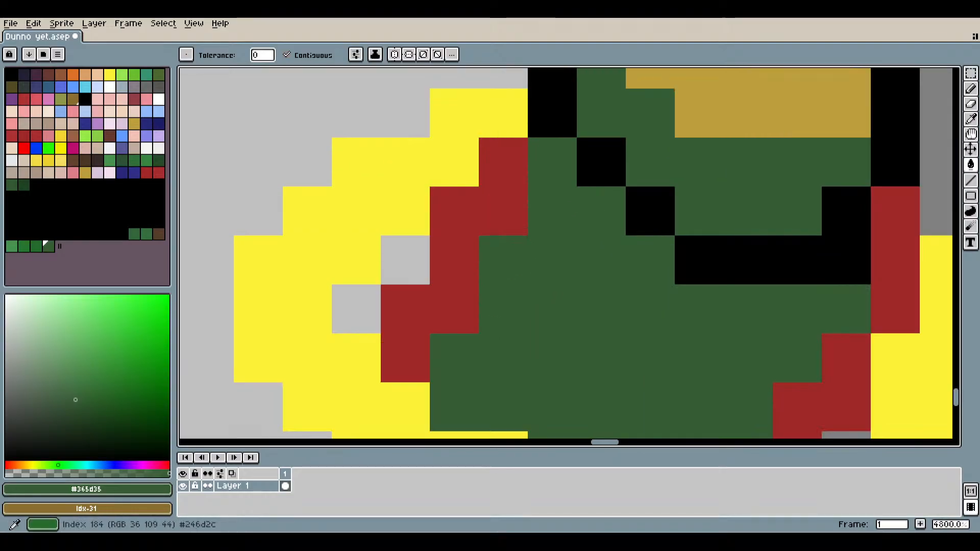
click(42, 244)
click(594, 197)
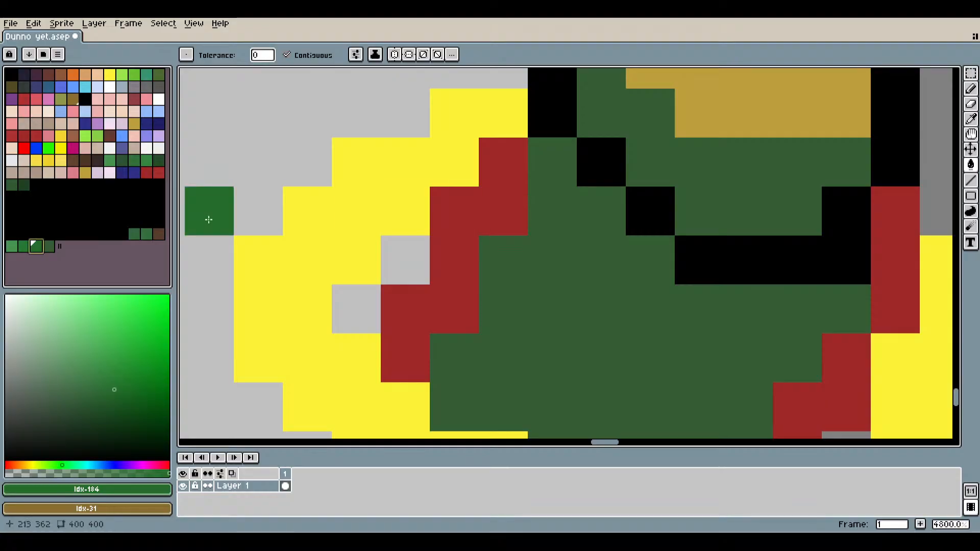
click(23, 246)
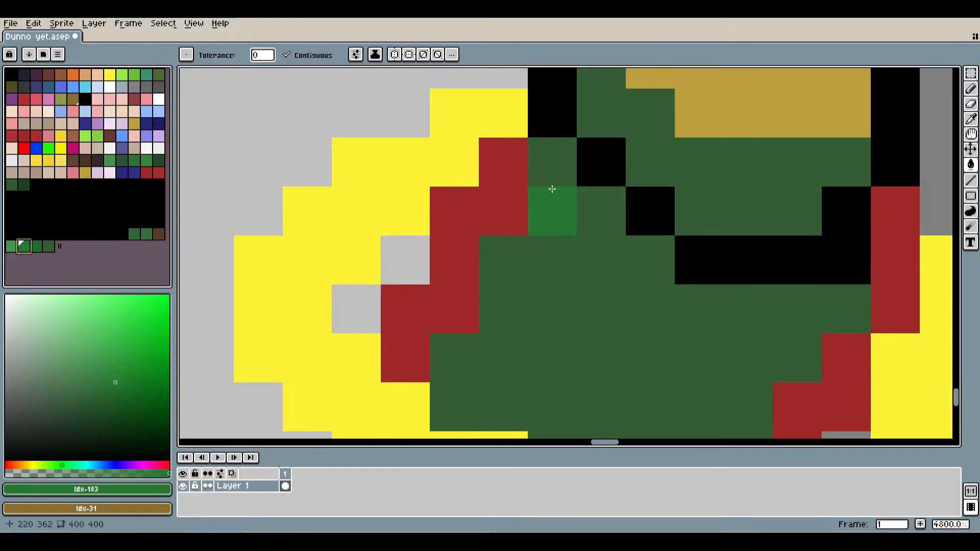
Pencil a brighter green (palette index 184) shoulder patch over the top of the back arm, undoing the stray background fill.
click(36, 246)
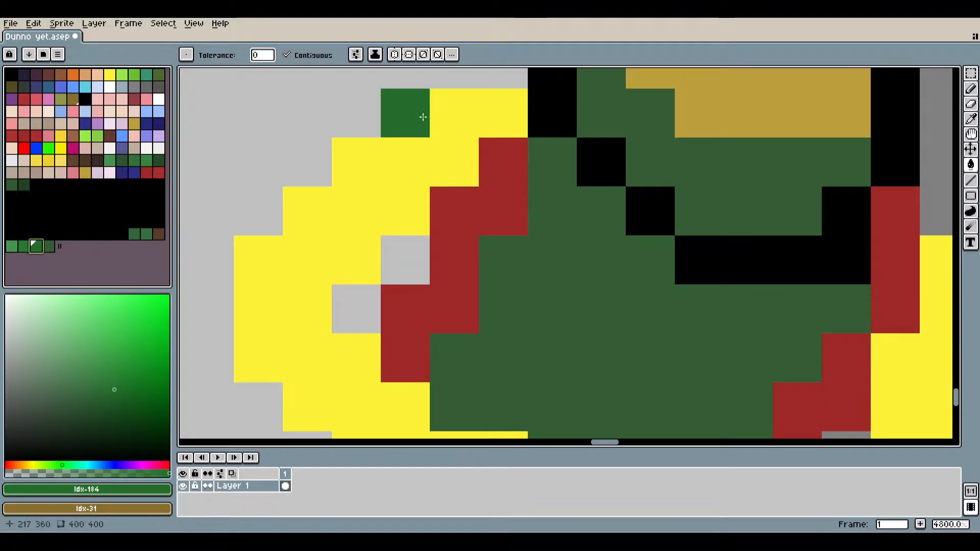
click(423, 117)
scroll(525, 269, down, 10)
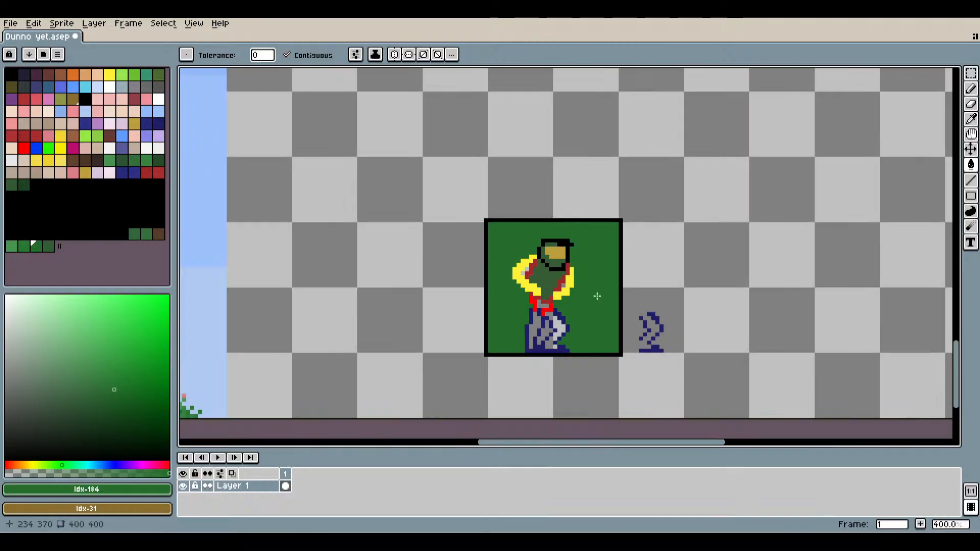
scroll(597, 296, up, 5)
key(ctrl+z)
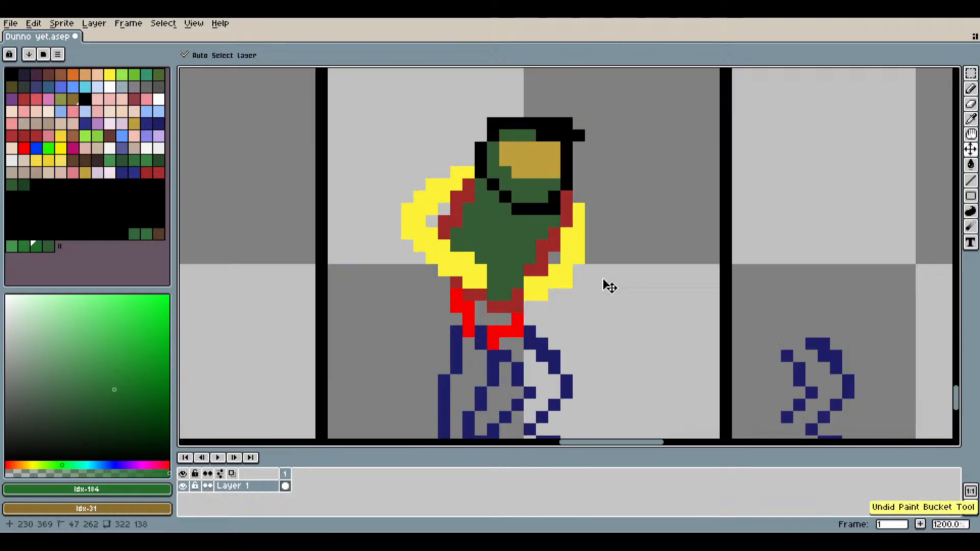
click(973, 90)
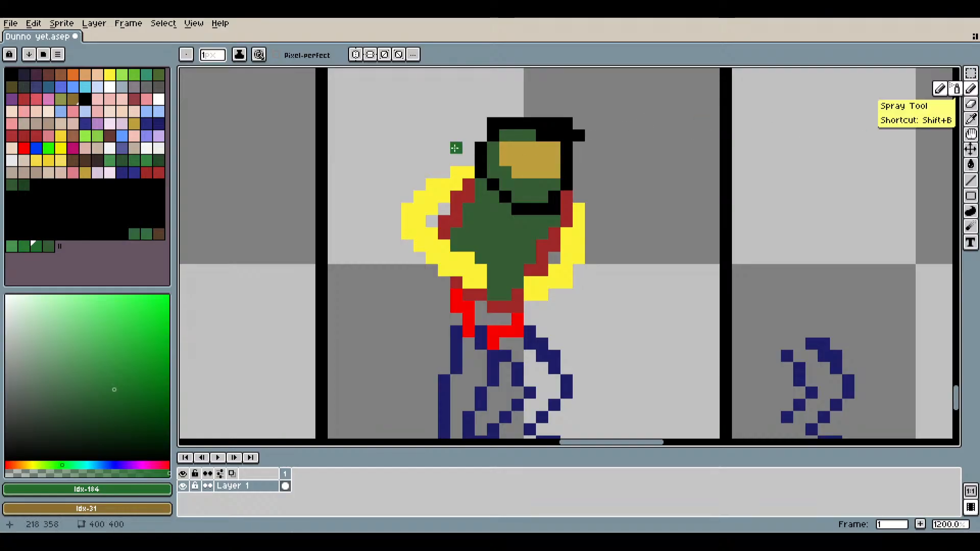
scroll(456, 149, up, 5)
mouse_move(419, 238)
mouse_down()
mouse_move(443, 213)
mouse_move(503, 245)
mouse_move(426, 283)
mouse_up()
scroll(425, 283, down, 5)
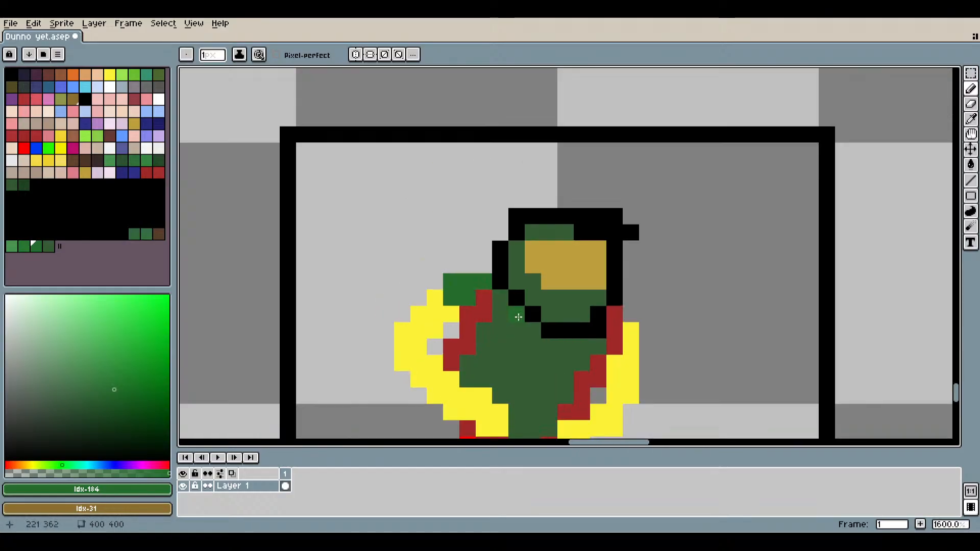
scroll(574, 198, up, 3)
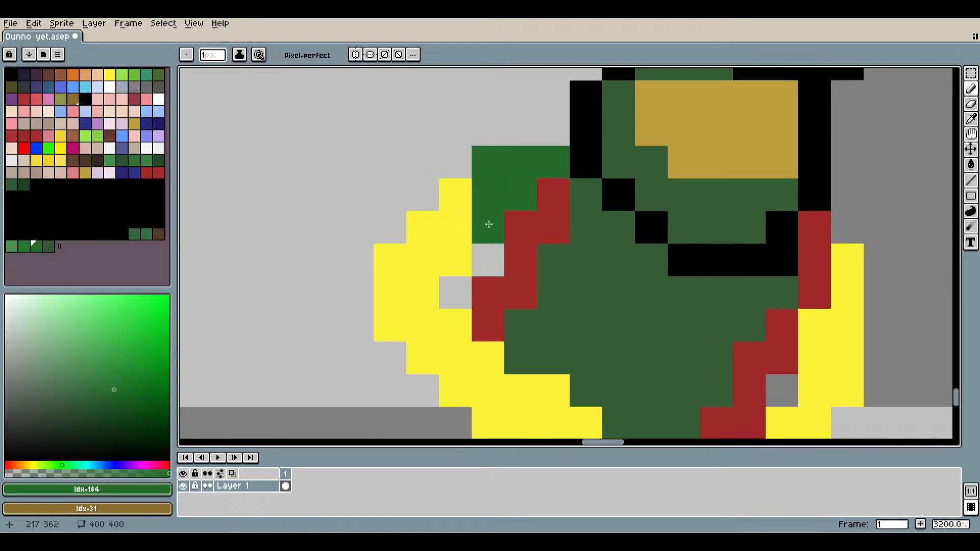
Fill the dark red outlines along the torso's back and front sides with the helmet's black, #000000.
click(971, 119)
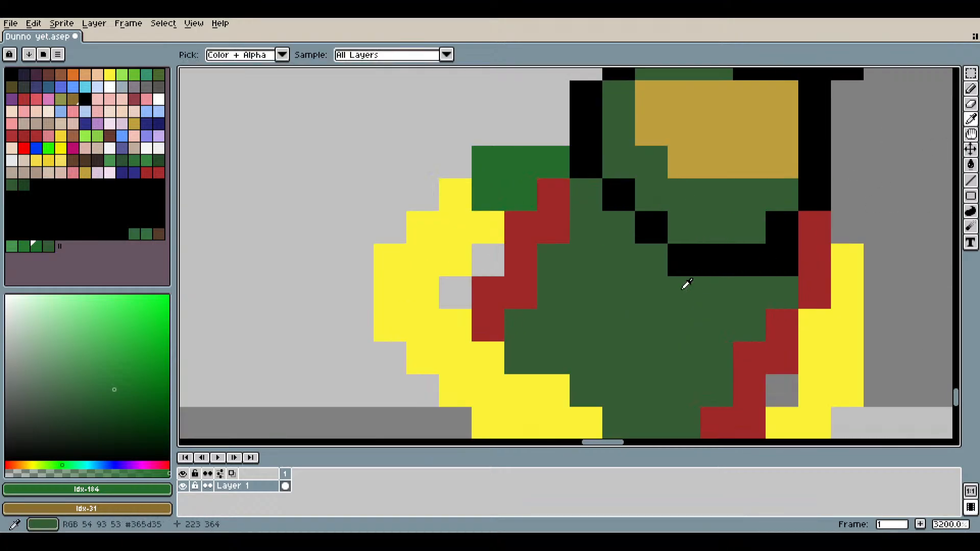
scroll(674, 230, down, 3)
click(697, 217)
key(g)
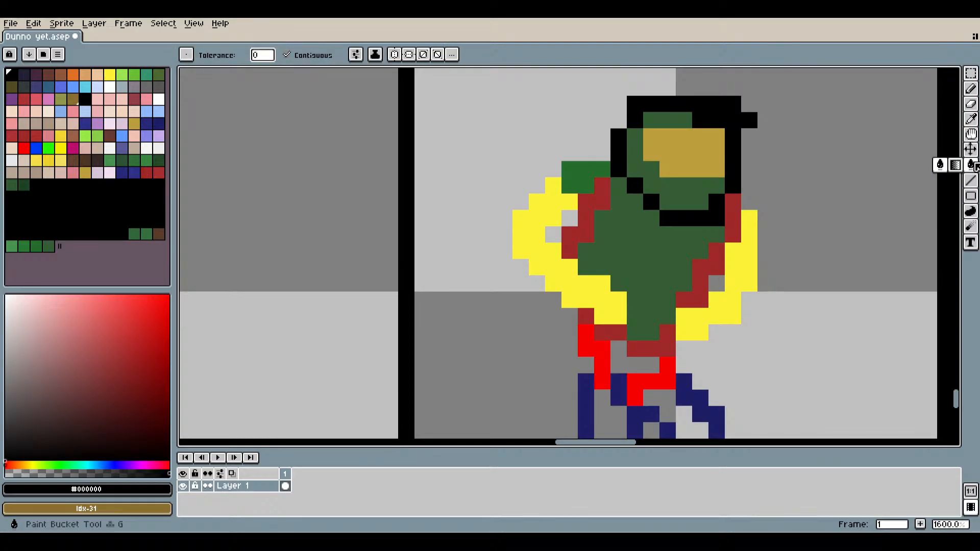
scroll(597, 217, up, 2)
click(607, 211)
click(820, 233)
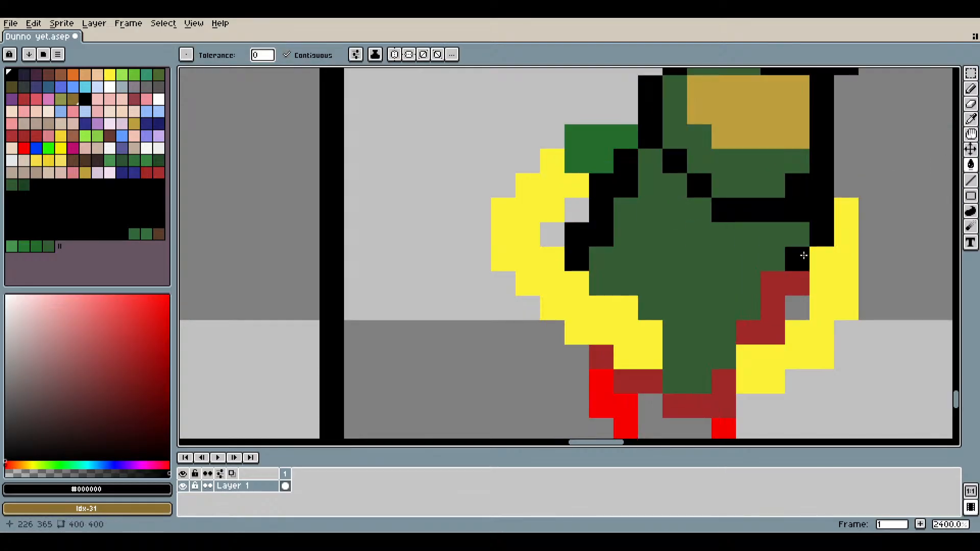
click(796, 266)
scroll(782, 306, down, 4)
scroll(571, 269, up, 6)
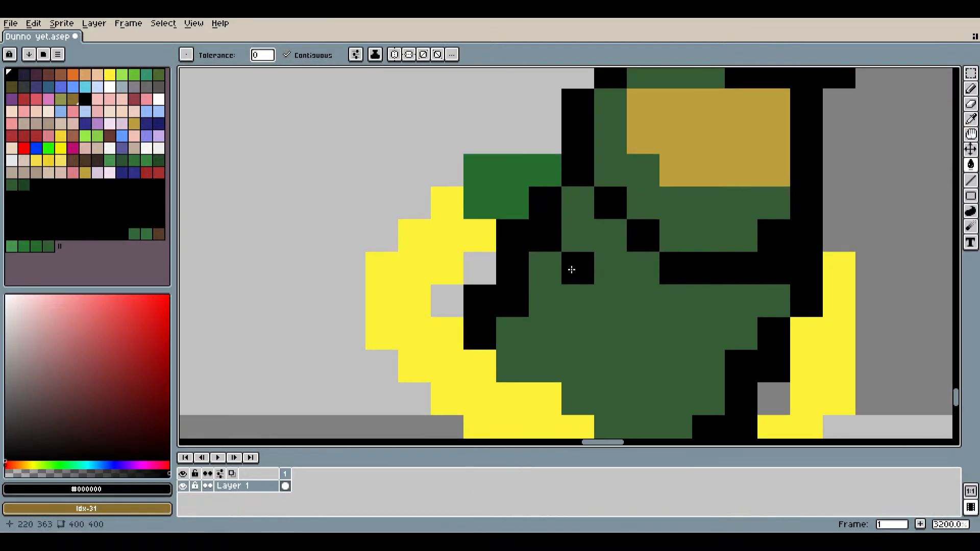
Try to fill the yellow back arm with the torso's green #365d35, and undo the fill.
click(971, 121)
click(696, 247)
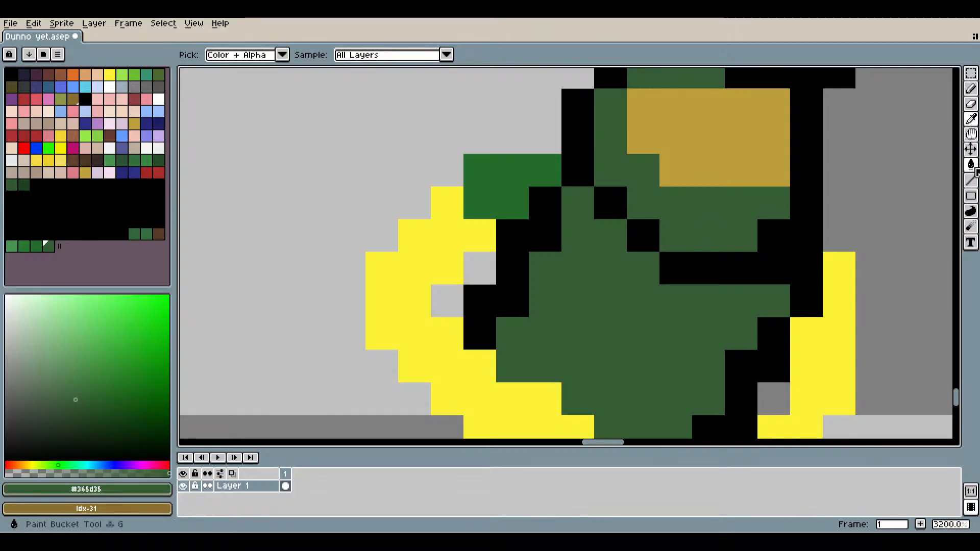
click(971, 164)
click(437, 234)
click(438, 258)
scroll(546, 304, down, 4)
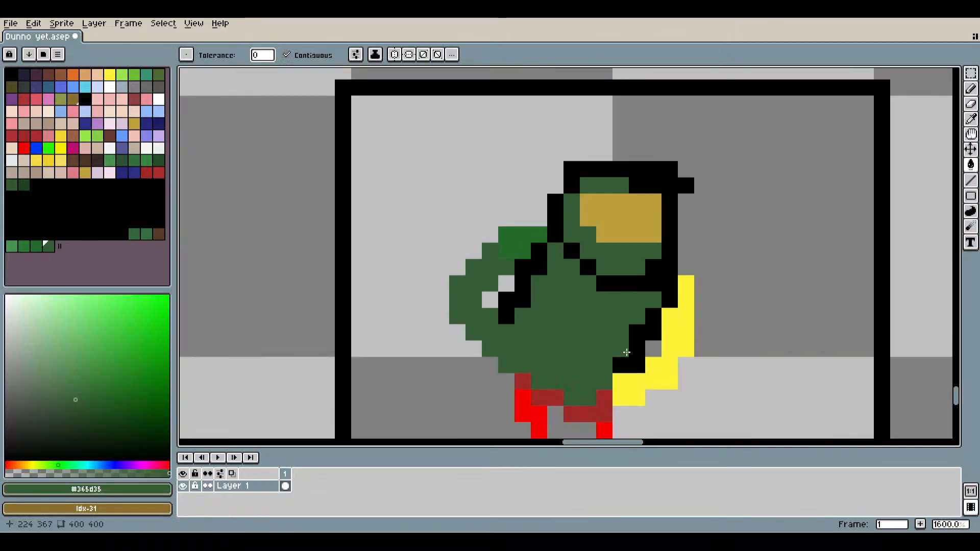
scroll(626, 353, down, 1)
scroll(616, 317, up, 4)
key(ctrl+z)
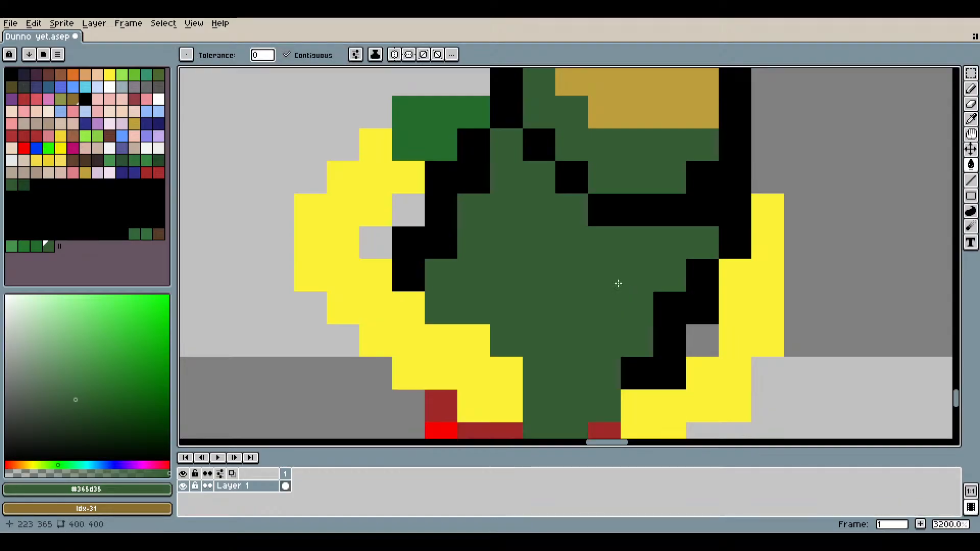
Fill the yellow back arm with a darker shade of the torso green, 118° 45, 30.
click(24, 185)
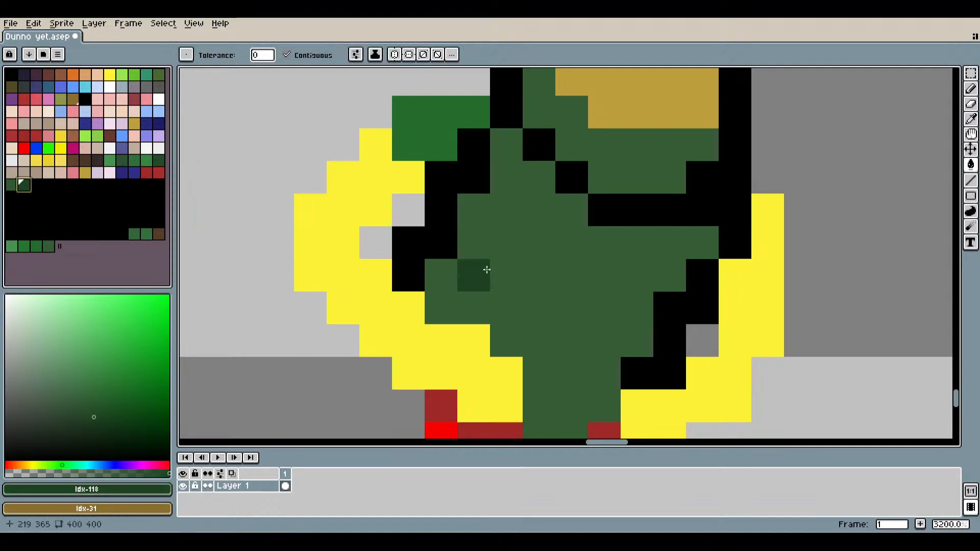
click(49, 247)
click(80, 410)
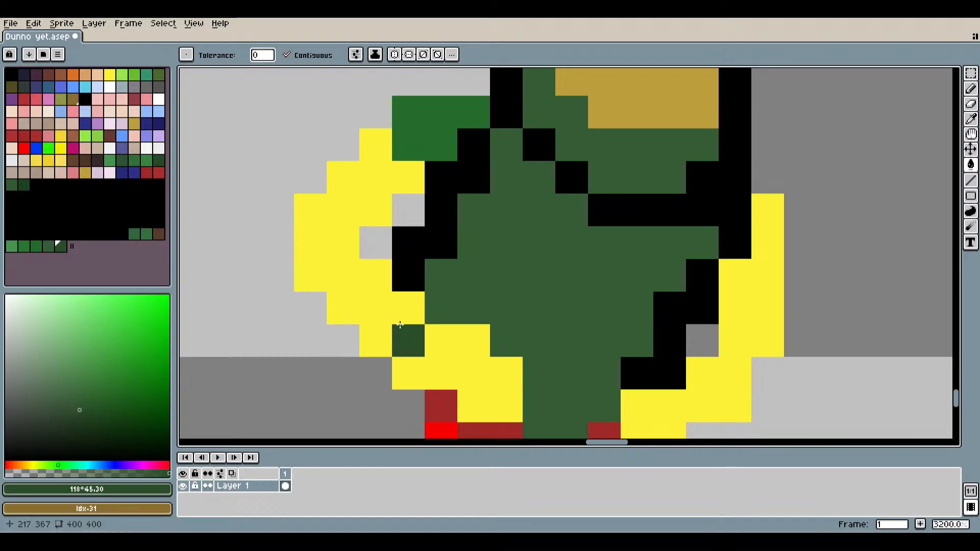
click(407, 339)
scroll(764, 331, down, 1)
scroll(764, 331, down, 2)
scroll(643, 306, up, 3)
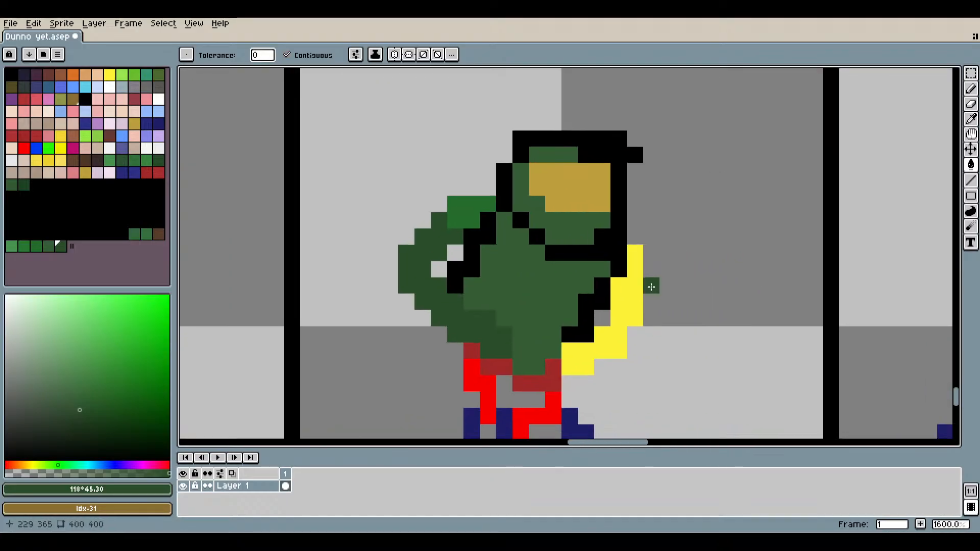
Fill the yellow front arm with the same dark green as the back arm, 118° 45, 30.
click(614, 333)
scroll(634, 334, down, 2)
drag(671, 337, 609, 294)
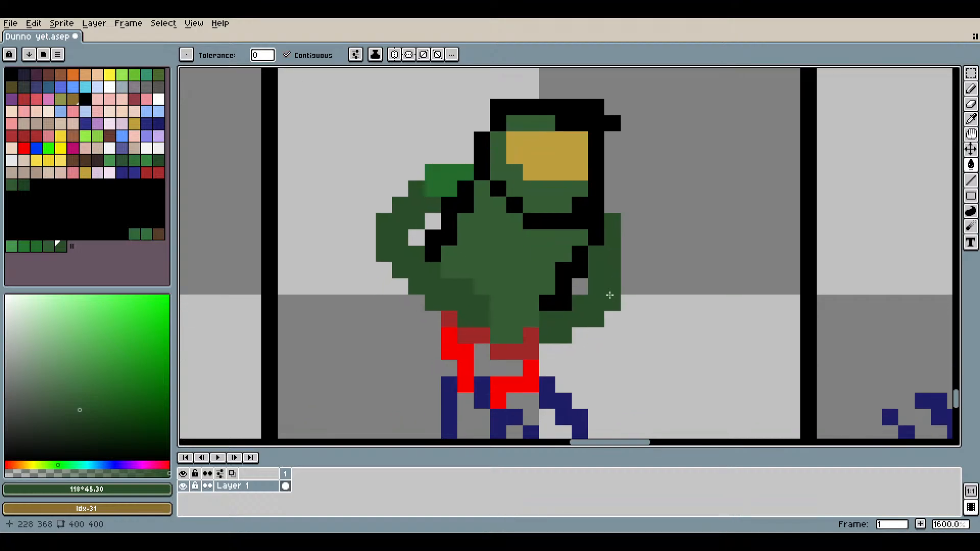
scroll(610, 297, down, 1)
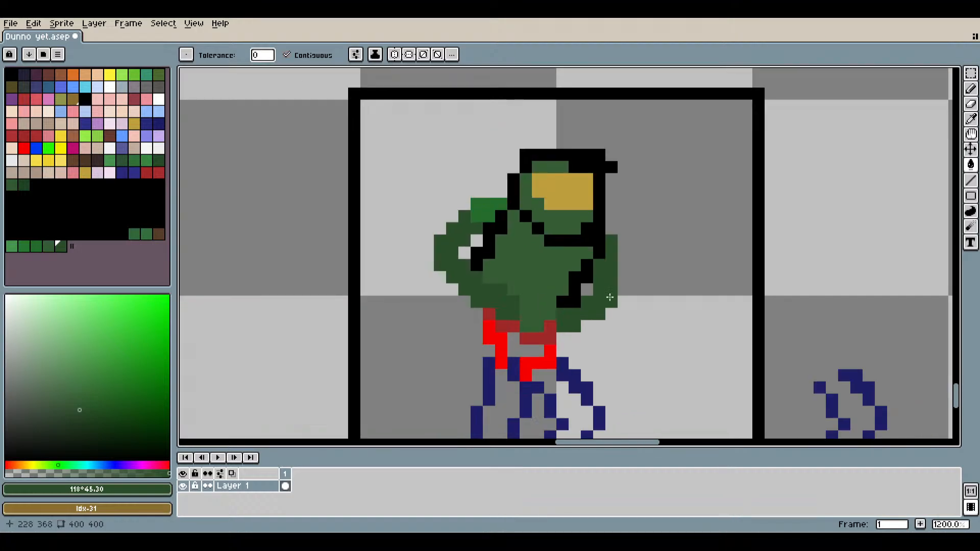
scroll(611, 295, up, 3)
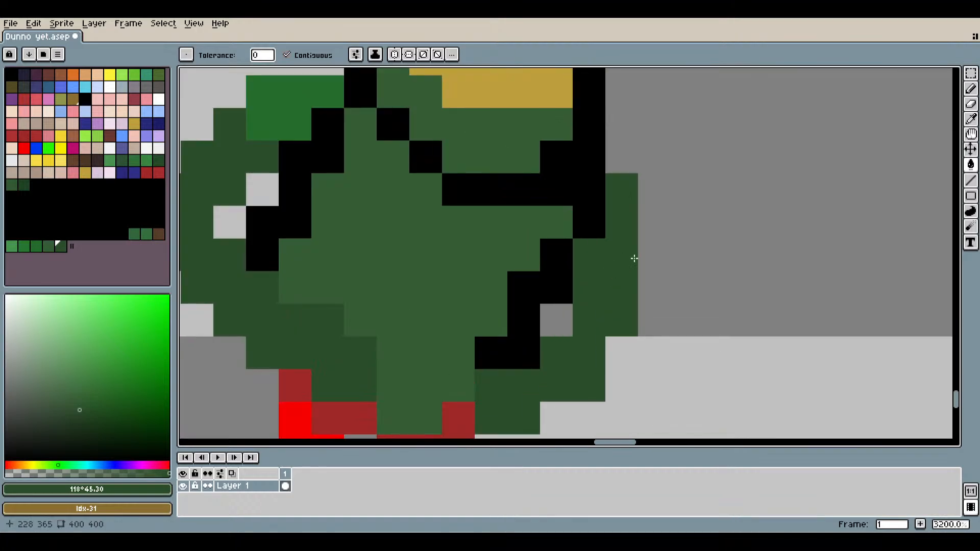
Sample the back shoulder patch's green, #246d2c, and pencil a matching patch over the upper part of the front arm.
click(971, 119)
drag(466, 186, 499, 259)
click(343, 164)
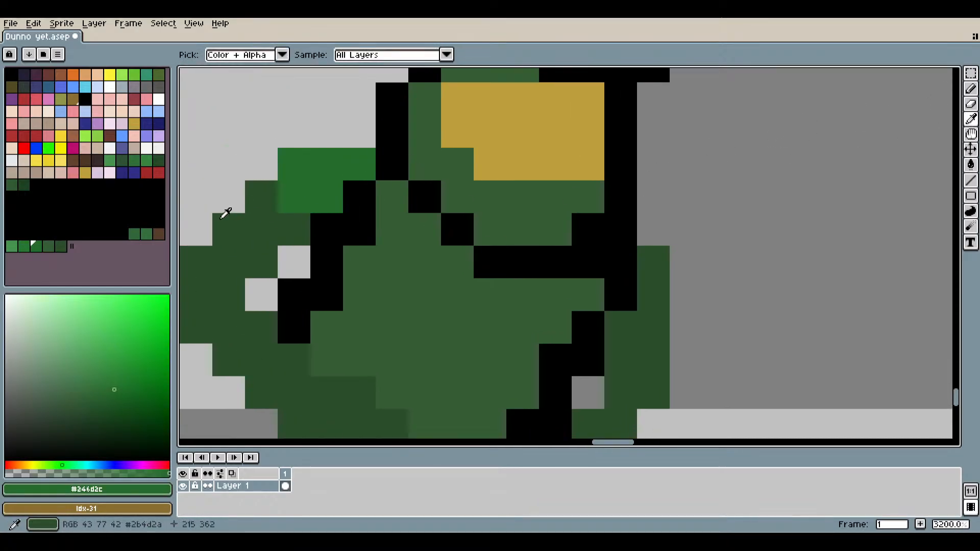
click(971, 89)
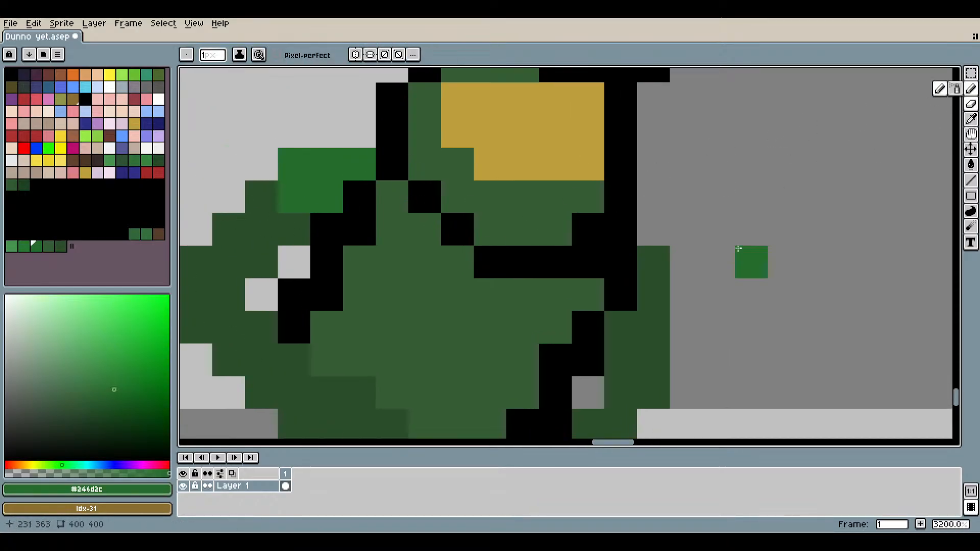
mouse_move(655, 275)
mouse_down()
mouse_move(653, 315)
mouse_move(627, 324)
mouse_move(619, 340)
mouse_move(687, 350)
mouse_up()
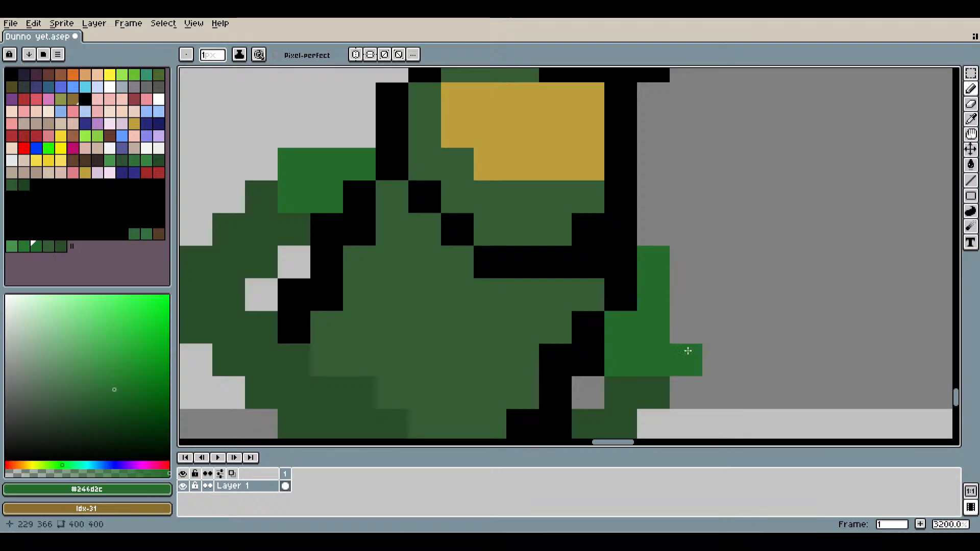
scroll(728, 355, down, 3)
drag(794, 367, 679, 276)
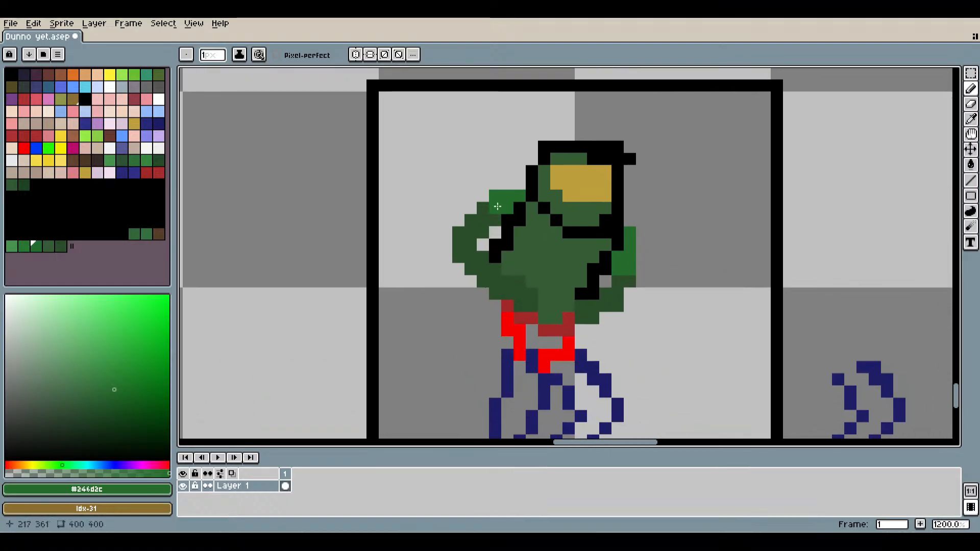
Extend the back shoulder's #246d2c patch outward over the arm's upper edge and undo the last stray change.
scroll(495, 202, up, 3)
drag(471, 253, 494, 251)
scroll(814, 335, down, 3)
mouse_move(813, 335)
mouse_down()
mouse_move(639, 307)
mouse_move(620, 273)
mouse_move(601, 265)
mouse_move(615, 251)
mouse_up()
scroll(522, 228, up, 3)
key(ctrl+z)
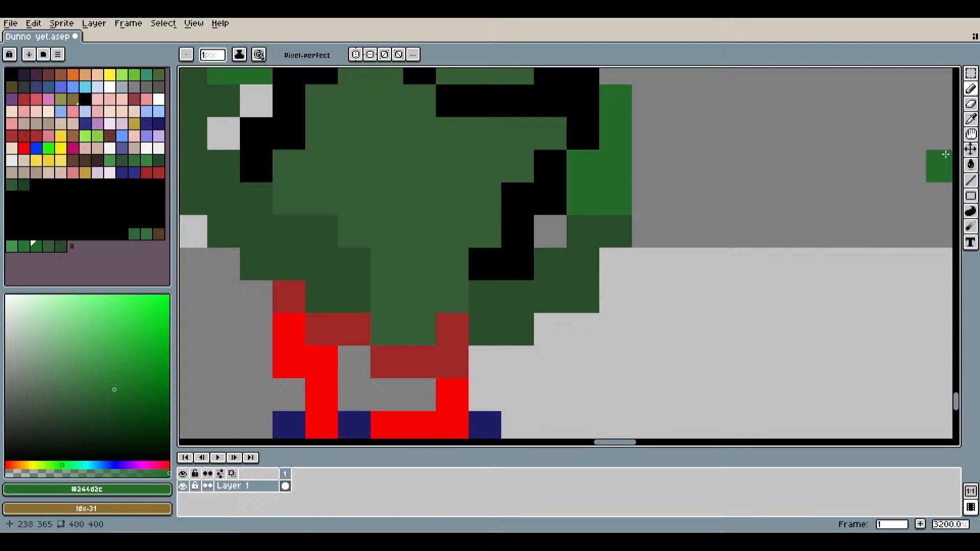
Sample the arm's dark green, #2b4d2a, and adjust it to a slightly darker shade, 118° 50, 29, for filling the waist.
click(971, 119)
click(570, 284)
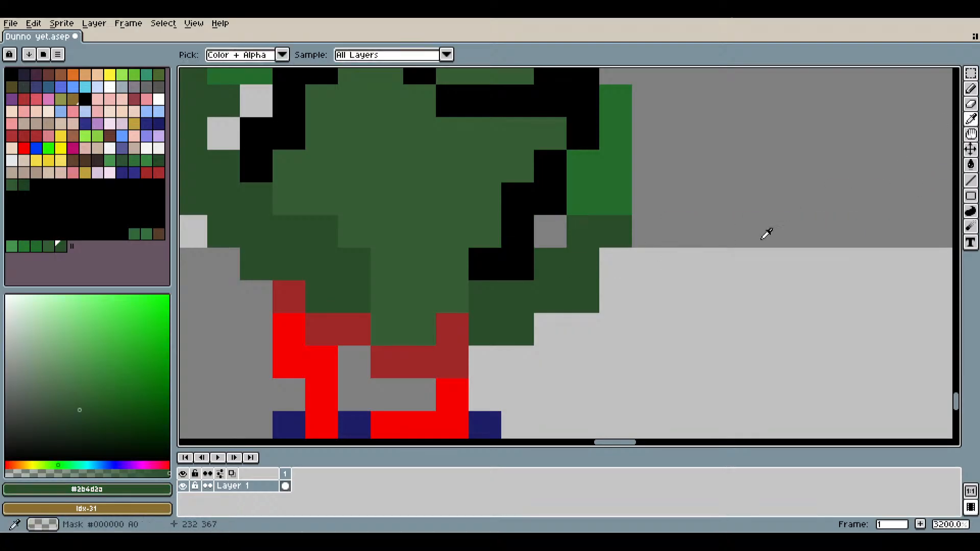
scroll(404, 289, down, 3)
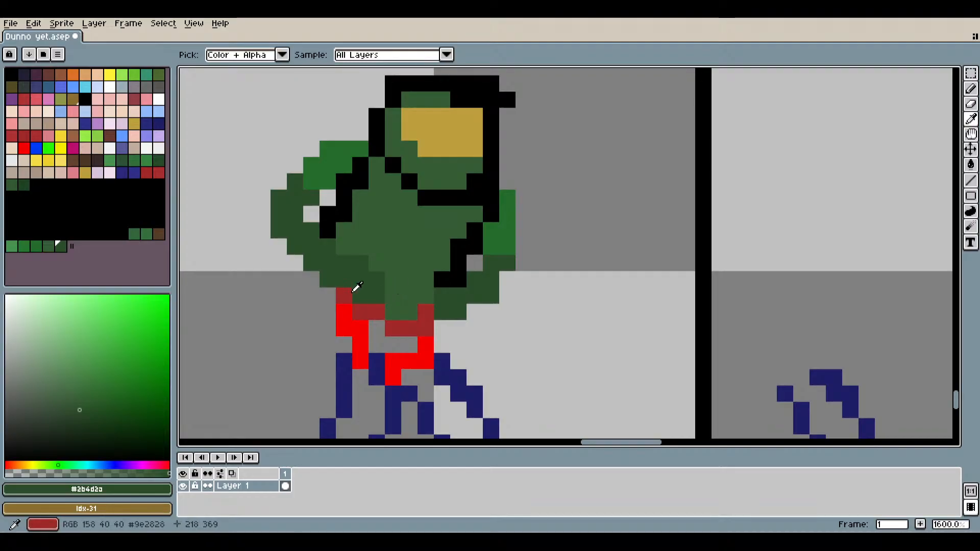
click(85, 410)
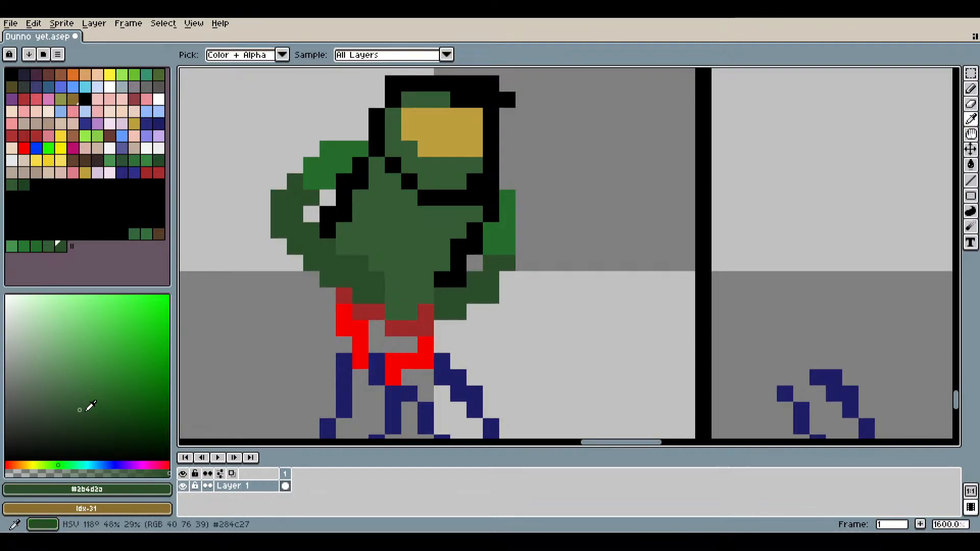
click(87, 412)
click(970, 89)
scroll(409, 263, up, 3)
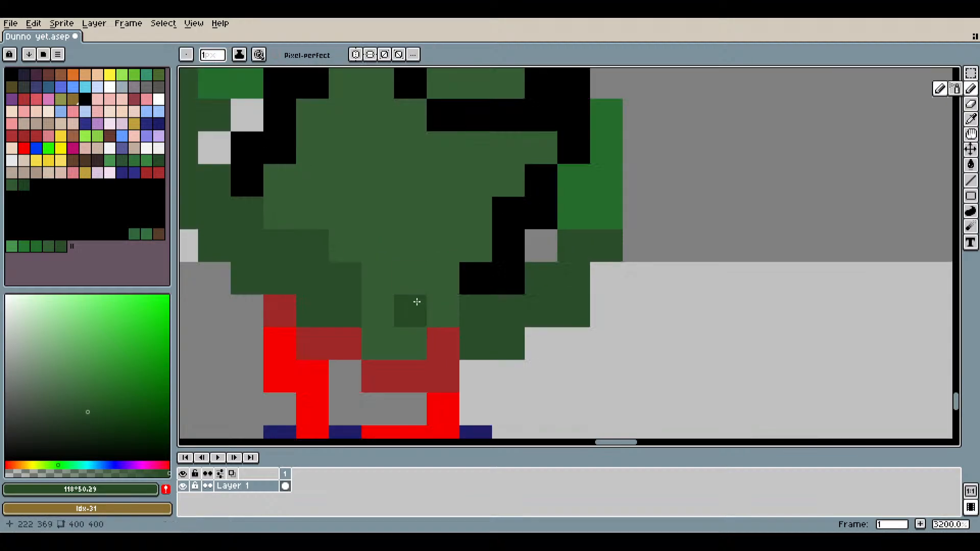
click(971, 165)
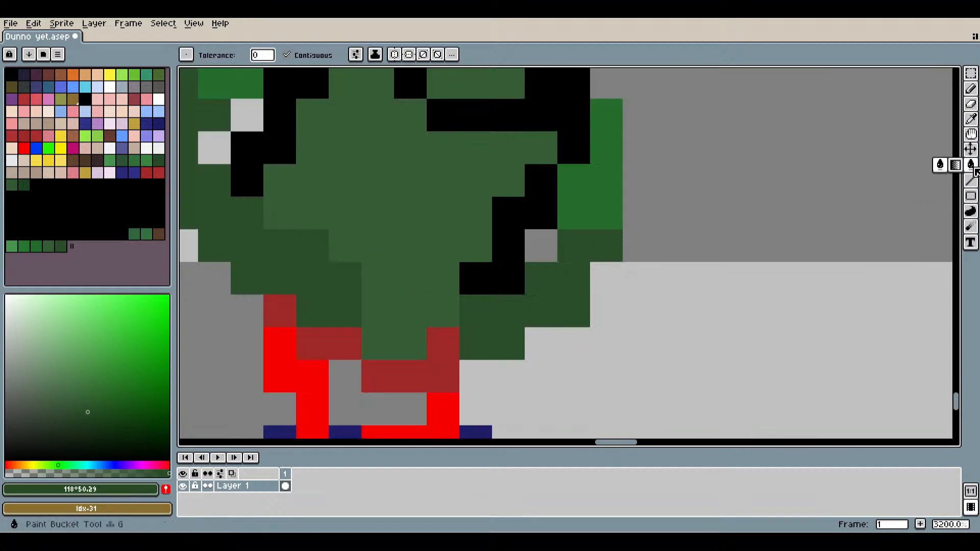
Try to fill the dark red waist outlines and the bright red back edge with the darker green, and undo the last fill.
drag(442, 375, 547, 280)
click(489, 282)
click(449, 252)
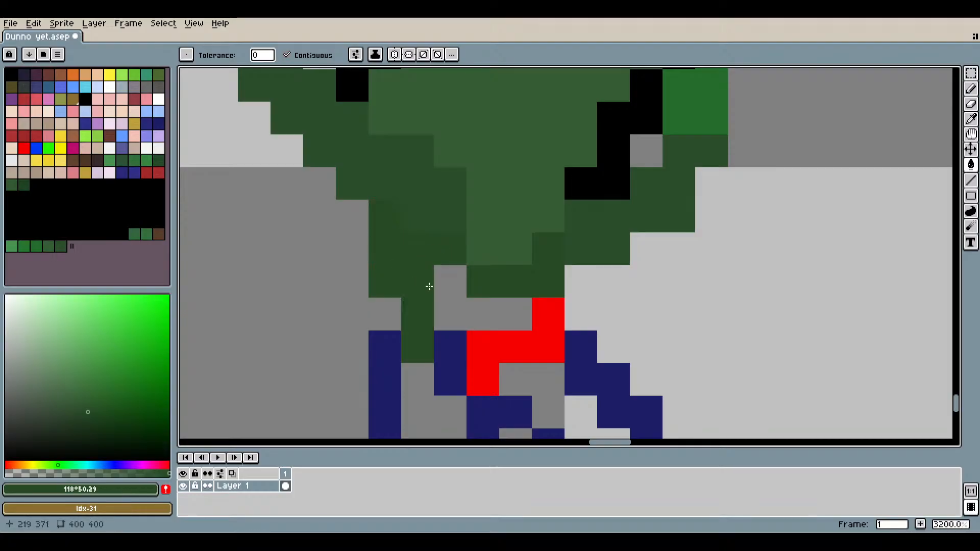
click(502, 333)
key(ctrl+z)
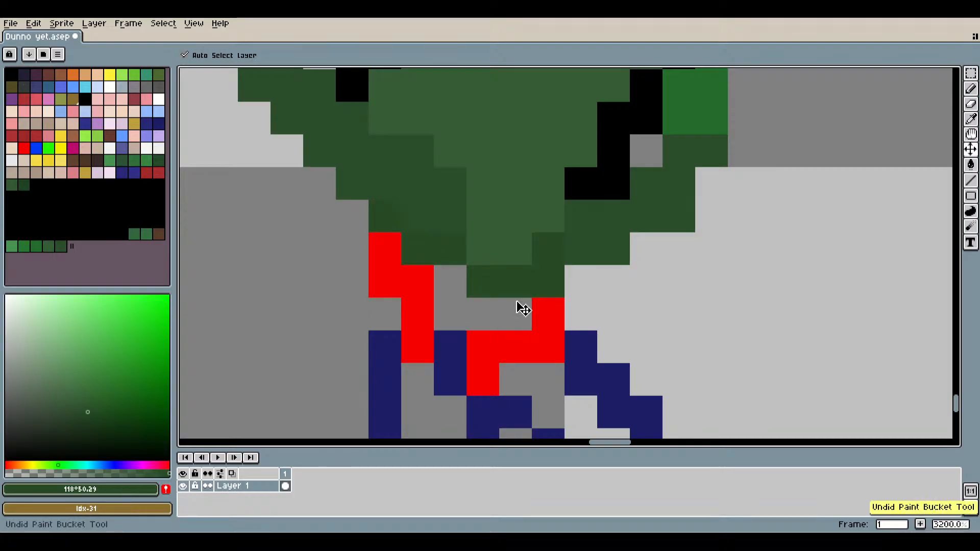
Fill the gap below the waist and the bright red front outline with the darker green, undoing the fills on the dark red outlines.
click(460, 309)
key(ctrl+z)
key(ctrl+z)
key(ctrl+z)
key(ctrl+z)
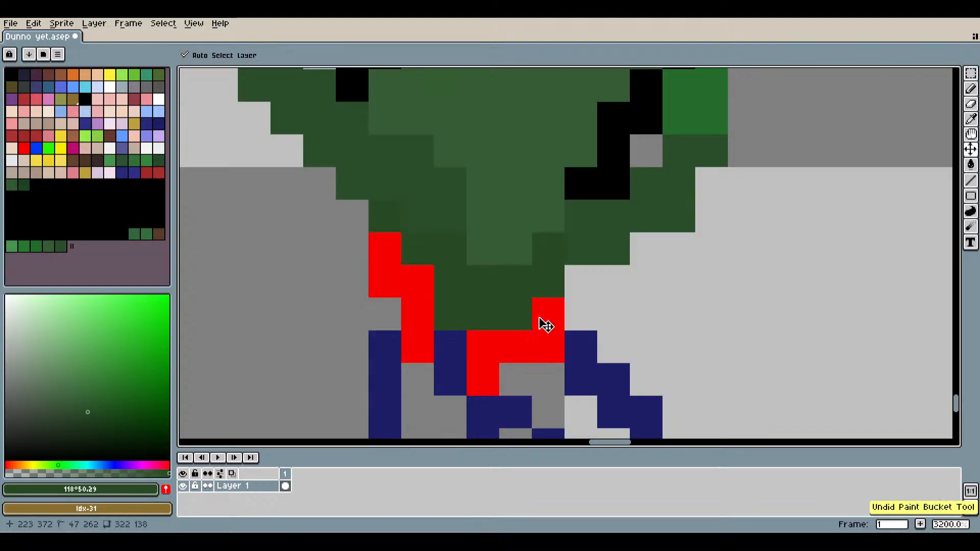
key(ctrl+y)
key(ctrl+y)
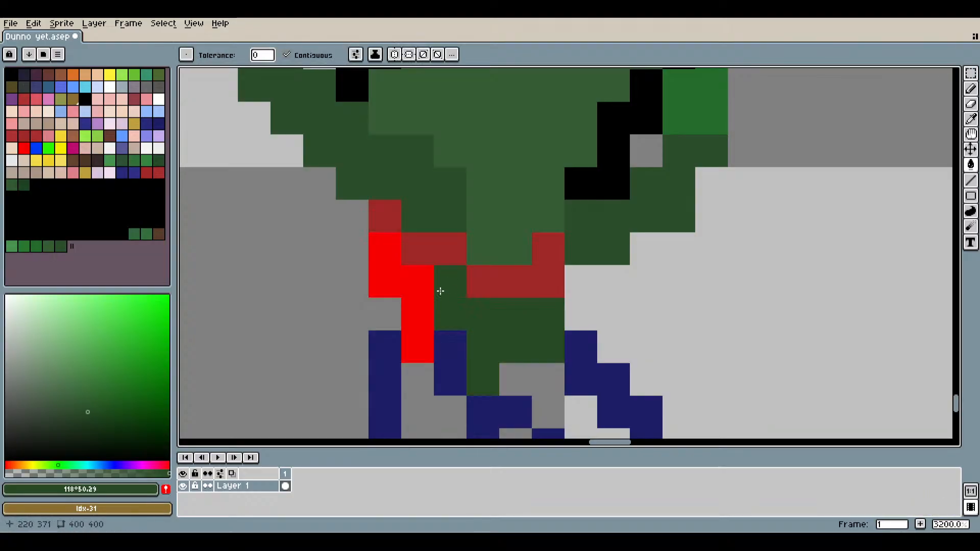
Sample black from the torso outline and fill the red waistline pixels of the figure with it.
click(972, 126)
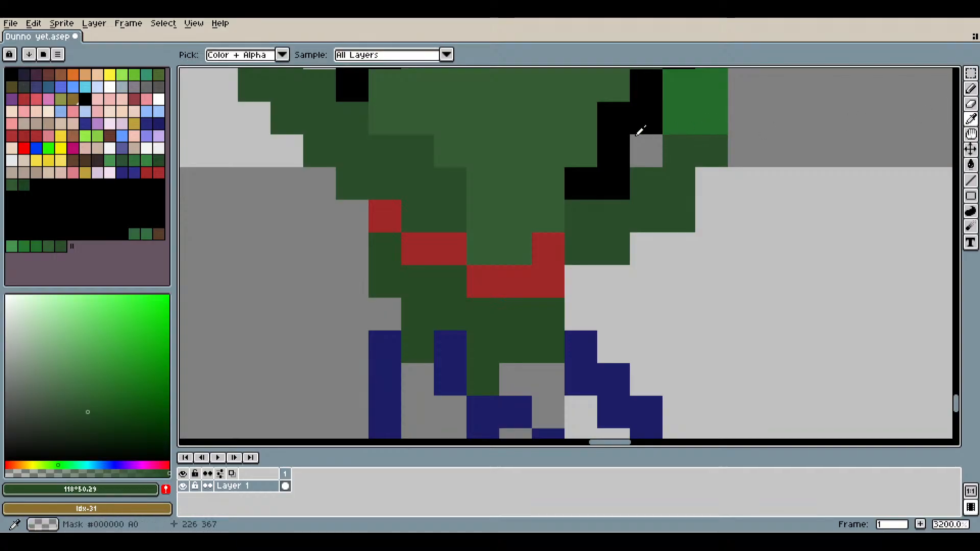
click(639, 131)
click(971, 164)
click(483, 281)
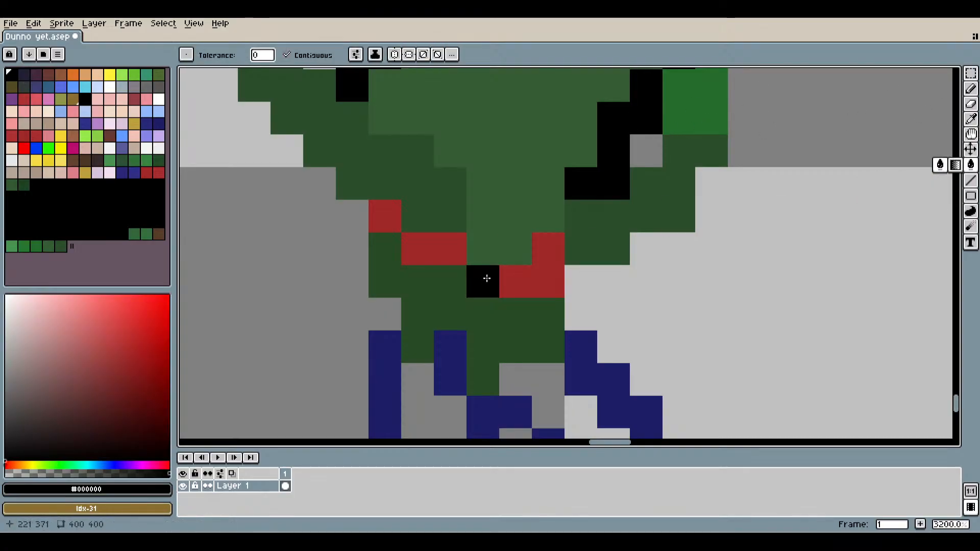
click(515, 281)
click(547, 265)
click(449, 249)
click(385, 216)
scroll(555, 272, down, 3)
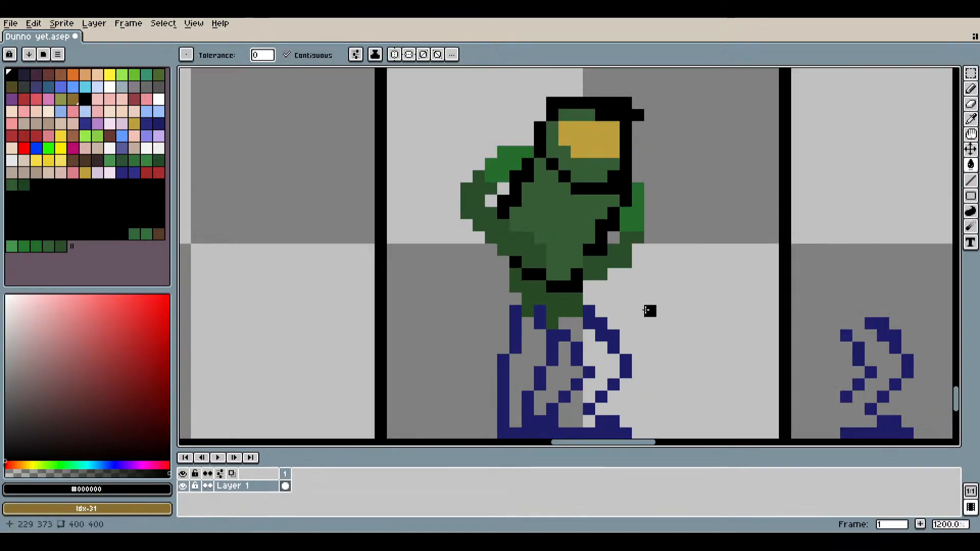
Draw black outline pixels around the sides and lower edge of the green pelvis with the Pencil.
scroll(652, 295, right, 2)
scroll(590, 236, up, 2)
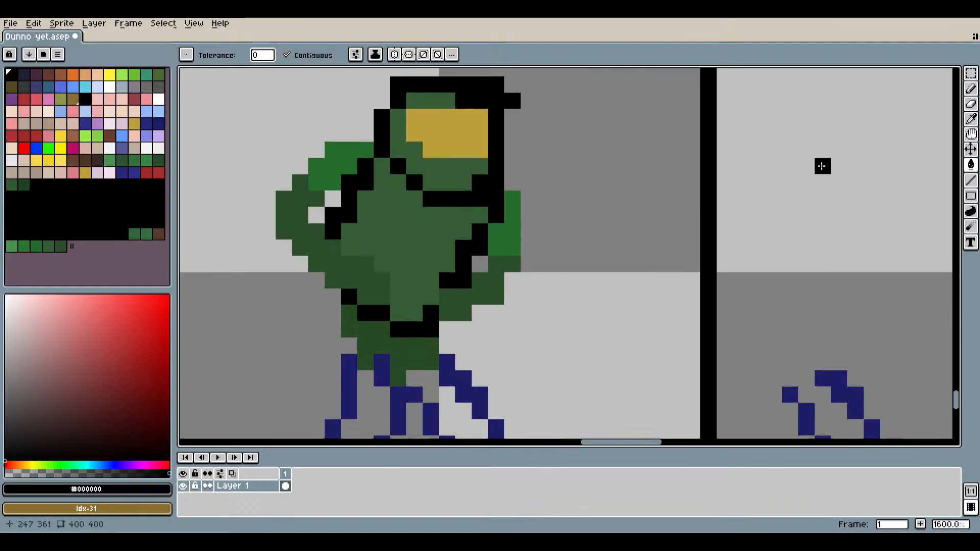
scroll(607, 232, down, 2)
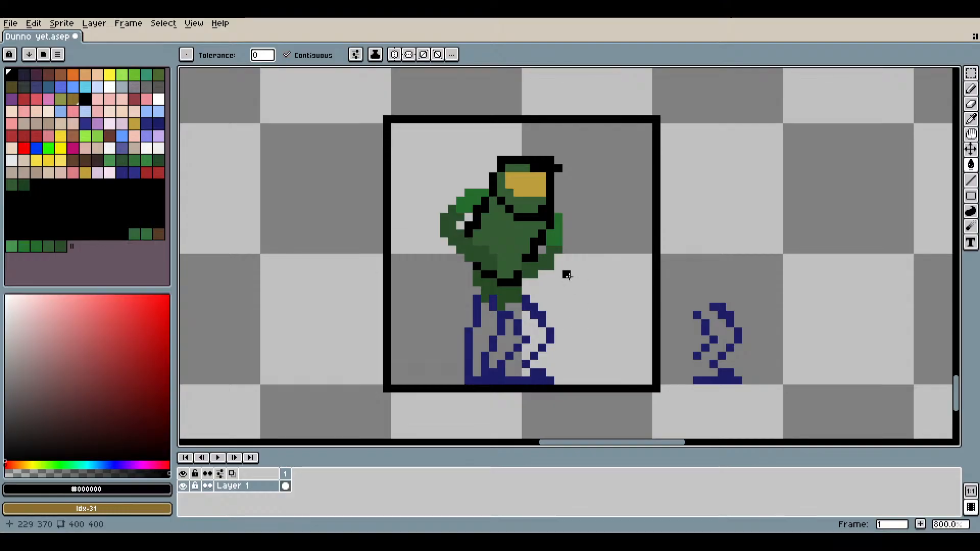
scroll(567, 274, up, 5)
scroll(547, 322, down, 2)
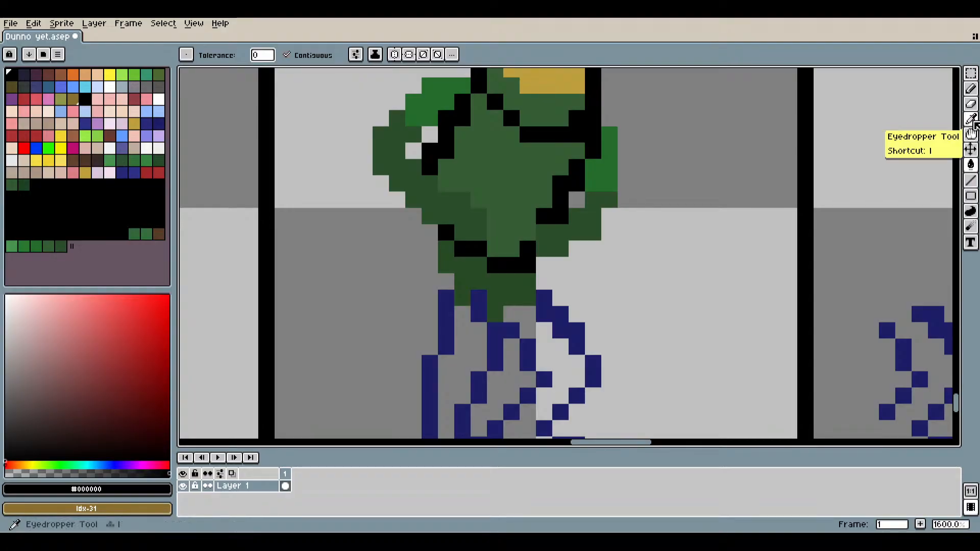
click(974, 124)
scroll(521, 275, up, 3)
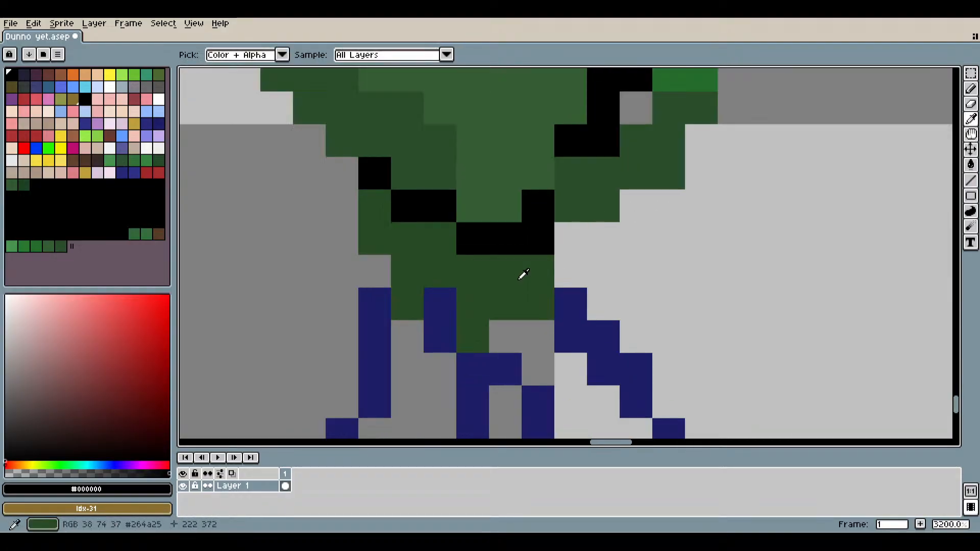
click(973, 92)
drag(372, 219, 376, 221)
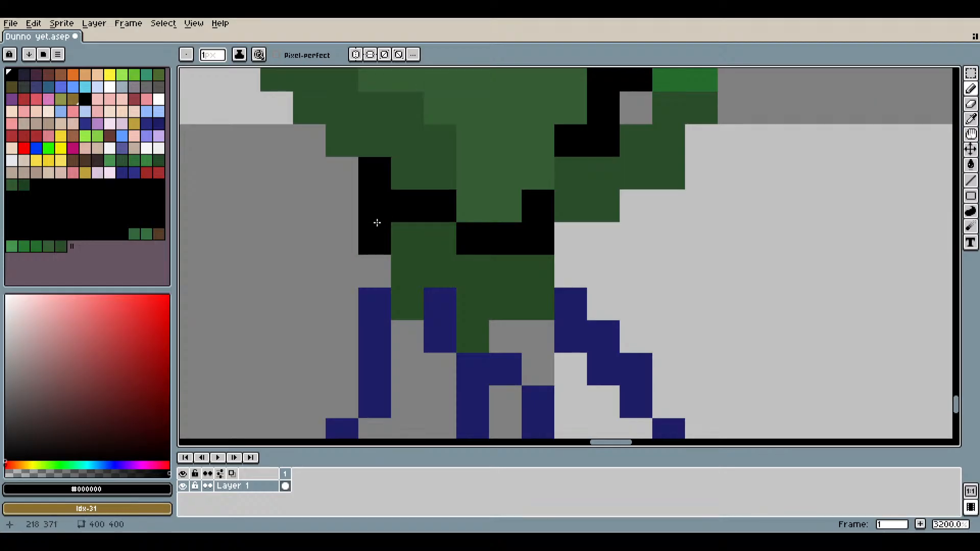
click(399, 278)
click(407, 298)
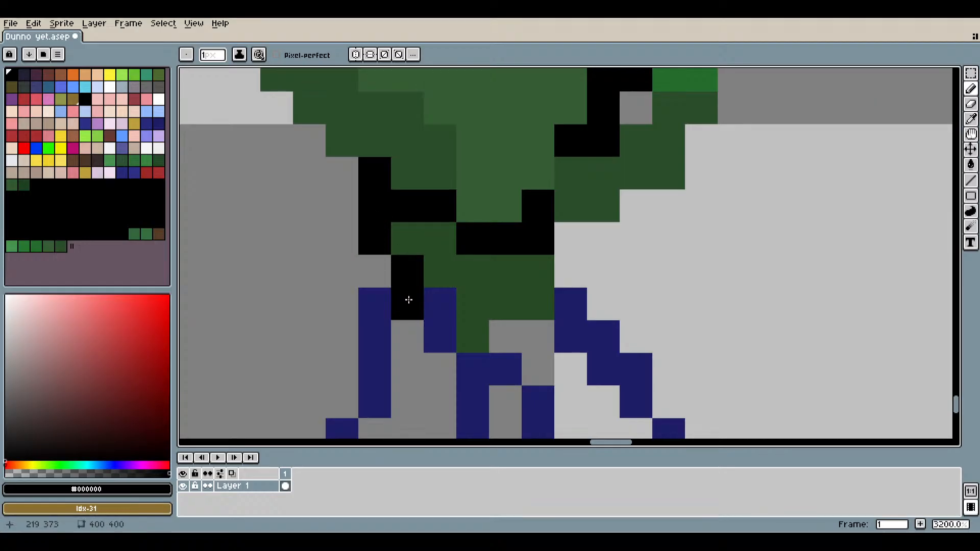
click(480, 338)
click(538, 304)
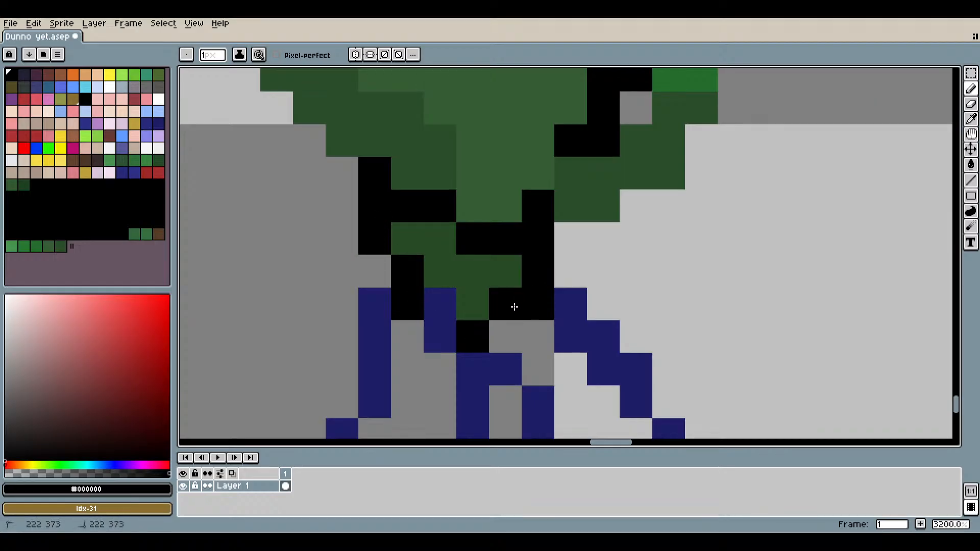
scroll(514, 306, down, 5)
Fill the navy outline of the front leg and the feet with black.
drag(619, 361, 584, 312)
scroll(584, 312, up, 3)
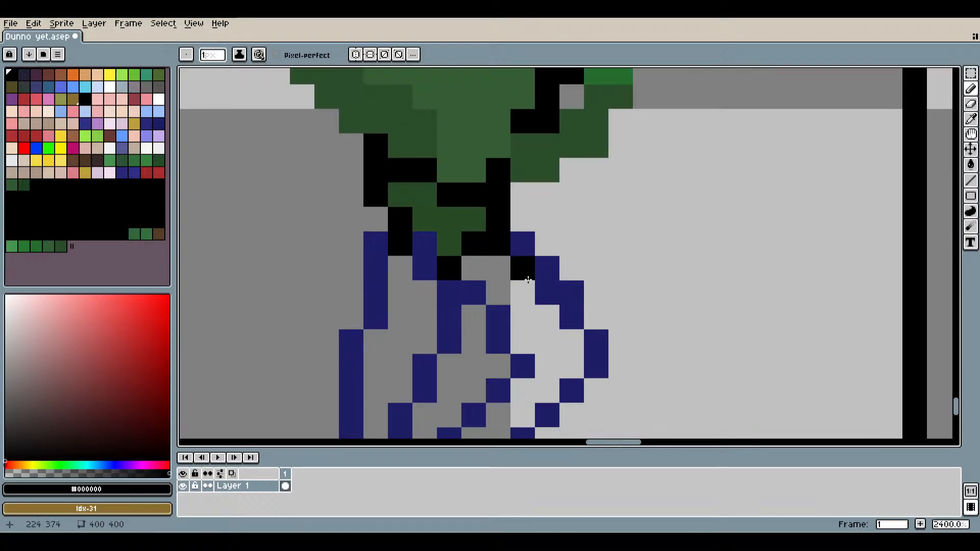
click(971, 164)
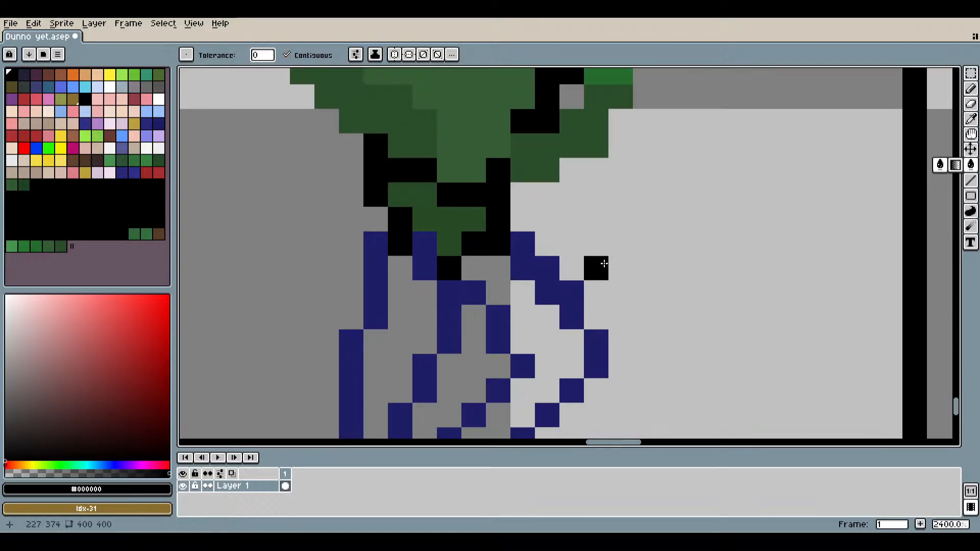
click(542, 276)
click(595, 337)
drag(573, 388, 701, 242)
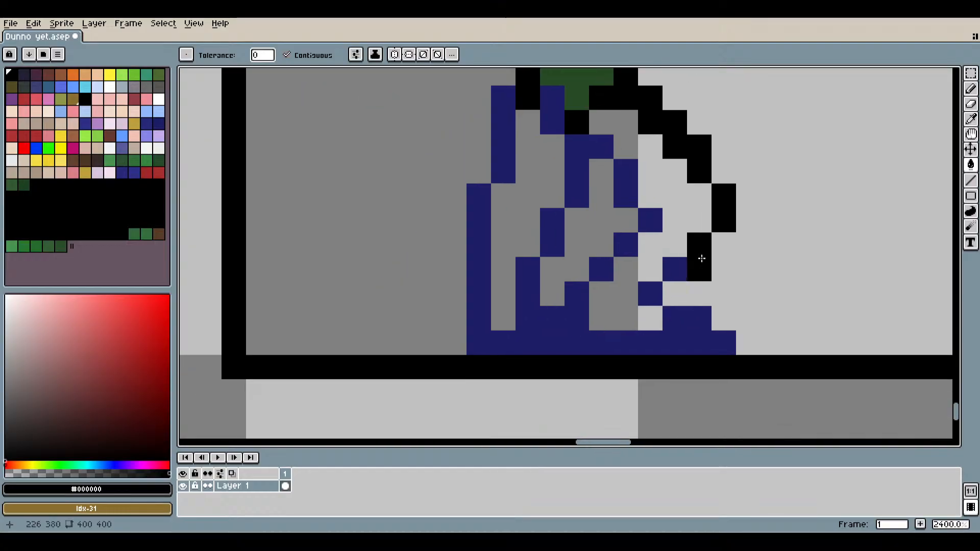
click(674, 274)
click(650, 295)
click(670, 342)
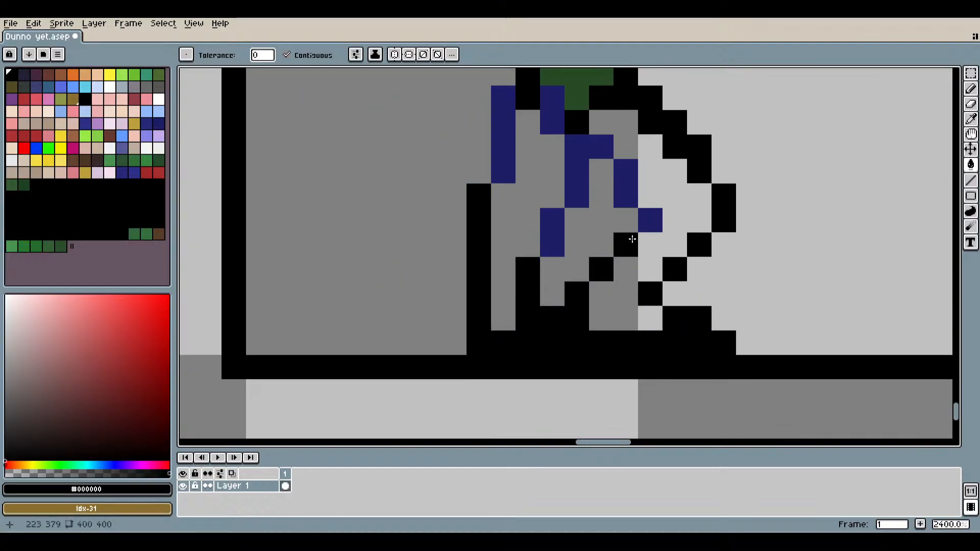
Fill the remaining navy lines of the inner legs and the rear thigh with black.
click(572, 175)
click(553, 230)
click(554, 118)
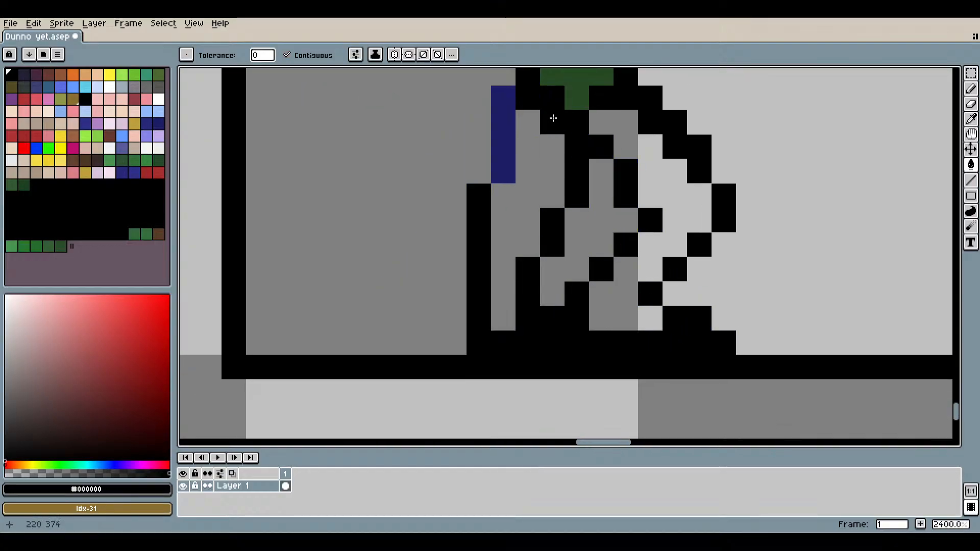
click(504, 135)
scroll(637, 247, down, 3)
drag(702, 256, 515, 356)
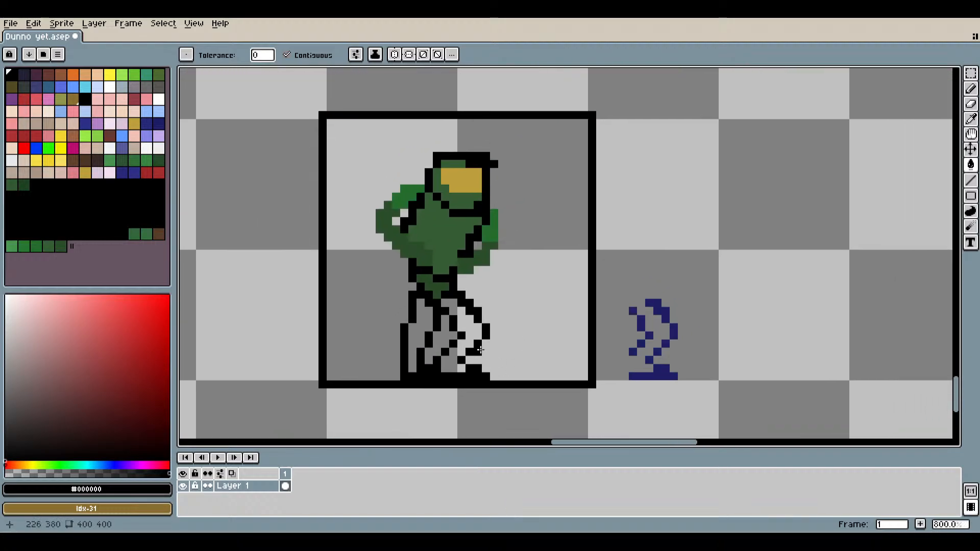
Sample the dark green #2b4d2a from the forearm and fill the front leg with it.
scroll(443, 312, up, 2)
click(971, 118)
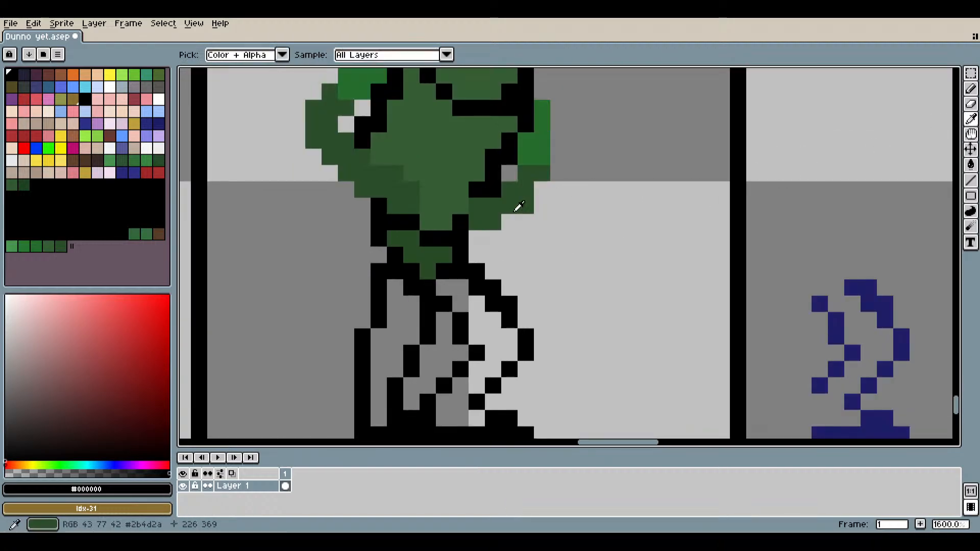
scroll(490, 219, up, 1)
click(491, 219)
click(971, 165)
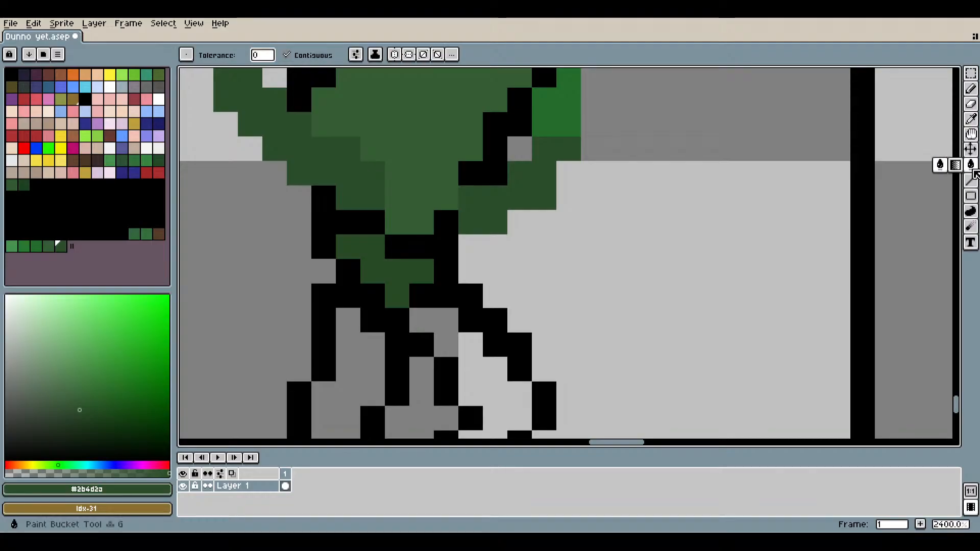
click(448, 377)
click(425, 384)
click(349, 370)
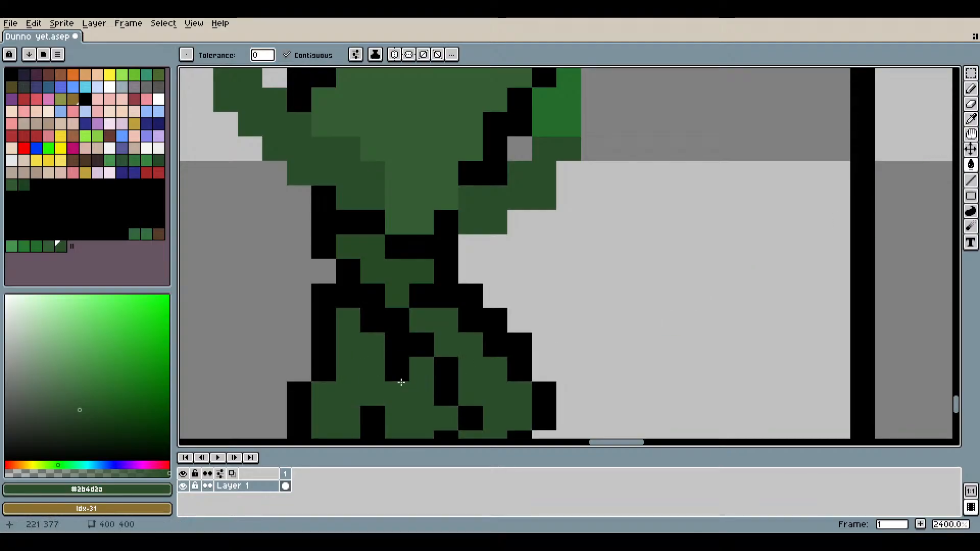
scroll(448, 372, down, 3)
mouse_move(488, 329)
mouse_down()
mouse_move(598, 243)
mouse_move(615, 209)
mouse_move(622, 217)
mouse_up()
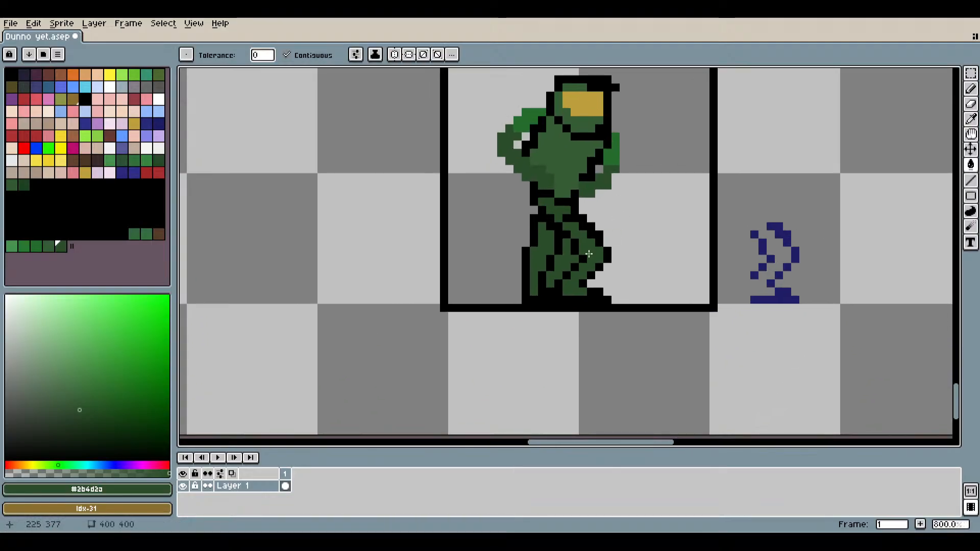
scroll(620, 254, up, 3)
key(ctrl+z)
key(ctrl+z)
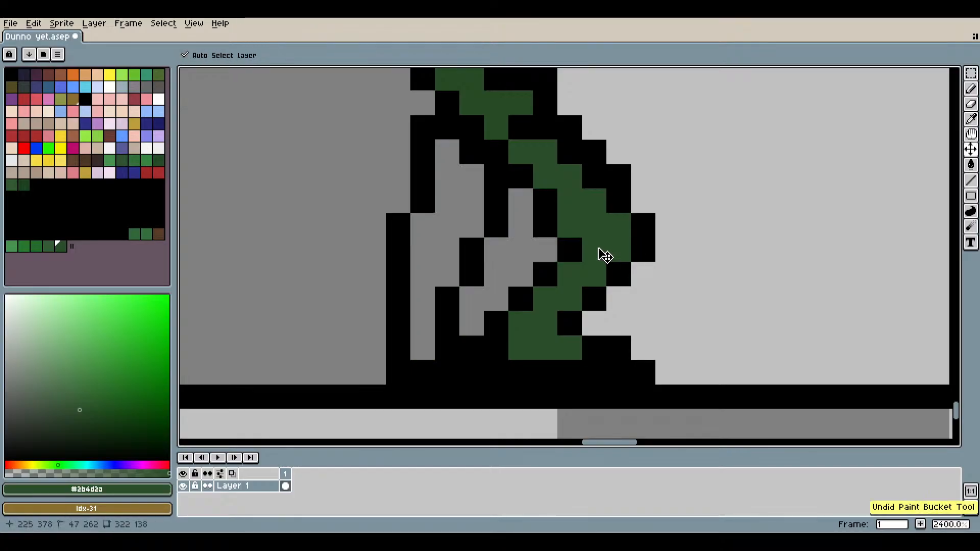
Fill only the rear leg with dark green, leaving the gap between the legs empty.
click(447, 210)
scroll(509, 244, down, 4)
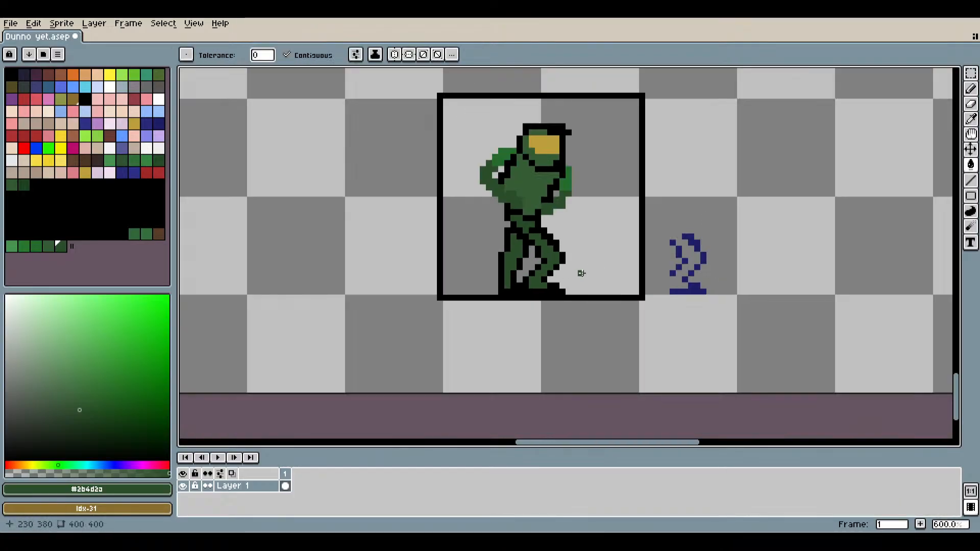
drag(585, 272, 544, 293)
scroll(499, 280, up, 4)
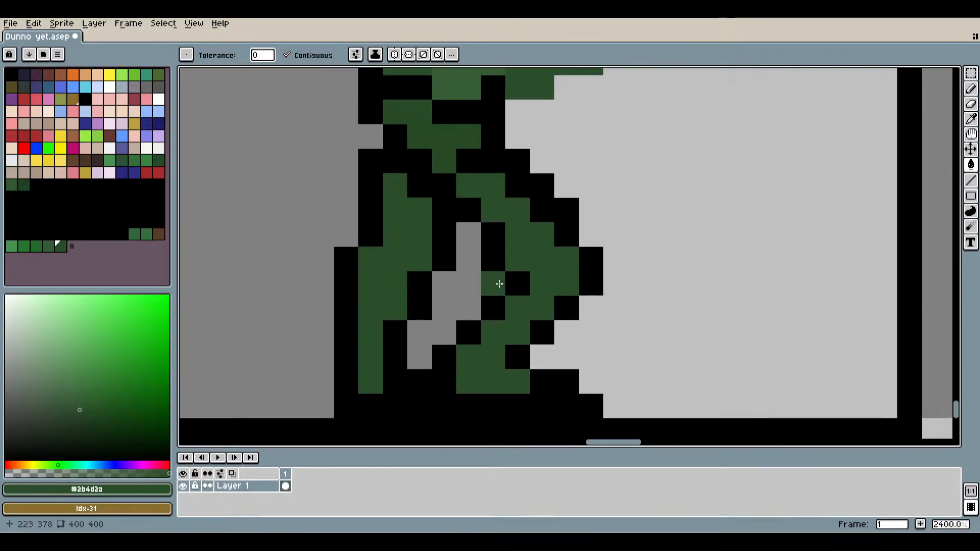
scroll(505, 317, down, 3)
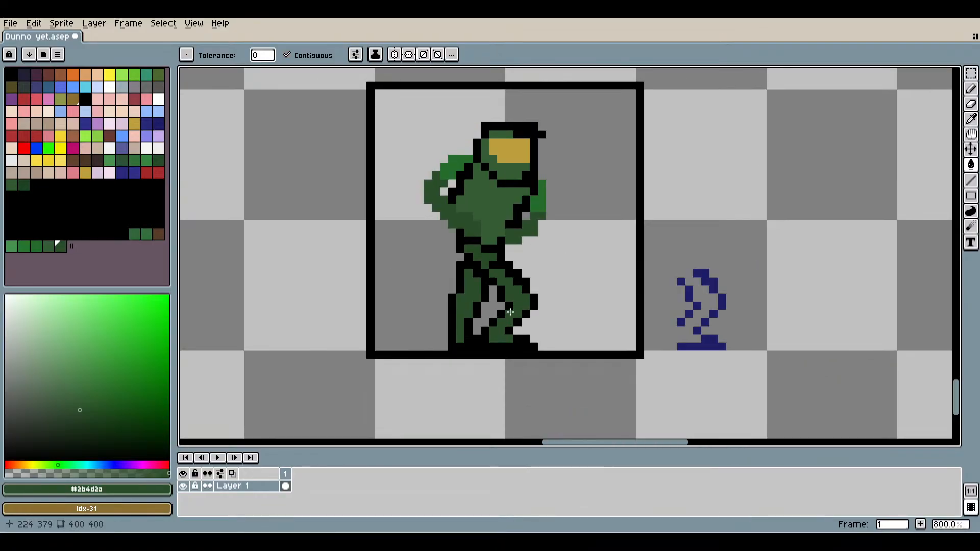
drag(558, 290, 517, 310)
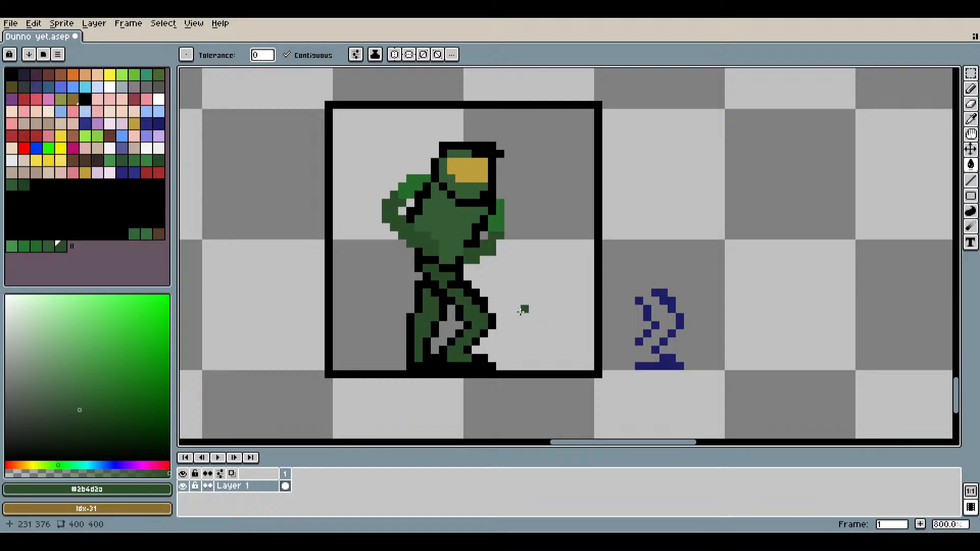
Sample the leg green and paint over the black pixels separating the pelvis from the front thigh.
scroll(444, 281, up, 4)
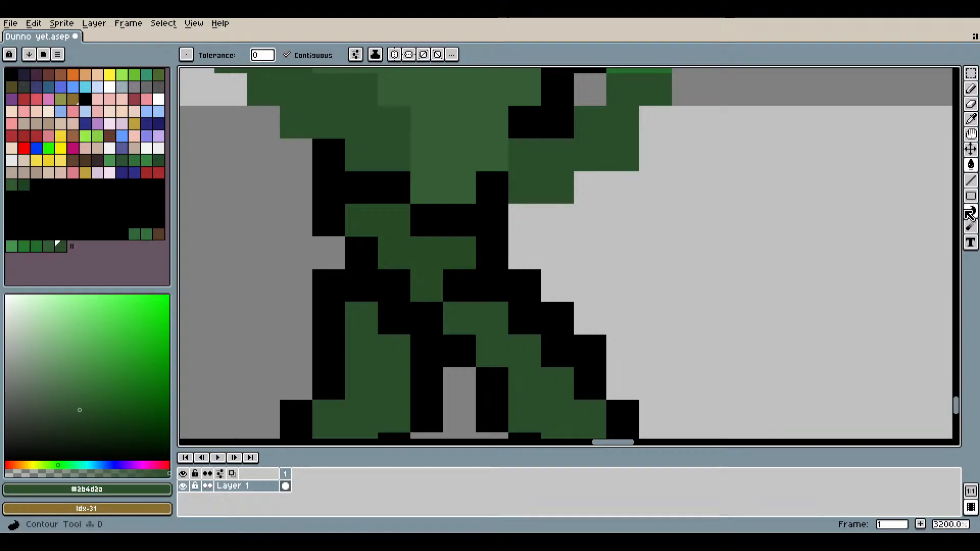
click(970, 119)
drag(512, 327, 503, 321)
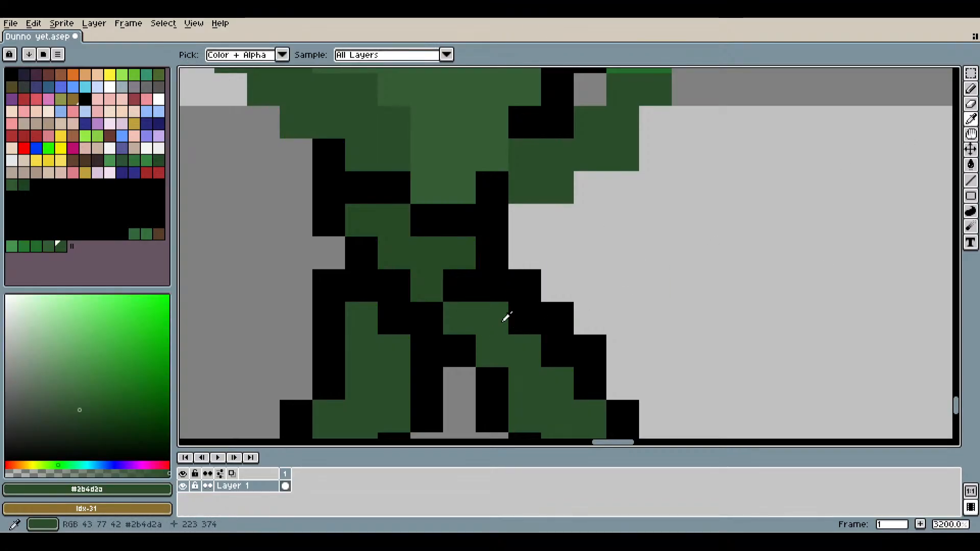
click(970, 88)
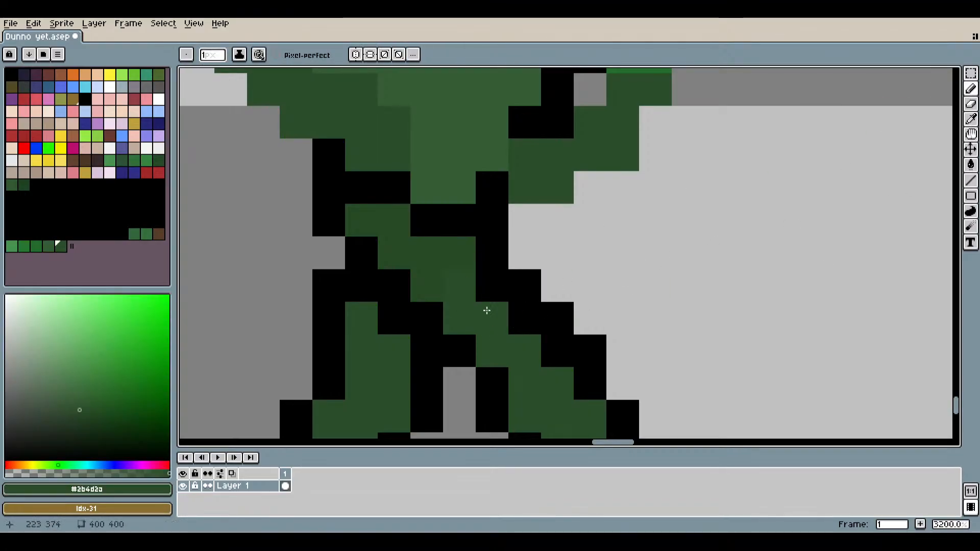
scroll(556, 342, down, 5)
scroll(549, 334, up, 5)
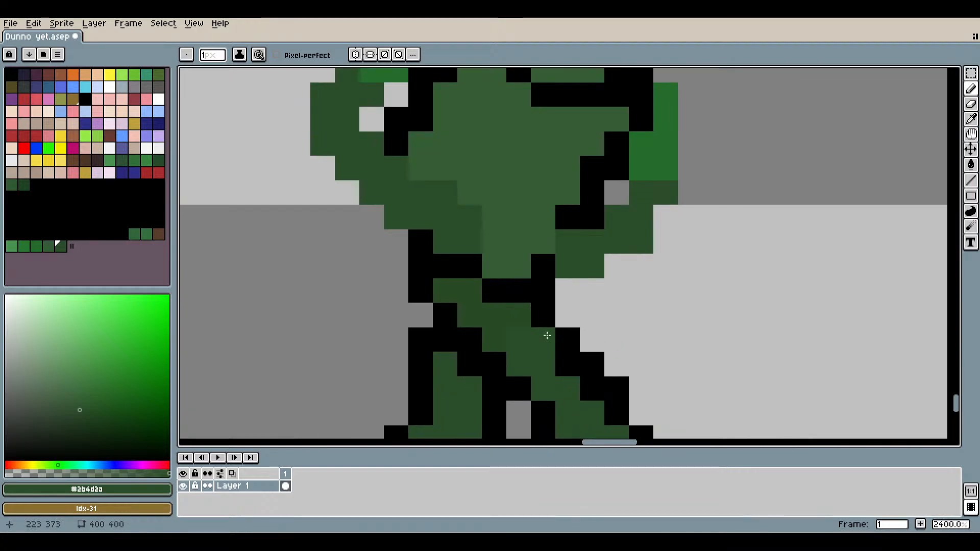
click(545, 349)
Paint the inner black pixels of the front thigh's outer outline dark green to thin the line to one pixel.
scroll(560, 353, down, 3)
mouse_move(608, 357)
mouse_down()
mouse_move(621, 308)
mouse_move(602, 279)
mouse_up()
scroll(569, 275, up, 3)
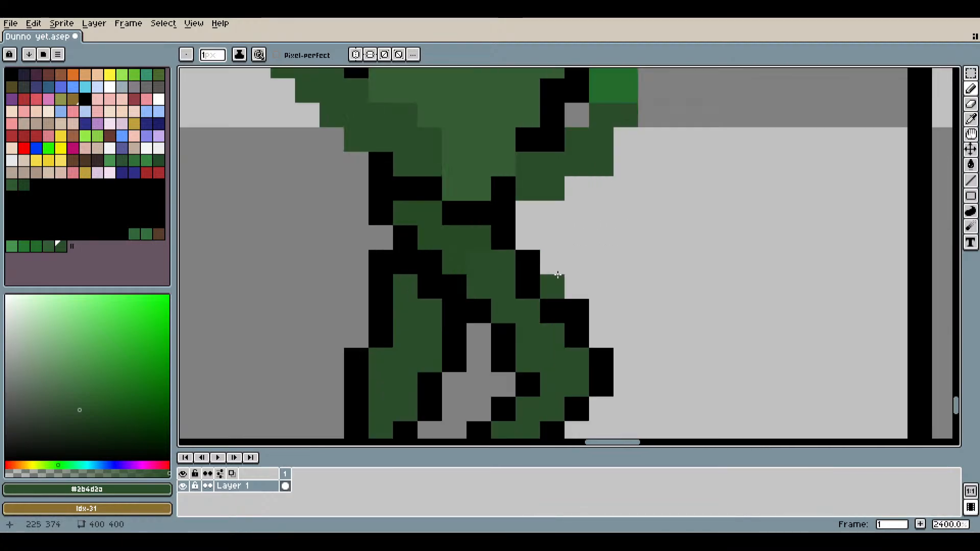
click(534, 289)
mouse_move(534, 288)
mouse_down()
mouse_move(547, 322)
mouse_move(573, 339)
mouse_up()
scroll(573, 339, down, 3)
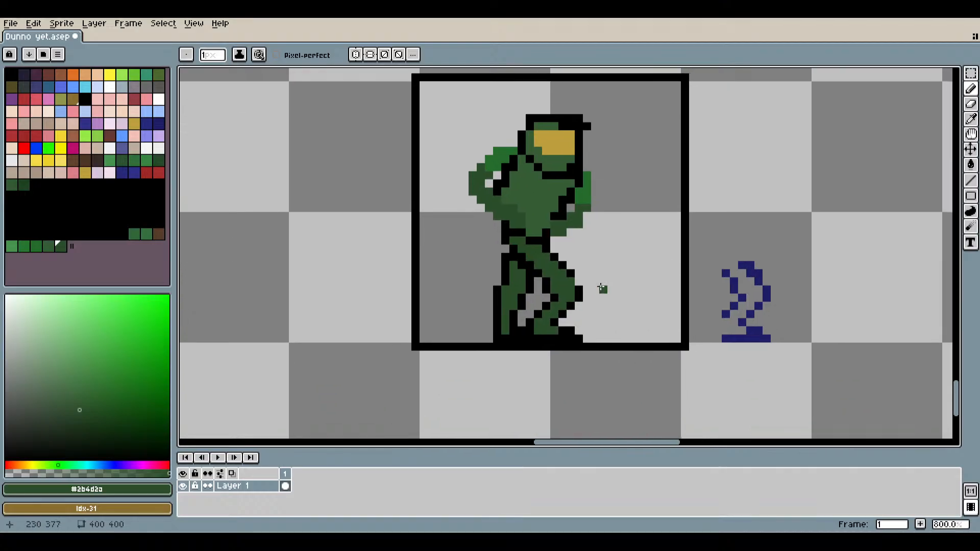
Sample black and extend the front knee's outline upward by one pixel.
scroll(573, 294, up, 3)
click(971, 118)
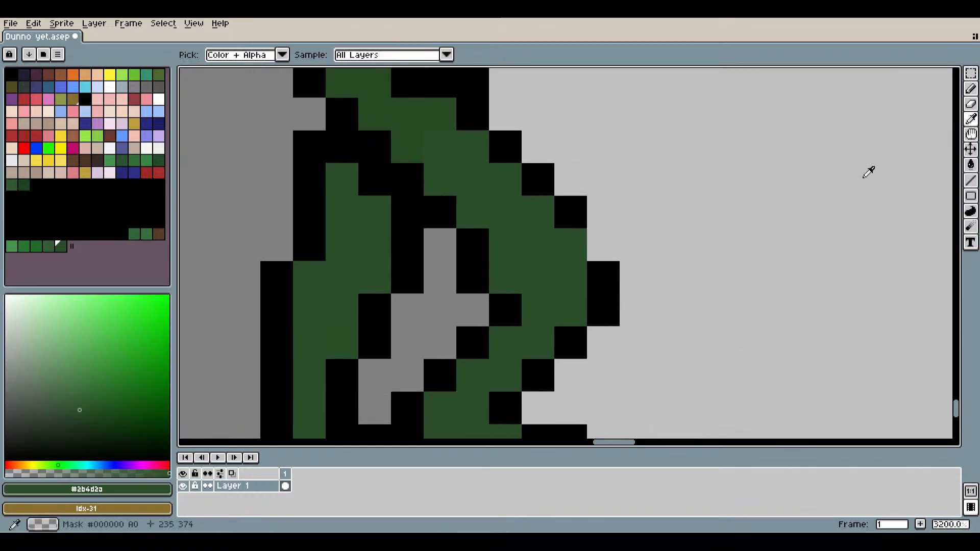
click(611, 272)
click(971, 89)
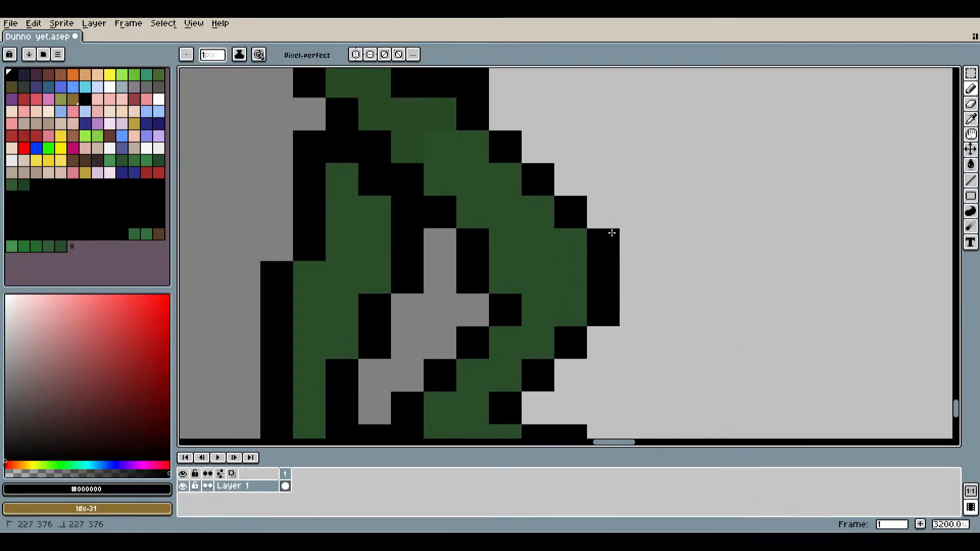
scroll(626, 333, down, 2)
drag(626, 332, 667, 284)
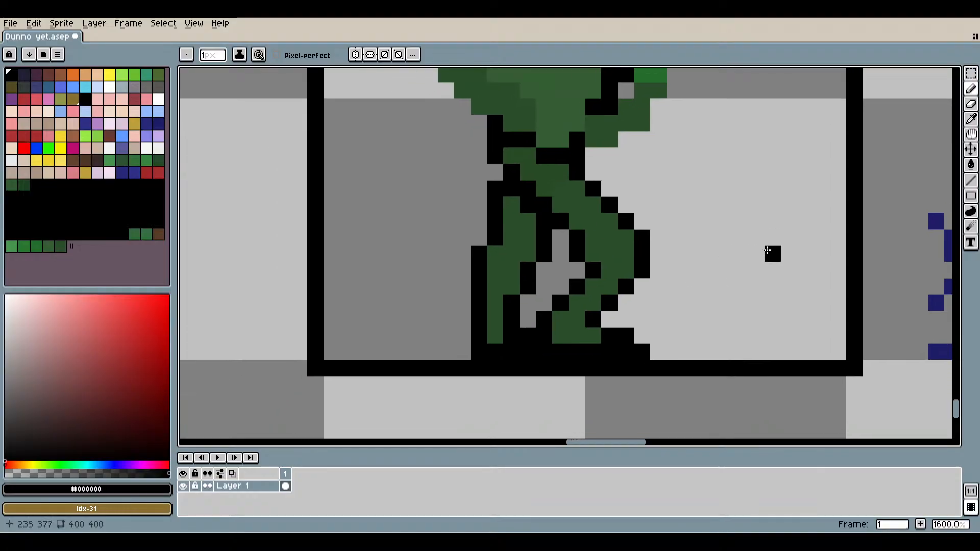
click(971, 118)
scroll(545, 216, up, 2)
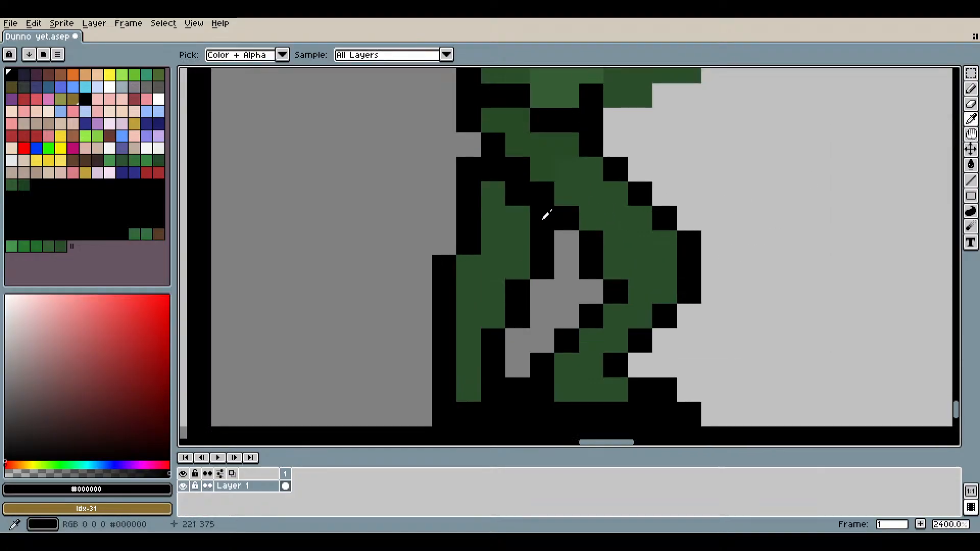
Sample the leg green and paint over the black pixel at the rear thigh's upper inner corner.
click(572, 165)
key(b)
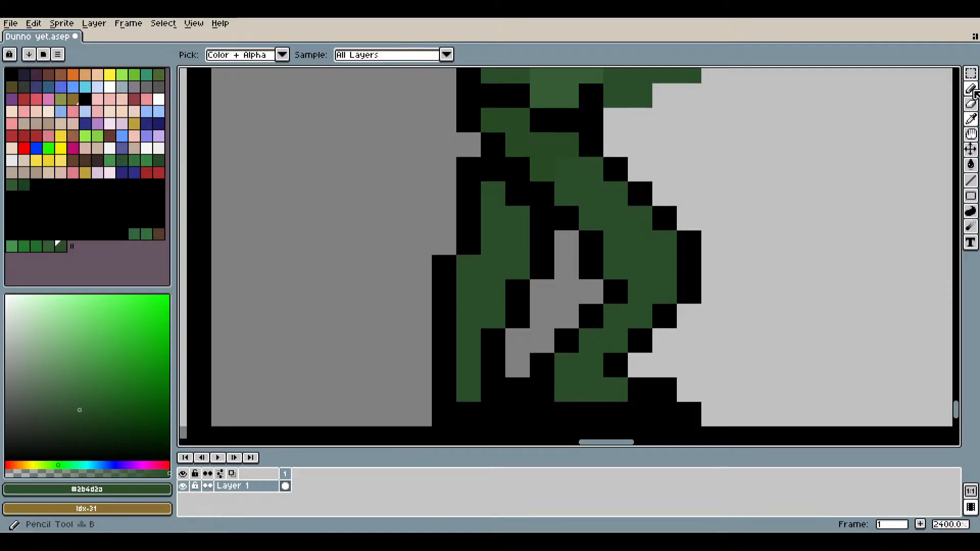
scroll(520, 199, up, 1)
click(548, 193)
scroll(557, 199, down, 3)
click(694, 274)
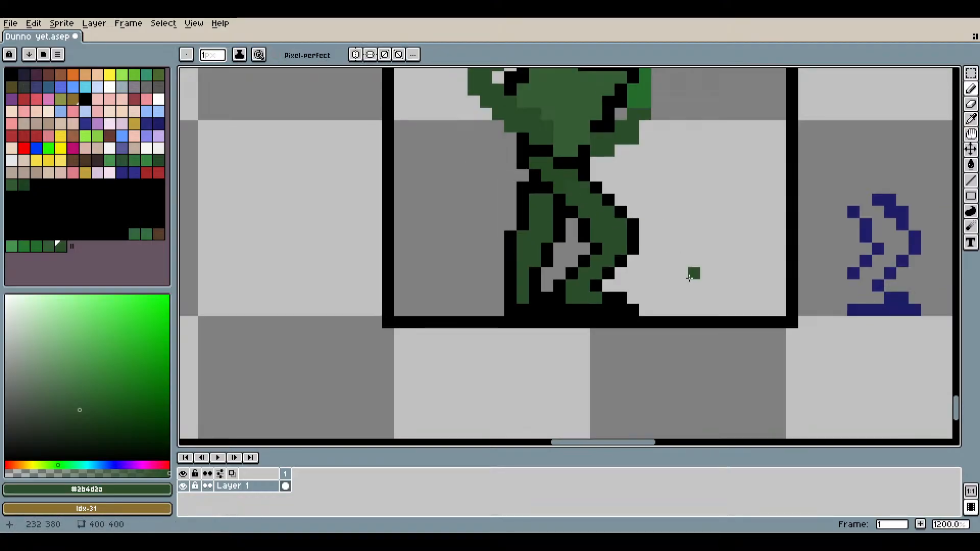
Paint two black pixels of the rear shin's inner outline dark green to widen the shin.
scroll(558, 268, up, 3)
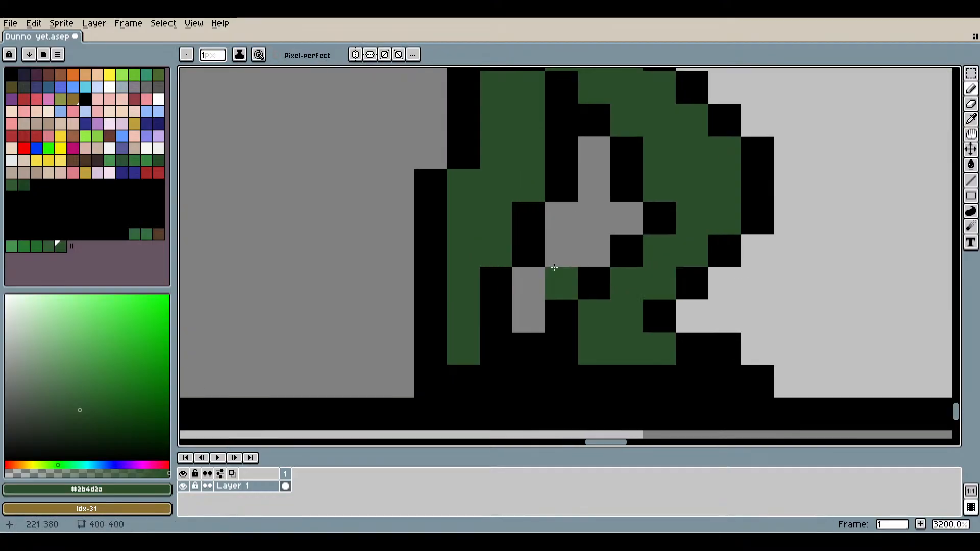
click(493, 276)
click(527, 213)
key(ctrl+z)
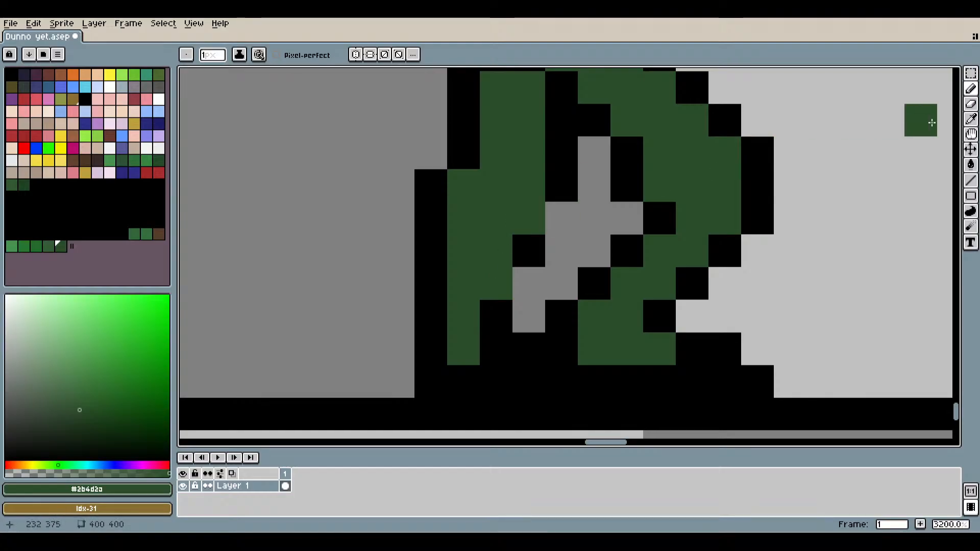
Sample black and redraw the rear shin's inner outline one pixel further into the gap between the legs.
click(971, 119)
click(765, 178)
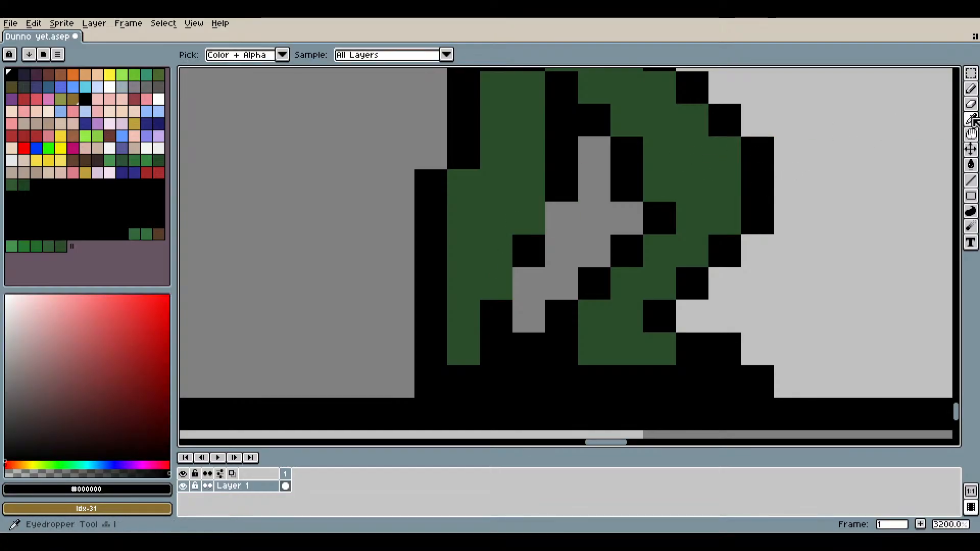
click(970, 89)
click(527, 271)
click(572, 206)
scroll(572, 207, down, 5)
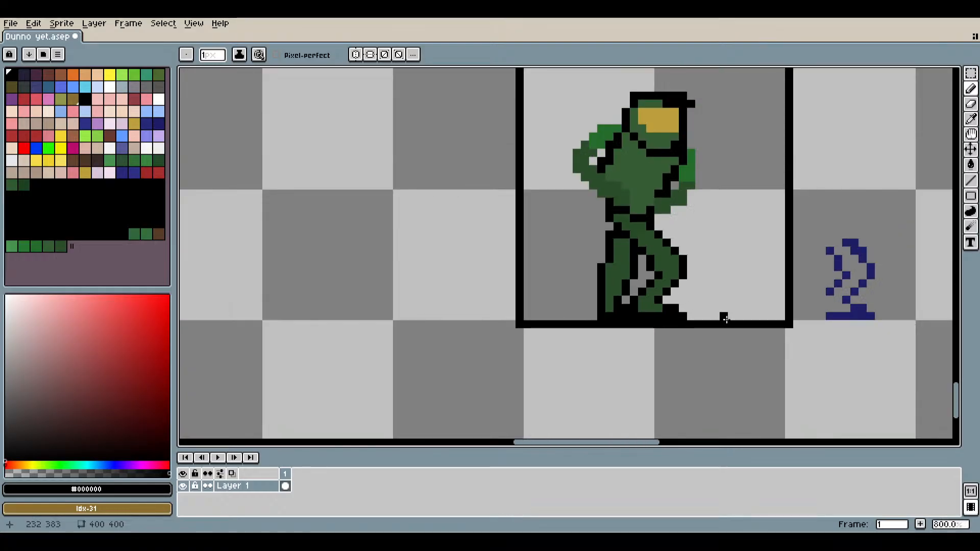
Sample the leg green and paint over the black pixels separating the rear thigh from the pelvis.
scroll(542, 292, up, 4)
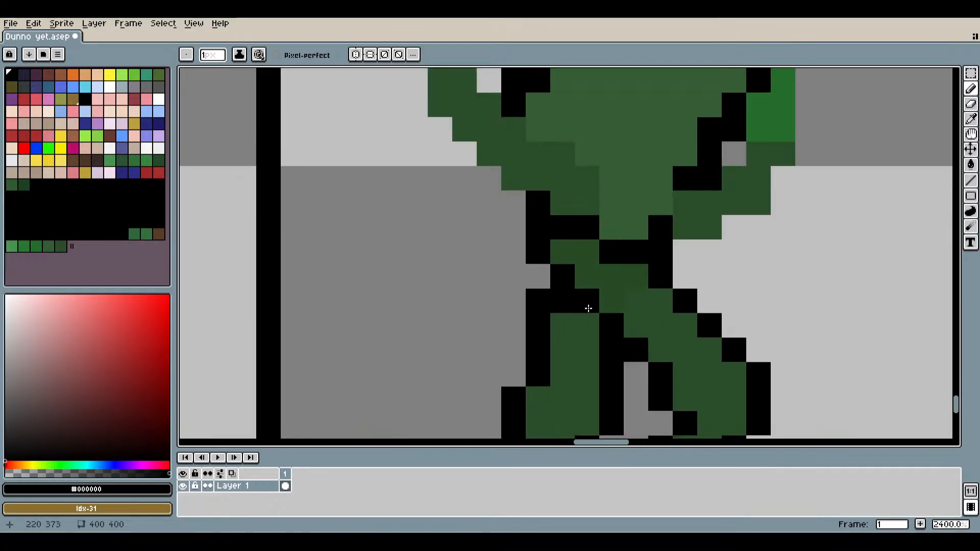
key(i)
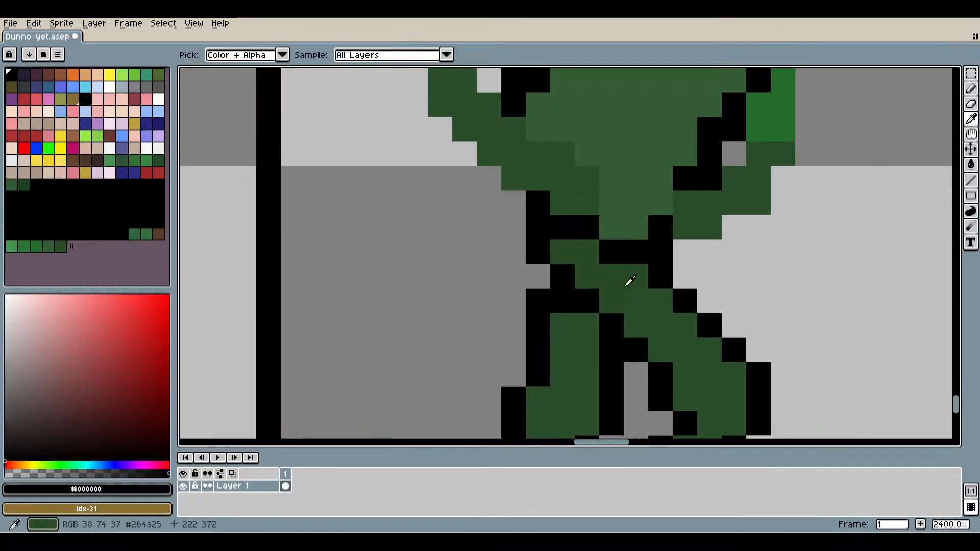
click(619, 307)
click(971, 89)
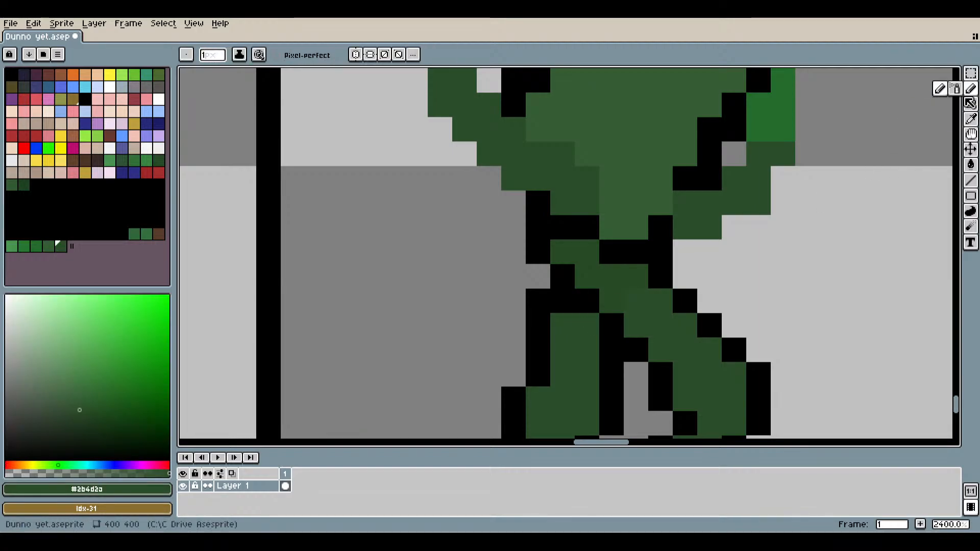
scroll(574, 305, down, 4)
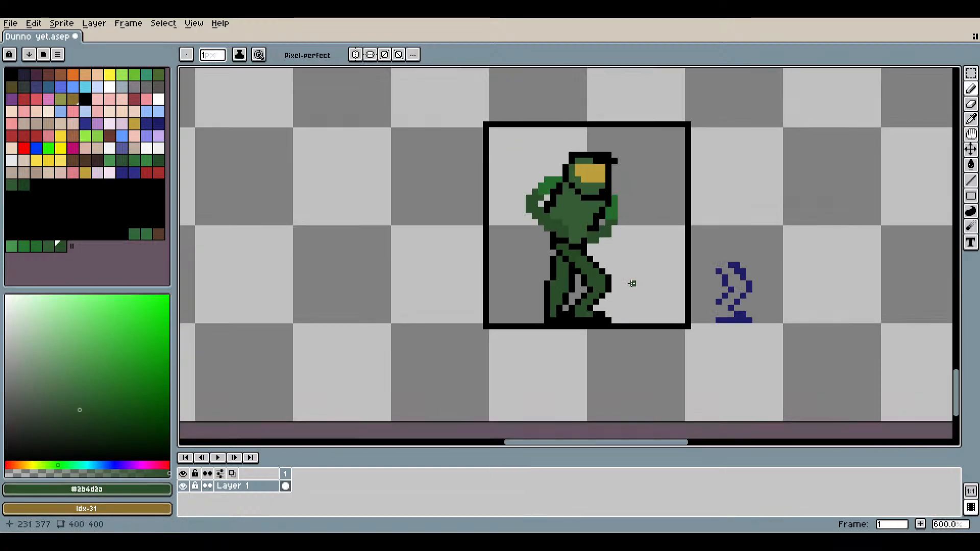
scroll(686, 293, down, 1)
drag(686, 292, 598, 299)
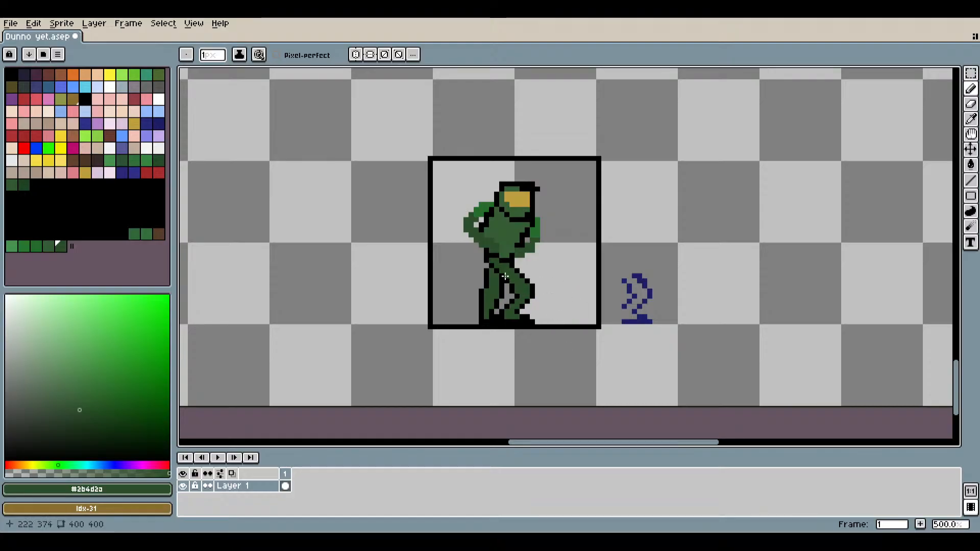
scroll(504, 276, up, 8)
scroll(637, 336, down, 3)
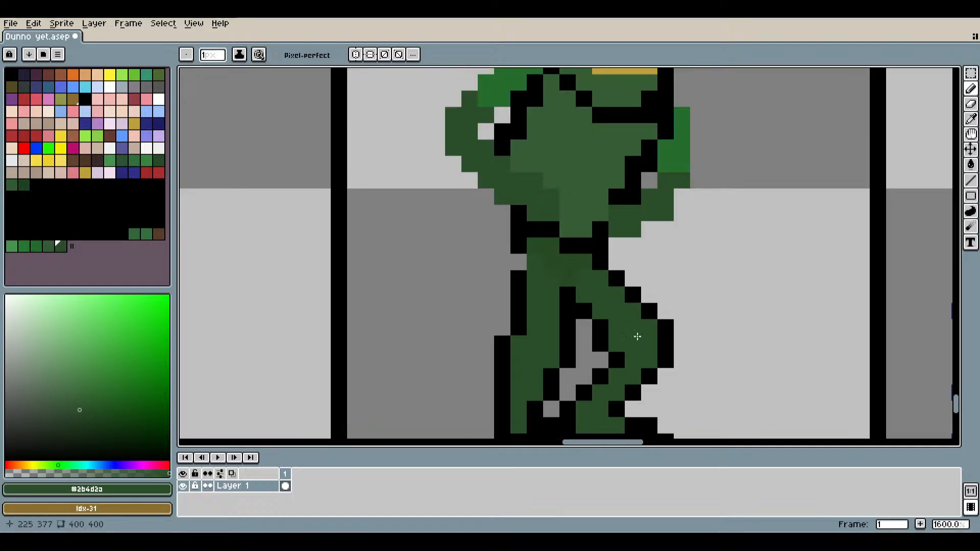
scroll(637, 336, down, 4)
scroll(701, 380, up, 3)
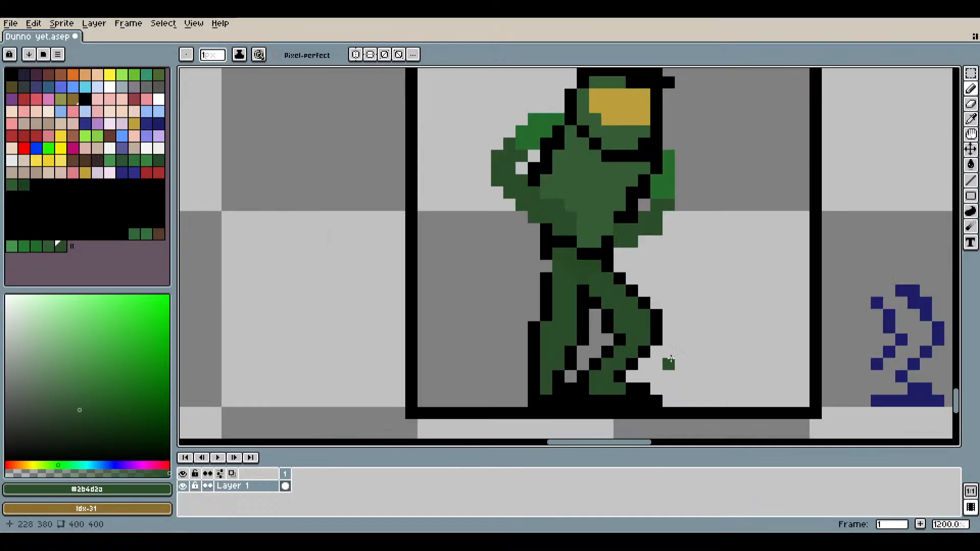
Sample black and repaint the outline pixel at the rear hip and the lowest pixel of the gap between the shins.
key(i)
scroll(545, 276, up, 3)
click(544, 276)
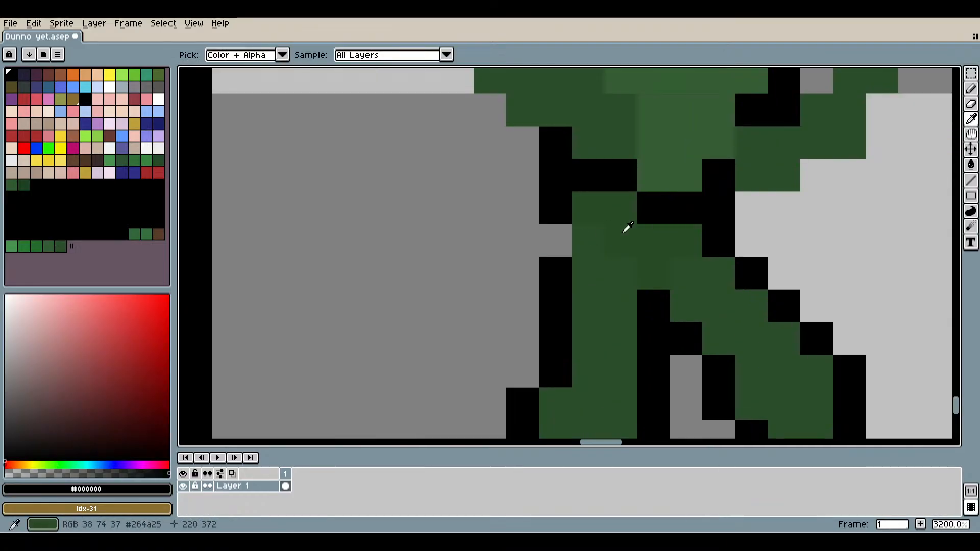
key(b)
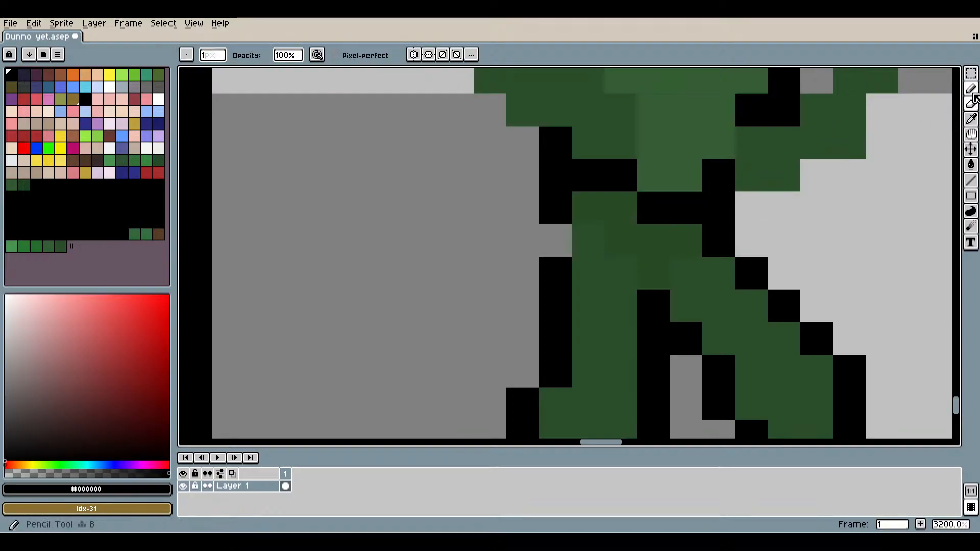
click(973, 93)
click(592, 244)
scroll(649, 331, down, 2)
scroll(727, 371, down, 2)
mouse_move(736, 367)
mouse_down()
mouse_move(682, 347)
mouse_move(602, 367)
mouse_up()
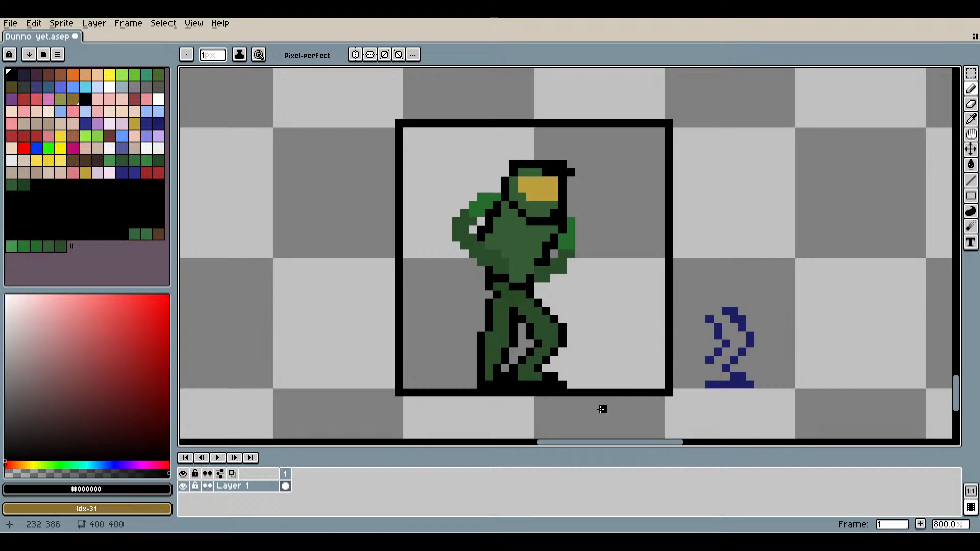
scroll(502, 360, up, 5)
scroll(535, 368, down, 2)
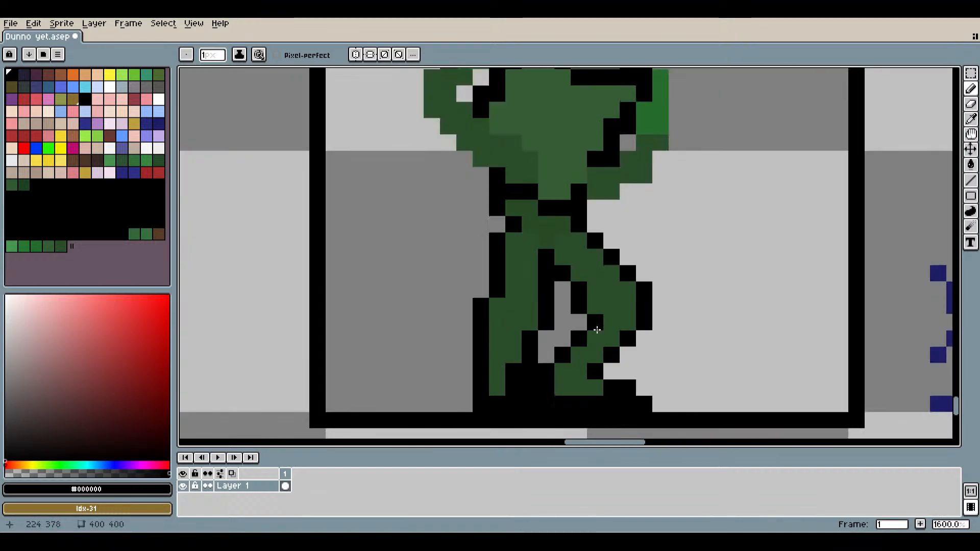
Sample the leg green and paint the inner black pixel at the rear ankle to widen the lower shin.
click(971, 119)
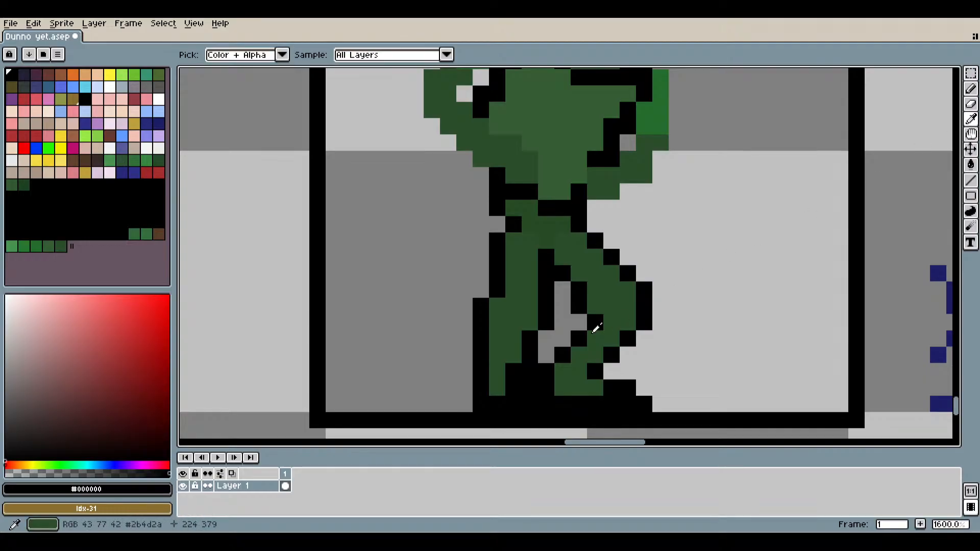
click(512, 348)
click(971, 89)
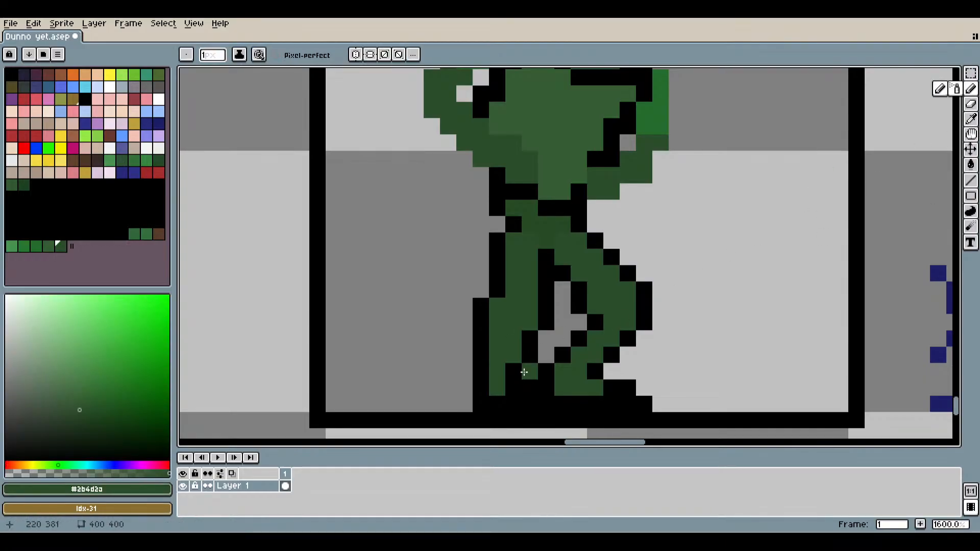
scroll(534, 331, down, 6)
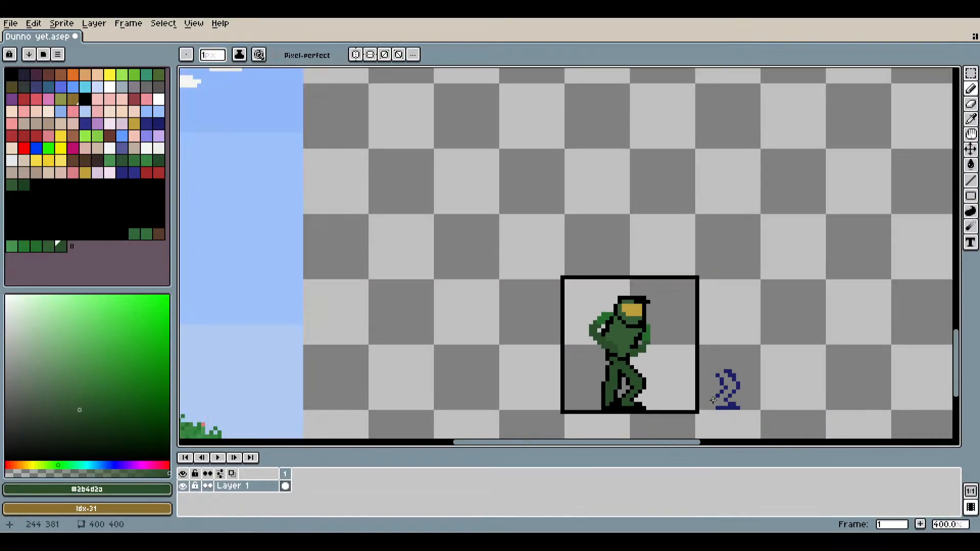
drag(682, 385, 550, 366)
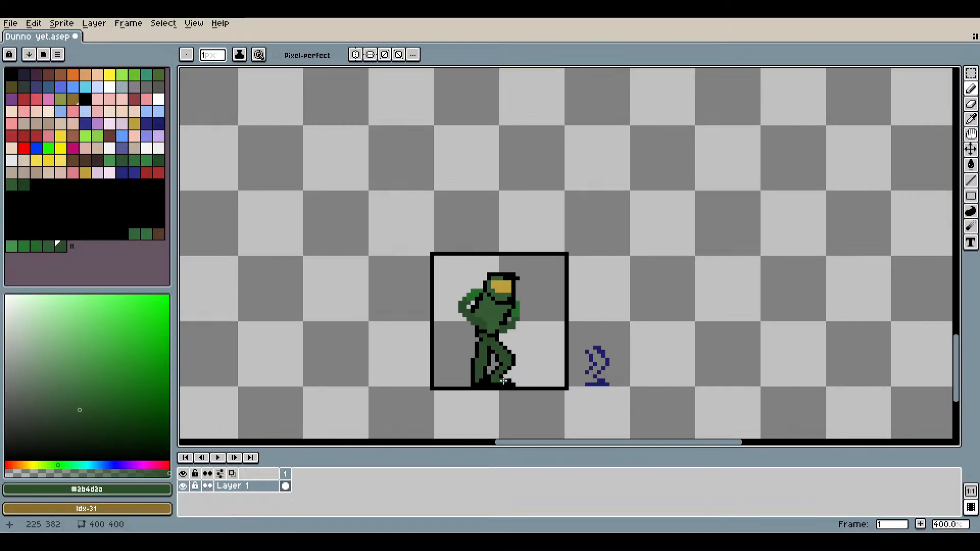
scroll(500, 367, up, 3)
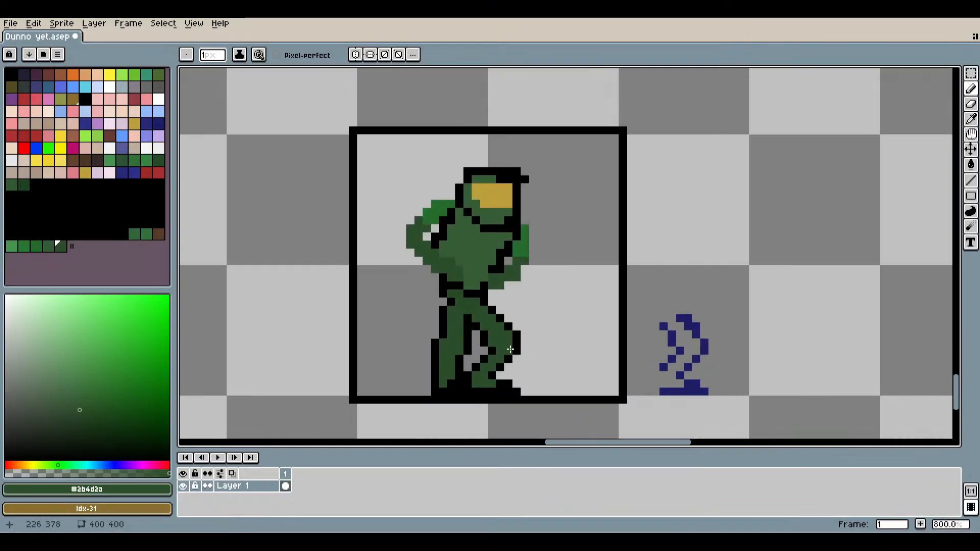
scroll(511, 356, up, 3)
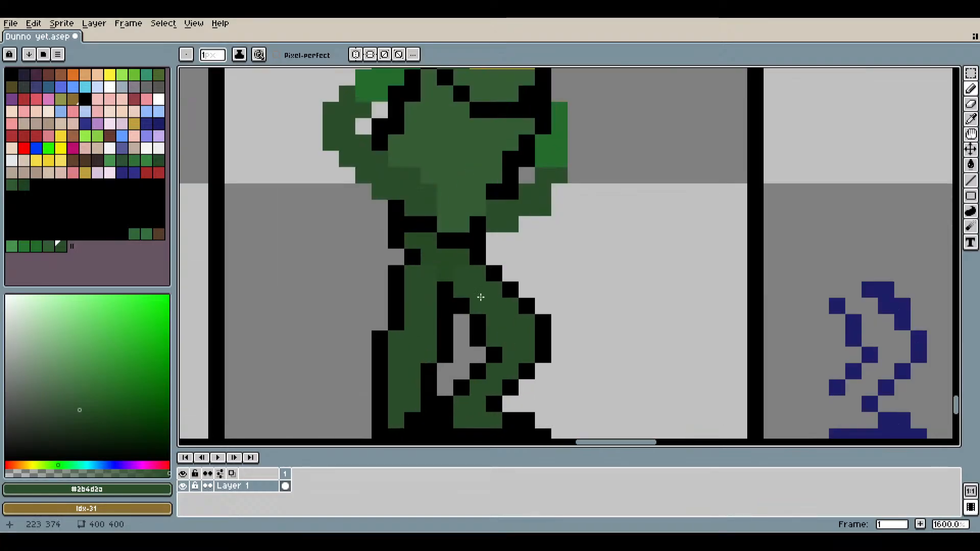
scroll(443, 303, down, 1)
drag(442, 342, 536, 276)
scroll(480, 321, up, 1)
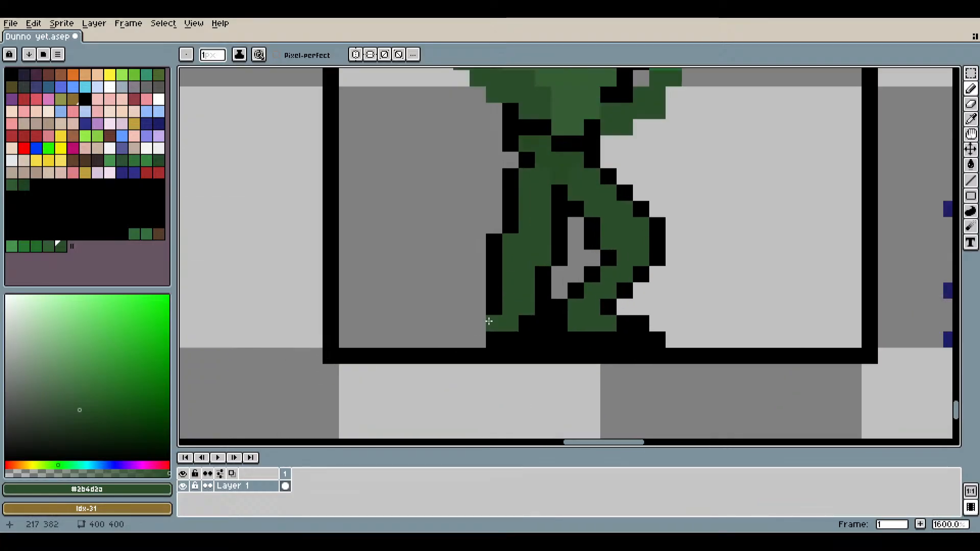
Paint the rear foot dark green, covering the black pixels at the heel and along the foot's two pixel rows.
scroll(489, 321, up, 1)
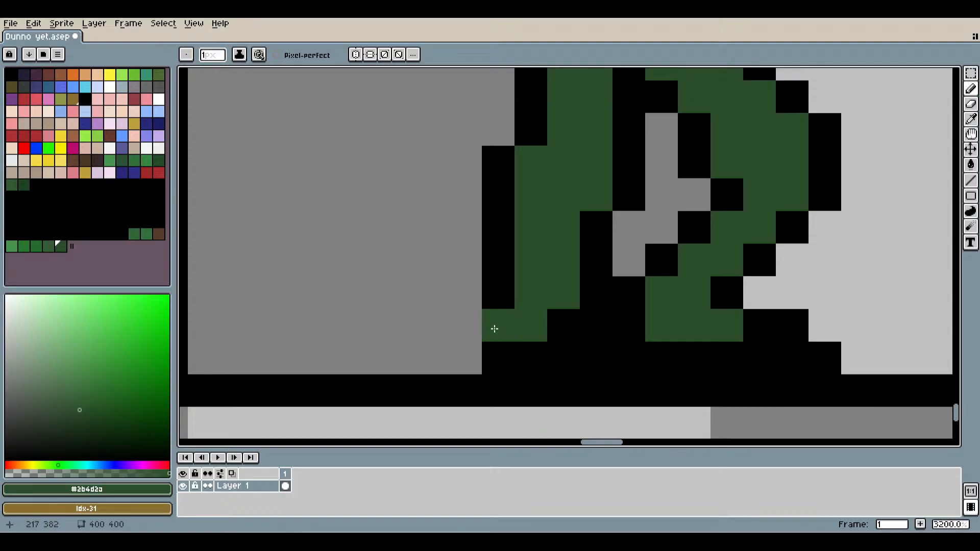
mouse_move(495, 323)
mouse_down()
mouse_move(494, 273)
mouse_move(495, 288)
mouse_move(576, 327)
mouse_move(597, 327)
mouse_up()
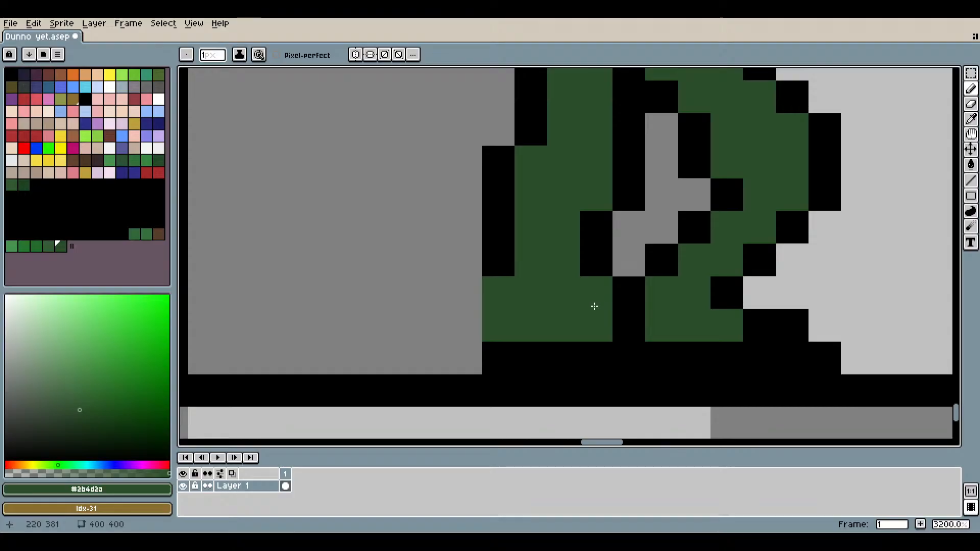
scroll(638, 332, down, 3)
drag(732, 320, 589, 351)
scroll(590, 351, up, 2)
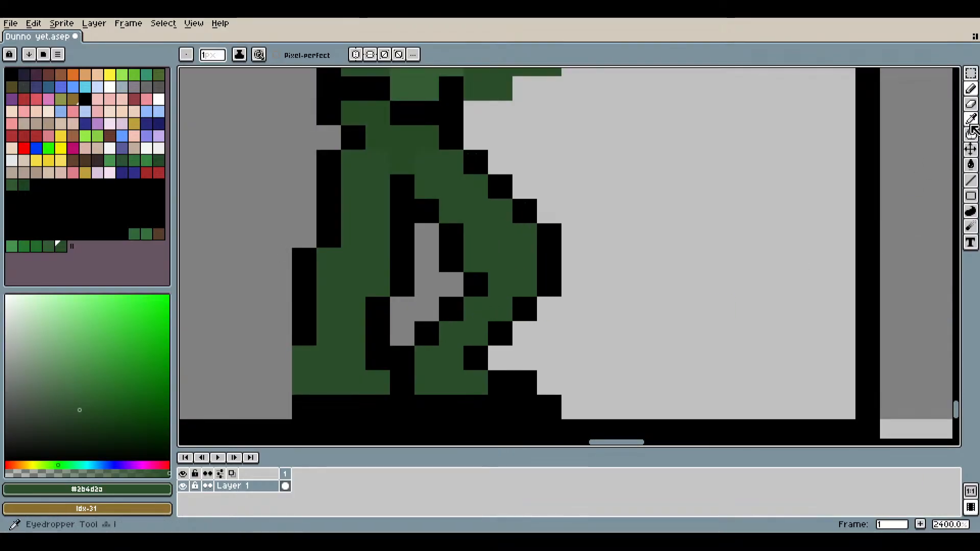
Sample black and draw a vertical outline behind the heel of the rear foot.
click(971, 119)
click(749, 210)
click(971, 88)
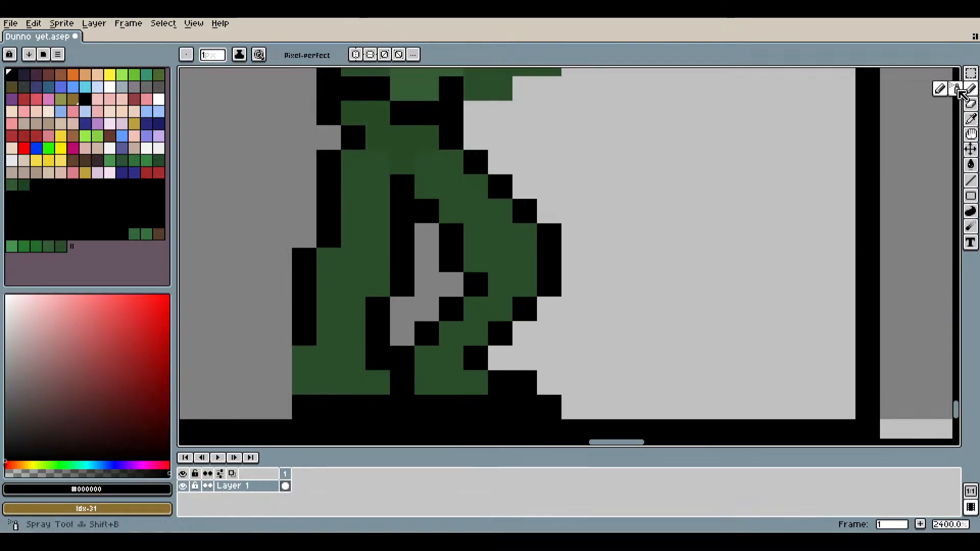
mouse_move(280, 357)
mouse_down()
mouse_move(278, 394)
mouse_move(297, 400)
mouse_up()
scroll(557, 383, down, 6)
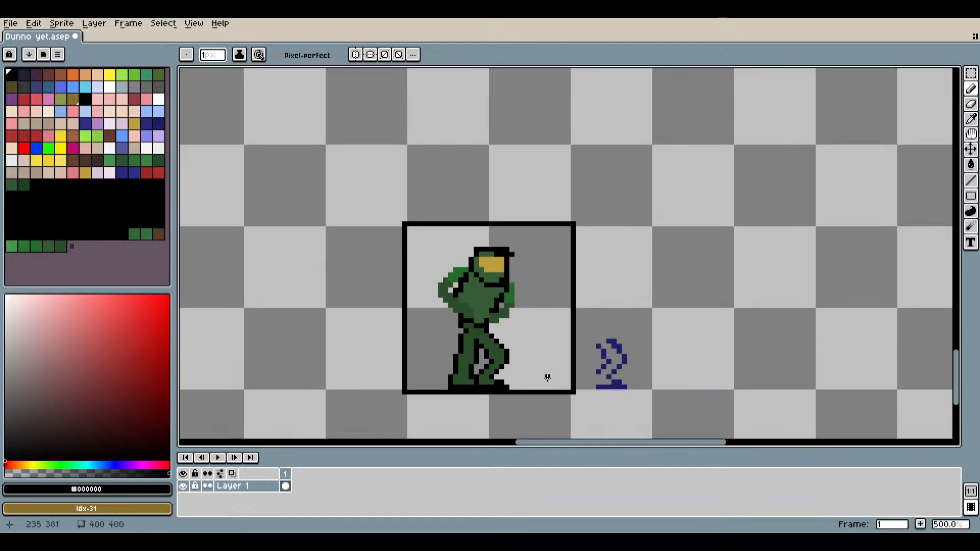
drag(537, 376, 580, 351)
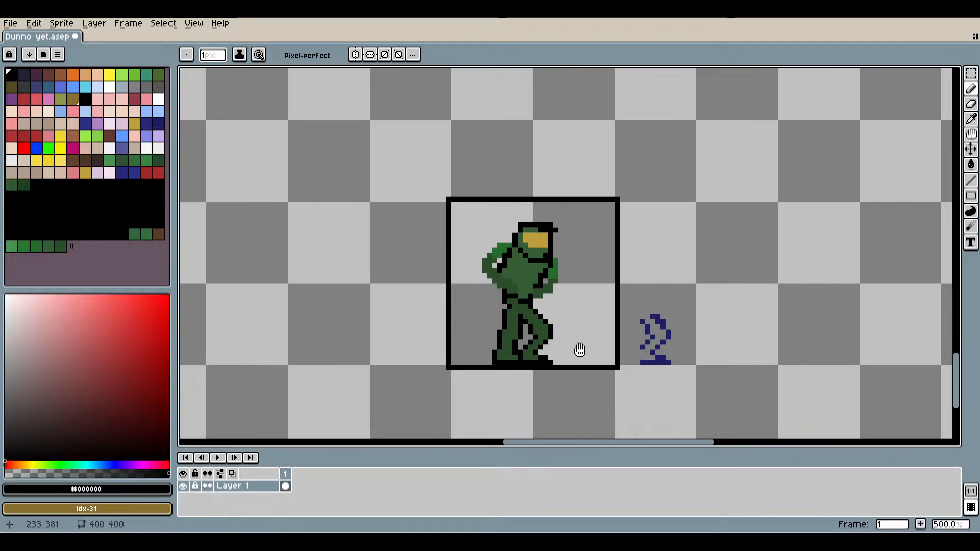
Sample the leg green and paint over the black pixels separating the rear foot from the front foot.
scroll(530, 354, up, 7)
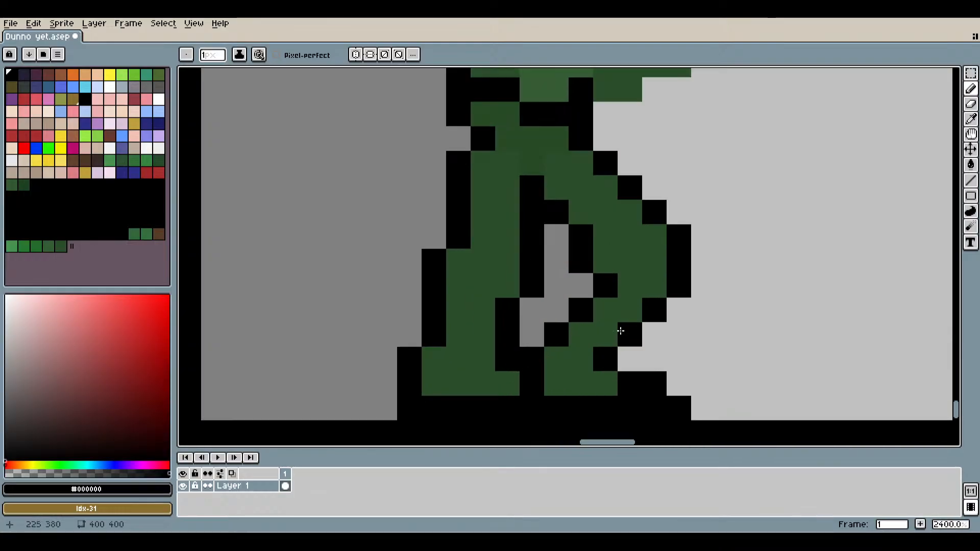
click(971, 119)
click(471, 345)
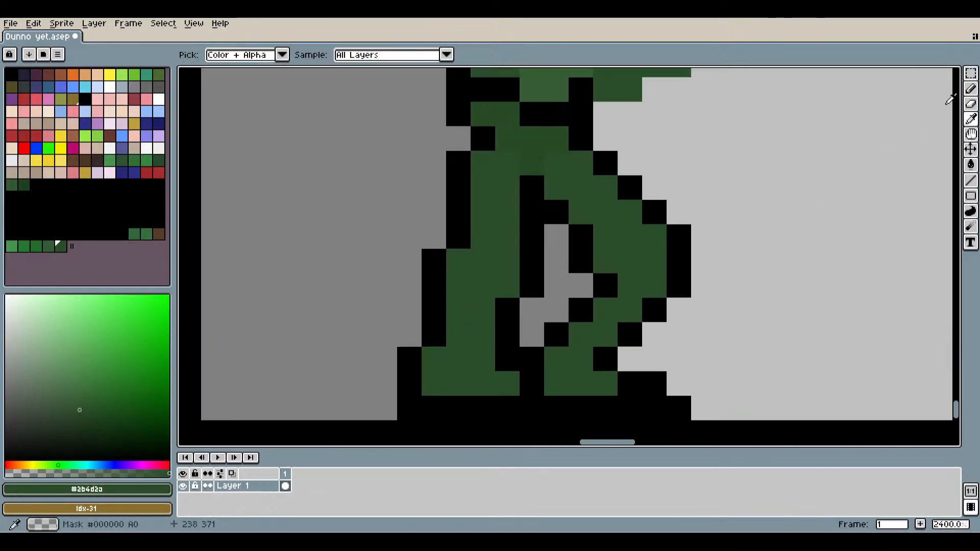
click(970, 89)
click(511, 357)
scroll(515, 355, down, 4)
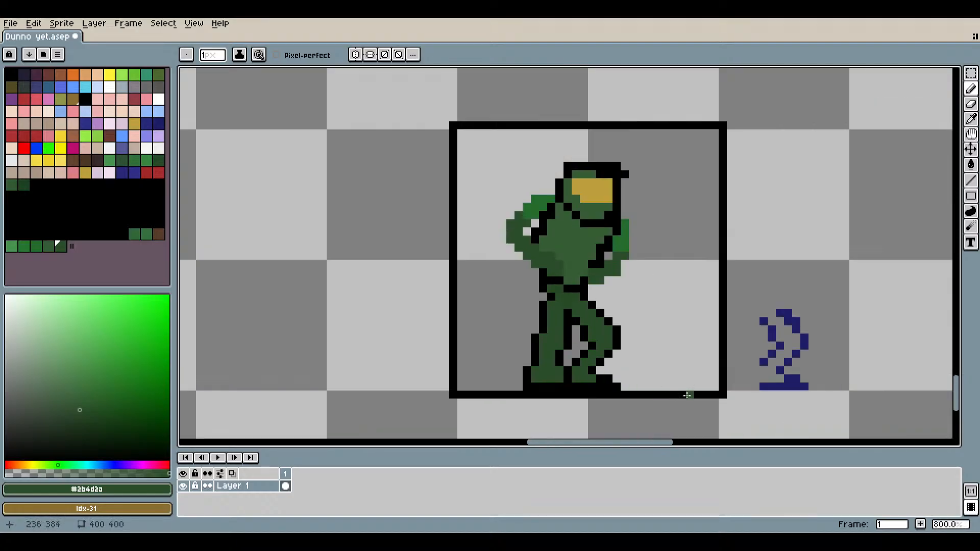
scroll(625, 378, up, 4)
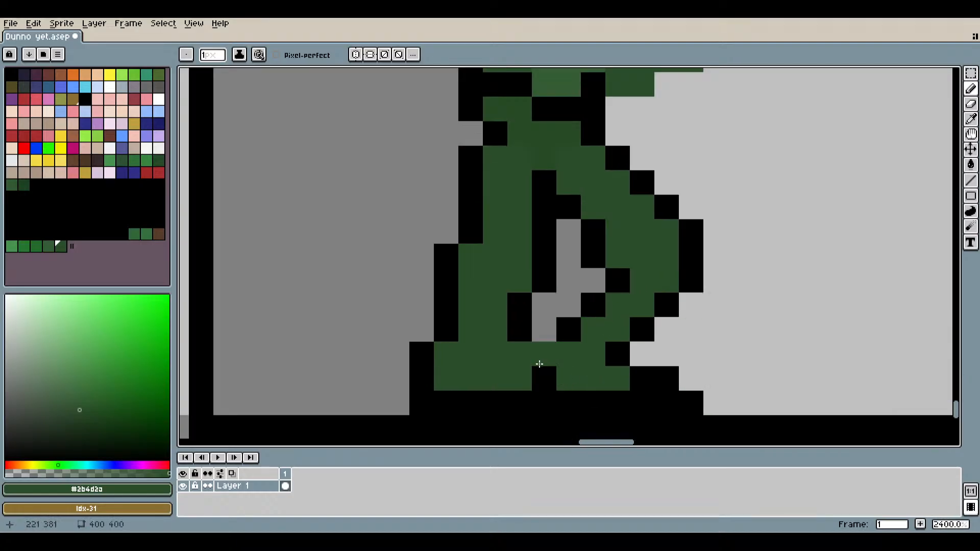
click(543, 376)
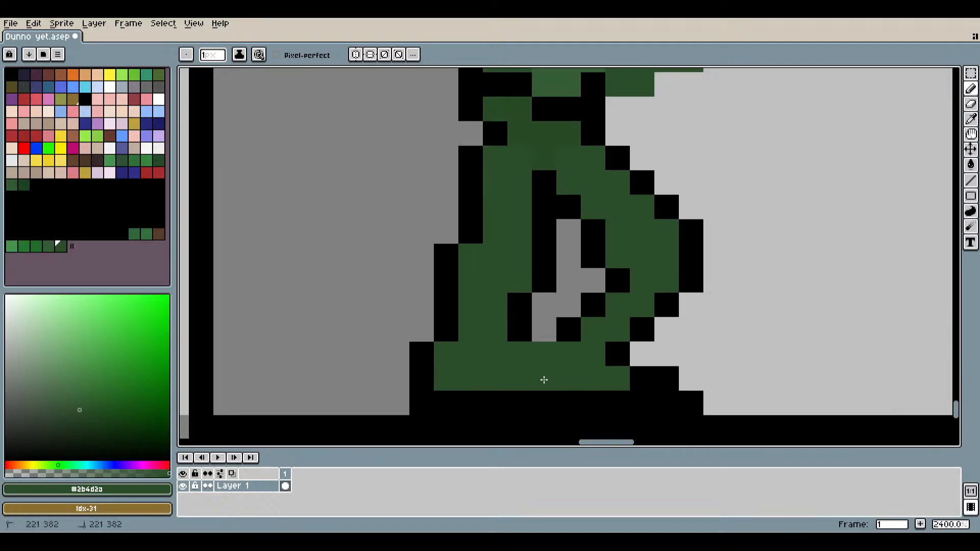
Sample black and draw a stepped diagonal outline separating the rear foot from the front foot.
click(971, 119)
click(690, 250)
click(971, 89)
drag(543, 354, 558, 379)
scroll(630, 407, down, 4)
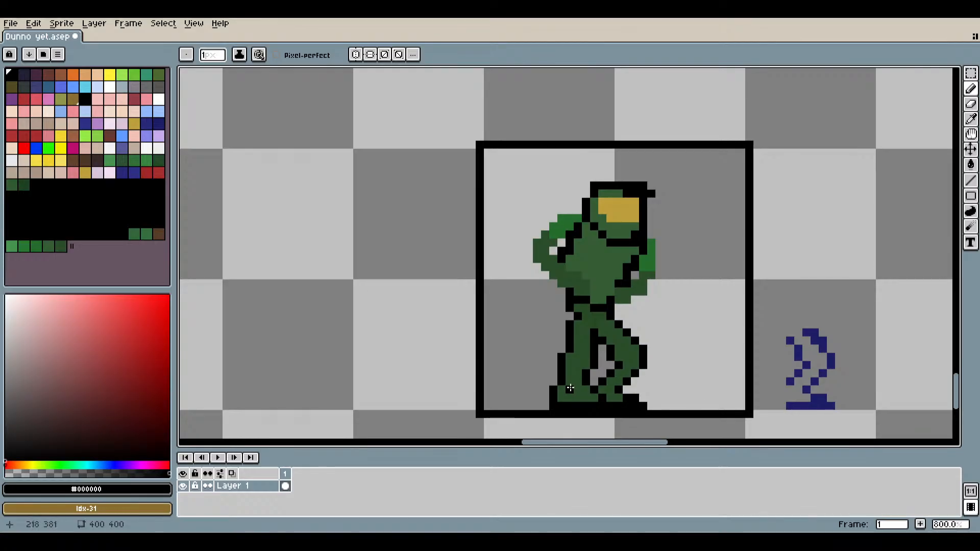
Extend the black outline above the rear foot by one pixel and erase the black corner pixel at its inner ankle.
scroll(584, 382, up, 5)
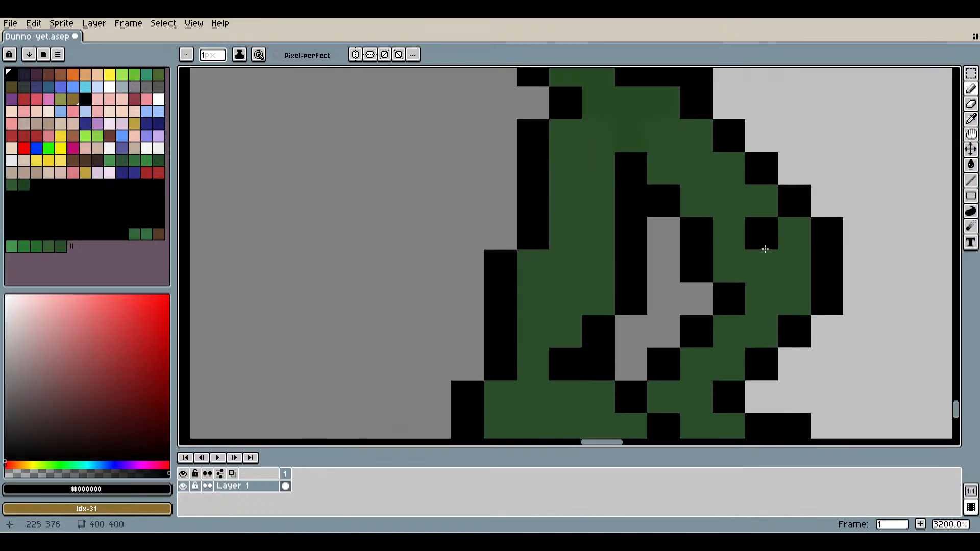
click(970, 120)
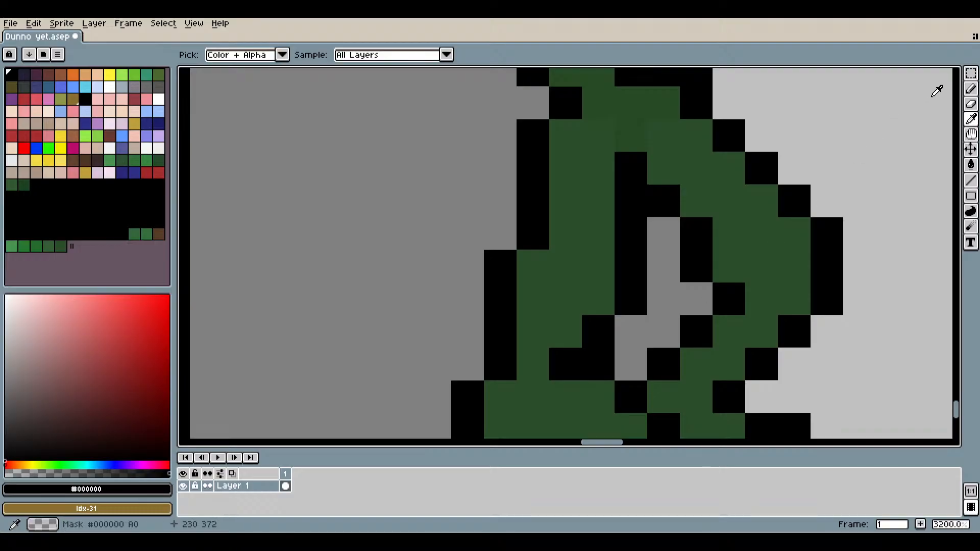
click(970, 89)
click(600, 397)
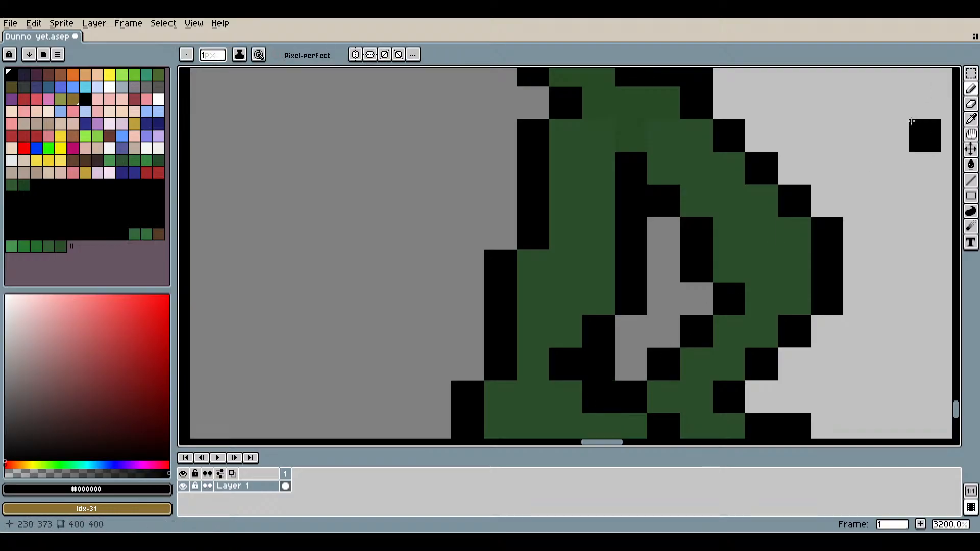
click(970, 109)
click(566, 397)
drag(565, 397, 630, 363)
scroll(629, 363, down, 5)
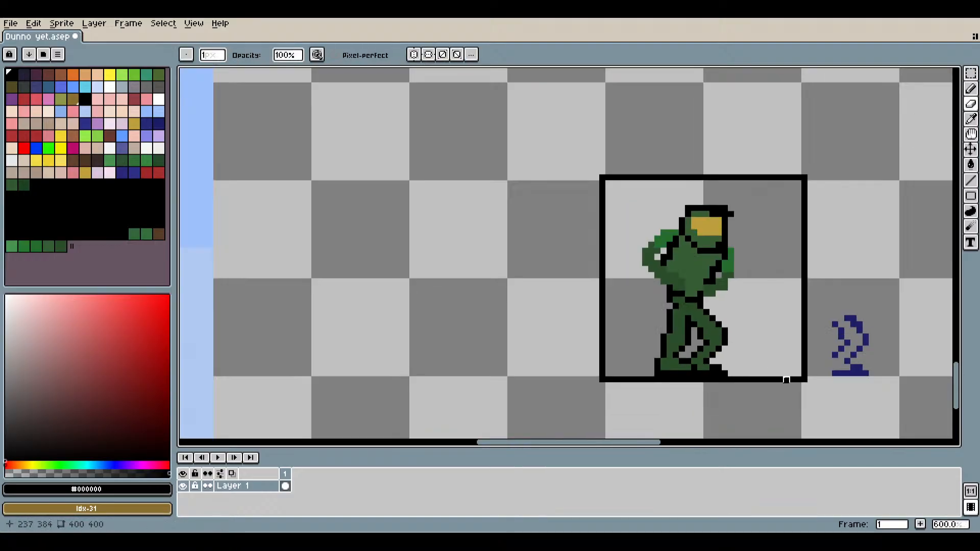
Examine the shape of the legs and feet, especially the front leg's knee and calf outline.
drag(786, 380, 639, 326)
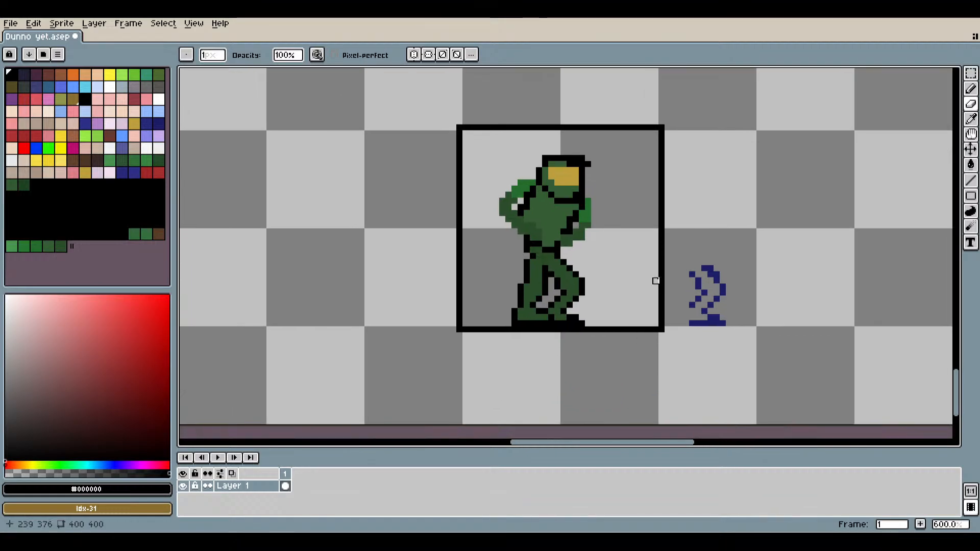
scroll(585, 290, up, 4)
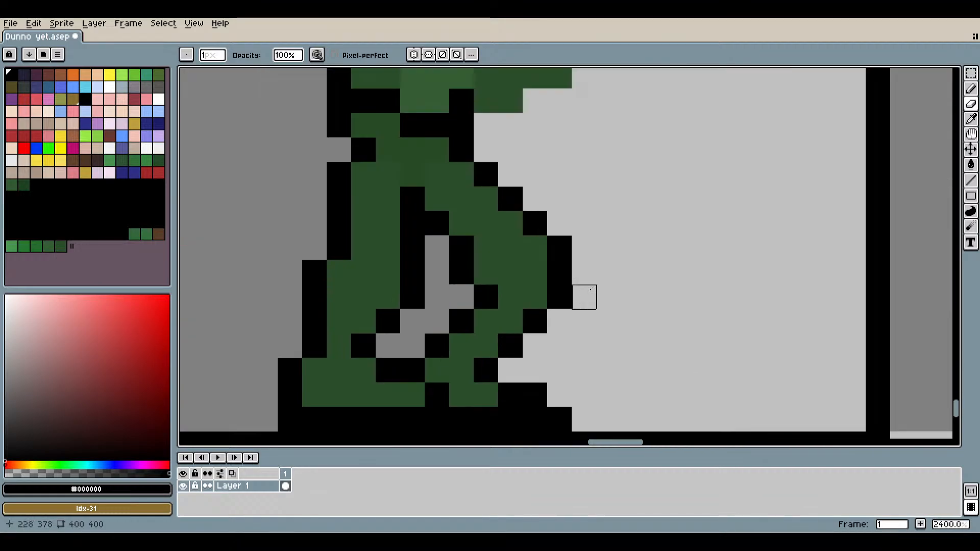
scroll(582, 295, down, 4)
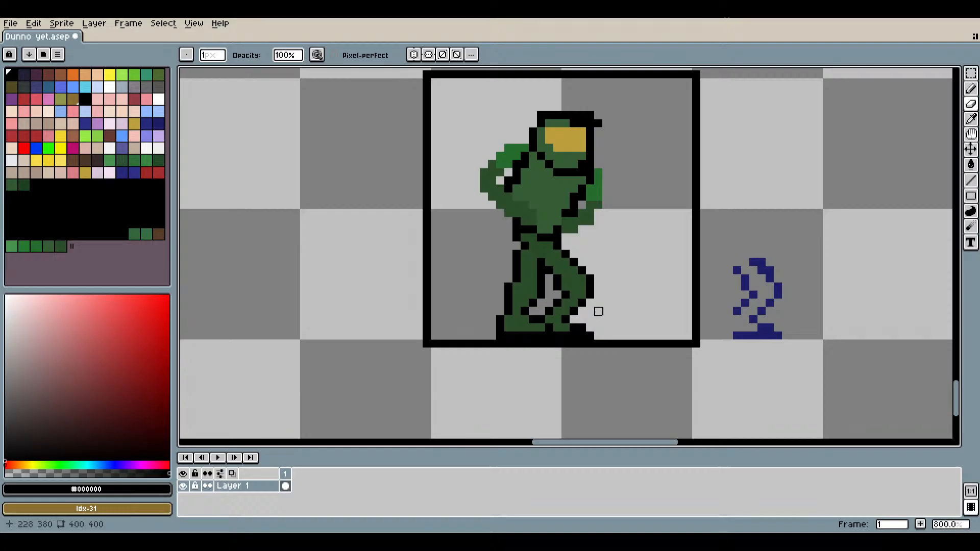
drag(639, 287, 603, 342)
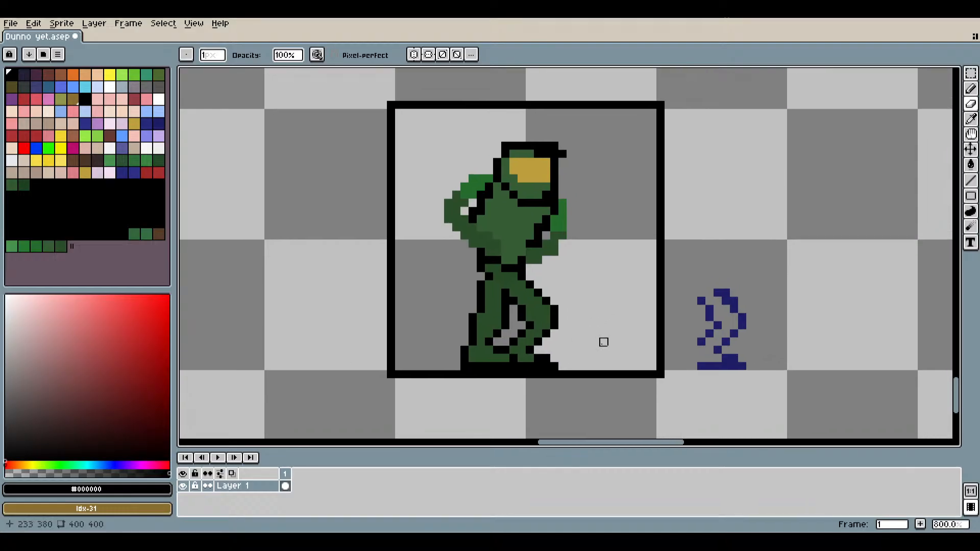
scroll(603, 350, up, 7)
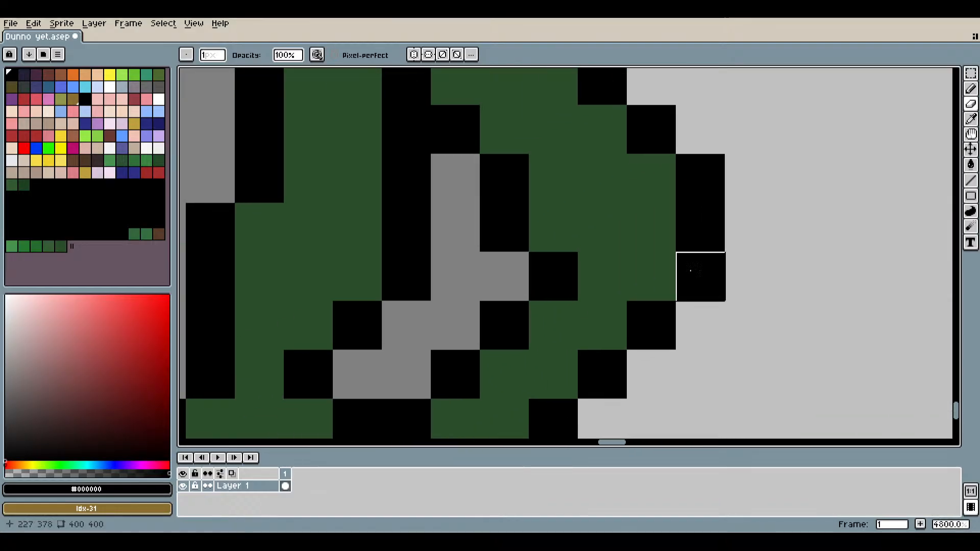
scroll(700, 273, down, 1)
scroll(702, 280, down, 3)
scroll(577, 283, up, 6)
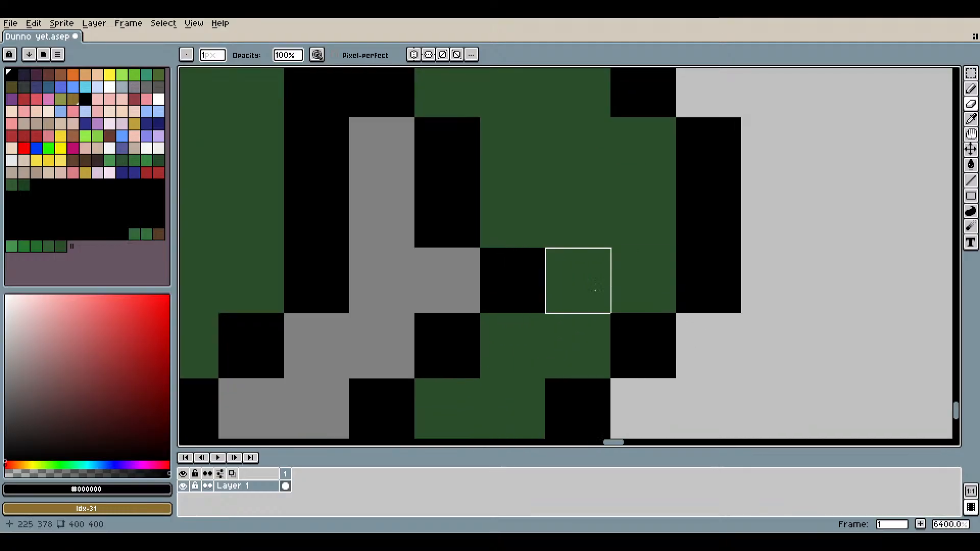
Try straightening the front calf's inner outline in black and filling the erased pixel beside it with the sampled leg green.
key(i)
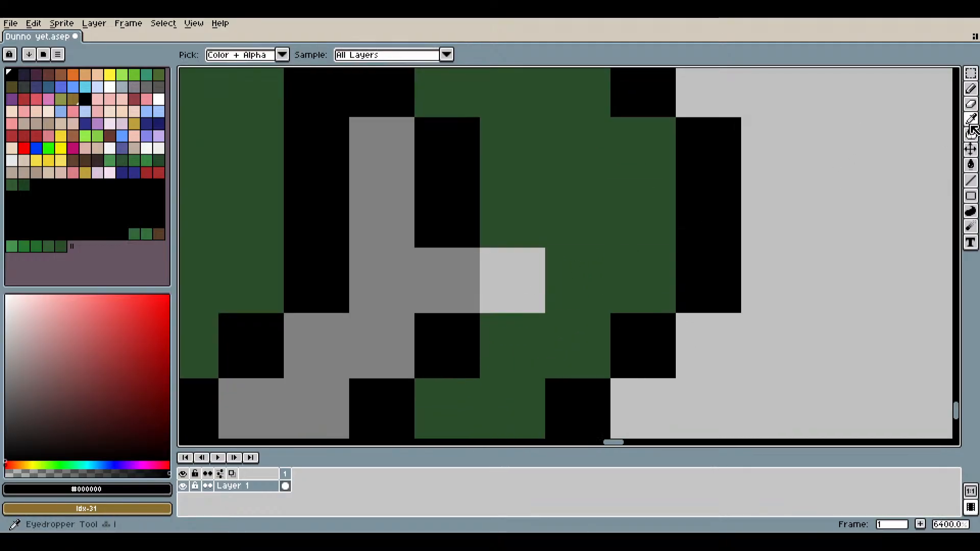
click(970, 88)
click(462, 282)
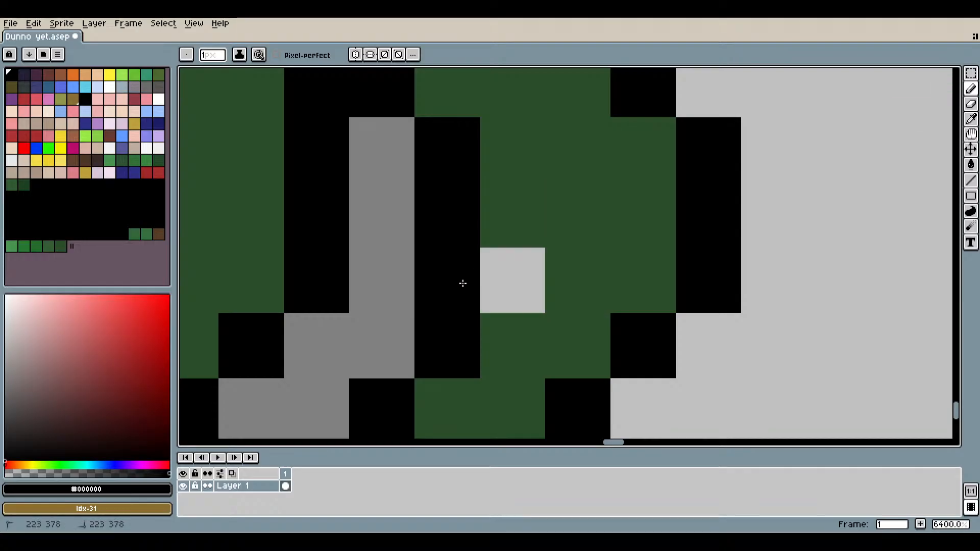
click(971, 123)
click(643, 214)
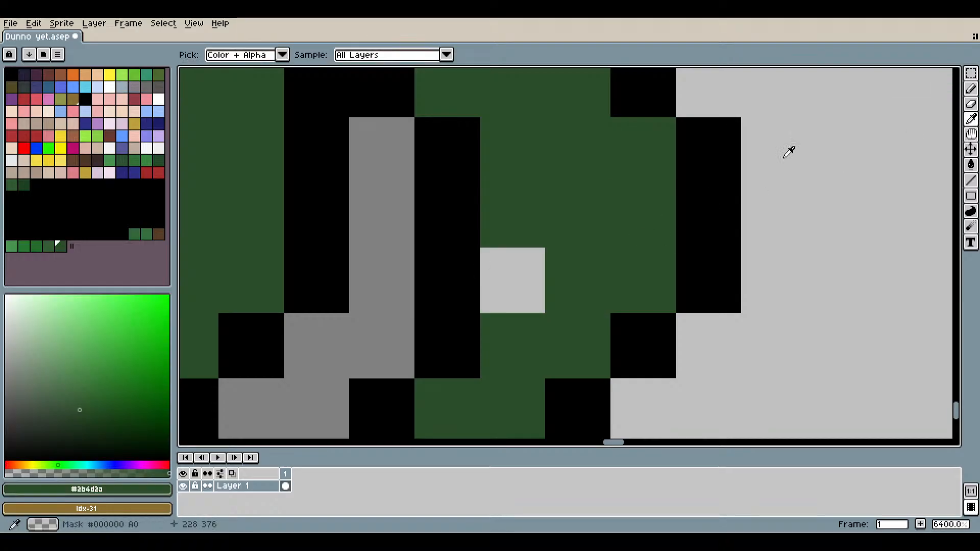
click(971, 88)
click(525, 274)
scroll(525, 273, down, 8)
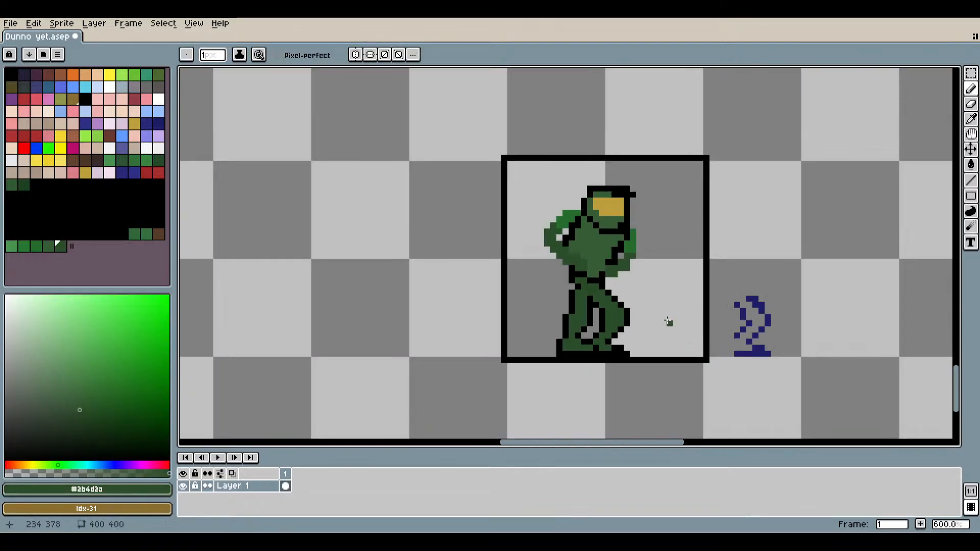
key(ctrl+z)
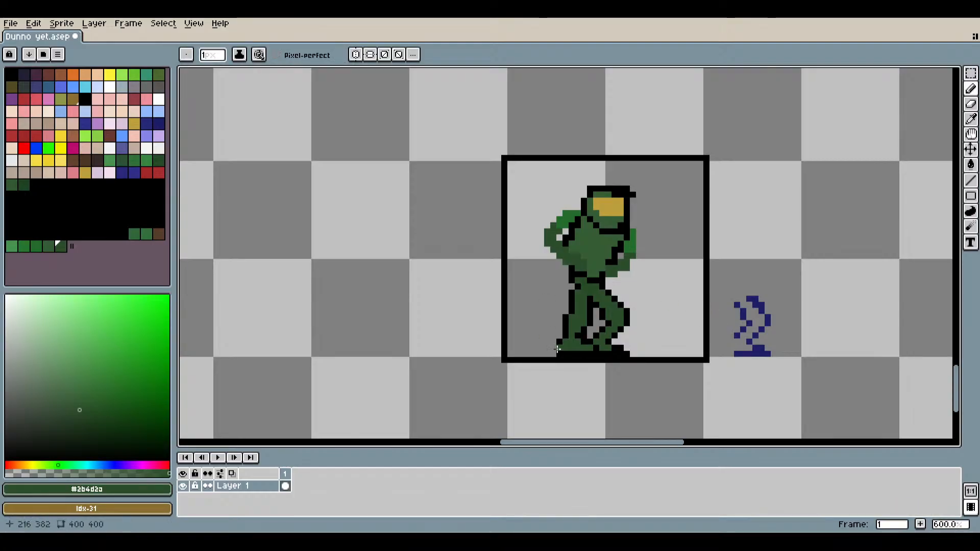
Erase the black corner pixel at the rear leg's inner ankle again to widen the gap between the legs.
scroll(557, 349, up, 4)
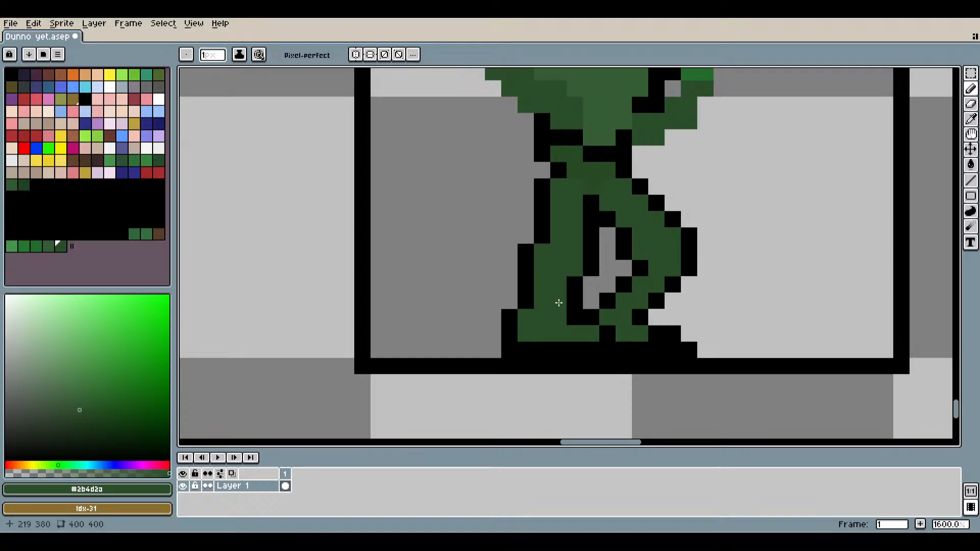
scroll(820, 318, down, 3)
drag(816, 316, 676, 329)
scroll(593, 328, up, 4)
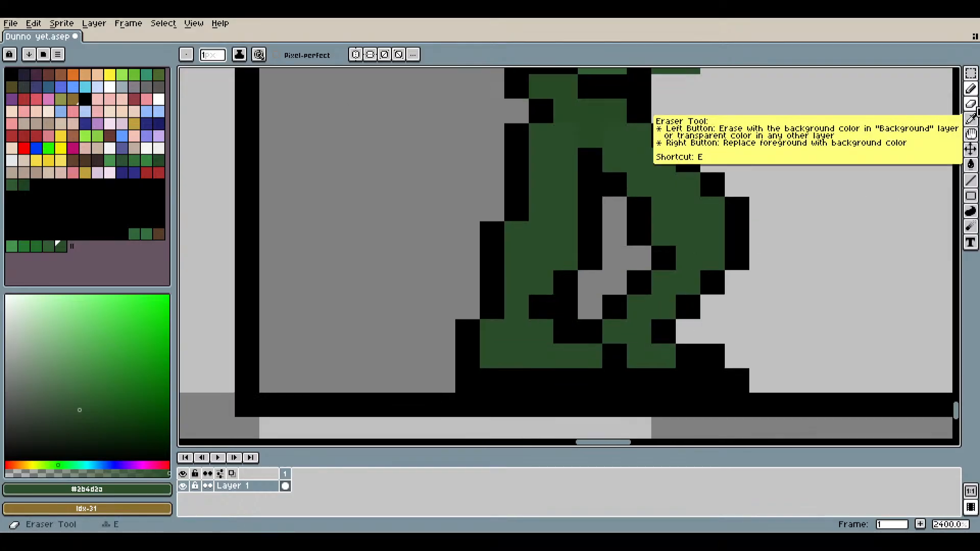
click(971, 104)
scroll(766, 335, down, 5)
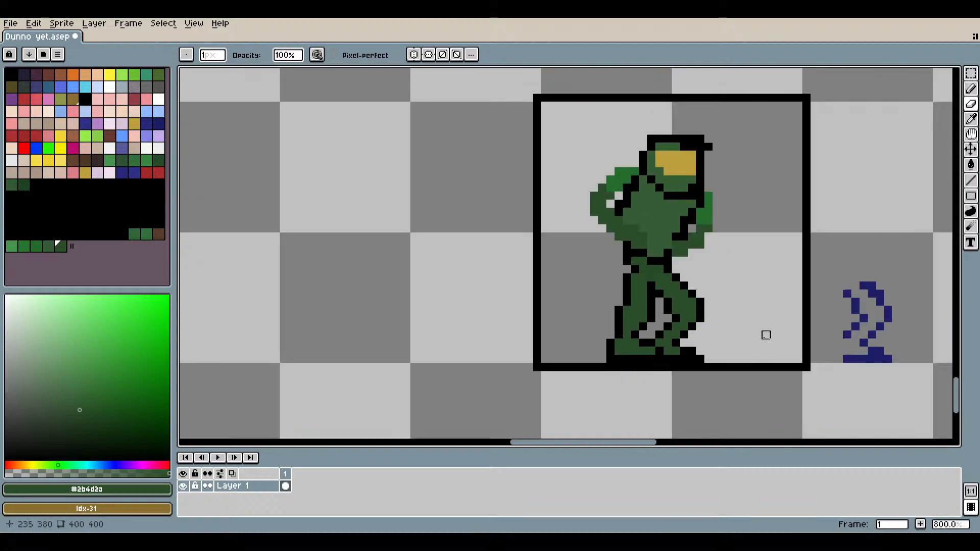
Move the lower outline pixel behind the front knee one pixel forward, using sampled black over the leg green.
drag(765, 335, 716, 336)
scroll(715, 337, up, 5)
scroll(638, 311, up, 1)
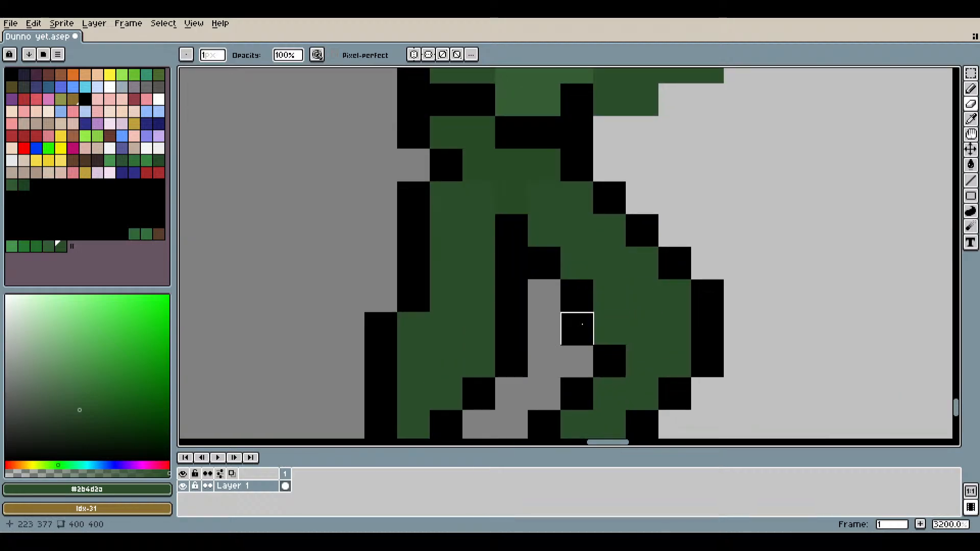
click(971, 119)
click(715, 284)
click(971, 89)
click(614, 326)
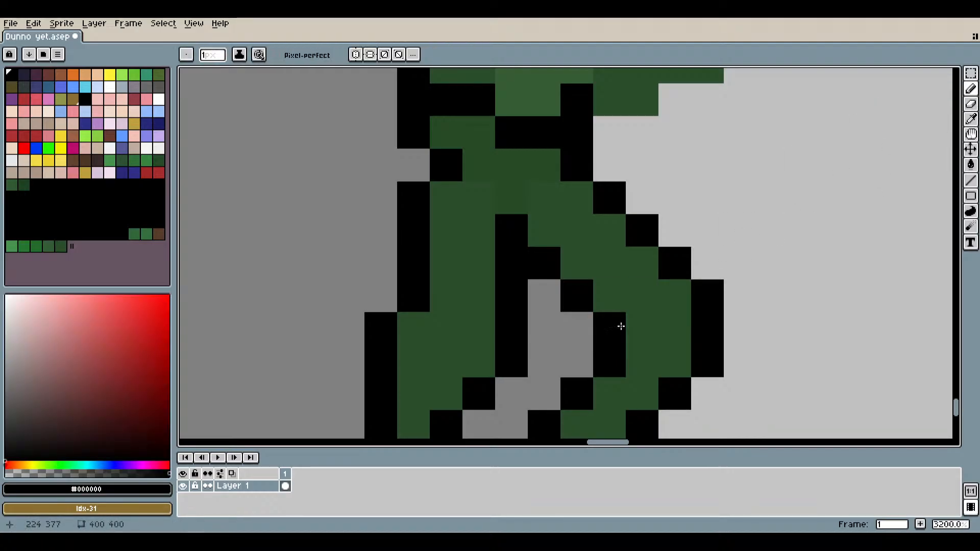
Trim the top pixel of the front knee's outer outline and paint a black pixel one column inward in its place.
scroll(689, 376, down, 3)
mouse_move(790, 380)
mouse_down()
mouse_move(740, 269)
mouse_move(715, 267)
mouse_up()
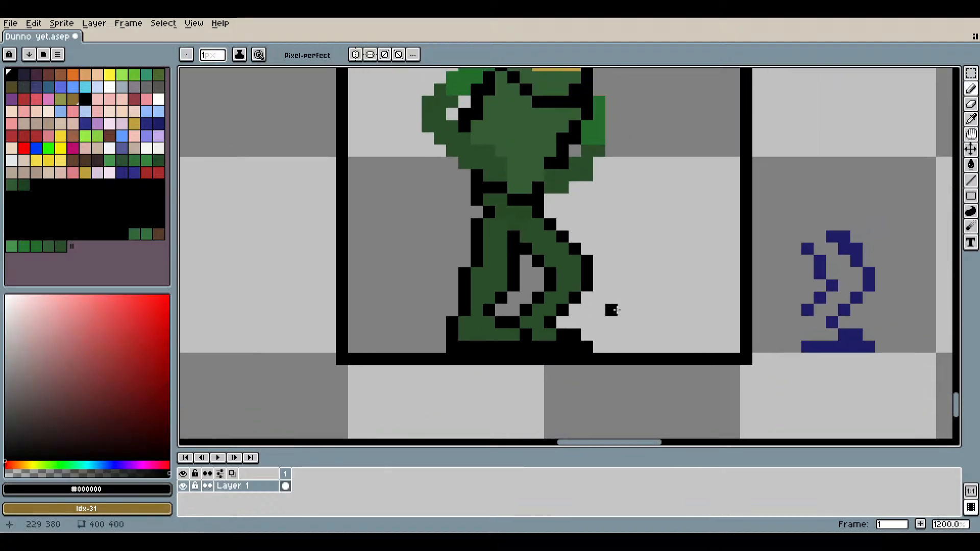
scroll(573, 321, up, 2)
scroll(547, 322, down, 5)
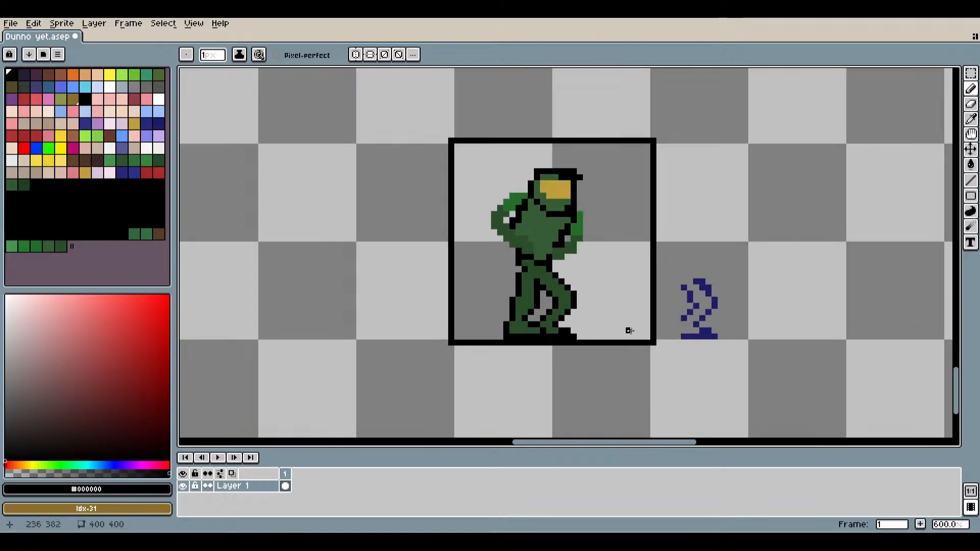
scroll(597, 304, up, 4)
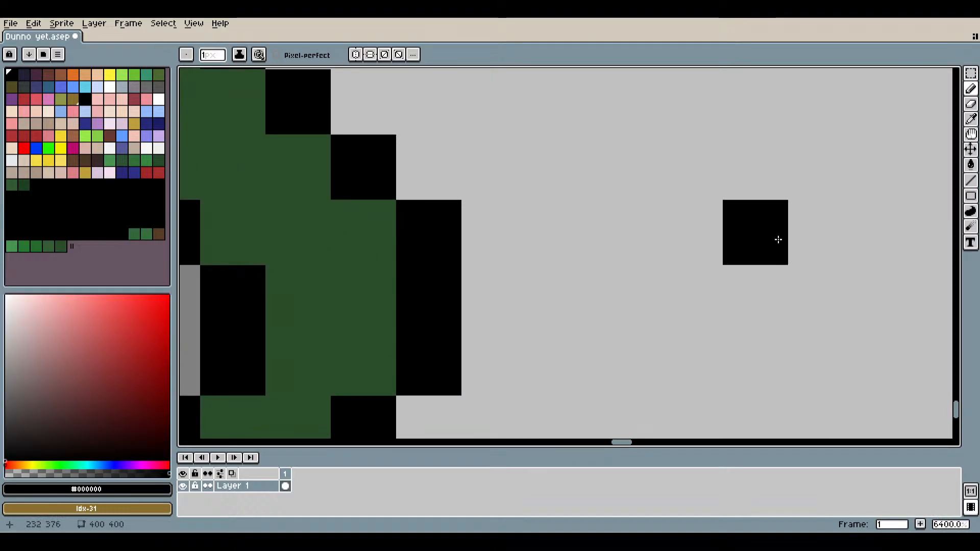
click(971, 105)
drag(471, 220, 662, 238)
click(630, 237)
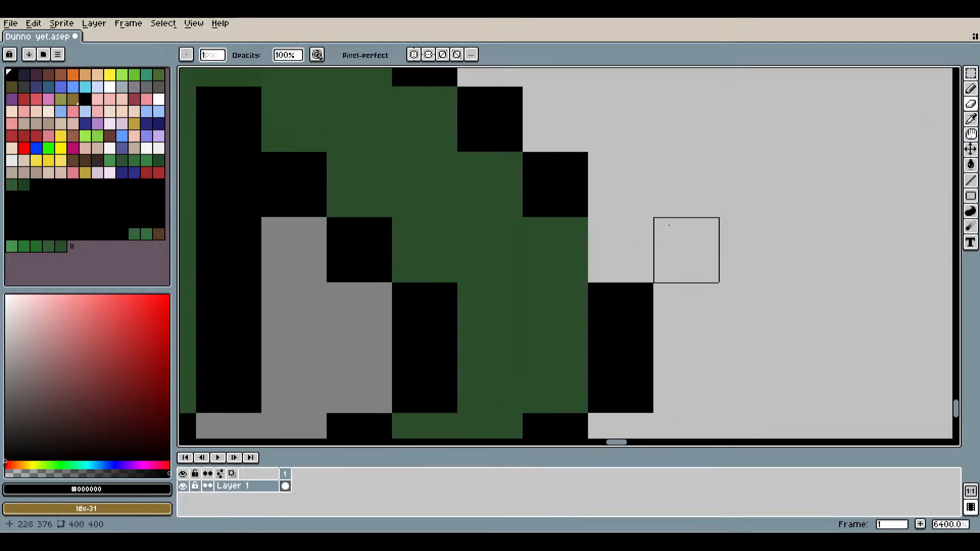
click(971, 89)
click(571, 254)
Examine the reshaped knee and the gap between the legs against the whole figure.
scroll(676, 353, down, 5)
scroll(676, 353, down, 5)
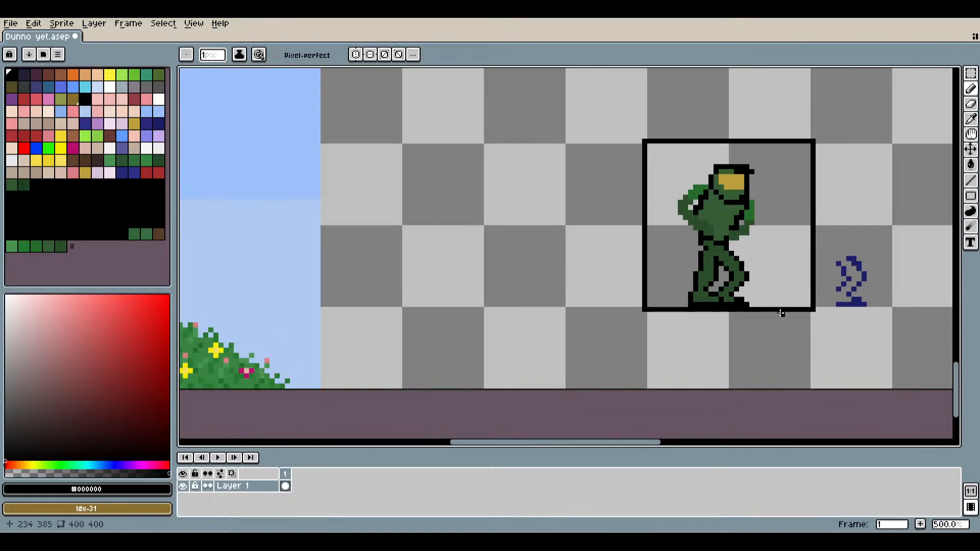
drag(781, 312, 582, 362)
scroll(551, 318, up, 4)
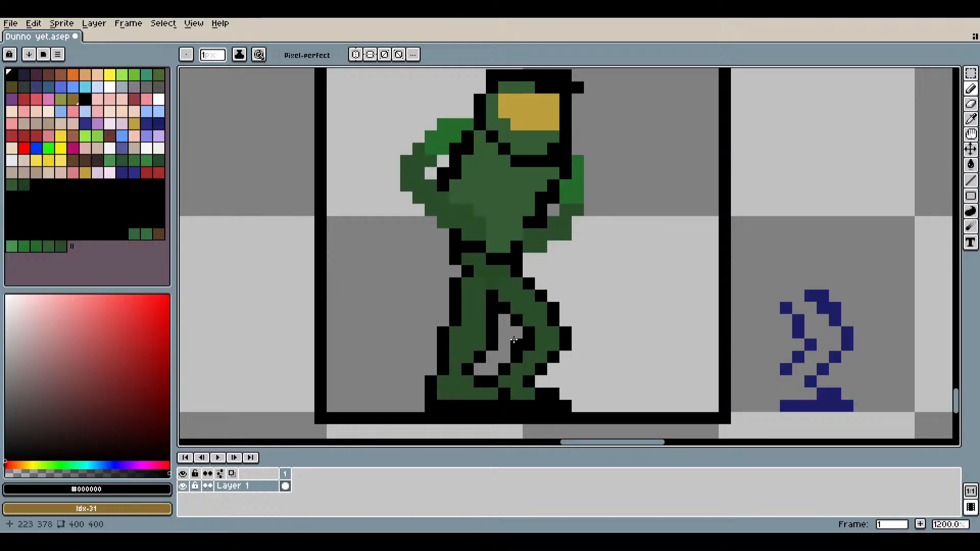
scroll(488, 329, up, 3)
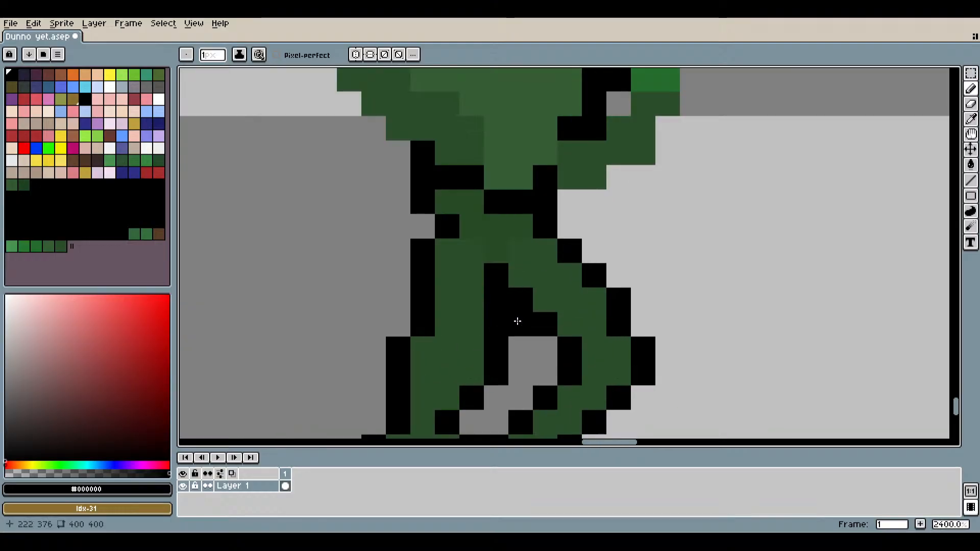
scroll(520, 338, down, 2)
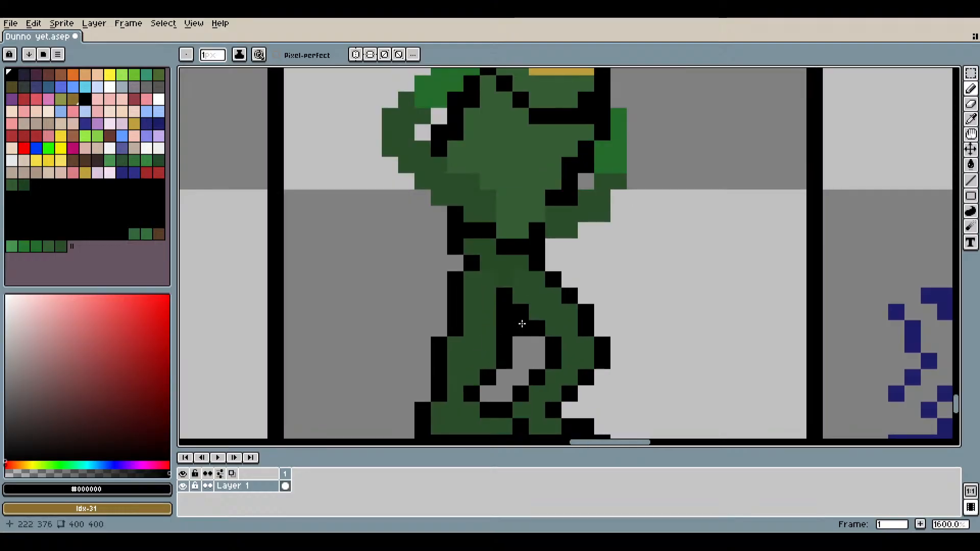
scroll(588, 367, down, 6)
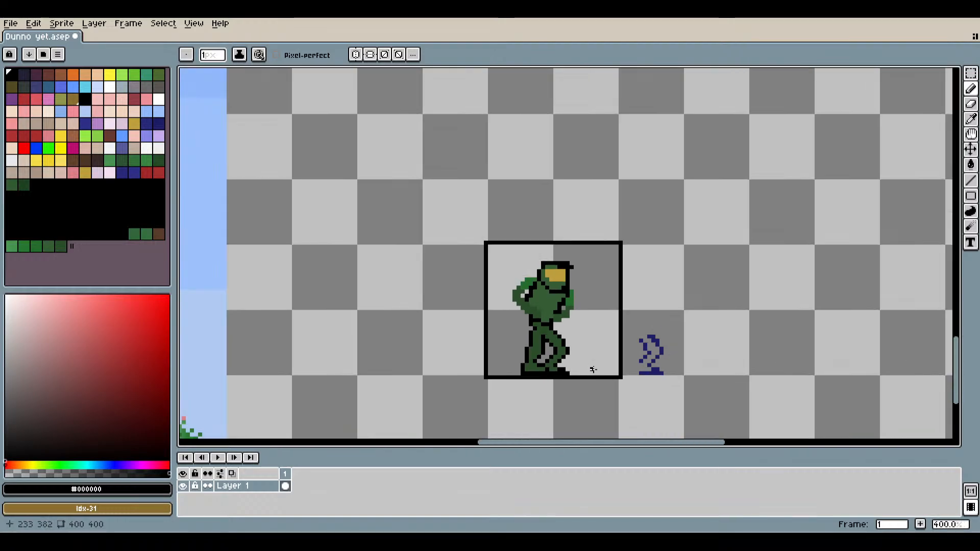
Draw a black outline from the front shoulder down the outer edge of the bright green upper arm.
scroll(583, 351, up, 5)
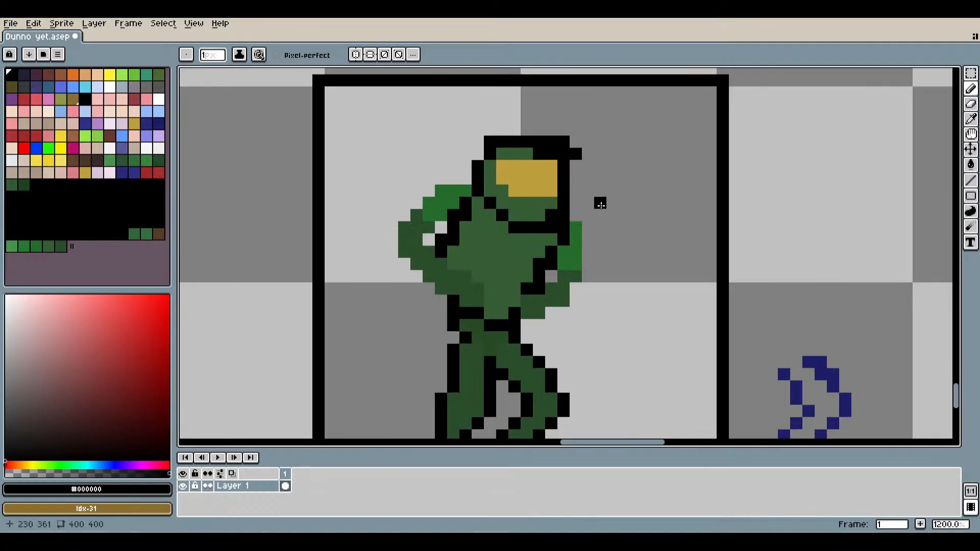
scroll(578, 221, up, 1)
drag(582, 223, 565, 268)
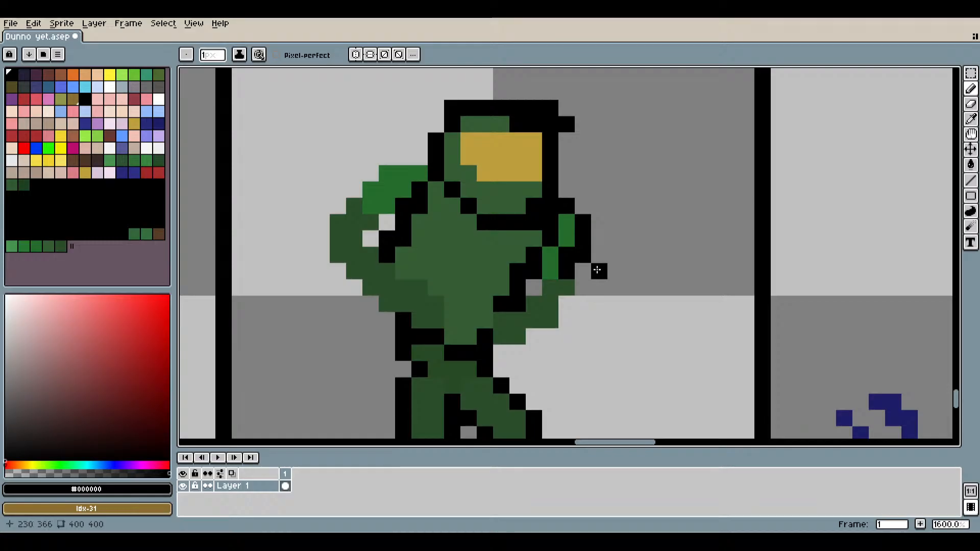
key(ctrl+z)
drag(580, 219, 581, 274)
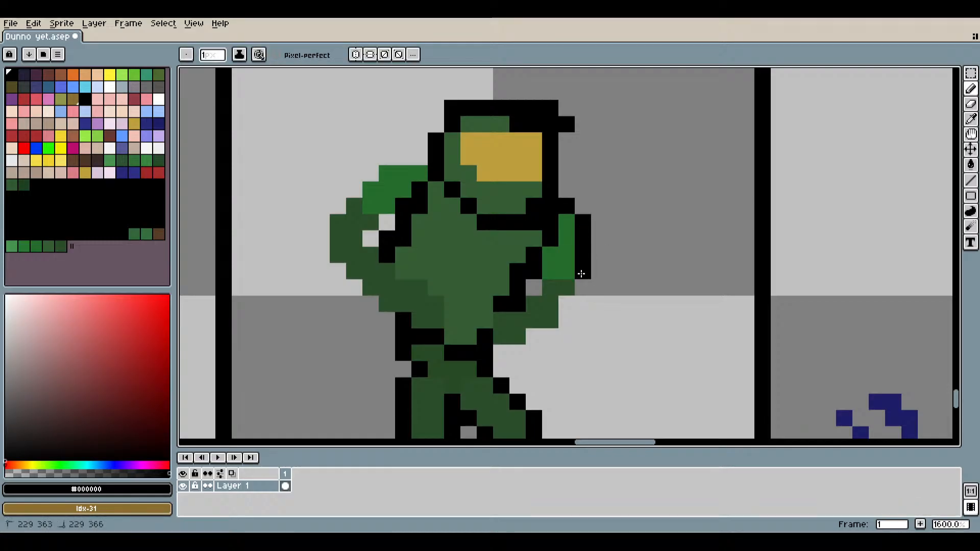
Continue the black outline around the front elbow and under the forearm to the waist, filling the gap between arm and torso.
click(568, 302)
click(580, 289)
click(562, 323)
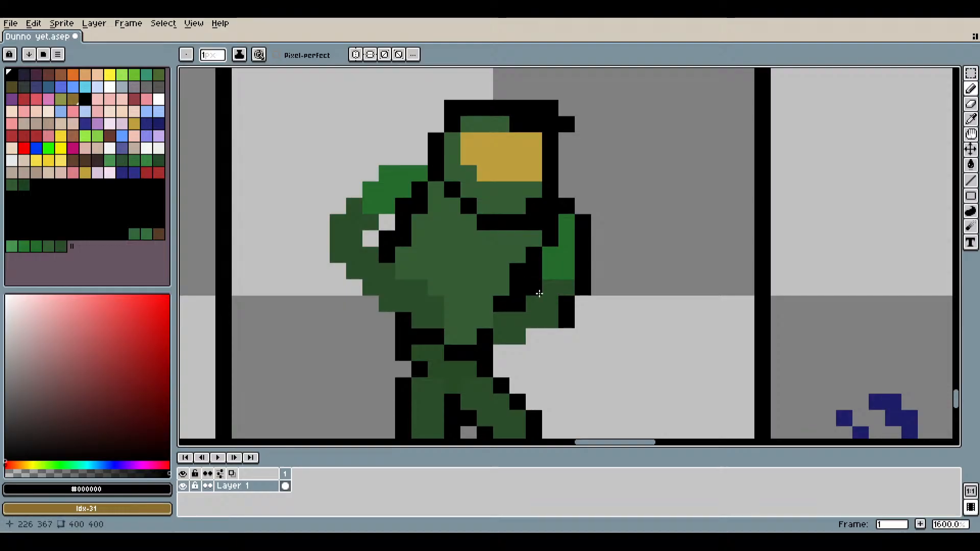
click(550, 337)
click(534, 337)
click(502, 354)
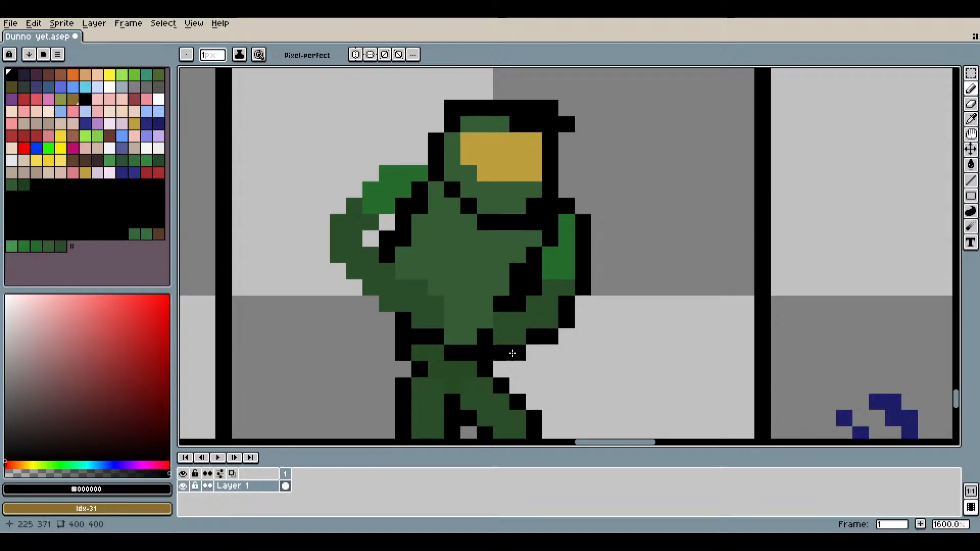
Draw a black outline around the rear arm from the shoulder, past the elbow and along the underside of the forearm.
mouse_move(420, 157)
mouse_down()
mouse_move(389, 157)
mouse_move(363, 175)
mouse_up()
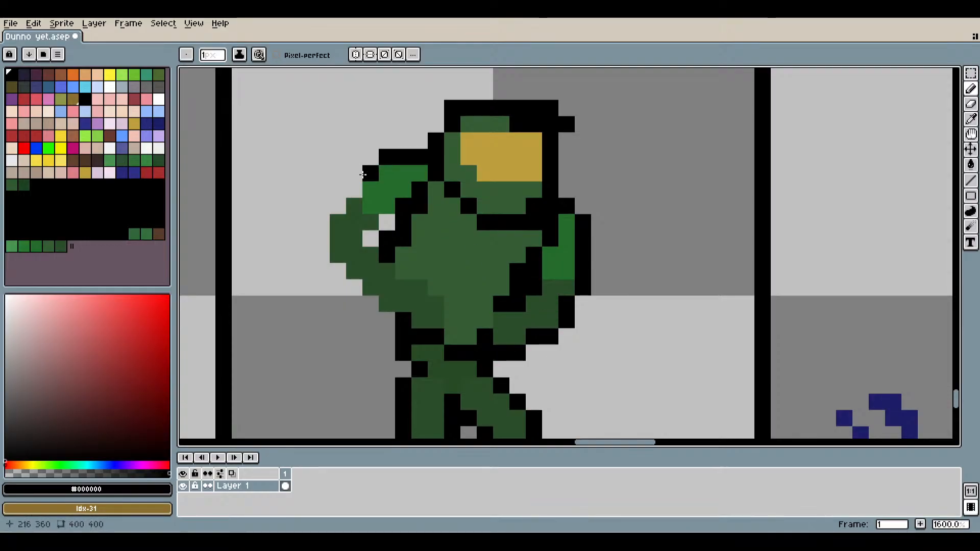
mouse_move(338, 205)
mouse_down()
mouse_move(317, 253)
mouse_move(332, 268)
mouse_up()
drag(357, 299, 383, 316)
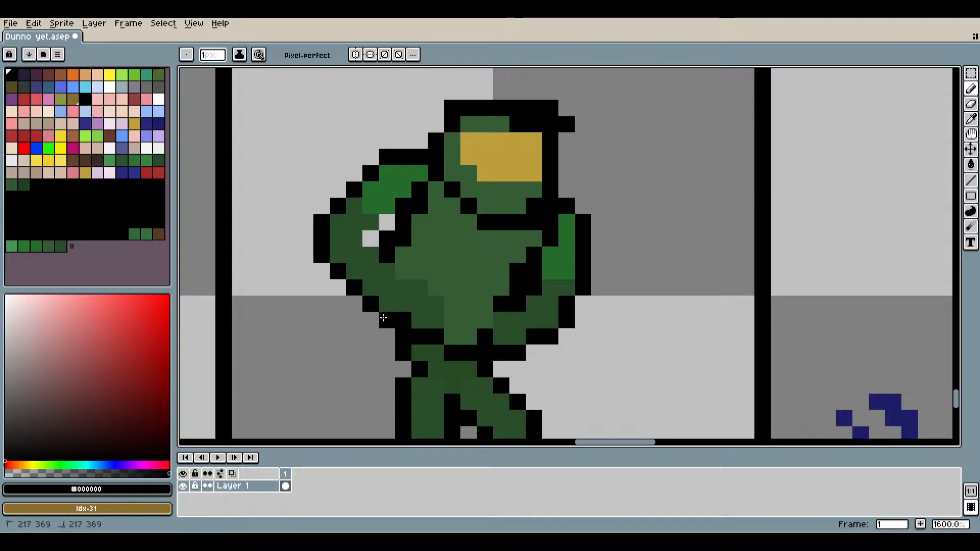
Fill the gap between the rear arm and the torso with black pixels and check the whole figure.
scroll(629, 301, down, 3)
scroll(497, 261, up, 7)
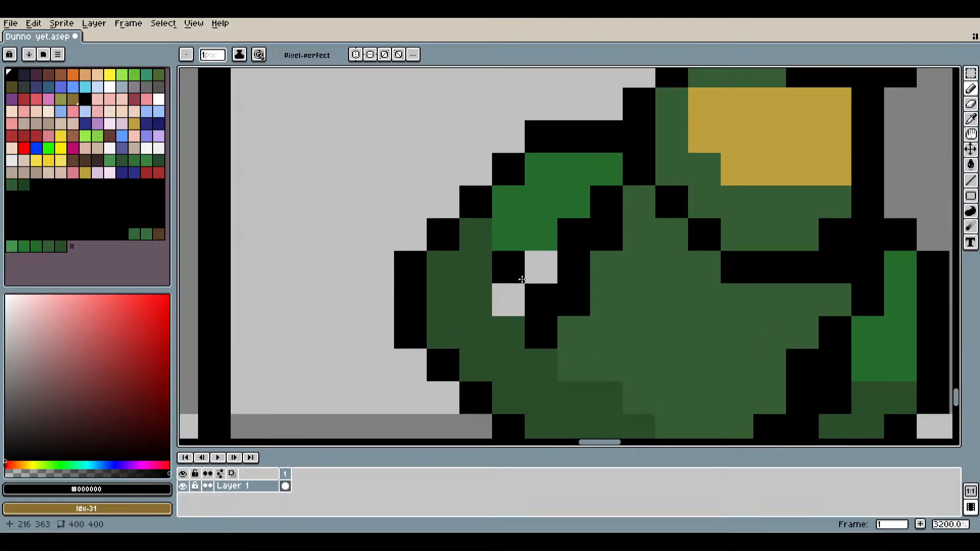
drag(539, 265, 514, 291)
scroll(651, 301, down, 7)
drag(769, 366, 659, 316)
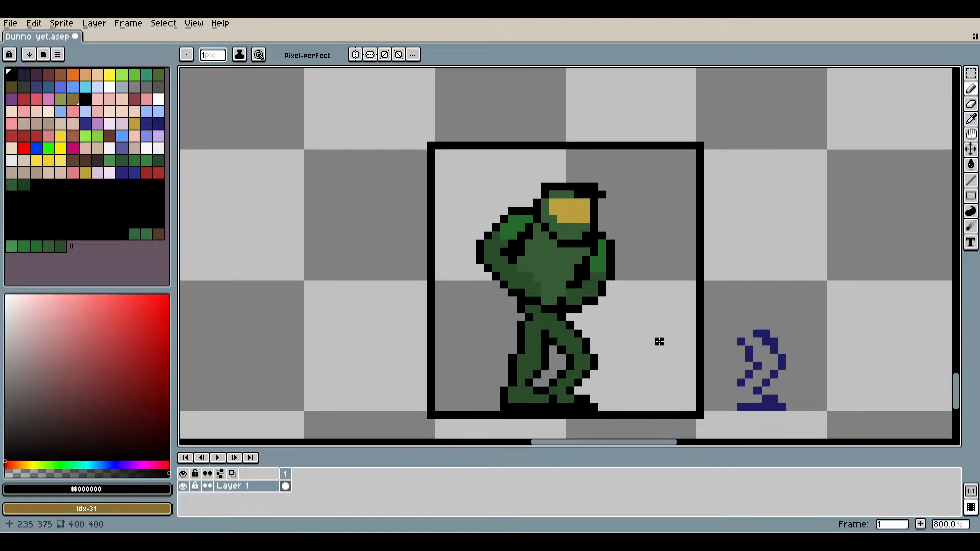
scroll(653, 317, down, 2)
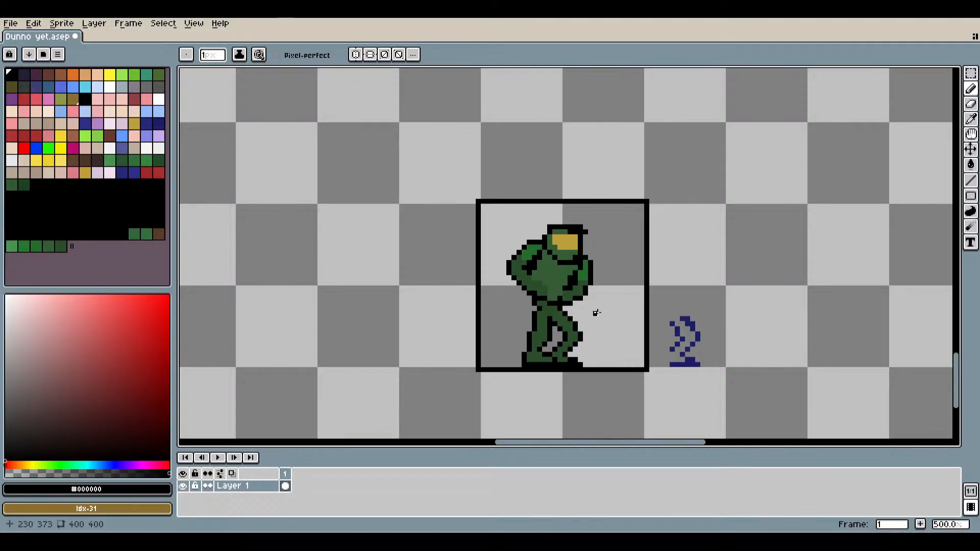
Sample the leg's dark green (#2b4d2a) and paint over the inner black pixel where the rear ankle meets the foot.
scroll(576, 329, up, 7)
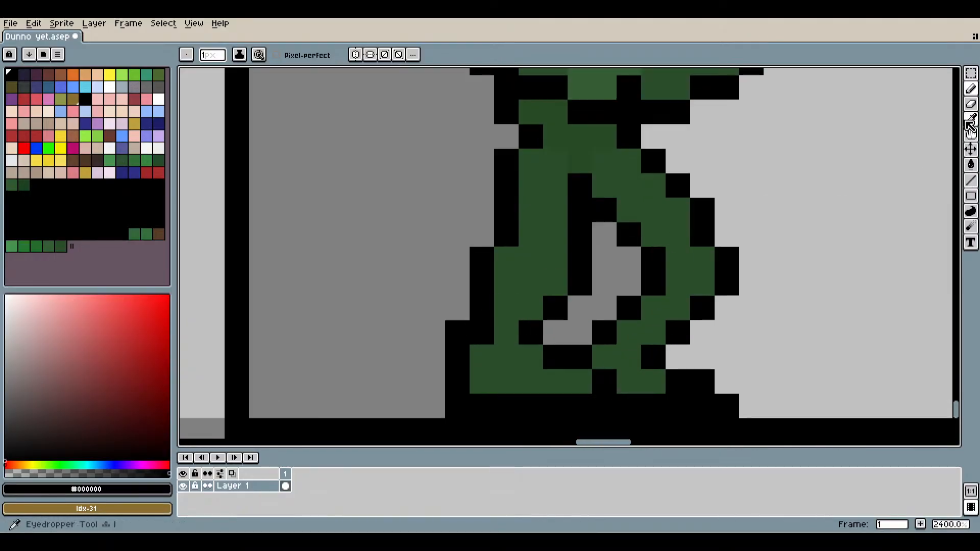
click(971, 118)
click(540, 234)
key(b)
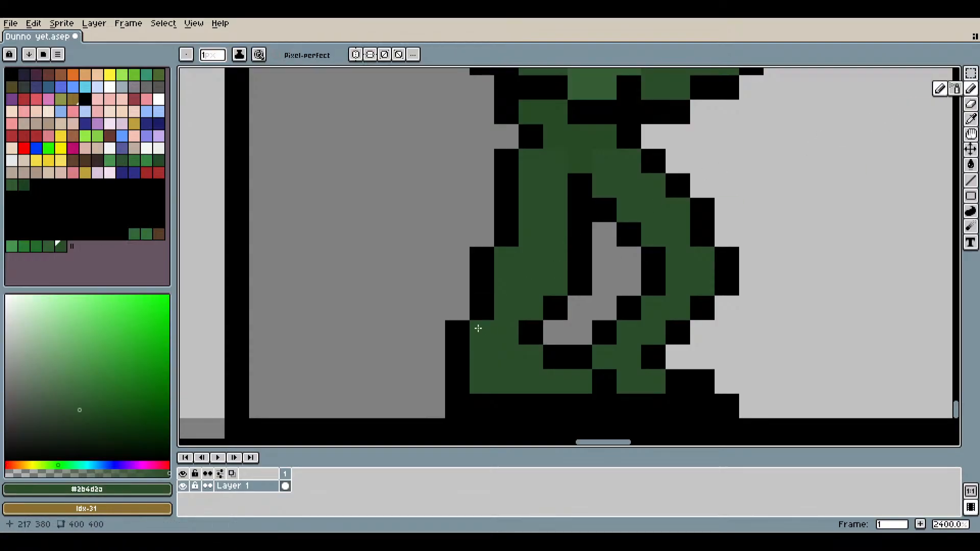
click(555, 332)
scroll(554, 333, down, 6)
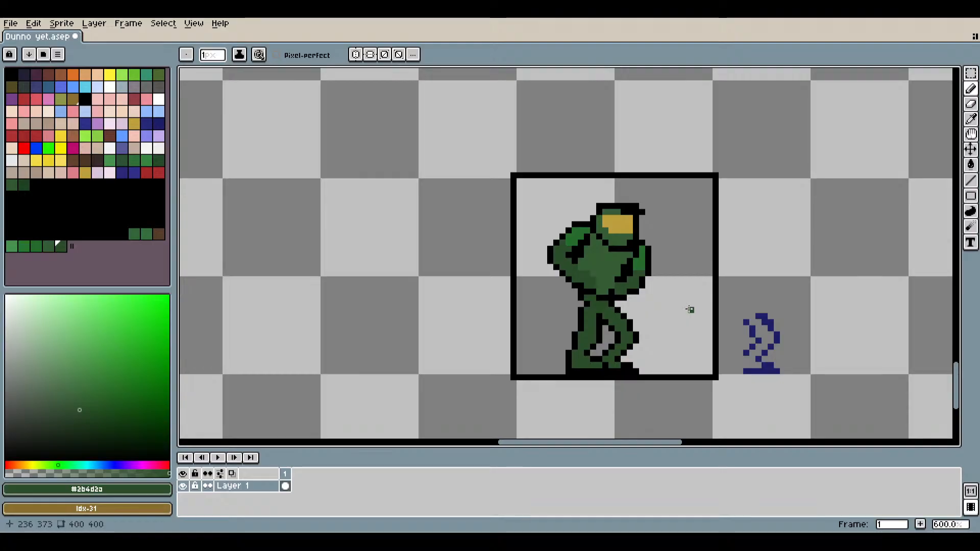
drag(690, 310, 628, 312)
scroll(575, 305, up, 3)
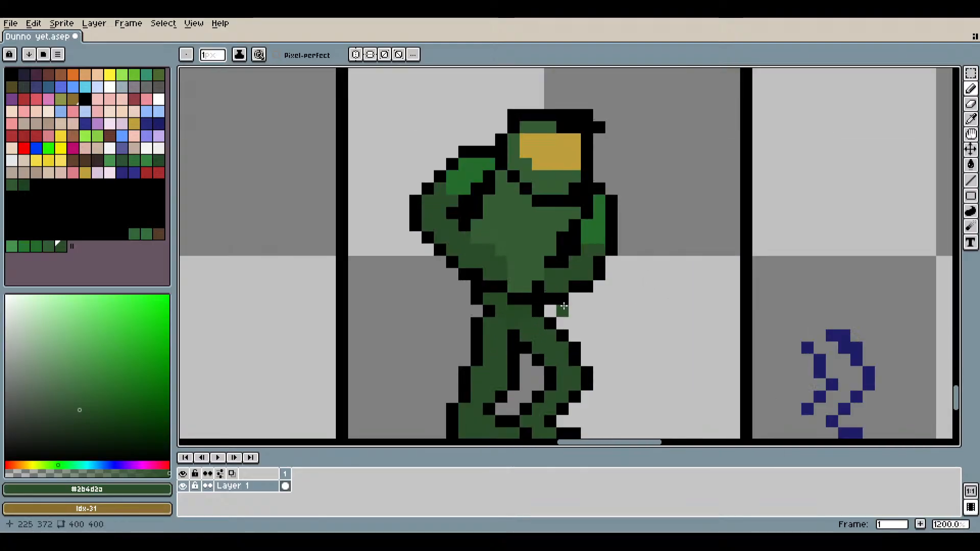
Switch the drawing colour back to black, palette index 0, and examine the outlined figure.
click(972, 121)
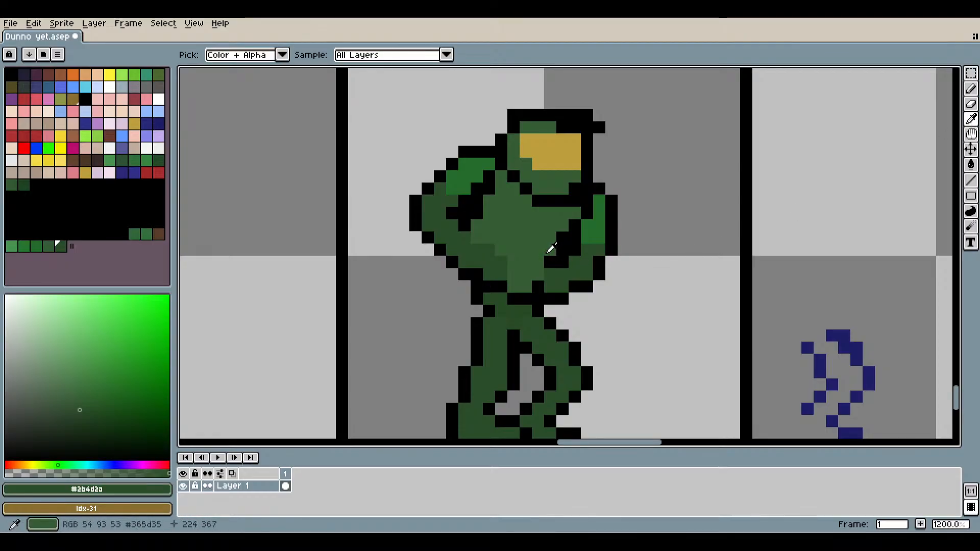
click(741, 215)
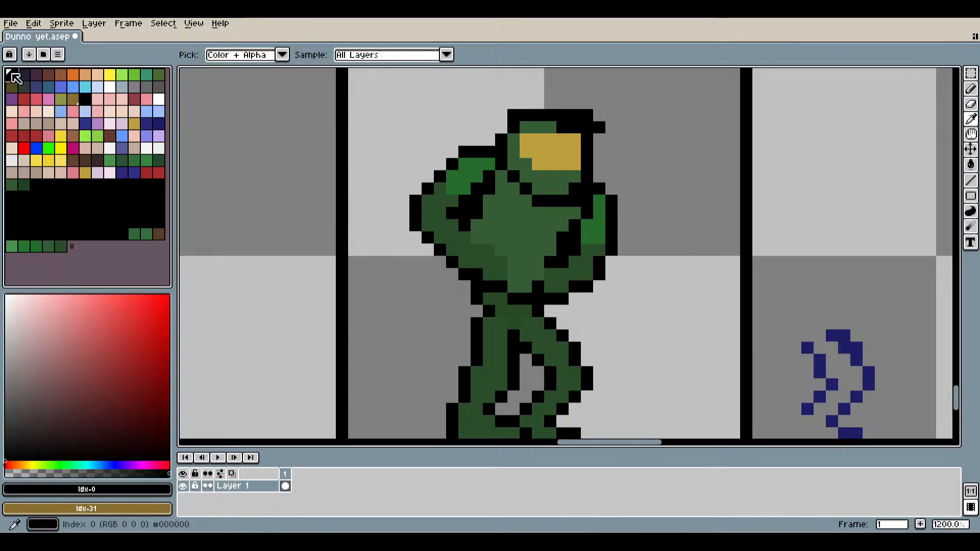
key(b)
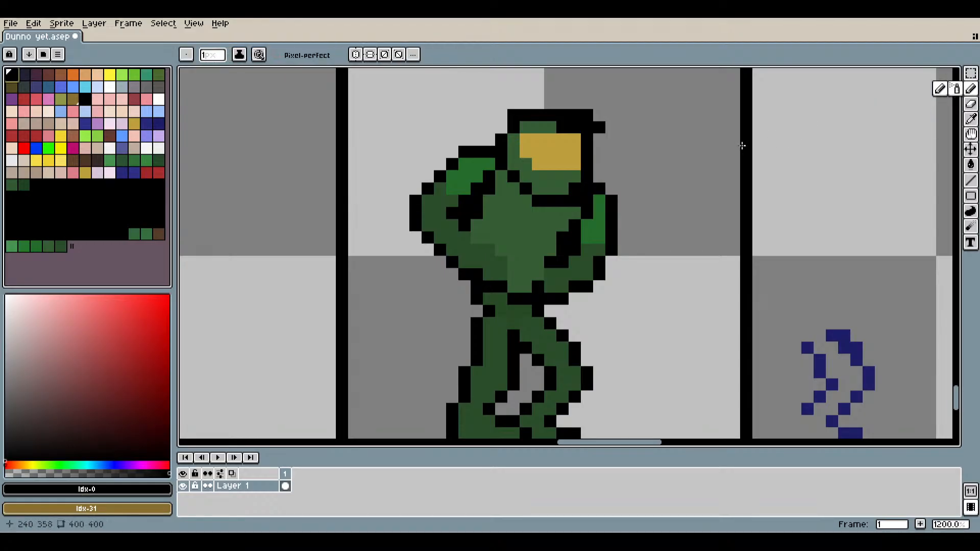
scroll(479, 232, up, 3)
scroll(605, 305, down, 3)
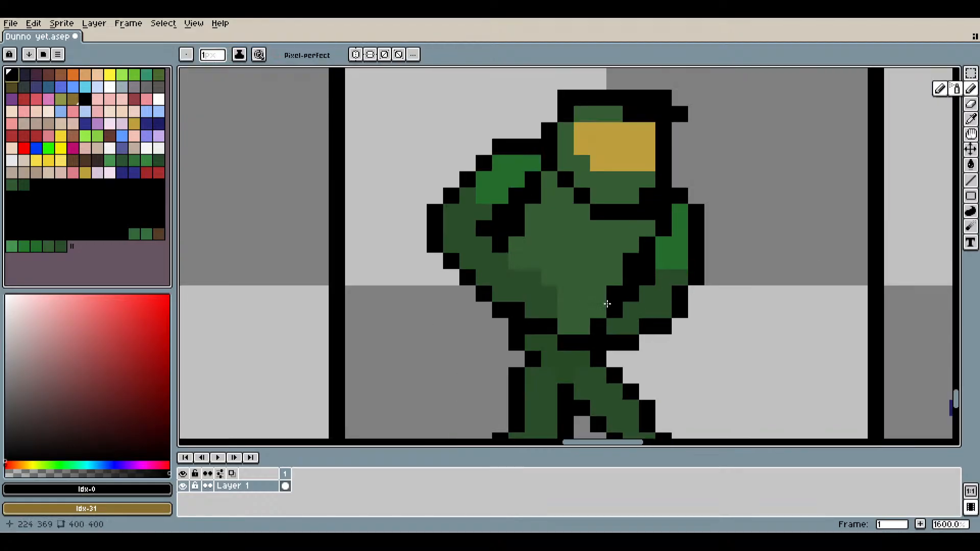
drag(747, 356, 671, 271)
scroll(671, 271, down, 1)
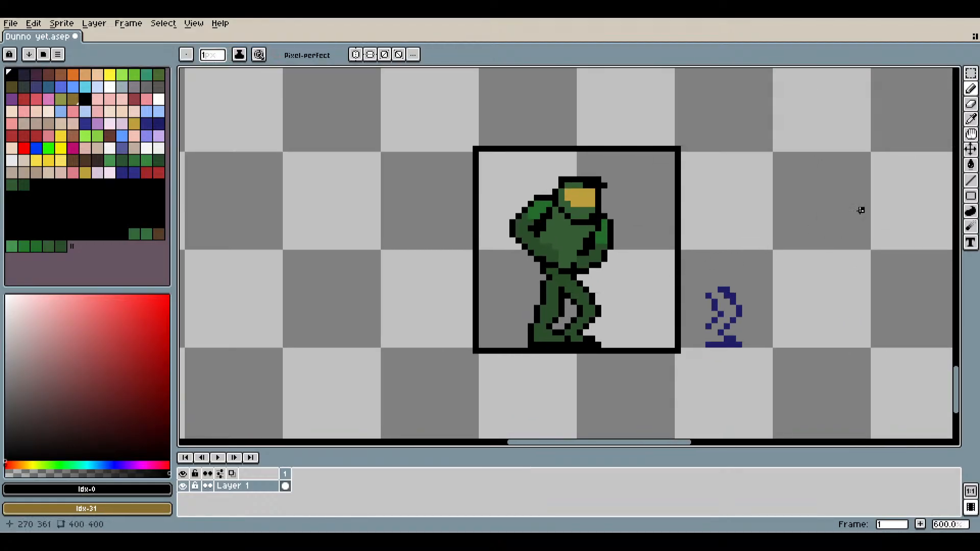
Select the 34 × 34 px framed figure and place a copy of it beyond the blue leg sketch.
key(m)
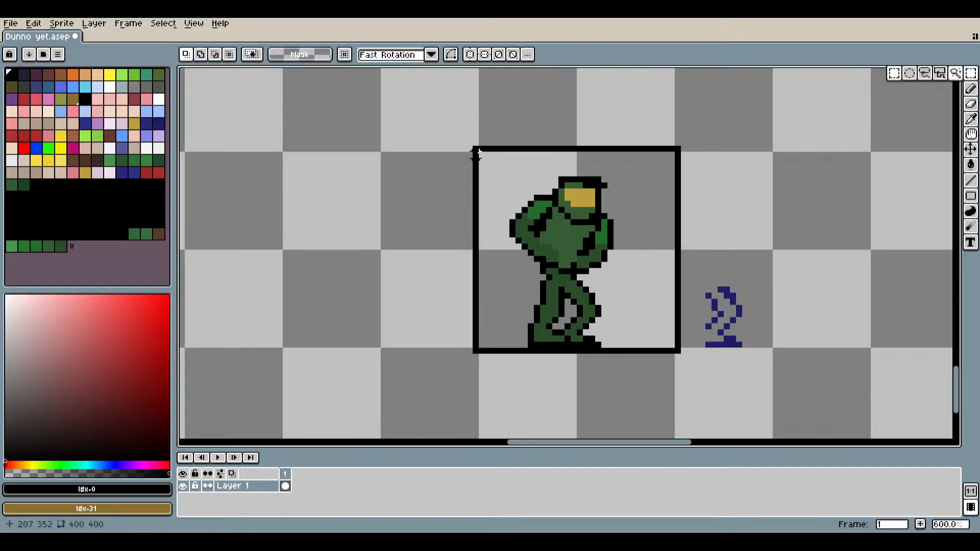
drag(474, 148, 683, 356)
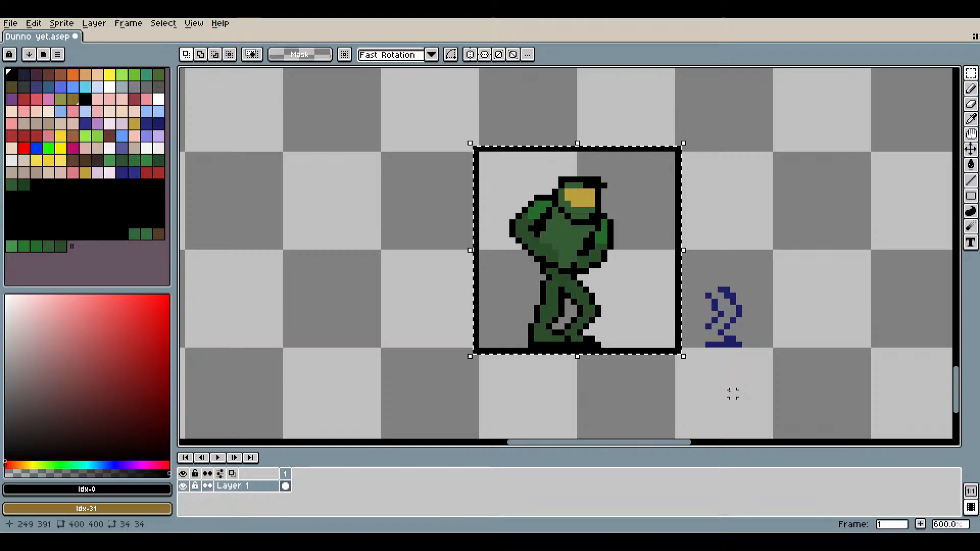
key(ctrl+t)
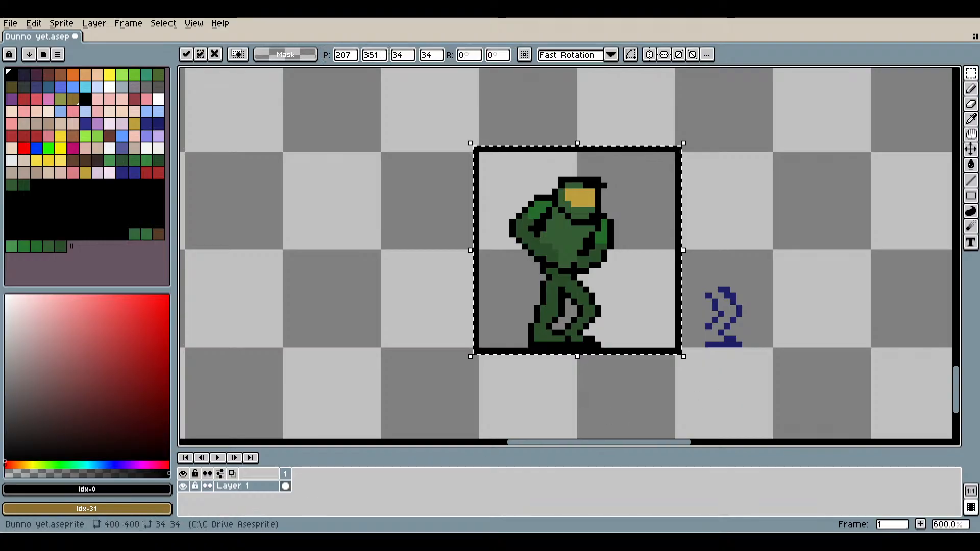
drag(633, 314, 933, 308)
click(750, 221)
drag(821, 320, 679, 351)
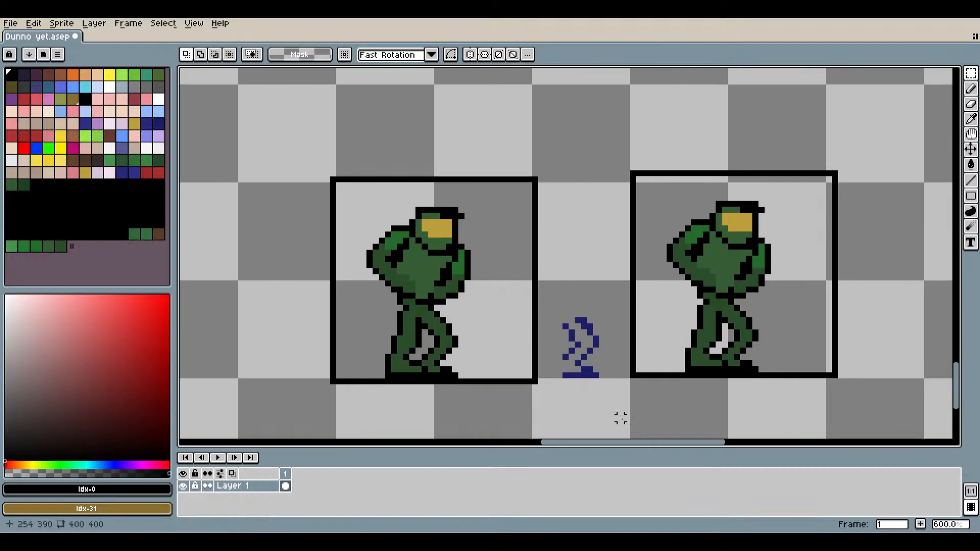
On the original figure, draw a diagonal black line separating the rear forearm from the torso, down to the waist.
drag(607, 345, 717, 309)
scroll(642, 305, up, 4)
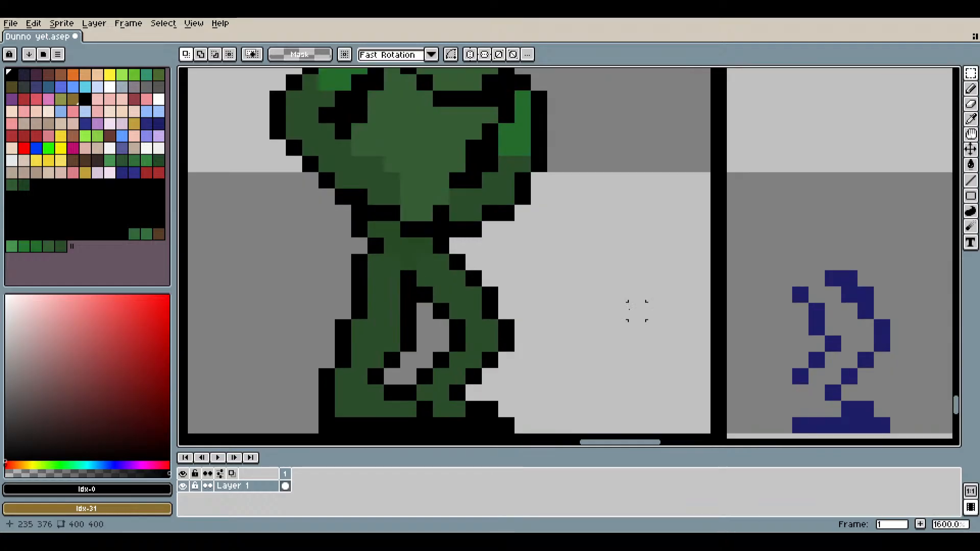
scroll(622, 299, down, 1)
drag(570, 257, 588, 287)
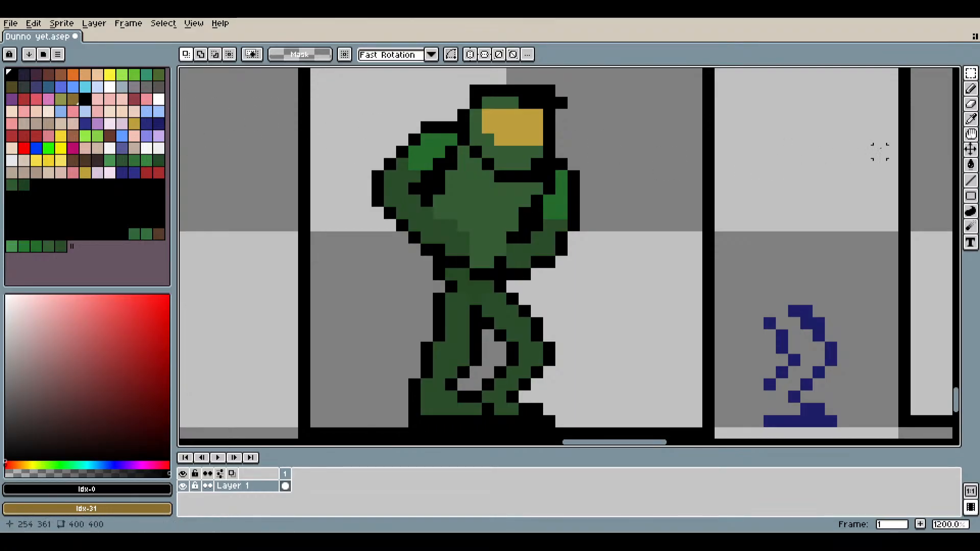
click(971, 89)
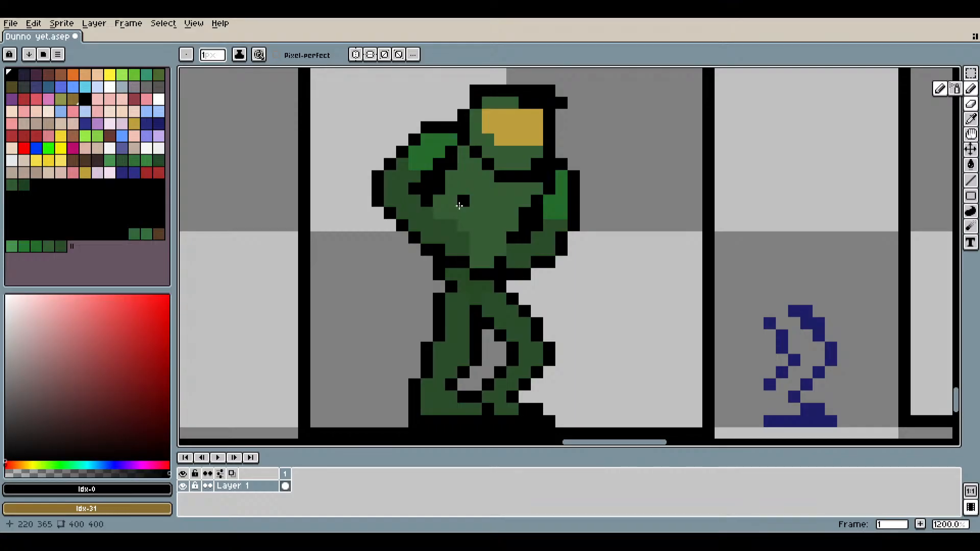
scroll(456, 215, up, 1)
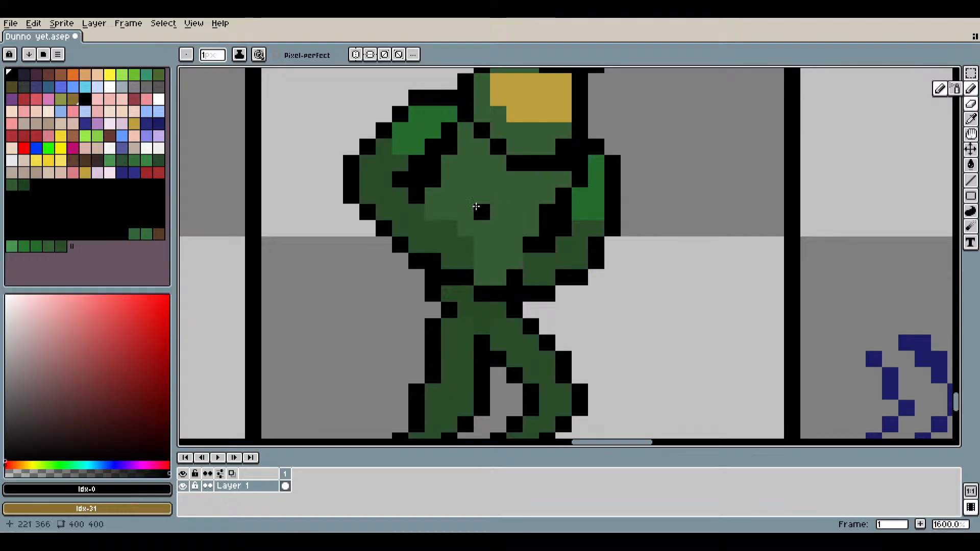
drag(453, 205, 462, 222)
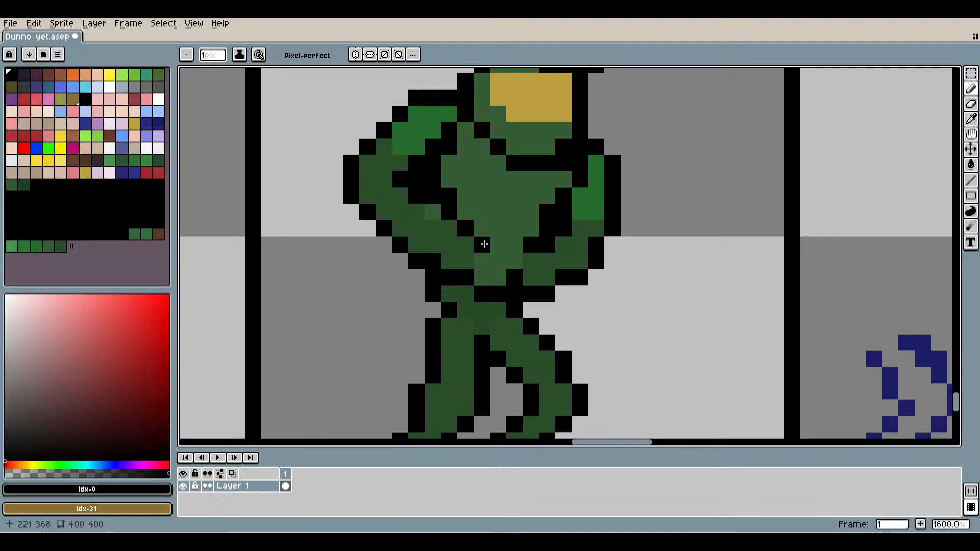
drag(484, 244, 492, 254)
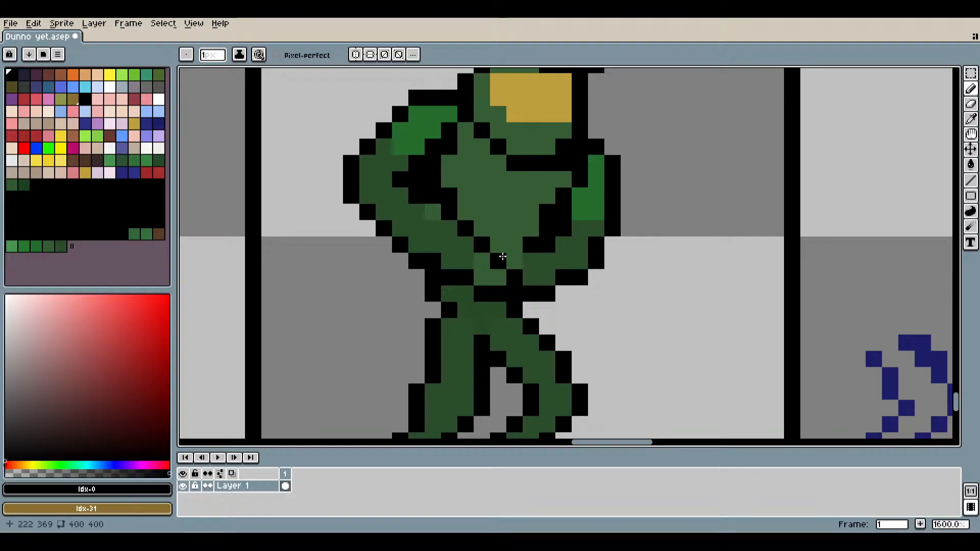
Straighten the end of the diagonal into a horizontal black waistline reaching the front forearm, with one black pixel at the wrist.
scroll(603, 303, down, 3)
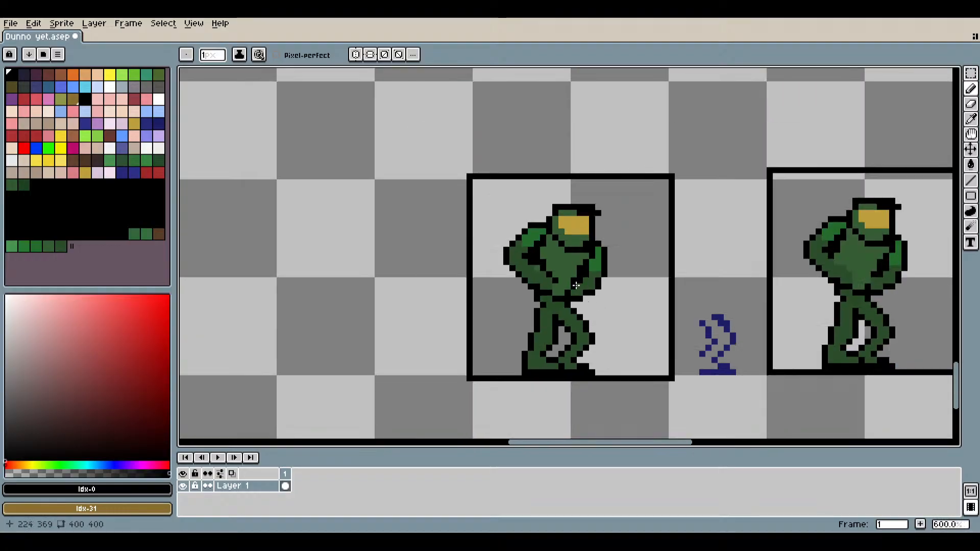
scroll(564, 286, up, 6)
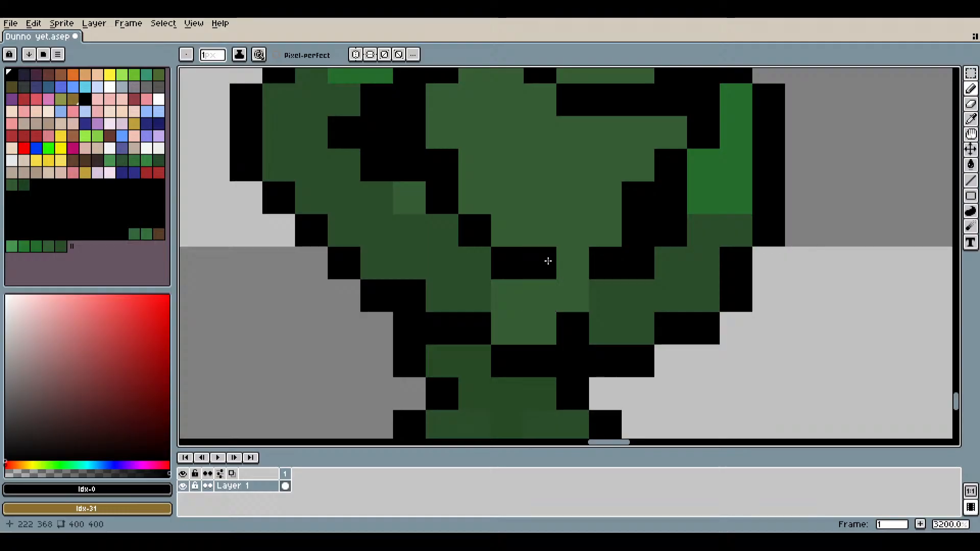
click(612, 300)
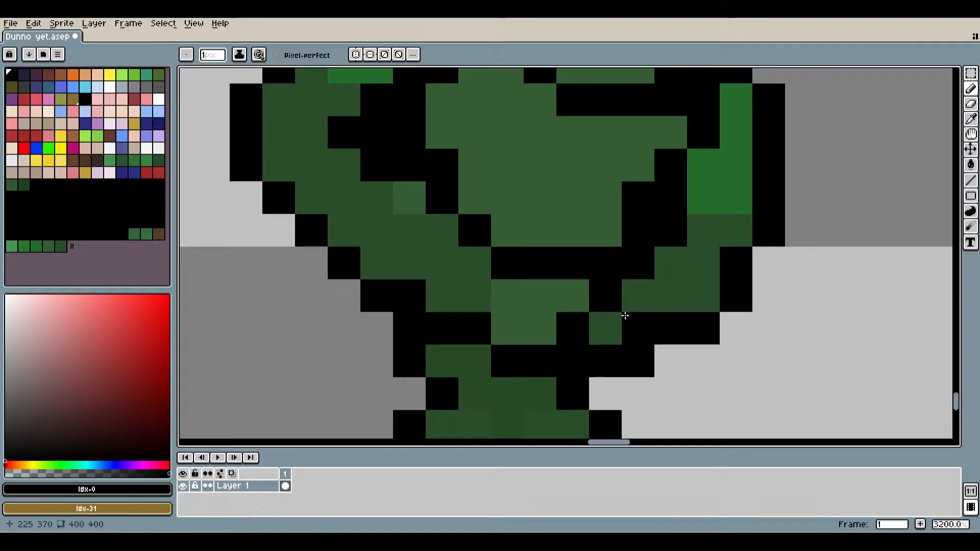
Draw a black outline from under the front forearm down and back to the hip, enclosing a small hand area.
scroll(666, 352, down, 1)
drag(667, 352, 737, 278)
click(737, 294)
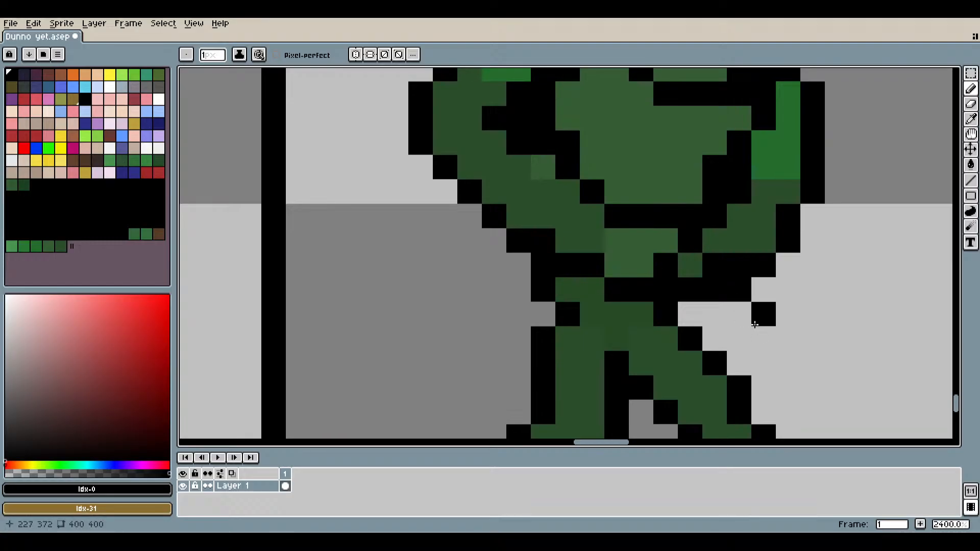
drag(745, 323, 719, 338)
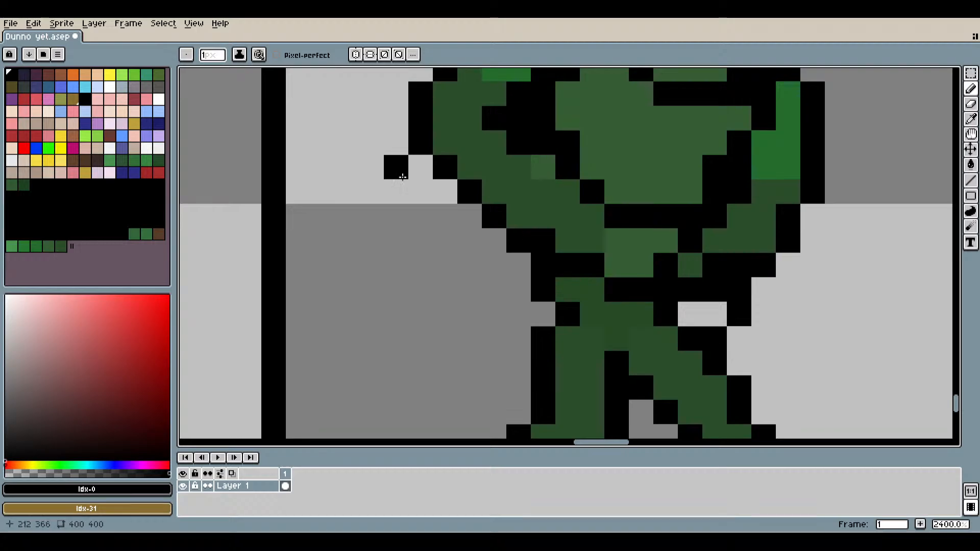
Paint the enclosed area beneath the front forearm grey (#696a6a), widening it upward over the black pixels to the wrist.
click(134, 86)
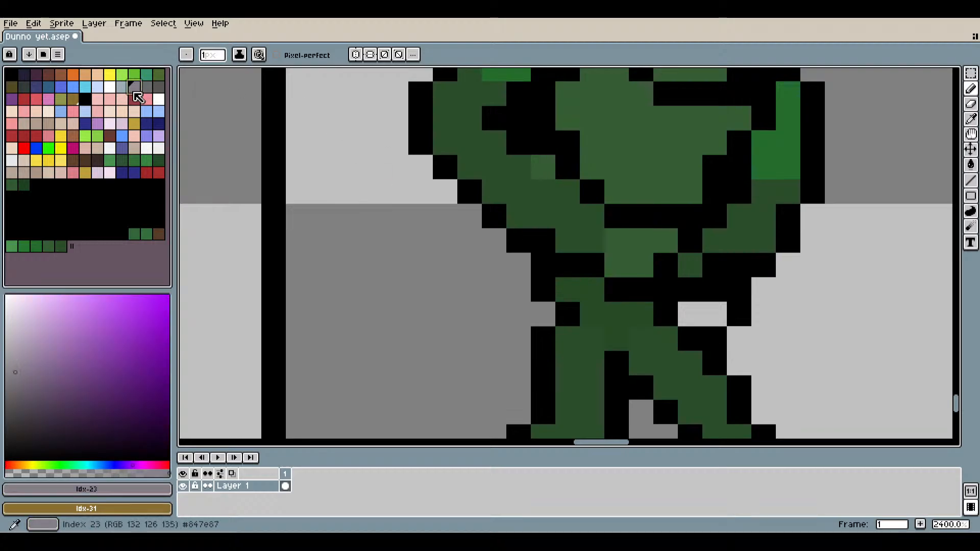
scroll(690, 290, up, 1)
click(146, 87)
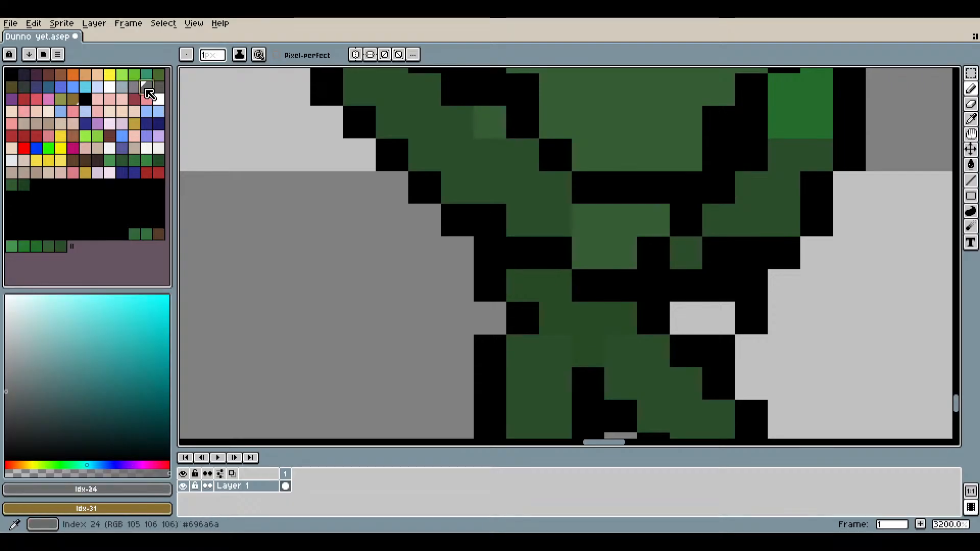
scroll(718, 317, up, 4)
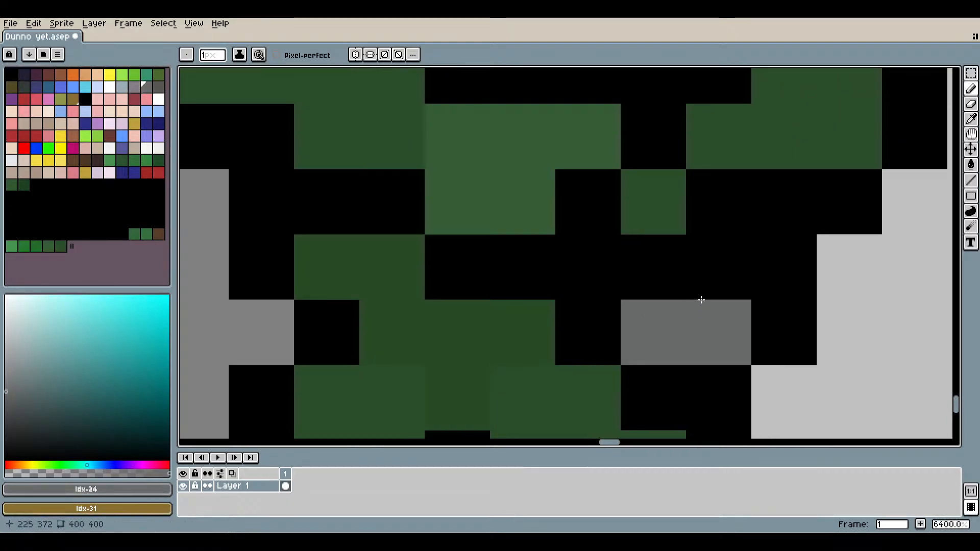
scroll(684, 283, down, 7)
scroll(684, 282, down, 1)
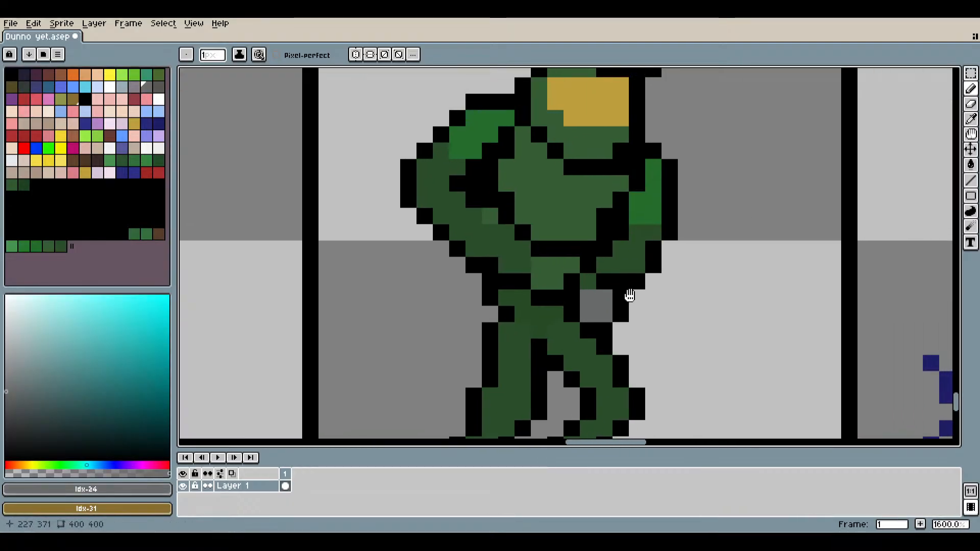
scroll(574, 269, up, 4)
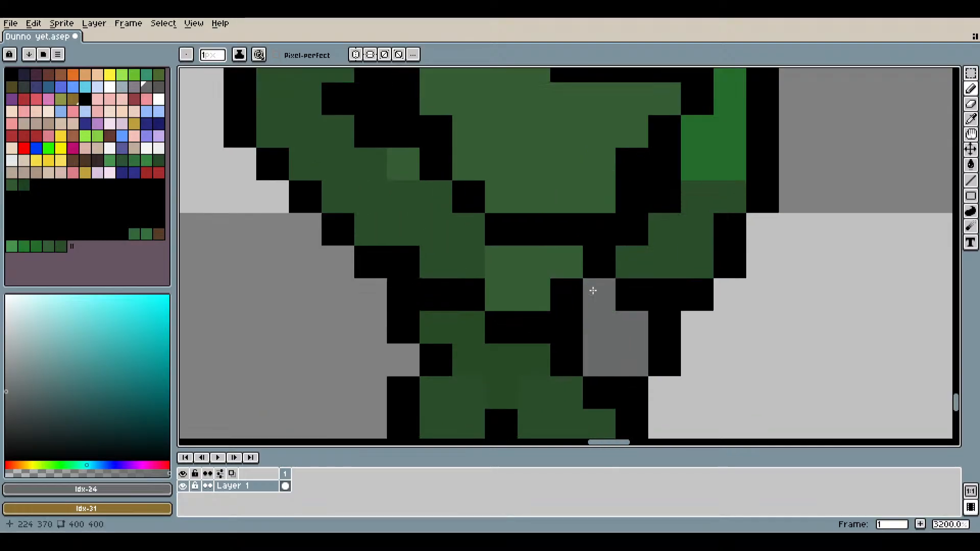
drag(472, 191, 660, 271)
mouse_move(710, 309)
mouse_down()
mouse_move(674, 271)
mouse_move(552, 191)
mouse_up()
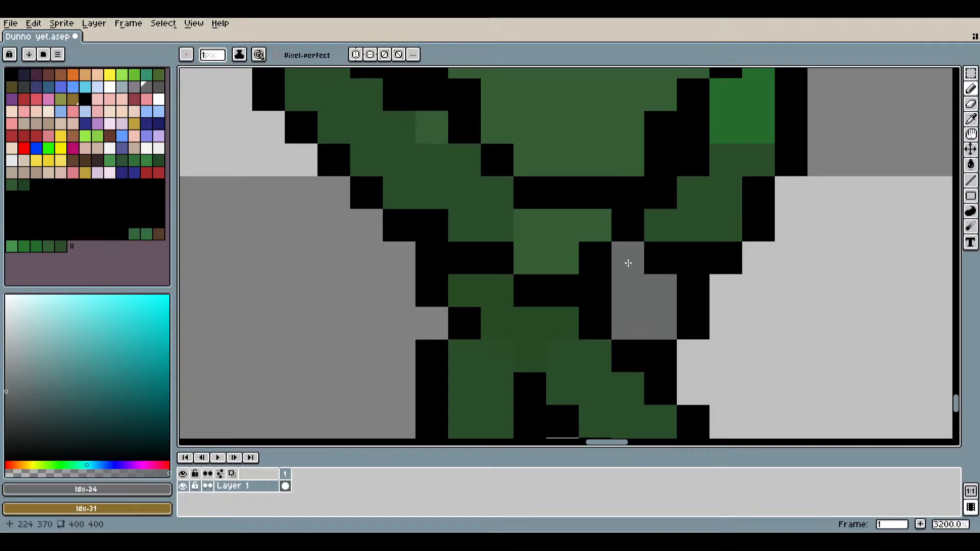
Extend the grey area across the waist to the rear forearm, painting over parts of the black waistline and front wrist outline.
mouse_move(627, 263)
mouse_down()
mouse_move(588, 258)
mouse_move(592, 284)
mouse_move(583, 242)
mouse_move(592, 234)
mouse_move(547, 223)
mouse_move(536, 233)
mouse_move(538, 254)
mouse_up()
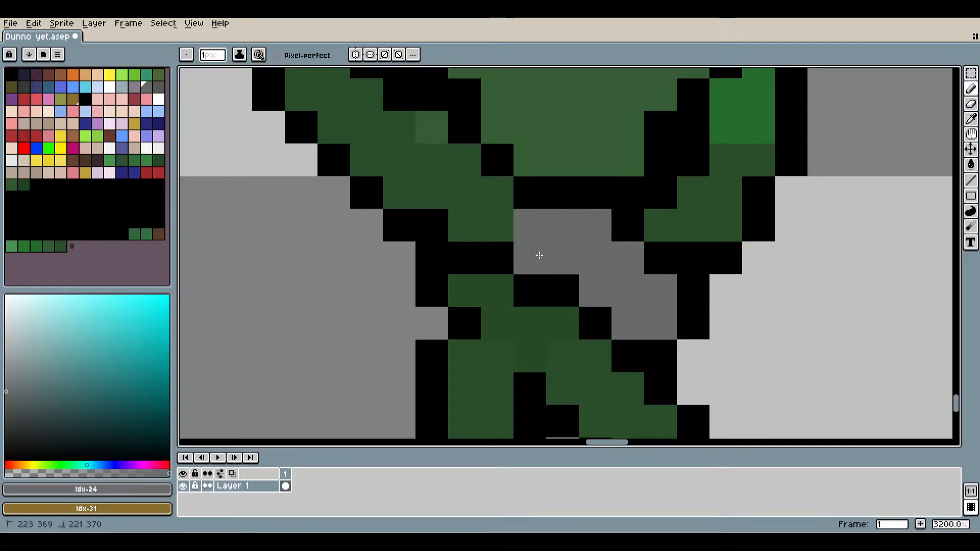
scroll(662, 291, down, 1)
drag(689, 311, 654, 350)
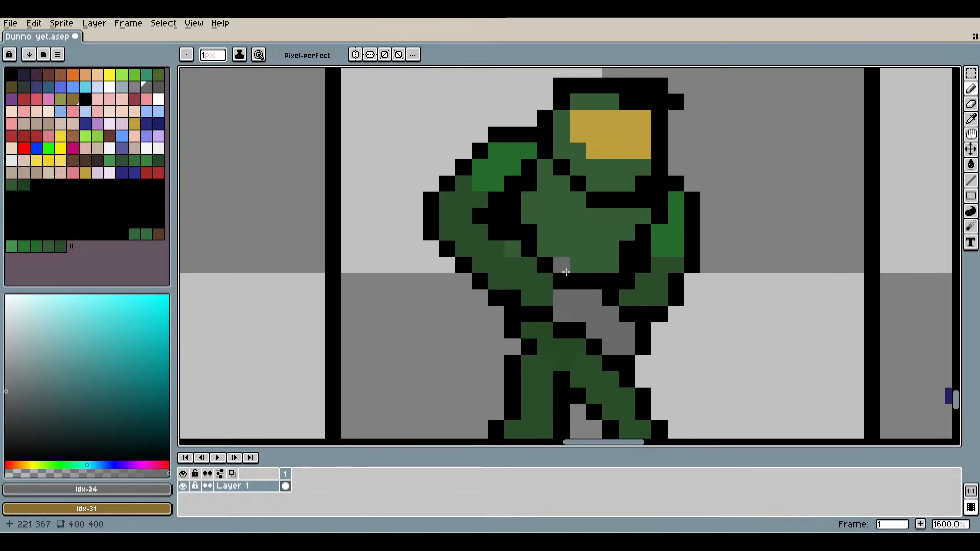
scroll(565, 272, up, 3)
click(602, 296)
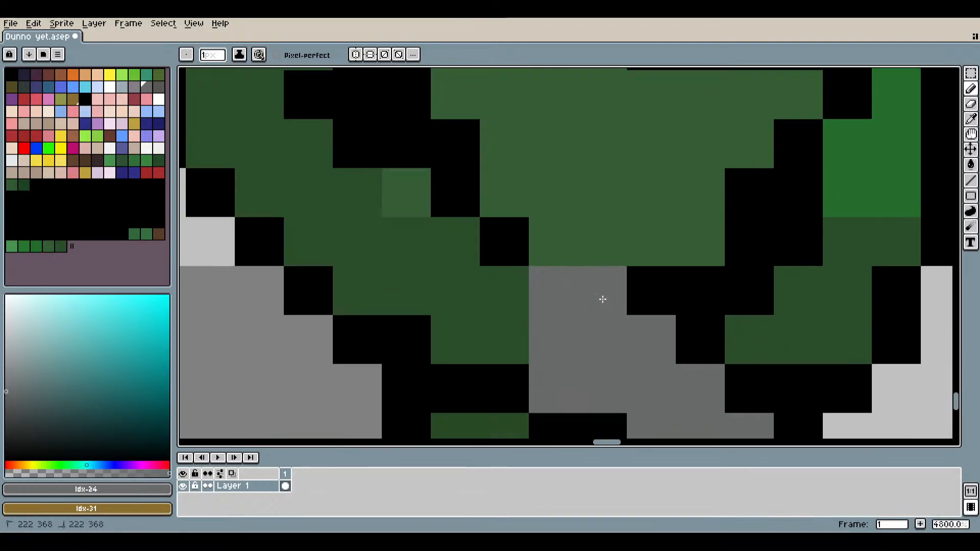
scroll(602, 299, down, 3)
scroll(611, 265, up, 2)
click(591, 271)
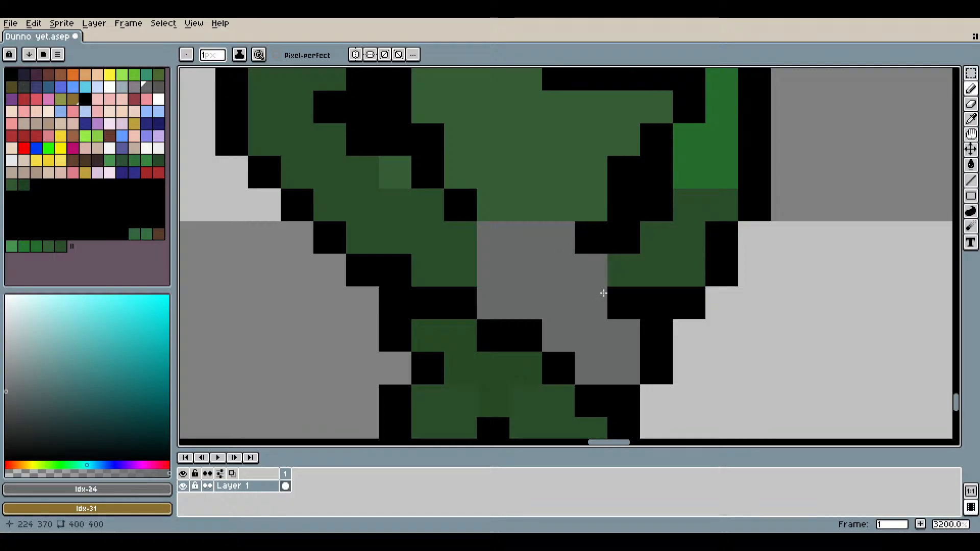
click(620, 303)
Paint the black outline pixels along the grey area's front and lower edges grey, following the top of the front leg.
scroll(676, 348, down, 2)
scroll(683, 304, up, 3)
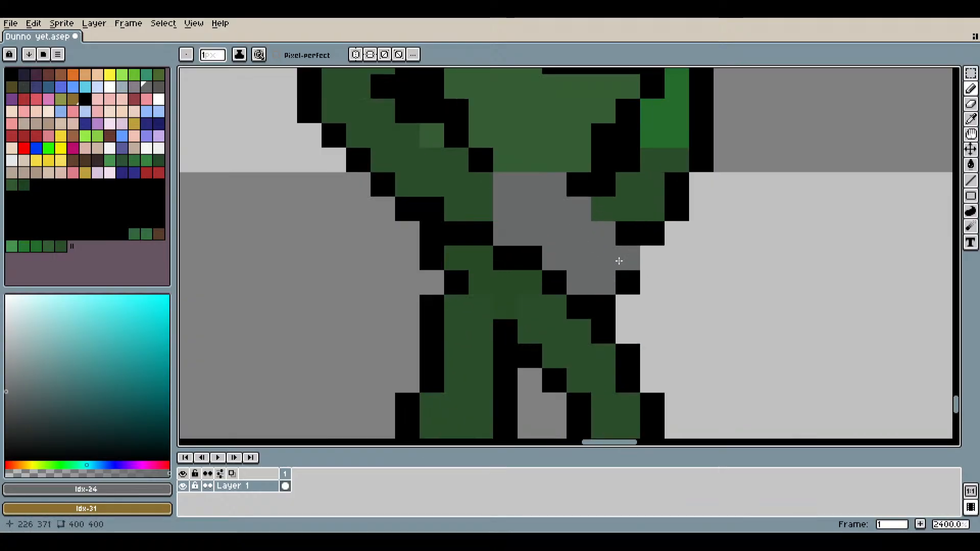
click(624, 280)
click(619, 304)
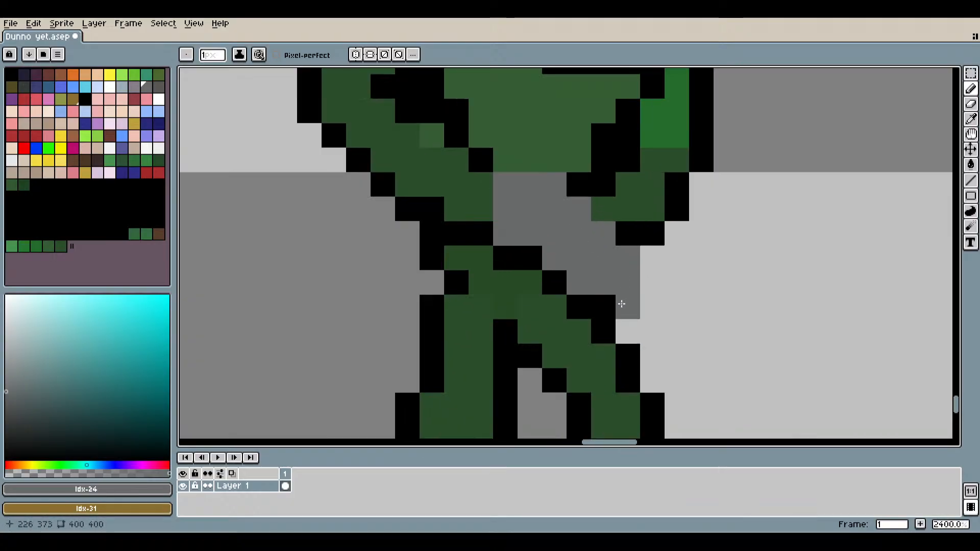
click(604, 304)
click(587, 304)
click(556, 284)
click(529, 261)
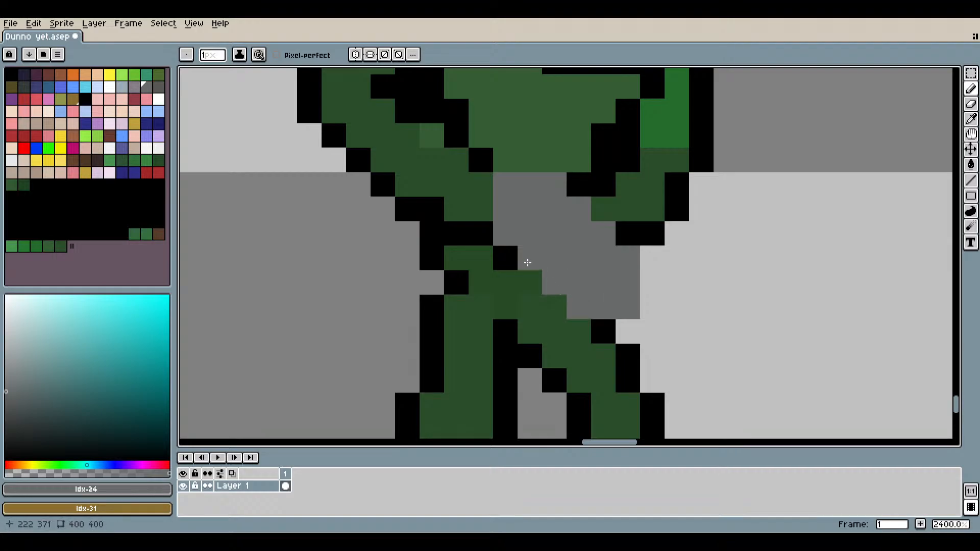
Continue the grey area as a diagonal band up between the rear forearm and torso, ending at the inner elbow.
scroll(636, 287, down, 5)
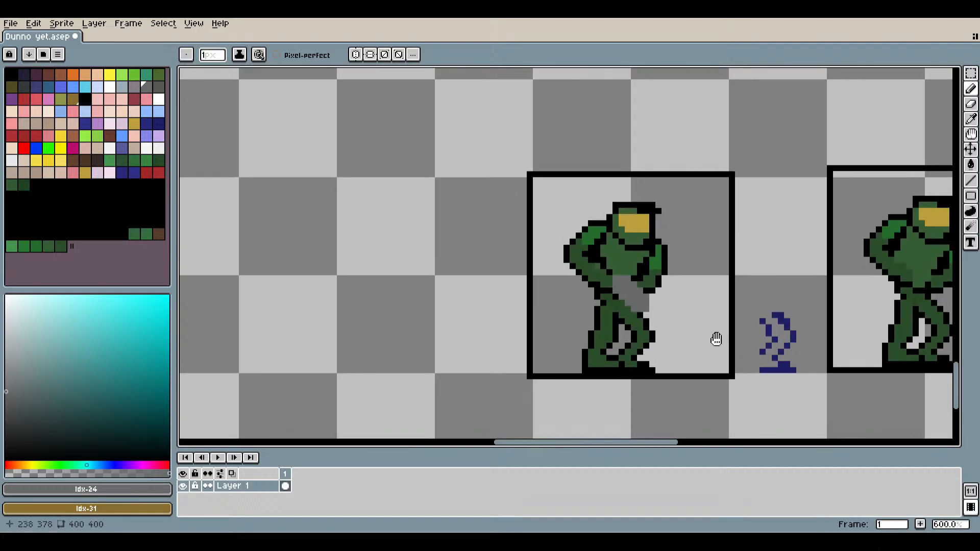
scroll(714, 338, up, 8)
click(488, 163)
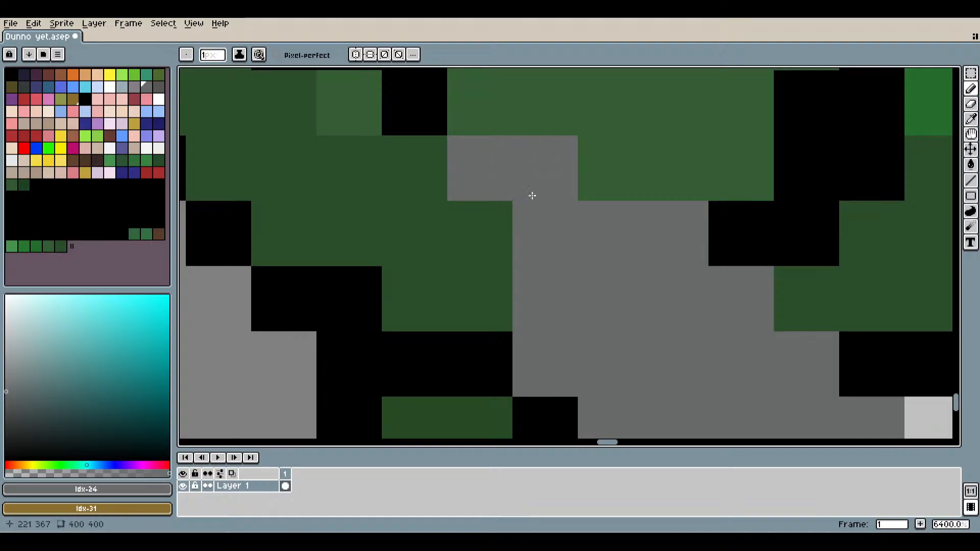
scroll(604, 274, down, 4)
scroll(611, 283, up, 2)
mouse_move(612, 283)
mouse_down()
mouse_move(564, 219)
mouse_move(529, 195)
mouse_move(569, 214)
mouse_up()
scroll(649, 290, down, 5)
scroll(649, 290, up, 4)
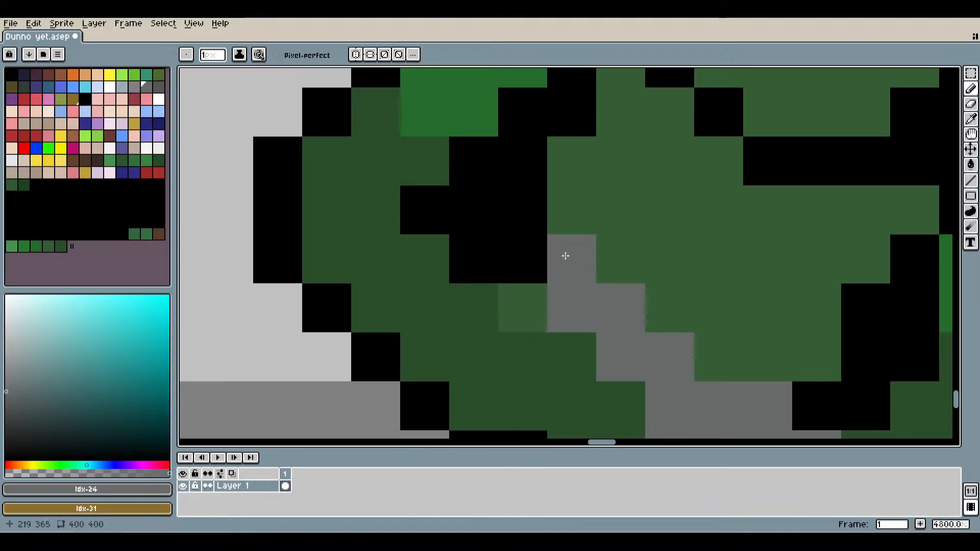
click(531, 249)
Widen the lower end of the diagonal grey band forward by one pixel above the front thigh.
scroll(618, 299, down, 4)
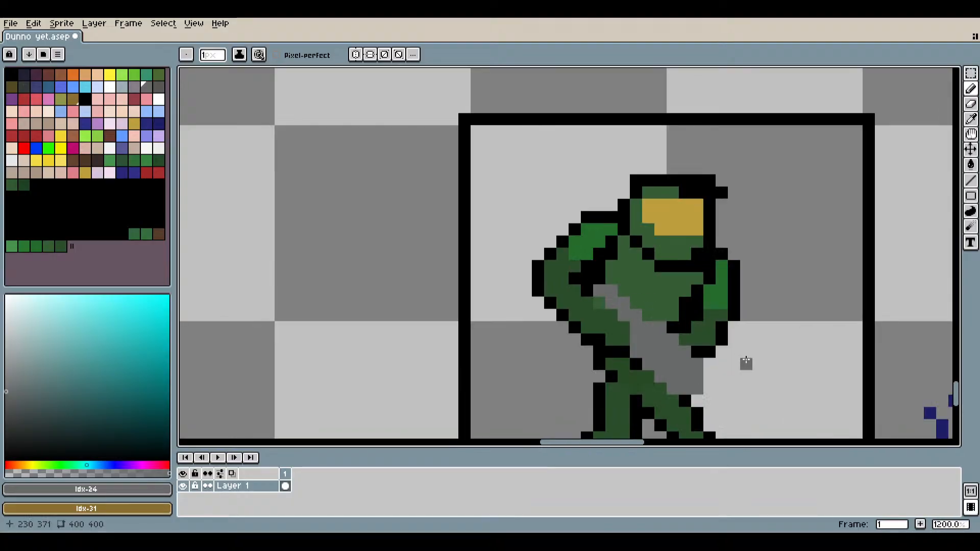
mouse_move(685, 342)
mouse_down()
mouse_move(655, 303)
mouse_move(680, 280)
mouse_move(633, 229)
mouse_up()
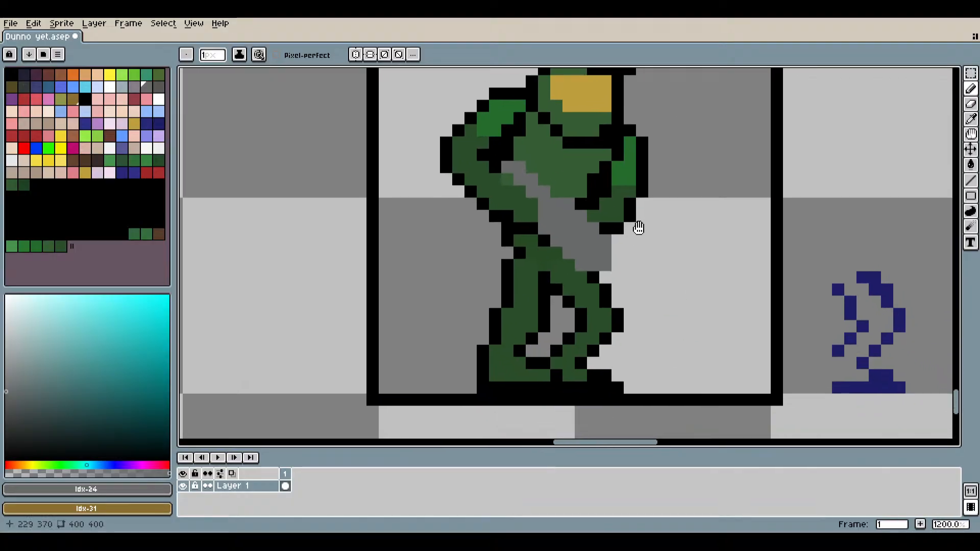
scroll(606, 212, up, 3)
mouse_move(585, 301)
mouse_down()
mouse_move(617, 307)
mouse_move(636, 234)
mouse_move(648, 309)
mouse_up()
scroll(650, 320, down, 4)
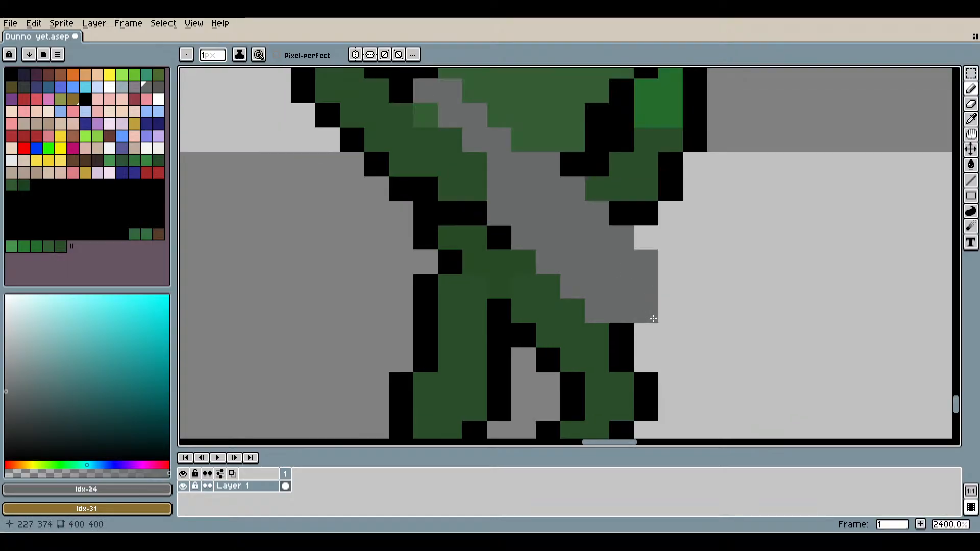
mouse_move(689, 333)
mouse_down()
mouse_move(705, 346)
mouse_move(694, 341)
mouse_up()
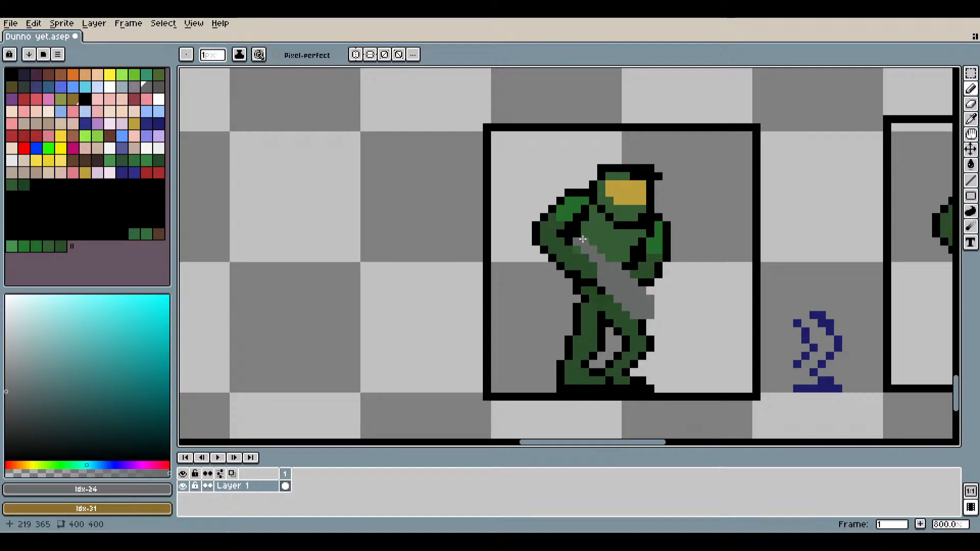
Paint the leftover lighter green pixel at the upper end of the diagonal band grey.
scroll(570, 235, up, 3)
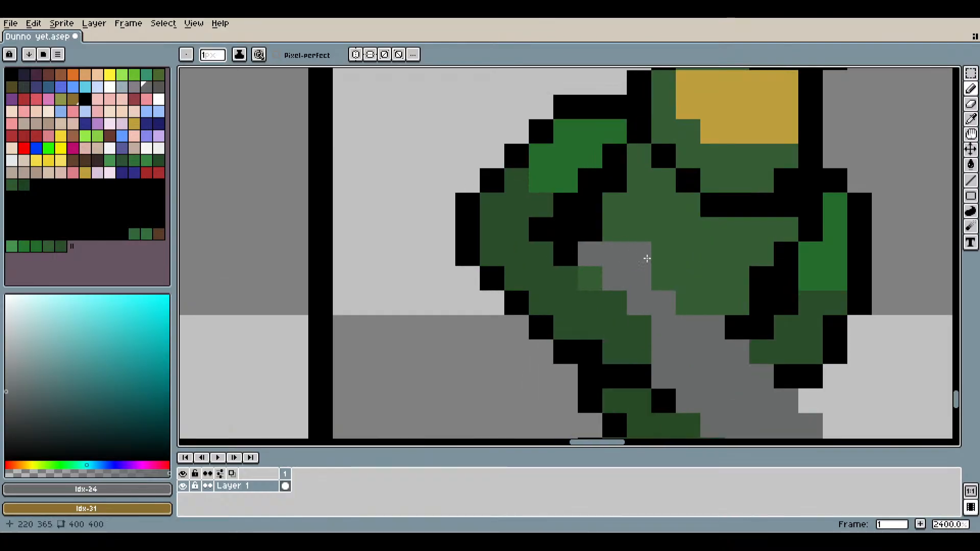
scroll(661, 266, down, 2)
mouse_move(763, 345)
mouse_down()
mouse_move(711, 327)
mouse_move(666, 290)
mouse_move(672, 317)
mouse_up()
scroll(595, 256, up, 3)
scroll(556, 267, down, 5)
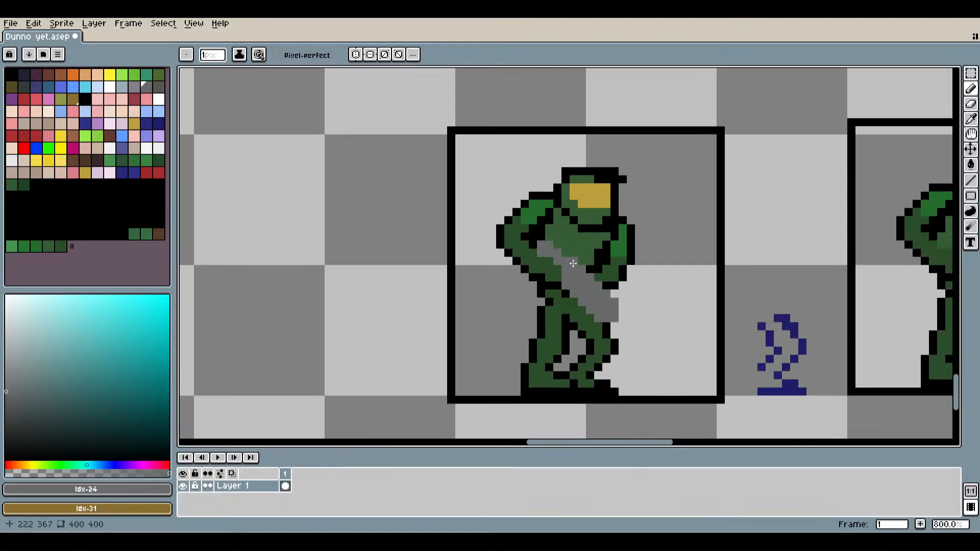
scroll(536, 235, up, 5)
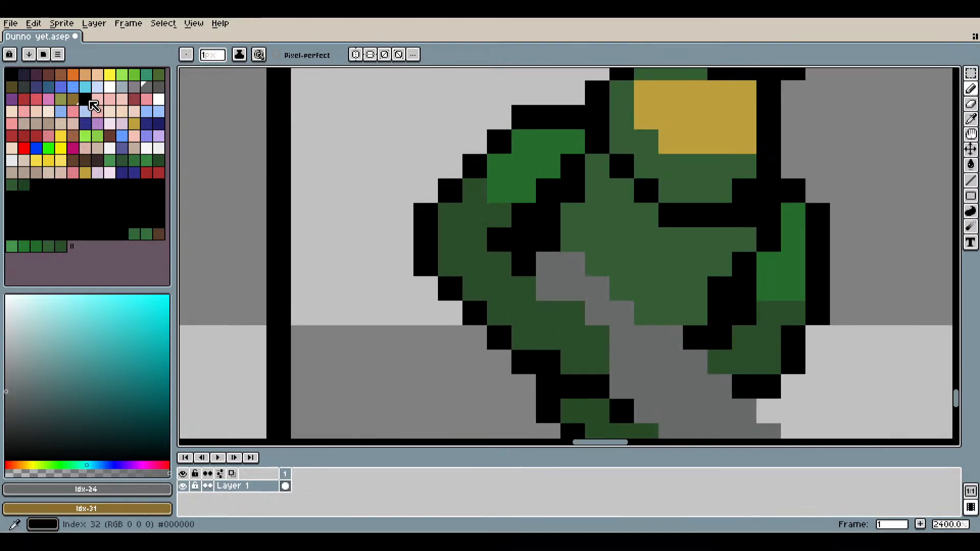
click(85, 98)
scroll(554, 262, down, 3)
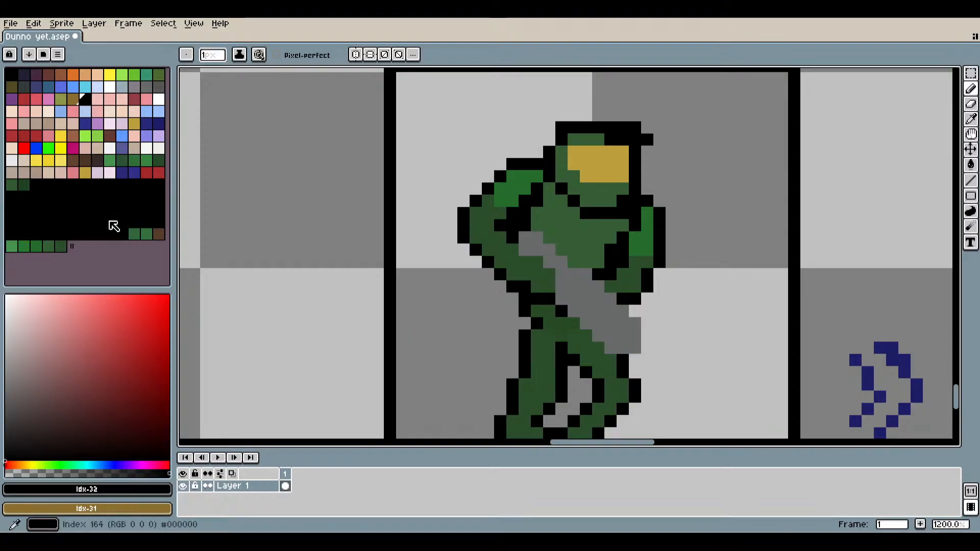
click(61, 247)
scroll(466, 209, up, 3)
click(463, 236)
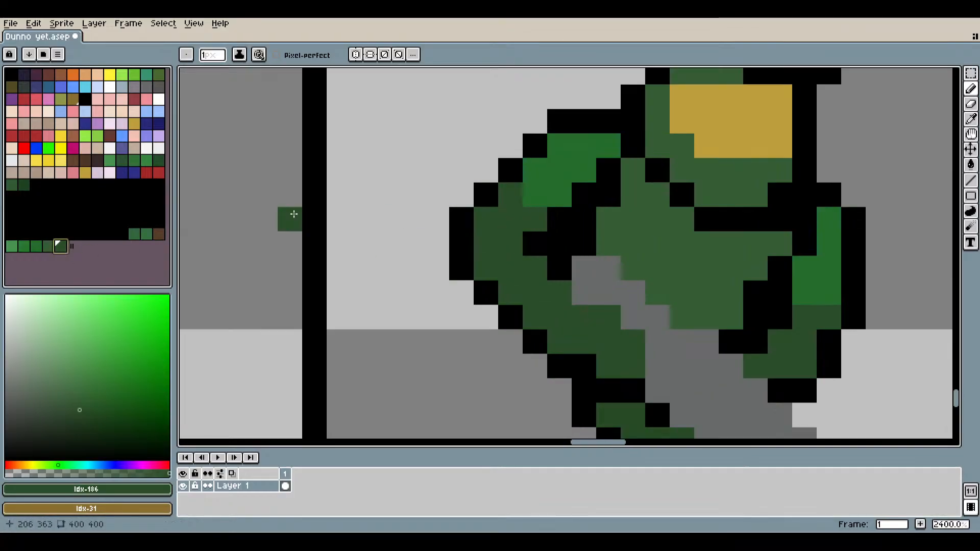
click(159, 160)
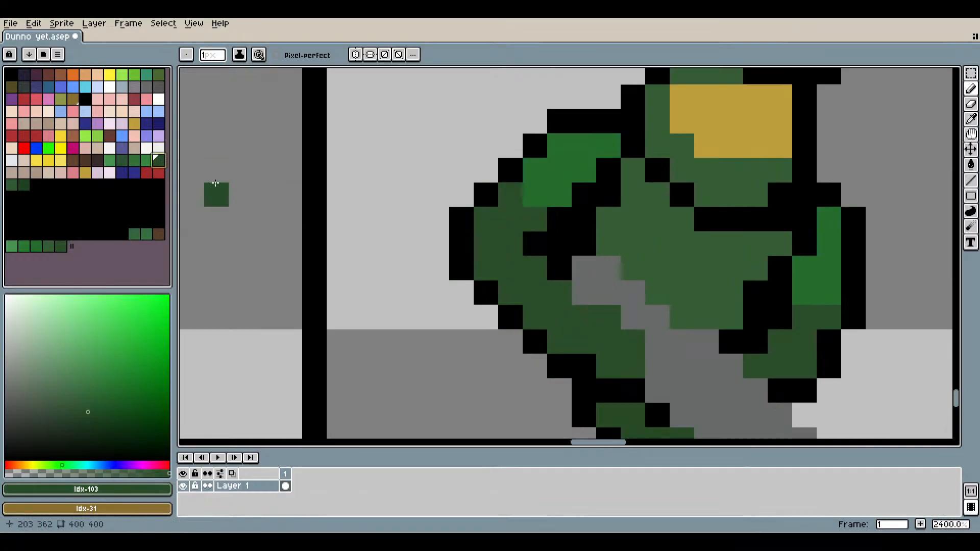
click(121, 161)
scroll(479, 240, up, 5)
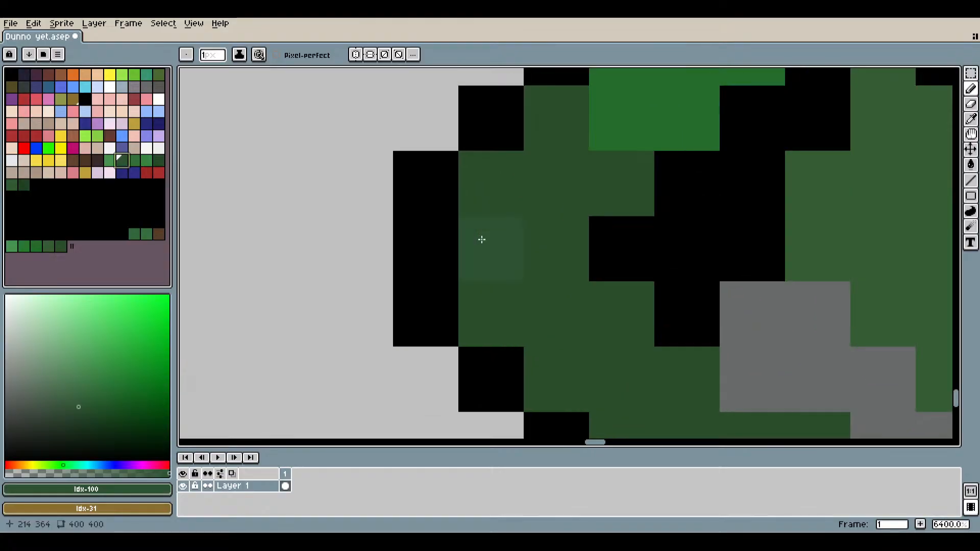
Fill the black outline from the rear elbow over the shoulder to the helmet's back with dark green (#1e4222).
click(24, 185)
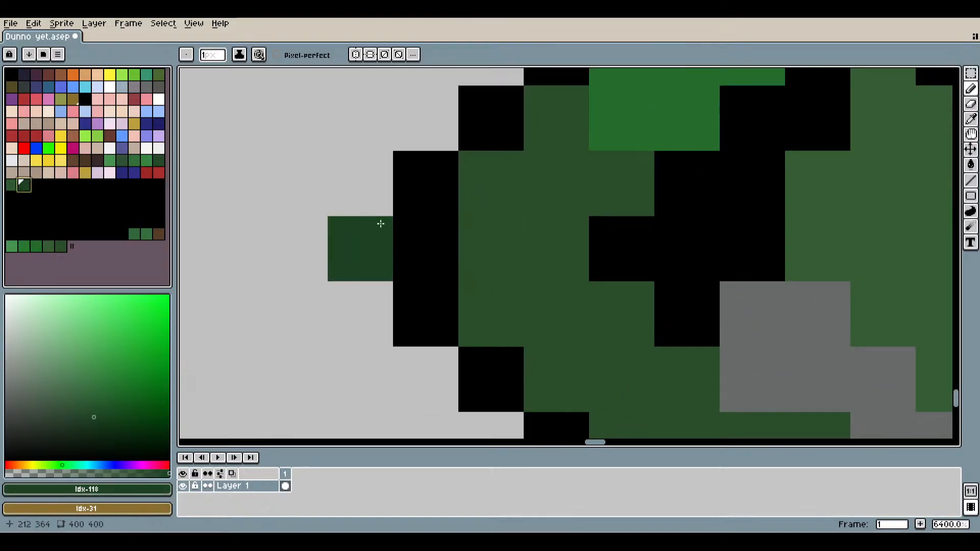
scroll(430, 231, down, 5)
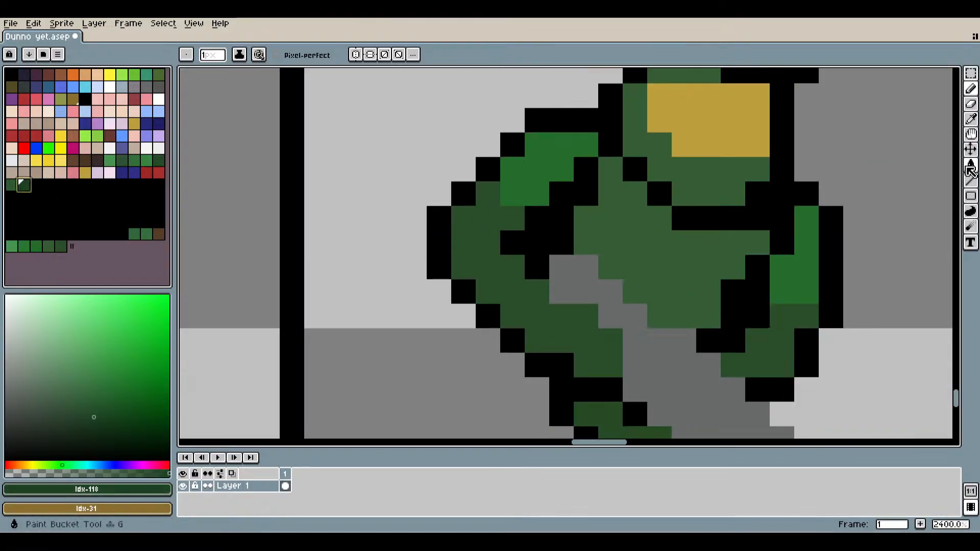
click(970, 167)
scroll(681, 245, down, 2)
drag(730, 282, 662, 276)
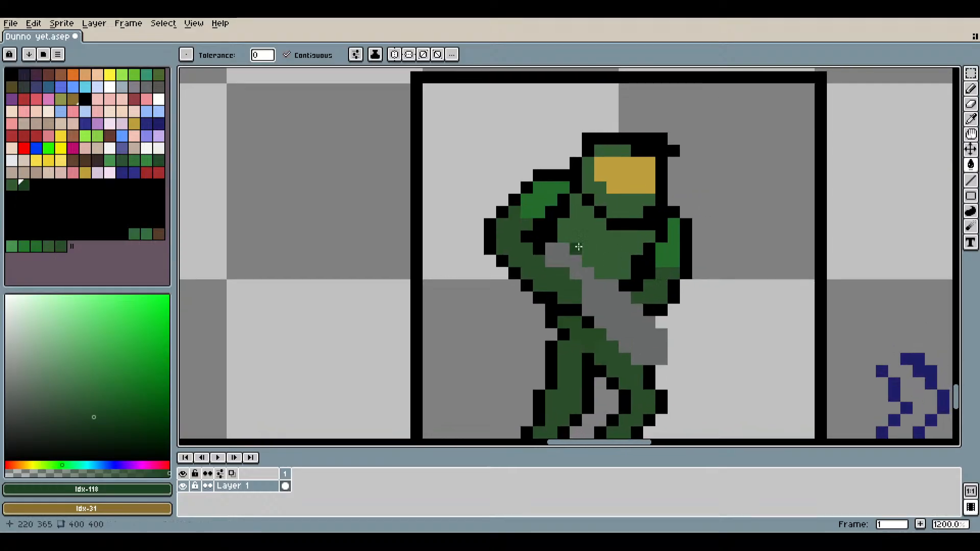
scroll(530, 231, up, 2)
click(451, 245)
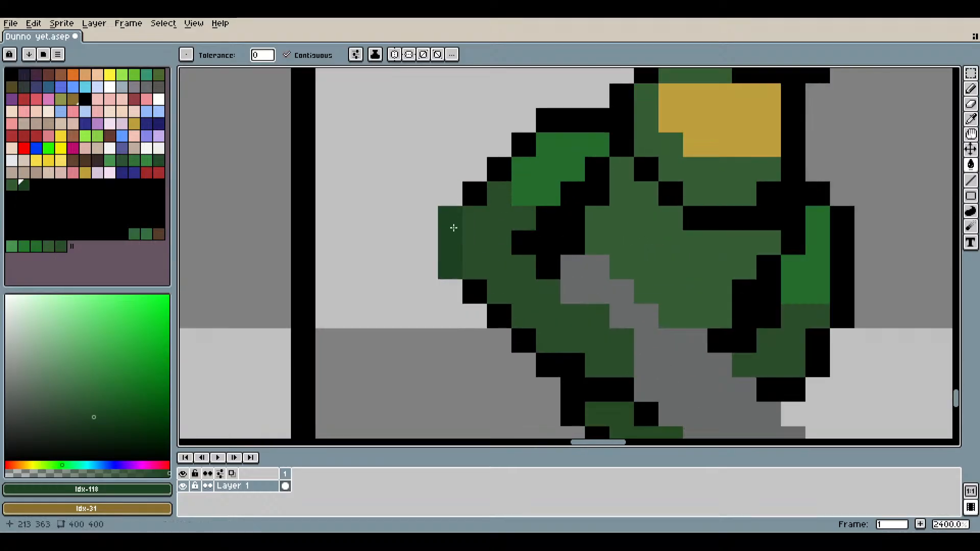
click(473, 193)
click(500, 168)
click(527, 144)
click(549, 120)
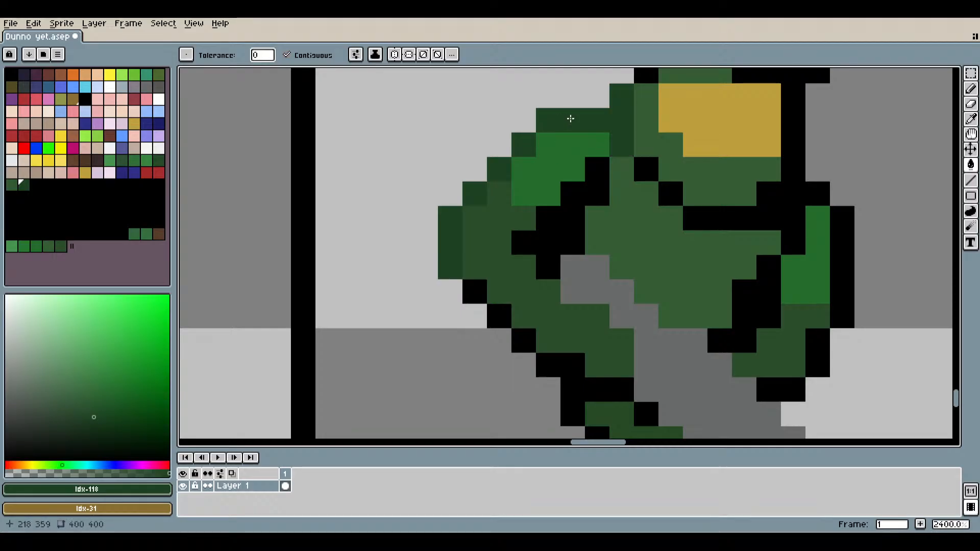
Fill the black helmet outline, including its front edge and the connected neckline, with the same dark green.
scroll(720, 169, down, 2)
scroll(661, 152, up, 5)
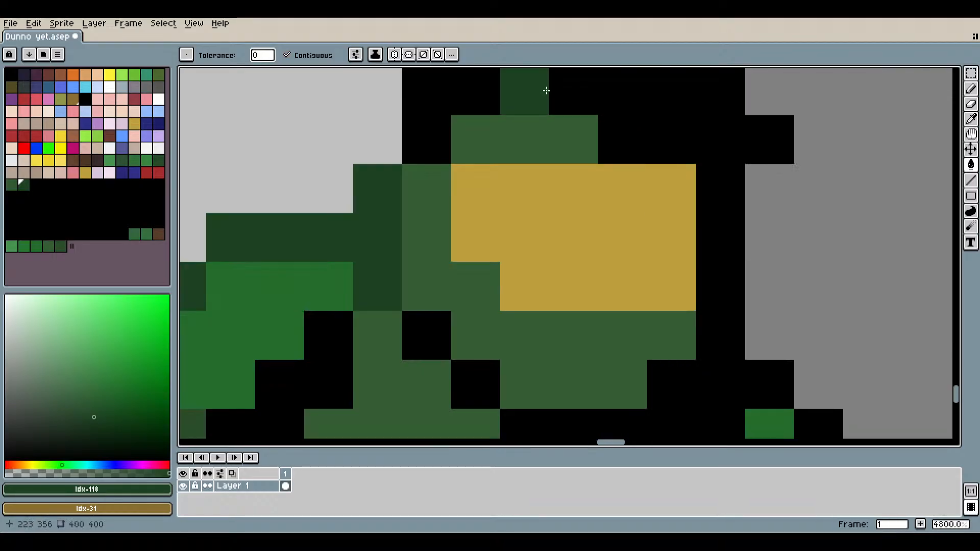
click(536, 91)
Draw a four-pixel horizontal black brow line above the visor, extending one pixel beyond the helmet's front edge.
click(972, 121)
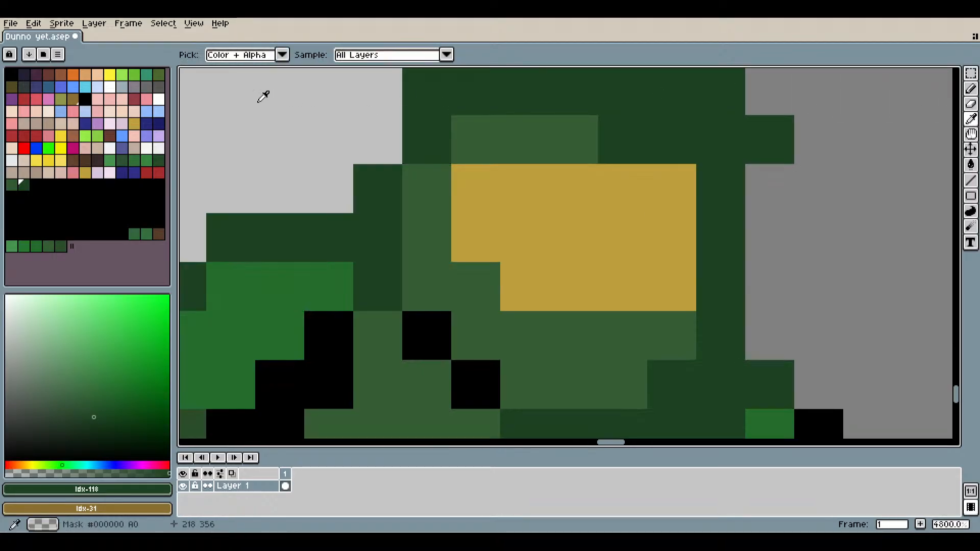
click(11, 75)
click(970, 105)
click(970, 119)
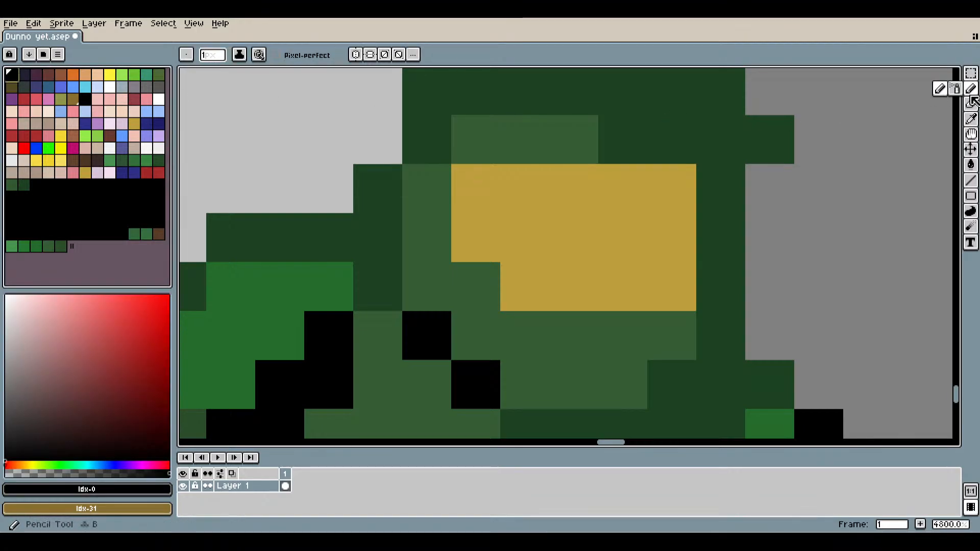
mouse_move(669, 138)
mouse_down()
mouse_move(637, 136)
mouse_move(769, 151)
mouse_up()
scroll(788, 208, down, 3)
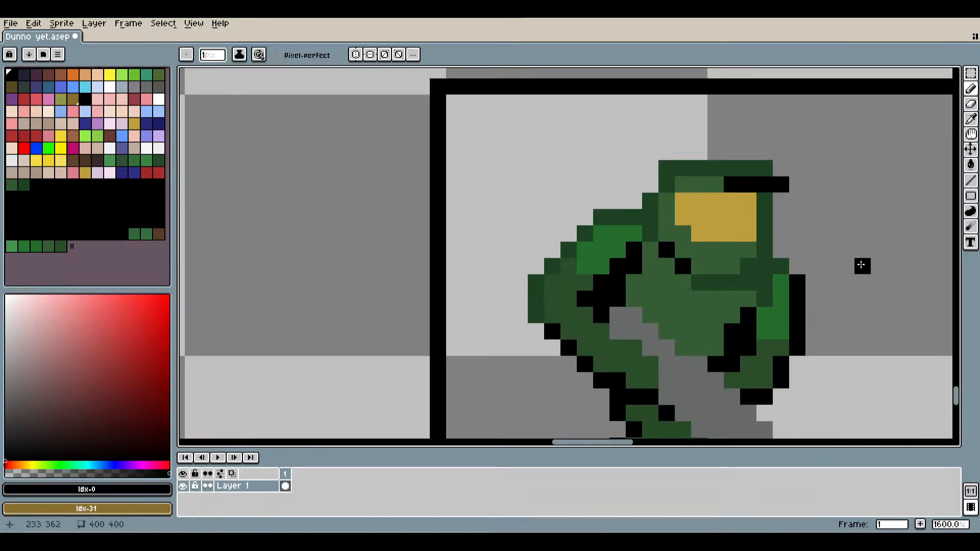
drag(792, 258, 689, 241)
Sample the dark green outline colour (#1e4222) and fill the black pixels under the helmet and inside the rear arm.
scroll(687, 242, up, 2)
click(970, 119)
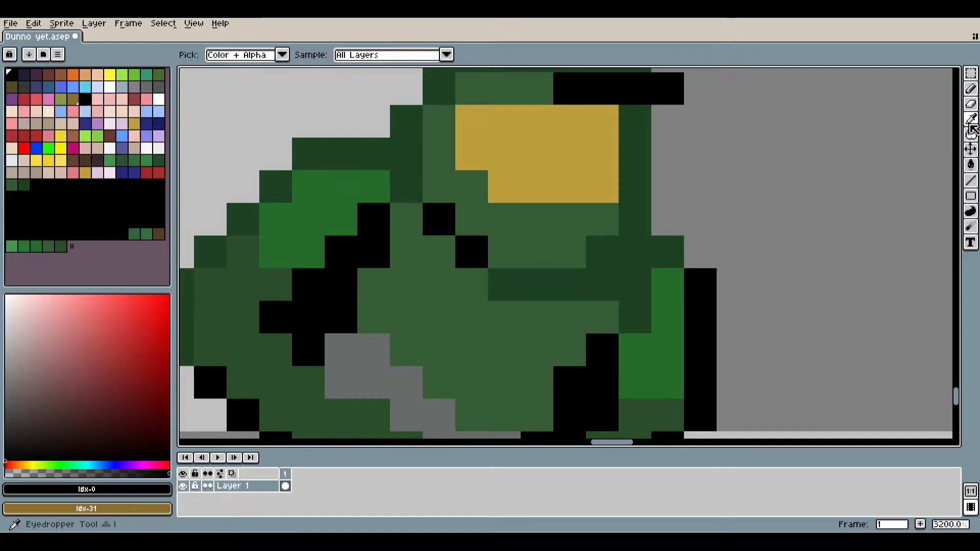
click(637, 240)
click(970, 167)
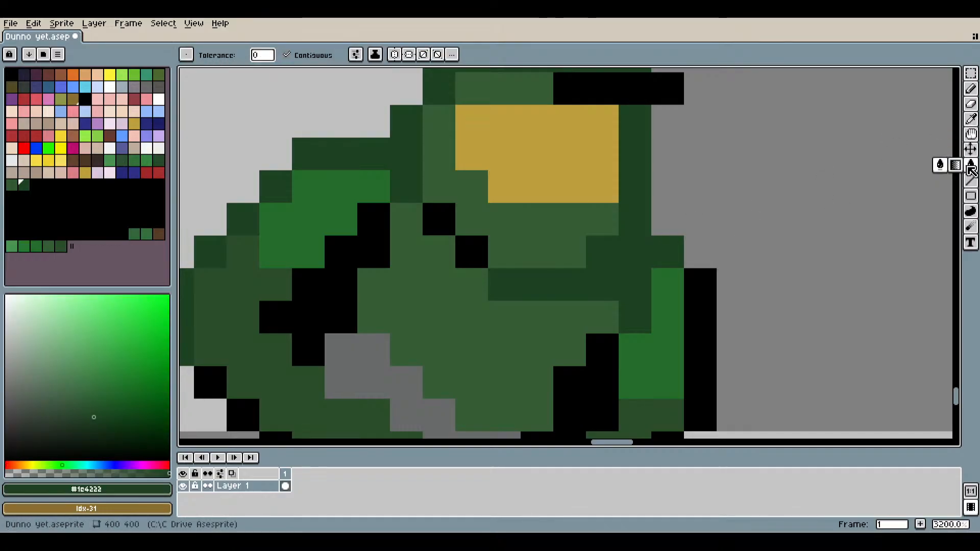
click(439, 219)
click(470, 251)
click(369, 253)
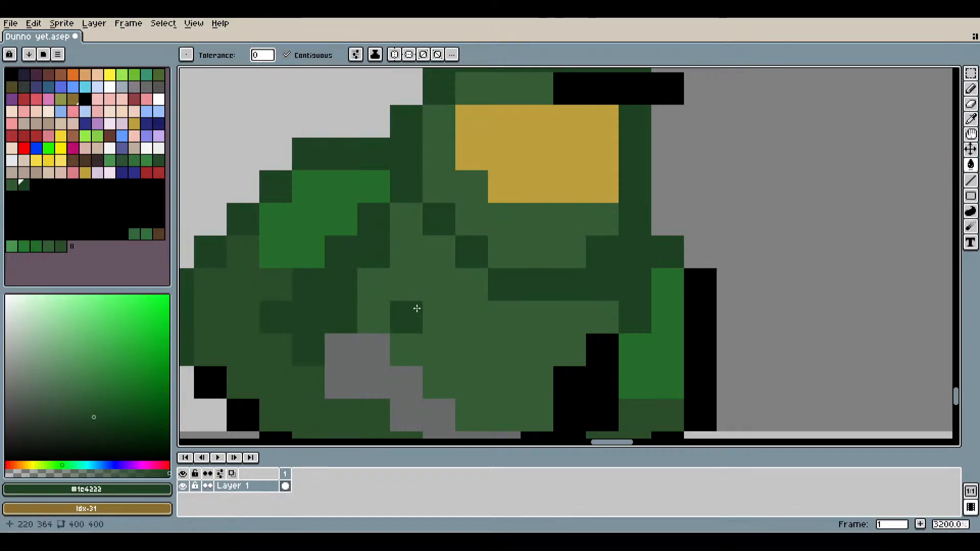
Fill the front arm's inner and outer black outlines and the outline beneath the rear forearm with dark green (#1e4222).
scroll(503, 271, down, 4)
scroll(437, 284, up, 3)
click(443, 299)
click(484, 327)
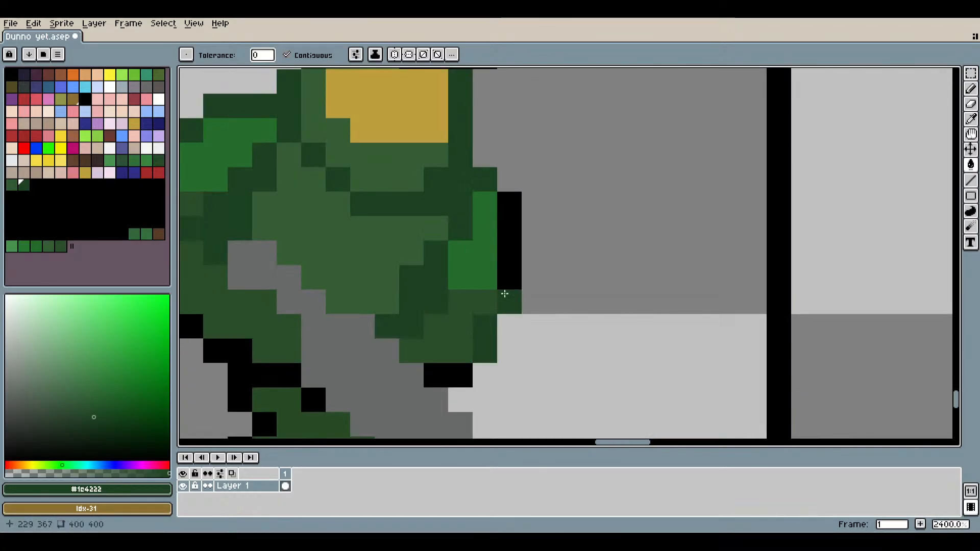
click(502, 300)
click(458, 375)
drag(490, 352, 692, 232)
click(475, 254)
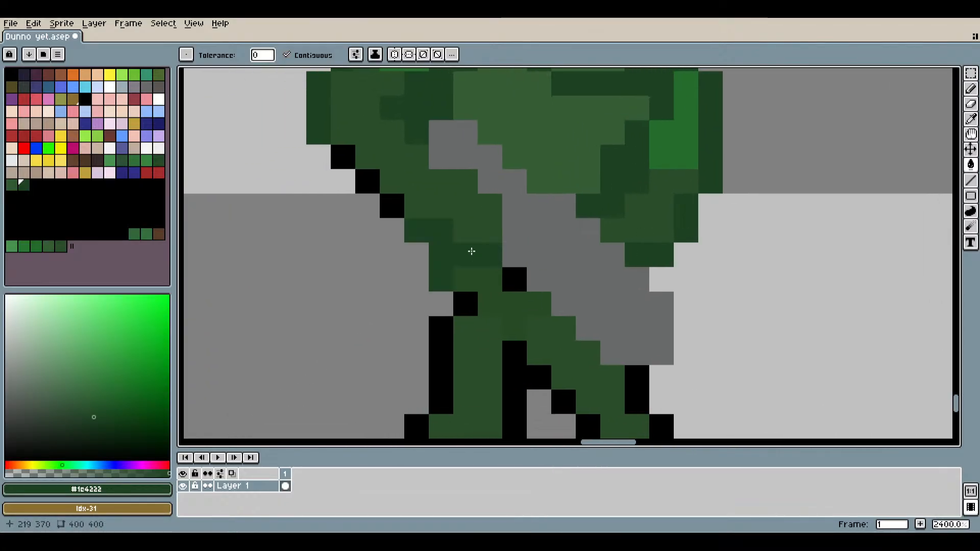
Fill the black pixels along the rear forearm's lower edge, the waist and the upper legs with dark green (#1e4222).
click(394, 206)
click(368, 181)
click(351, 162)
click(511, 272)
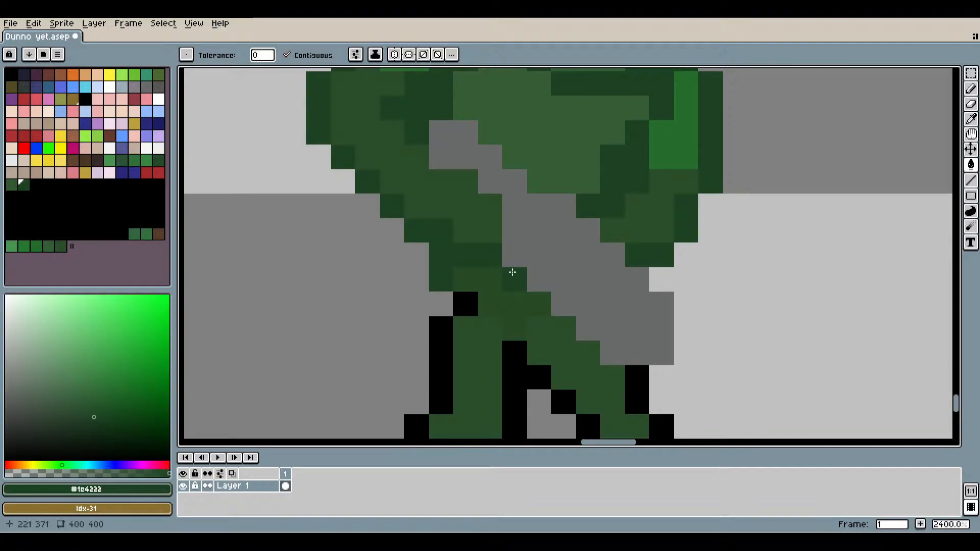
click(462, 302)
click(446, 333)
click(527, 369)
Fill the black outlines of the front thigh, both knees and the rear calf, plus the connected base and surrounding frame, with the same dark green.
drag(527, 369, 474, 216)
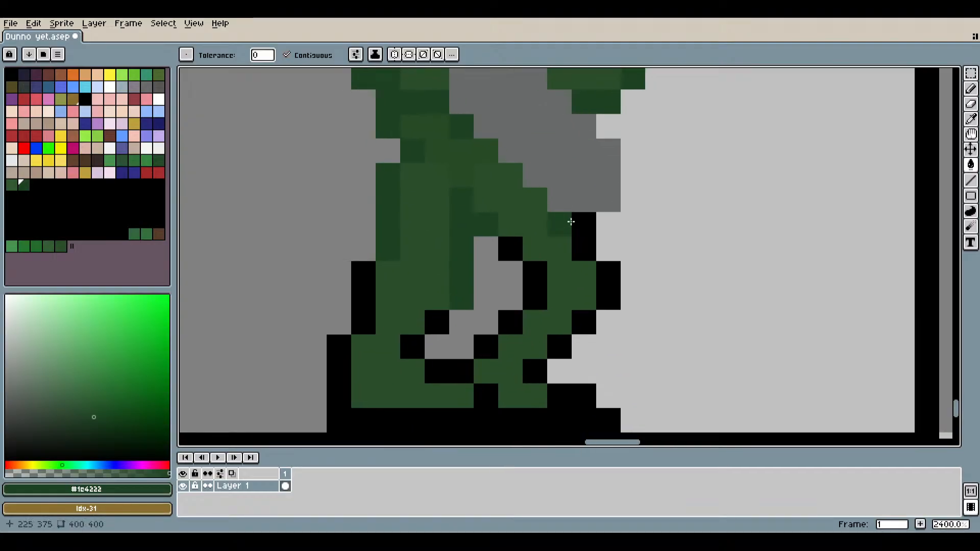
click(589, 232)
click(606, 291)
click(538, 286)
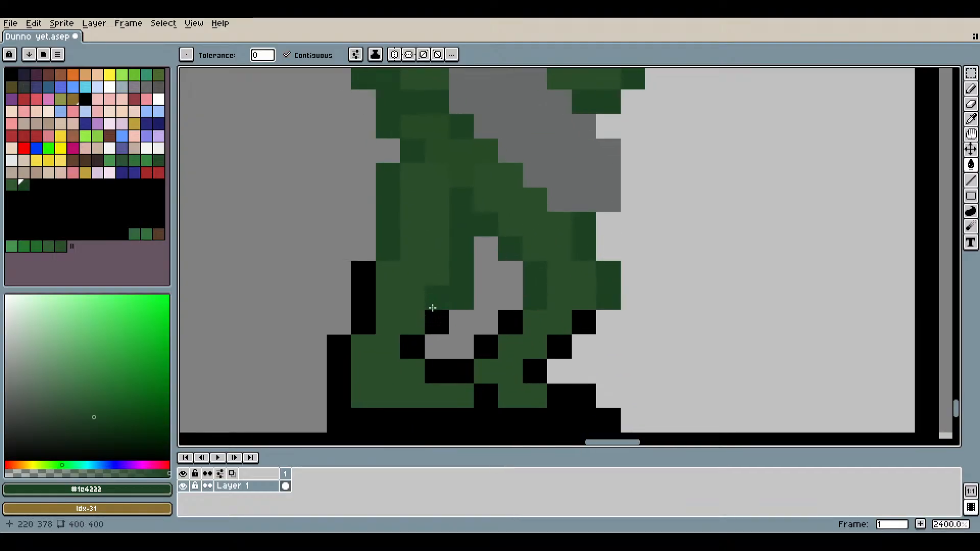
click(437, 322)
click(415, 343)
click(363, 319)
click(339, 352)
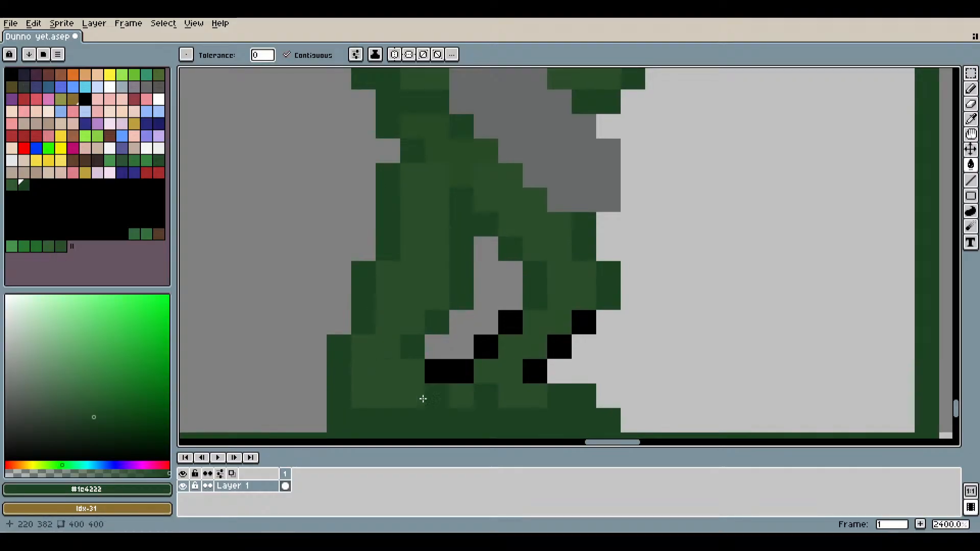
Fill the remaining black pixels above the rear foot and on both sides of the front shin with dark green.
click(457, 370)
click(485, 347)
click(511, 322)
click(524, 363)
click(559, 347)
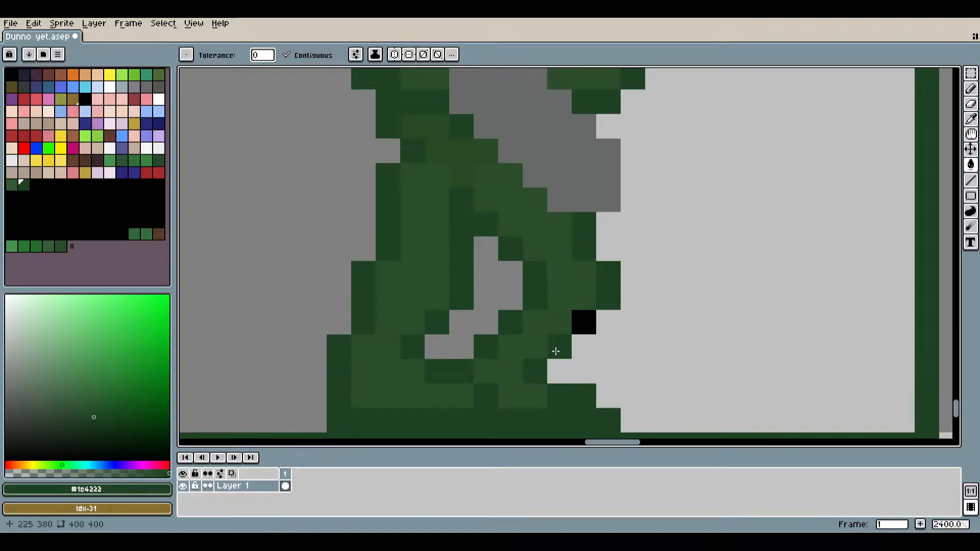
click(584, 322)
scroll(647, 306, down, 8)
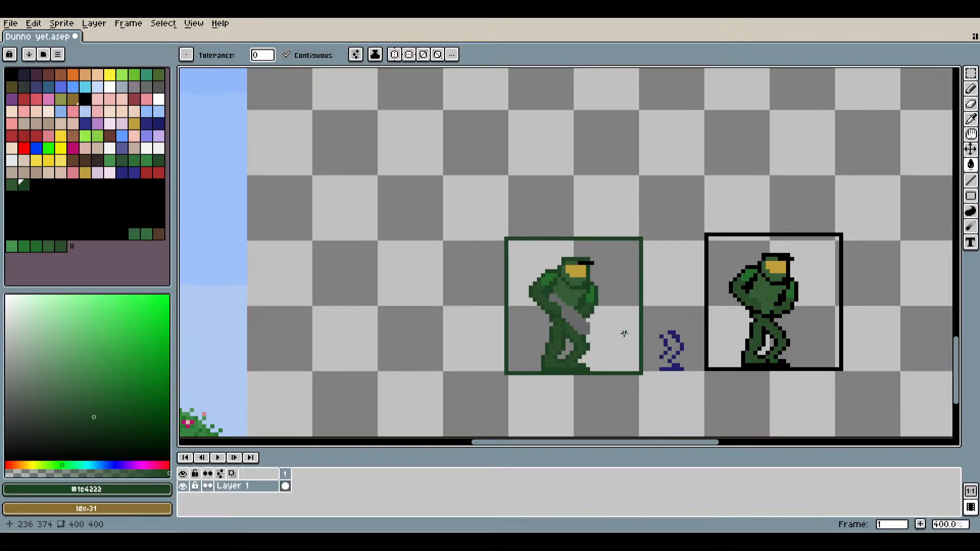
Extend the black brow line above the visor one pixel toward the back of the helmet.
scroll(623, 334, up, 2)
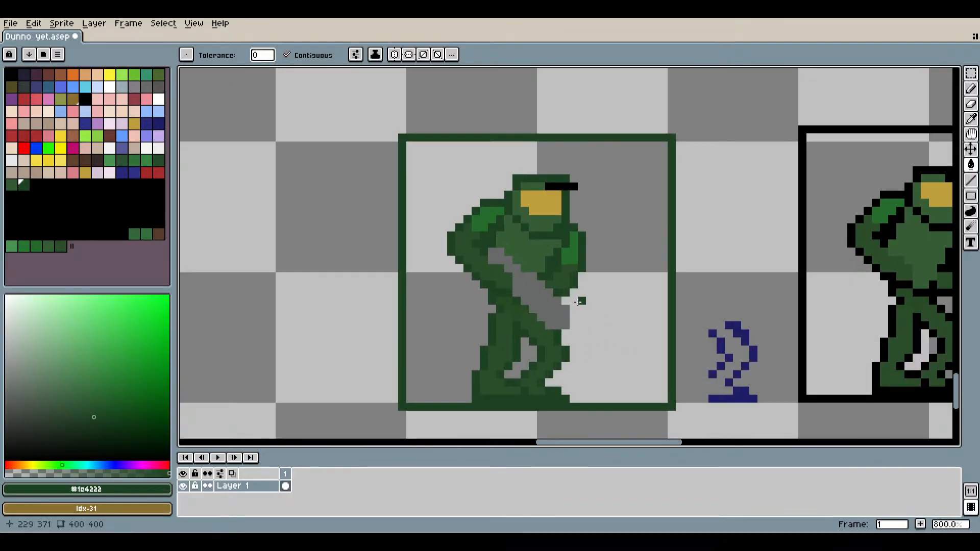
scroll(577, 300, up, 2)
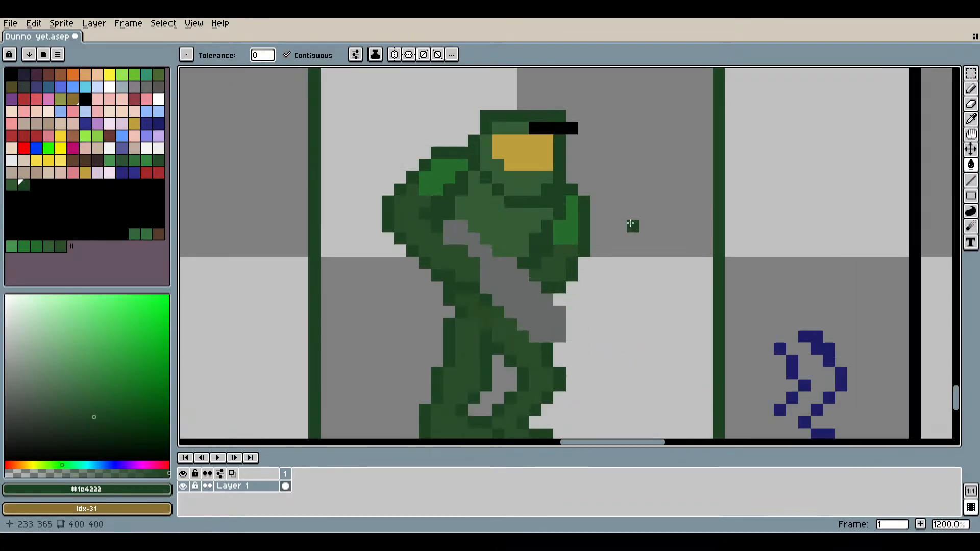
scroll(529, 241, up, 3)
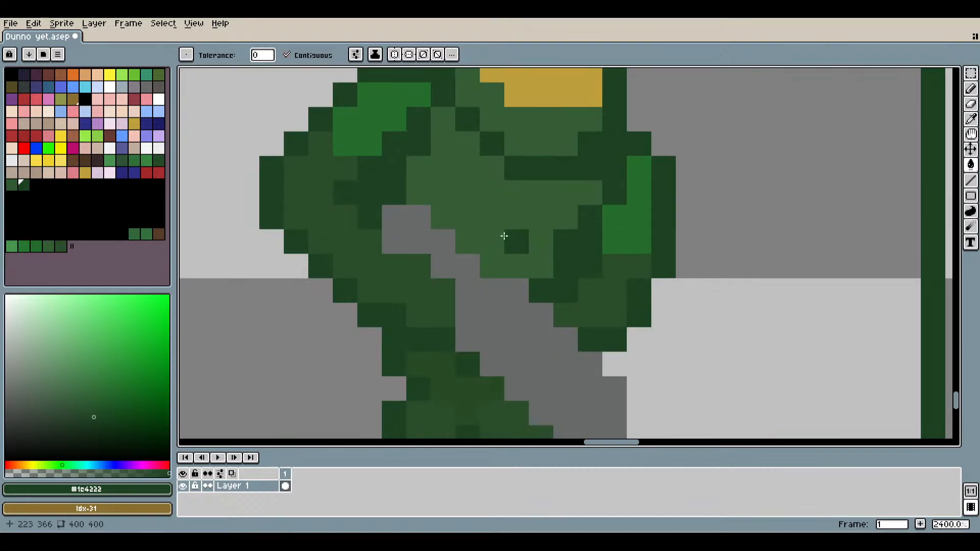
click(970, 119)
click(10, 74)
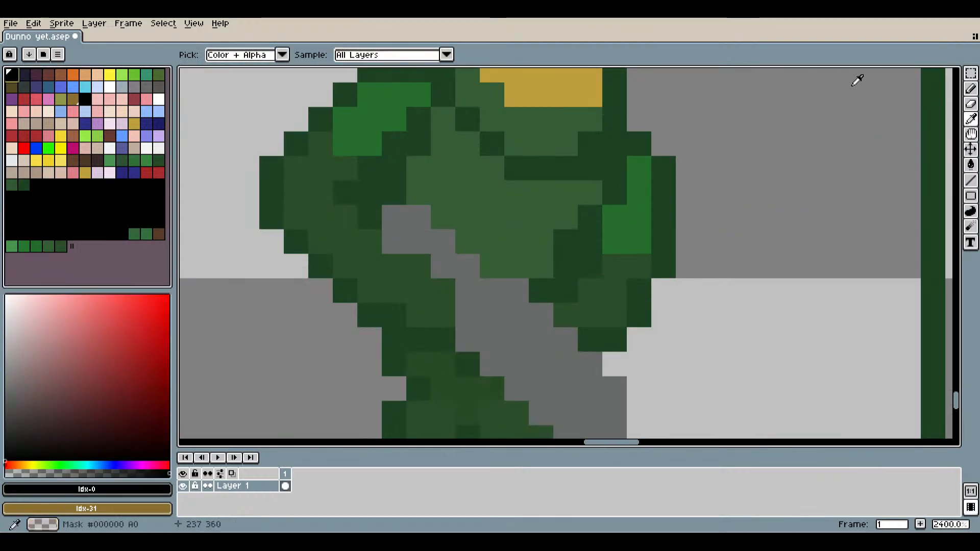
click(972, 91)
drag(610, 146, 565, 210)
drag(594, 87, 521, 87)
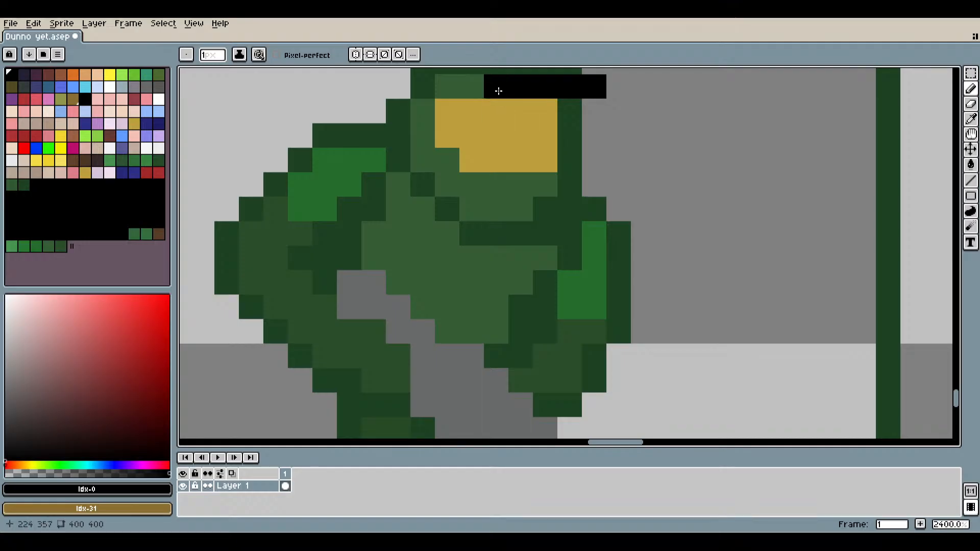
scroll(643, 185, down, 5)
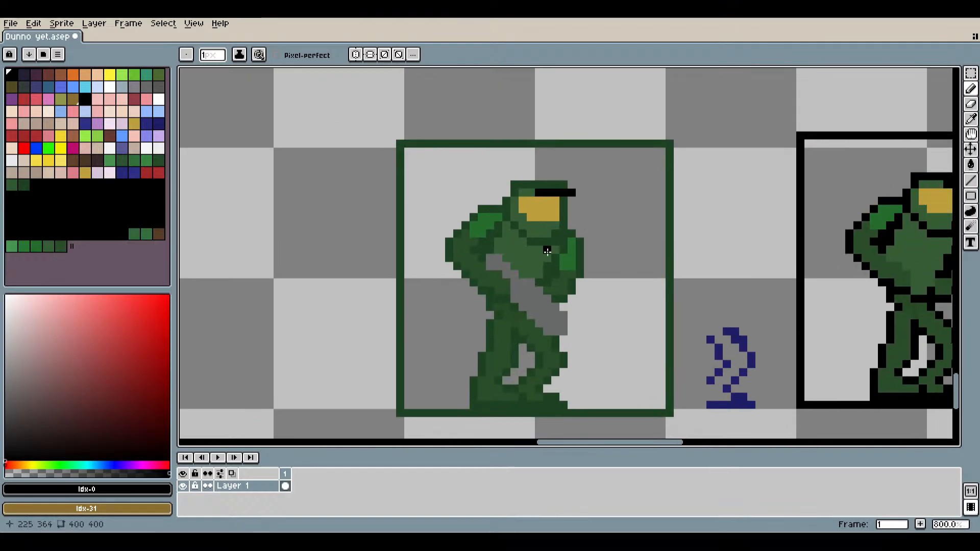
click(503, 258)
scroll(500, 259, up, 6)
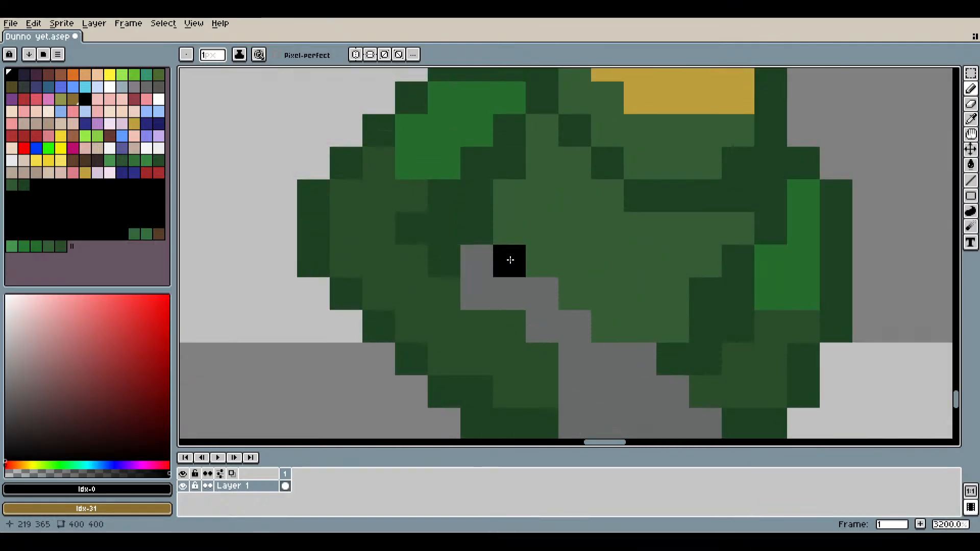
key(ctrl+z)
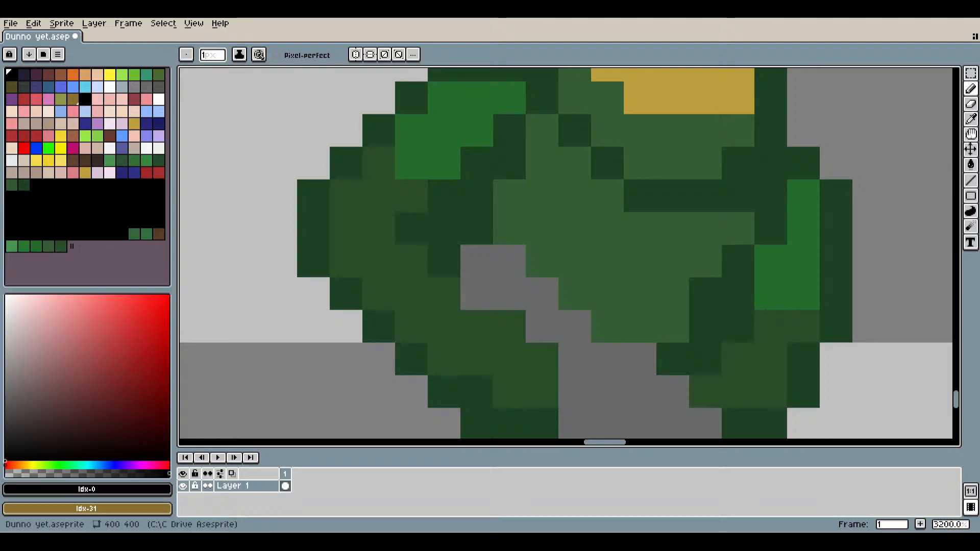
Shade the lower side of the grey diagonal band with the darker grey palette colour (index 25).
mouse_move(625, 265)
mouse_down()
mouse_move(436, 68)
mouse_move(442, 20)
mouse_up()
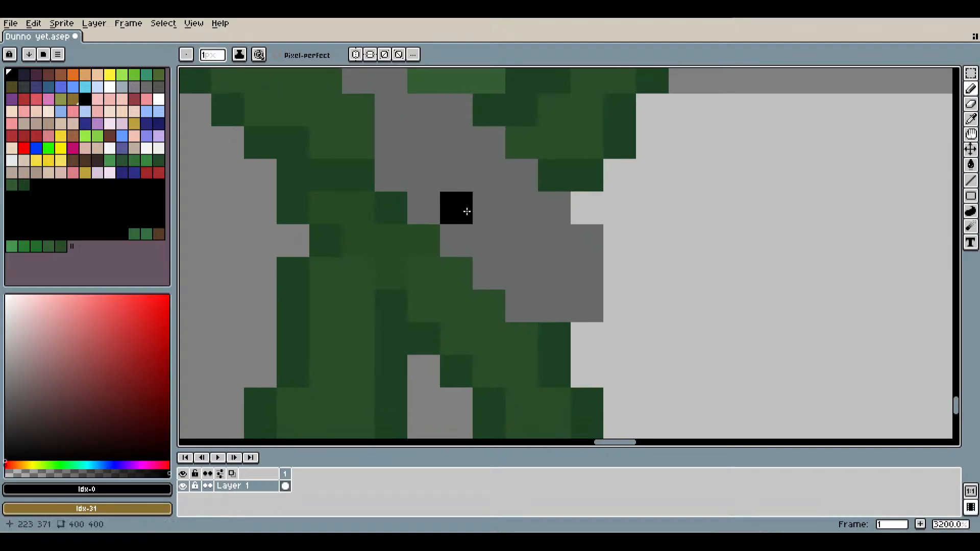
scroll(466, 212, down, 4)
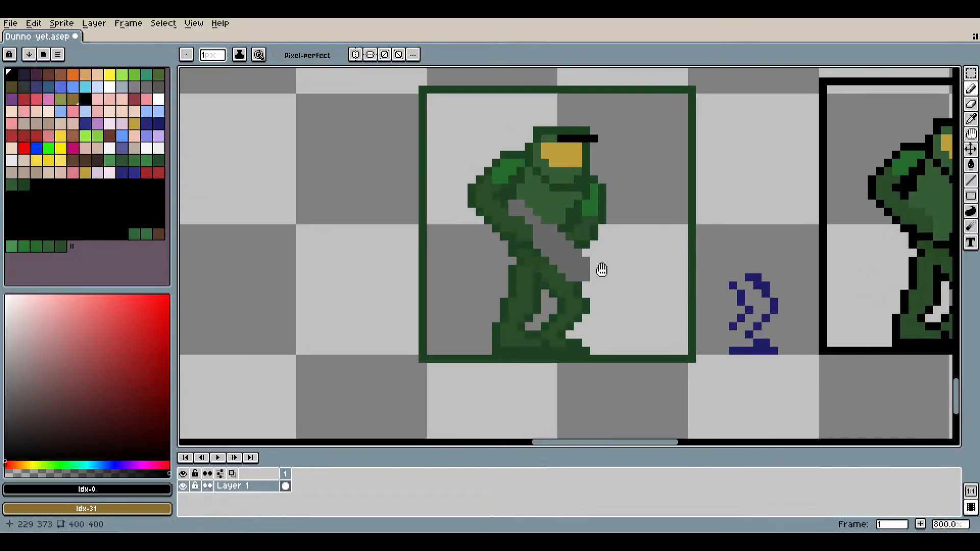
drag(602, 269, 591, 322)
scroll(534, 291, up, 5)
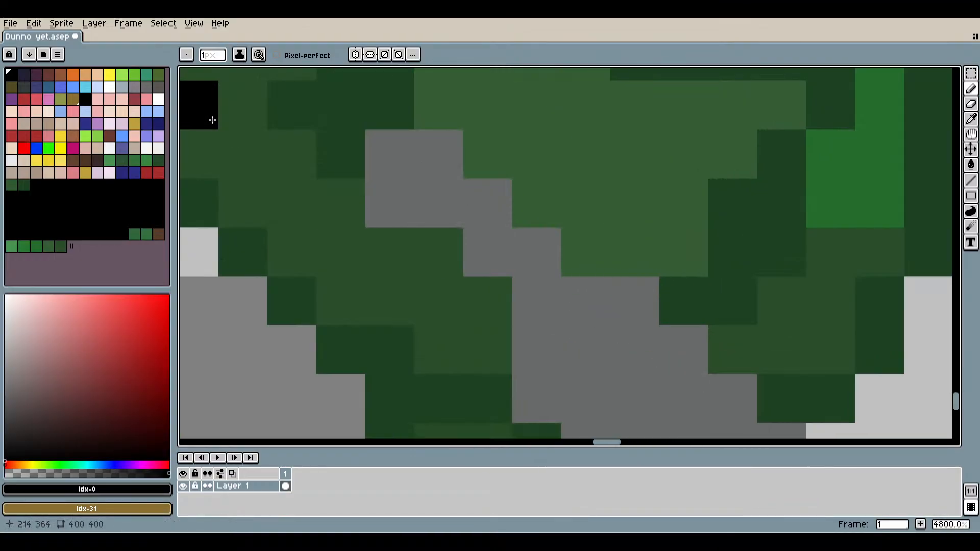
click(158, 87)
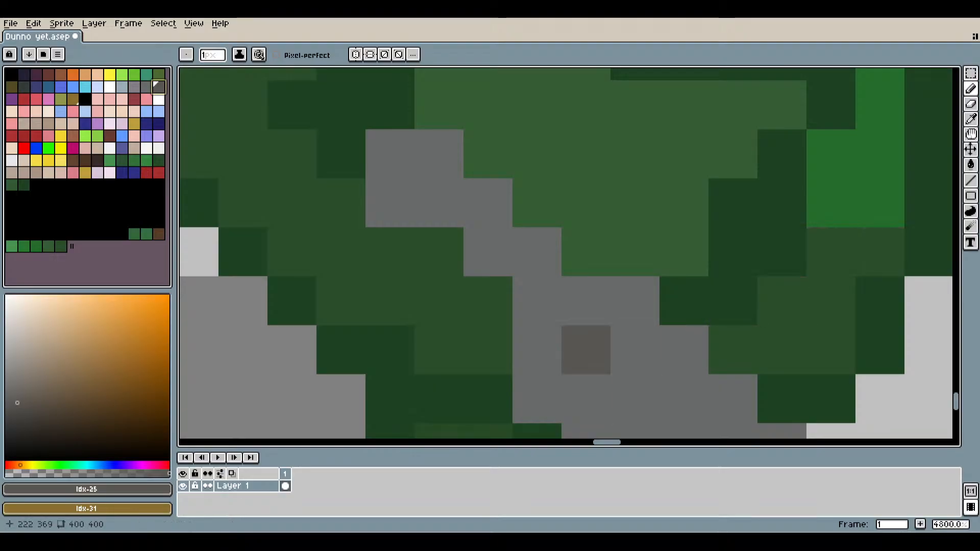
drag(586, 351, 439, 152)
mouse_move(390, 125)
mouse_down()
mouse_move(412, 171)
mouse_move(486, 236)
mouse_move(543, 322)
mouse_move(598, 363)
mouse_move(612, 335)
mouse_up()
scroll(613, 332, down, 5)
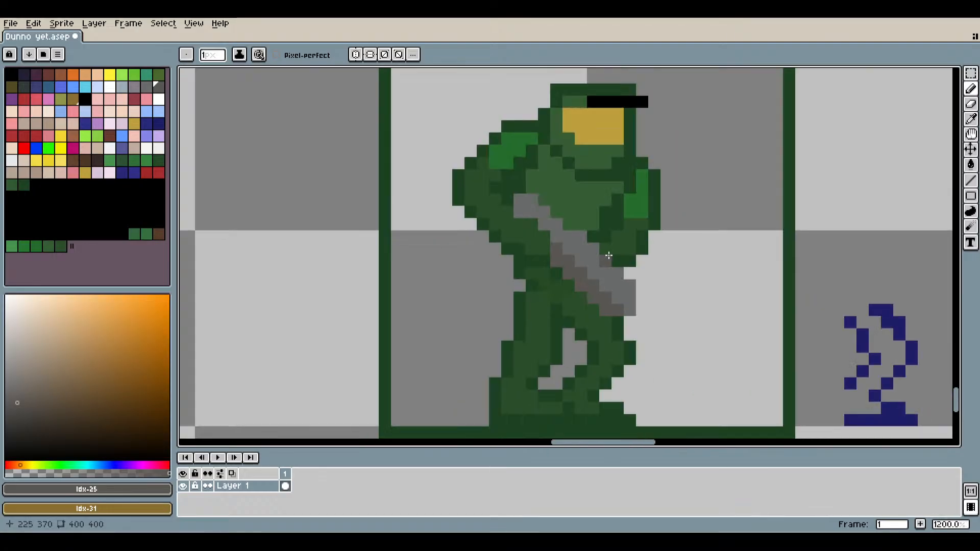
Widen the darker grey shading toward the band's front end and continue it along the lower row of its upper end.
scroll(599, 260, up, 5)
mouse_move(598, 260)
mouse_down()
mouse_move(525, 265)
mouse_move(593, 336)
mouse_move(530, 229)
mouse_move(524, 244)
mouse_move(548, 298)
mouse_move(586, 304)
mouse_up()
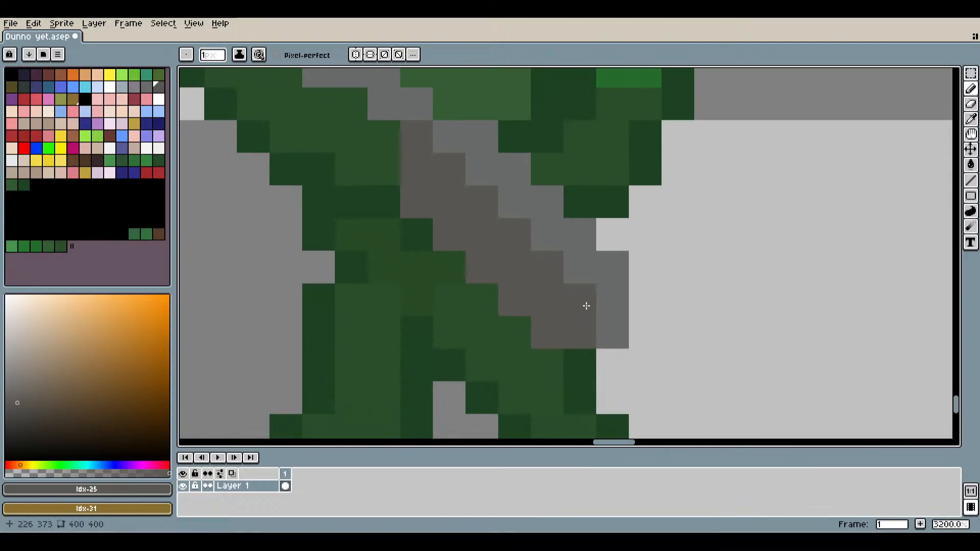
scroll(678, 335, down, 3)
scroll(595, 278, up, 6)
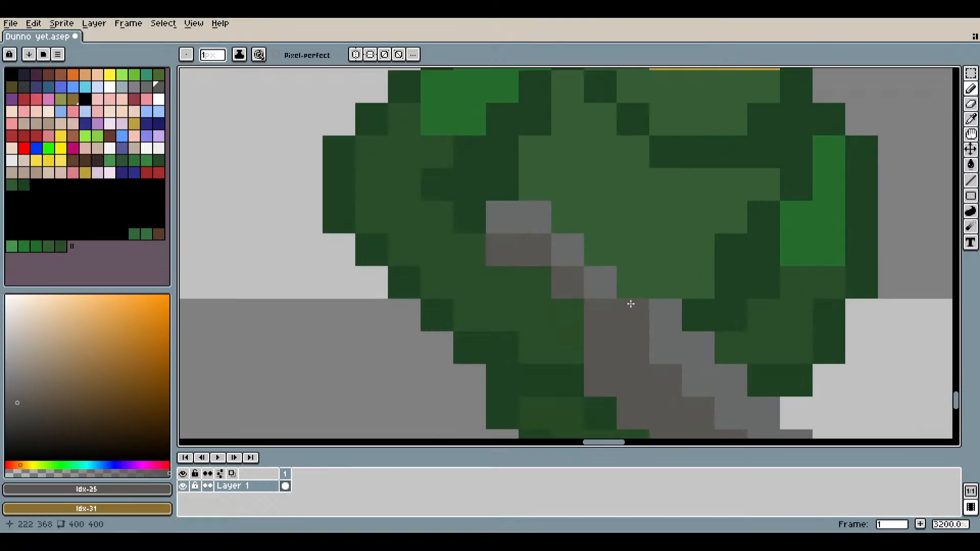
scroll(630, 301, down, 3)
Draw a three-pixel black corner above and behind the upper end of the grey band.
drag(712, 306, 643, 256)
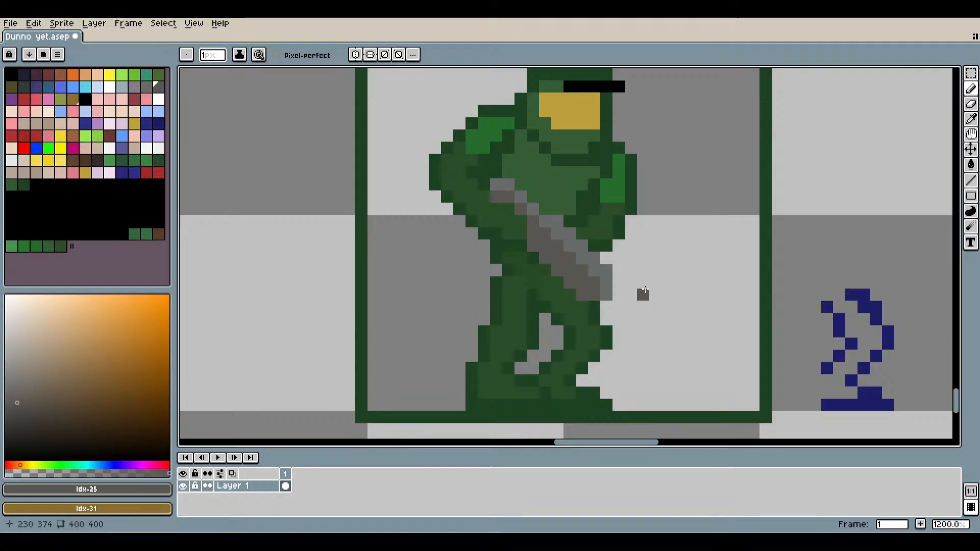
scroll(638, 288, up, 2)
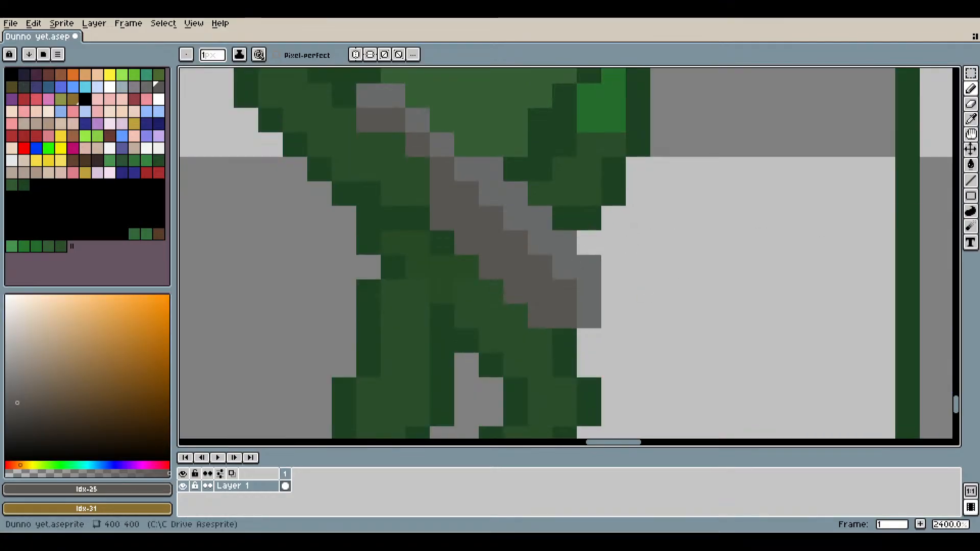
drag(686, 194, 638, 329)
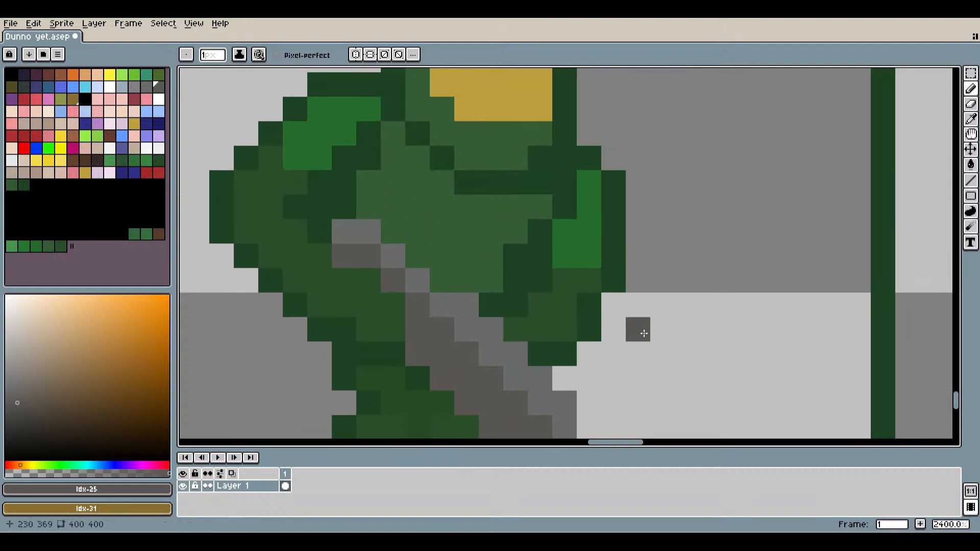
click(86, 98)
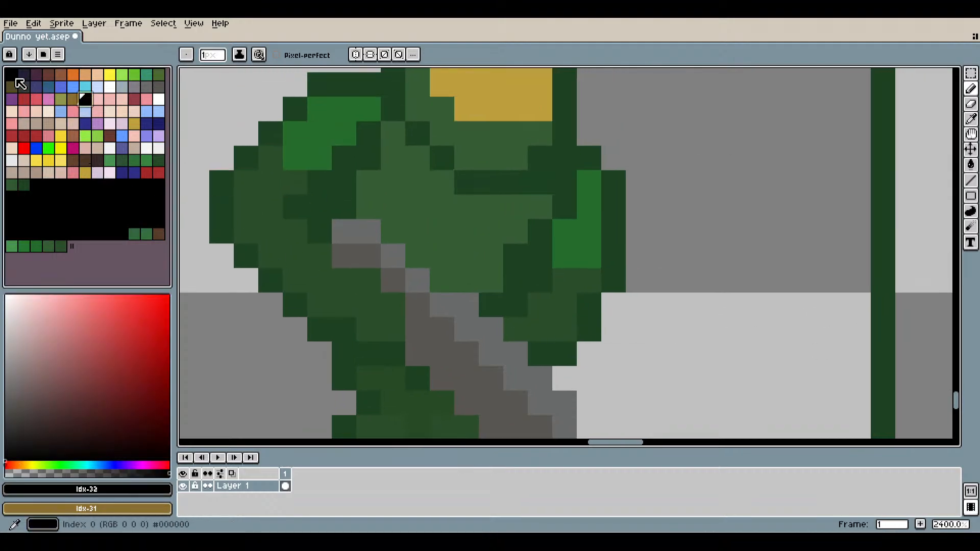
mouse_move(344, 206)
mouse_down()
mouse_move(319, 207)
mouse_move(319, 232)
mouse_up()
Draw a four-pixel black diagonal edge along the underside of the grey band, above the front thigh.
scroll(402, 297, down, 4)
drag(485, 339, 541, 317)
scroll(486, 323, up, 4)
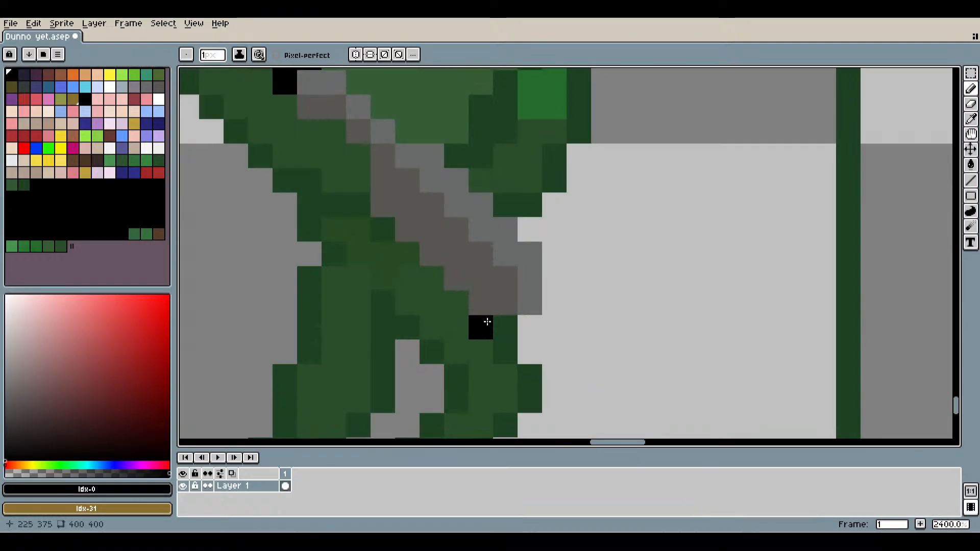
mouse_move(405, 252)
mouse_down()
mouse_move(449, 300)
mouse_move(500, 329)
mouse_up()
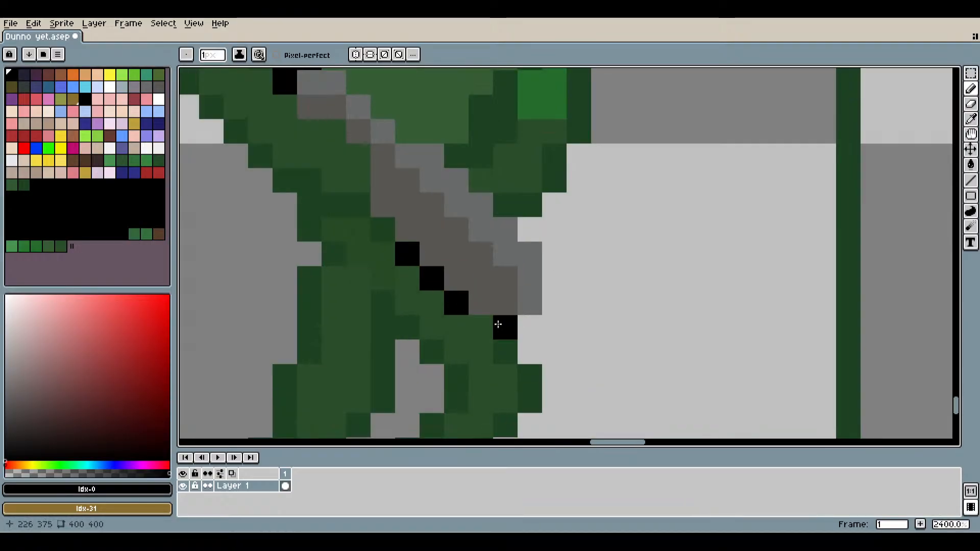
scroll(563, 339, down, 4)
scroll(538, 326, up, 6)
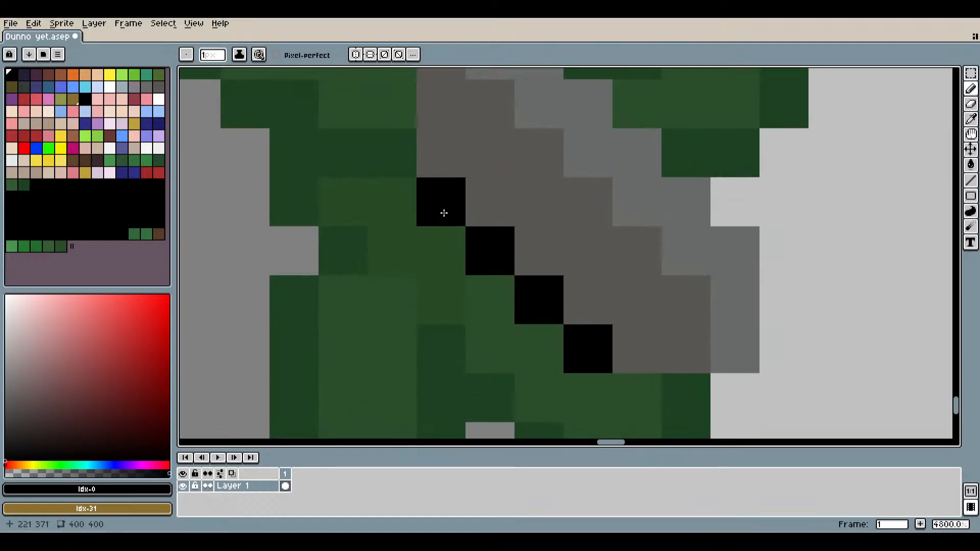
scroll(590, 300, down, 7)
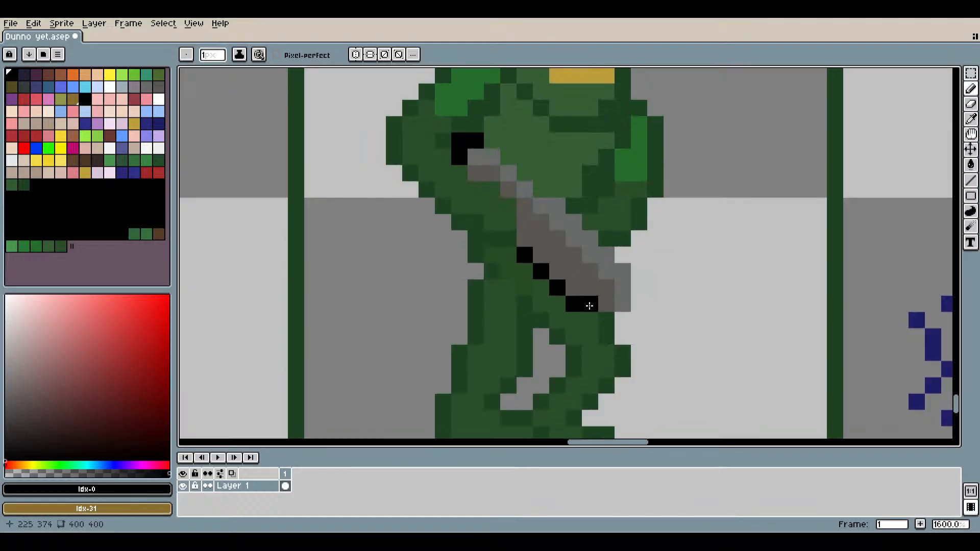
drag(636, 322, 533, 269)
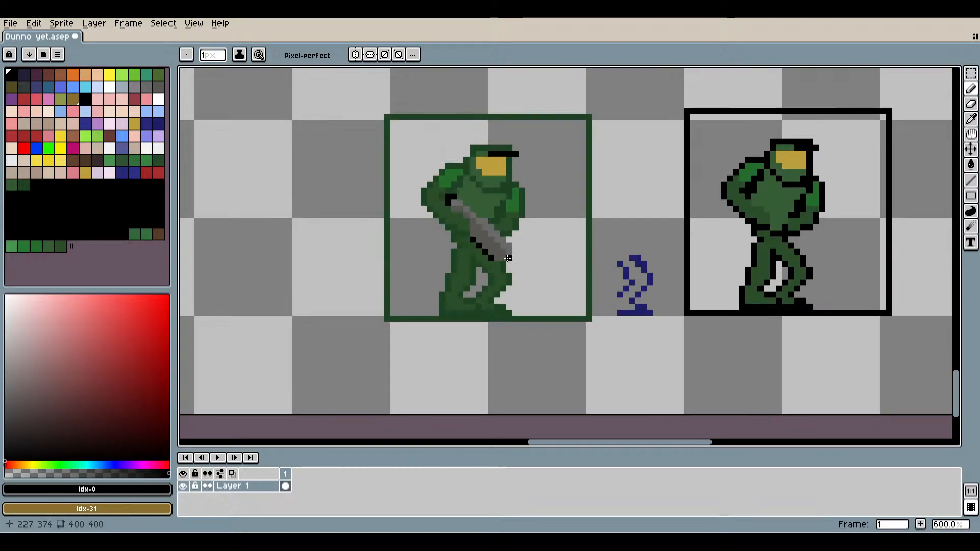
Extend the black edge one pixel horizontally at the lower end of the grey band.
scroll(534, 269, up, 5)
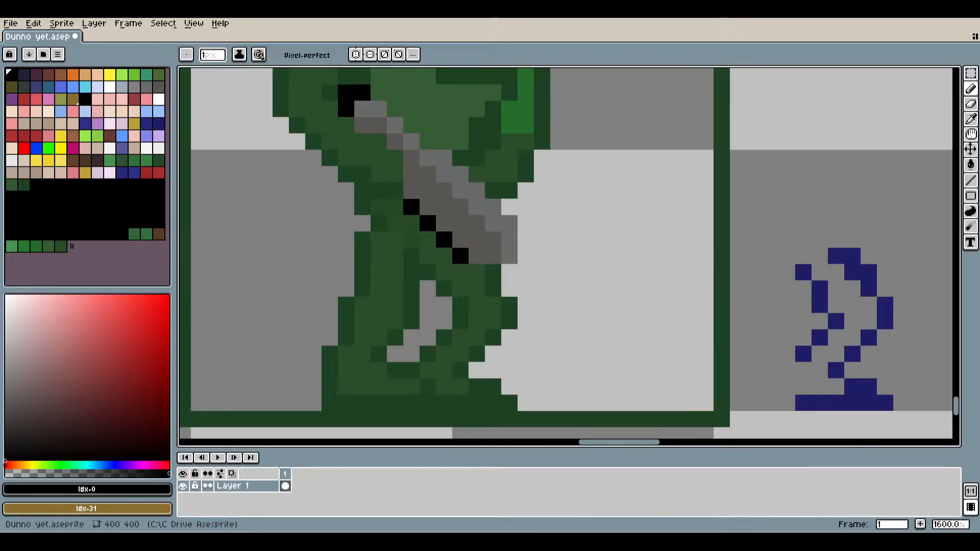
scroll(477, 256, up, 1)
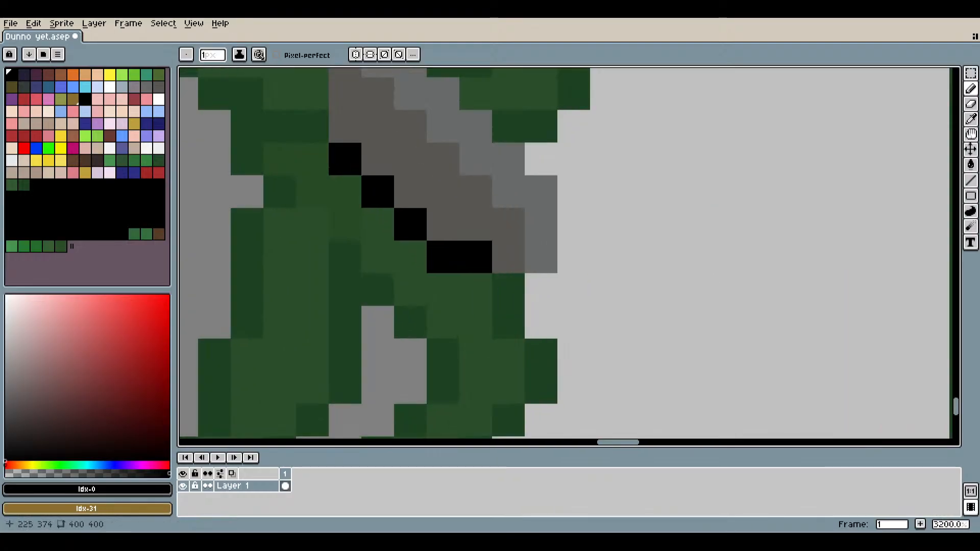
click(509, 256)
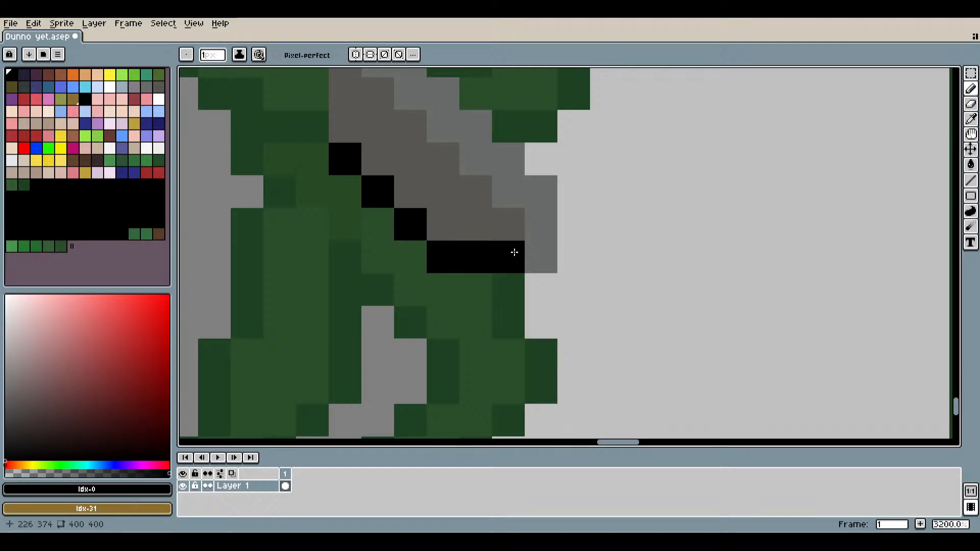
scroll(639, 353, down, 6)
Try to extend the grey band's front edge one pixel downward, testing several palette greys, and undo the added pixel.
scroll(629, 339, up, 7)
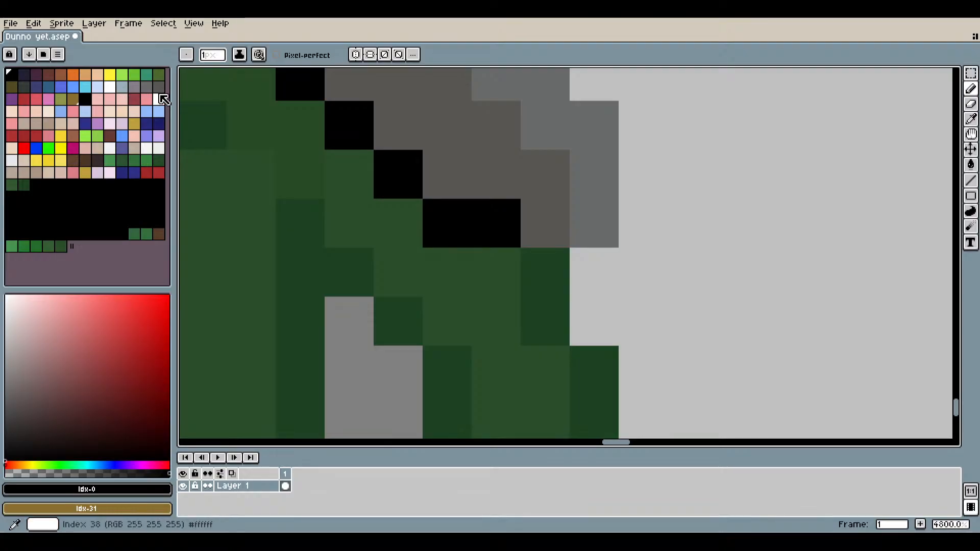
click(158, 88)
click(587, 257)
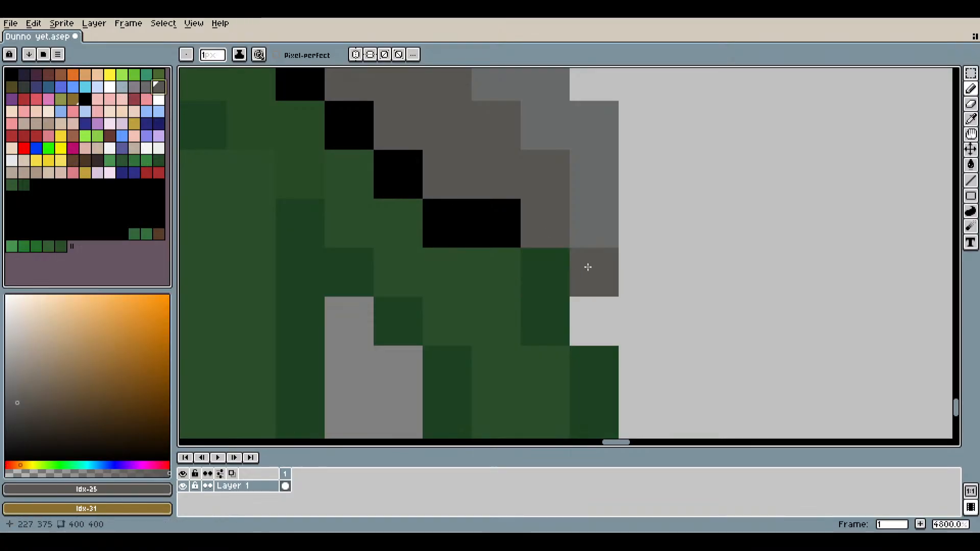
click(135, 88)
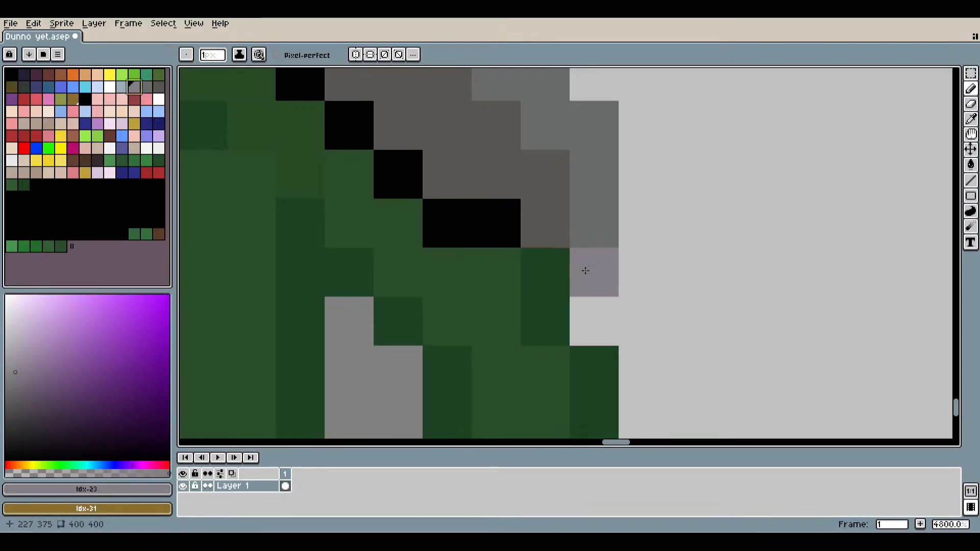
click(146, 88)
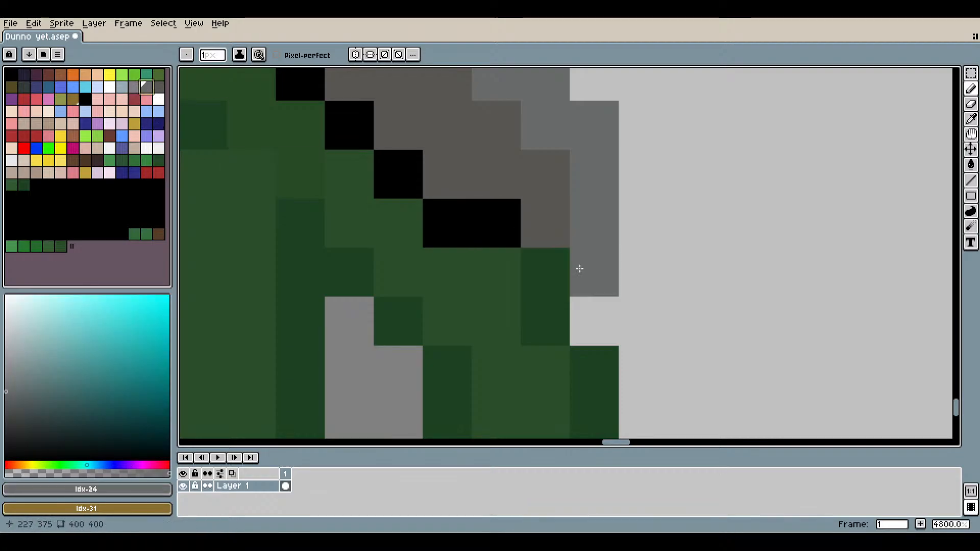
click(643, 271)
scroll(765, 343, down, 9)
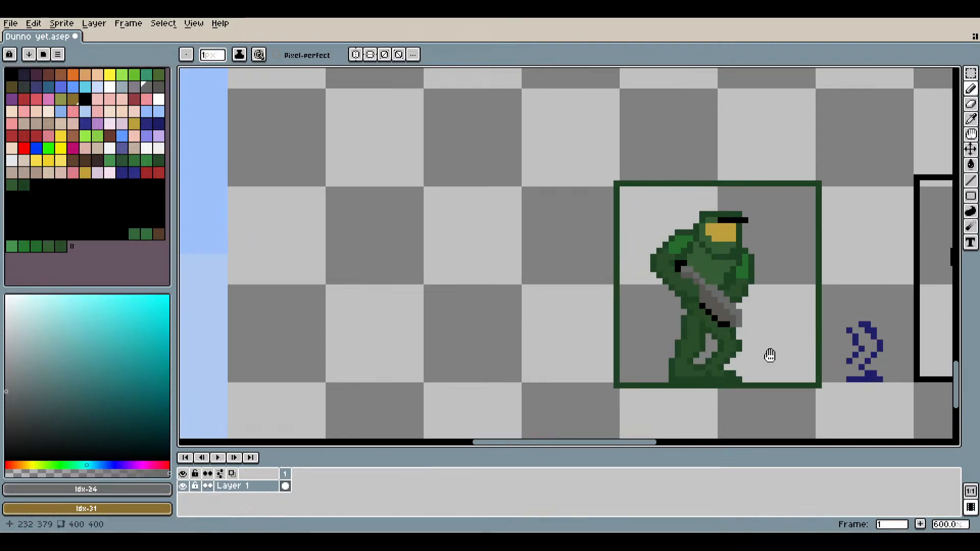
scroll(735, 323, up, 4)
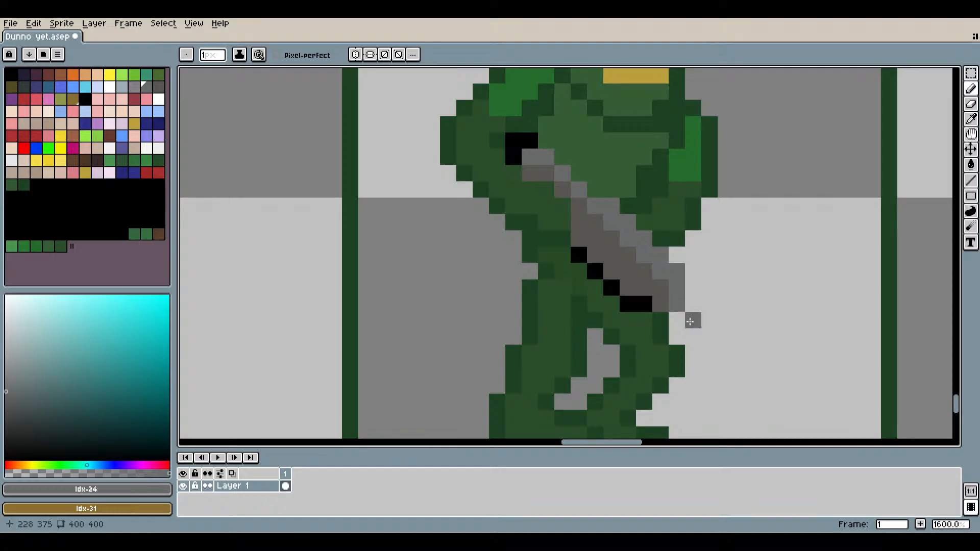
scroll(699, 342, down, 3)
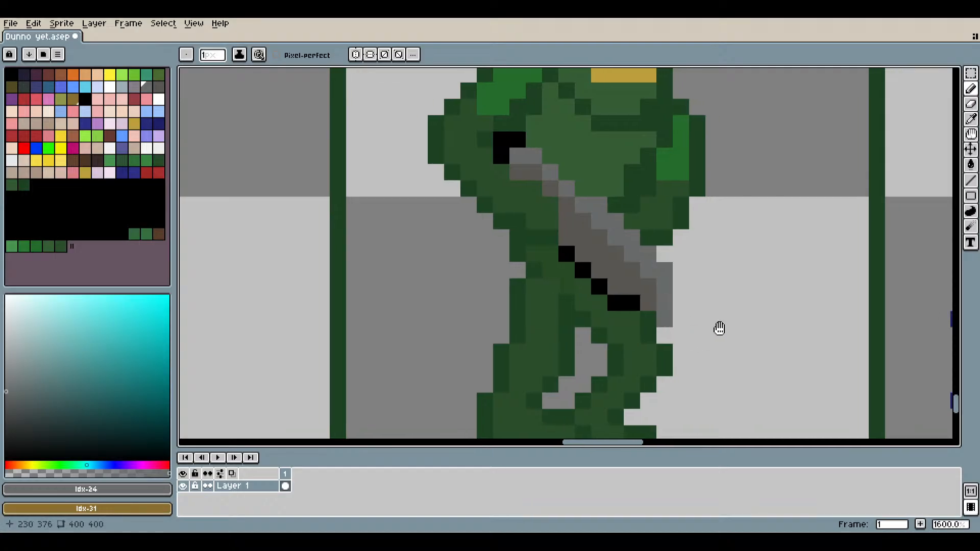
scroll(642, 383, up, 5)
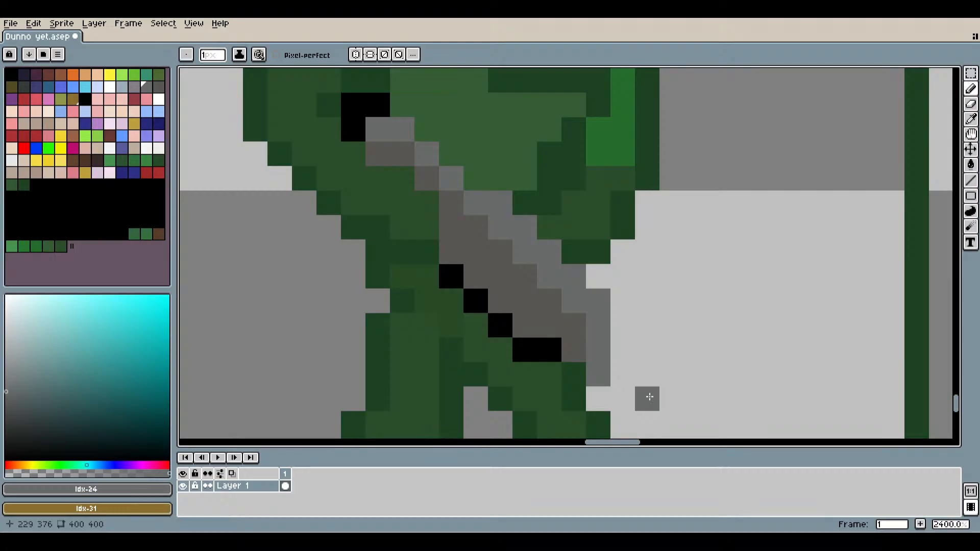
key(ctrl+z)
scroll(711, 299, down, 3)
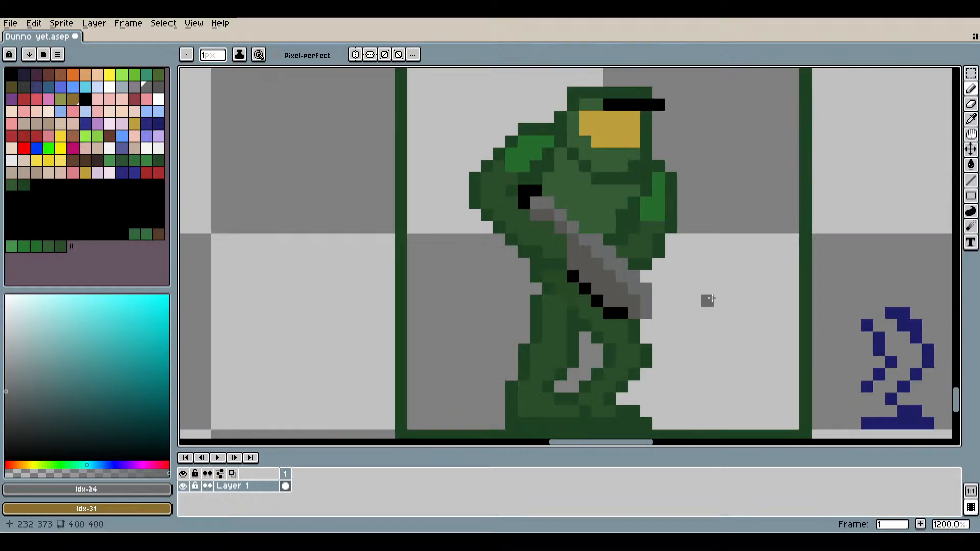
drag(694, 288, 643, 299)
scroll(604, 309, down, 2)
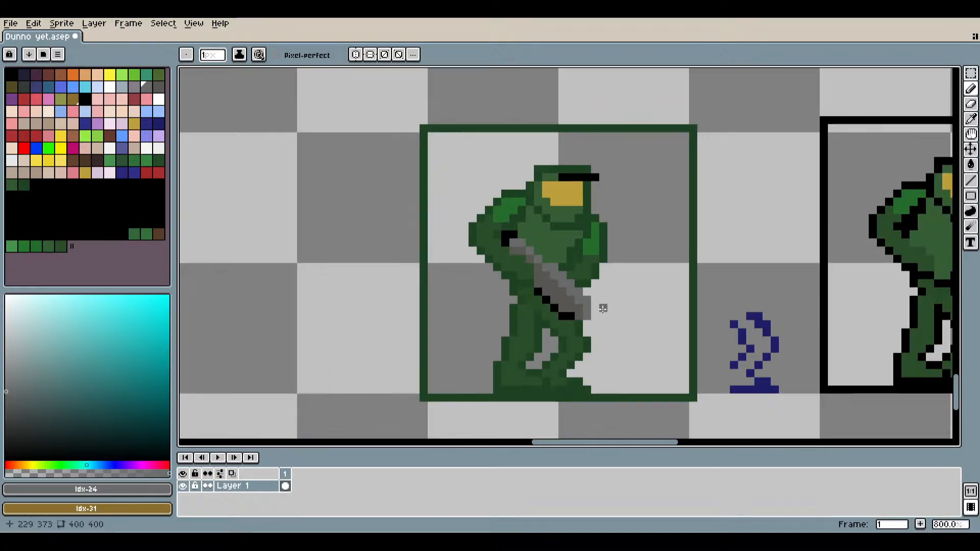
scroll(562, 320, down, 1)
drag(562, 313, 540, 320)
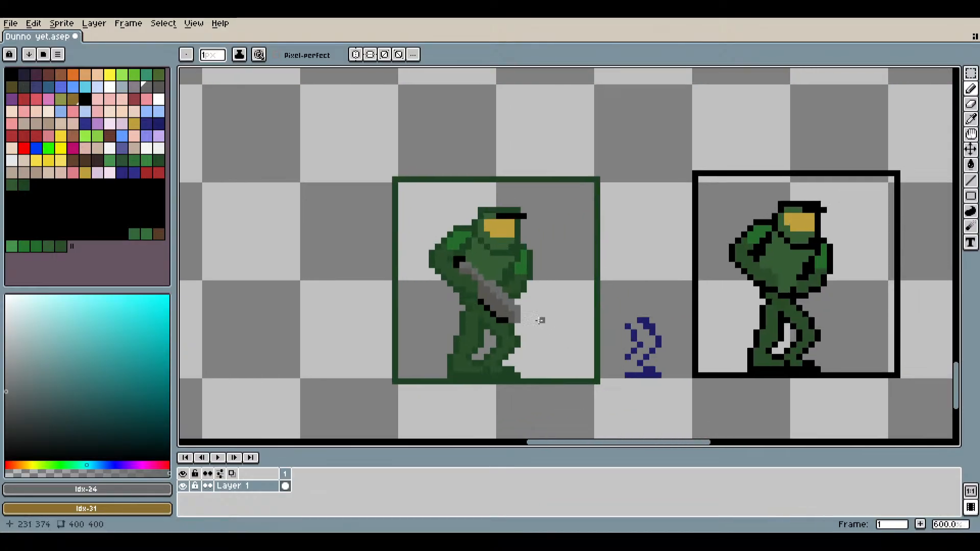
scroll(504, 314, up, 3)
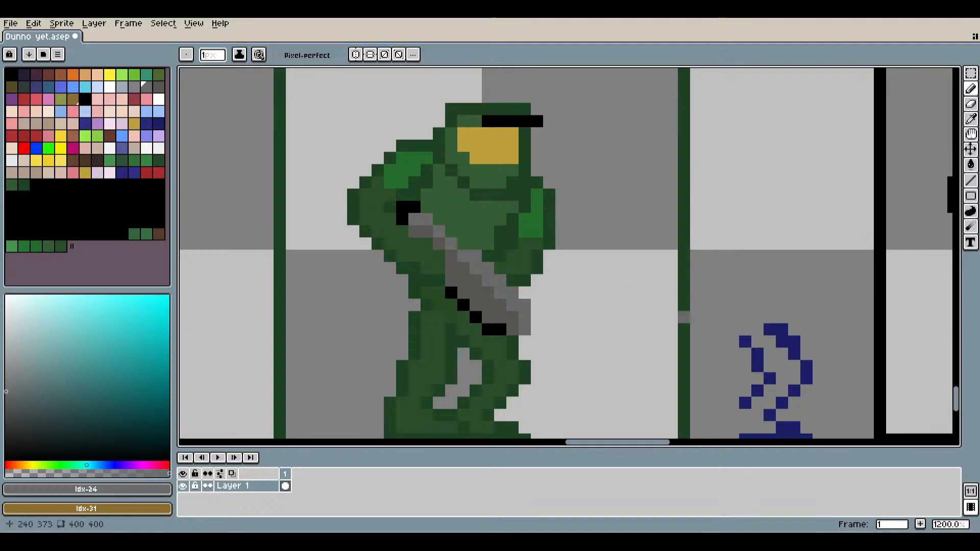
drag(532, 259, 524, 299)
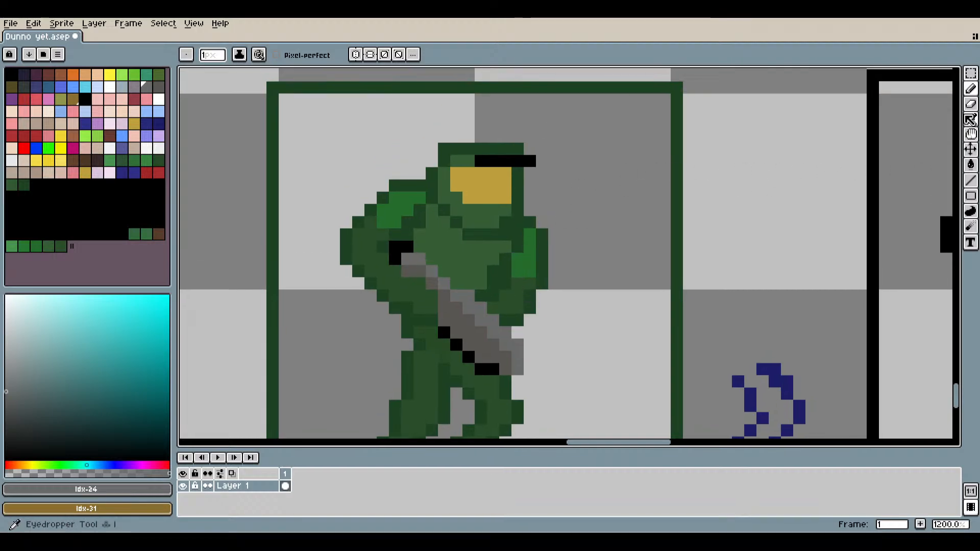
Sample the rear arm's dark green #2b4d2a from the sprite as the drawing colour for the pencil.
click(971, 120)
drag(464, 370, 580, 341)
scroll(571, 306, up, 3)
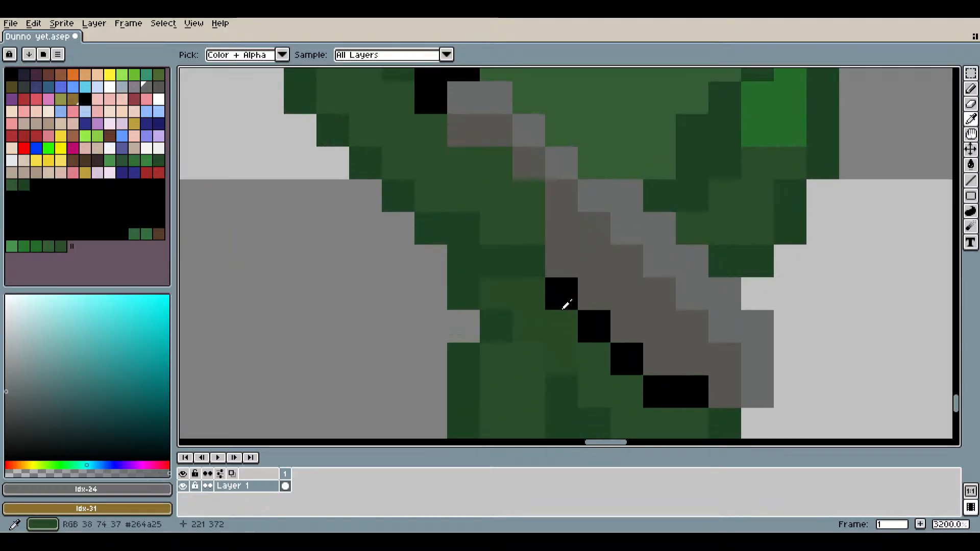
click(527, 203)
click(970, 89)
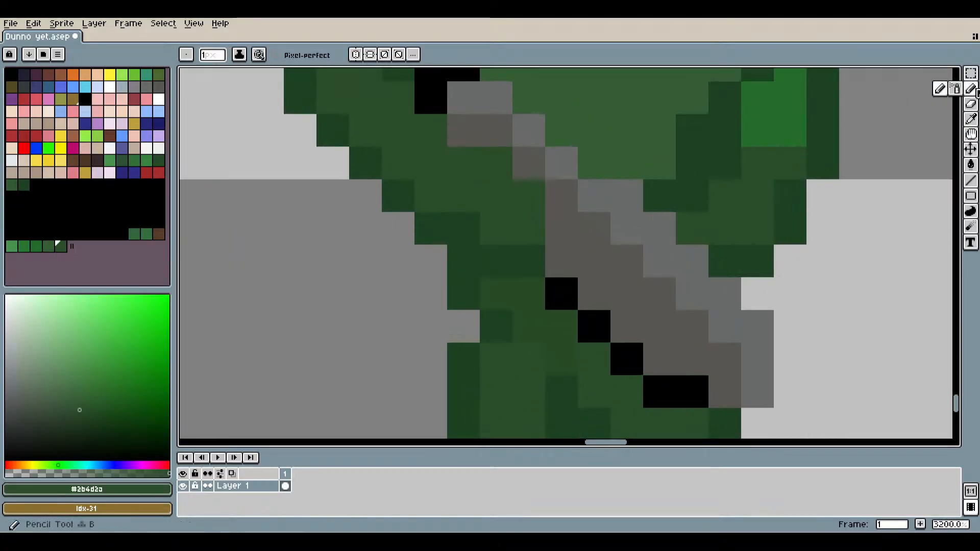
drag(837, 176, 806, 223)
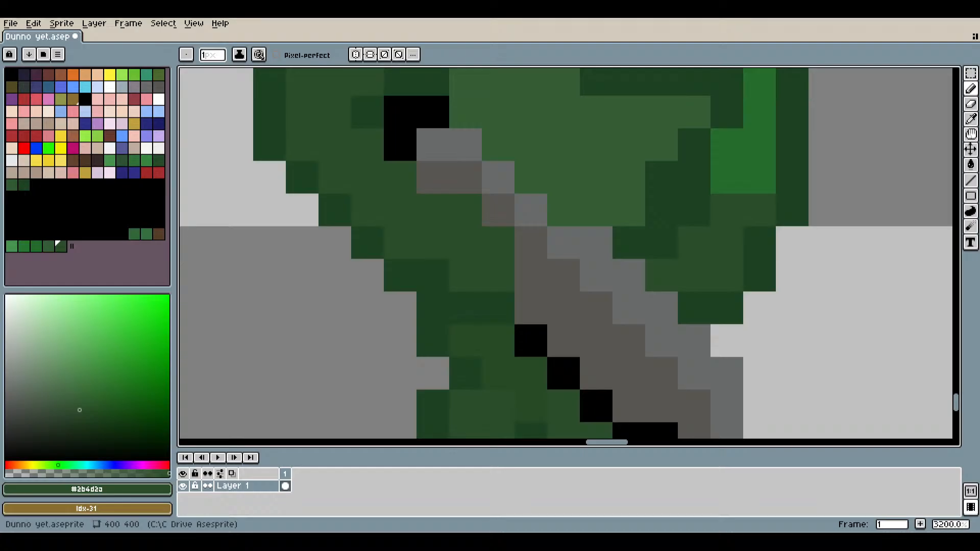
scroll(564, 209, down, 3)
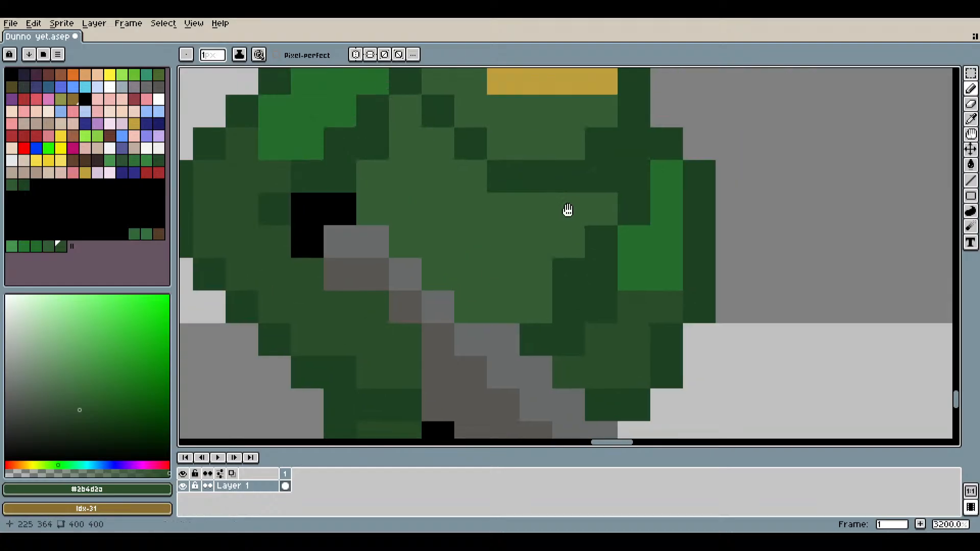
drag(499, 310, 549, 303)
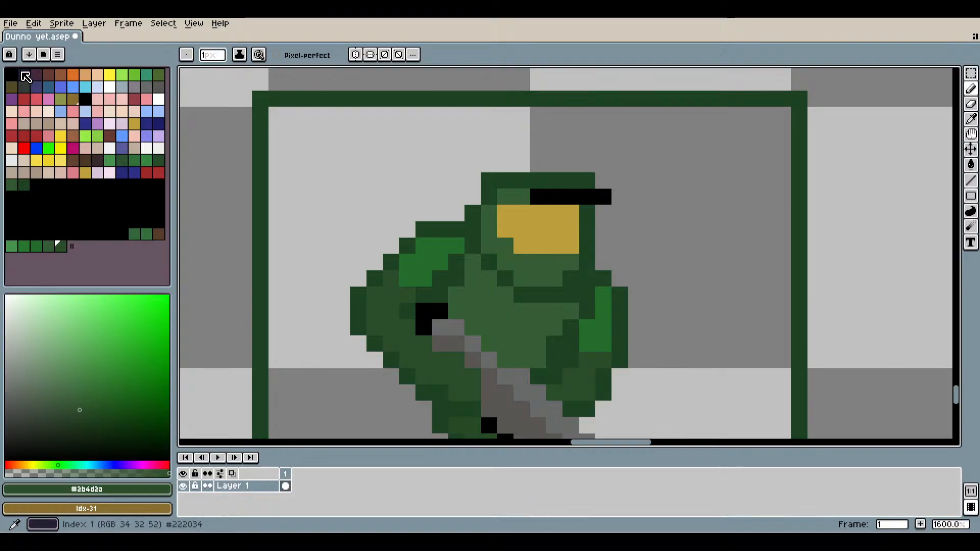
Draw a black stepped outline under the helmet, down both sides from the neck along the upper chest.
click(12, 75)
scroll(531, 284, up, 3)
click(401, 262)
click(438, 304)
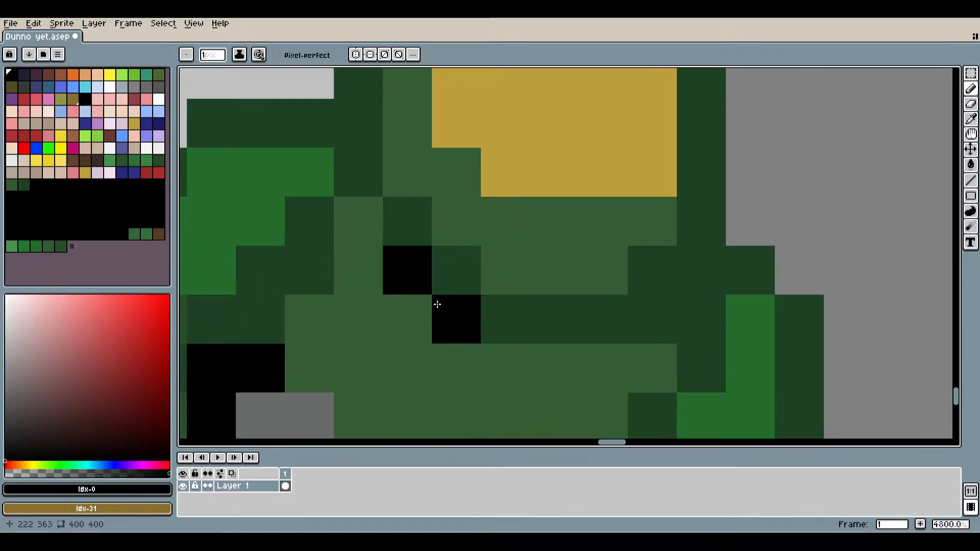
click(508, 353)
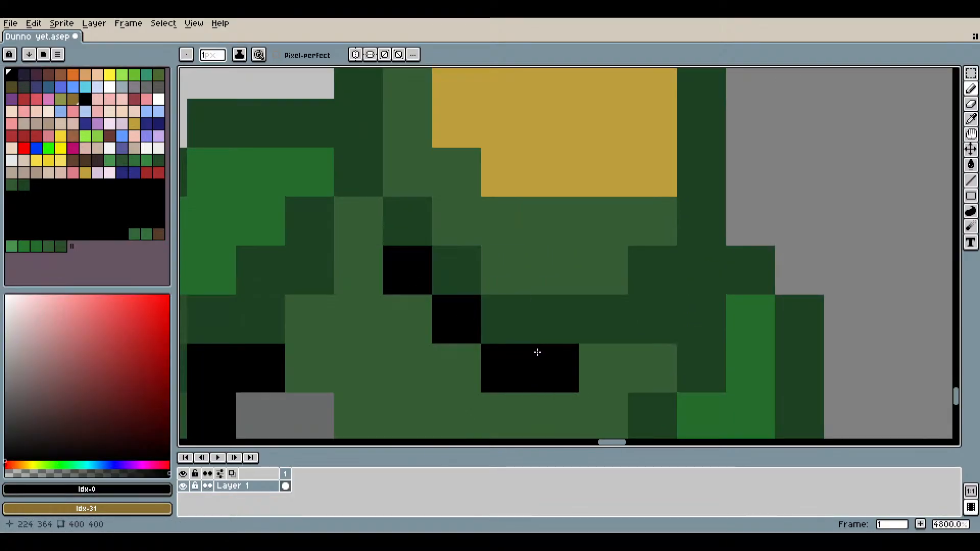
click(536, 354)
click(350, 225)
click(298, 304)
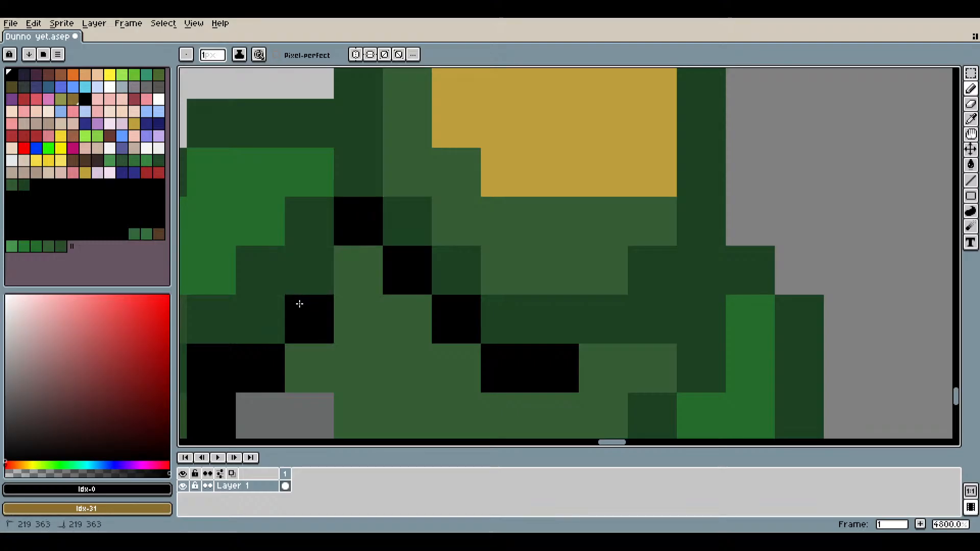
click(357, 269)
Continue the black chest line to the front arm and add two black pixels down along the chest's front edge.
scroll(624, 324, down, 5)
scroll(583, 293, up, 3)
scroll(583, 293, up, 1)
click(495, 291)
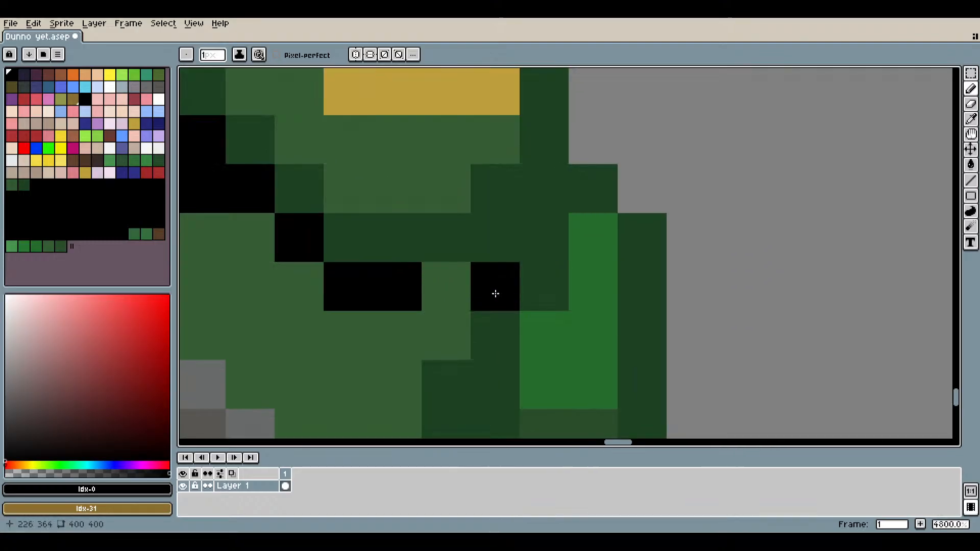
click(445, 327)
click(443, 290)
scroll(613, 343, down, 4)
drag(619, 343, 767, 299)
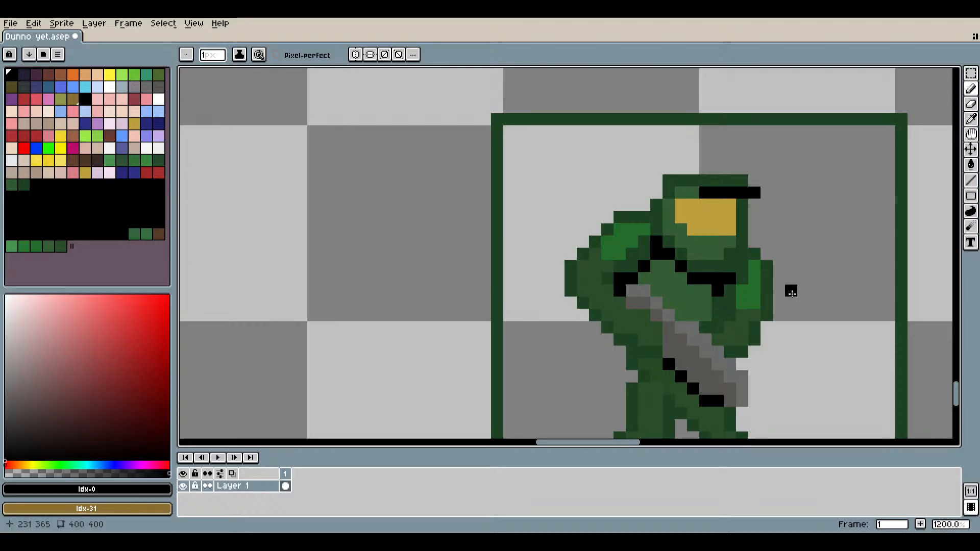
scroll(753, 294, up, 4)
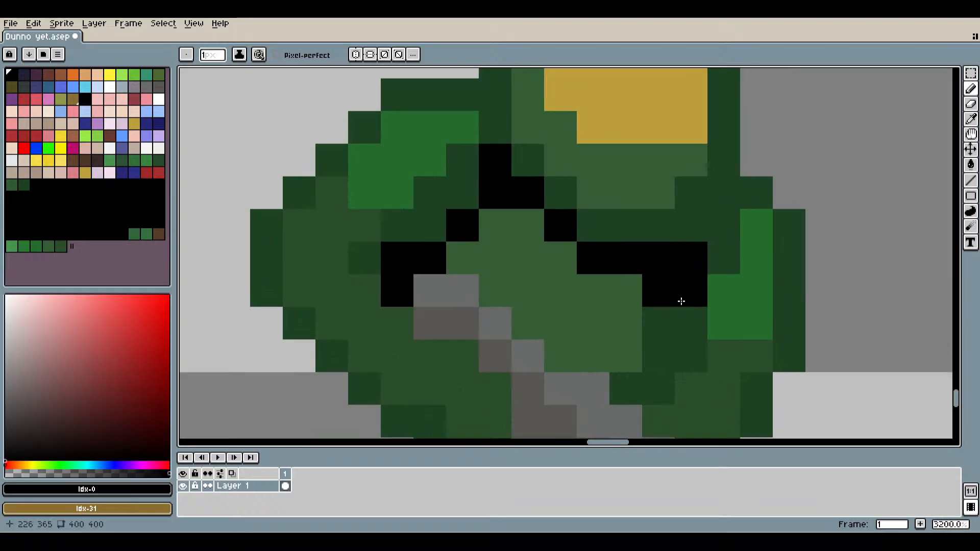
click(652, 317)
scroll(750, 322, down, 3)
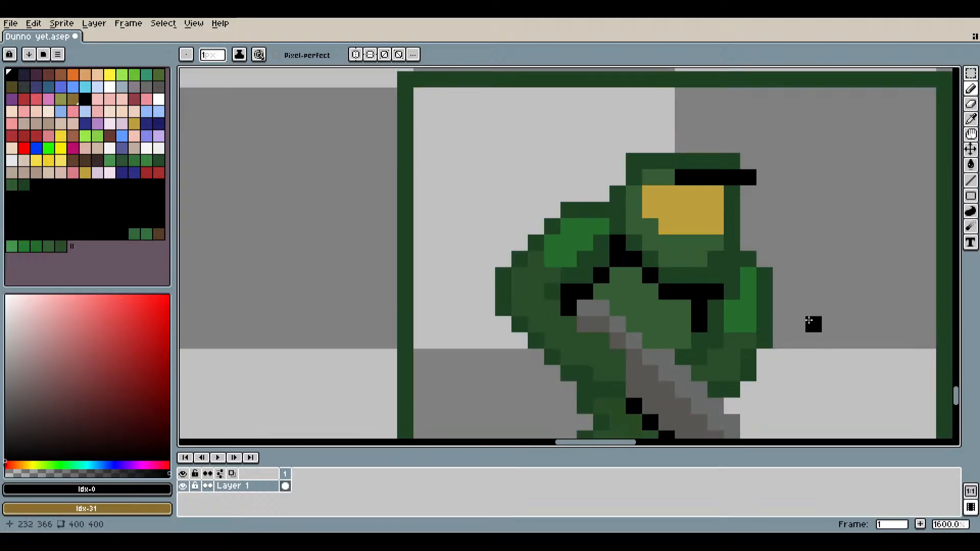
scroll(812, 321, down, 3)
drag(812, 322, 783, 319)
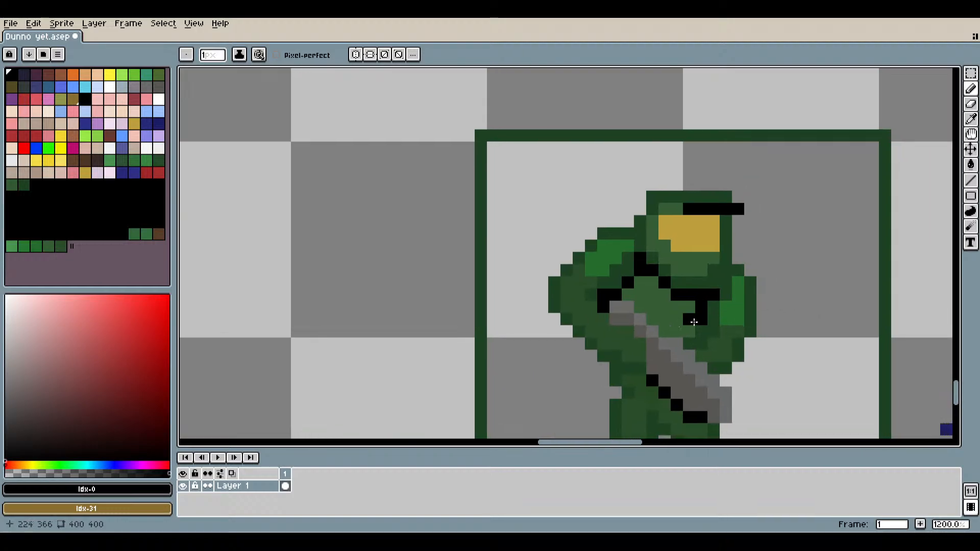
Draw a three-pixel black diagonal below the grey band's underside, where the two thighs meet.
scroll(691, 322, up, 6)
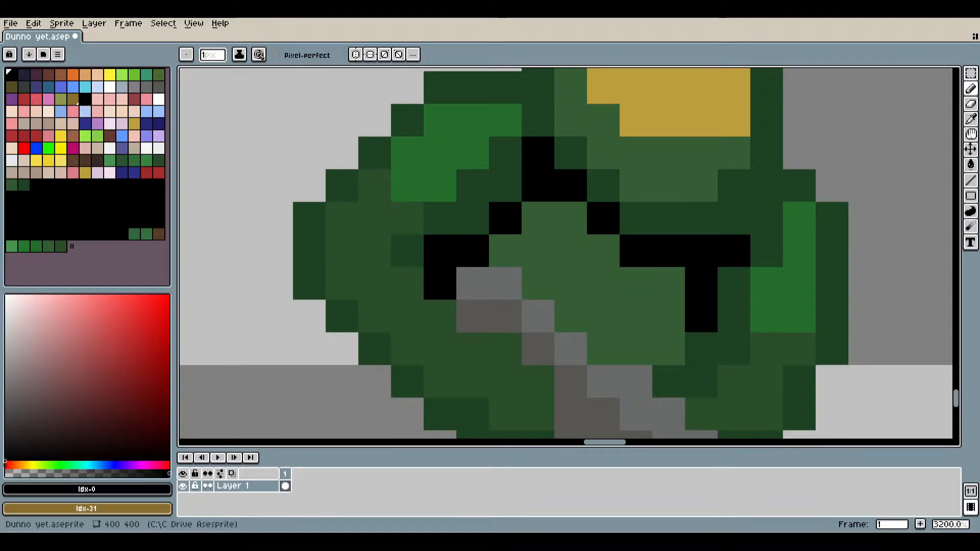
scroll(636, 343, down, 3)
drag(685, 339, 679, 196)
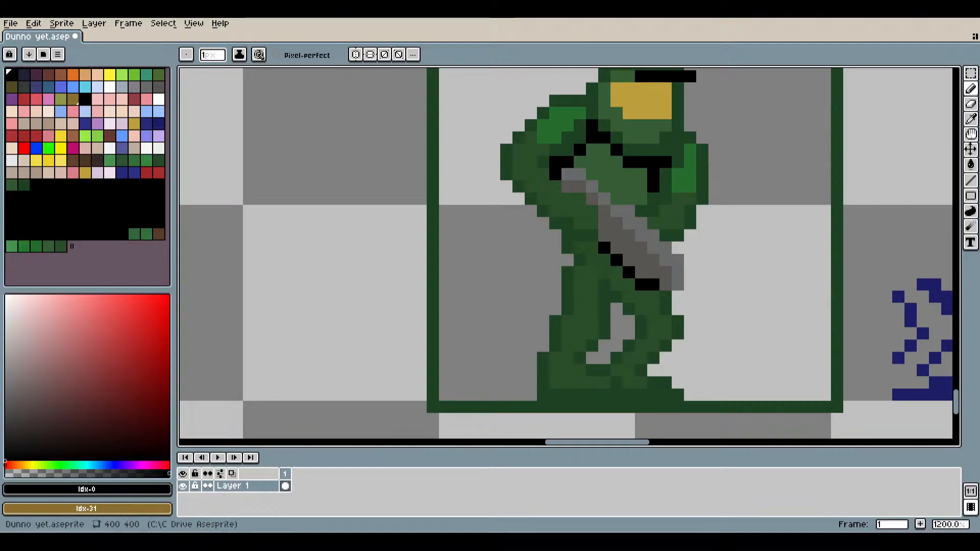
scroll(627, 282, up, 2)
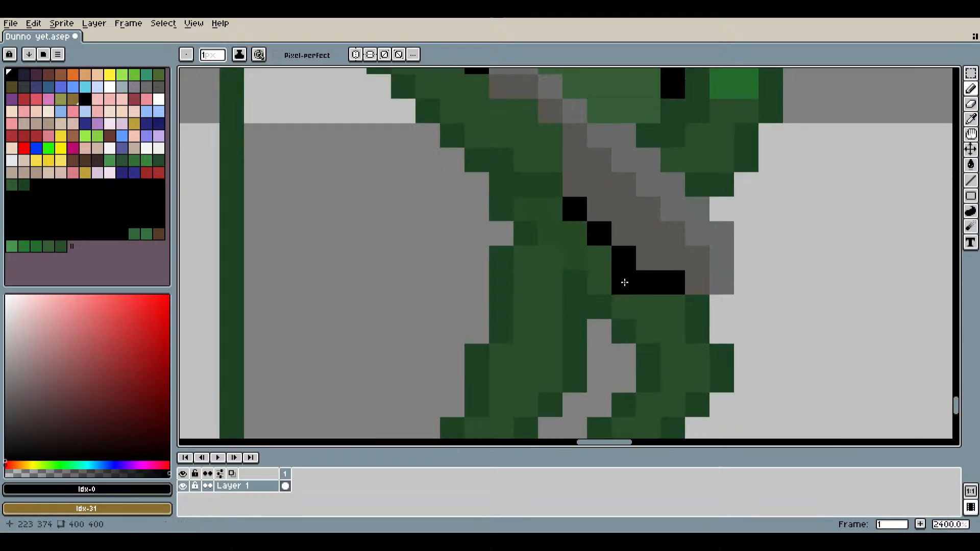
scroll(648, 308, down, 2)
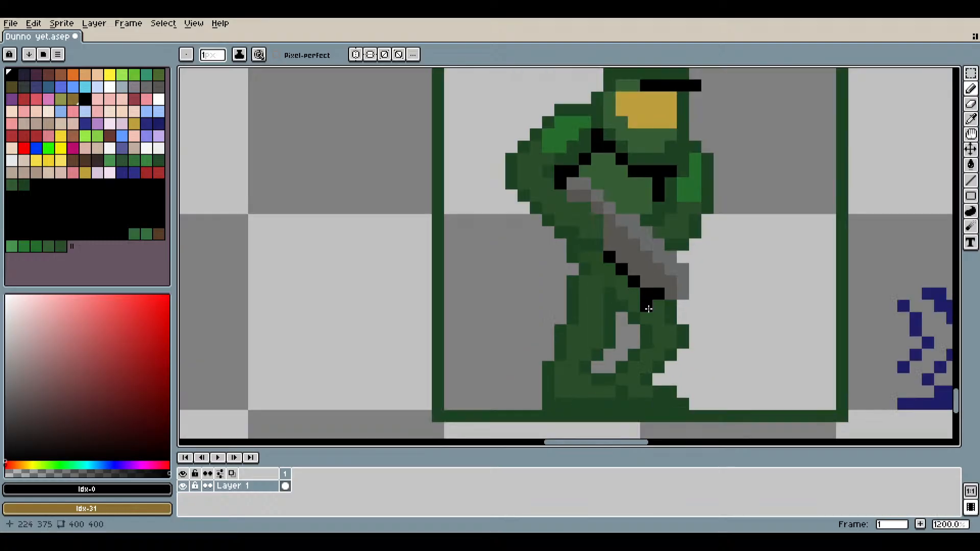
scroll(632, 316, up, 3)
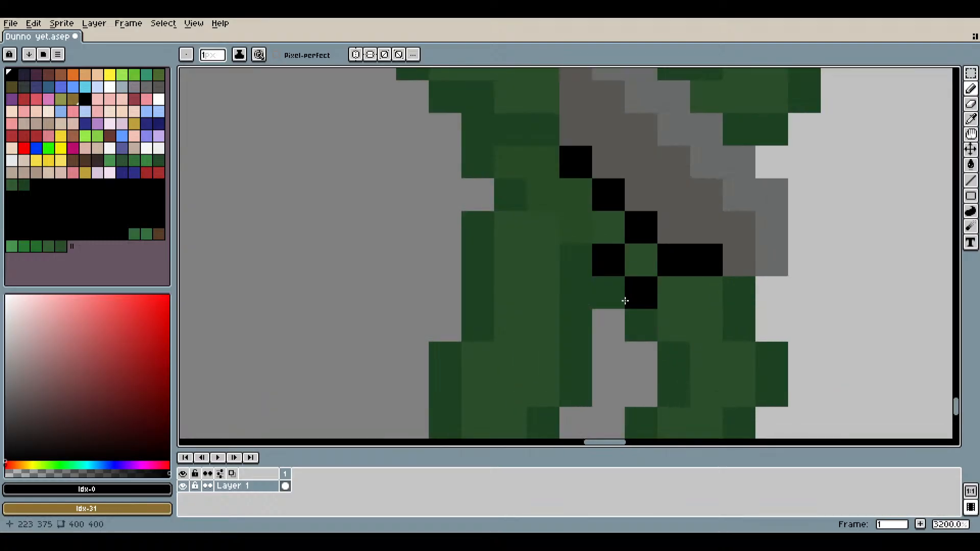
scroll(672, 326, down, 5)
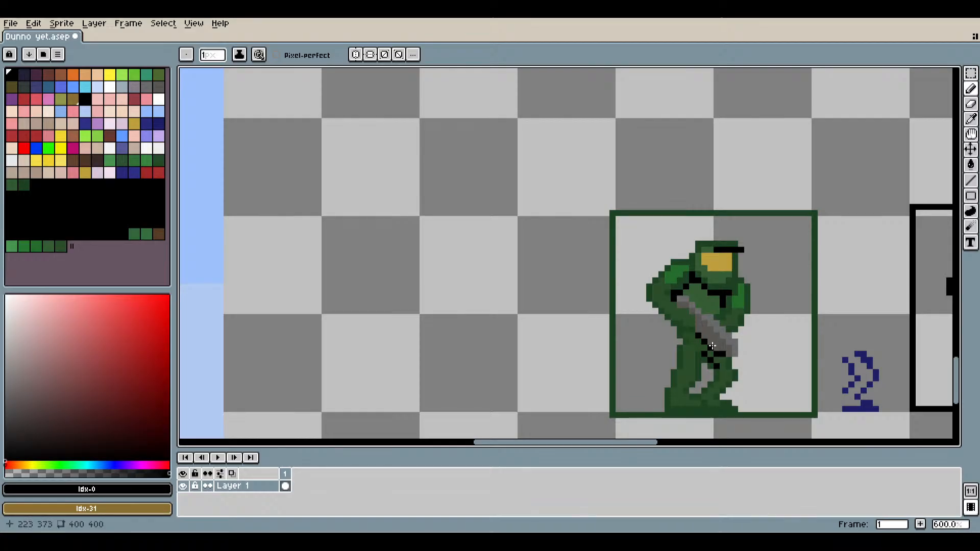
Draw a three-pixel horizontal black line across the waist behind the grey band.
scroll(709, 343, up, 3)
scroll(682, 335, up, 3)
drag(580, 293, 608, 288)
scroll(725, 333, down, 7)
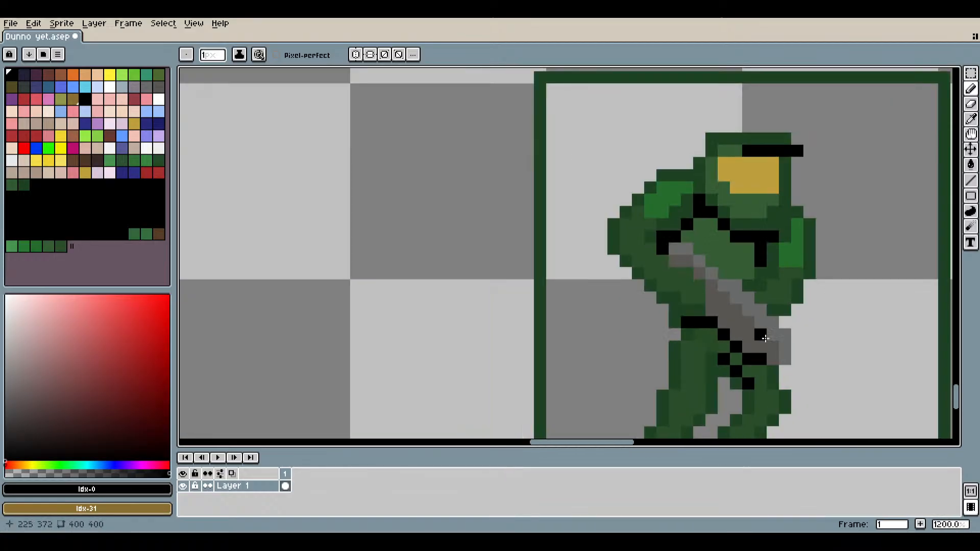
mouse_move(827, 347)
mouse_down()
mouse_move(728, 295)
mouse_move(683, 291)
mouse_up()
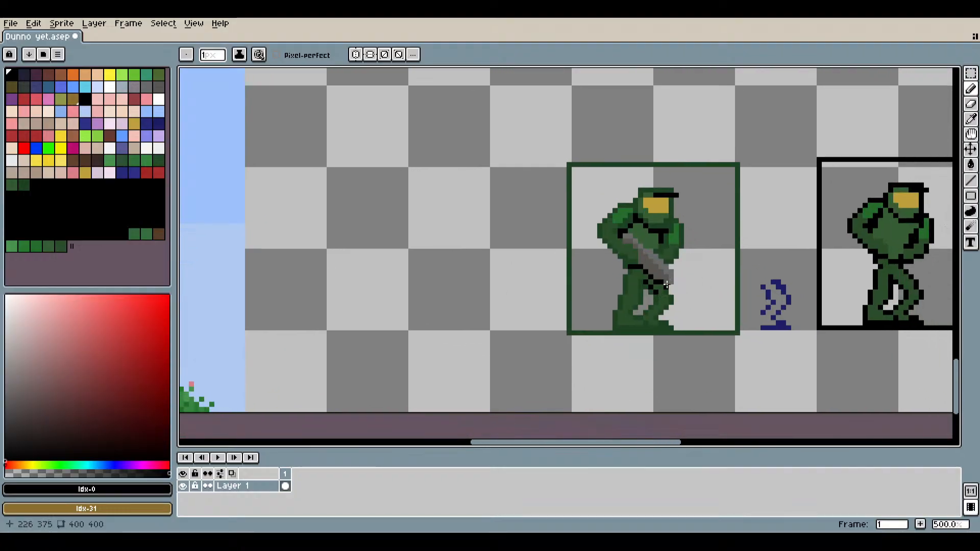
scroll(677, 297, up, 4)
drag(696, 236, 691, 250)
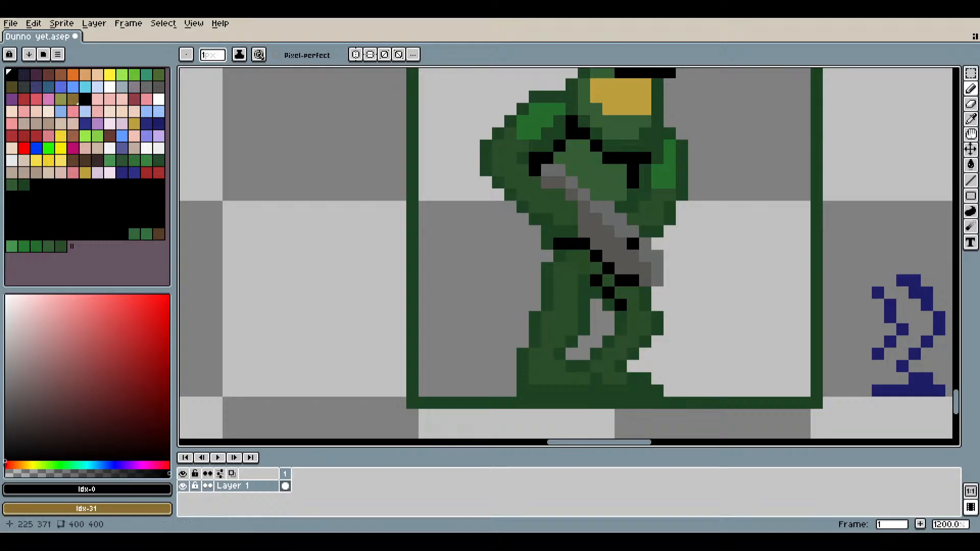
Draw a three-pixel black L-shaped mark on the rear side of the torso, above the waist line beside the grey band.
scroll(571, 202, up, 4)
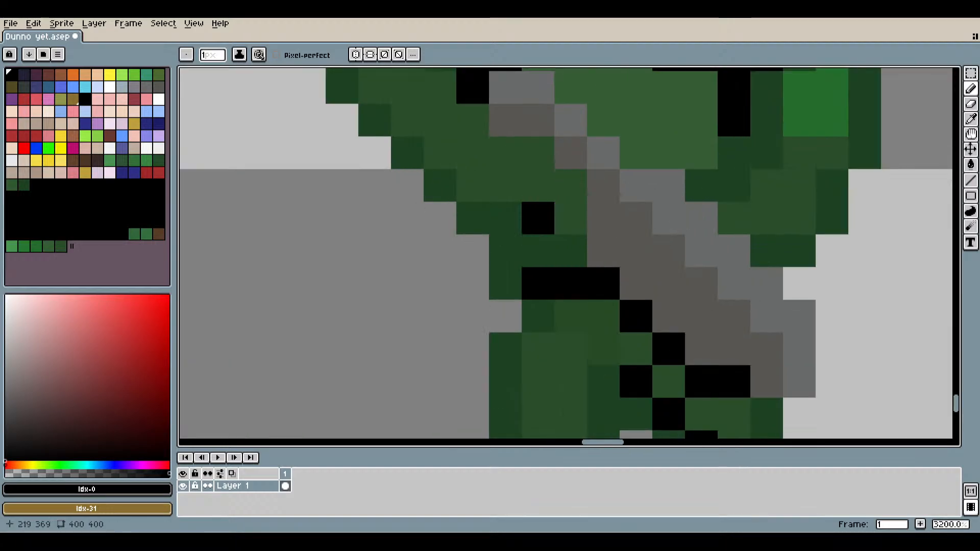
mouse_move(539, 218)
mouse_down()
mouse_move(555, 216)
mouse_move(582, 185)
mouse_up()
scroll(768, 245, down, 3)
drag(816, 261, 718, 285)
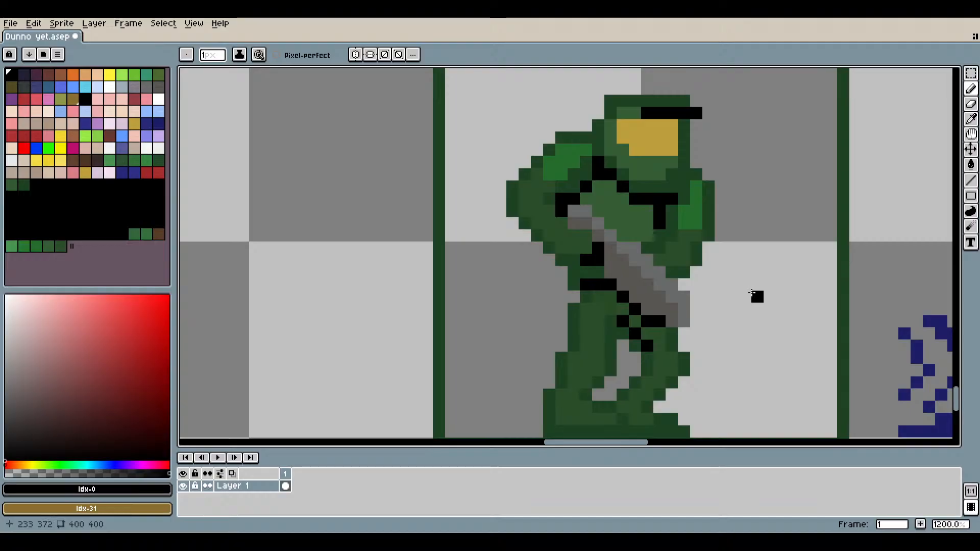
Draw a three-pixel black line across the rear knee and a two-pixel black diagonal across the front knee.
scroll(593, 366, up, 3)
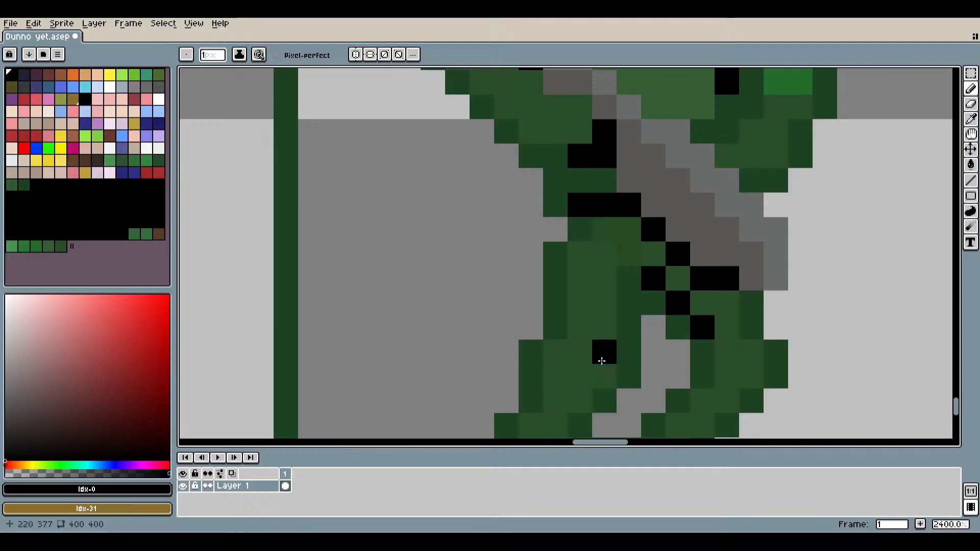
drag(602, 361, 559, 377)
click(751, 352)
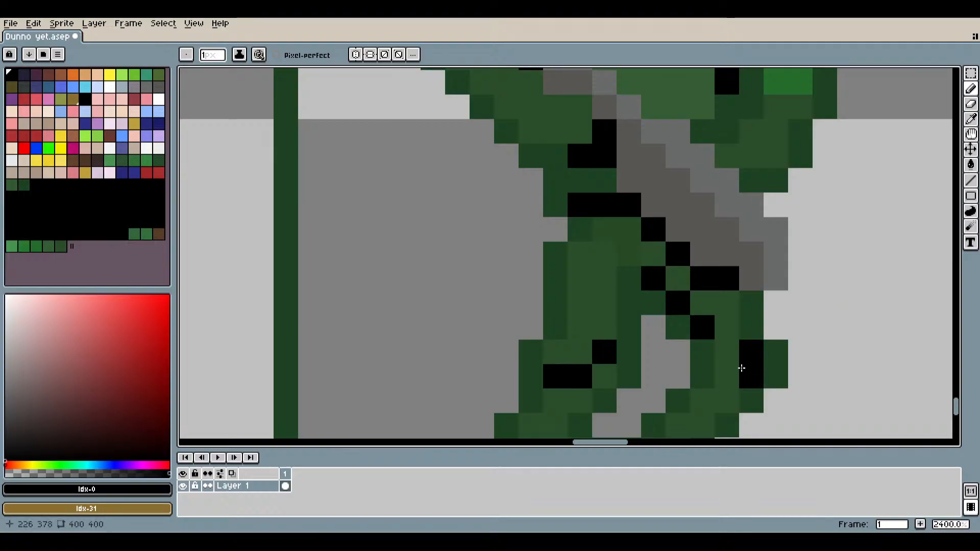
click(727, 377)
scroll(751, 385, down, 5)
drag(814, 379, 685, 350)
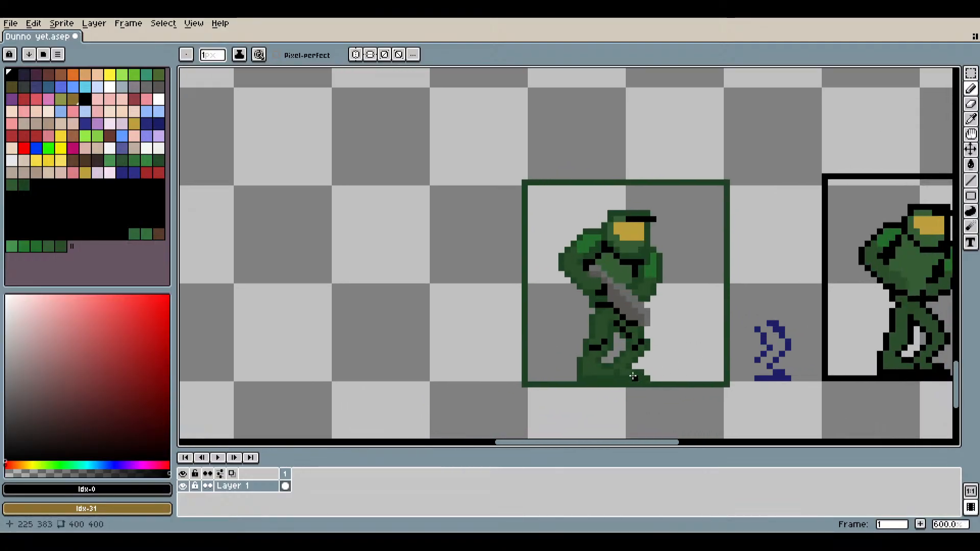
Draw a three-pixel stepped black line across the rear ankle and a two-pixel horizontal black line across the front ankle.
scroll(595, 374, up, 4)
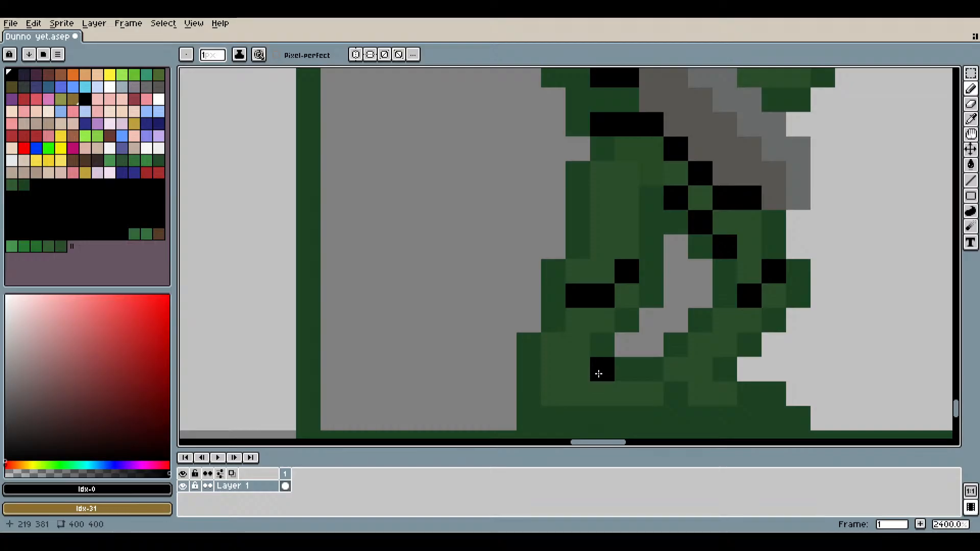
click(580, 372)
click(556, 388)
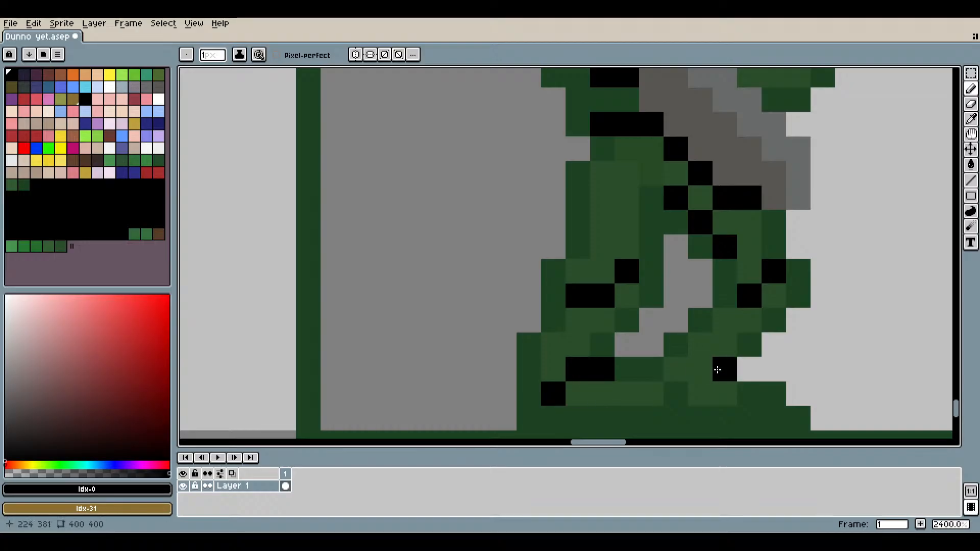
scroll(796, 374, down, 5)
scroll(811, 375, down, 1)
drag(811, 375, 692, 367)
scroll(693, 368, up, 2)
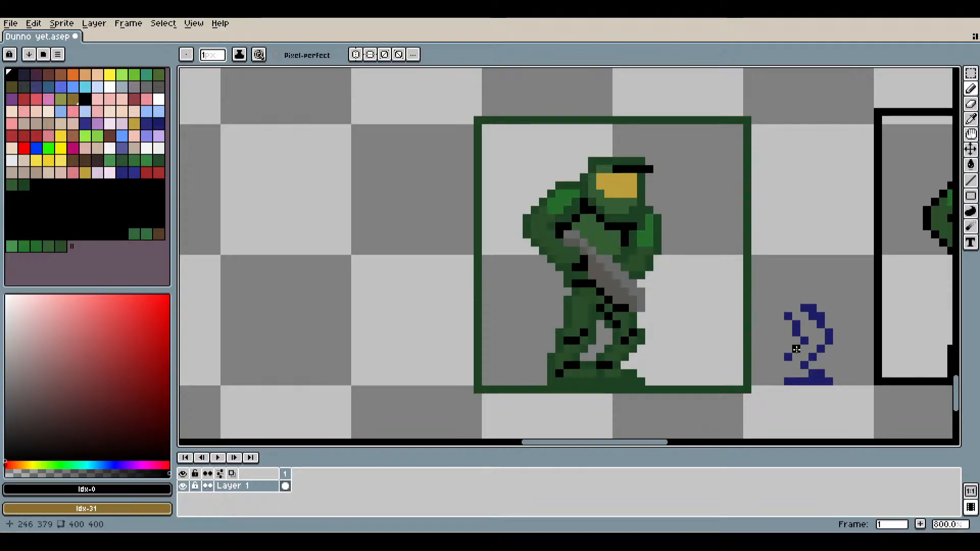
Draw a two-pixel horizontal black line at the rear elbow and a two-pixel black diagonal across the front forearm.
scroll(577, 233, up, 5)
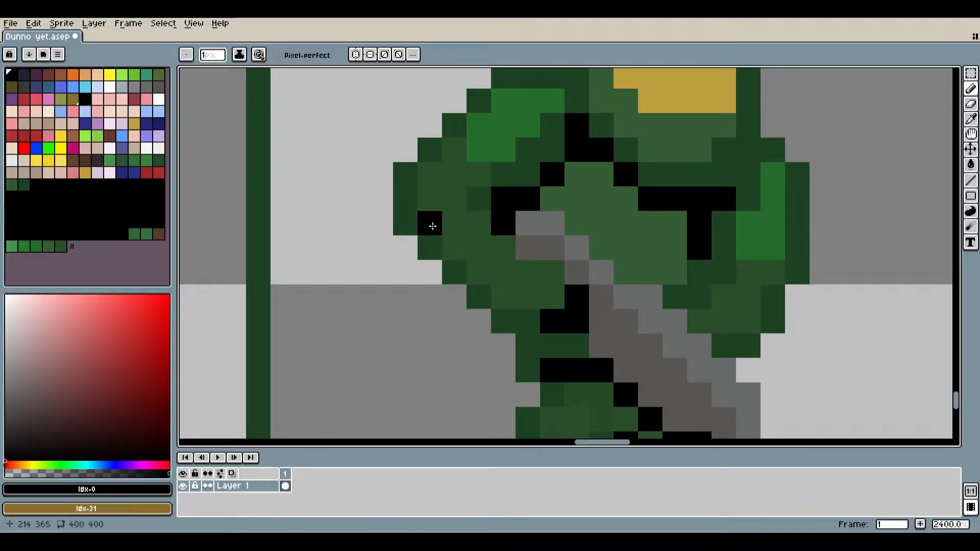
drag(431, 226, 457, 219)
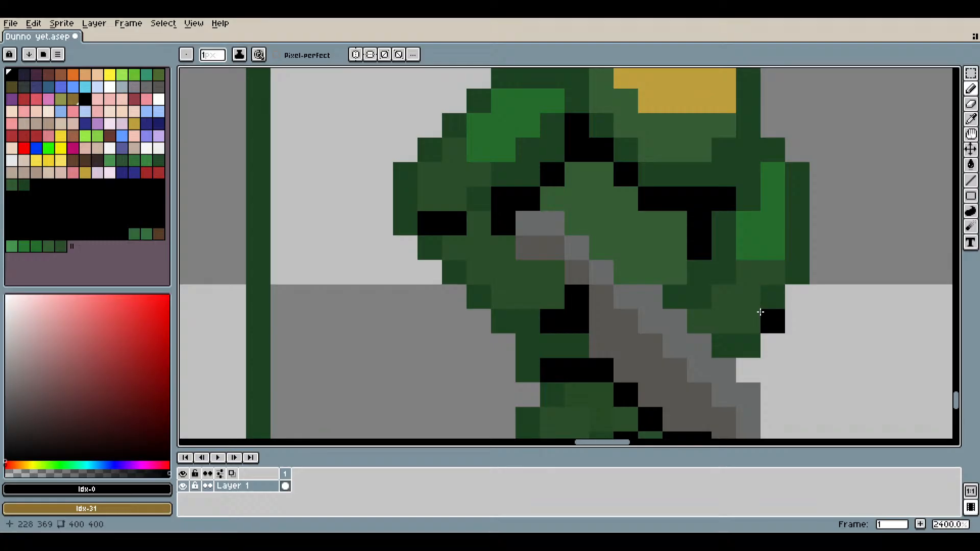
drag(754, 310, 740, 300)
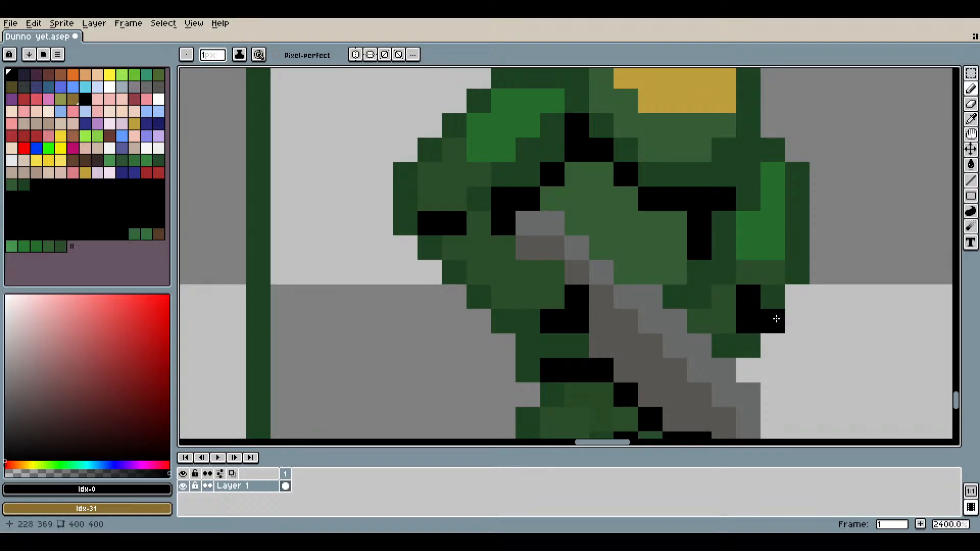
scroll(796, 324, down, 7)
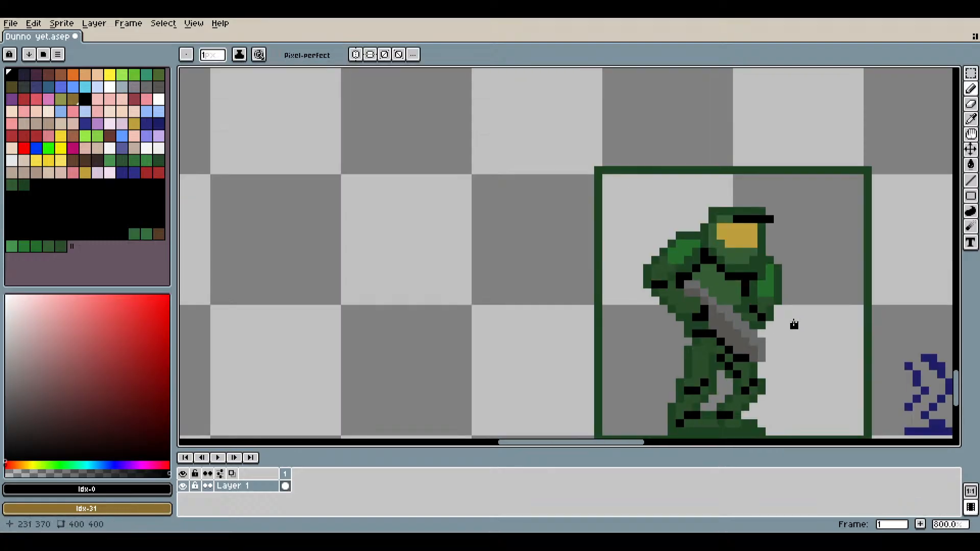
drag(803, 324, 580, 306)
scroll(581, 308, up, 5)
scroll(581, 307, down, 3)
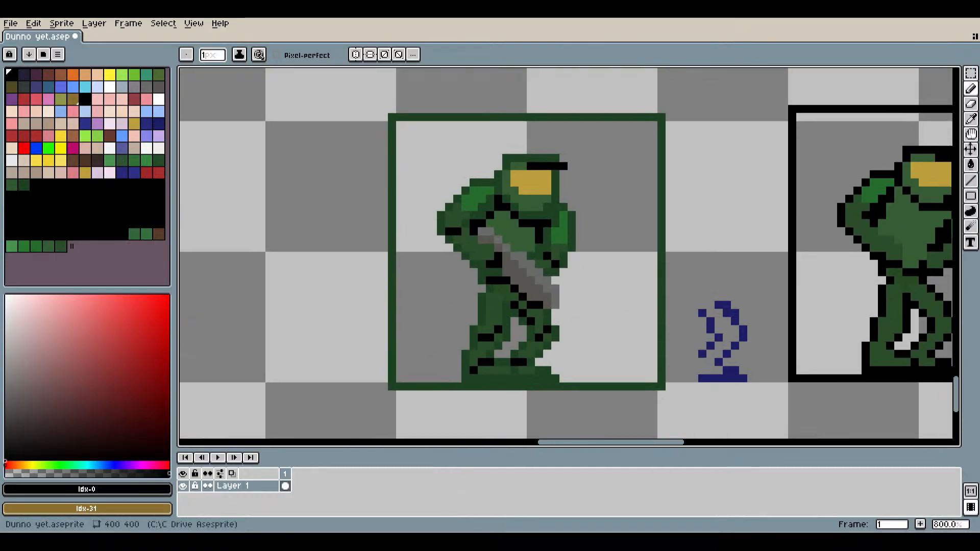
mouse_move(636, 278)
mouse_down()
mouse_move(527, 282)
mouse_move(503, 308)
mouse_up()
drag(470, 280, 545, 269)
scroll(627, 284, up, 6)
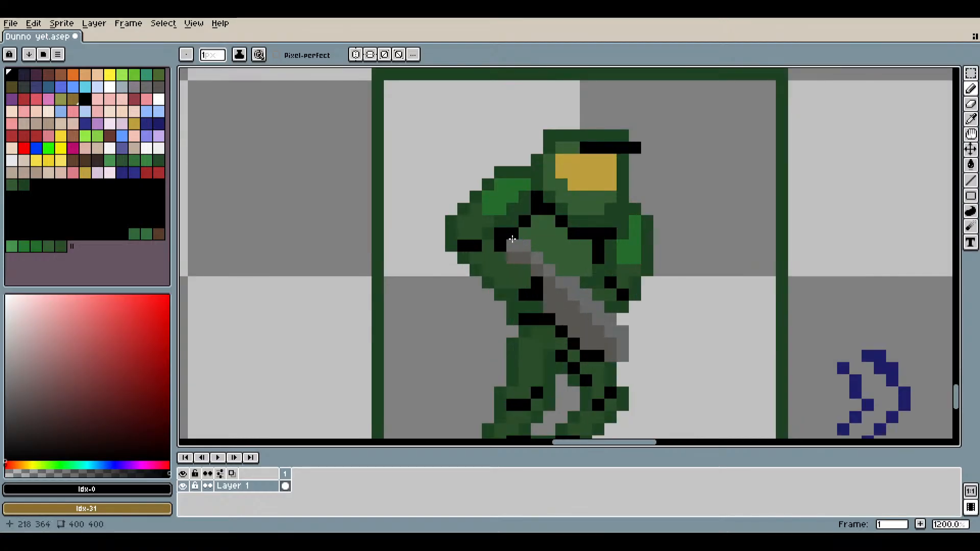
scroll(671, 307, down, 3)
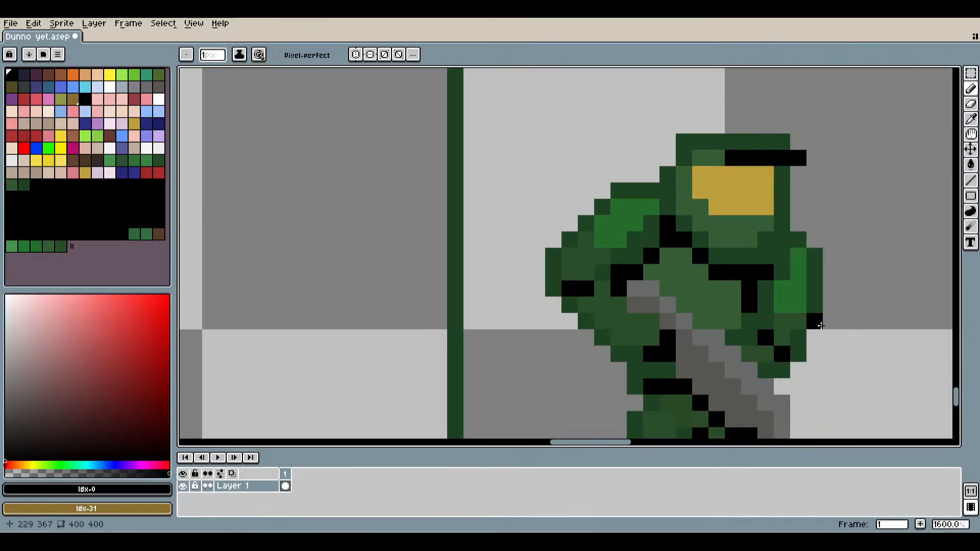
Draw a three-pixel black diagonal on the chest along the upper edge of the grey band.
drag(806, 322, 654, 311)
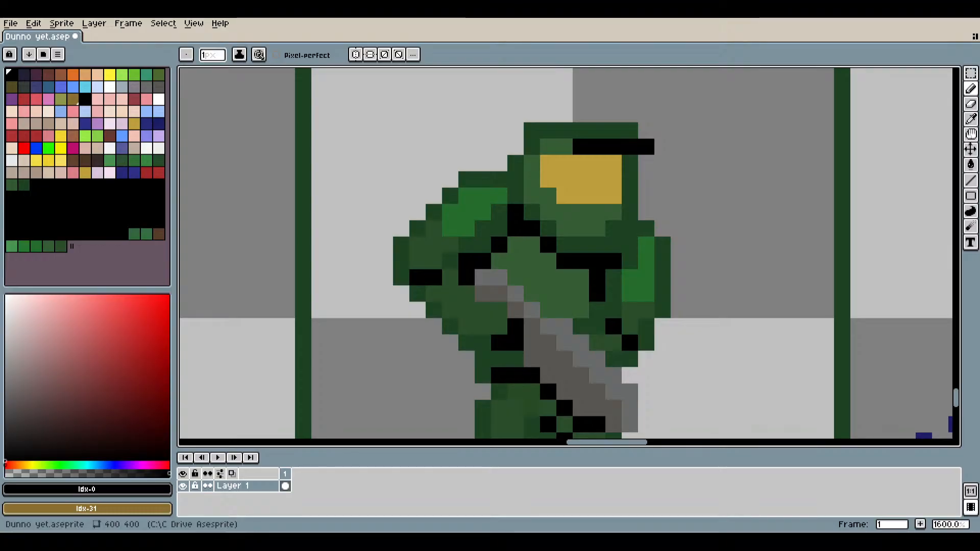
scroll(530, 278, up, 4)
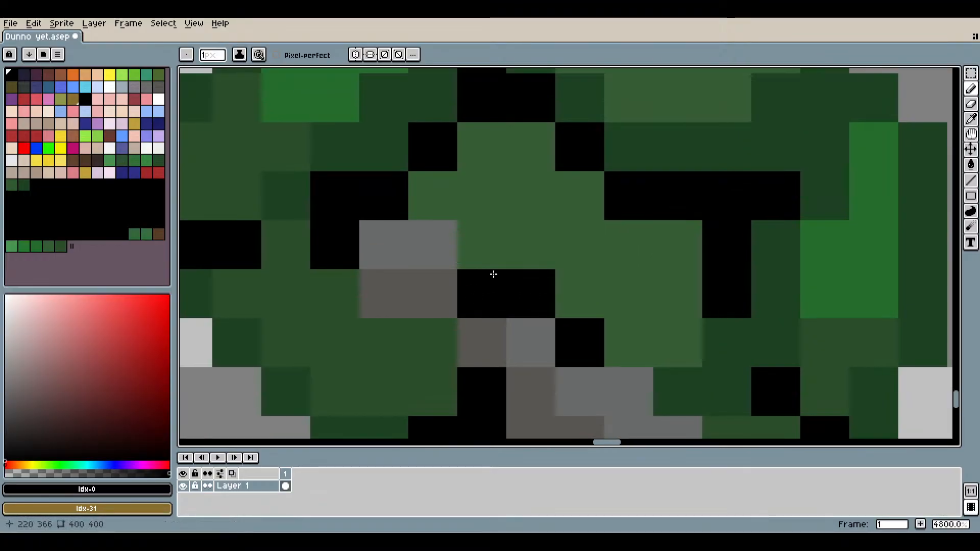
scroll(493, 275, down, 6)
drag(711, 344, 608, 309)
scroll(559, 294, up, 5)
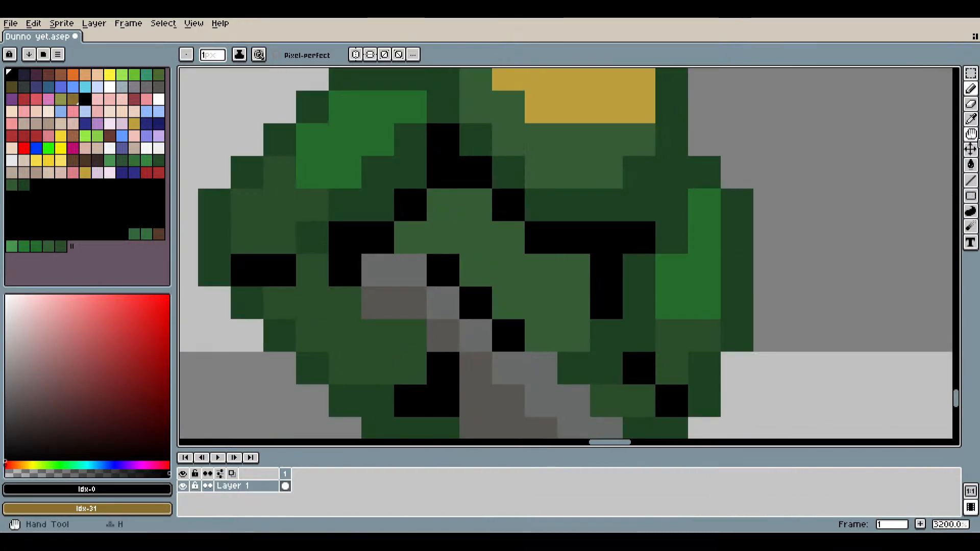
Sample the chest green #365d35 and fill the bright green patches on both shoulders with it.
click(971, 119)
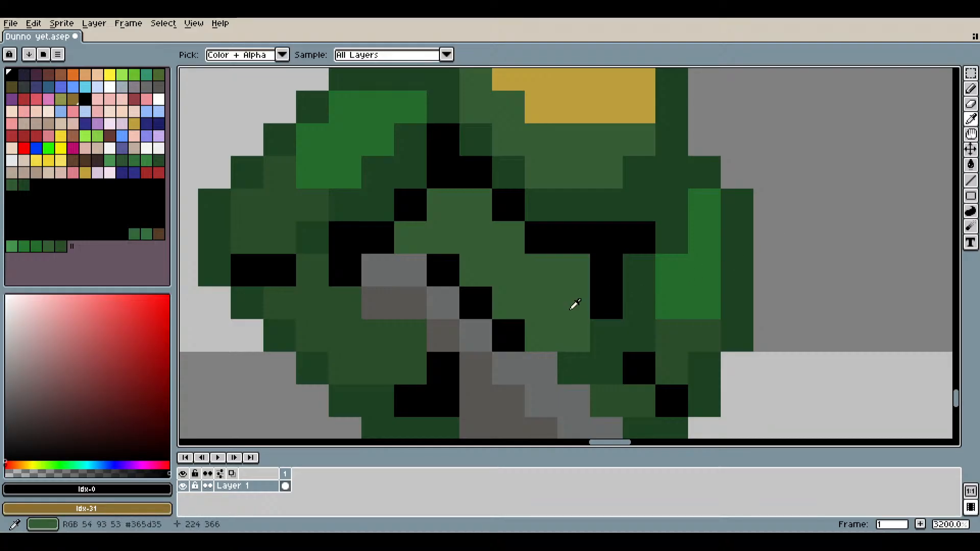
click(575, 304)
click(970, 164)
click(742, 283)
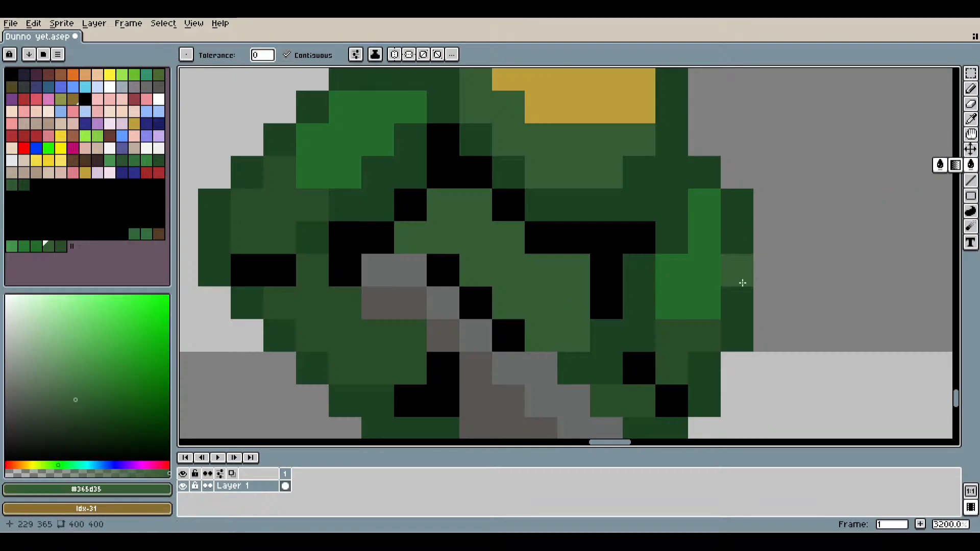
scroll(557, 210, down, 5)
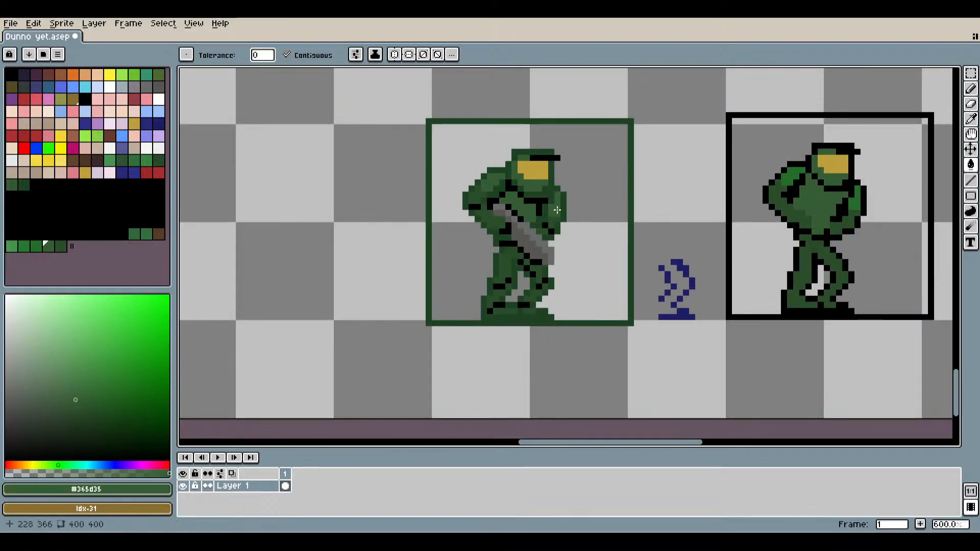
scroll(632, 271, down, 1)
scroll(544, 255, up, 4)
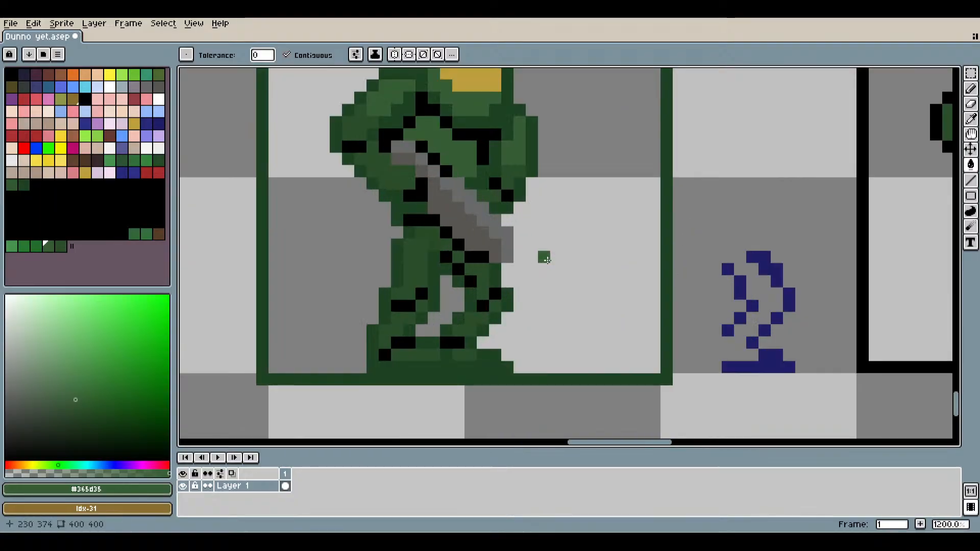
drag(560, 141, 560, 202)
Sample the darker green #2b4d2a from the front arm and shade the helmet behind and below the visor pixel by pixel.
scroll(500, 208, up, 4)
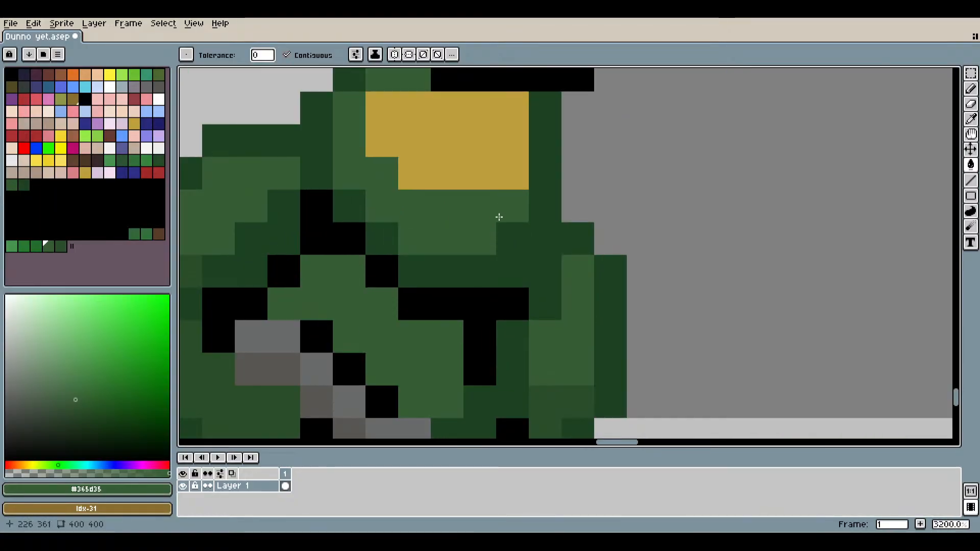
scroll(500, 217, down, 1)
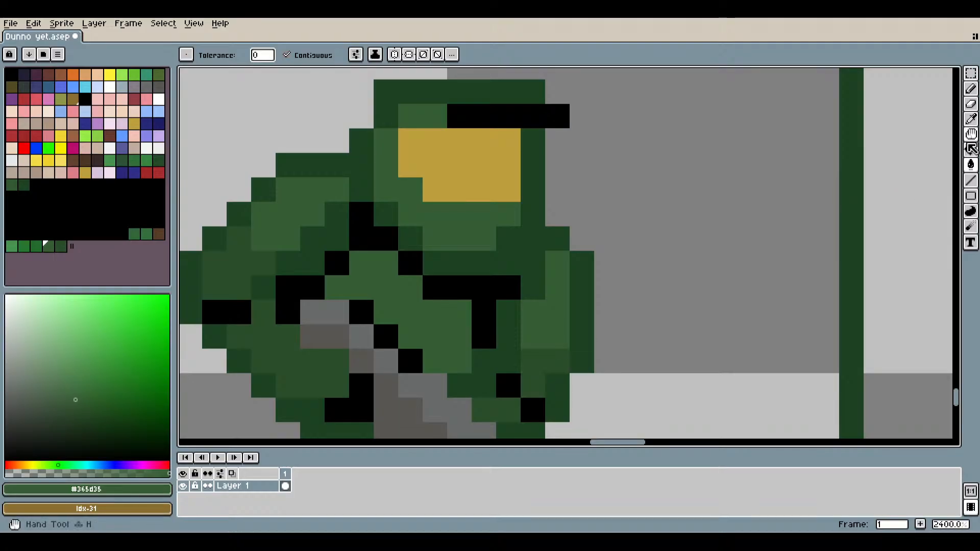
key(i)
click(563, 349)
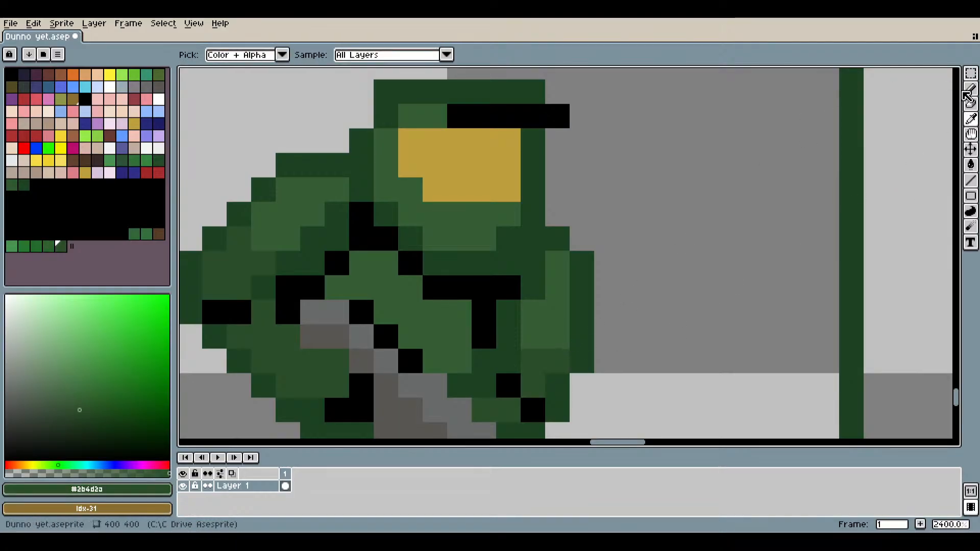
click(971, 88)
drag(385, 162, 383, 187)
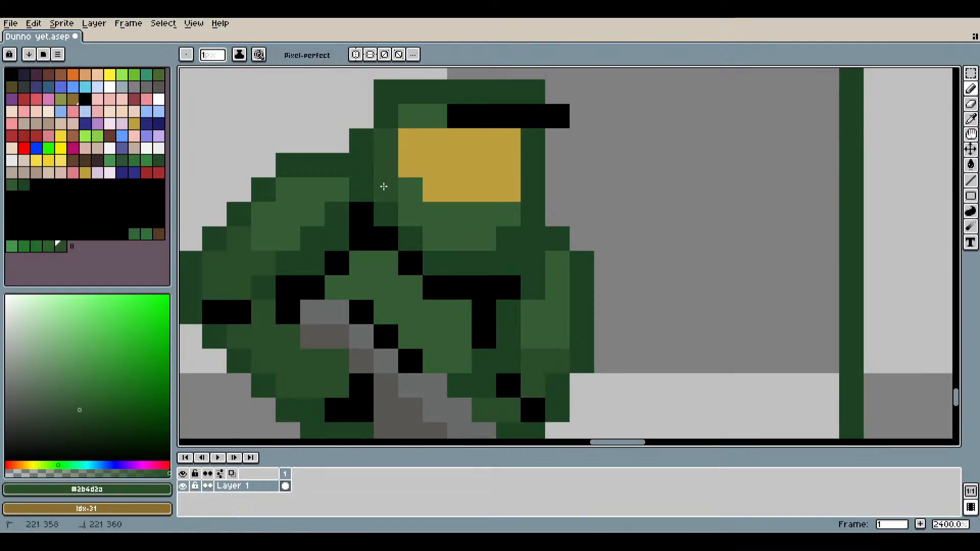
click(408, 215)
click(409, 190)
click(412, 125)
drag(410, 120, 430, 116)
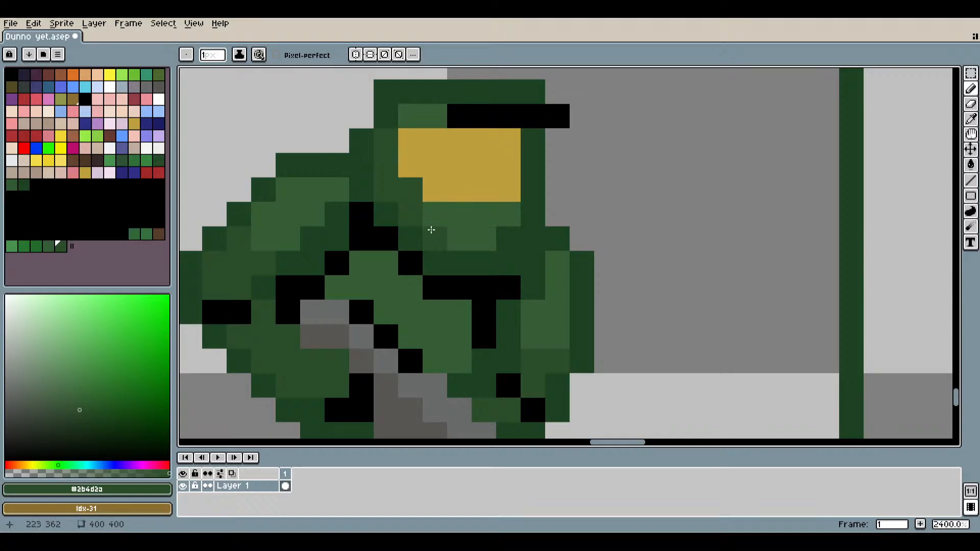
drag(431, 231, 427, 223)
scroll(493, 241, down, 3)
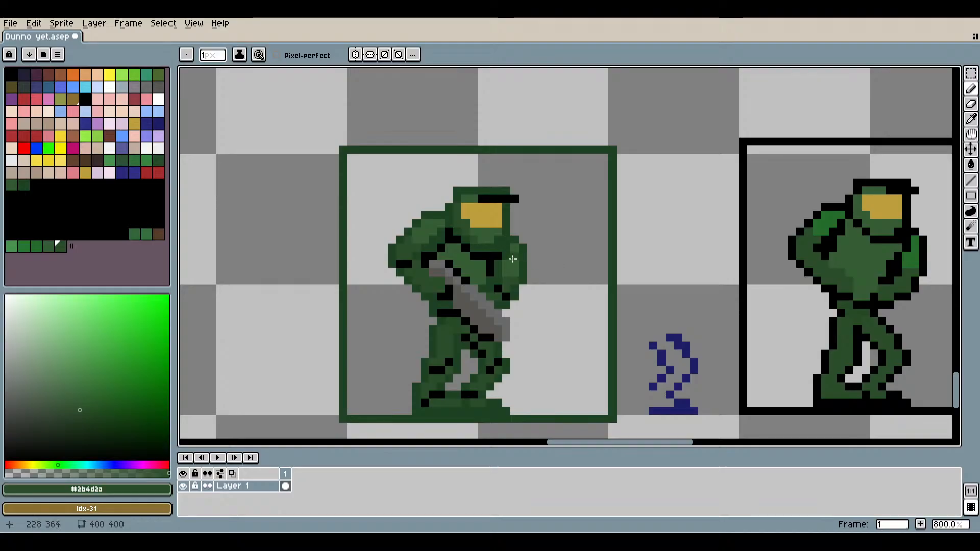
scroll(511, 257, up, 3)
scroll(533, 230, down, 3)
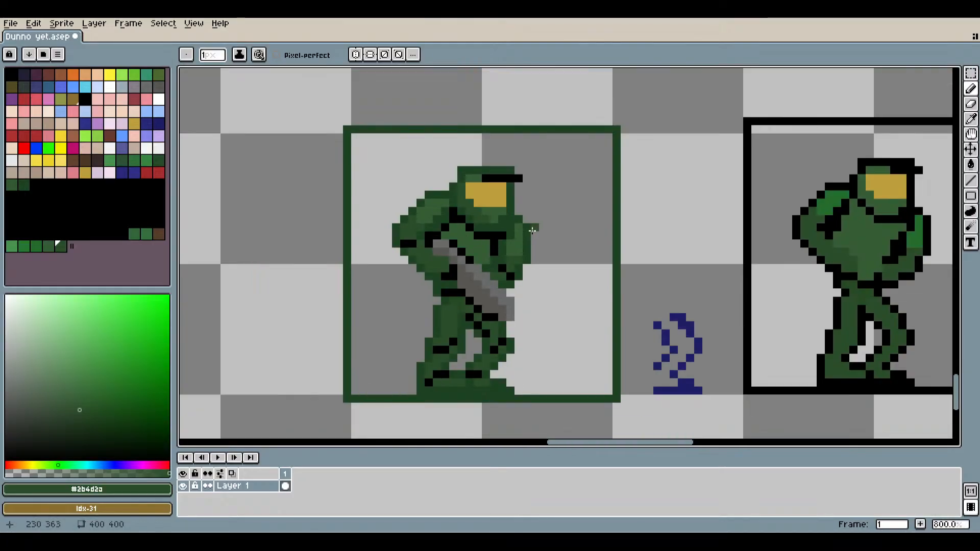
scroll(565, 243, up, 3)
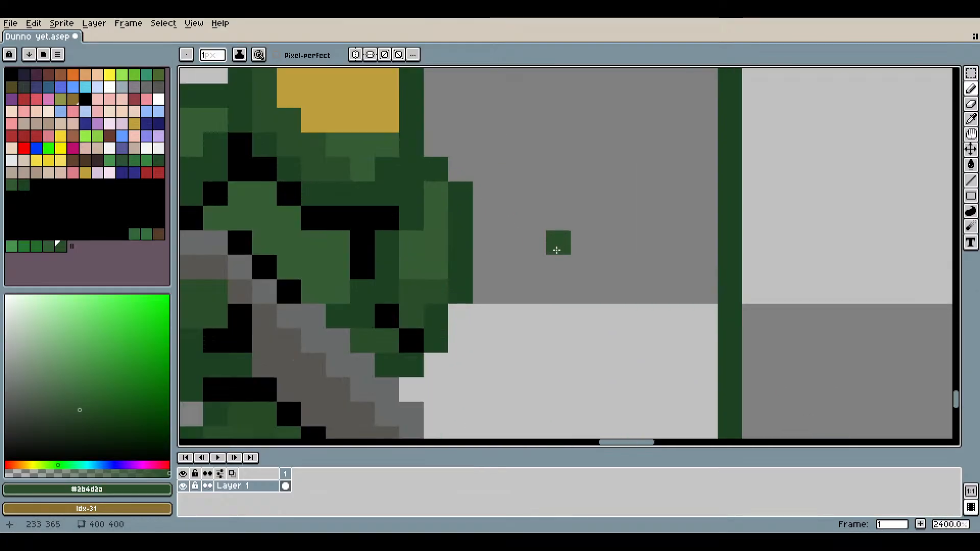
drag(448, 230, 576, 320)
scroll(576, 321, down, 3)
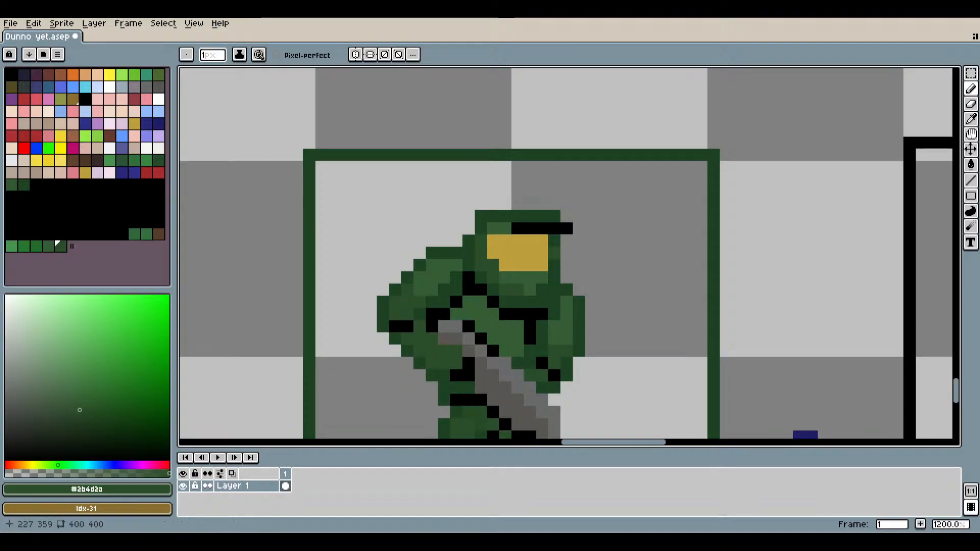
Sample the visor gold, darken it to HSV 45, 62, 61, and shade pixels along the visor's upper edge beneath the black brim.
scroll(543, 271, up, 3)
alt+click(494, 211)
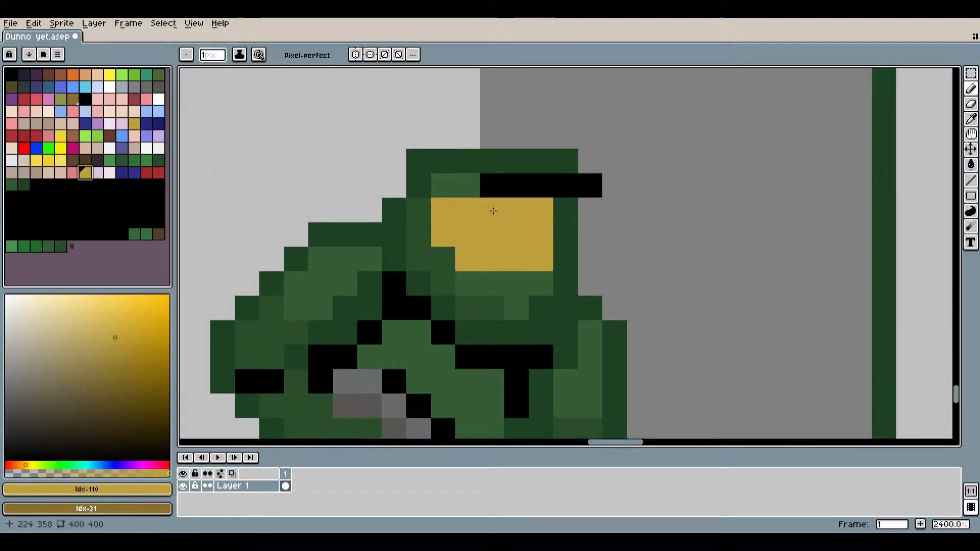
click(136, 137)
click(137, 124)
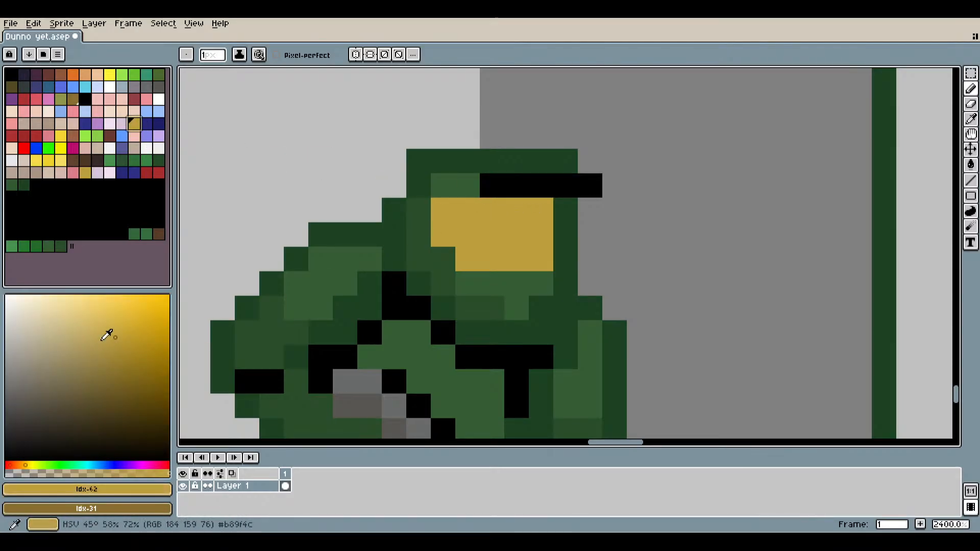
drag(116, 335, 106, 359)
click(436, 286)
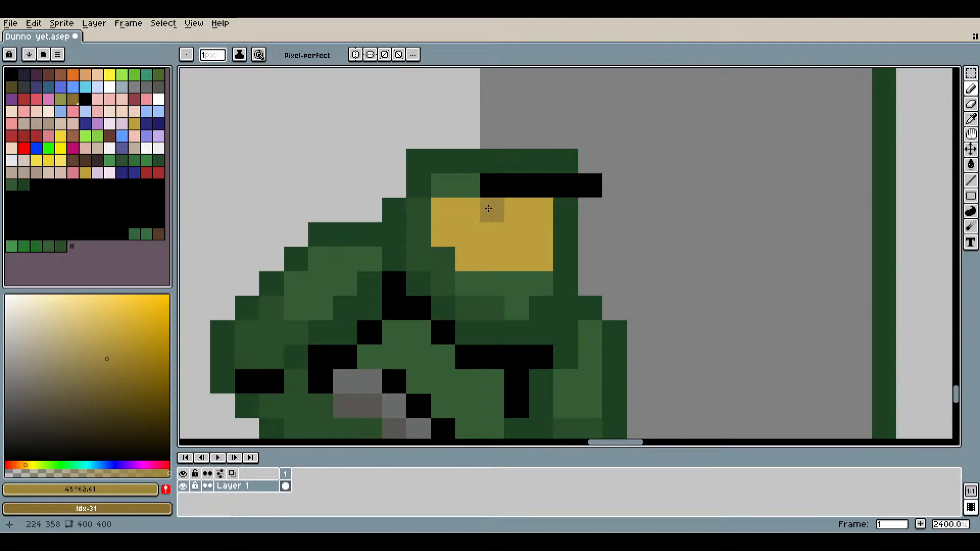
drag(502, 206, 535, 207)
scroll(735, 278, down, 4)
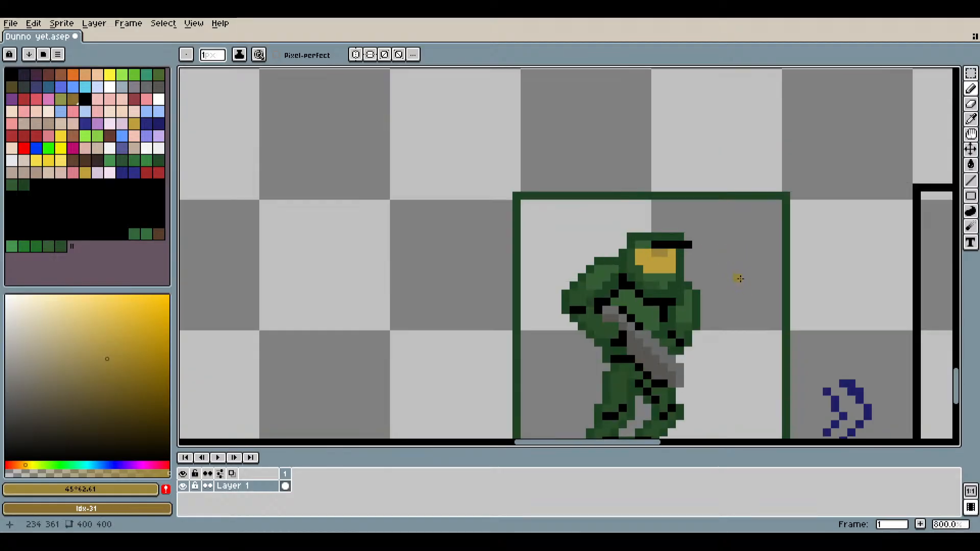
Save the sprite file.
drag(737, 278, 591, 260)
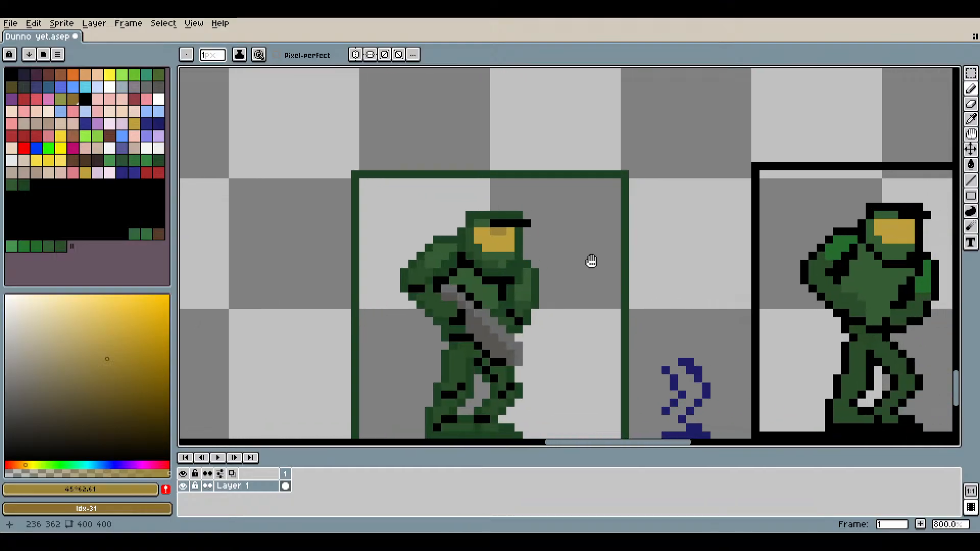
scroll(546, 259, up, 4)
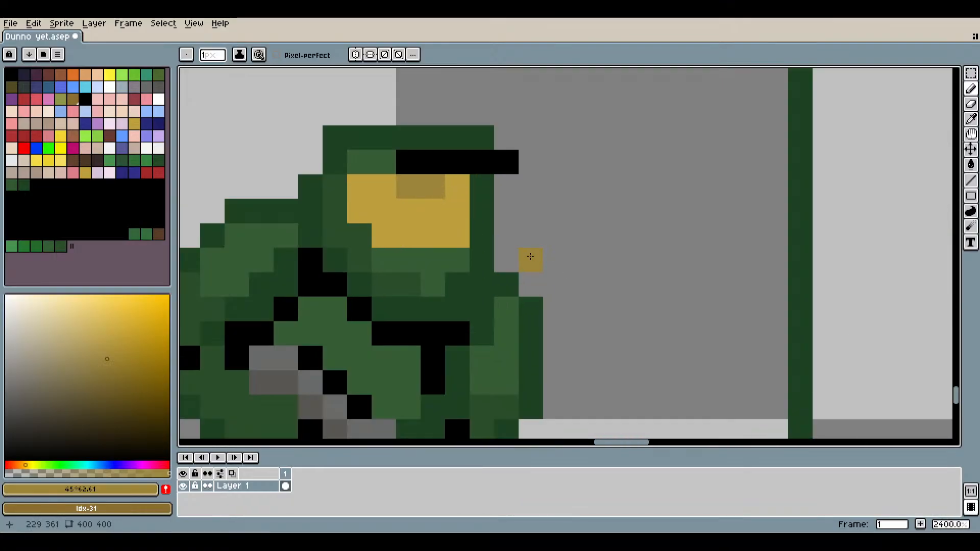
key(ctrl+s)
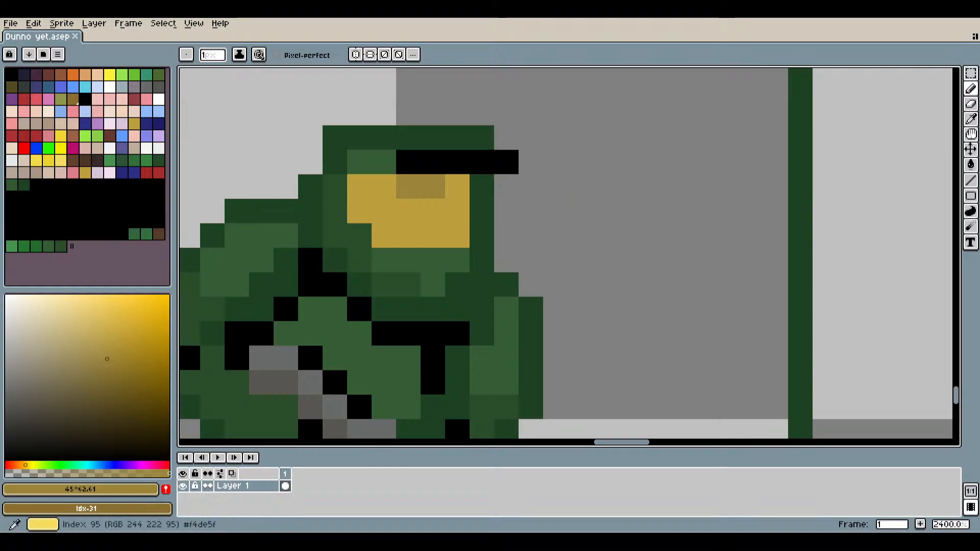
click(60, 160)
click(49, 160)
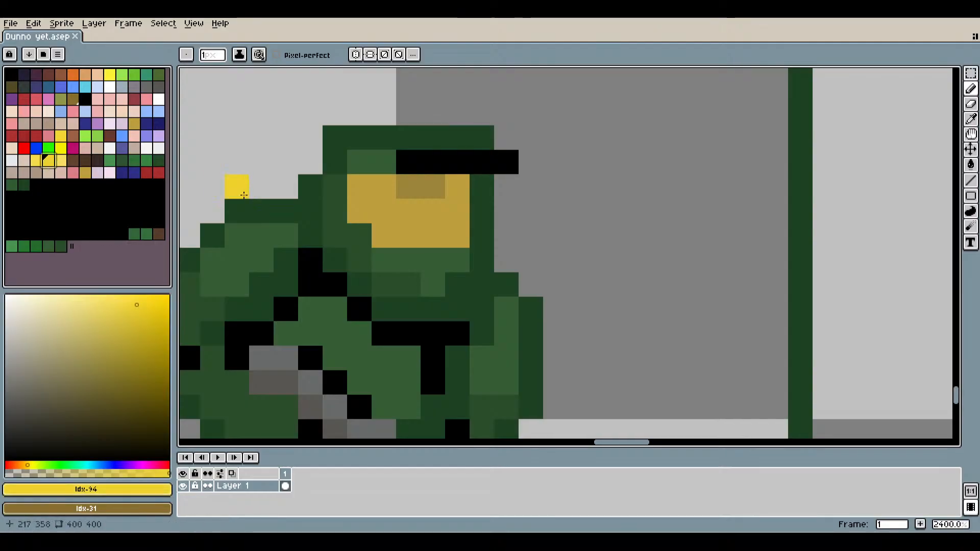
click(35, 160)
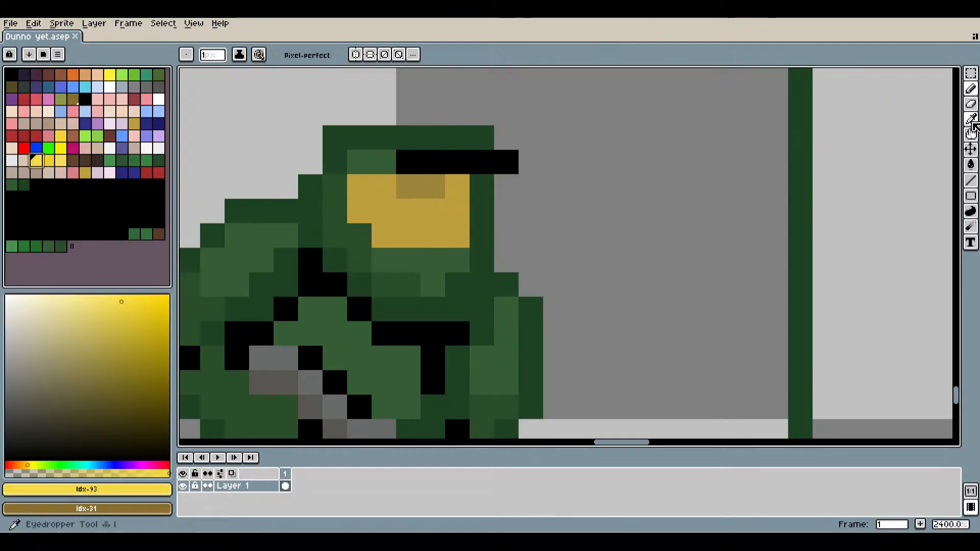
Sample the visor gold #bd9f3e, lighten it to HSV 45, 56, 80, and paint two highlight pixels at the front of the visor's middle row.
click(972, 122)
click(448, 193)
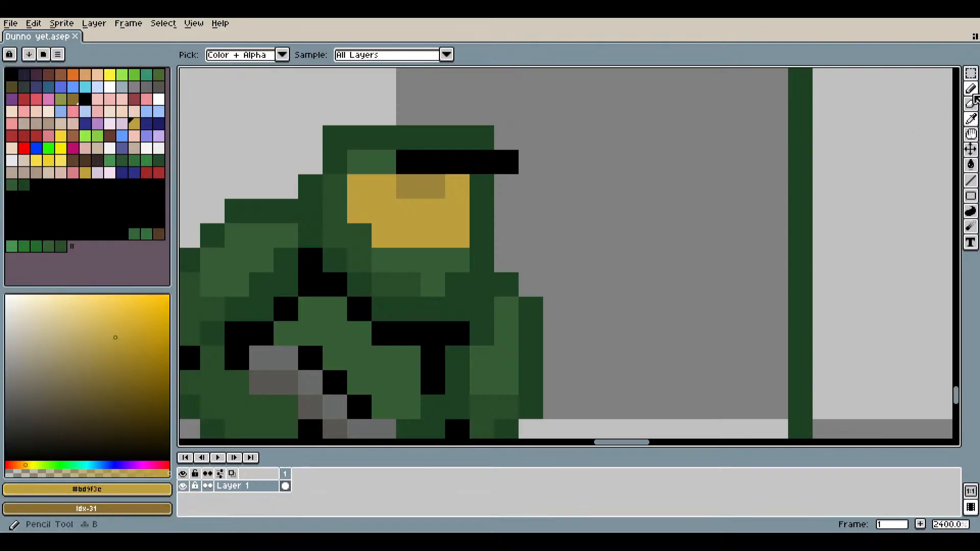
click(972, 94)
click(107, 331)
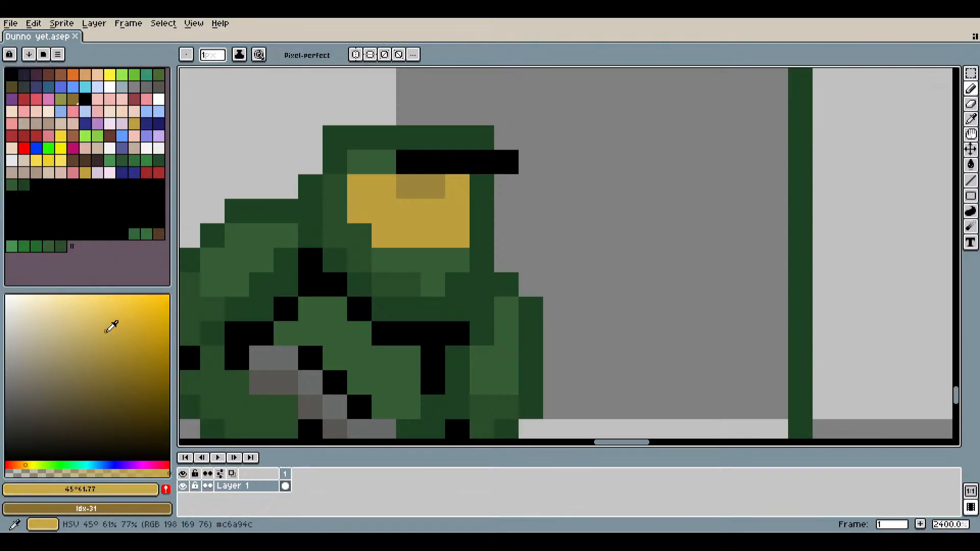
click(102, 323)
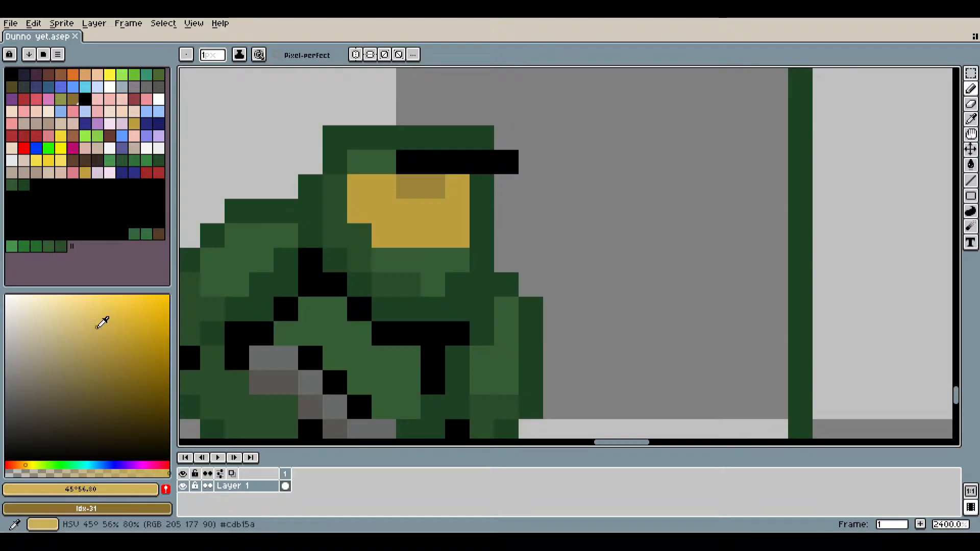
click(453, 211)
click(432, 211)
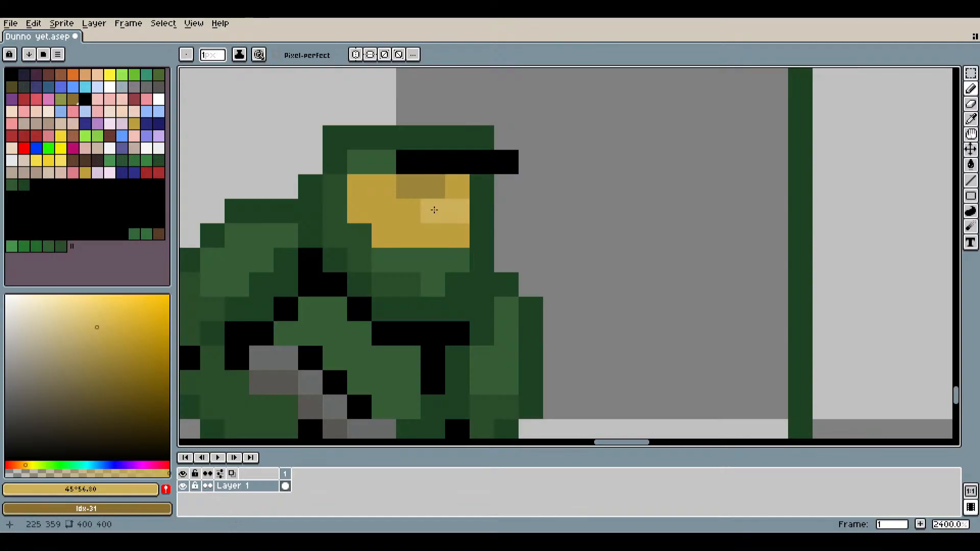
Add one light gold highlight pixel in the visor's upper back corner and save the file.
scroll(549, 274, down, 4)
scroll(596, 305, up, 6)
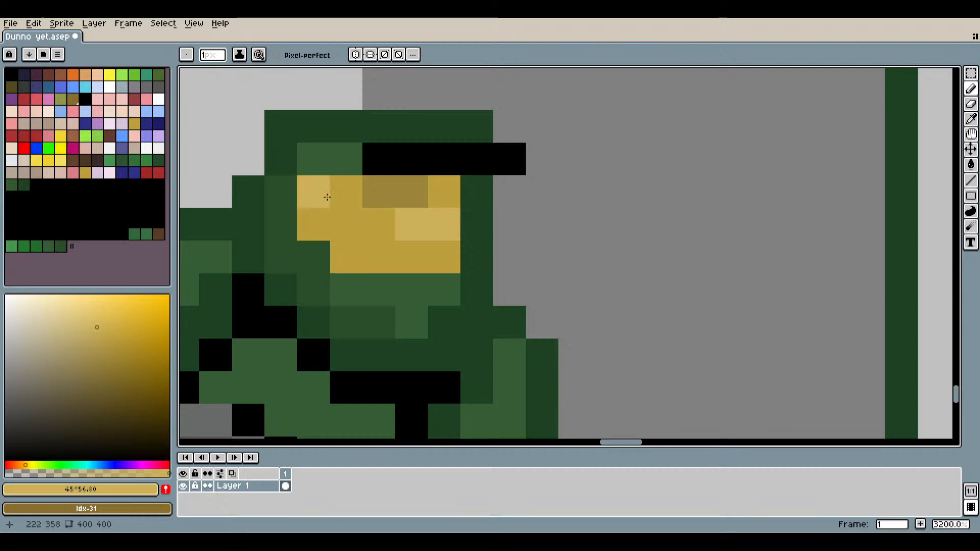
click(327, 197)
scroll(490, 305, down, 3)
drag(579, 331, 599, 306)
key(ctrl+s)
scroll(659, 286, down, 1)
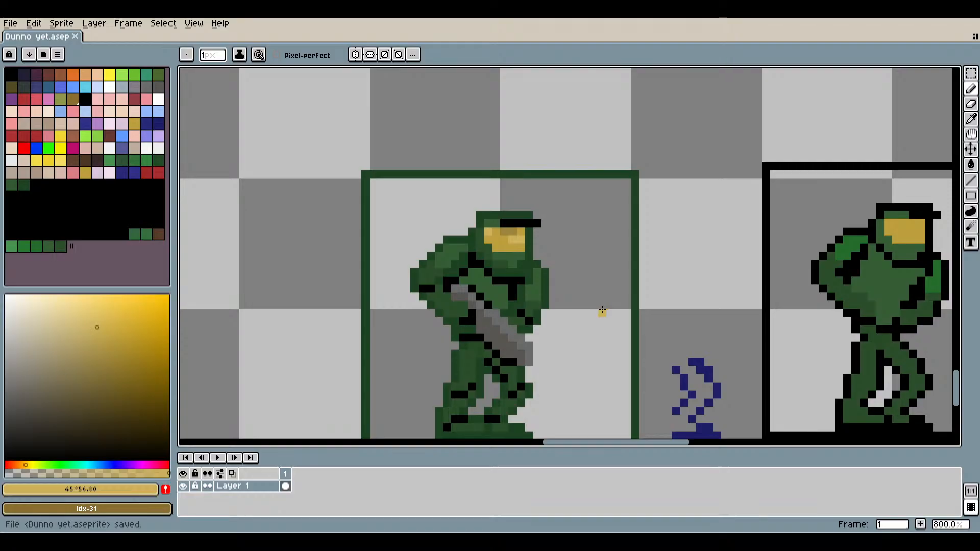
Add the light gold and the sampled dark gold #9c853a to the palette, and extend the dark visor shading to the front edge beneath the brim.
scroll(560, 278, up, 4)
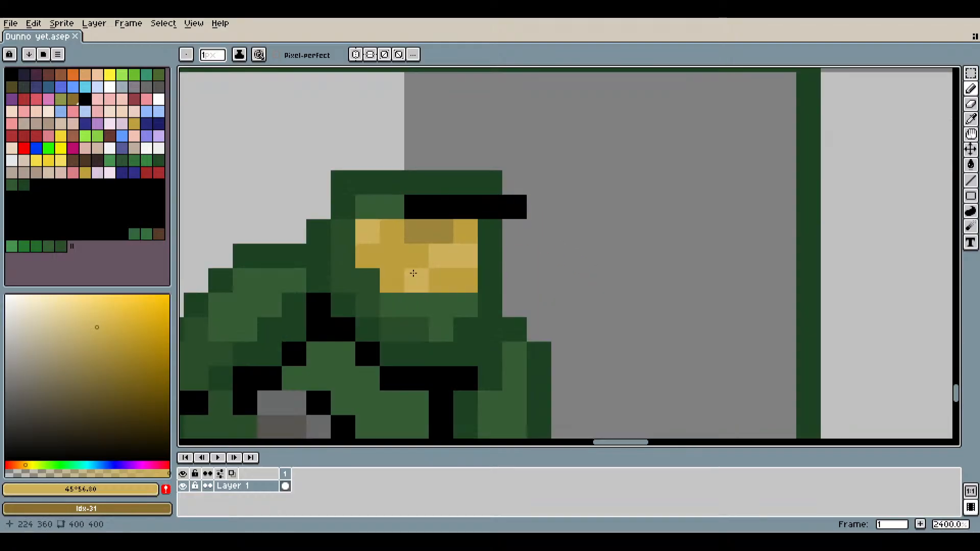
click(166, 489)
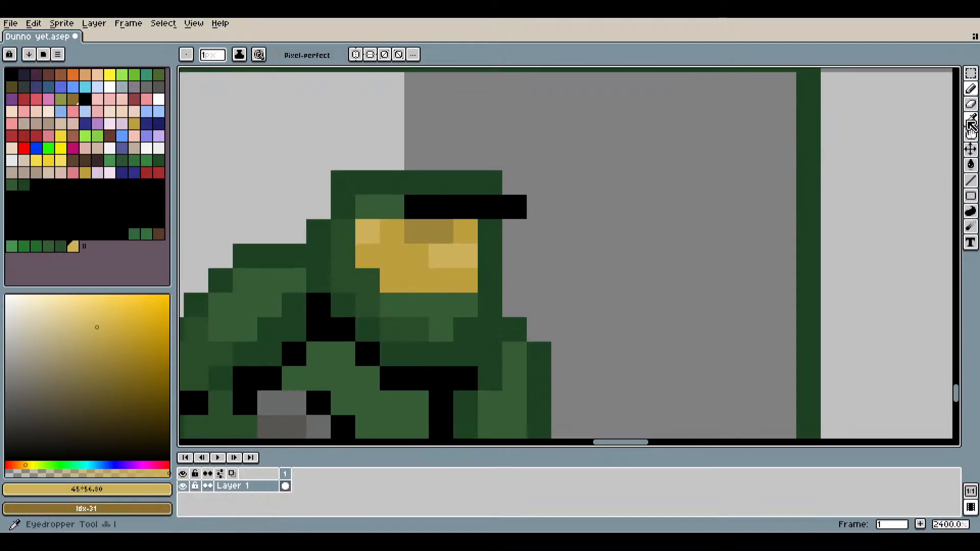
click(971, 119)
click(441, 231)
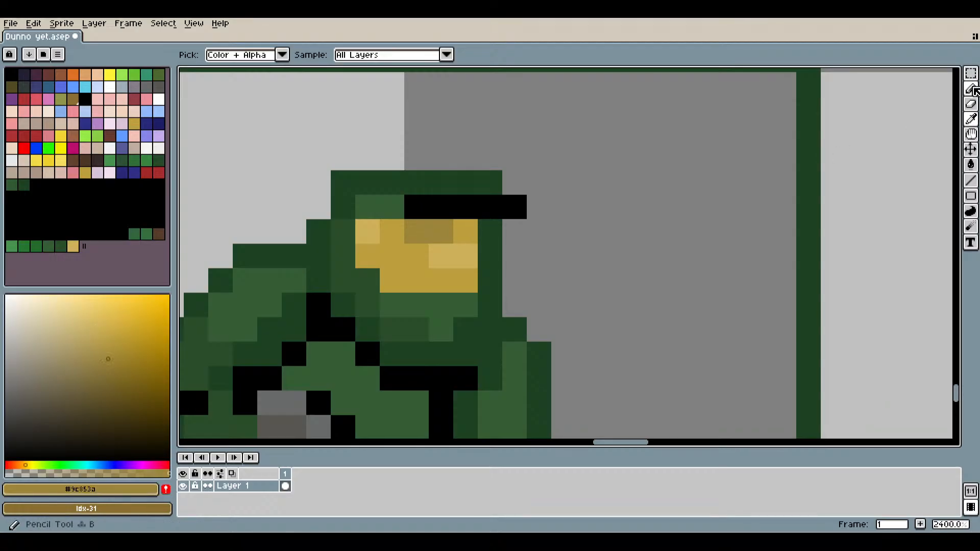
key(b)
click(167, 489)
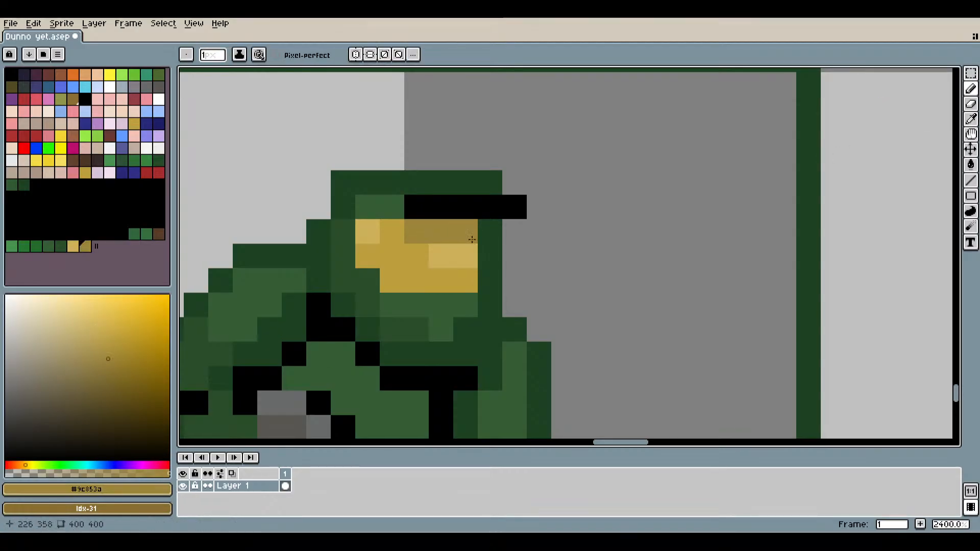
scroll(545, 299, down, 4)
drag(628, 330, 626, 276)
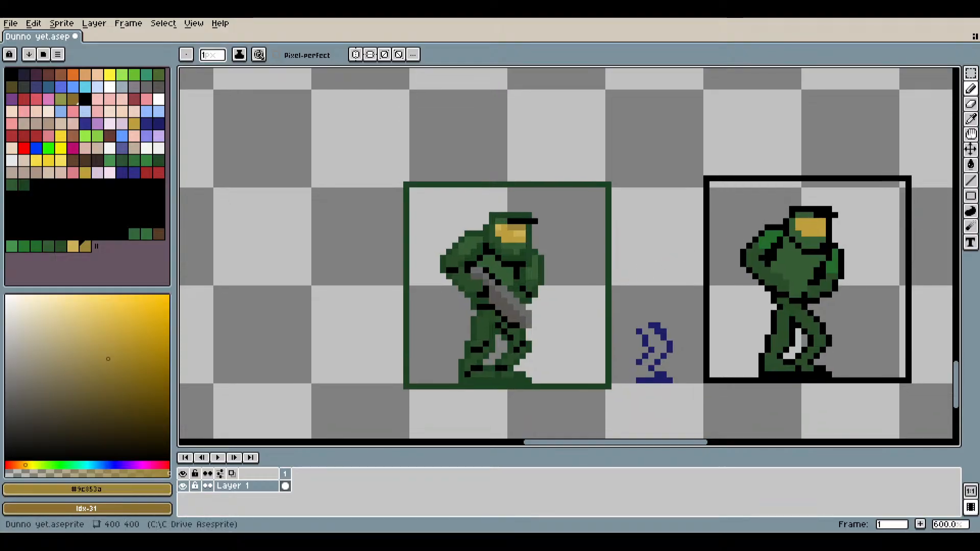
Sample the darker green #2b4d2a from the front arm and shade five chest pixels above the gun and near the neck.
drag(571, 280, 528, 299)
scroll(491, 326, up, 4)
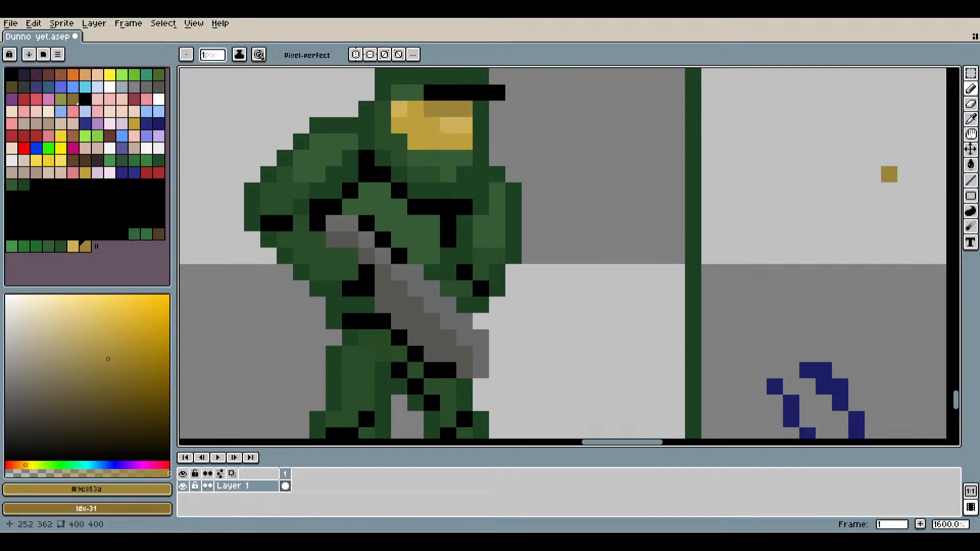
click(971, 118)
click(488, 267)
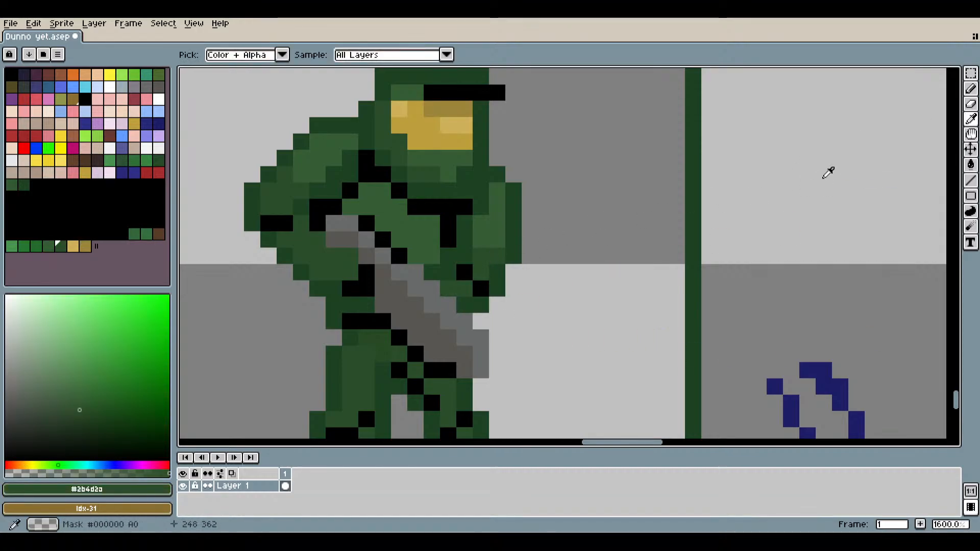
click(970, 88)
scroll(406, 240, up, 2)
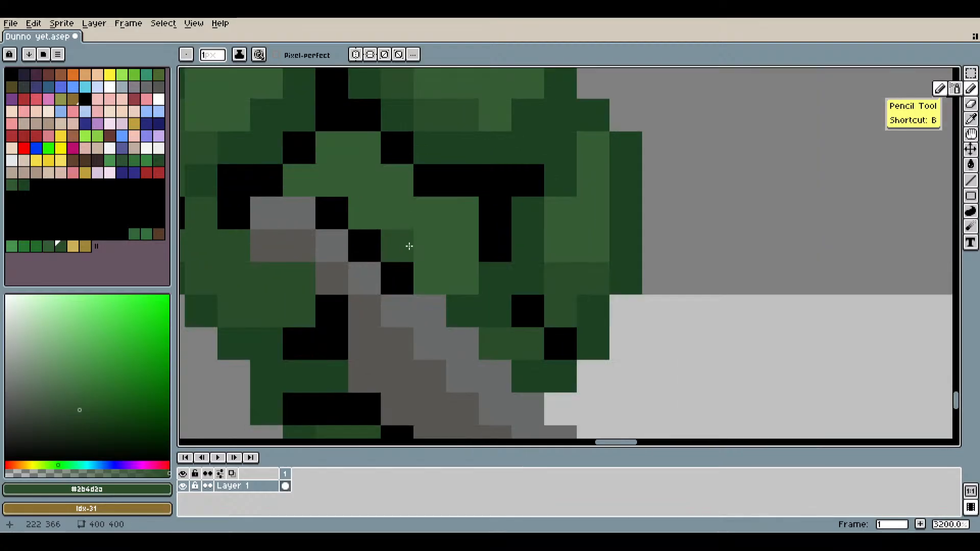
click(400, 252)
click(439, 248)
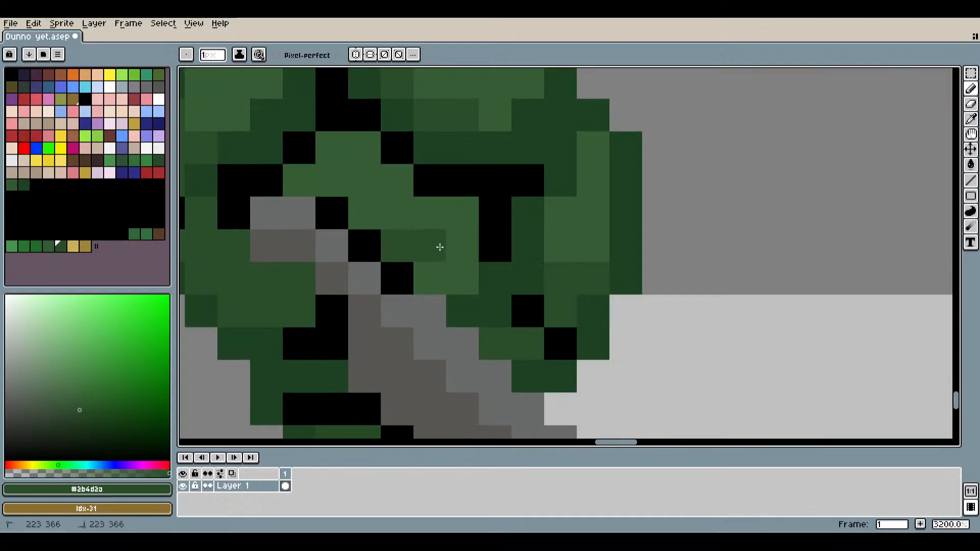
click(458, 215)
click(346, 188)
click(337, 156)
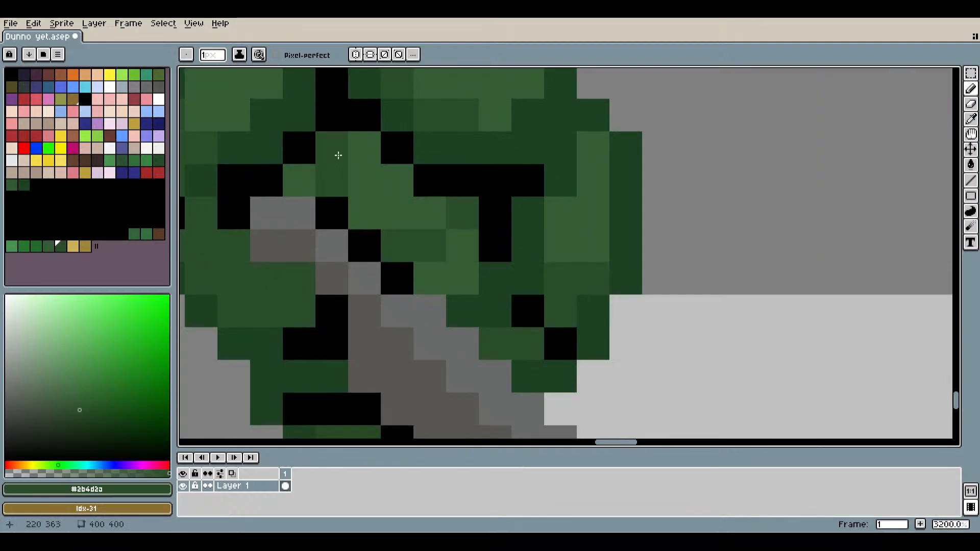
scroll(479, 276, down, 5)
scroll(581, 338, down, 1)
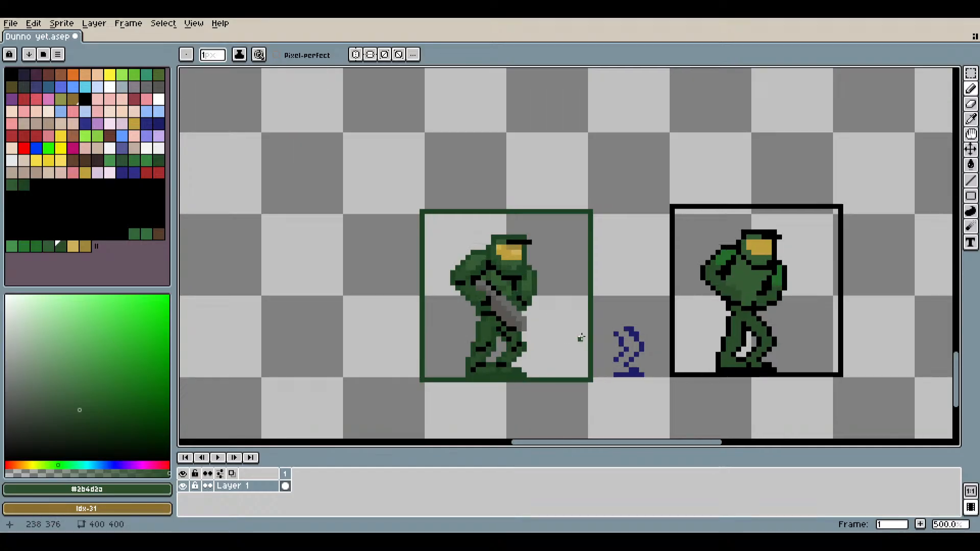
scroll(490, 250, up, 7)
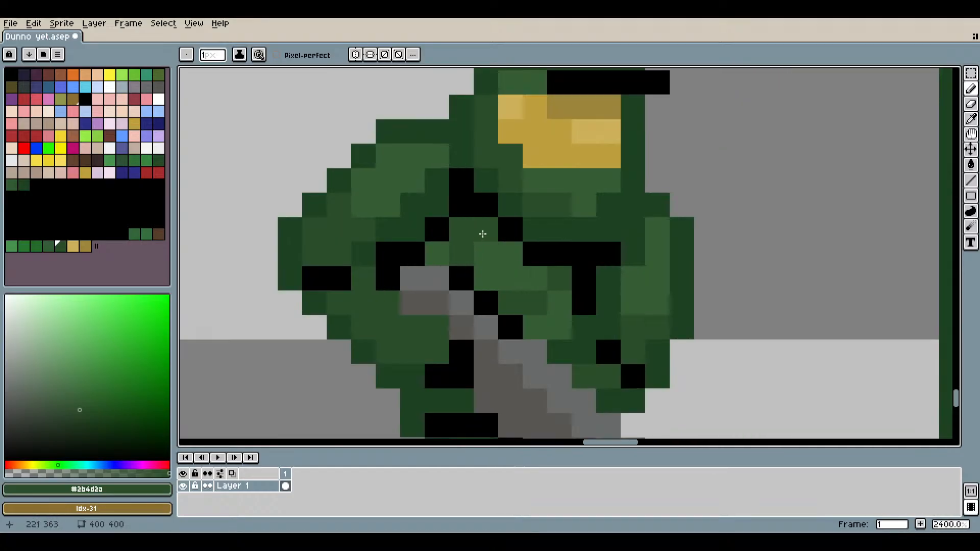
scroll(558, 295, down, 4)
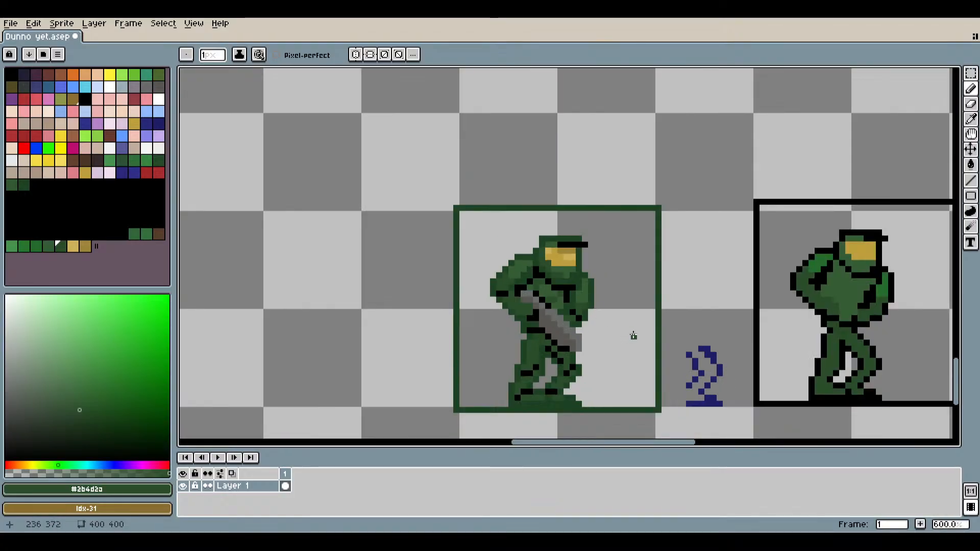
drag(639, 336, 606, 270)
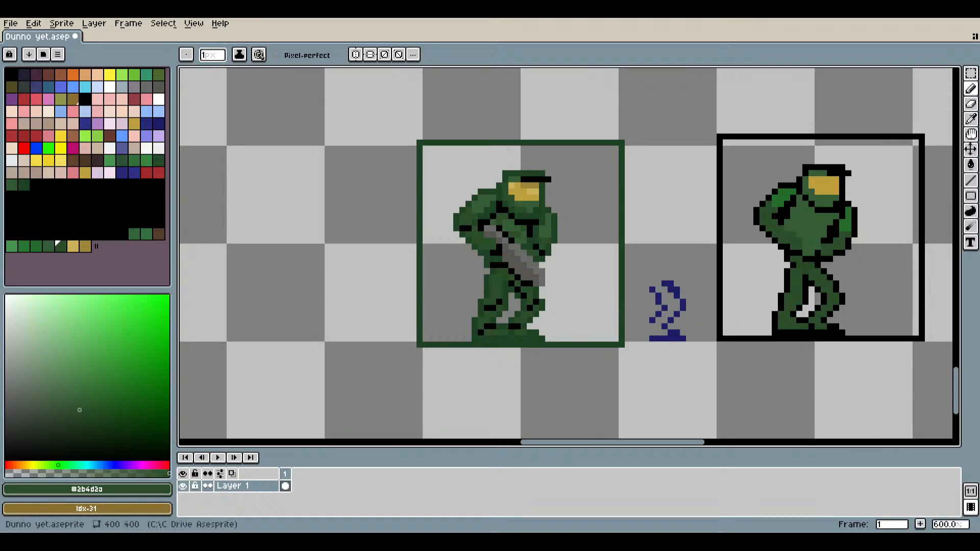
Sample black #000000 and extend the diagonal hip line by two pixels up to the black waist line.
scroll(469, 270, up, 4)
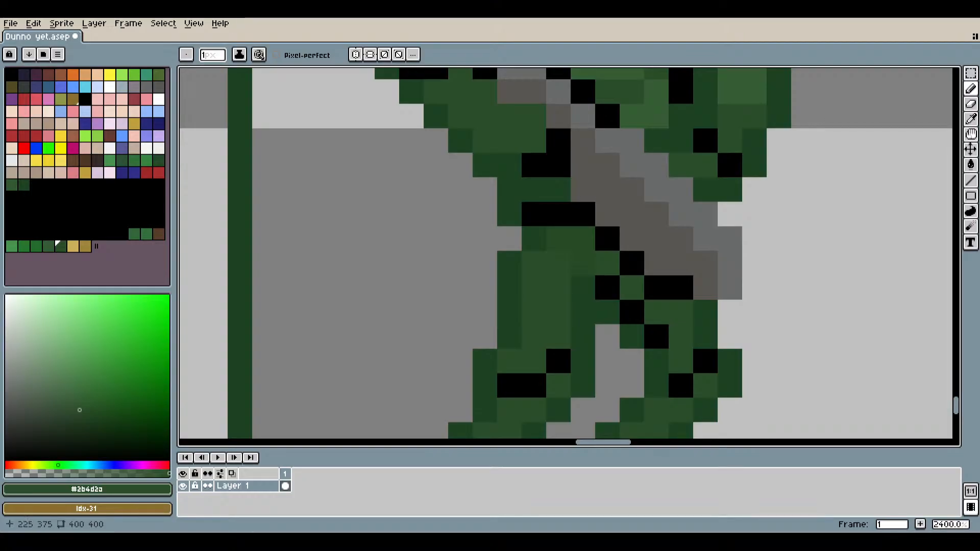
click(971, 119)
click(617, 279)
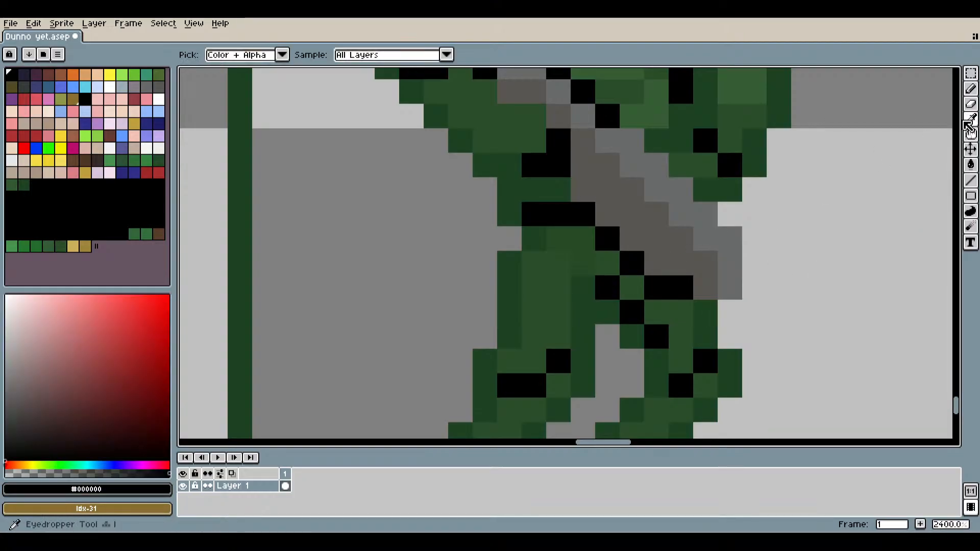
click(971, 90)
click(593, 265)
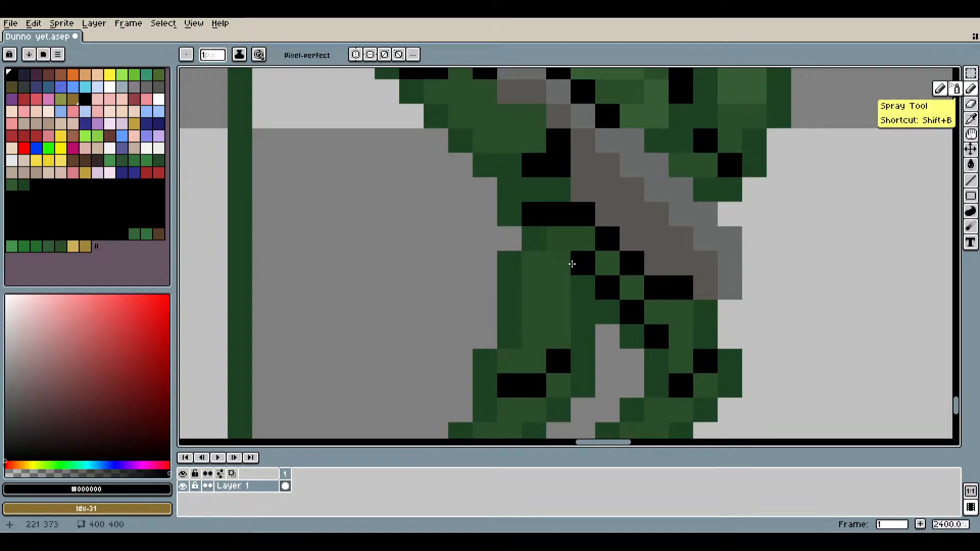
click(559, 264)
scroll(685, 308, down, 4)
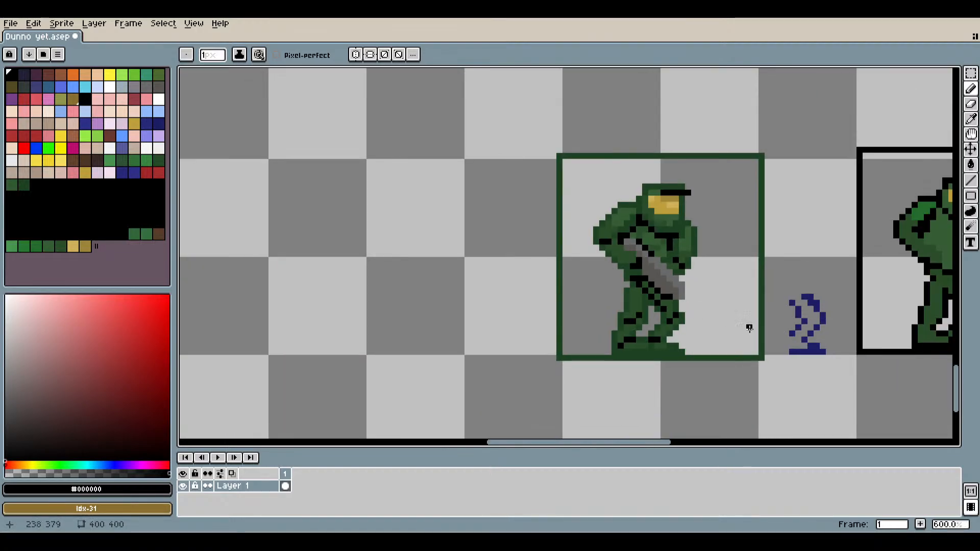
Try a horizontal black line across the top of the rear thigh in place of the upper diagonal pixels, and undo it.
drag(749, 328, 624, 327)
scroll(554, 301, up, 4)
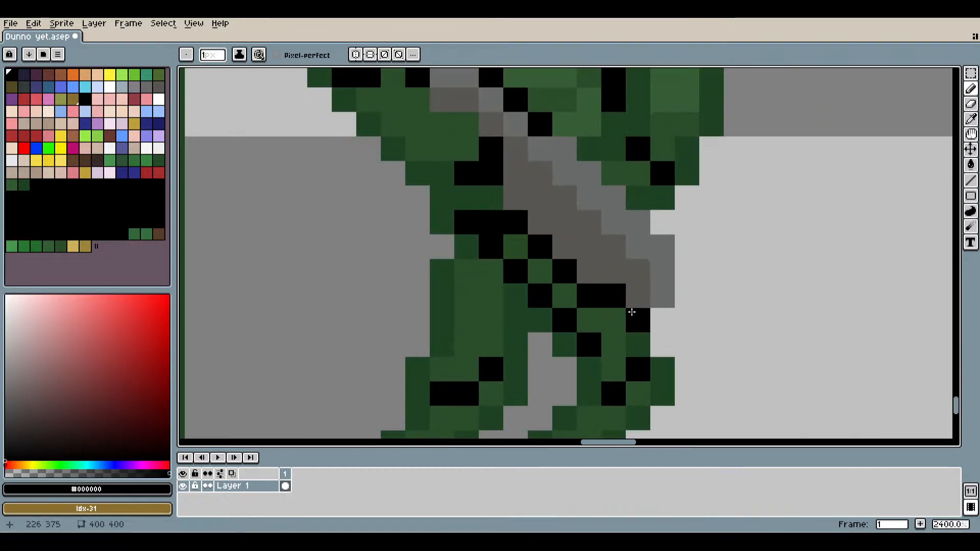
key(ctrl+z)
drag(466, 269, 486, 265)
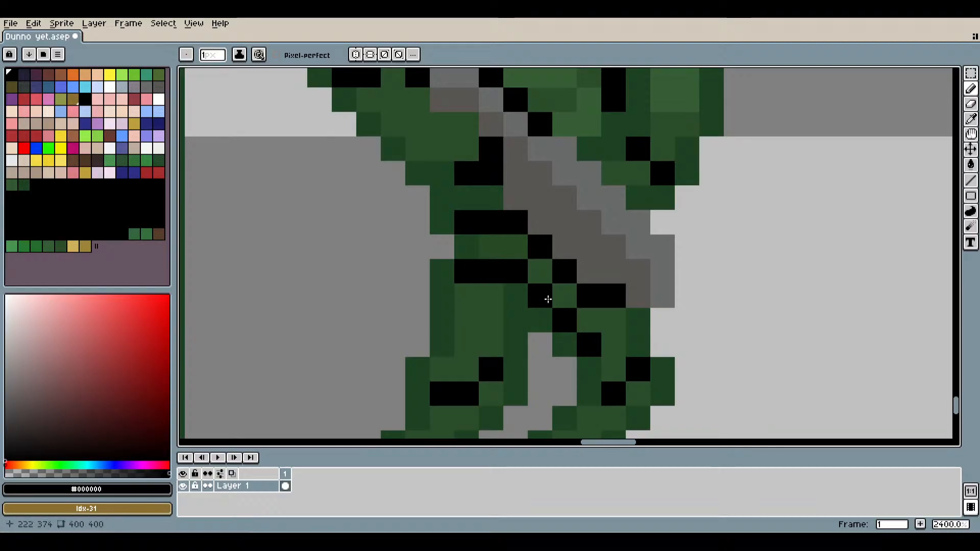
scroll(656, 345, down, 4)
scroll(623, 332, up, 6)
key(ctrl+z)
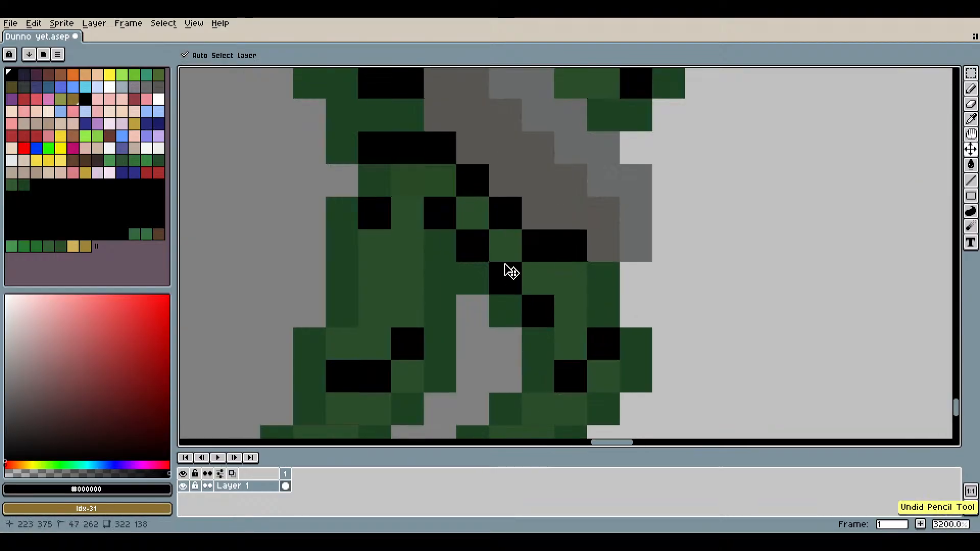
scroll(624, 361, down, 4)
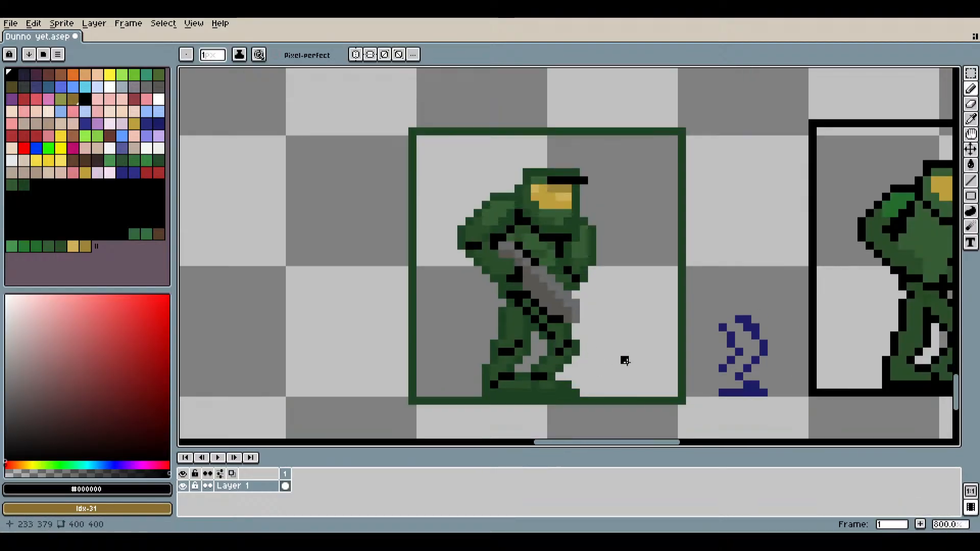
scroll(647, 360, down, 2)
scroll(672, 363, up, 7)
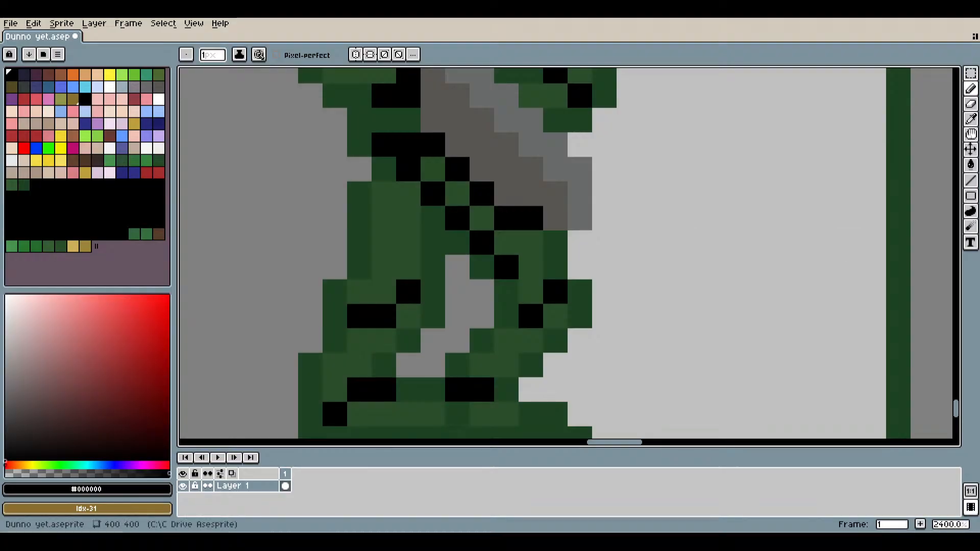
scroll(605, 236, down, 3)
drag(648, 228, 596, 270)
scroll(576, 264, up, 4)
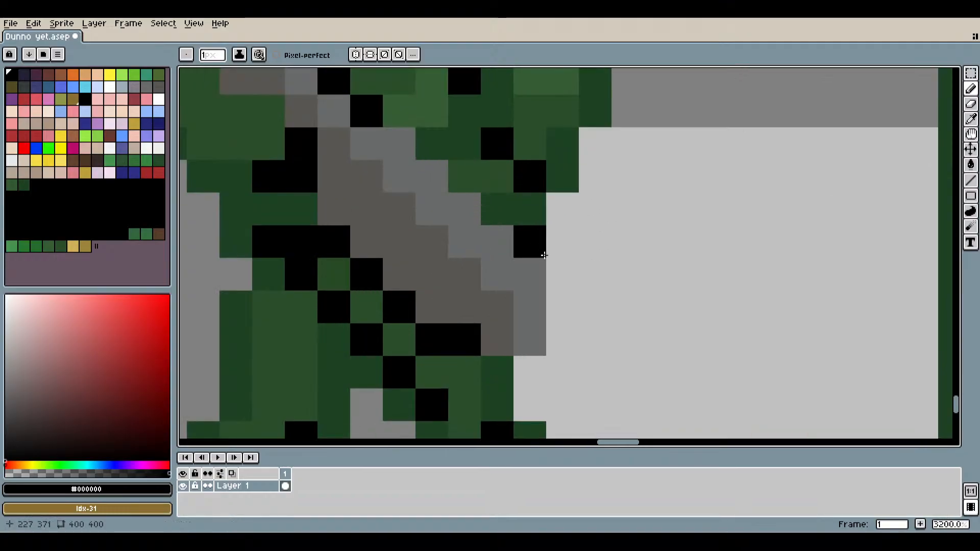
Sample the gun's light grey, darken it to a value of 27, add it to the palette, and outline the muzzle end with five pixels.
scroll(544, 256, down, 3)
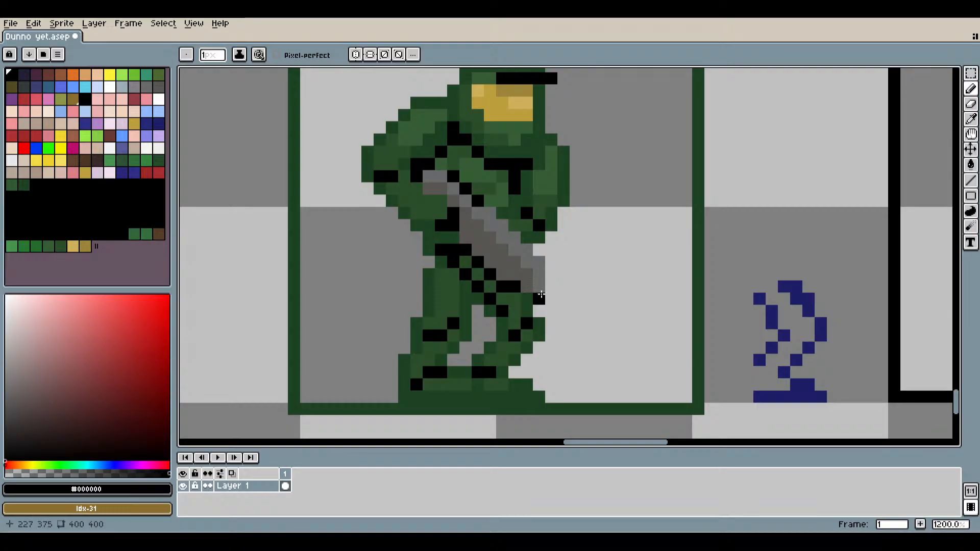
click(970, 119)
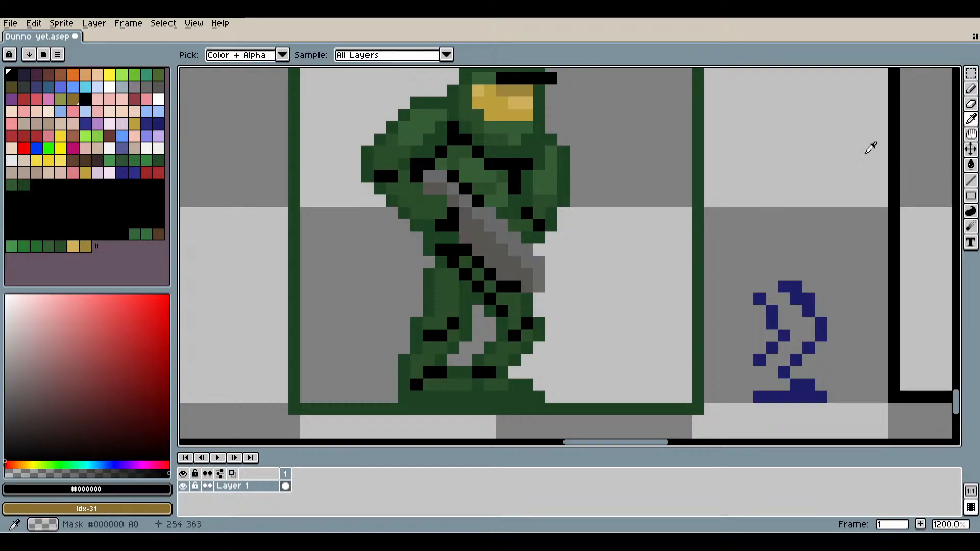
click(539, 261)
click(9, 408)
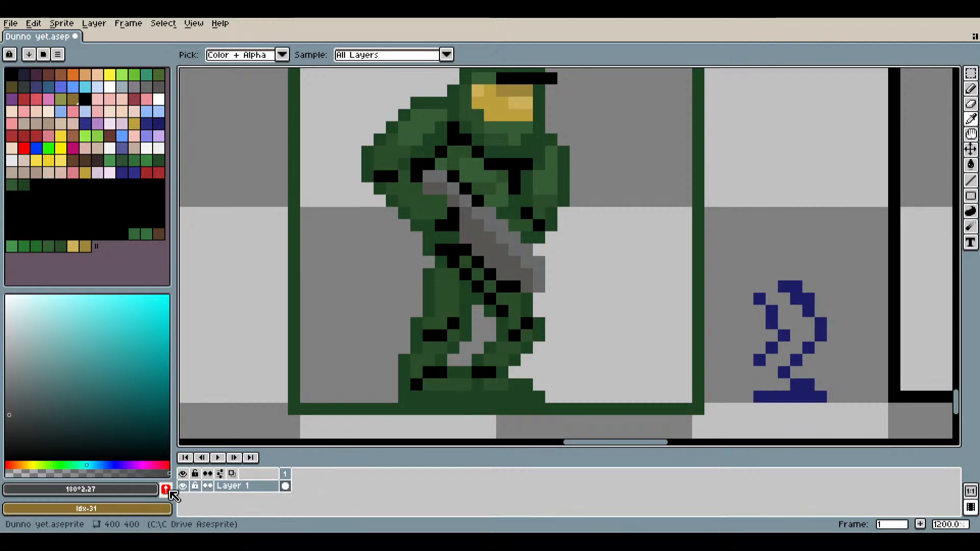
click(166, 489)
click(970, 90)
scroll(582, 268, up, 3)
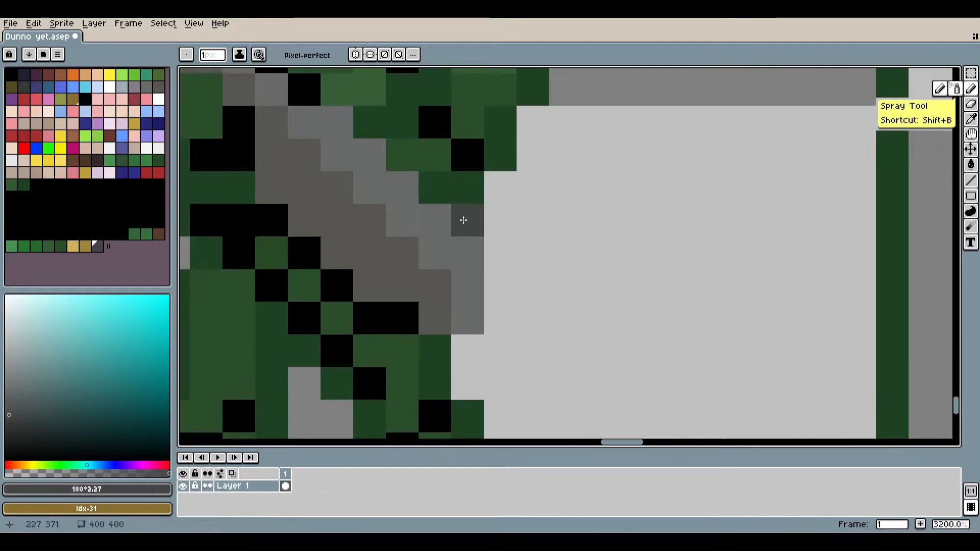
click(462, 220)
drag(493, 256, 494, 310)
Examine the gun's dark muzzle edge on the whole figure and compare the figure with the black-outlined version.
scroll(482, 350, down, 6)
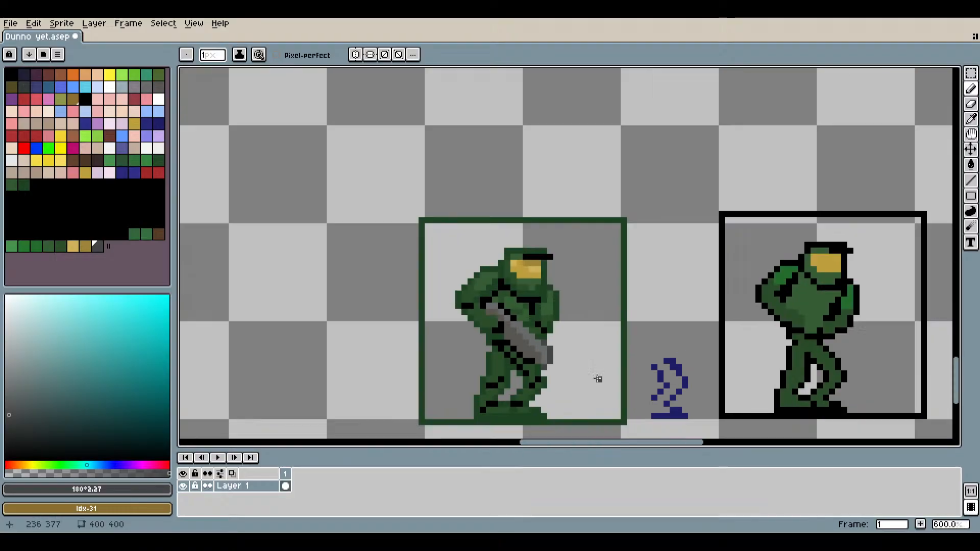
scroll(570, 335, up, 5)
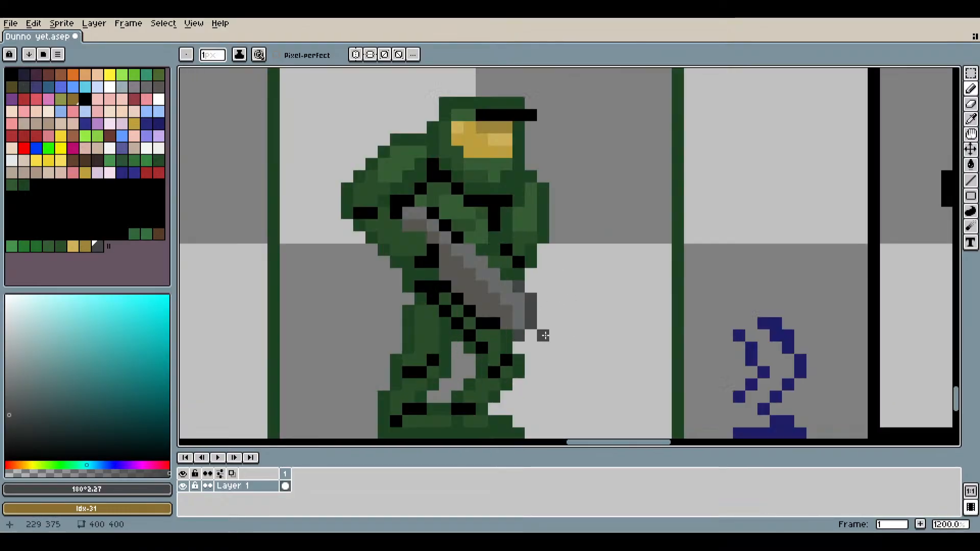
scroll(542, 320, down, 4)
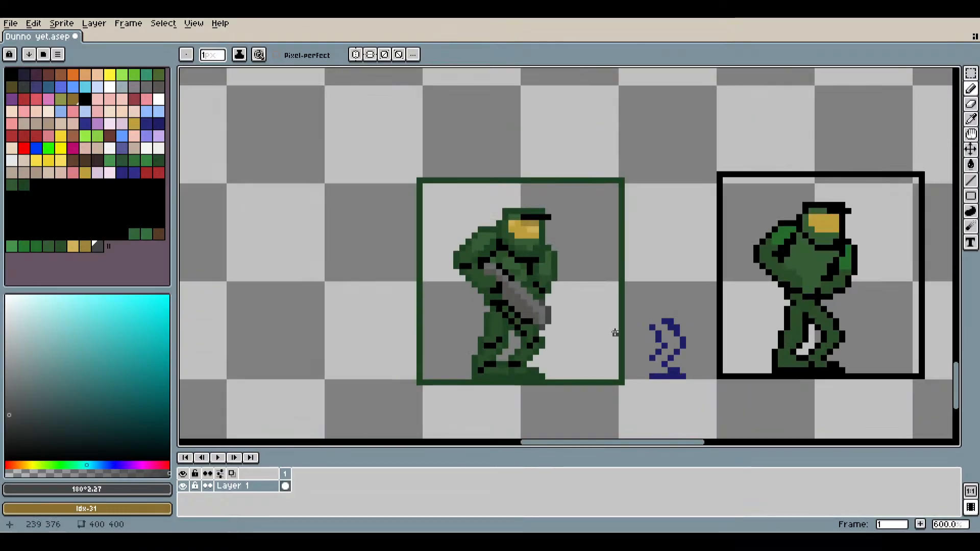
drag(615, 332, 560, 301)
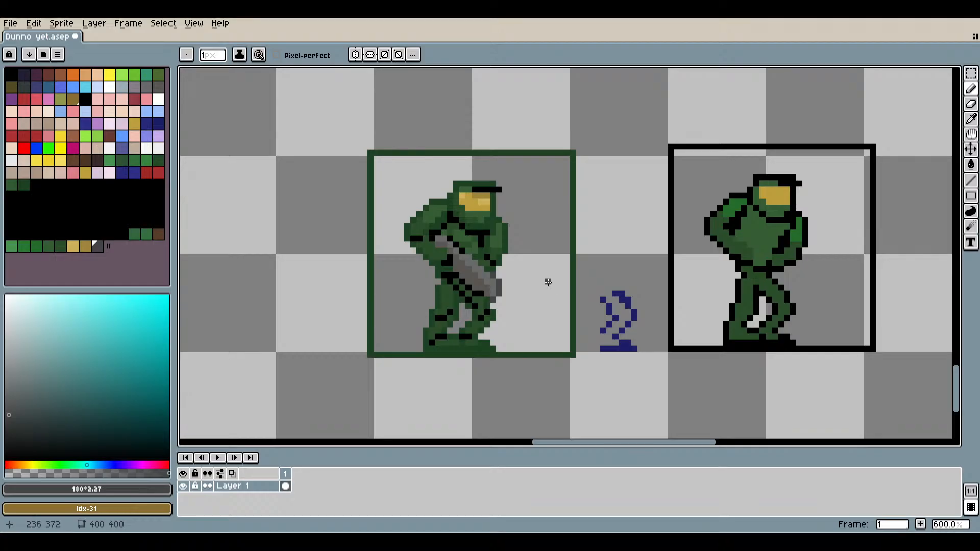
drag(548, 288, 612, 305)
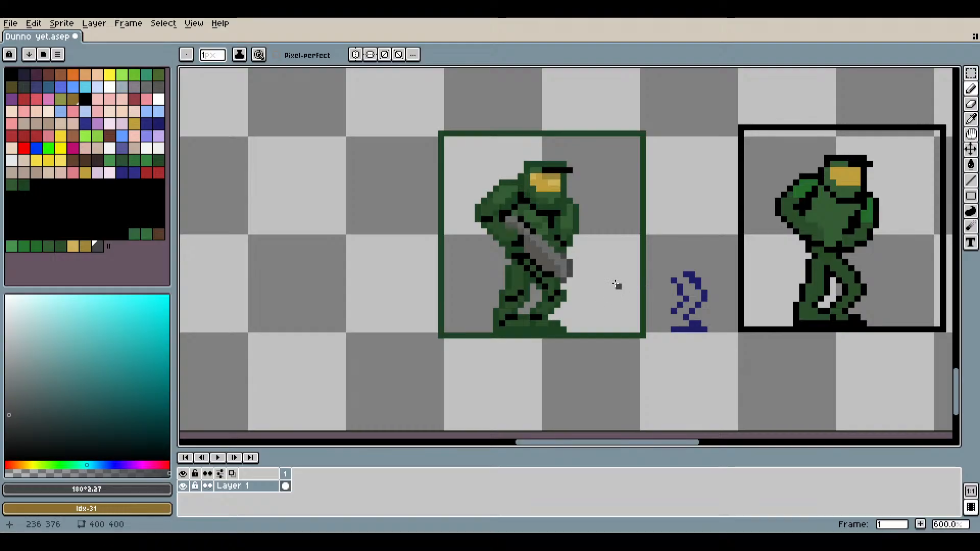
scroll(617, 286, down, 1)
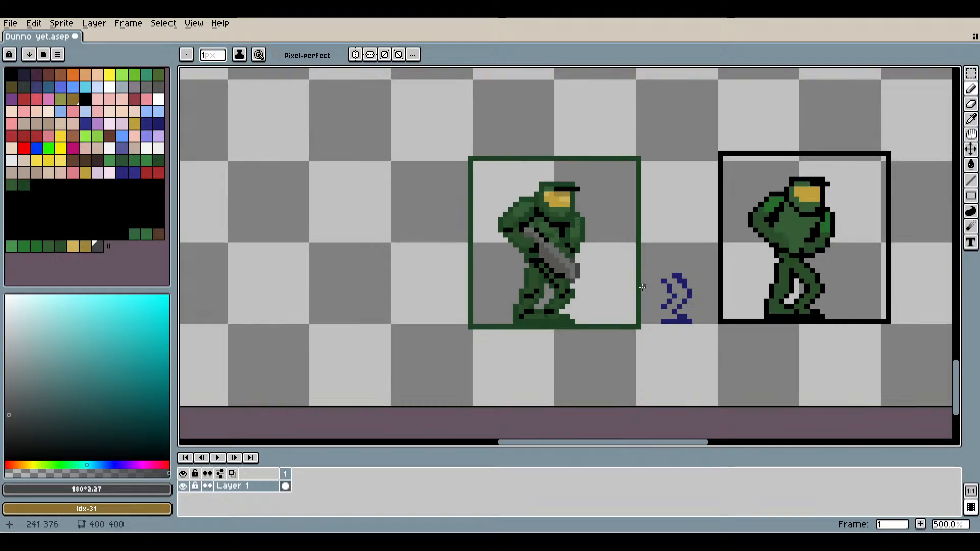
drag(658, 288, 560, 313)
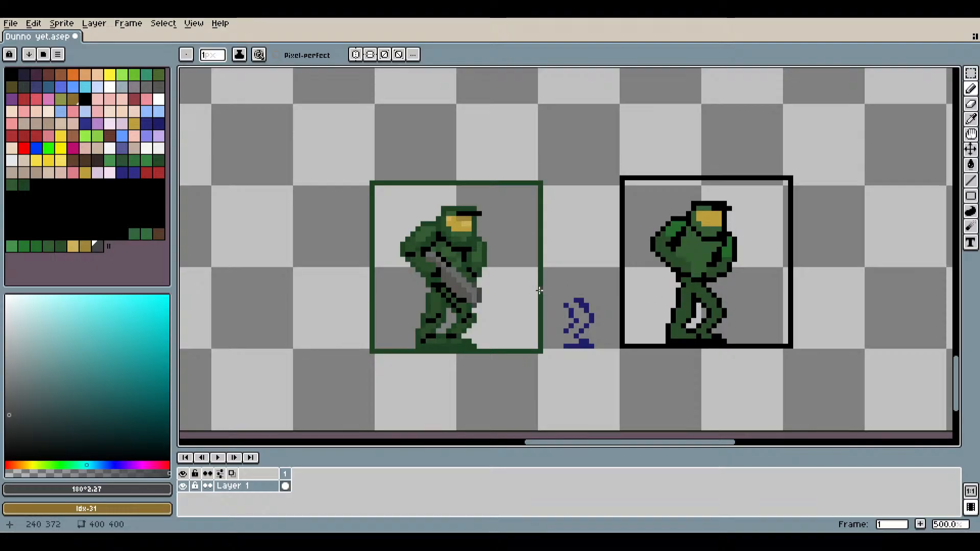
Sample the lighter green #365d35 from the chest and highlight the rear thigh with a four-pixel column and one pixel above the knee line.
scroll(495, 291, up, 4)
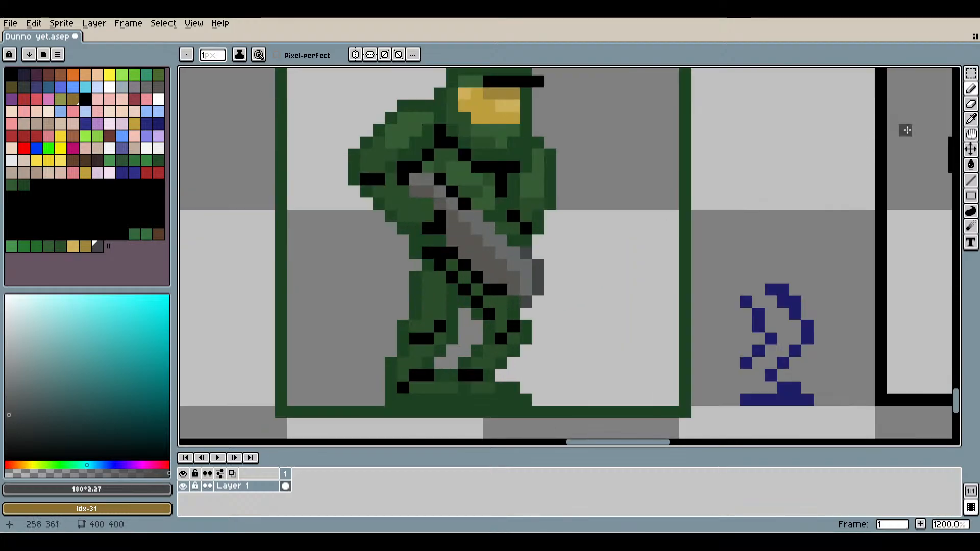
key(i)
click(485, 201)
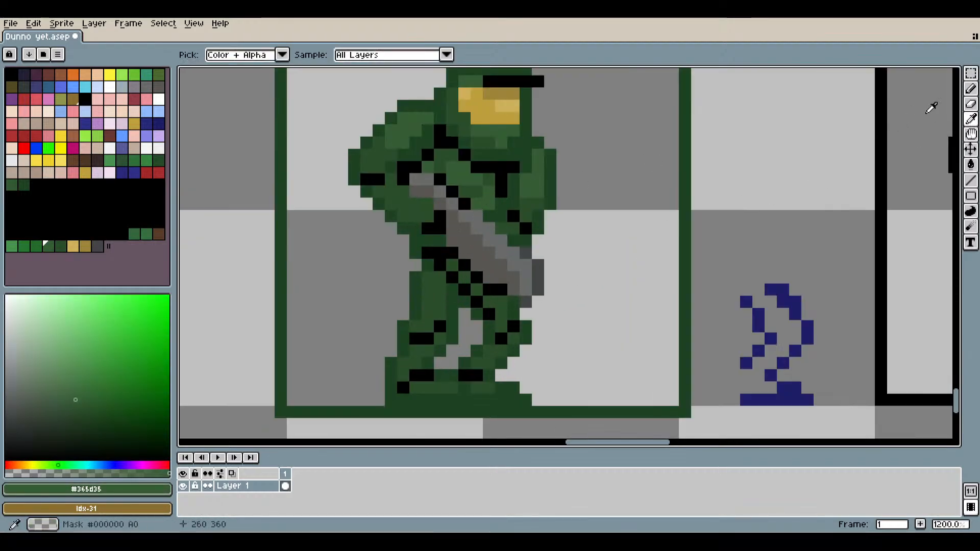
key(b)
scroll(375, 301, up, 3)
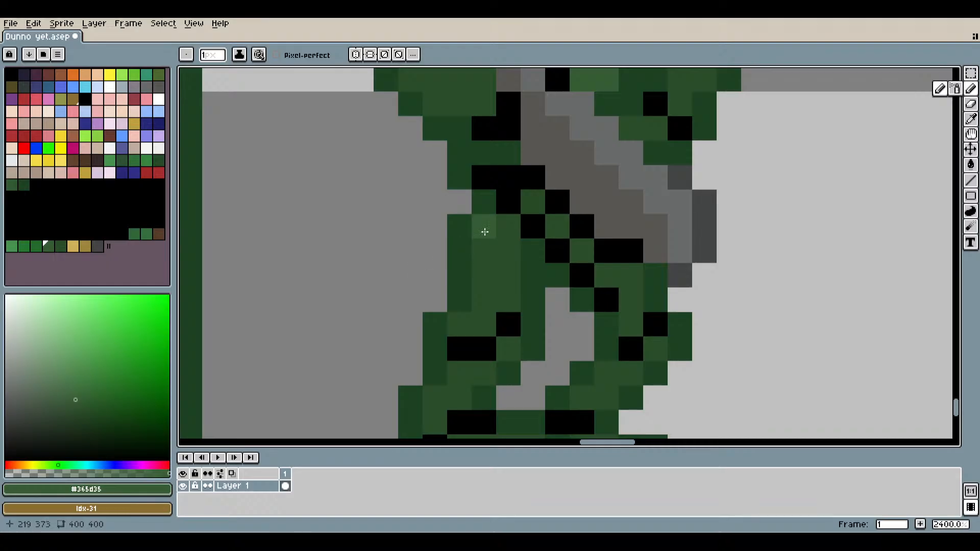
drag(475, 225, 474, 270)
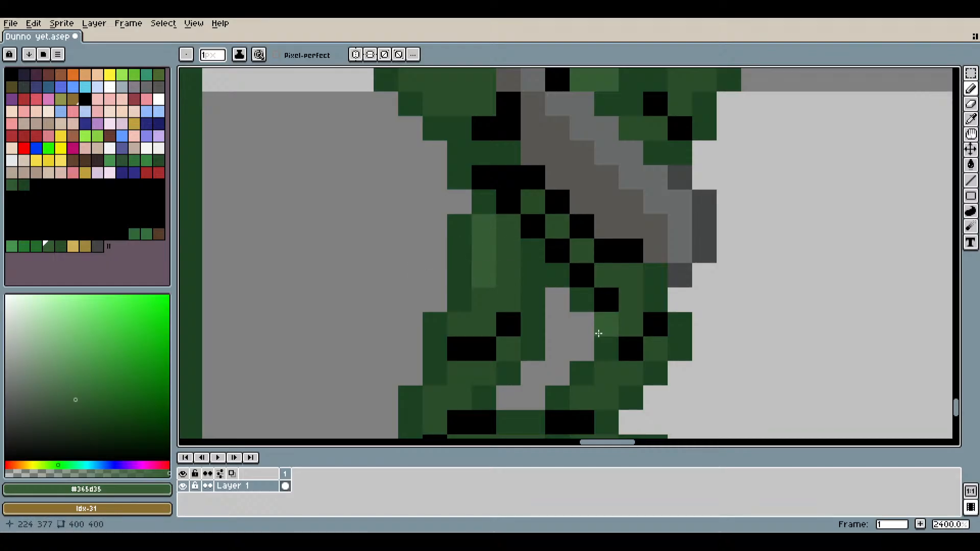
scroll(598, 333, down, 10)
scroll(510, 306, up, 10)
click(509, 301)
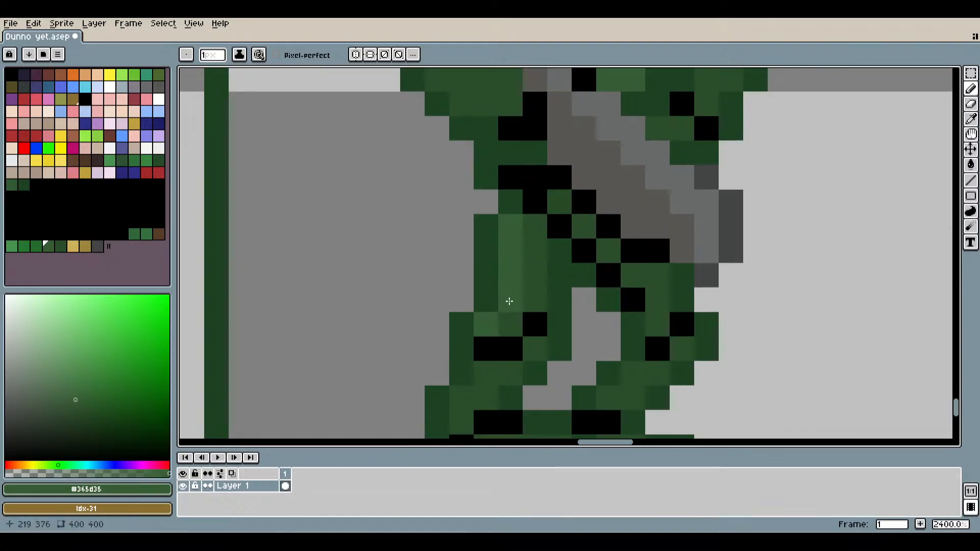
Add lighter green #365d35 highlight pixels to the front lower leg.
scroll(601, 337, down, 3)
drag(667, 359, 614, 347)
scroll(565, 352, up, 2)
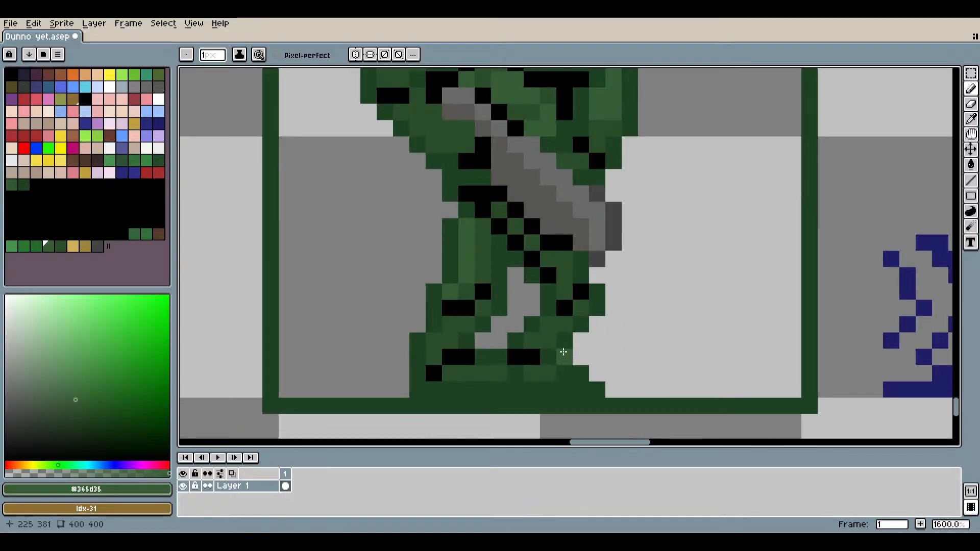
scroll(556, 350, up, 1)
scroll(613, 353, down, 2)
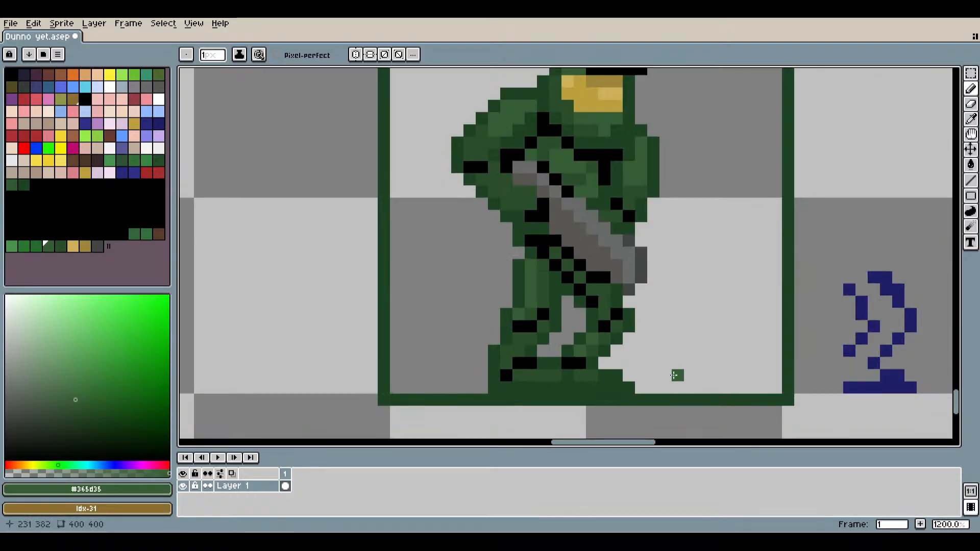
Examine the leg highlights and arm shading on the whole figure next to the black-outlined version.
scroll(677, 375, down, 2)
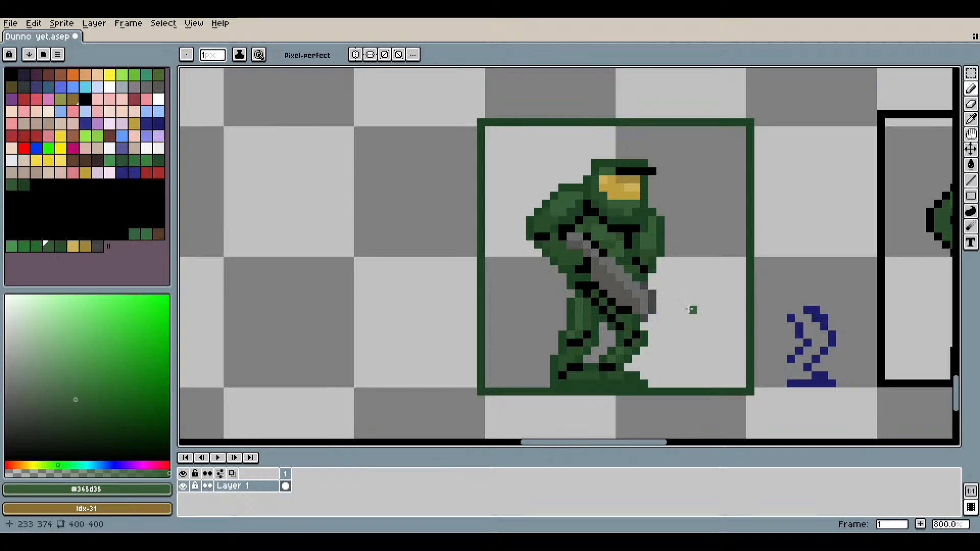
drag(684, 300, 579, 317)
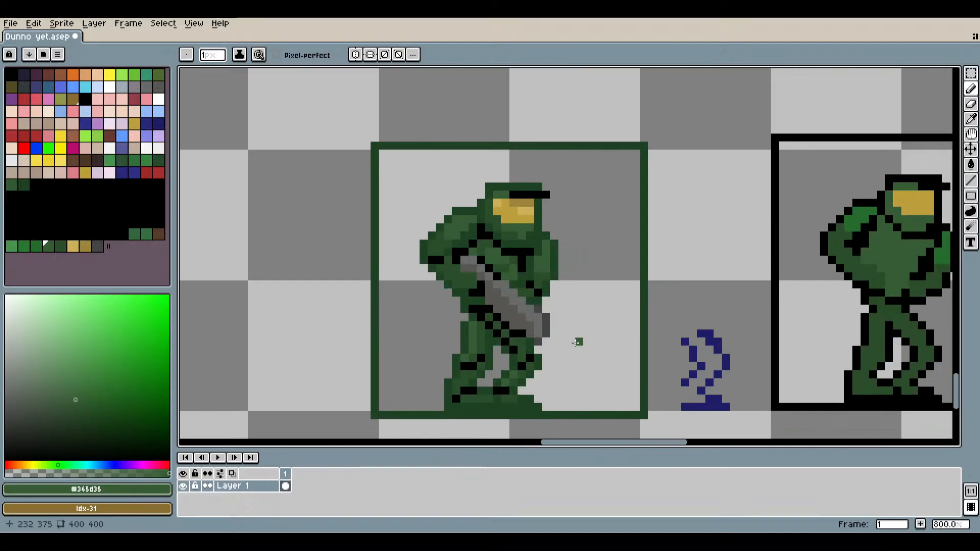
scroll(478, 288, up, 5)
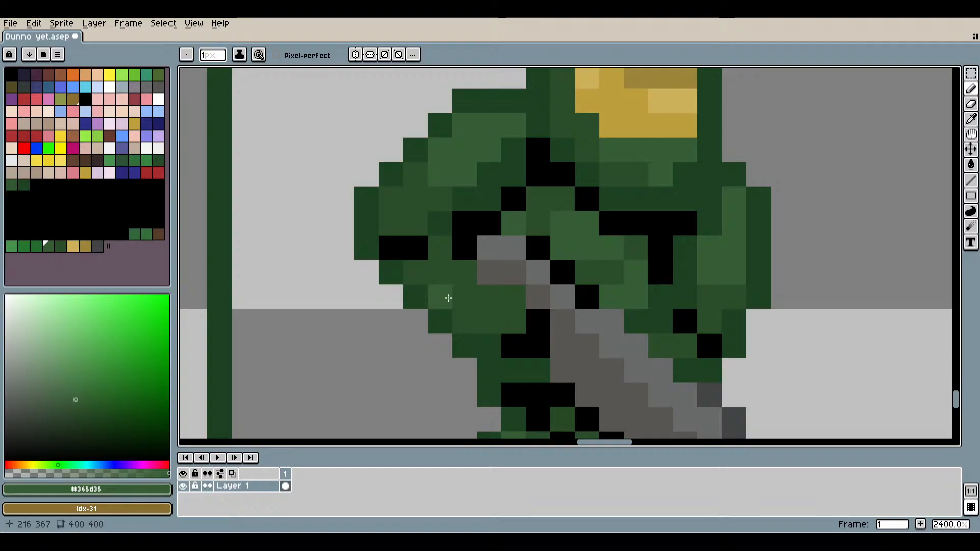
scroll(464, 324, down, 5)
mouse_move(604, 371)
mouse_down()
mouse_move(570, 363)
mouse_move(541, 372)
mouse_move(512, 310)
mouse_up()
scroll(564, 385, down, 2)
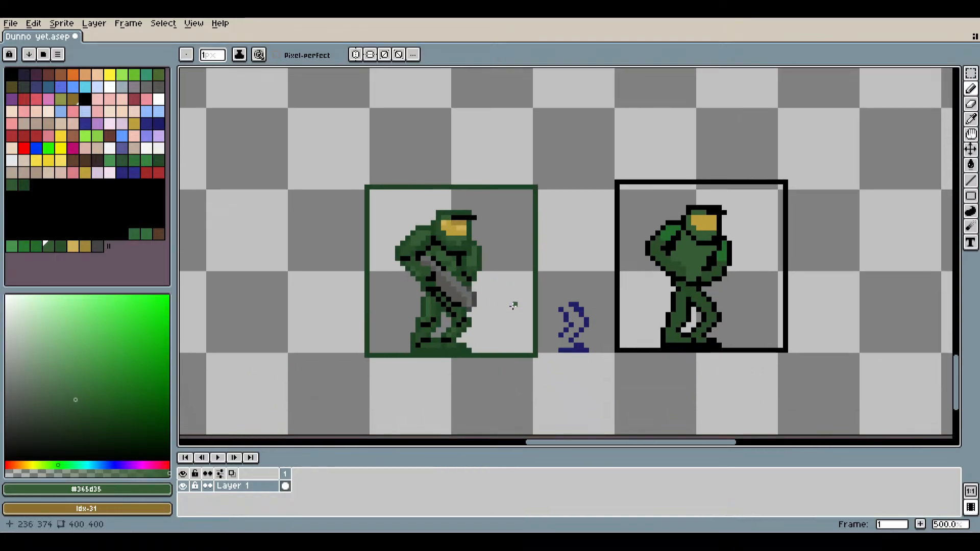
drag(513, 306, 512, 319)
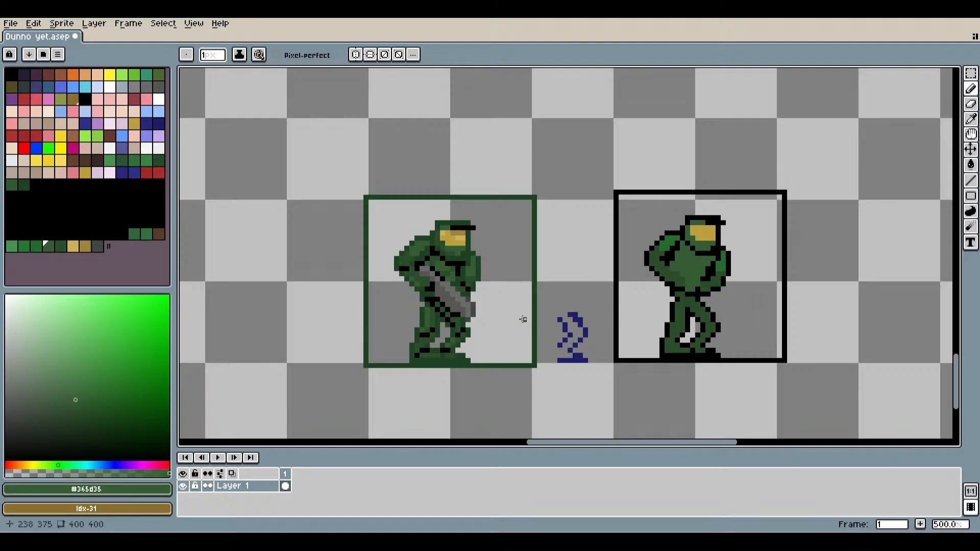
drag(523, 320, 568, 311)
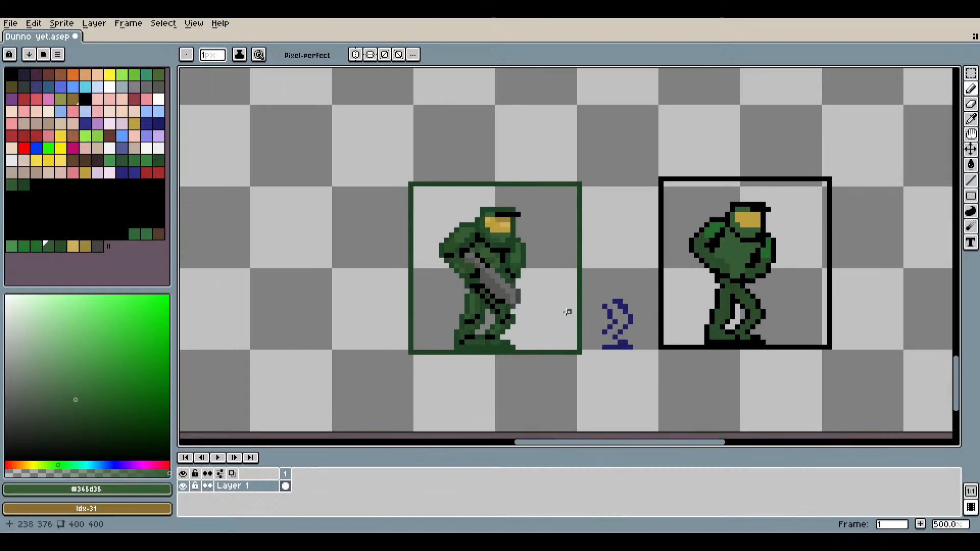
Save the sprite file.
click(10, 23)
click(45, 79)
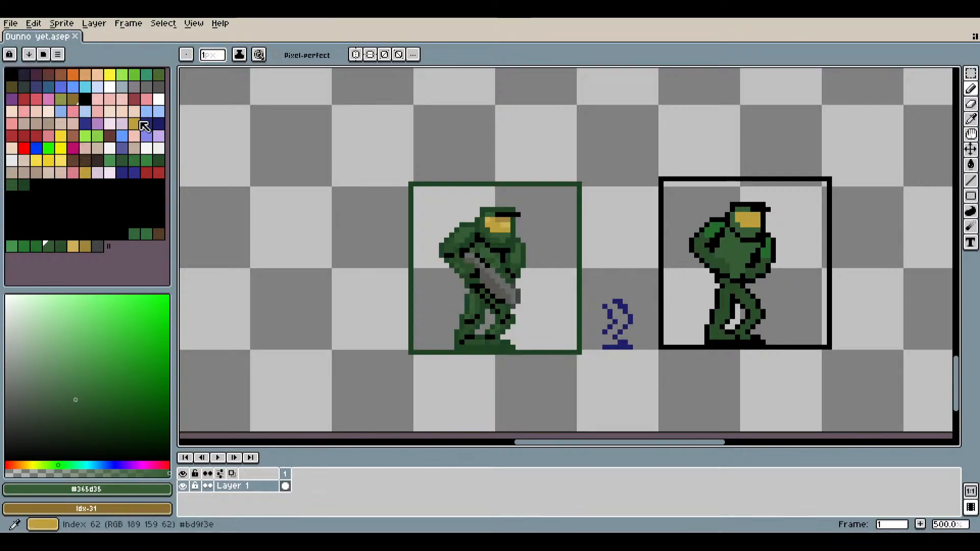
scroll(574, 306, down, 2)
mouse_move(588, 321)
mouse_down()
mouse_move(522, 334)
mouse_move(513, 361)
mouse_move(584, 330)
mouse_up()
scroll(515, 362, down, 1)
scroll(569, 286, up, 3)
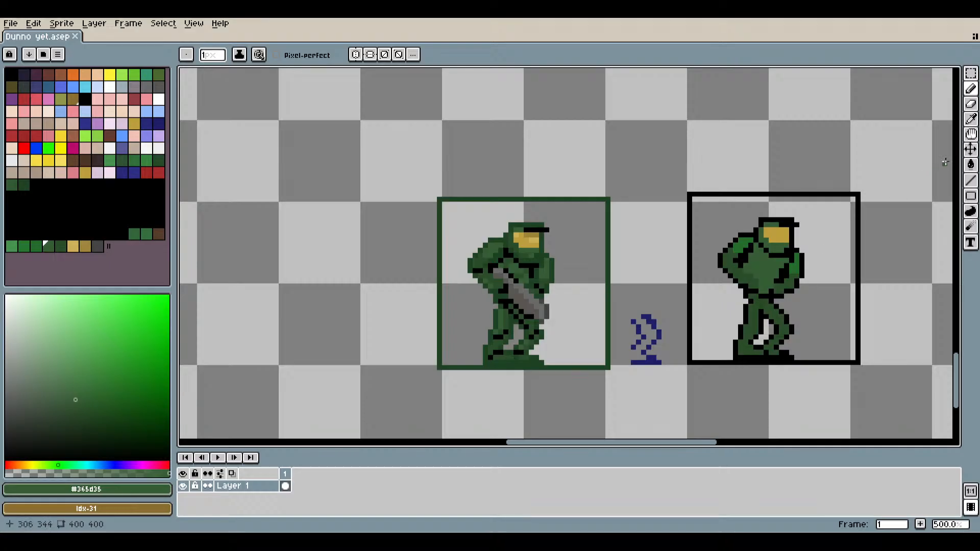
Sample the light sky blue #b1caf1 beside the tree and fill the background around the gun-carrying figure inside its green frame.
click(970, 119)
scroll(438, 245, down, 2)
drag(340, 255, 551, 239)
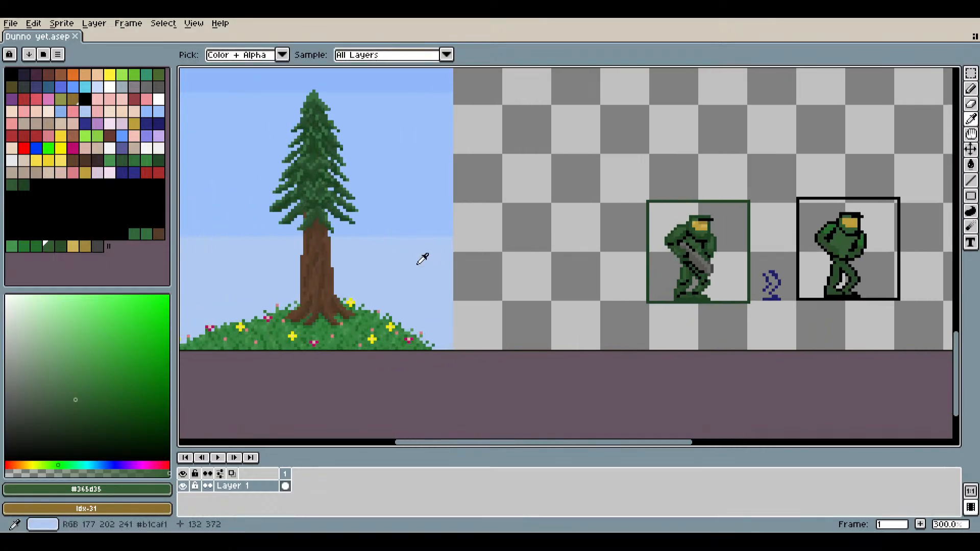
click(422, 259)
click(971, 163)
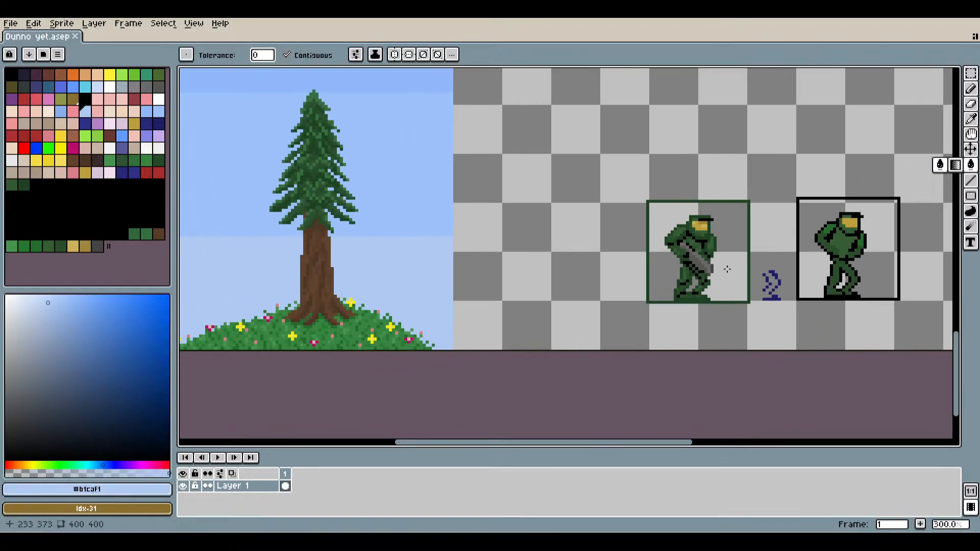
click(727, 267)
Fill the gap between the figure's legs with the same sky blue #b1caf1.
drag(728, 268, 619, 291)
scroll(619, 291, up, 2)
scroll(456, 302, up, 5)
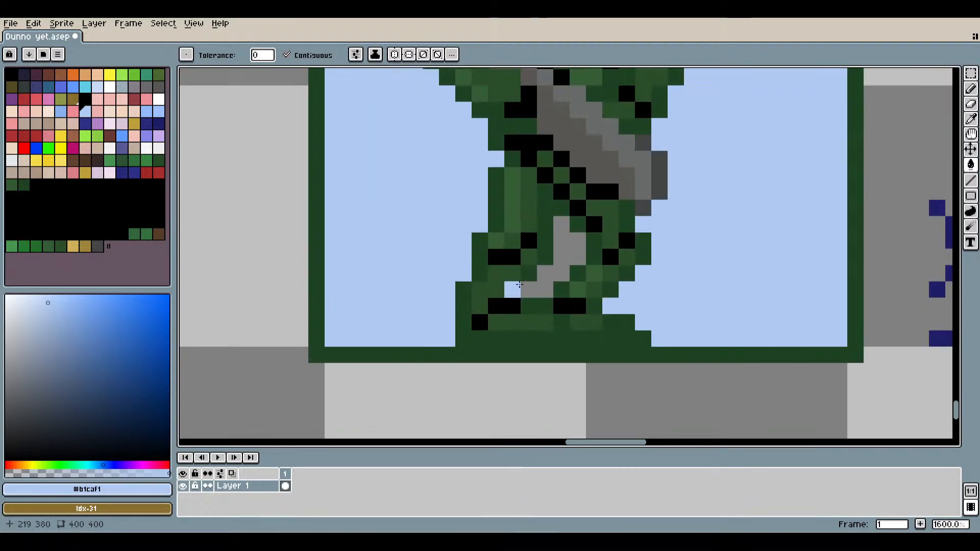
scroll(655, 283, down, 4)
drag(655, 283, 587, 305)
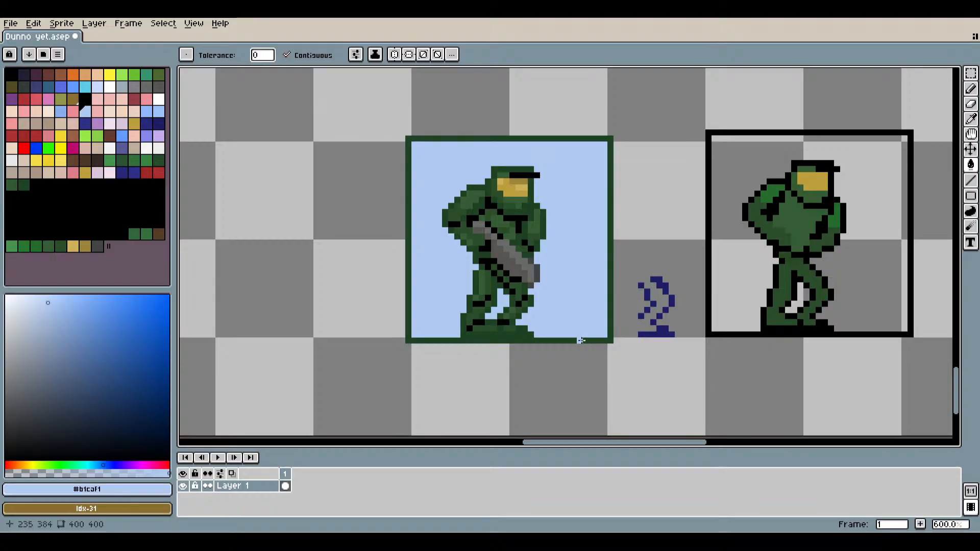
scroll(578, 329, down, 1)
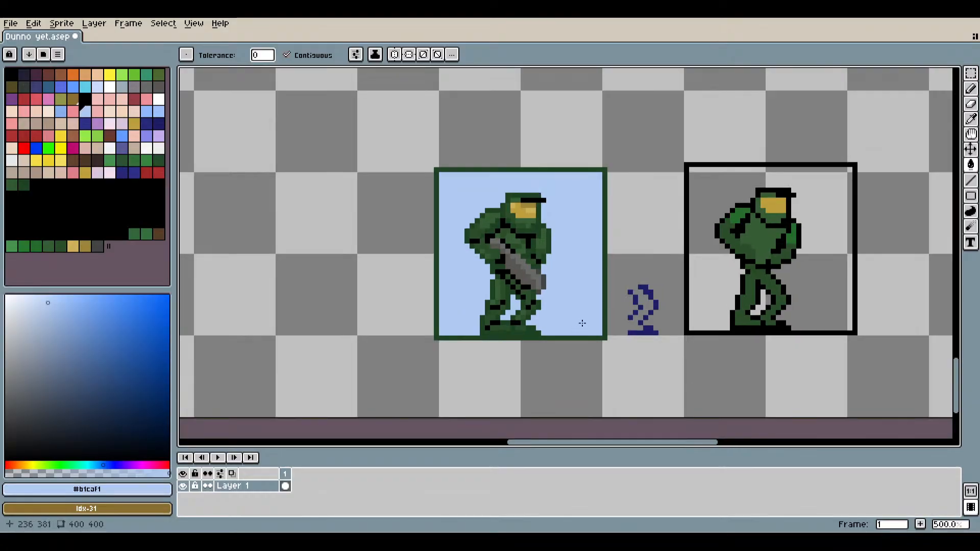
Compare the blue-backed figure with the tree scene and save the file.
scroll(582, 323, down, 2)
drag(562, 339, 653, 295)
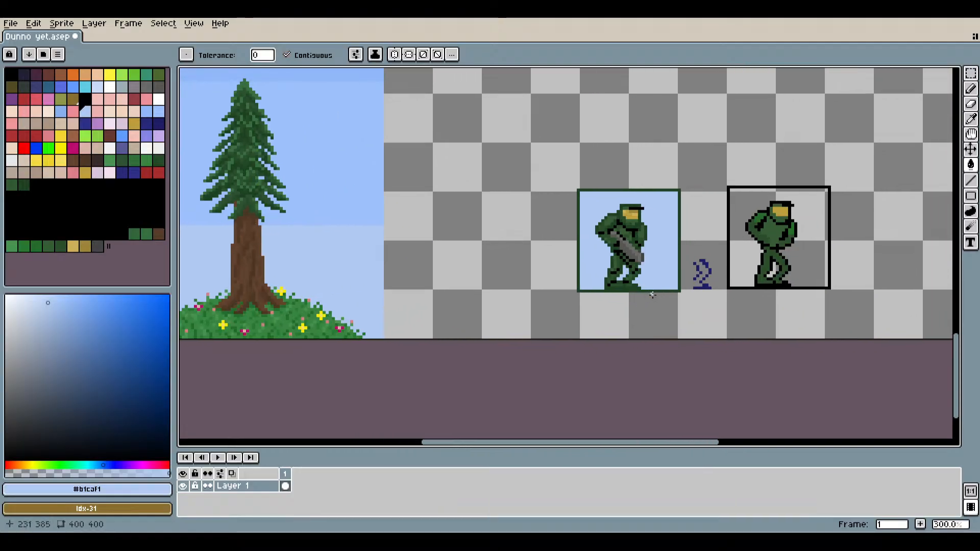
mouse_move(683, 304)
mouse_down()
mouse_move(612, 301)
mouse_move(558, 314)
mouse_up()
key(ctrl+s)
scroll(681, 320, down, 2)
scroll(558, 313, up, 2)
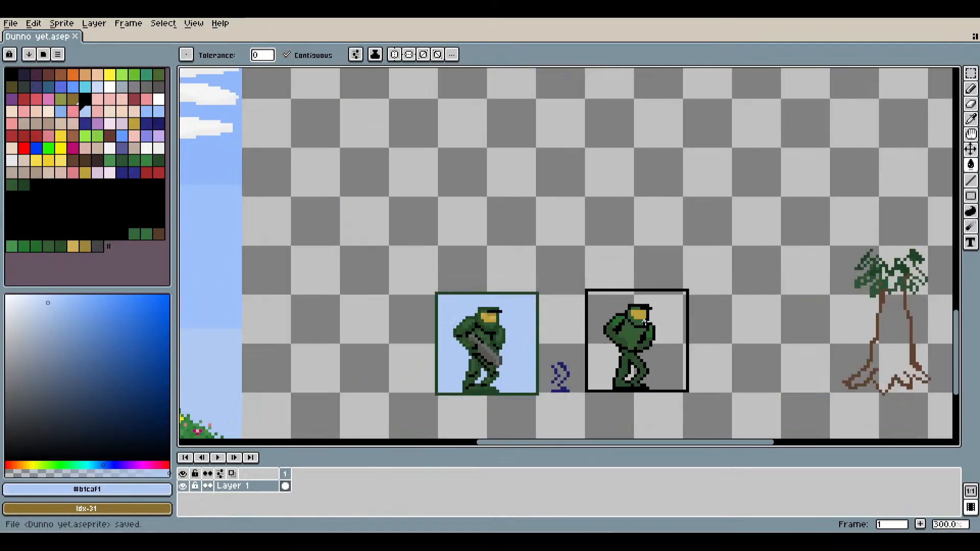
Select both framed figures with the small blue sketch between them, and move them to the empty area above the palm tree sketch.
click(971, 74)
drag(381, 265, 740, 435)
drag(564, 364, 791, 178)
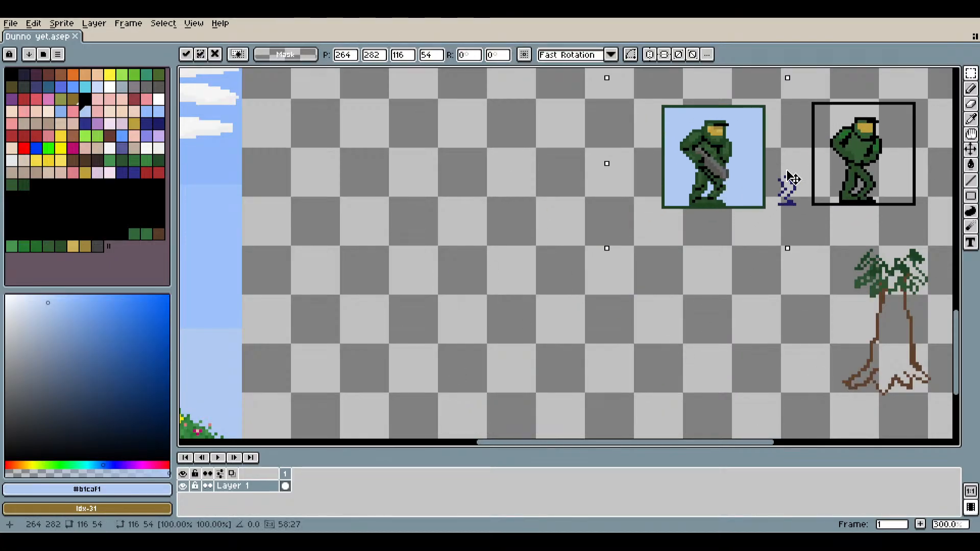
click(511, 357)
drag(453, 363, 710, 298)
scroll(540, 290, down, 2)
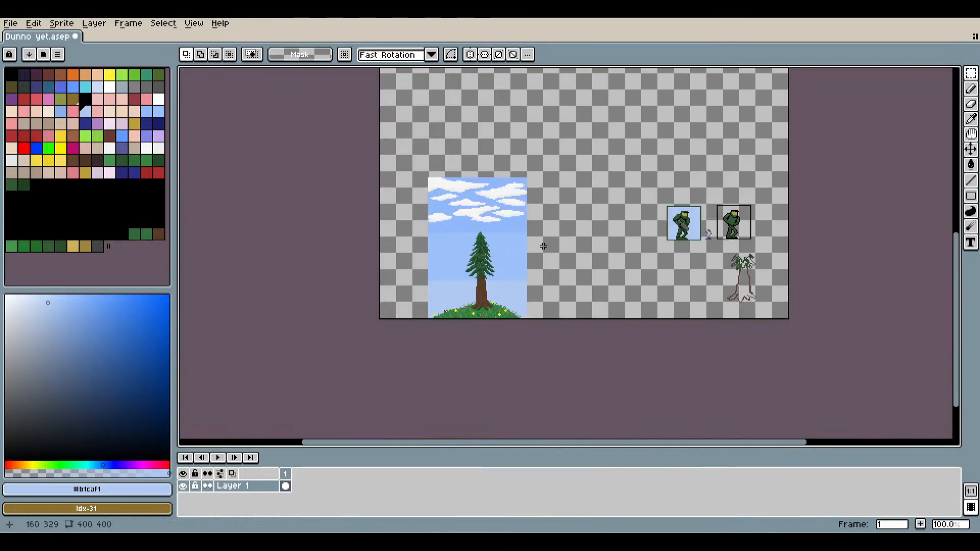
Select the 97 by 138 pixel tree scene and place a duplicate in the empty space between it and the framed figures.
scroll(437, 179, up, 3)
drag(515, 215, 719, 285)
scroll(737, 289, down, 1)
drag(793, 221, 509, 335)
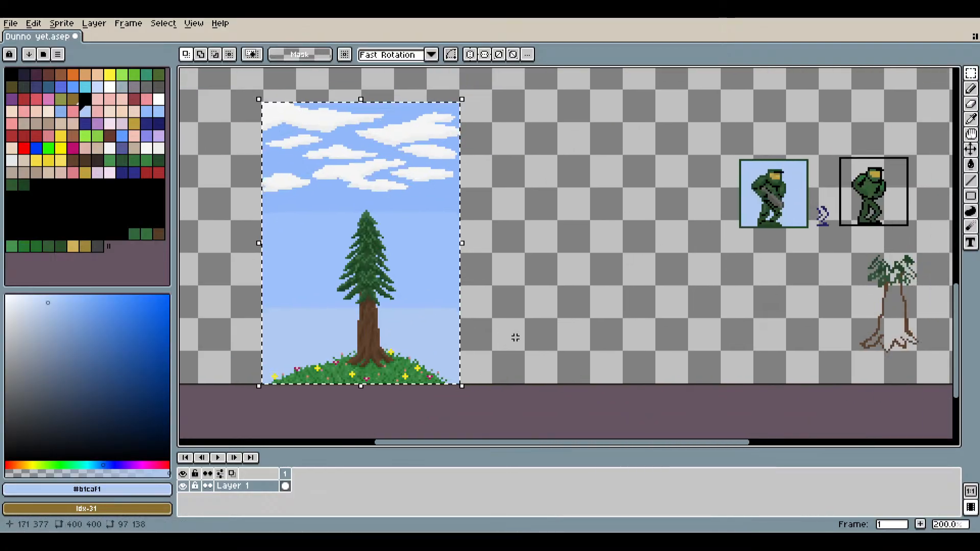
key(ctrl+t)
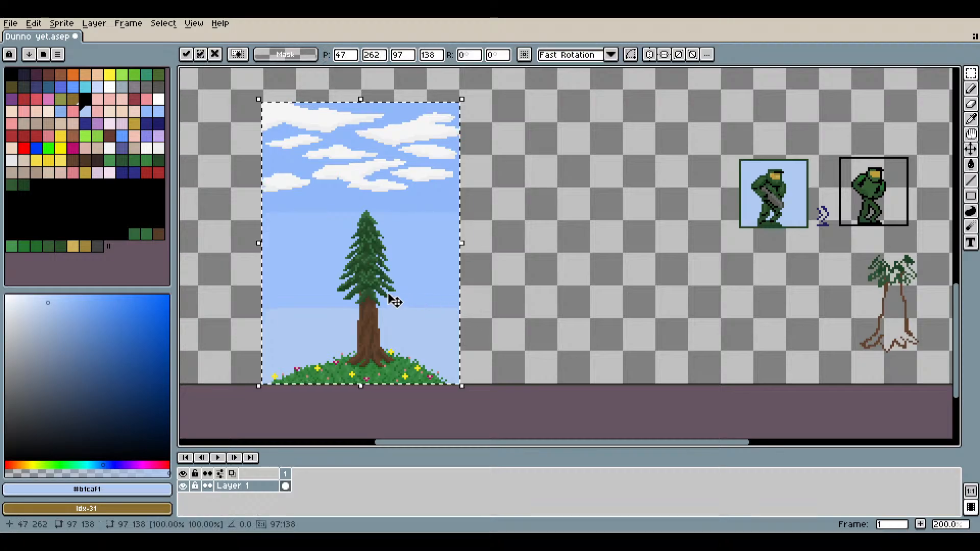
drag(396, 301, 615, 291)
click(759, 290)
Select the gun-carrying figure inside its green frame as a 17 by 28 pixel area and copy it.
drag(788, 269, 618, 296)
scroll(655, 276, up, 4)
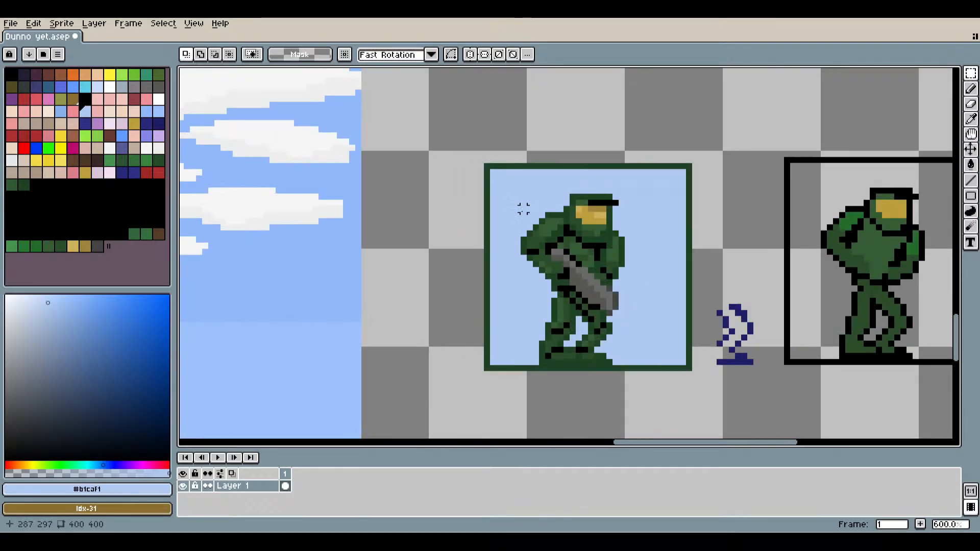
drag(523, 196, 625, 365)
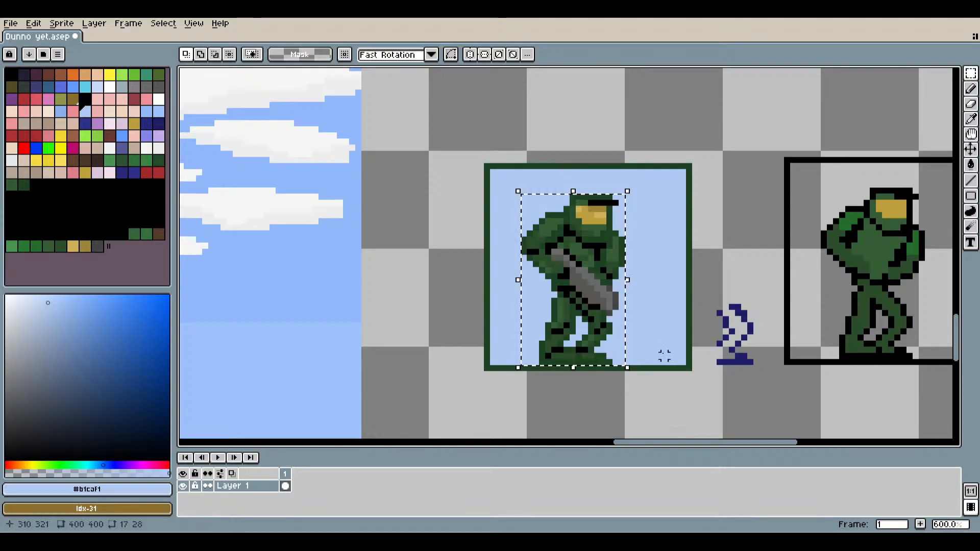
key(ctrl+c)
Paste the figure and place it at position 278, 354, in the empty area below its green frame.
key(ctrl+v)
drag(663, 296, 785, 176)
drag(711, 185, 399, 375)
drag(471, 367, 669, 134)
drag(602, 141, 301, 380)
drag(432, 355, 664, 262)
drag(549, 273, 430, 209)
drag(523, 192, 676, 304)
scroll(523, 290, down, 3)
scroll(675, 304, up, 4)
click(663, 291)
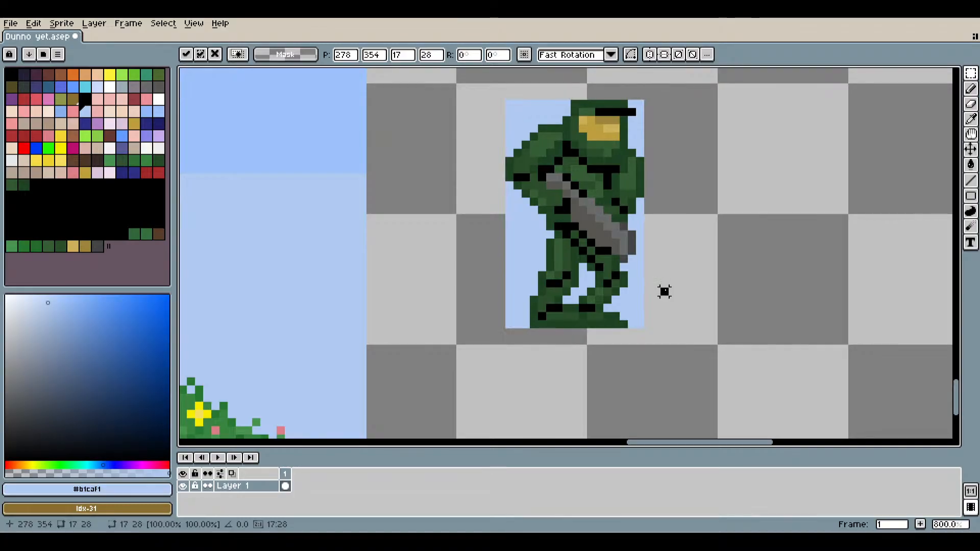
Erase the sky-blue pixels around the pasted figure's legs and lower body, including the gap between the legs.
click(974, 105)
scroll(644, 291, up, 3)
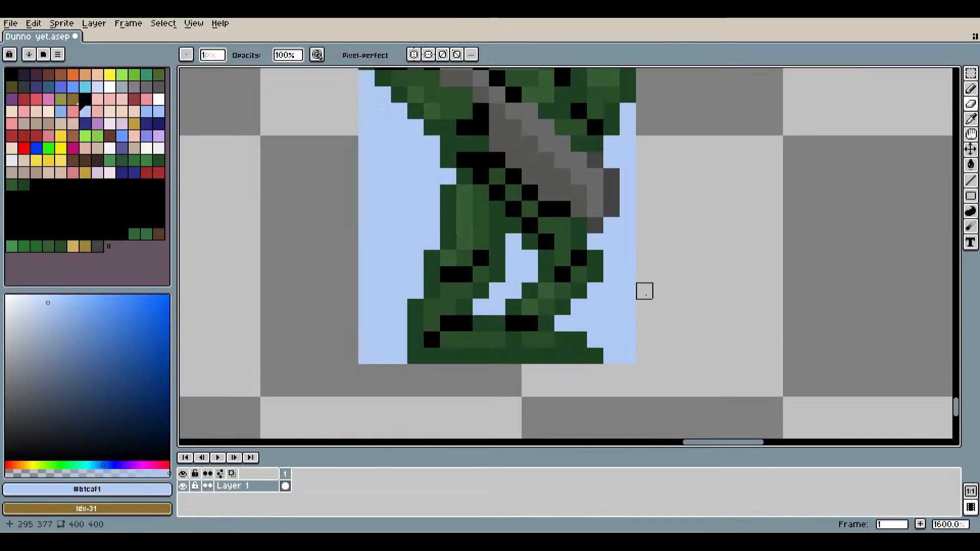
drag(563, 325, 612, 324)
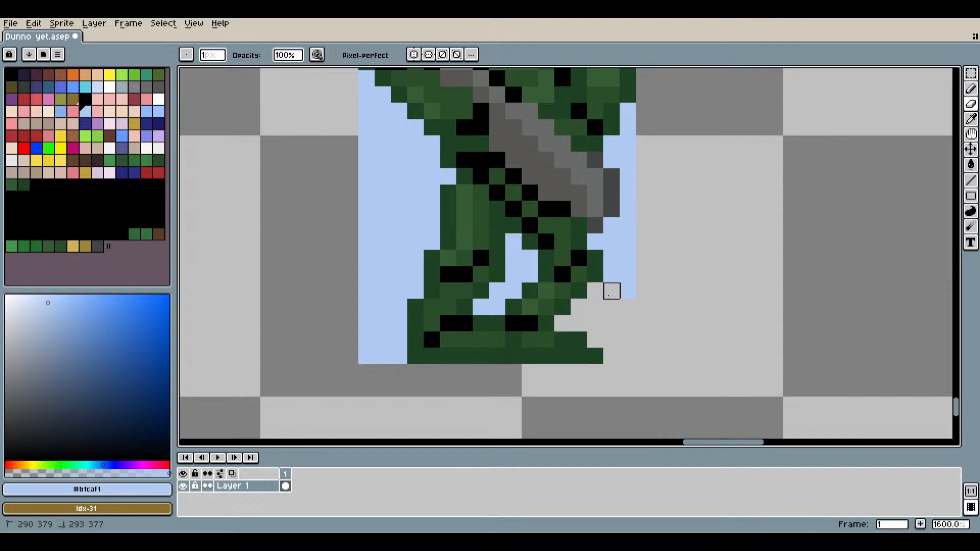
mouse_move(612, 275)
mouse_down()
mouse_move(611, 225)
mouse_move(611, 242)
mouse_move(595, 242)
mouse_move(628, 258)
mouse_move(627, 210)
mouse_up()
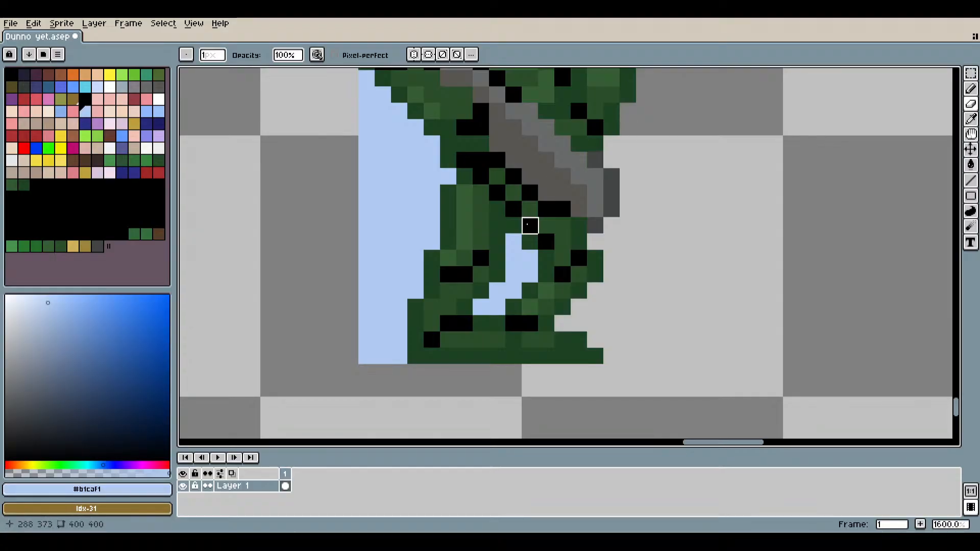
drag(514, 242, 530, 275)
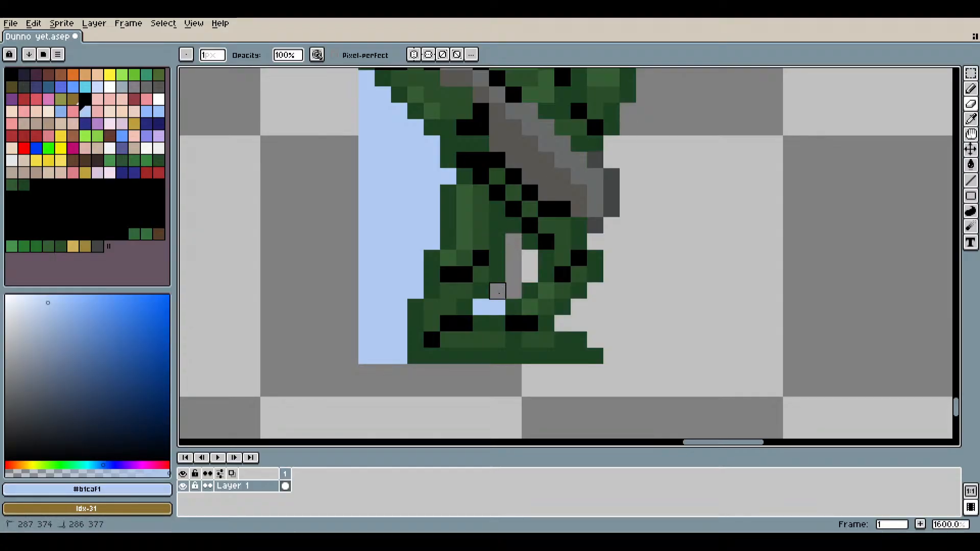
mouse_move(399, 356)
mouse_down()
mouse_move(383, 323)
mouse_move(366, 357)
mouse_move(399, 291)
mouse_move(367, 291)
mouse_move(383, 324)
mouse_up()
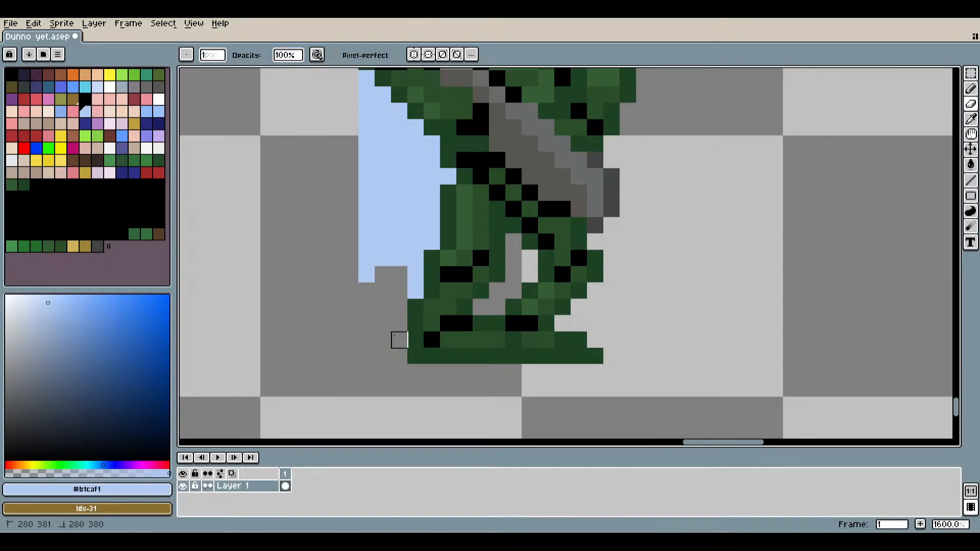
mouse_move(416, 291)
mouse_down()
mouse_move(416, 258)
mouse_move(383, 242)
mouse_move(367, 274)
mouse_move(400, 259)
mouse_move(399, 242)
mouse_move(367, 226)
mouse_move(351, 111)
mouse_move(367, 79)
mouse_move(367, 95)
mouse_move(399, 112)
mouse_move(400, 128)
mouse_move(416, 128)
mouse_move(416, 144)
mouse_move(432, 144)
mouse_move(448, 176)
mouse_move(431, 192)
mouse_move(432, 242)
mouse_move(416, 209)
mouse_move(383, 193)
mouse_move(399, 193)
mouse_move(399, 176)
mouse_move(383, 176)
mouse_move(416, 160)
mouse_move(383, 128)
mouse_up()
Erase the remaining sky-blue pixels around the pasted figure's helmet and shoulders.
scroll(491, 263, down, 4)
scroll(499, 284, up, 6)
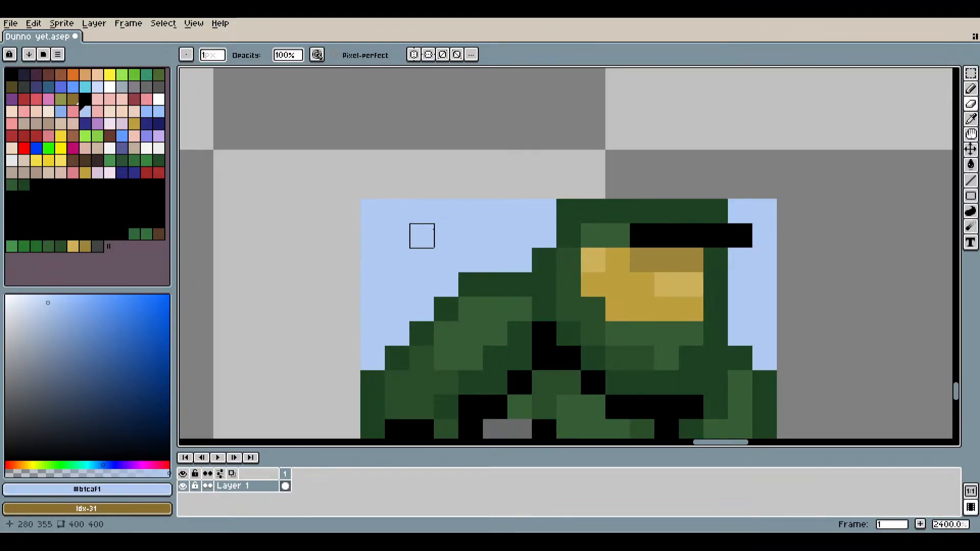
mouse_move(420, 234)
mouse_down()
mouse_move(373, 211)
mouse_move(544, 211)
mouse_move(544, 236)
mouse_move(373, 236)
mouse_move(373, 261)
mouse_move(495, 260)
mouse_move(493, 251)
mouse_move(520, 260)
mouse_move(441, 259)
mouse_move(431, 276)
mouse_move(376, 280)
mouse_move(372, 296)
mouse_move(398, 310)
mouse_up()
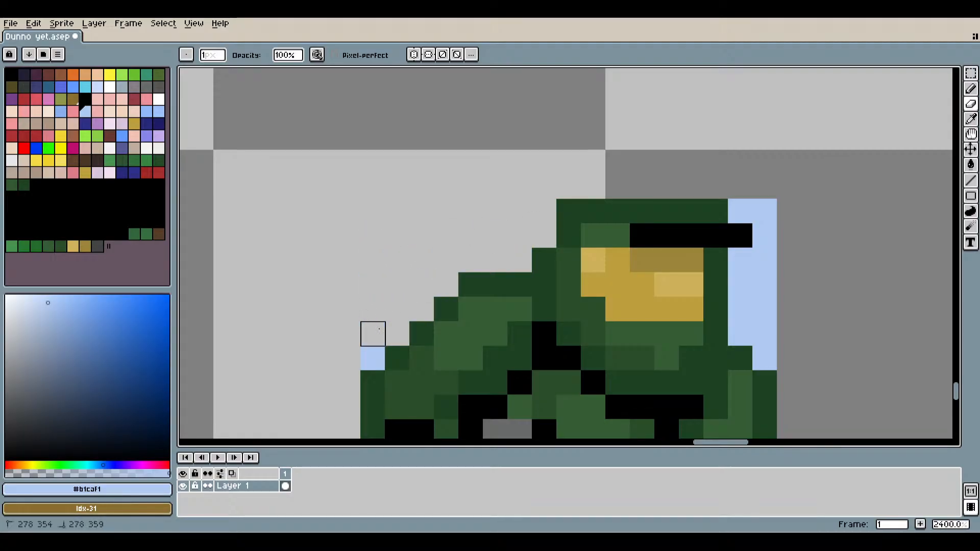
scroll(643, 306, down, 3)
scroll(418, 277, up, 4)
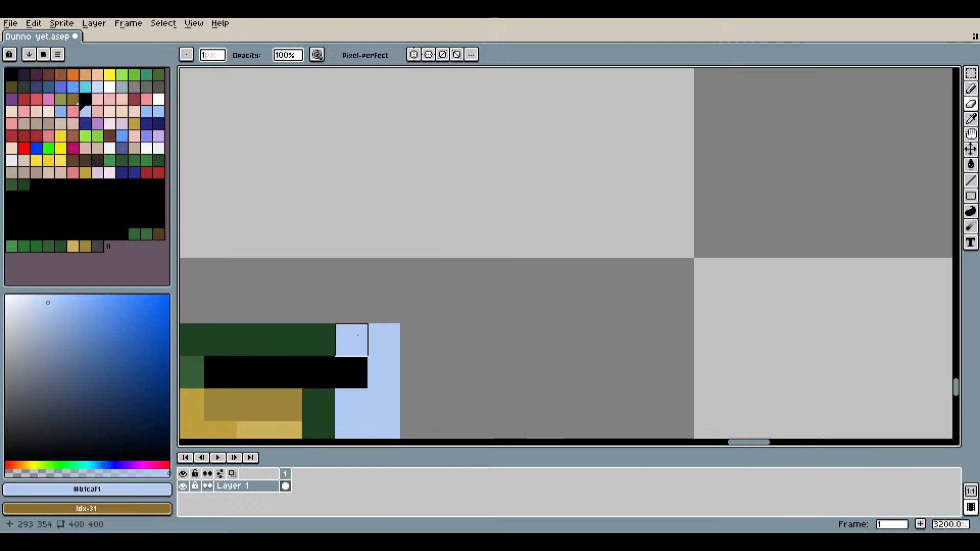
mouse_move(351, 339)
mouse_down()
mouse_move(384, 340)
mouse_move(384, 405)
mouse_move(352, 406)
mouse_move(385, 405)
mouse_move(487, 294)
mouse_move(543, 207)
mouse_move(510, 240)
mouse_move(543, 240)
mouse_move(510, 272)
mouse_move(510, 305)
mouse_move(542, 338)
mouse_move(575, 305)
mouse_move(607, 306)
mouse_up()
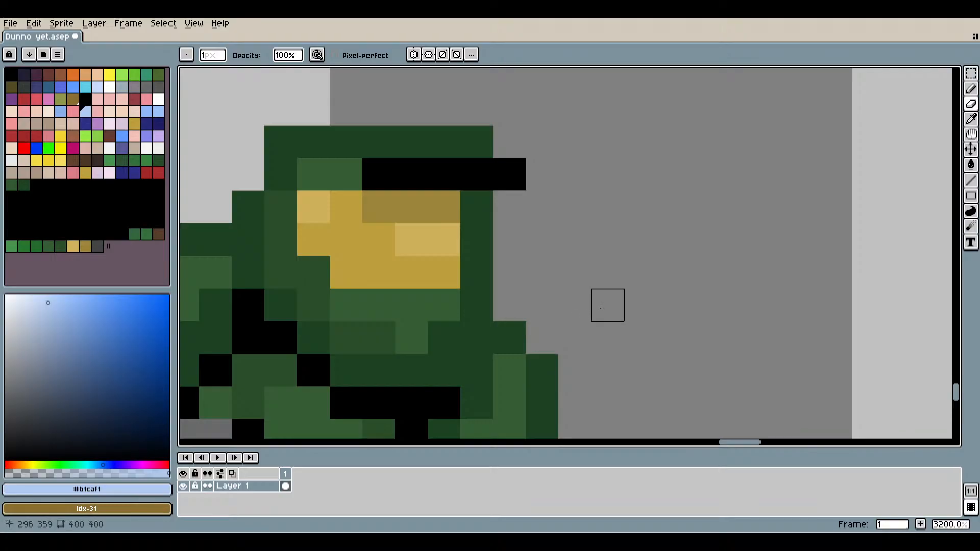
Select the cut-out figure as a 20 by 30 pixel area and place a copy on the duplicated scene's hill, left of the tree trunk.
scroll(608, 305, down, 5)
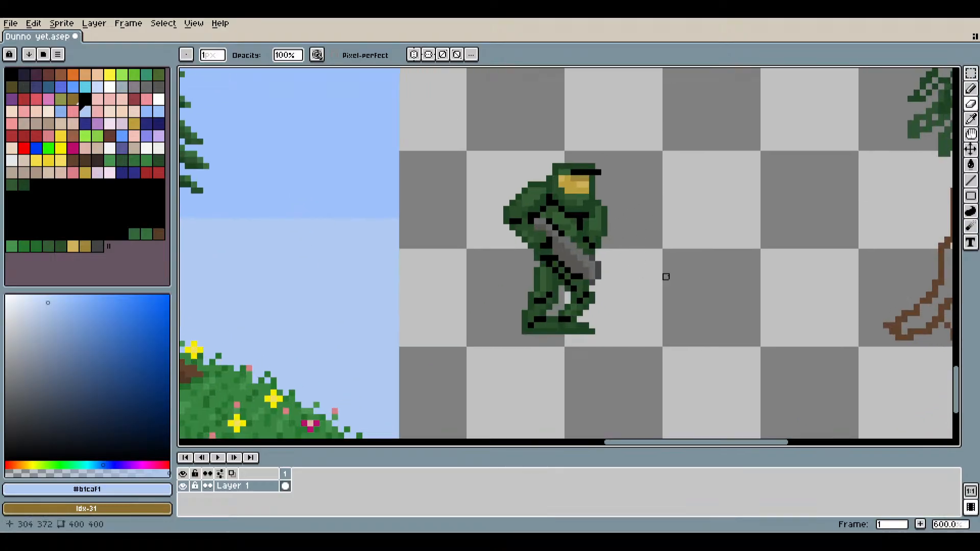
click(971, 73)
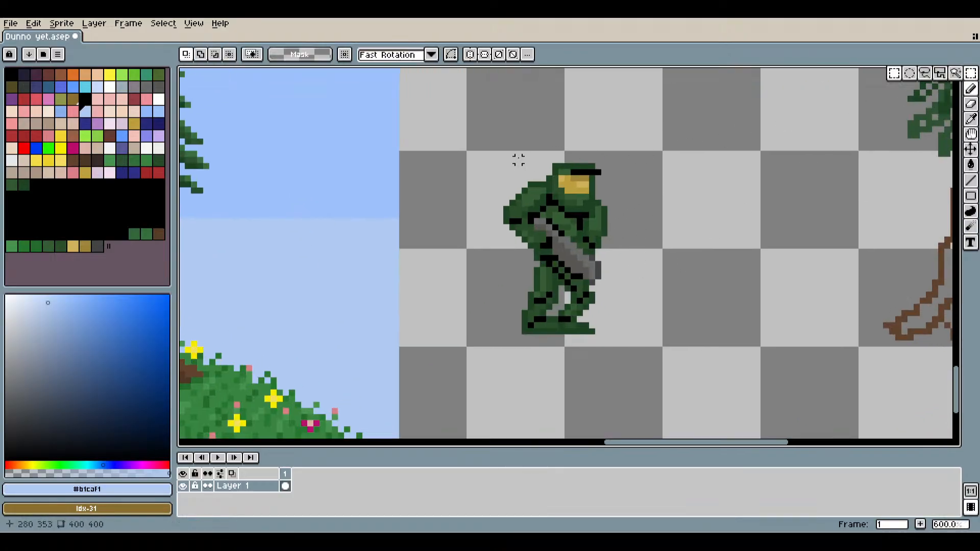
drag(497, 164, 622, 349)
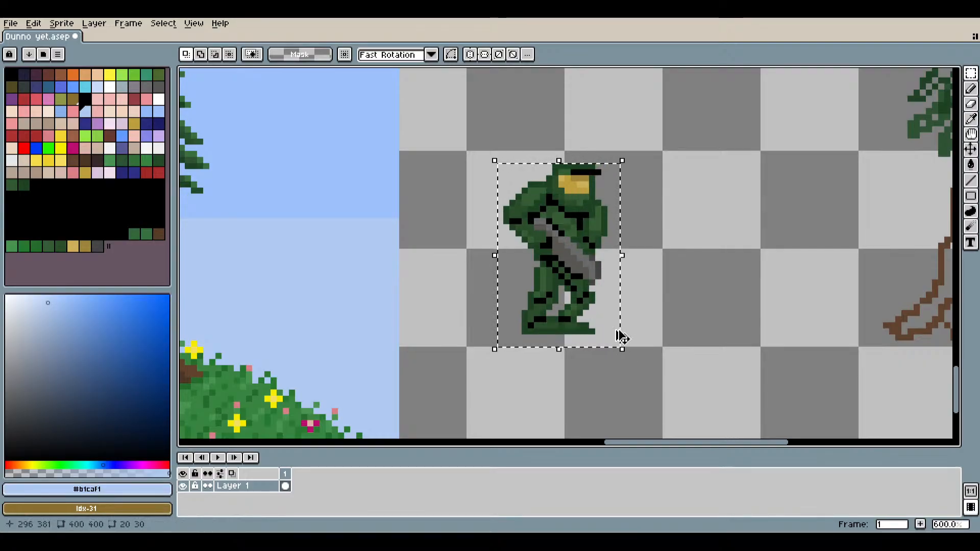
drag(561, 263, 406, 353)
drag(429, 353, 542, 225)
scroll(638, 233, down, 3)
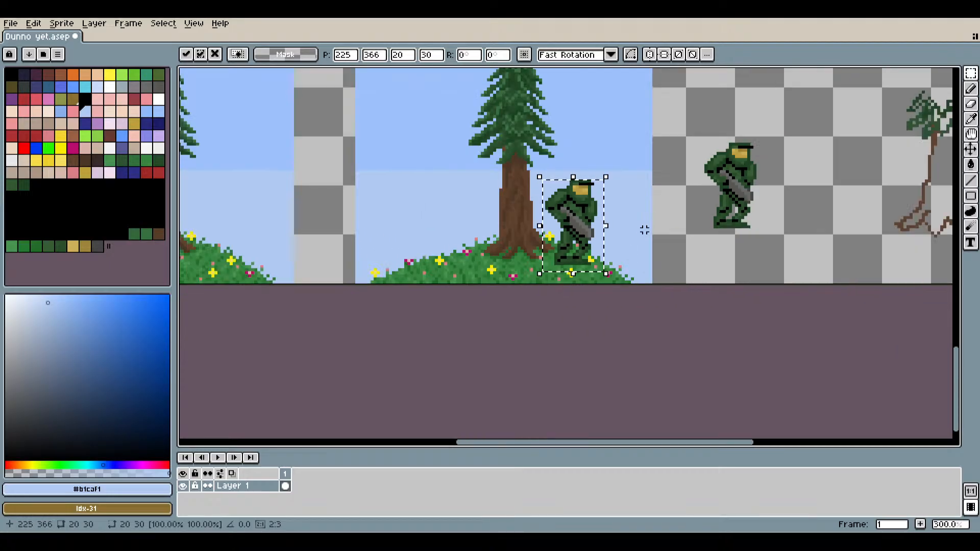
drag(643, 229, 602, 314)
drag(529, 310, 391, 326)
click(656, 332)
Check the figure's placement on the duplicated scene's hill and save the file.
scroll(583, 340, down, 2)
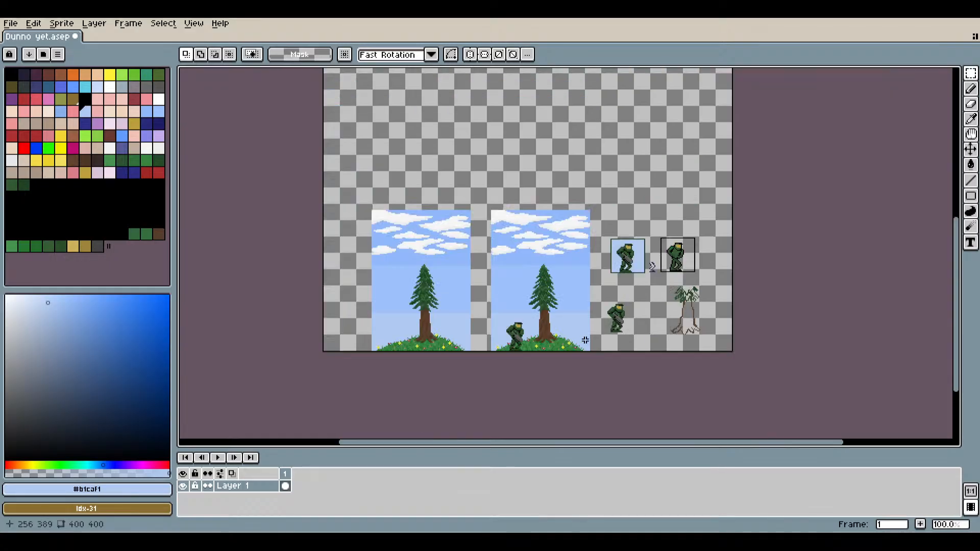
drag(583, 340, 603, 318)
scroll(598, 327, up, 2)
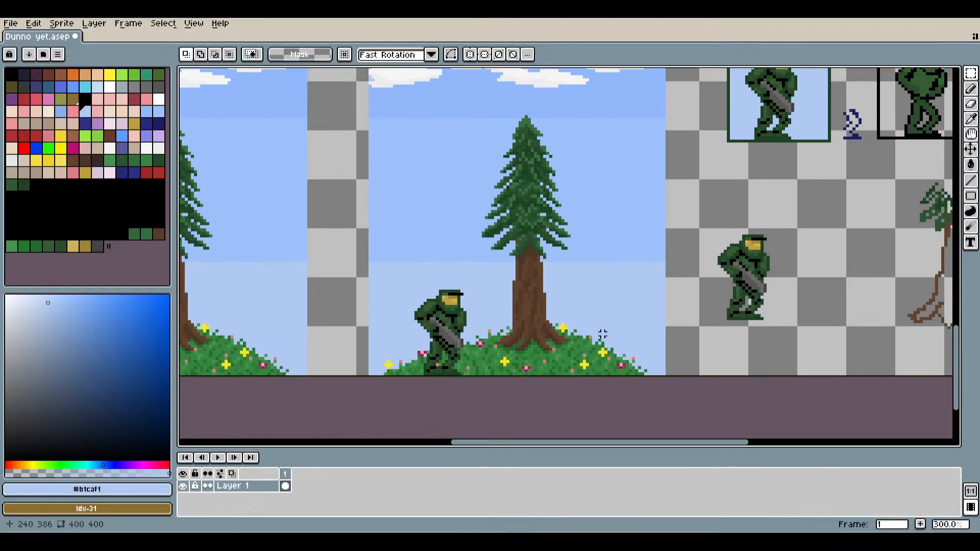
key(ctrl+s)
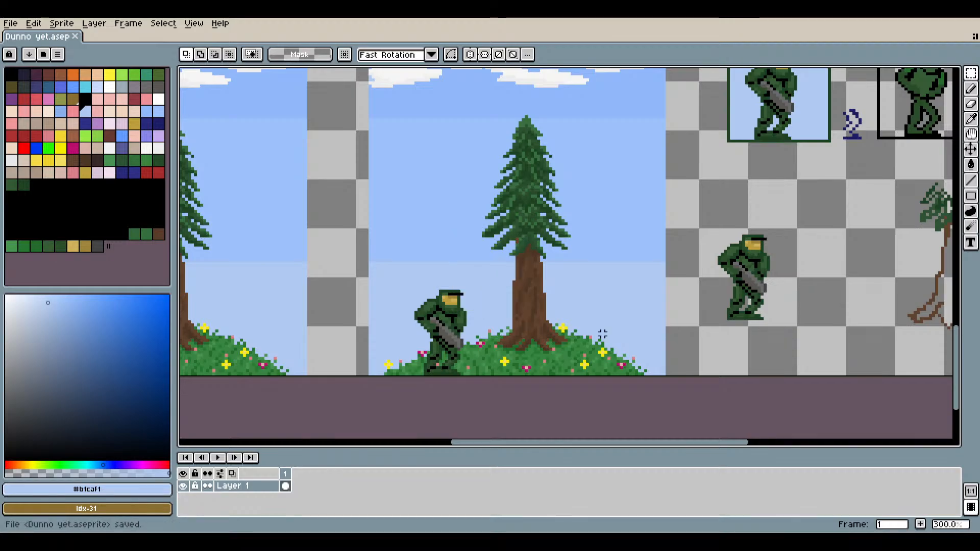
Review both tree scenes with the loose sprites and save the file again.
scroll(640, 276, down, 1)
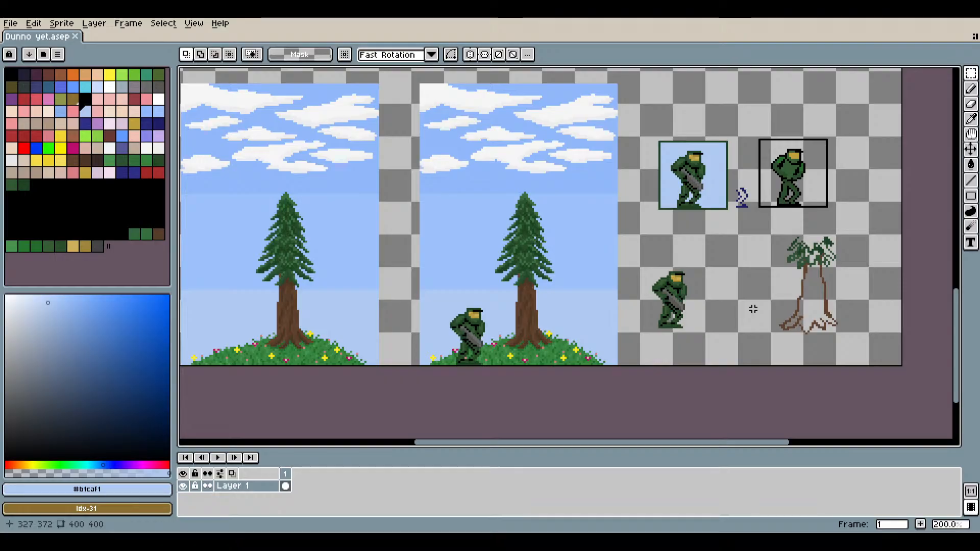
scroll(753, 309, down, 2)
scroll(633, 325, up, 2)
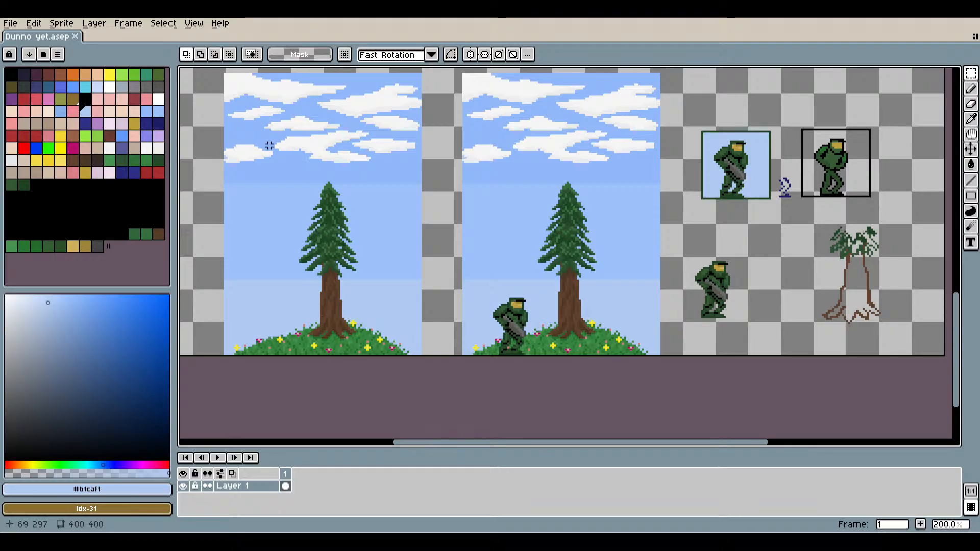
click(11, 25)
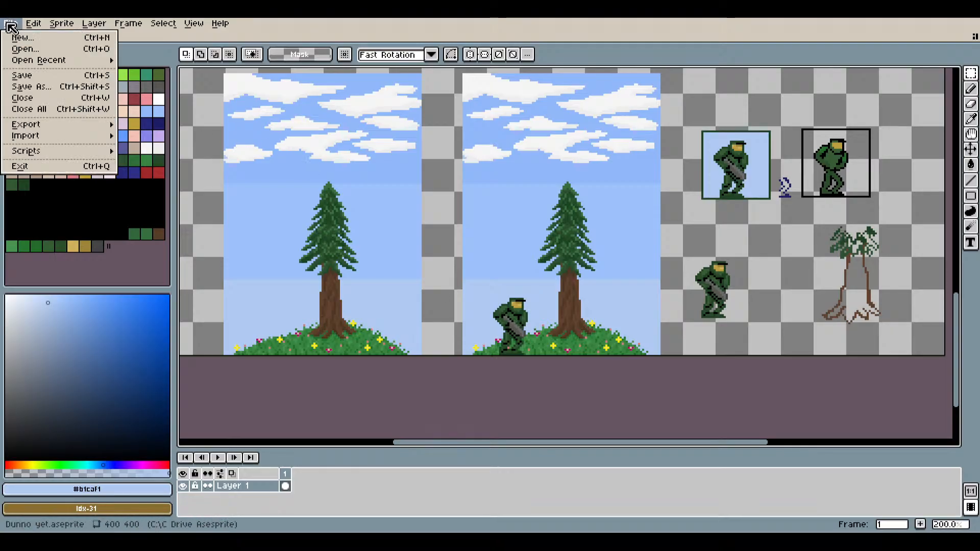
click(45, 77)
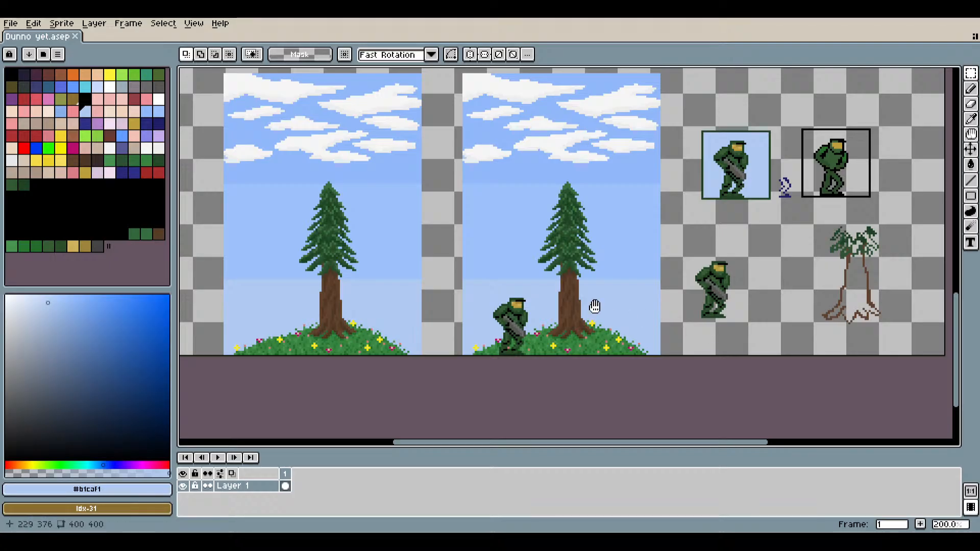
Inspect the figure beside the tree trunk up close and save the file once more.
drag(593, 308, 588, 335)
scroll(600, 336, up, 1)
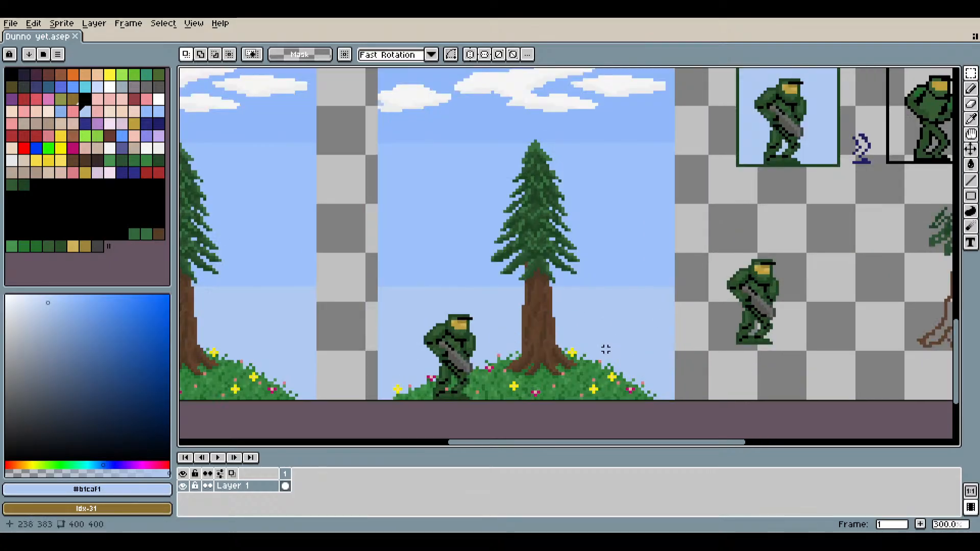
scroll(605, 349, down, 1)
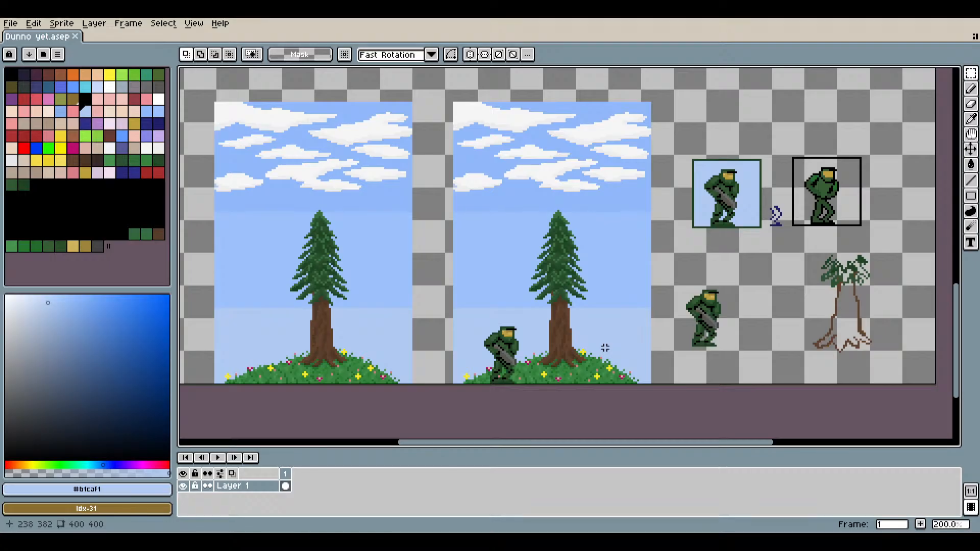
drag(638, 332, 586, 336)
click(10, 23)
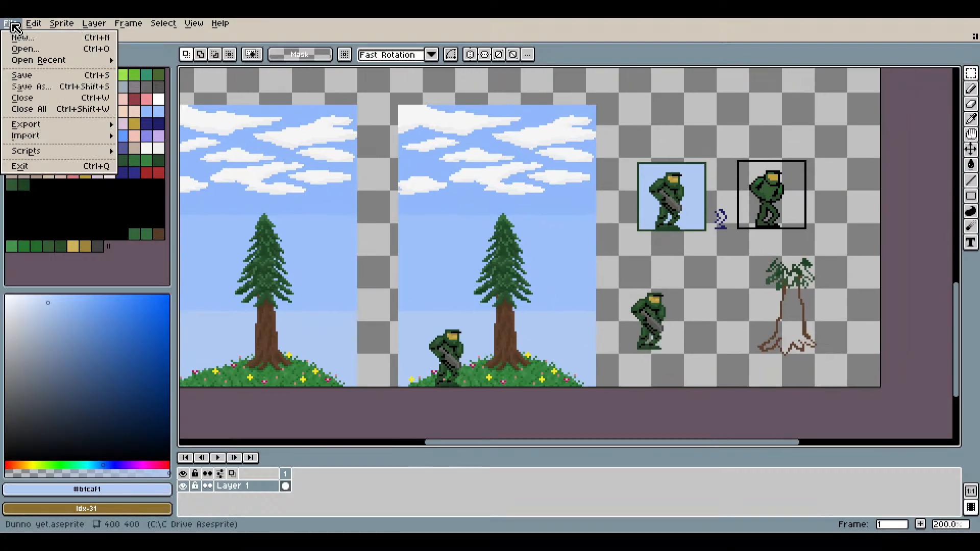
click(36, 75)
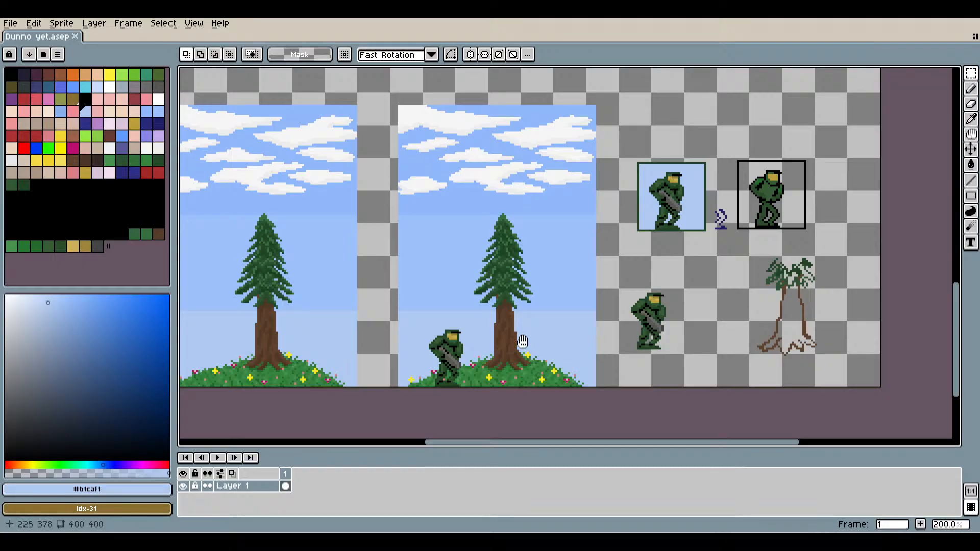
Look over the canvas with both scenes and all sprites, and save the file a final time.
scroll(522, 340, down, 2)
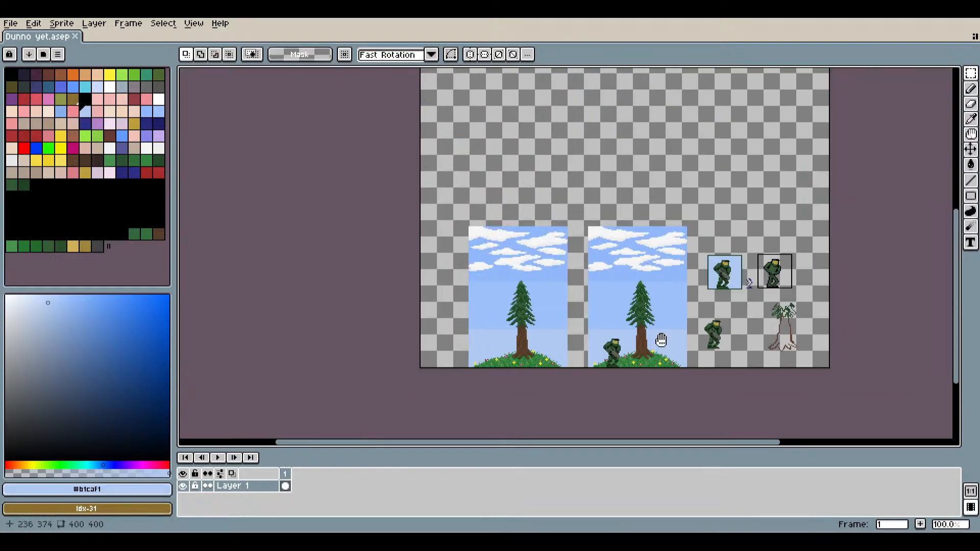
scroll(643, 347, up, 2)
drag(639, 333, 565, 302)
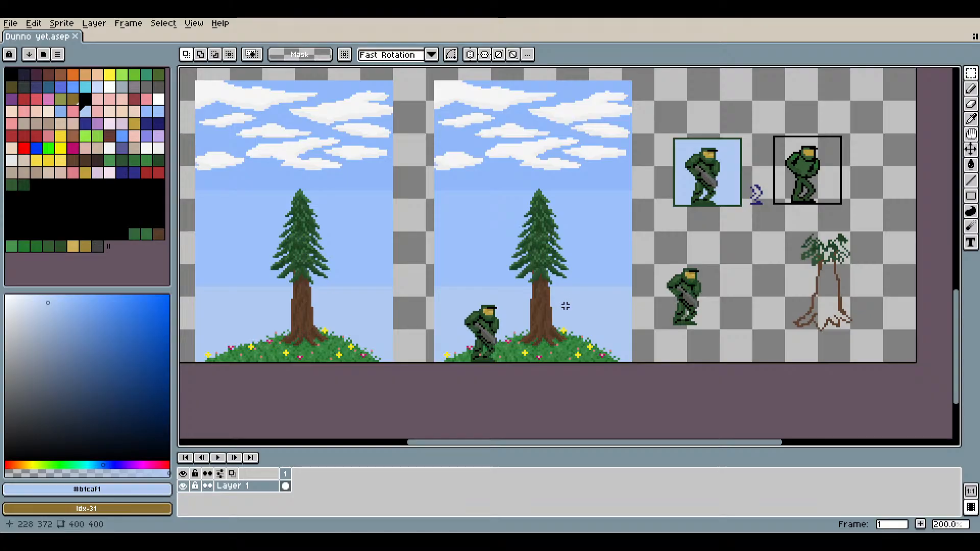
click(10, 23)
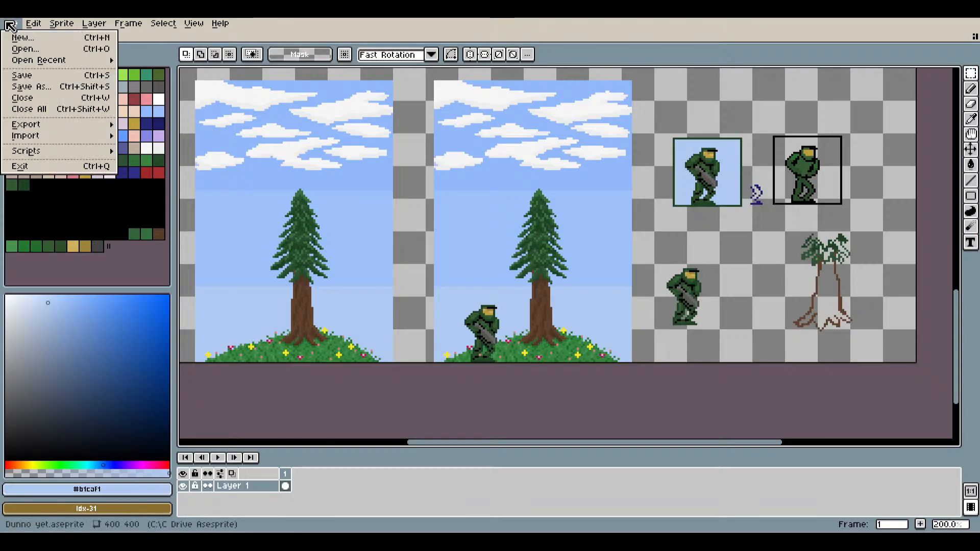
click(62, 77)
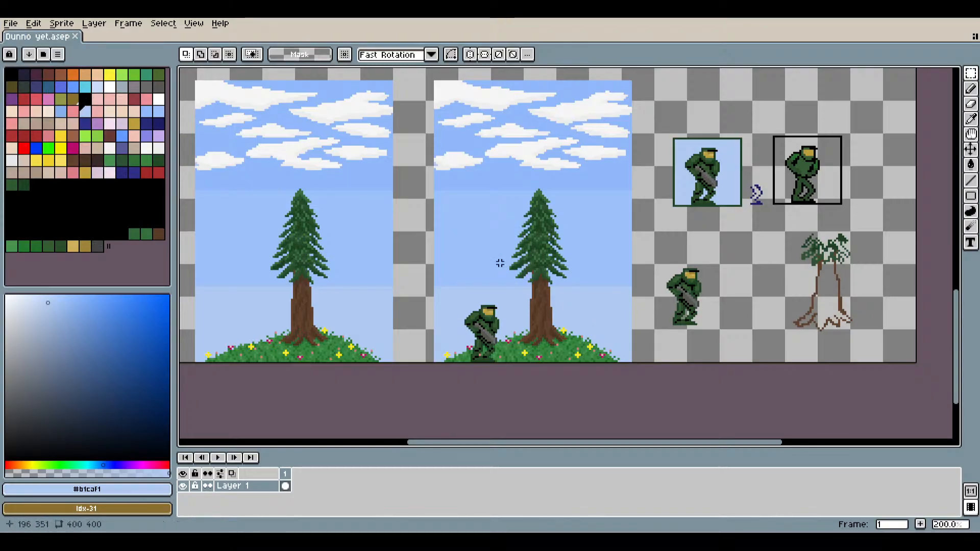